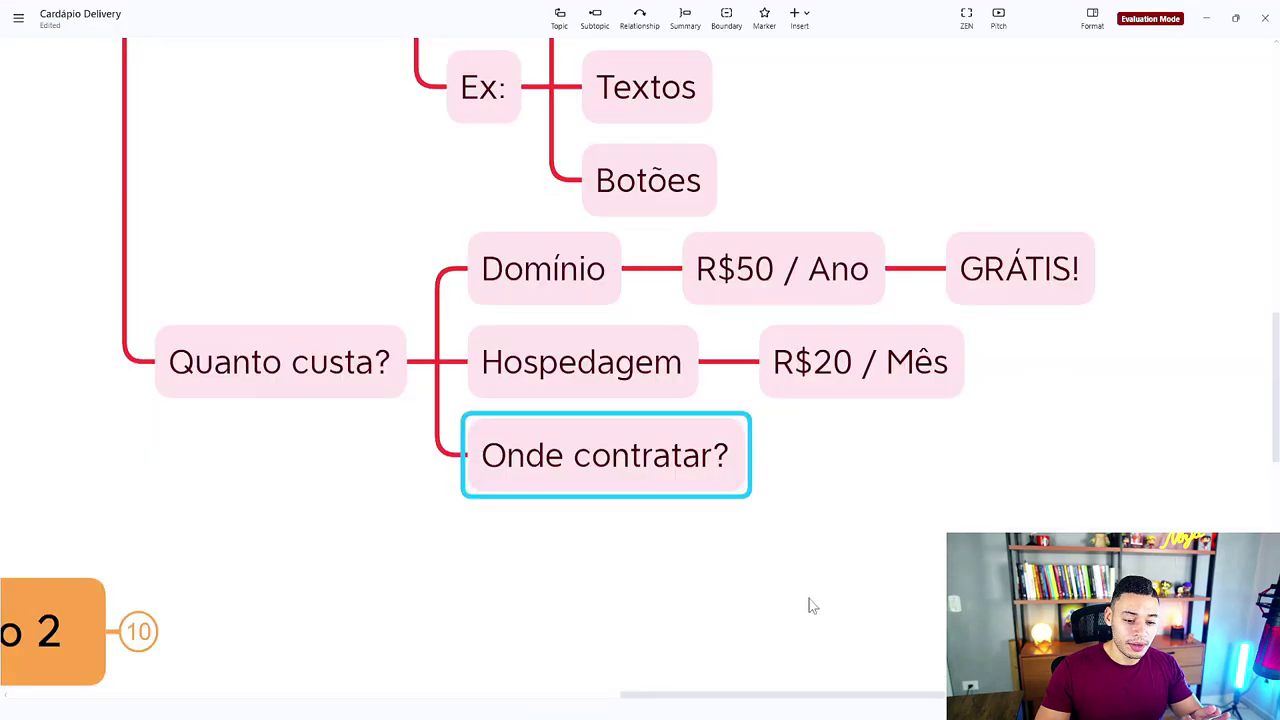
Step: Scroll the Hostinger checkout down to review the Premium Hosting 12-month order and payment section
left_click_drag(808, 603, 1096, 479)
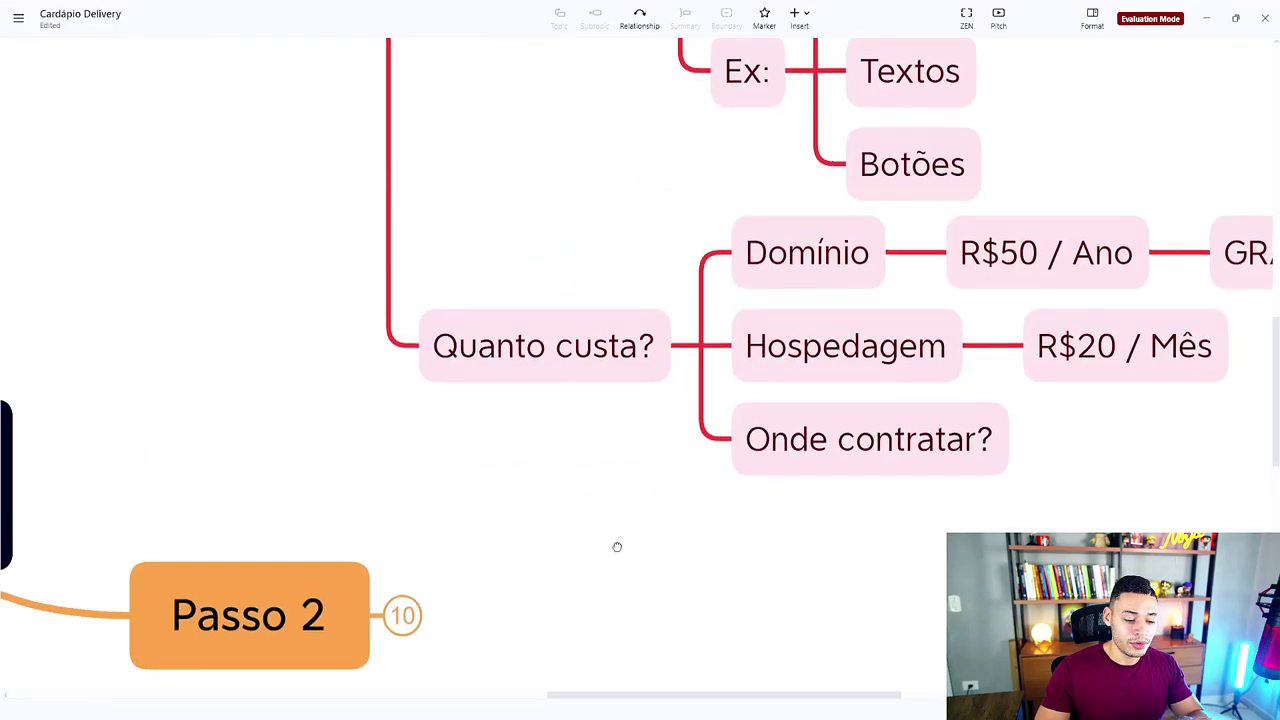
scroll(580, 600, "down", 3)
Step: Expand XMind's Passo 2 branch, select Instalar Wordpress, and switch back to the Hostinger window
scroll(580, 600, "left", 2)
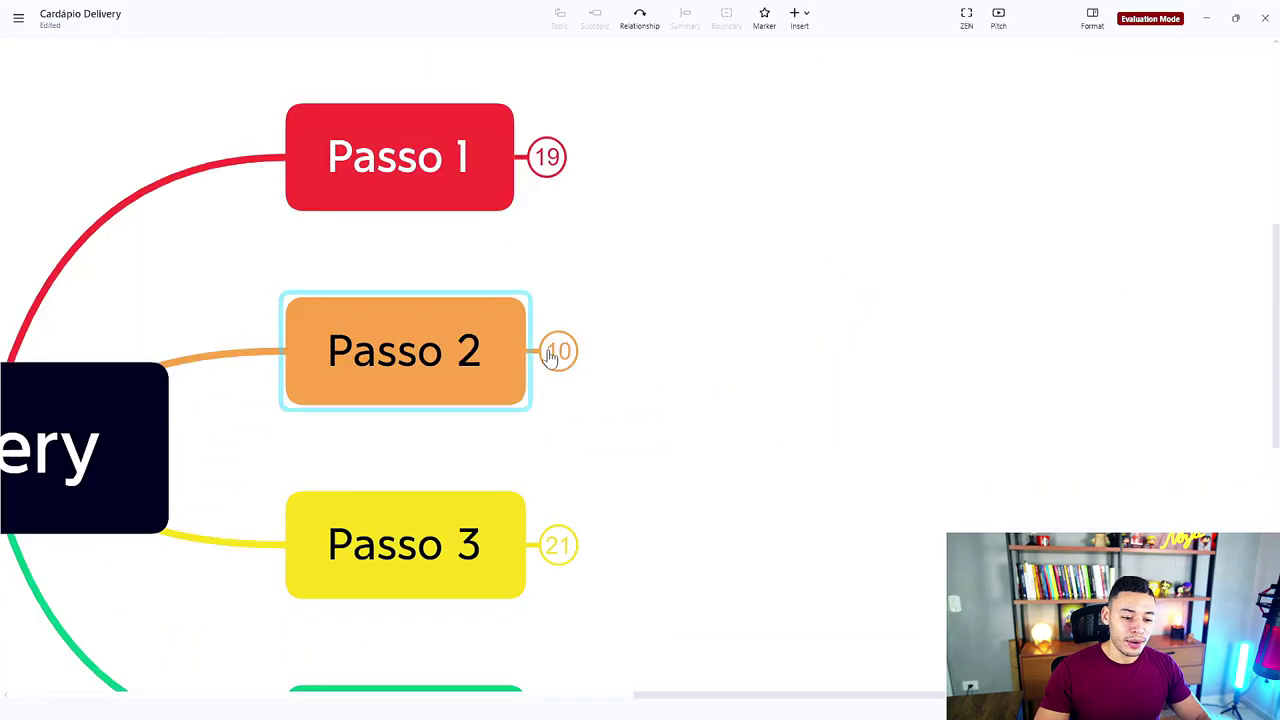
left_click(560, 349)
scroll(880, 260, "right", 2)
left_click(726, 226)
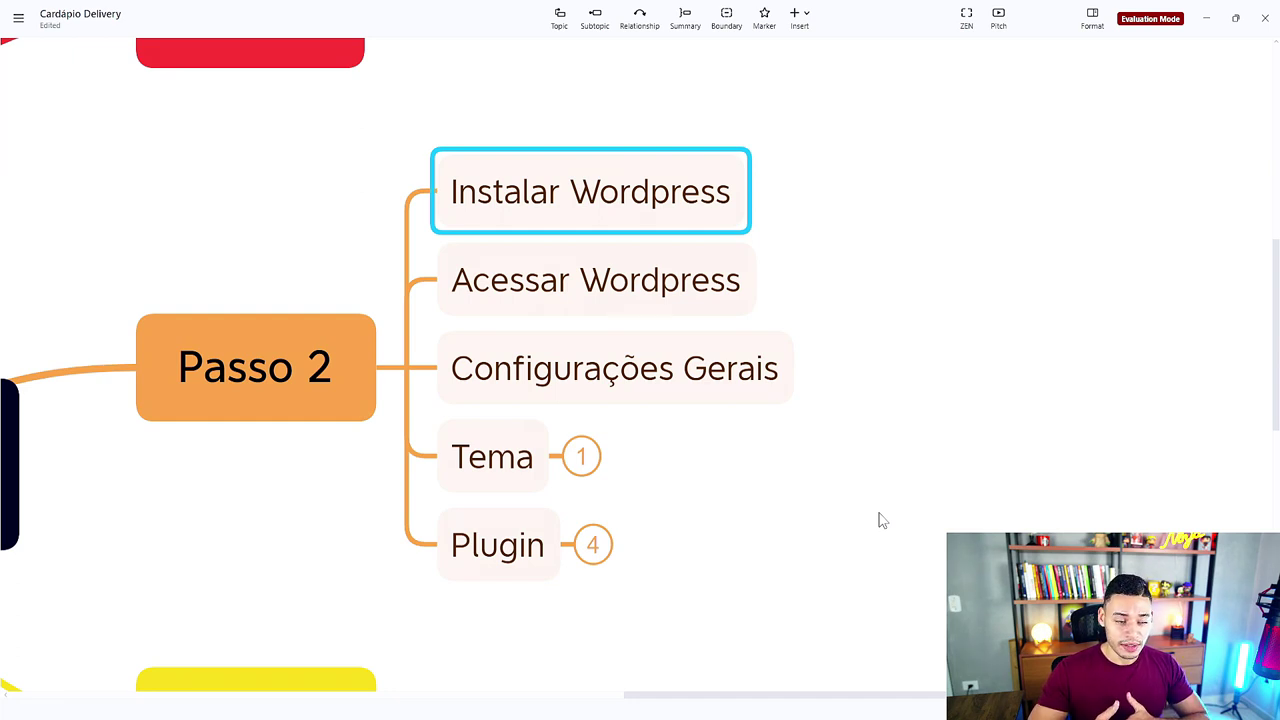
scroll(655, 277, "up", 2)
left_click(655, 277)
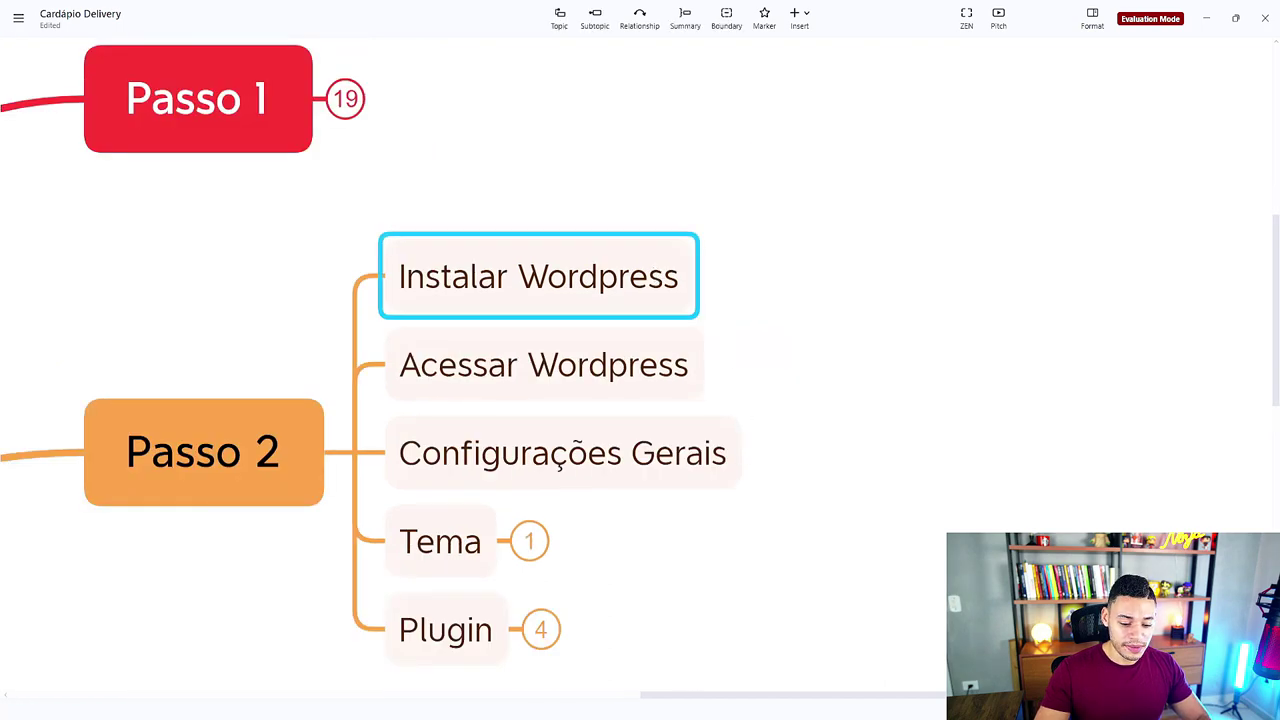
left_click(771, 690)
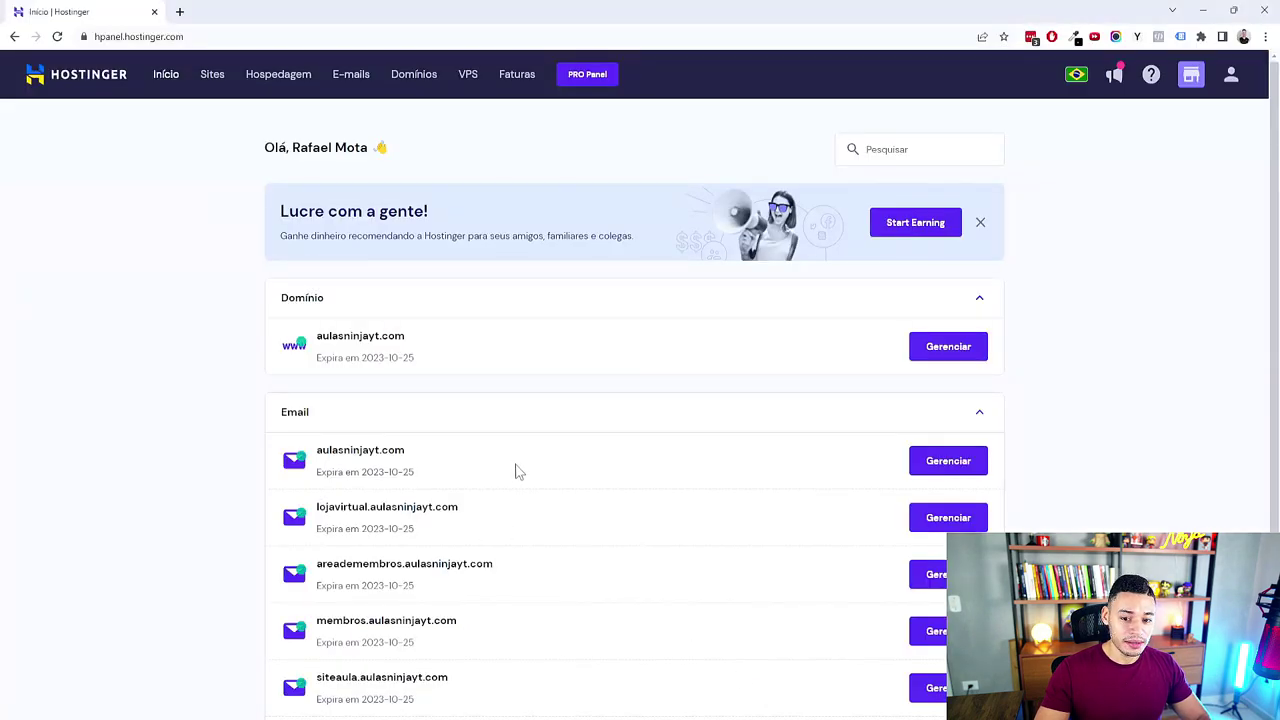
scroll(571, 449, "down", 2)
scroll(580, 449, "up", 2)
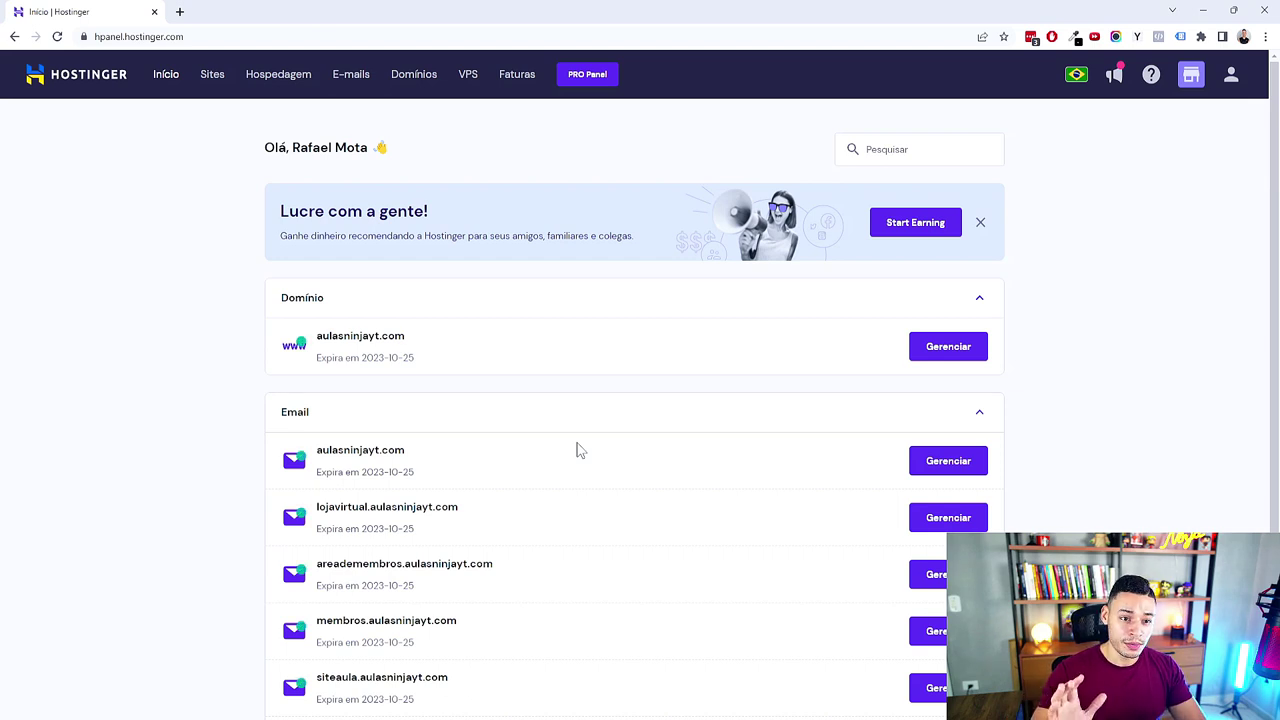
scroll(577, 449, "down", 2)
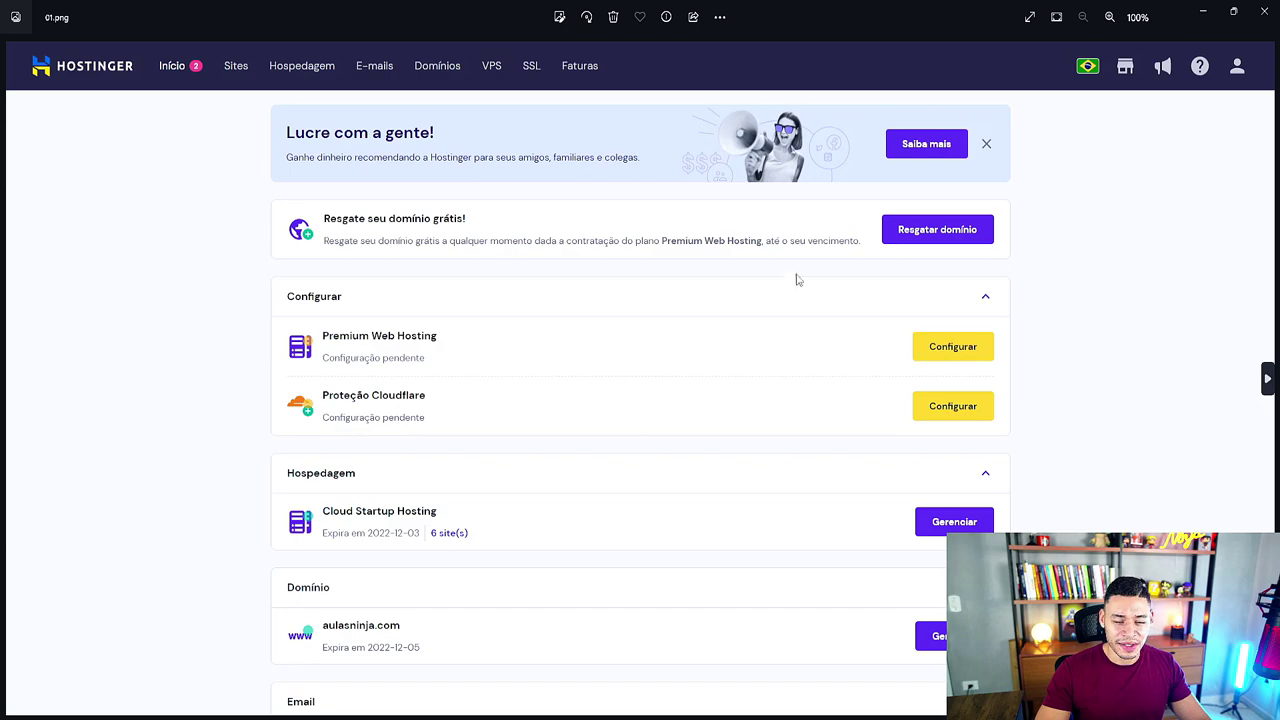
Step: Move from the dashboard screenshot to the free domain dialog and back
scroll(986, 228, "up", 3)
scroll(1003, 287, "down", 3)
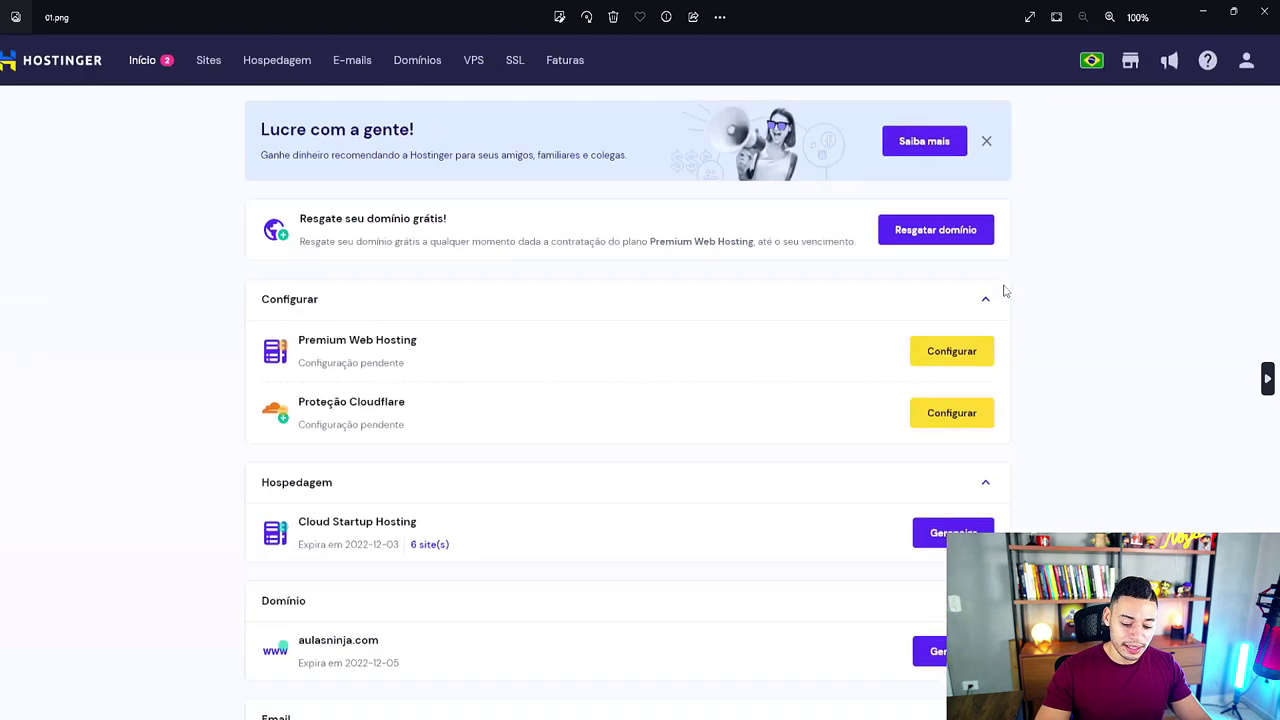
key("Right")
scroll(749, 391, "up", 3)
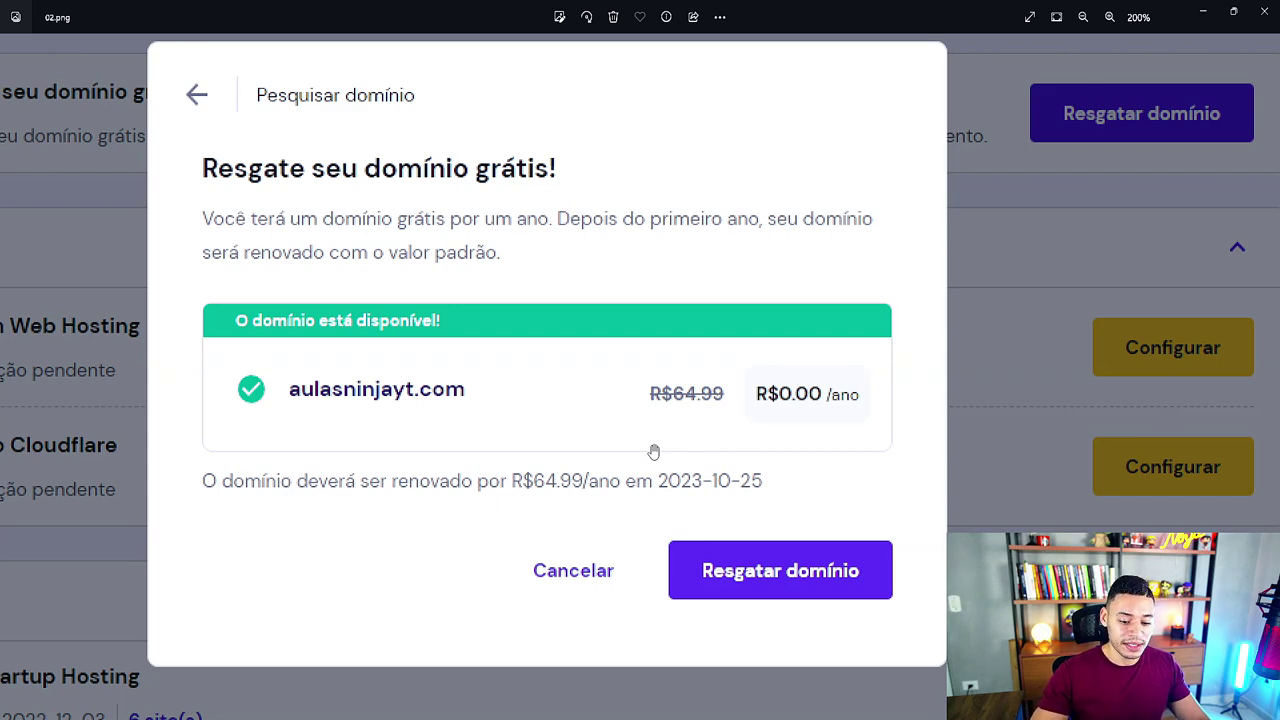
key("Left")
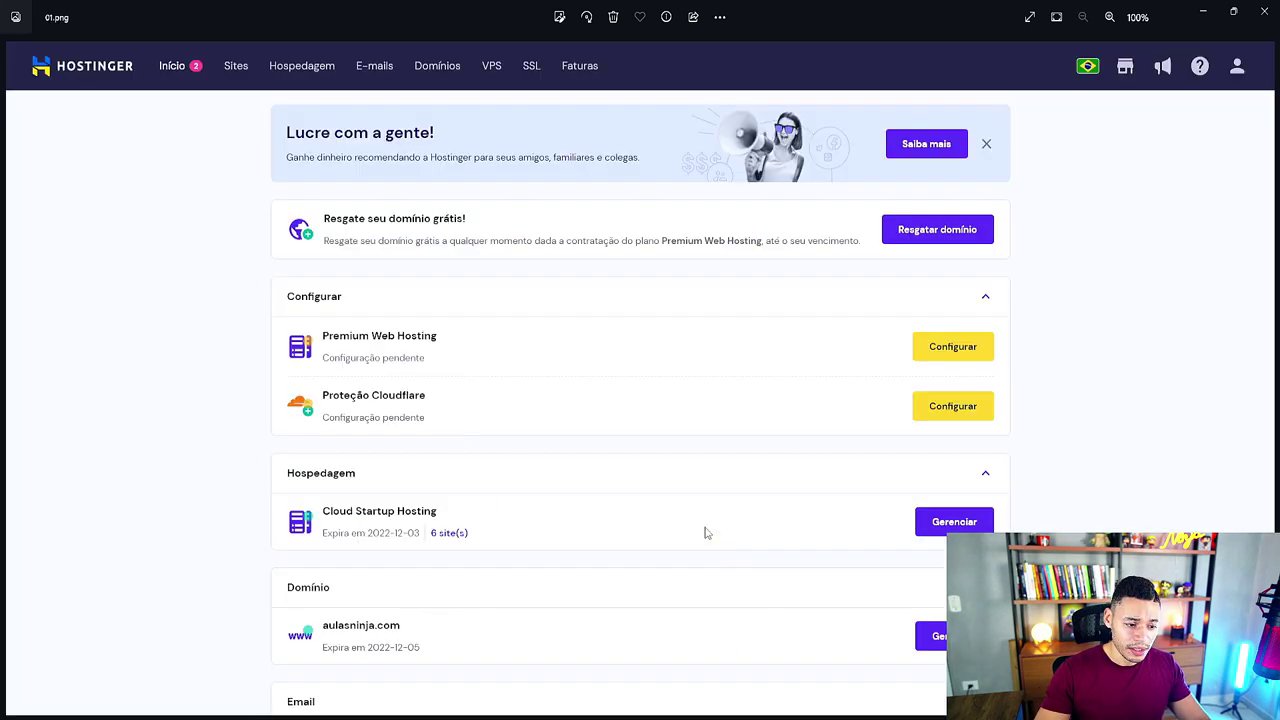
Step: Page through the Olá, Migrar, Selecione uma Plataforma, domain and finalizar screenshots to Tudo pronto!
key("Right")
key("Right")
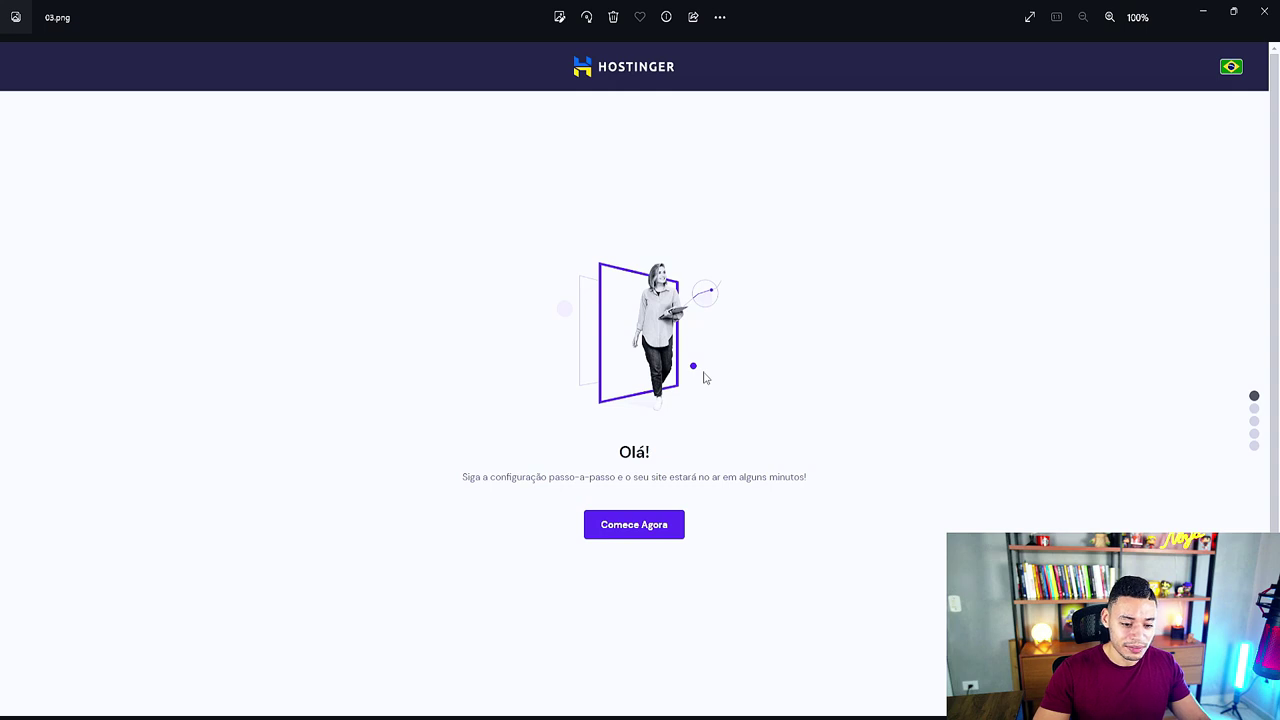
key("Right")
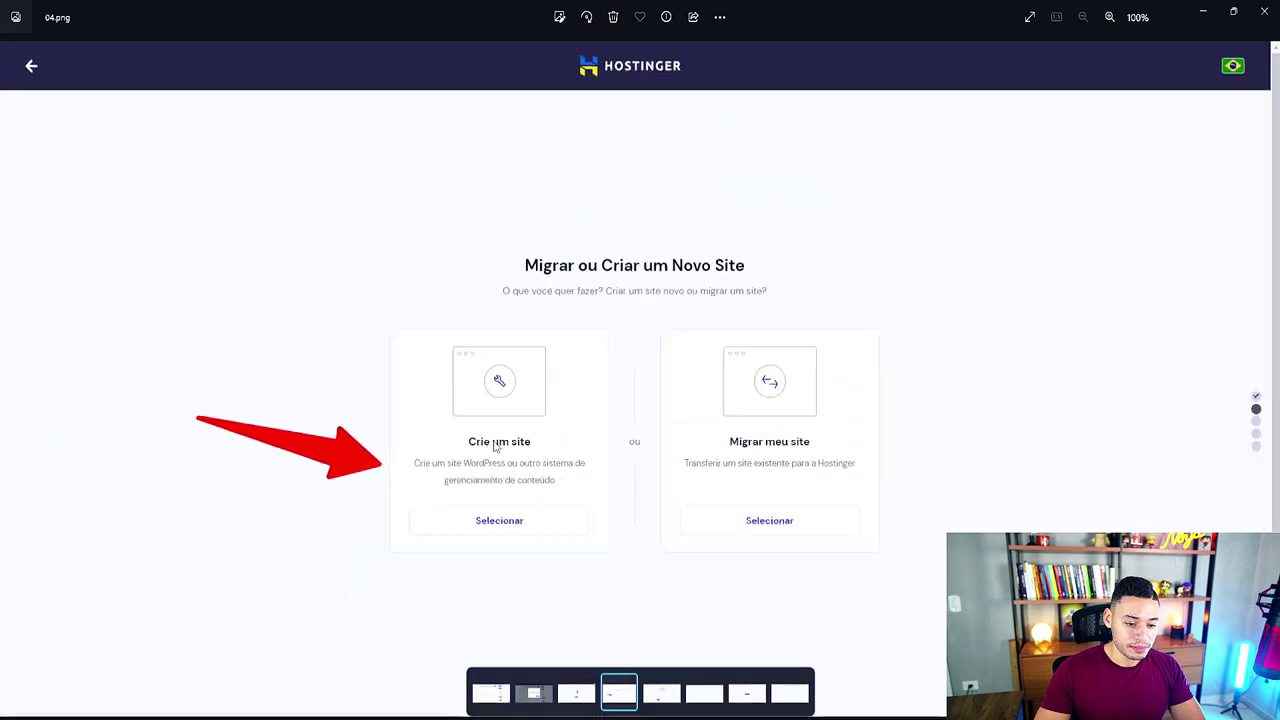
key("Right")
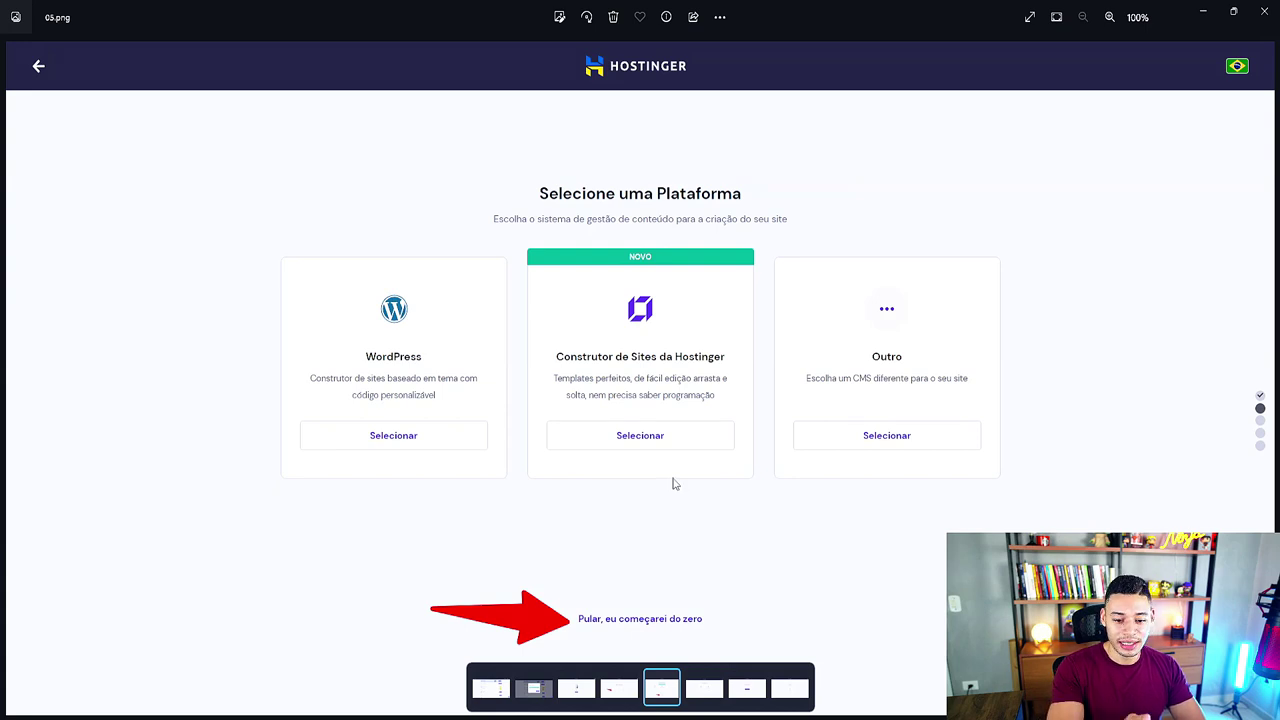
key("Right")
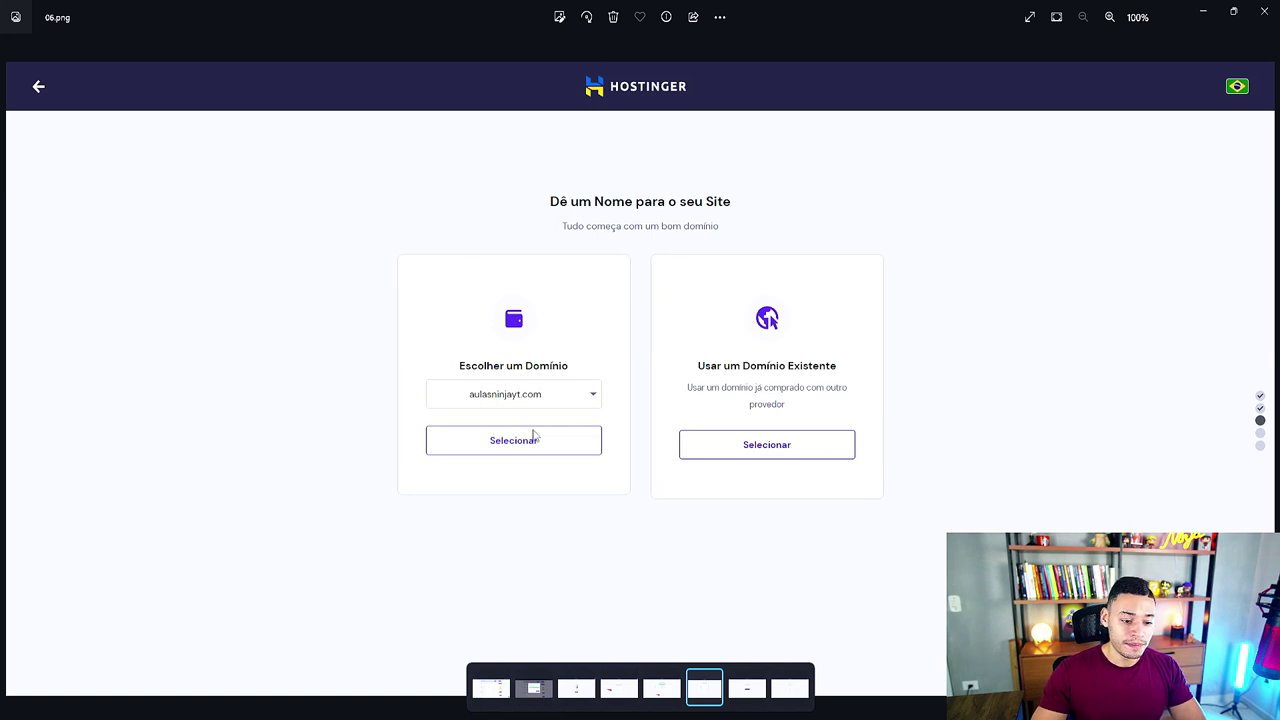
key("Right")
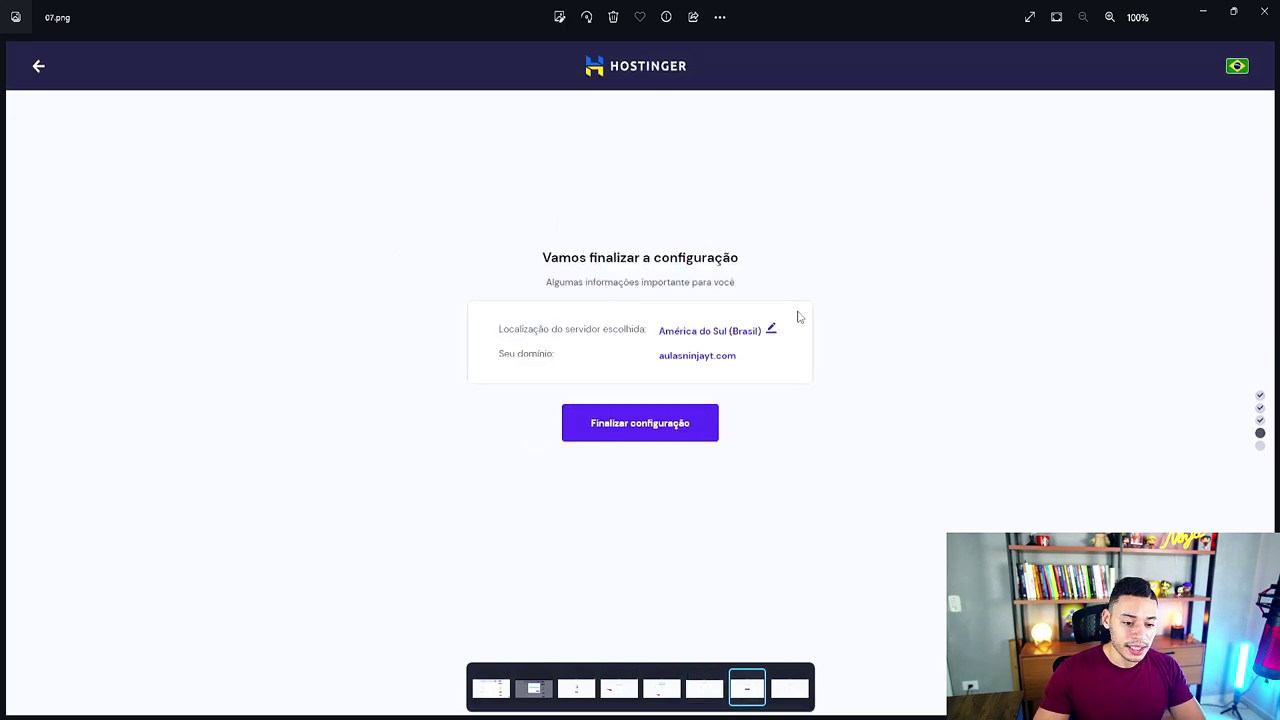
scroll(763, 369, "up", 2)
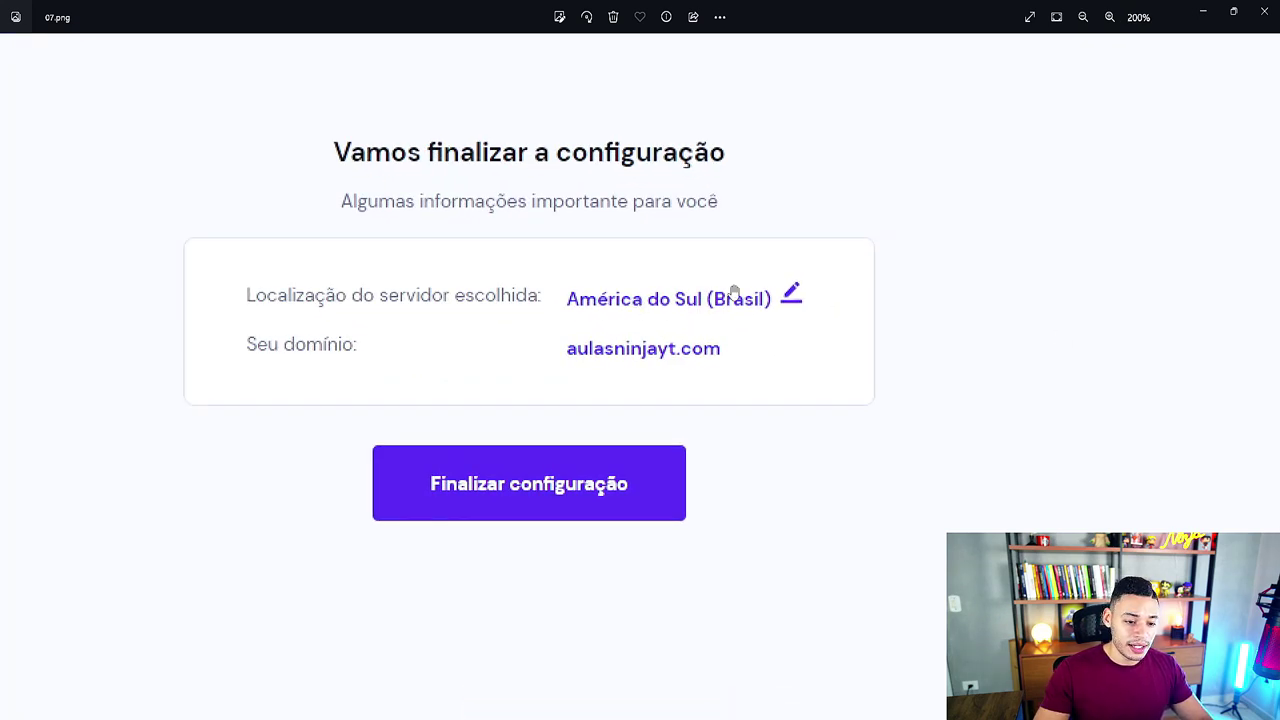
scroll(754, 294, "down", 2)
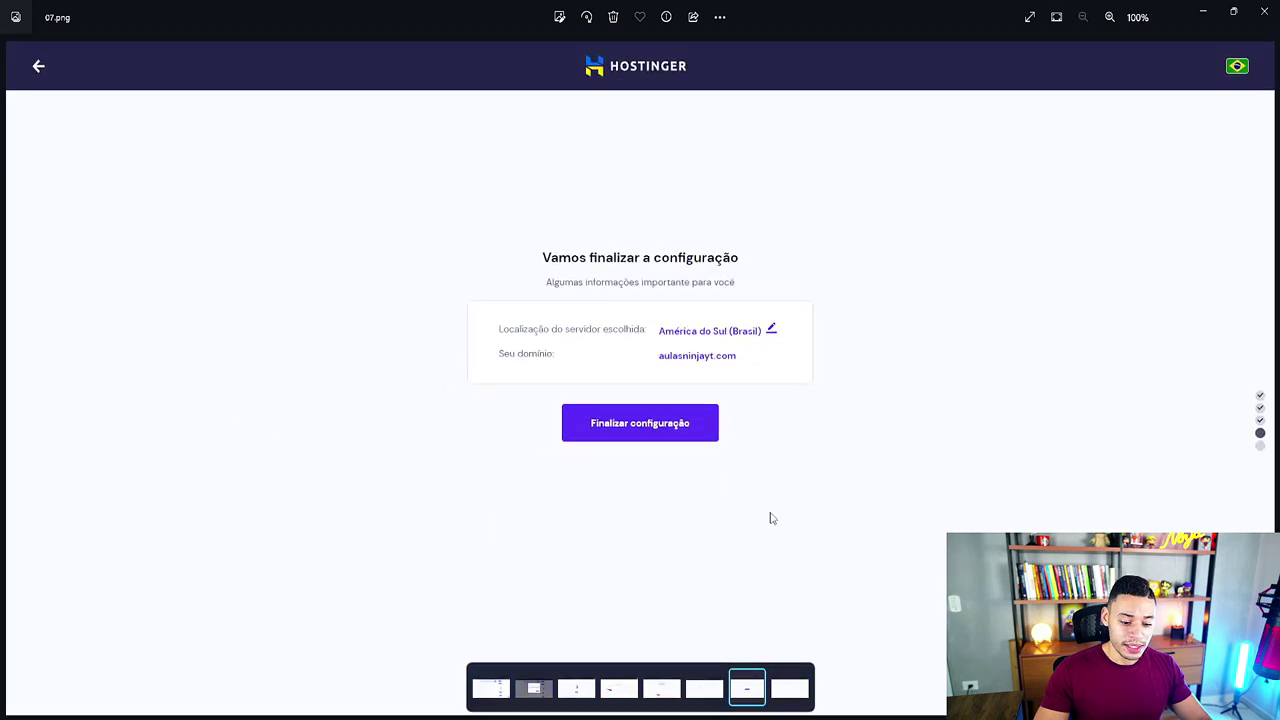
key("Right")
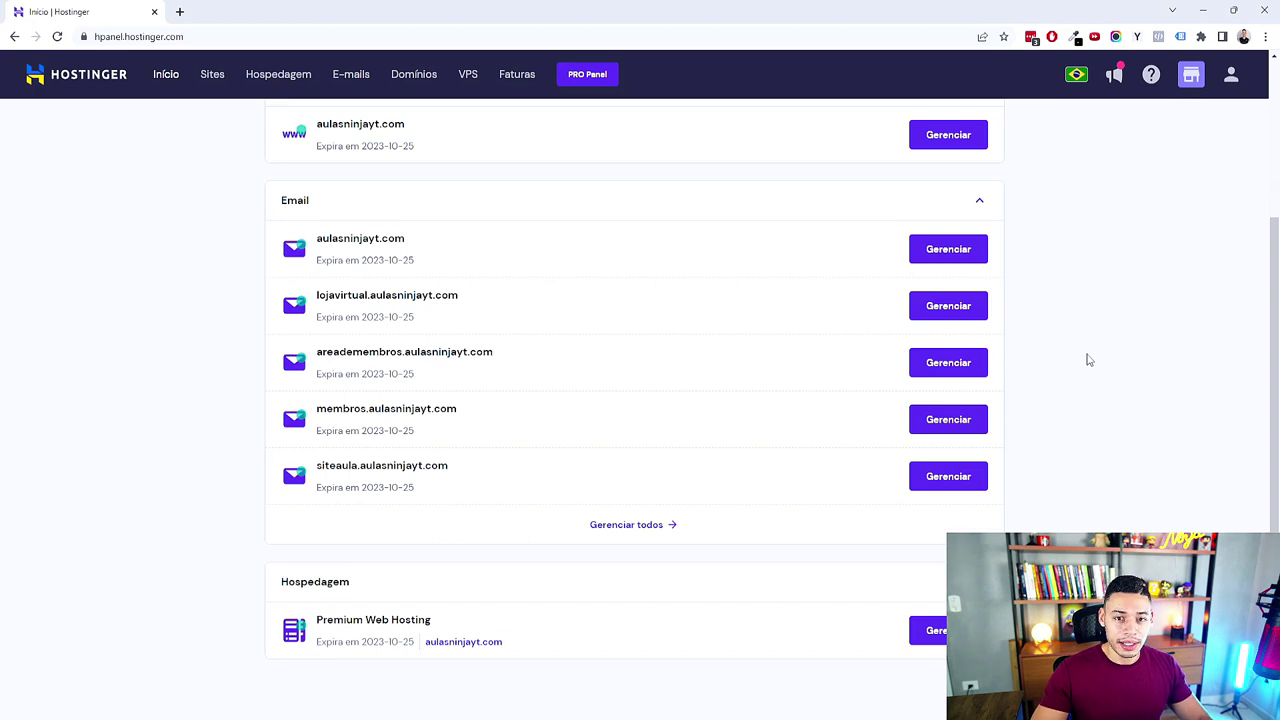
Step: Under Hospedagem, choose Gerenciar for the Premium Web Hosting plan
scroll(1089, 360, "up", 2)
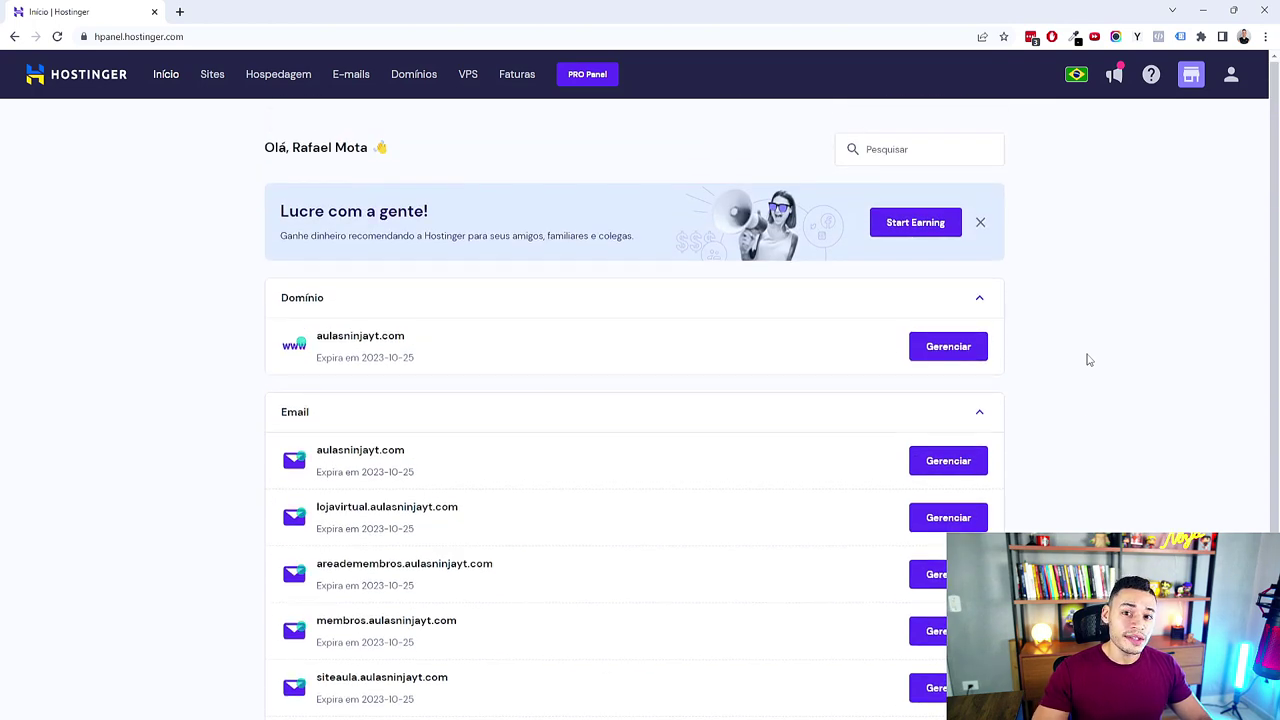
scroll(1089, 360, "down", 2)
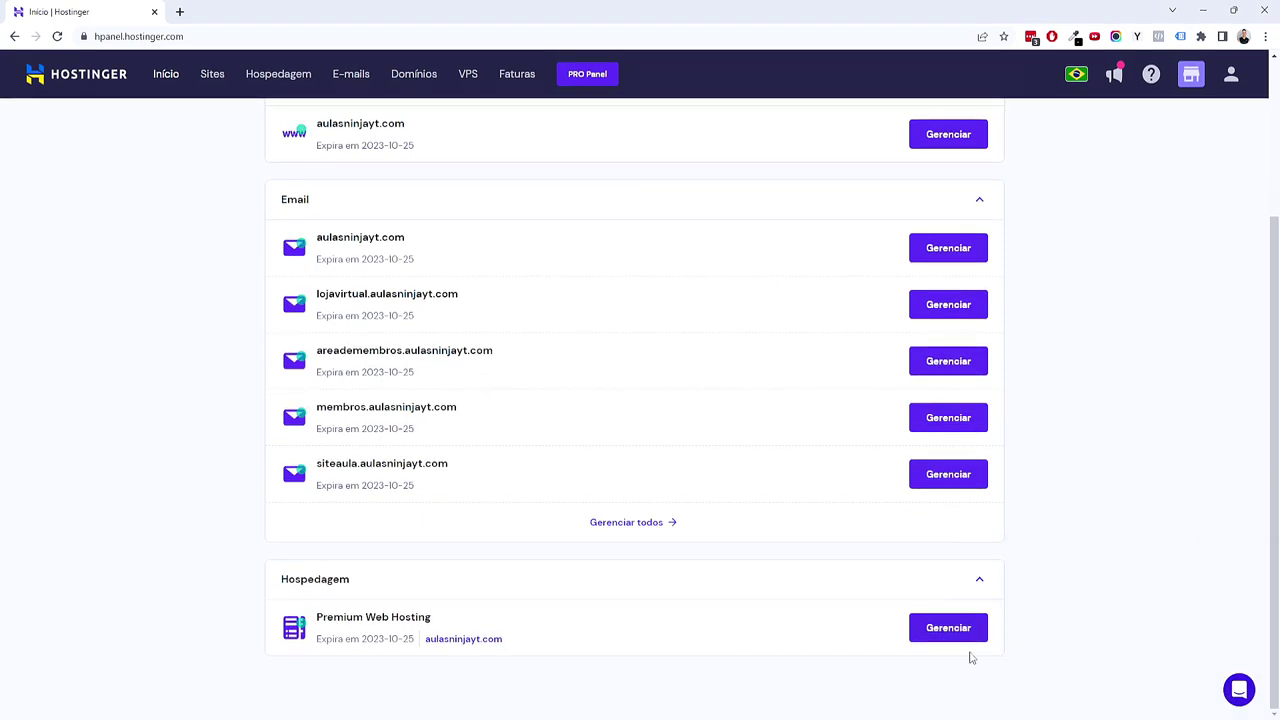
left_click(931, 637)
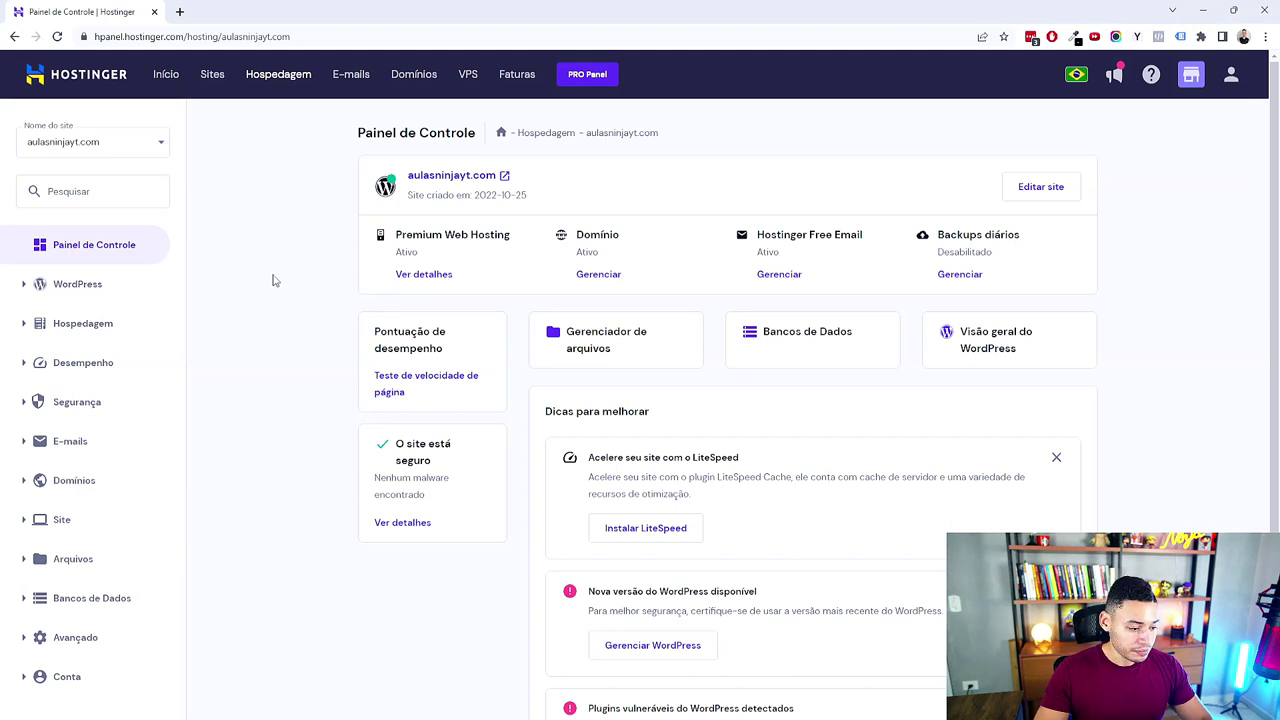
Step: Expand Domínios in the sidebar and go to Subdomínios
scroll(148, 625, "down", 2)
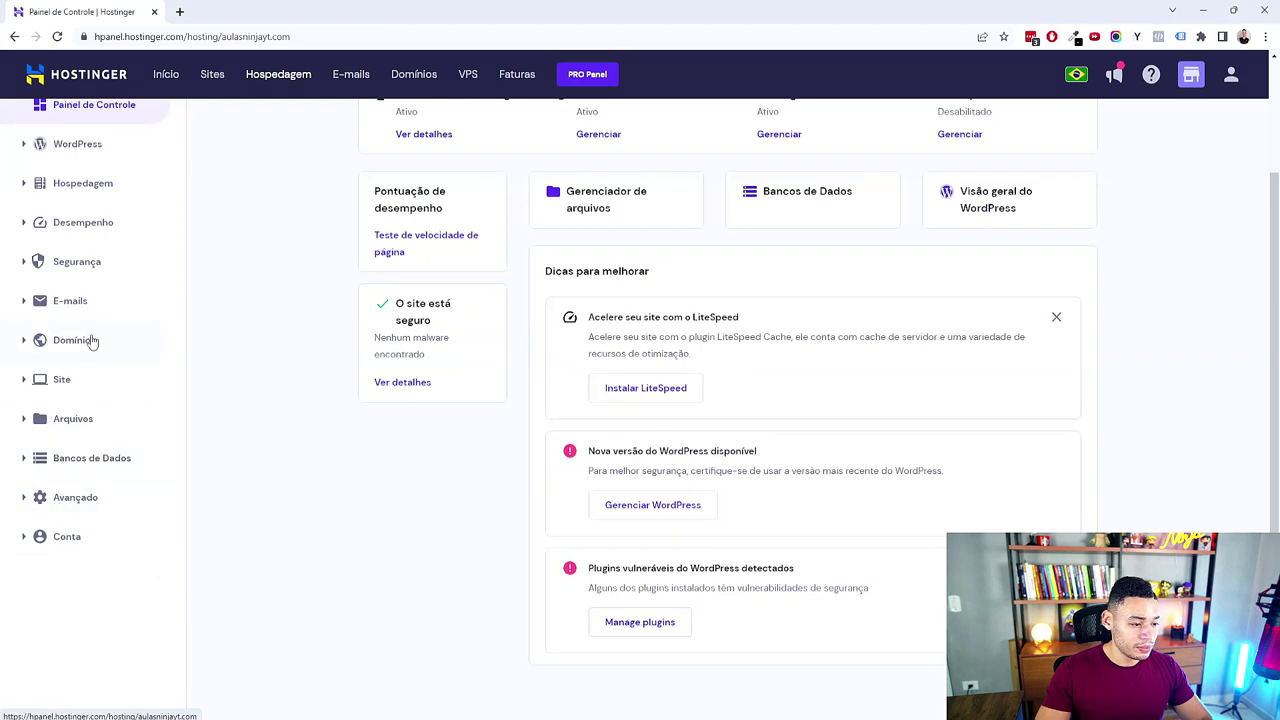
left_click(25, 343)
left_click(98, 379)
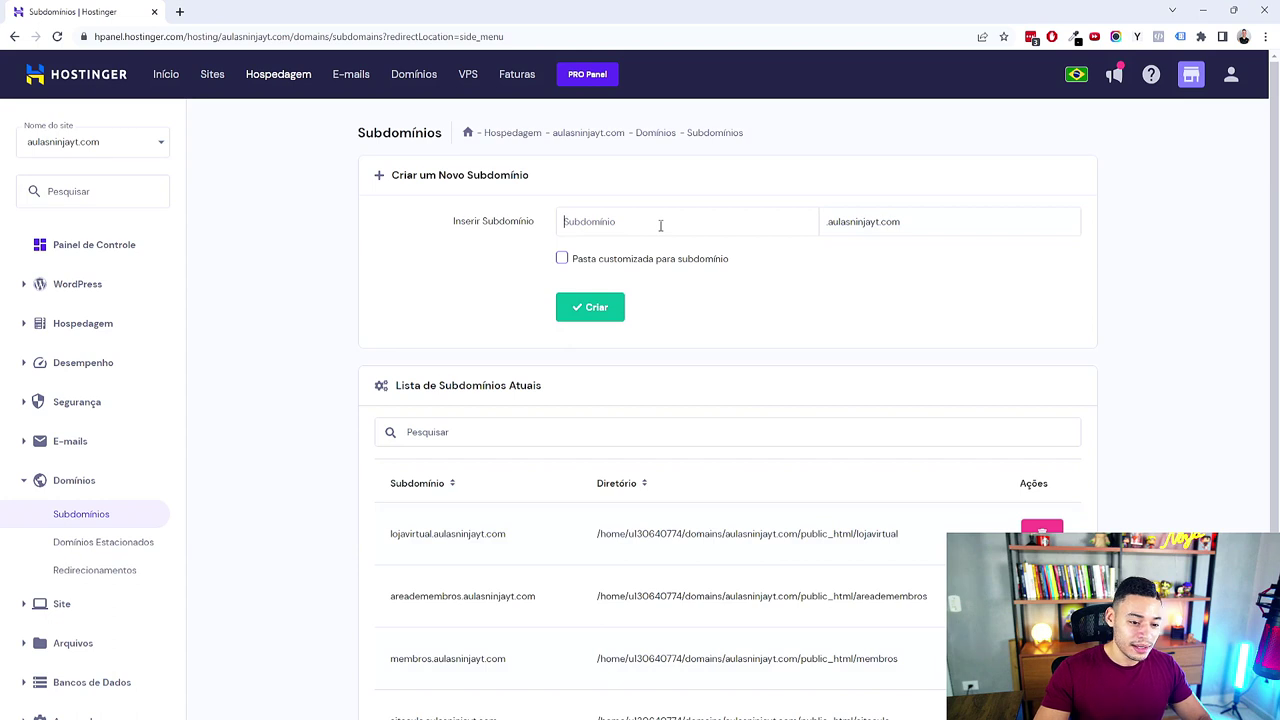
Step: Enter deliveryaula as the subdomain name, highlight it with the main domain, then clear it
type("deliveryaula")
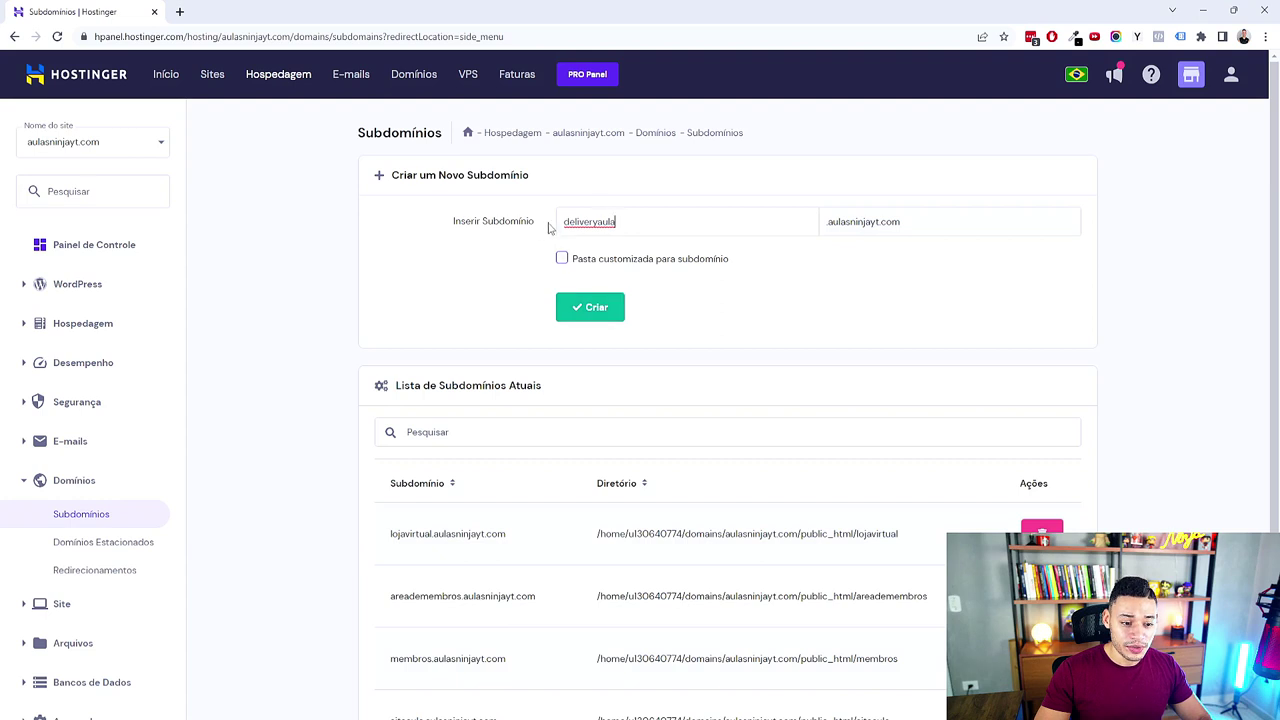
left_click_drag(557, 222, 811, 211)
left_click_drag(967, 236, 853, 236)
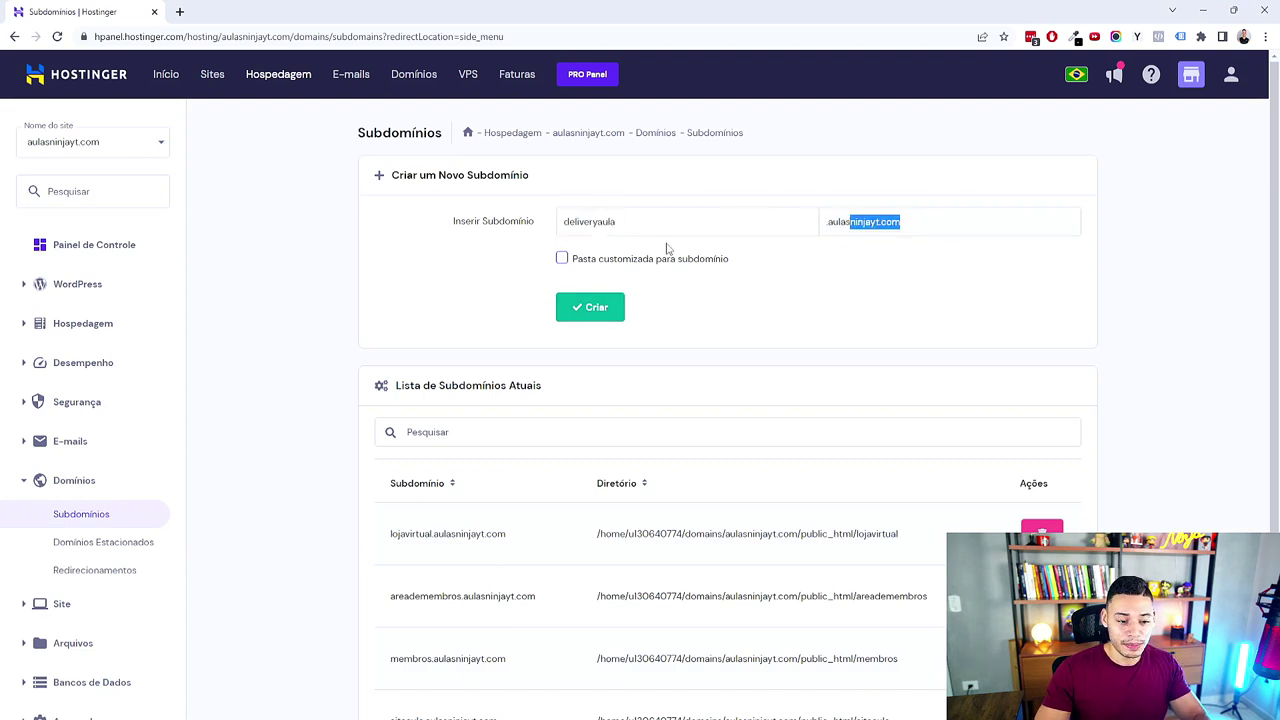
left_click_drag(666, 236, 528, 237)
key("BackSpace")
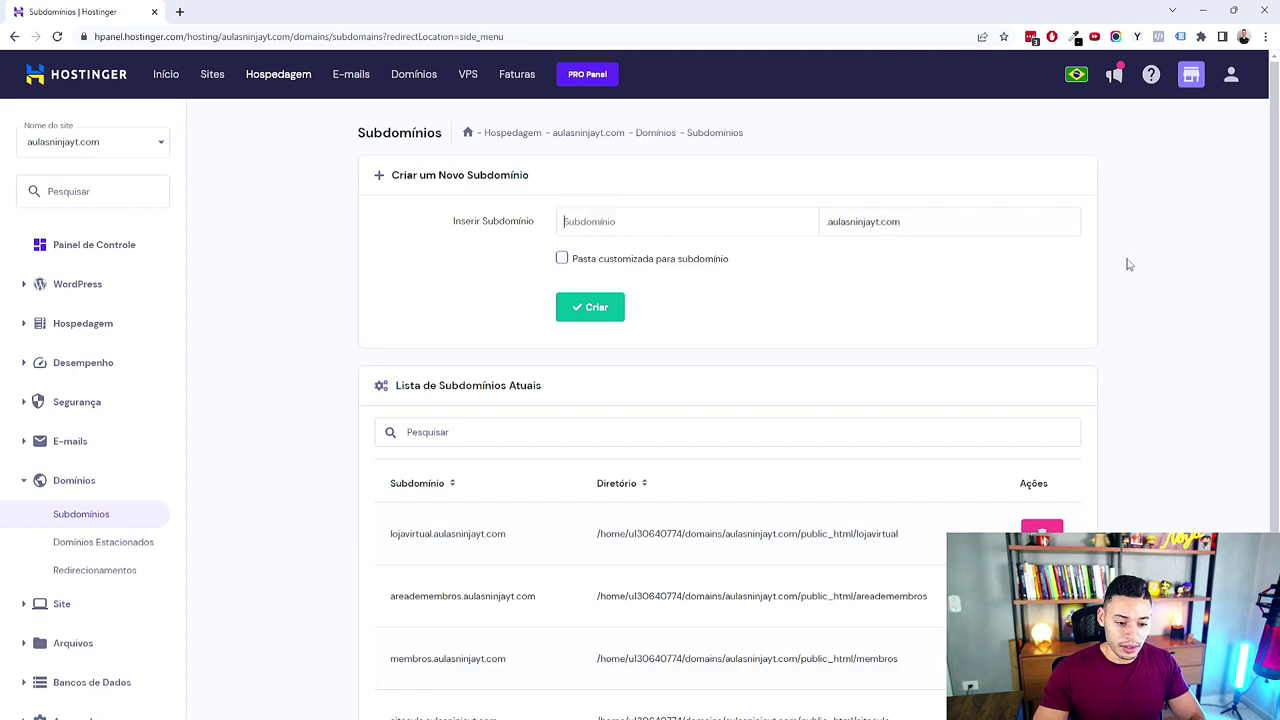
Step: Highlight the existing subdomains in the list, such as ninjafestival, evento and catalogo
scroll(1006, 323, "down", 3)
left_click_drag(443, 337, 509, 573)
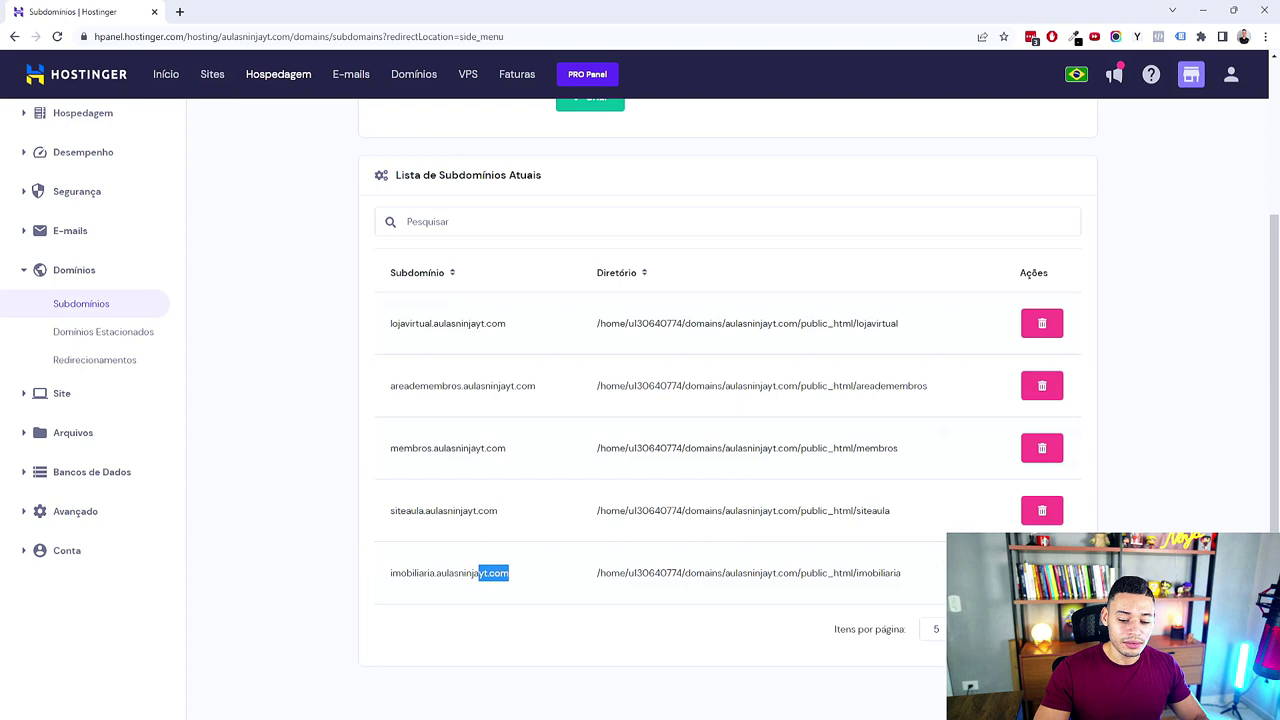
left_click_drag(413, 354, 481, 546)
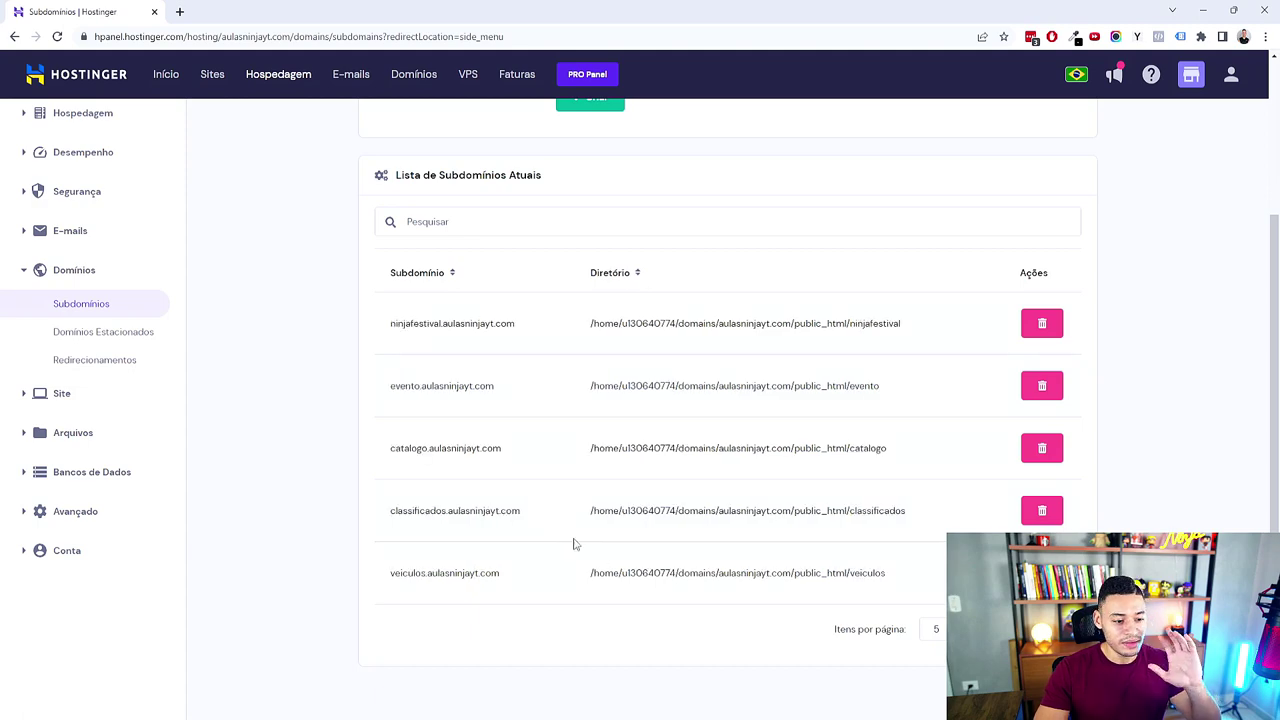
left_click_drag(432, 385, 476, 405)
scroll(400, 440, "up", 1)
Step: Expand the file, database and website sections of the sidebar navigation
left_click(30, 500)
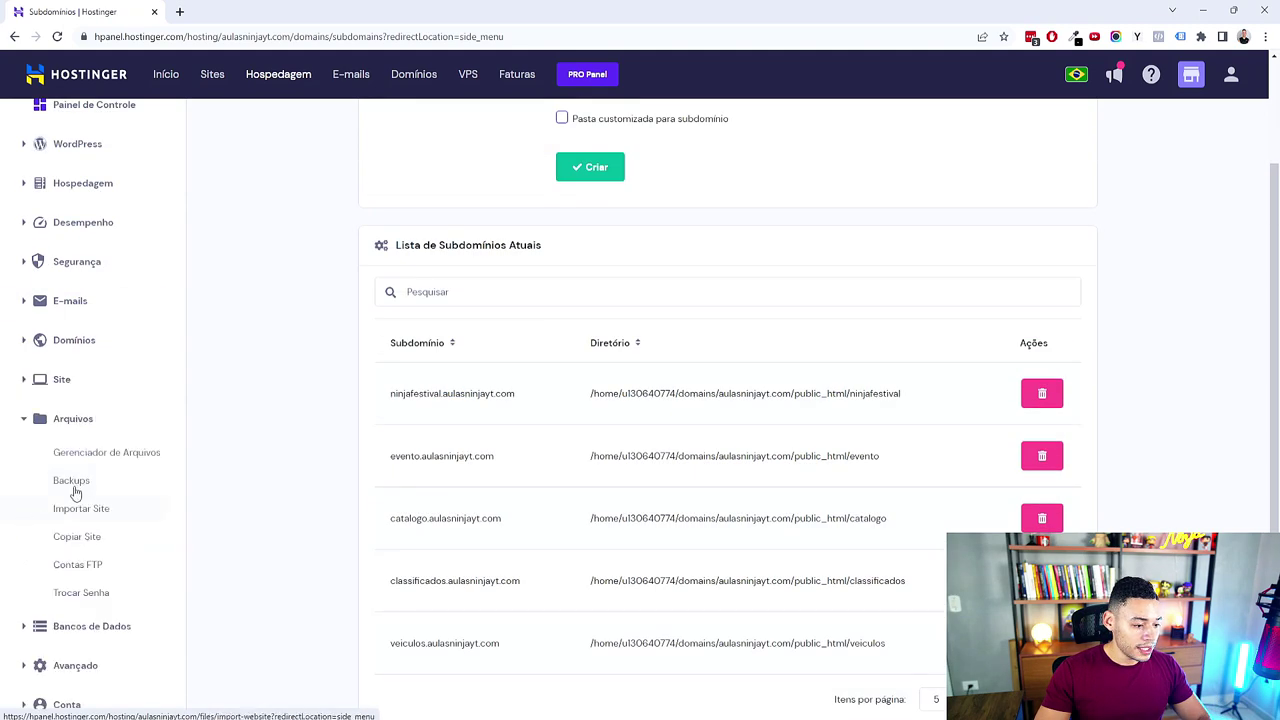
scroll(75, 492, "down", 1)
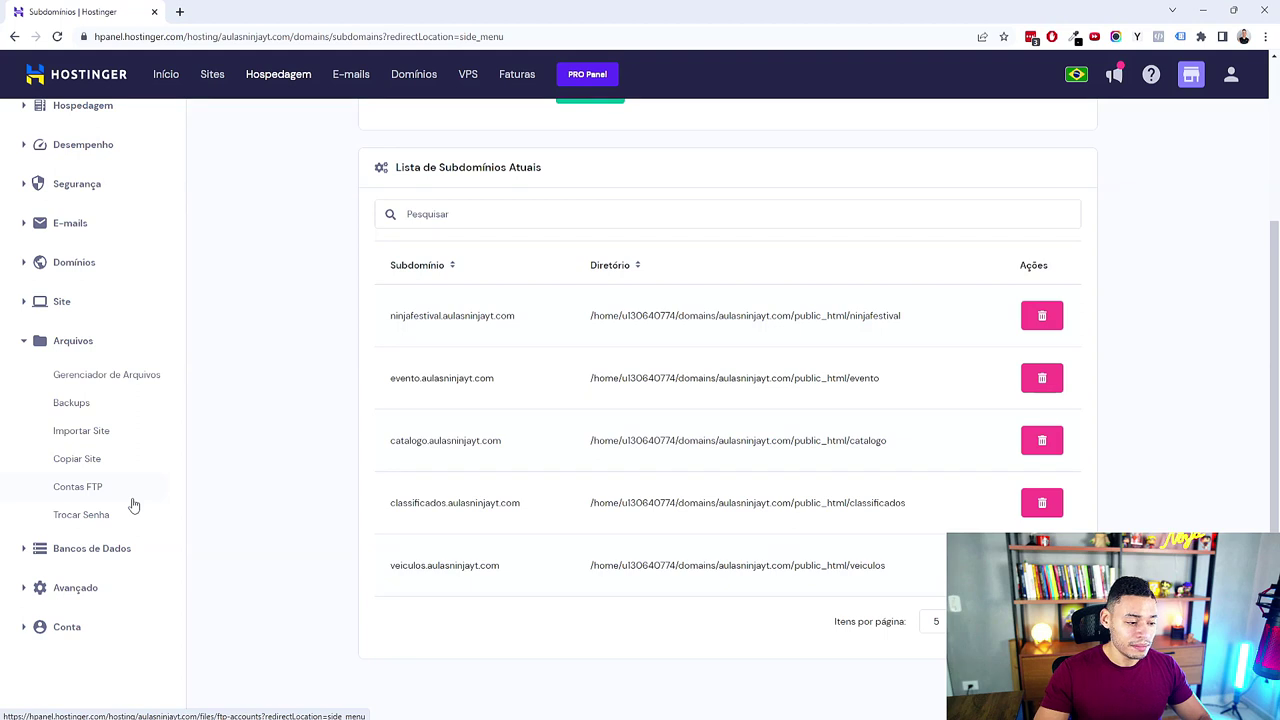
left_click(25, 550)
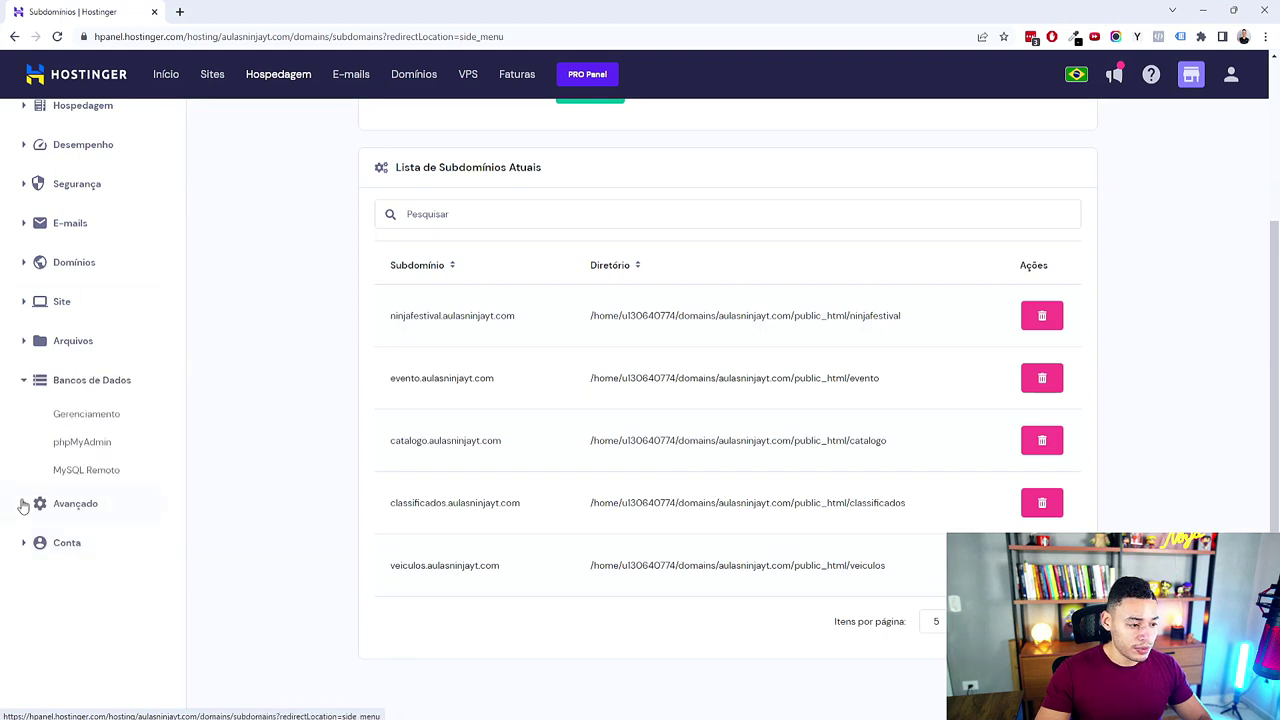
scroll(50, 440, "up", 1)
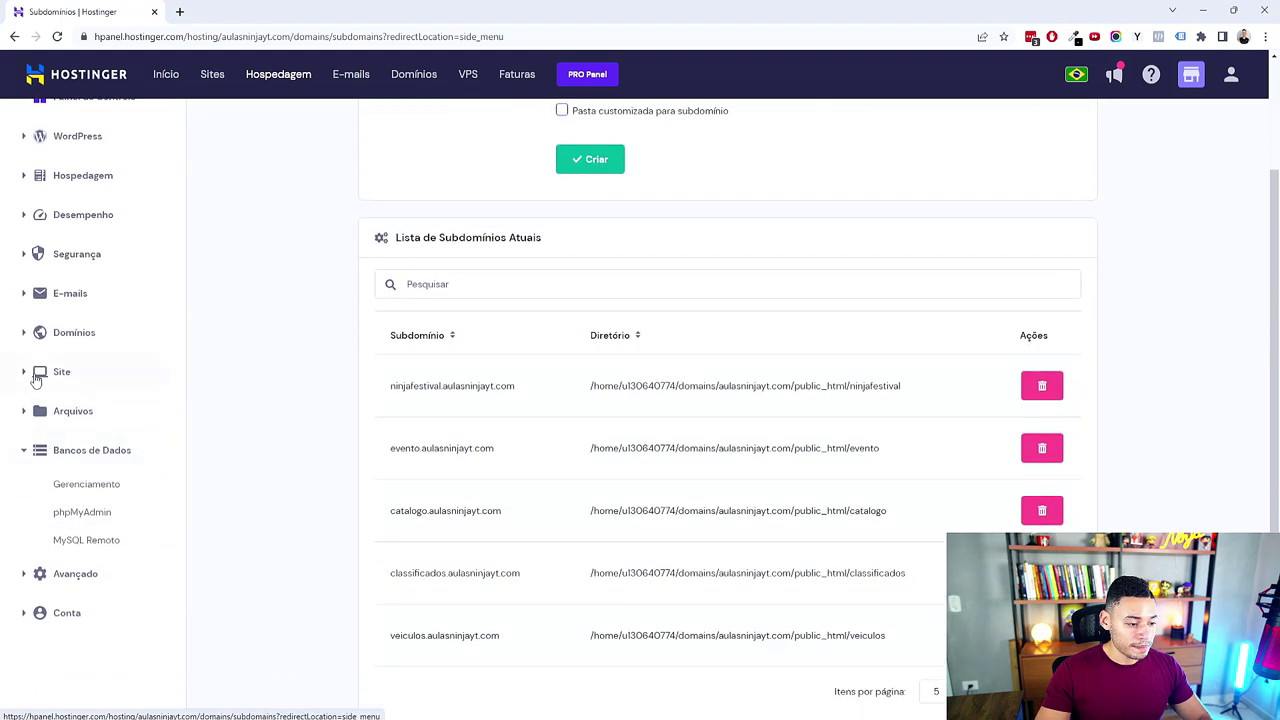
left_click(25, 372)
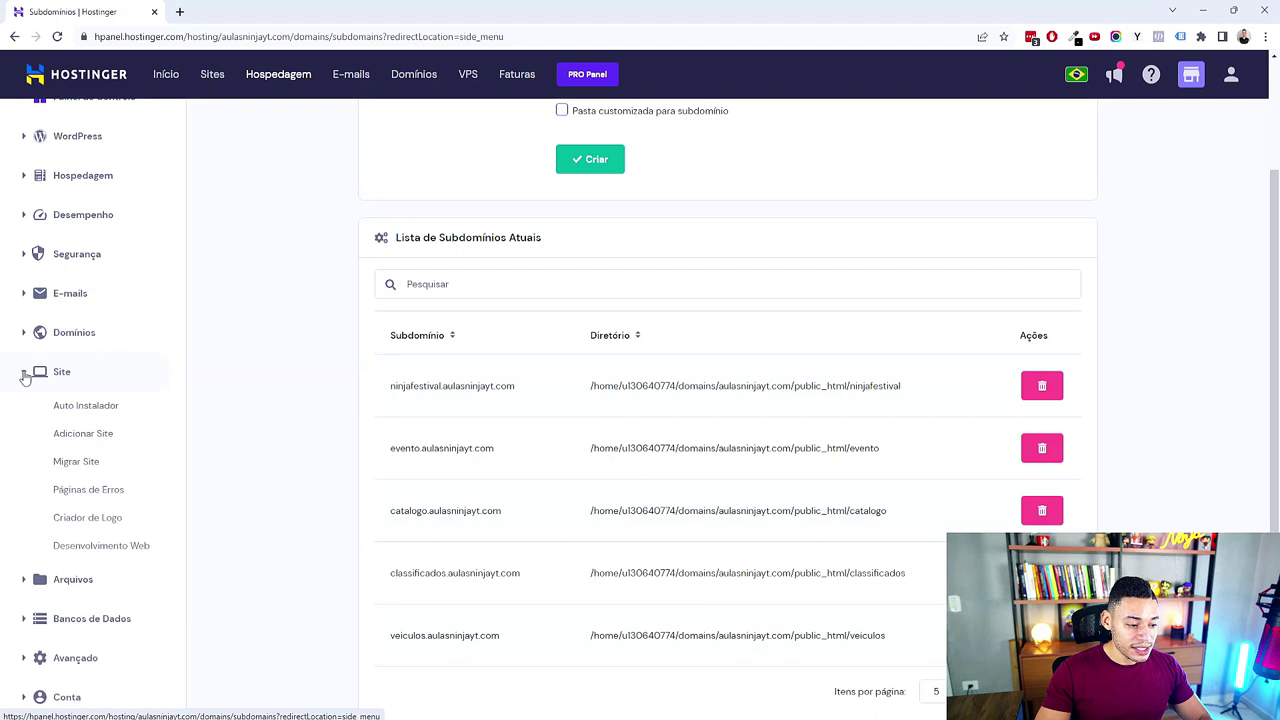
Step: Go to Auto Instalador and select the WordPress card for a new installation
left_click(86, 410)
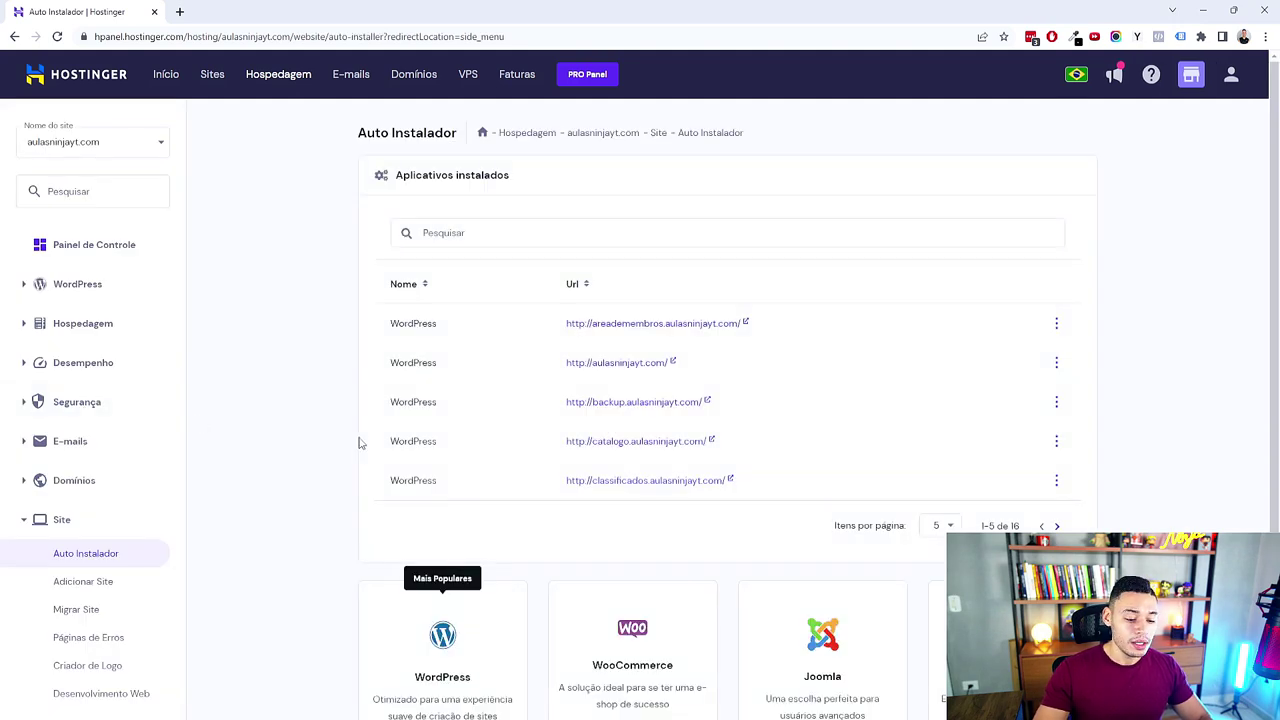
scroll(828, 490, "down", 2)
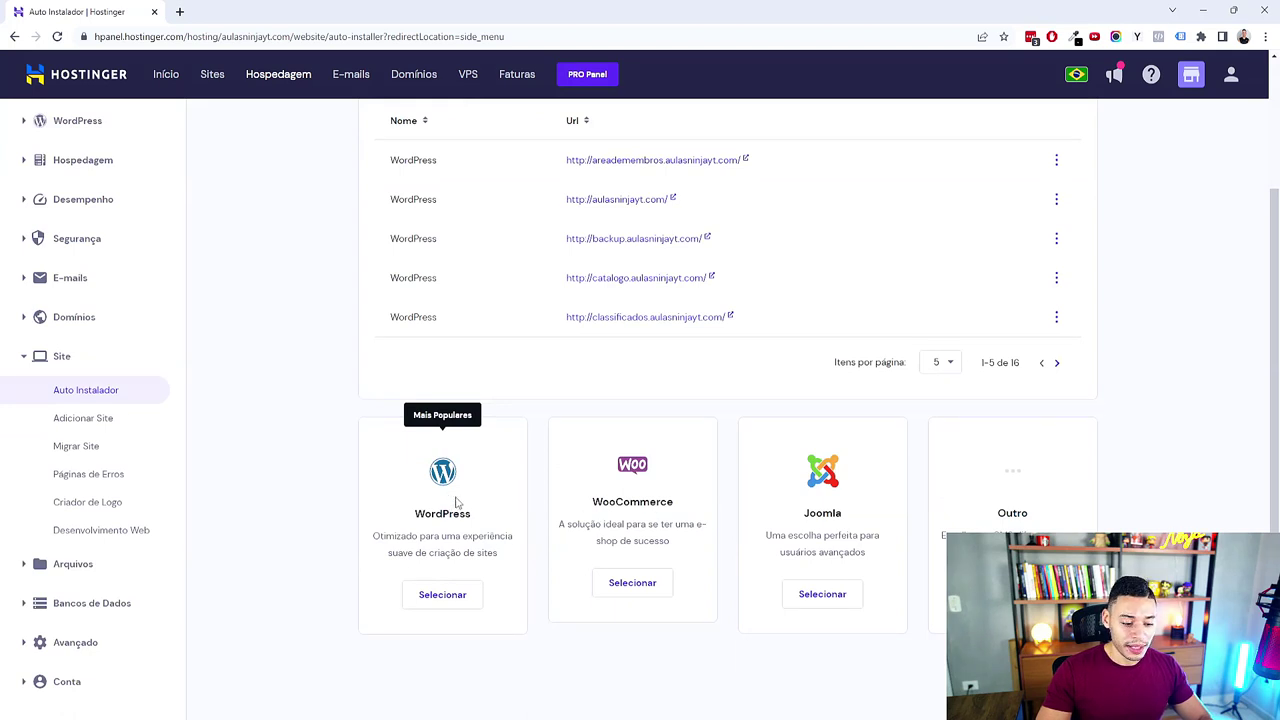
left_click(442, 595)
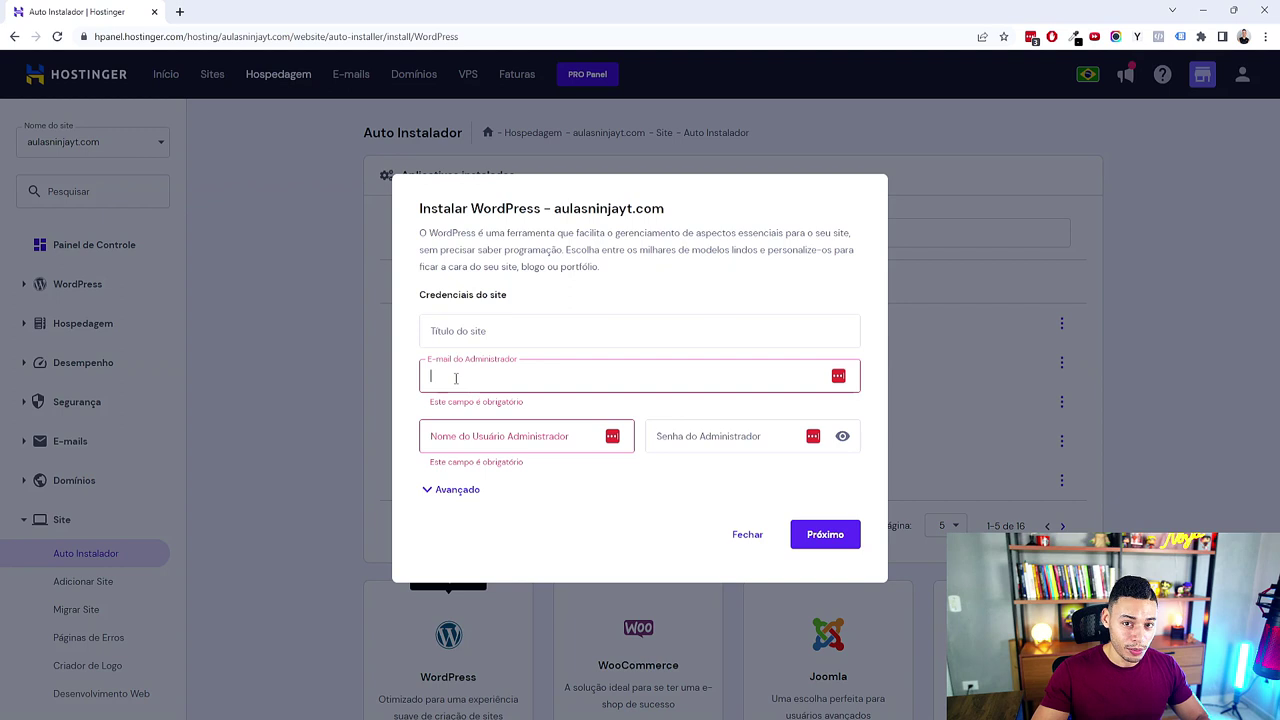
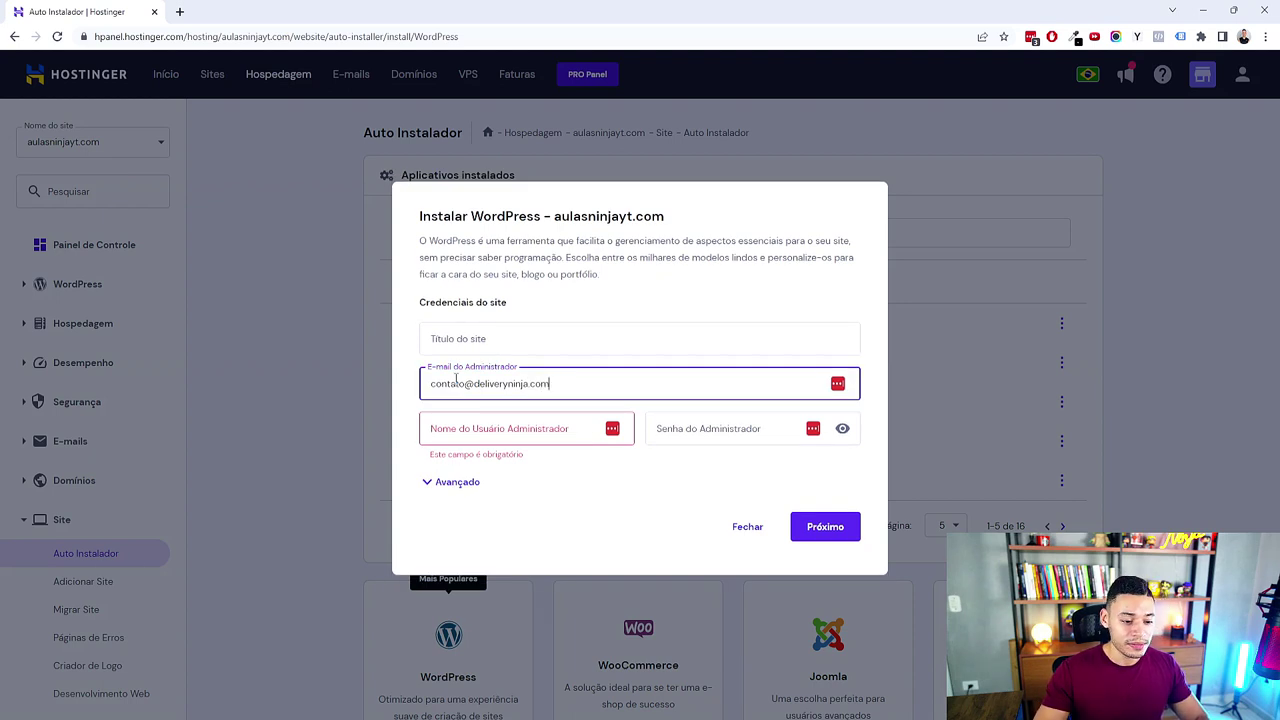
Step: Enter the admin e-mail and username, and title the site Burger Ninja
left_click(476, 436)
type("Rafael")
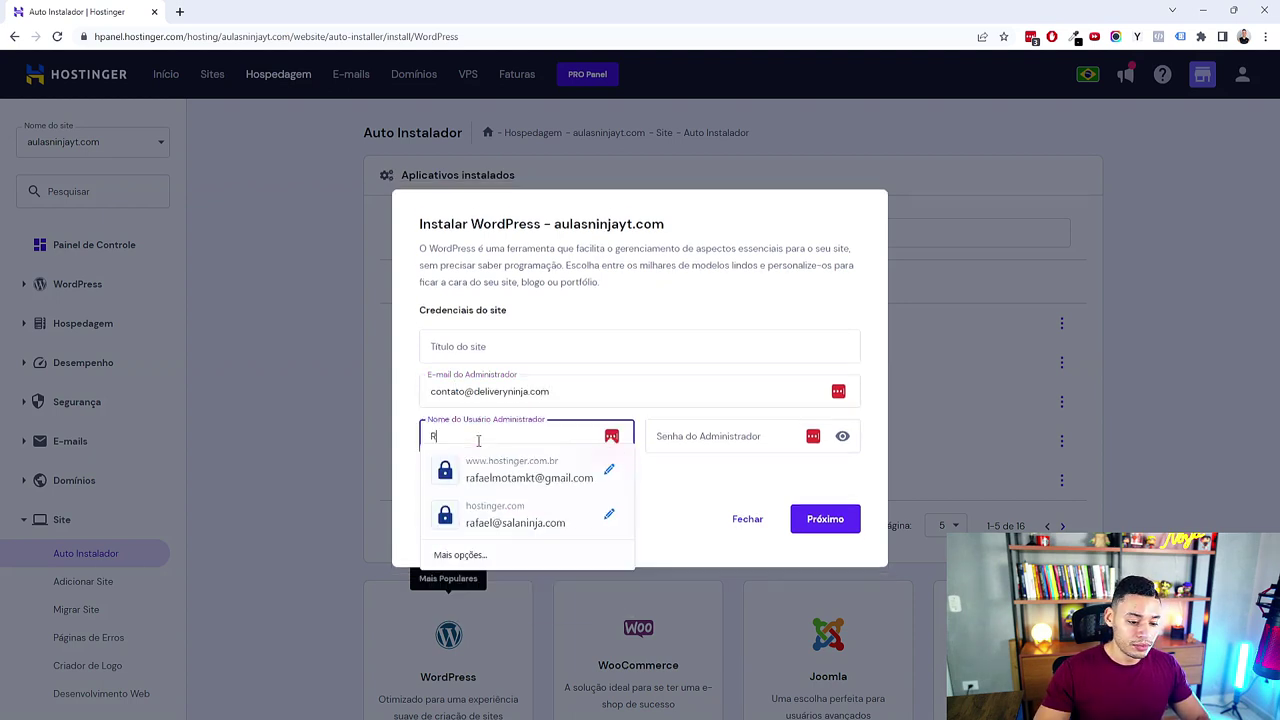
left_click(416, 444)
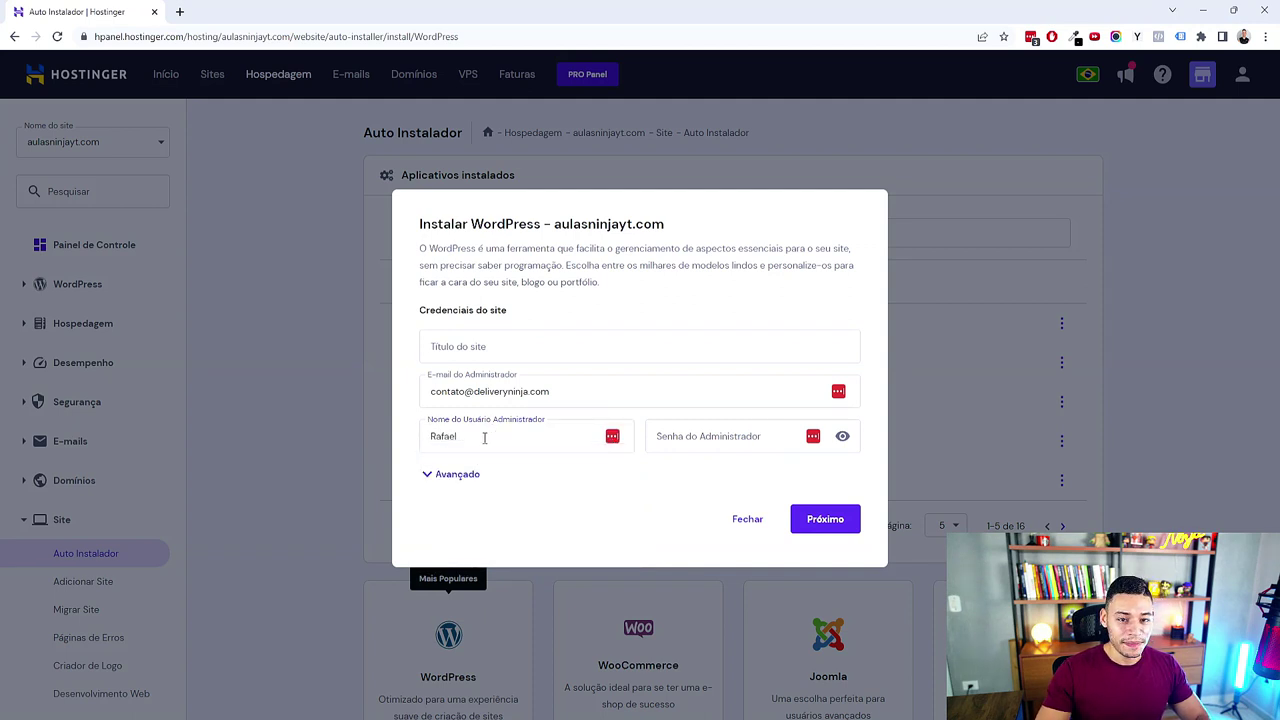
left_click(507, 350)
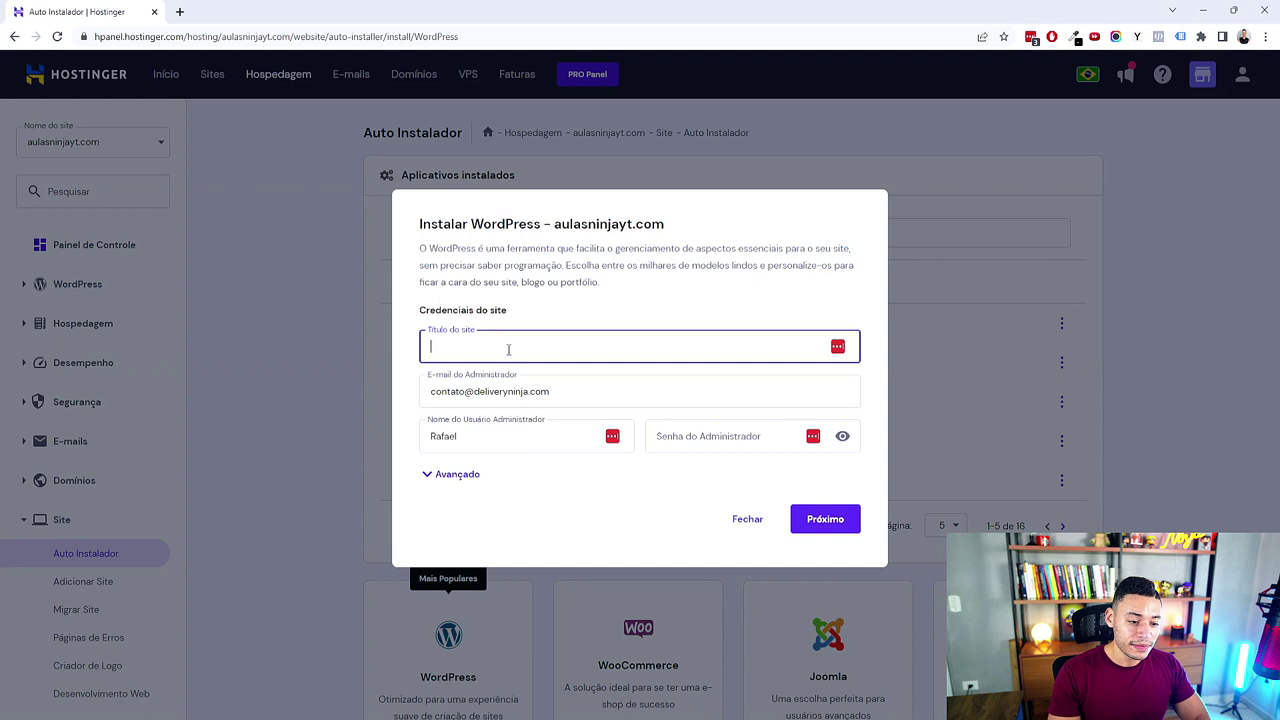
type("Burger Ninja")
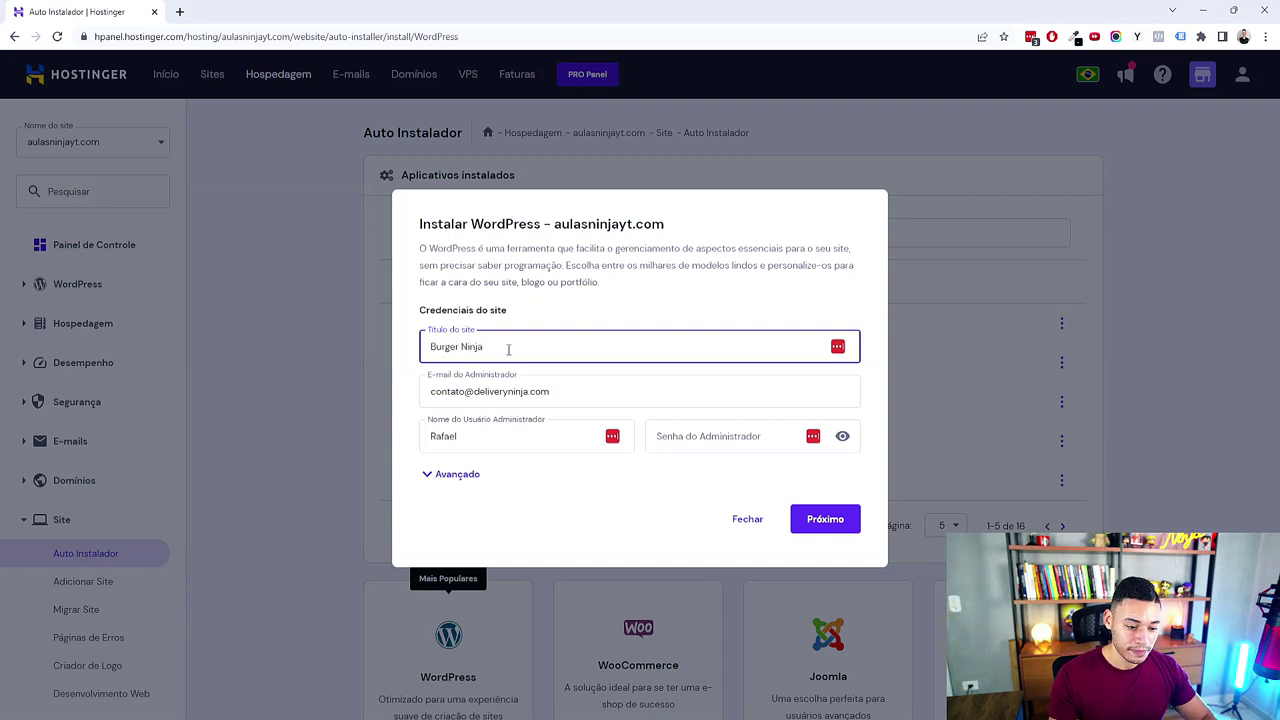
Step: Set the admin password, retyping it after clearing the first attempt, and expand Avançado
left_click(717, 443)
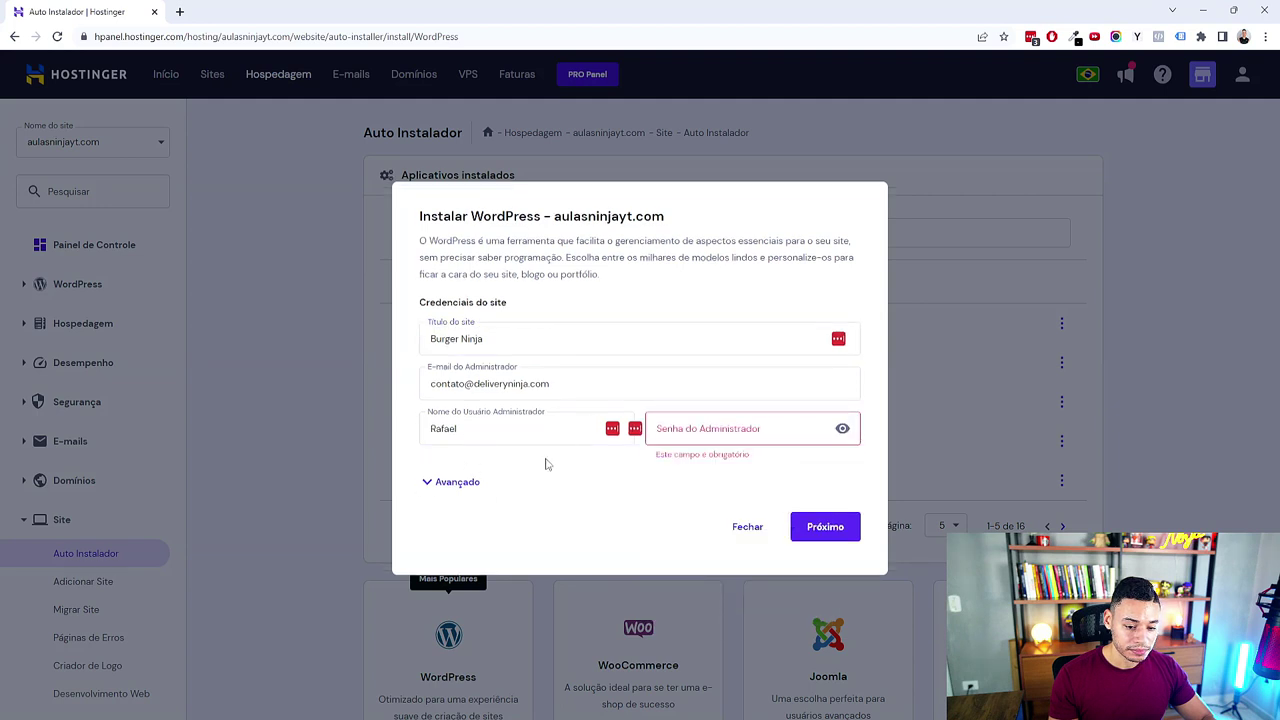
left_click(457, 482)
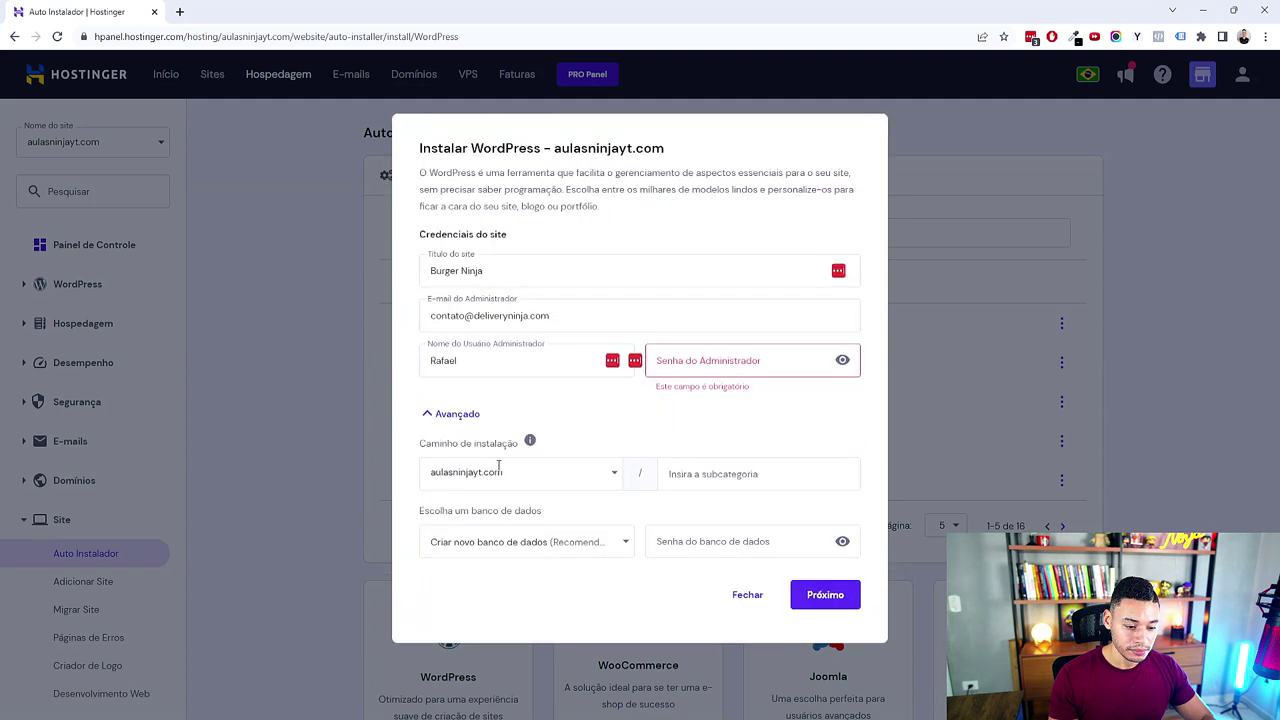
left_click(707, 365)
type("*******")
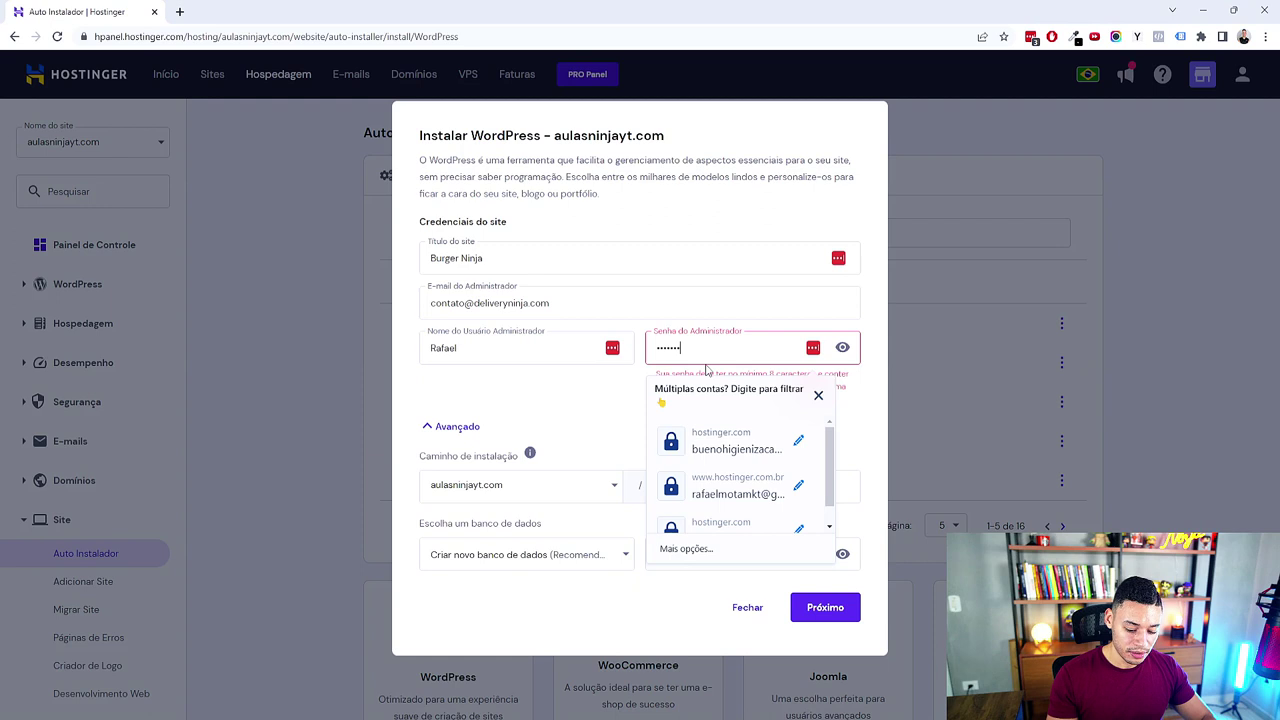
type("**")
key("ctrl+a")
key("BackSpace")
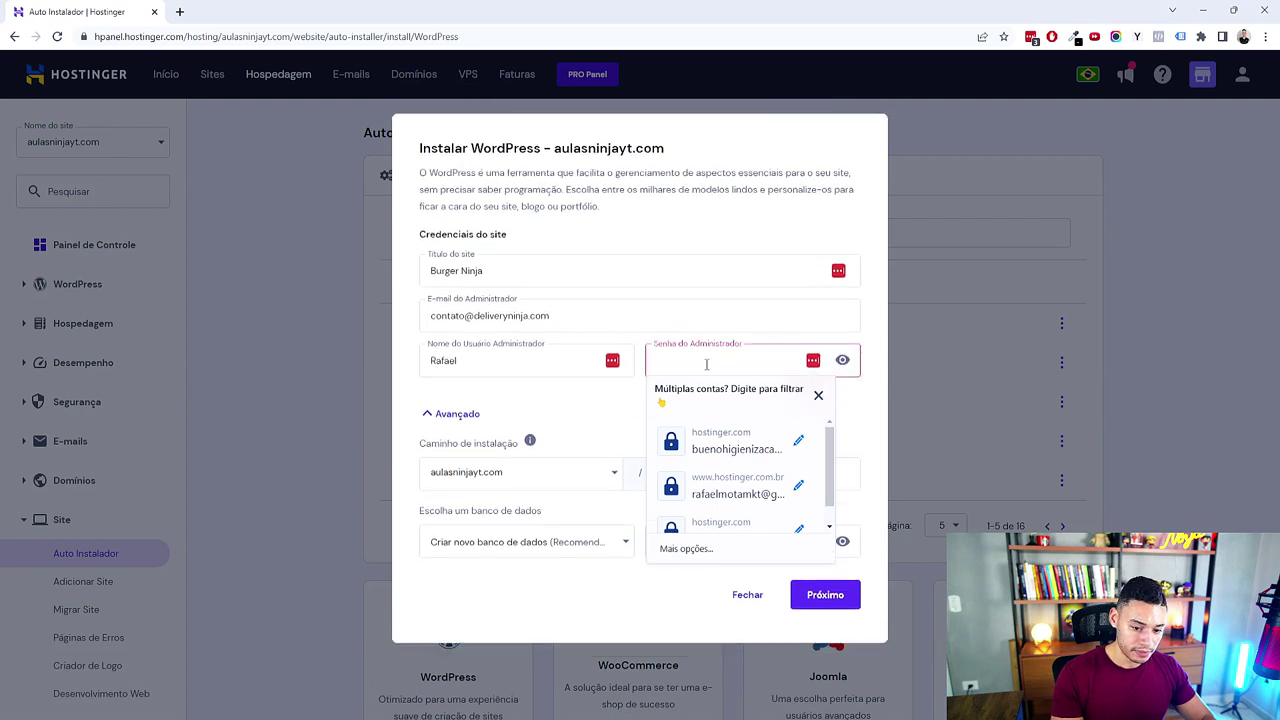
left_click(818, 395)
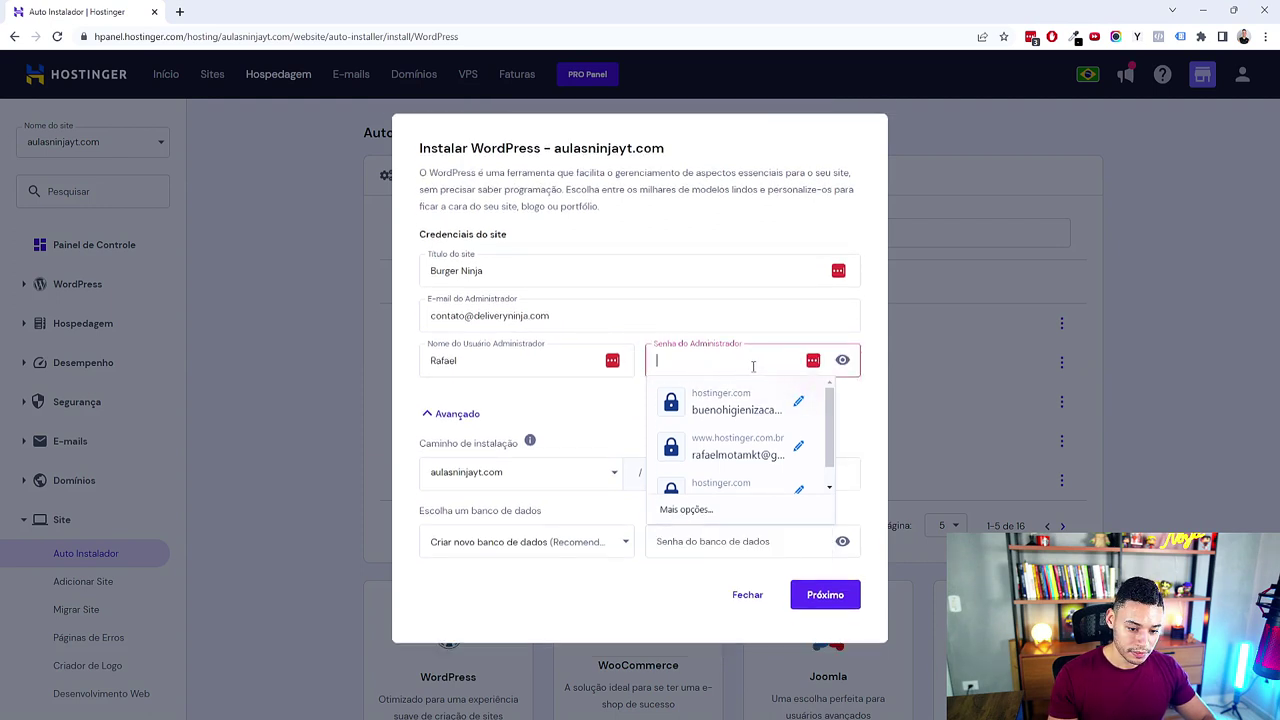
type("********")
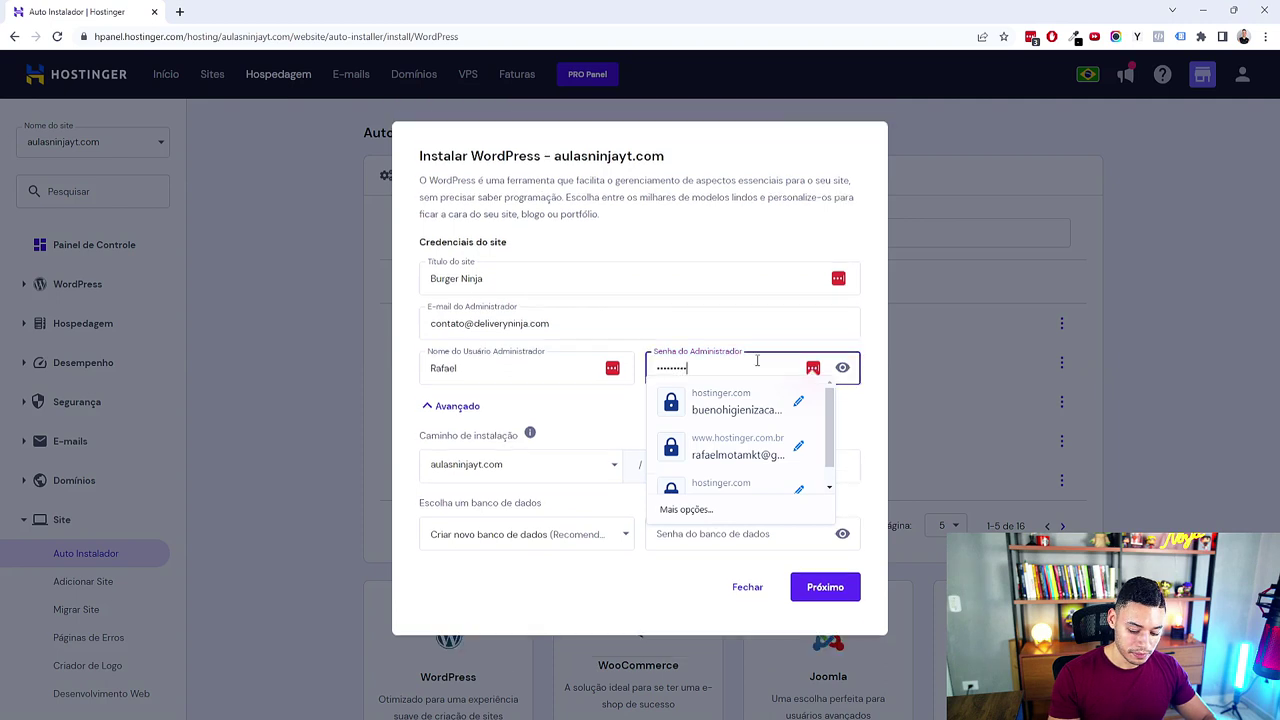
left_click(757, 329)
Step: Choose delivery.aulasninjayt.com as the Caminho de instalação
left_click(701, 425)
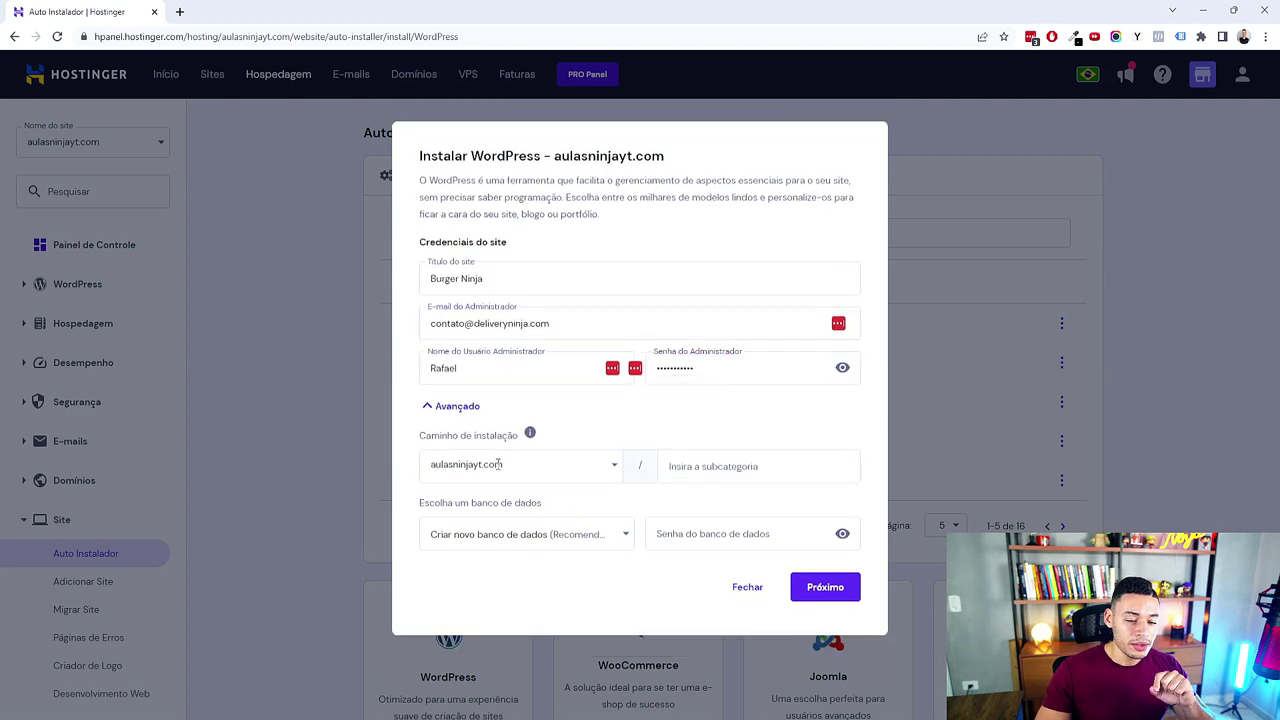
left_click(615, 466)
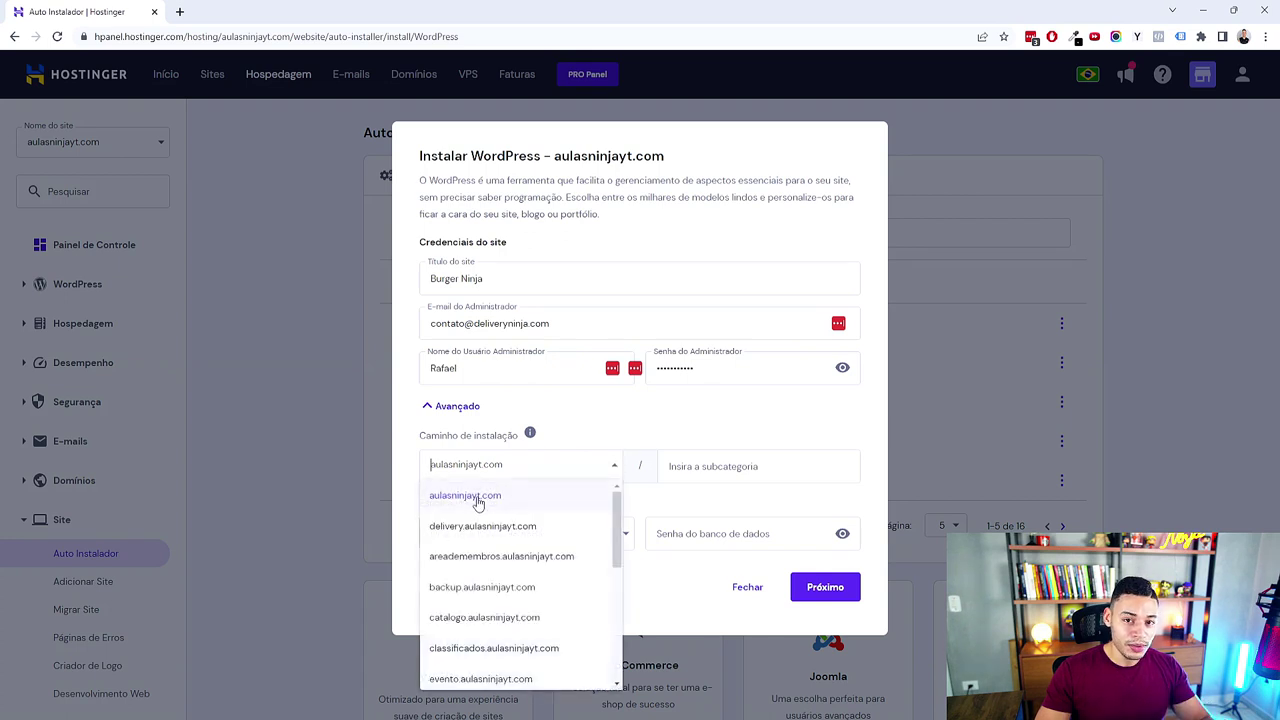
left_click_drag(616, 515, 617, 497)
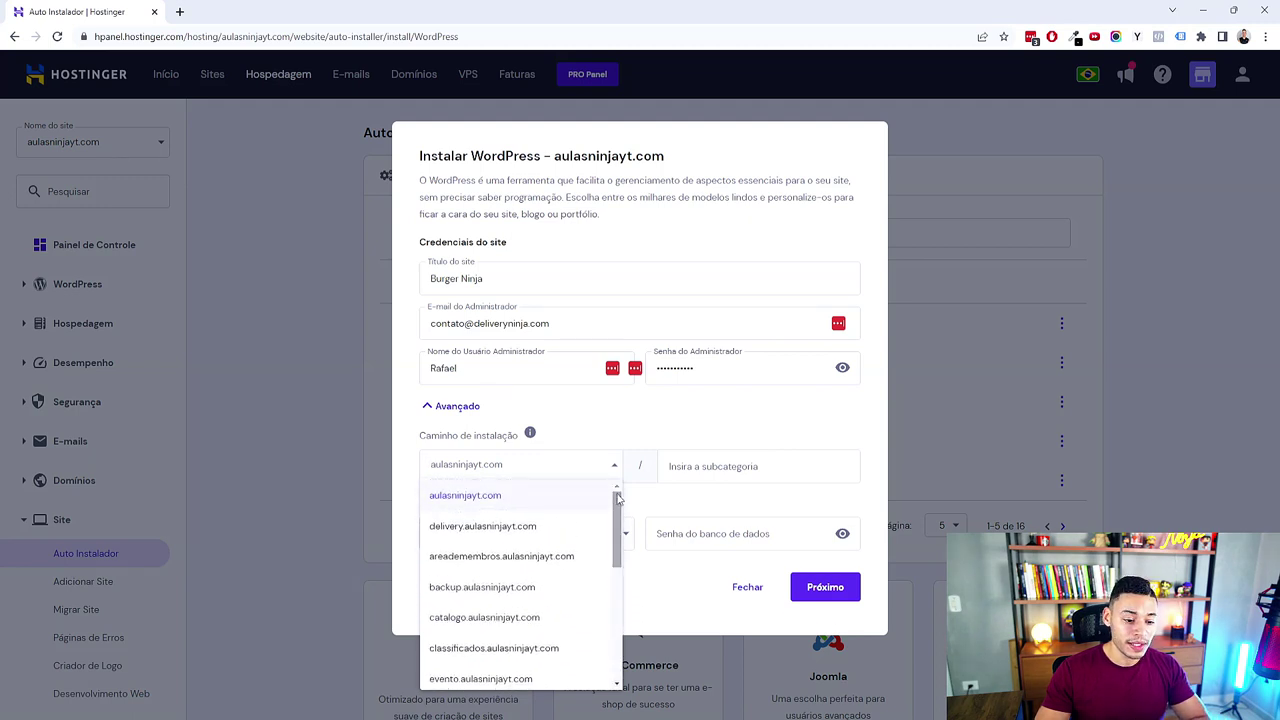
left_click(511, 535)
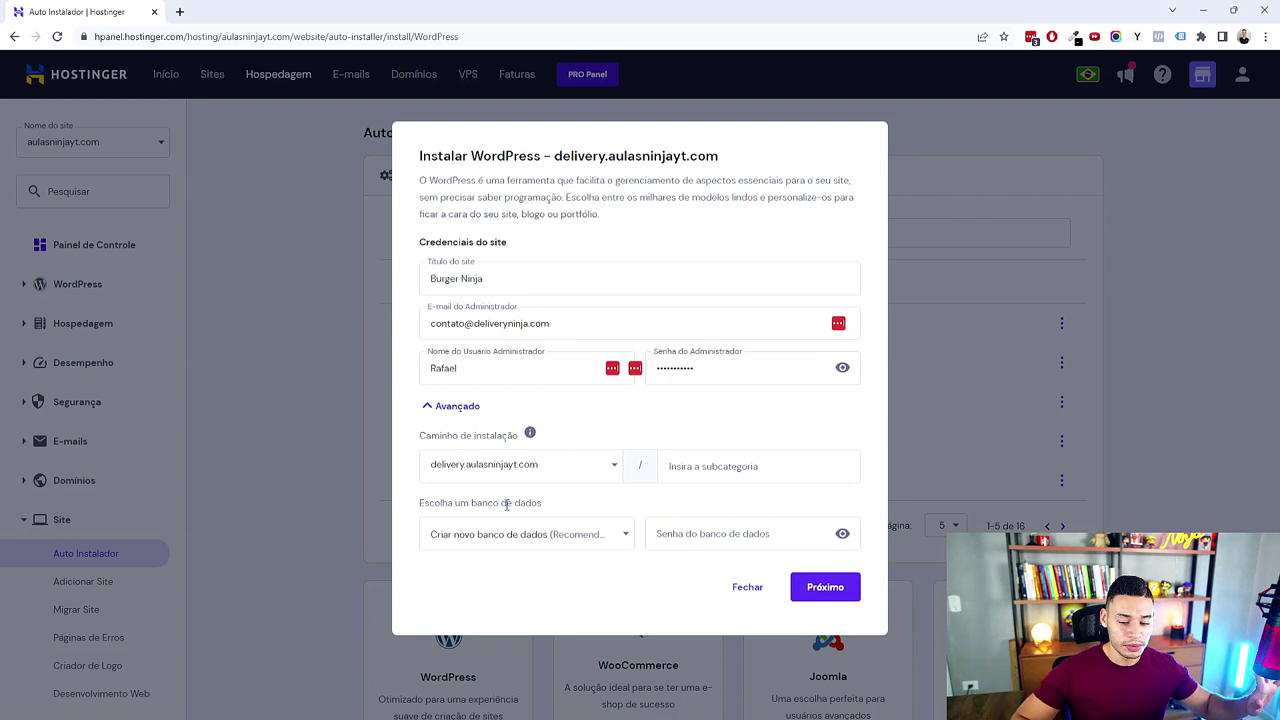
Step: Go to the second step, pick Portuguese (Brazil) with version 6.2.2, and install WordPress
left_click(830, 590)
left_click(845, 330)
scroll(855, 400, "down", 2)
left_click_drag(855, 405, 843, 504)
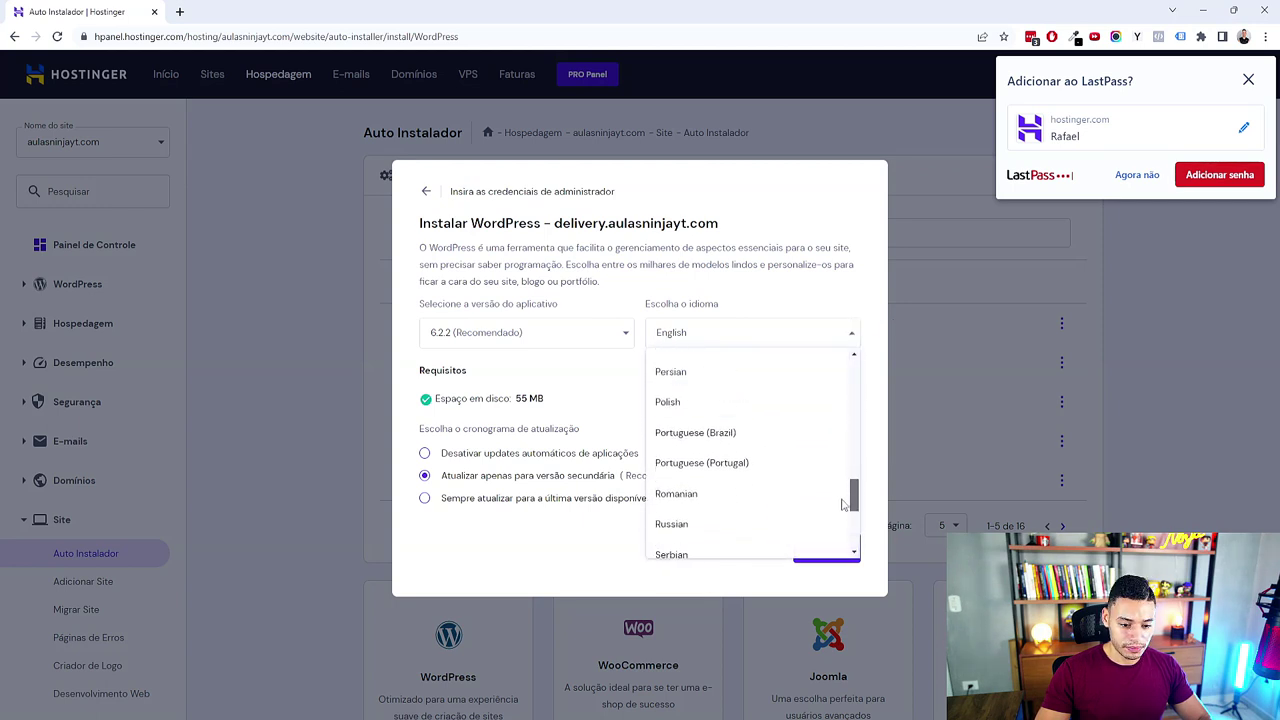
left_click(724, 436)
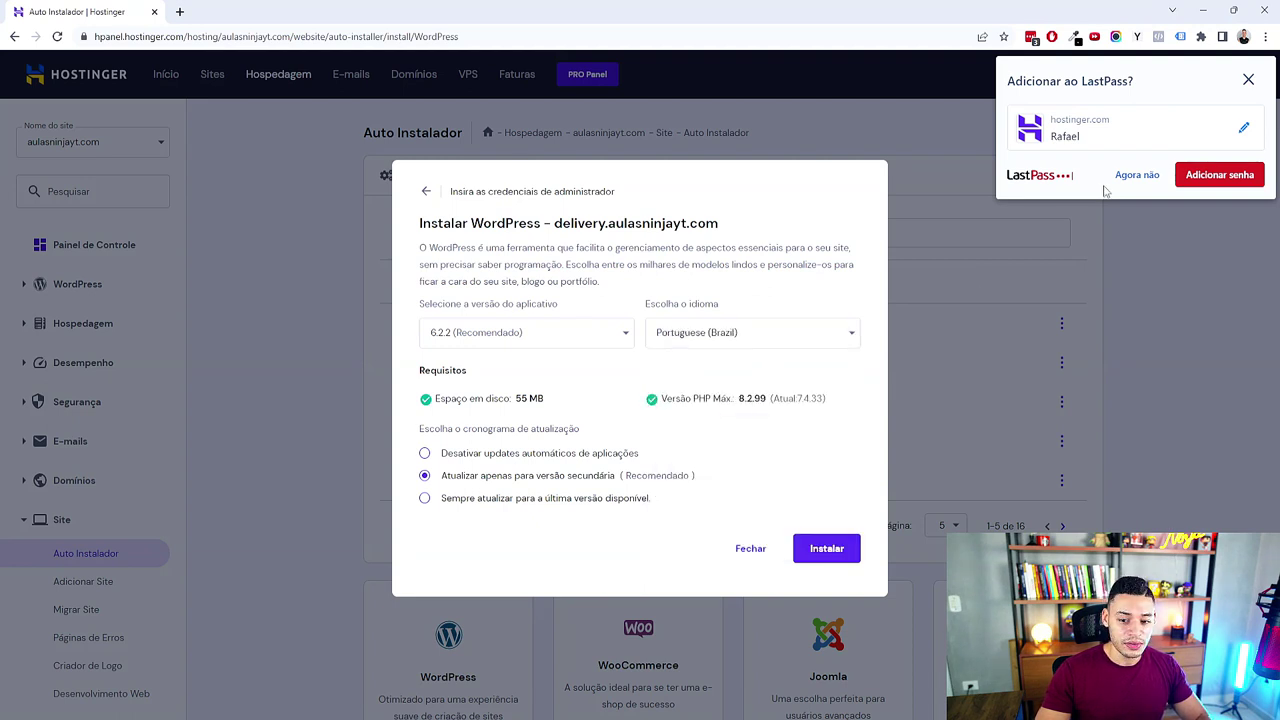
left_click(826, 552)
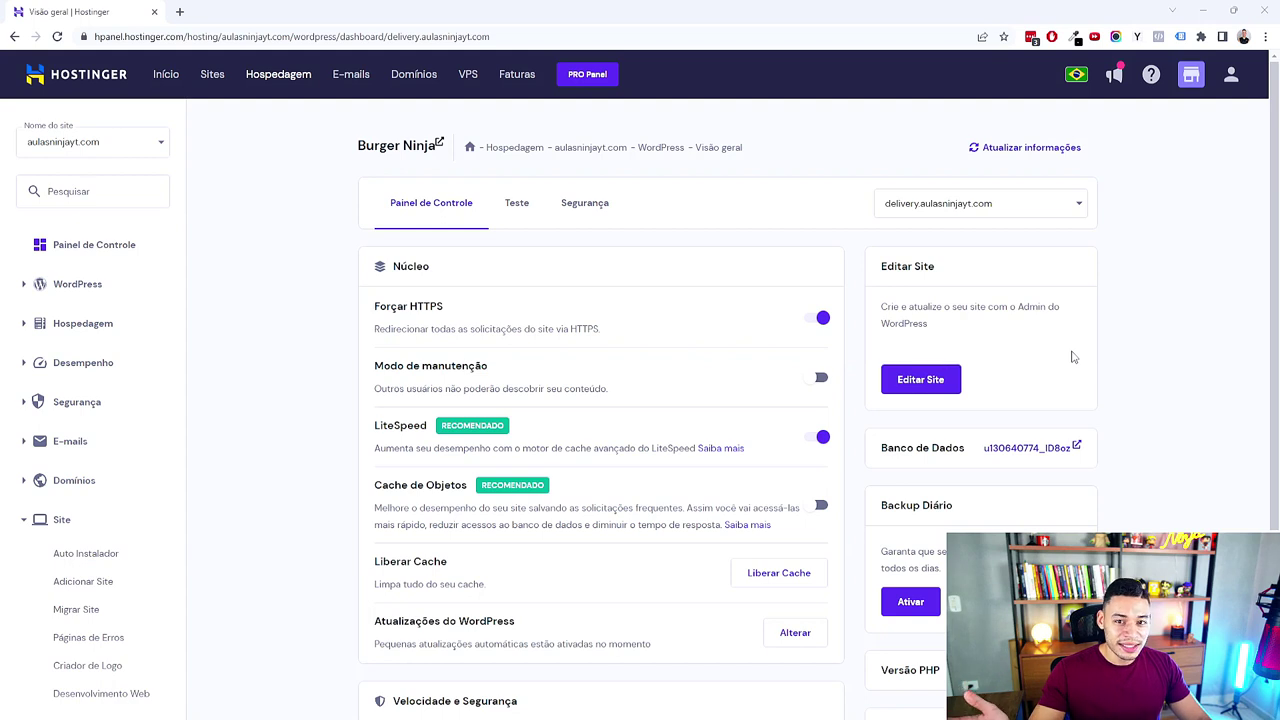
Step: Highlight the Forçar HTTPS and LiteSpeed settings in the WordPress overview
left_click_drag(407, 305, 463, 311)
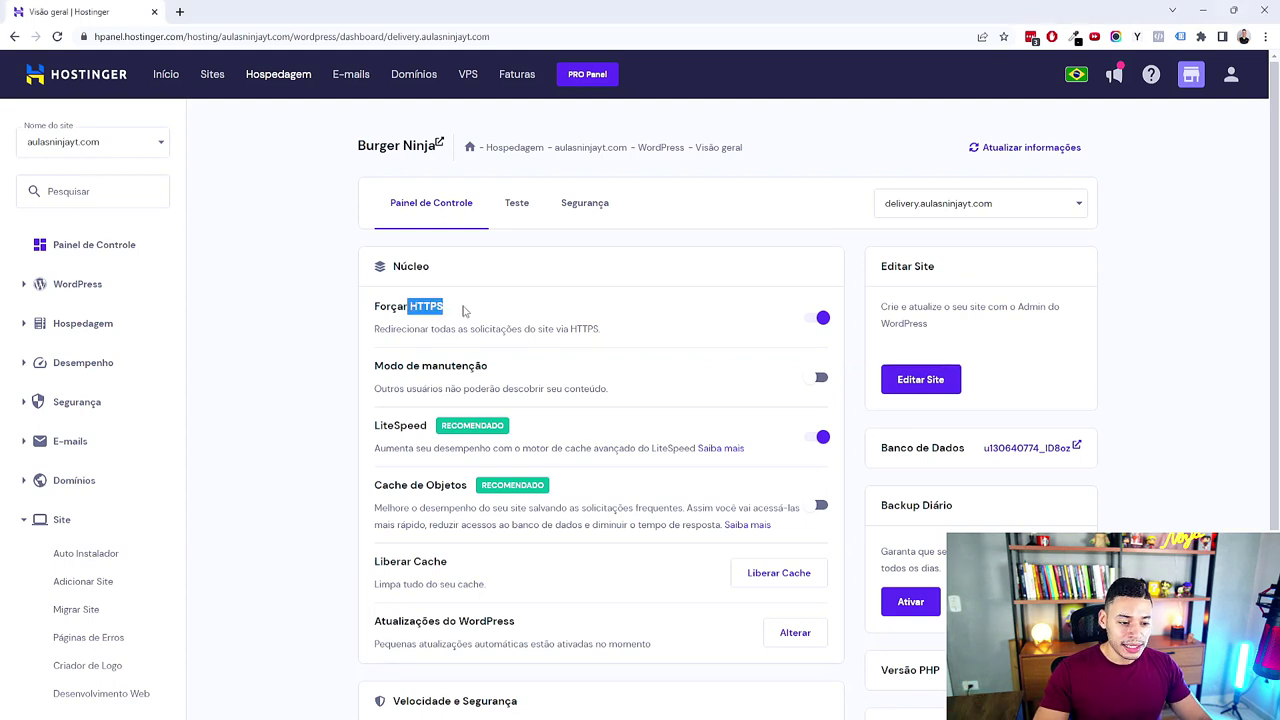
left_click(476, 311)
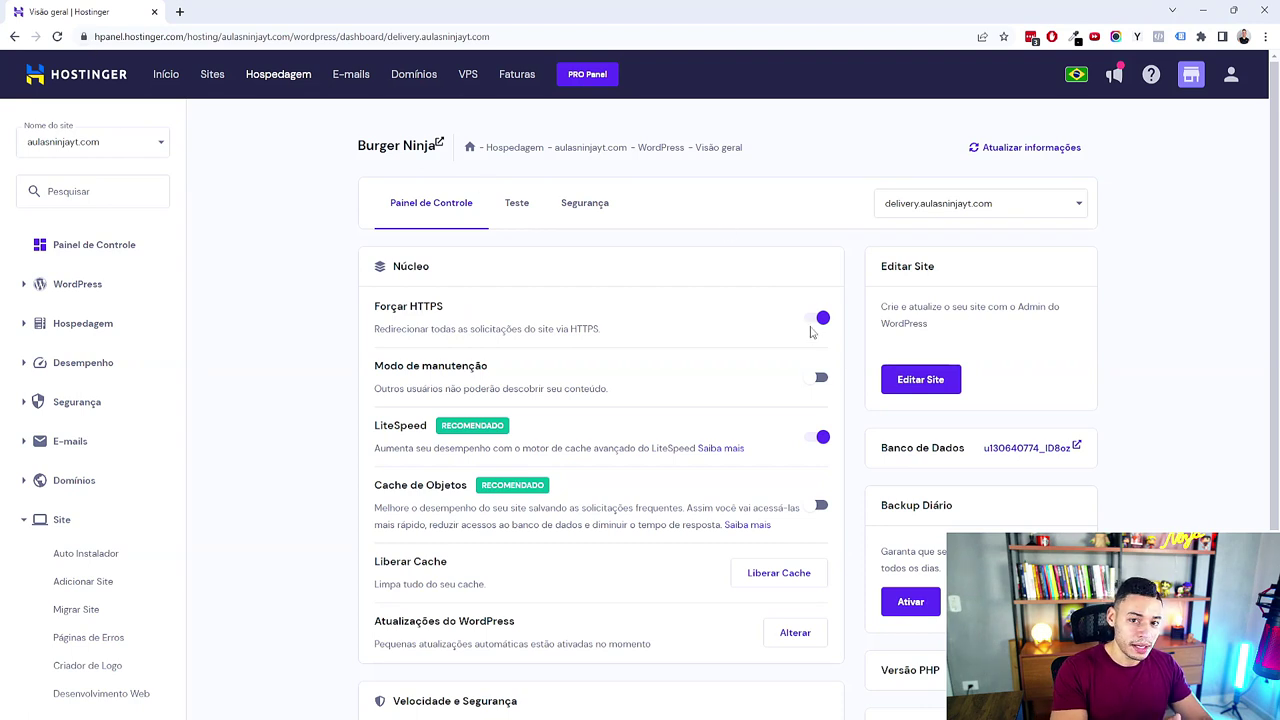
scroll(812, 332, "down", 2)
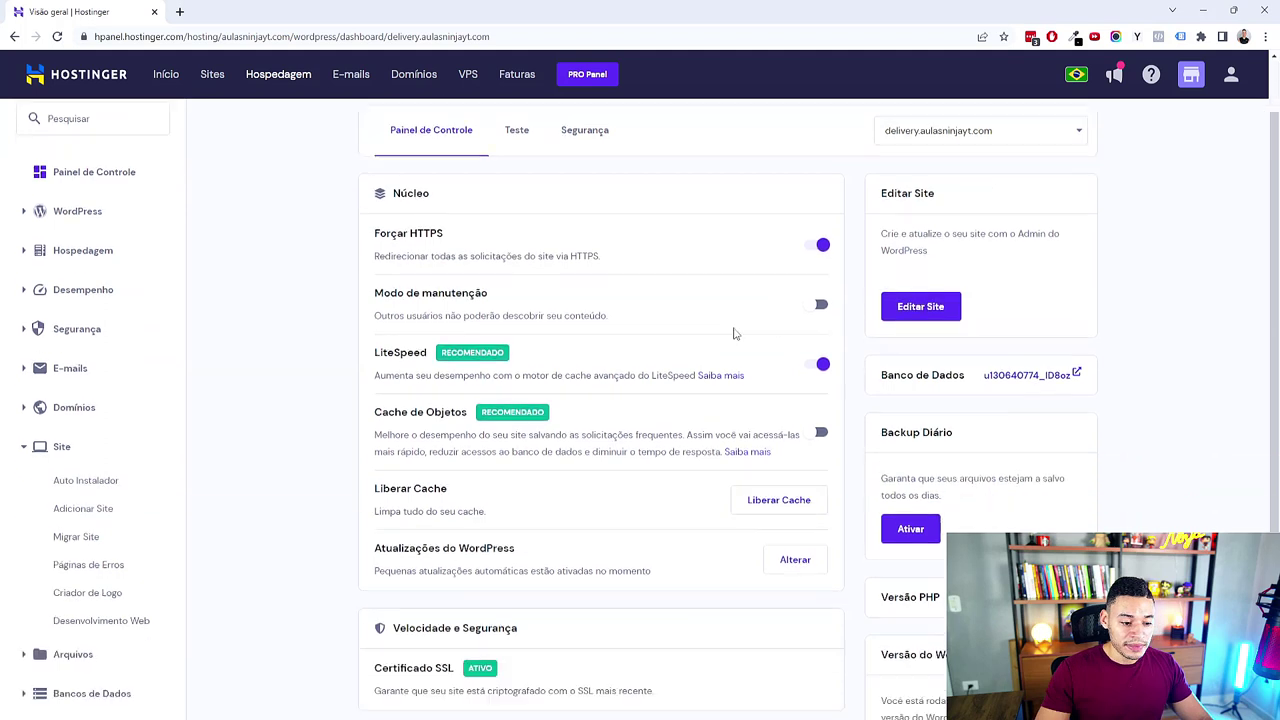
left_click_drag(420, 287, 252, 293)
left_click(507, 327)
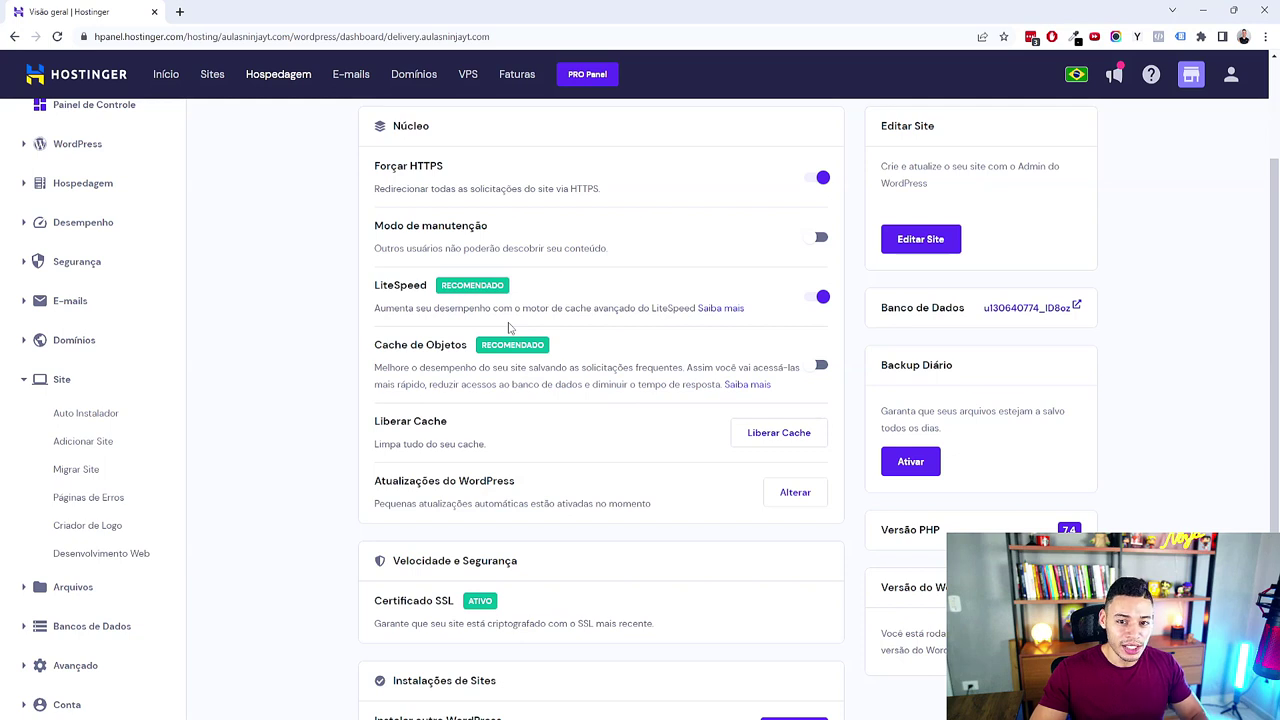
Step: Switch the LiteSpeed cache toggle off and scroll back to the top of the overview
left_click(824, 297)
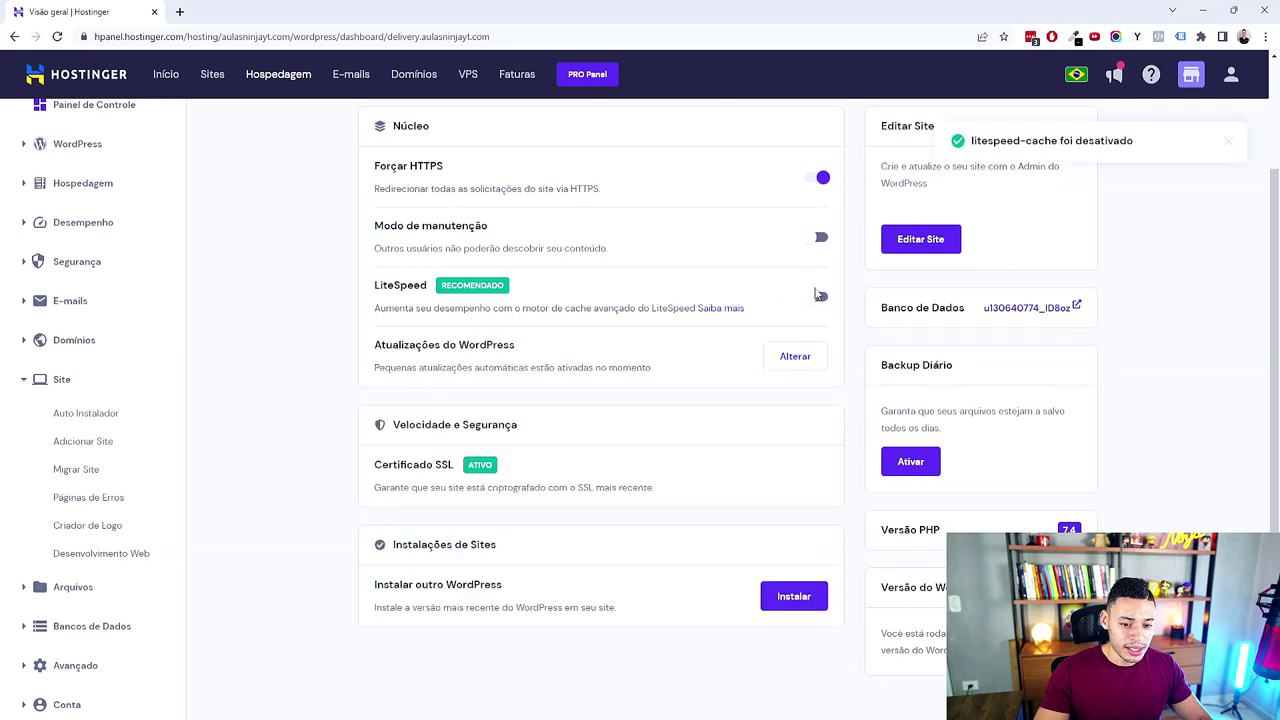
scroll(900, 440, "down", 1)
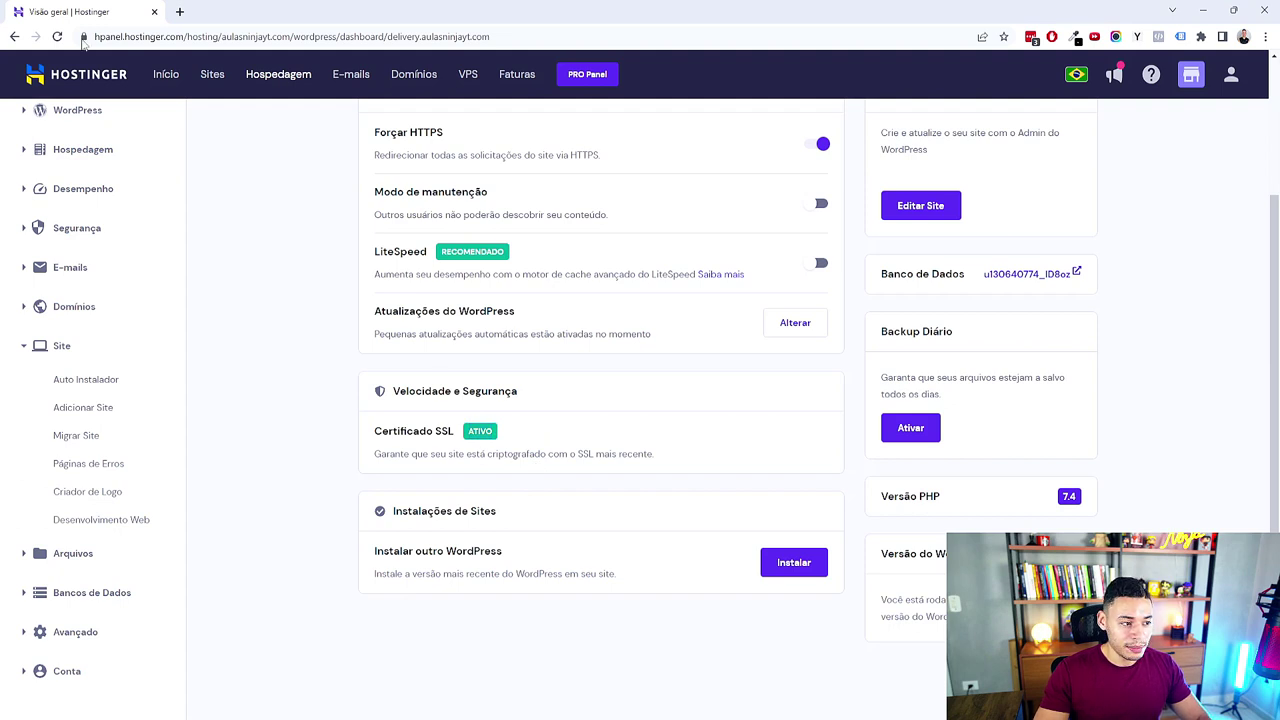
scroll(565, 298, "up", 3)
left_click_drag(410, 272, 450, 274)
left_click(263, 374)
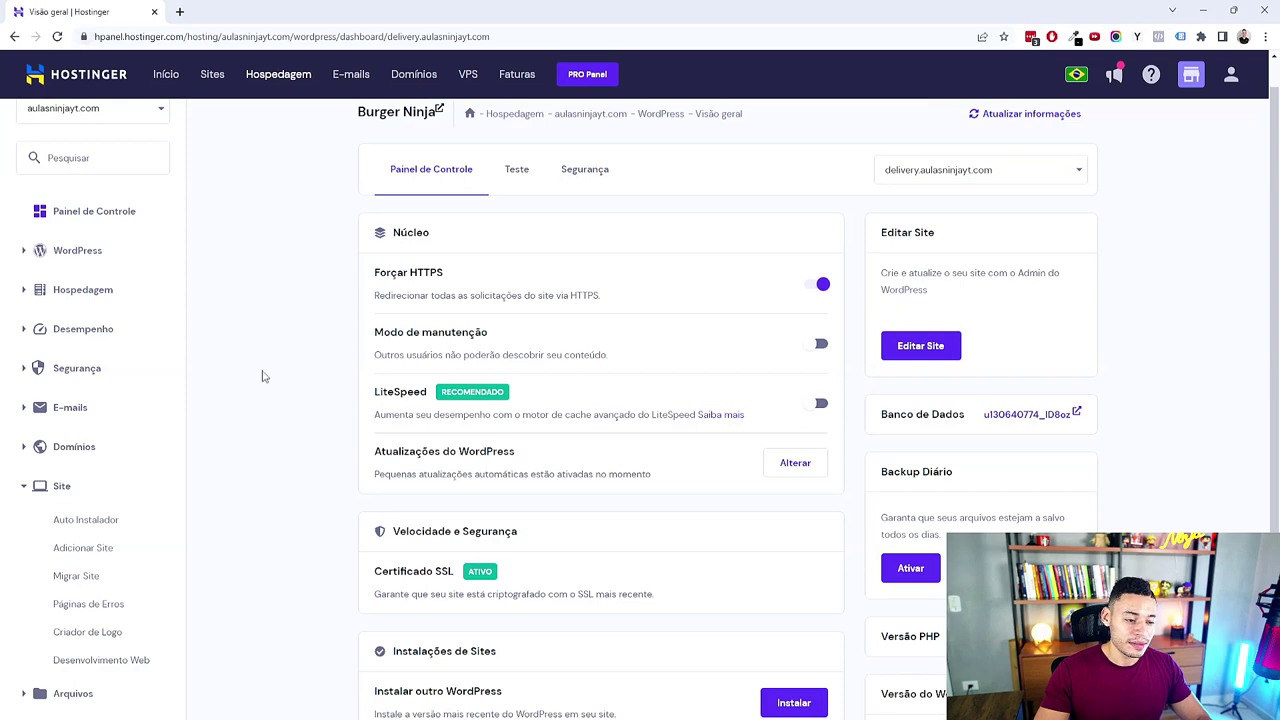
scroll(263, 374, "down", 3)
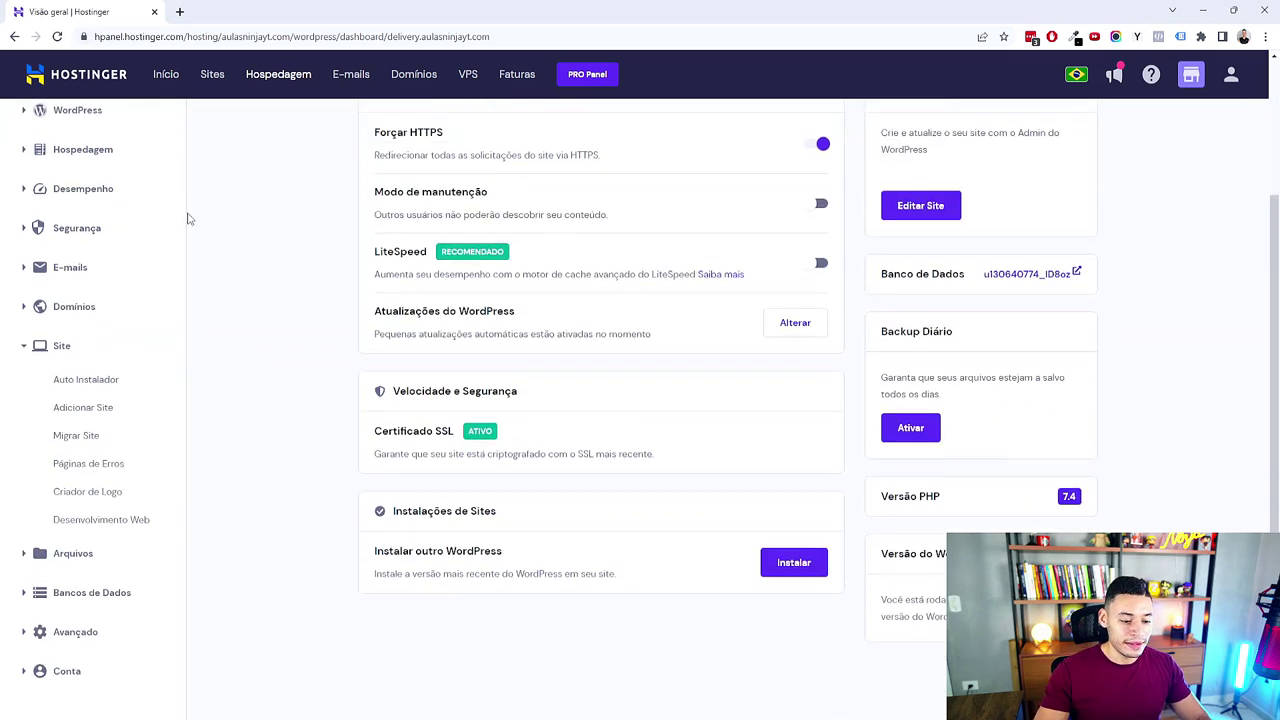
scroll(347, 470, "up", 1)
scroll(347, 470, "up", 2)
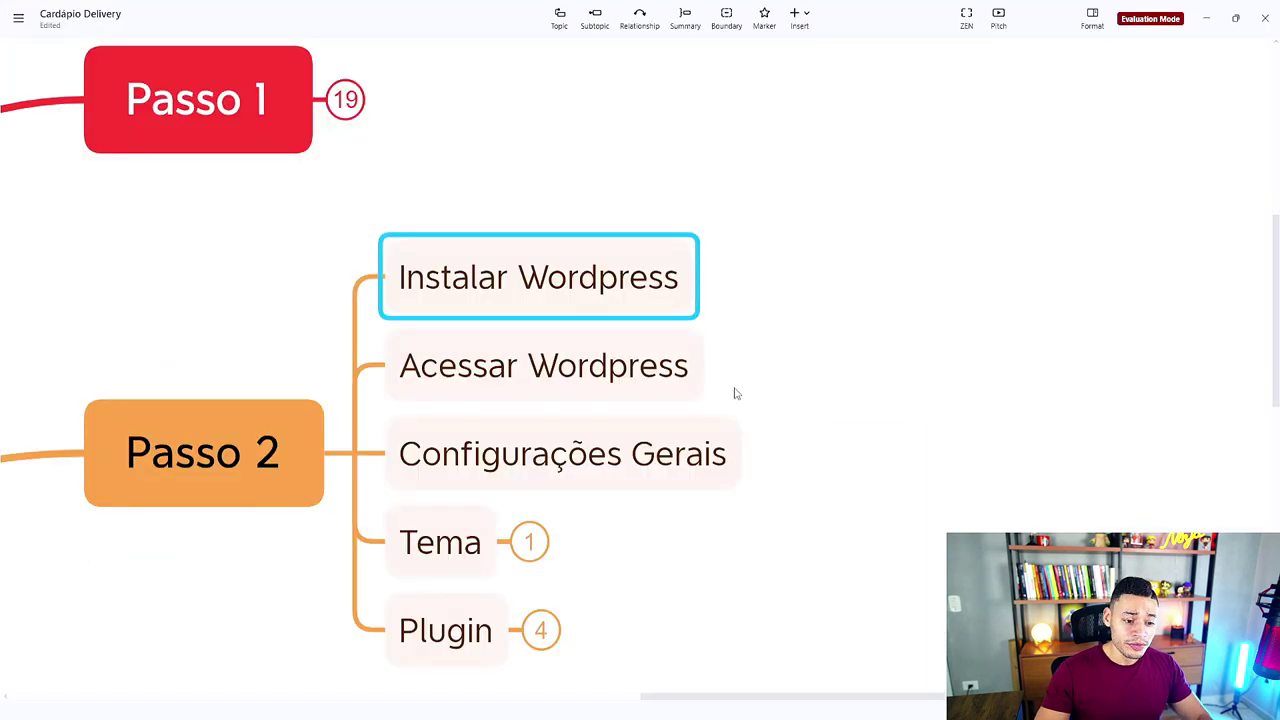
Step: Add a subtopic reading nomedominio.com/wp-admin under Acessar Wordpress
key("Down")
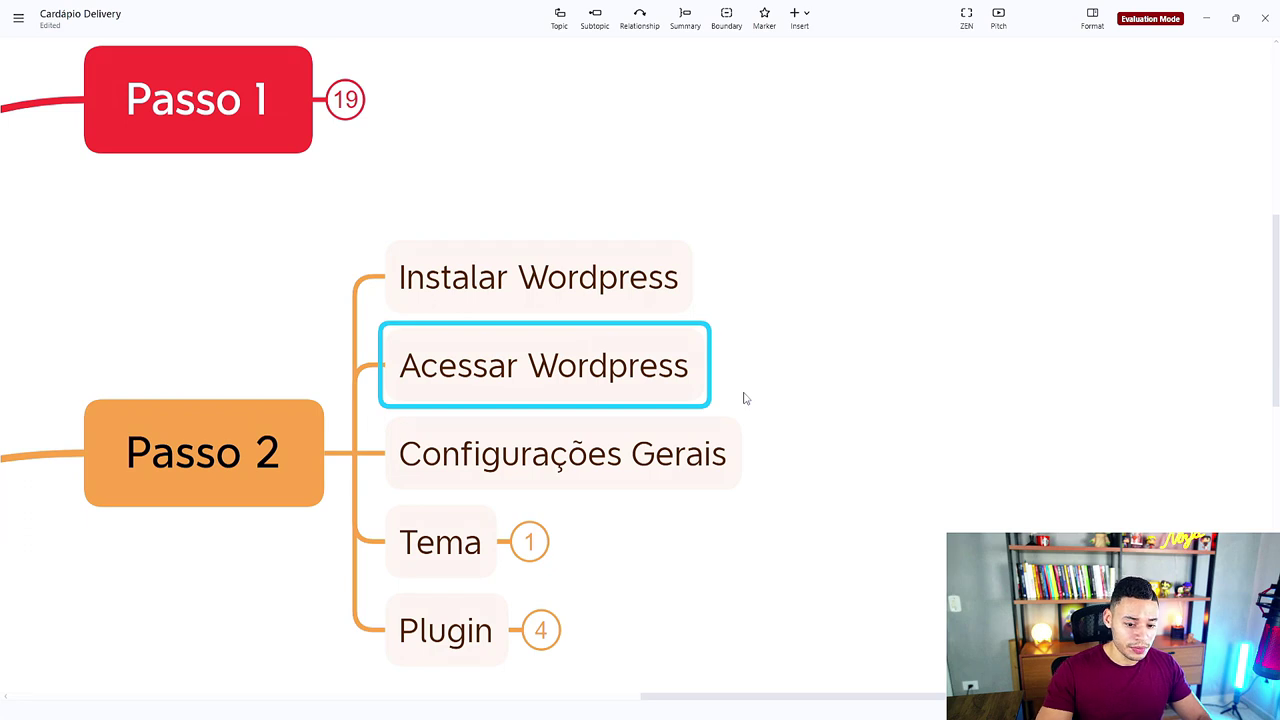
key("Tab")
type("nomedo")
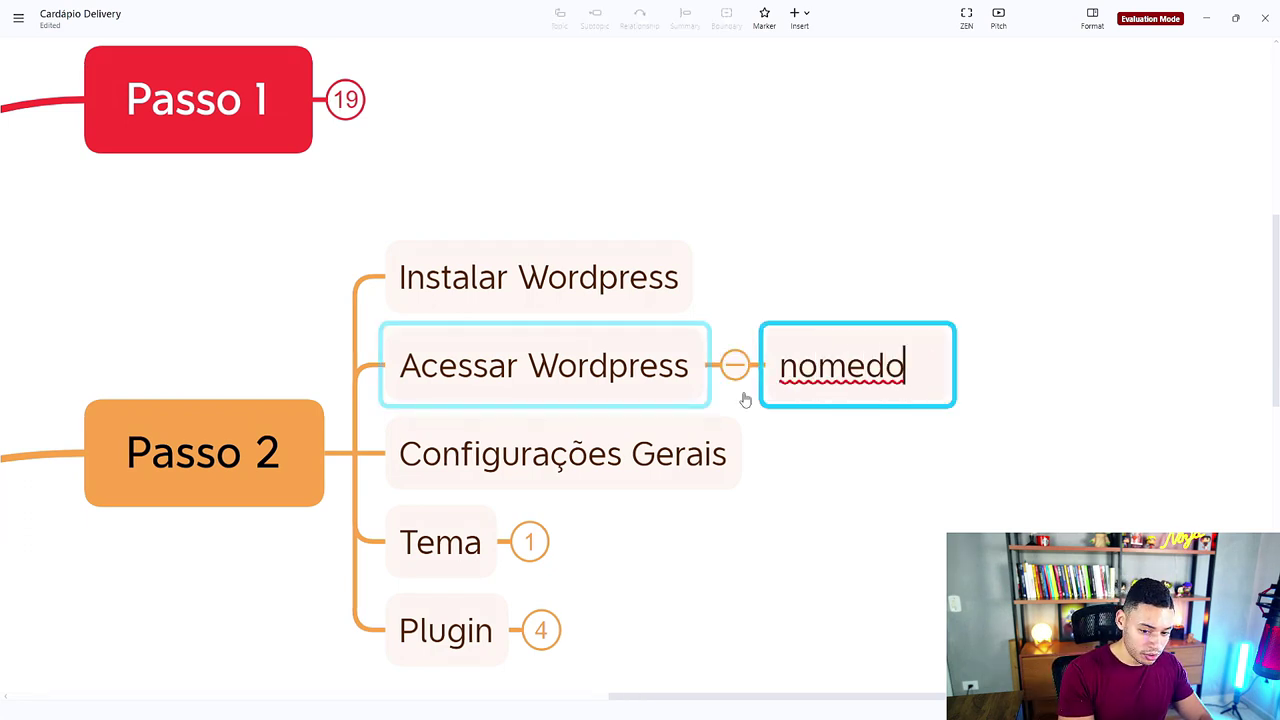
type("minio.com")
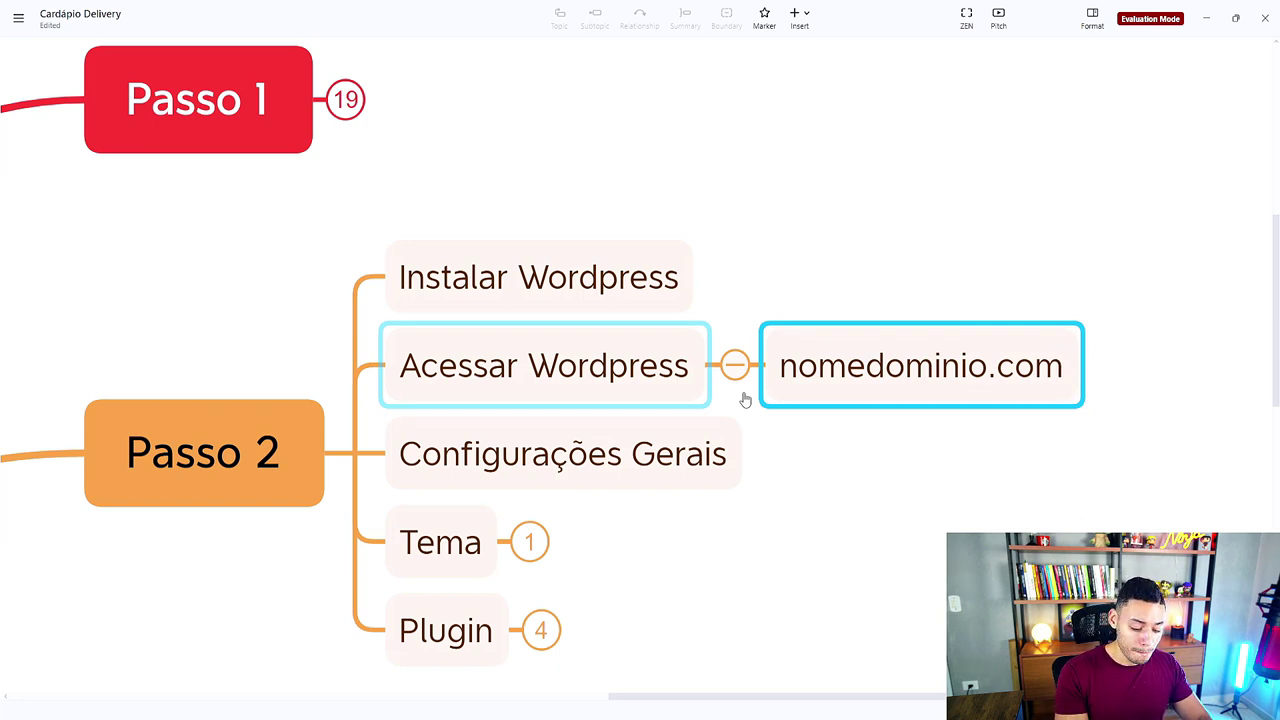
type("/wp-admin")
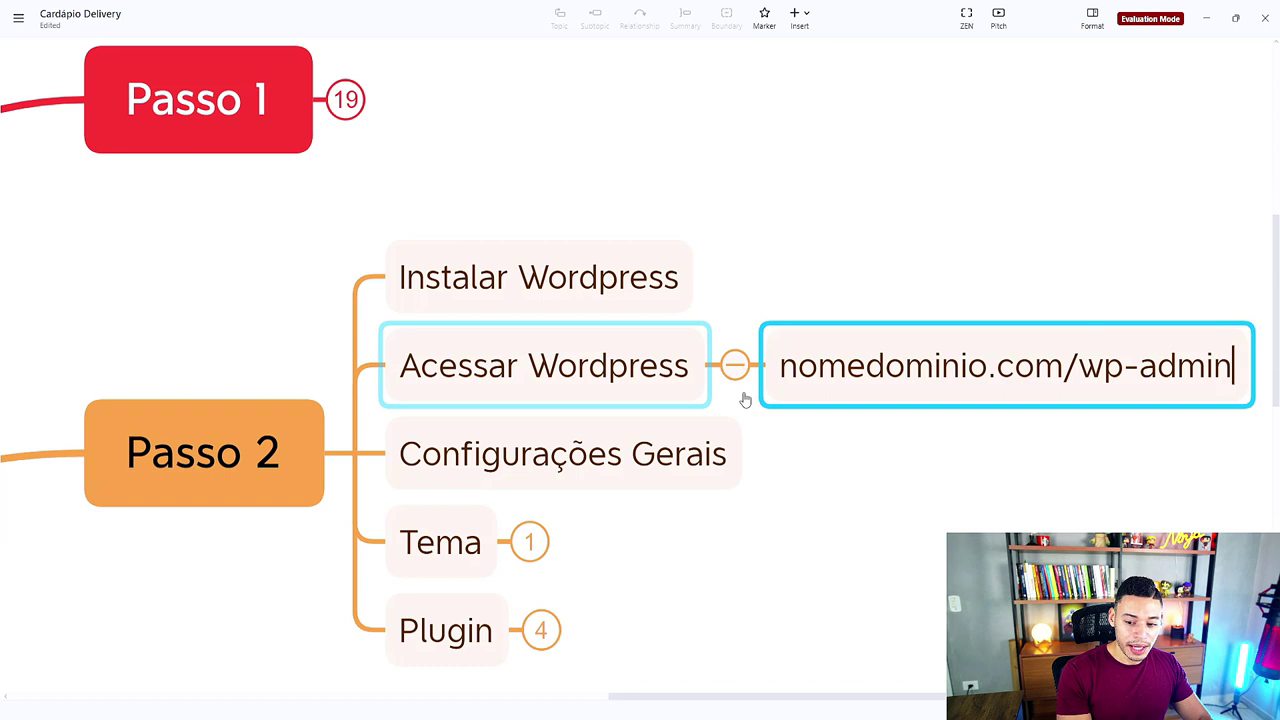
left_click(1128, 448)
Step: Bring the new topic into view and highlight its /wp-admin part
left_click_drag(1128, 448, 772, 426)
double_click(770, 367)
left_click(721, 345)
left_click_drag(706, 345, 894, 349)
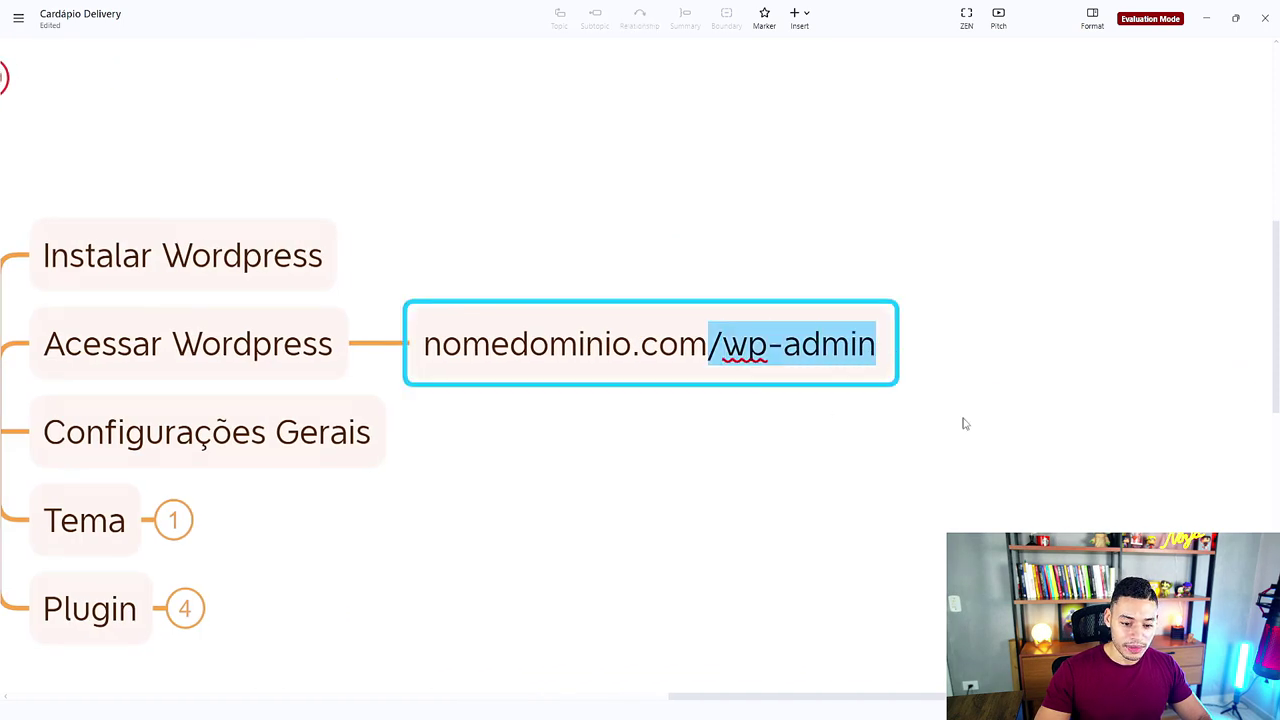
left_click(870, 478)
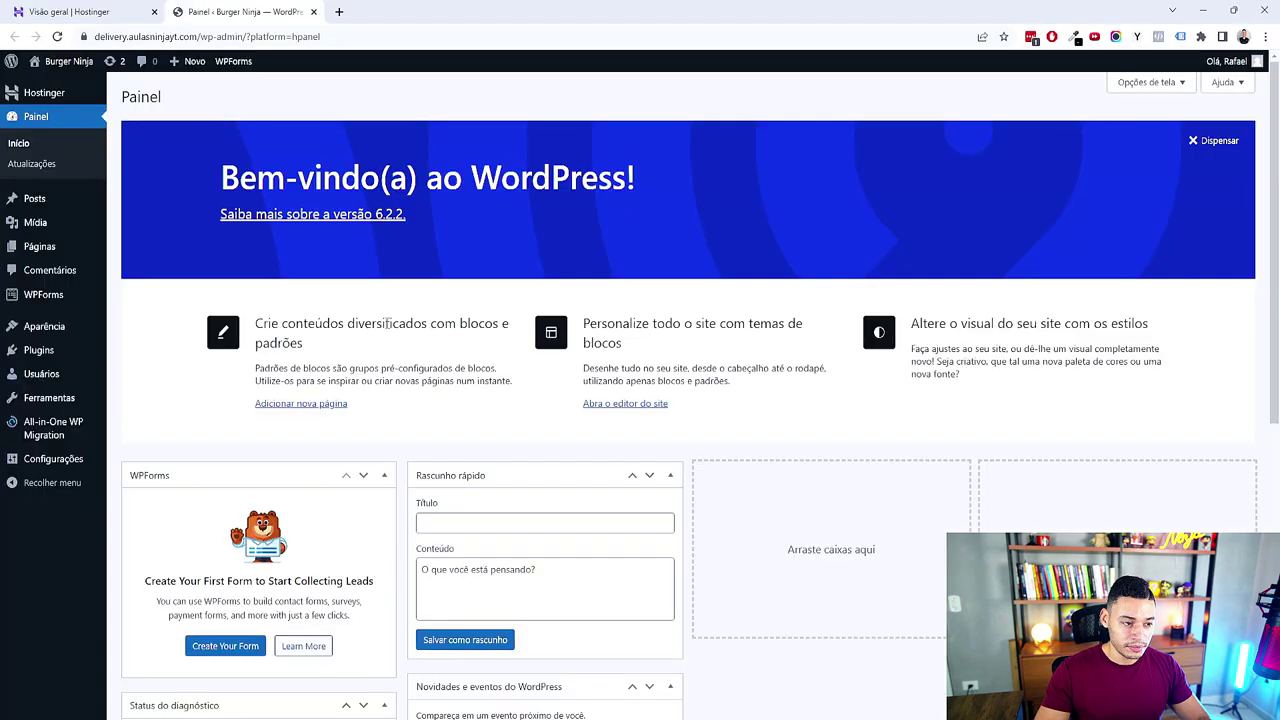
Step: Highlight the wp-admin part of the WordPress address bar
left_click_drag(243, 36, 350, 36)
left_click(493, 105)
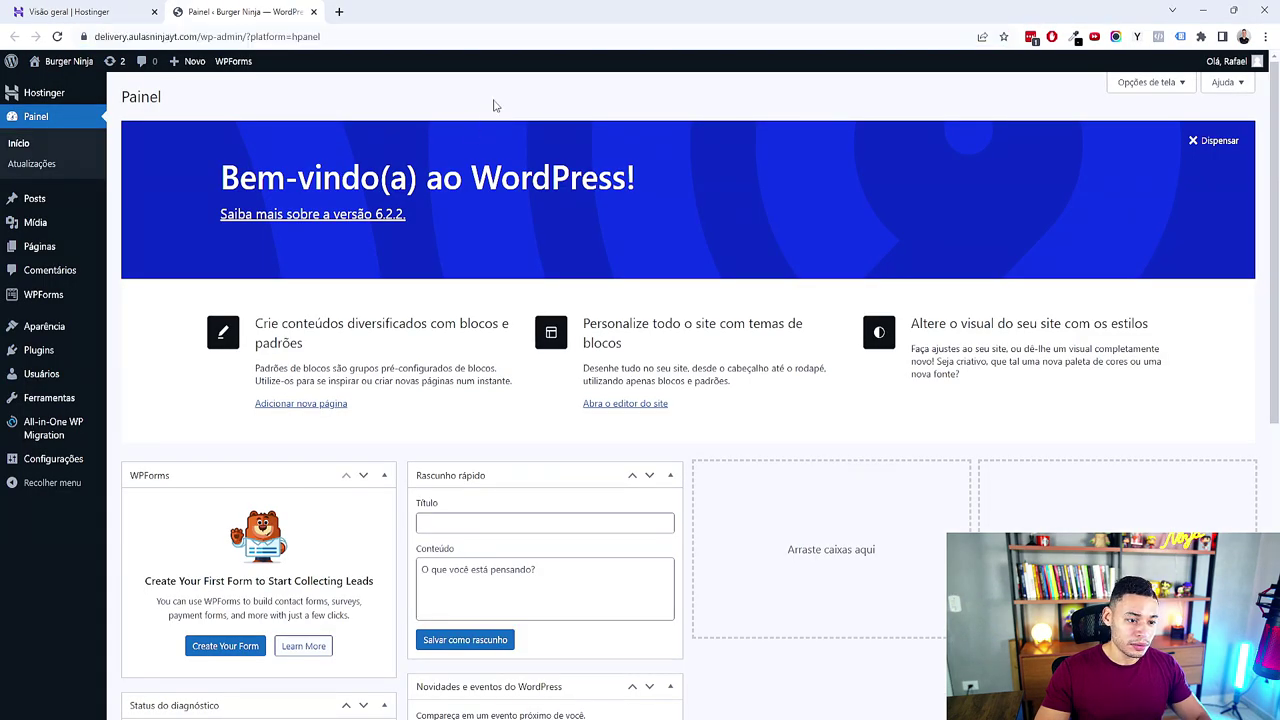
scroll(268, 75, "down", 1)
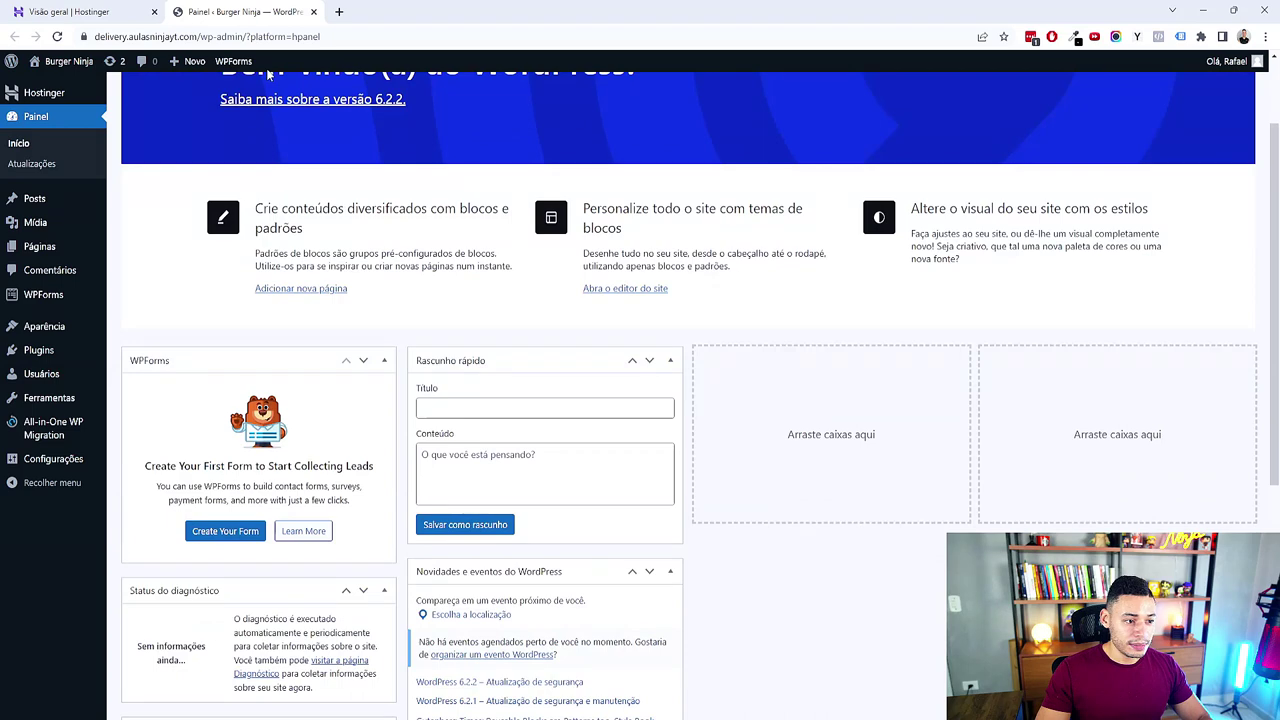
left_click_drag(247, 36, 198, 36)
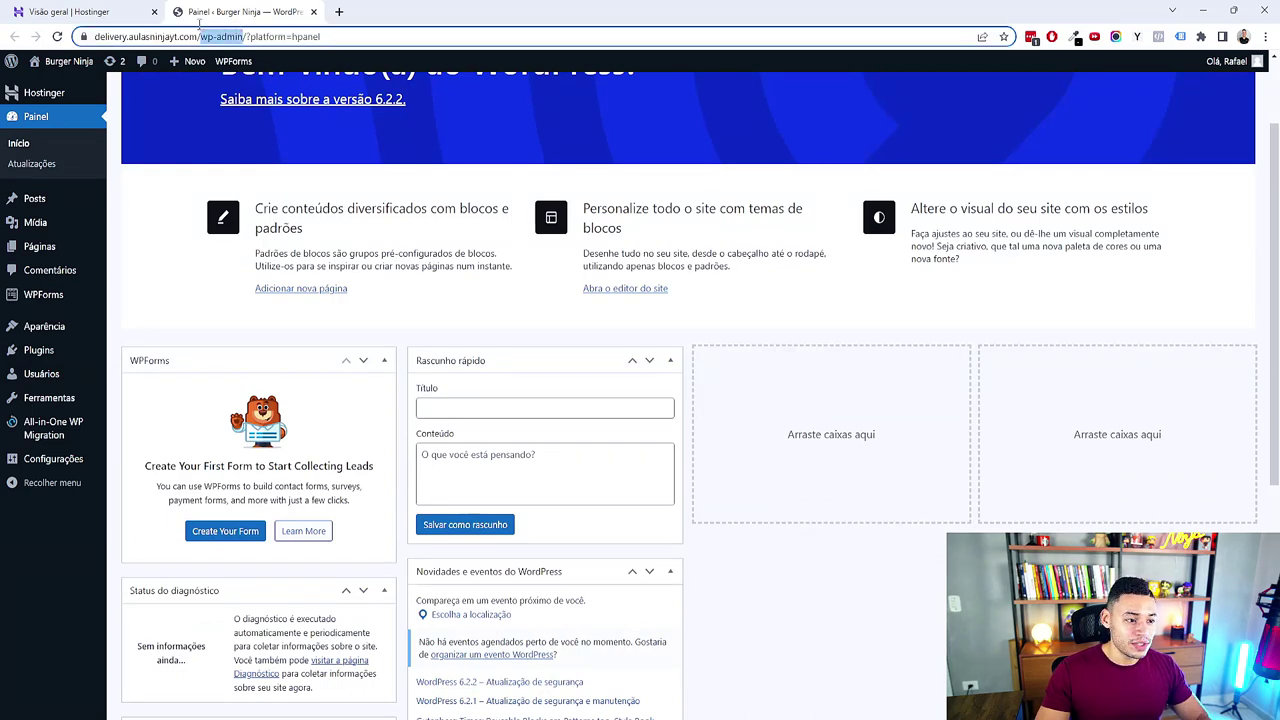
left_click(883, 576)
scroll(883, 576, "up", 1)
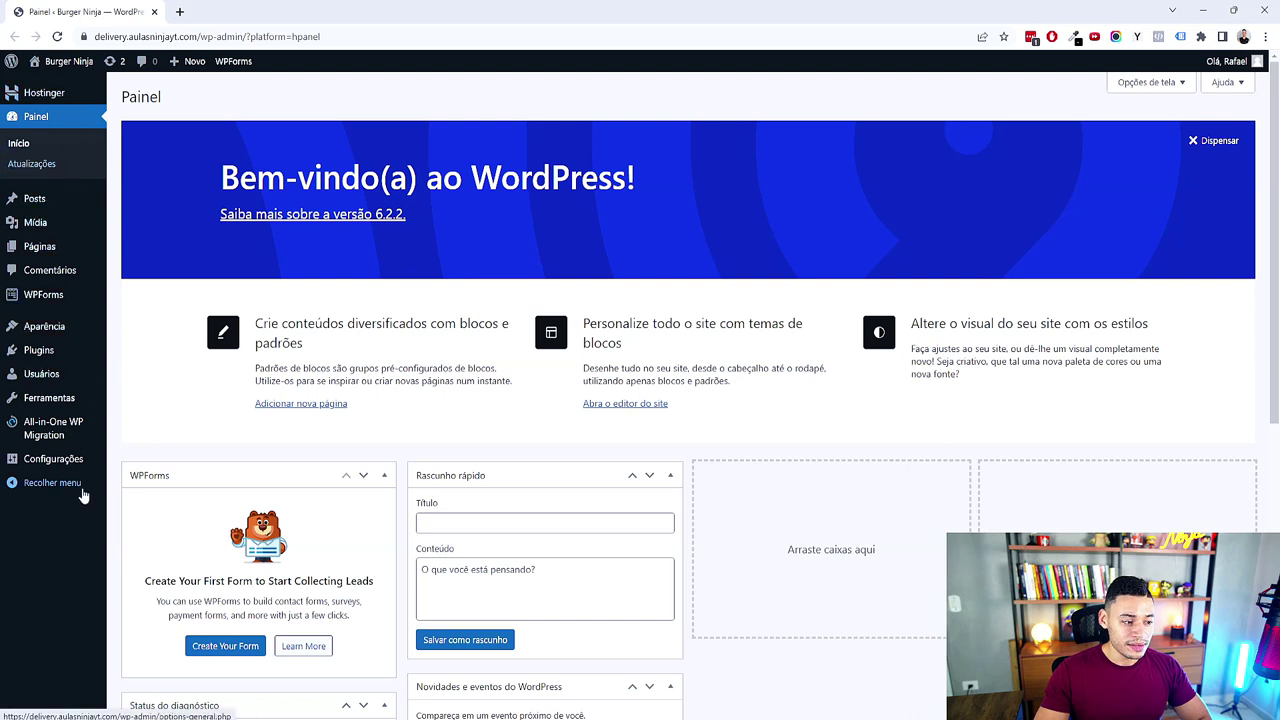
Step: View the Páginas list, then return to the Painel dashboard
left_click(43, 248)
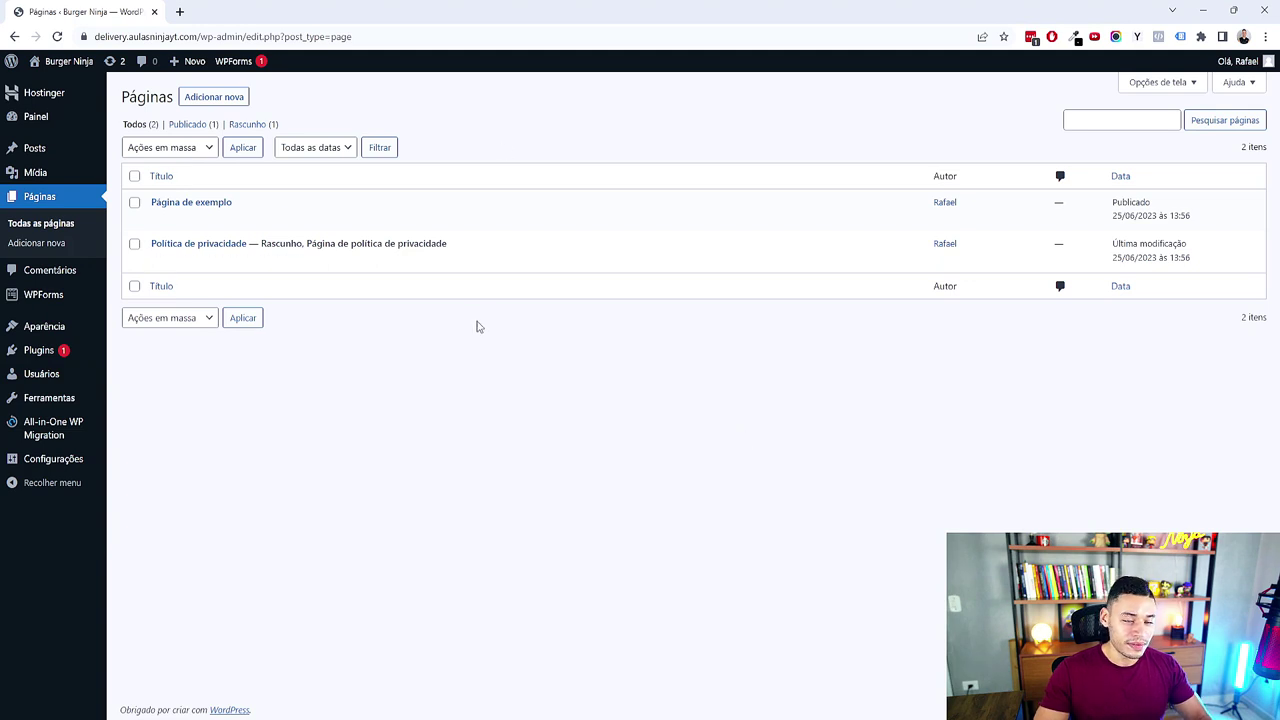
left_click(40, 117)
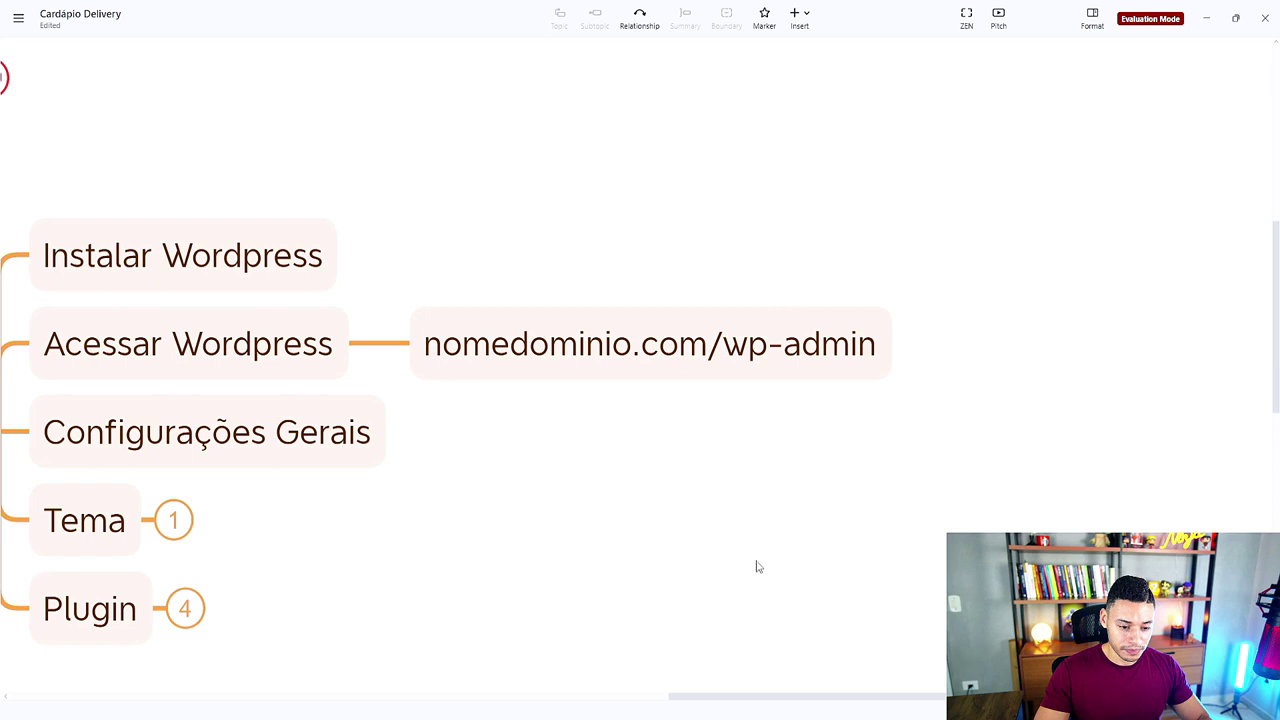
scroll(754, 563, "left", 3)
Step: In the mind map, select the Configurações Gerais topic under Passo 2
left_click(603, 308)
key("Up")
left_click(614, 347)
left_click(680, 440)
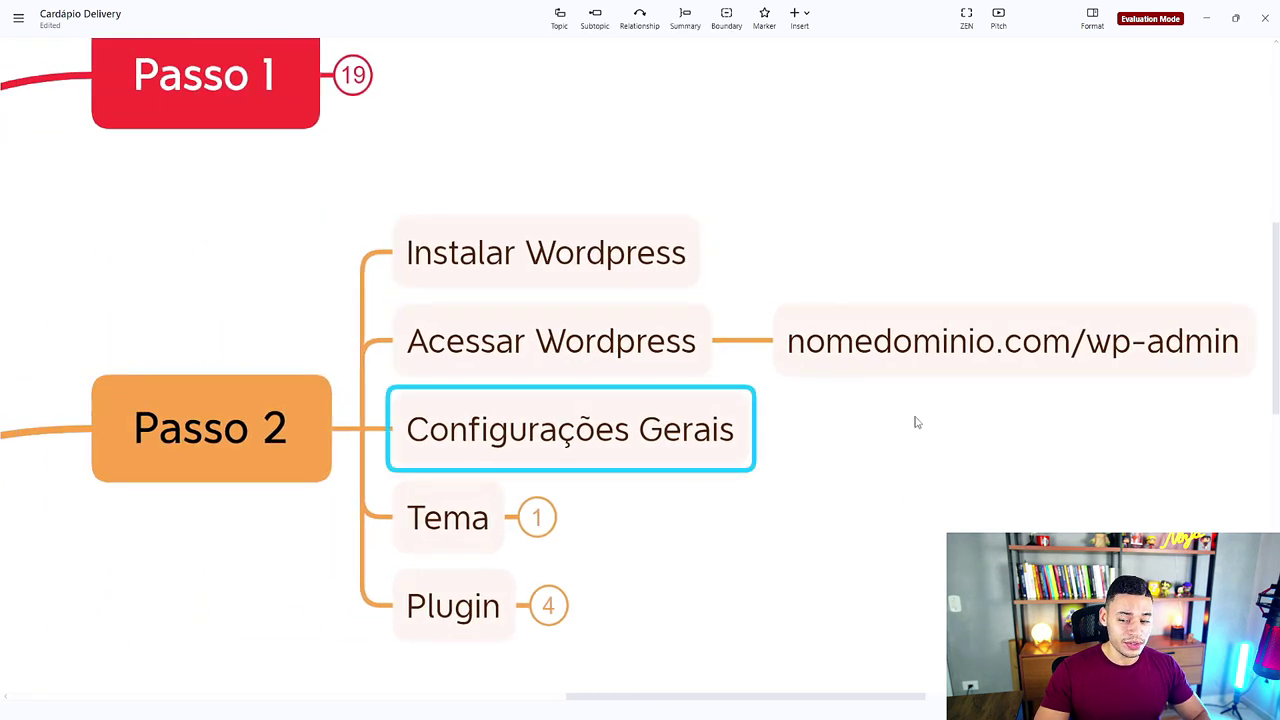
Step: Dismiss the welcome panel and hide the WPForms, Status do diagnóstico and Agora widgets
left_click(1212, 26)
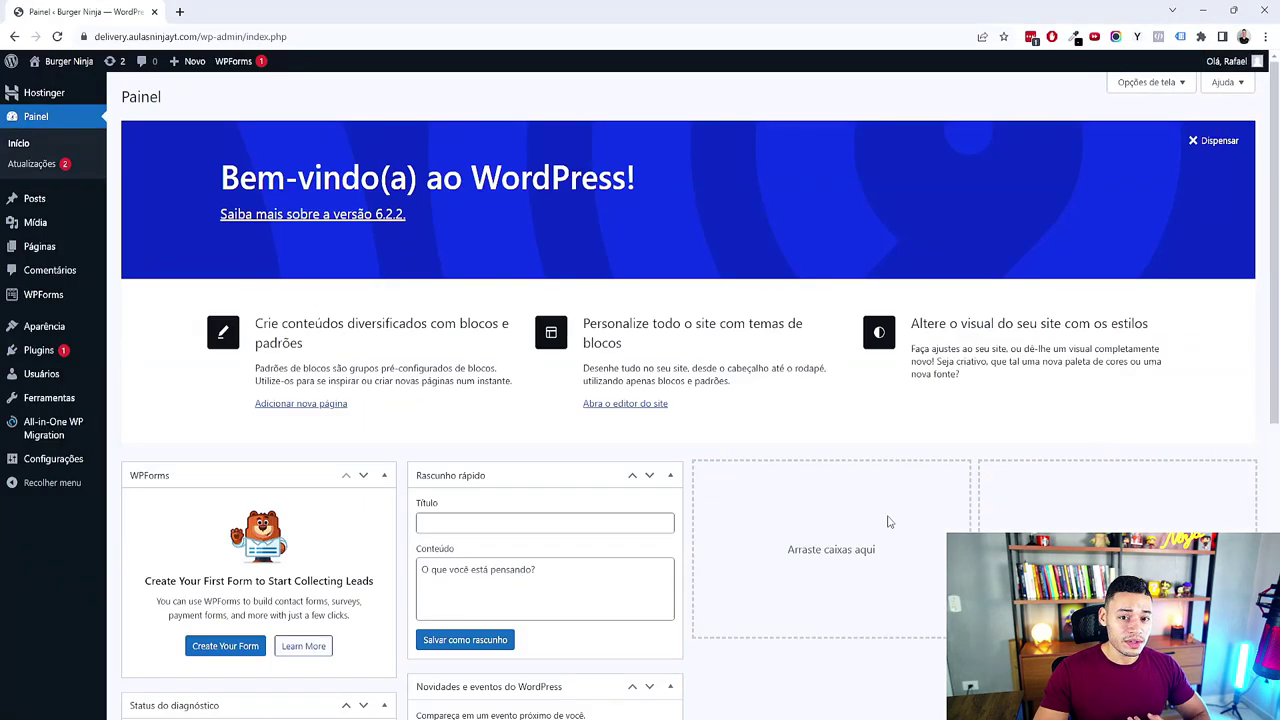
left_click(1212, 148)
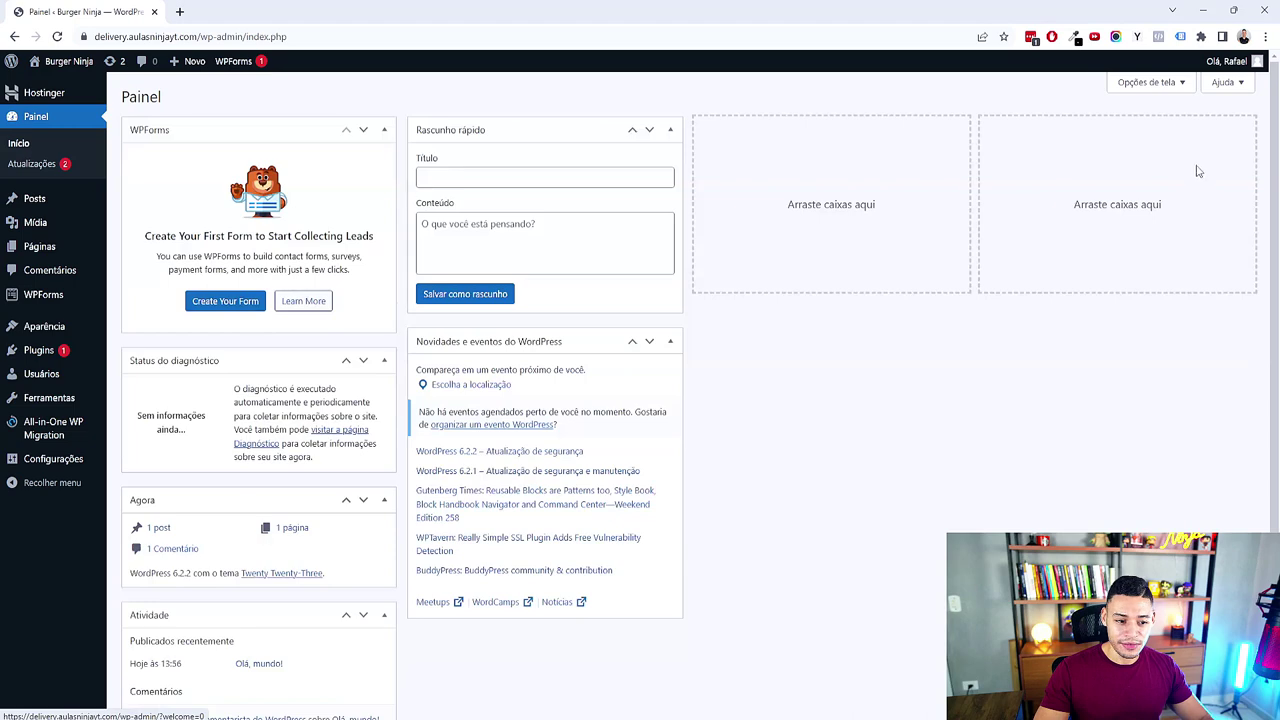
left_click(1145, 85)
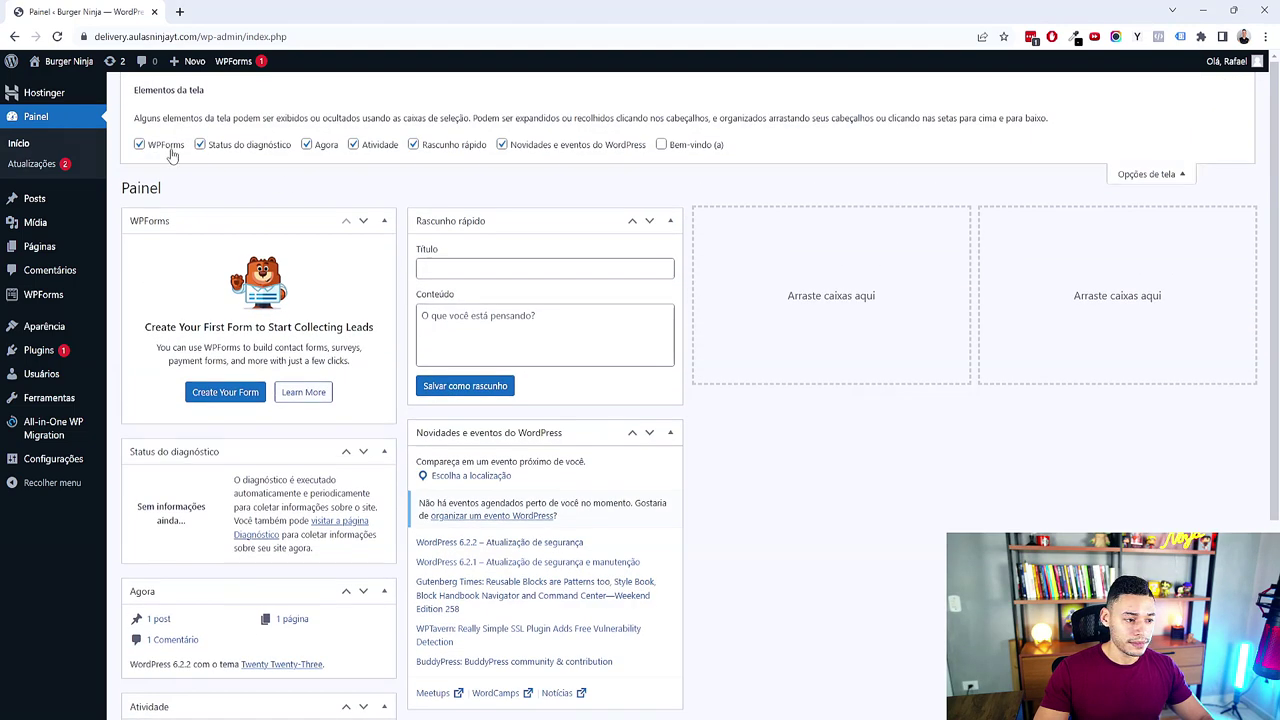
left_click(166, 145)
left_click(222, 148)
left_click(306, 145)
Step: Hide the Atividade, Rascunho rápido and Novidades e eventos do WordPress widgets, then go to Páginas
left_click(360, 150)
left_click(406, 147)
left_click(414, 145)
left_click(375, 148)
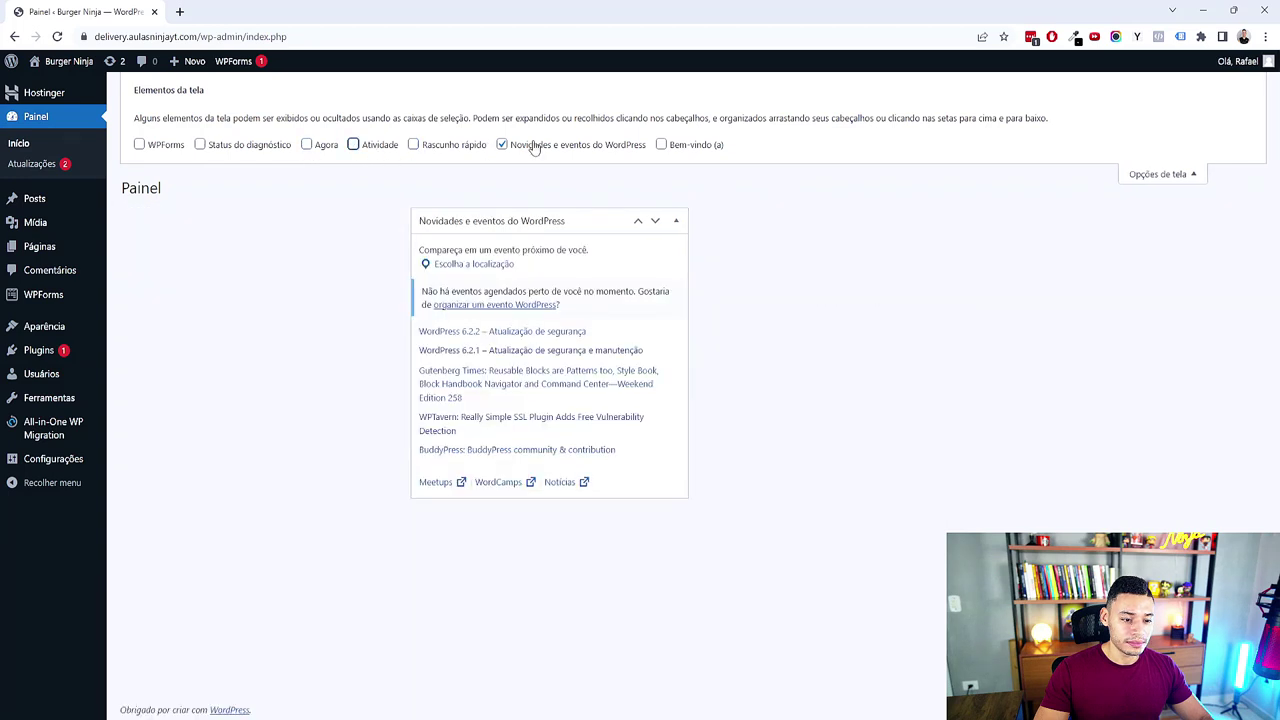
left_click(529, 145)
left_click(1185, 174)
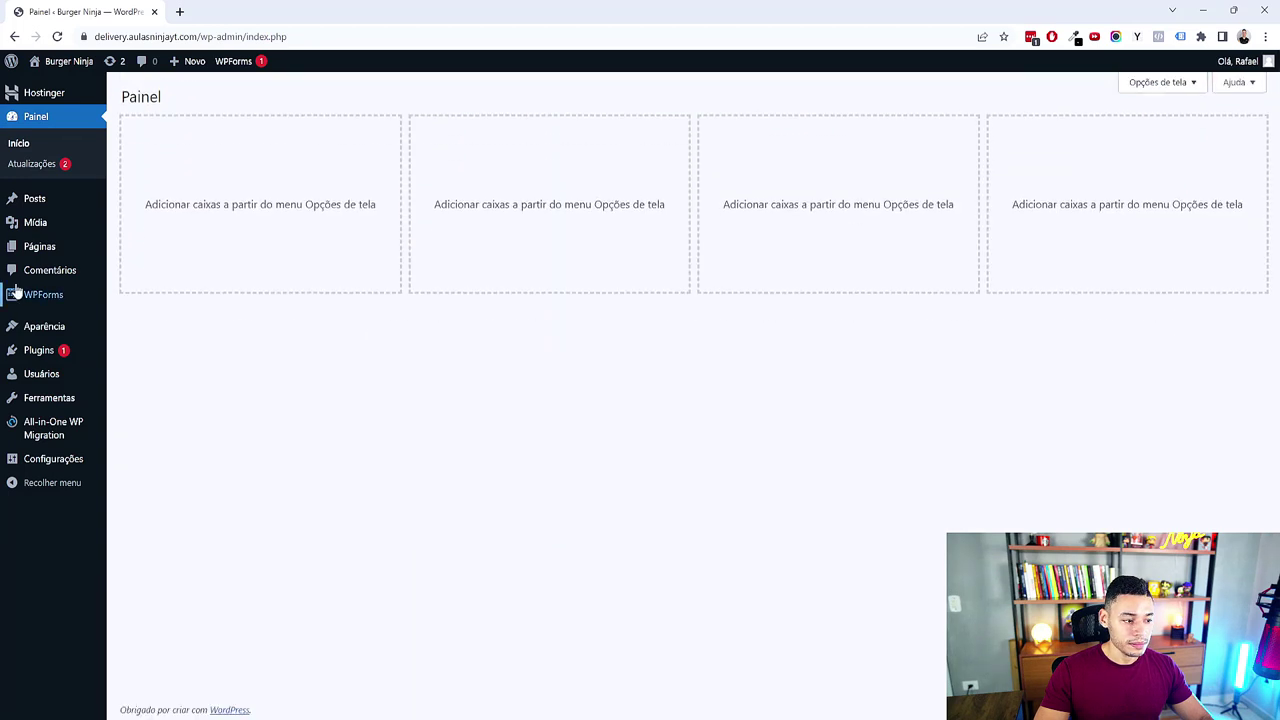
mouse_move(80, 254)
left_click(80, 254)
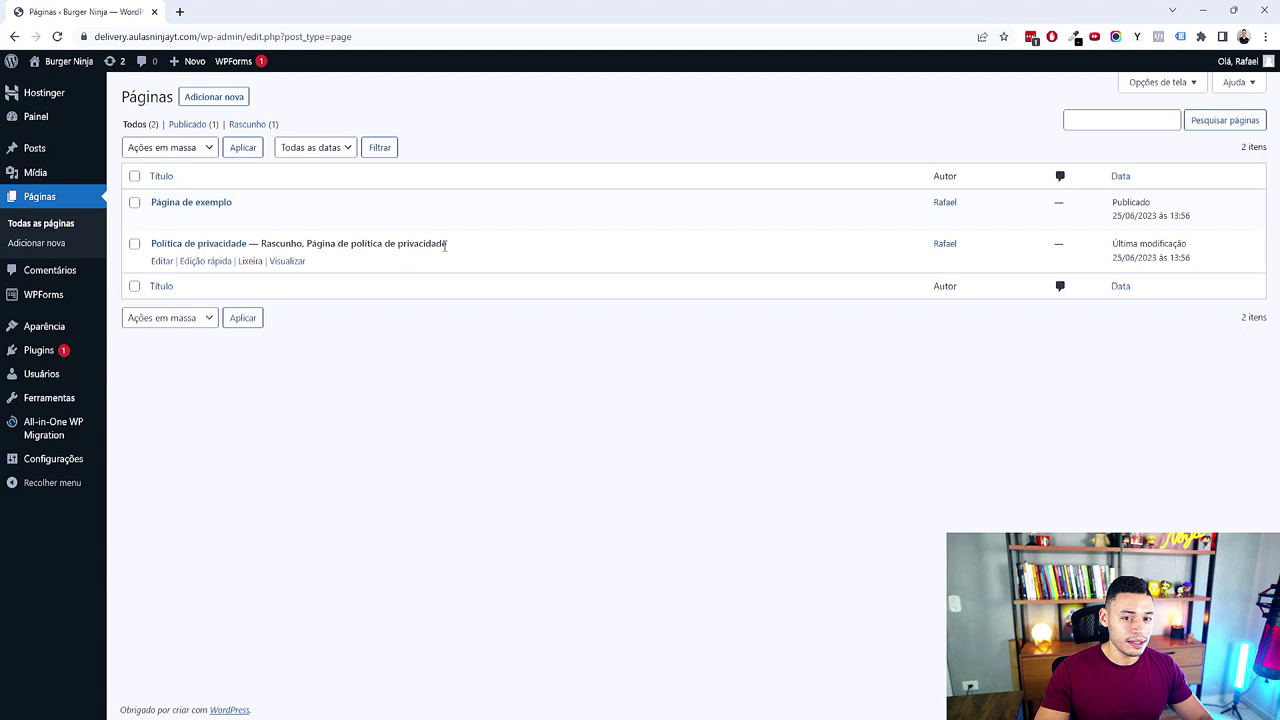
Step: Move Página de exemplo and Política de privacidade to the trash
left_click(135, 177)
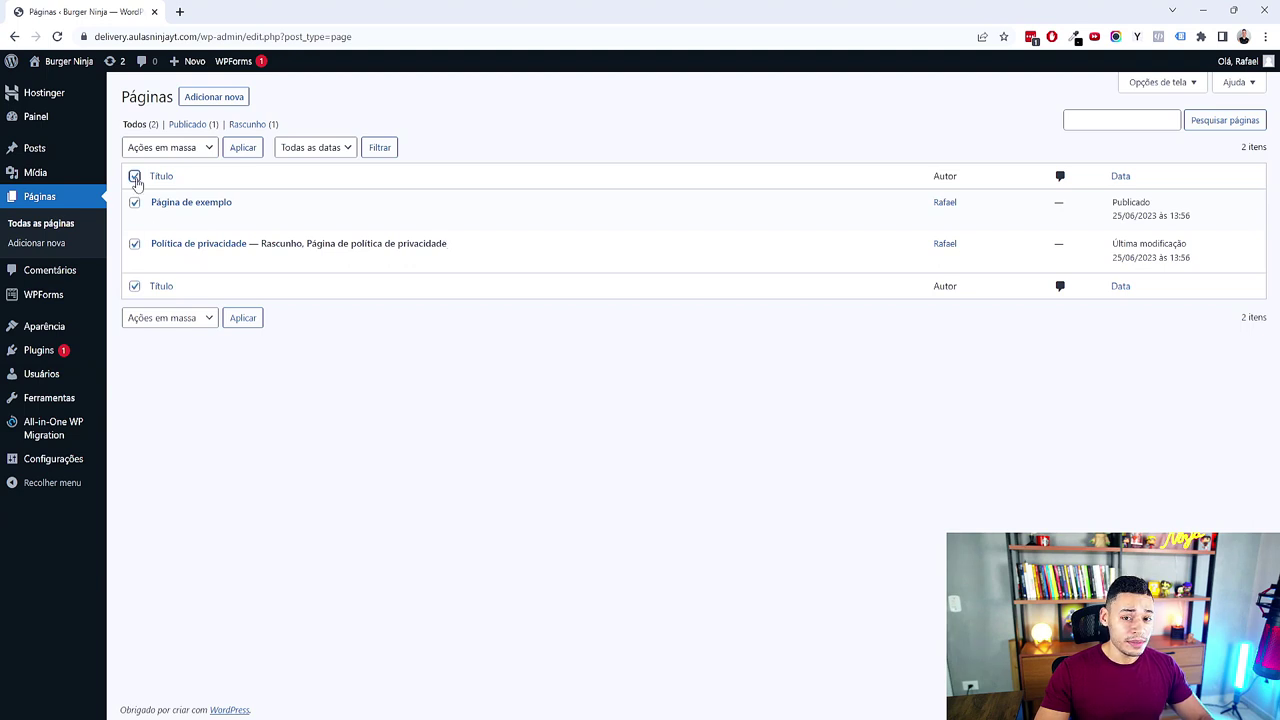
left_click(165, 147)
left_click(165, 191)
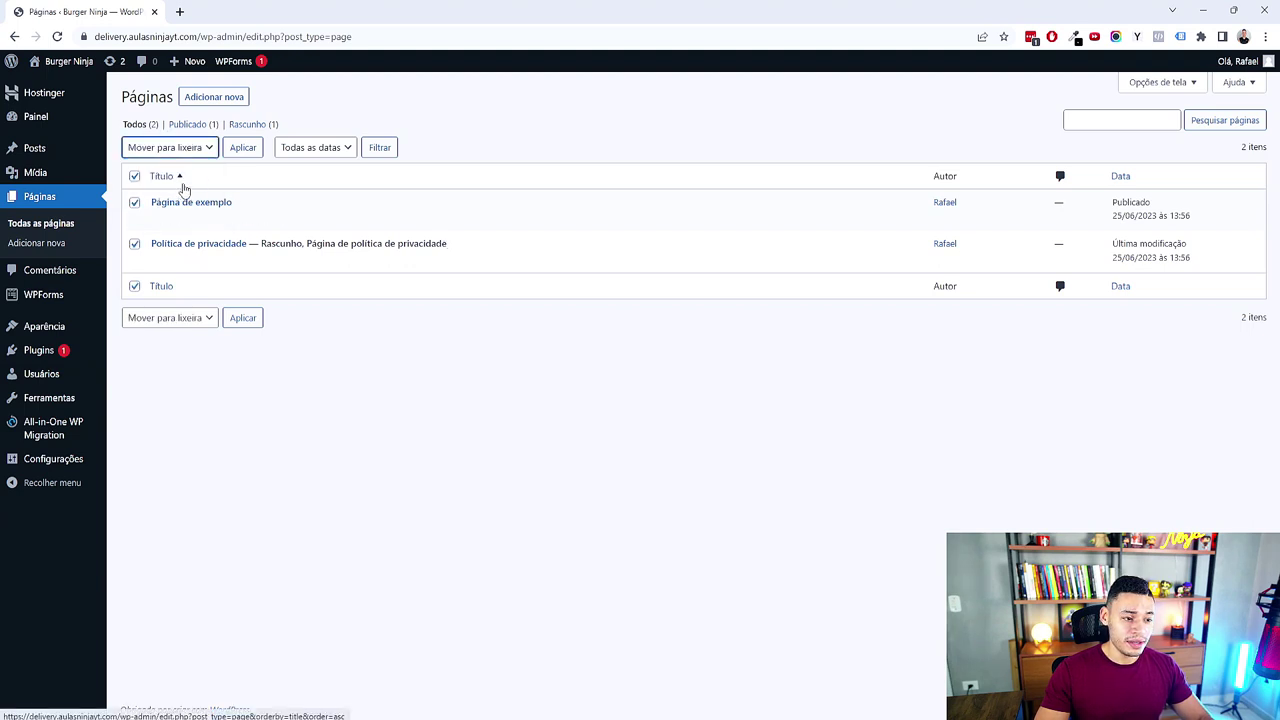
left_click(244, 153)
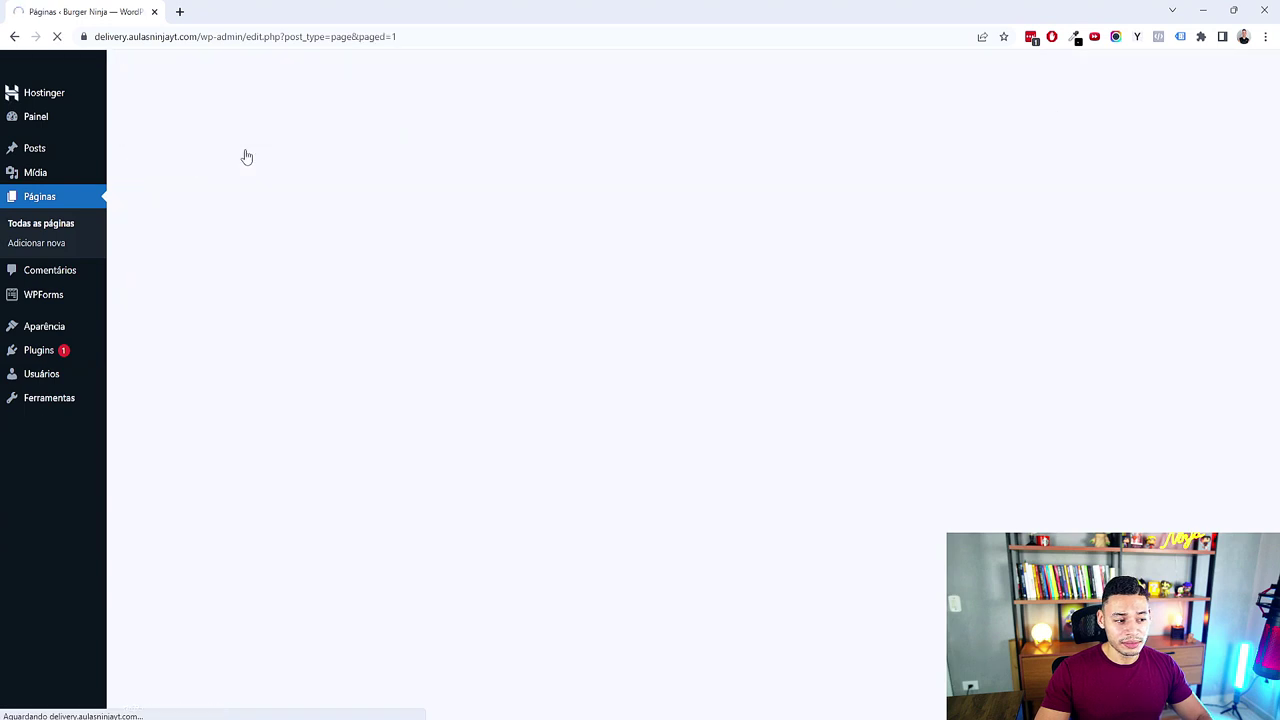
Step: Permanently delete both trashed pages from the Lixo view
left_click(188, 167)
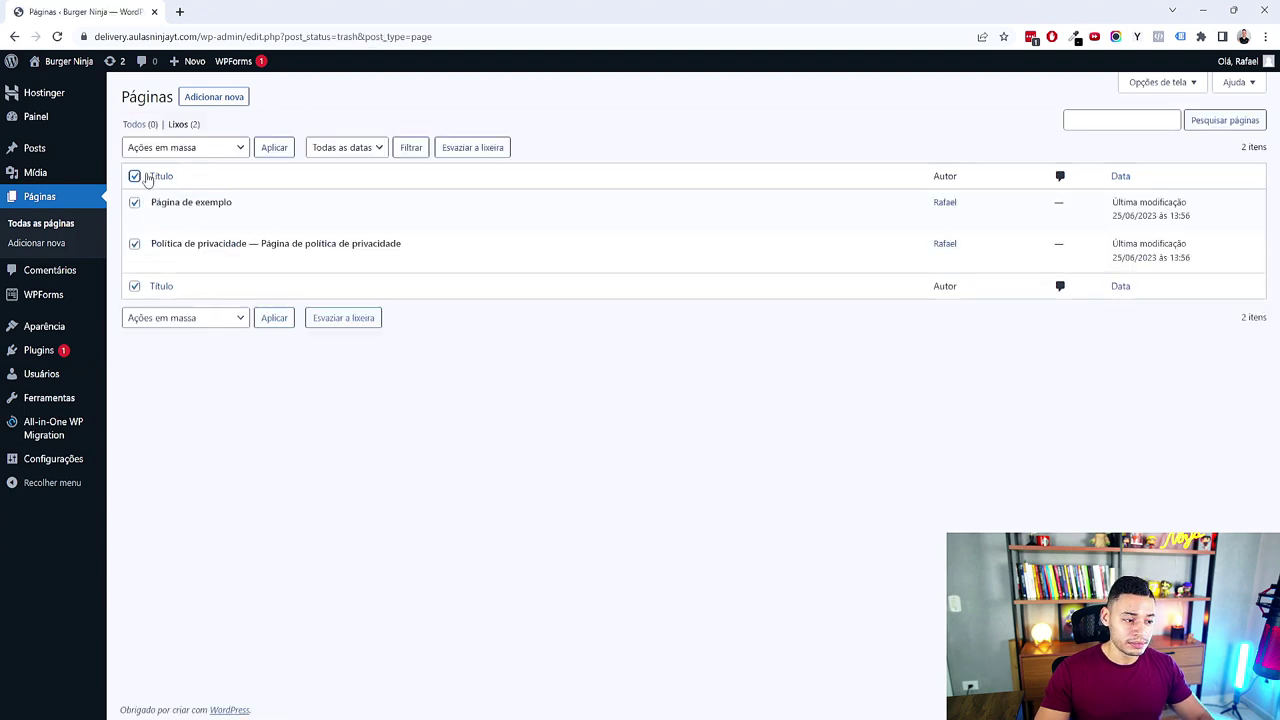
left_click(175, 148)
left_click(177, 191)
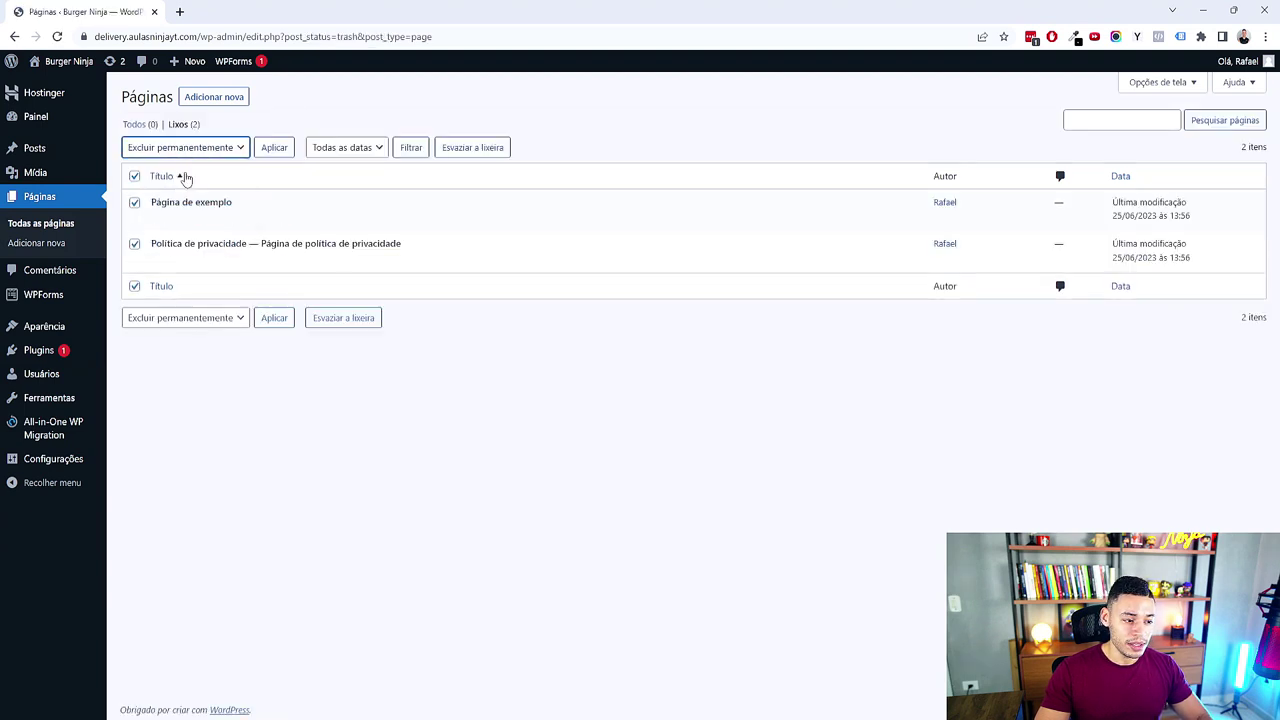
left_click(276, 150)
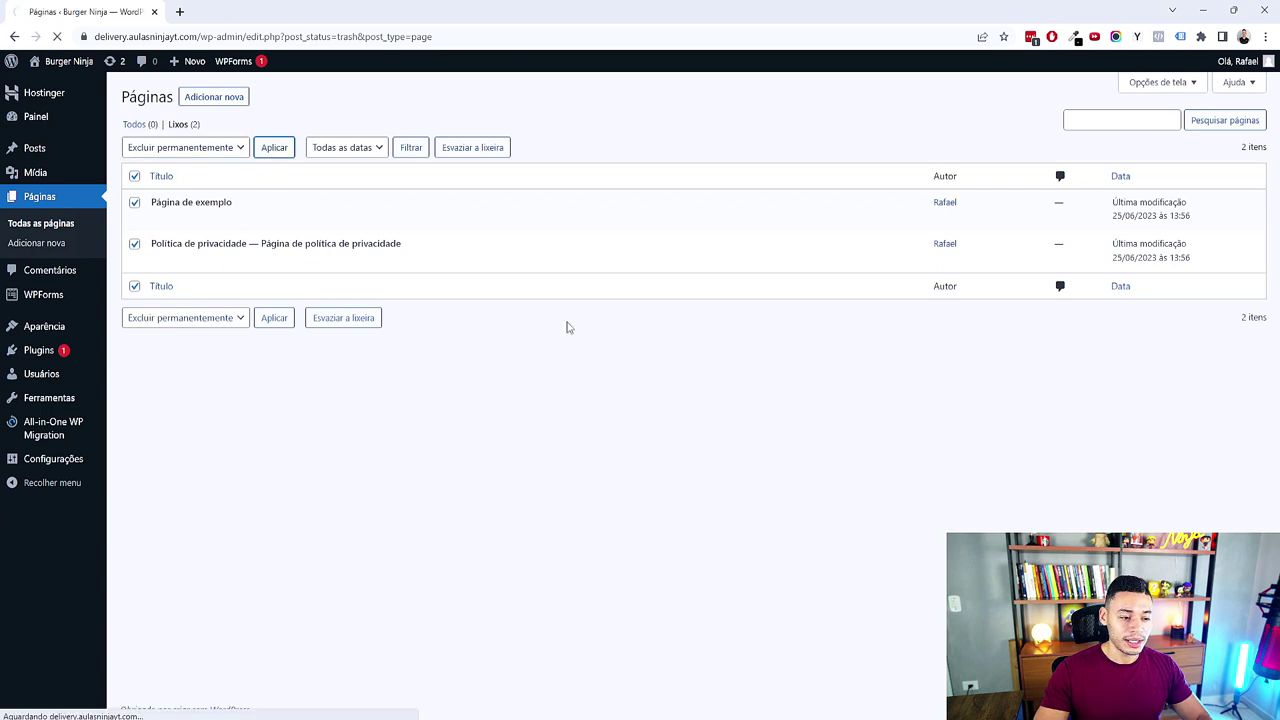
left_click(84, 158)
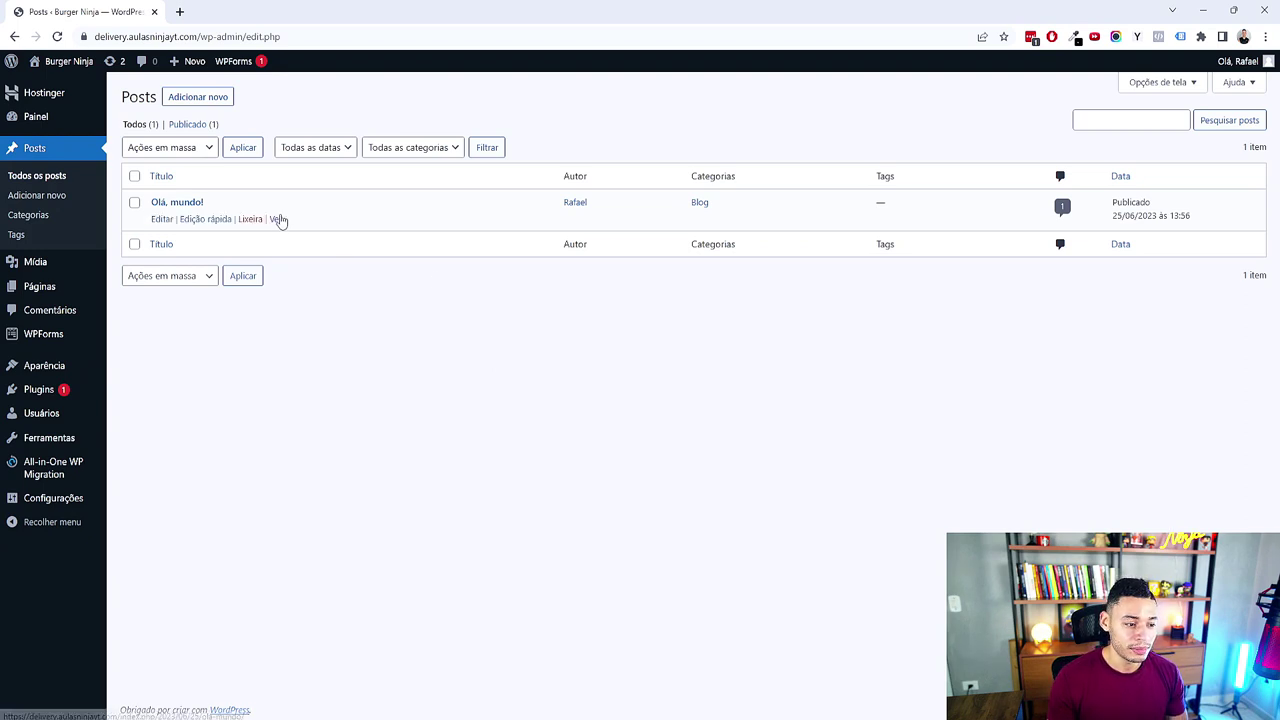
Step: Trash the Olá, mundo! post, then delete it permanently from Lixo
left_click(249, 219)
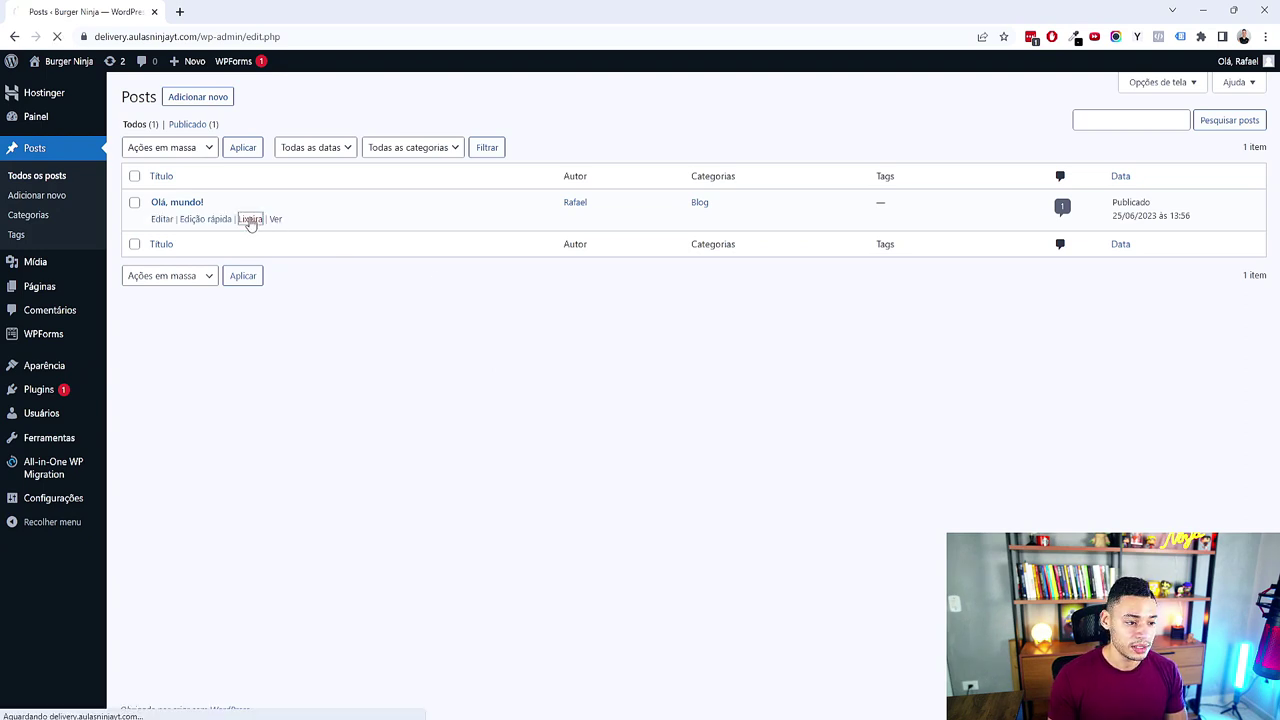
left_click(176, 167)
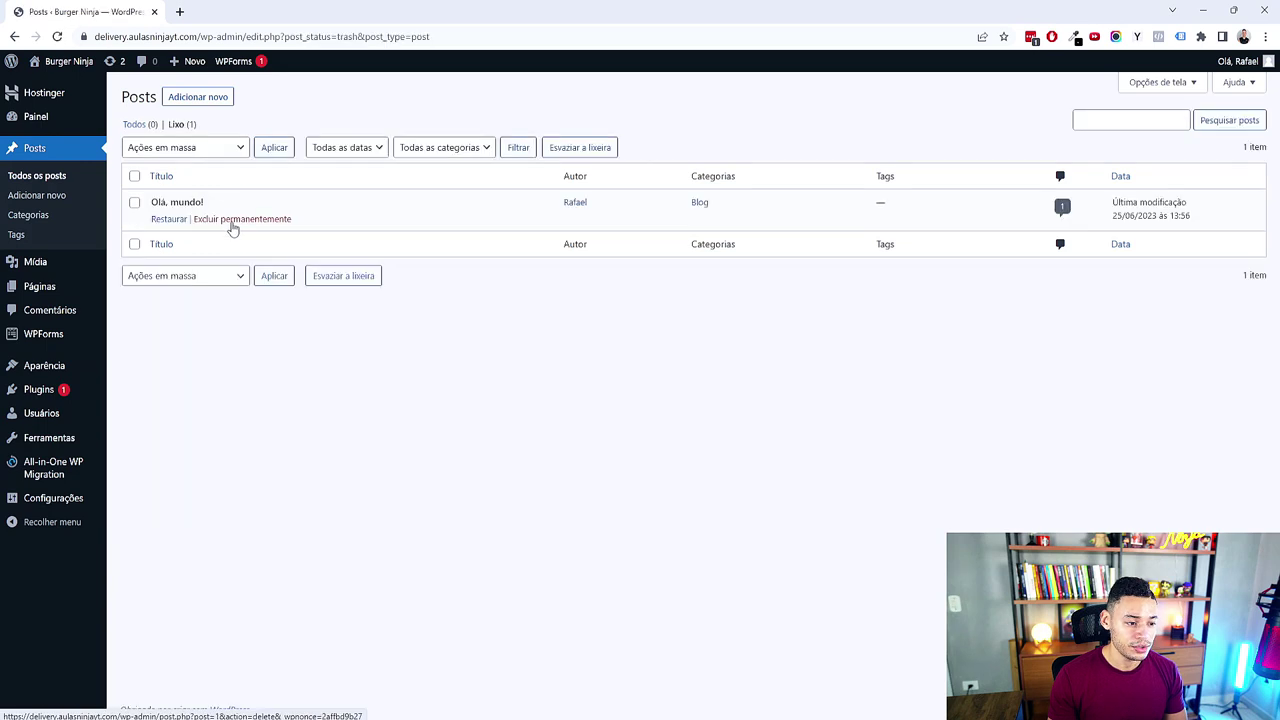
left_click(235, 222)
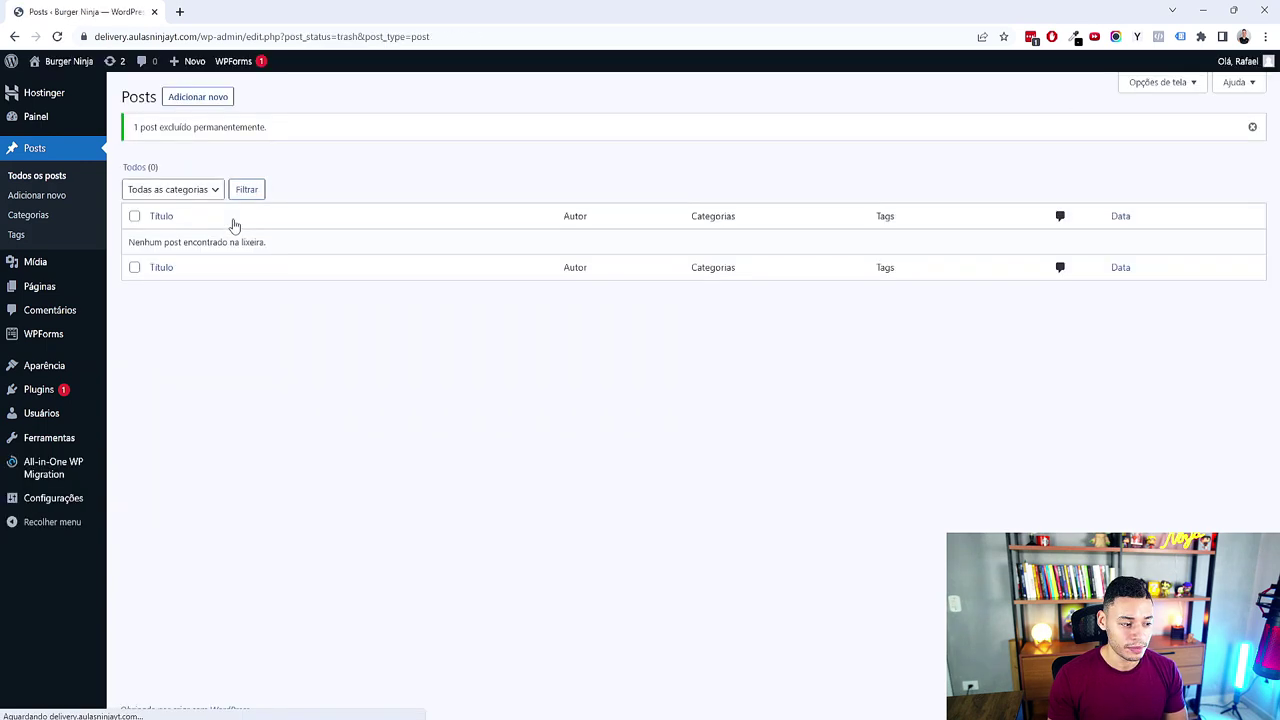
Step: Deactivate all six installed plugins with the Desativar bulk action
mouse_move(70, 403)
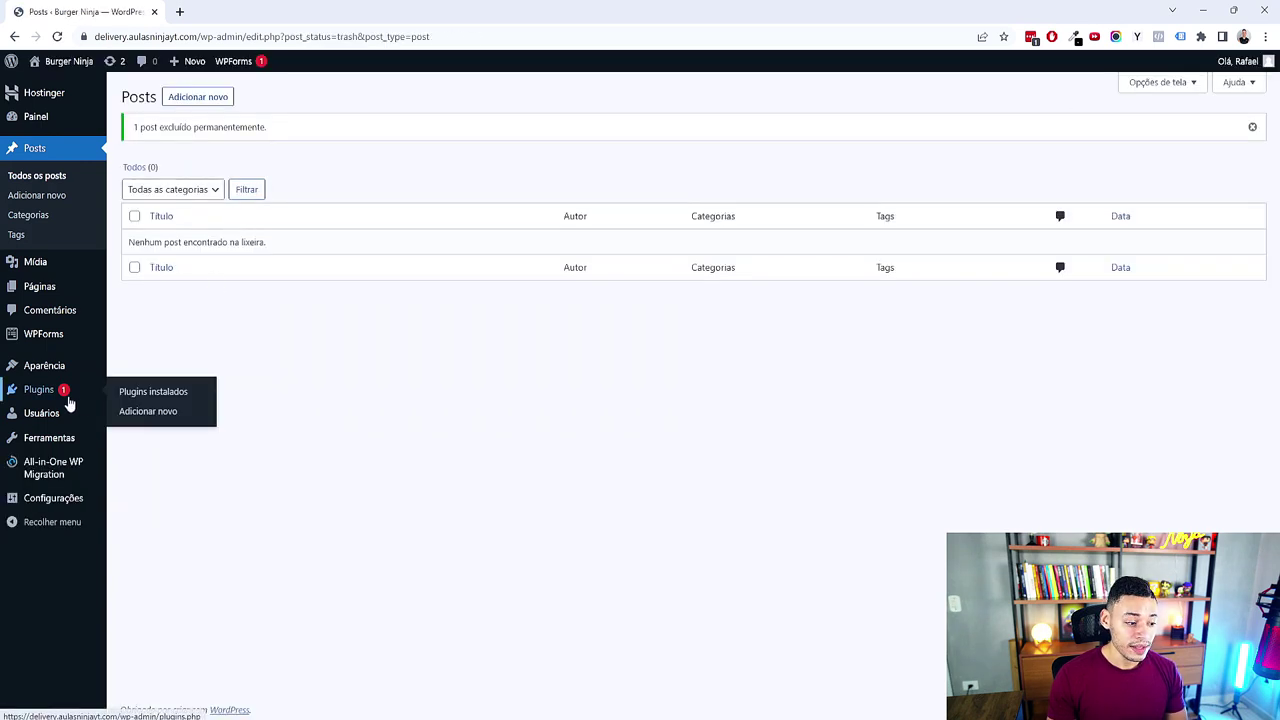
left_click(127, 395)
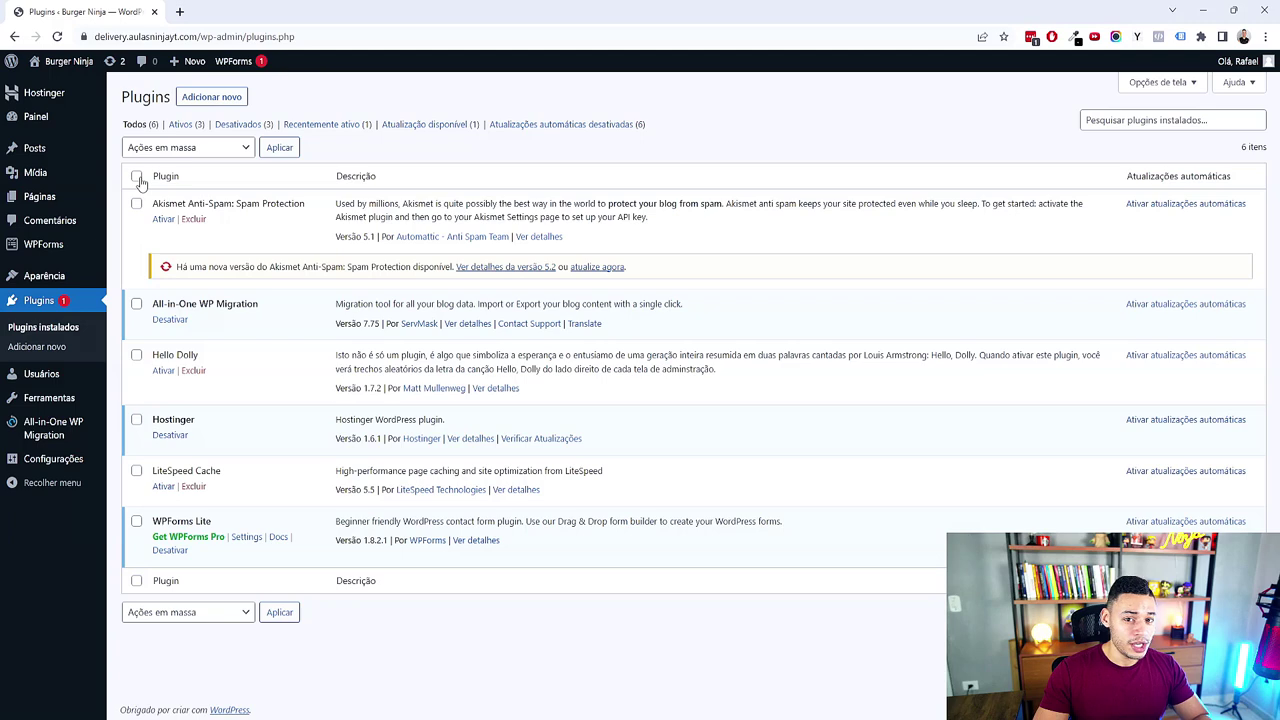
left_click(188, 147)
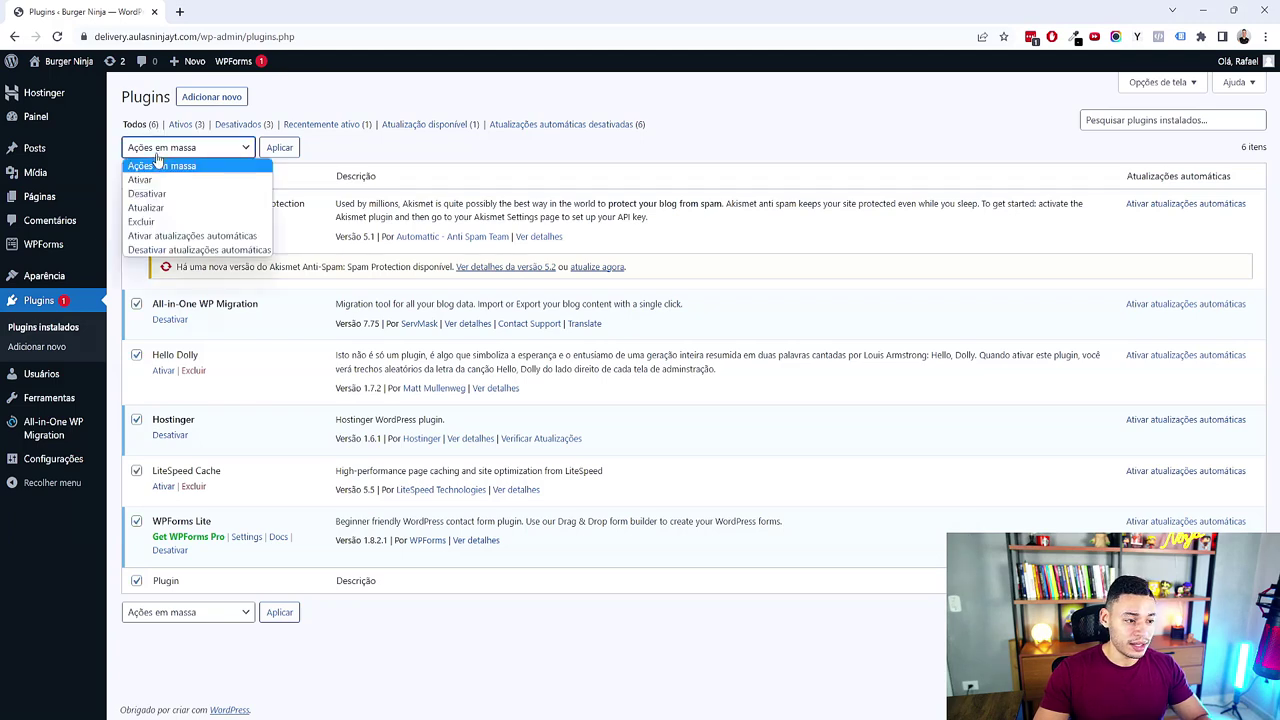
left_click(212, 190)
left_click(279, 148)
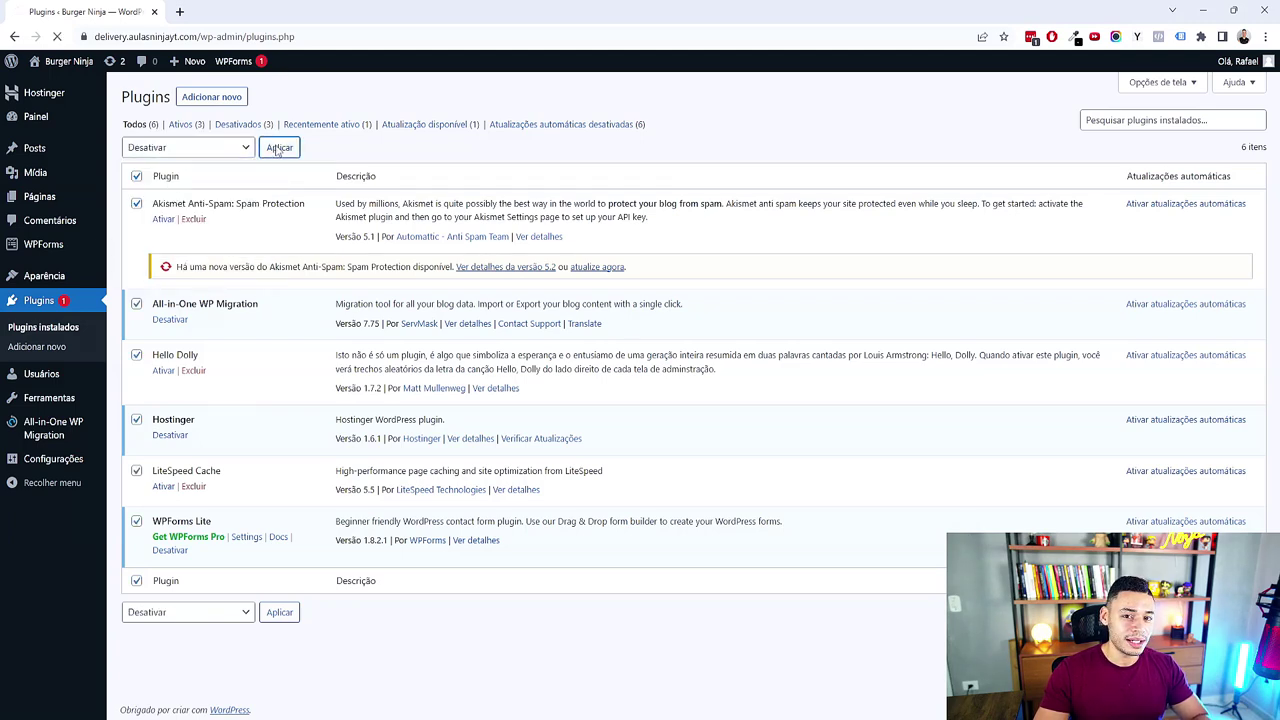
Step: Delete all the deactivated plugins with the Excluir bulk action, confirming with OK
left_click(160, 190)
left_click(163, 264)
left_click(279, 190)
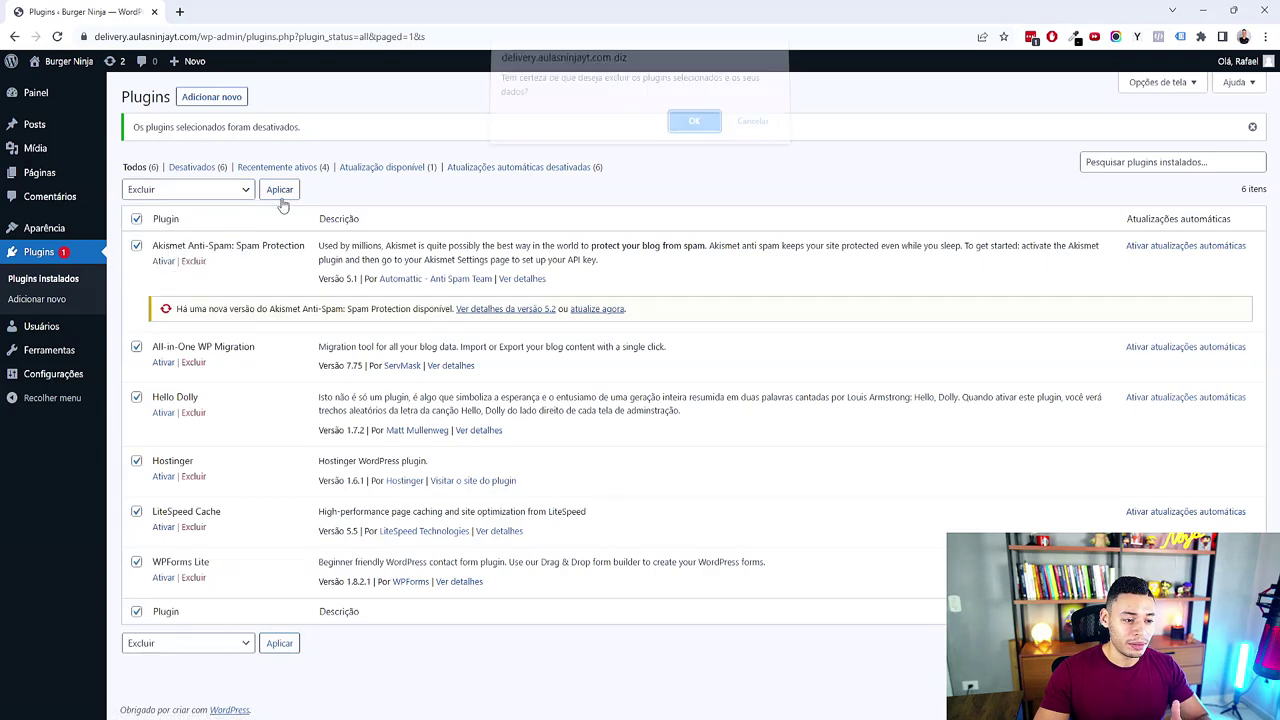
left_click(688, 126)
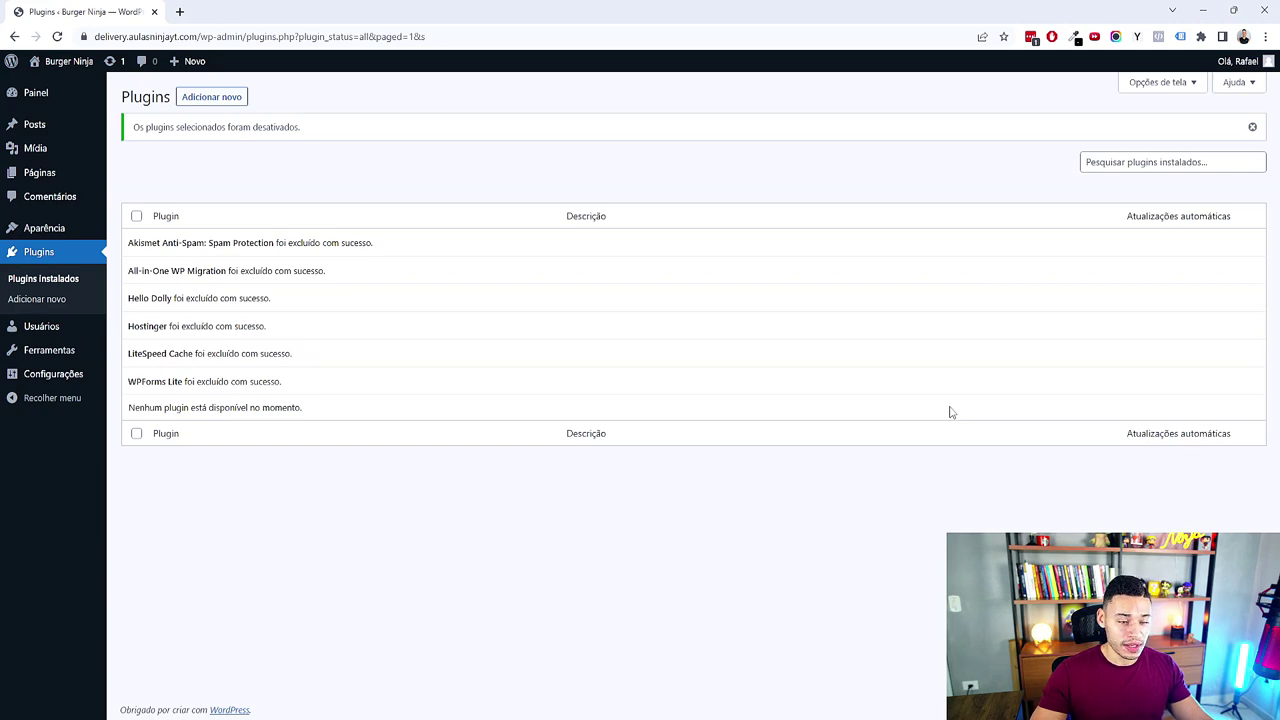
mouse_move(70, 379)
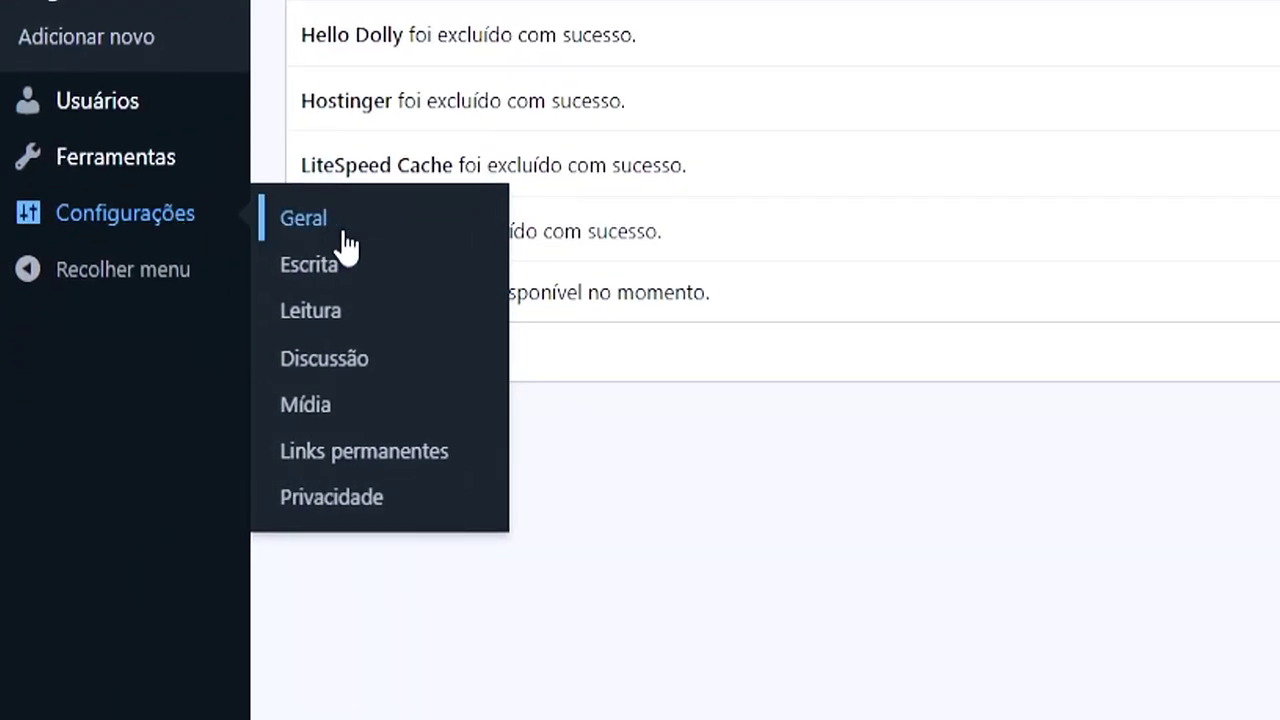
Step: Set the site tagline to 'Os Melhores Burgers da Av Paulista' in general settings
left_click(343, 233)
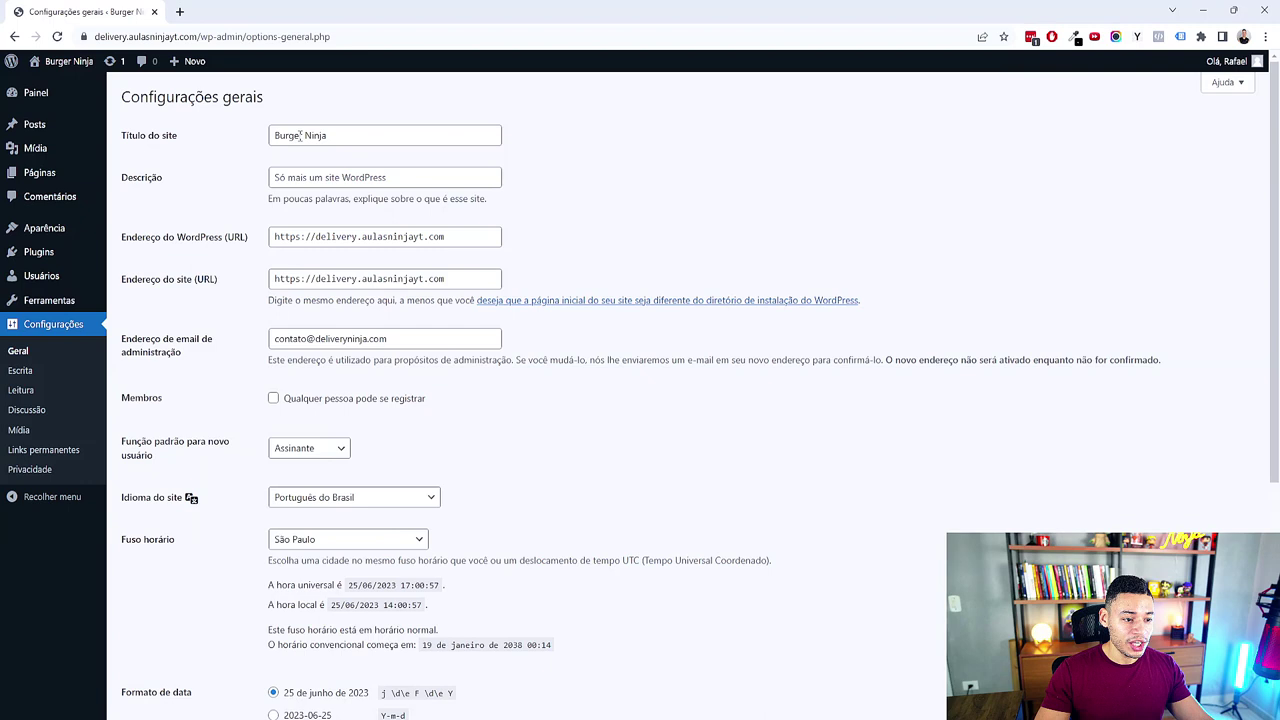
left_click(315, 184)
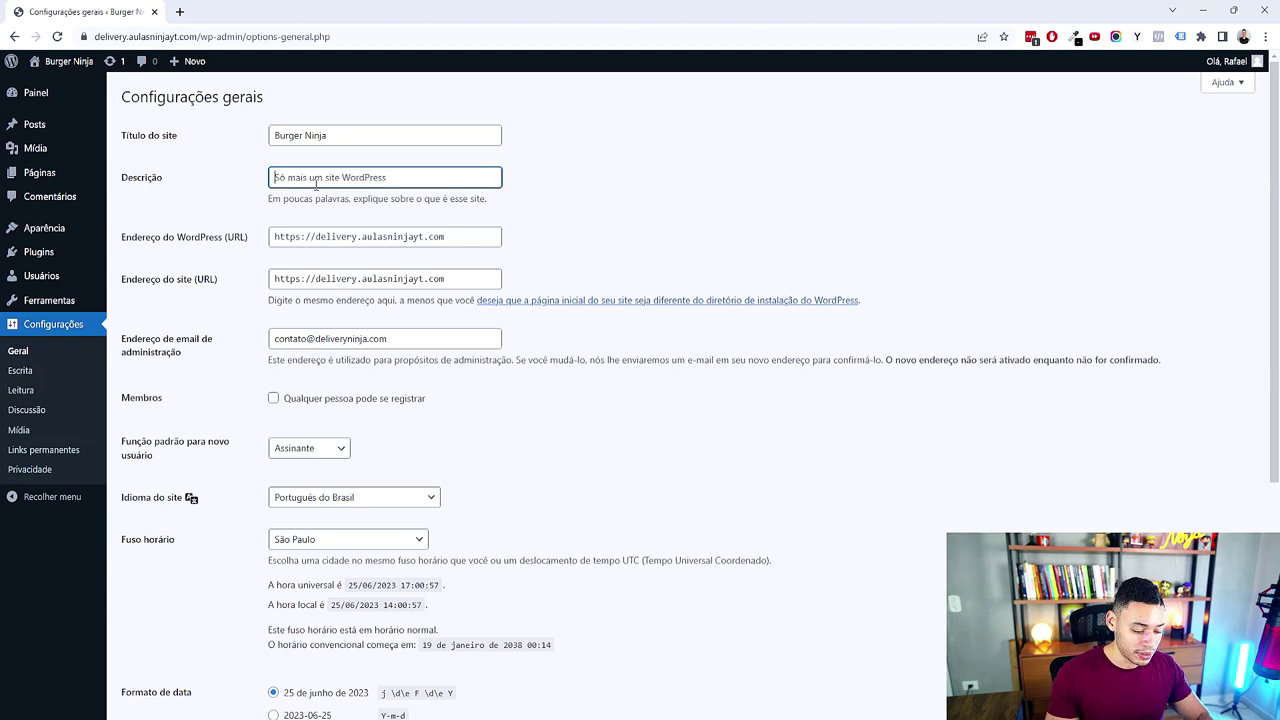
type("Os Melhores Burgers")
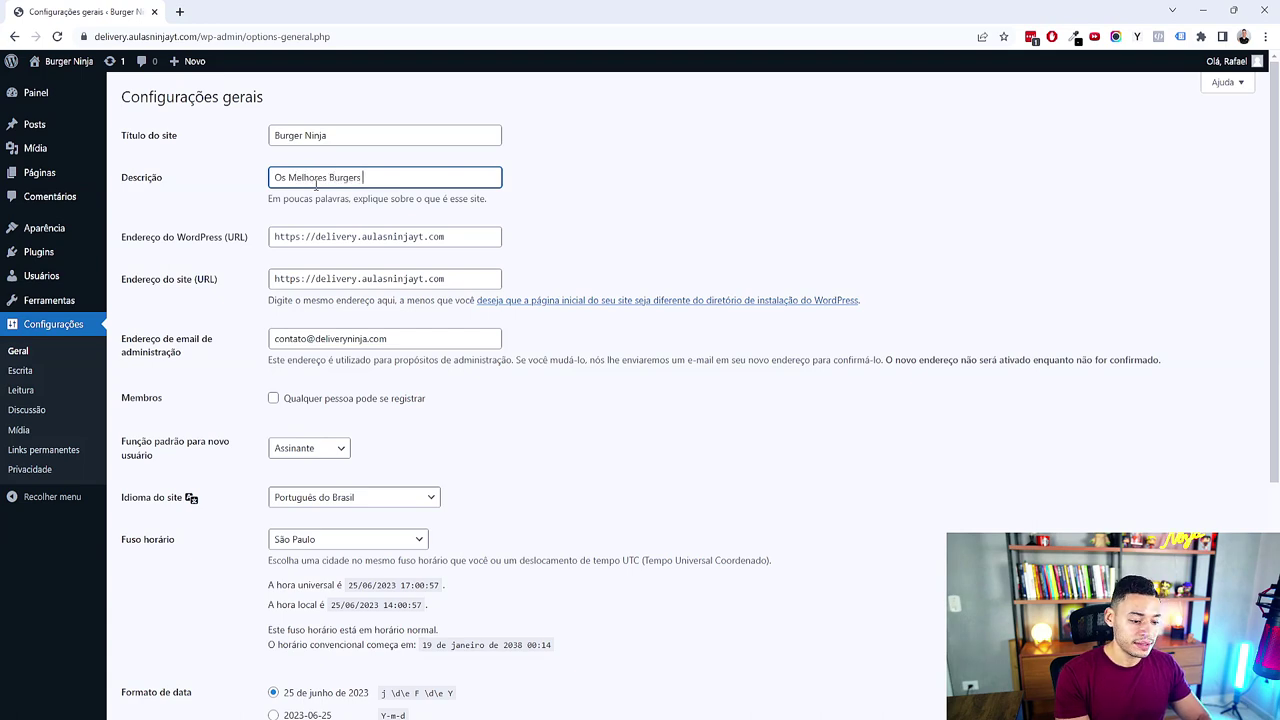
type(" da Av Paulista")
left_click(515, 287)
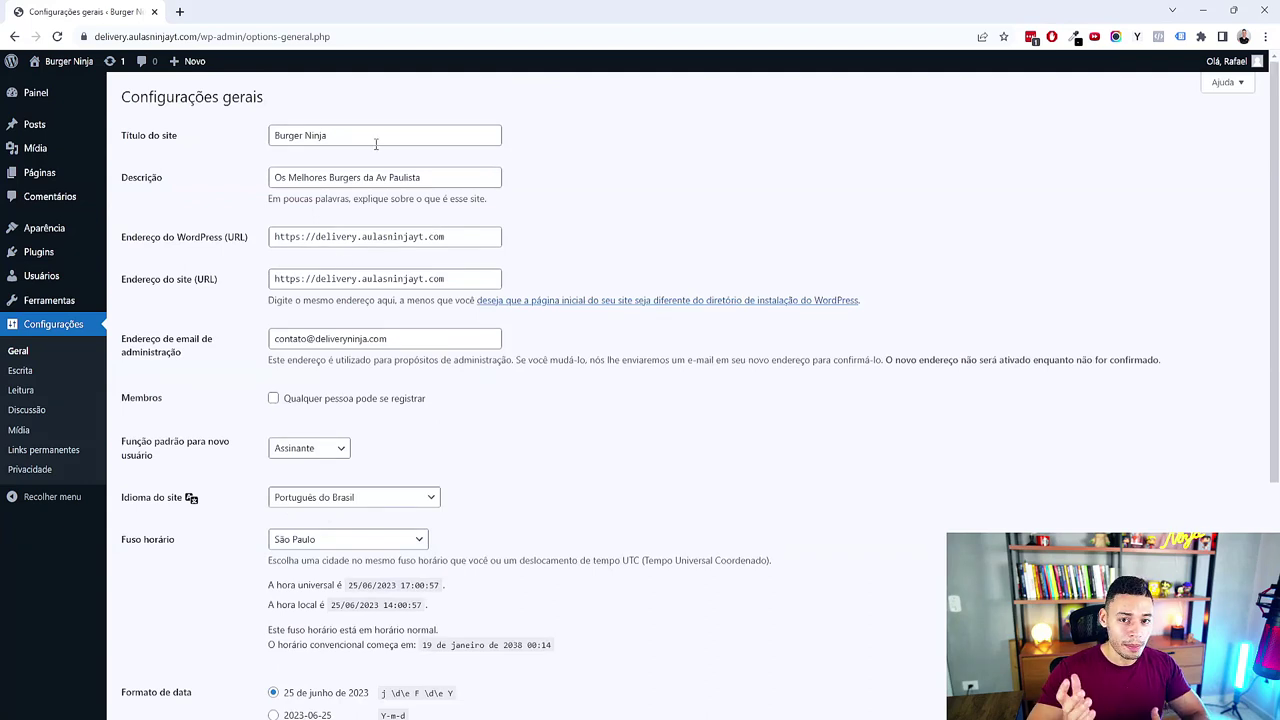
Step: Review the remaining general settings, including the admin email, and save them
left_click(381, 177)
left_click(780, 192)
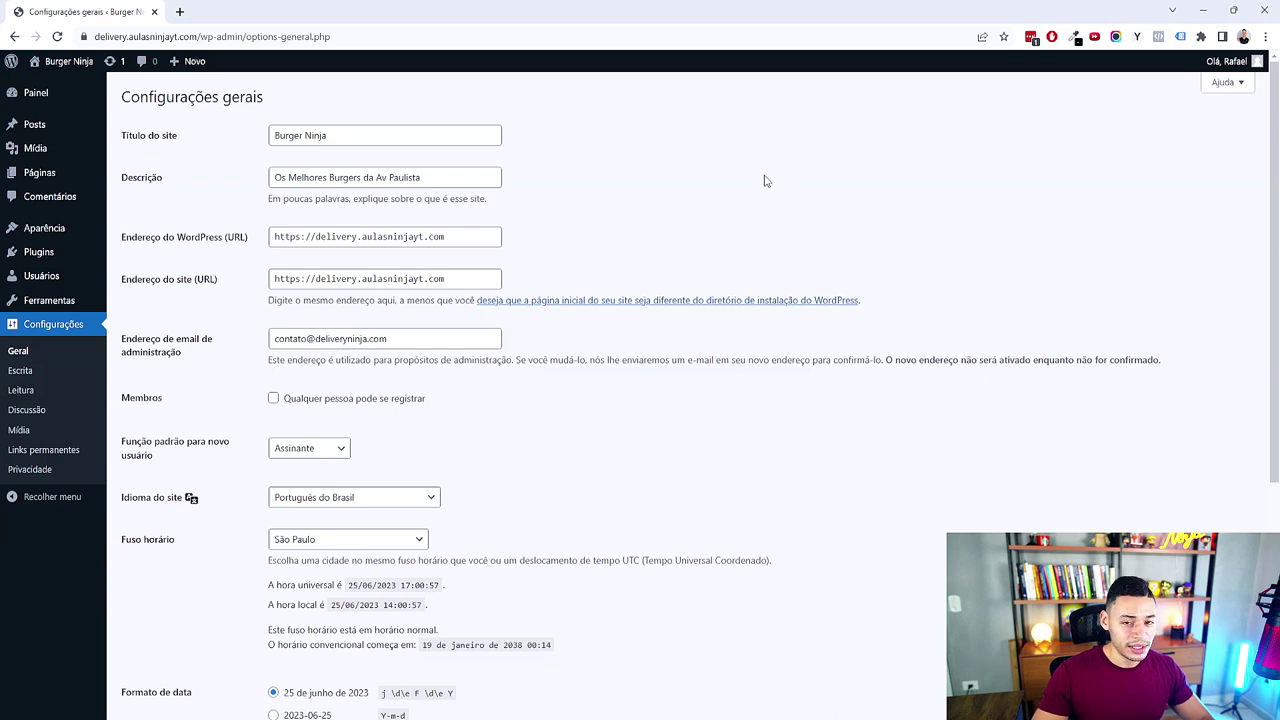
triple_click(406, 333)
scroll(180, 249, "down", 4)
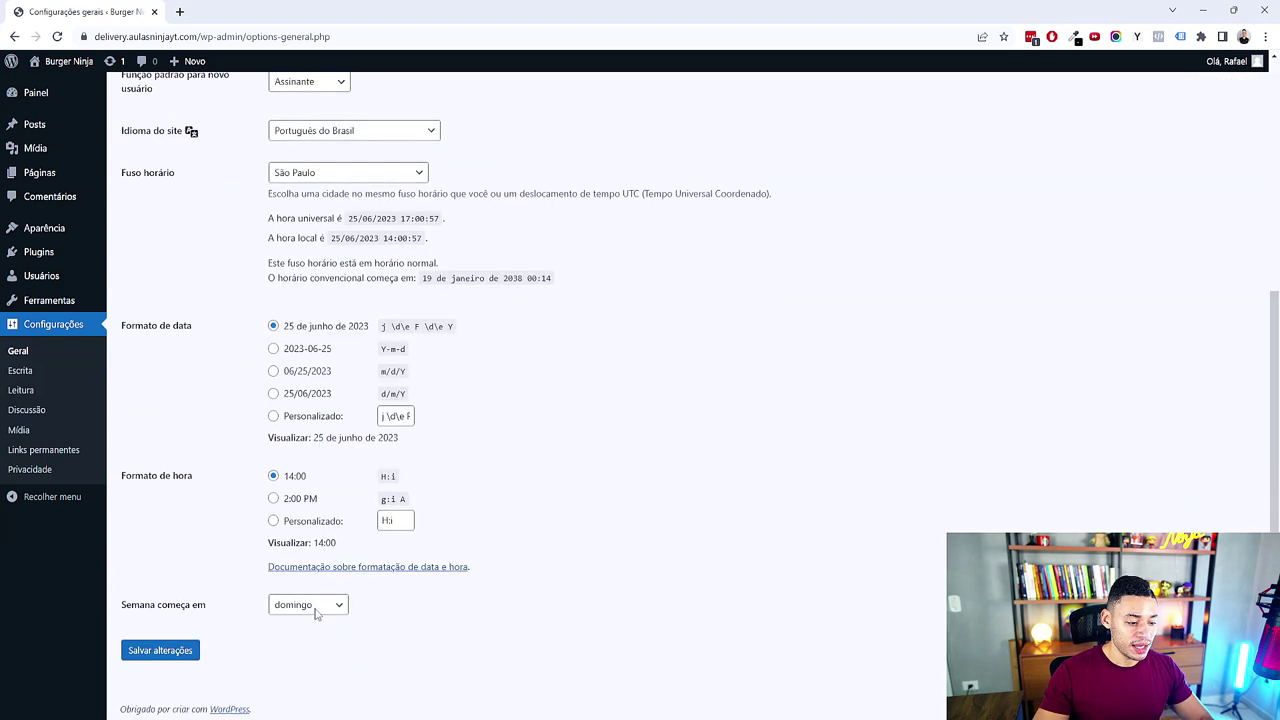
left_click(150, 650)
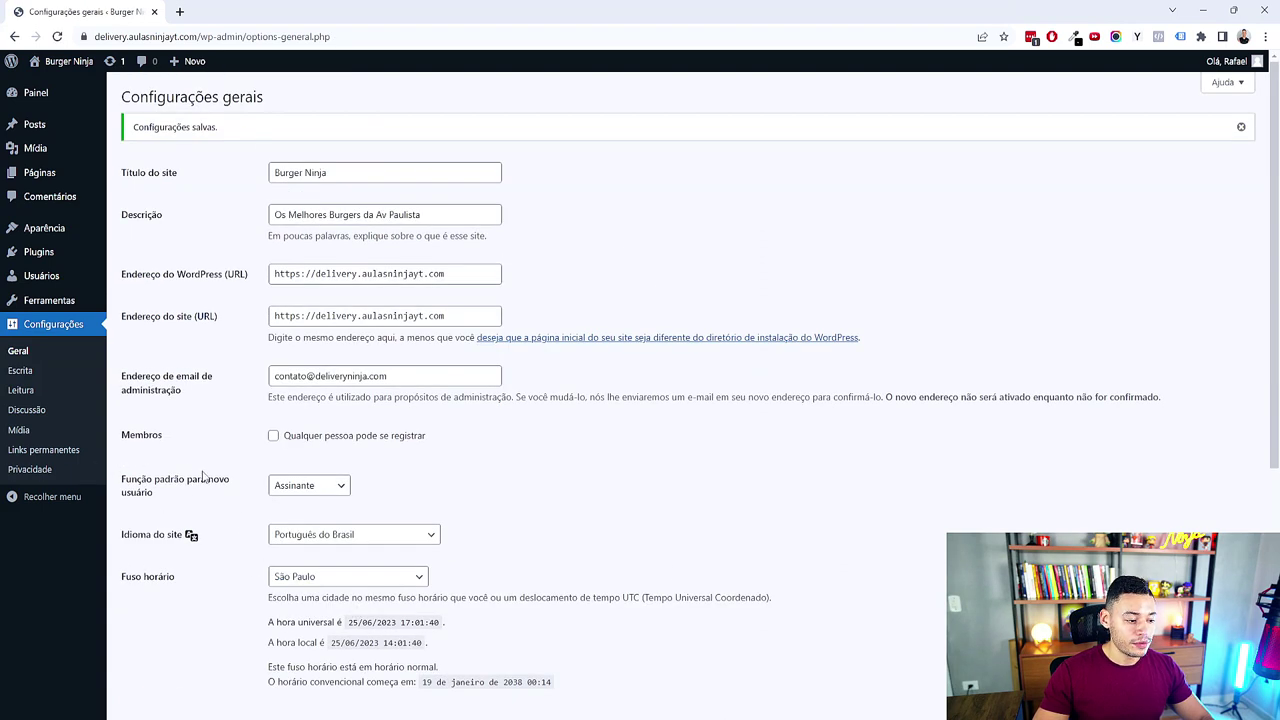
left_click(45, 450)
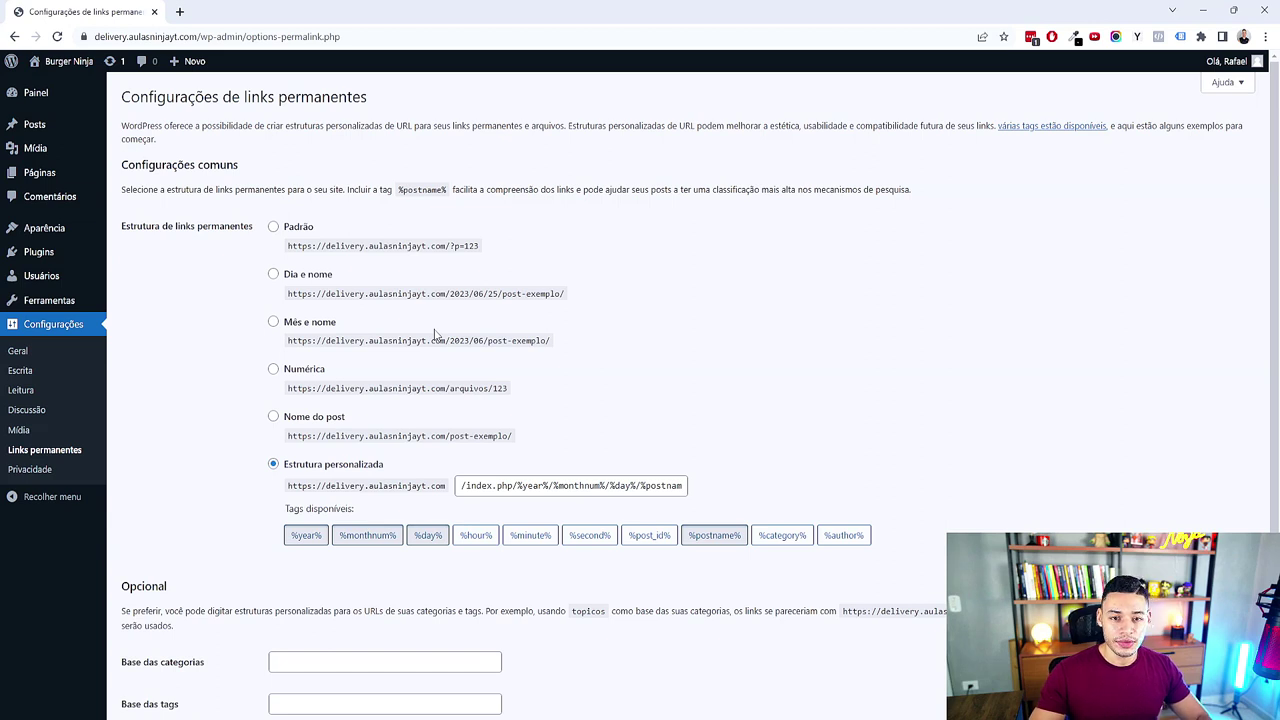
Step: Set the permalink structure to Nome do post and save it
left_click_drag(450, 246, 566, 295)
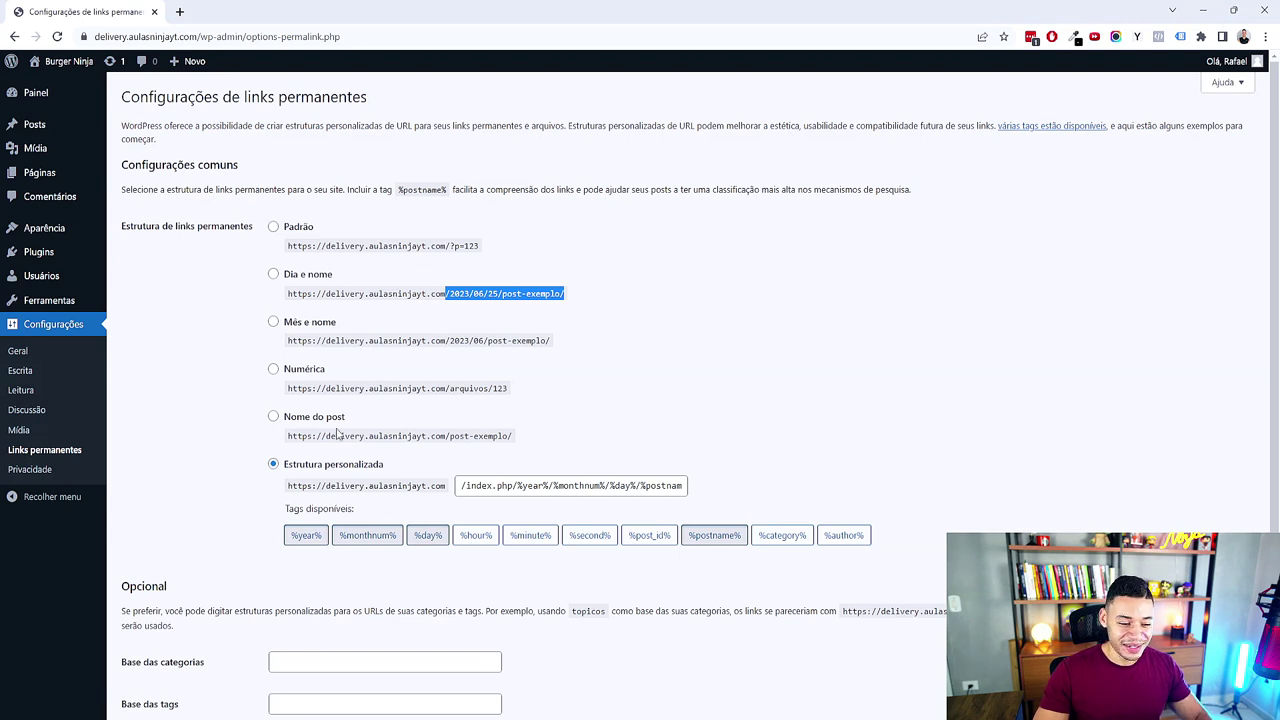
left_click(288, 417)
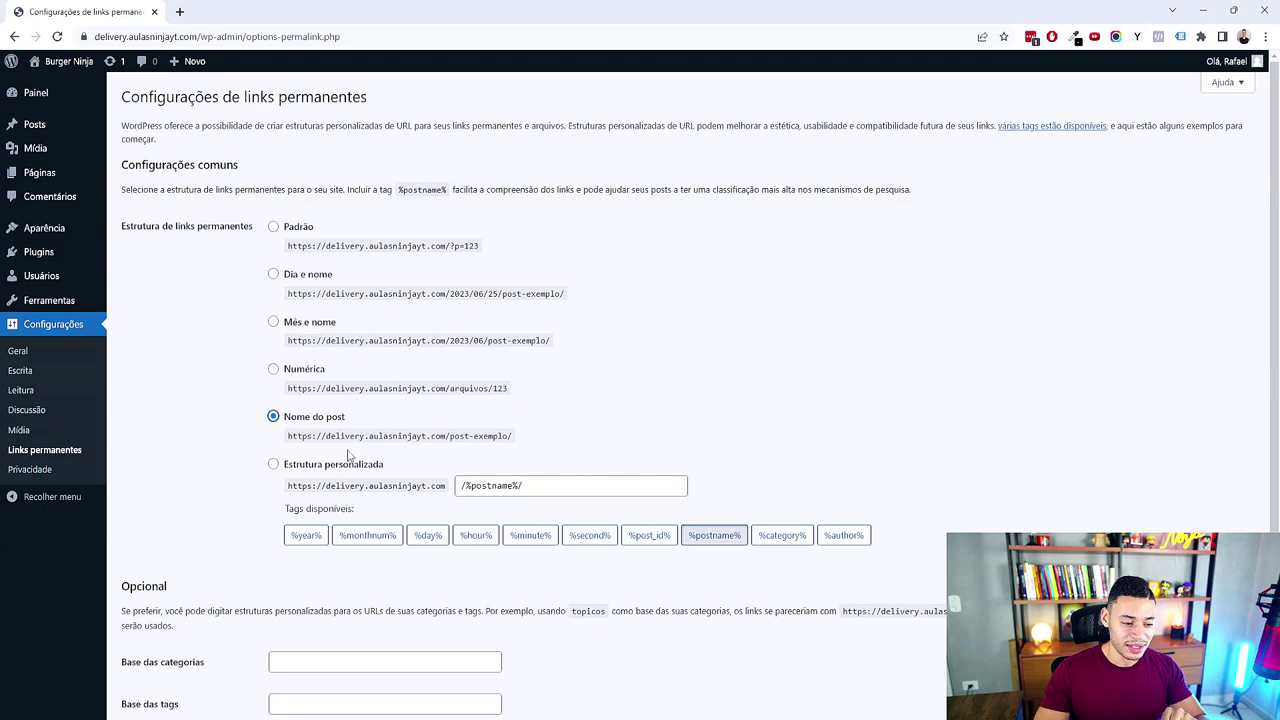
scroll(270, 520, "down", 2)
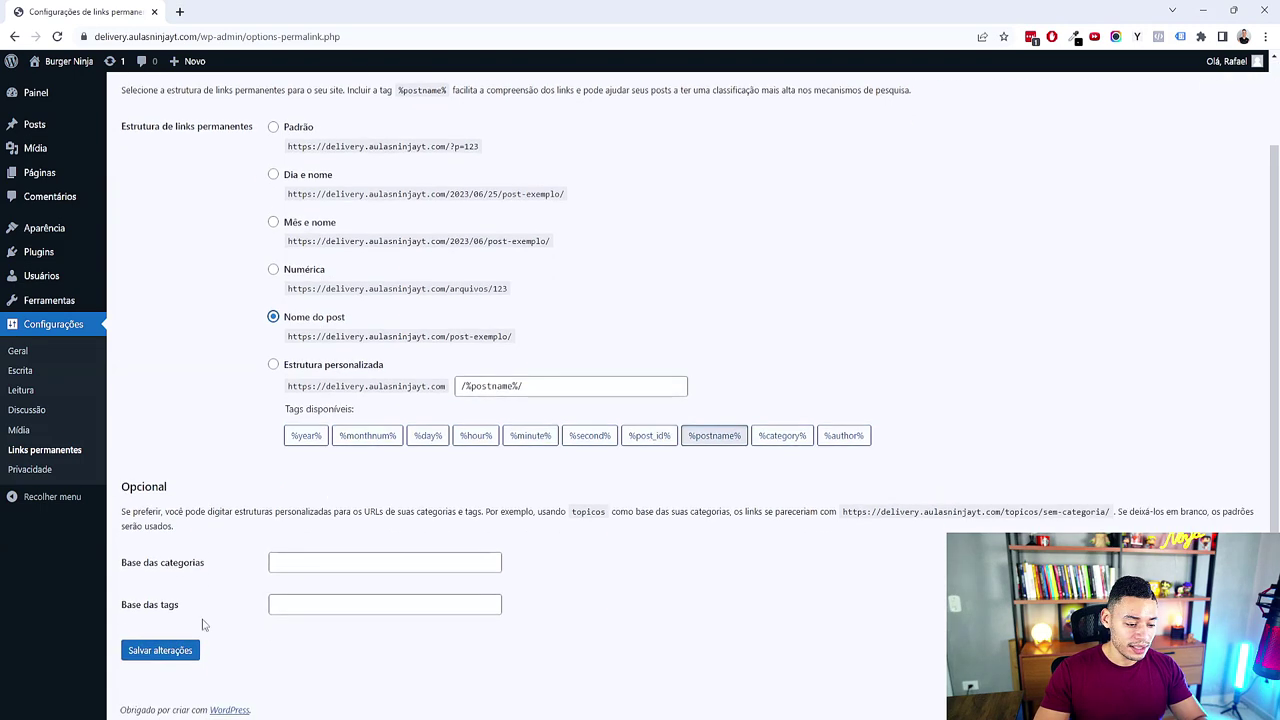
left_click(166, 652)
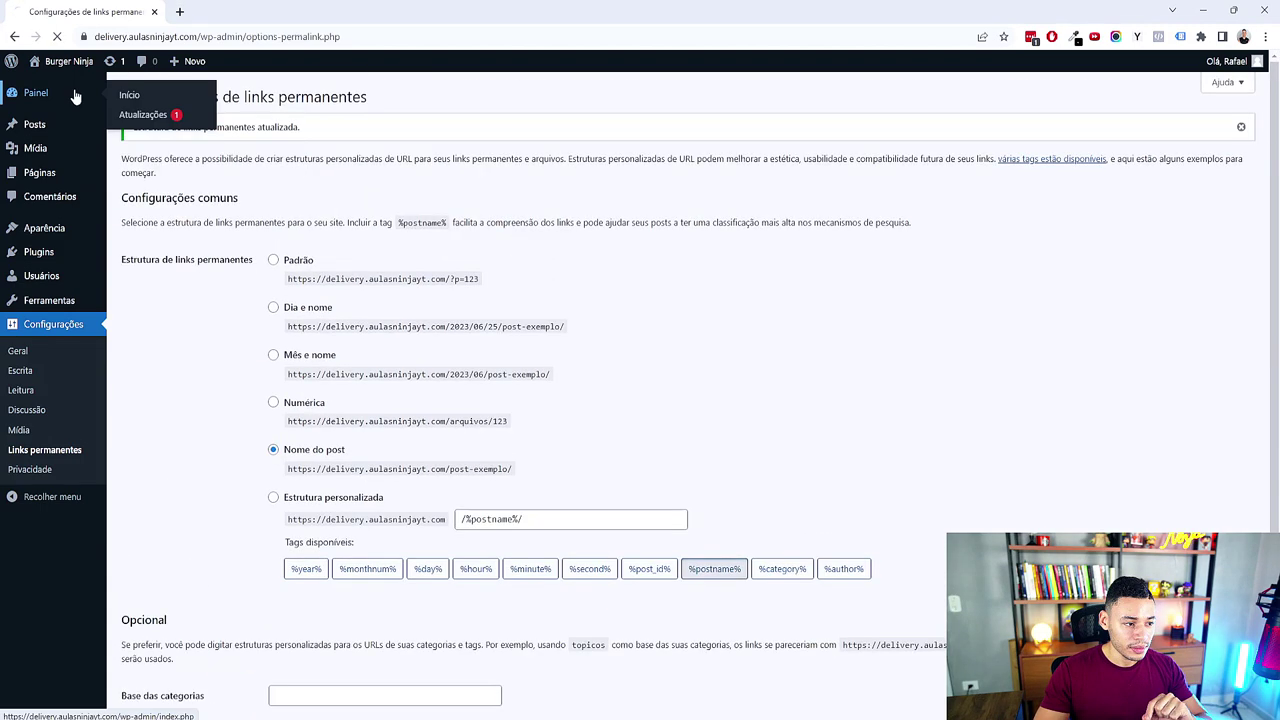
left_click(74, 92)
Step: Open the live Burger Ninja site in a new tab via Visitar site
mouse_move(72, 62)
left_click(84, 86)
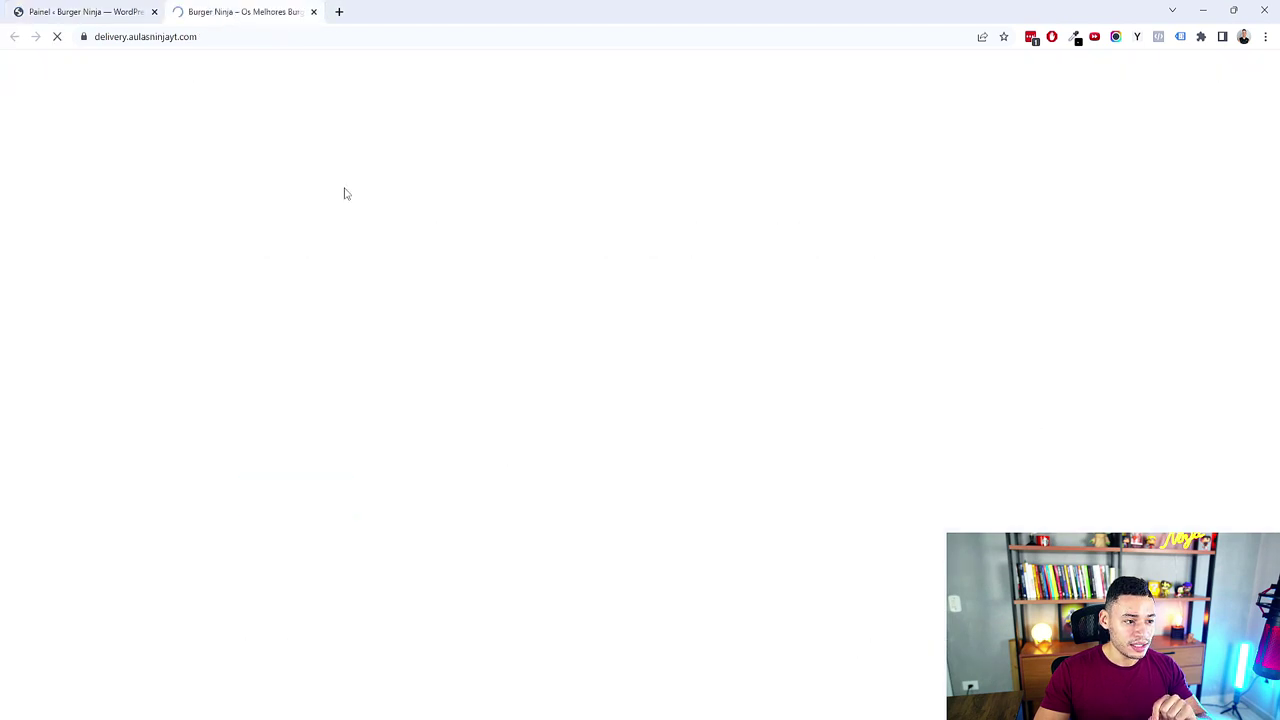
left_click_drag(417, 284, 706, 437)
left_click(471, 423)
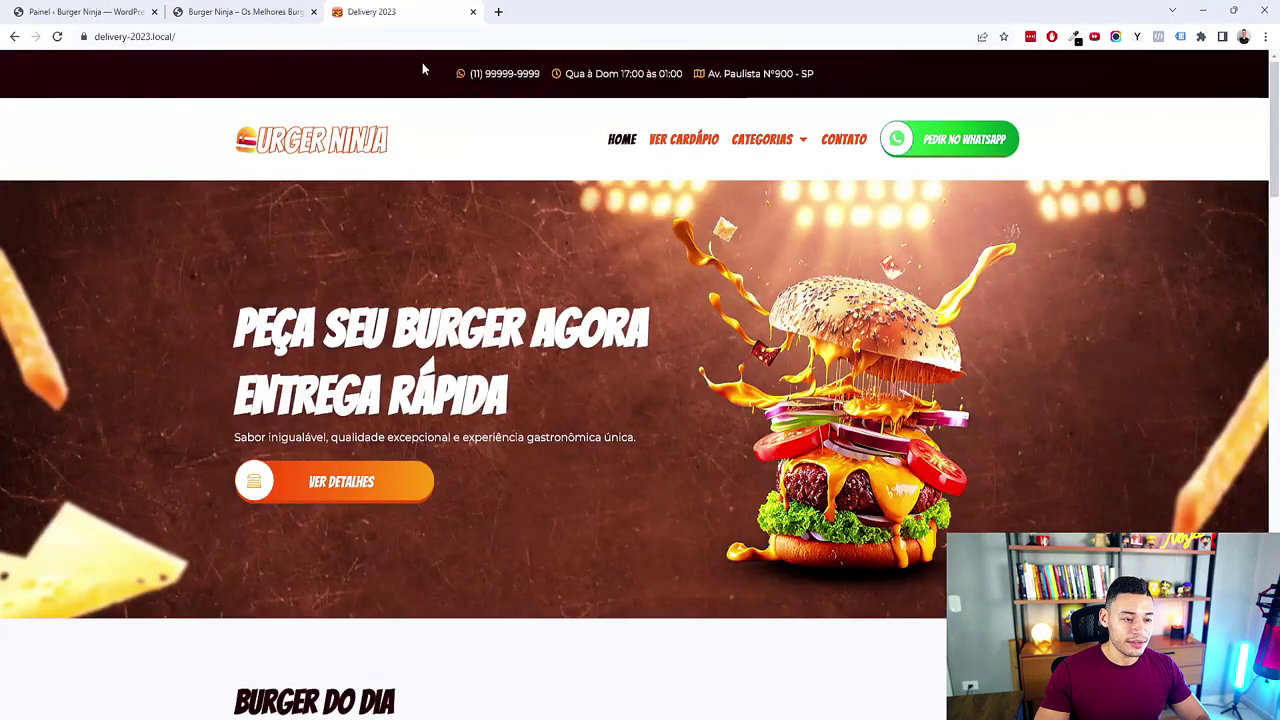
key("alt+Tab")
Step: Collapse the subtopics under Acessar Wordpress
left_click(743, 342)
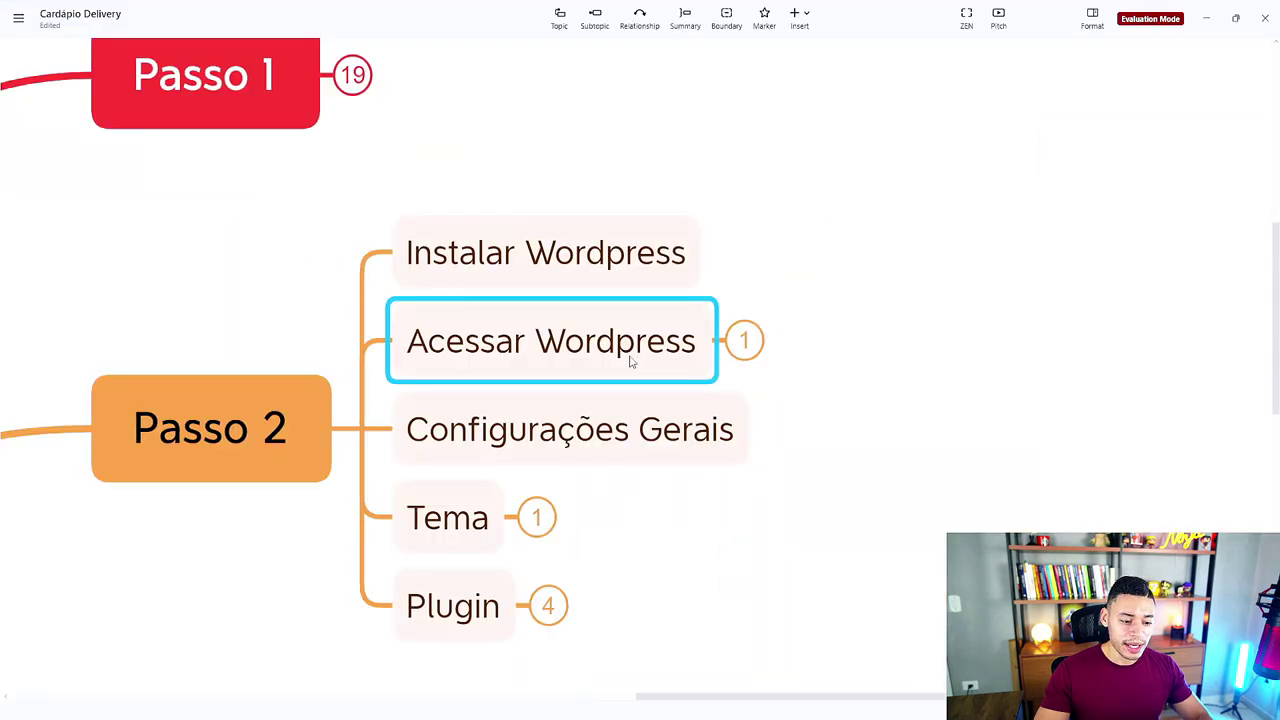
left_click(640, 438)
left_click(715, 547)
left_click_drag(698, 539, 643, 478)
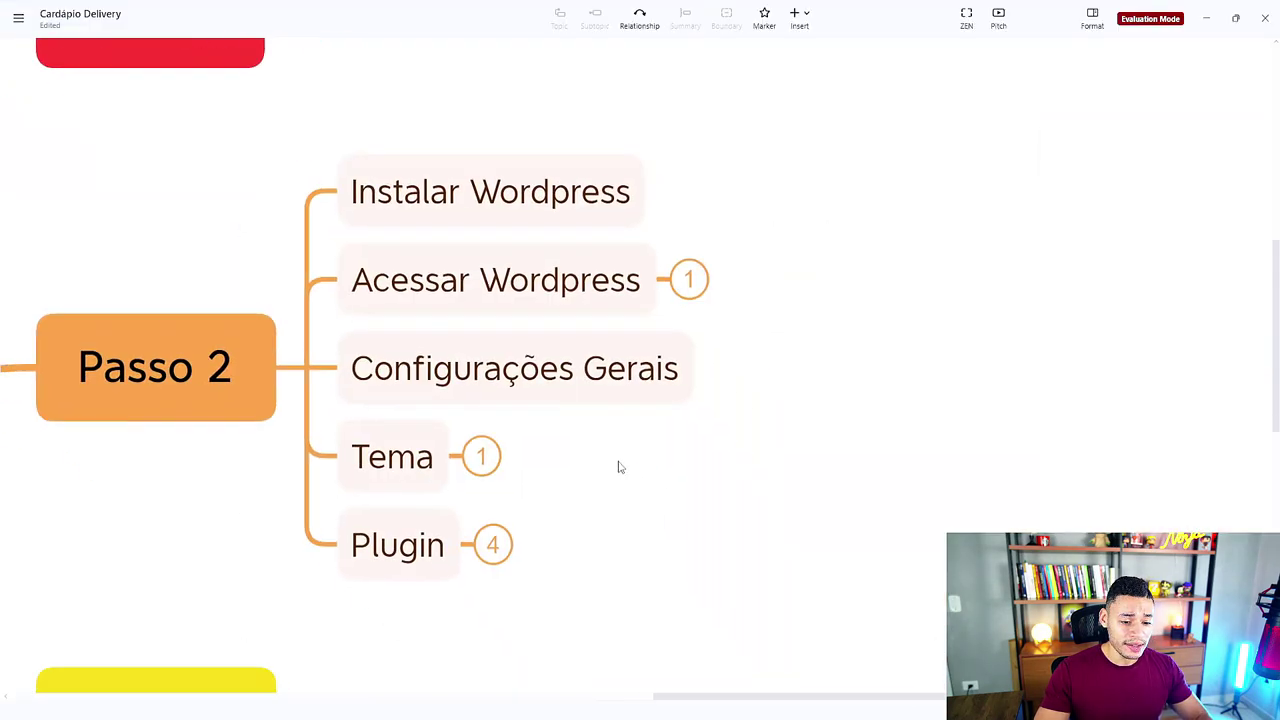
Step: Expand Tema through its '1' badge to reveal the Hello subtopic
left_click(481, 456)
scroll(780, 509, "up", 3)
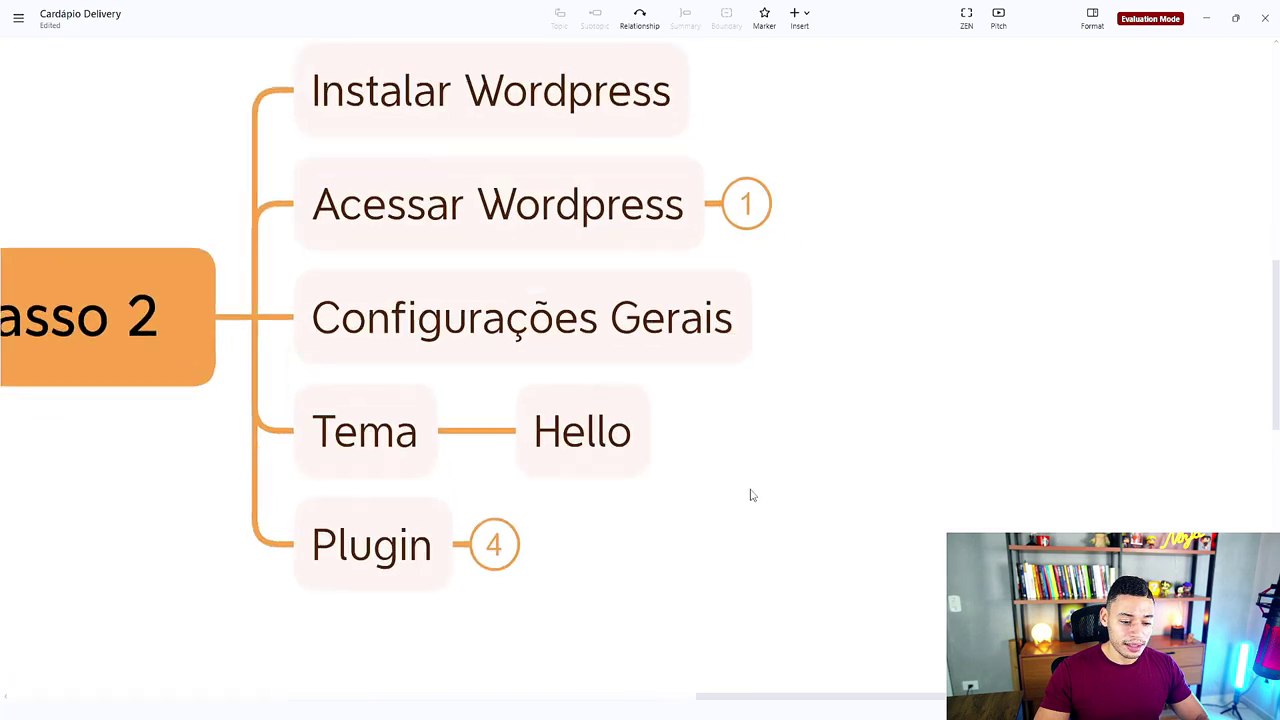
left_click_drag(752, 495, 837, 500)
left_click(700, 466)
left_click(700, 466)
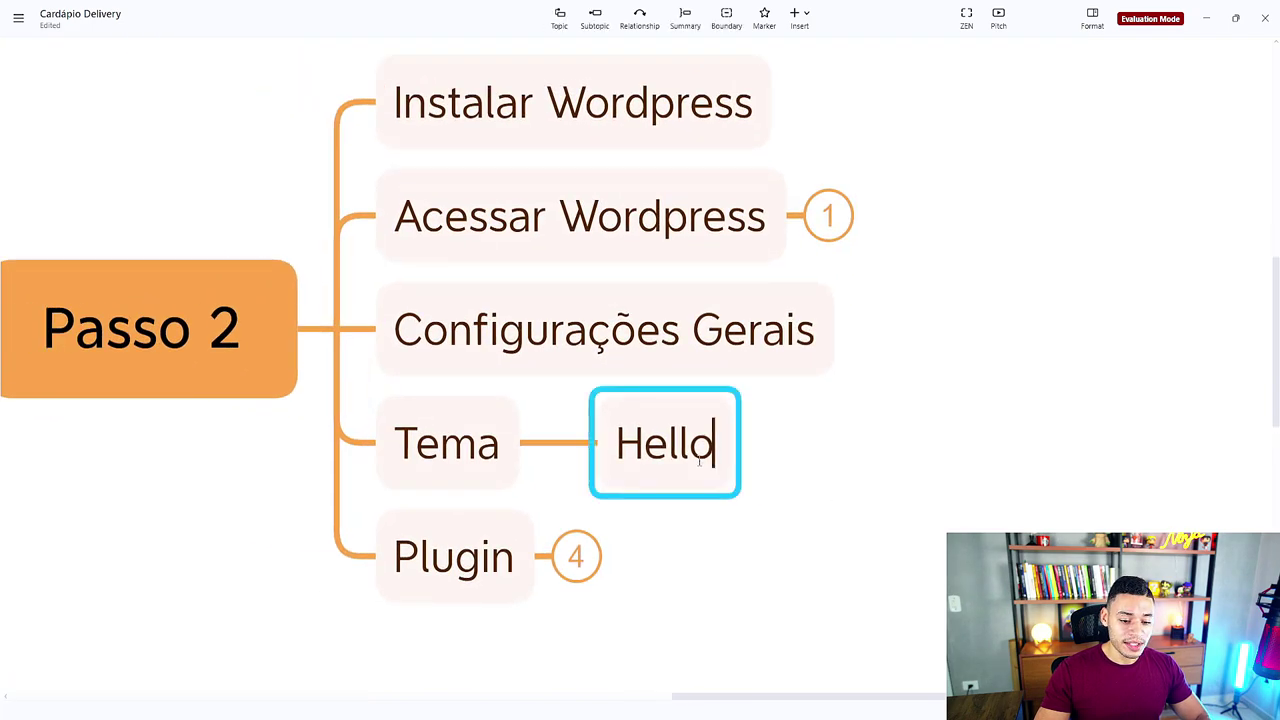
left_click(792, 468)
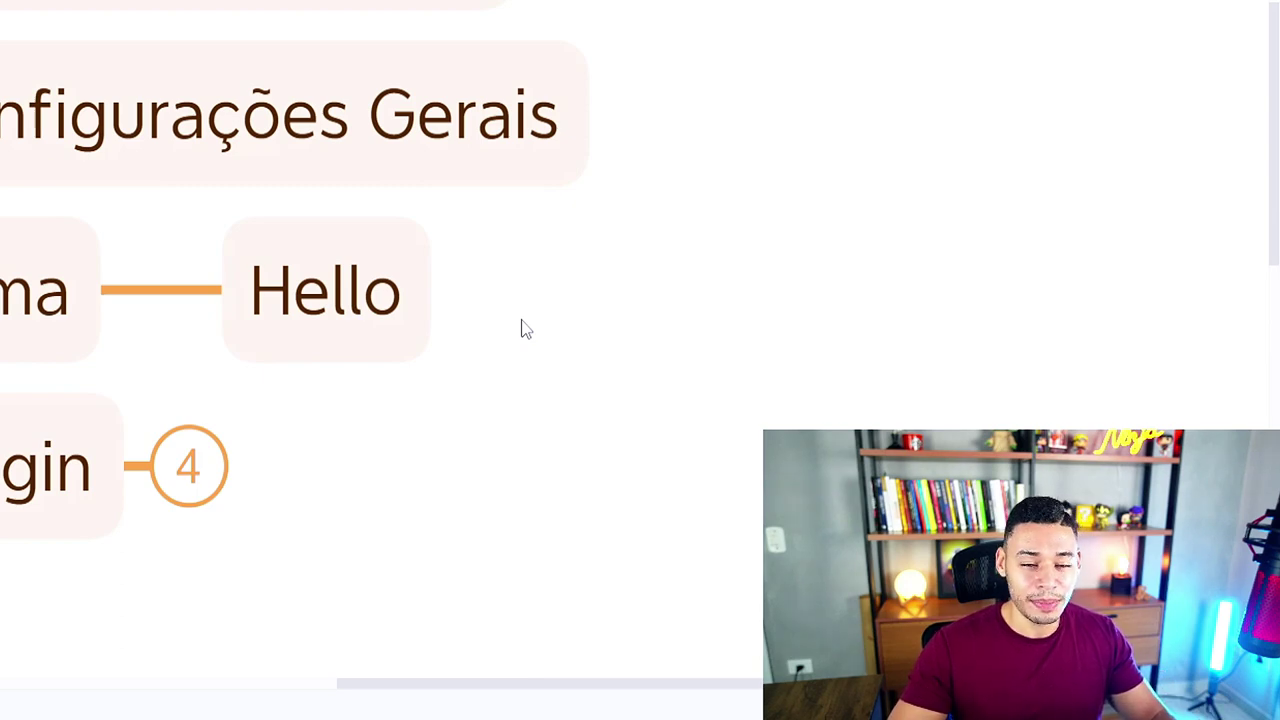
Step: Go back to the Burger Ninja dashboard and reveal the Aparência submenu with Temas and Editor
left_click(354, 322)
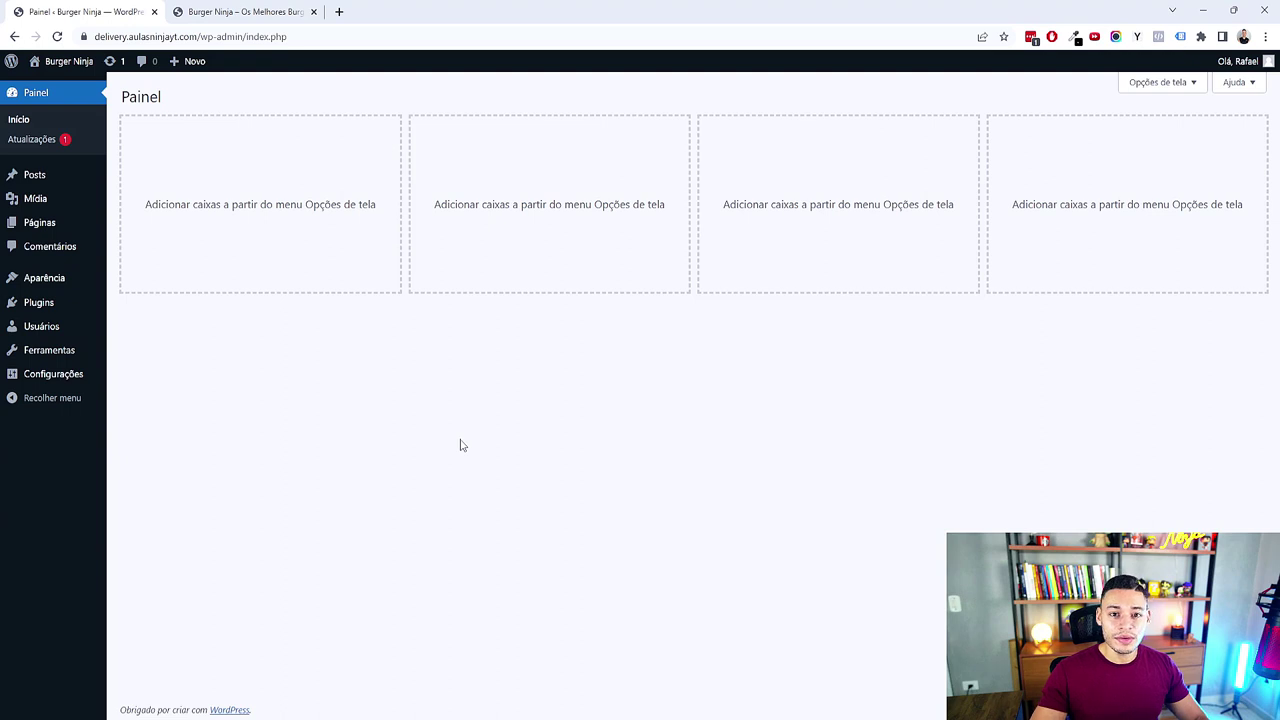
mouse_move(102, 288)
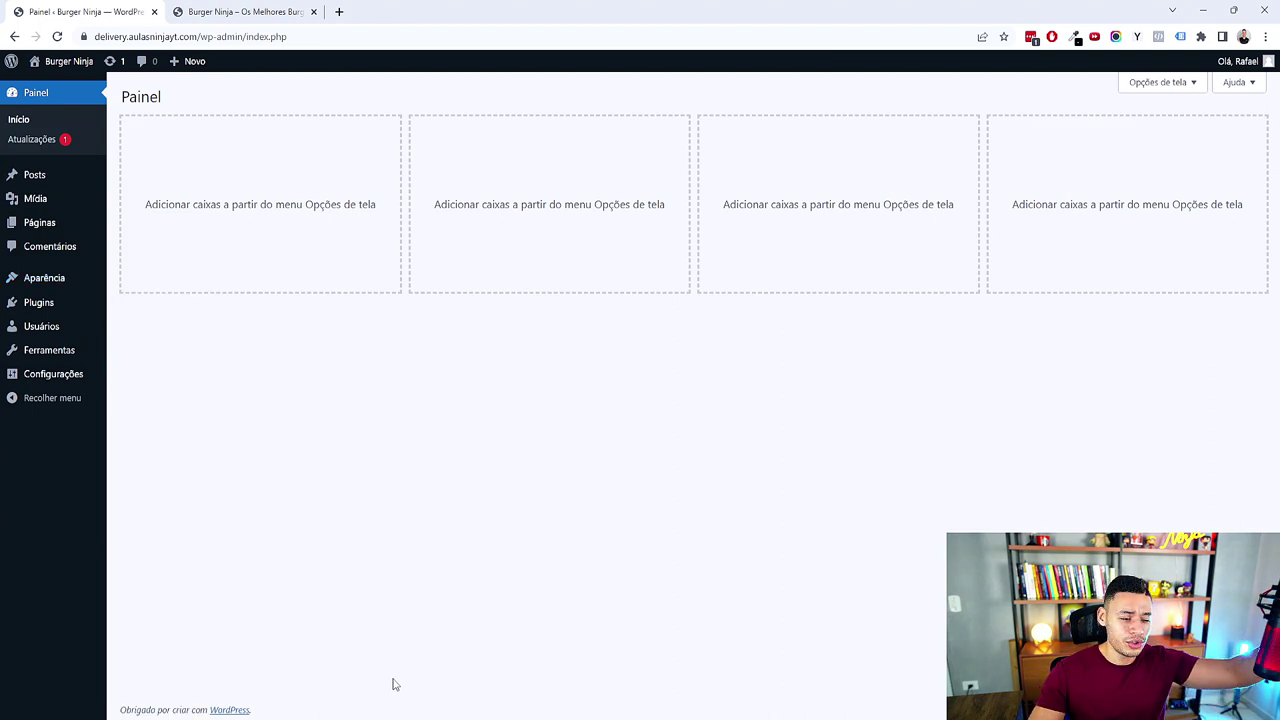
mouse_move(15, 287)
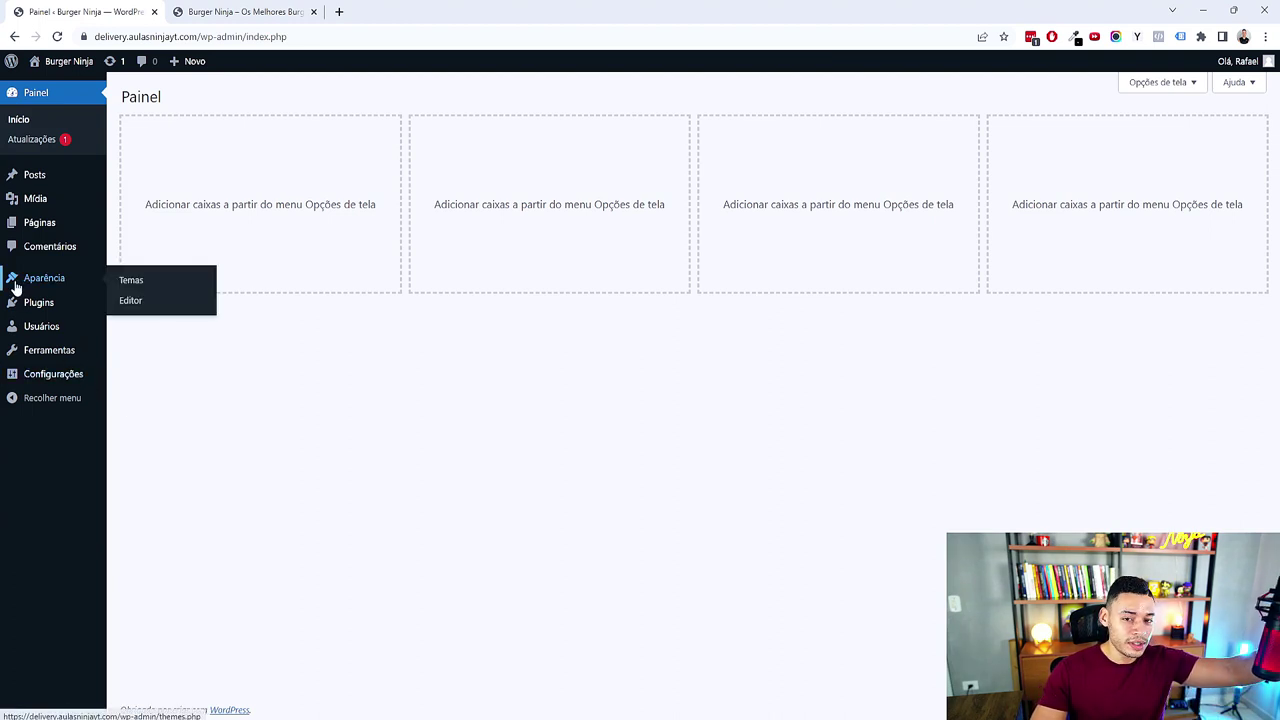
Step: Search the theme directory for 'hello' and install the Hello Elementor theme
left_click(178, 290)
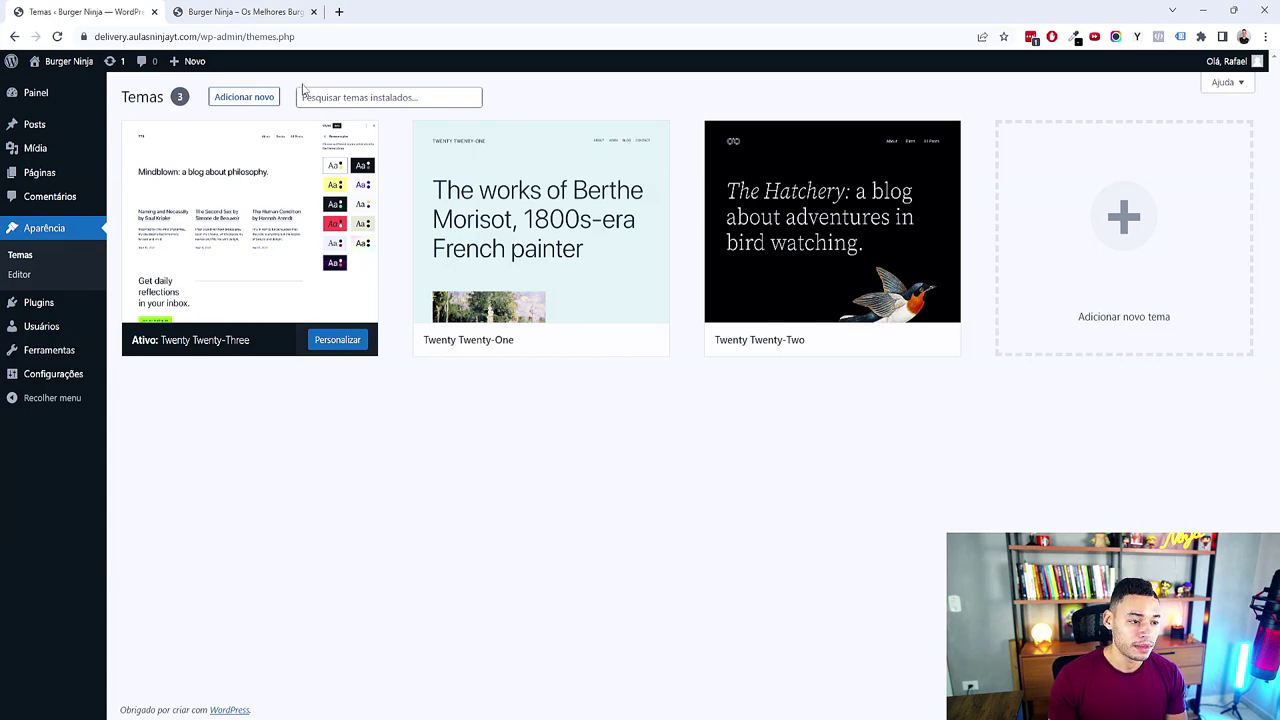
left_click(270, 96)
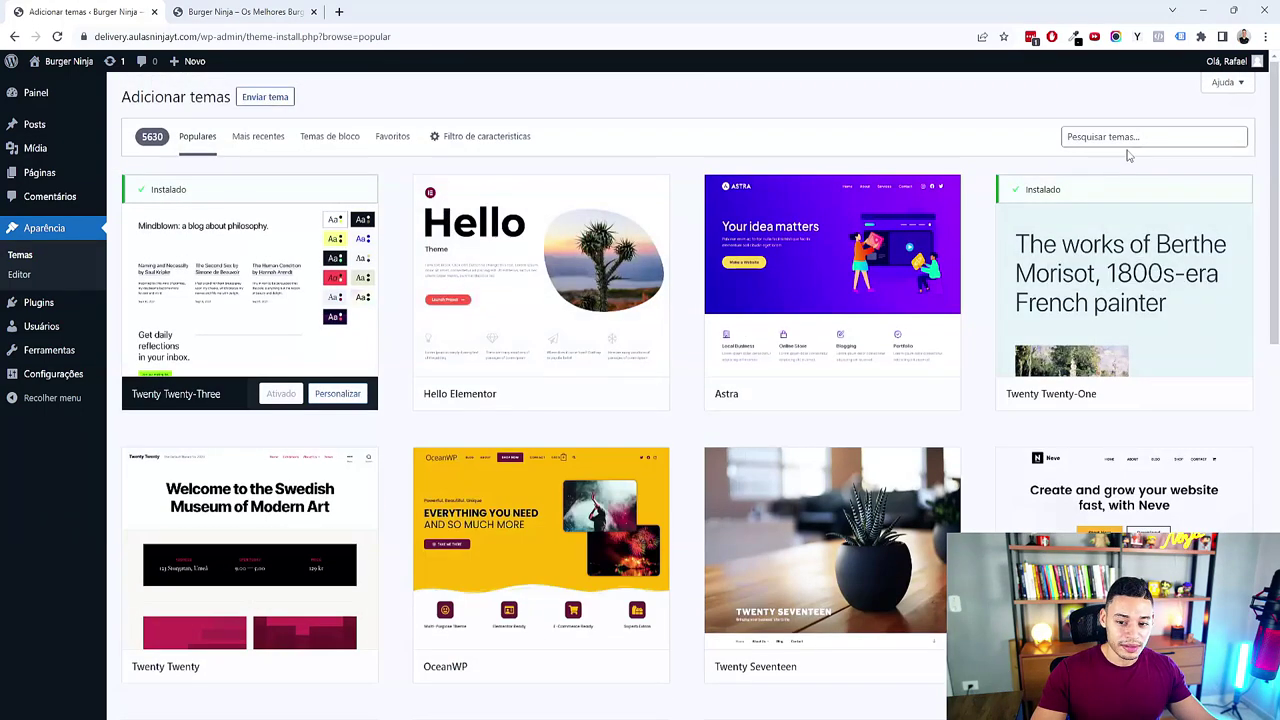
left_click(1144, 139)
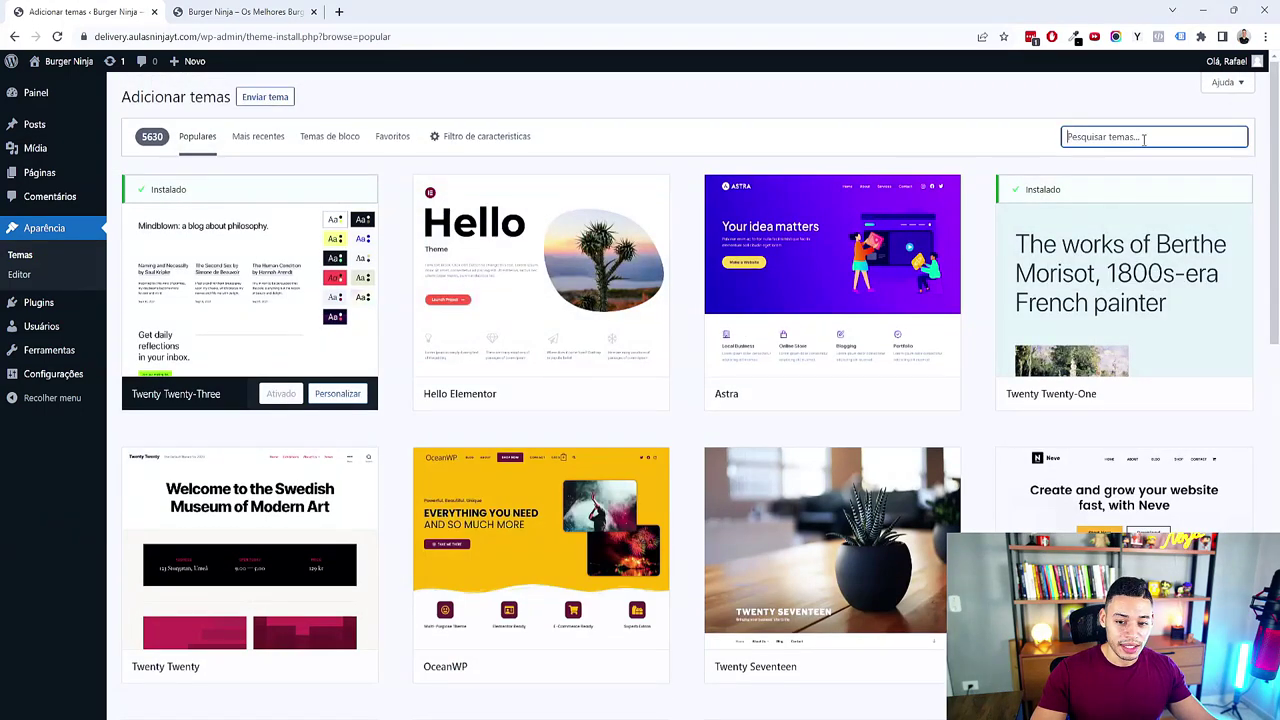
type("hello")
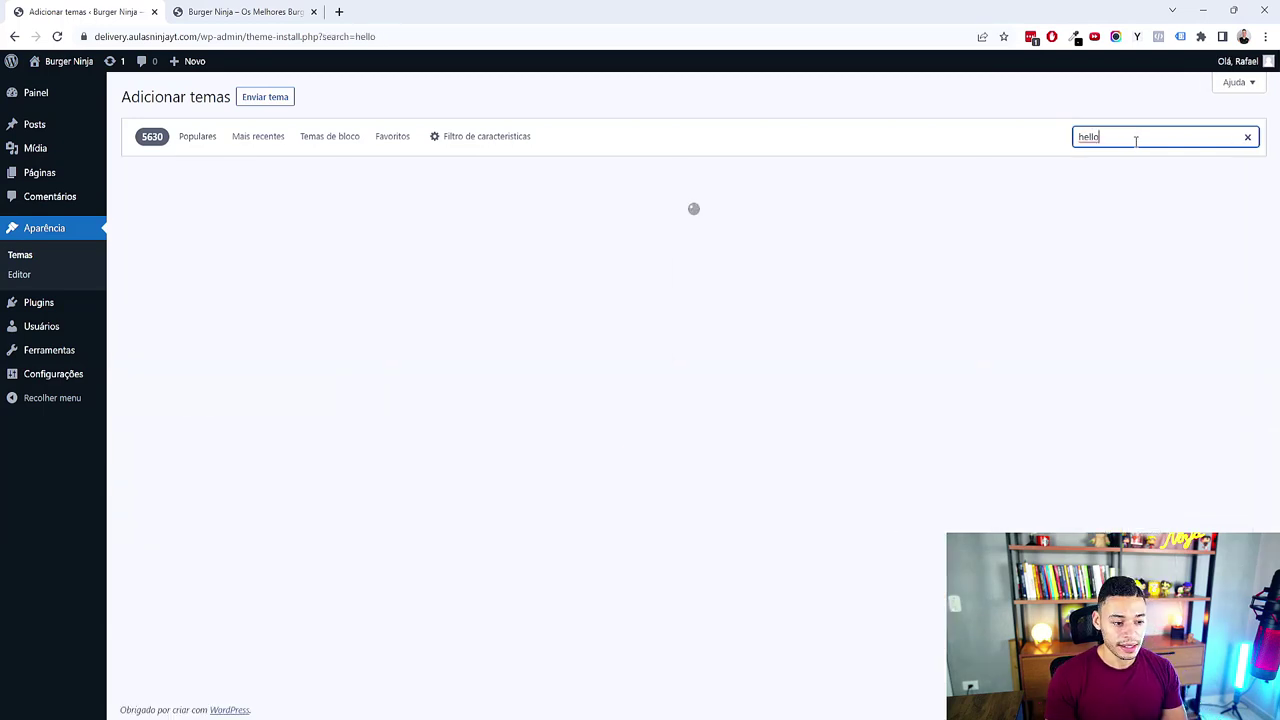
mouse_move(258, 252)
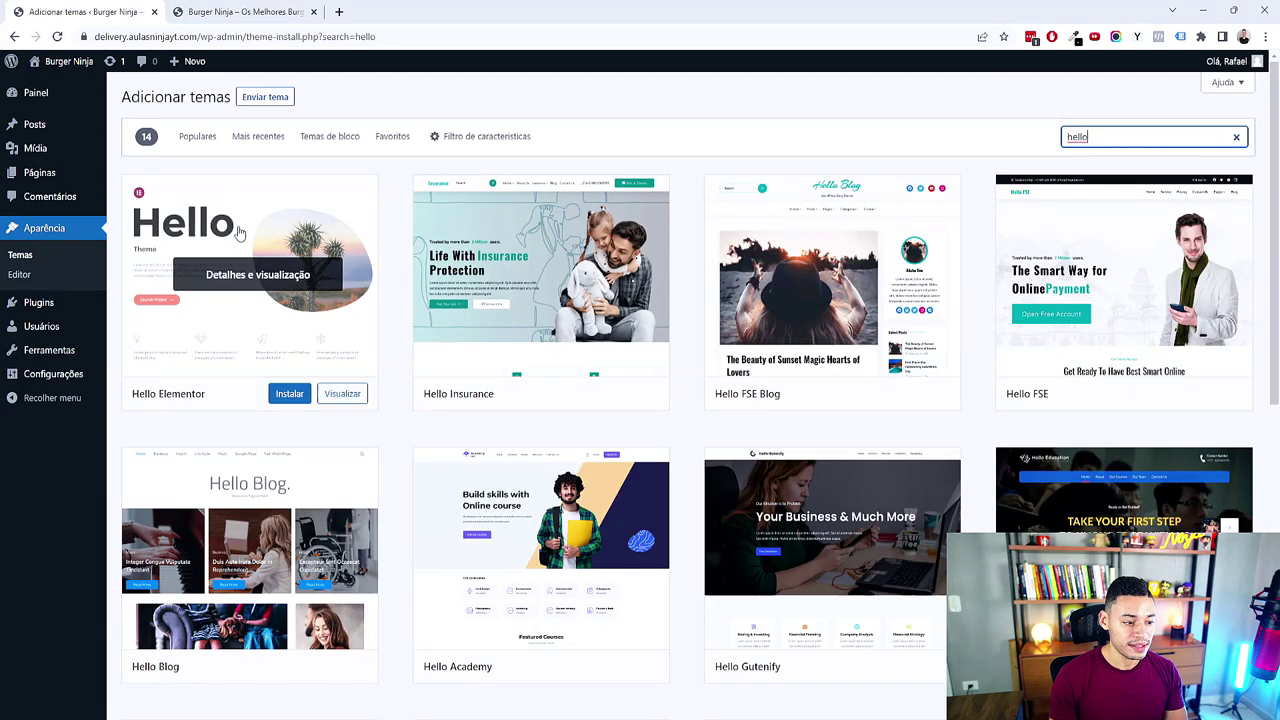
left_click(286, 395)
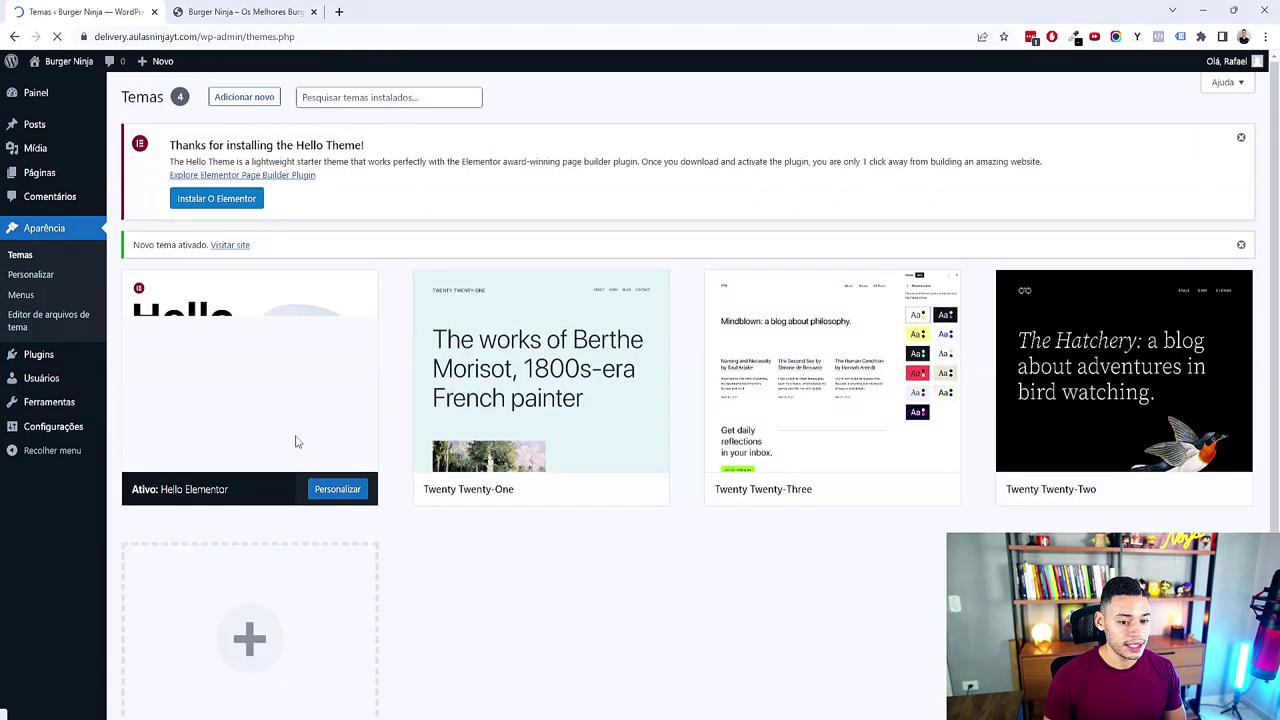
scroll(295, 441, "down", 2)
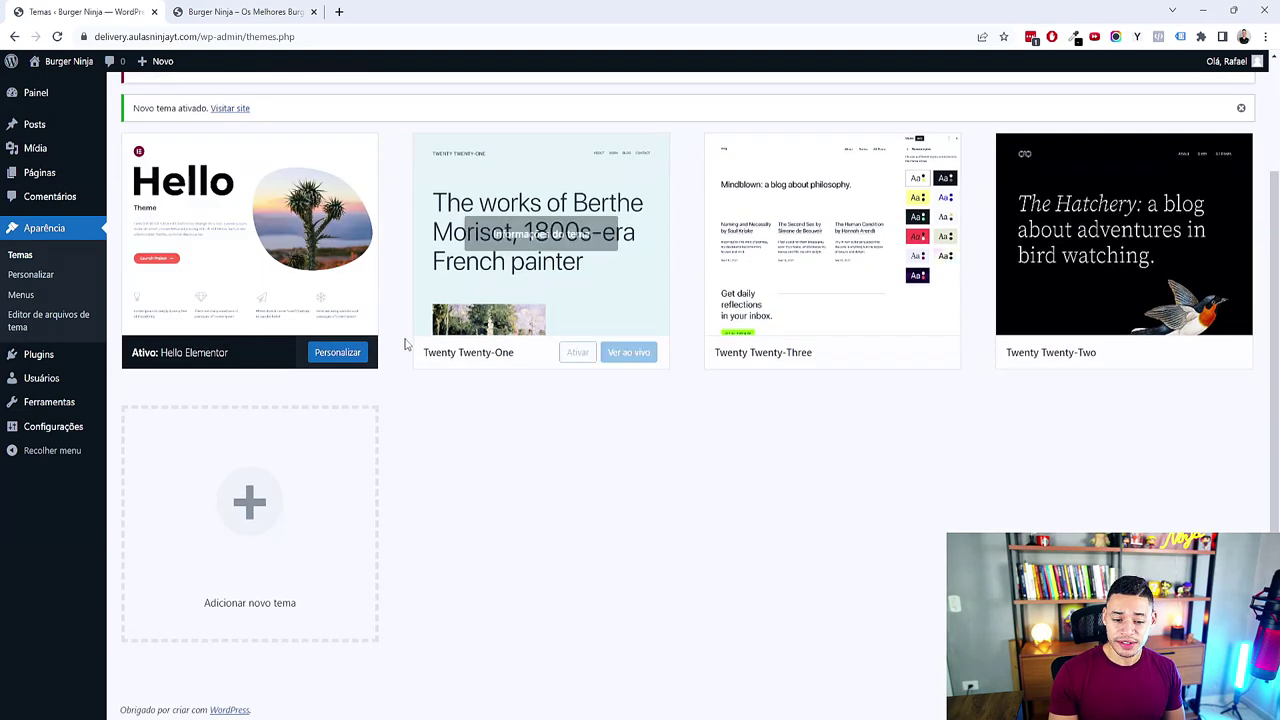
Step: Delete the Twenty Twenty-One, Twenty Twenty-Three and Twenty Twenty-Two themes
left_click(613, 311)
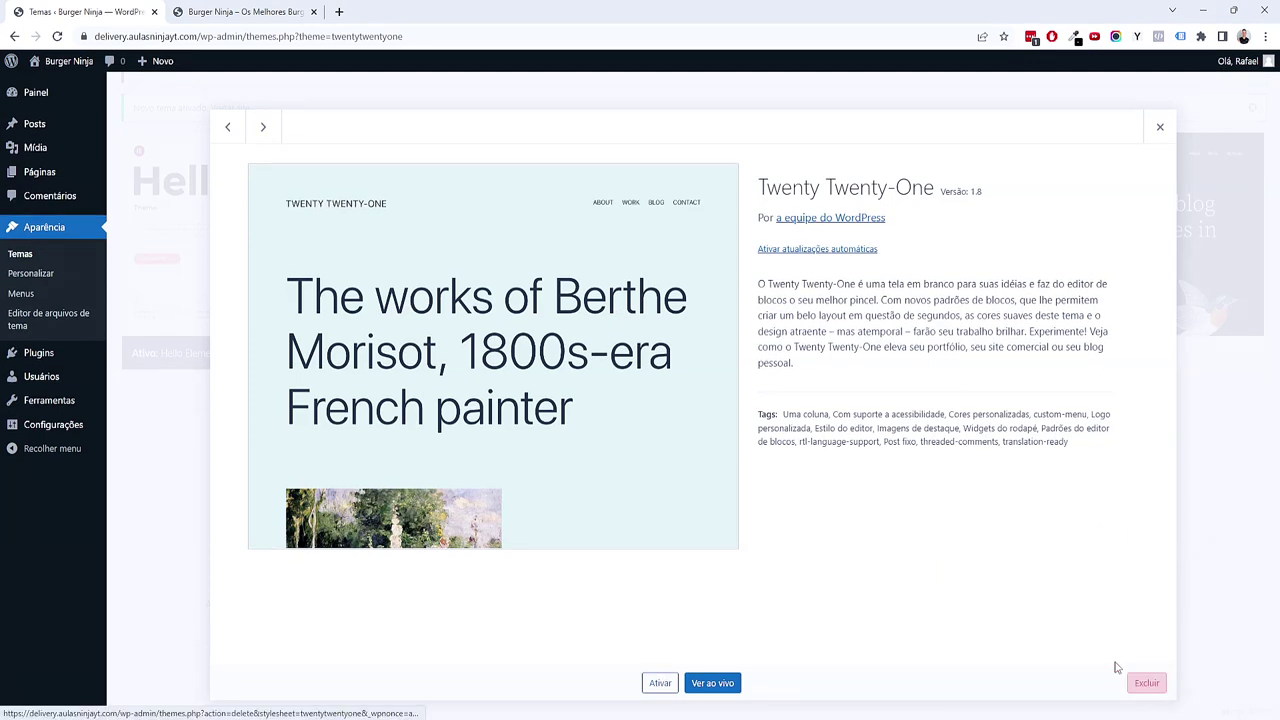
left_click(1145, 683)
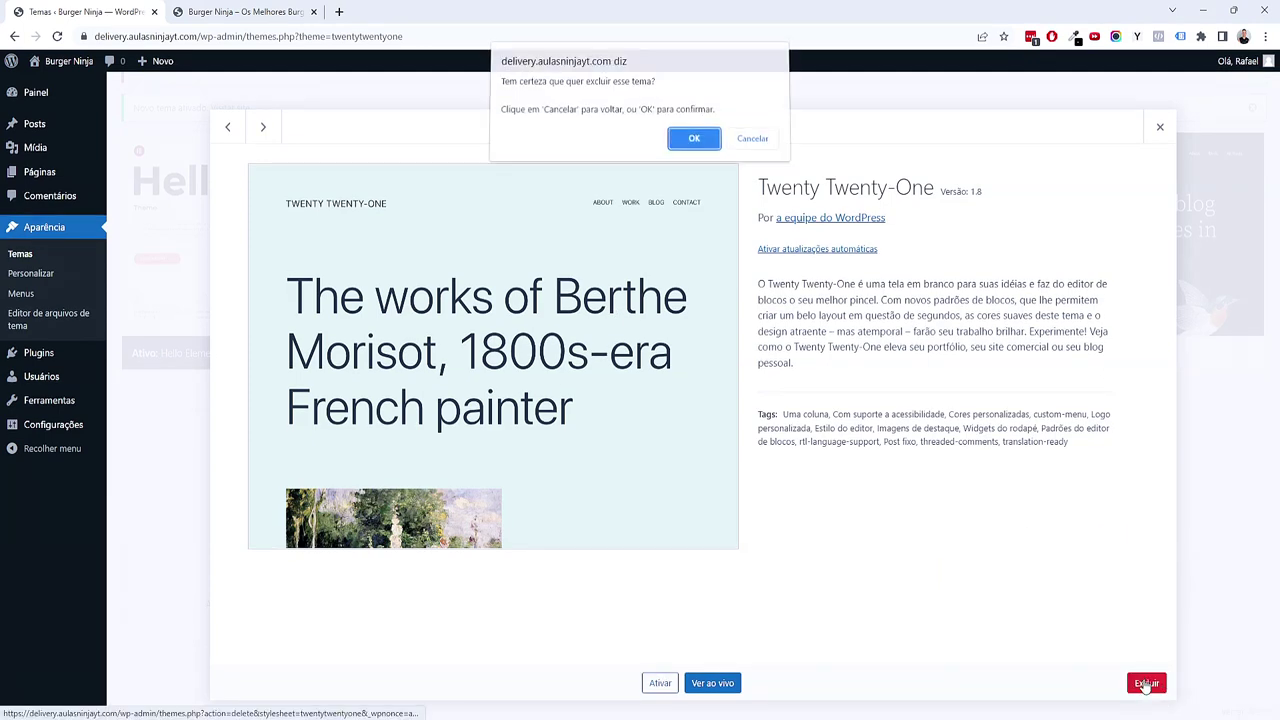
left_click(693, 141)
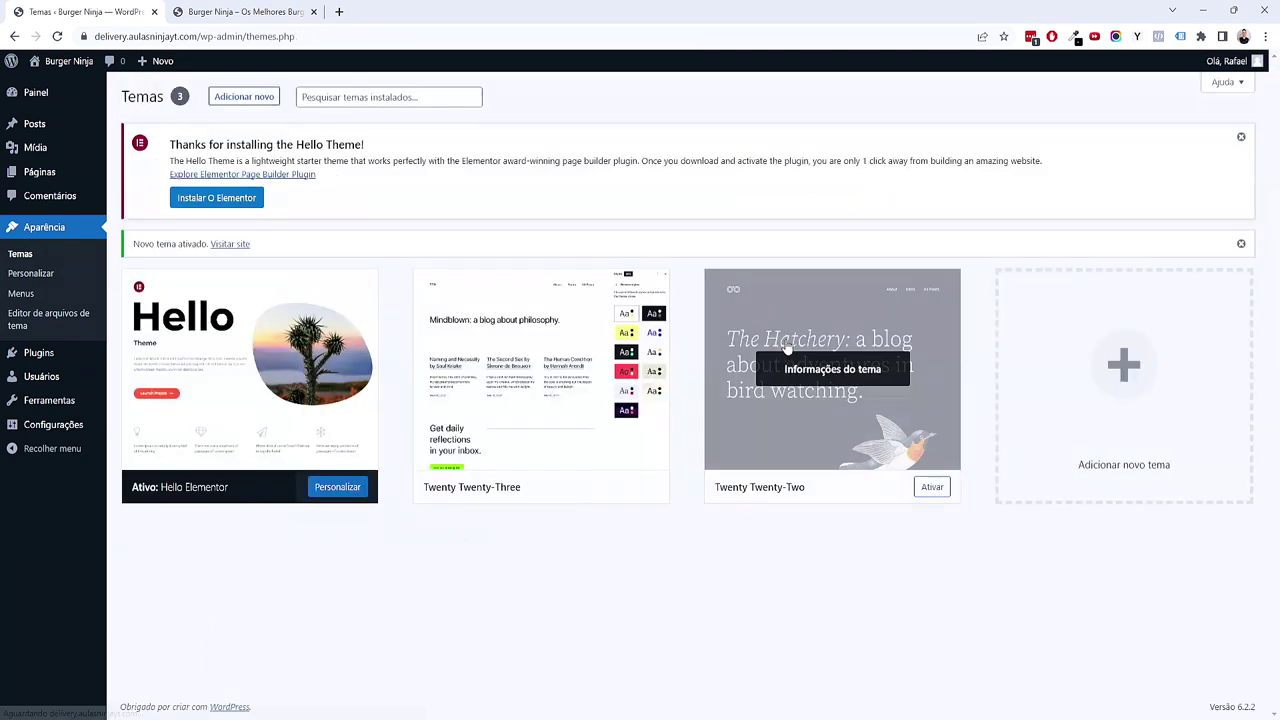
left_click(575, 425)
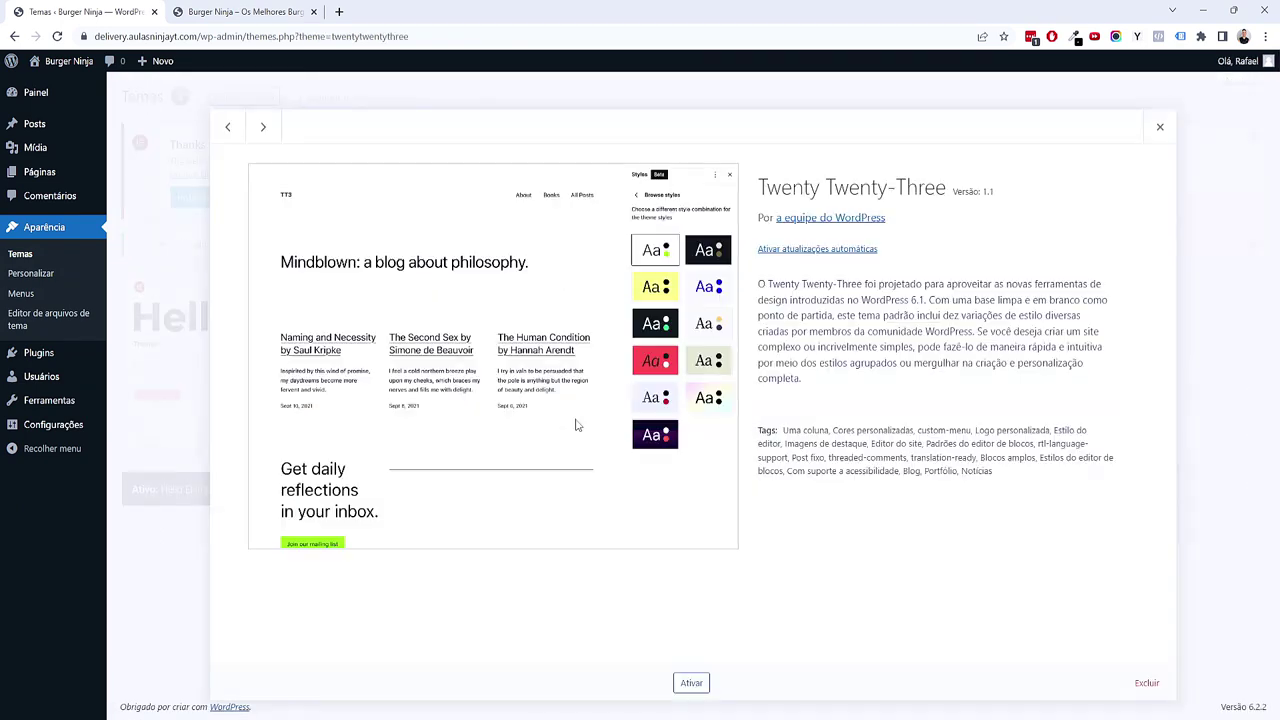
left_click(1147, 683)
left_click(689, 144)
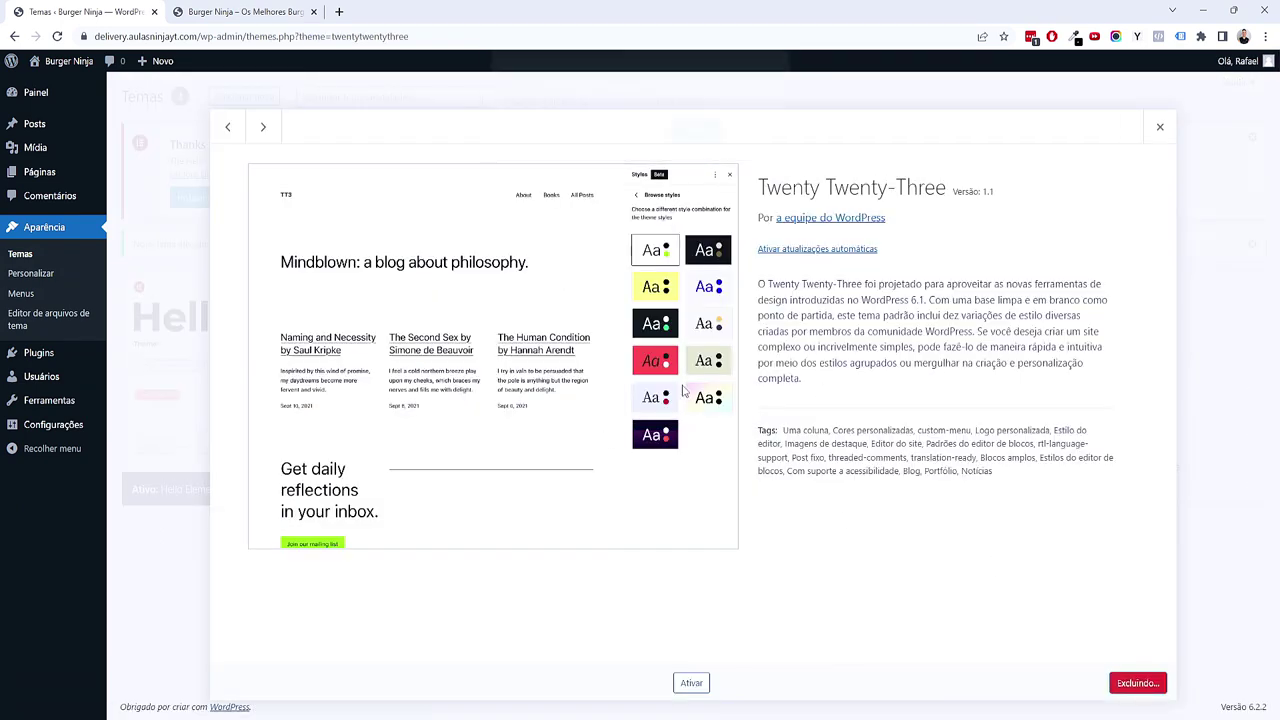
left_click(570, 425)
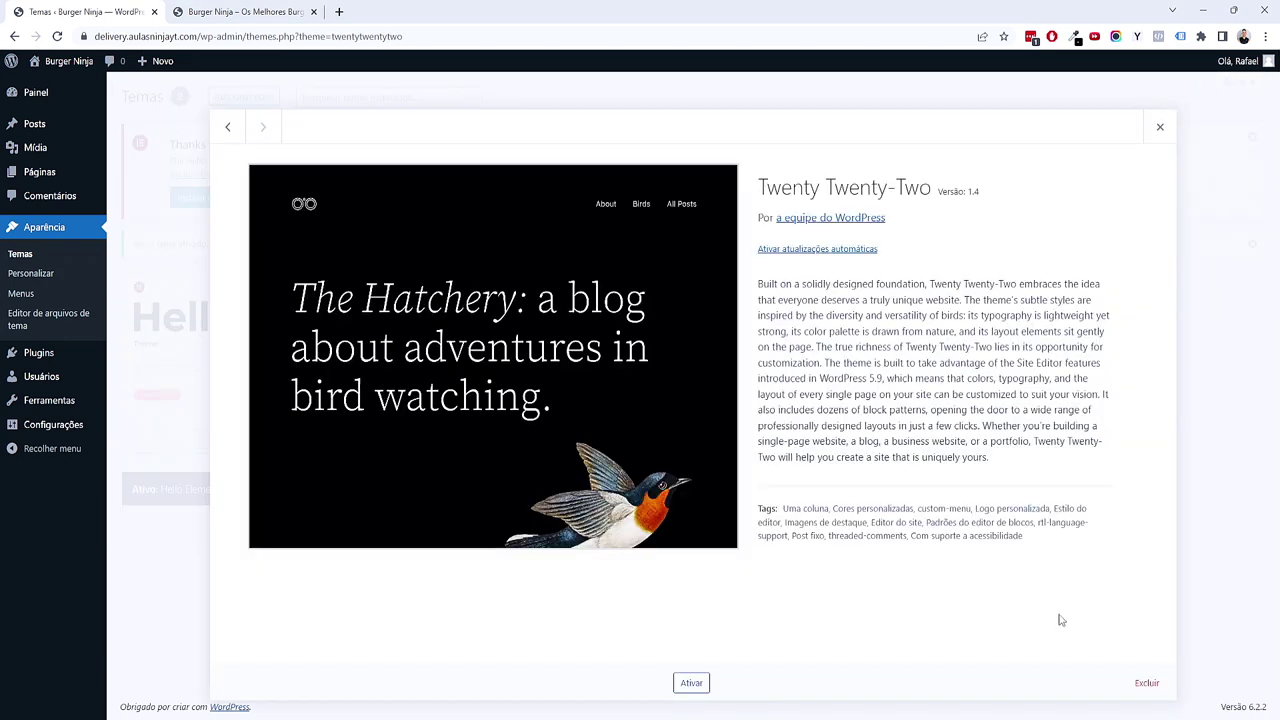
left_click(1146, 683)
left_click(683, 144)
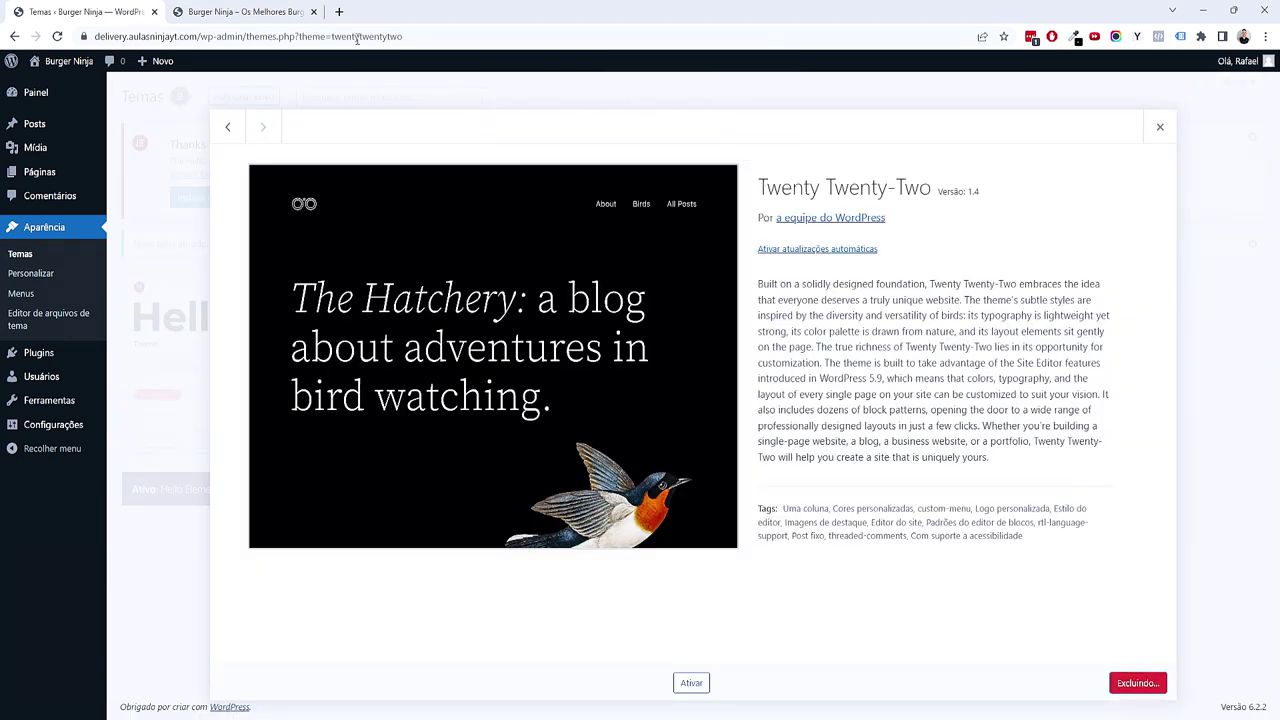
Step: Reload the site's front page to see the new Hello Elementor theme
left_click(240, 11)
left_click(222, 36)
key("Return")
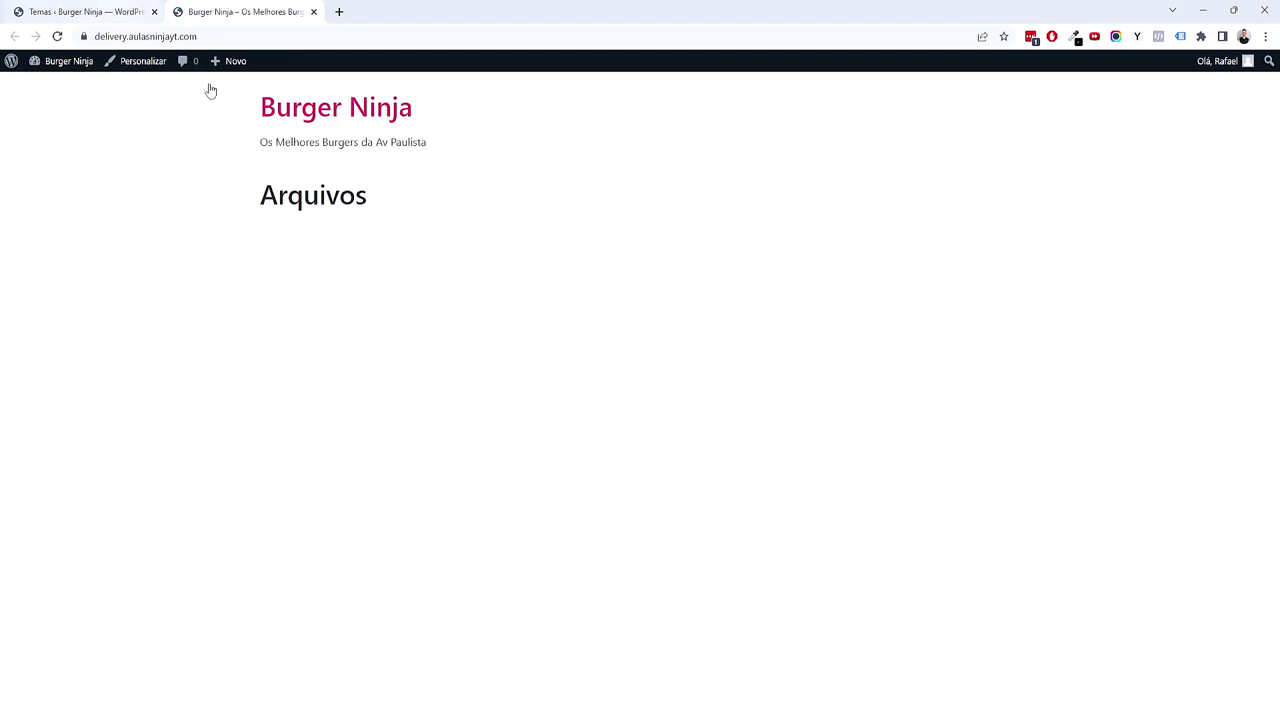
left_click(48, 13)
Step: Go to the Plugins > Adicionar novo page to add new plugins
scroll(707, 296, "up", 2)
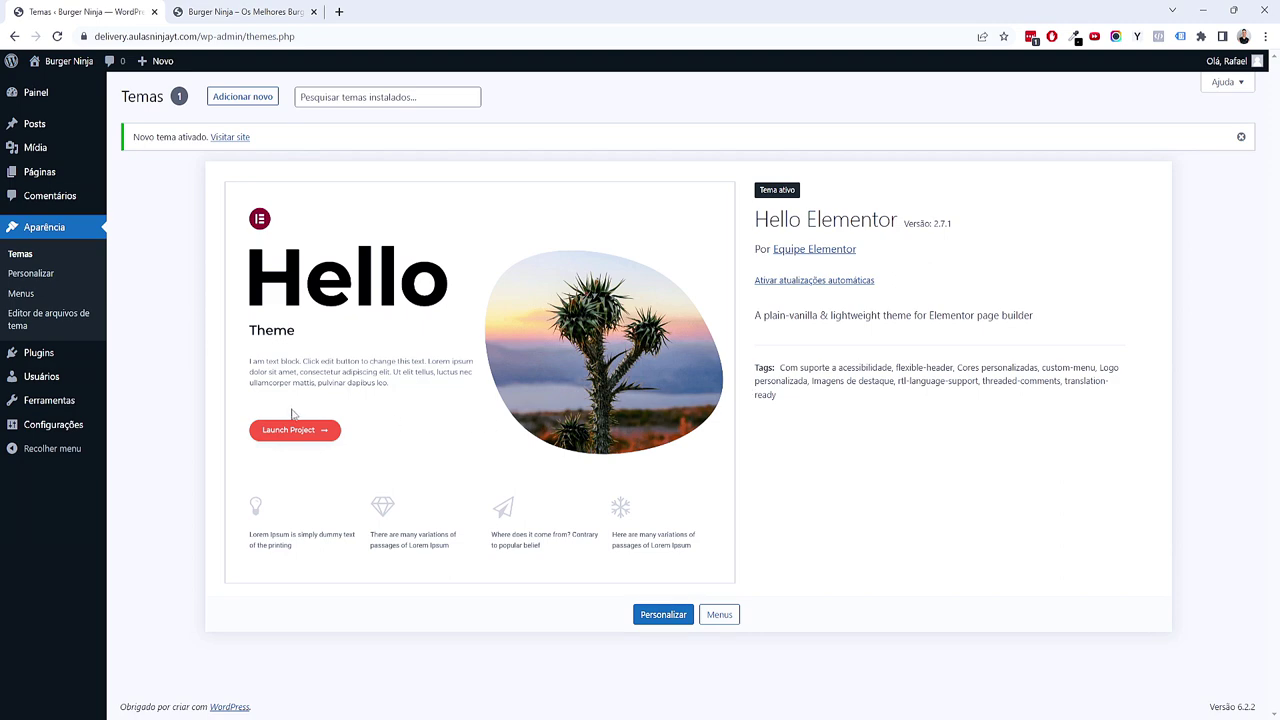
left_click(118, 376)
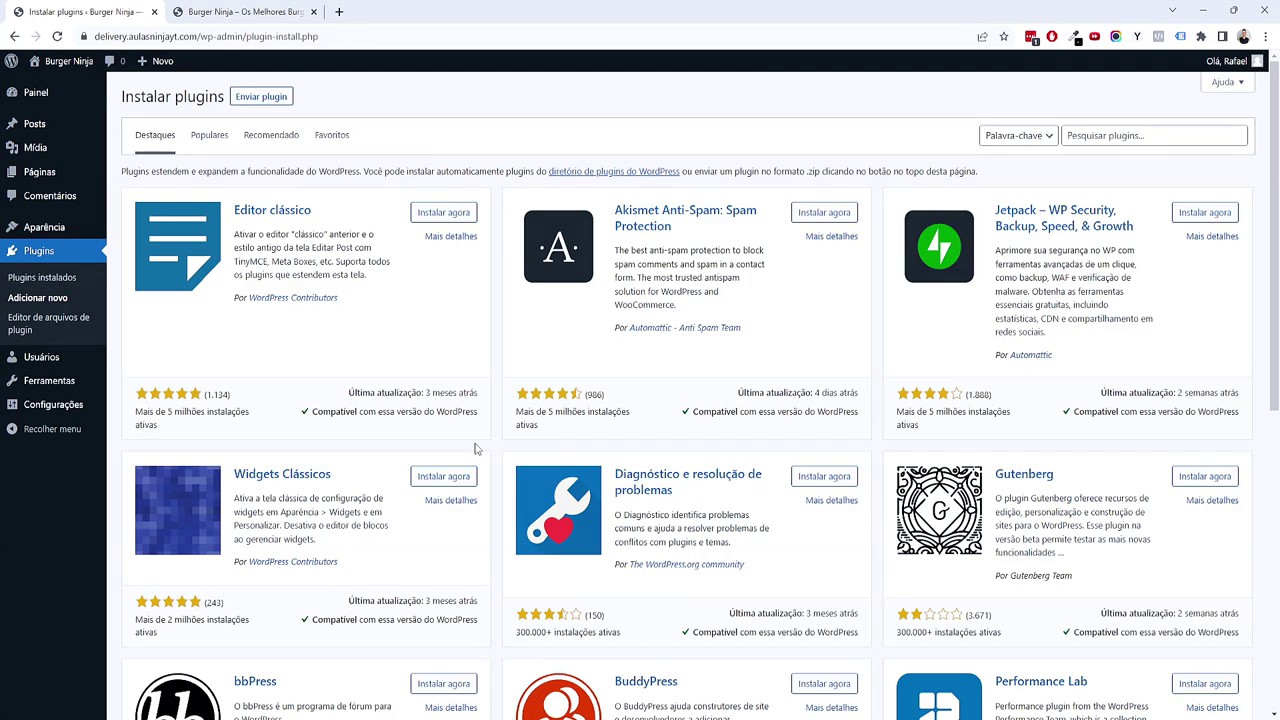
left_click(240, 12)
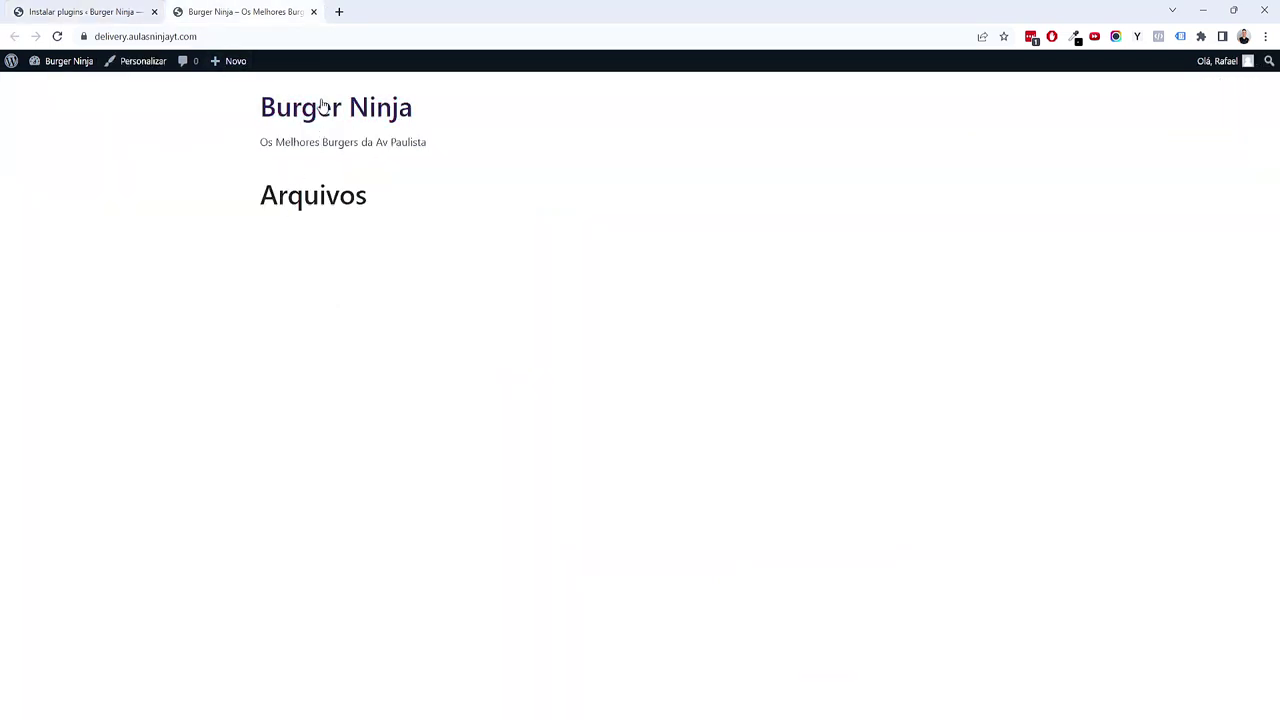
left_click(135, 7)
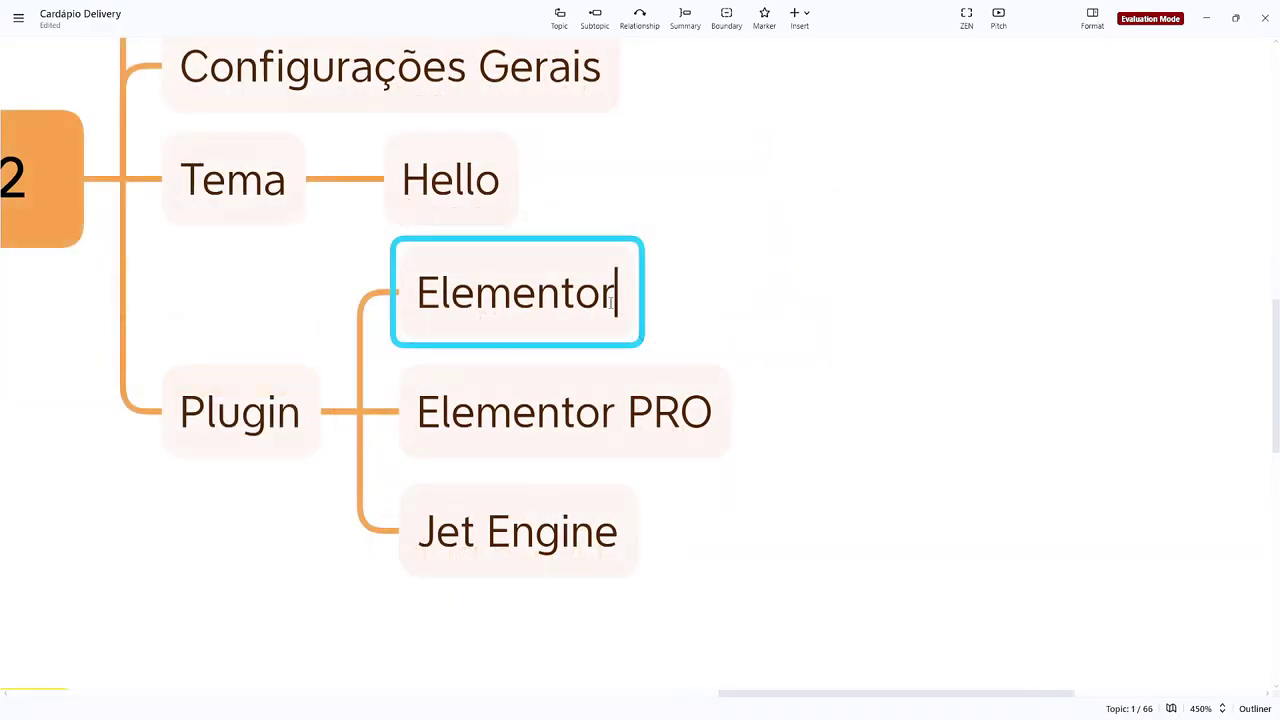
Step: Finish renaming the Elementor topic to 'Elementor Free'
type("Free")
left_click(869, 408)
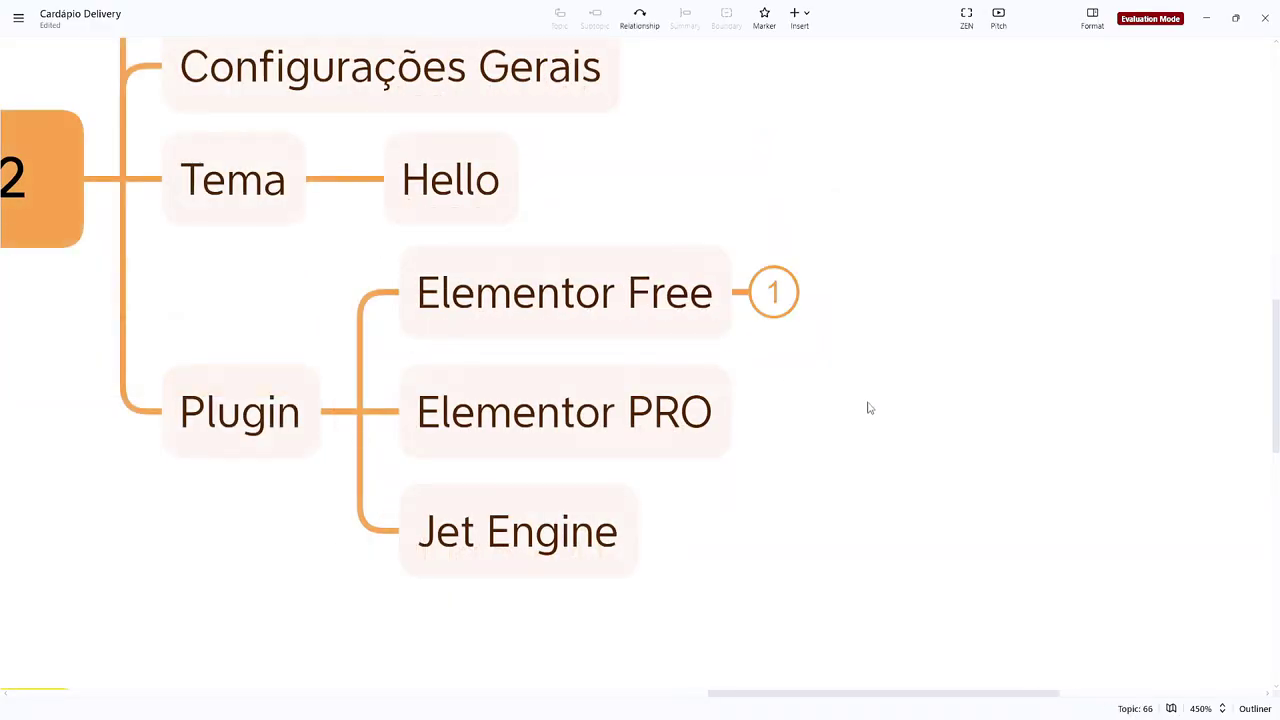
left_click(646, 442)
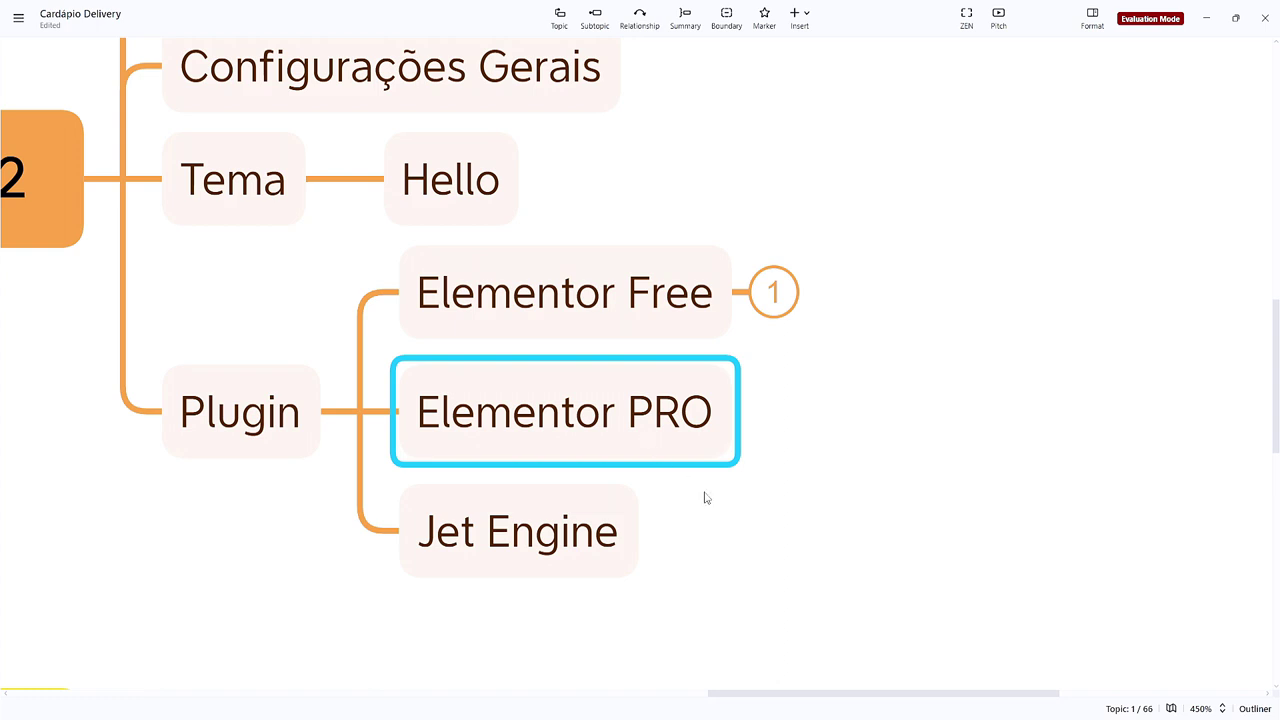
left_click(705, 498)
left_click(615, 526)
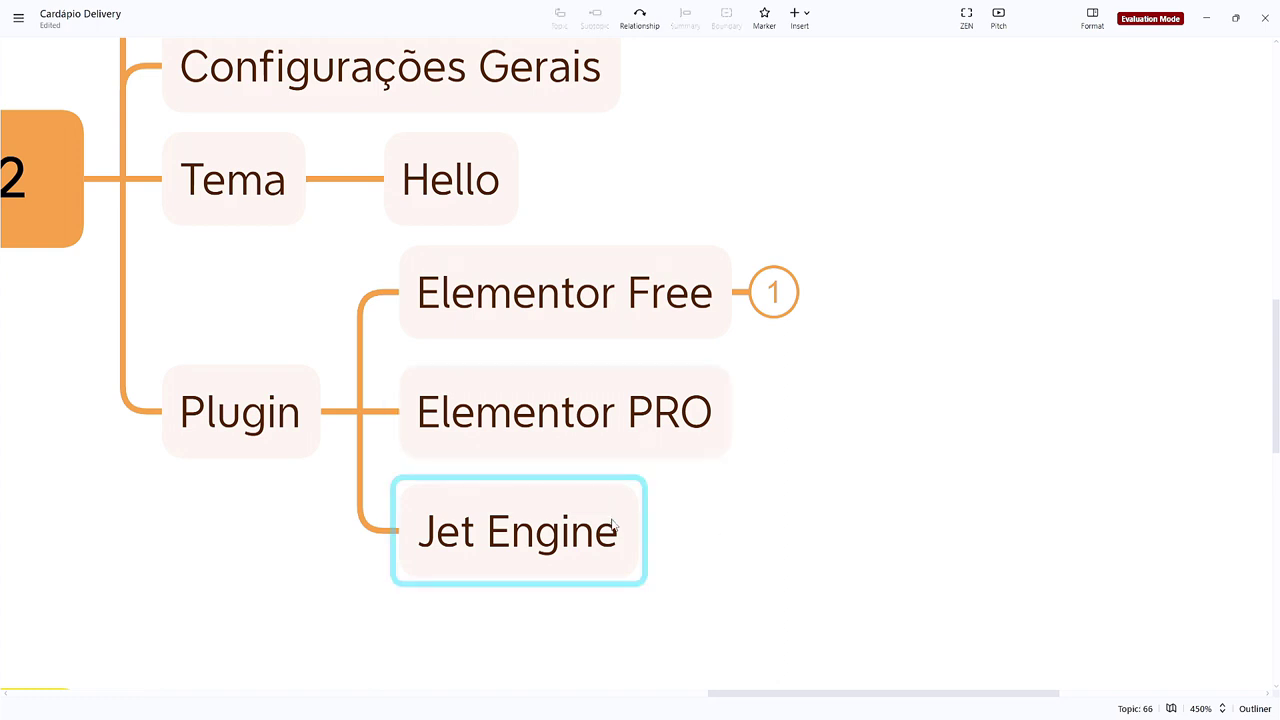
left_click(676, 552)
Step: Add a 'Crocoblock' subtopic under Jet Engine, correcting its spelling
left_click(640, 562)
key("Tab")
type("Crocoblco")
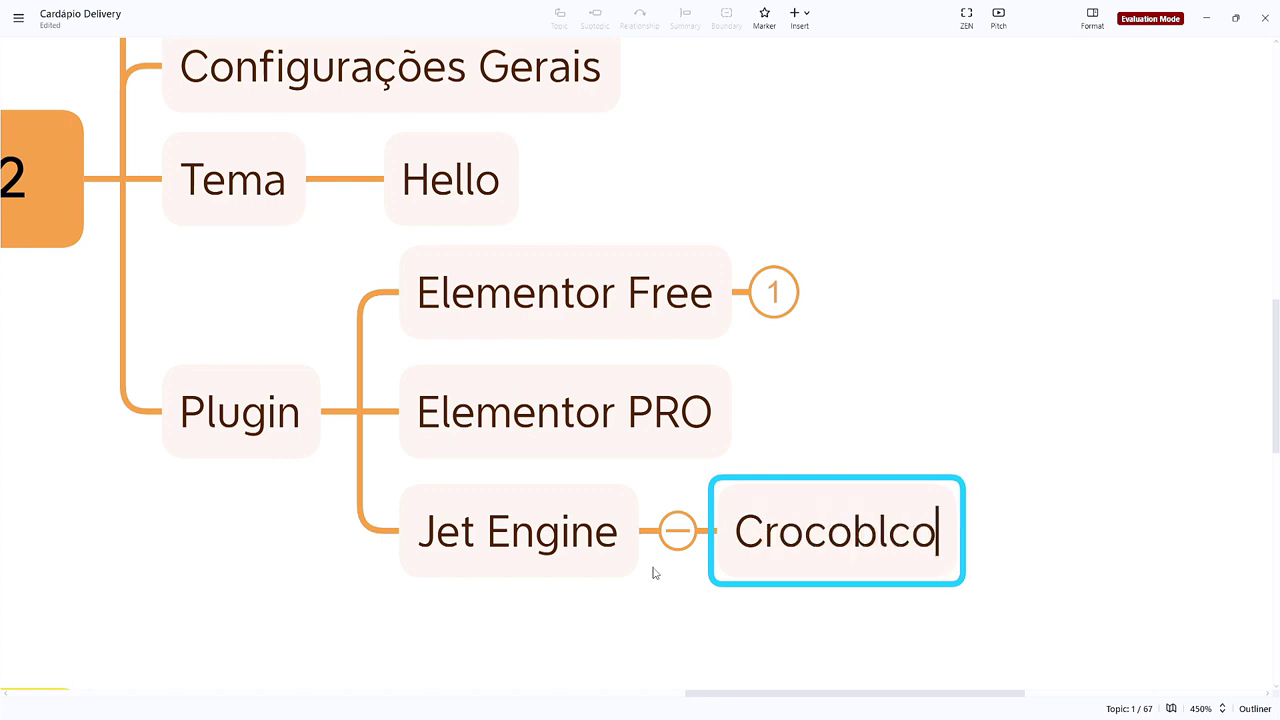
type("k")
left_click(911, 533)
key("BackSpace")
left_click(911, 533)
type("ck")
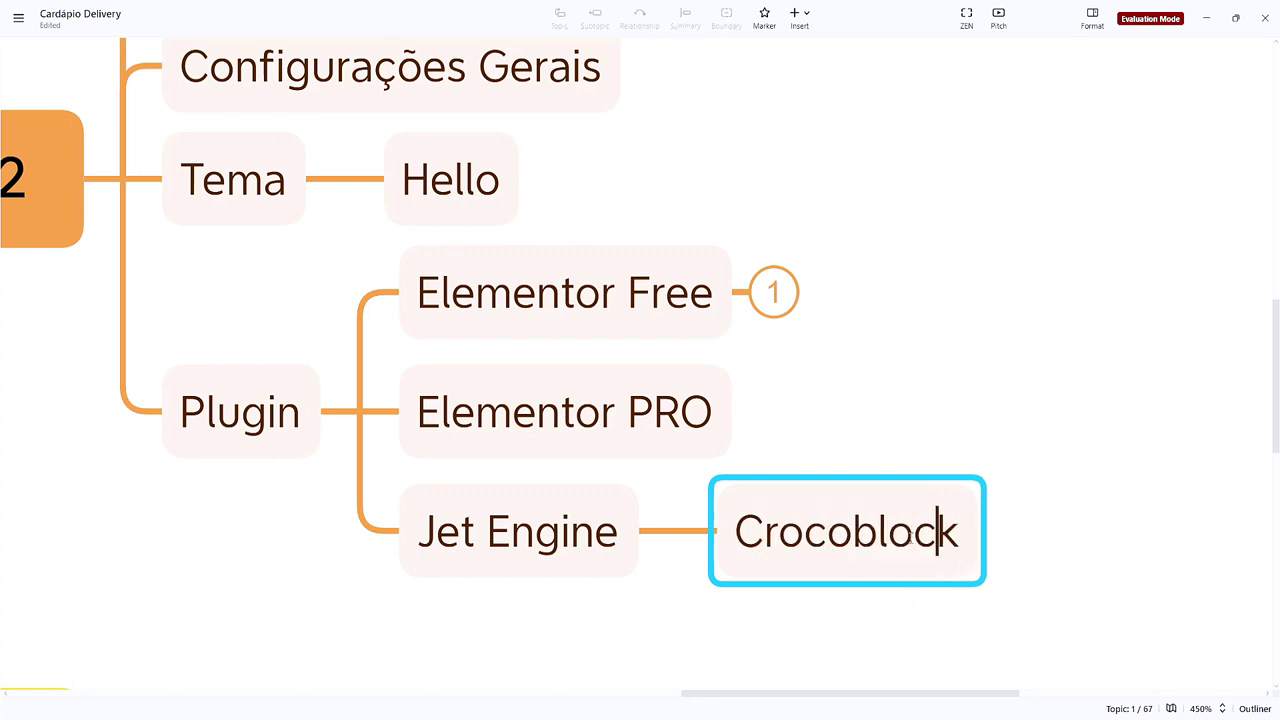
left_click(718, 328)
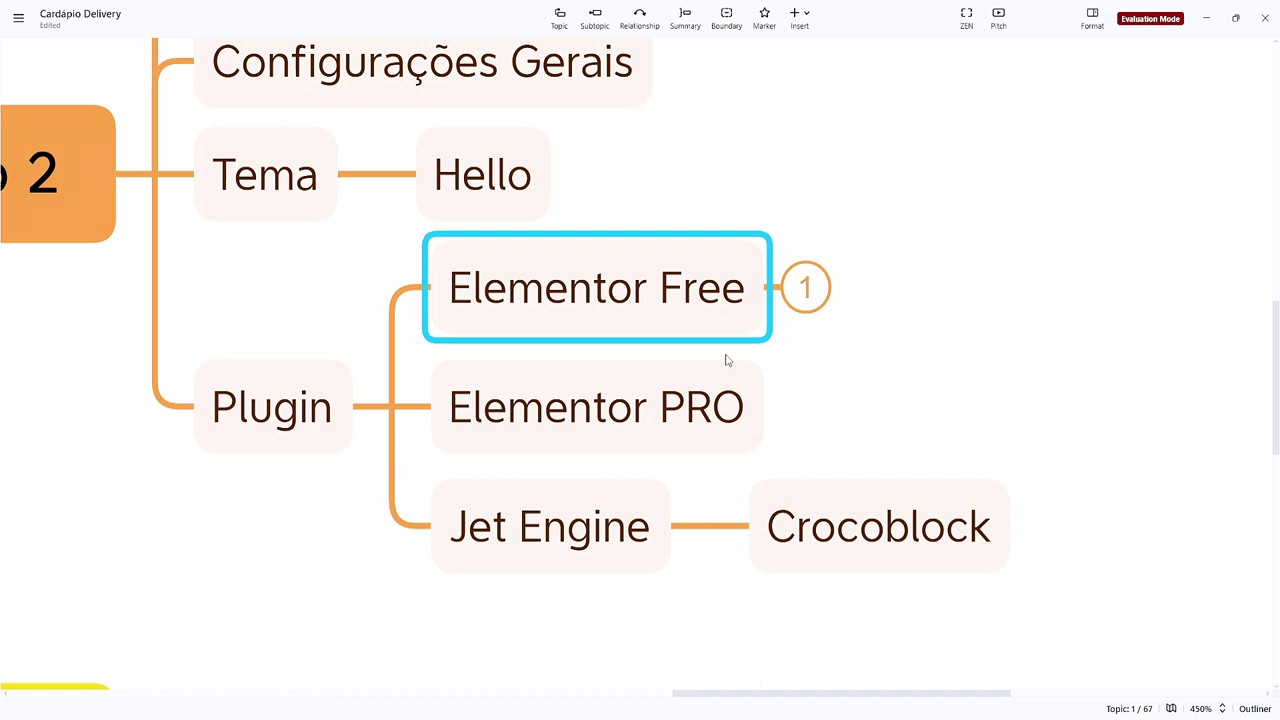
Step: Add Cabeçalho, Rodapé and Single subtopics under Elementor PRO
left_click(712, 410)
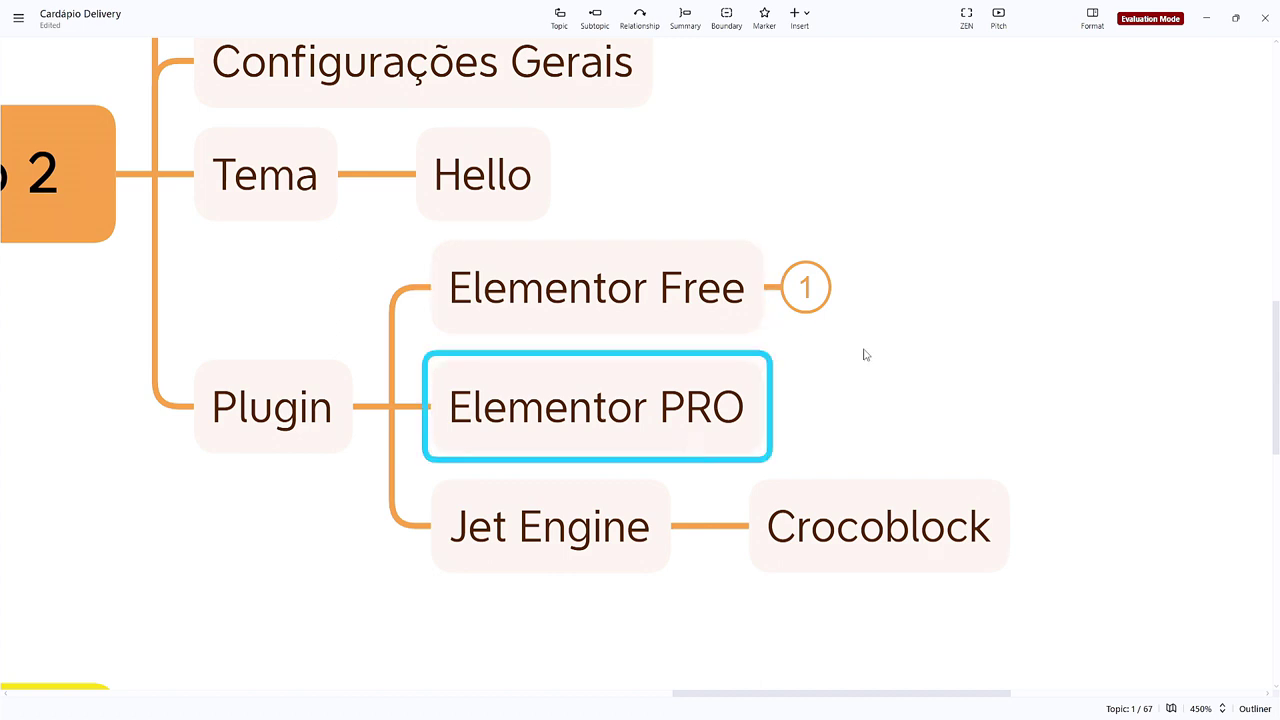
left_click_drag(866, 355, 768, 340)
left_click(618, 389)
key("Tab")
type("Heade")
key("BackSpace")
key("BackSpace")
key("BackSpace")
key("BackSpace")
key("BackSpace")
type("Cabeçalho")
key("Return")
key("Return")
type("Rodapé")
key("Return")
key("Left")
key("Tab")
type("Single")
key("Return")
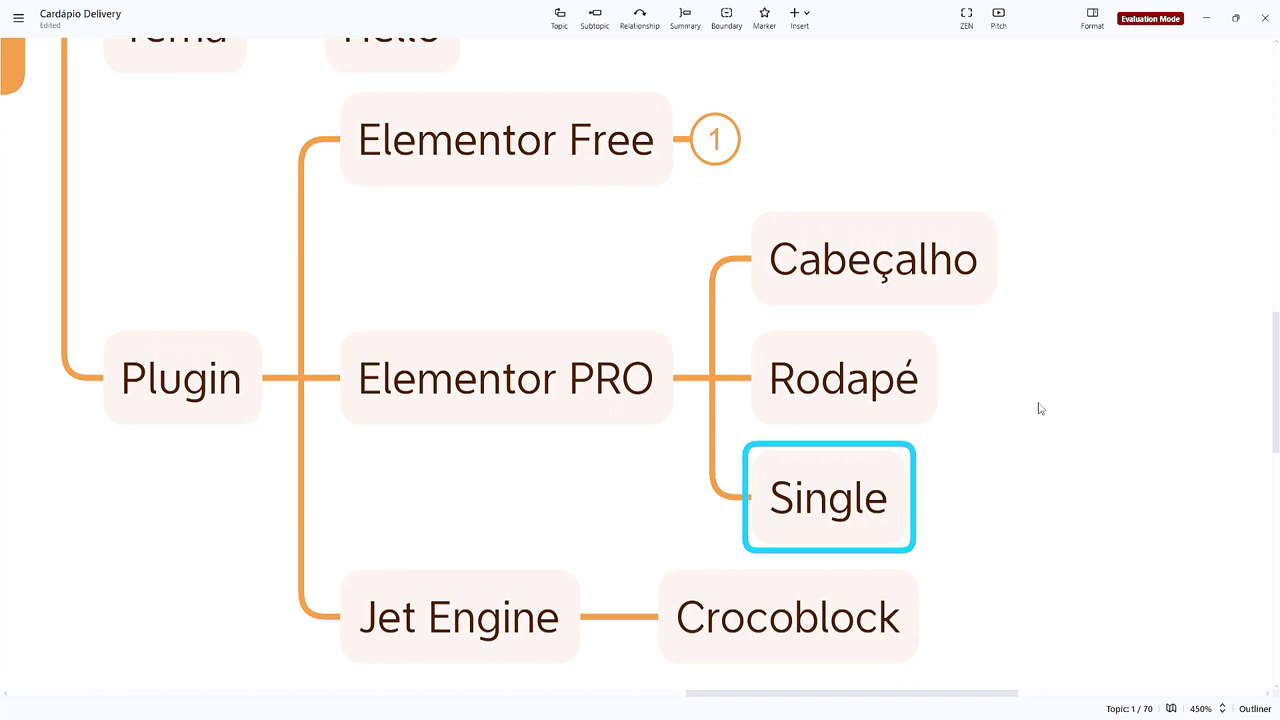
Step: Add Categorias, Wigets and Dinamico subtopics under Elementor PRO
key("Left")
key("Tab")
type("Categorias")
key("Return")
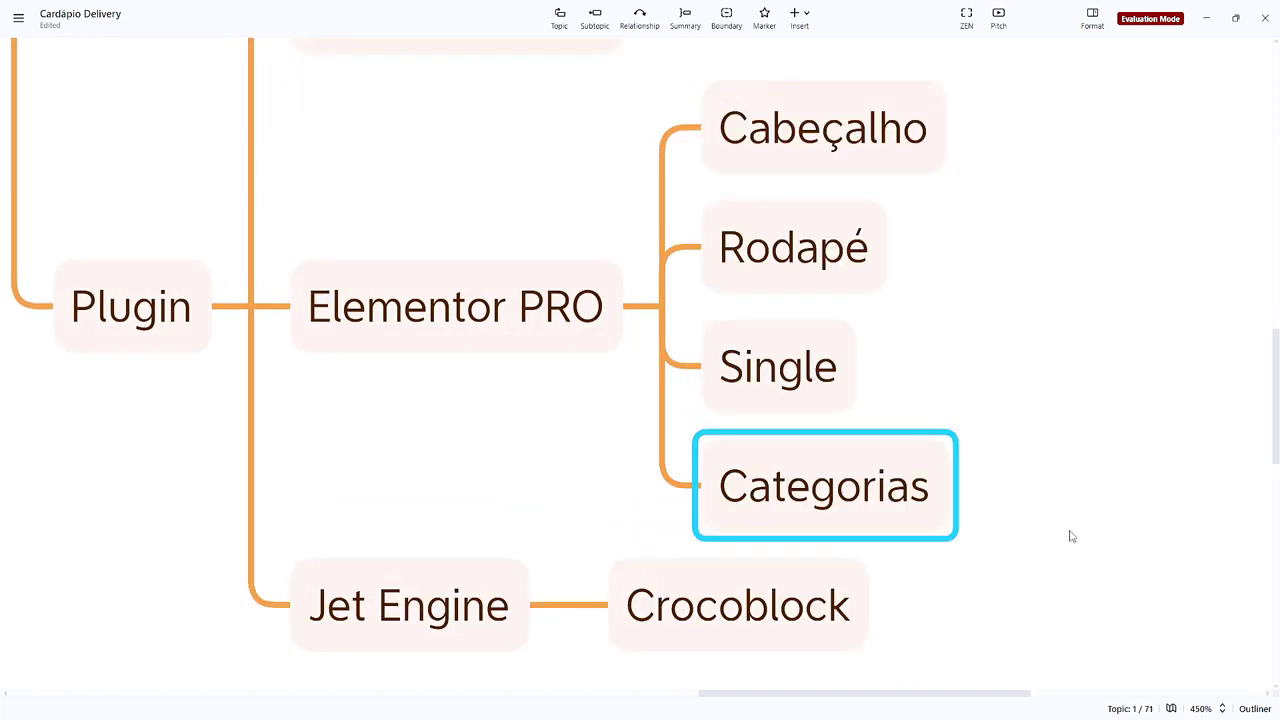
key("Left")
key("Tab")
type("Wigets")
key("Return")
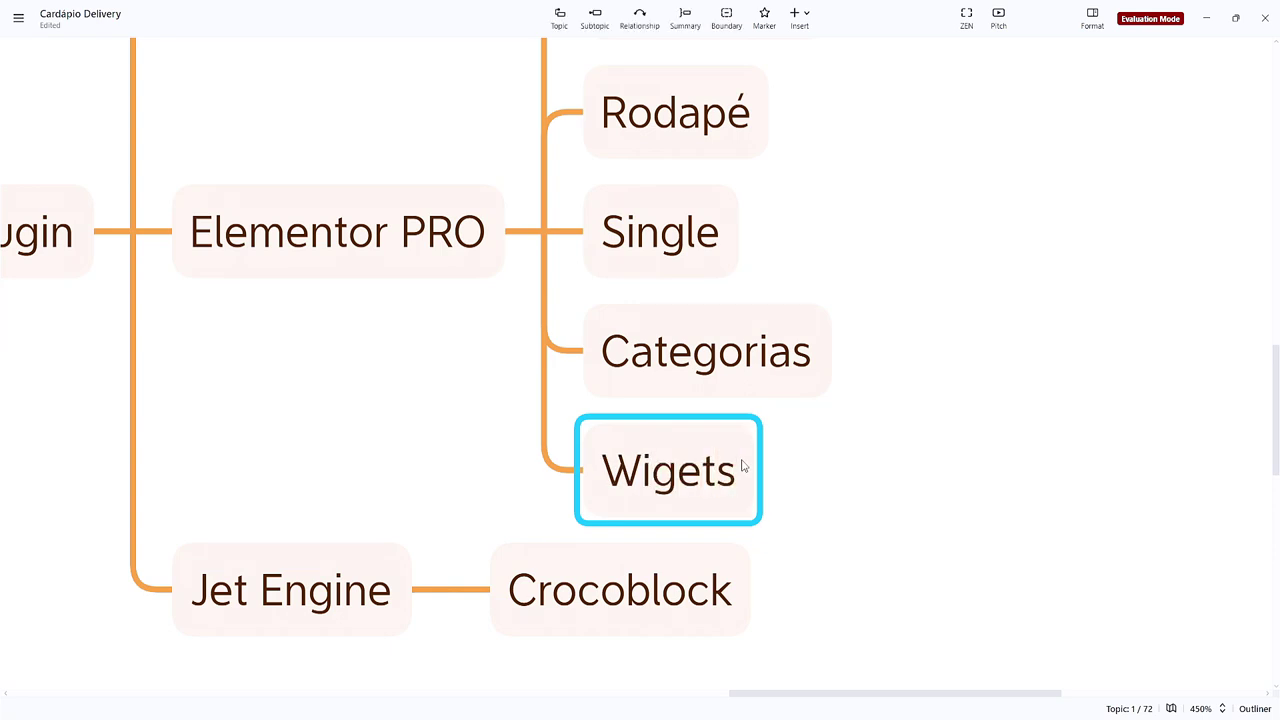
key("Left")
key("Tab")
type("Dinamico")
key("Return")
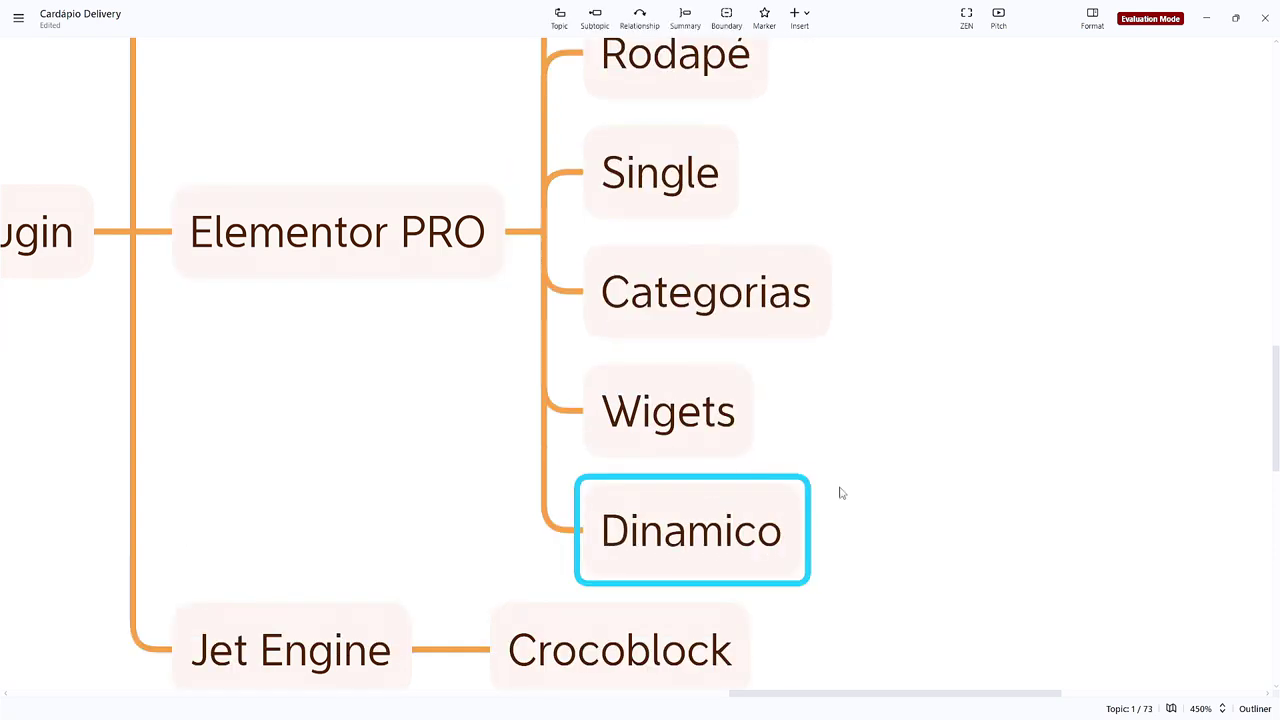
Step: Collapse the Elementor PRO branch
scroll(743, 465, "down", 3)
left_click_drag(550, 156, 535, 307)
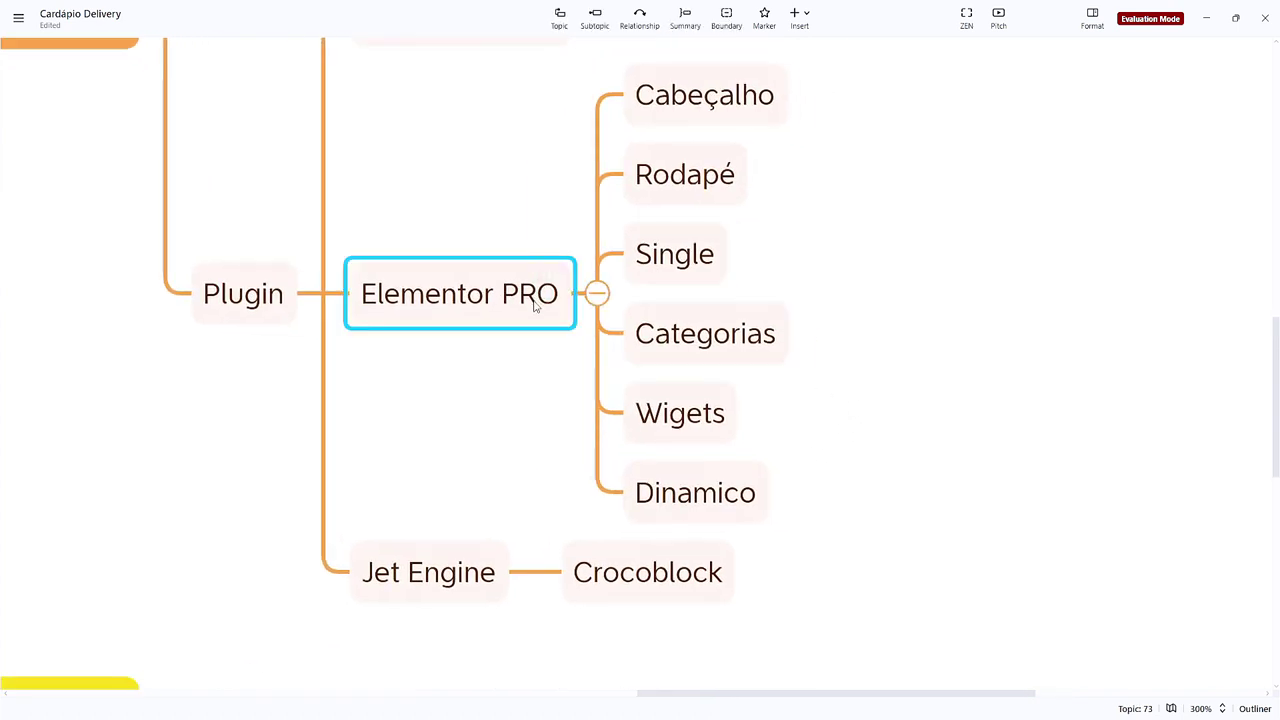
left_click(917, 270)
scroll(891, 306, "up", 2)
left_click(558, 362)
left_click(591, 356)
left_click(496, 390)
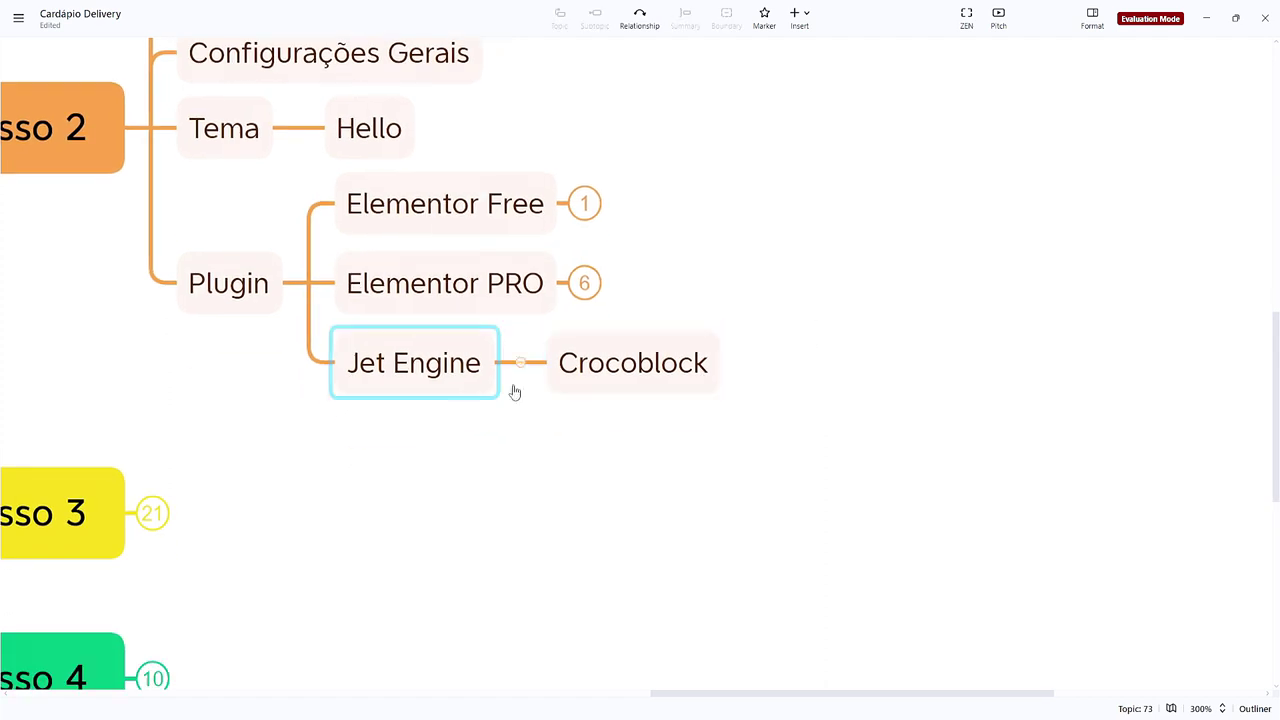
Step: Add a 'Criar o sistema de cadastro' subtopic under Jet Engine
key("Tab")
type("Criar o sistema de cadat")
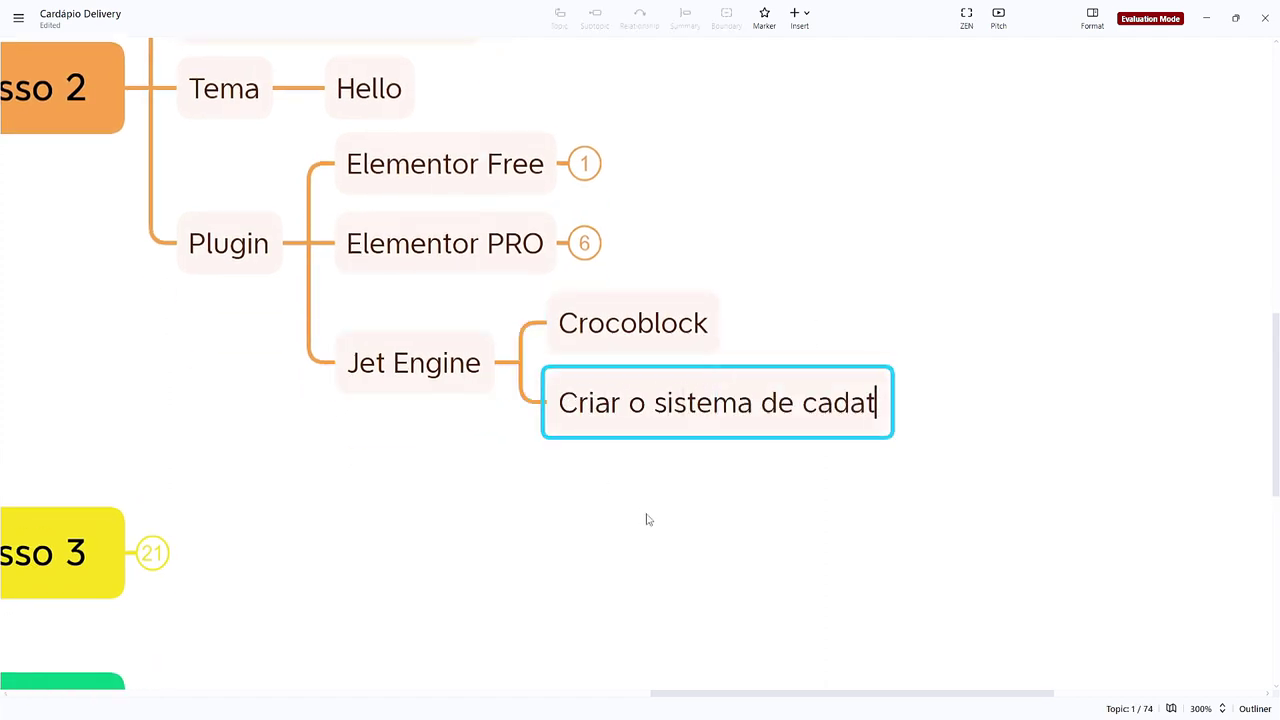
key("BackSpace")
type("stro")
key("Return")
left_click_drag(550, 472, 590, 512)
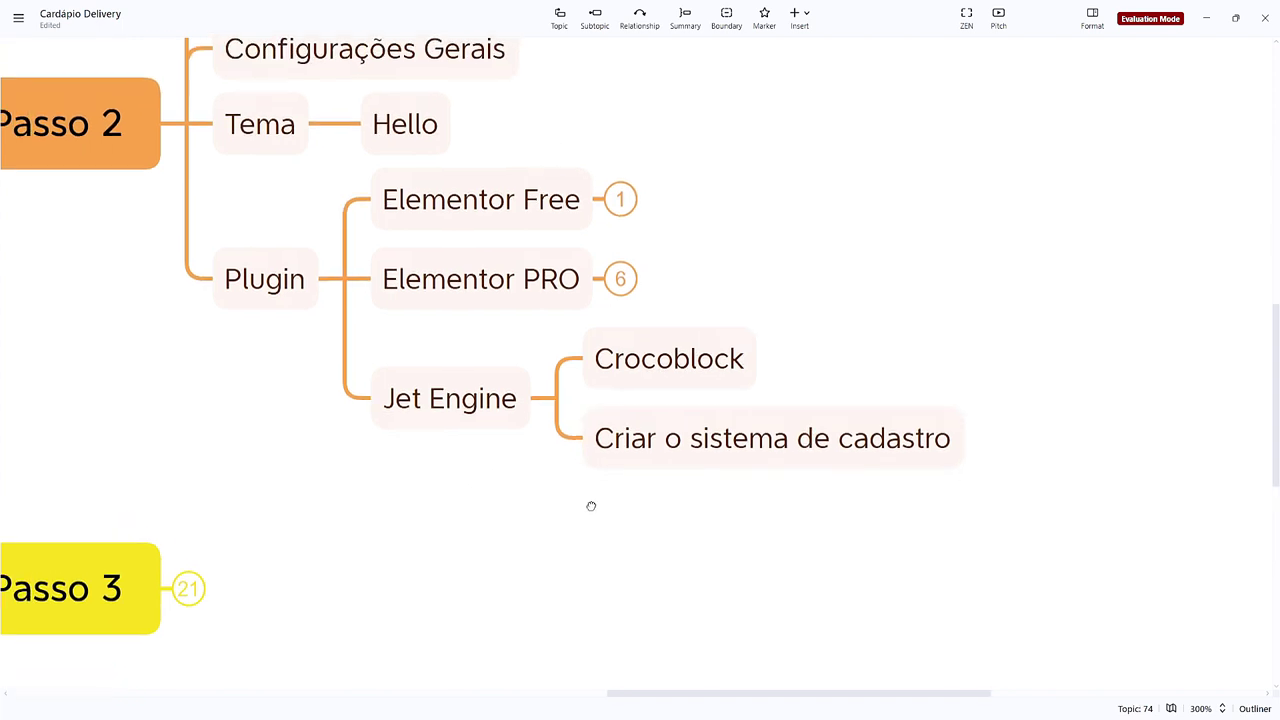
left_click(526, 314)
left_click(539, 485)
left_click(700, 378)
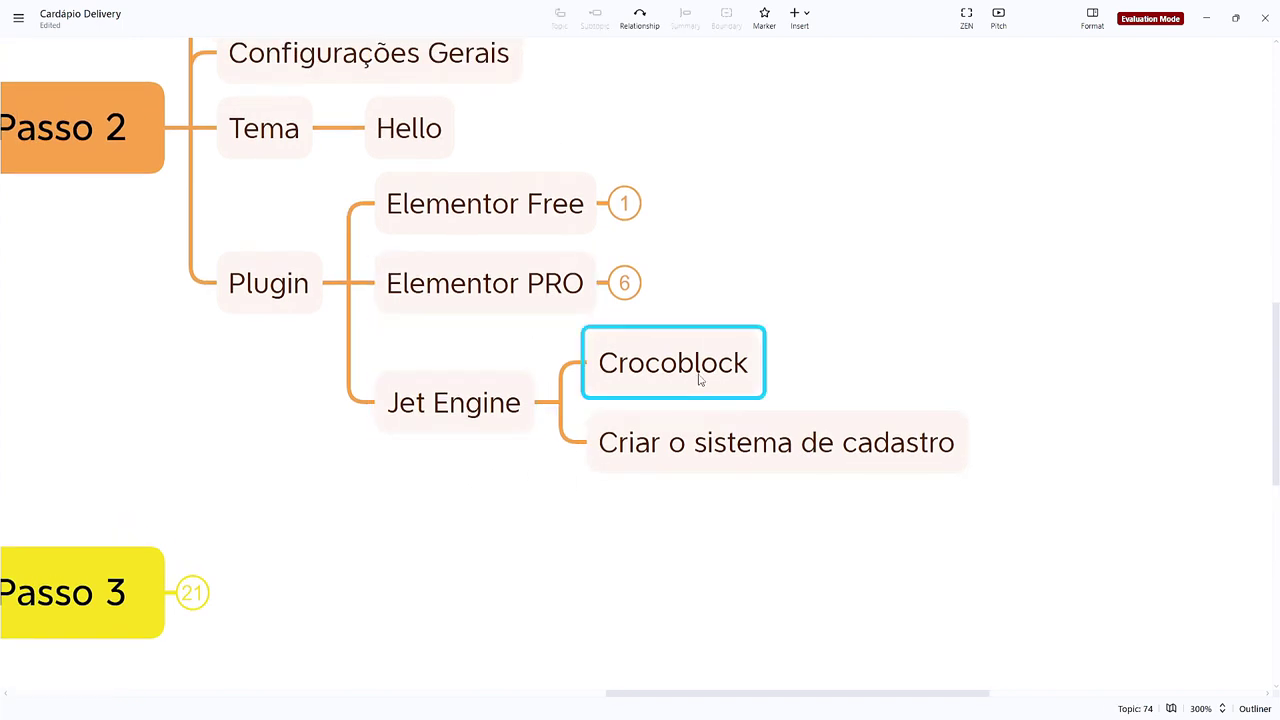
left_click(569, 529)
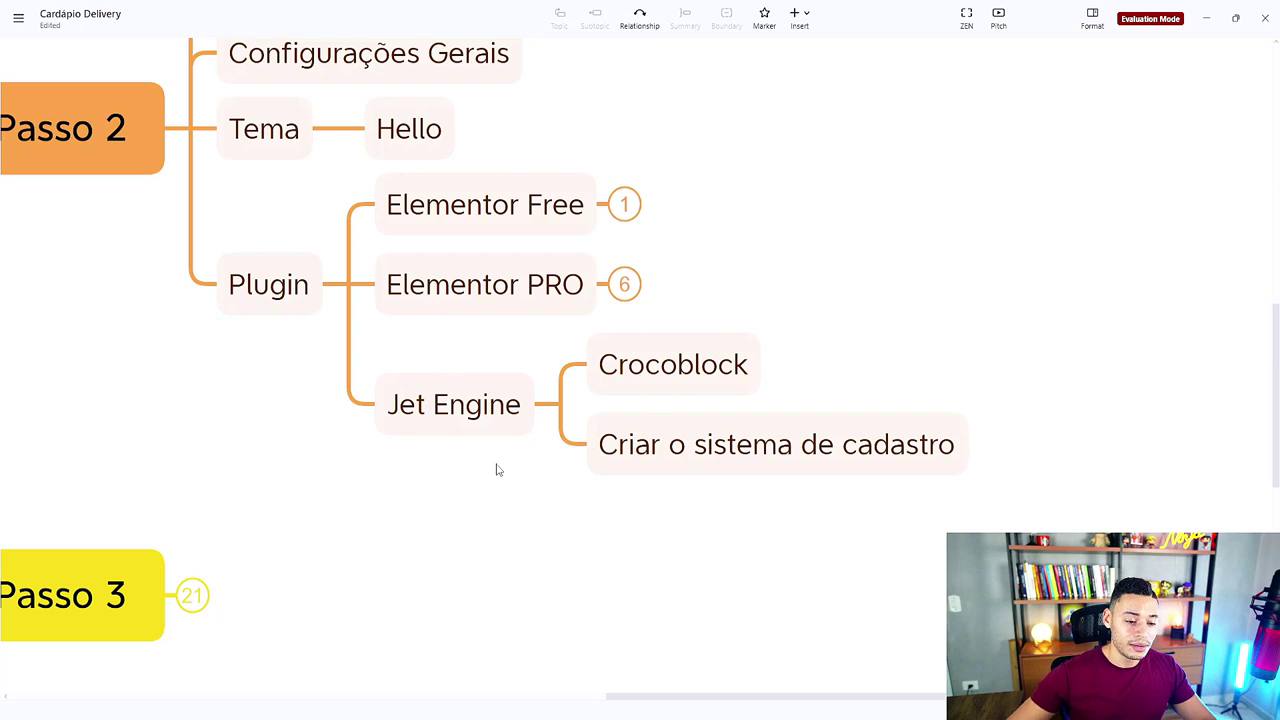
Step: Collapse the Jet Engine branch, leaving the Plugin branch's three topics collapsed
scroll(497, 469, "down", 1)
scroll(497, 469, "up", 1)
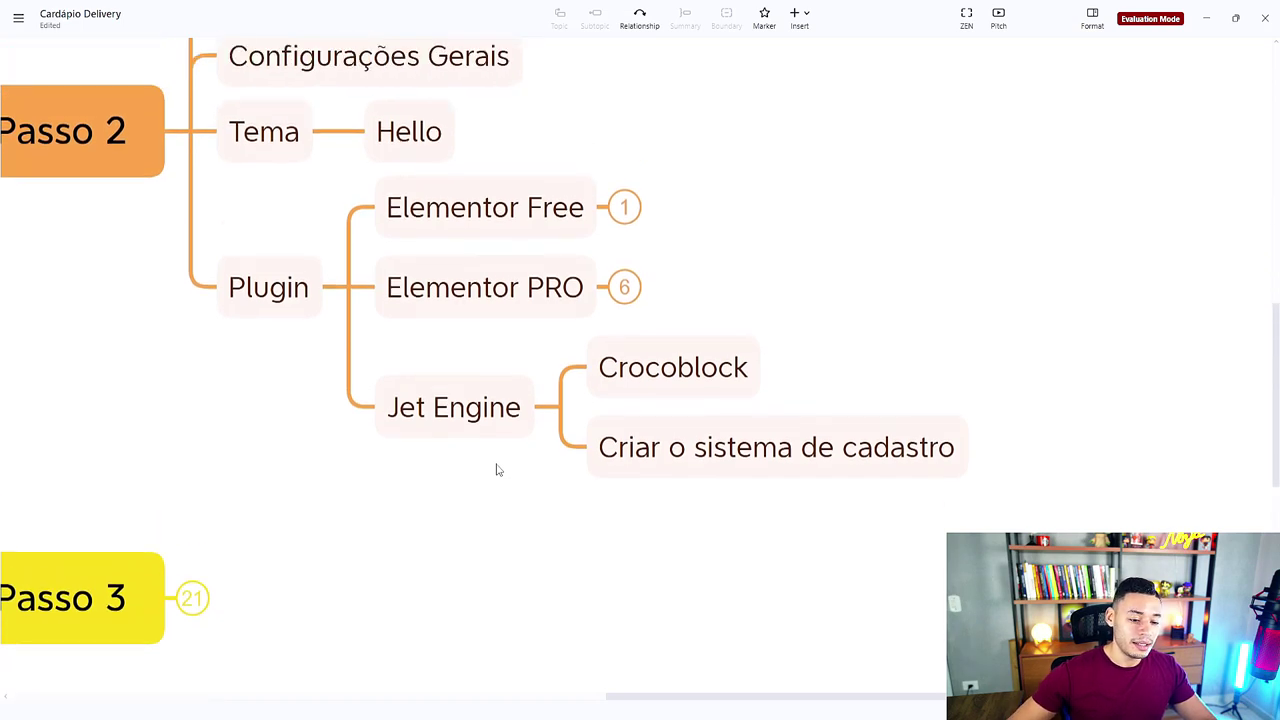
scroll(497, 469, "up", 1)
scroll(497, 469, "left", 1)
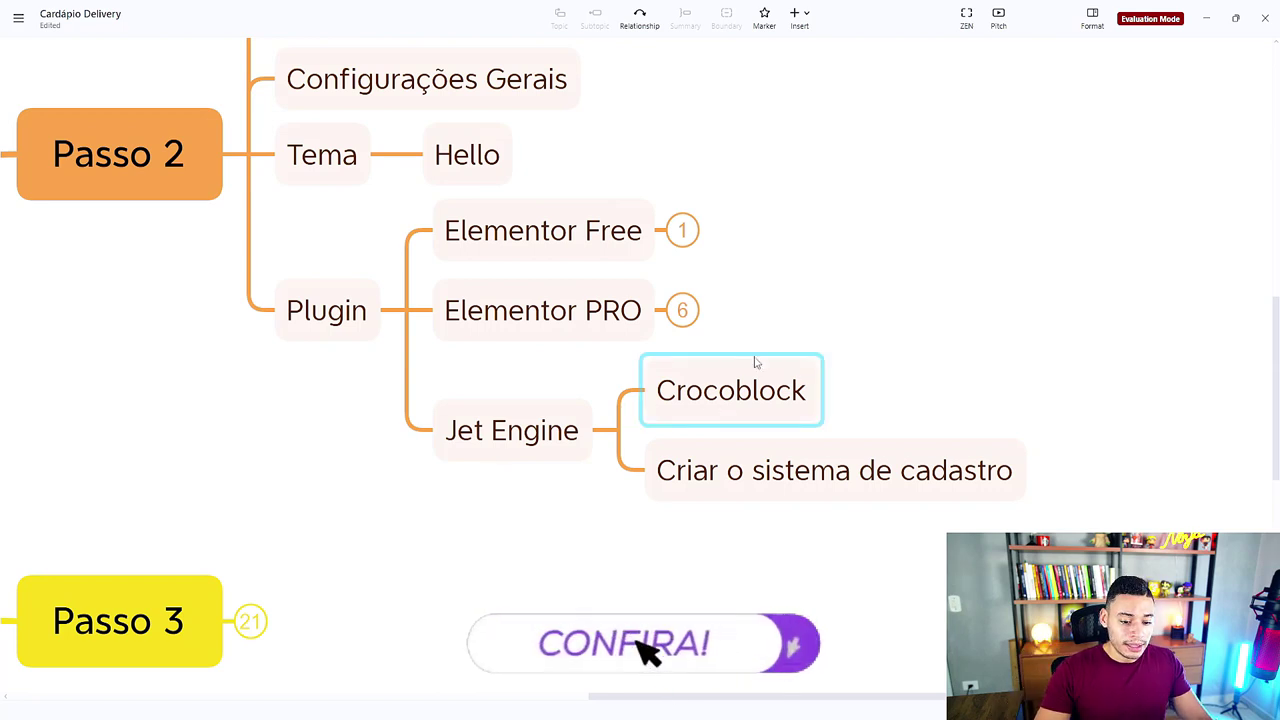
left_click(617, 430)
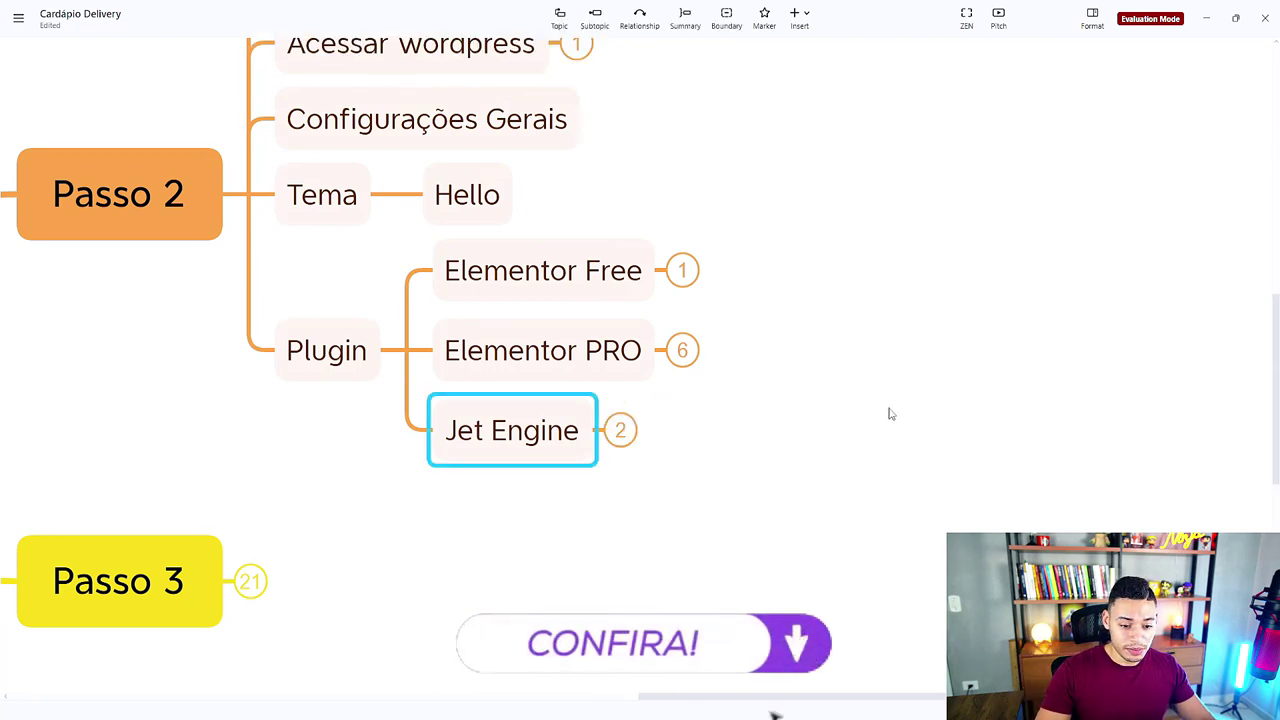
left_click(991, 394)
left_click_drag(911, 371, 1020, 410)
scroll(993, 397, "up", 3)
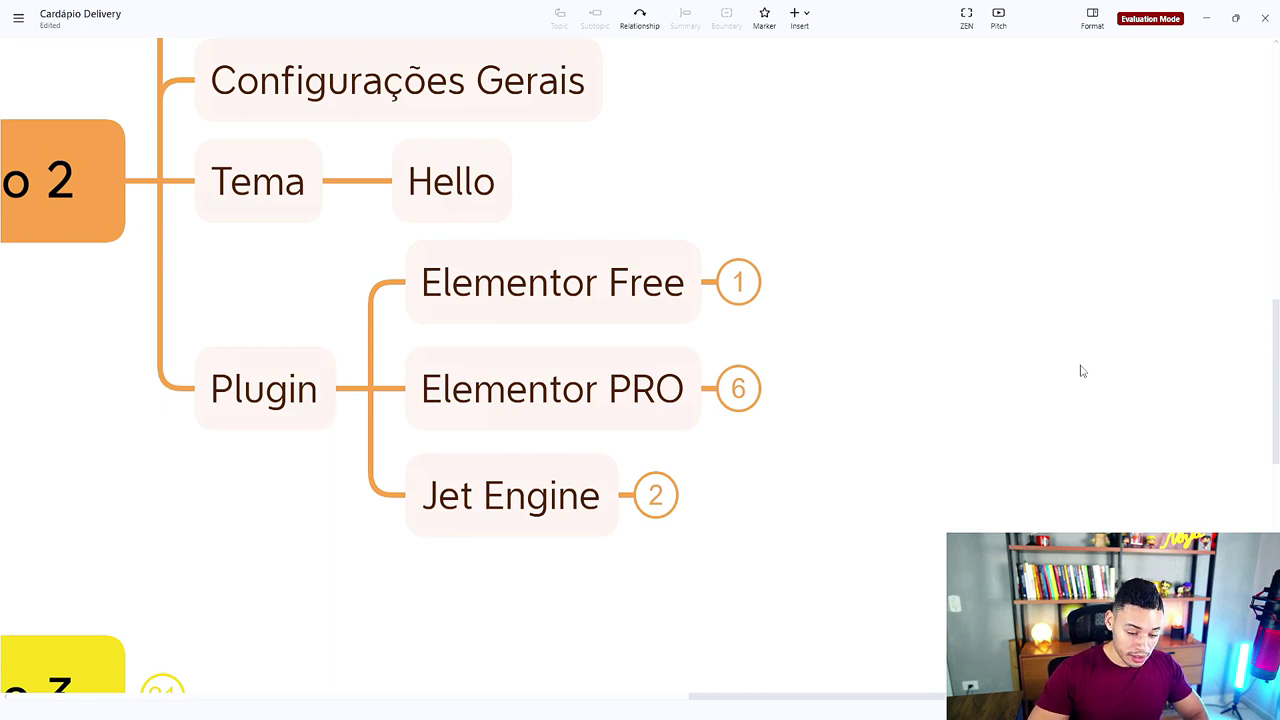
left_click(547, 316)
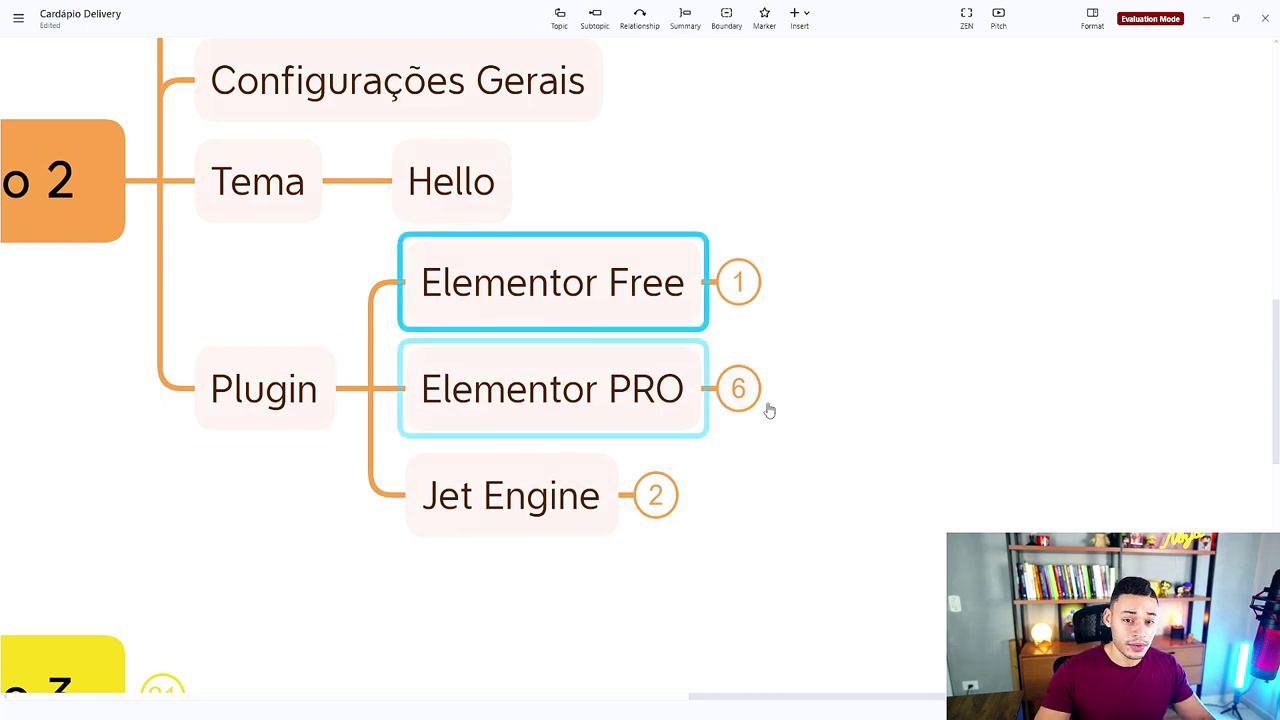
Step: Search plugins for 'elementor', then install and activate Elementor Website Builder
mouse_move(731, 713)
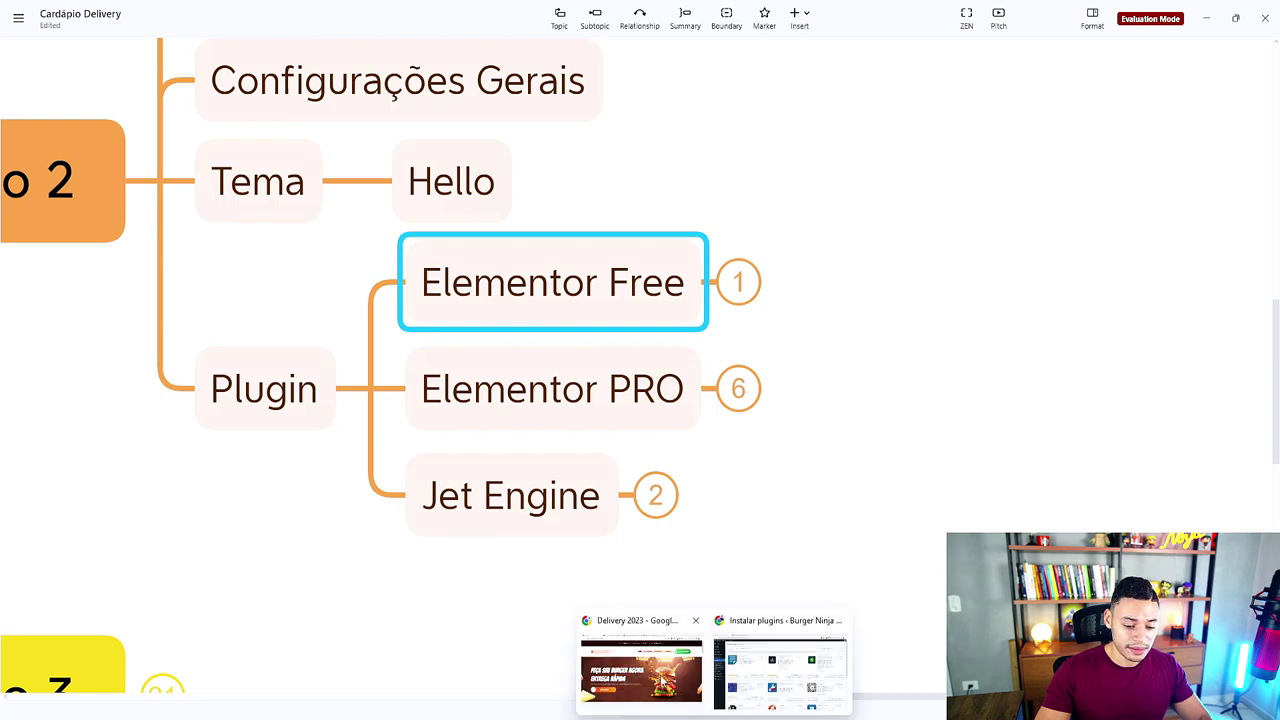
left_click(780, 655)
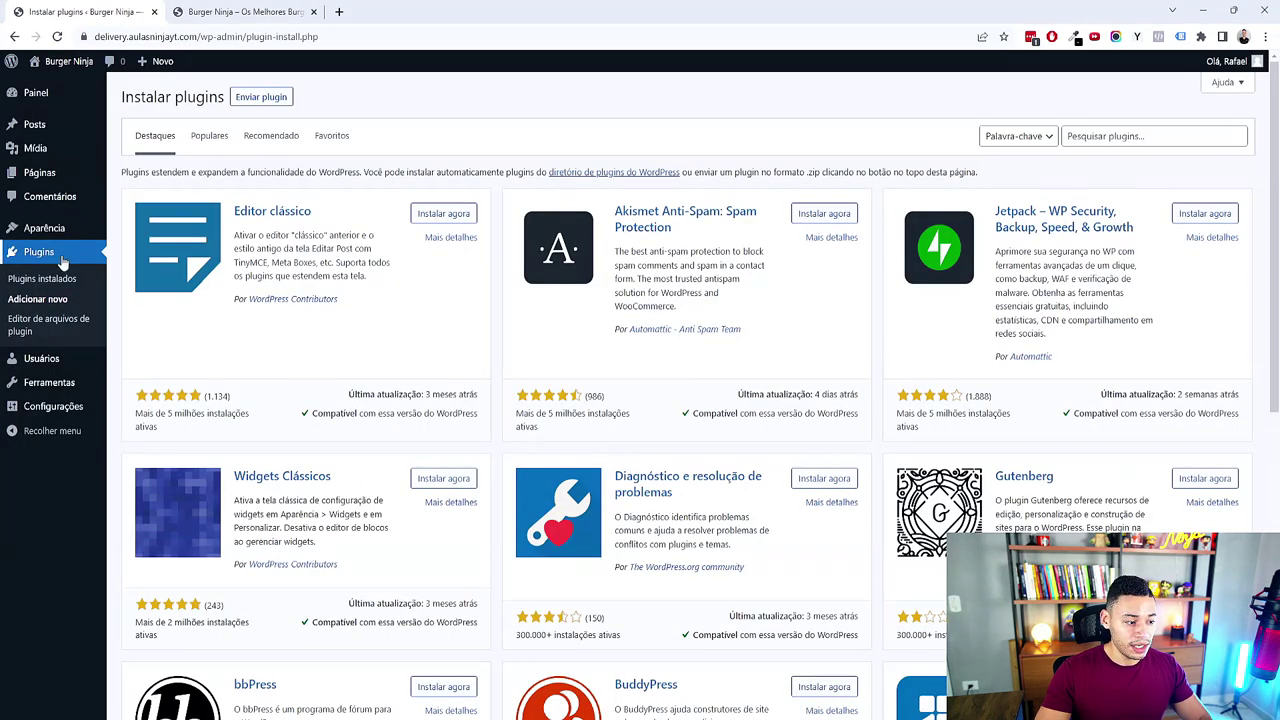
left_click(1122, 137)
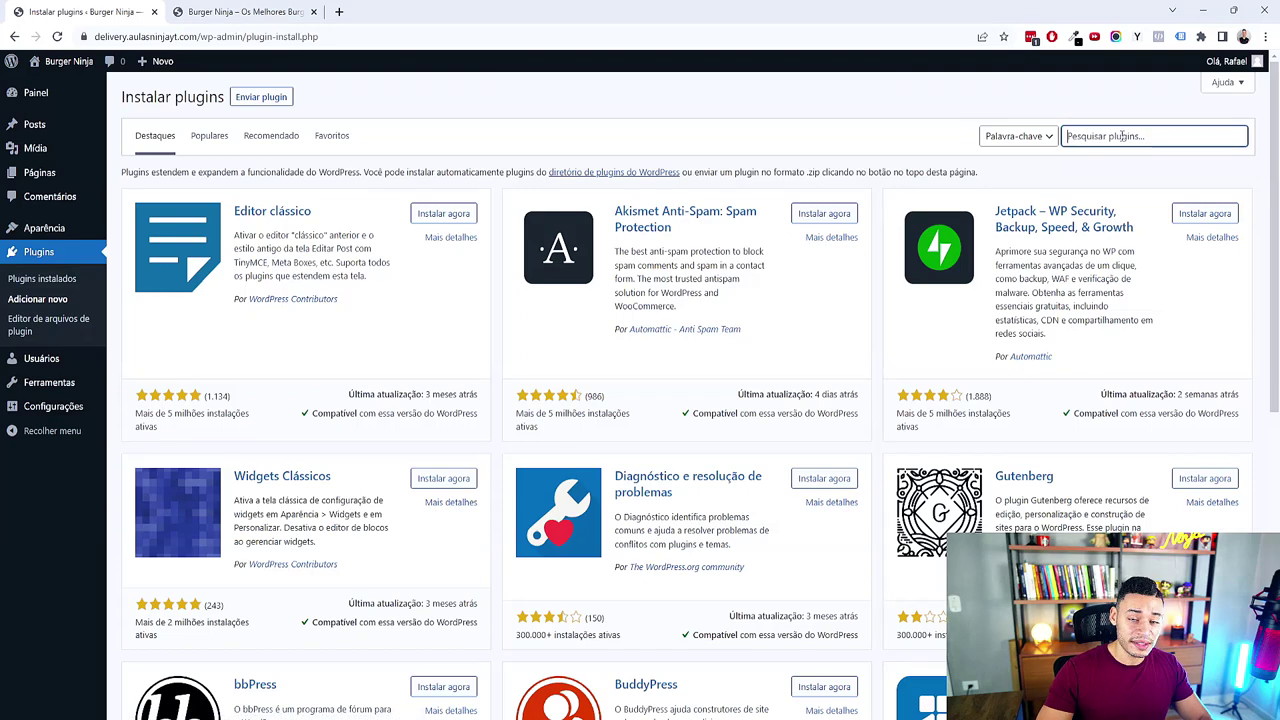
type("elementor")
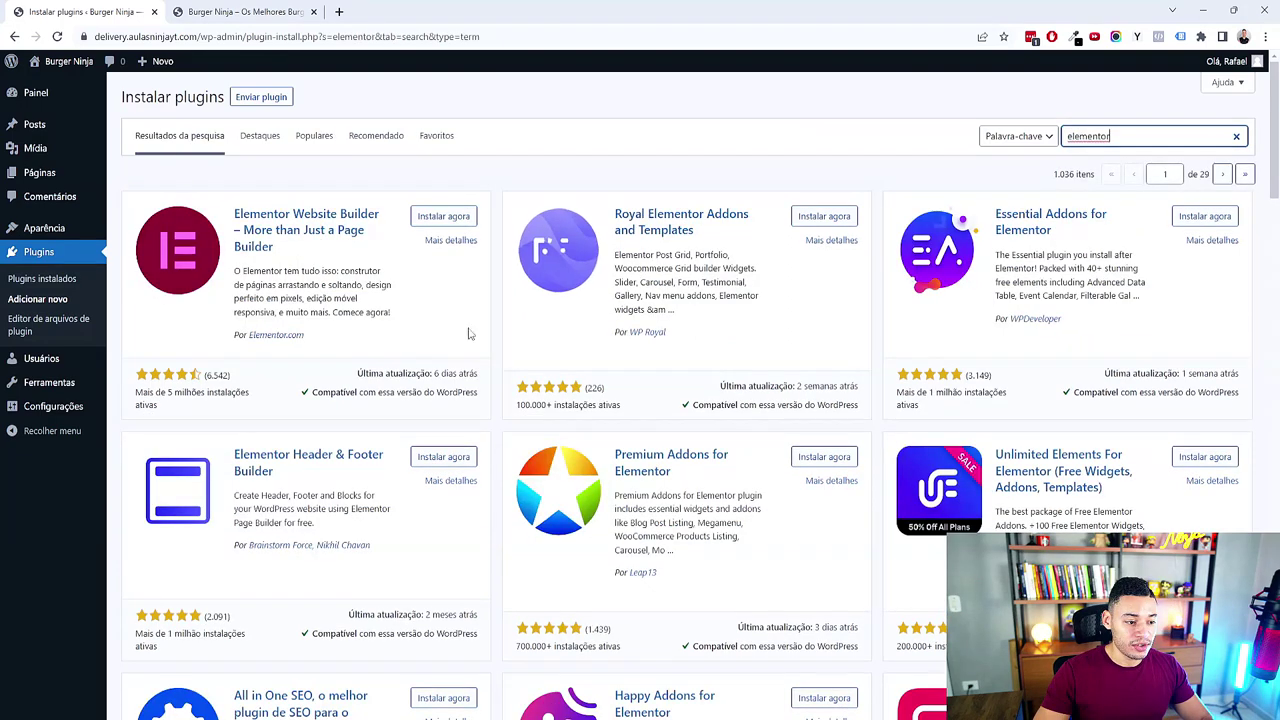
left_click(446, 216)
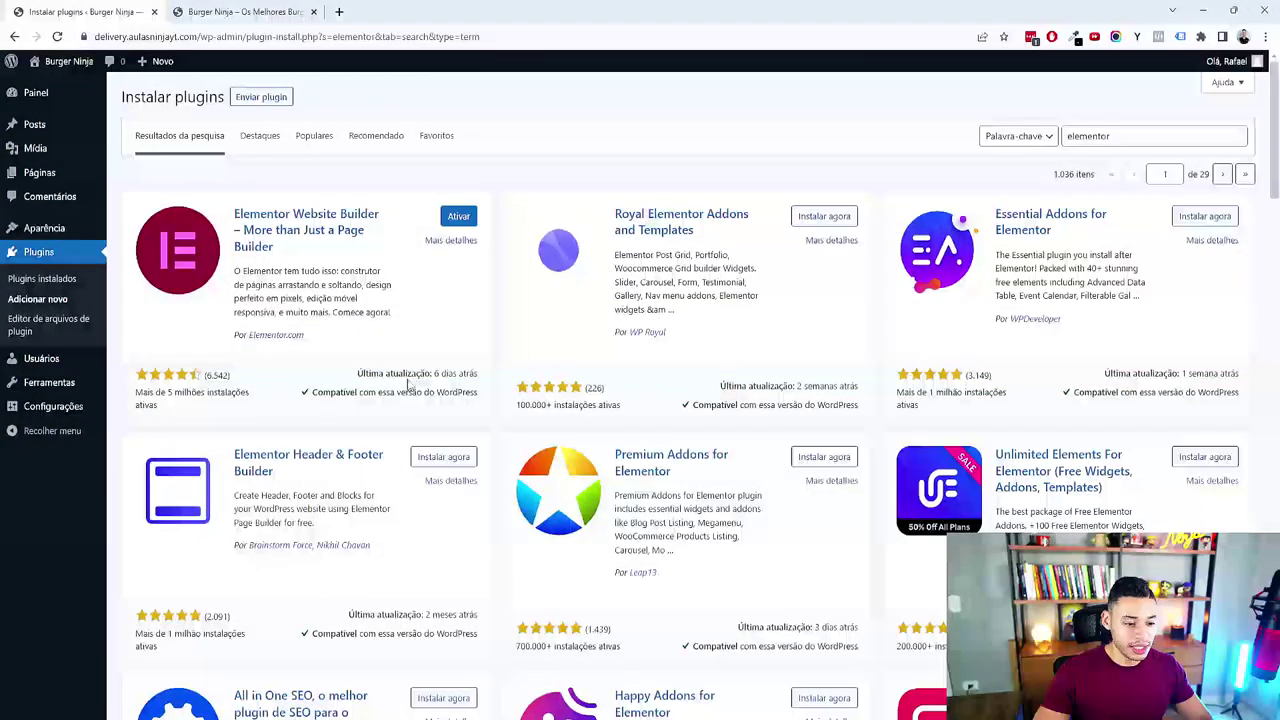
left_click_drag(410, 374, 477, 373)
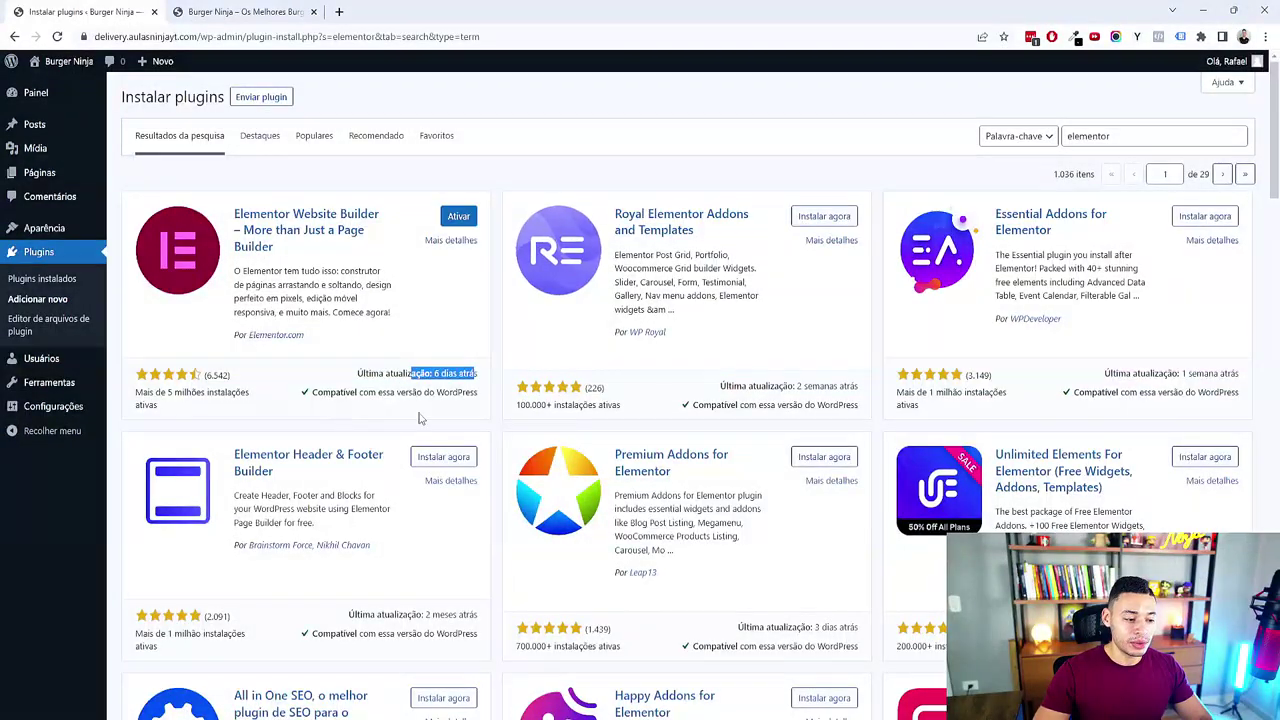
left_click(138, 410)
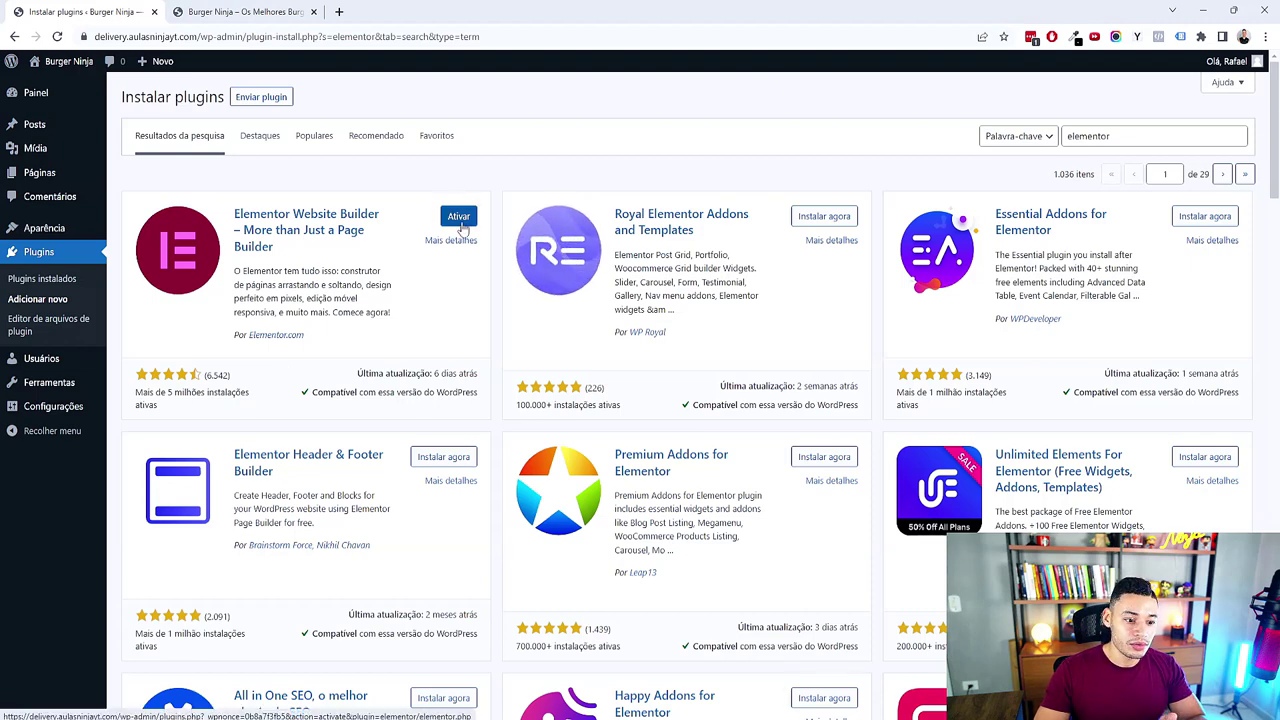
left_click(459, 217)
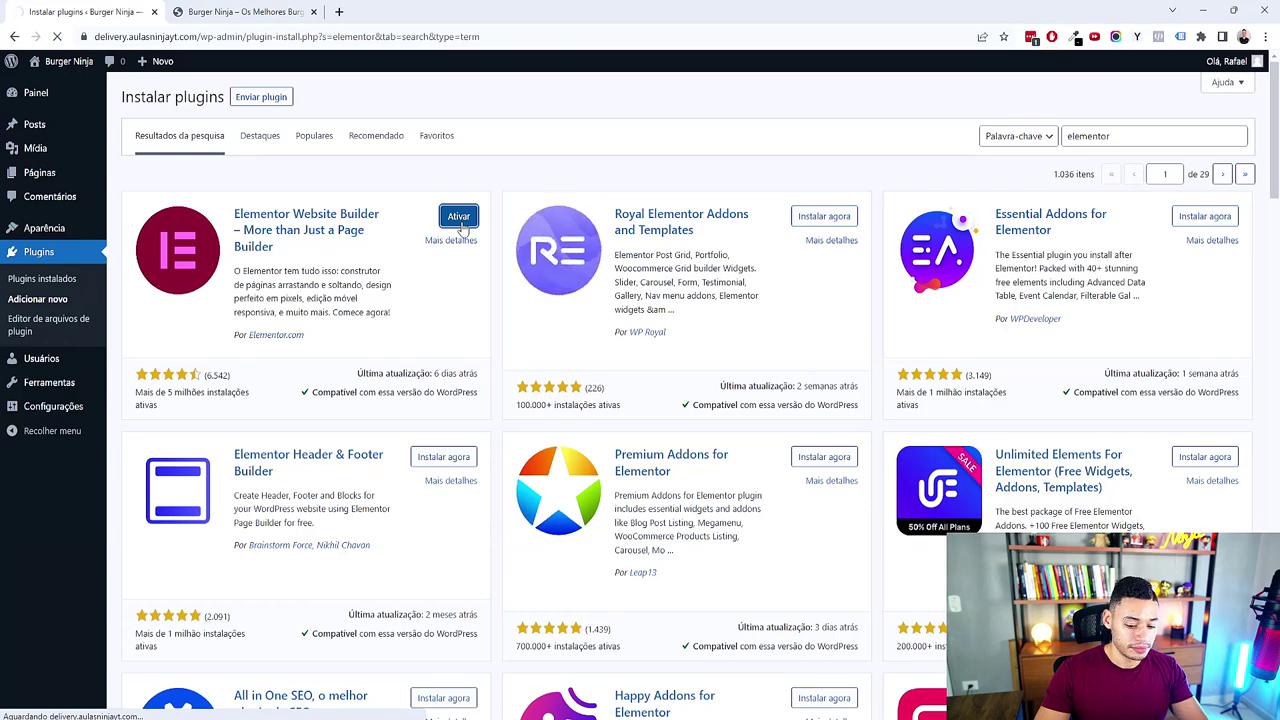
Step: Close the Elementor setup, hide the Elementor overview box, and view installed plugins
left_click(1260, 68)
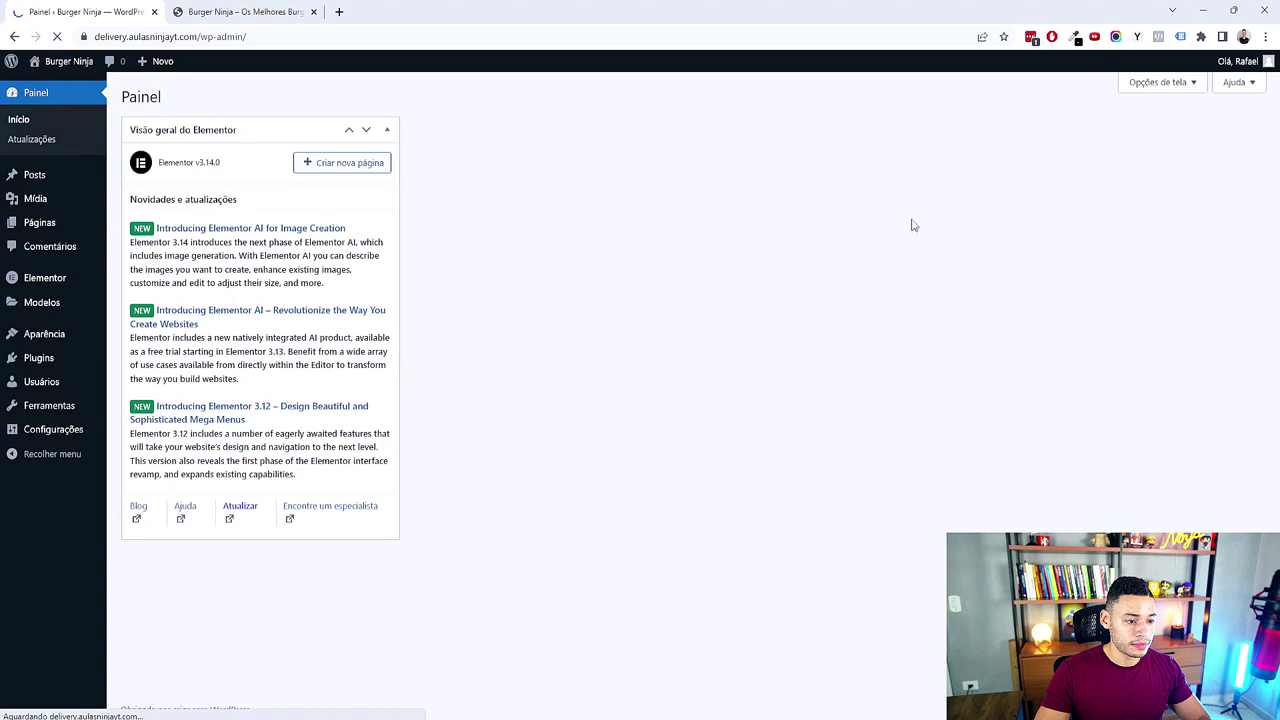
left_click(1150, 82)
left_click(160, 146)
left_click(1155, 175)
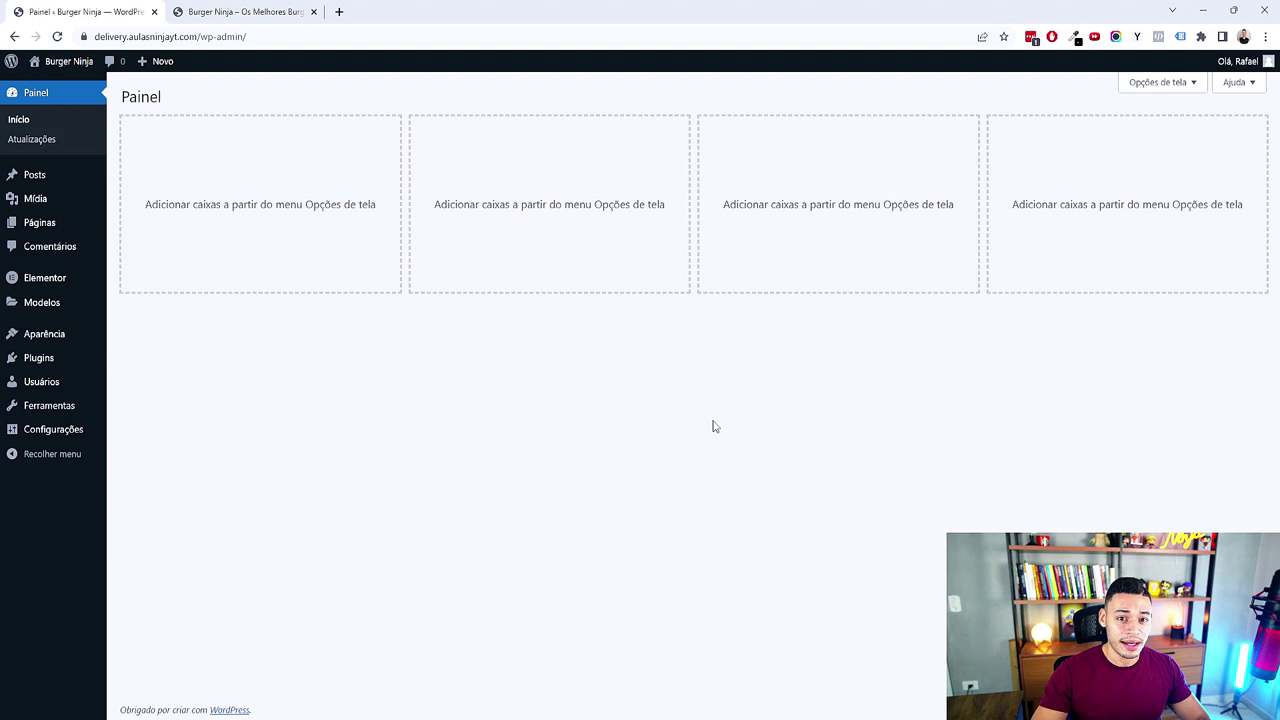
left_click(130, 362)
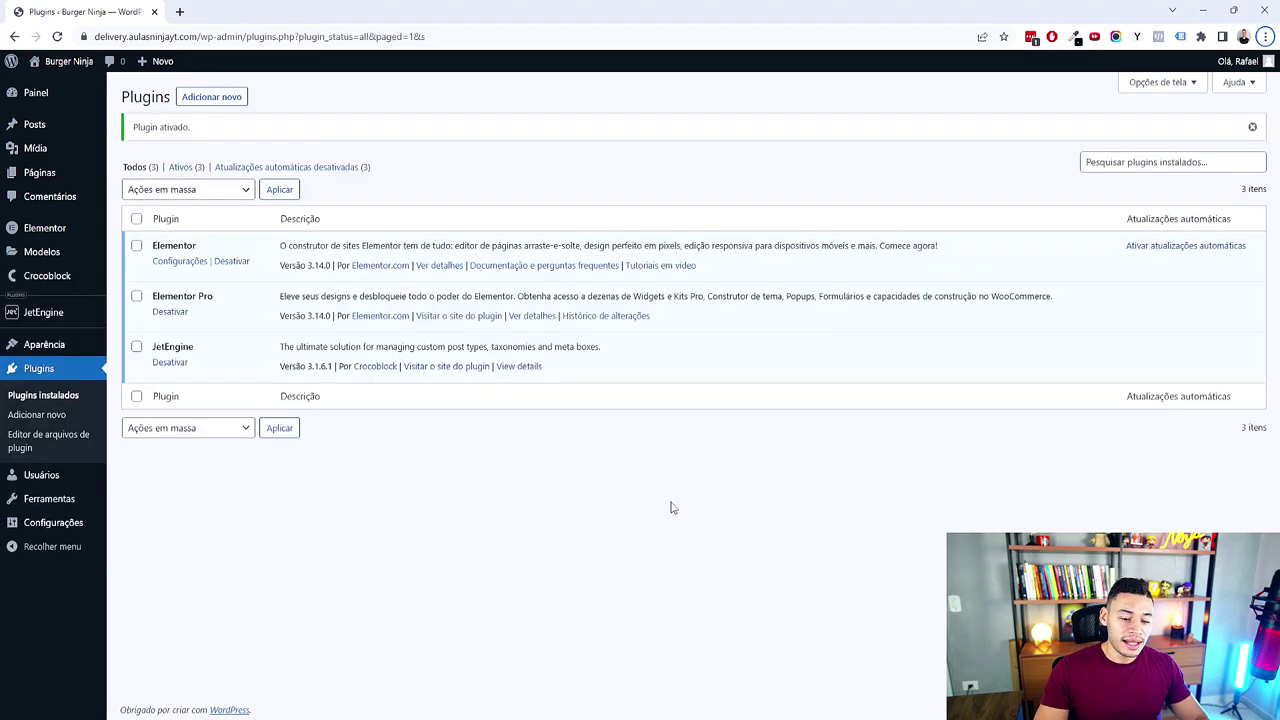
Step: In the mind map, expand Elementor Free to show its Ativar container subtopic
left_click(789, 717)
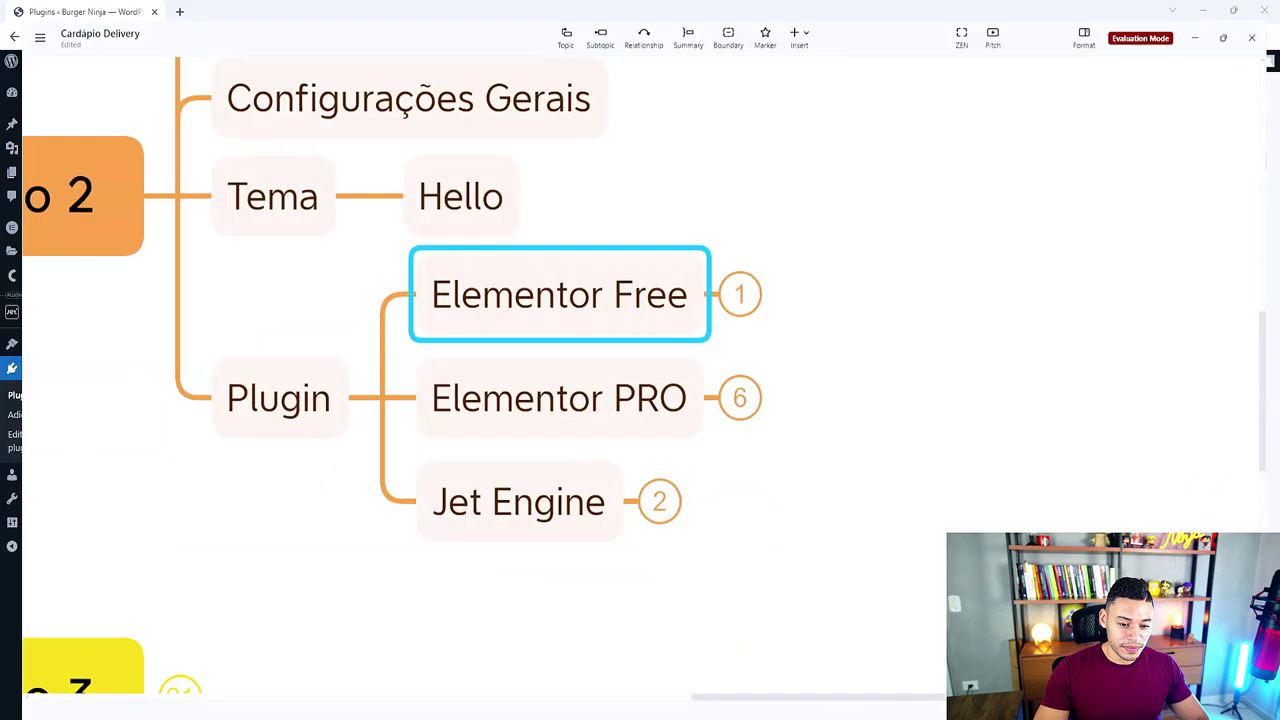
scroll(840, 437, "up", 3)
left_click(855, 335)
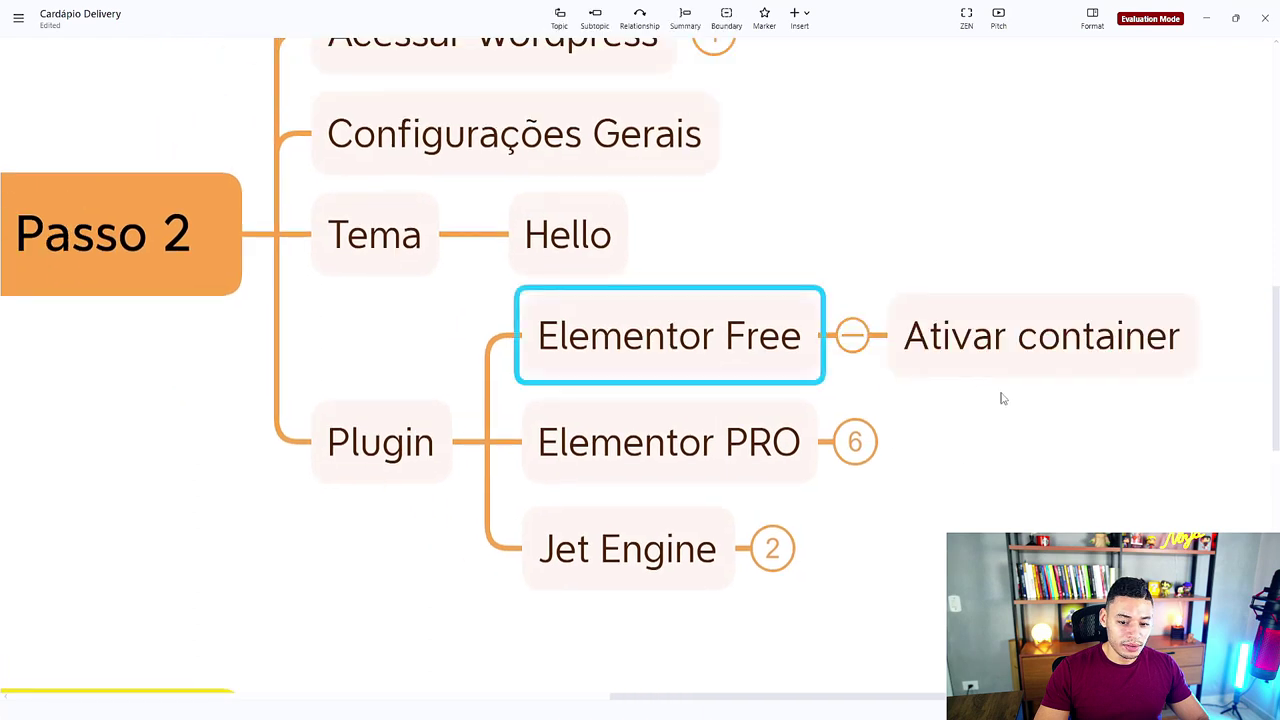
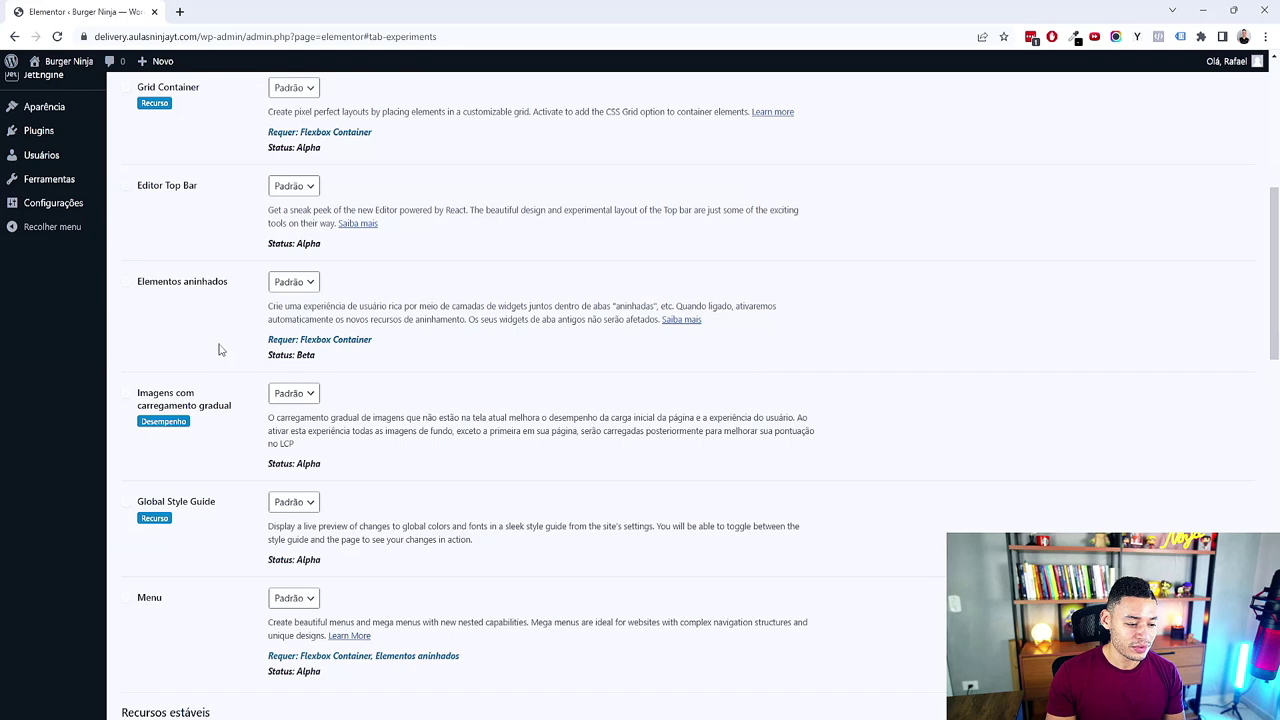
Step: Save Elementor's Recursos settings with the Flexbox Container experiment left Ativo
scroll(226, 363, "up", 3)
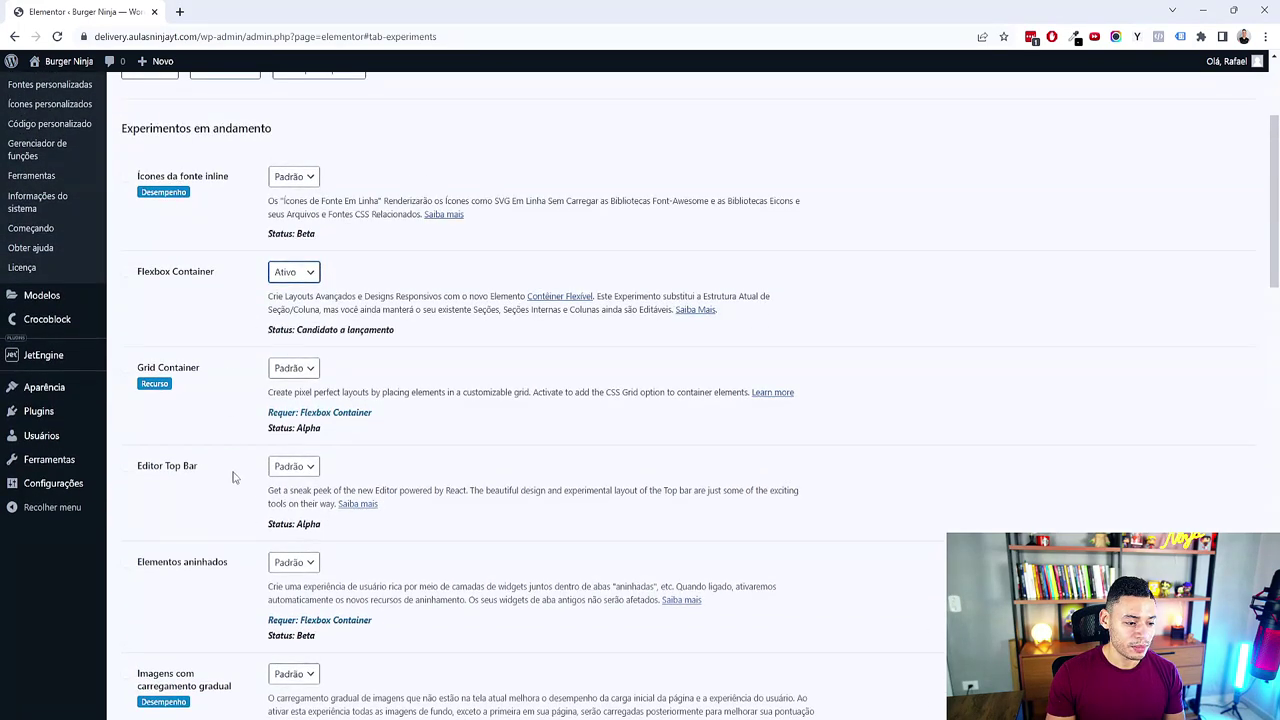
scroll(234, 476, "down", 4)
scroll(234, 478, "down", 10)
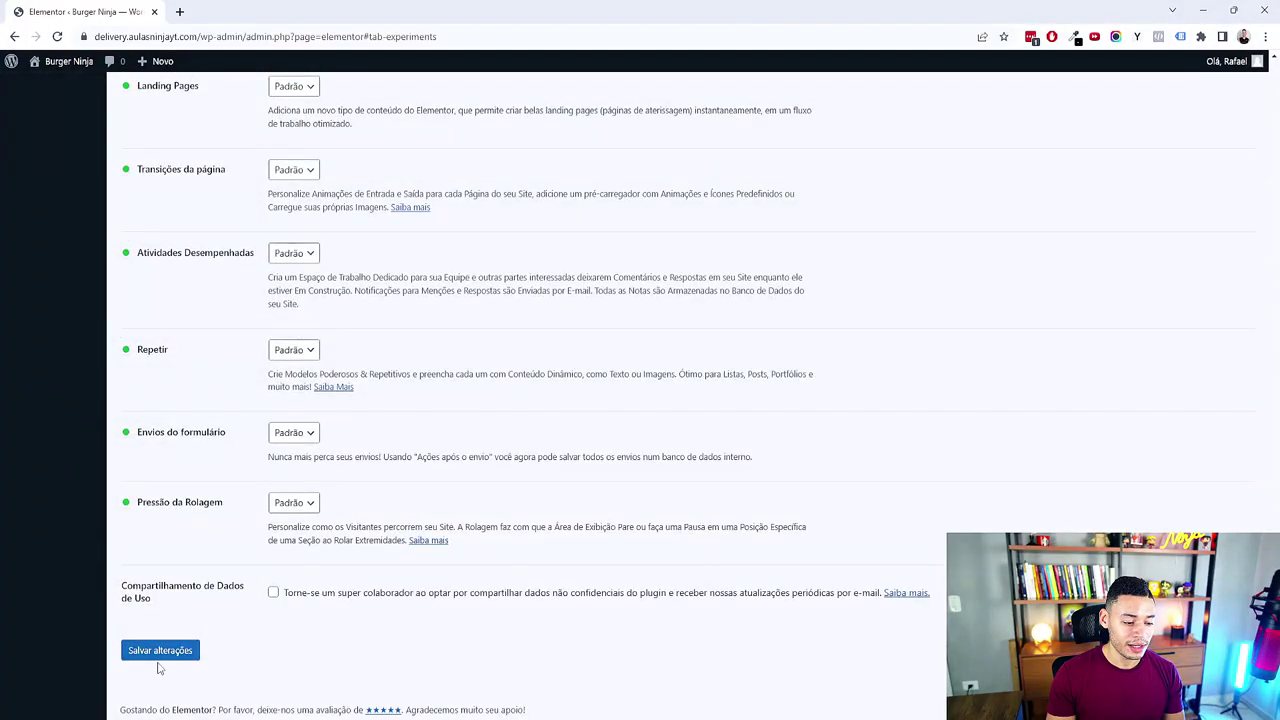
left_click(183, 656)
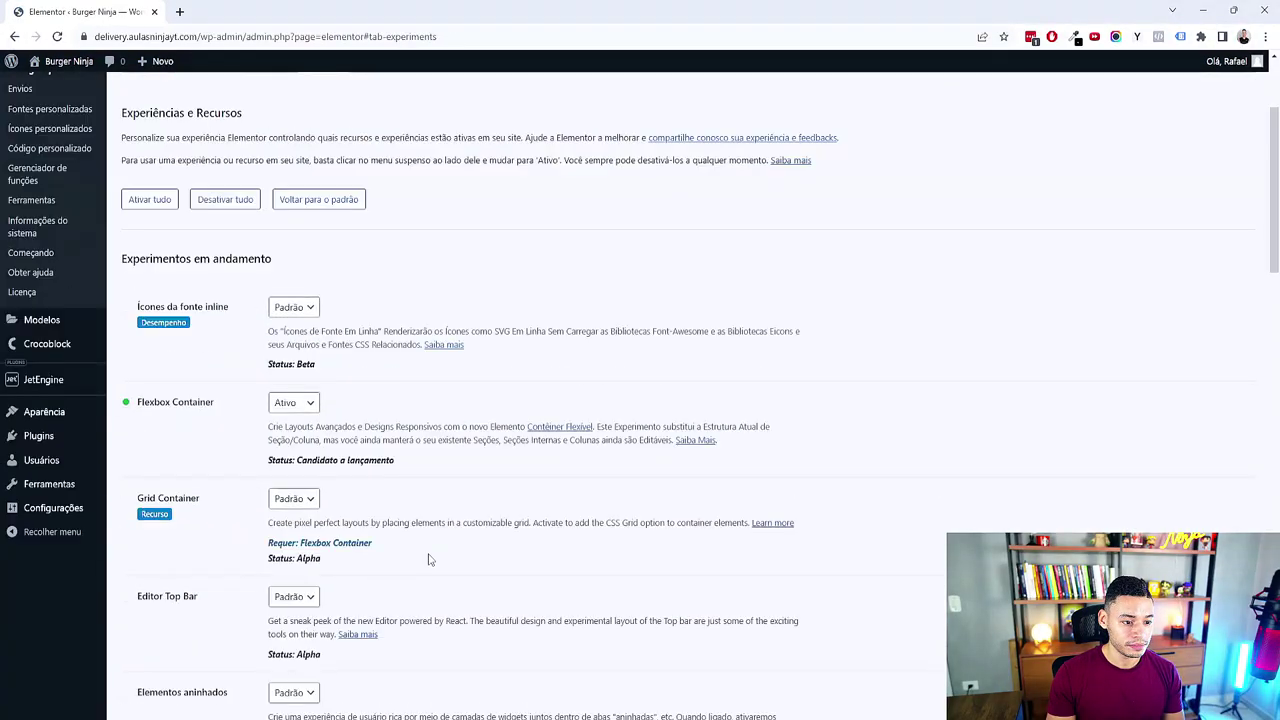
Step: Bring up the Cardápio Delivery map and fold Passo 2 so only subtopic counts show
left_click(790, 640)
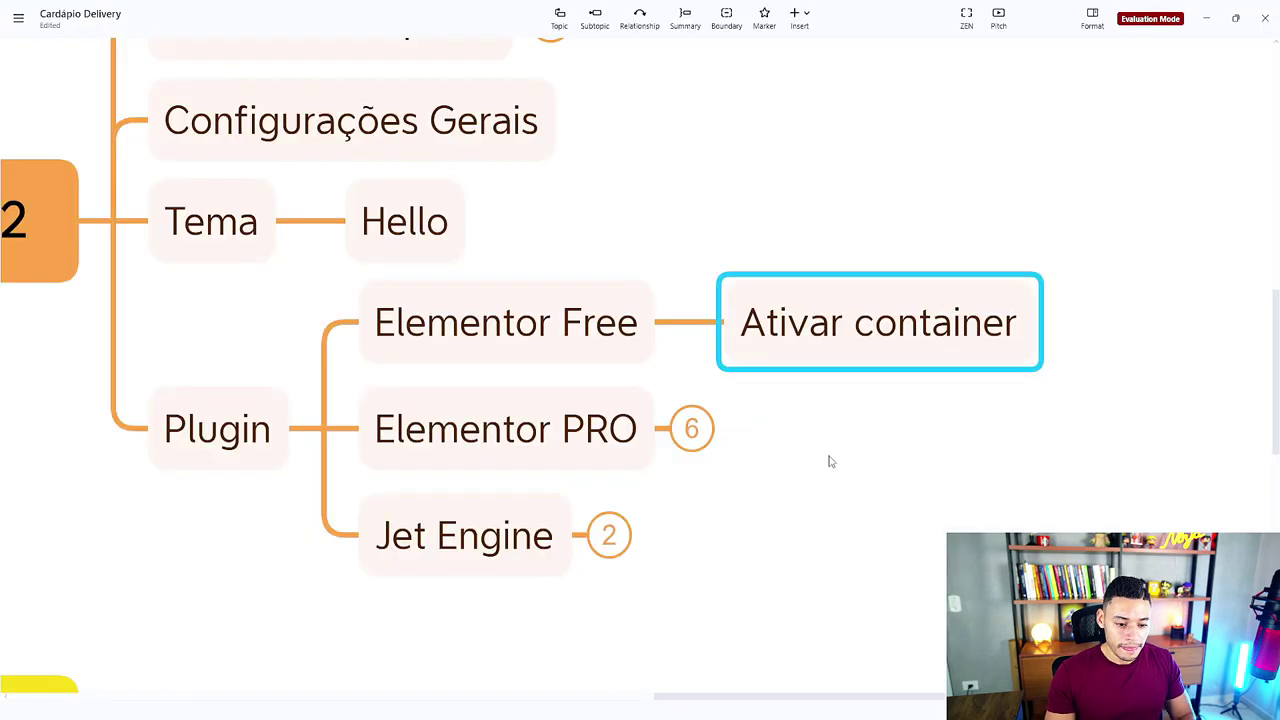
scroll(753, 609, "down", 5)
left_click(794, 357)
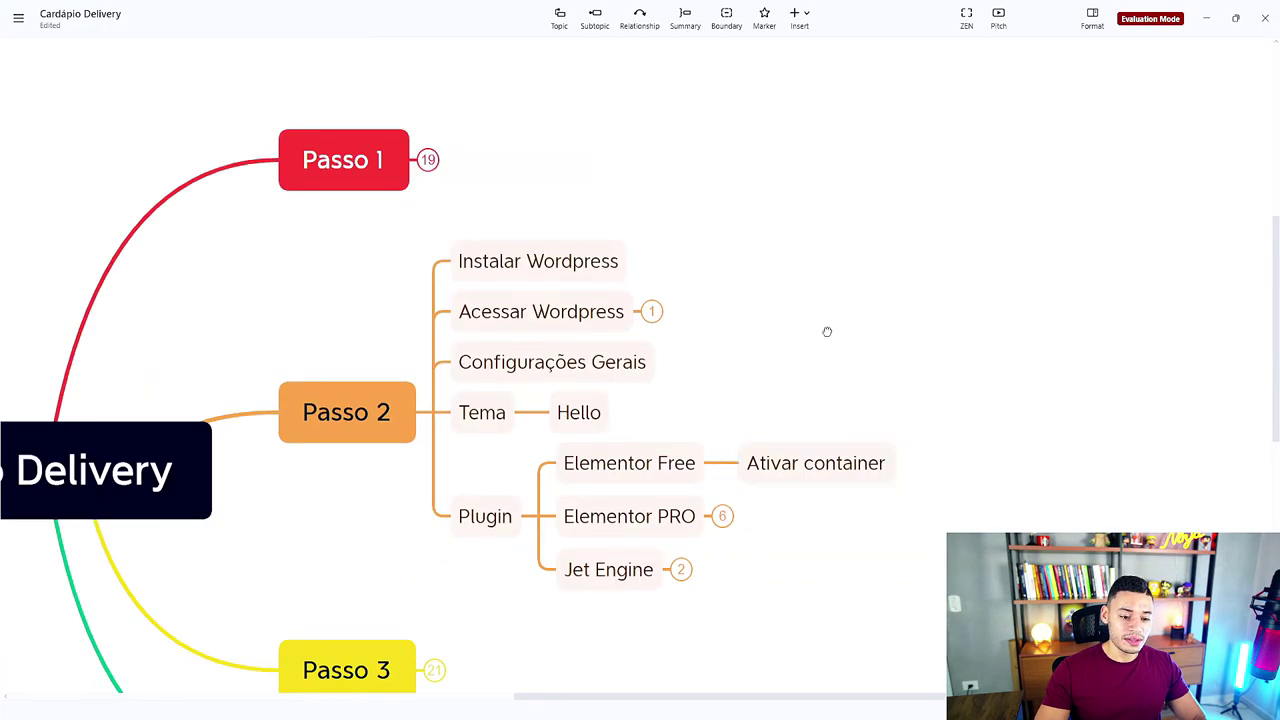
left_click_drag(794, 357, 886, 286)
left_click(530, 330)
left_click_drag(603, 432, 780, 397)
scroll(780, 397, "up", 2)
right_click(777, 410)
key("Escape")
scroll(757, 429, "down", 1)
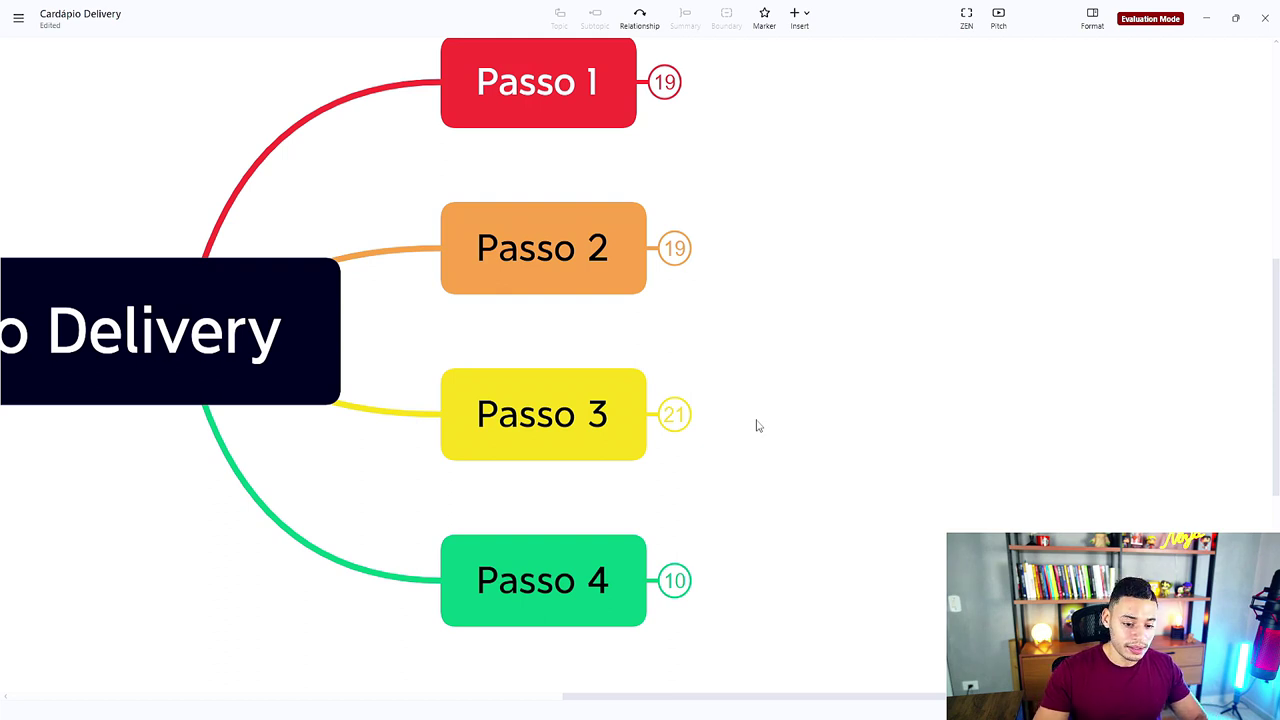
scroll(757, 428, "up", 2)
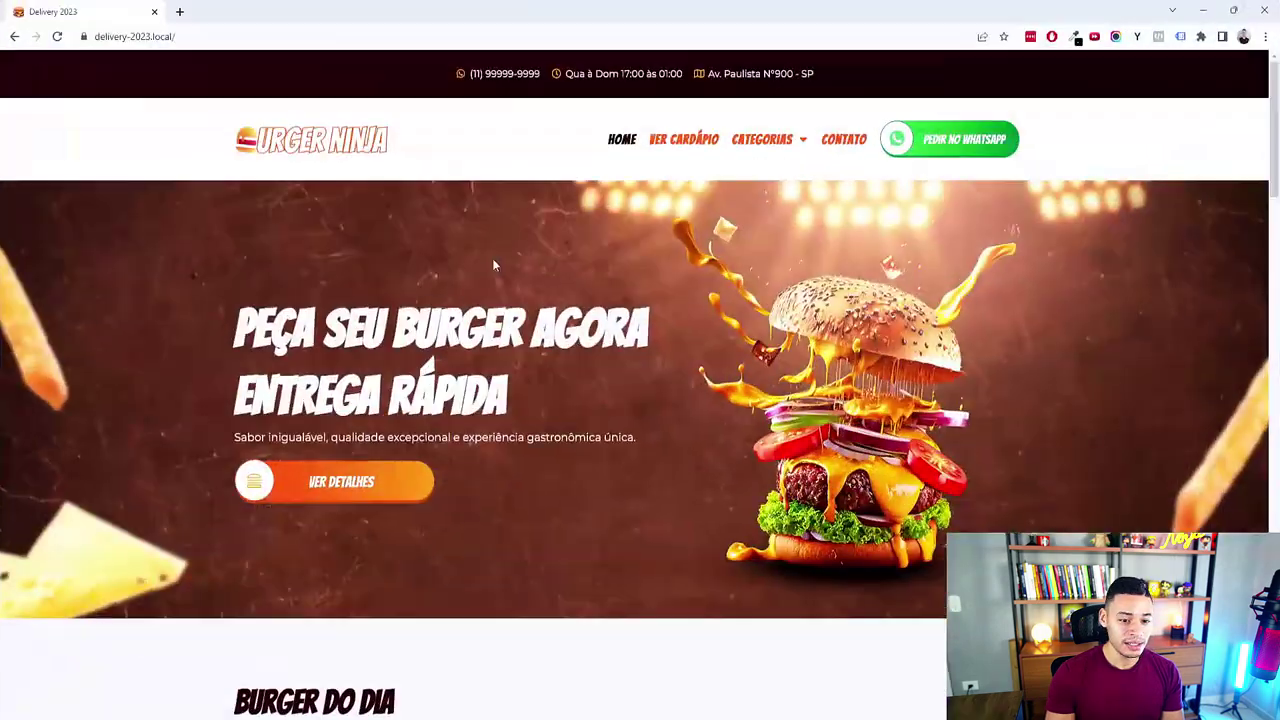
Step: Scroll through the Burger Ninja demo's burgers, drinks and fries, then minimize Chrome
scroll(664, 340, "down", 10)
scroll(655, 365, "down", 10)
scroll(652, 372, "up", 20)
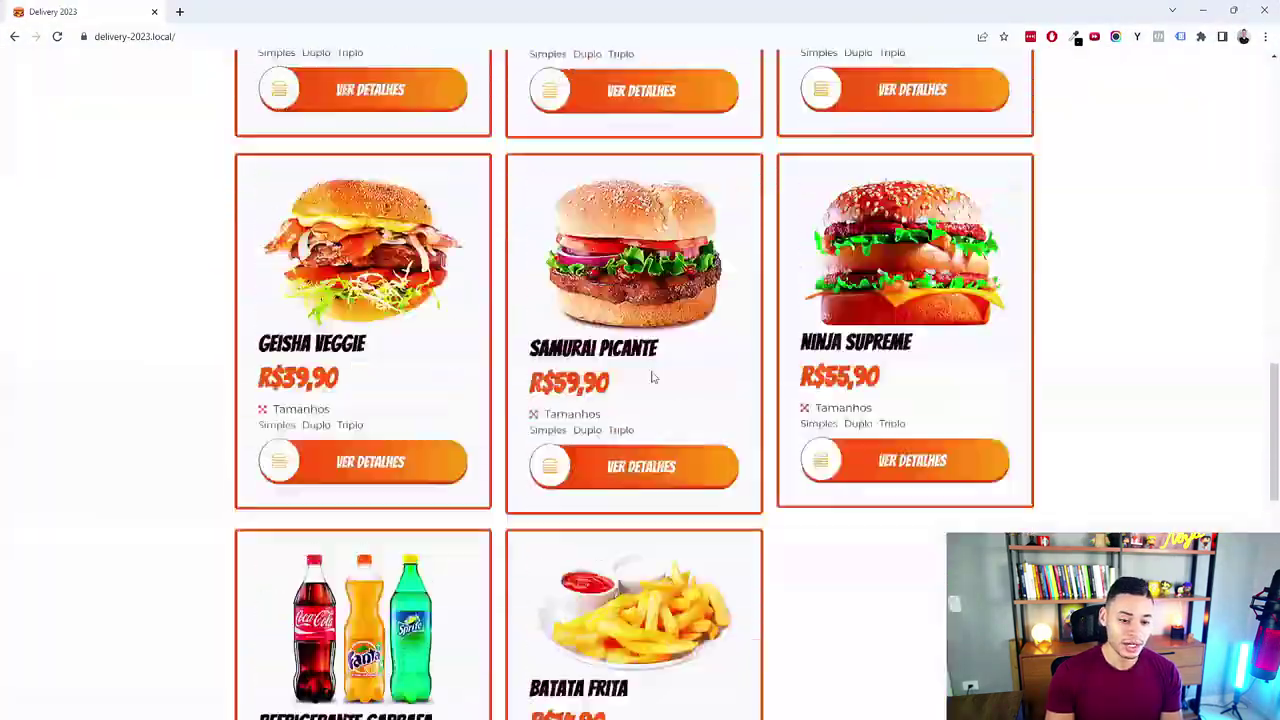
scroll(636, 361, "up", 2)
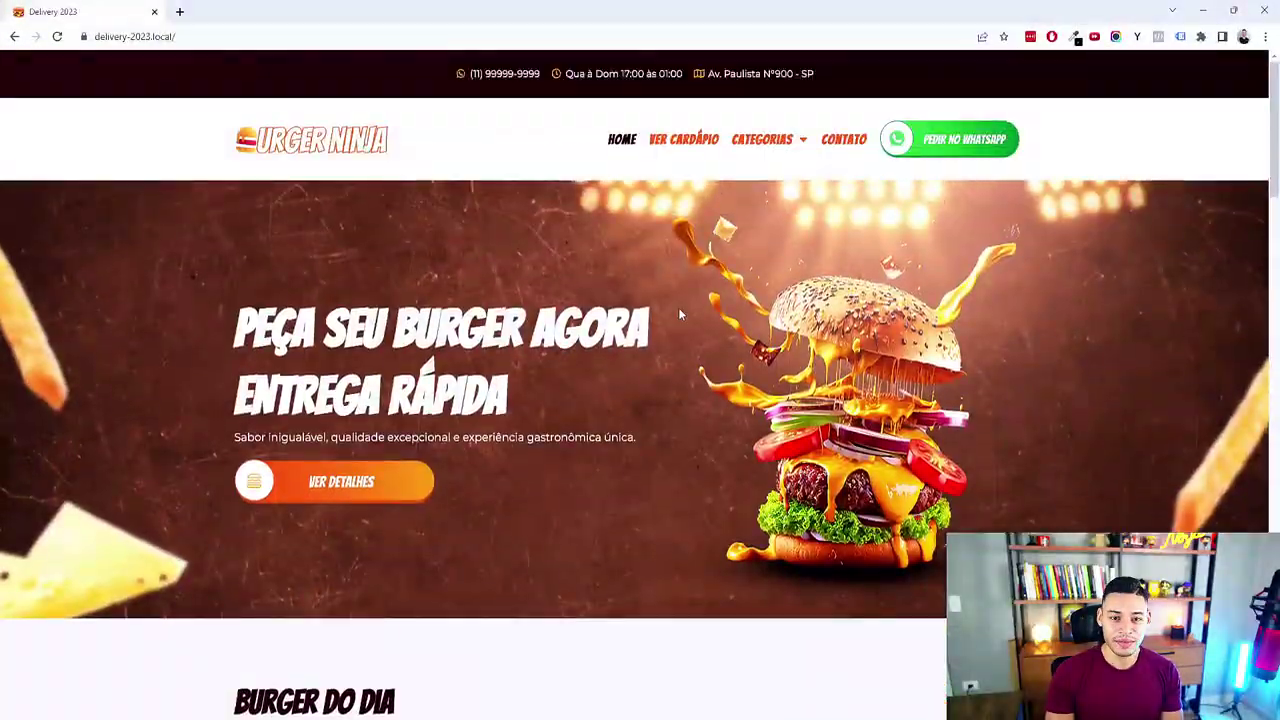
scroll(643, 425, "down", 5)
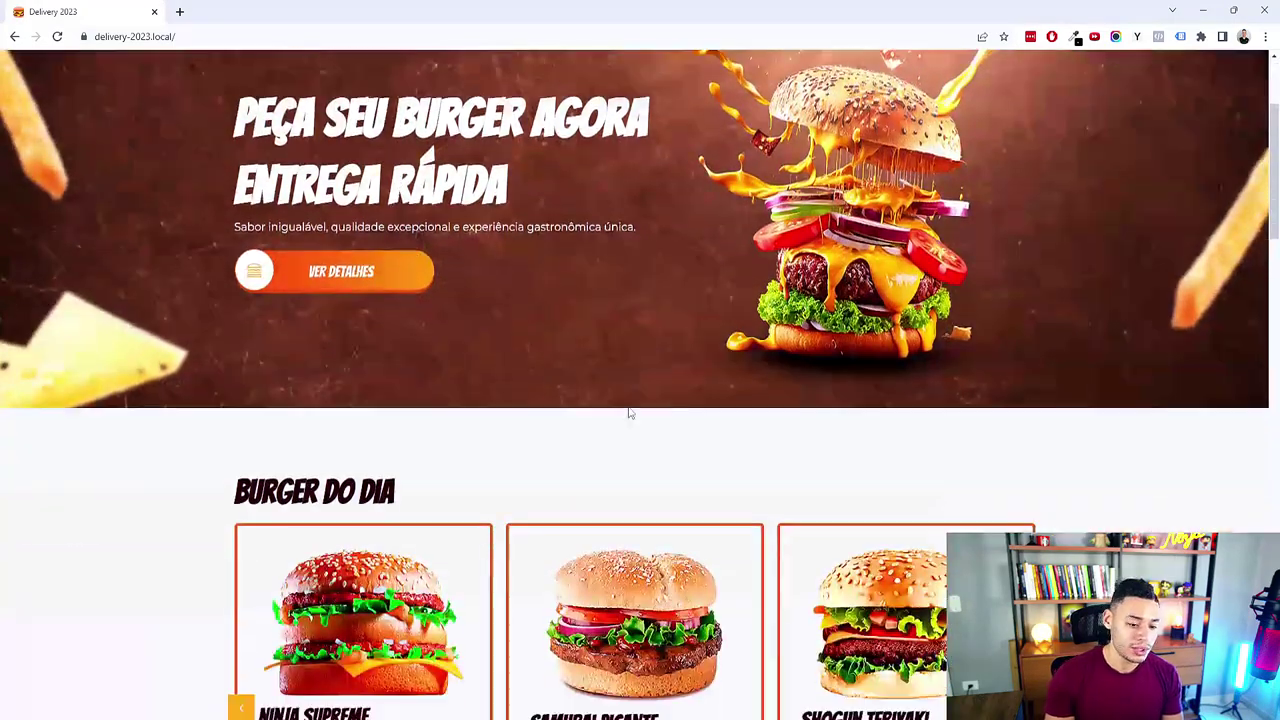
scroll(623, 300, "down", 10)
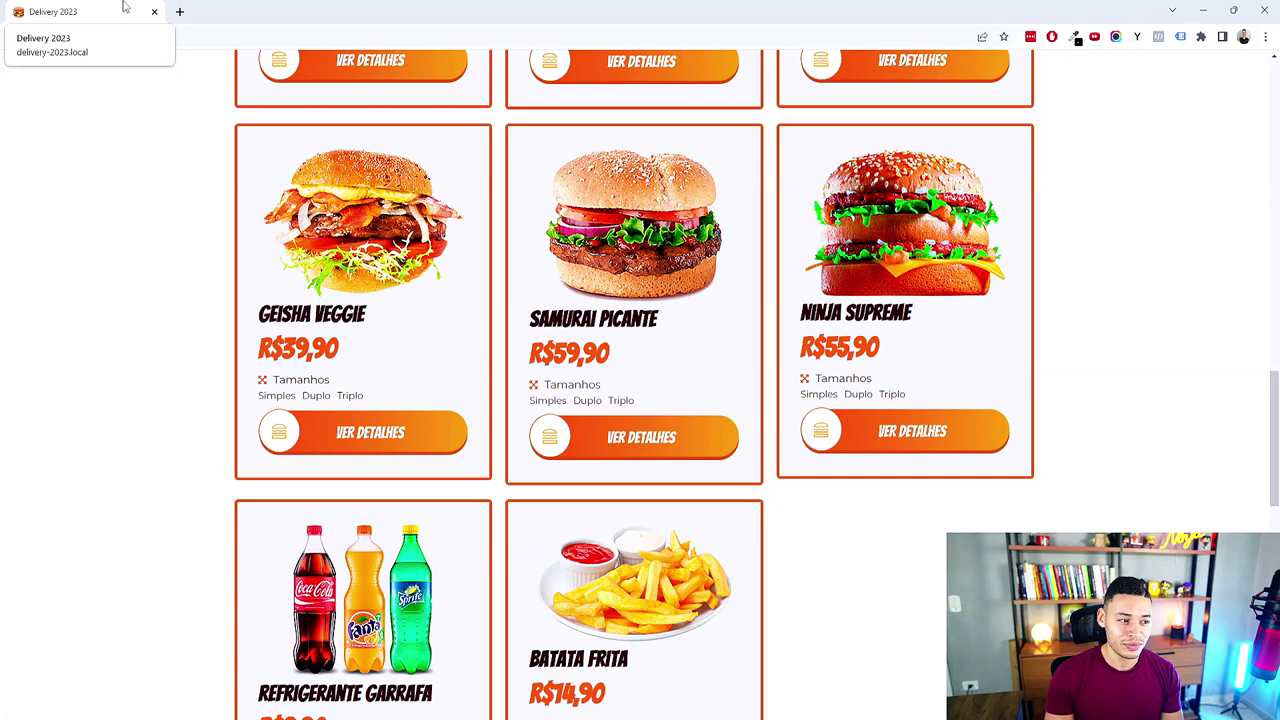
key("super+Down")
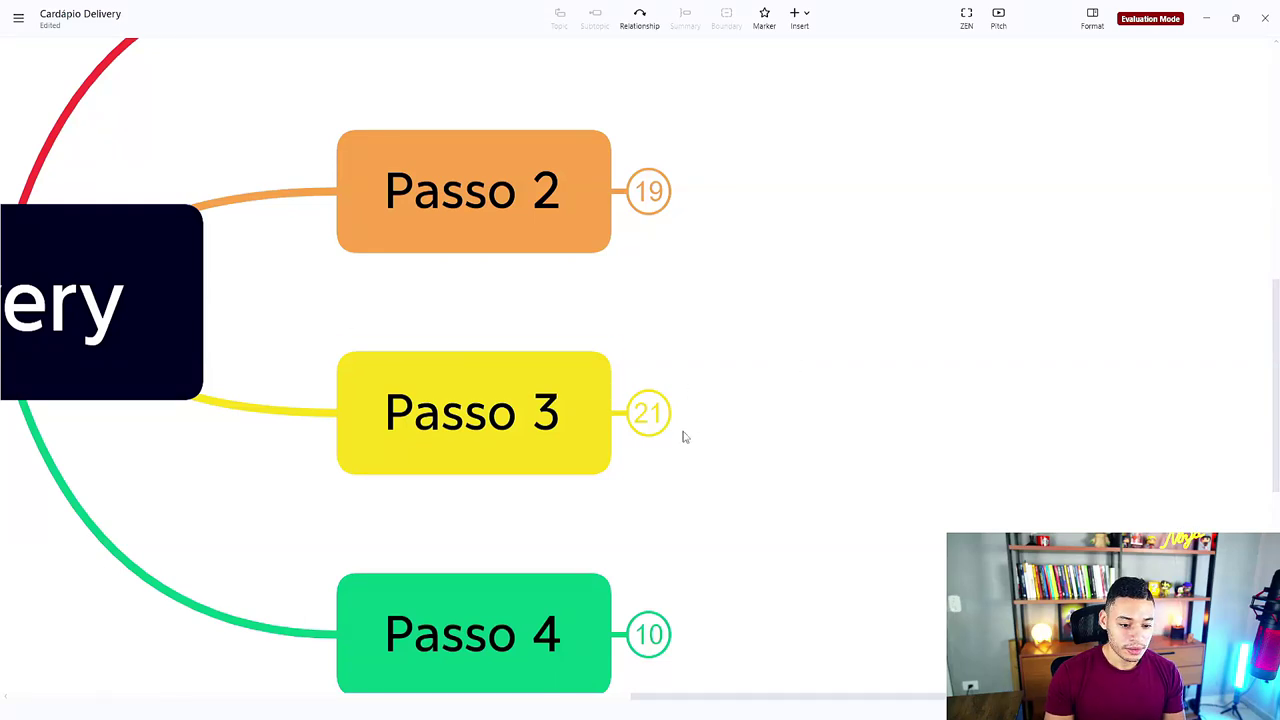
Step: Expand Passo 3 and its Criar Sistema branch, looking over CPT, Custom Fields and Taxonomia
left_click(652, 424)
left_click(808, 212)
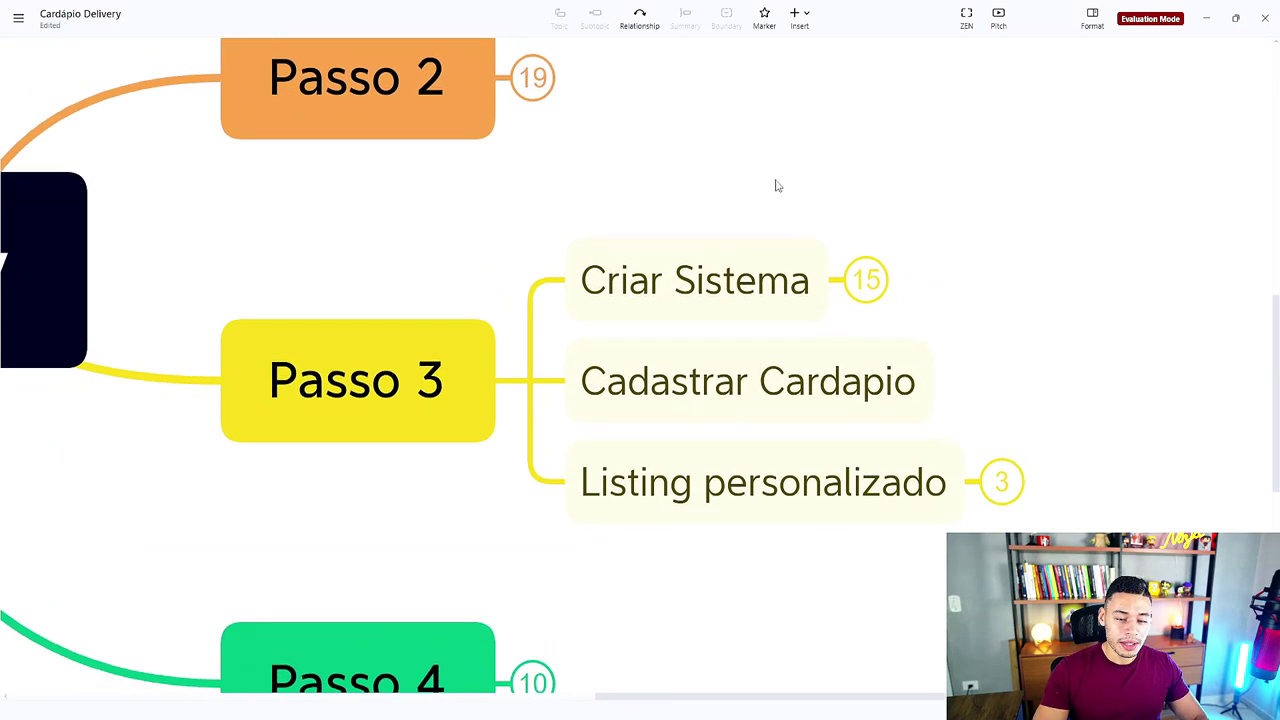
left_click(884, 283)
left_click(1154, 157)
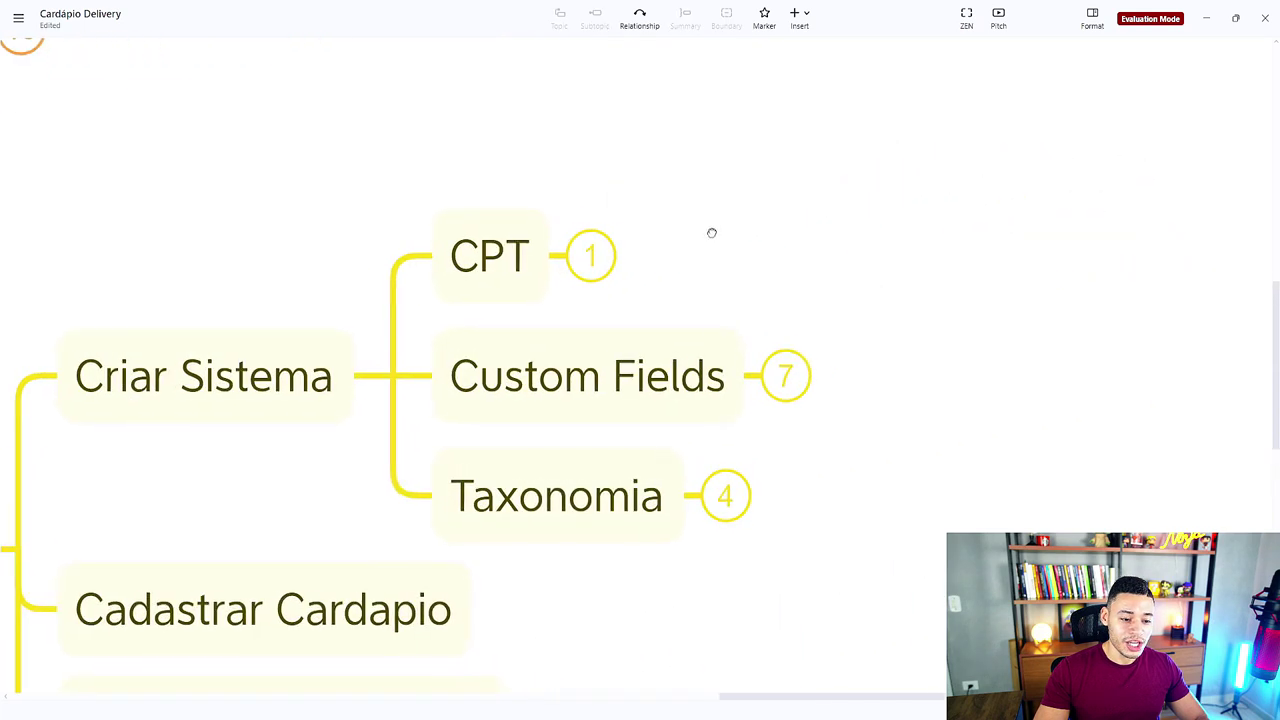
left_click(489, 286)
left_click(572, 375)
left_click(576, 382)
left_click(592, 485)
left_click(886, 476)
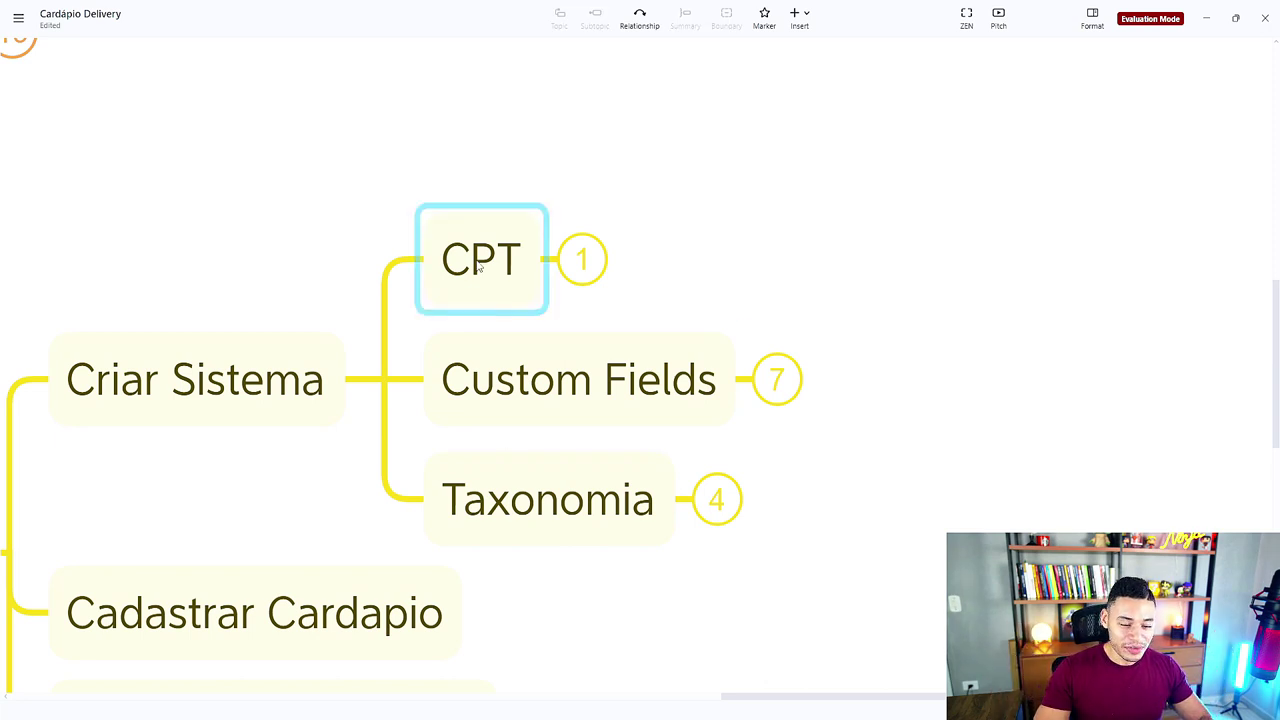
Step: Add a 'Custom post type' subtopic under CPT, then return to Chrome
left_click(490, 299)
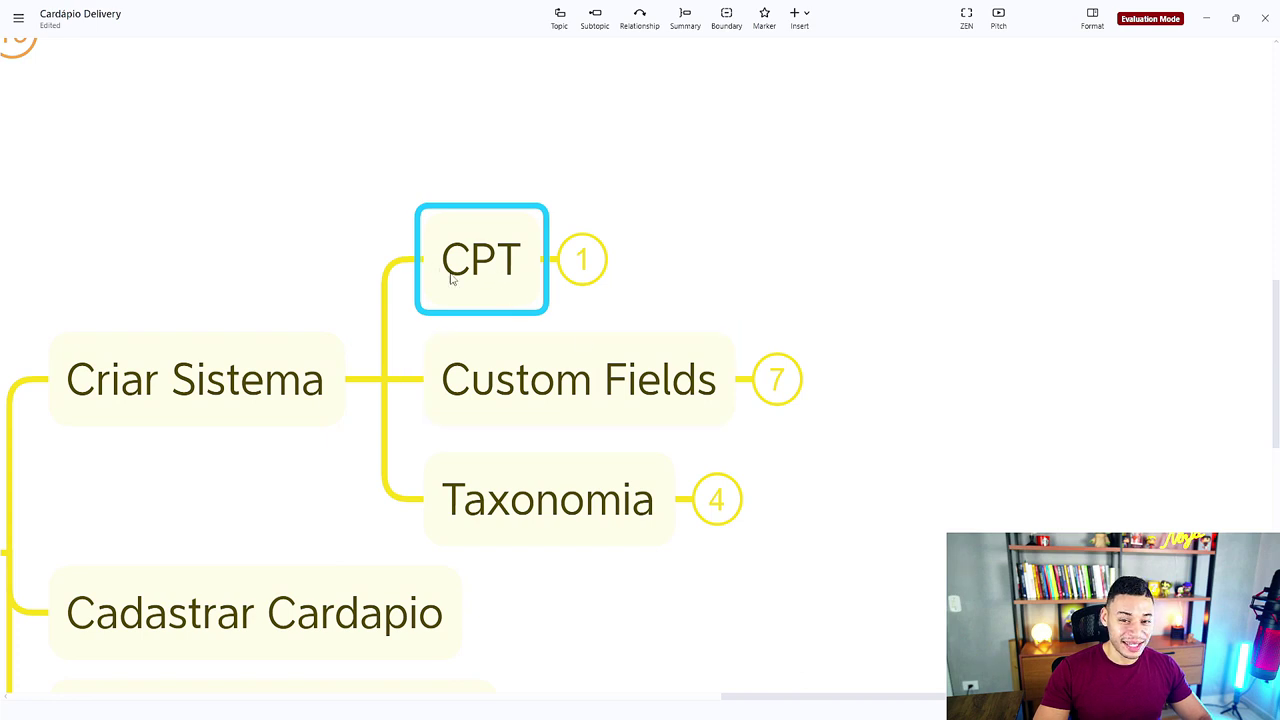
key("Tab")
type("Custom poist")
key("BackSpace")
key("BackSpace")
key("BackSpace")
type("st ty")
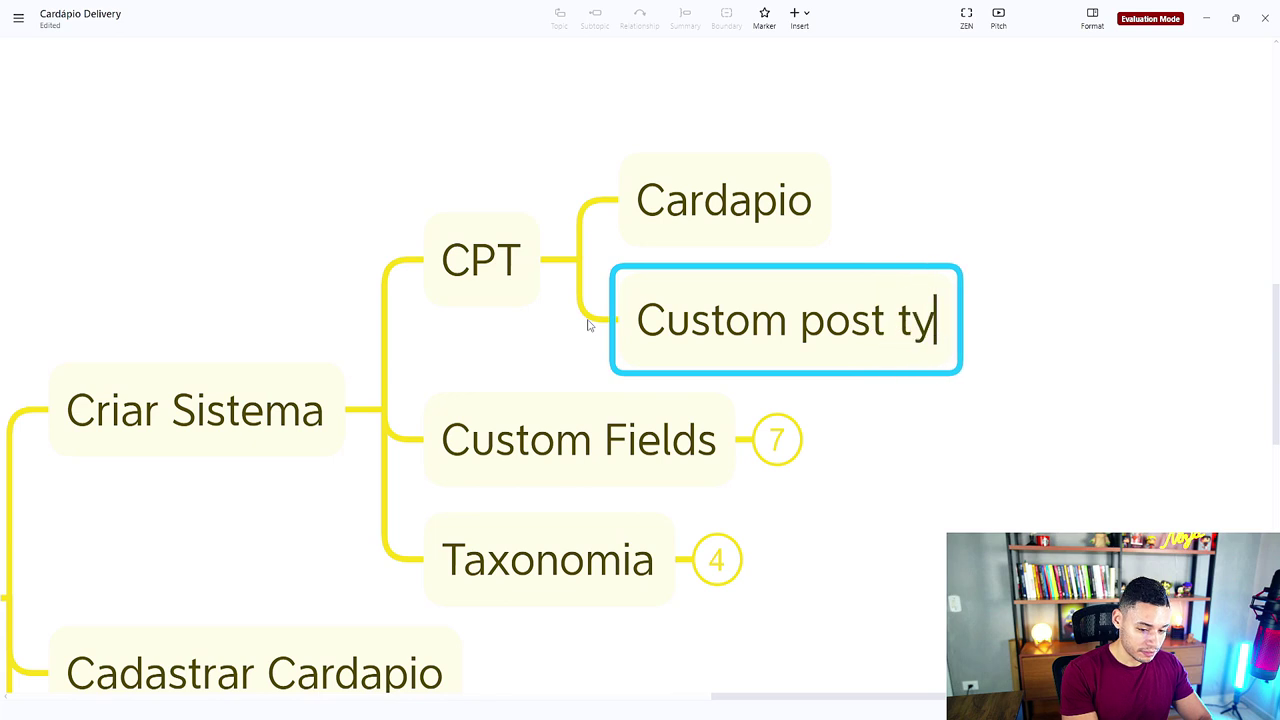
type("pe")
key("Return")
left_click(992, 495)
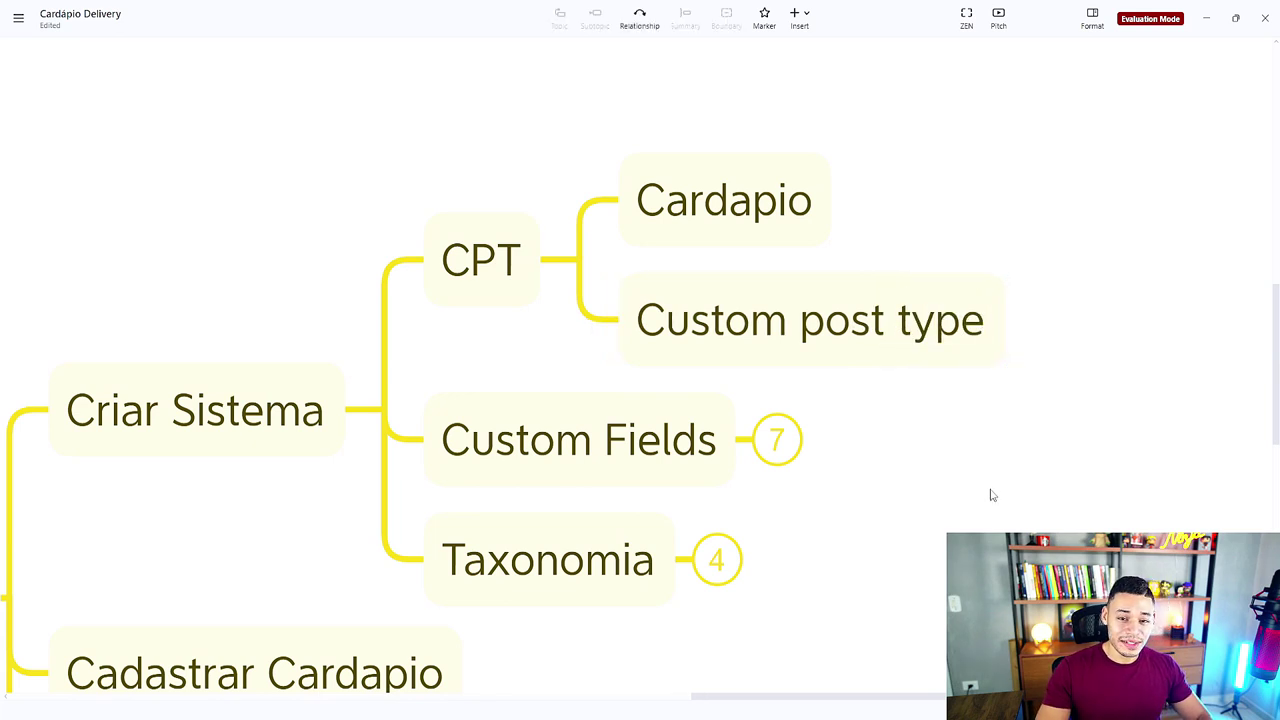
mouse_move(714, 708)
left_click(765, 660)
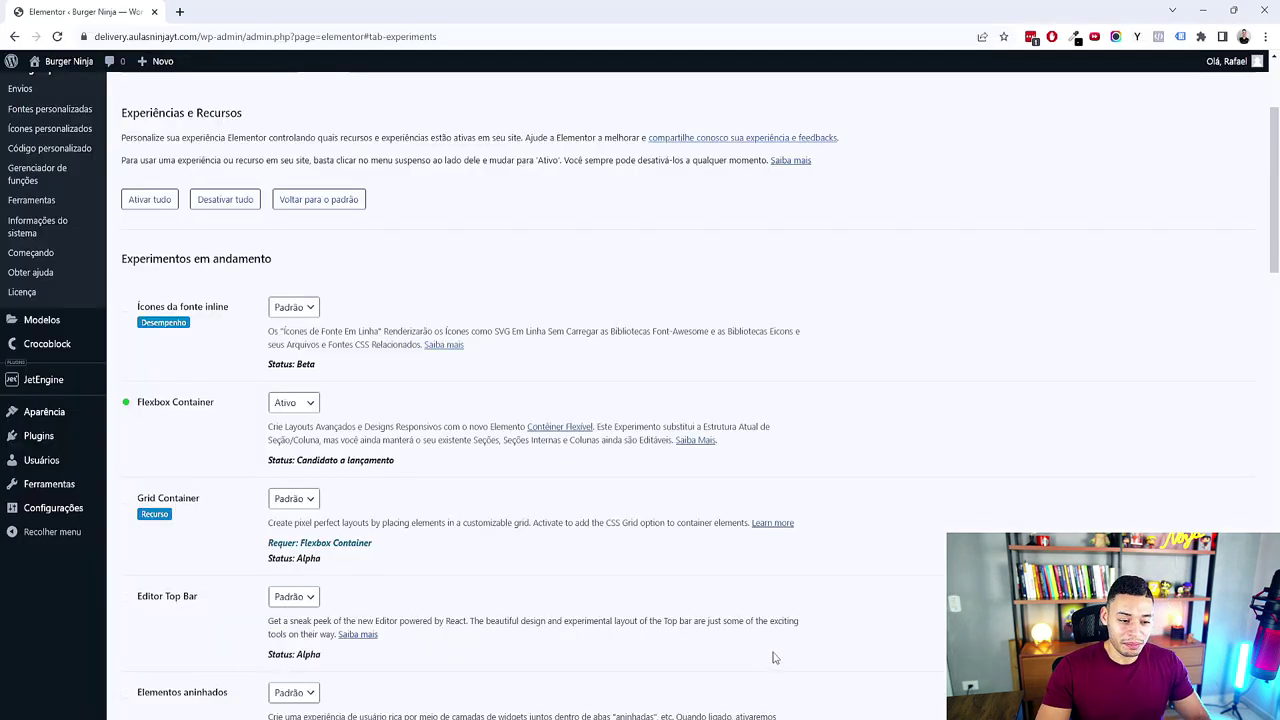
scroll(754, 560, "up", 3)
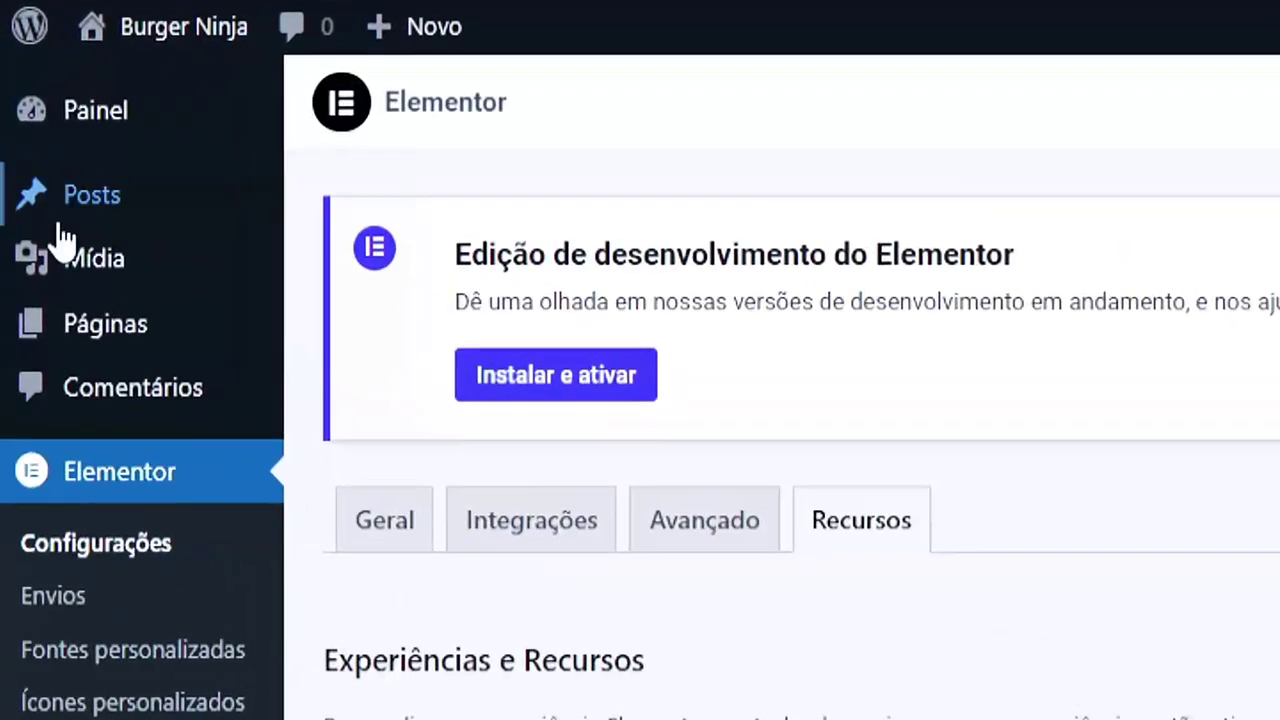
mouse_move(66, 170)
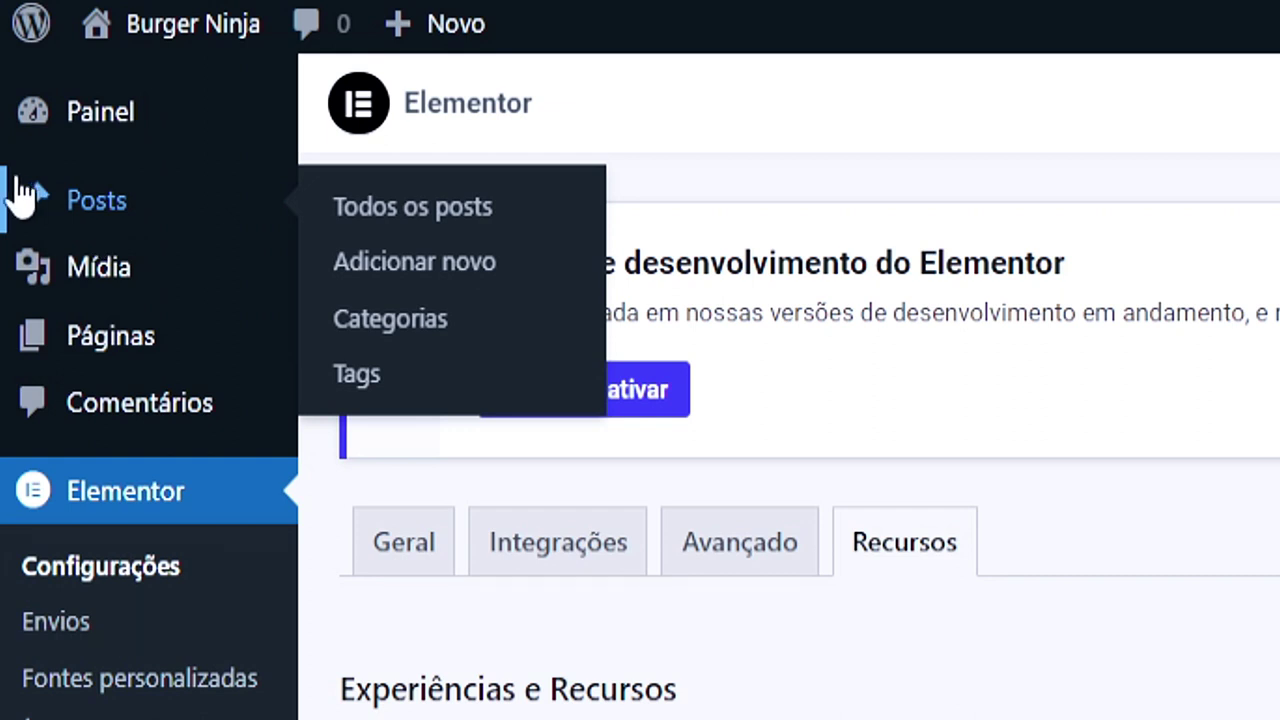
mouse_move(180, 343)
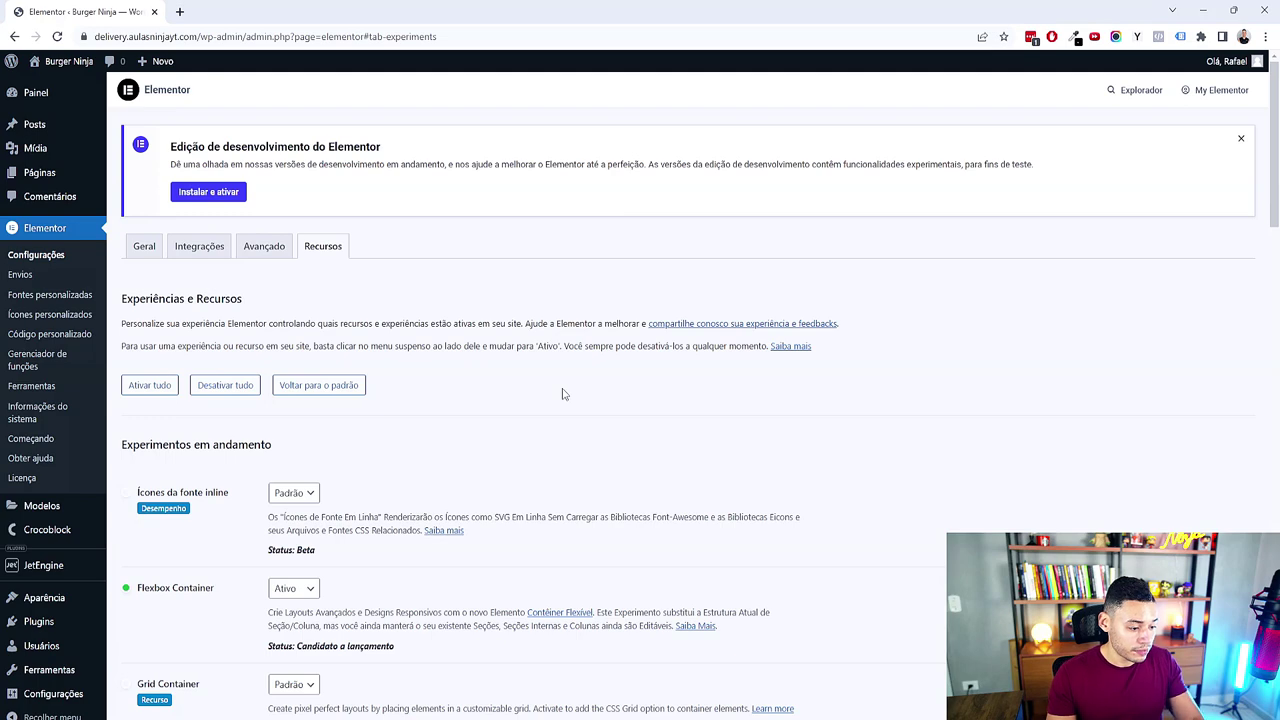
scroll(541, 455, "down", 2)
mouse_move(55, 362)
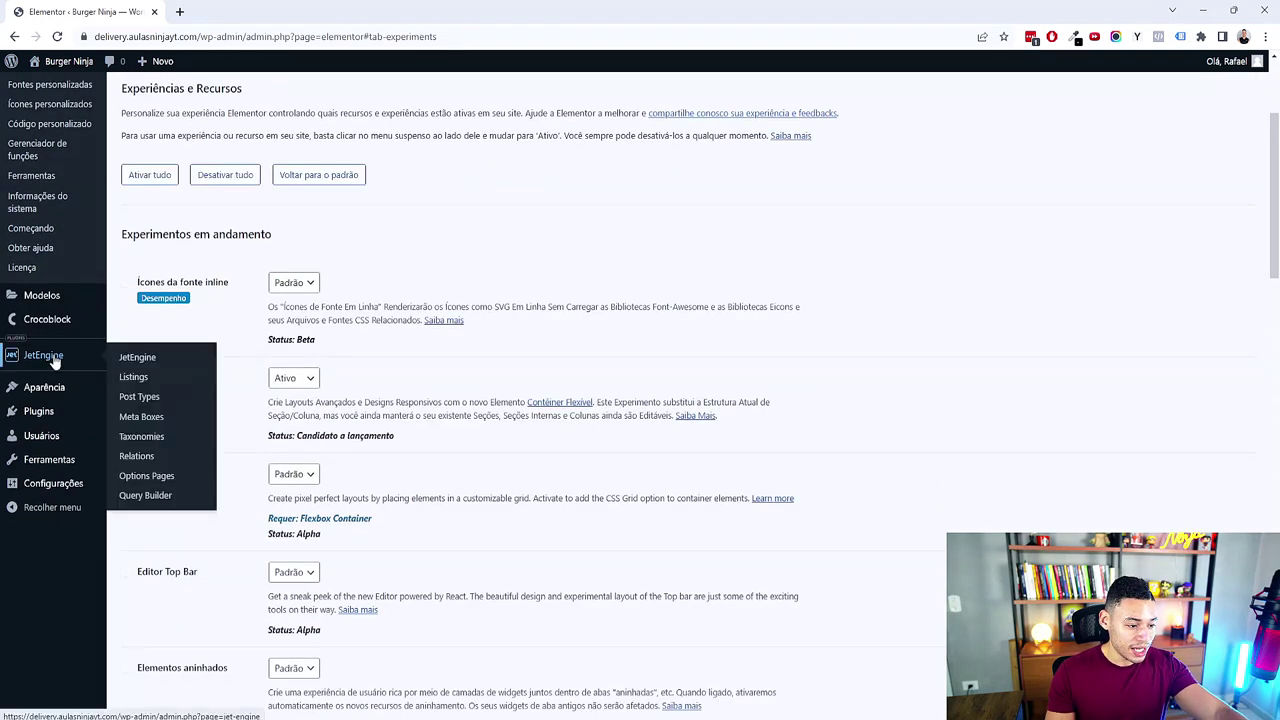
Step: Go to JetEngine's Post Types list and start adding a new post type
left_click(150, 402)
left_click(305, 97)
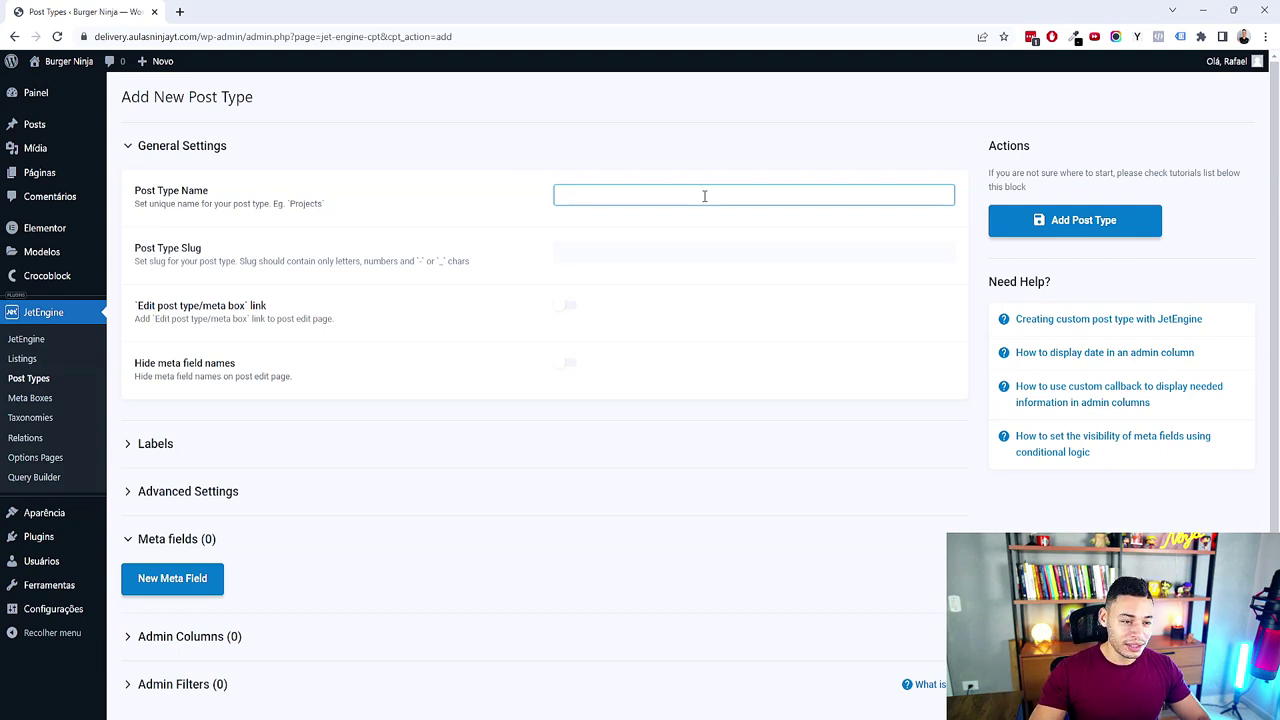
type("C")
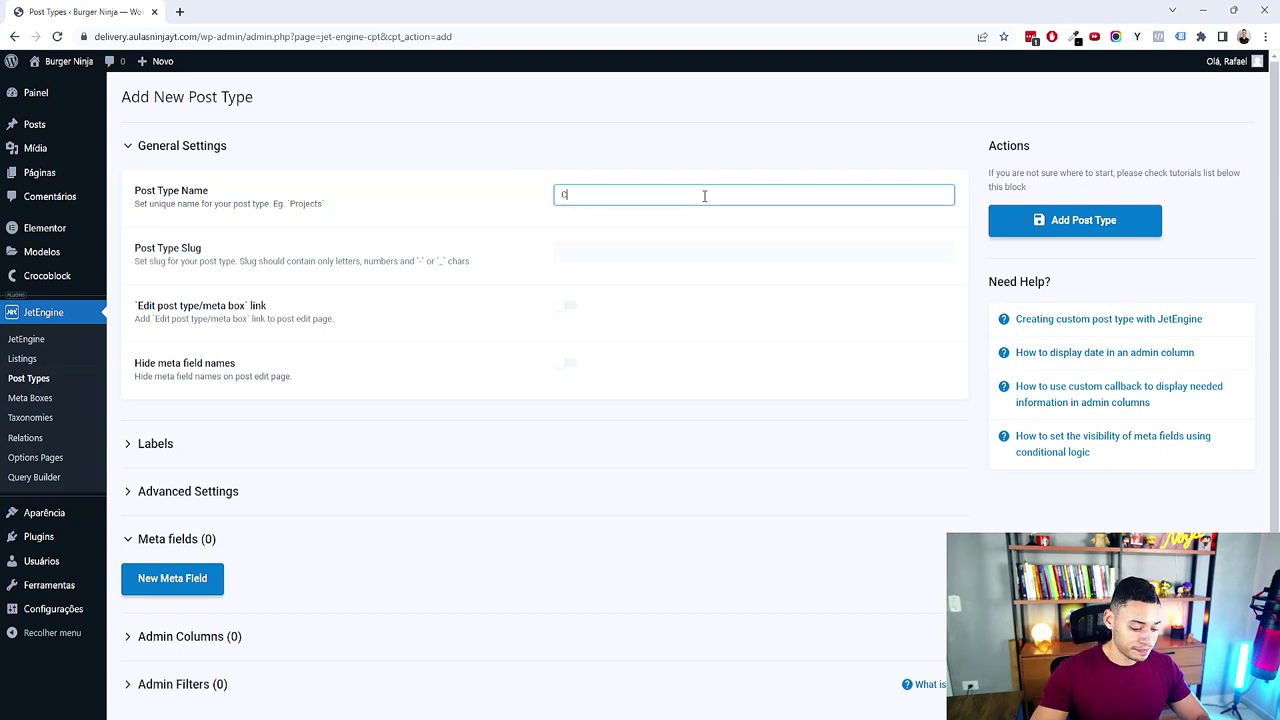
type("ardapio")
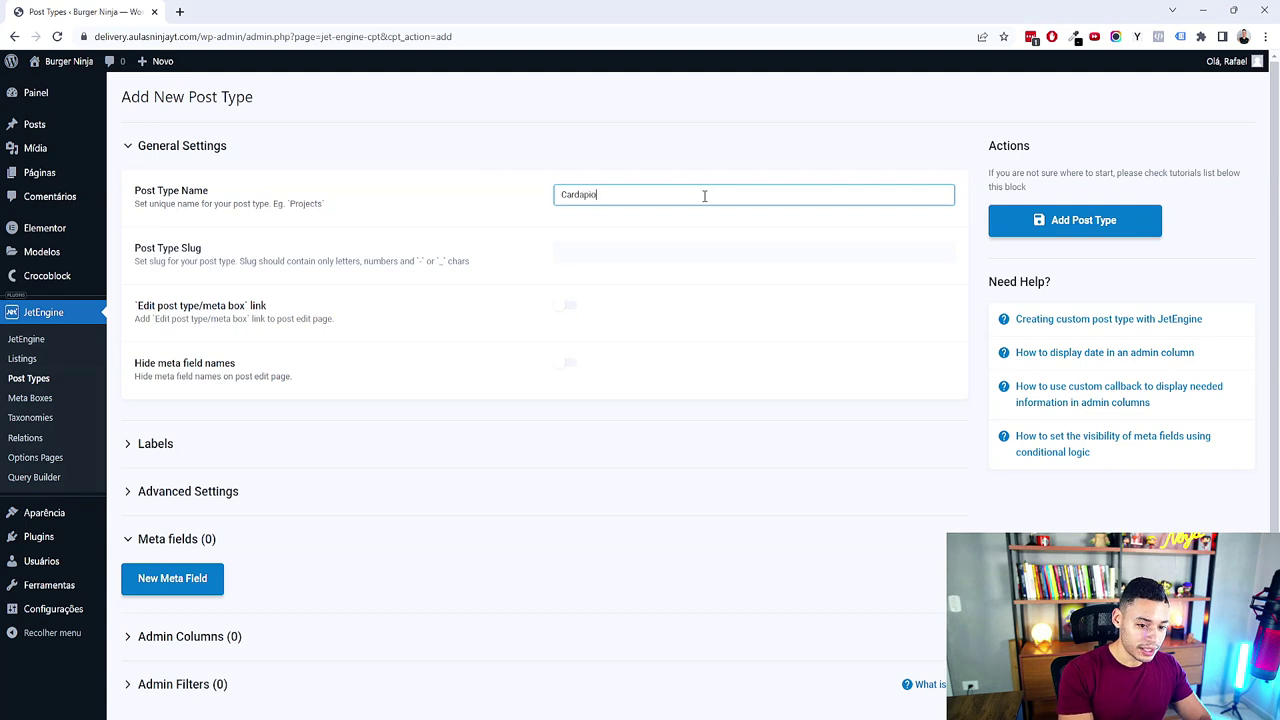
left_click(971, 88)
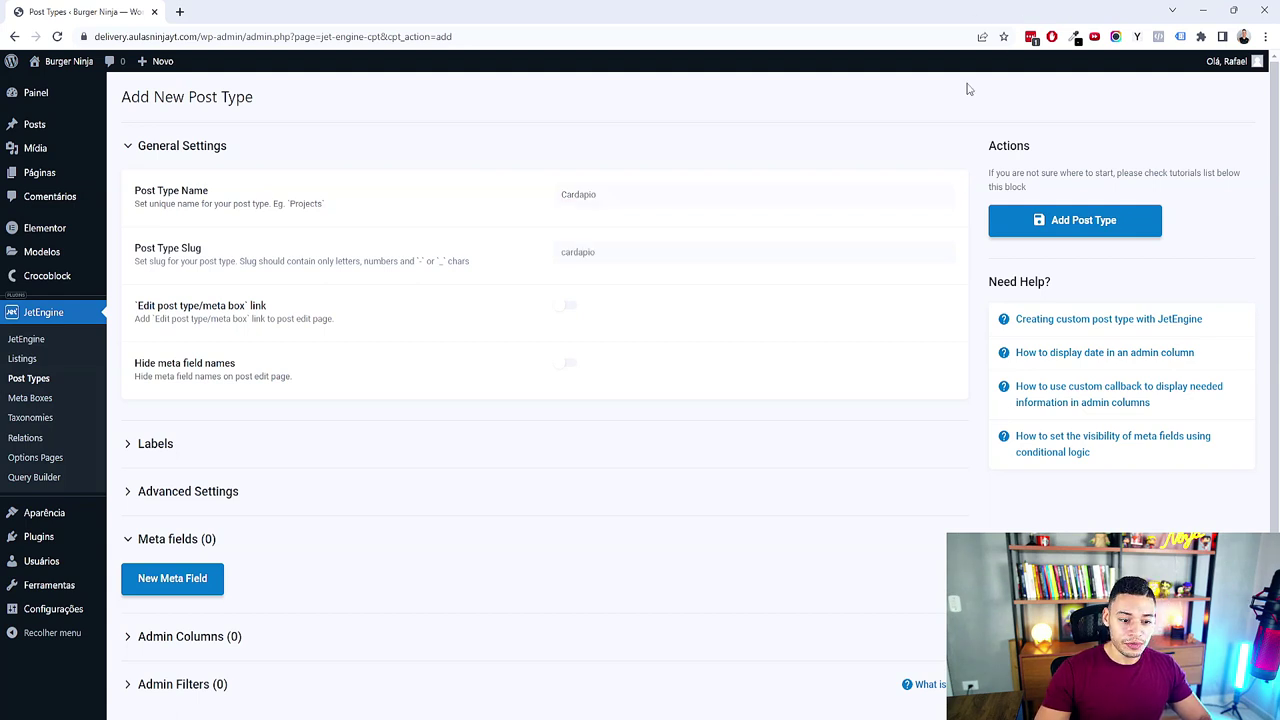
left_click(588, 259)
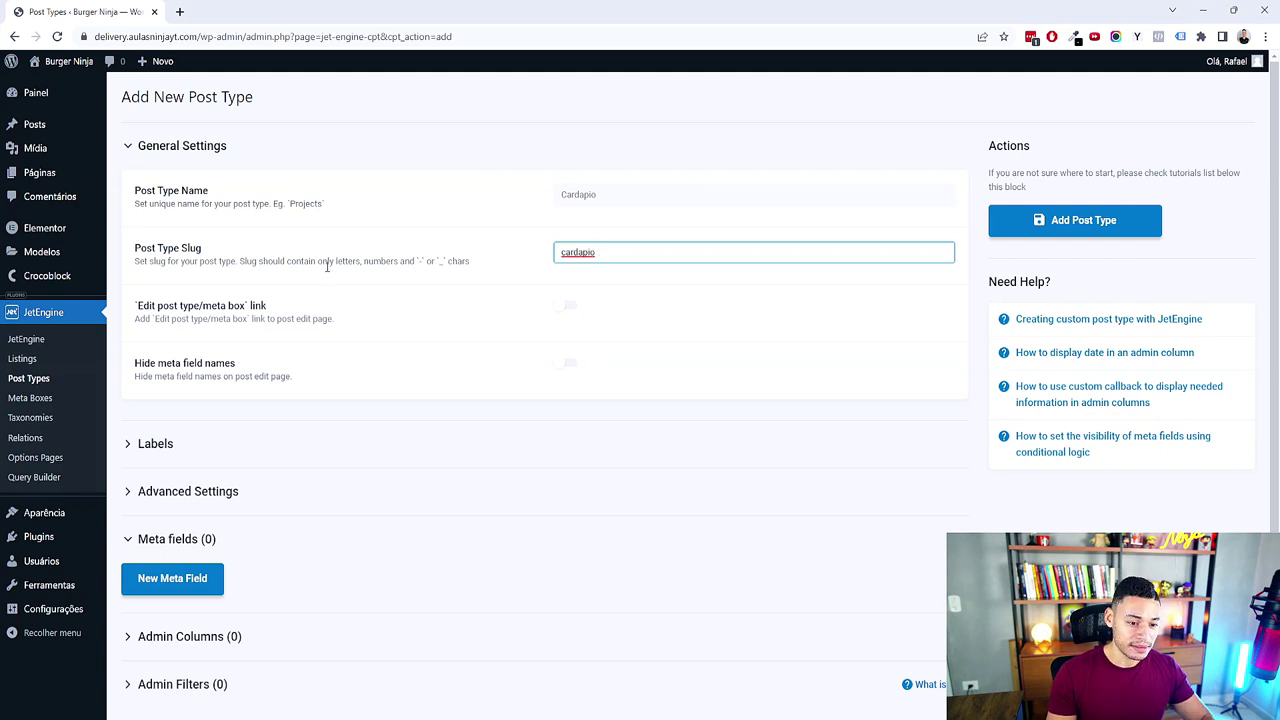
left_click(584, 194)
right_click(584, 194)
left_click(626, 205)
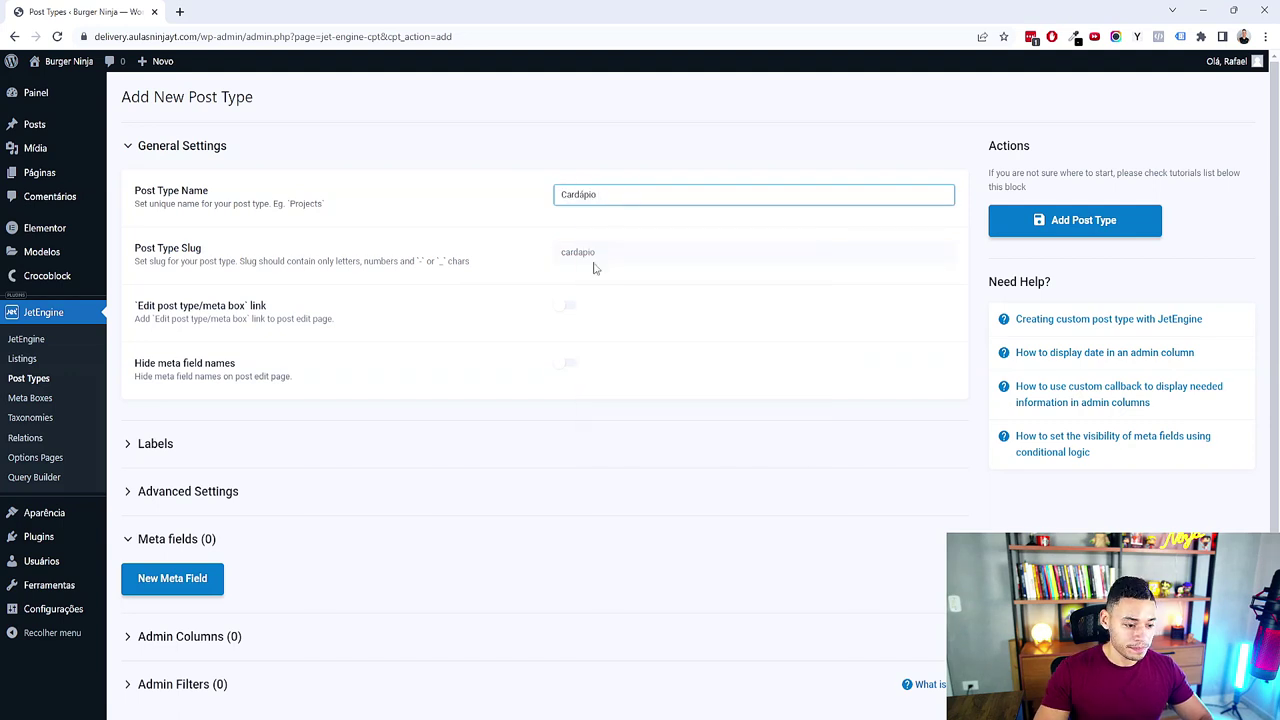
scroll(517, 377, "down", 1)
scroll(230, 360, "up", 1)
scroll(270, 340, "down", 1)
scroll(354, 251, "up", 1)
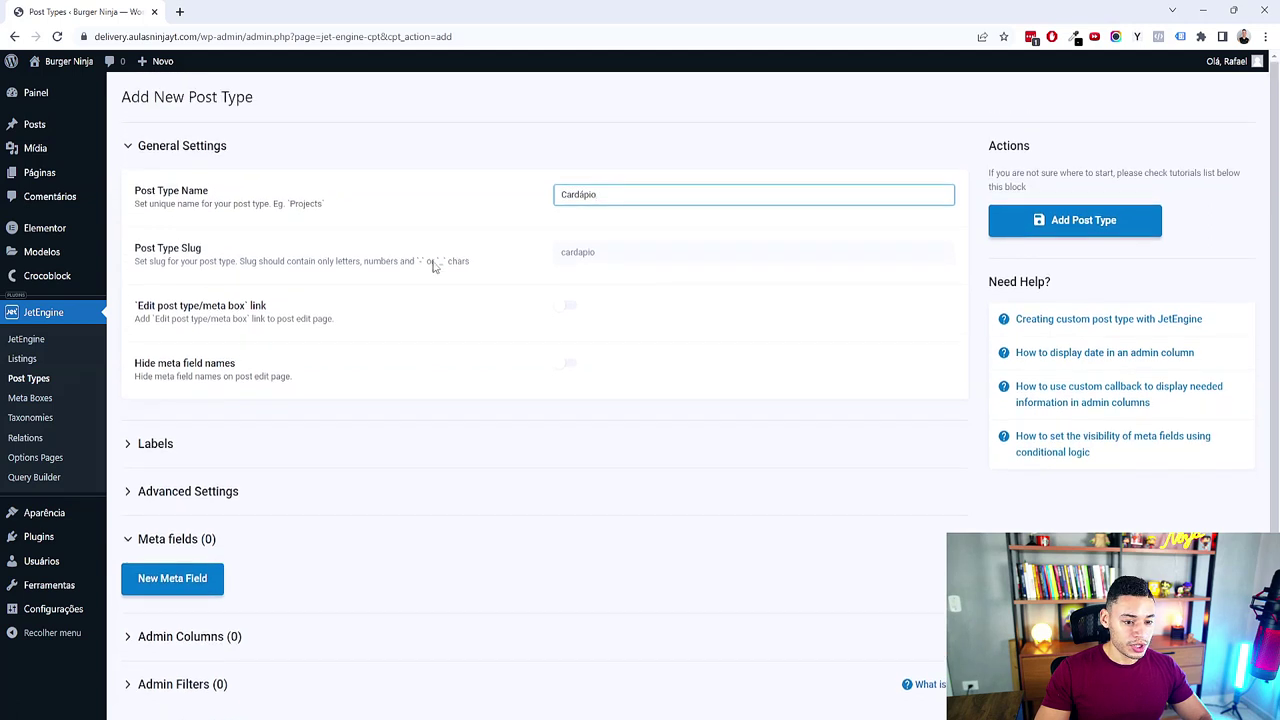
scroll(260, 451, "down", 1)
left_click(186, 466)
scroll(423, 487, "down", 1)
scroll(423, 487, "down", 6)
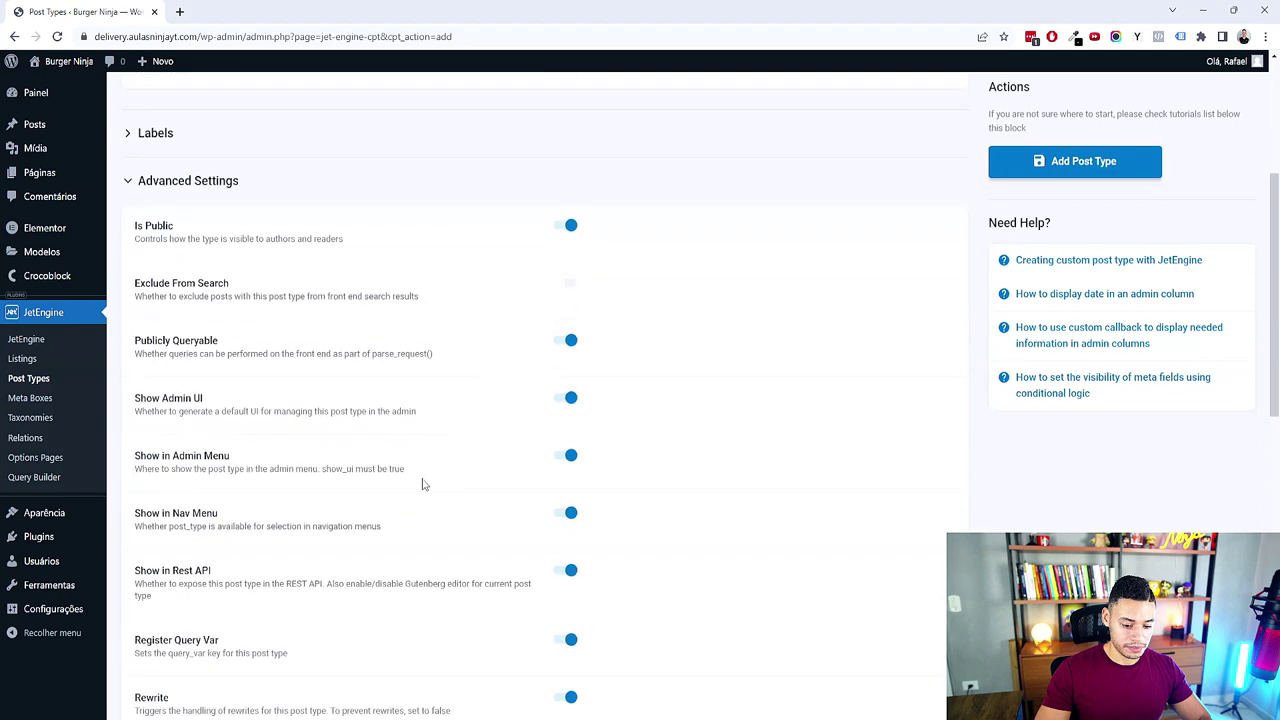
scroll(422, 485, "down", 2)
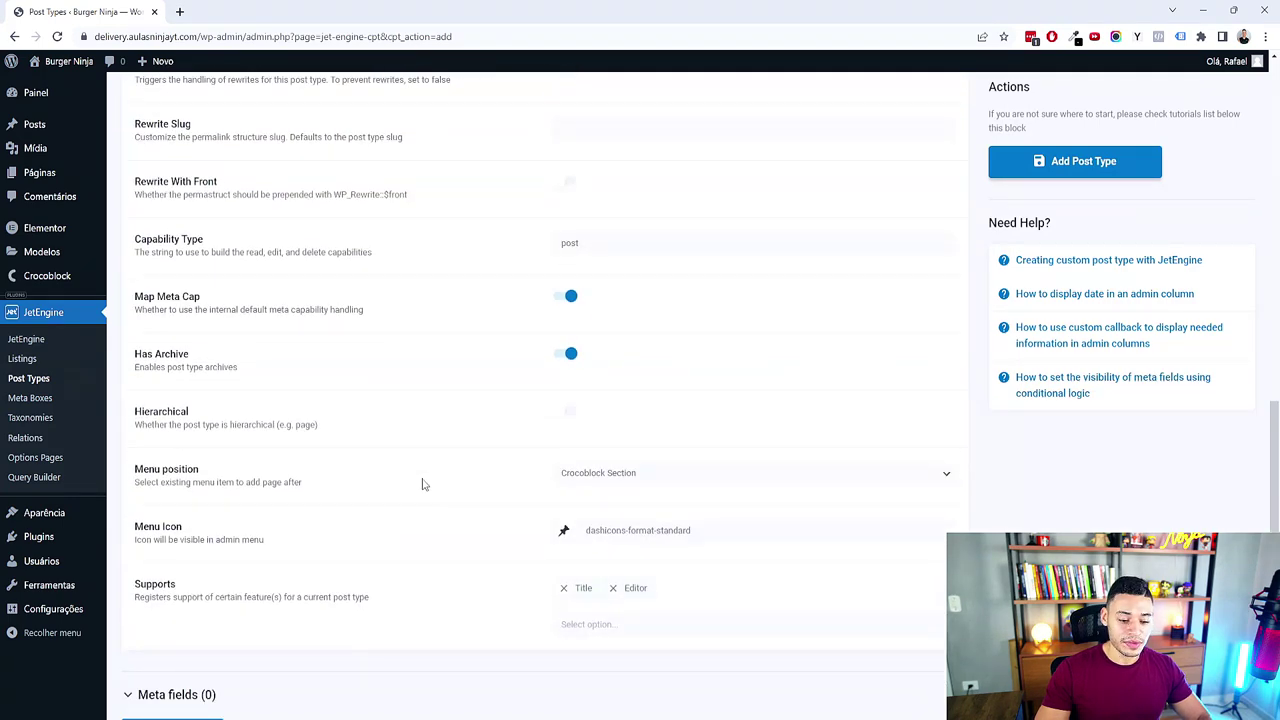
mouse_move(28, 282)
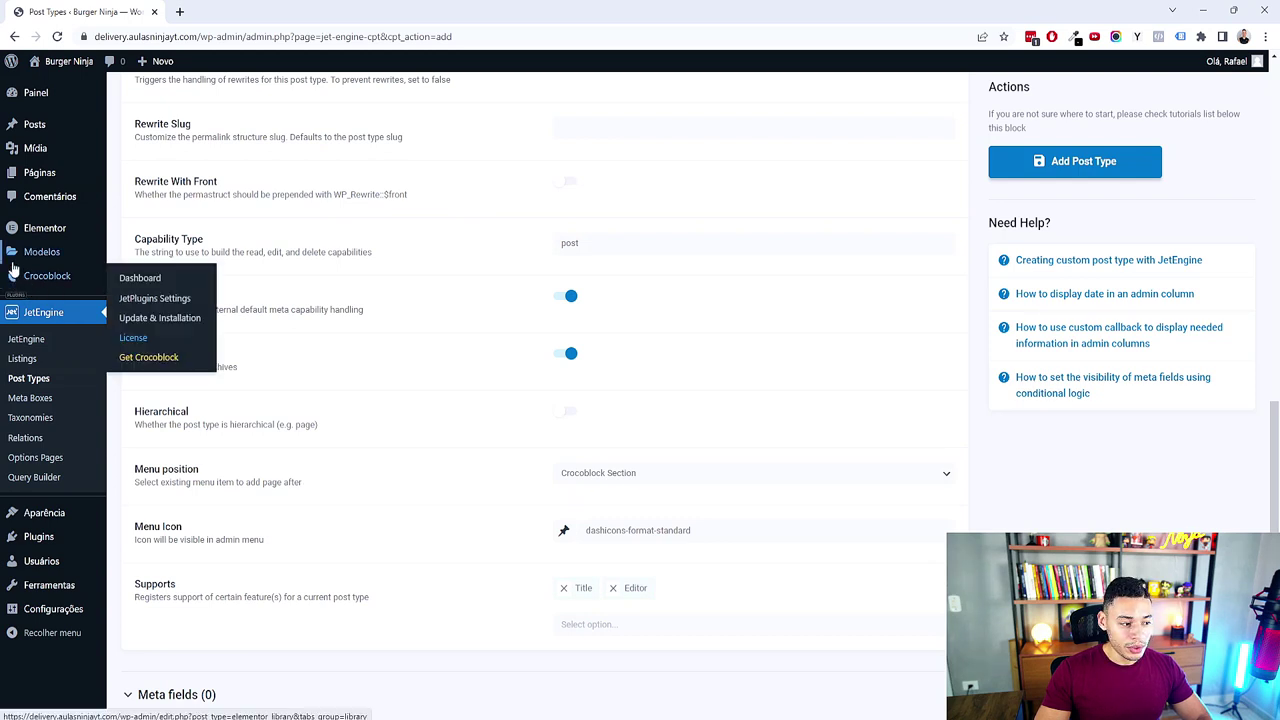
Step: Set the post type's menu icon to dashicons-carrot
left_click(726, 532)
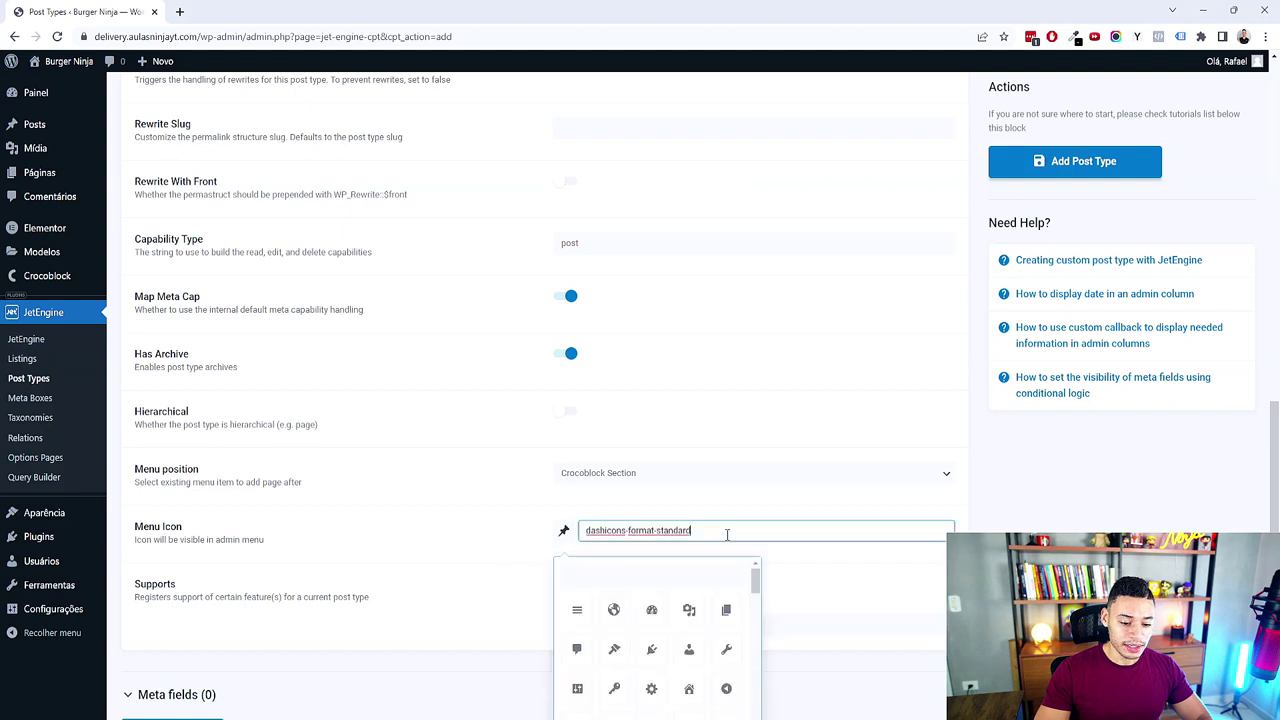
scroll(895, 516, "down", 3)
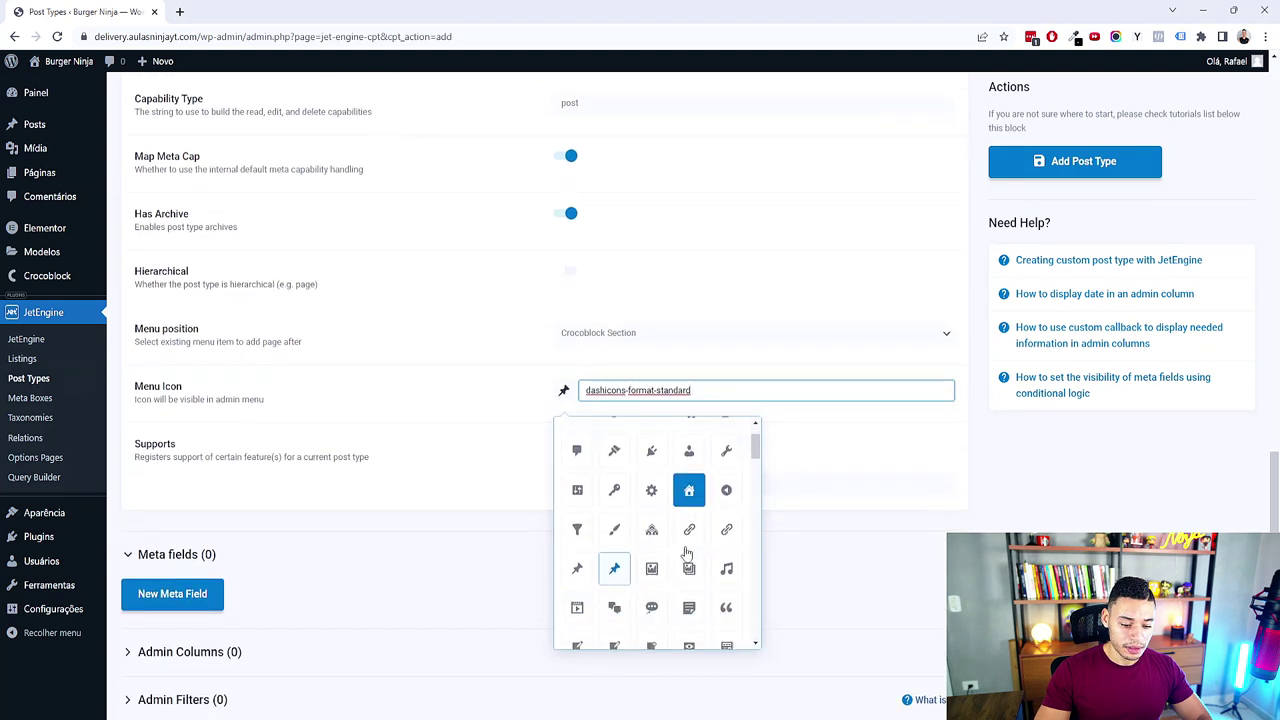
scroll(665, 536, "down", 5)
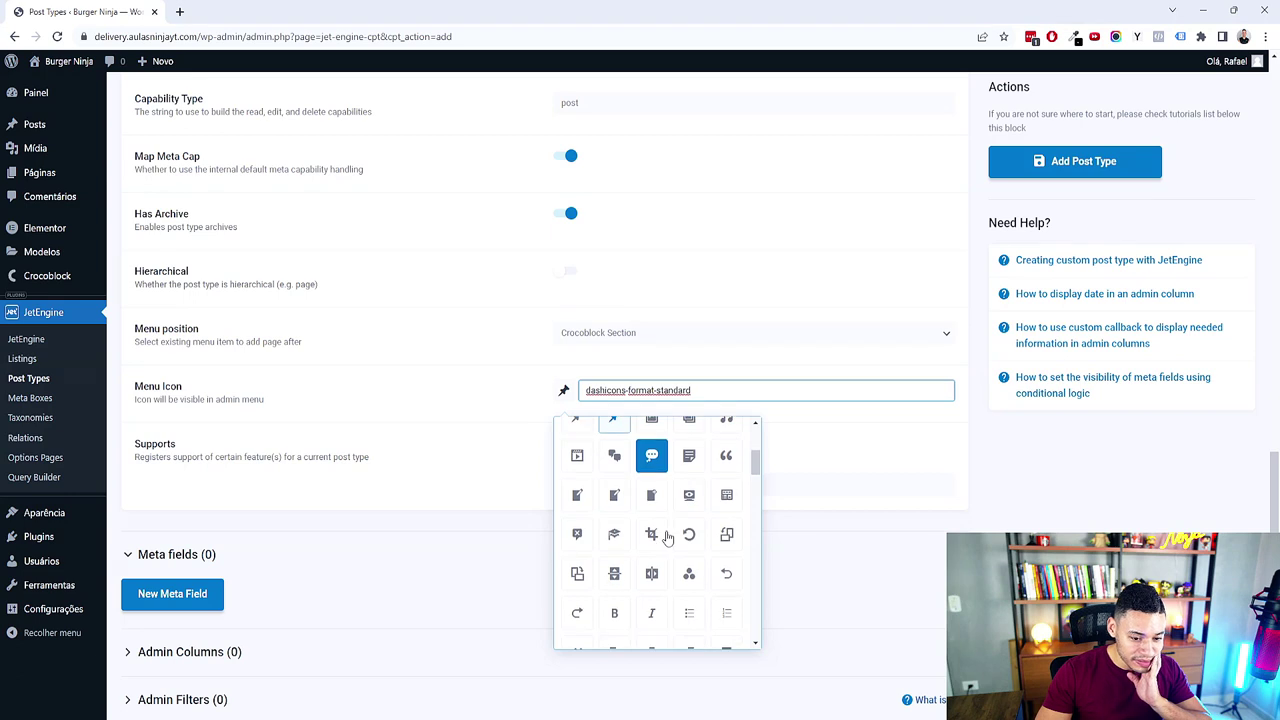
scroll(667, 538, "down", 5)
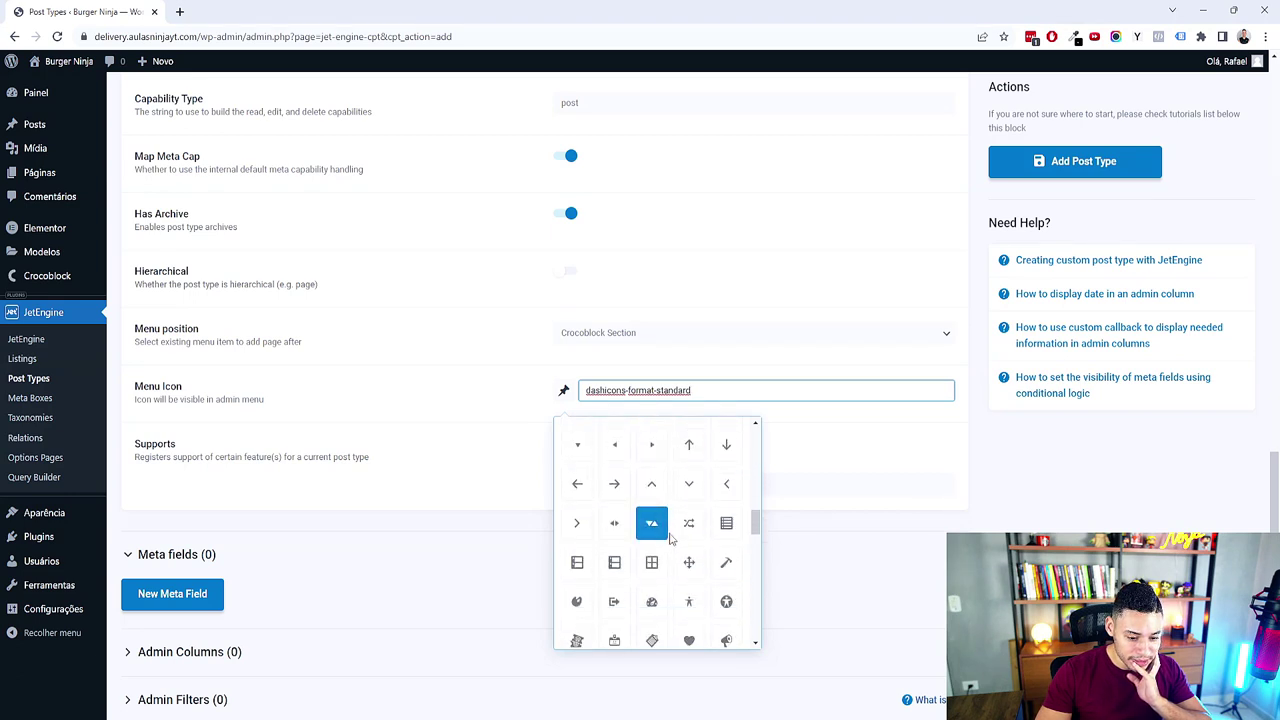
scroll(682, 545, "down", 10)
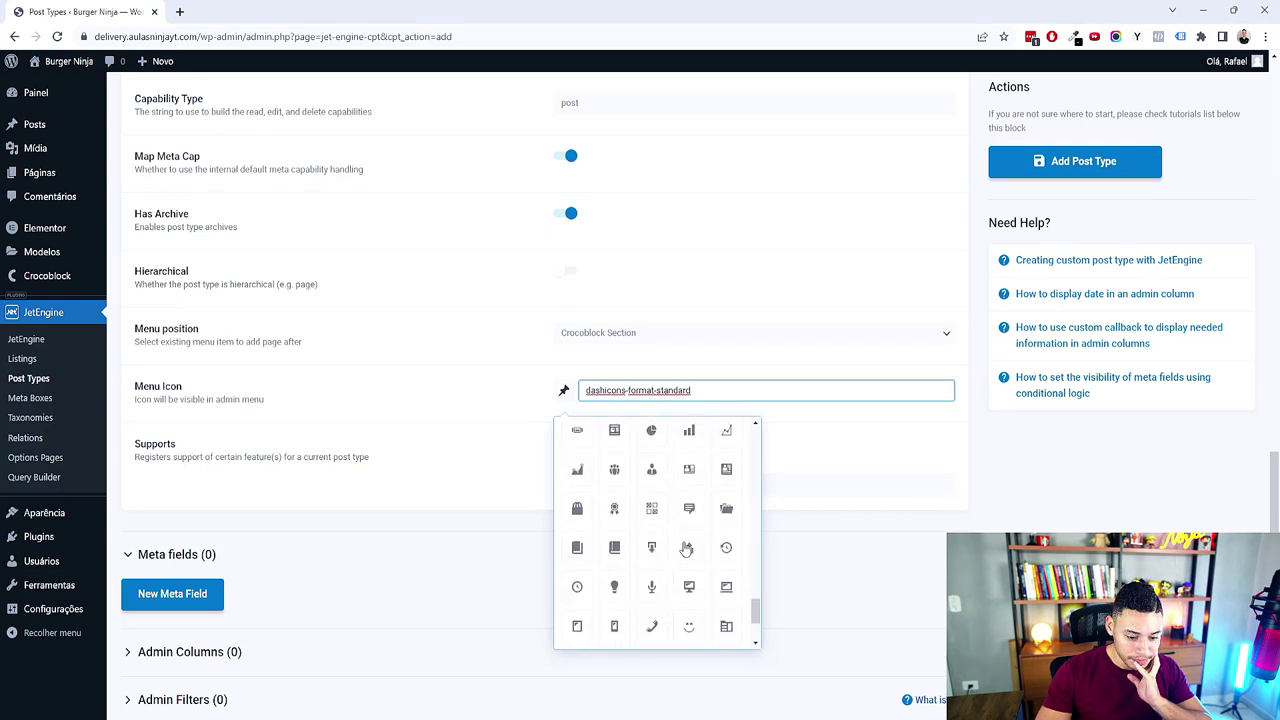
scroll(686, 546, "down", 1)
scroll(660, 560, "up", 1)
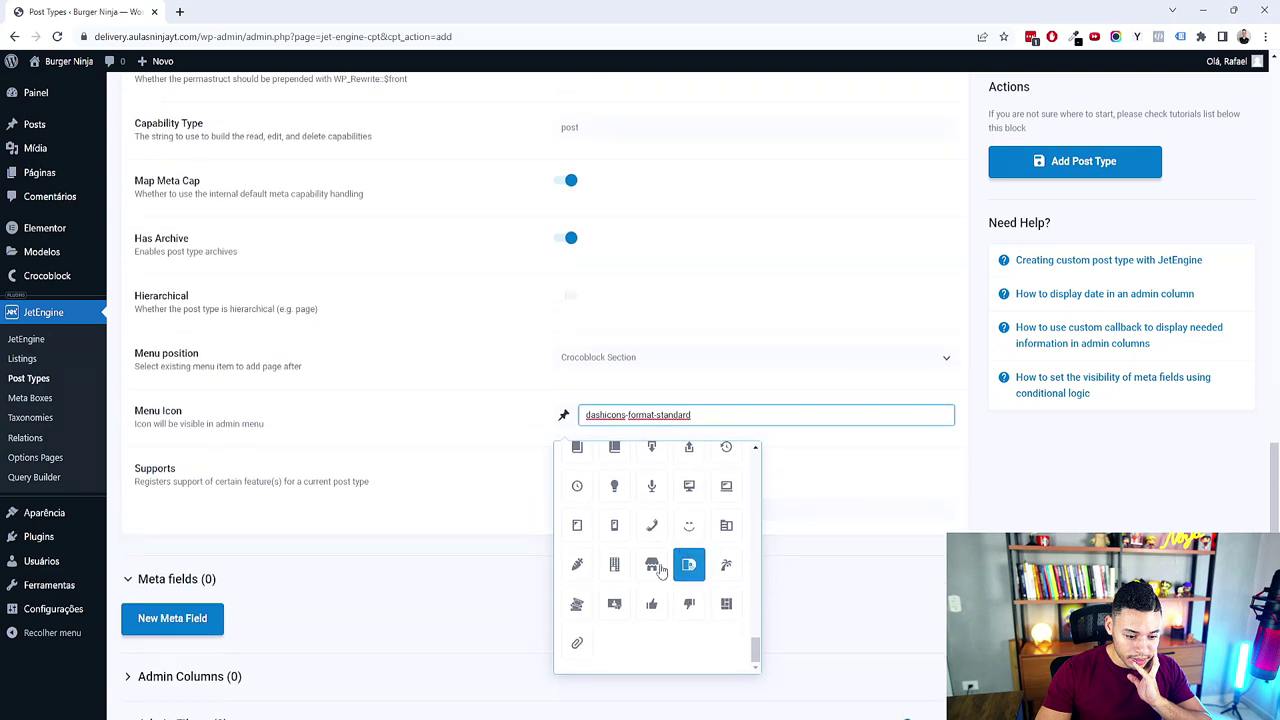
left_click(585, 573)
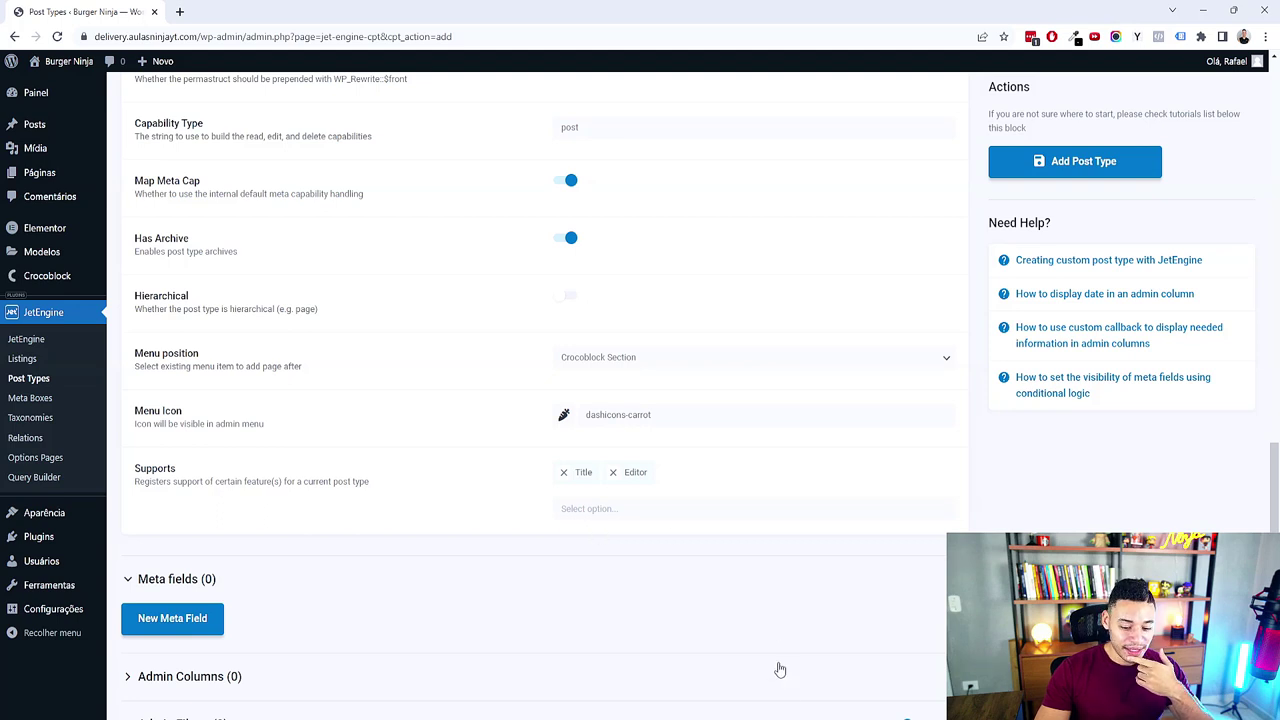
Step: Check the mind map plan, then set Supports to Editor and Title
left_click(806, 719)
left_click(527, 272)
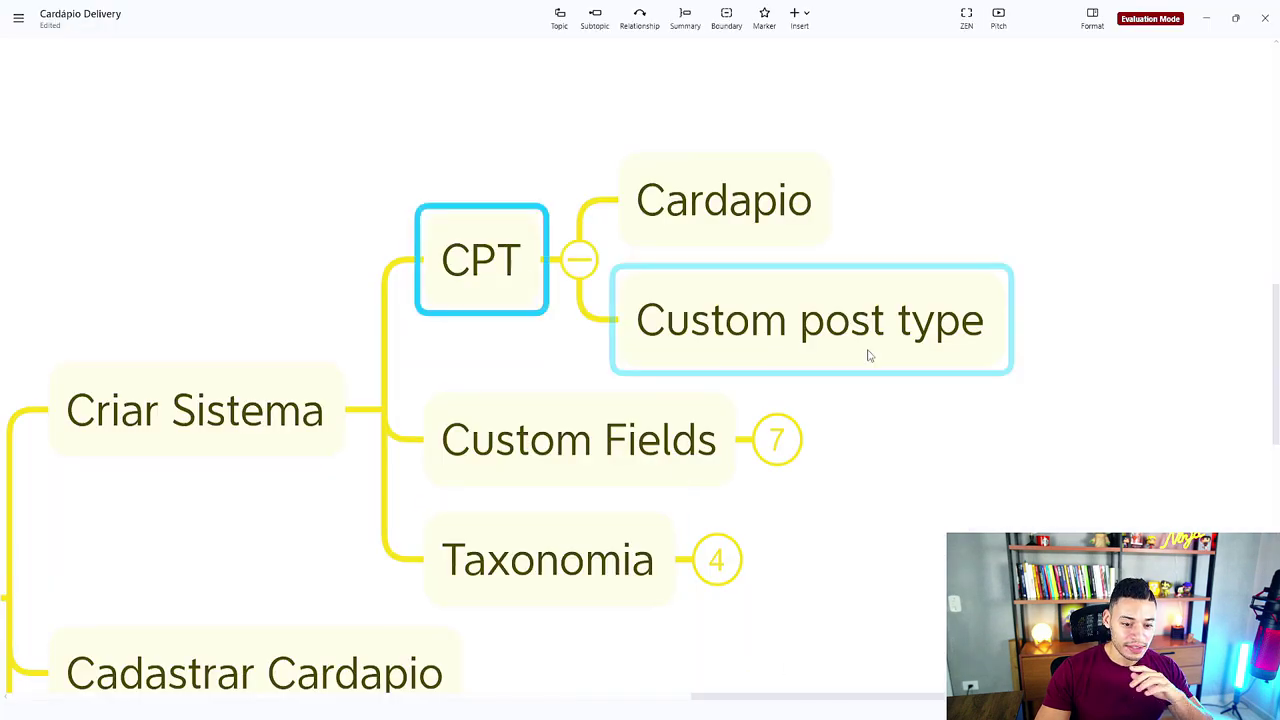
left_click(724, 631)
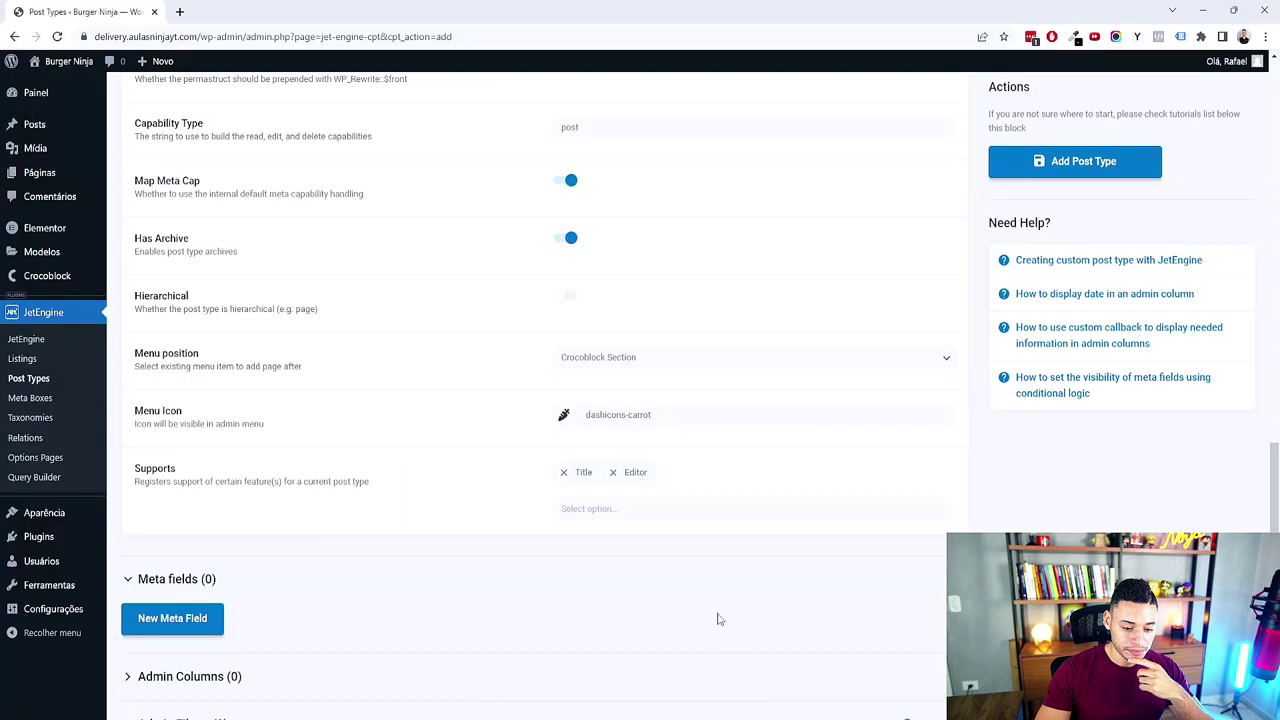
left_click(563, 472)
left_click(600, 505)
left_click(586, 531)
scroll(1074, 237, "up", 2)
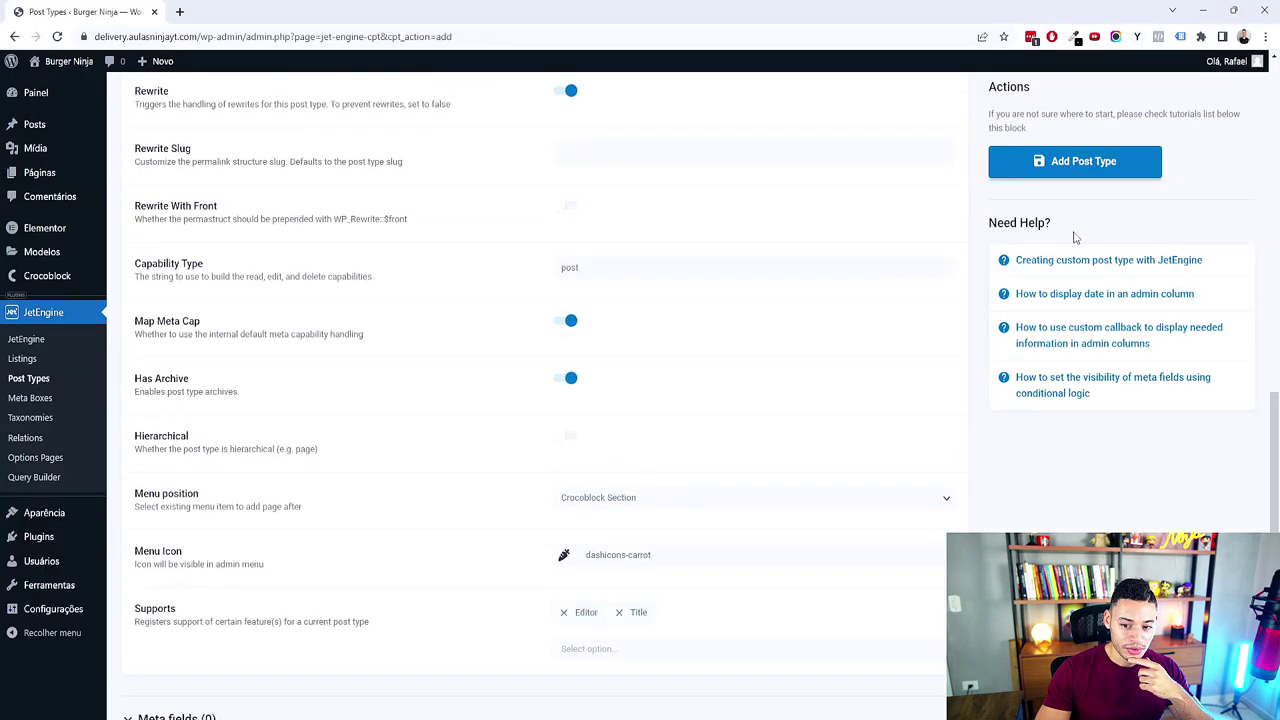
Step: Save the Cardápio post type and start a new Cardápio post from the admin menu
left_click(1090, 174)
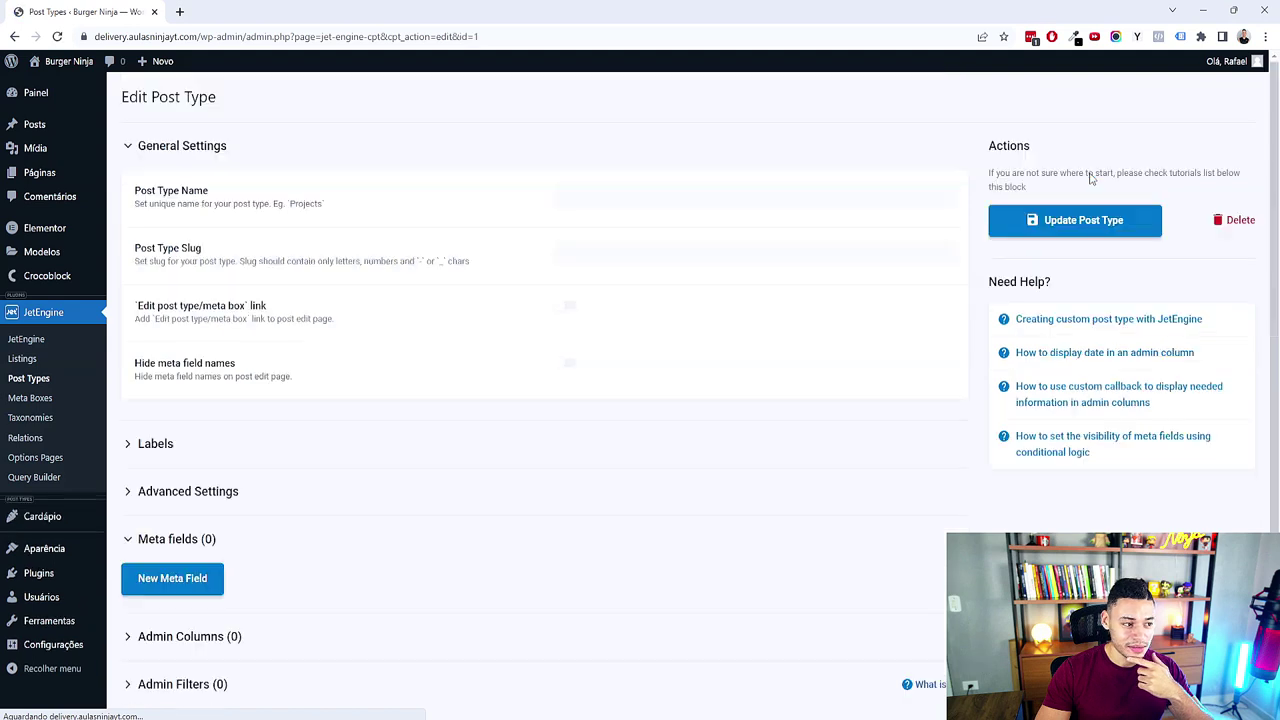
left_click(36, 92)
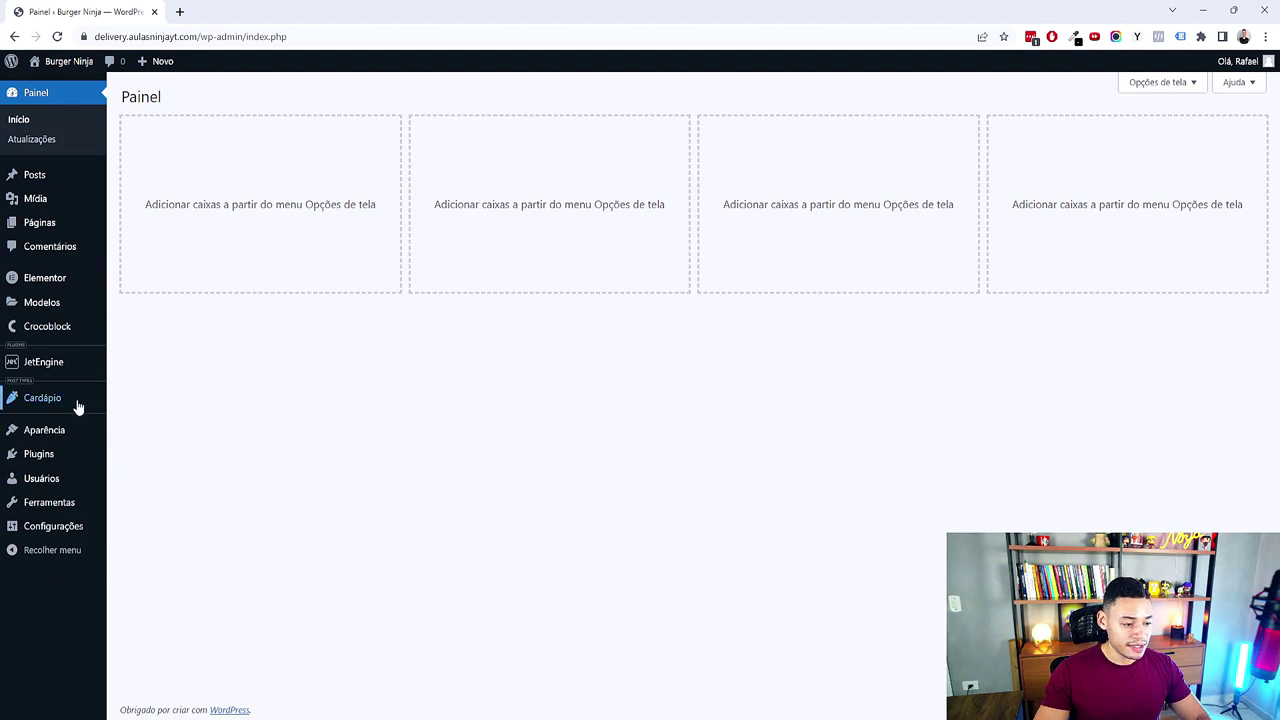
mouse_move(78, 407)
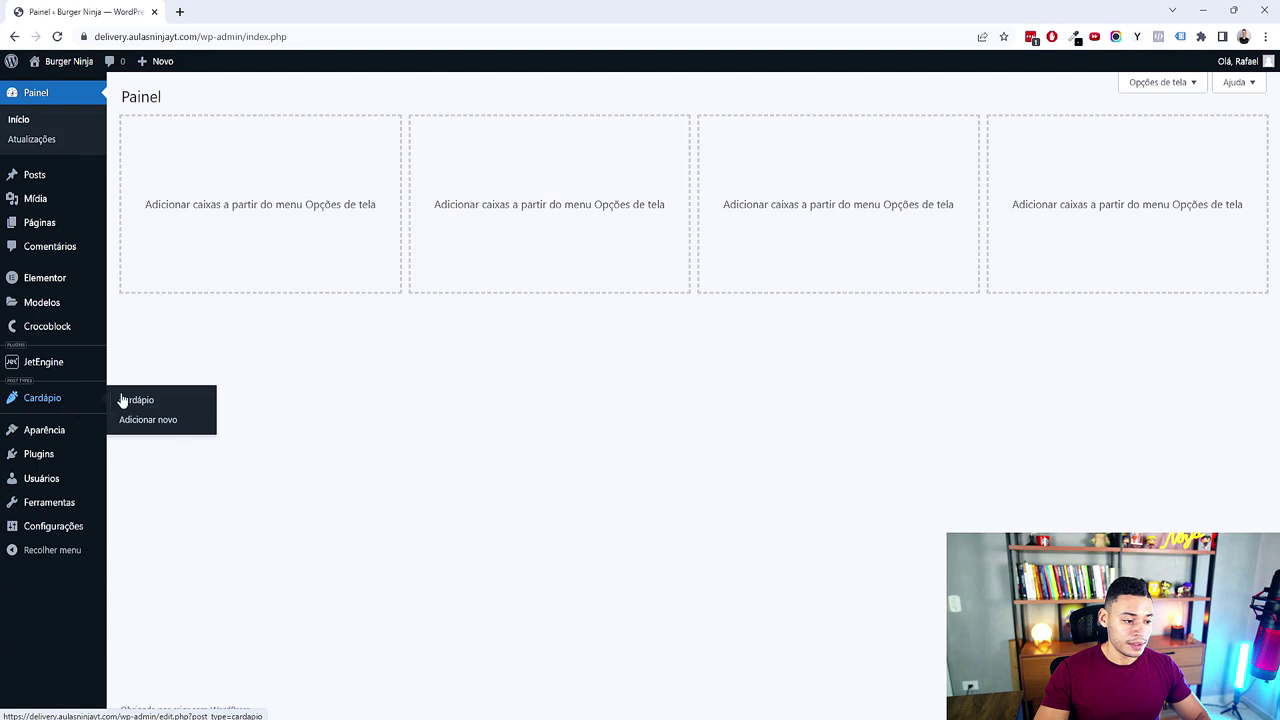
left_click(144, 420)
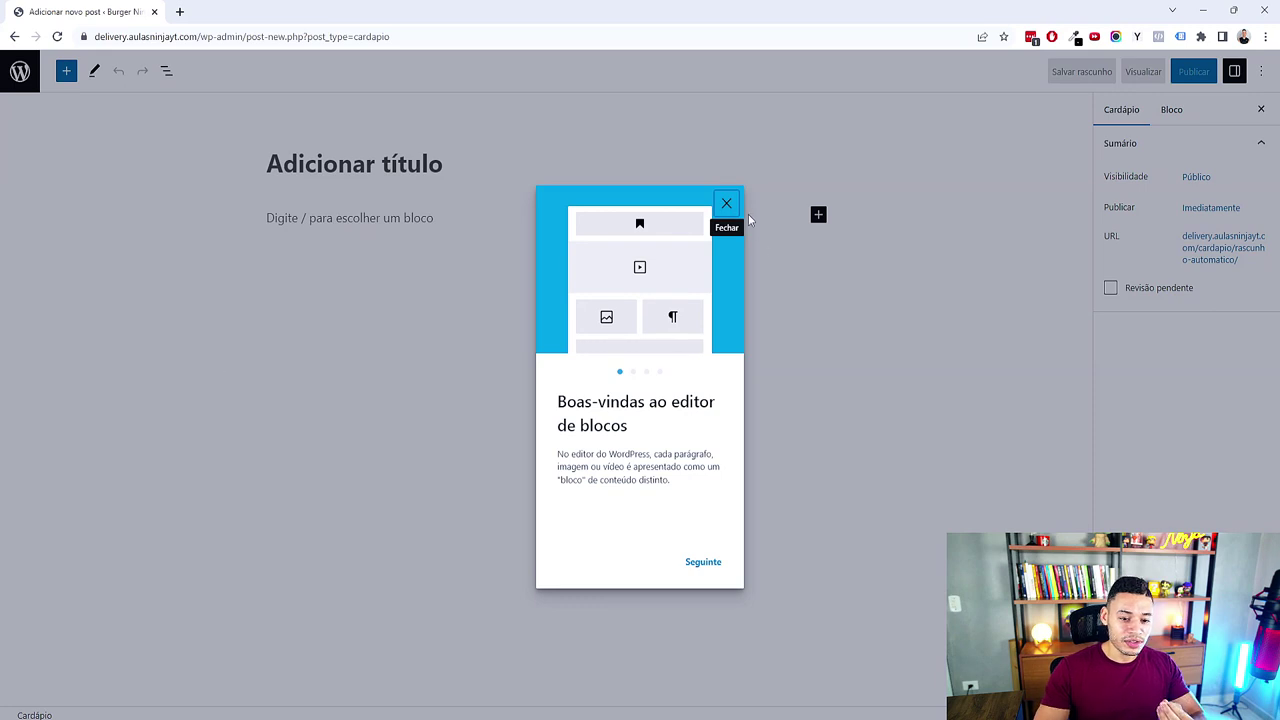
Step: Dismiss the editor welcome tour, then expand the map's Custom Fields to its seven fields
left_click(726, 203)
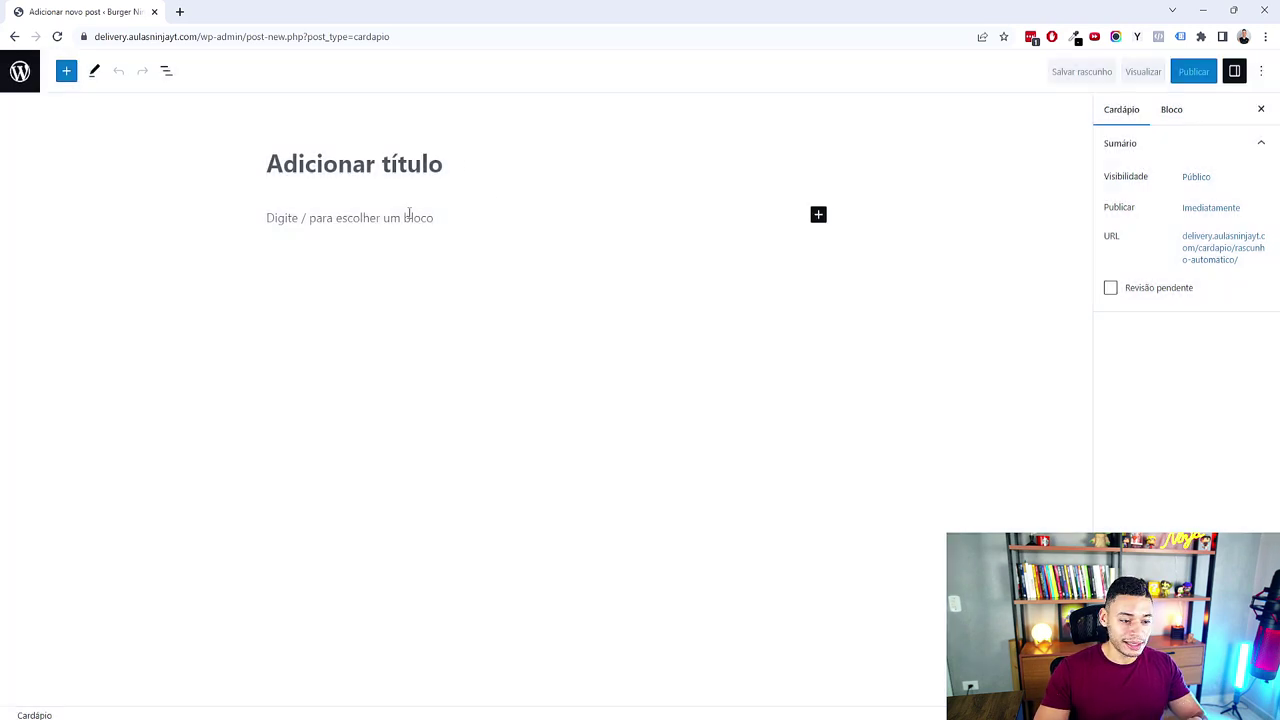
left_click(365, 218)
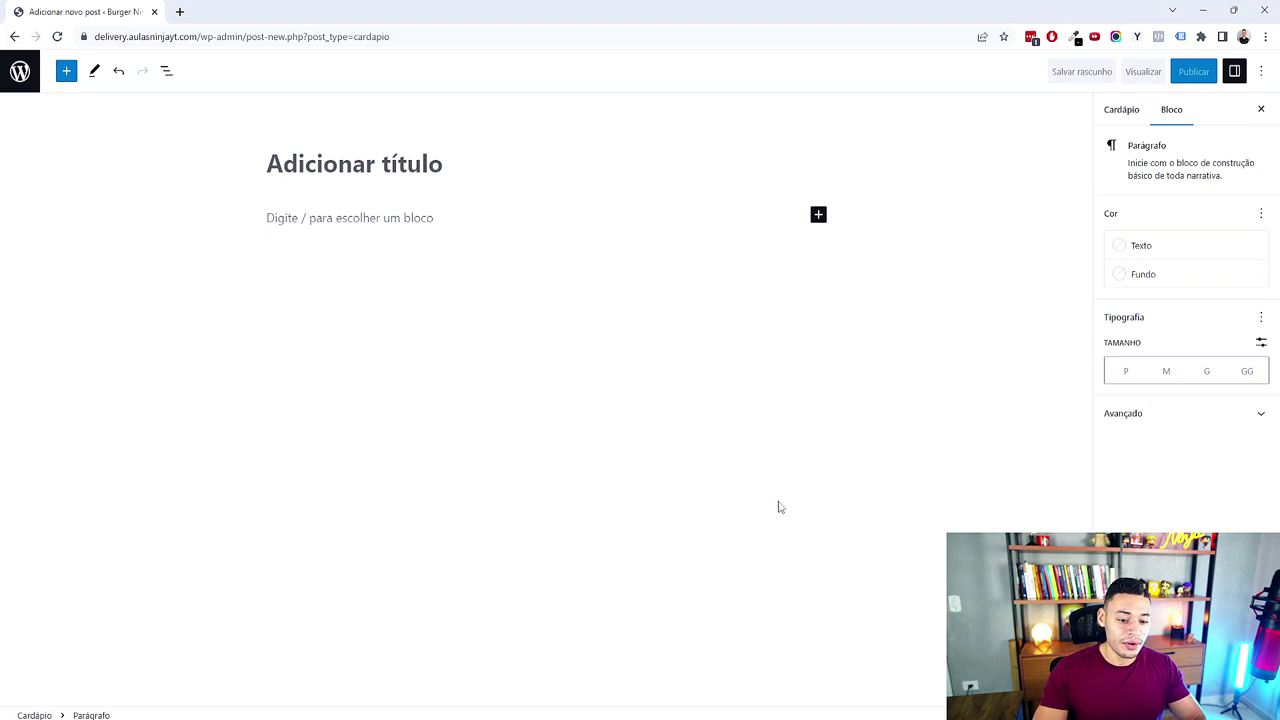
left_click(805, 706)
left_click(846, 446)
left_click(737, 409)
left_click(981, 331)
scroll(981, 331, "down", 1)
scroll(1089, 466, "down", 1)
left_click_drag(1089, 466, 890, 400)
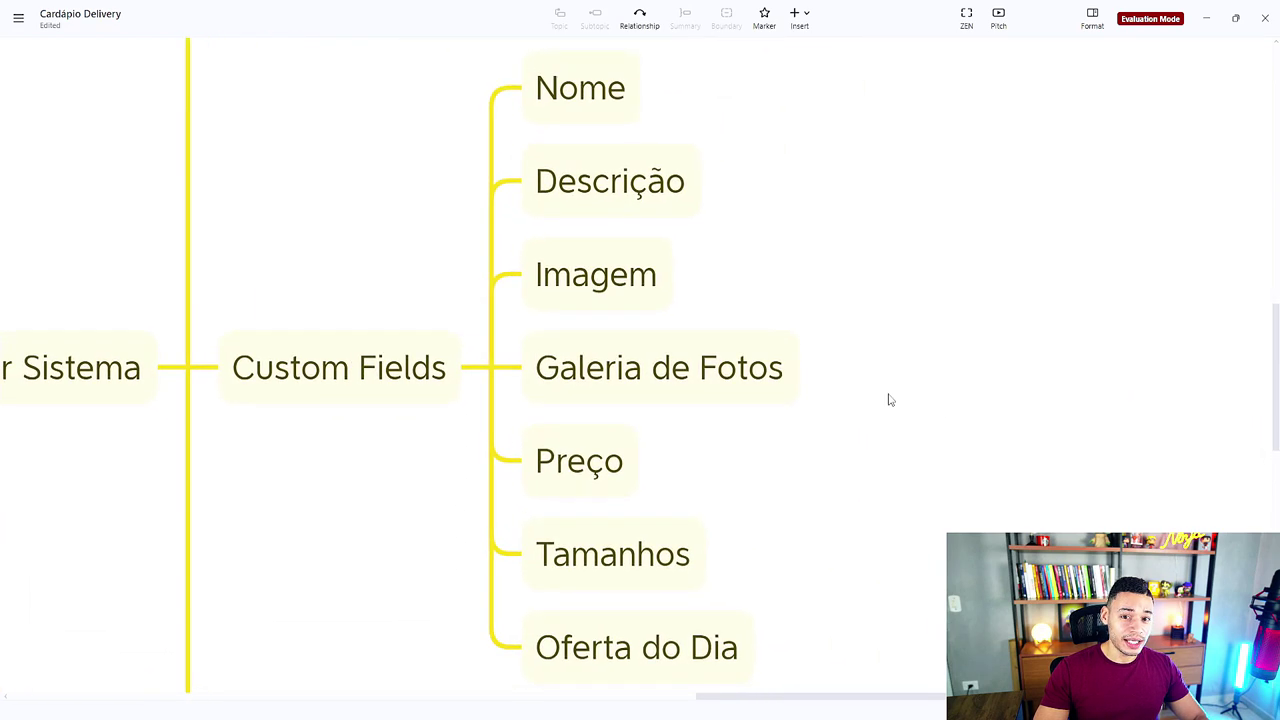
Step: Review Imagem, Galeria de Fotos, Preço, Tamanhos and Oferta do Dia, then minimize XMind
left_click(597, 285)
left_click(628, 362)
left_click(601, 466)
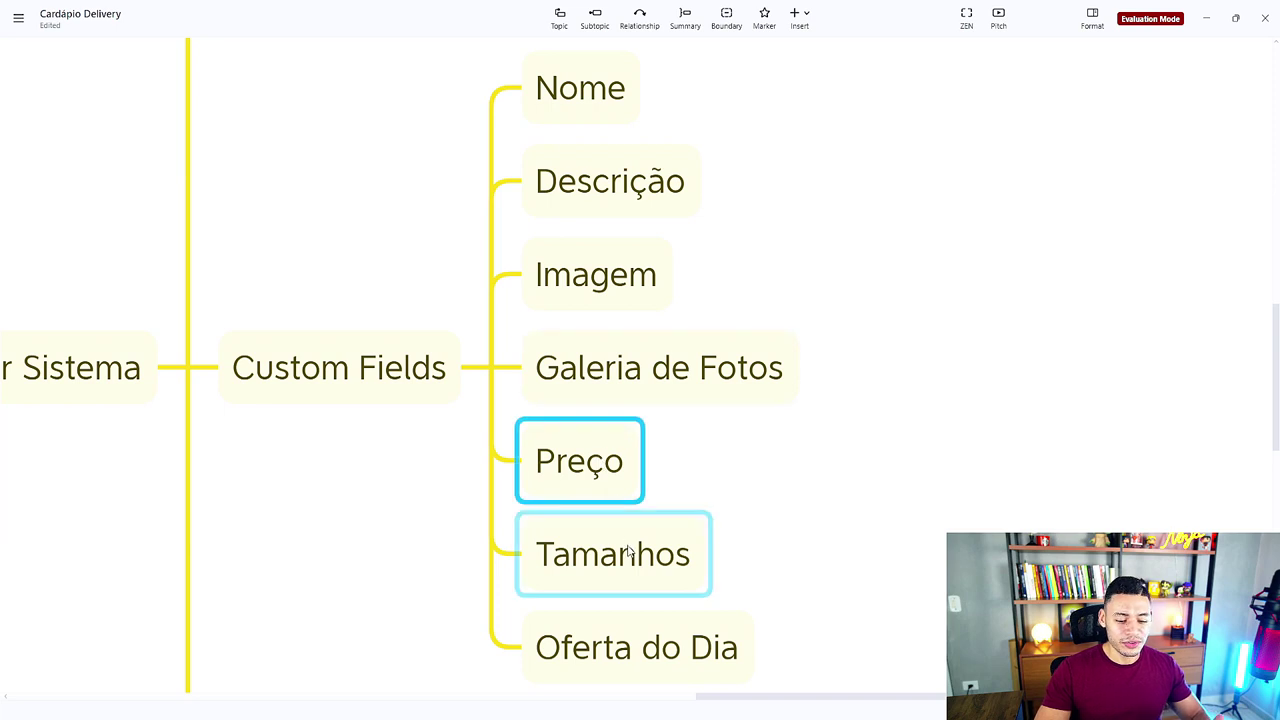
left_click(628, 554)
left_click(653, 635)
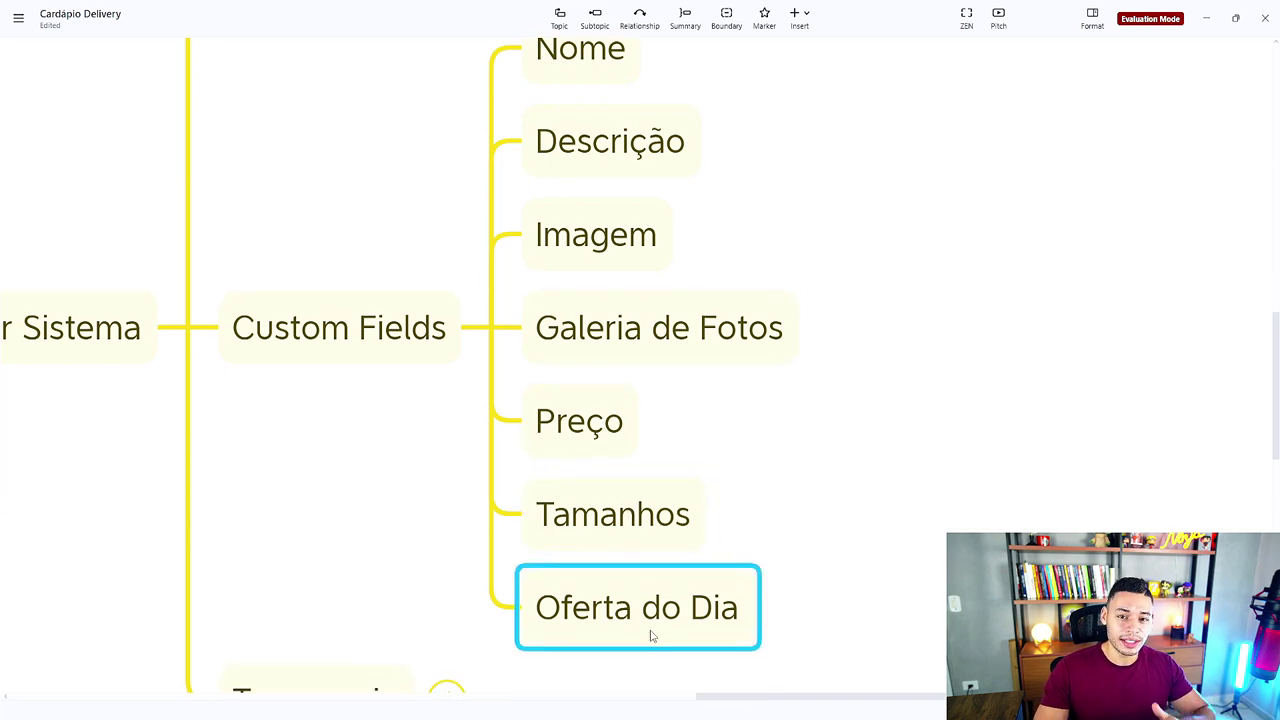
left_click(1206, 18)
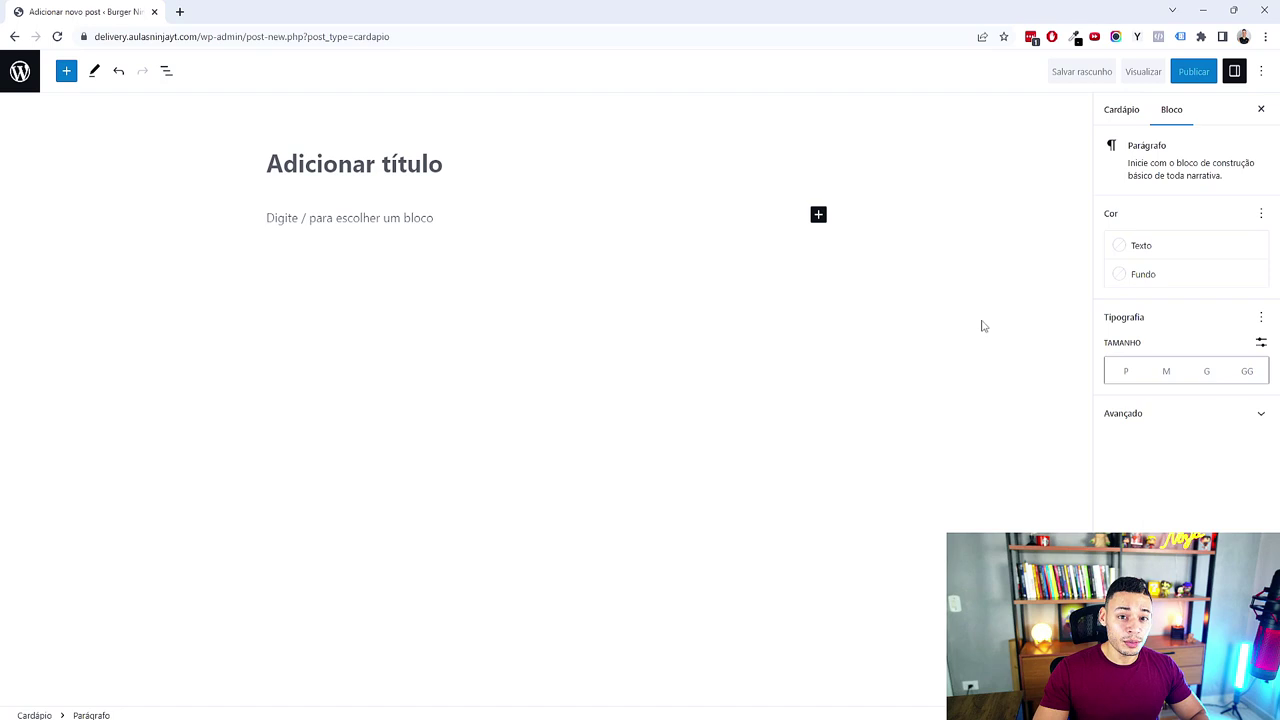
Step: Leave the unsaved post and open the Cardápio post type's advanced settings in JetEngine
left_click(20, 70)
left_click(688, 118)
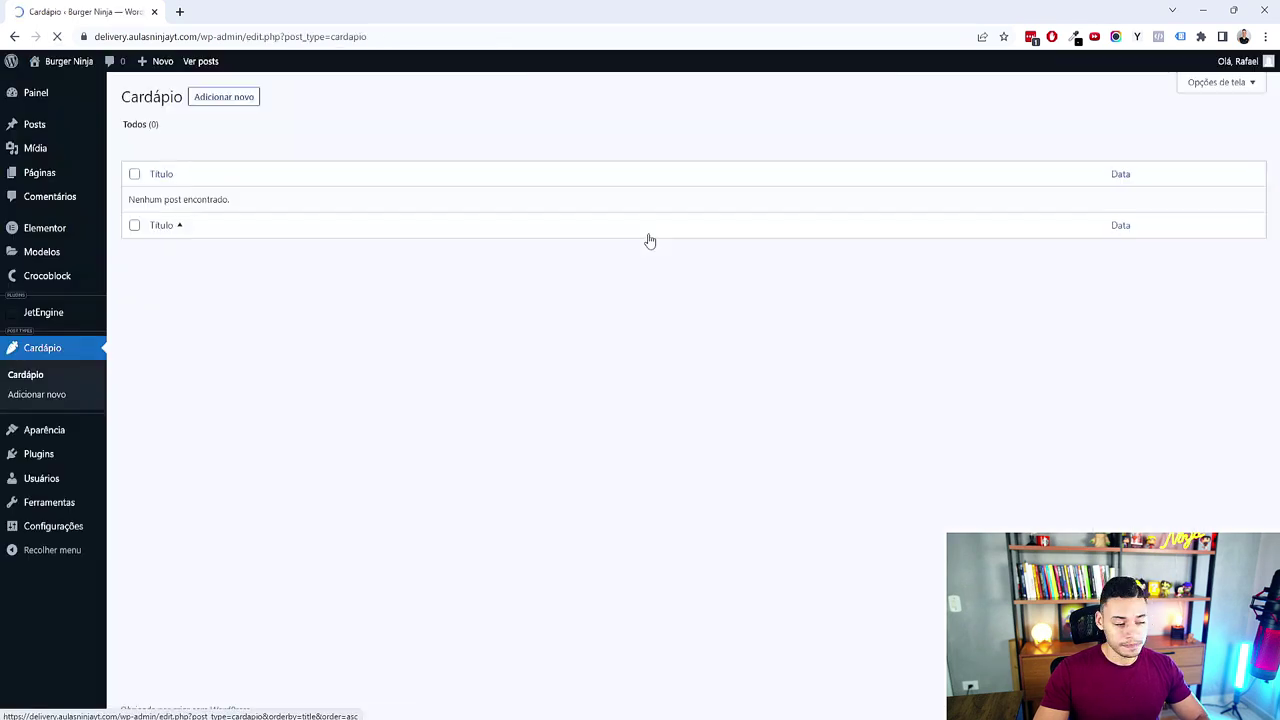
mouse_move(51, 314)
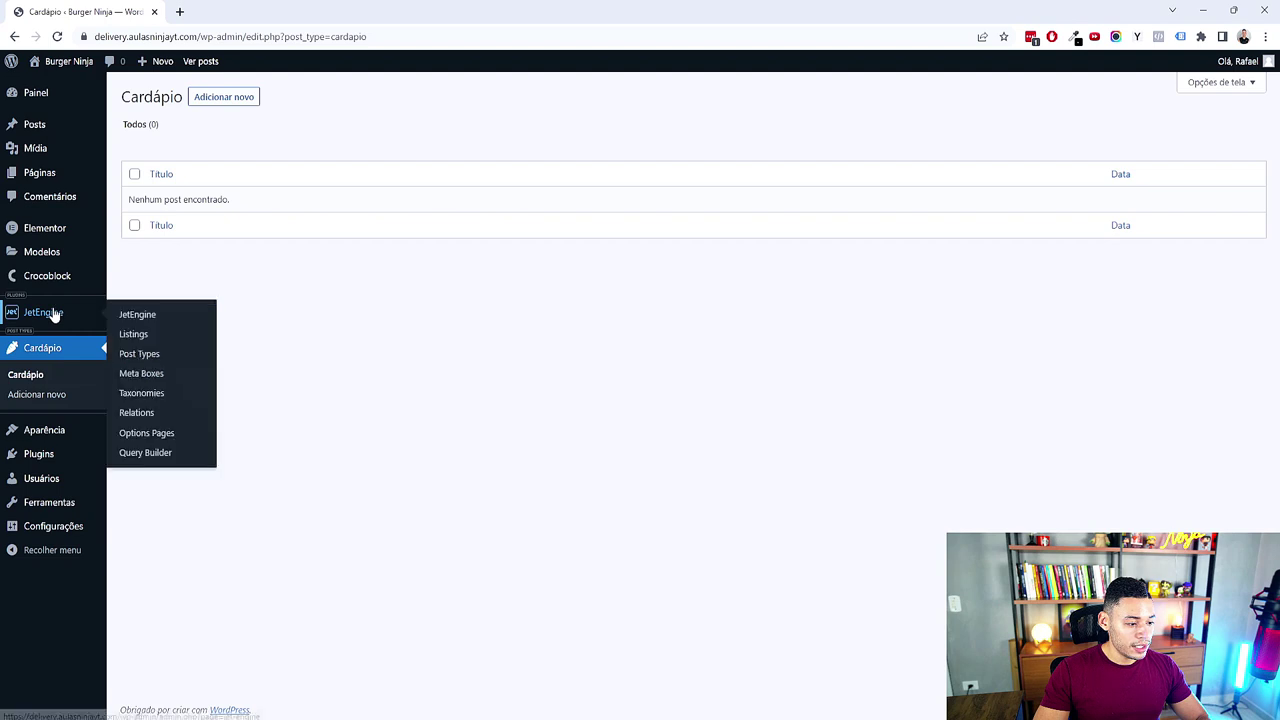
left_click(152, 358)
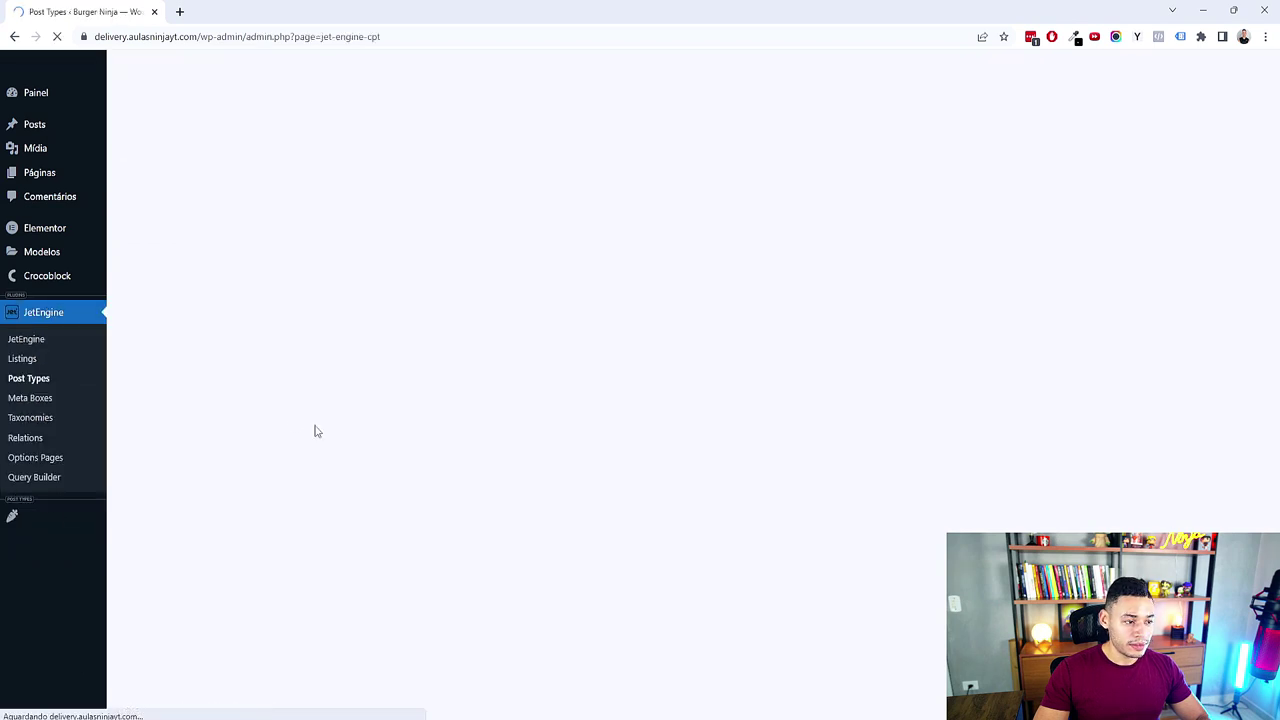
left_click(897, 180)
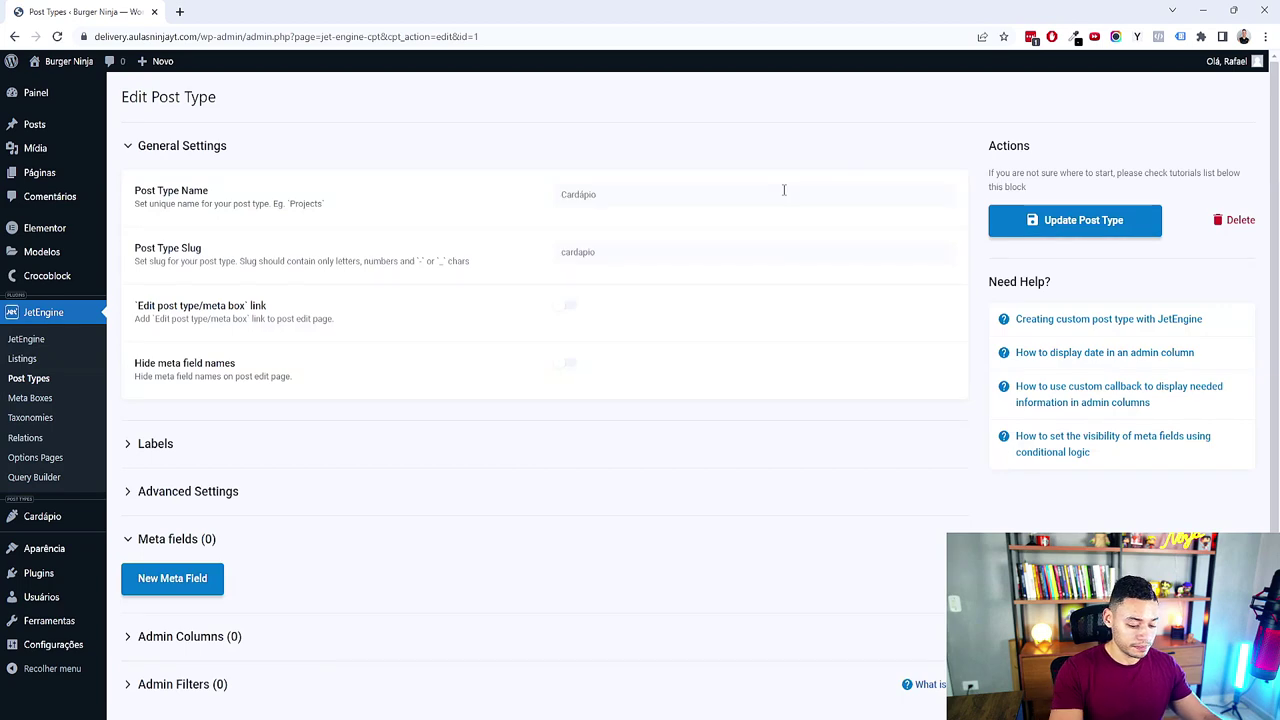
left_click(250, 500)
scroll(671, 409, "down", 5)
scroll(671, 409, "down", 7)
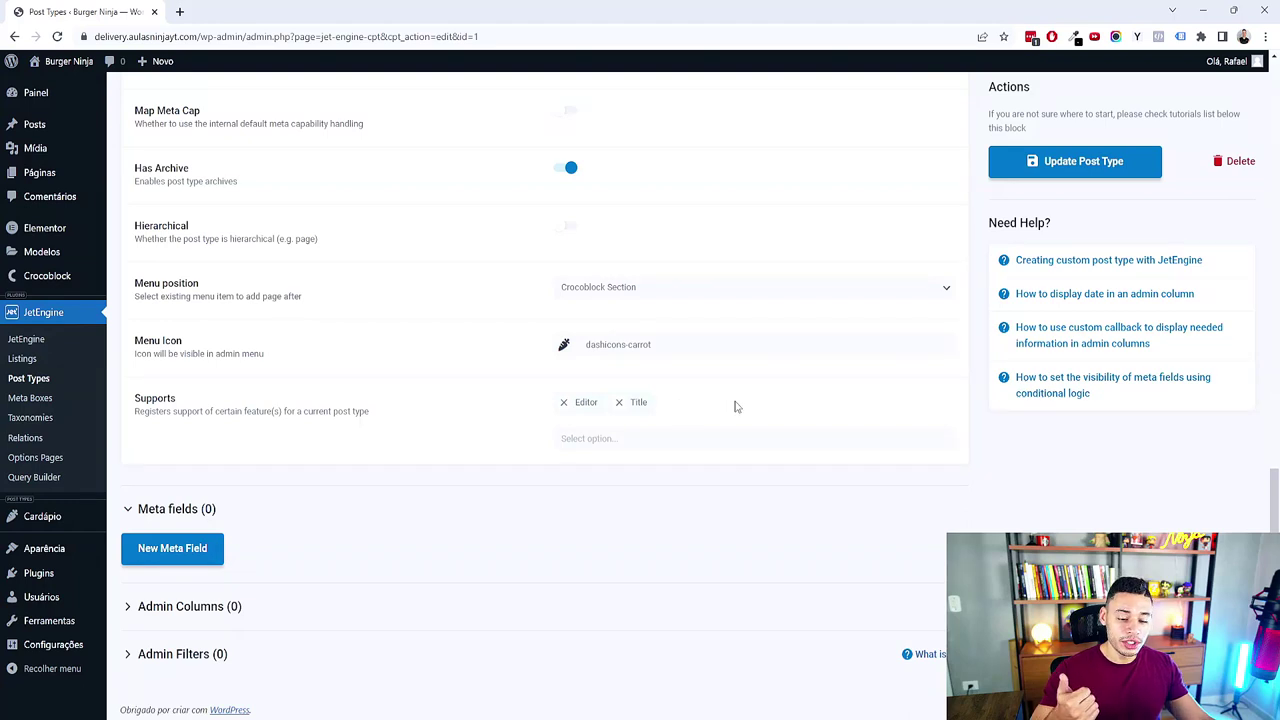
Step: Set Supports to Title, Editor and Thumbnail (Featured Image), then switch to the mind map
left_click(564, 403)
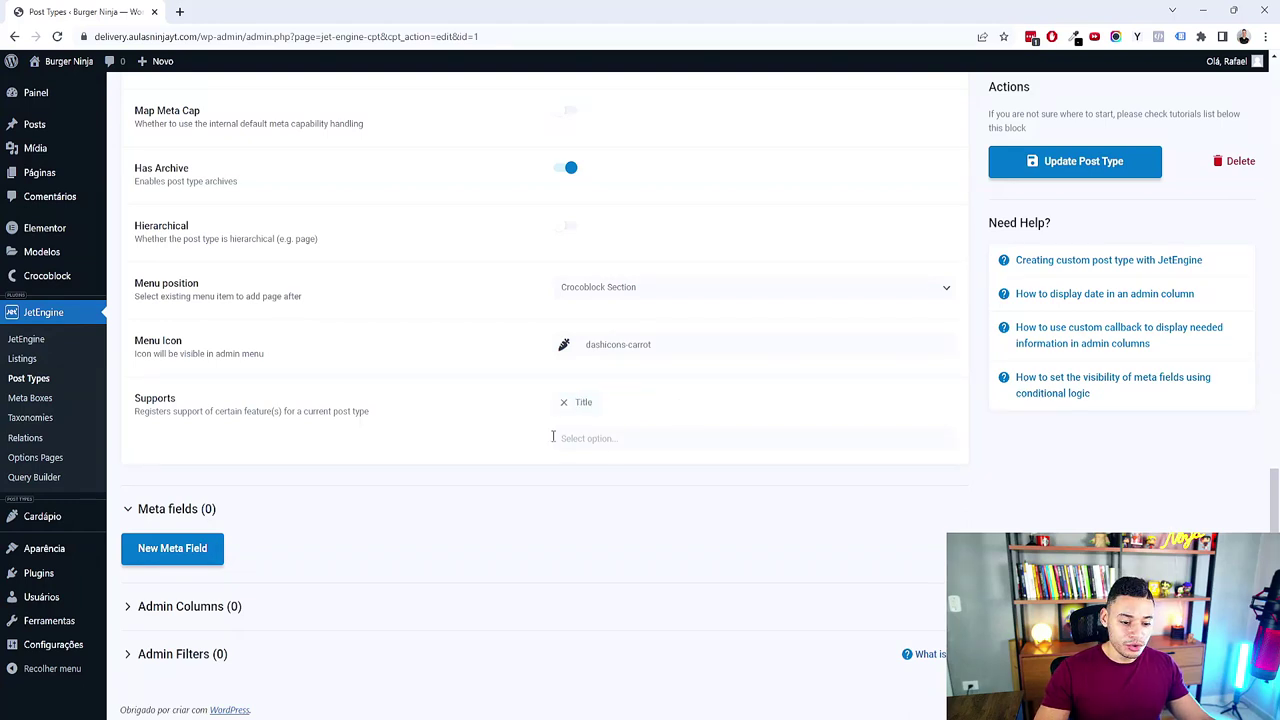
left_click(564, 403)
left_click(592, 436)
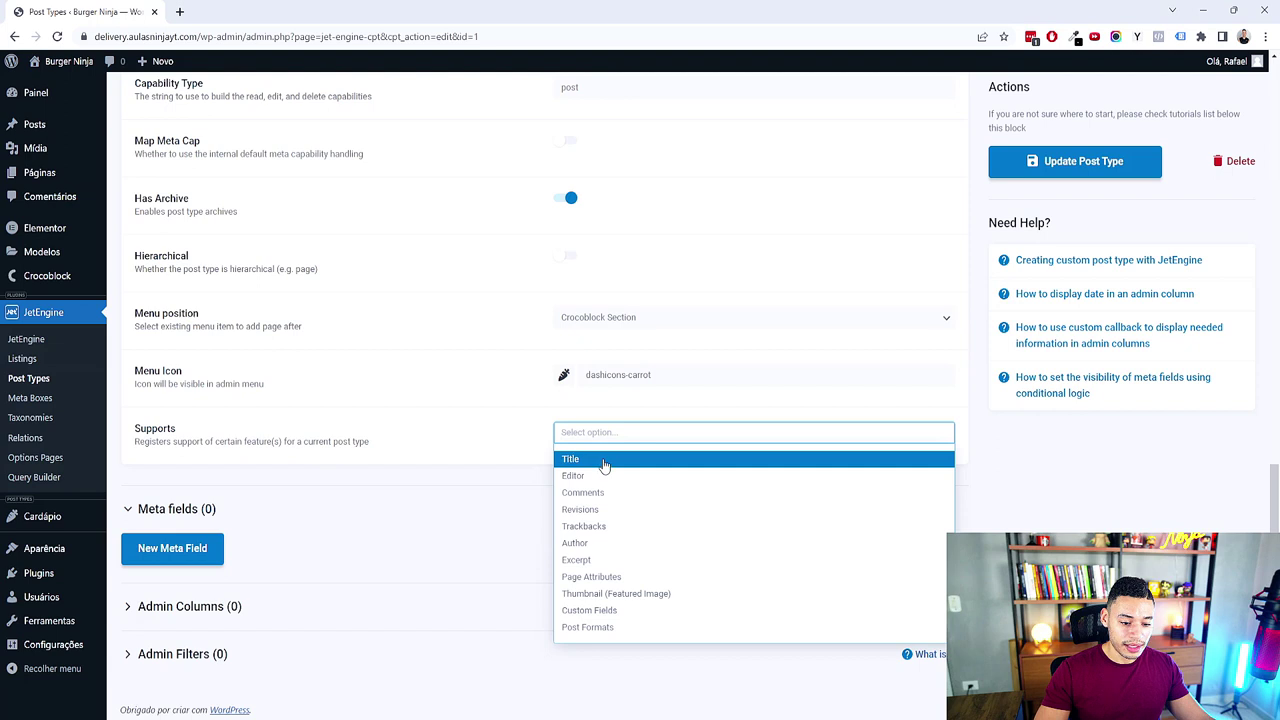
left_click(598, 460)
left_click(640, 465)
left_click(632, 514)
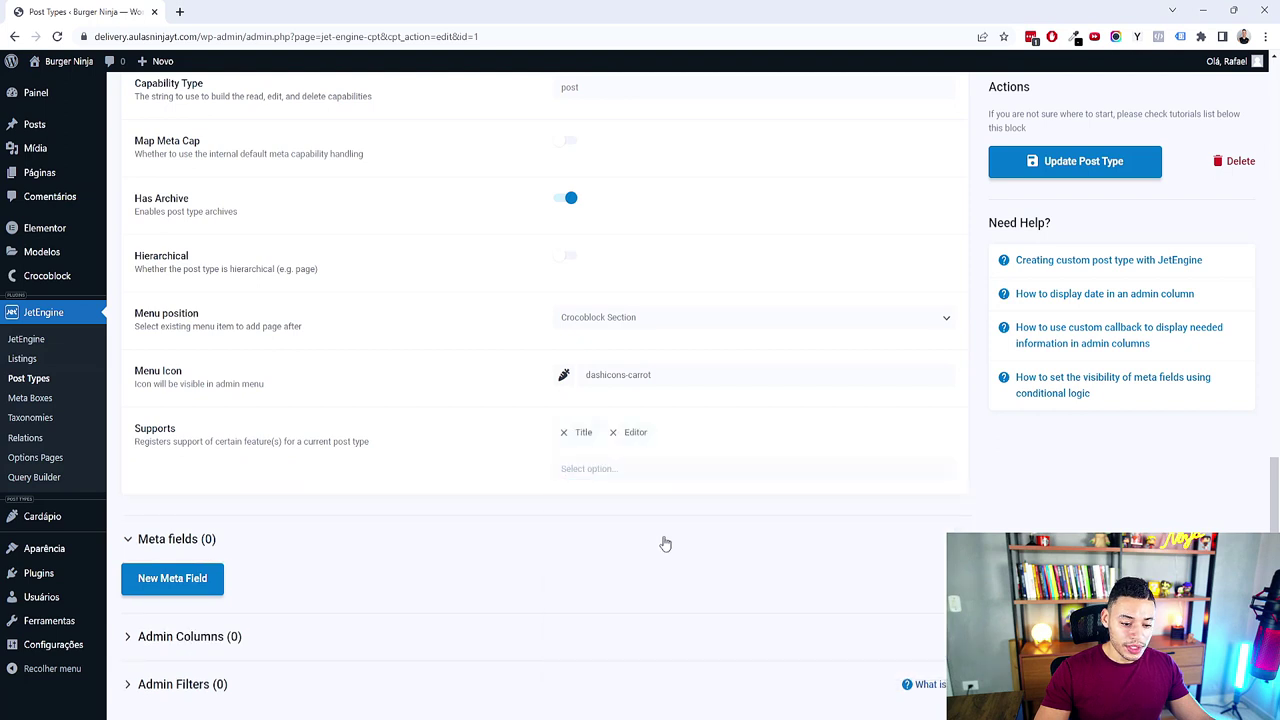
left_click(655, 469)
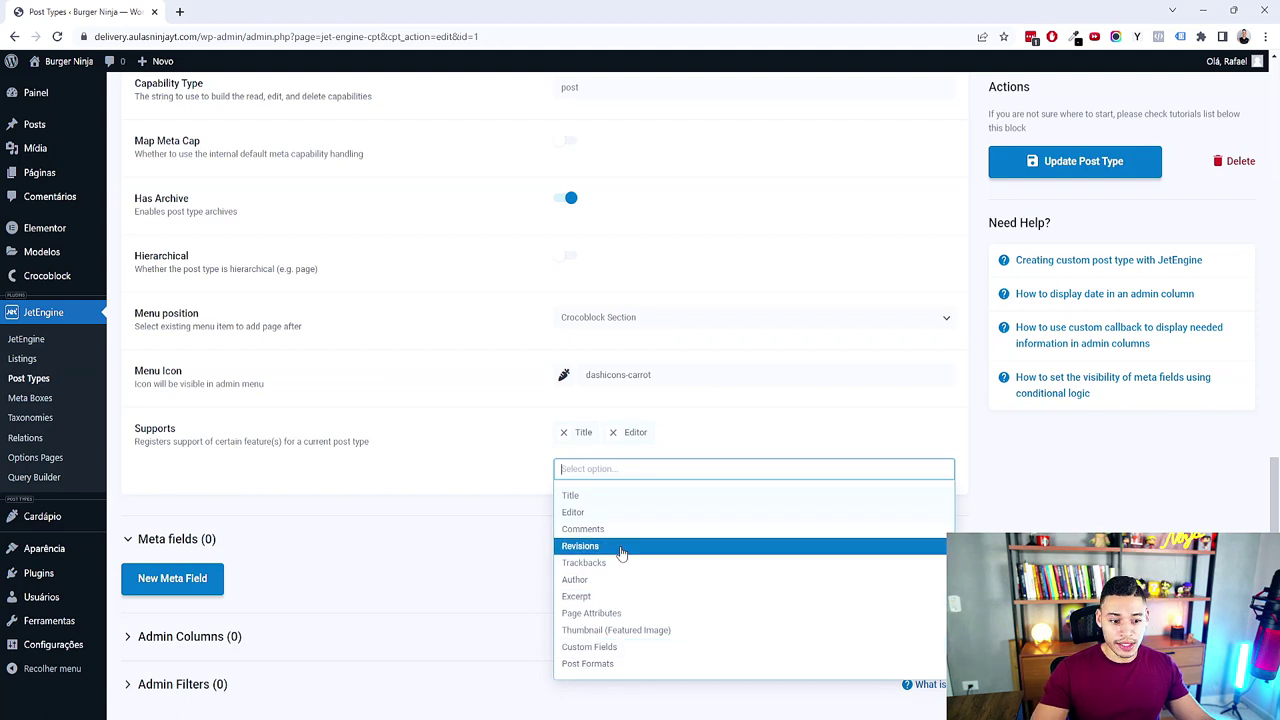
left_click(600, 630)
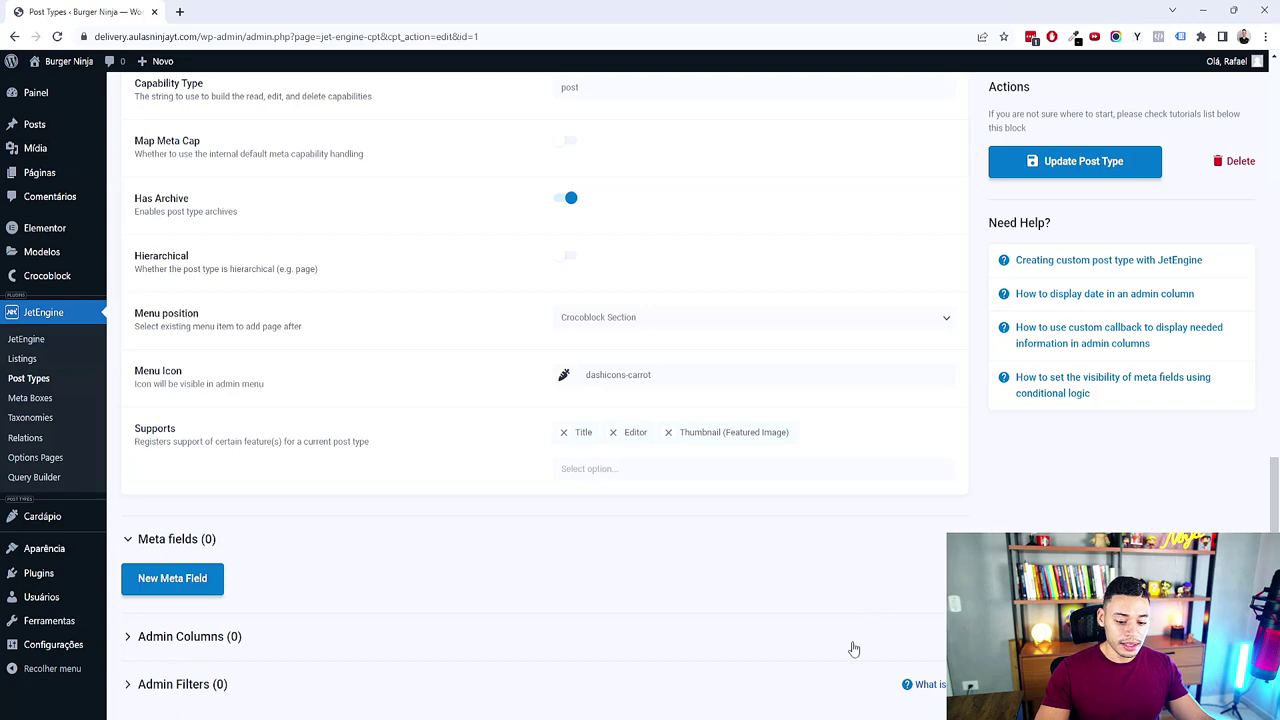
key("alt+Tab")
scroll(672, 242, "up", 2)
Step: Review the planned Nome, Descrição, Imagem and Galeria de Fotos field topics in the XMind map
left_click(577, 160)
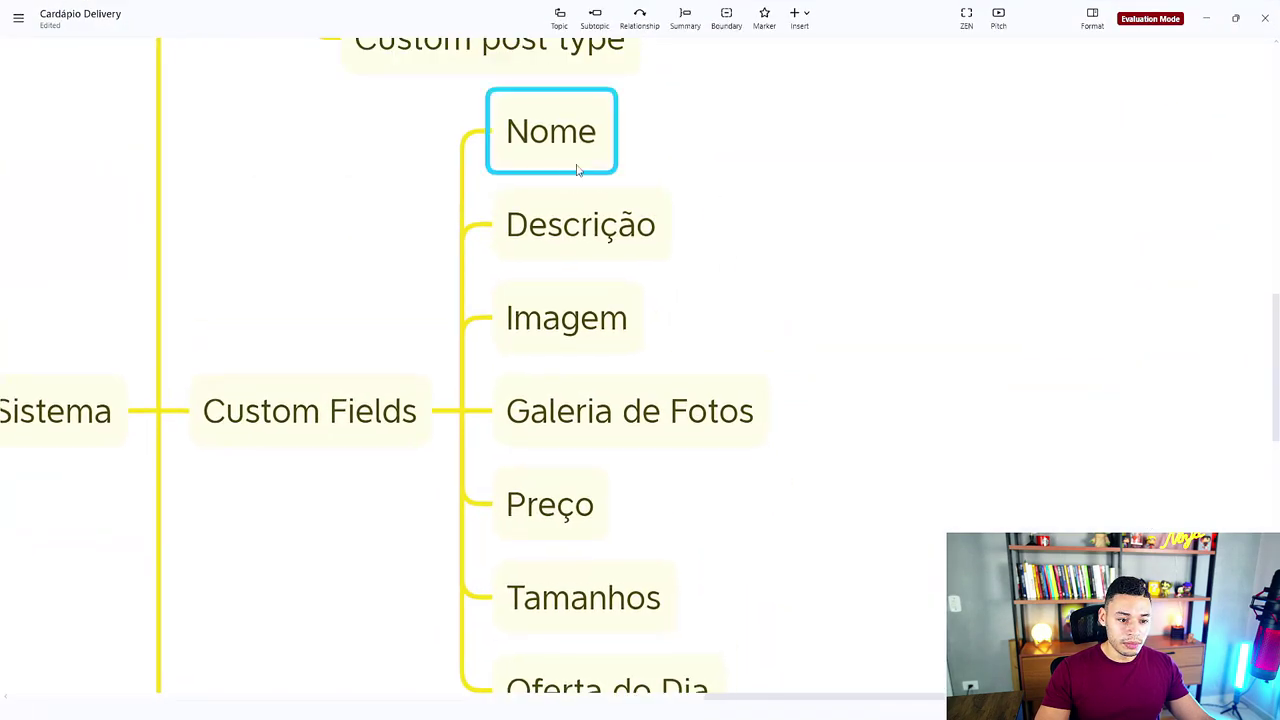
left_click(606, 210)
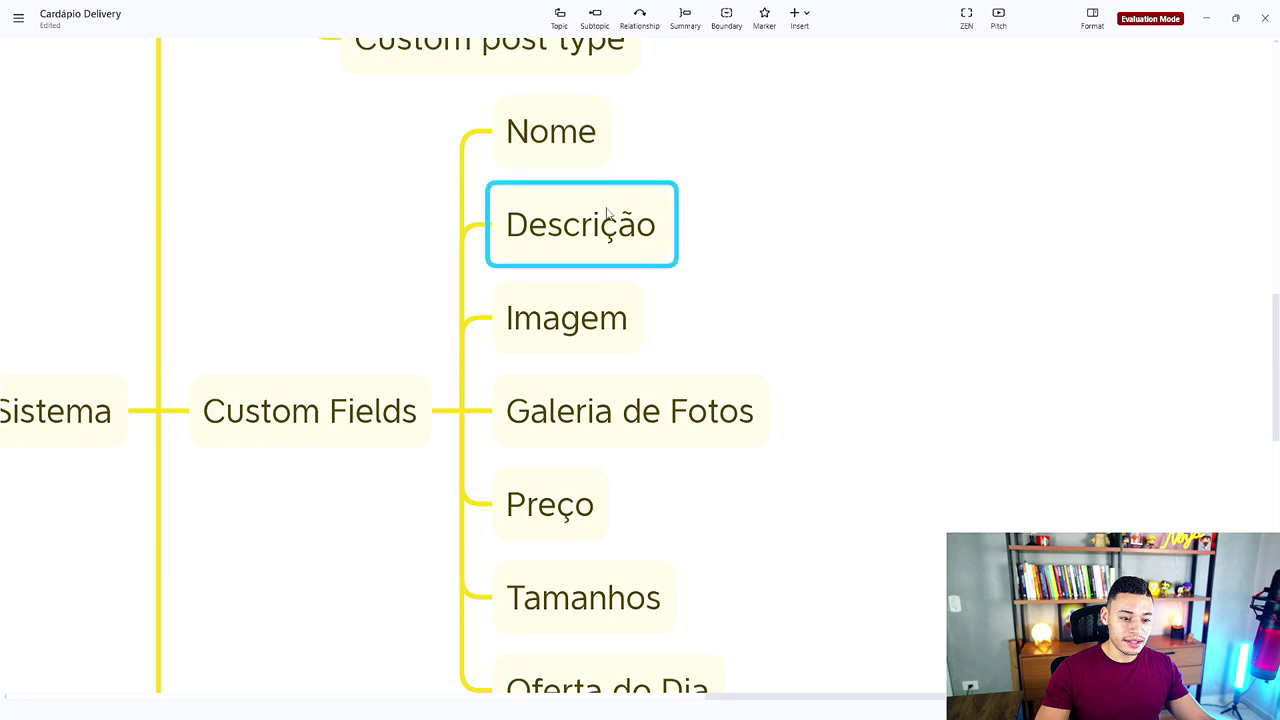
left_click(610, 302)
left_click_drag(651, 294, 563, 157)
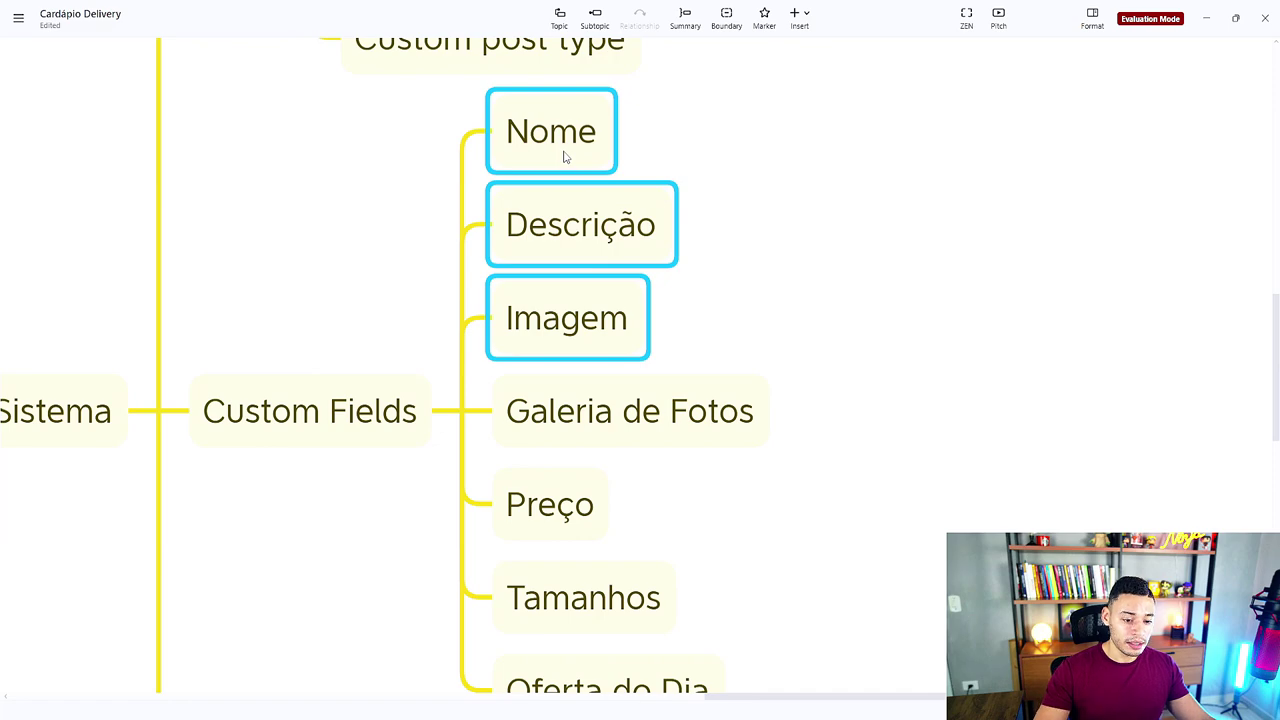
scroll(871, 220, "down", 2)
key("Down")
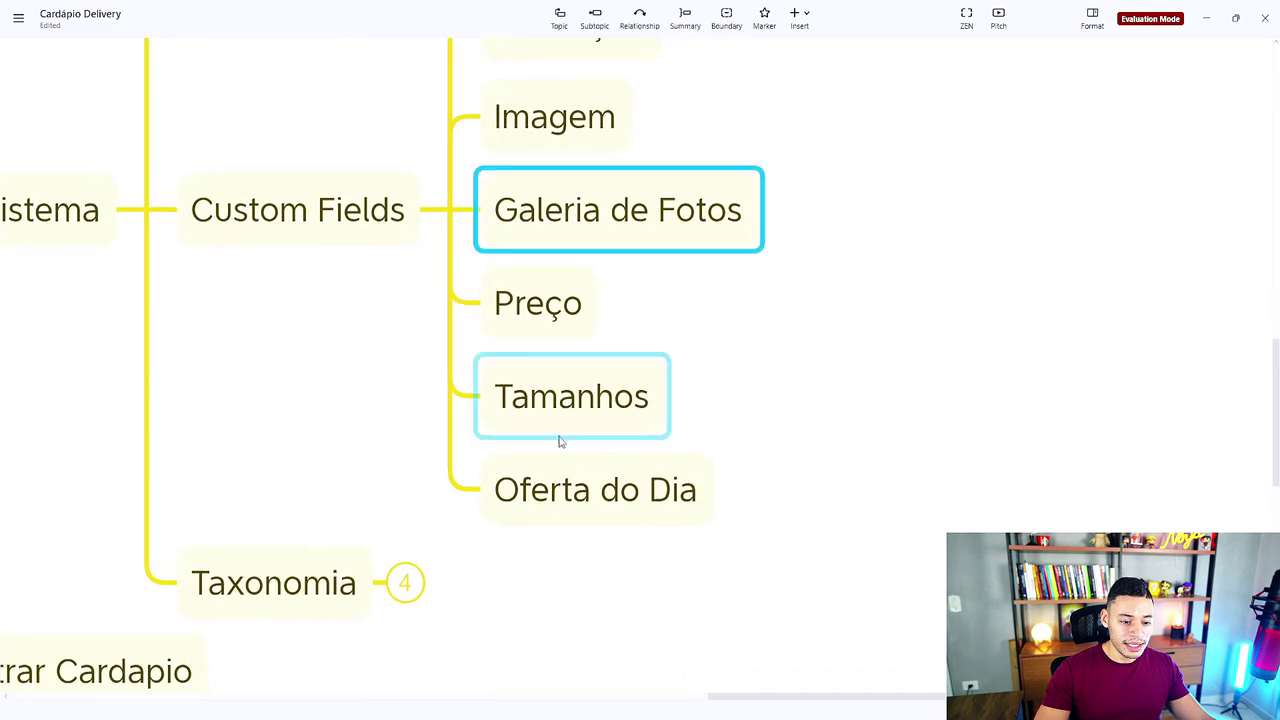
Step: Return to the Cardápio post type settings, closing the supported features list without adding any
left_click(1206, 18)
left_click(728, 450)
key("Escape")
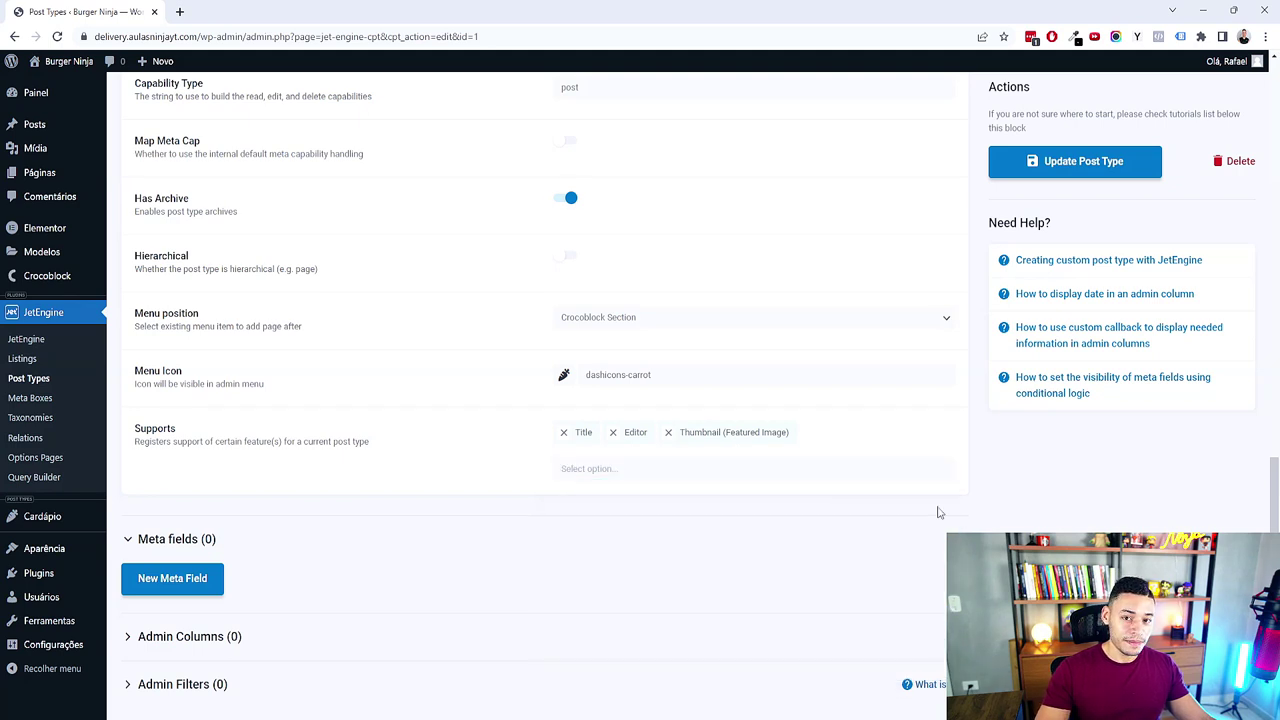
Step: Add a new meta field labelled 'Galeria de Fotos' with ID _galeria-de-fotos
scroll(354, 623, "down", 1)
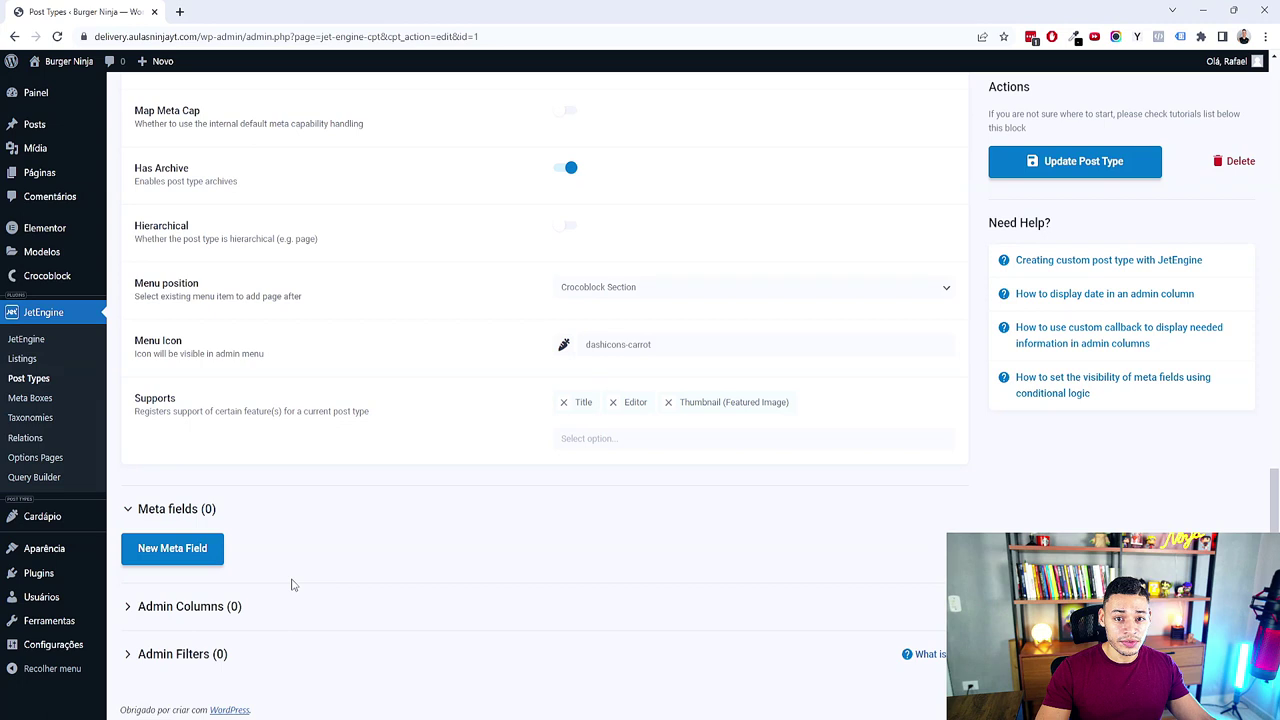
left_click(196, 565)
scroll(330, 557, "down", 3)
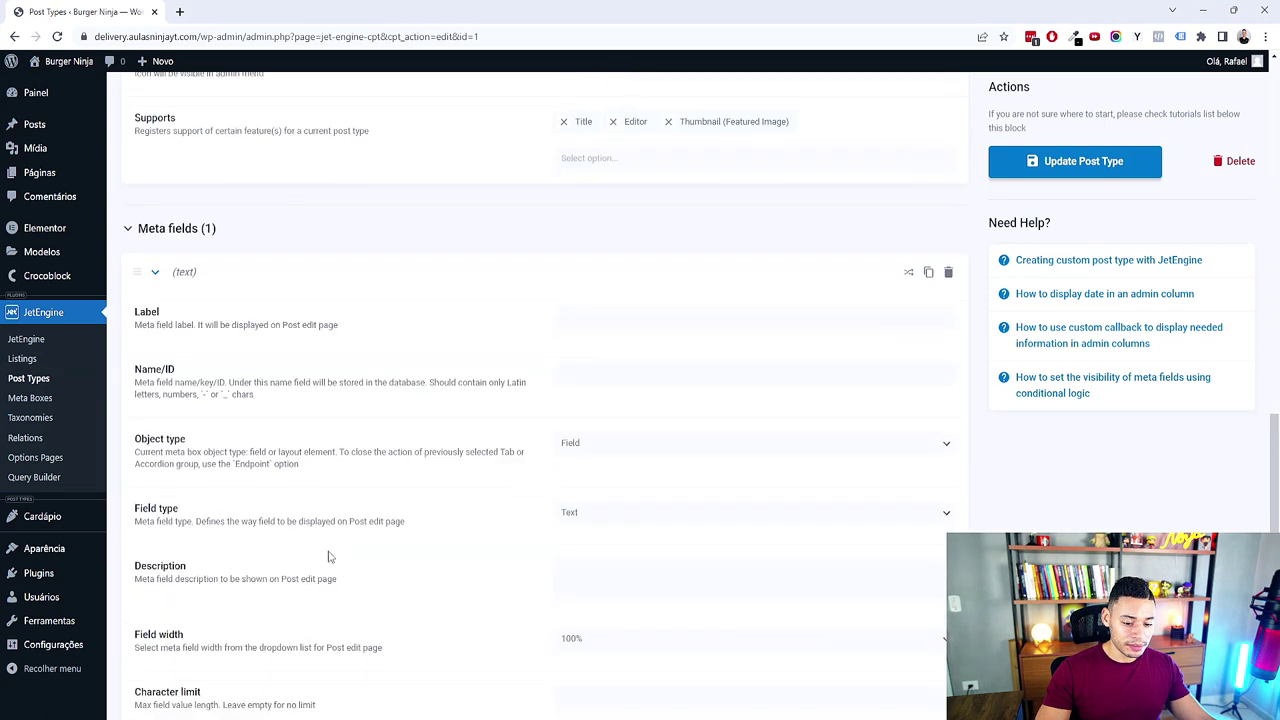
left_click(603, 317)
type("Gal")
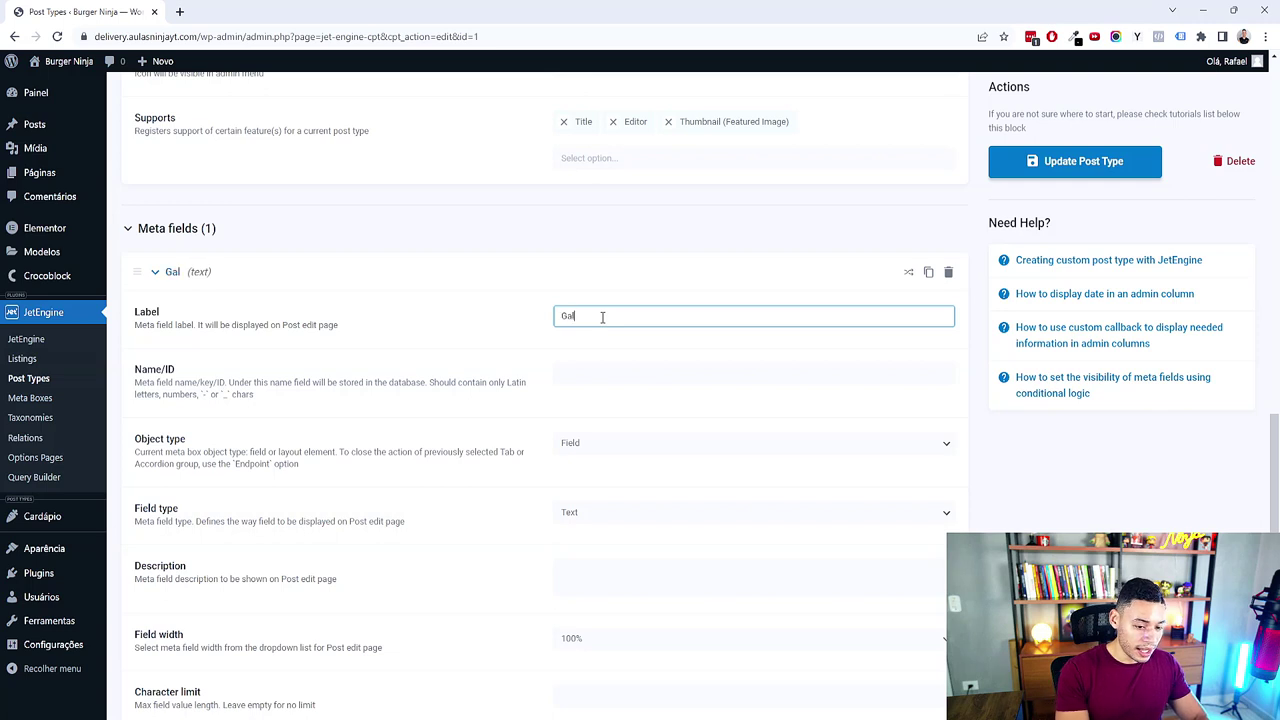
type("eria de Fotos")
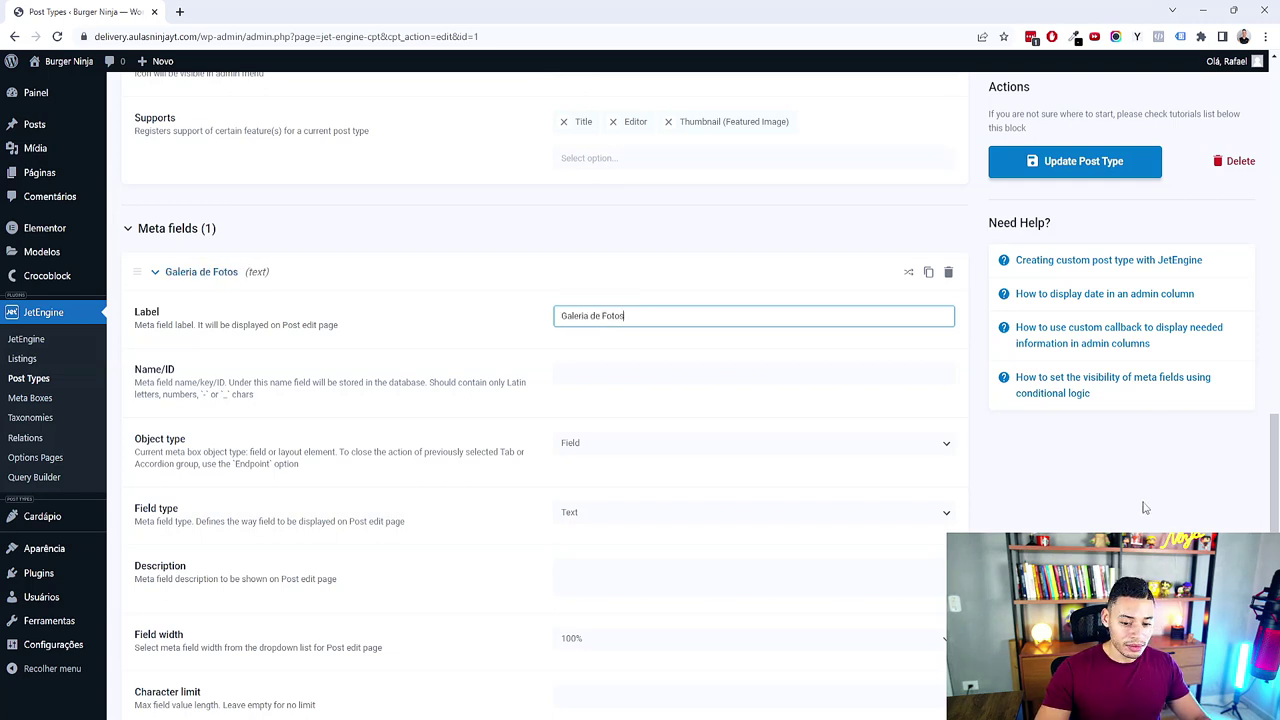
key("Tab")
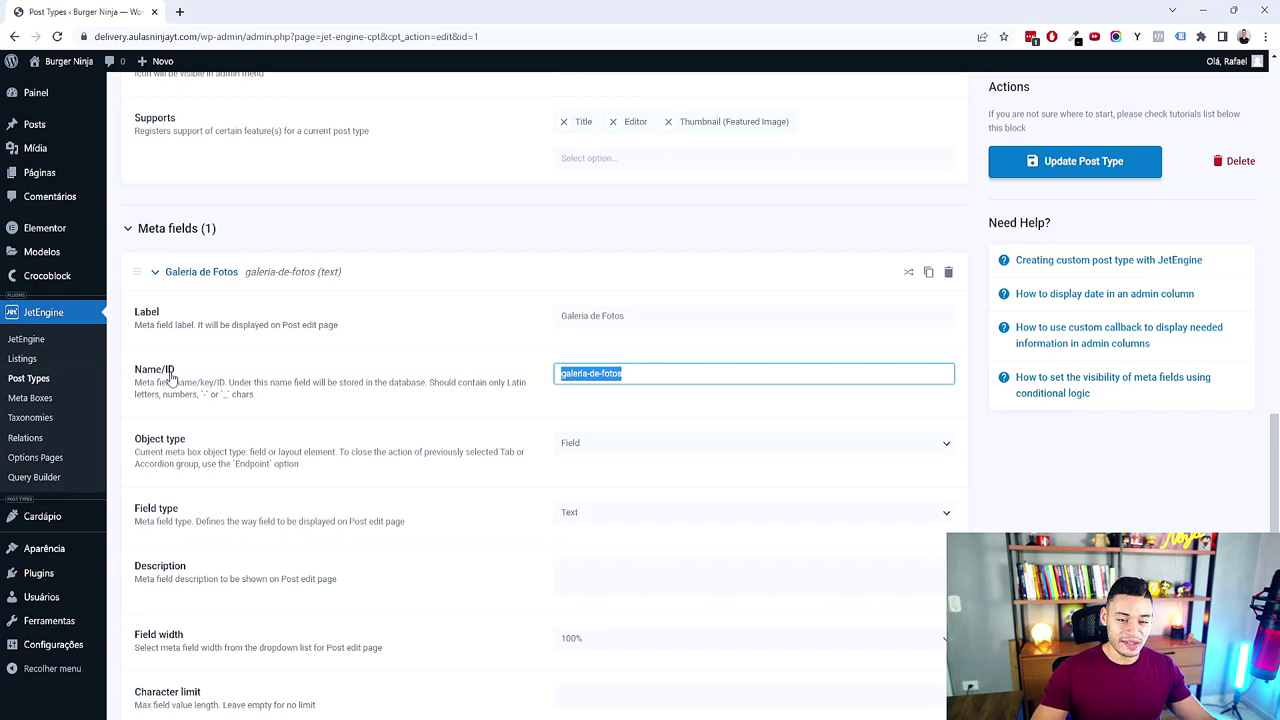
left_click(589, 373)
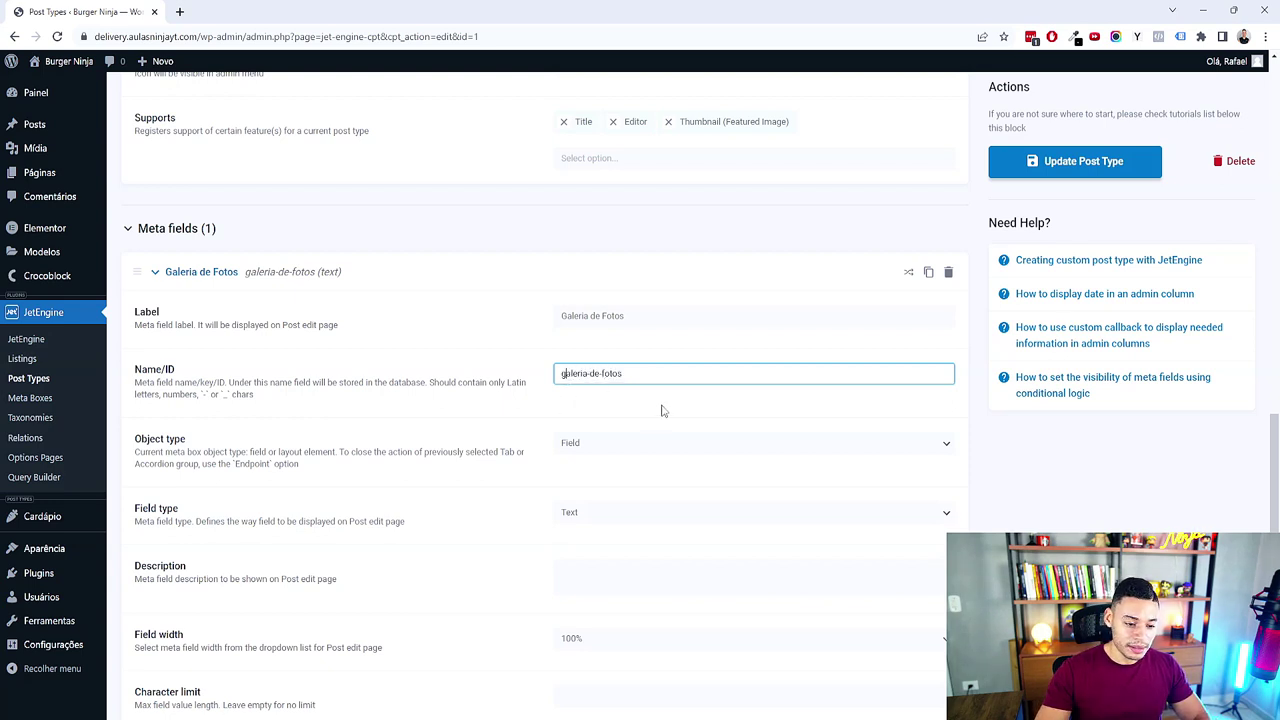
type("_")
key("BackSpace")
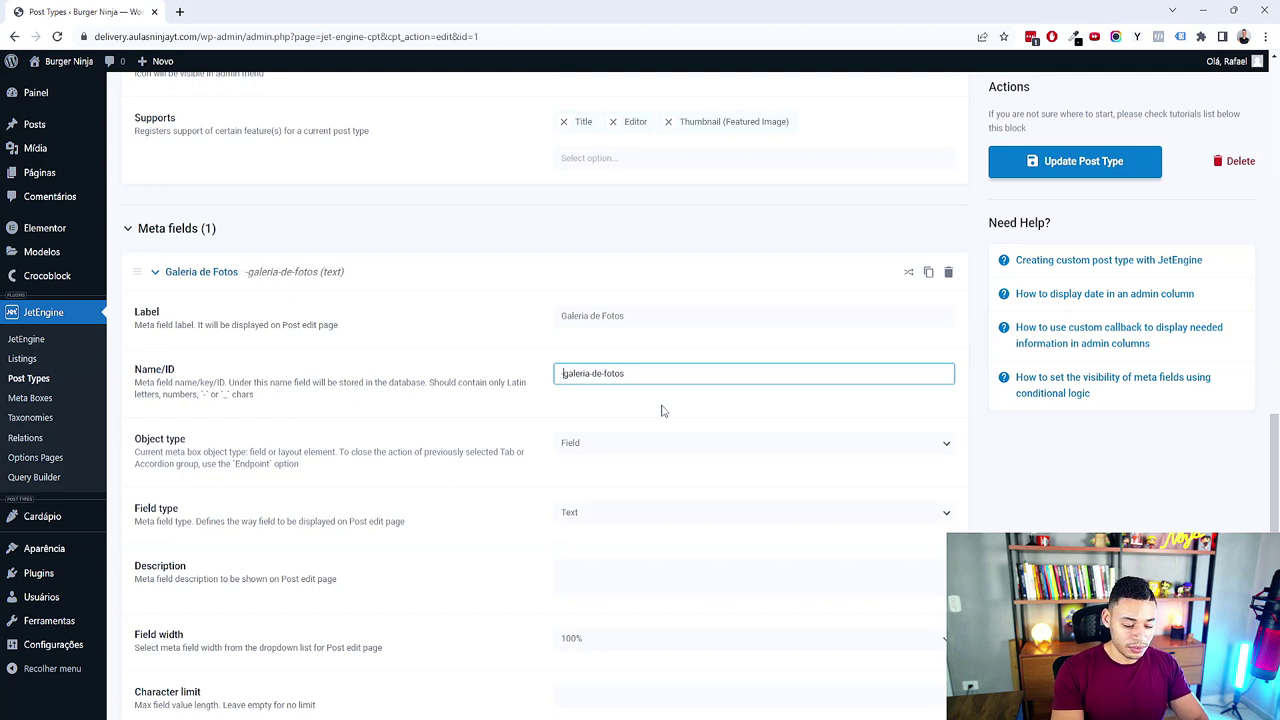
type("-")
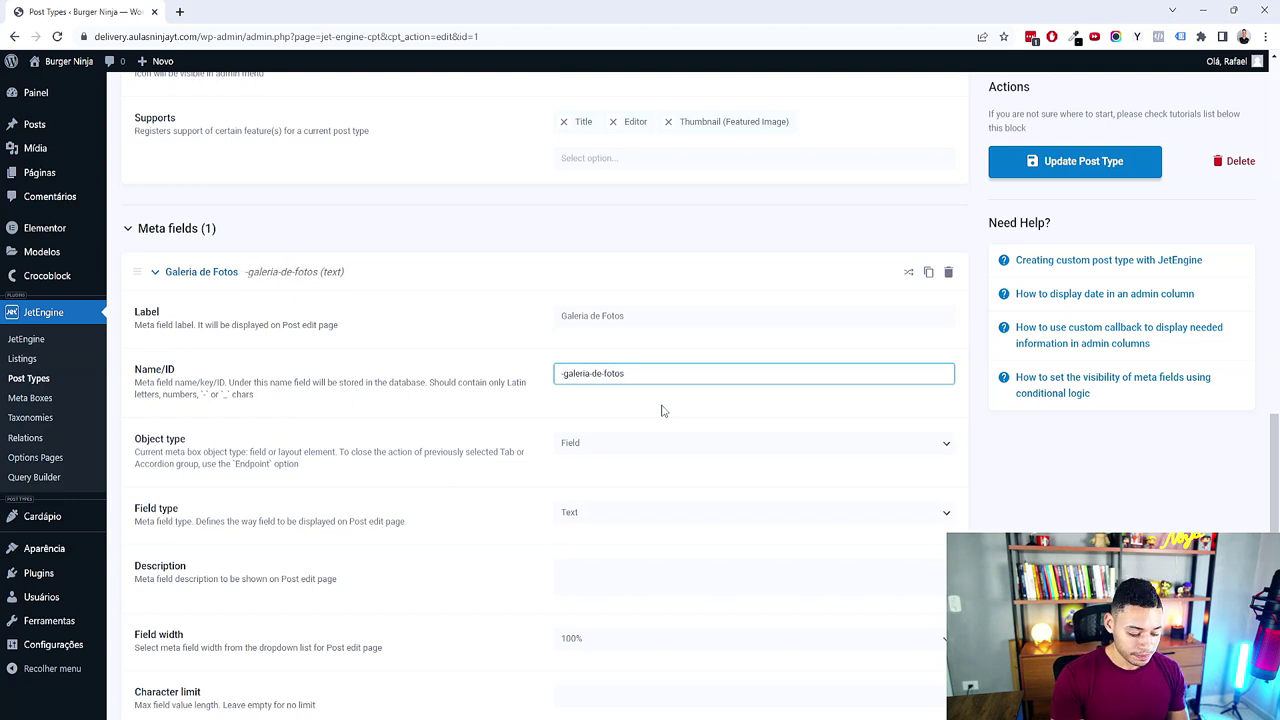
key("BackSpace")
type("_")
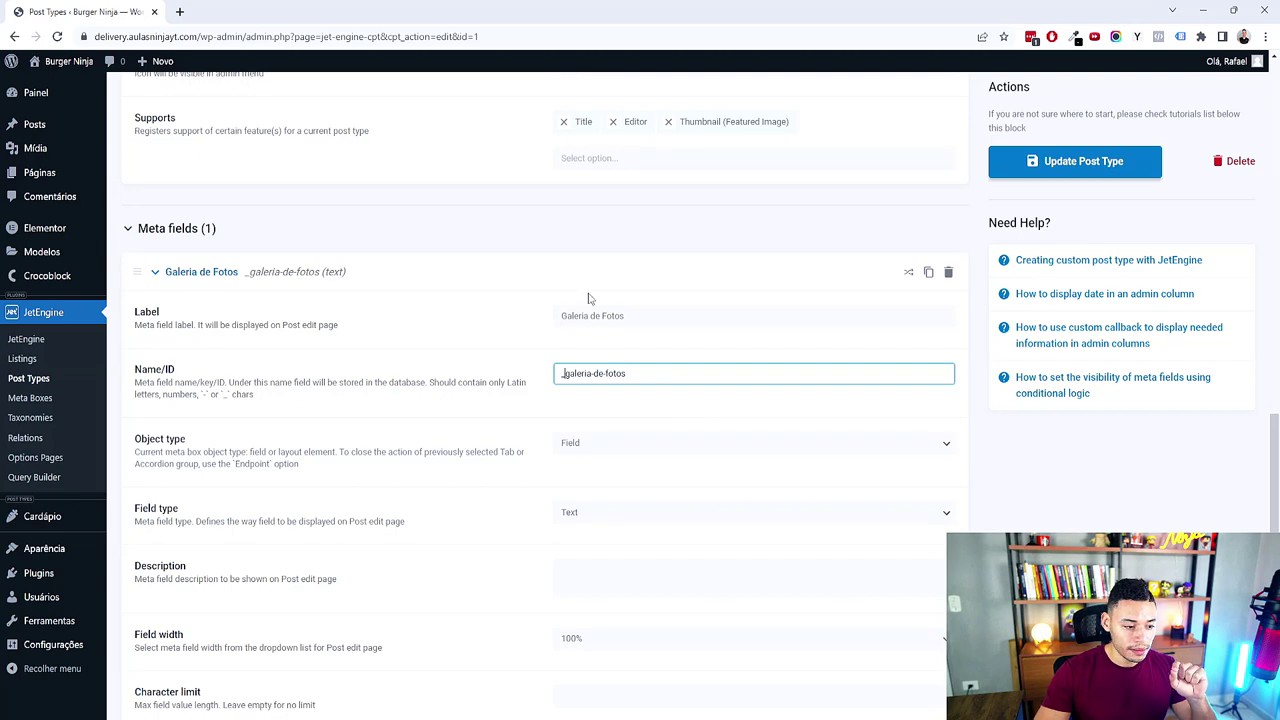
Step: Make Galeria de Fotos a Gallery field, collapse it and add a blank second meta field
scroll(635, 398, "down", 2)
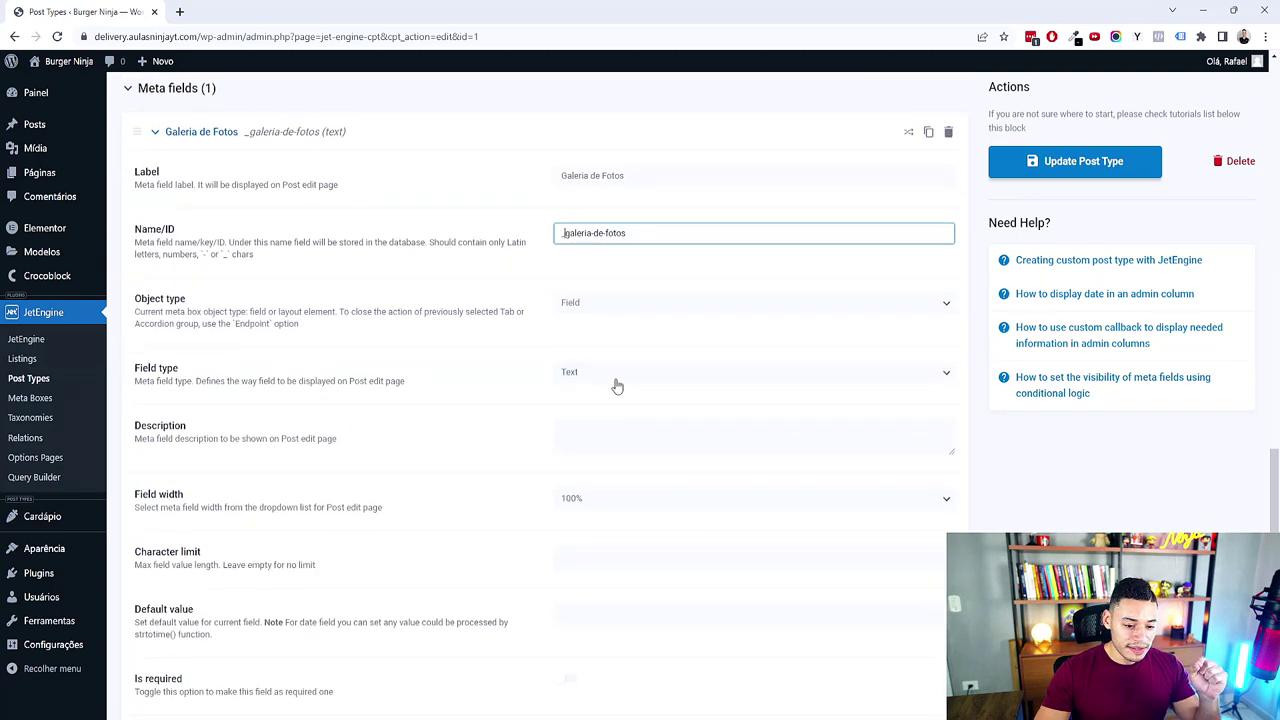
left_click(618, 377)
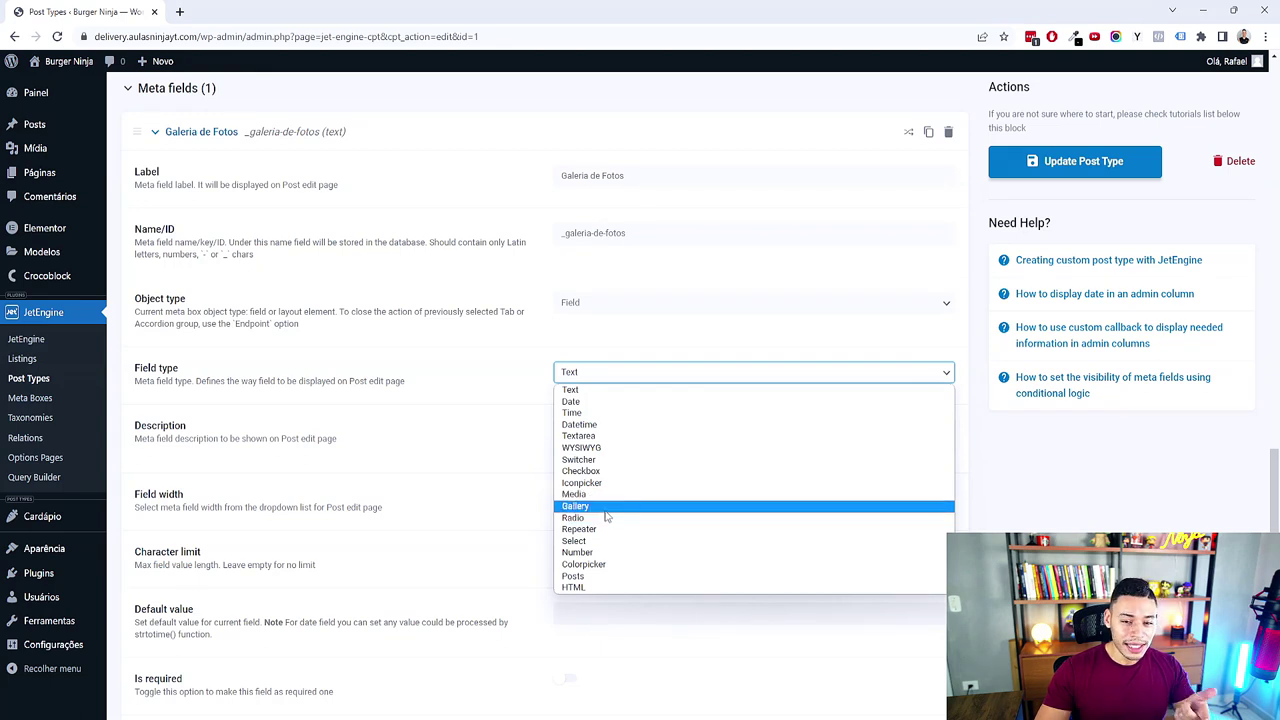
left_click(606, 507)
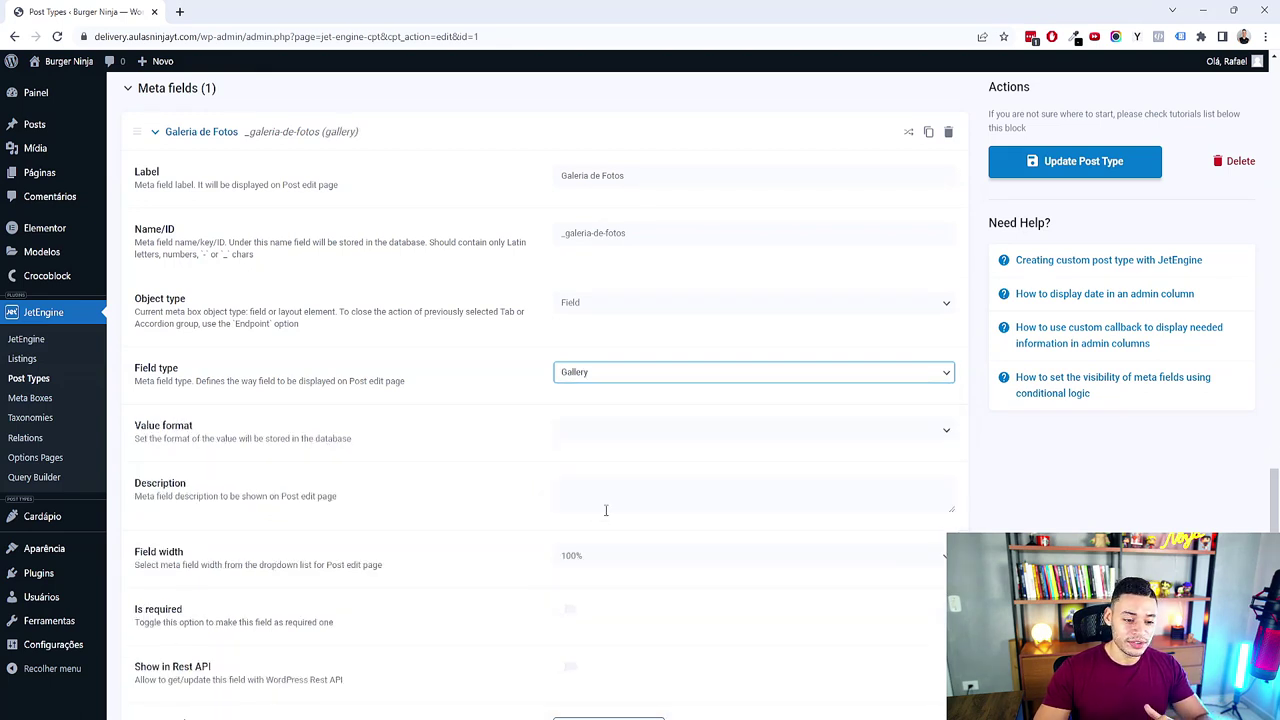
left_click(206, 131)
left_click(206, 551)
scroll(553, 546, "down", 3)
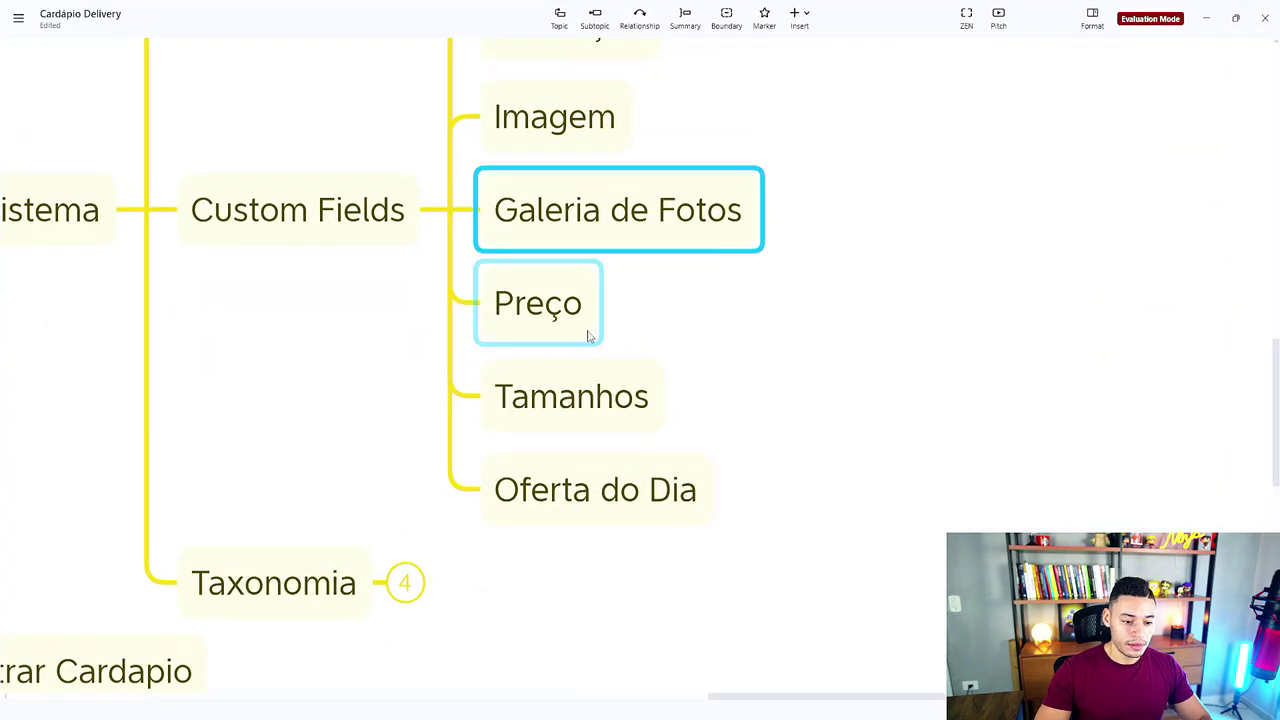
Step: Label the second meta field 'Preço' and change its ID to _preco
left_click(580, 312)
left_click(1206, 19)
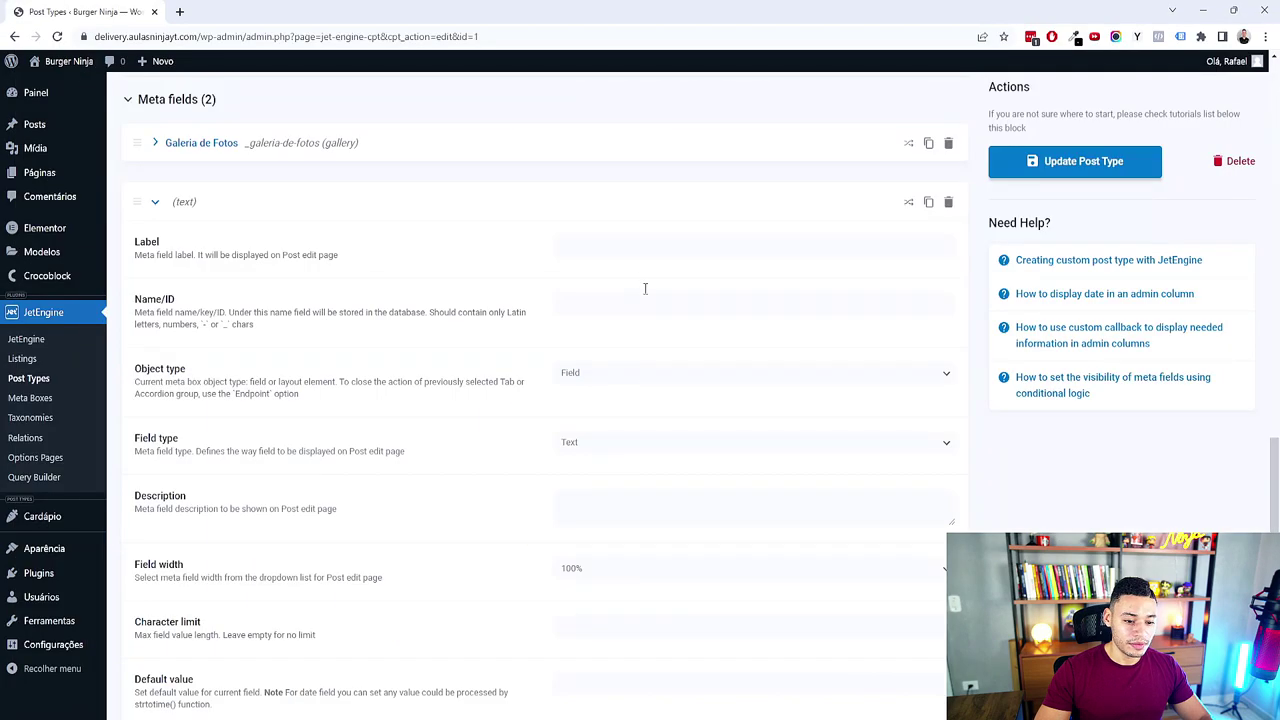
left_click(637, 253)
type("Preço")
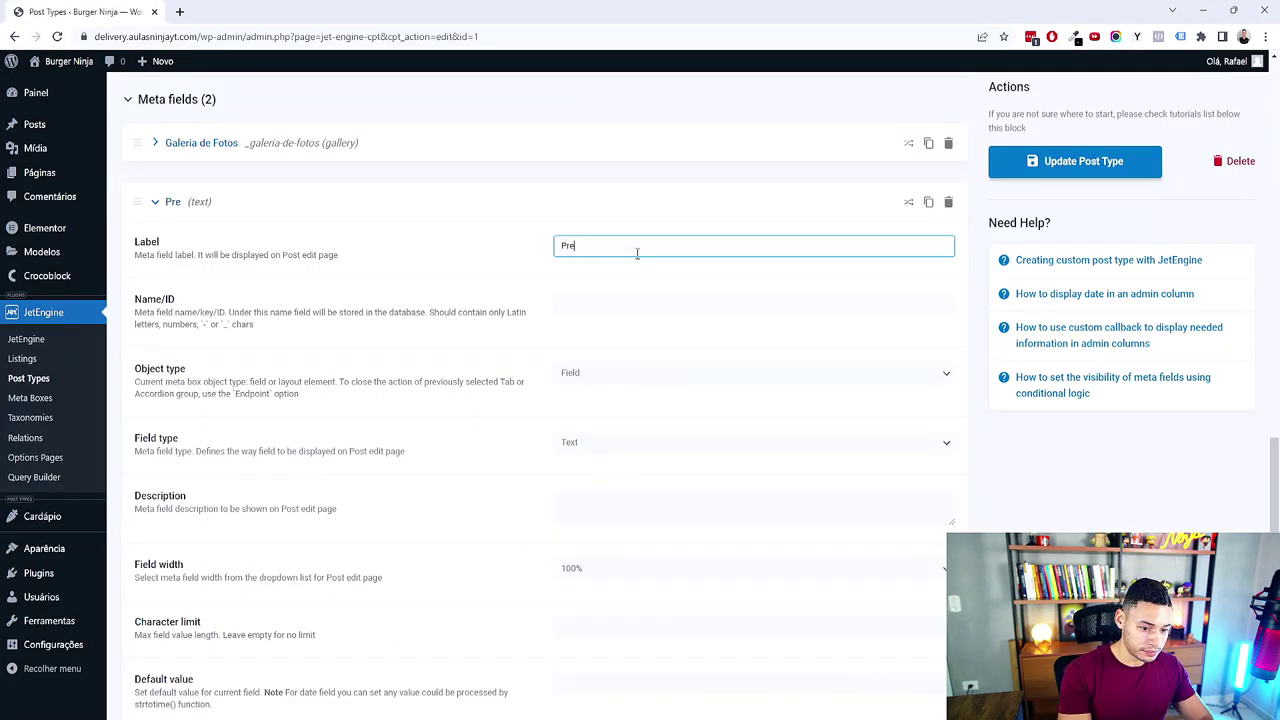
key("Tab")
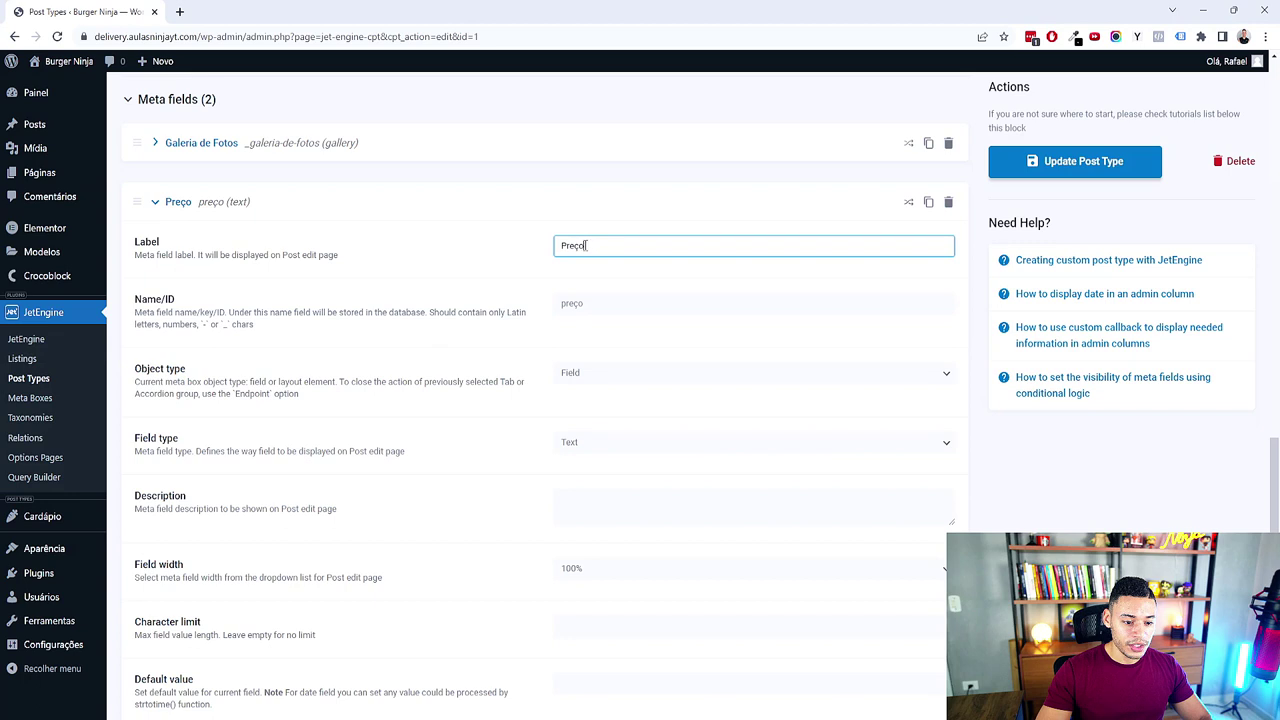
left_click(575, 308)
type("c")
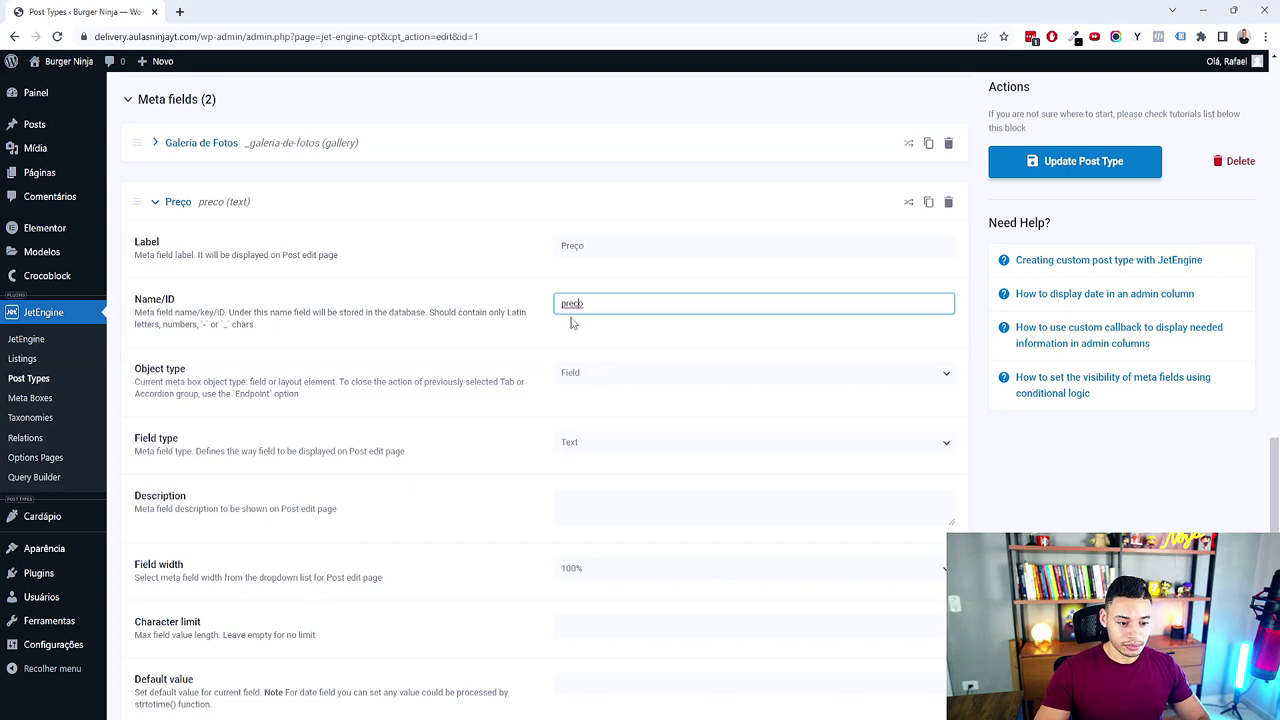
key("Home")
type("_")
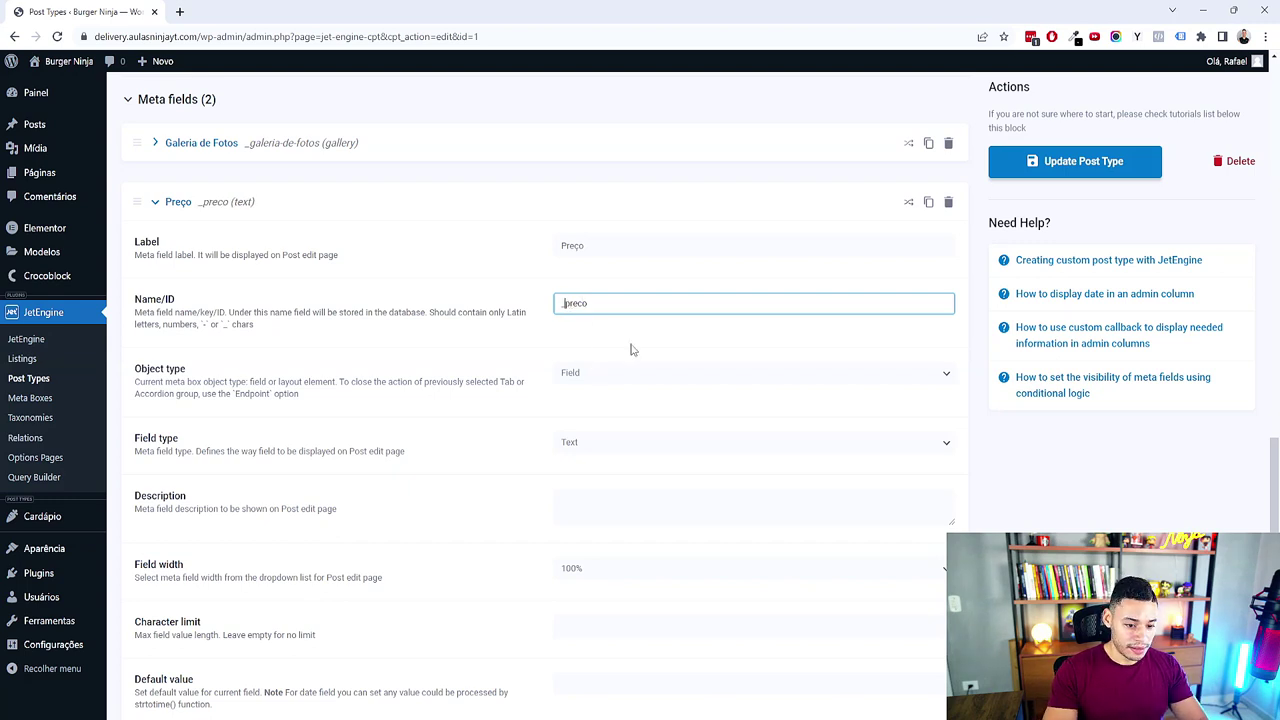
Step: Collapse the Preço field settings and add a third blank meta field
scroll(617, 377, "down", 2)
scroll(617, 377, "up", 1)
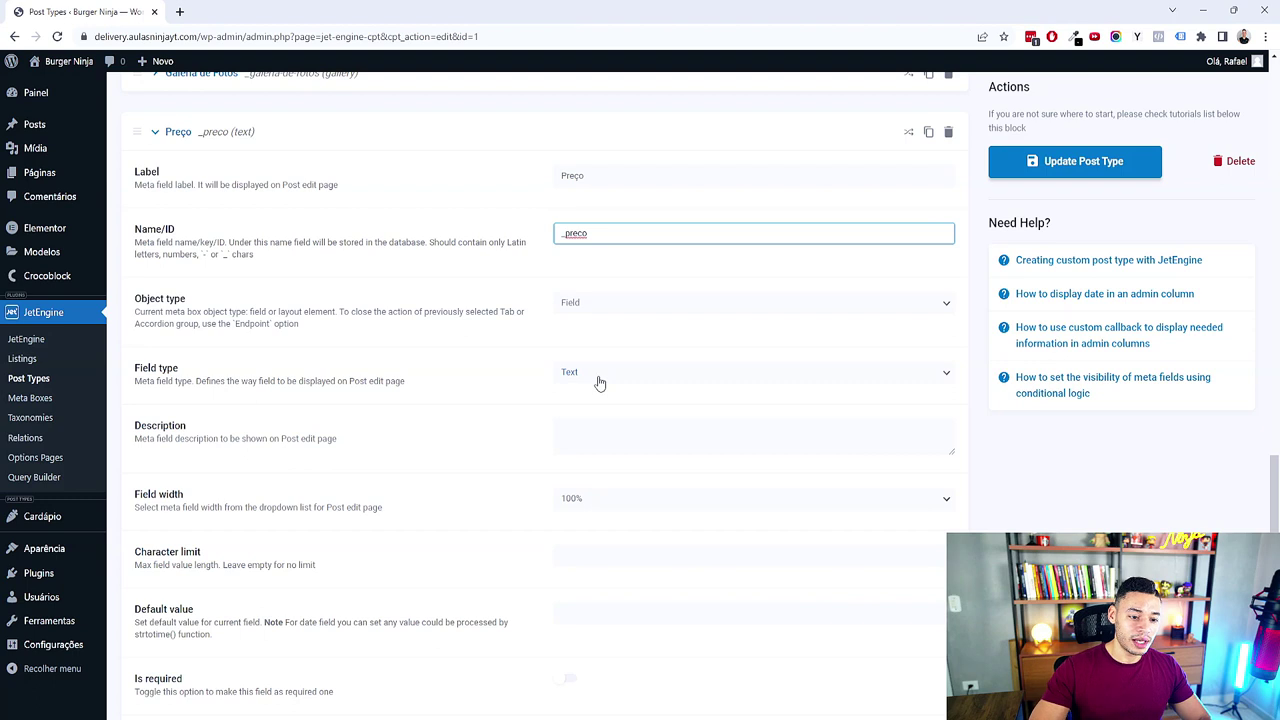
left_click(184, 137)
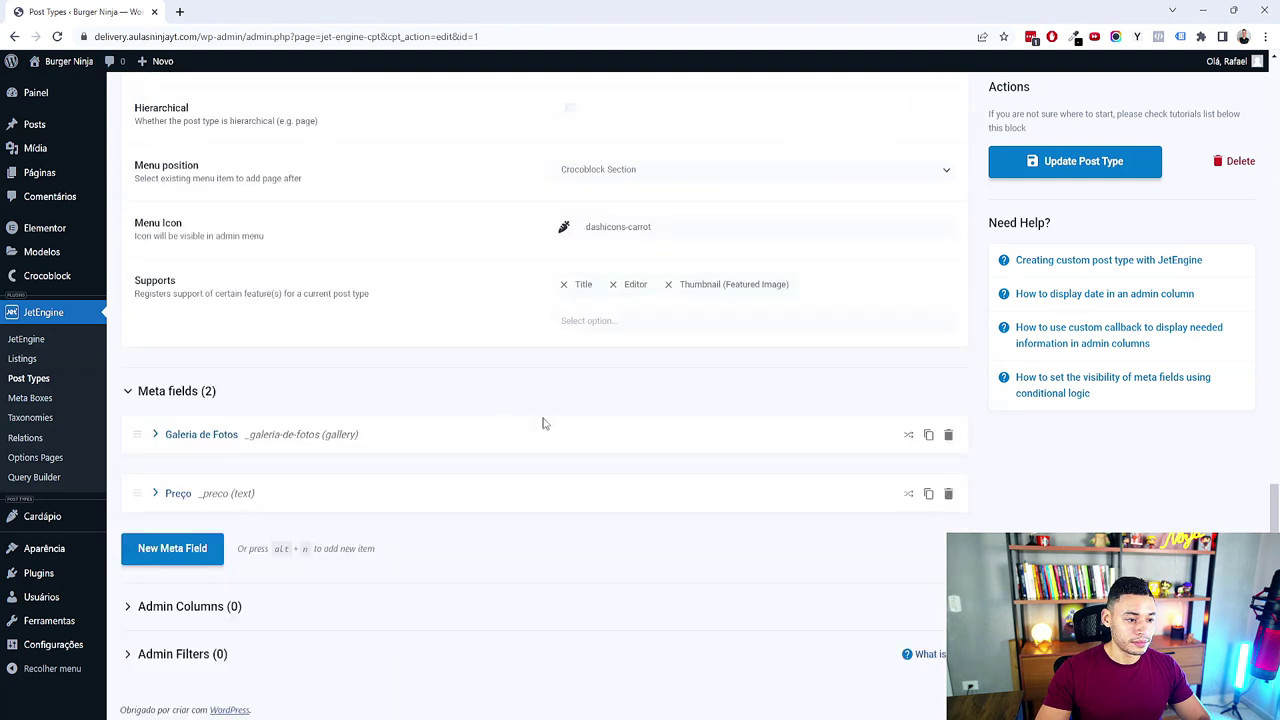
left_click(176, 498)
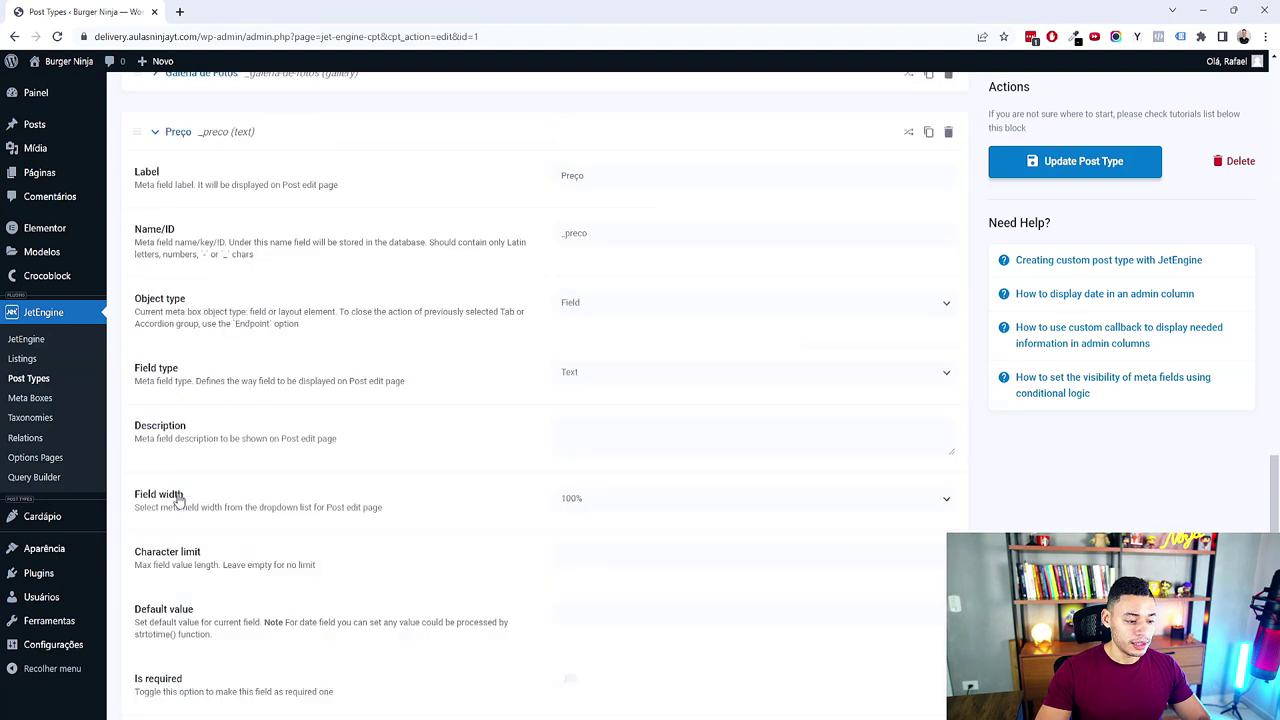
left_click(155, 140)
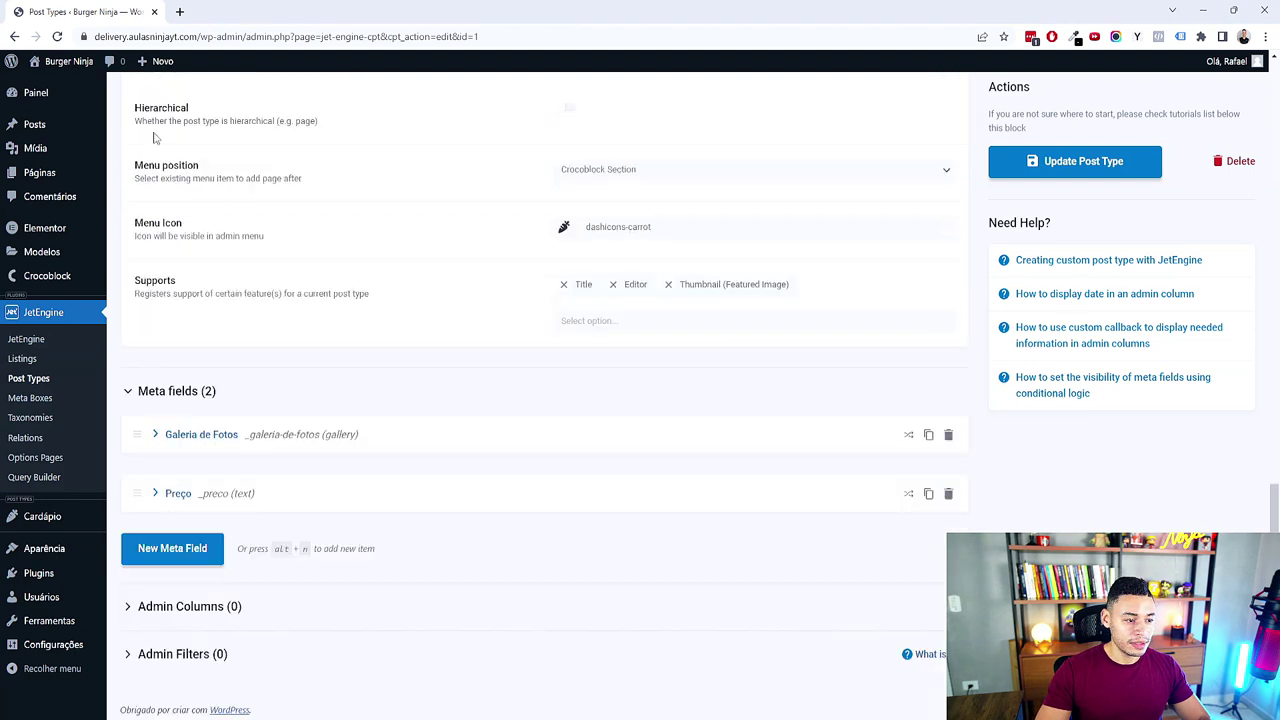
left_click(196, 558)
scroll(700, 540, "down", 3)
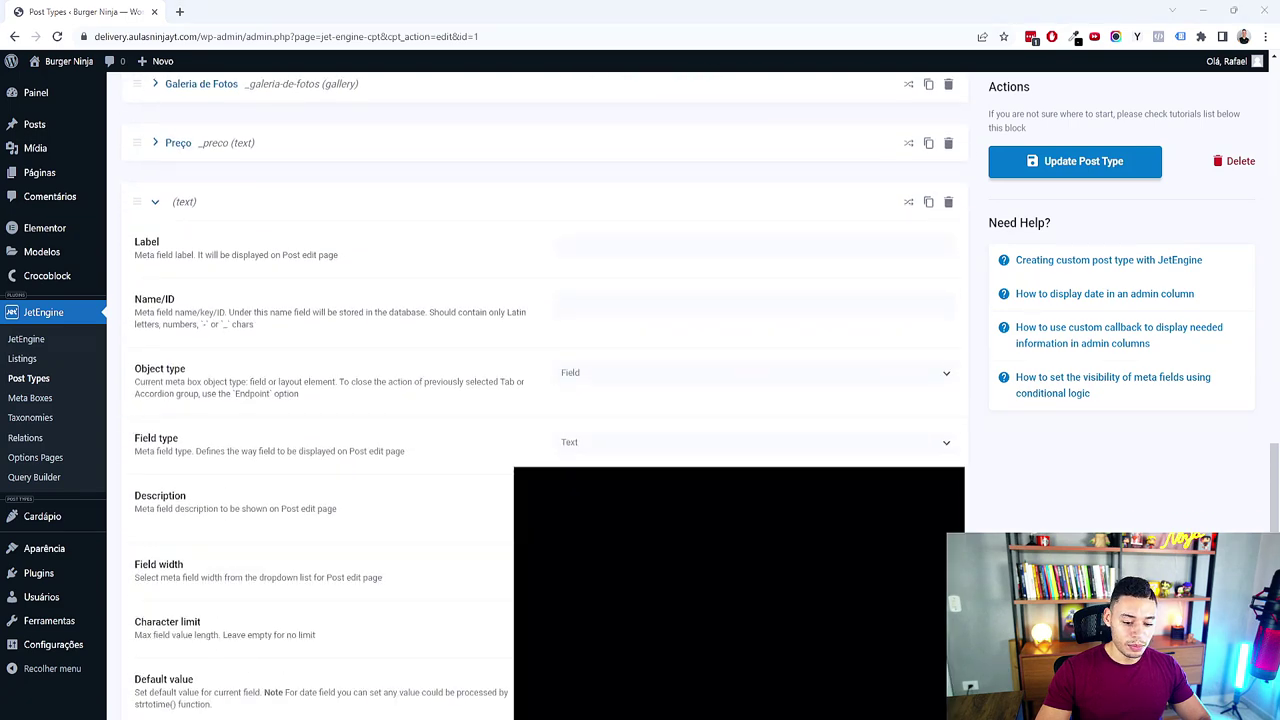
Step: Label the third meta field 'Tamanhos' and make it a Repeater field
left_click(745, 640)
left_click(630, 395)
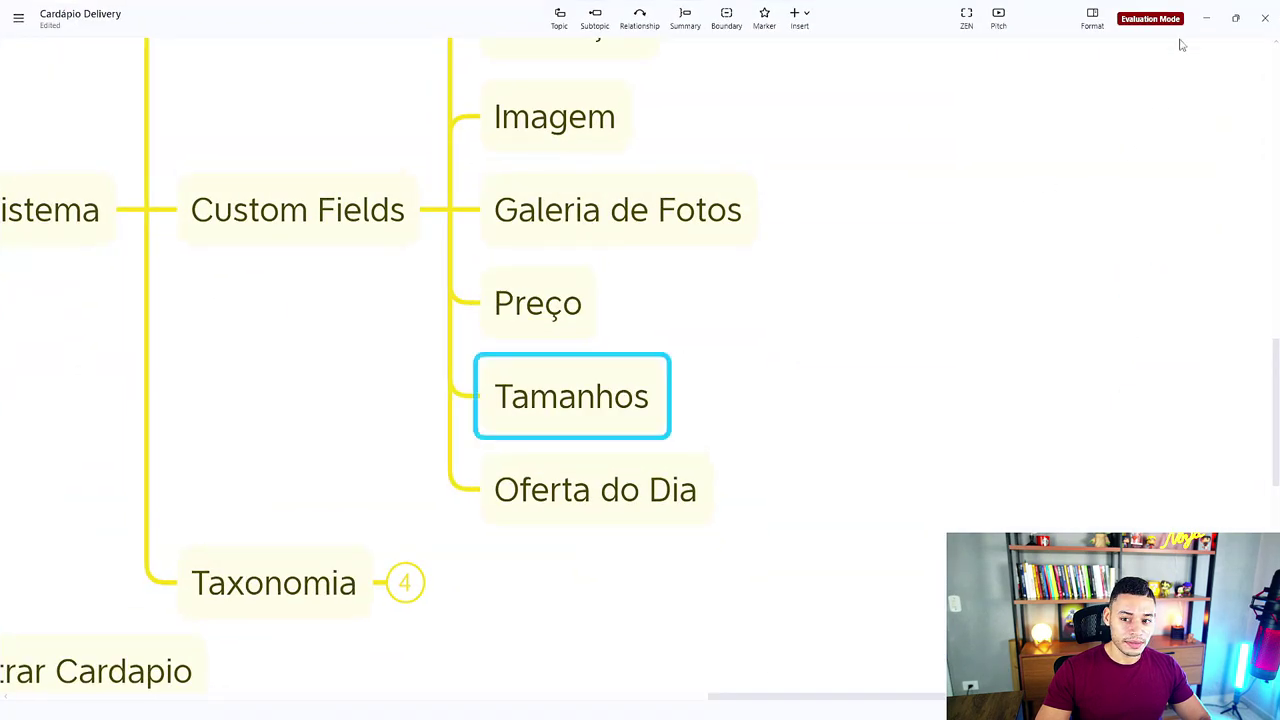
left_click(1206, 18)
left_click(611, 248)
type("Tamanhos")
key("Tab")
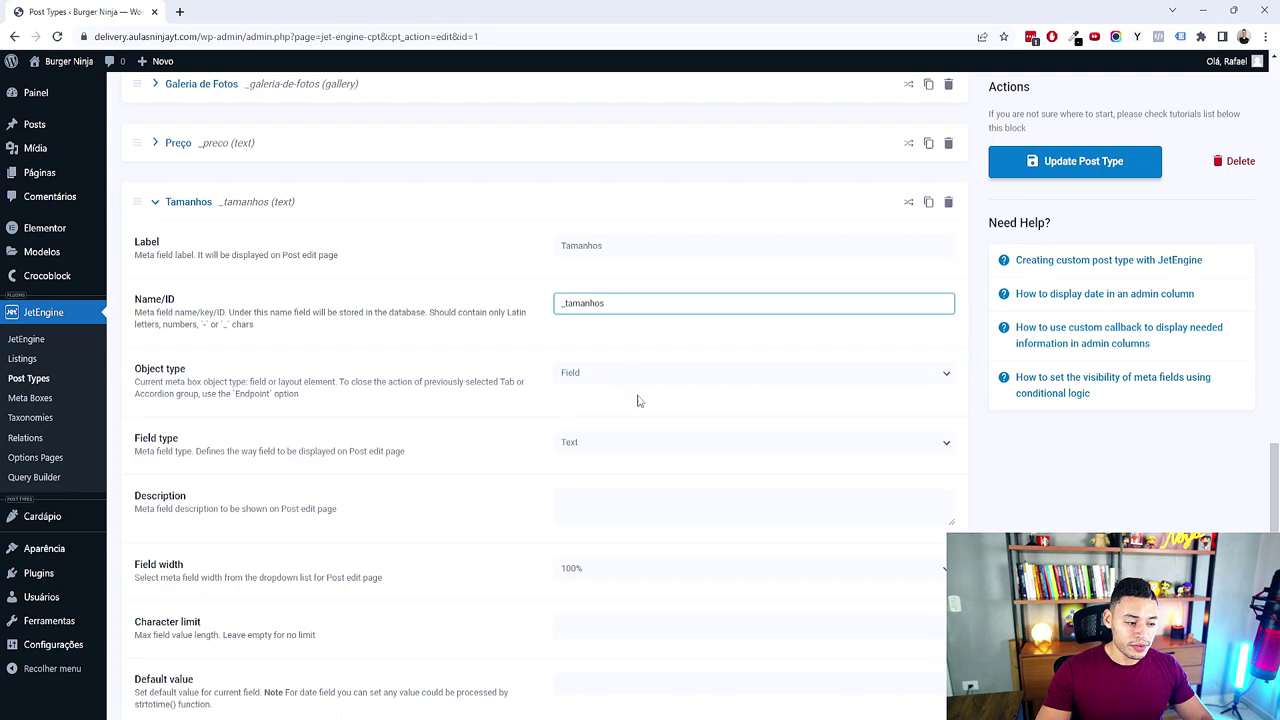
left_click(660, 443)
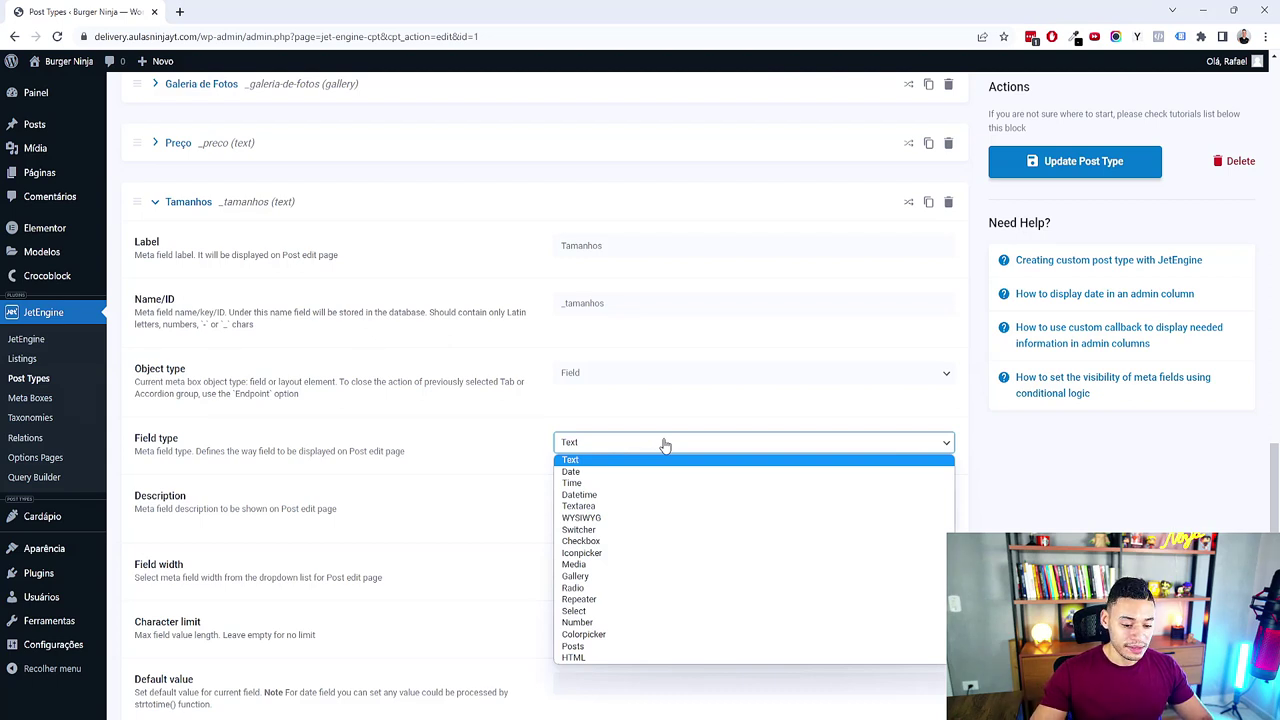
left_click(590, 599)
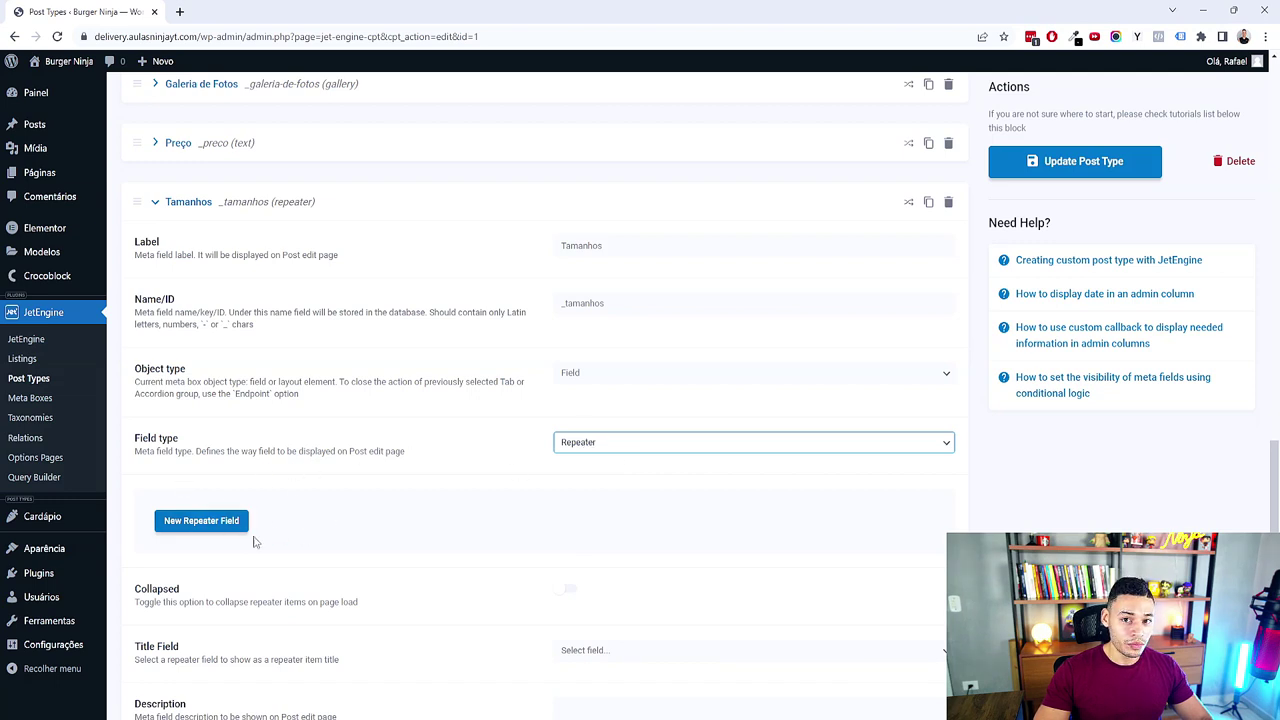
Step: Add a repeater subfield labelled 'Tamanhos Delivery' named _tamanhos-delivery
left_click(231, 523)
scroll(591, 454, "down", 2)
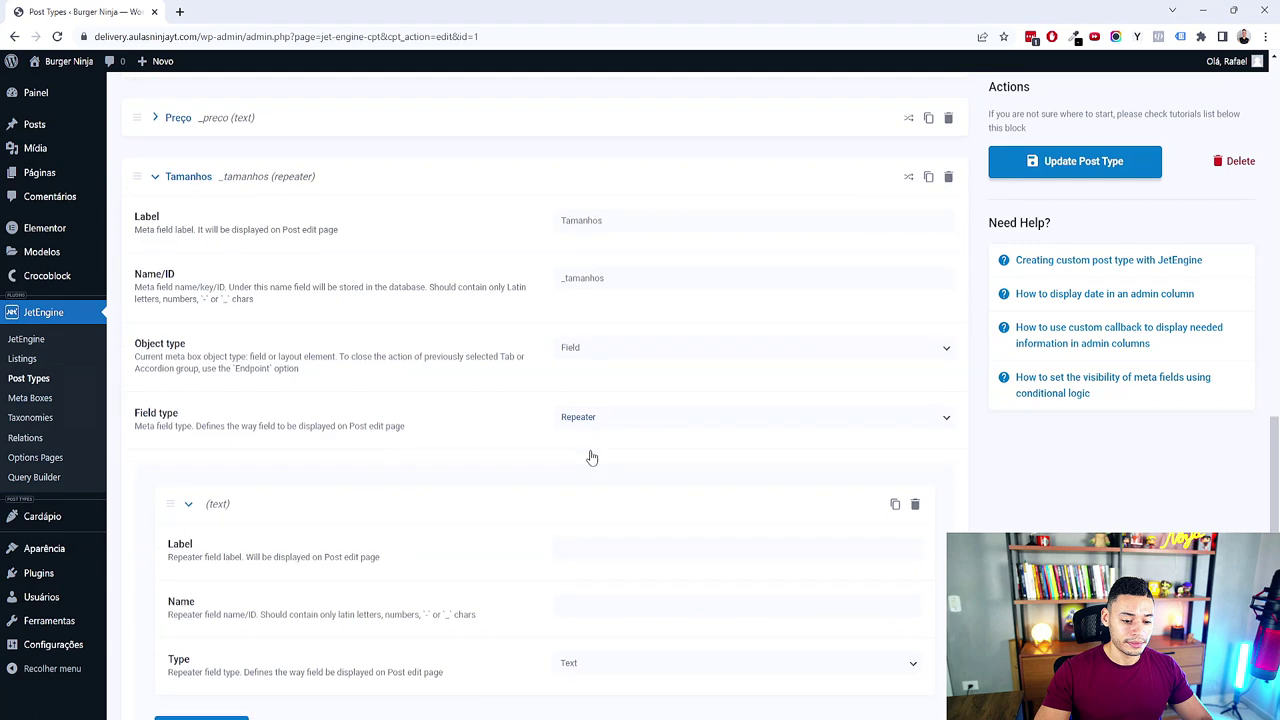
type("Ta")
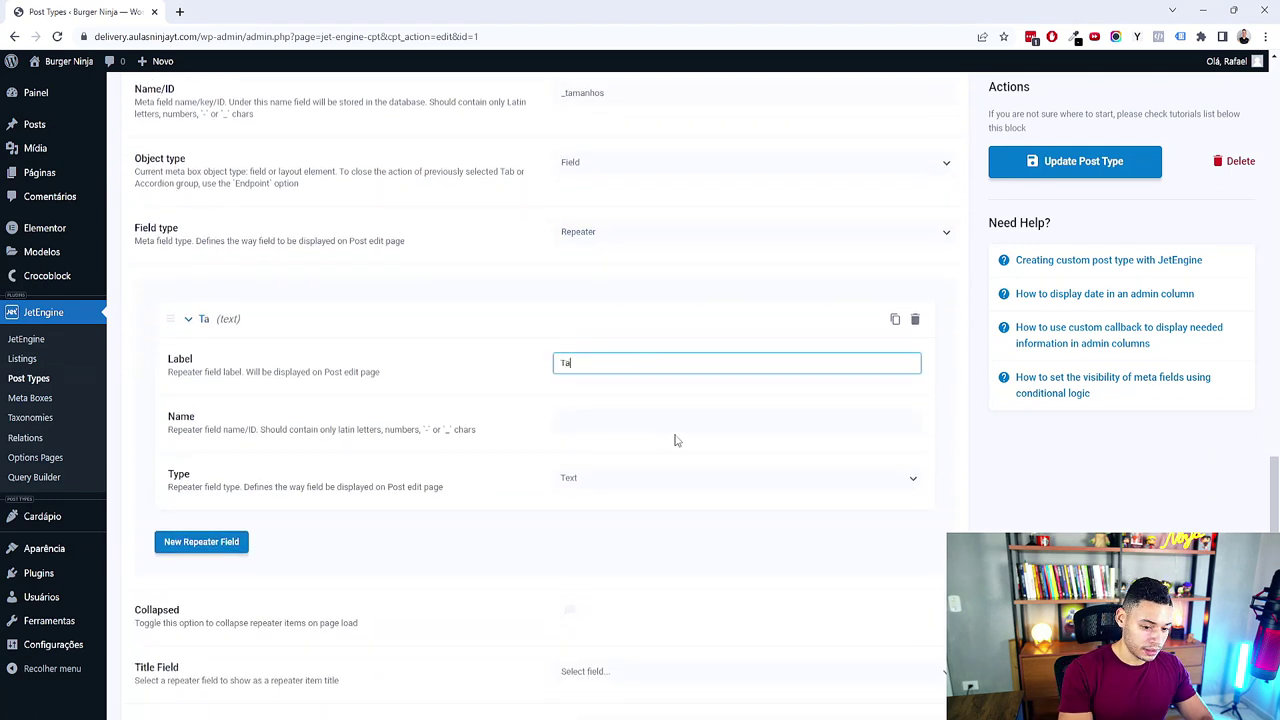
type("manhos Delivery")
key("Tab")
type("_")
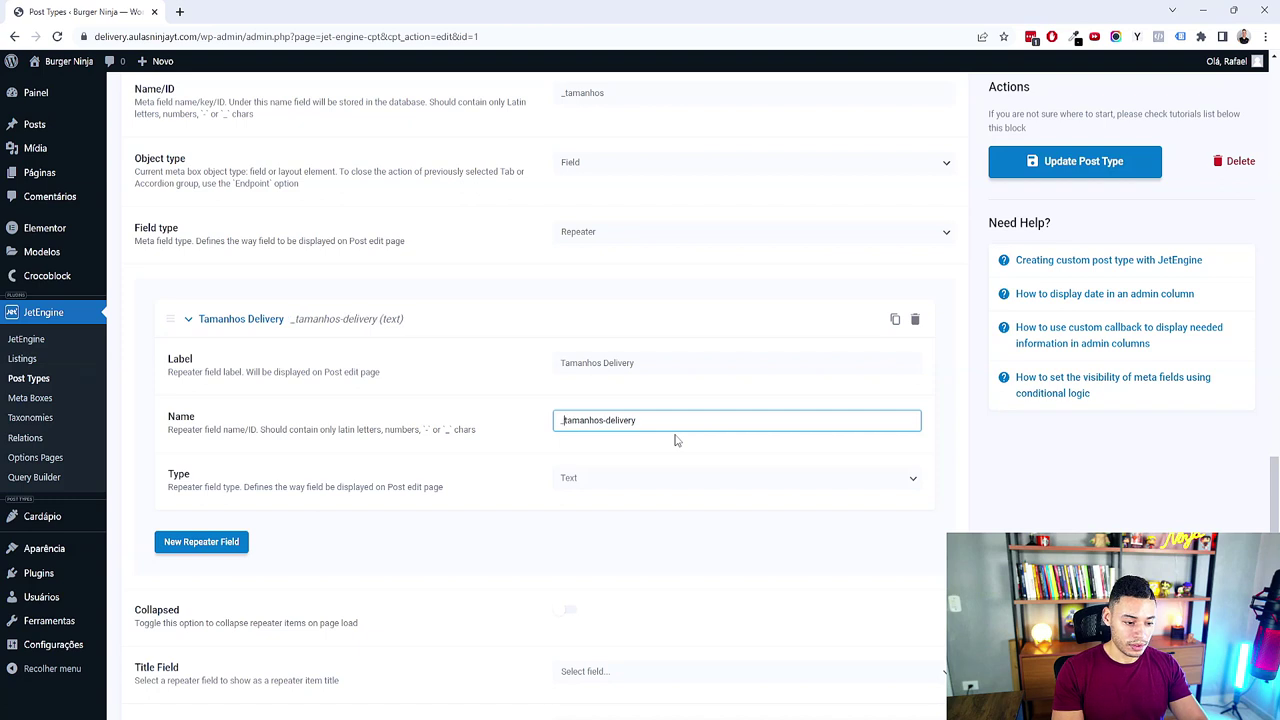
left_click(760, 505)
scroll(760, 505, "up", 1)
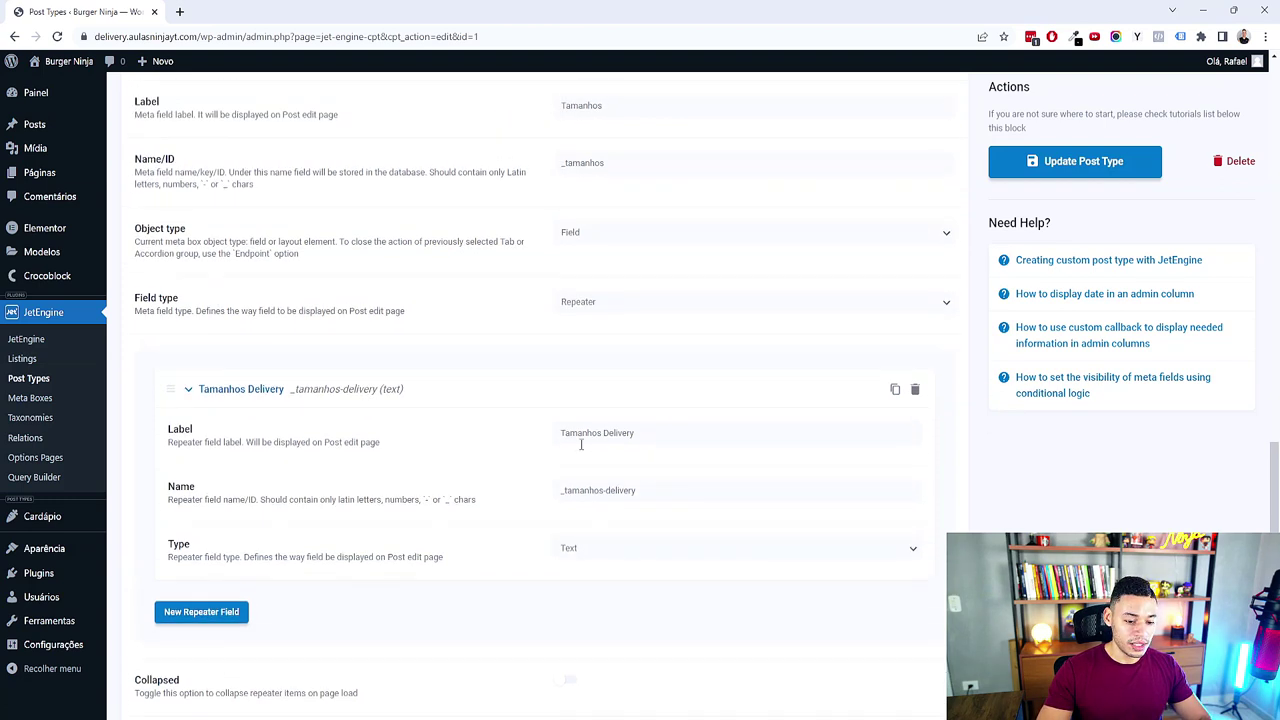
scroll(618, 430, "up", 1)
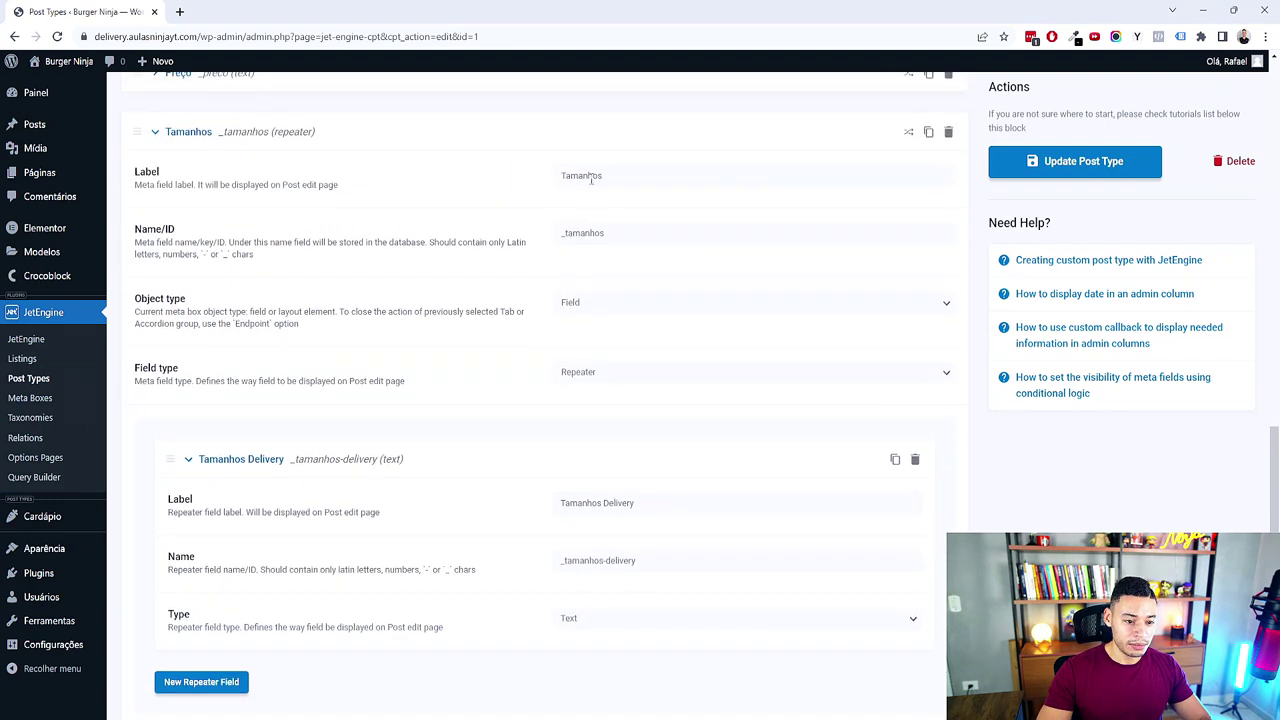
scroll(613, 316, "down", 1)
left_click_drag(244, 499, 258, 499)
scroll(418, 429, "up", 1)
Step: Compare the _tamanhos-delivery subfield name with the parent's _tamanhos ID, then collapse Tamanhos
left_click(600, 560)
left_click(584, 232)
left_click(671, 572)
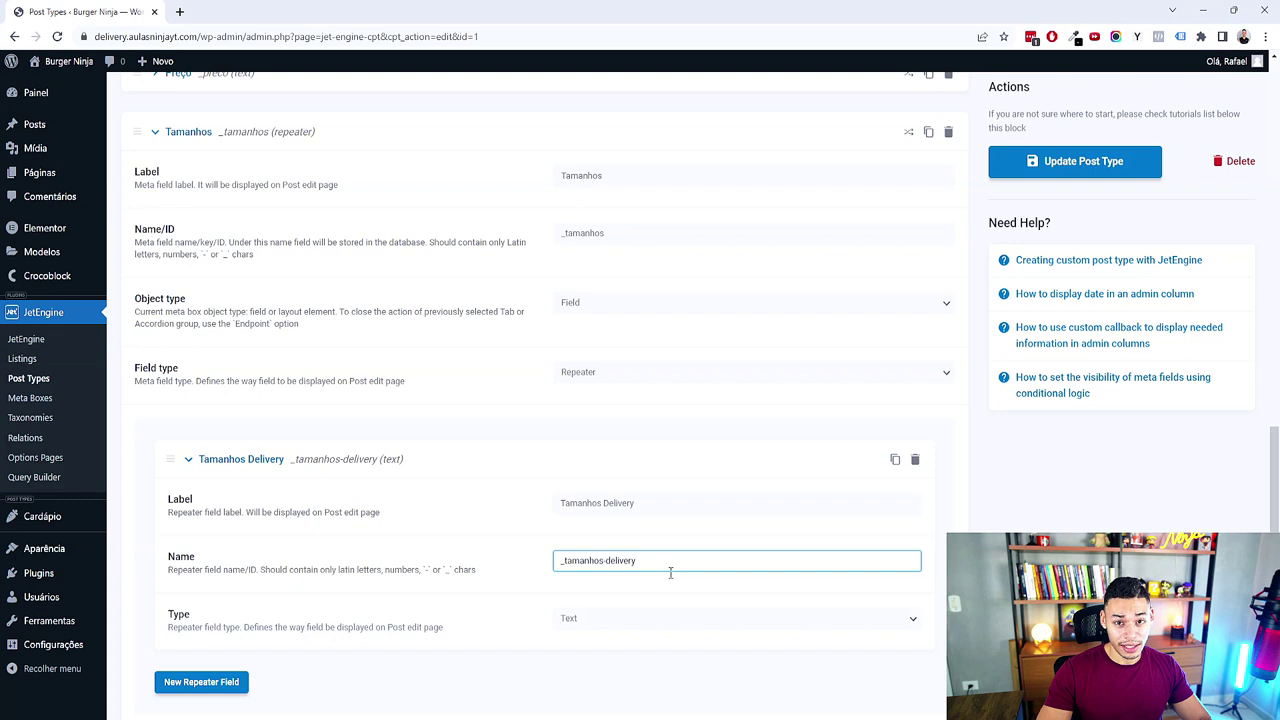
key("ctrl+a")
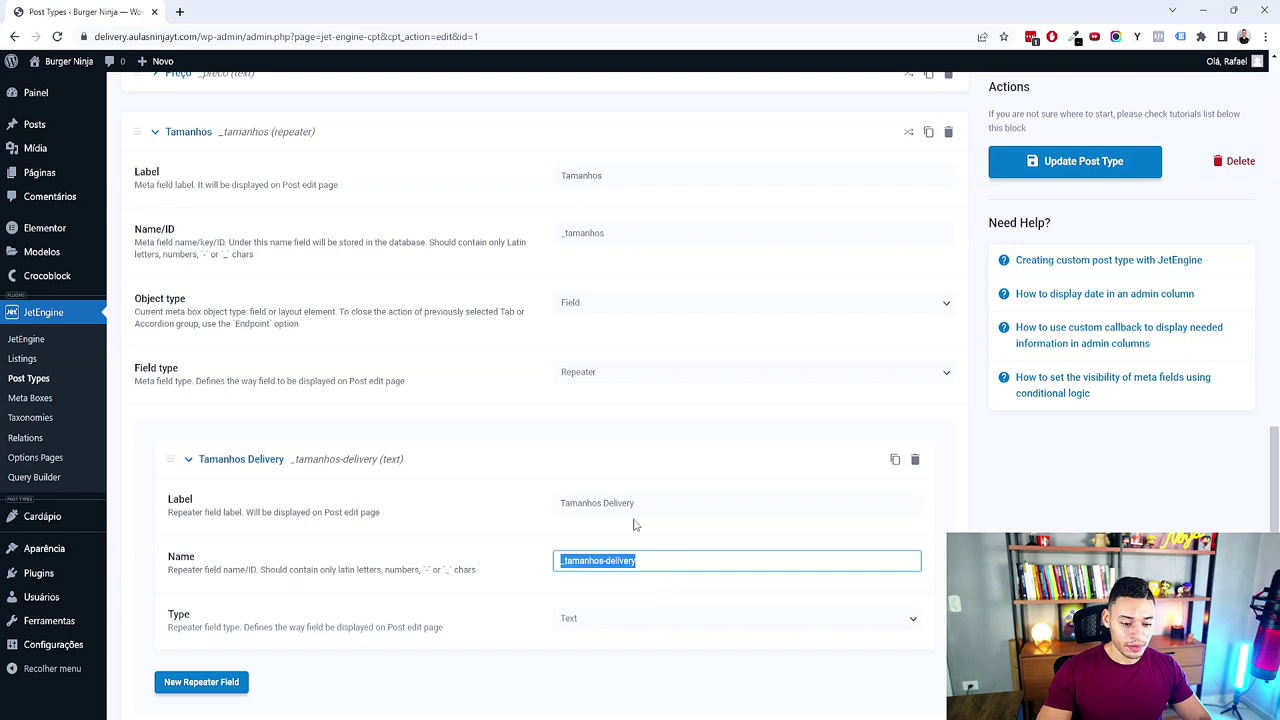
scroll(620, 310, "up", 1)
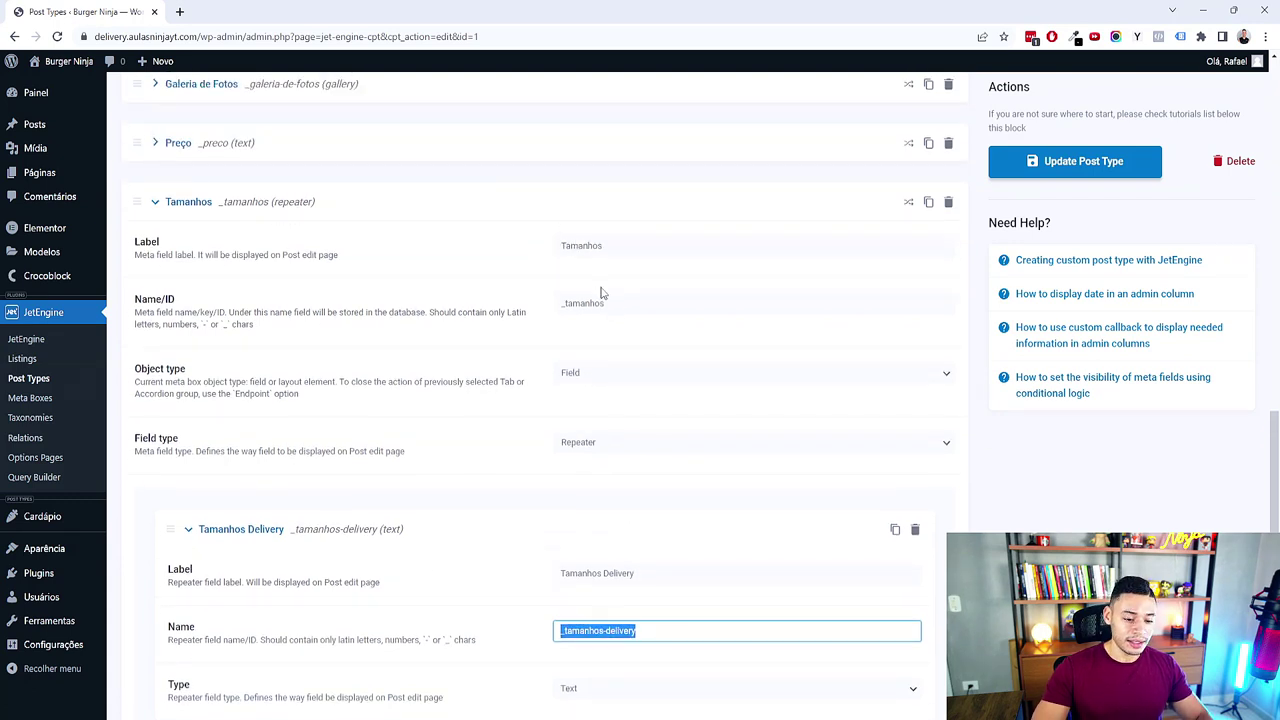
scroll(590, 428, "down", 2)
left_click(603, 471)
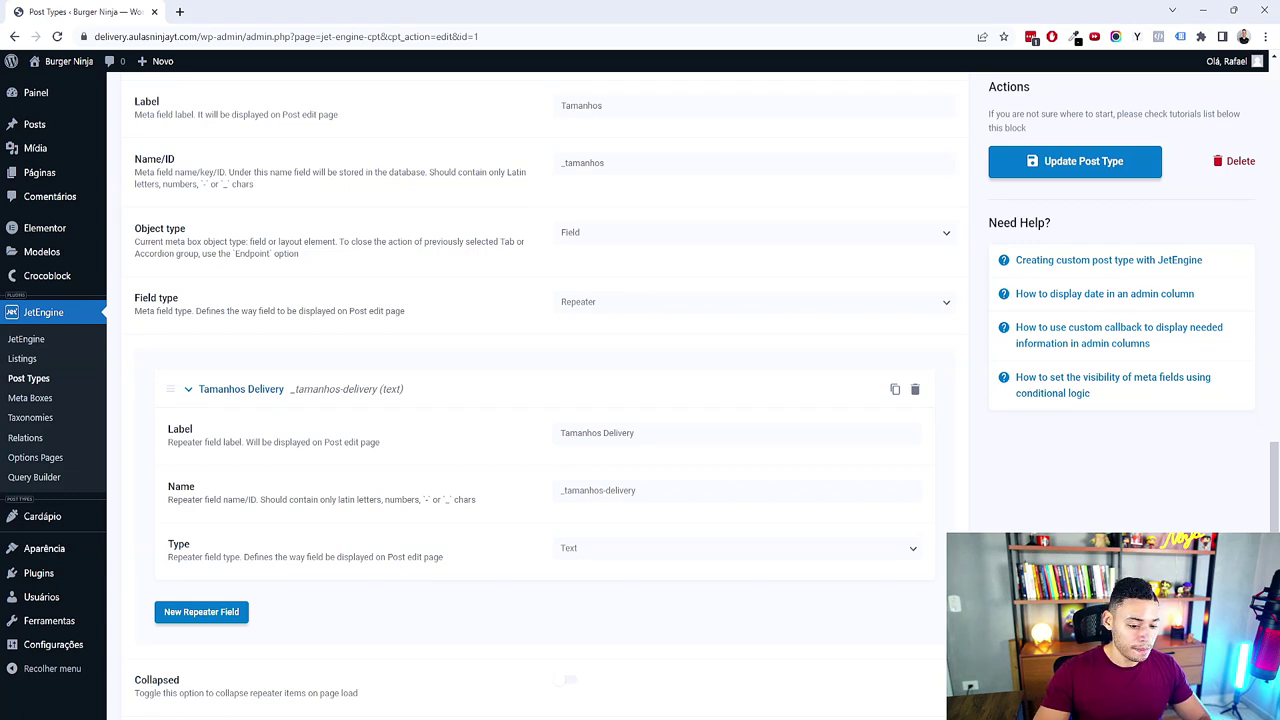
scroll(487, 393, "down", 2)
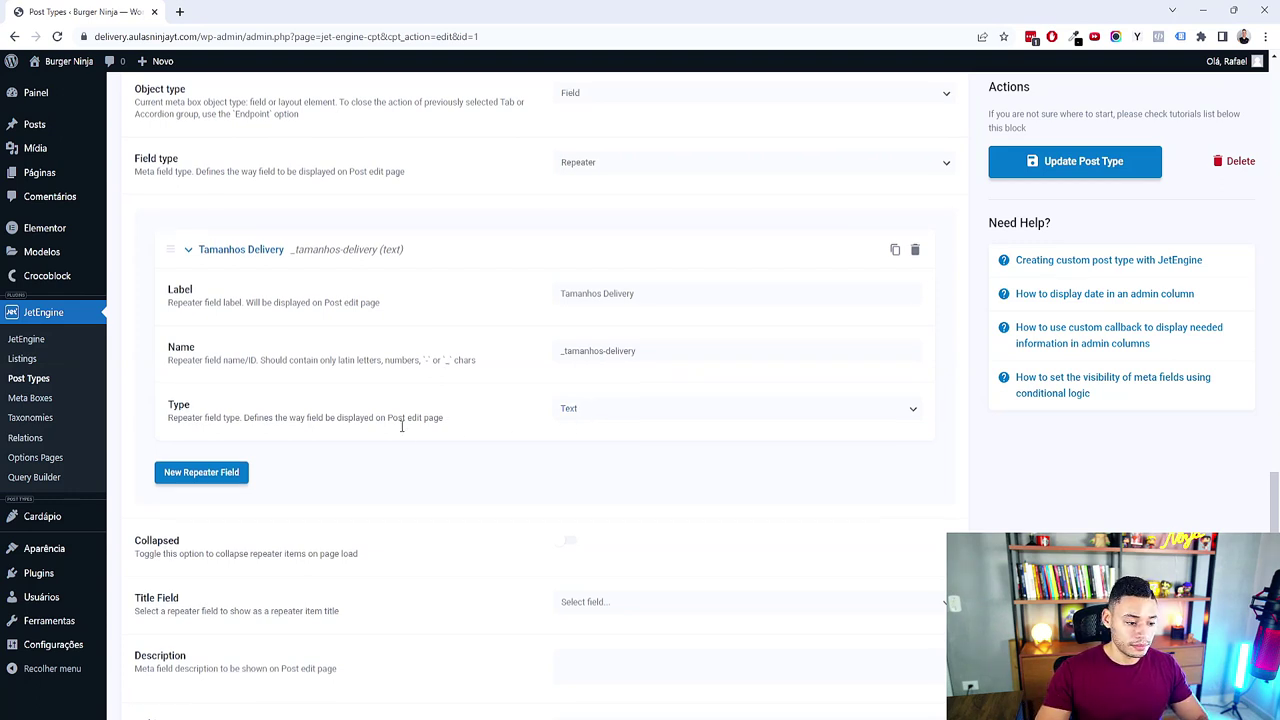
scroll(380, 425, "up", 4)
left_click(188, 352)
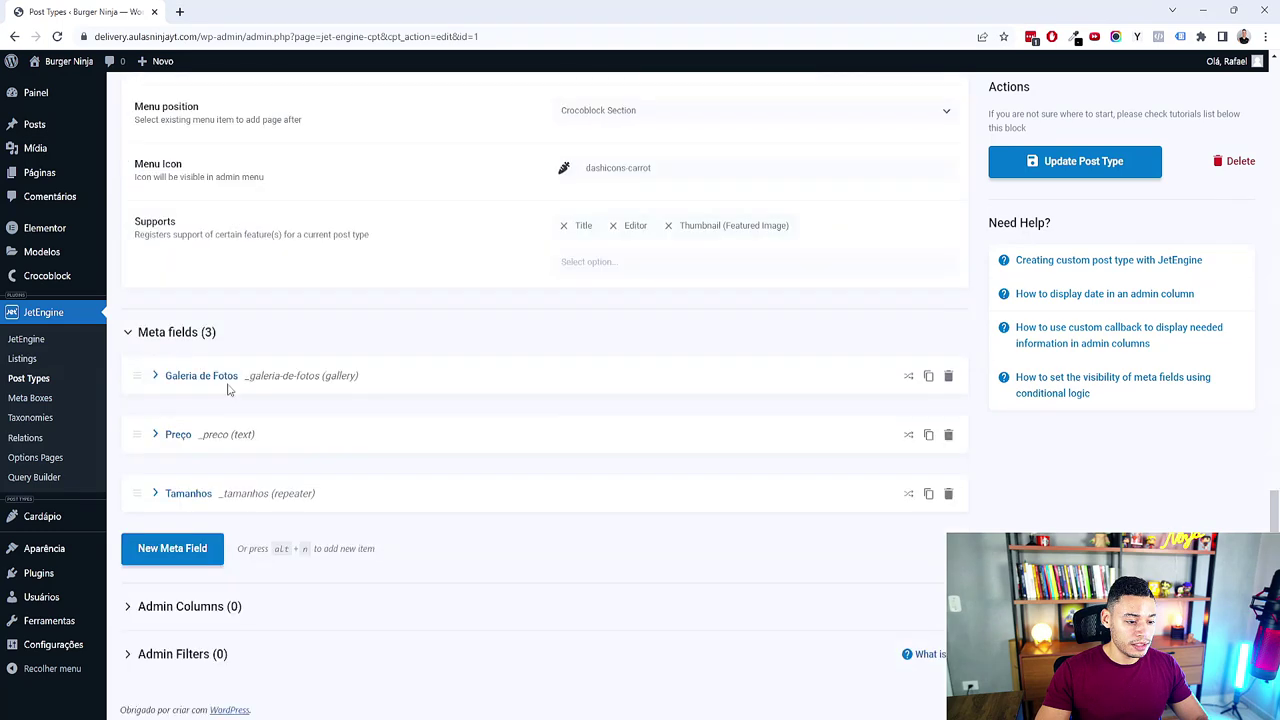
Step: Look up the Oferta do Dia topic in the Cardápio Delivery mind map
key("alt+Tab")
left_click(638, 506)
key("alt+Tab")
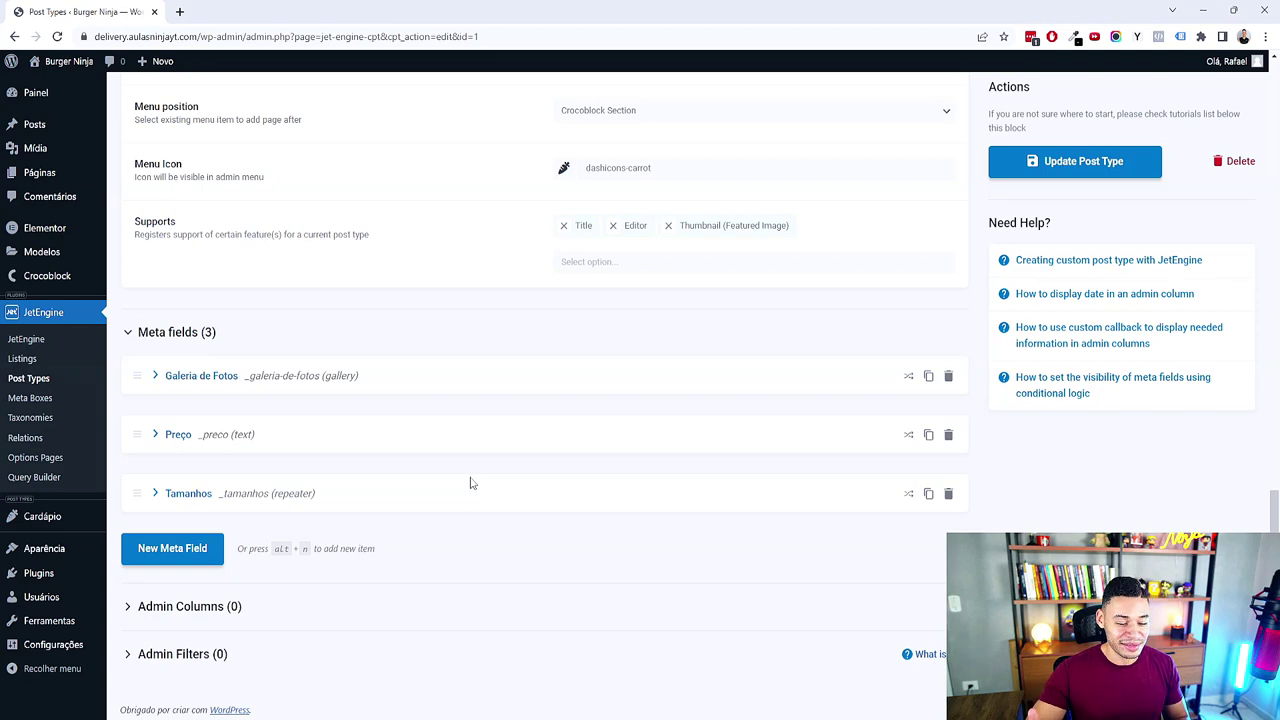
Step: Add a fourth meta field labelled 'Oferta do Dia' with ID _oferta-do-dia
left_click(160, 546)
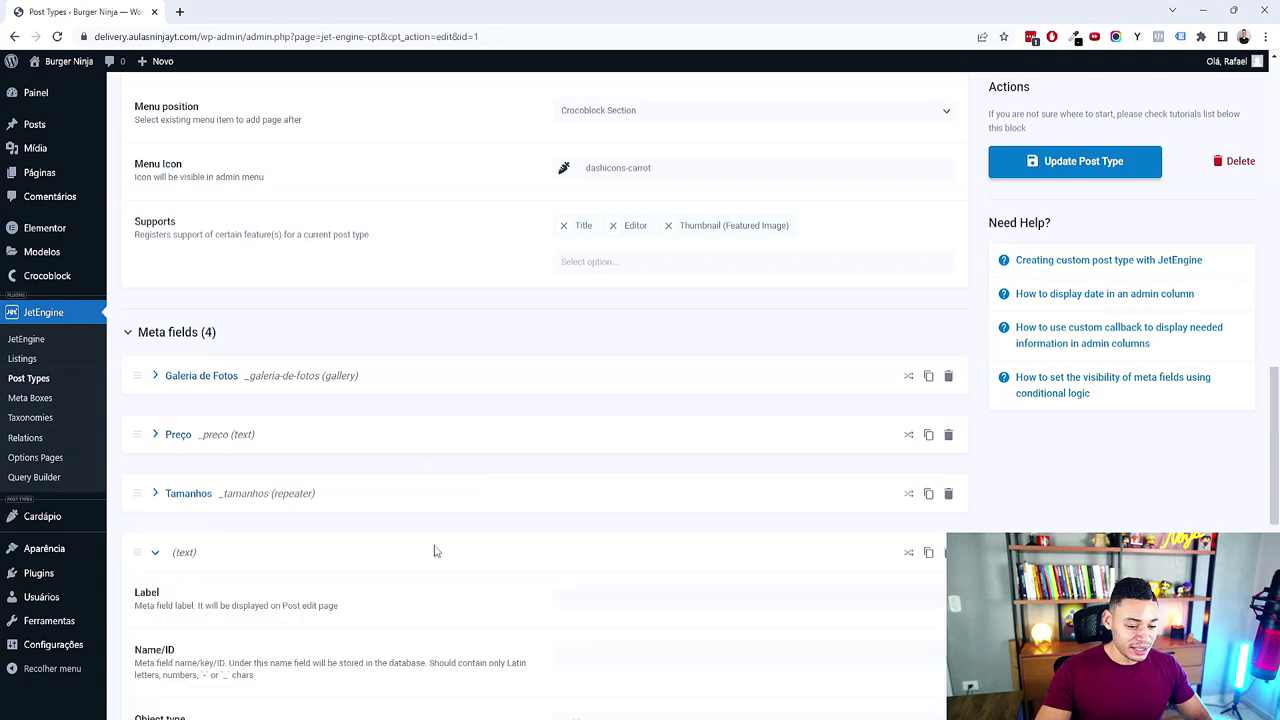
scroll(591, 441, "down", 2)
key("alt+Tab")
key("alt+Tab")
left_click(627, 392)
type("Ofe")
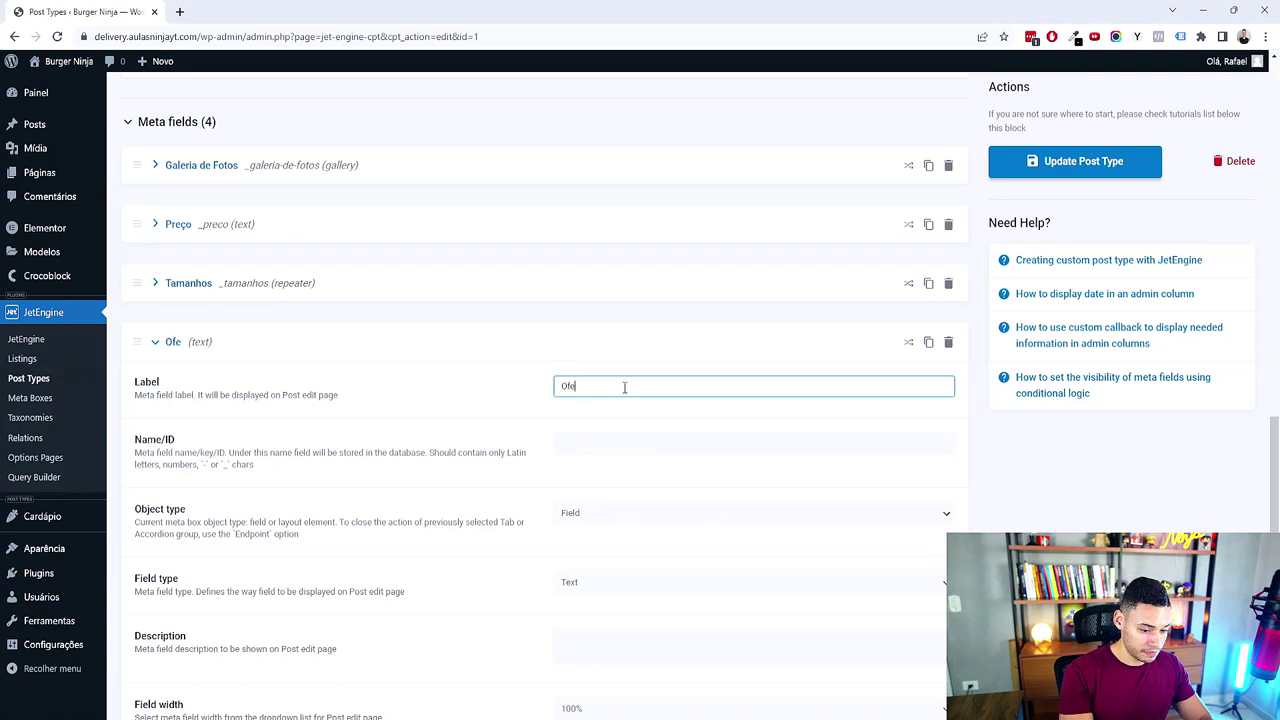
type("rta do Dia")
key("Tab")
key("Home")
type("_")
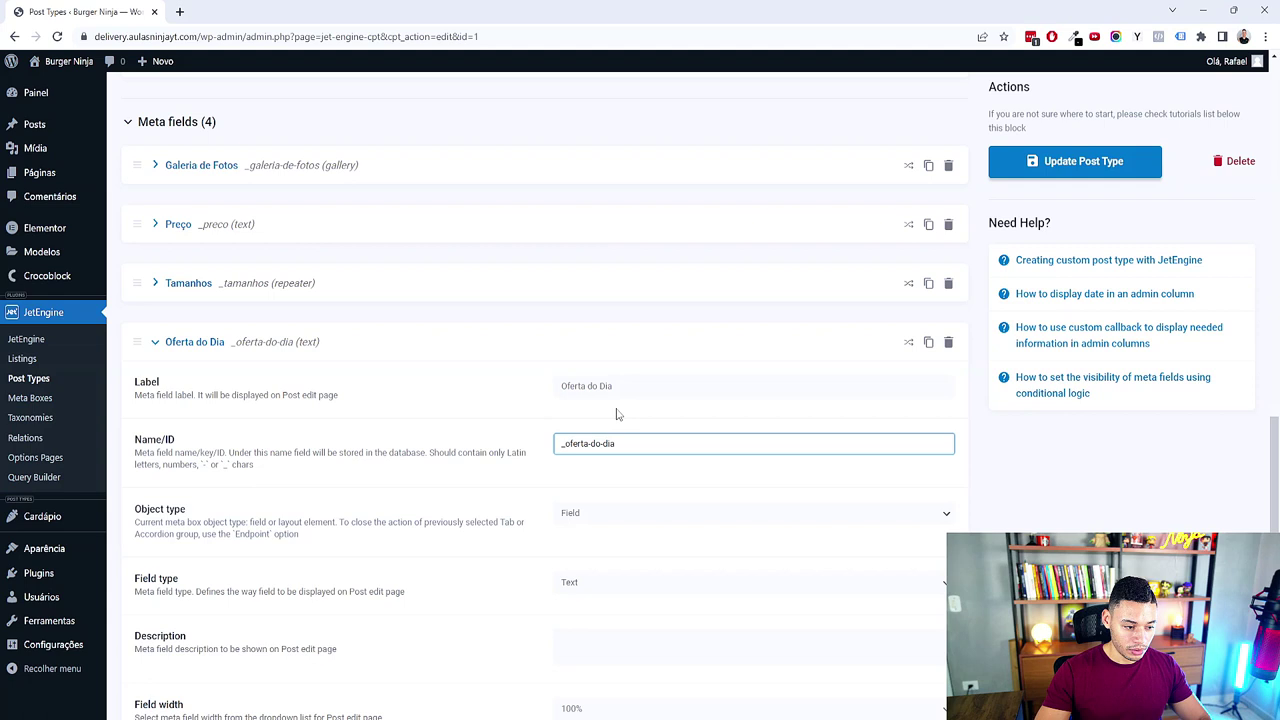
Step: Make Oferta do Dia a Switcher field, collapse it and update the Cardápio post type
scroll(600, 480, "down", 2)
left_click(637, 374)
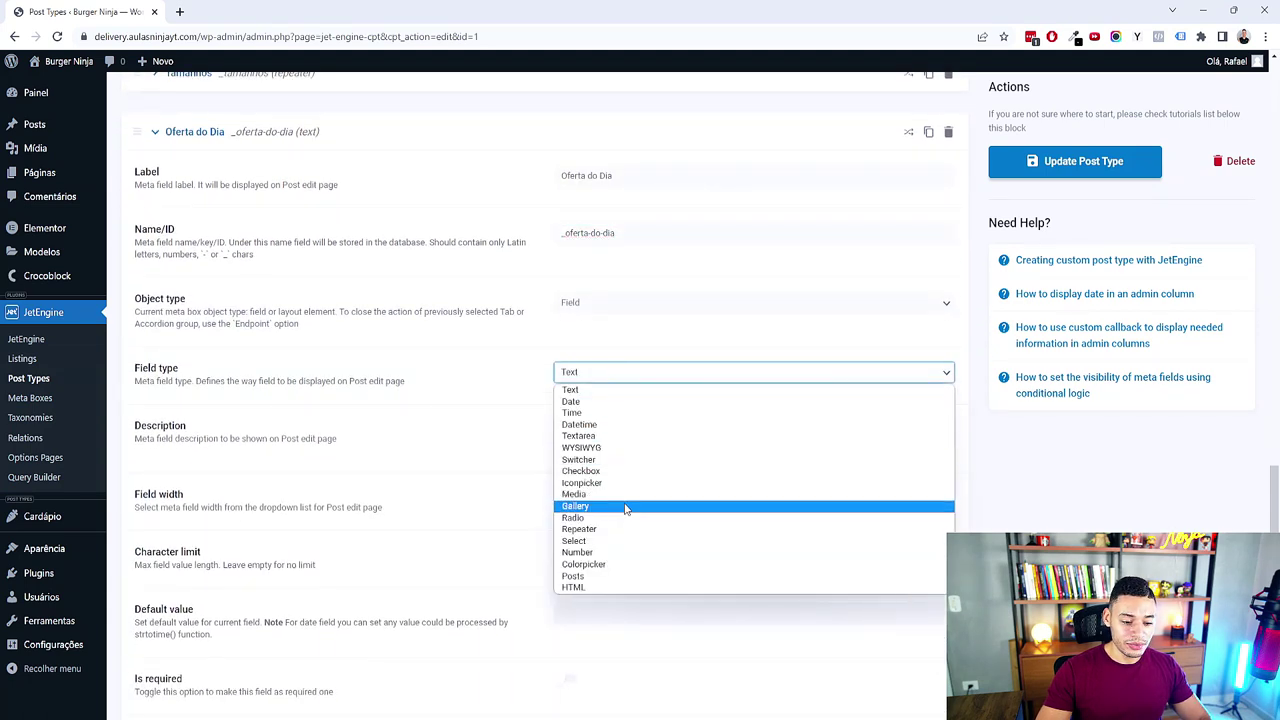
left_click(612, 462)
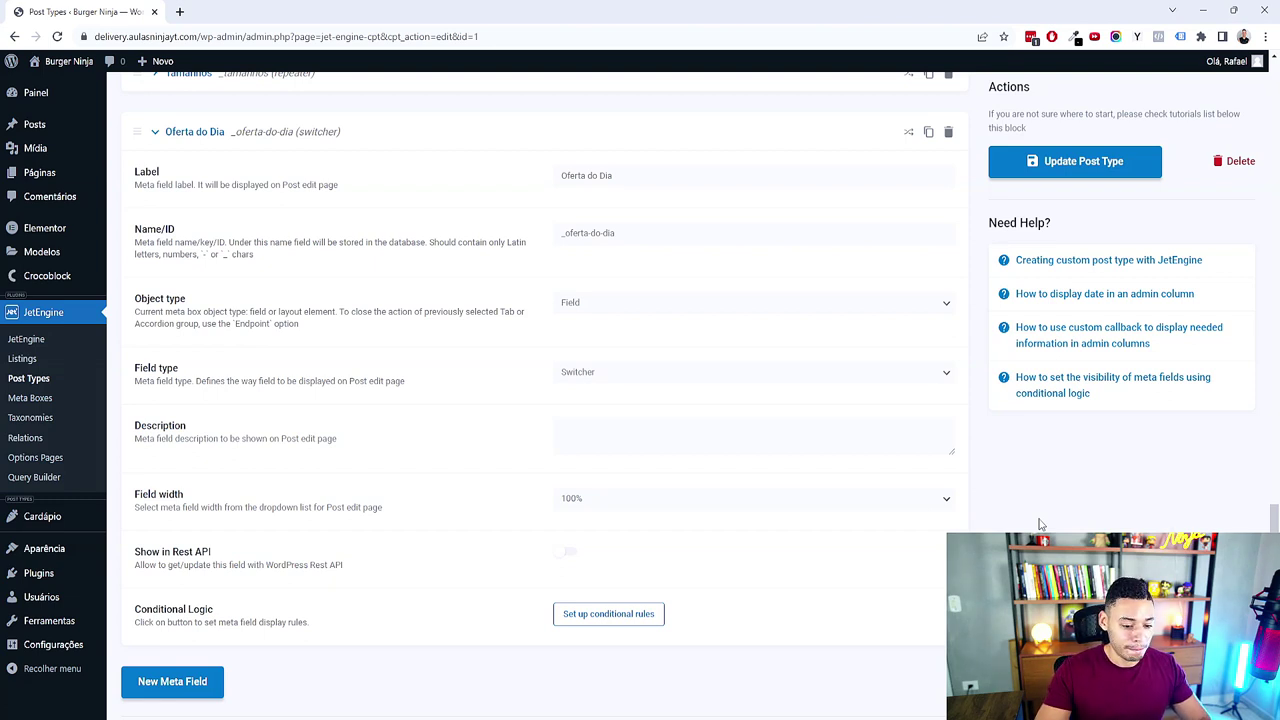
scroll(469, 332, "up", 2)
left_click(197, 271)
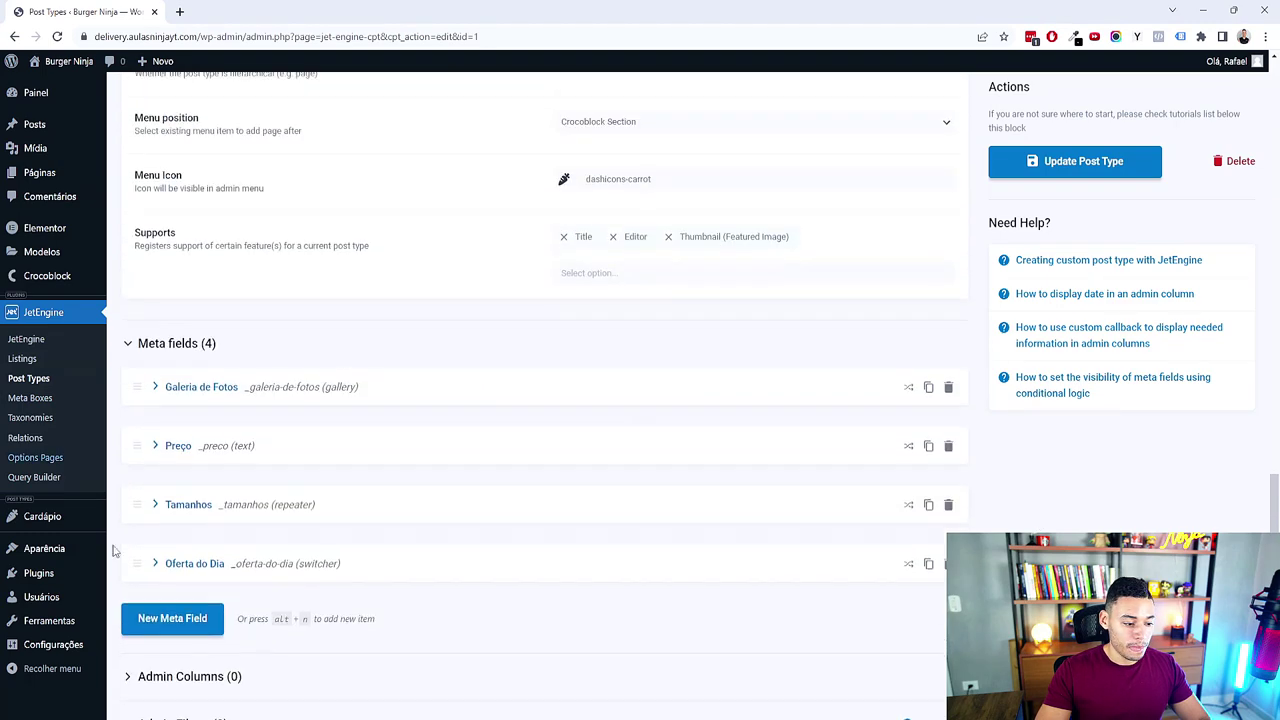
scroll(508, 457, "down", 1)
left_click(1085, 161)
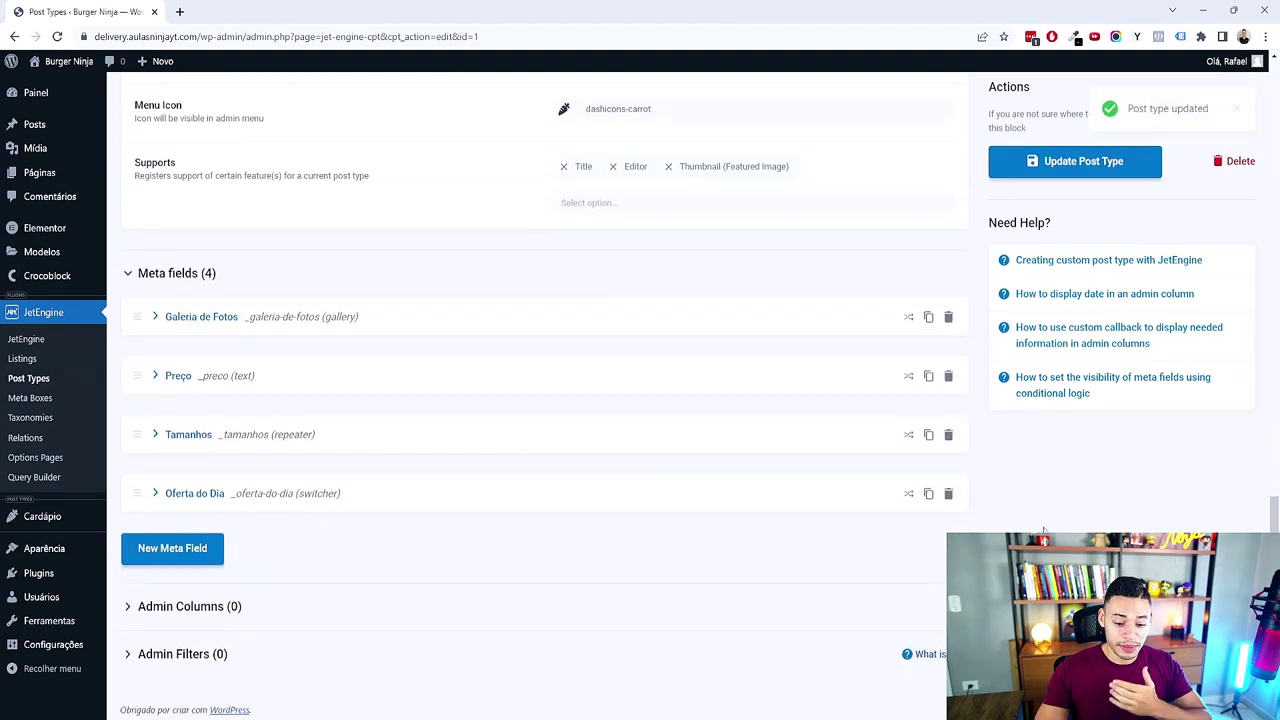
Step: Fold the Custom Fields branch to its 7 subtopics, then bring back the Cardápio settings in Chrome
left_click(790, 650)
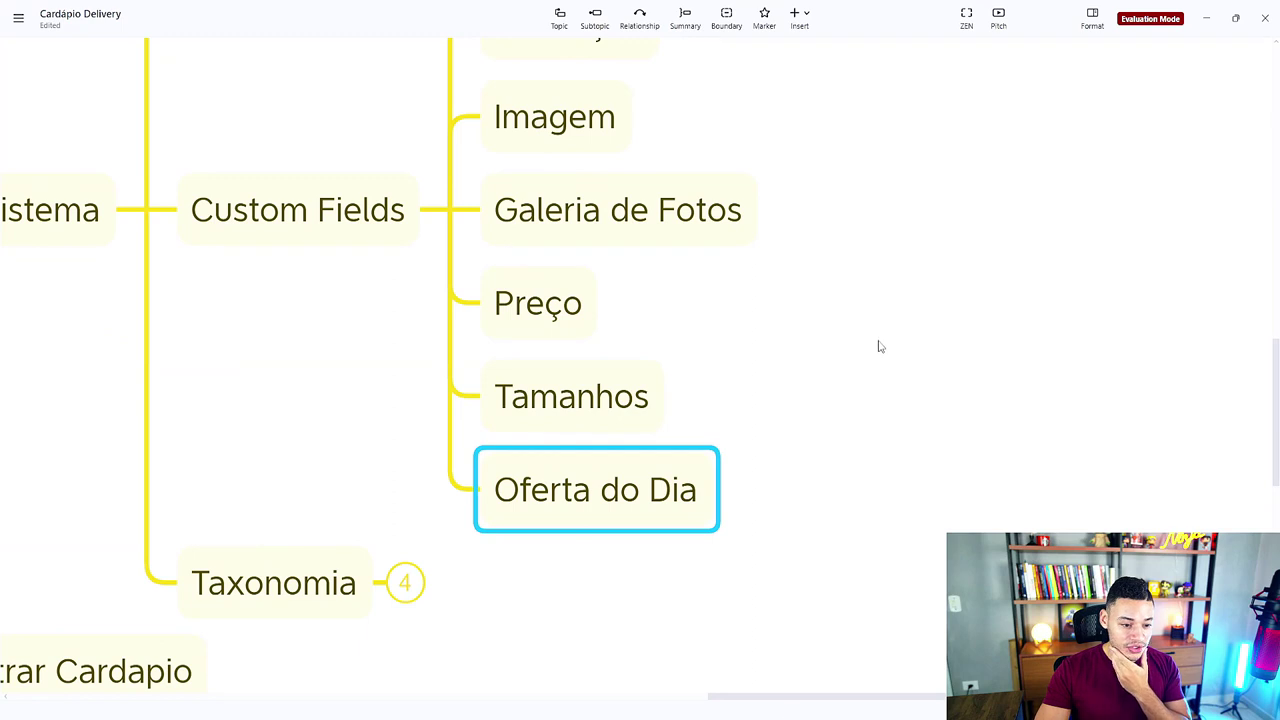
left_click_drag(880, 346, 873, 423)
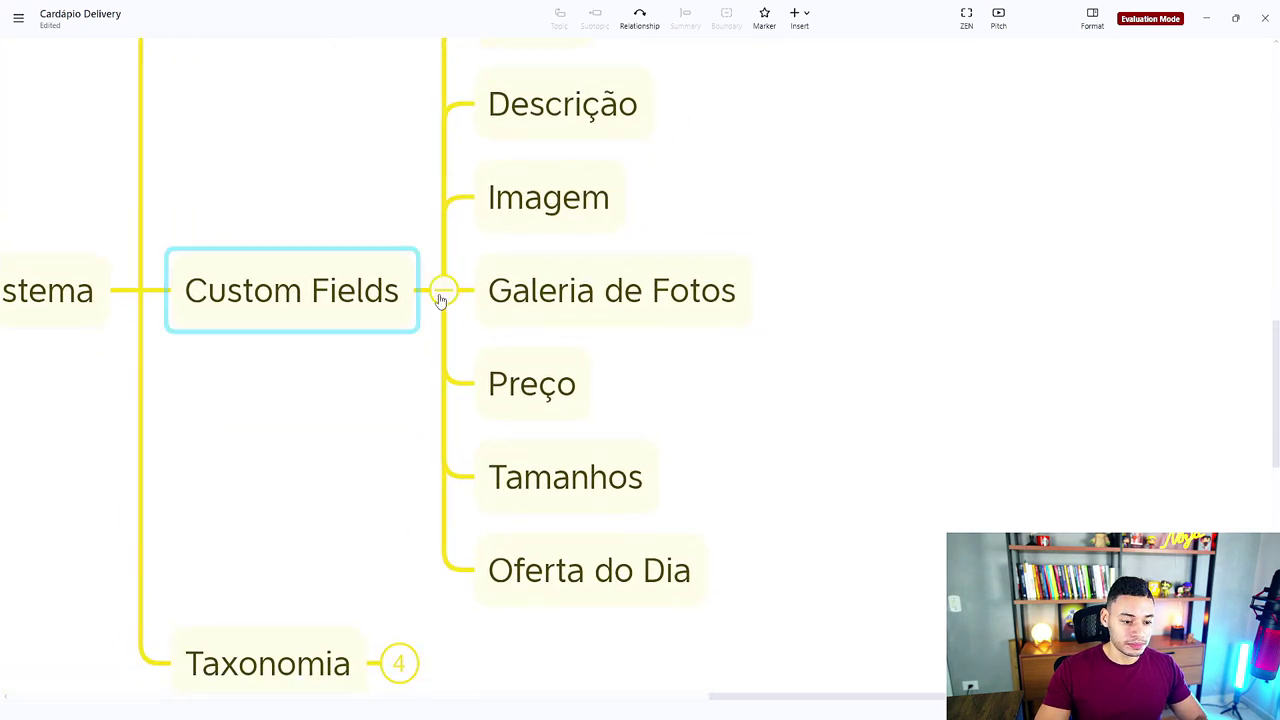
left_click(443, 291)
left_click_drag(686, 381, 812, 413)
mouse_move(745, 705)
left_click(790, 670)
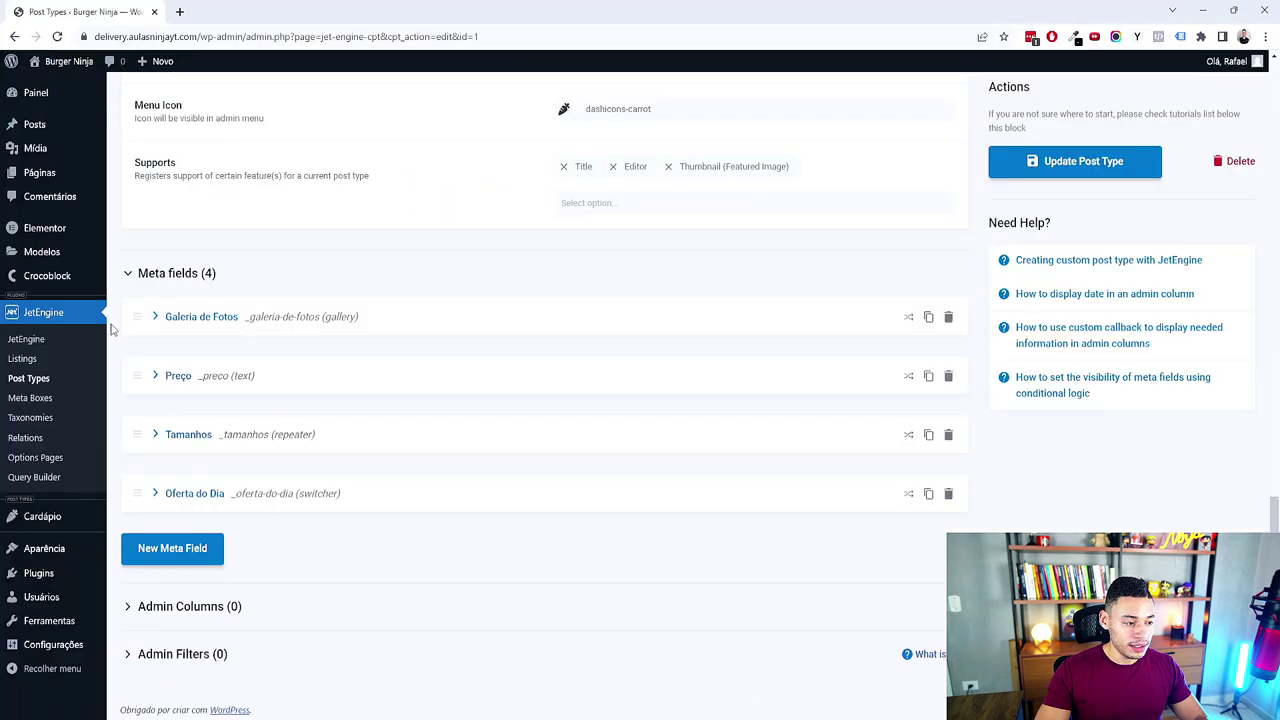
mouse_move(54, 529)
middle_click(141, 540)
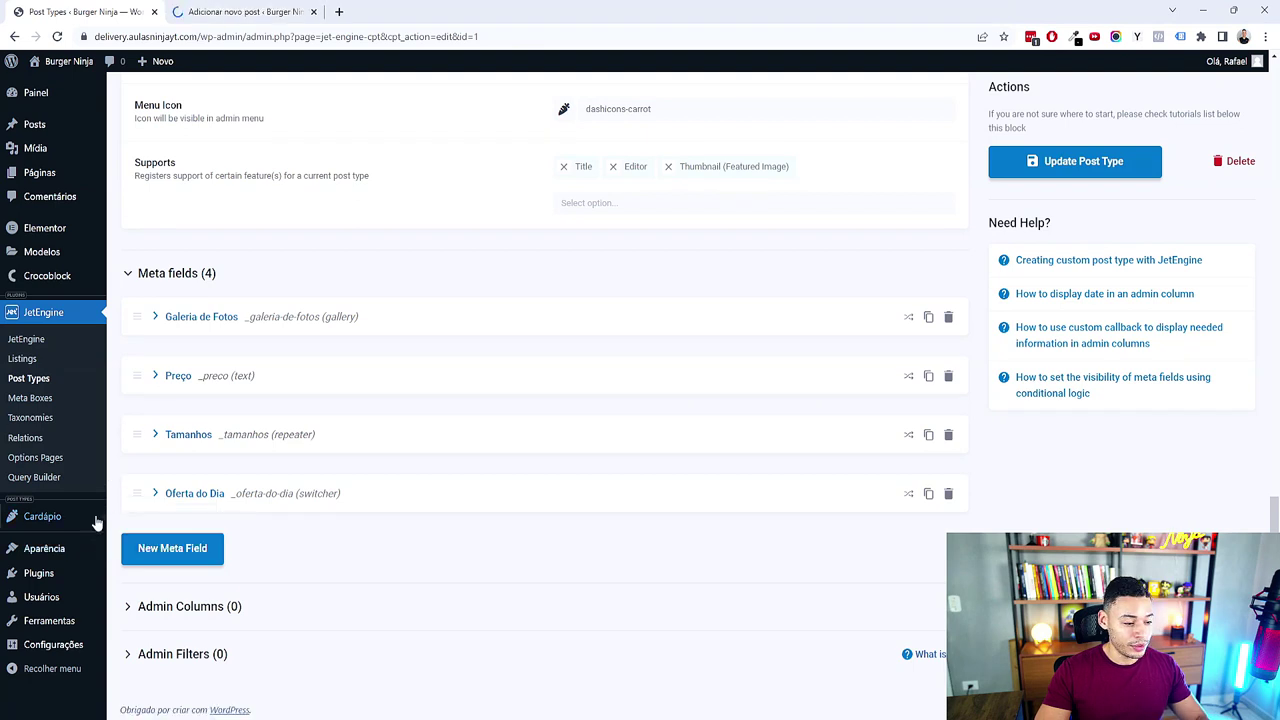
mouse_move(100, 521)
right_click(134, 540)
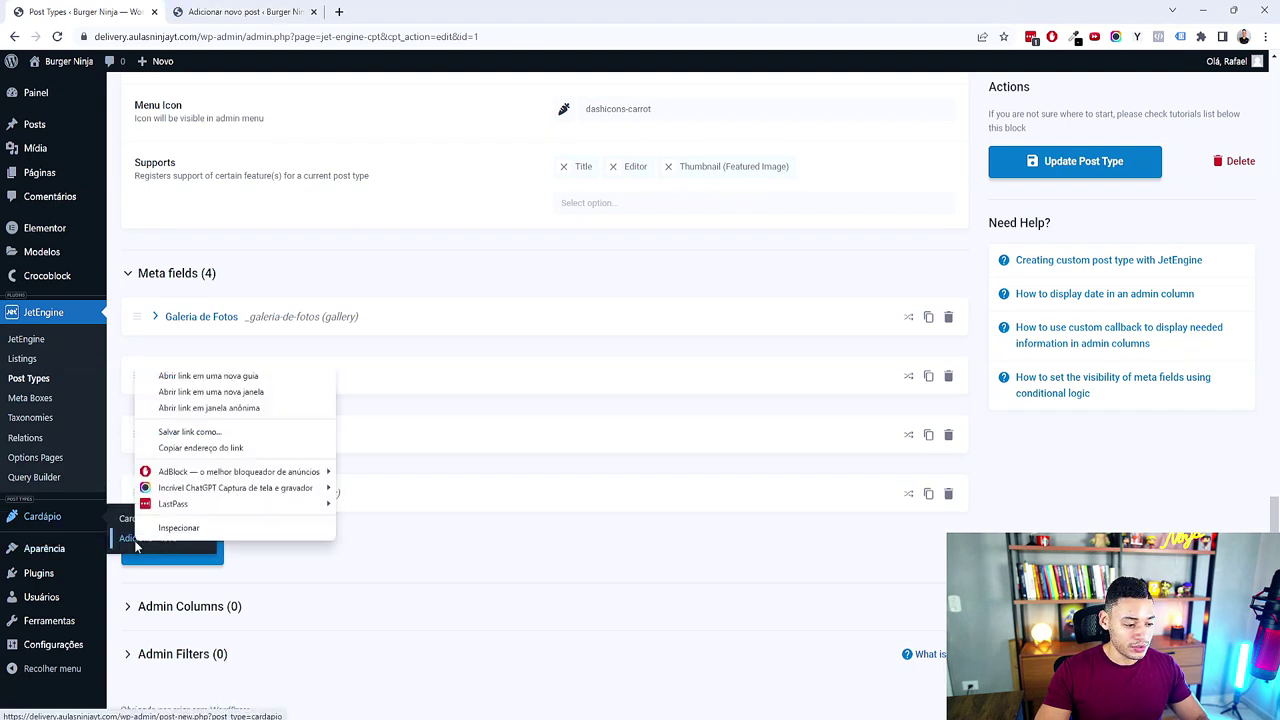
left_click(241, 379)
left_click(264, 11)
left_click(313, 11)
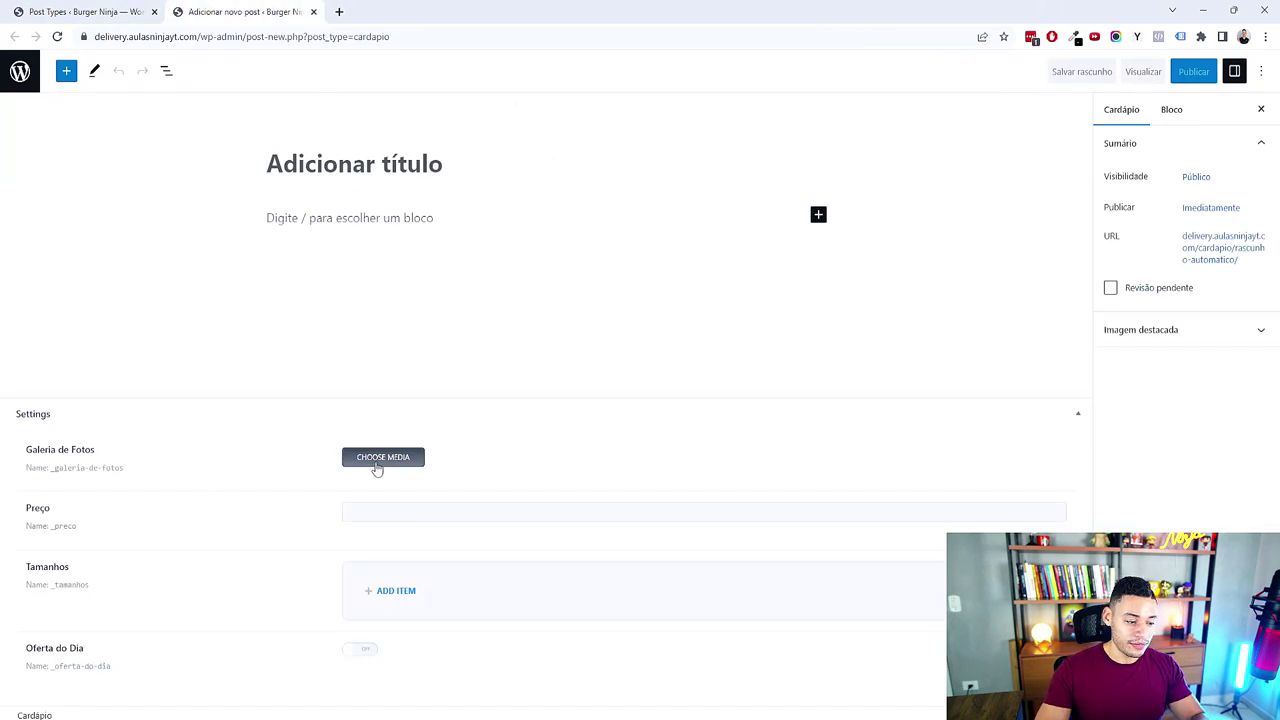
left_click(1172, 333)
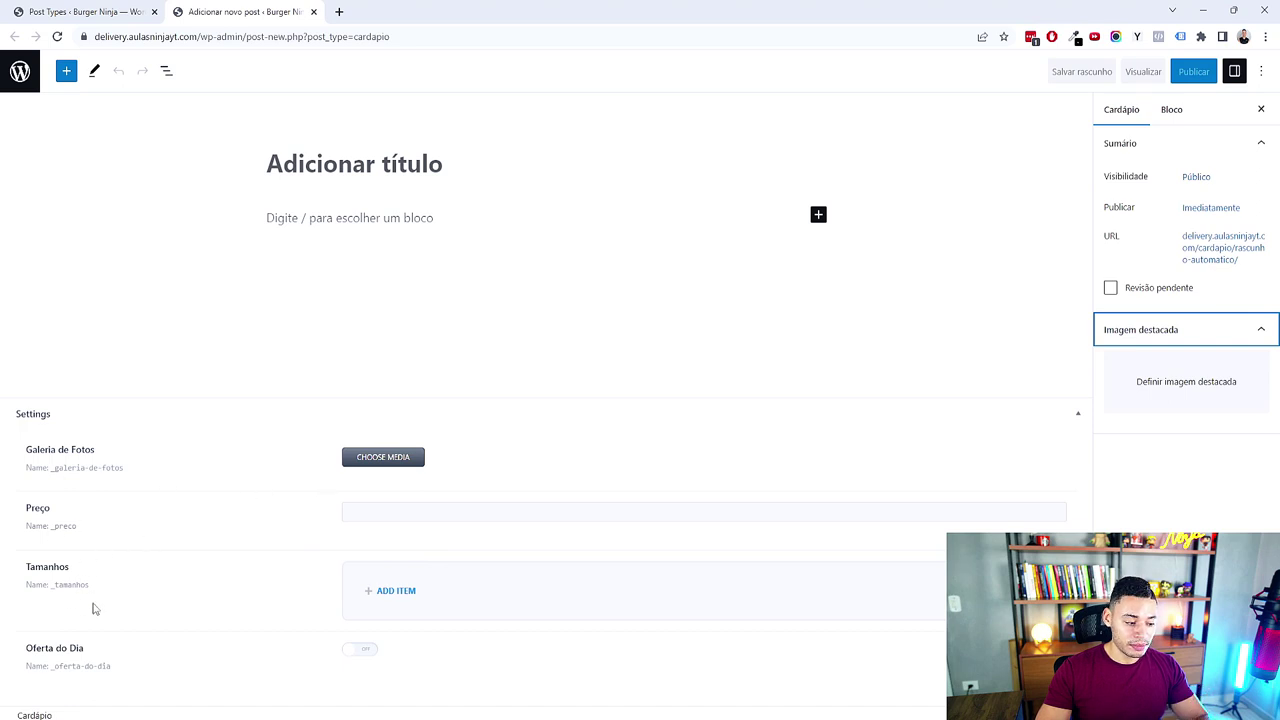
left_click(362, 655)
left_click(362, 655)
left_click(362, 655)
left_click(362, 655)
left_click(362, 655)
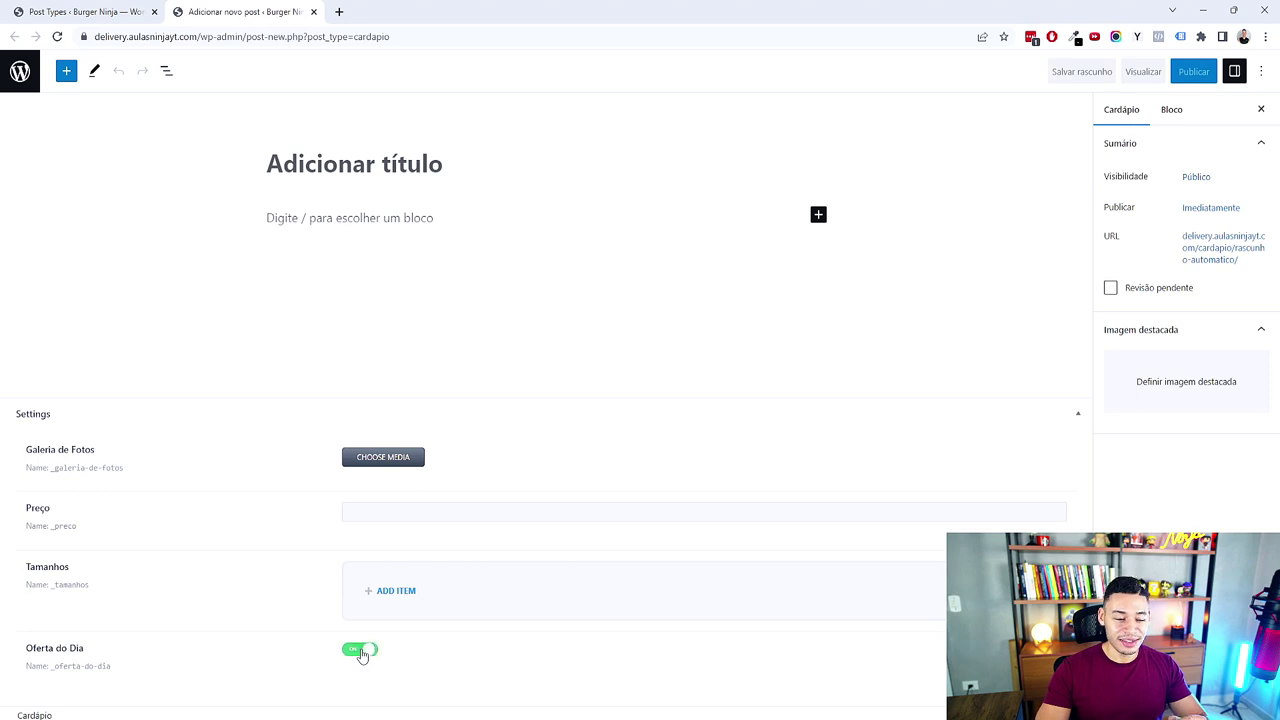
left_click(360, 654)
right_click(356, 653)
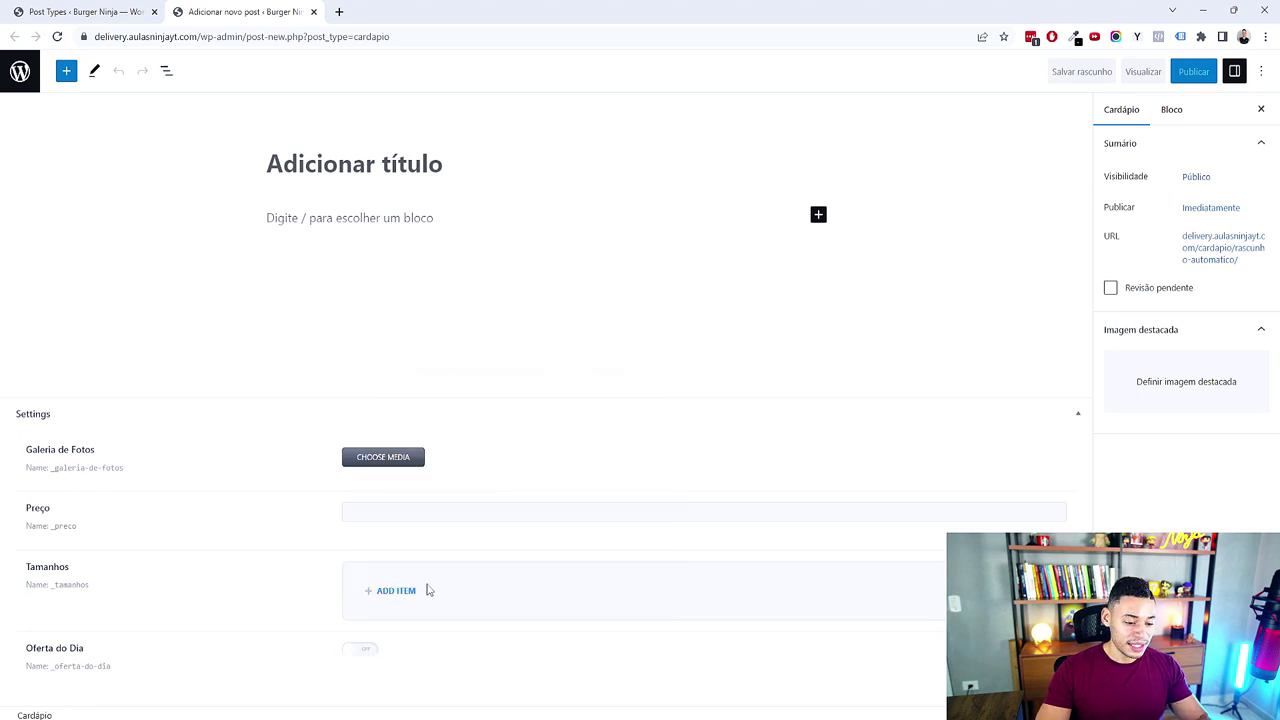
left_click(398, 591)
left_click(441, 541)
type("Pequeno")
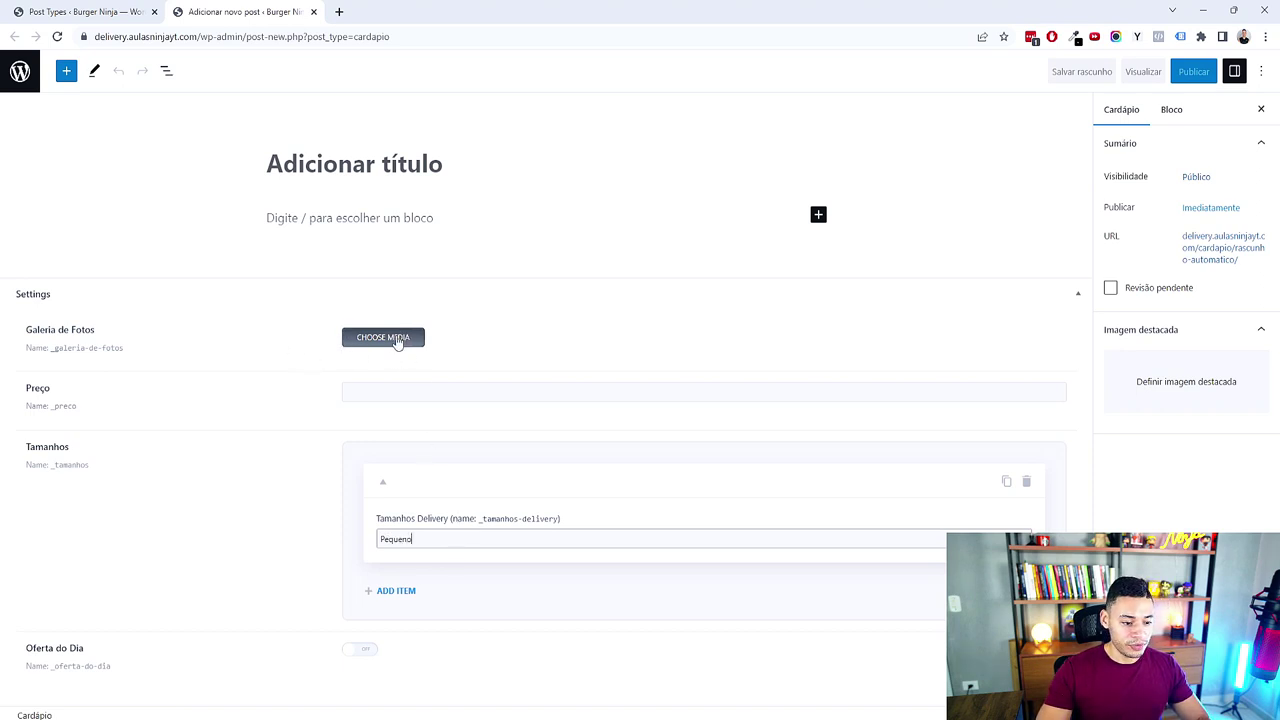
left_click(377, 393)
type("150")
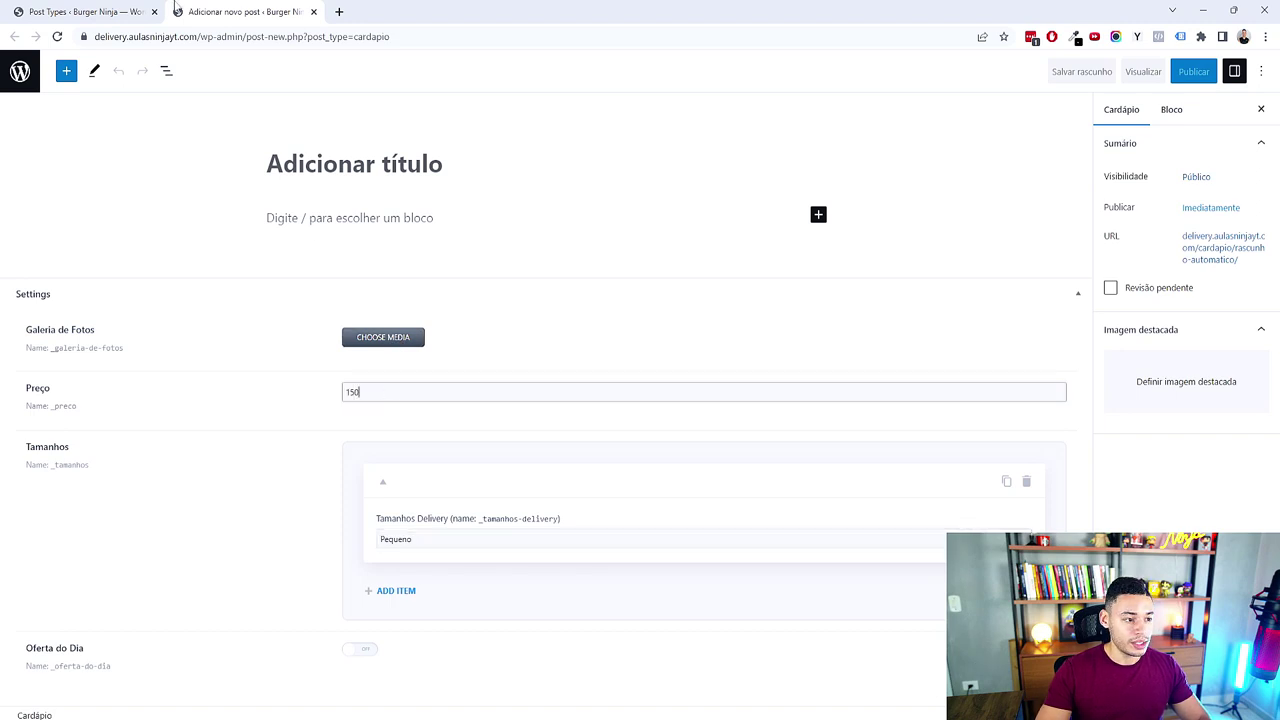
left_click(100, 11)
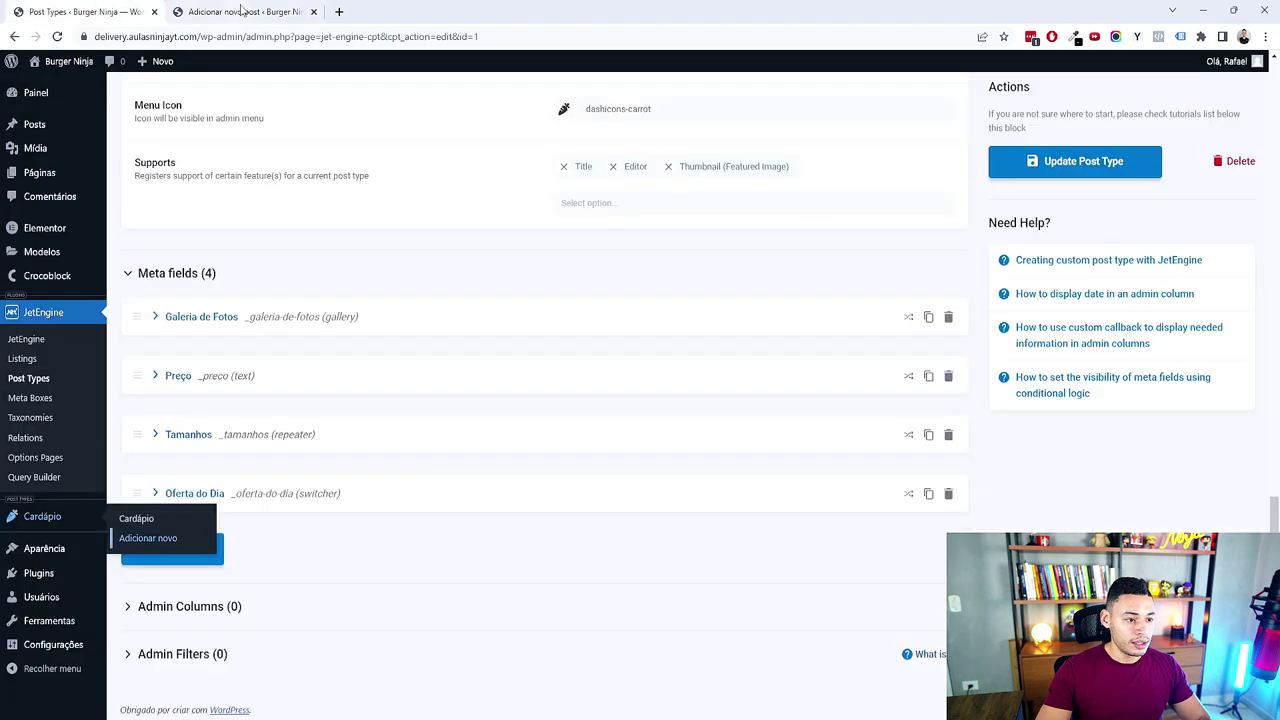
left_click(313, 11)
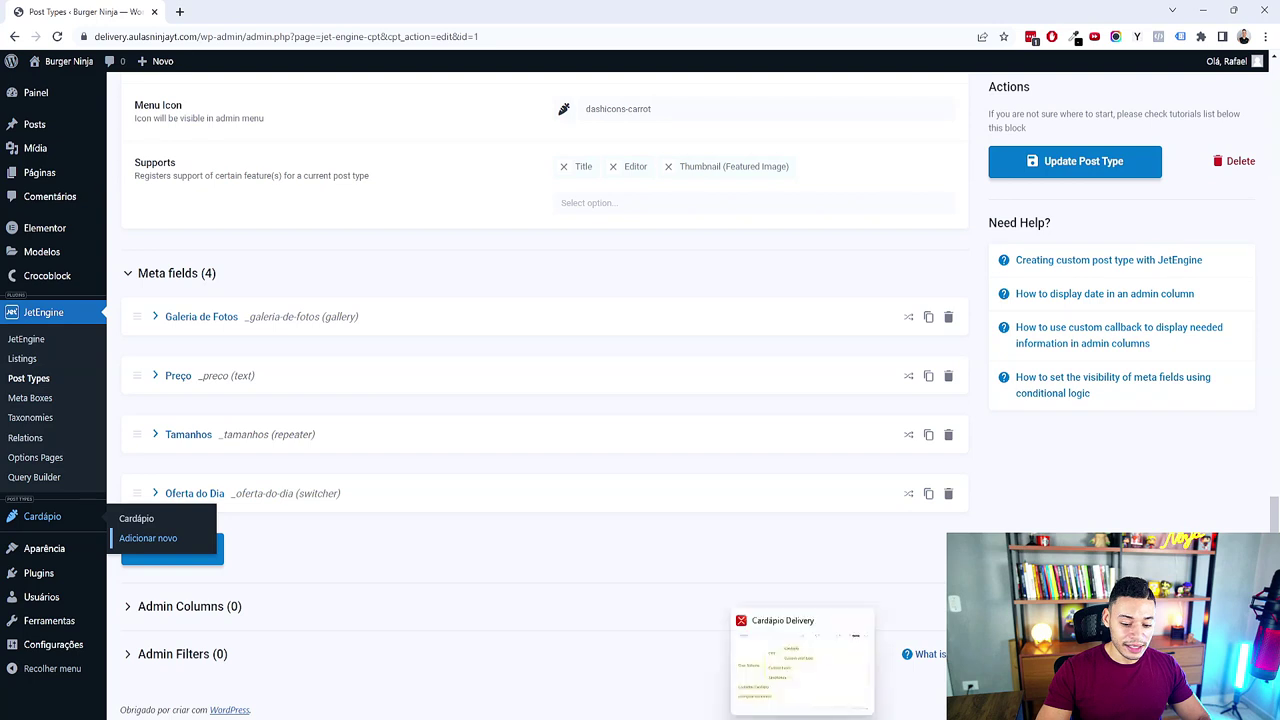
left_click(800, 655)
Step: Collapse the CPT branch, expand Taxonomia's four hidden child topics, then go back to Chrome
left_click_drag(686, 446, 833, 510)
left_click(645, 392)
left_click(510, 248)
left_click(570, 248)
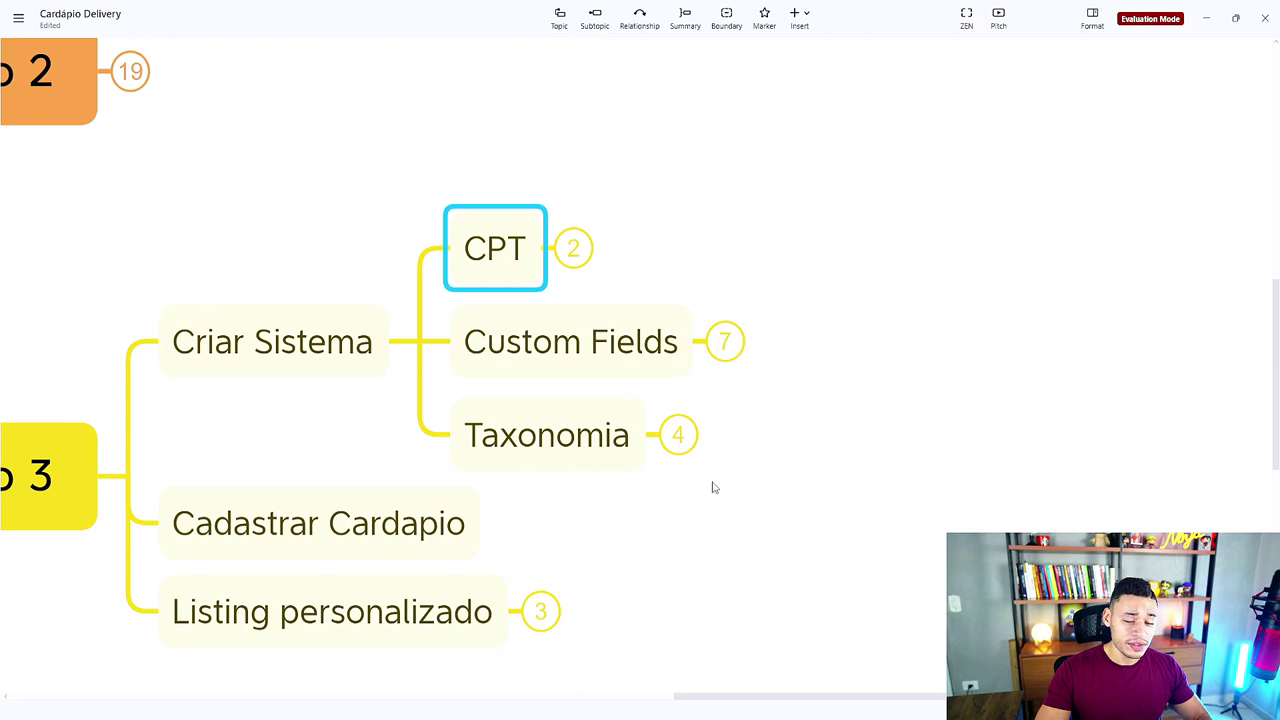
left_click(680, 436)
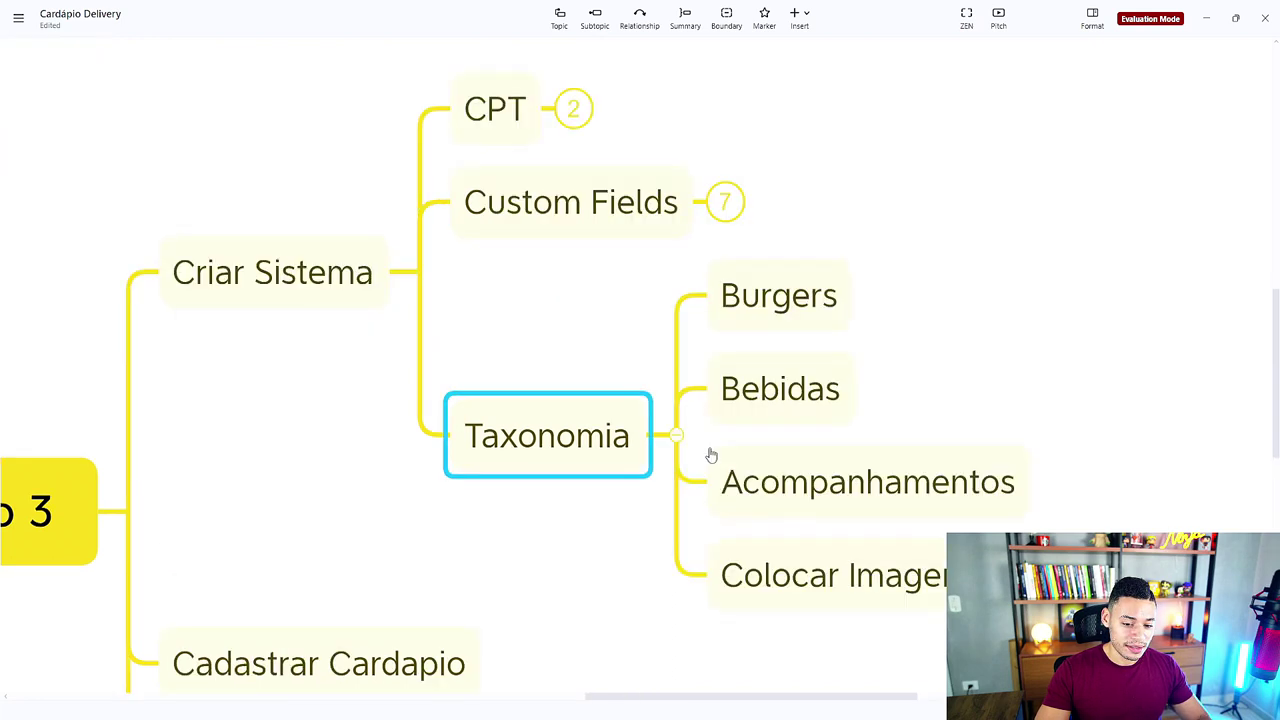
left_click(831, 337)
left_click(531, 242)
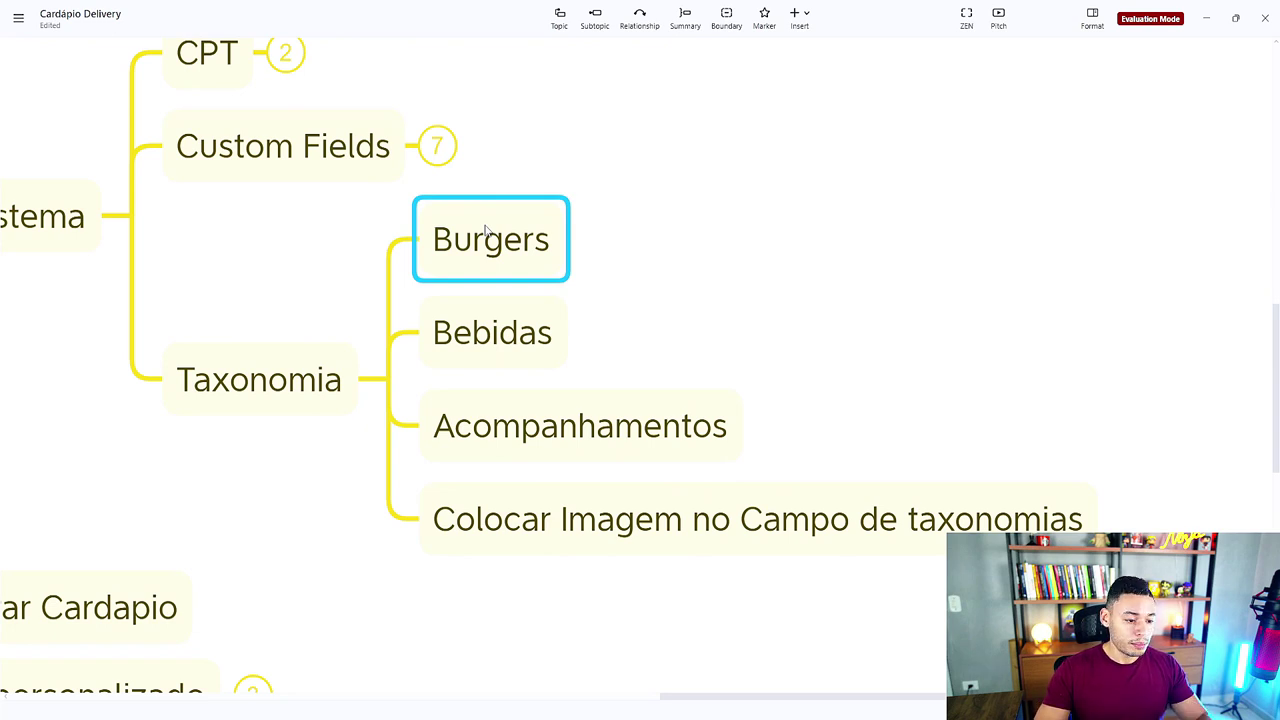
left_click(318, 401)
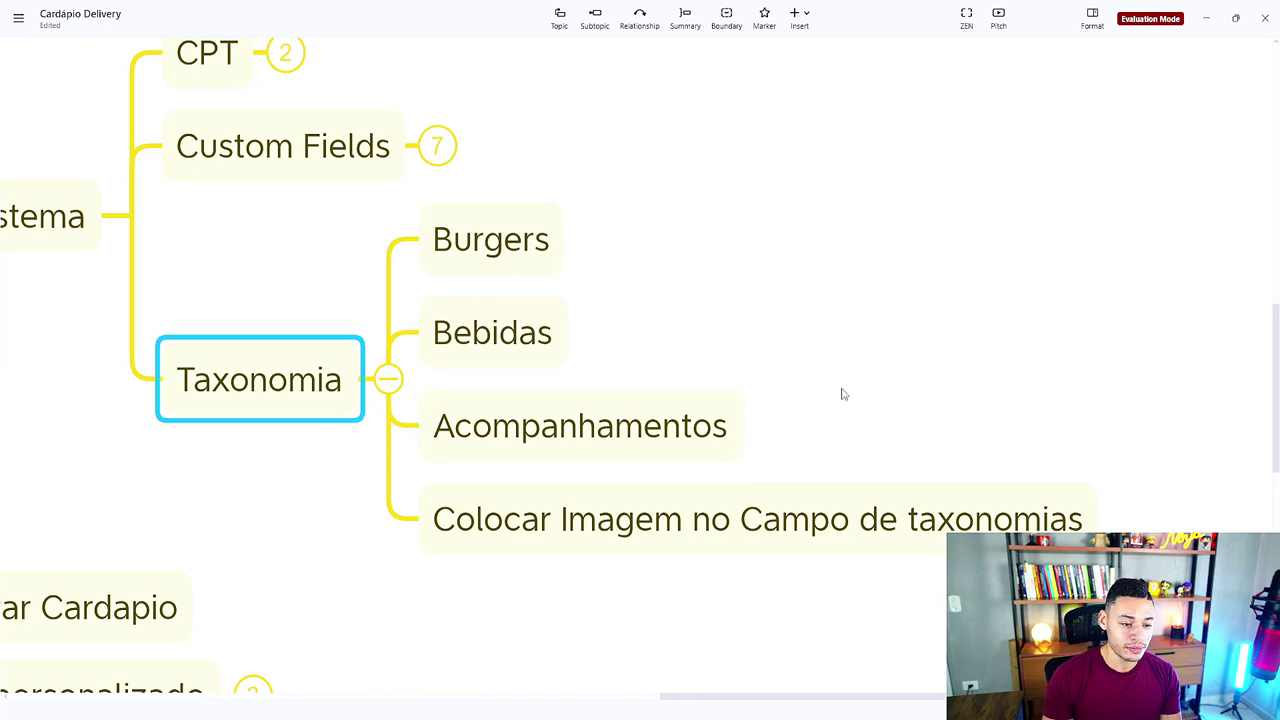
mouse_move(714, 714)
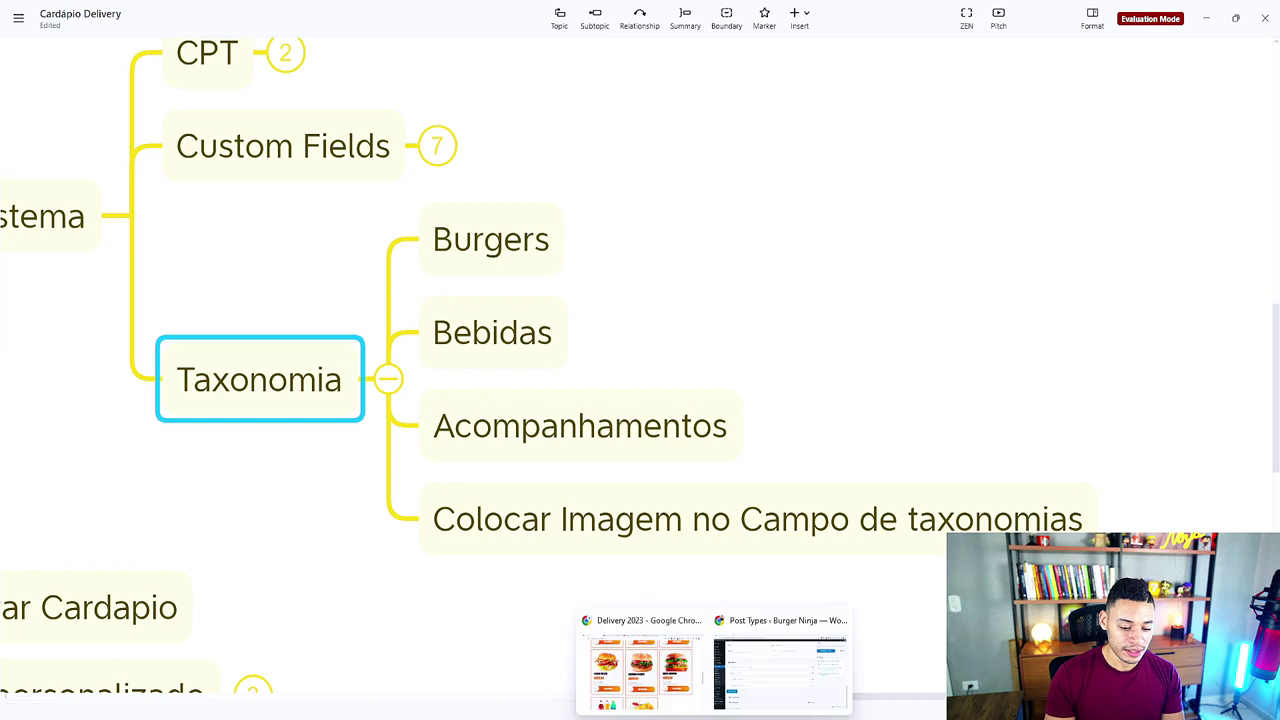
left_click(780, 660)
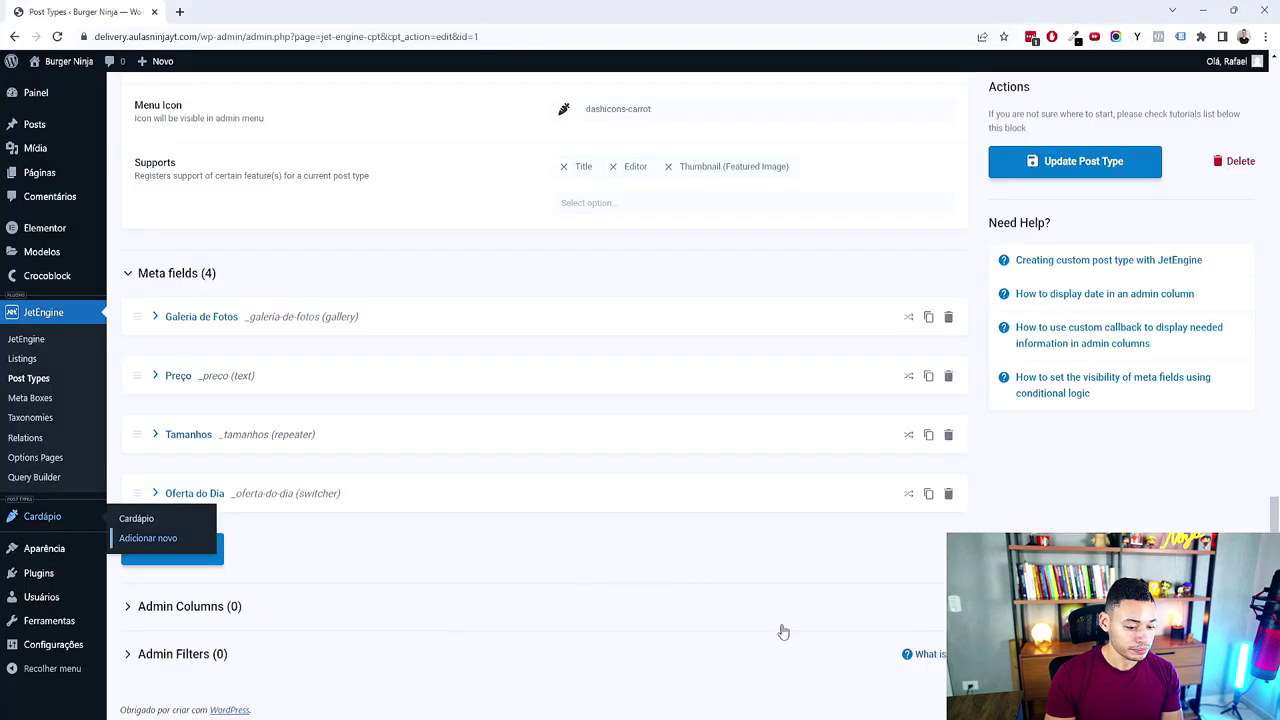
Step: Start a new JetEngine taxonomy named 'Categoria Delivery' with slug categoria-delivery
left_click(45, 424)
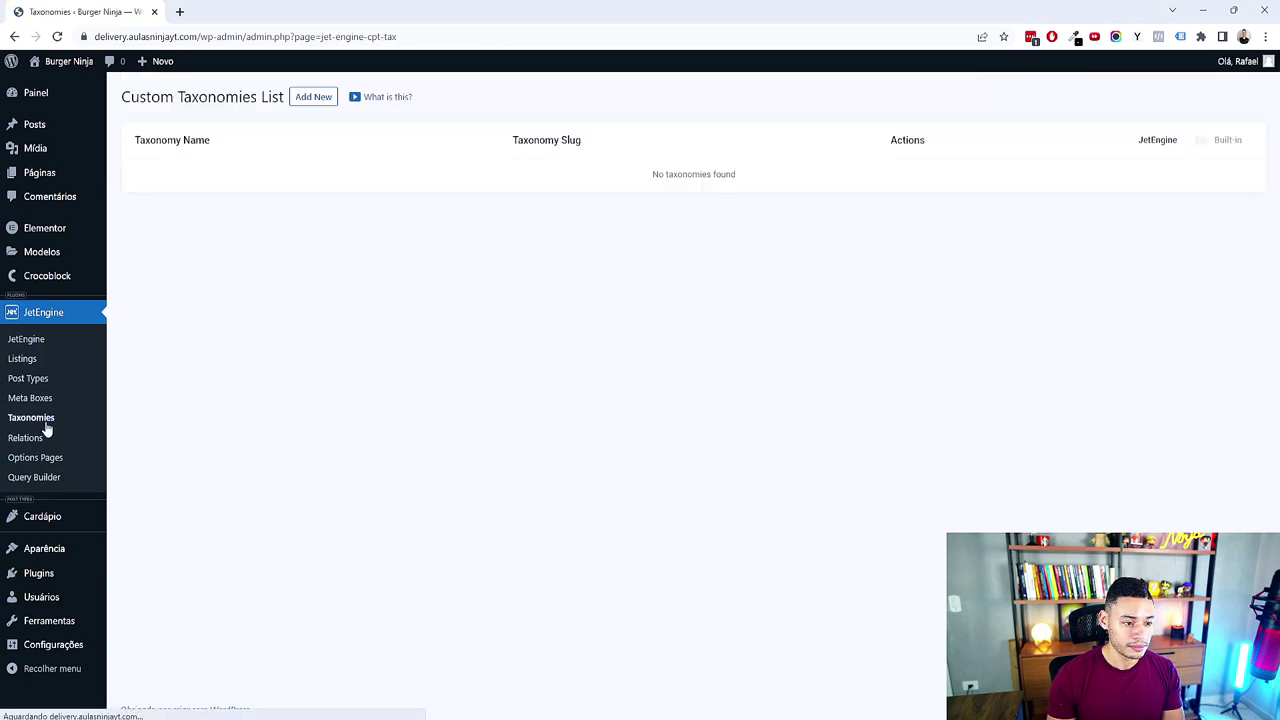
left_click(303, 100)
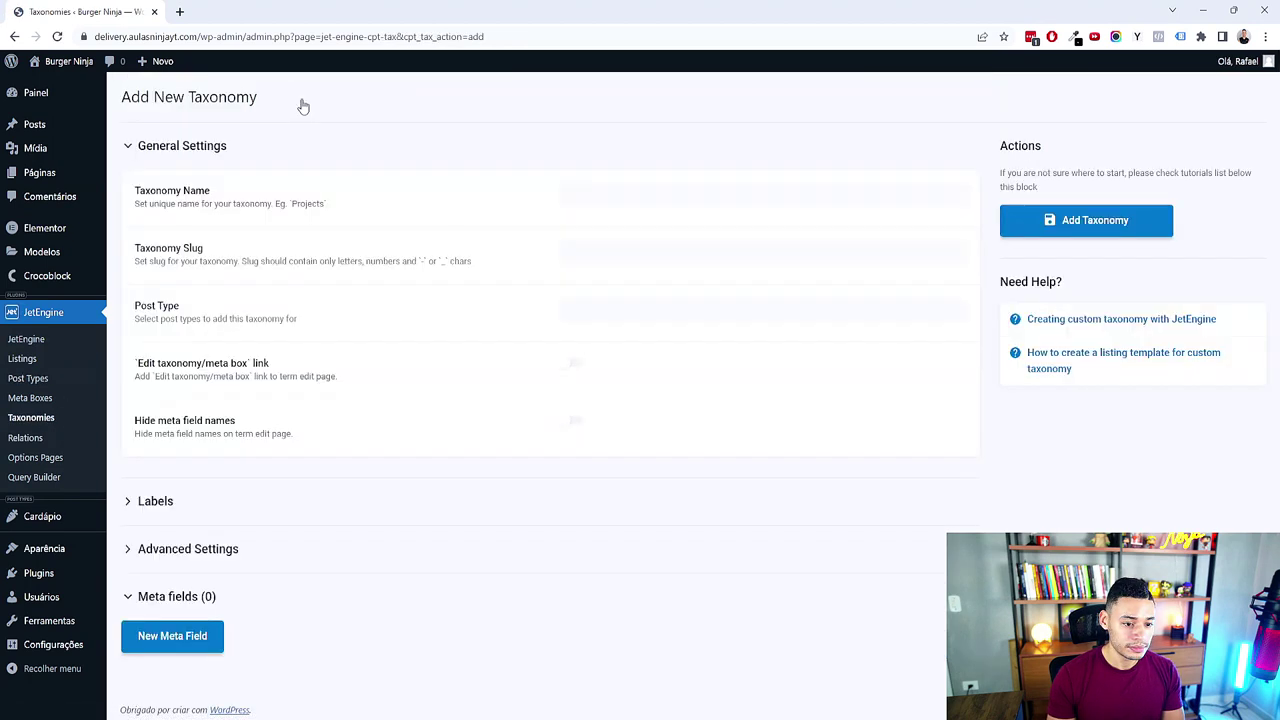
left_click(647, 198)
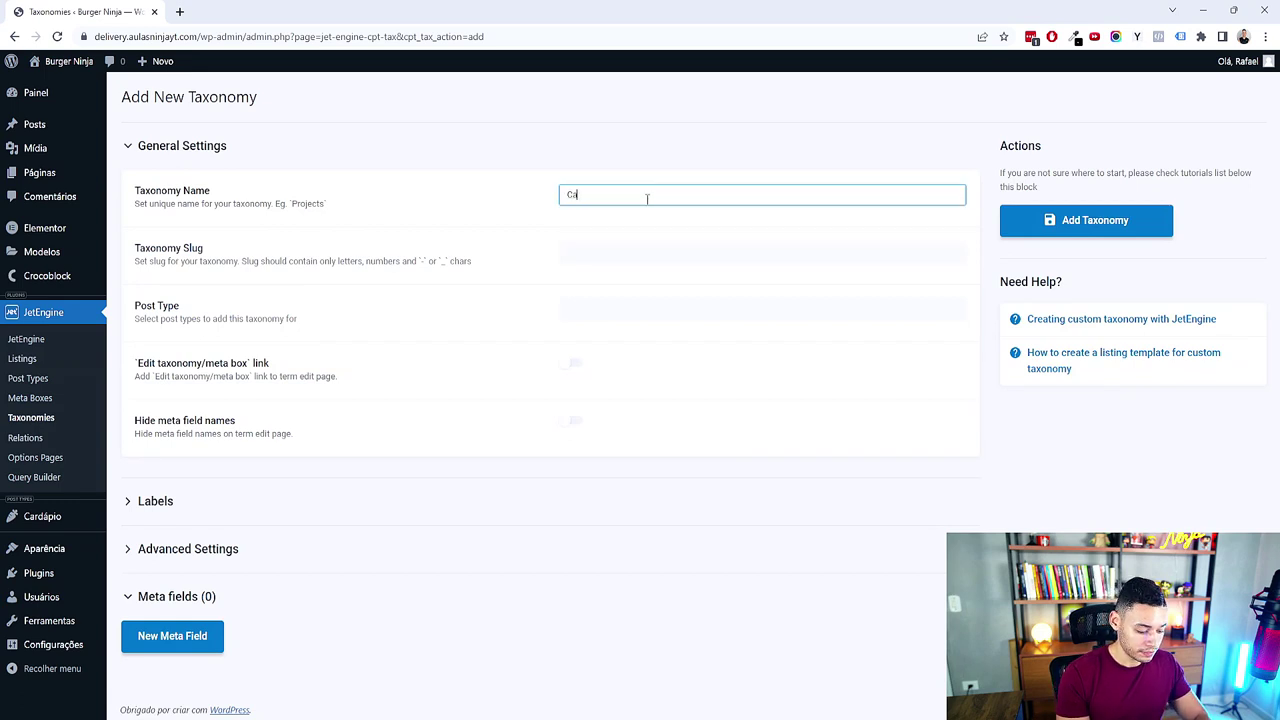
type("Categoria Delivery")
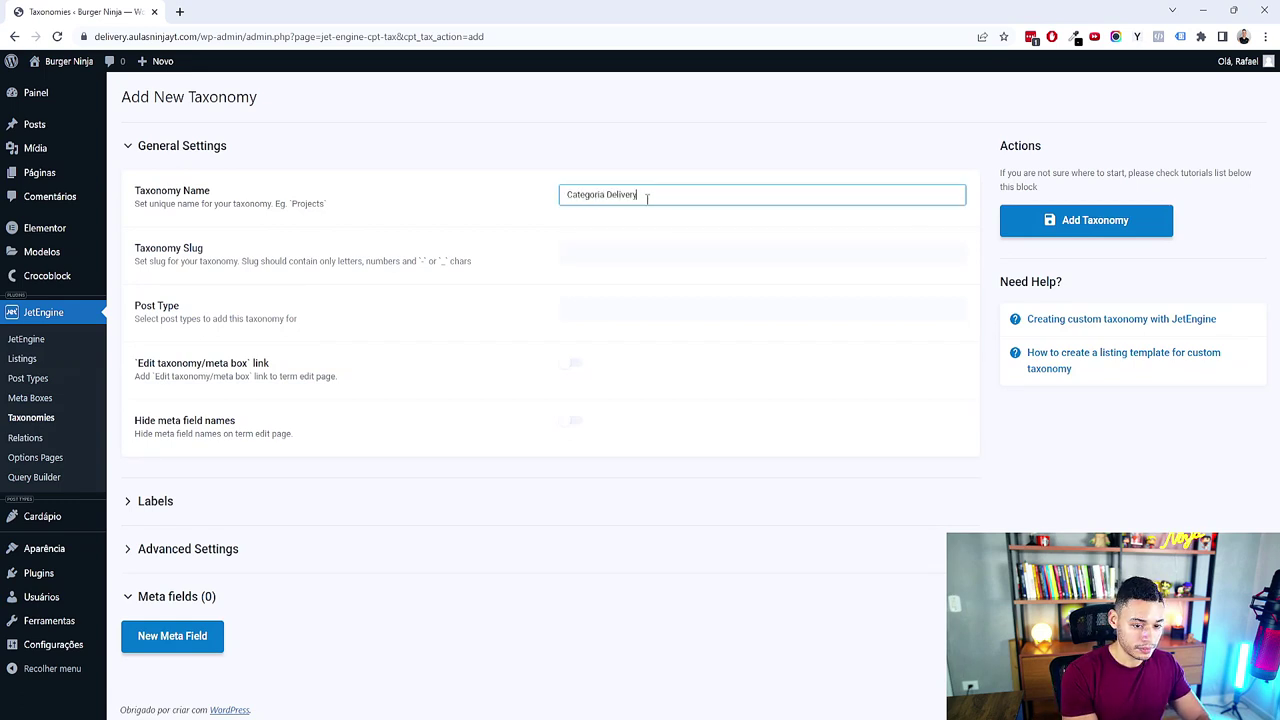
key("Tab")
left_click(1172, 449)
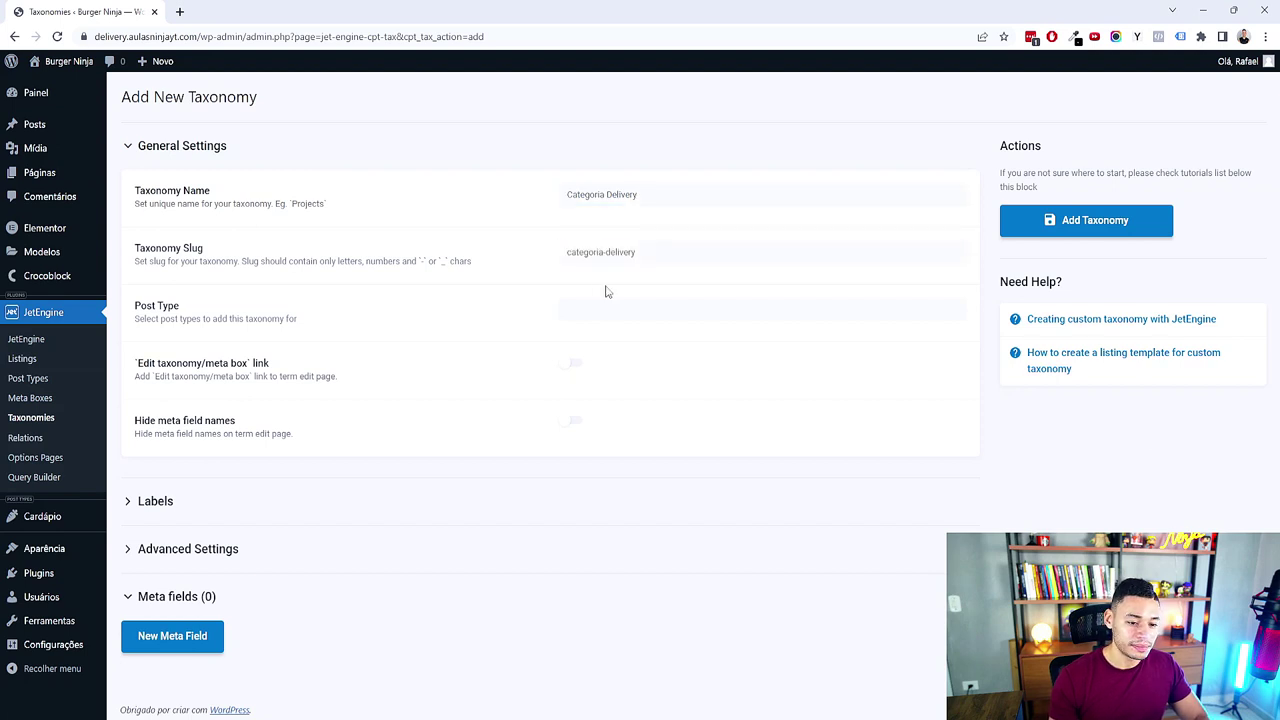
Step: Attach the taxonomy to the Cardápio post type and switch on Hierarchical in Advanced Settings
left_click(682, 312)
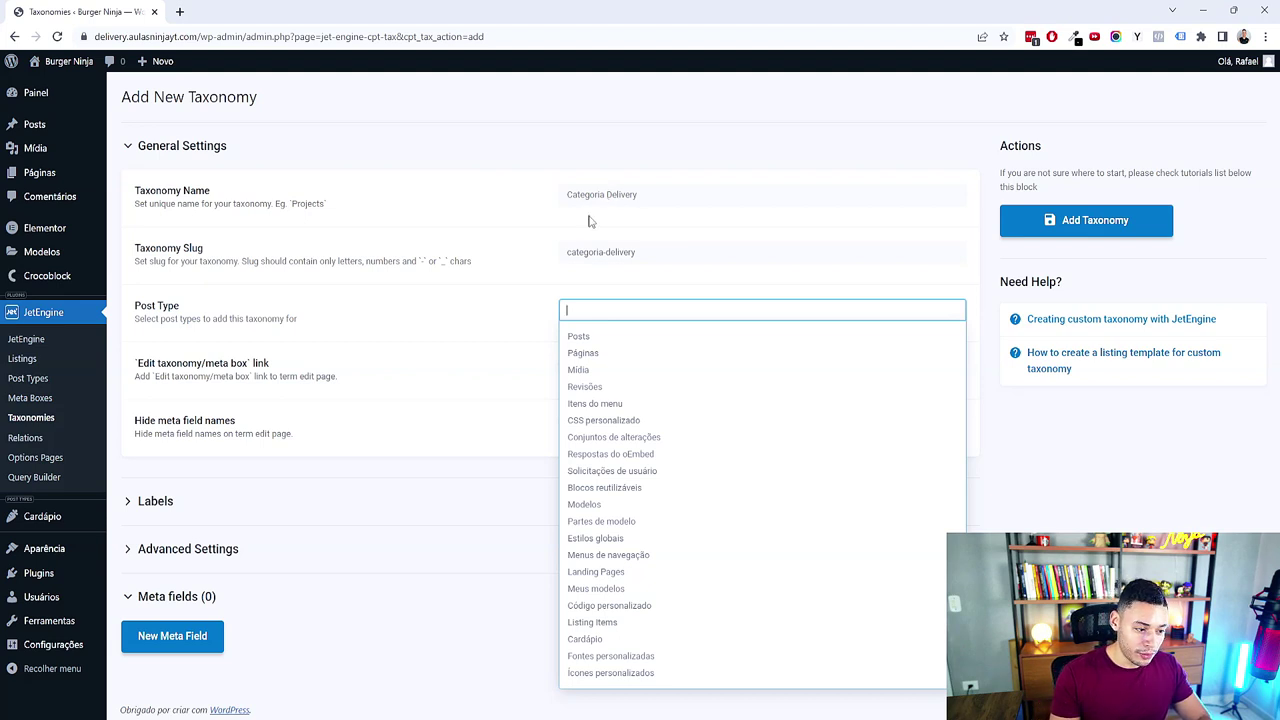
left_click(1122, 519)
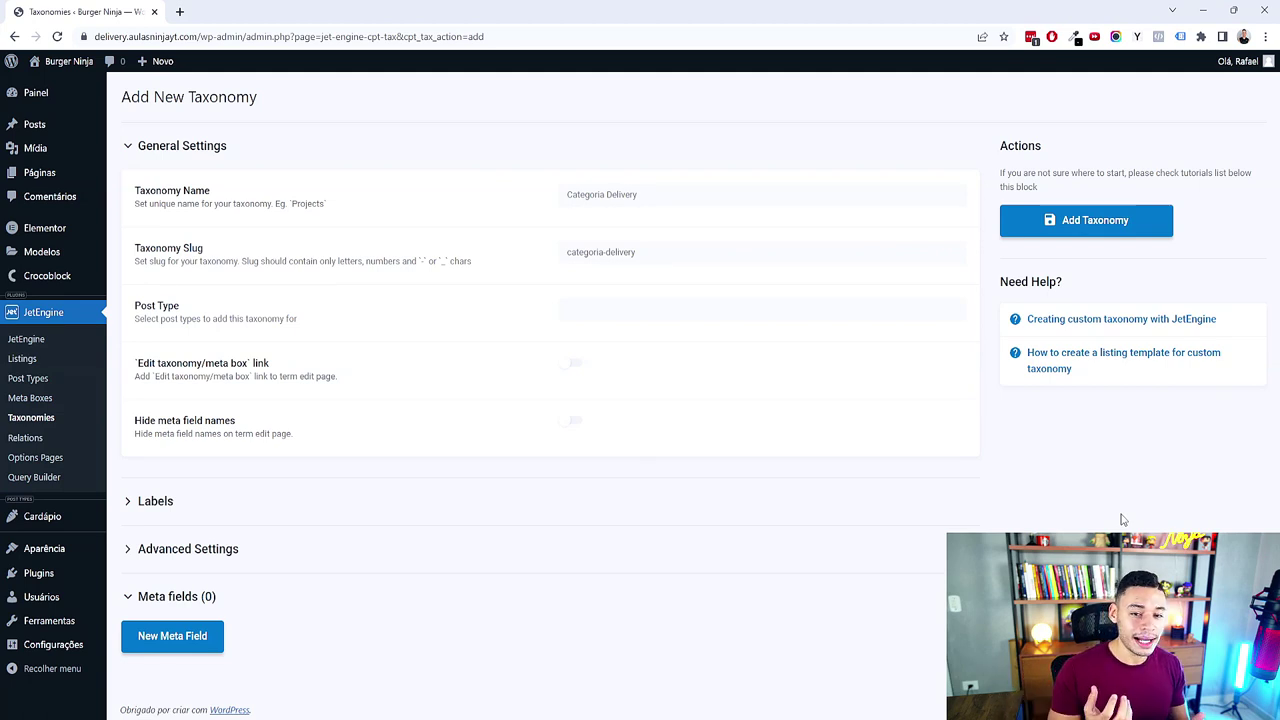
left_click(681, 320)
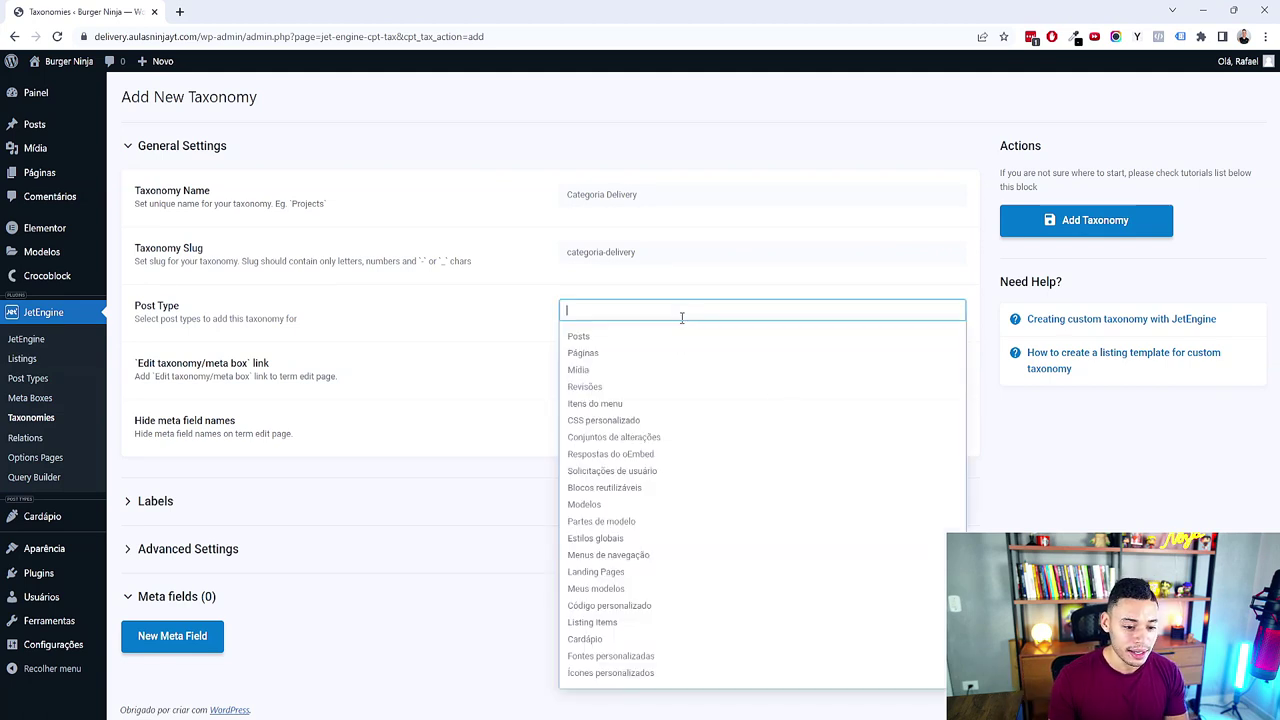
left_click(587, 643)
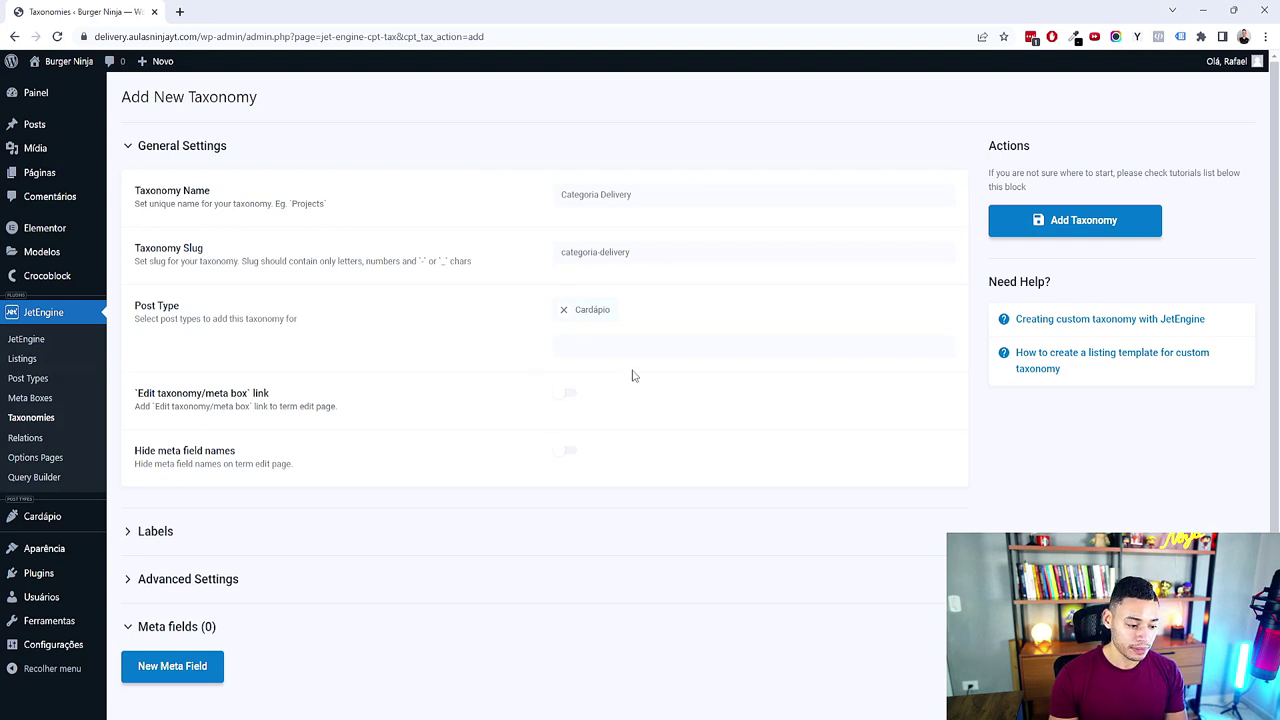
scroll(346, 537, "down", 1)
left_click(213, 557)
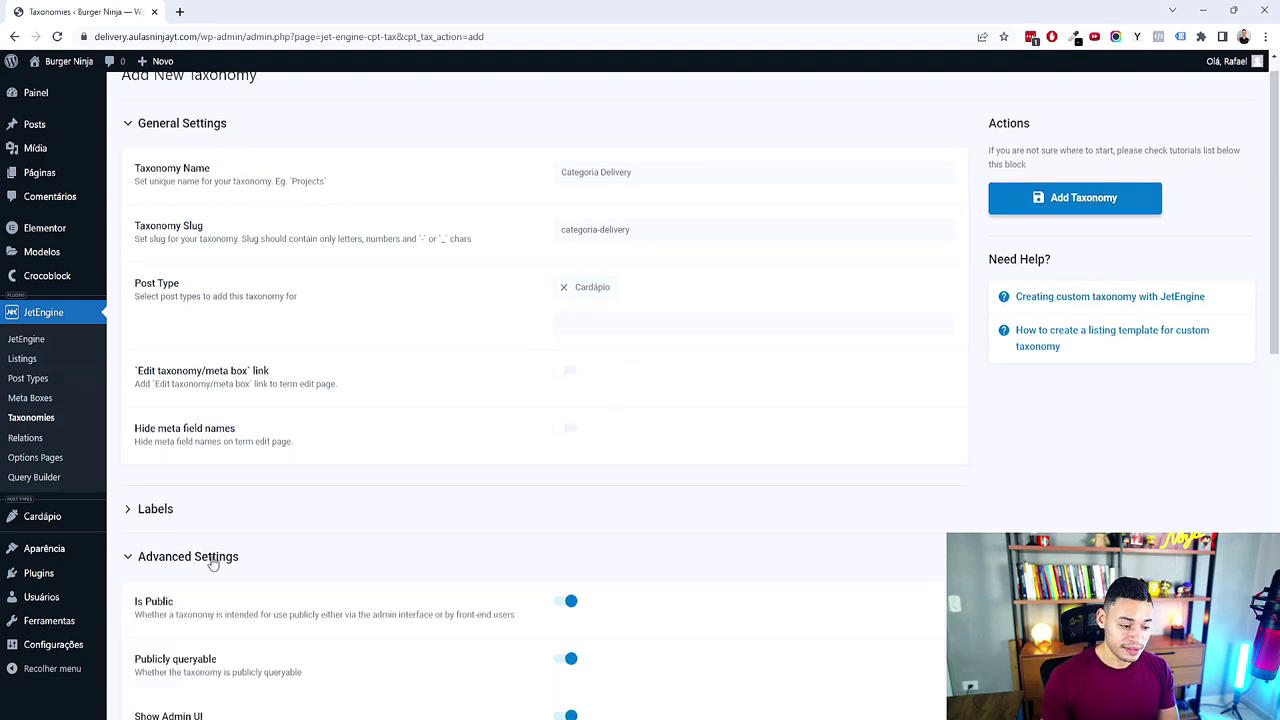
scroll(494, 486, "down", 6)
scroll(494, 486, "down", 2)
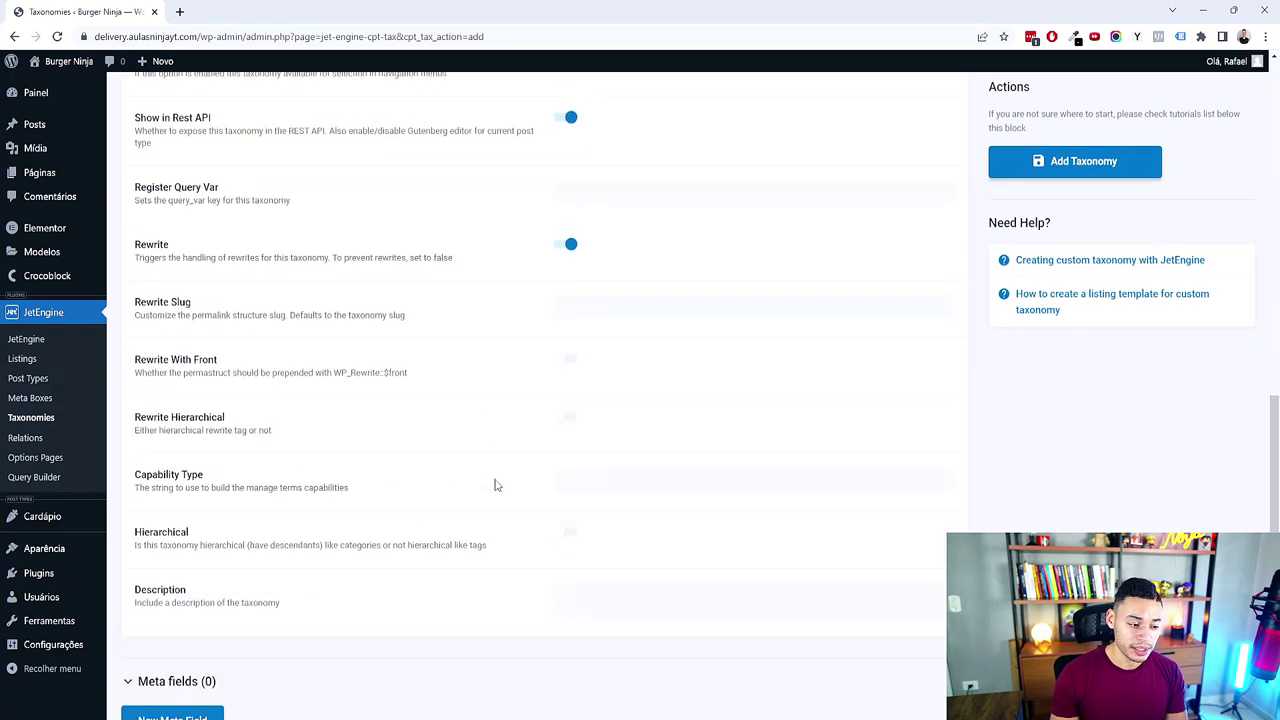
scroll(480, 484, "down", 1)
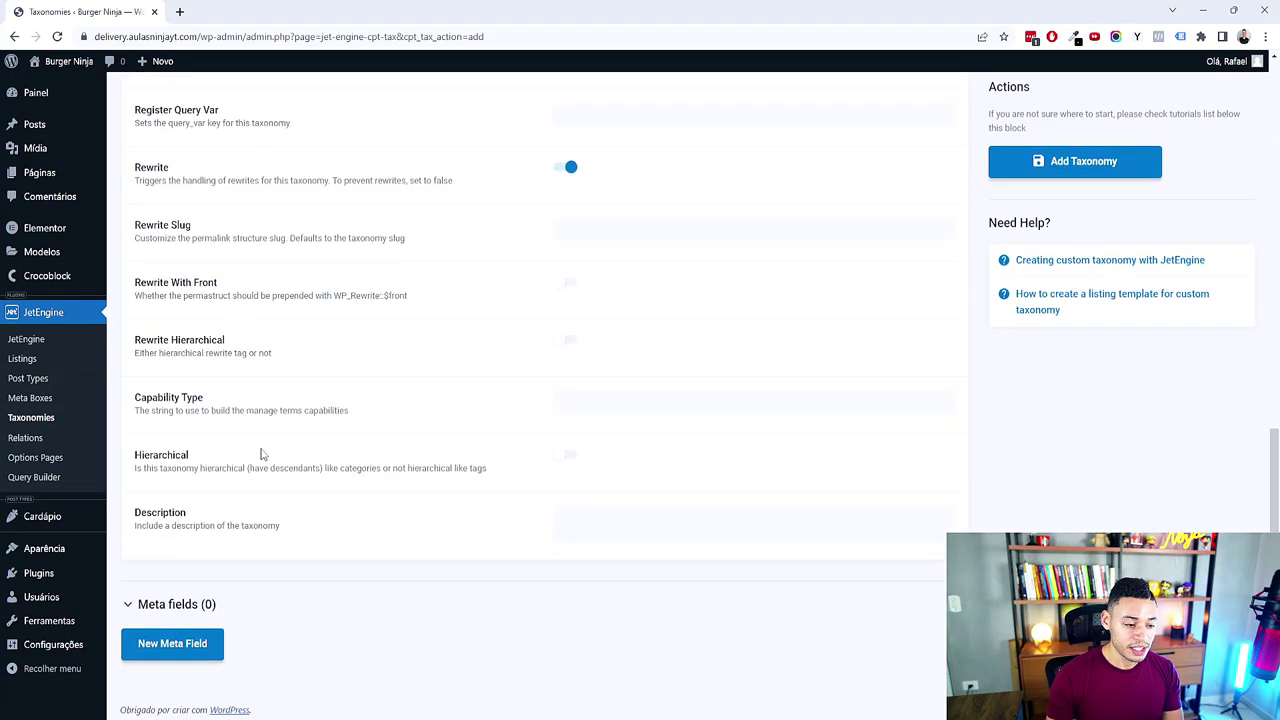
left_click(566, 456)
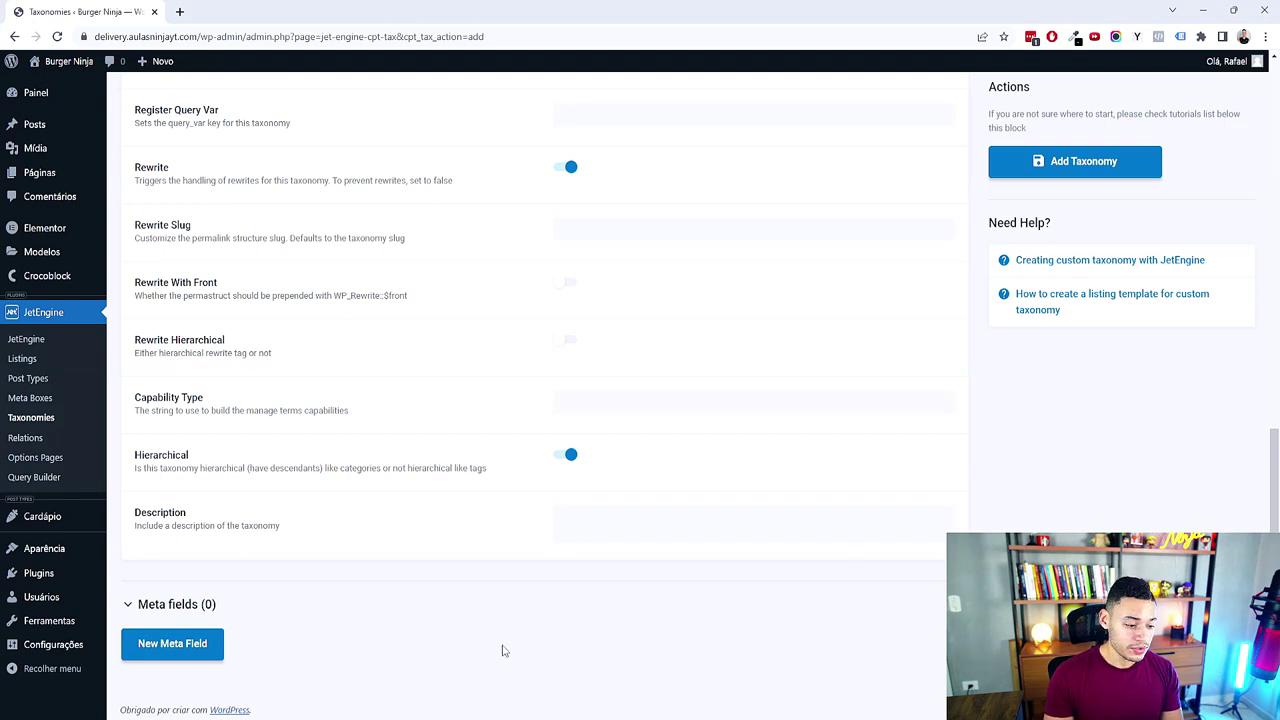
Step: Add a taxonomy meta field labelled 'Imagem Categoria' with ID _imagem-categoria
left_click(186, 651)
scroll(680, 569, "down", 2)
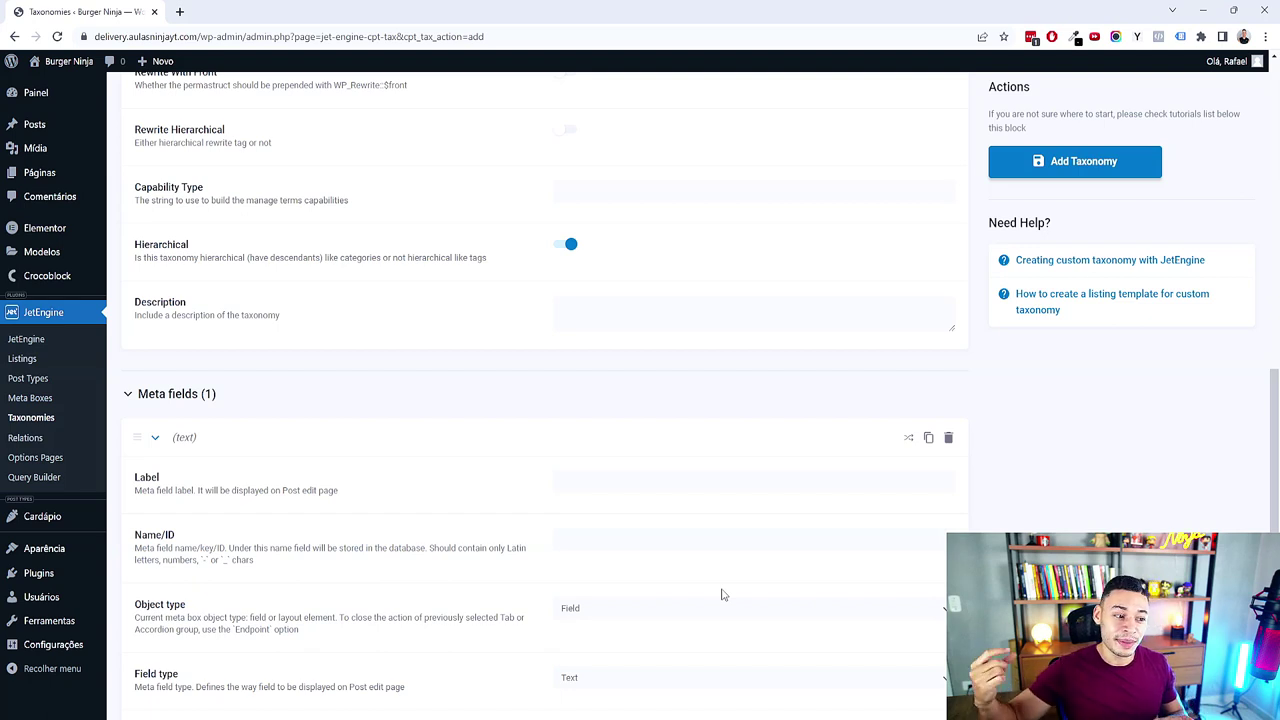
scroll(700, 560, "down", 2)
left_click(633, 272)
type("Image")
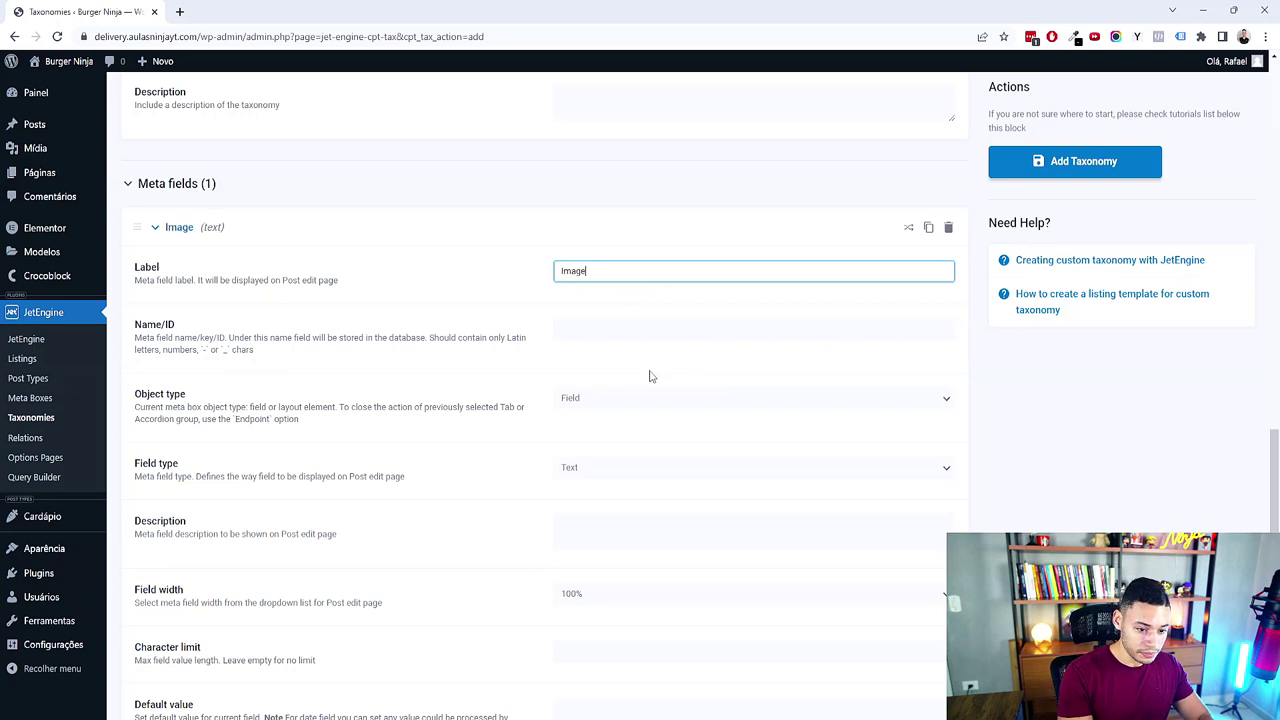
type("m Categoria")
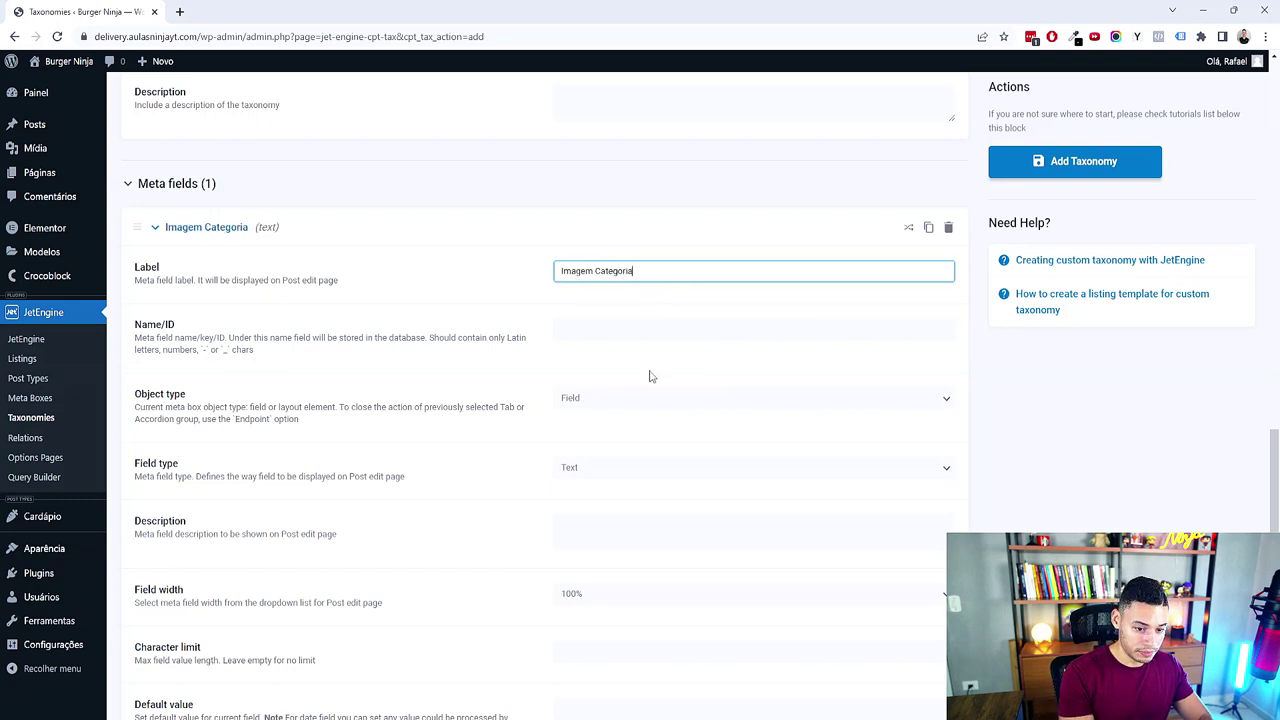
key("Tab")
key("Home")
type("_")
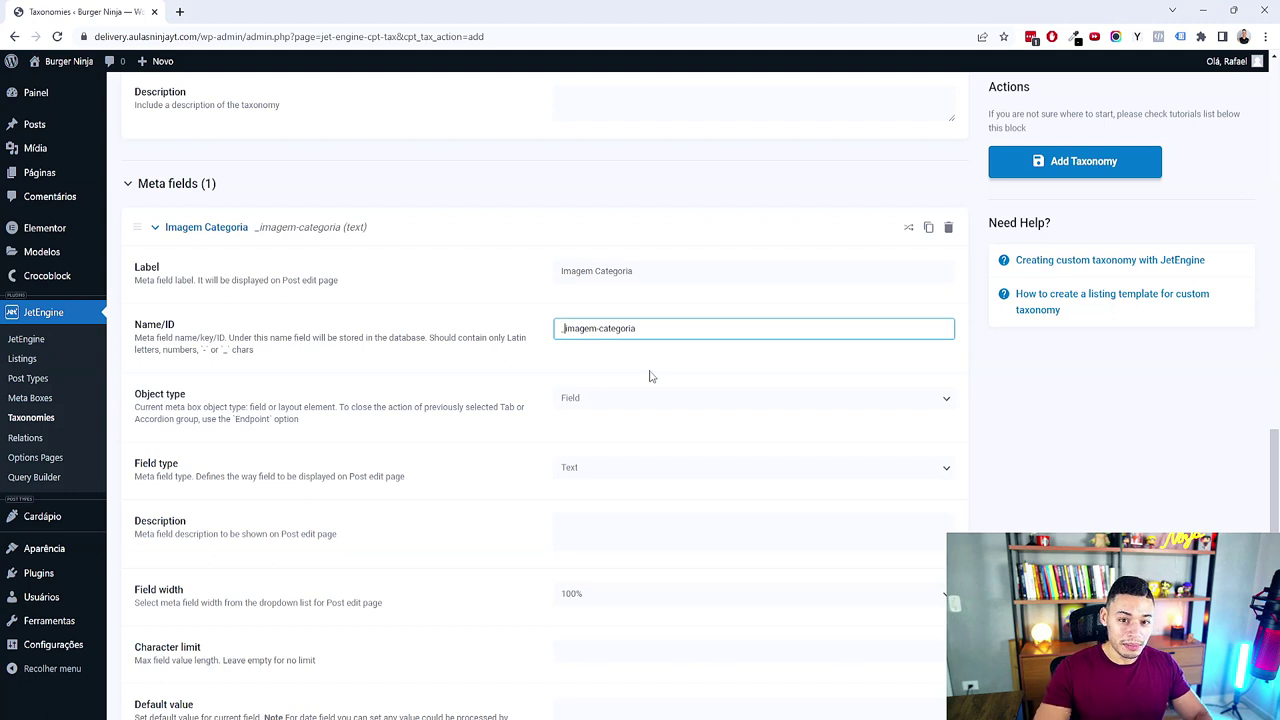
Step: Make Imagem Categoria a Media field and save the Categoria Delivery taxonomy
scroll(649, 376, "down", 1)
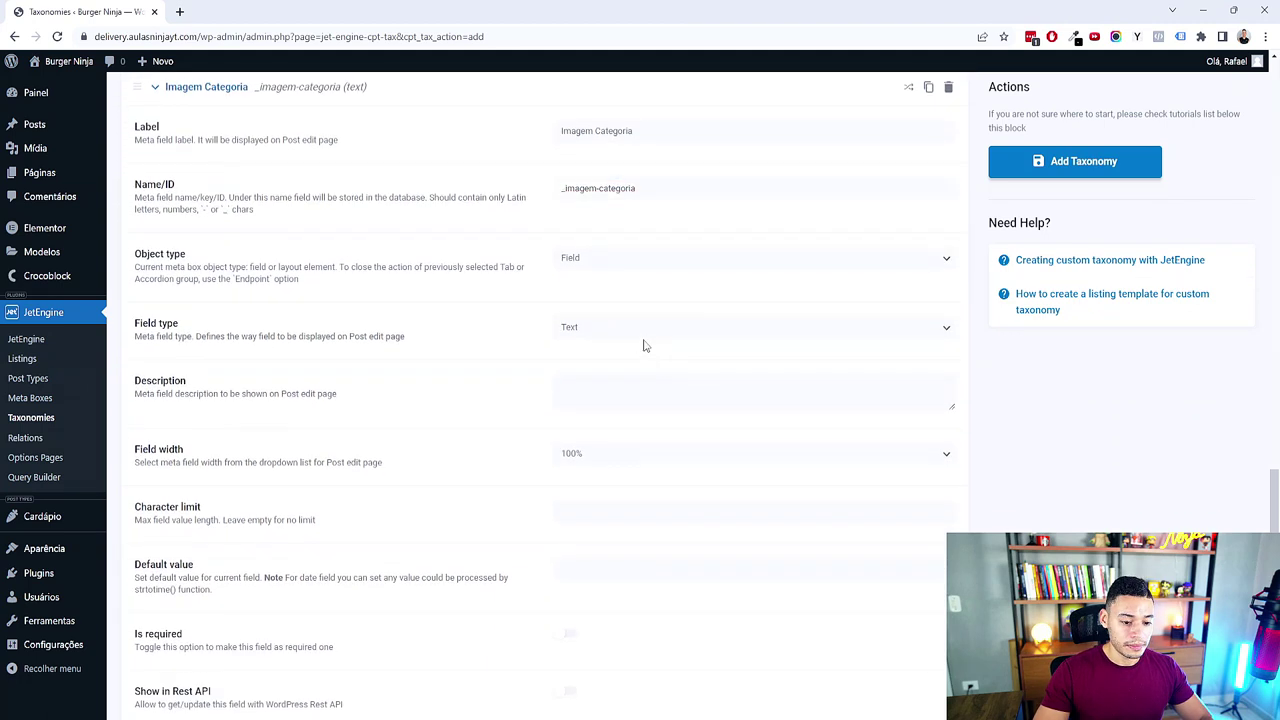
left_click(645, 330)
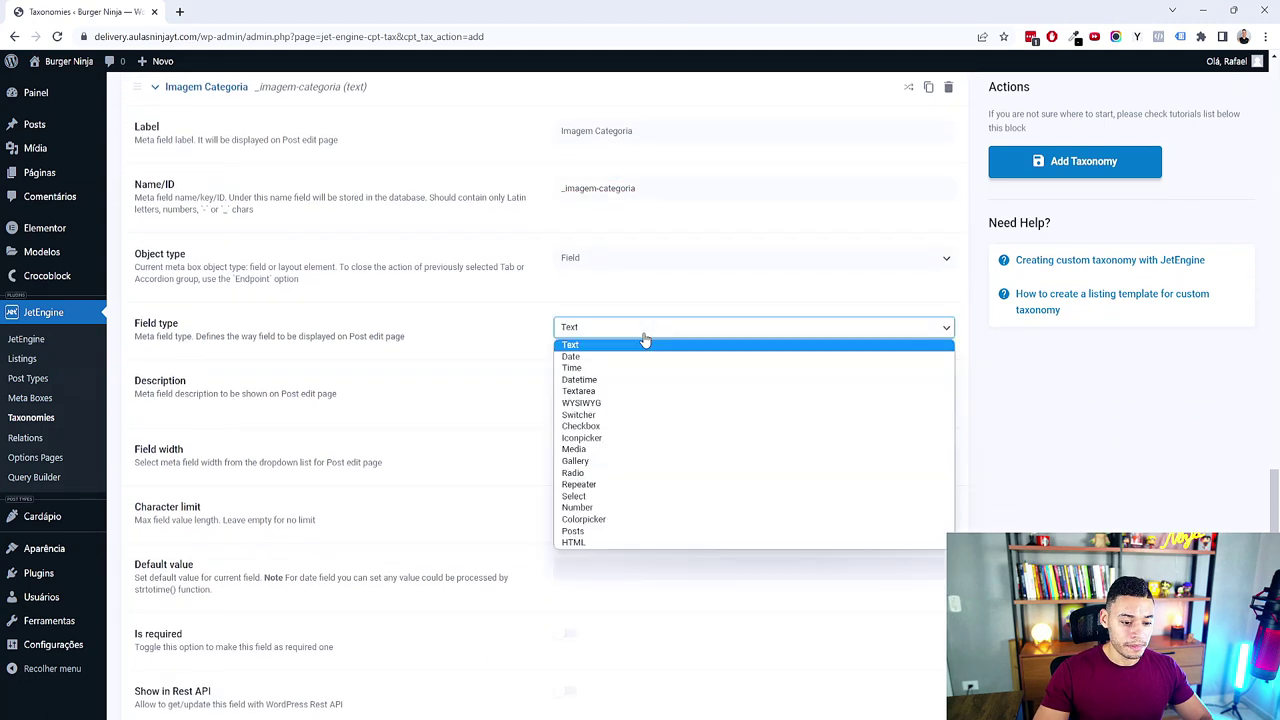
left_click(577, 450)
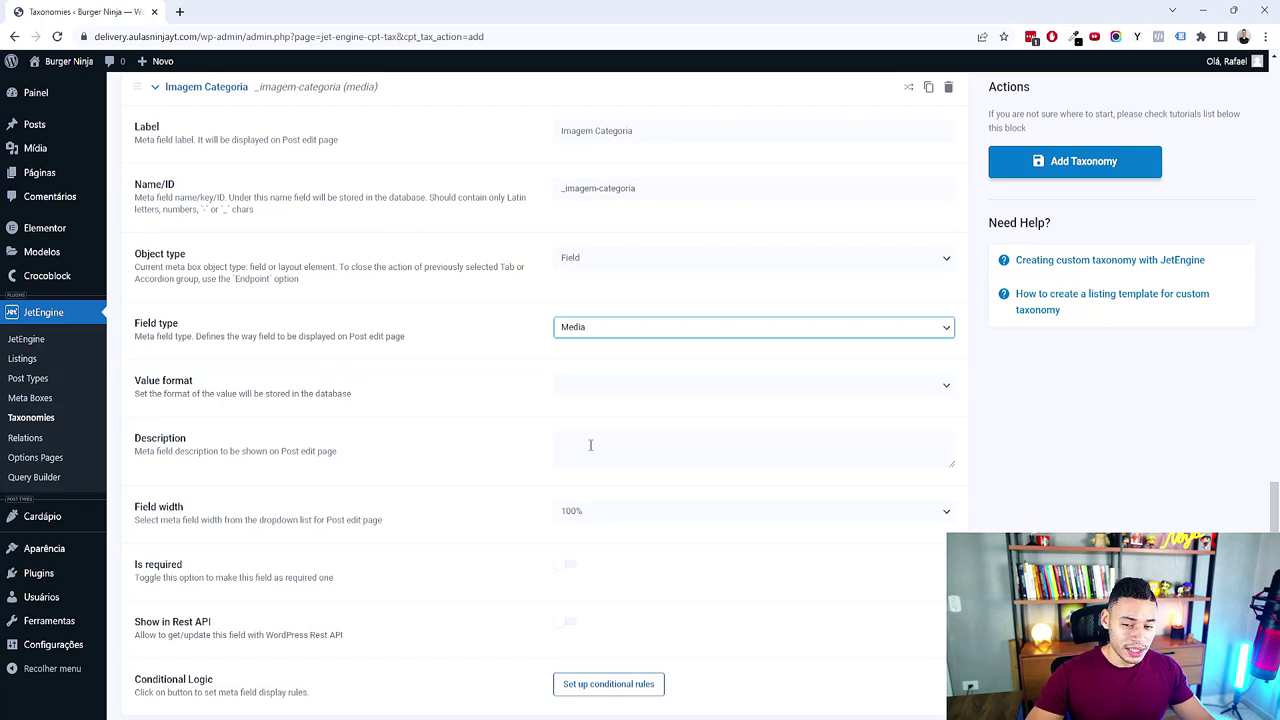
scroll(1026, 240, "up", 2)
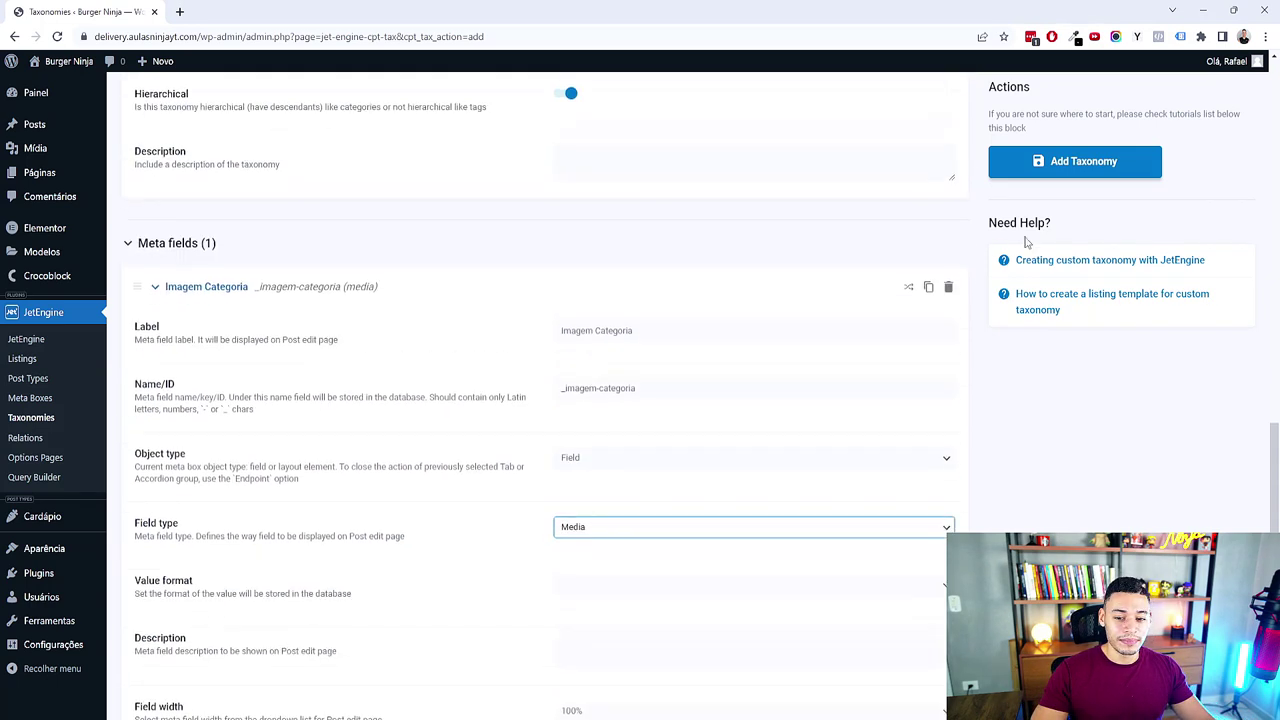
left_click(1105, 177)
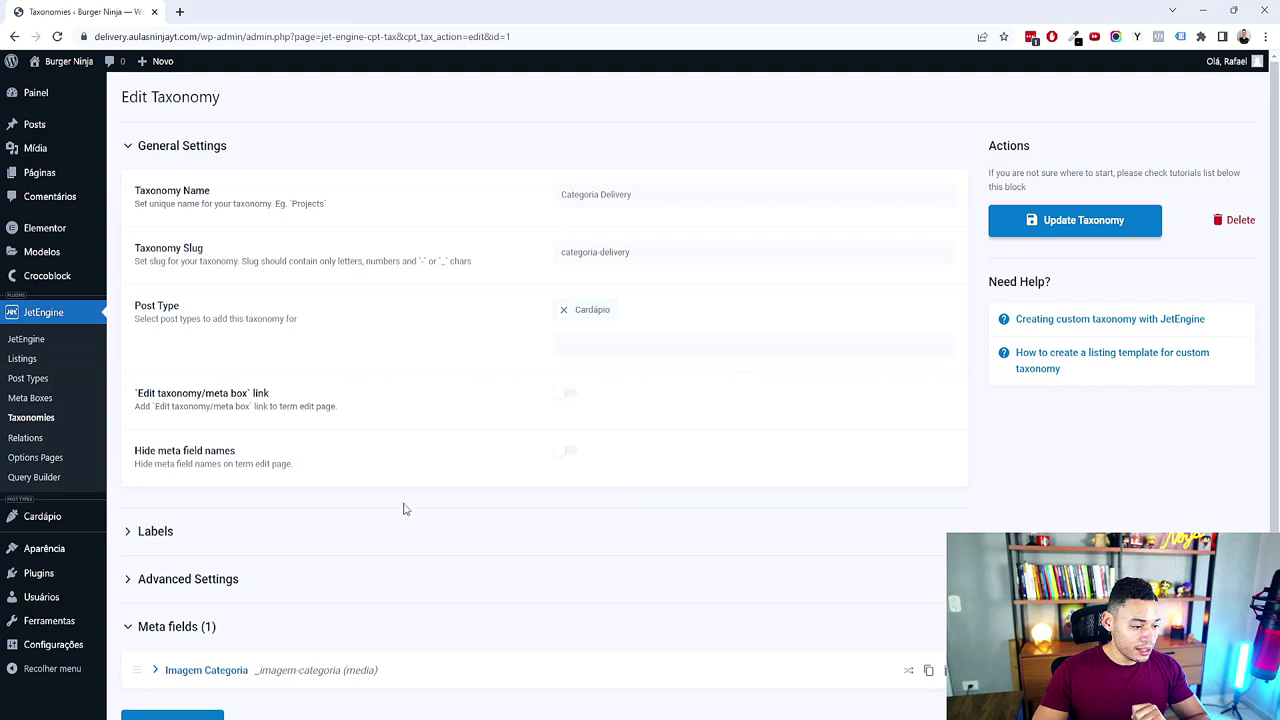
Step: Open Cardápio's Categoria Delivery page, check the XMind Taxonomia branch, and enter 'Hamburguers' as the name
mouse_move(40, 524)
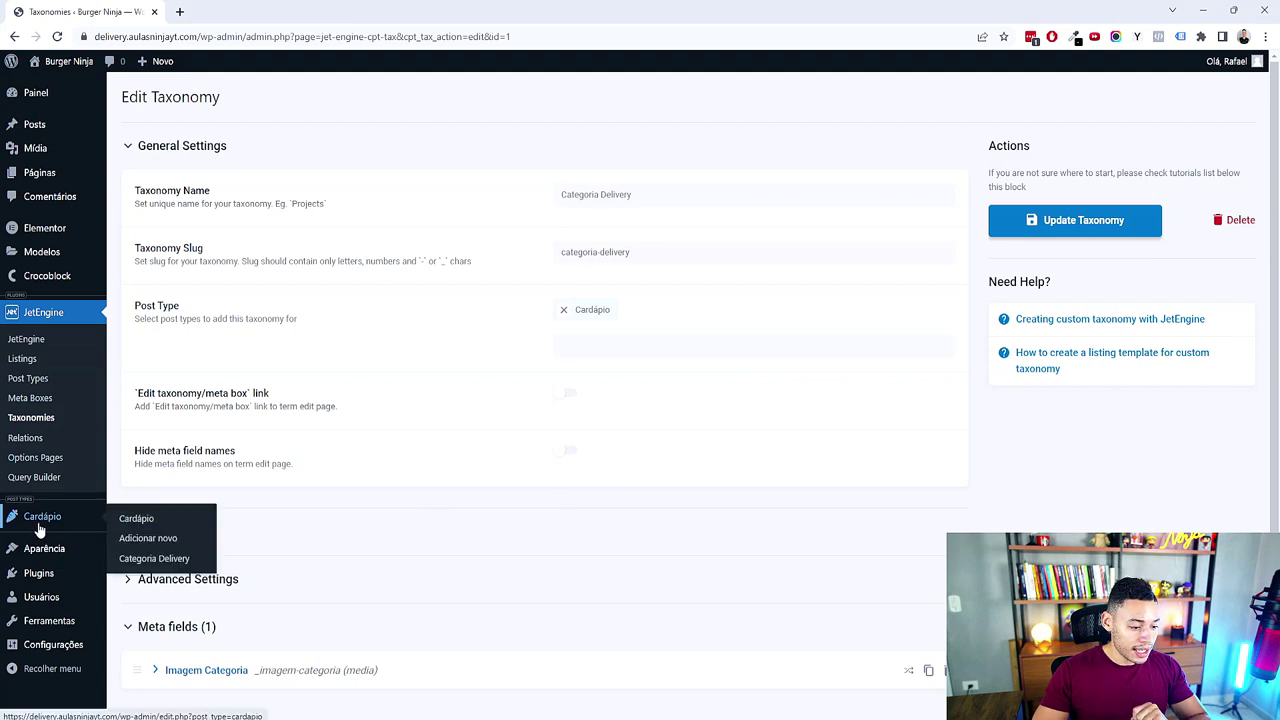
left_click(148, 560)
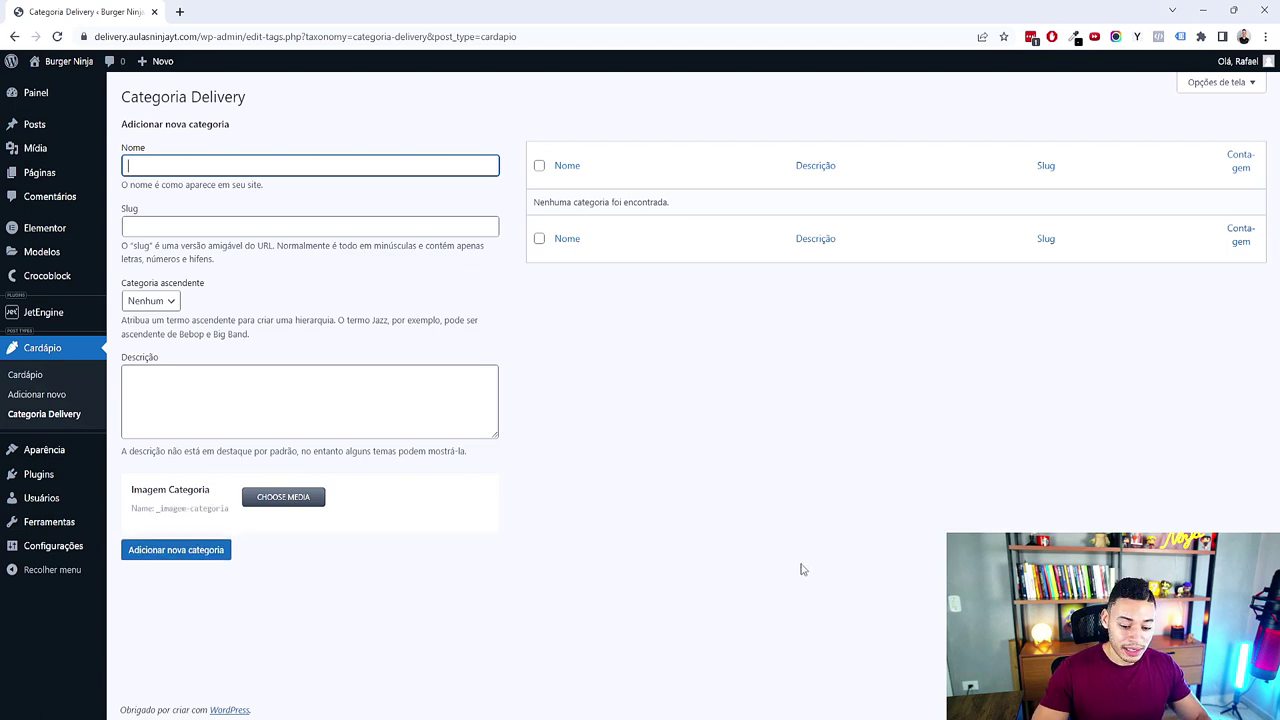
left_click(810, 712)
left_click_drag(814, 380, 859, 396)
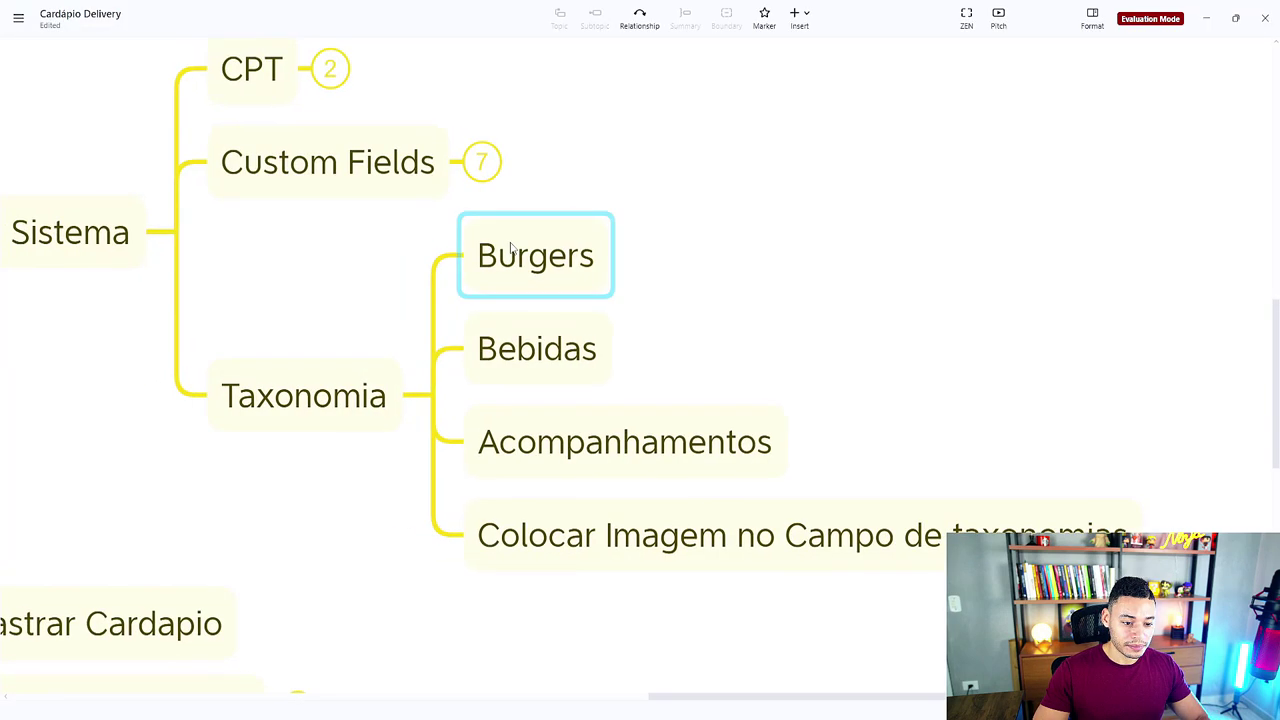
left_click(1203, 20)
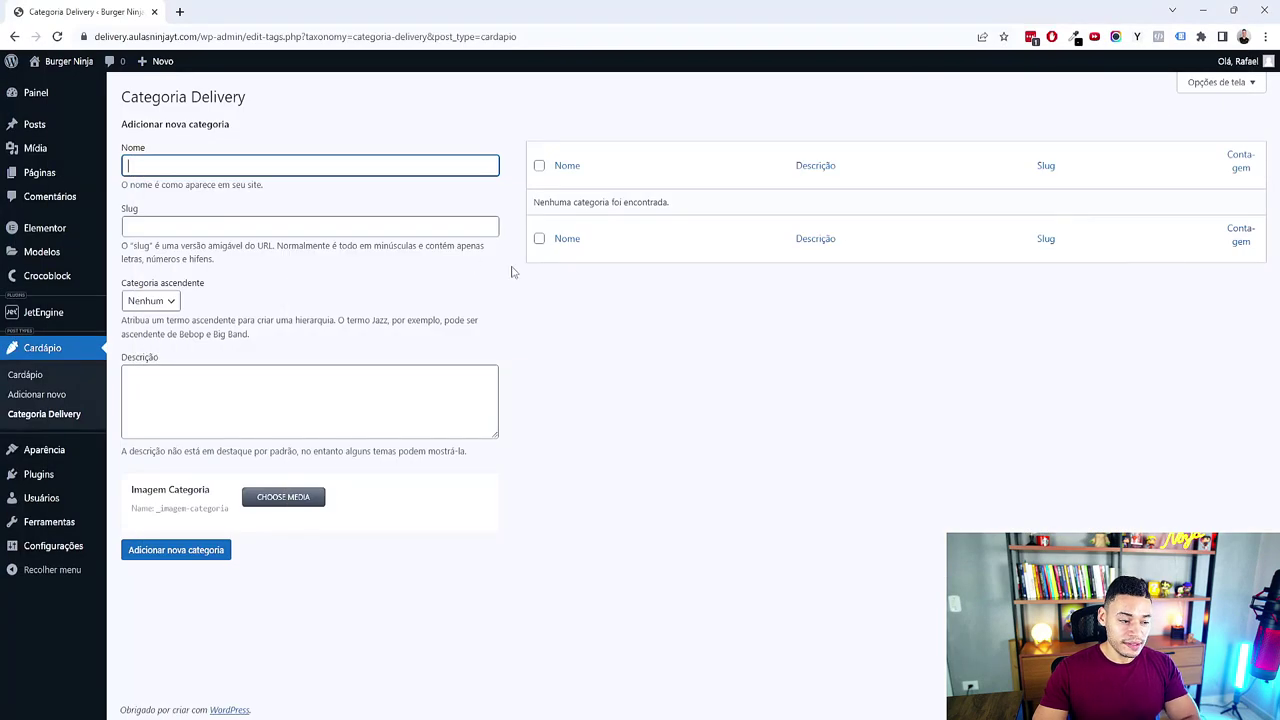
type("Hamburguers")
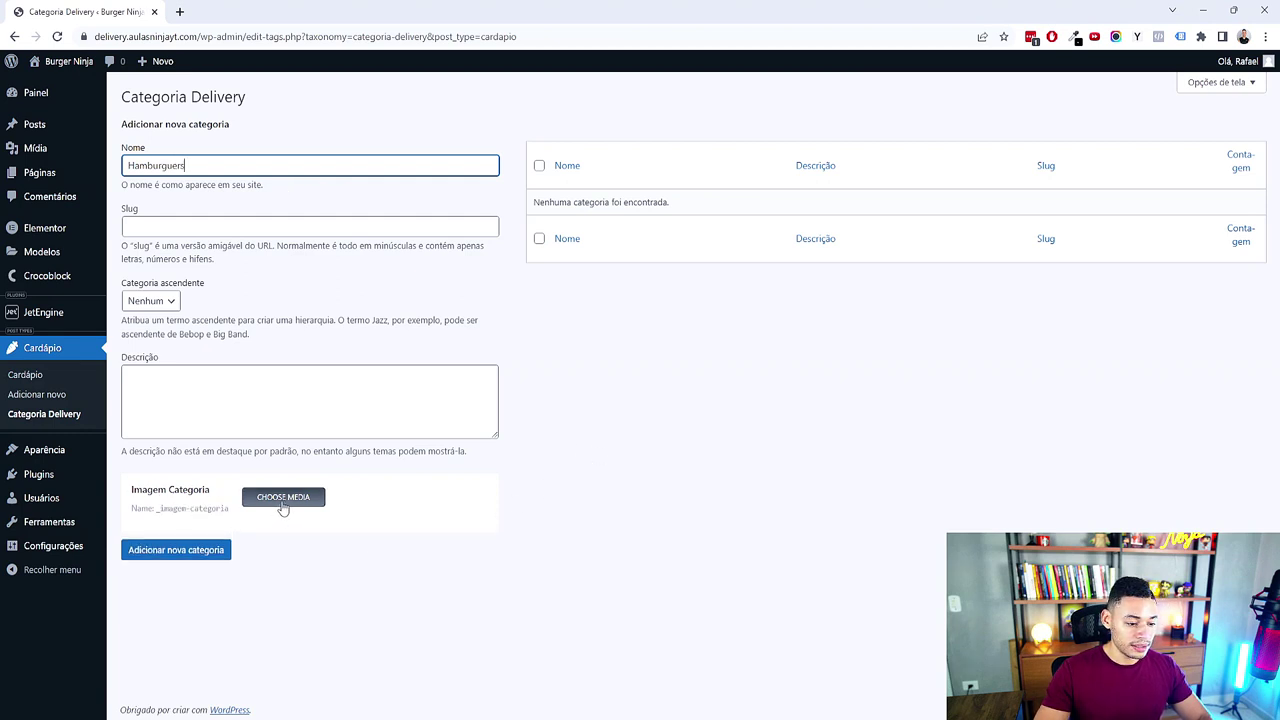
Step: Open the category image media picker and preview the burger images in Photos before closing it
left_click(283, 499)
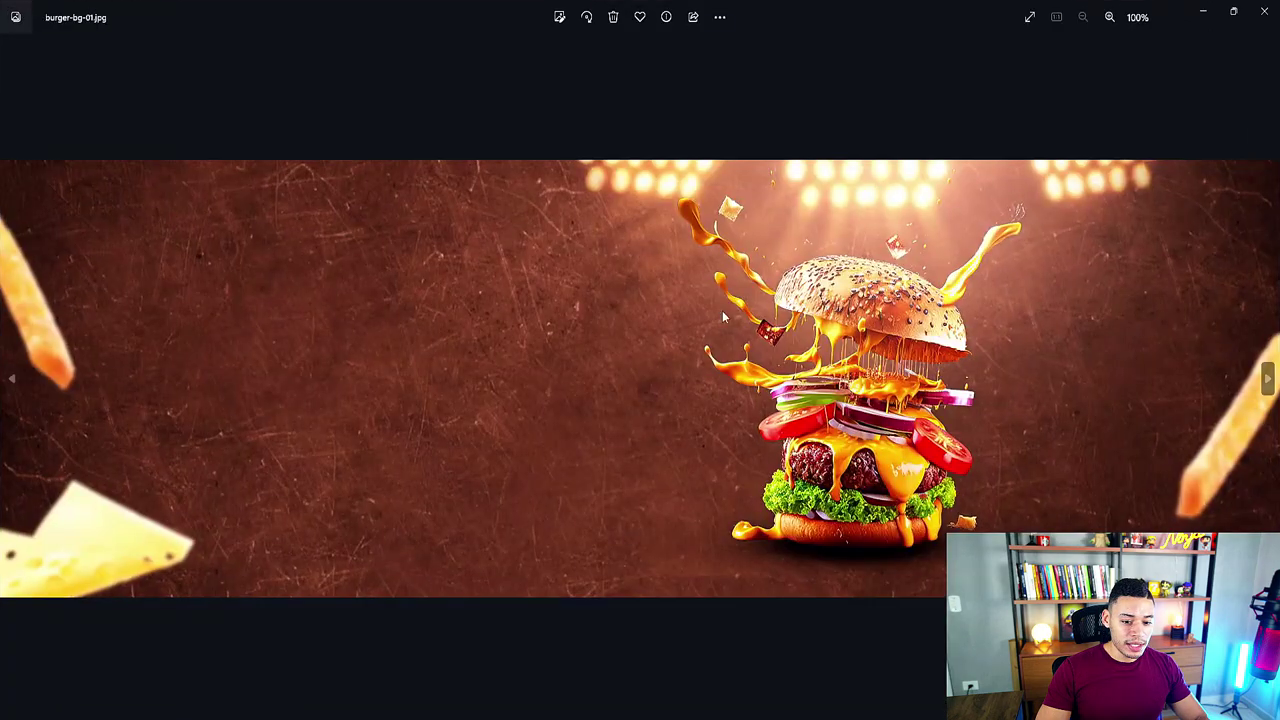
scroll(791, 157, "up", 3)
scroll(1091, 133, "down", 3)
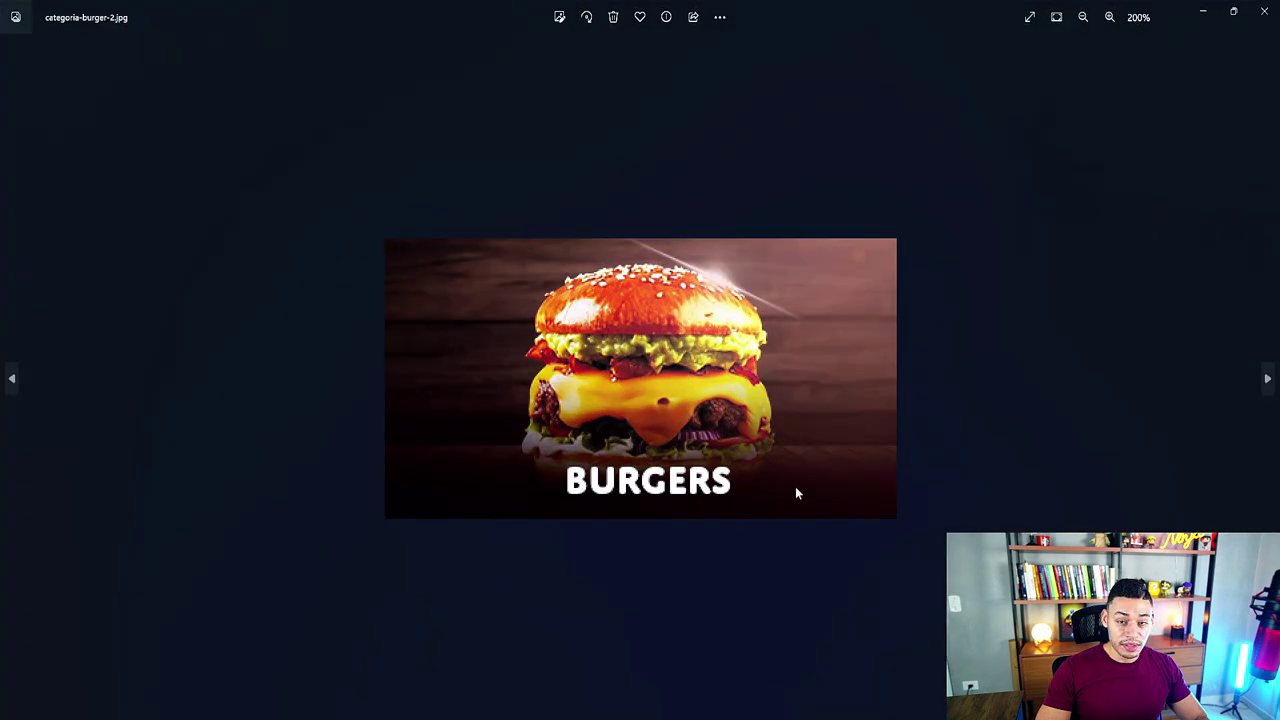
scroll(829, 411, "down", 2)
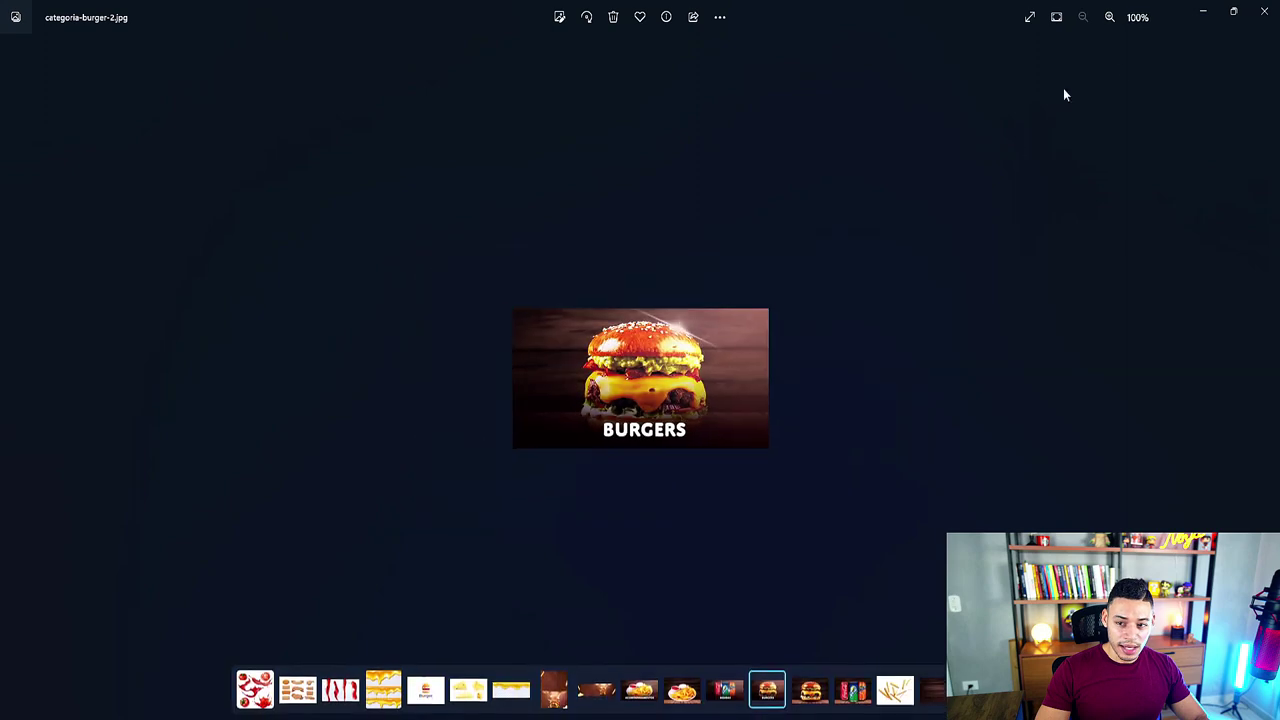
left_click(1264, 11)
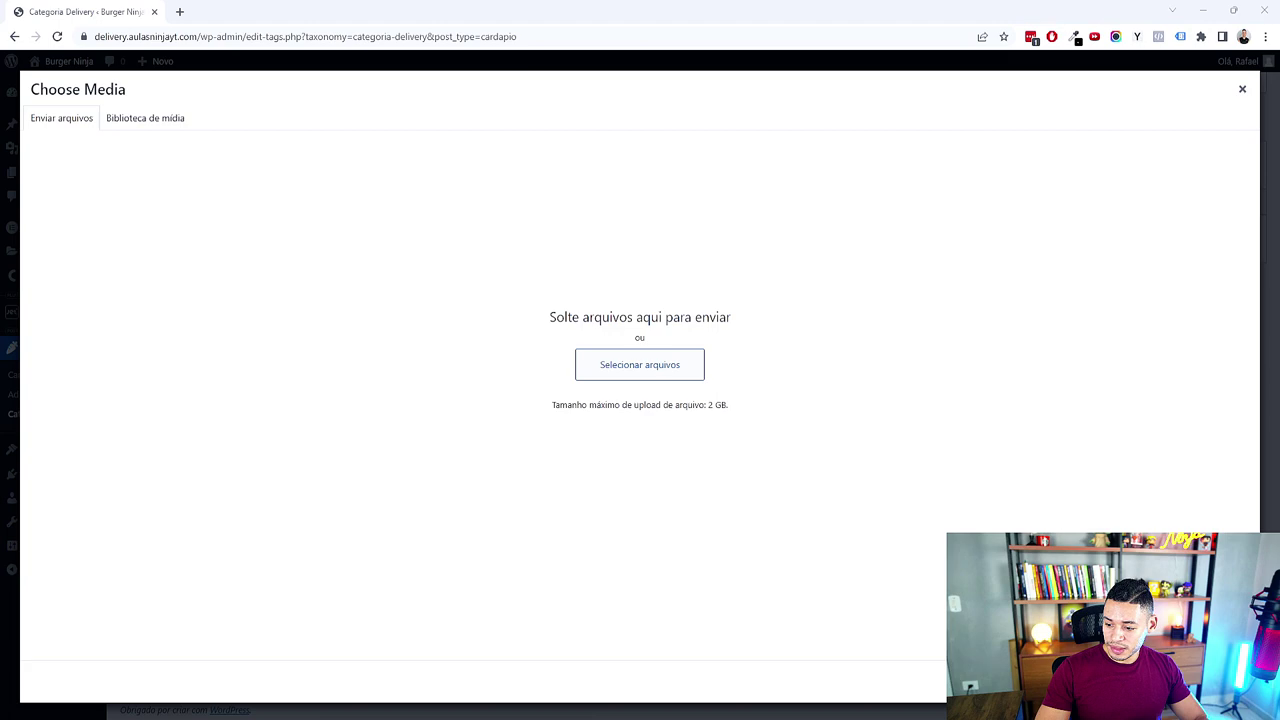
Step: Upload the three category images, set BURGERS as the image, and save the Hamburguers category
left_click_drag(1270, 470, 685, 397)
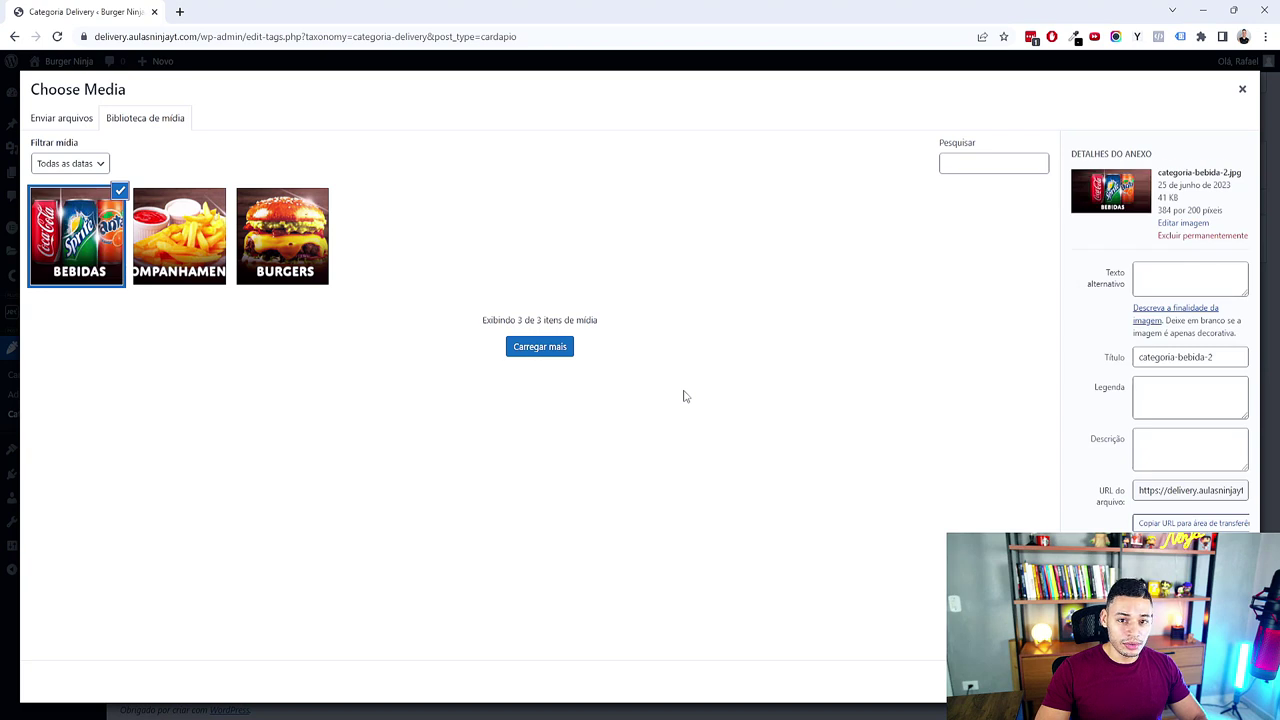
left_click(296, 256)
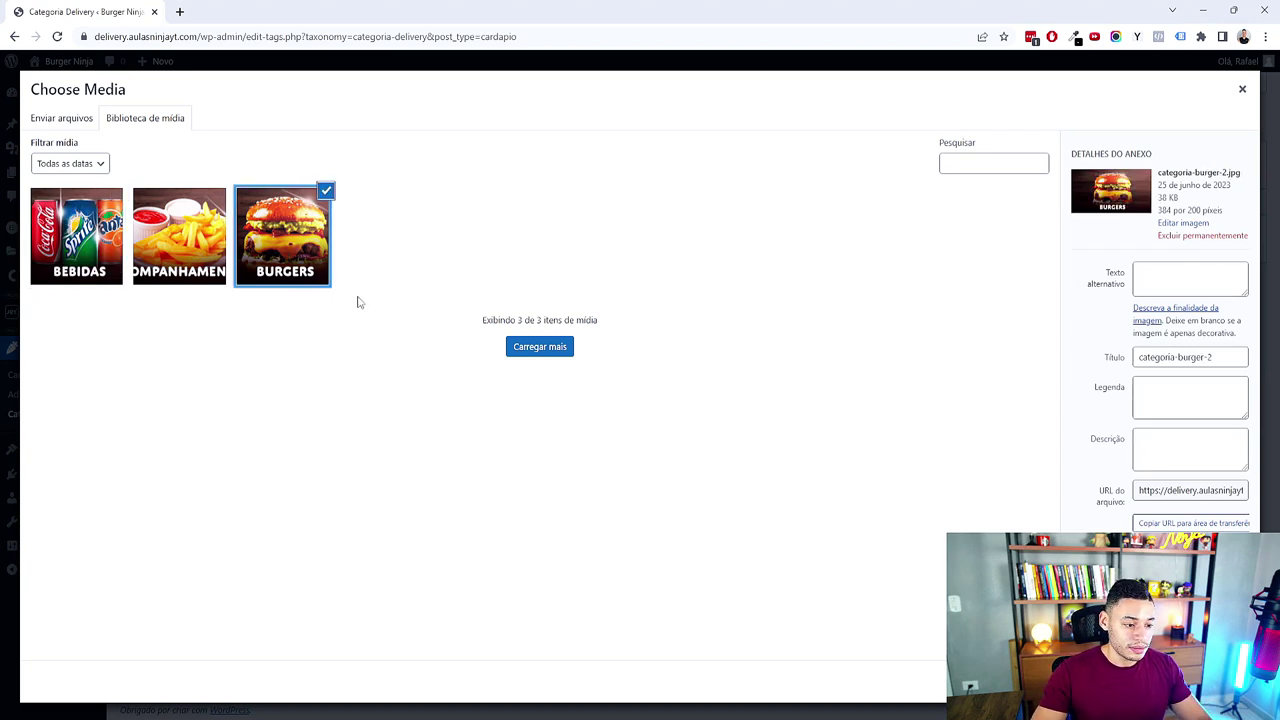
left_click(1210, 681)
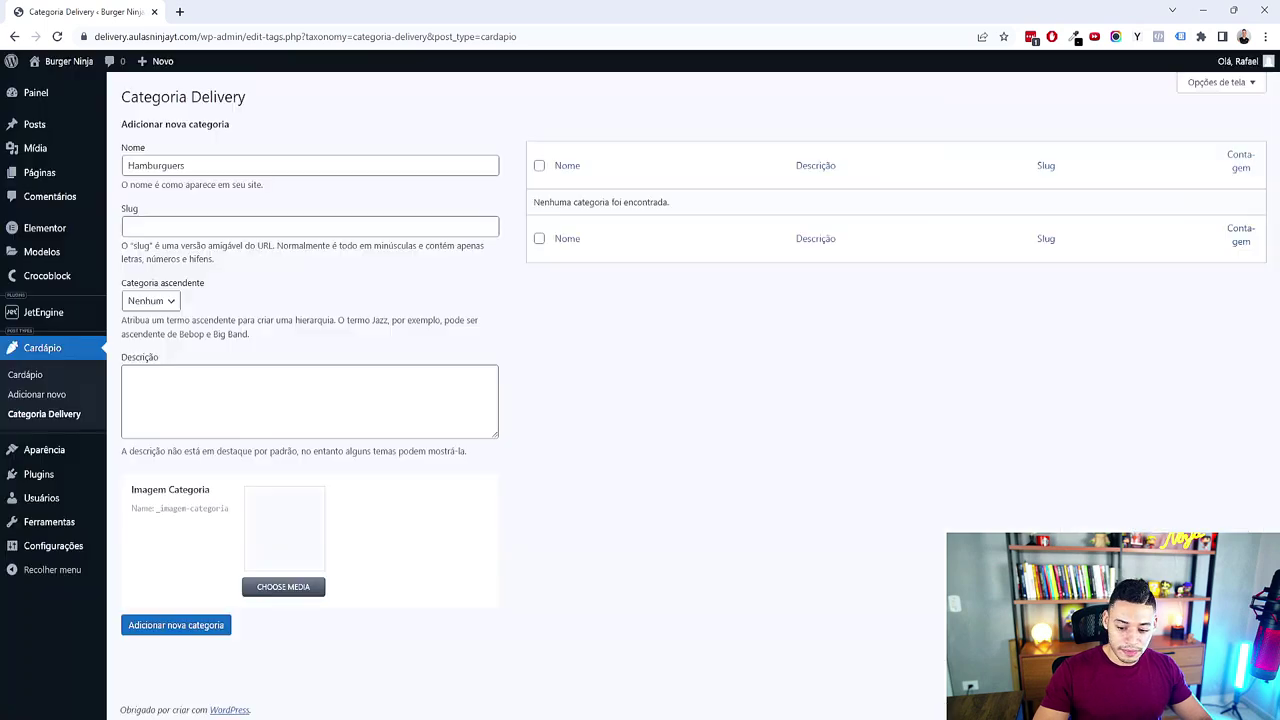
left_click(195, 634)
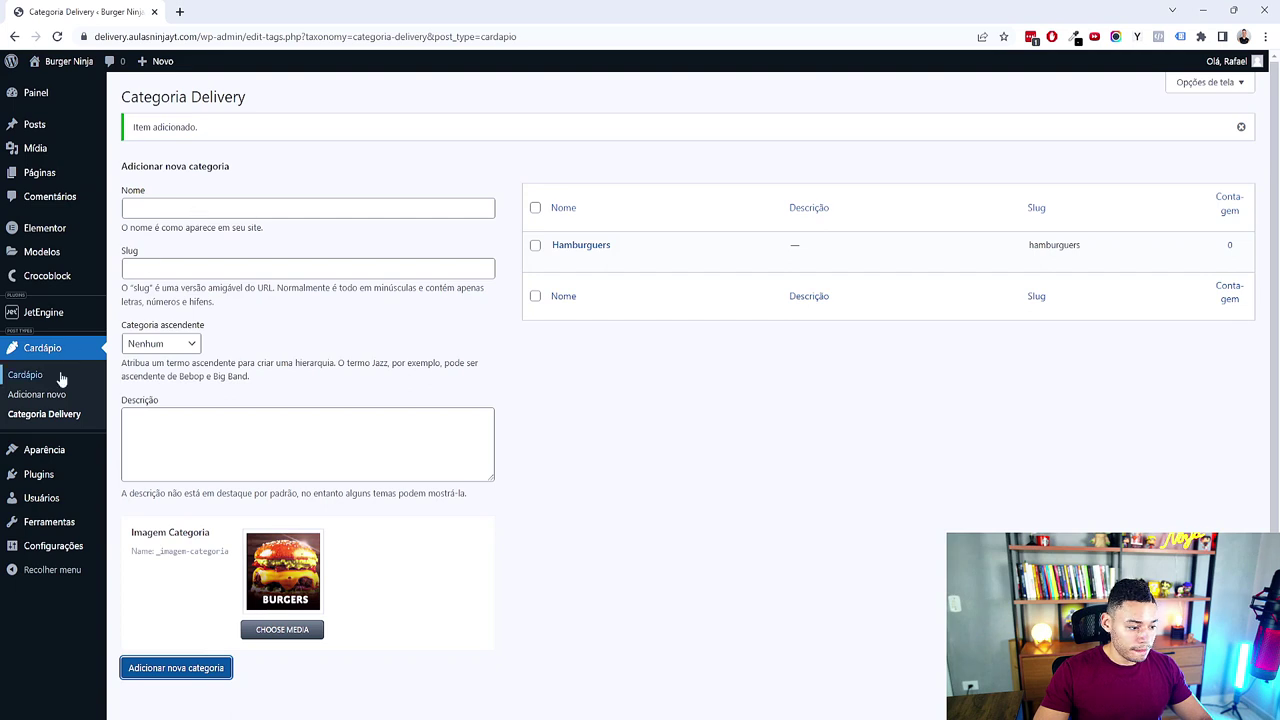
left_click(55, 418)
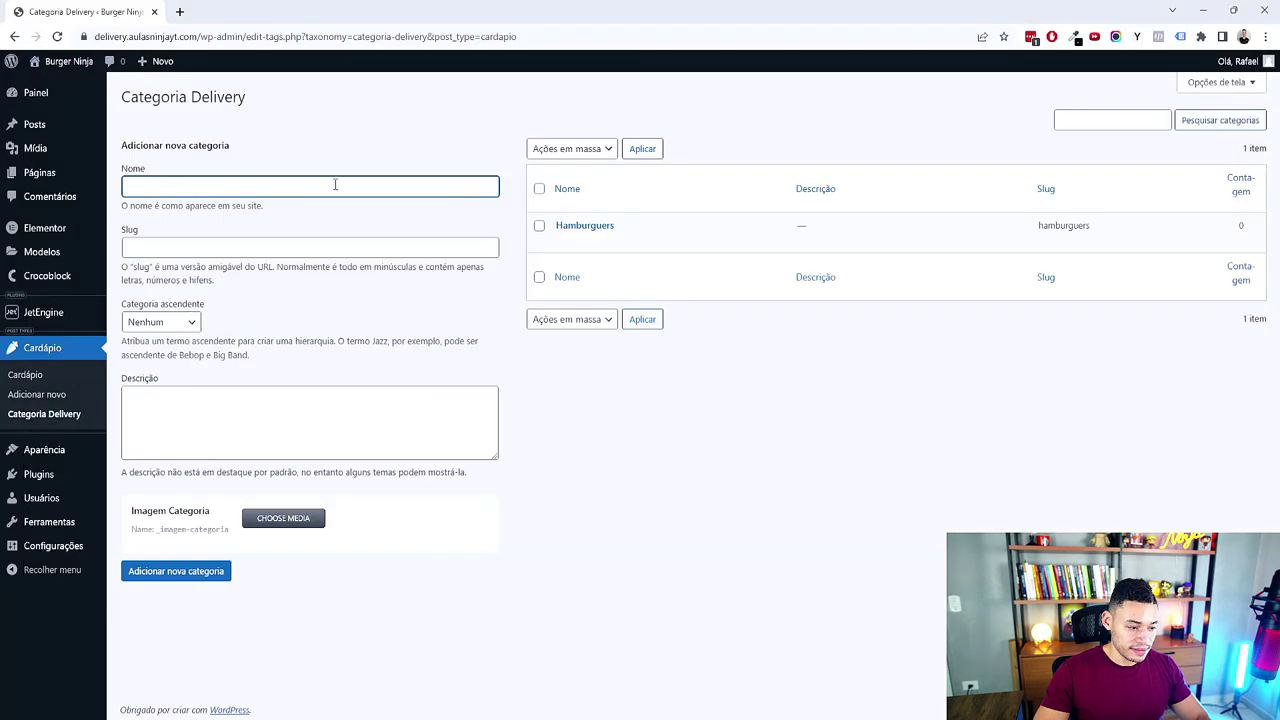
Step: Create the 'Bebidas' category with the BEBIDAS picture as its category image
type("Beb")
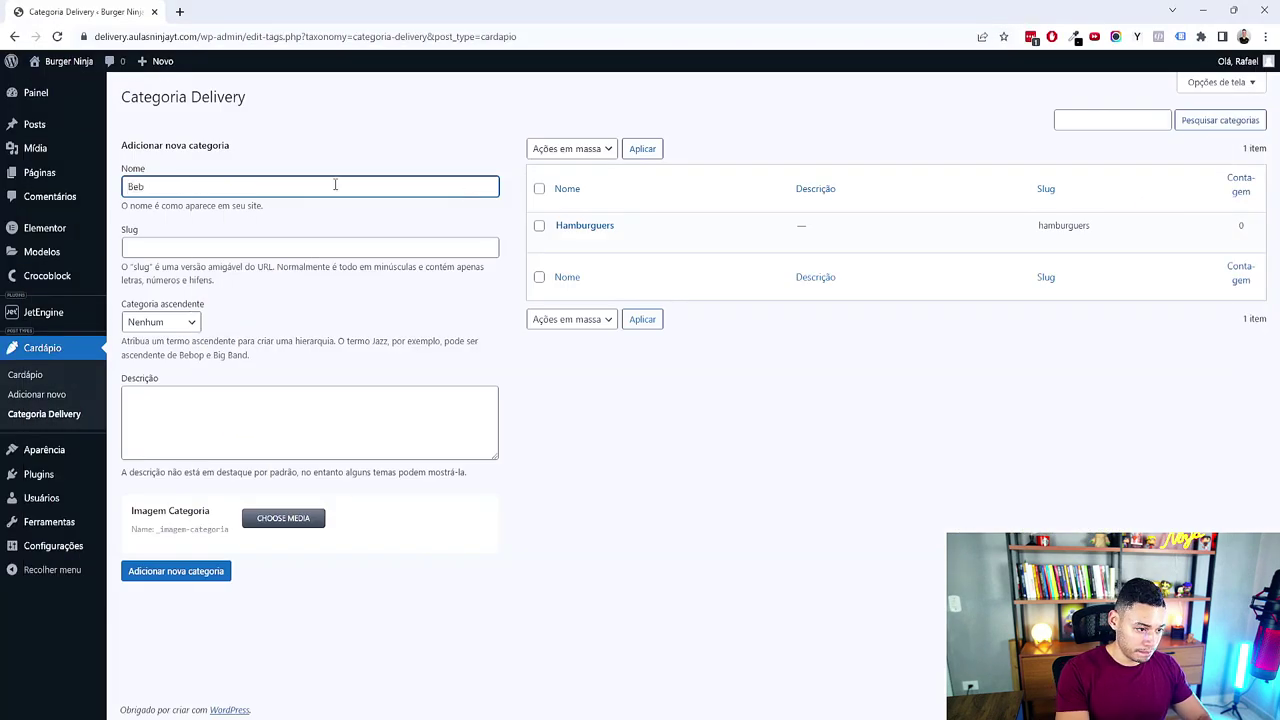
type("idas")
left_click(641, 456)
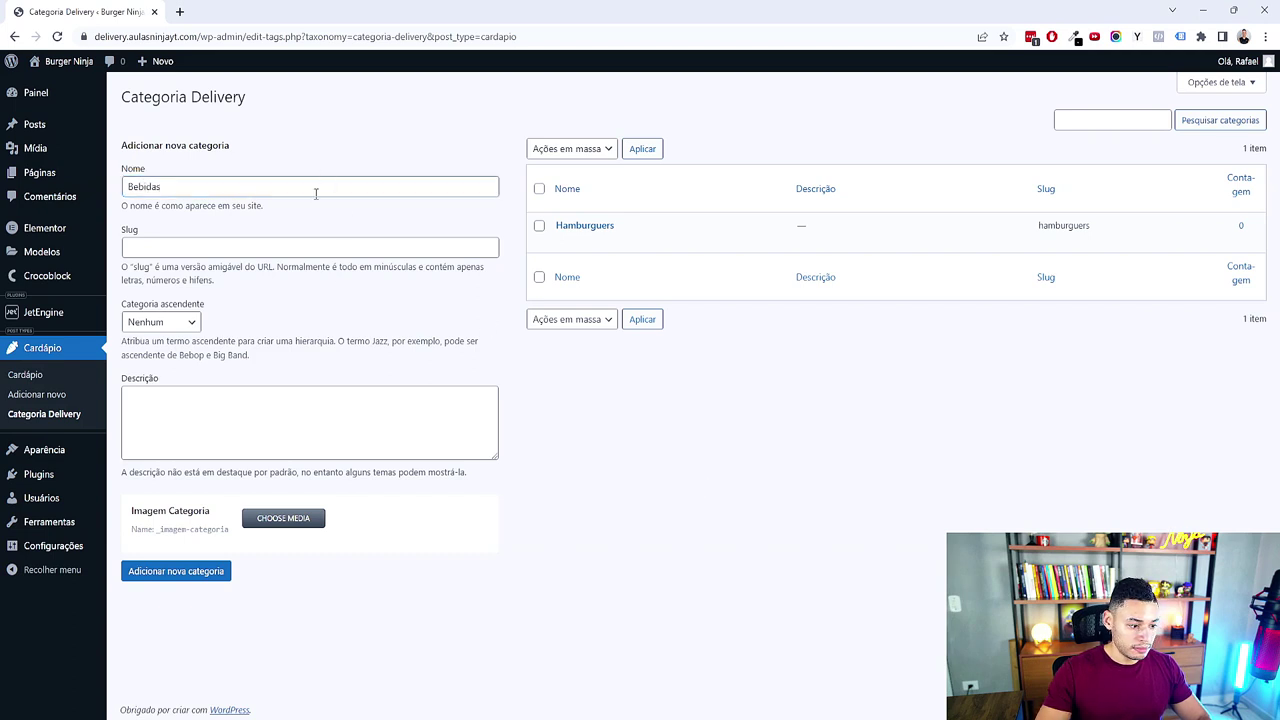
left_click(300, 519)
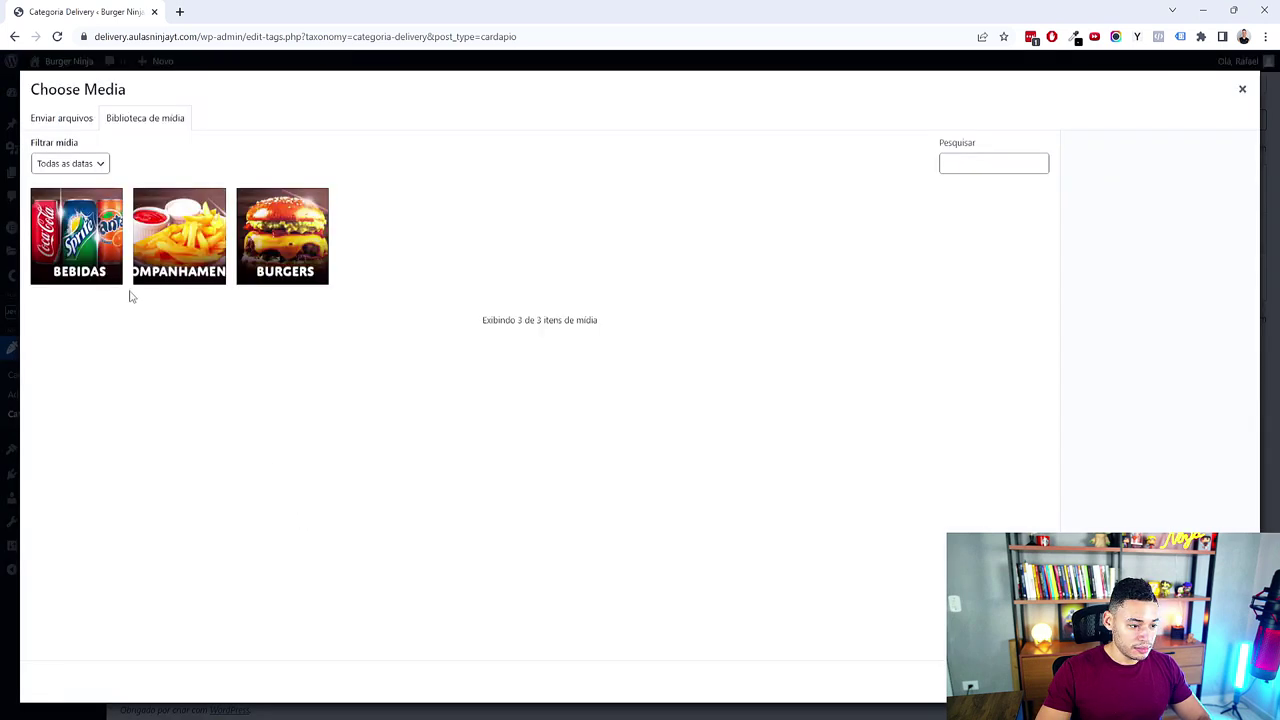
left_click(95, 270)
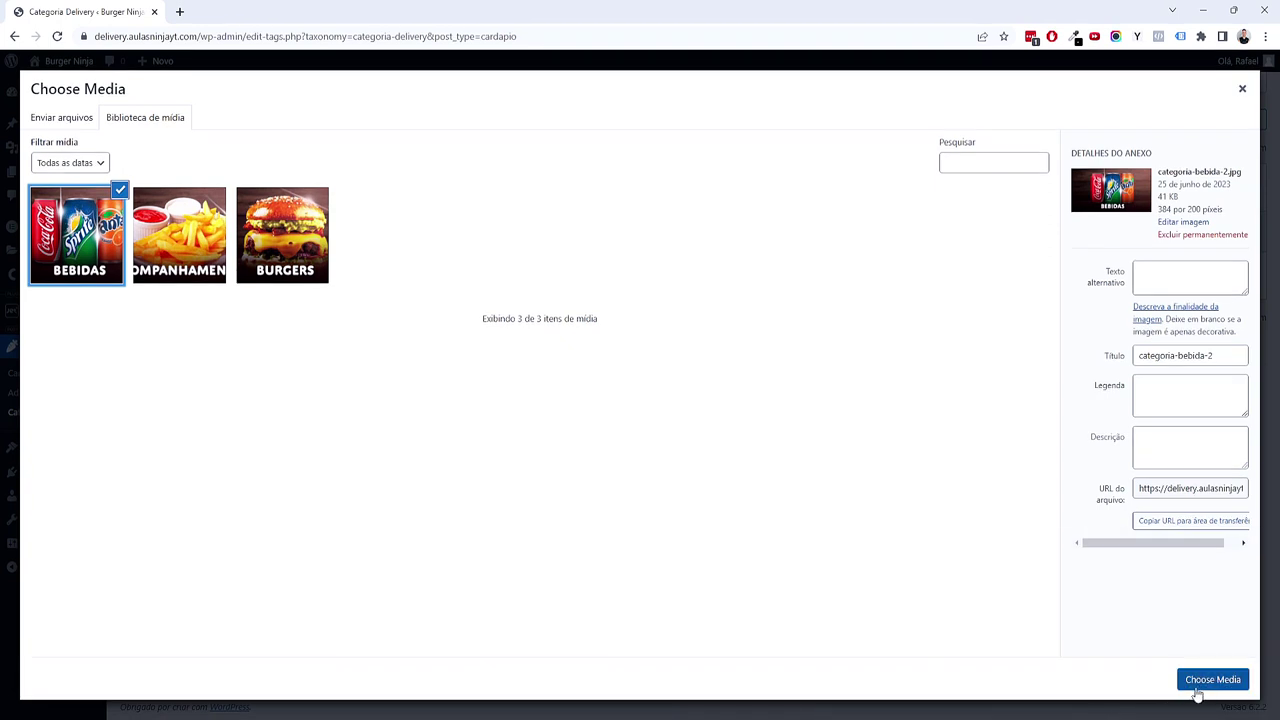
left_click(72, 120)
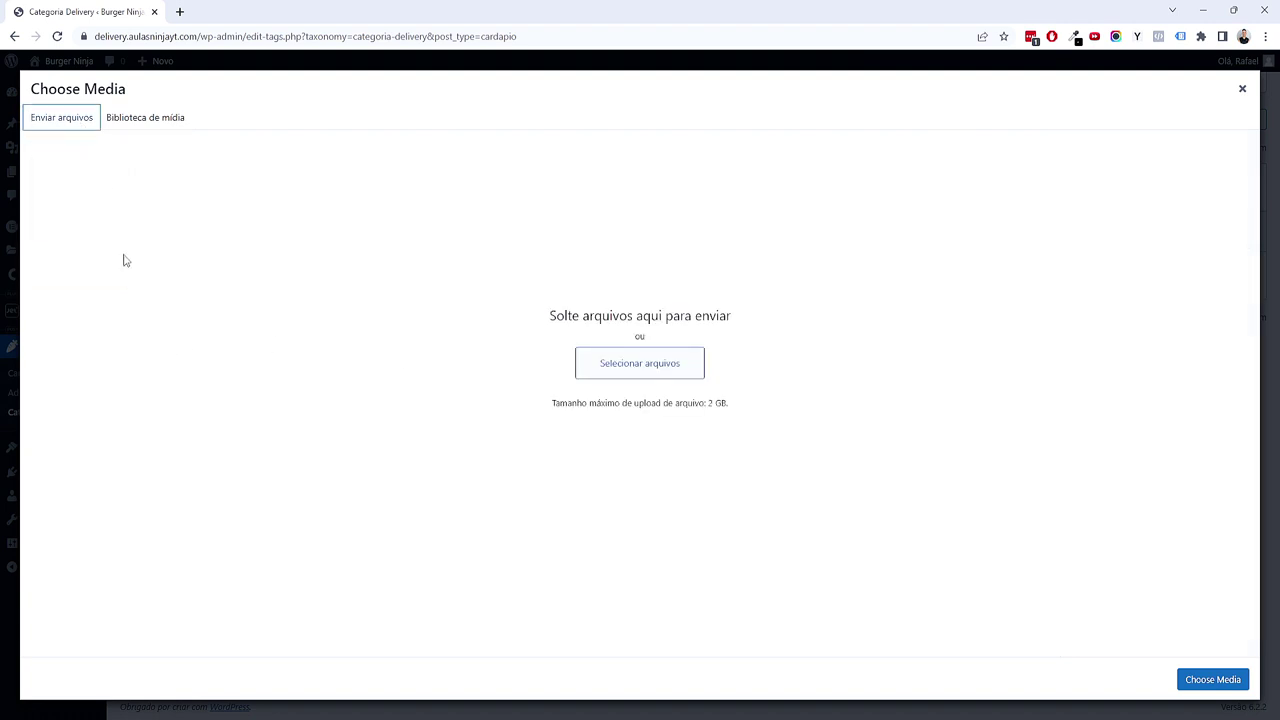
left_click(182, 120)
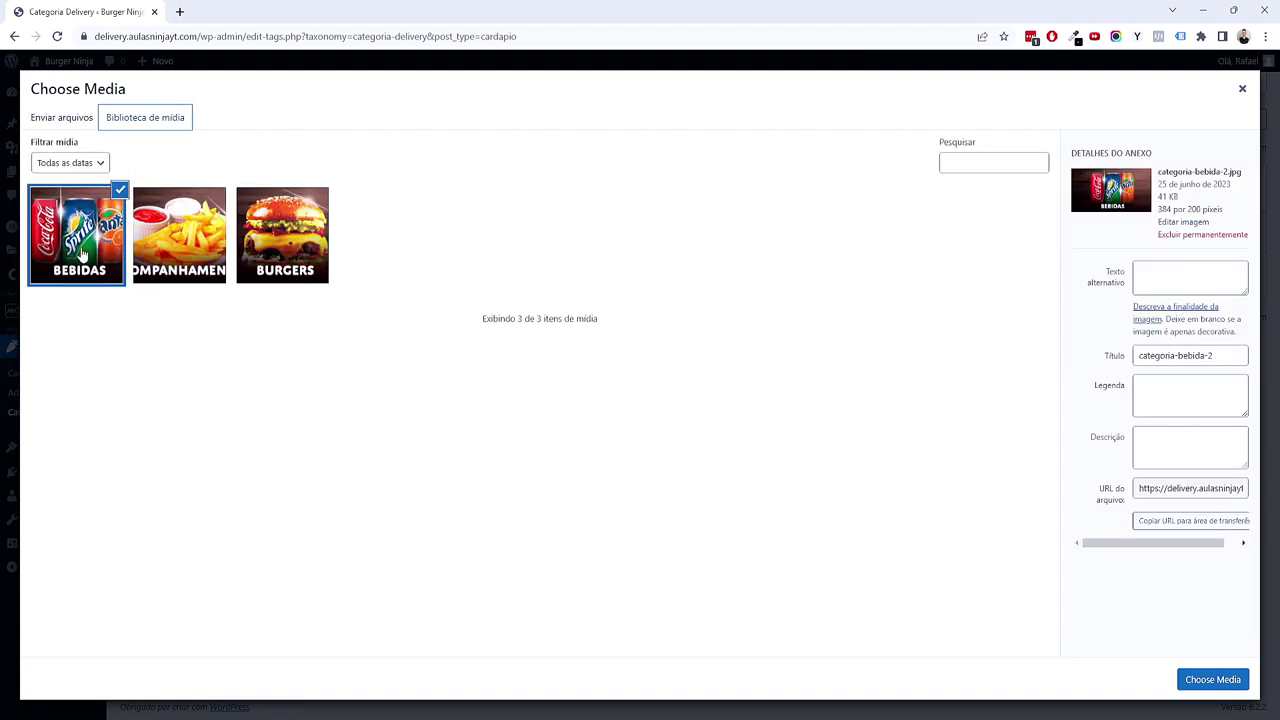
left_click(1243, 680)
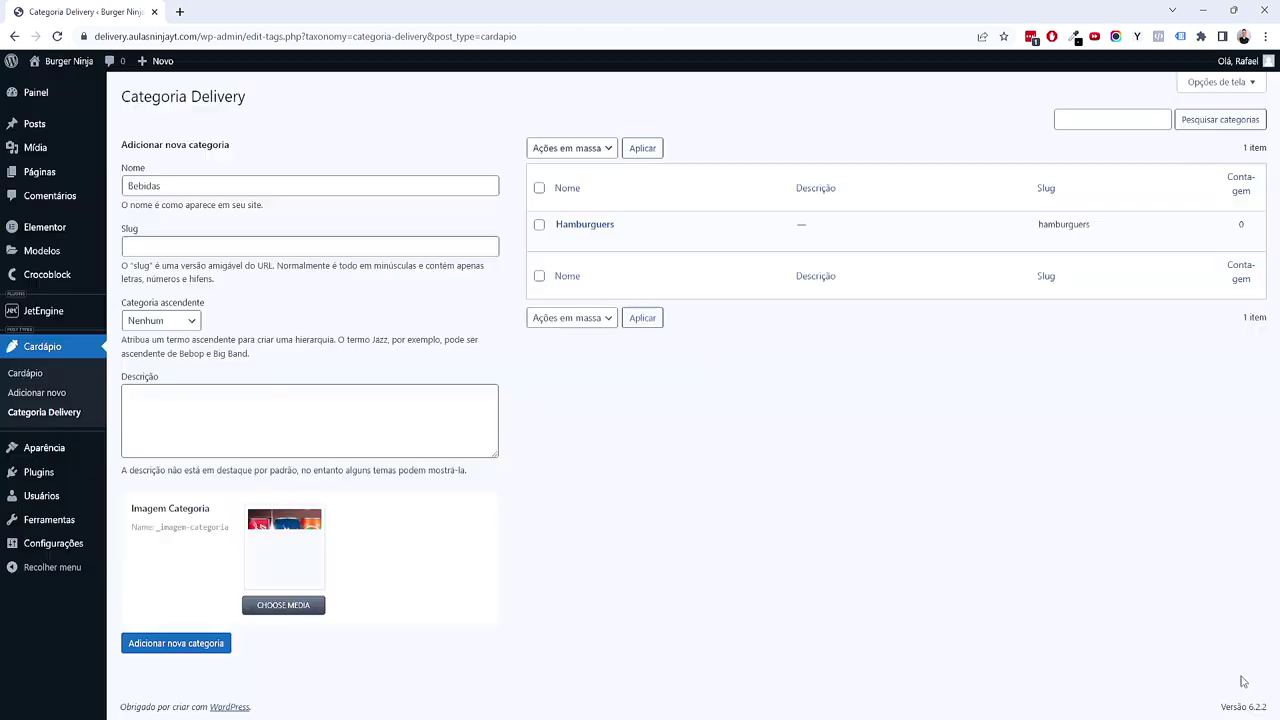
left_click(182, 645)
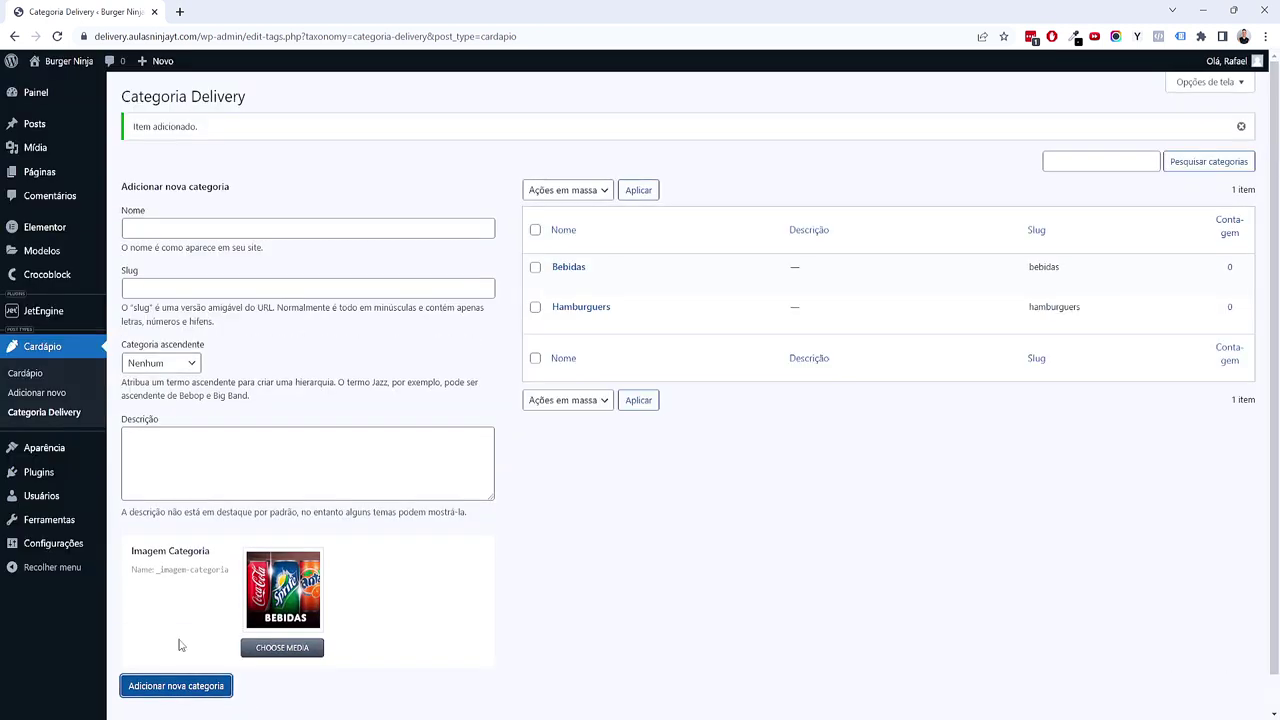
left_click(235, 232)
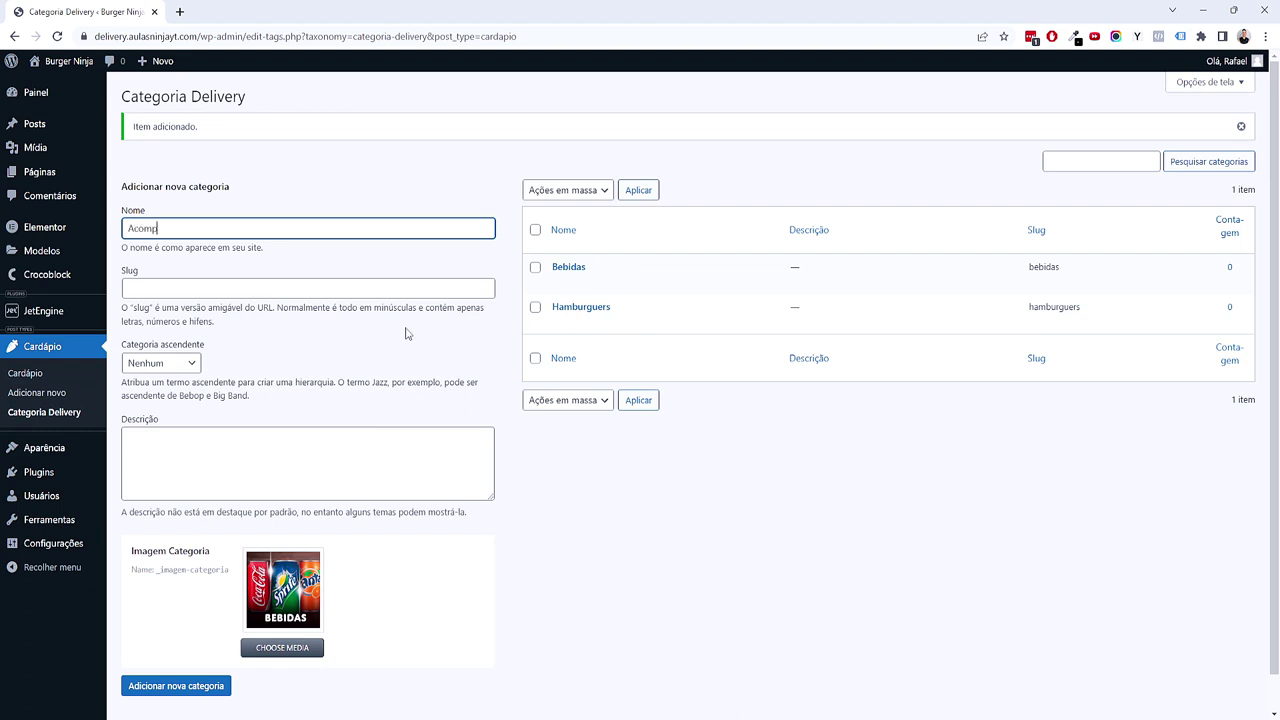
Step: Replace the leftover BEBIDAS image with the fries picture and save the Acompanhamentos category
key("Tab")
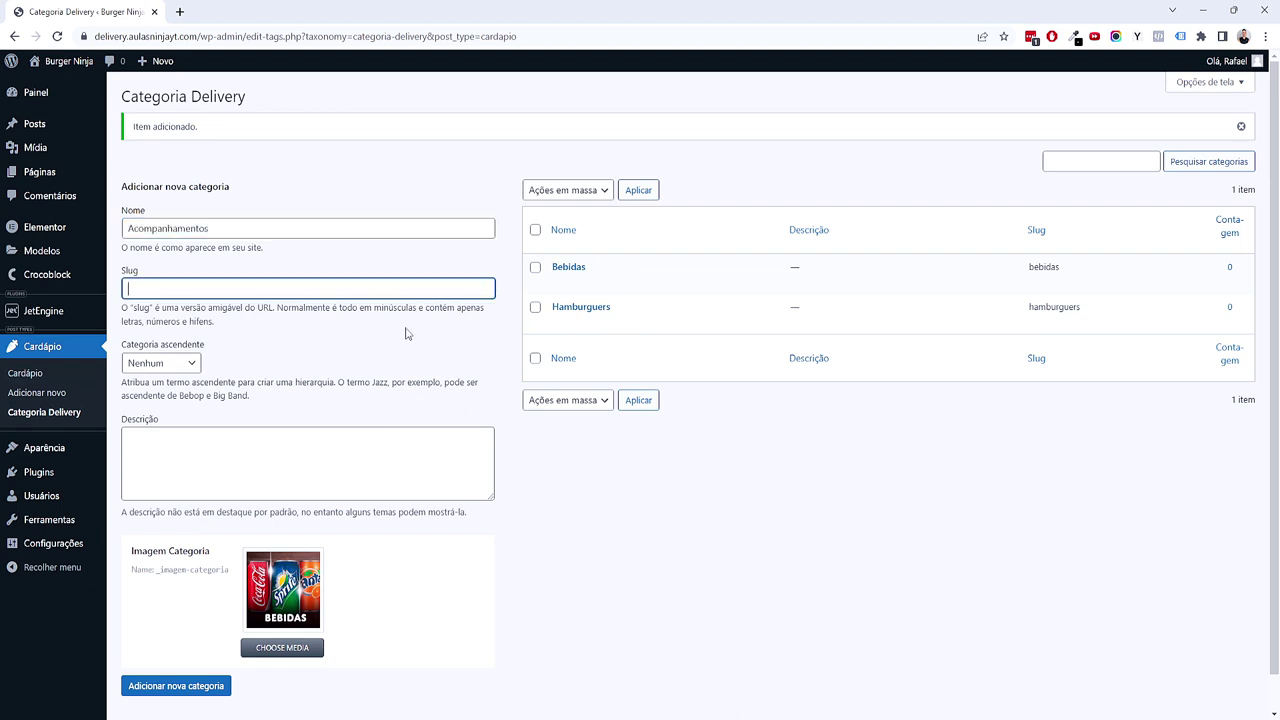
scroll(377, 292, "down", 1)
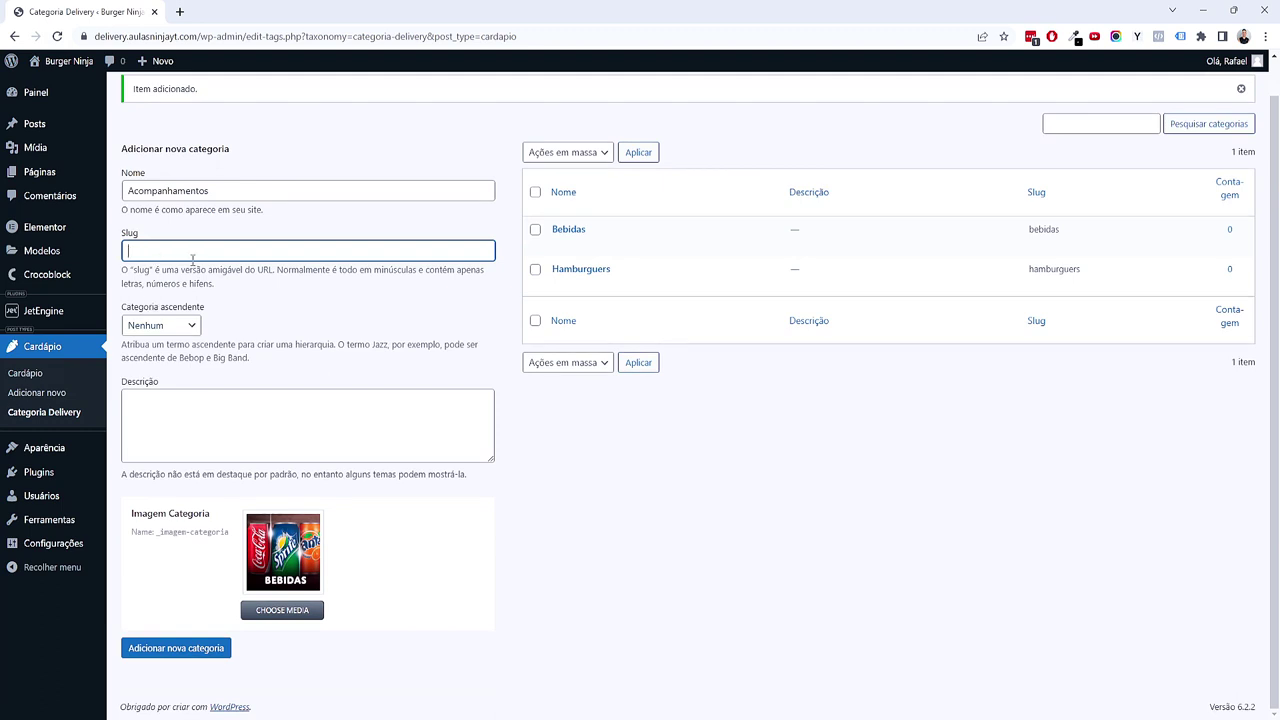
left_click(957, 578)
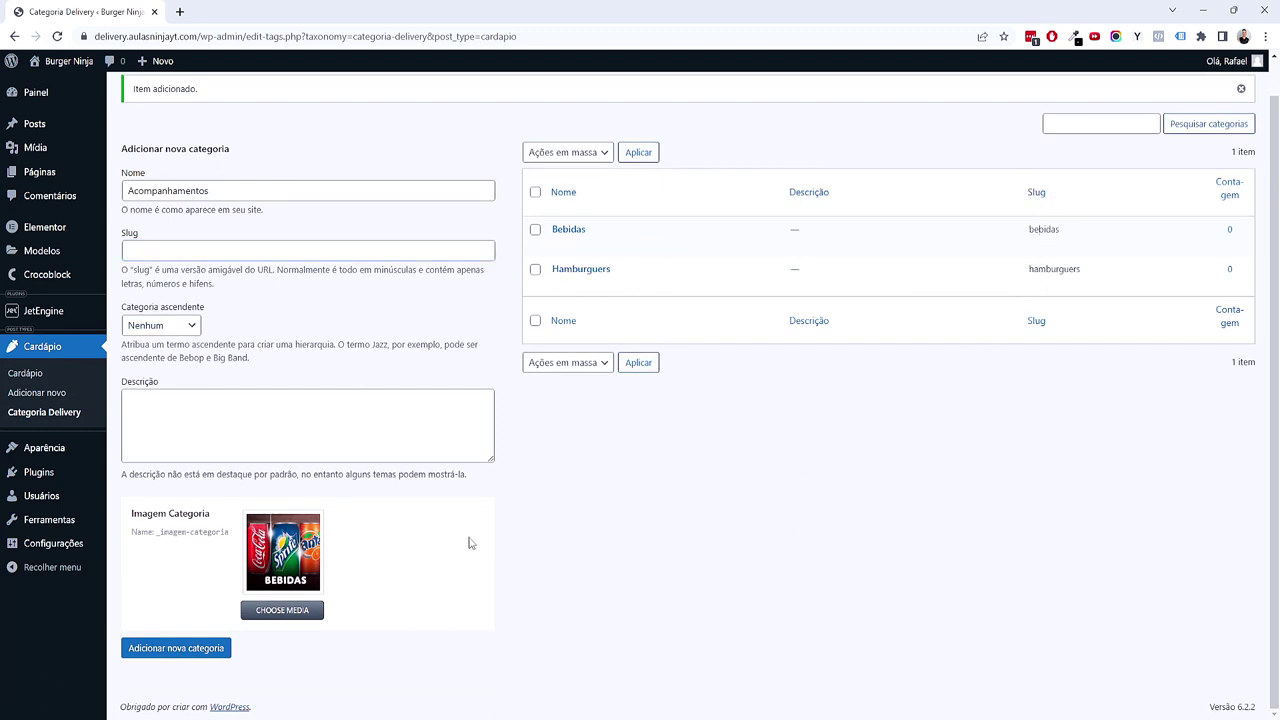
left_click(316, 522)
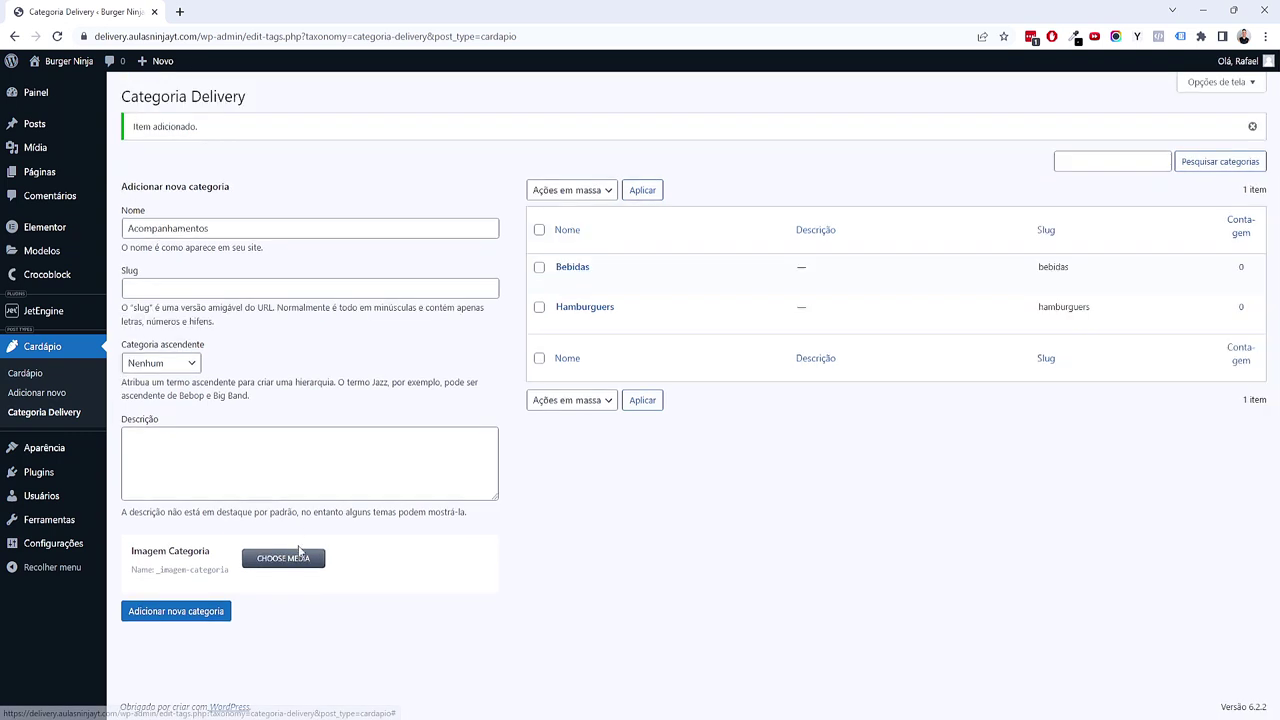
left_click(300, 478)
left_click(205, 258)
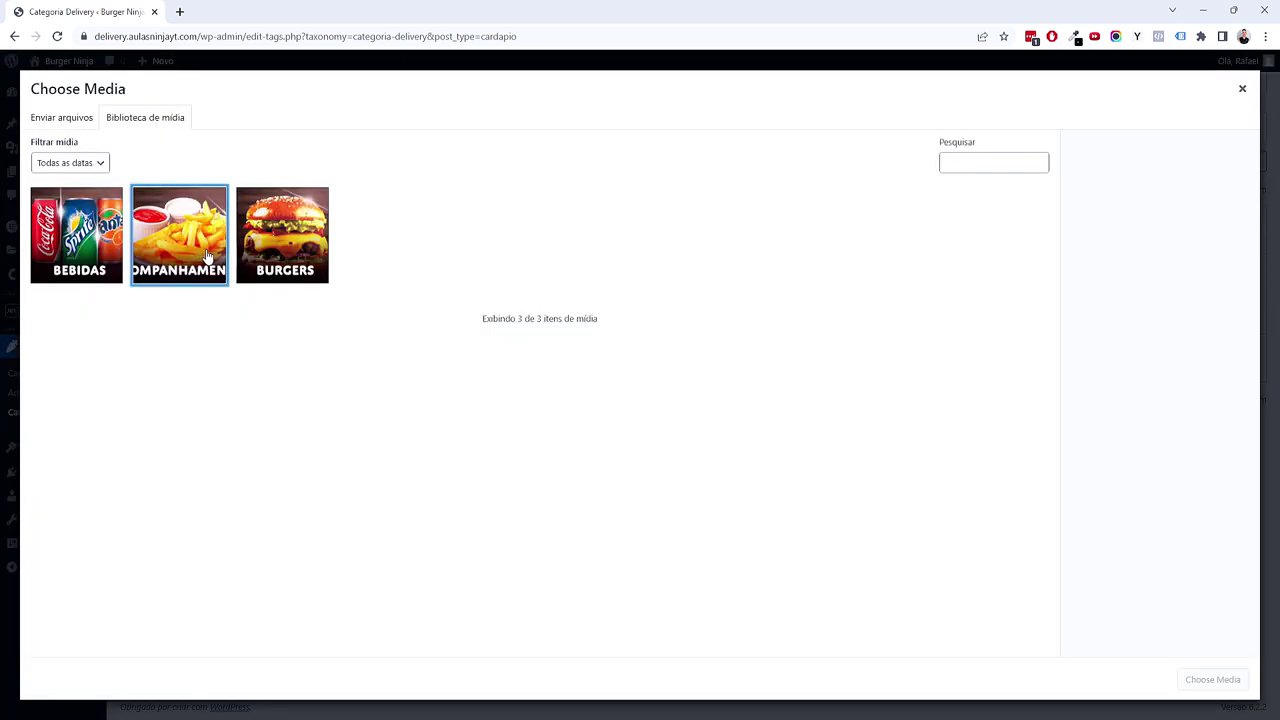
left_click(1212, 680)
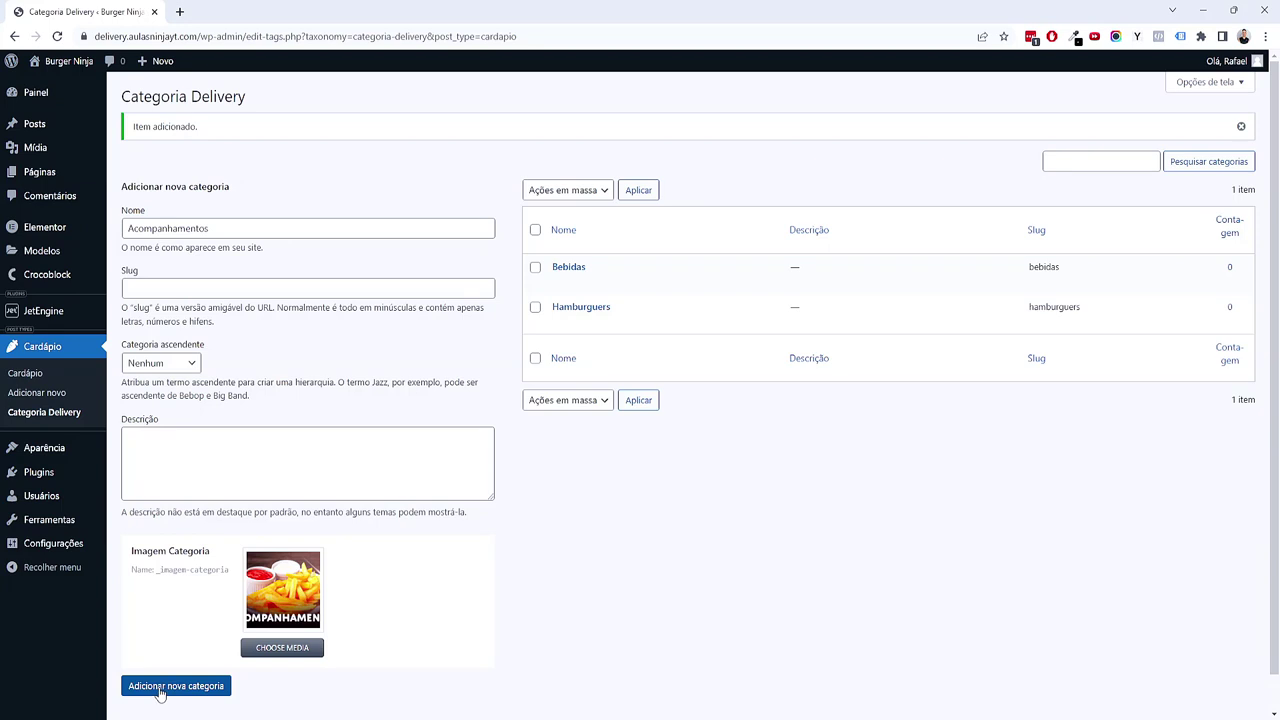
left_click(200, 686)
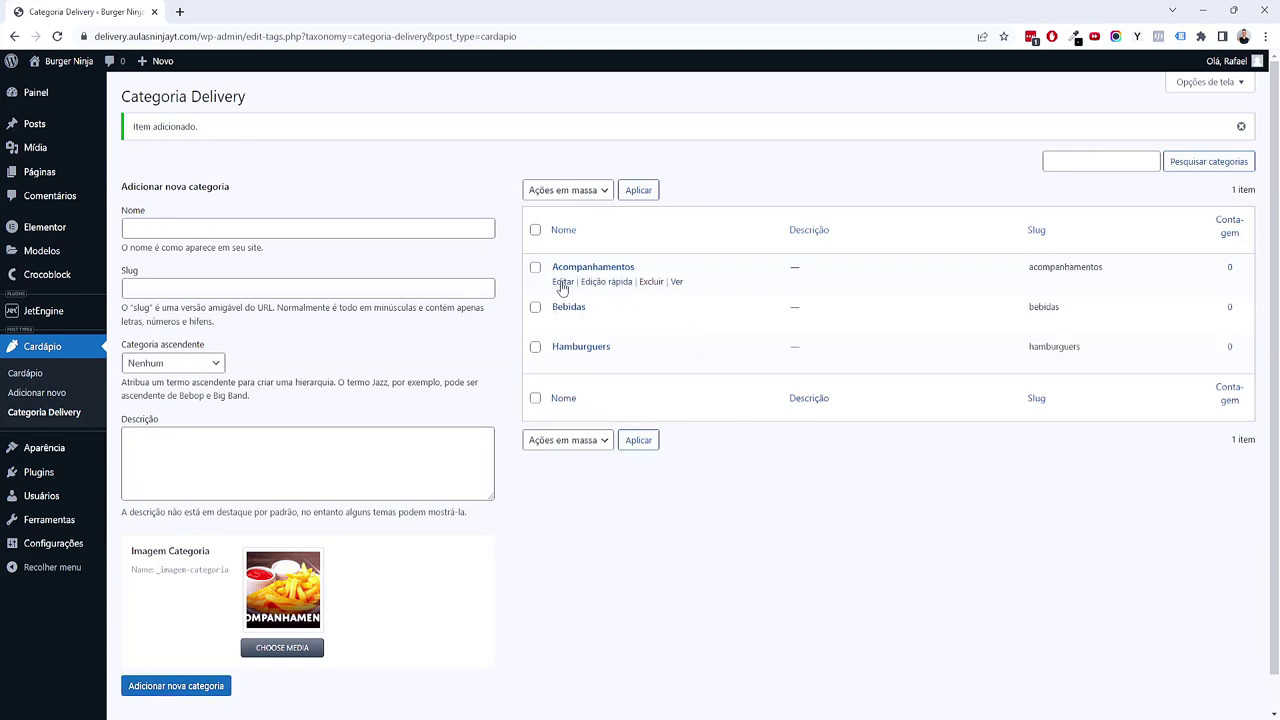
Step: Open Acompanhamentos for review, then return to the refreshed category list
left_click(559, 286)
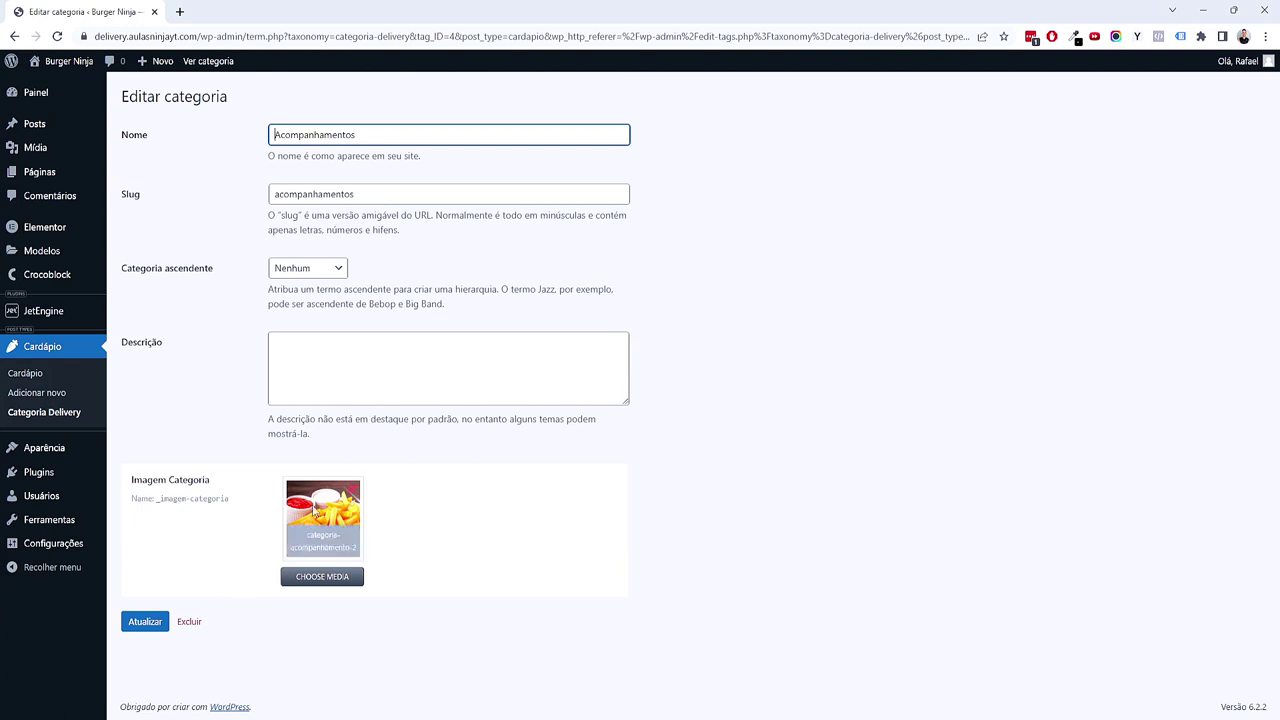
key("alt+Left")
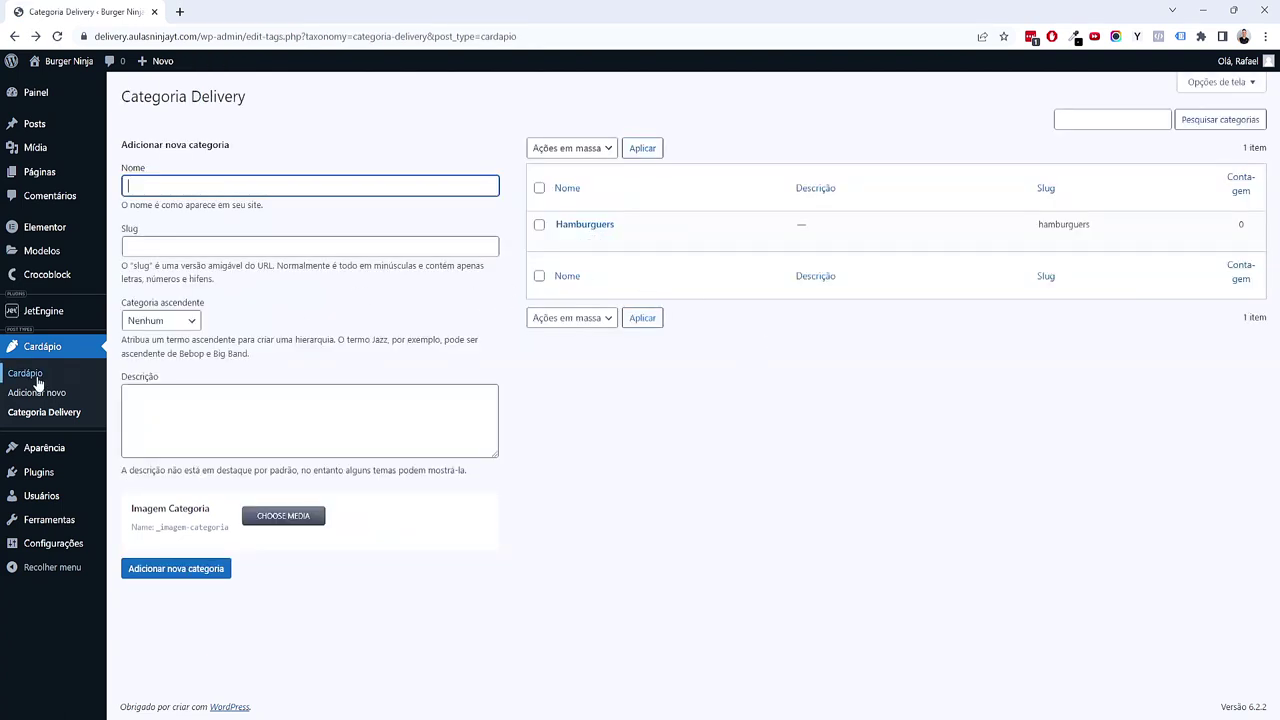
left_click(14, 413)
Step: Check the Bebidas and Hamburguers categories' images, returning to the list after each
left_click(562, 278)
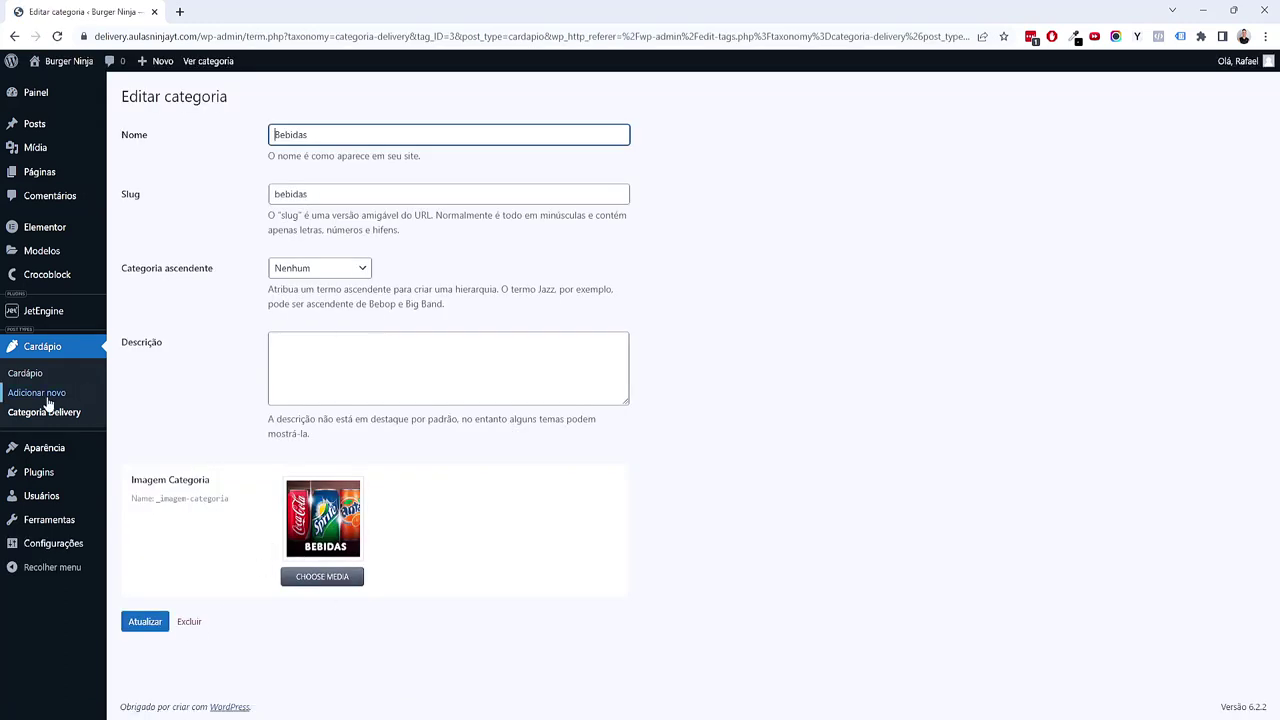
left_click(44, 412)
left_click(567, 320)
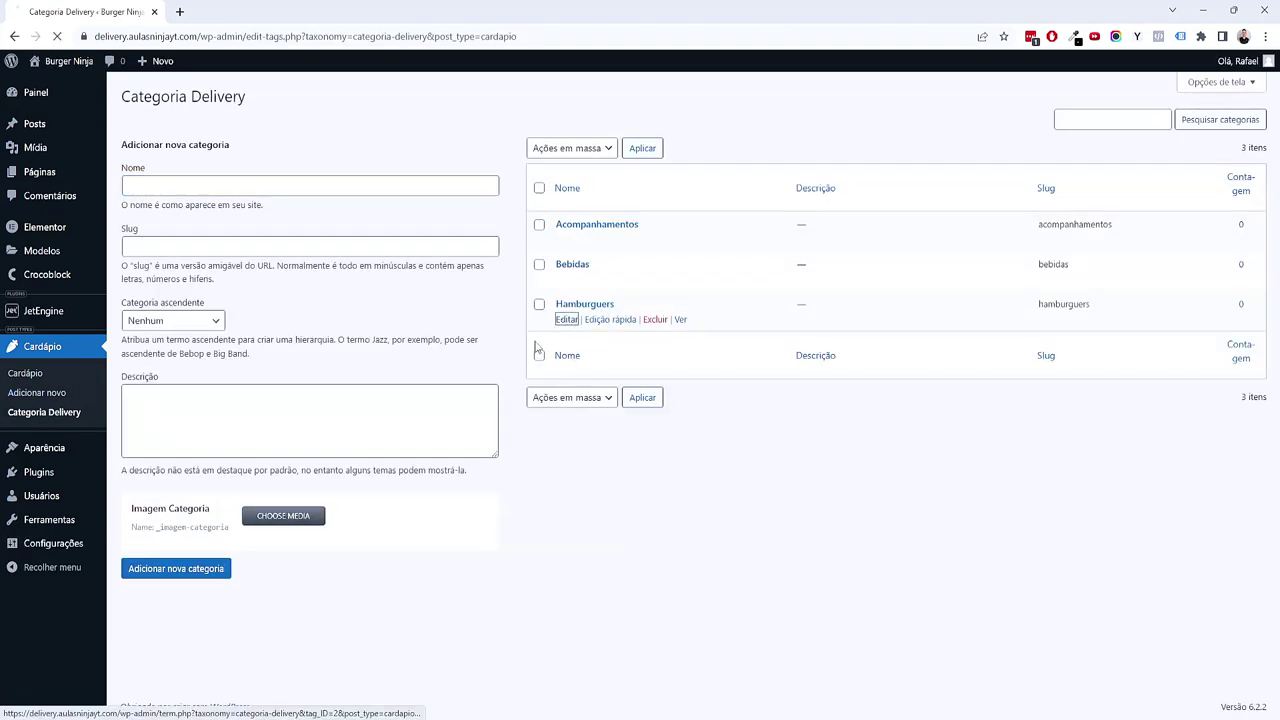
left_click(40, 416)
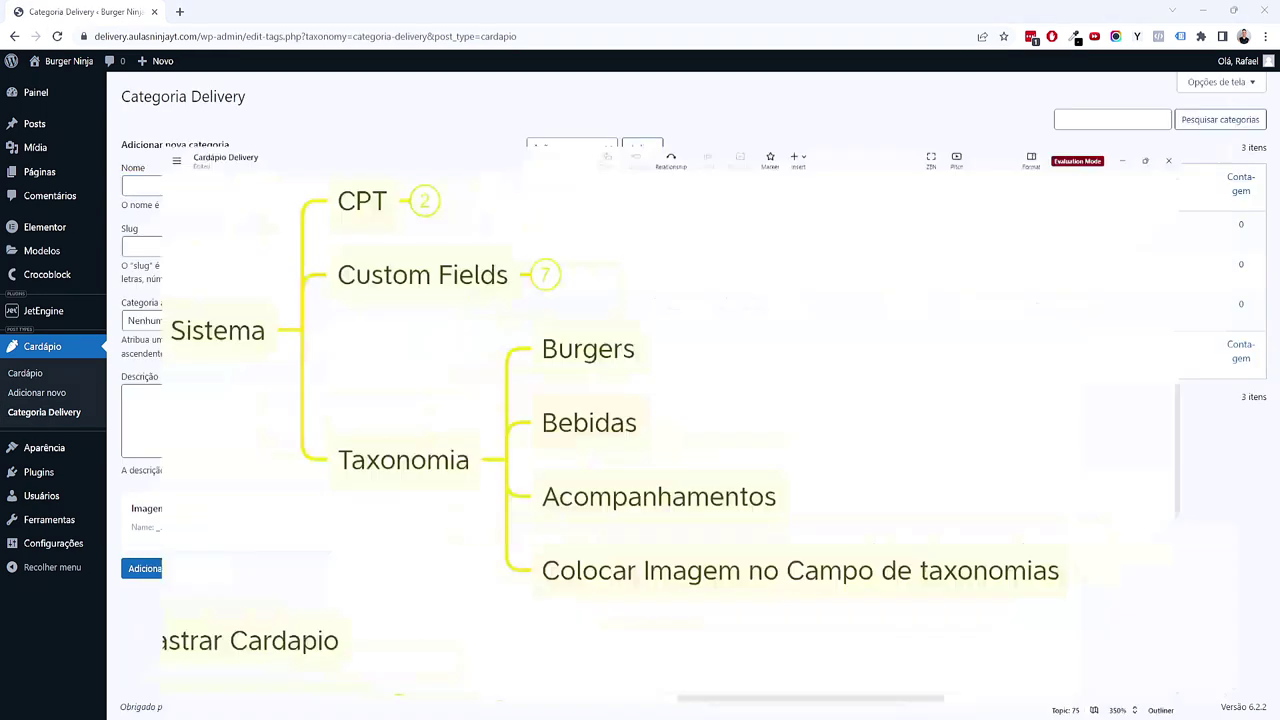
Step: Collapse the Taxonomia branch in the XMind plan, then bring the WordPress categories page back
scroll(651, 306, "left", 2)
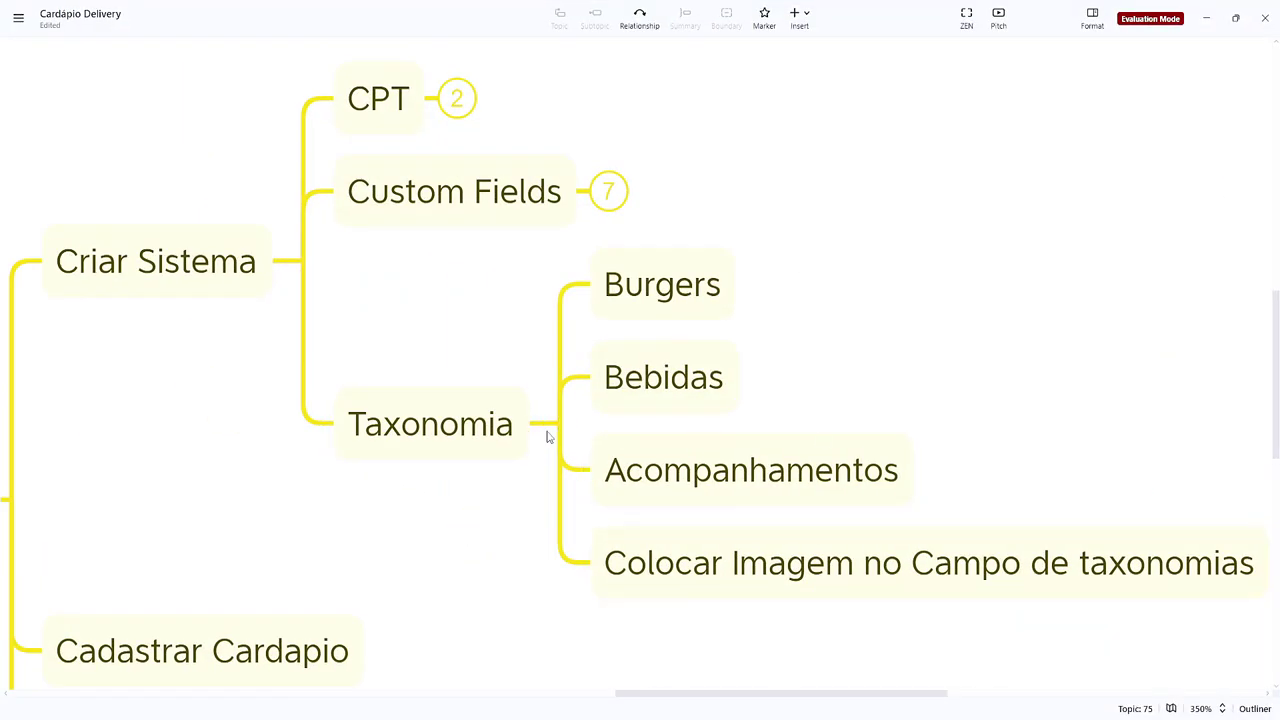
left_click(547, 437)
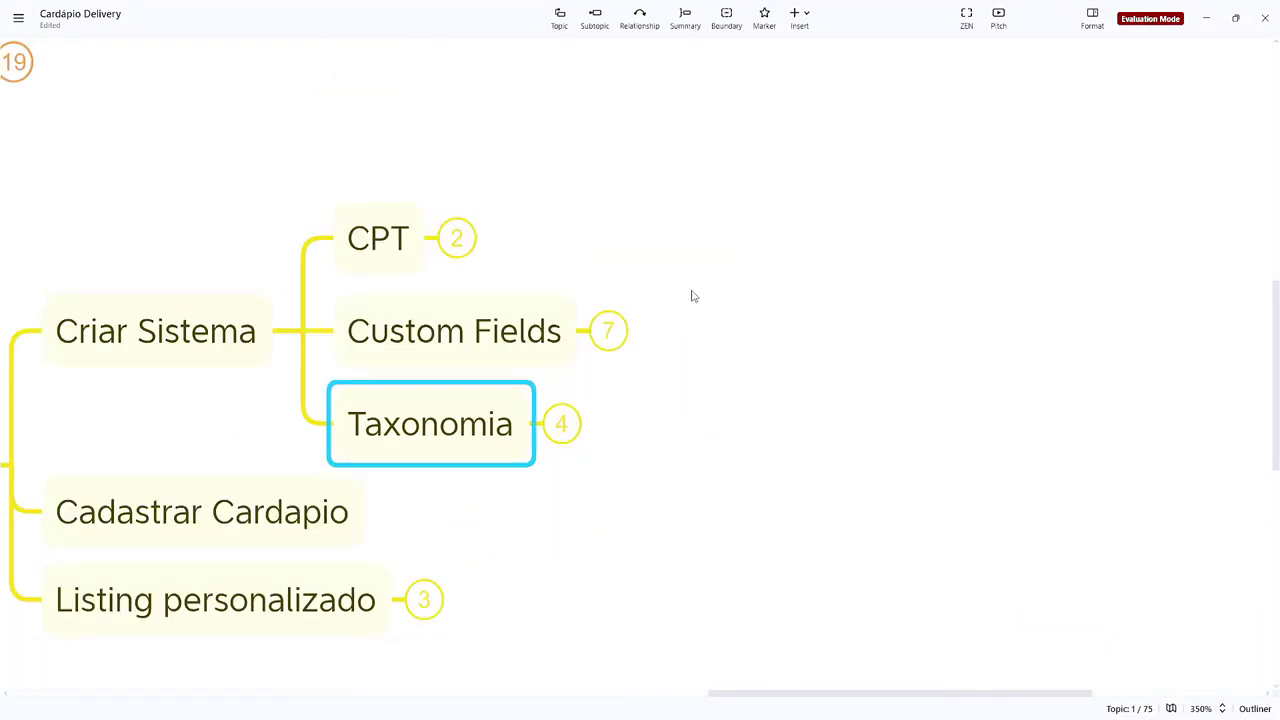
scroll(857, 229, "left", 1)
scroll(780, 486, "left", 3)
scroll(780, 486, "down", 2)
mouse_move(705, 714)
left_click(760, 672)
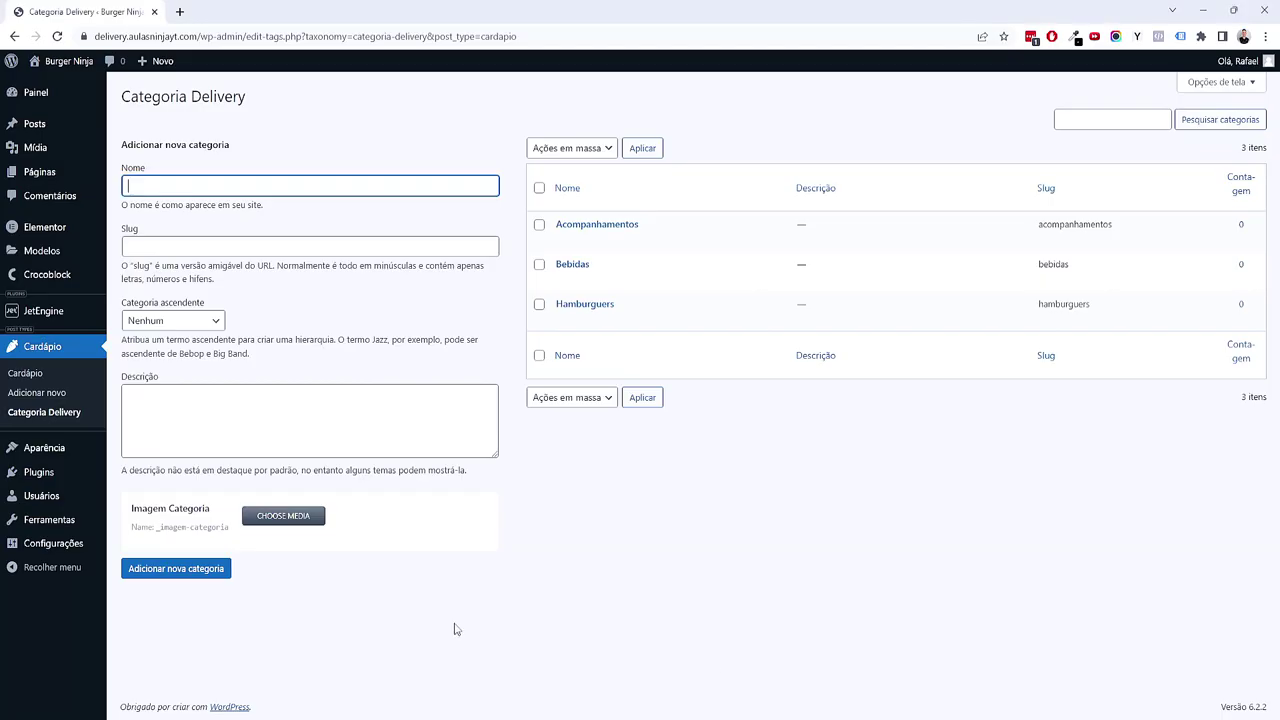
Step: Start a new Cardápio post and try the Acompanhamentos, Bebidas and Hamburguers category checkboxes
left_click(66, 394)
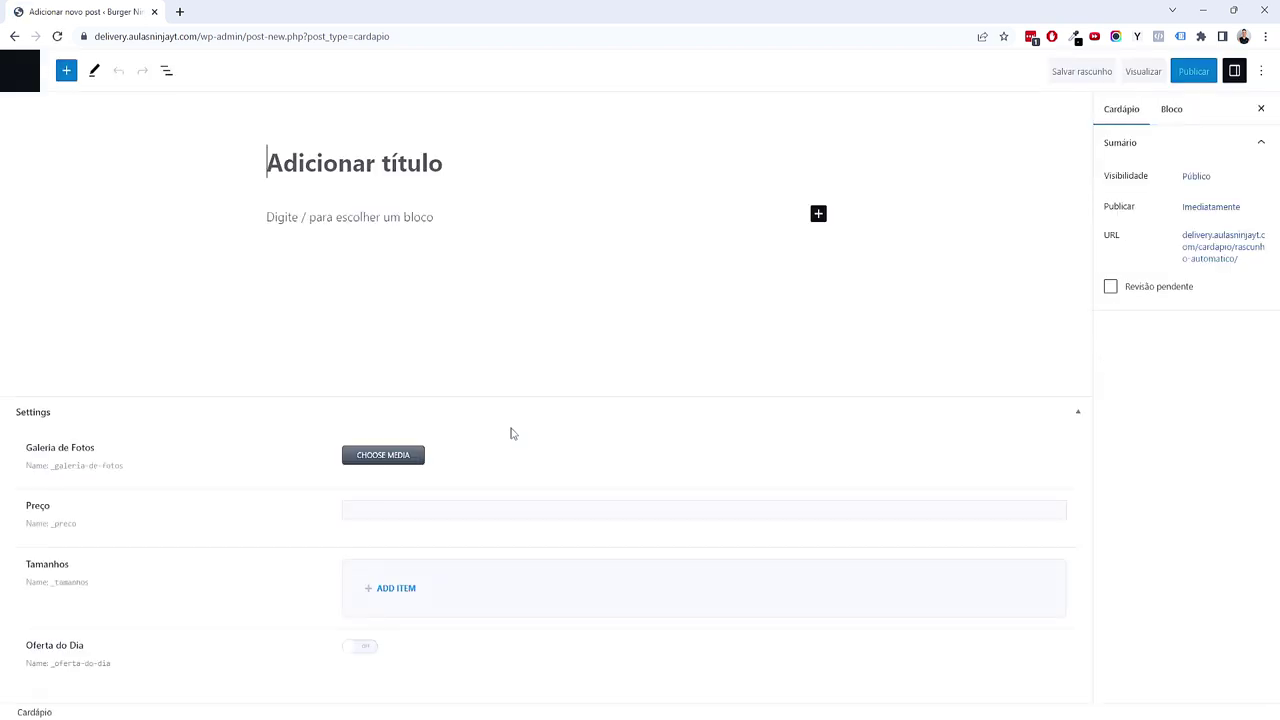
left_click(1153, 339)
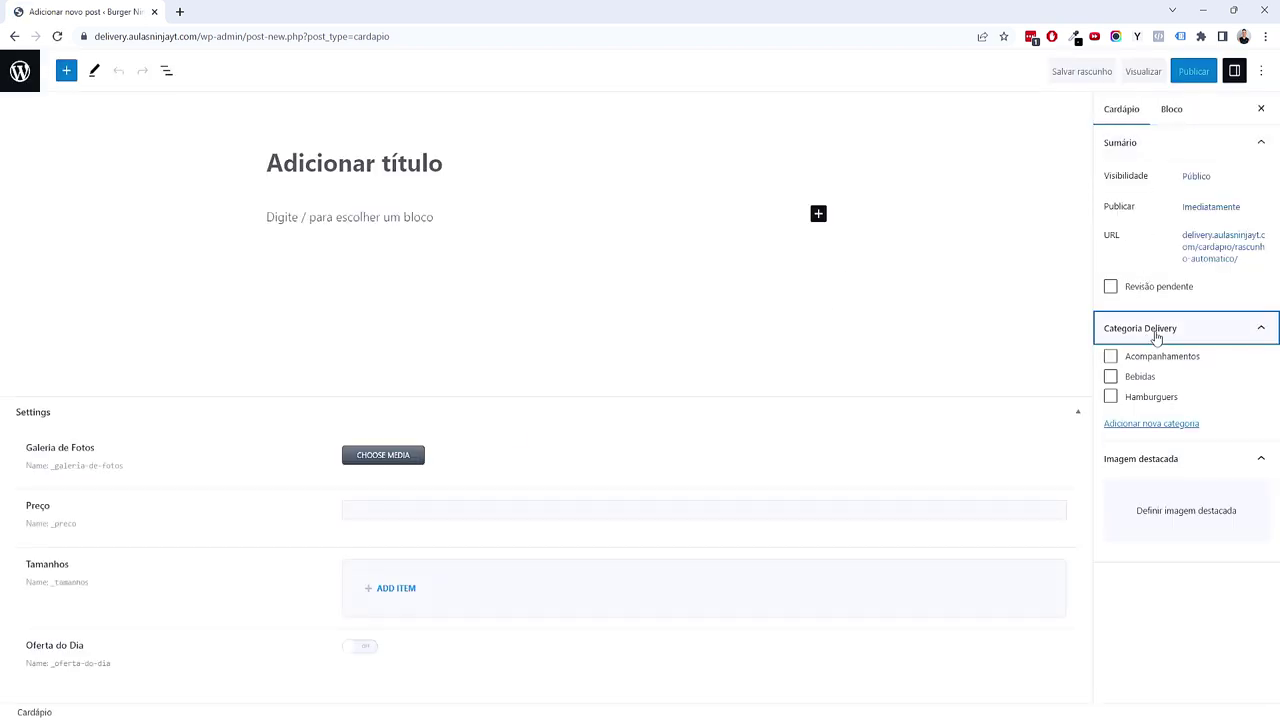
left_click(1110, 358)
left_click(1110, 376)
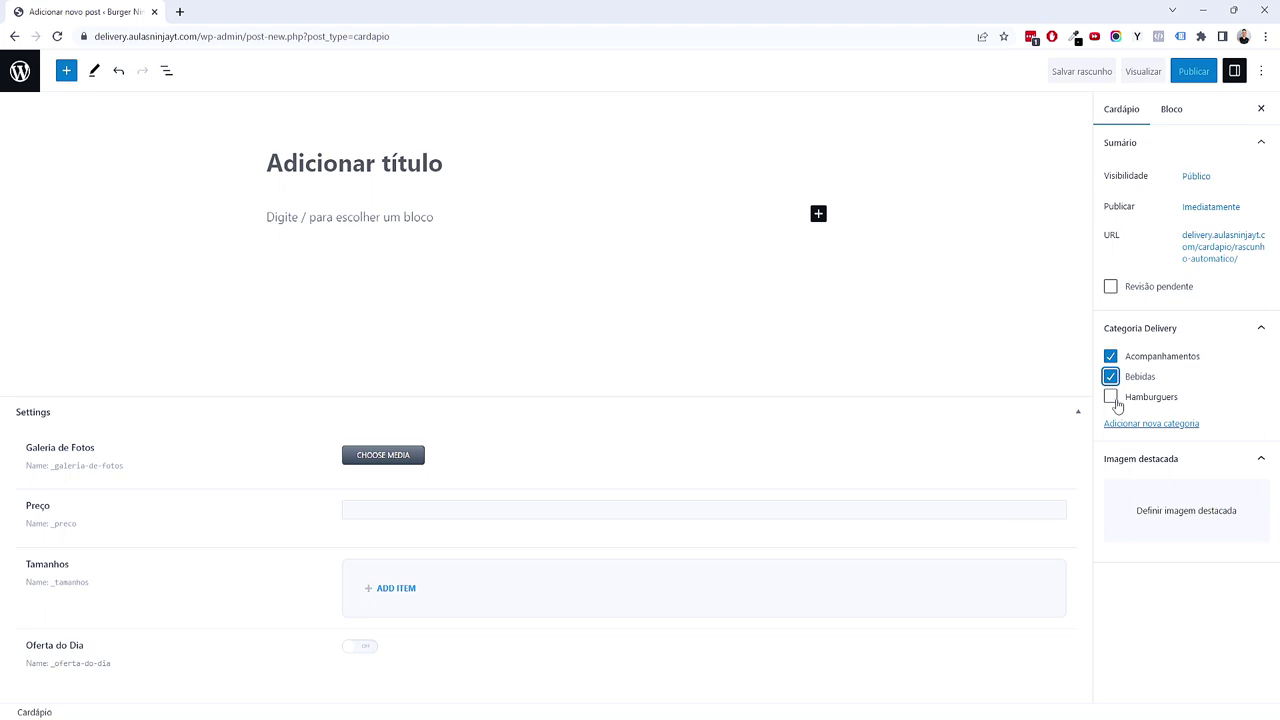
left_click(1110, 376)
left_click(1110, 356)
left_click(1111, 397)
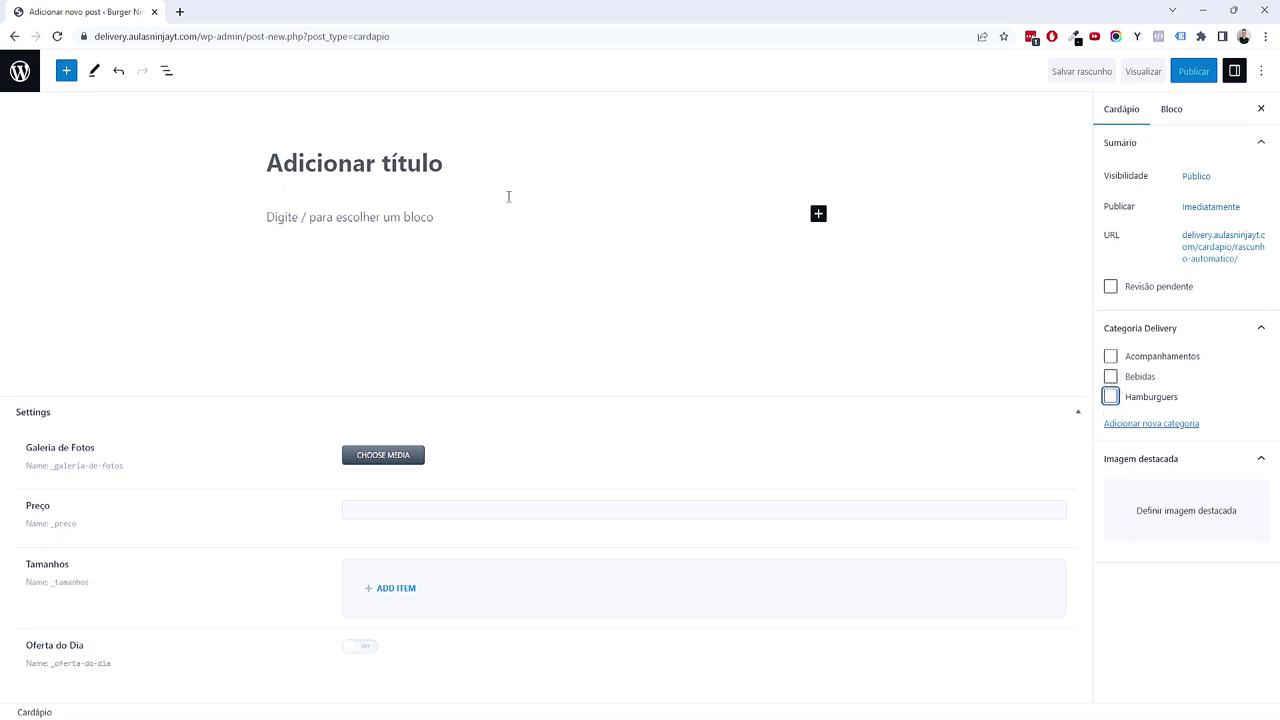
key("alt+Tab")
scroll(757, 463, "left", 2)
Step: Collapse the Criar Sistema branch in XMind and select the Cadastrar Cardapio topic
left_click(497, 300)
left_click(535, 272)
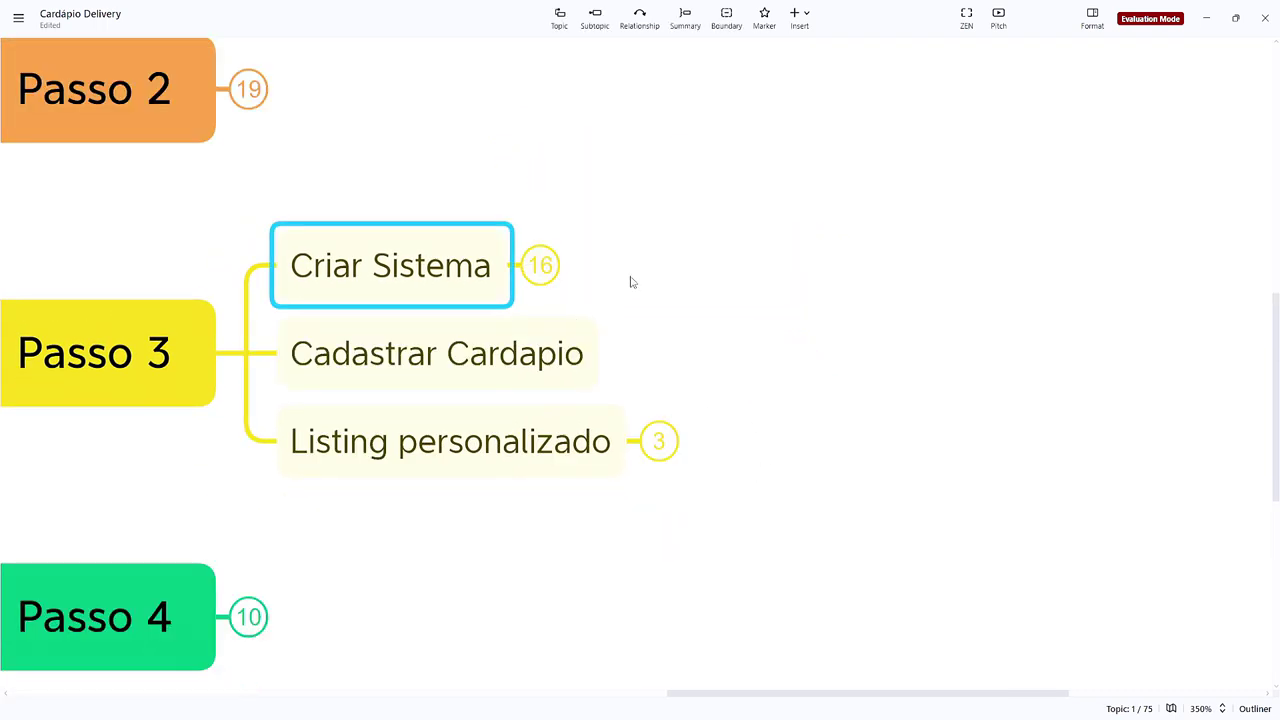
scroll(455, 333, "left", 2)
left_click(795, 364)
scroll(797, 372, "up", 2)
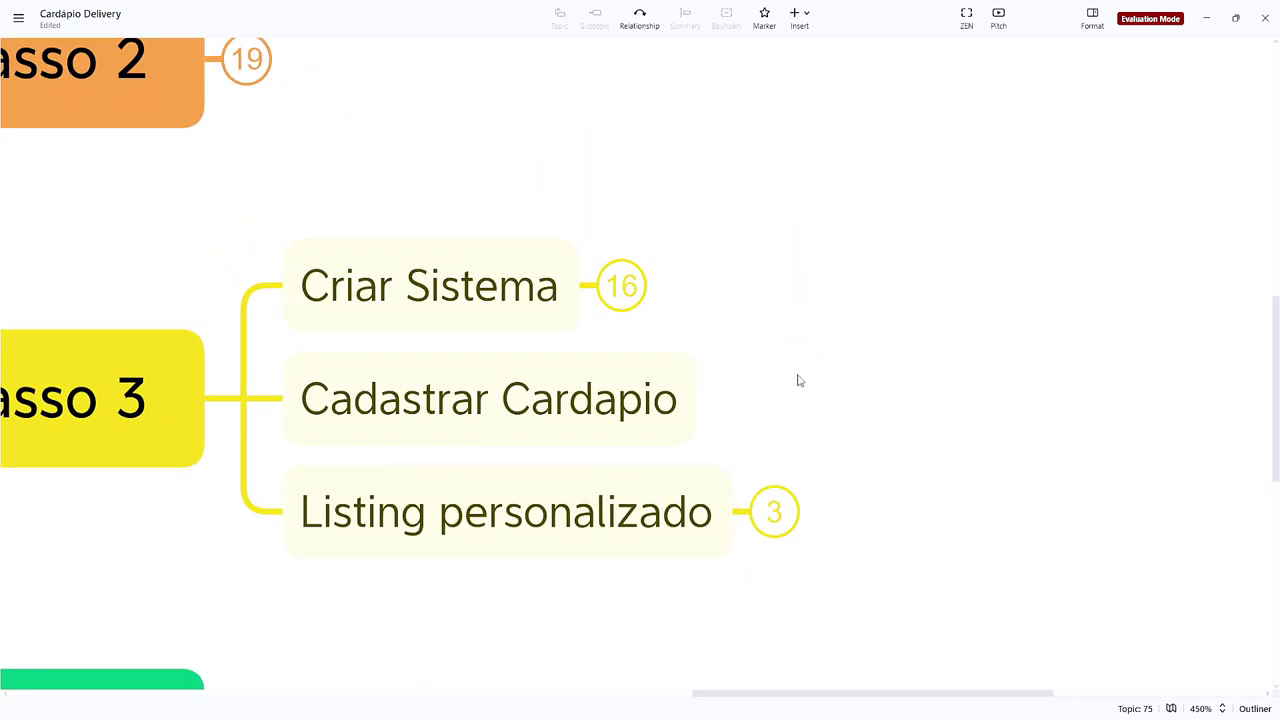
left_click(694, 406)
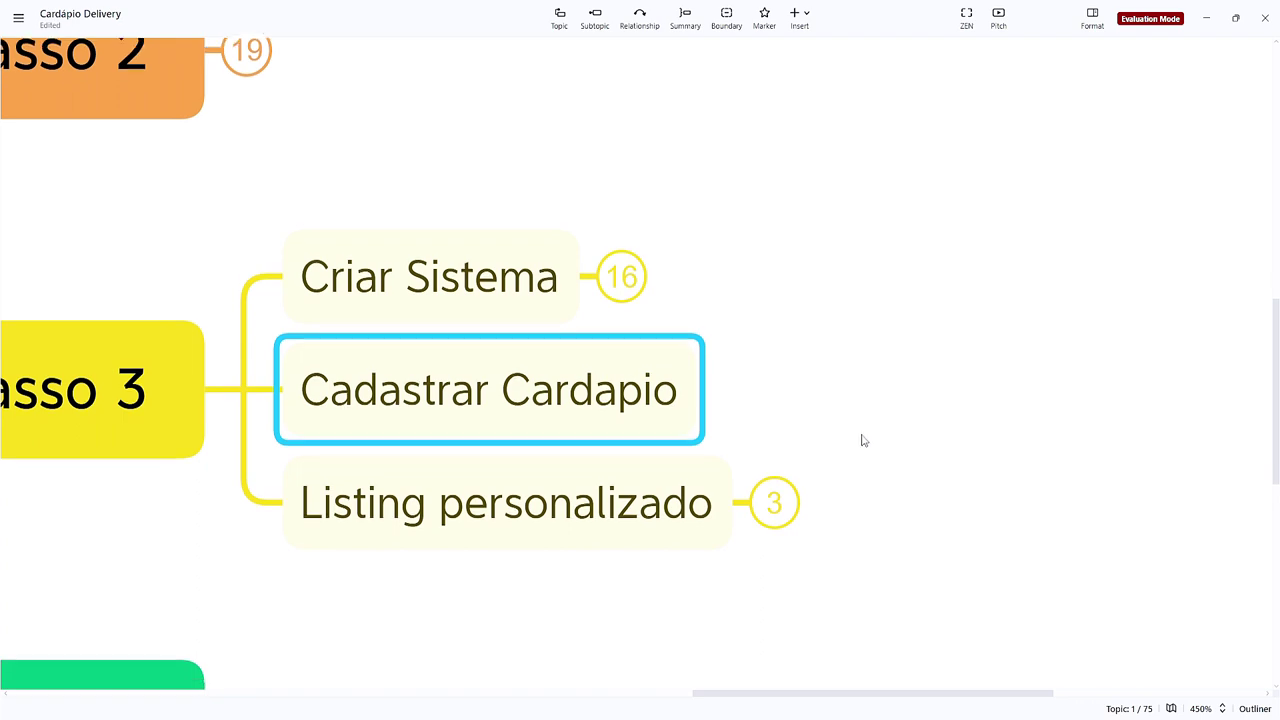
scroll(860, 437, "down", 2)
scroll(860, 437, "up", 1)
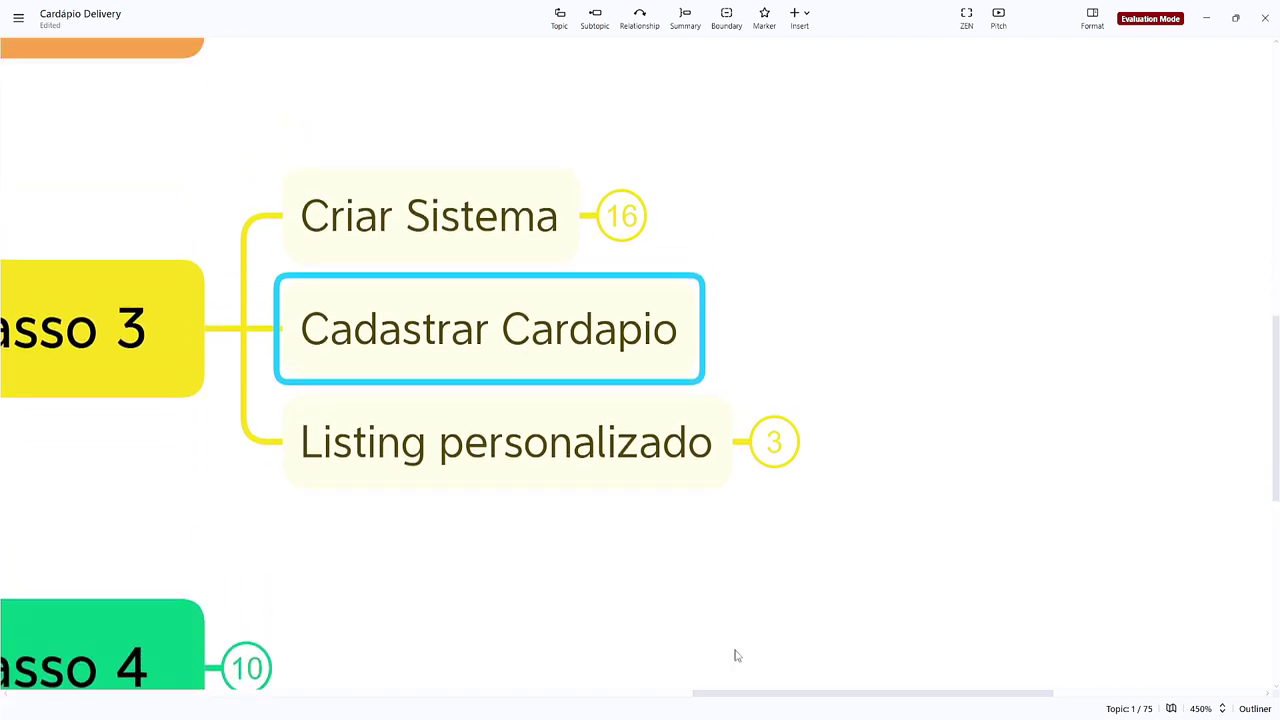
key("alt+Tab")
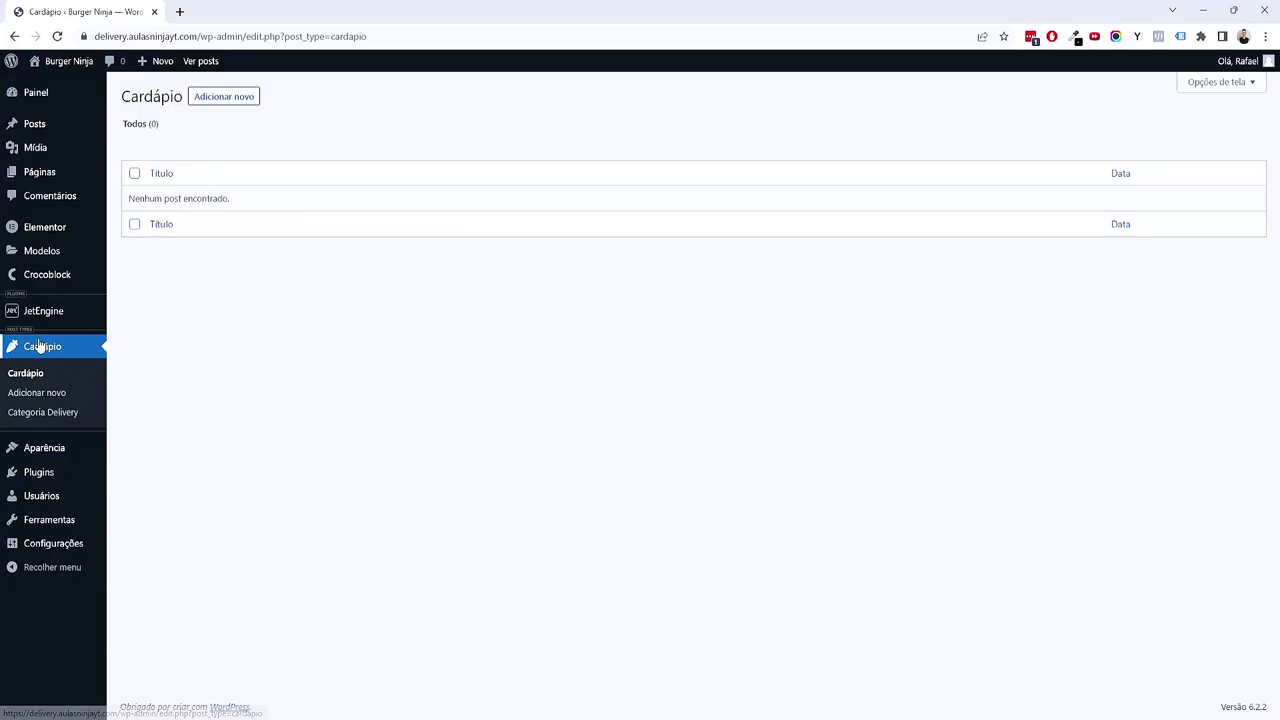
Step: Start a new Cardápio post titled 'Sensei Surf and Turf' and paste its burger description
left_click(34, 396)
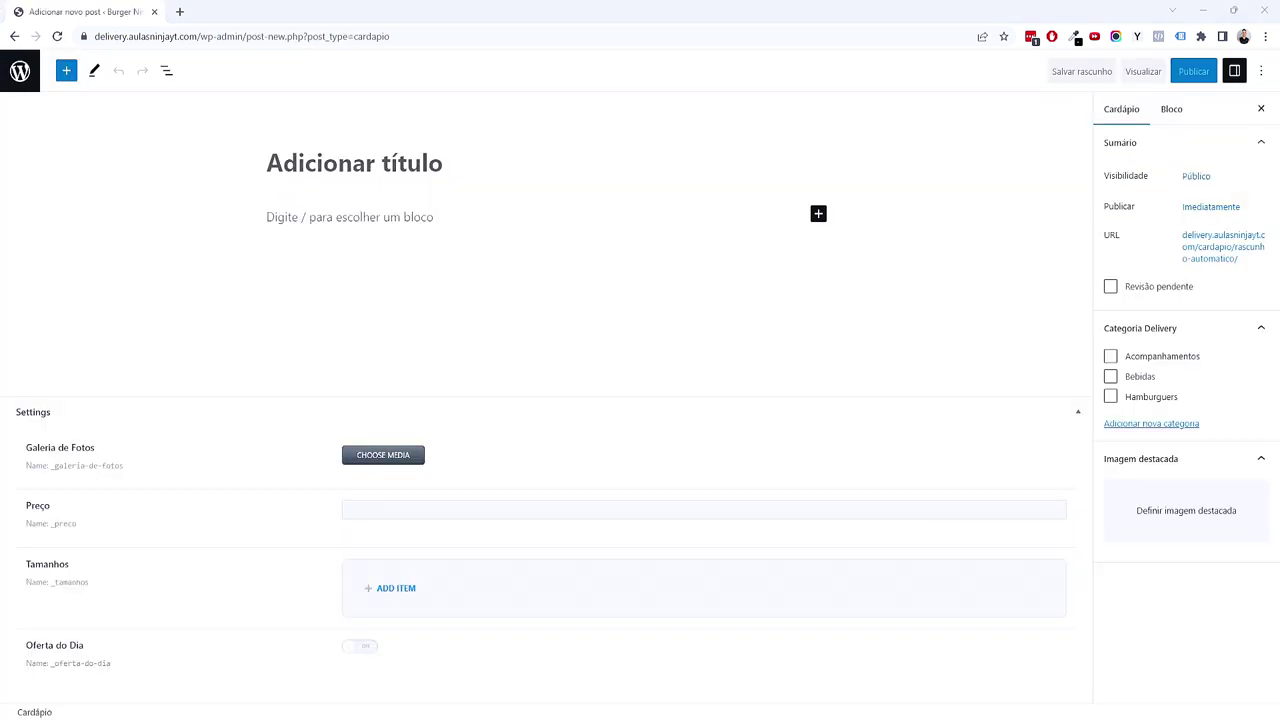
left_click(346, 186)
type("Sensei Surf and Turf")
key("Return")
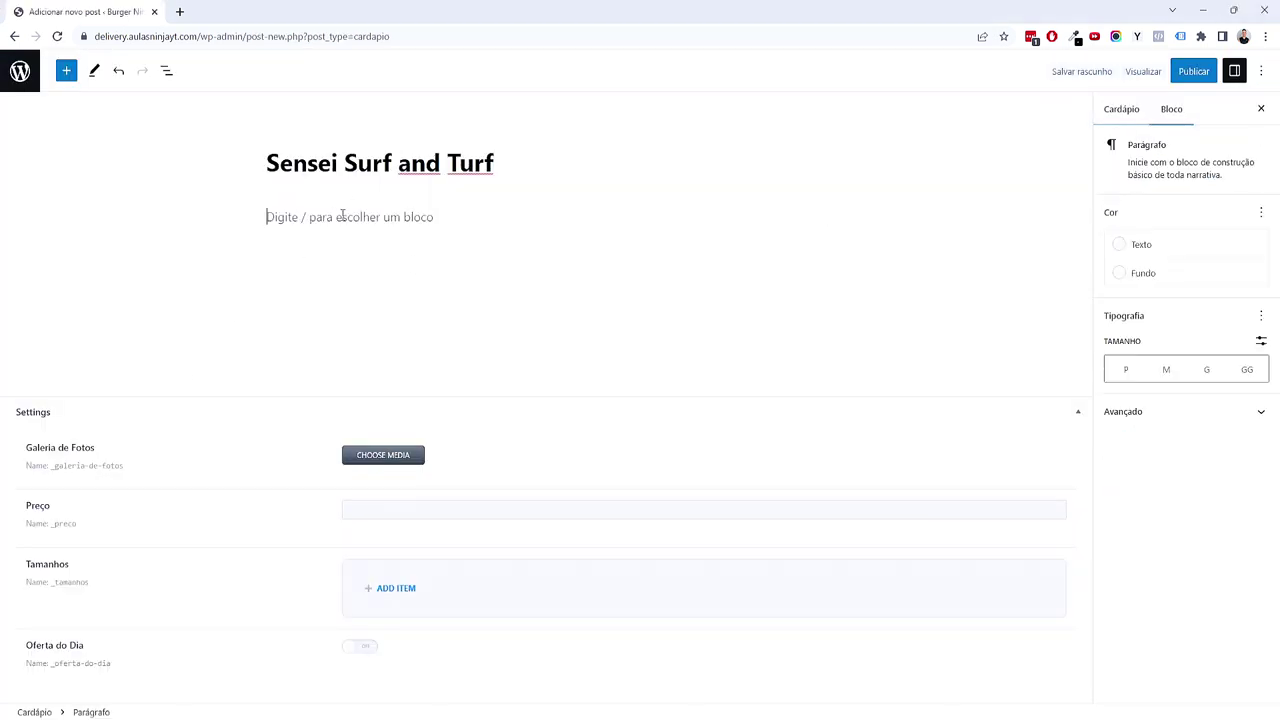
key("ctrl+v")
key("BackSpace")
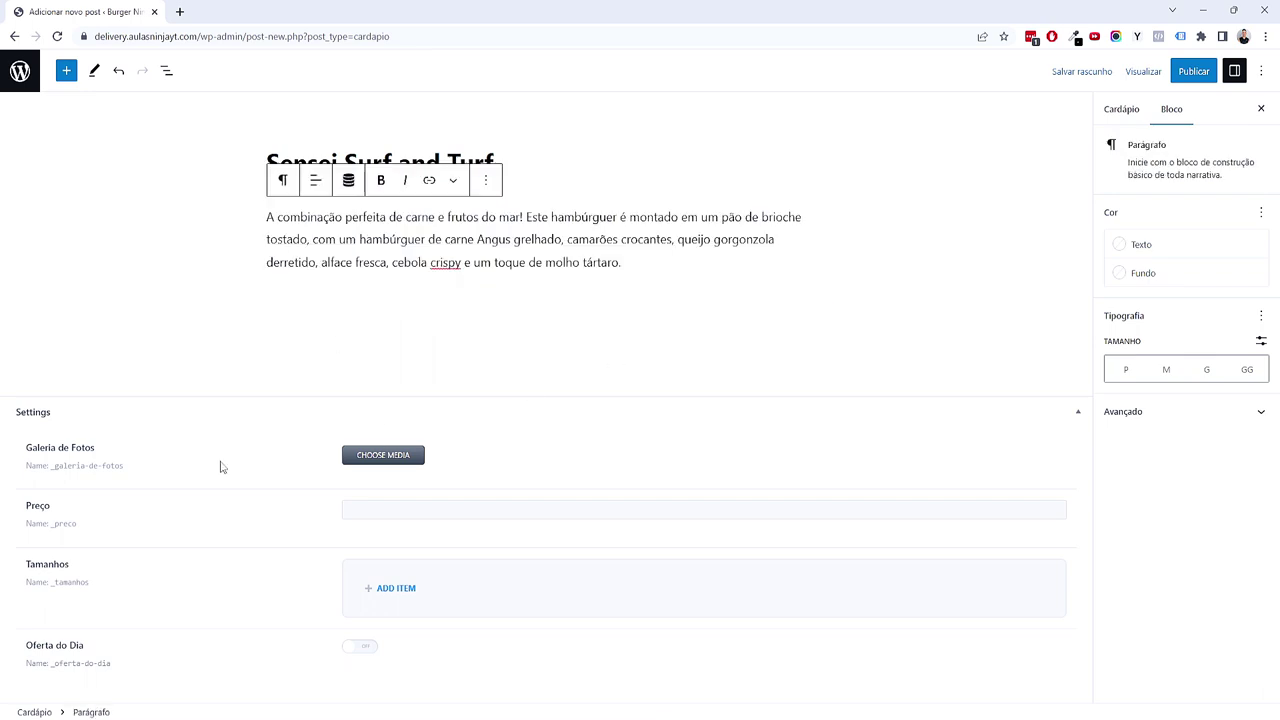
left_click(362, 455)
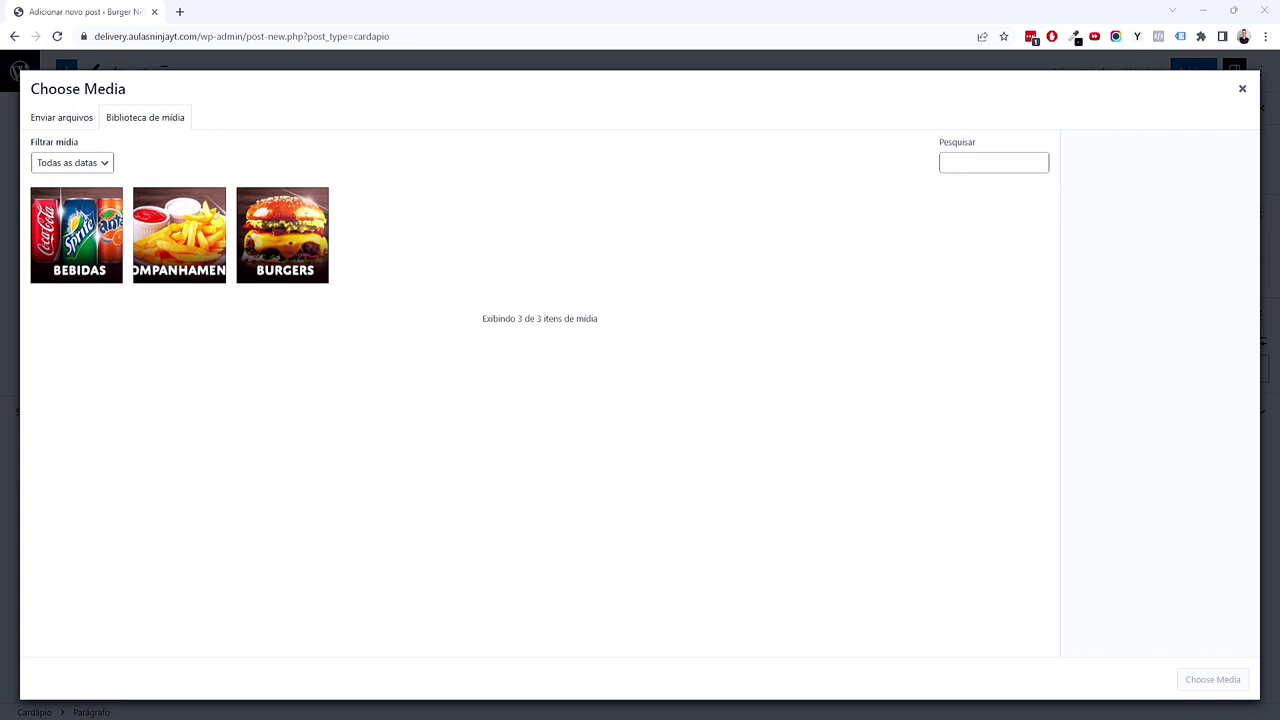
Step: Drag all eleven menu images from the folder into the media library to upload them
key("alt+Tab")
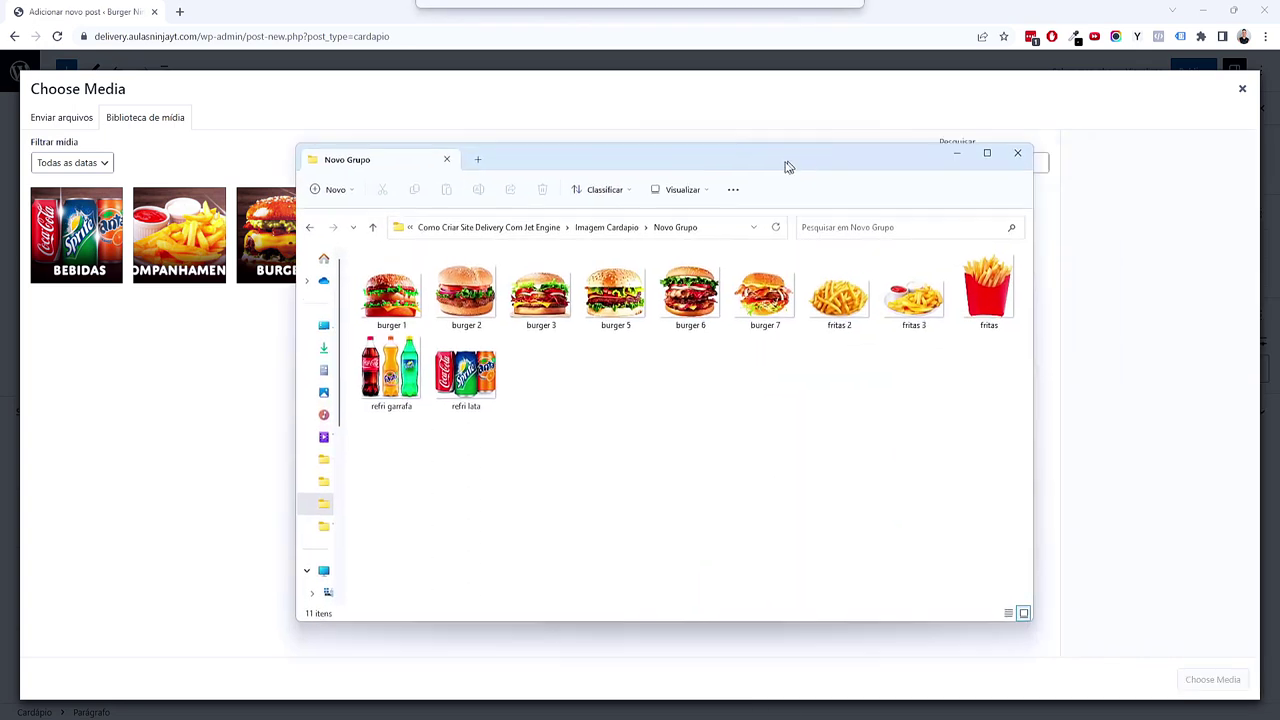
left_click_drag(786, 163, 846, 177)
left_click_drag(1037, 447, 466, 355)
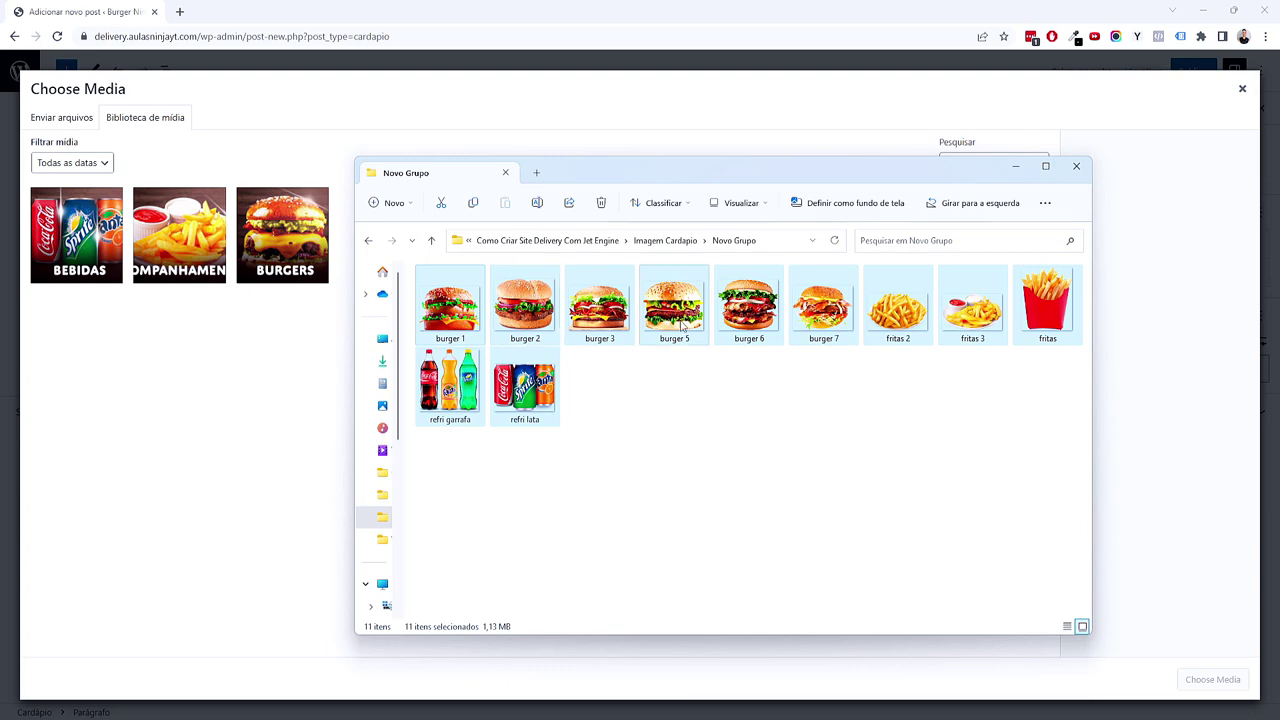
left_click_drag(530, 392, 660, 491)
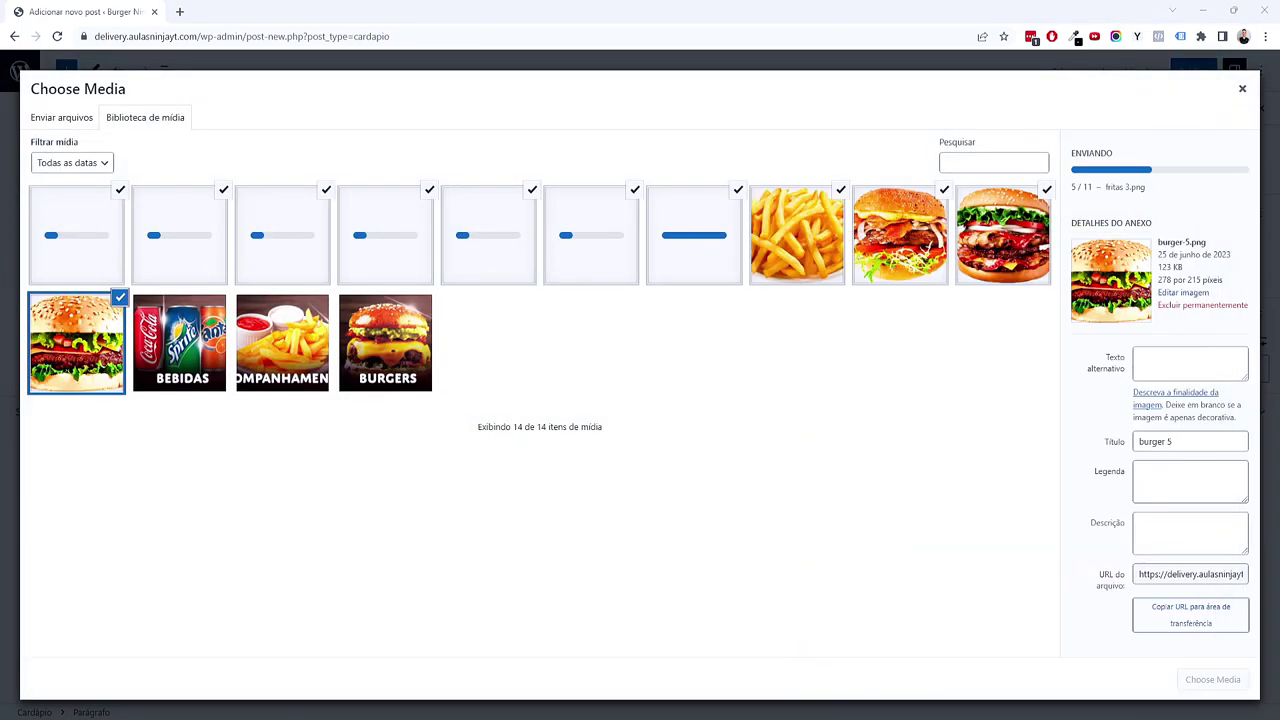
Step: Keep only the first three burger photos selected and add them to the Galeria de Fotos
left_click(639, 198)
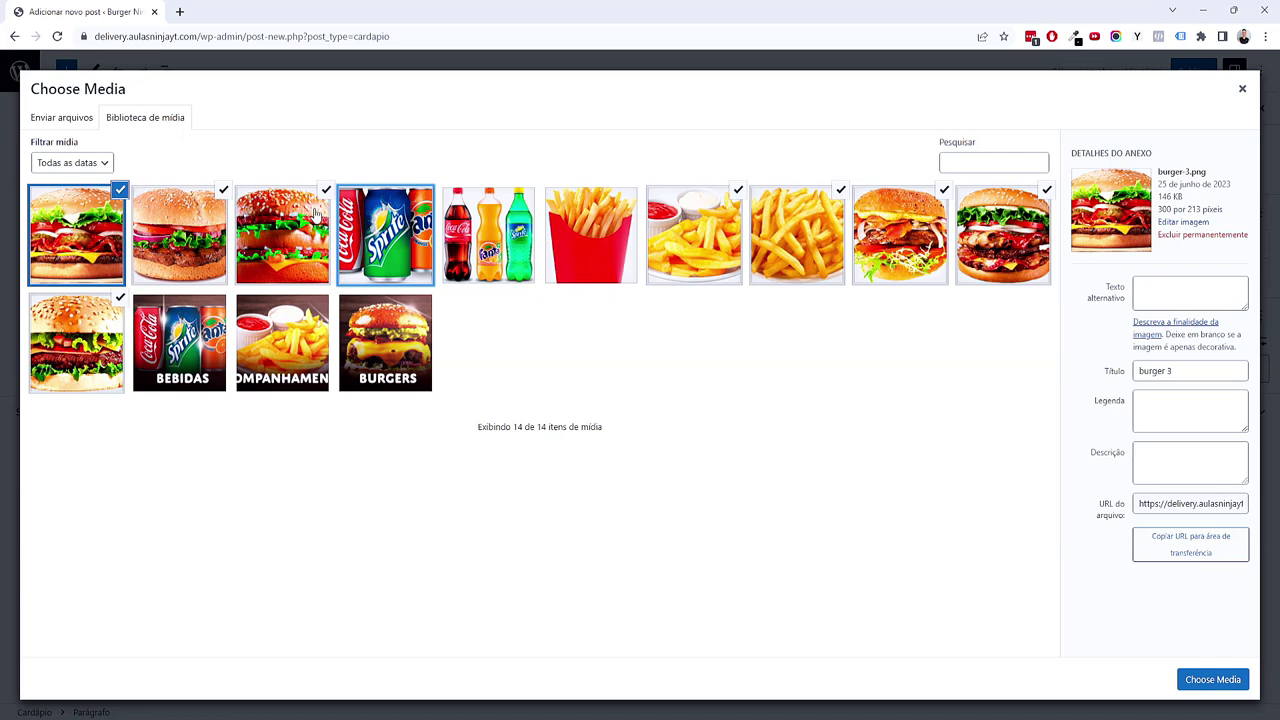
left_click(121, 299)
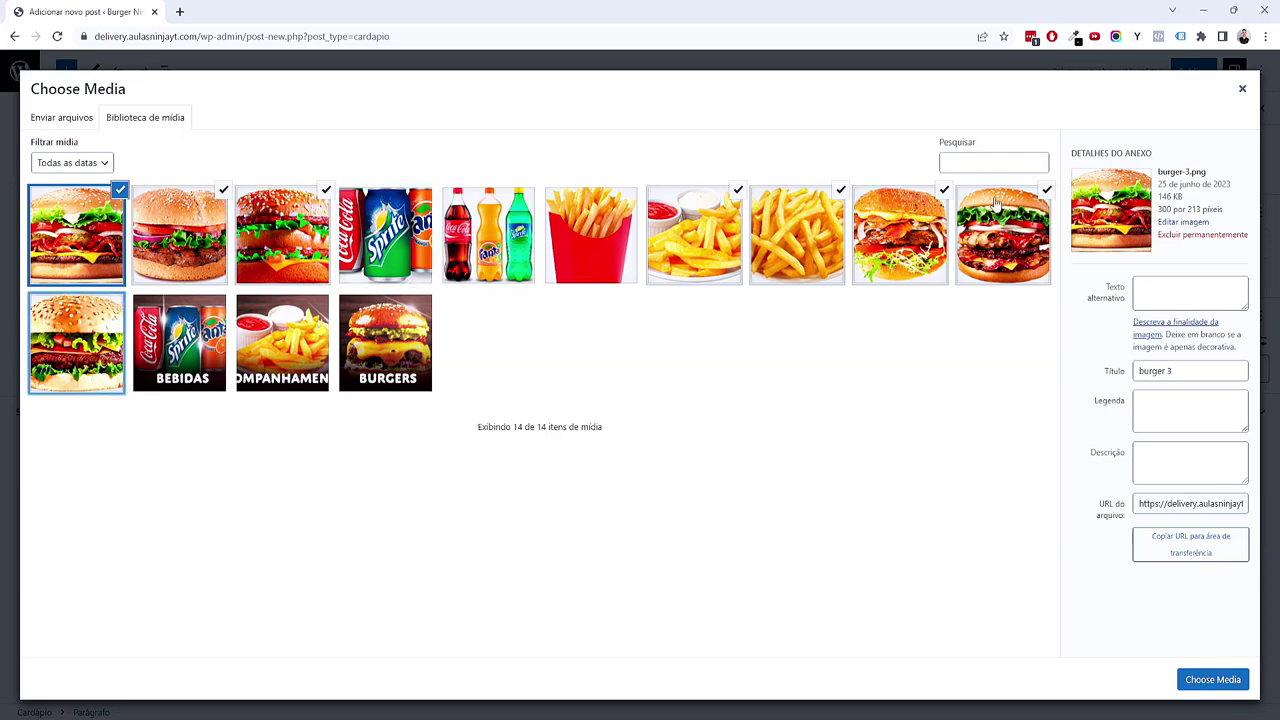
left_click(1025, 205)
left_click(946, 192)
left_click(90, 235)
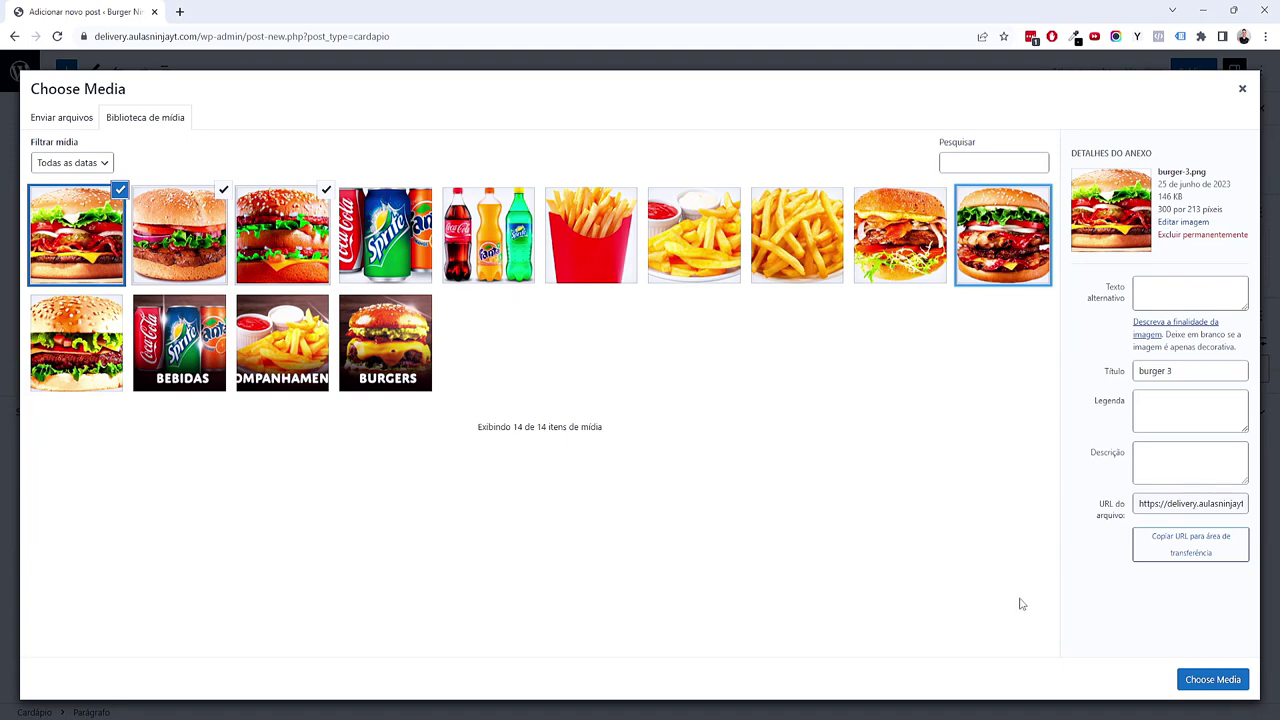
left_click(1184, 672)
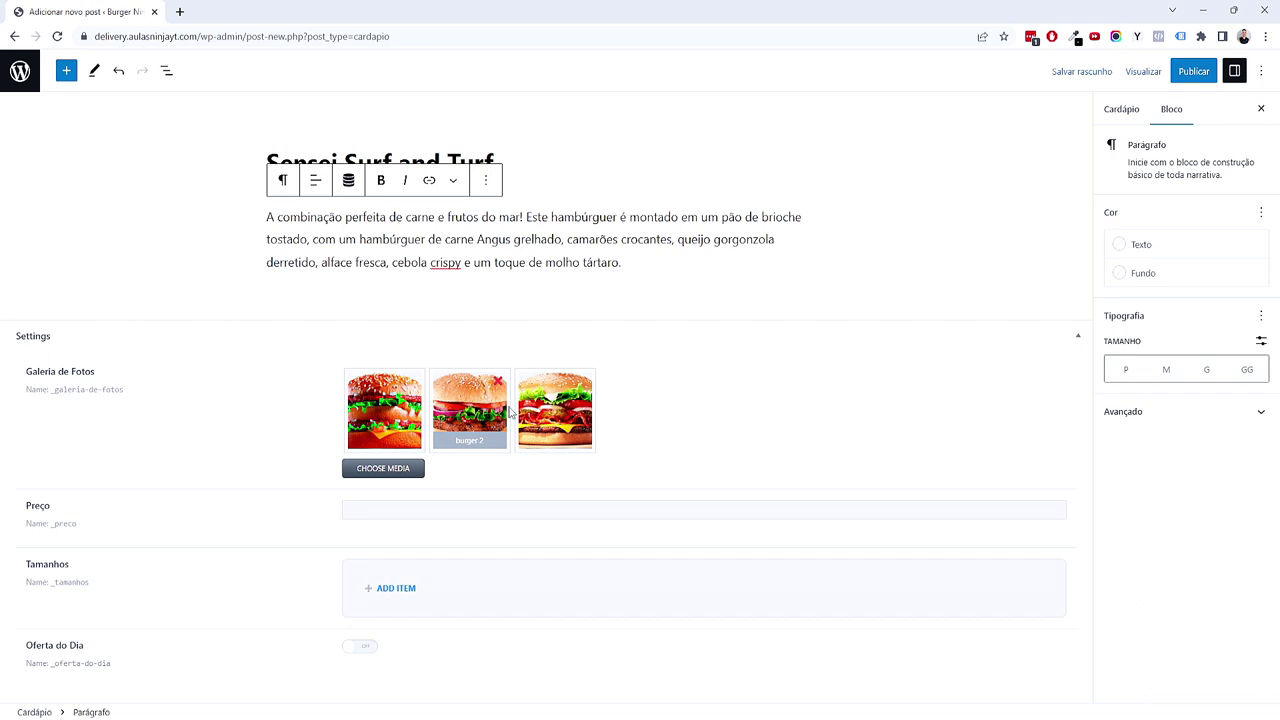
Step: Enter Preço 44,90, add Tamanhos entries Simples and Duplo, and switch Oferta do Dia on
left_click(459, 515)
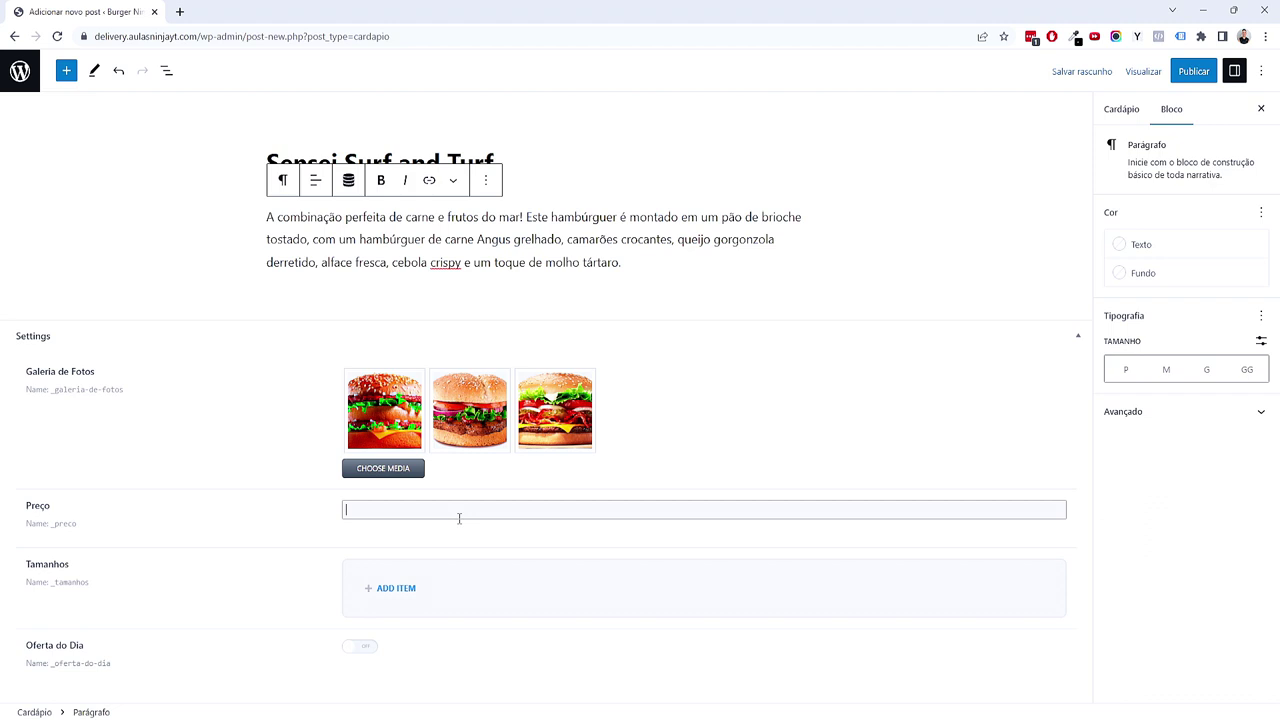
type("44,90")
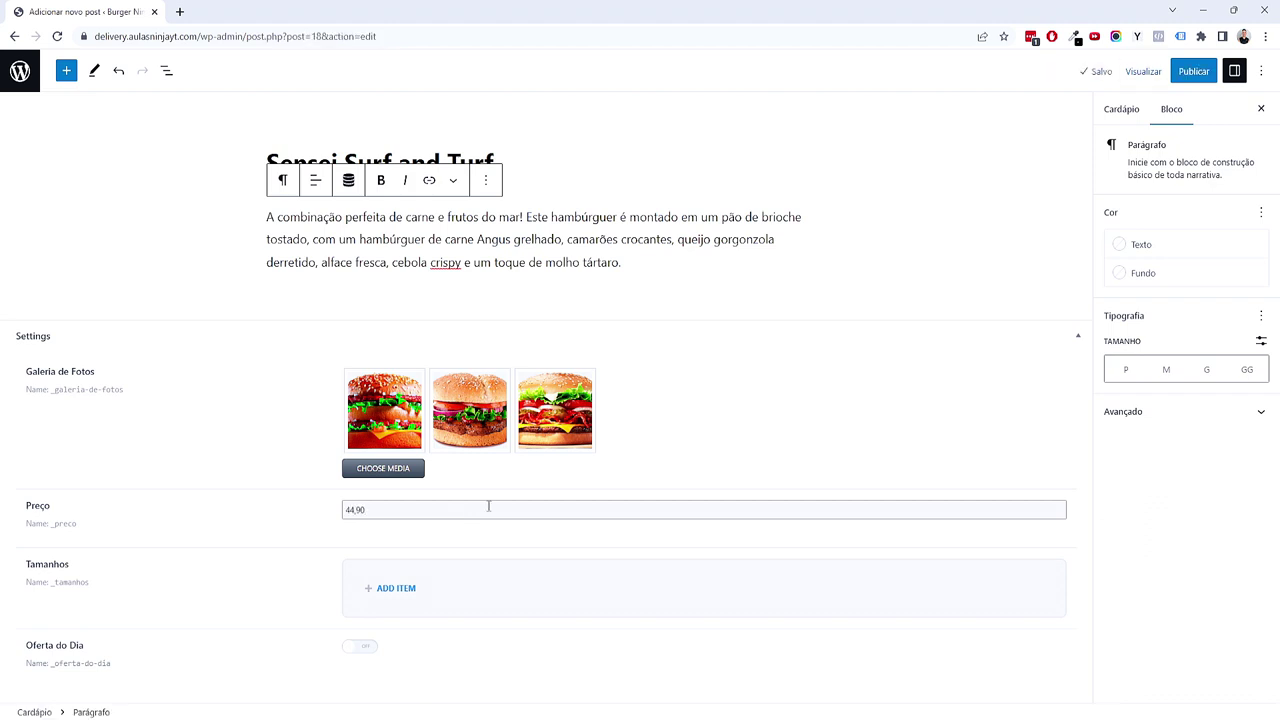
left_click(400, 588)
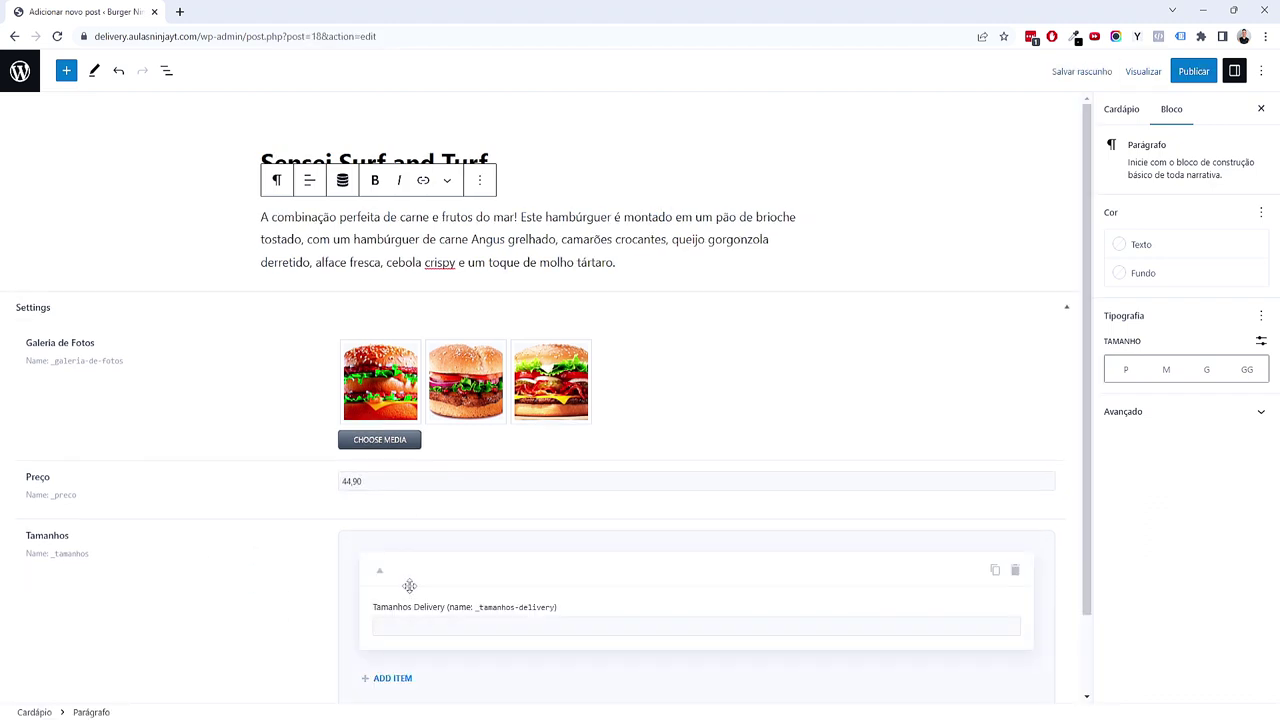
scroll(430, 560, "down", 1)
left_click(441, 533)
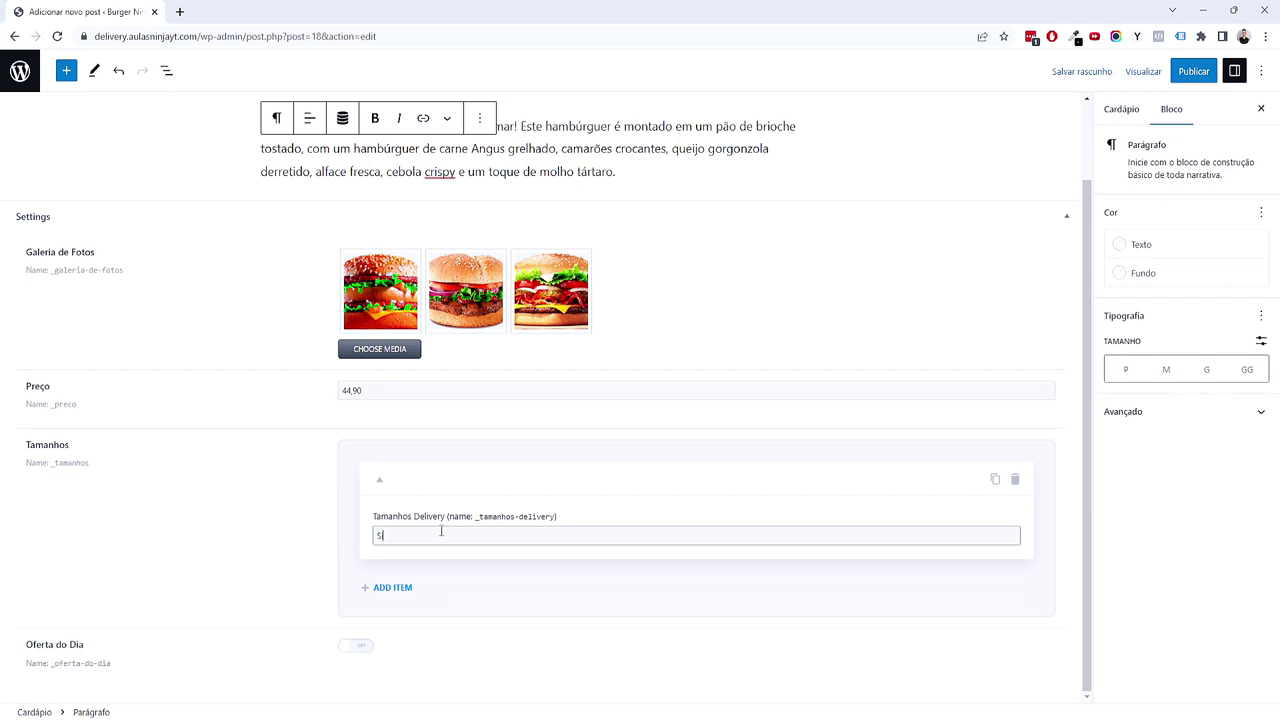
left_click(392, 587)
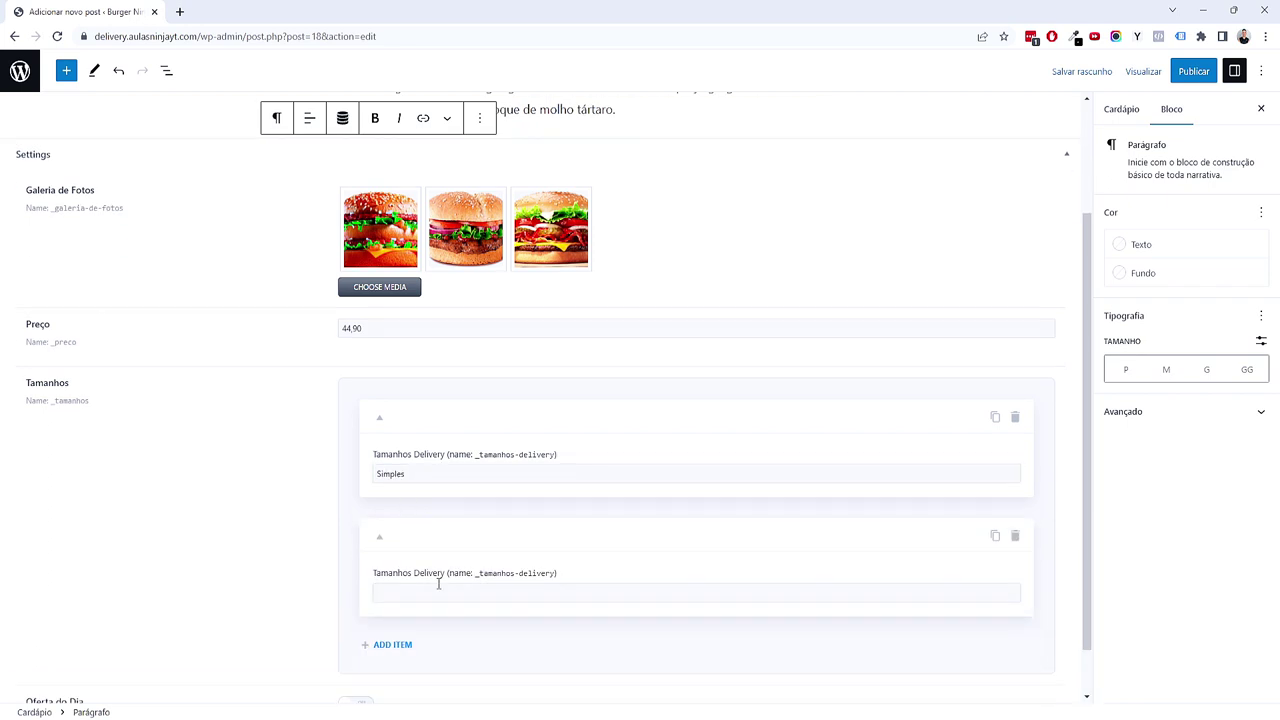
scroll(440, 580, "down", 1)
left_click(458, 533)
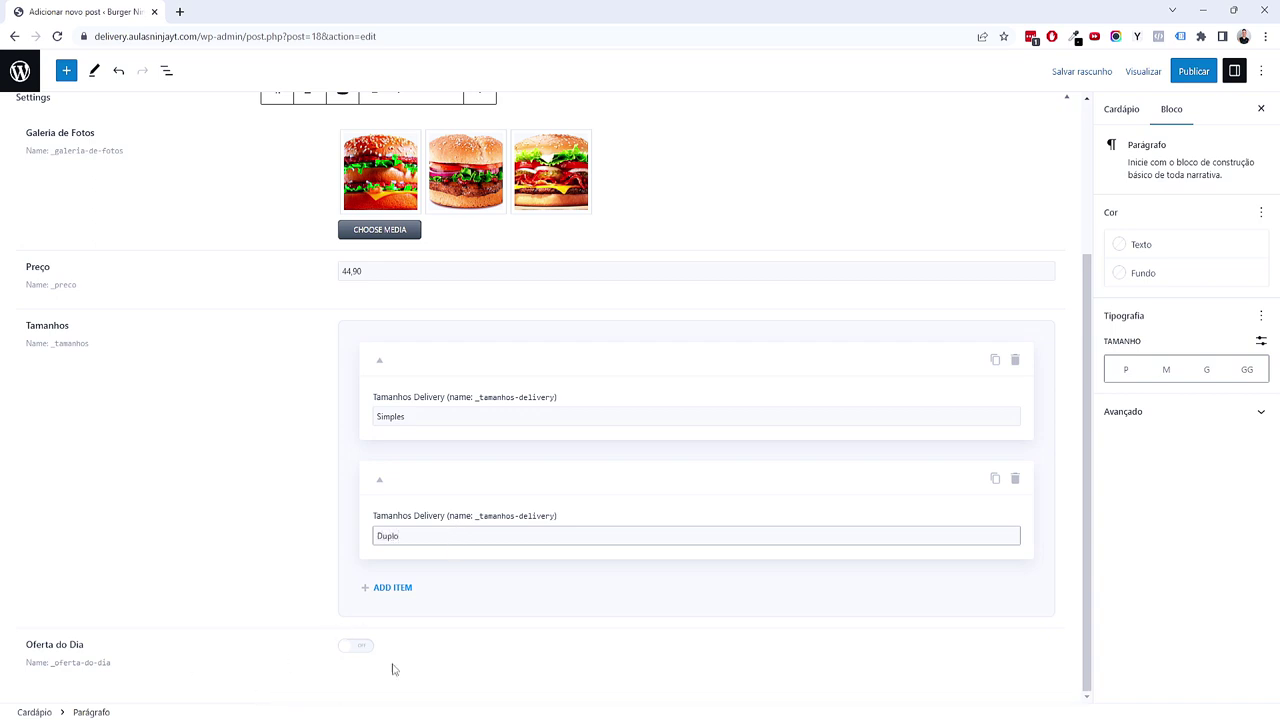
left_click(360, 646)
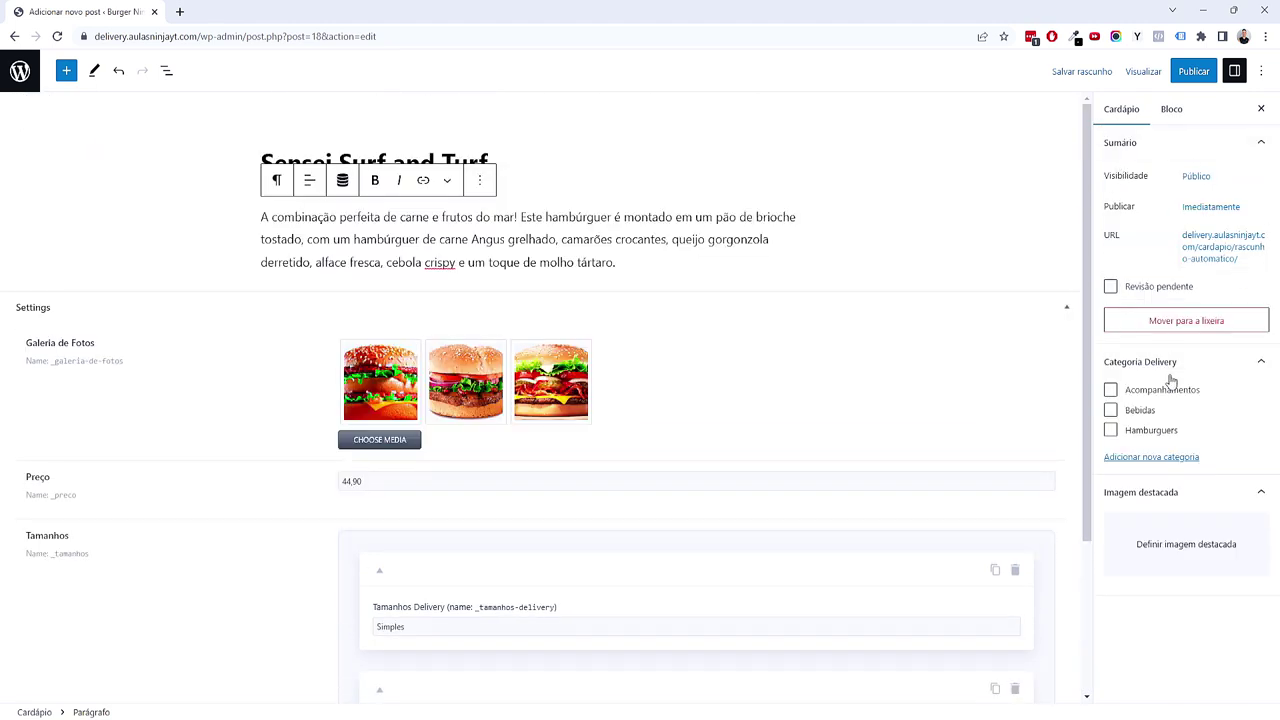
Step: File Sensei Surf and Turf under Hamburguers and set a burger photo as its featured image
left_click(1112, 434)
left_click(1158, 540)
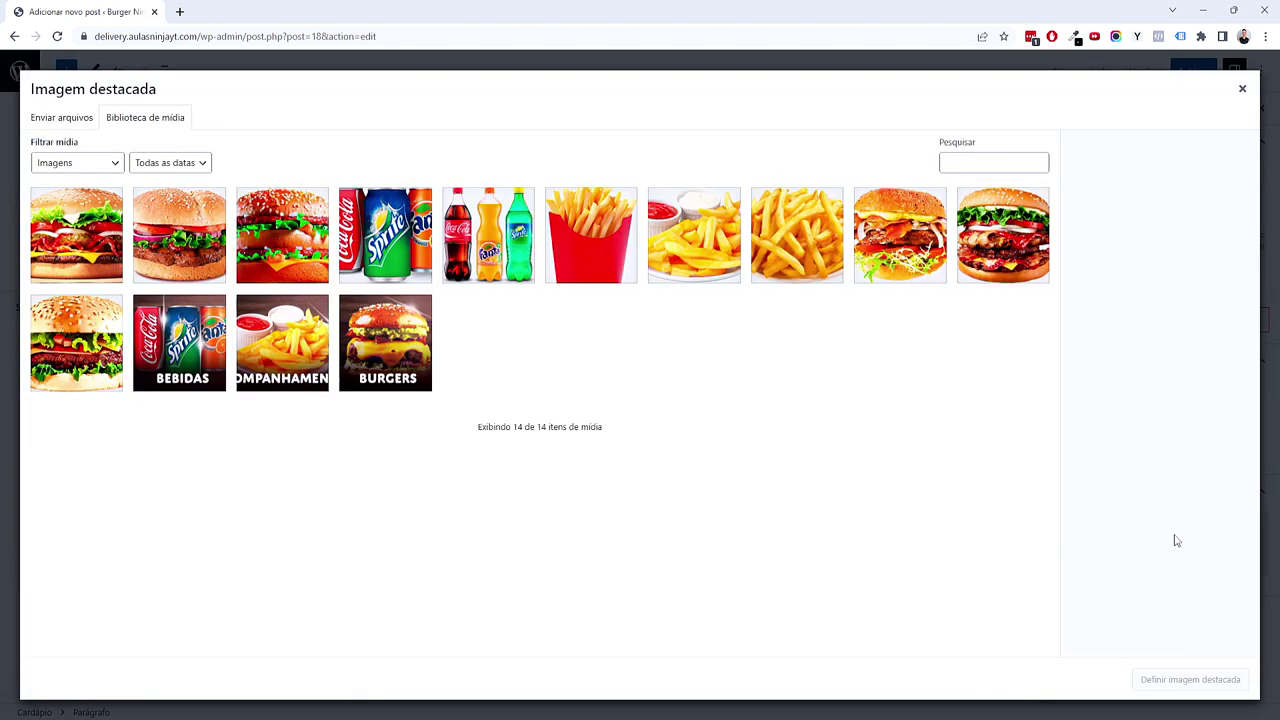
left_click(105, 388)
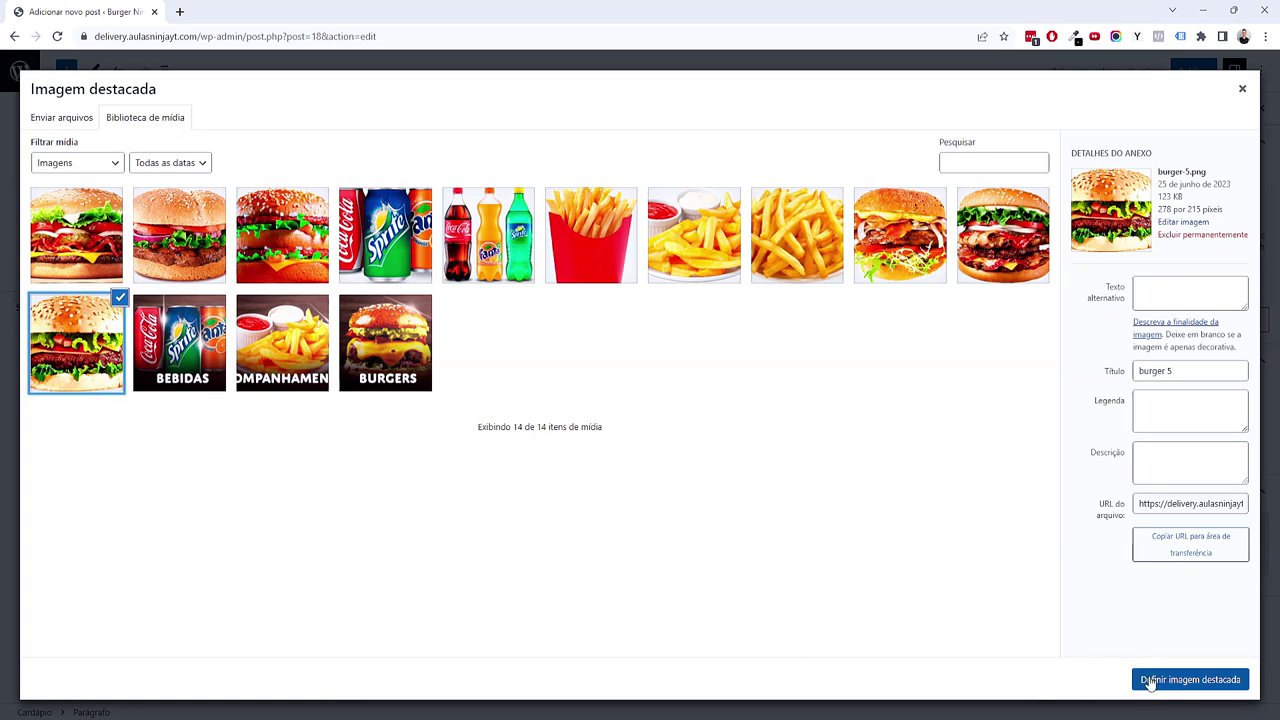
left_click(1155, 680)
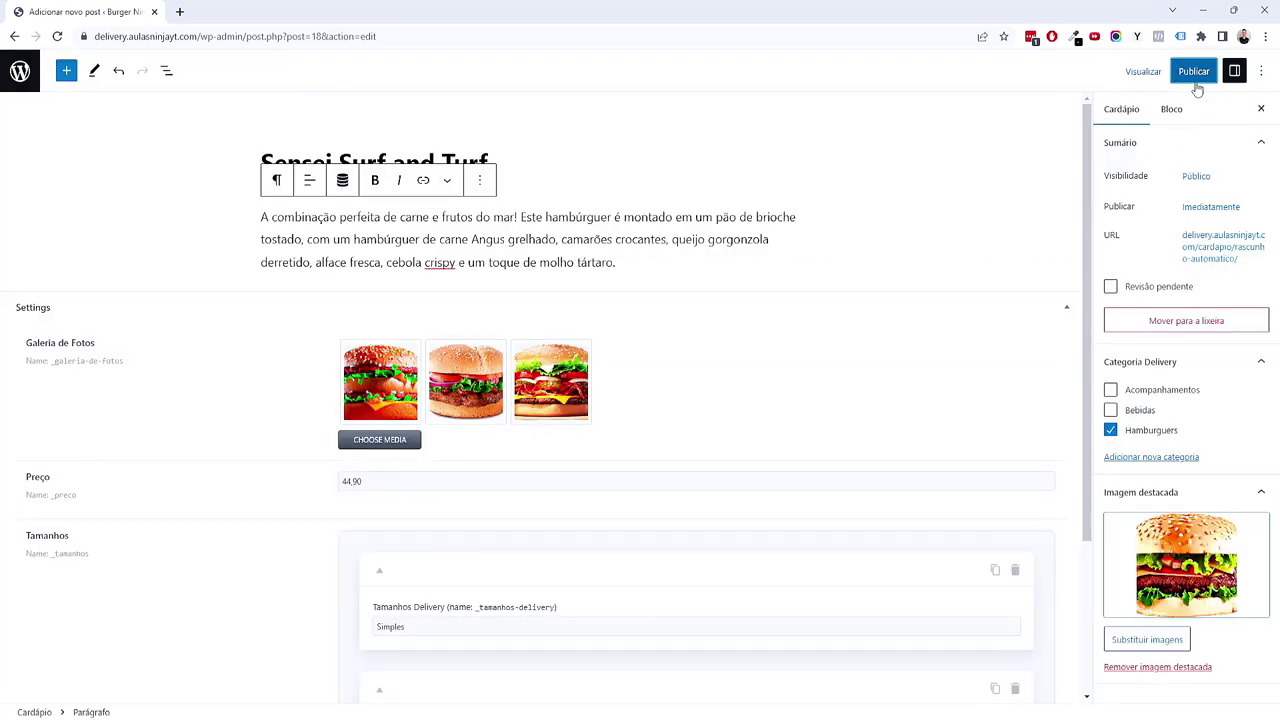
Step: Publish Sensei Surf and Turf and return to the Cardápio posts list
left_click(1194, 72)
left_click(1145, 72)
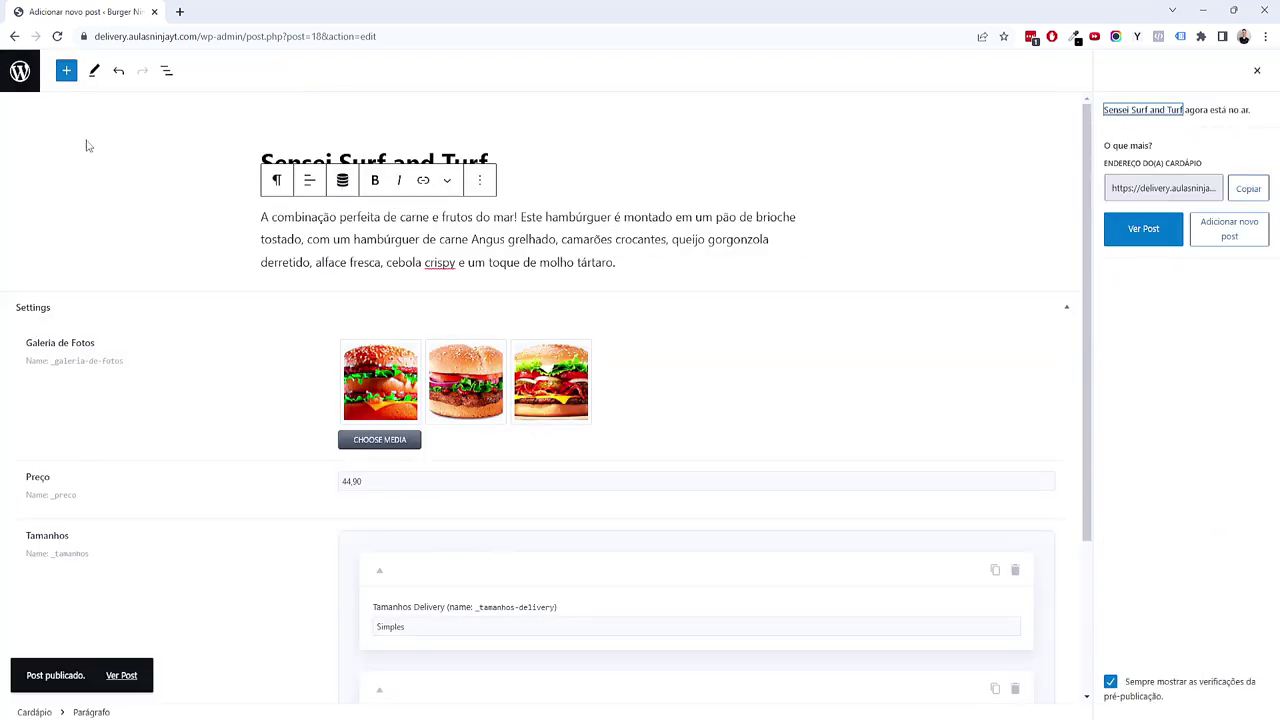
left_click(20, 70)
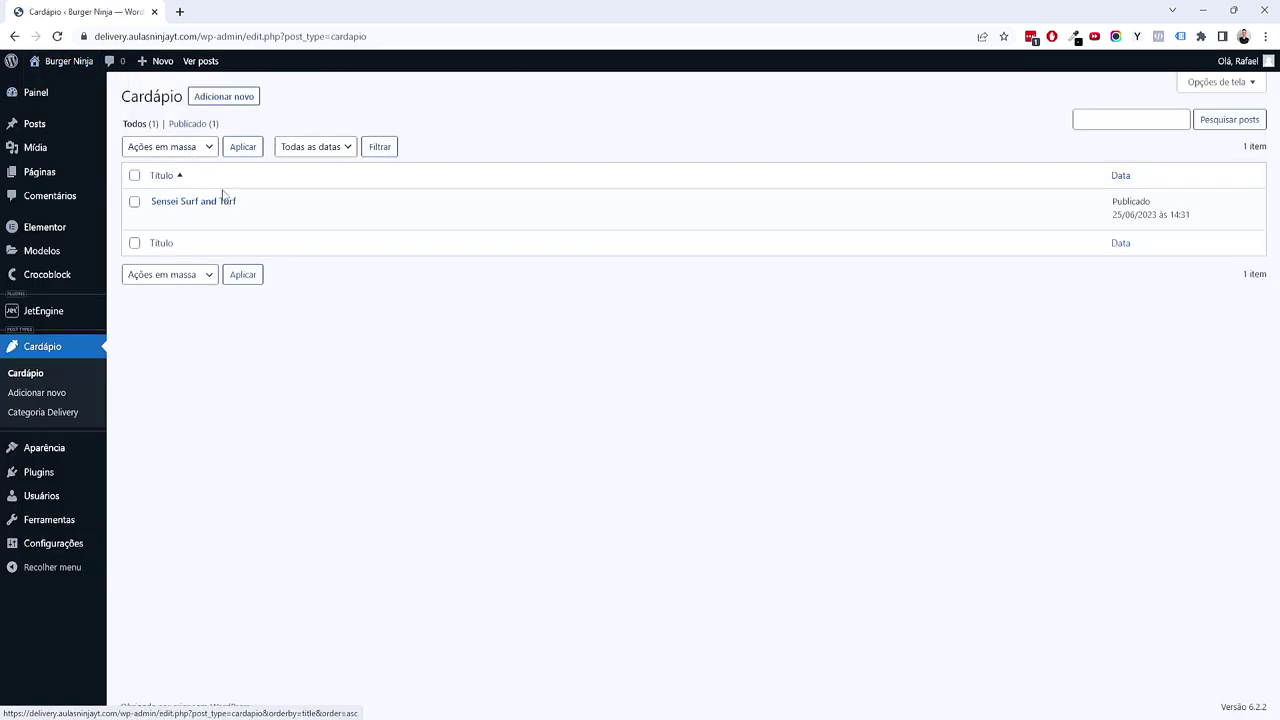
right_click(278, 222)
left_click(290, 229)
key("ctrl+Tab")
left_click_drag(262, 170, 545, 212)
left_click(660, 244)
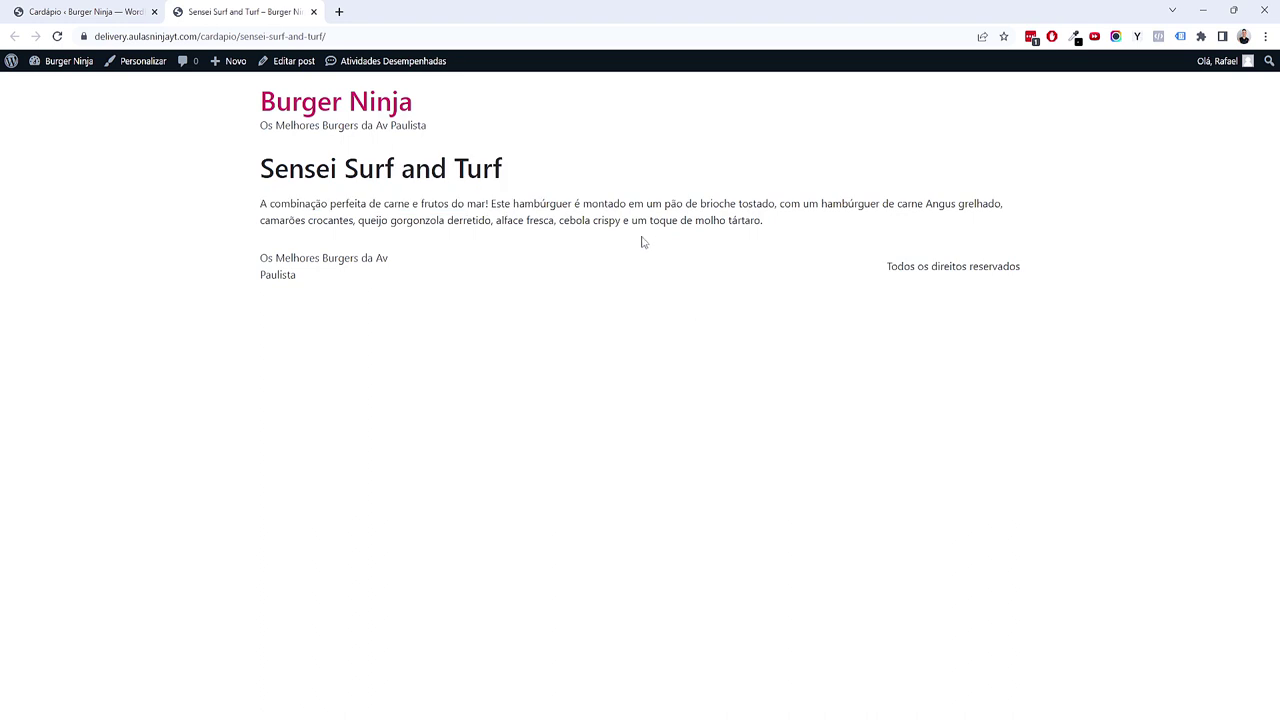
double_click(226, 36)
left_click_drag(270, 36, 338, 24)
left_click(506, 380)
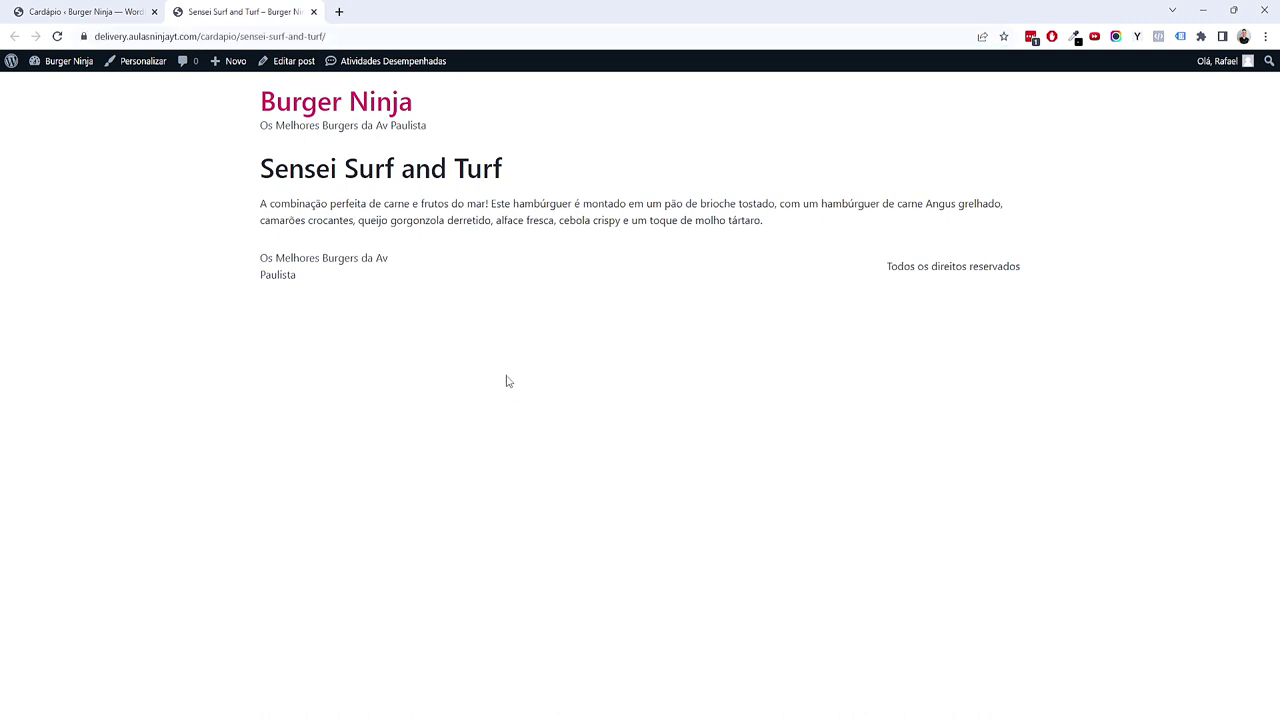
left_click(314, 12)
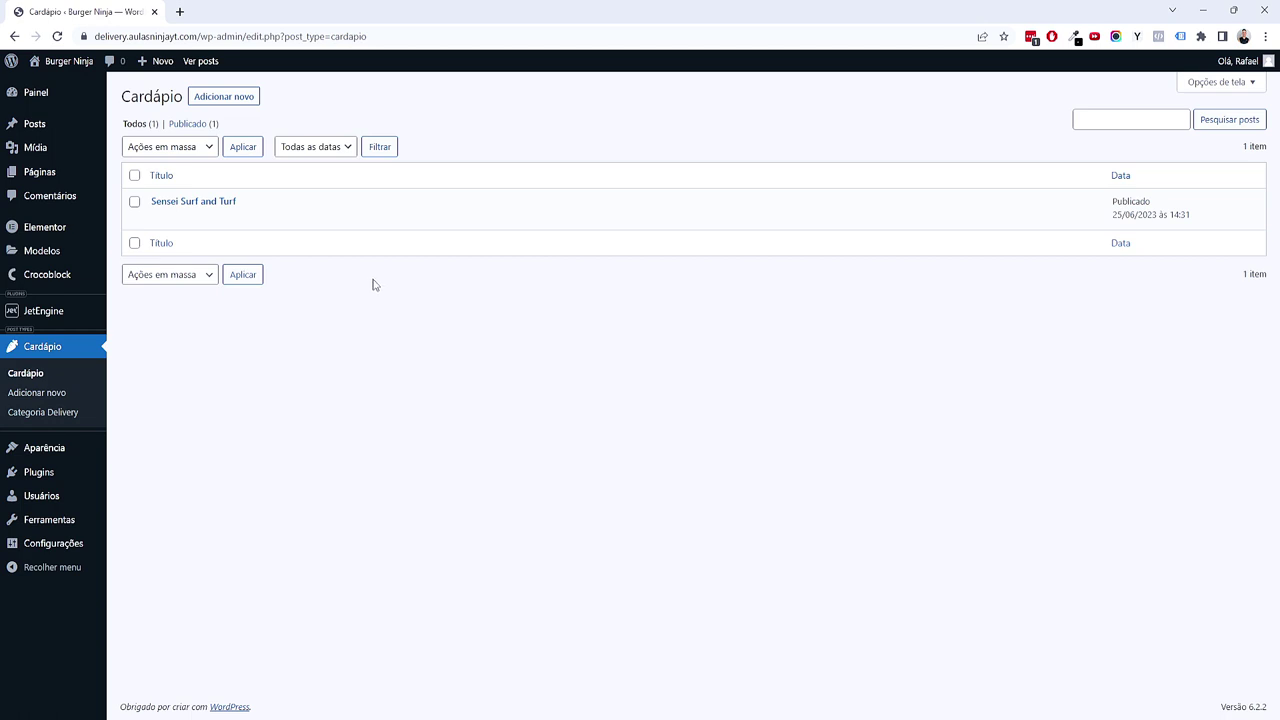
Step: Create a new Cardápio post titled Shogun Teriyaki and paste in its burger description
left_click(235, 102)
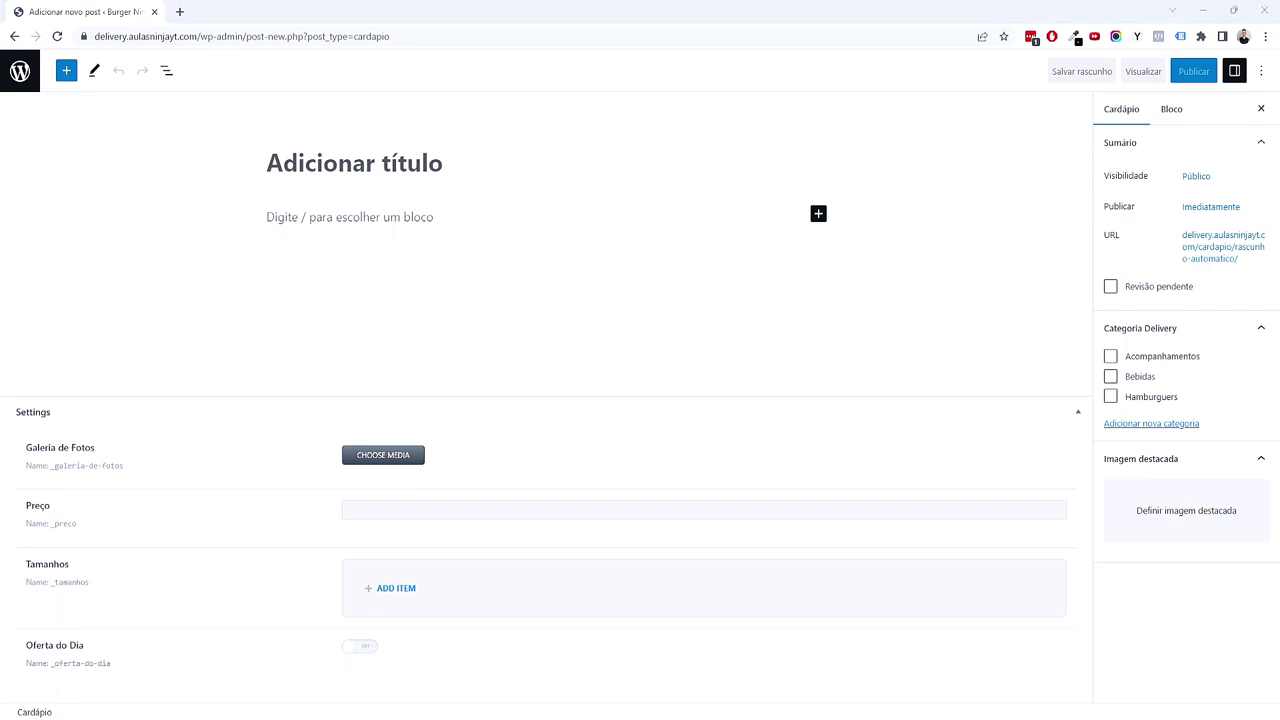
left_click(362, 170)
type("Shogun Teriyaki")
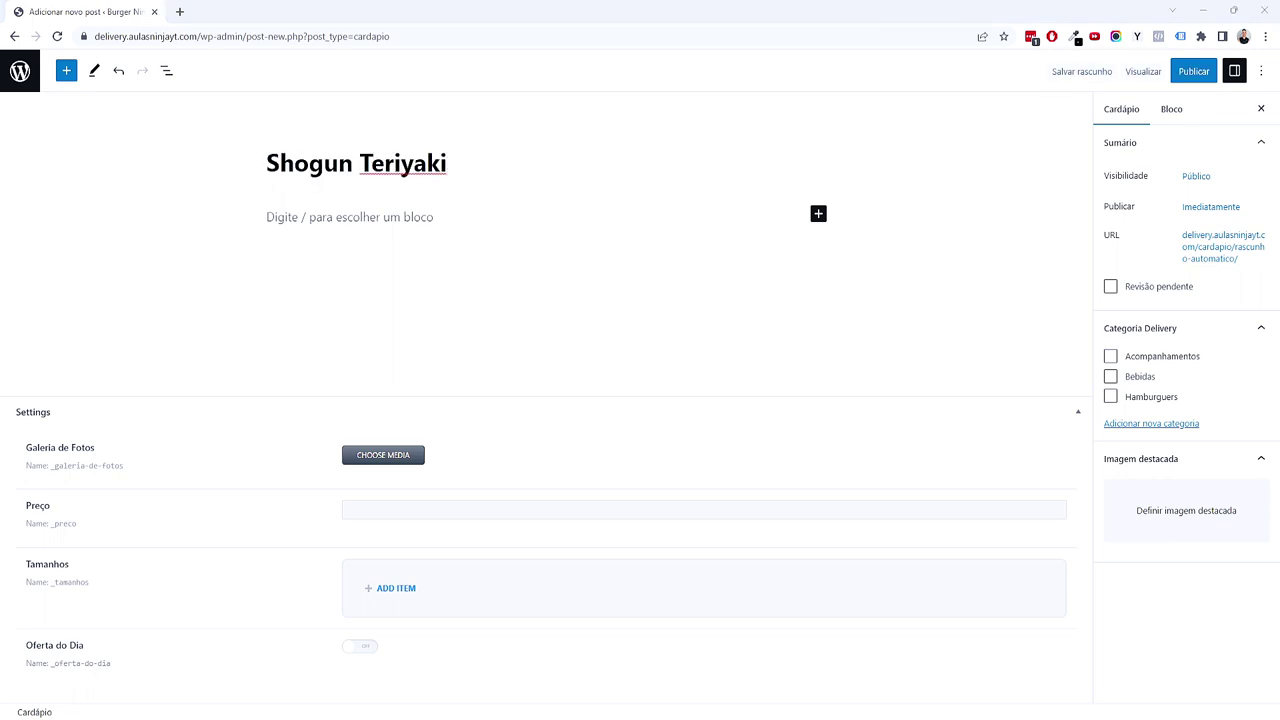
left_click(400, 220)
key("ctrl+v")
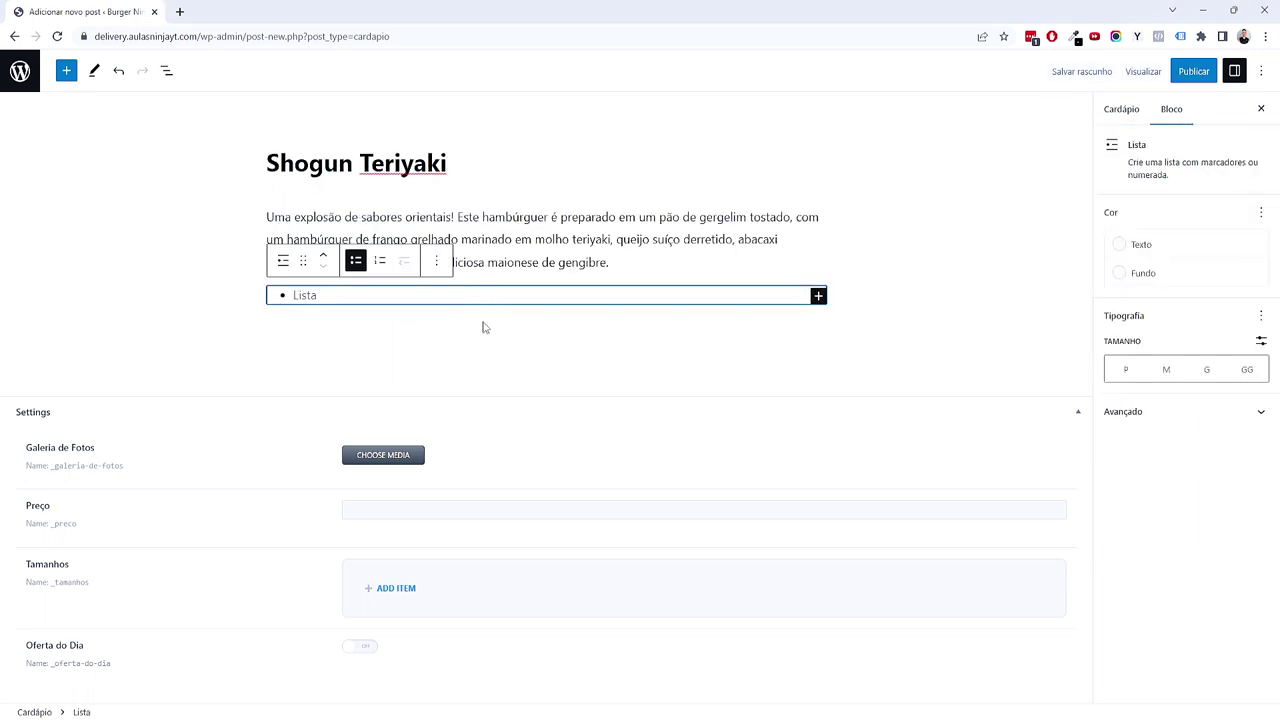
key("BackSpace")
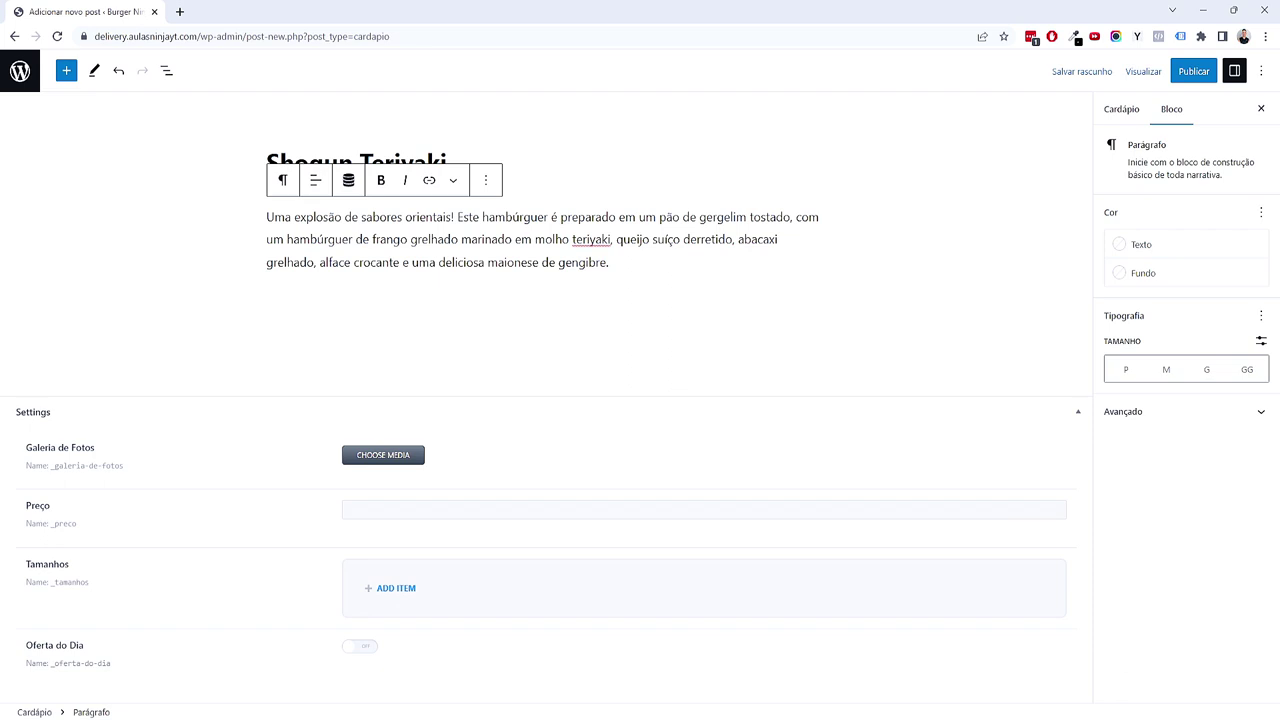
Step: Add three burger photos to the post's photo gallery
left_click(375, 452)
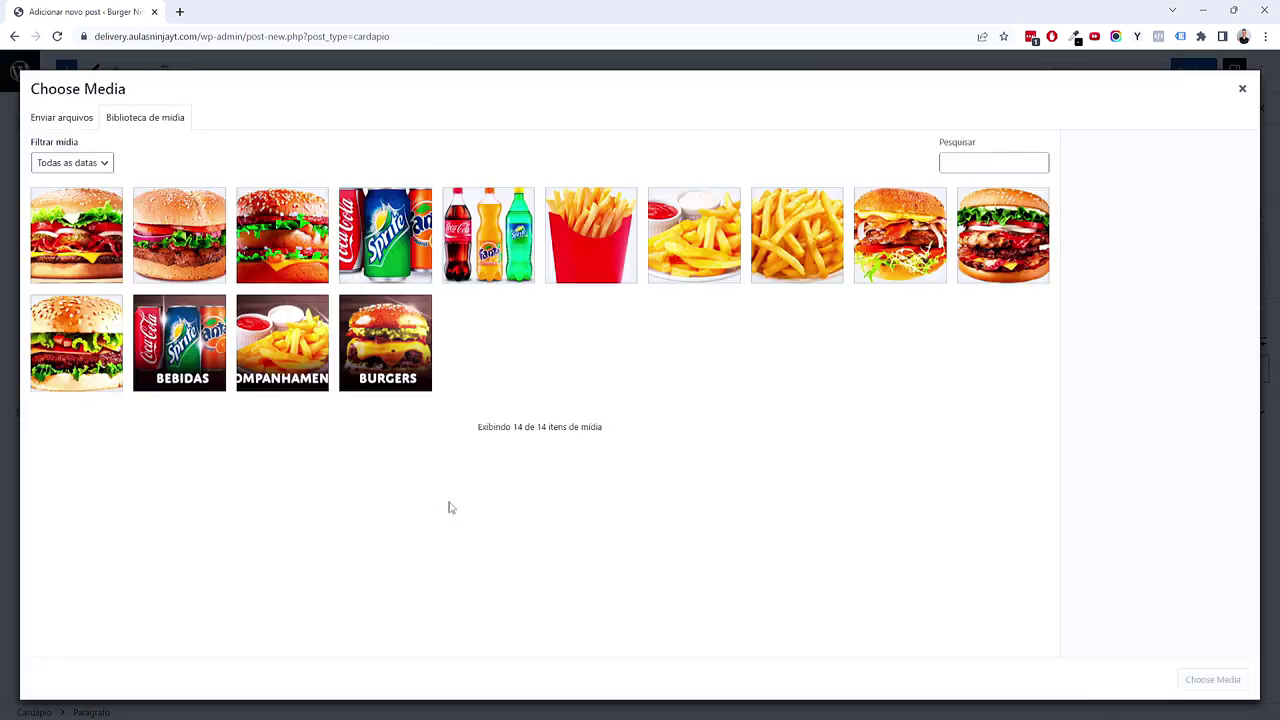
left_click(85, 379)
left_click(978, 235)
left_click(934, 237)
left_click(1215, 680)
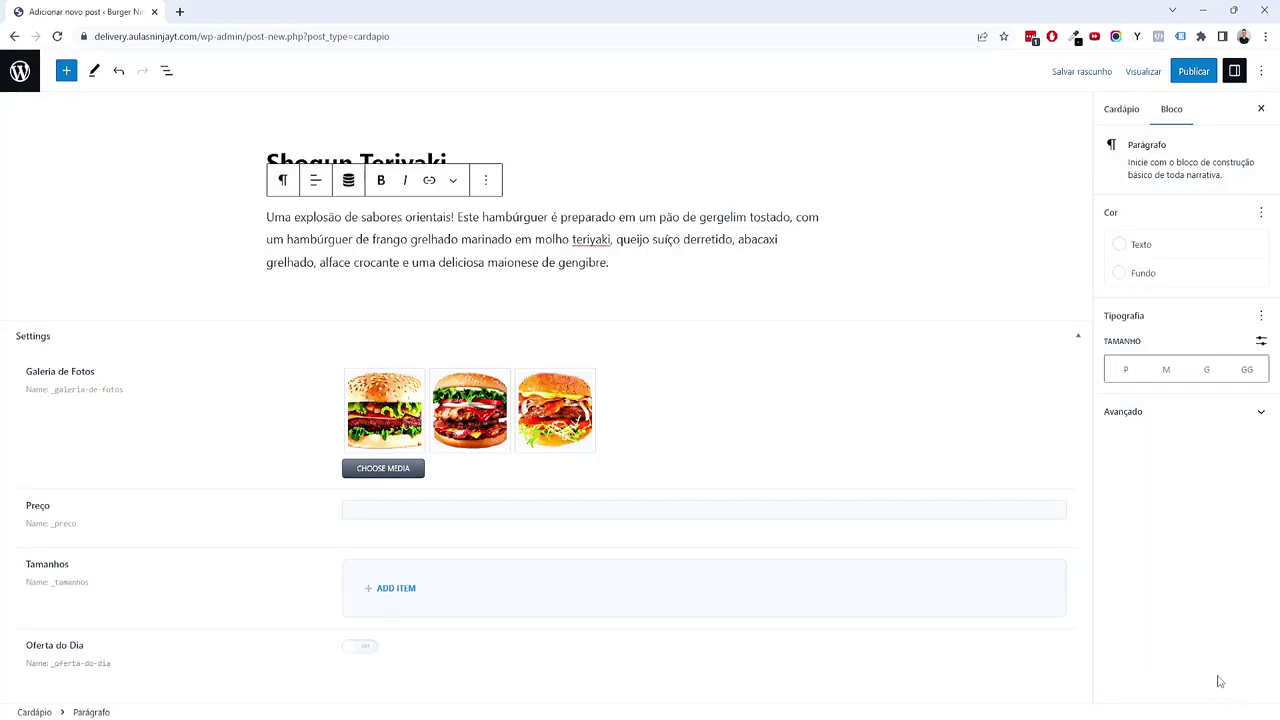
Step: Fill Preço with 55,90 and add size entries Simples, Duplo and Triplo
left_click(479, 516)
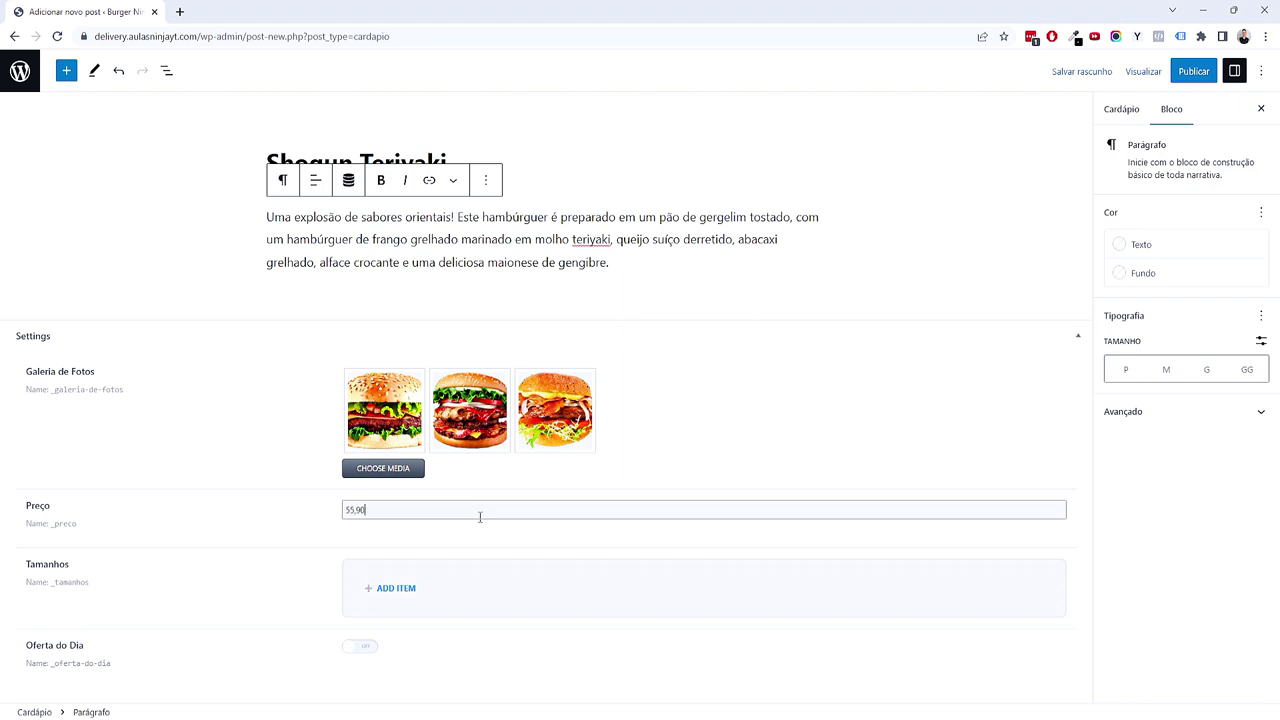
left_click(400, 589)
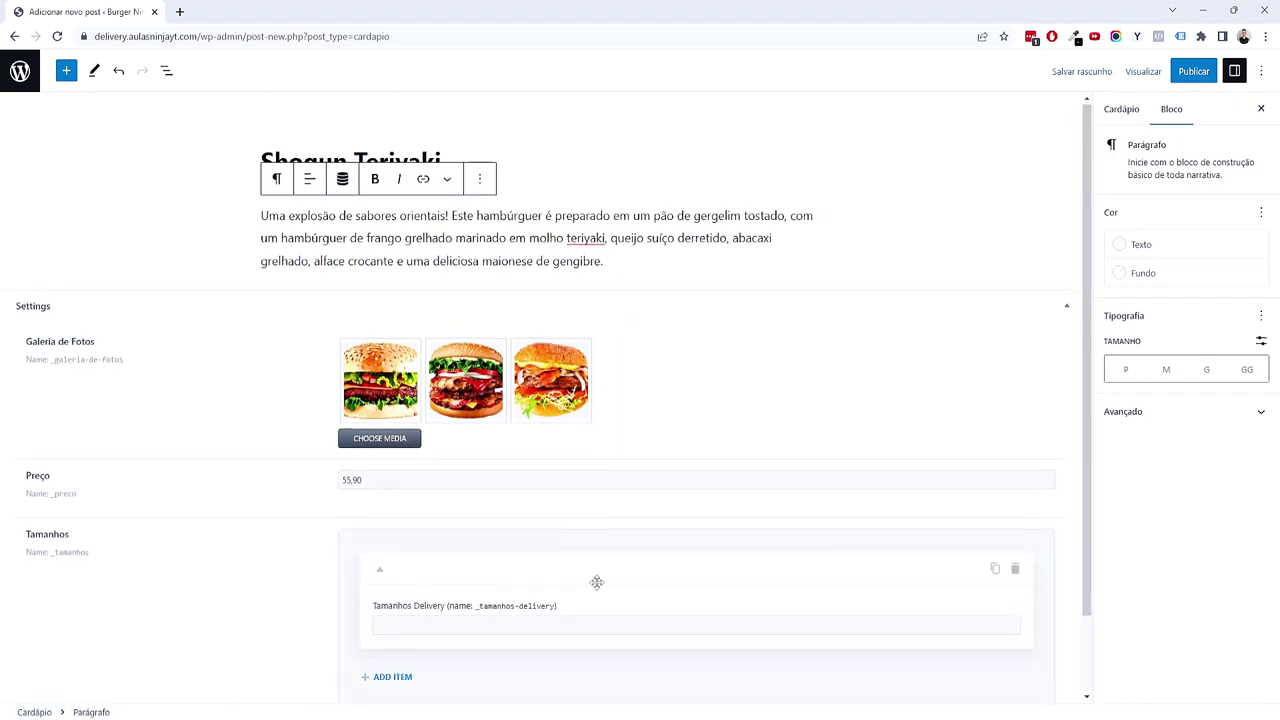
scroll(560, 575, "down", 2)
left_click(475, 540)
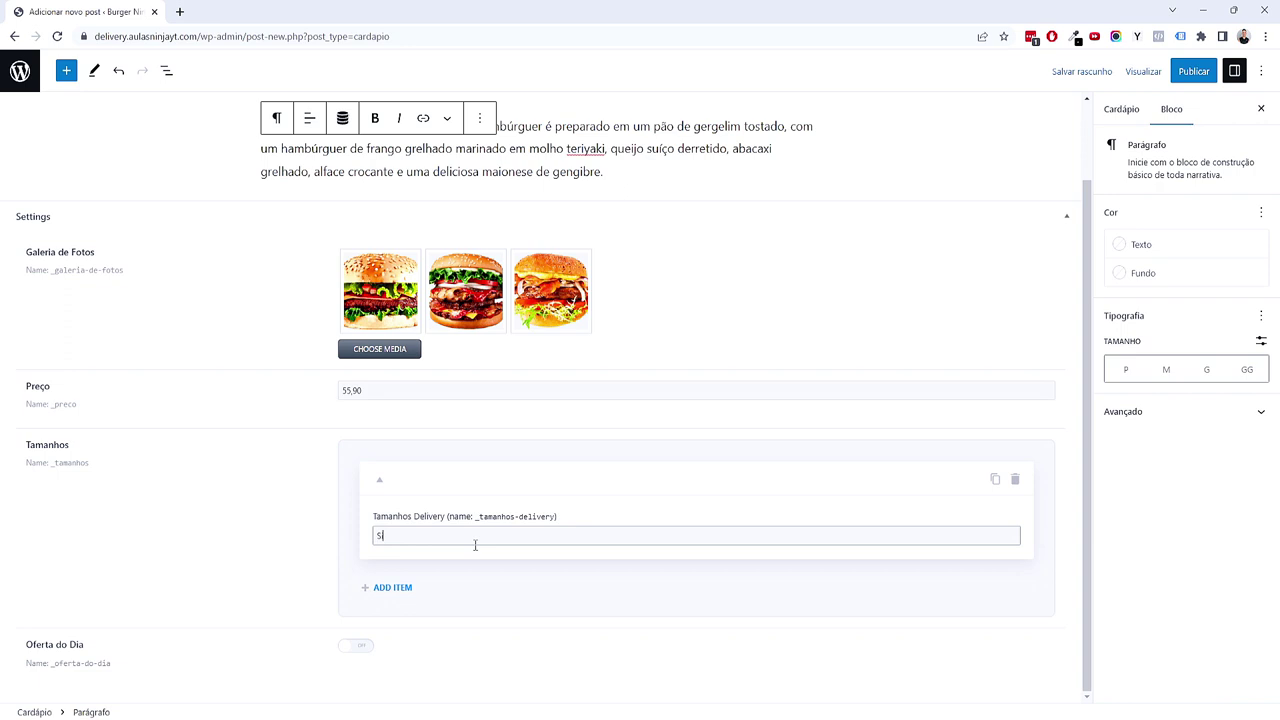
left_click(393, 588)
scroll(420, 575, "down", 2)
left_click(450, 541)
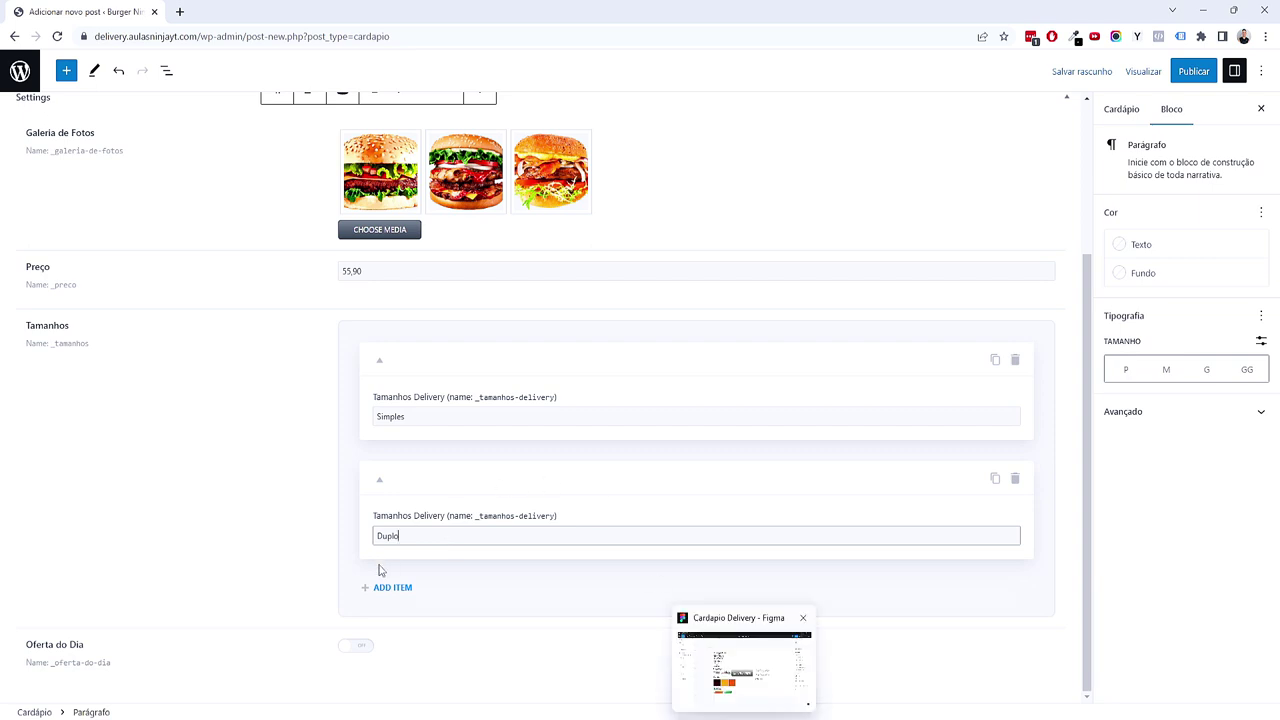
left_click(385, 589)
scroll(455, 583, "down", 1)
left_click(469, 533)
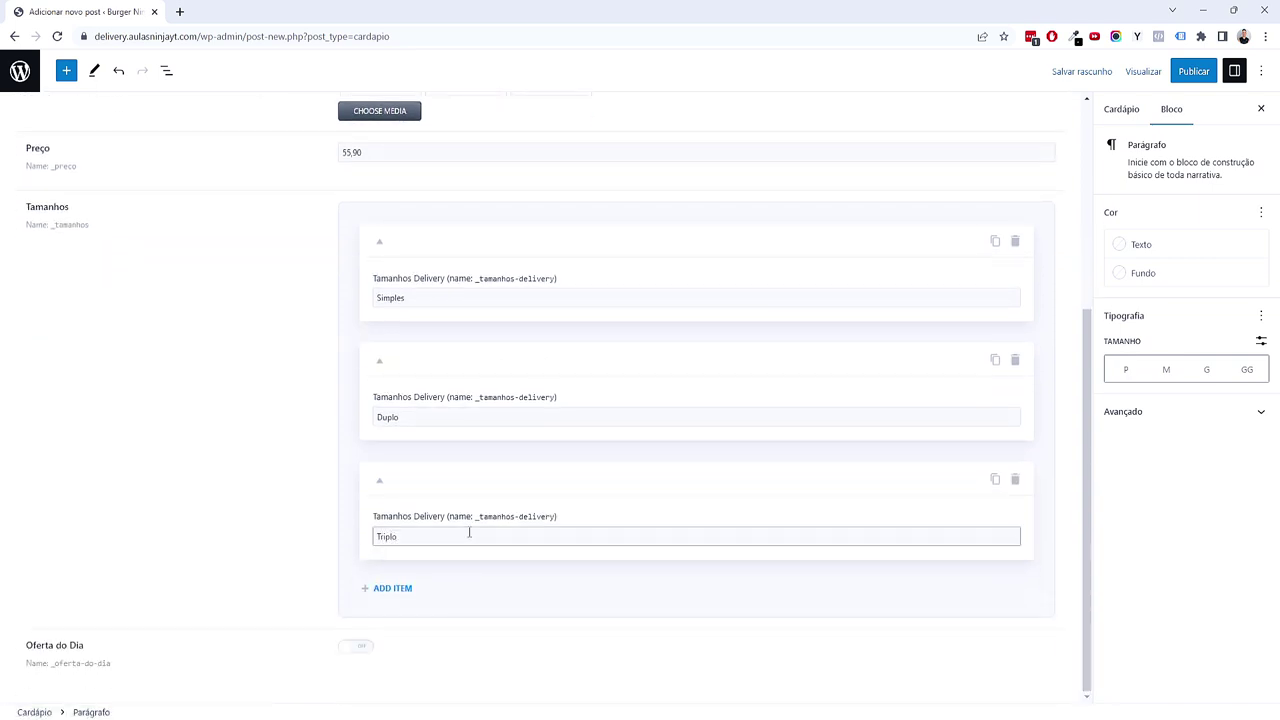
type("Triplo")
scroll(469, 533, "up", 1)
Step: Correct the Simples, Duplo and Triplo entries, deleting the stray 29,90 from Simples
left_click(454, 440)
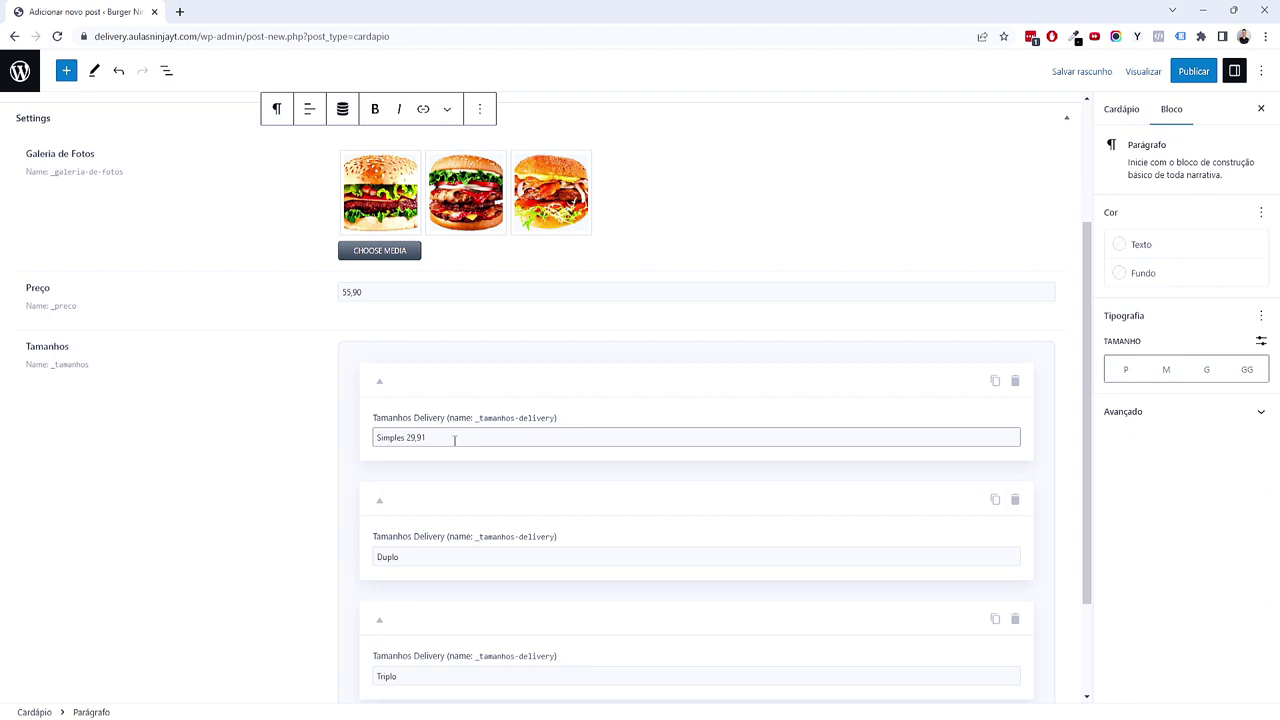
scroll(460, 450, "down", 1)
left_click(494, 414)
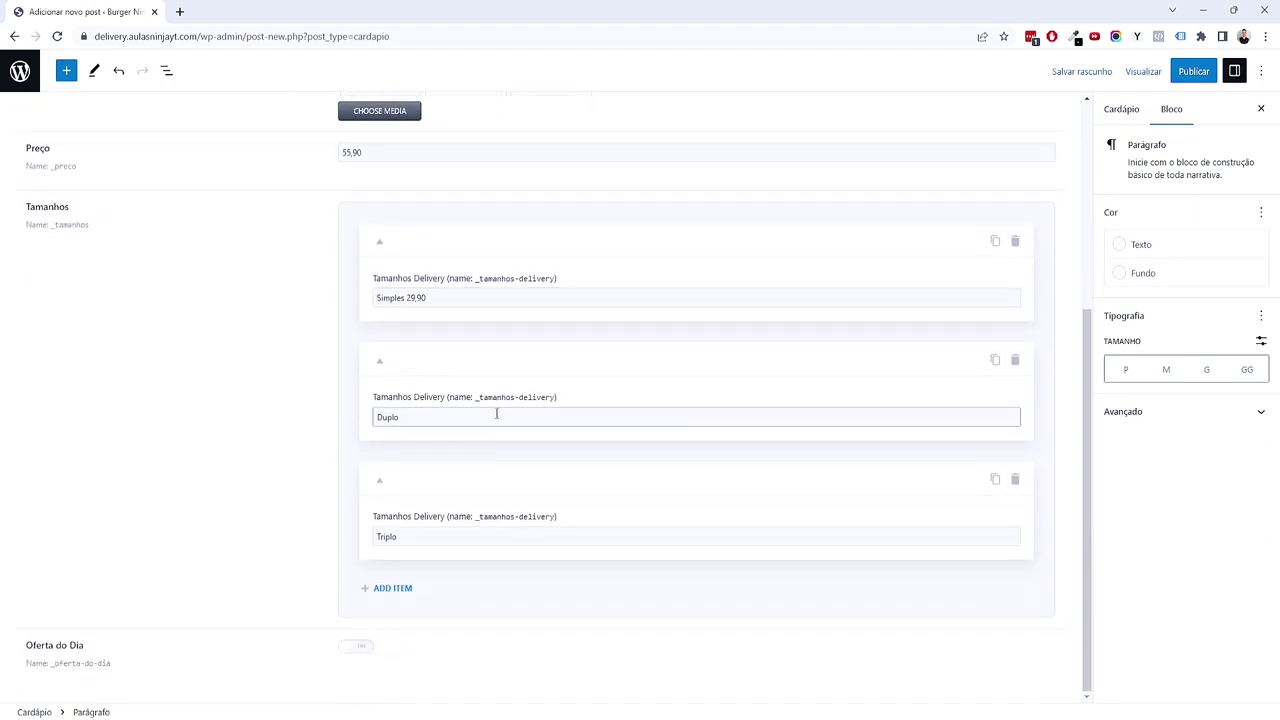
scroll(400, 390, "up", 1)
left_click_drag(365, 222, 320, 229)
left_click(455, 607)
scroll(274, 449, "up", 2)
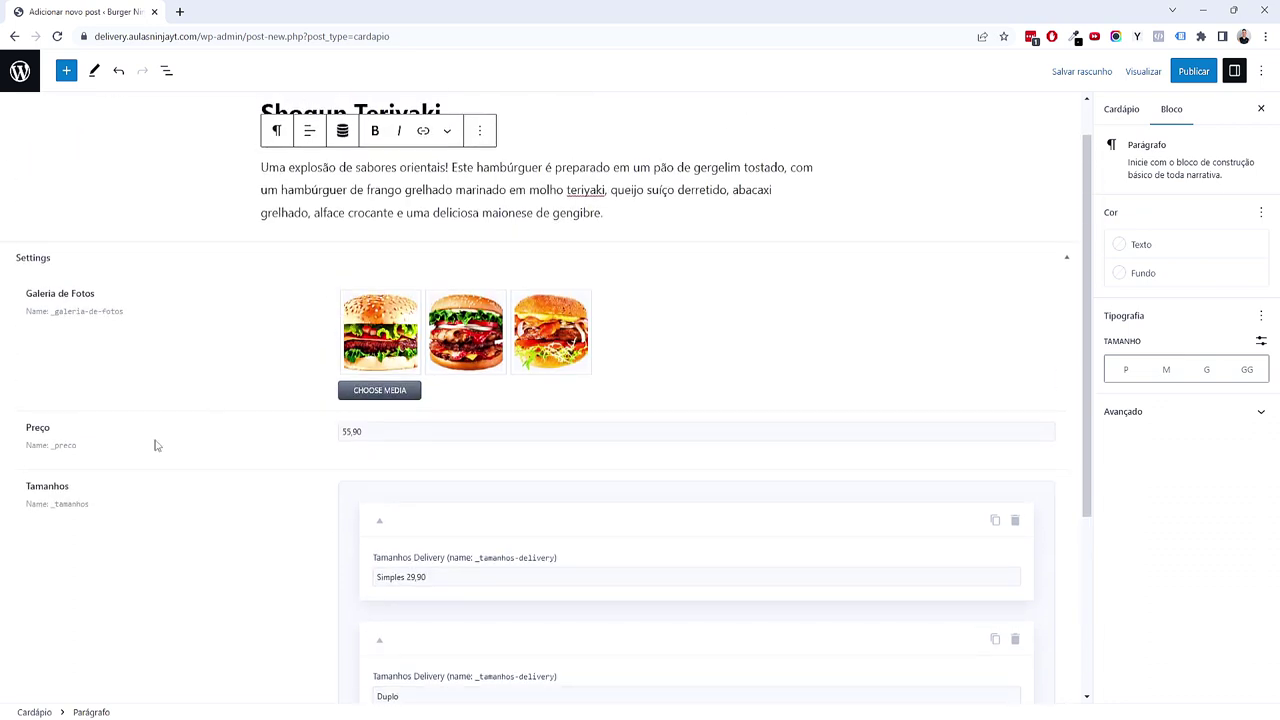
scroll(300, 480, "down", 1)
left_click_drag(405, 437, 534, 437)
key("BackSpace")
scroll(405, 470, "down", 1)
scroll(400, 500, "up", 2)
left_click_drag(378, 360, 336, 368)
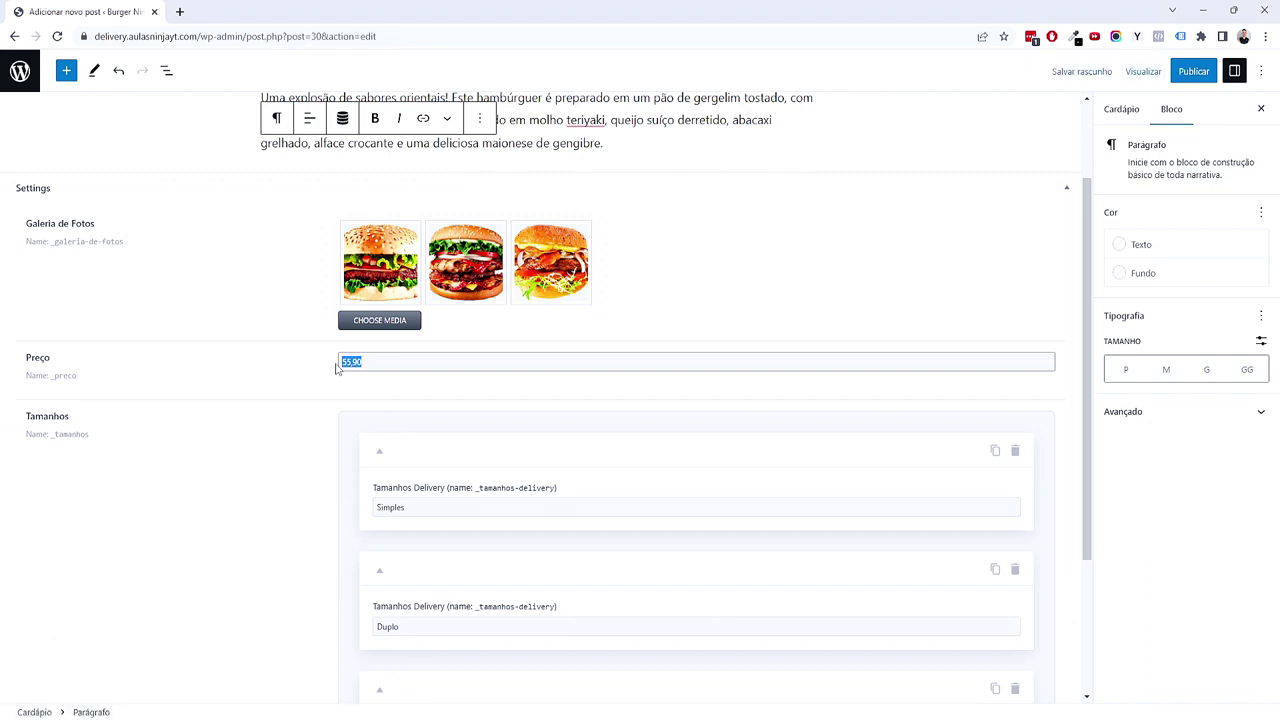
scroll(336, 368, "up", 1)
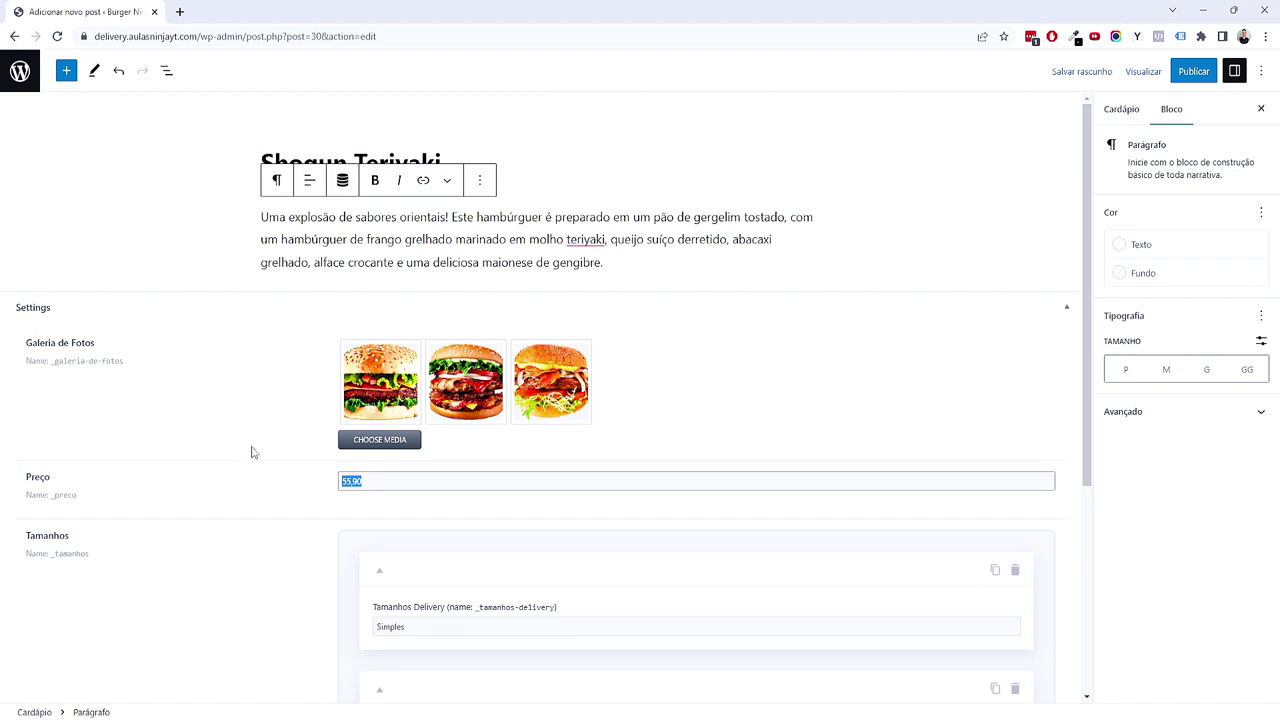
scroll(285, 425, "down", 1)
left_click(308, 393)
scroll(310, 395, "down", 2)
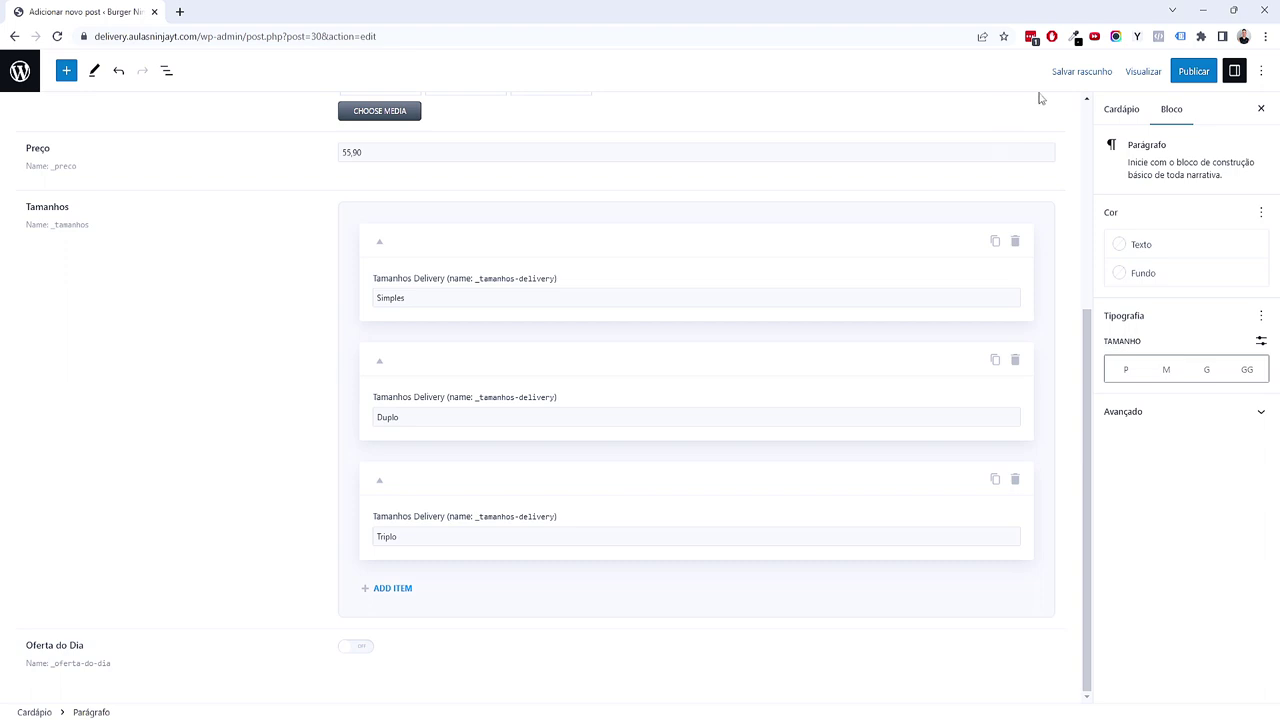
Step: Turn on Oferta do Dia, file Shogun Teriyaki under Hamburguers, and set a burger featured image
left_click(357, 647)
left_click(1124, 112)
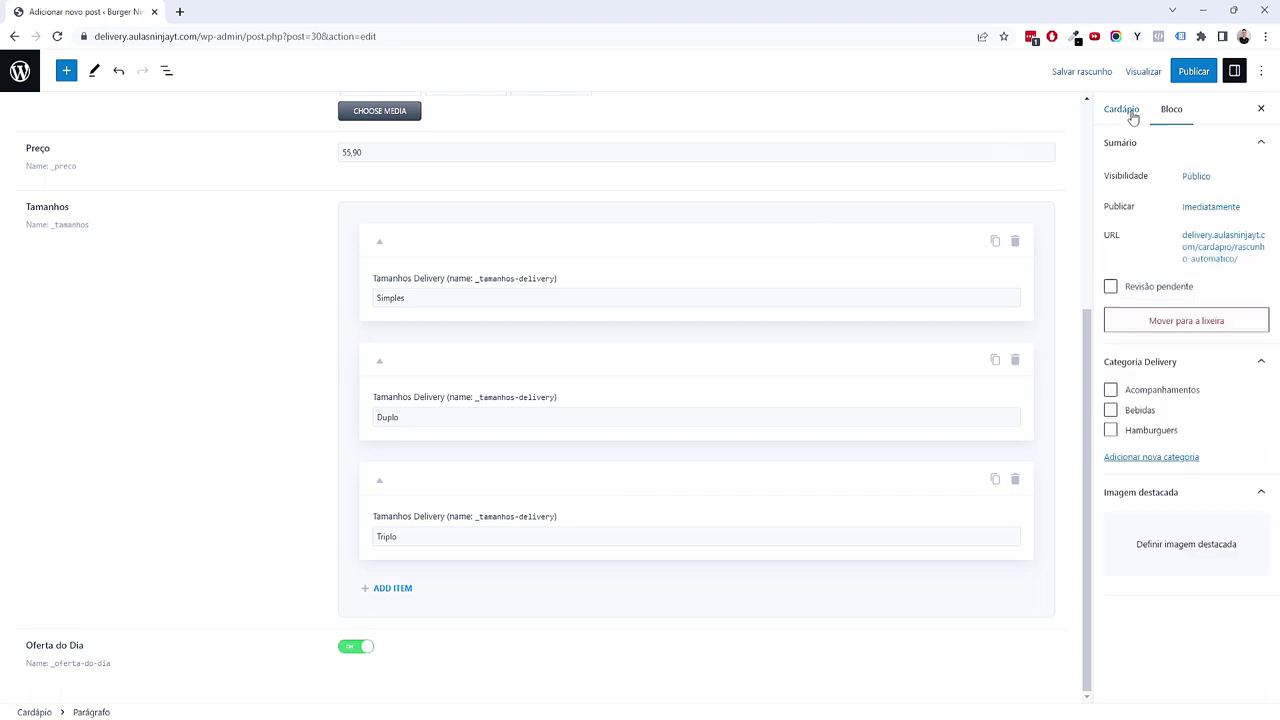
left_click(1112, 430)
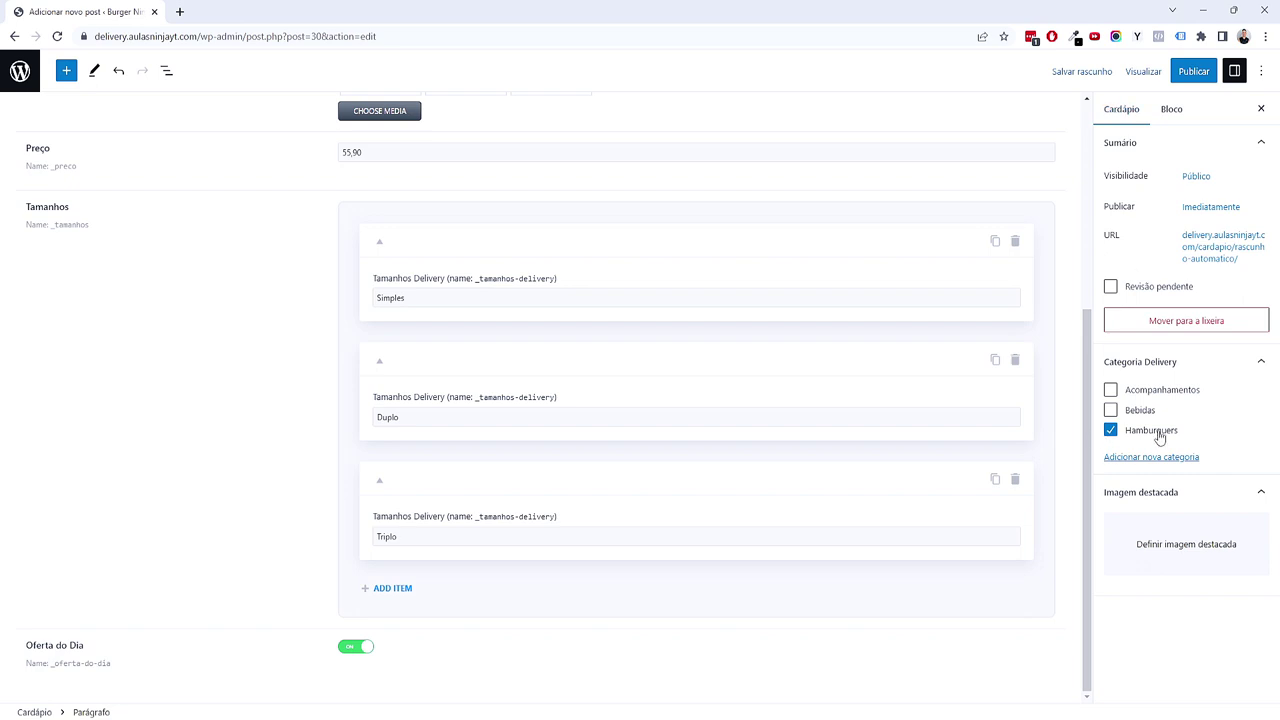
left_click(1160, 531)
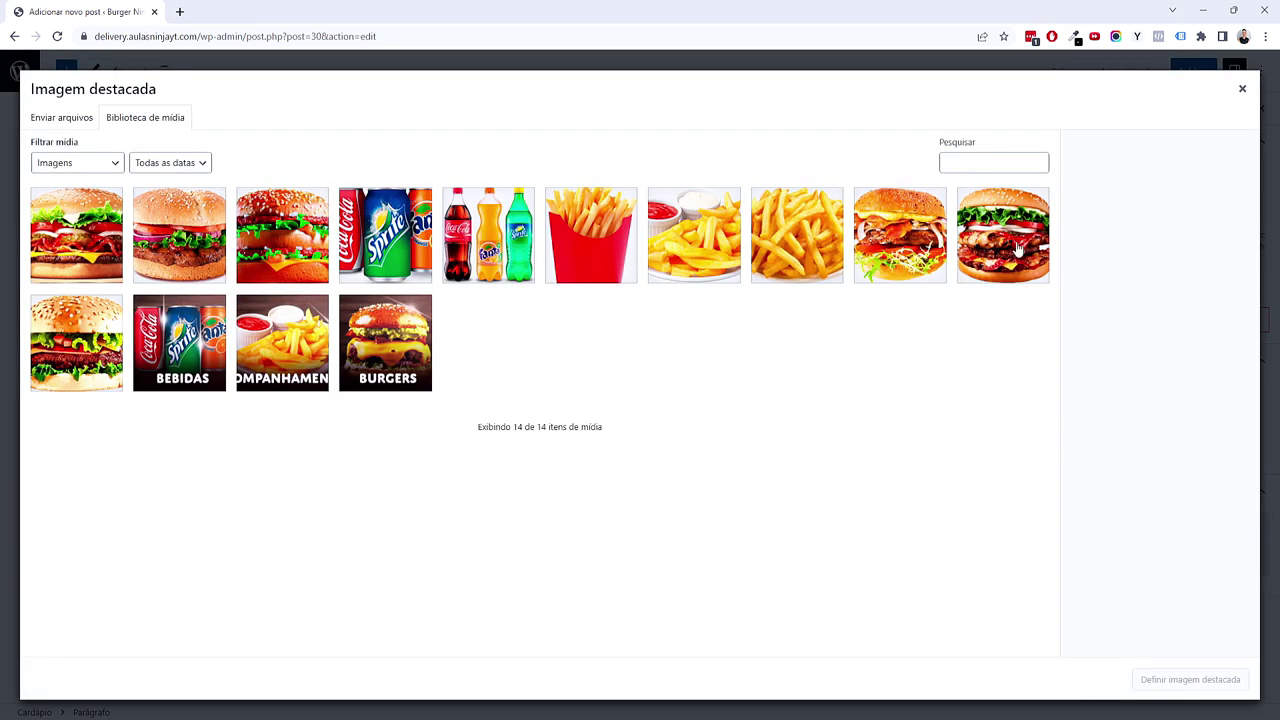
left_click(1015, 245)
left_click(1180, 680)
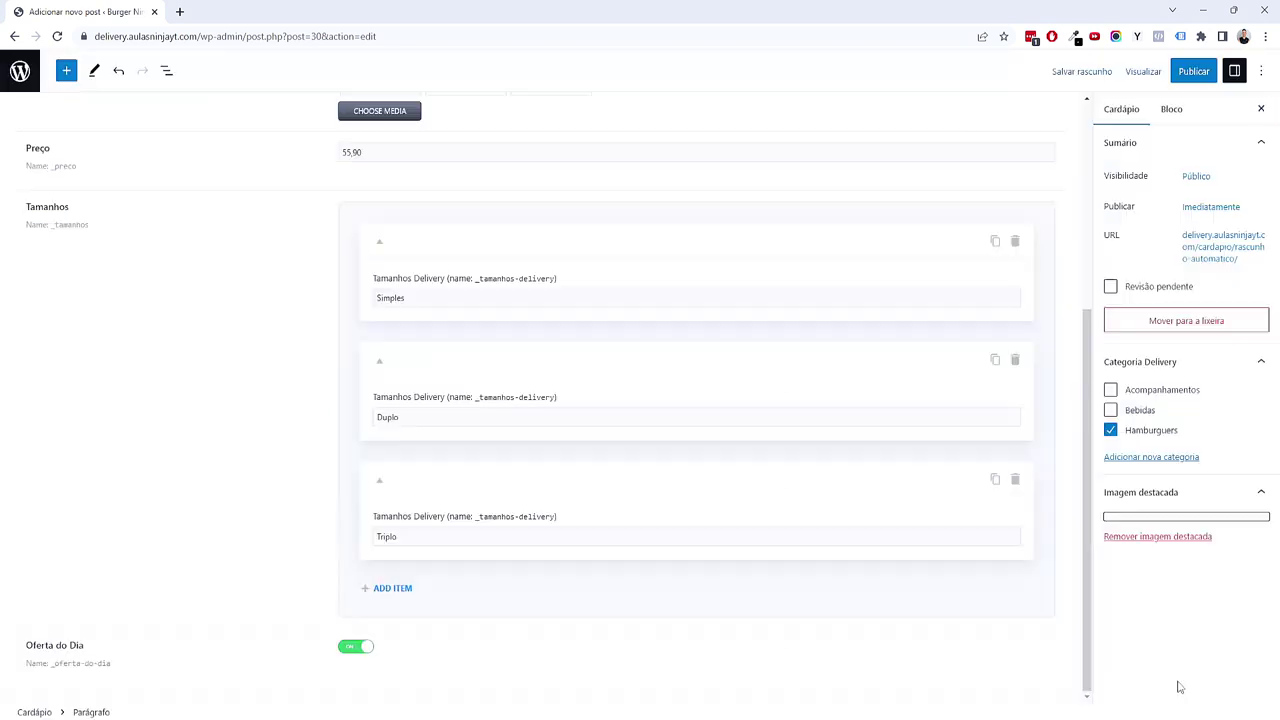
Step: Publish Shogun Teriyaki and go back to the Cardápio posts list
left_click(1192, 71)
left_click(1150, 71)
left_click(20, 72)
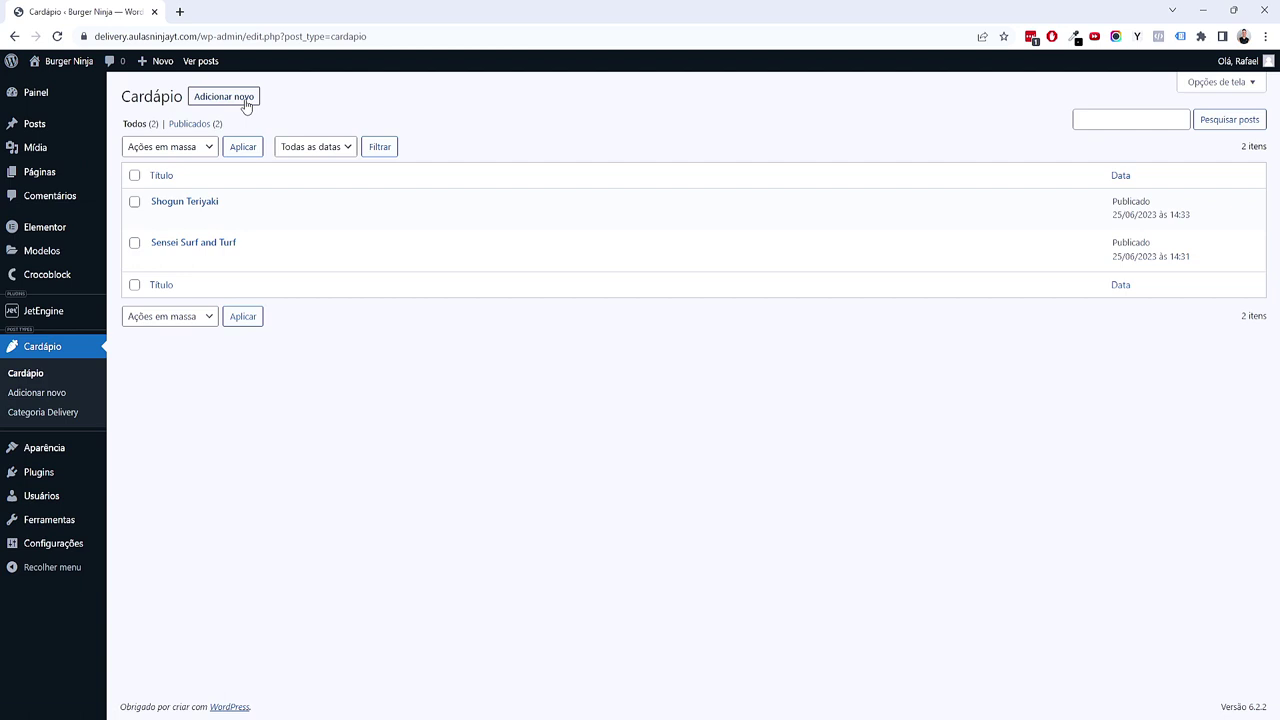
Step: Create a new Cardápio post titled Refrigerantes with pasted placeholder content
left_click(245, 104)
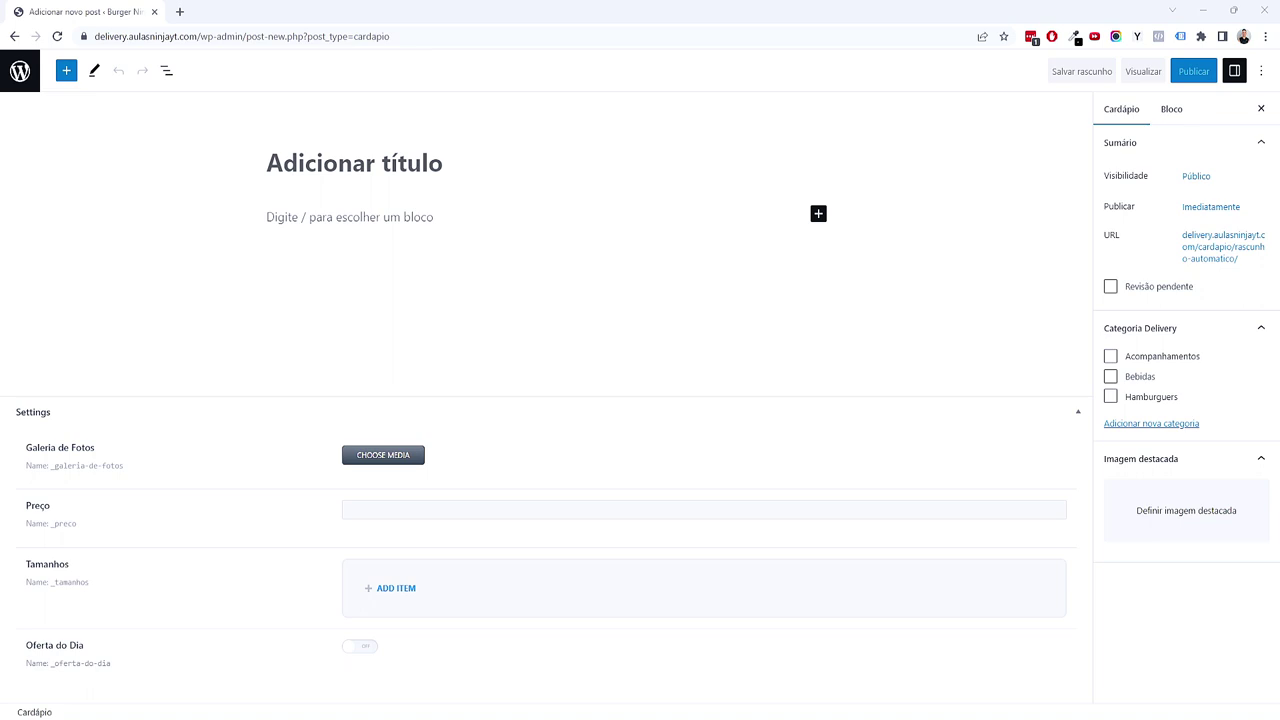
left_click(320, 152)
type("Refrigerantes")
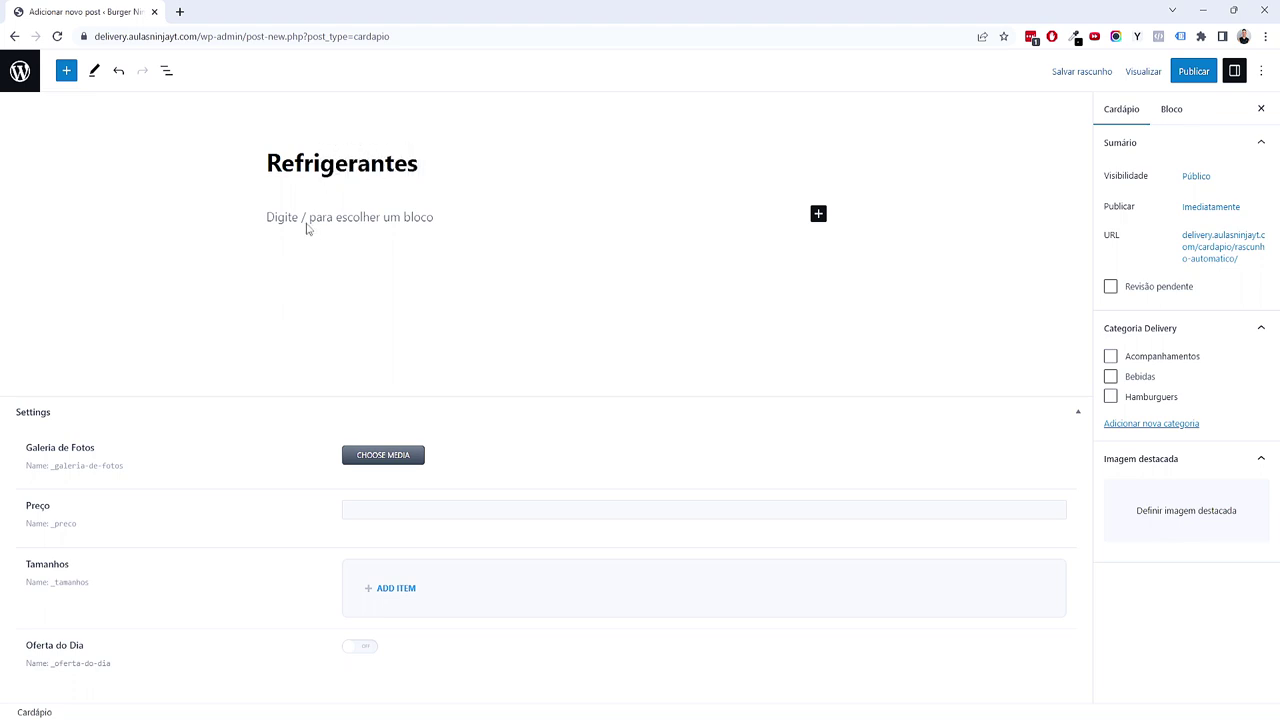
left_click(406, 218)
type("Phasellus tempus. Nunc sed turpis. Praesent ut ligula non mi varius sagittis. In ac felis quis tortor malesuada pretium. Suspendisse pulvinar, augue ac venenatis condimentum, sem libero volutpat nibh, nec pellentesque velit pede quis nunc.")
key("BackSpace")
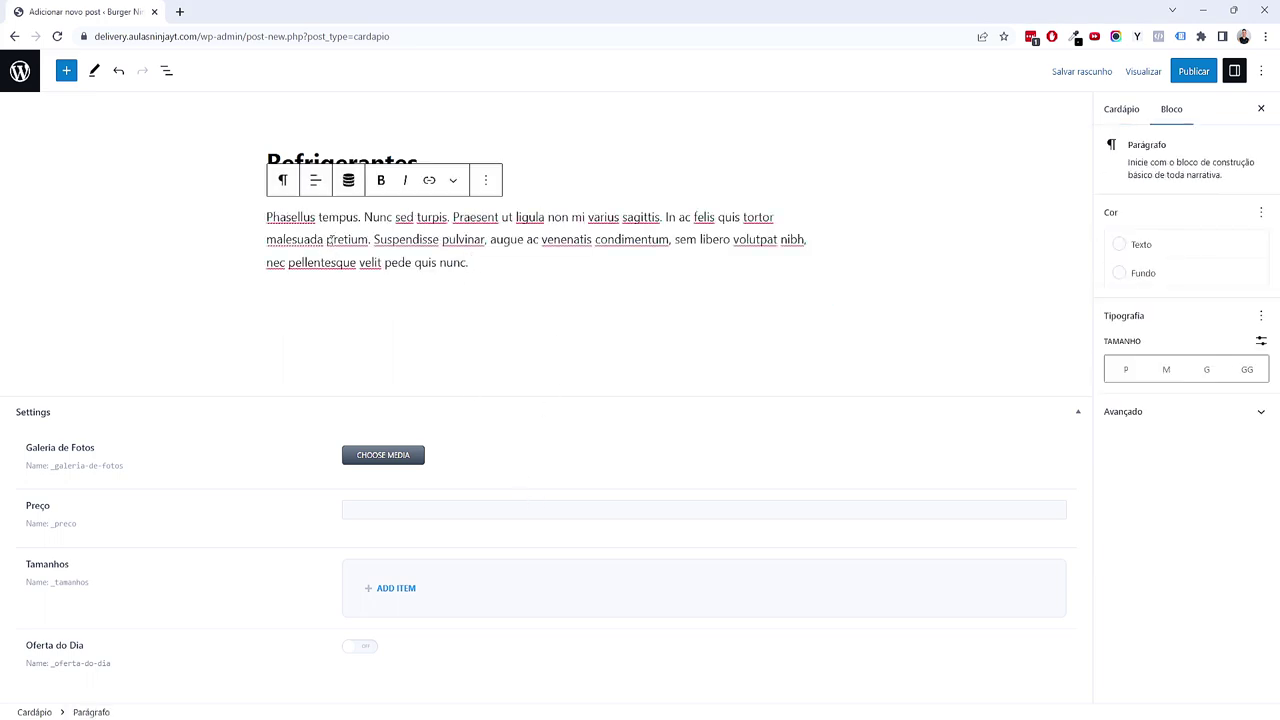
Step: Add sizes 500ml and 1 Litro and set Preço to 9,90
left_click(408, 590)
left_click(433, 537)
type("500ml")
left_click(408, 592)
left_click(443, 657)
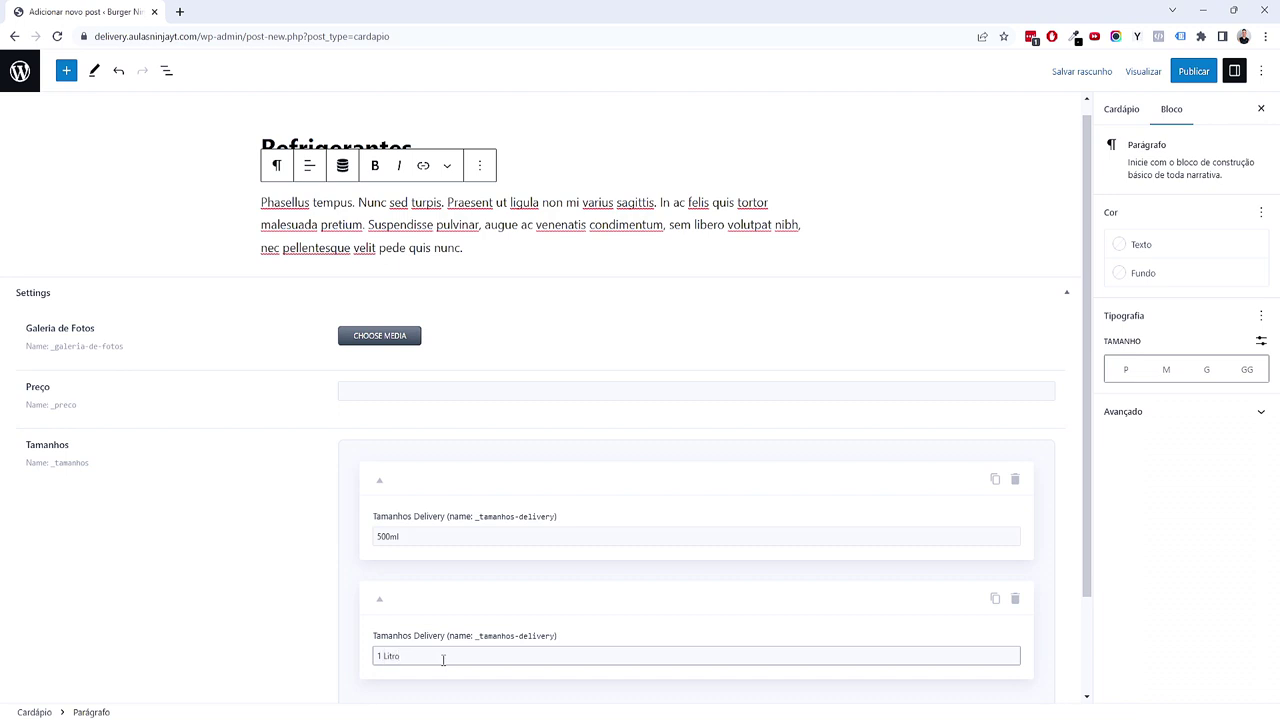
scroll(443, 659, "down", 2)
scroll(437, 531, "up", 1)
left_click(456, 340)
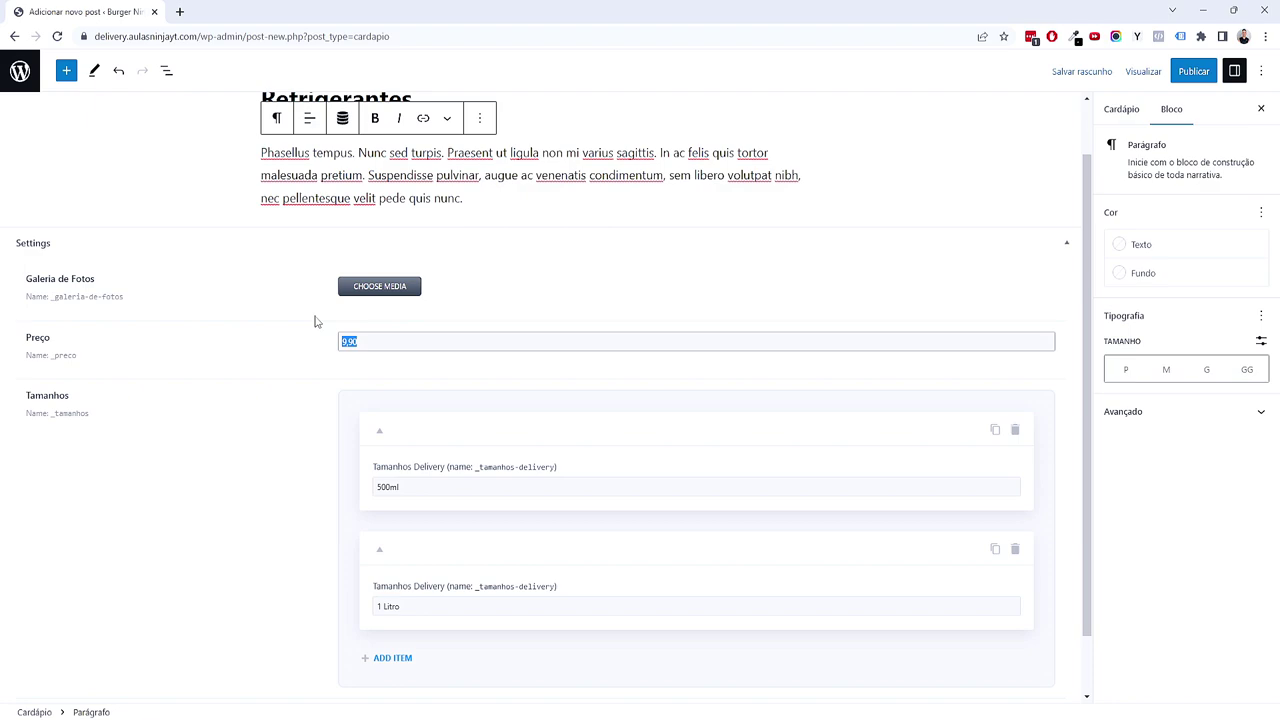
left_click(1157, 477)
scroll(543, 449, "down", 1)
scroll(289, 423, "up", 2)
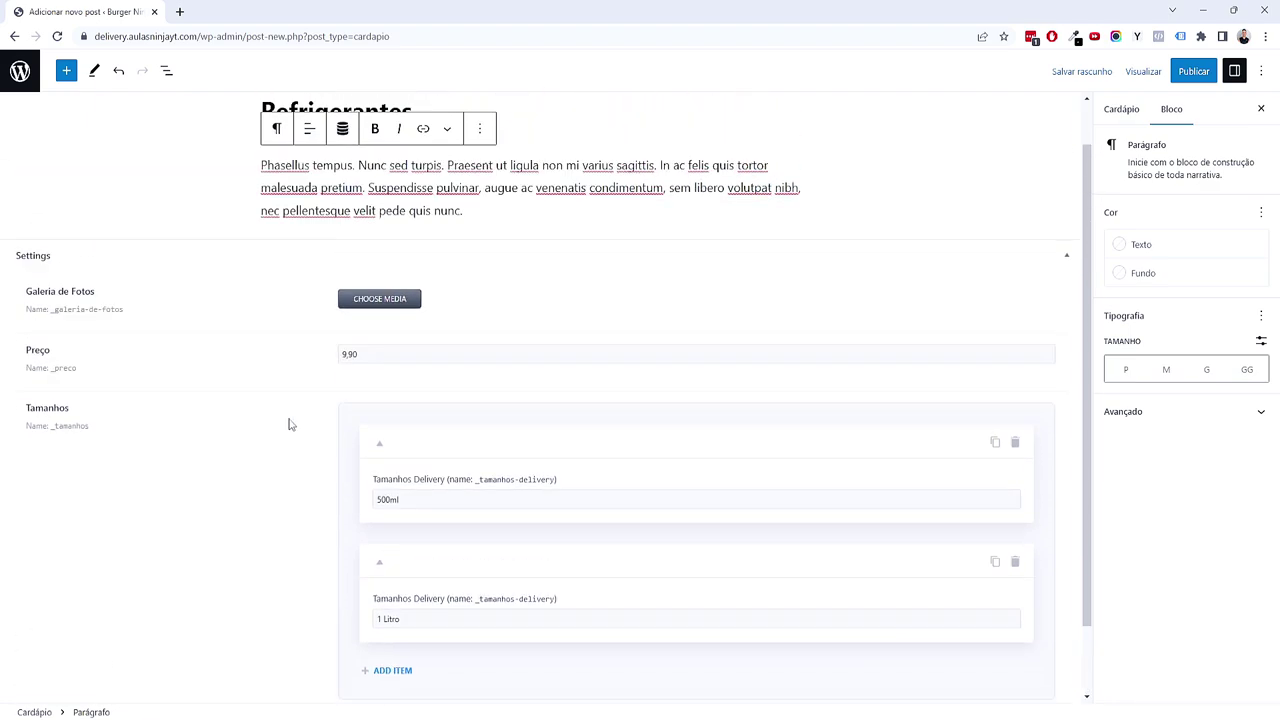
Step: Add the refri garrafa and refri lata pictures to the Galeria de Fotos
left_click(366, 352)
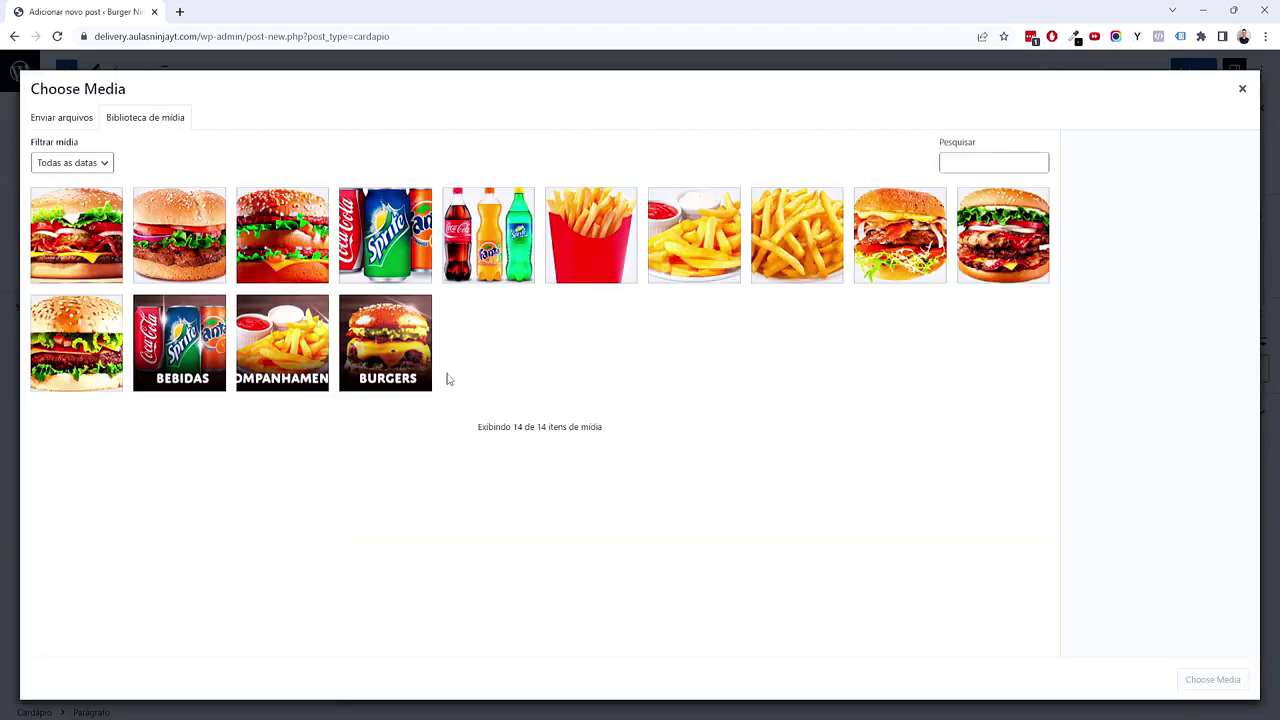
left_click(476, 257)
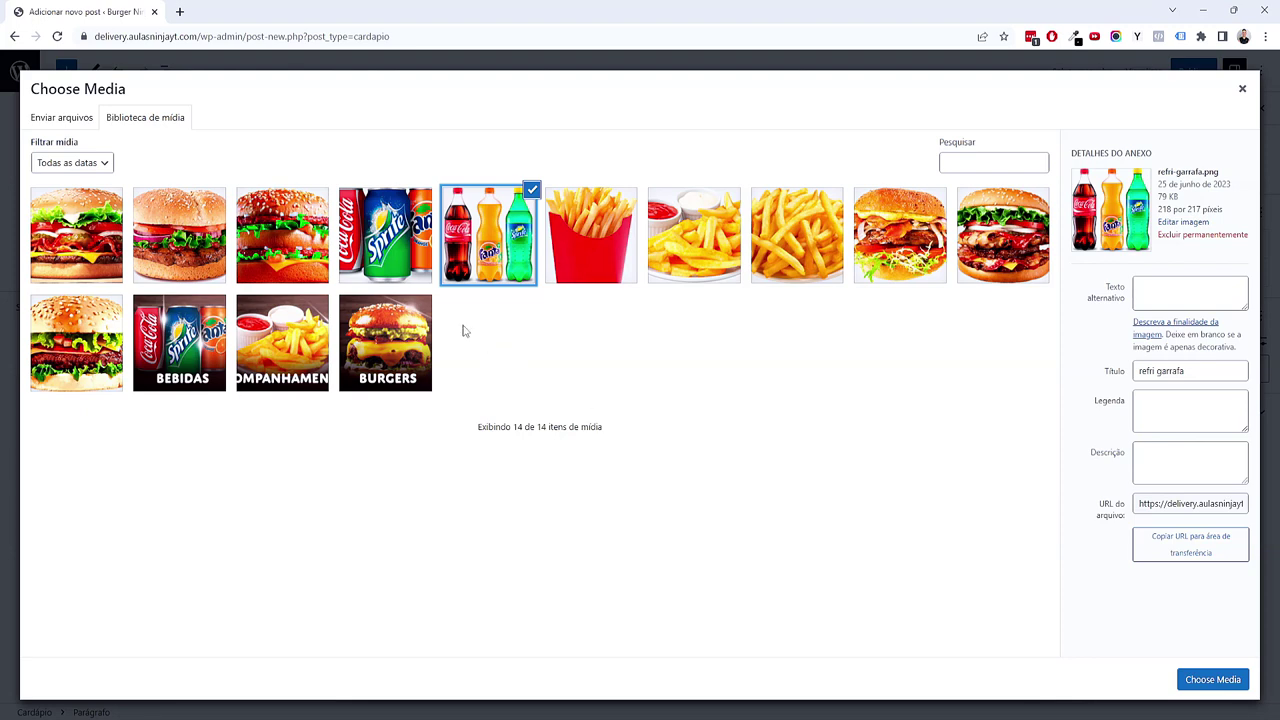
left_click(418, 263)
left_click(449, 268)
left_click(422, 253)
left_click(465, 248)
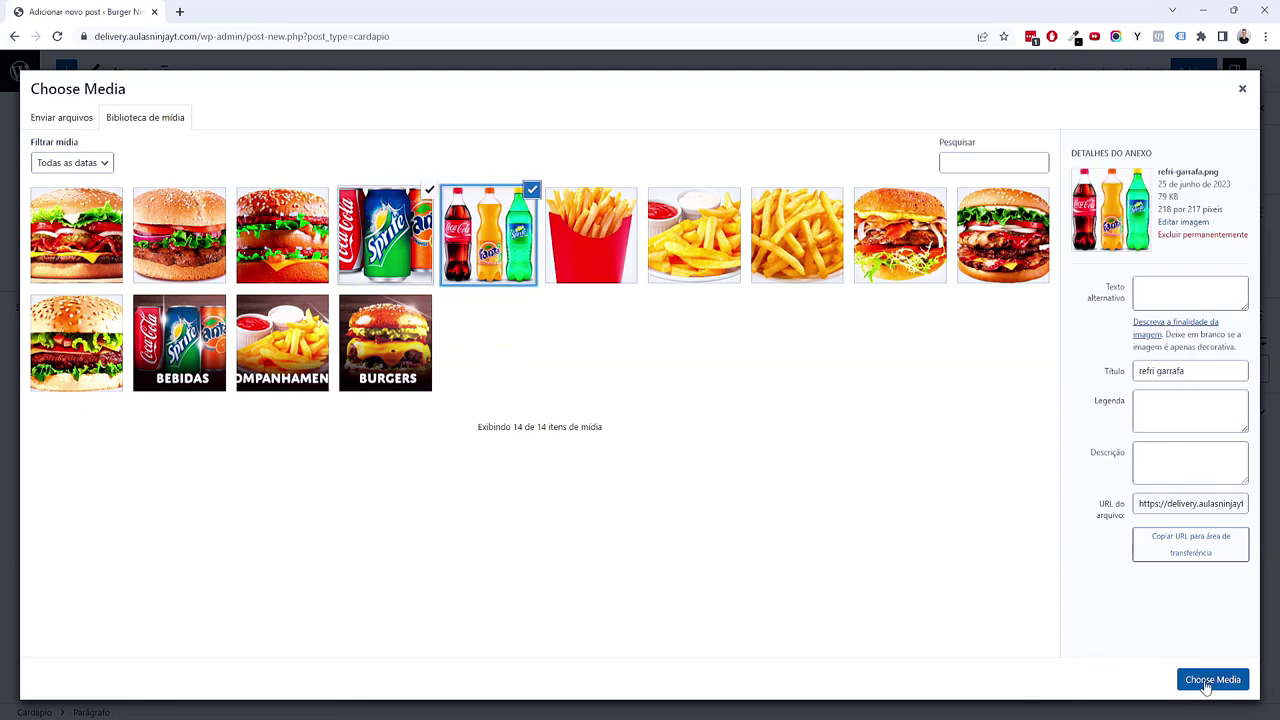
left_click(1212, 679)
scroll(313, 513, "down", 2)
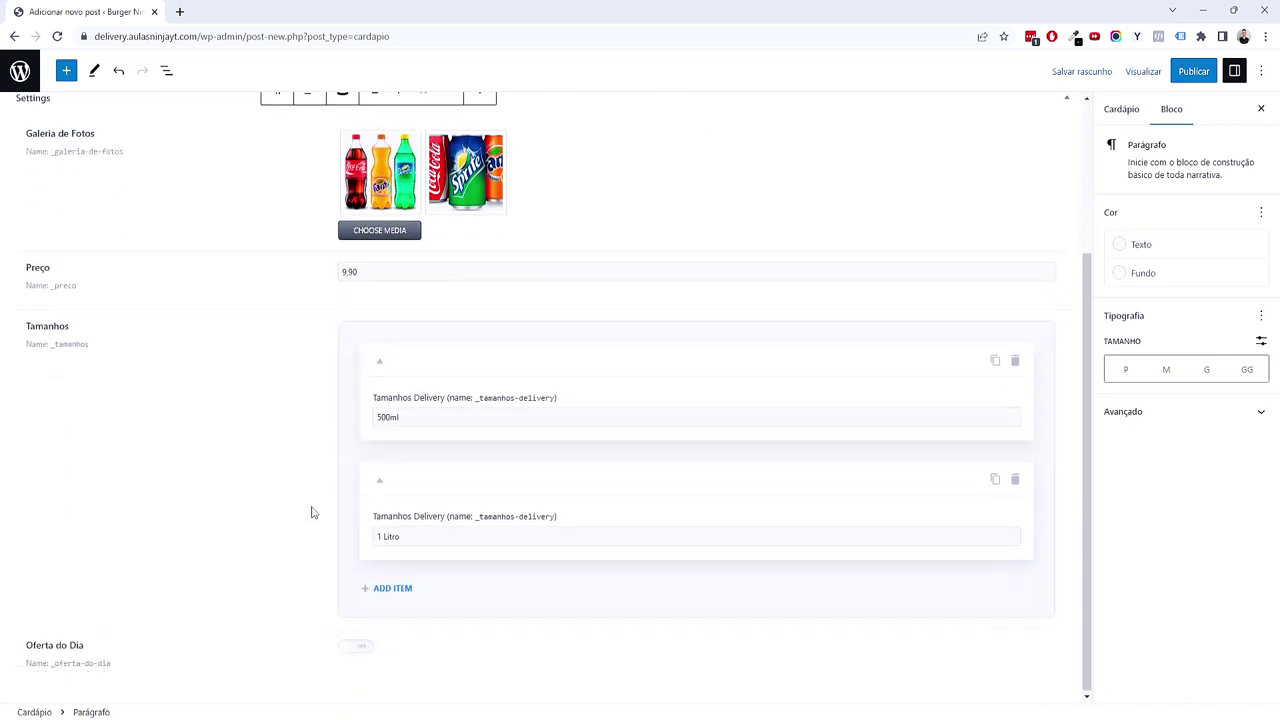
Step: File Refrigerantes under Bebidas, set the soda-bottle featured image, and publish it
left_click(1120, 112)
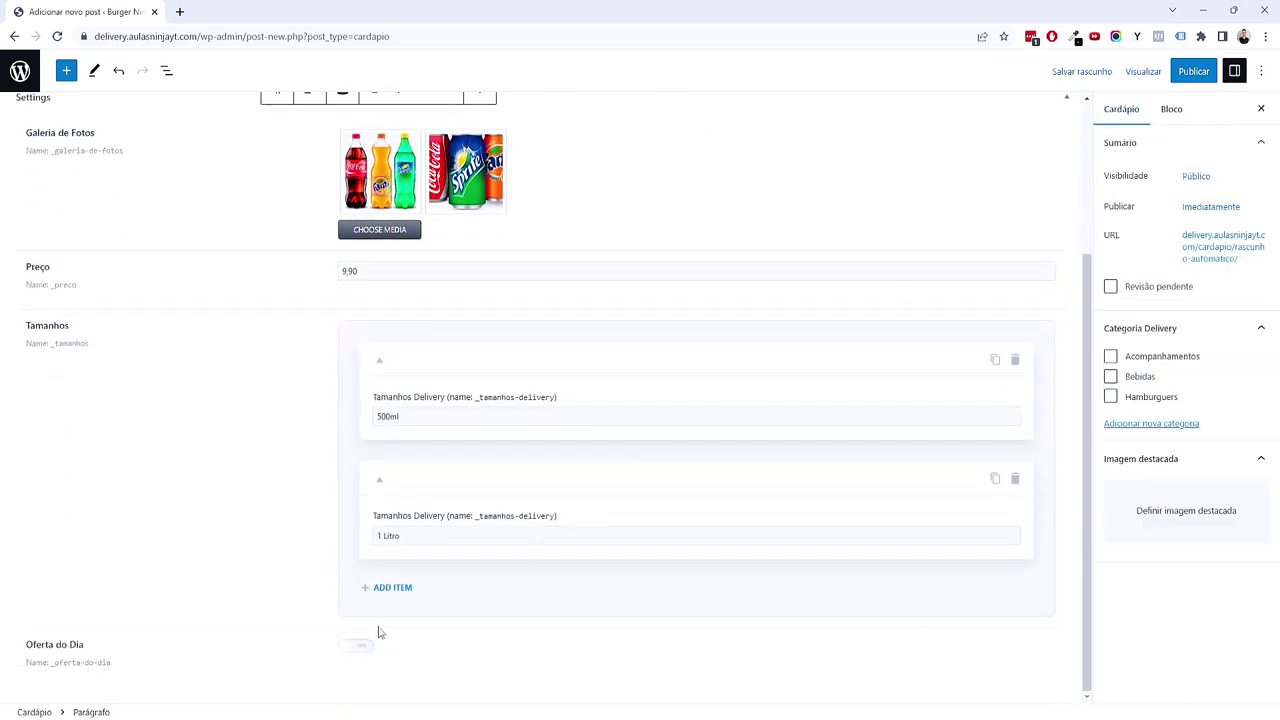
left_click(1110, 377)
left_click(1145, 515)
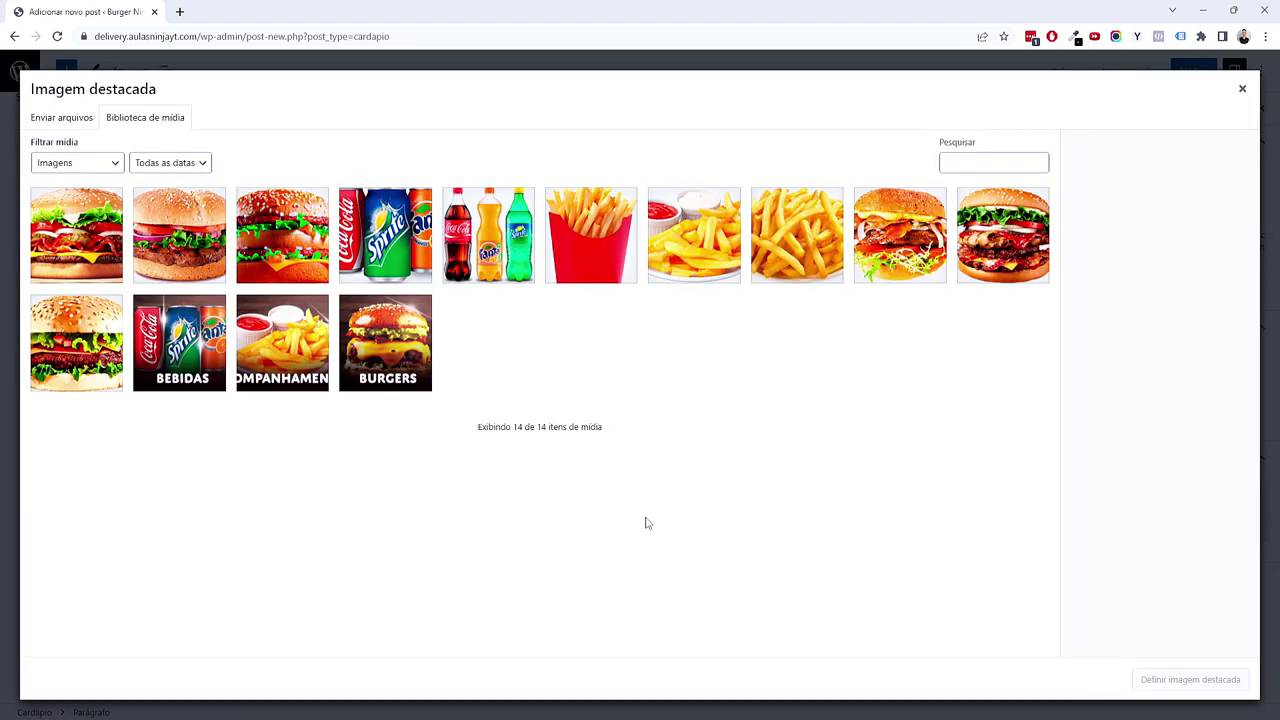
left_click(490, 273)
left_click(1170, 682)
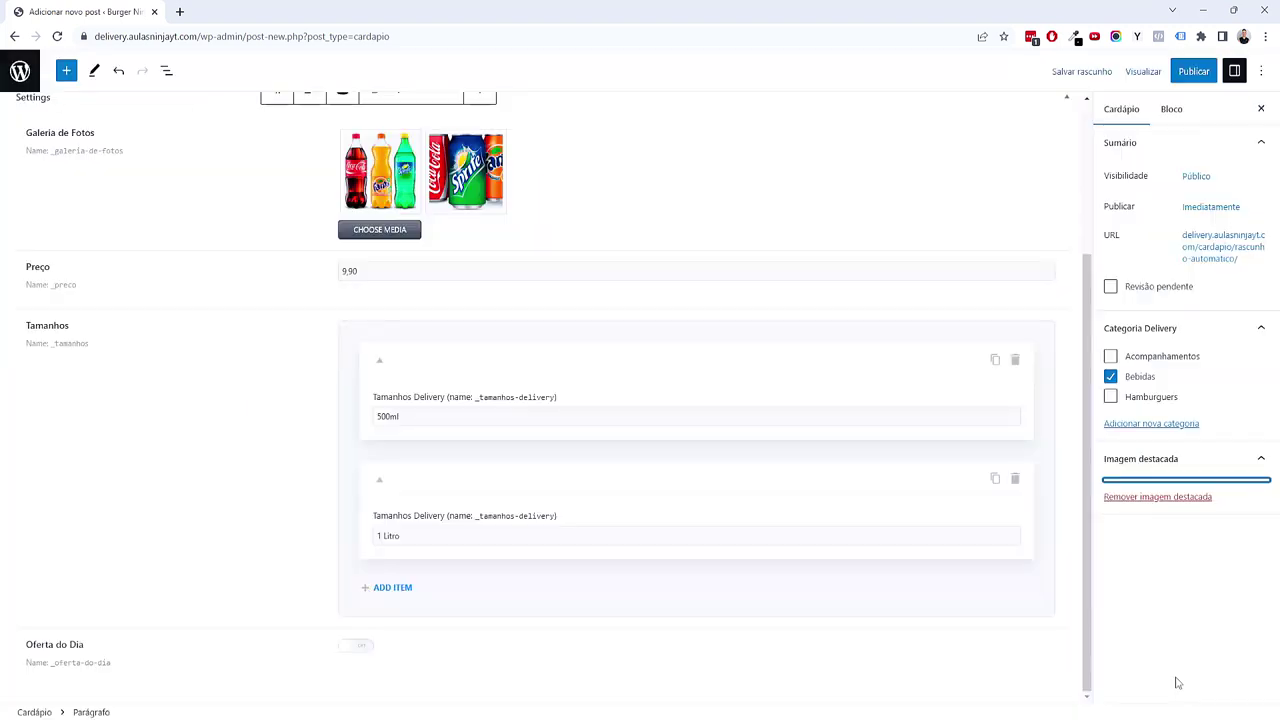
left_click(1182, 74)
left_click(1151, 74)
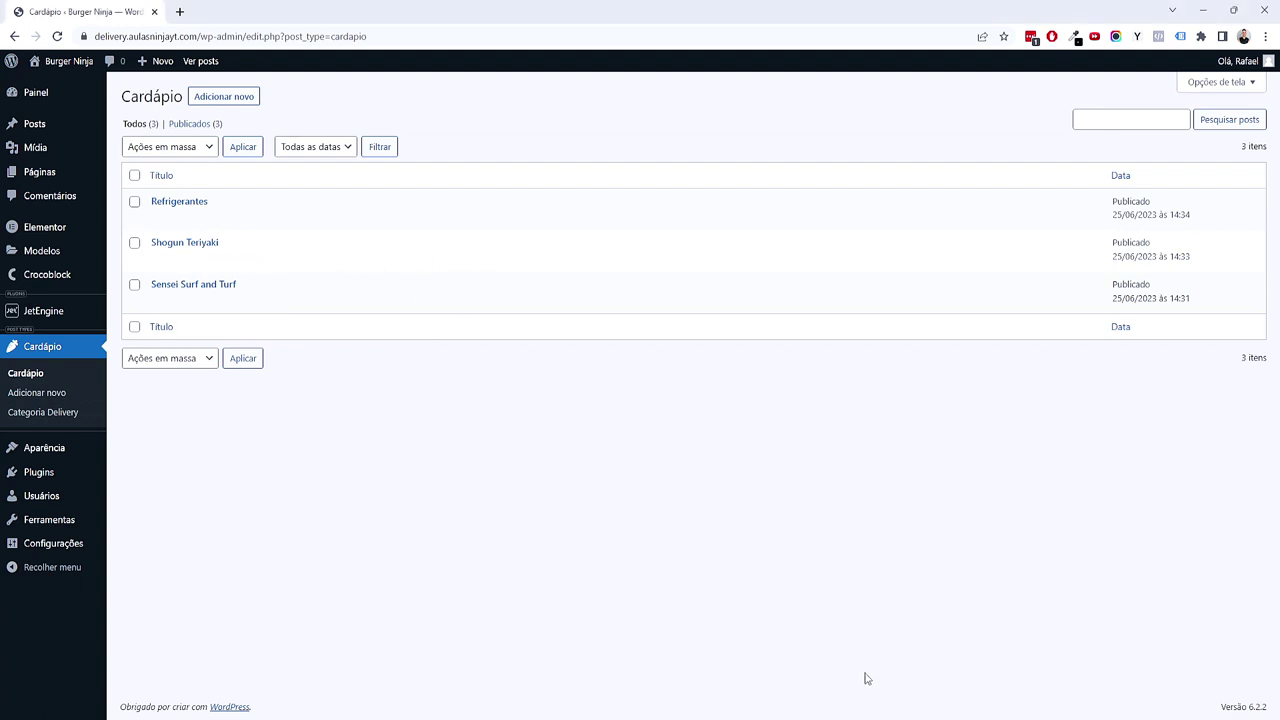
Step: In the Cardápio Delivery map, expand Listing personalizado to reveal its three subtopics
mouse_move(866, 700)
left_click(795, 662)
left_click(603, 486)
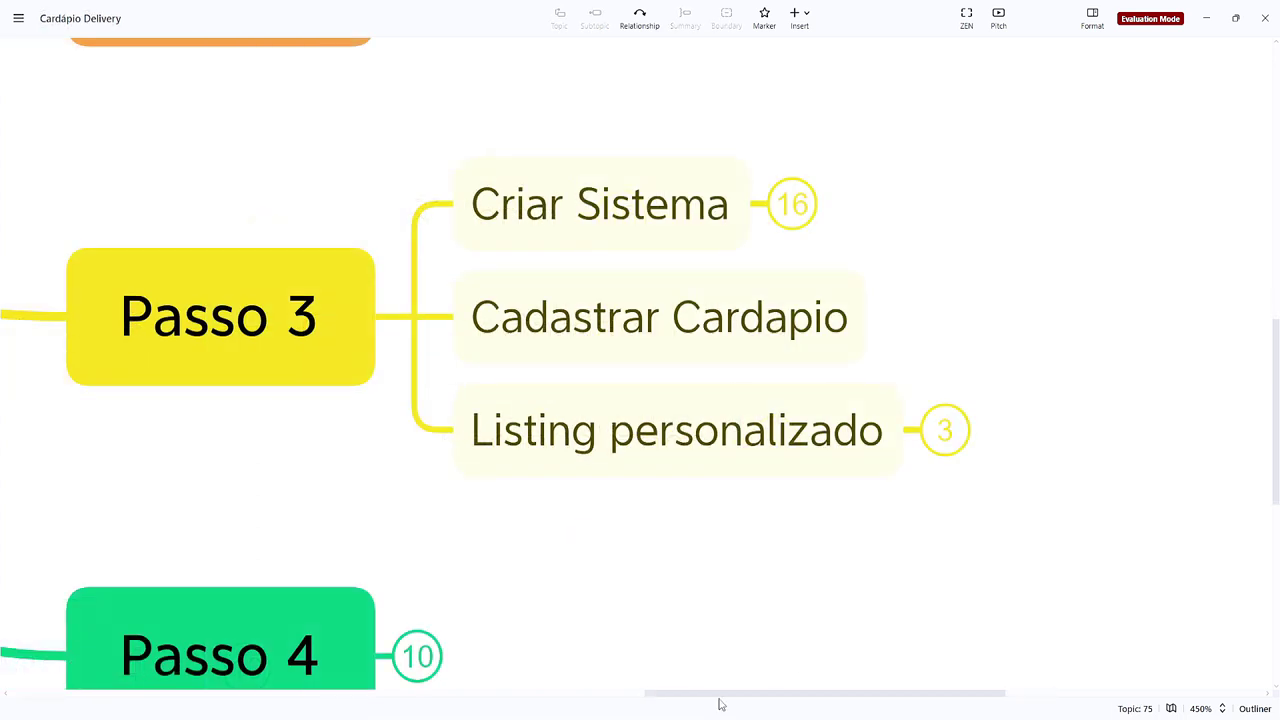
mouse_move(722, 703)
left_click(805, 643)
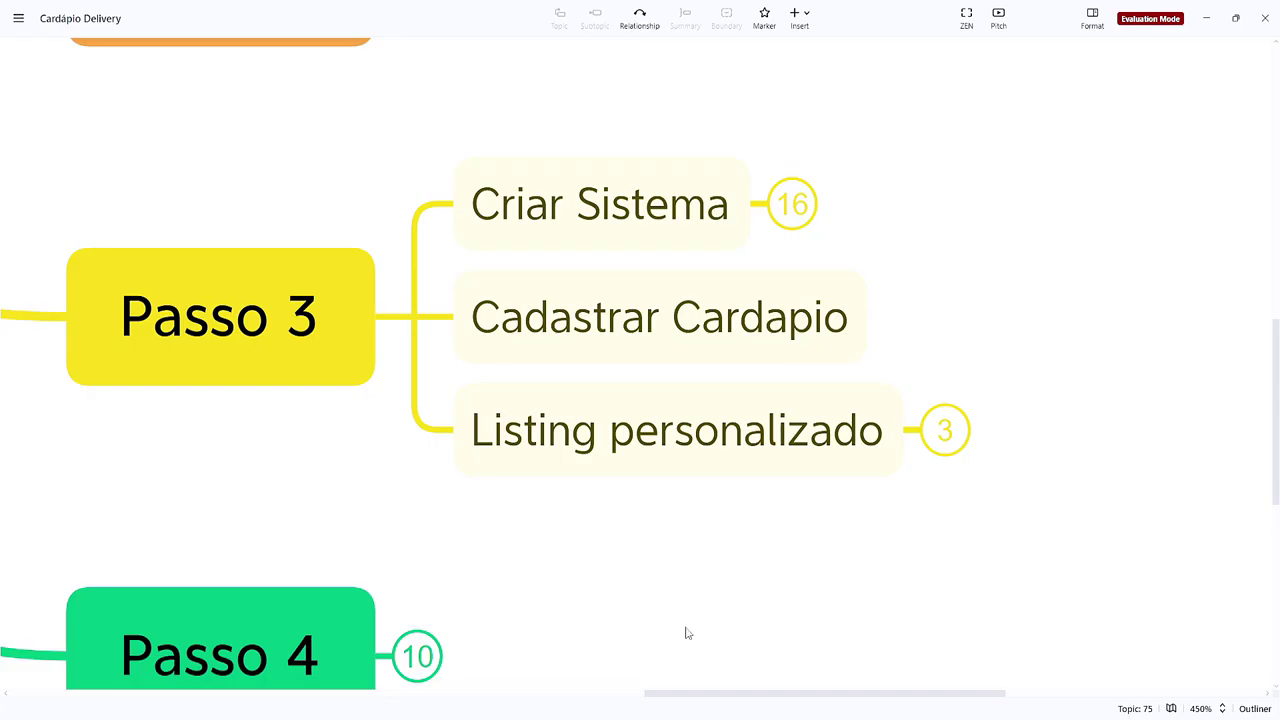
left_click(686, 457)
left_click(943, 429)
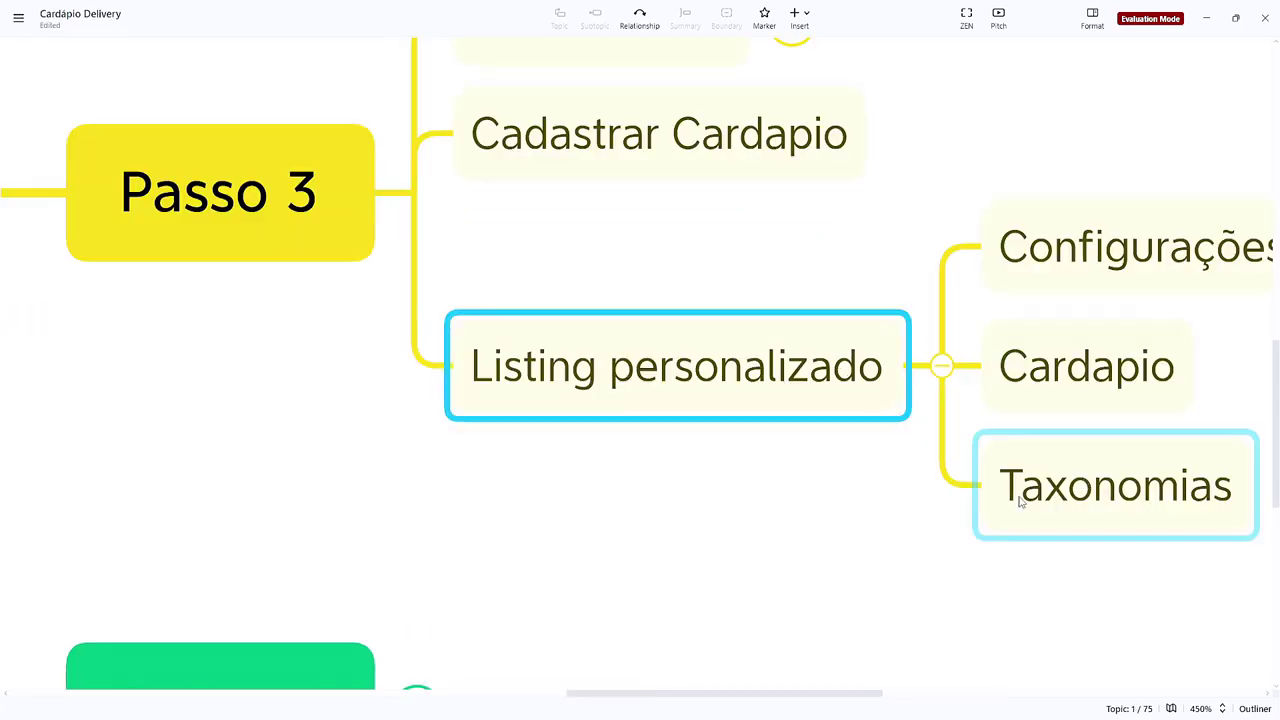
scroll(1214, 363, "right", 5)
Step: Center the expanded branch and select the Cardapio topic
left_click(697, 378)
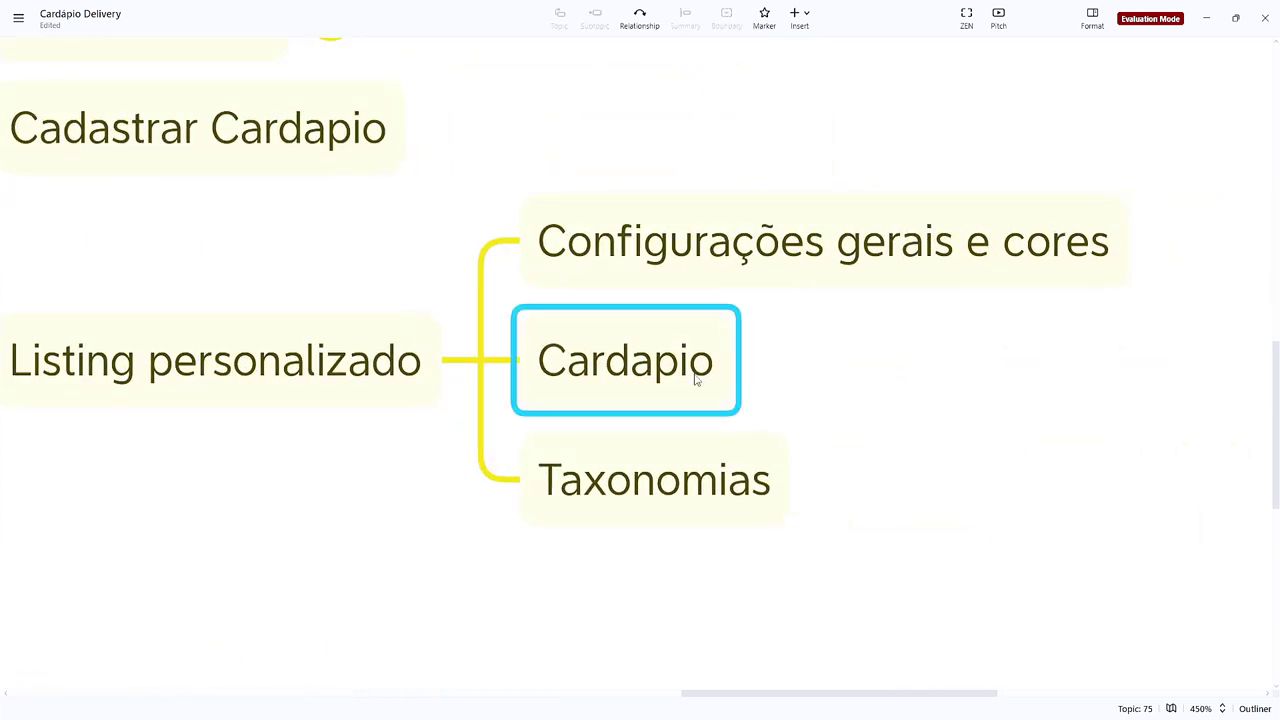
left_click(646, 500)
left_click_drag(845, 470, 899, 498)
left_click(710, 505)
left_click(650, 511)
left_click(823, 437)
left_click(770, 412)
Step: Add a CPT subtopic under Cardapio and recenter the map
key("Tab")
type("CPT")
key("Return")
key("Down")
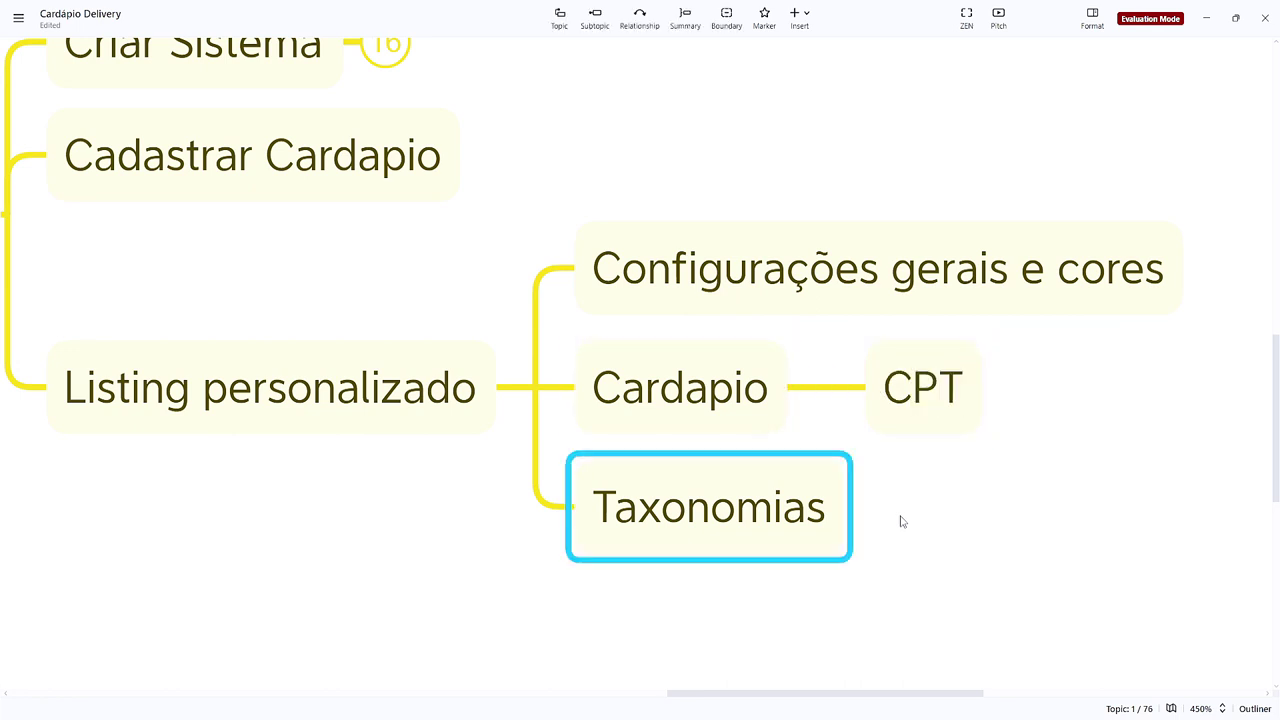
left_click(901, 521)
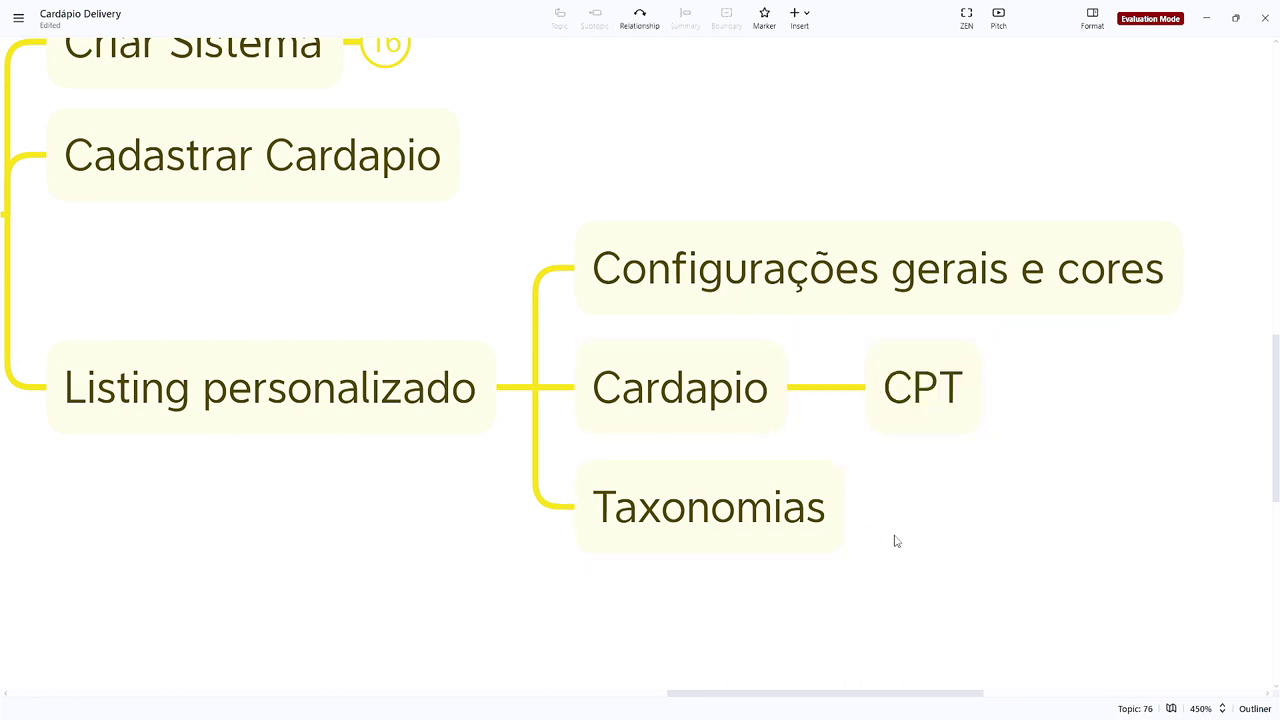
left_click_drag(920, 511, 851, 556)
left_click_drag(707, 150, 880, 295)
left_click(994, 500)
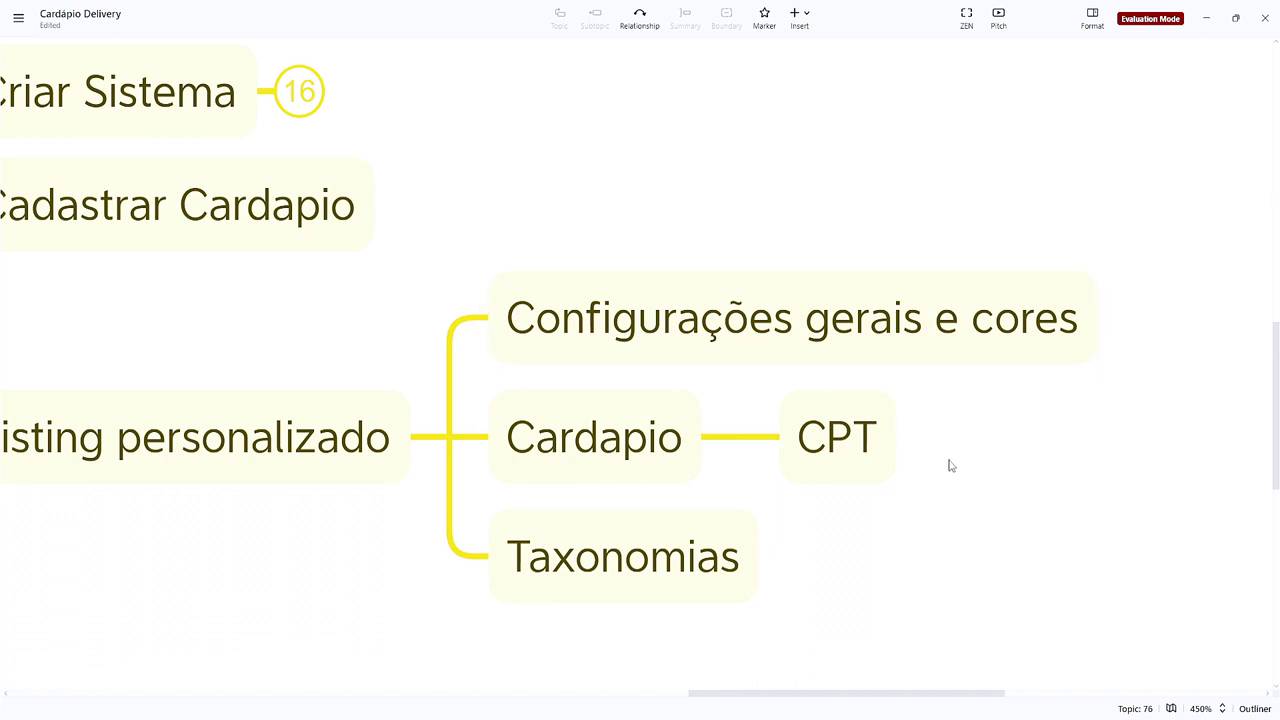
Step: Open JetEngine Listings in a new tab and start a new listing item
mouse_move(720, 708)
left_click(763, 686)
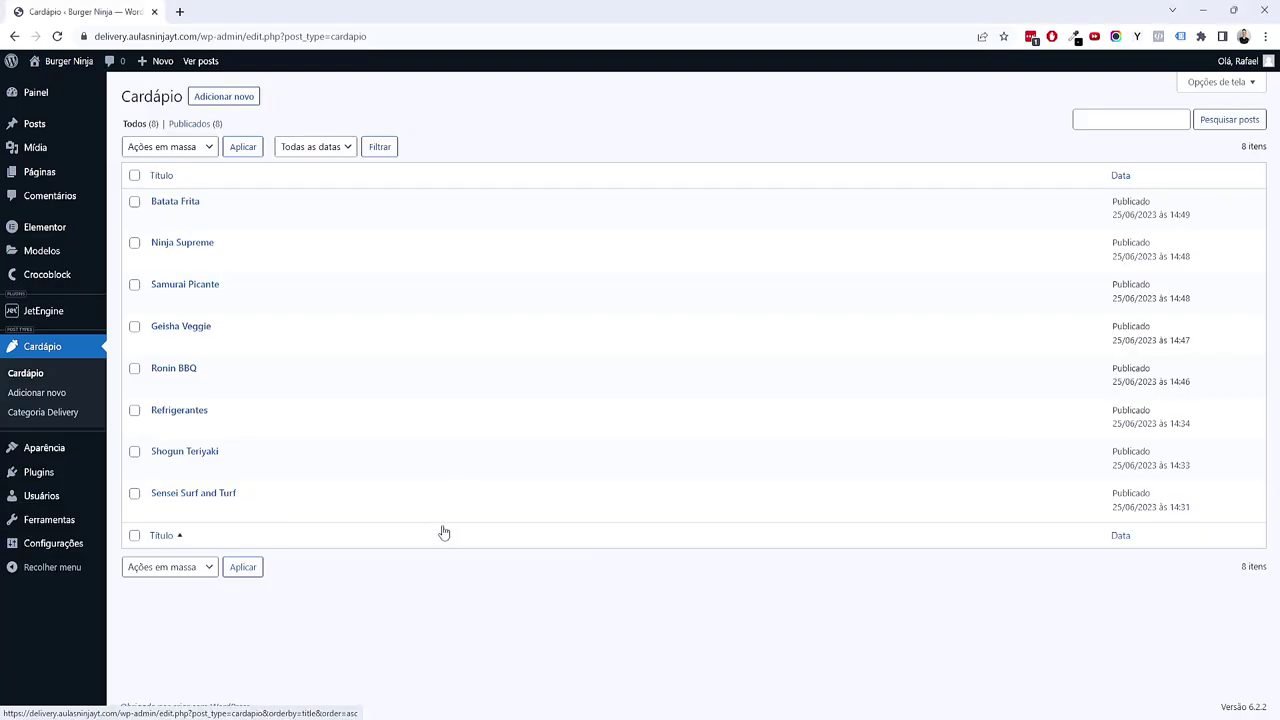
mouse_move(75, 319)
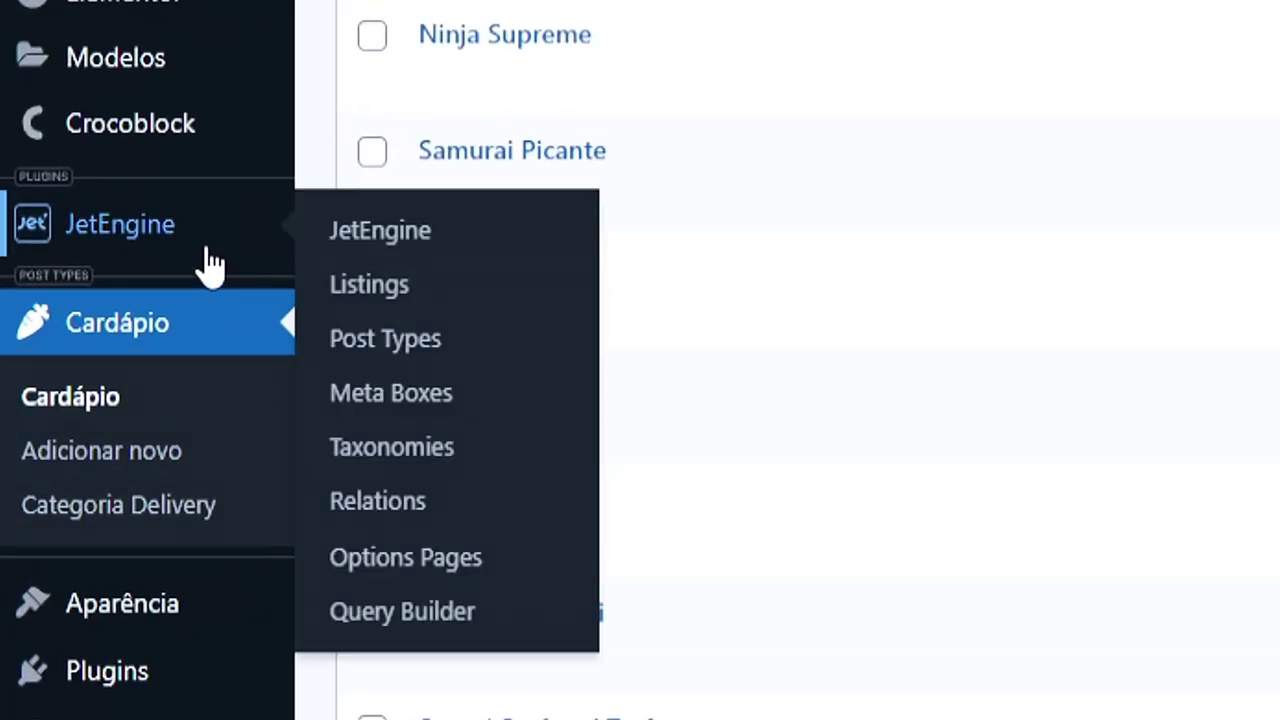
right_click(345, 300)
left_click(420, 338)
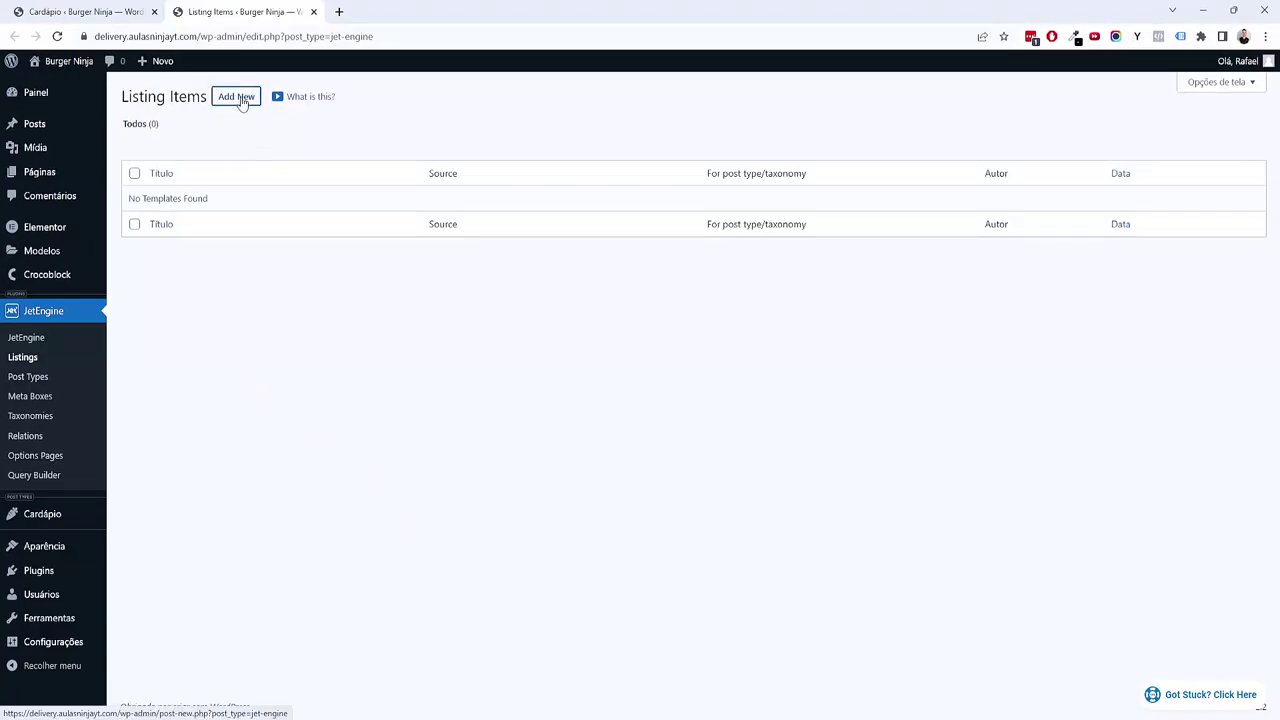
left_click(241, 103)
Step: Keep Posts as source, choose Cardápio as post type, and start typing the listing name
left_click(503, 305)
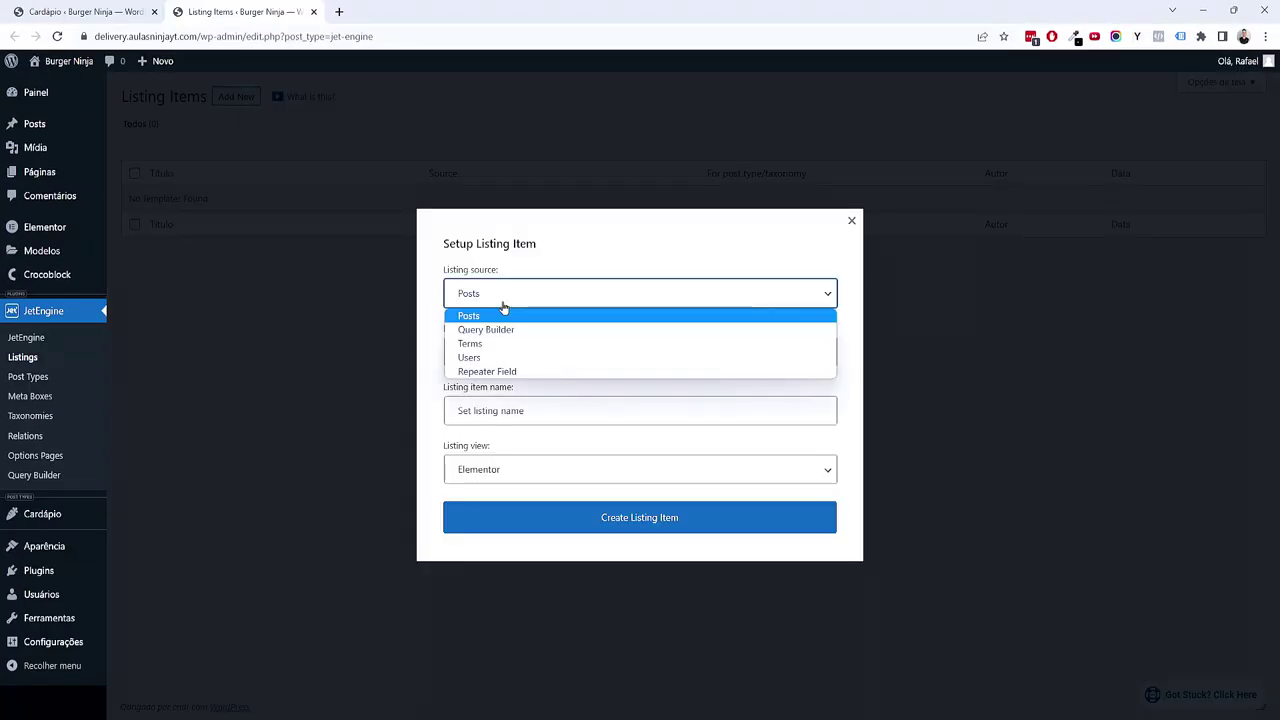
left_click(436, 371)
left_click(483, 354)
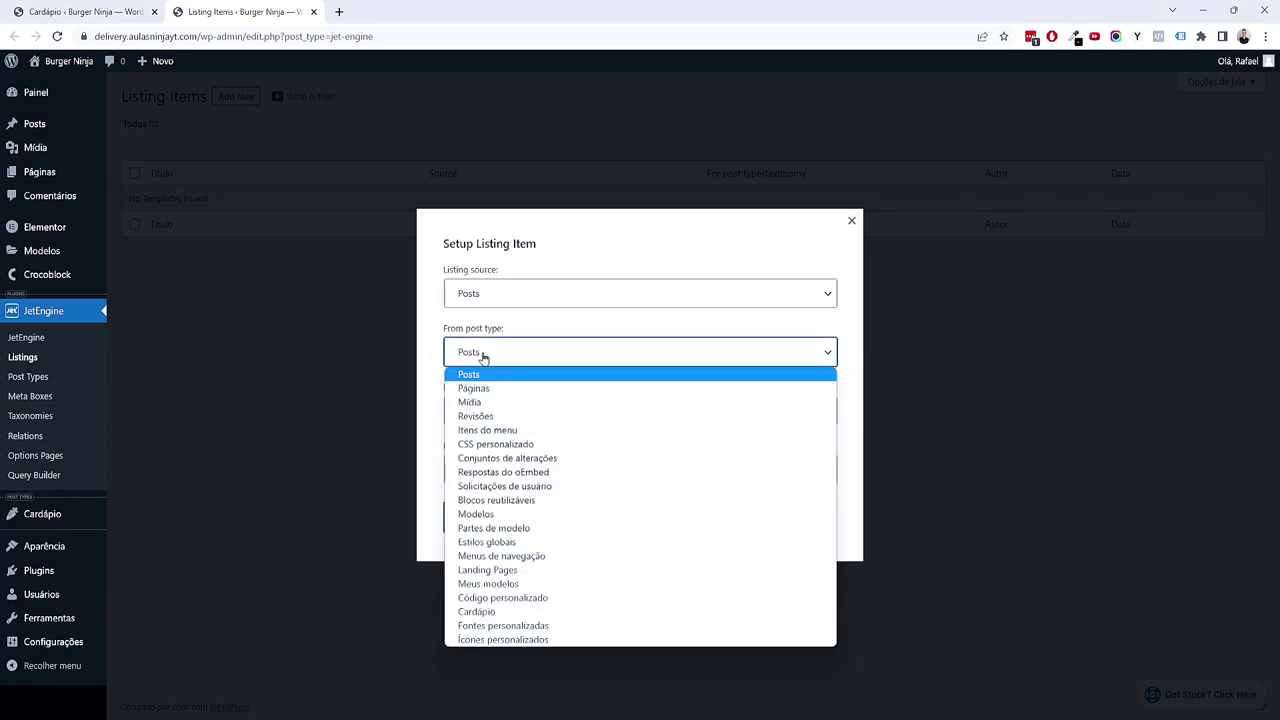
left_click(466, 331)
left_click_drag(465, 330, 497, 331)
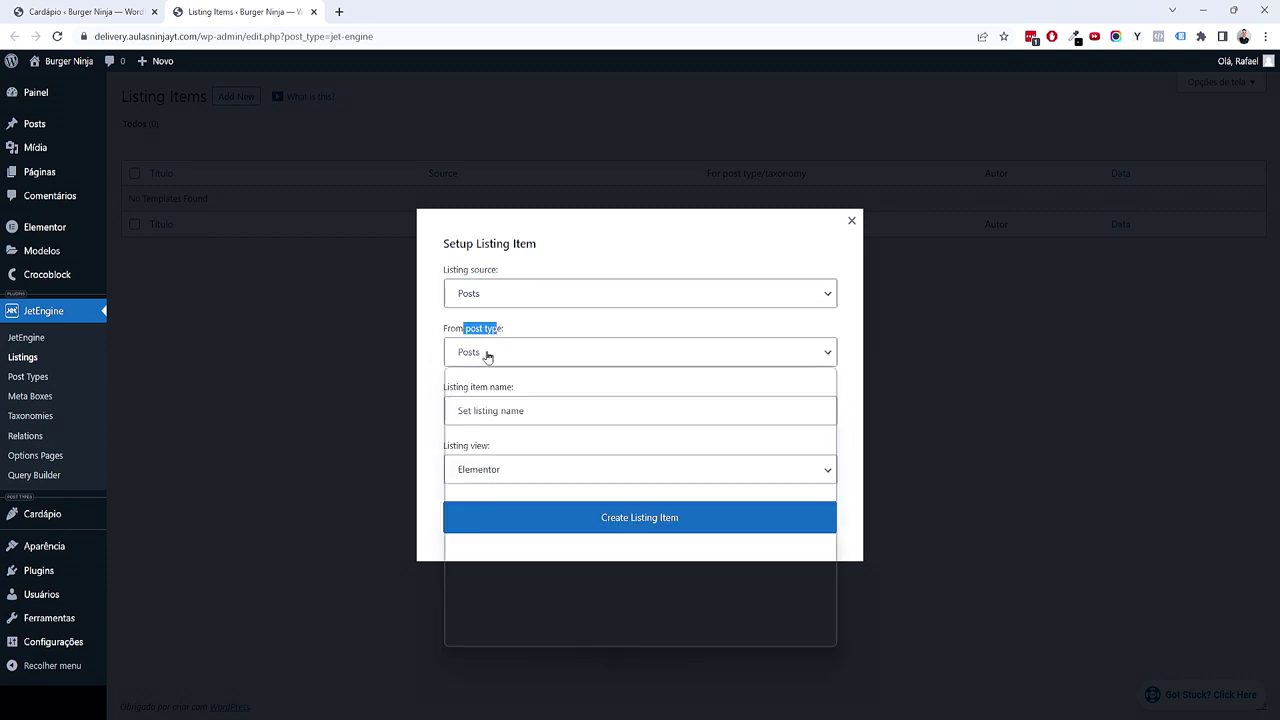
left_click(487, 354)
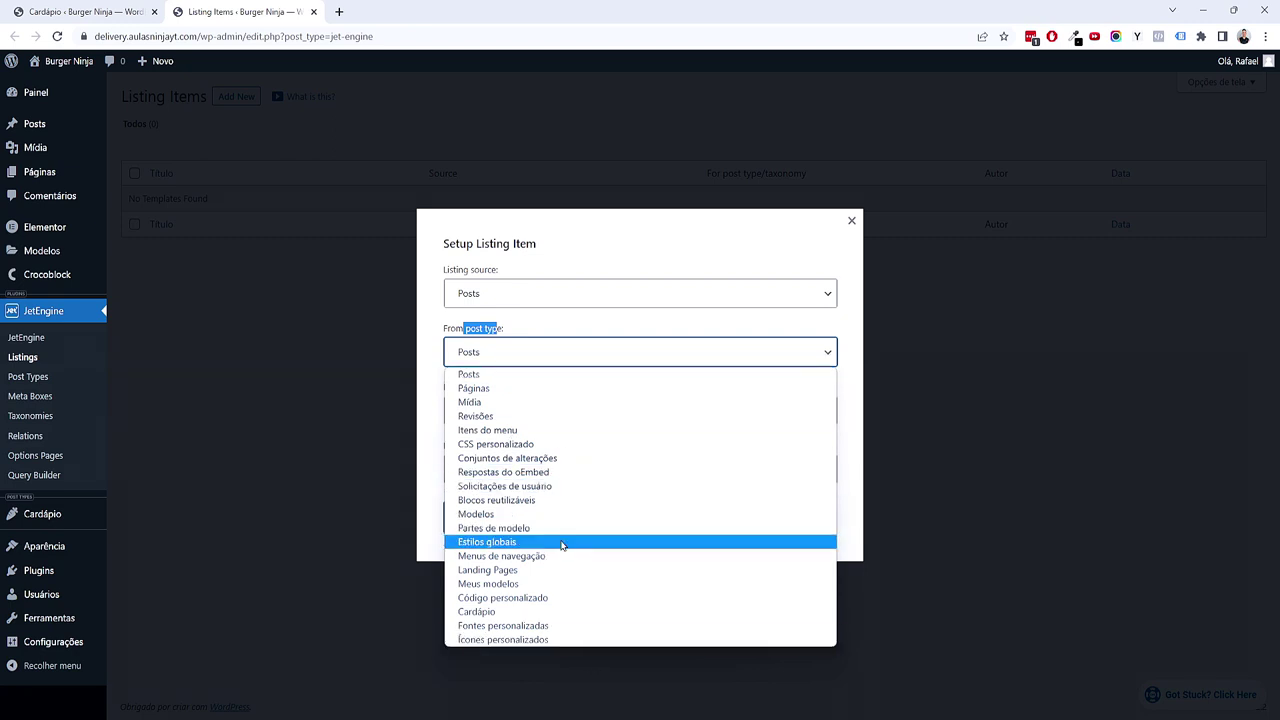
left_click(486, 612)
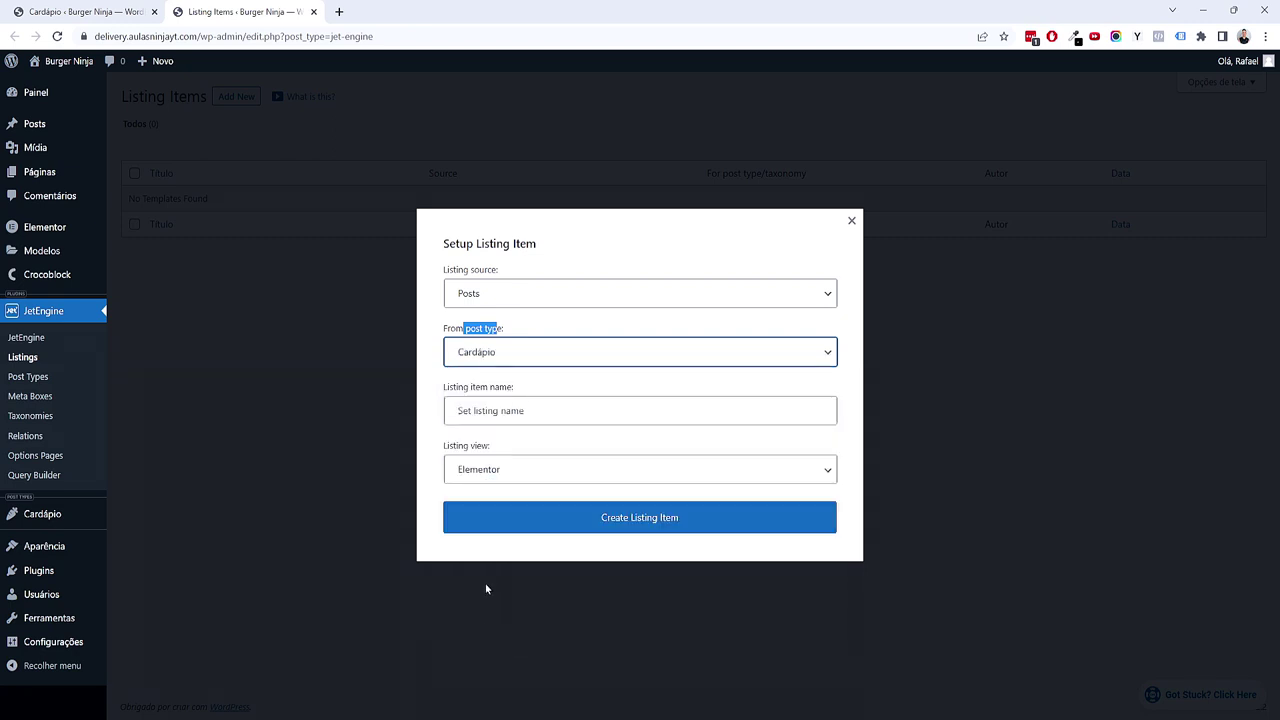
left_click(431, 410)
left_click(455, 405)
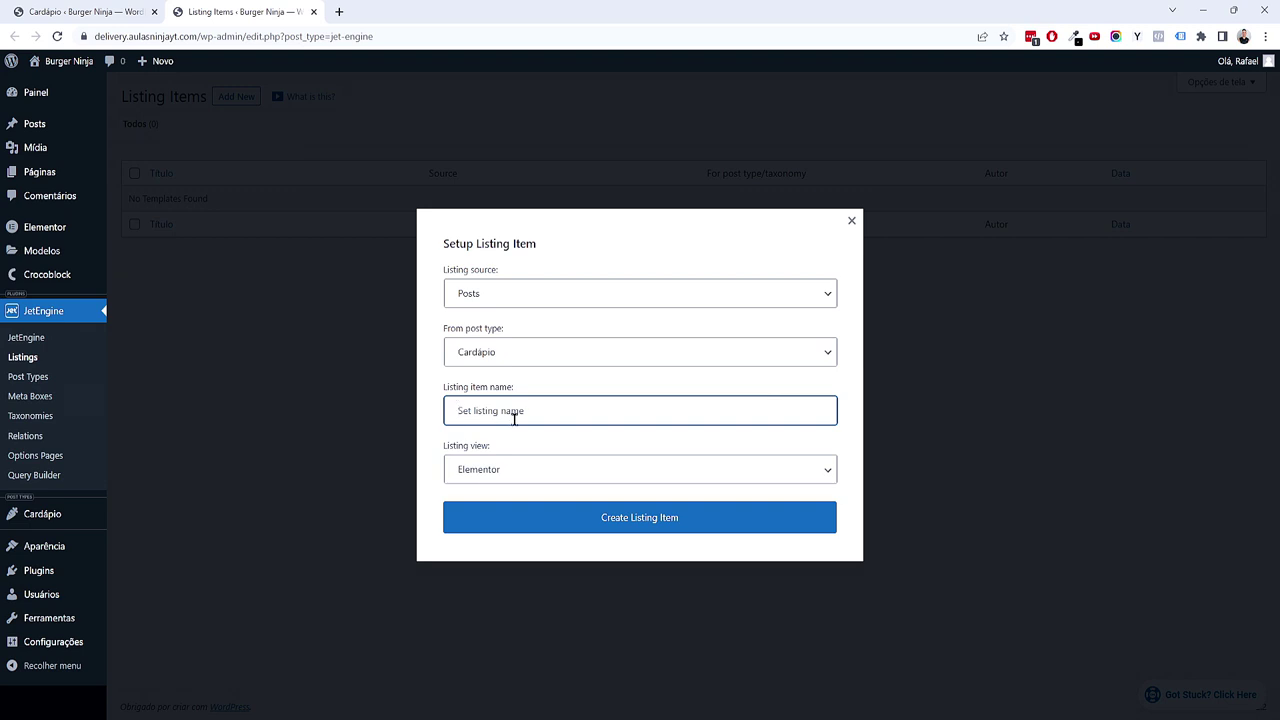
type("Loop - Cardapio Delivery")
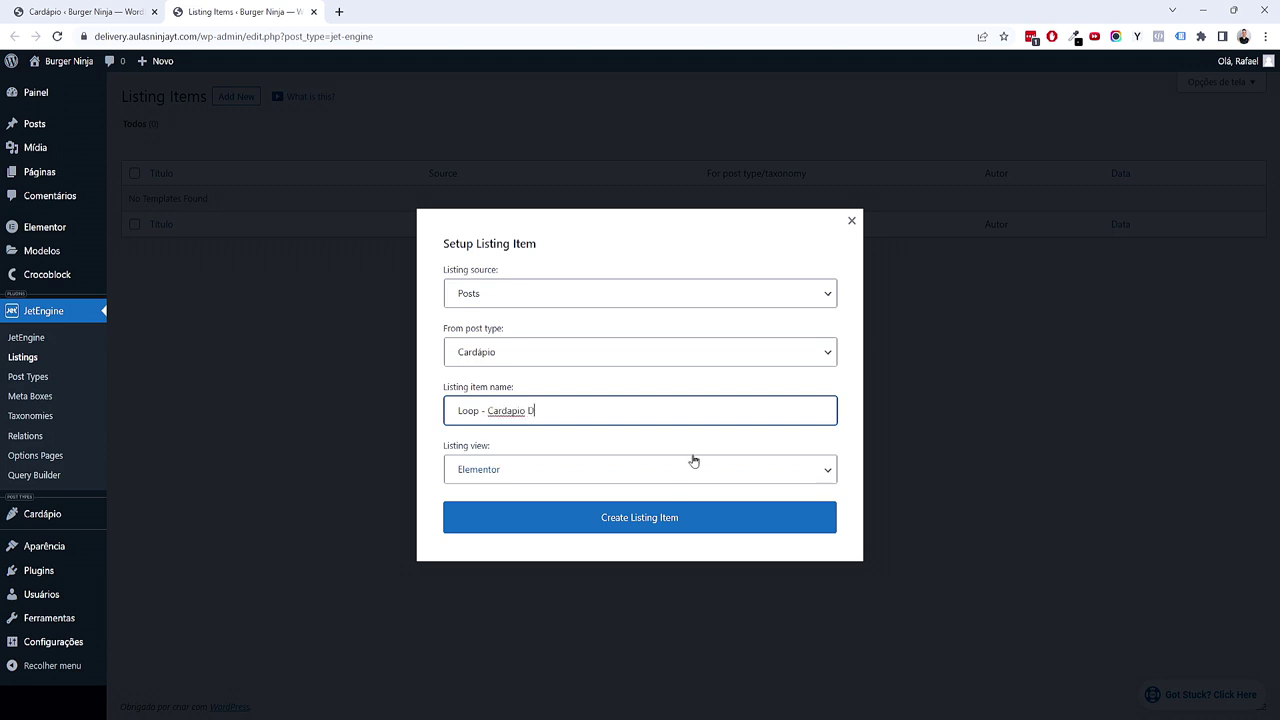
Step: Correct the name to 'Loop - Cardápio Delivery' and create the Cardápio listing item
right_click(497, 410)
left_click(530, 424)
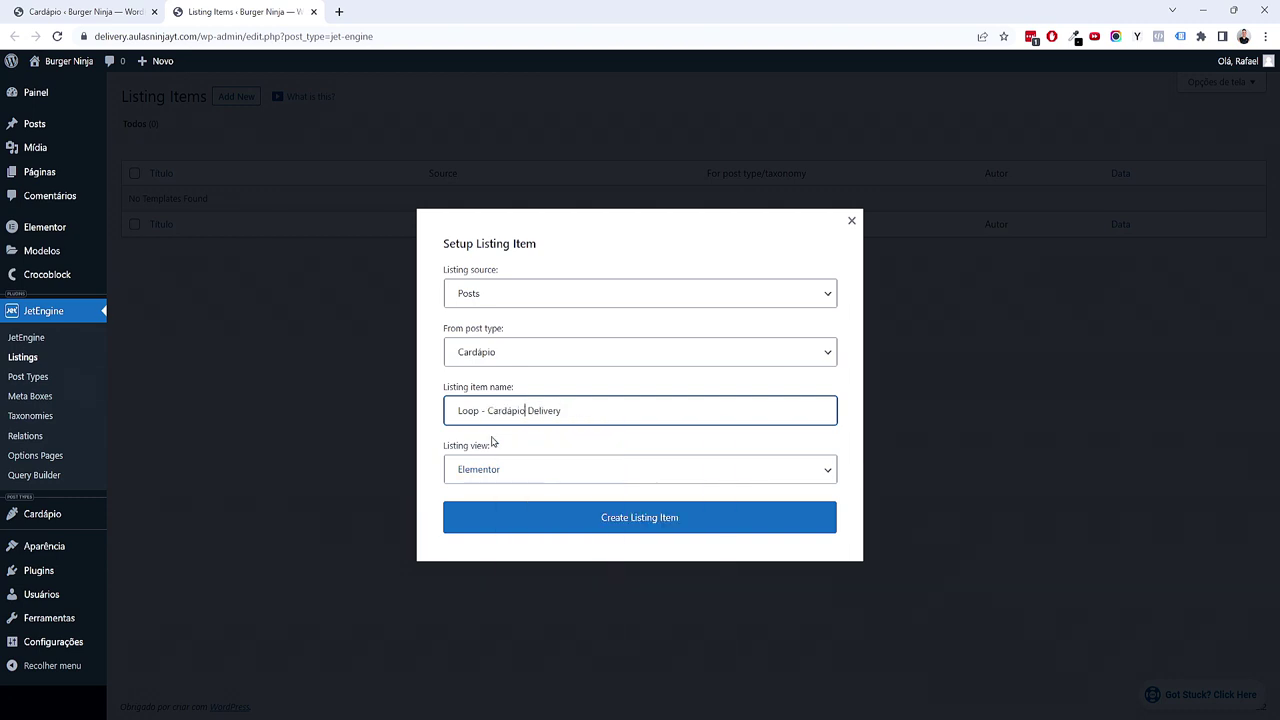
left_click(440, 470)
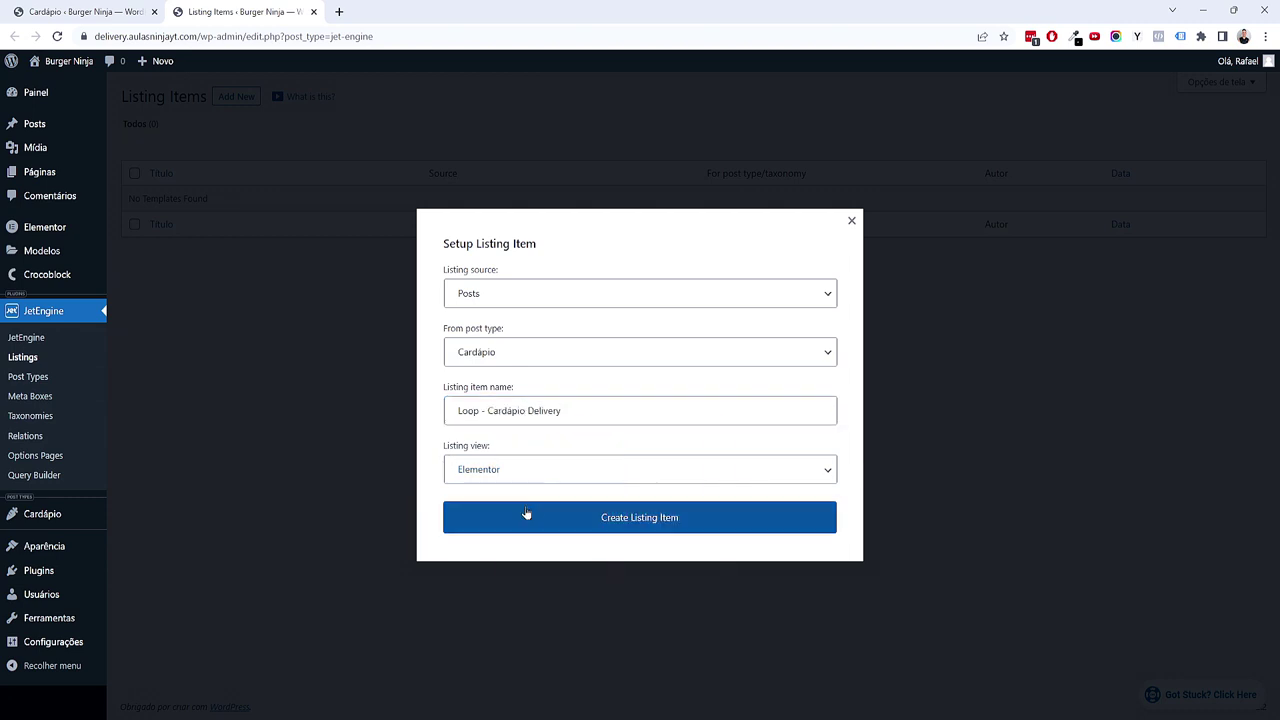
left_click(637, 521)
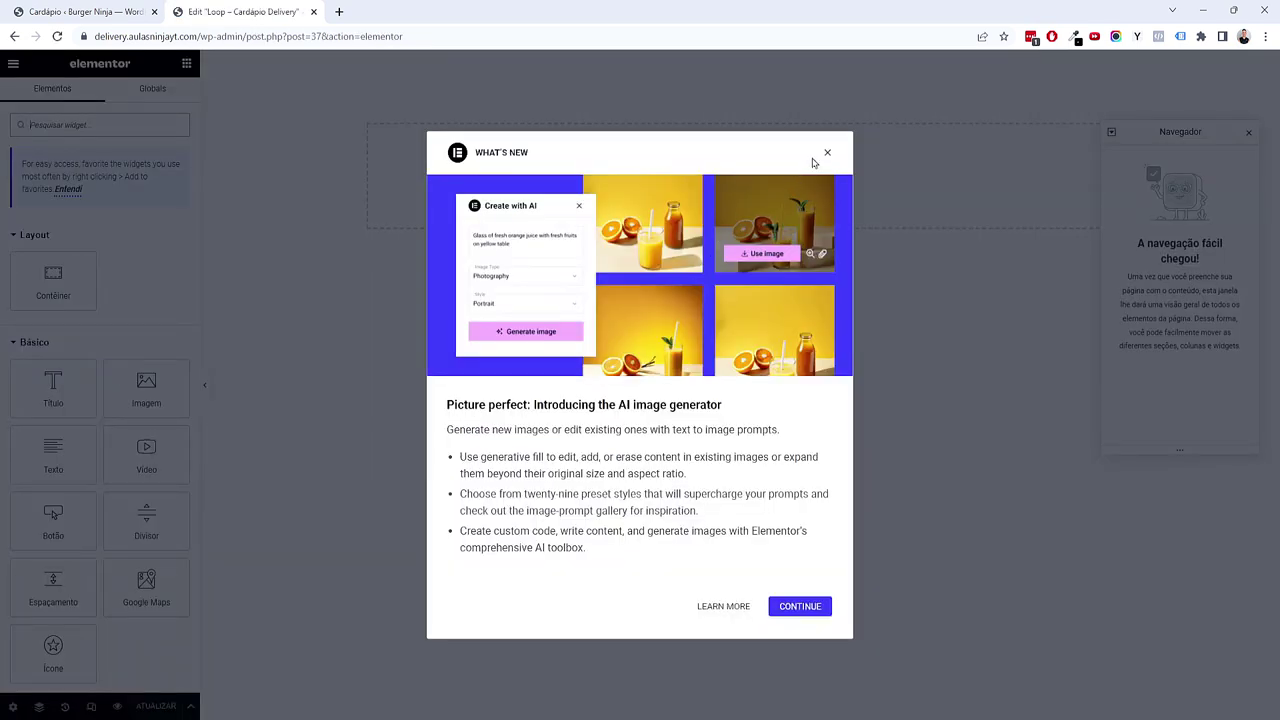
Step: Dismiss the What's New and favorites tips, then add a test title with text 'dasdsdasda'
left_click(827, 153)
left_click(75, 193)
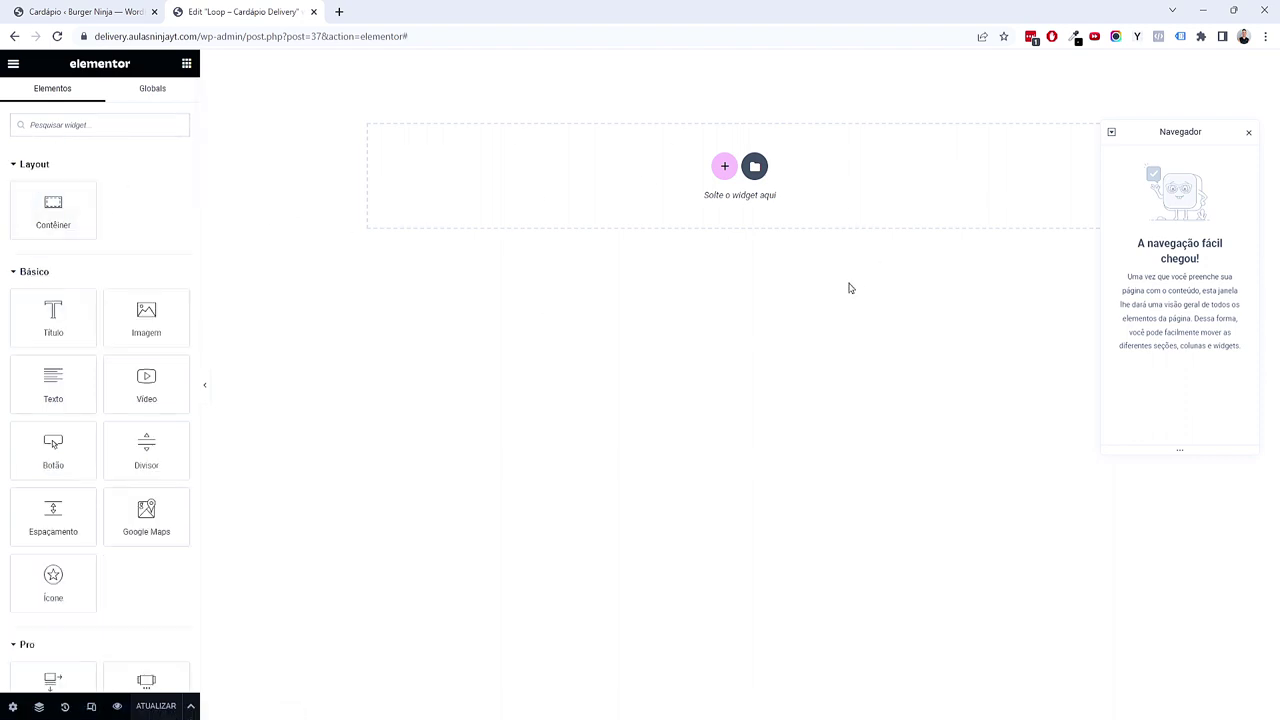
left_click_drag(66, 334, 654, 209)
left_click(186, 63)
left_click(564, 68)
double_click(125, 194)
type("aqui")
key("ctrl+a")
type("dasdsdasda")
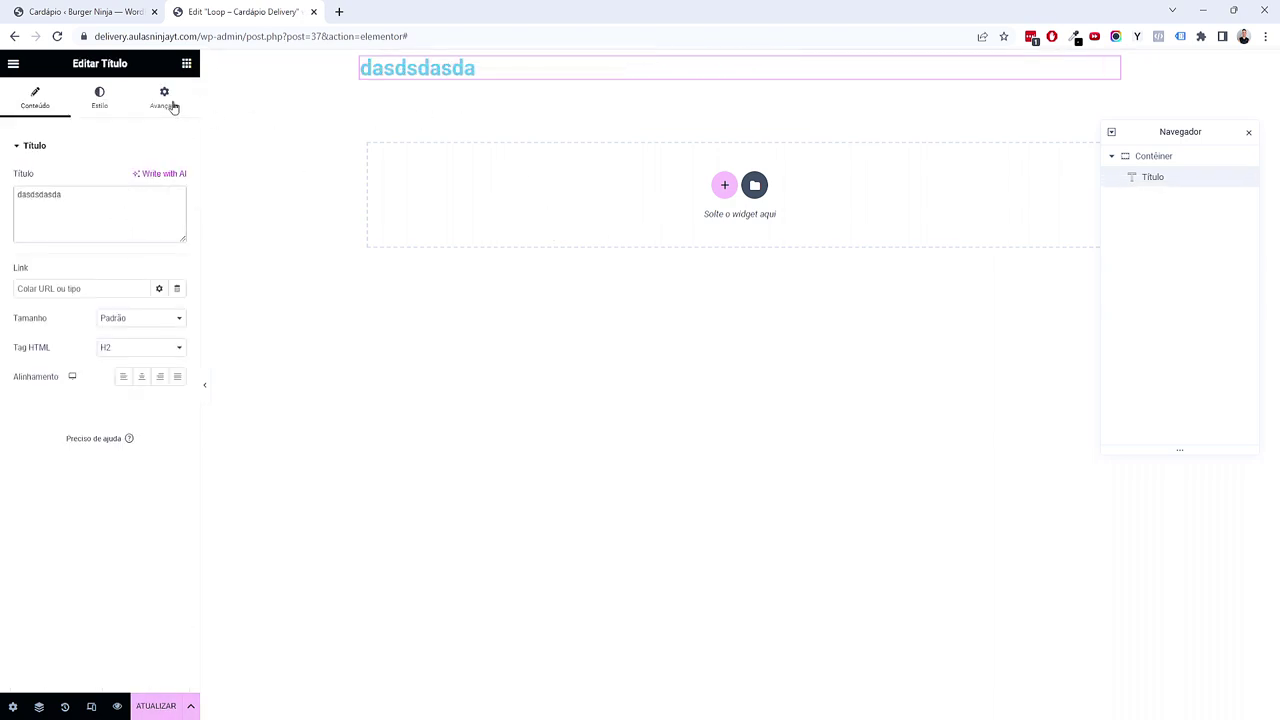
Step: Adjust the test title's typography font size
left_click(99, 98)
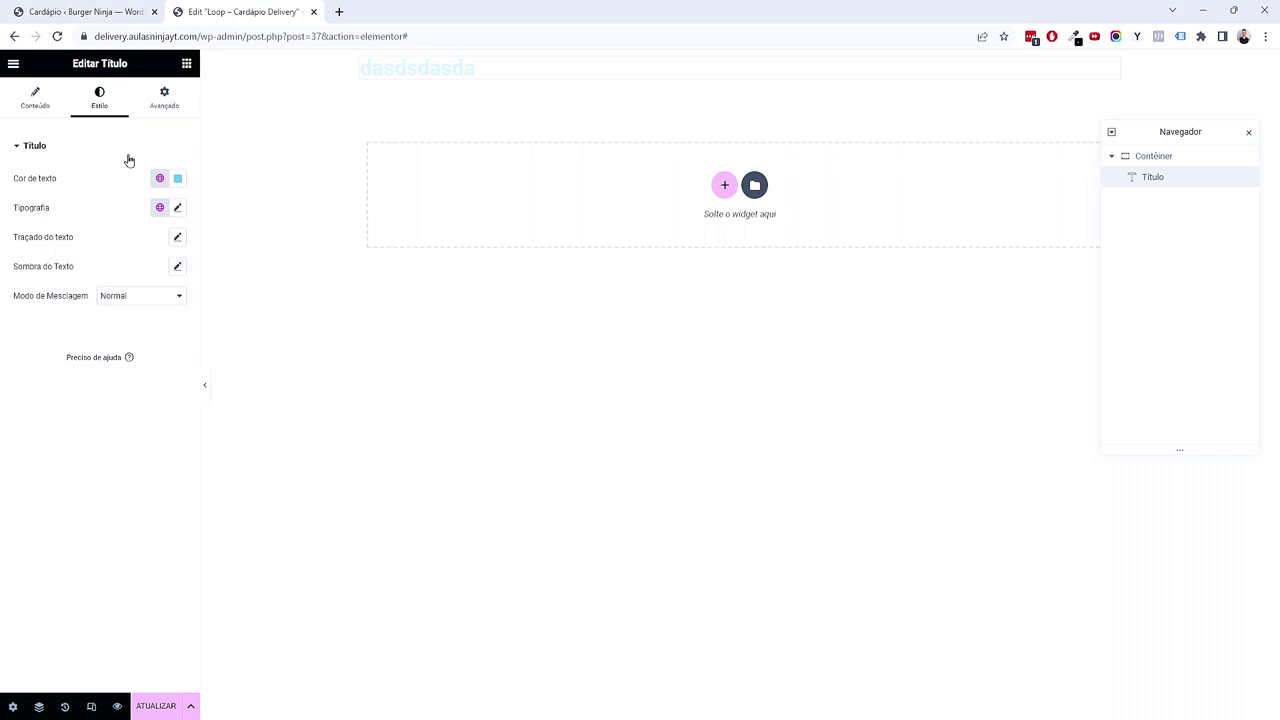
left_click(177, 207)
mouse_move(63, 320)
left_mouse_down()
mouse_move(30, 317)
mouse_move(80, 317)
left_mouse_up()
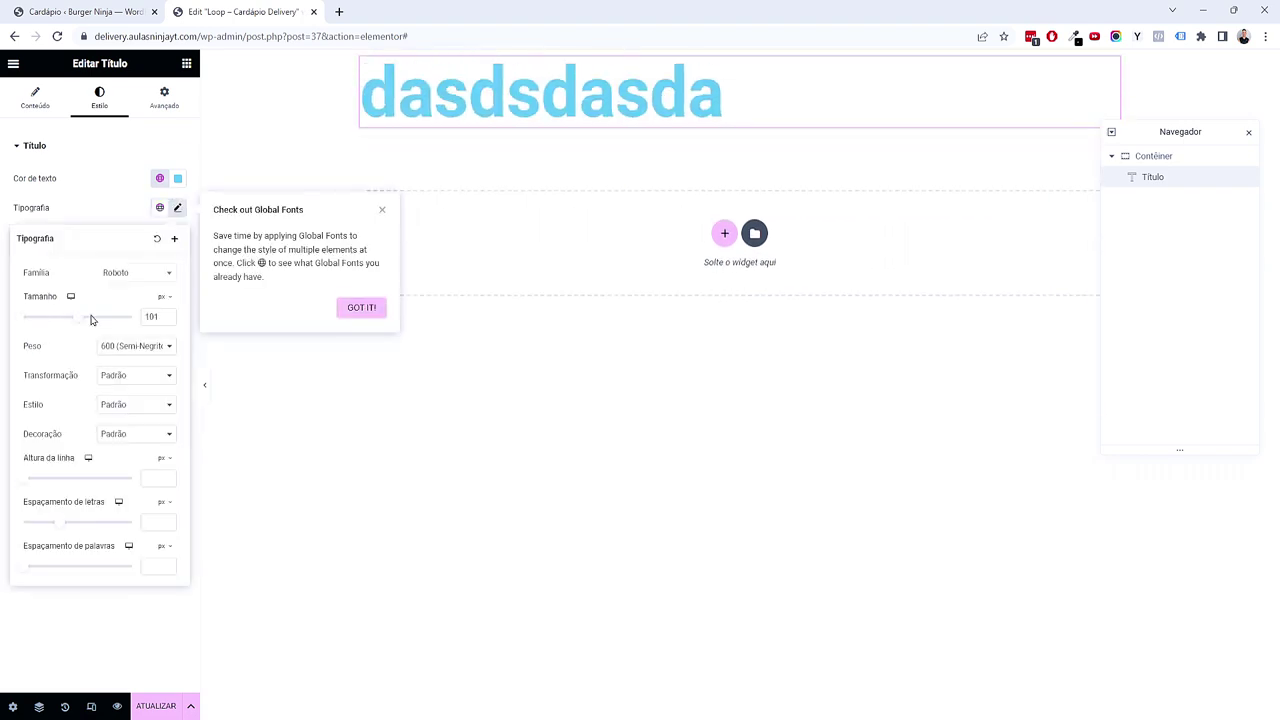
right_click(580, 117)
left_click(186, 63)
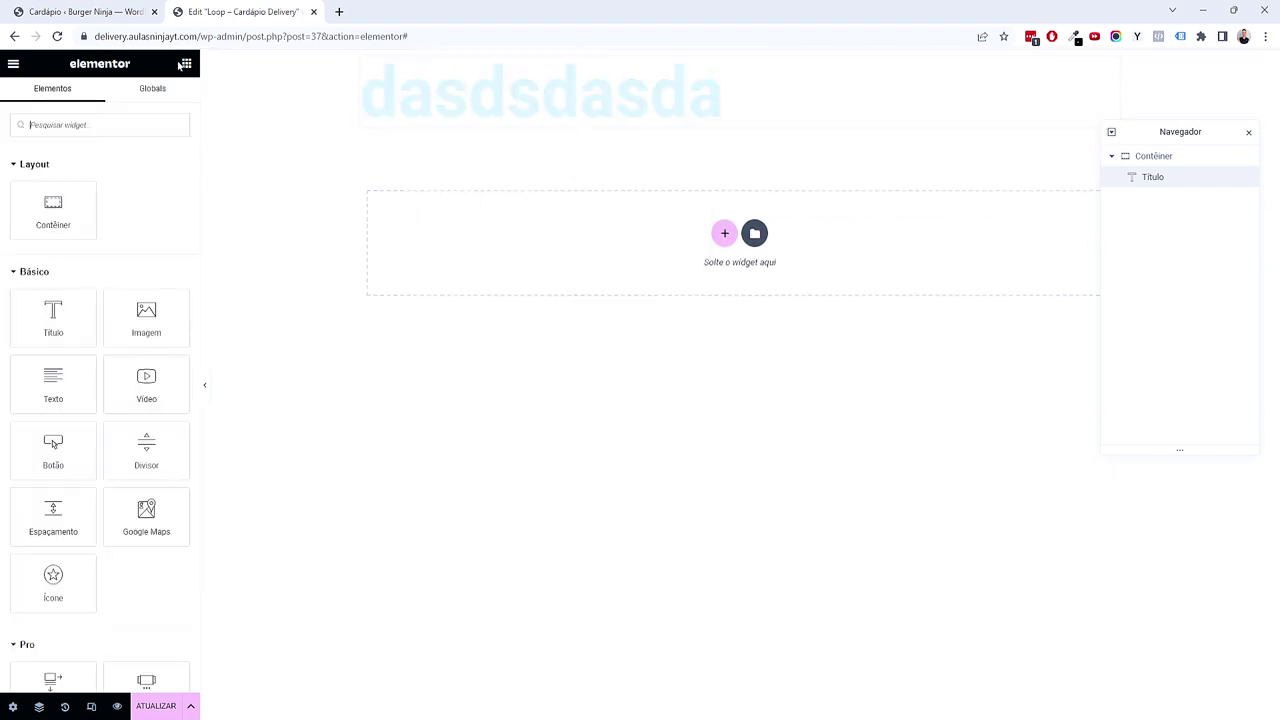
Step: Add a burger image and a button, then delete the whole test container
left_click_drag(141, 330, 503, 246)
left_click(140, 210)
left_click(405, 240)
left_click(1219, 679)
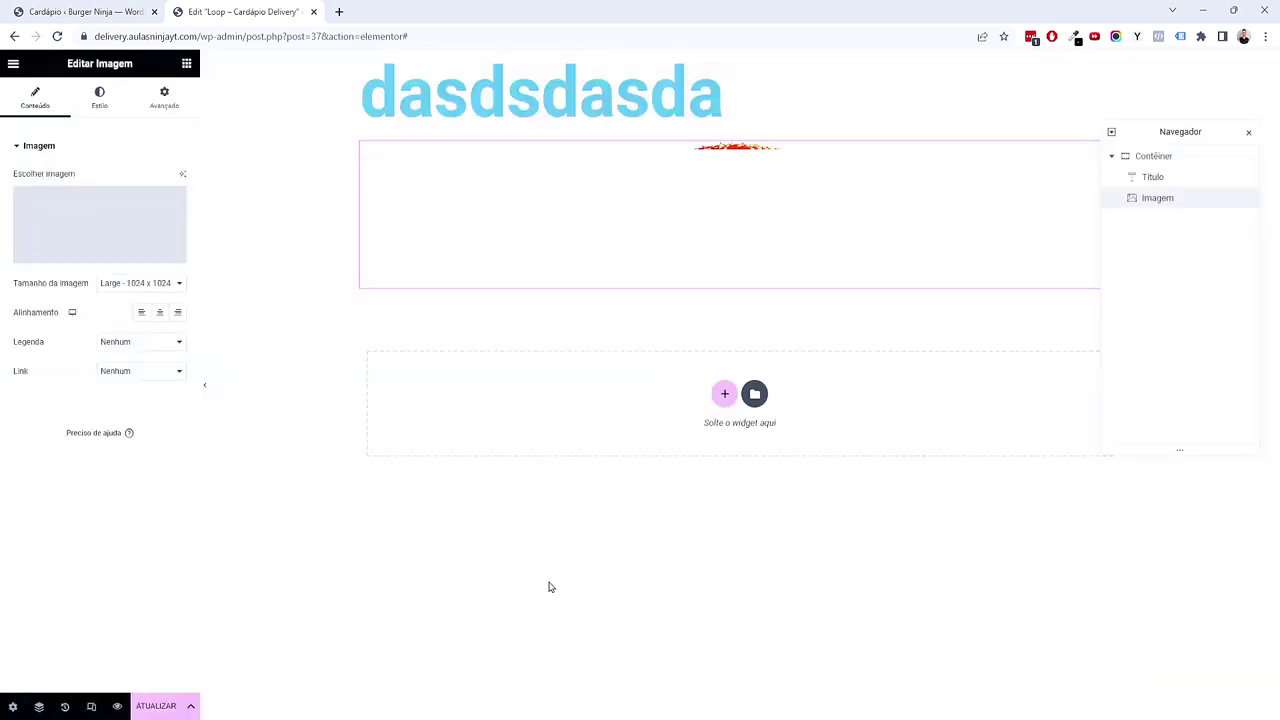
left_click(186, 63)
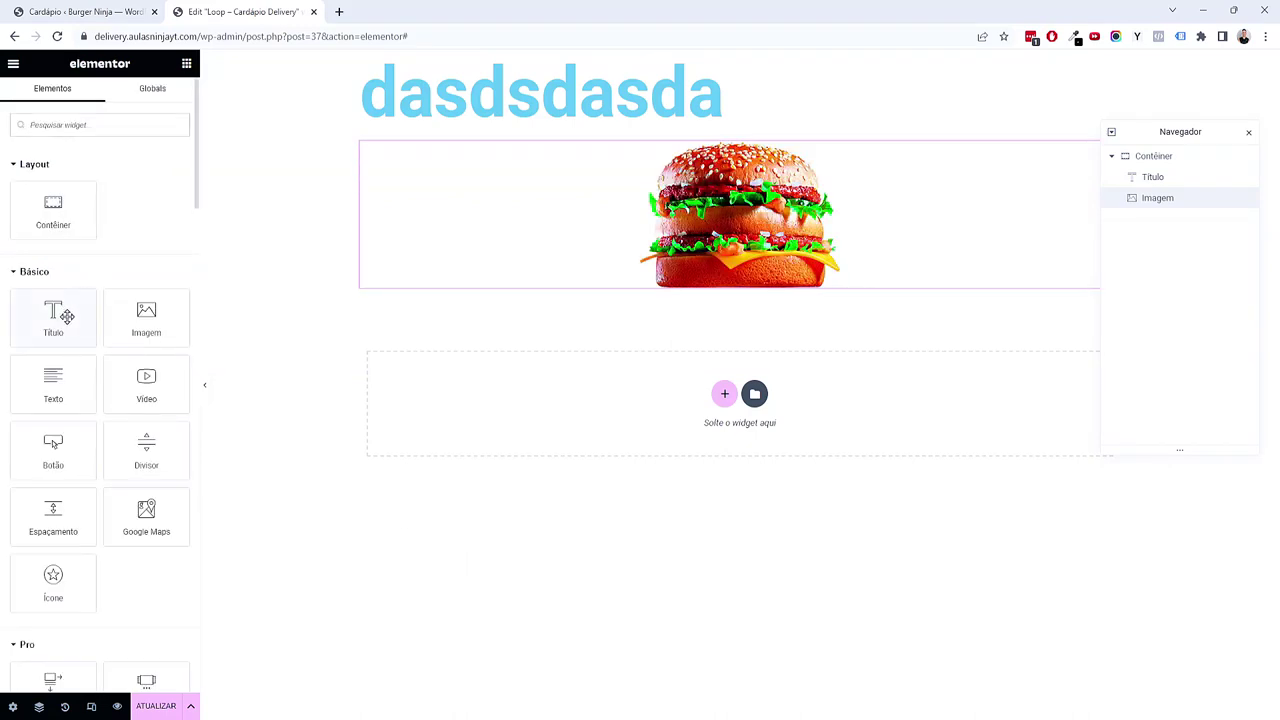
left_click_drag(62, 464, 591, 304)
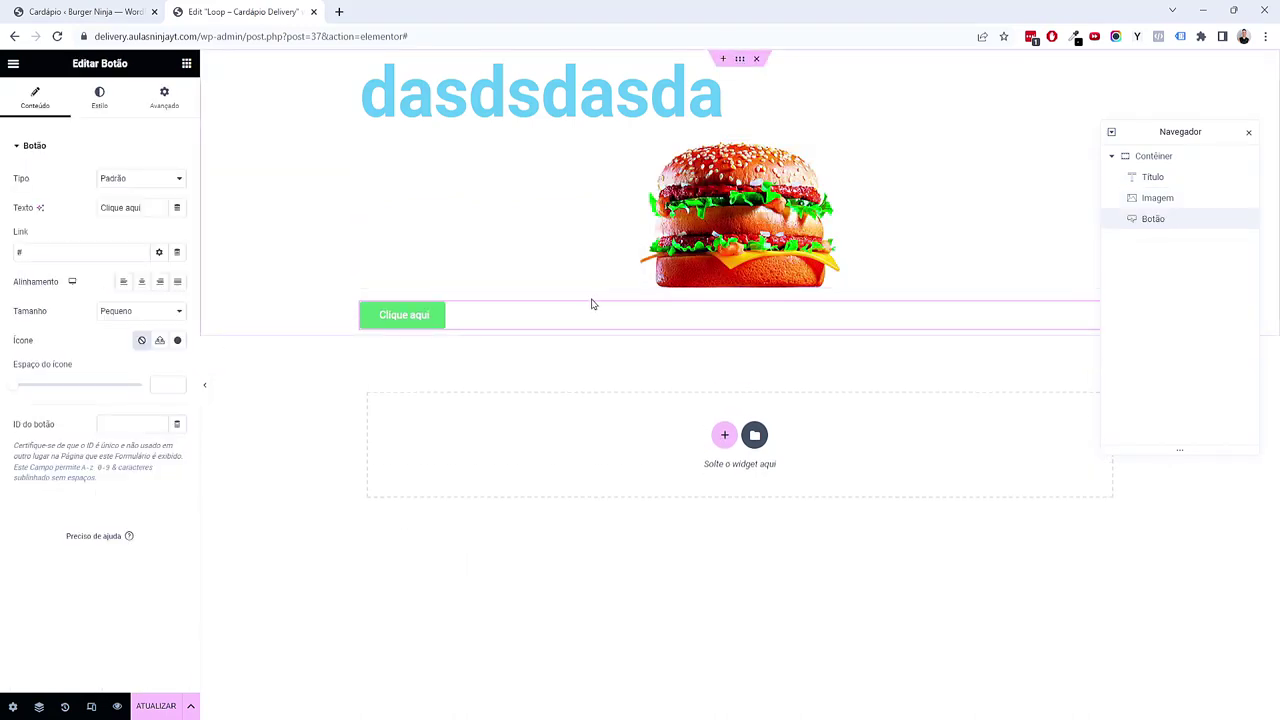
left_click(756, 58)
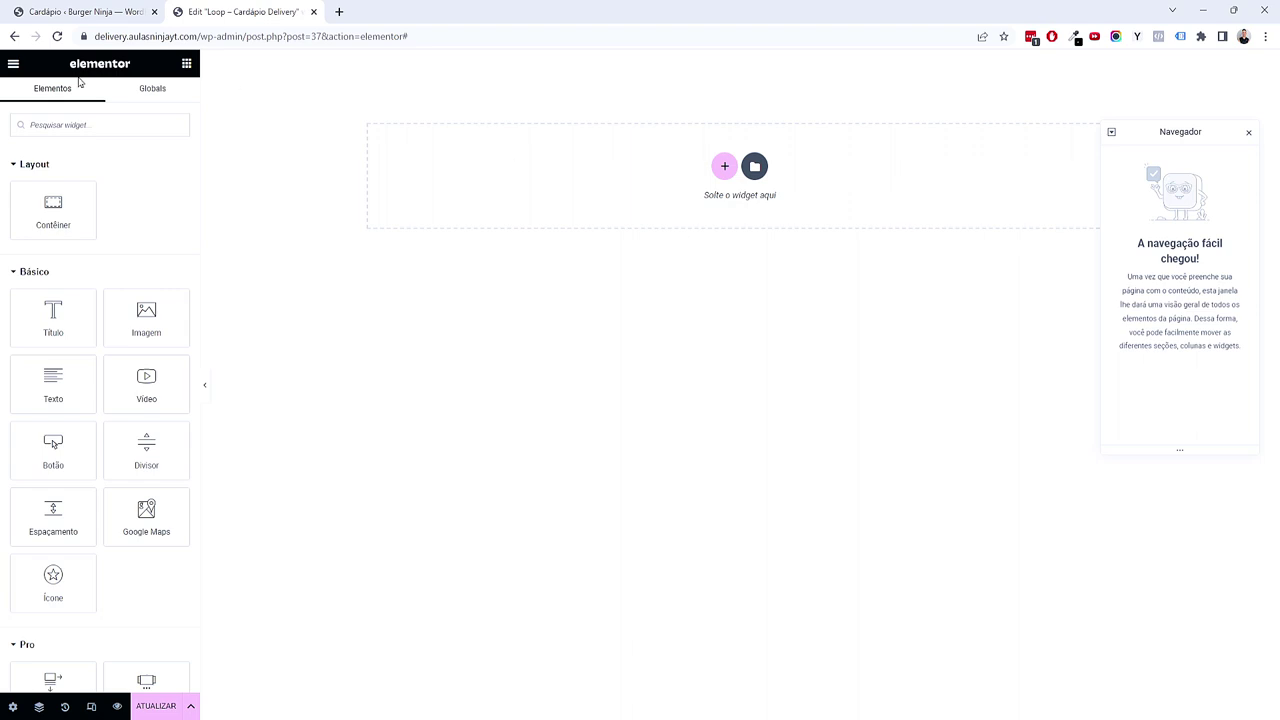
Step: Go to Configurações do site > Cores globais to see Primário, Secundário, Texto and Acento
left_click(13, 66)
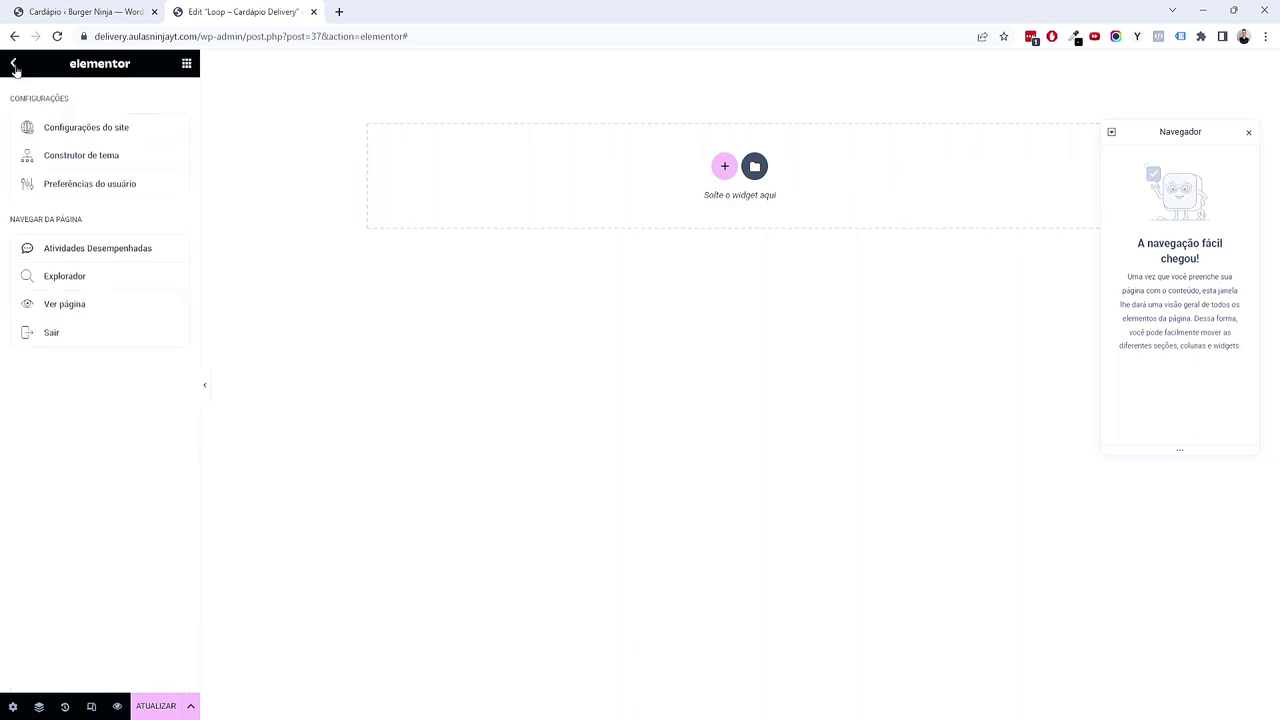
left_click(88, 130)
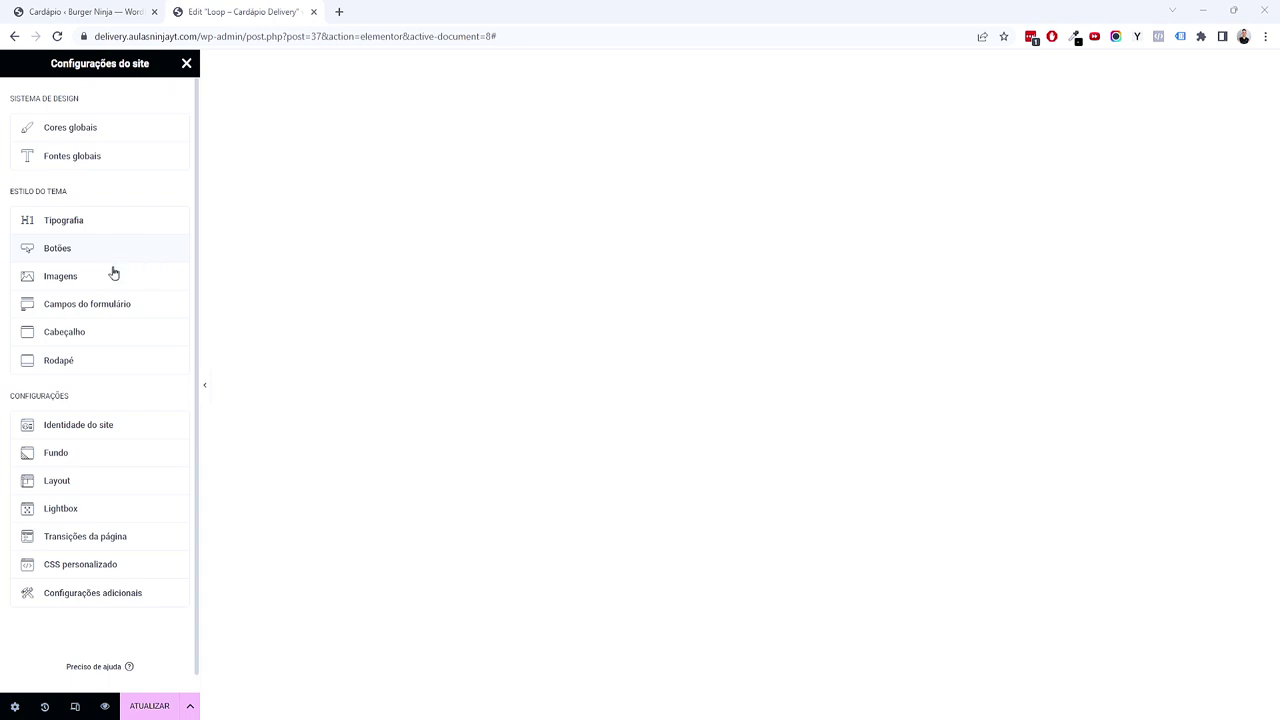
left_click(118, 140)
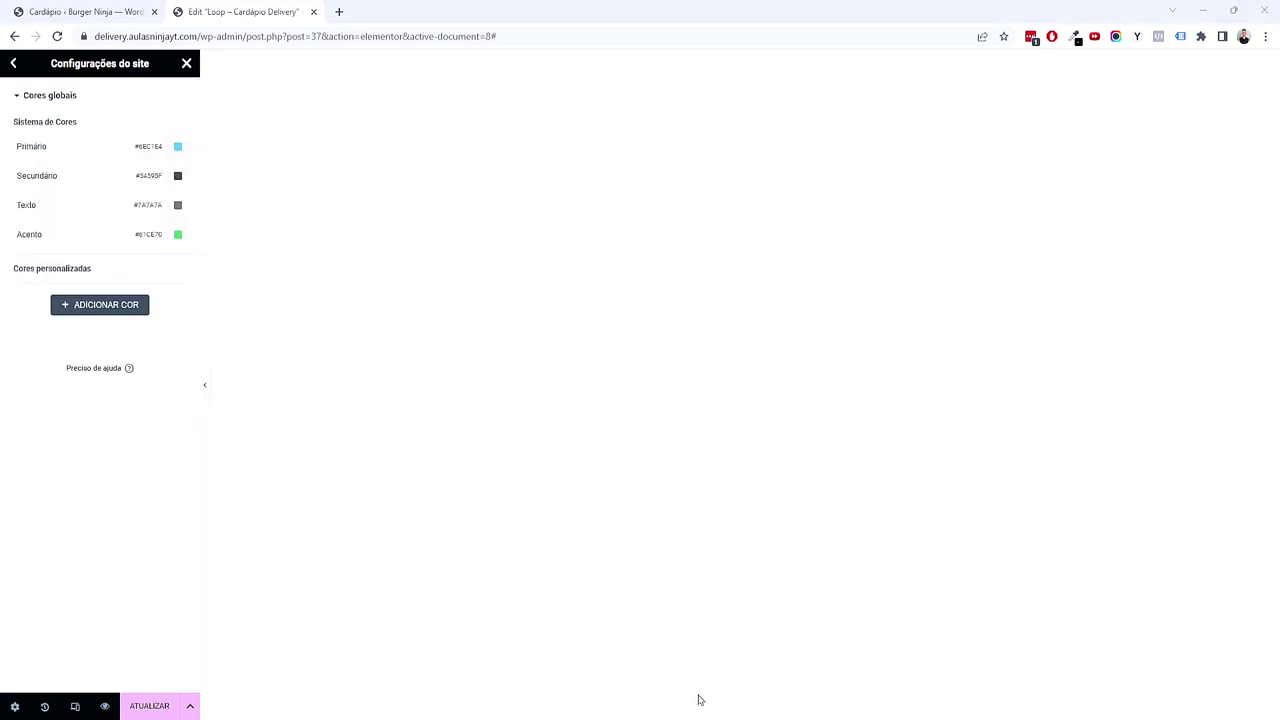
Step: In the Figma style guide, inspect the orange Burger Ninja logo group
left_click(738, 702)
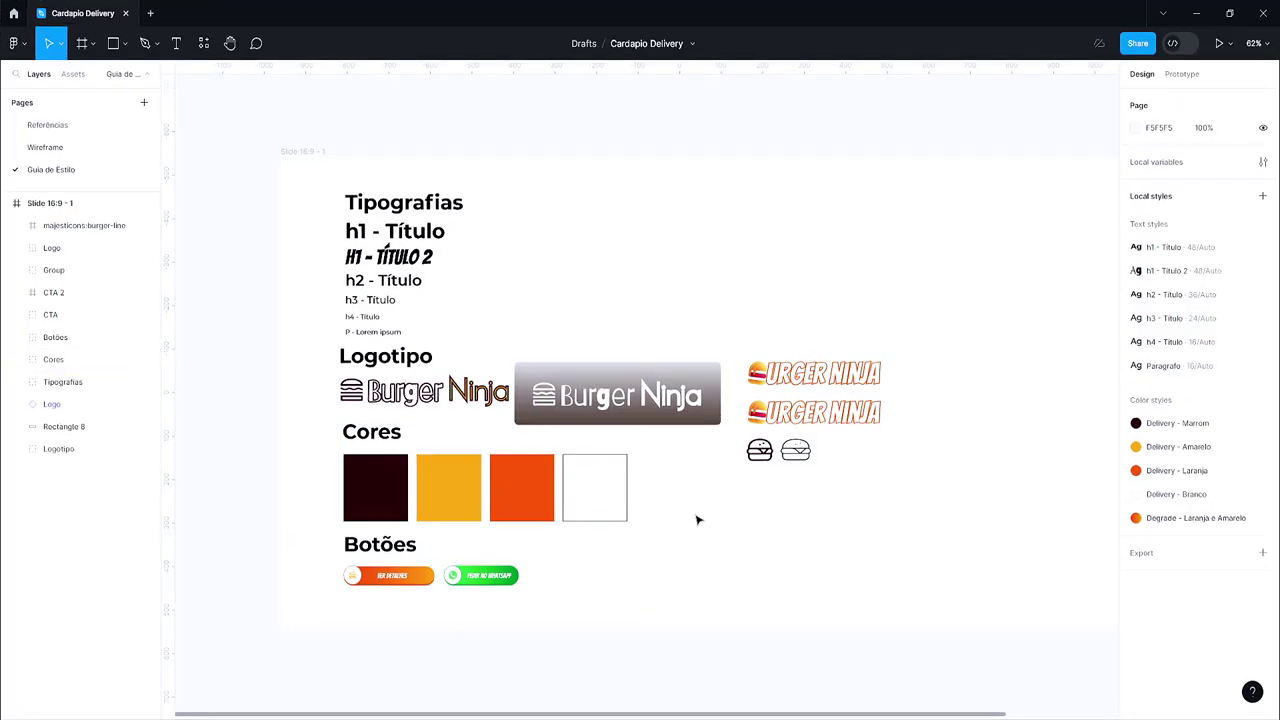
left_click(424, 256)
key("Escape")
scroll(617, 480, "up", 4)
left_click(392, 352)
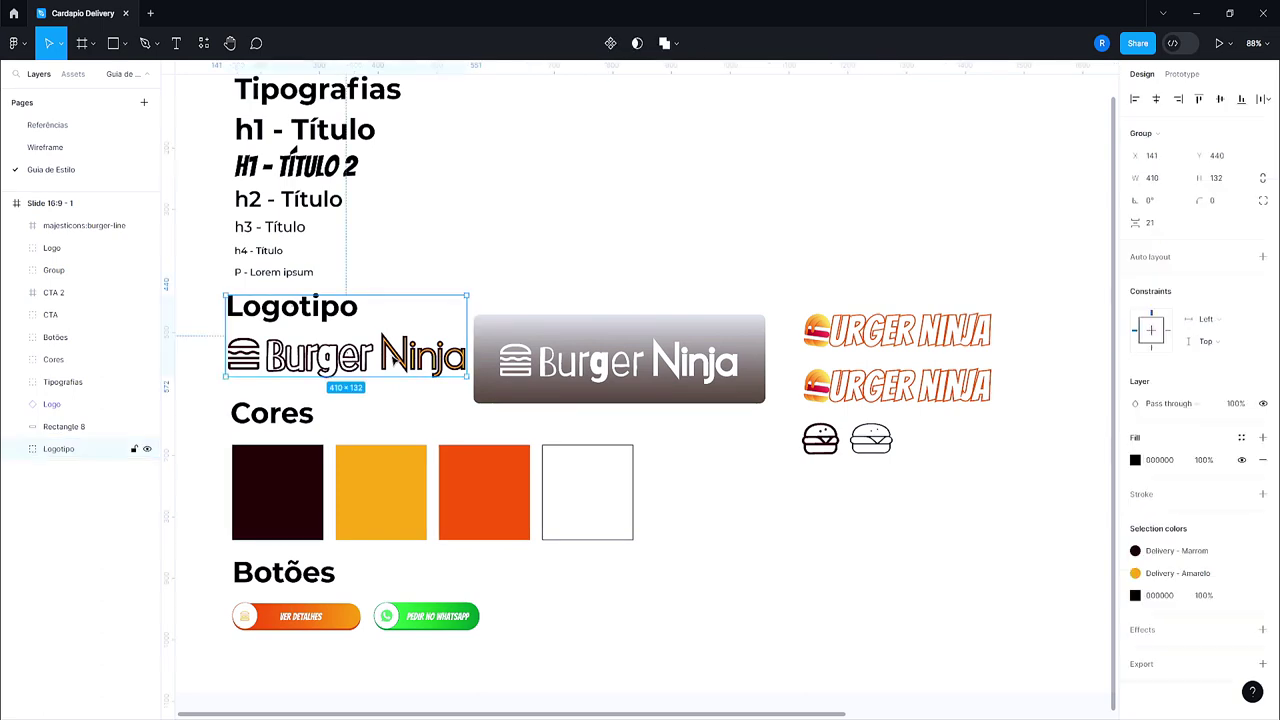
left_click(951, 512)
right_click(951, 512)
left_click(852, 484)
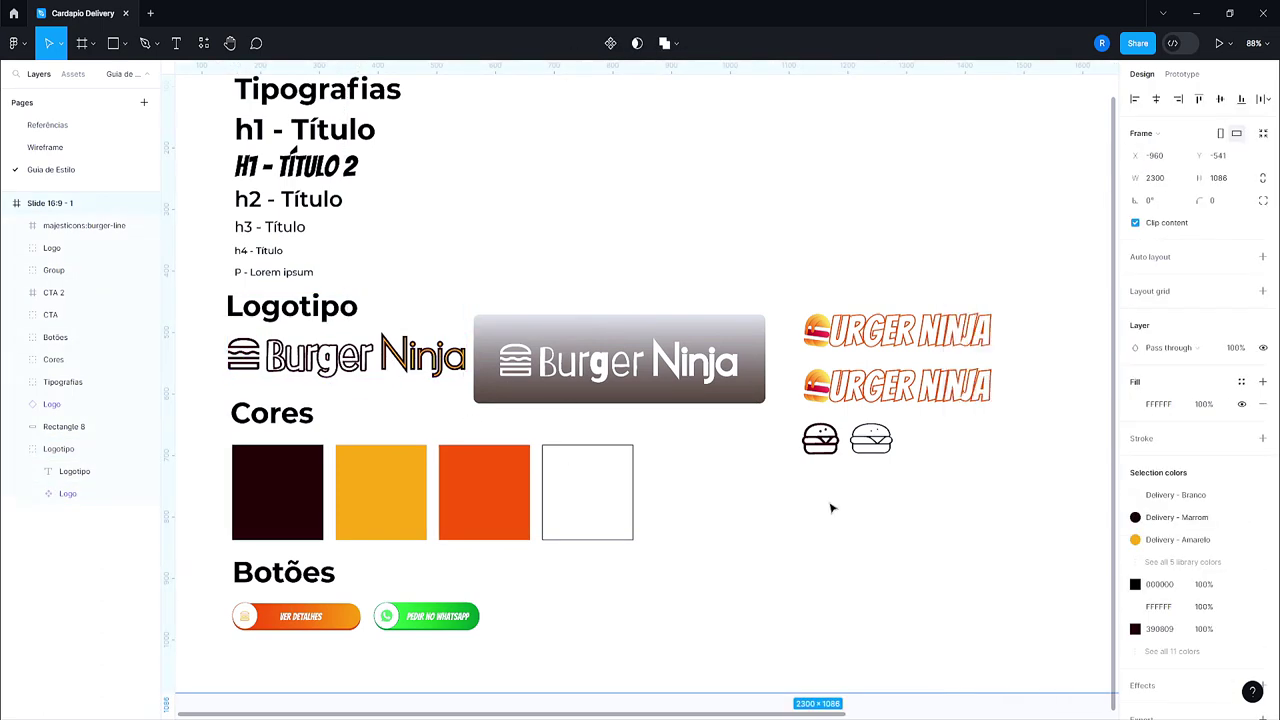
left_click(851, 483)
left_click(37, 247)
left_click(89, 270)
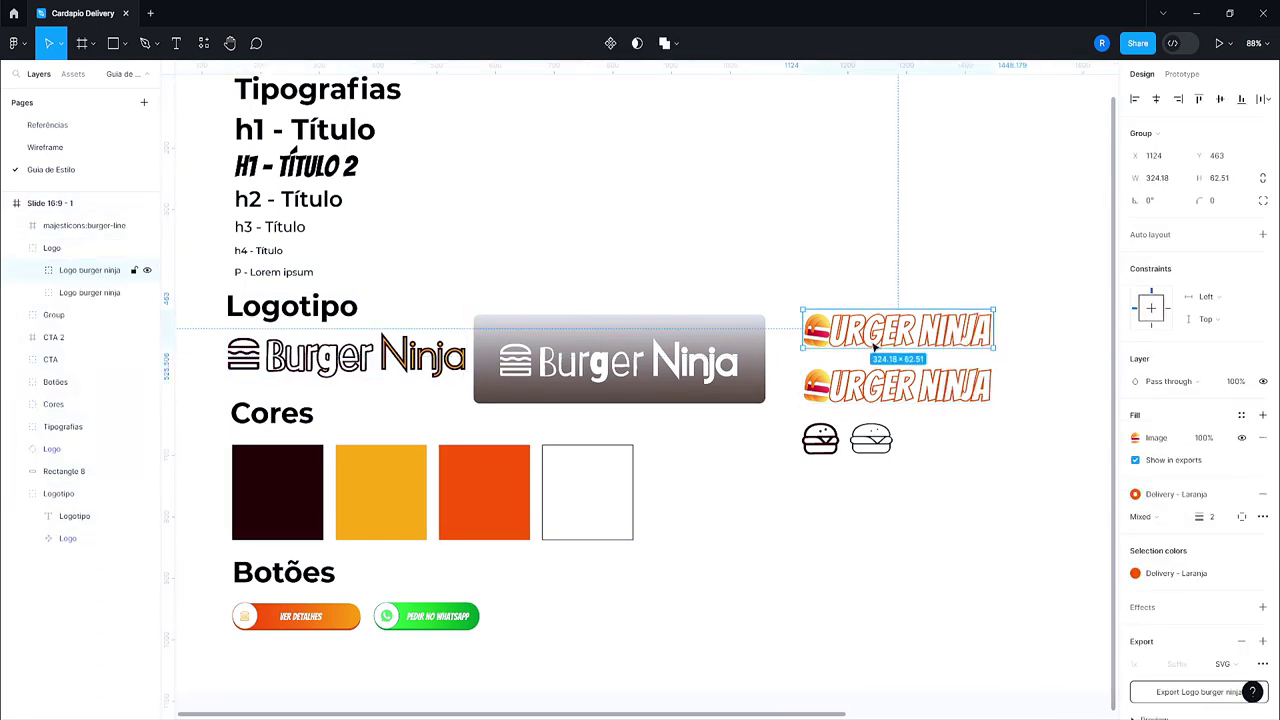
left_click(855, 522)
Step: Review the Cores colour swatches group, then minimize Figma
scroll(378, 663, "down", 1)
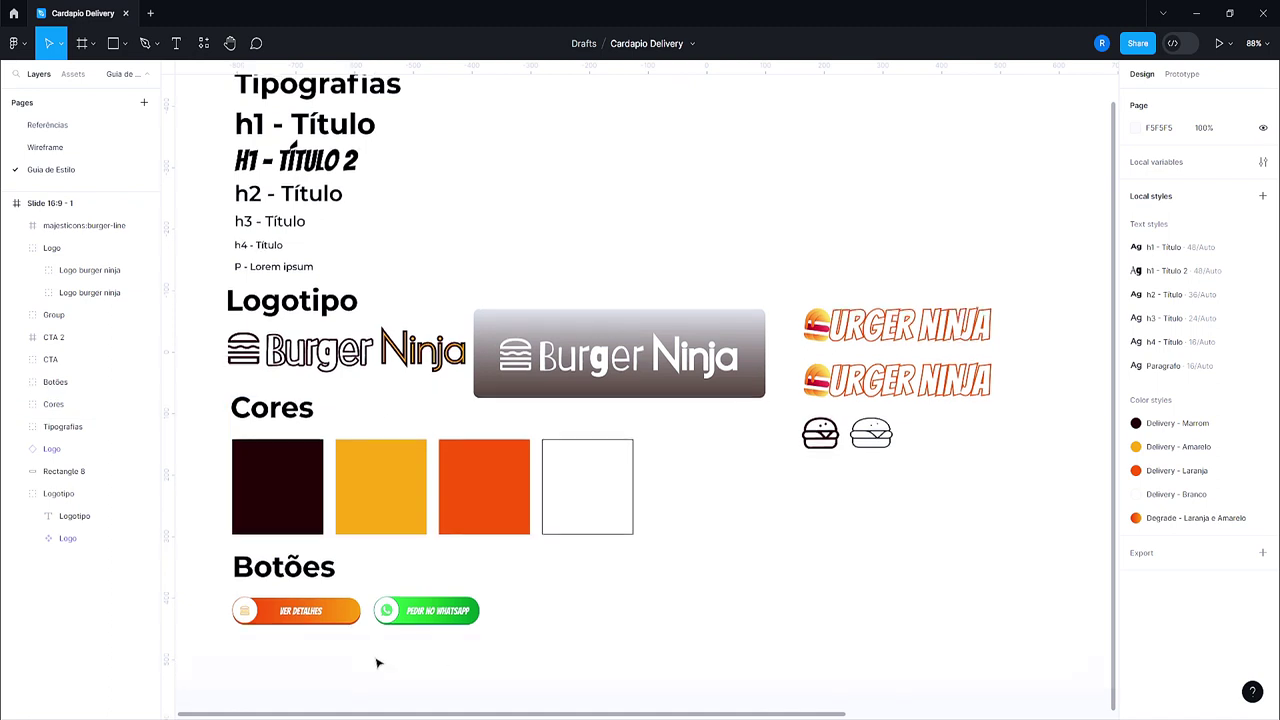
scroll(378, 663, "down", 2)
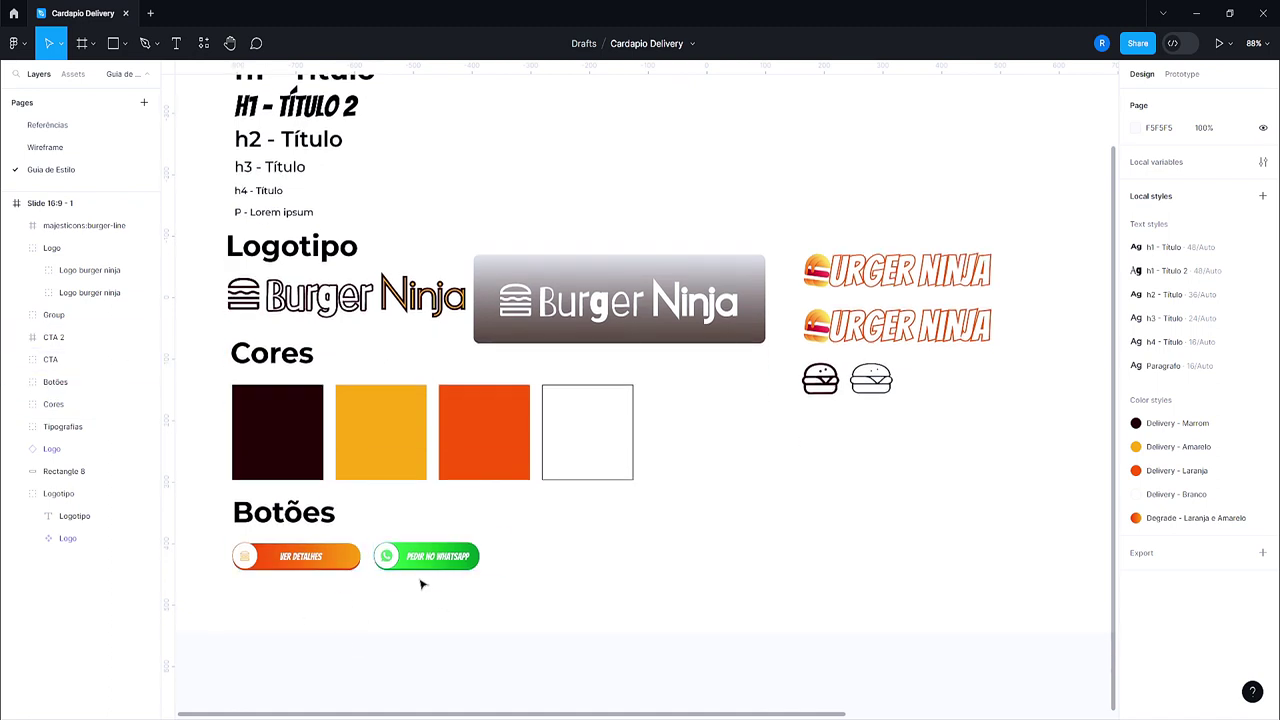
scroll(423, 585, "up", 3)
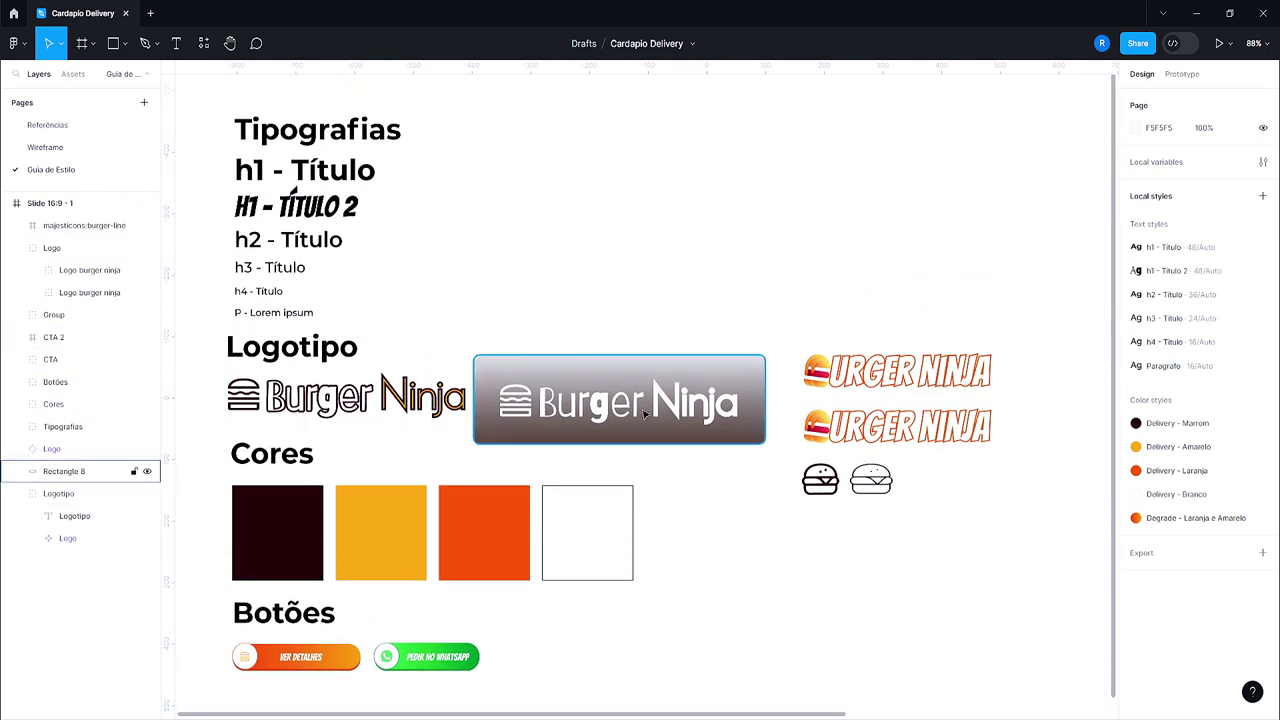
scroll(620, 395, "up", 1)
scroll(523, 190, "down", 1)
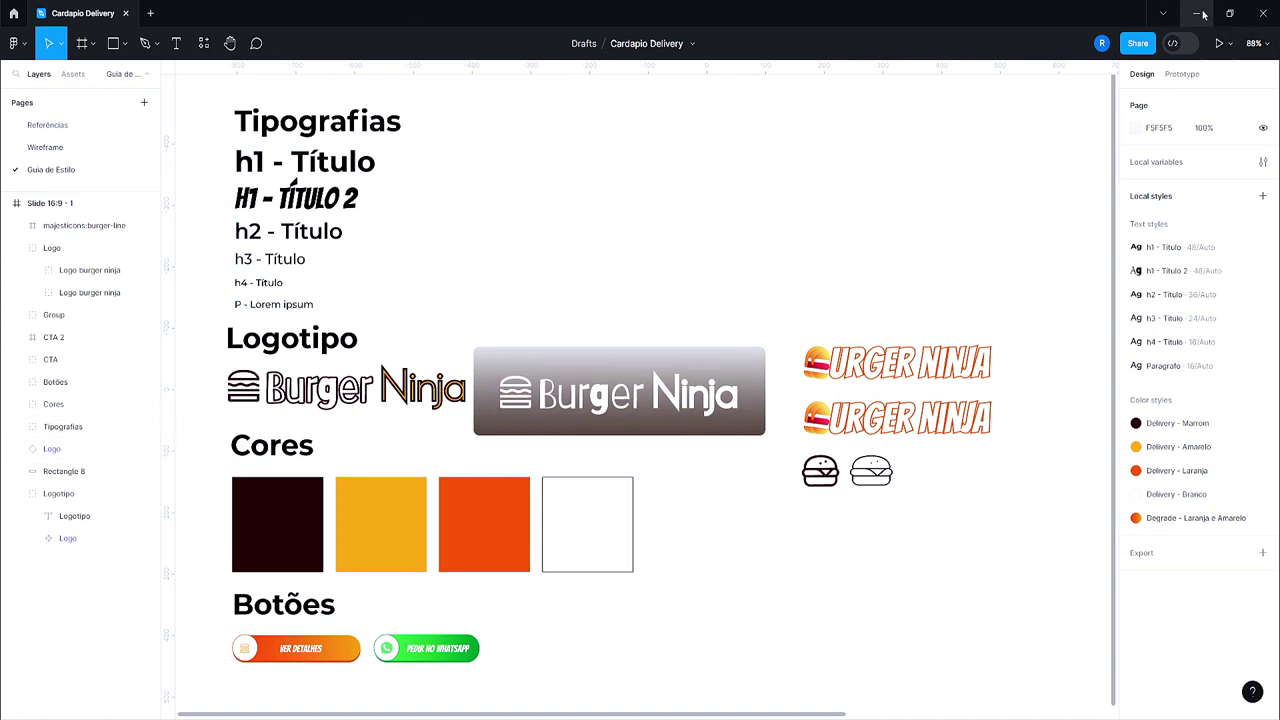
left_click_drag(700, 528, 852, 652)
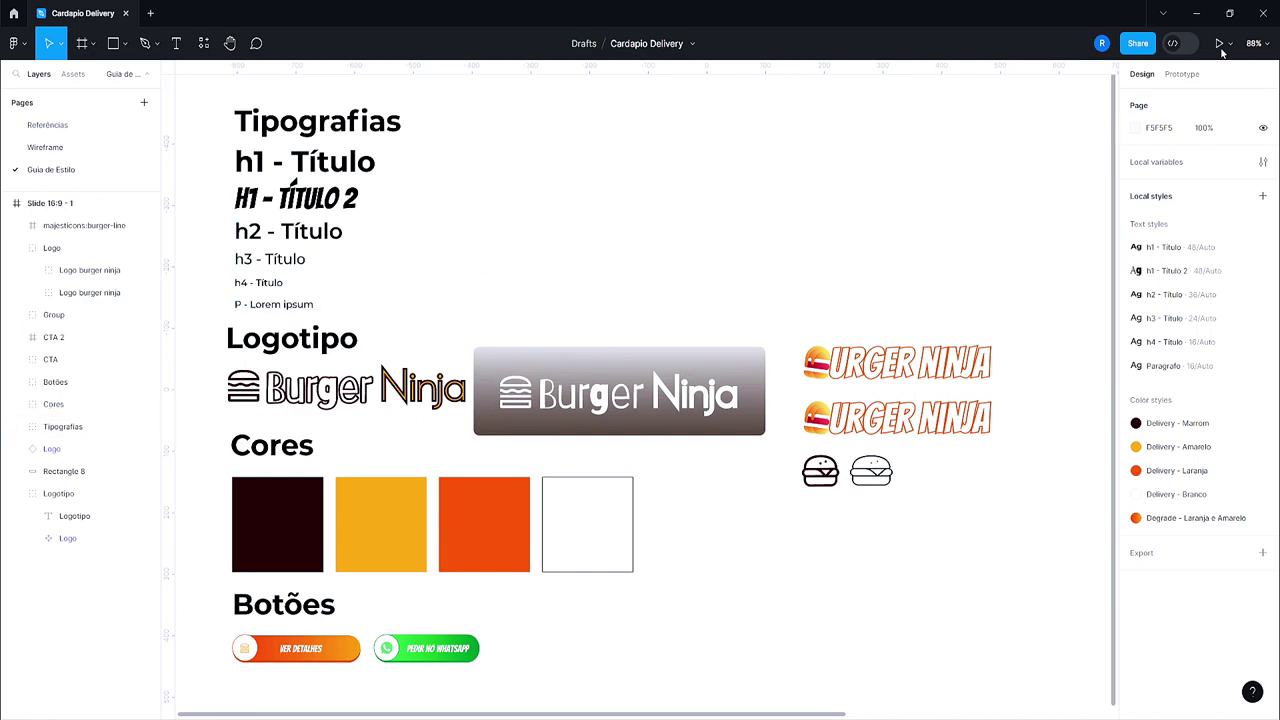
left_click(1229, 13)
left_click(1137, 101)
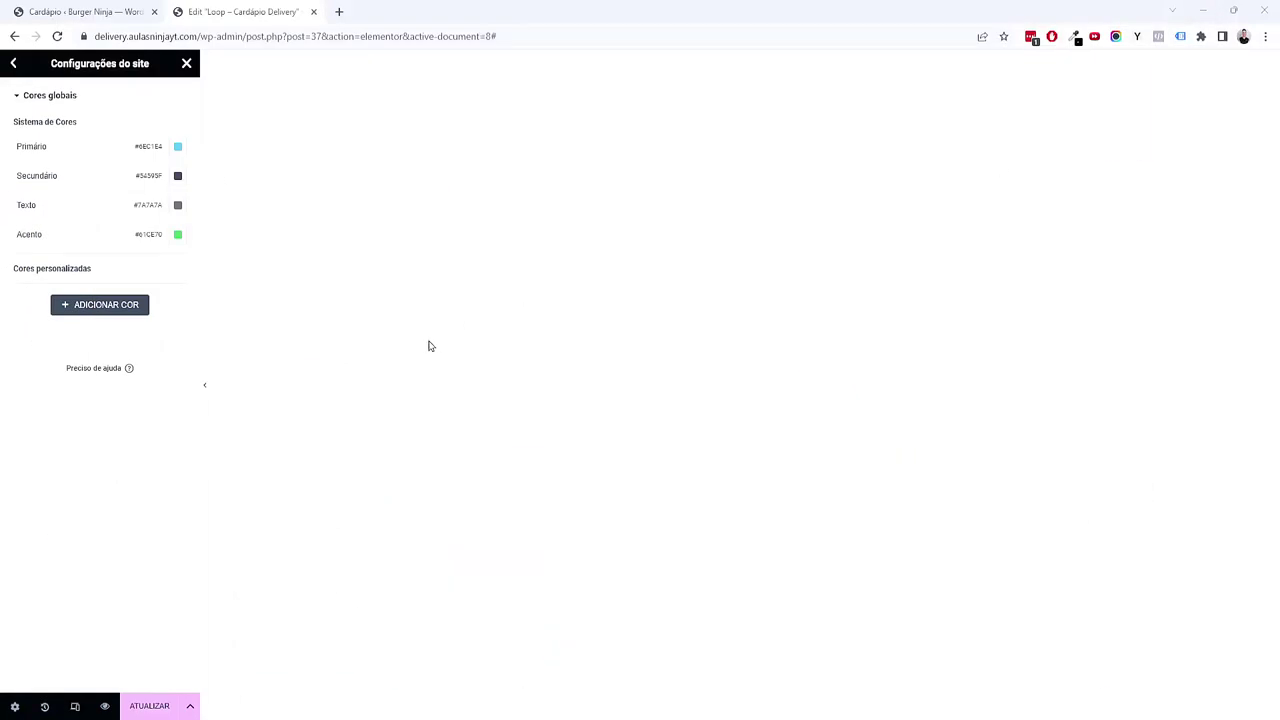
Step: Paste Primário #390809 and Secundário #F8A518 into the global colours
left_click(178, 147)
left_click(149, 346)
double_click(149, 346)
type("#390809")
left_click(127, 487)
left_click(178, 175)
double_click(152, 376)
type("#F8A318")
left_click(134, 446)
Step: Set Texto to #FFFFFF and check Acento #F86008
left_click(177, 206)
type("#FFFFFF")
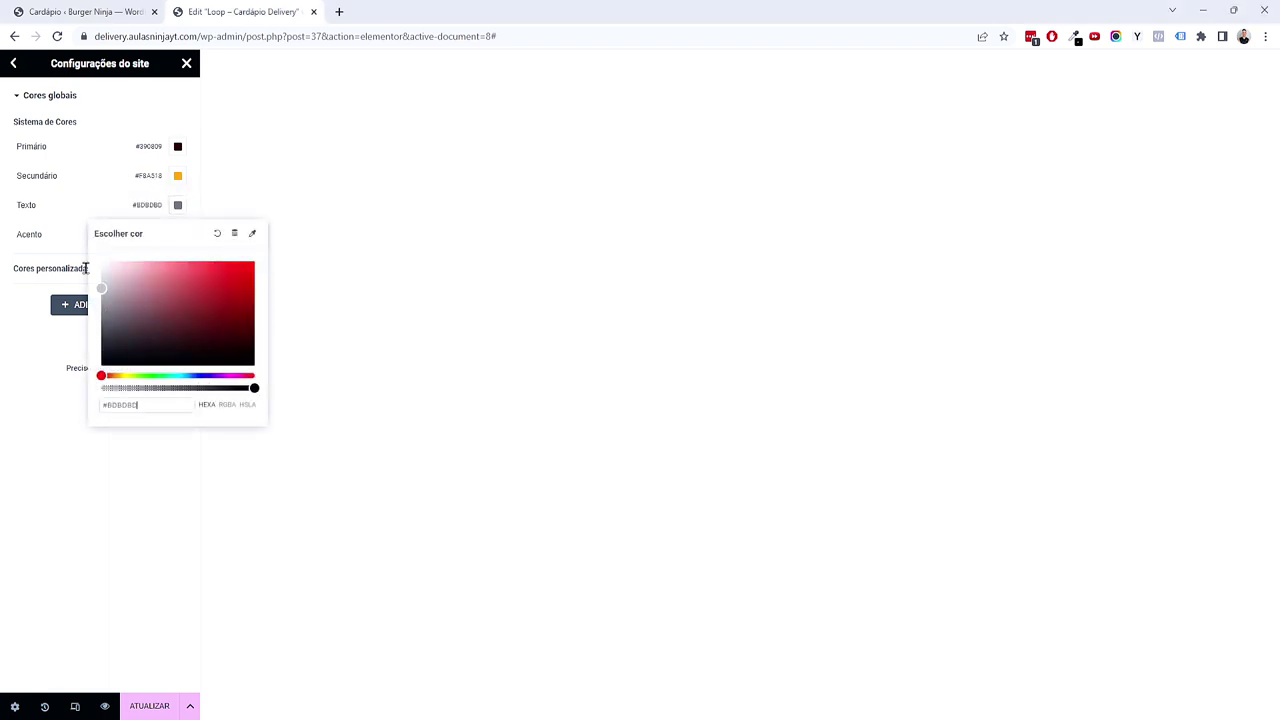
left_click(114, 485)
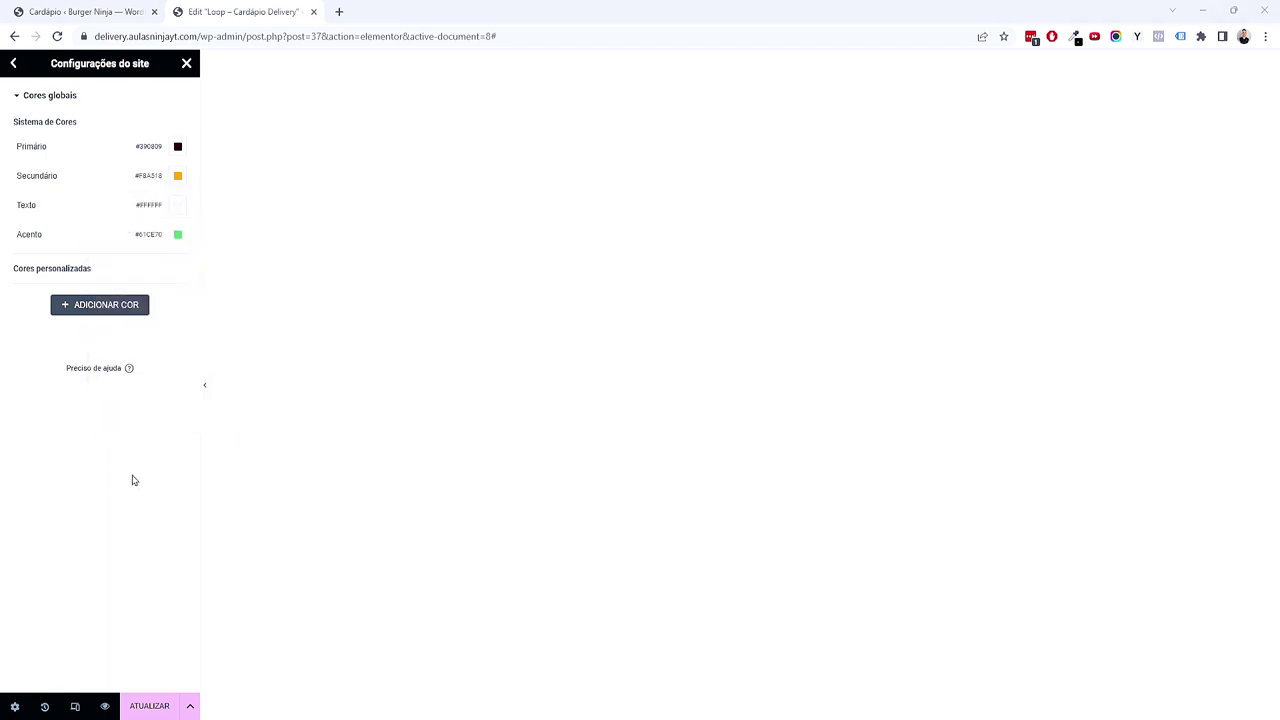
left_click(177, 234)
left_click(80, 583)
Step: Add a custom global colour named Cinza Claro (#F3F0F1)
left_click(121, 311)
left_click(177, 294)
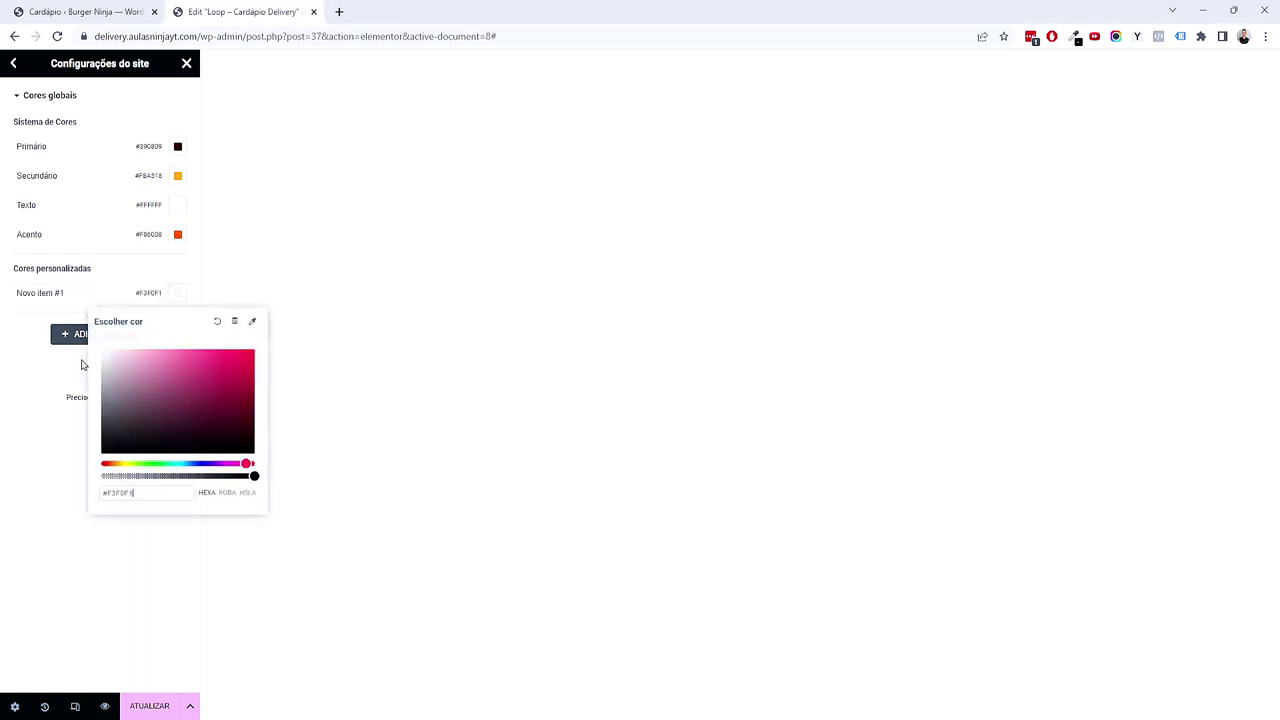
left_click(61, 295)
type("Cinza Claro")
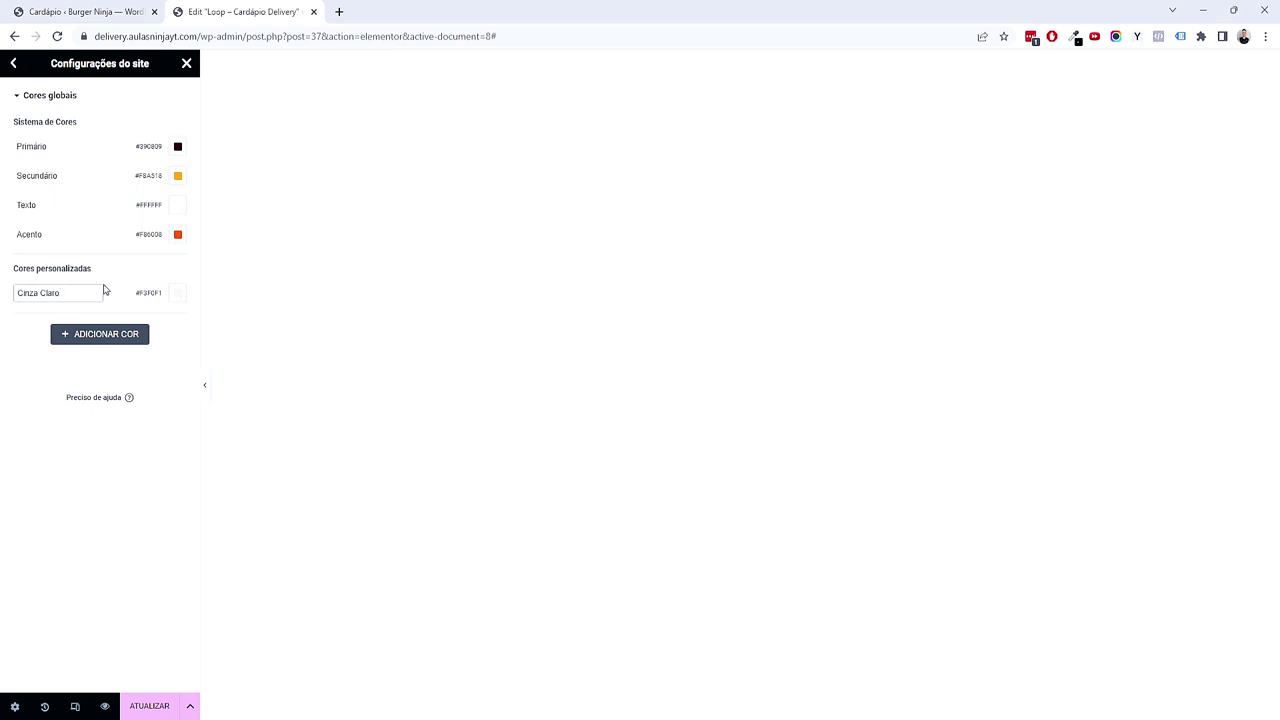
left_click_drag(86, 397, 91, 398)
left_click(105, 498)
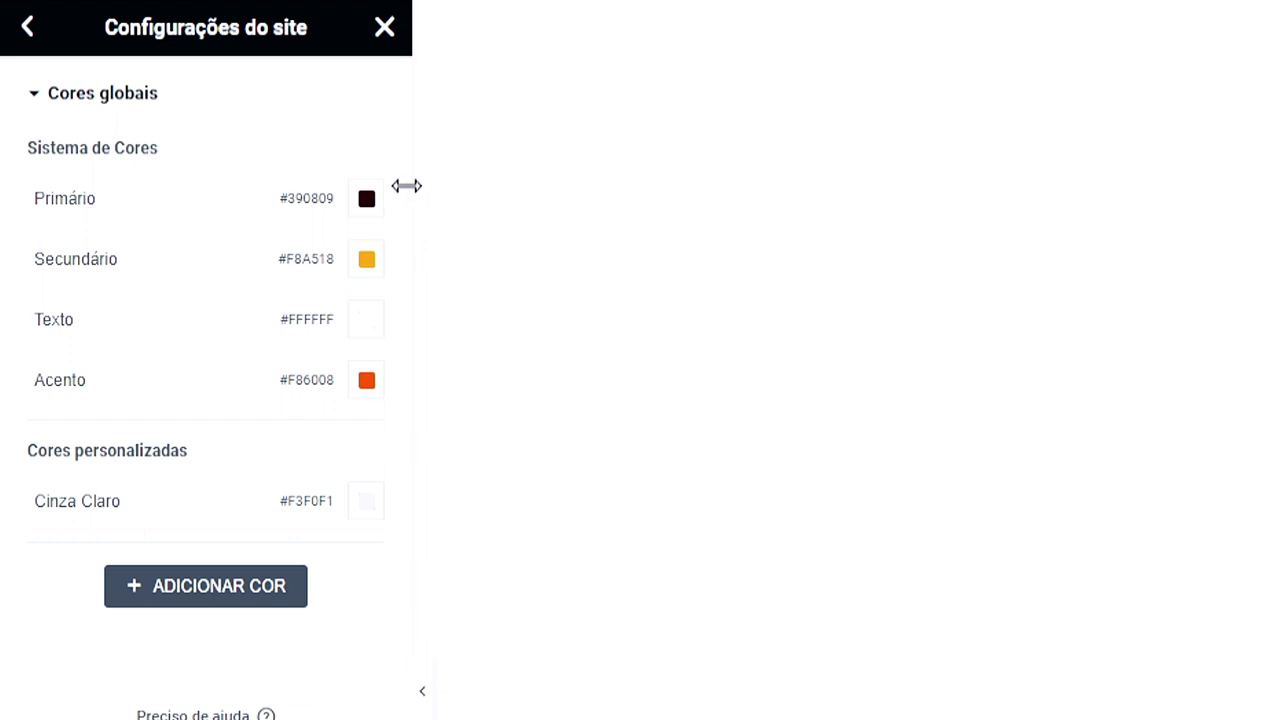
Step: Recheck the Primário colour, then leave the page and save the colour changes
left_click(367, 198)
key("Escape")
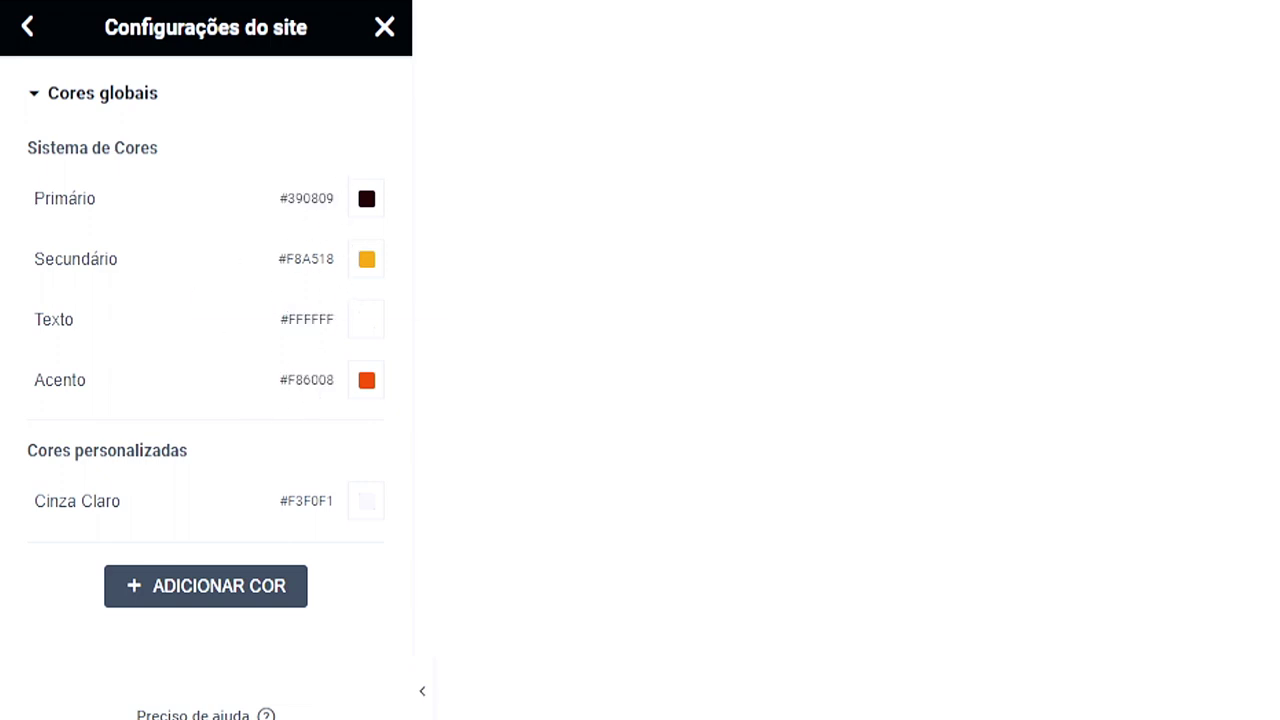
left_click(30, 30)
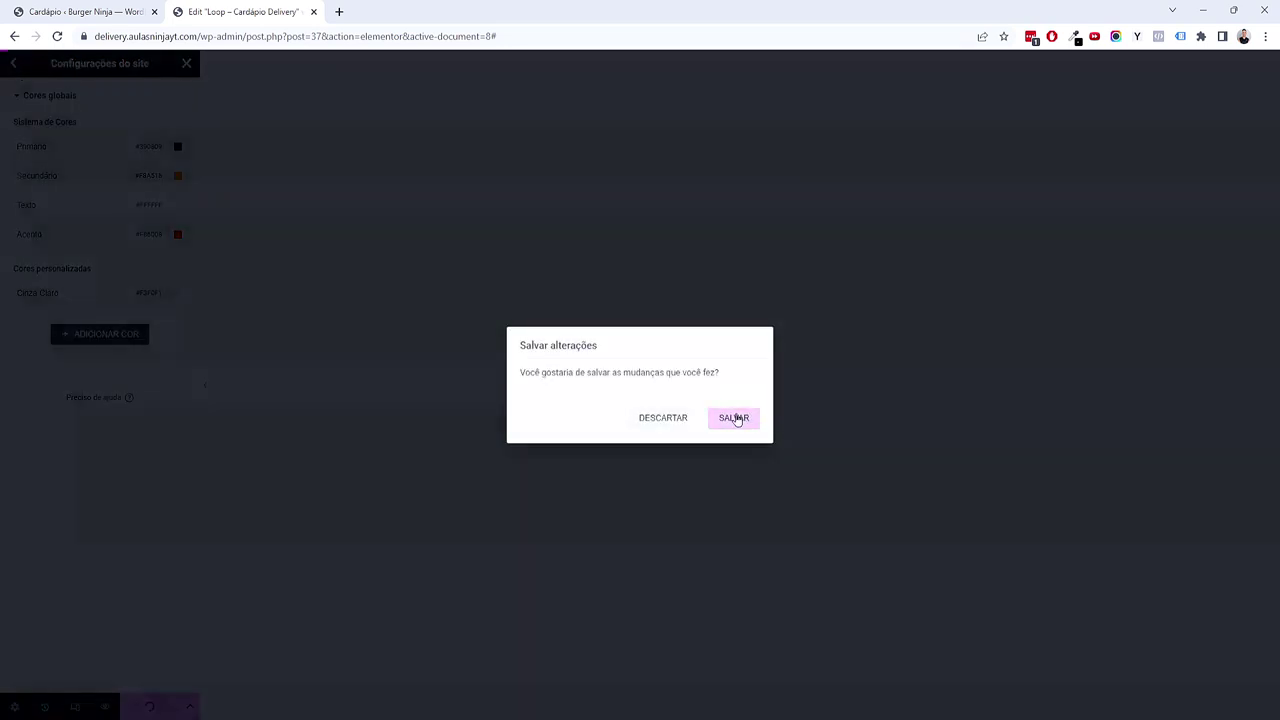
left_click(735, 418)
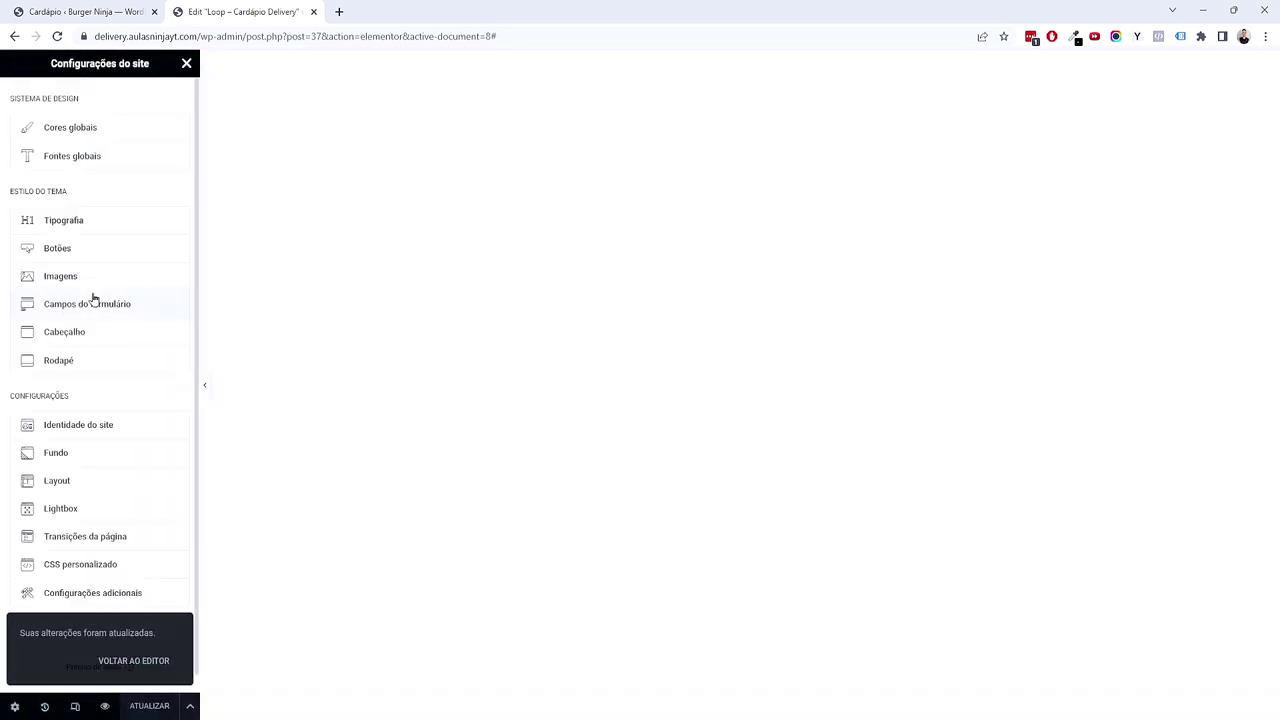
Step: In Fontes globais, set the Primário font family to Bangers
left_click(98, 167)
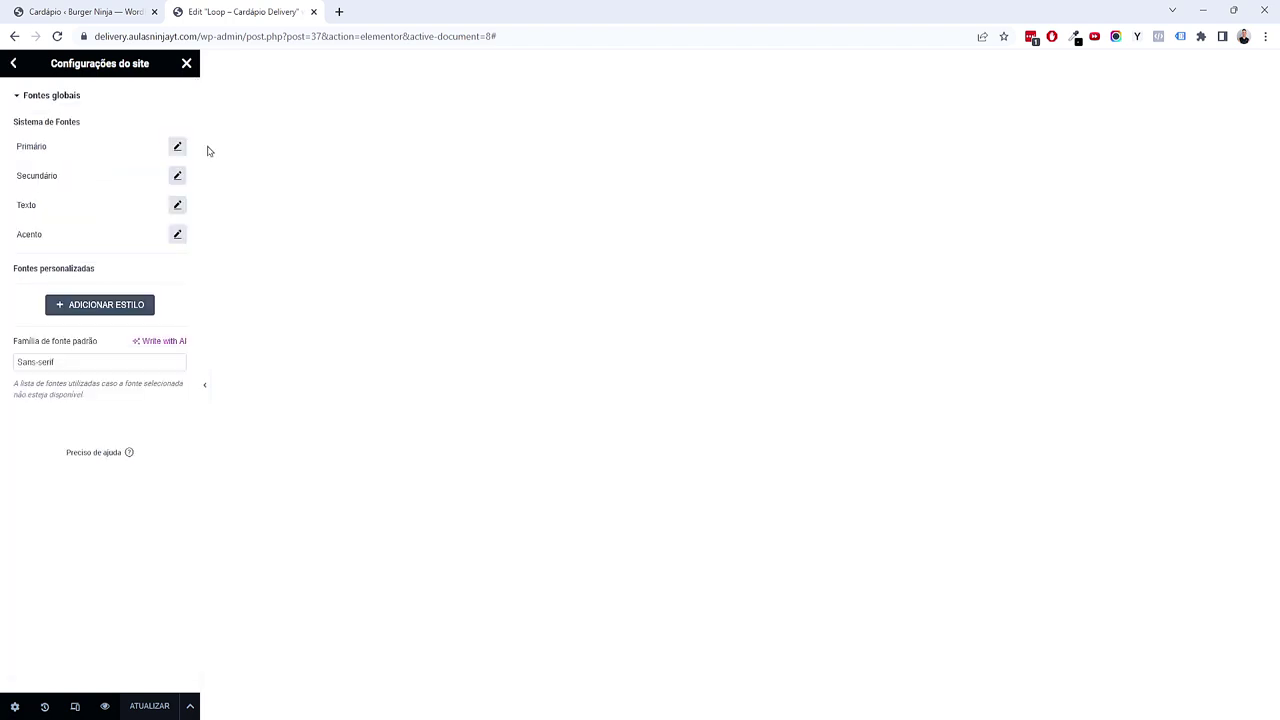
left_click(177, 146)
left_click(158, 212)
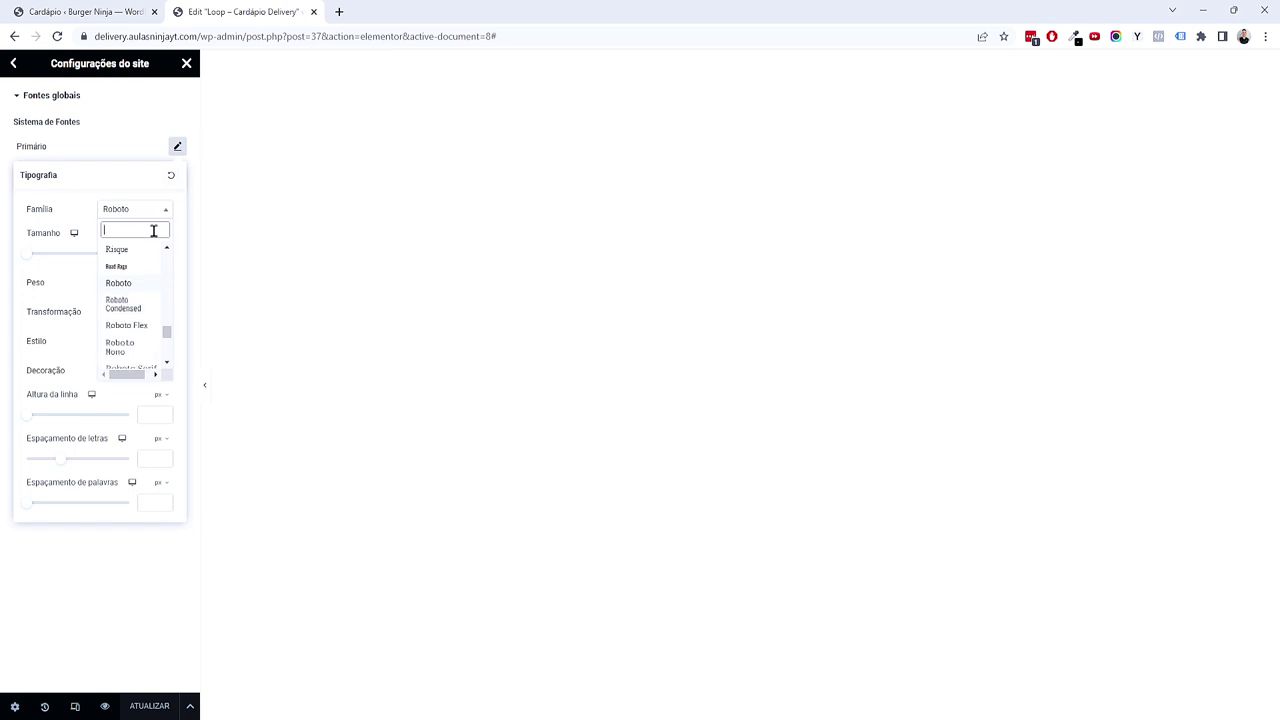
type("bargen")
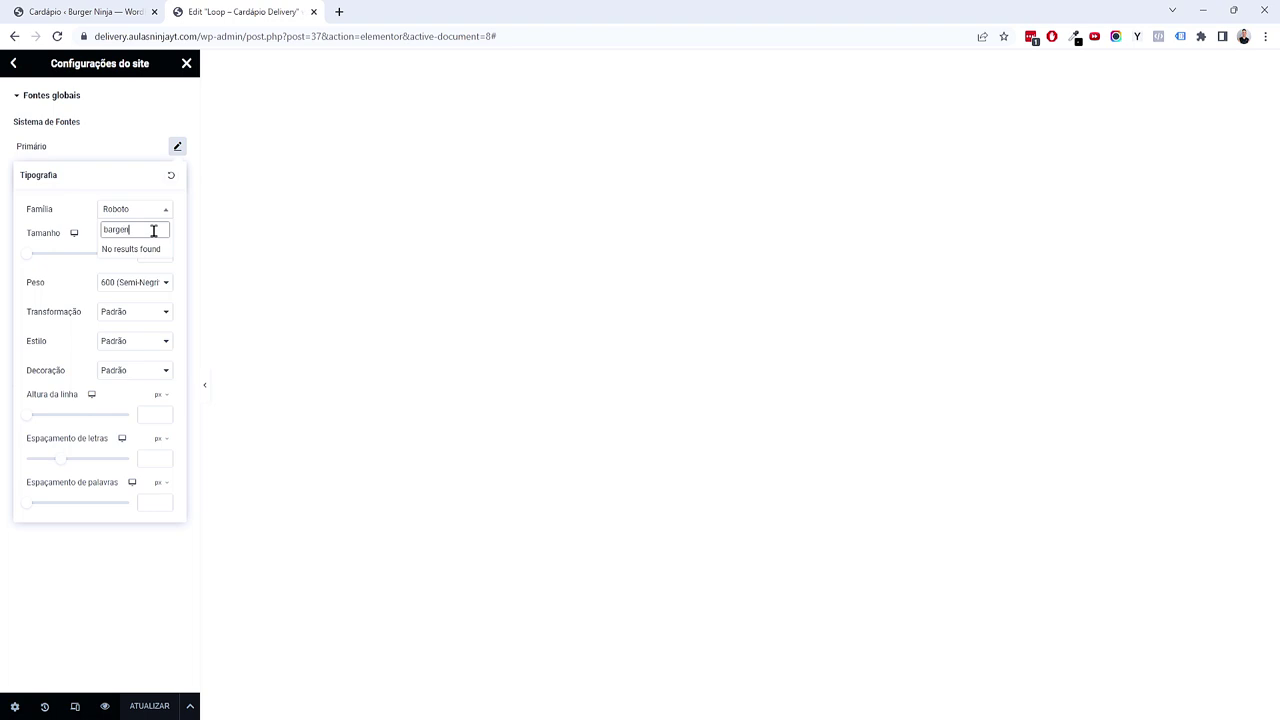
key("BackSpace")
key("BackSpace")
type("mg")
key("BackSpace")
key("BackSpace")
type("ng")
key("BackSpace")
key("BackSpace")
type("nge")
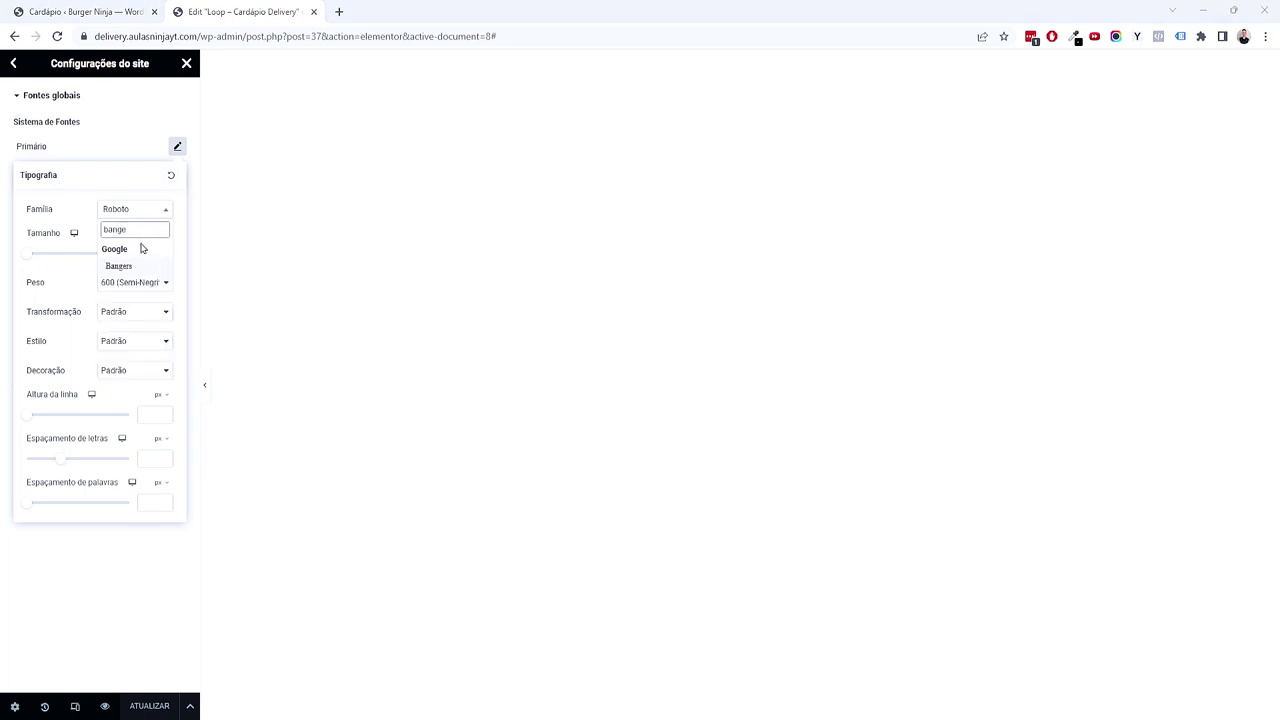
left_click(120, 266)
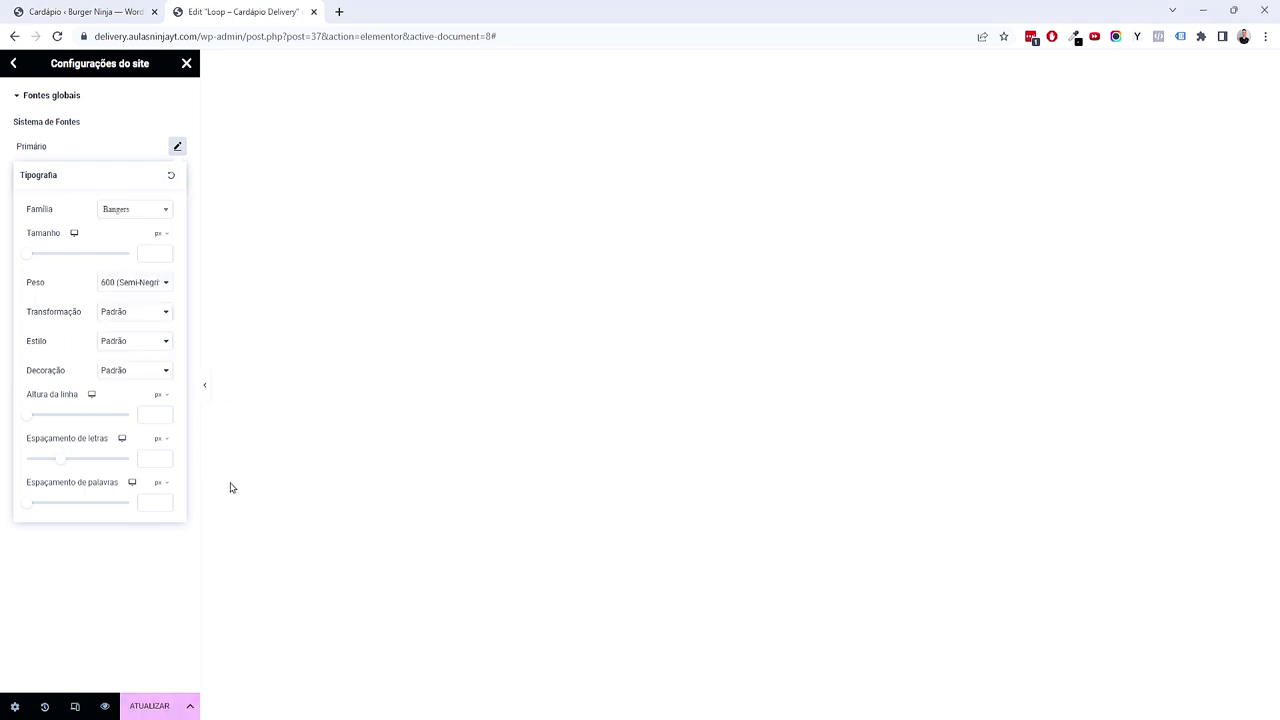
left_click(130, 590)
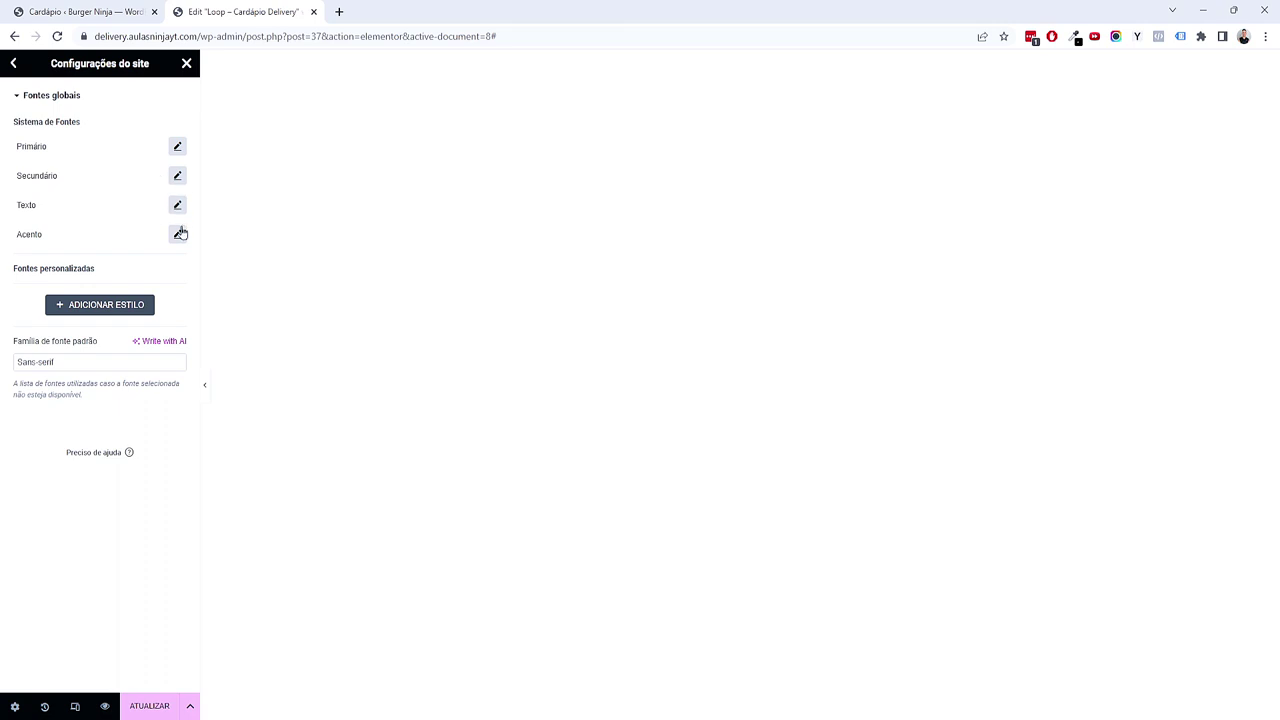
Step: Set the Secundário font family to Montserrat
left_click(178, 178)
left_click(152, 250)
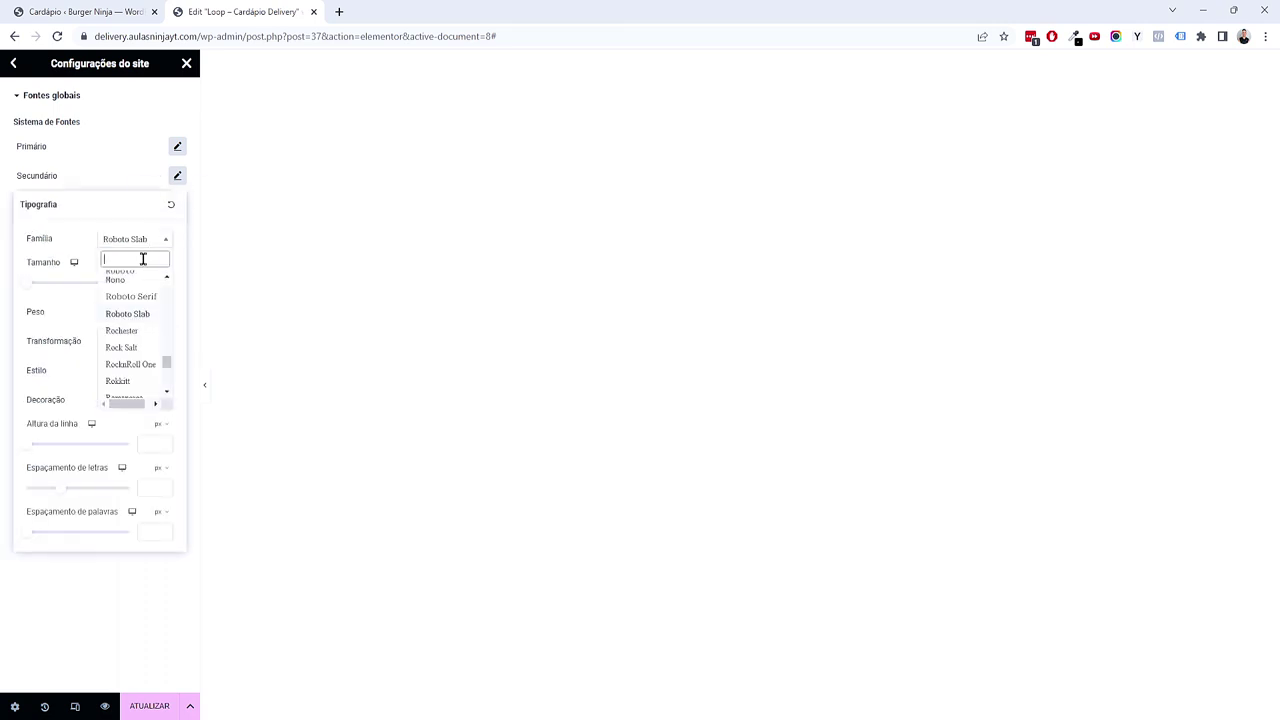
type("mont")
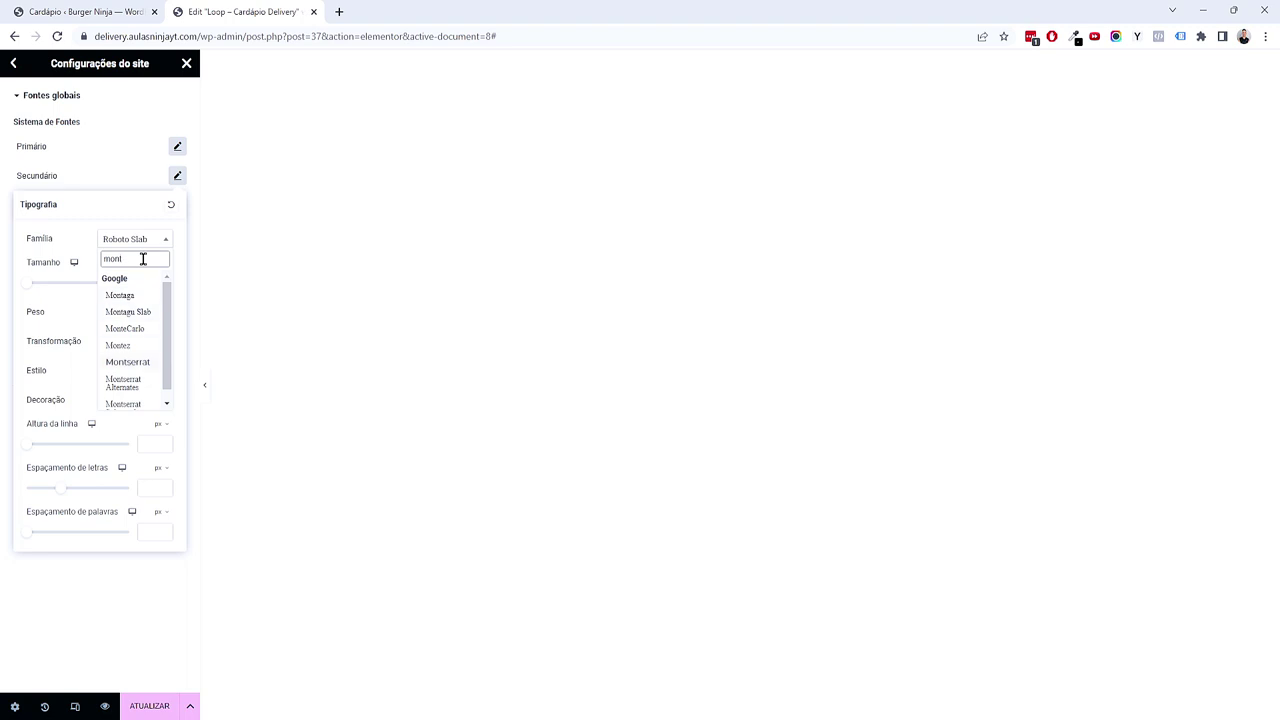
key("Down")
key("Down")
key("Down")
key("Down")
key("Return")
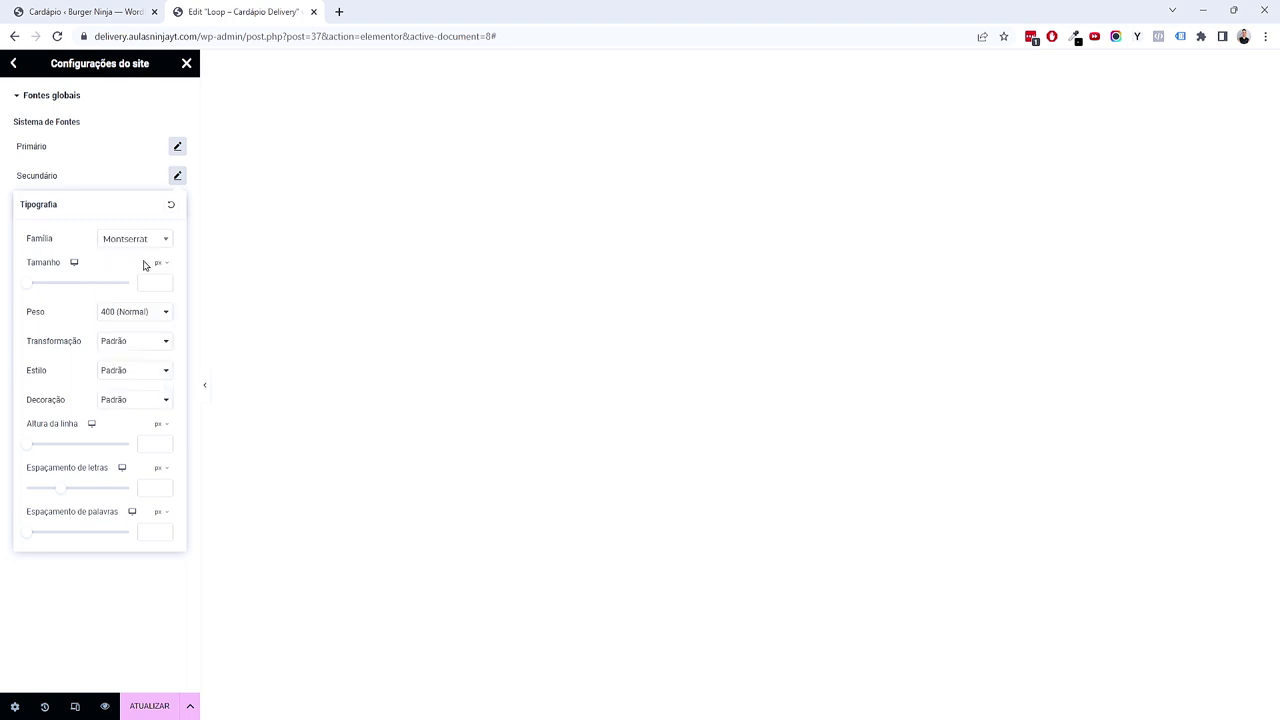
left_click(111, 589)
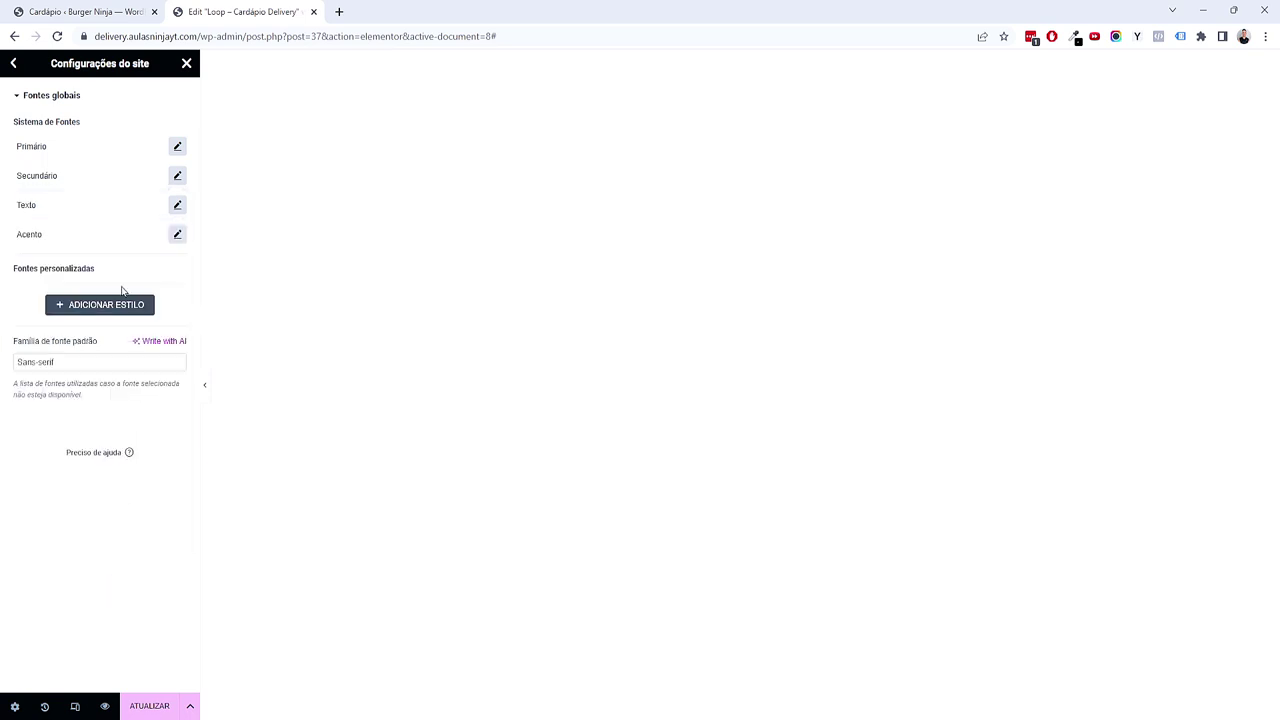
Step: Set the Texto font family to Montserrat
left_click(178, 205)
left_click(142, 273)
type("montse")
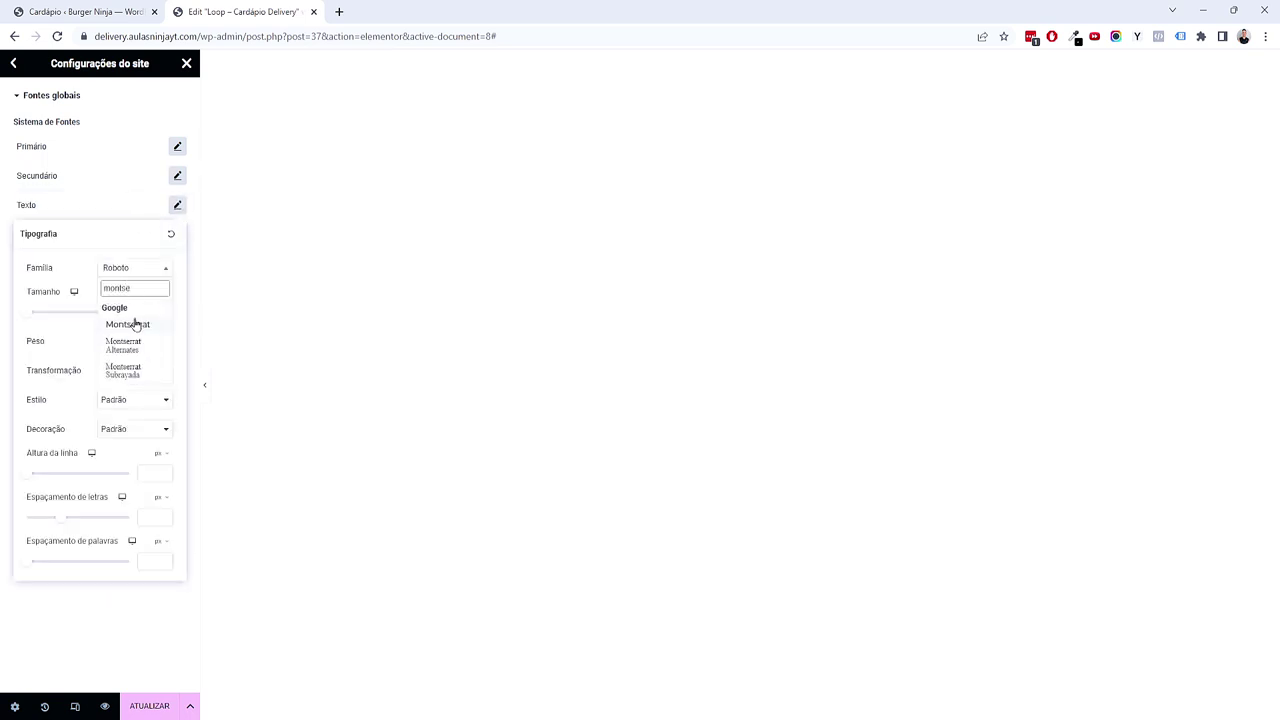
left_click(134, 324)
left_click(133, 604)
Step: Set the Acento font family to Montserrat and save the global fonts with ATUALIZAR
left_click(178, 233)
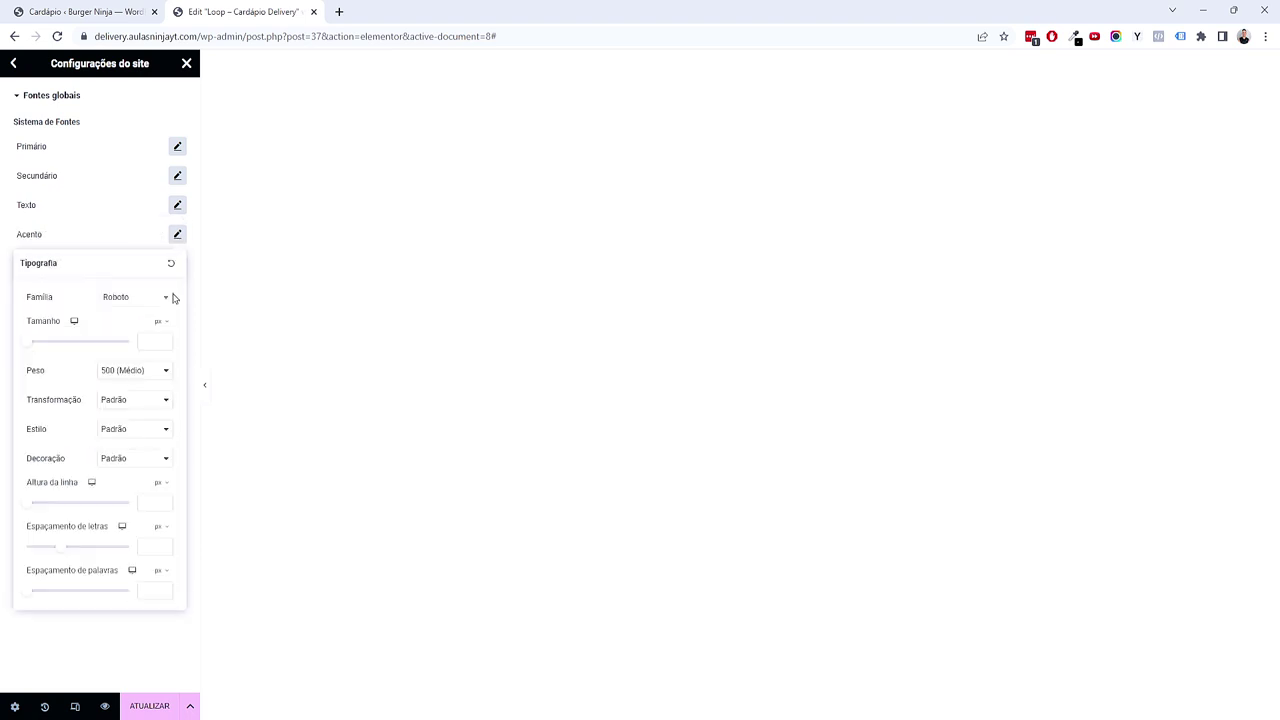
left_click(144, 300)
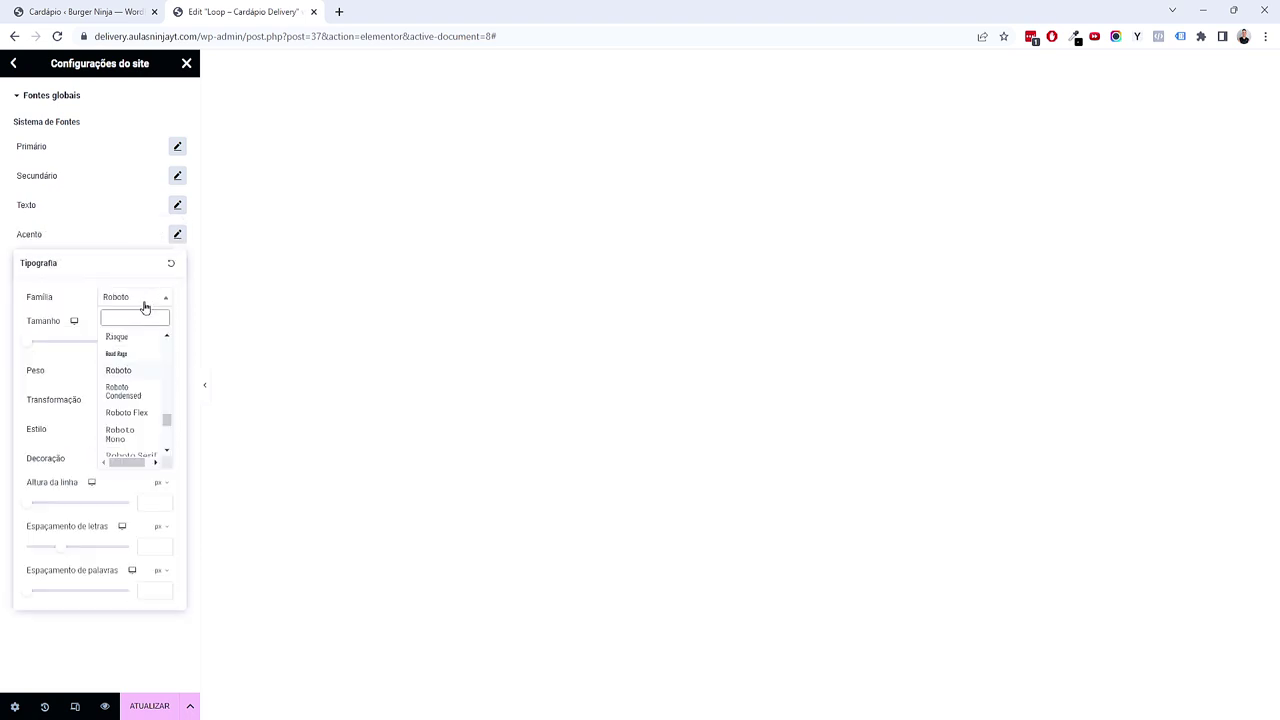
type("montse")
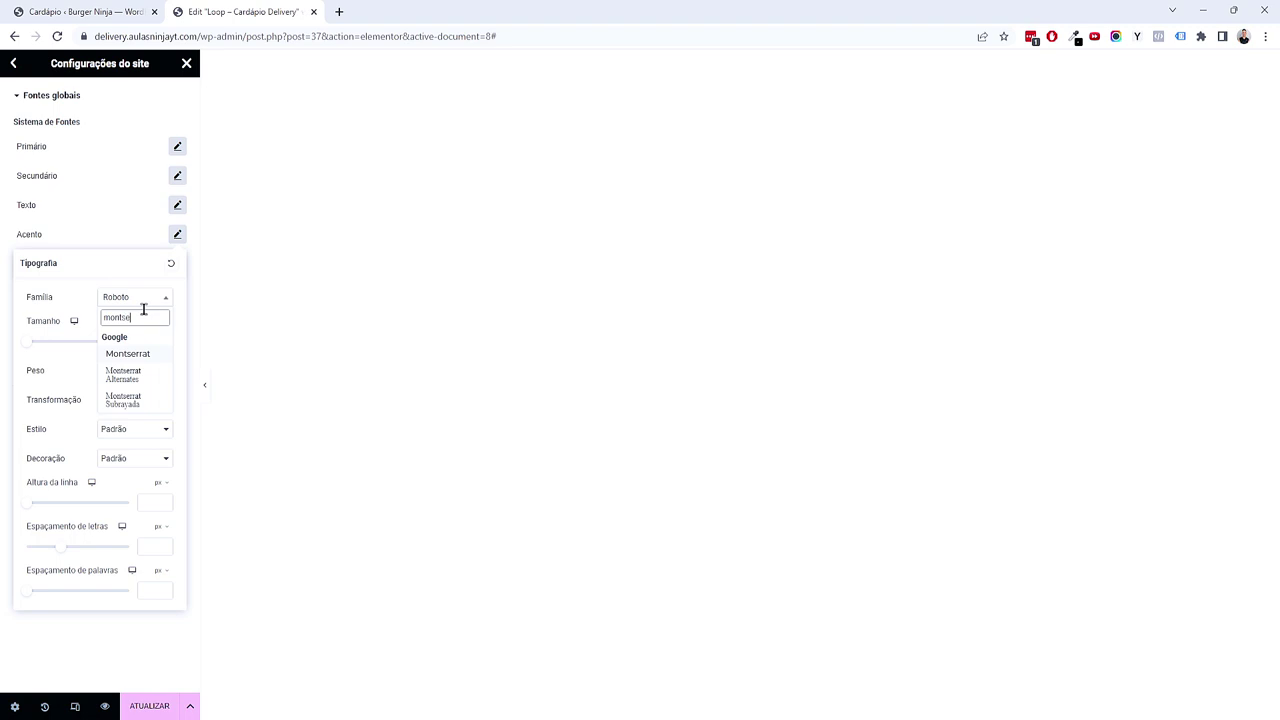
left_click(145, 353)
left_click(143, 372)
left_click(137, 406)
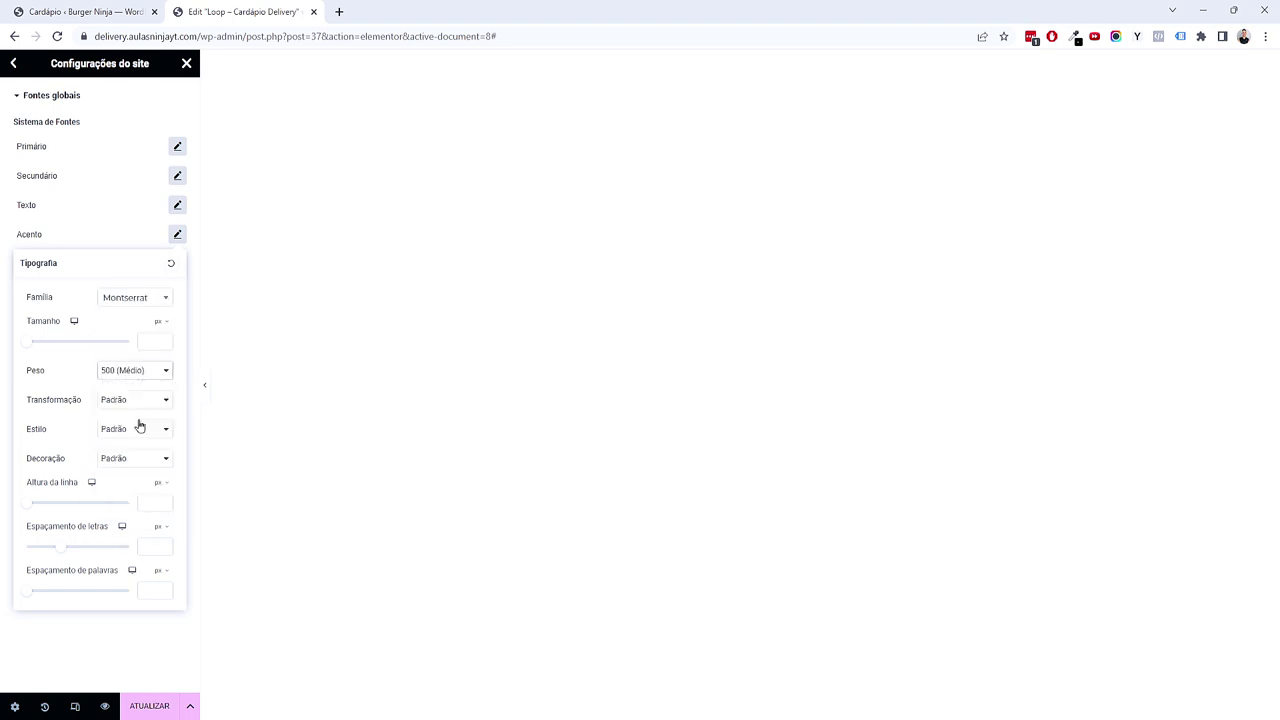
left_click(112, 655)
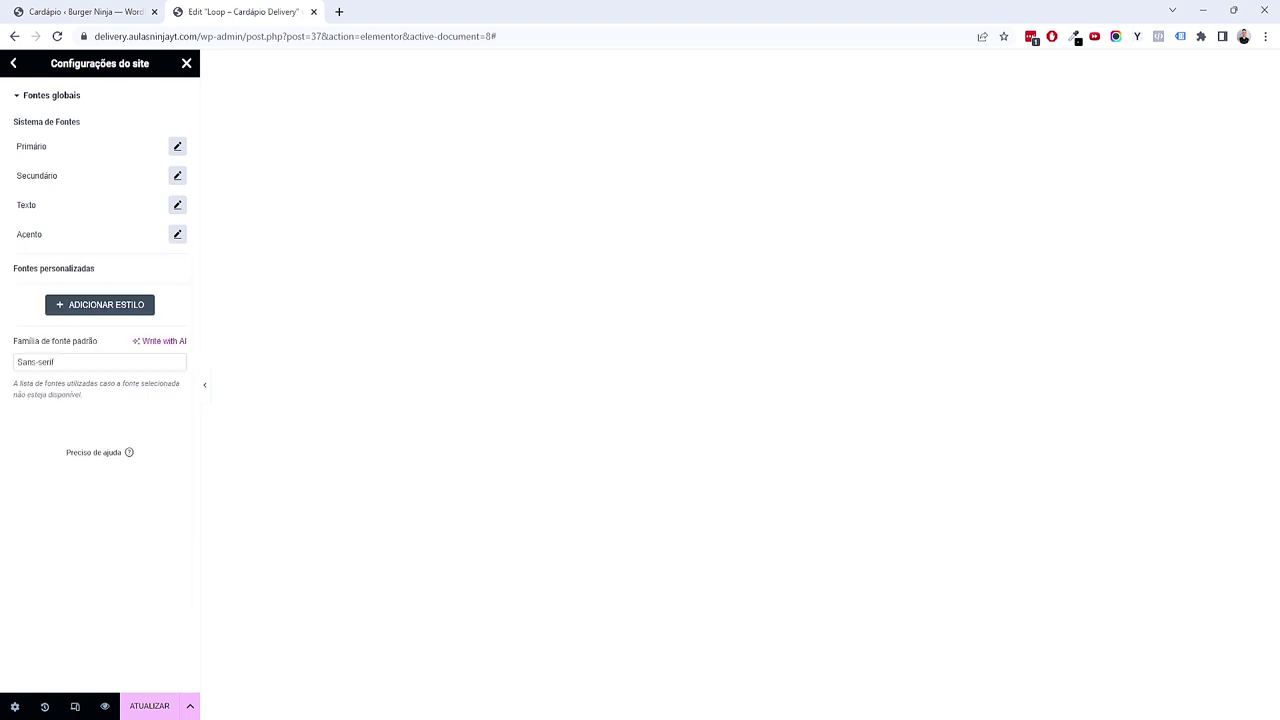
left_click(148, 706)
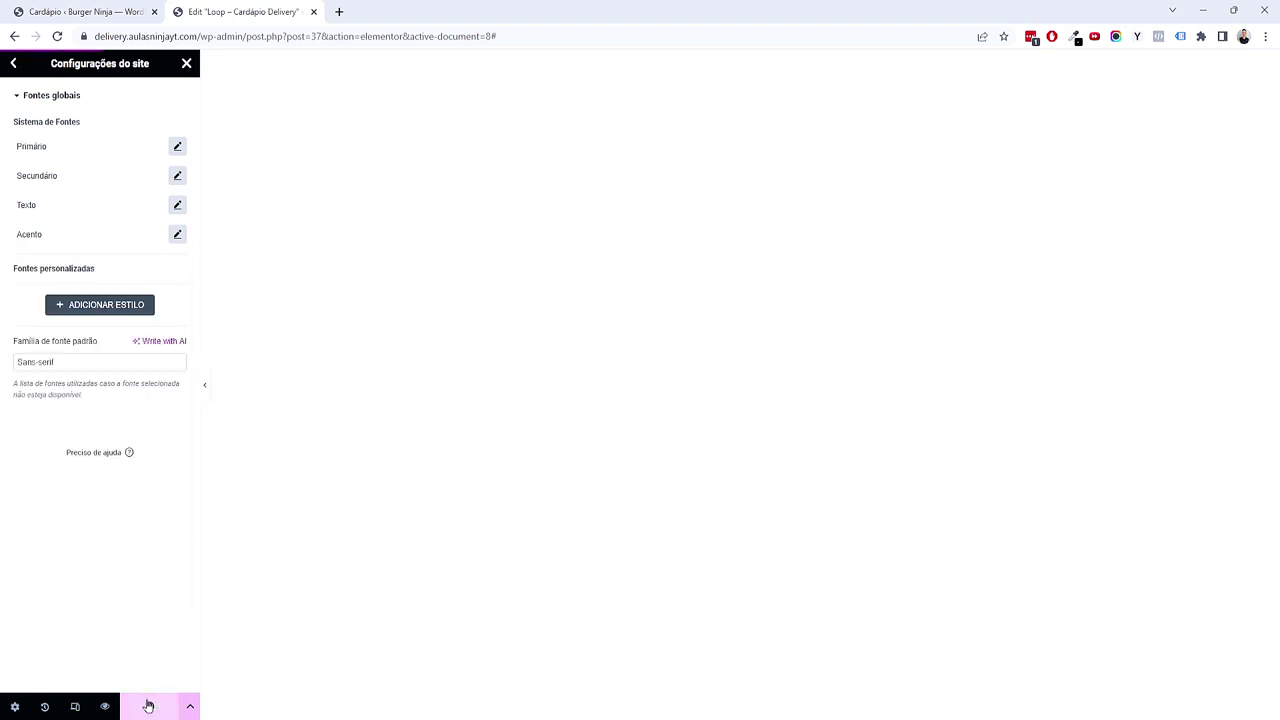
Step: Open Identidade do site showing Burger Ninja, then switch to the Cardápio Delivery mind map
left_click(15, 65)
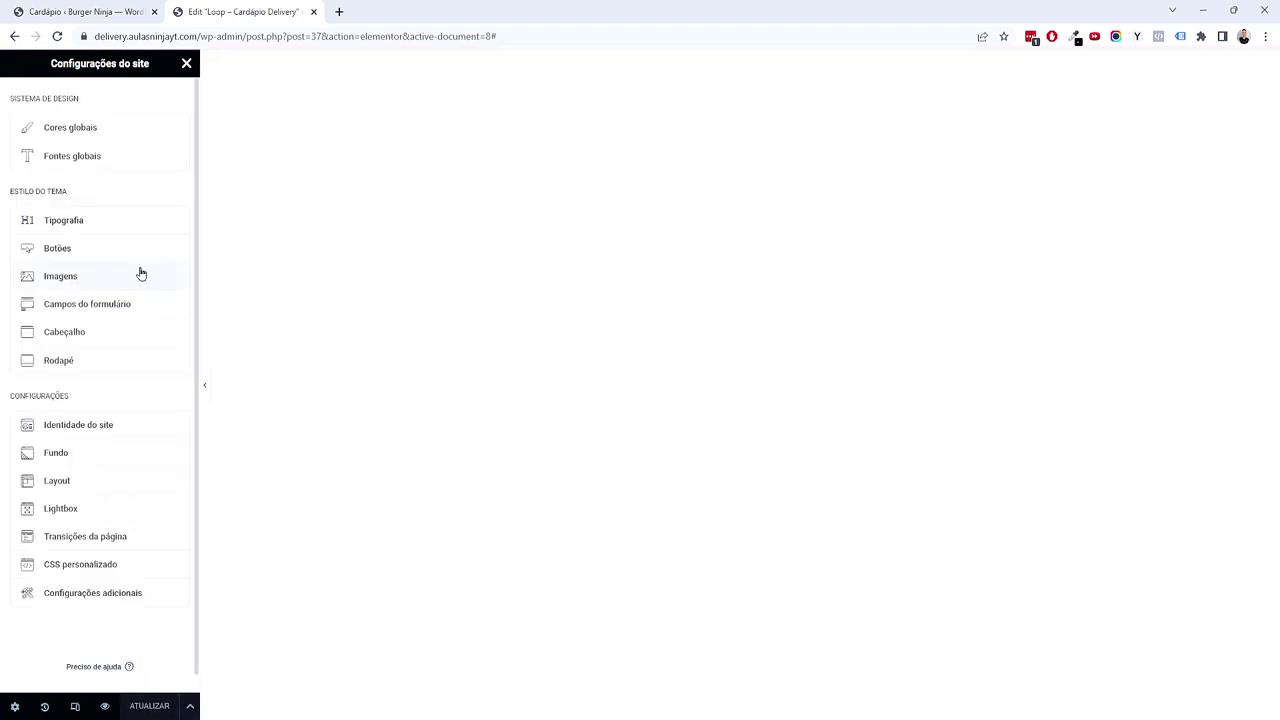
left_click(123, 437)
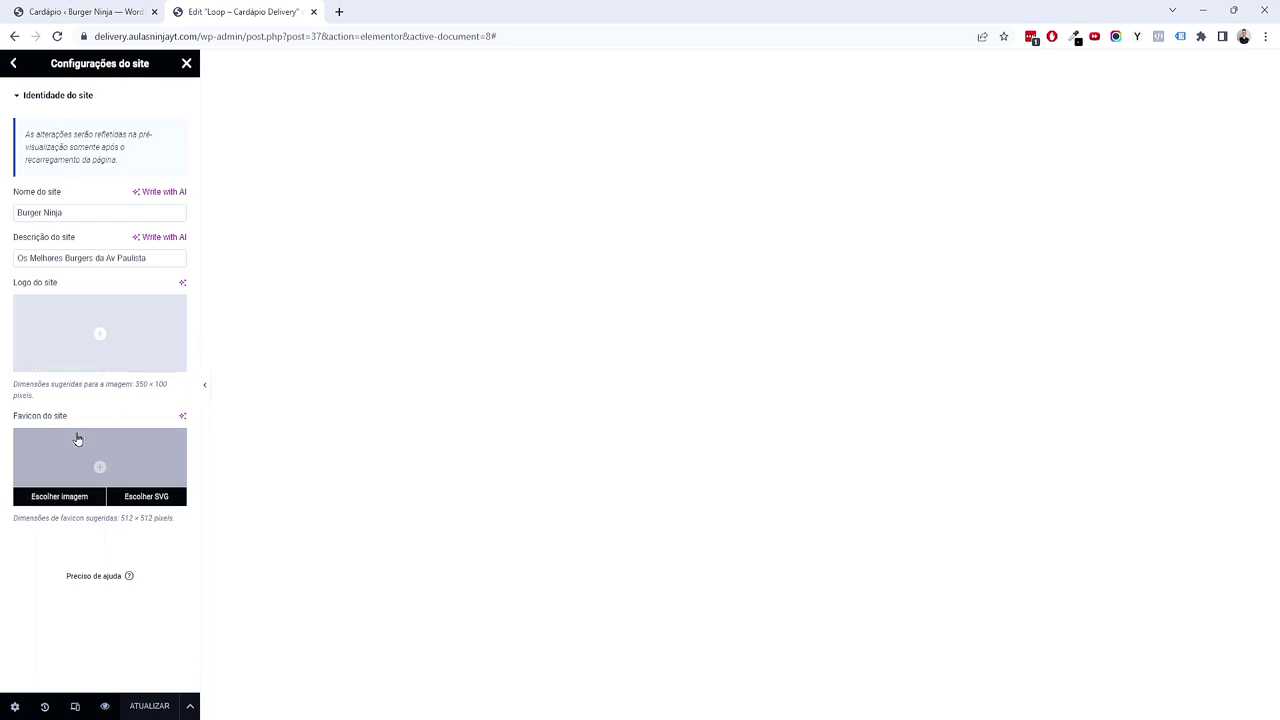
mouse_move(801, 706)
left_click(810, 680)
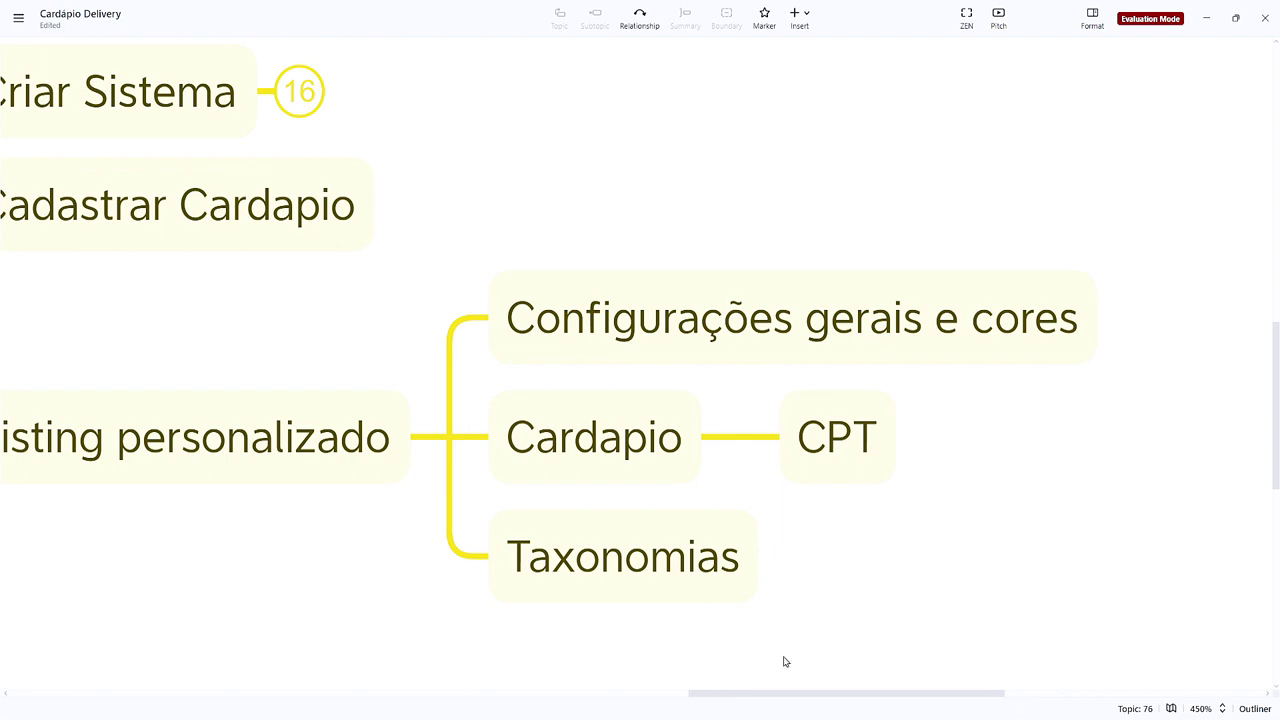
Step: In Figma, move to the Logotipo area and inspect the orange Burger Ninja logo variants
left_click(750, 690)
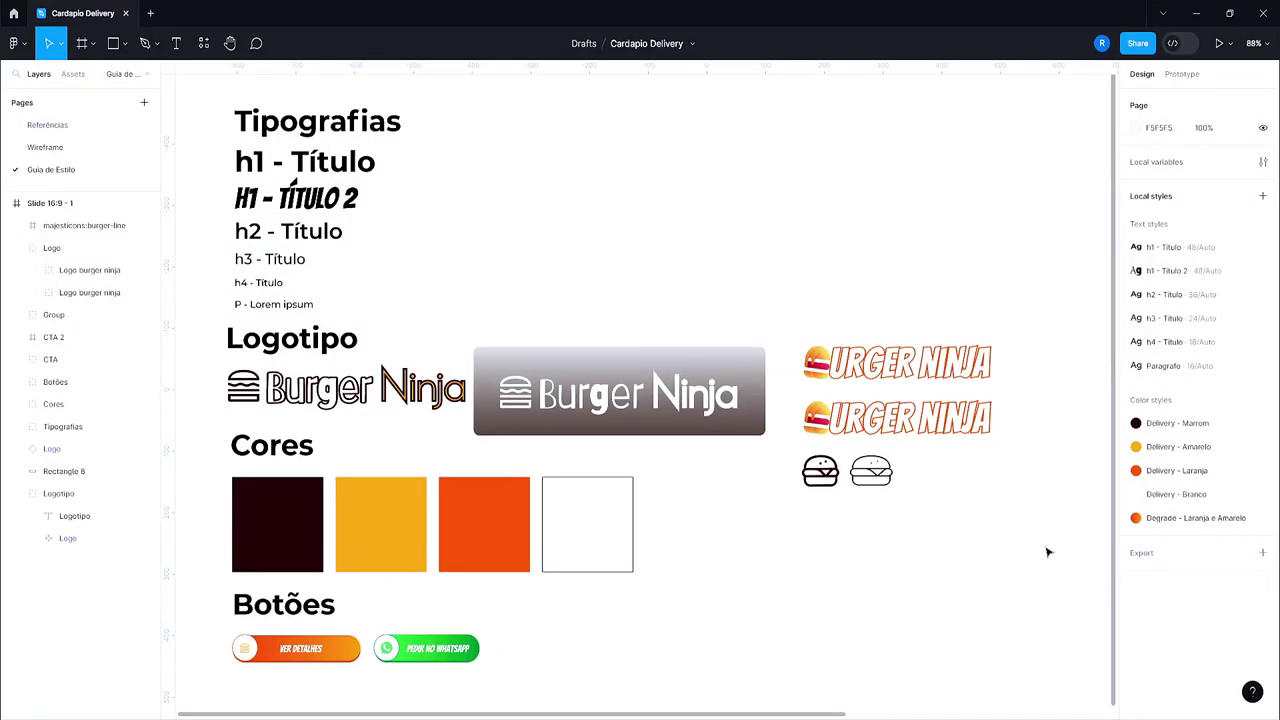
scroll(940, 490, "right", 2)
scroll(362, 447, "up", 3)
left_click_drag(361, 444, 680, 423)
left_click(393, 362)
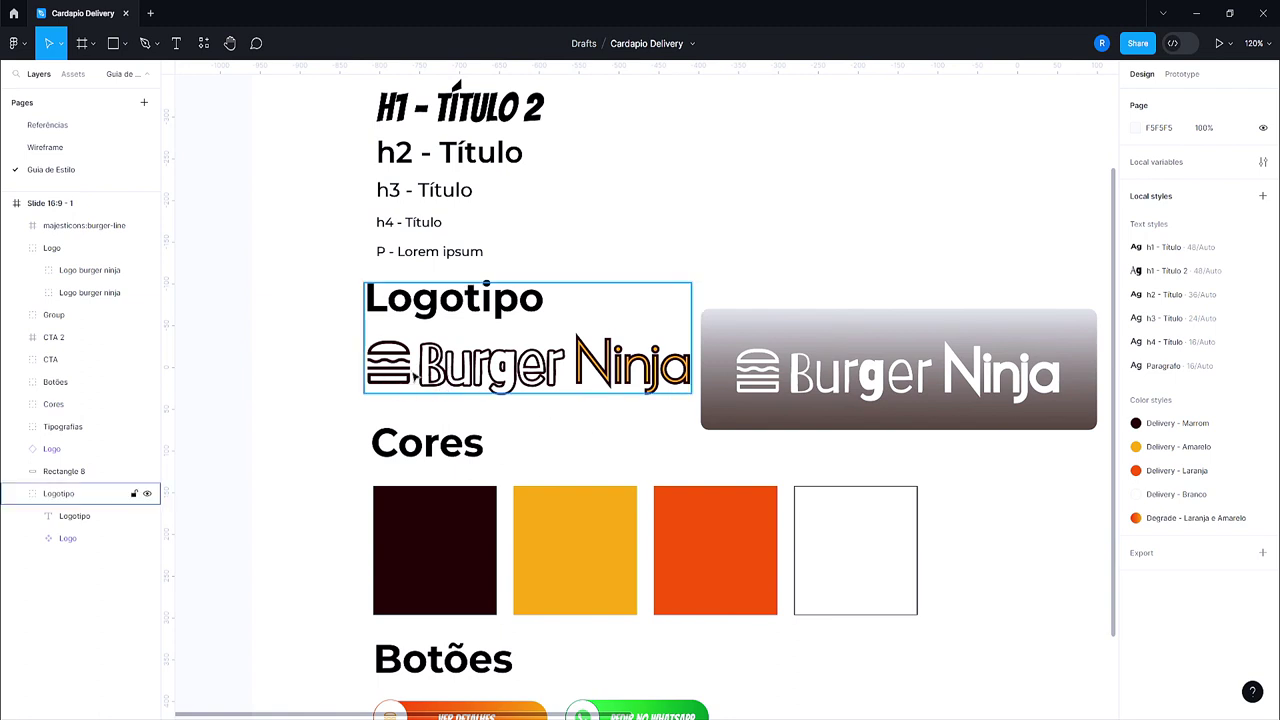
left_click(1030, 515)
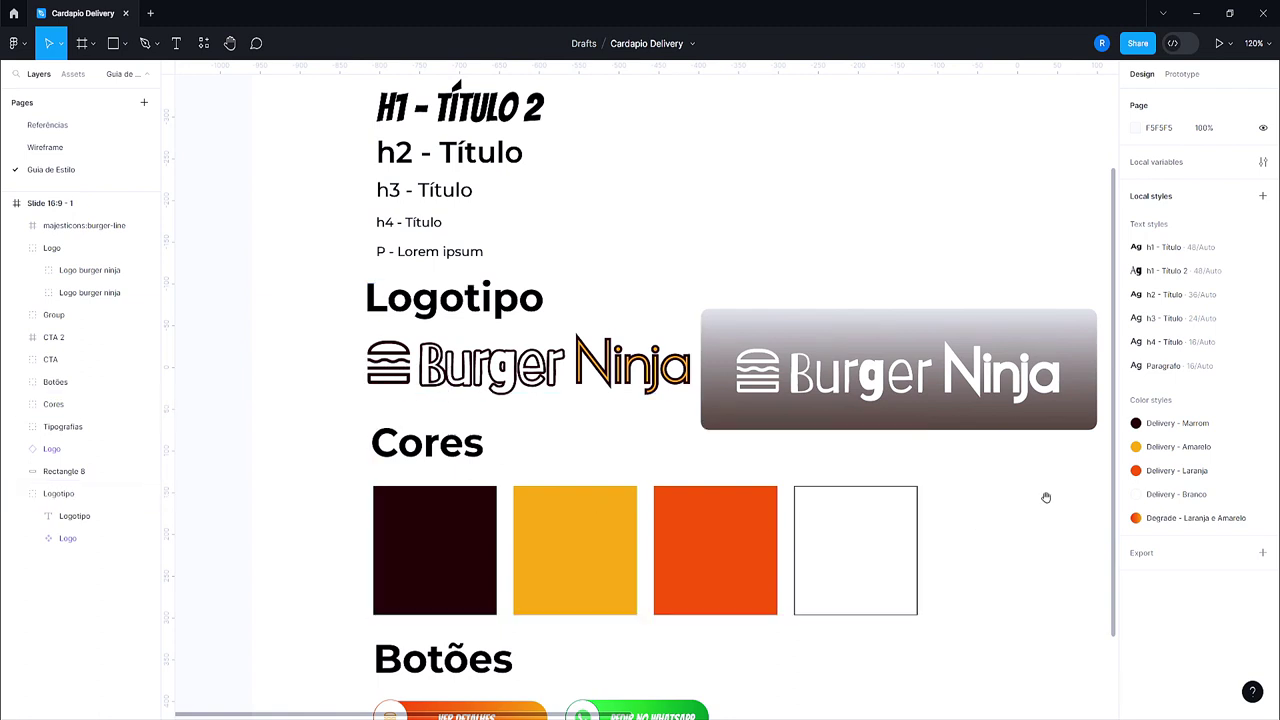
left_click_drag(1046, 494, 403, 494)
scroll(520, 313, "up", 4)
scroll(523, 313, "up", 5)
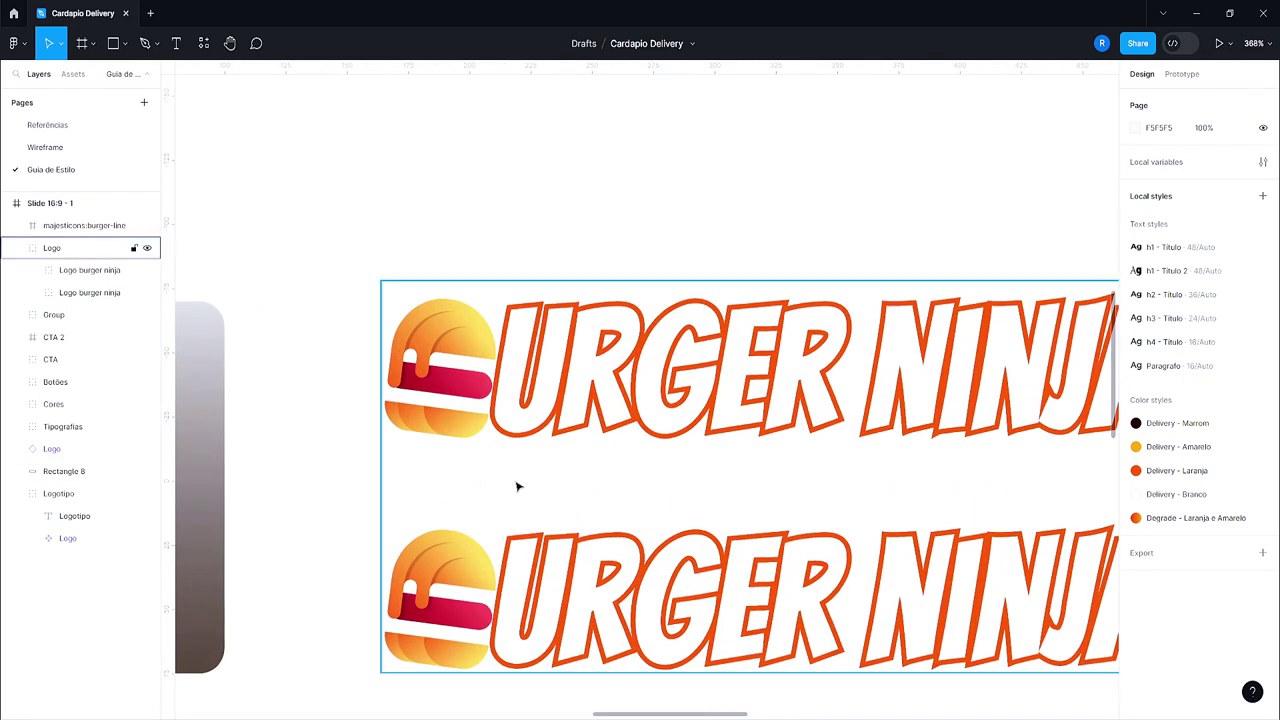
scroll(529, 509, "down", 2)
double_click(466, 402)
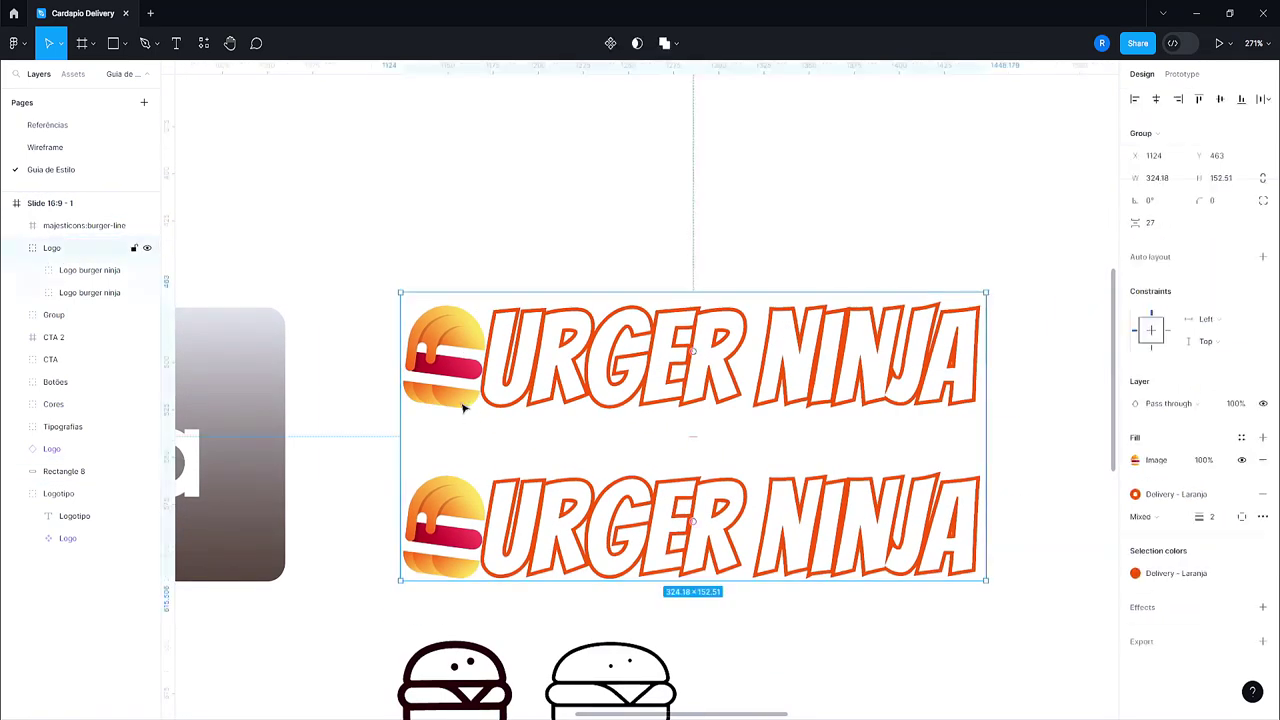
left_click(1037, 517)
scroll(965, 480, "down", 3)
Step: Upload 'Logo burger ninja.png' and set it as the site logo
mouse_move(715, 716)
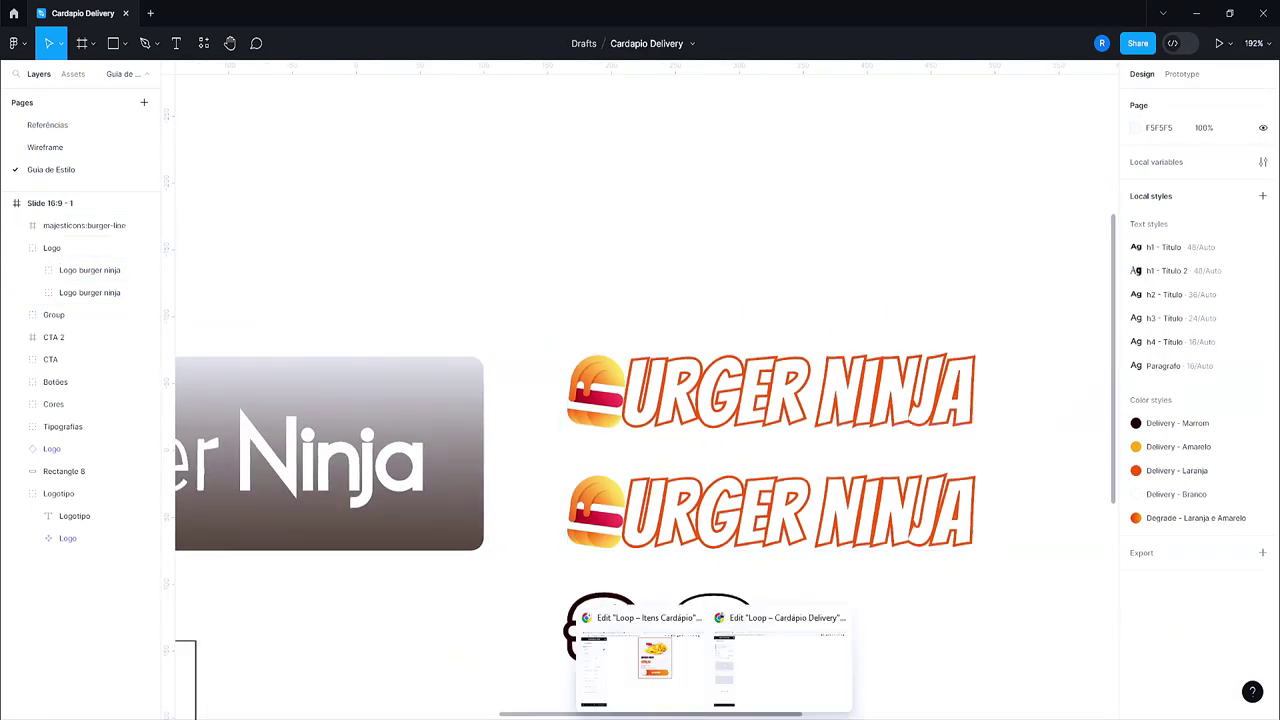
left_click(790, 693)
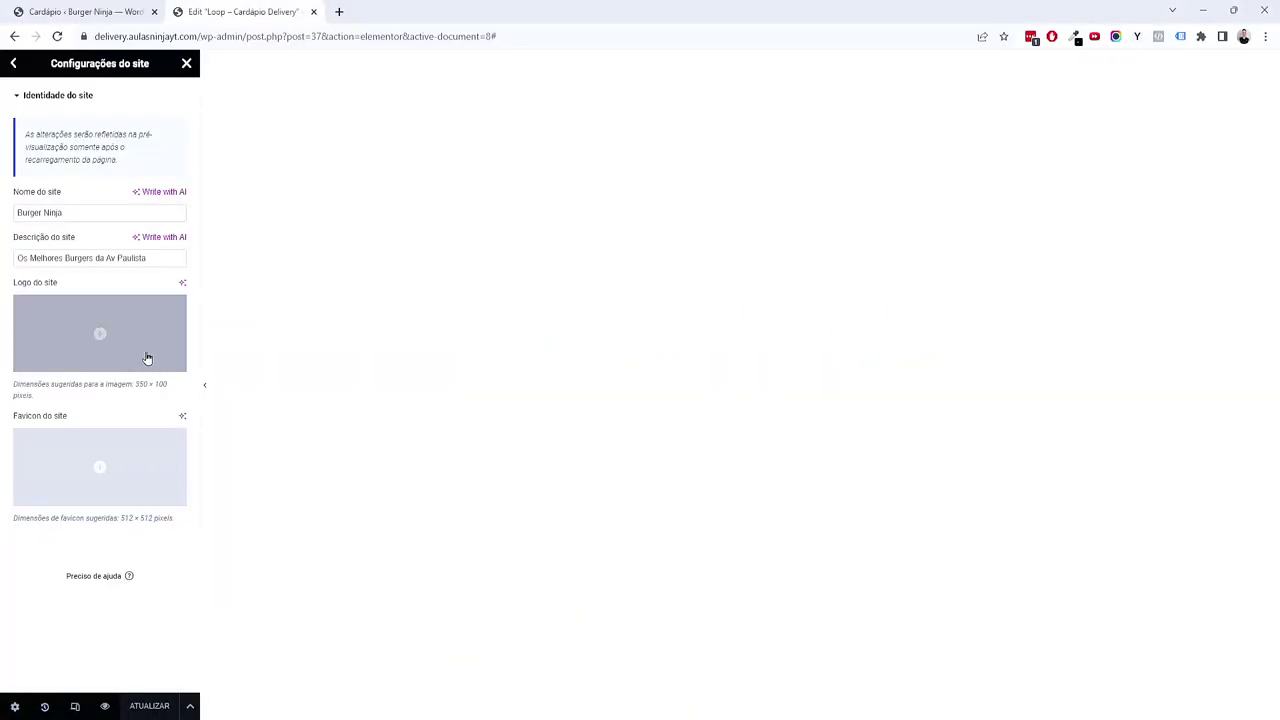
left_click(131, 330)
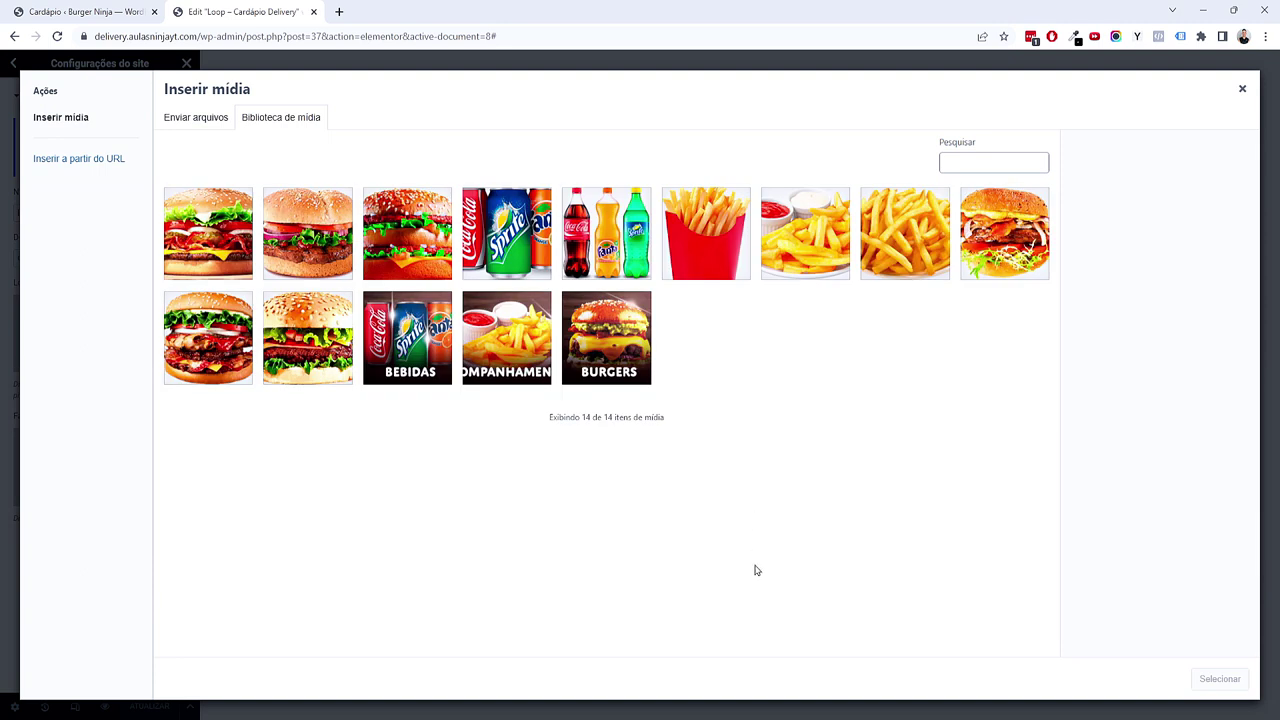
mouse_move(655, 712)
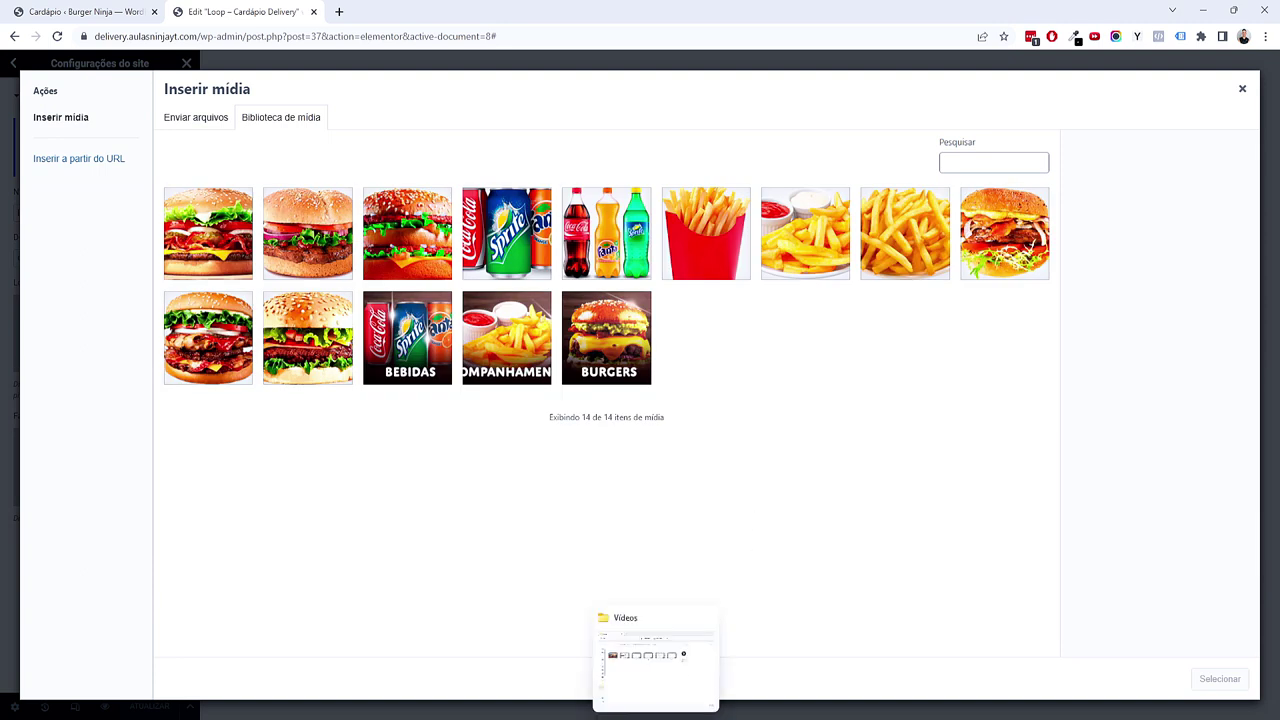
left_click_drag(679, 662, 602, 421)
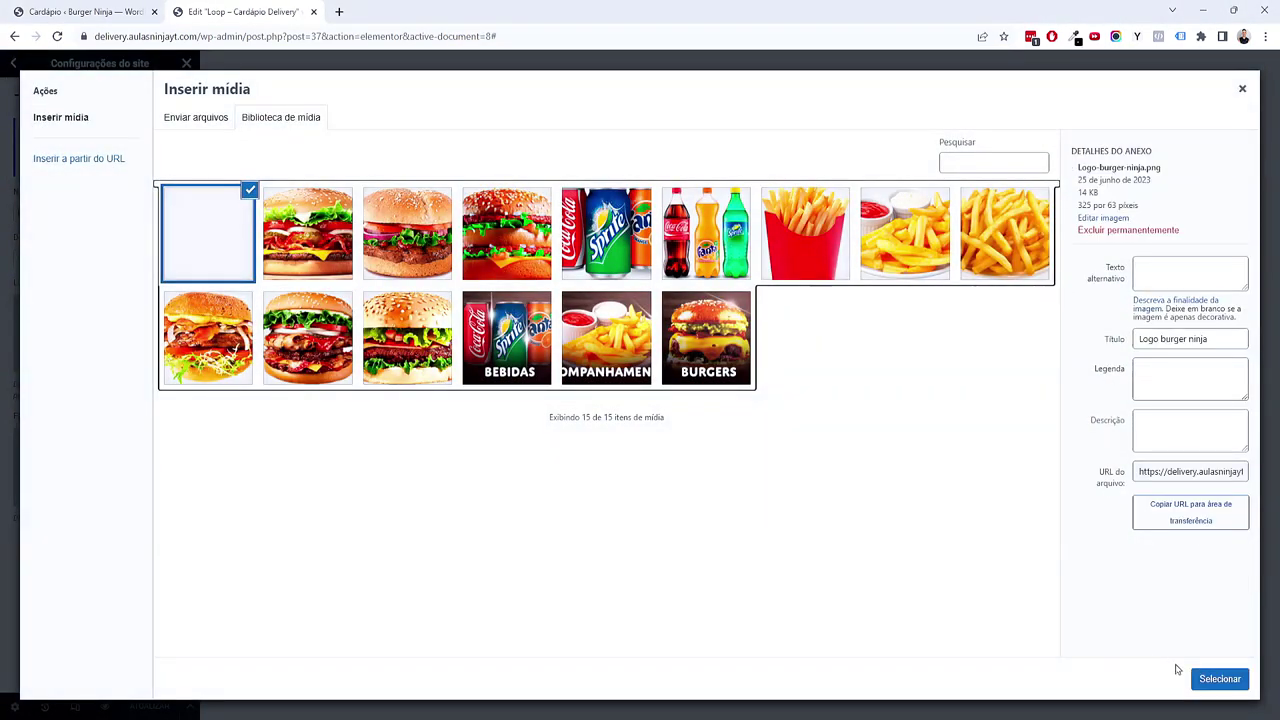
left_click(1220, 679)
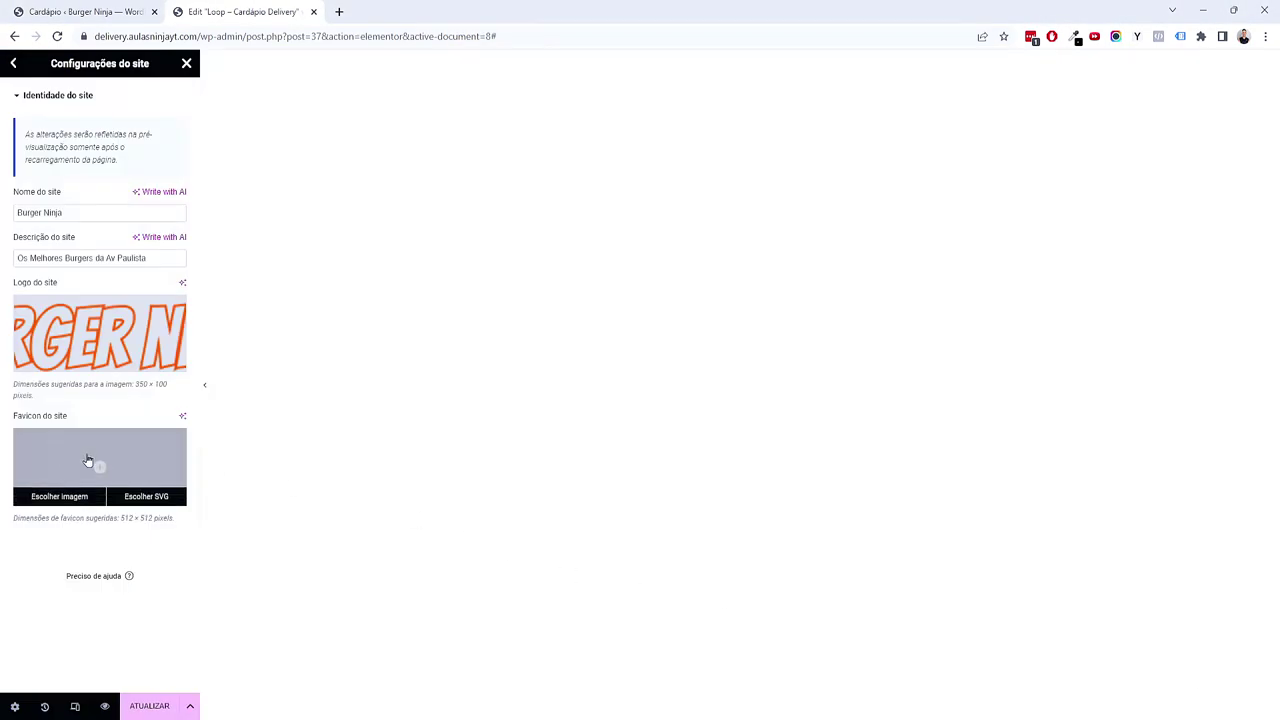
Step: Set burger.png as the site favicon
left_click(88, 460)
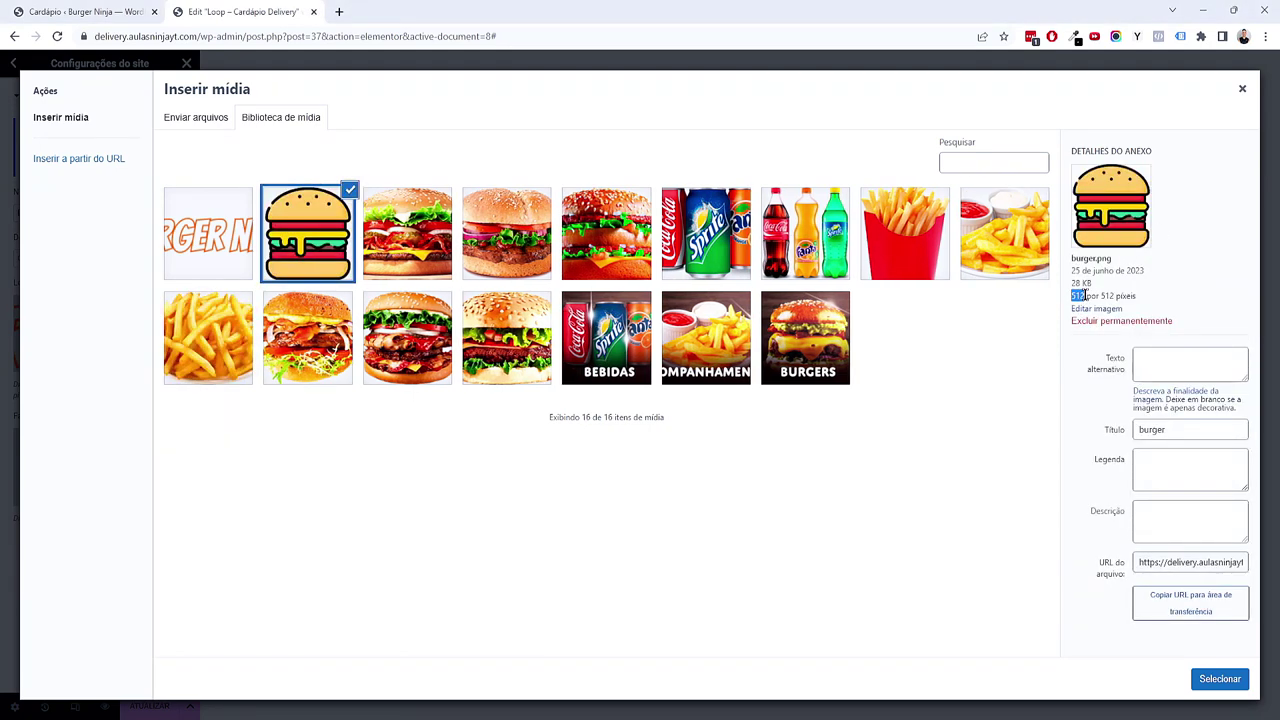
double_click(1110, 296)
left_click(1220, 679)
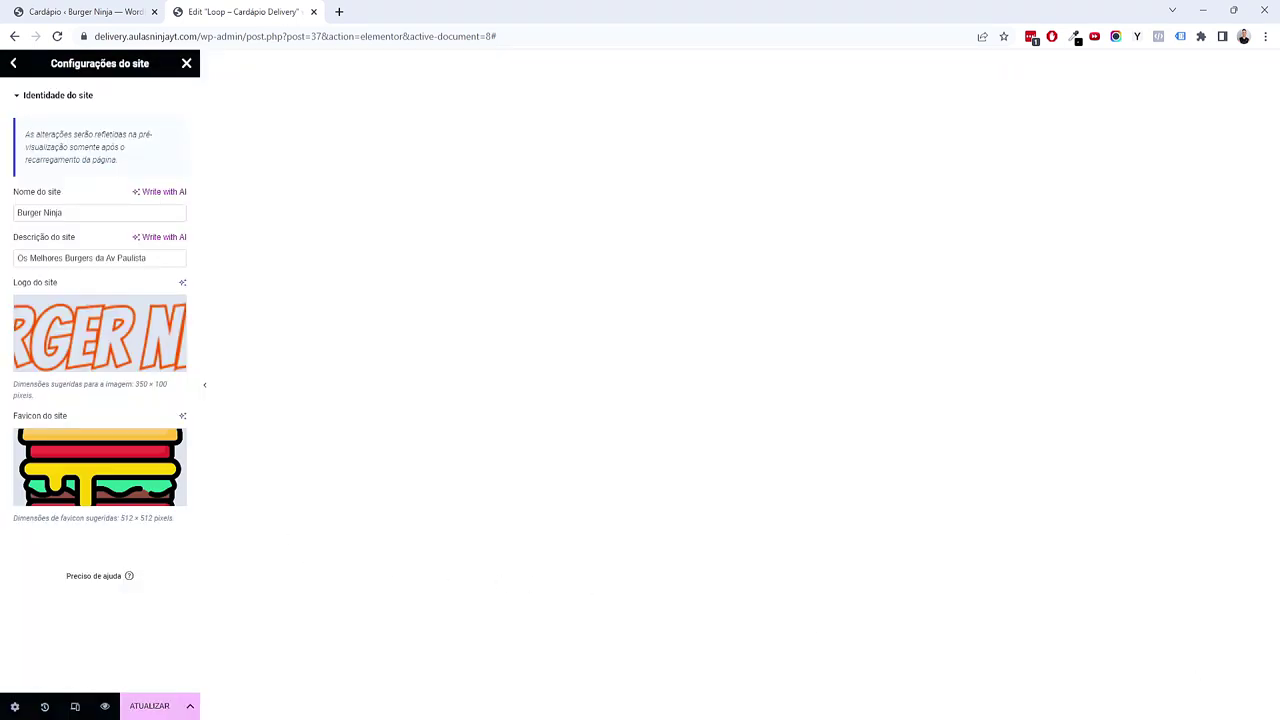
left_click_drag(80, 215, 51, 212)
left_click_drag(103, 258, 88, 278)
Step: Set the site's default content width (Largura do conteúdo) to 1200 in Layout settings and save
left_click(16, 66)
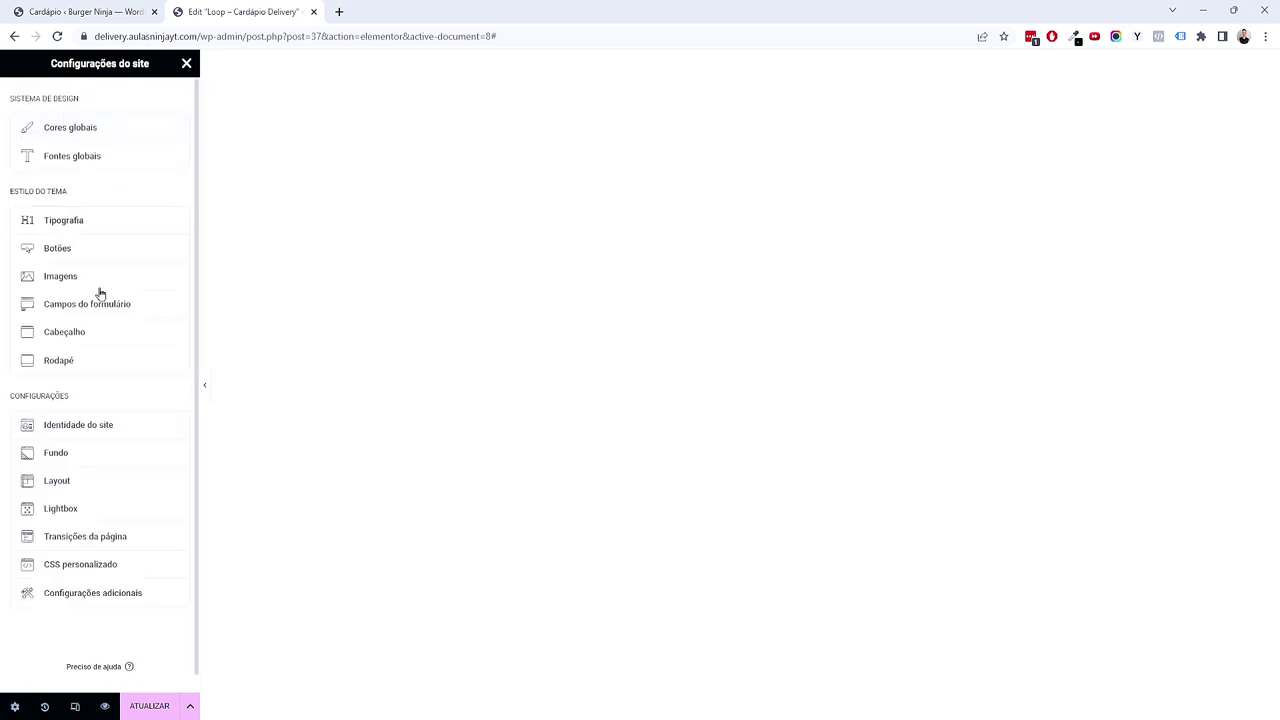
left_click(61, 481)
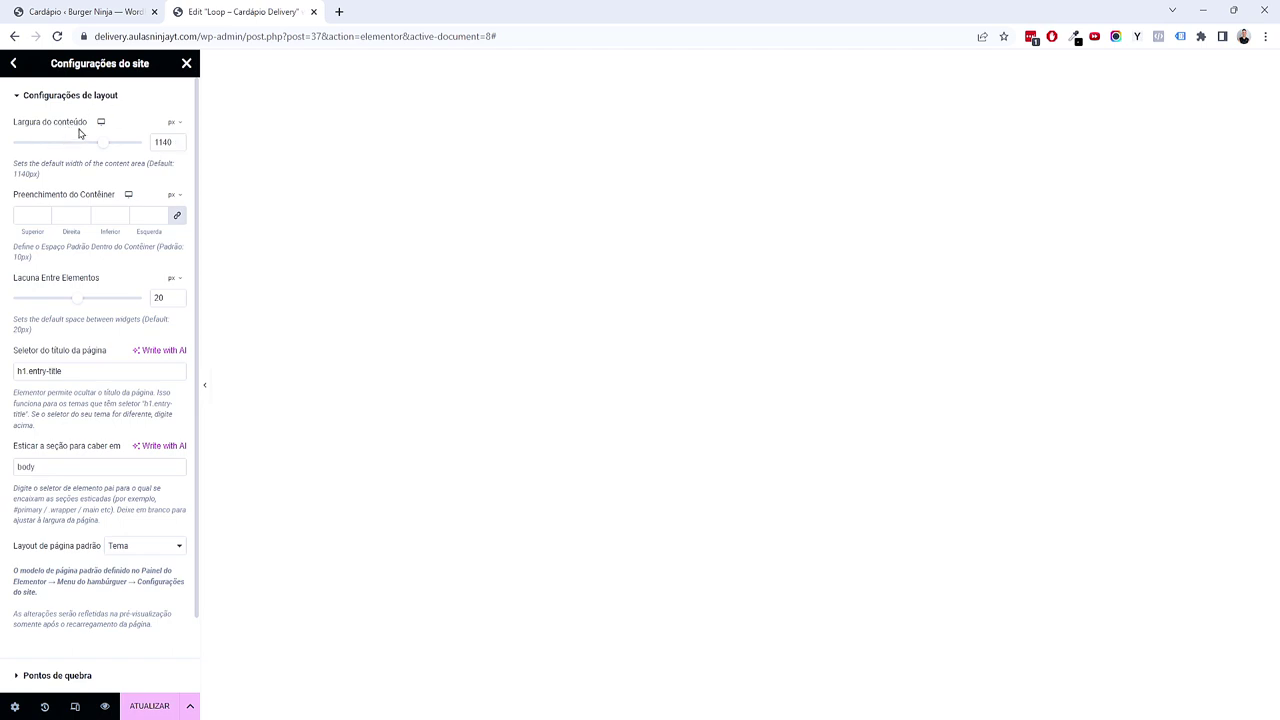
left_click_drag(106, 143, 138, 142)
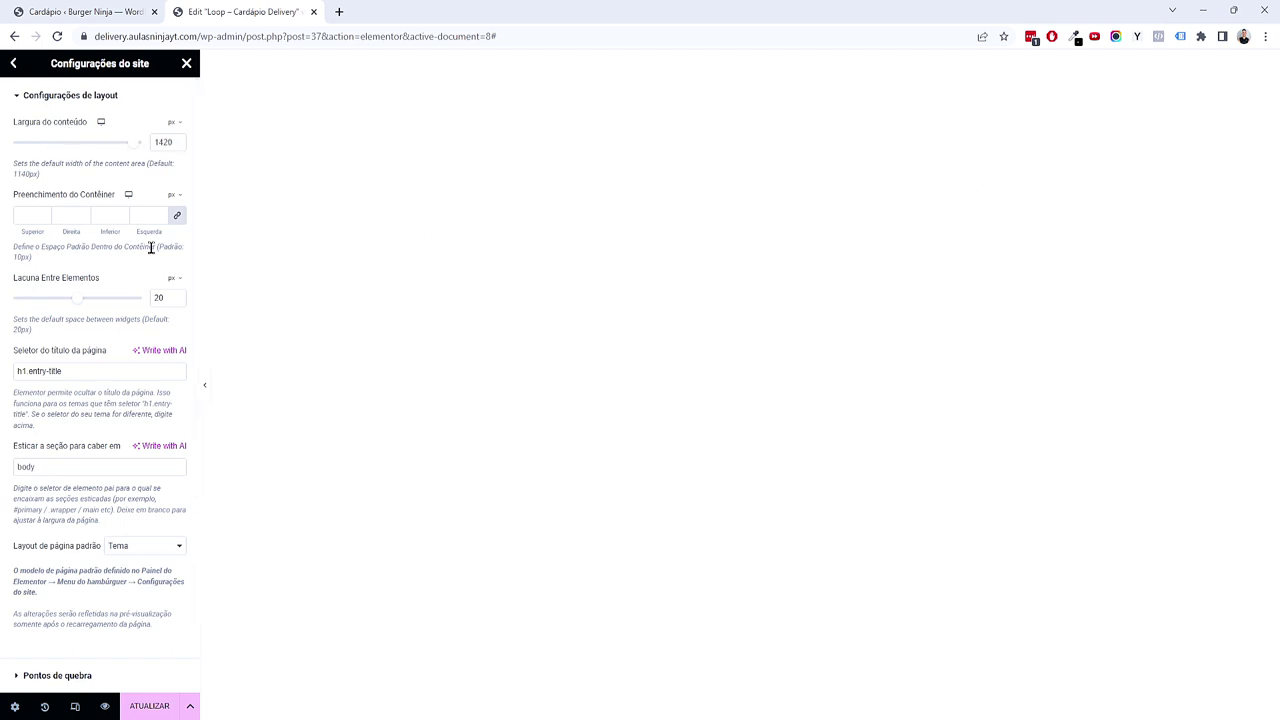
left_click_drag(134, 147, 160, 134)
double_click(161, 139)
type("120")
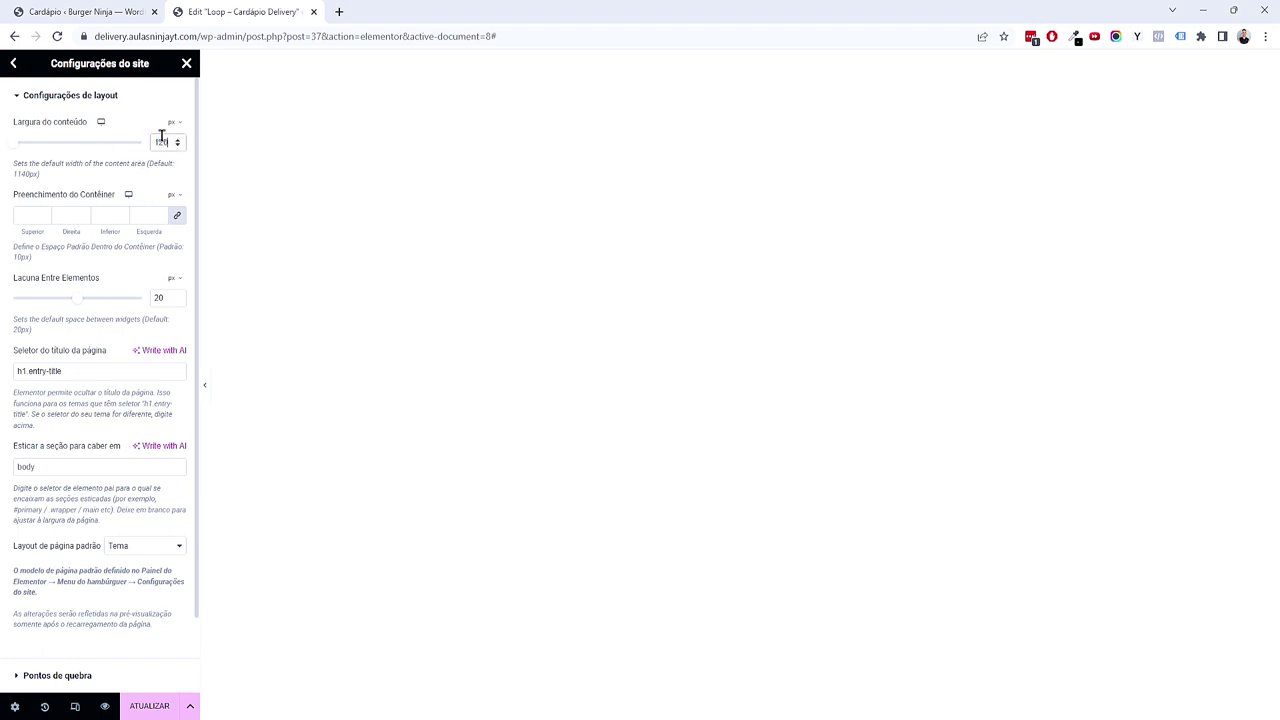
type("0")
left_click(149, 704)
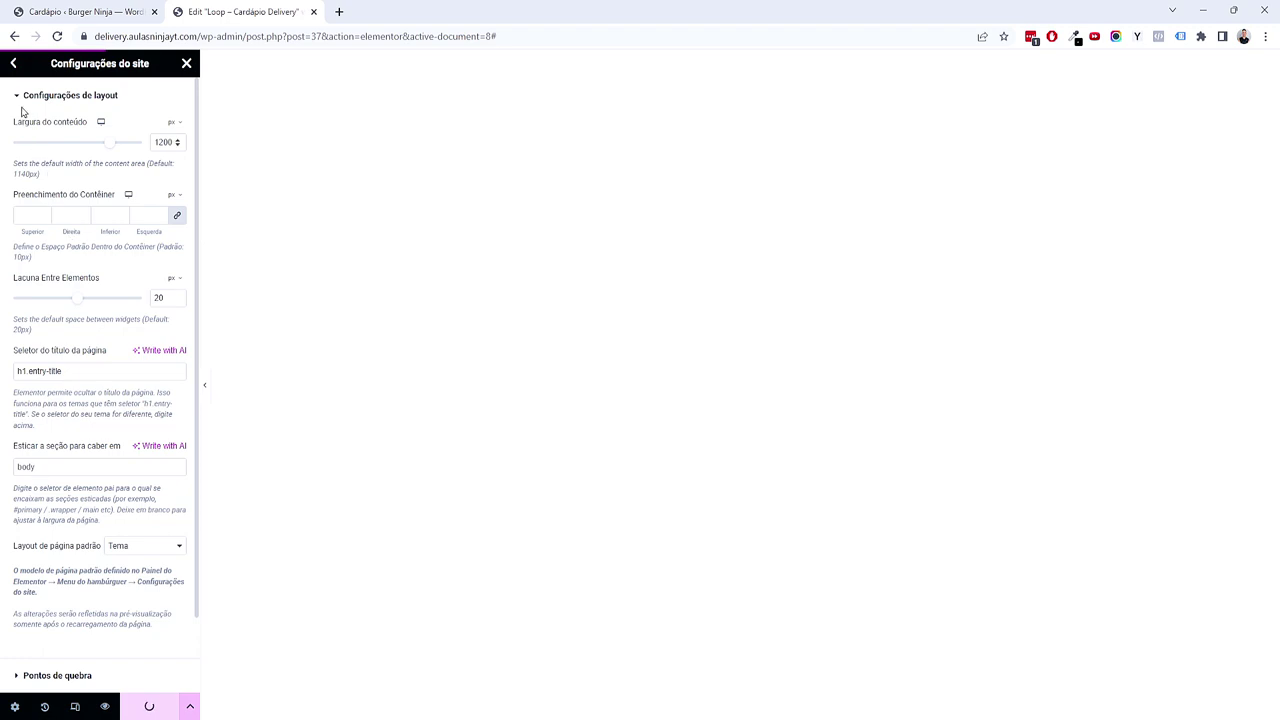
Step: Close Site Settings and reload the listing item editor
left_click(15, 64)
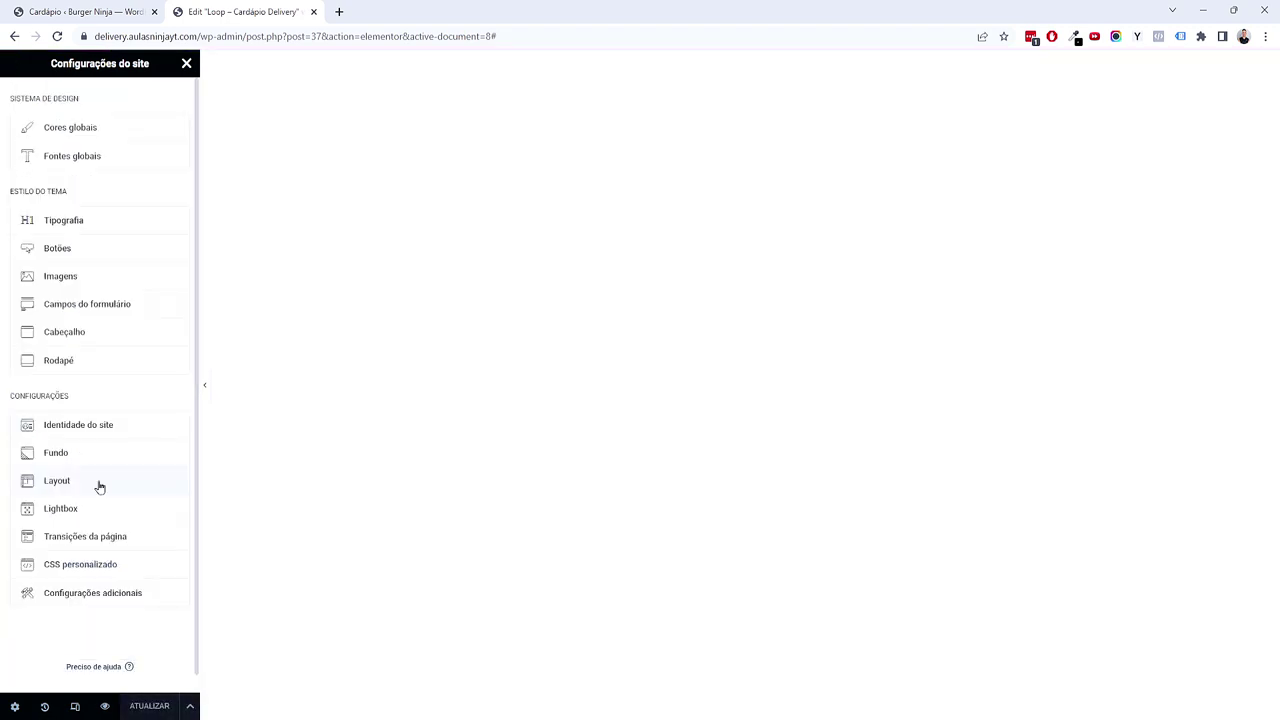
left_click(189, 65)
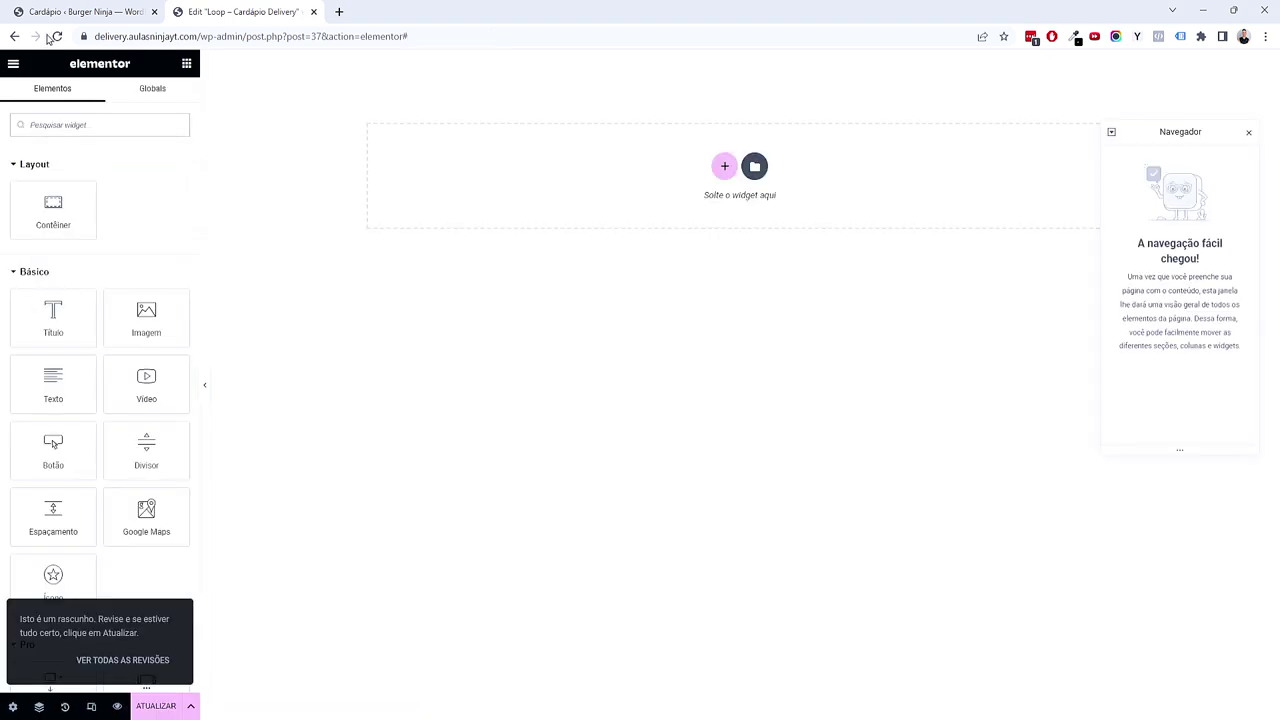
left_click(54, 37)
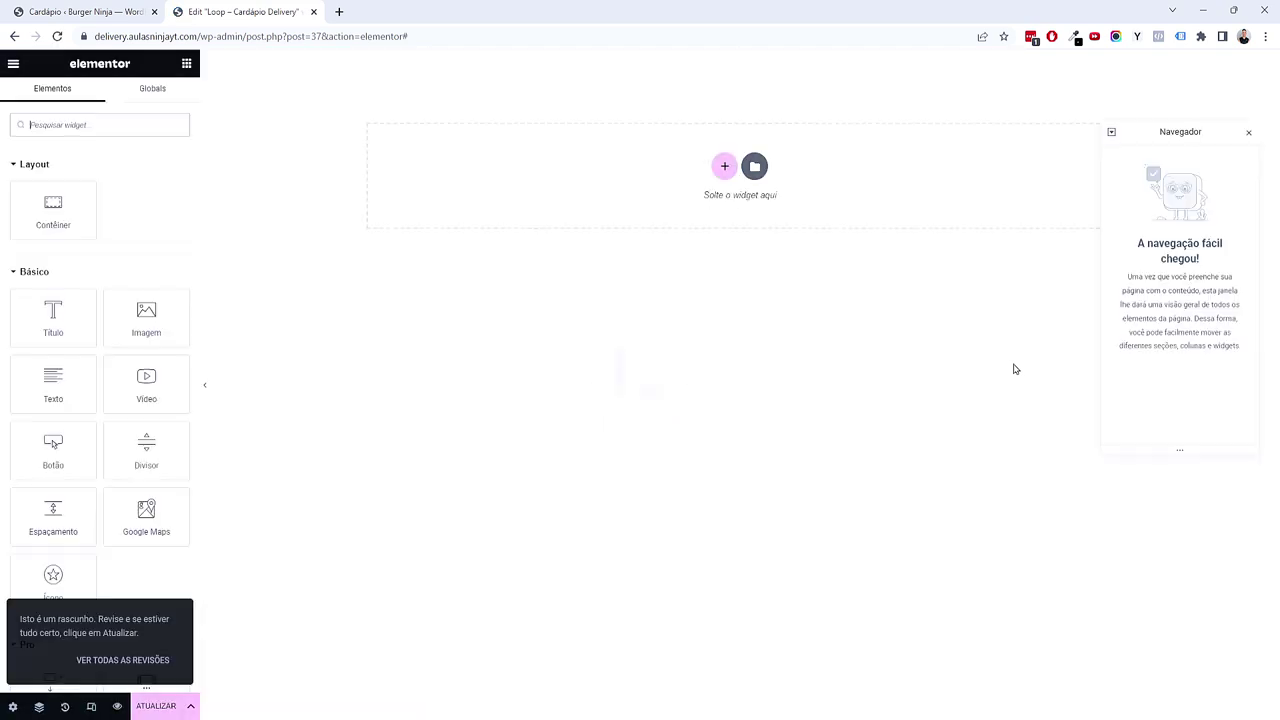
Step: Switch to the Xmind mind map and select the Cardapio topic
key("alt+Tab")
scroll(837, 511, "down", 1)
scroll(837, 511, "right", 1)
left_click(626, 426)
Step: Select the Configurações gerais e cores and Cardapio topics, then minimize Xmind
left_click(860, 491)
scroll(840, 300, "down", 1)
scroll(840, 300, "left", 1)
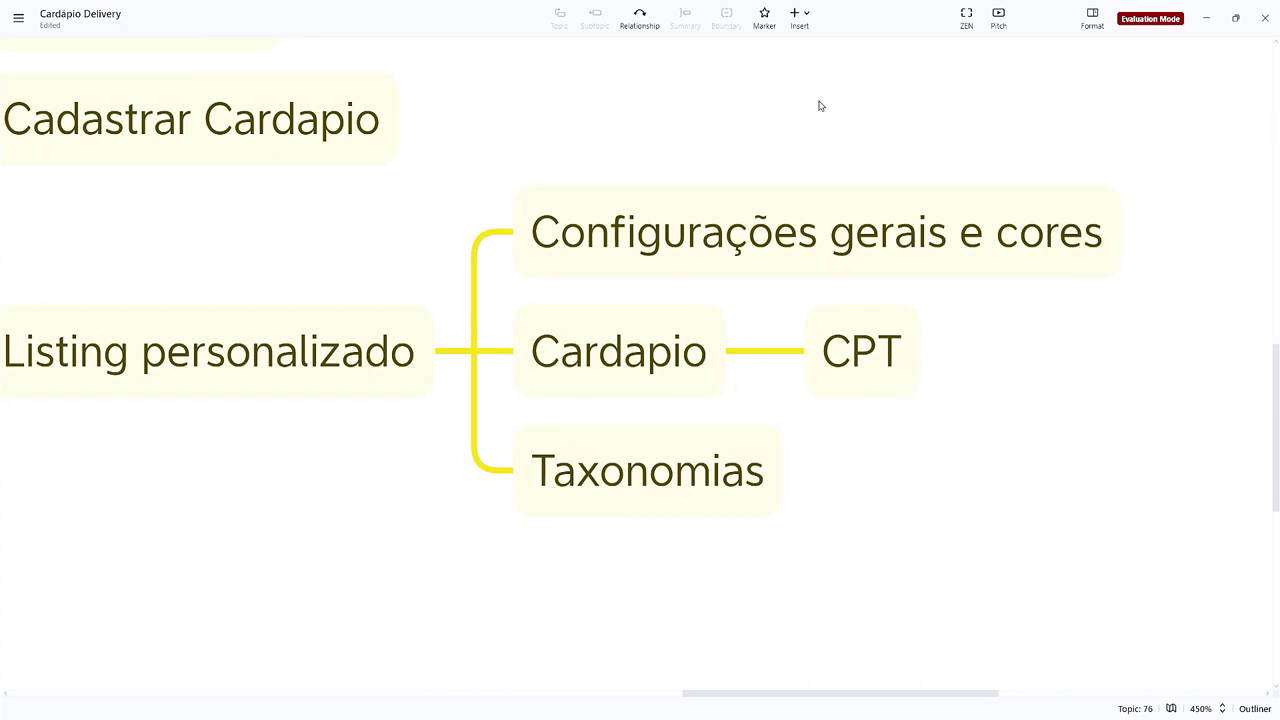
left_click_drag(817, 98, 897, 200)
key("Down")
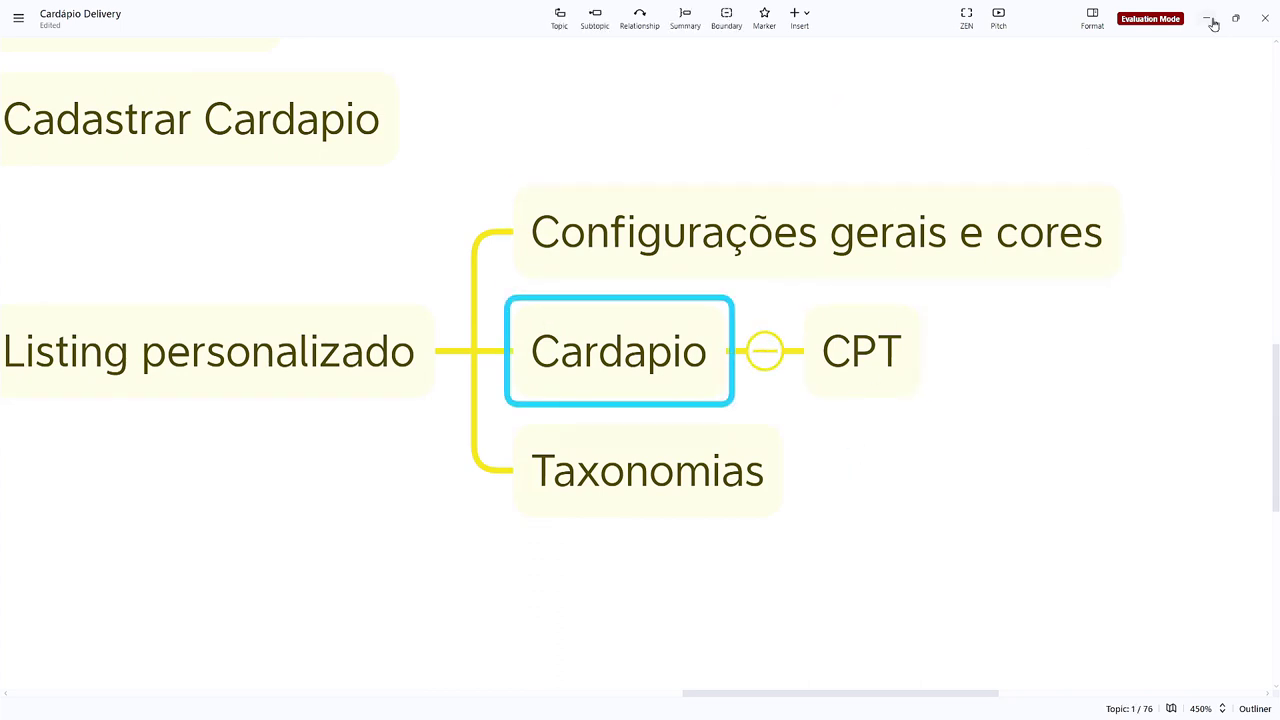
left_click(1211, 21)
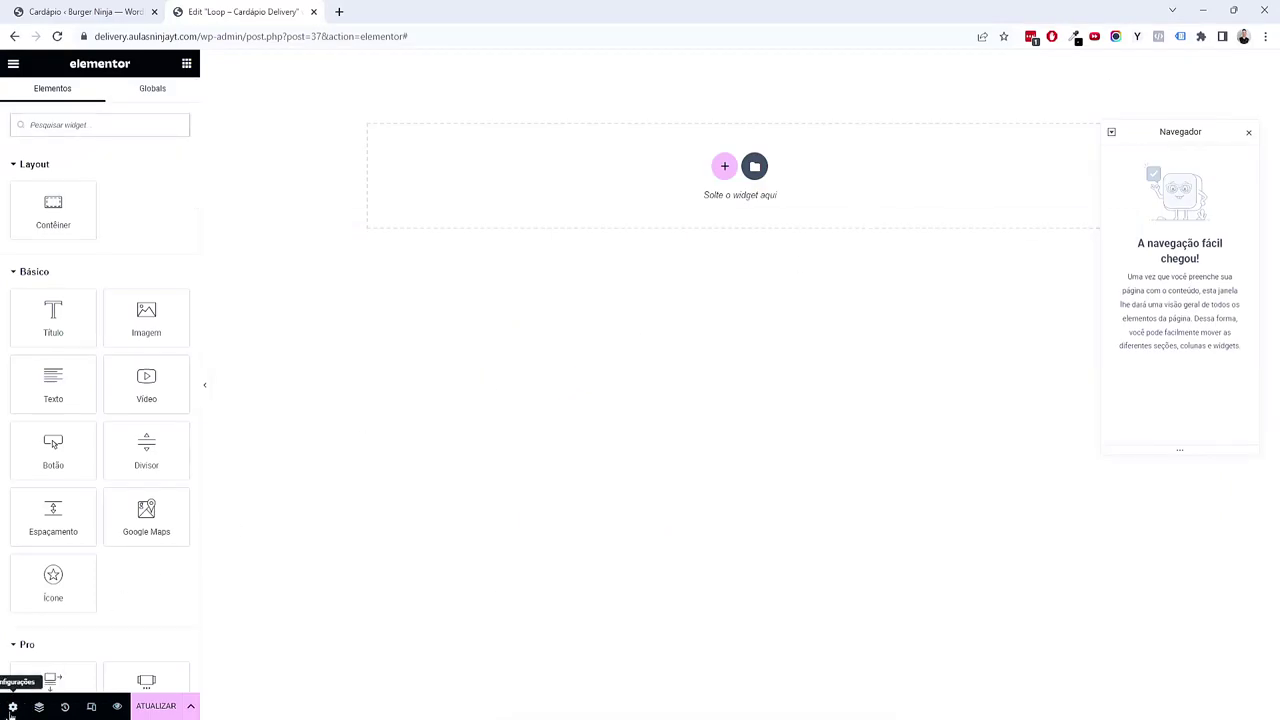
Step: Set the listing item's Preview Width to 400 and start adding a new container
left_click(12, 707)
left_click(76, 230)
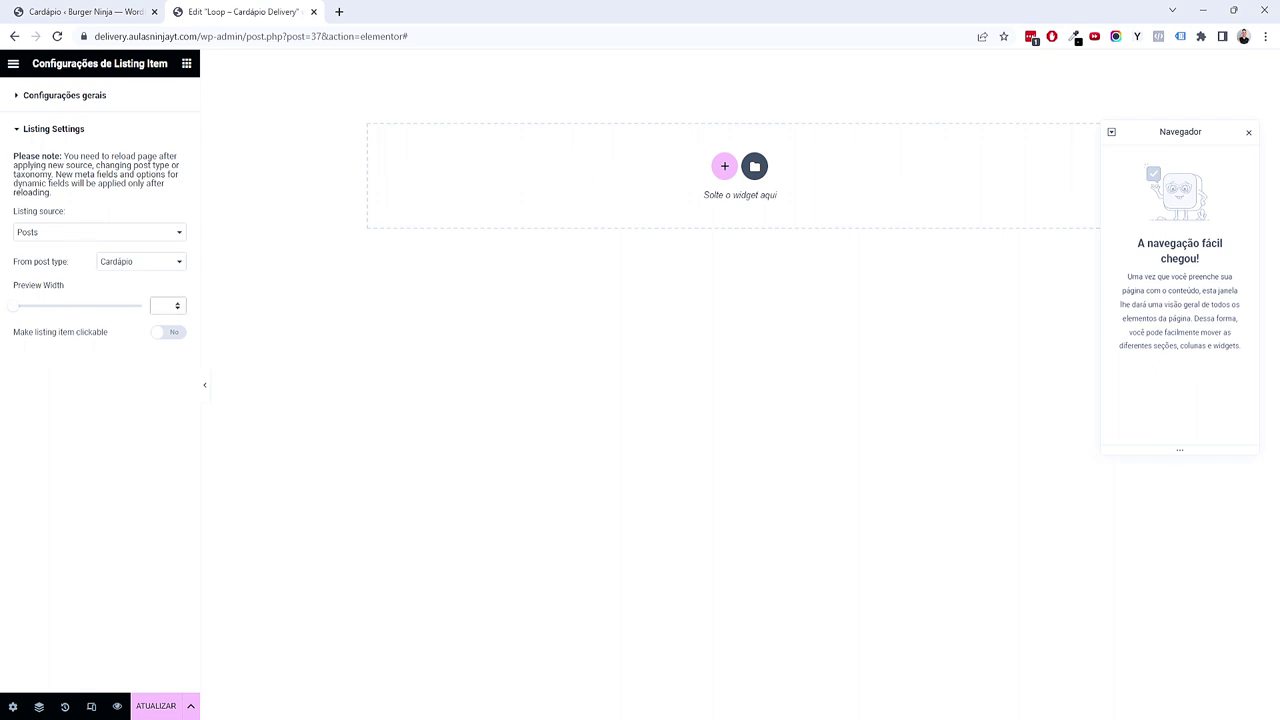
left_click(157, 305)
type("400")
left_click(724, 168)
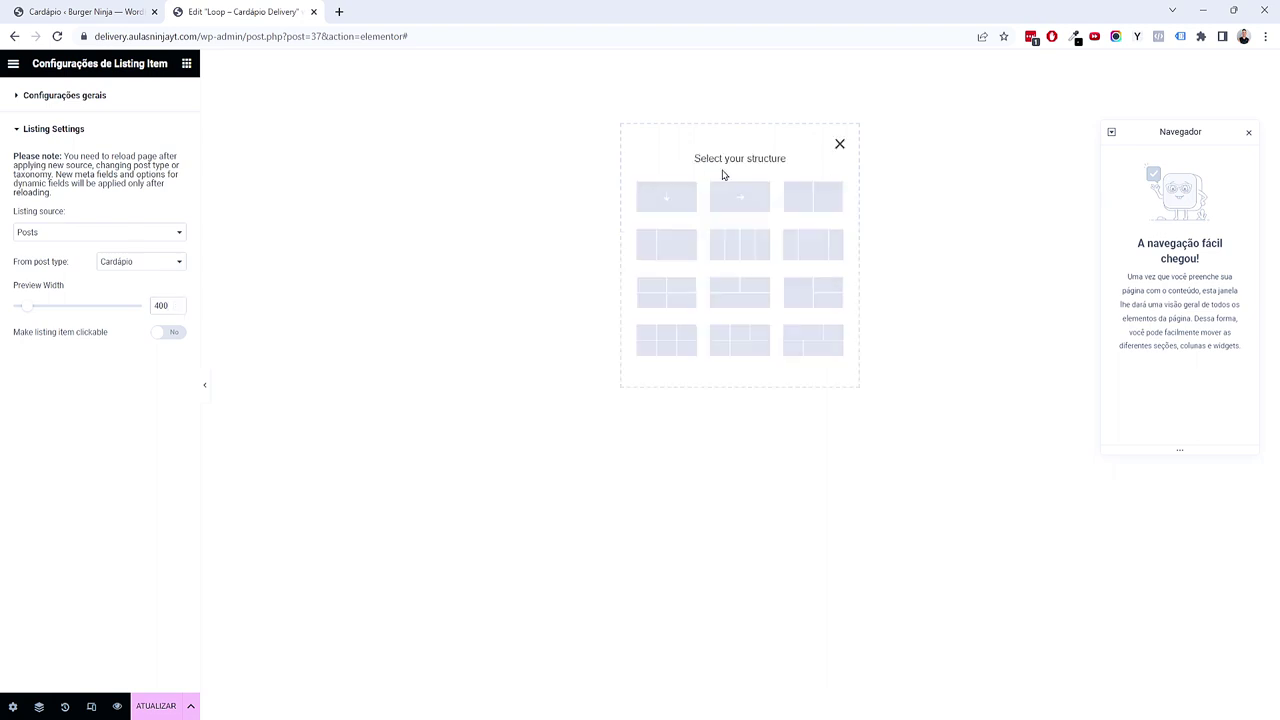
Step: Add a single column container with a classic Cinza Claro global-colour background
left_click(673, 203)
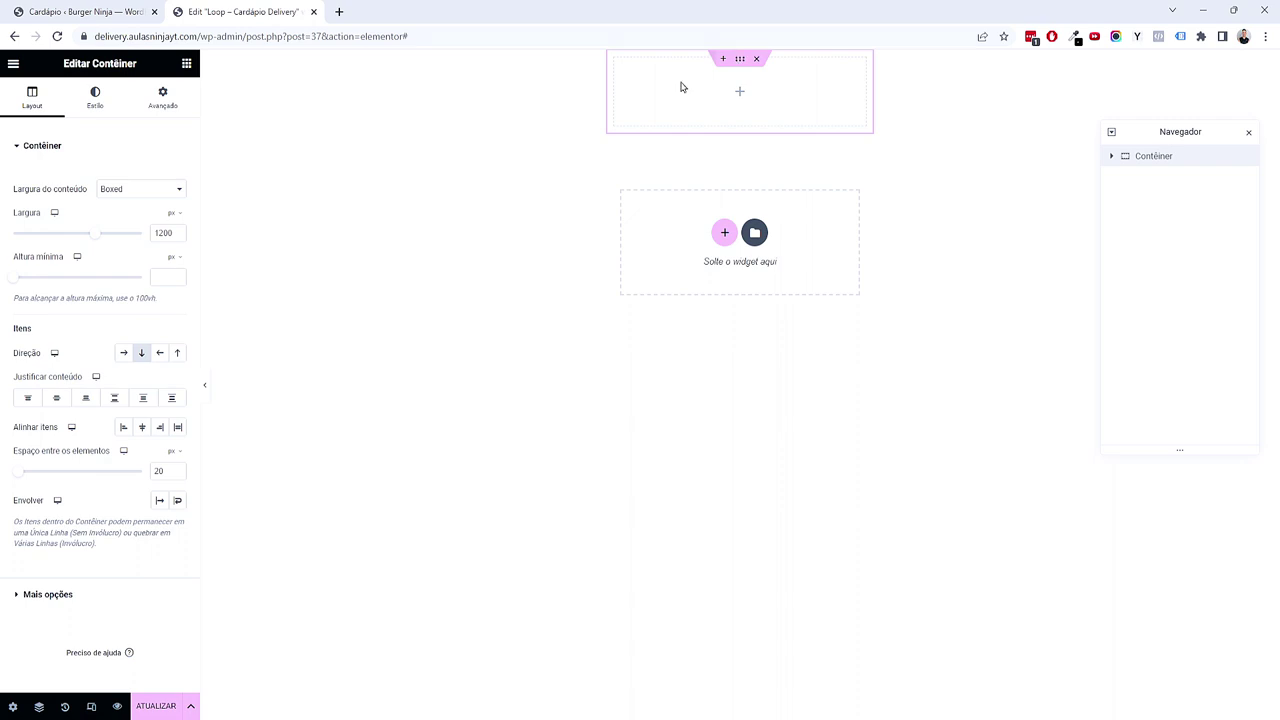
left_click(103, 113)
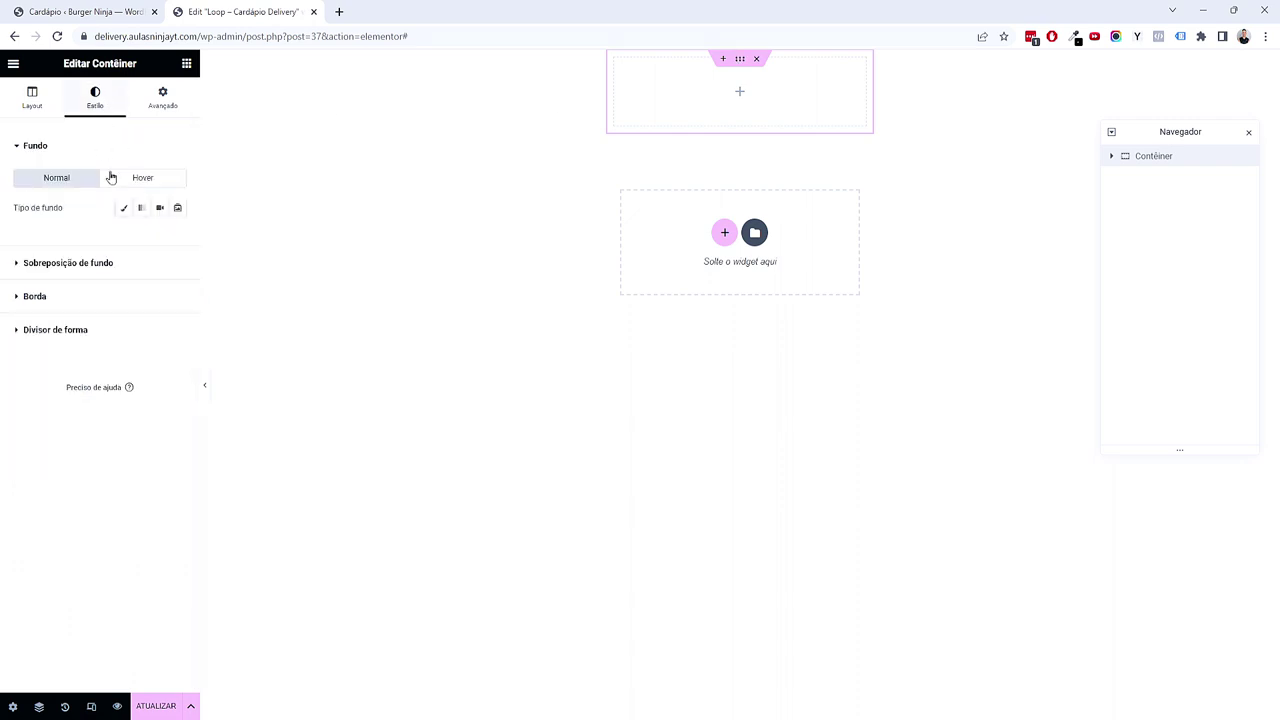
left_click(123, 208)
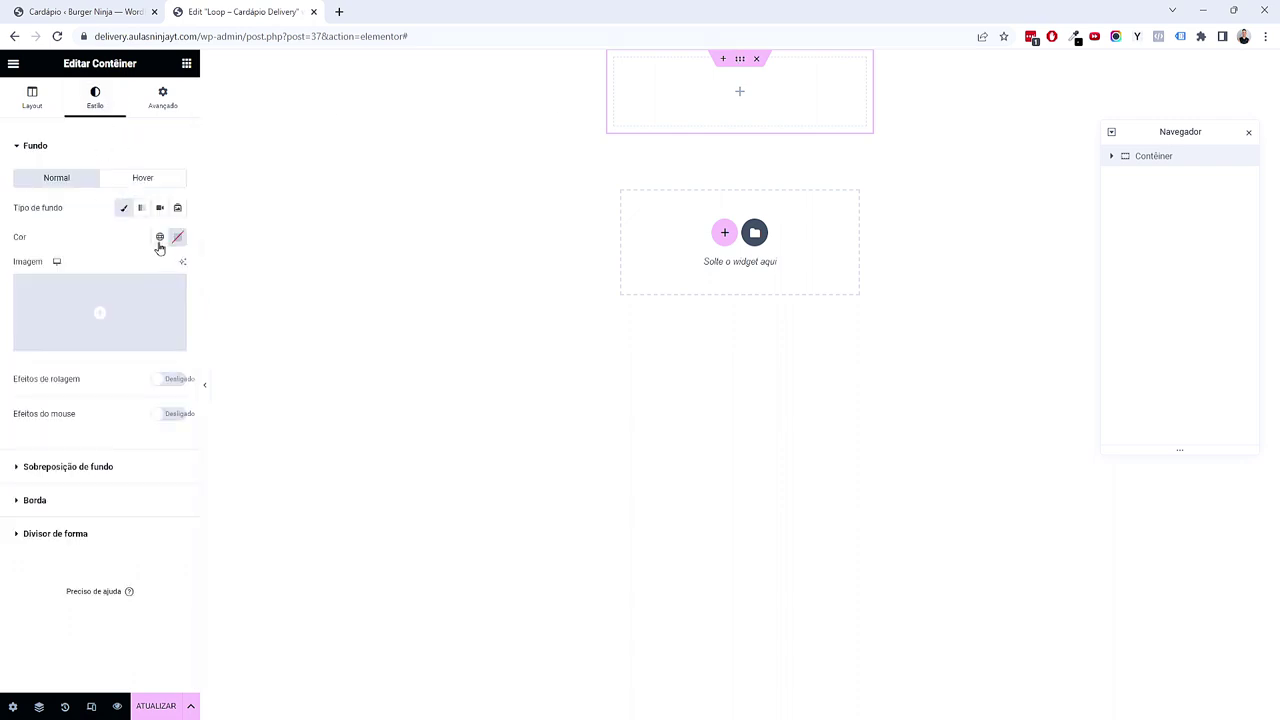
left_click(159, 237)
left_click(137, 240)
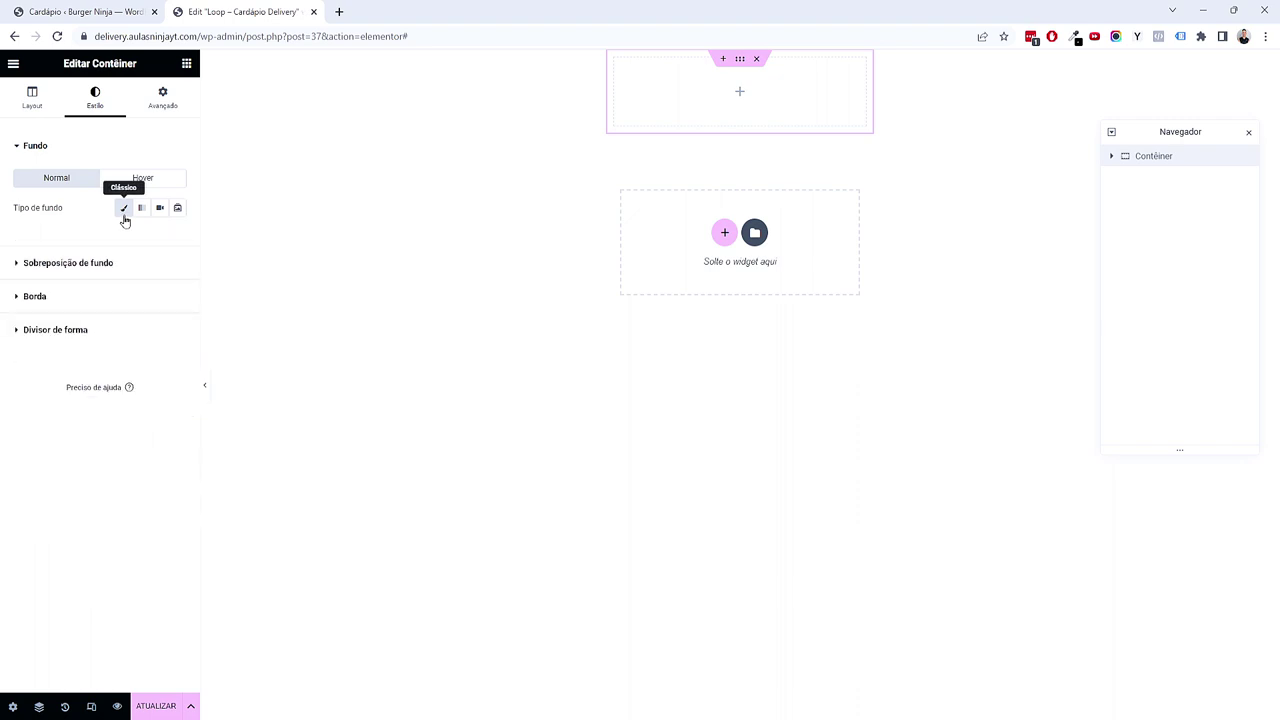
left_click(159, 237)
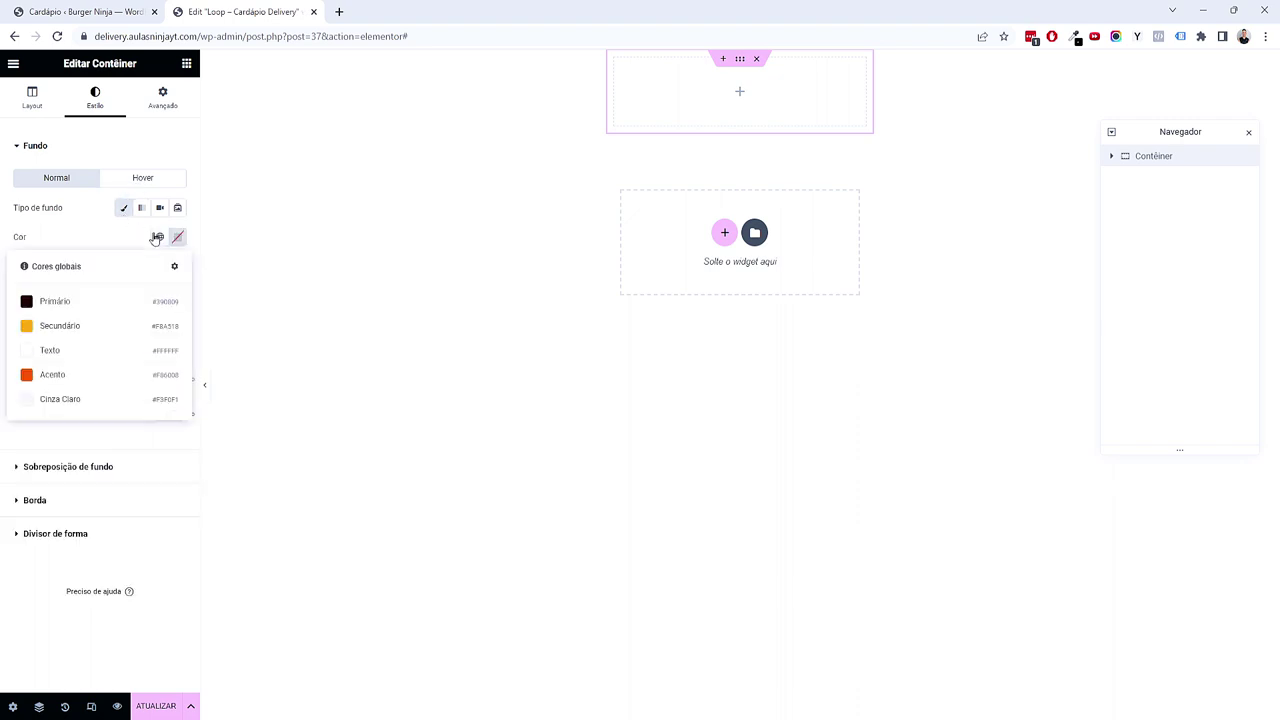
left_click(99, 402)
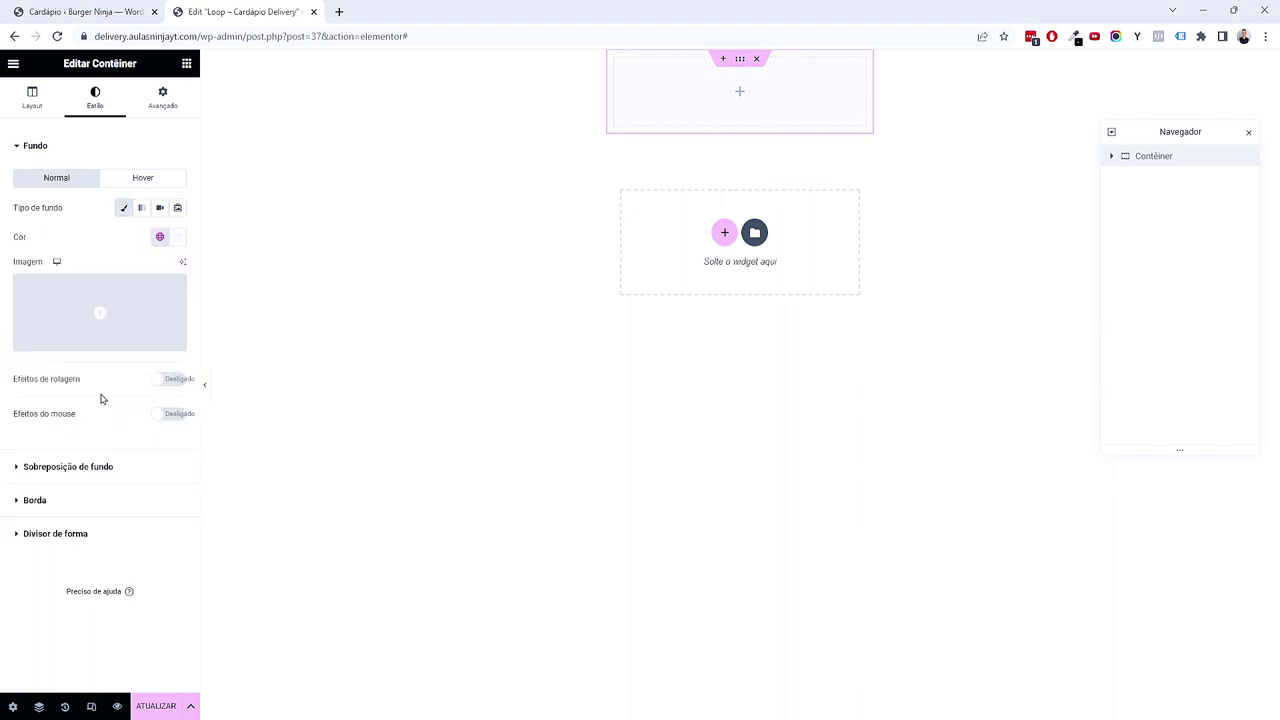
left_click(159, 237)
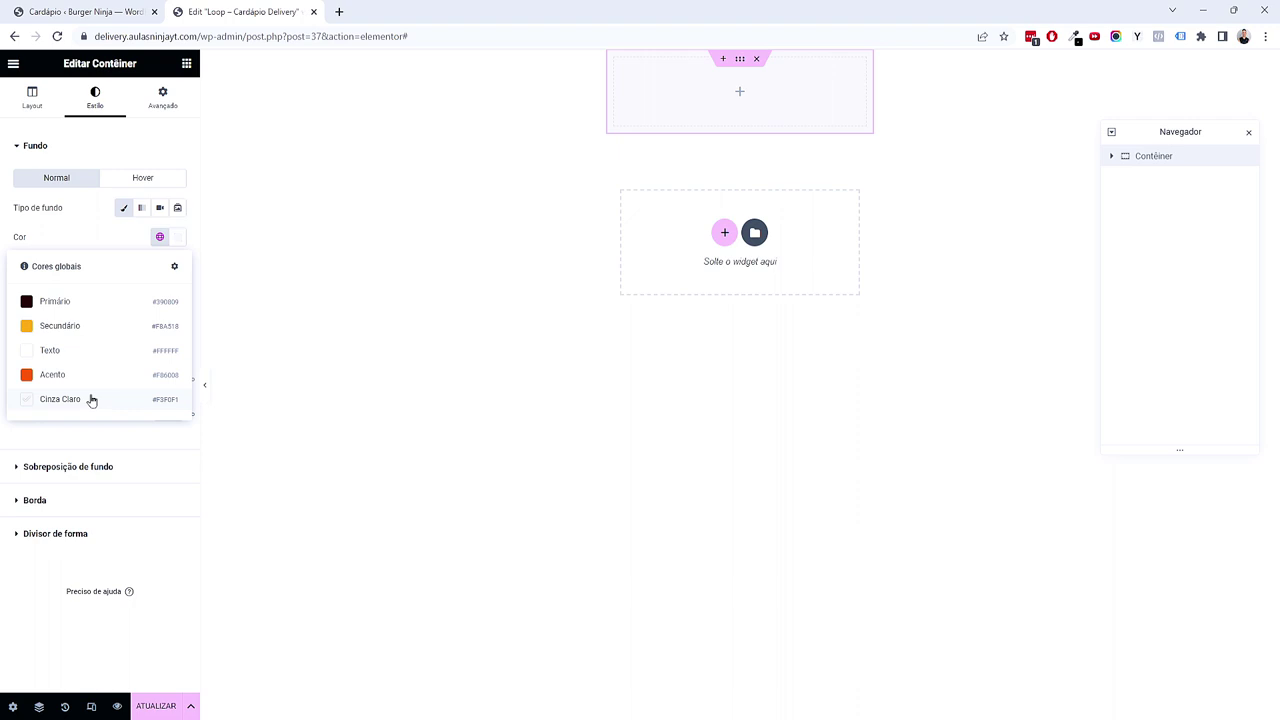
Step: Set the container's padding to 2 em on every side
left_click(168, 105)
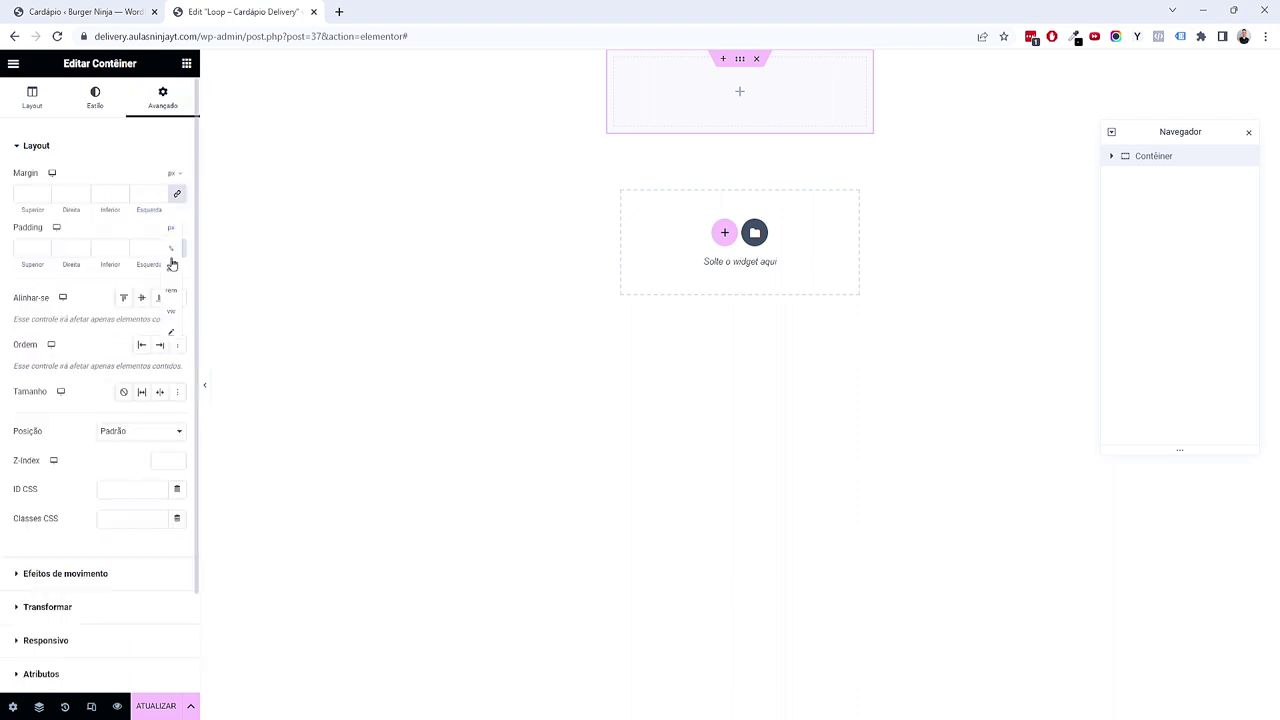
left_click(46, 247)
left_click(47, 247)
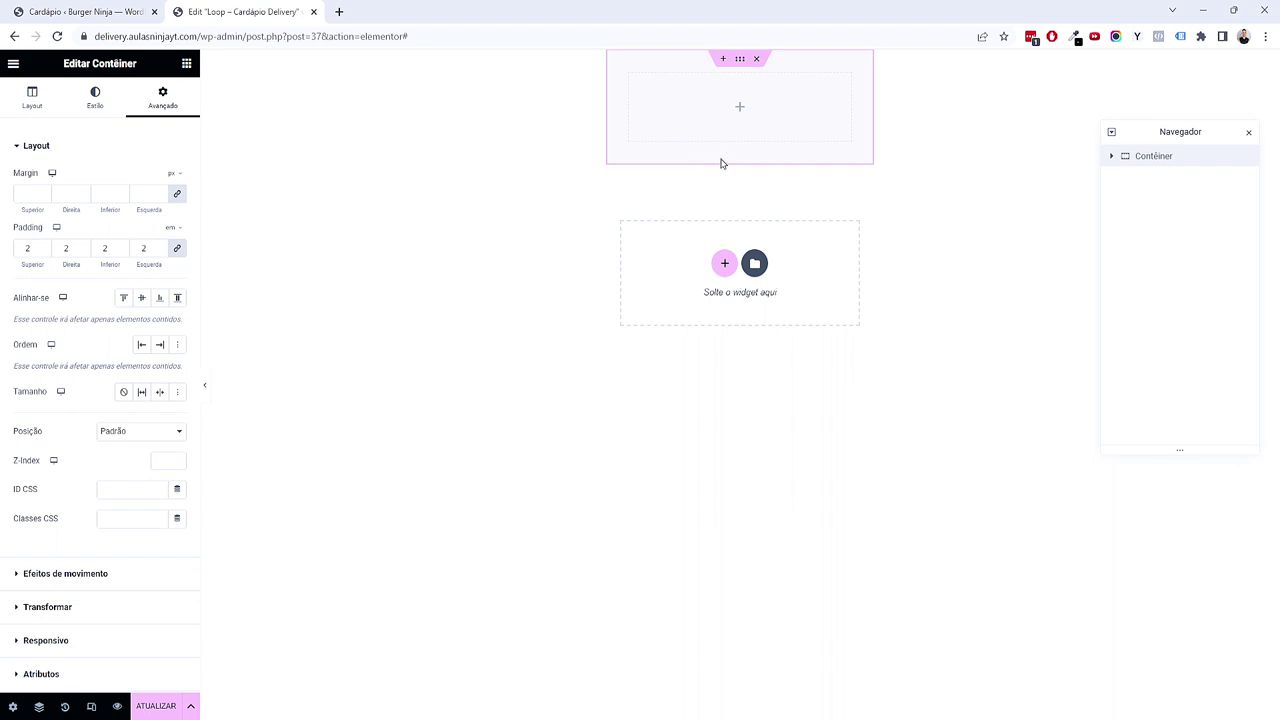
left_click(95, 98)
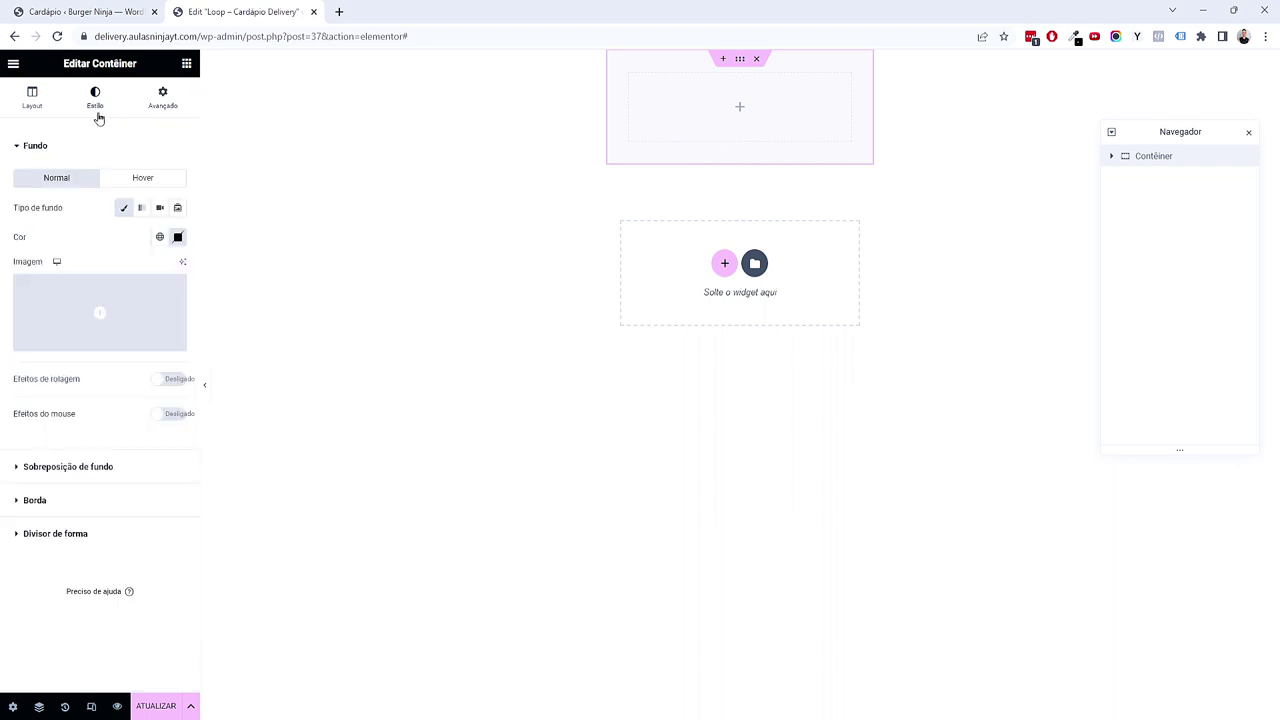
Step: Give the container a solid 4 px border in the red global colour
left_click(74, 500)
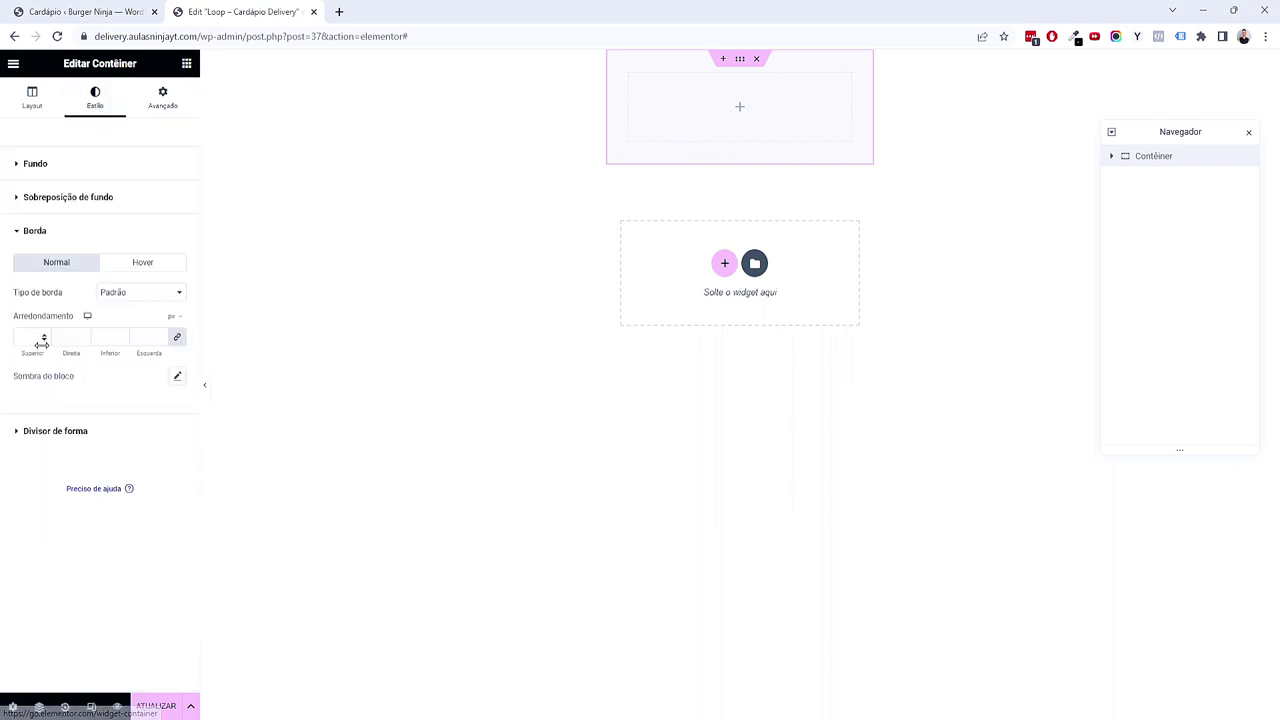
left_click(130, 293)
left_click(138, 328)
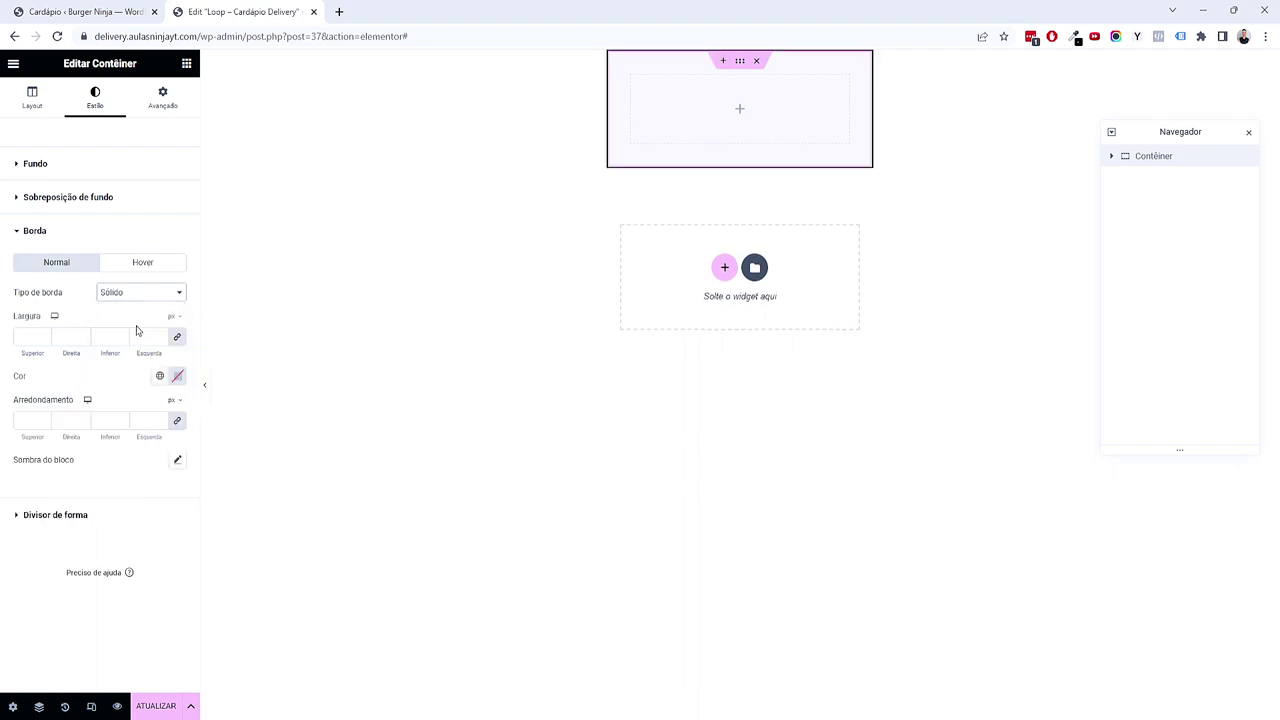
left_click(43, 333)
left_click(43, 333)
left_click(43, 333)
left_click(43, 333)
left_click(159, 376)
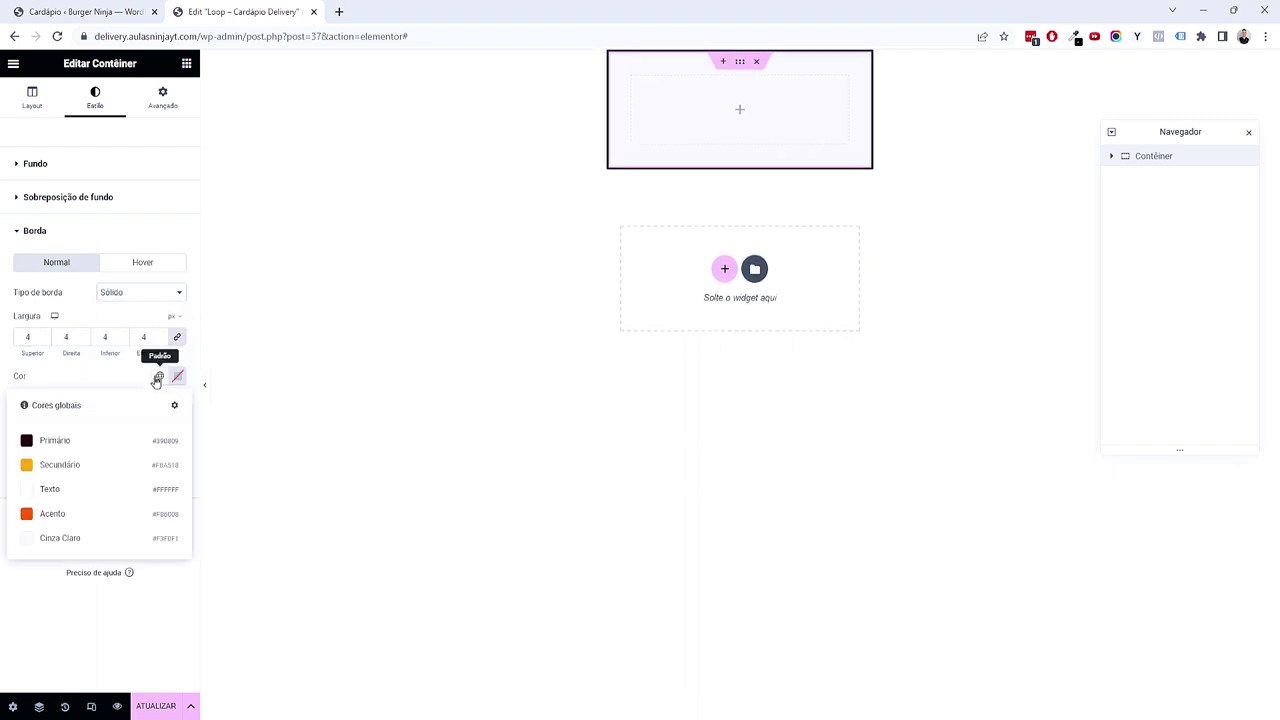
left_click(108, 513)
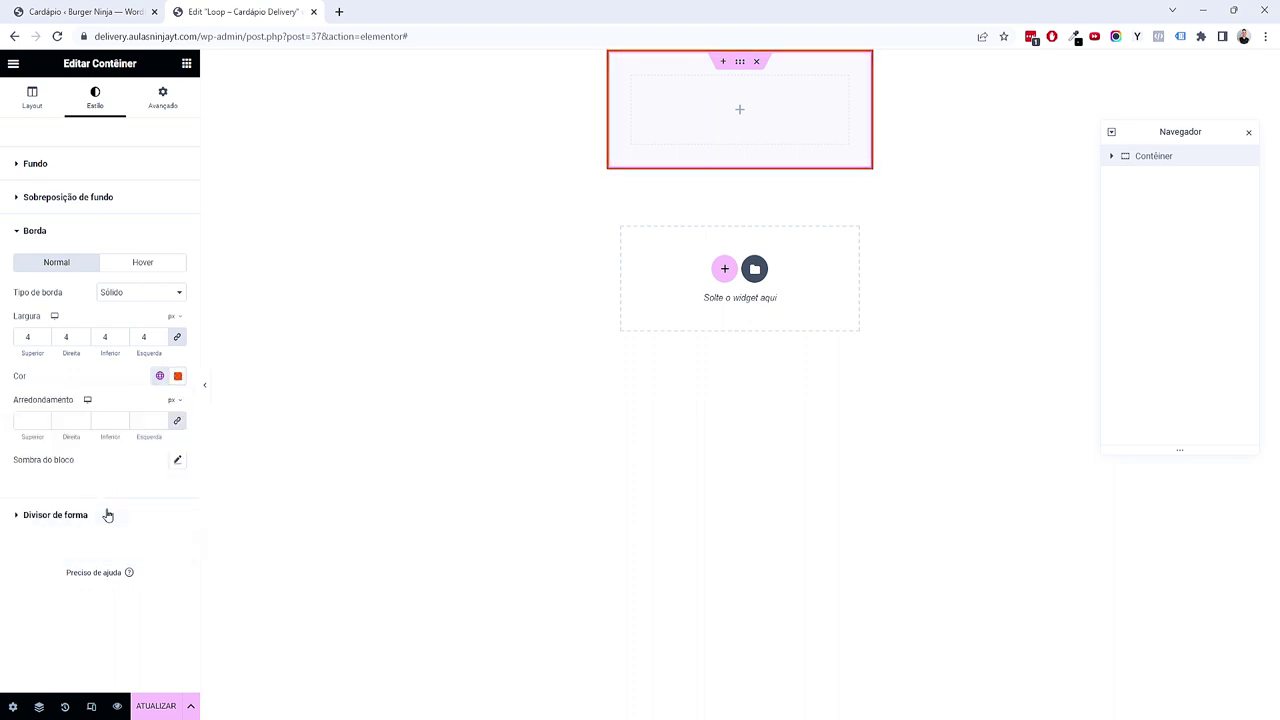
Step: Round the container's border corners to 5 px
left_click(40, 421)
type("50")
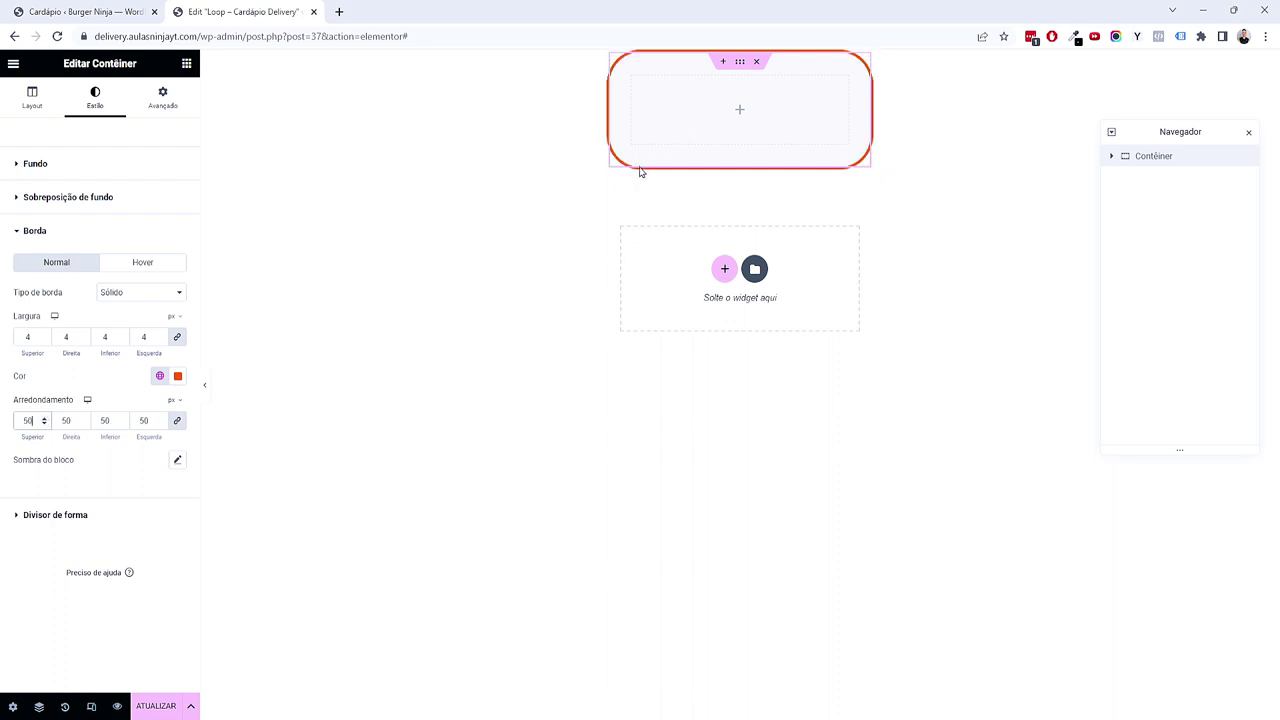
key("BackSpace")
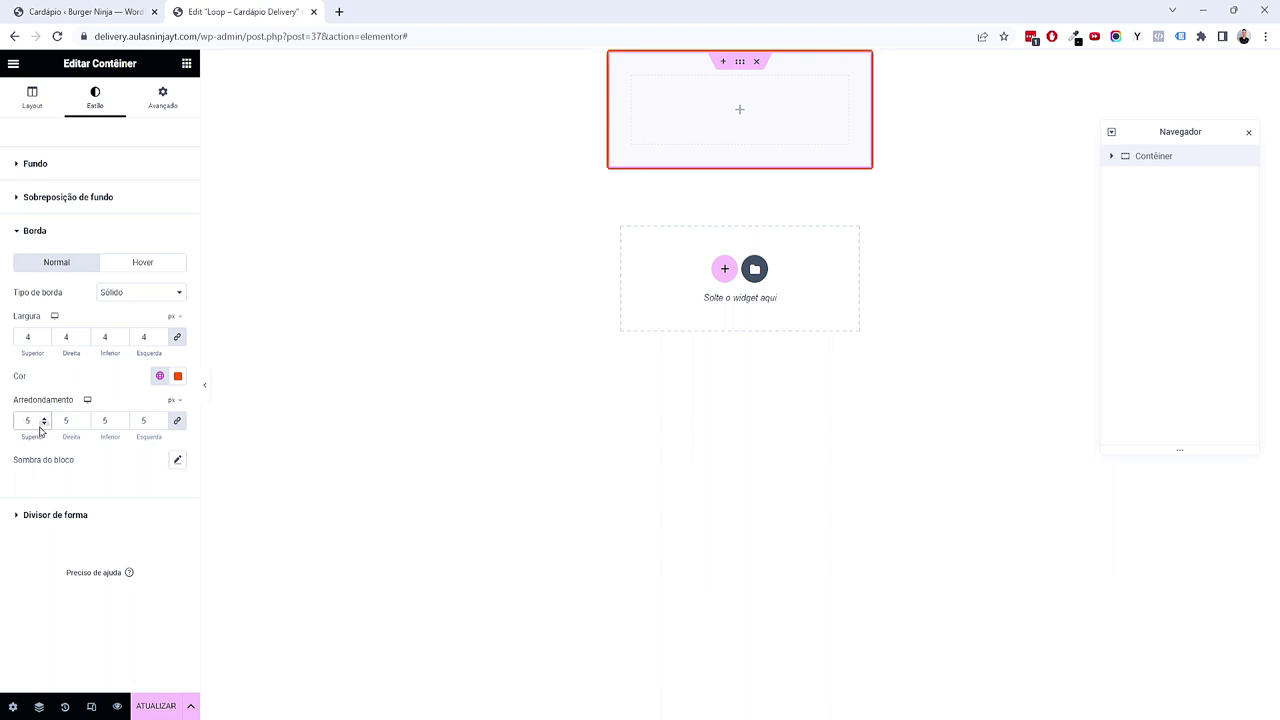
left_click(188, 67)
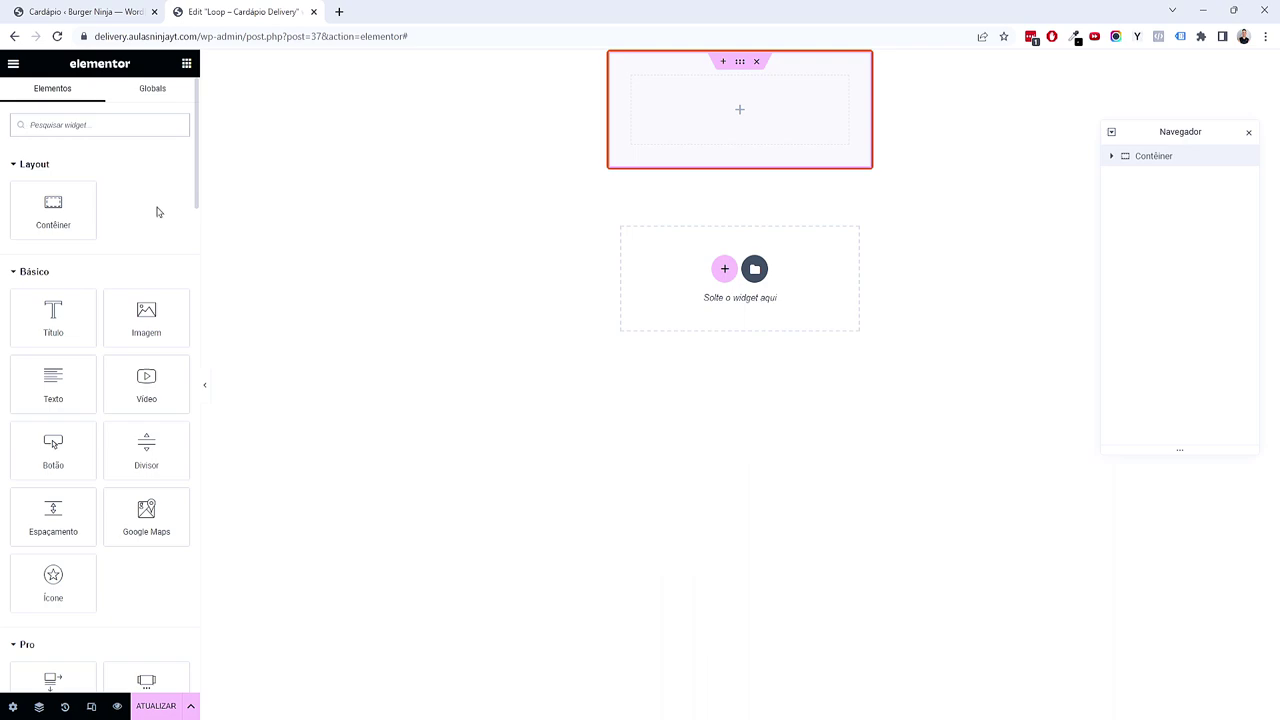
Step: Add a centred post-thumbnail Dynamic Image, linked to the post, with lazy load off
scroll(143, 232, "down", 20)
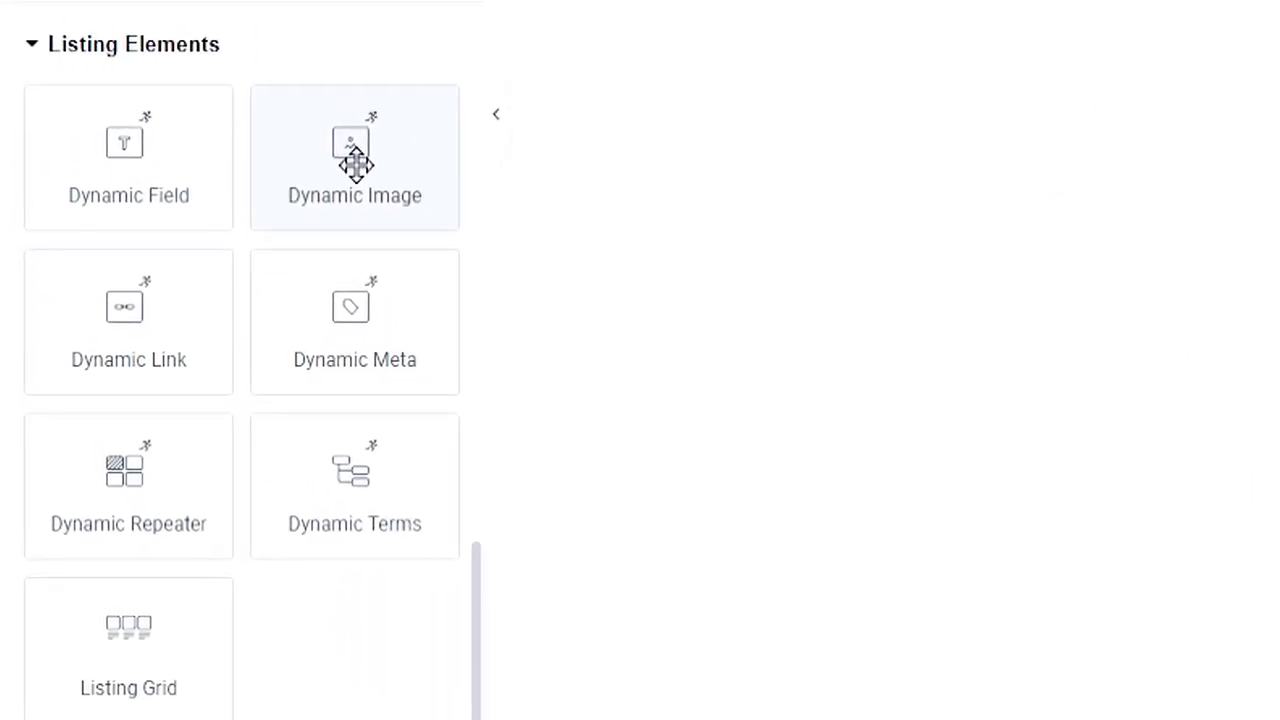
left_click_drag(355, 160, 725, 118)
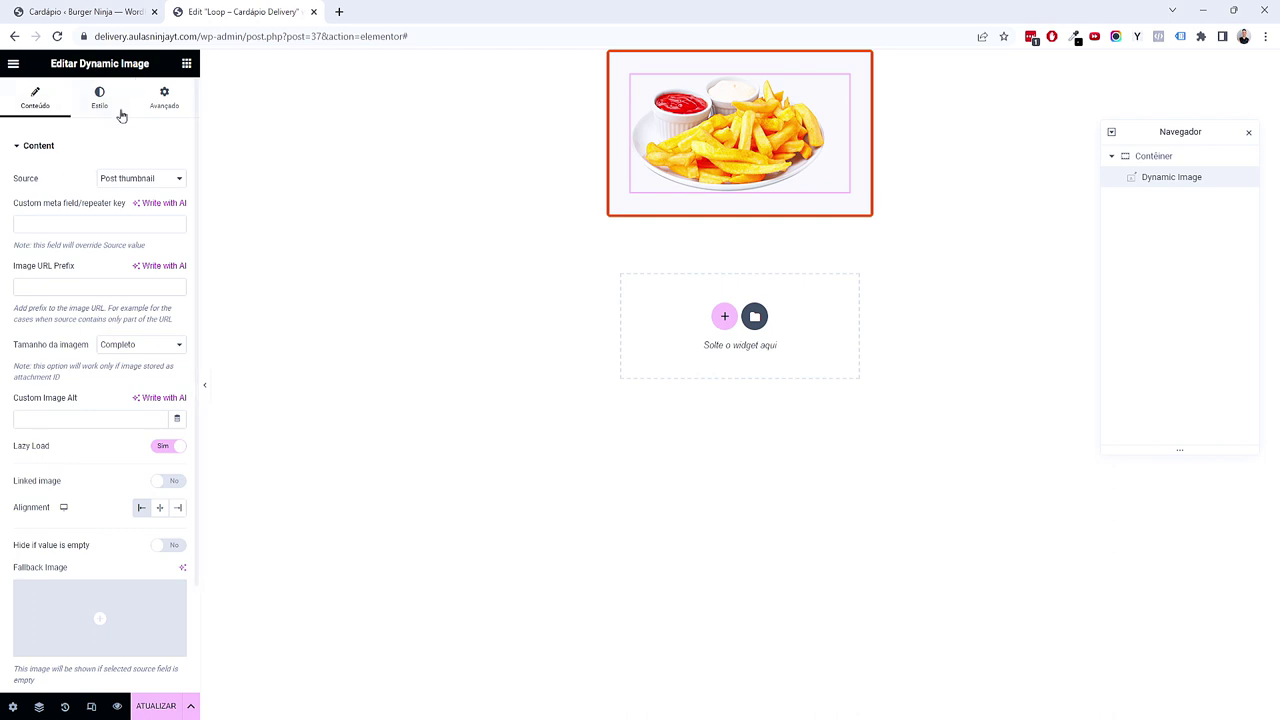
left_click(143, 180)
left_click(146, 205)
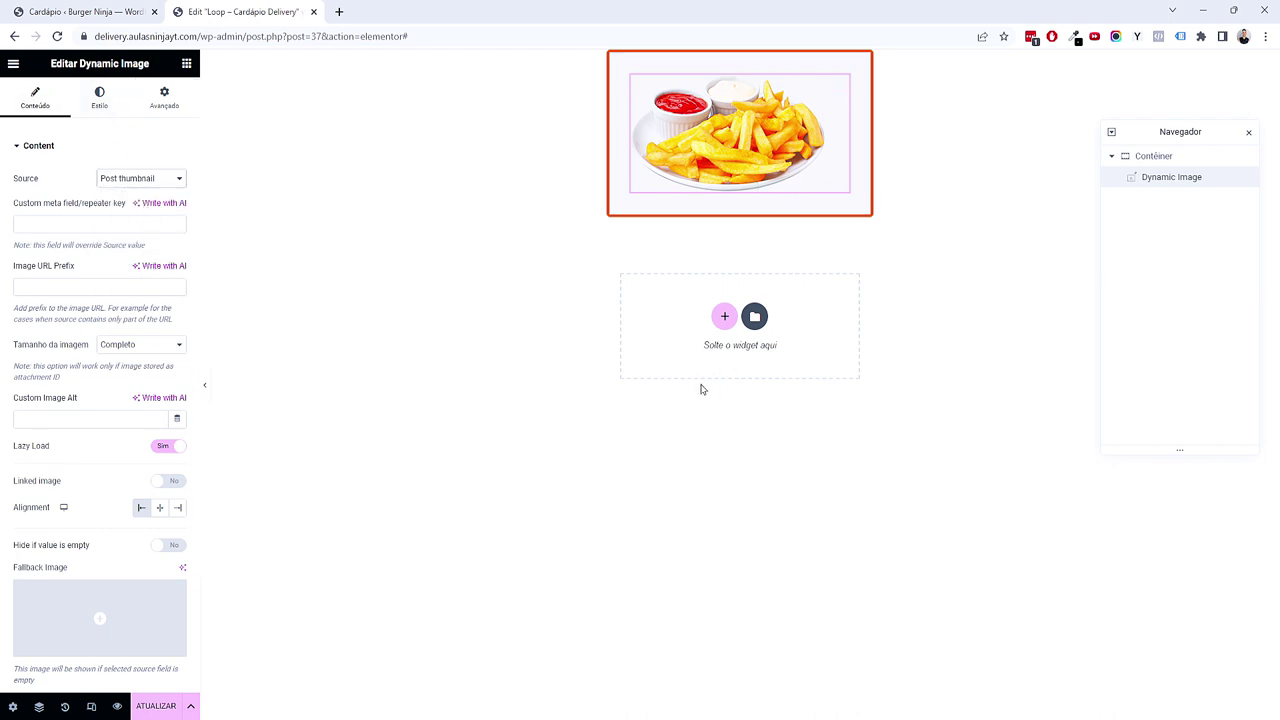
left_click(159, 507)
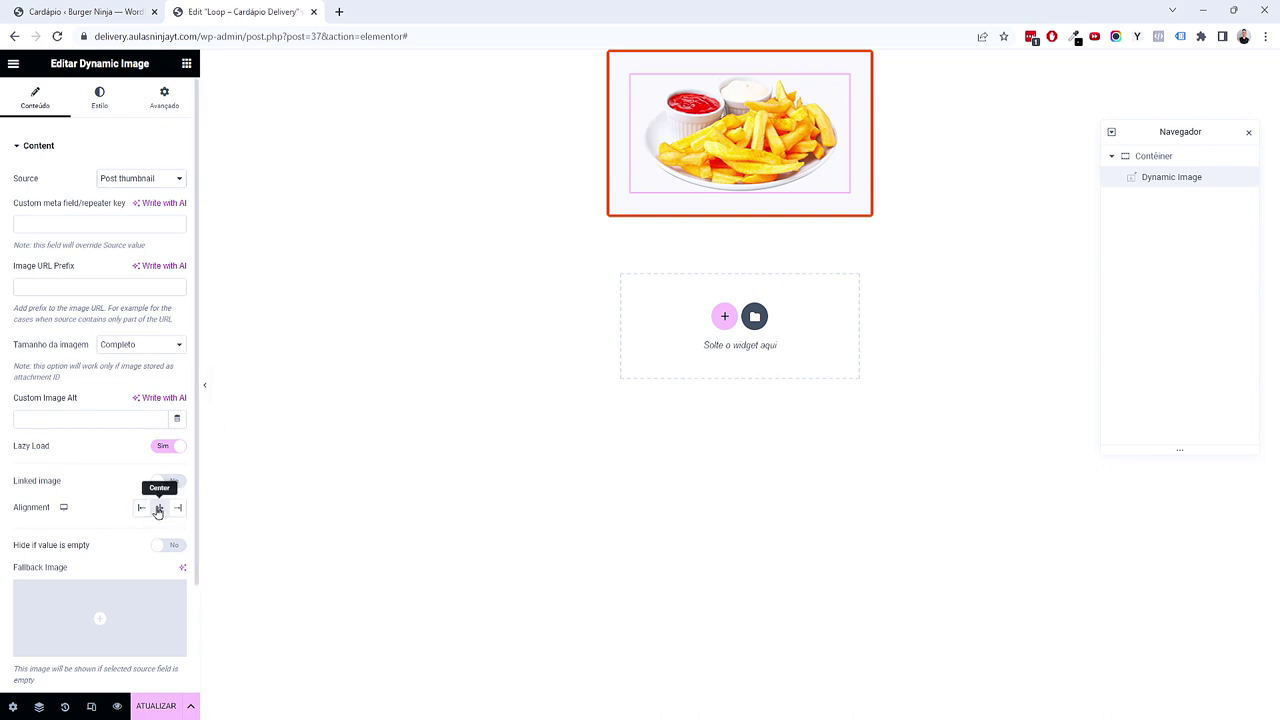
left_click(165, 446)
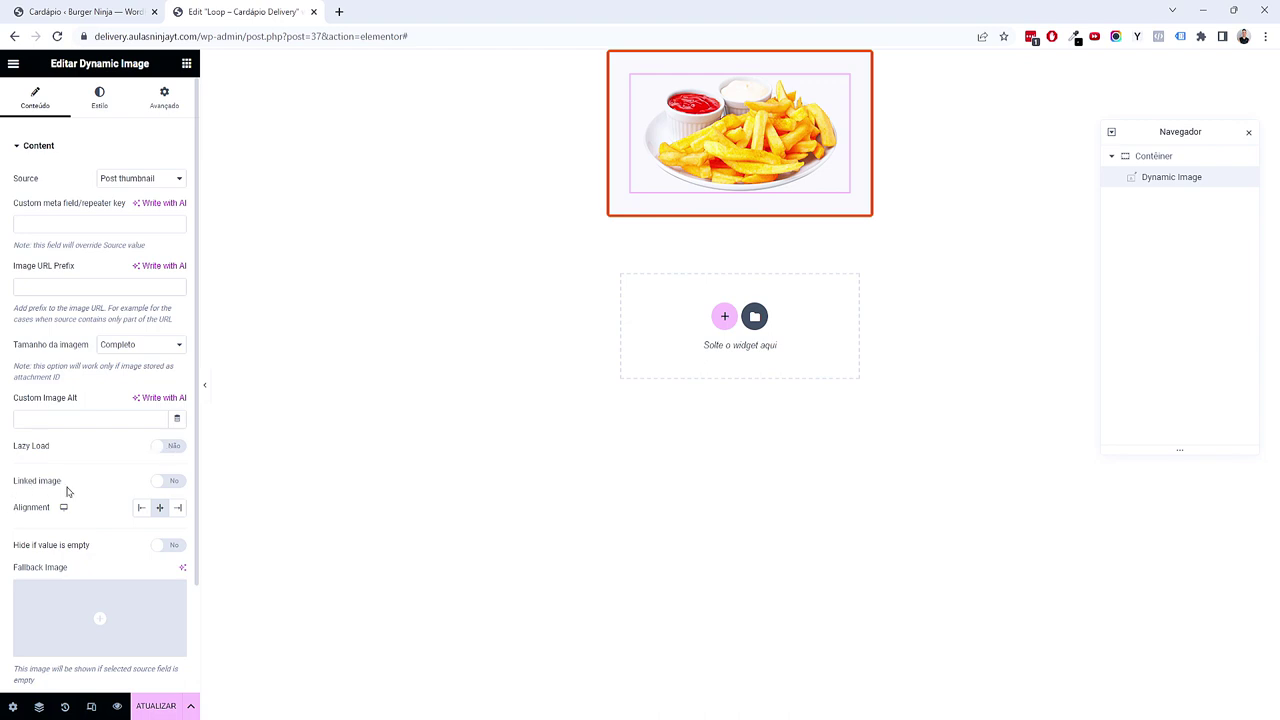
left_click(164, 482)
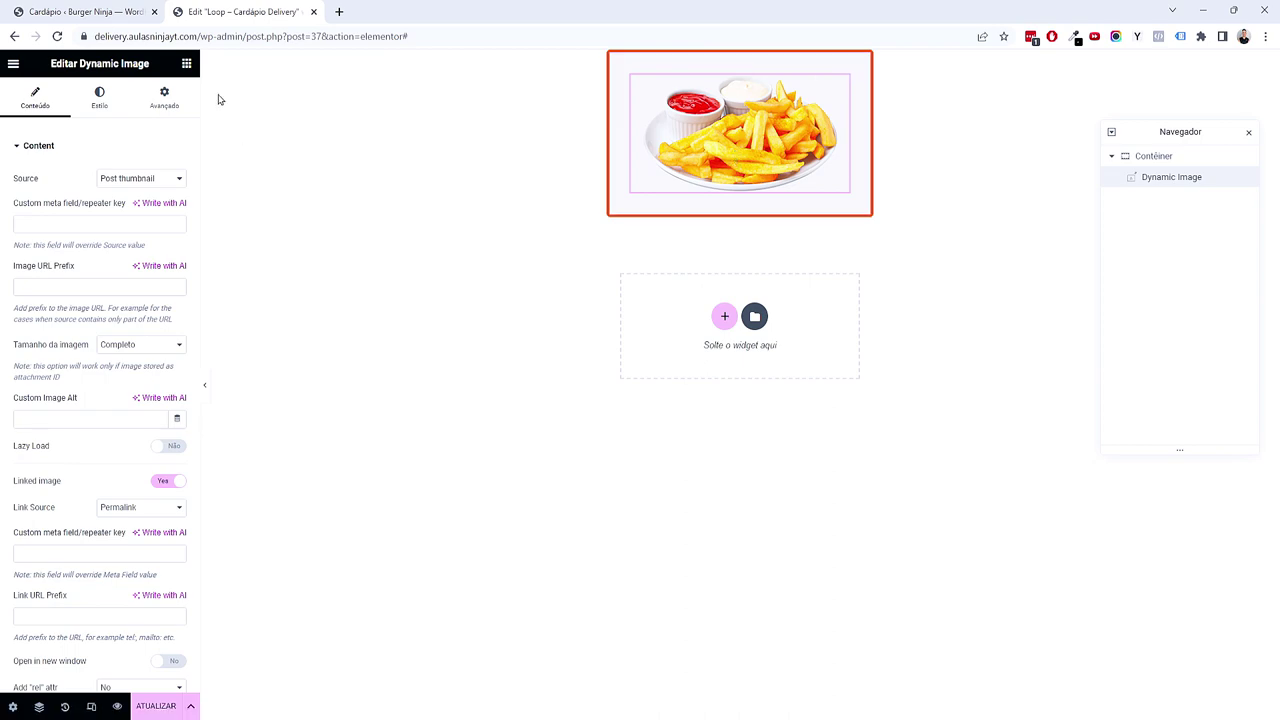
left_click(186, 63)
scroll(100, 243, "down", 8)
scroll(100, 243, "up", 10)
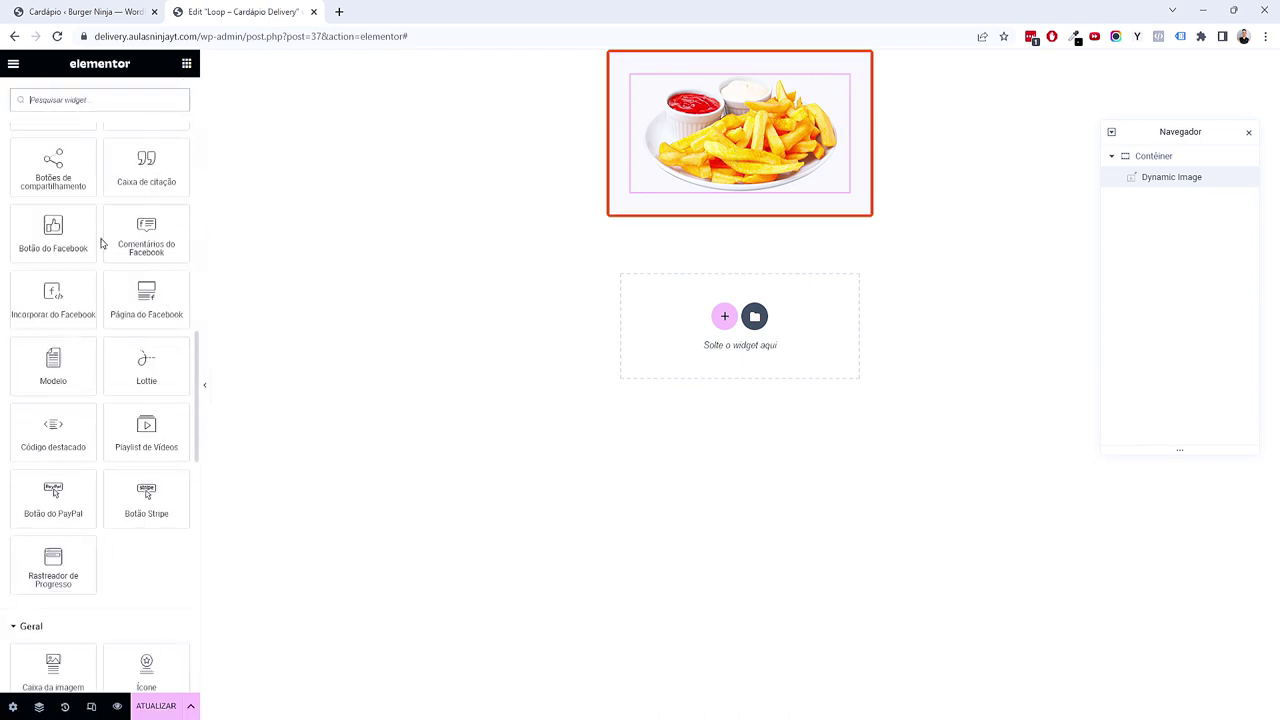
scroll(44, 342, "down", 15)
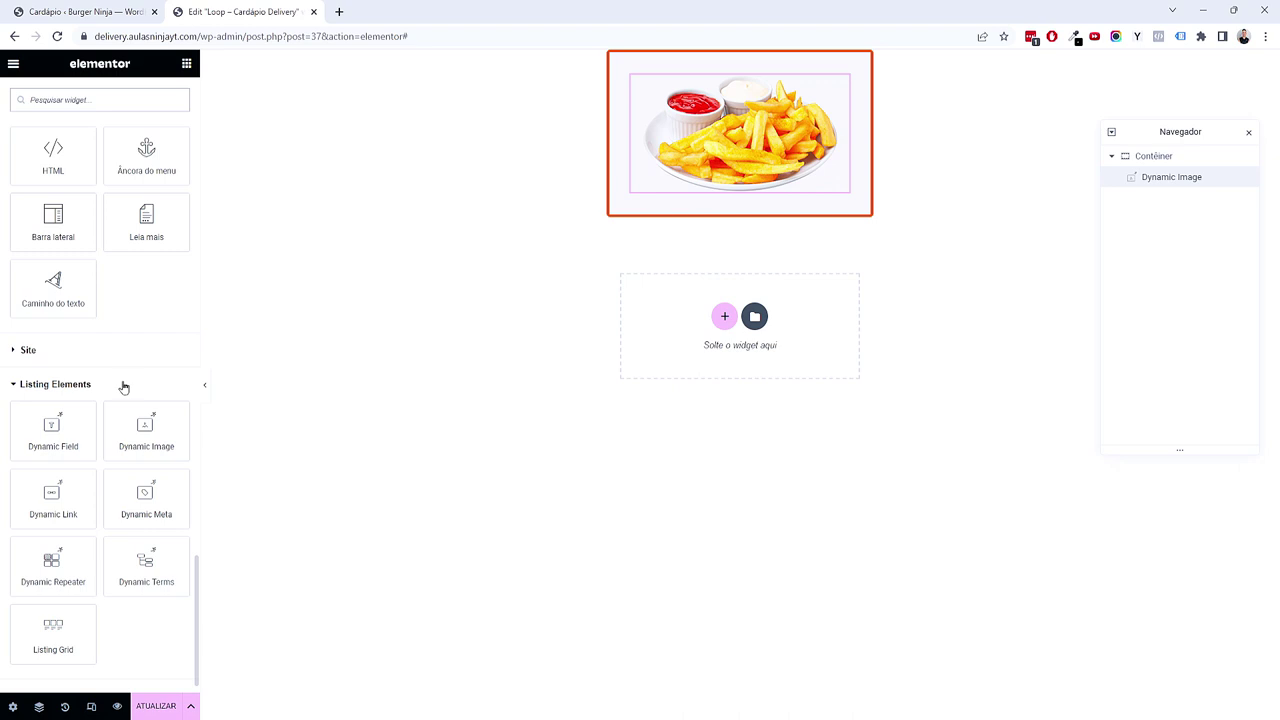
scroll(110, 401, "down", 1)
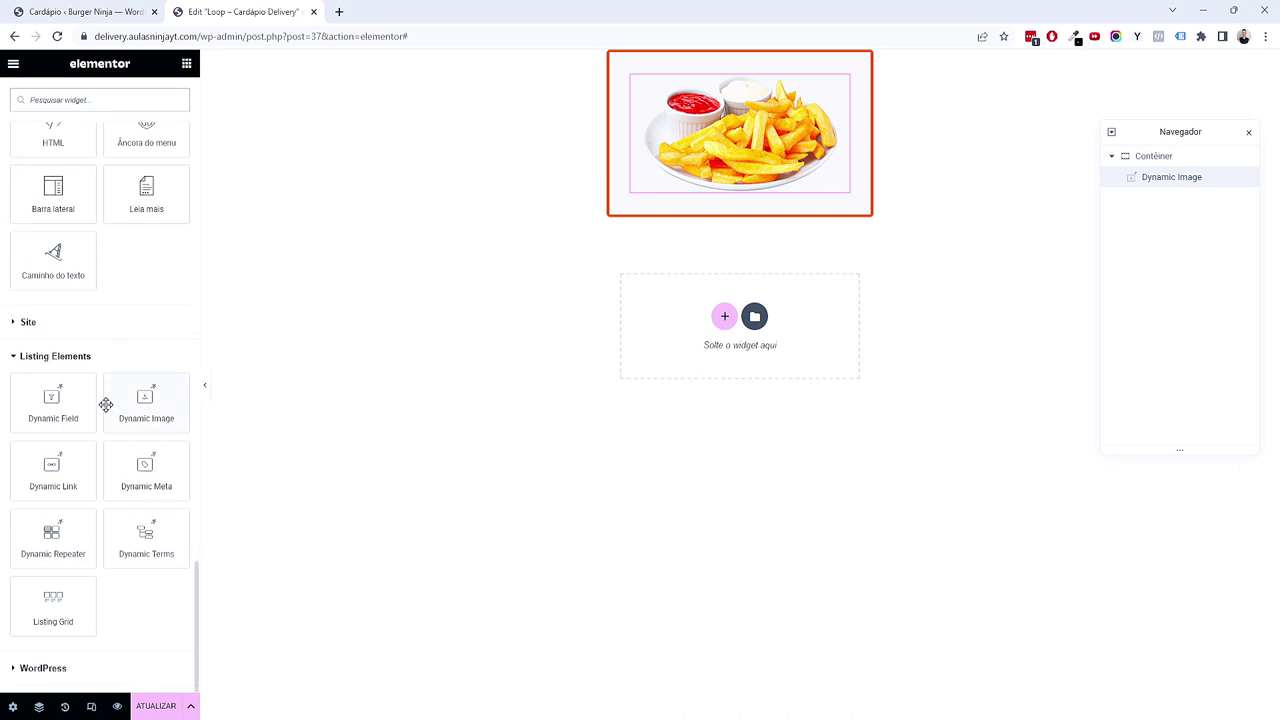
Step: Add a Dynamic Field below the image showing the post Title
left_click_drag(53, 402, 752, 195)
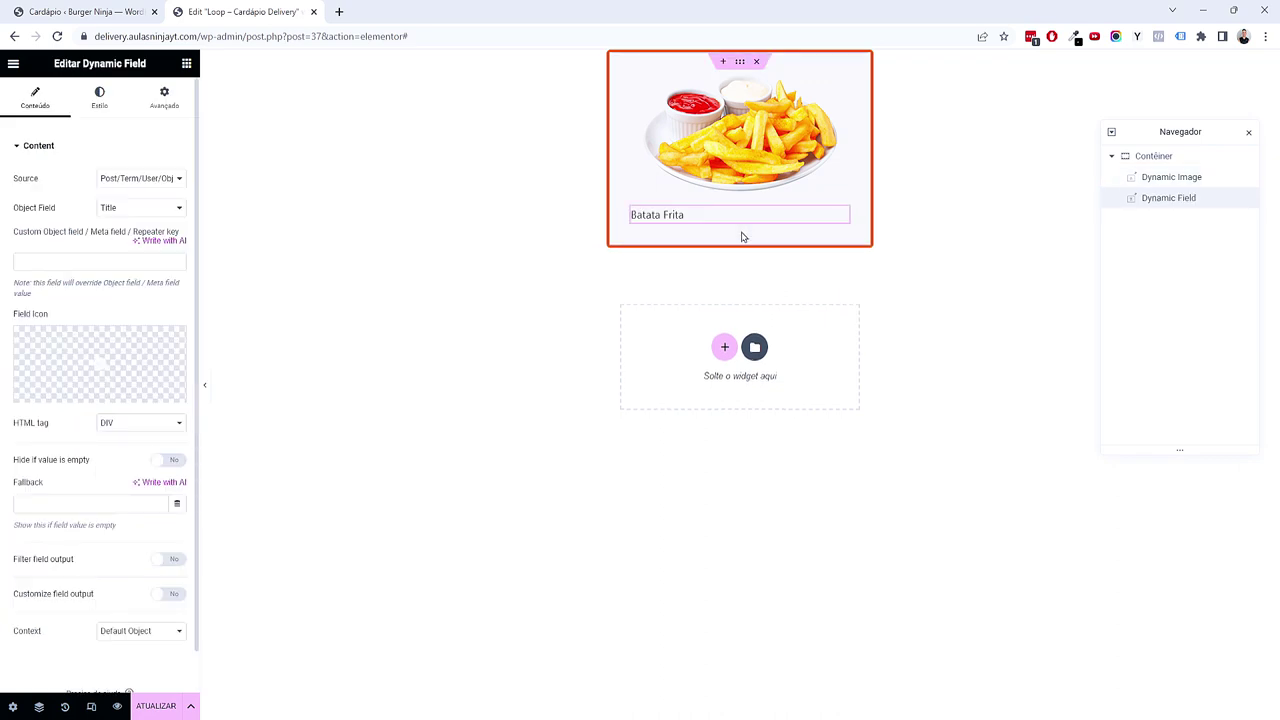
left_click(103, 106)
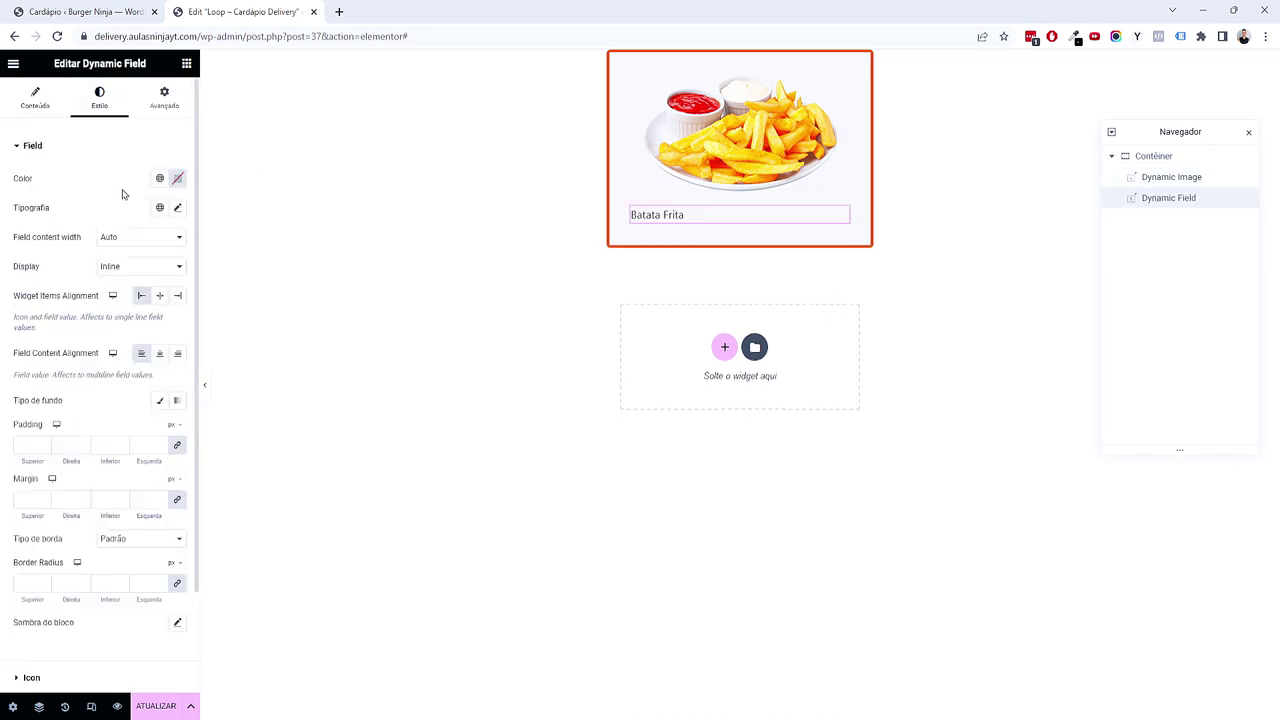
left_click(62, 106)
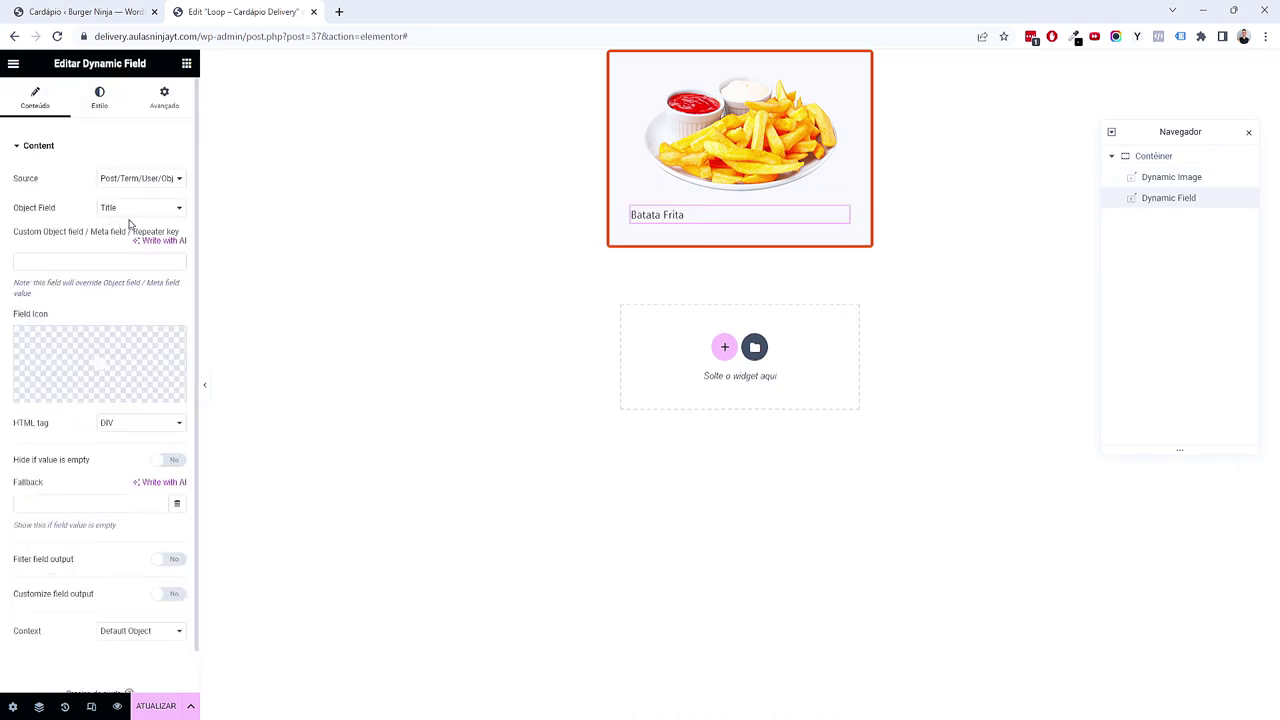
left_click(126, 208)
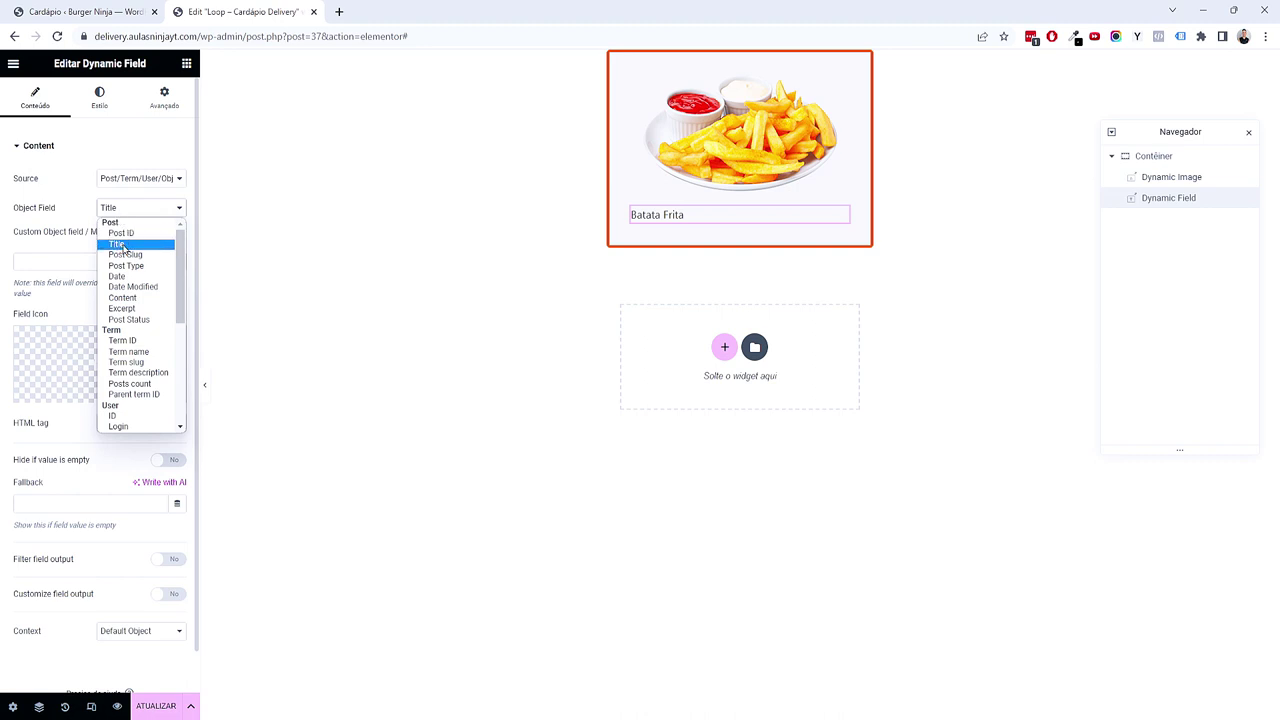
left_click(117, 246)
Step: Style the title with the Primário font and colour at 2 em
left_click(99, 98)
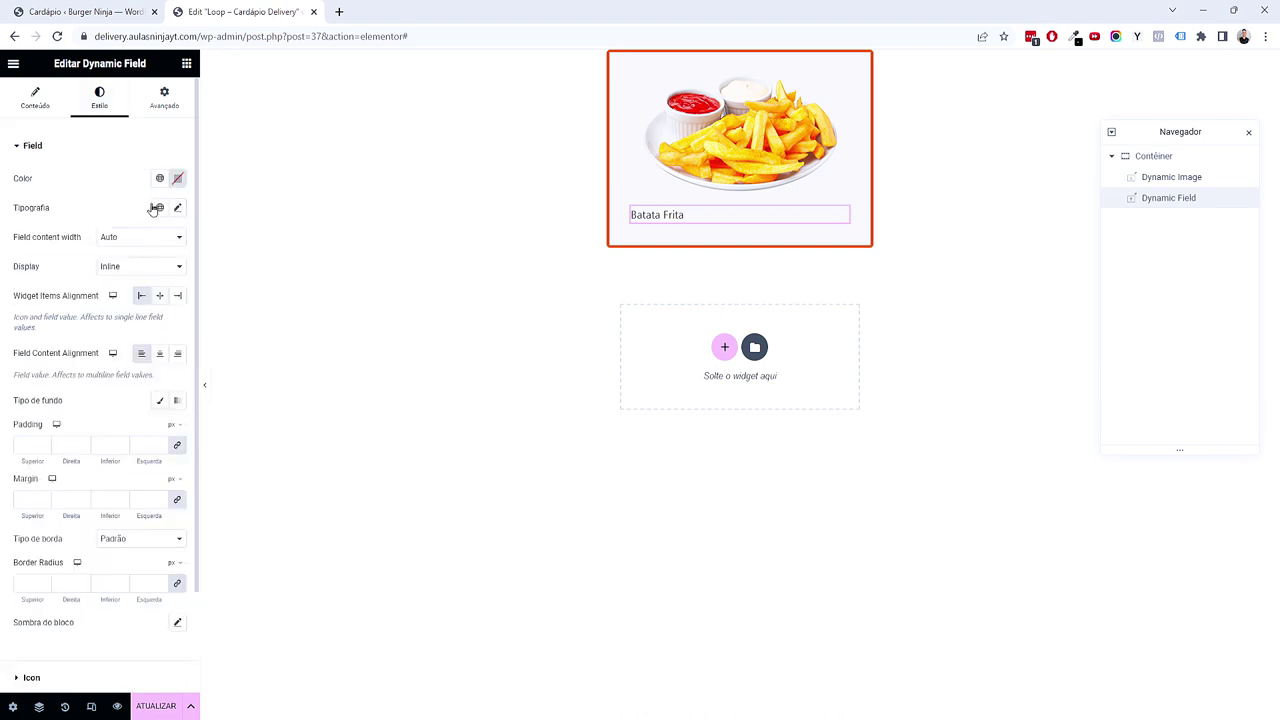
left_click(158, 207)
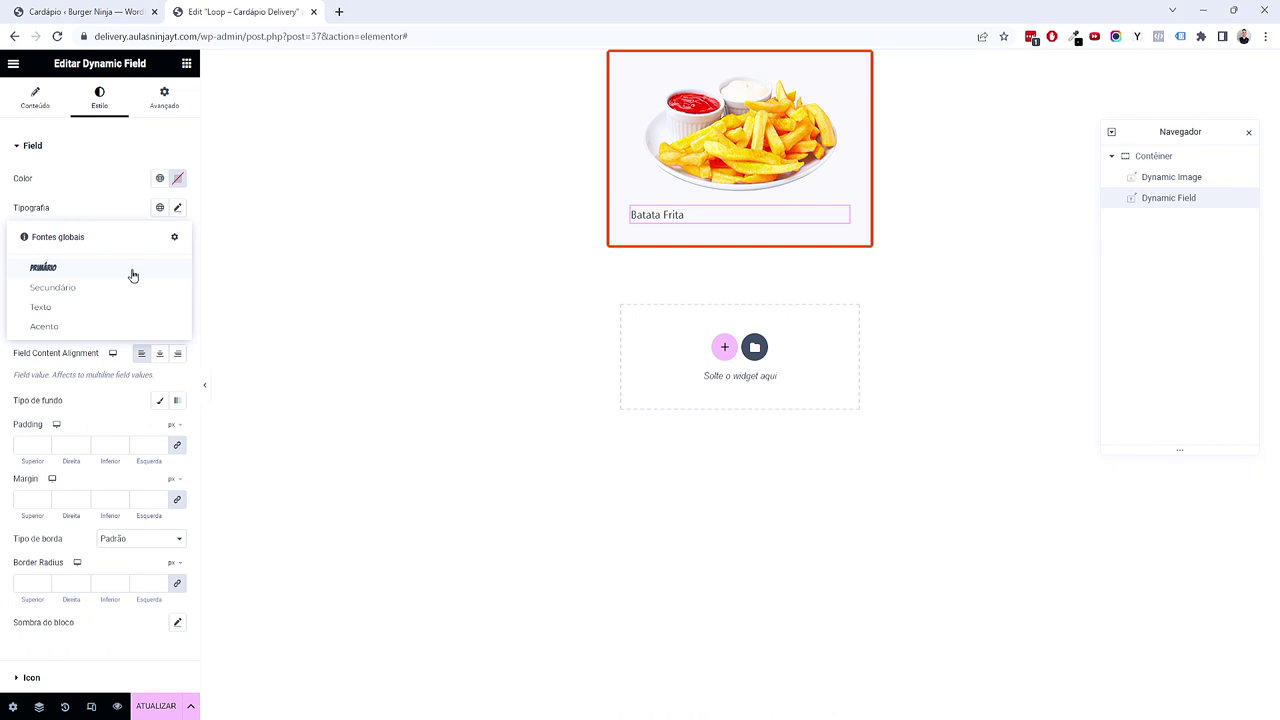
left_click(133, 275)
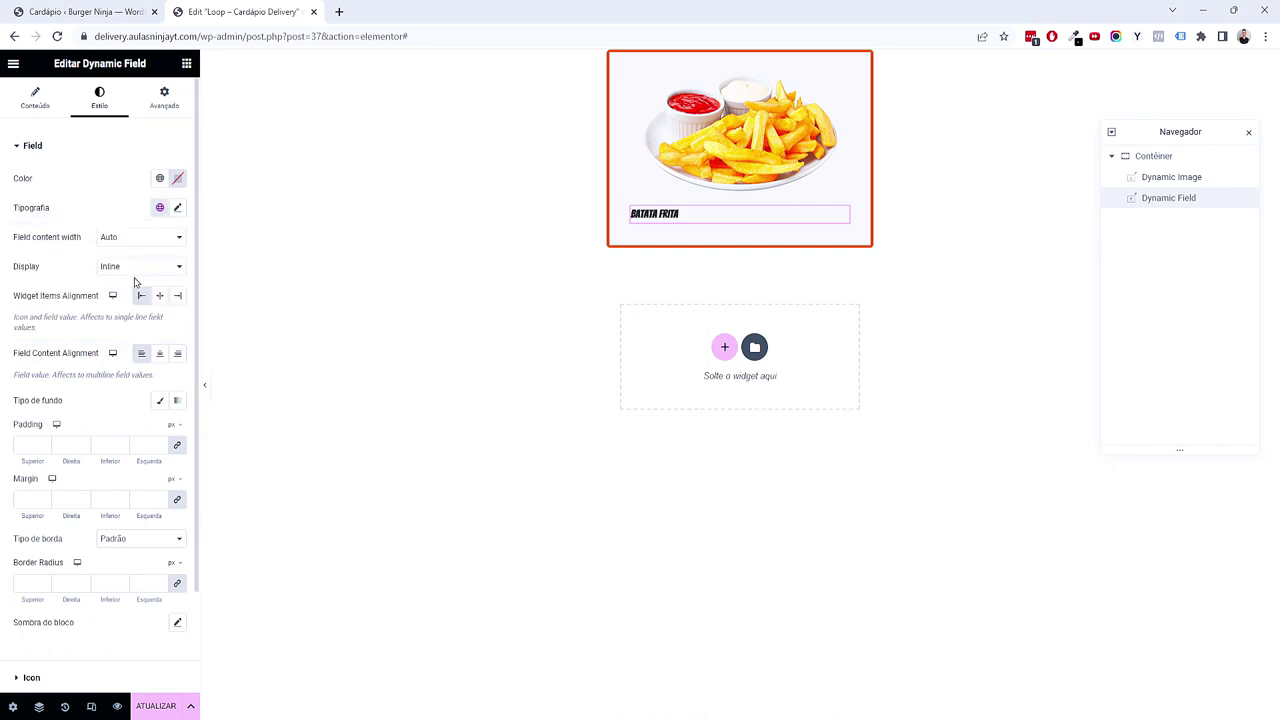
left_click(157, 179)
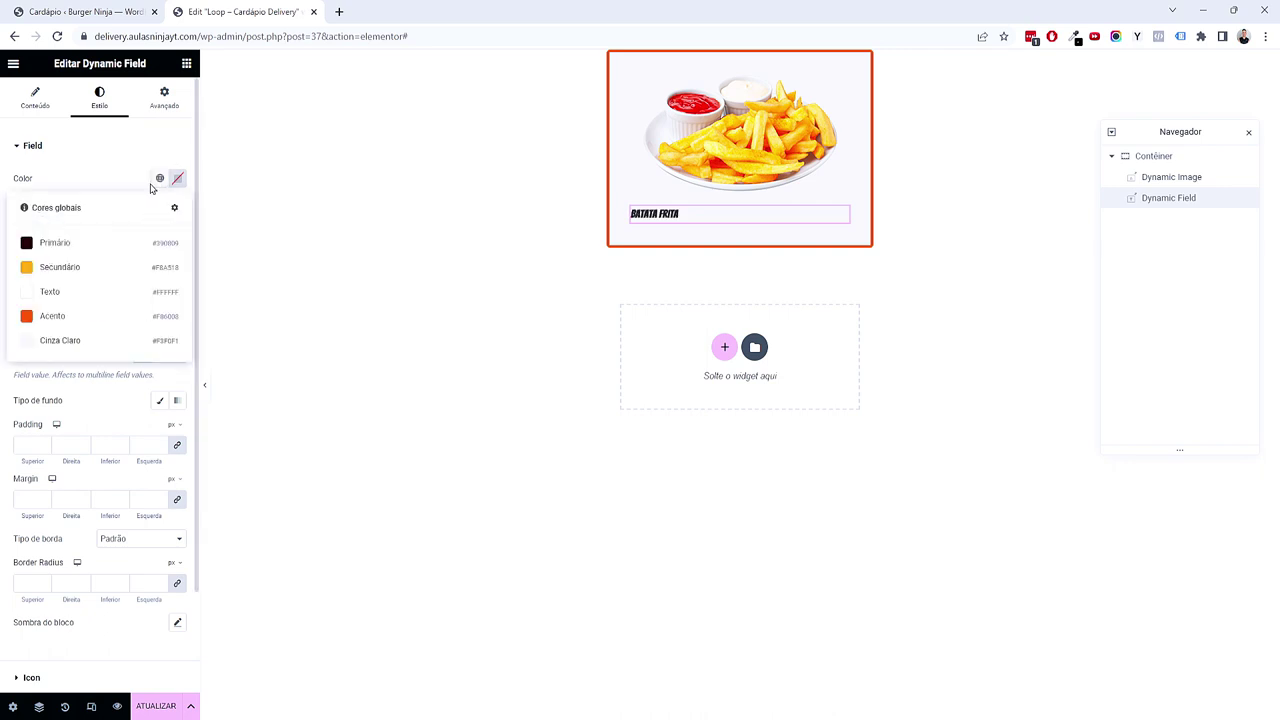
left_click(87, 244)
left_click(177, 207)
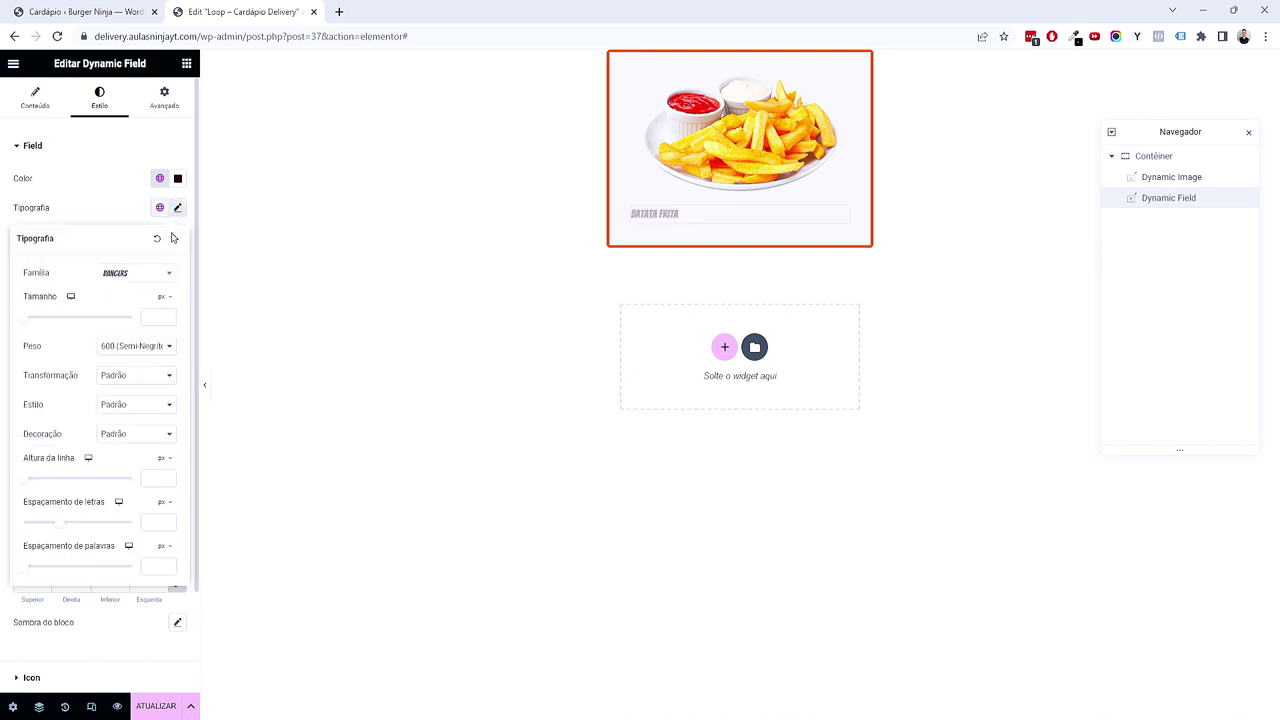
left_click(163, 296)
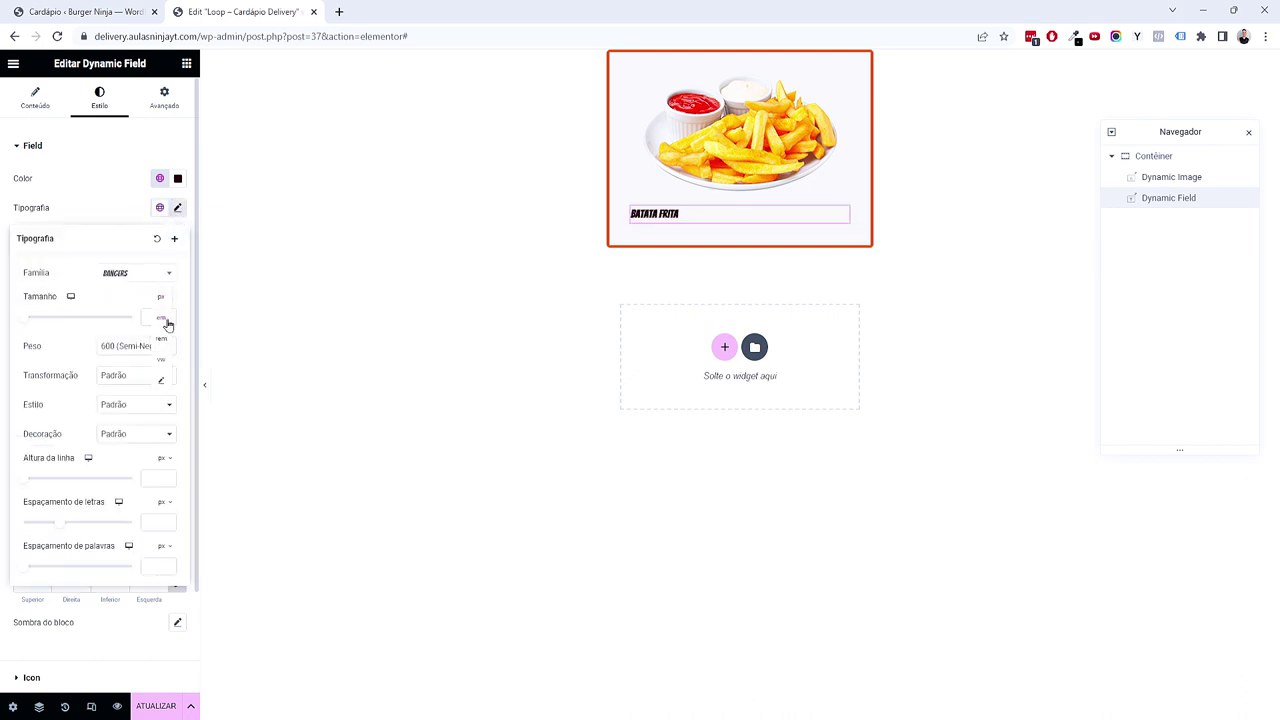
left_click(162, 317)
left_click(167, 312)
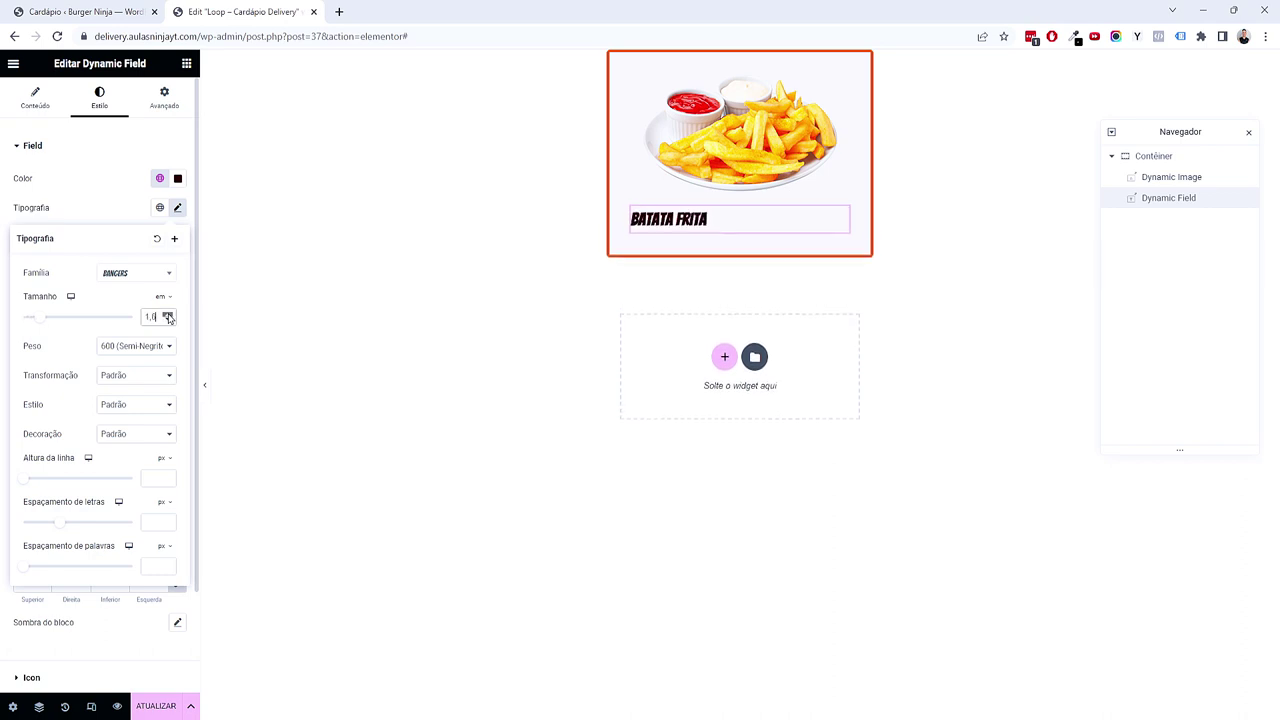
left_click(168, 314)
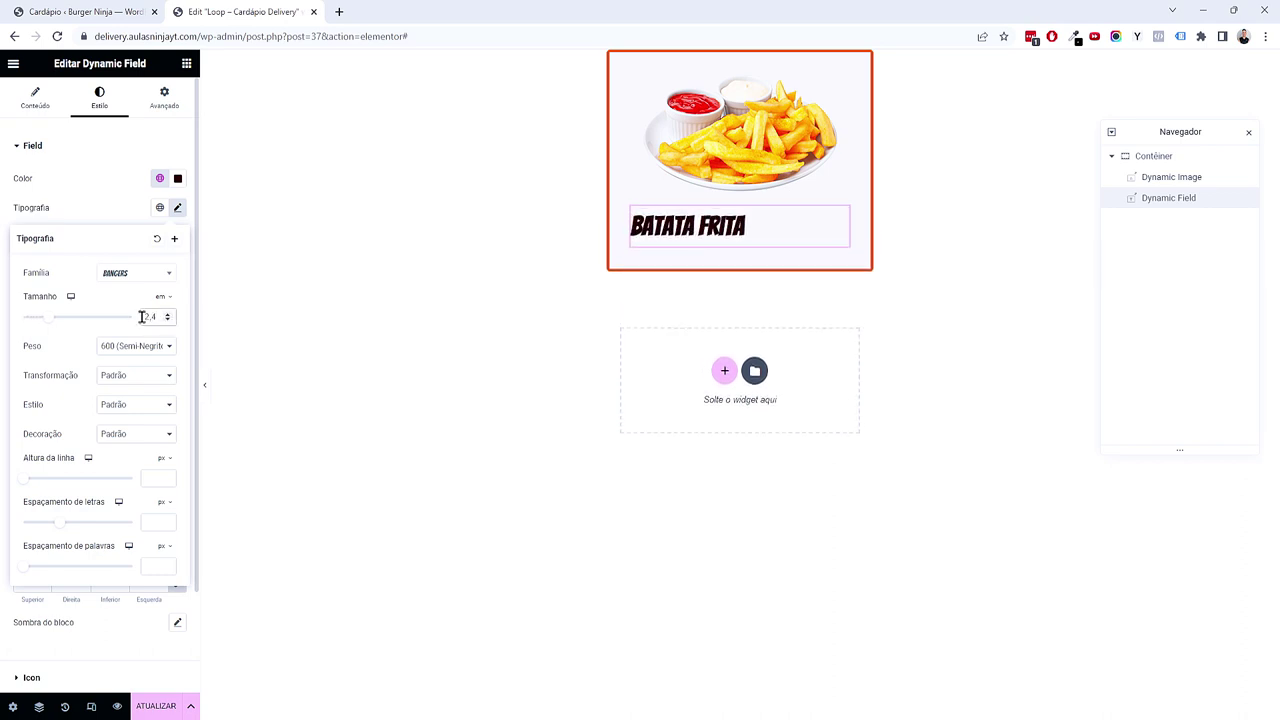
type("2")
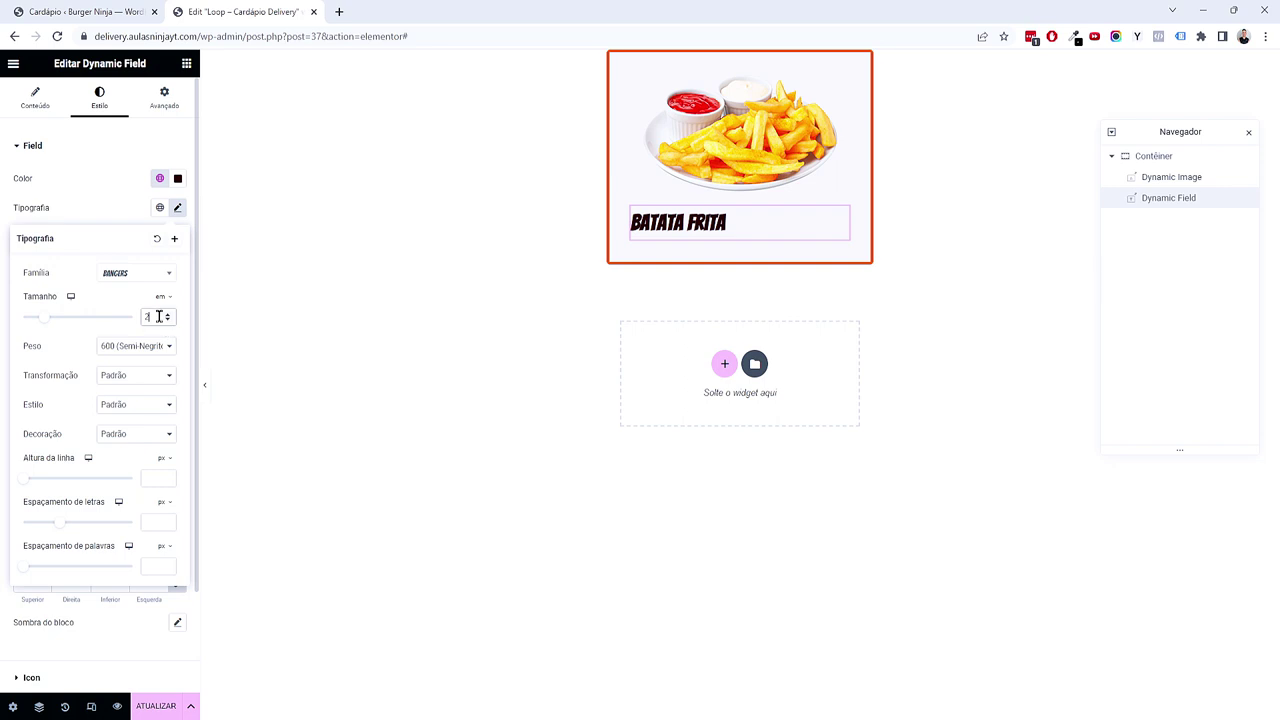
left_click(187, 68)
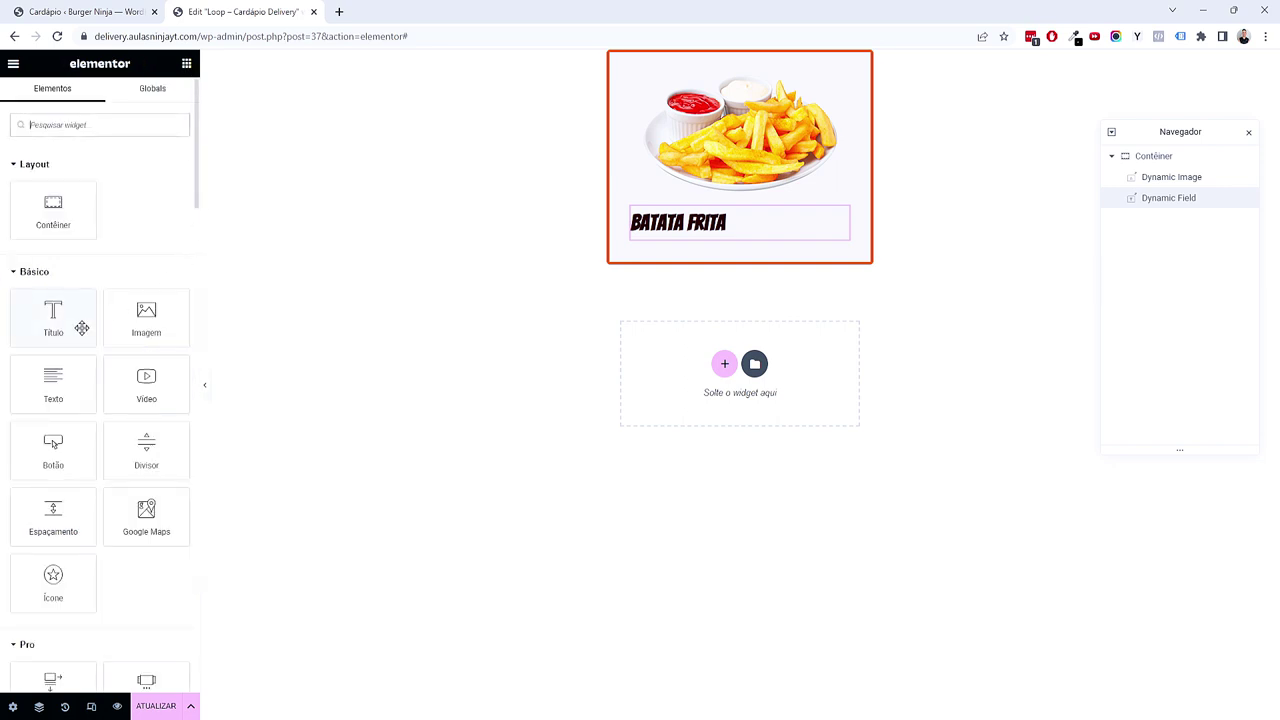
Step: Add a second Dynamic Field below the title showing the Preço meta field
scroll(81, 328, "down", 15)
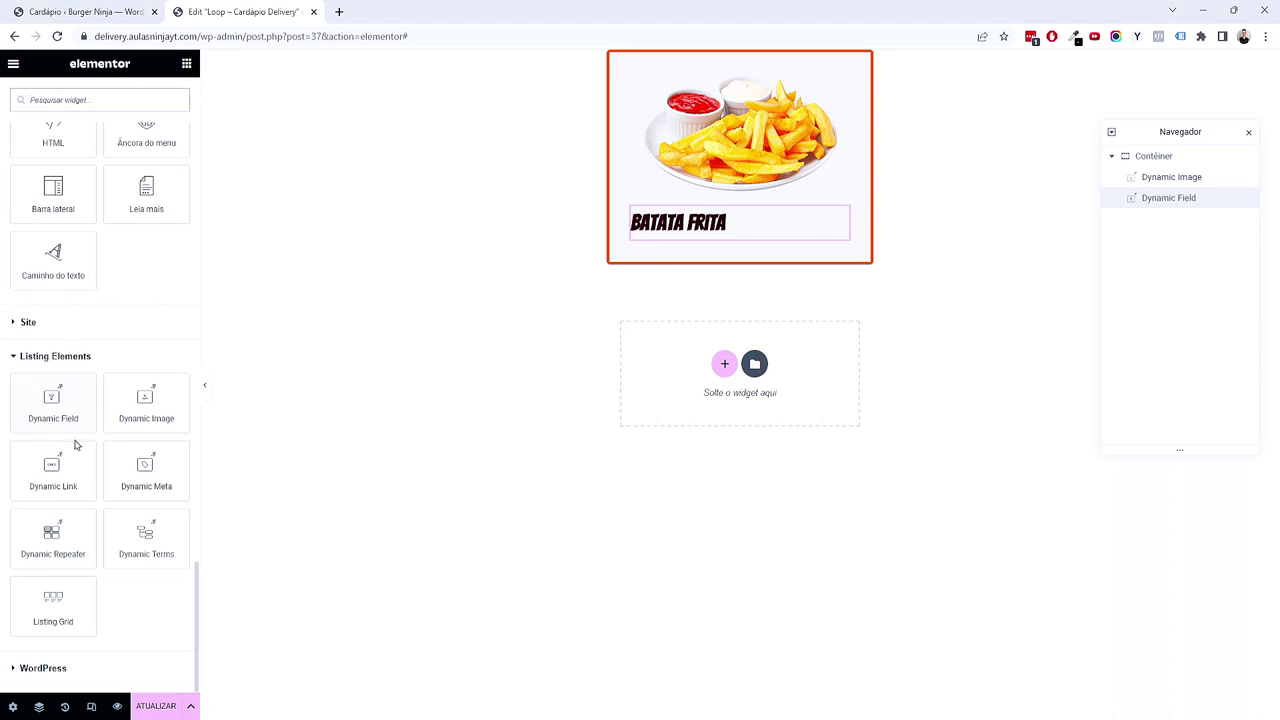
left_click_drag(51, 419, 706, 245)
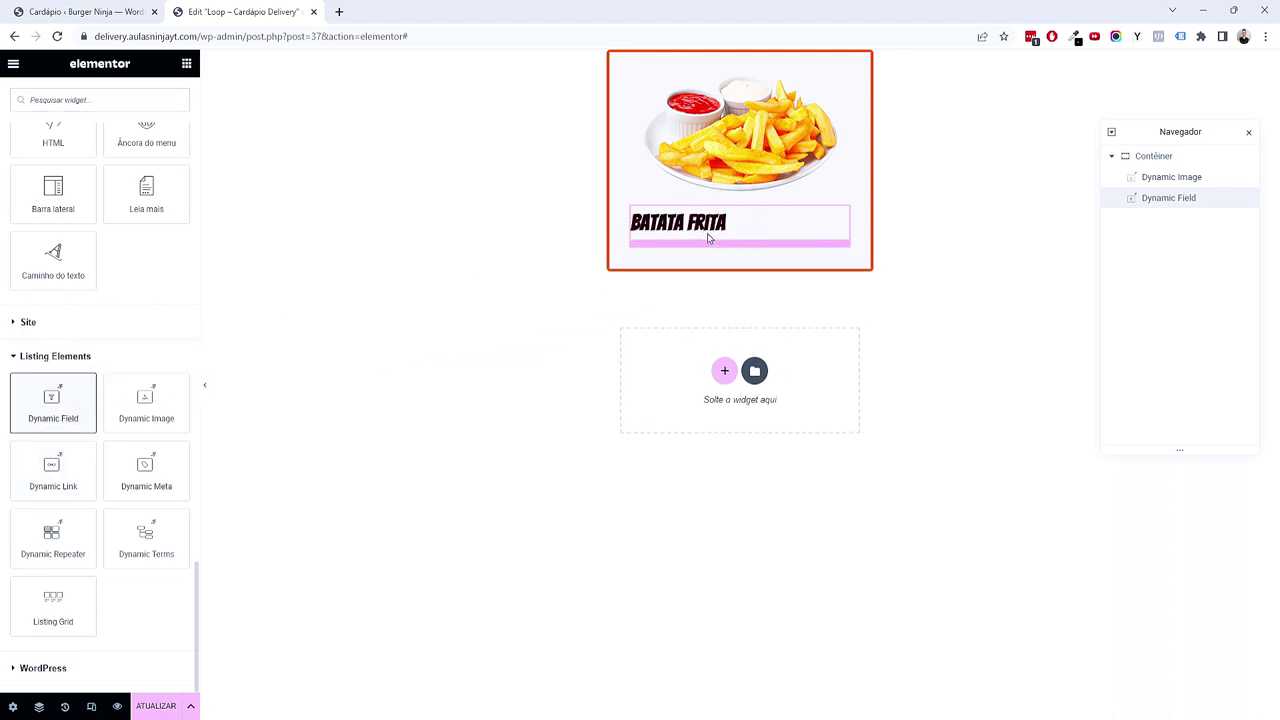
left_click(154, 184)
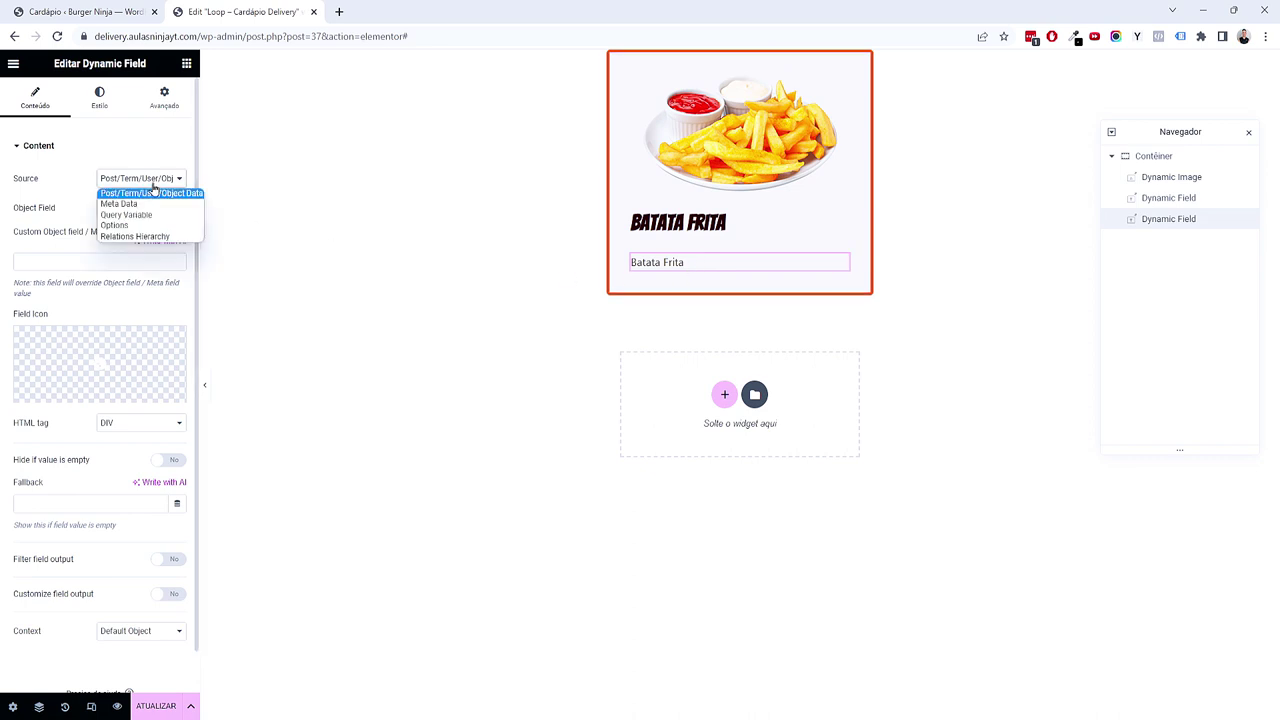
left_click(125, 204)
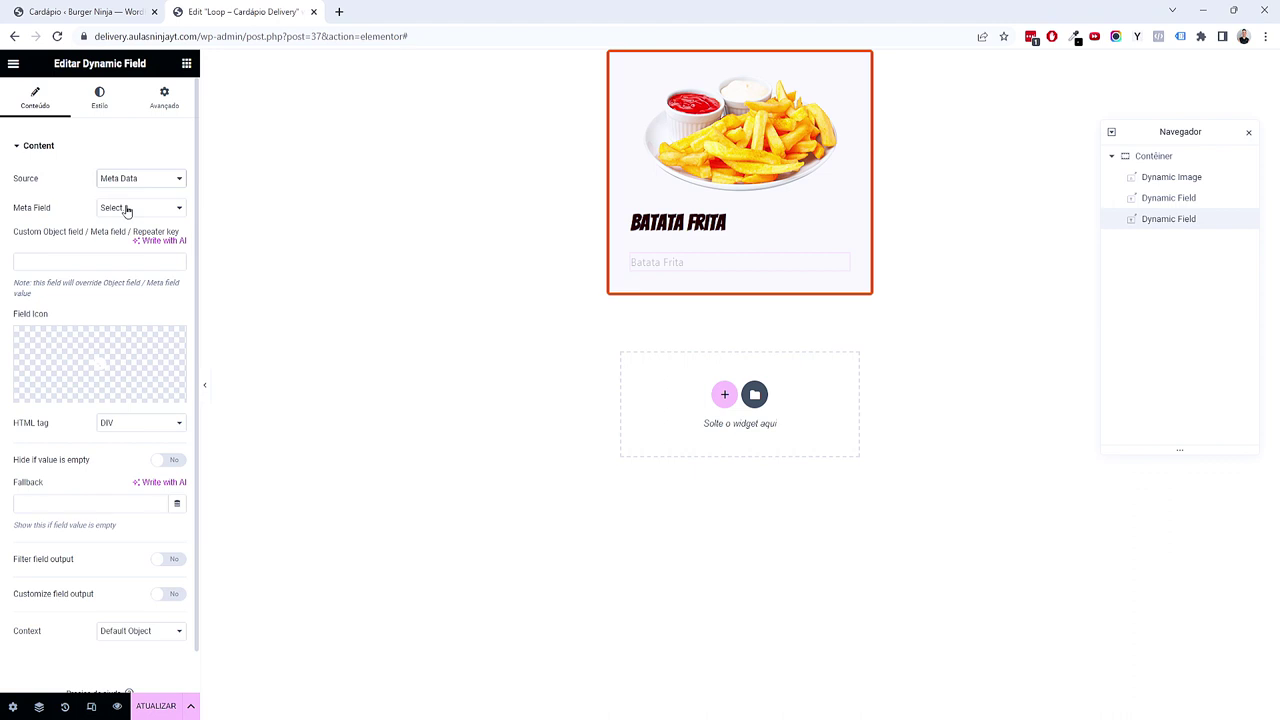
left_click(127, 208)
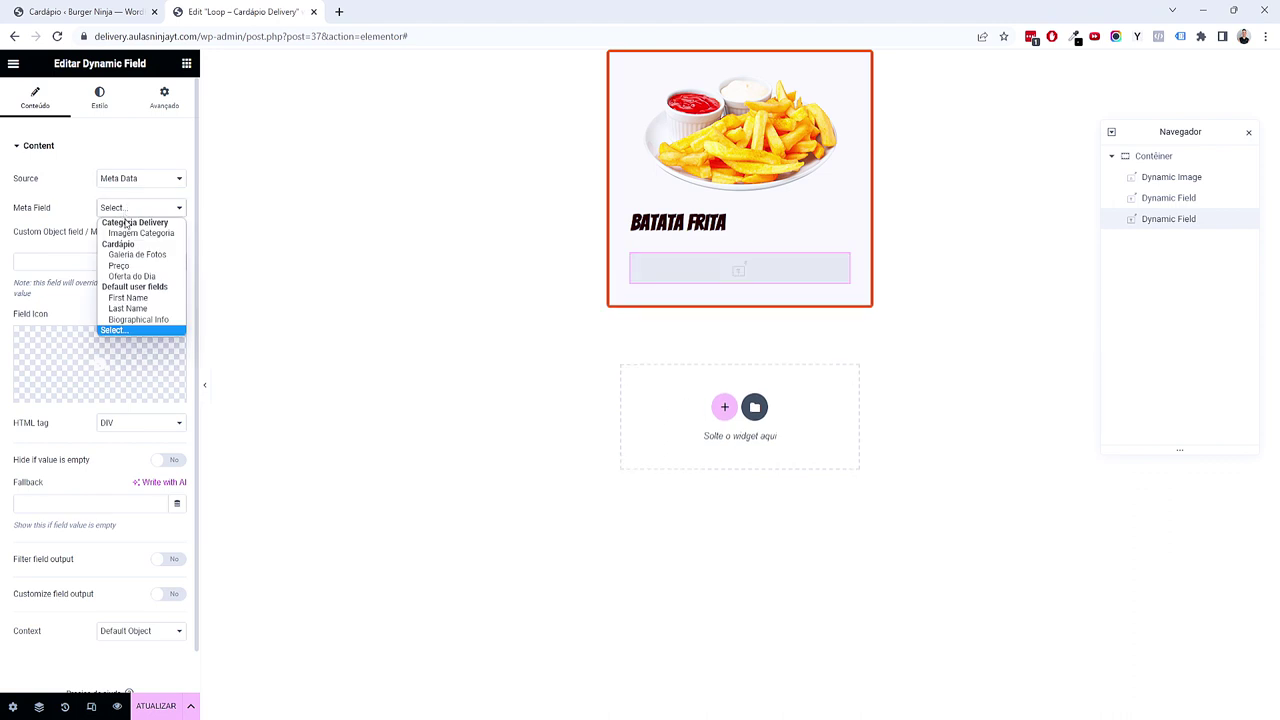
left_click(75, 209)
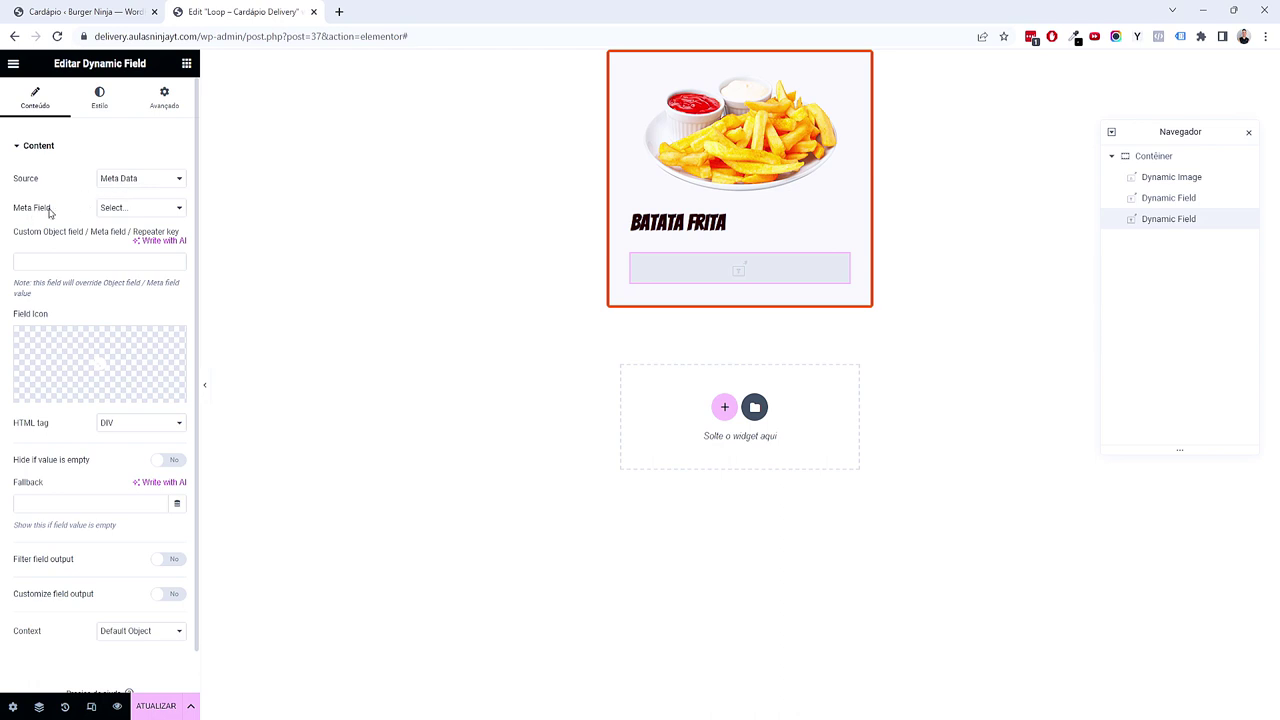
left_click(111, 210)
left_click(114, 266)
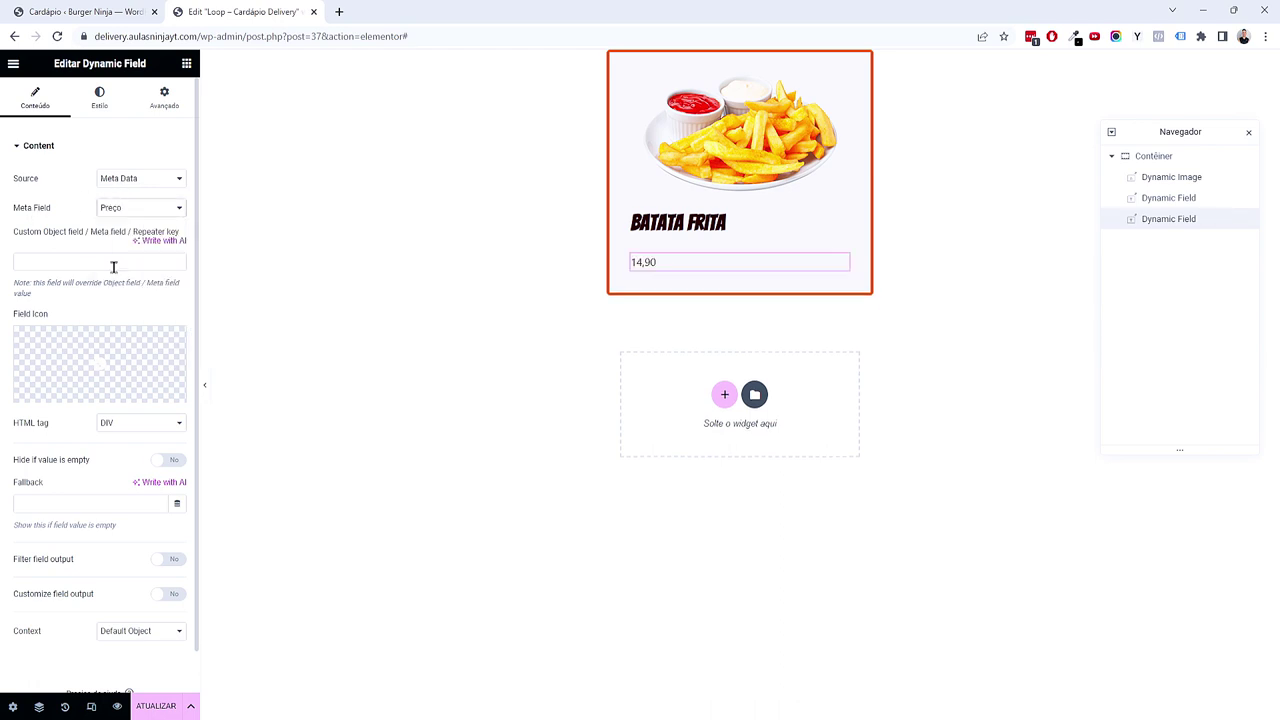
Step: Enable custom field output and insert the R$ prefix before %s
scroll(86, 470, "down", 1)
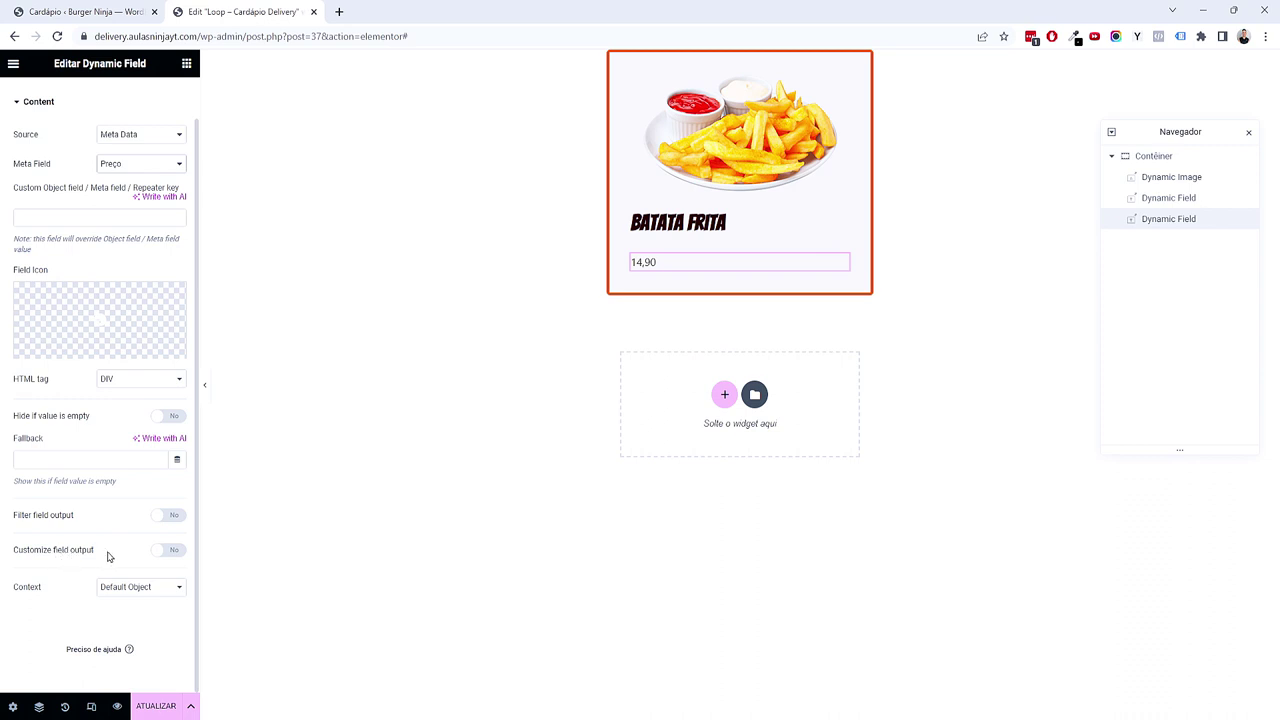
left_click(160, 550)
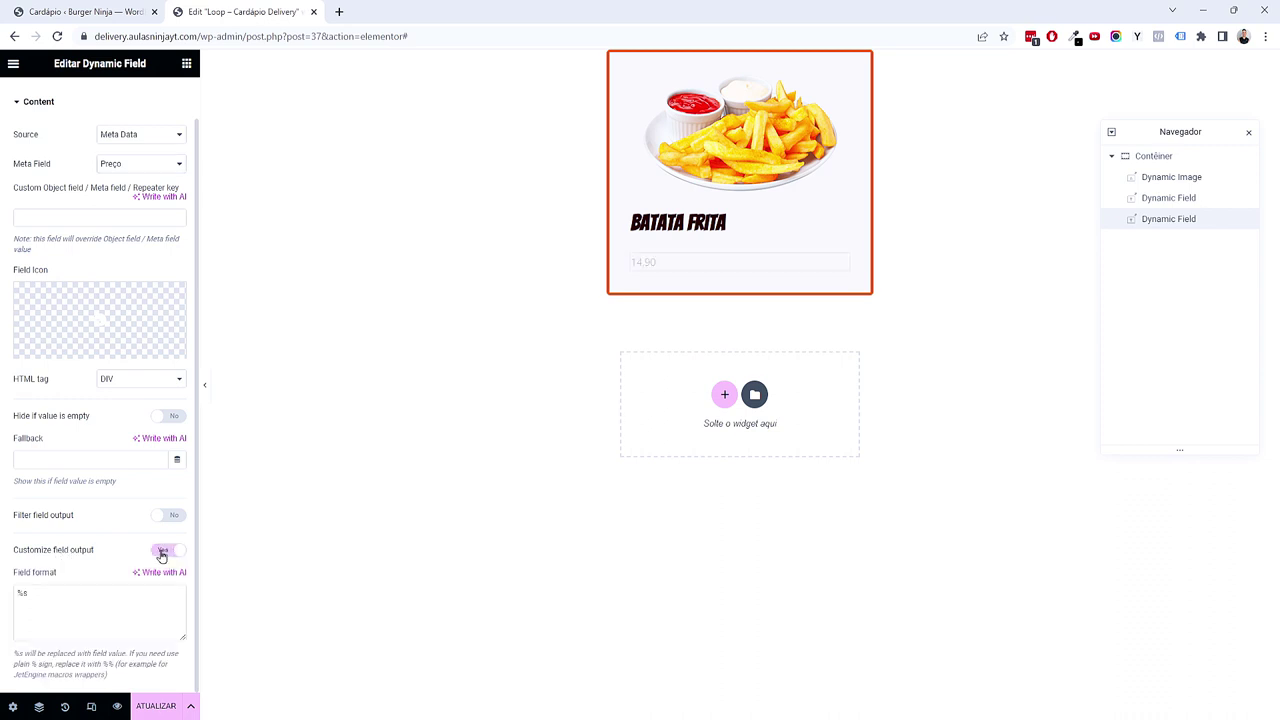
double_click(19, 596)
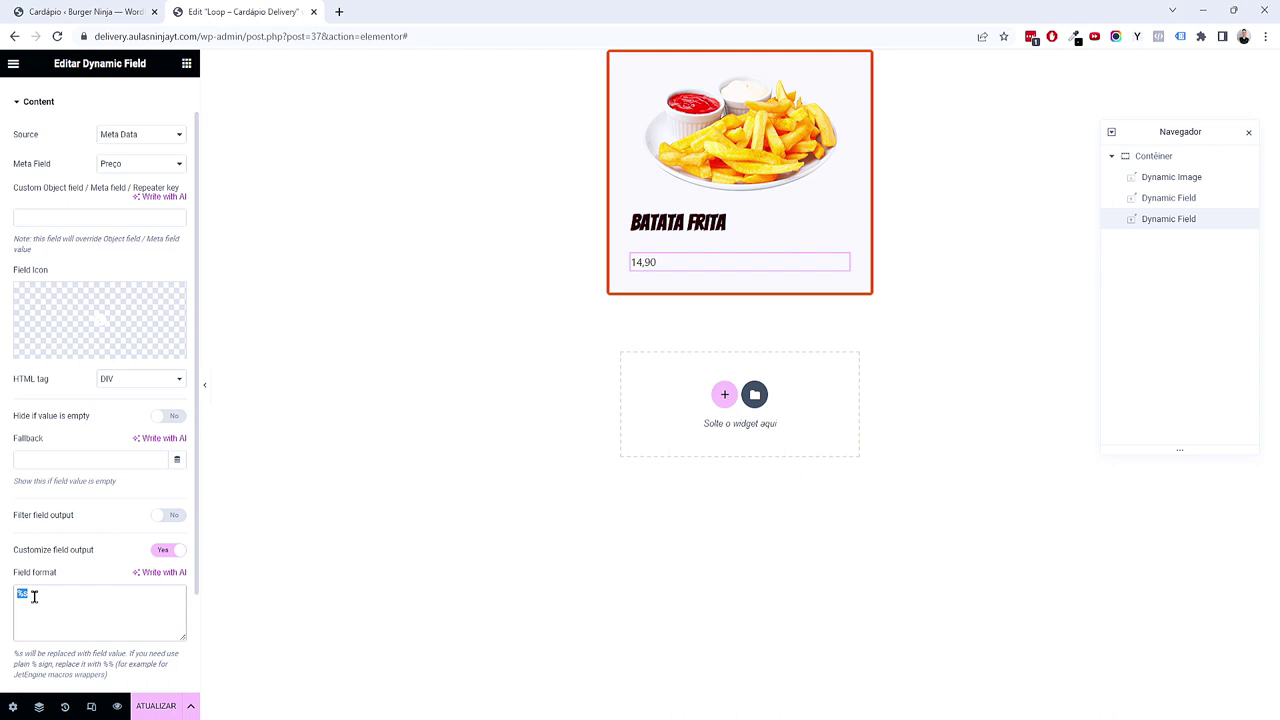
left_click(14, 598)
type("R")
Step: Style the price with the Primário font, Acento colour and 2 em size
scroll(42, 597, "up", 1)
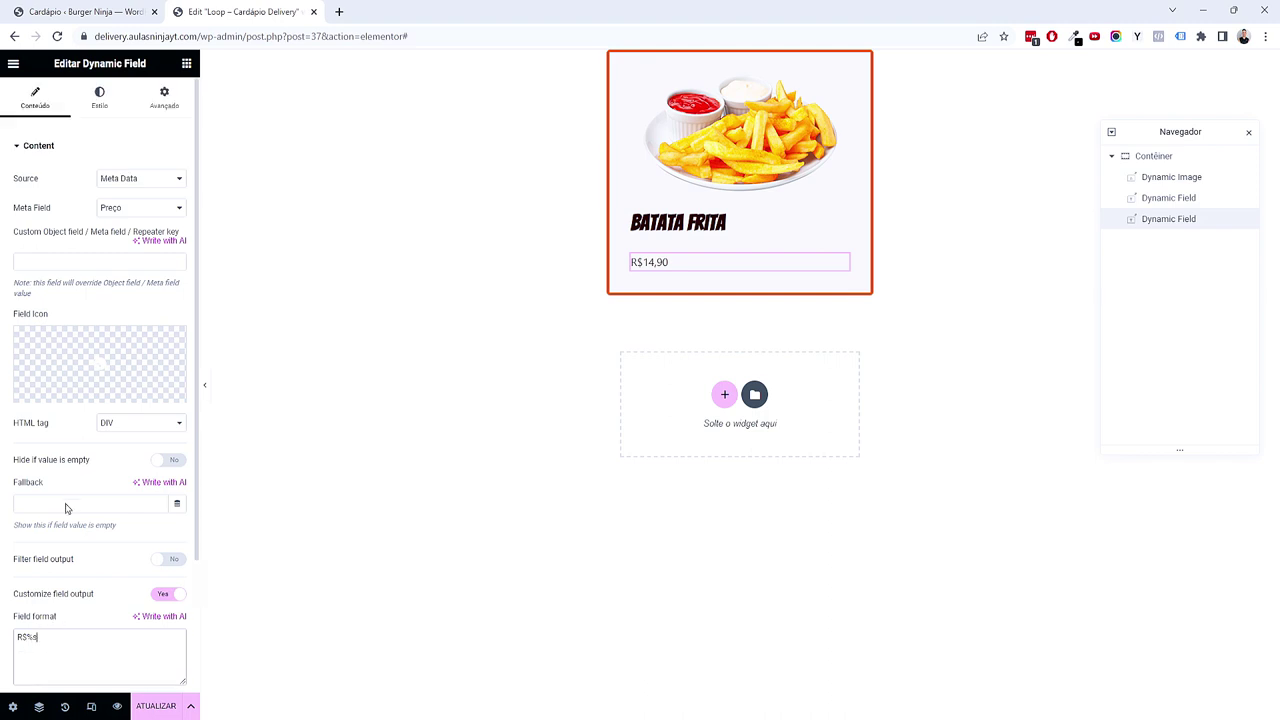
left_click(106, 112)
left_click(159, 208)
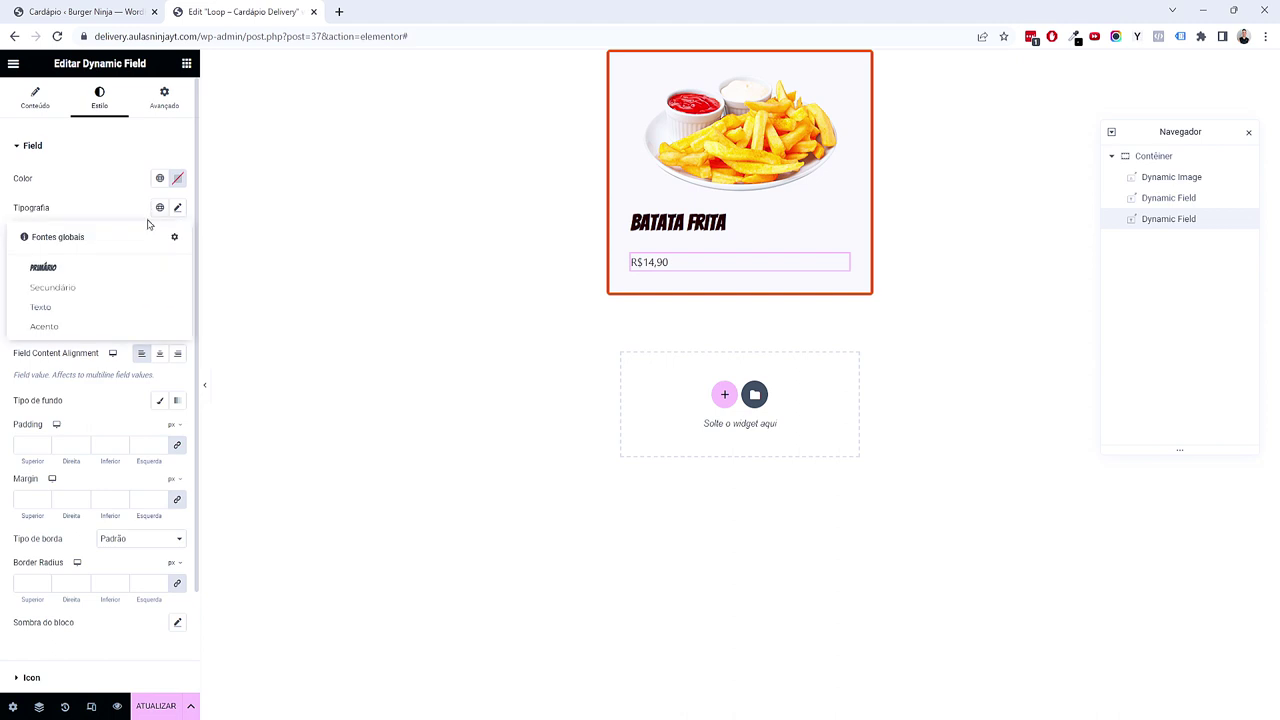
left_click(126, 268)
left_click(159, 179)
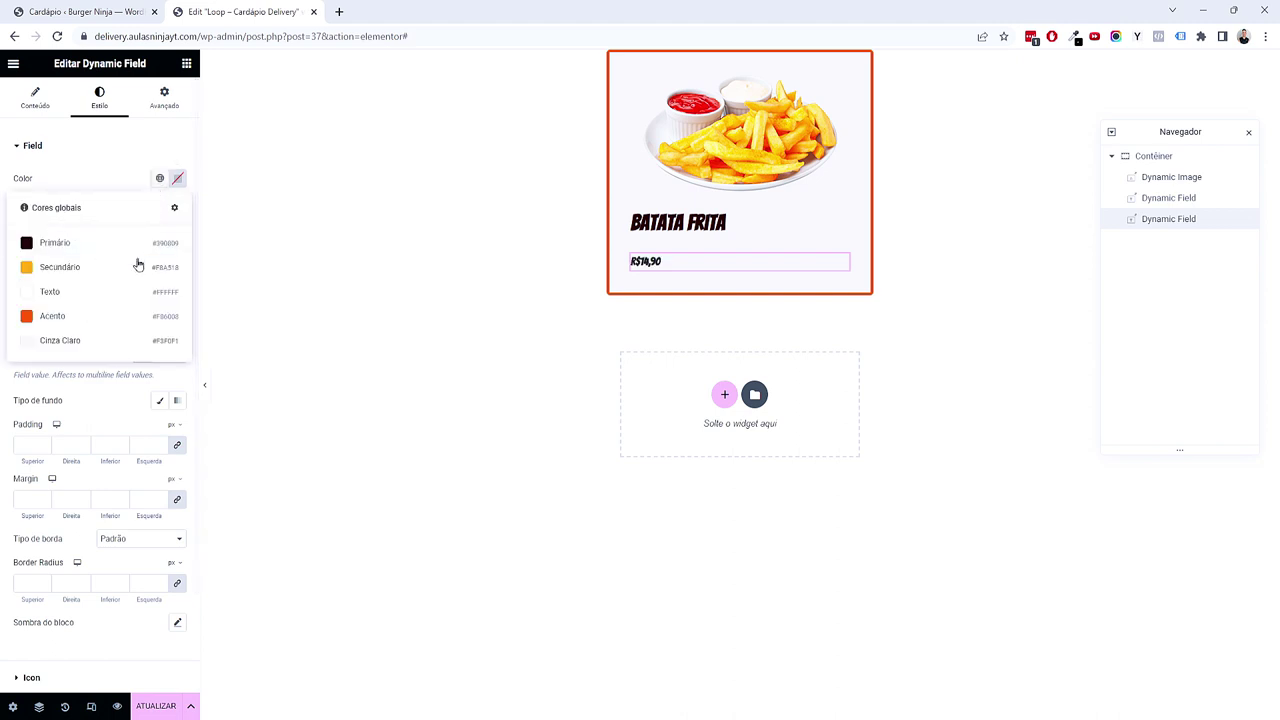
left_click(106, 313)
left_click(177, 208)
left_click(166, 302)
left_click(158, 316)
type("2")
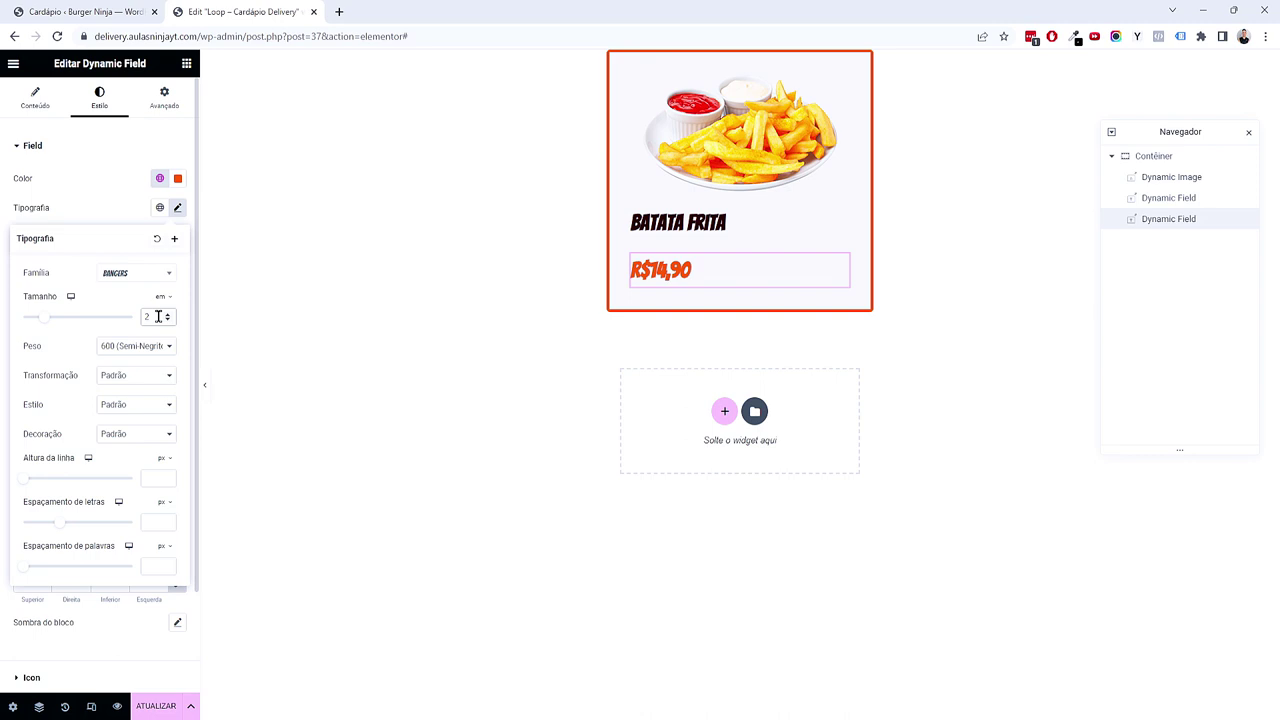
Step: Unlink the price's margins and set its top and bottom margins to -7
left_click(164, 98)
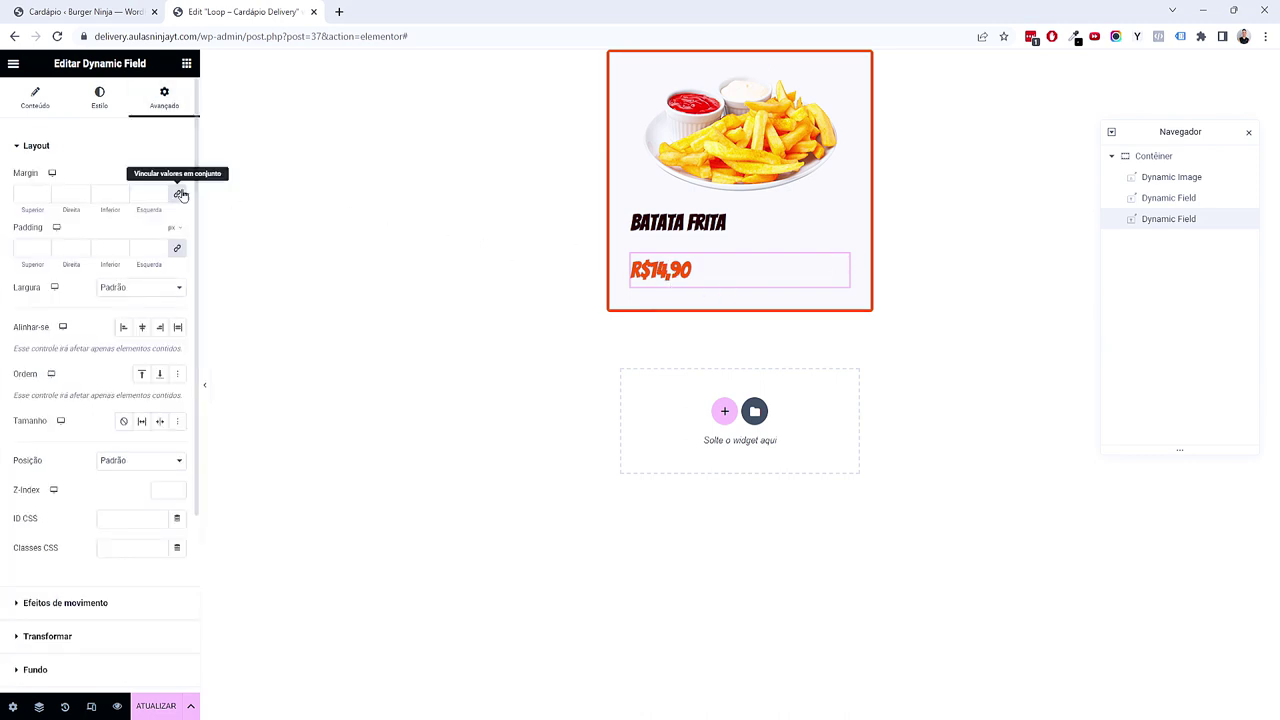
left_click(44, 198)
left_click(44, 197)
left_click(44, 197)
left_click(44, 197)
left_click(44, 197)
left_click(44, 197)
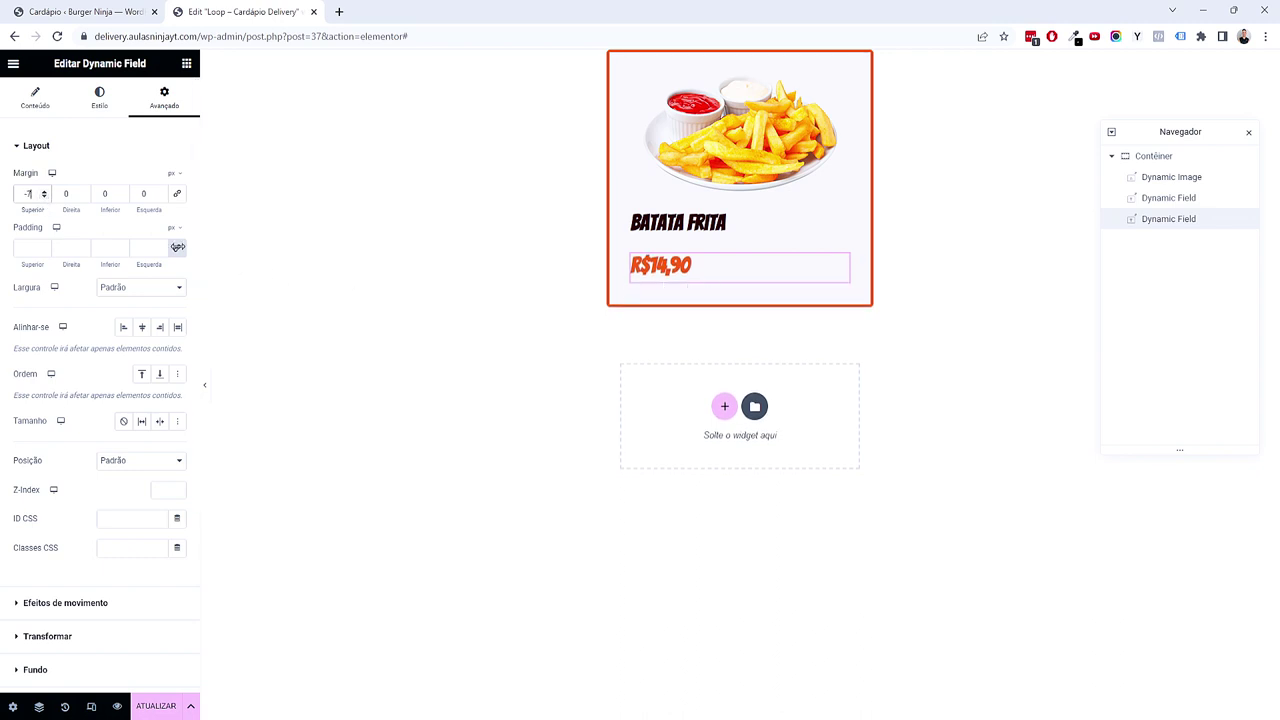
left_click(122, 197)
left_click(122, 197)
left_click(122, 197)
left_click(122, 197)
left_click(122, 197)
left_click(122, 197)
left_click(122, 197)
Step: Set the BATATA FRITA title's top and bottom margins to -7
left_click(740, 230)
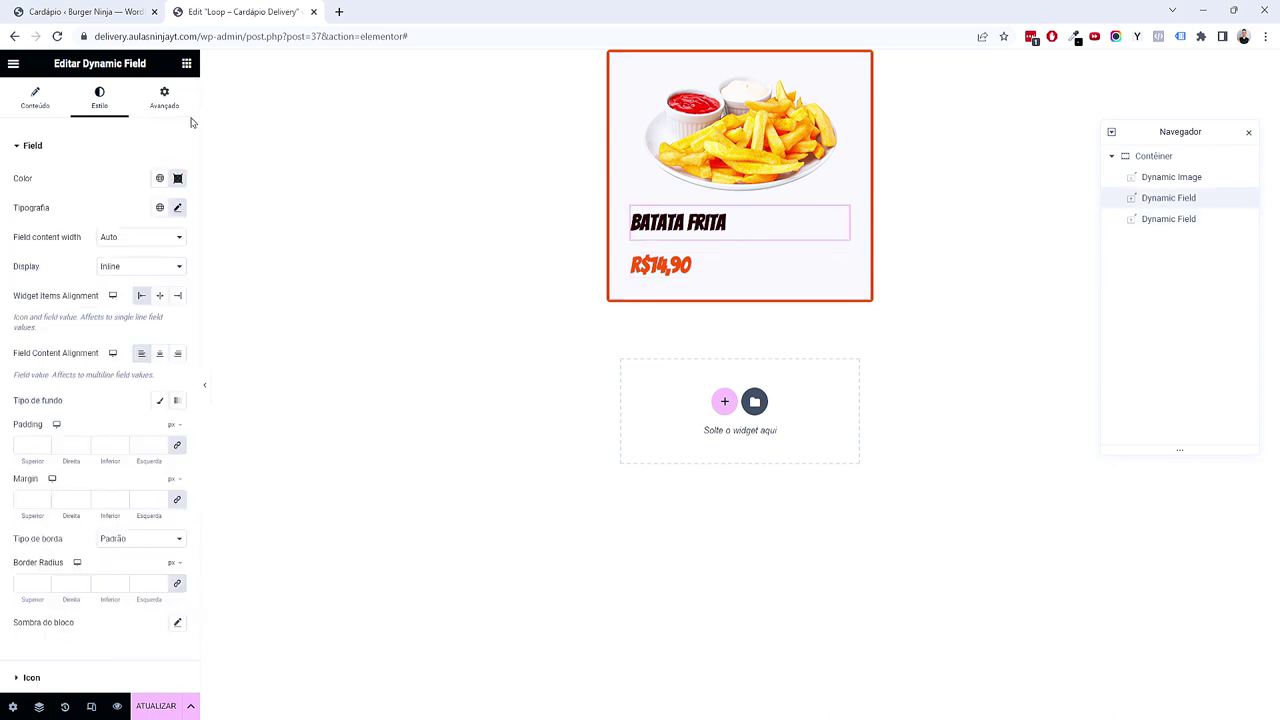
left_click(44, 197)
left_click(44, 197)
left_click(44, 197)
left_click(44, 197)
left_click(44, 197)
left_click(122, 198)
left_click(122, 198)
left_click(122, 197)
left_click(122, 197)
left_click(122, 197)
left_click(122, 197)
left_click(122, 197)
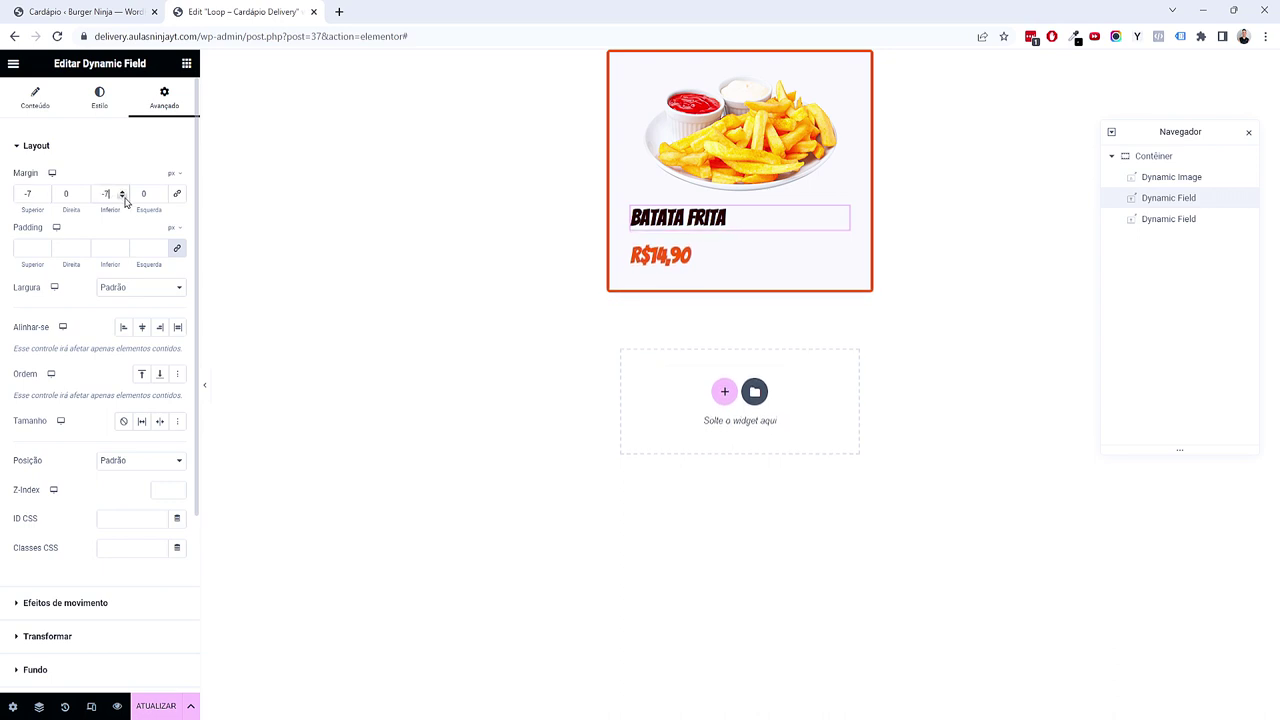
left_click(184, 66)
Step: Add a heading widget under the title that reads 'A partir de'
scroll(150, 290, "down", 10)
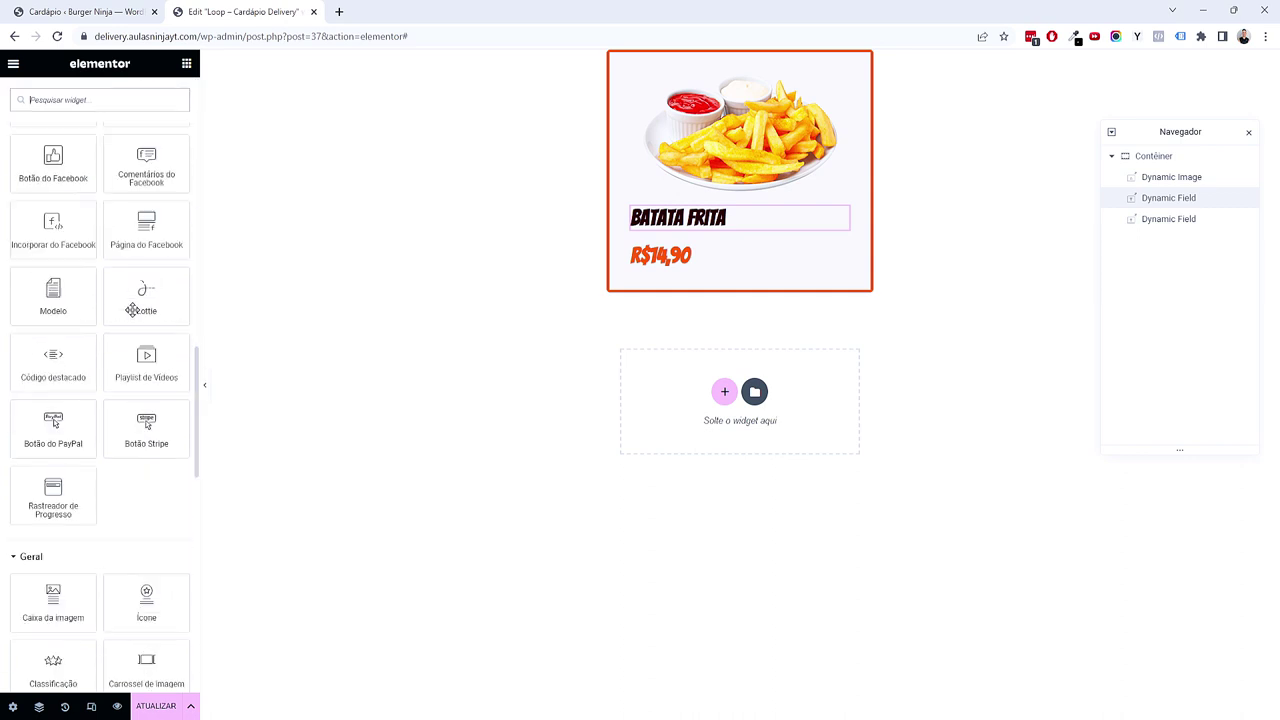
scroll(132, 312, "down", 8)
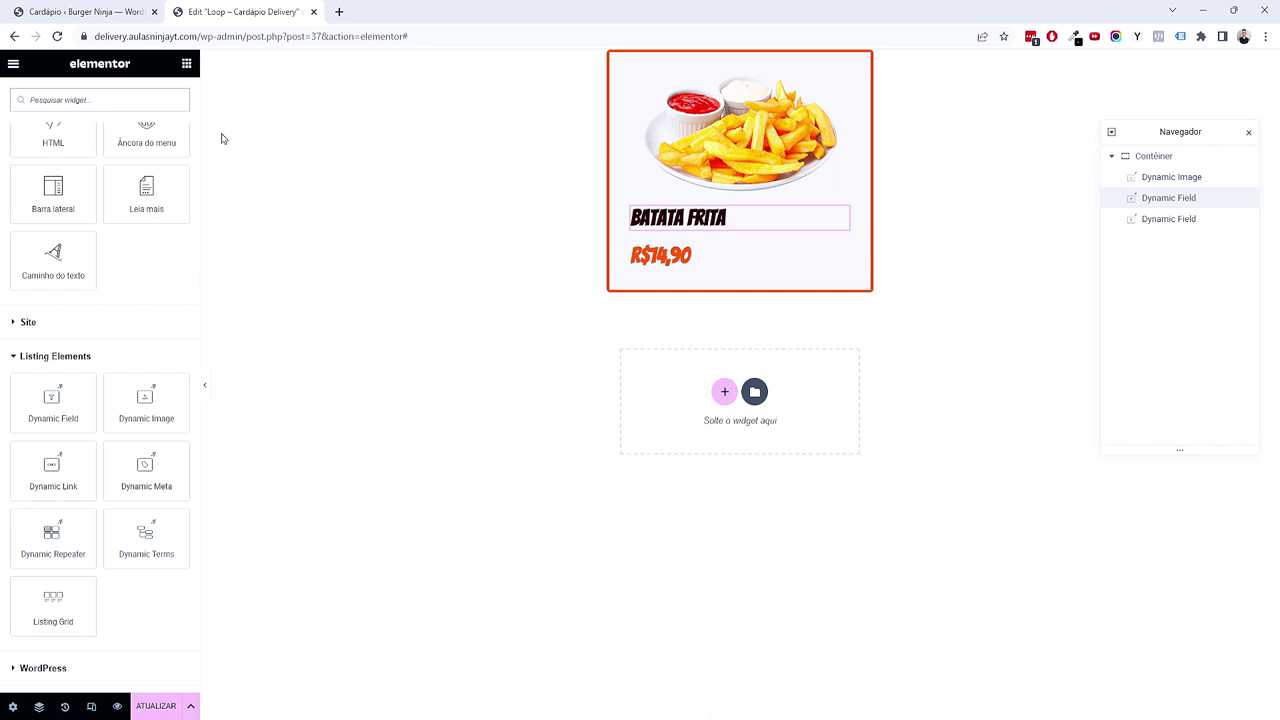
scroll(129, 320, "up", 10)
scroll(114, 340, "up", 3)
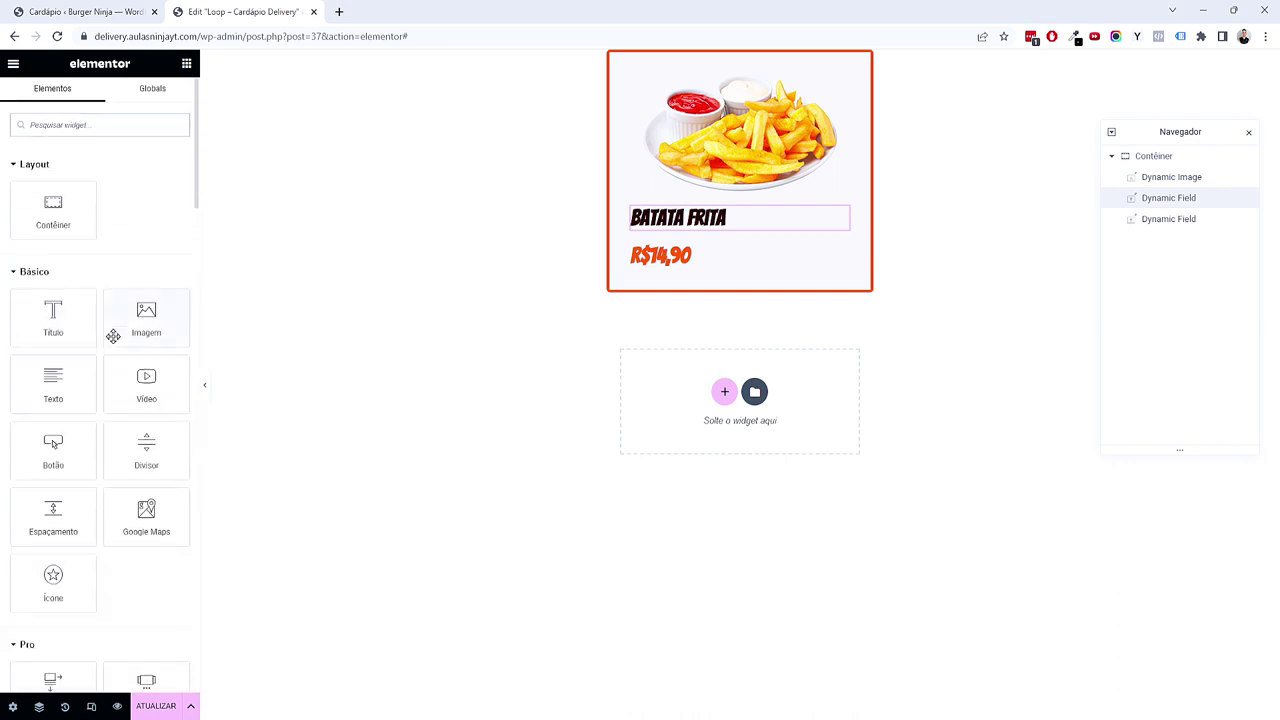
left_click_drag(60, 327, 716, 258)
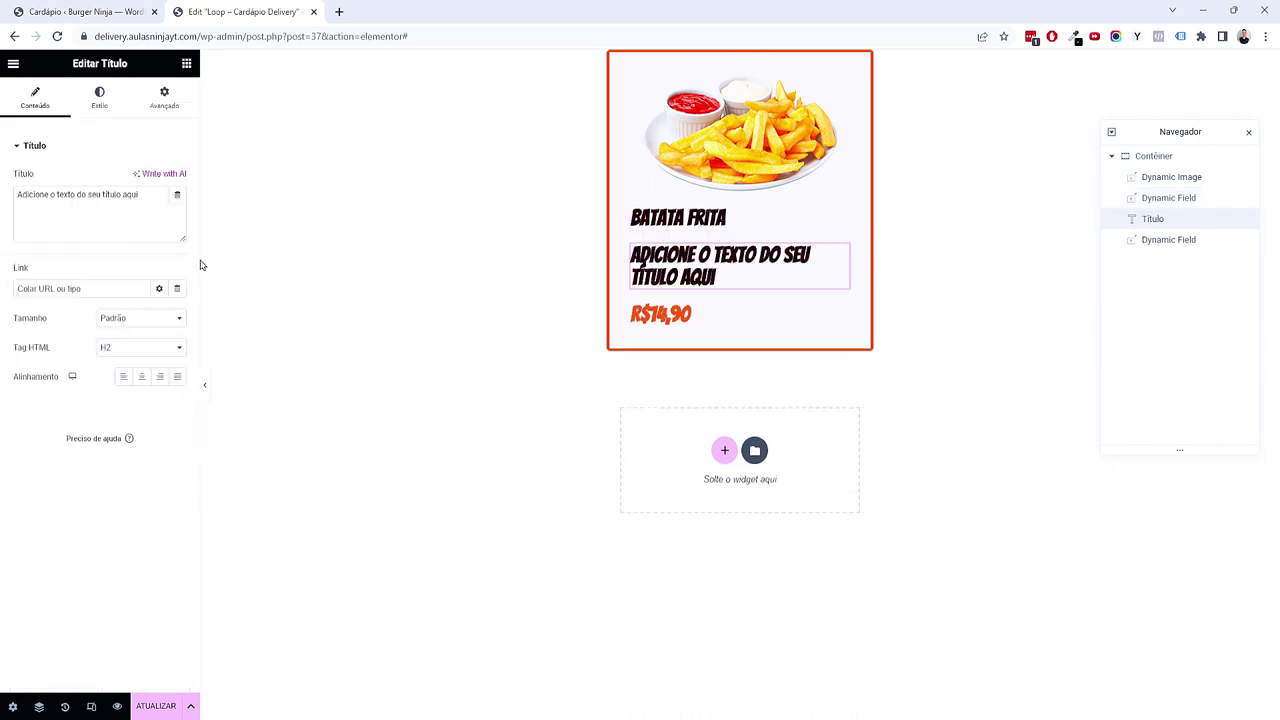
triple_click(114, 222)
type("A partir de:")
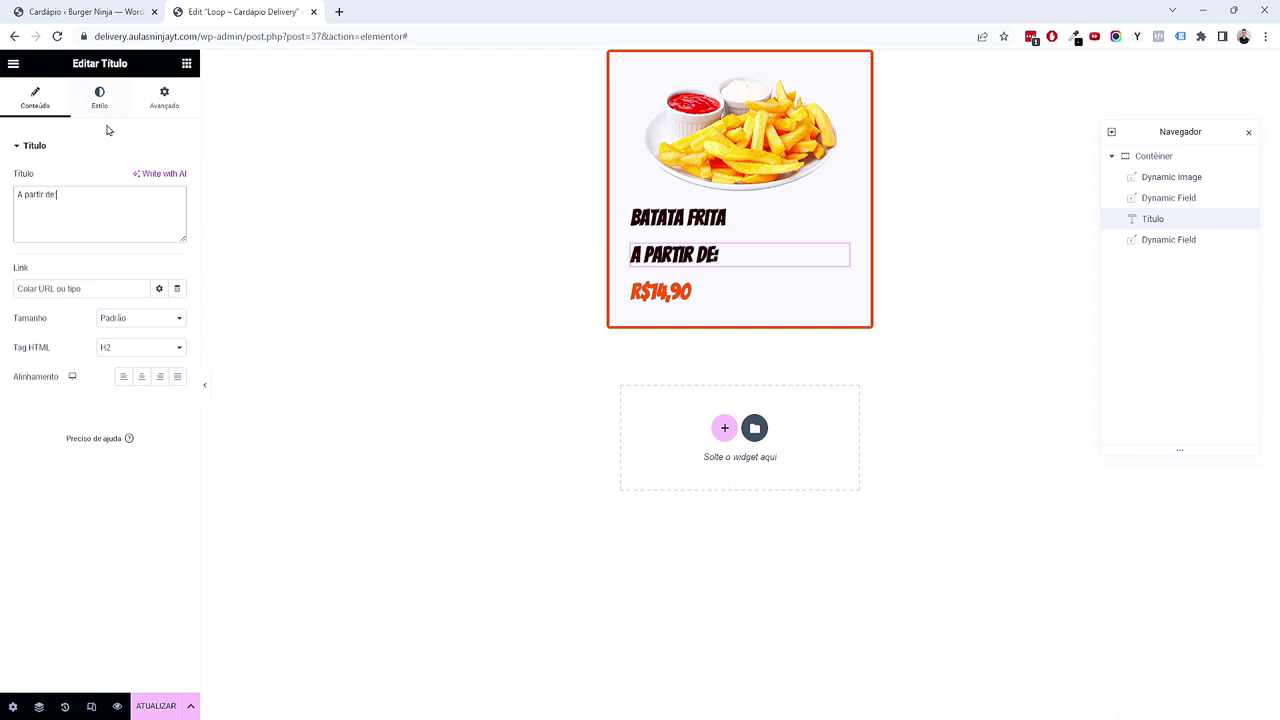
Step: Style the heading with the Secundário global font, Primário colour and a 0,87 em size
left_click(102, 110)
left_click(159, 207)
left_click(107, 298)
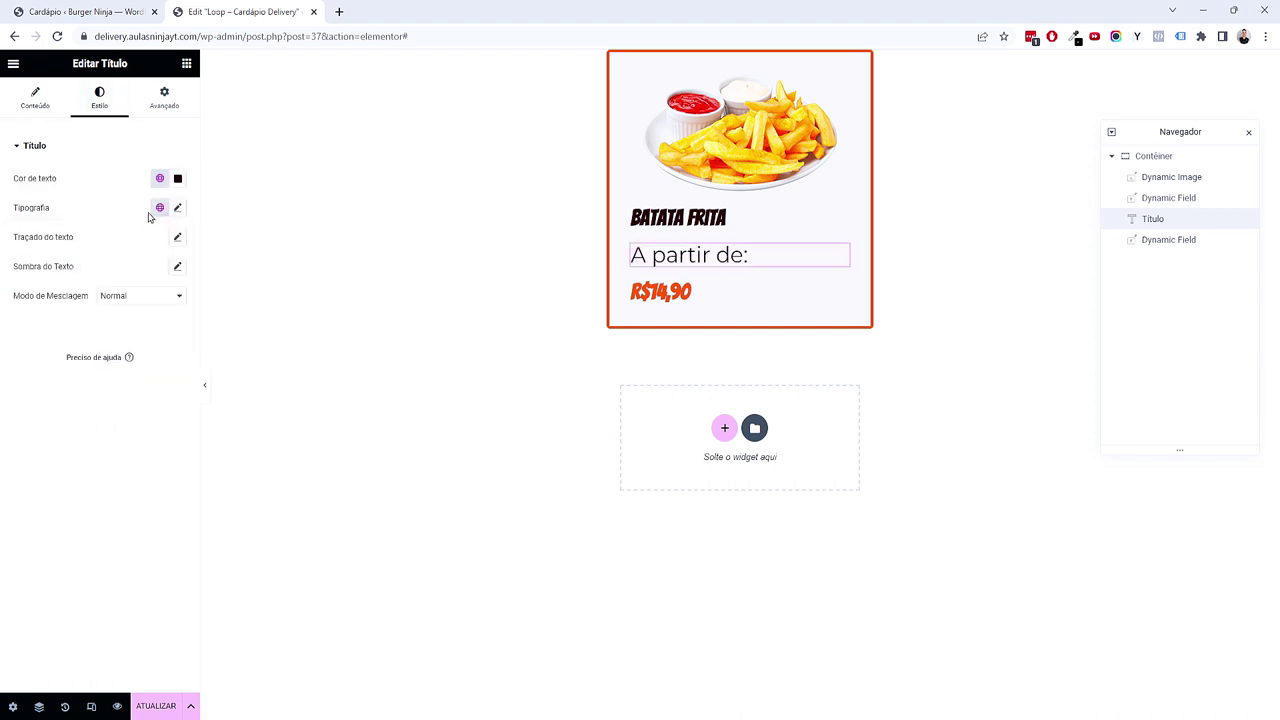
left_click(159, 178)
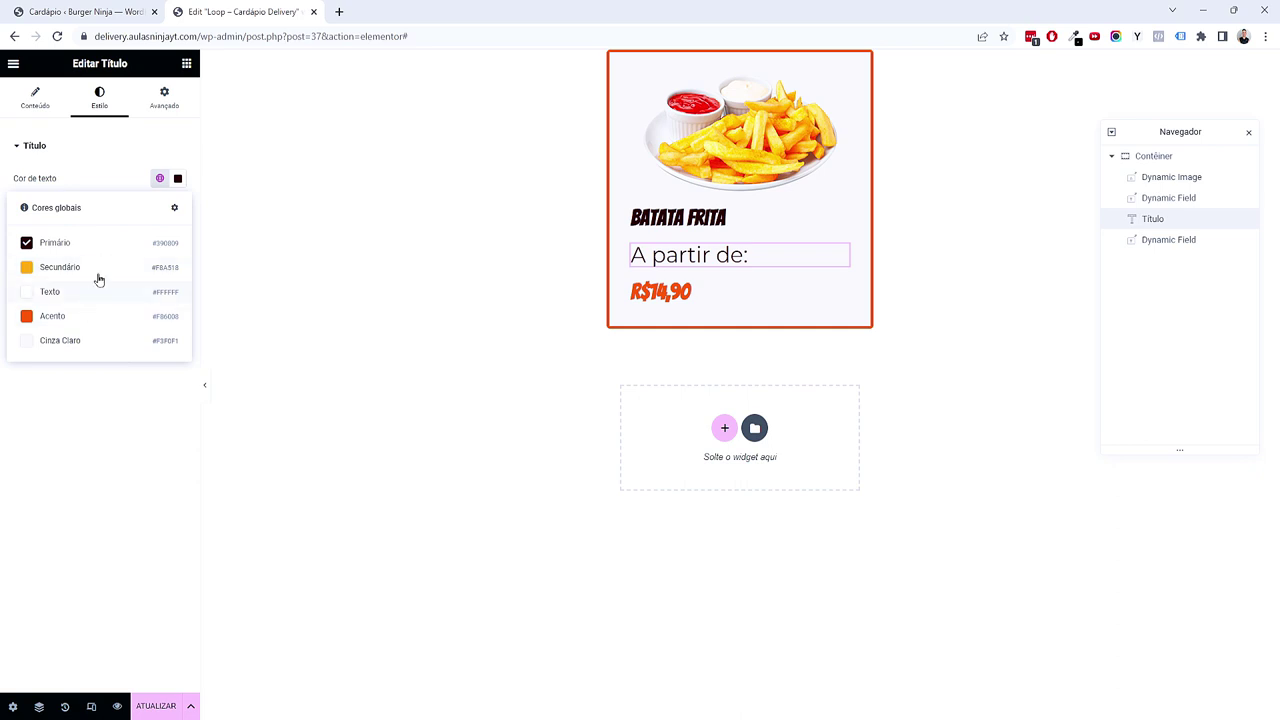
left_click(177, 179)
left_click(143, 167)
left_click(177, 224)
left_click(165, 314)
left_click(166, 334)
left_click(150, 334)
type("0,87")
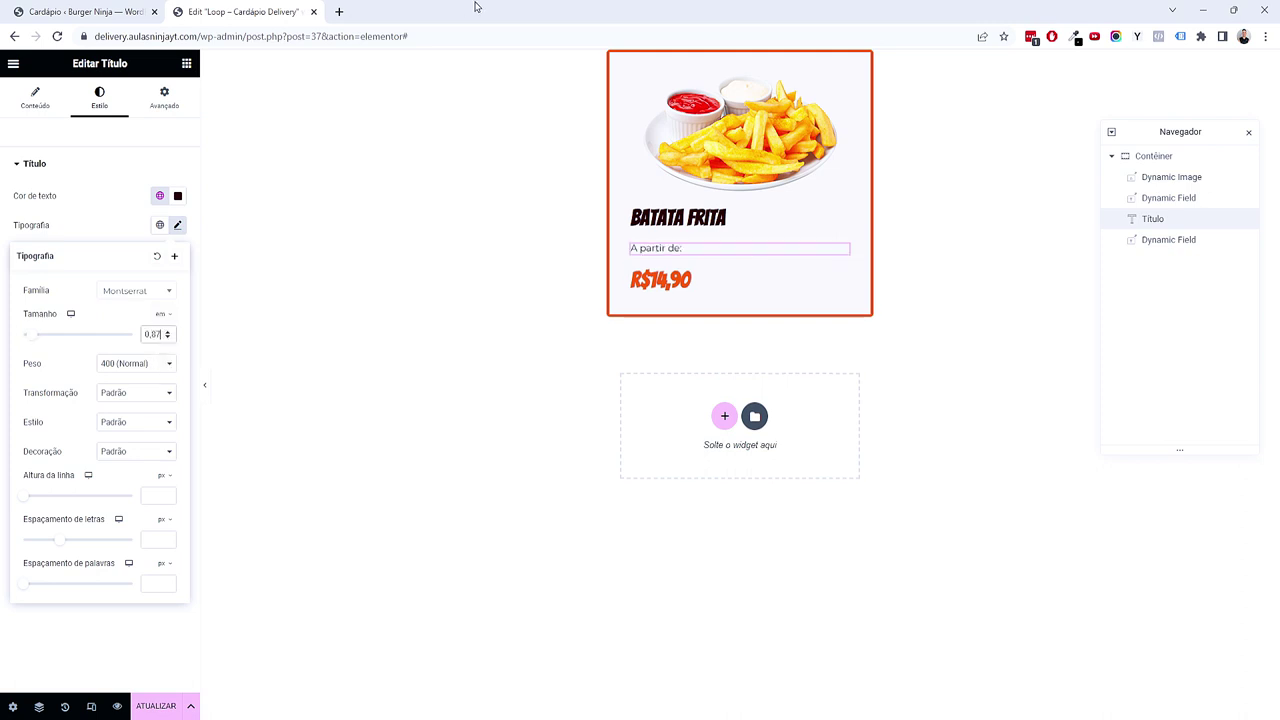
Step: Set the heading's bottom margin to -28 and pull the R$14,90 price up with a negative top margin
left_click(166, 104)
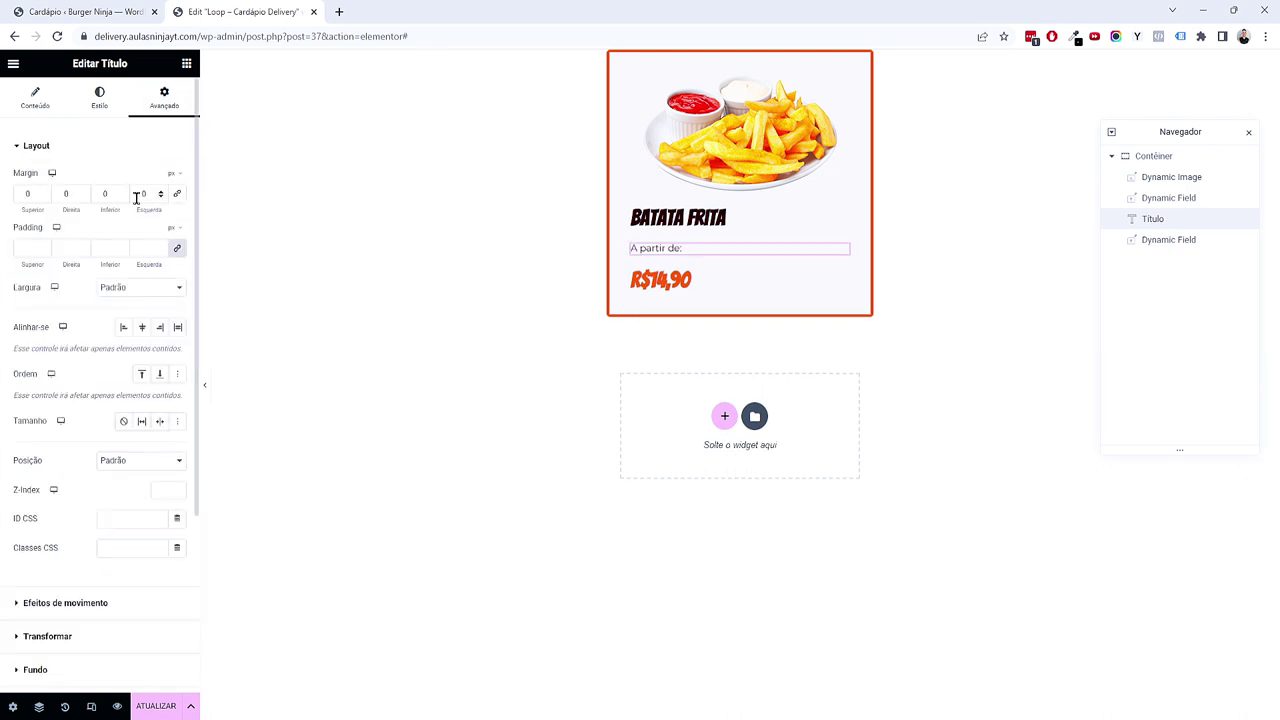
left_click_drag(126, 195, 123, 192)
left_click(751, 268)
left_click_drag(45, 198, 45, 198)
left_click(205, 390)
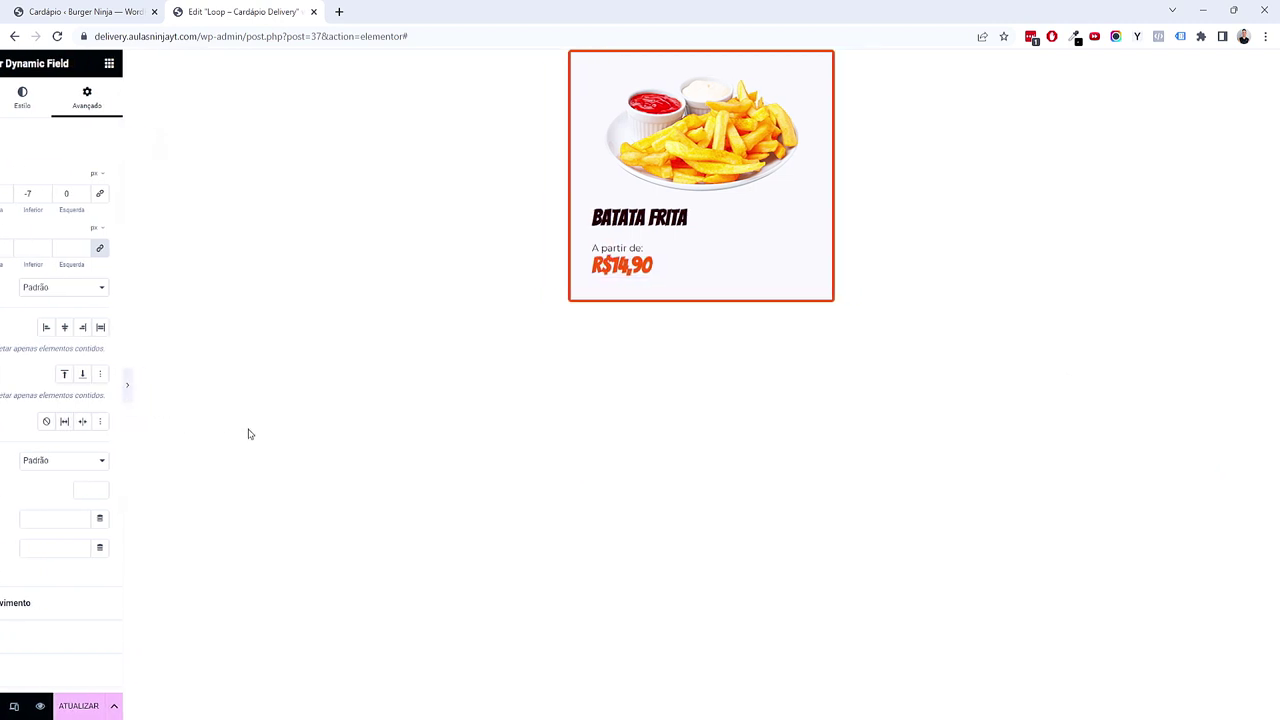
left_click(3, 390)
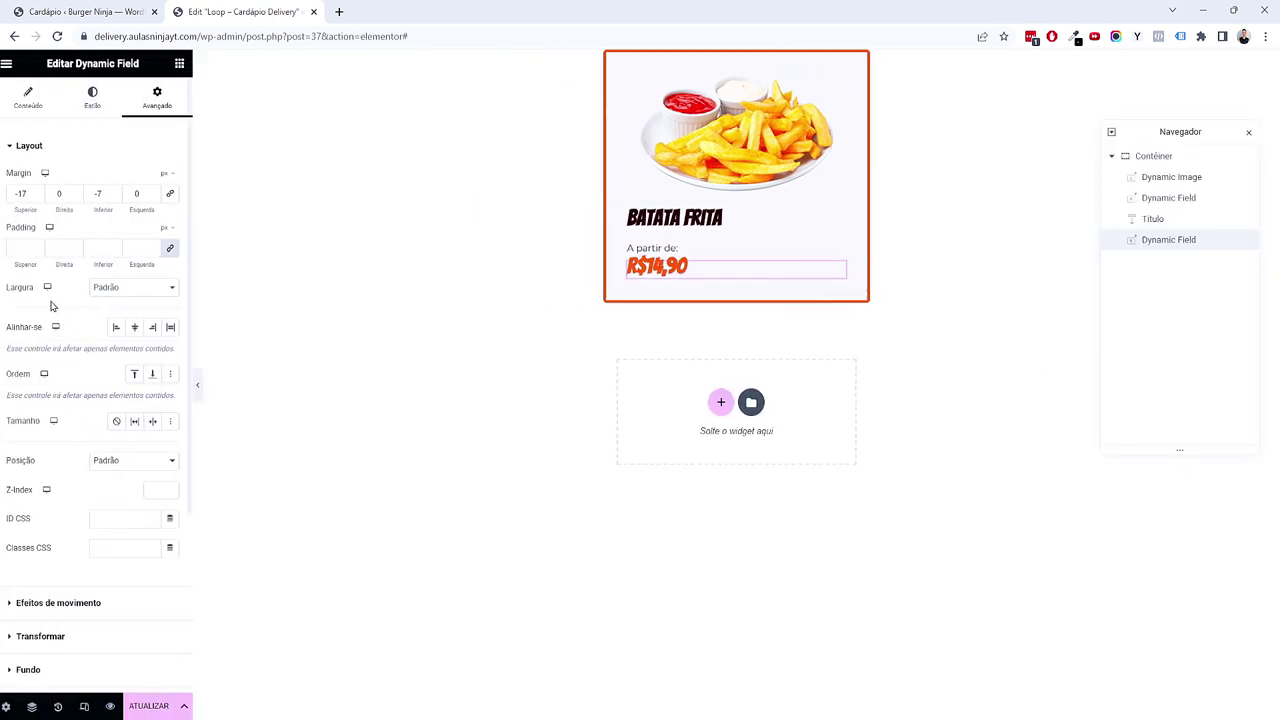
left_click(45, 198)
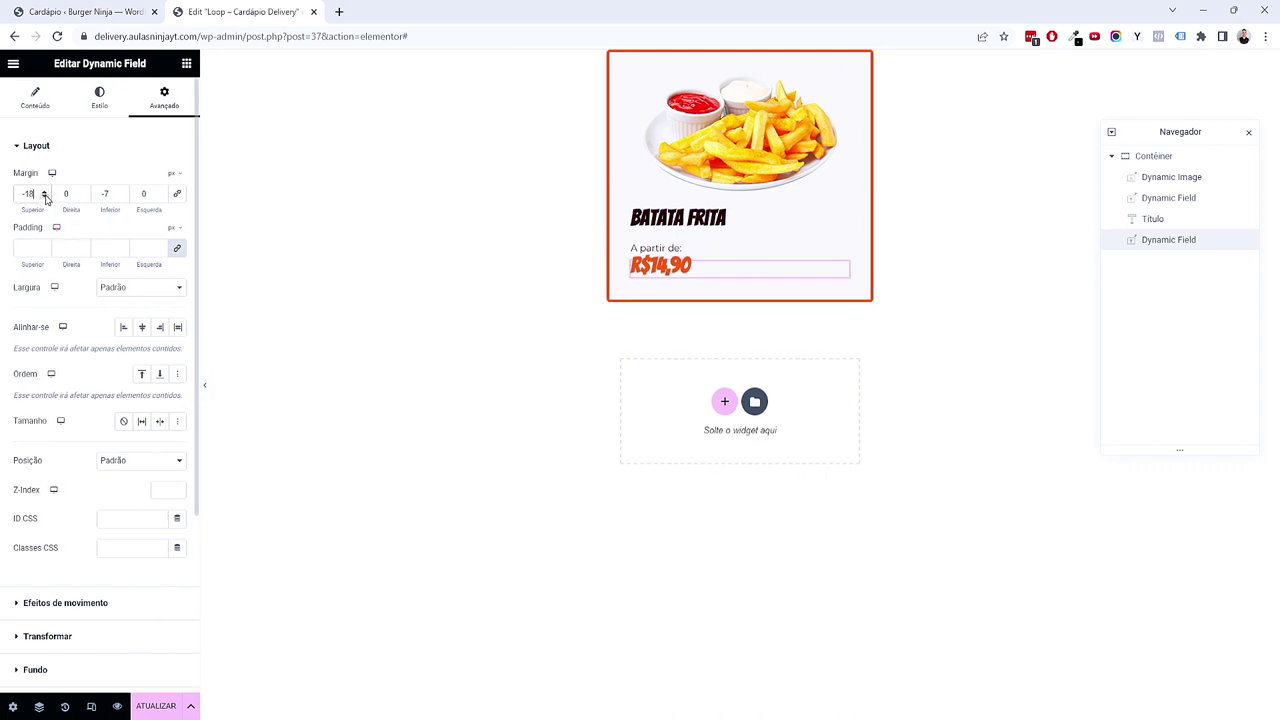
left_click(186, 63)
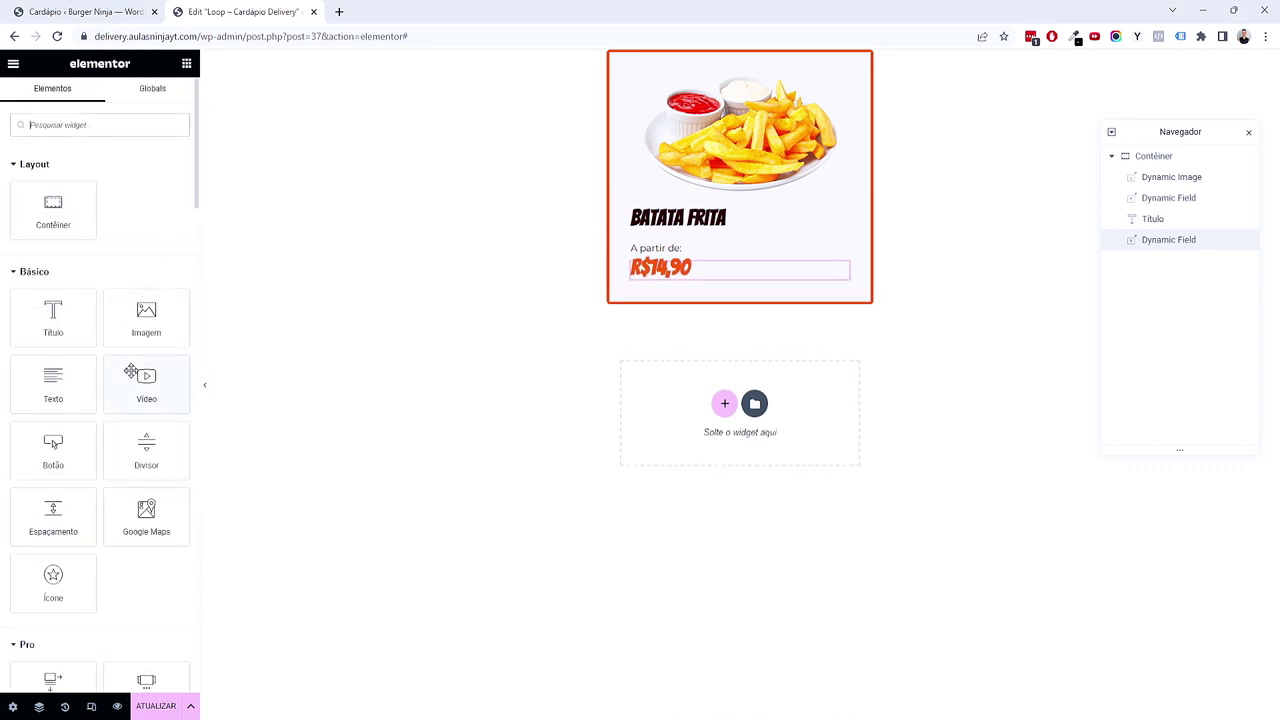
Step: Place a Dynamic Repeater under the price and switch to the WordPress Cardápio post list
scroll(131, 372, "down", 15)
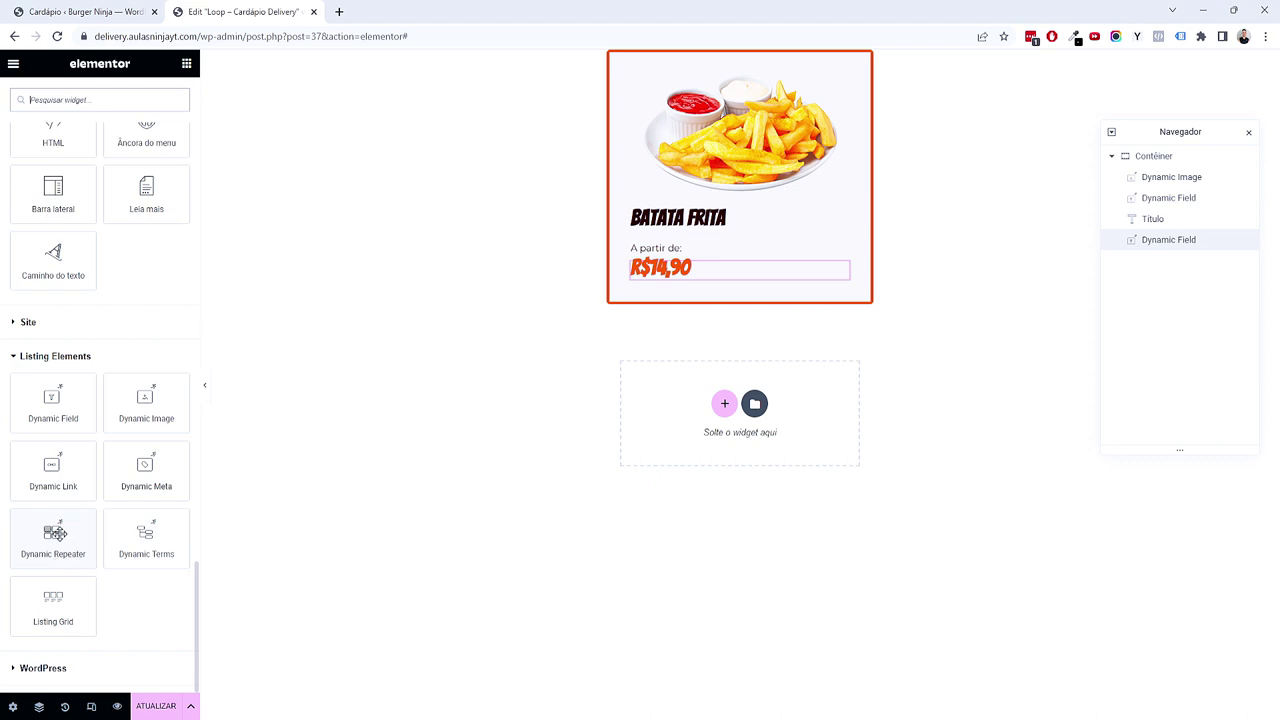
left_click_drag(54, 533, 709, 303)
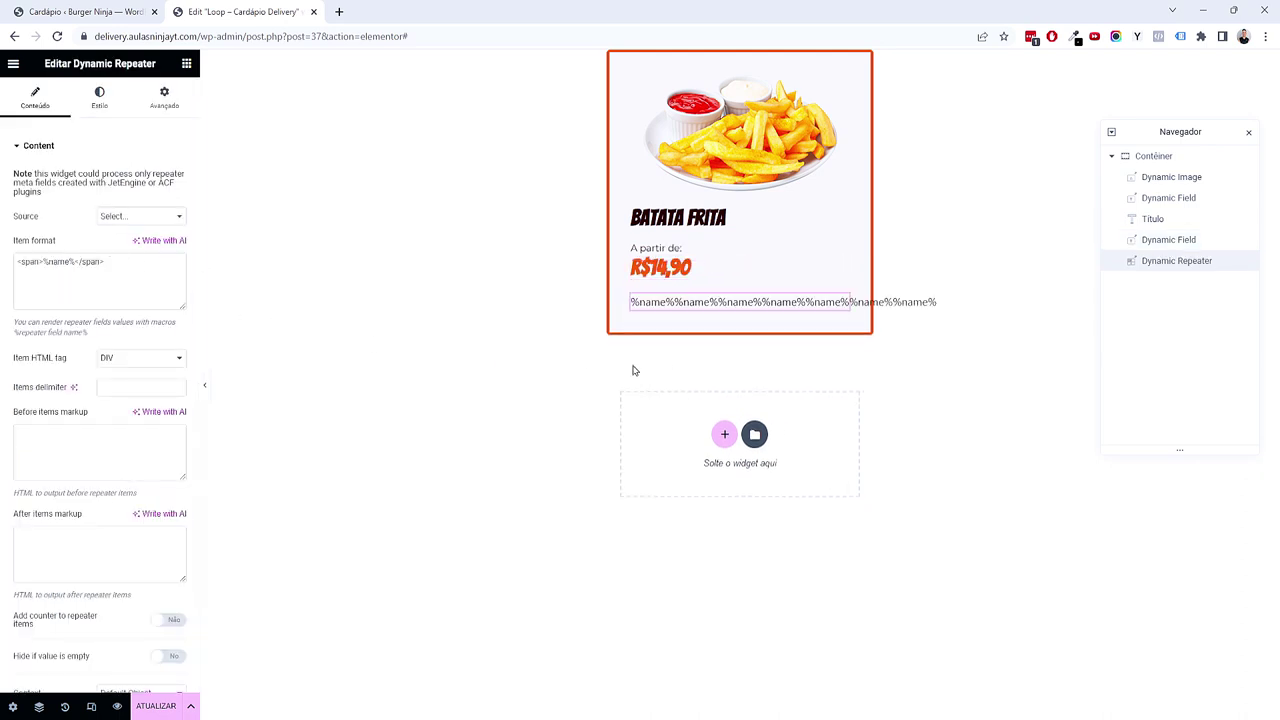
left_click(138, 7)
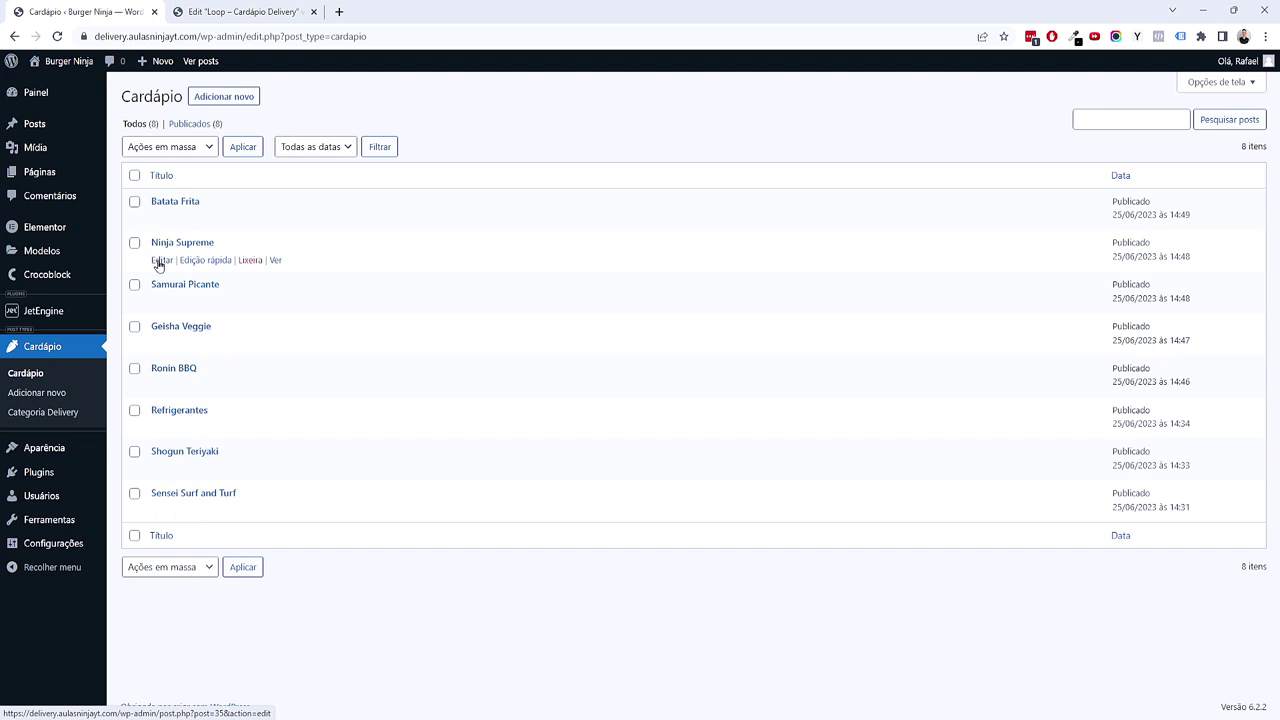
Step: Open the Samurai Picante Cardápio post and copy its _tamanhos-delivery field name
left_click(78, 97)
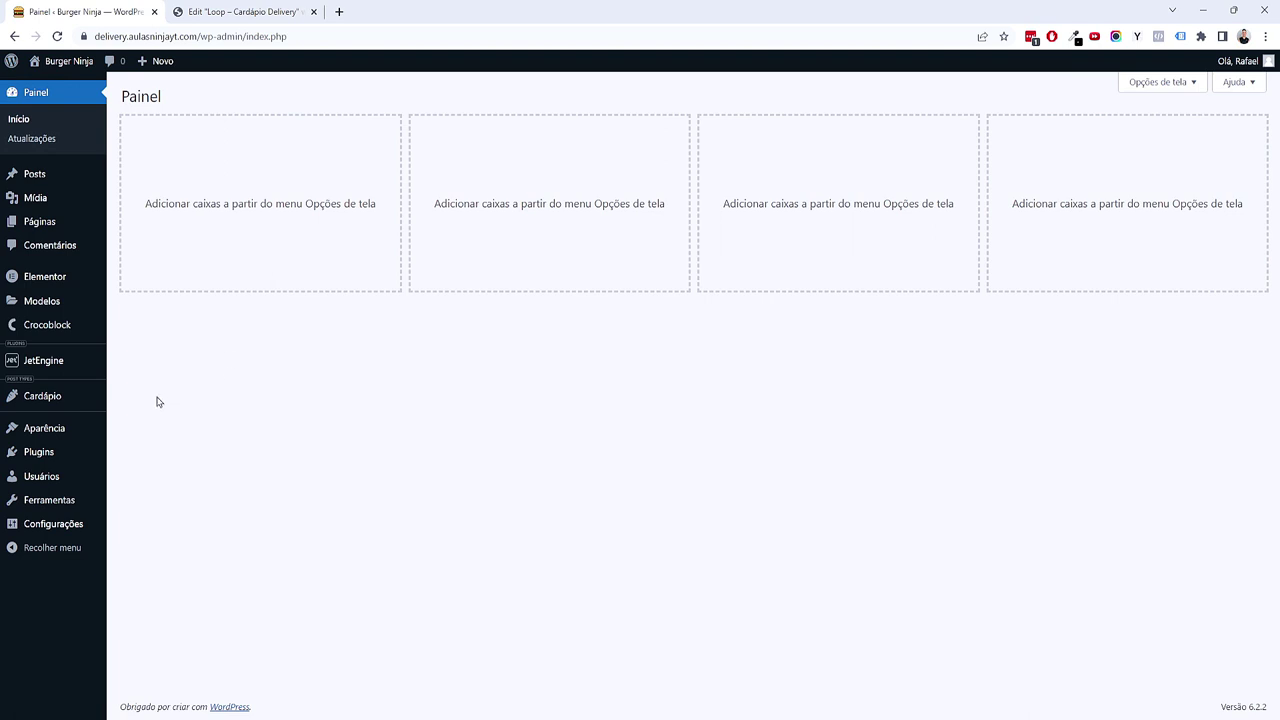
left_click(71, 396)
left_click(158, 288)
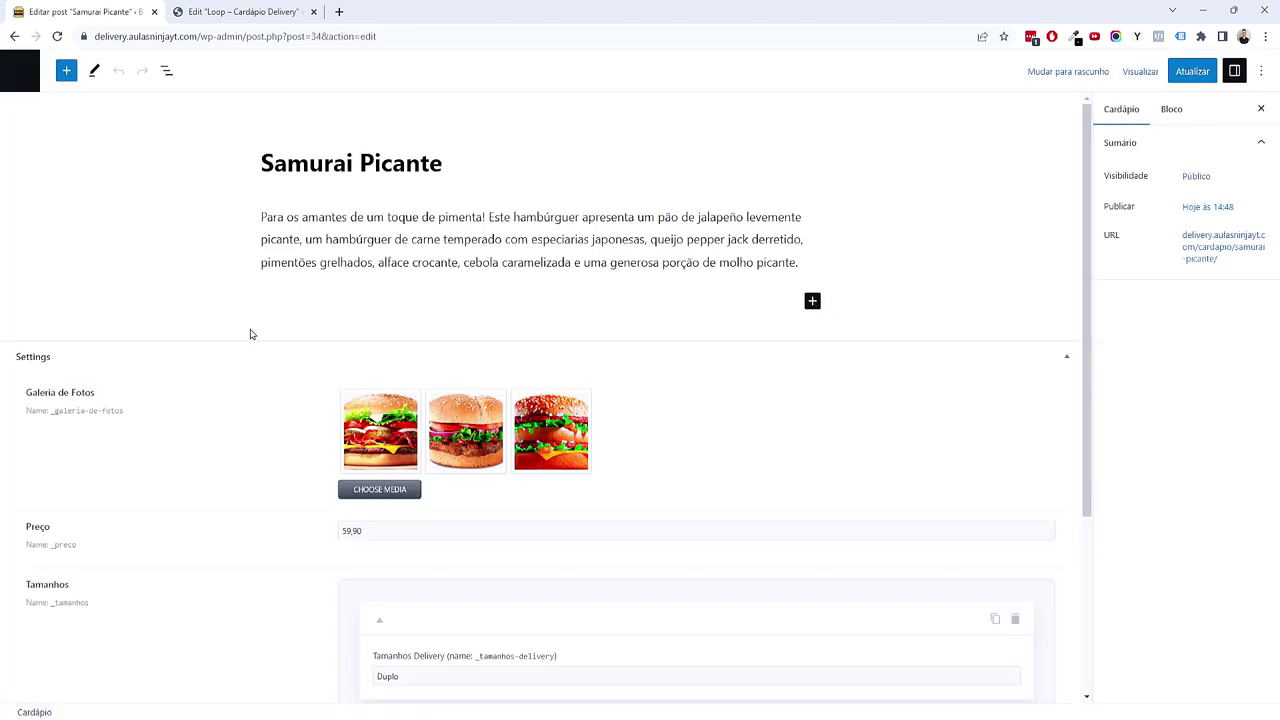
scroll(257, 329, "down", 2)
scroll(256, 330, "down", 2)
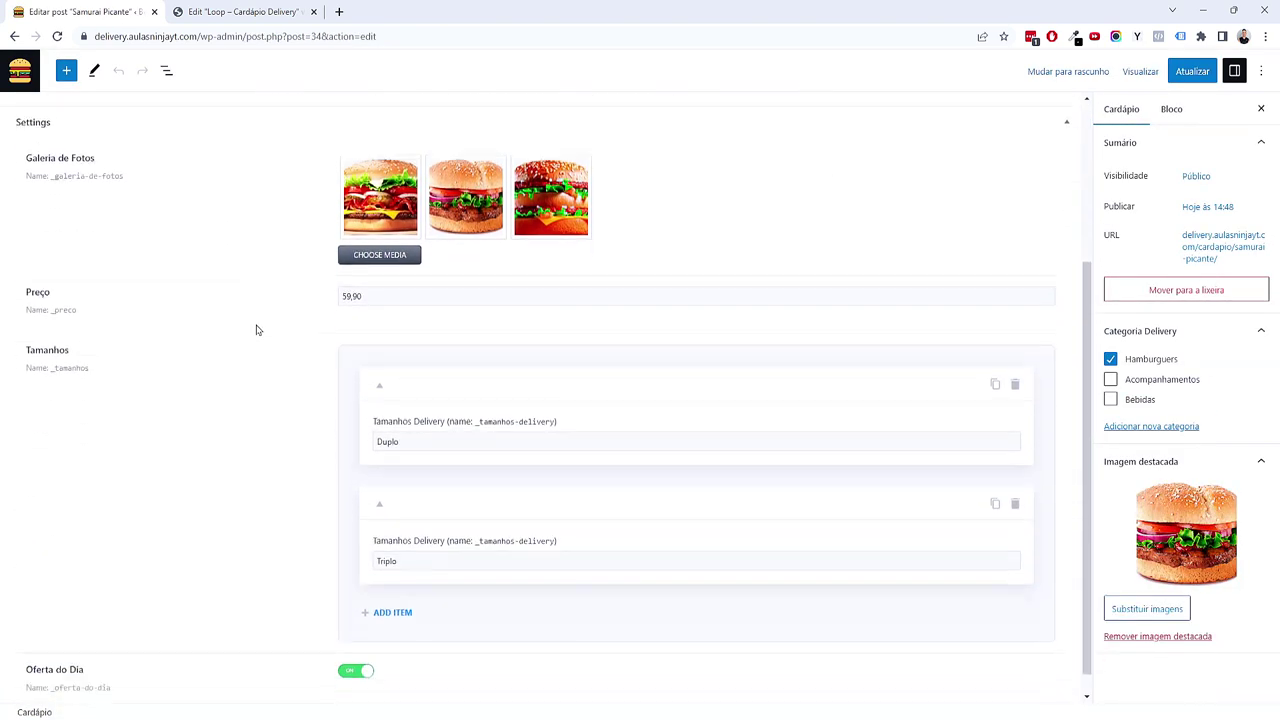
mouse_move(480, 403)
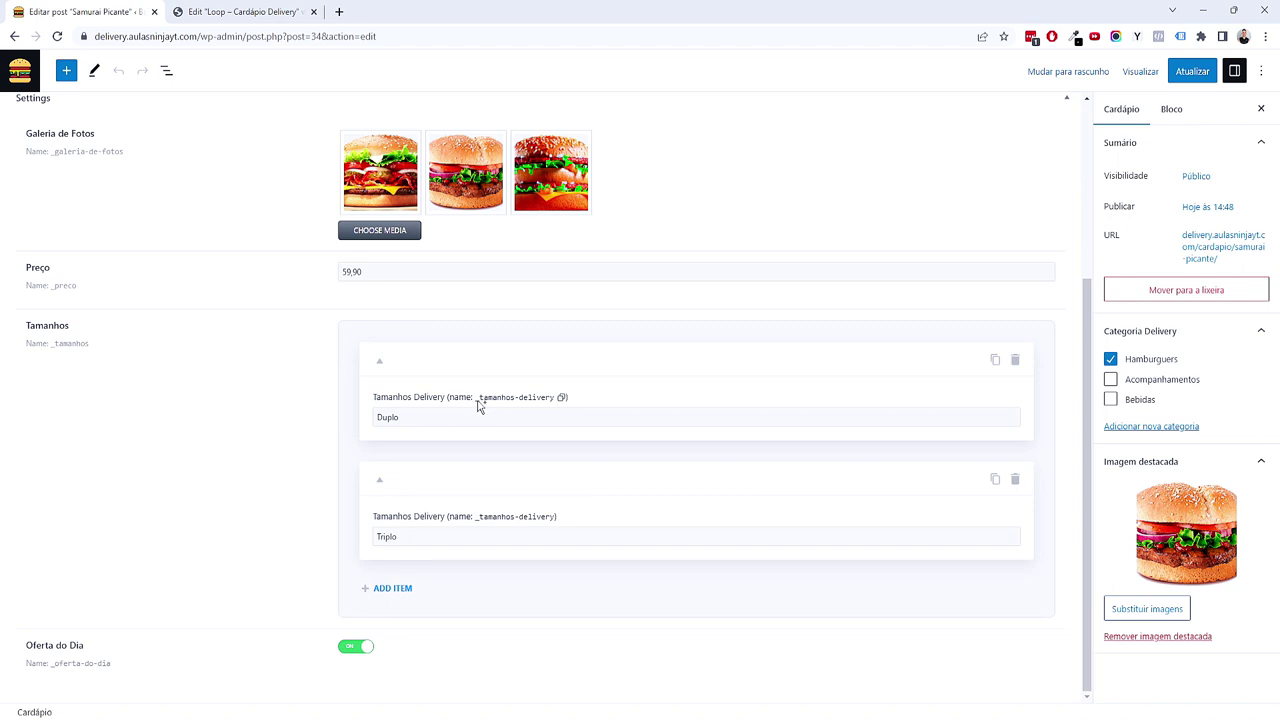
left_click(562, 398)
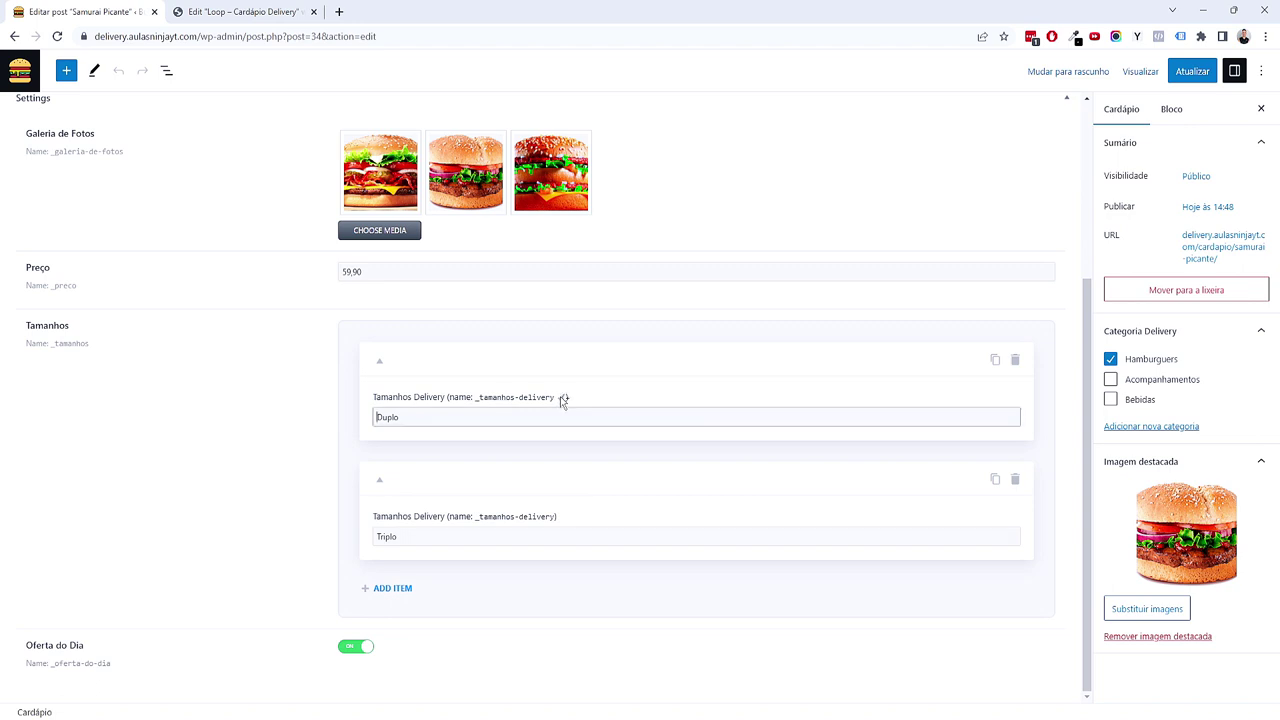
left_click(243, 11)
left_click(138, 216)
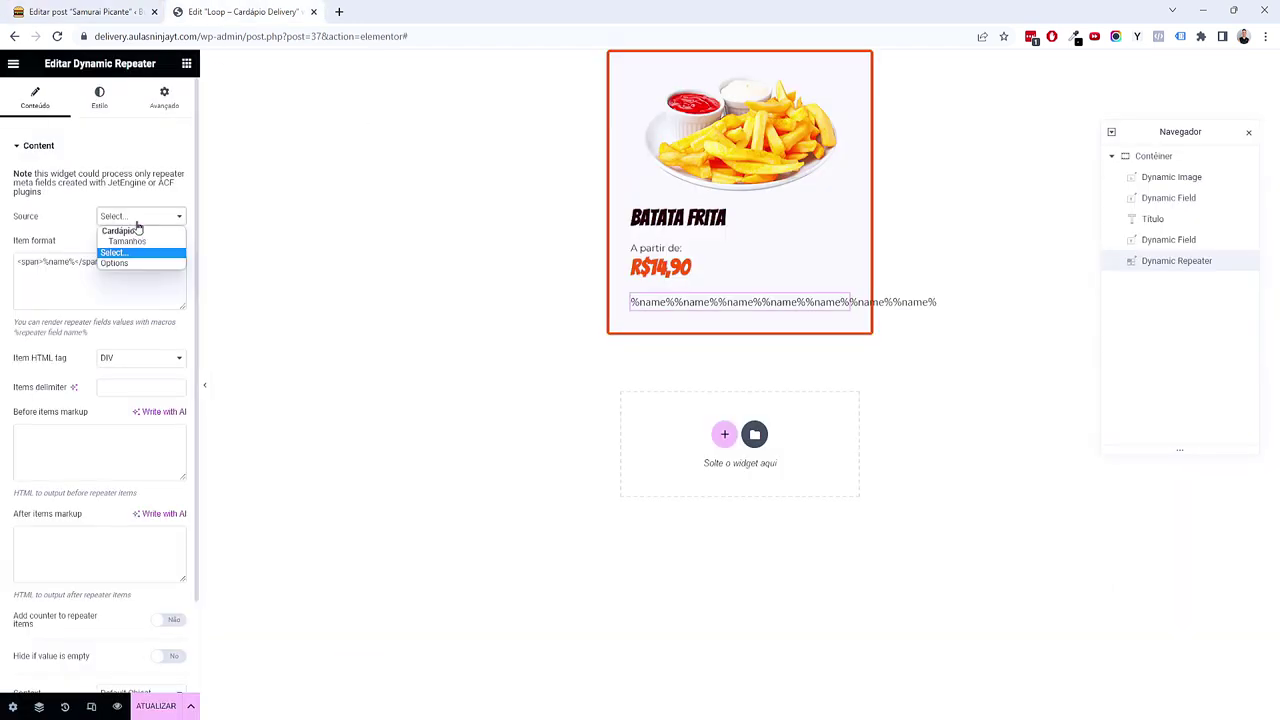
Step: Set the repeater source to Tamanhos and paste _tamanhos-delivery in place of the item format
left_click(131, 242)
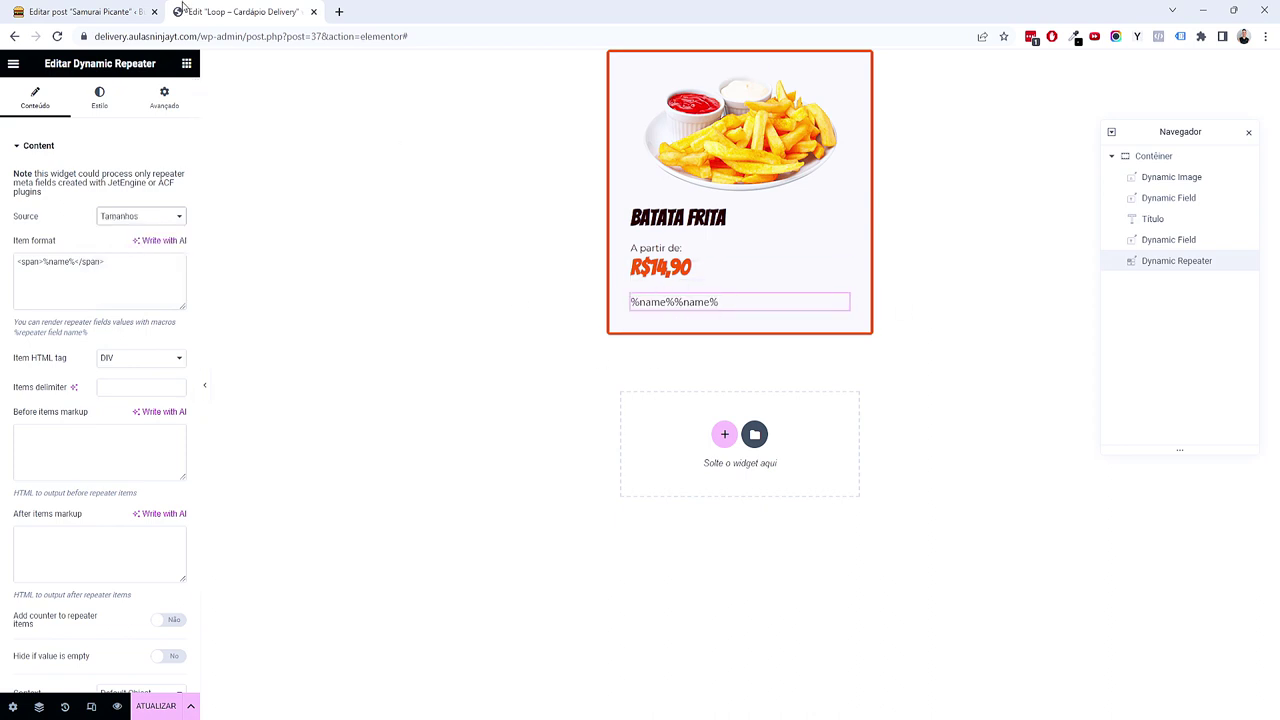
left_click(85, 12)
left_click_drag(29, 332, 52, 341)
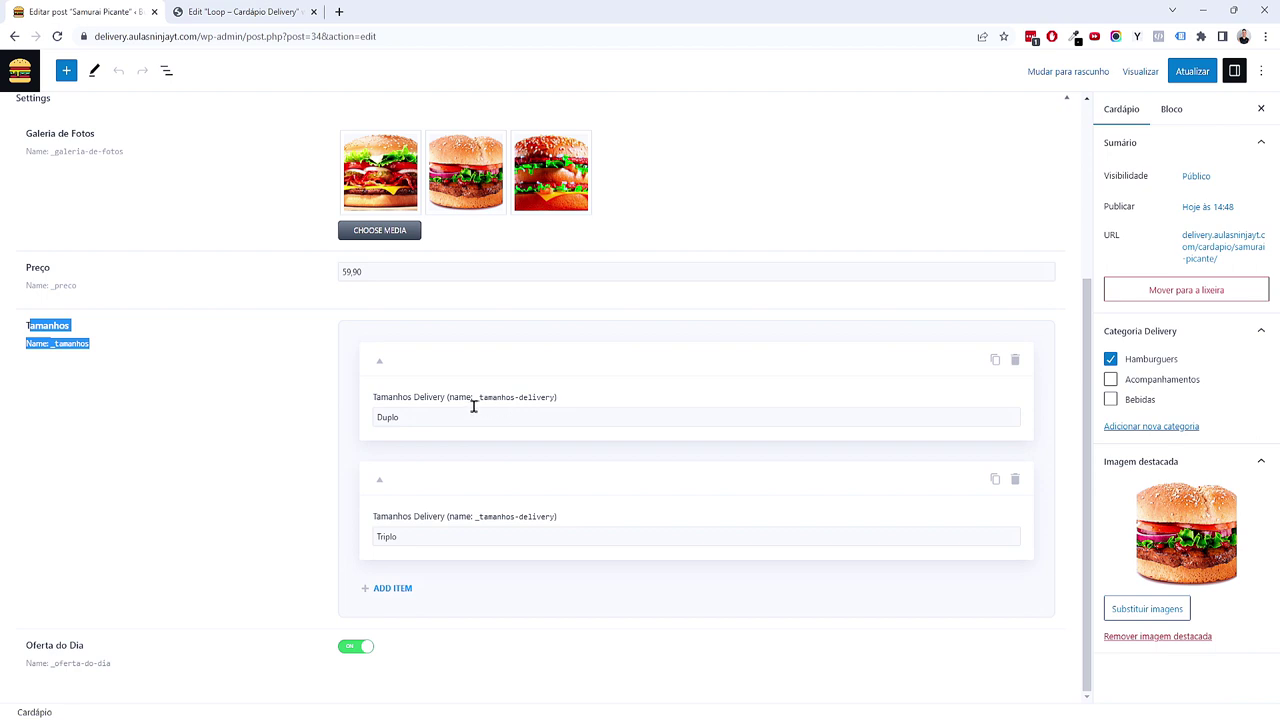
mouse_move(480, 402)
left_click(563, 400)
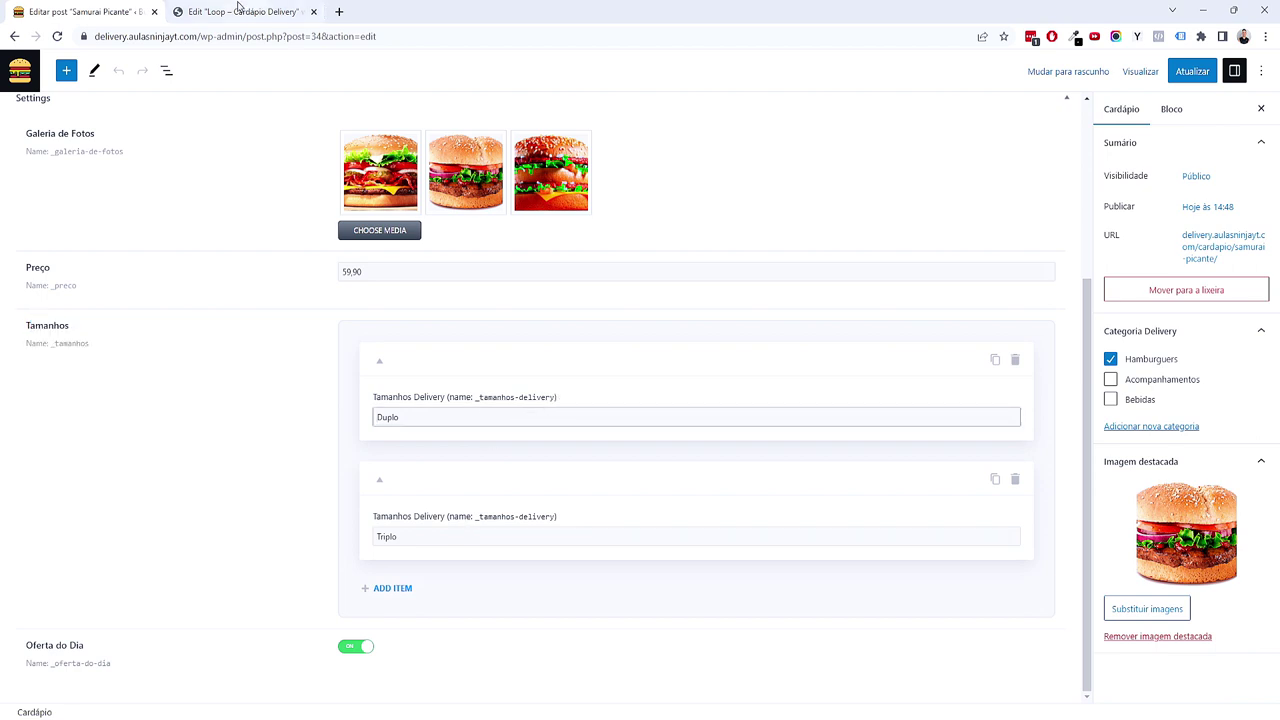
left_click(240, 11)
left_click_drag(20, 262, 139, 259)
key("BackSpace")
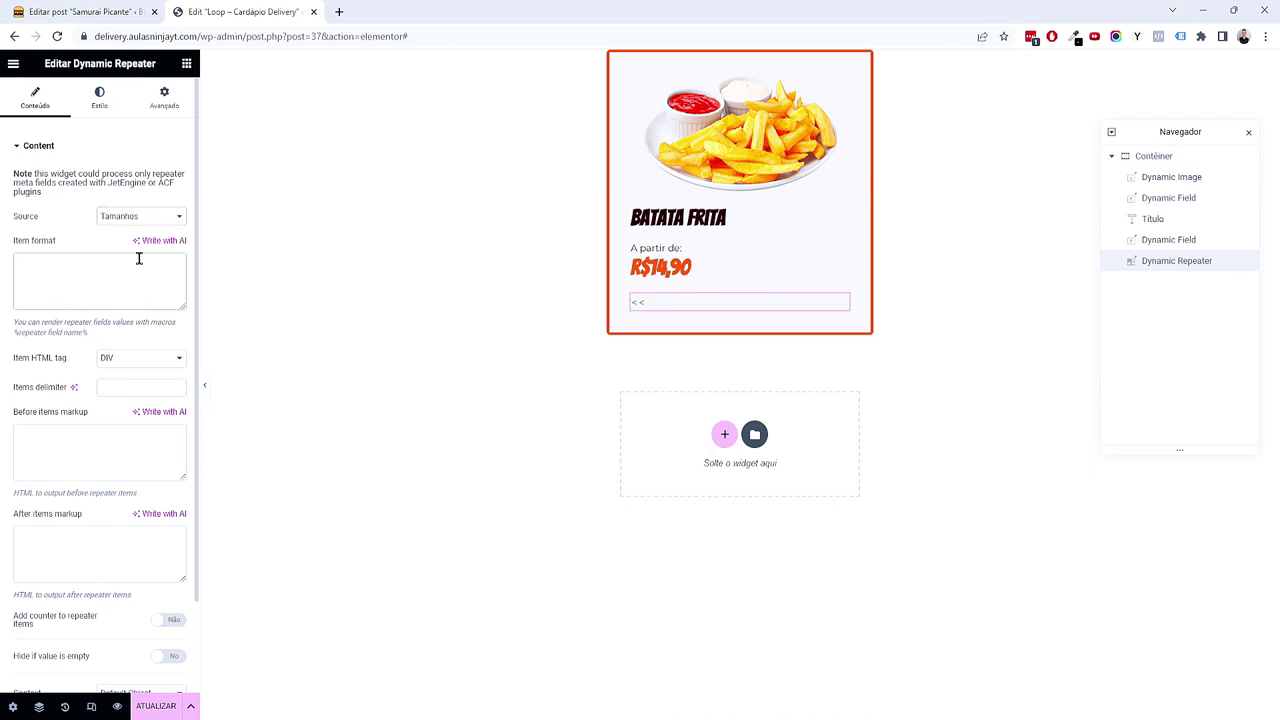
key("ctrl+v")
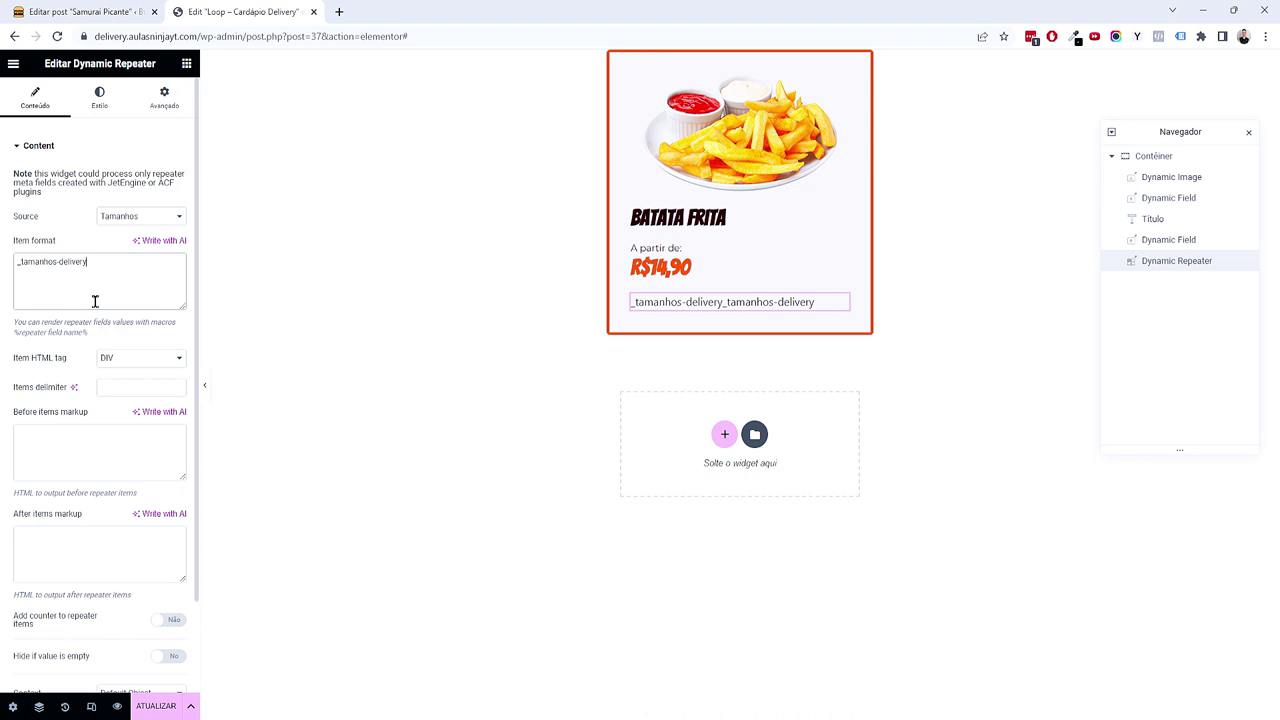
Step: Wrap the field name in percent signs so the item format reads %_tamanhos-delivery%
left_click(142, 218)
left_click(125, 260)
left_click_drag(125, 260, 15, 261)
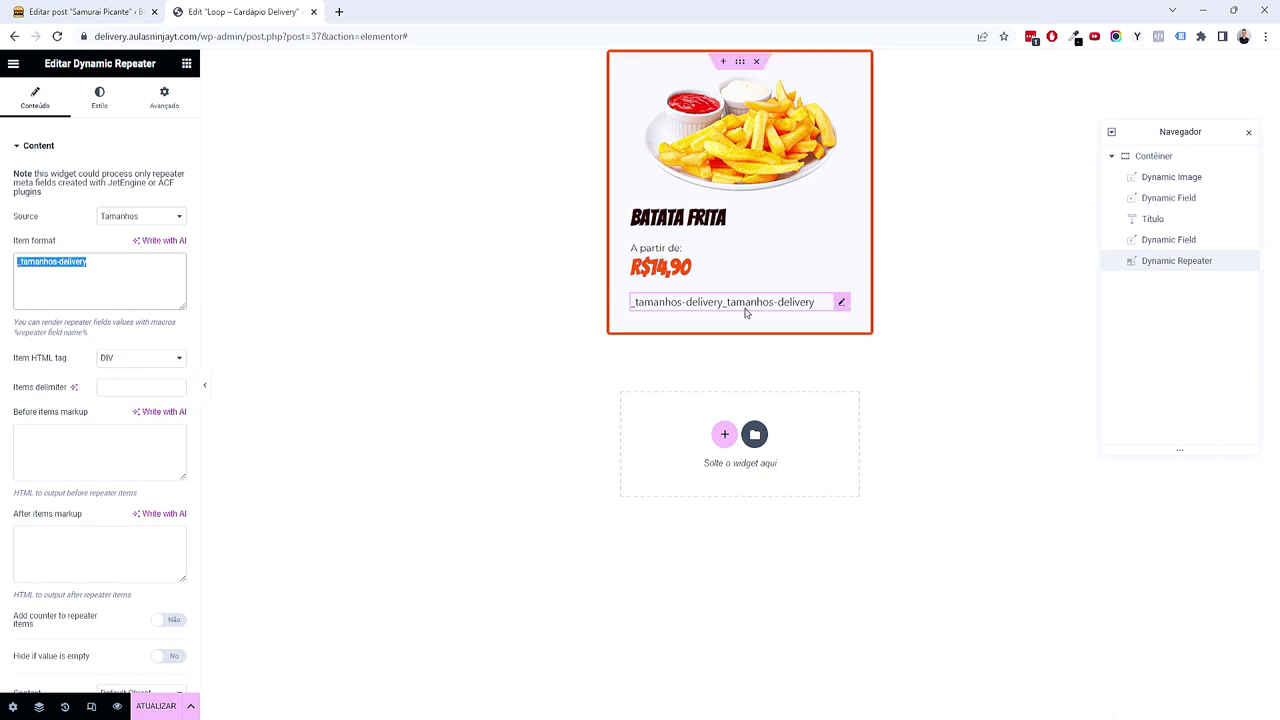
left_click(129, 306)
left_click(99, 8)
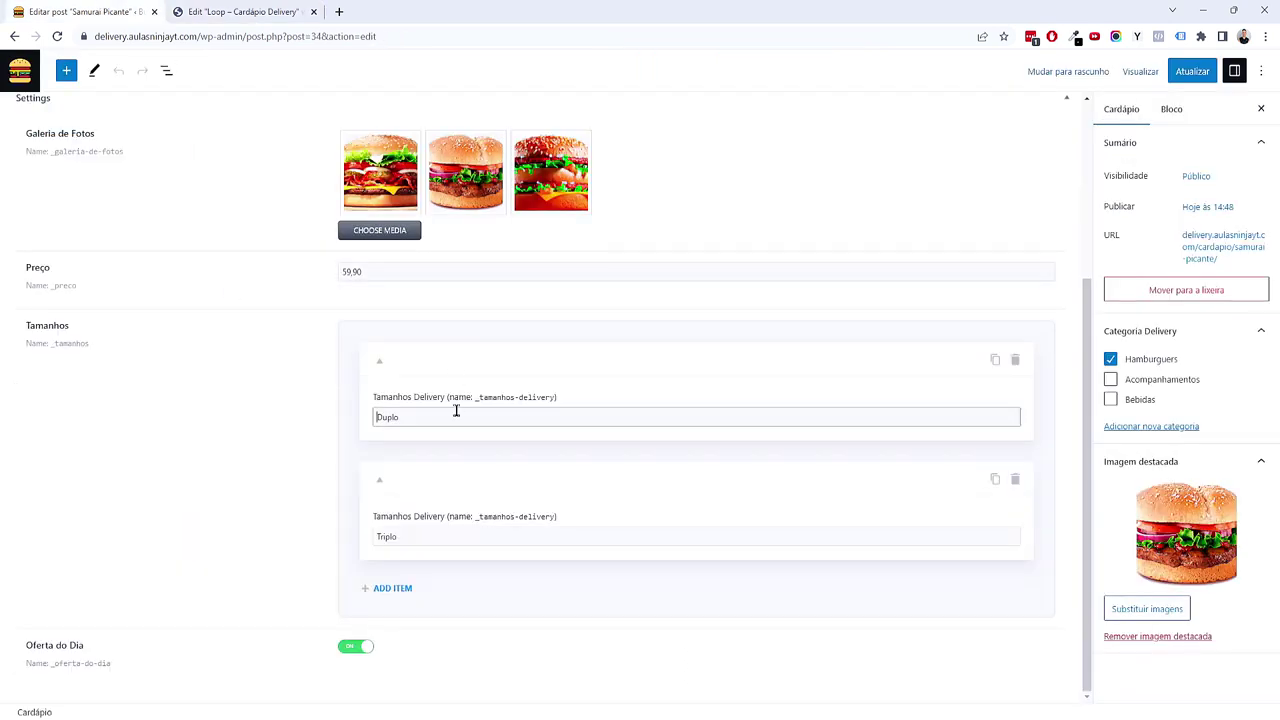
left_click(250, 8)
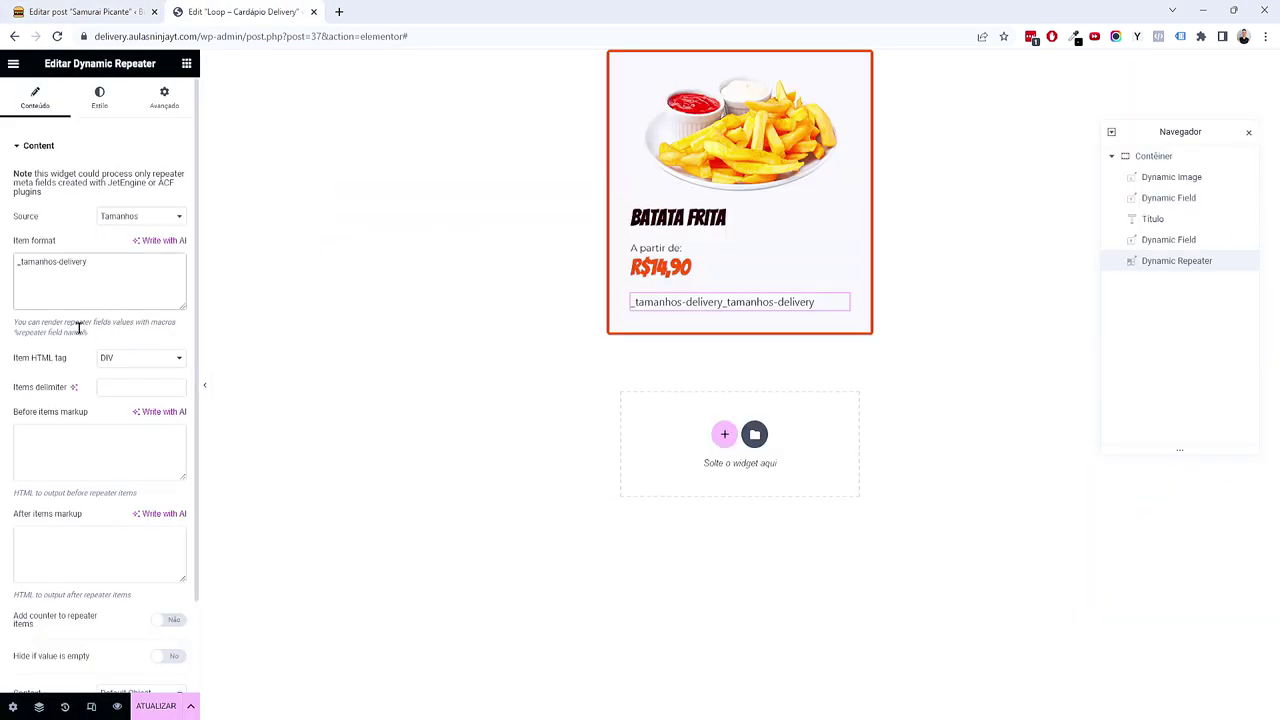
left_click_drag(15, 325, 100, 318)
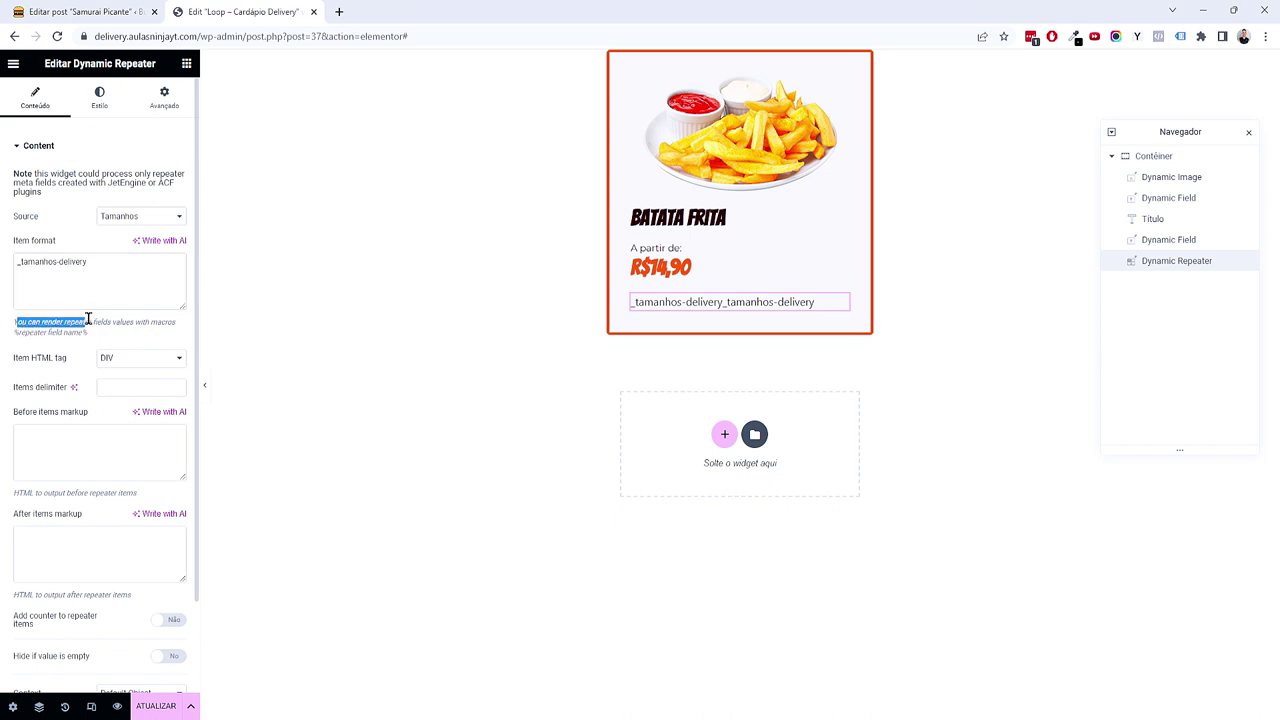
left_click(19, 337)
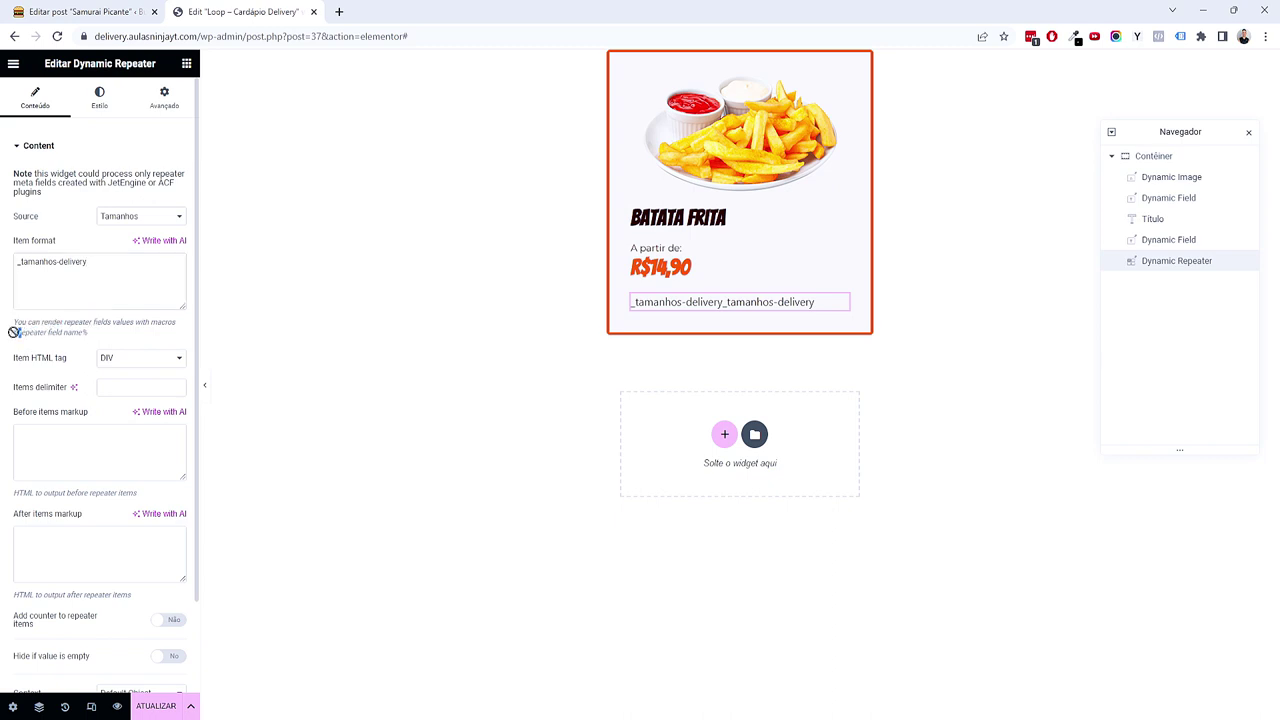
left_click_drag(80, 333, 88, 333)
left_click(97, 271)
left_click(19, 262)
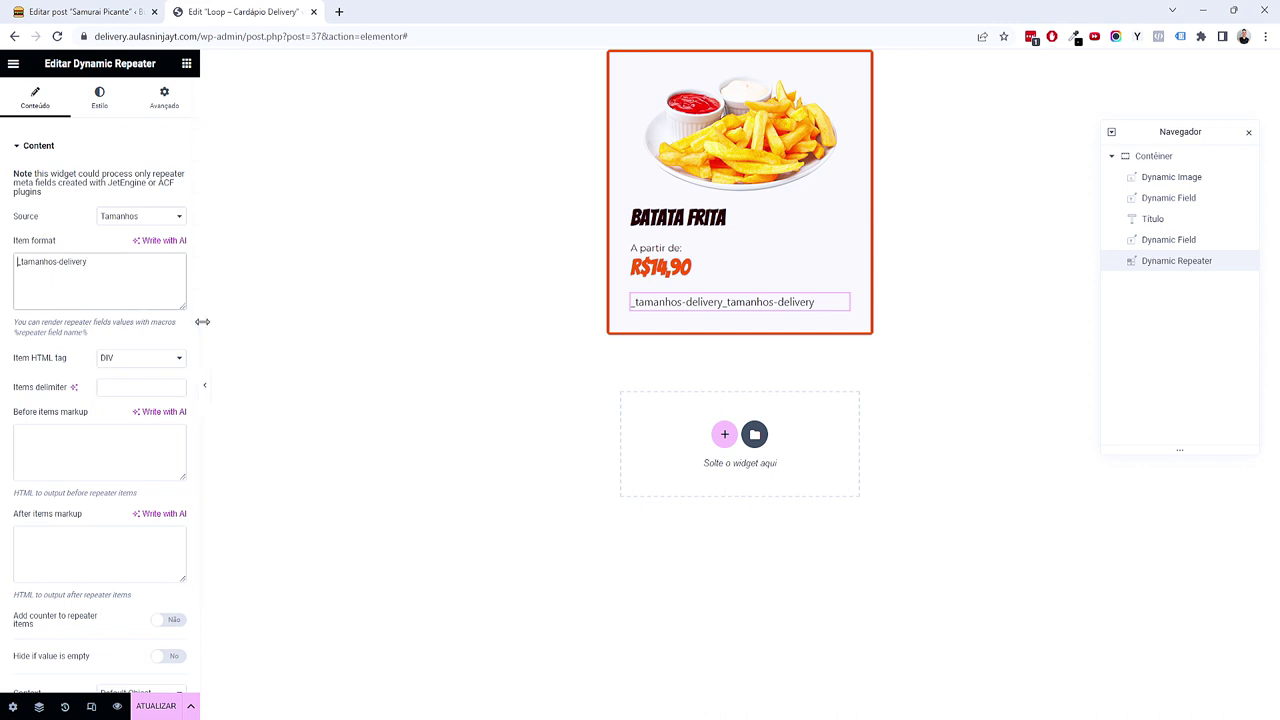
key("ctrl+v")
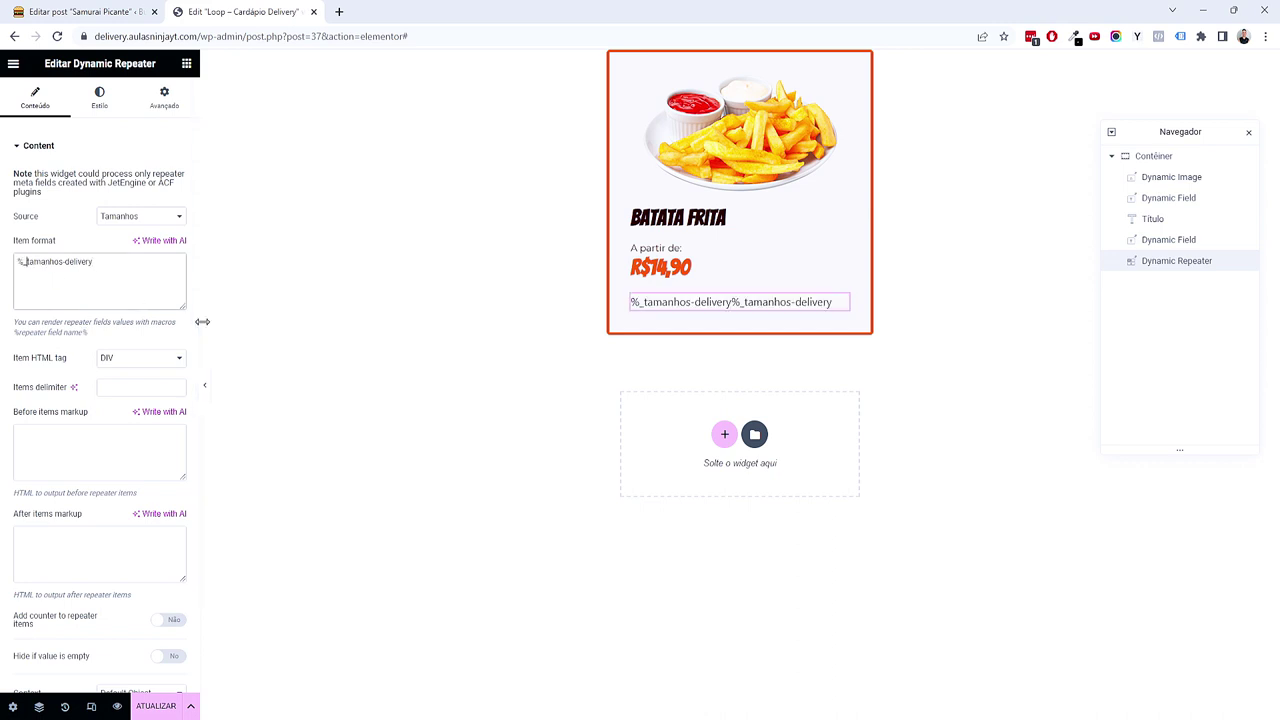
key("ctrl+v")
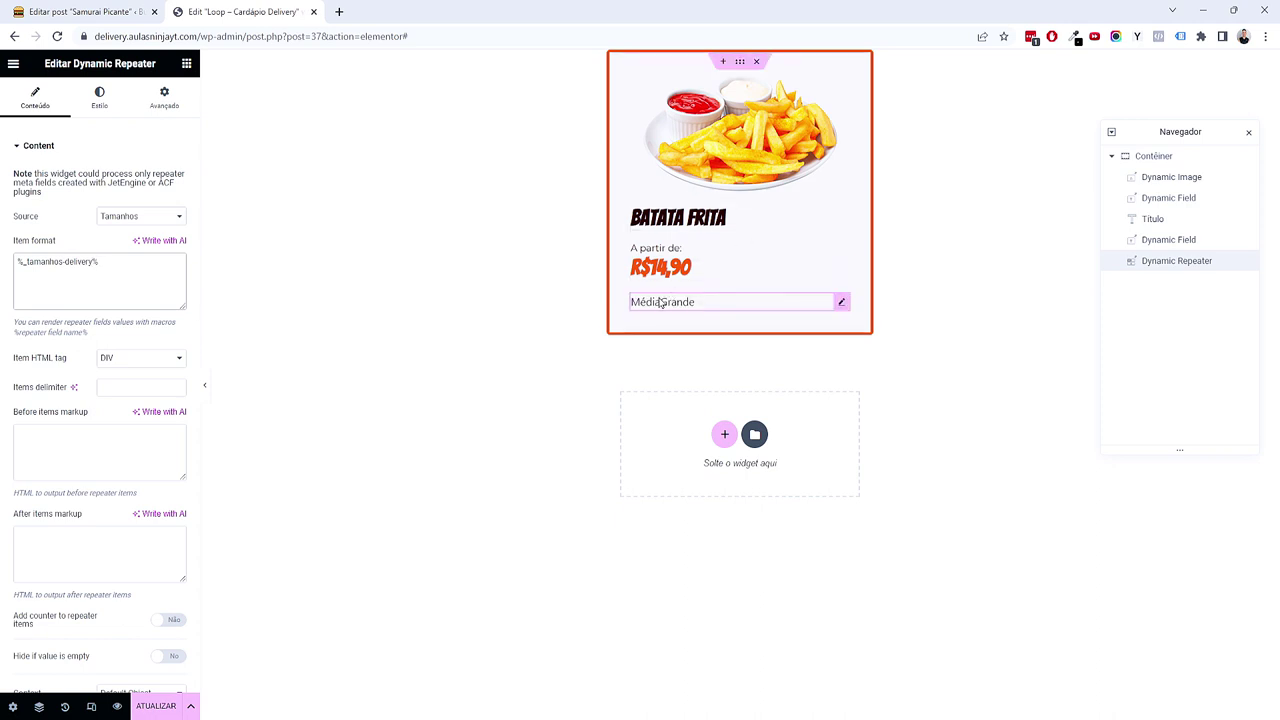
Step: Give the sizes the Secundário global font at 0,8 em
left_click(99, 100)
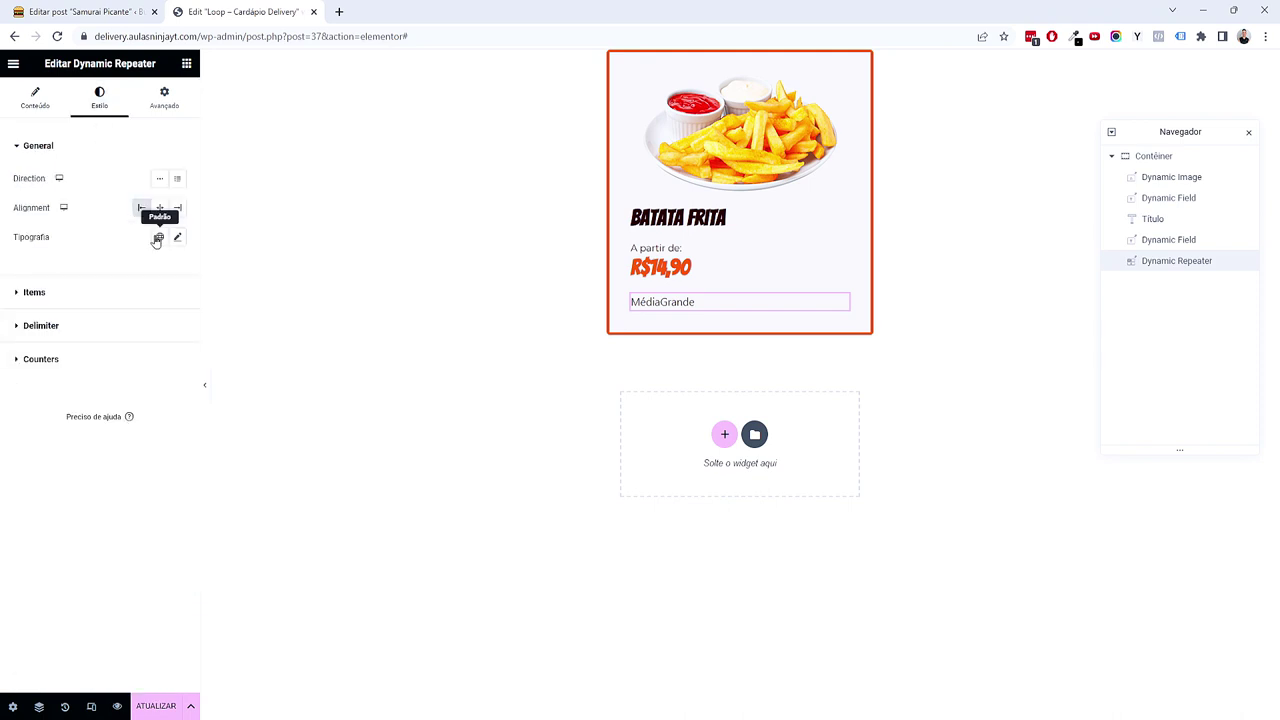
left_click(158, 237)
left_click(128, 318)
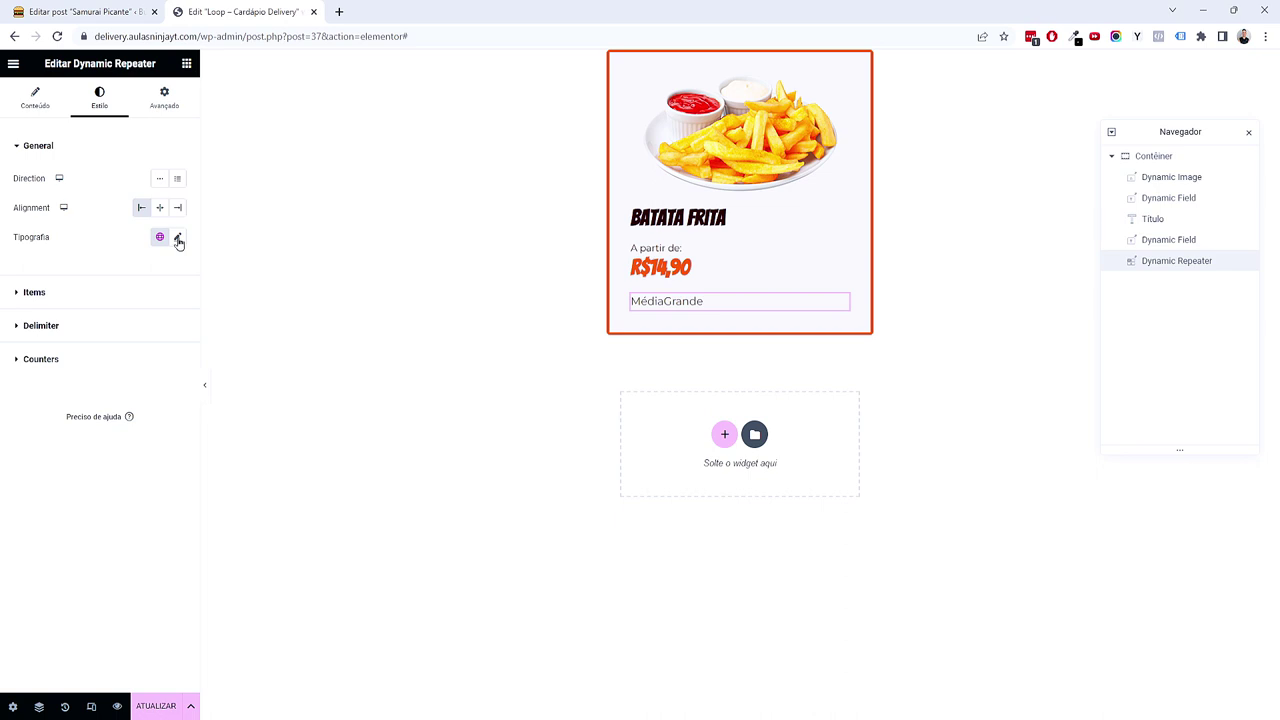
left_click(177, 237)
left_click(163, 328)
left_click(160, 343)
type("0,87")
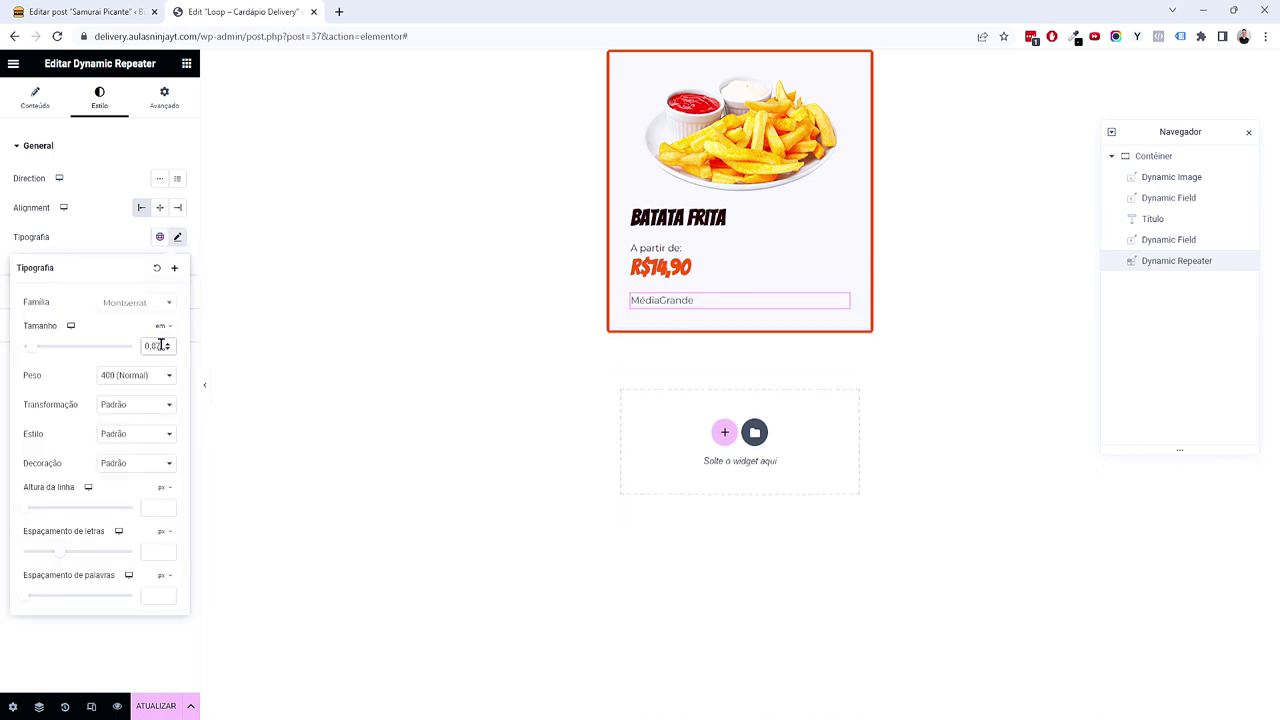
left_click(146, 631)
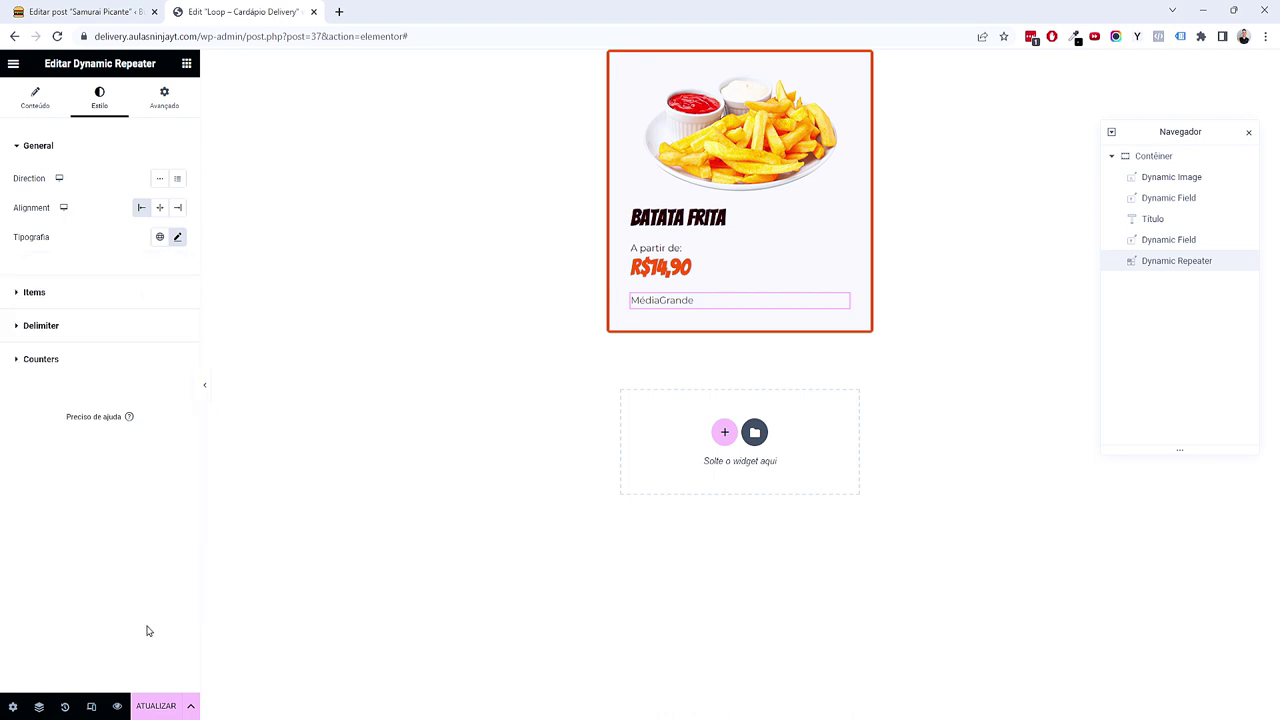
Step: Colour the size items with a dark global colour and give them an 8 px right margin
left_click(72, 290)
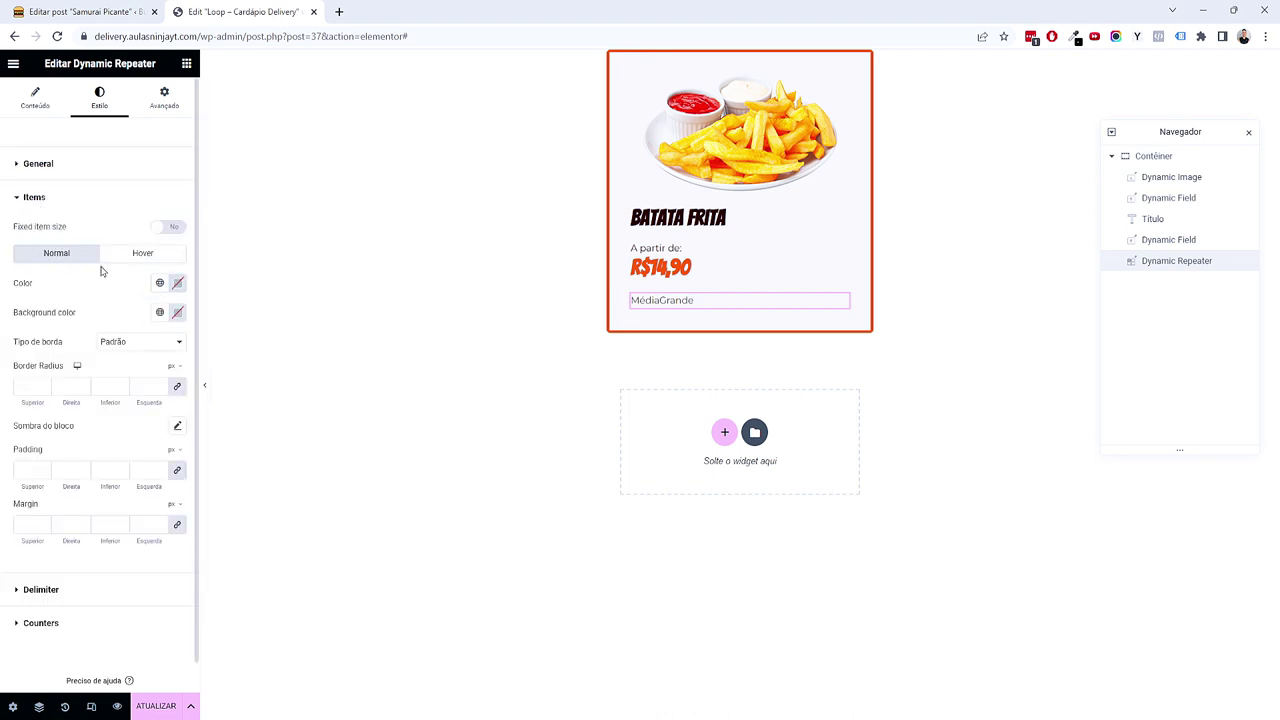
left_click(156, 283)
left_click(106, 345)
left_click(122, 526)
left_click(84, 522)
left_click(84, 522)
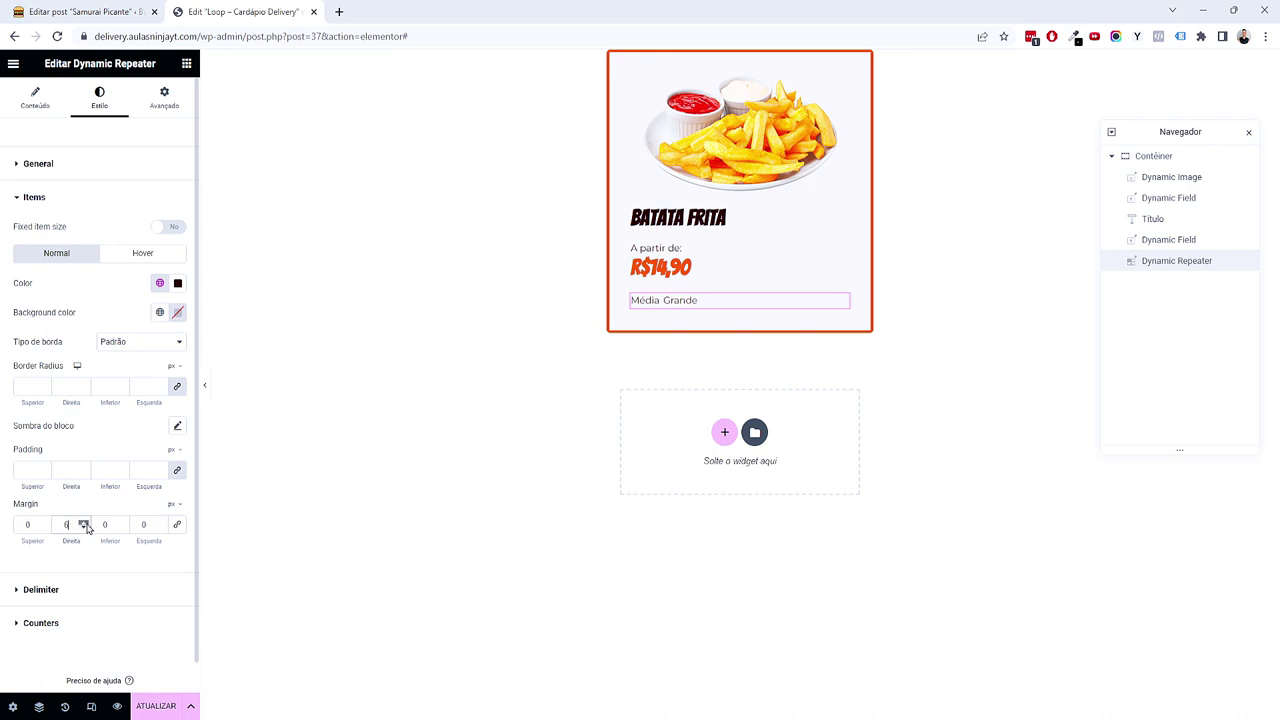
left_click(84, 522)
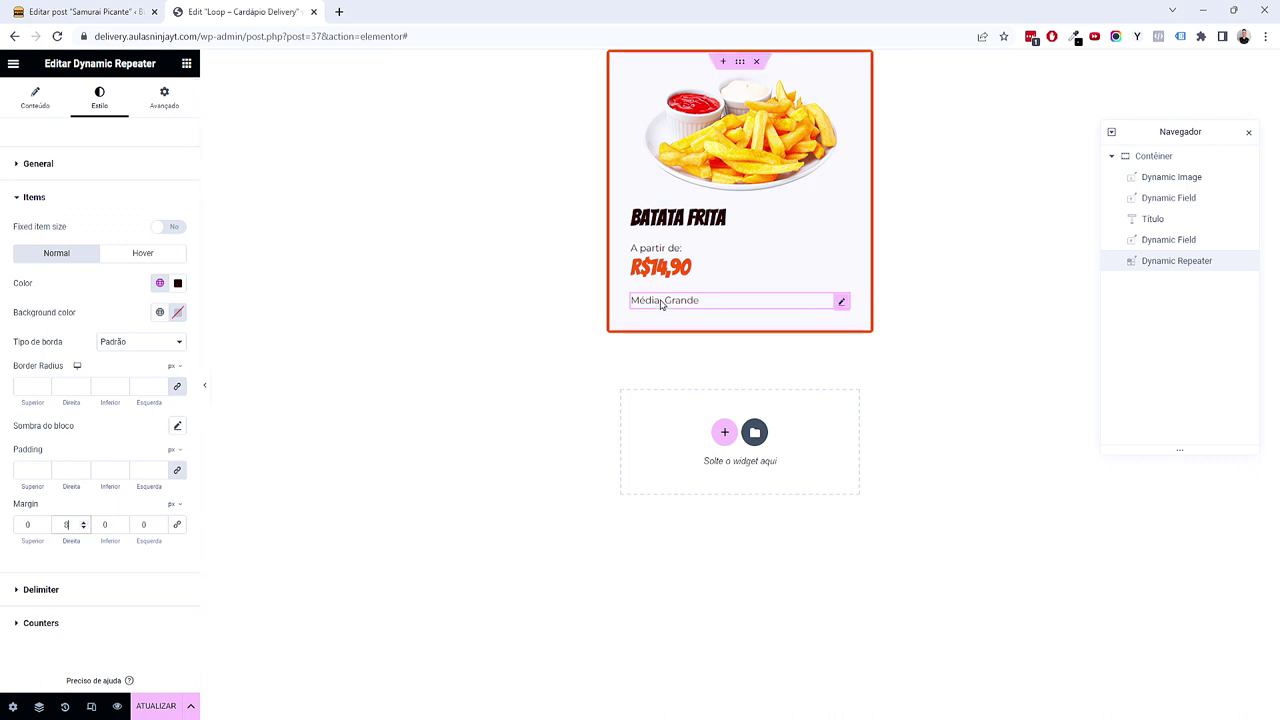
left_click(84, 528)
left_click(84, 528)
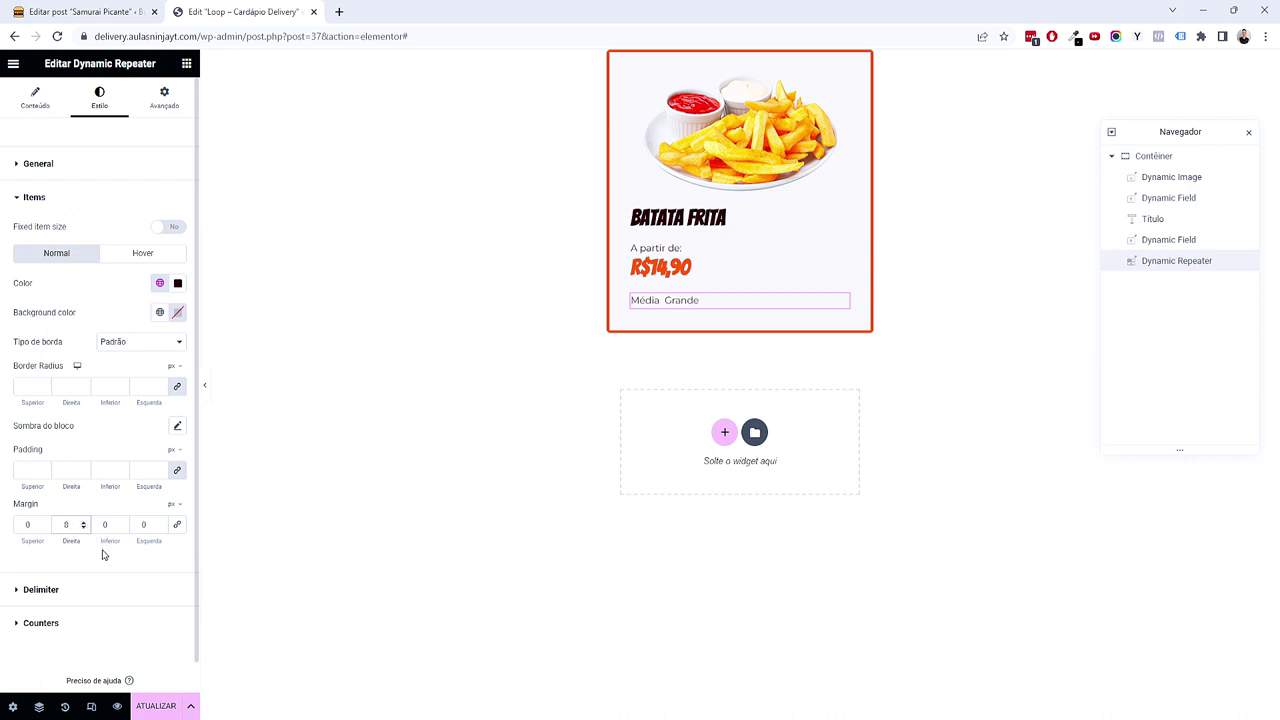
left_click(186, 63)
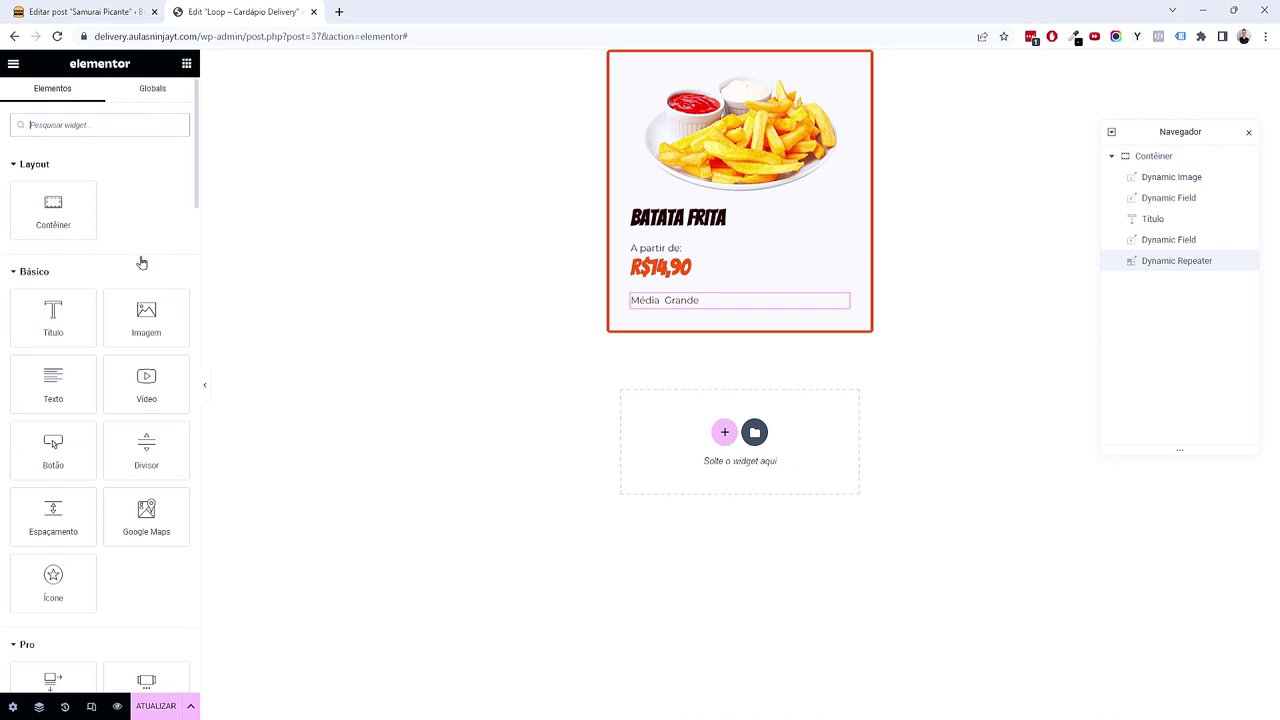
Step: Add an Icon List above the sizes and delete its two extra items
type("ist")
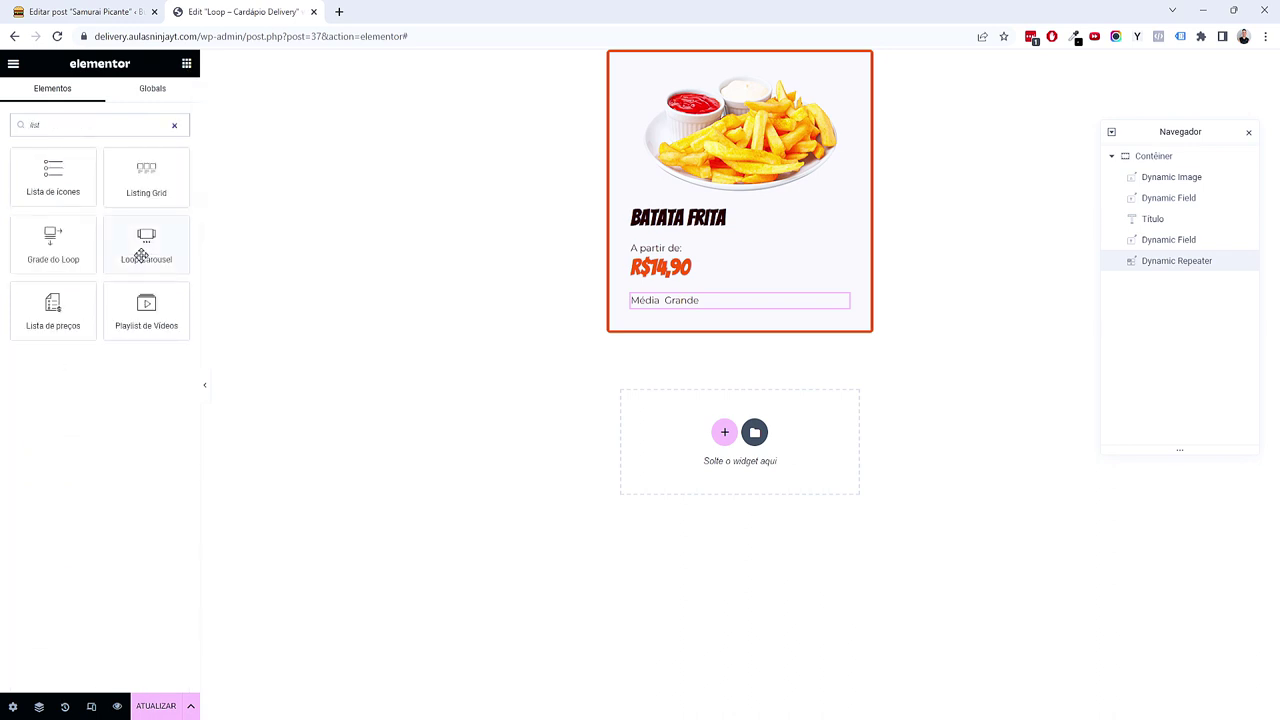
left_click_drag(80, 188, 674, 302)
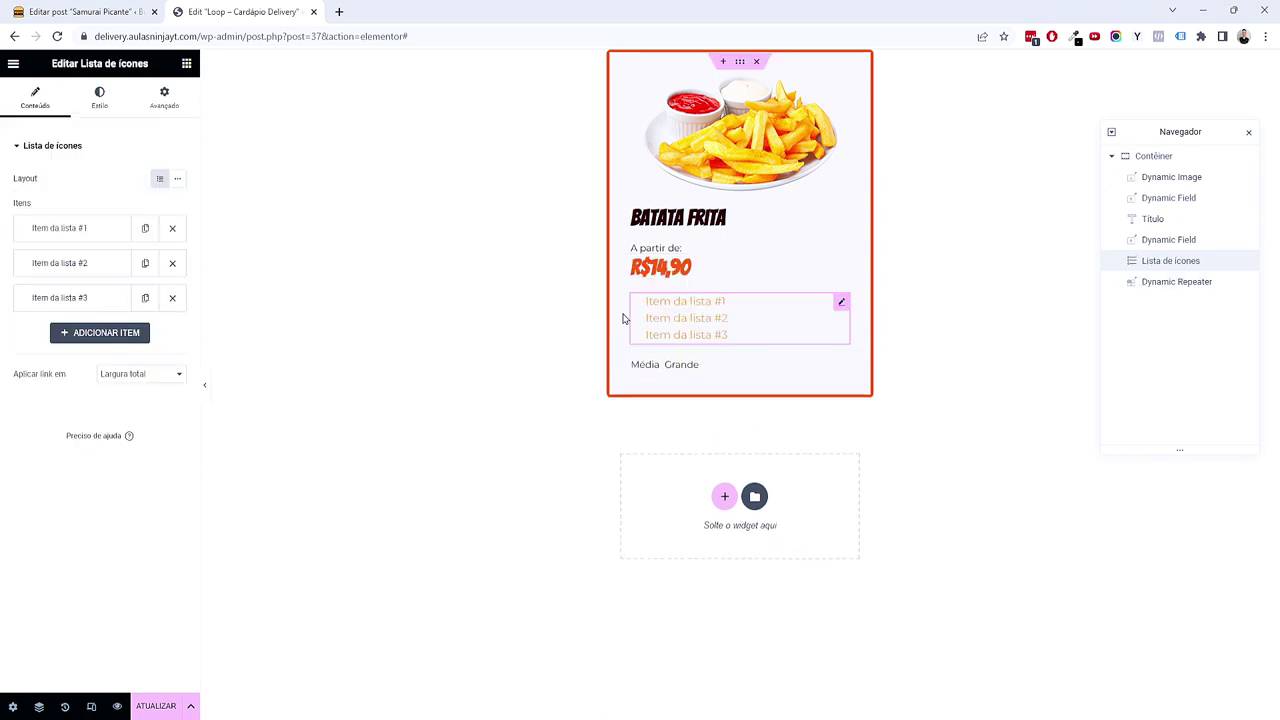
left_click(172, 297)
left_click(172, 263)
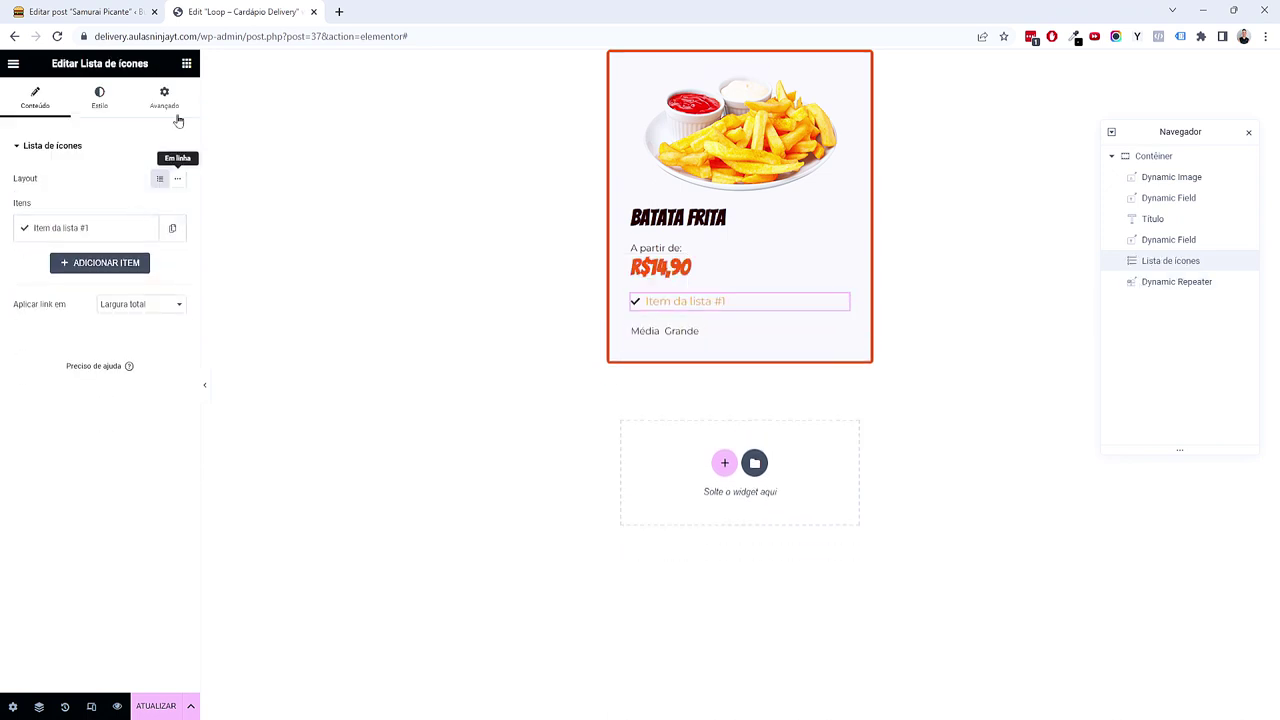
left_click(186, 64)
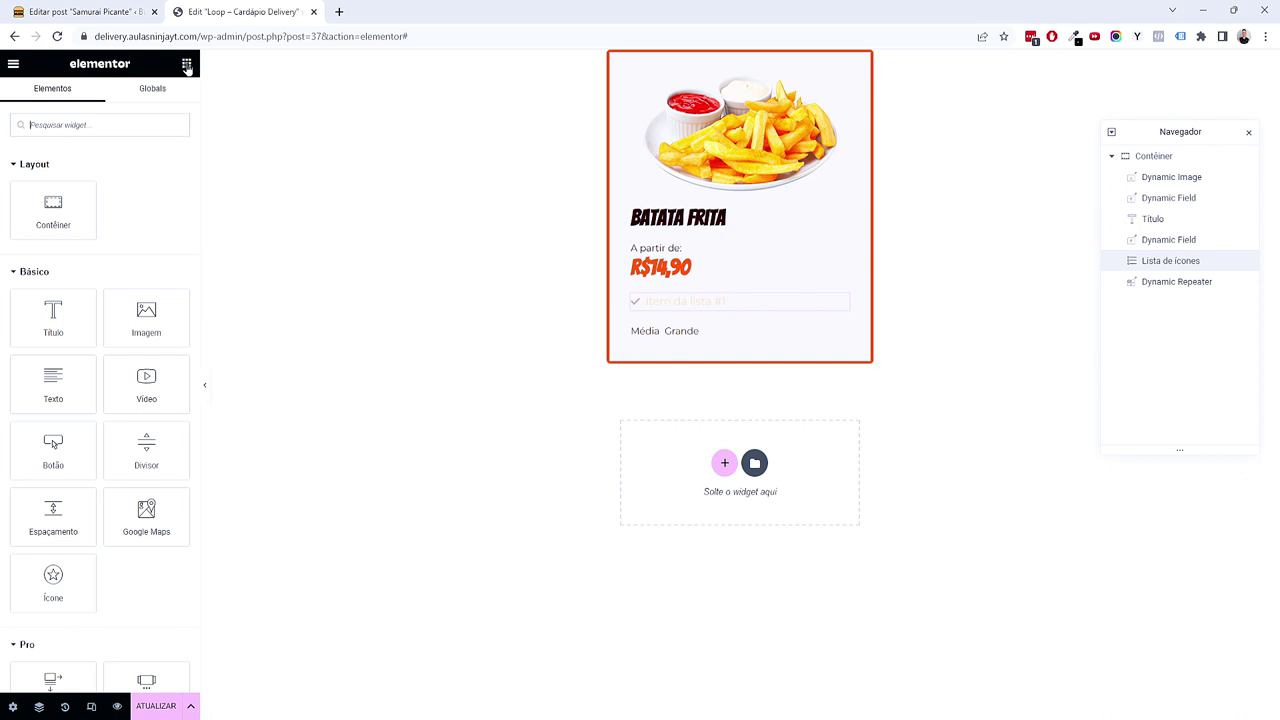
left_click(111, 117)
type("list")
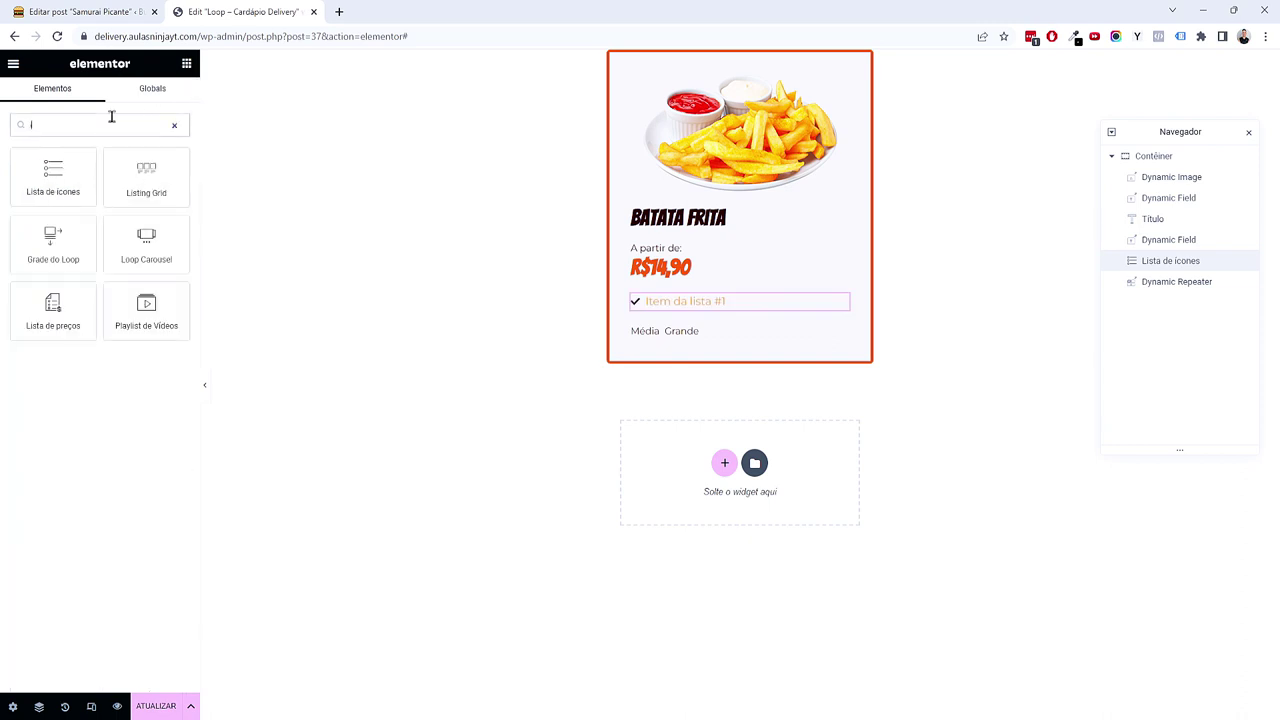
key("BackSpace")
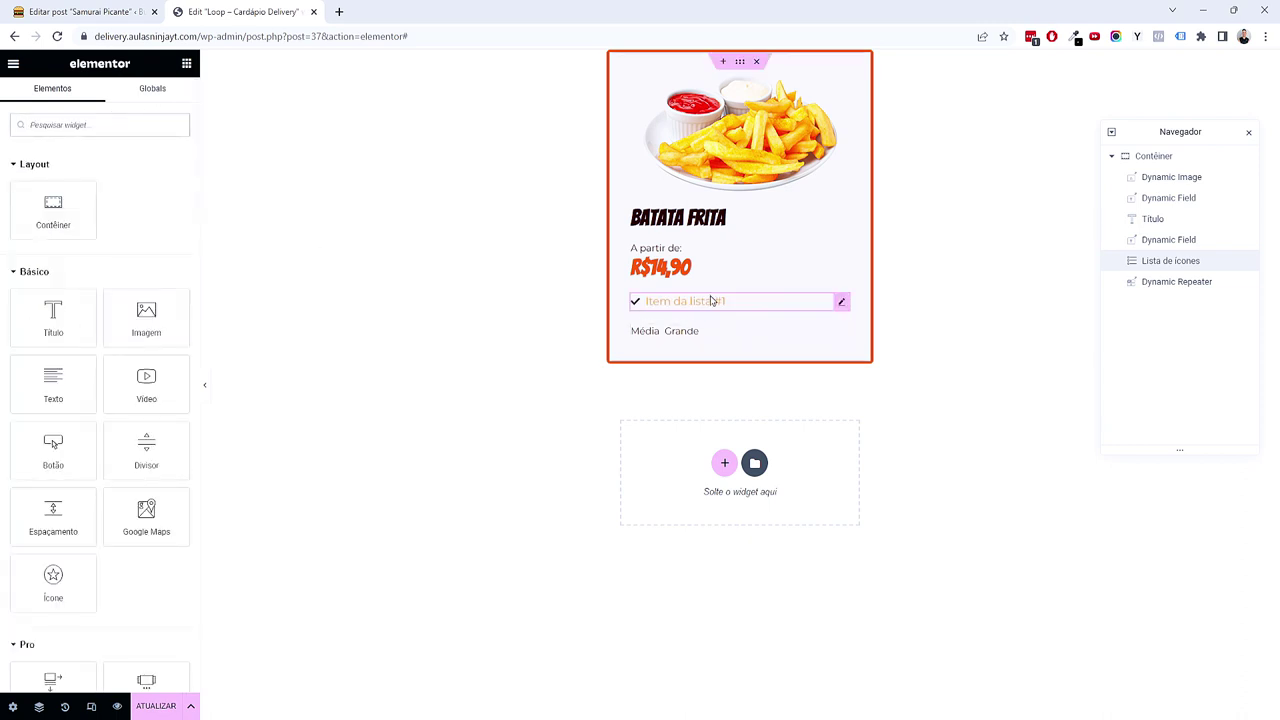
left_click(710, 299)
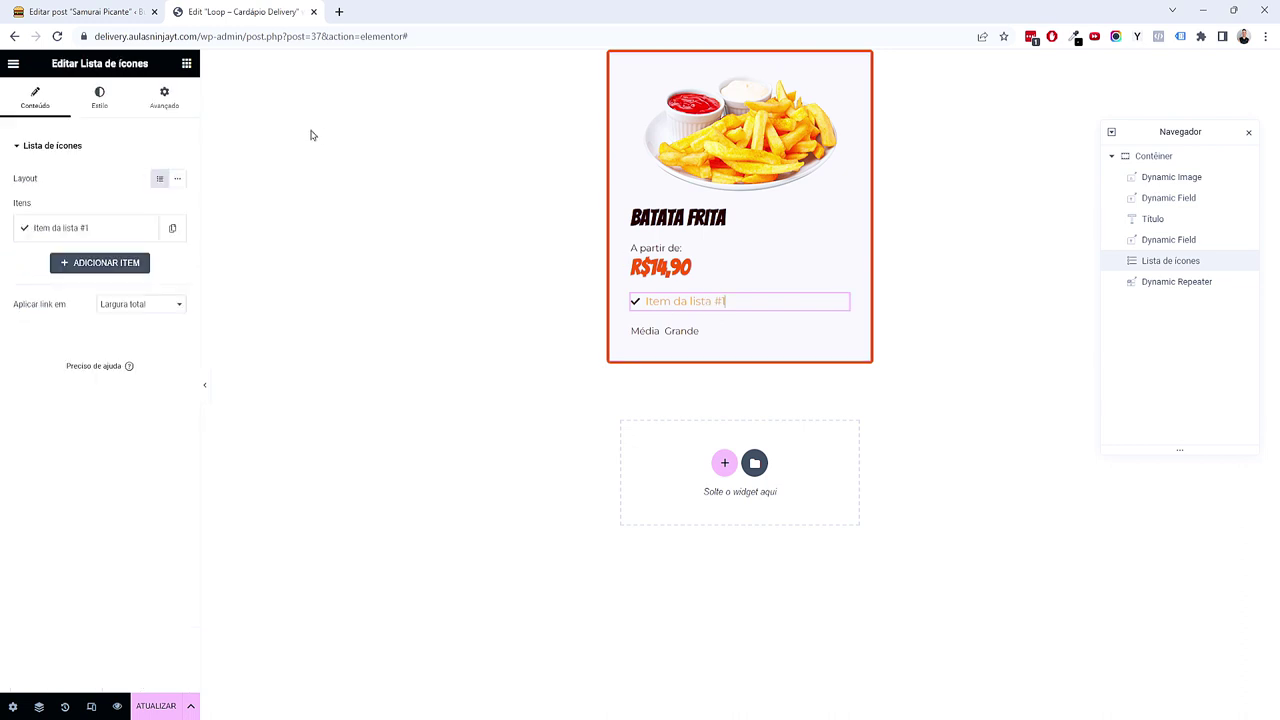
left_click_drag(80, 60, 139, 57)
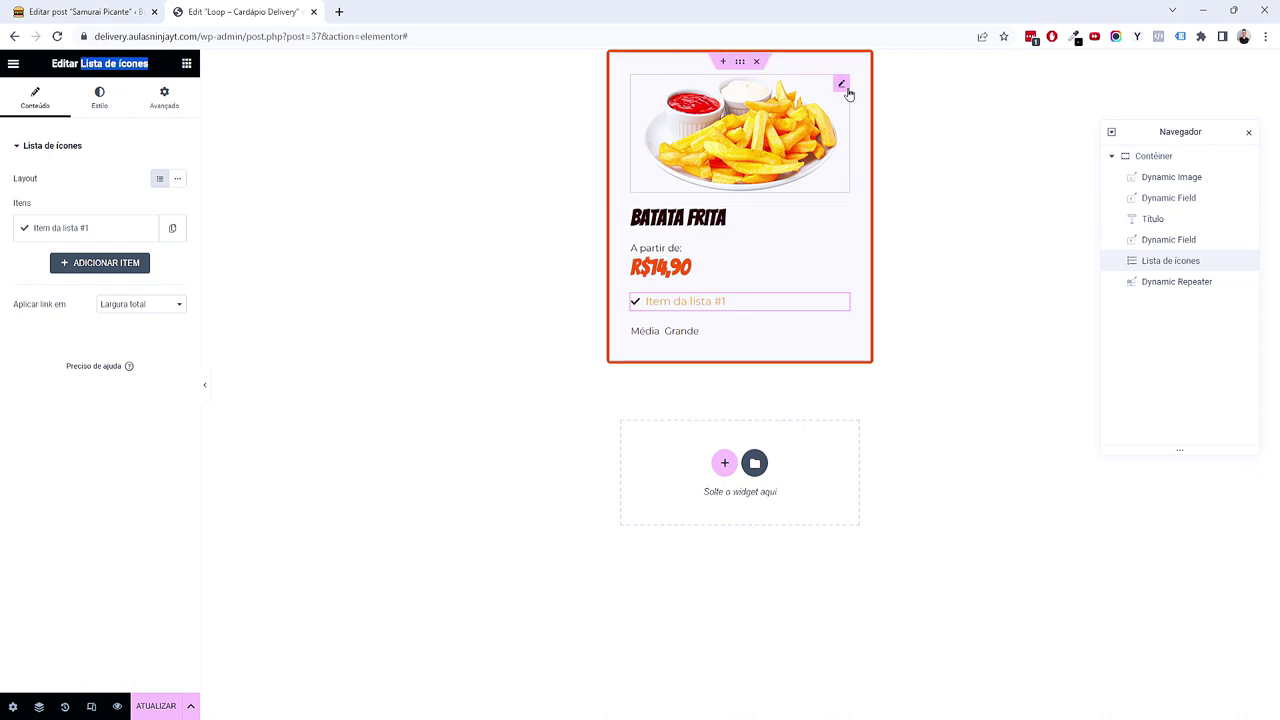
left_click(842, 92)
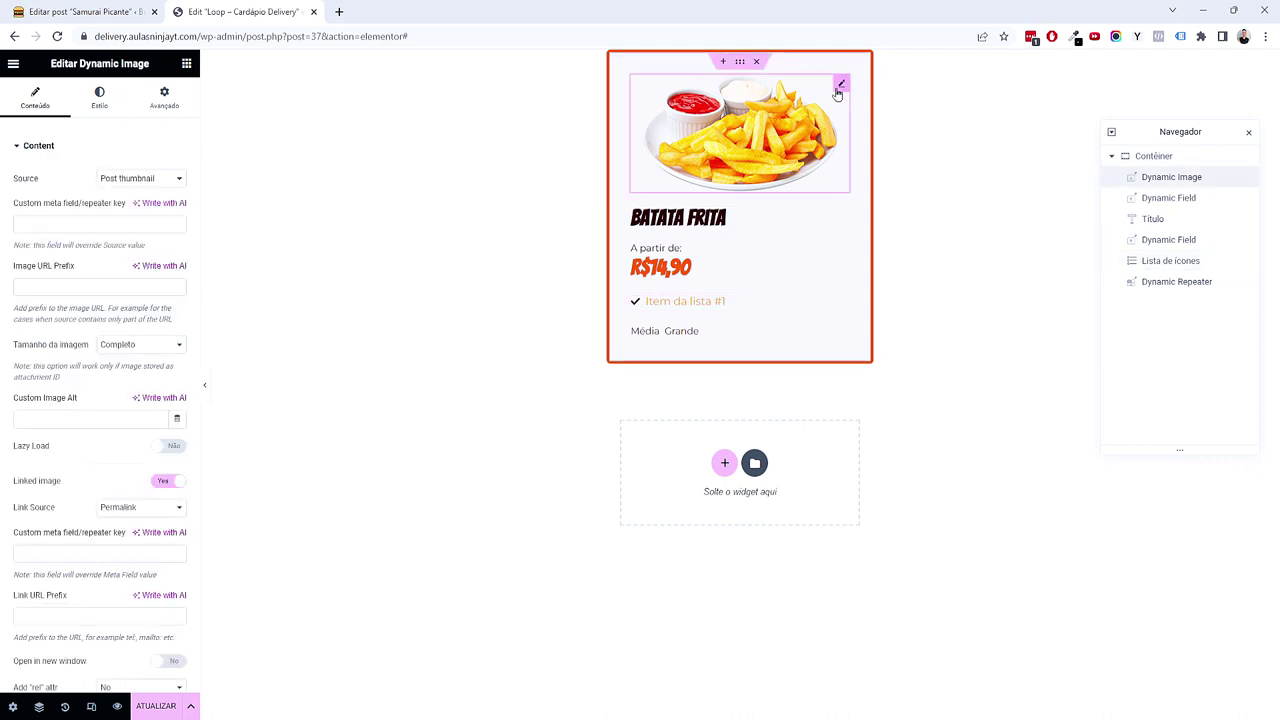
left_click(703, 335)
left_click(706, 306)
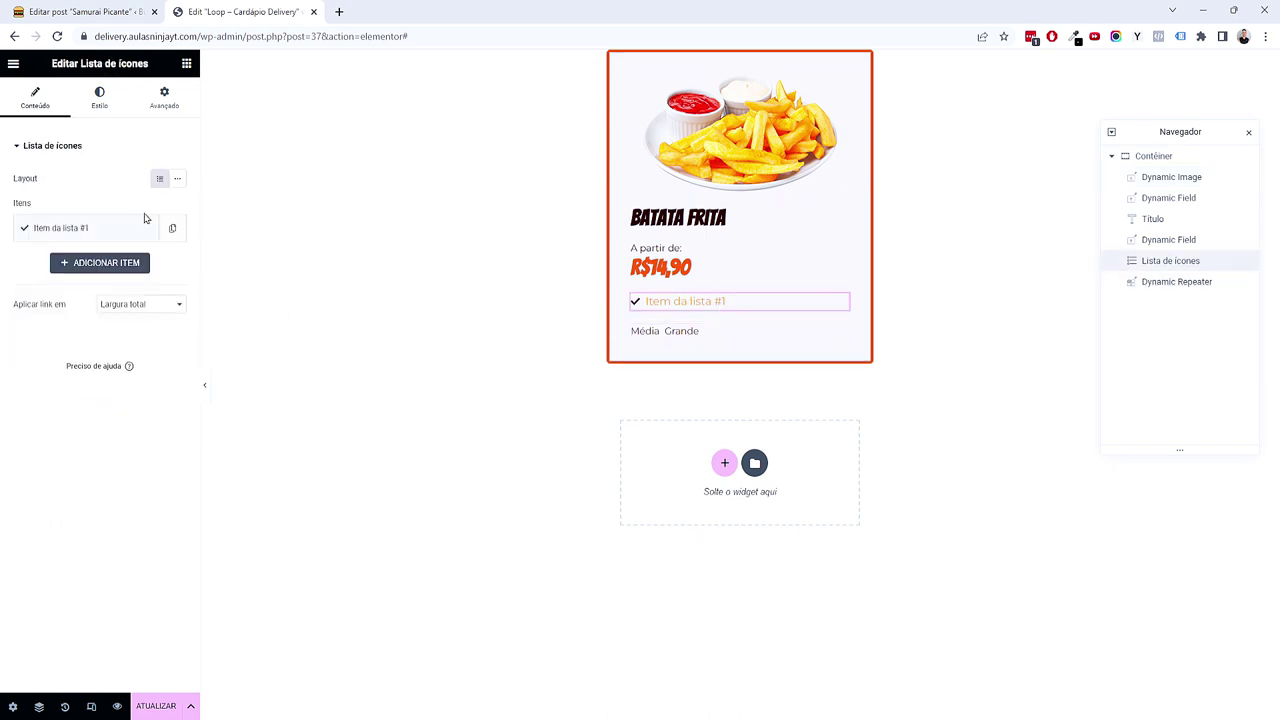
Step: Rename the list item to 'Tamanhos' and give it the Expand arrows icon from the library
left_click(109, 222)
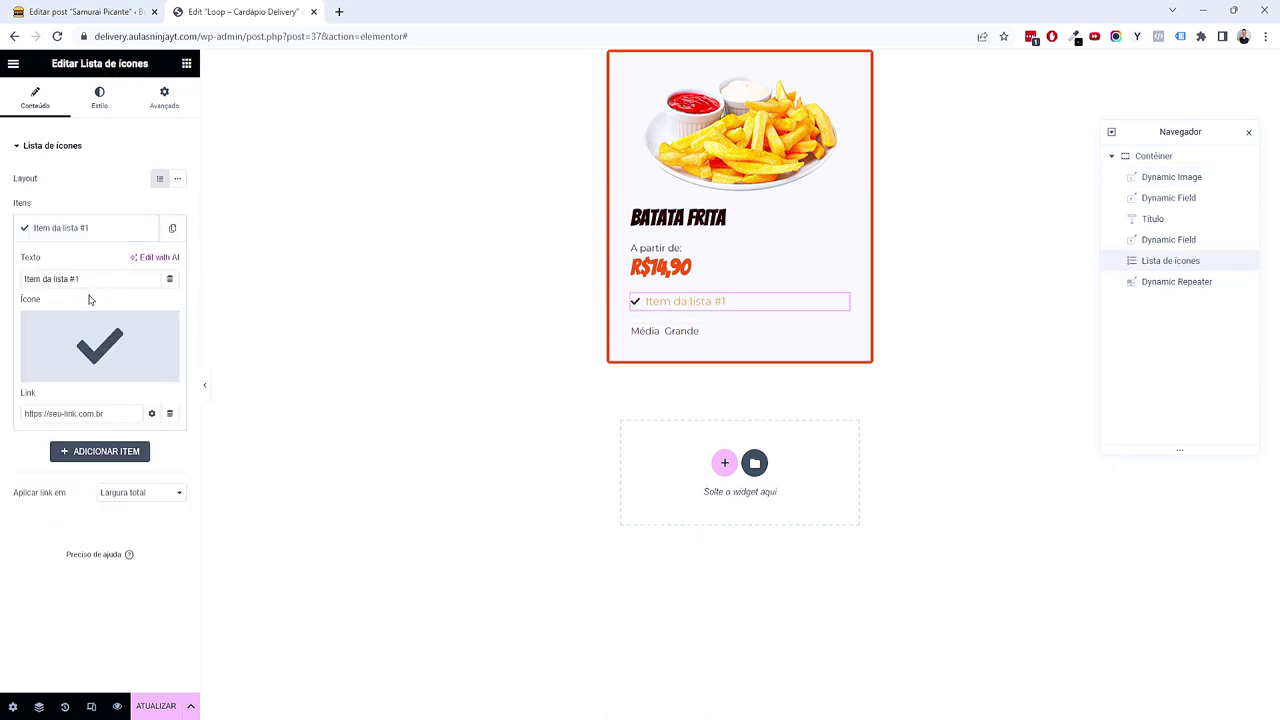
triple_click(93, 279)
type("Tamanhos")
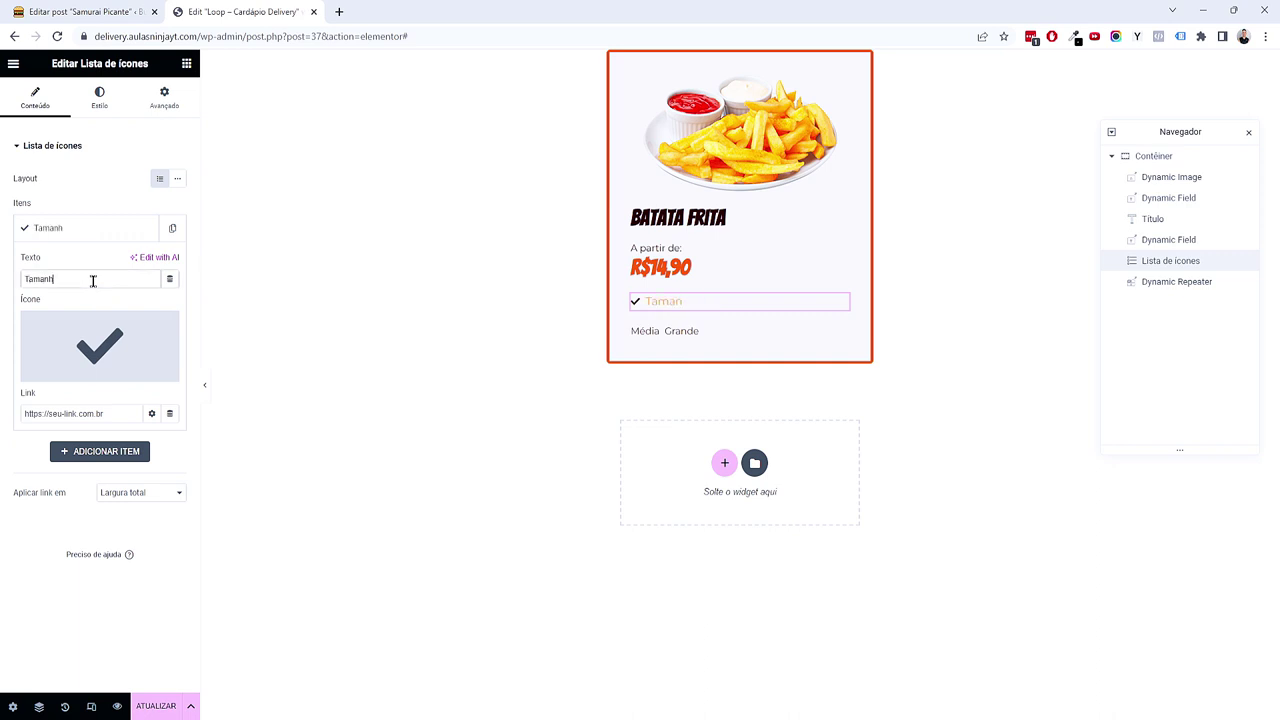
left_click(97, 345)
type("size")
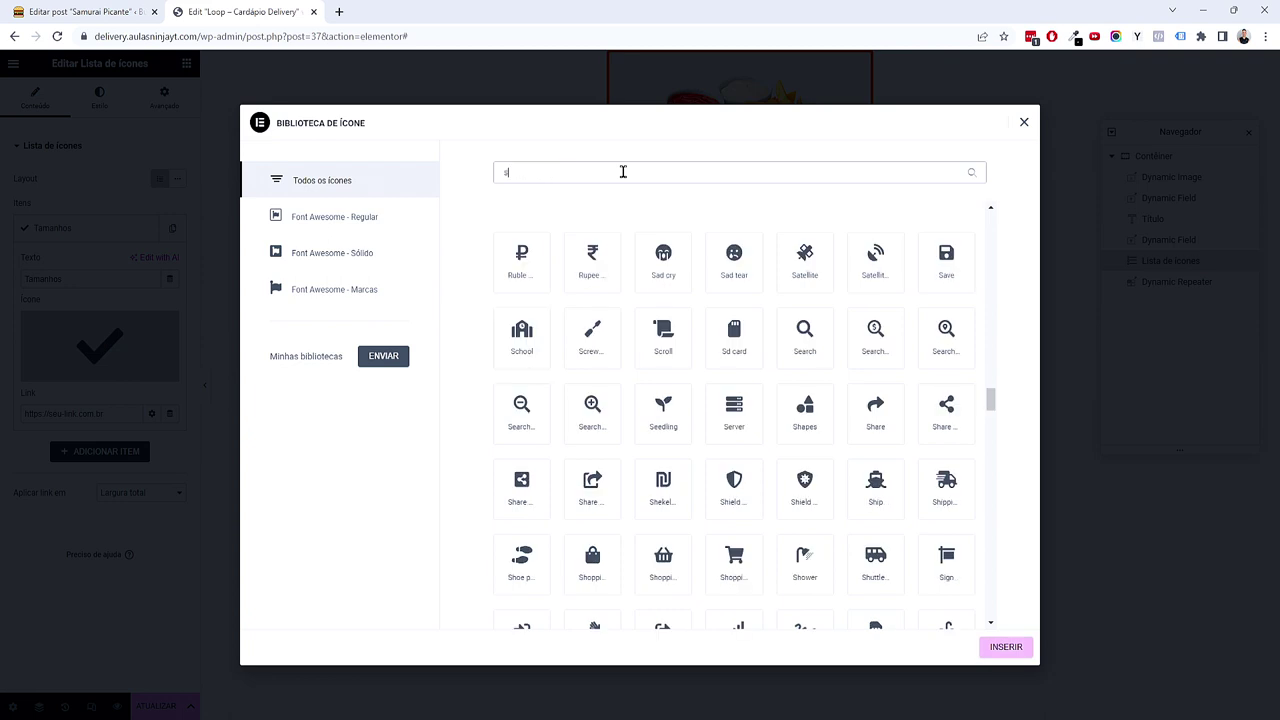
key("BackSpace")
key("BackSpace")
key("BackSpace")
type("arrow")
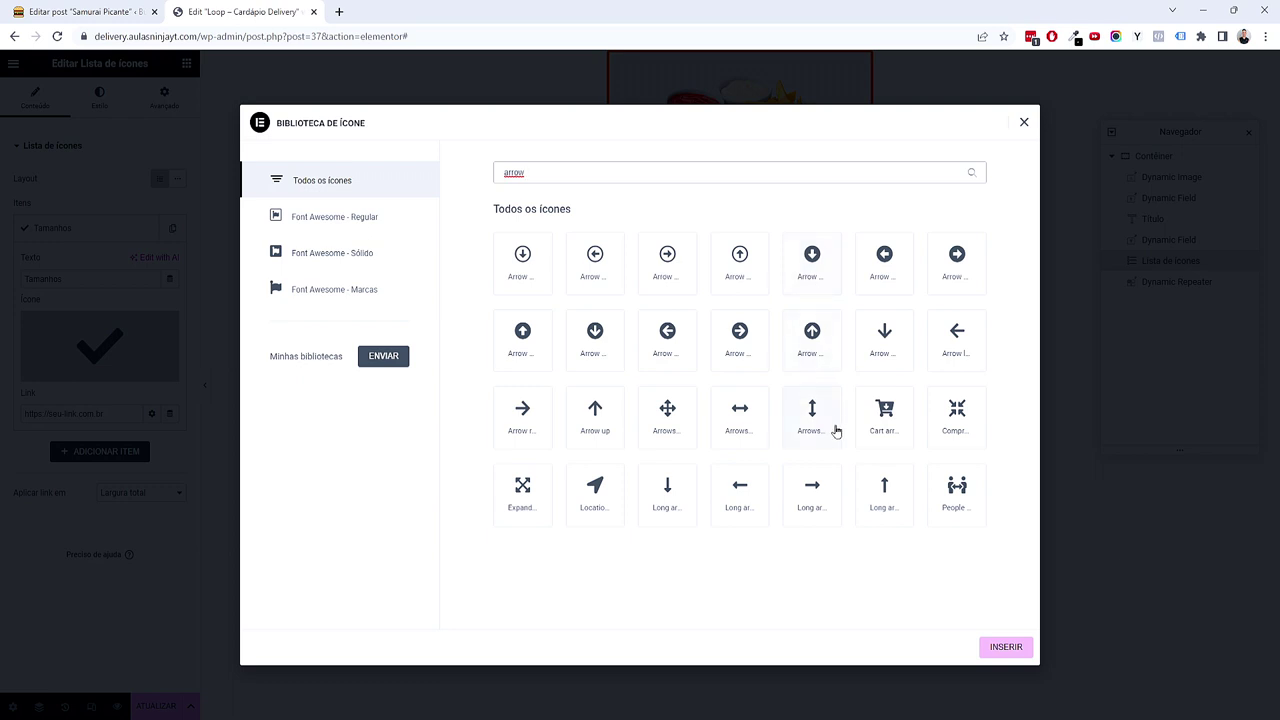
left_click(508, 489)
left_click(508, 489)
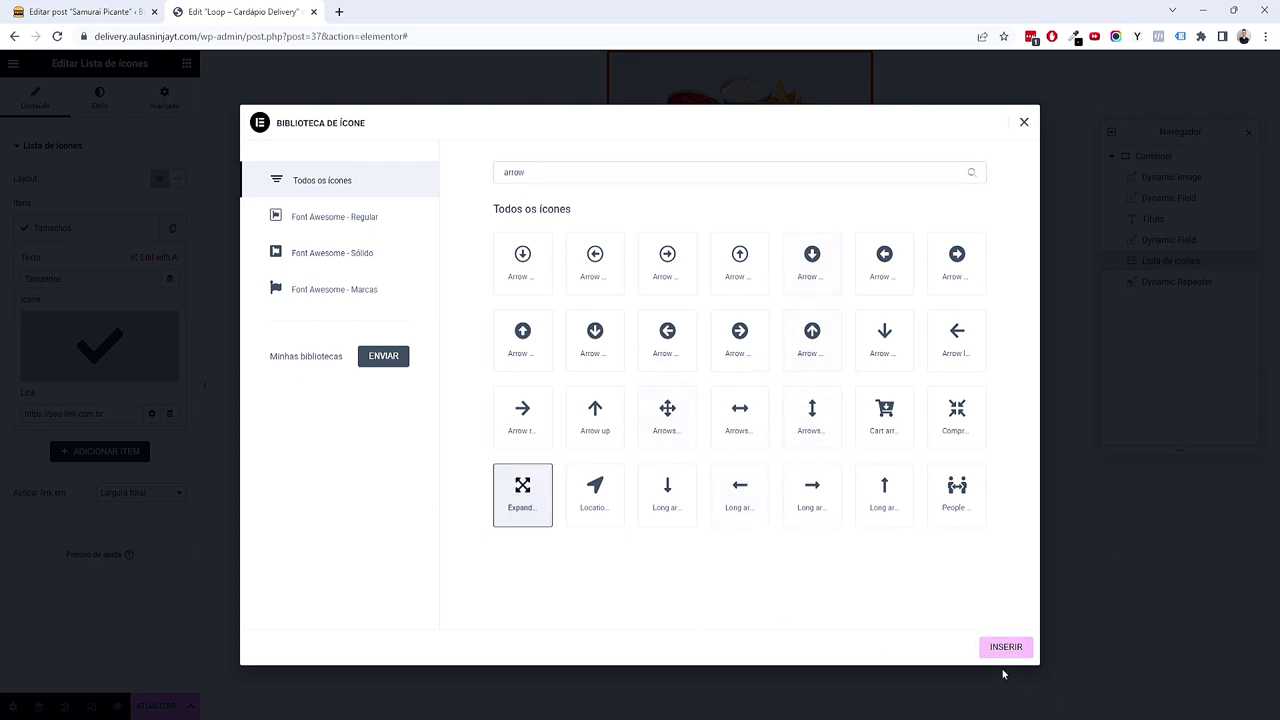
left_click(1006, 647)
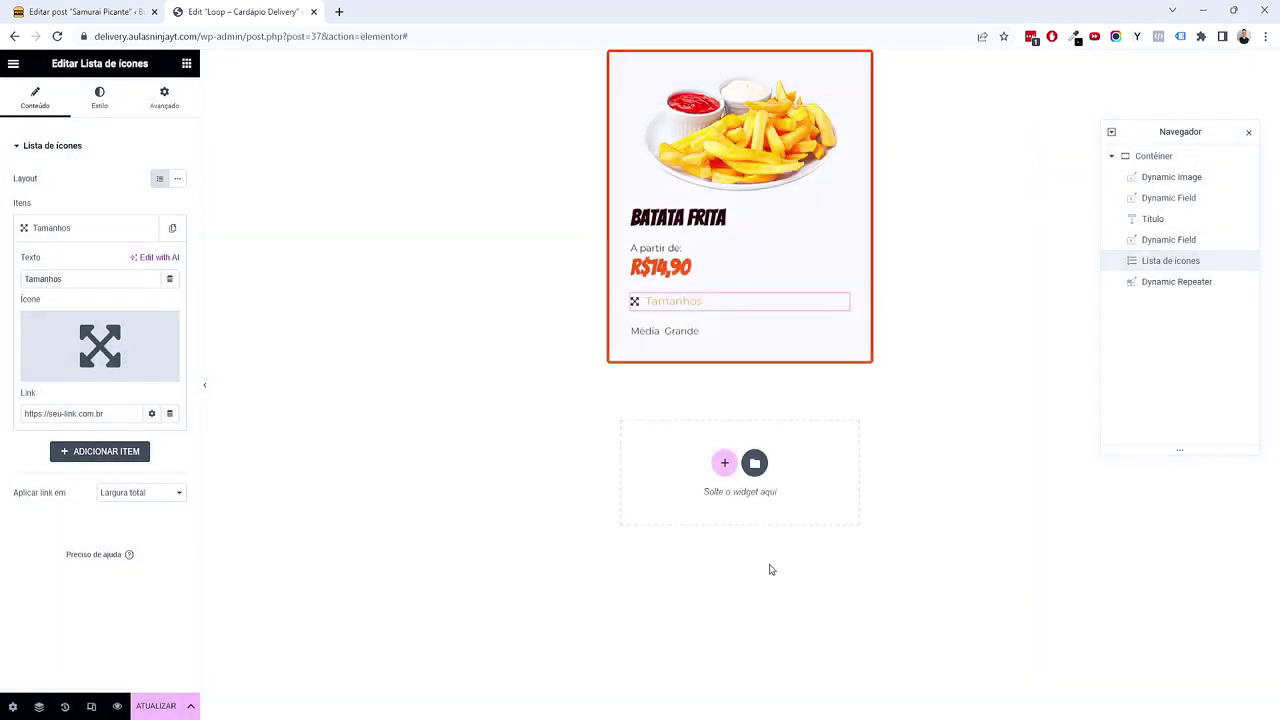
Step: Make the Tamanhos text the Primary global colour and its icon orange
left_click(149, 104)
left_click(112, 97)
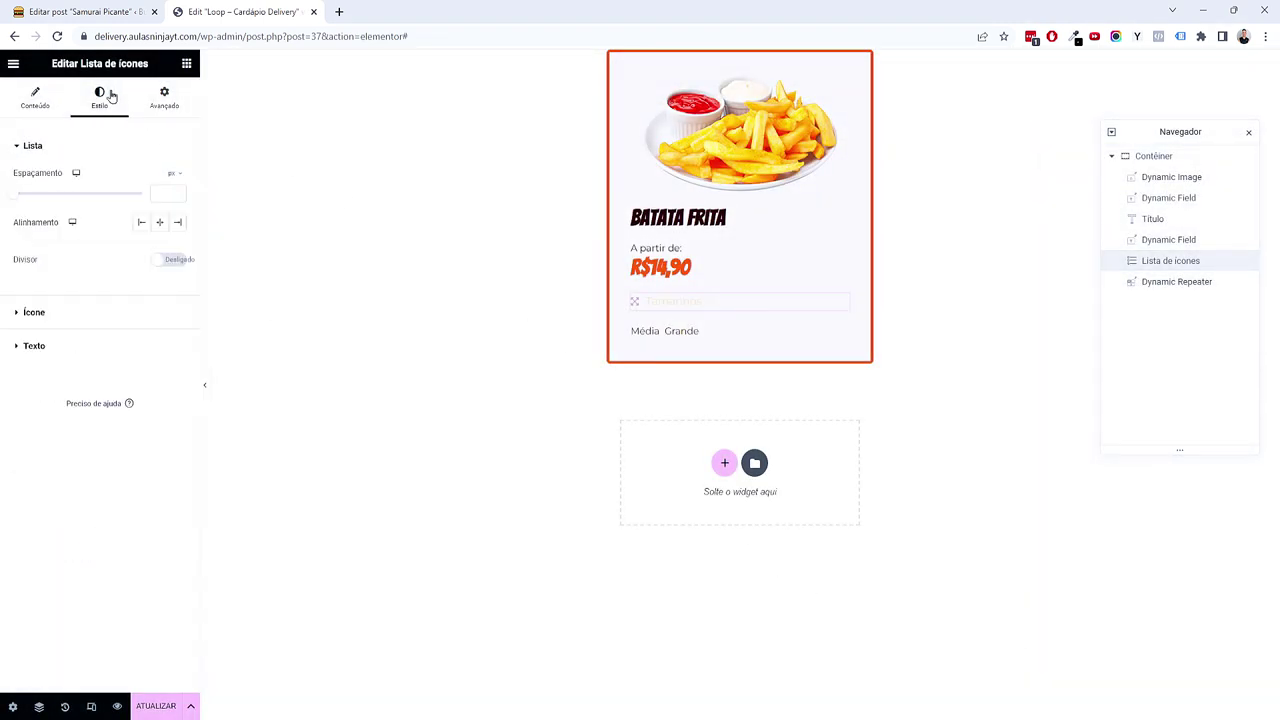
left_click(87, 343)
left_click(157, 334)
left_click(72, 398)
left_click(71, 180)
left_click(156, 260)
left_click(57, 403)
Step: Lower the icon list's bottom margin to -7
left_click(166, 98)
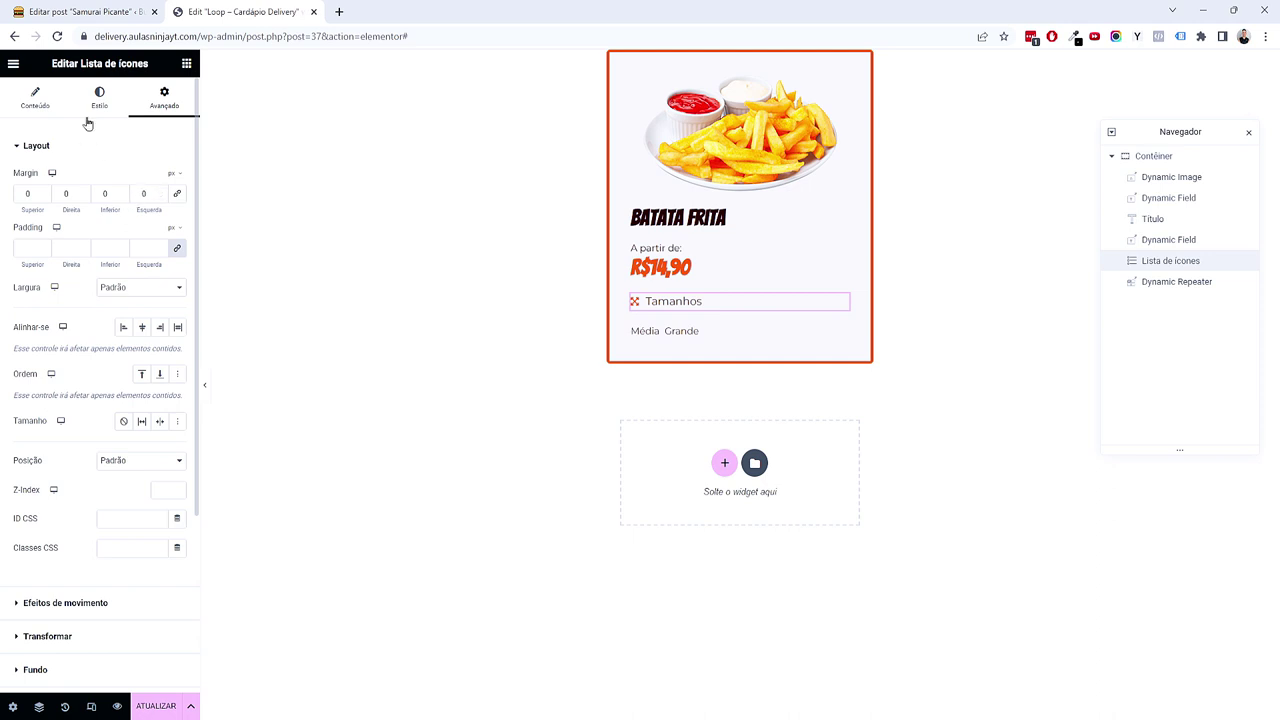
left_click(122, 197)
left_click(122, 197)
left_click(122, 197)
left_click(122, 197)
left_click(124, 198)
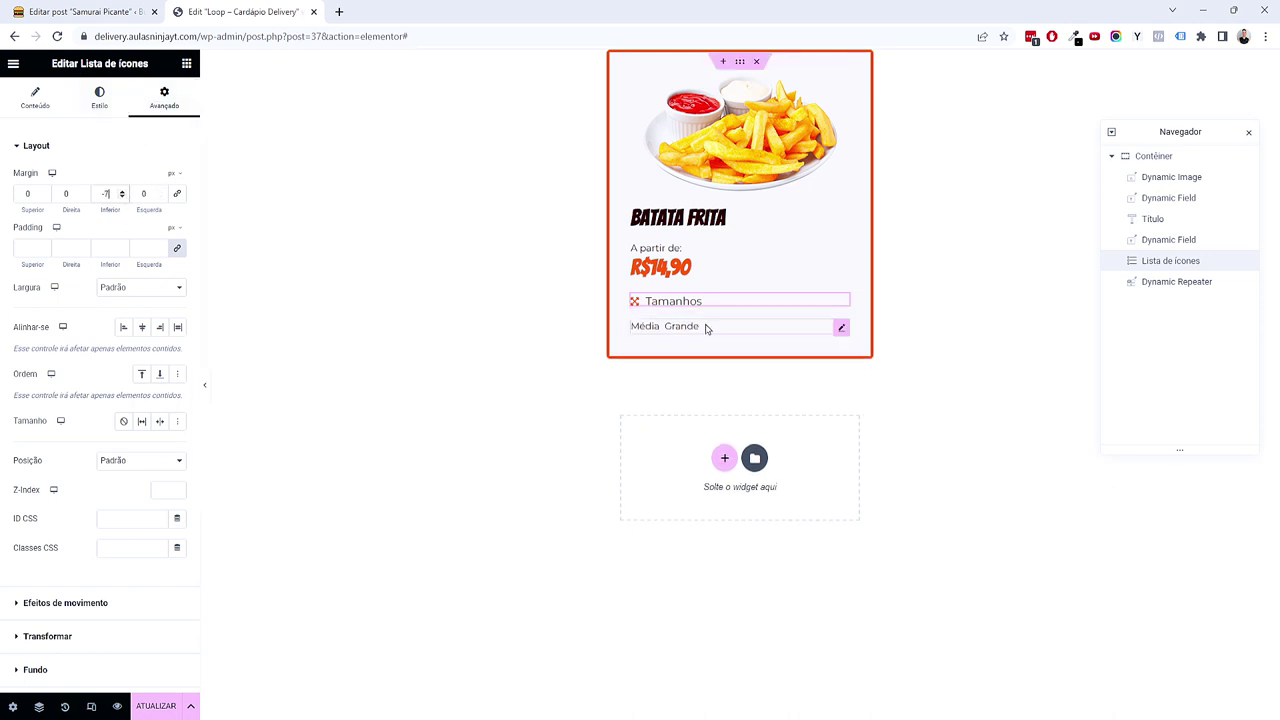
Step: Reduce the card container's element gap to 10 px and set the price's top margin to -3 px
left_click(740, 61)
left_click(44, 106)
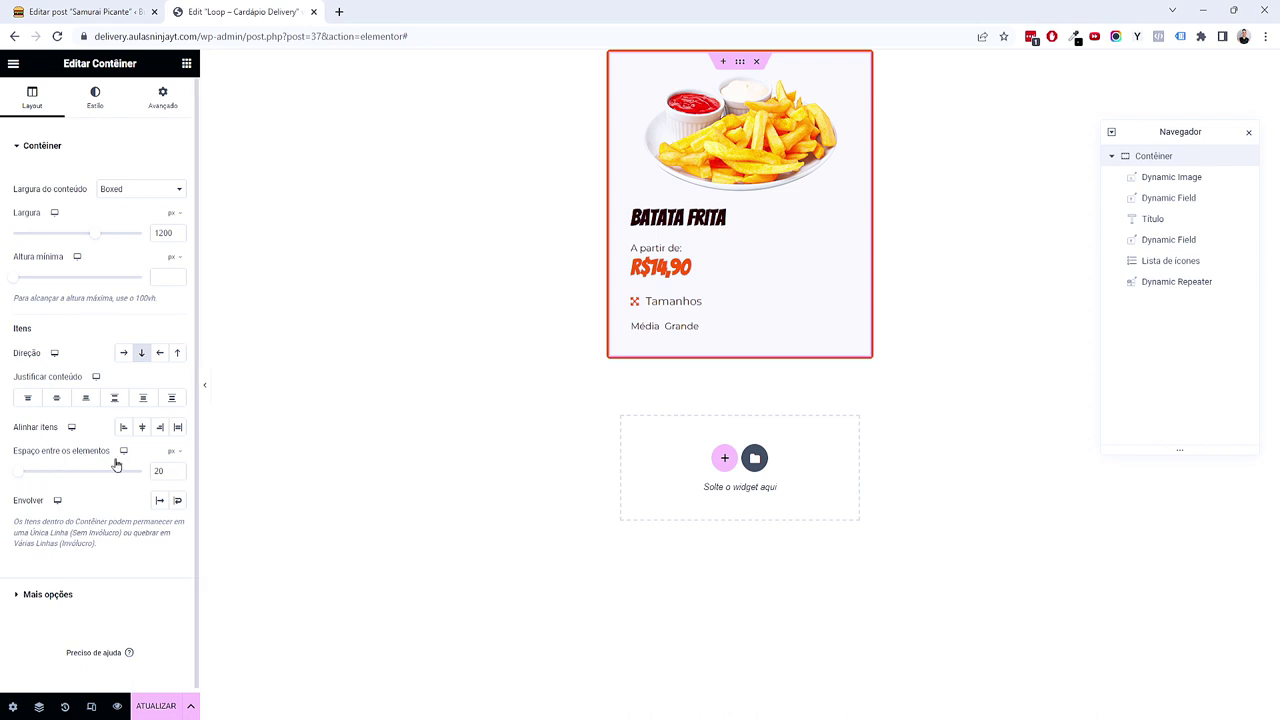
left_click_drag(177, 474, 177, 474)
left_click(177, 469)
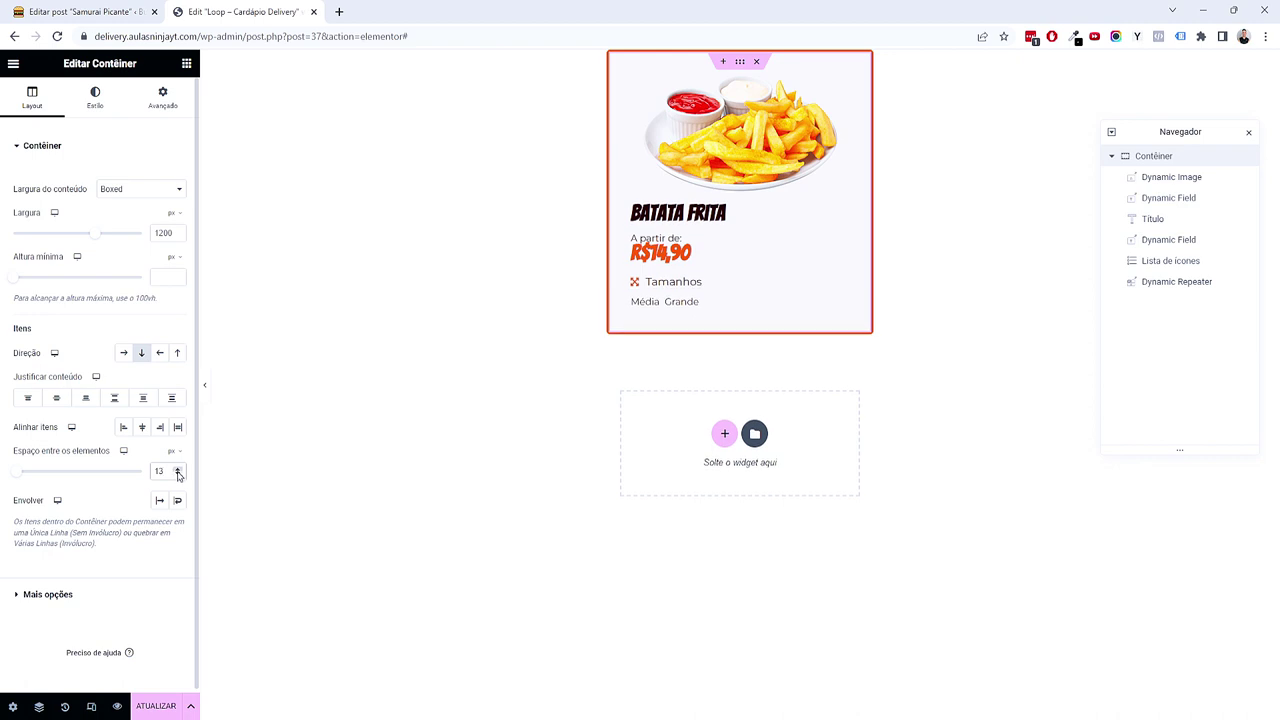
left_click_drag(178, 471, 178, 478)
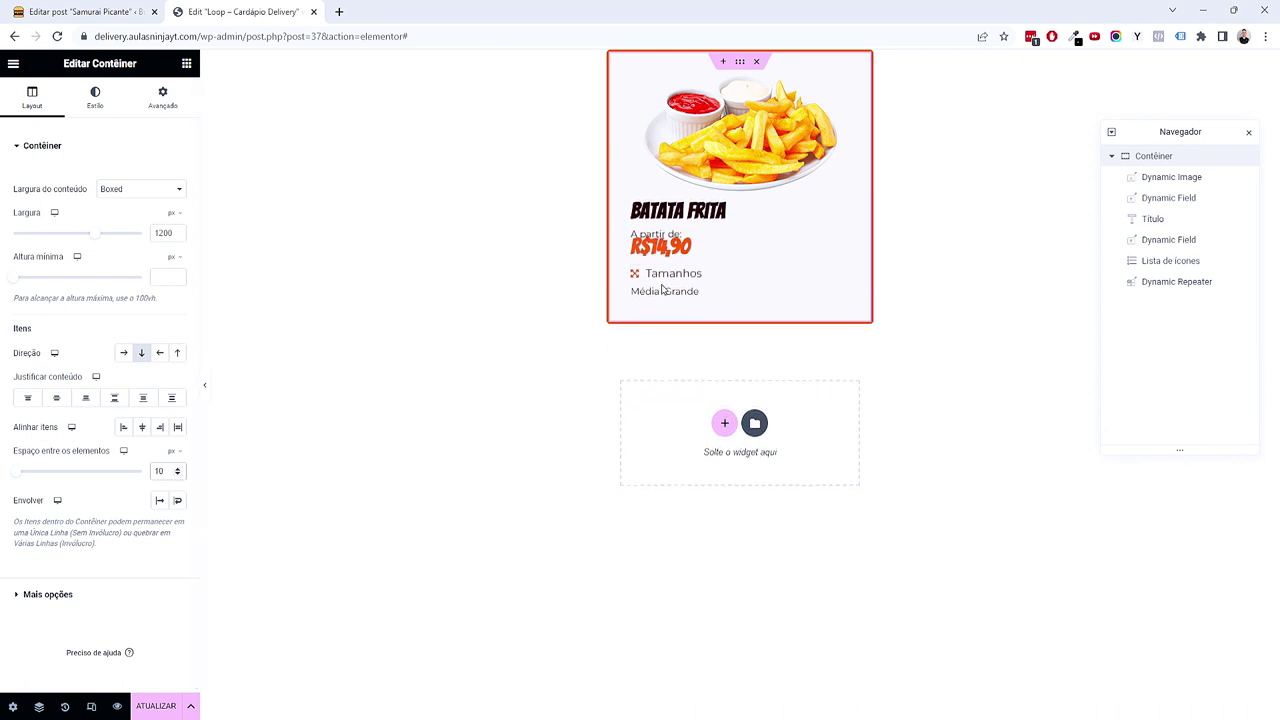
left_click(686, 246)
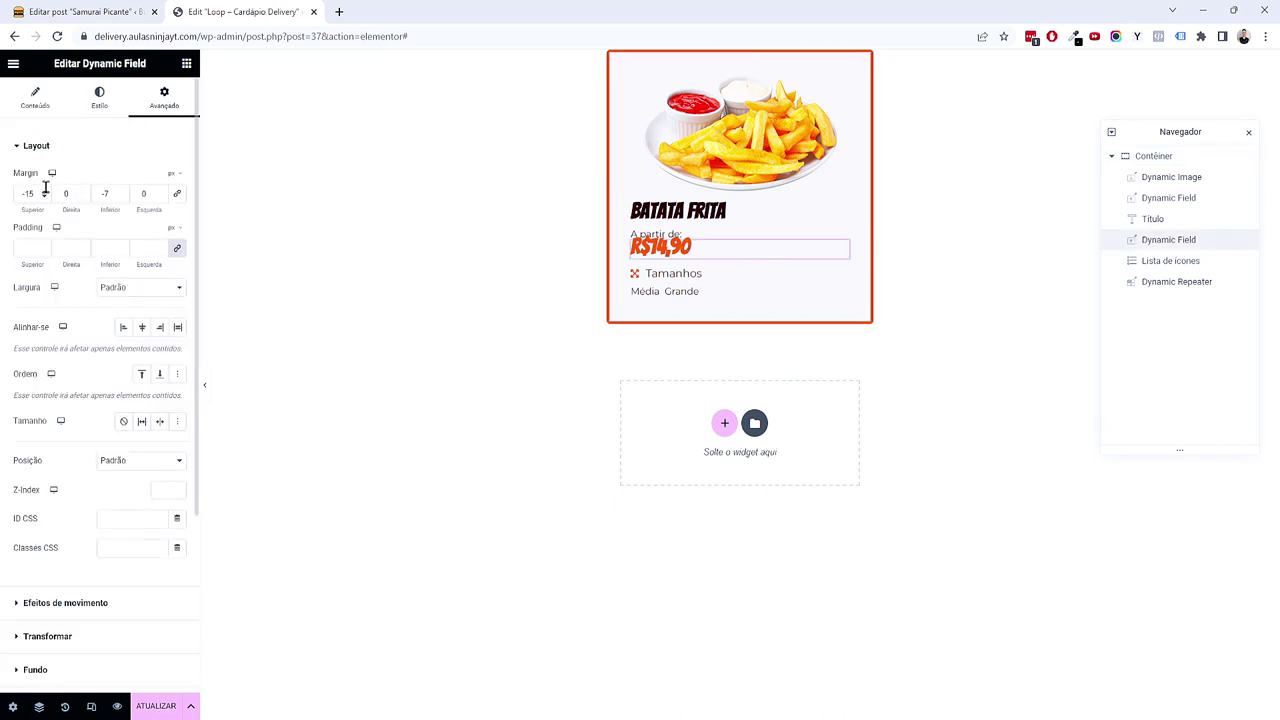
left_click_drag(45, 193, 45, 193)
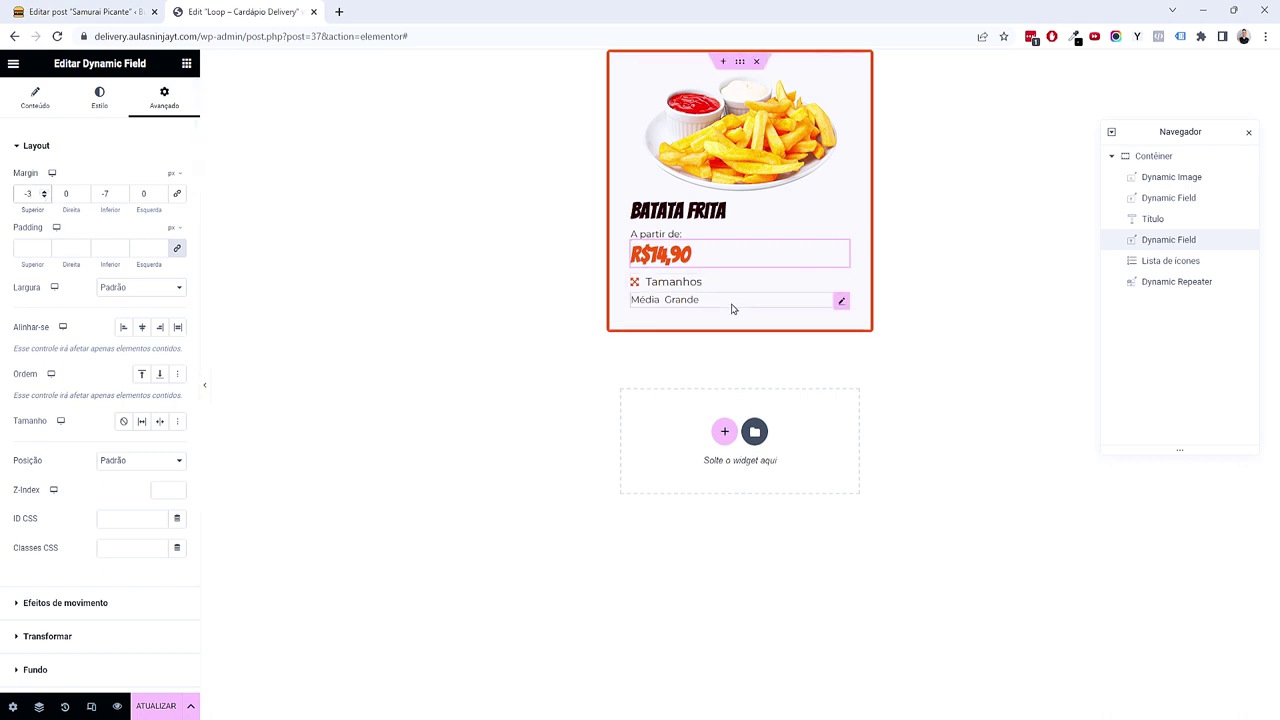
left_click(186, 66)
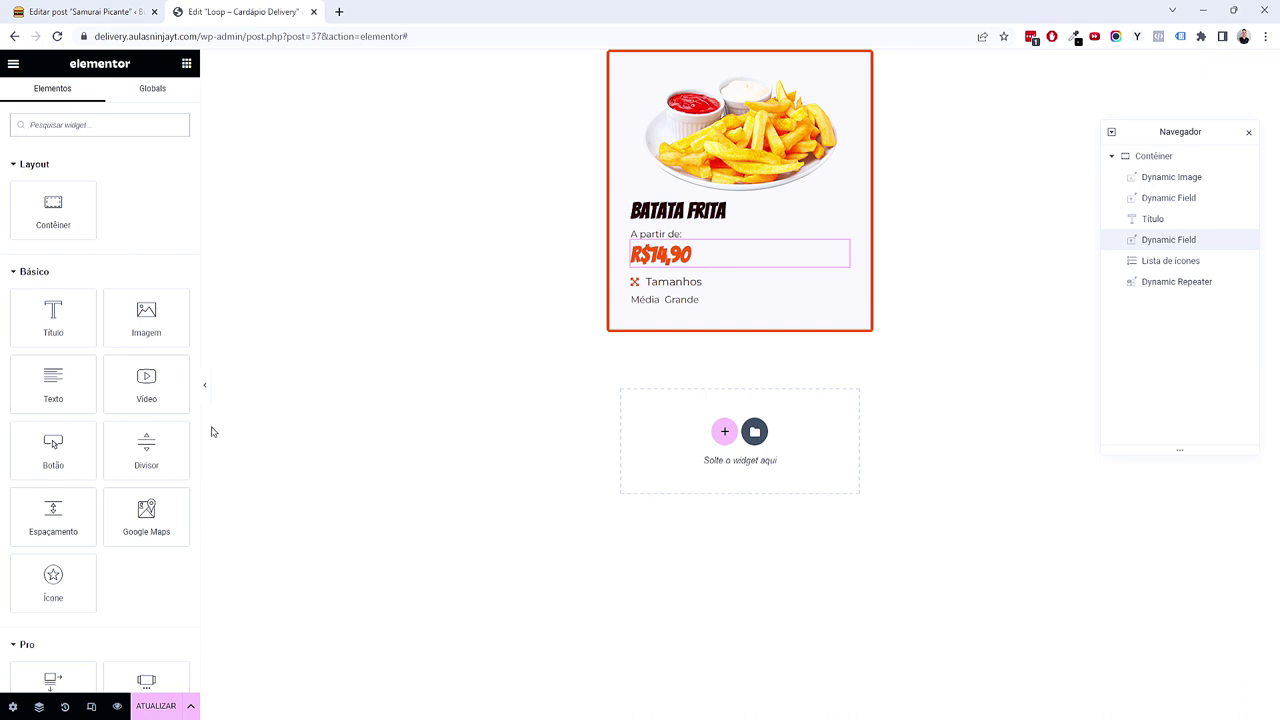
Step: Add a justified 'Ver Detalhes' button with a hamburger icon below the sizes, then an Image widget under it
left_click_drag(55, 448, 703, 301)
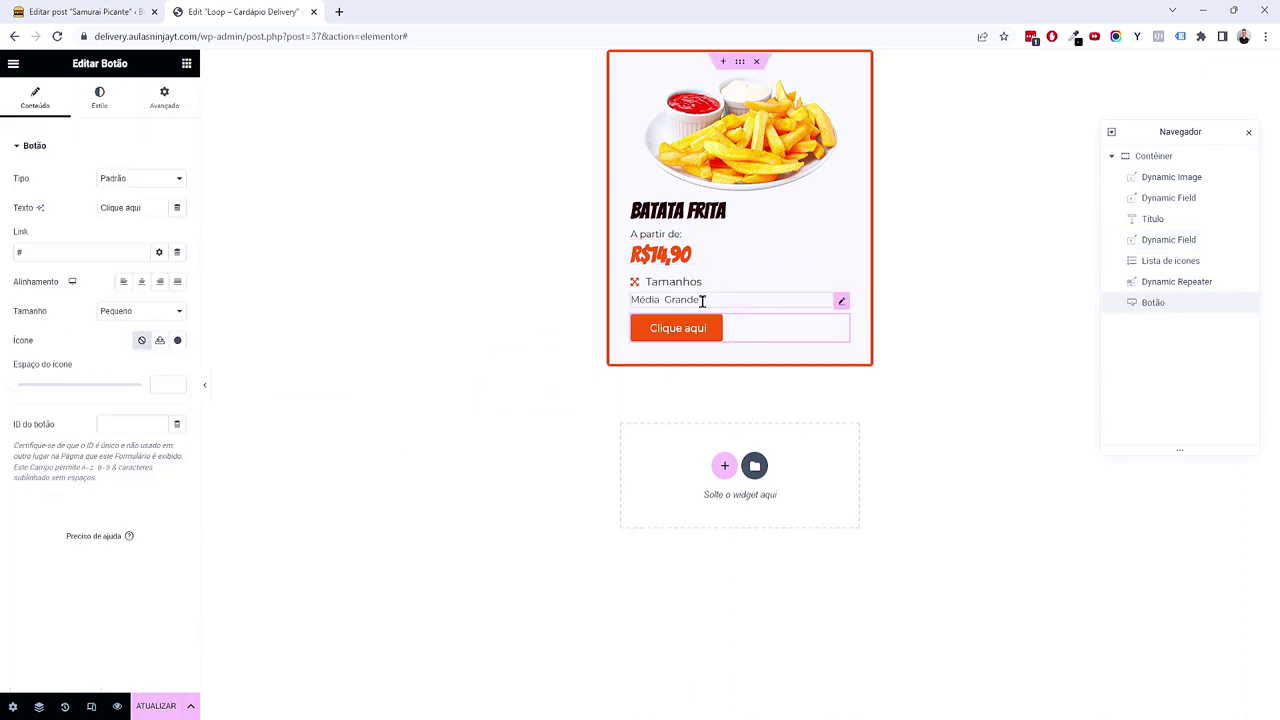
left_click(178, 281)
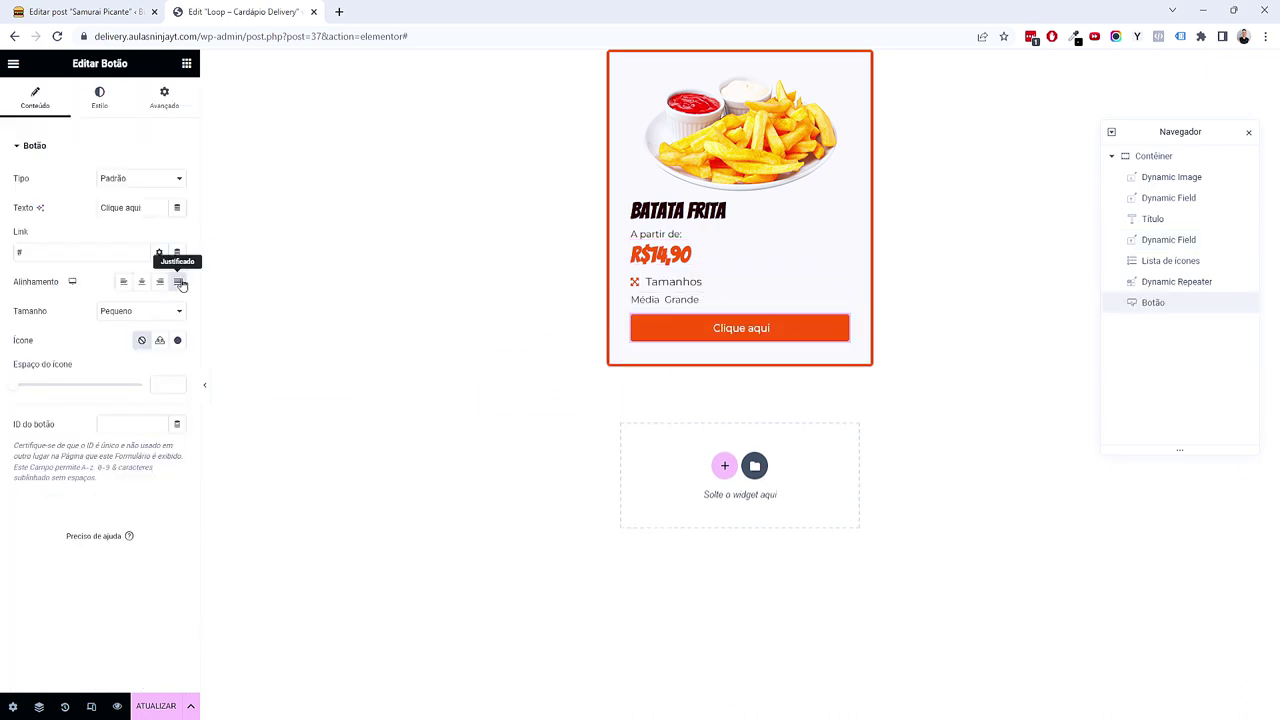
triple_click(126, 208)
type("Ver Detalhes")
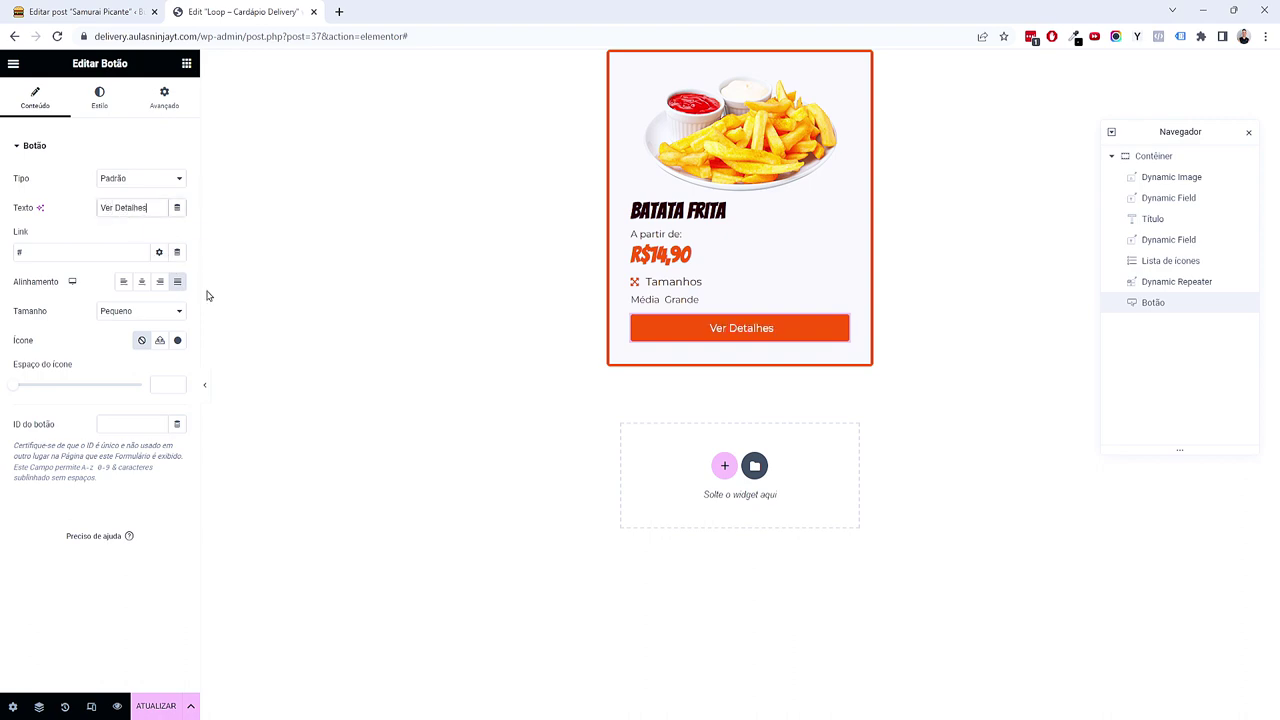
left_click(181, 343)
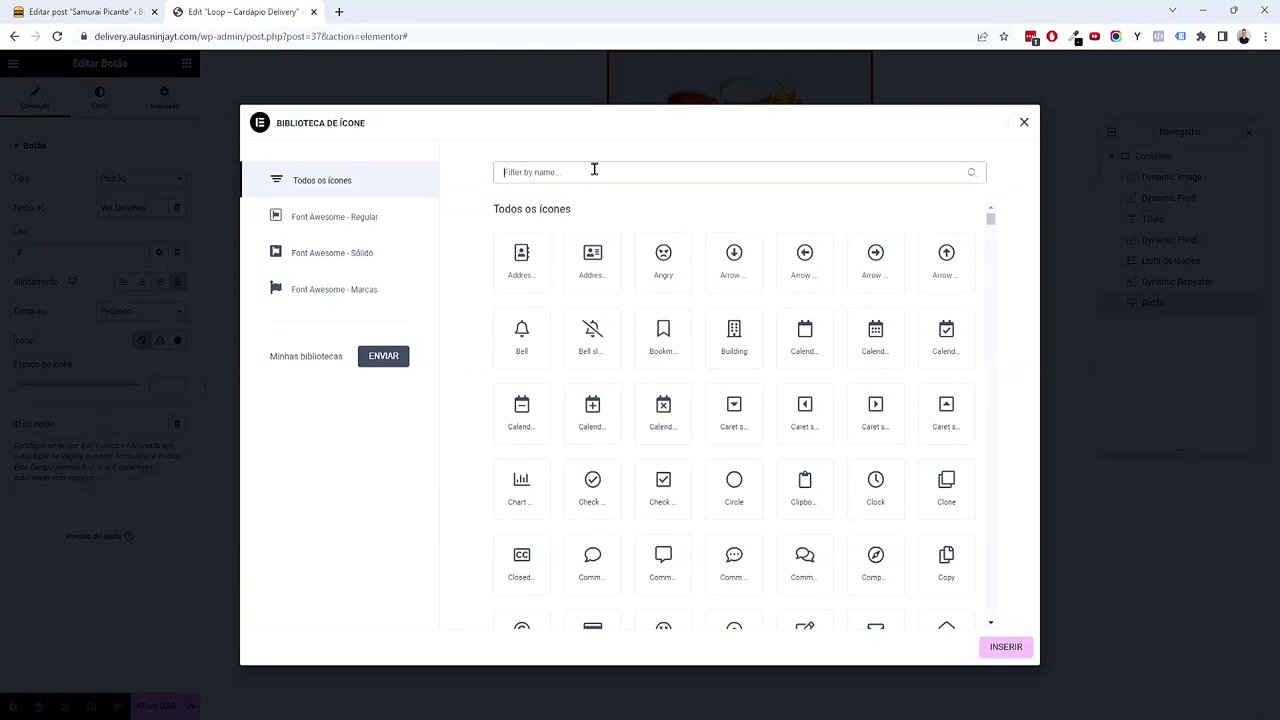
type("bur")
left_click(600, 266)
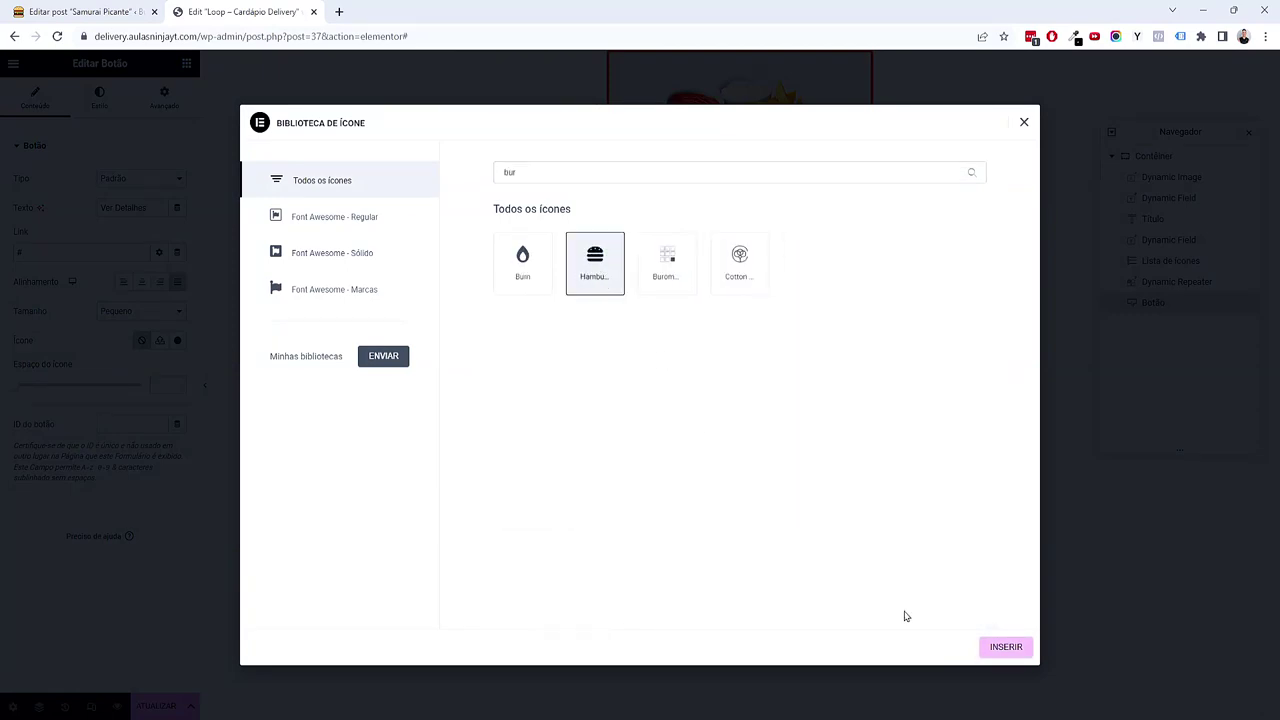
left_click(1003, 657)
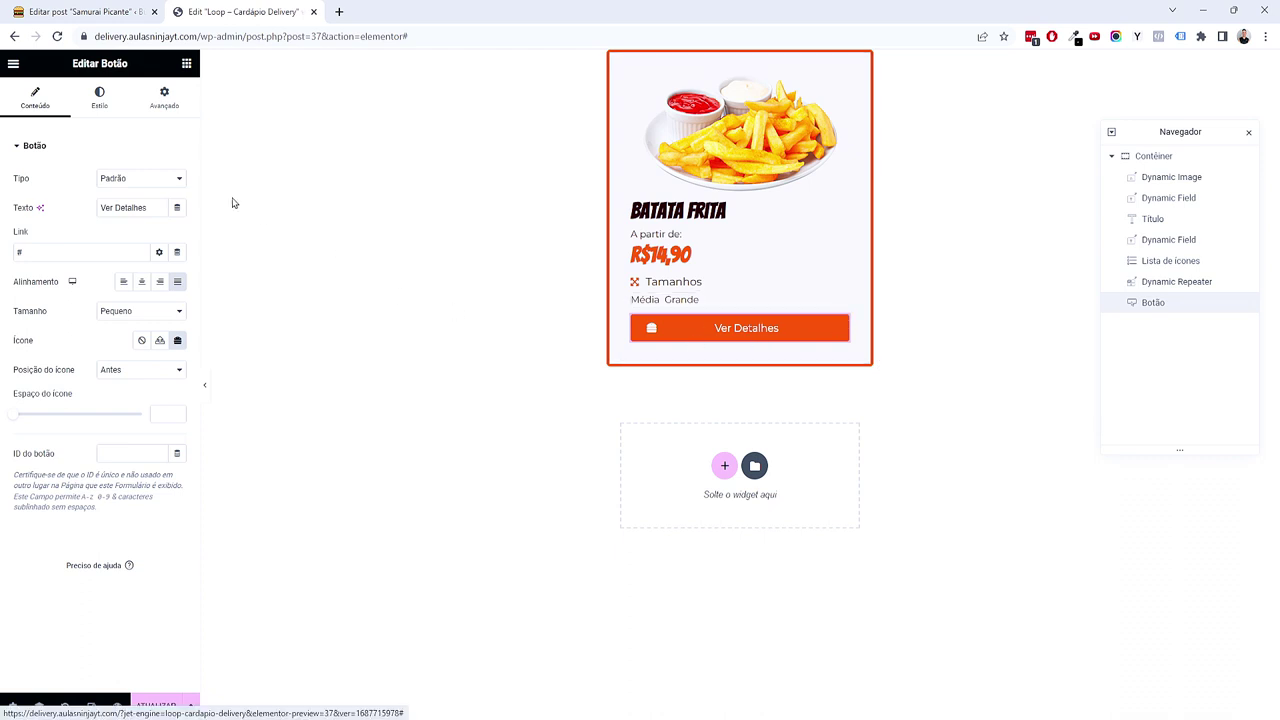
left_click(186, 63)
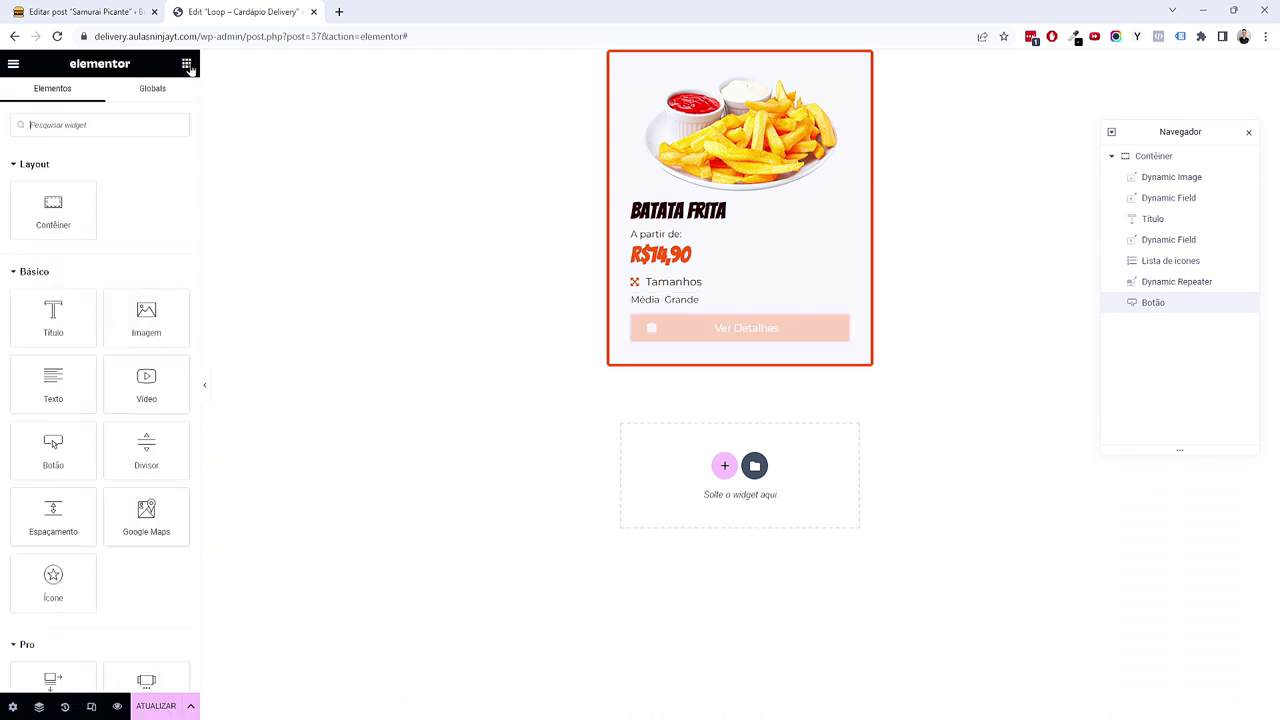
left_click_drag(146, 318, 749, 350)
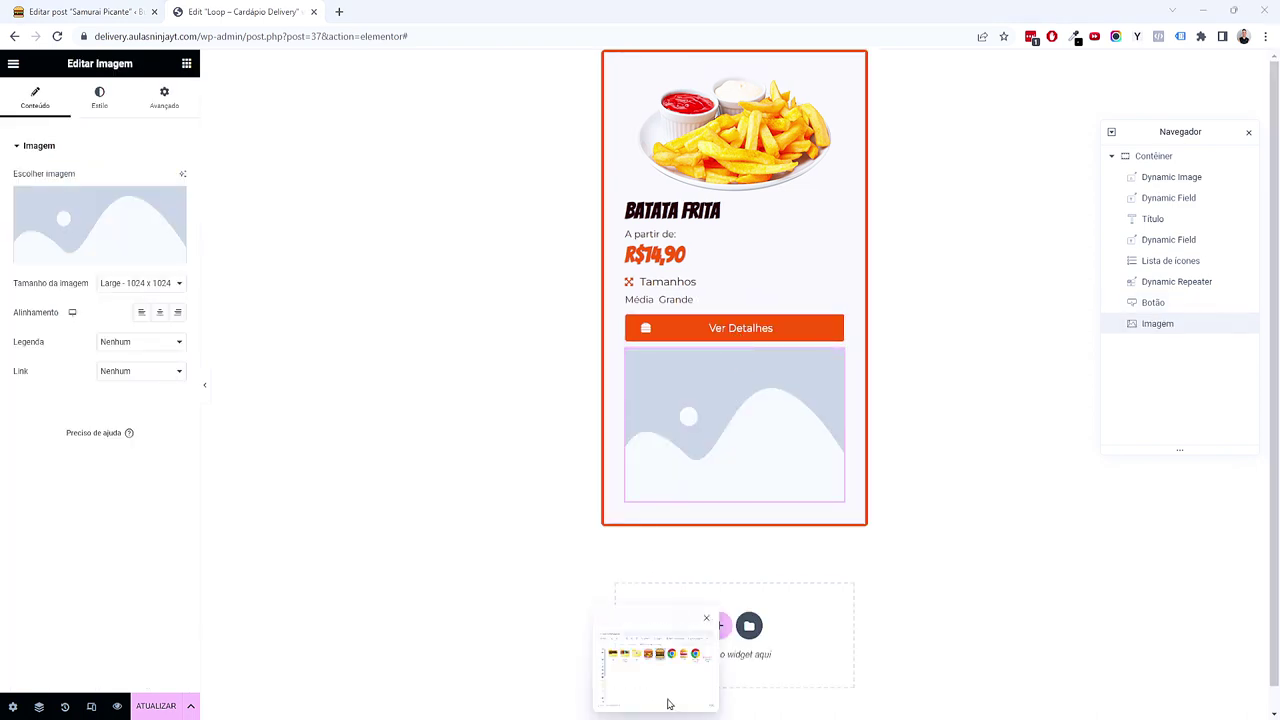
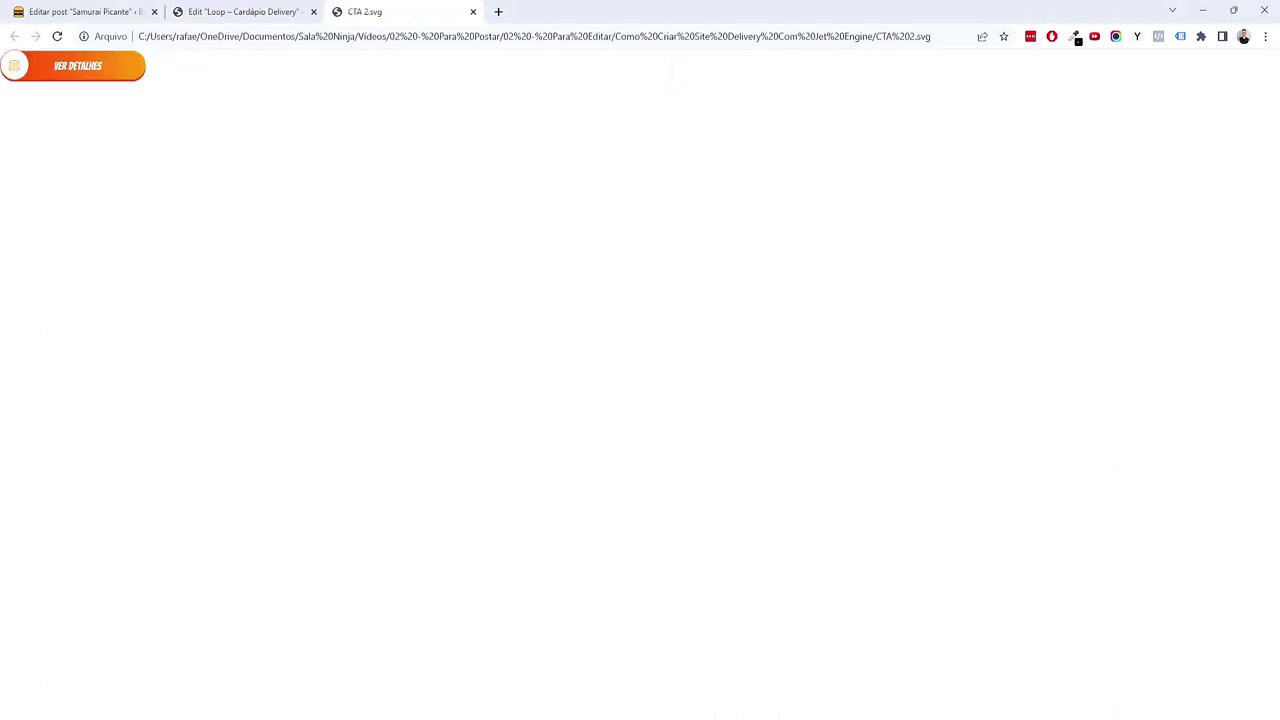
Step: Try uploading CTA 2.svg to the Imagem widget's media library; it is rejected with a security error
left_click(471, 11)
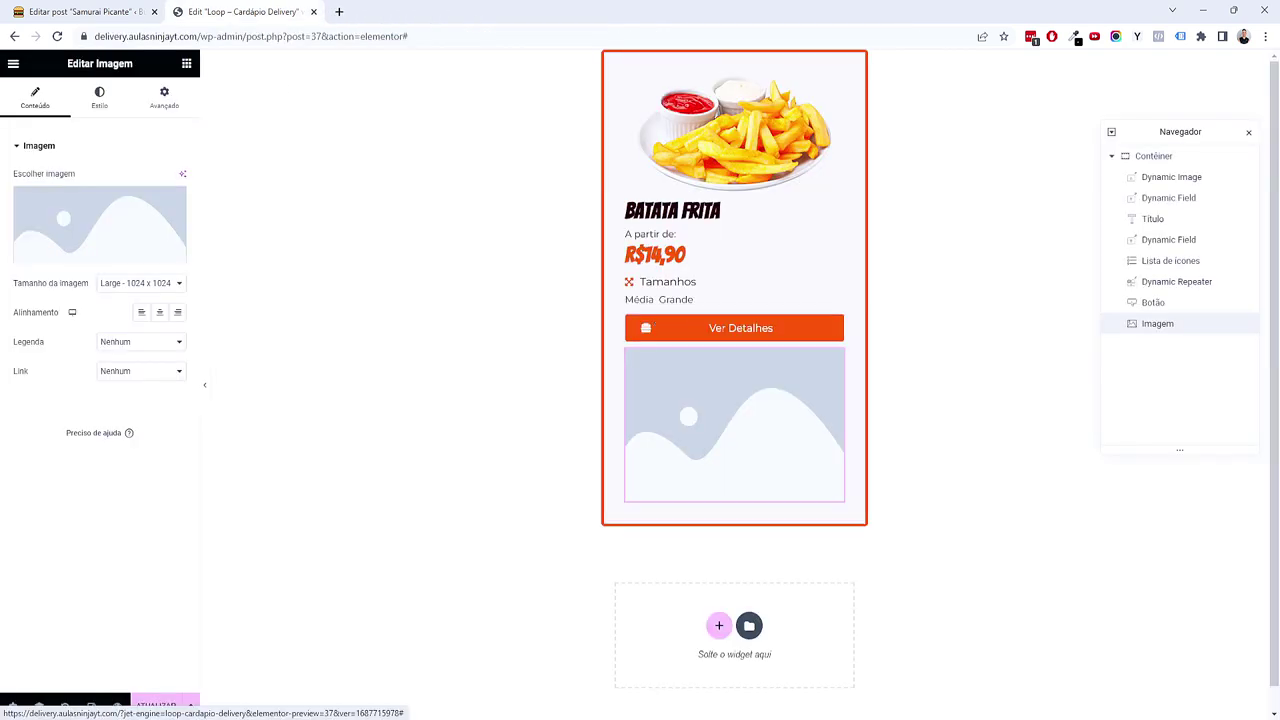
left_click(59, 210)
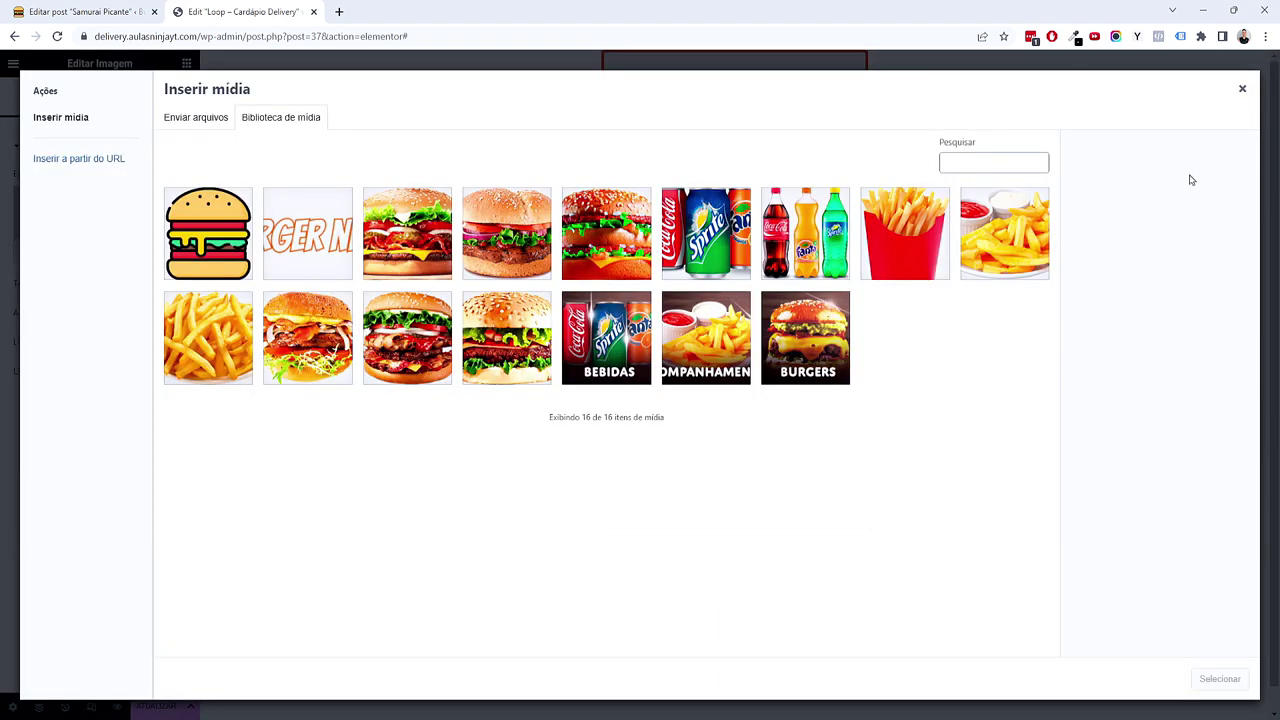
left_click(1241, 90)
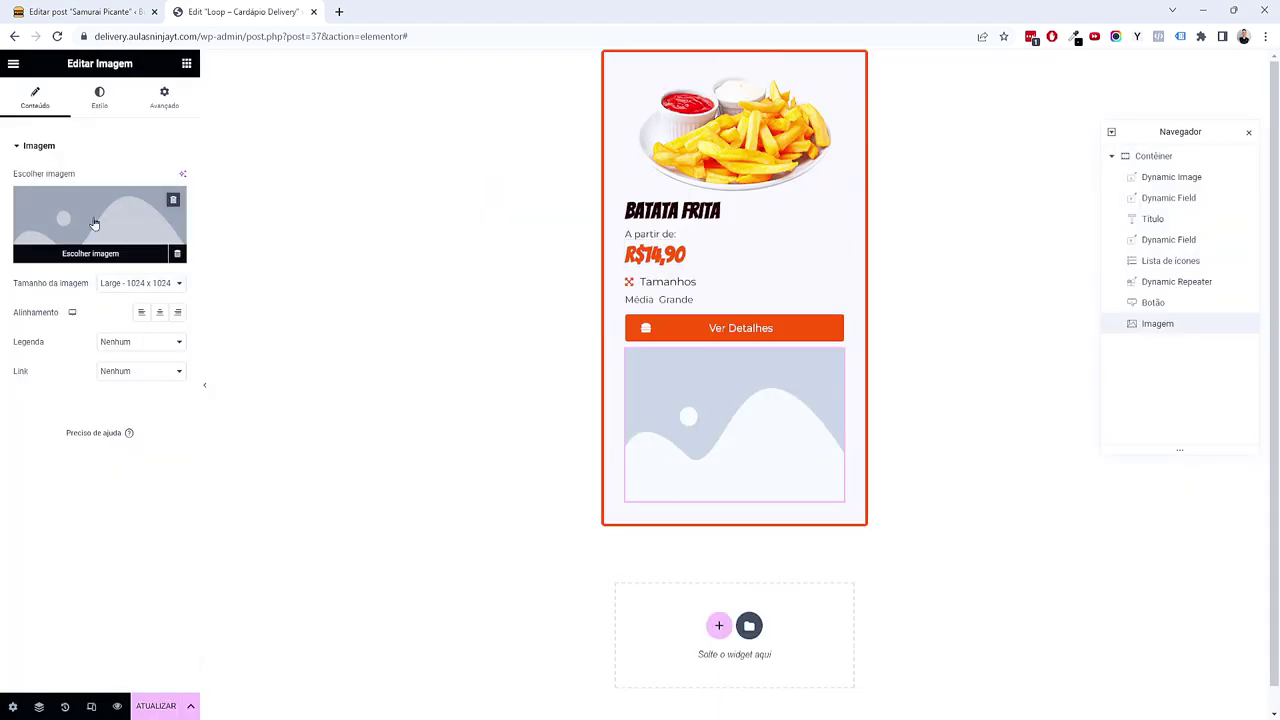
left_click(94, 223)
left_click_drag(1005, 627, 307, 532)
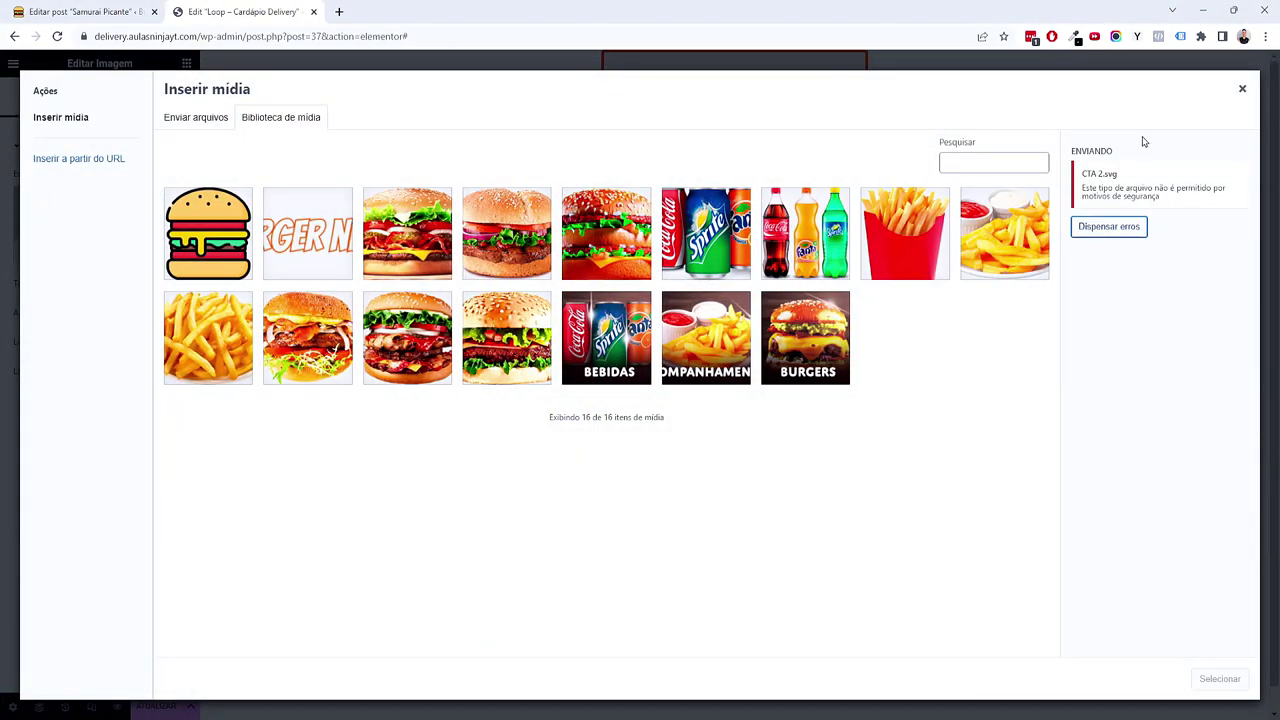
left_click_drag(1077, 188, 1217, 205)
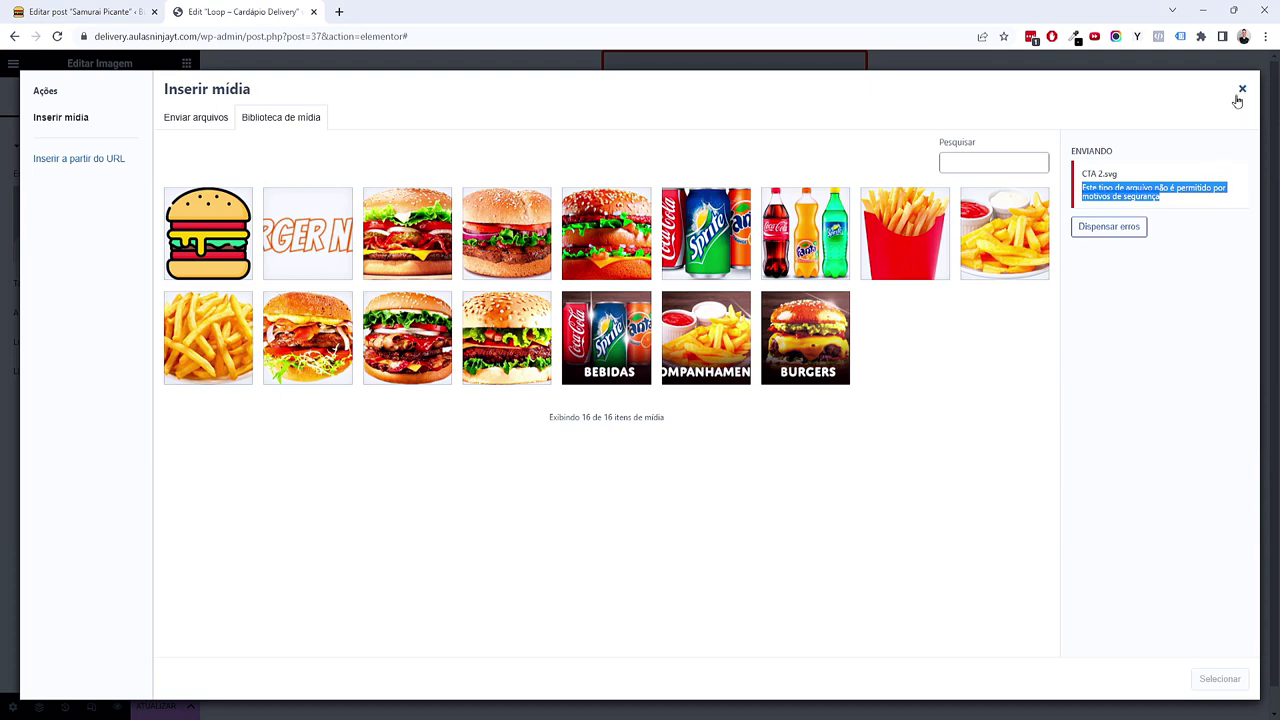
left_click(1240, 92)
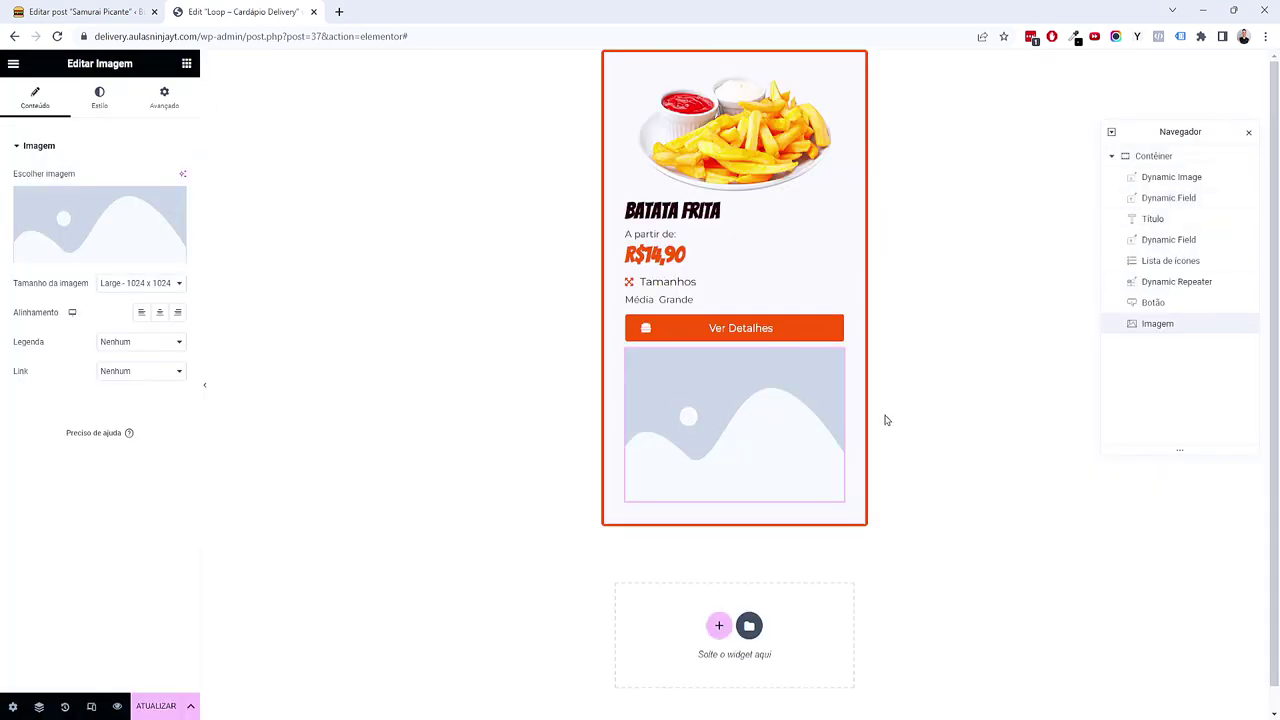
Step: Save the loop template, then bring up the Samurai Picante post editor
left_click(160, 707)
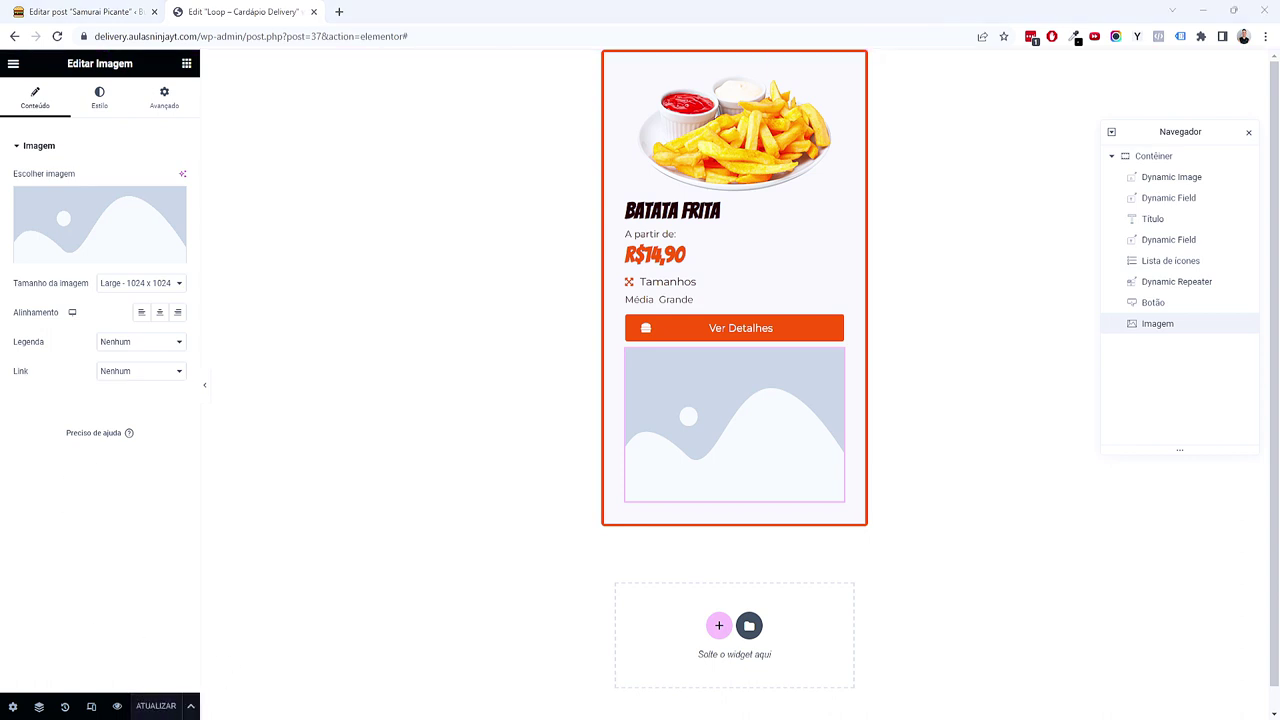
key("alt+Tab")
left_click_drag(1243, 177, 509, 177)
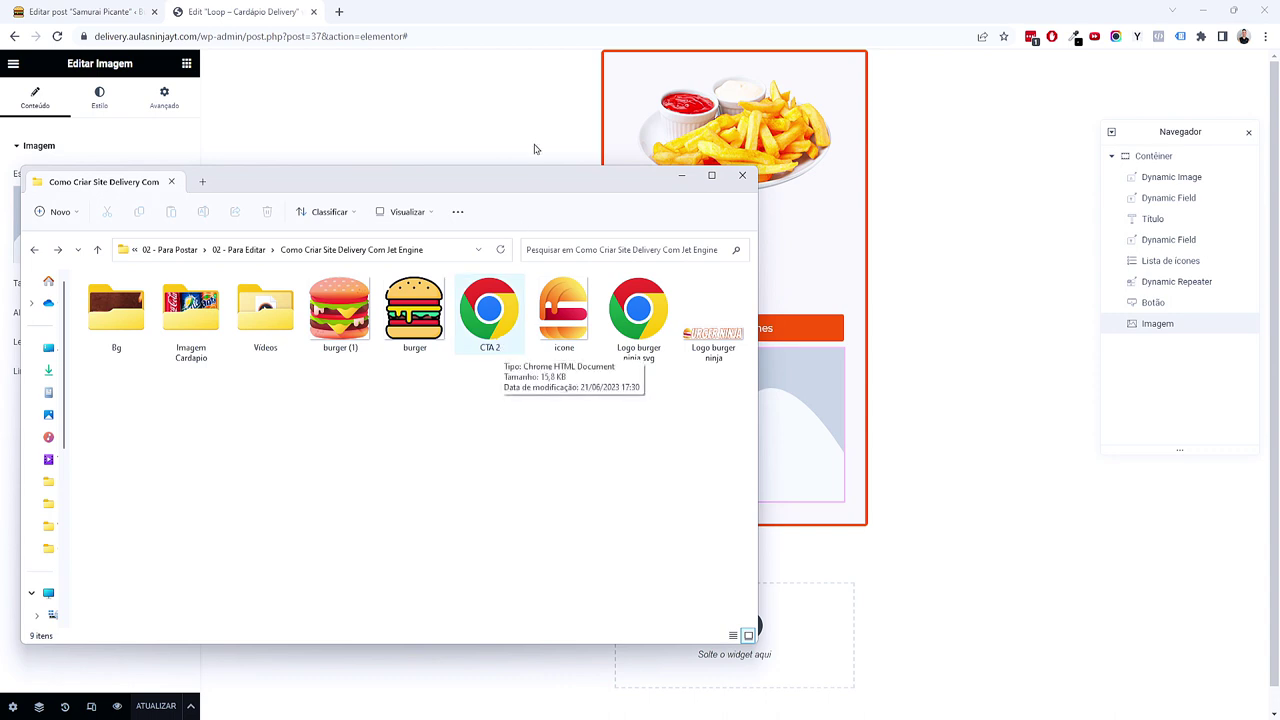
left_click_drag(520, 182, 1279, 212)
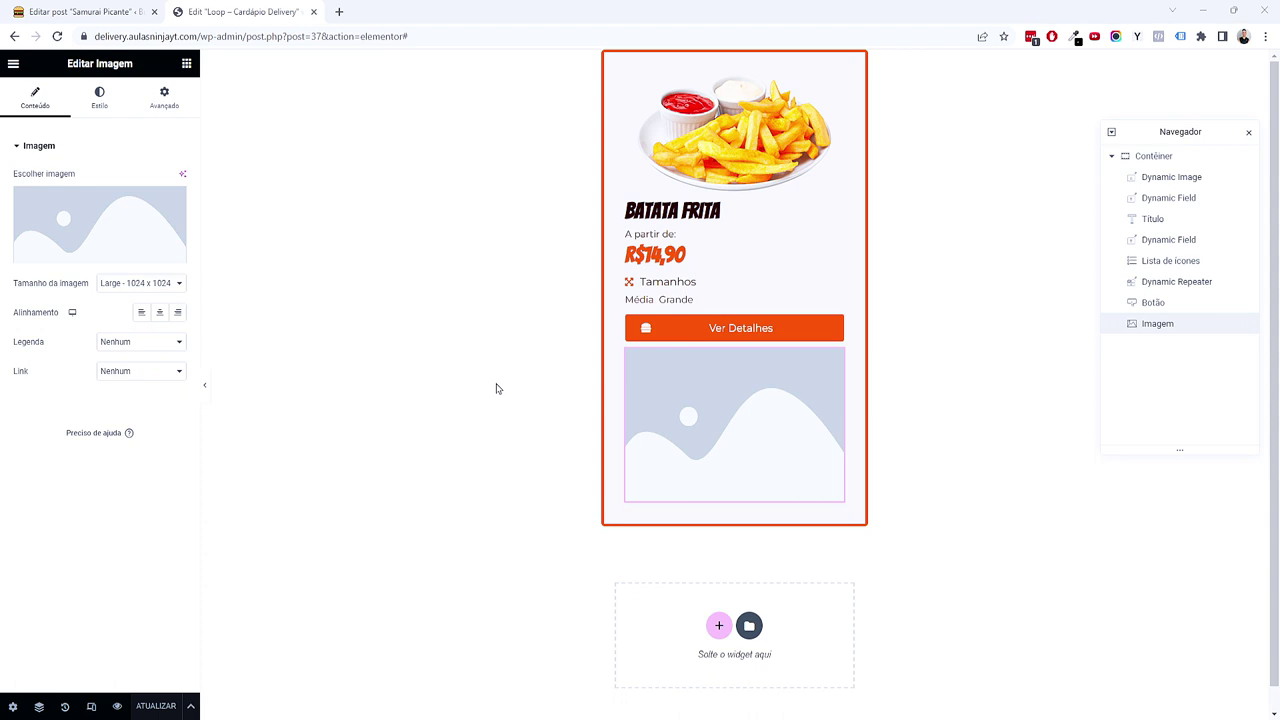
key("ctrl+shift+Tab")
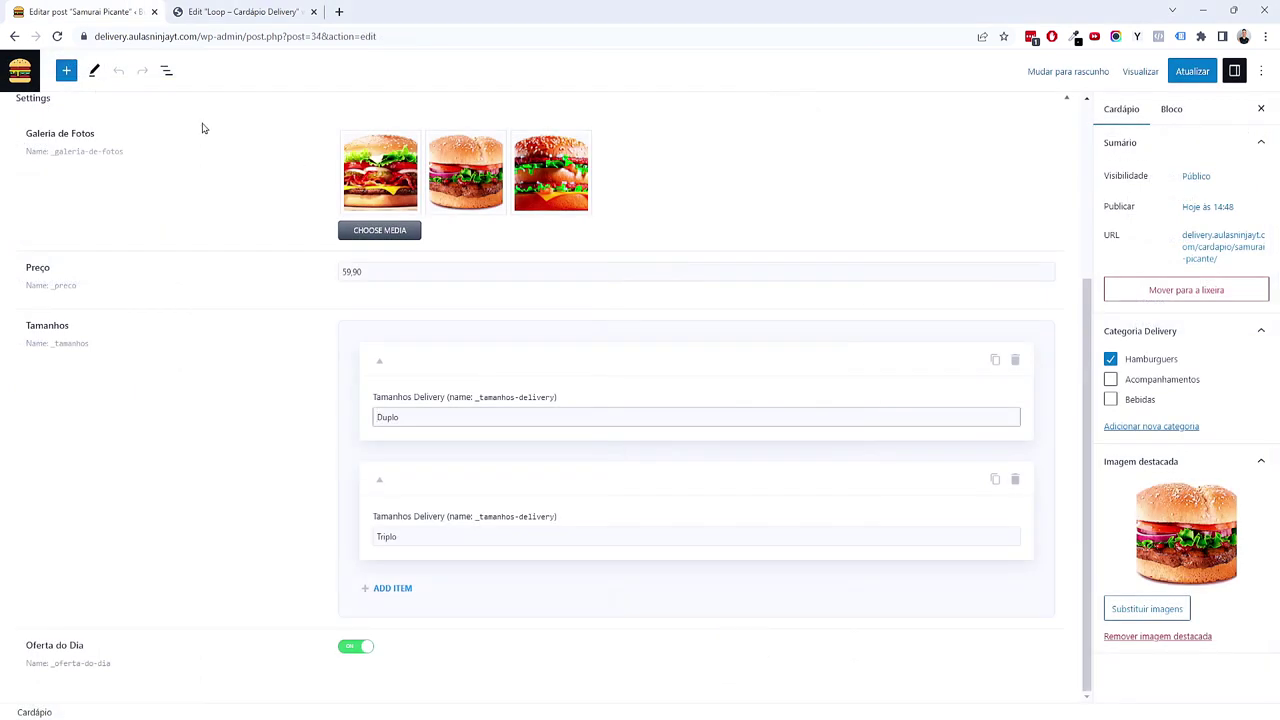
Step: Open Elementor's settings page and browse the Recursos experiments list
left_click(36, 74)
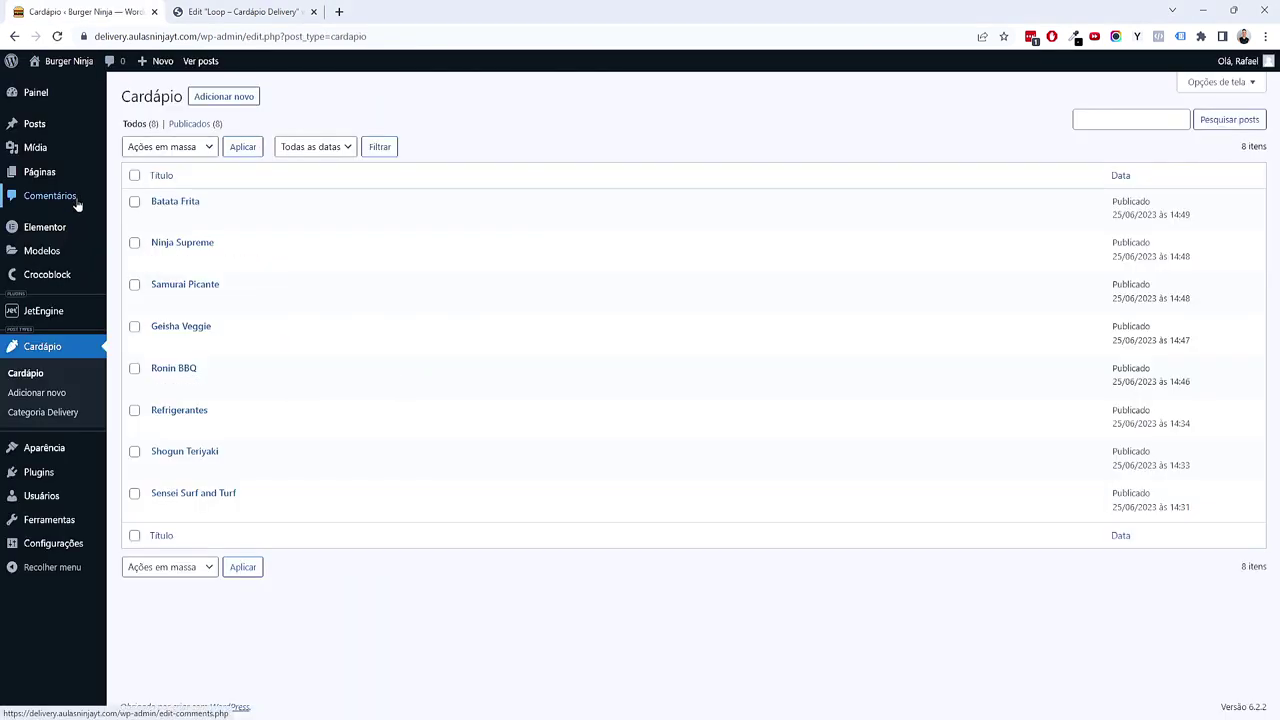
mouse_move(75, 226)
left_click(163, 233)
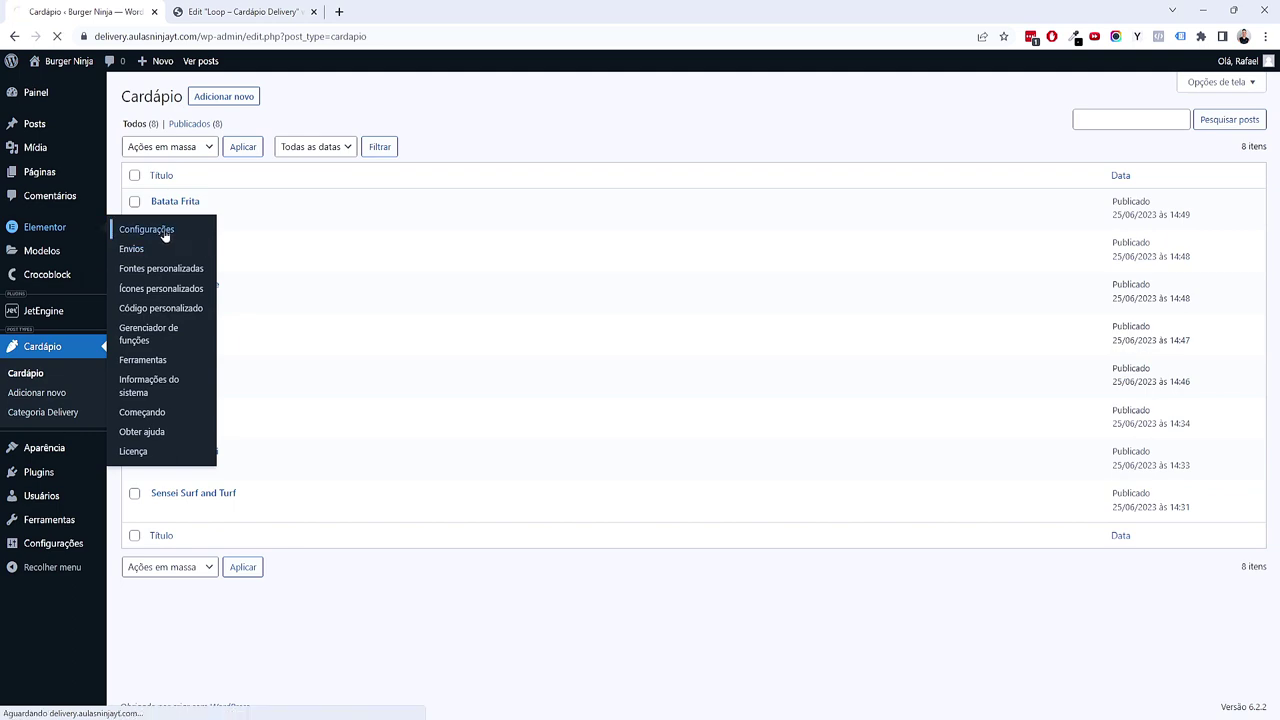
left_click(329, 247)
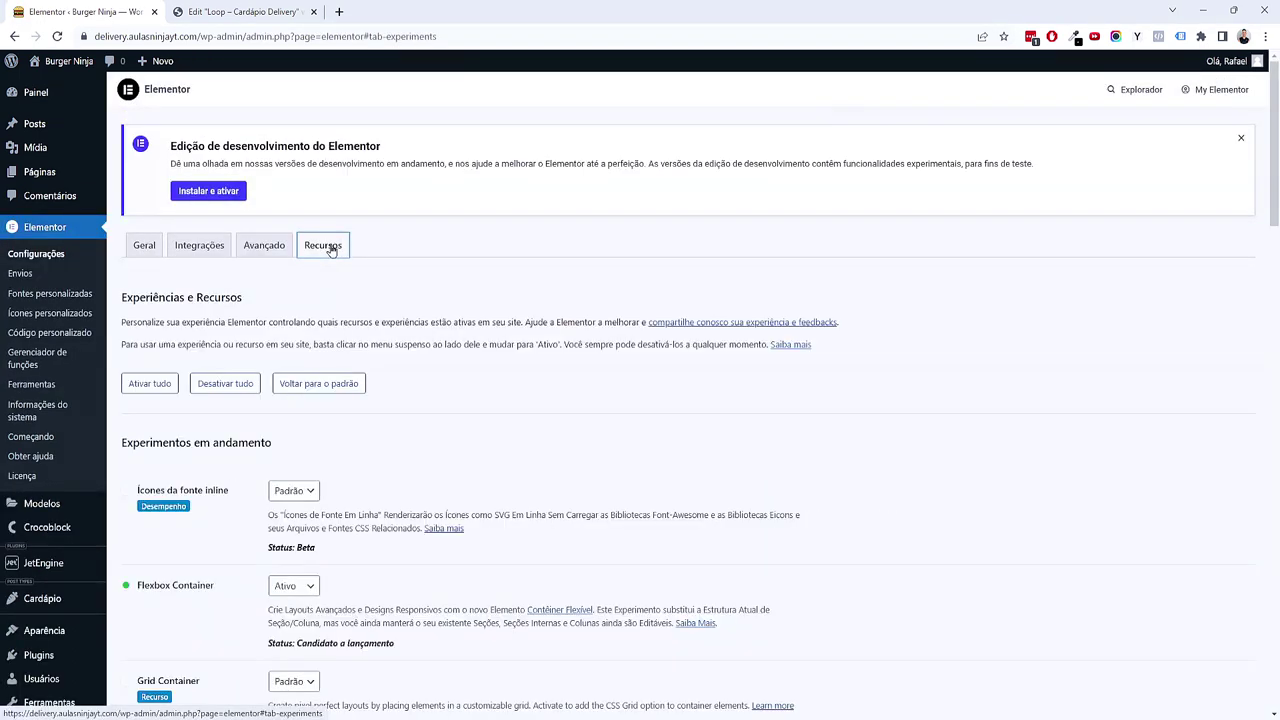
scroll(403, 339, "down", 2)
scroll(403, 374, "down", 7)
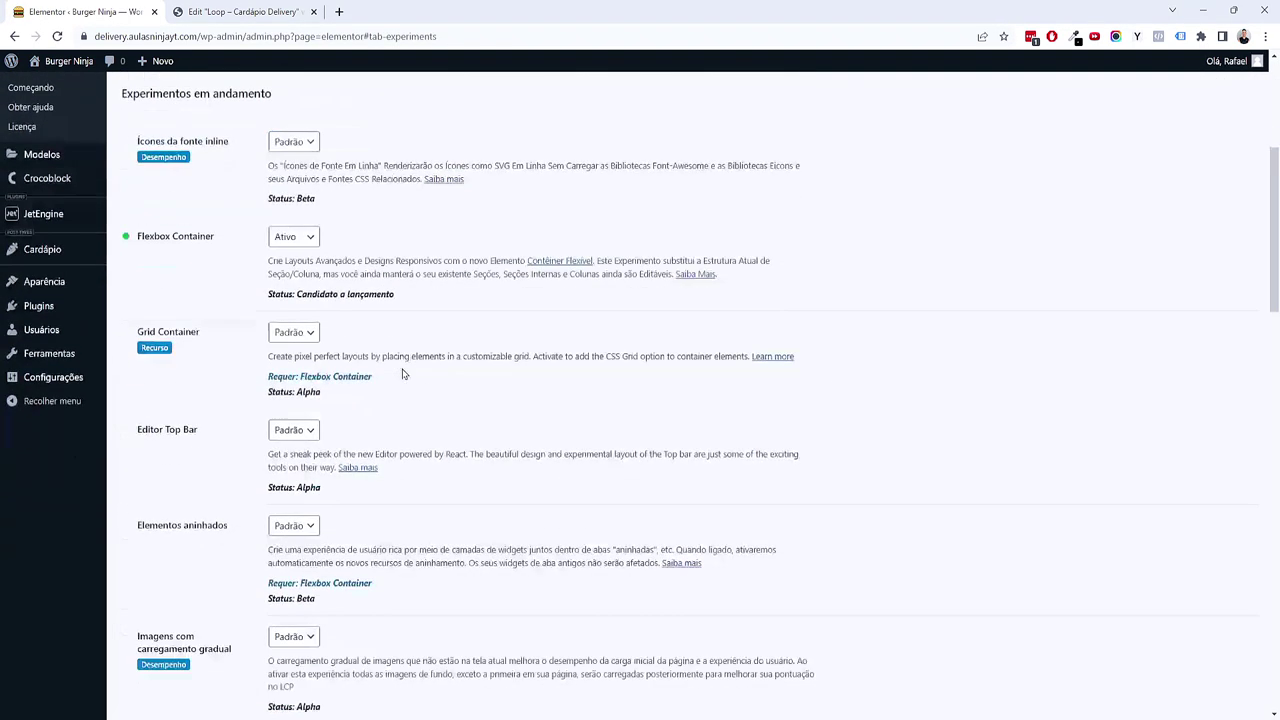
scroll(403, 374, "down", 6)
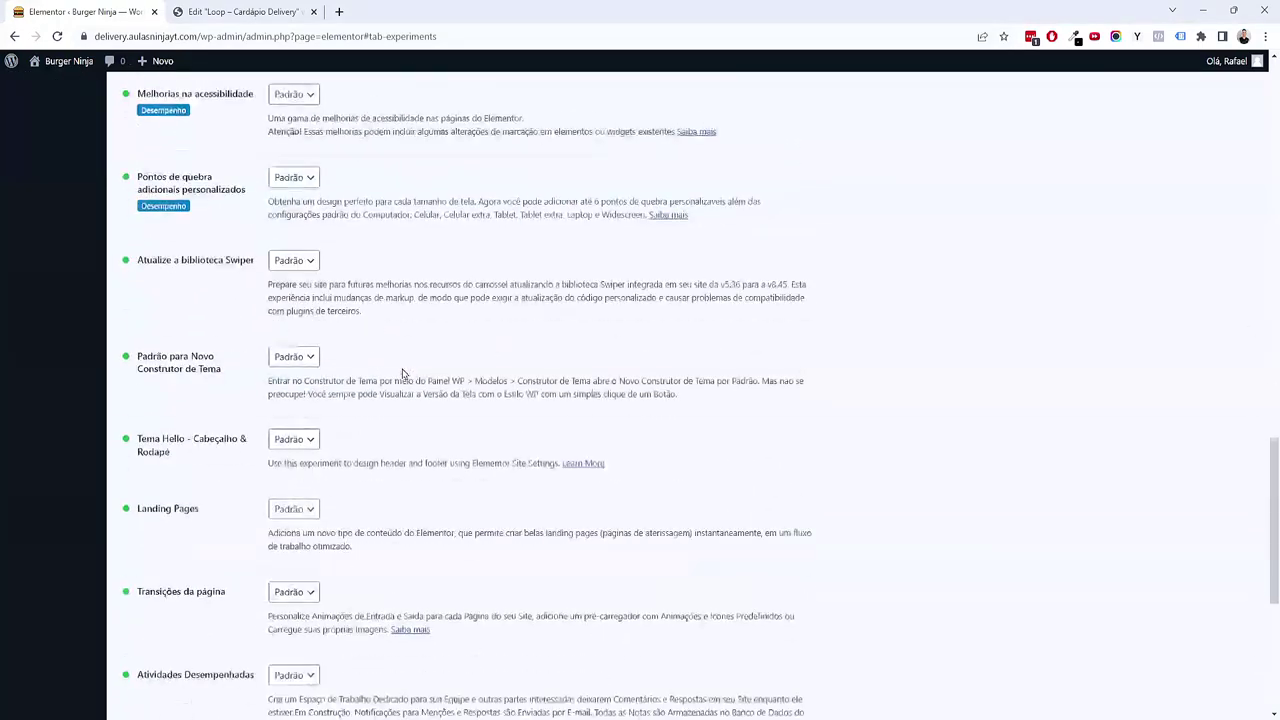
scroll(403, 374, "down", 4)
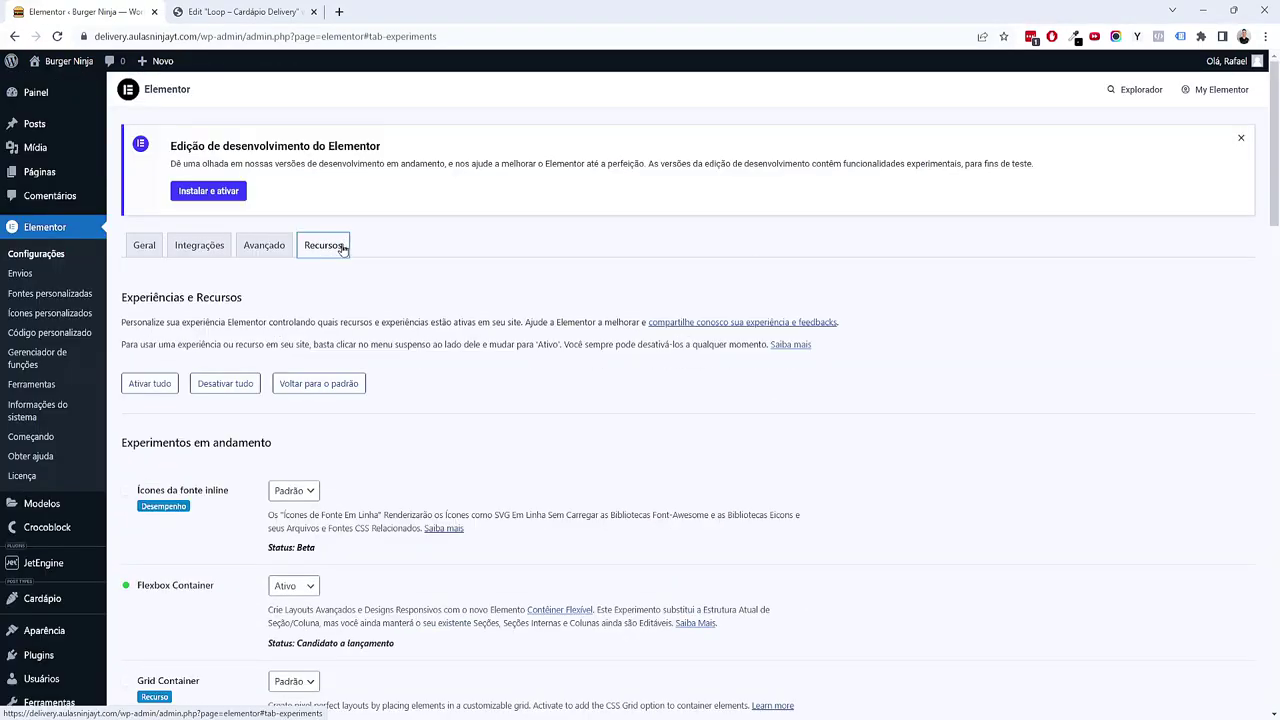
scroll(343, 248, "down", 3)
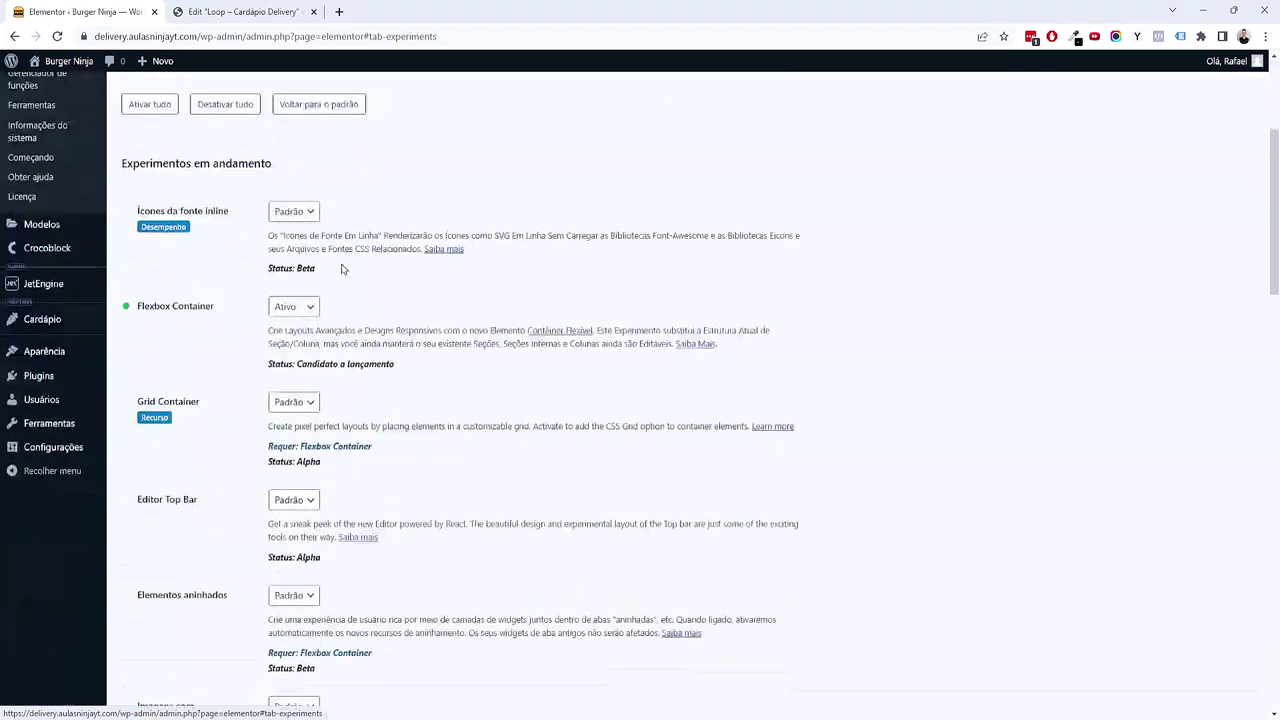
scroll(300, 245, "up", 3)
Step: Set Avançado > Permitir envio de arquivos sem filtrar to Ativar, save, and reload the editor
left_click(278, 247)
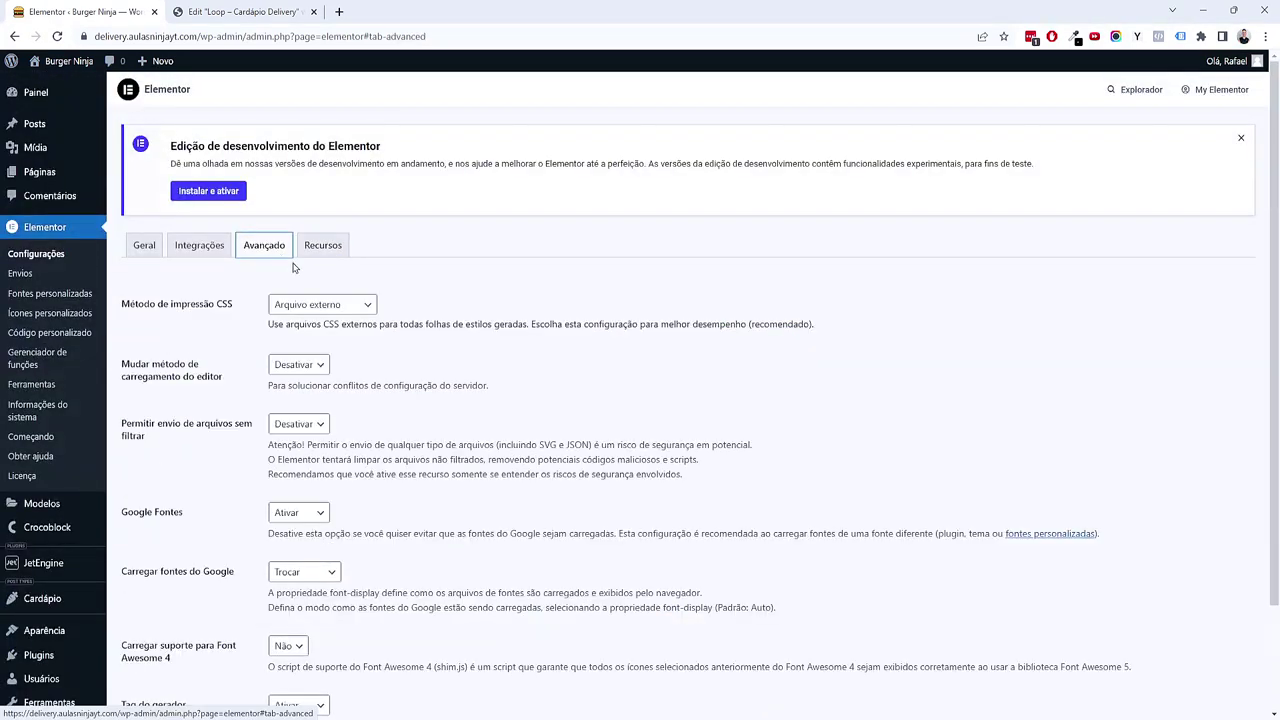
scroll(285, 262, "down", 1)
left_click_drag(168, 353, 246, 354)
left_click(277, 360)
left_click(286, 386)
scroll(258, 449, "down", 1)
left_click(175, 652)
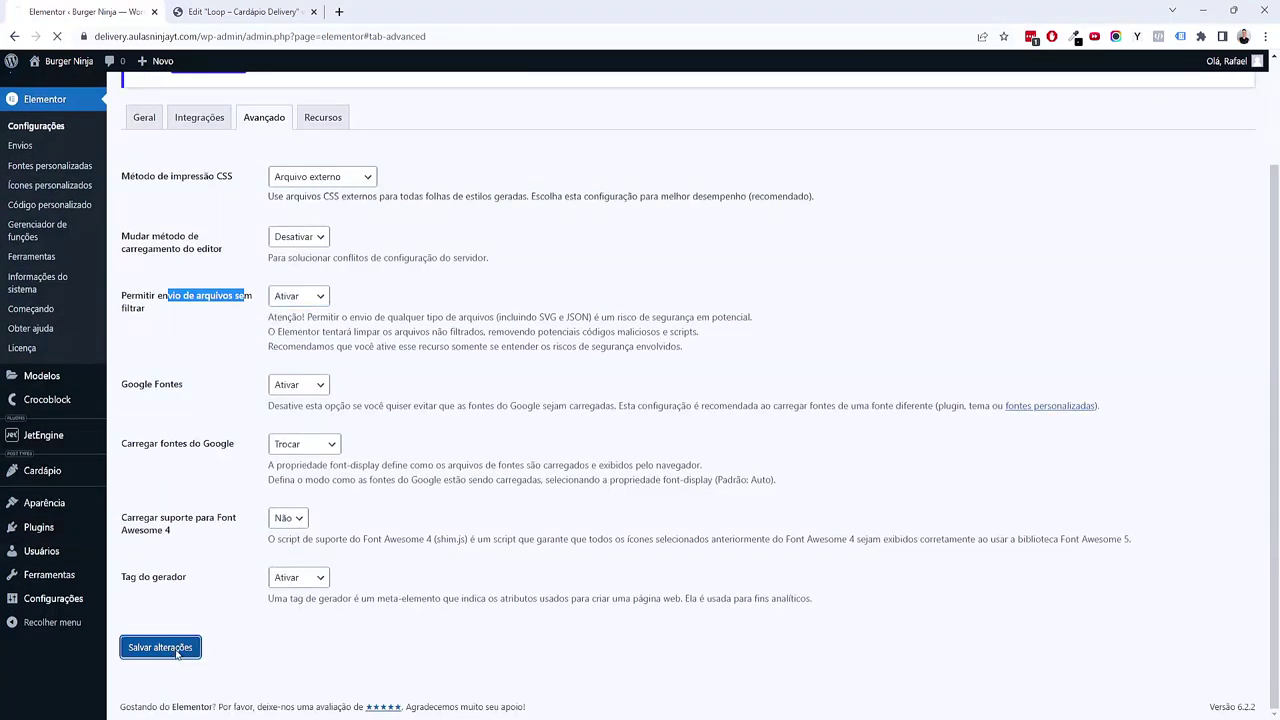
left_click(290, 10)
left_click(57, 40)
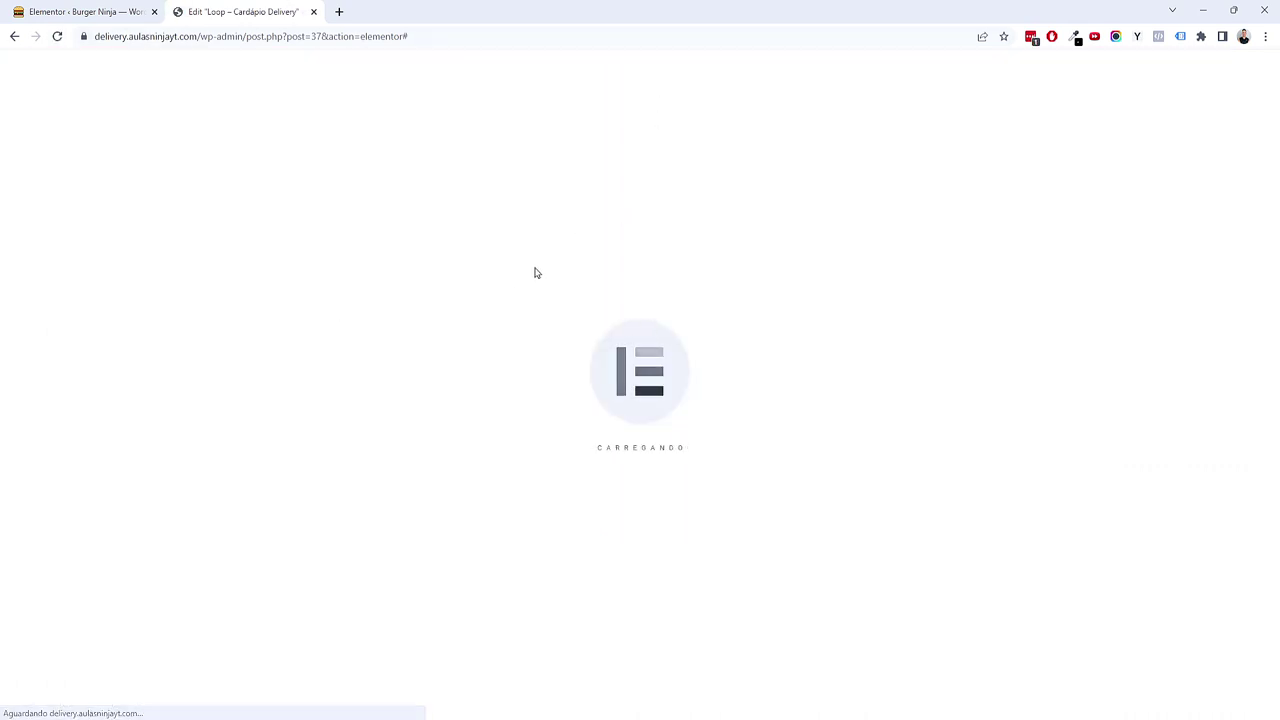
Step: Search the plugin directory for 'svg', listing SVG Support and Safe SVG
left_click(117, 10)
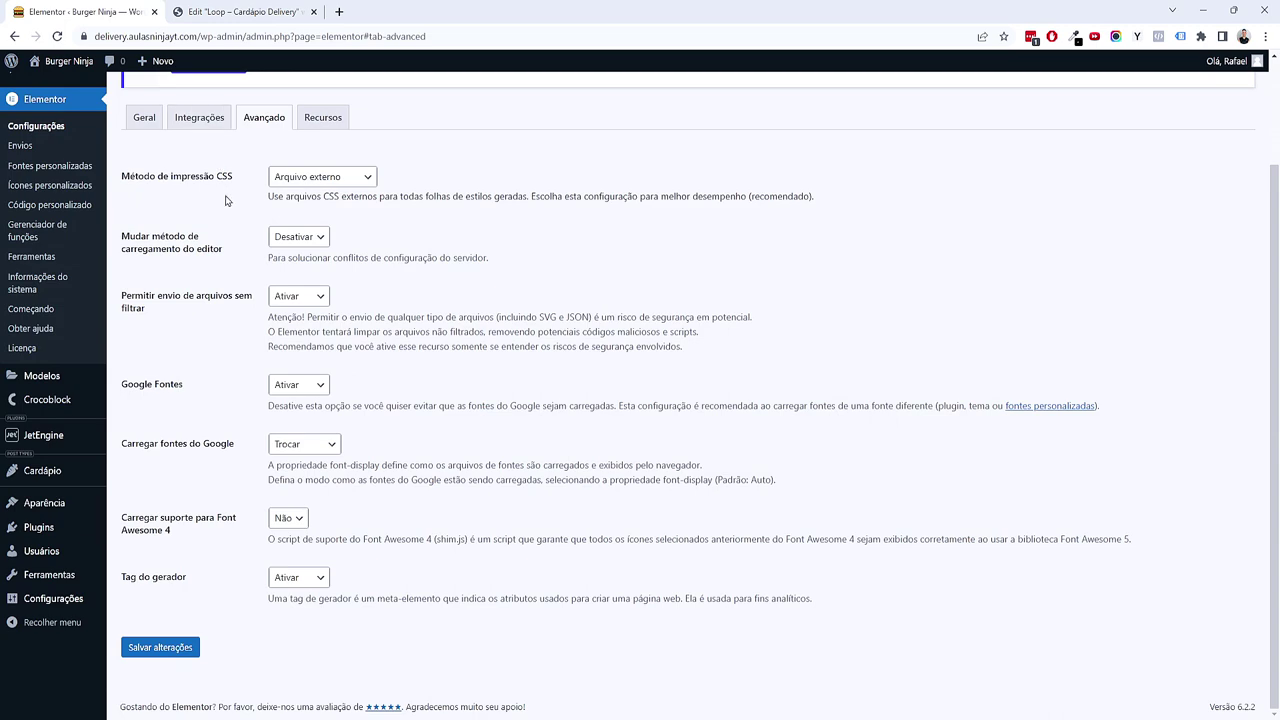
mouse_move(92, 527)
left_click(142, 549)
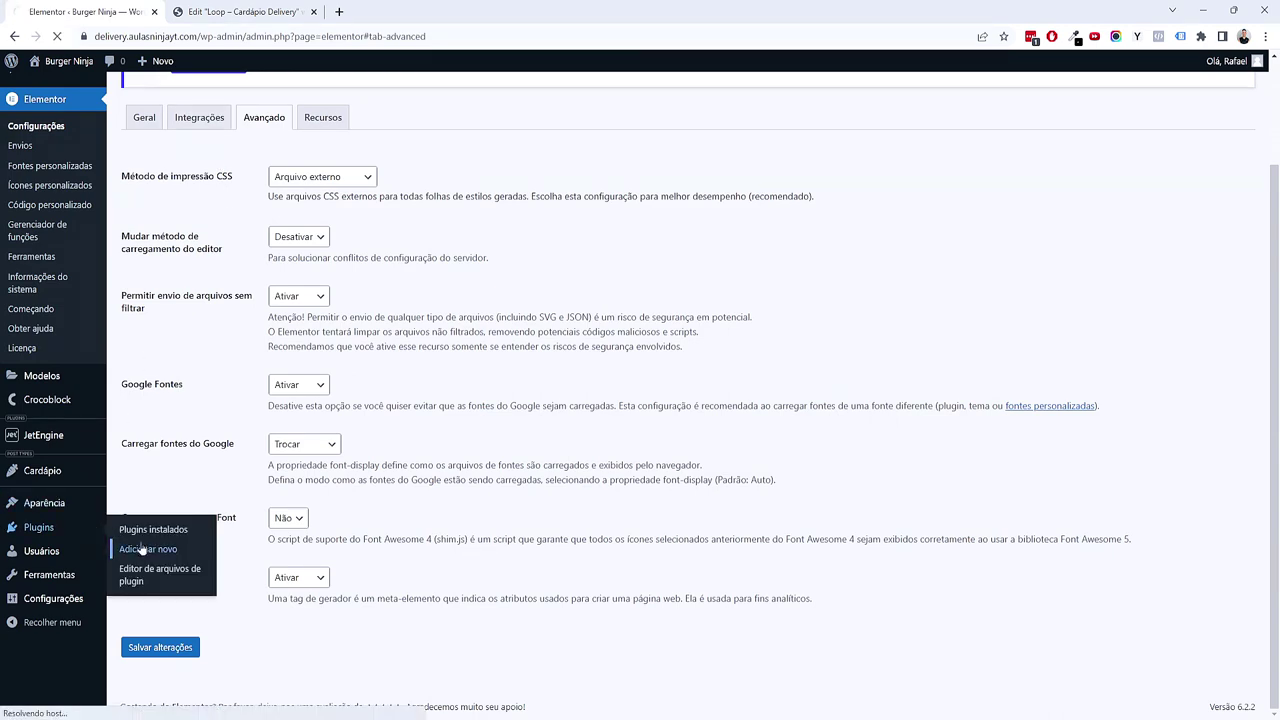
left_click(1141, 138)
type("svg")
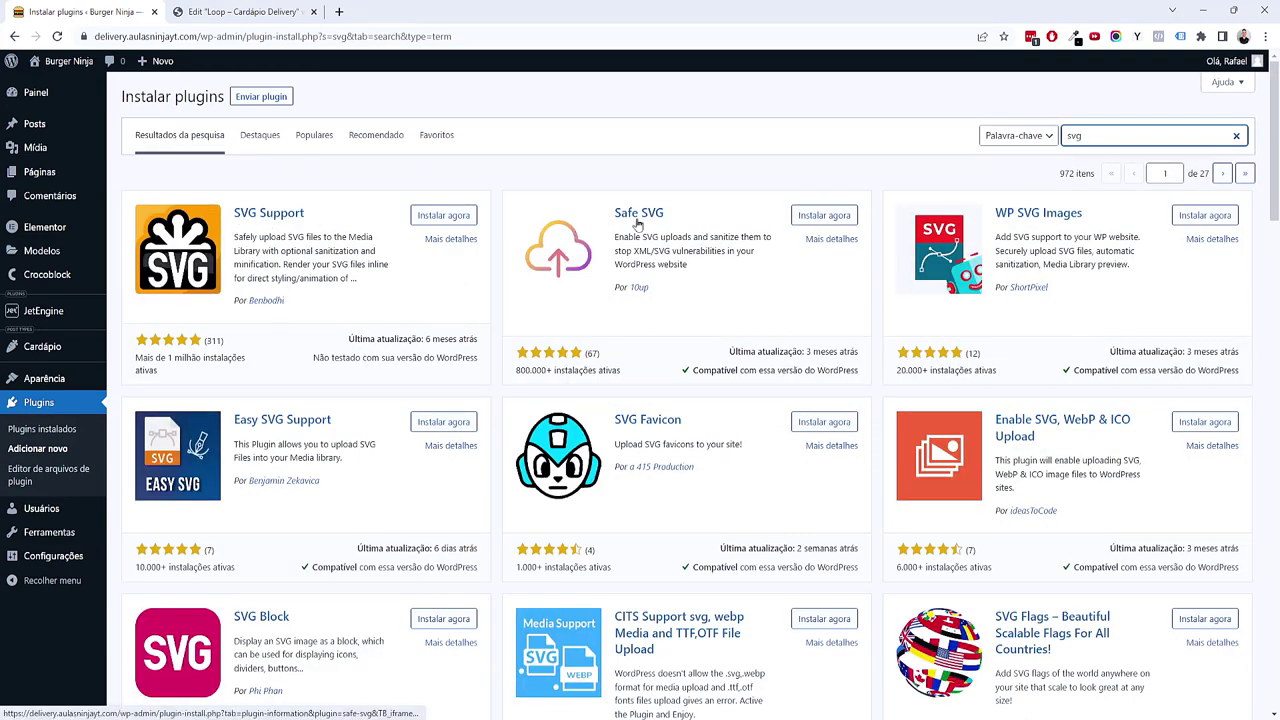
Step: Back in the Elementor editor, select the card's image placeholder and open its media library
left_click(45, 94)
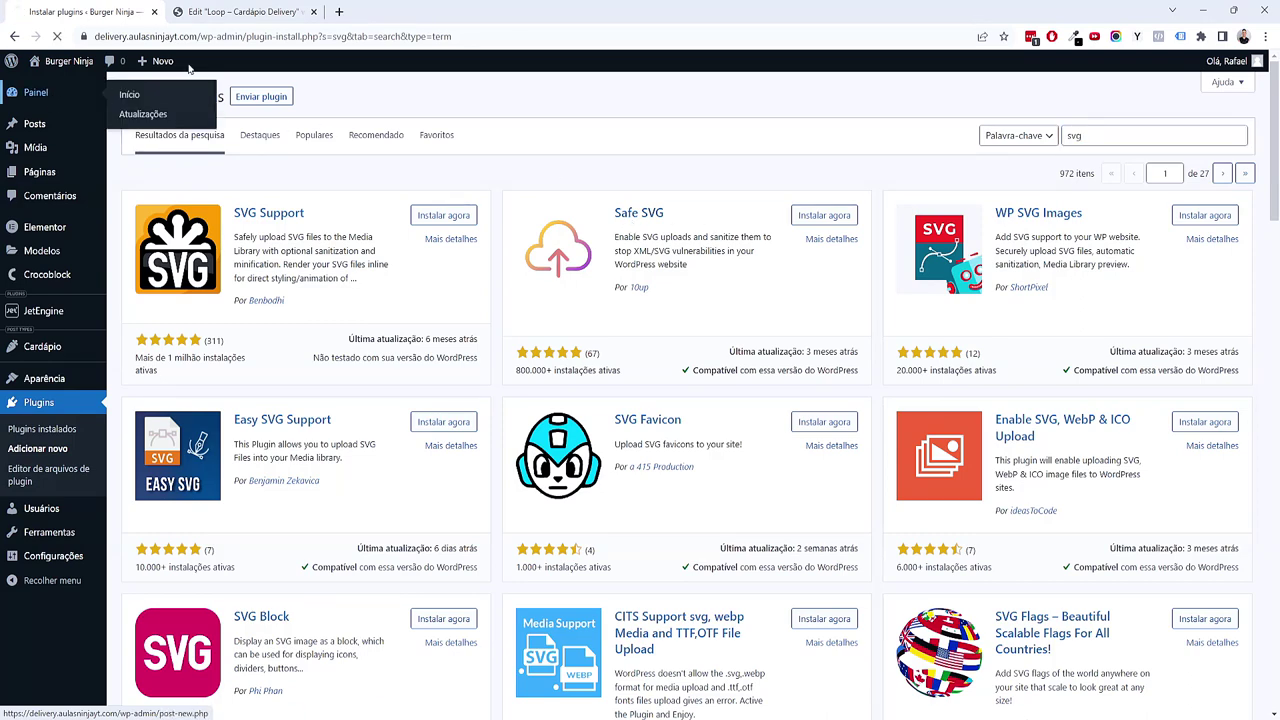
left_click(256, 10)
left_click(720, 420)
left_click(100, 225)
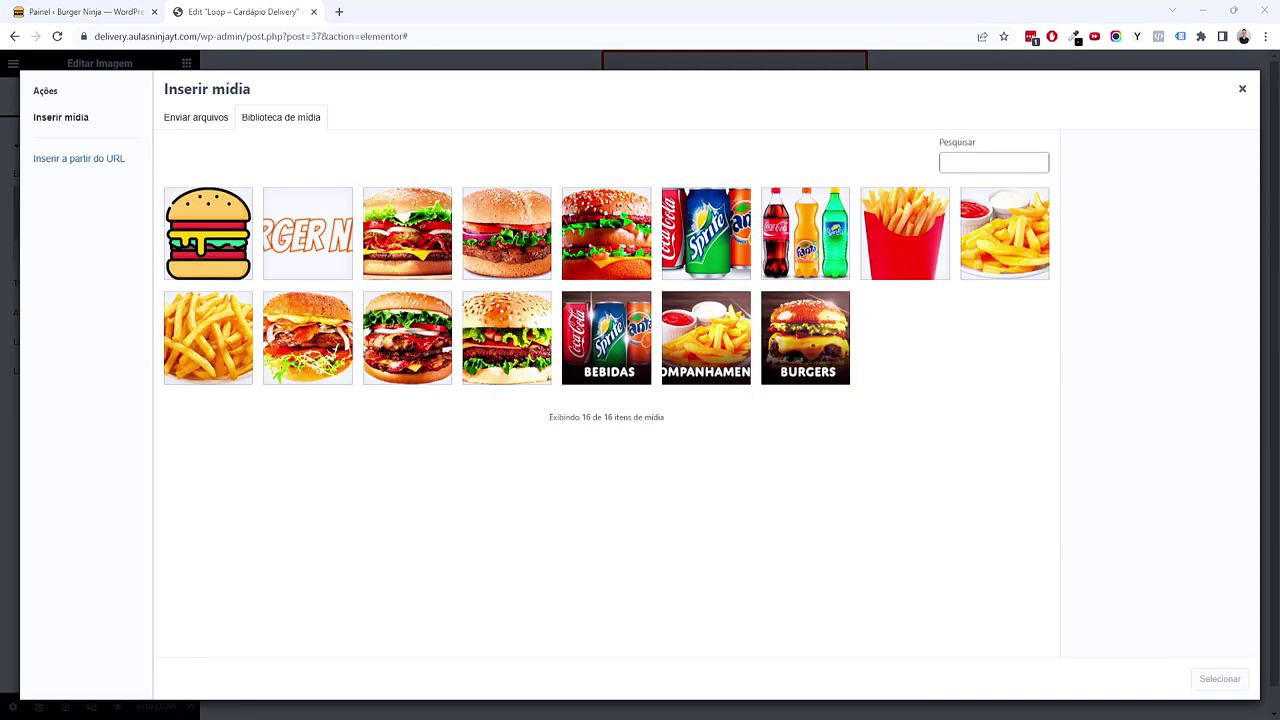
Step: Upload CTA 2.svg into the media library and insert it into the card's Imagem widget
left_click_drag(1076, 301, 837, 229)
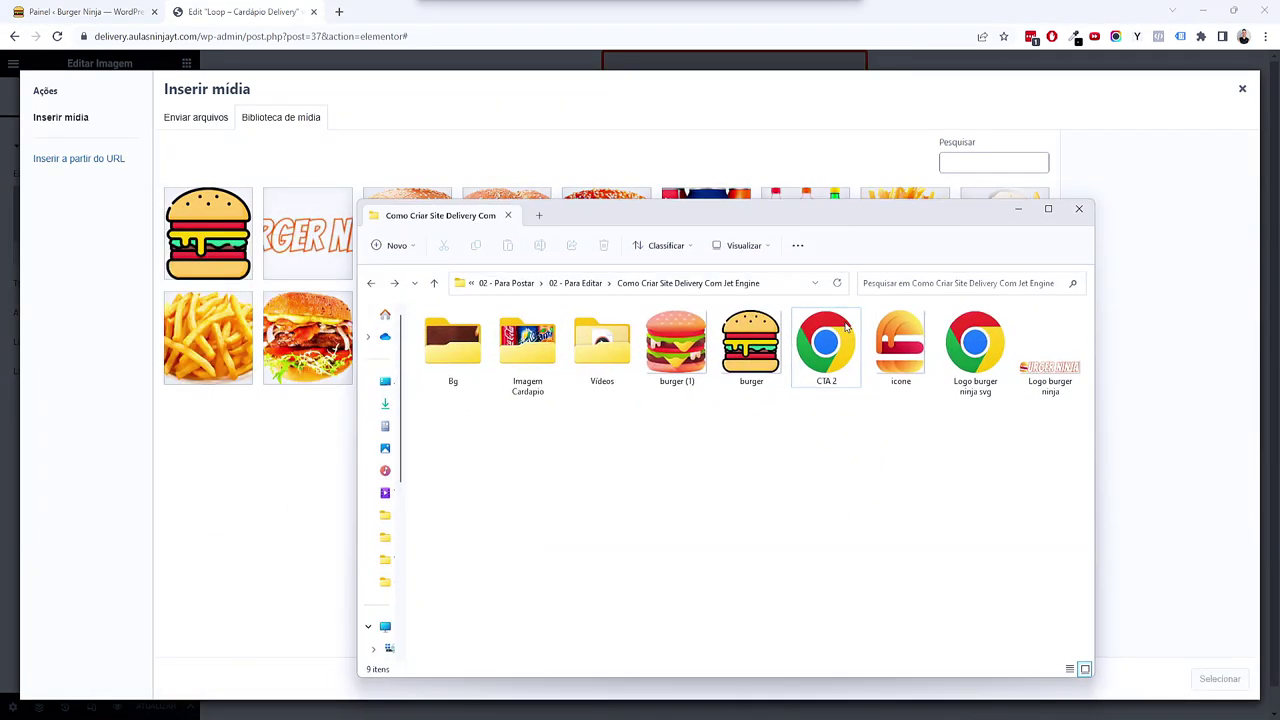
left_click(826, 345)
left_click_drag(832, 355, 200, 290)
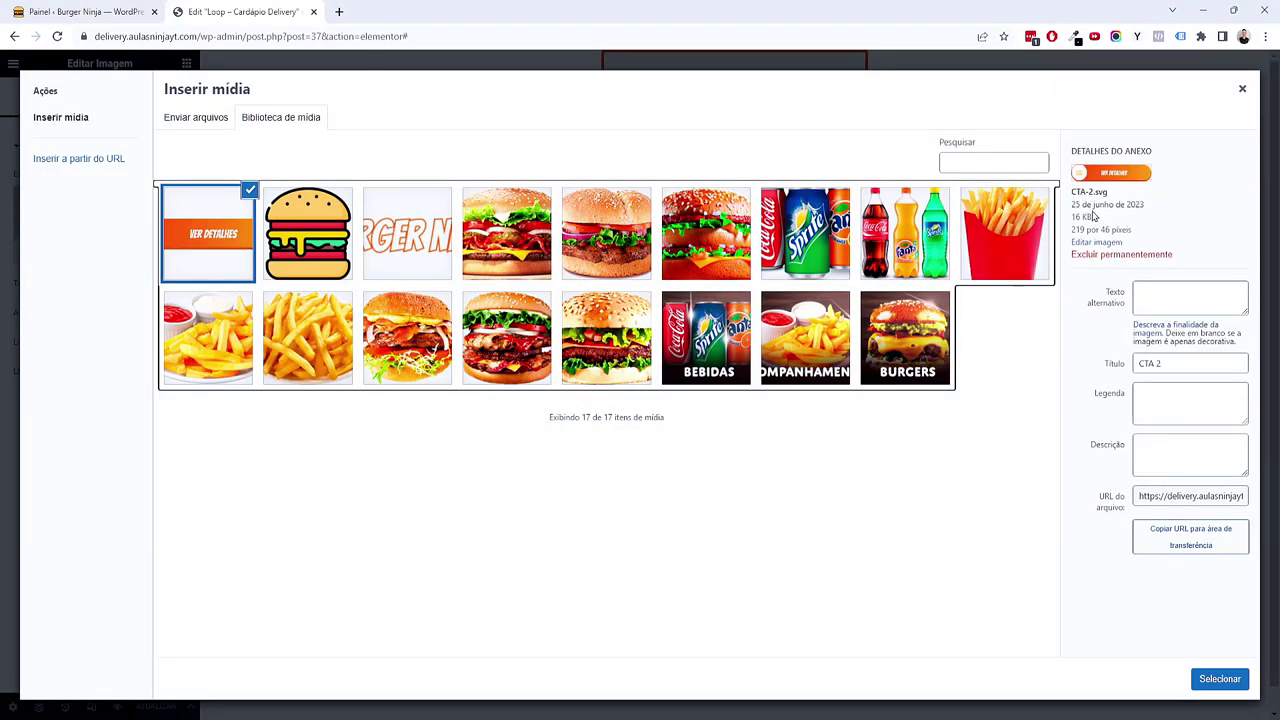
left_click_drag(1096, 192, 1108, 193)
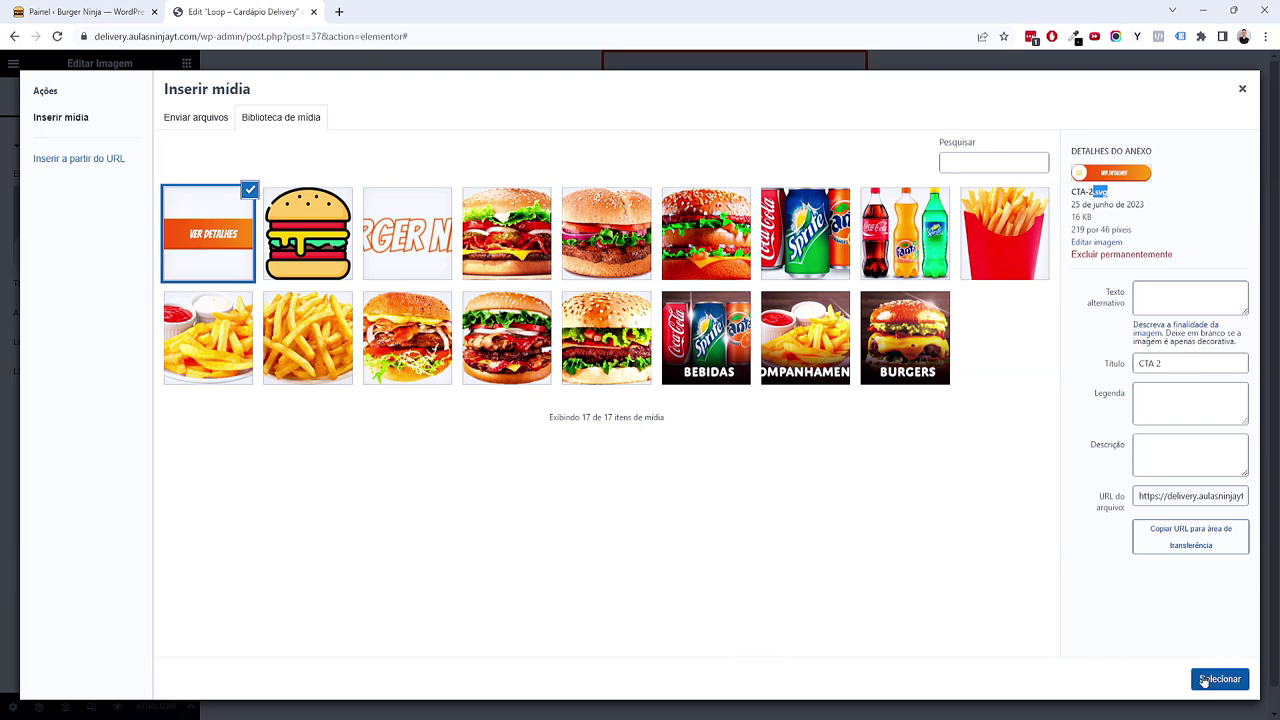
left_click(1208, 680)
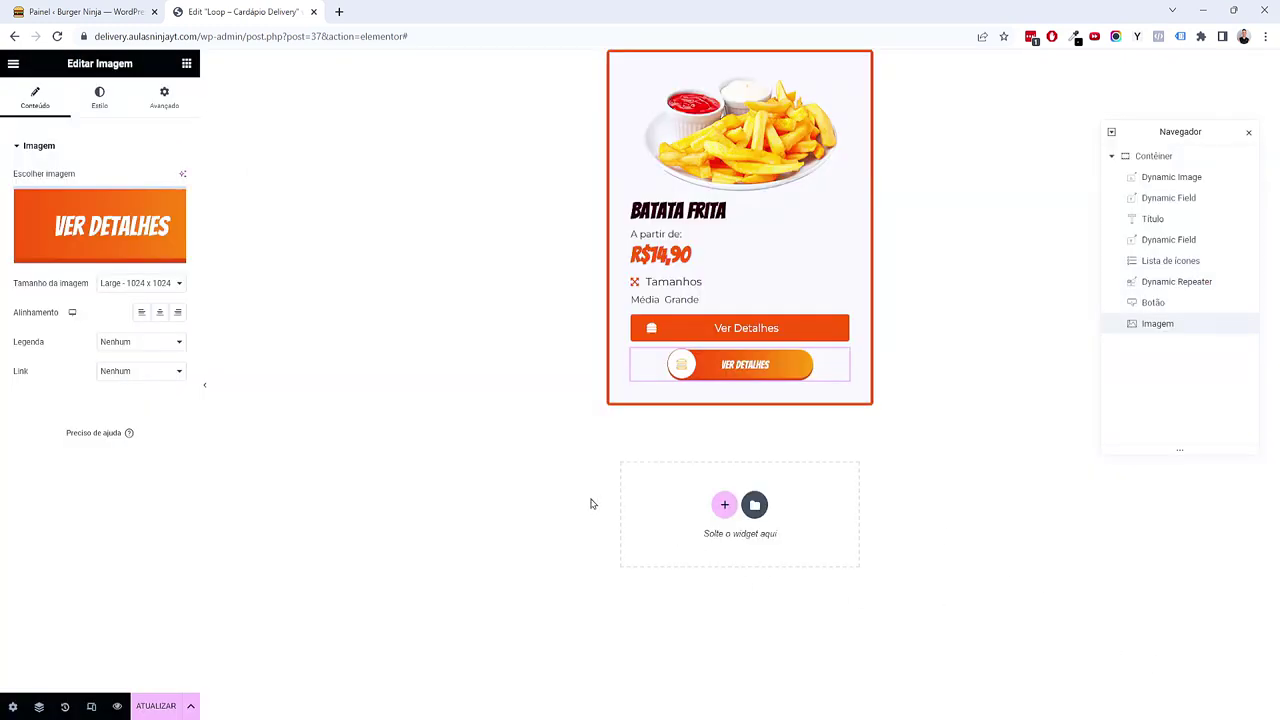
Step: Delete the orange Ver Detalhes button widget and select the new CTA image
right_click(742, 330)
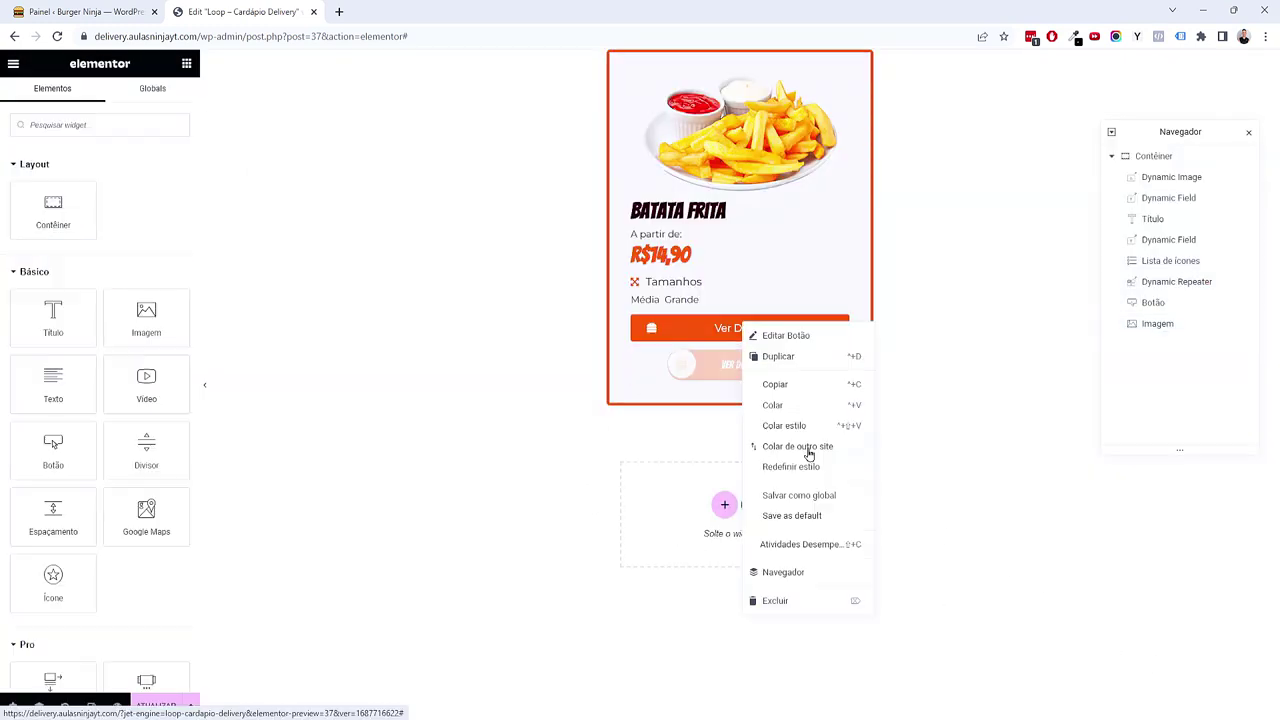
left_click(790, 601)
left_click(832, 333)
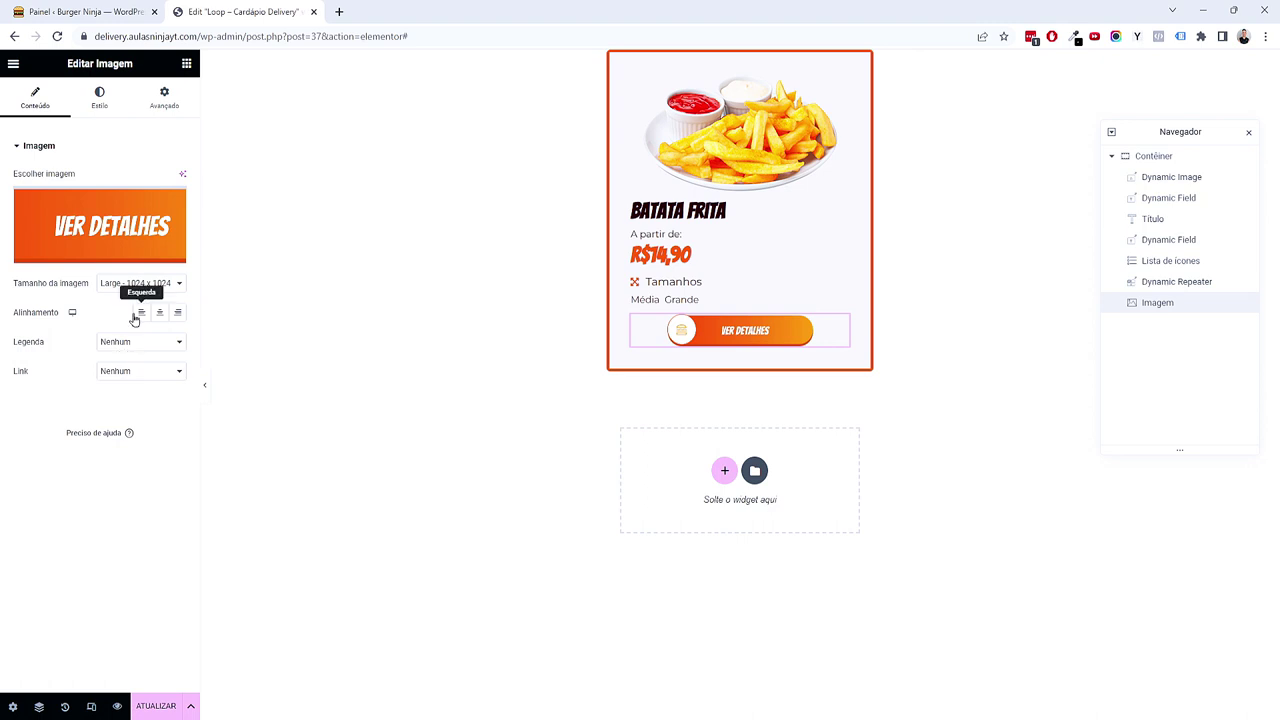
Step: Link the image to a URL personalizado using the URL do post tag, at size Completo
left_click(144, 370)
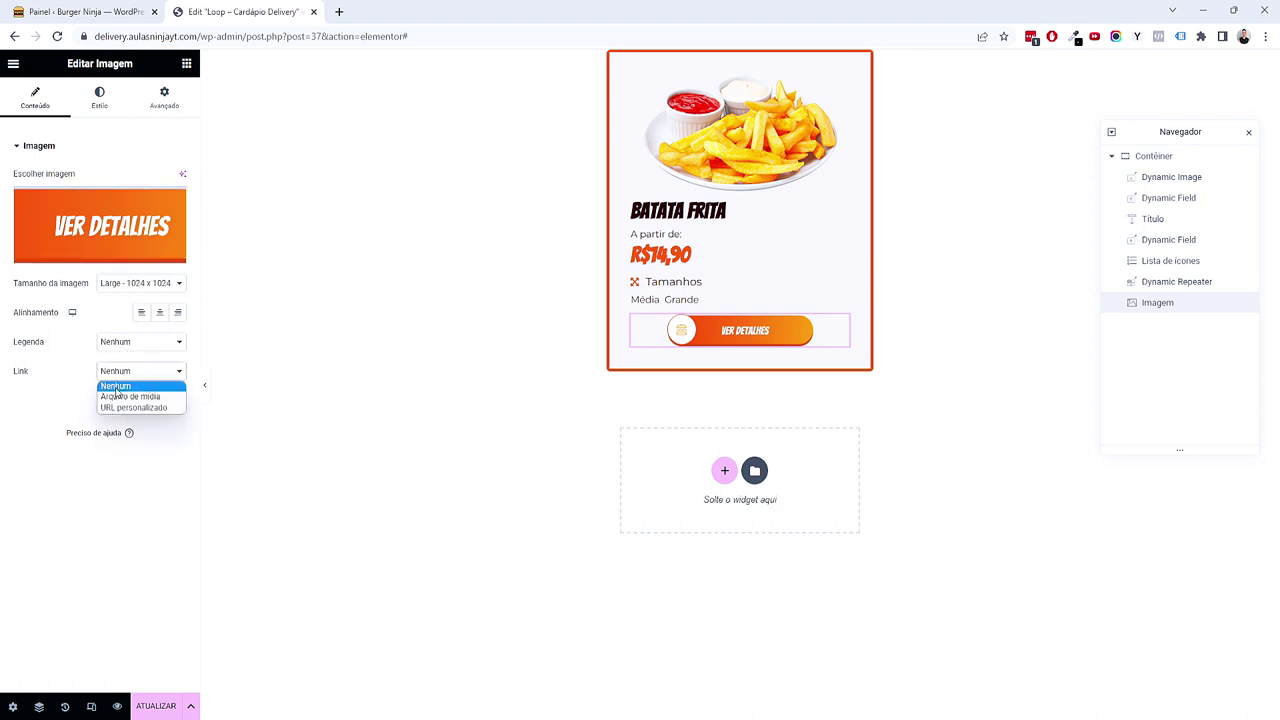
left_click(130, 407)
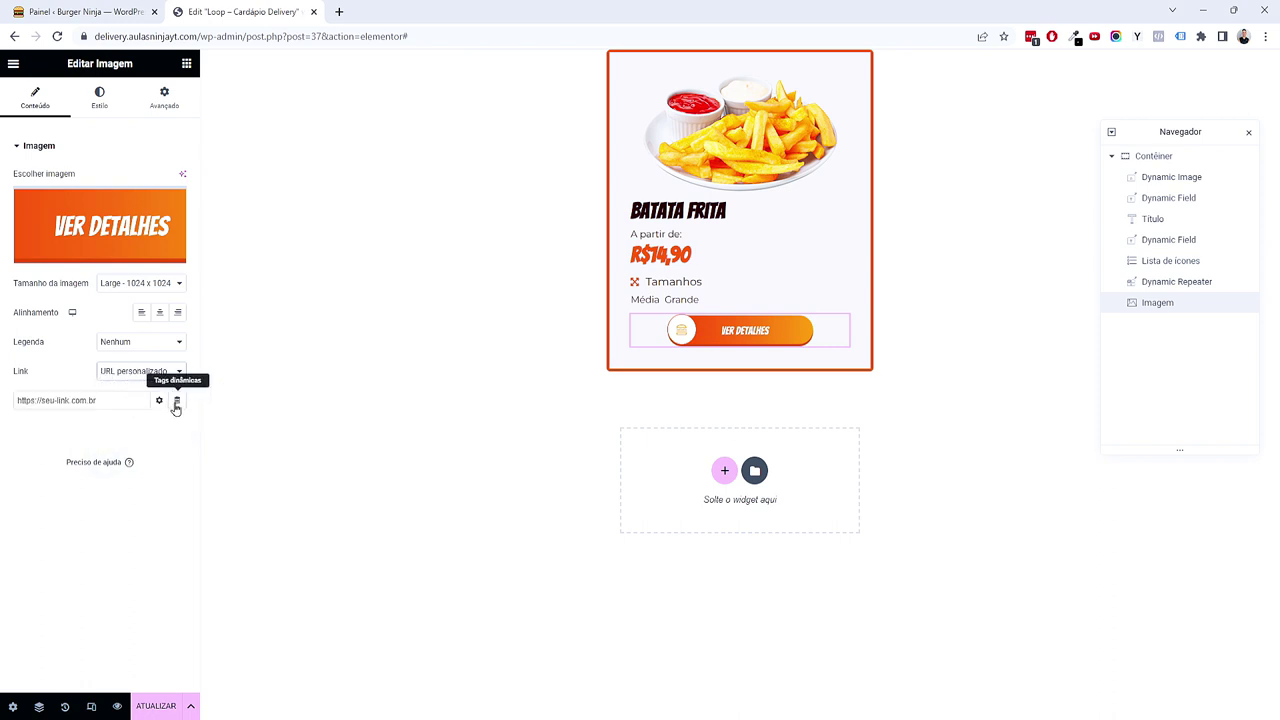
left_click(176, 402)
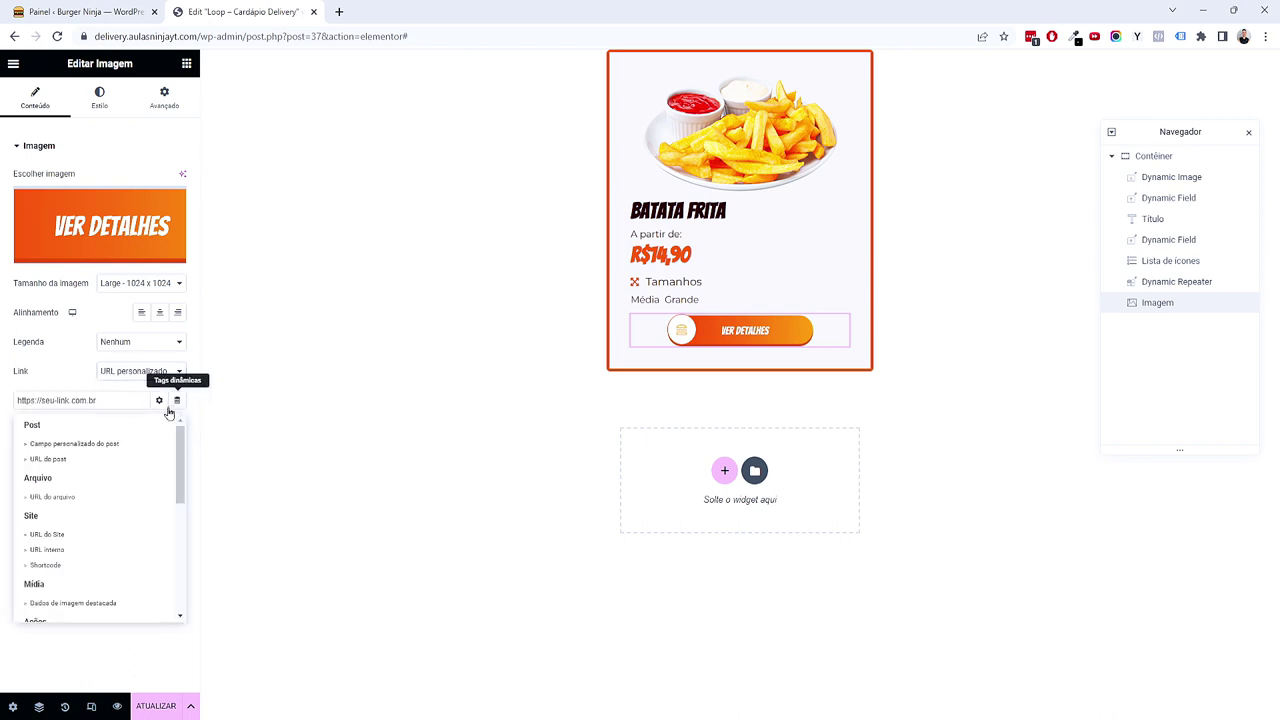
left_click(64, 459)
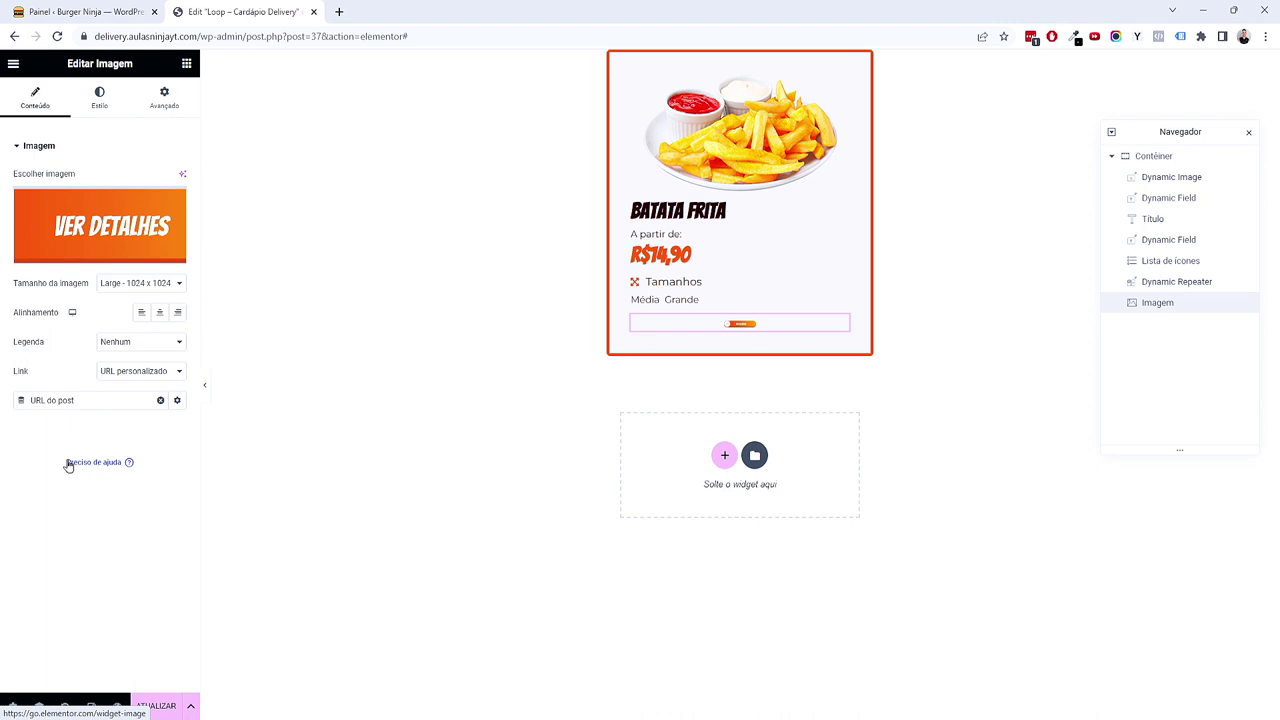
left_click(135, 283)
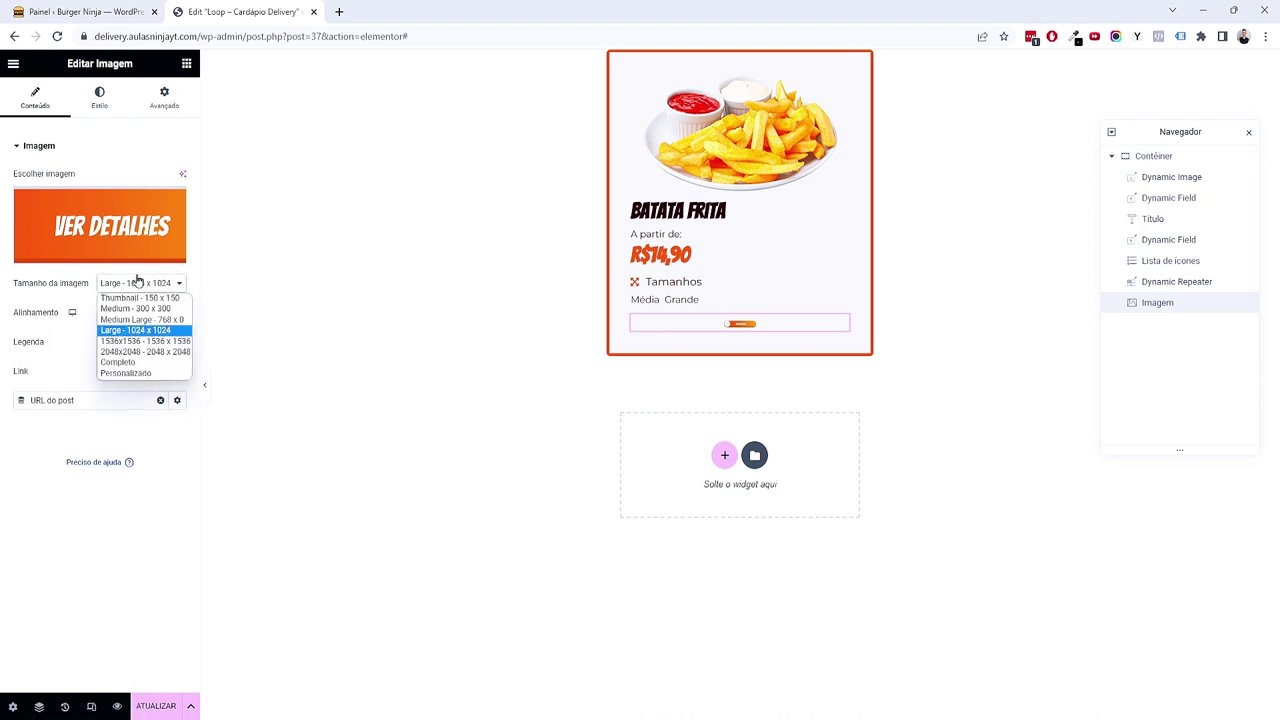
left_click(127, 363)
Step: Set the VER DETALHES image width to 330 px on desktop
left_click(97, 90)
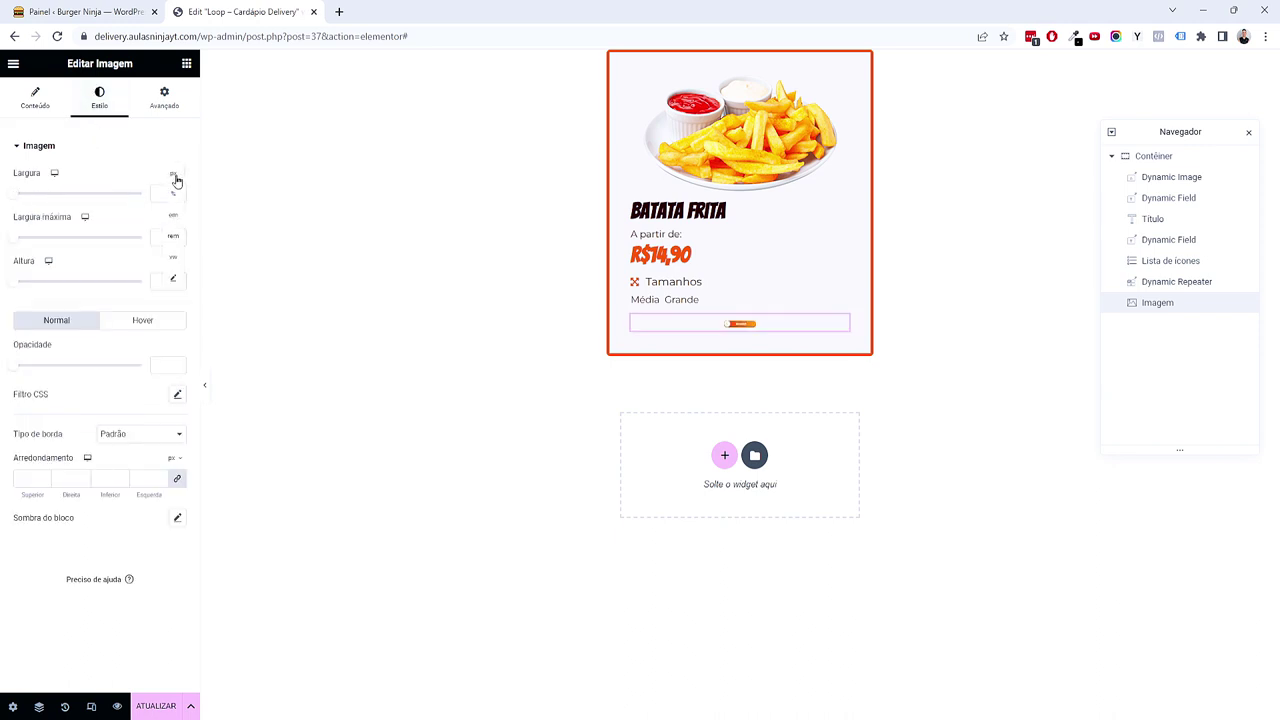
left_click_drag(13, 194, 169, 180)
mouse_move(178, 197)
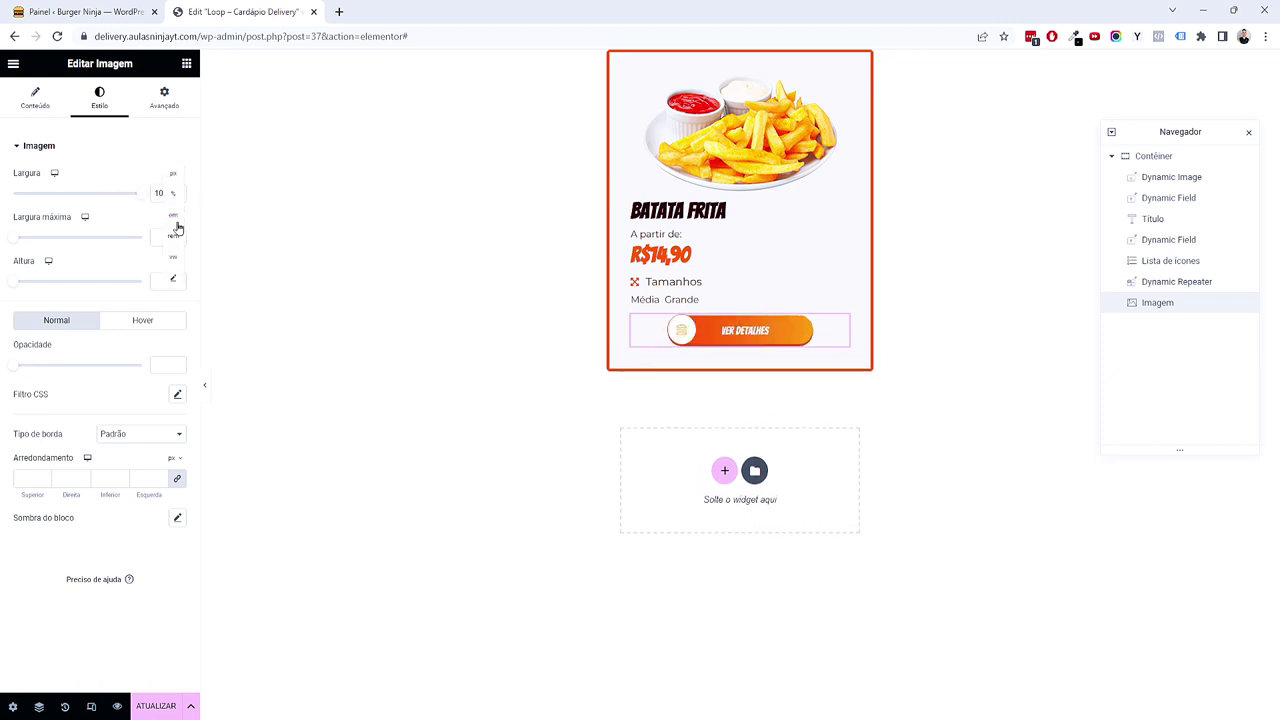
left_click(169, 176)
left_click_drag(13, 194, 48, 194)
left_click(177, 191)
left_click(177, 191)
left_click(177, 191)
left_click(177, 191)
left_click(178, 191)
left_click(178, 191)
left_click(178, 192)
left_click(178, 192)
left_click(178, 192)
left_click(178, 192)
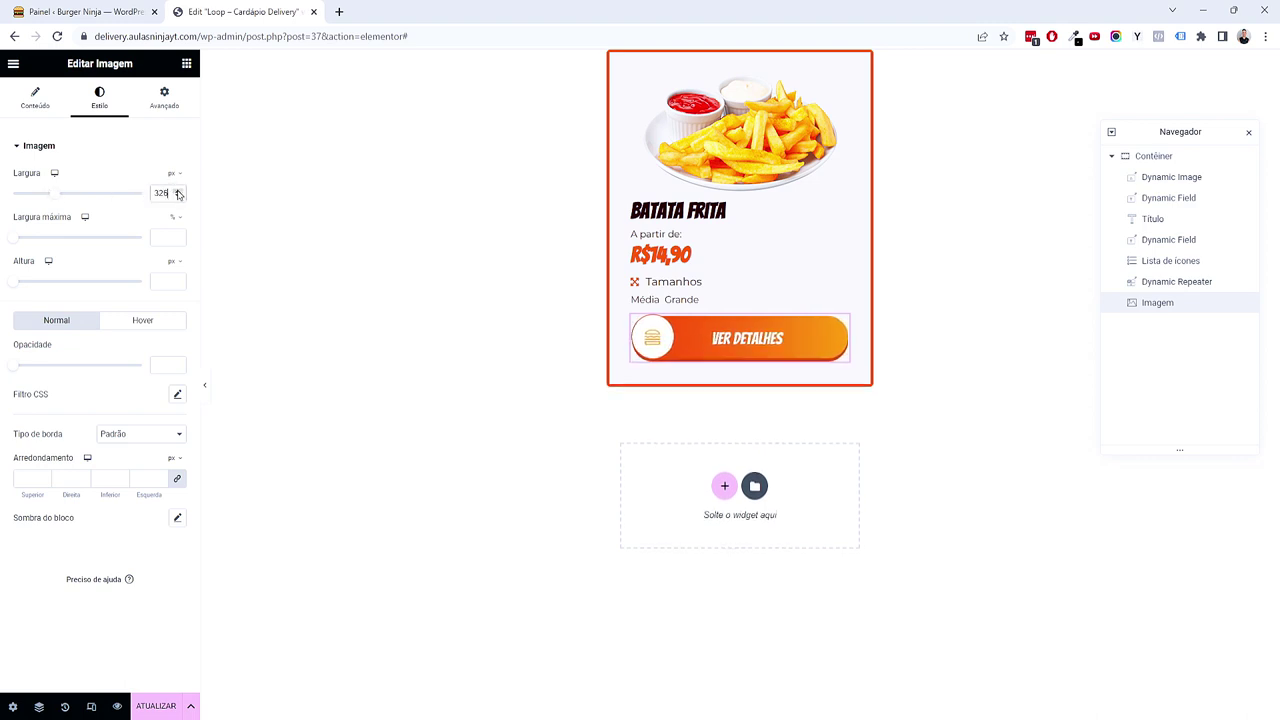
left_click(178, 192)
left_click(178, 192)
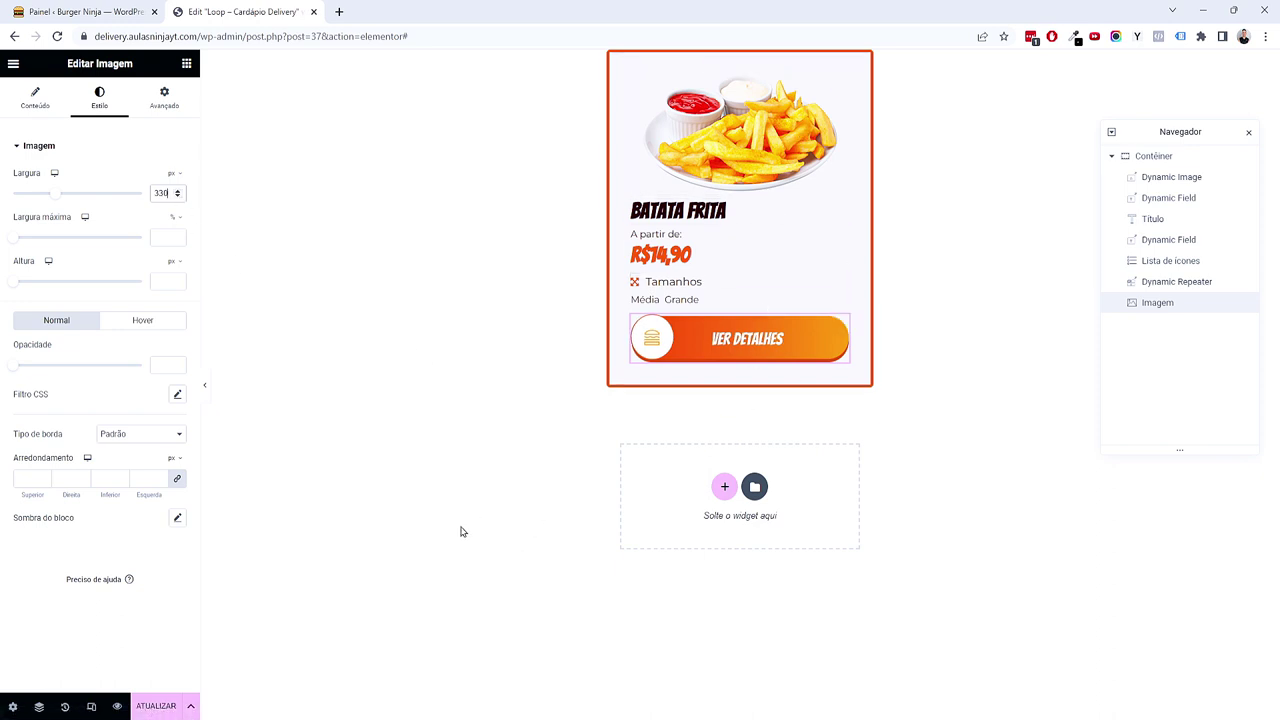
Step: Preview the card at tablet and mobile sizes and align the button image left
left_click(206, 389)
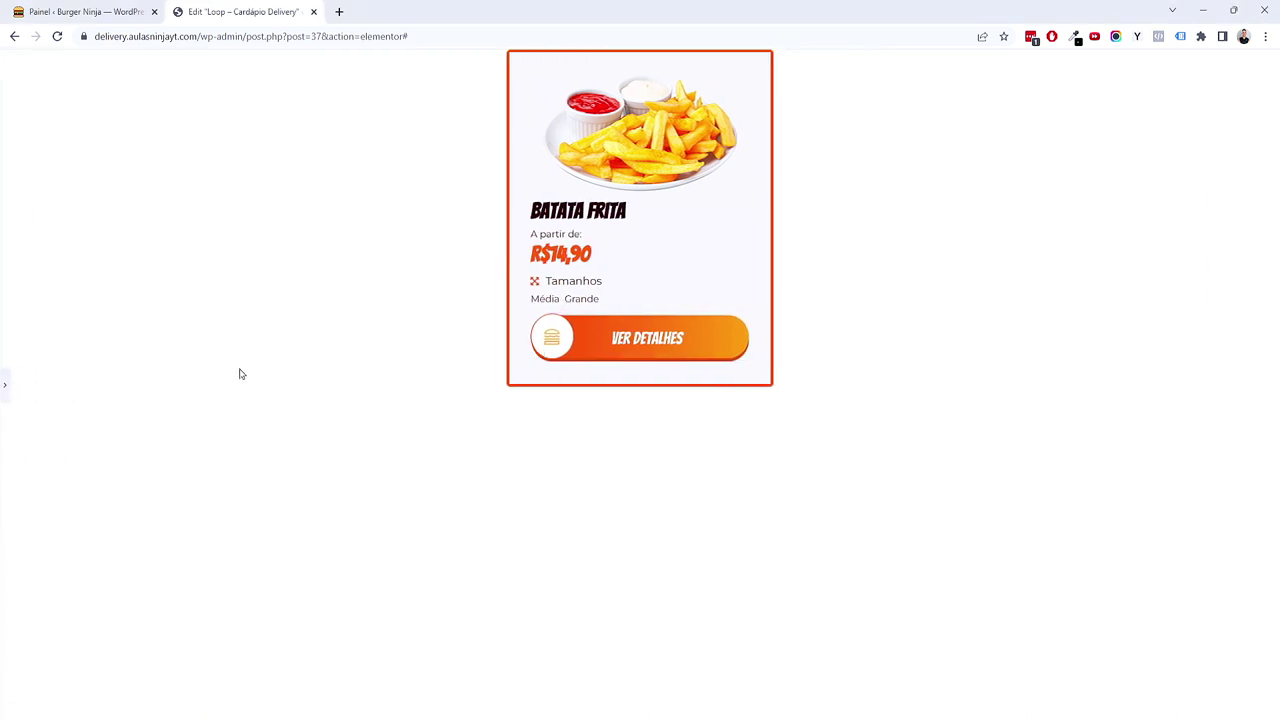
left_click(5, 384)
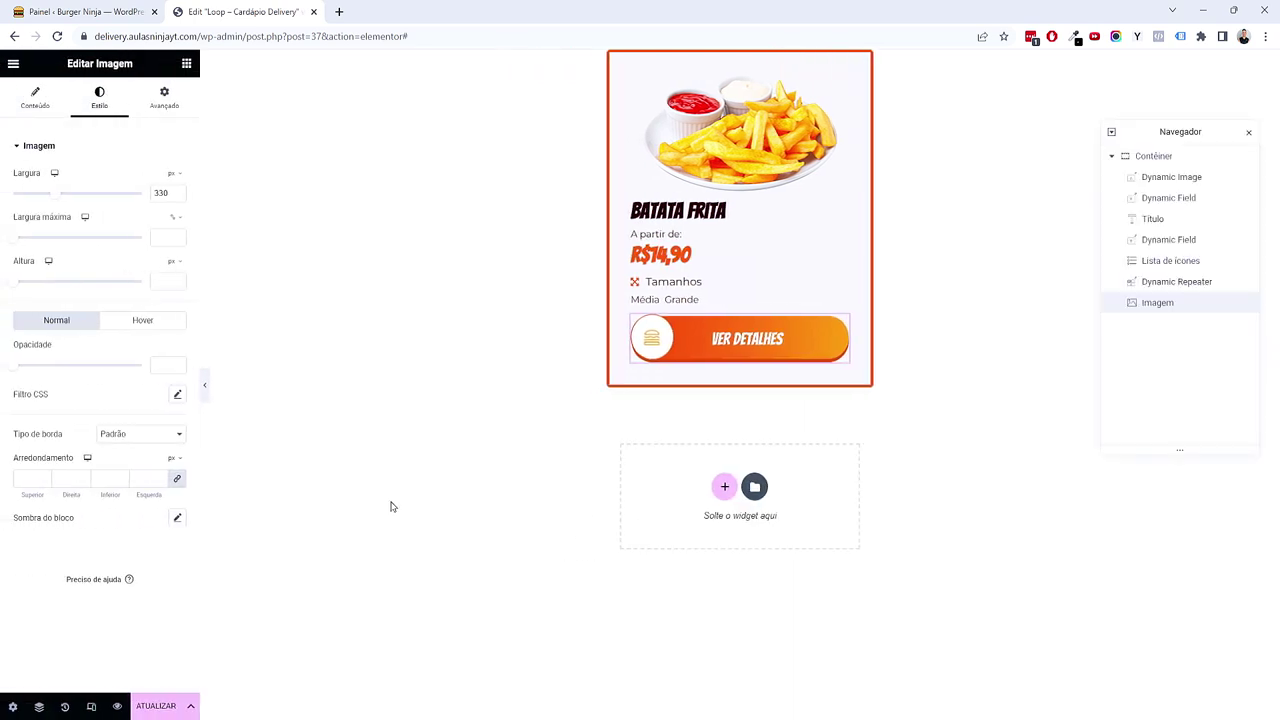
left_click(91, 706)
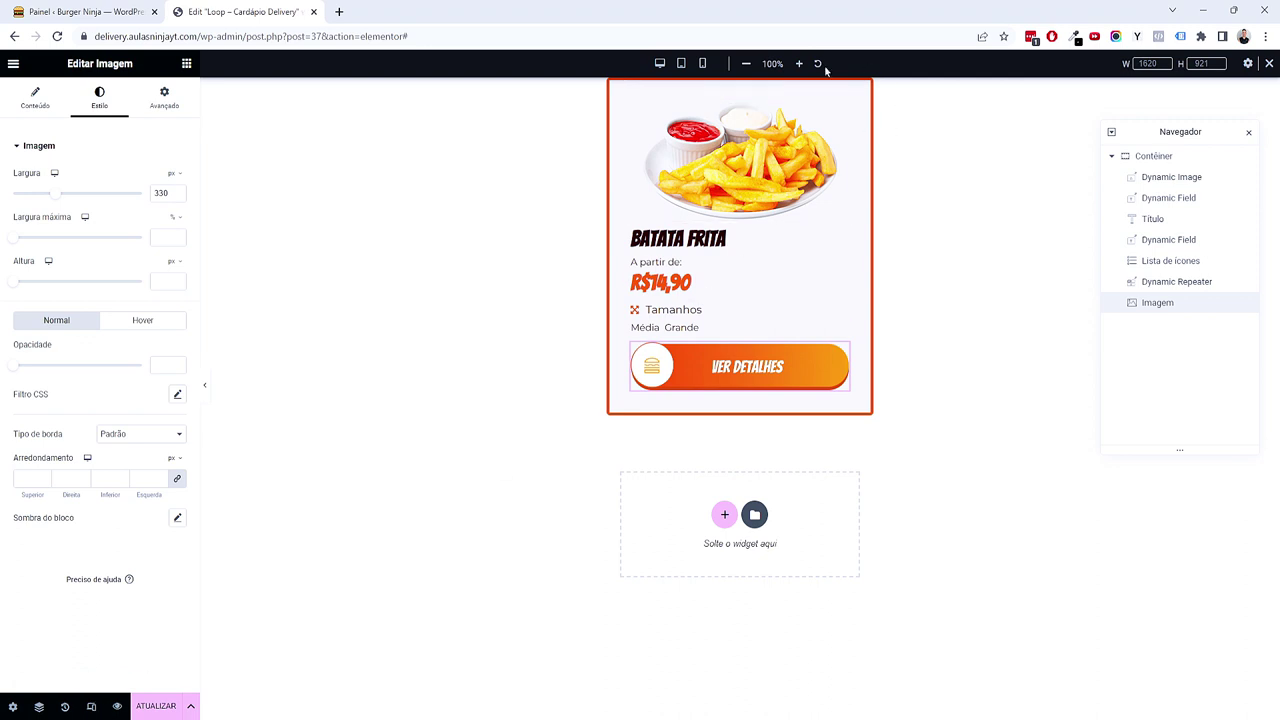
left_click(681, 64)
left_click(702, 63)
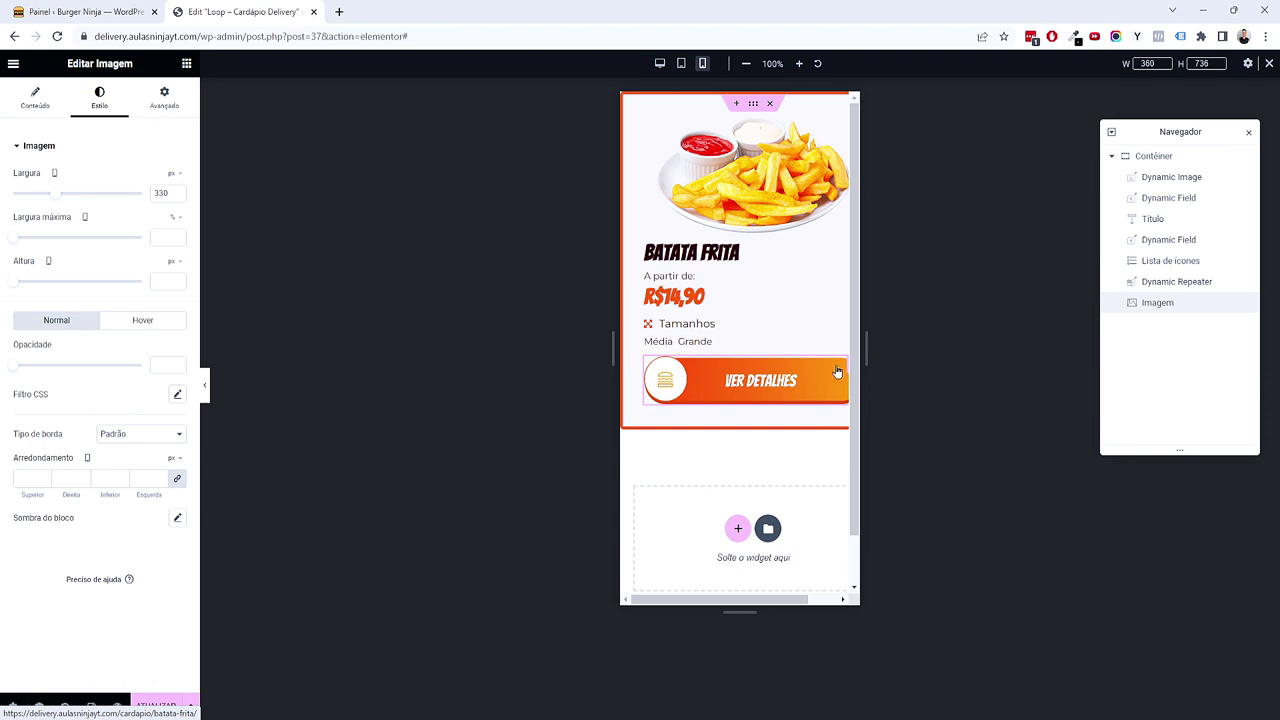
left_click_drag(56, 194, 47, 195)
left_click(35, 97)
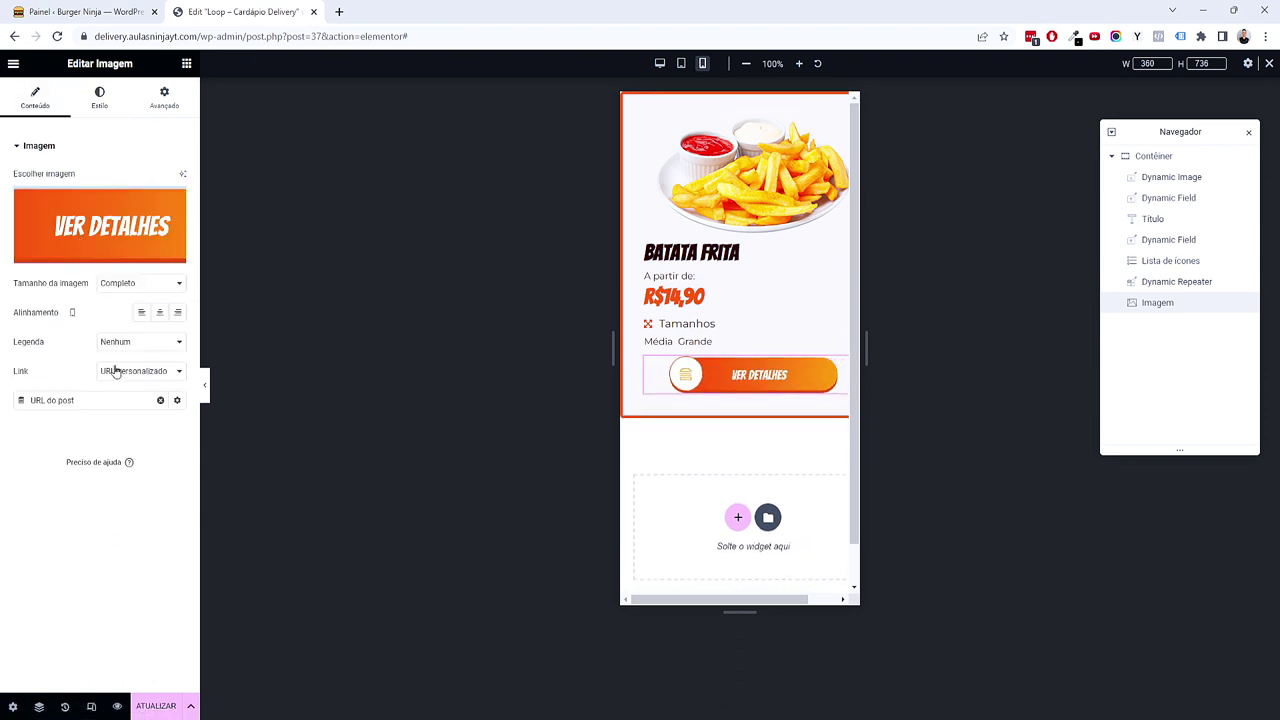
left_click(141, 312)
Step: Set the mobile image width to 300 px at a 420 preview width, then save the template
scroll(745, 427, "right", 1)
double_click(1146, 63)
type("420")
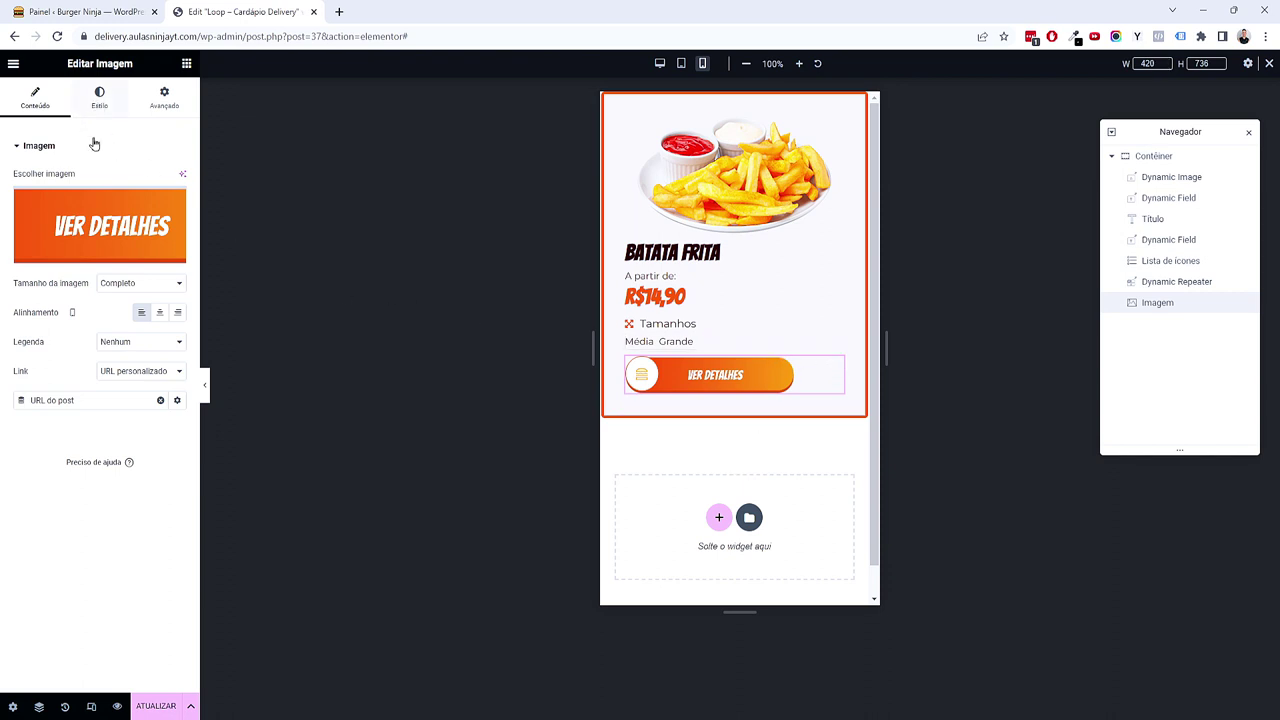
left_click(99, 102)
left_click_drag(63, 200, 57, 197)
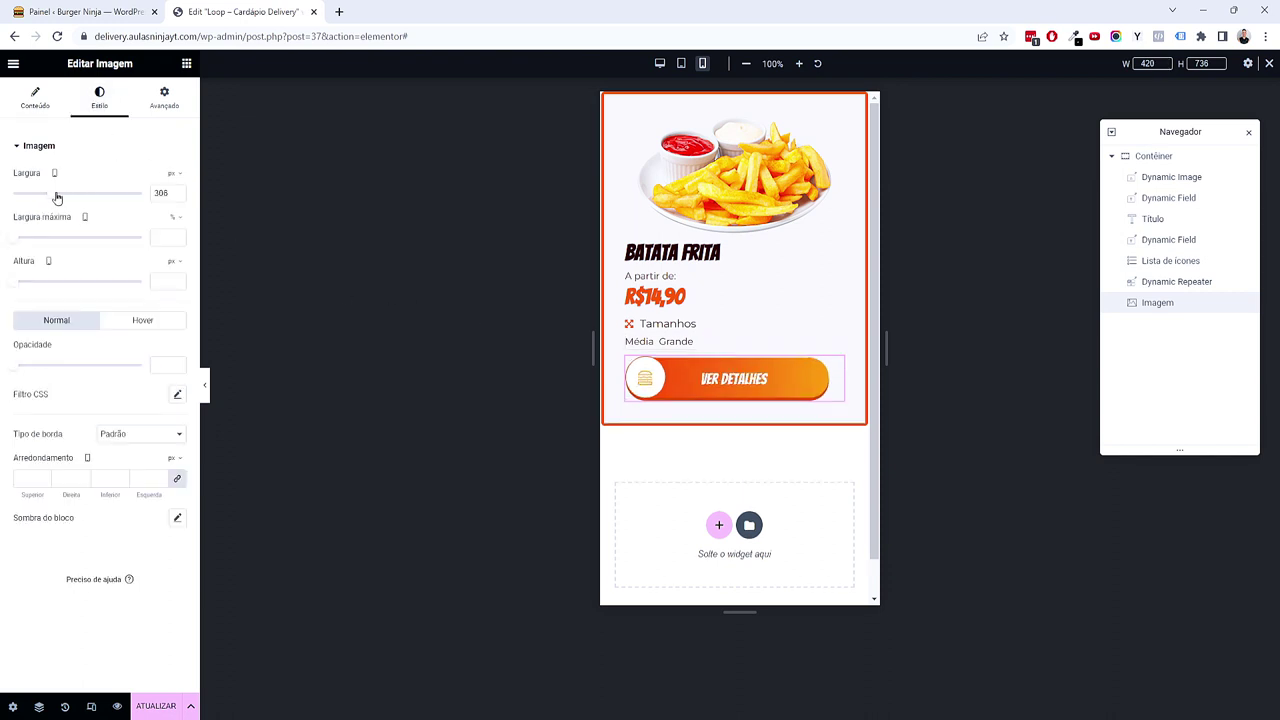
left_click(180, 197)
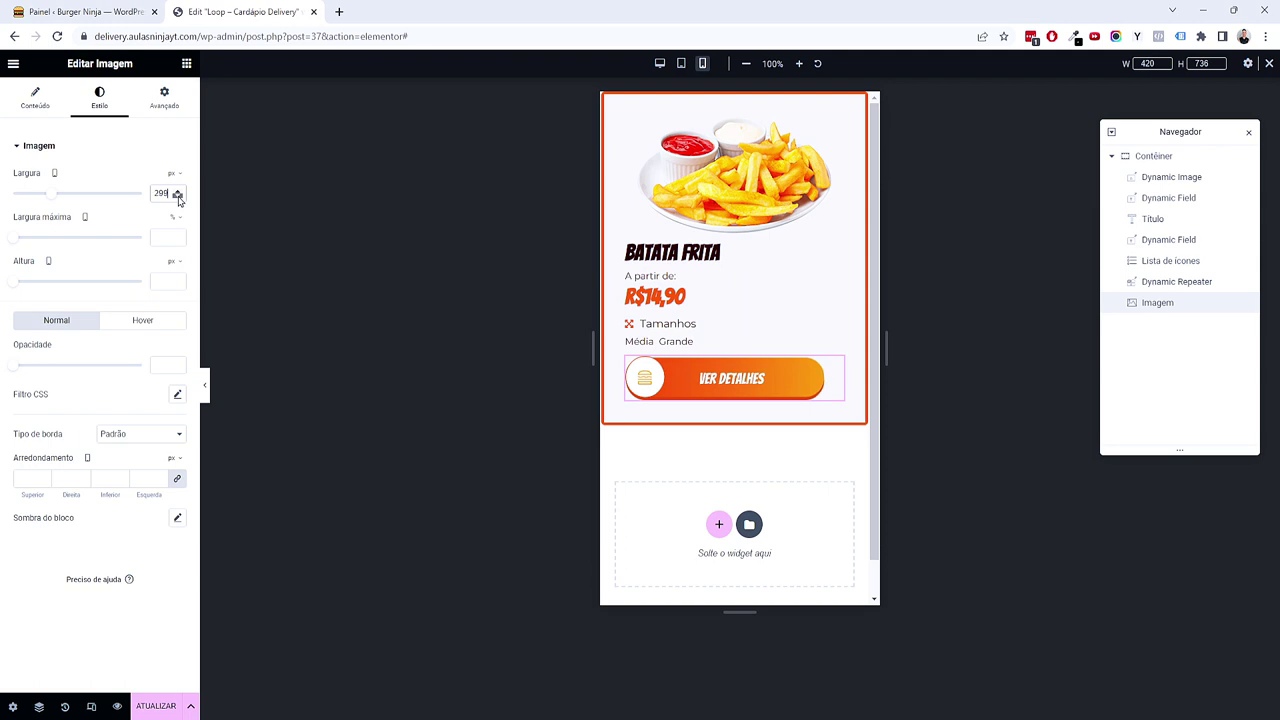
left_click(179, 189)
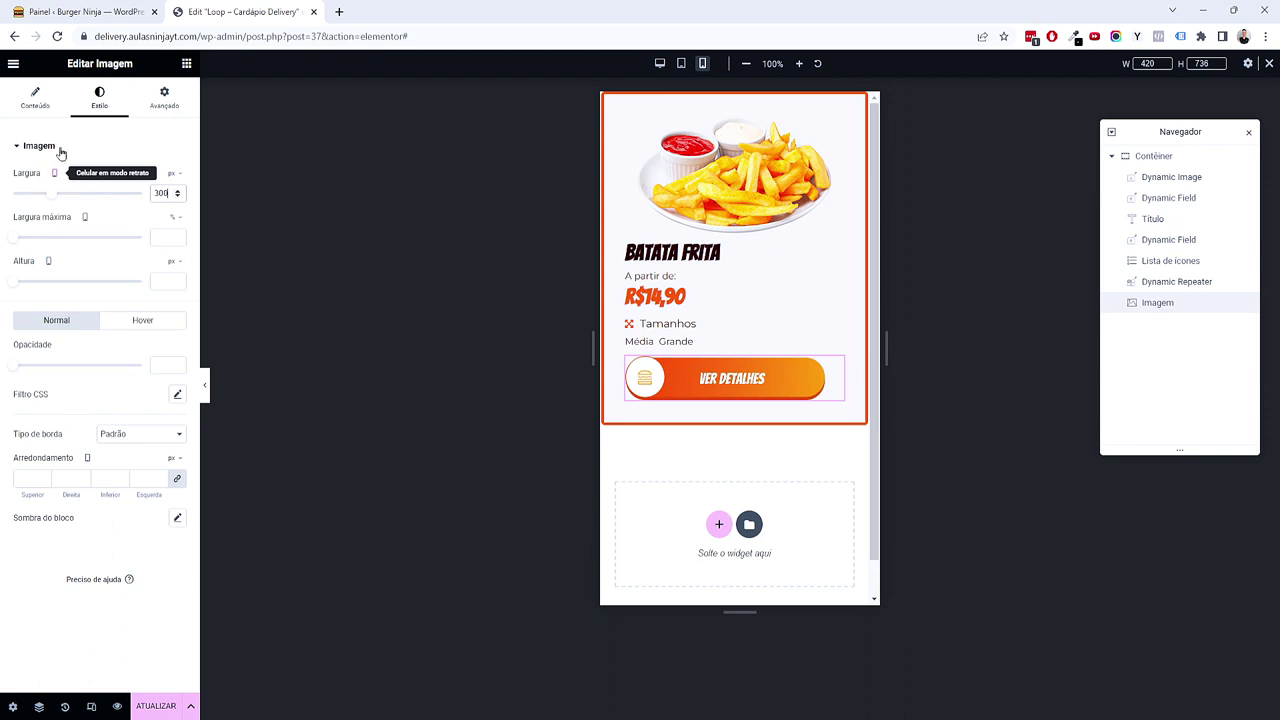
left_click(660, 64)
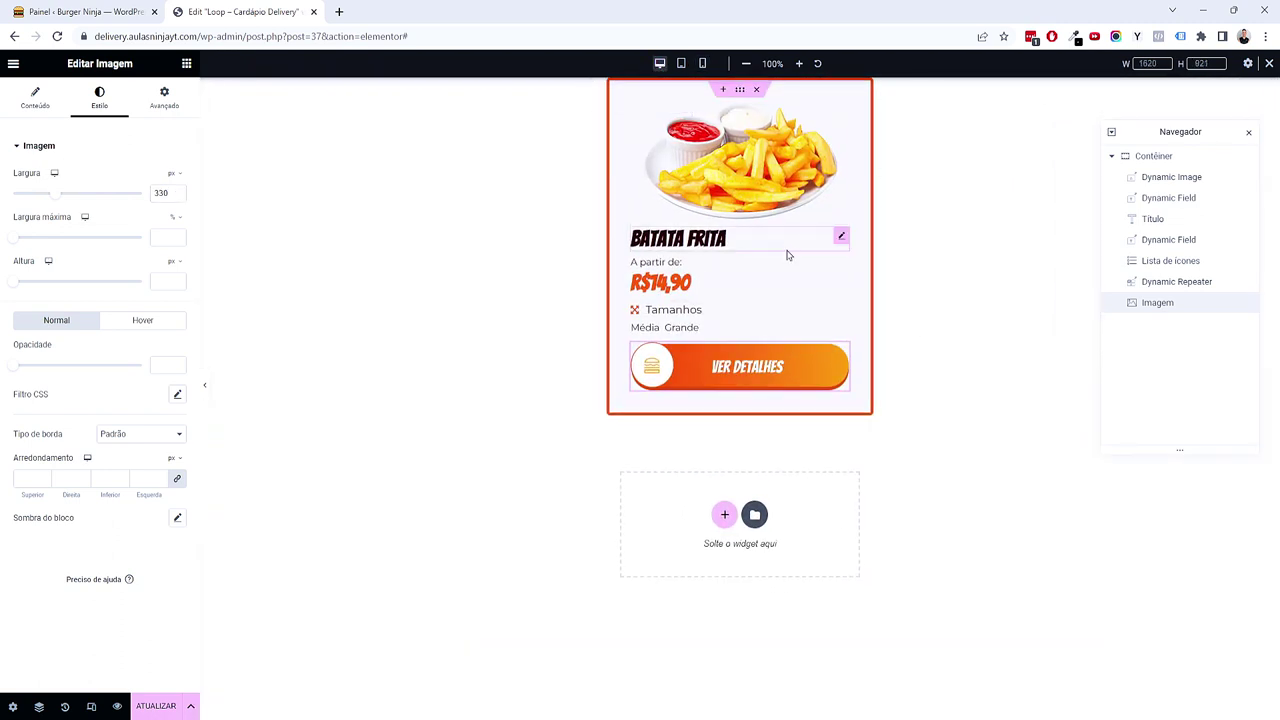
left_click(152, 707)
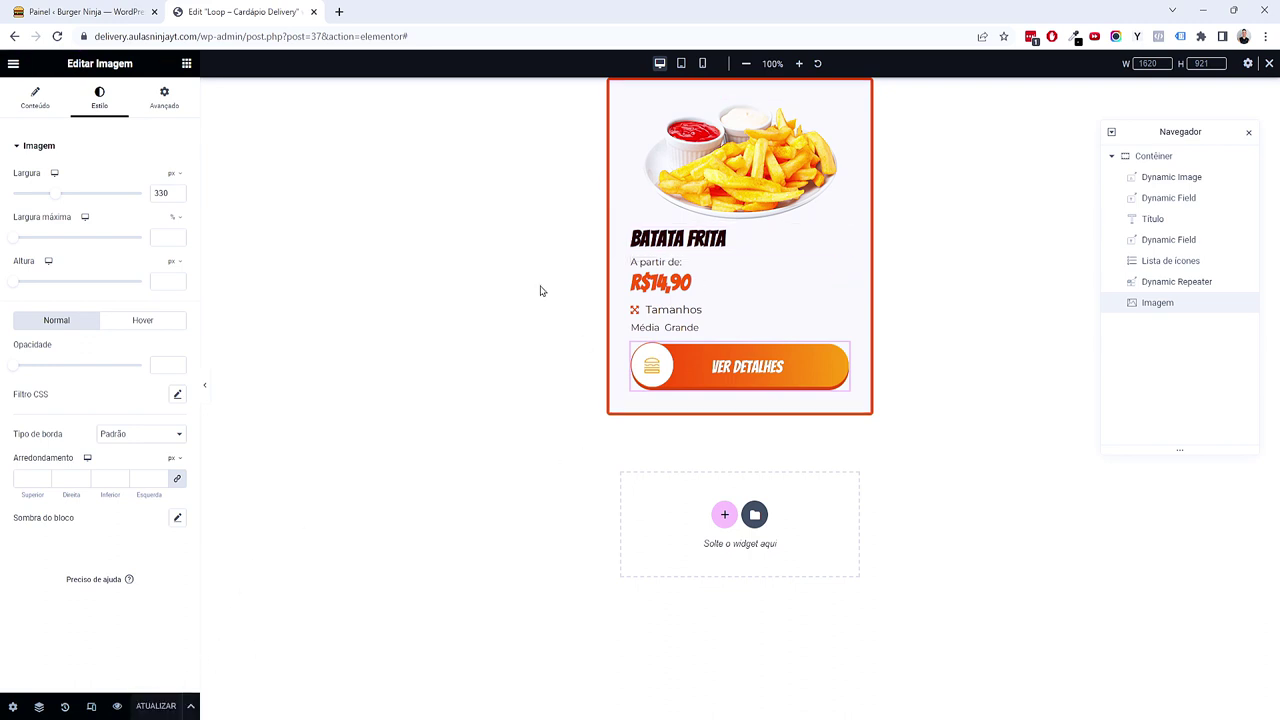
Step: Close the loop editor and select Taxonomias in the Cardápio Delivery mind map
left_click(313, 12)
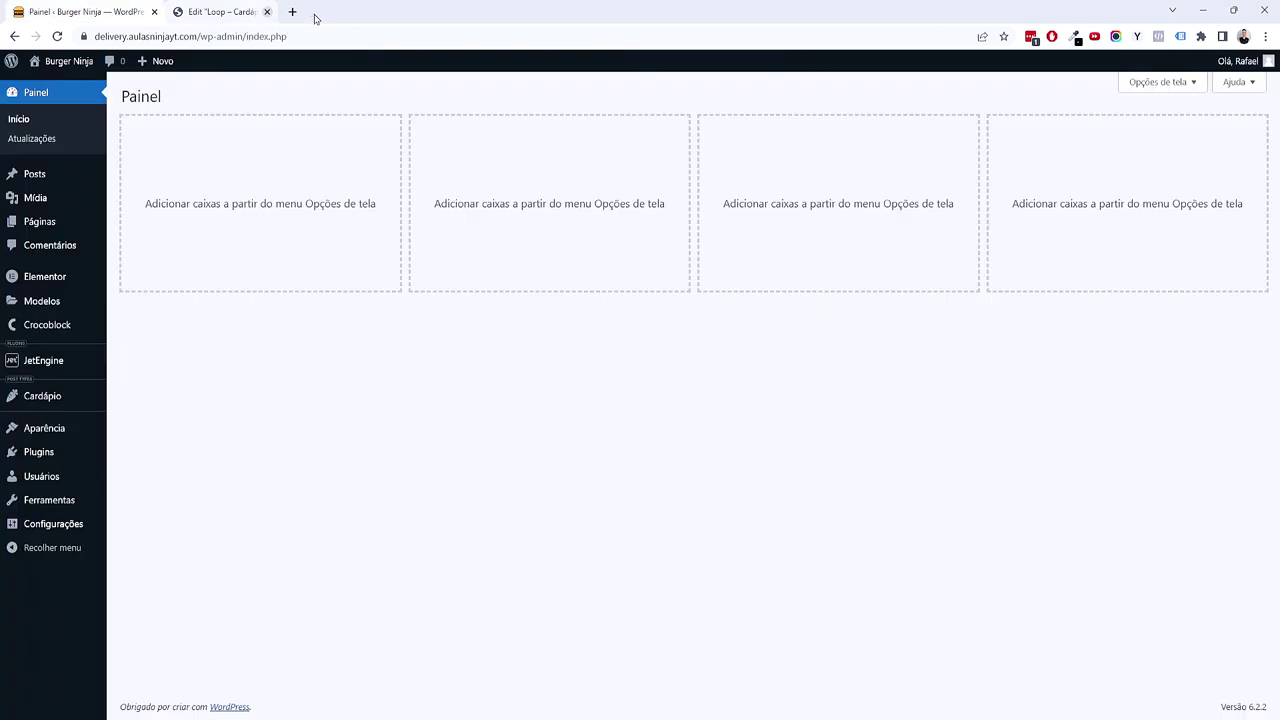
key("alt+Tab")
key("Down")
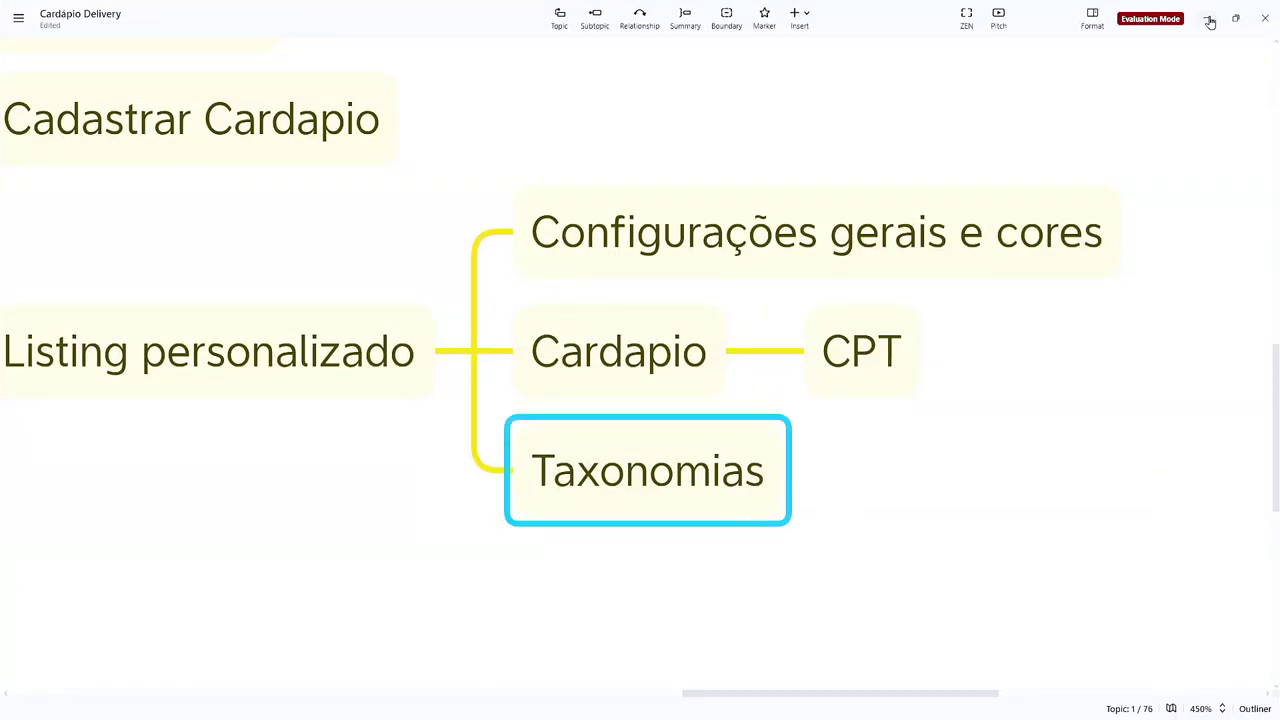
left_click(1210, 22)
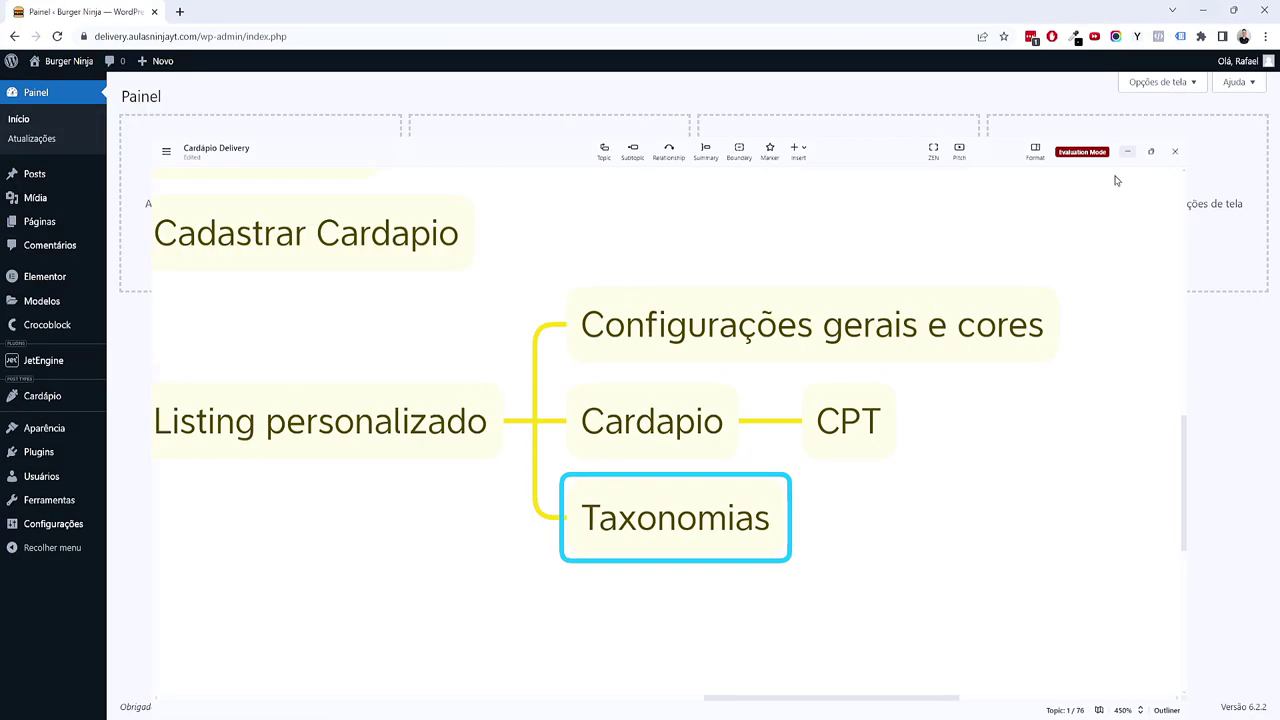
Step: Open JetEngine's Listing Items page in a new browser tab
mouse_move(77, 366)
middle_click(130, 381)
left_click(200, 10)
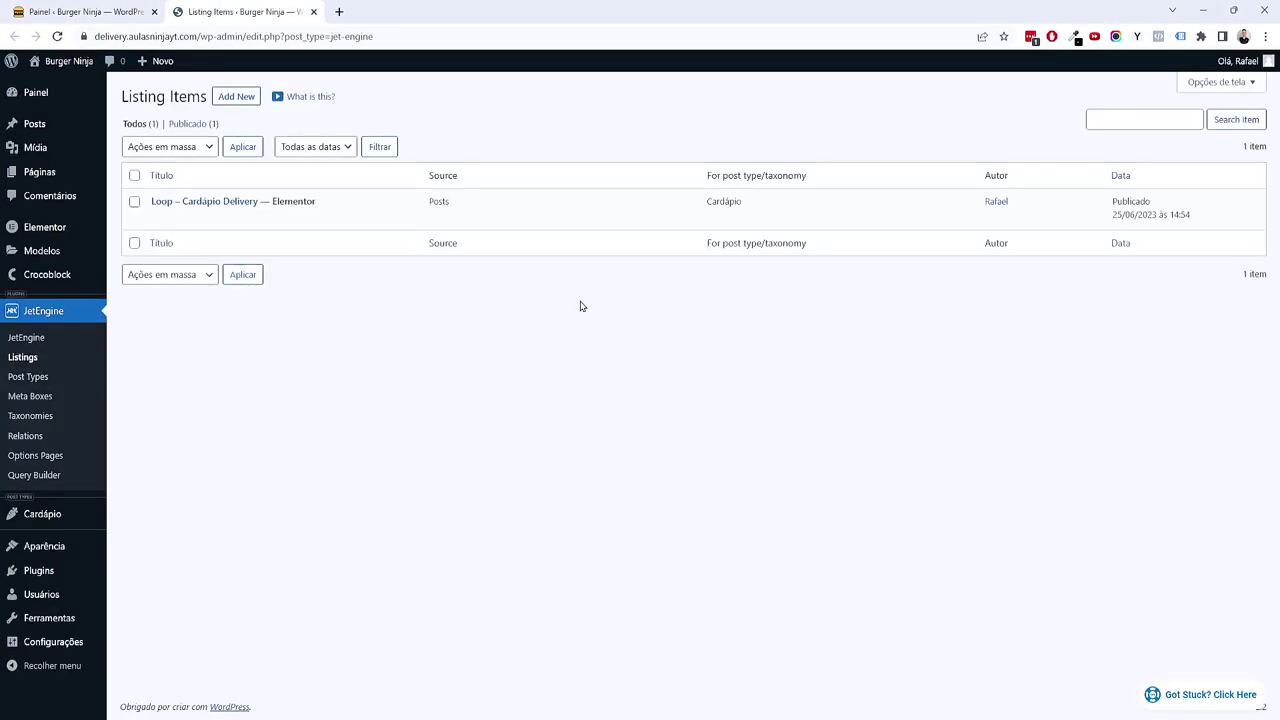
Step: Create a Terms listing 'Loop - Categoria Delivery' from the Categoria Delivery taxonomy with Elementor view
left_click(243, 103)
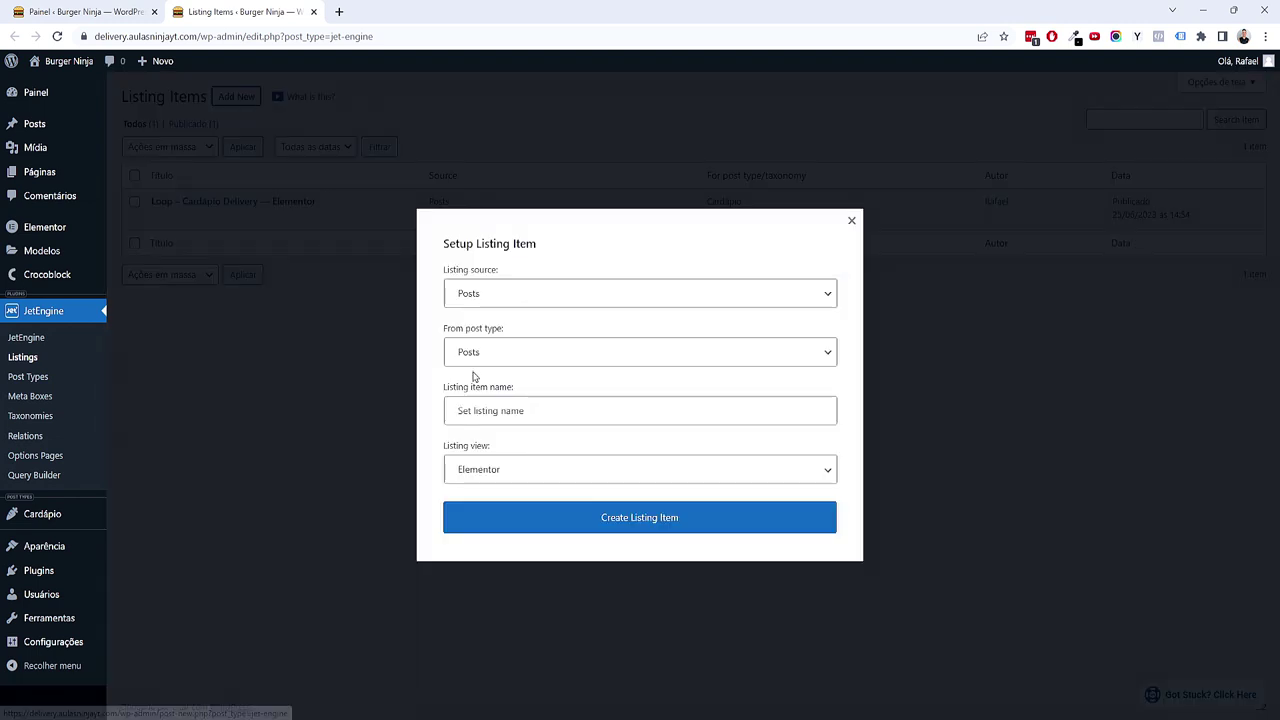
left_click(514, 362)
left_click(518, 297)
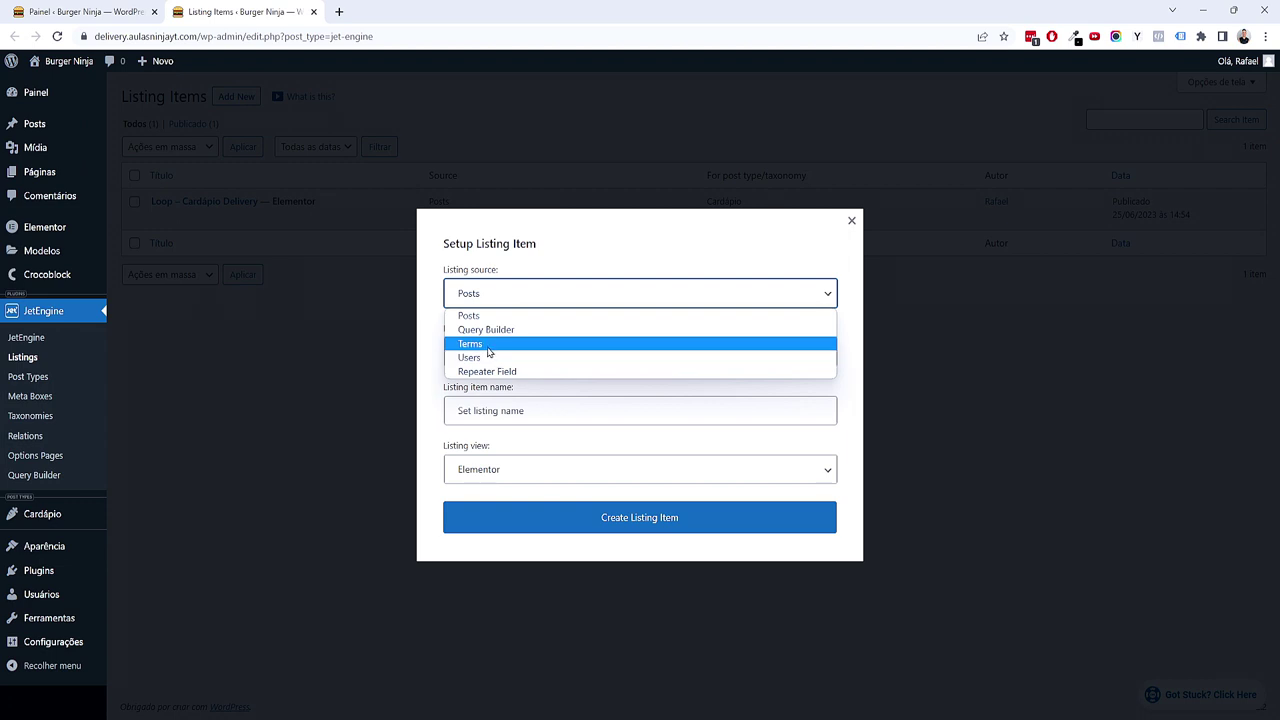
left_click(489, 344)
left_click(505, 353)
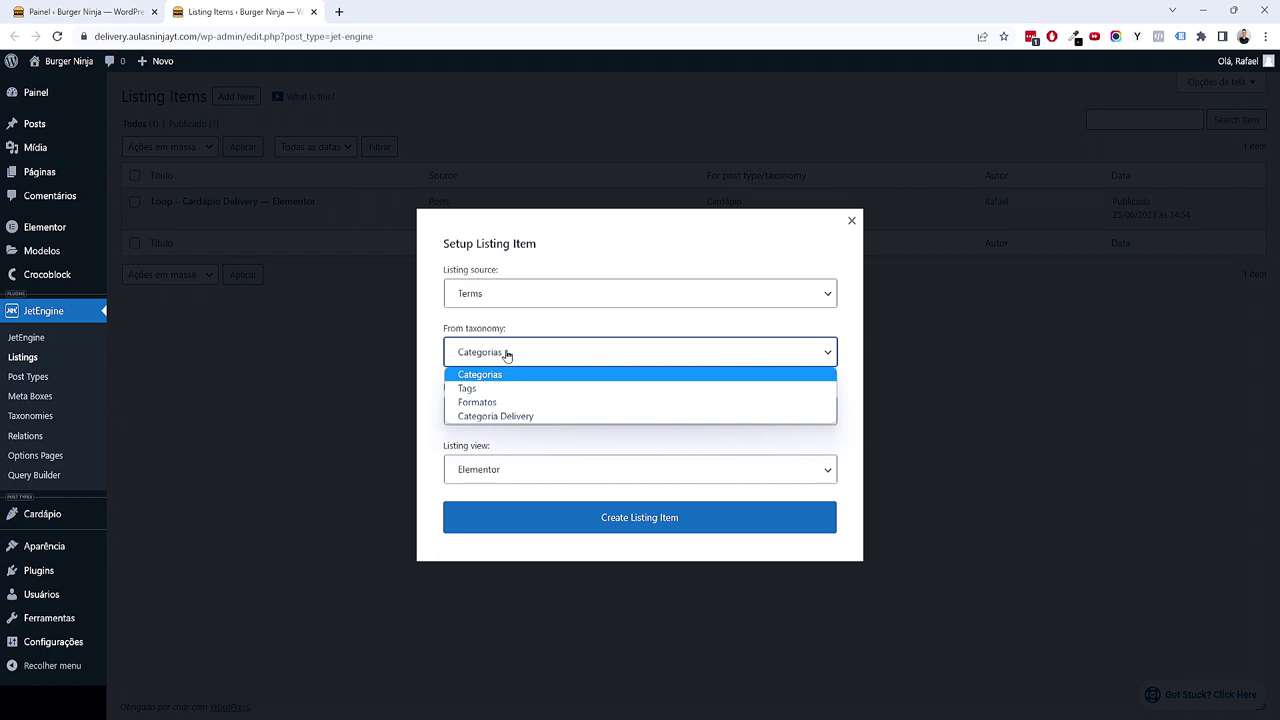
left_click(538, 417)
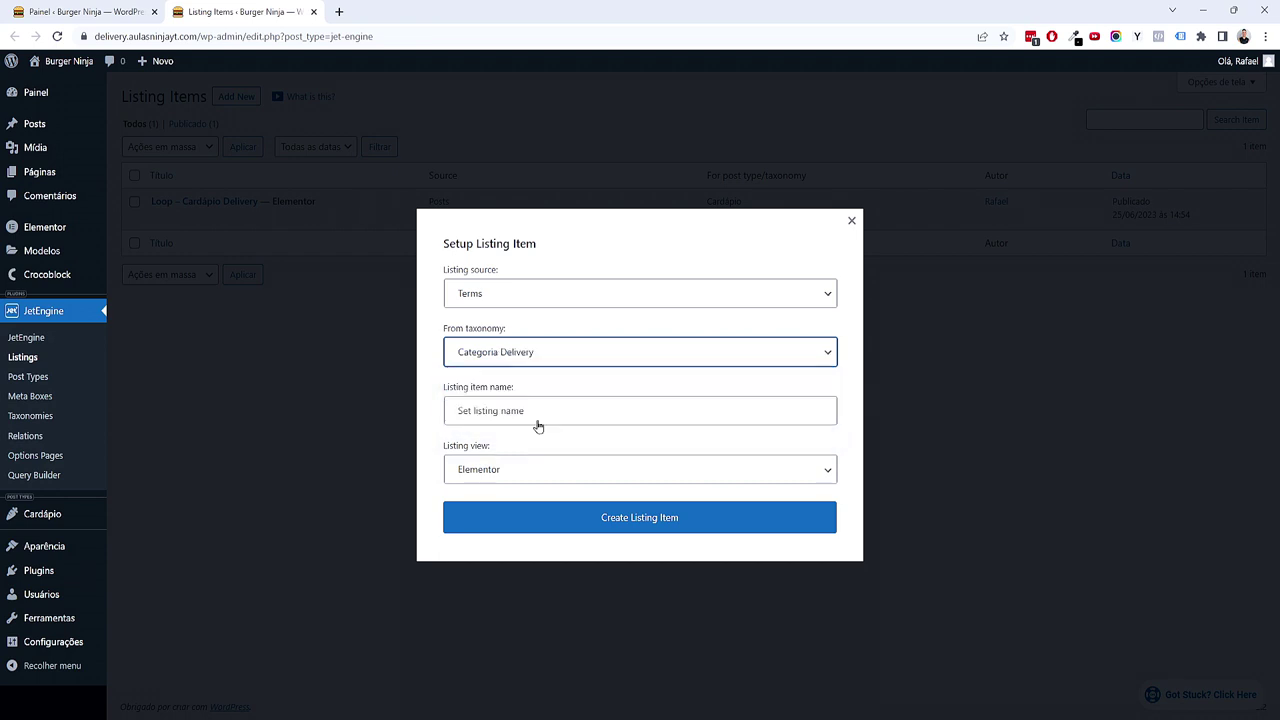
type("Loop - Categoria Delivery")
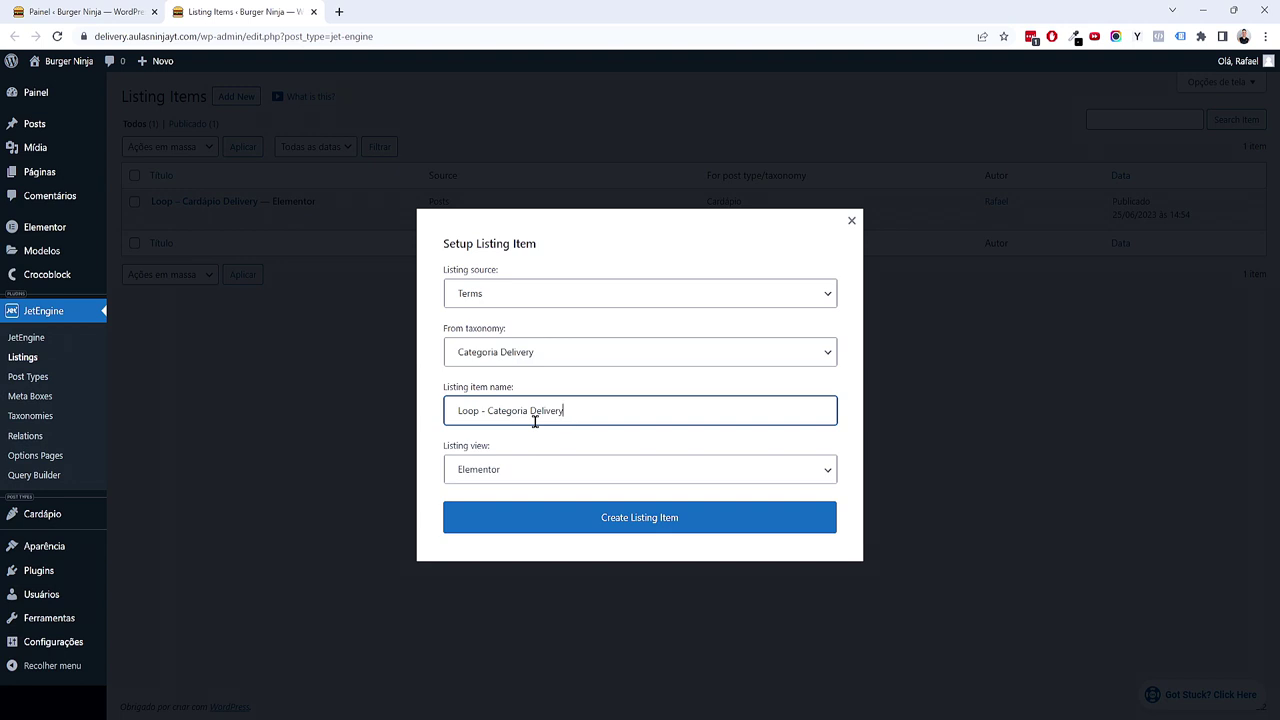
left_click(645, 472)
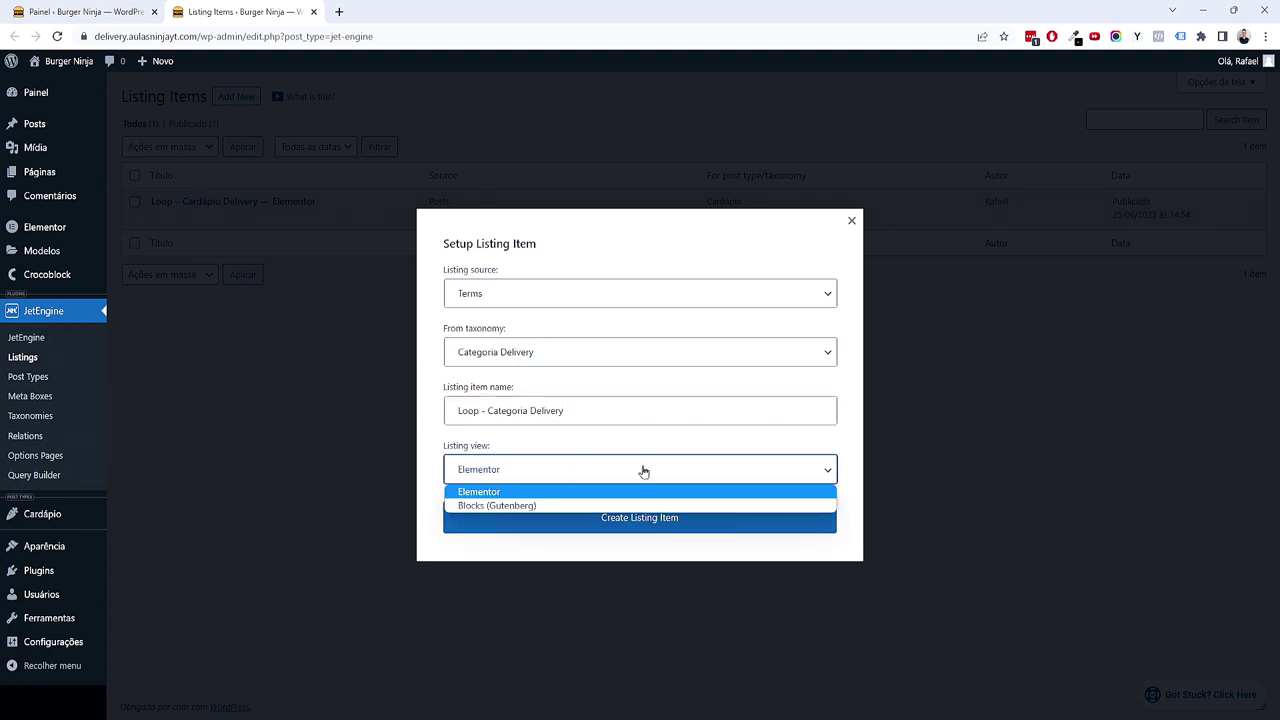
left_click(634, 528)
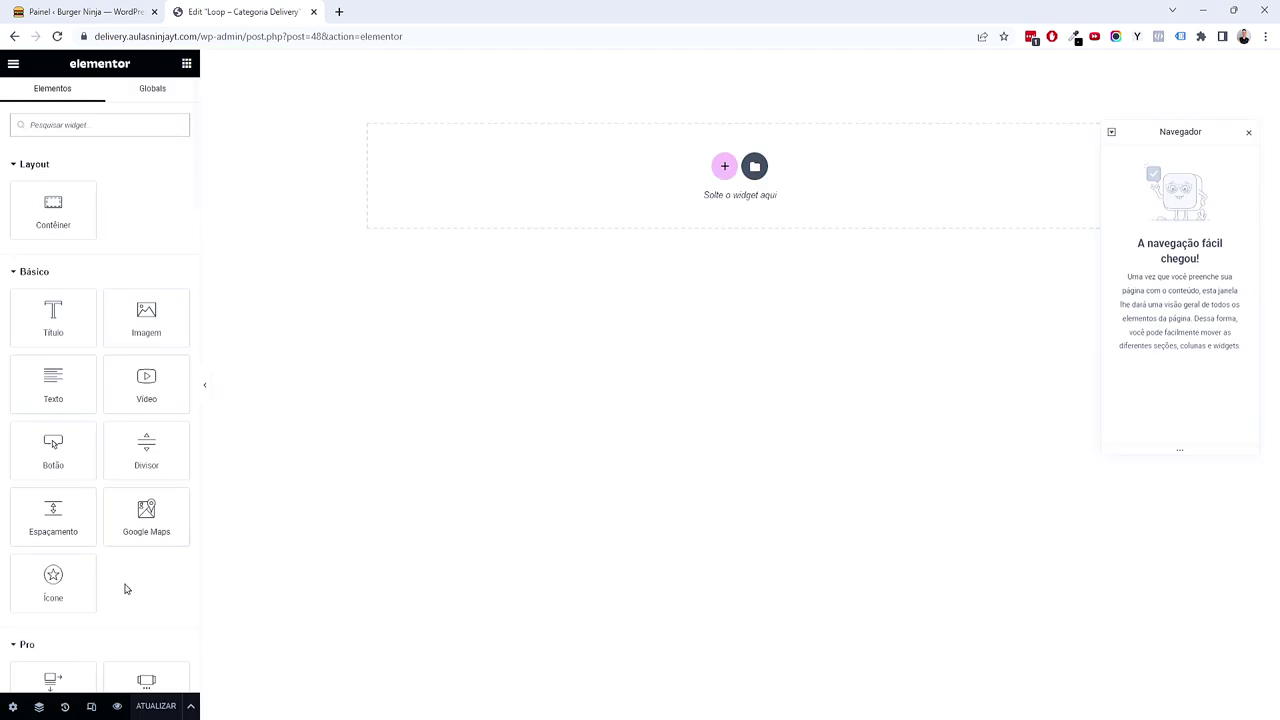
Step: Set the listing's Preview Width to 400 in Listing Settings
left_click(12, 706)
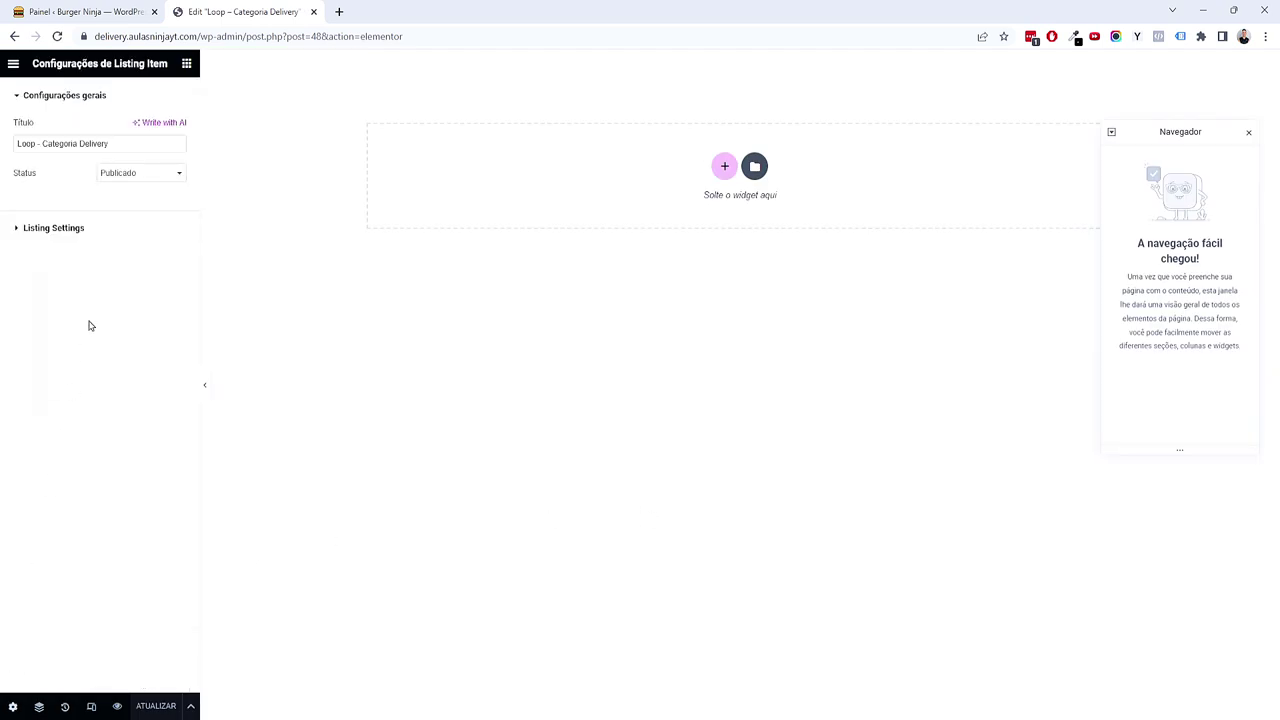
left_click(141, 236)
left_click_drag(17, 308, 36, 306)
double_click(162, 304)
type("400")
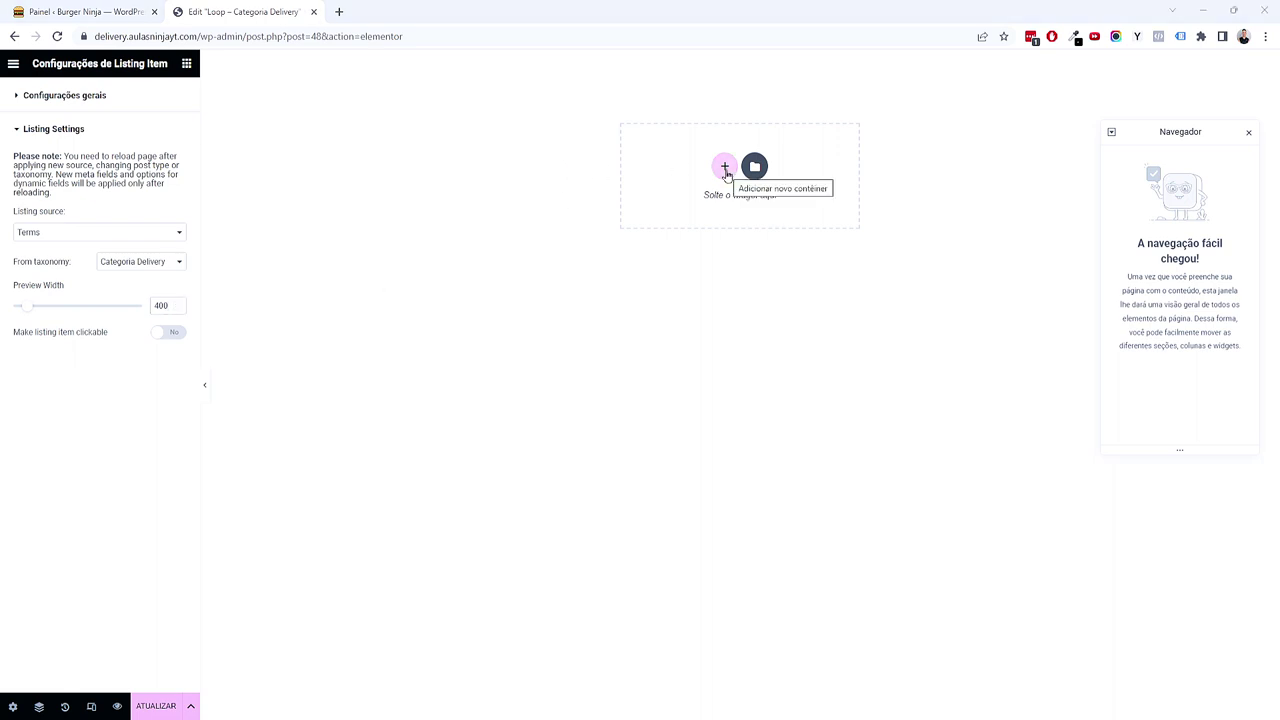
Step: Add an empty single-column container to the Loop – Categoria Delivery template
left_click(725, 167)
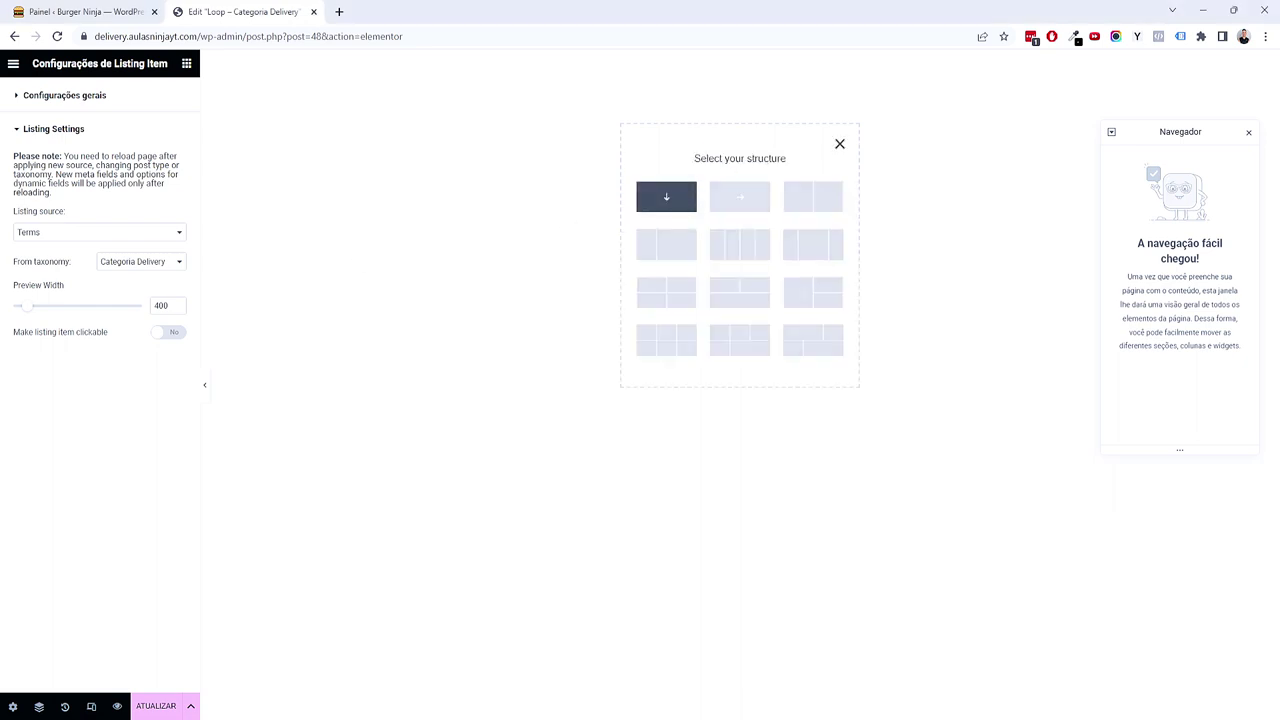
left_click(680, 200)
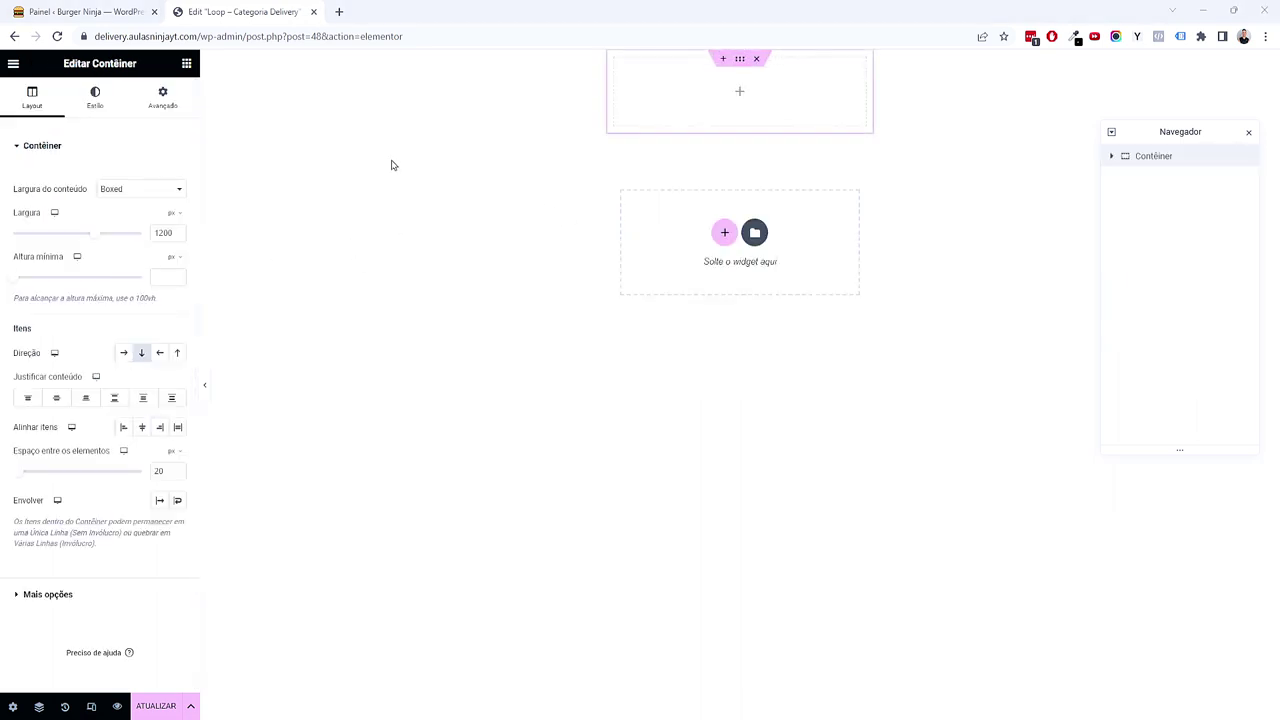
left_click(186, 63)
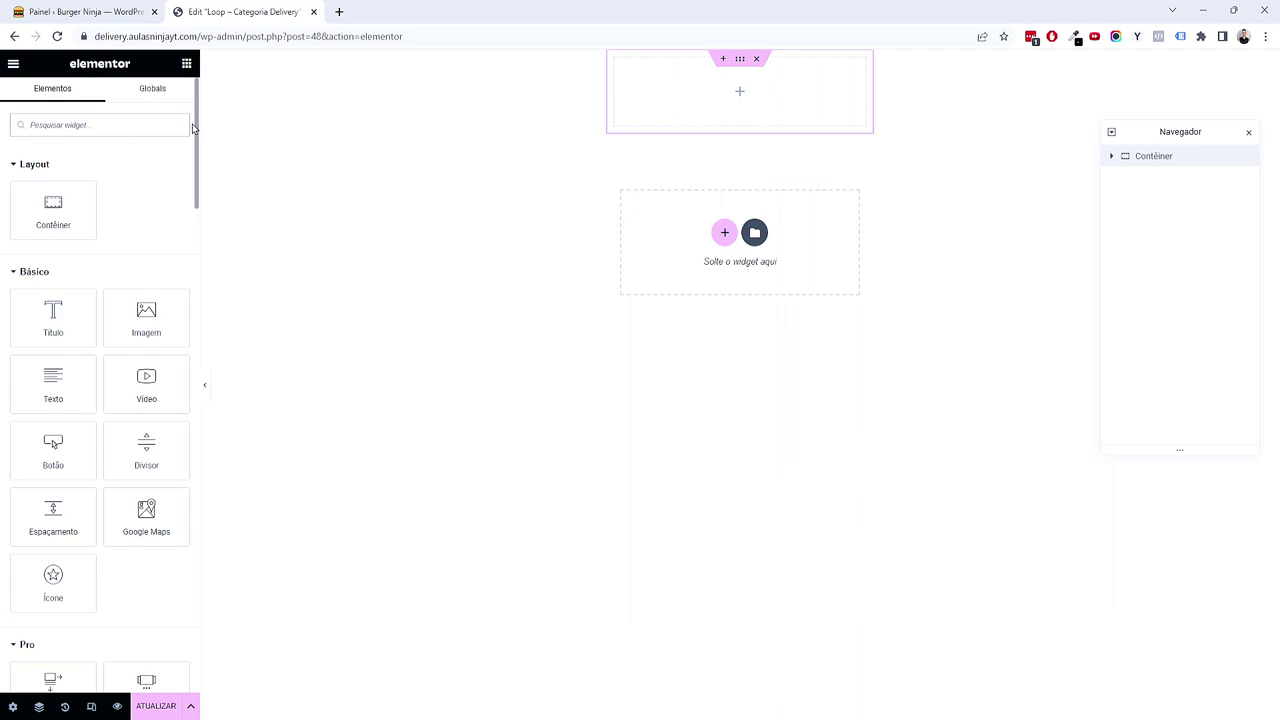
scroll(195, 150, "down", 5)
scroll(114, 380, "down", 10)
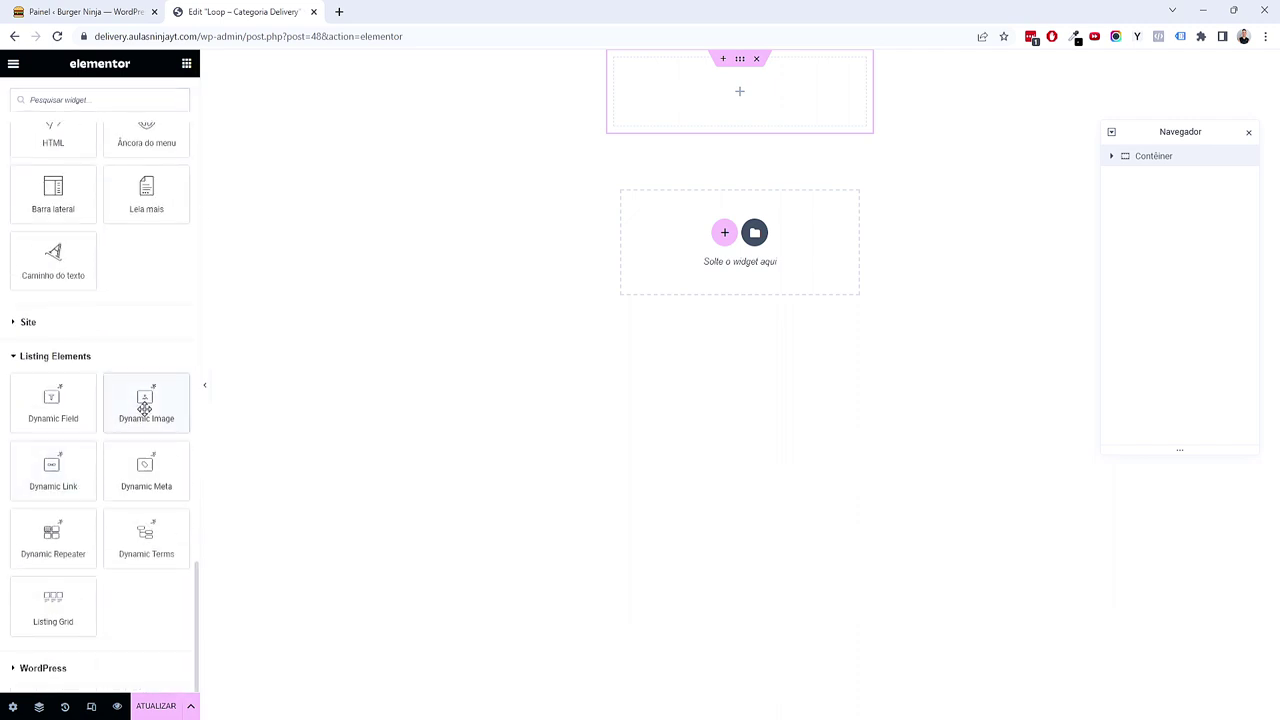
Step: Add a linked Dynamic Image from Imagem Categoria, lazy load off, 5 px border radius, and save
left_click(144, 405)
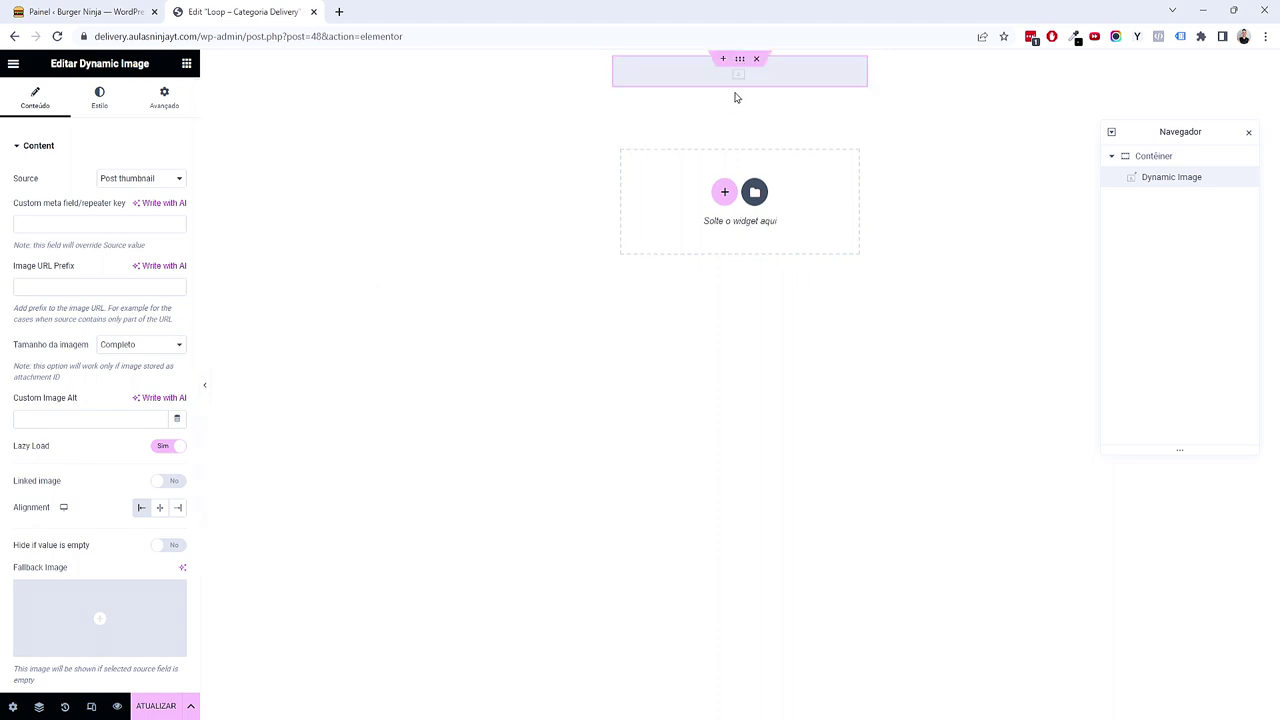
left_click(134, 180)
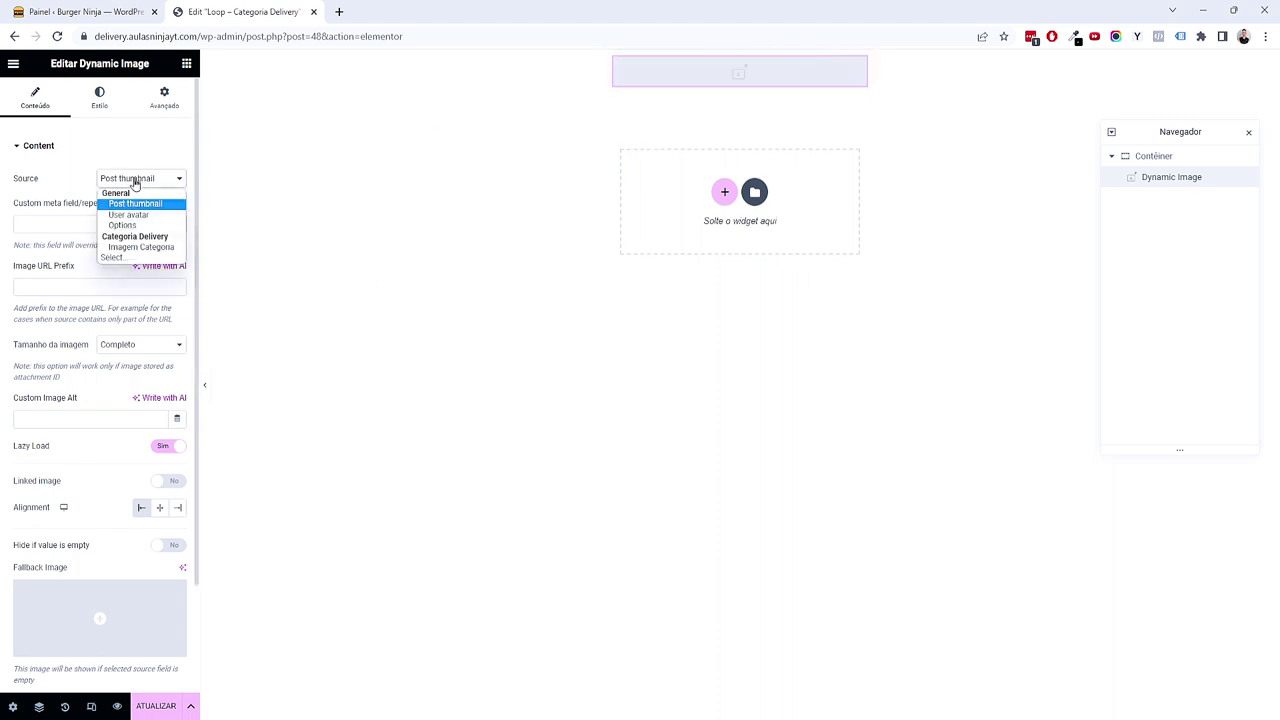
left_click(157, 247)
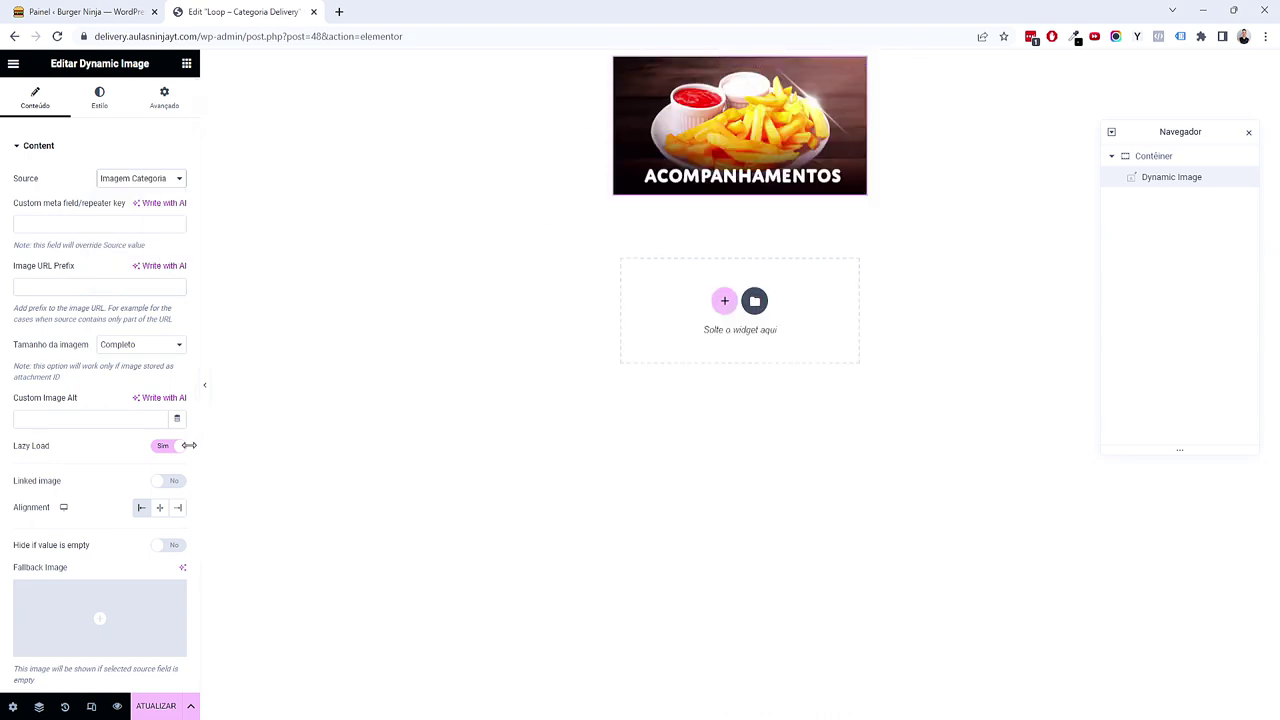
scroll(188, 445, "down", 1)
left_click(162, 376)
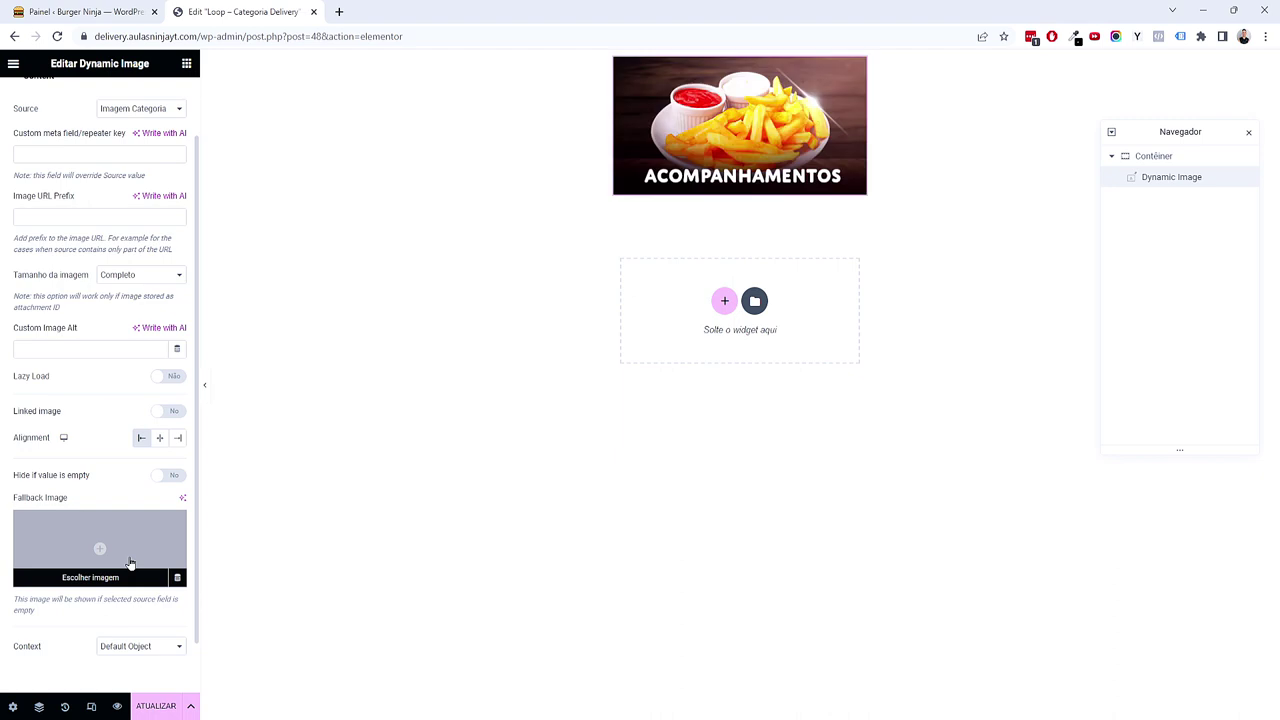
left_click(168, 411)
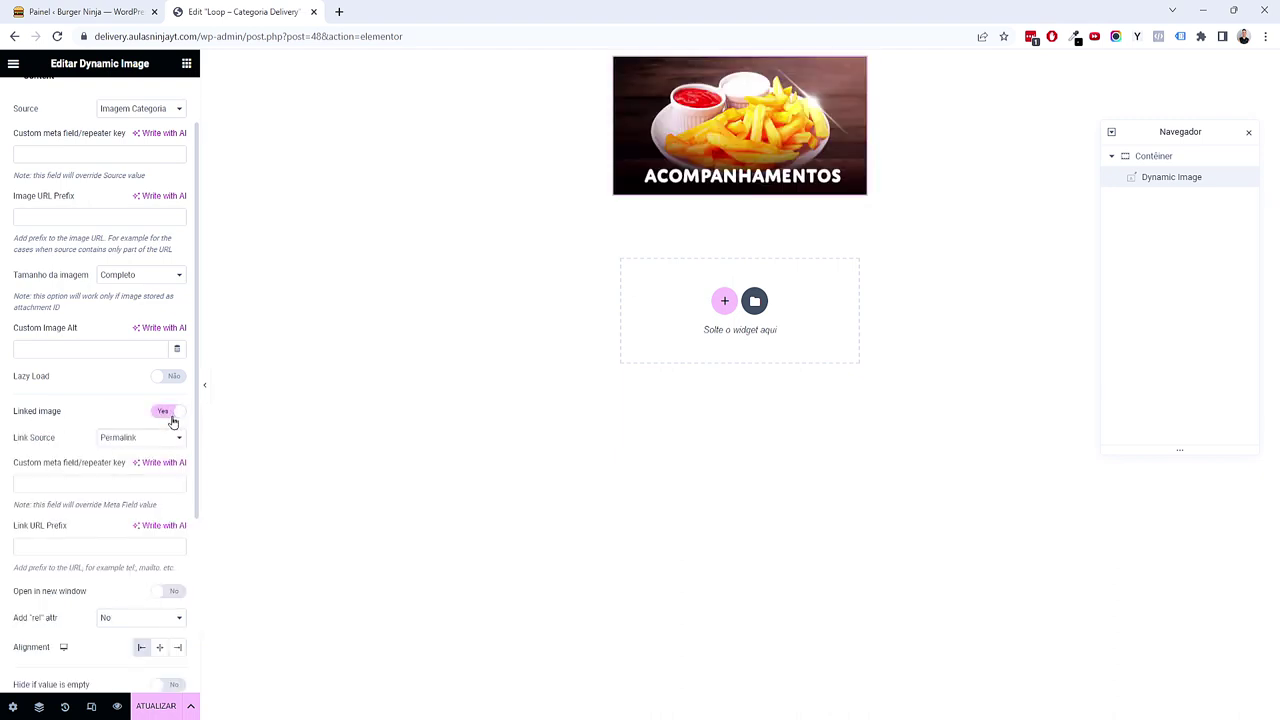
scroll(123, 371, "down", 1)
scroll(120, 366, "up", 2)
left_click(99, 98)
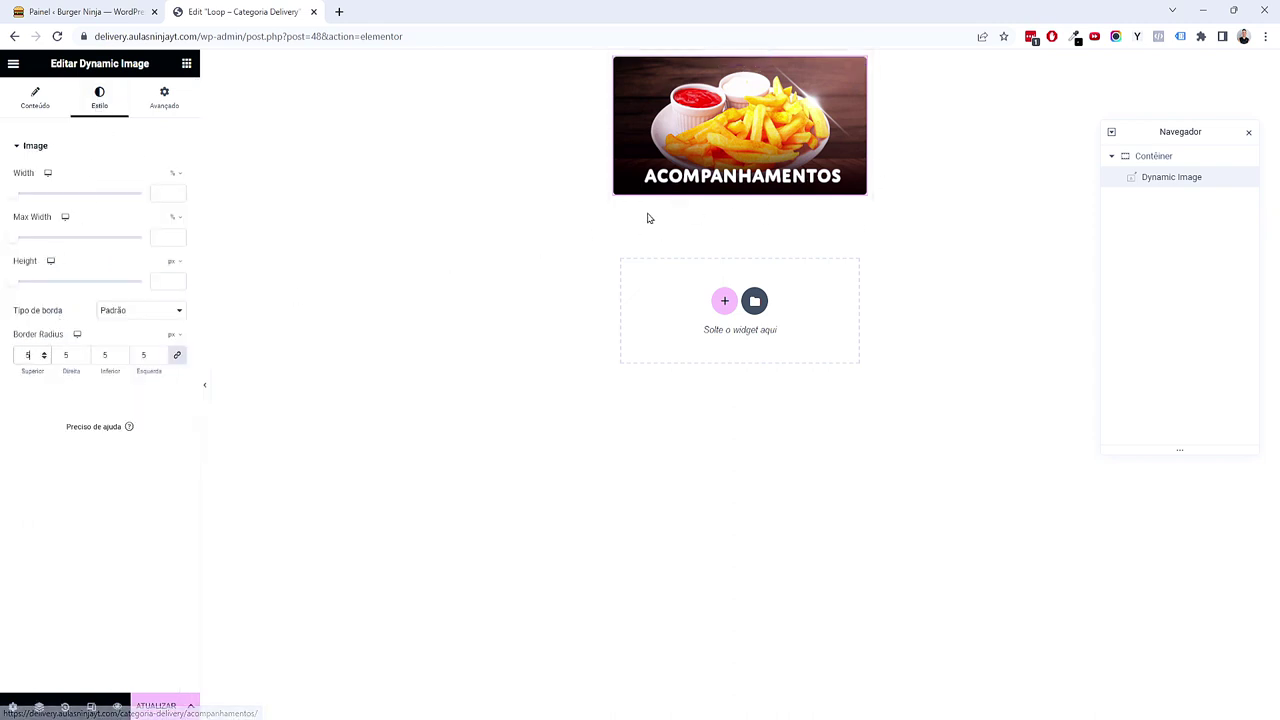
left_click(165, 702)
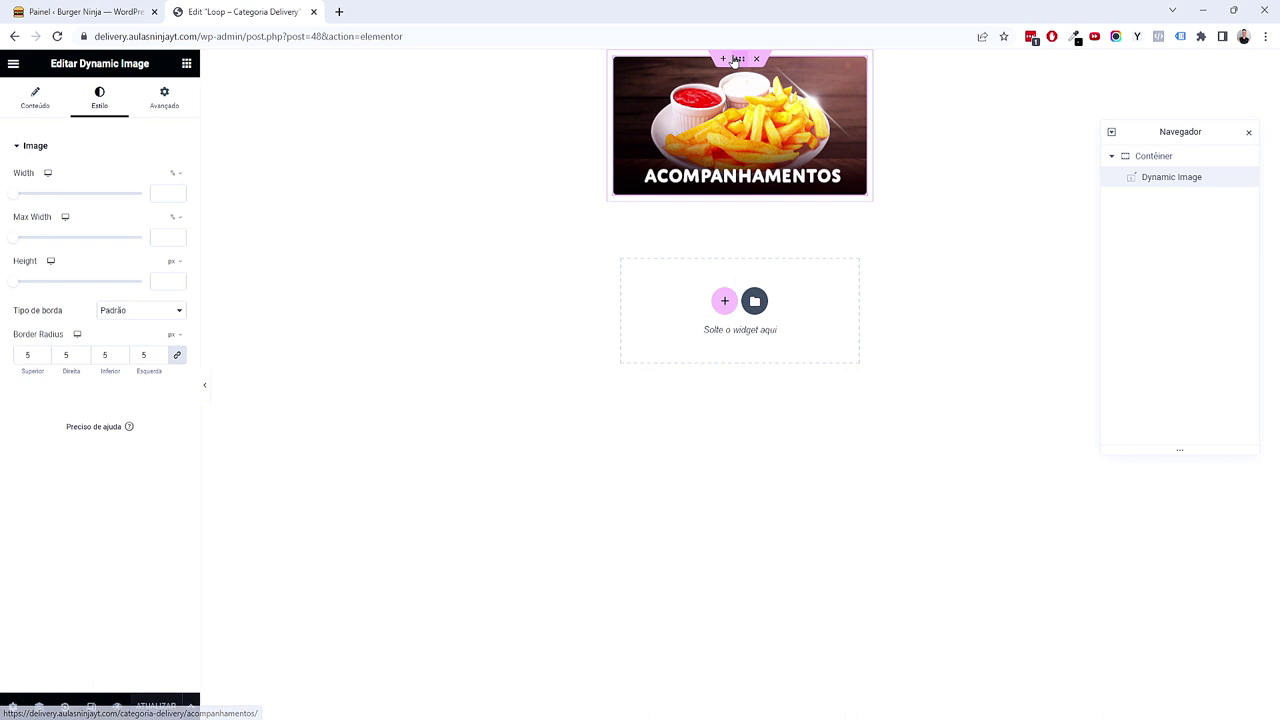
Step: Set the container's padding to 0, save the template, and return to the WordPress dashboard
left_click(738, 59)
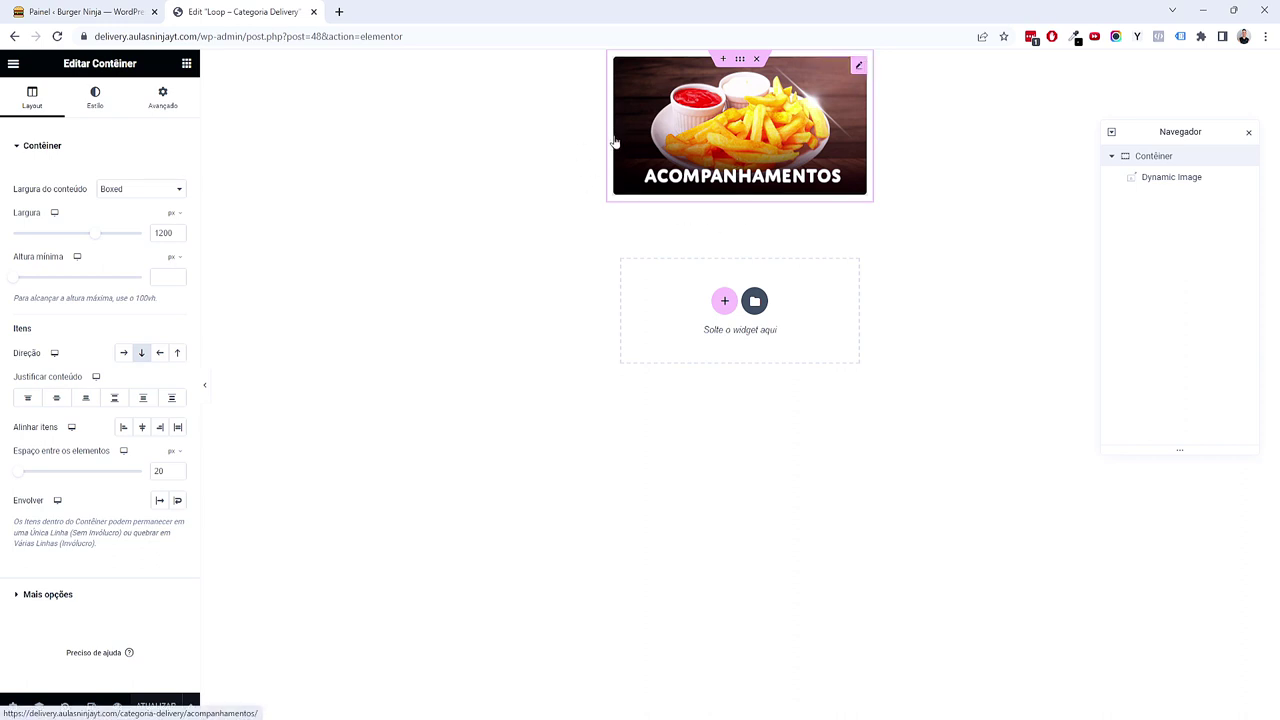
double_click(120, 64)
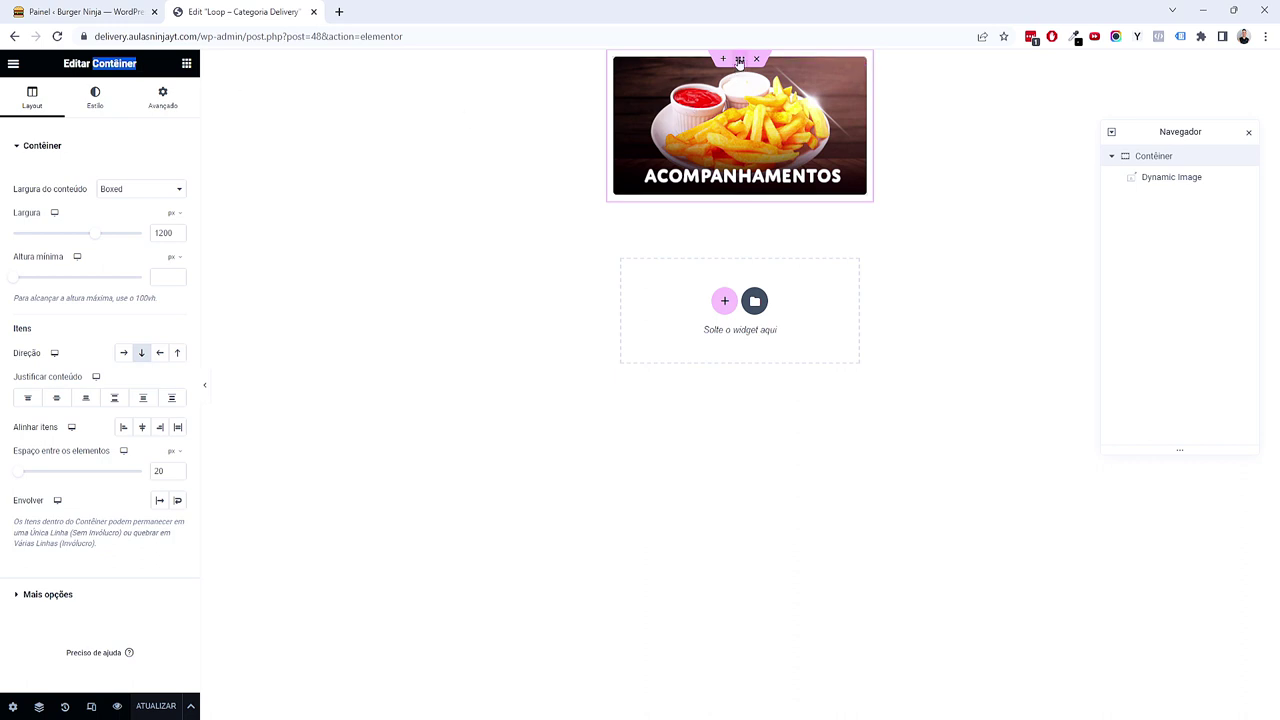
left_click(175, 103)
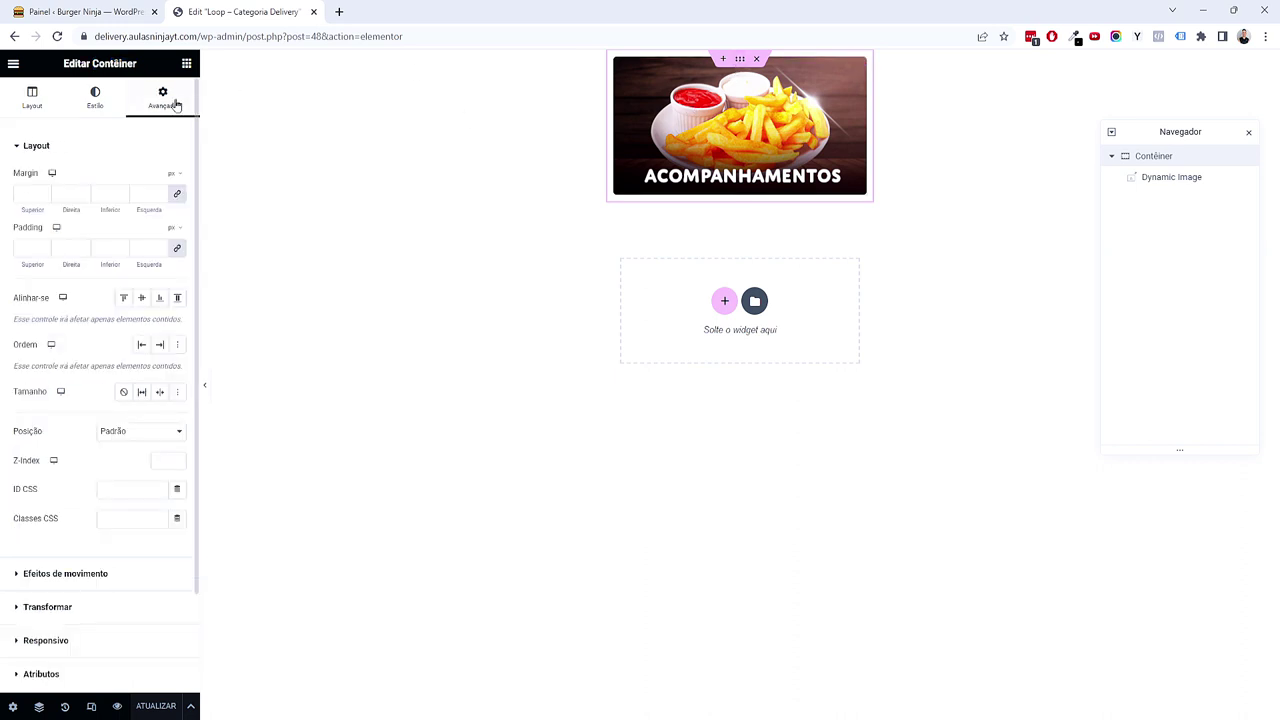
left_click(173, 249)
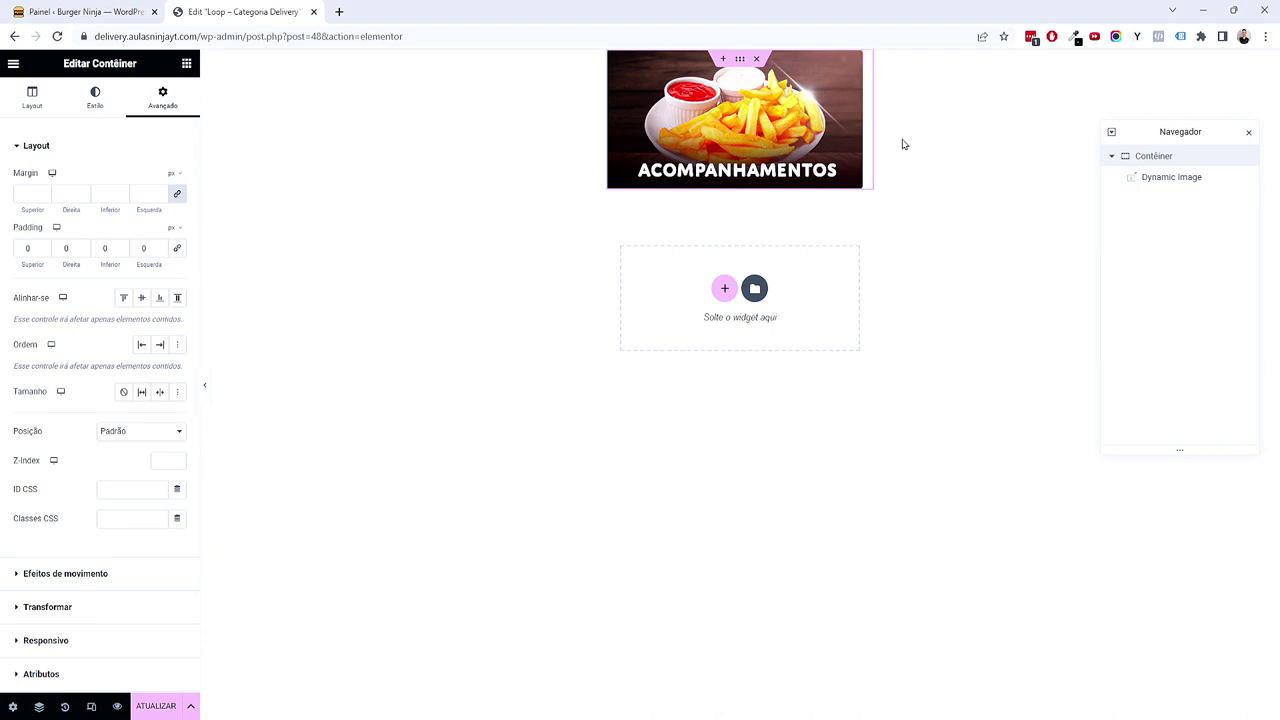
left_click(146, 706)
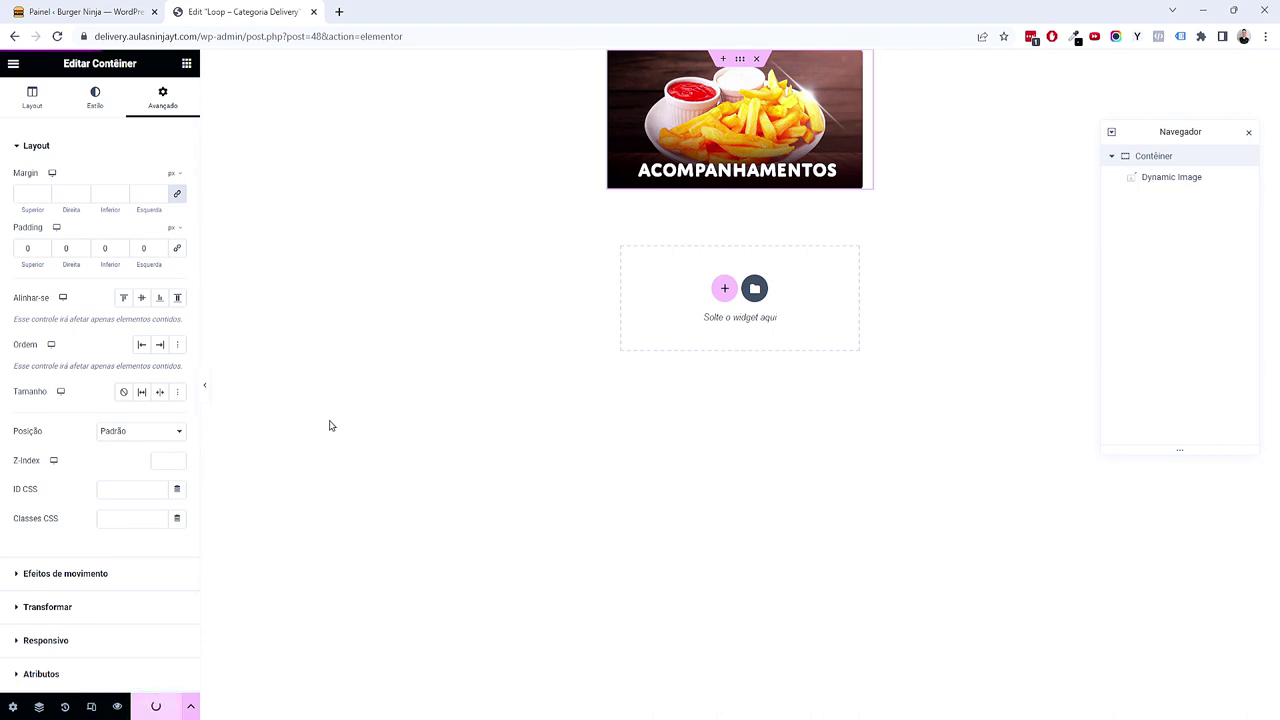
left_click(80, 11)
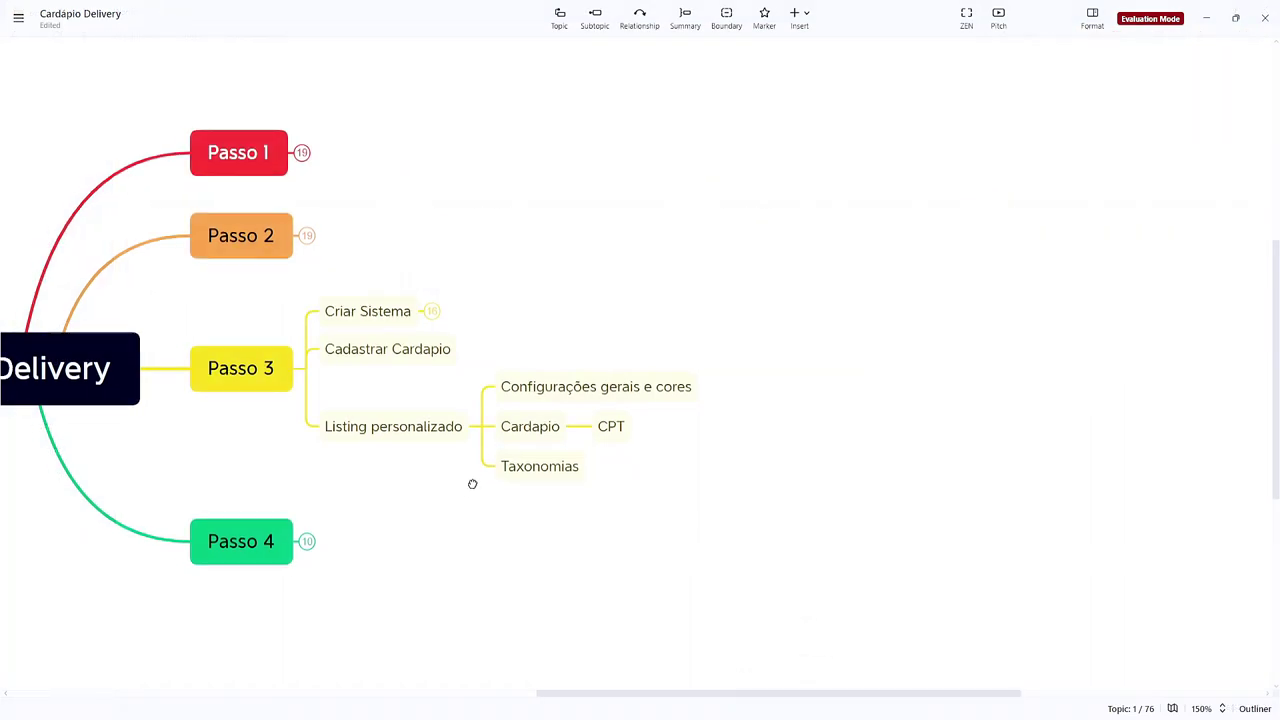
Step: Collapse the Listing personalizado and Passo 3 branches and recentre the mind map
scroll(497, 466, "left", 2)
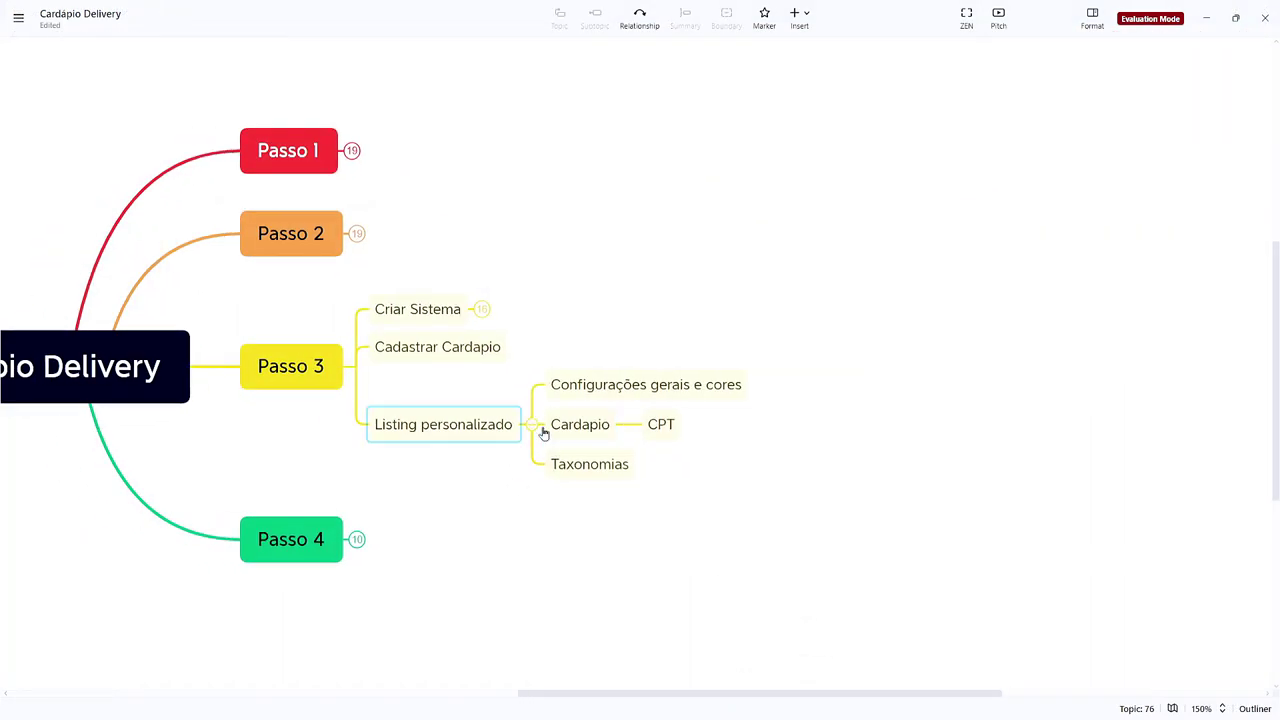
left_click(535, 426)
left_click_drag(486, 466, 714, 451)
left_click(522, 390)
left_click_drag(534, 422, 720, 375)
scroll(615, 430, "up", 5)
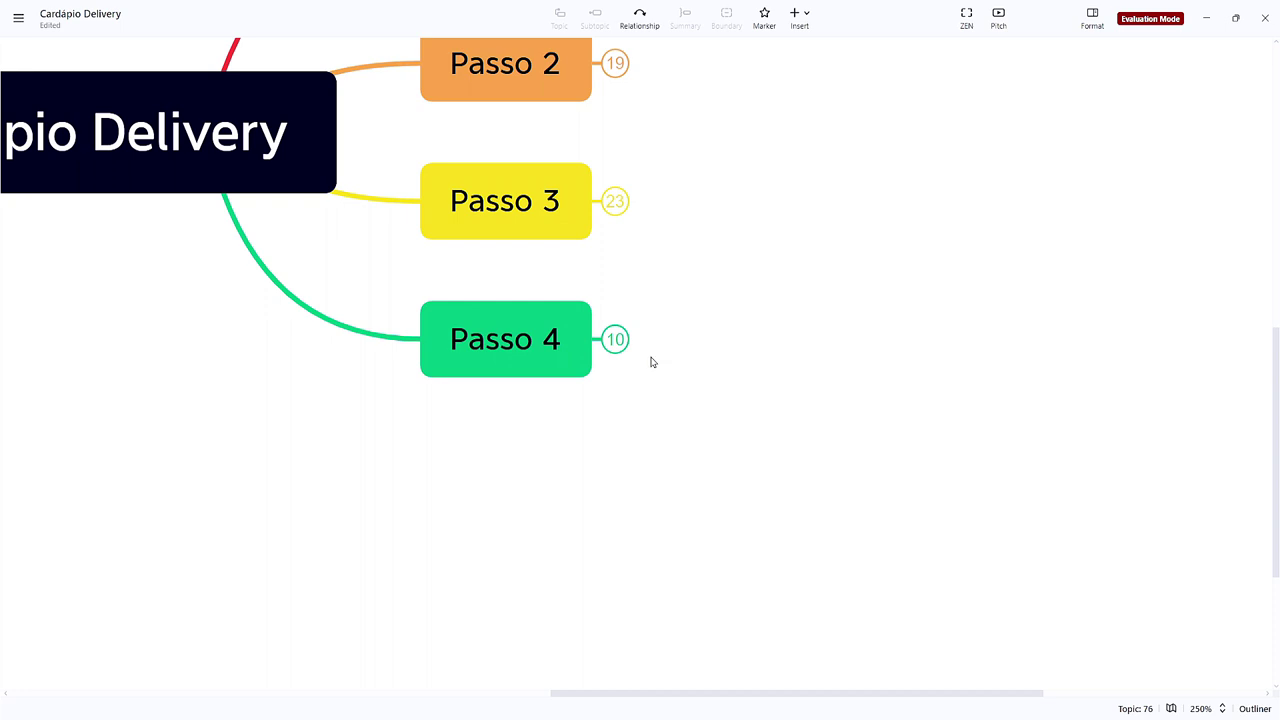
scroll(651, 346, "down", 1)
Step: Expand Passo 4 and its Cabeçalho topic to reveal their subtopics
left_click(521, 436)
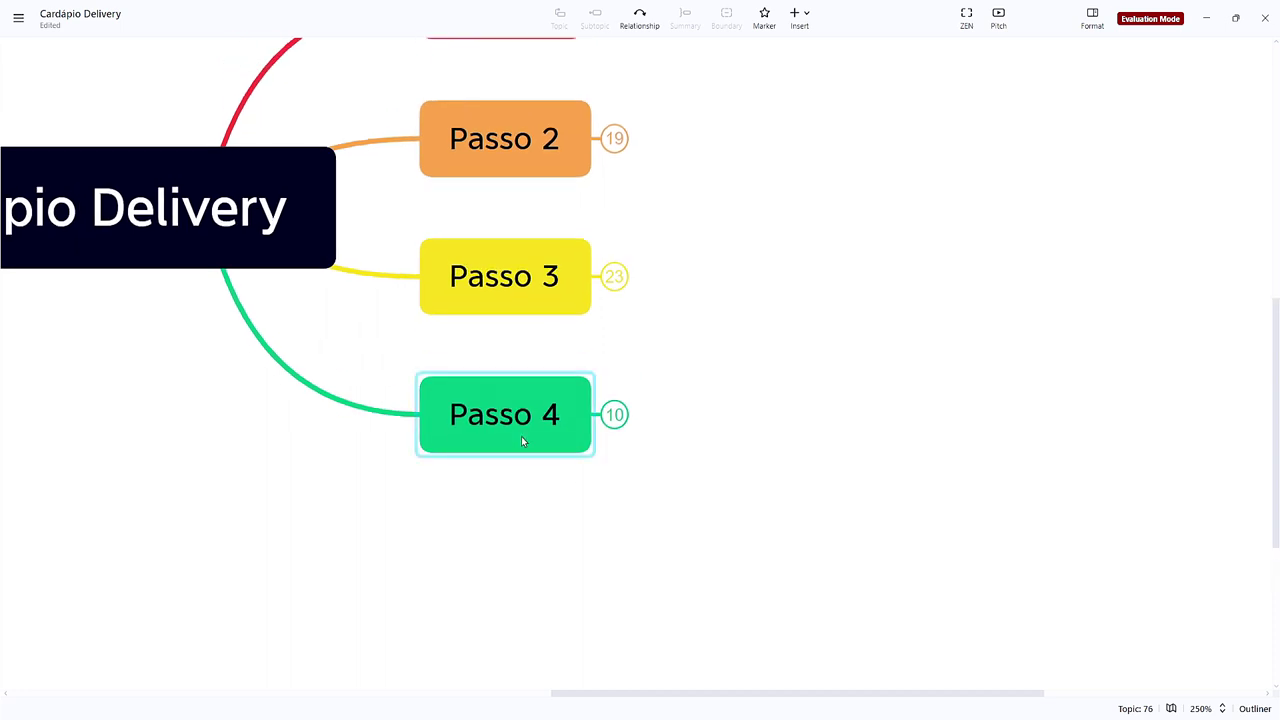
scroll(560, 410, "up", 4)
scroll(600, 465, "down", 4)
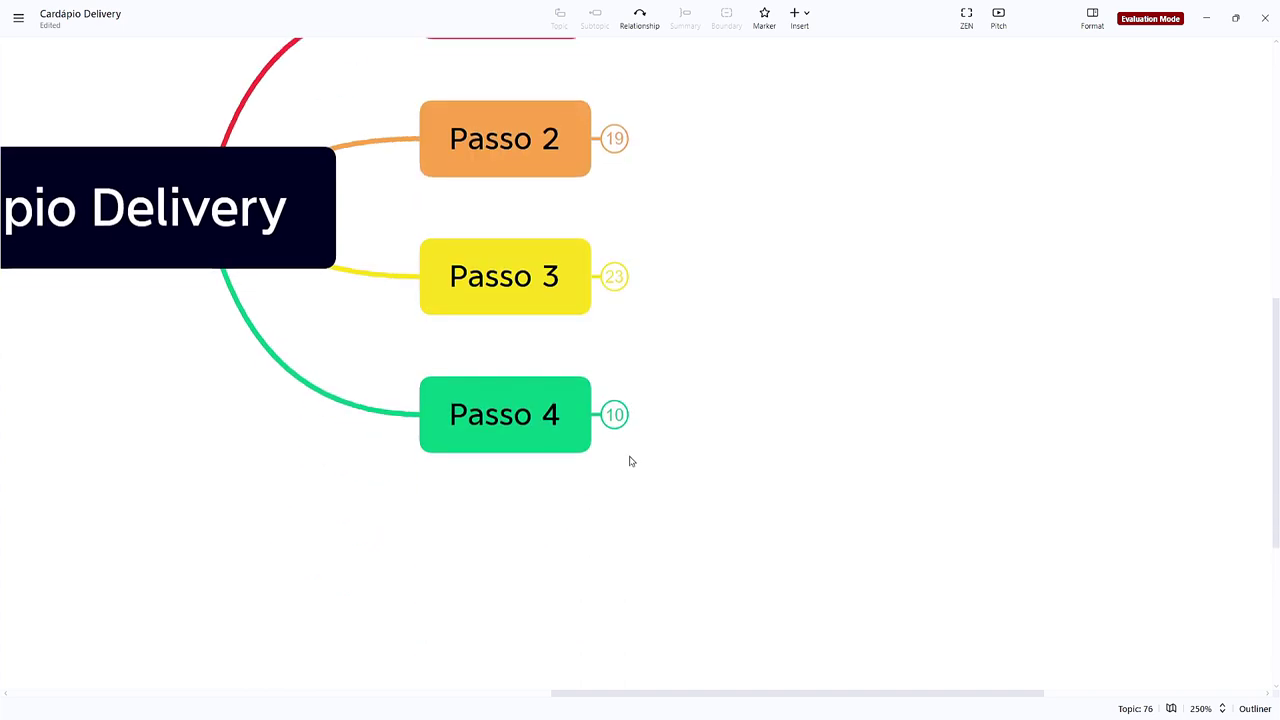
left_click(614, 414)
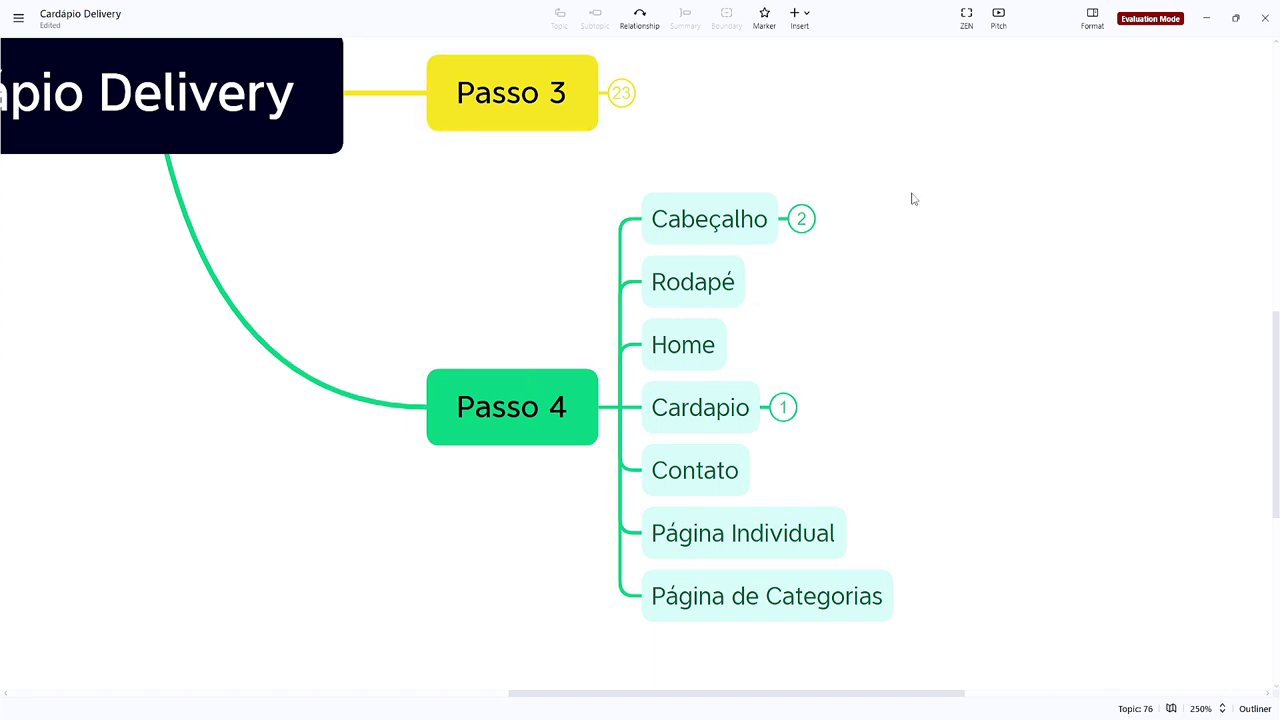
scroll(911, 197, "up", 1)
scroll(734, 237, "right", 2)
scroll(734, 237, "down", 1)
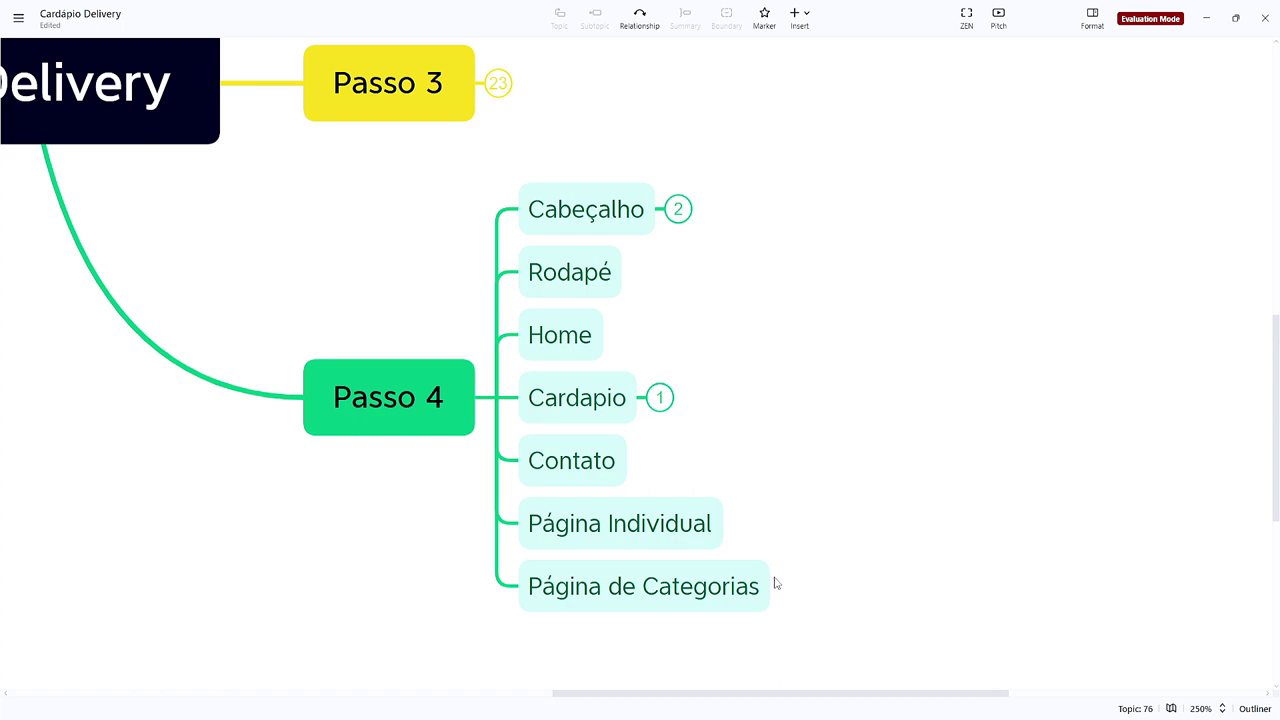
scroll(377, 346, "up", 2)
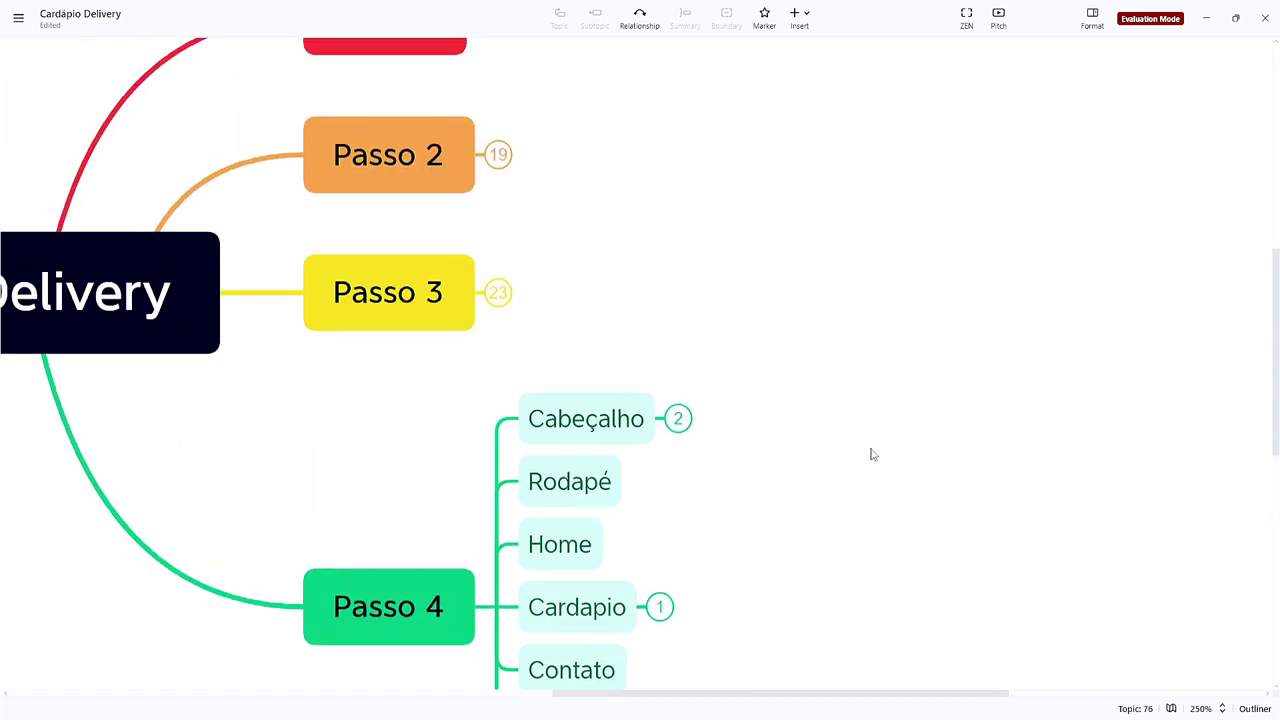
scroll(874, 440, "down", 2)
scroll(880, 420, "up", 1)
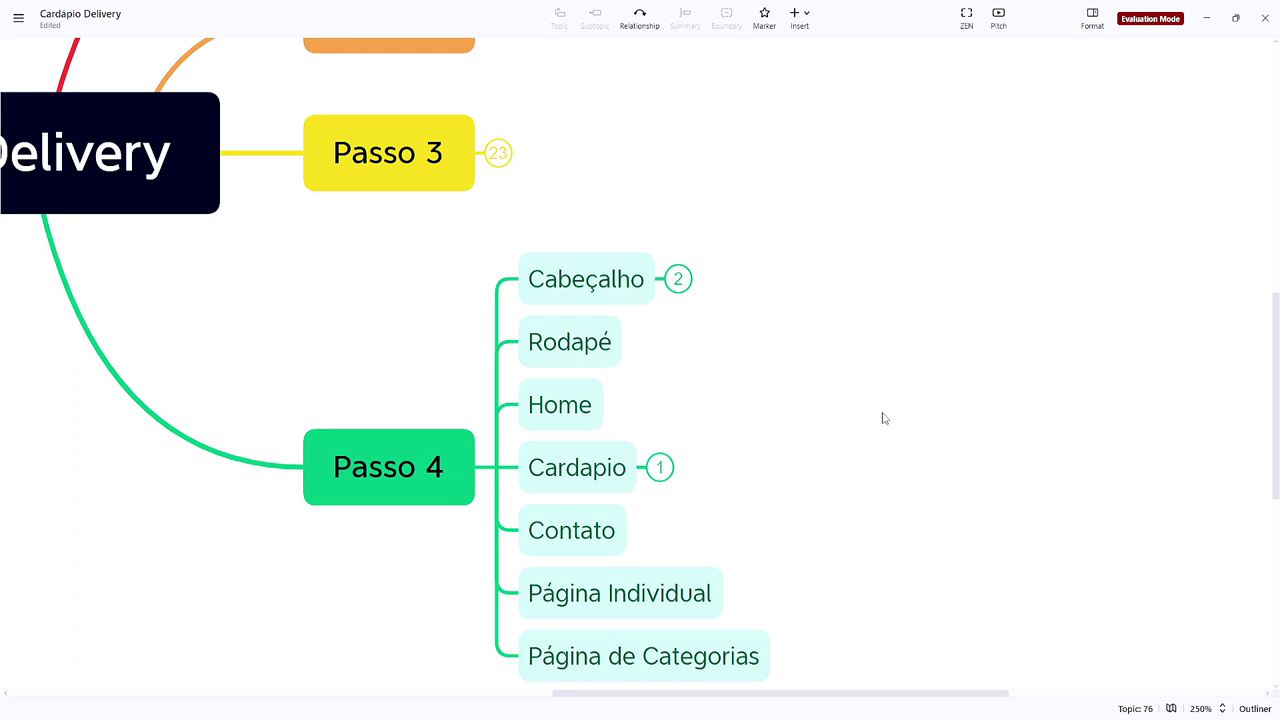
left_click(585, 279)
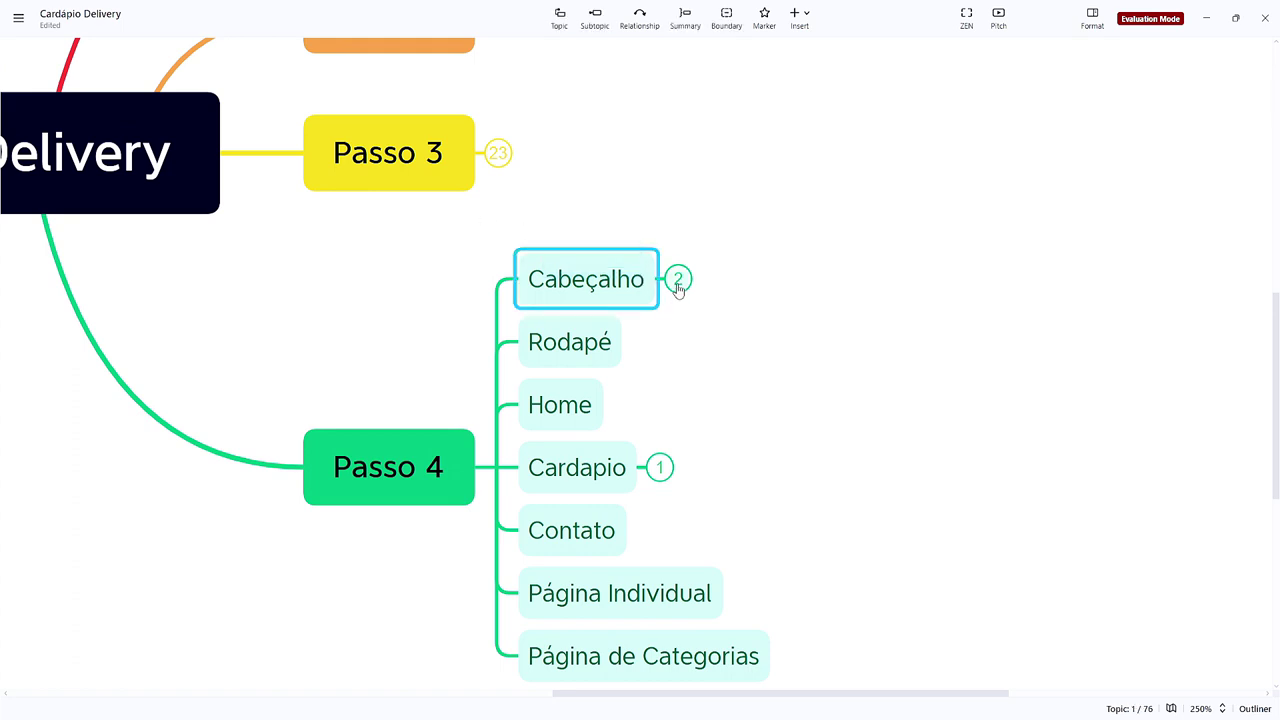
left_click(677, 278)
scroll(772, 321, "up", 3)
Step: Move the Menu topic above Criar Páginas, then return to the WordPress dashboard
left_click(580, 374)
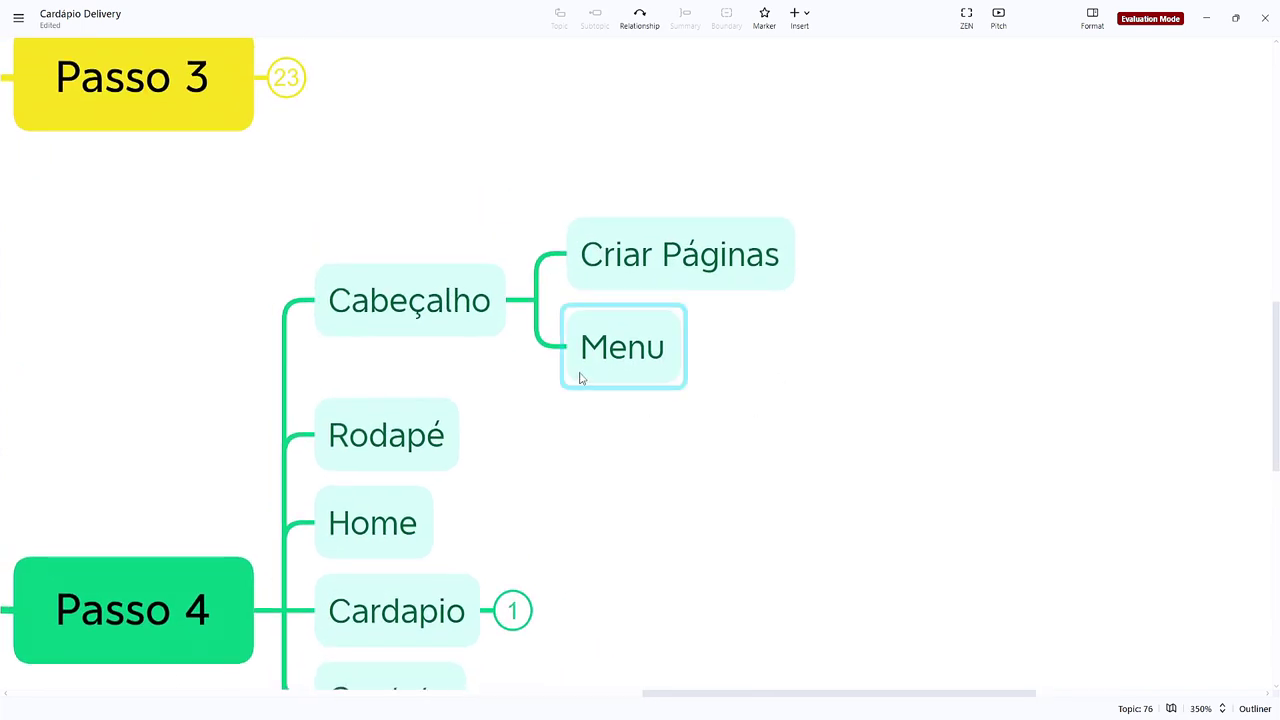
left_click_drag(630, 382, 646, 270)
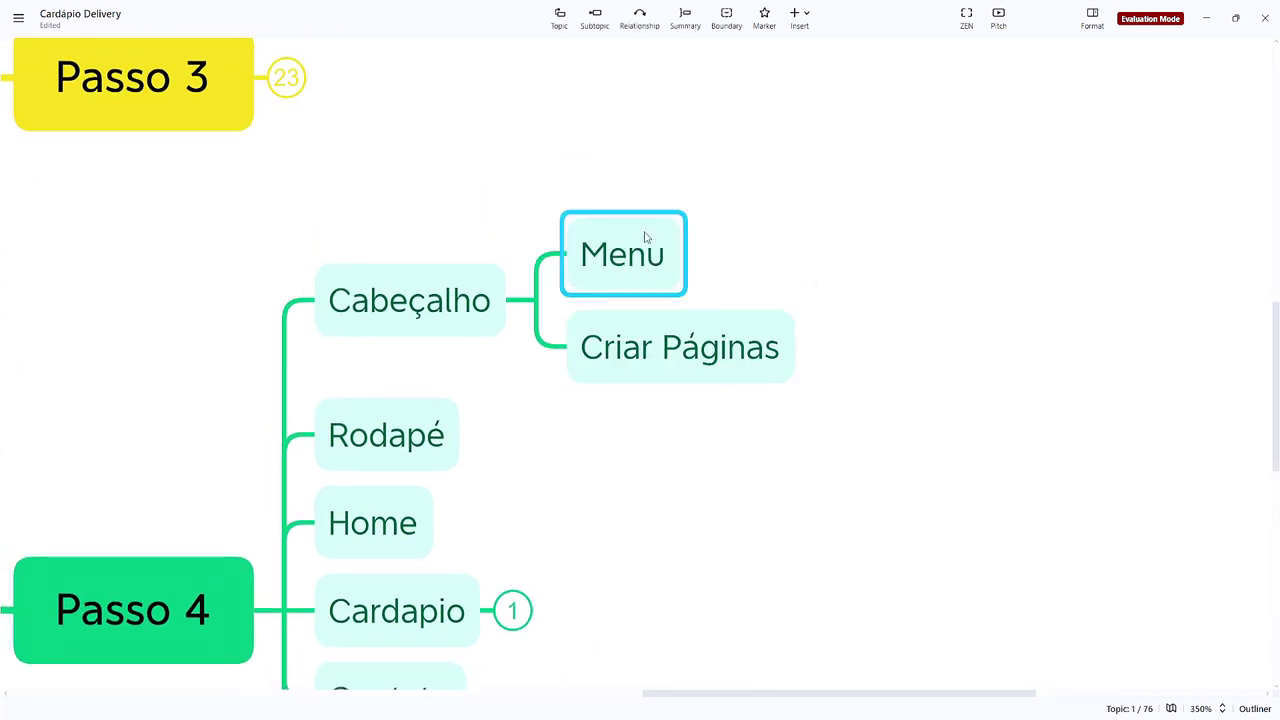
left_click(743, 363)
scroll(646, 386, "down", 1)
scroll(723, 482, "up", 1)
scroll(723, 482, "down", 1)
mouse_move(737, 712)
left_click(772, 686)
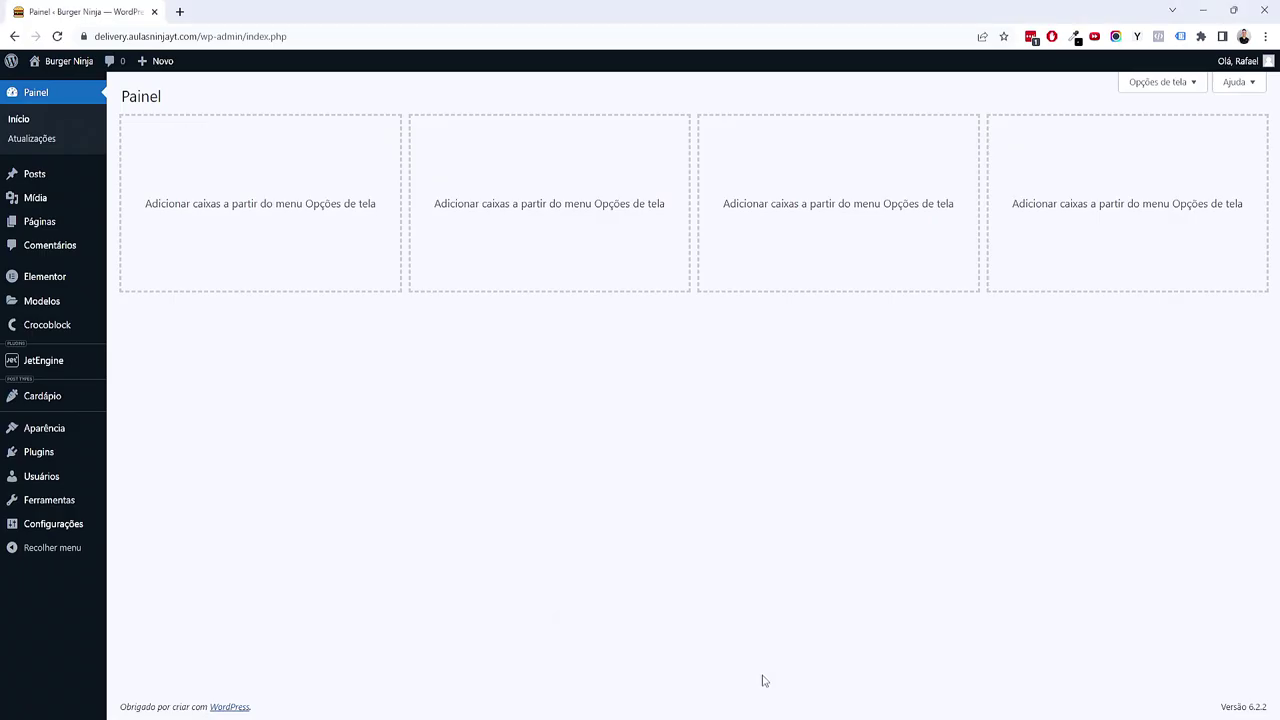
mouse_move(66, 224)
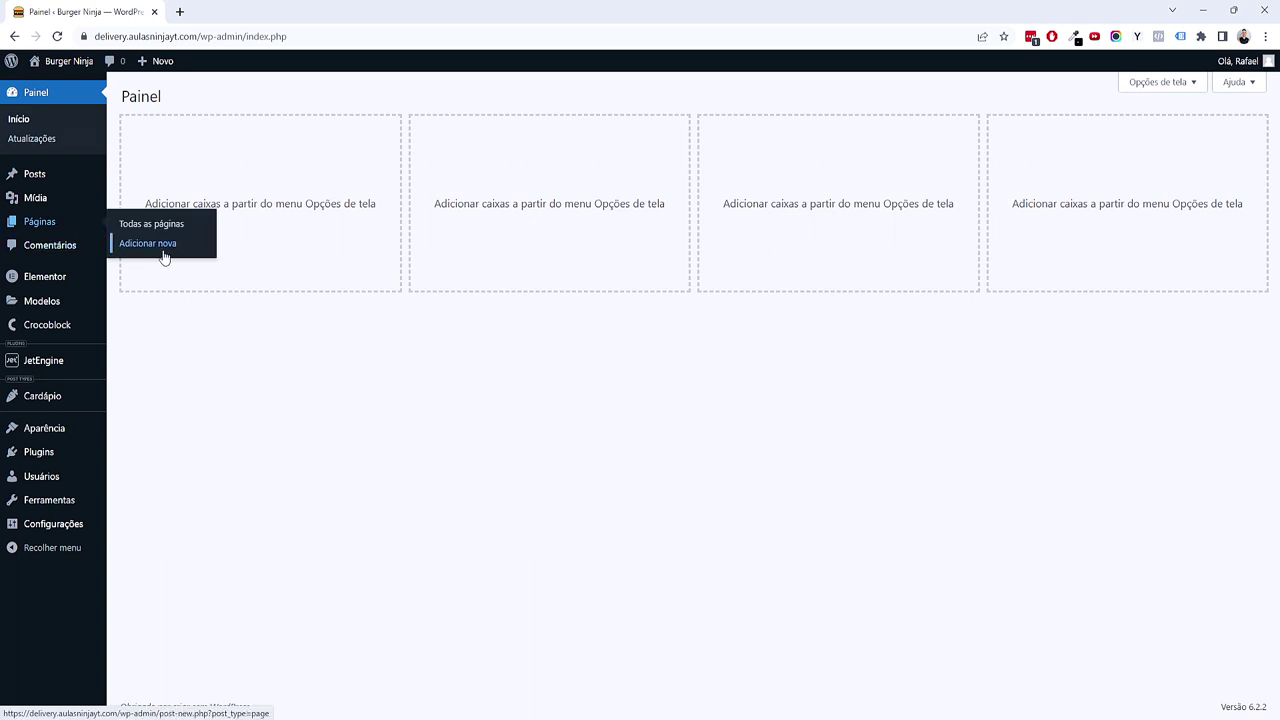
Step: Create and publish a new page titled 'Home'
left_click(164, 252)
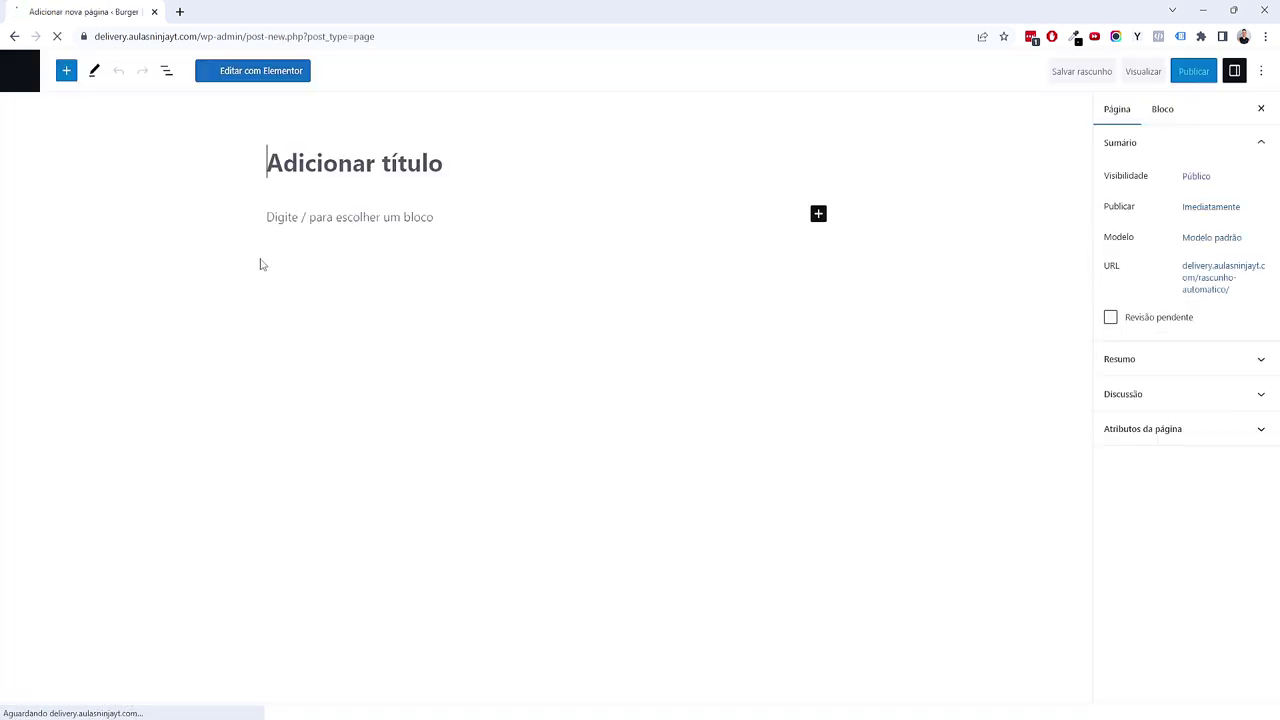
type("Home")
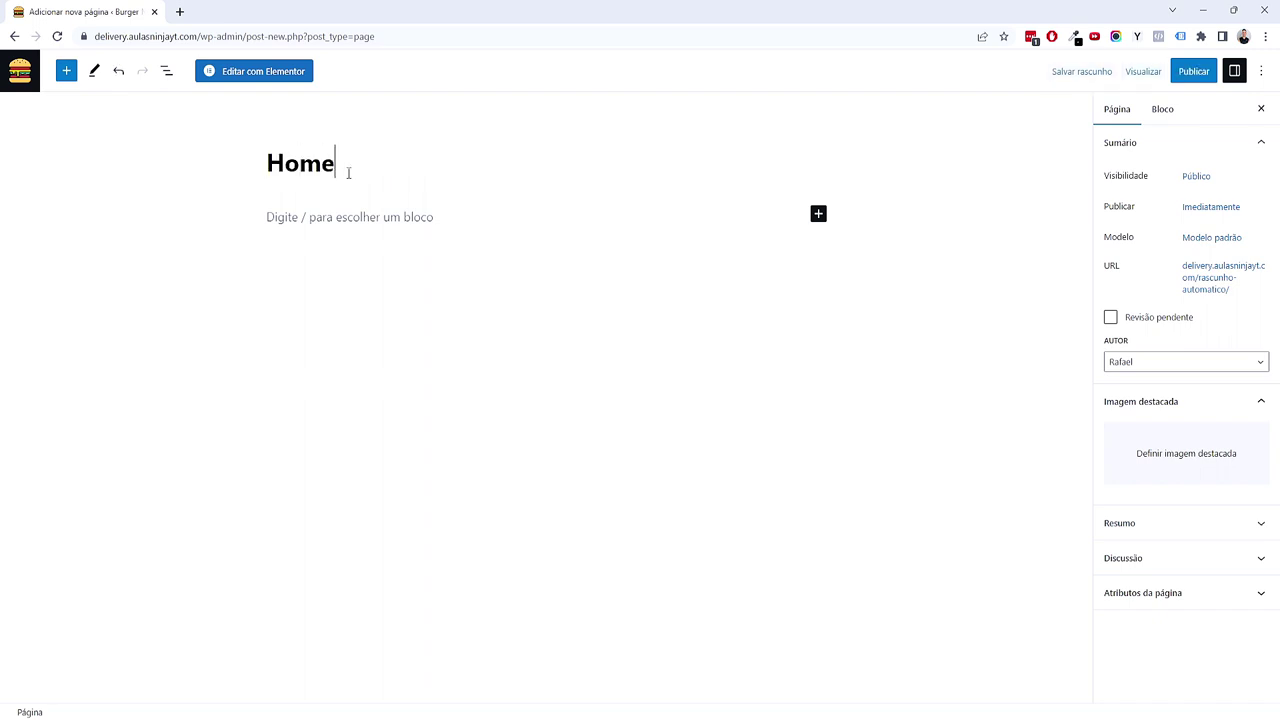
left_click(1193, 71)
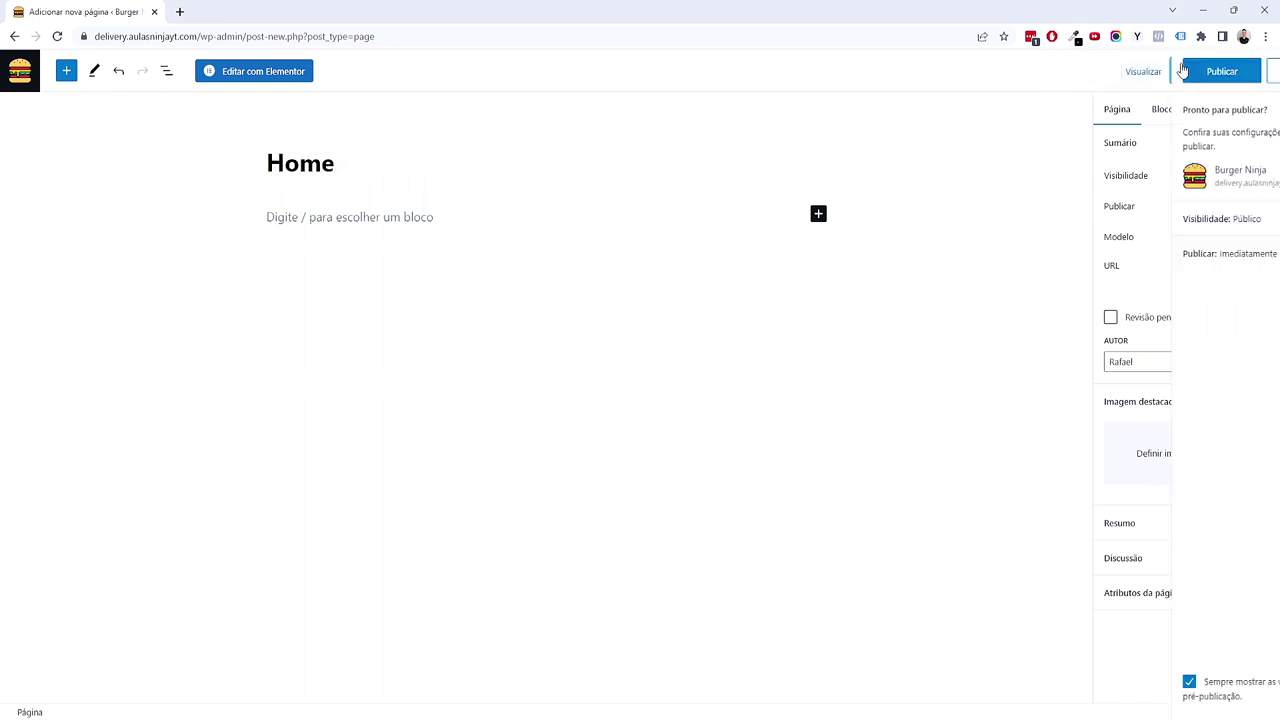
left_click(1150, 73)
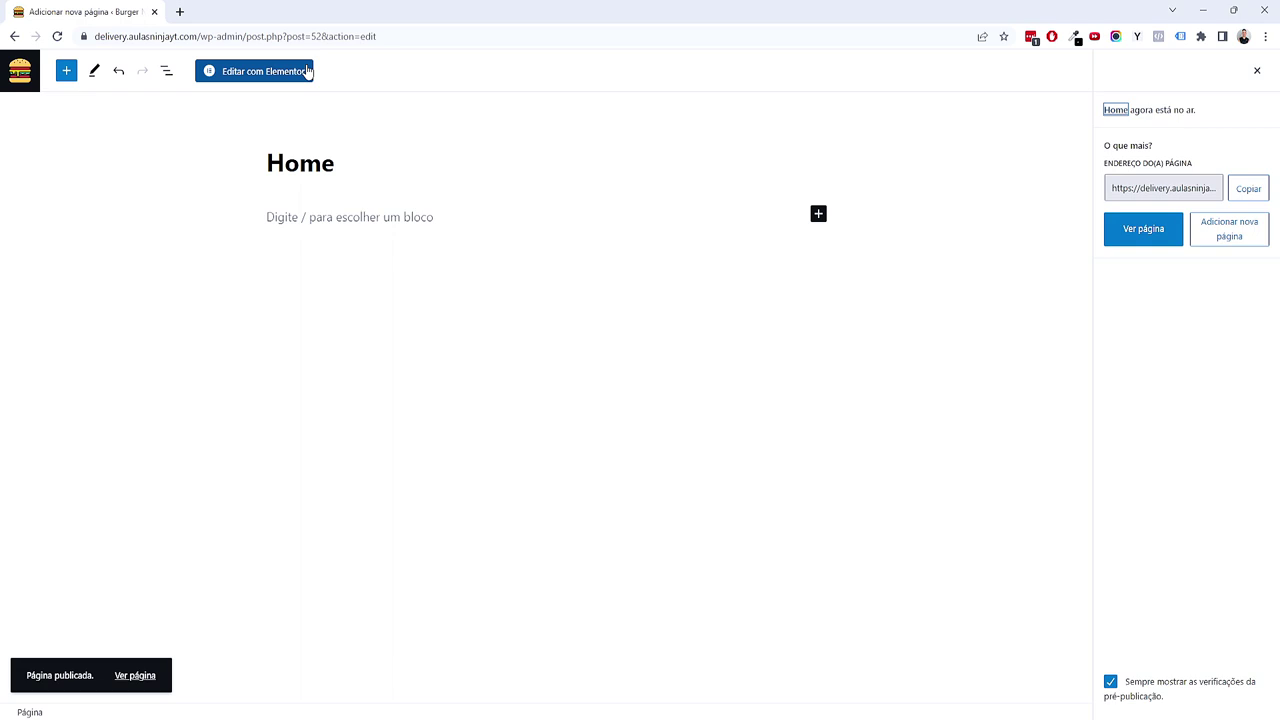
Step: Start a second new page and begin its title with 'Ver'
left_click(32, 80)
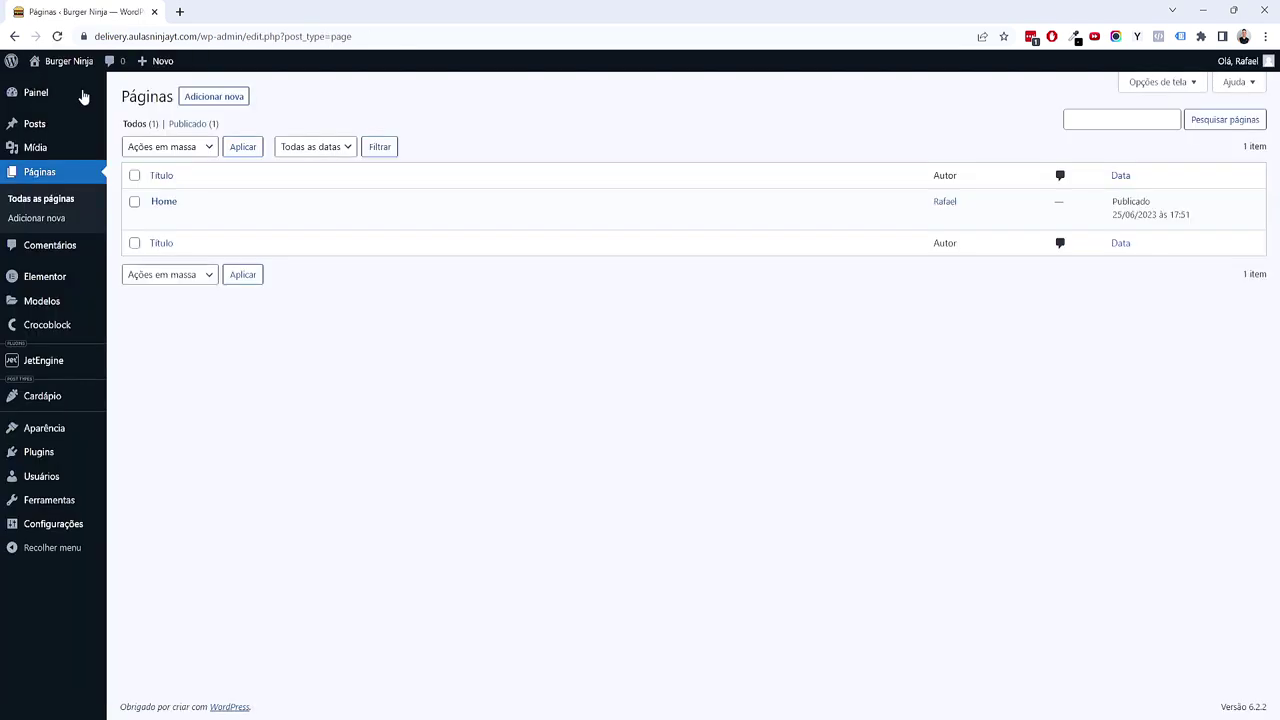
left_click(226, 102)
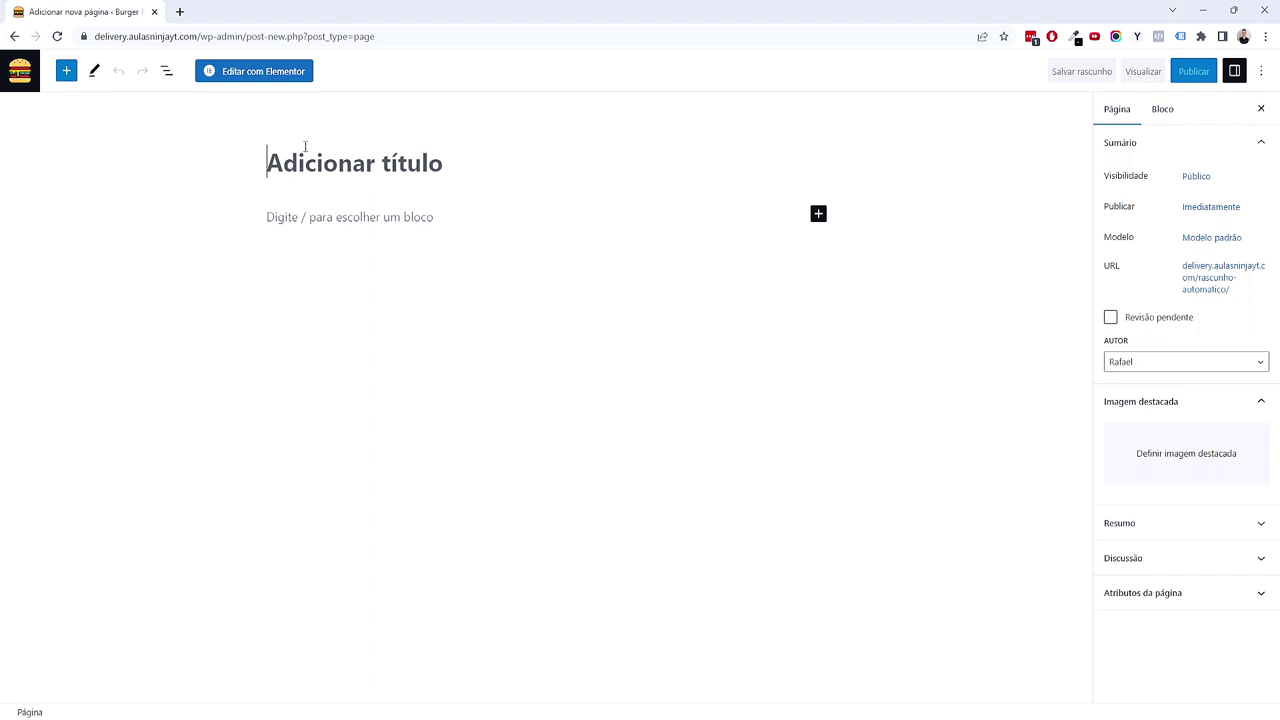
type("Ver")
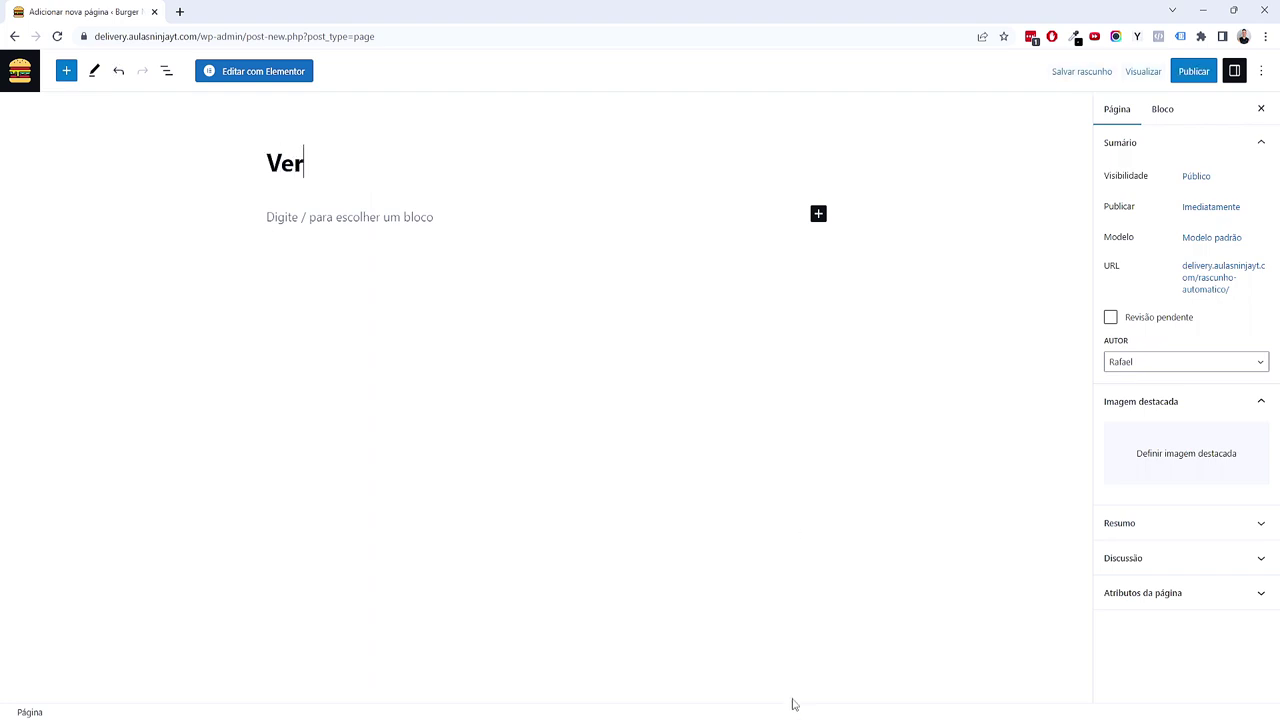
Step: In XMind, expand Cardapio to show the CUIDADO note about not reusing the CPT name
key("alt+Tab")
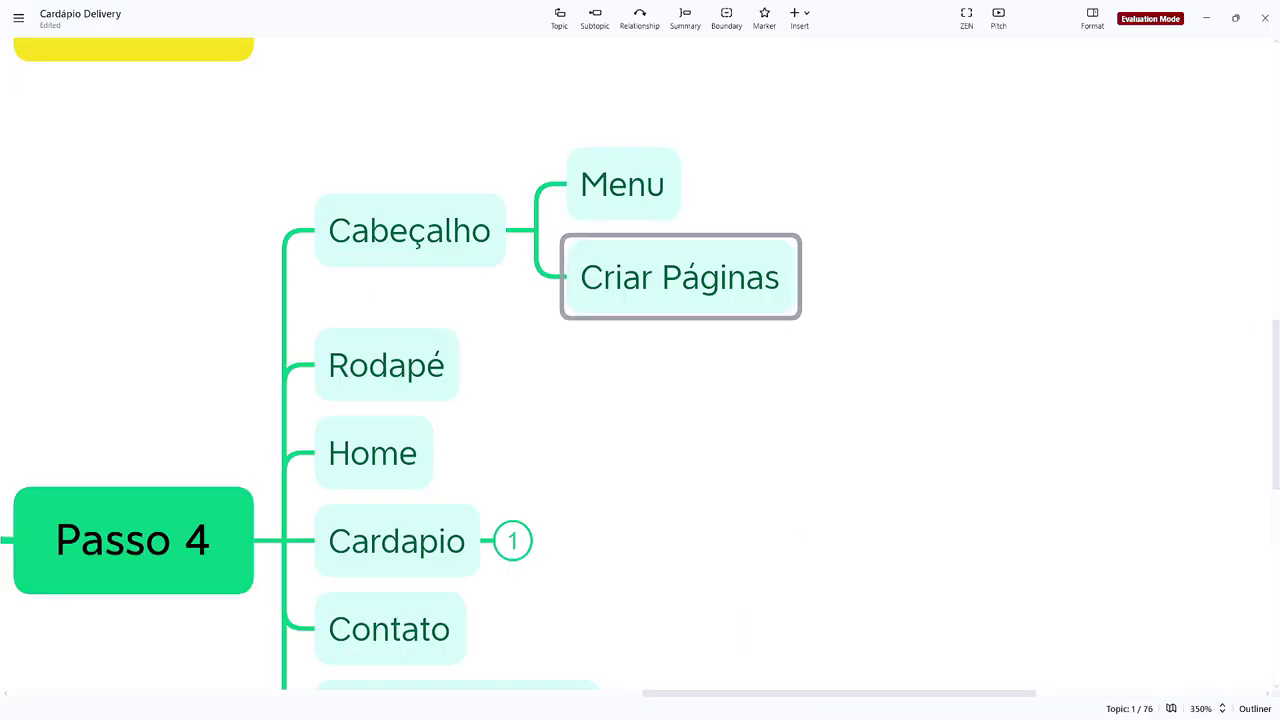
scroll(600, 460, "down", 3)
left_click(526, 376)
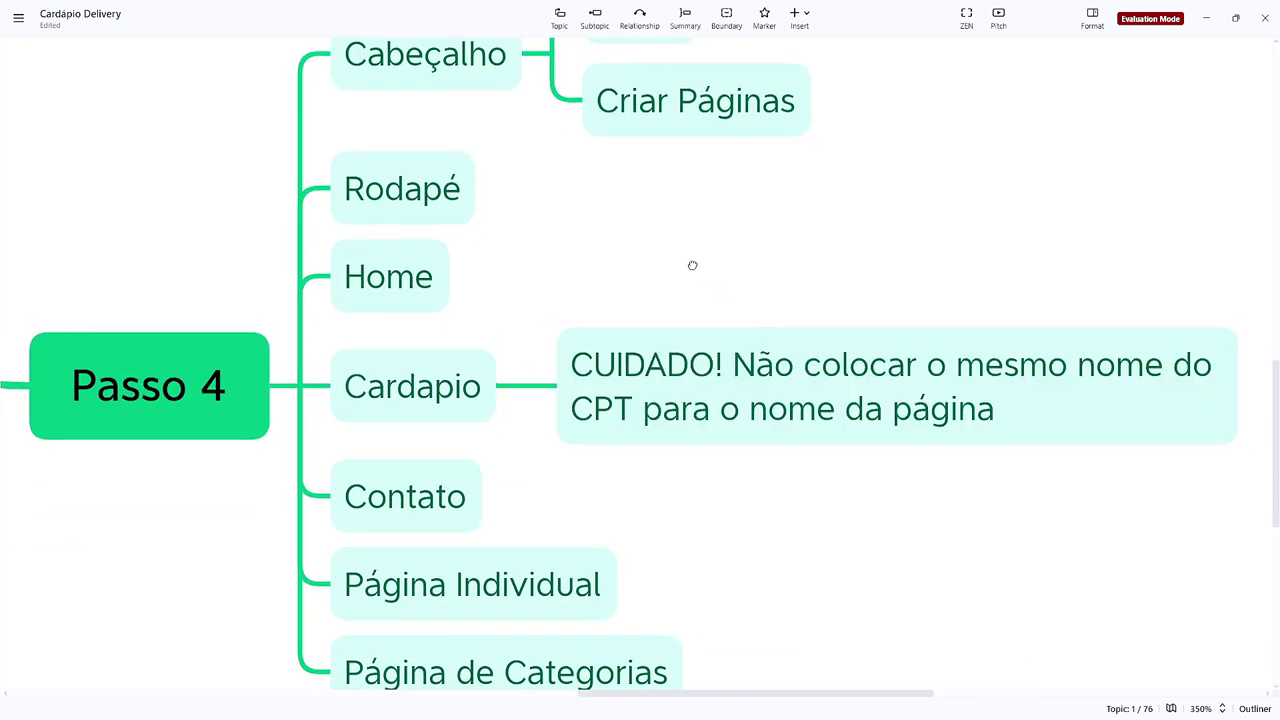
left_click(563, 374)
left_click_drag(650, 340, 537, 333)
left_click(842, 341)
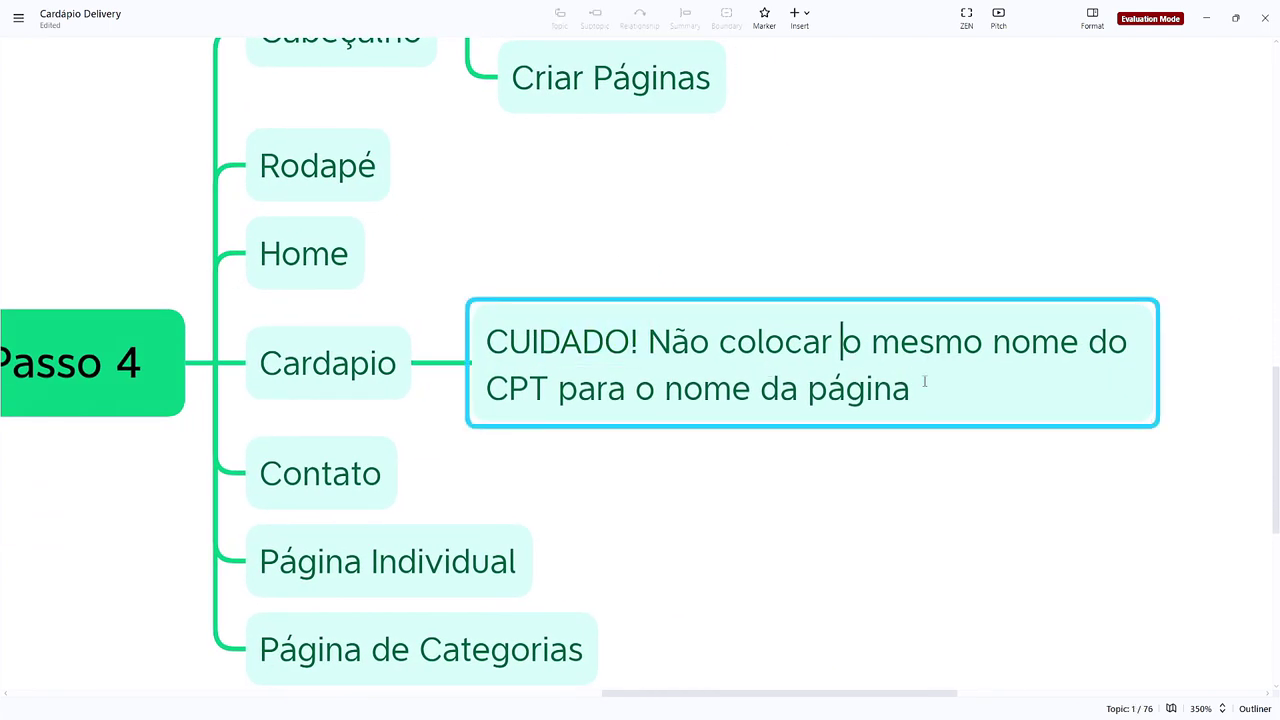
left_click_drag(488, 388, 630, 392)
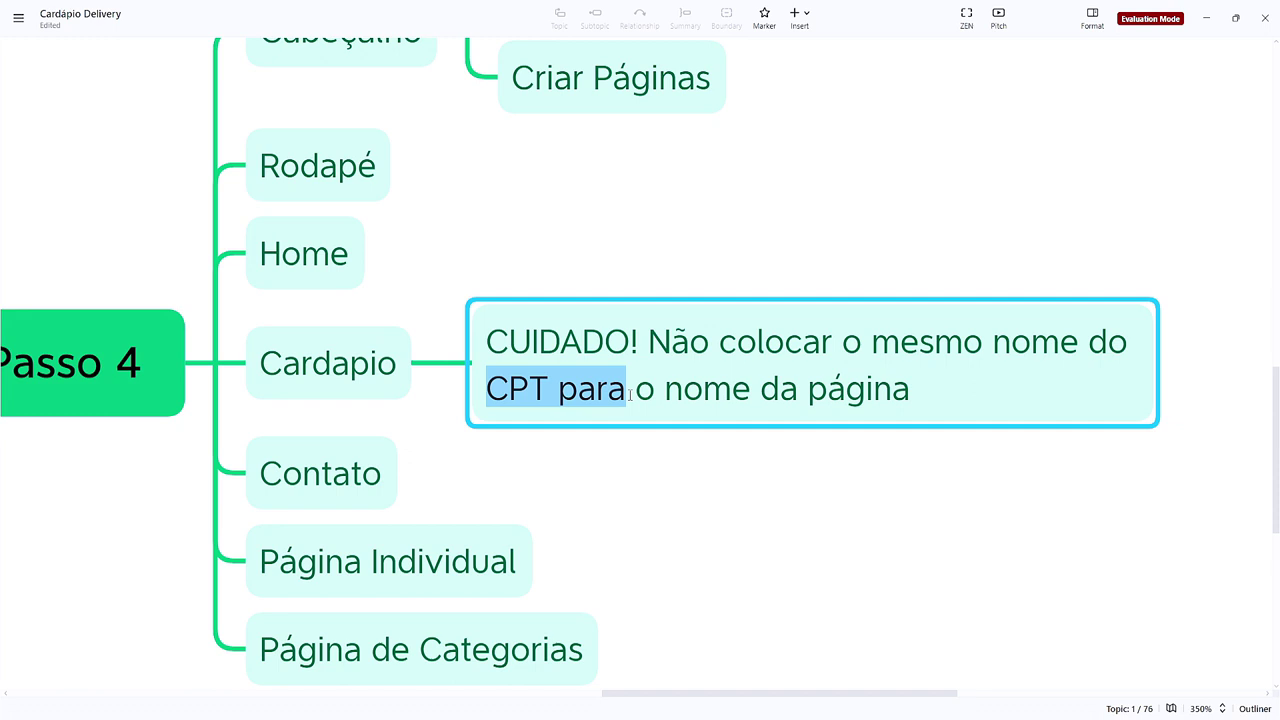
left_click(739, 446)
mouse_move(707, 683)
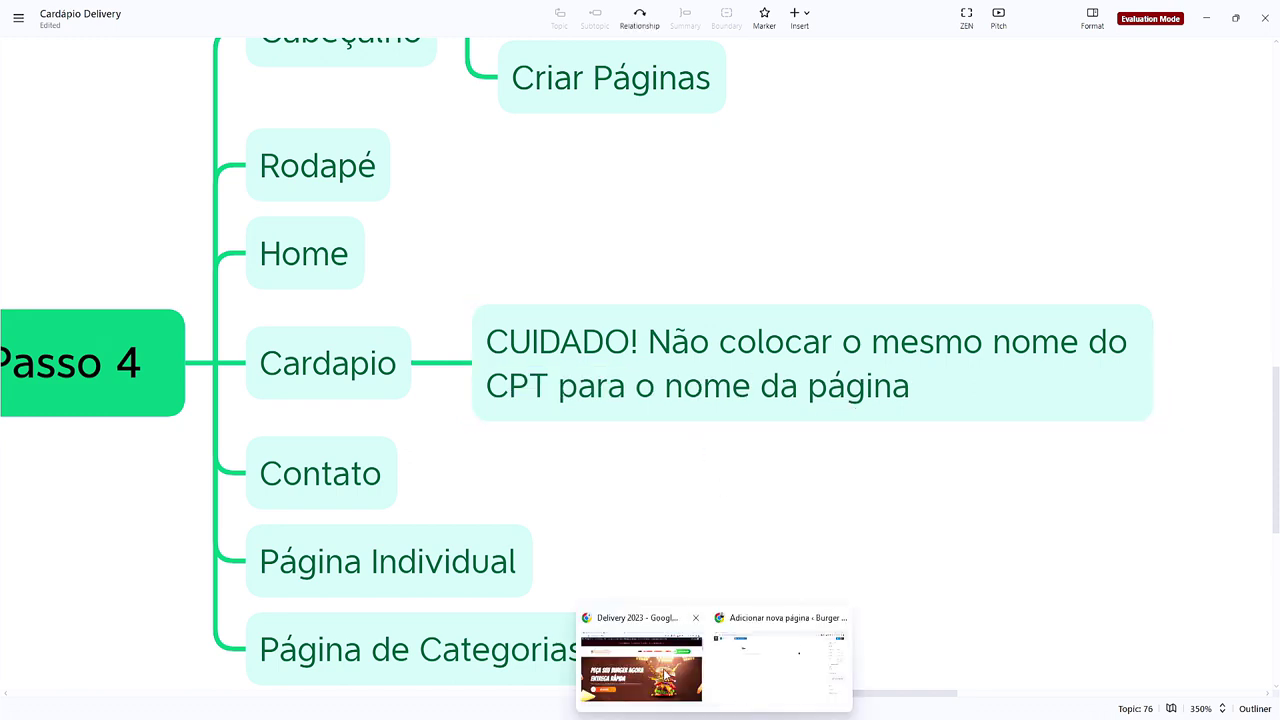
left_click(777, 683)
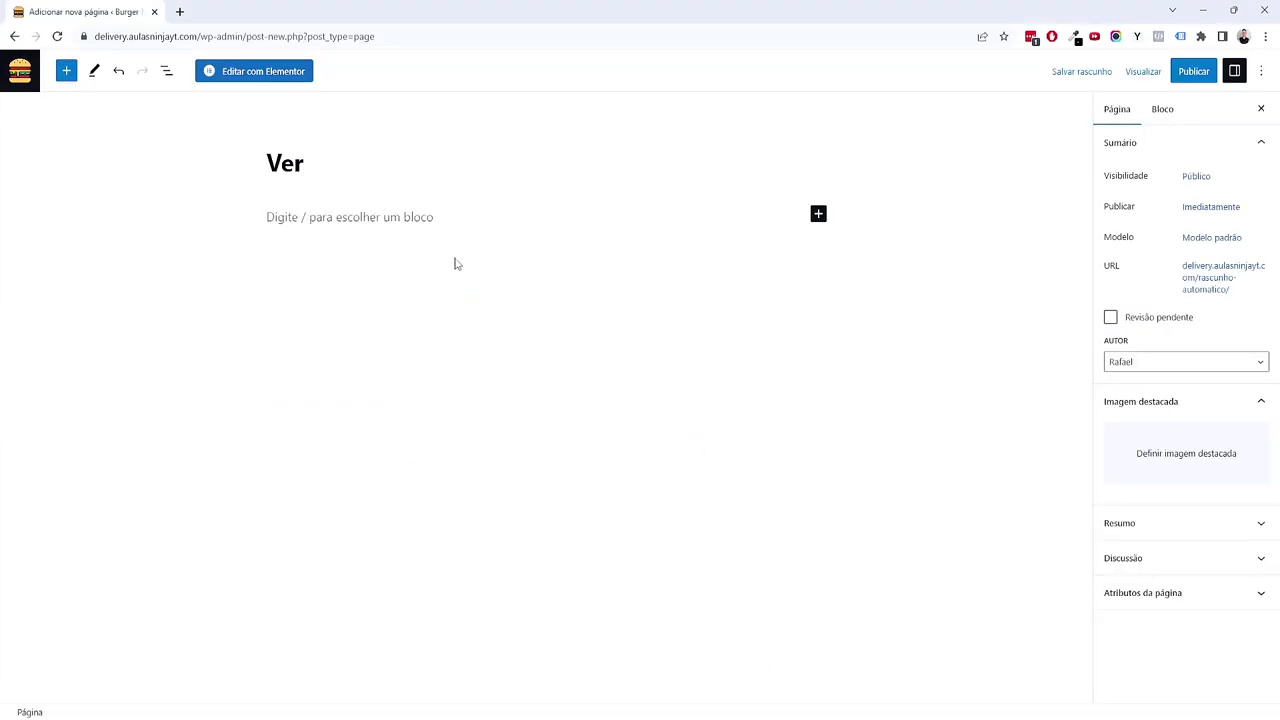
Step: Retitle the new page 'Ver Cardápio' and publish it
double_click(282, 168)
type("Cardapio")
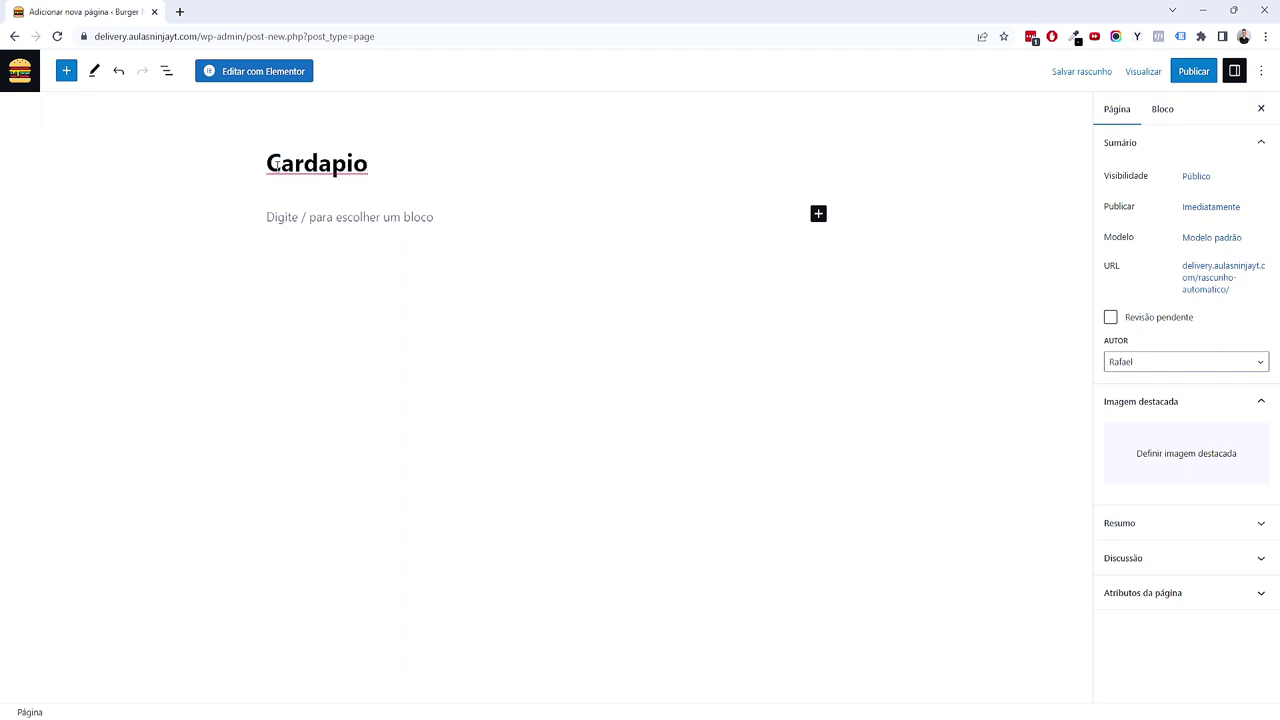
left_click(267, 163)
type("Ver")
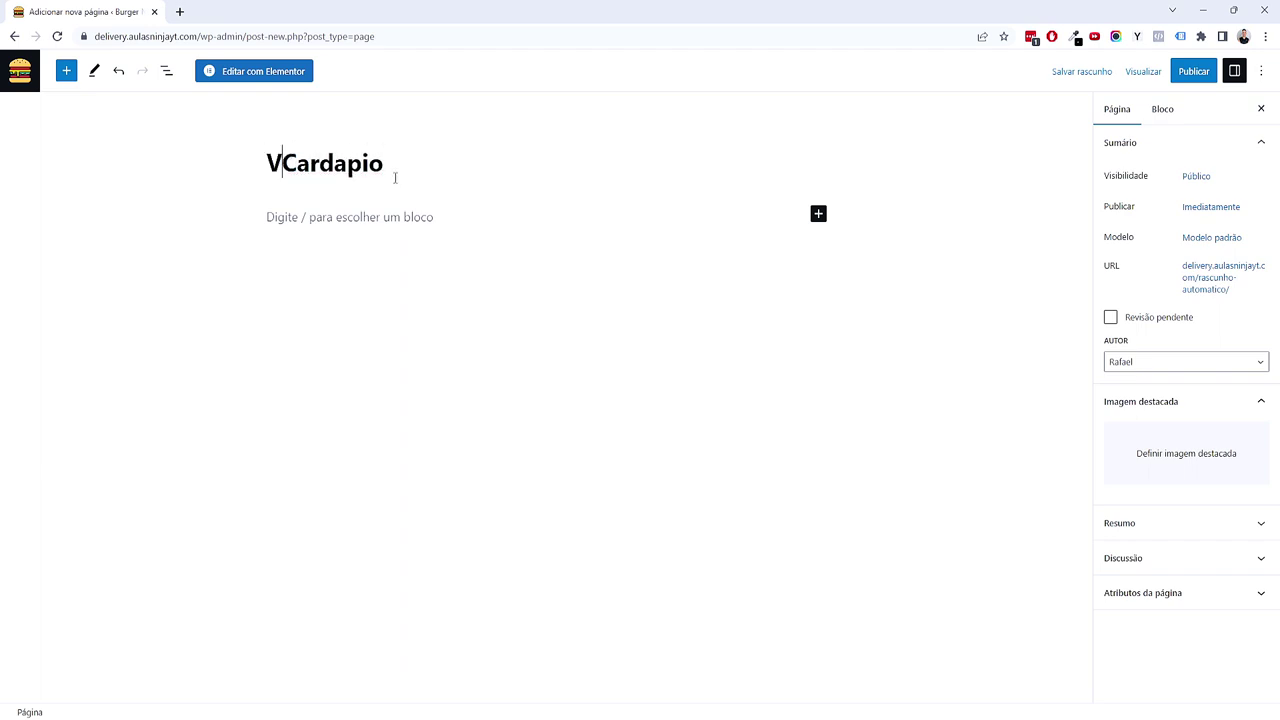
right_click(396, 176)
left_click(435, 195)
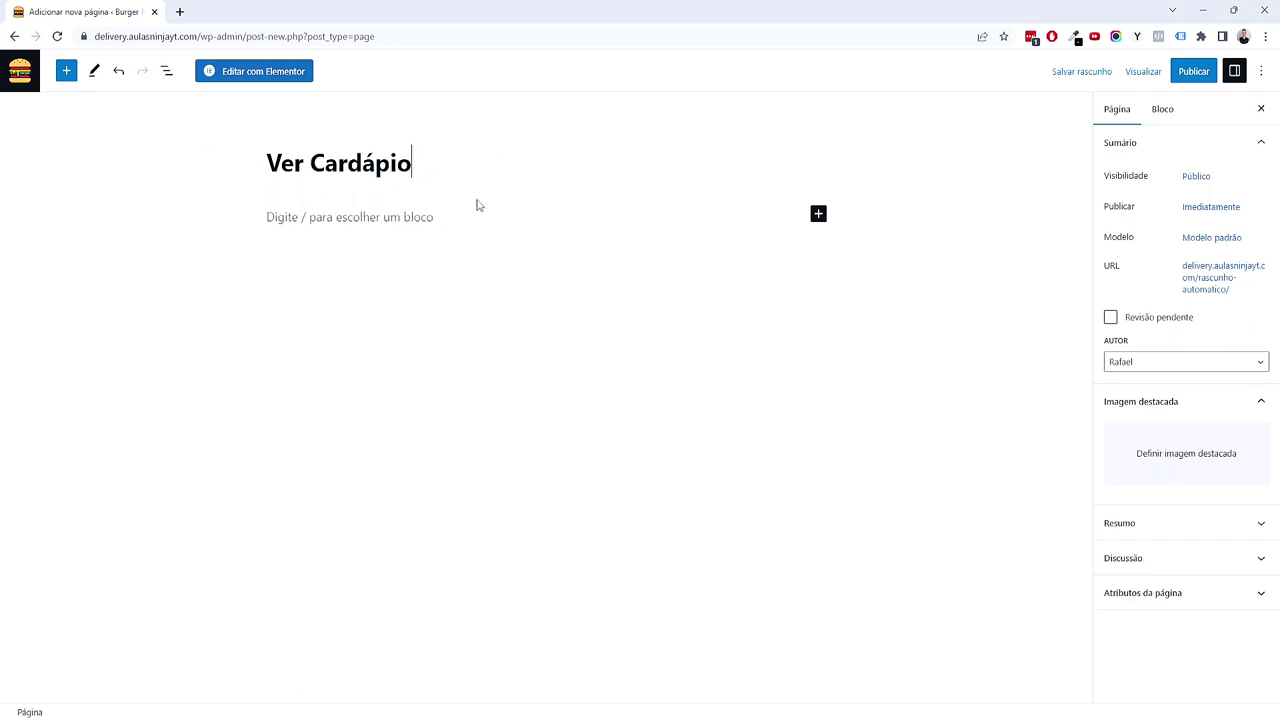
left_click(1194, 71)
left_click(1143, 72)
Step: Create and publish a page titled 'Contato', then return to the page list
left_click(20, 72)
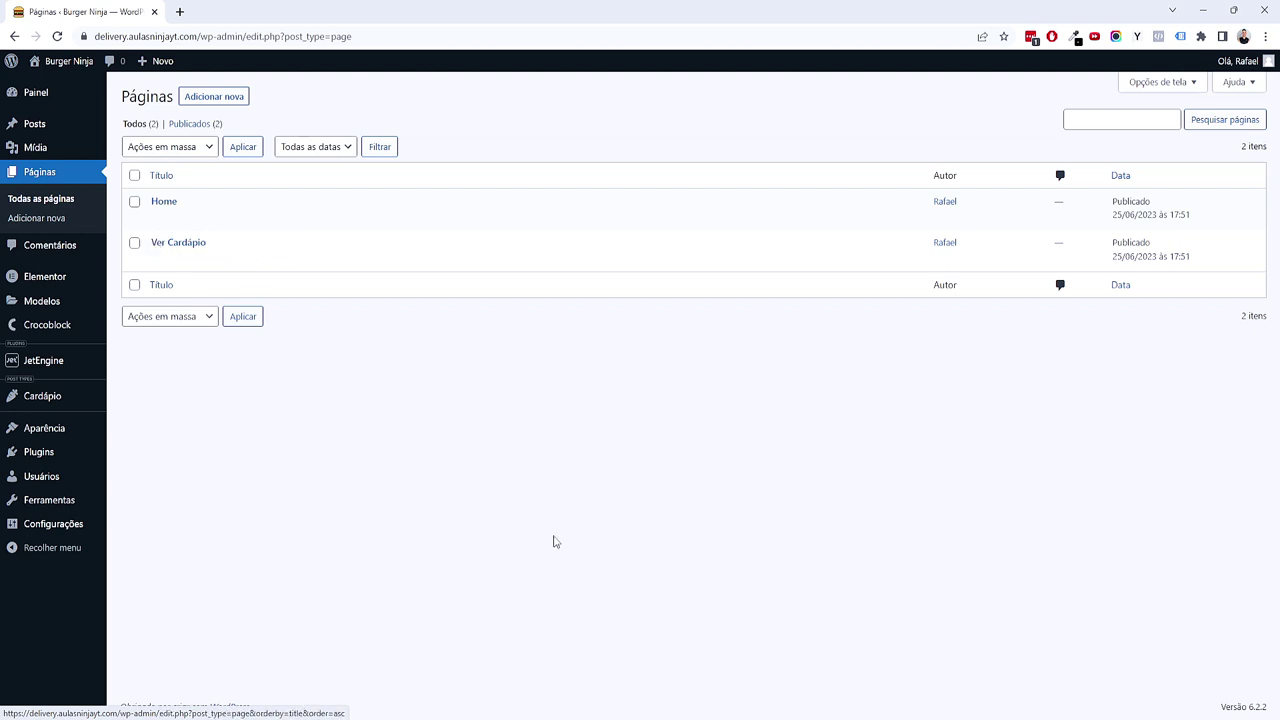
left_click(232, 107)
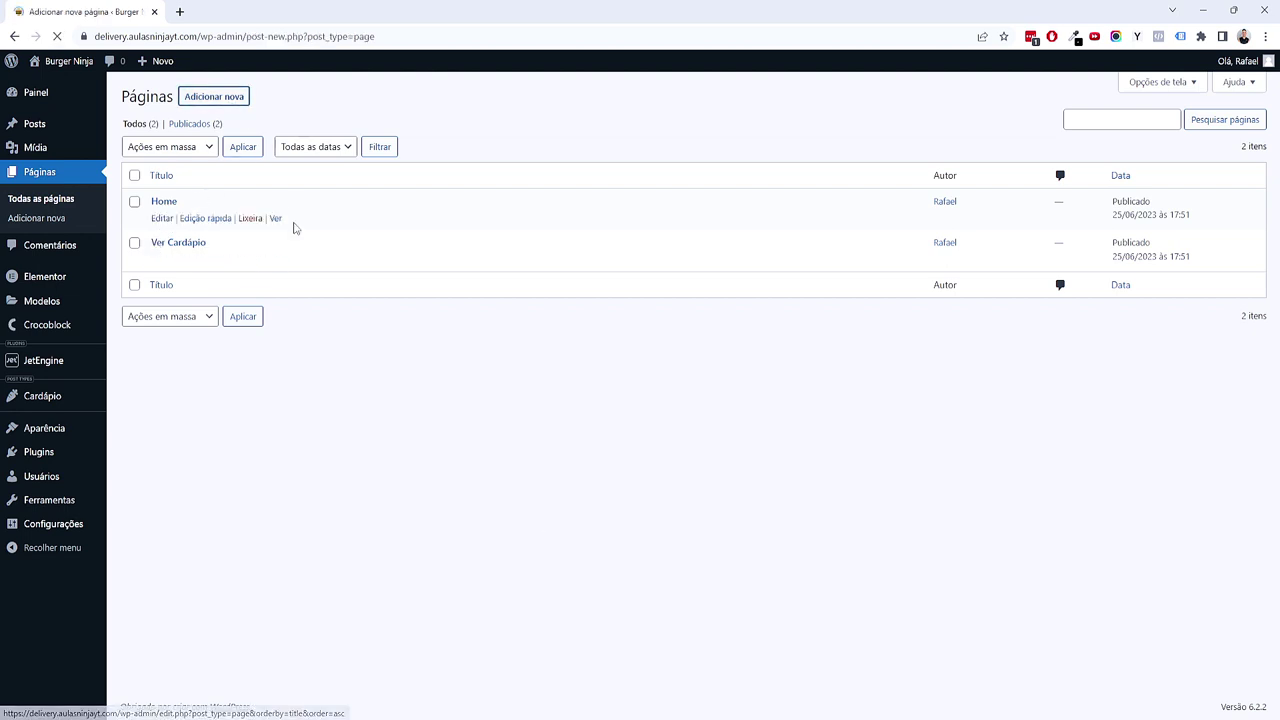
type("Contato")
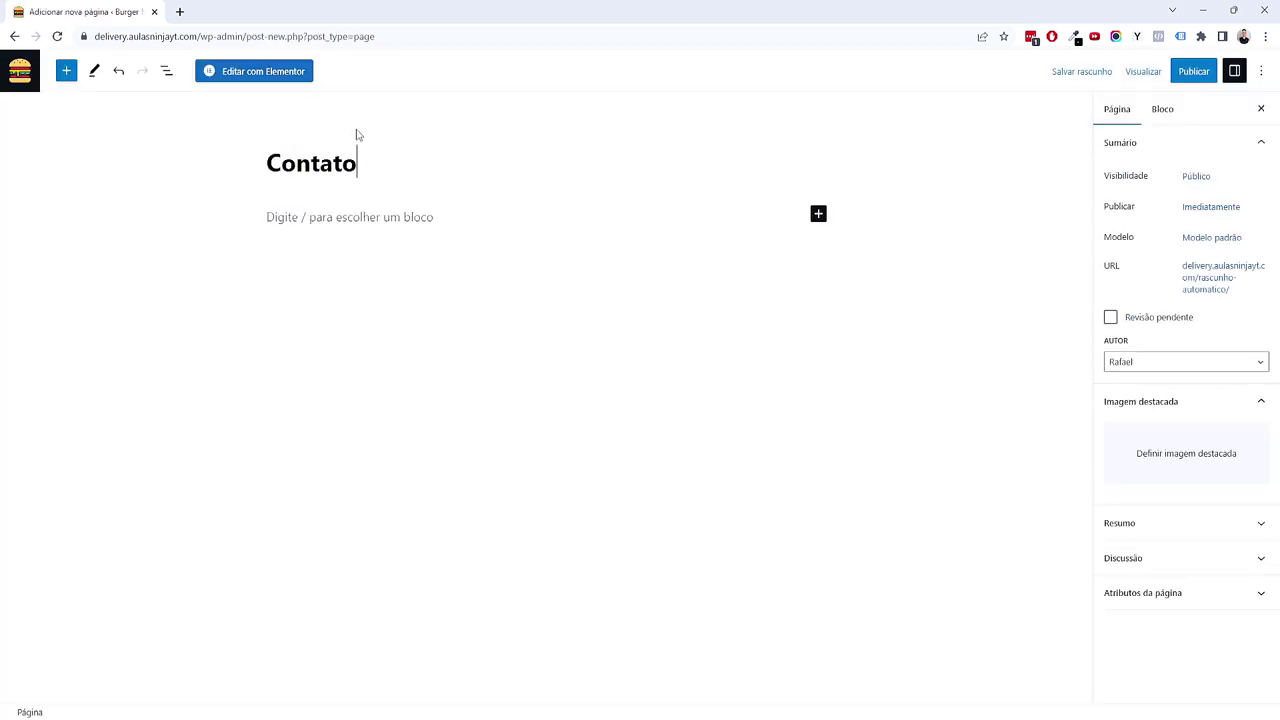
left_click(1190, 78)
left_click(1176, 83)
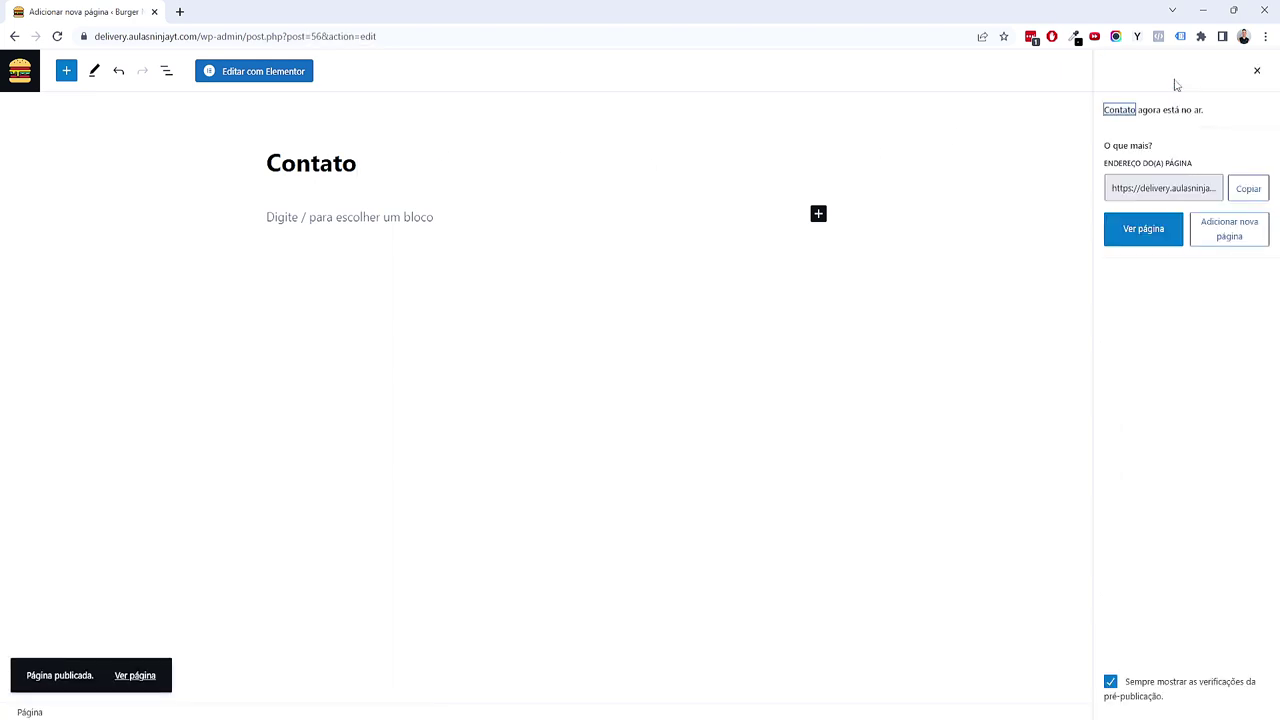
left_click(20, 71)
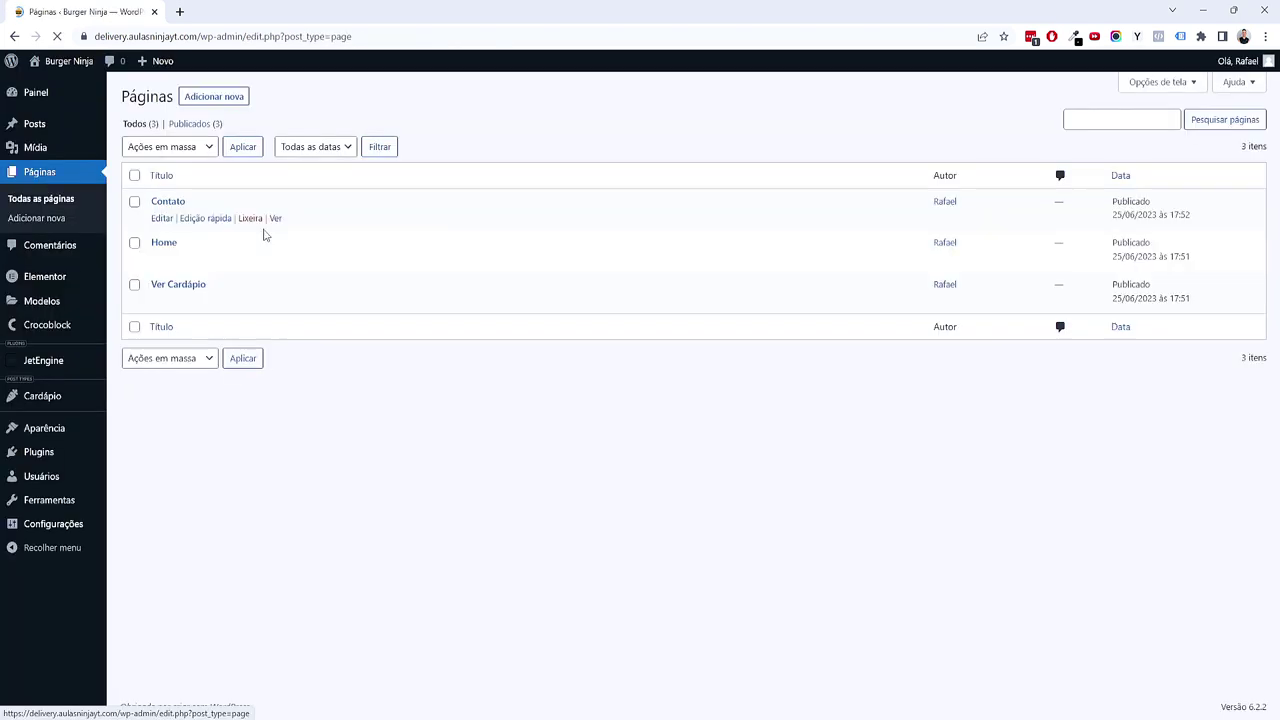
Step: Open the live site in a new tab and see its front page still shows Arquivos
mouse_move(75, 61)
middle_click(83, 86)
left_click(216, 10)
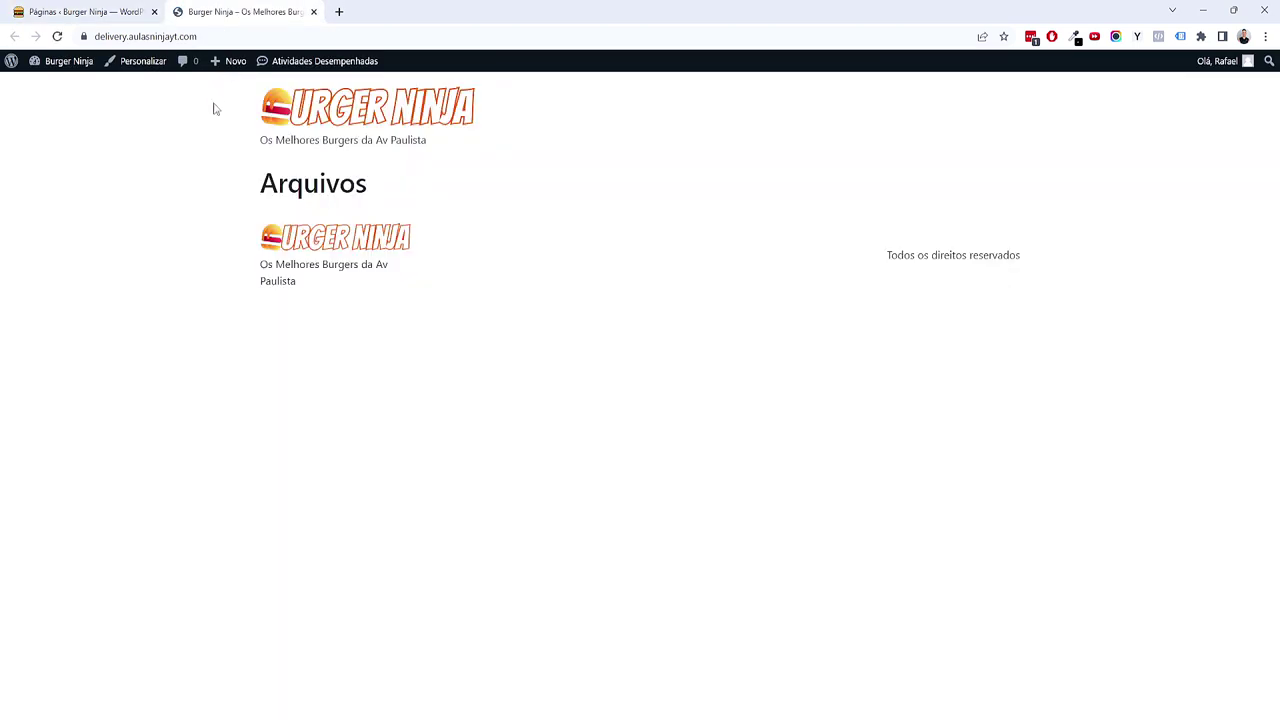
left_click_drag(280, 185, 396, 193)
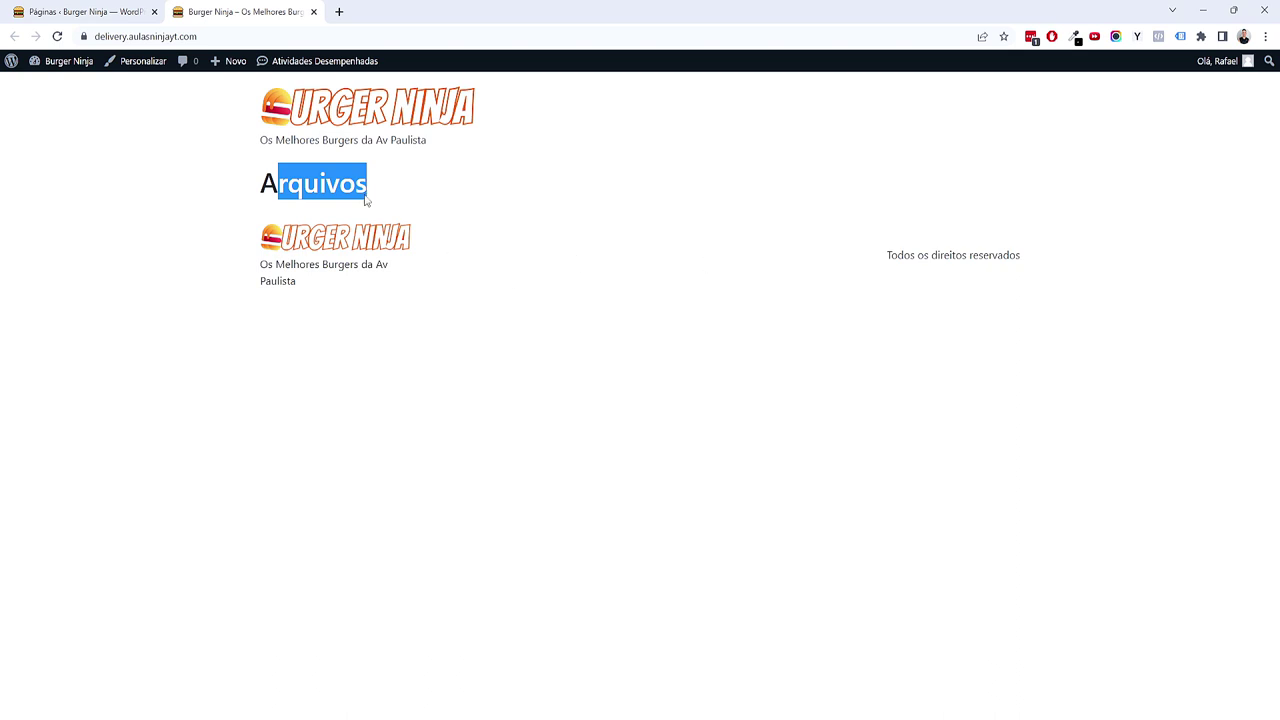
left_click(85, 11)
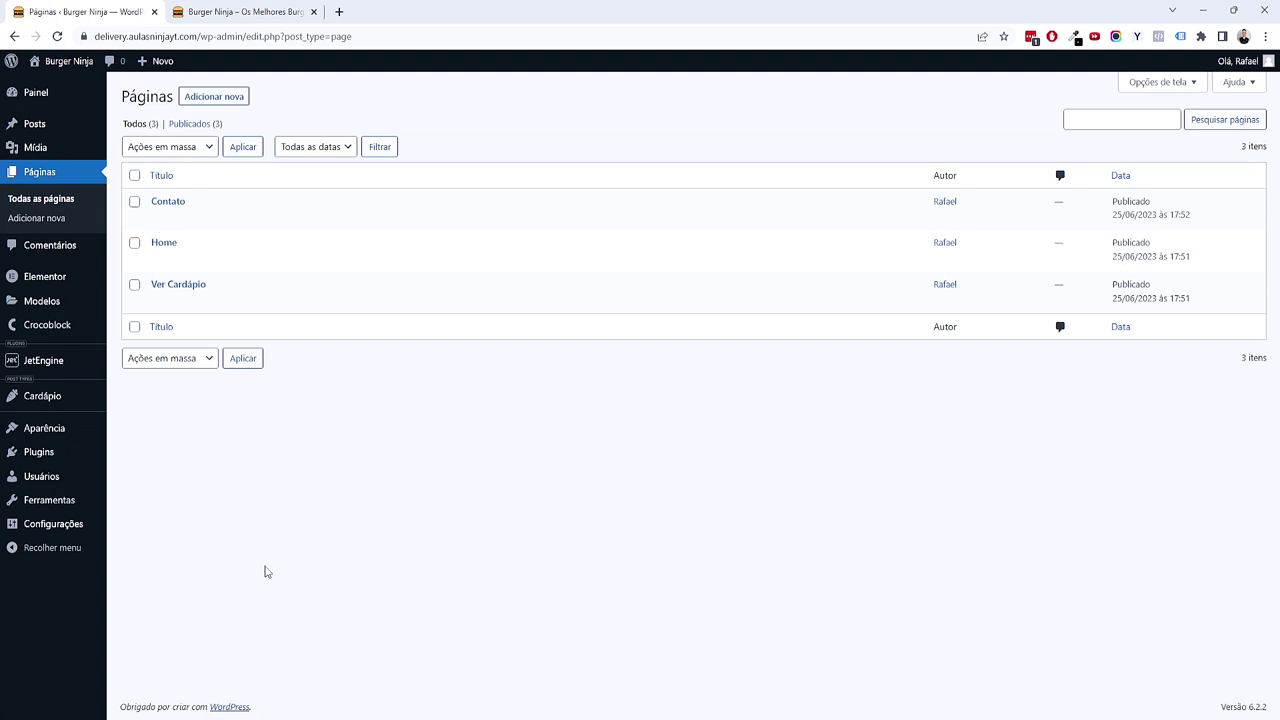
Step: Set the homepage to the static page Home and save the reading settings
mouse_move(57, 526)
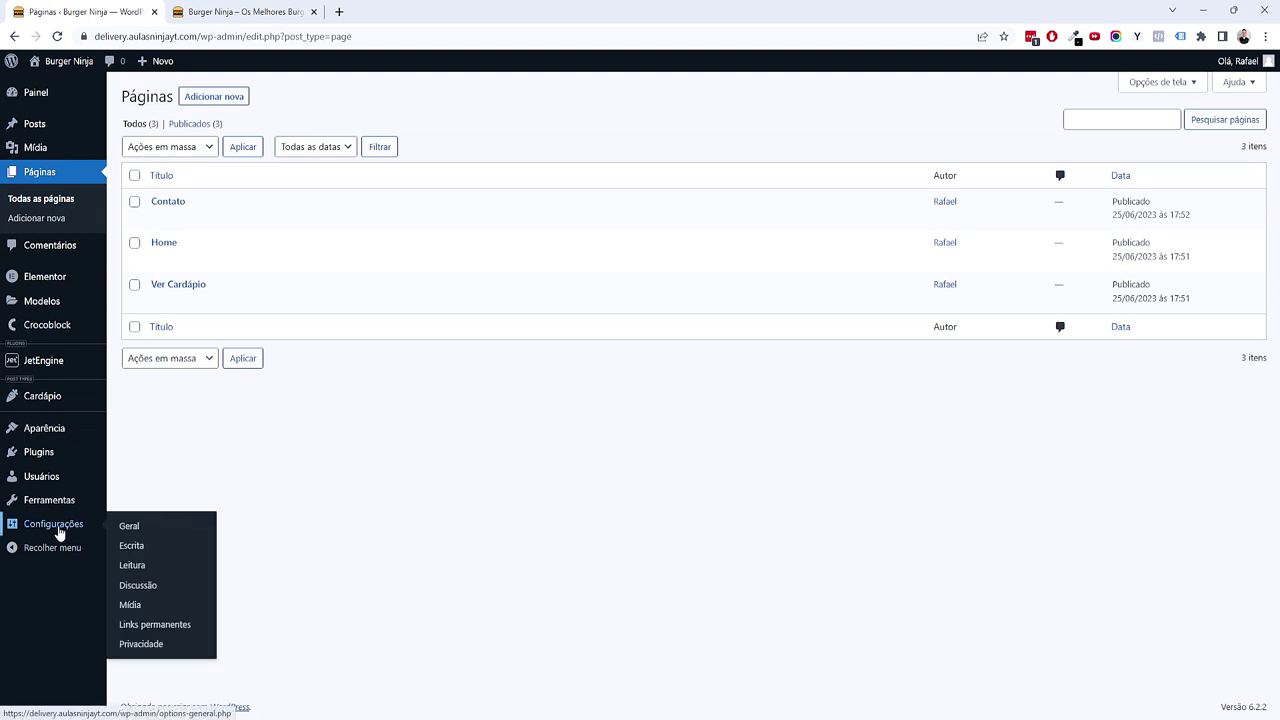
left_click(167, 575)
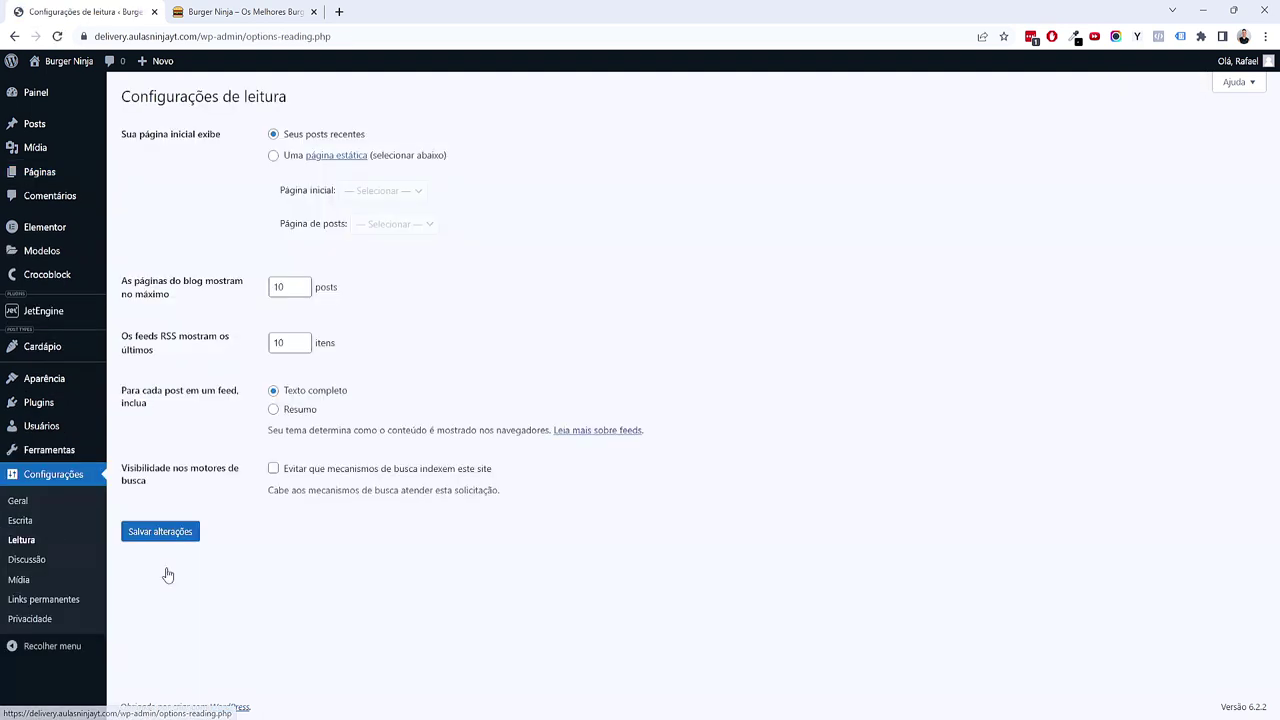
left_click(273, 156)
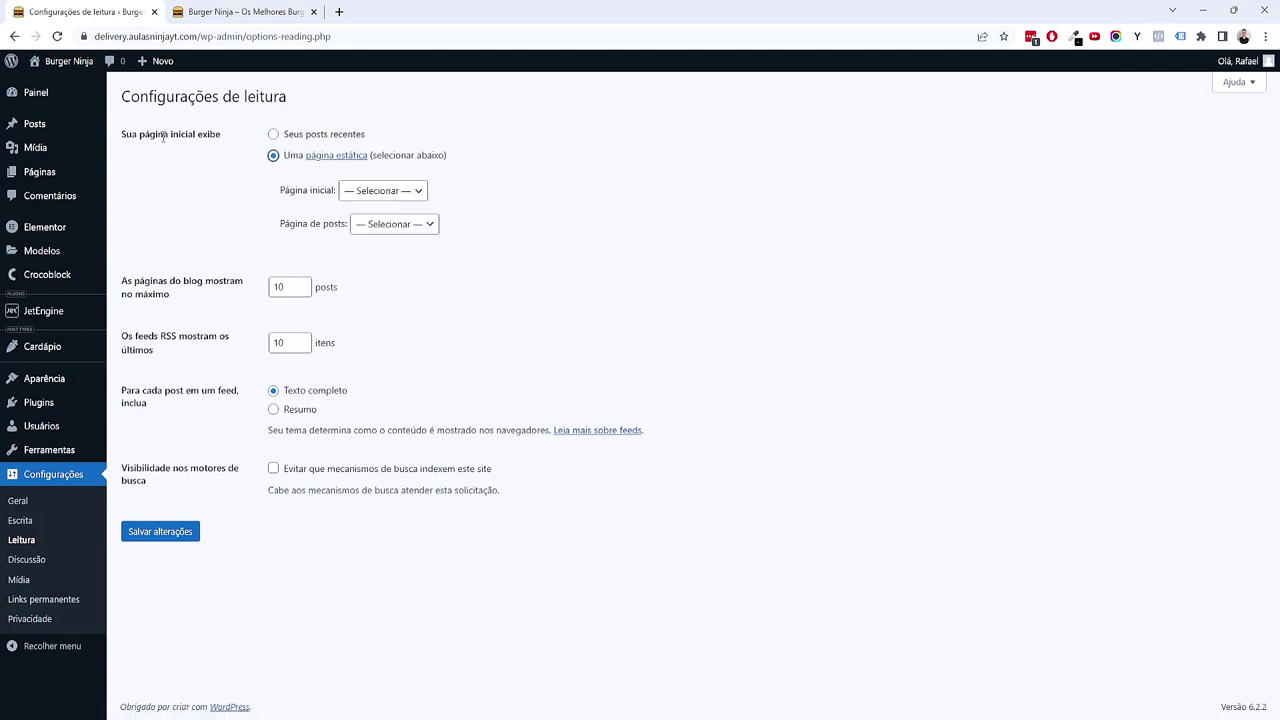
left_click(371, 190)
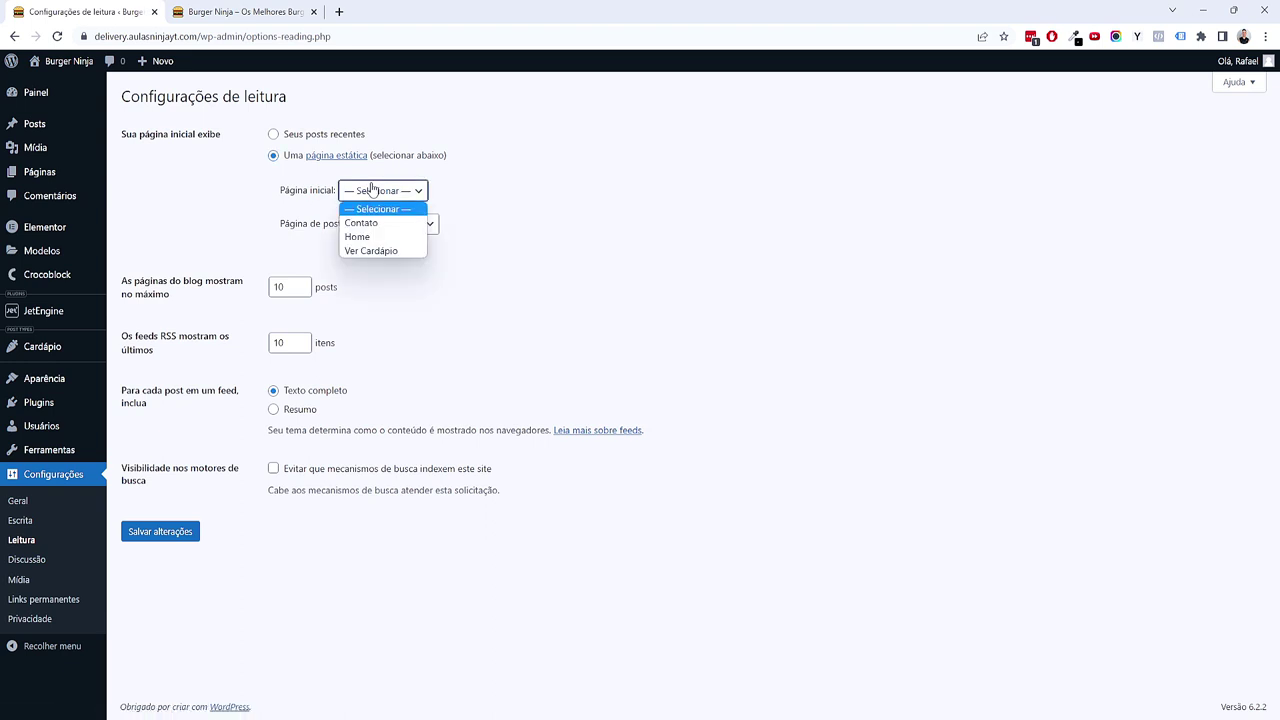
left_click(372, 238)
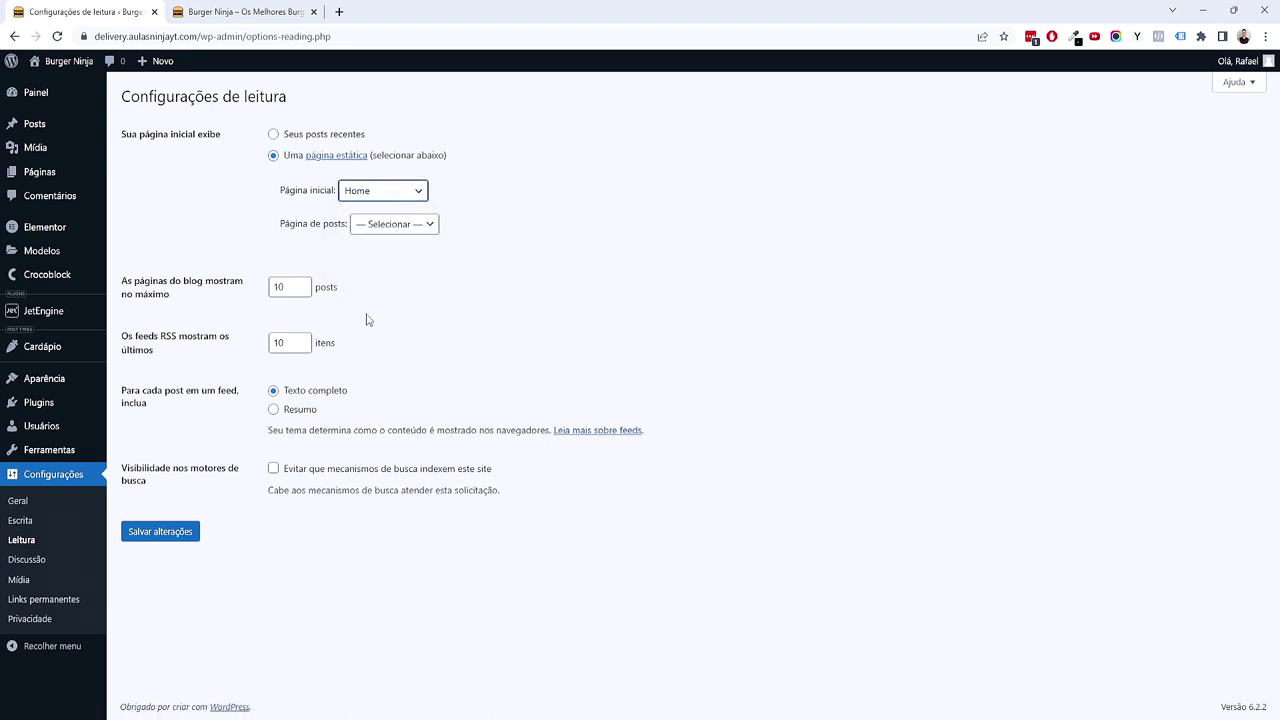
left_click(160, 532)
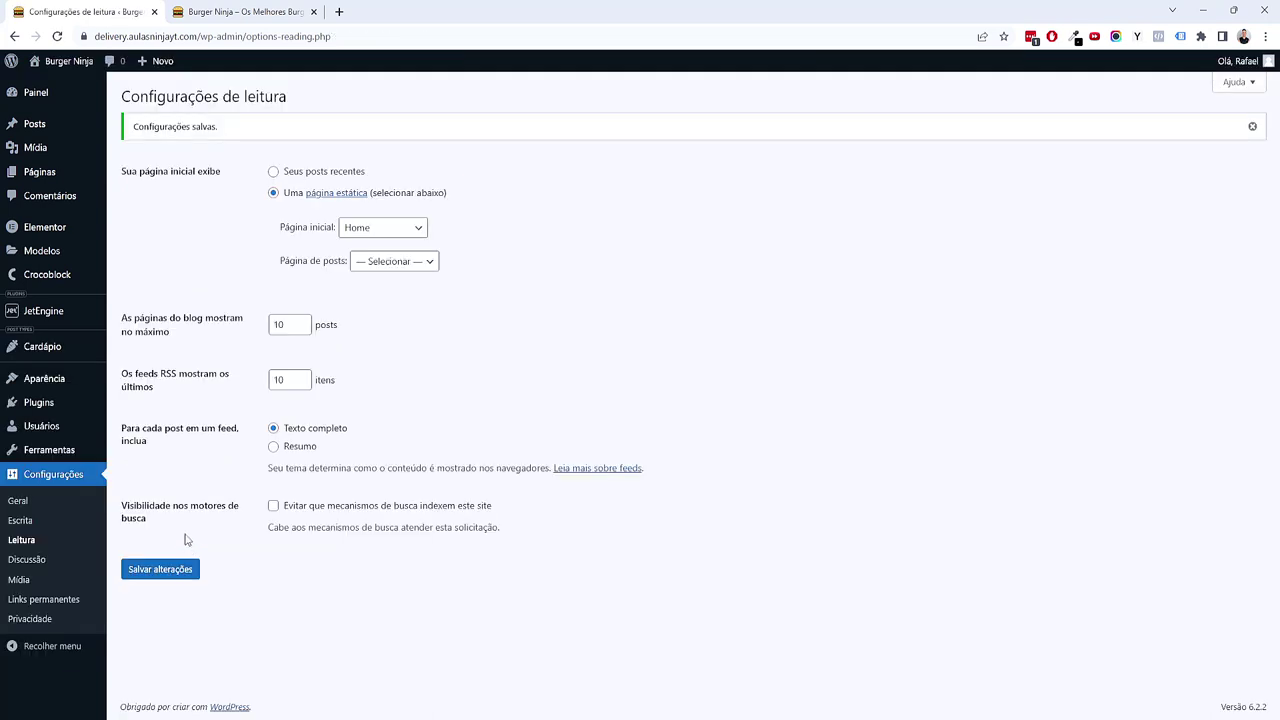
Step: Reload the live site to confirm the Home heading, then close the site tab
left_click(225, 11)
left_click(150, 36)
key("Return")
left_click_drag(223, 177, 364, 194)
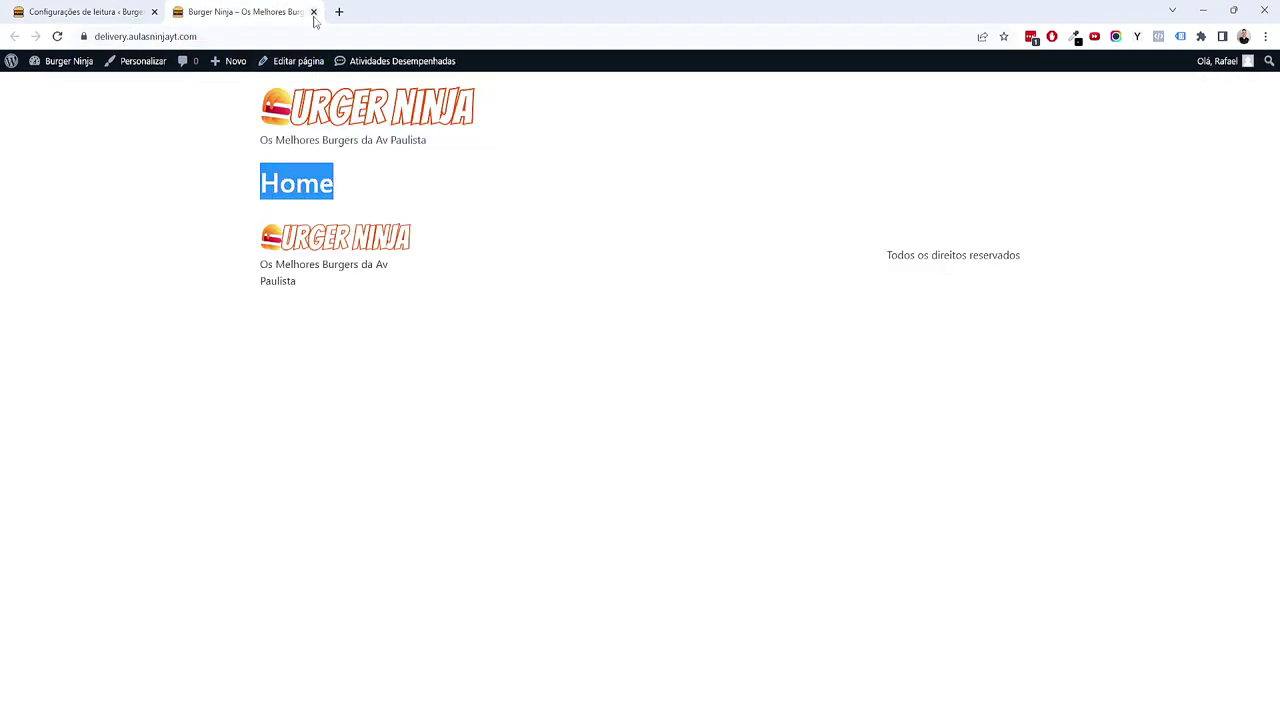
left_click(313, 11)
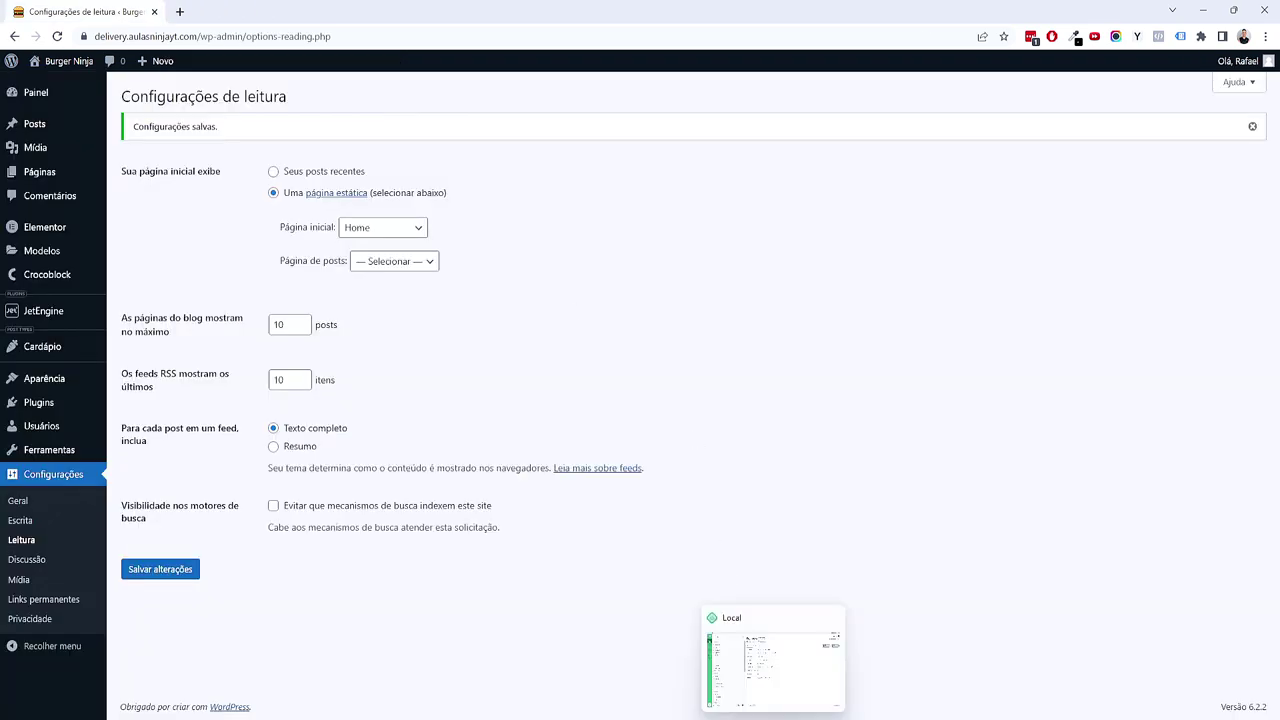
left_click(743, 561)
scroll(651, 457, "up", 3)
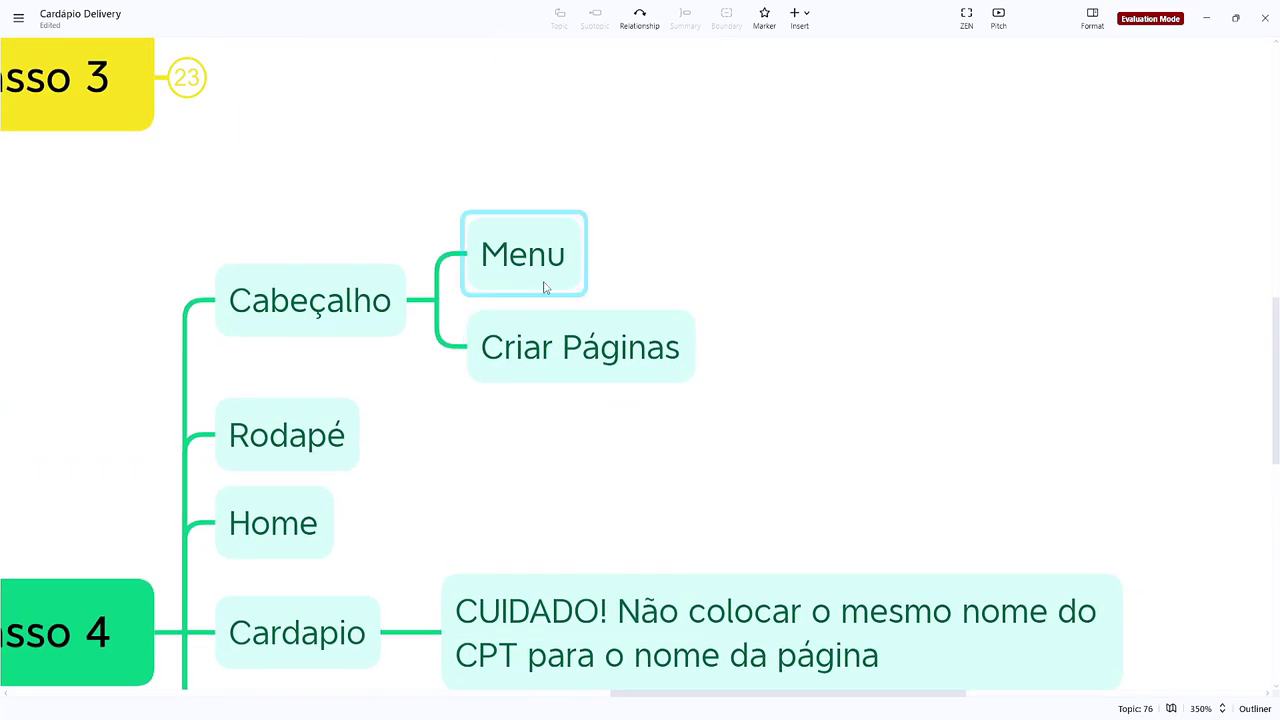
left_click(612, 350)
left_click(565, 265)
left_click(1206, 18)
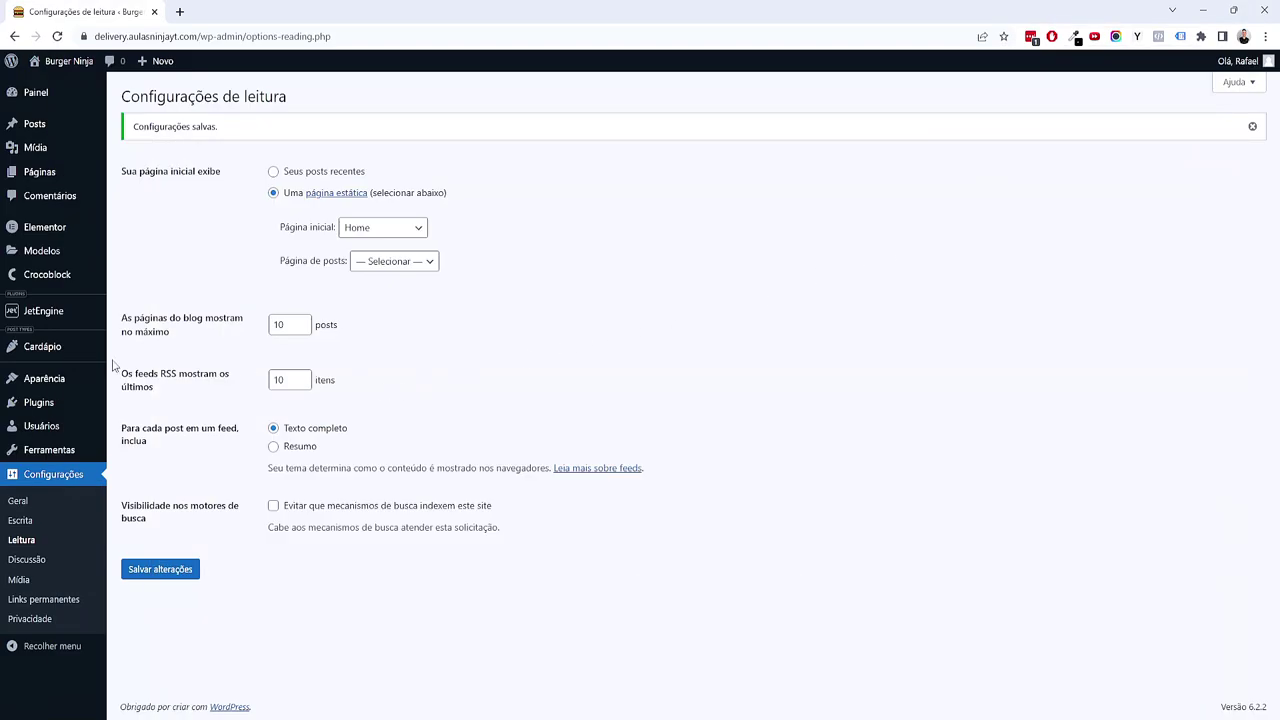
Step: Create a new menu named 'Menu Principal' under Aparência > Menus
mouse_move(84, 381)
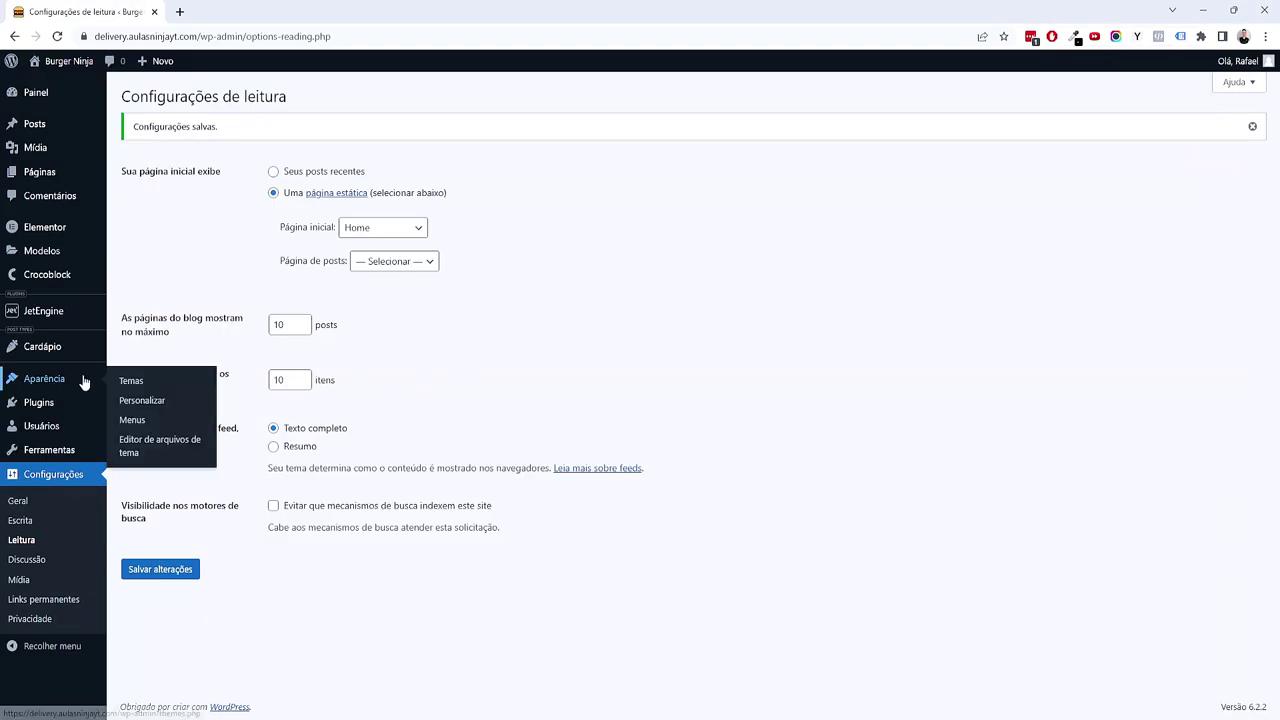
left_click(157, 428)
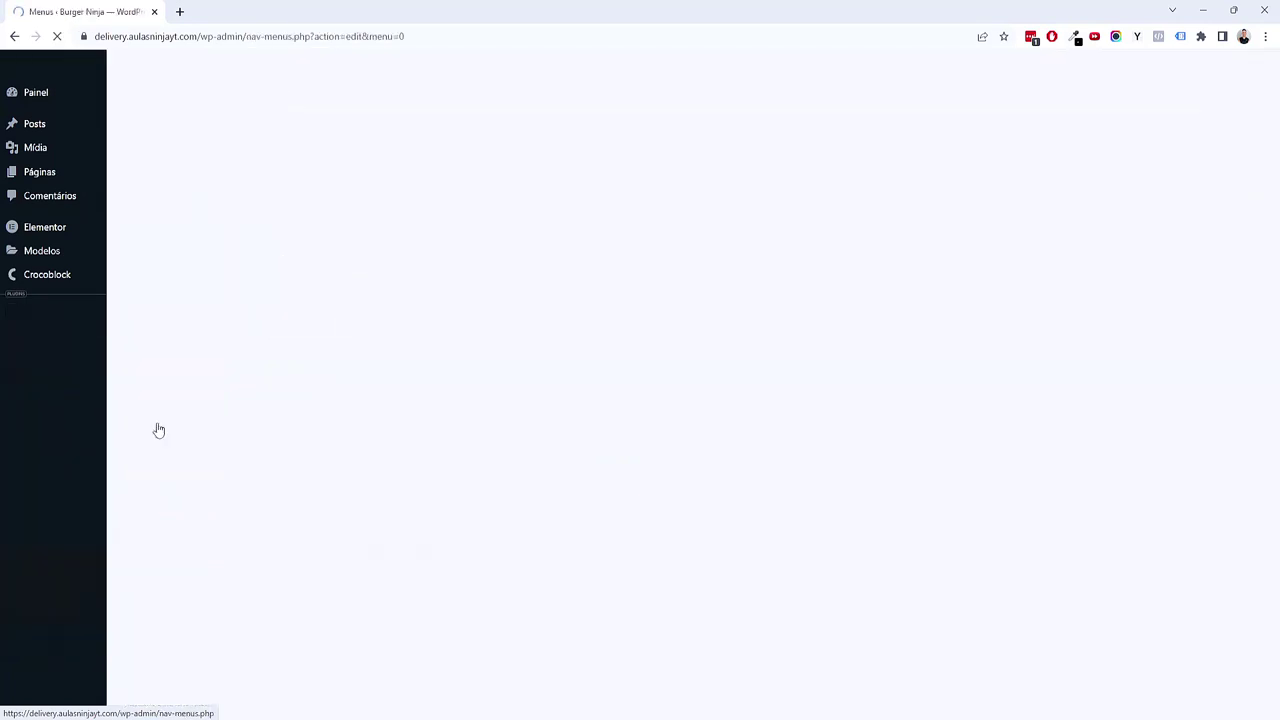
left_click(458, 258)
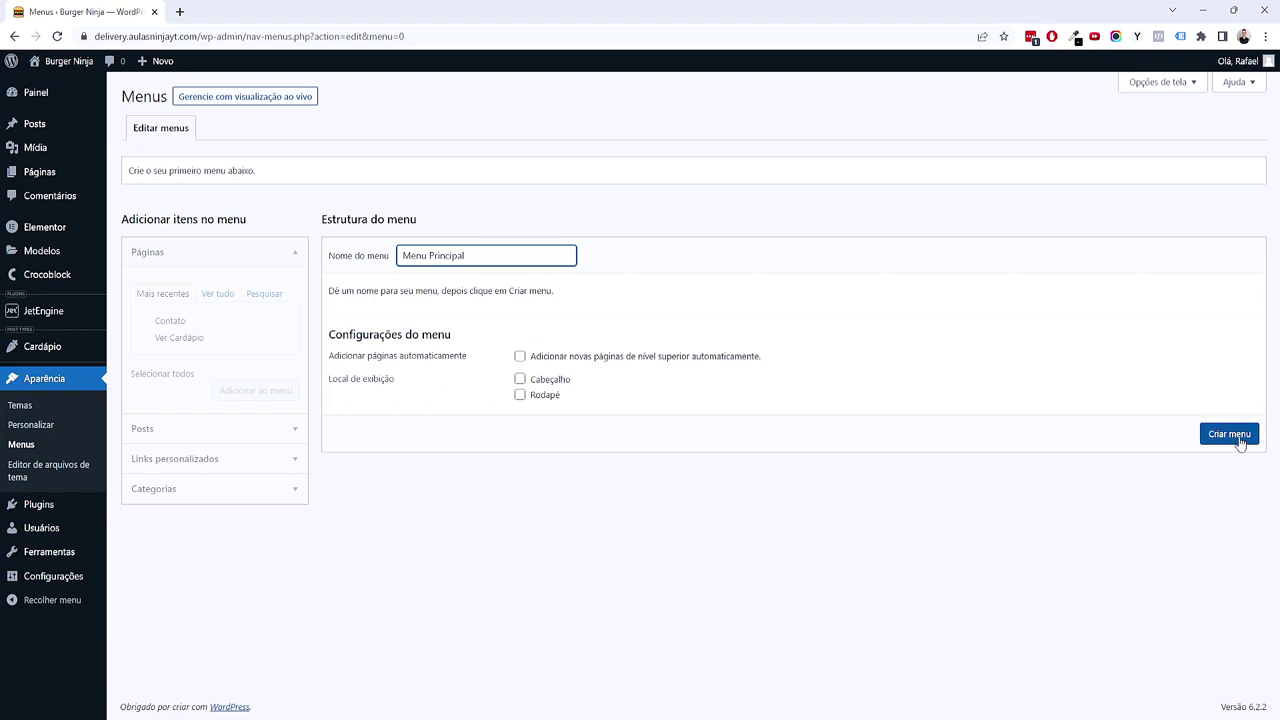
left_click(1240, 443)
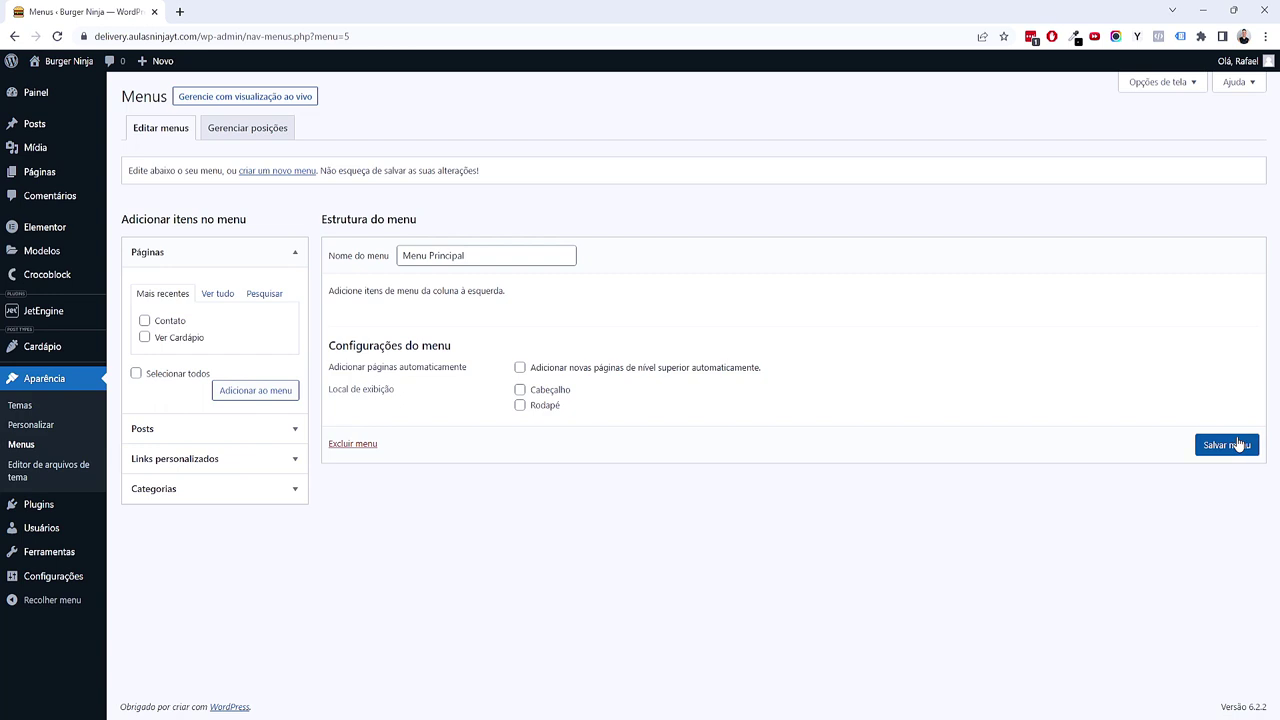
Step: Add the Home, Ver Cardápio and Contato pages to the menu
left_click(218, 296)
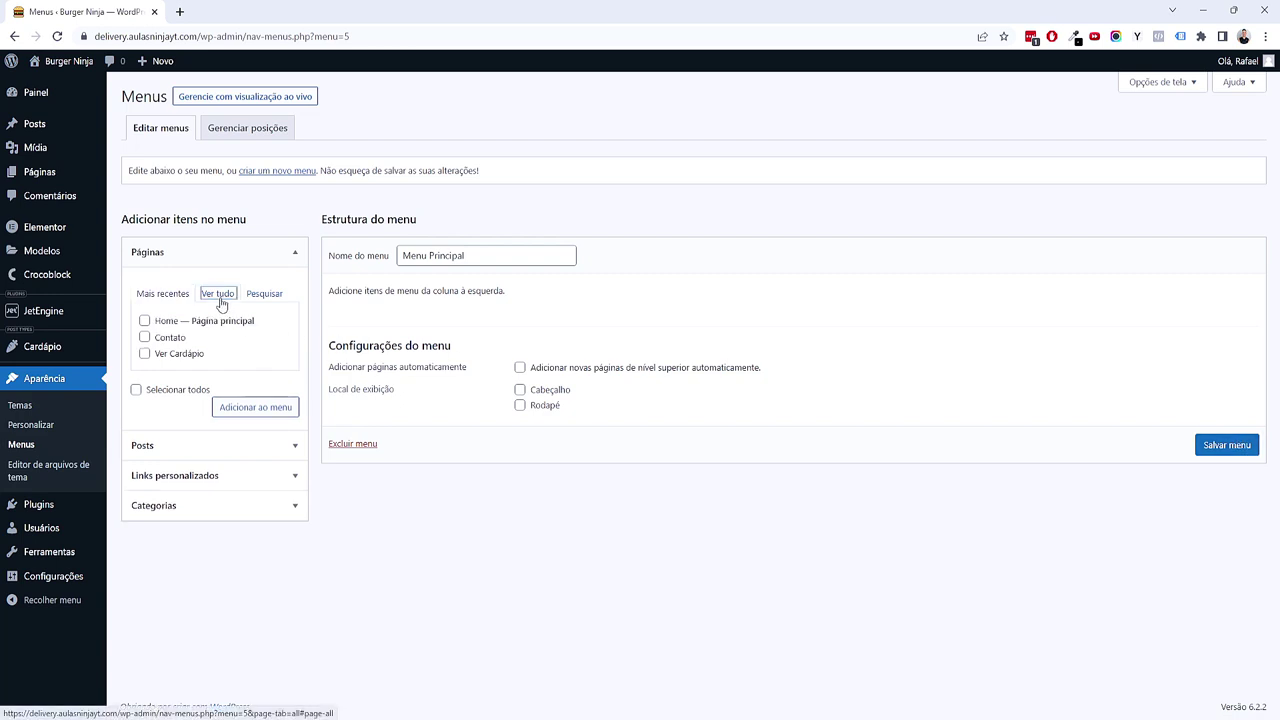
left_click(164, 322)
left_click(173, 356)
left_click(170, 340)
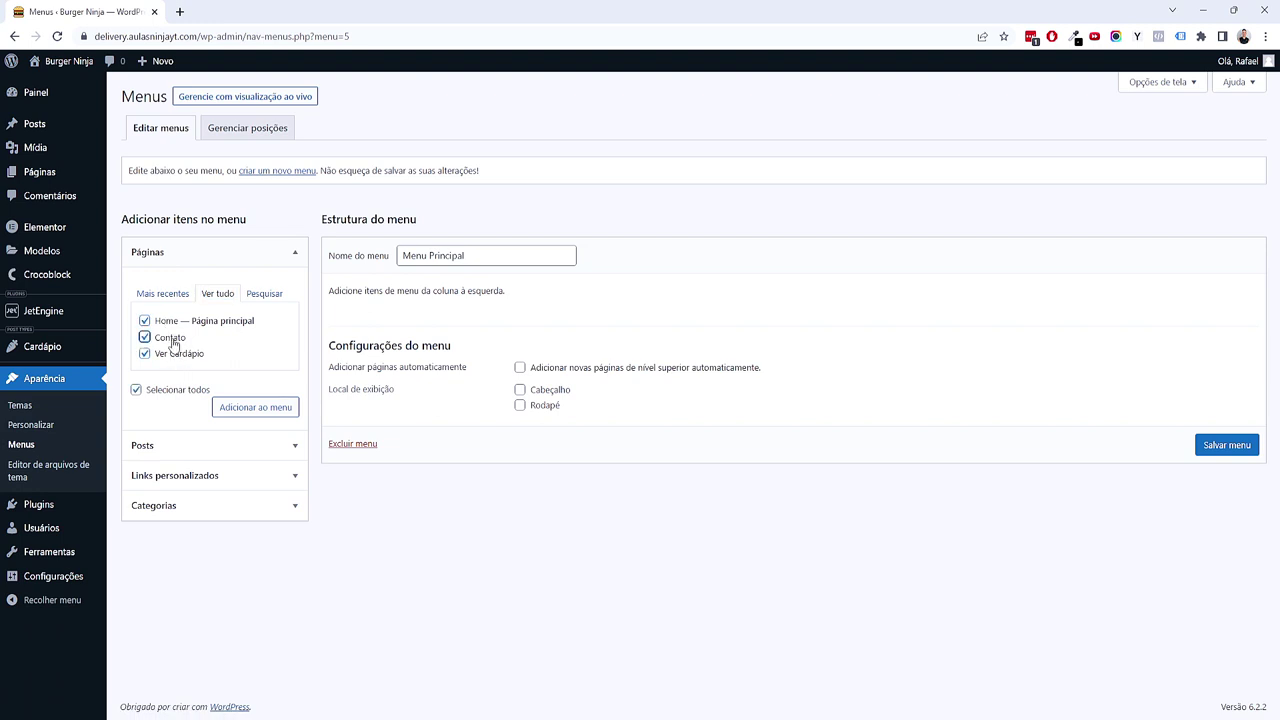
left_click(256, 413)
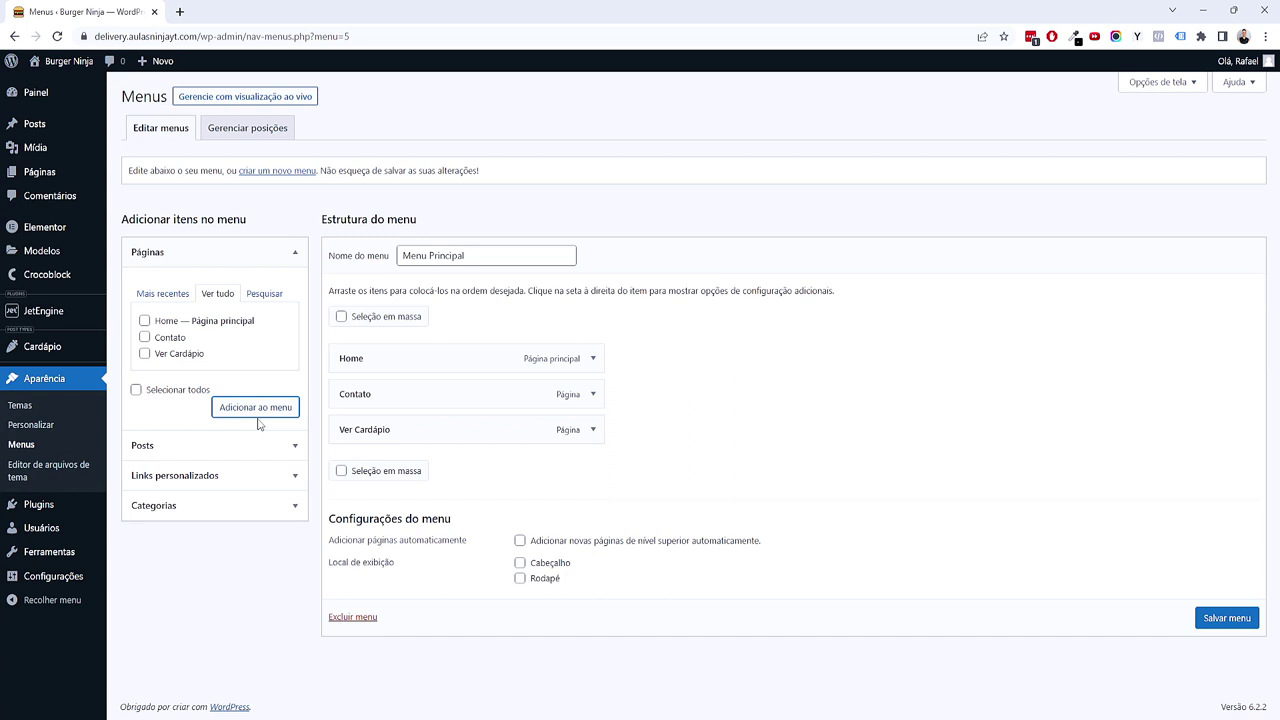
Step: Expand the post categories list and show all categories
left_click(196, 507)
left_click(203, 388)
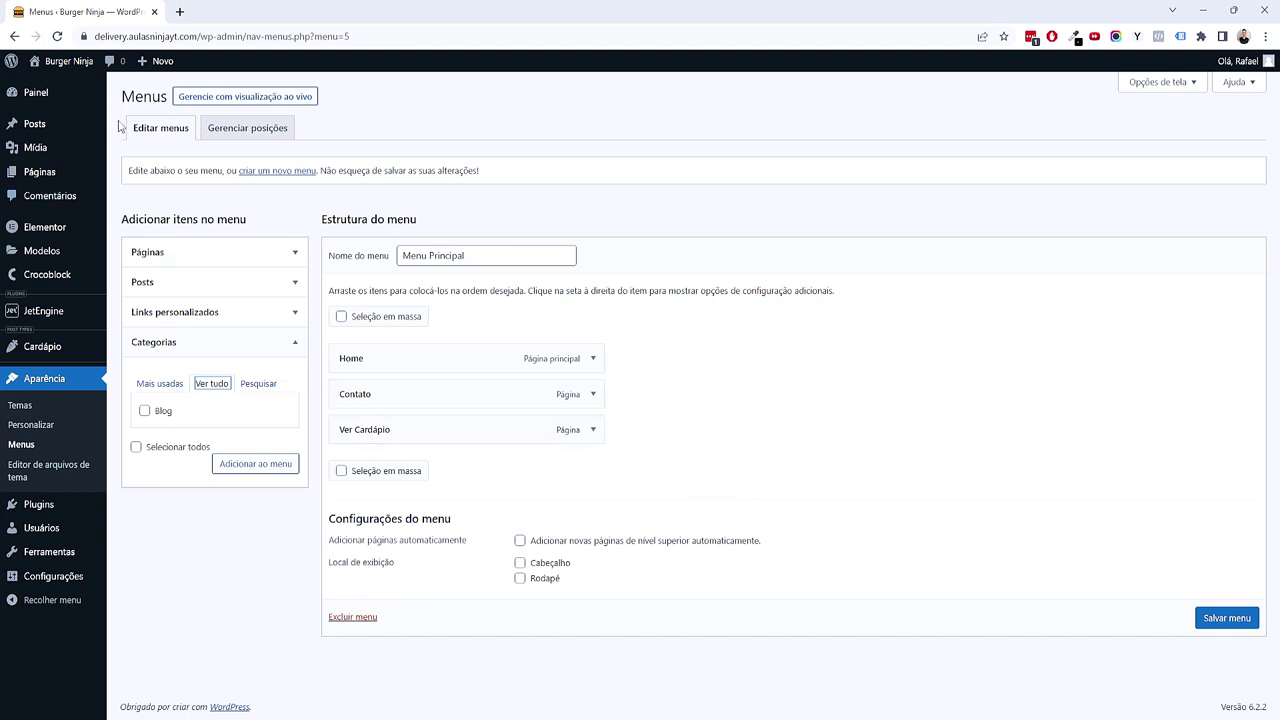
mouse_move(84, 133)
Step: Enable Categoria Delivery in screen options and add Acompanhamentos, Bebidas and Hamburguers to the menu
left_click(1166, 84)
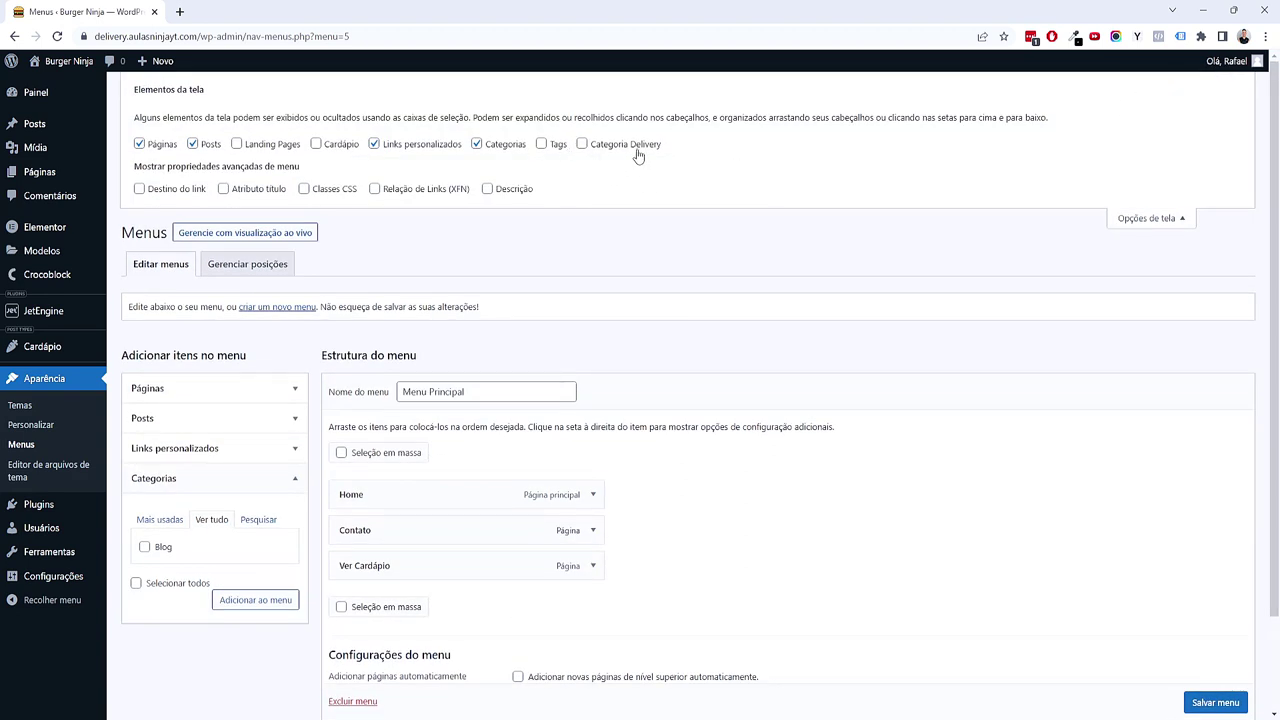
left_click(608, 147)
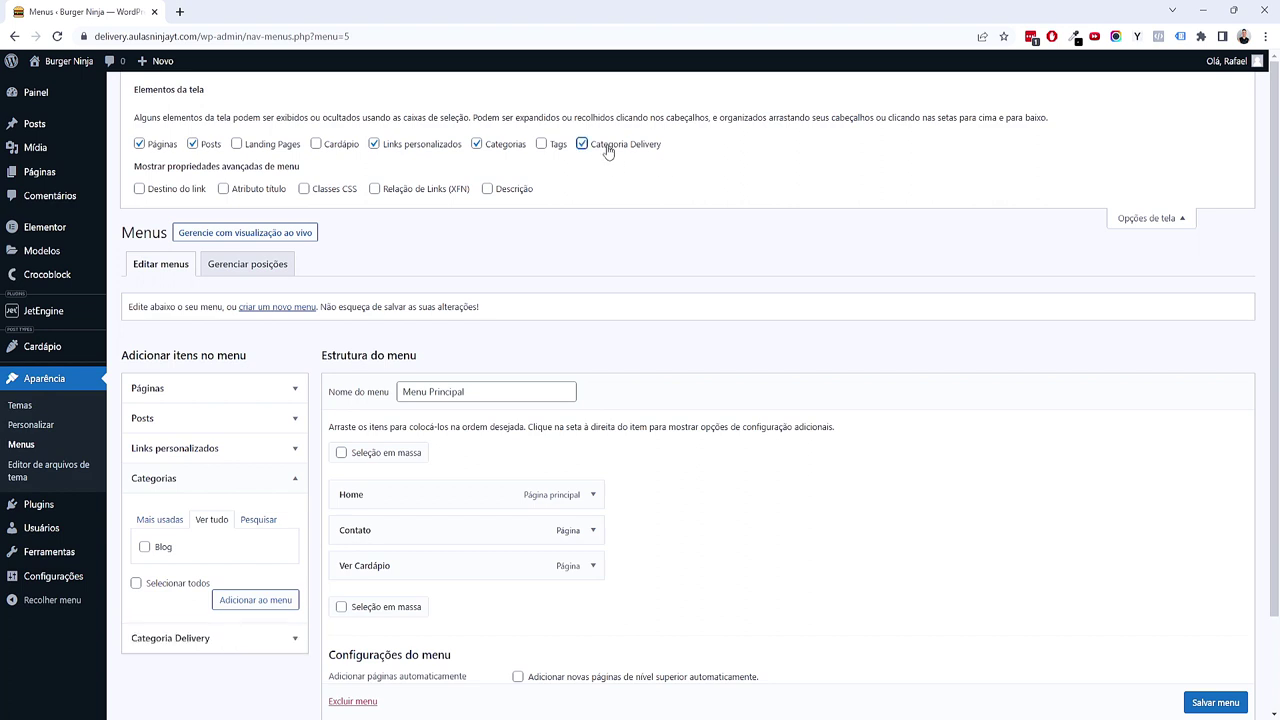
left_click(229, 637)
left_click(211, 550)
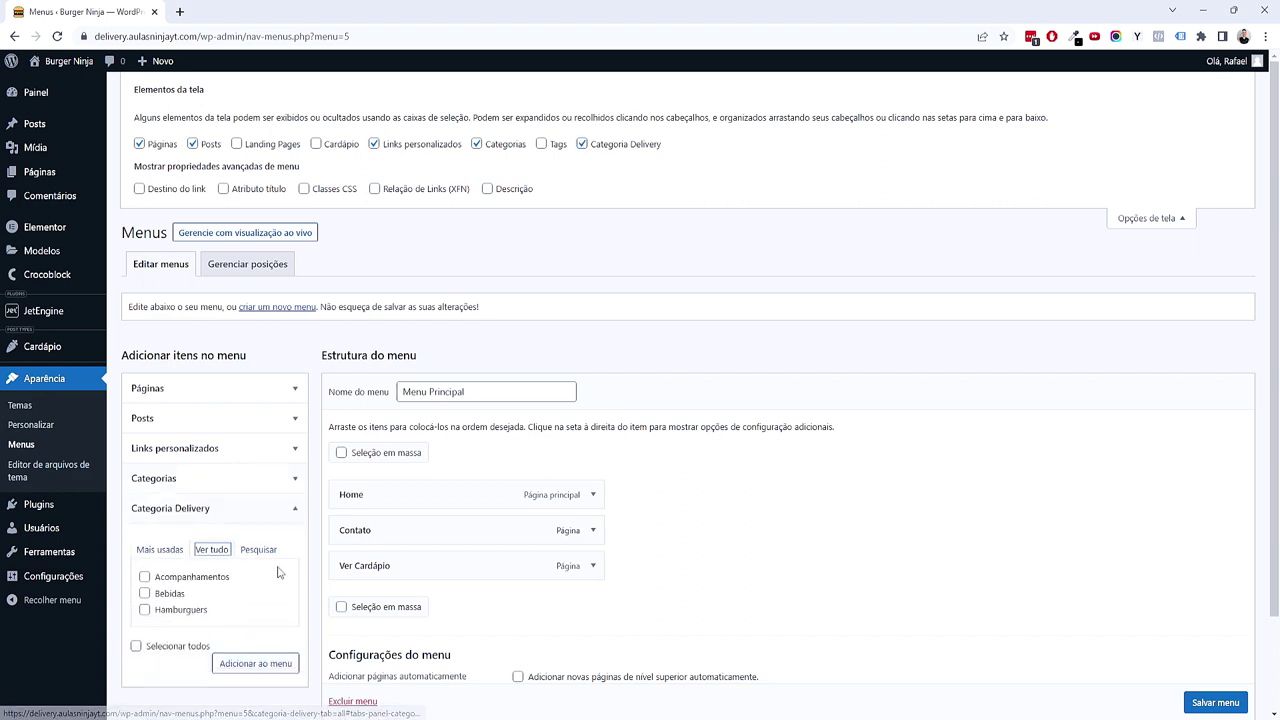
scroll(257, 587, "down", 2)
scroll(257, 587, "down", 2)
left_click(170, 578)
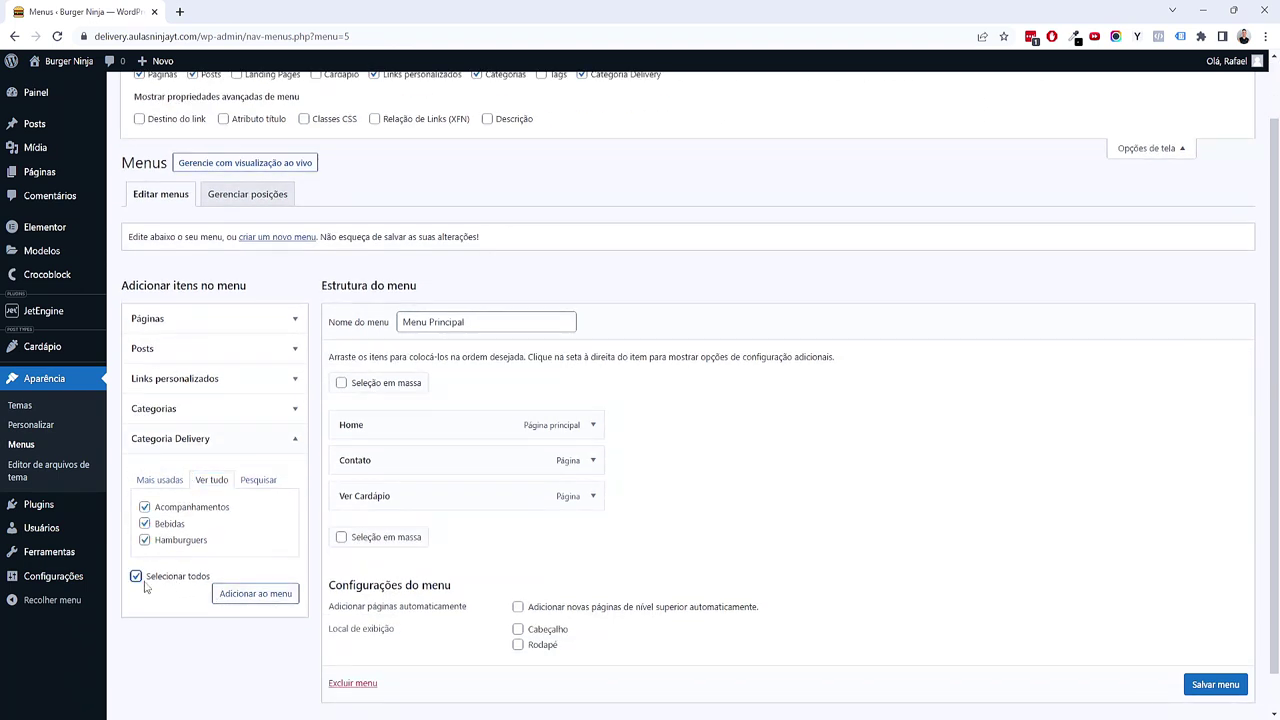
left_click(243, 595)
Step: Add a custom link 'Categorias' with URL '#' to Menu Principal
left_click(237, 379)
left_click(235, 424)
type("#")
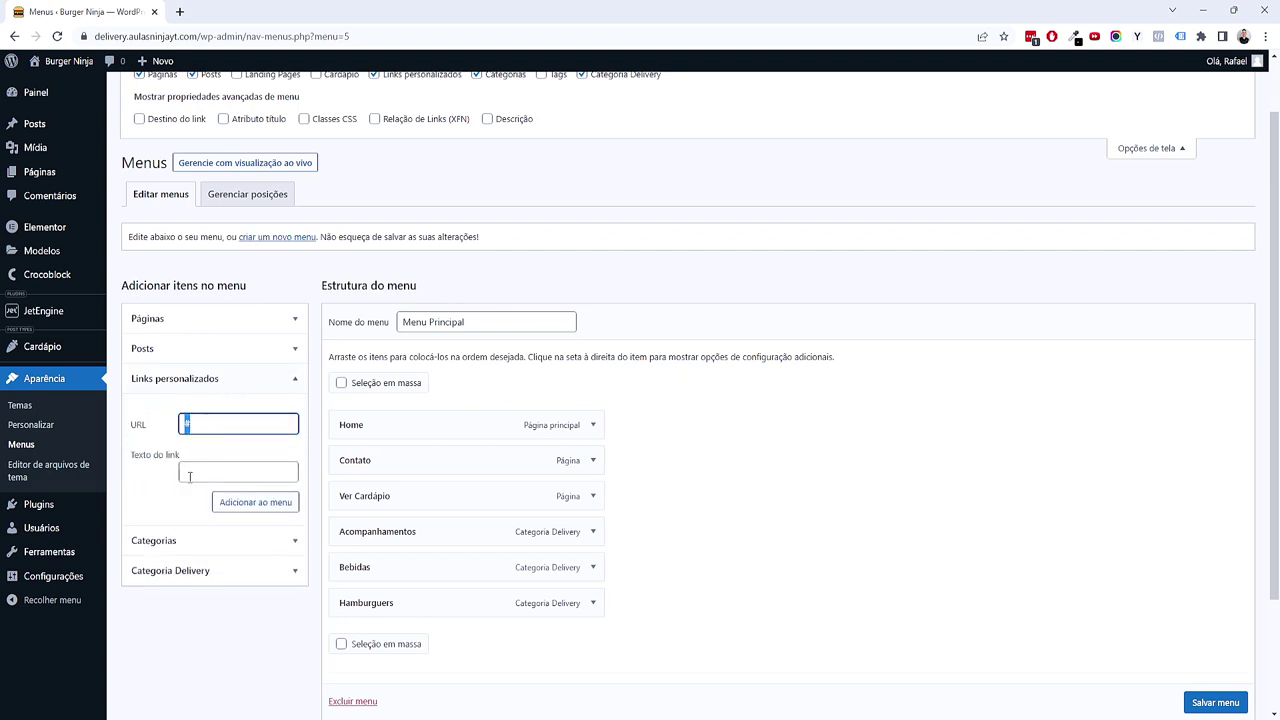
key("Tab")
key("shift+Tab")
key("Tab")
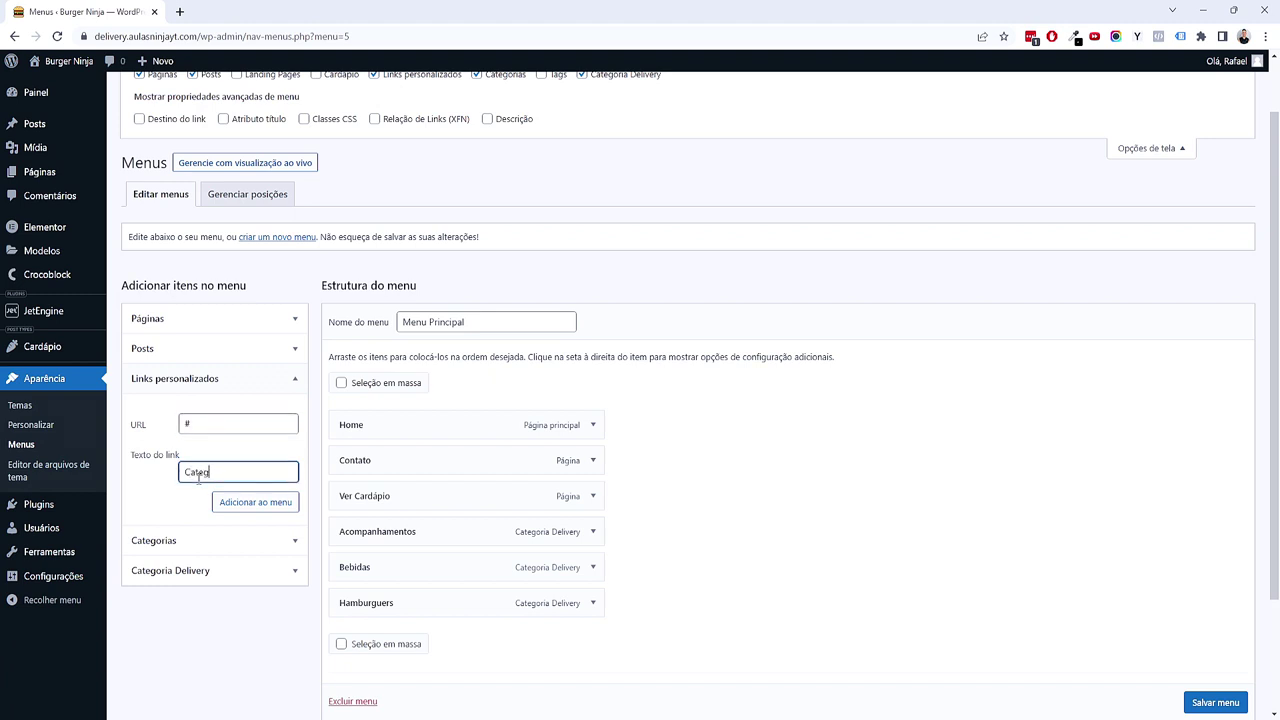
left_click(218, 502)
scroll(260, 443, "down", 1)
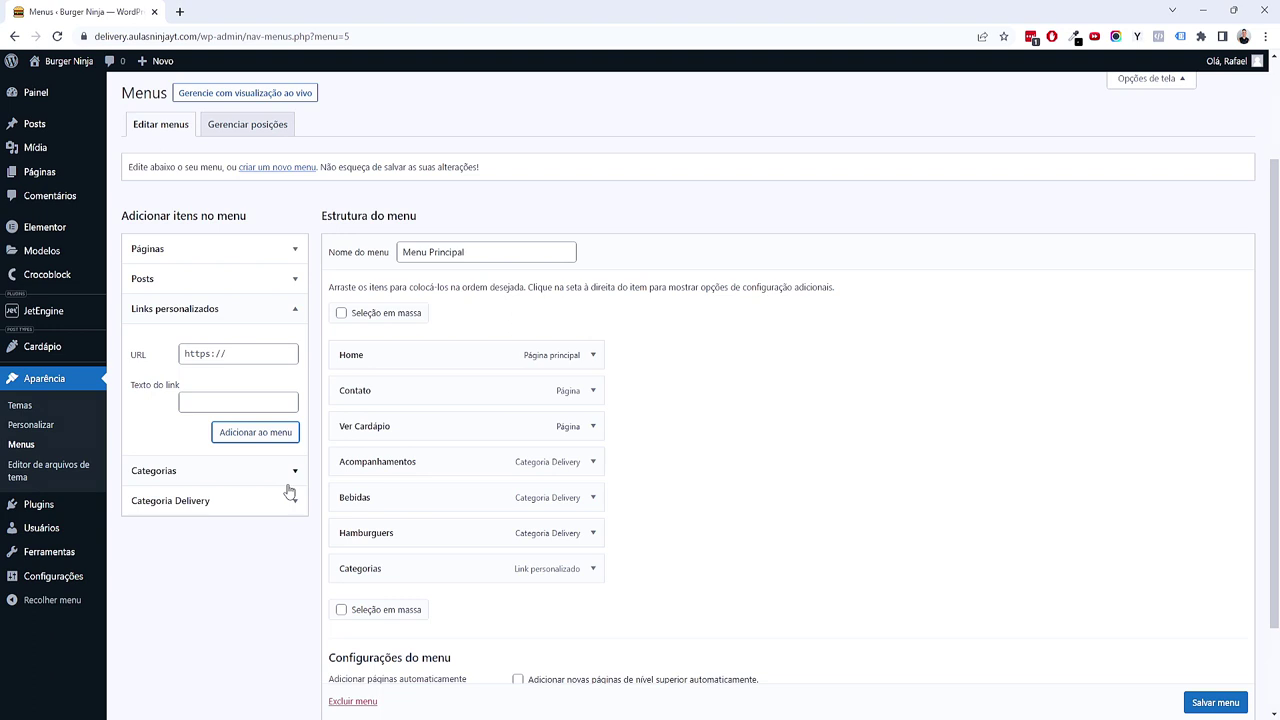
Step: Reorder the menu: Home, Ver Cardápio, Categorias with nested category subitems, then Contato
scroll(366, 534, "down", 1)
scroll(374, 563, "up", 2)
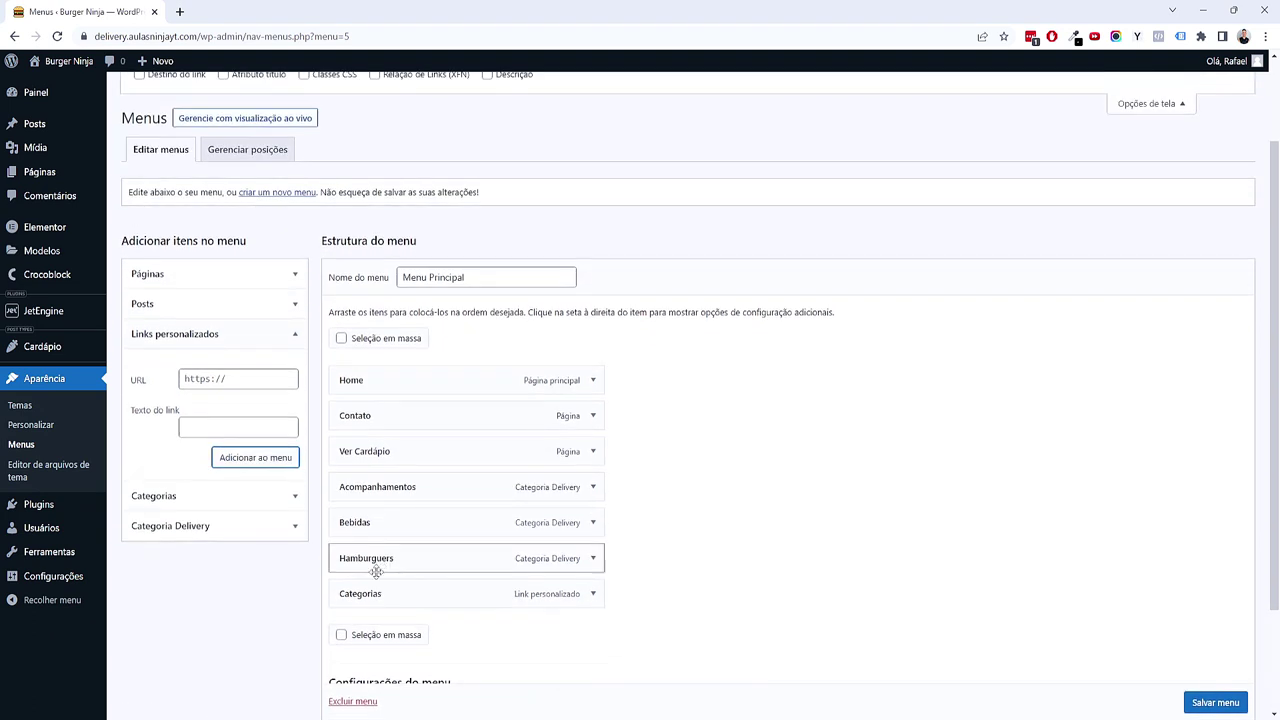
left_click_drag(372, 606, 390, 500)
left_click_drag(383, 583, 380, 523)
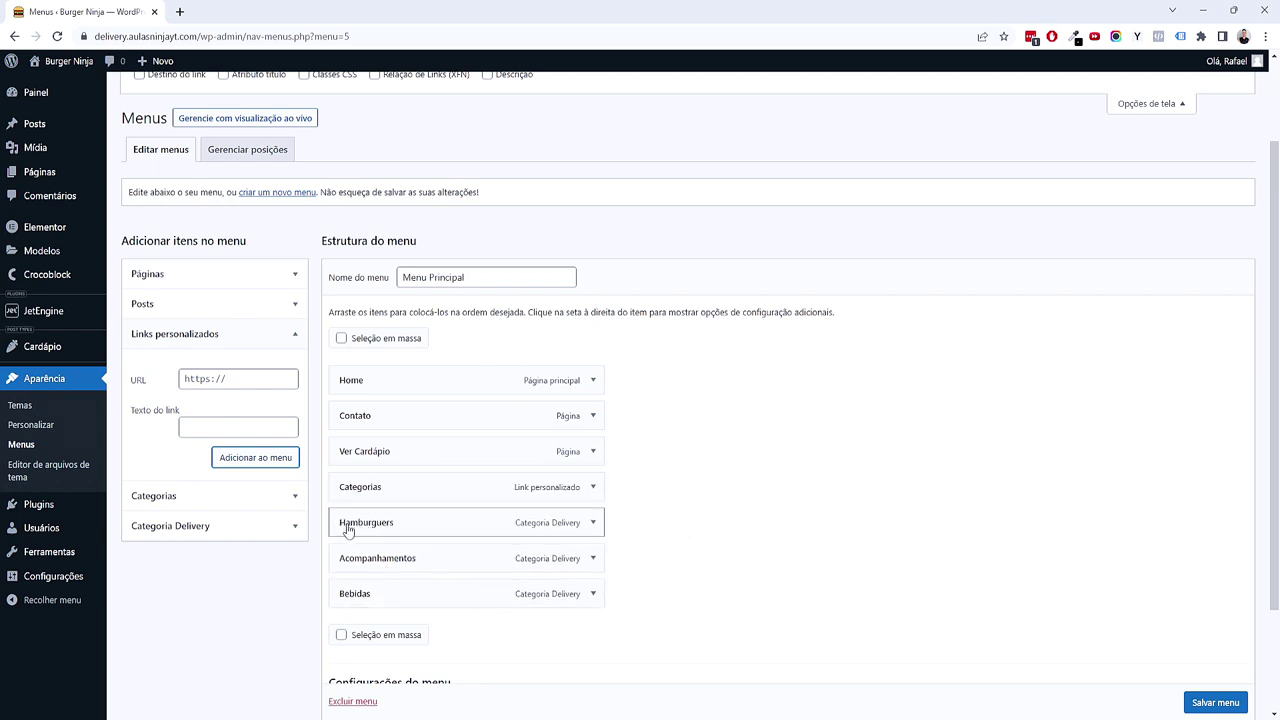
left_click_drag(352, 529, 374, 588)
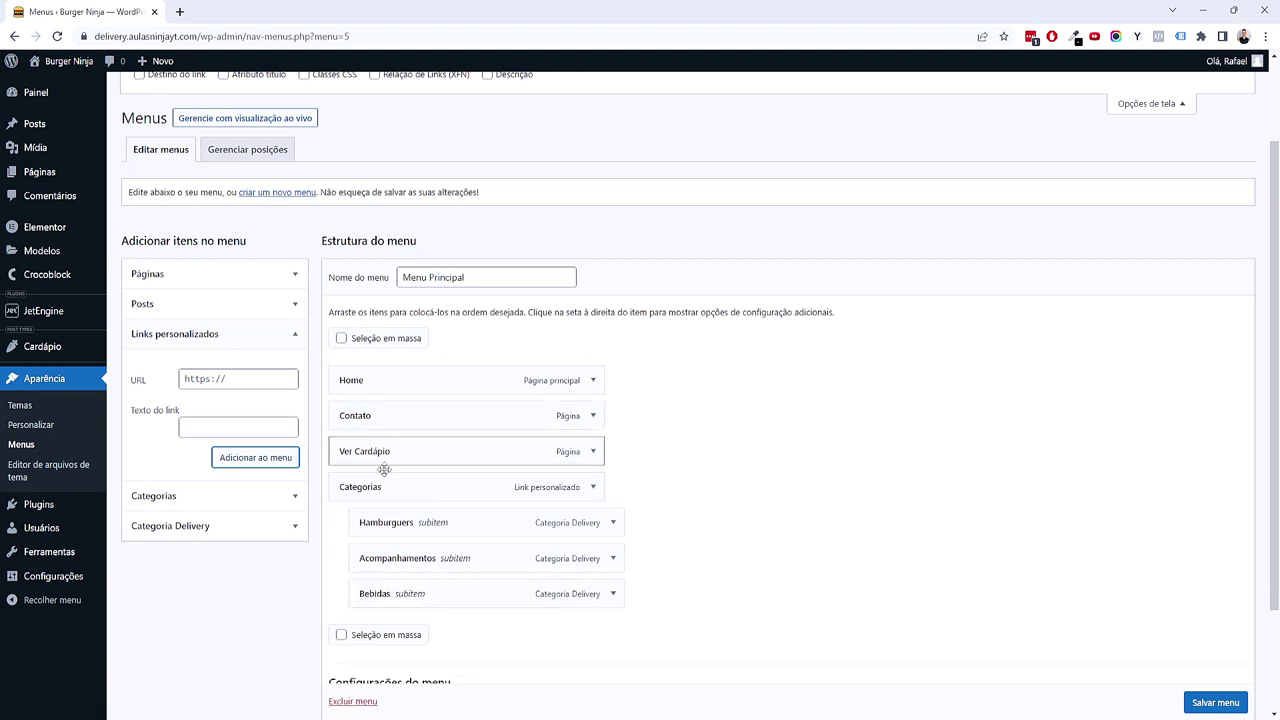
left_click_drag(385, 458, 390, 418)
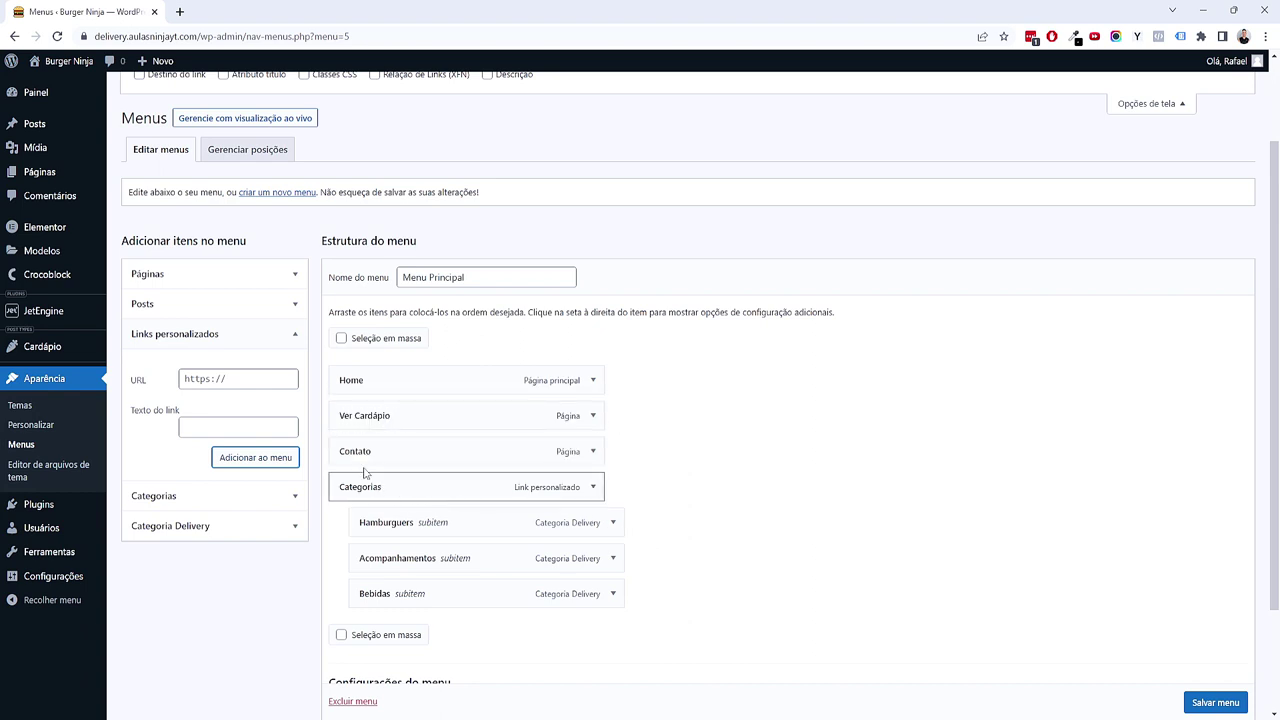
left_click_drag(362, 461, 370, 620)
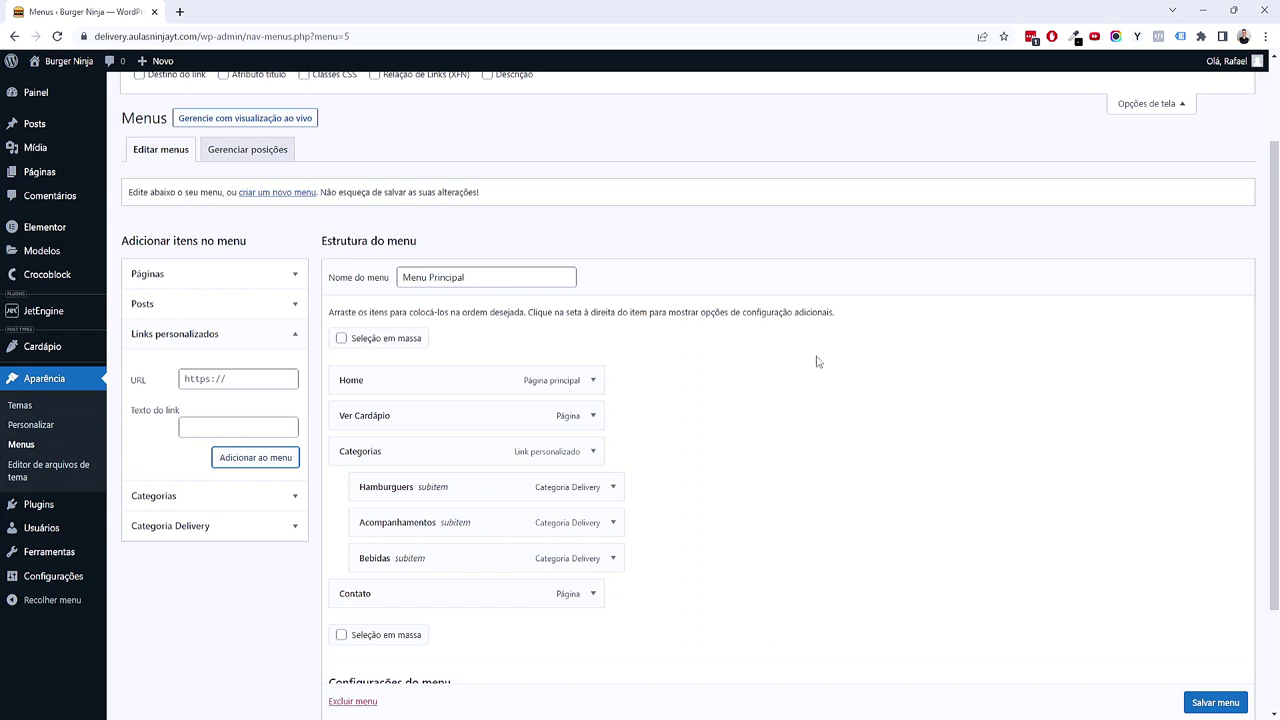
scroll(755, 371, "down", 3)
Step: Save Menu Principal, glance at the Cabeçalho topic in XMind, and return to WordPress
left_click(1215, 645)
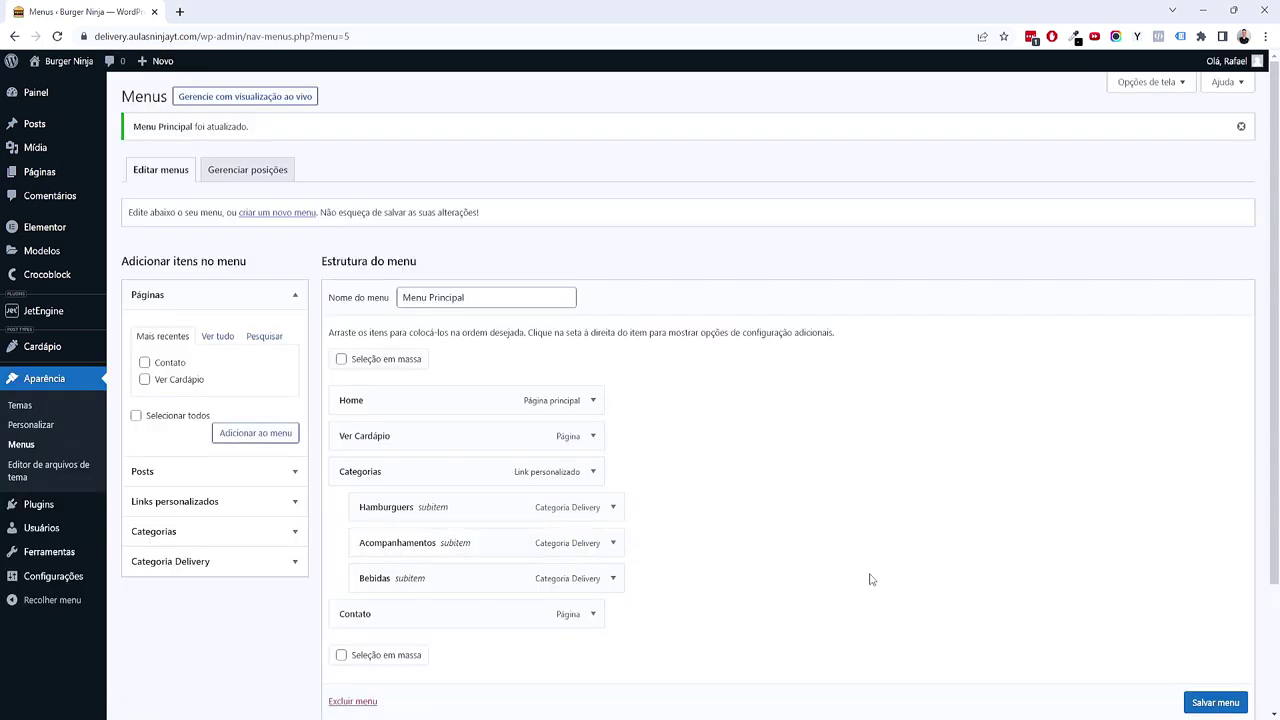
scroll(869, 579, "down", 2)
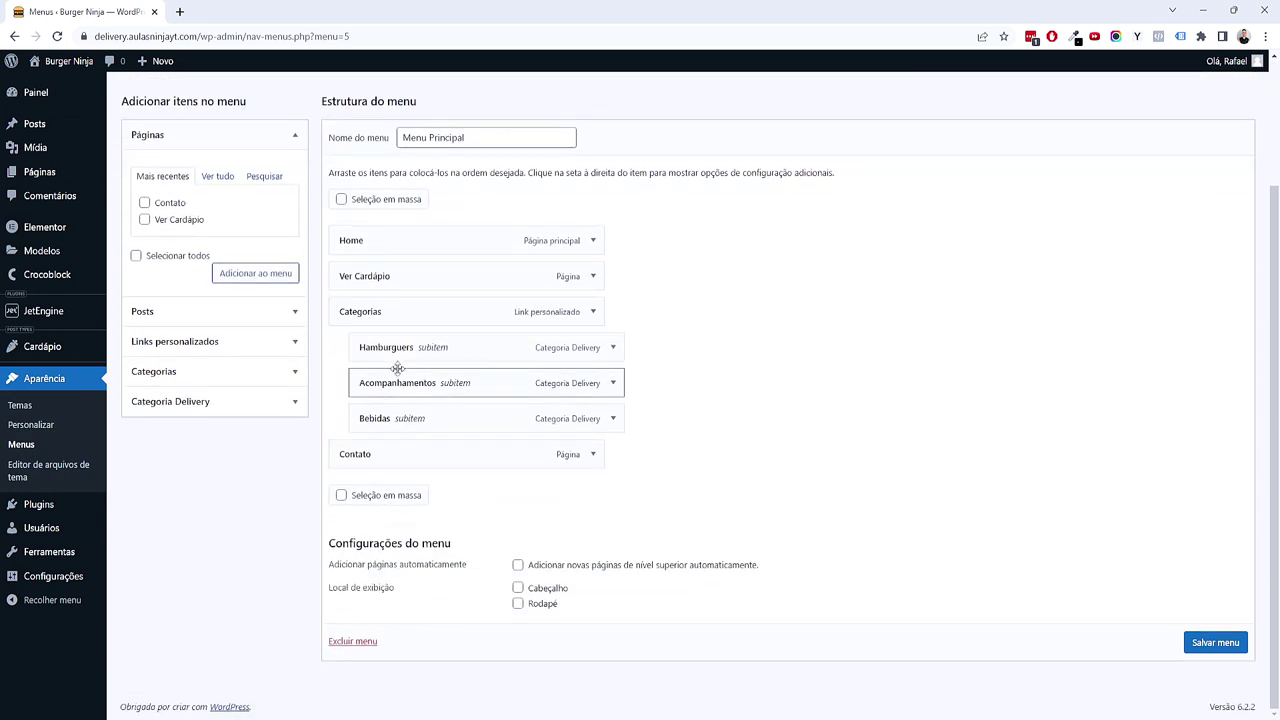
scroll(416, 427, "up", 2)
key("alt+Tab")
left_click(336, 262)
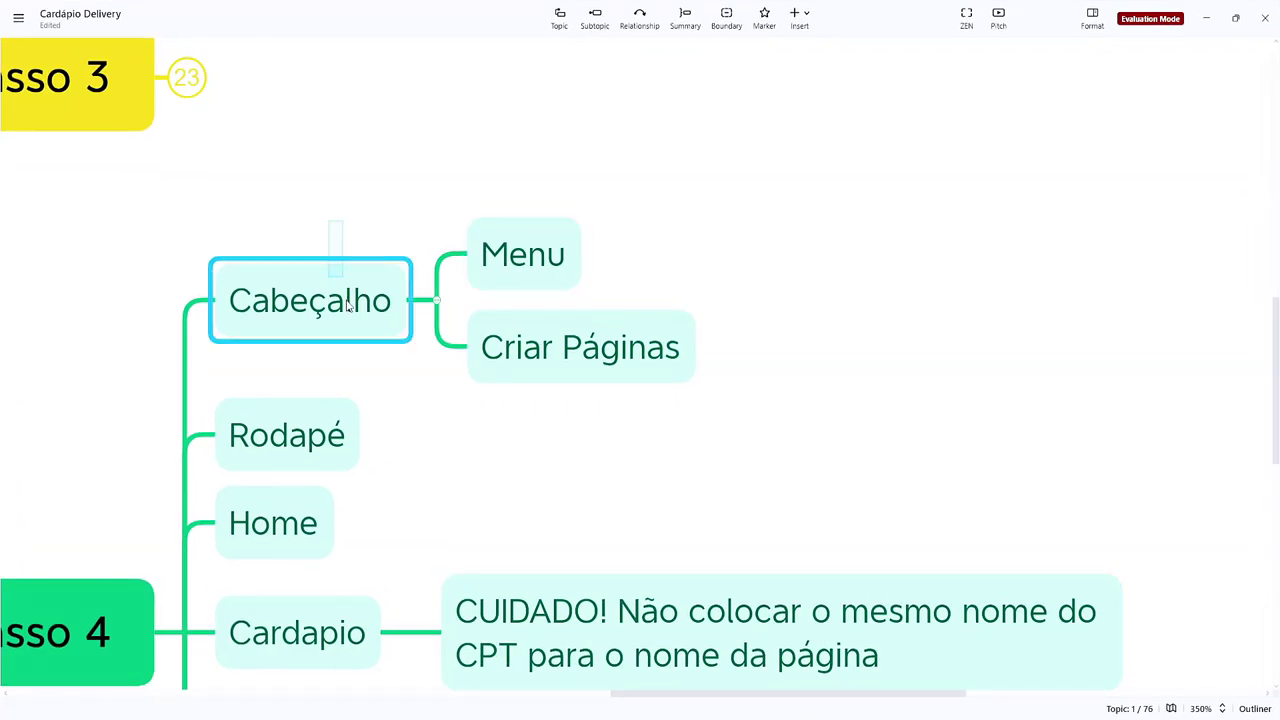
left_click(1207, 19)
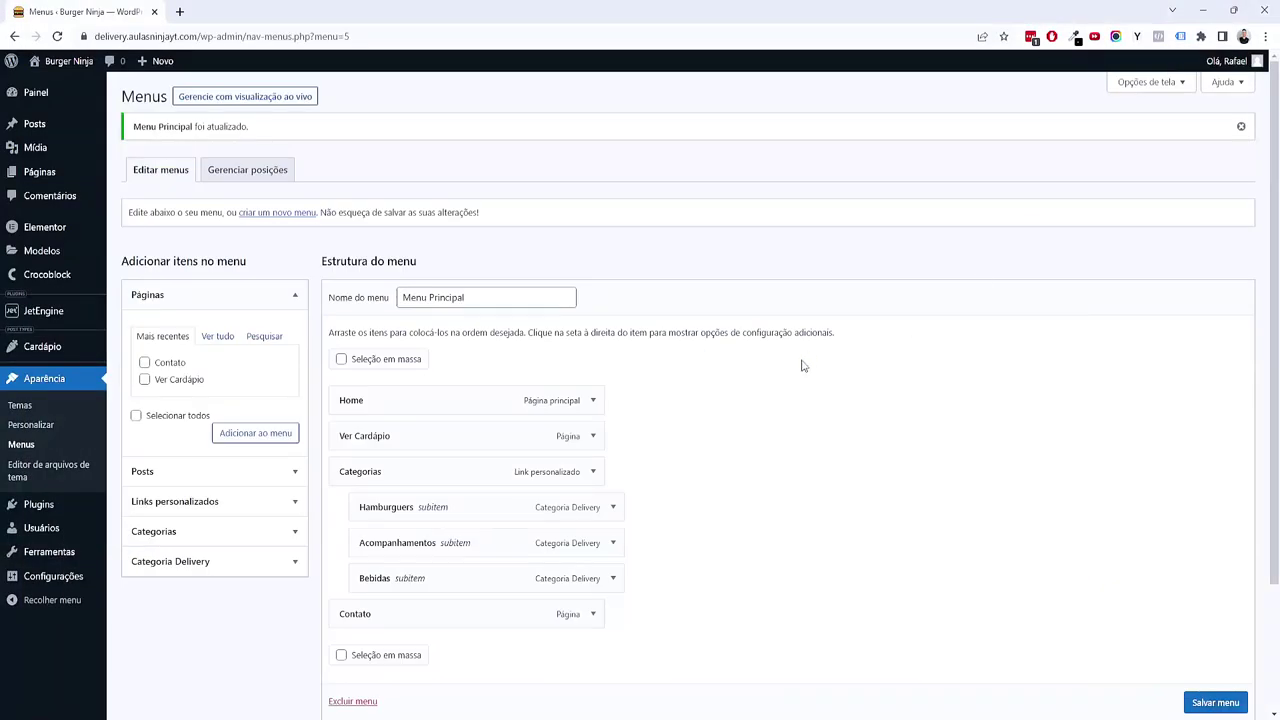
Step: From the Construtor de tema, create a new Cabeçalho template and open Elementor Cabeçalho #65 in the editor
mouse_move(64, 253)
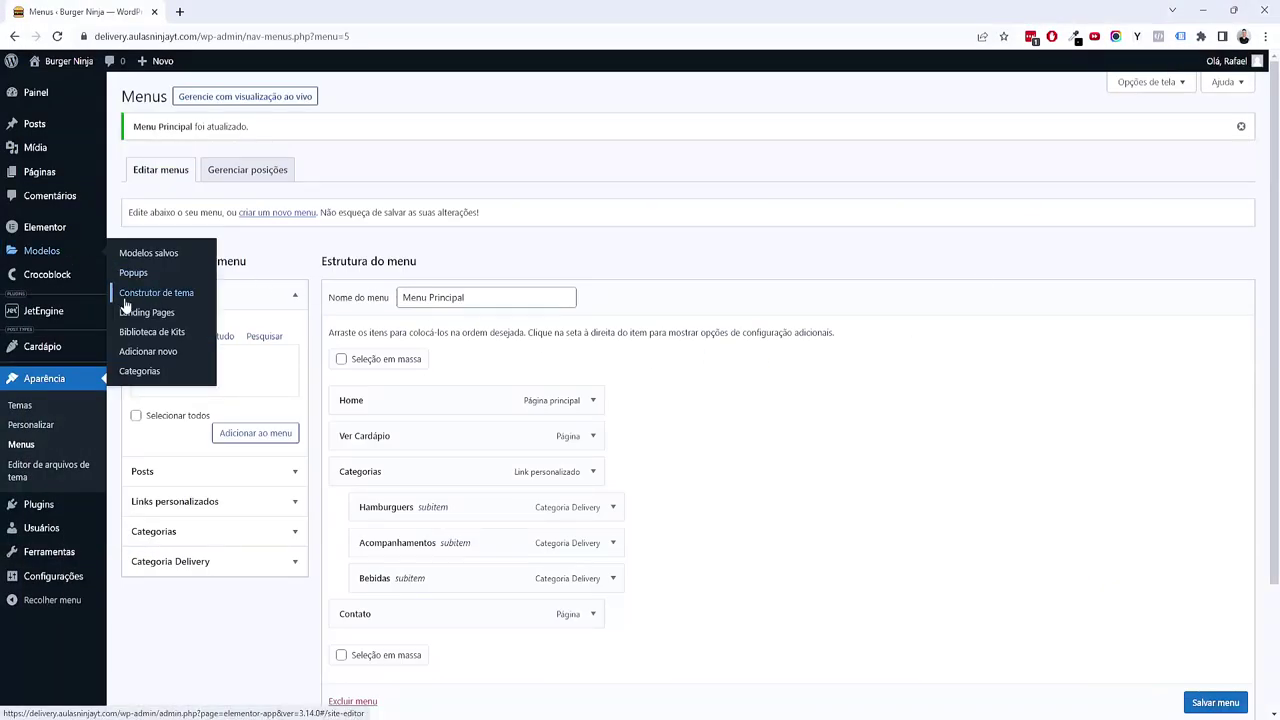
middle_click(165, 297)
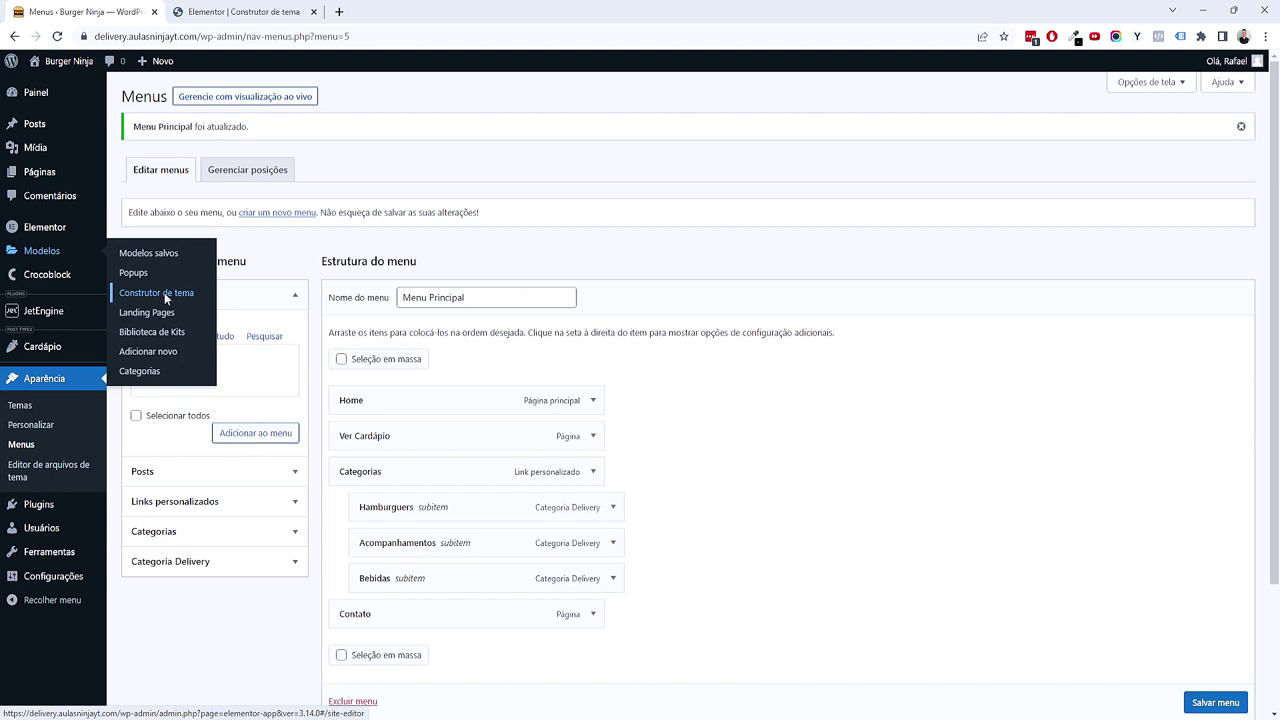
left_click(255, 11)
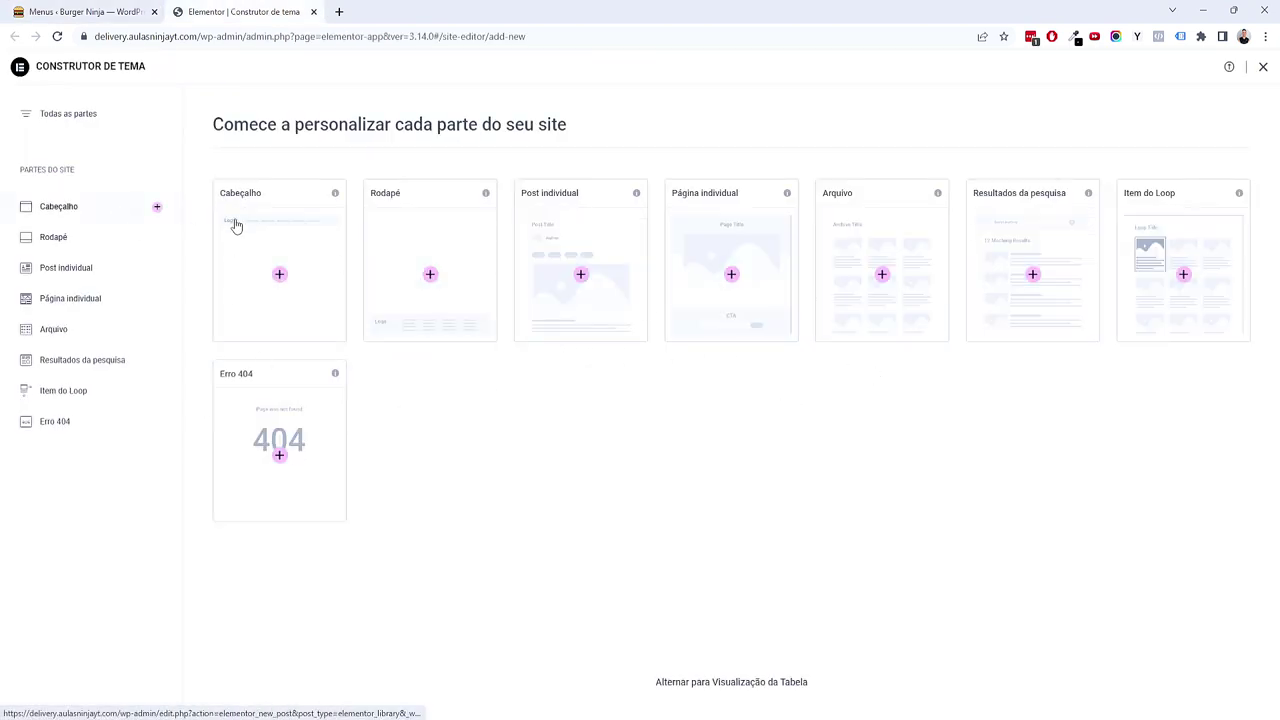
left_click(281, 279)
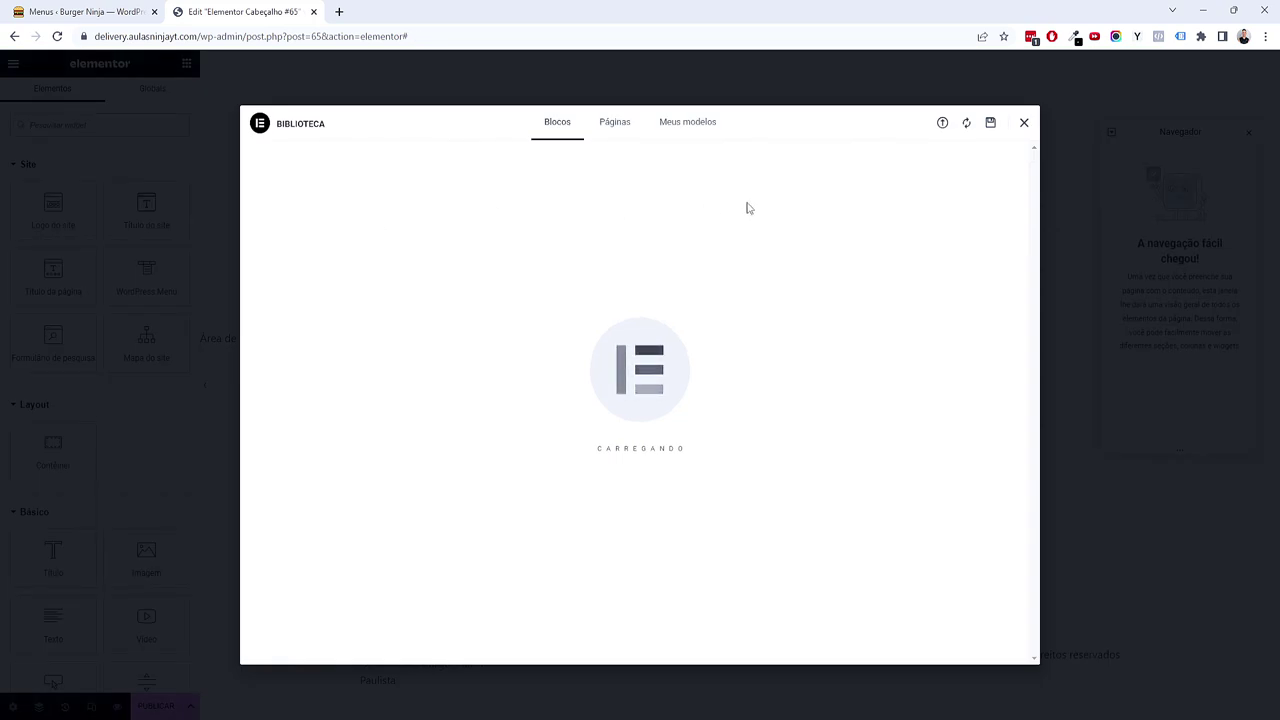
Step: Close the Biblioteca modal and retitle 'Elementor Cabeçalho #65' to 'Cabeçalho' in page settings
left_click(1023, 124)
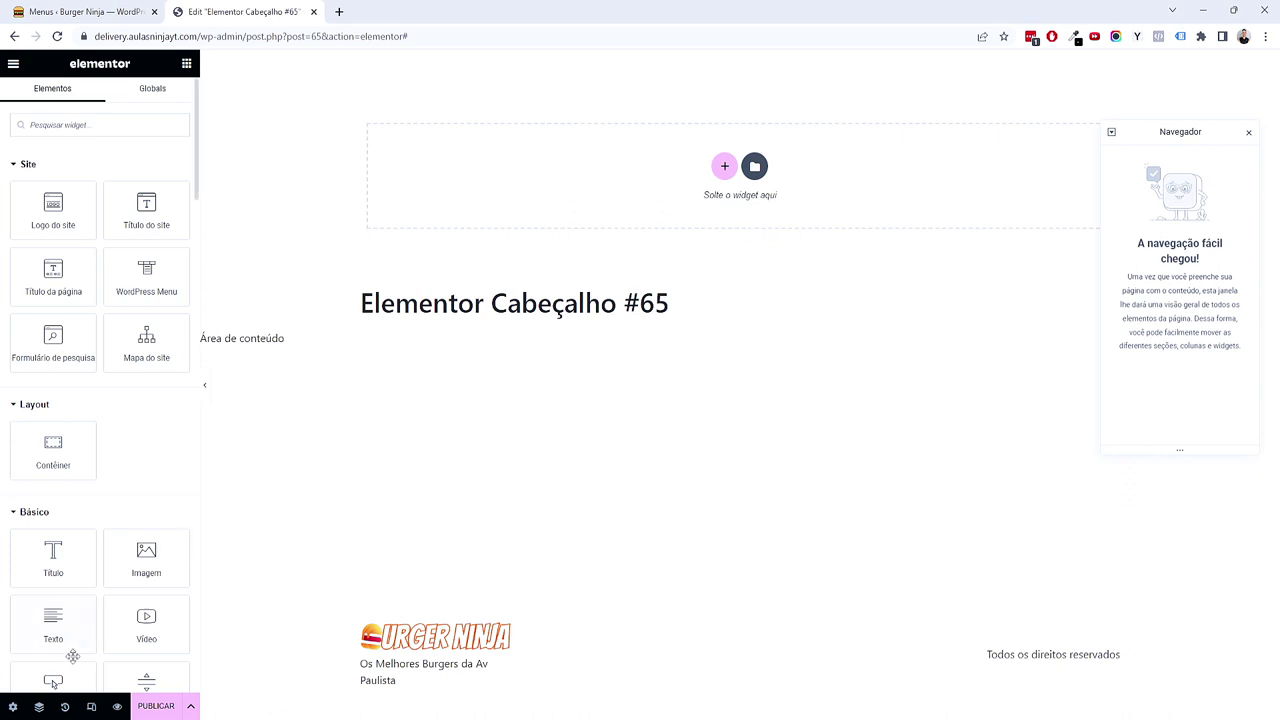
left_click(13, 707)
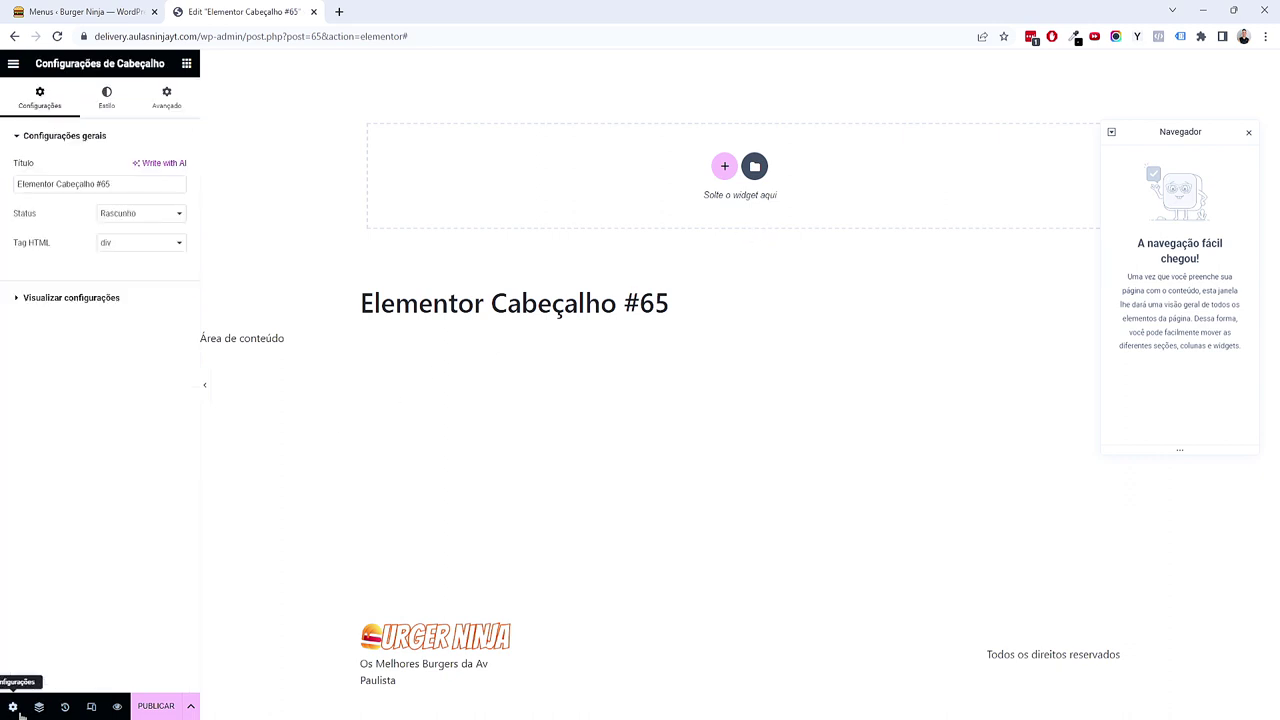
left_click_drag(58, 190, 7, 188)
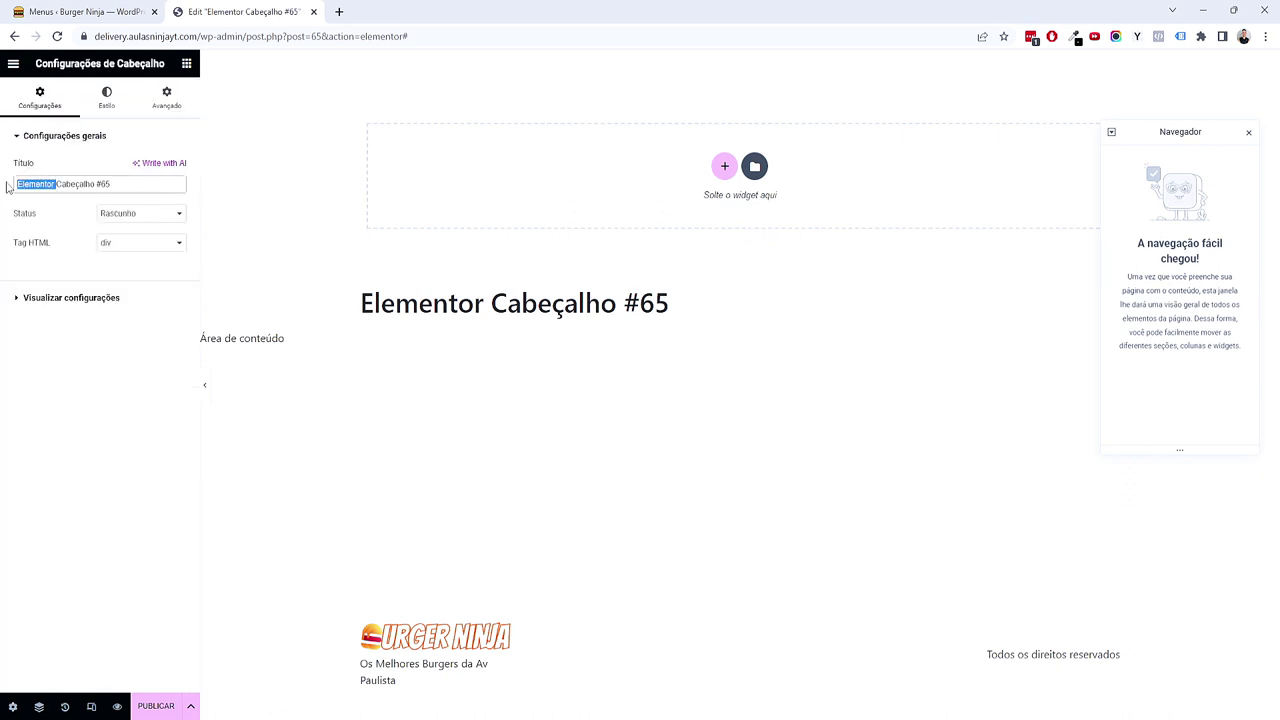
key("BackSpace")
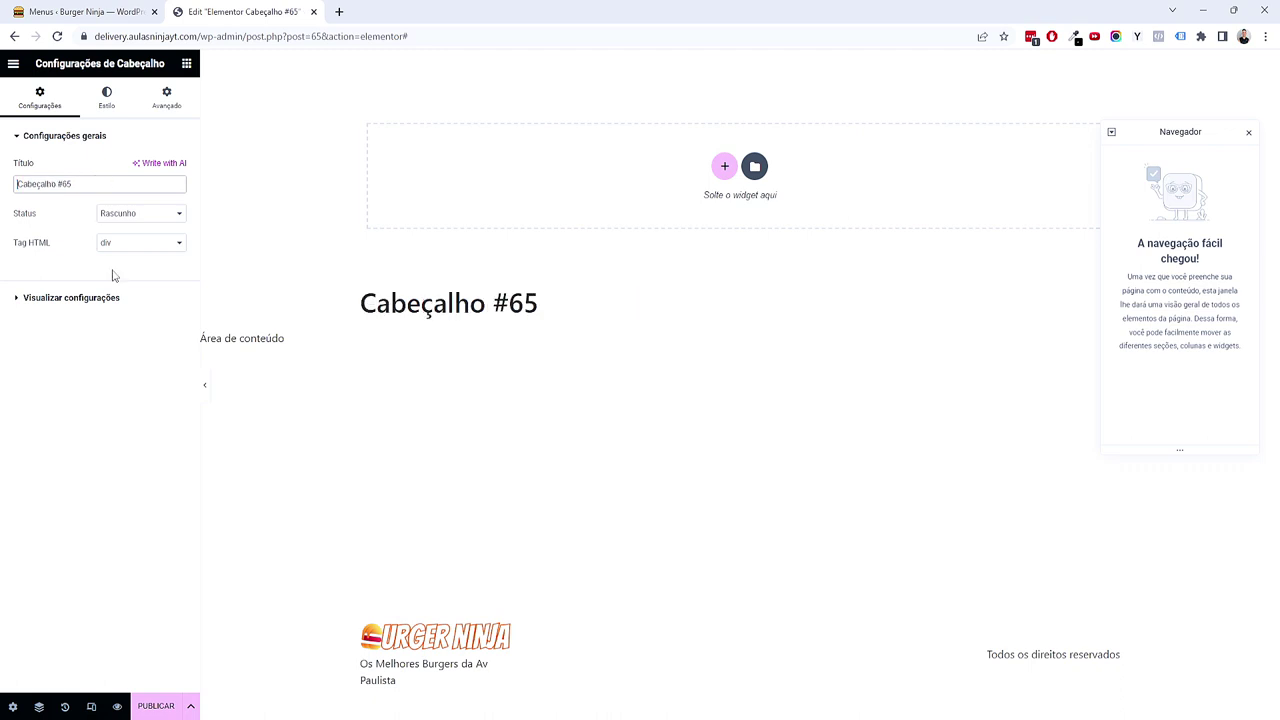
left_click_drag(60, 187, 123, 260)
key("BackSpace")
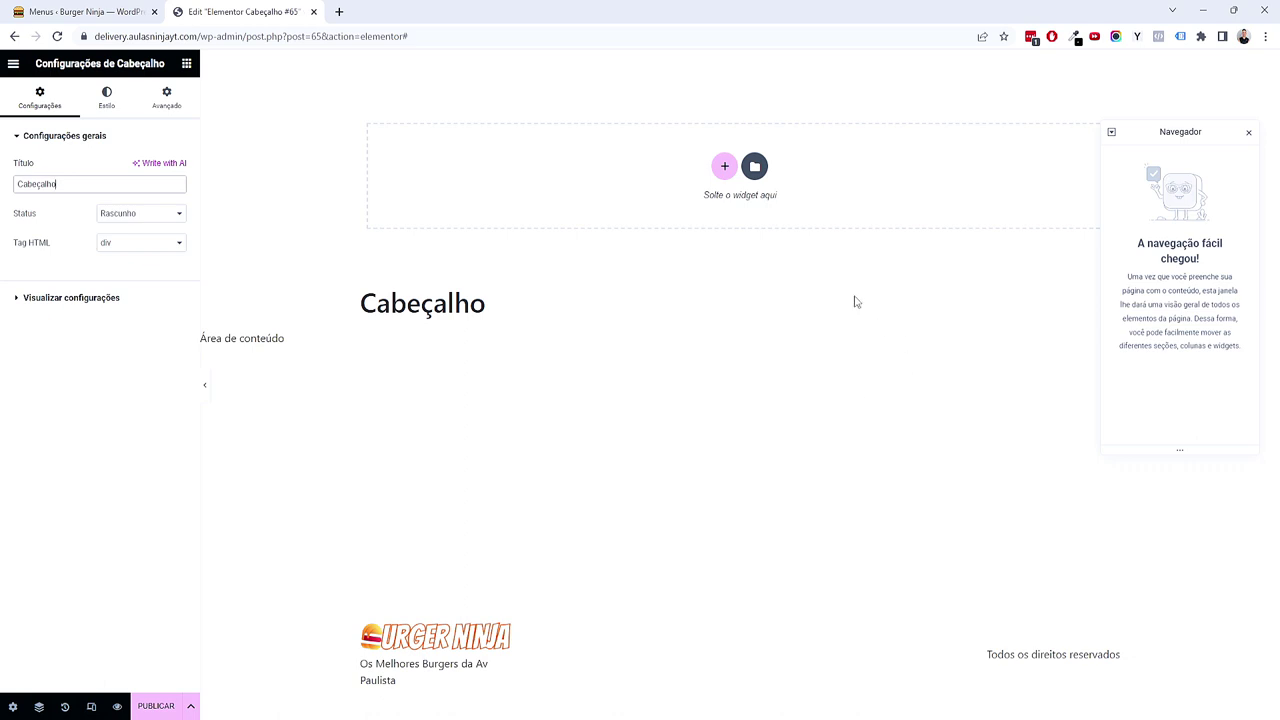
left_click(724, 167)
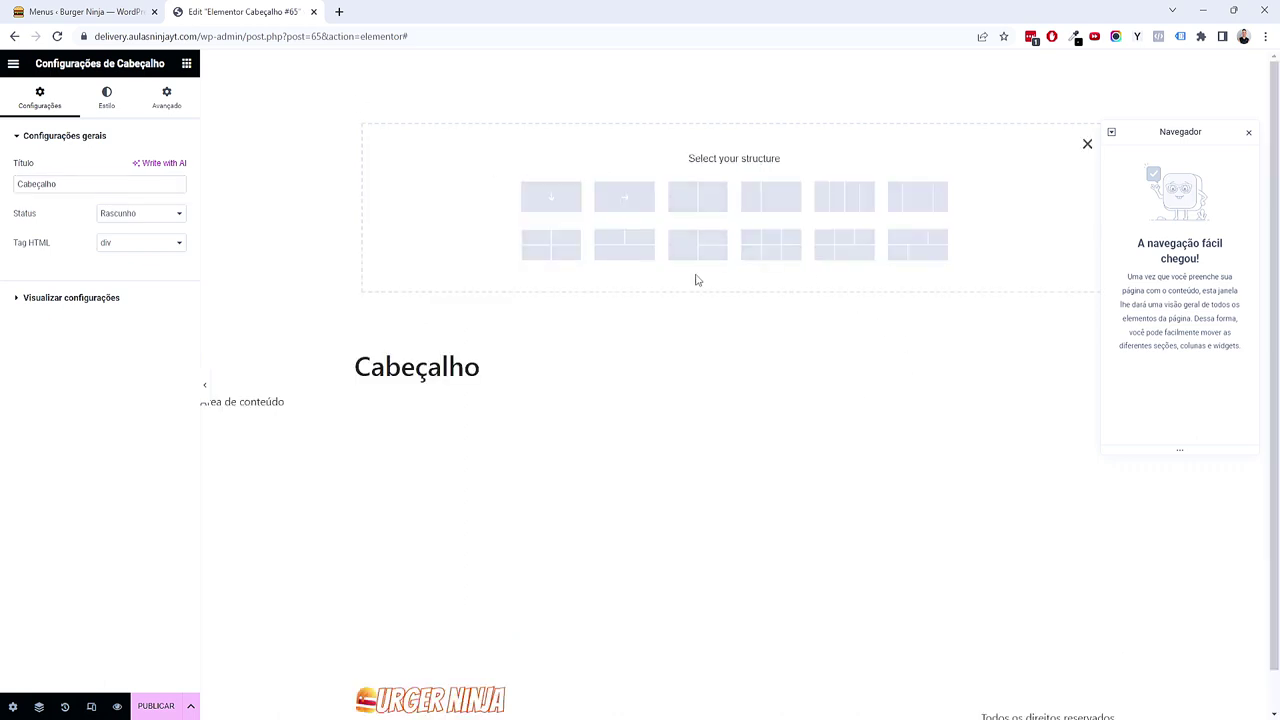
Step: Add a row container with a classic background in the global Primário colour
left_click(619, 205)
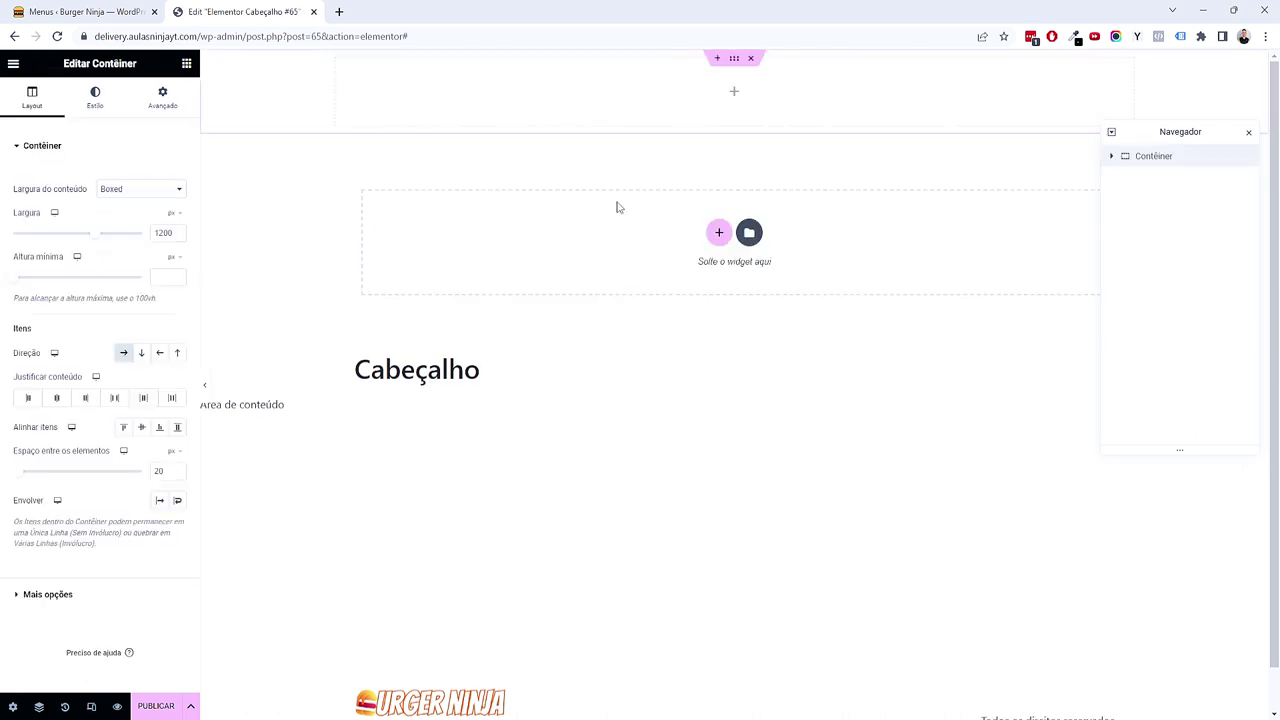
left_click(96, 100)
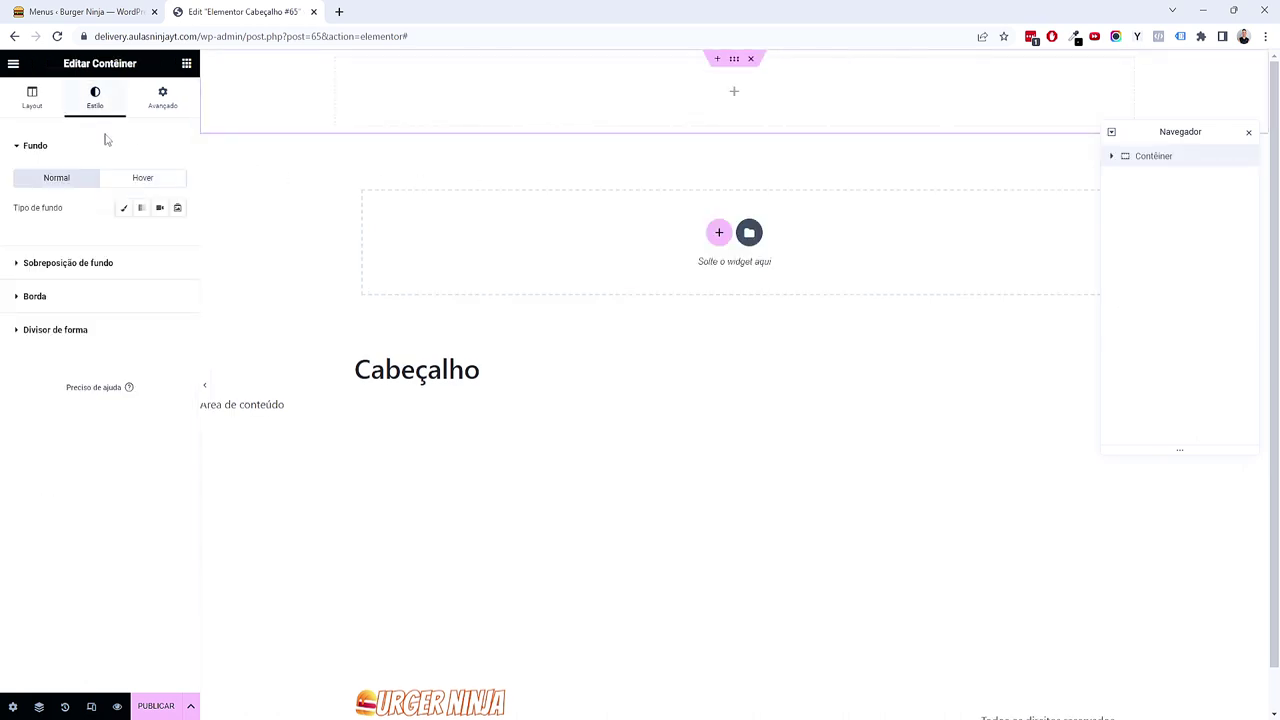
left_click(125, 212)
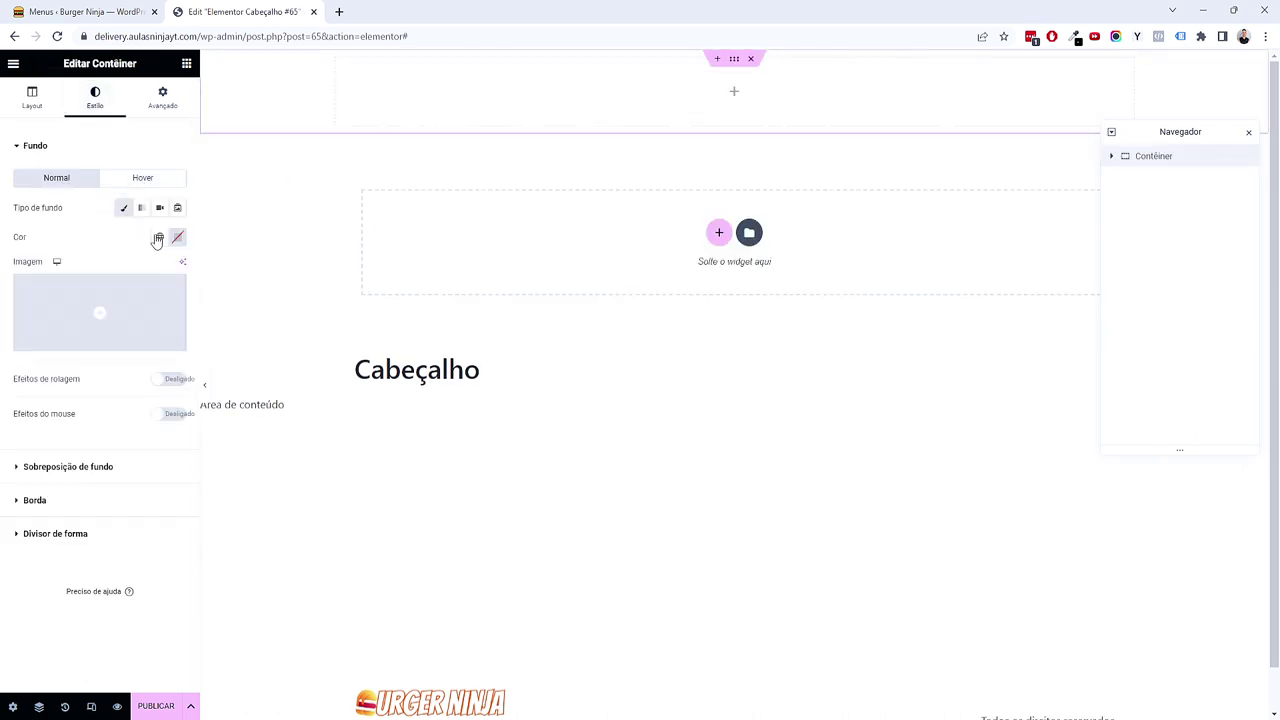
left_click(159, 237)
left_click(100, 303)
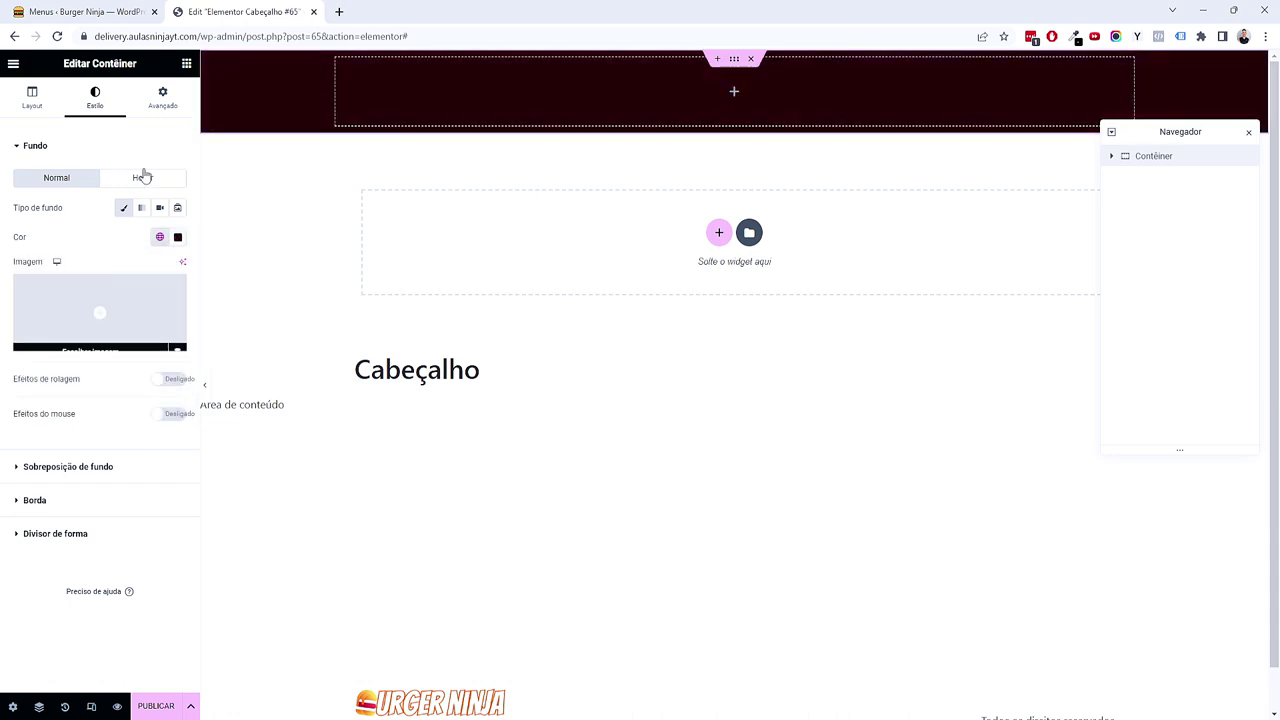
Step: Set the container's padding in em, with top and bottom at 2
left_click(163, 97)
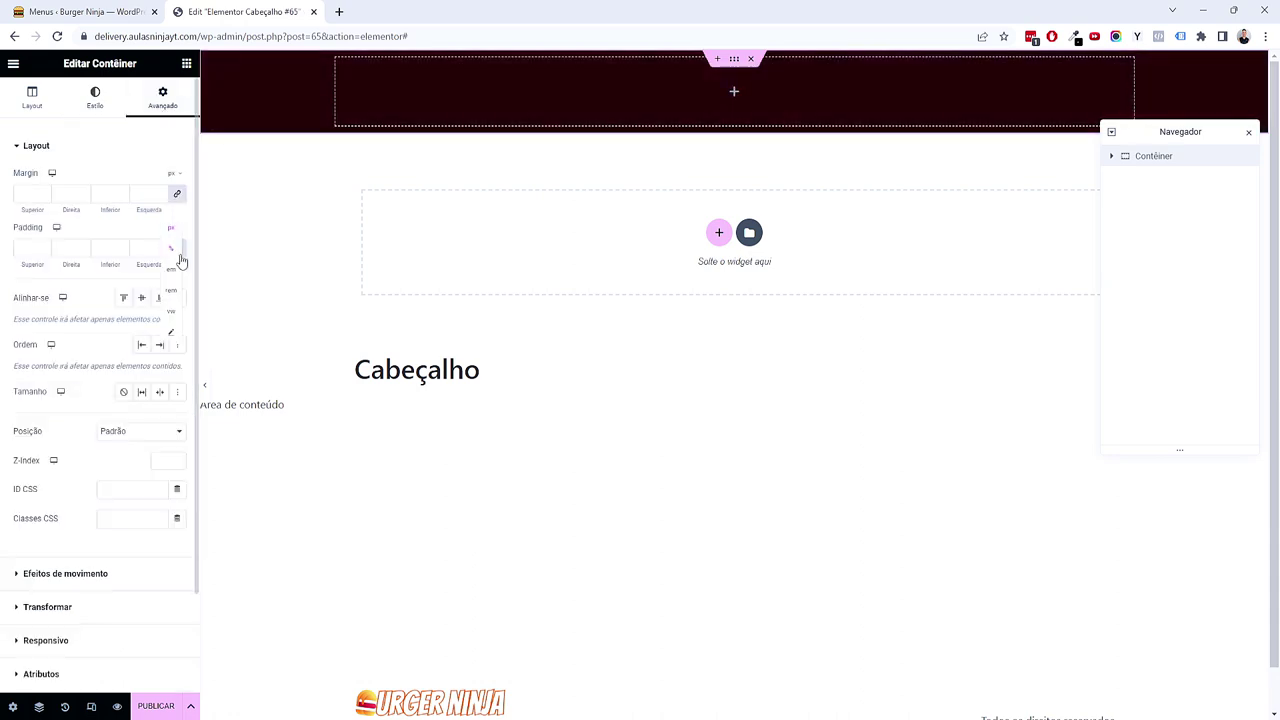
left_click(177, 249)
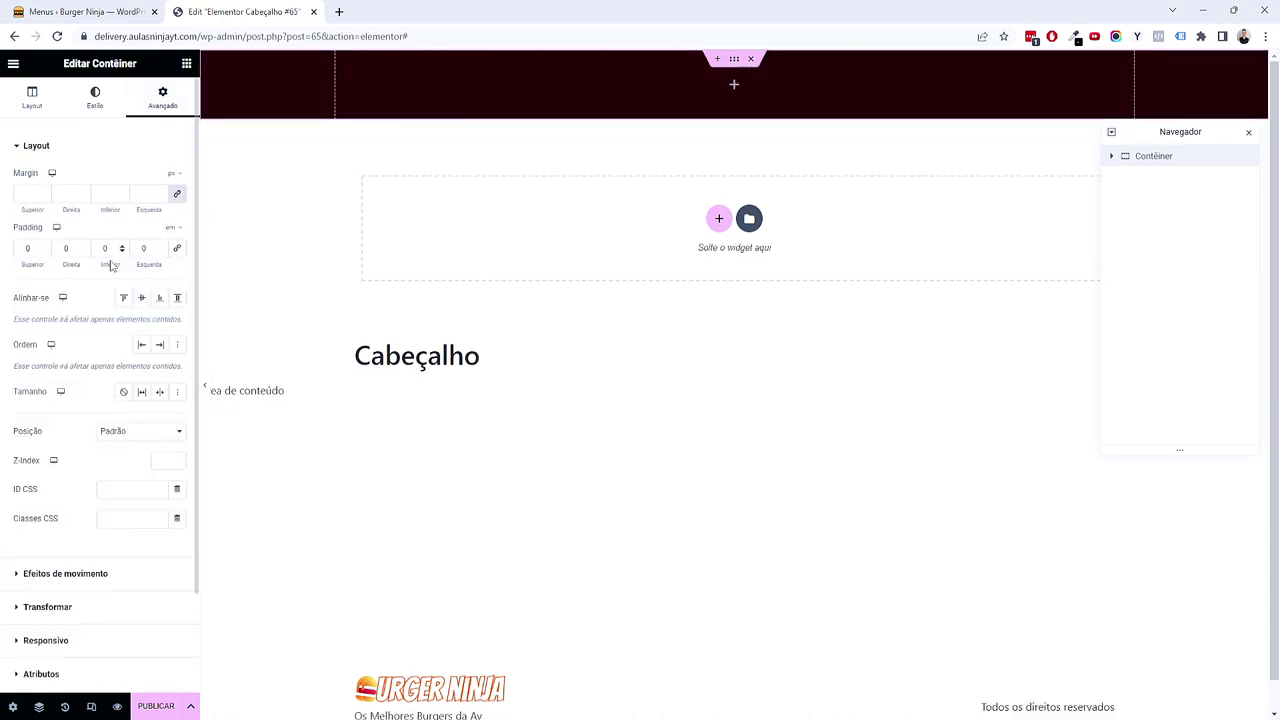
left_click(44, 247)
left_click(44, 247)
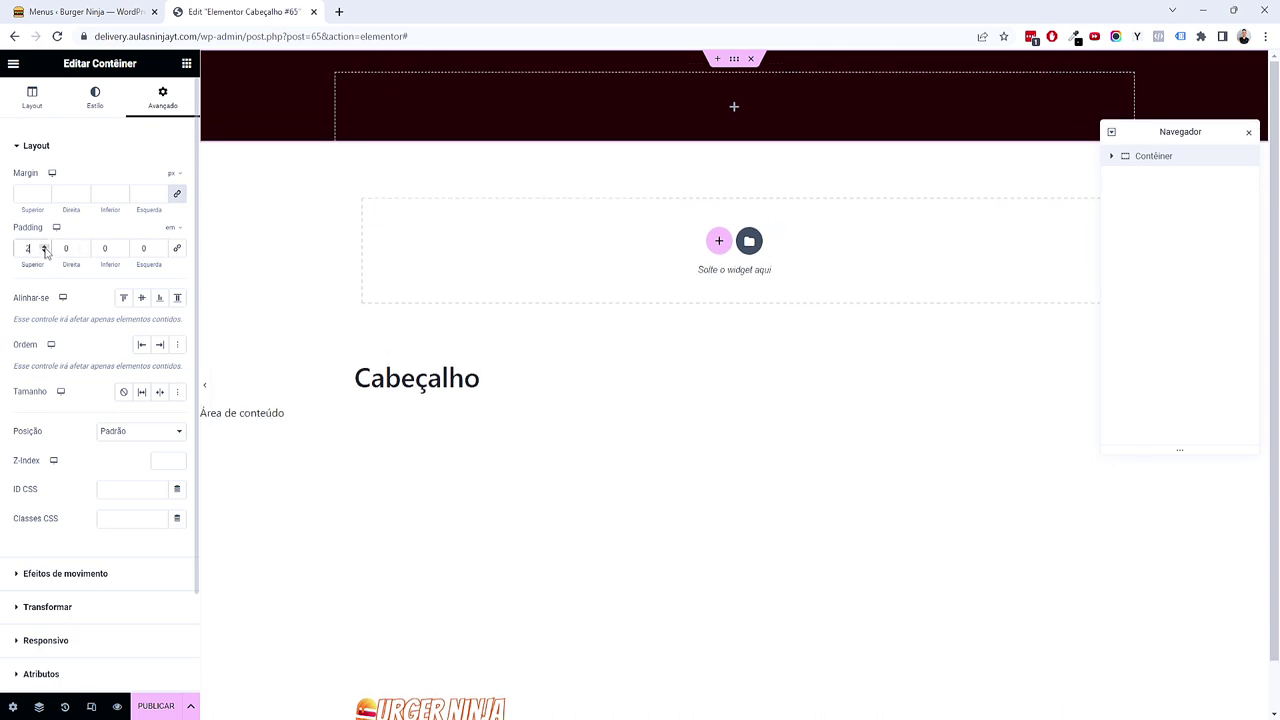
left_click(121, 245)
left_click(121, 245)
double_click(138, 66)
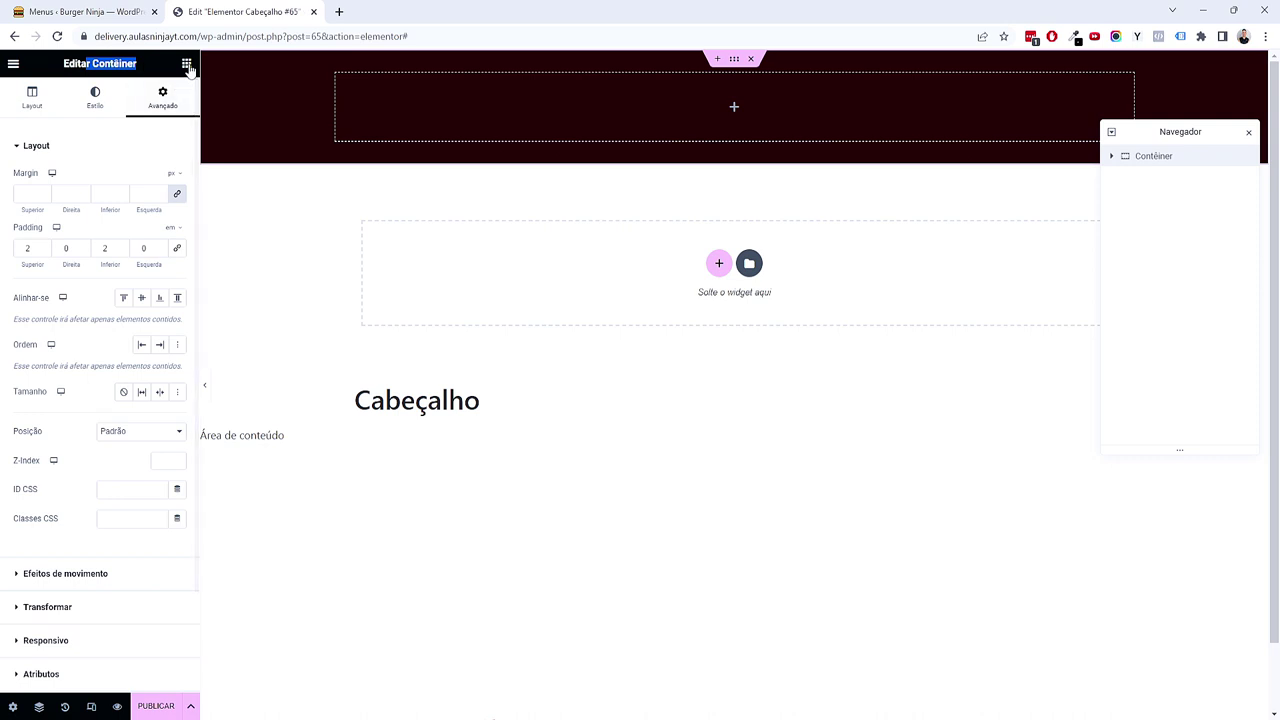
left_click(187, 64)
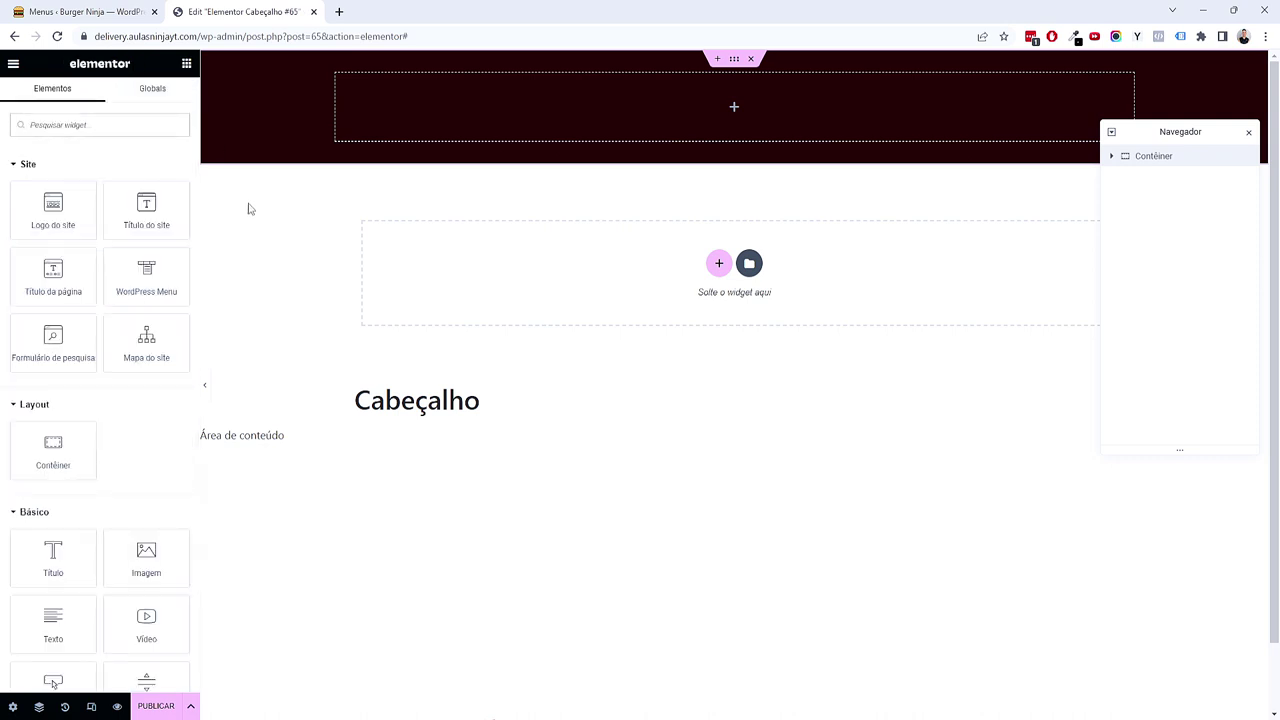
Step: Search for the Lista de ícones widget and drop it into the dark header container
scroll(134, 240, "down", 5)
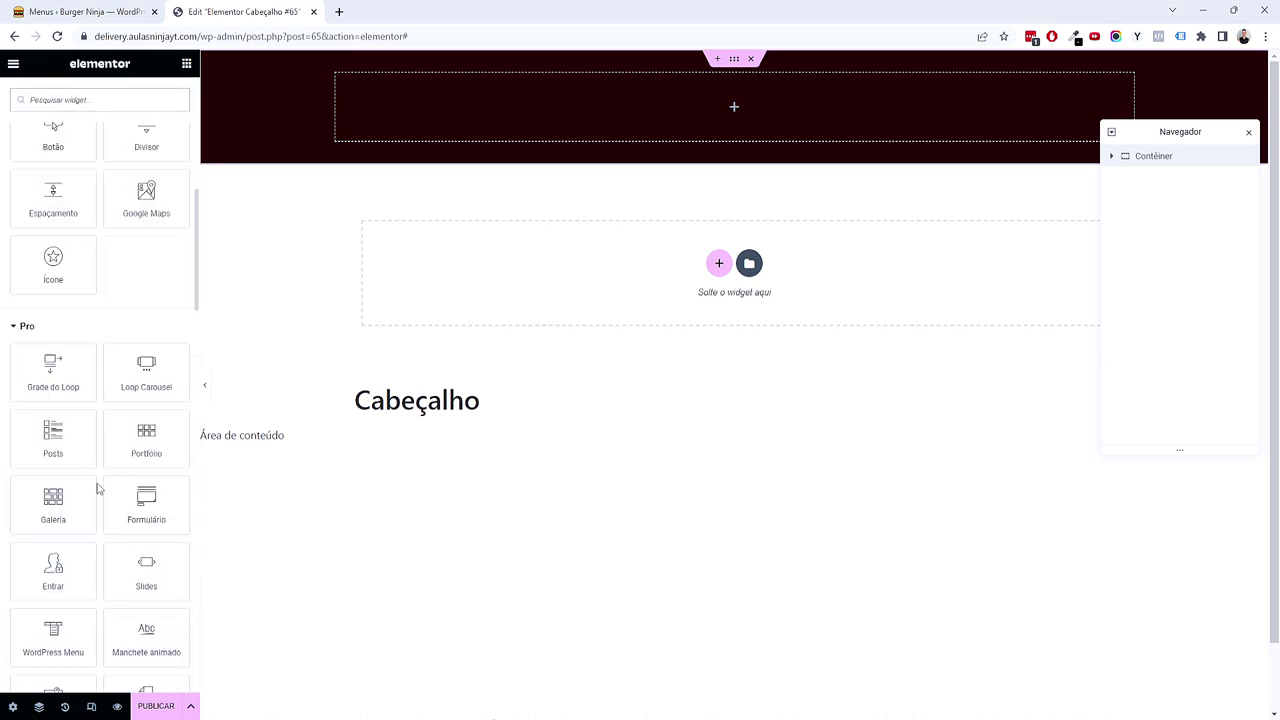
scroll(100, 486, "down", 2)
scroll(100, 486, "up", 7)
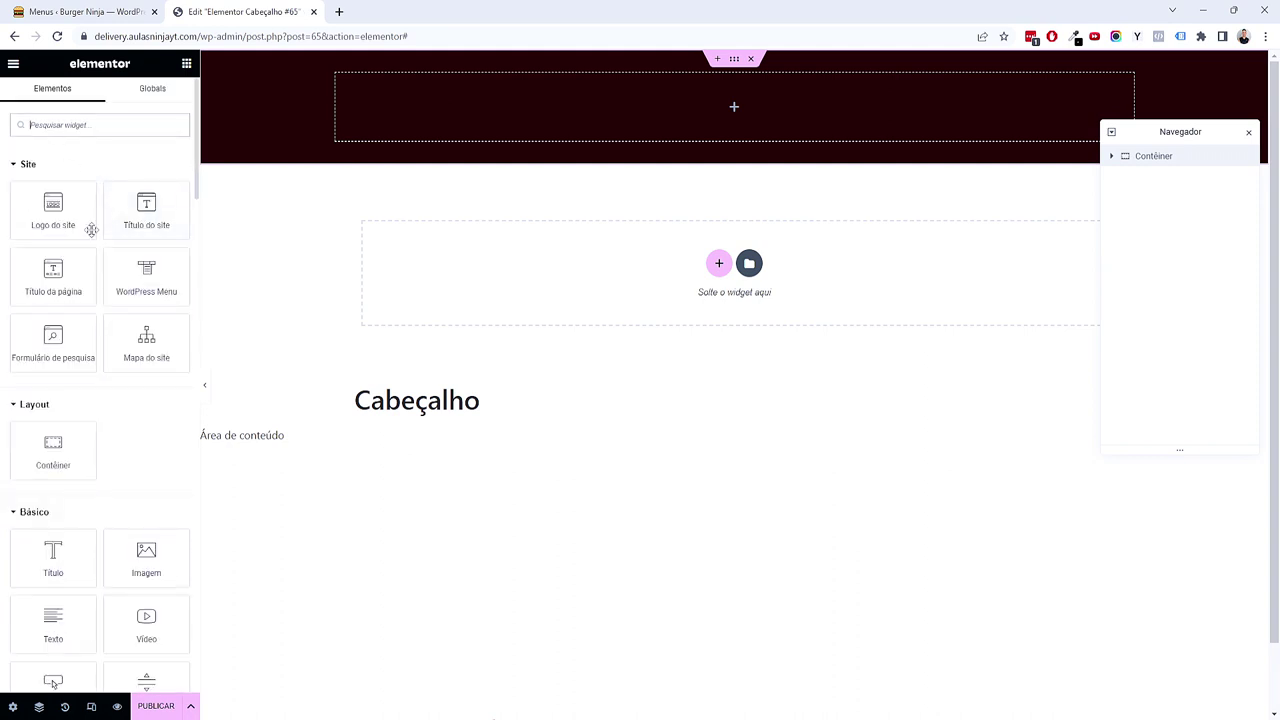
type("list")
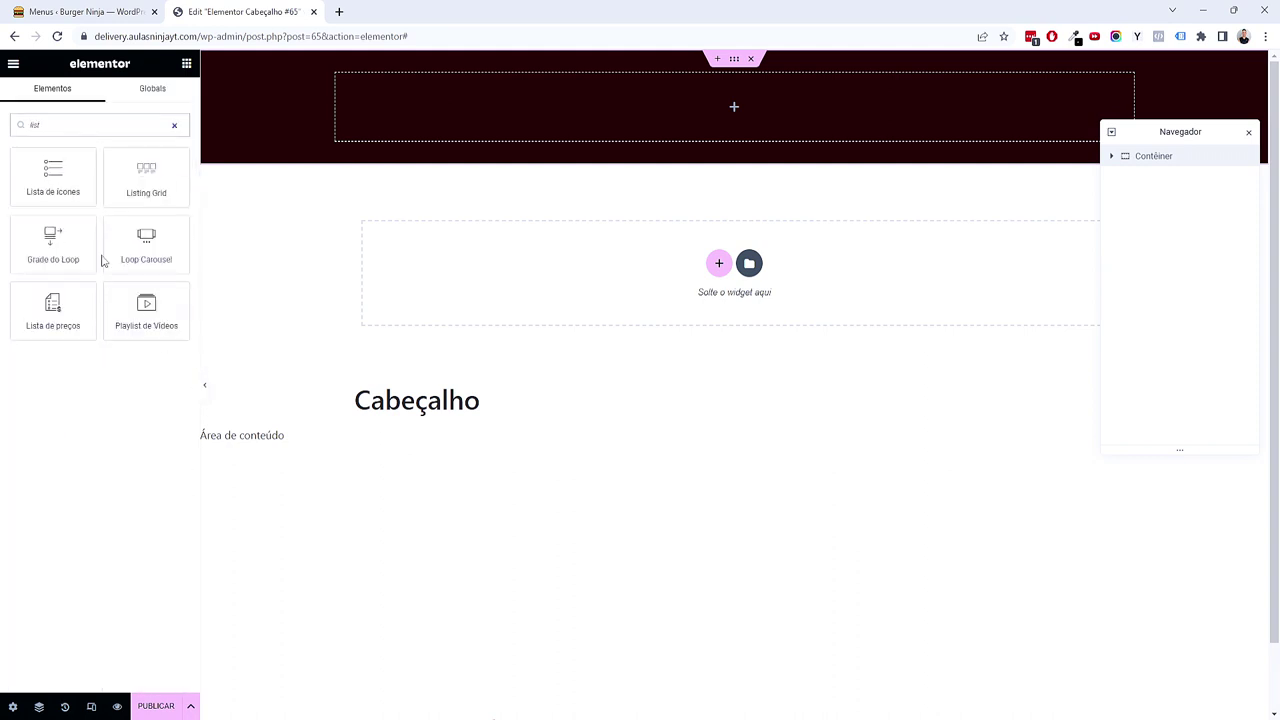
left_click_drag(48, 180, 600, 135)
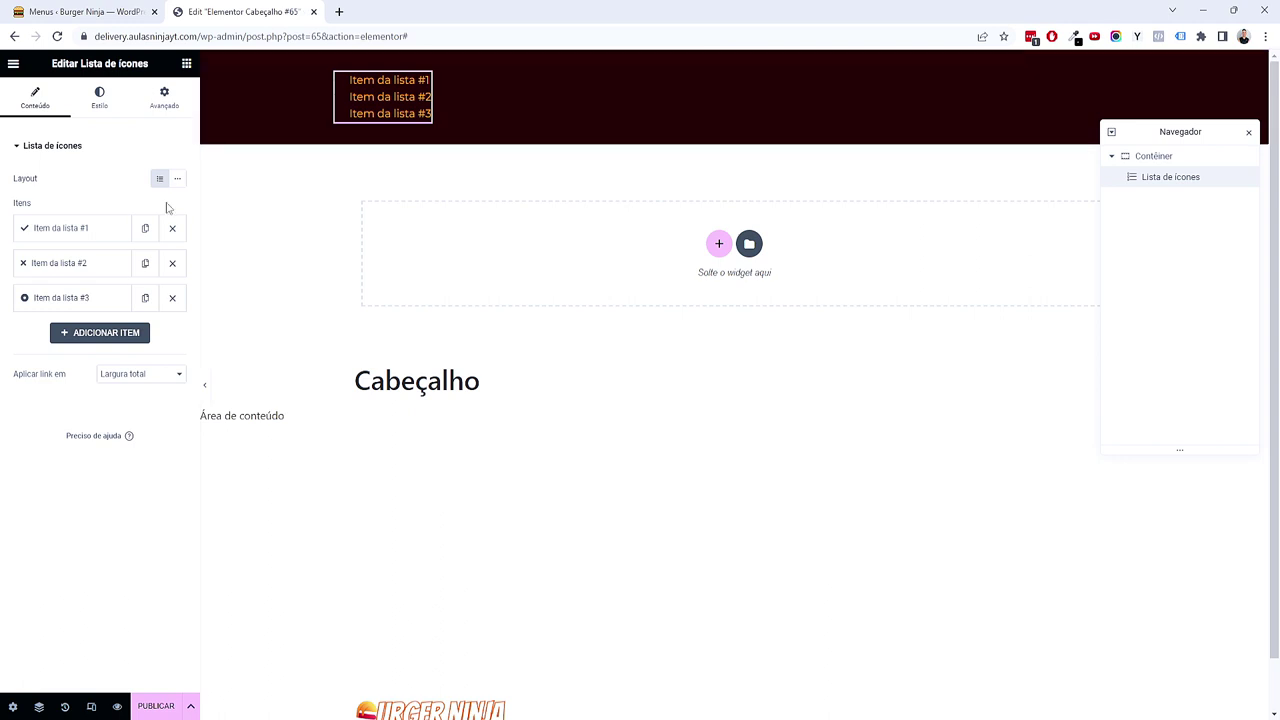
Step: Replace the first list item's placeholder text with the restaurant's phone number
left_click(90, 236)
triple_click(94, 273)
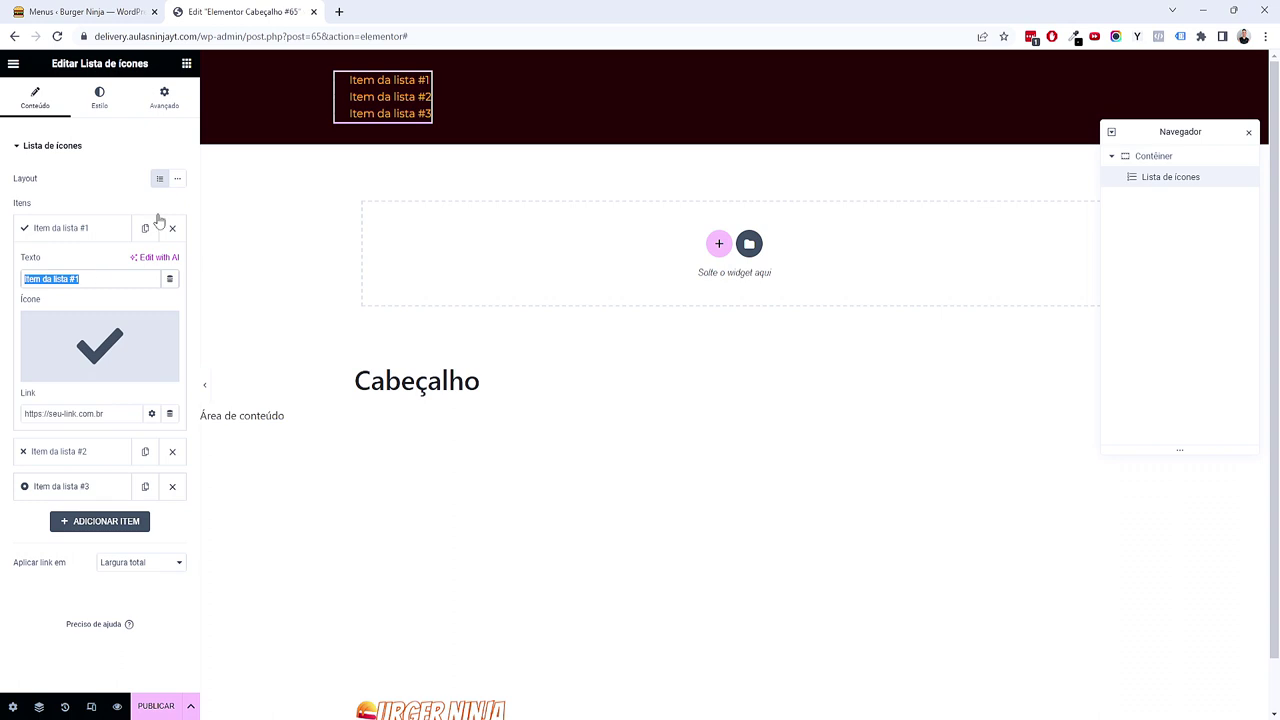
left_click(98, 236)
left_click(95, 238)
left_click(94, 238)
left_click(90, 272)
left_click(97, 260)
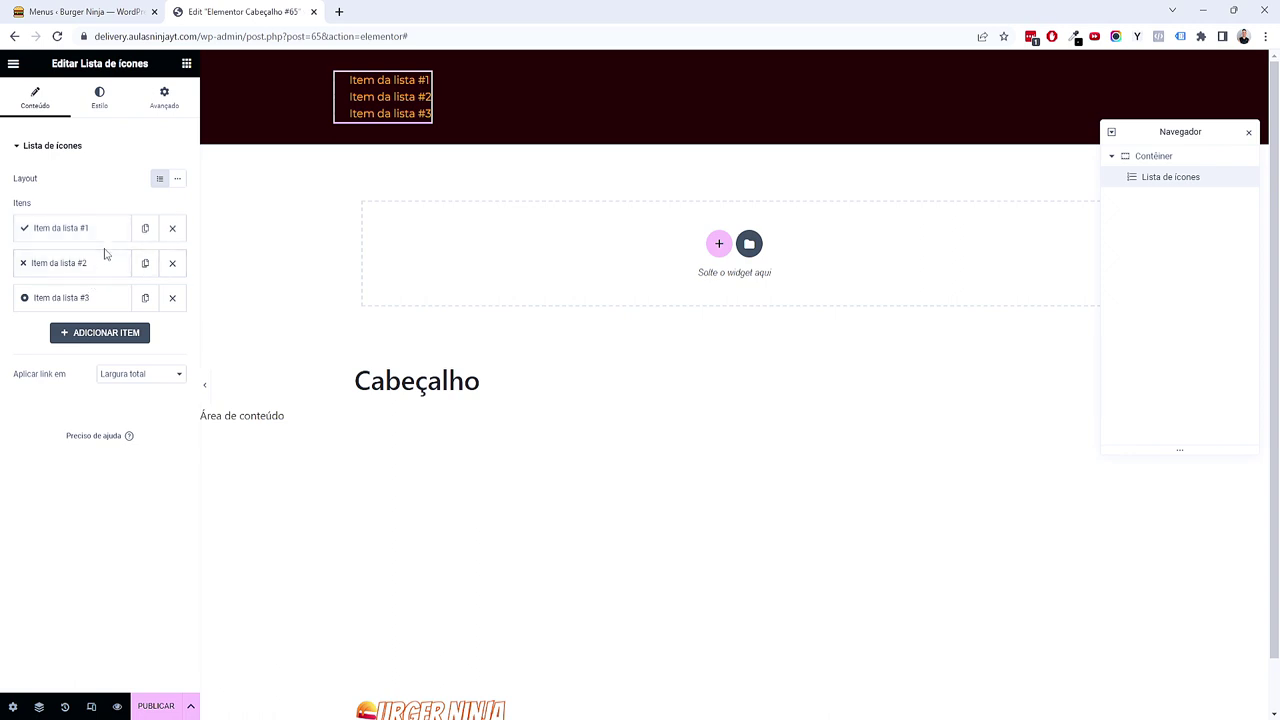
left_click(106, 241)
left_click(99, 278)
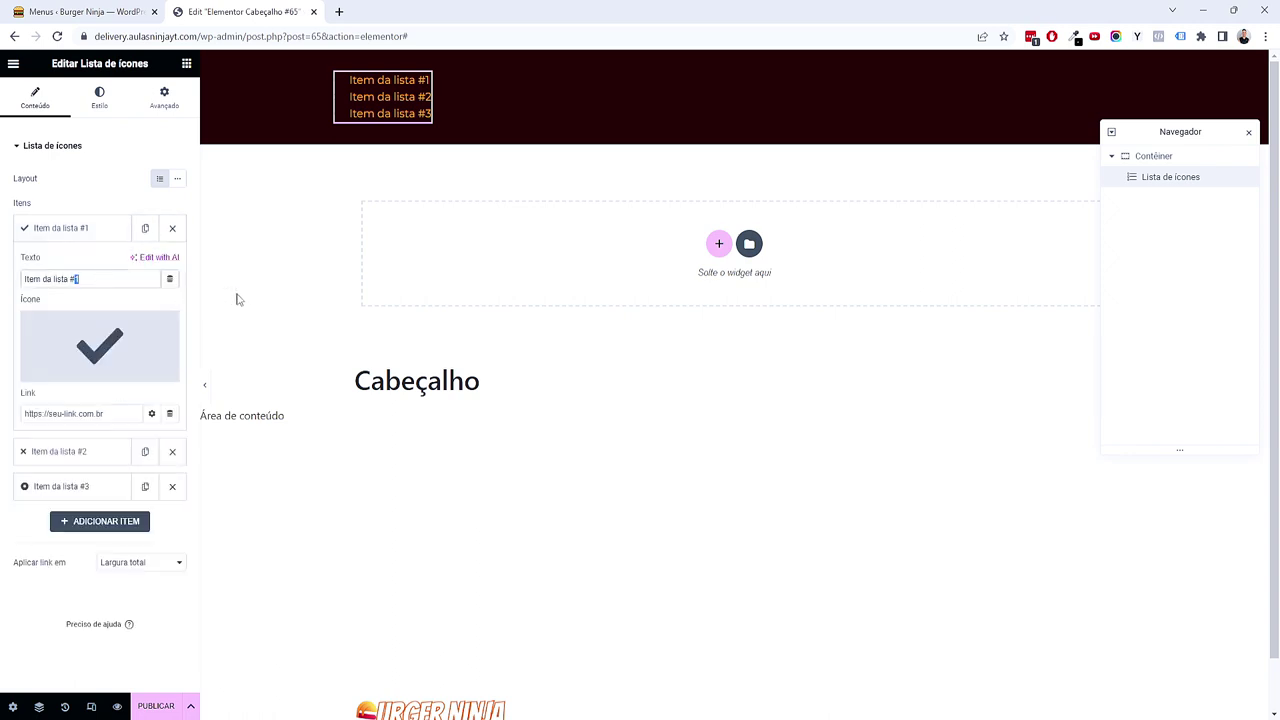
key("BackSpace")
key("BackSpace")
key("BackSpace")
key("BackSpace")
key("BackSpace")
key("BackSpace")
key("BackSpace")
key("BackSpace")
key("BackSpace")
key("BackSpace")
key("BackSpace")
key("BackSpace")
key("BackSpace")
key("BackSpace")
key("BackSpace")
type("(11) 99999-9999")
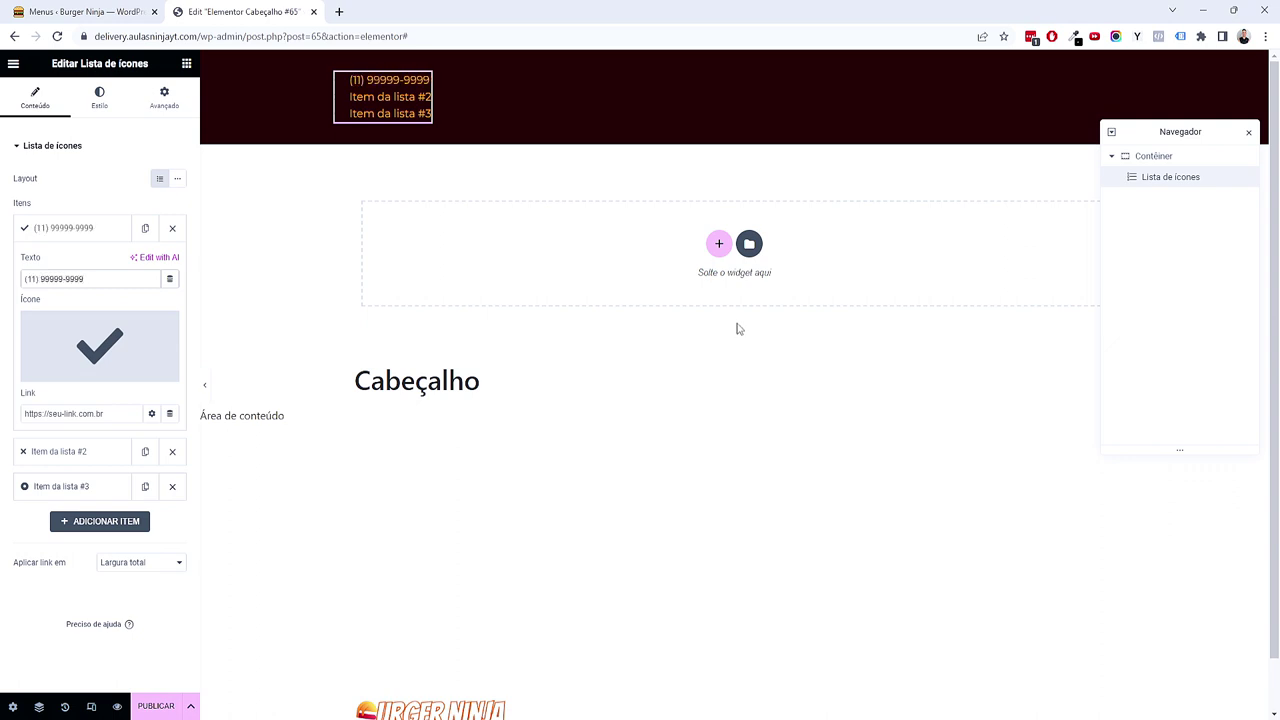
Step: Set the second item to 'Qua à Dom 17:00 às 01:00' and the third to the street address
left_click(72, 452)
left_click(94, 313)
key("ctrl+a")
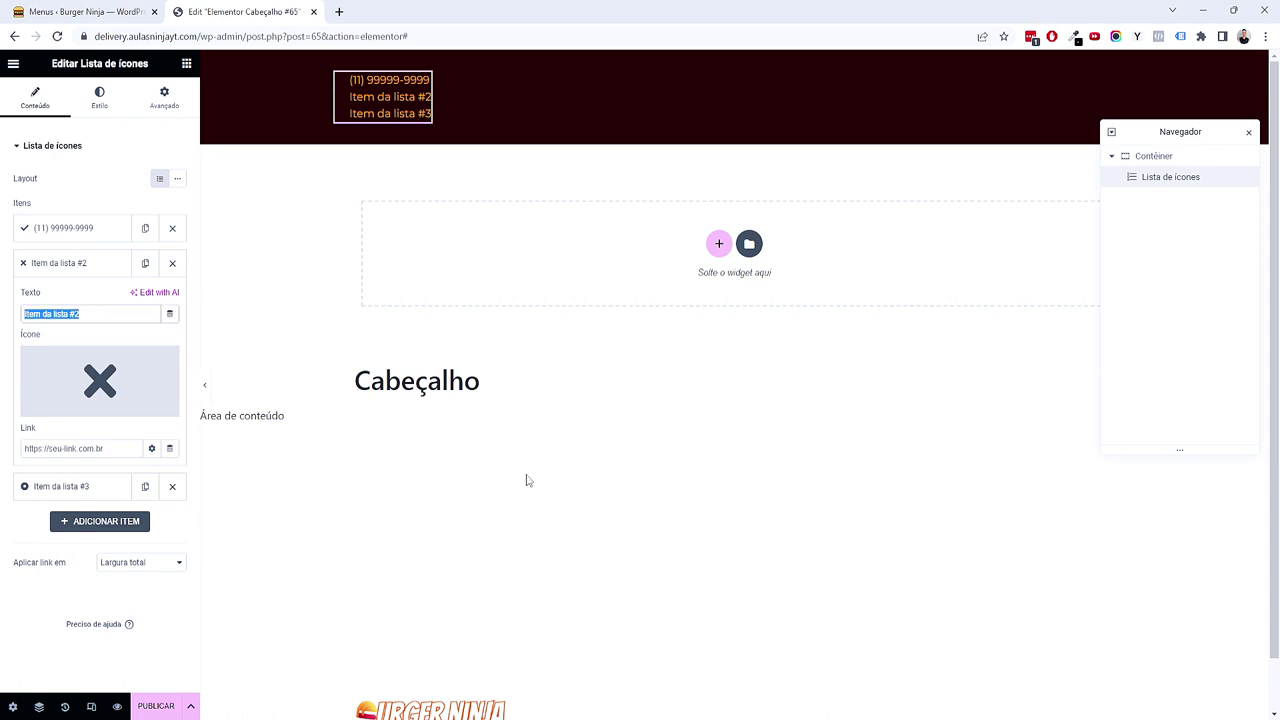
type("Qua à Dom 17:00")
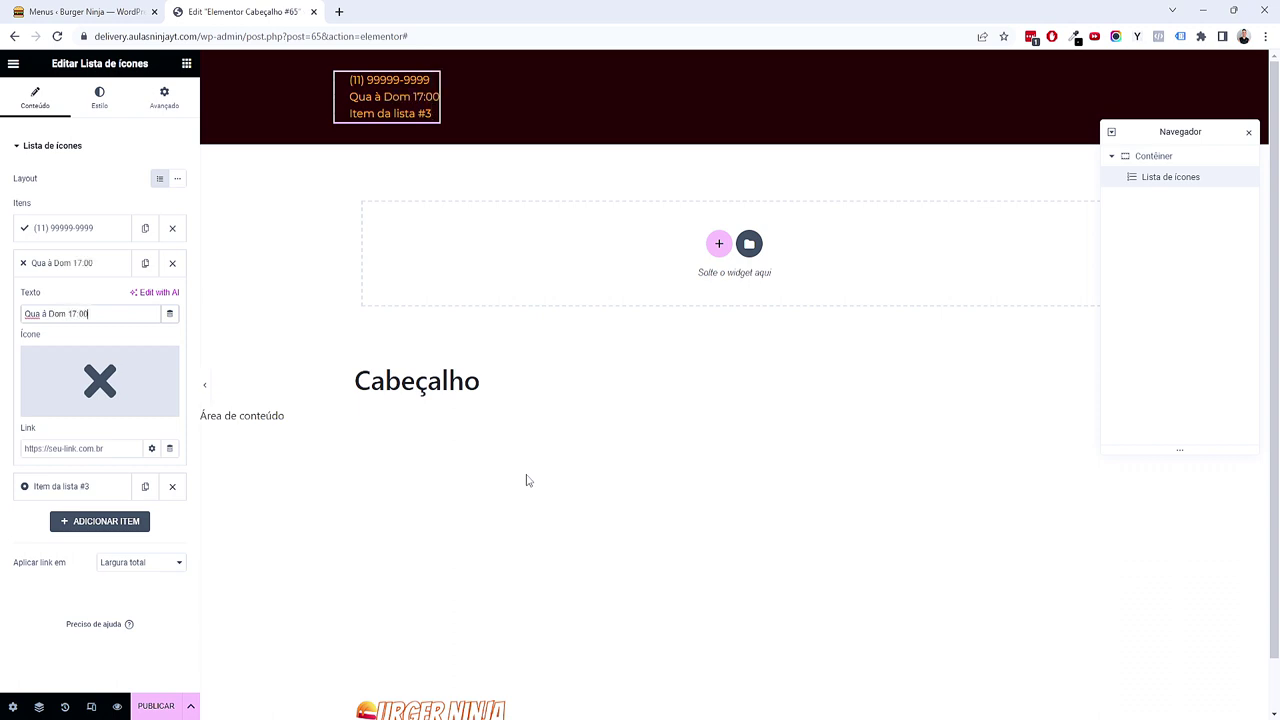
type("às 01:00")
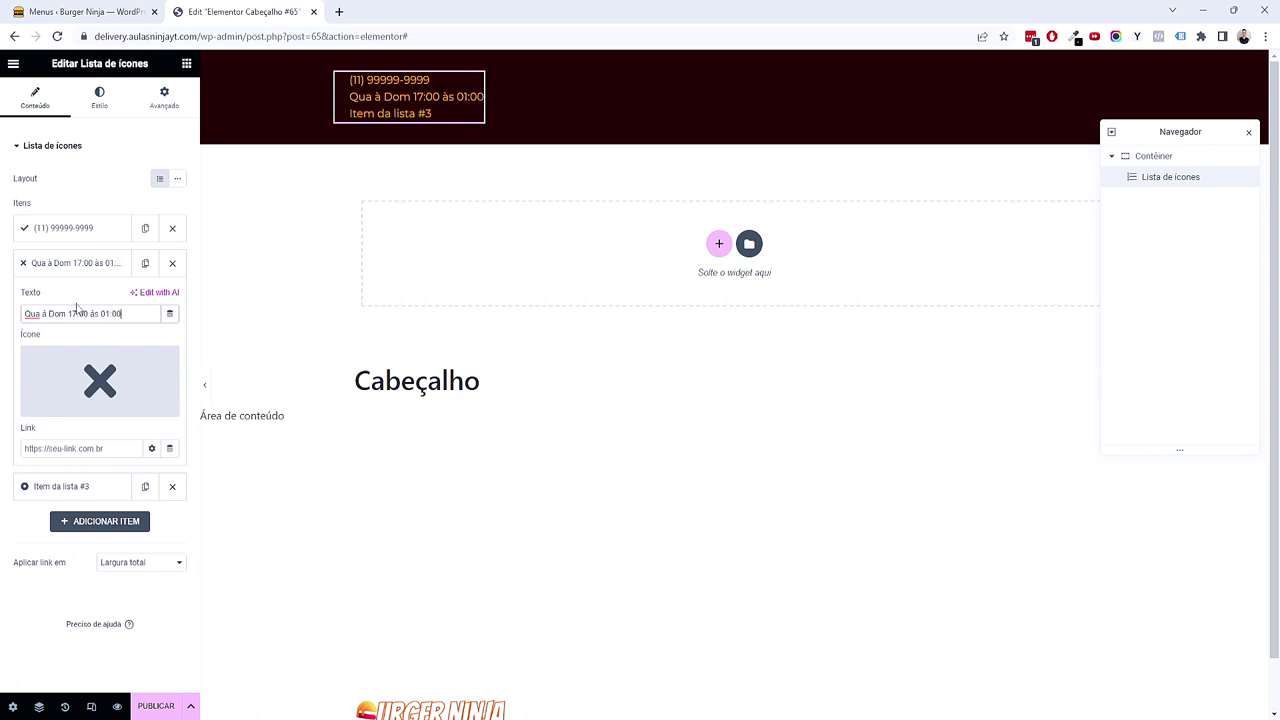
left_click(85, 270)
left_click(70, 298)
triple_click(91, 348)
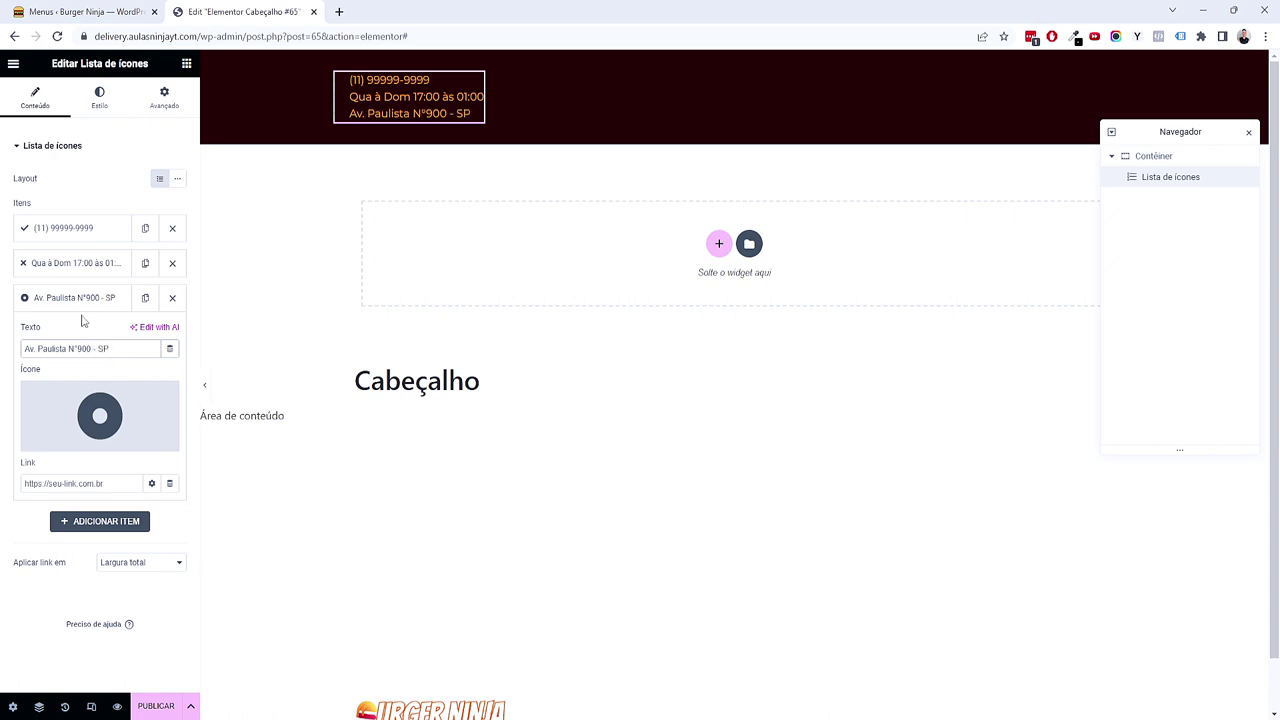
Step: Reopen the phone number item and bring up its icon library
left_click(70, 228)
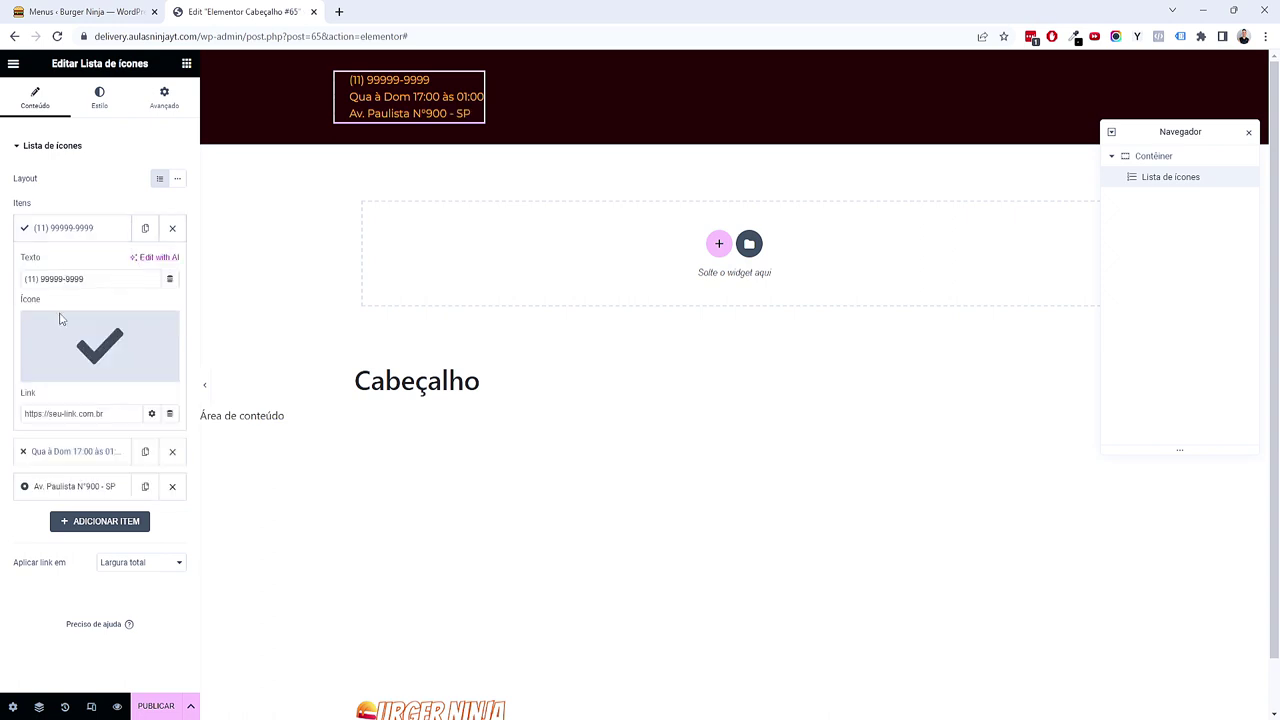
left_click(90, 452)
left_click(108, 486)
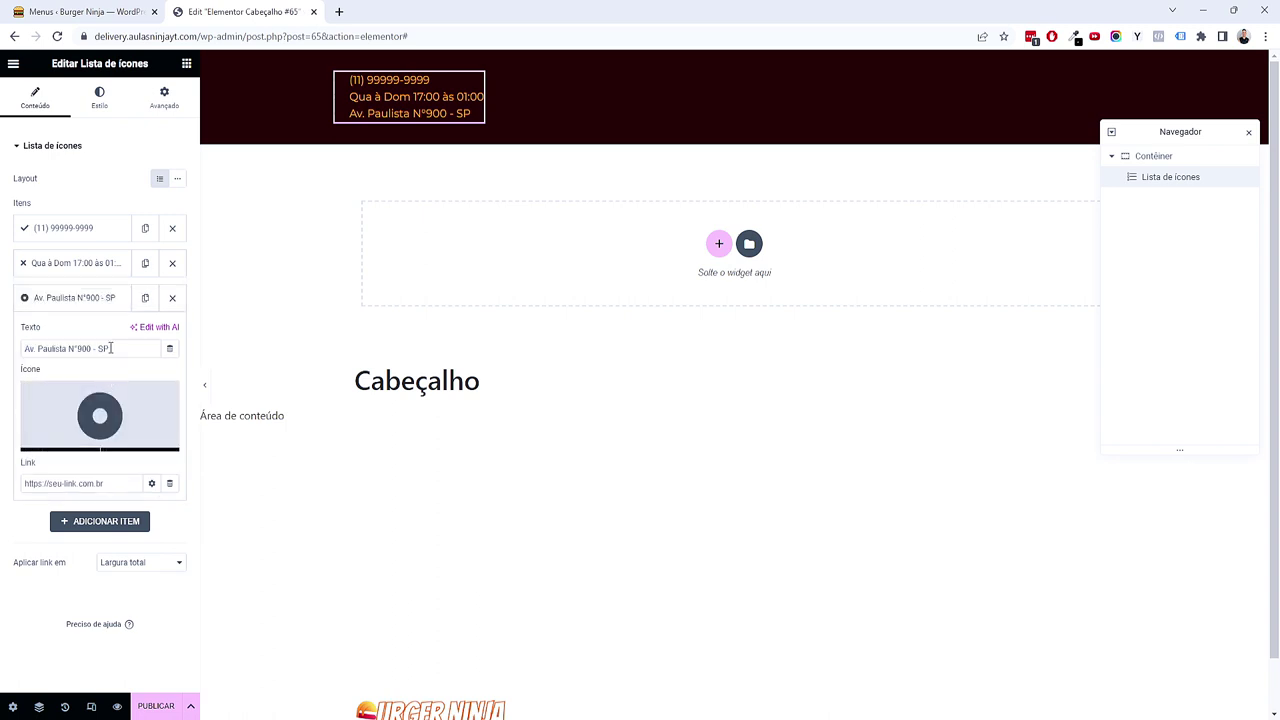
left_click(92, 230)
mouse_move(92, 350)
left_click(90, 352)
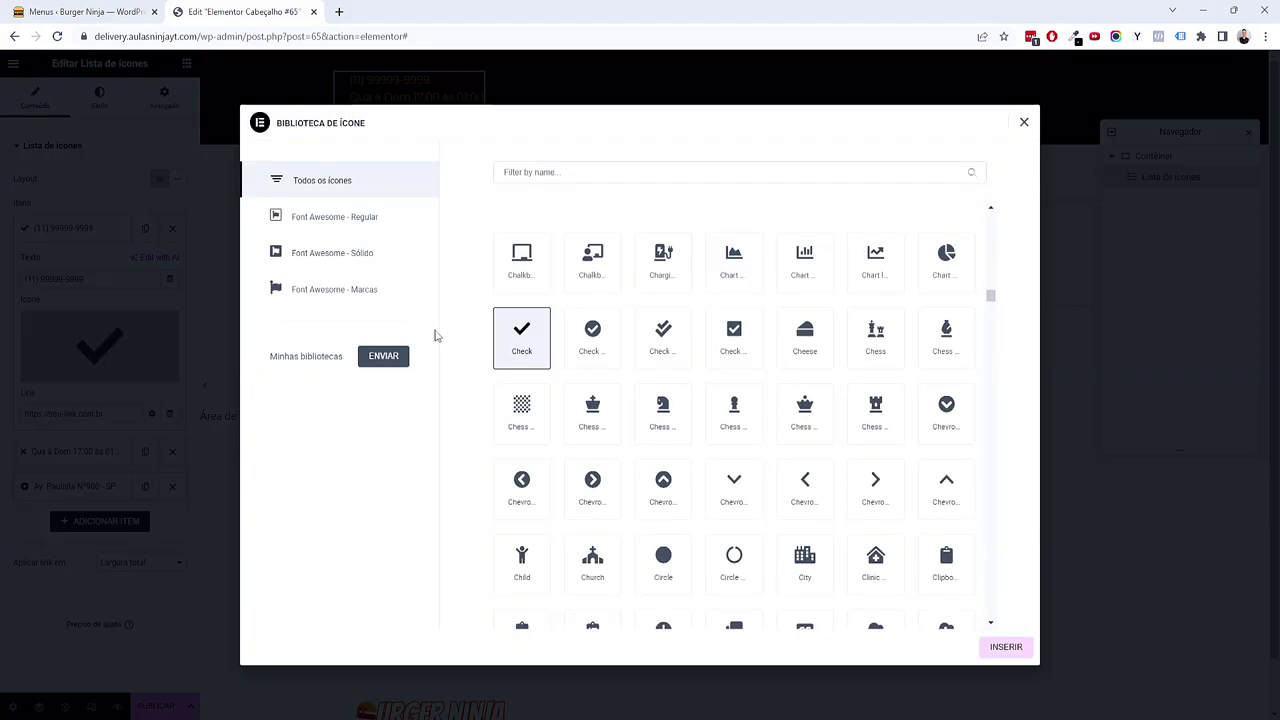
Step: Search 'what' and insert the WhatsApp icon for the phone item
scroll(640, 280, "down", 15)
scroll(655, 275, "down", 10)
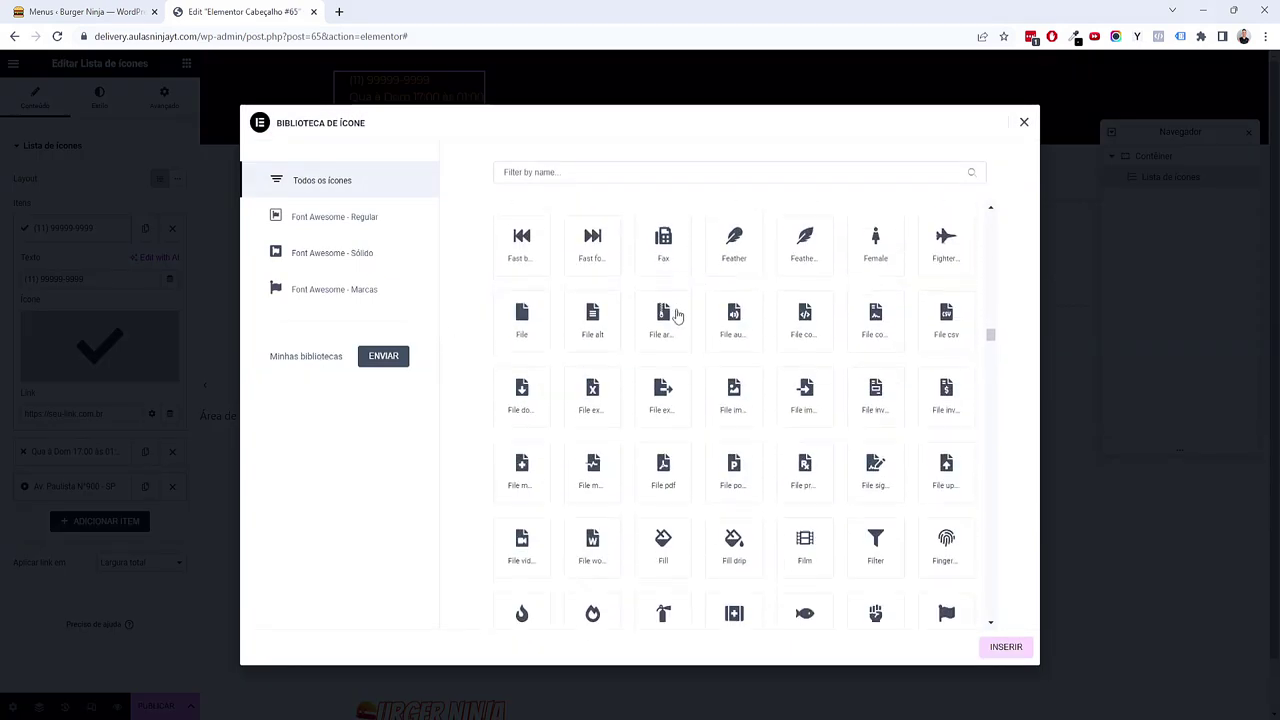
left_click(594, 178)
type("phone")
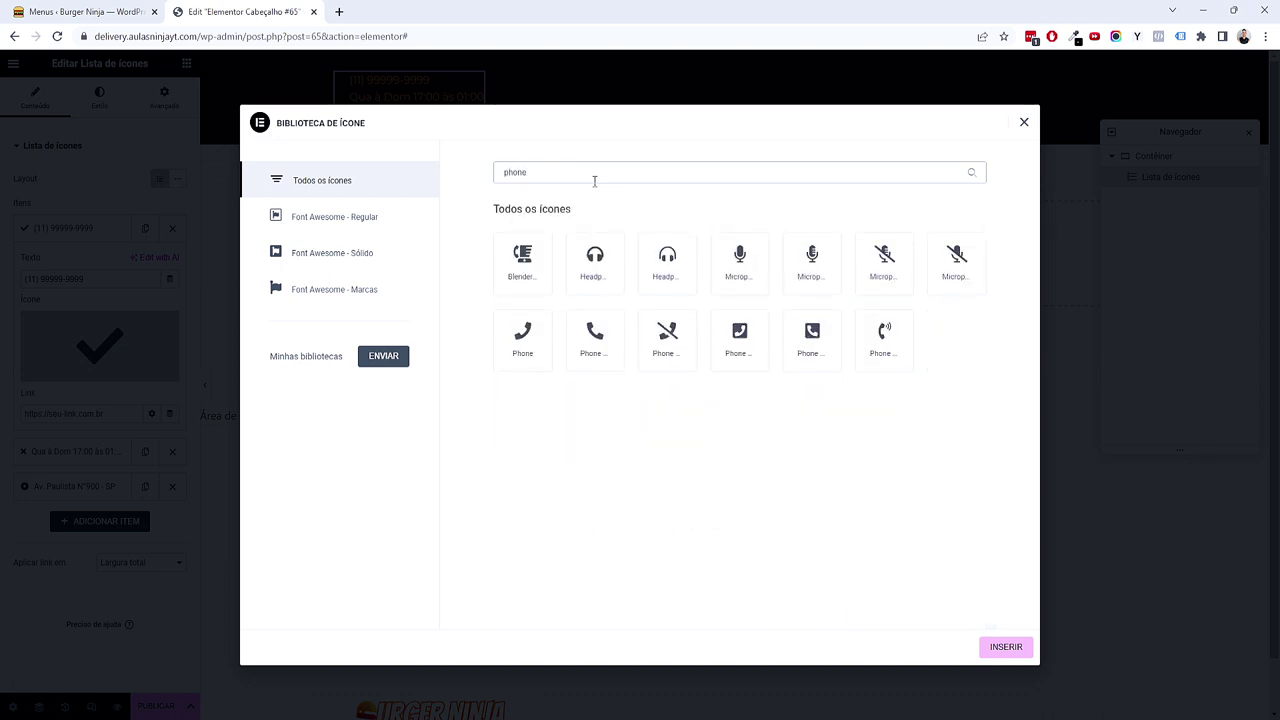
left_click_drag(594, 181, 405, 165)
left_click(620, 181)
double_click(620, 181)
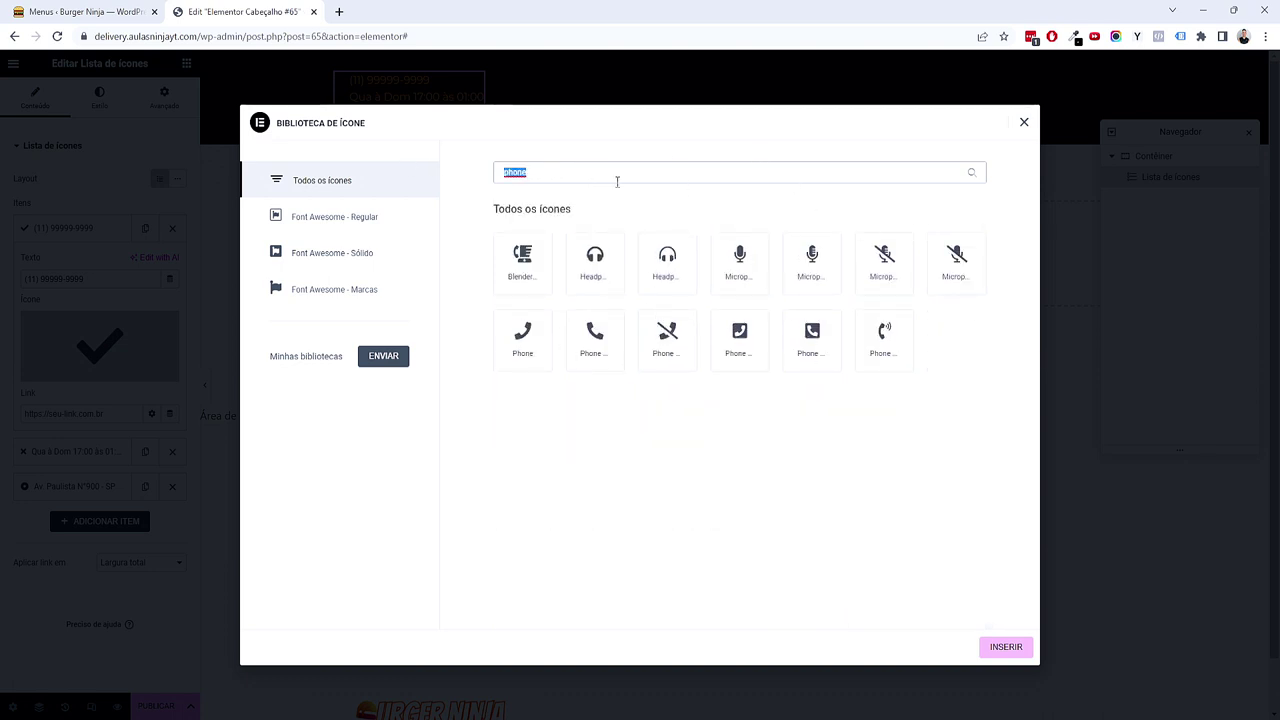
type("what")
left_click(524, 263)
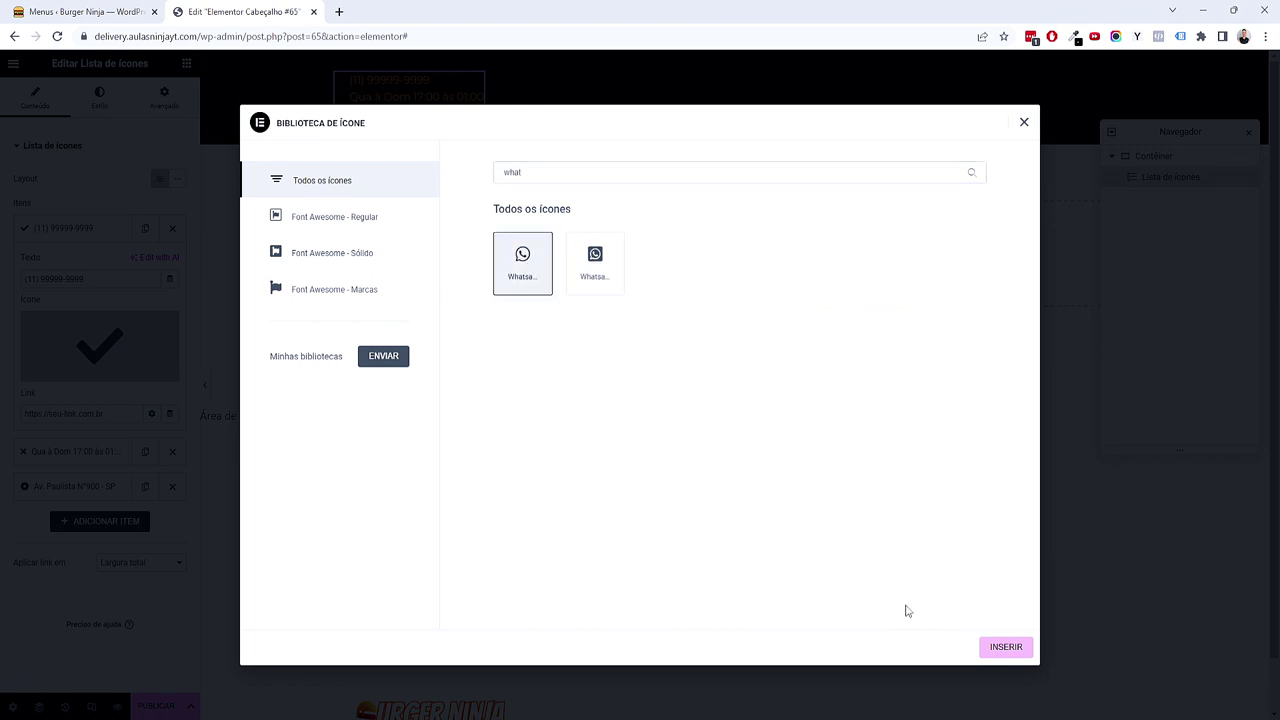
left_click(1004, 646)
Step: Search 'clock' and insert the Clock icon for the opening-hours item
left_click(82, 453)
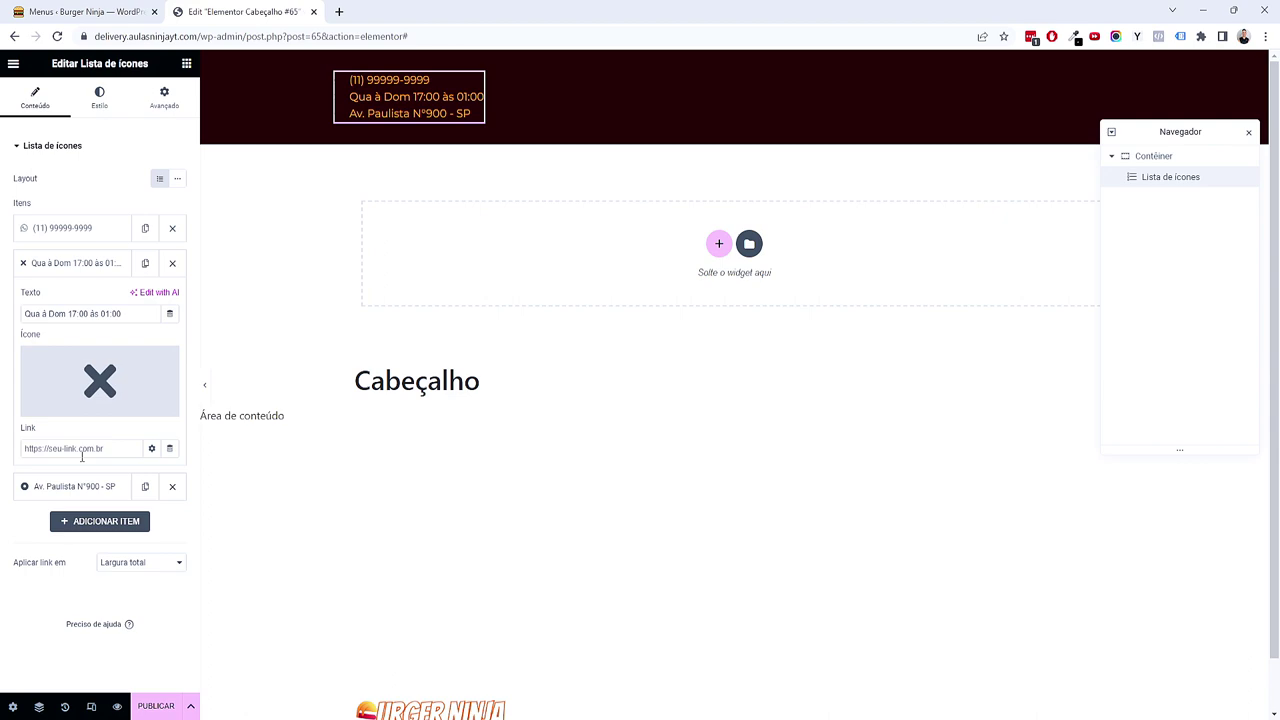
left_click(95, 395)
left_click(568, 174)
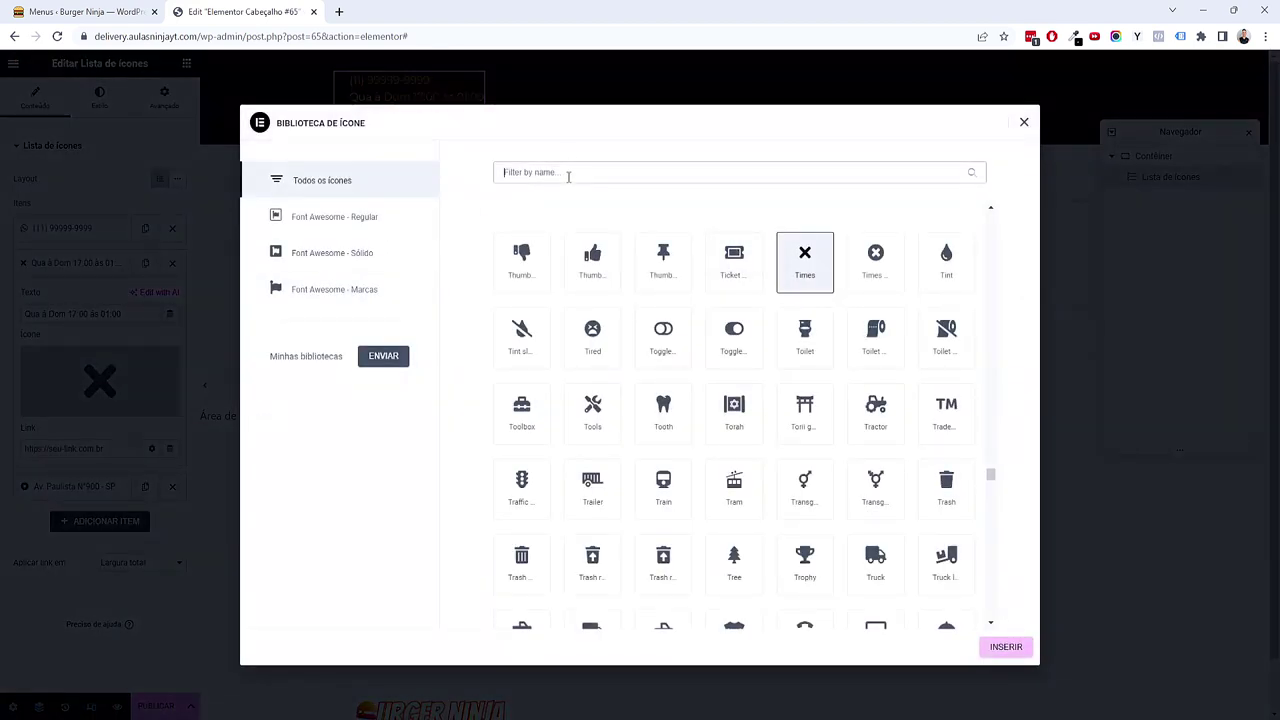
type("clock")
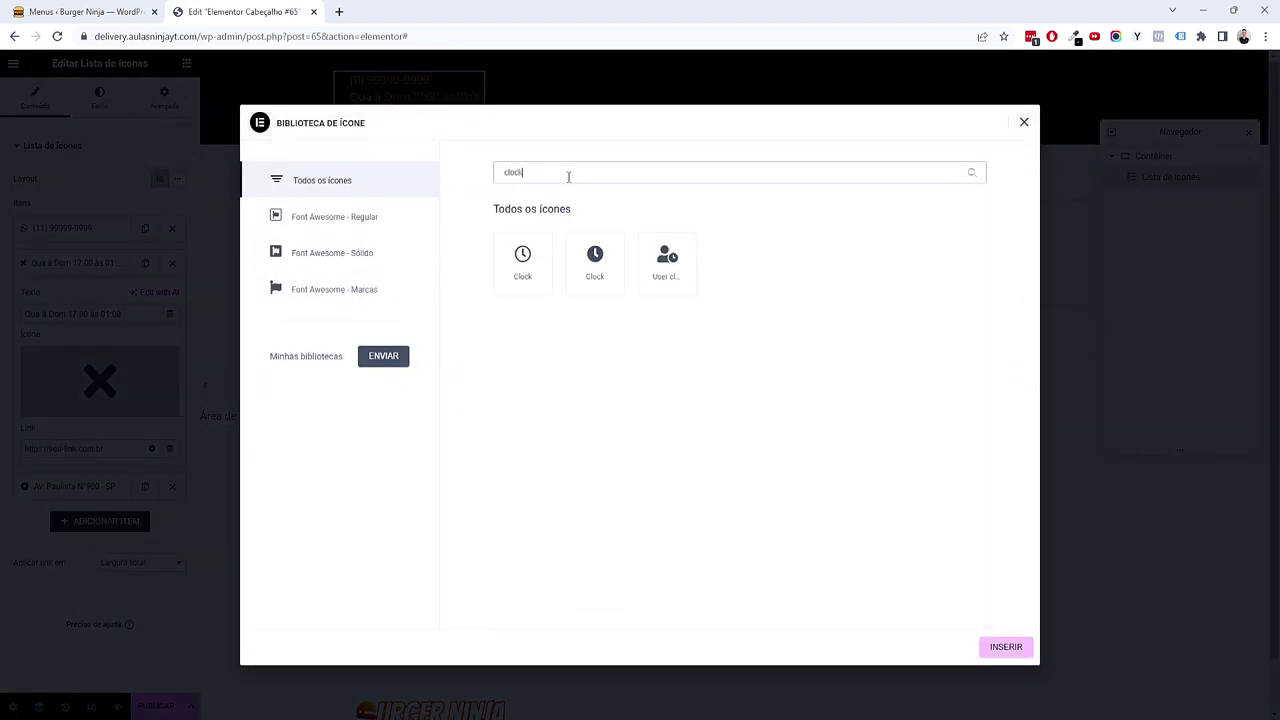
left_click(531, 289)
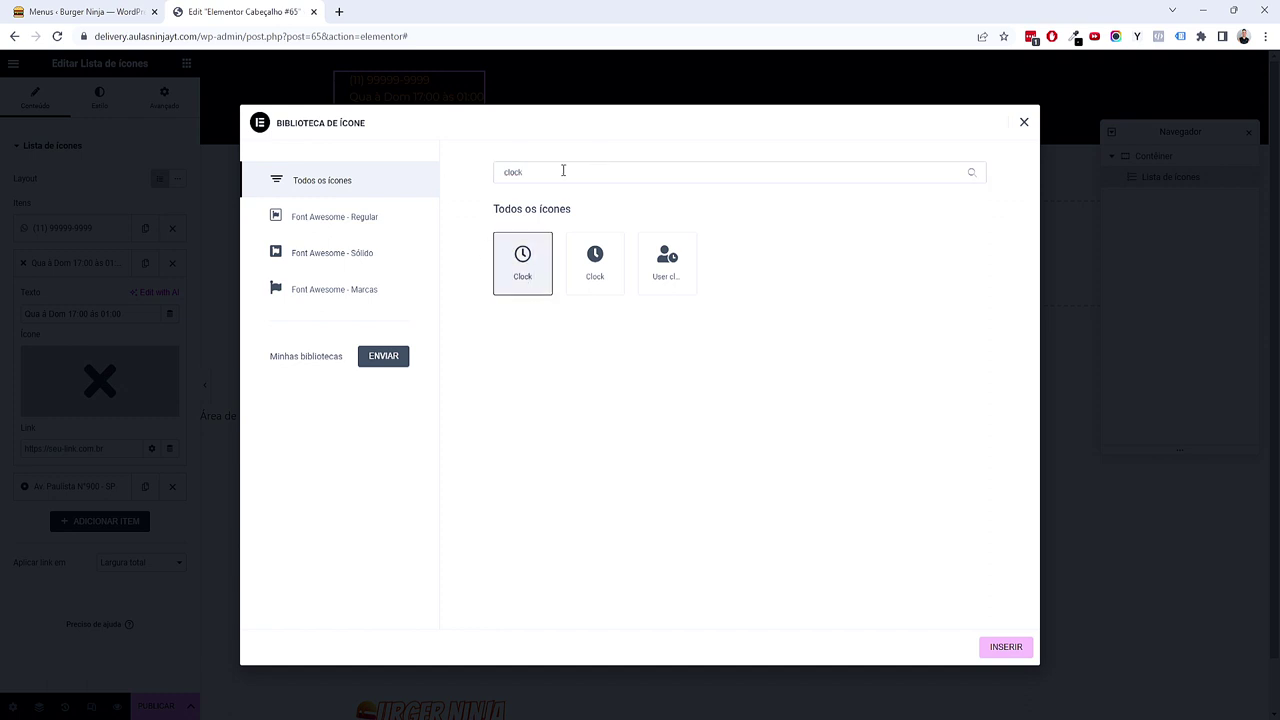
left_click(1003, 648)
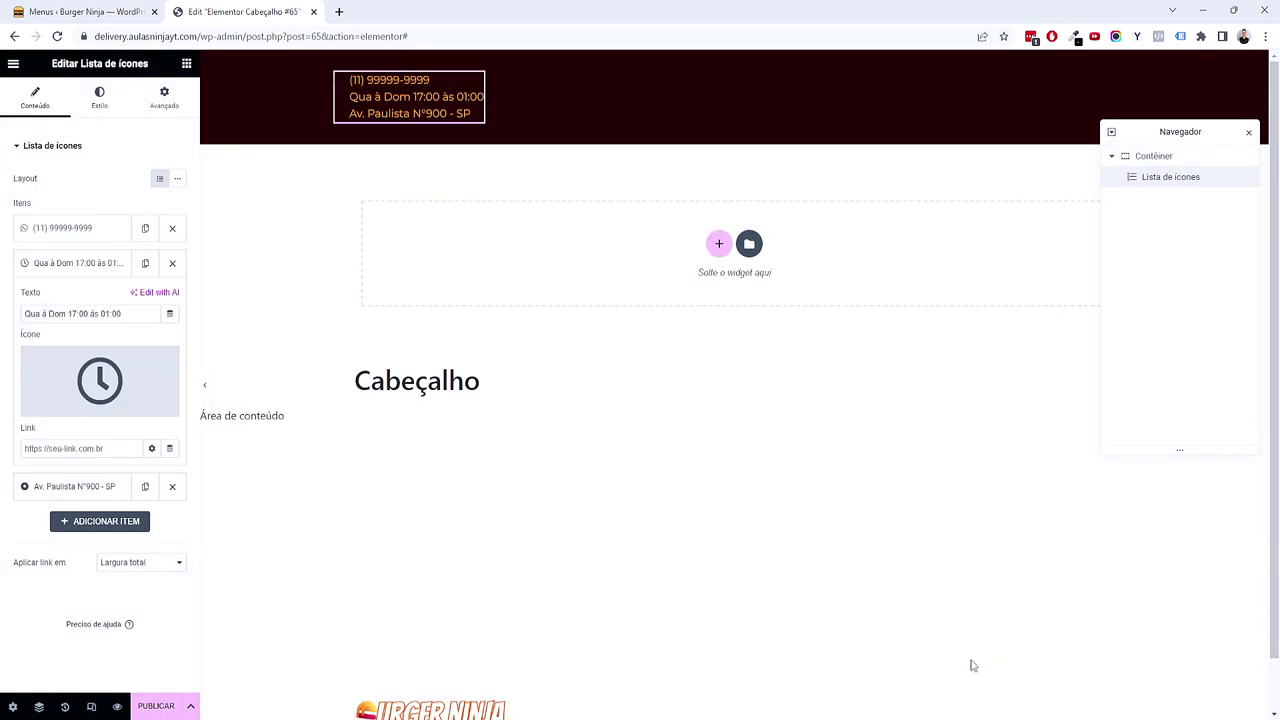
Step: Search 'map' and insert the Map icon for the address item
left_click(52, 484)
mouse_move(50, 398)
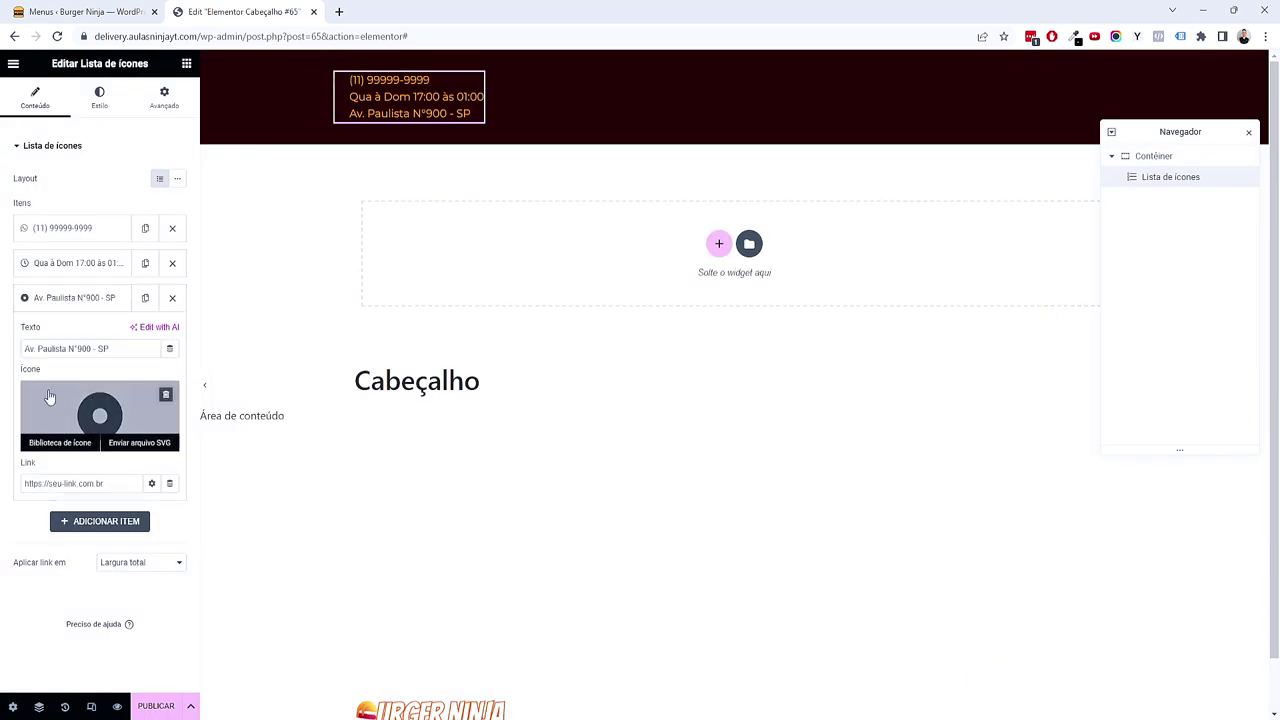
left_click(119, 411)
left_click(711, 174)
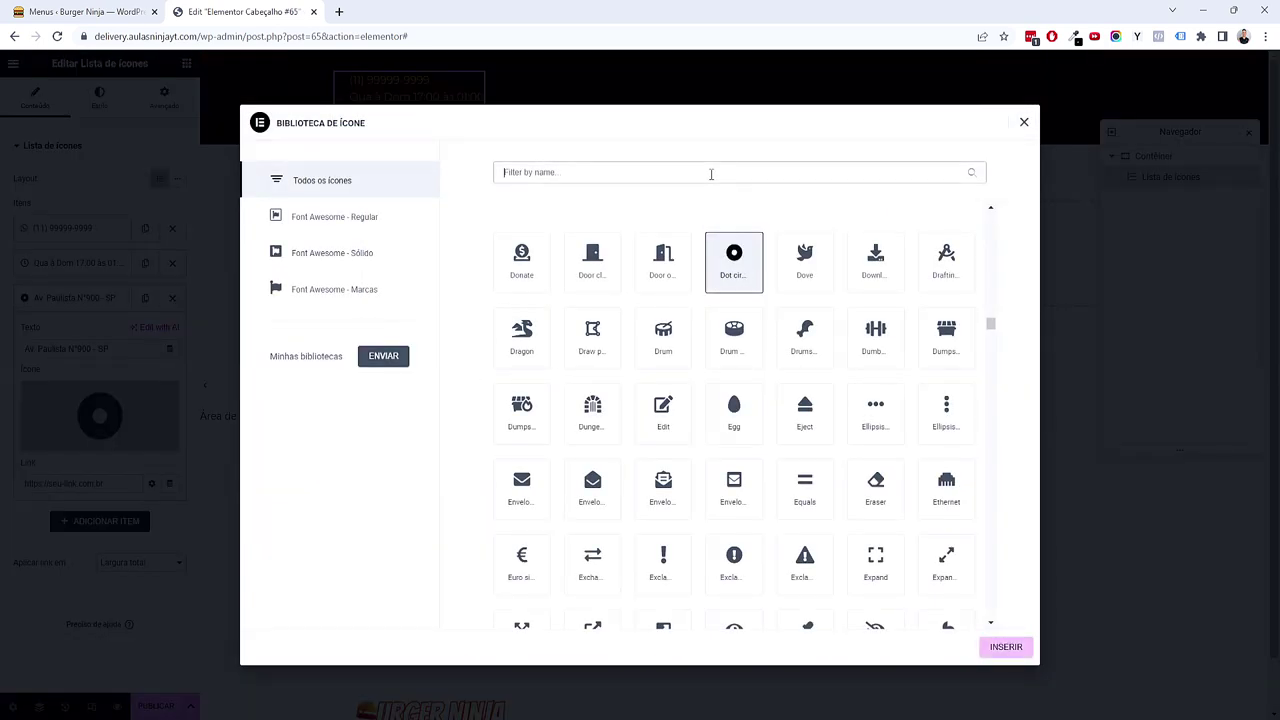
type("map")
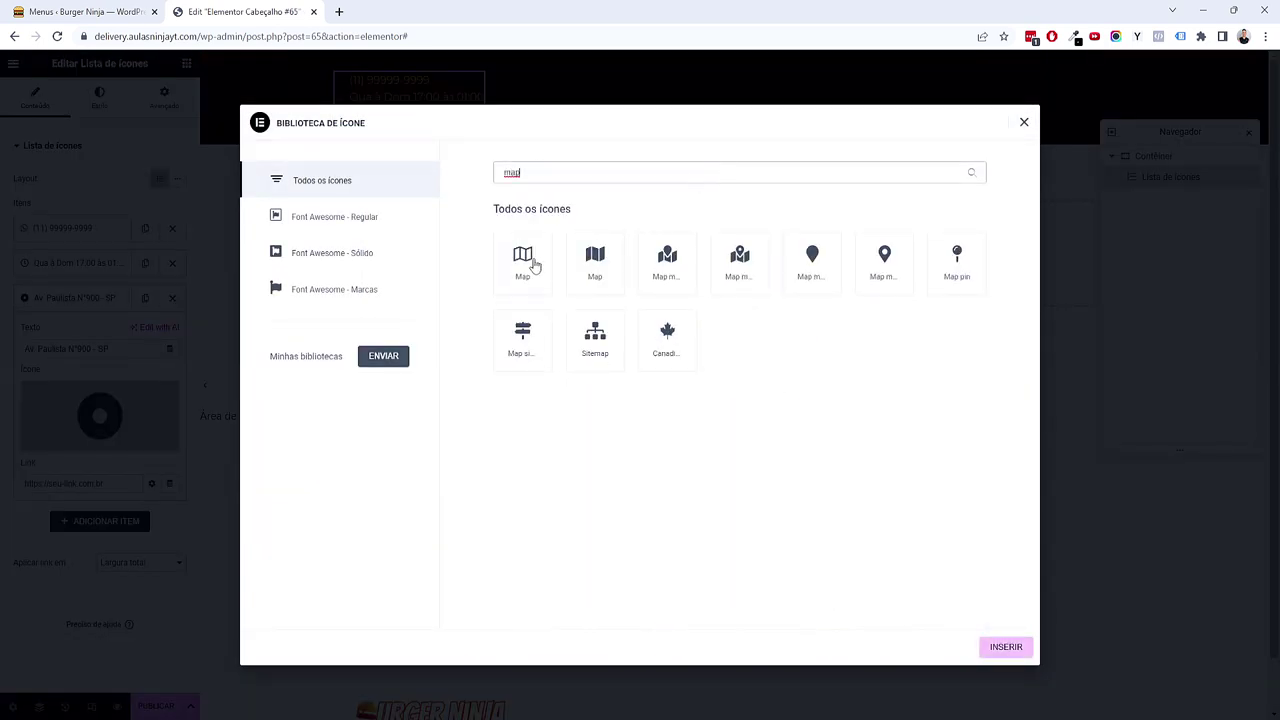
left_click(530, 265)
left_click(996, 652)
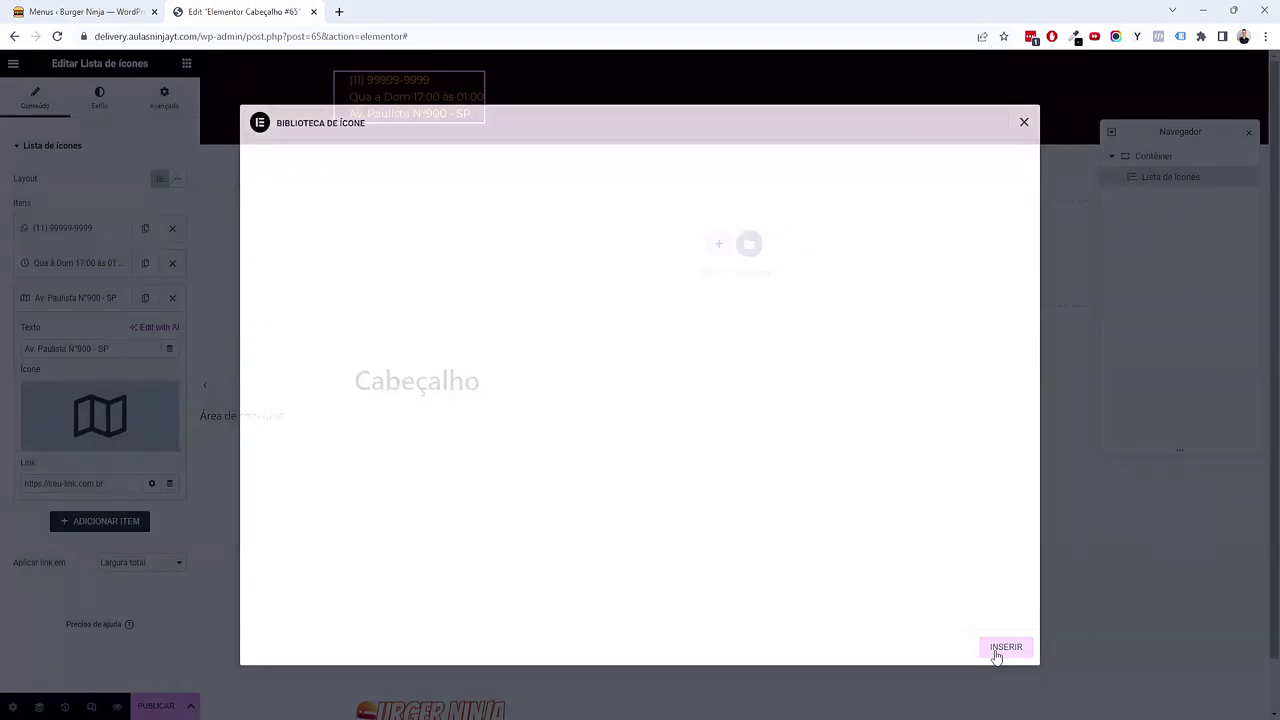
left_click(107, 113)
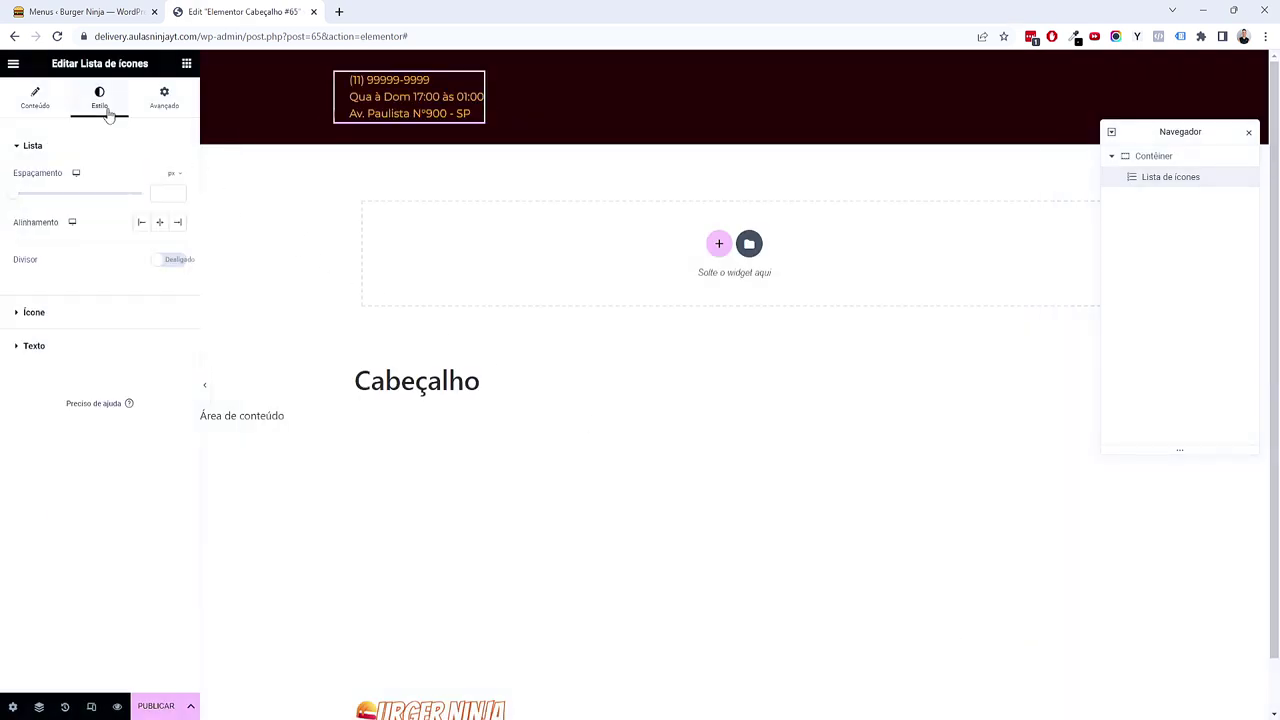
Step: Colour the list icons with global Acento and the text with the white Texto colour
left_click(92, 316)
left_click(158, 244)
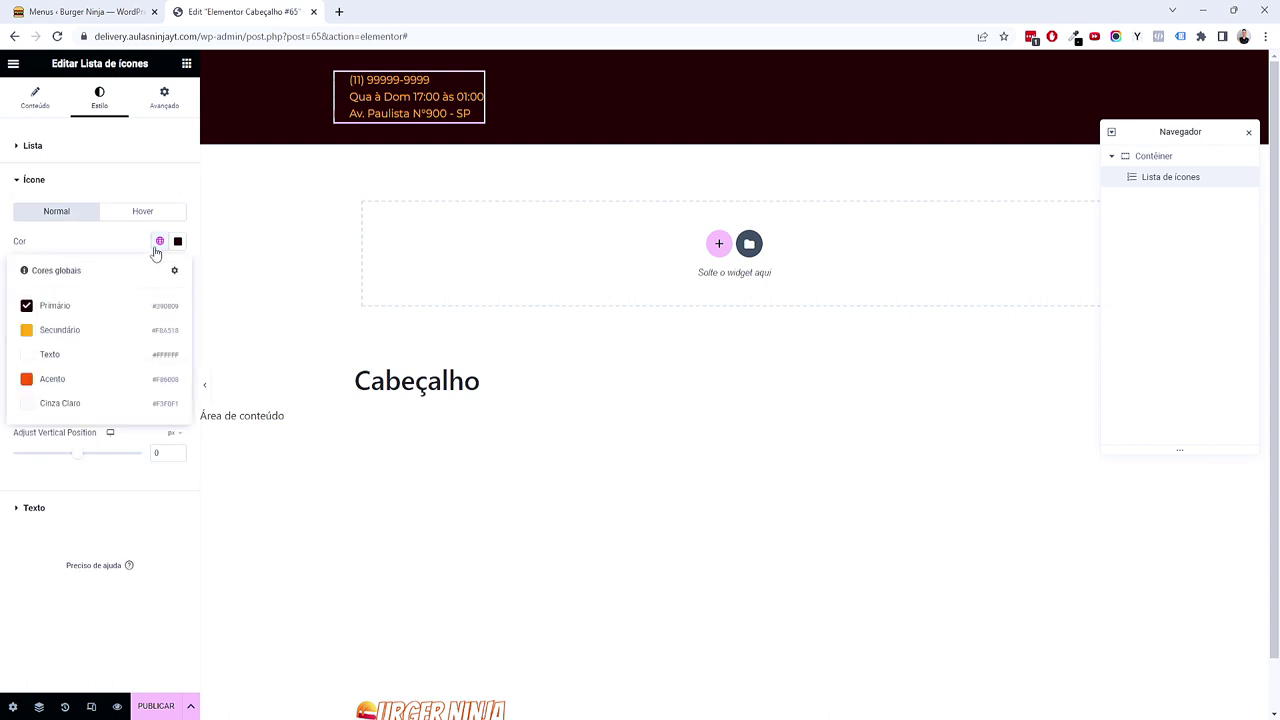
left_click(100, 378)
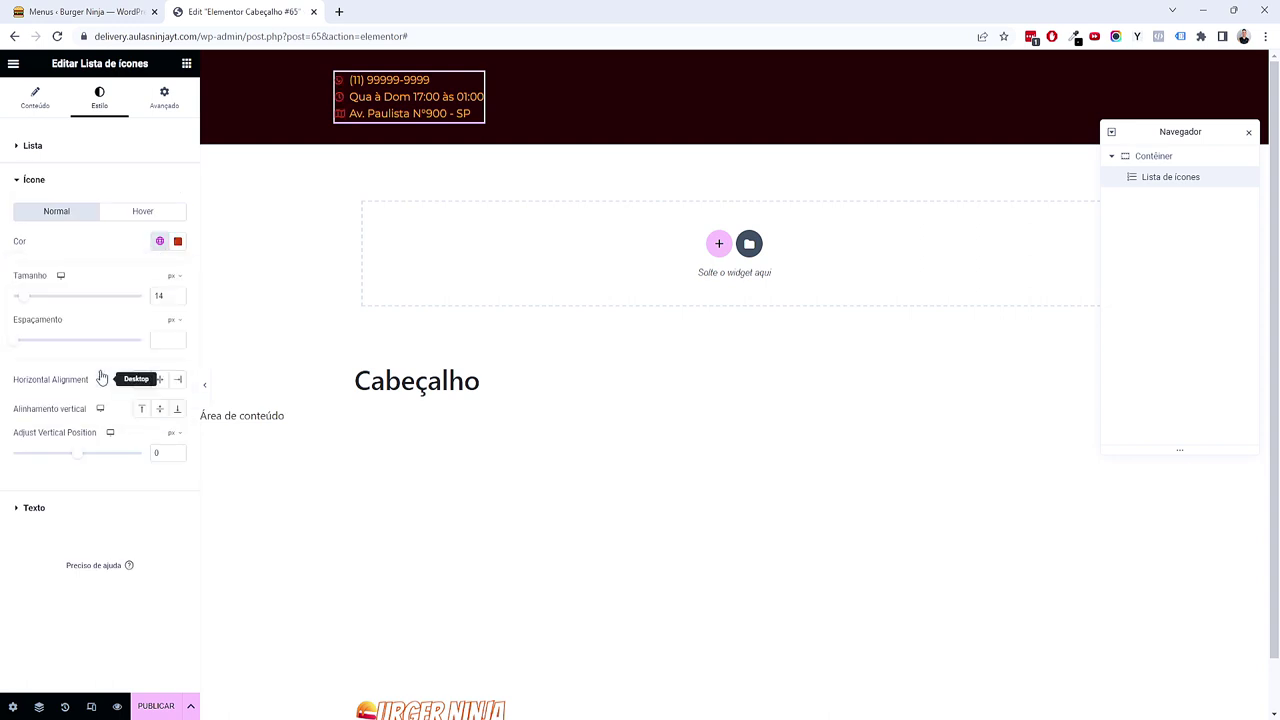
left_click(158, 244)
left_click(97, 332)
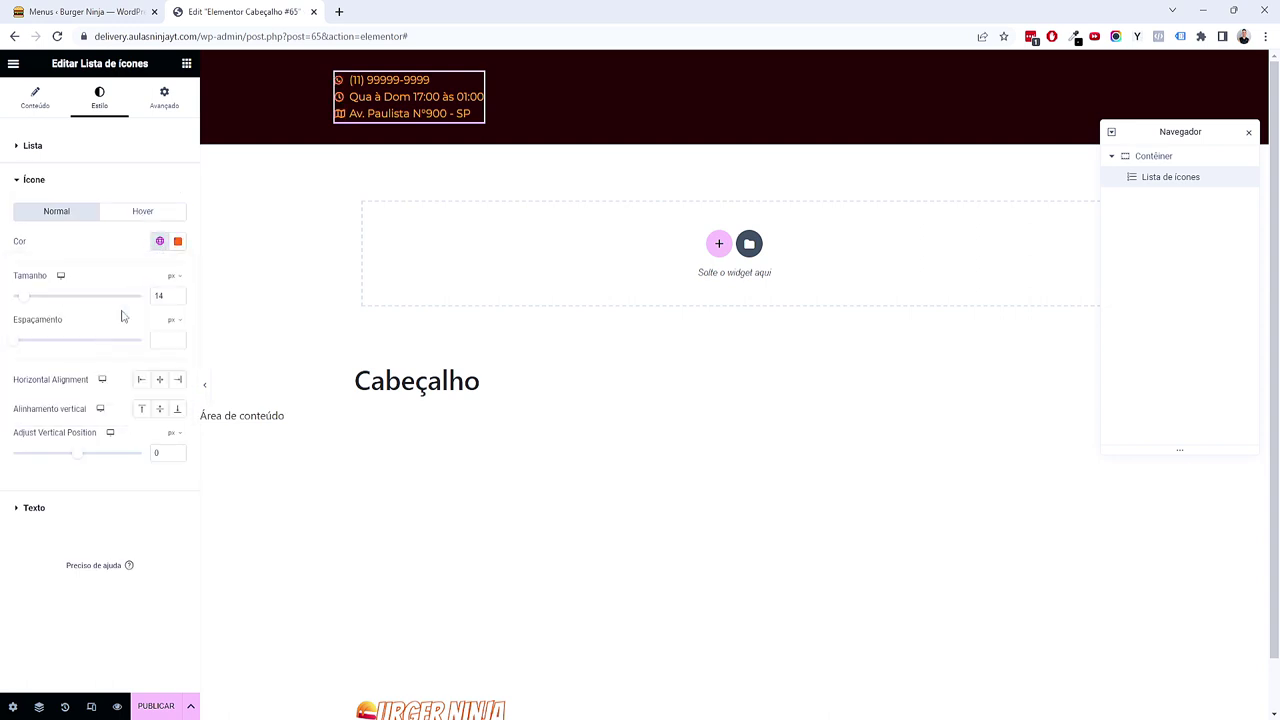
left_click(85, 507)
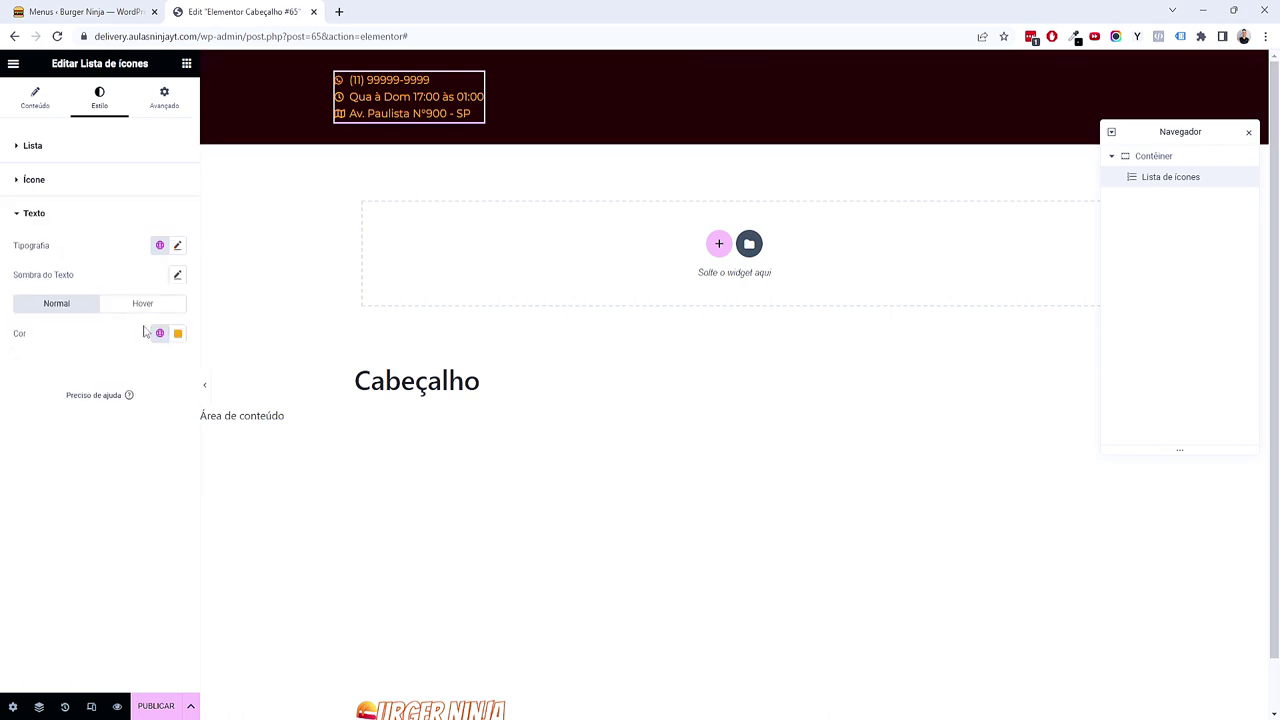
left_click(160, 333)
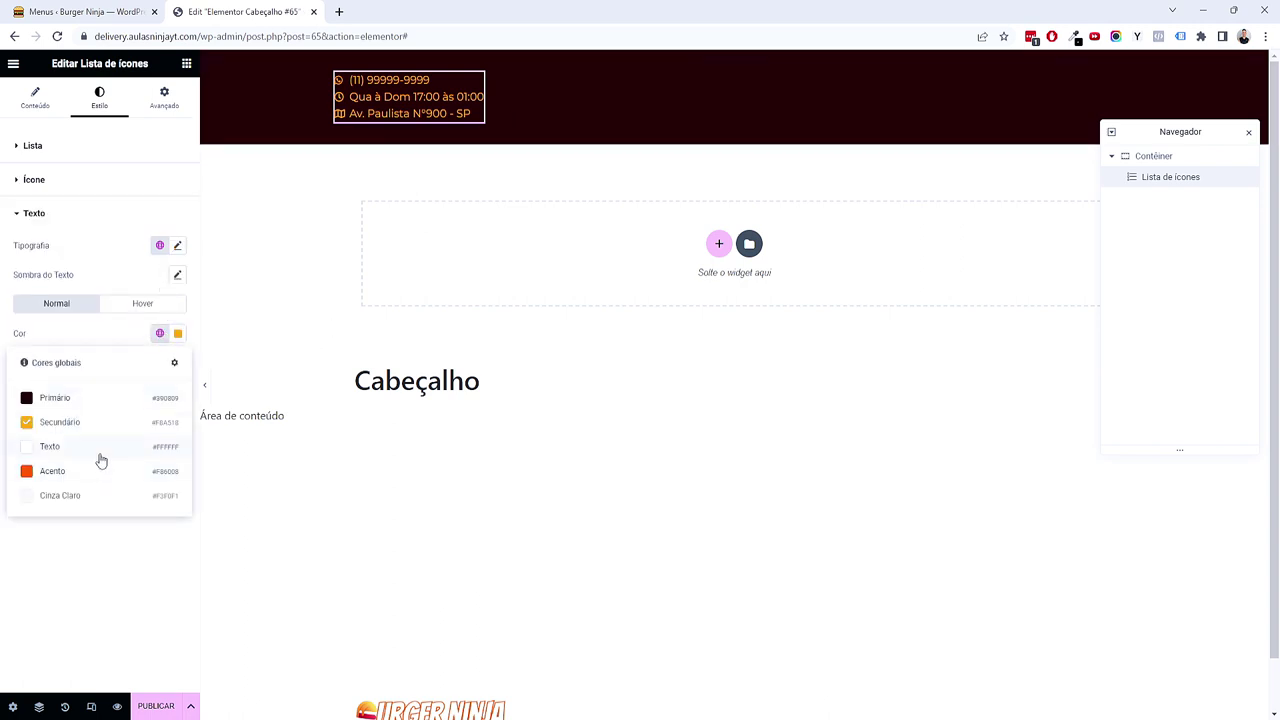
left_click(101, 460)
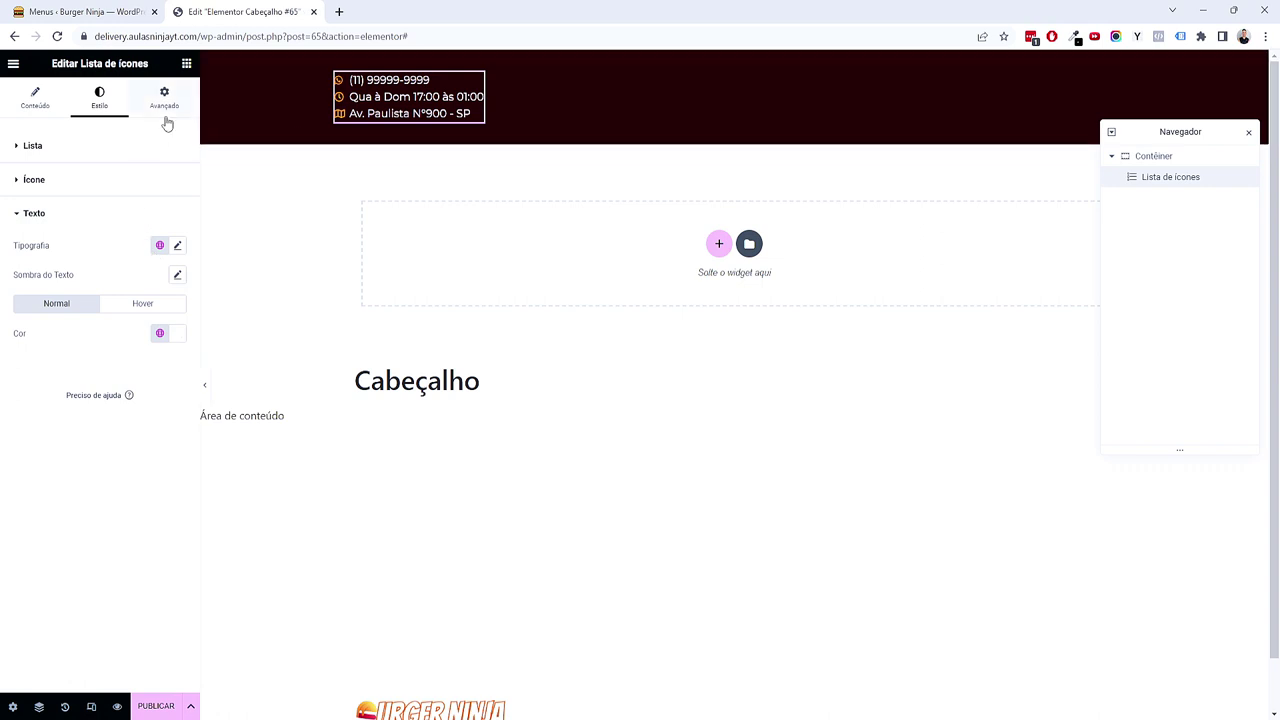
Step: Switch the list to inline layout and set the container's Justificar conteúdo to Centro
left_click(61, 147)
left_click(50, 108)
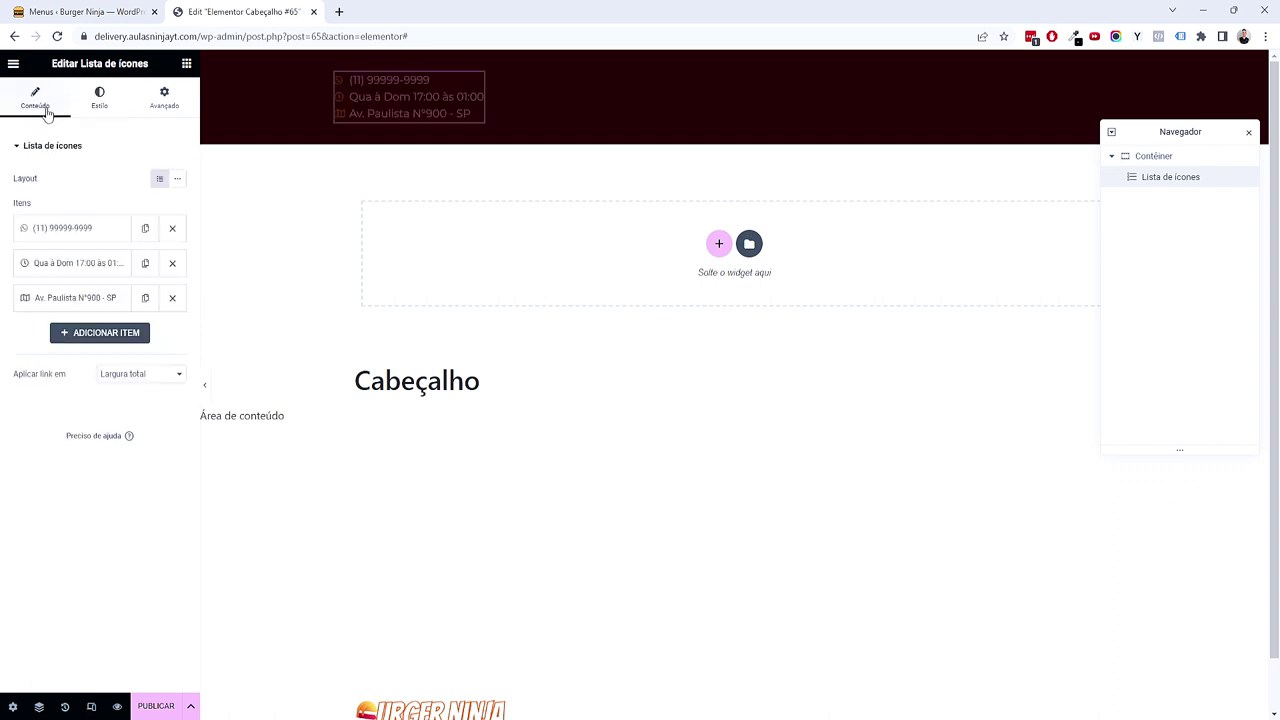
left_click(178, 183)
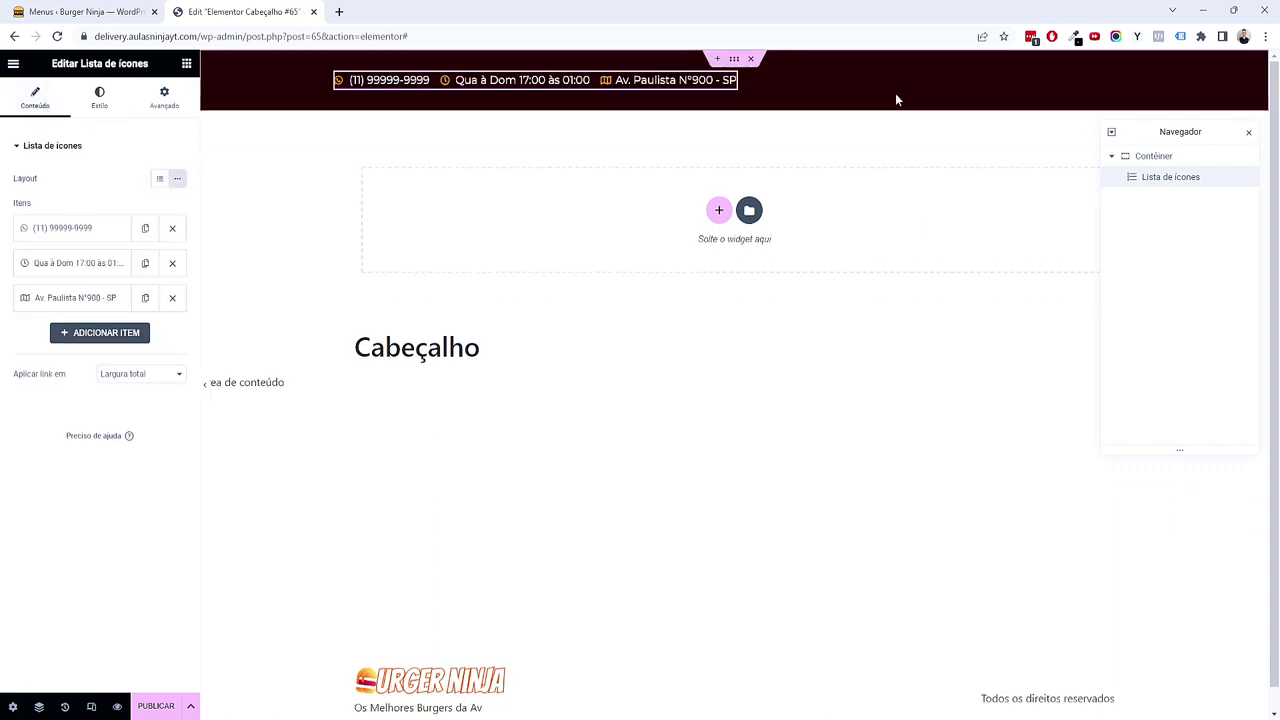
left_click(733, 60)
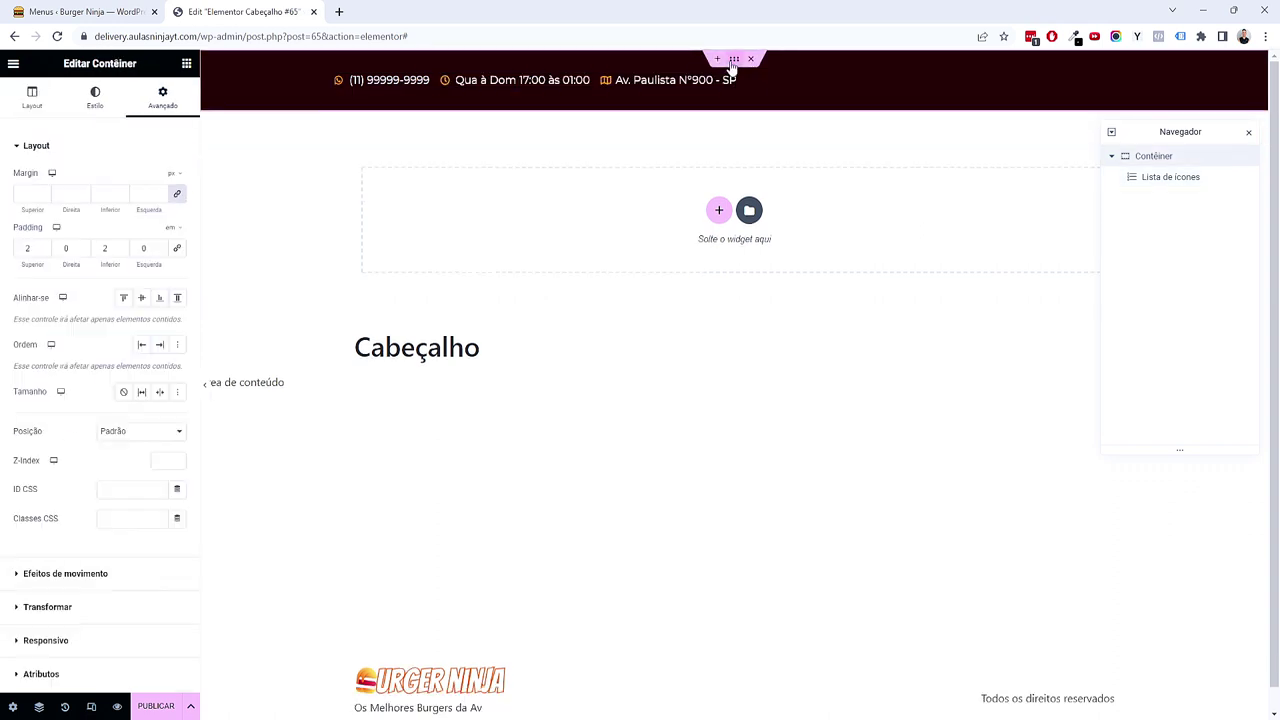
left_click(50, 100)
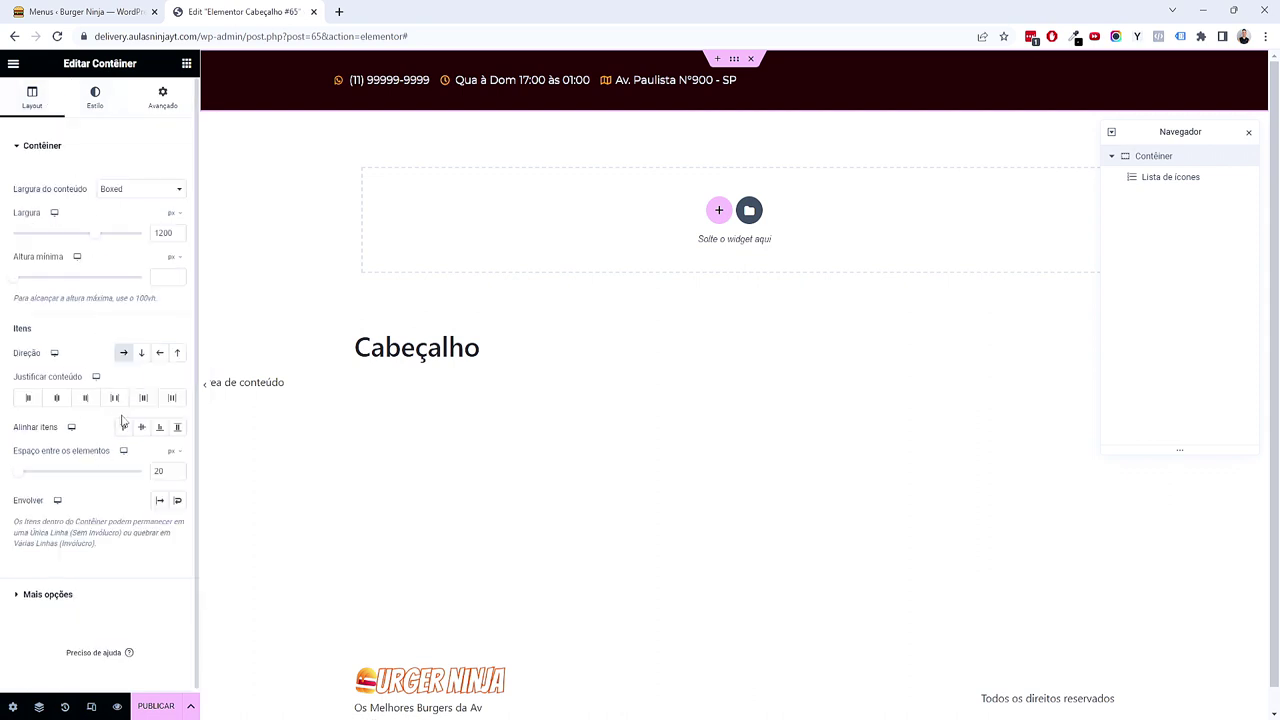
left_click(56, 397)
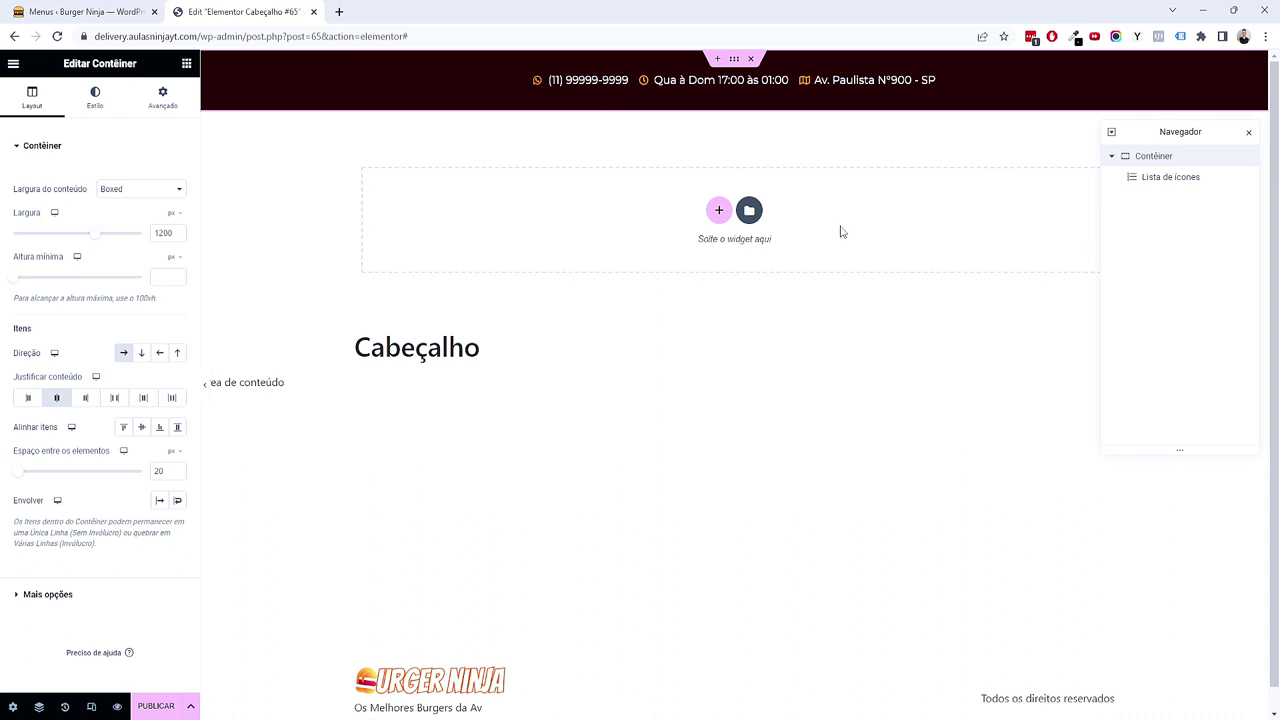
scroll(740, 340, "down", 1)
scroll(714, 343, "up", 1)
Step: Add a trial fourth list item, then delete it, leaving phone, hours and address
left_click(927, 81)
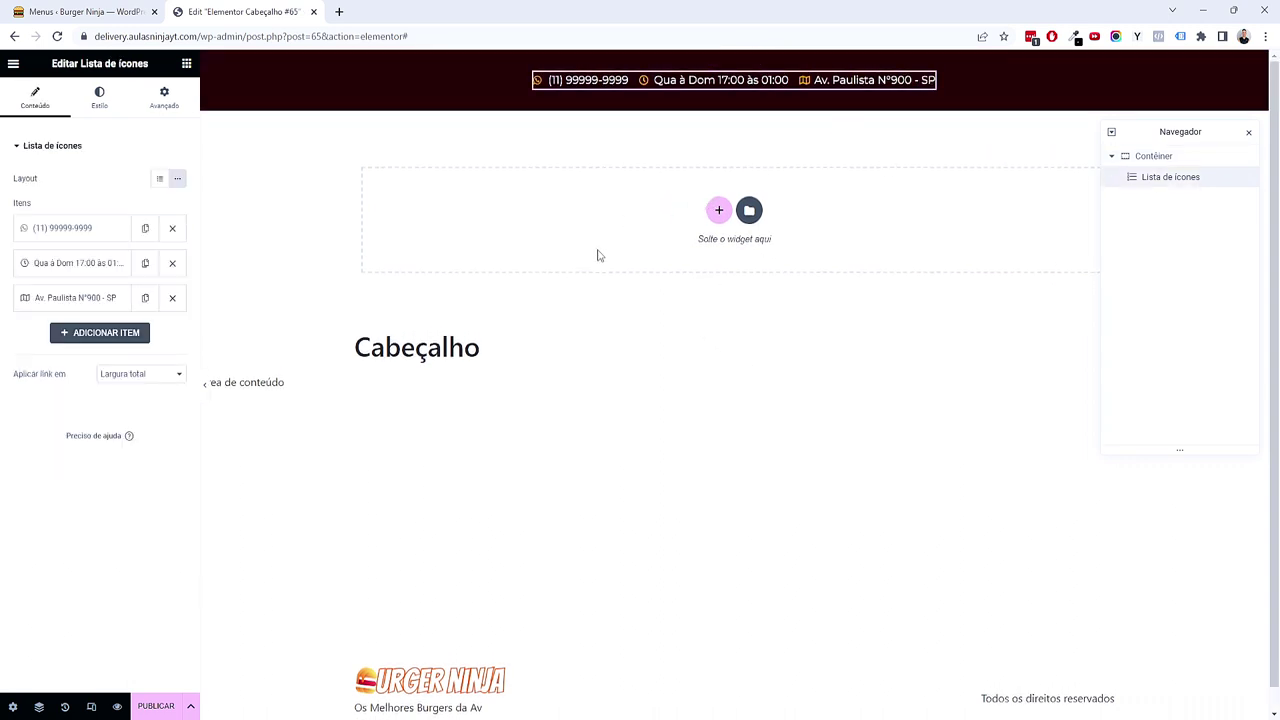
left_click(80, 332)
triple_click(80, 383)
type("dasdasdasas")
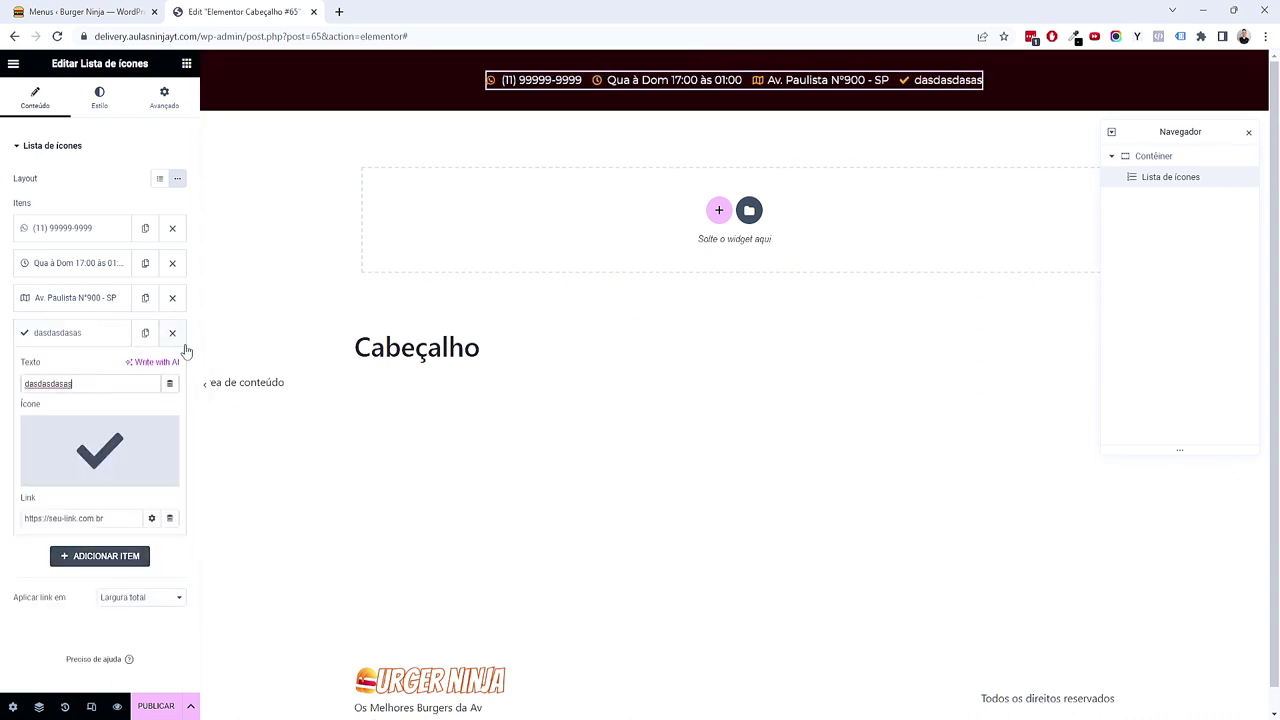
left_click(184, 346)
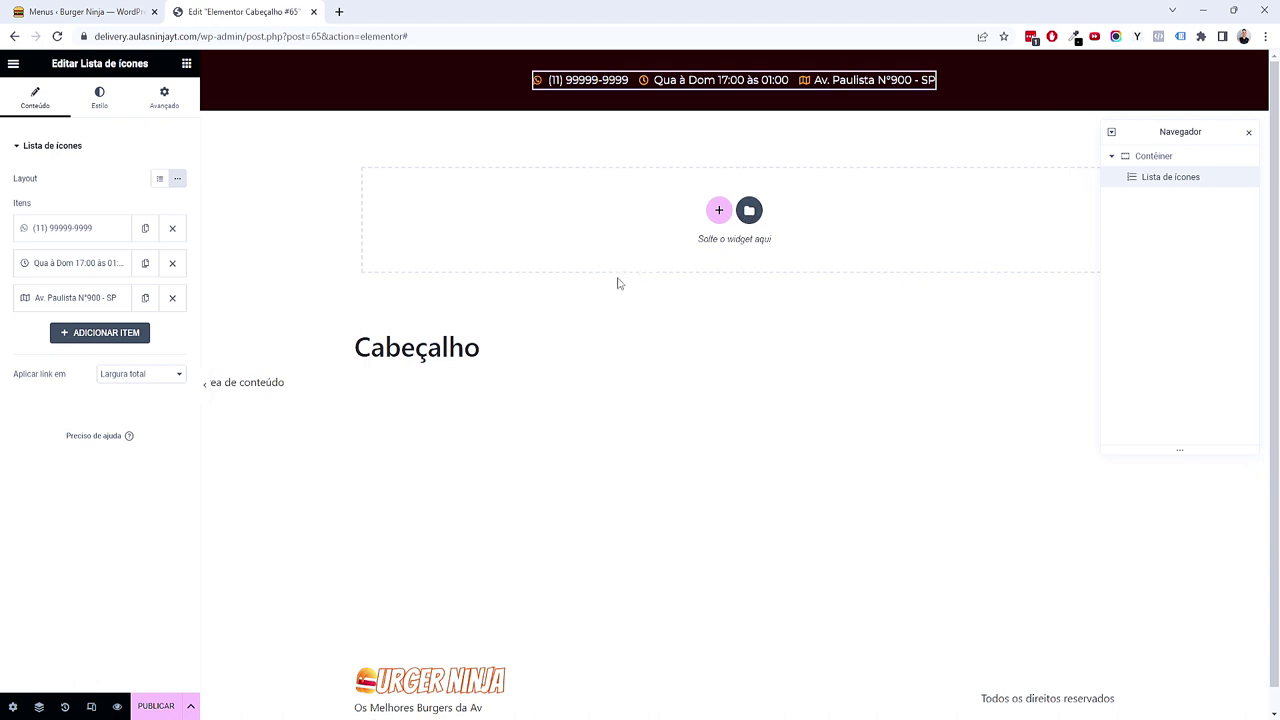
scroll(647, 284, "down", 1)
scroll(641, 298, "up", 1)
Step: Add a second row container with unlinked padding of 2 em top and bottom
left_click(718, 210)
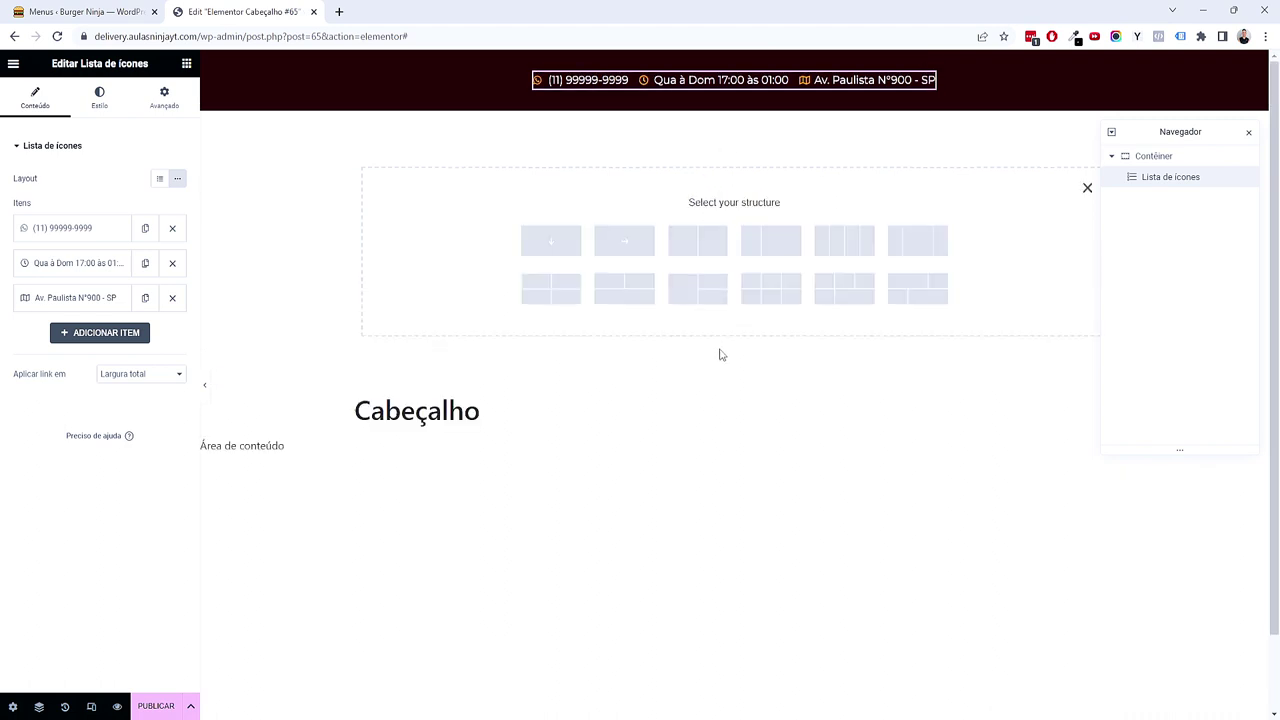
left_click(623, 248)
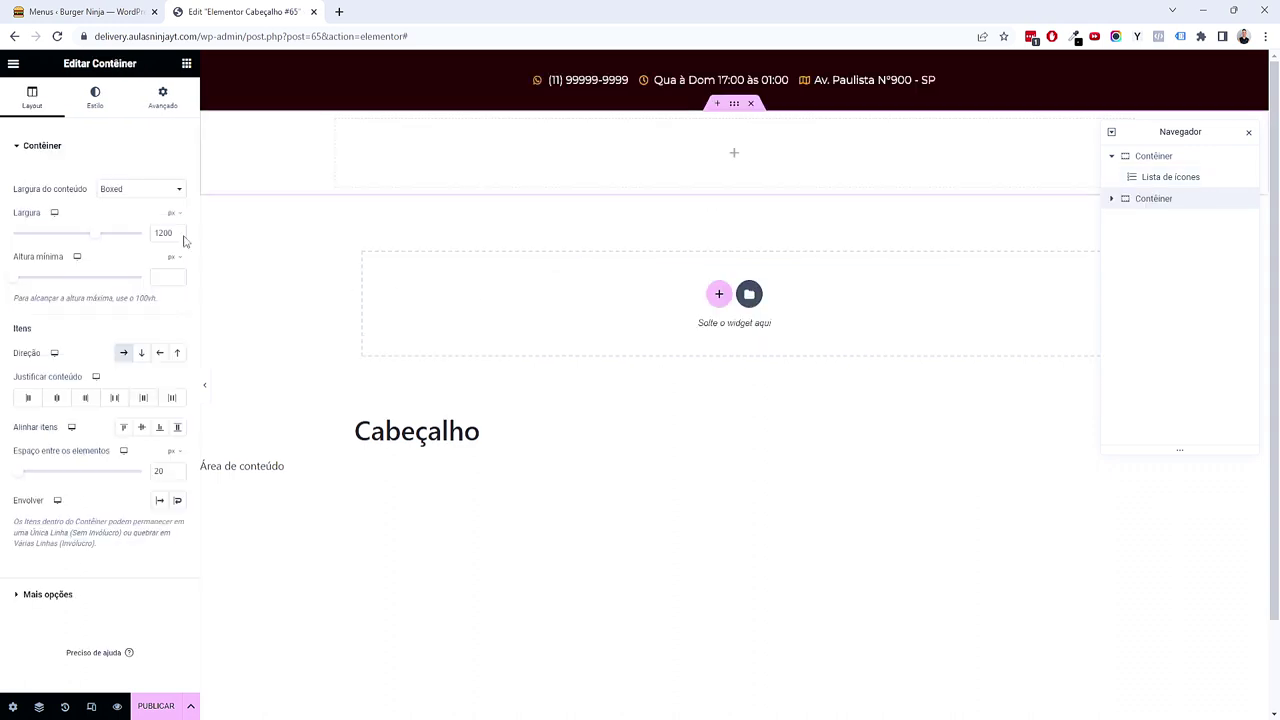
left_click(170, 114)
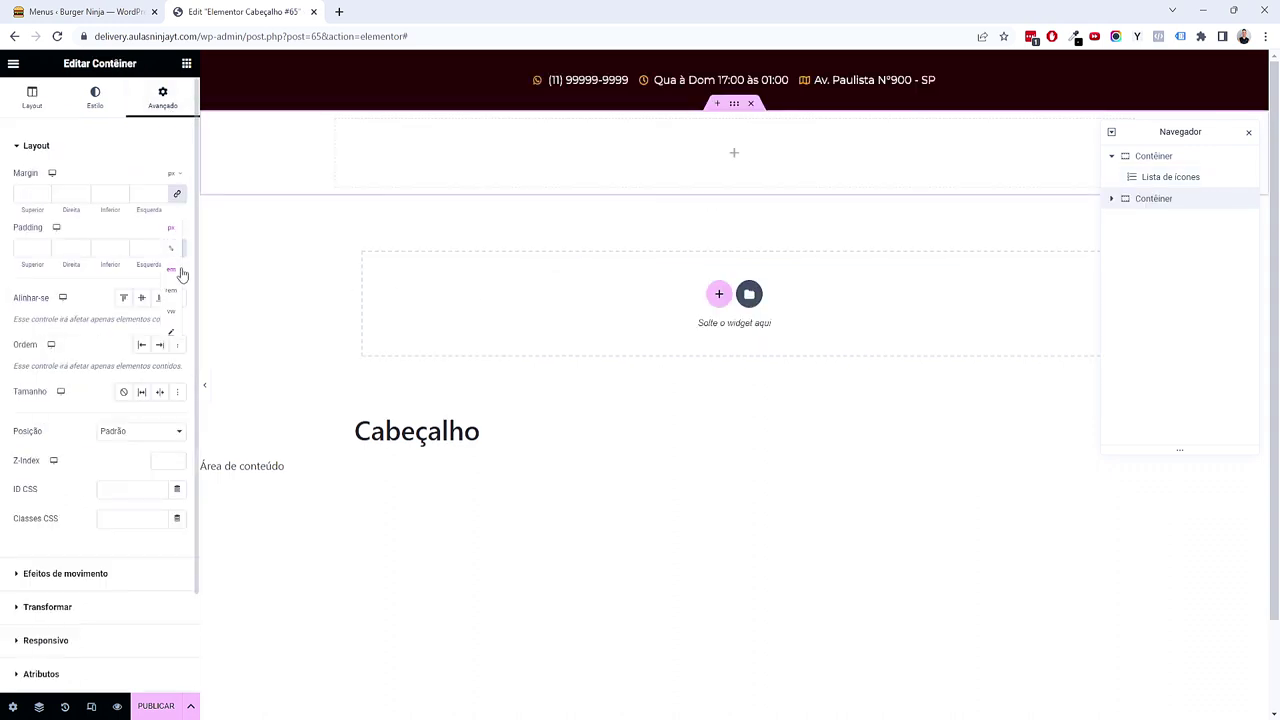
left_click(177, 249)
left_click(44, 246)
left_click(44, 246)
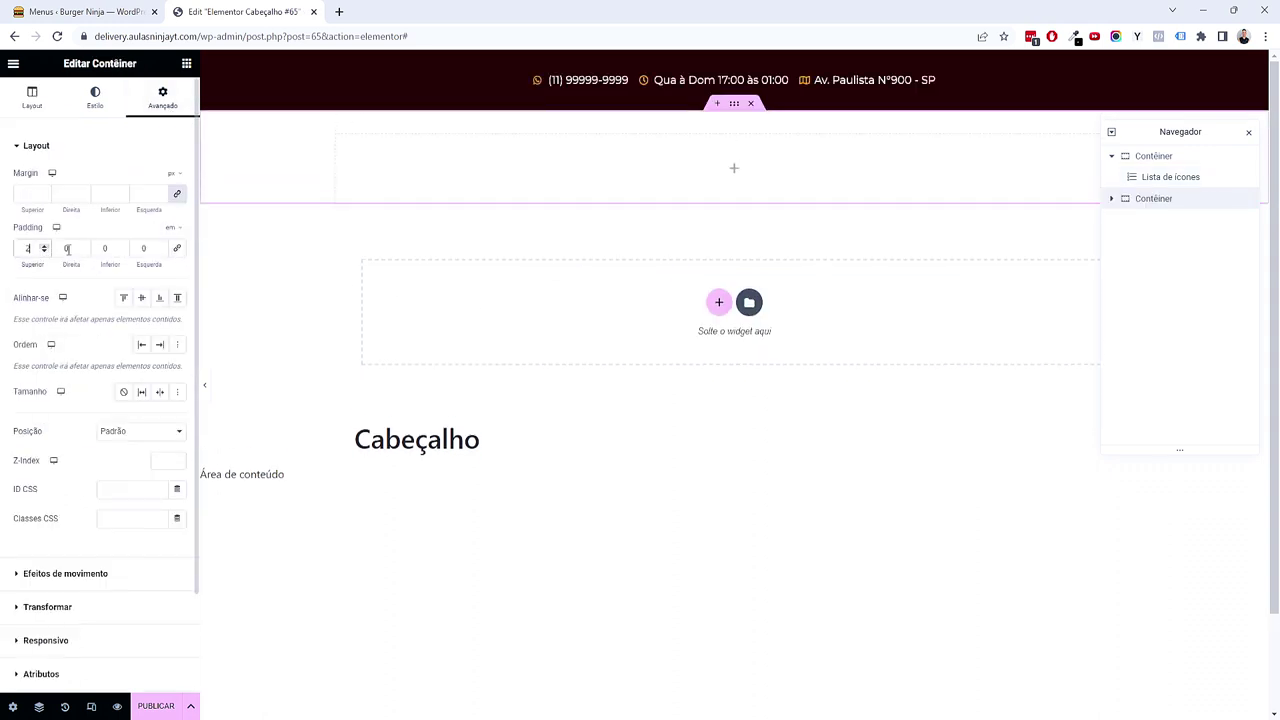
left_click(123, 247)
left_click(123, 247)
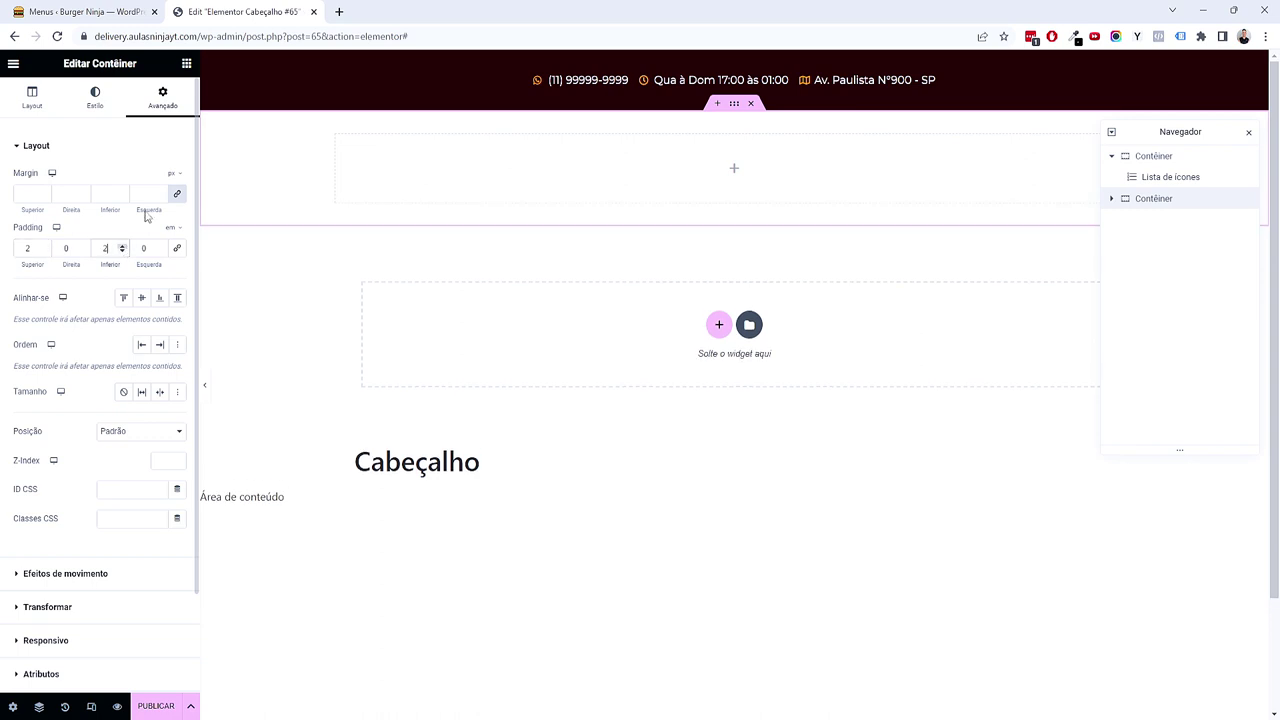
Step: Place the Logo do site widget in the new row with a custom width of 20%
left_click(187, 64)
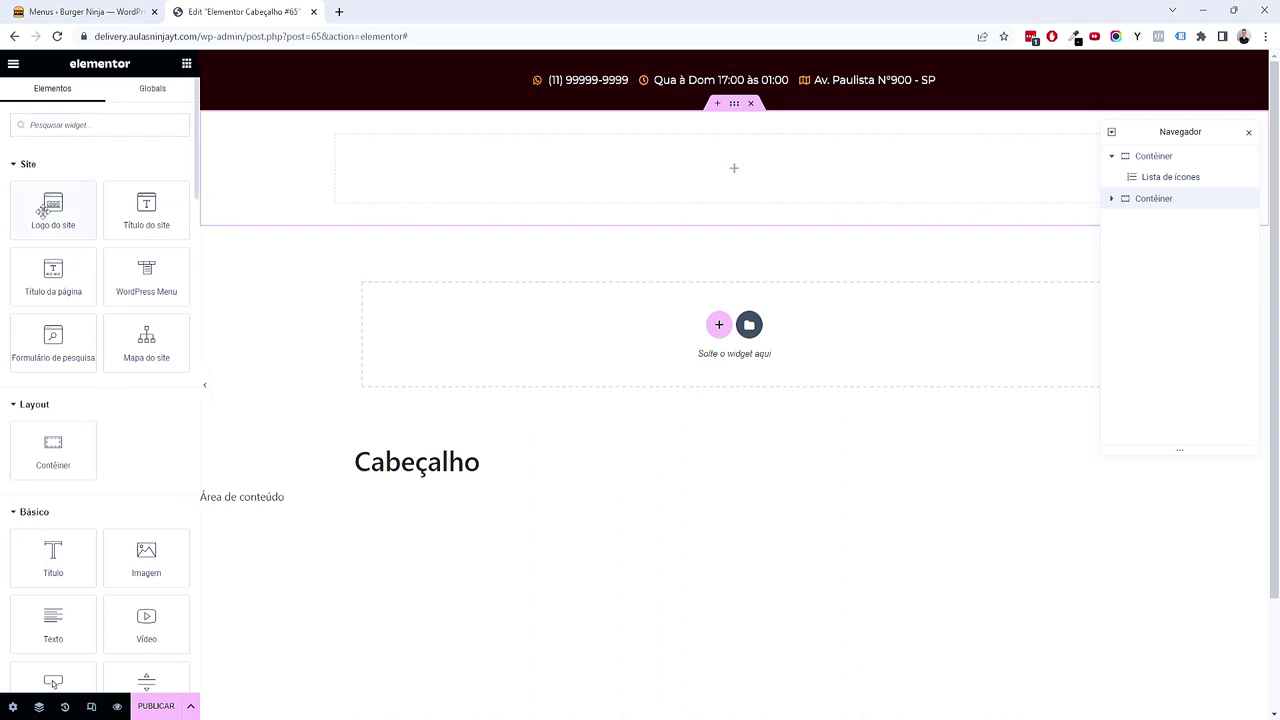
left_click_drag(51, 210, 565, 185)
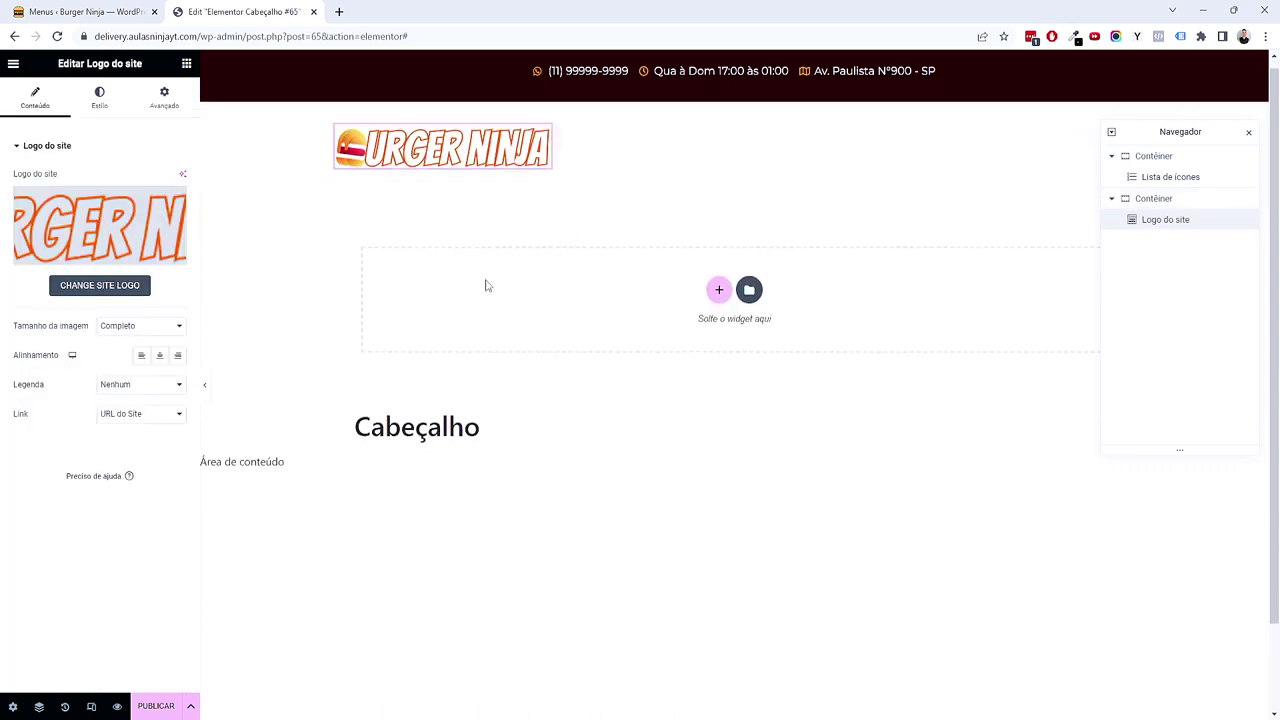
scroll(486, 286, "down", 1)
scroll(486, 286, "up", 1)
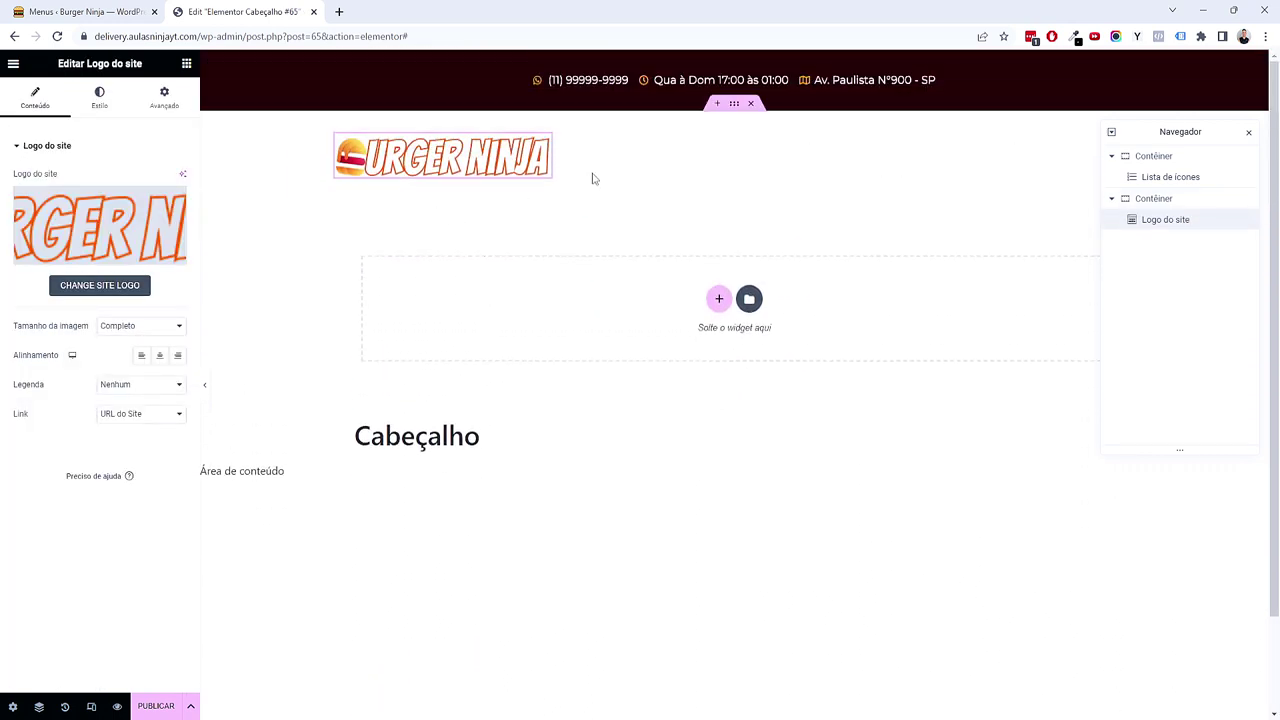
left_click(164, 103)
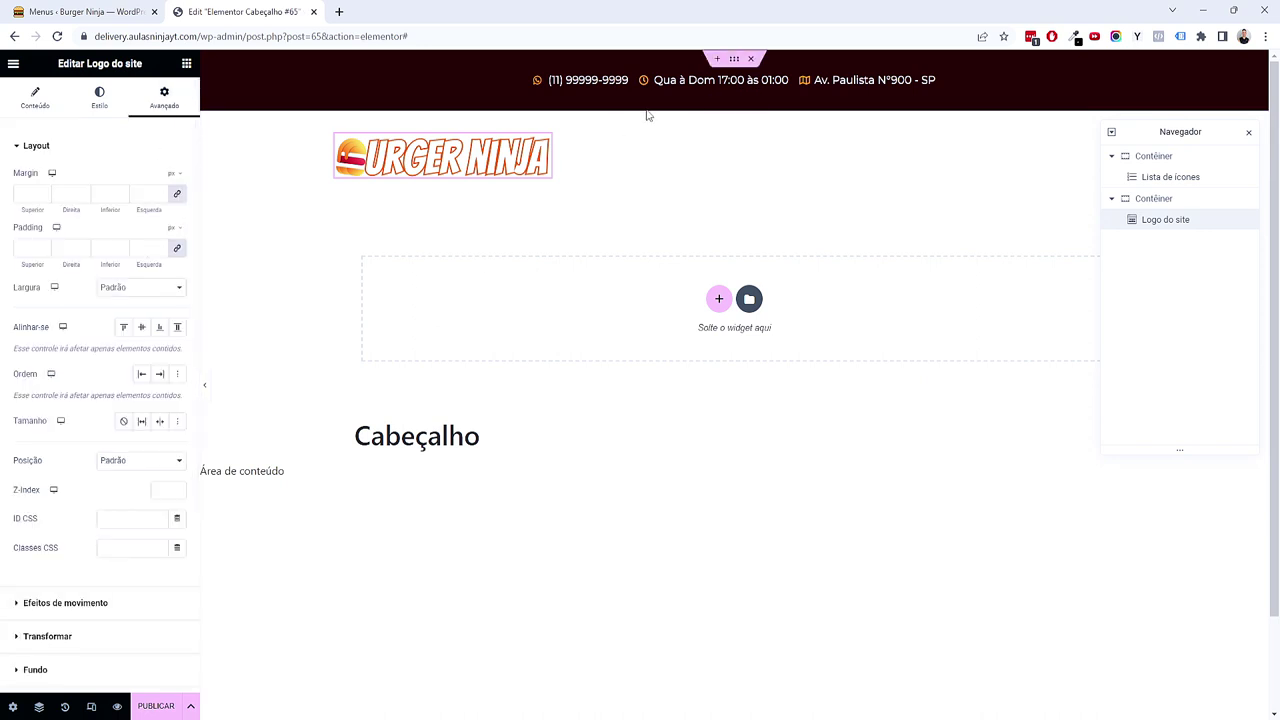
left_click(177, 288)
left_click(120, 338)
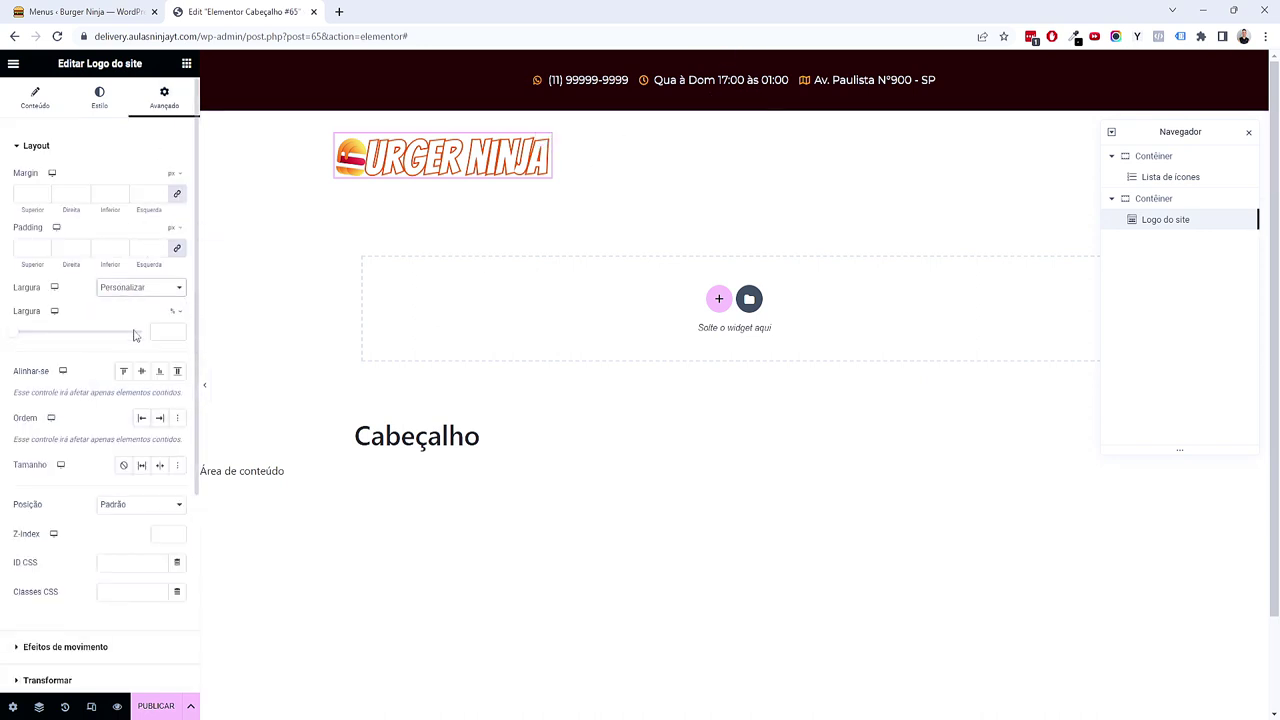
left_click_drag(20, 334, 39, 337)
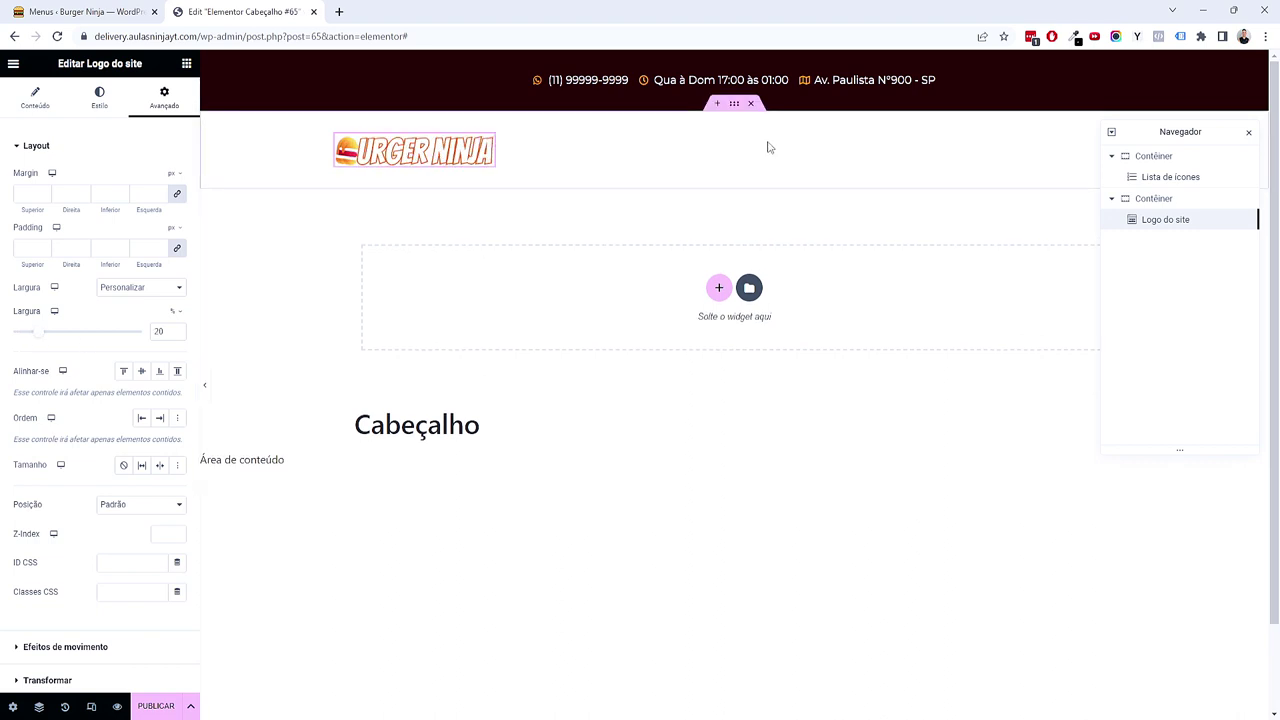
left_click(186, 63)
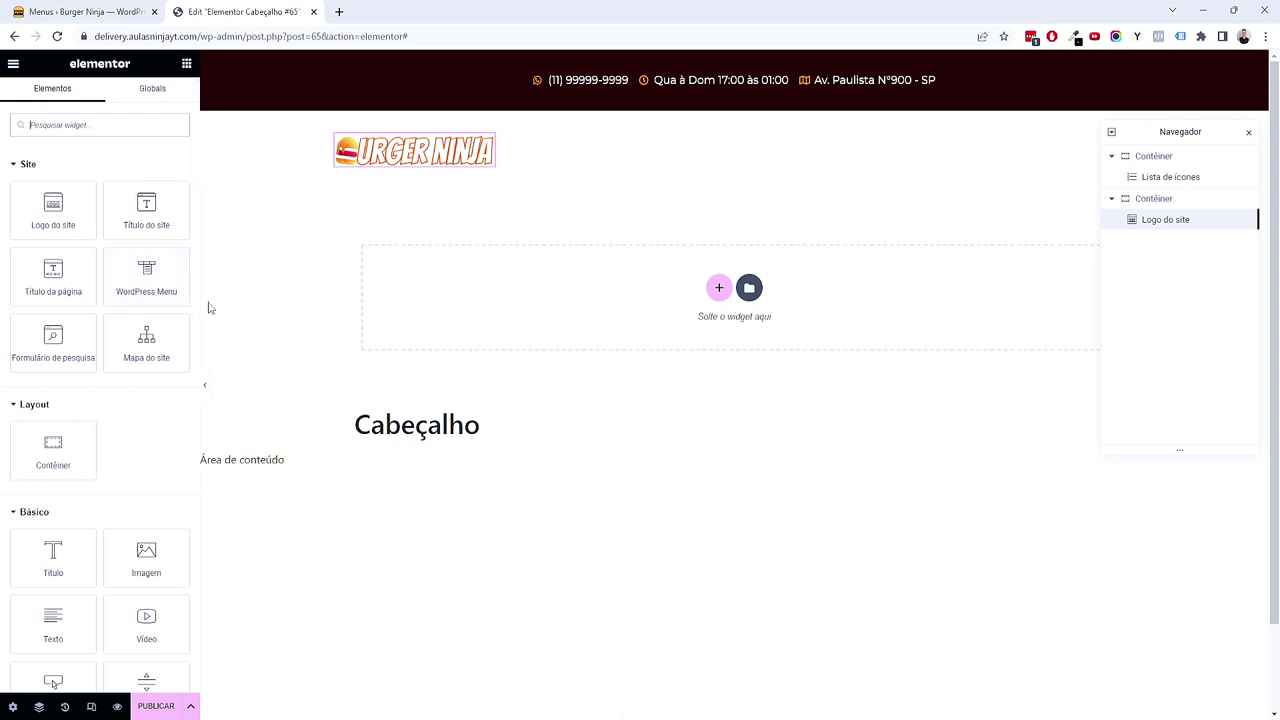
Step: Add a WordPress Menu widget beside the logo displaying Menu Principal
left_click_drag(138, 288, 492, 168)
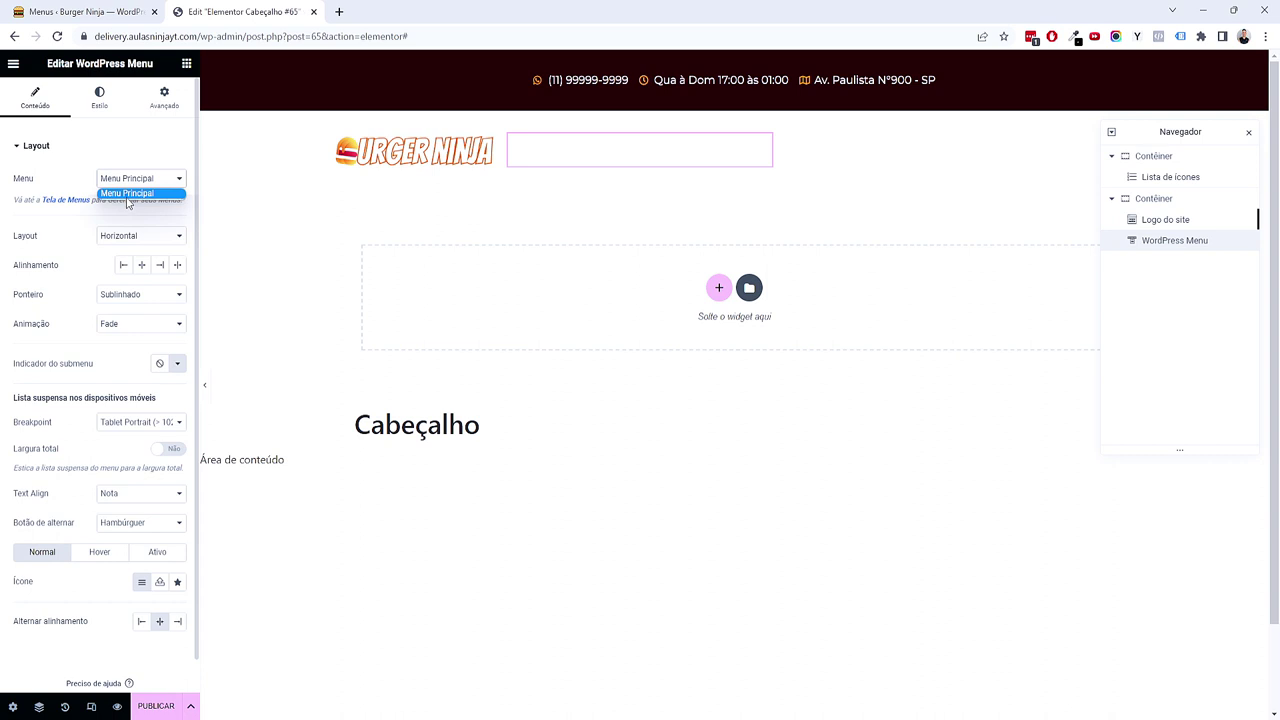
left_click(100, 11)
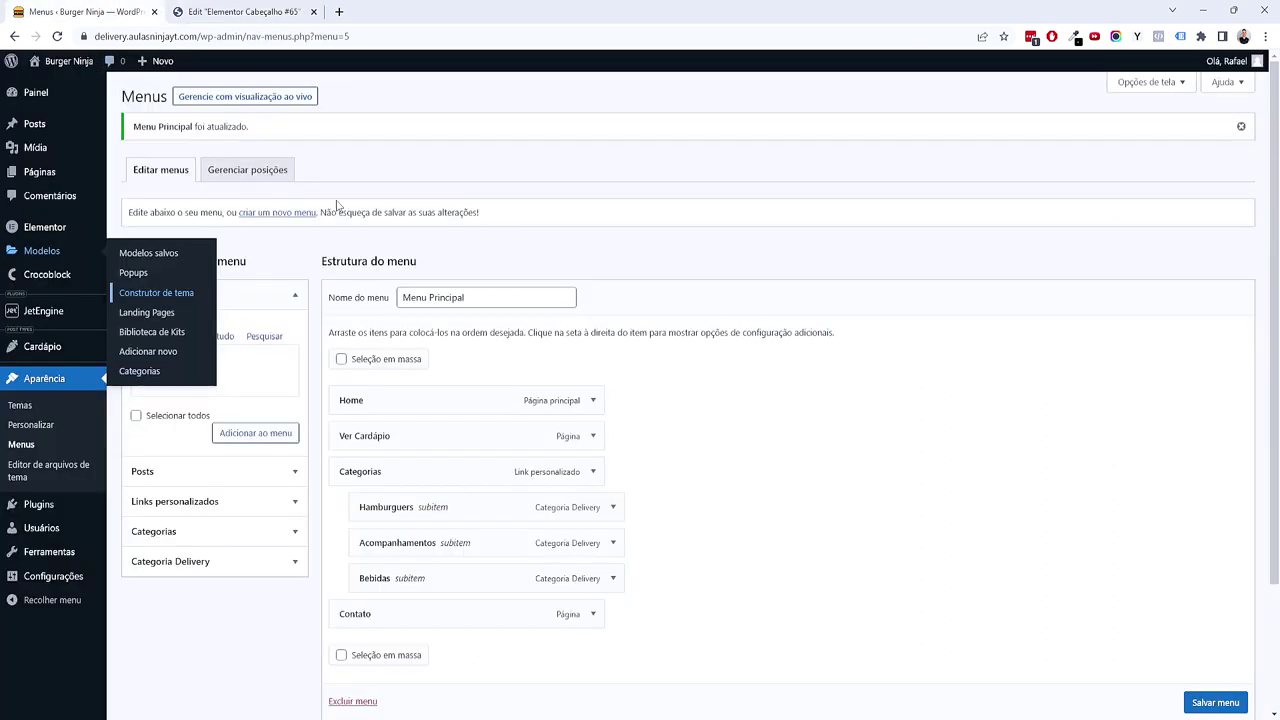
triple_click(410, 297)
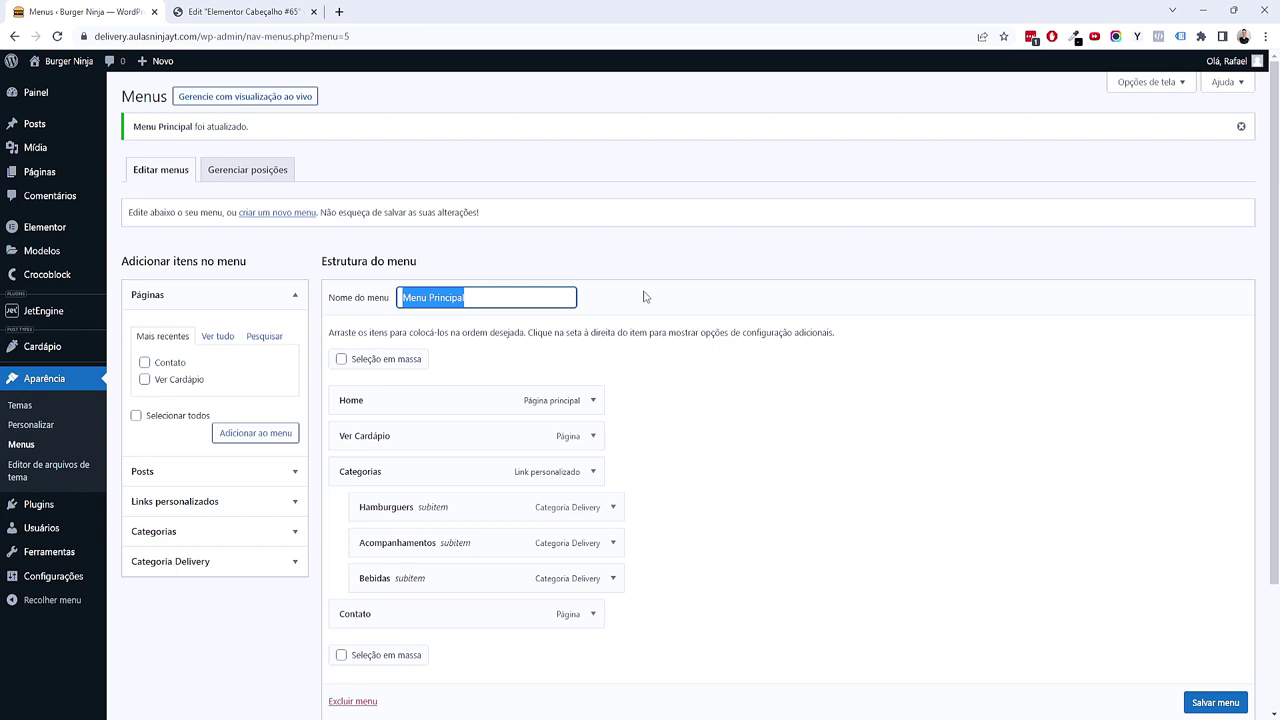
left_click(280, 11)
left_click(168, 180)
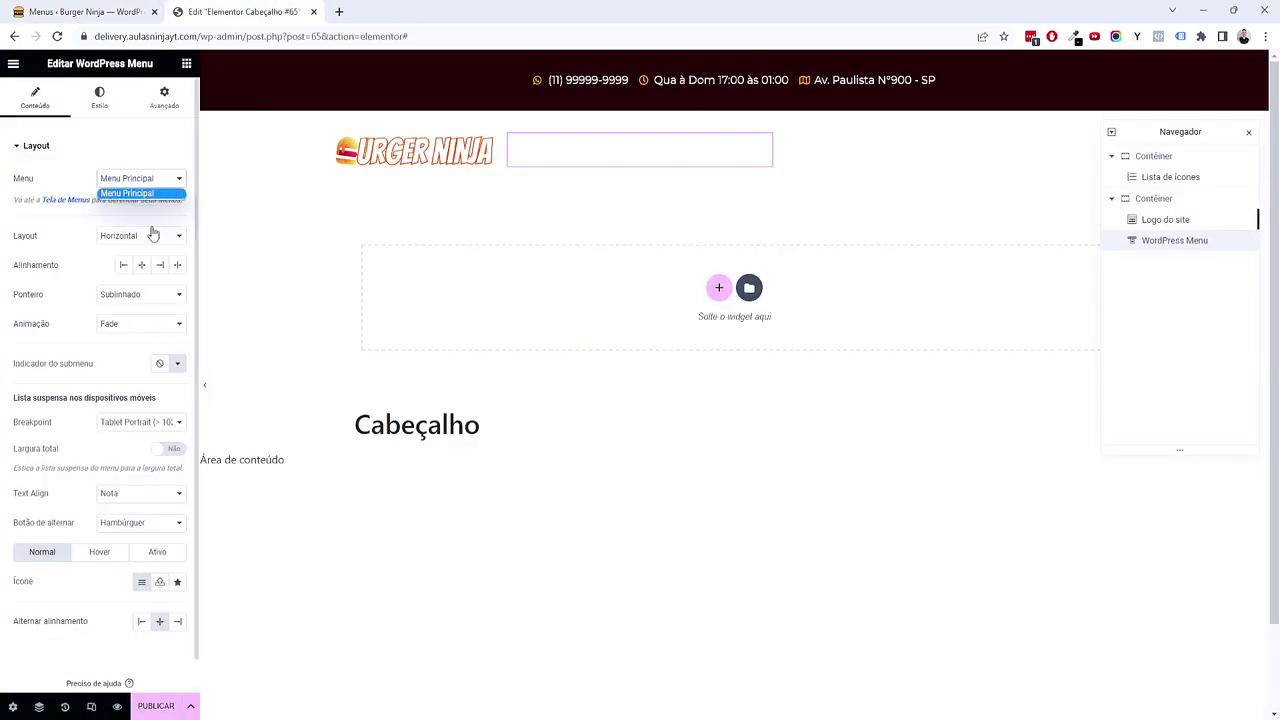
left_click(154, 226)
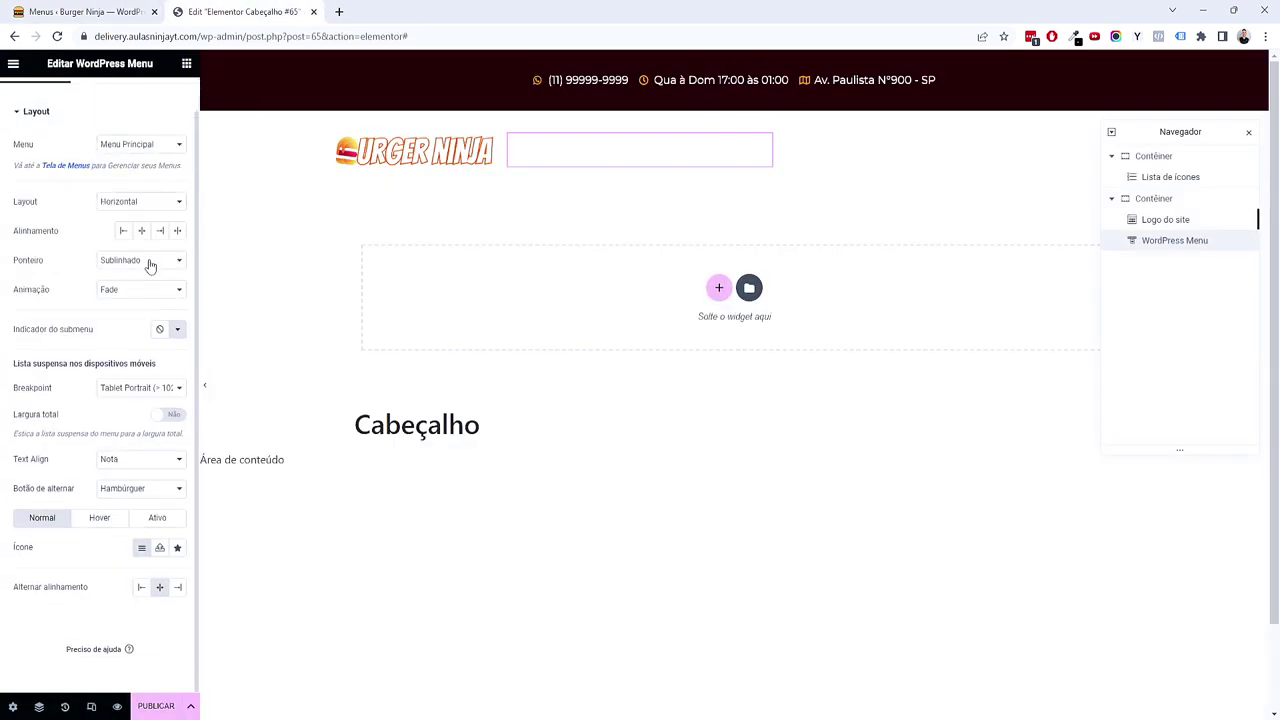
Step: Set the menu's Cor de texto to the black global colour
left_click(99, 97)
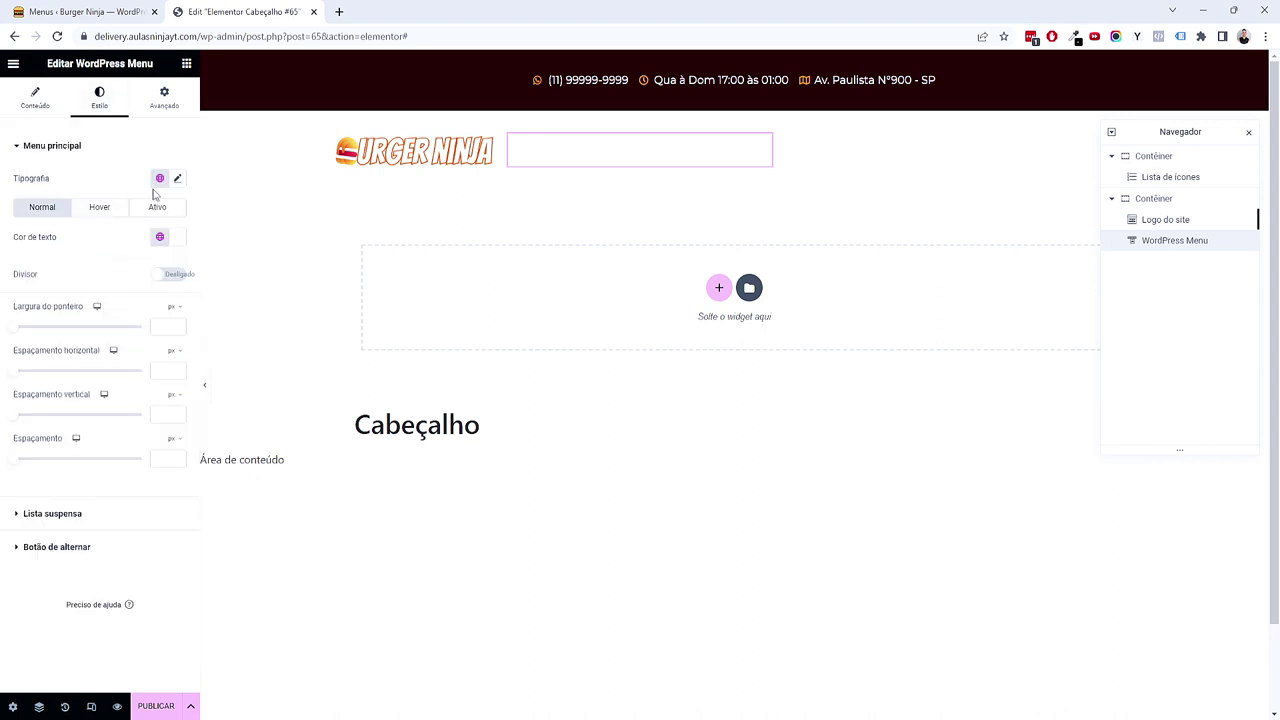
left_click(160, 237)
left_click(108, 312)
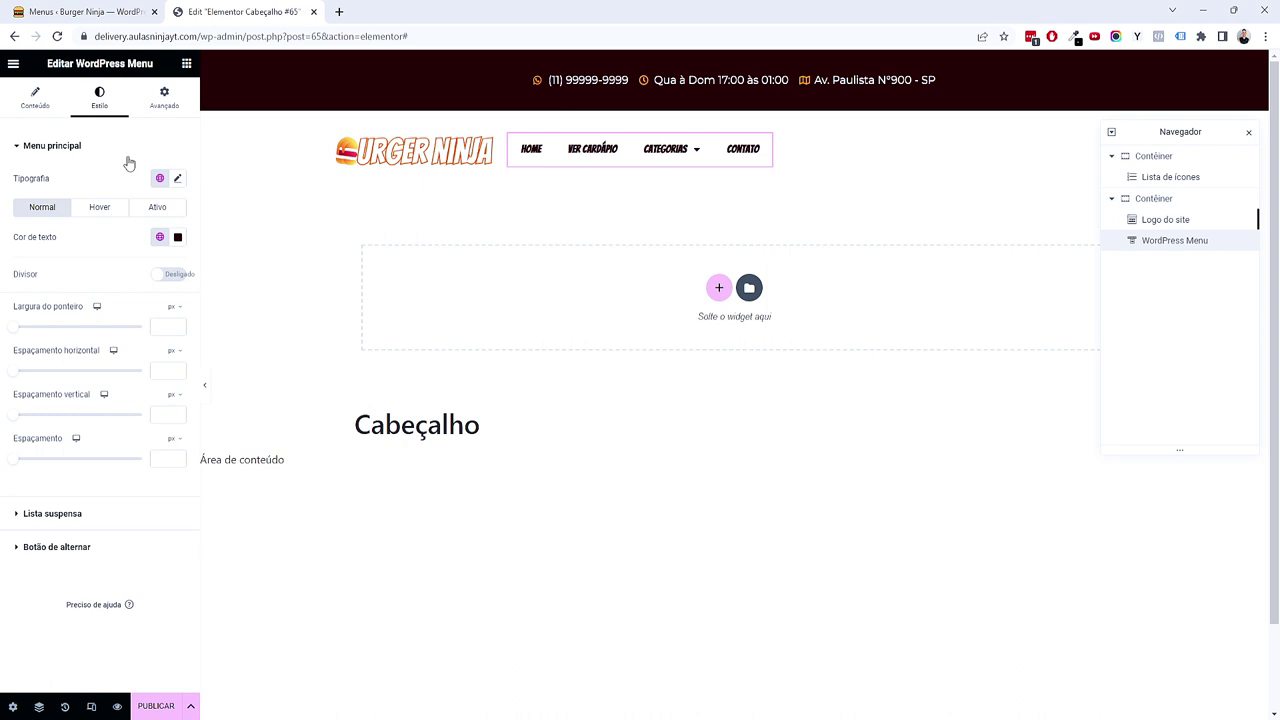
Step: Set the menu typography size to 1.5 em
left_click(177, 178)
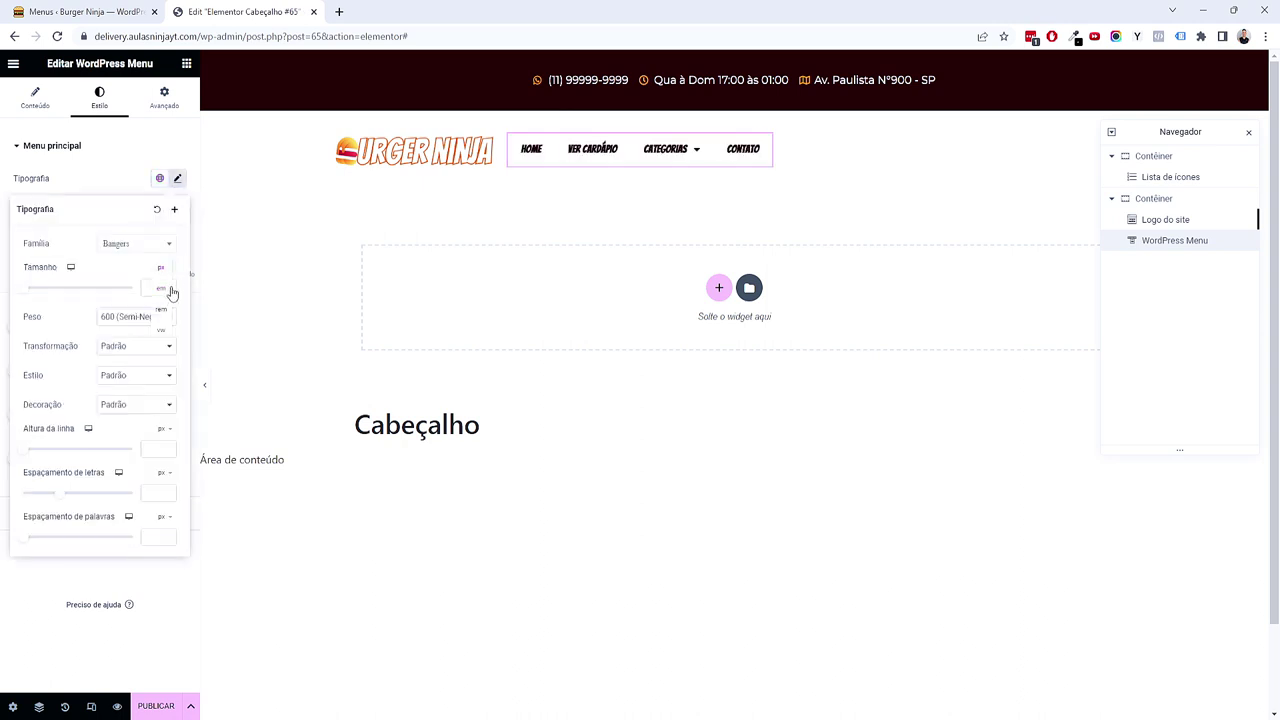
left_click(163, 289)
type("2")
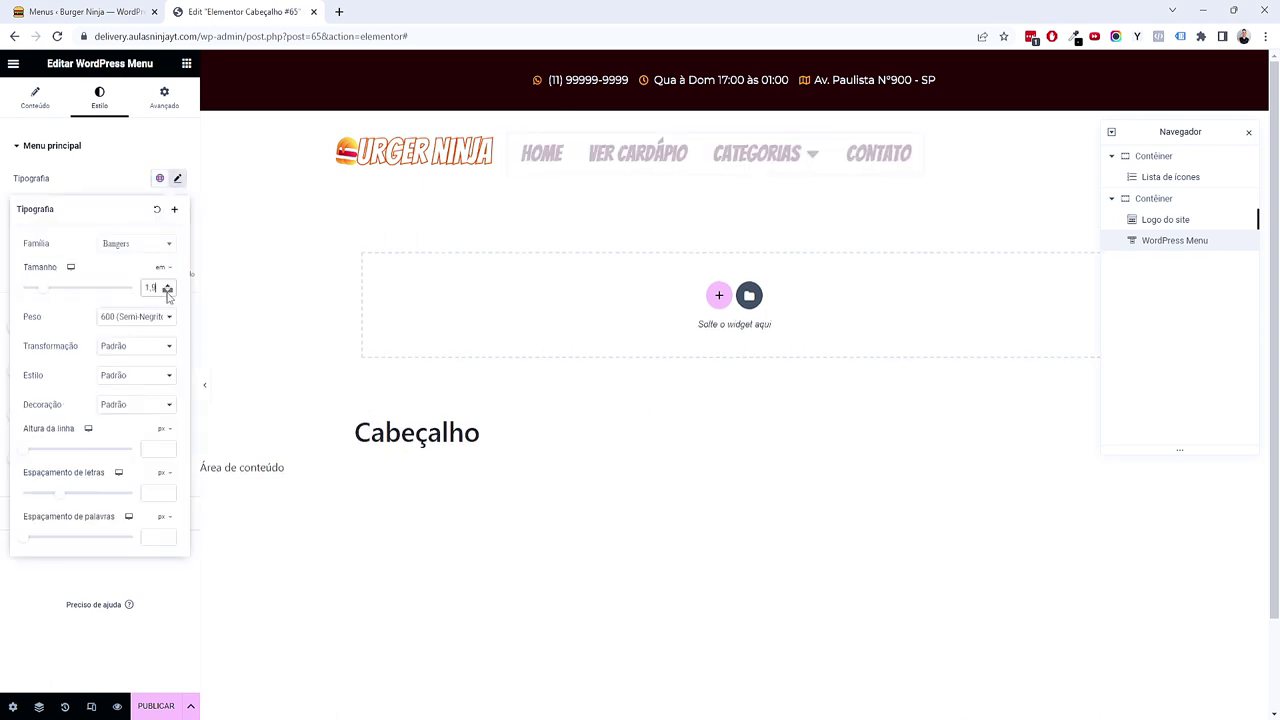
left_click(167, 291)
left_click(167, 291)
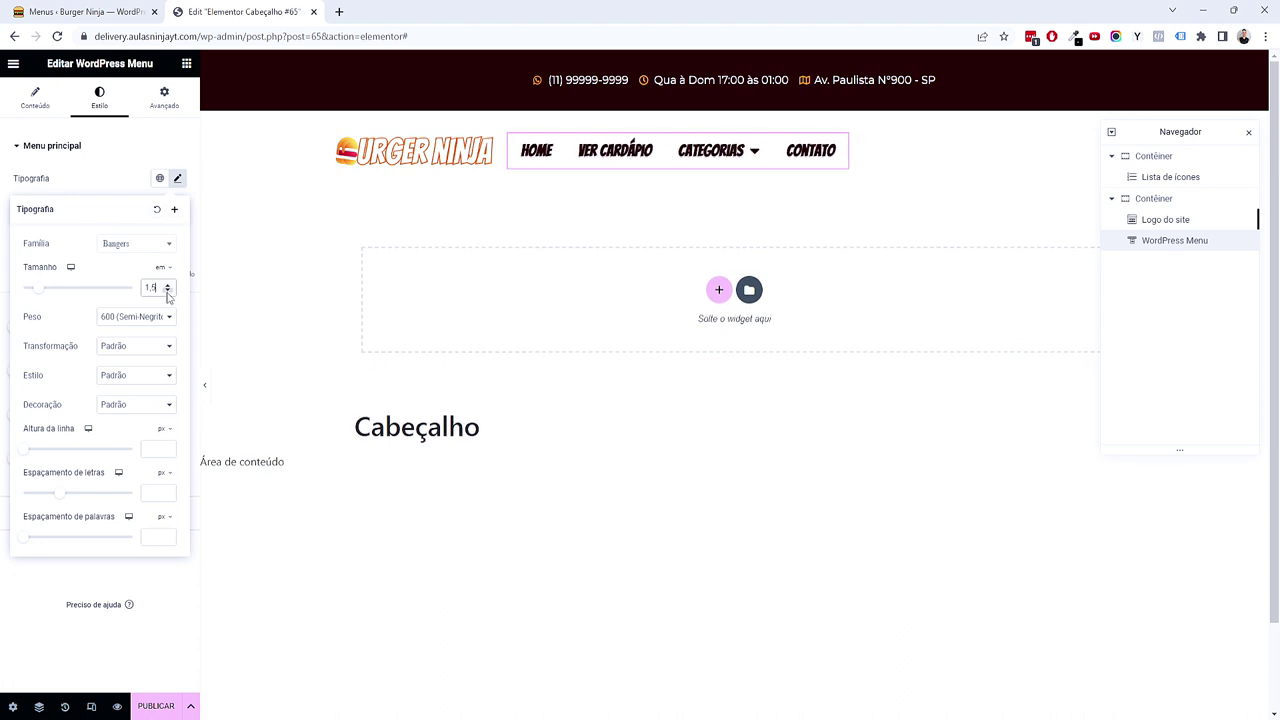
left_click(60, 158)
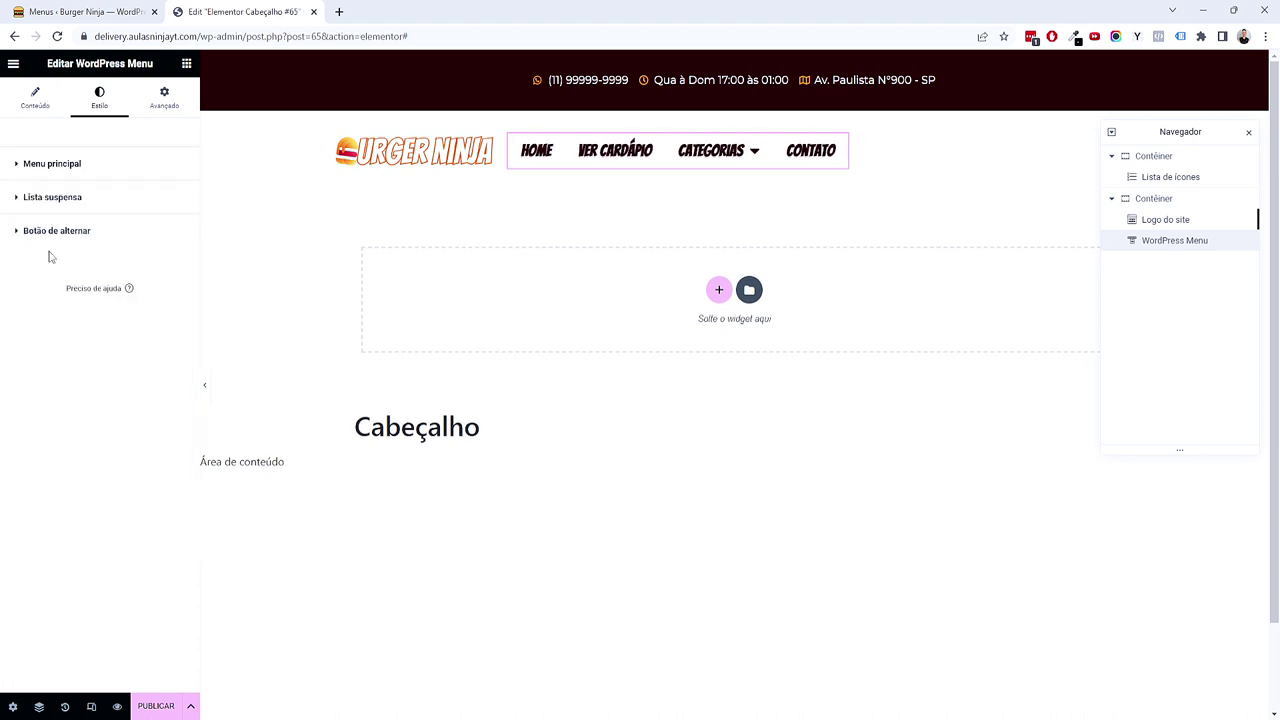
Step: Set horizontal and vertical item padding to 0 and item spacing to 20 px
left_click(55, 165)
left_click(16, 388)
left_click(18, 434)
left_click_drag(16, 484, 39, 477)
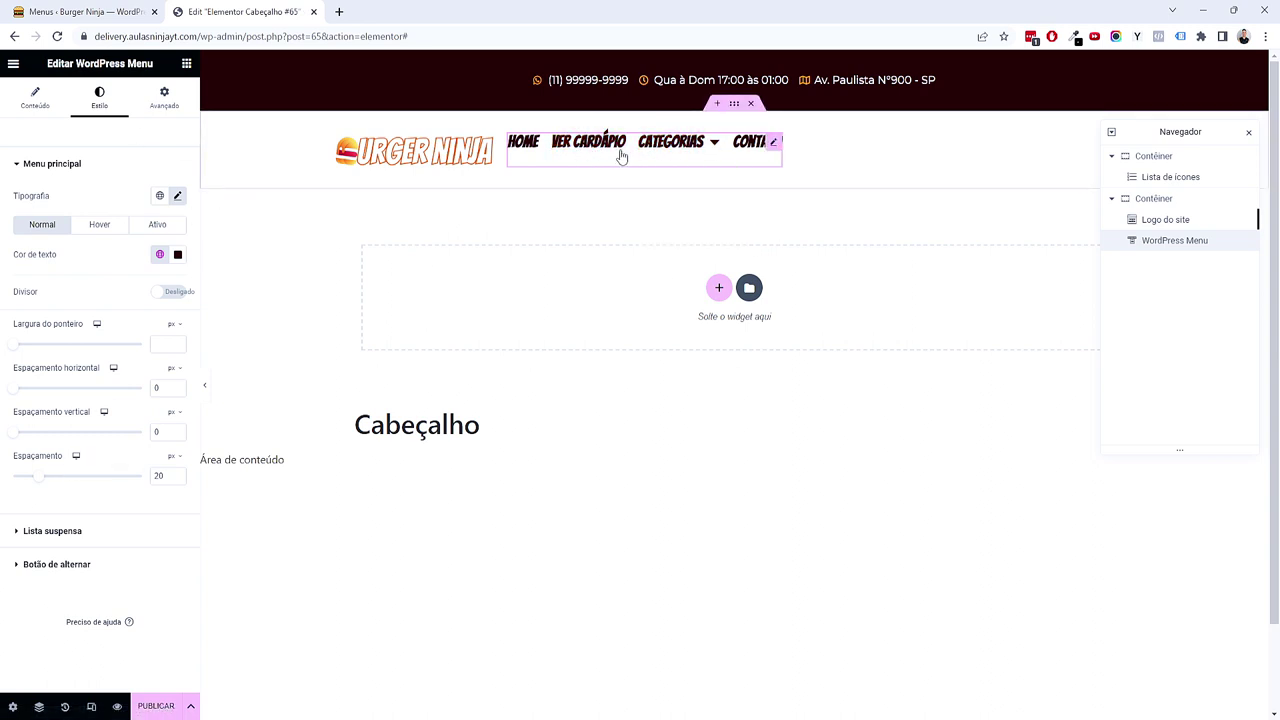
left_click(35, 97)
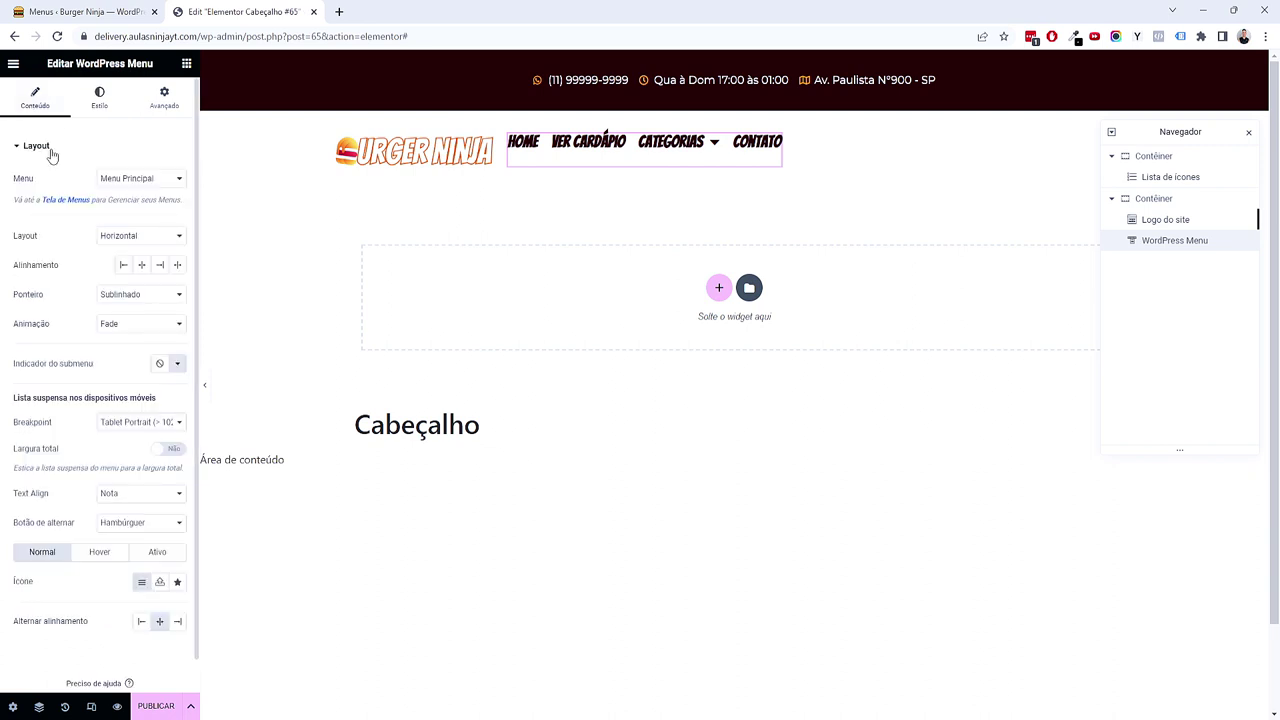
Step: Try the double-line and framed hover pointer effects on the menu, then set the pointer to none
left_click(170, 297)
left_click(160, 340)
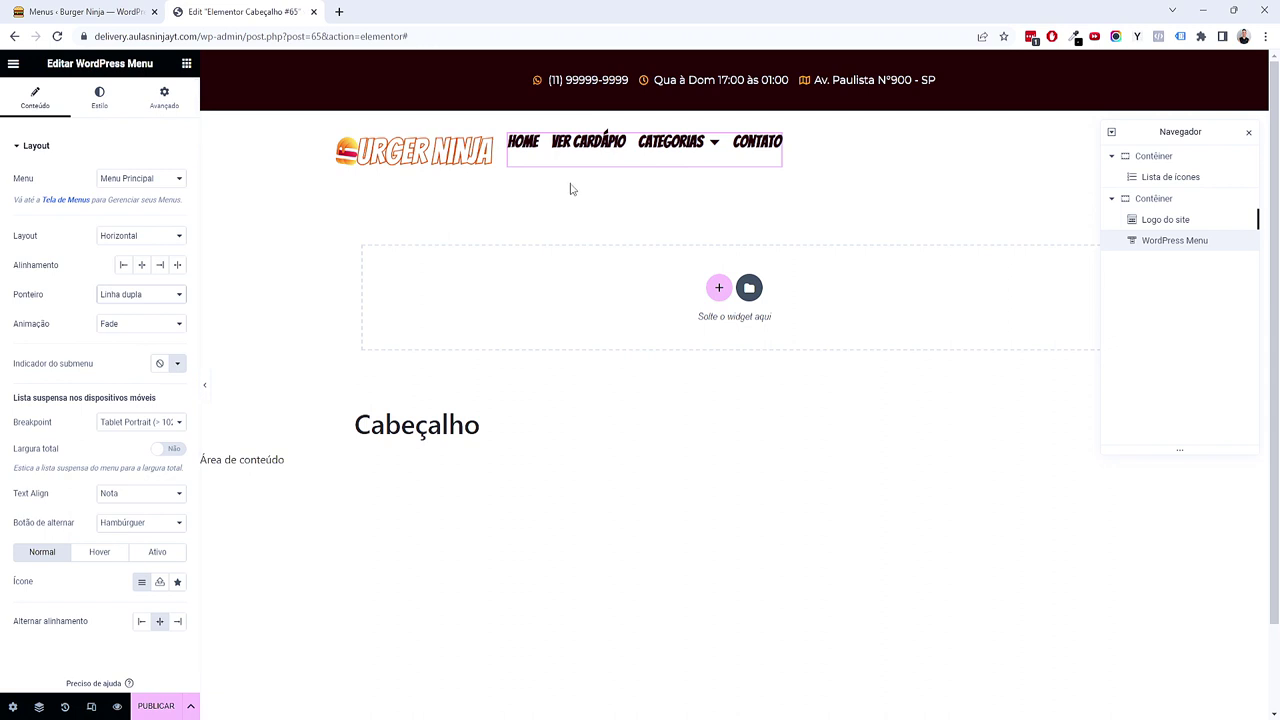
left_click(128, 296)
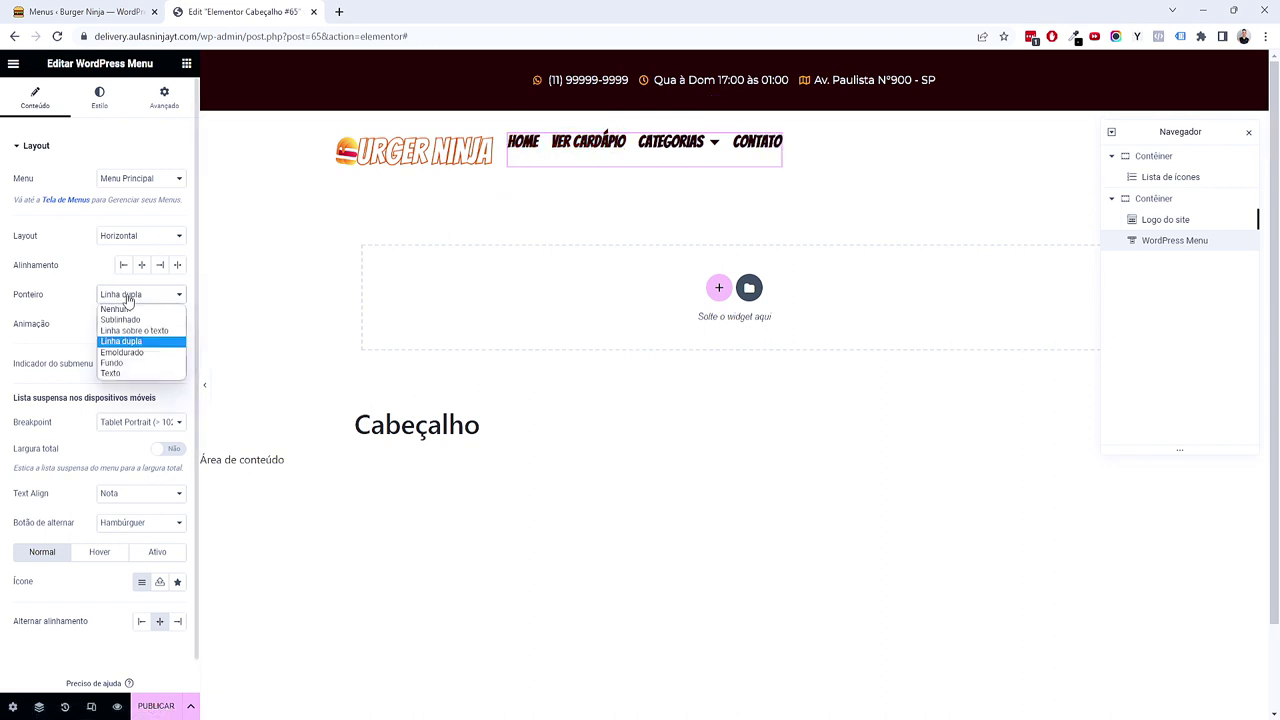
left_click(121, 352)
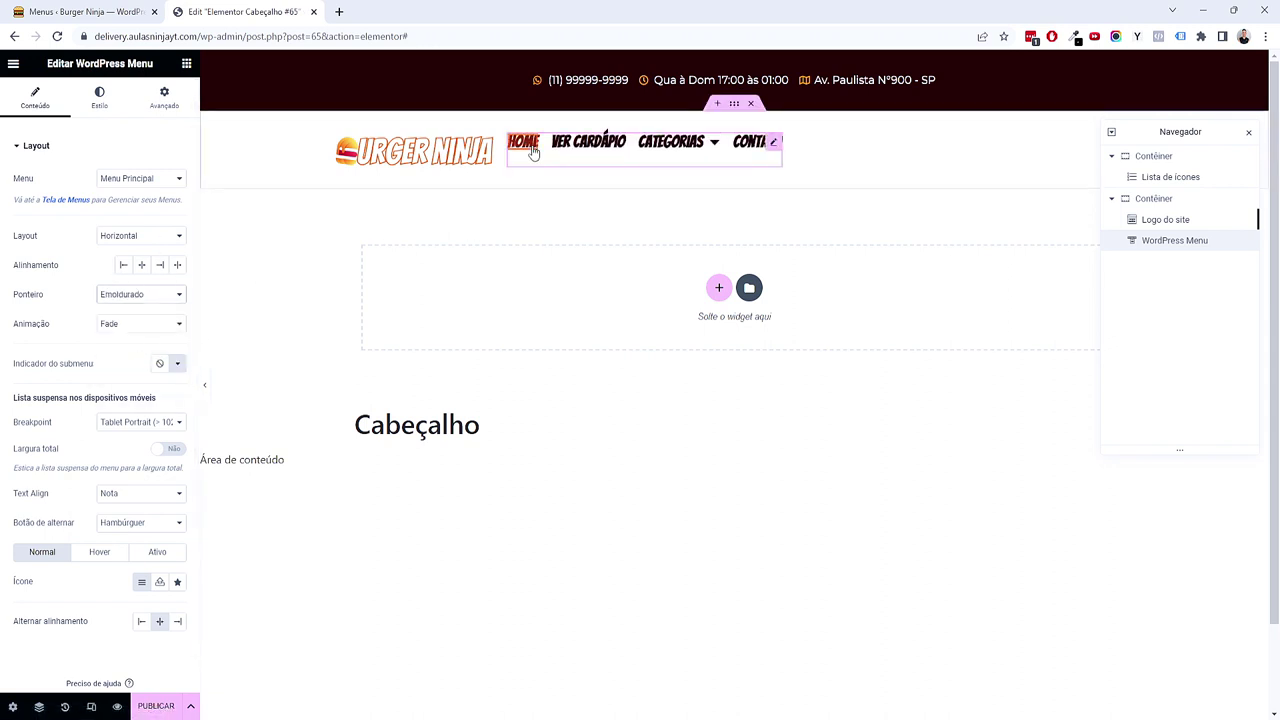
left_click(125, 296)
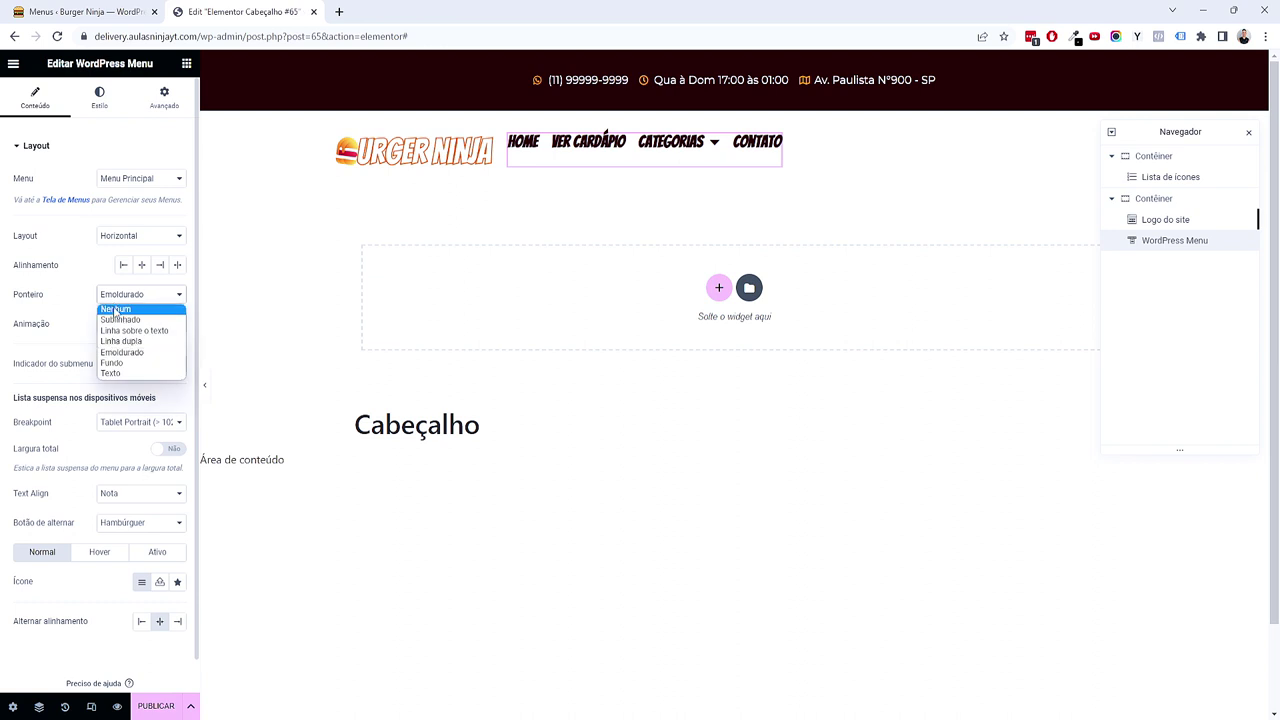
left_click(115, 311)
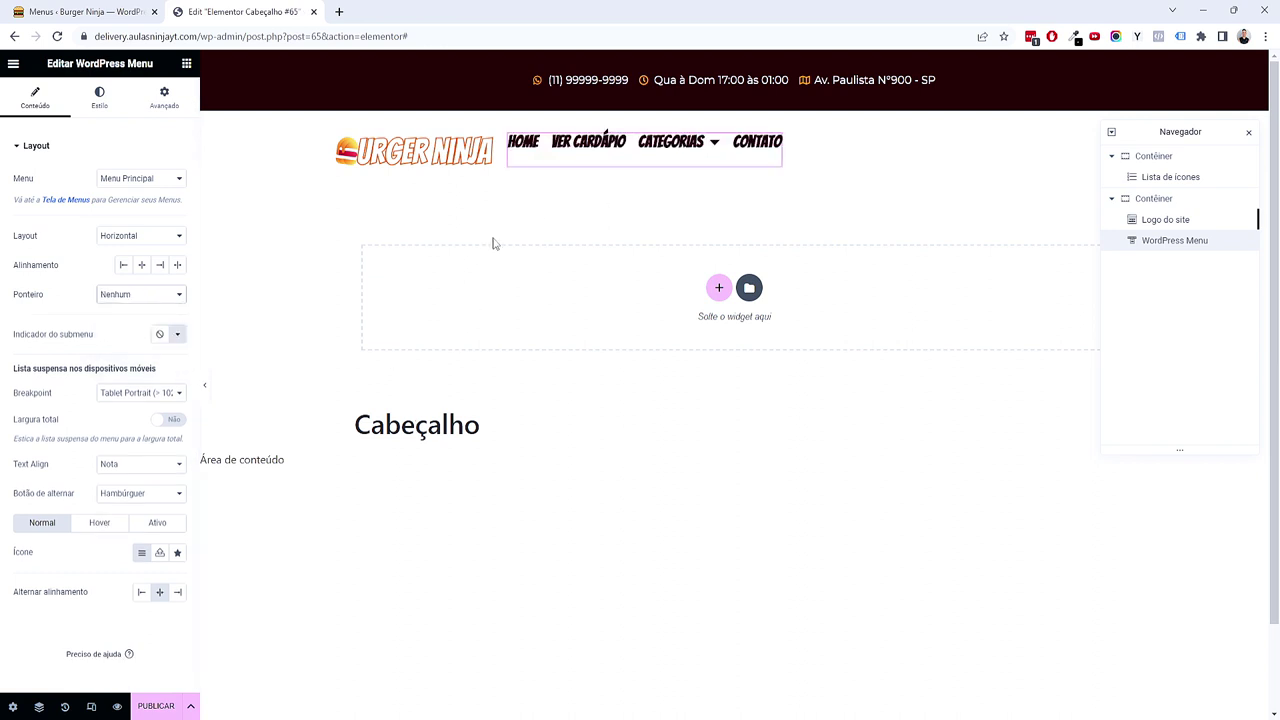
Step: In the menu's Style tab, give current-page links the Ênfase global colour
left_click(115, 107)
left_click(101, 209)
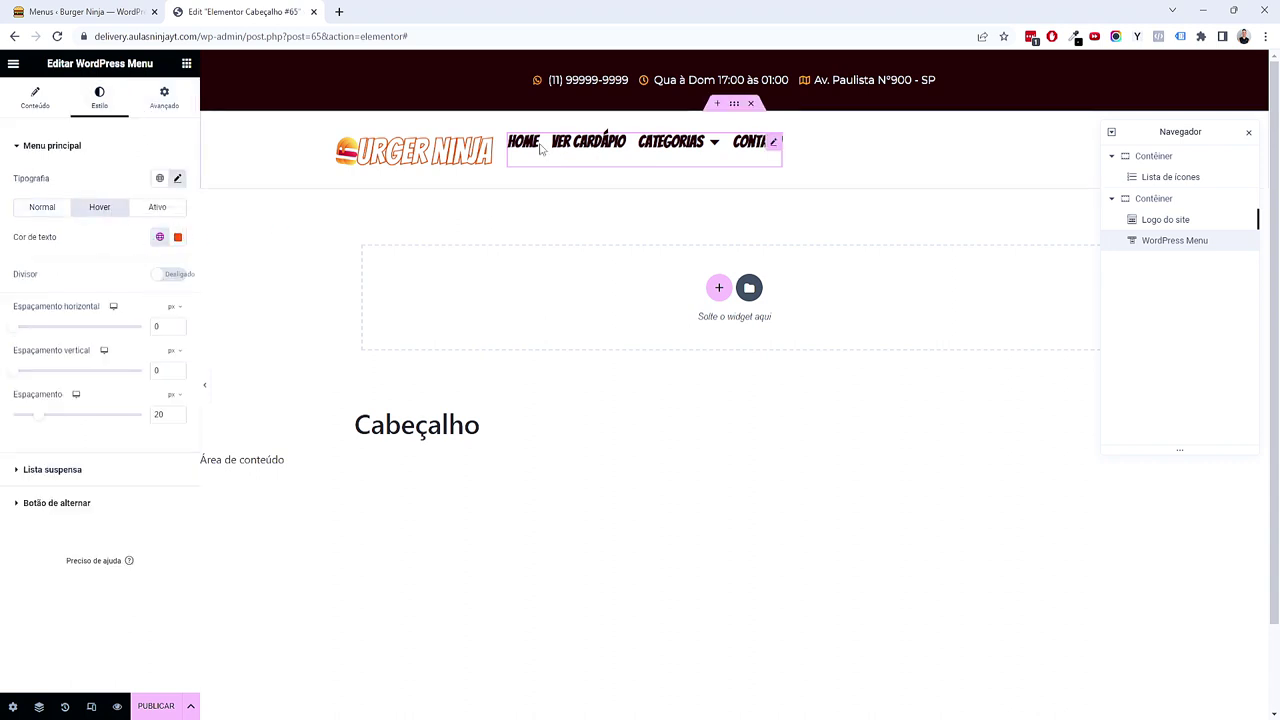
left_click(167, 213)
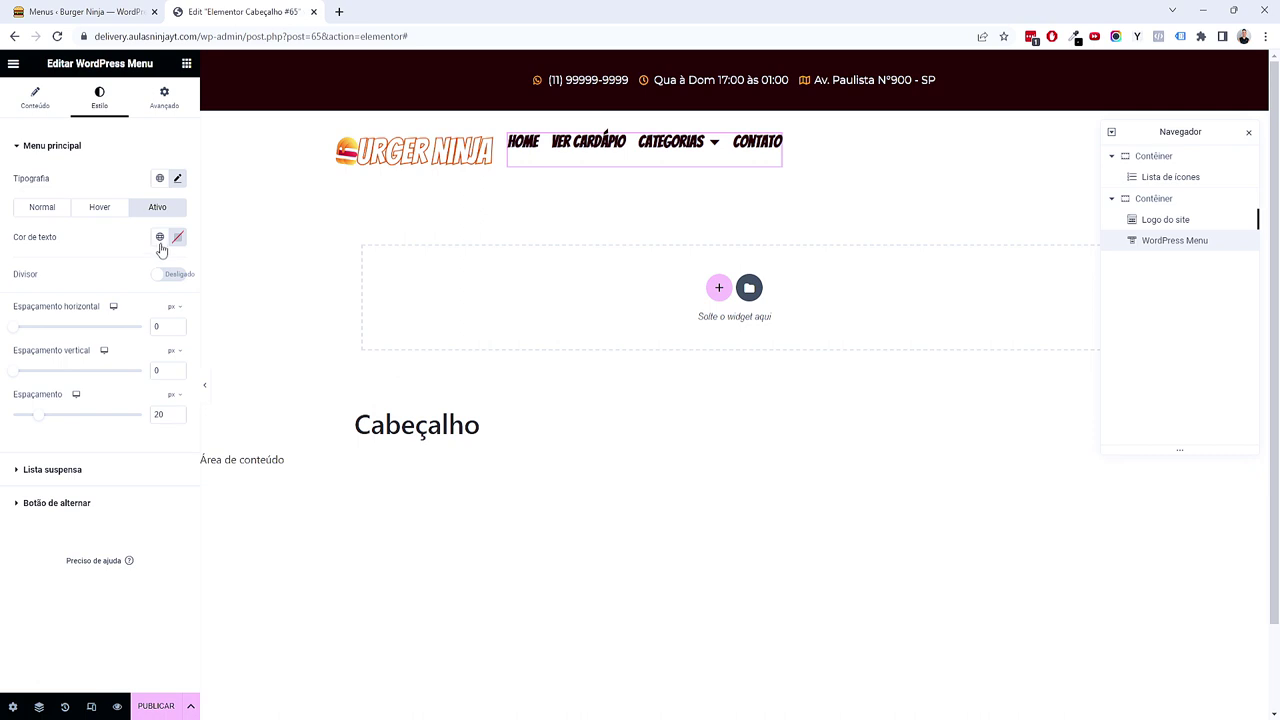
left_click(160, 237)
left_click(67, 376)
scroll(651, 271, "down", 1)
scroll(817, 183, "up", 1)
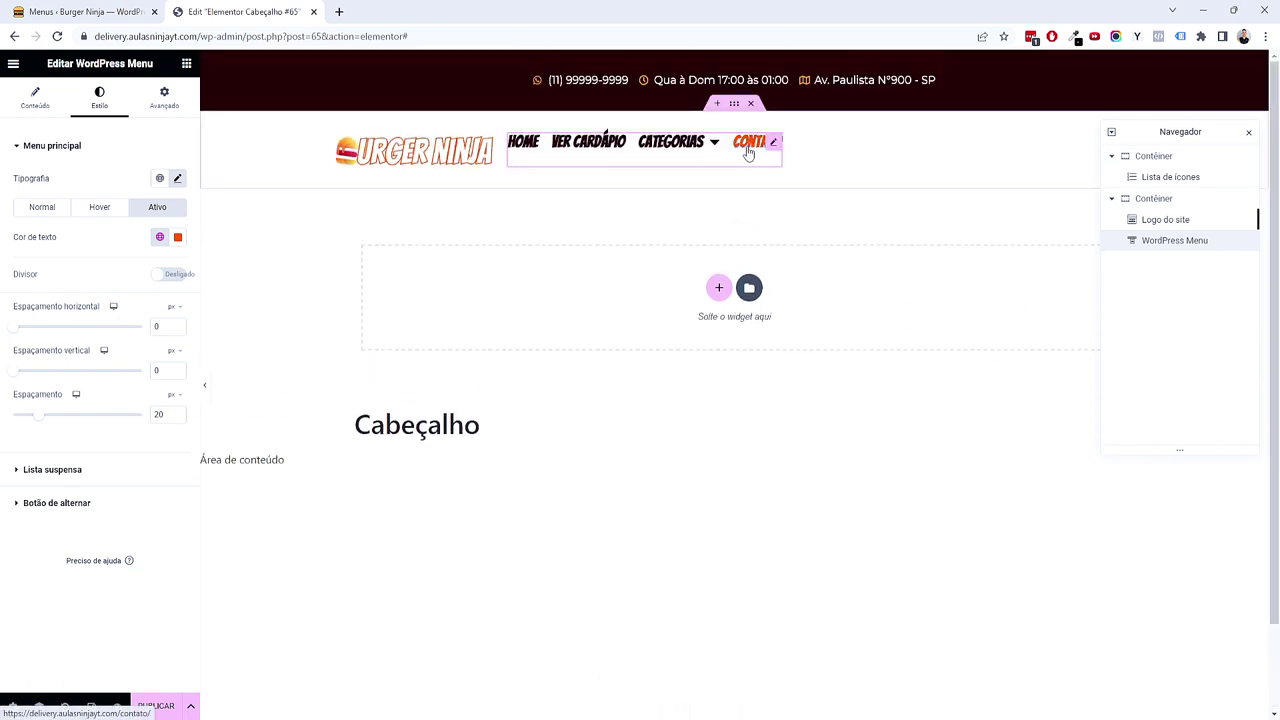
Step: Set menu link text to Acento normally, dark red on hover, and Primária for the current page
left_click(40, 207)
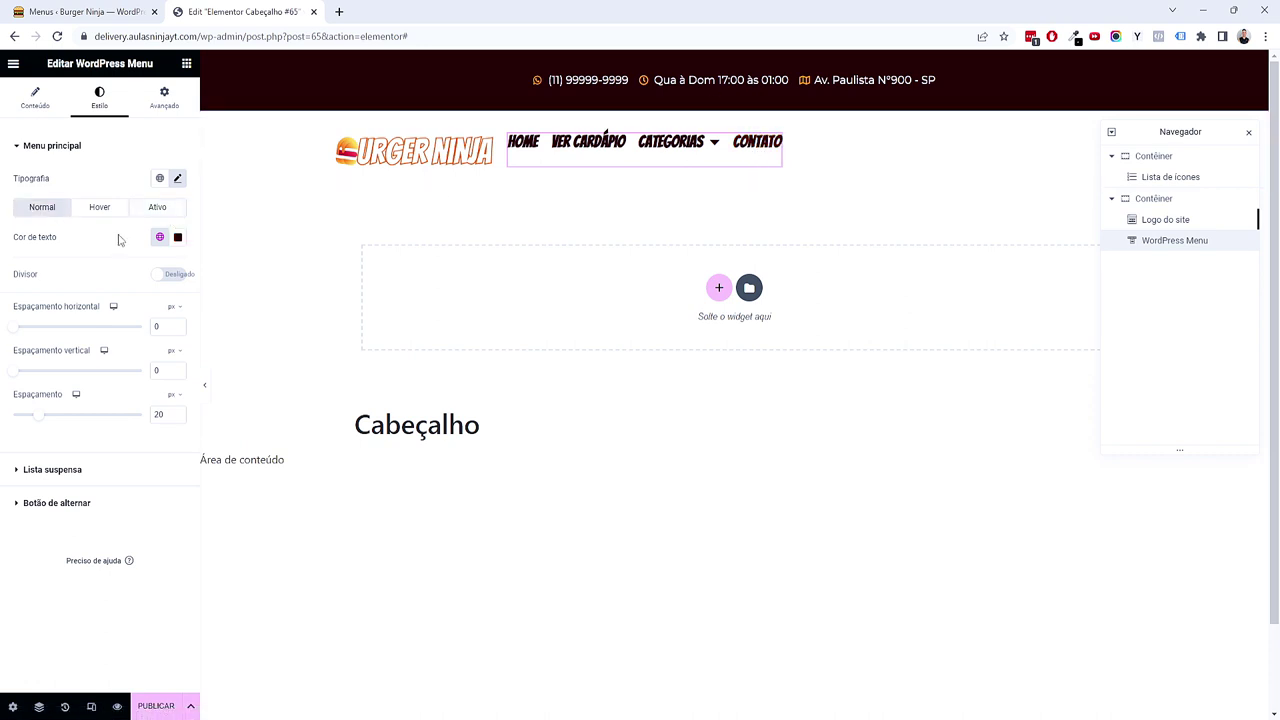
left_click(159, 237)
left_click(81, 383)
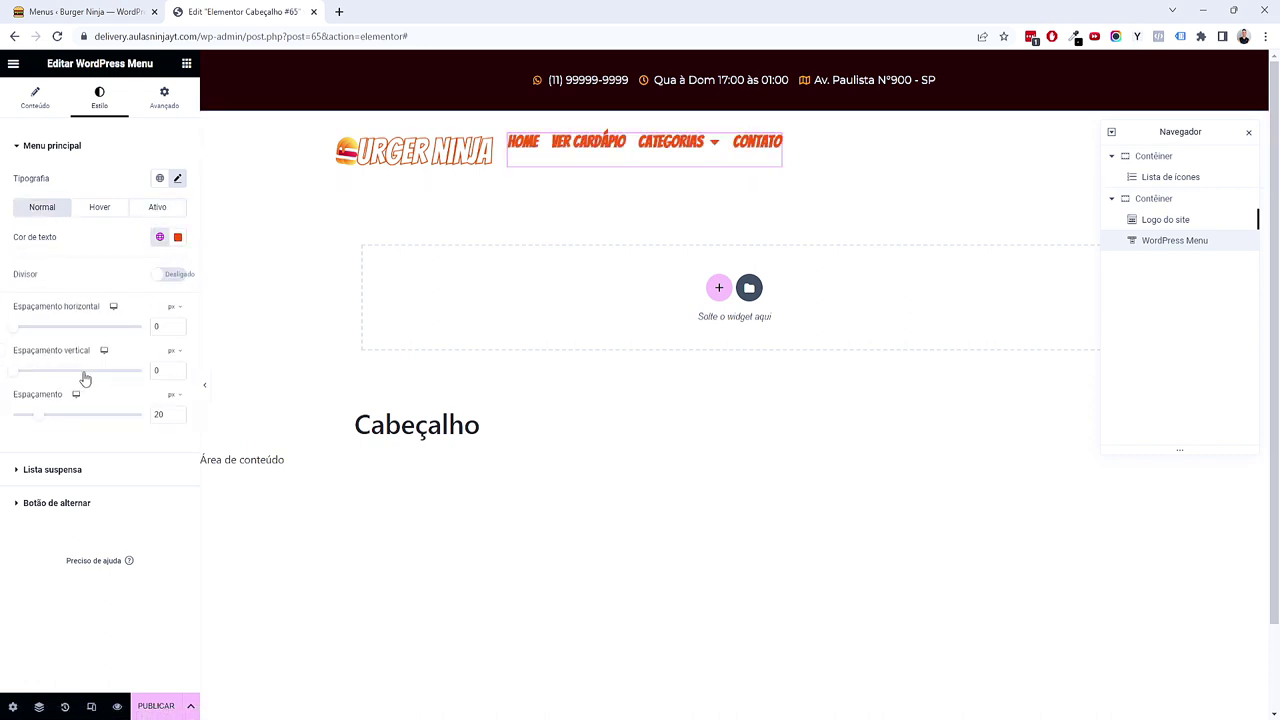
left_click(115, 208)
left_click(159, 237)
left_click(106, 305)
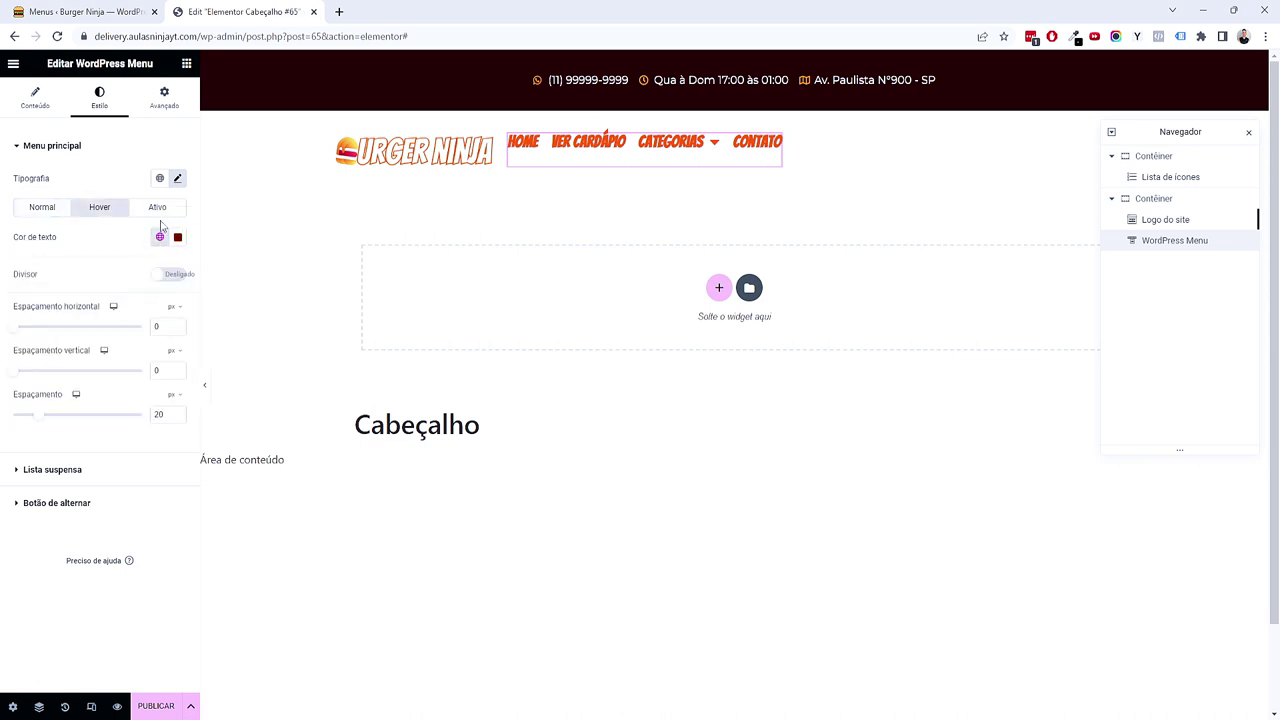
left_click(157, 207)
left_click(159, 237)
left_click(94, 302)
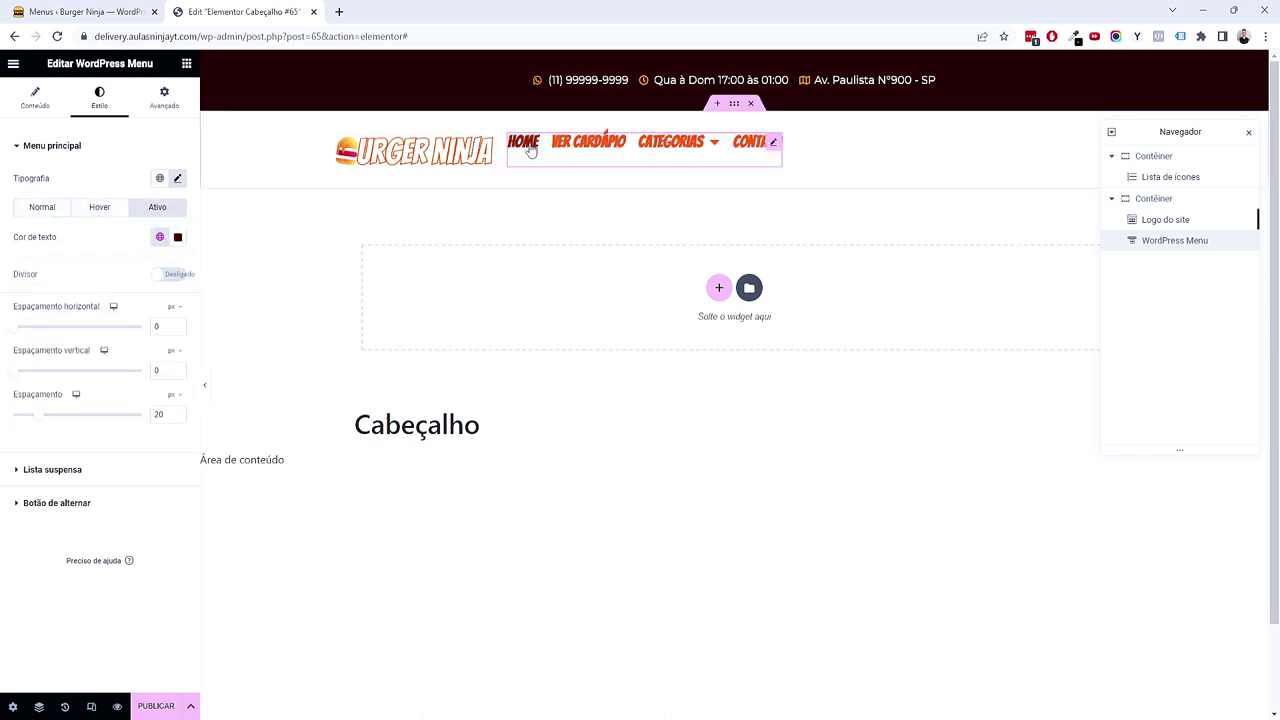
mouse_move(678, 148)
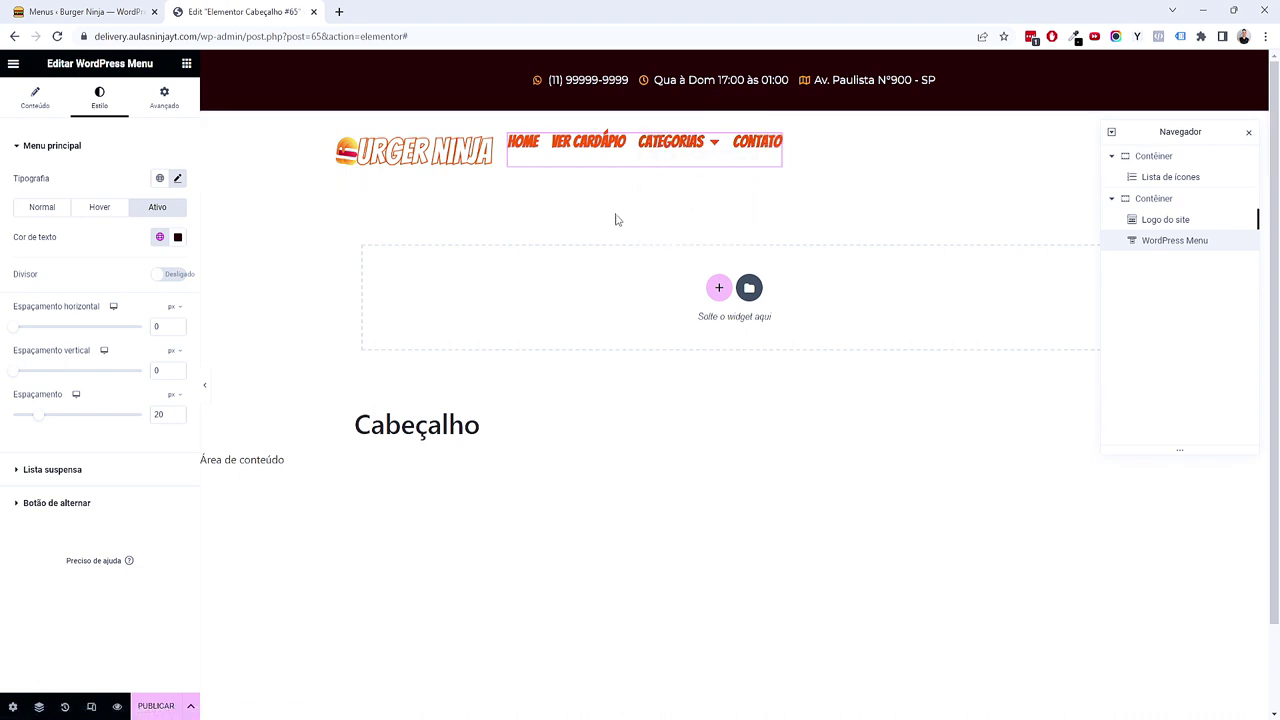
Step: Give the menu widget a custom width of 60% under Avançado > Largura
left_click(164, 98)
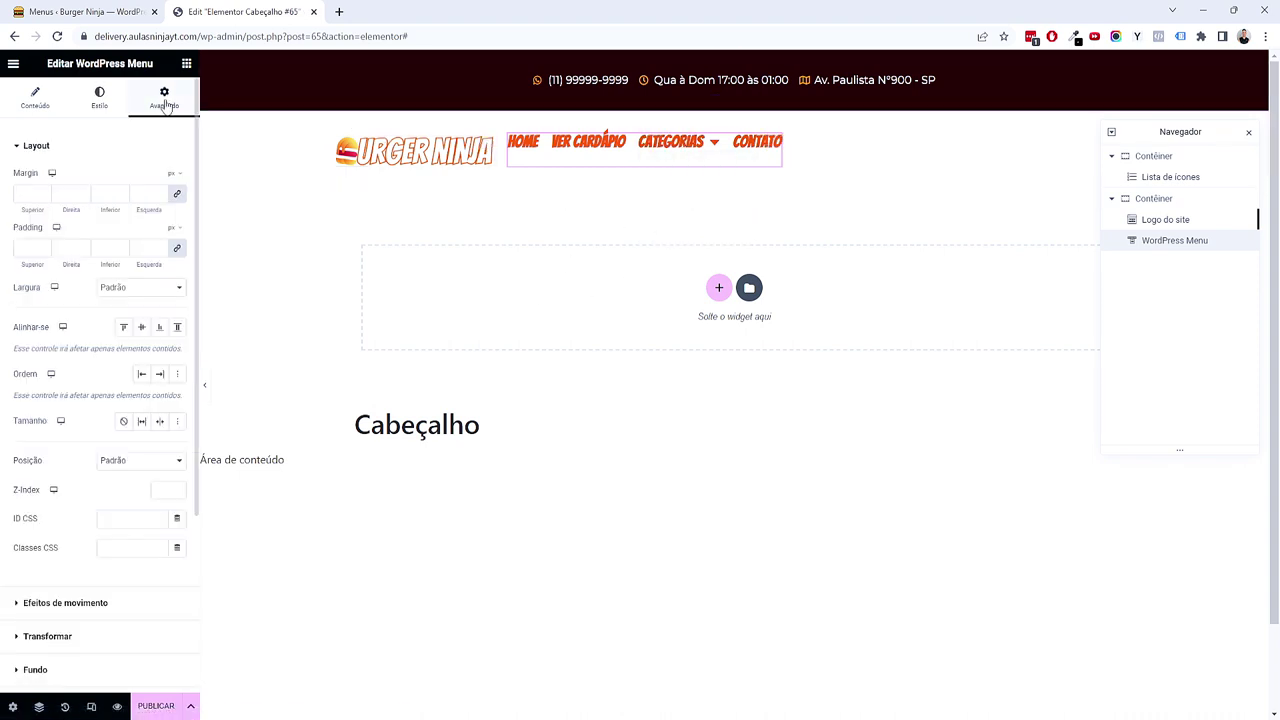
left_click(178, 289)
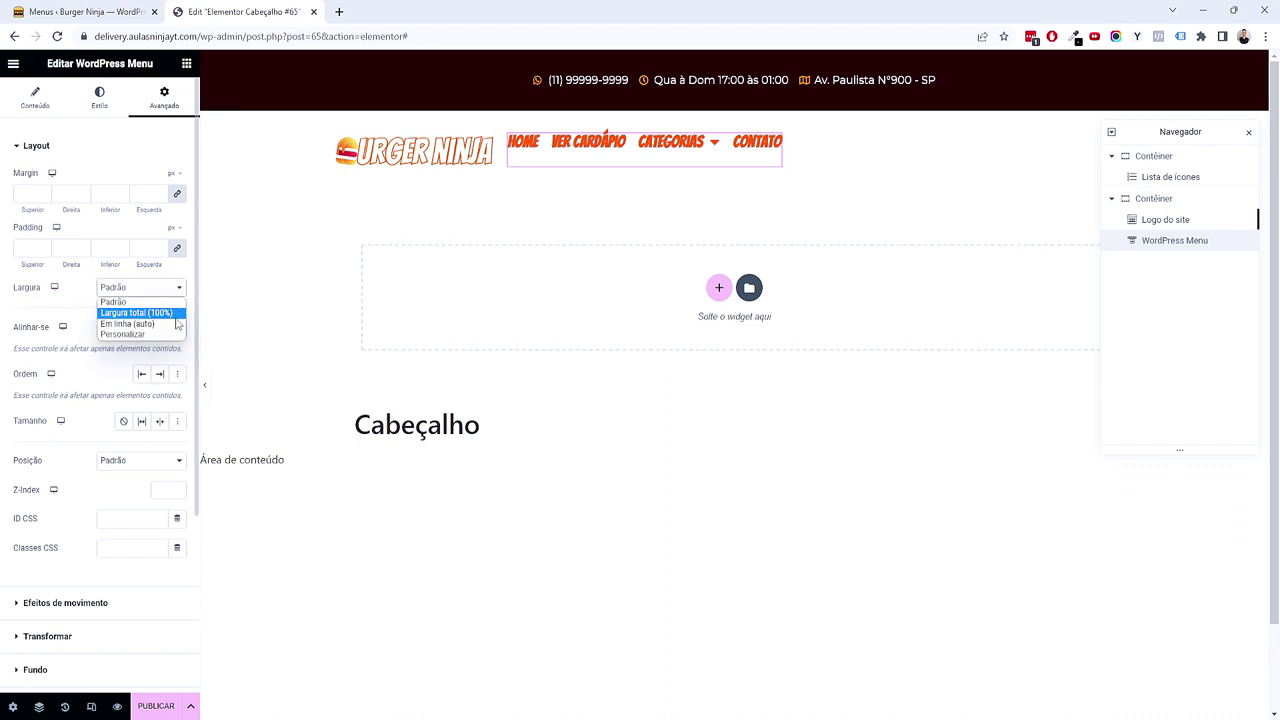
left_click(136, 336)
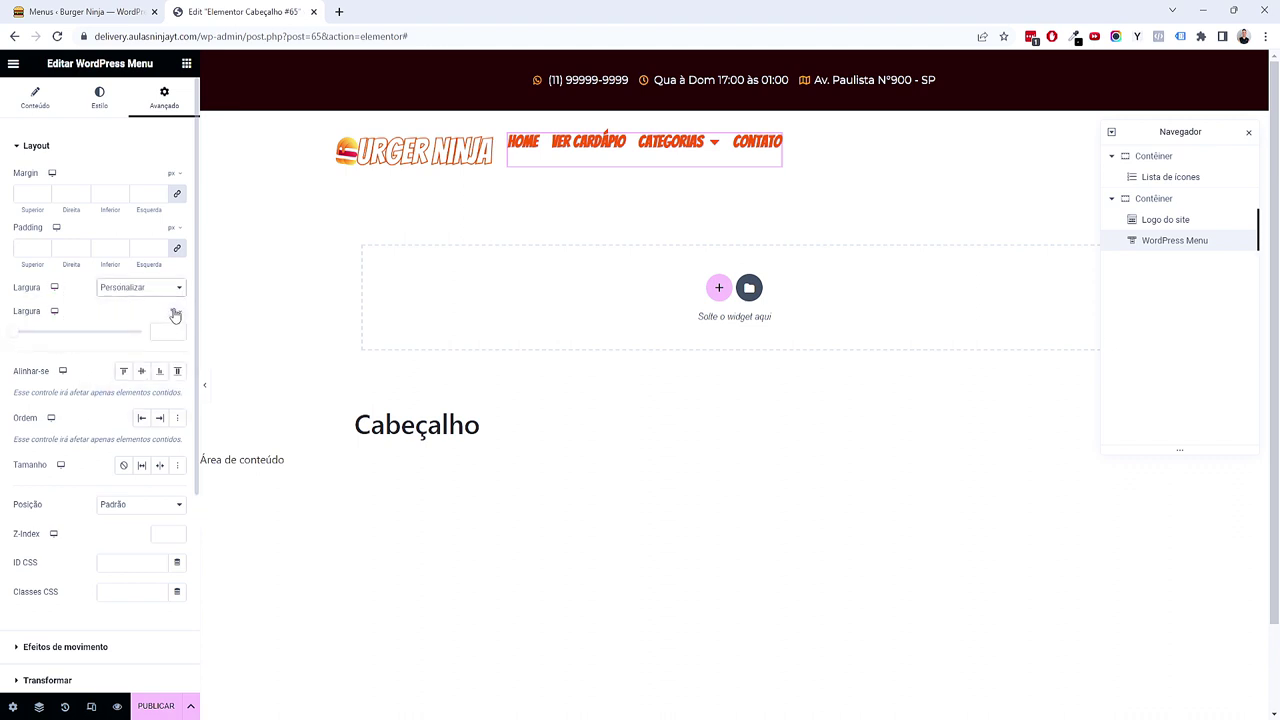
left_click_drag(14, 337, 94, 337)
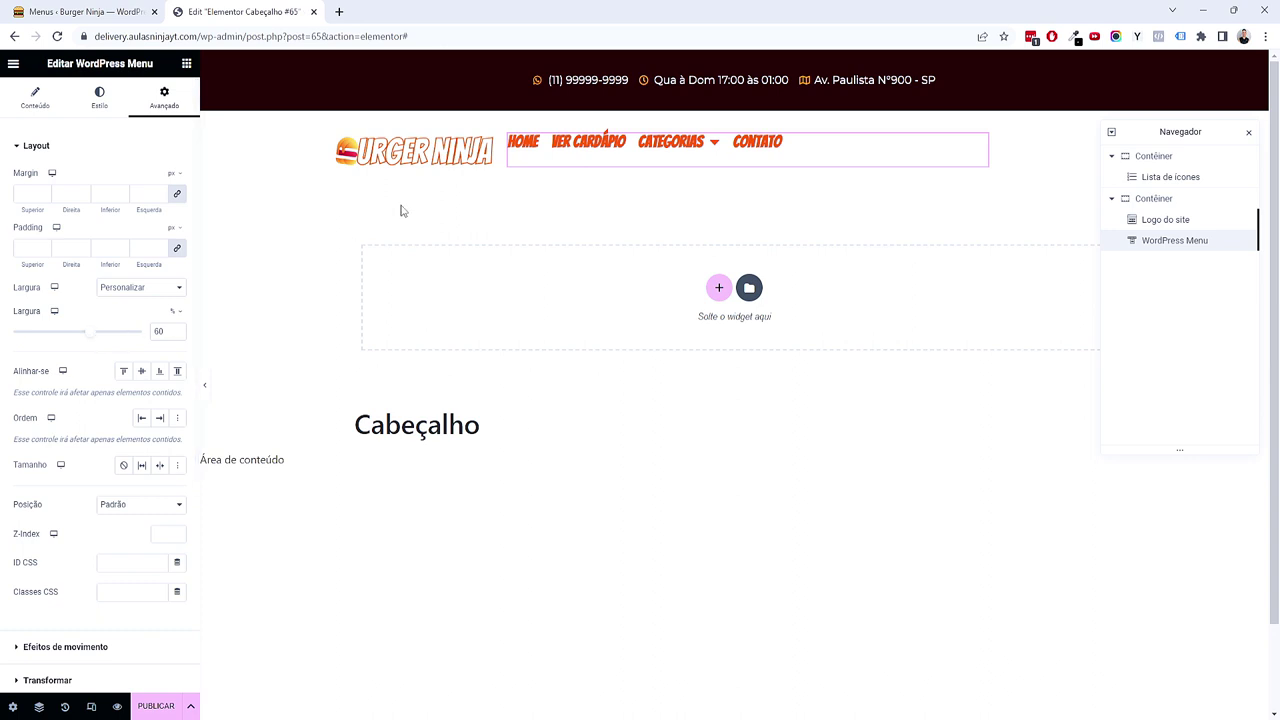
left_click(488, 152)
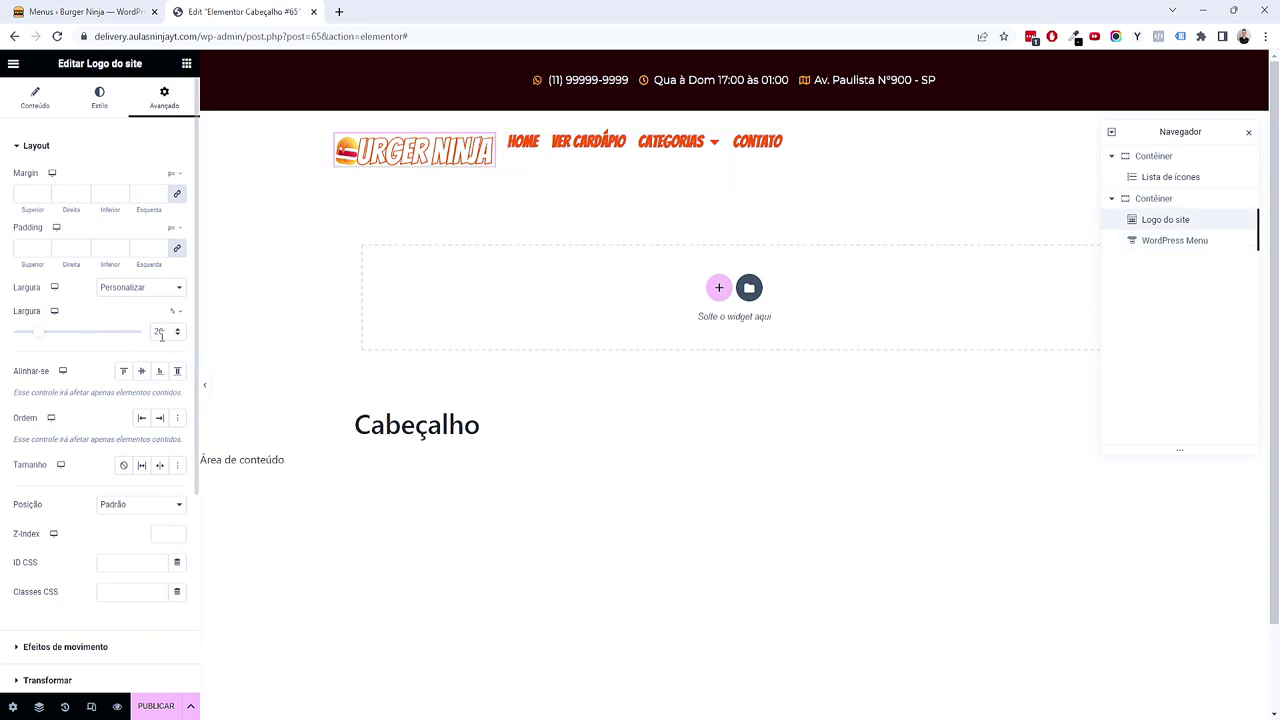
left_click(813, 146)
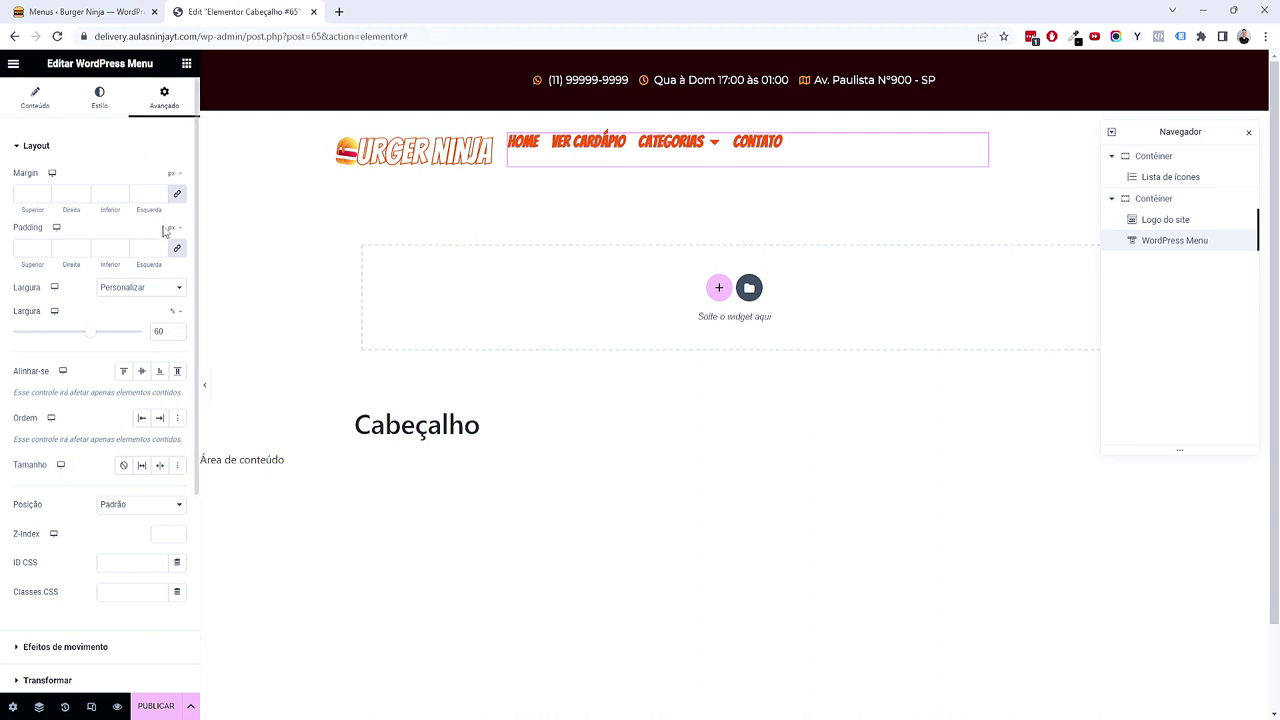
Step: Align the menu links to the right and close the Navigator panel
left_click(38, 106)
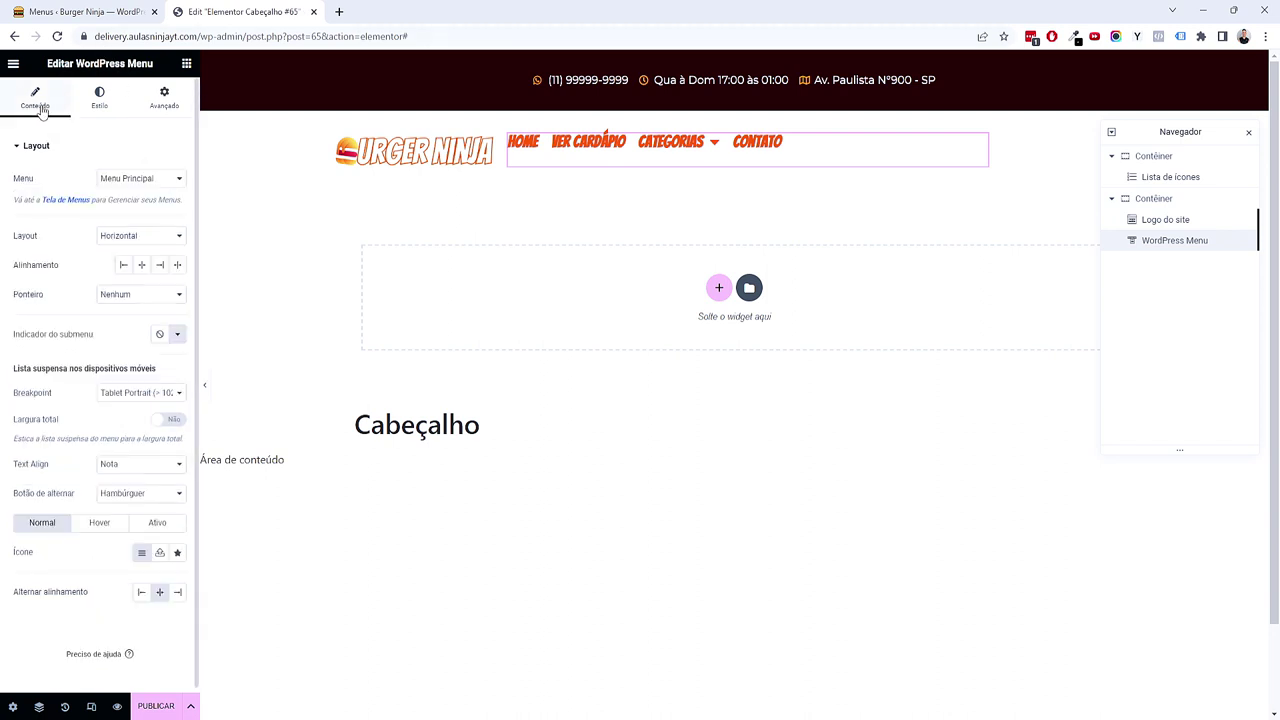
left_click(98, 97)
left_click(45, 97)
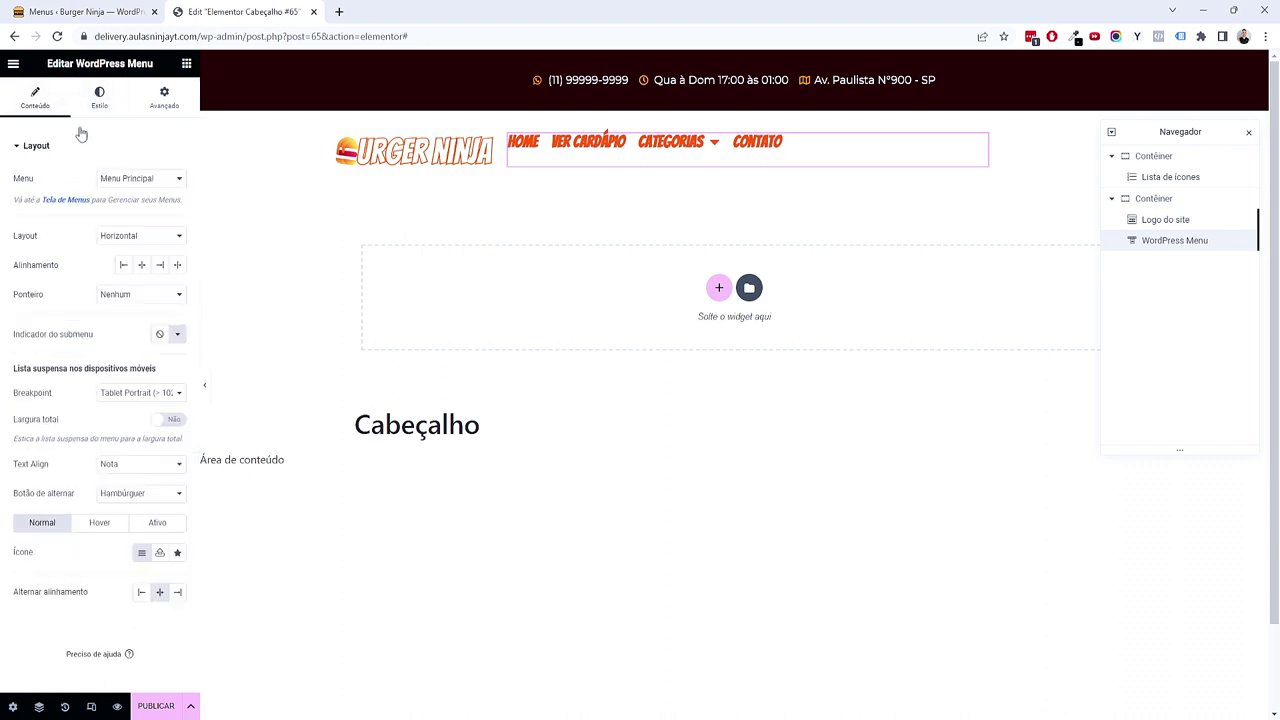
left_click(160, 265)
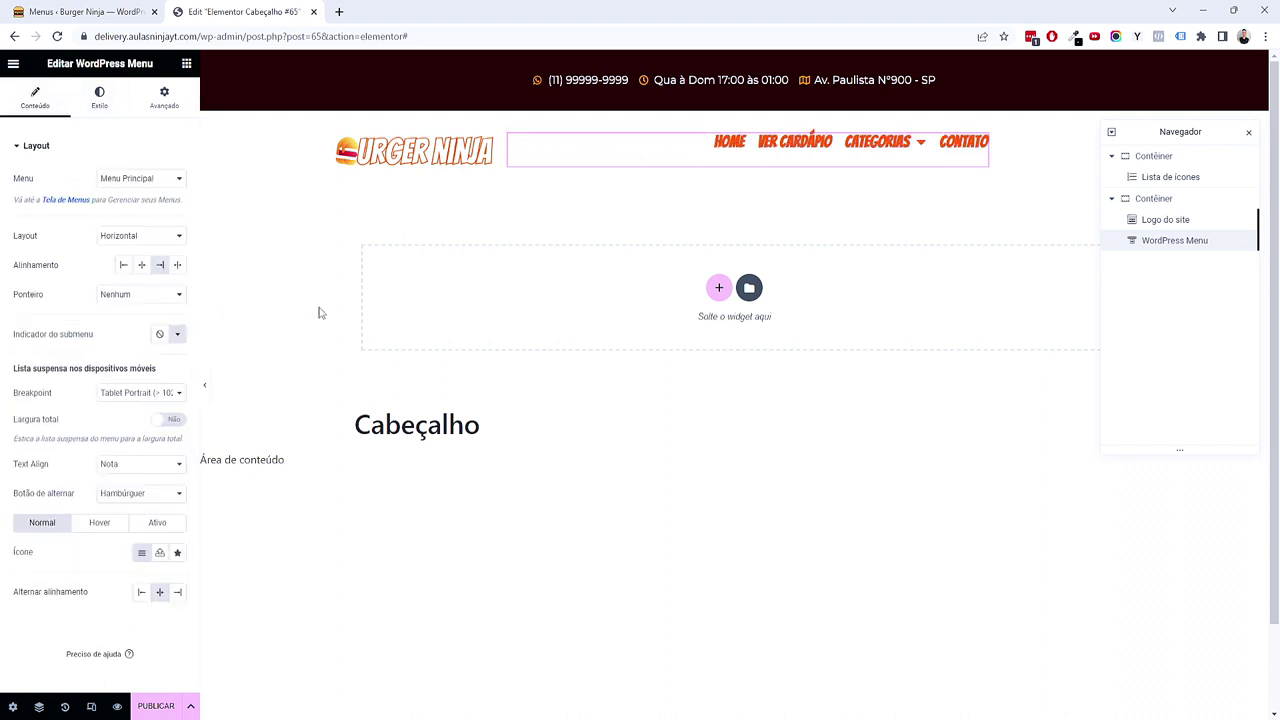
left_click(1248, 132)
left_click(186, 66)
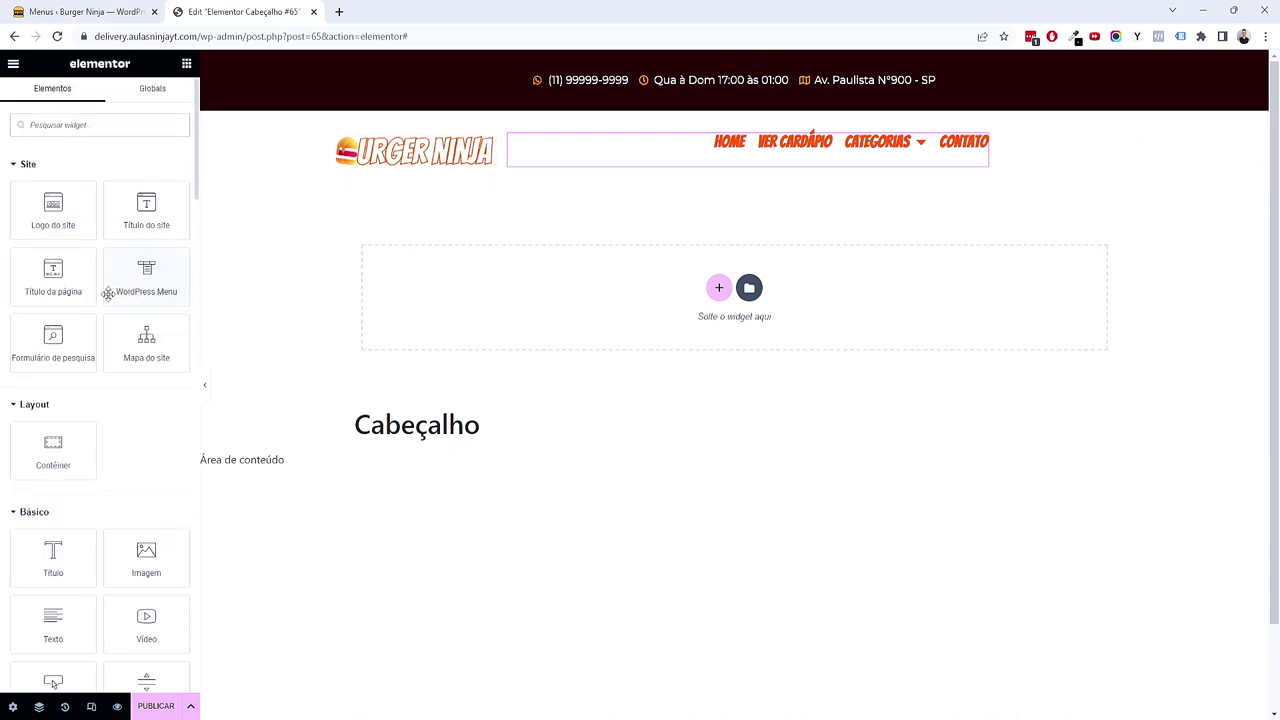
Step: Add an Image widget beside the menu and insert the uploaded CTA-whatsapp.svg image
scroll(106, 300, "down", 3)
left_click_drag(148, 360, 943, 168)
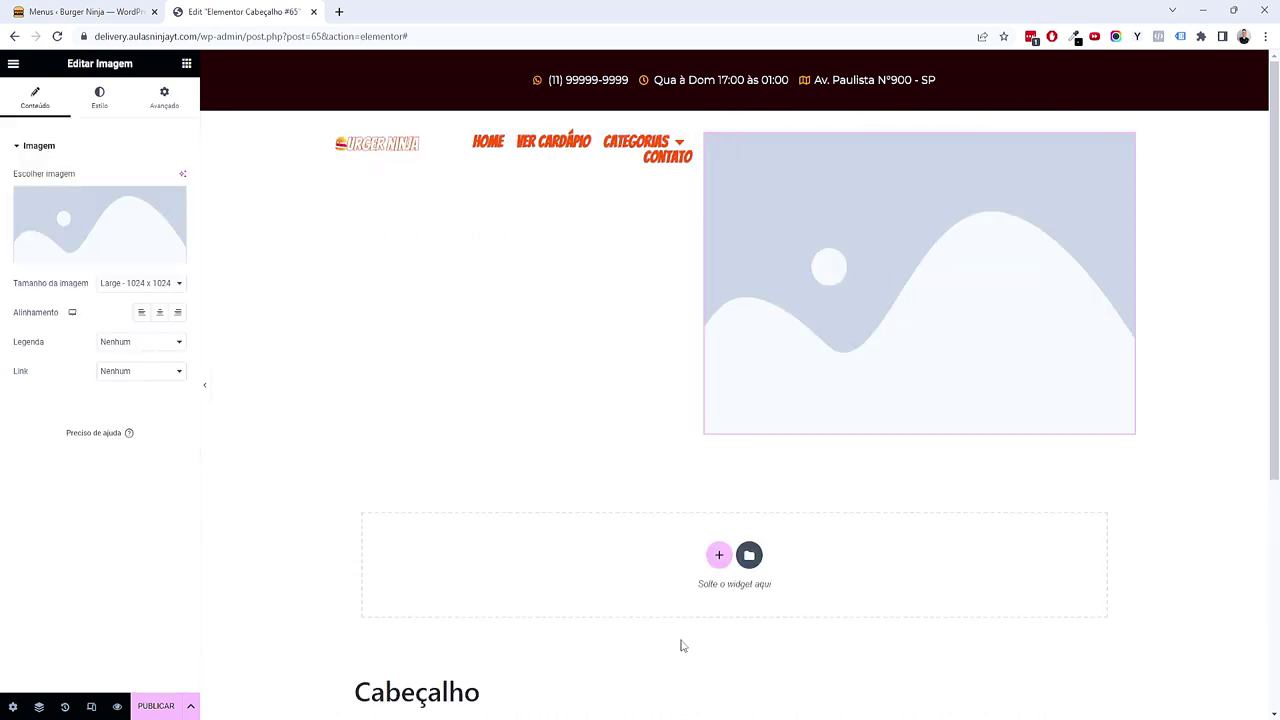
left_click(85, 234)
left_click_drag(1279, 366, 512, 370)
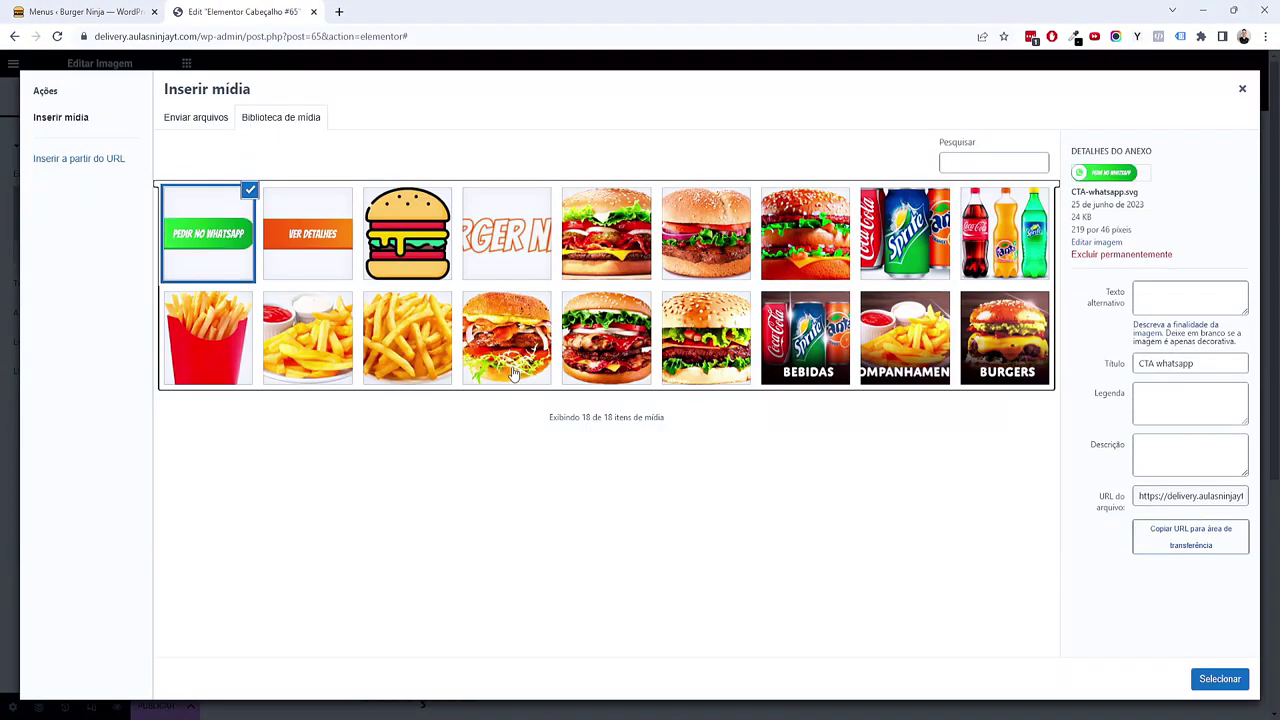
left_click(1210, 672)
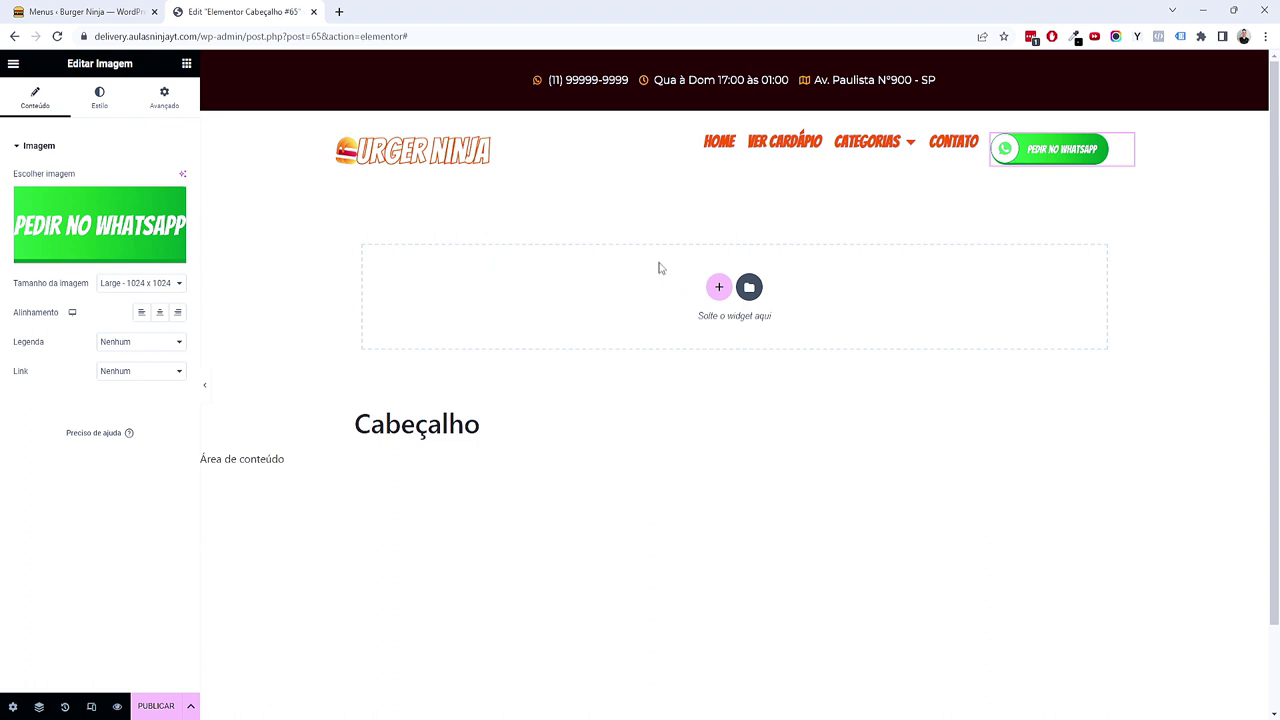
Step: Set the image's link to a custom URL, then view the 'link whatsapp' search results
left_click(135, 371)
left_click(118, 406)
left_click(81, 401)
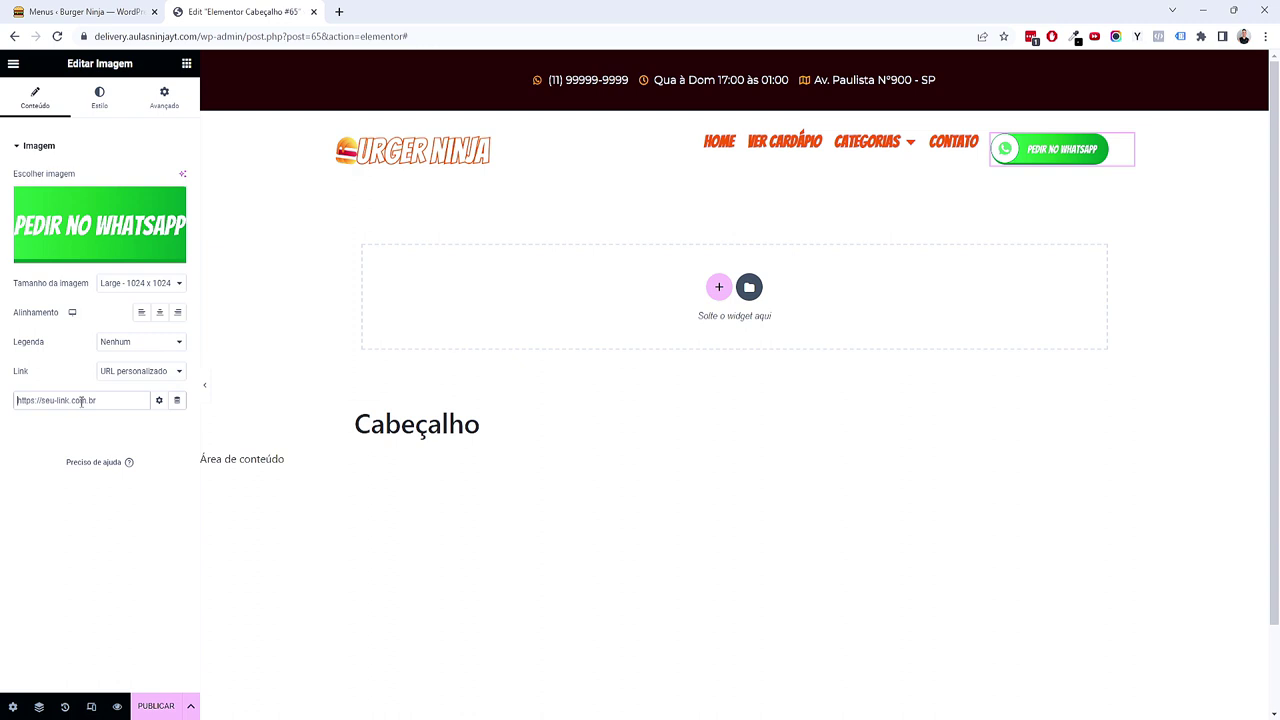
scroll(1023, 414, "down", 2)
scroll(754, 400, "up", 2)
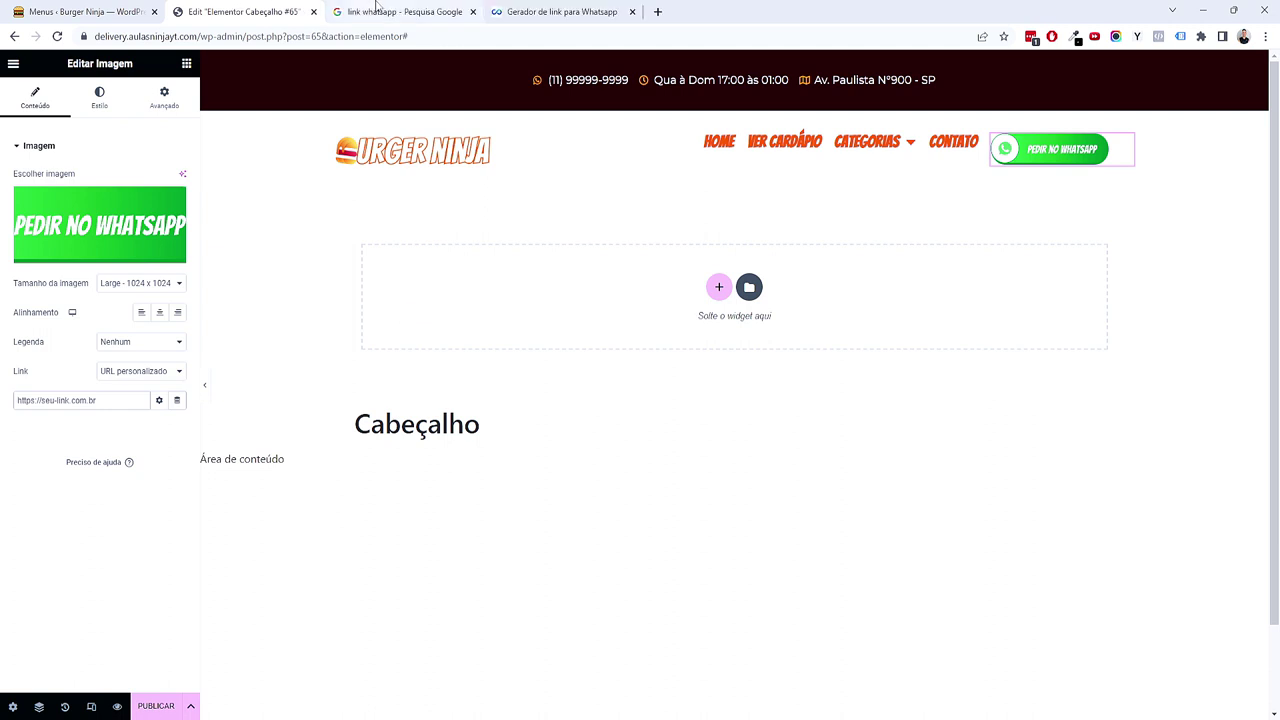
left_click(390, 11)
Step: Open the Convertte WhatsApp link generator and enter the shop's phone number
left_click_drag(219, 83, 115, 90)
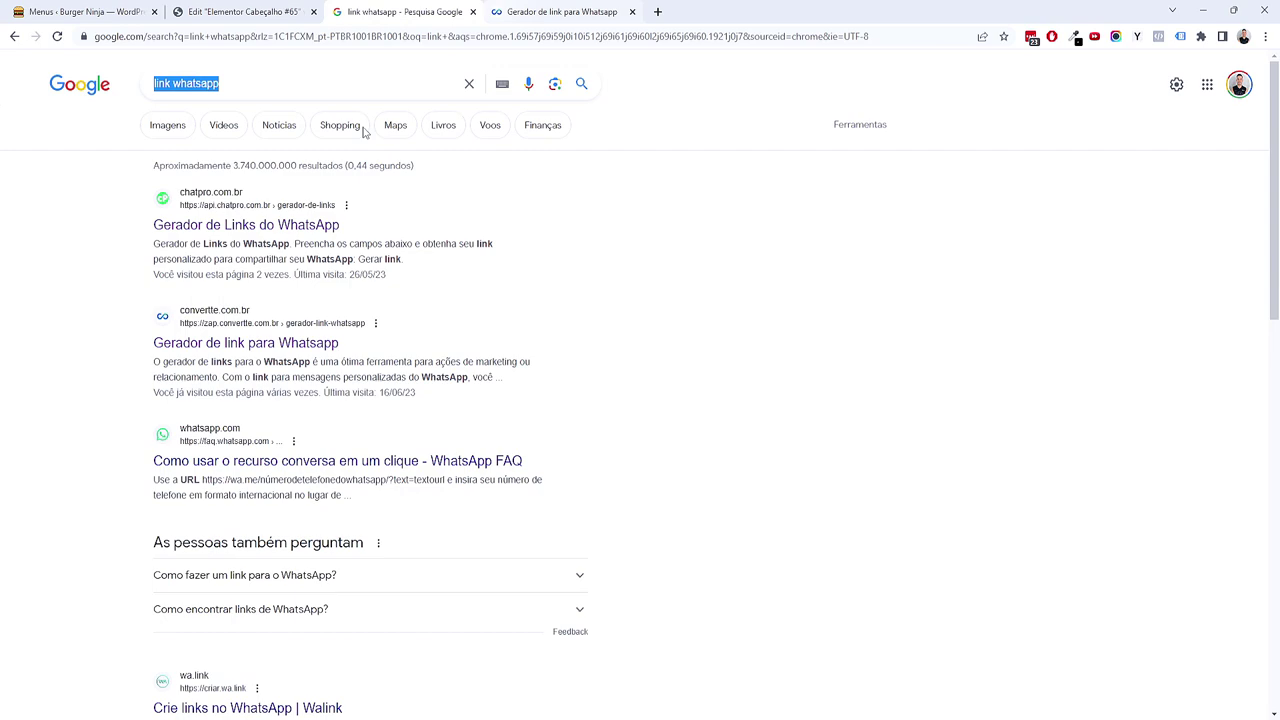
left_click(530, 12)
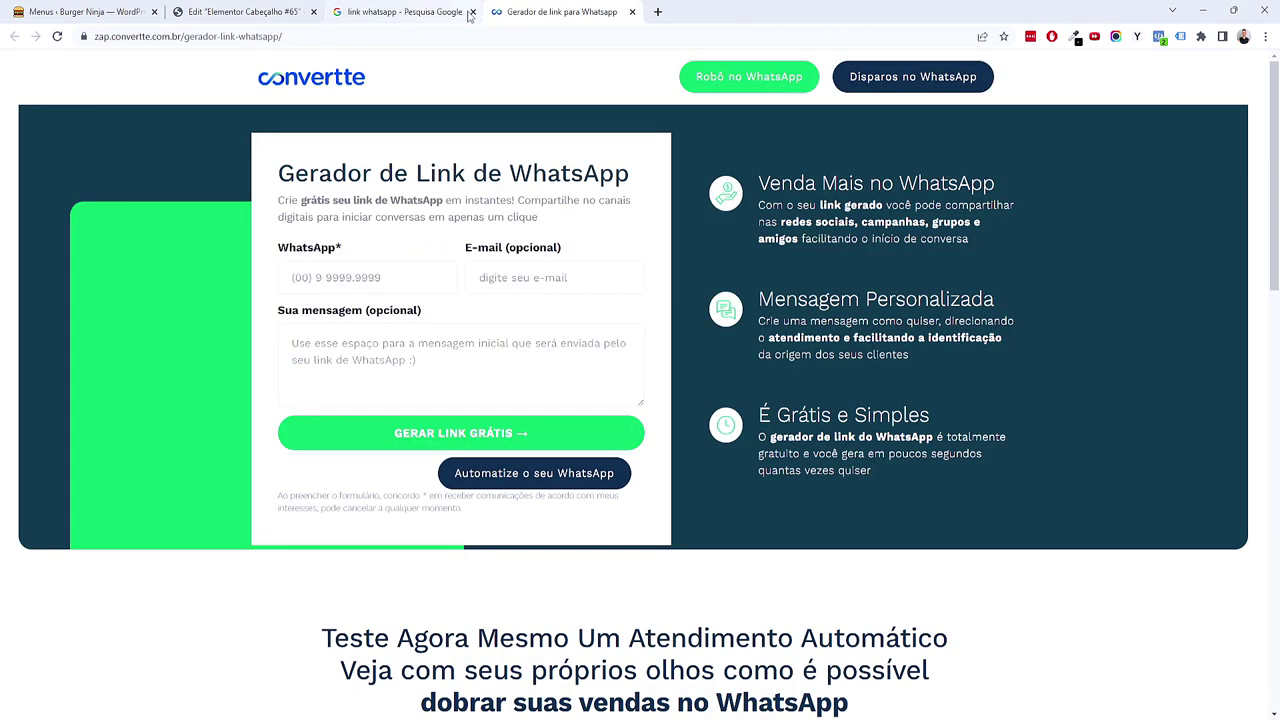
left_click(472, 12)
left_click(382, 272)
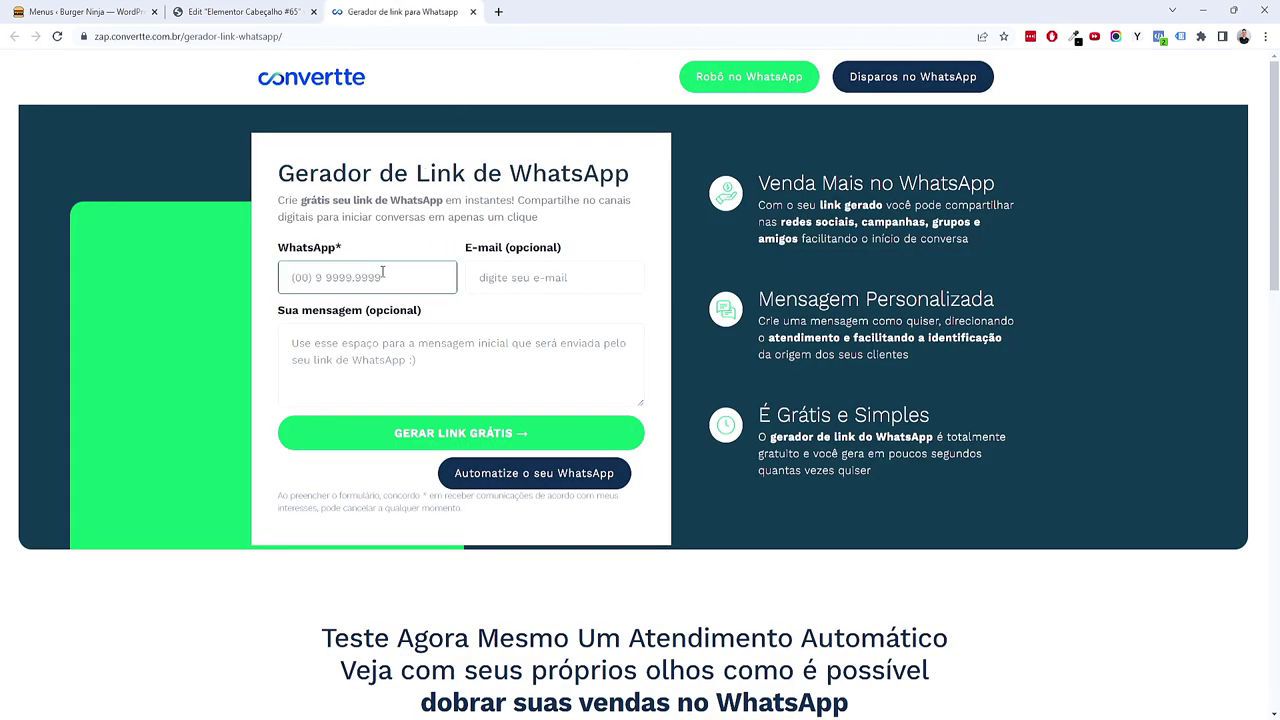
type("11) 99999-9999")
Step: Generate and copy the WhatsApp link, then paste it into the image's Link URL field
left_click(536, 288)
left_click(496, 361)
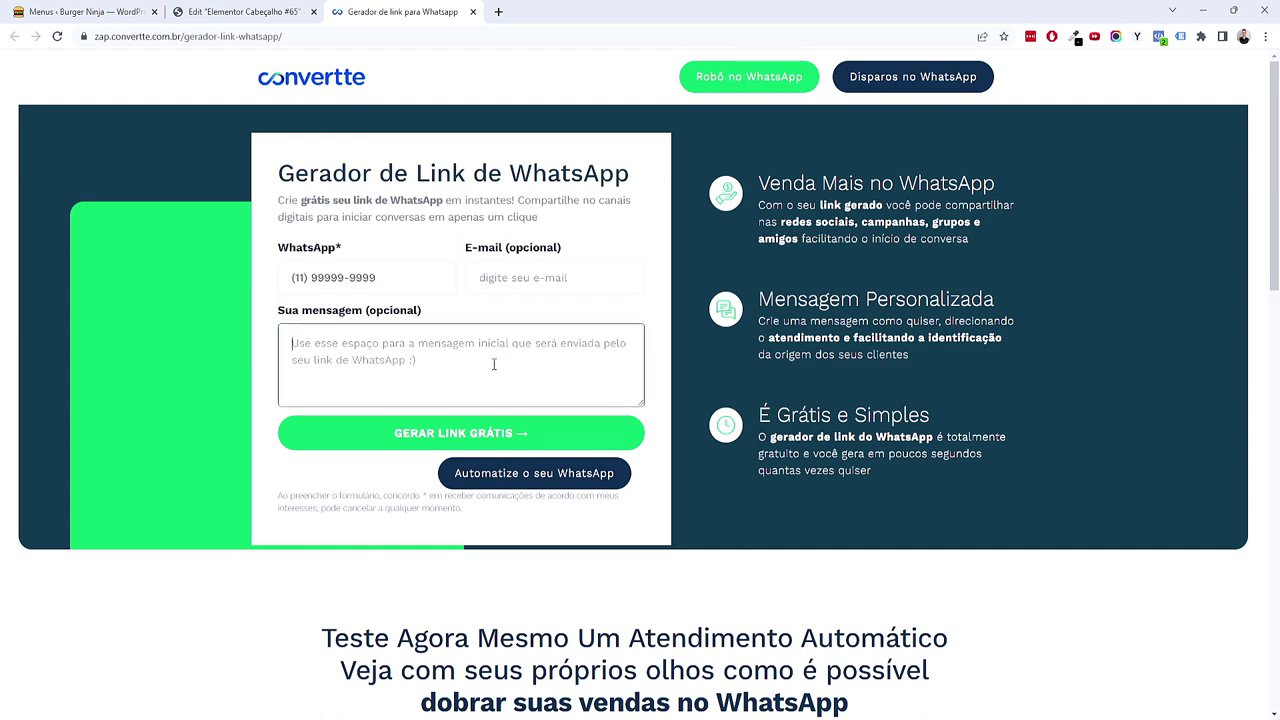
left_click(427, 438)
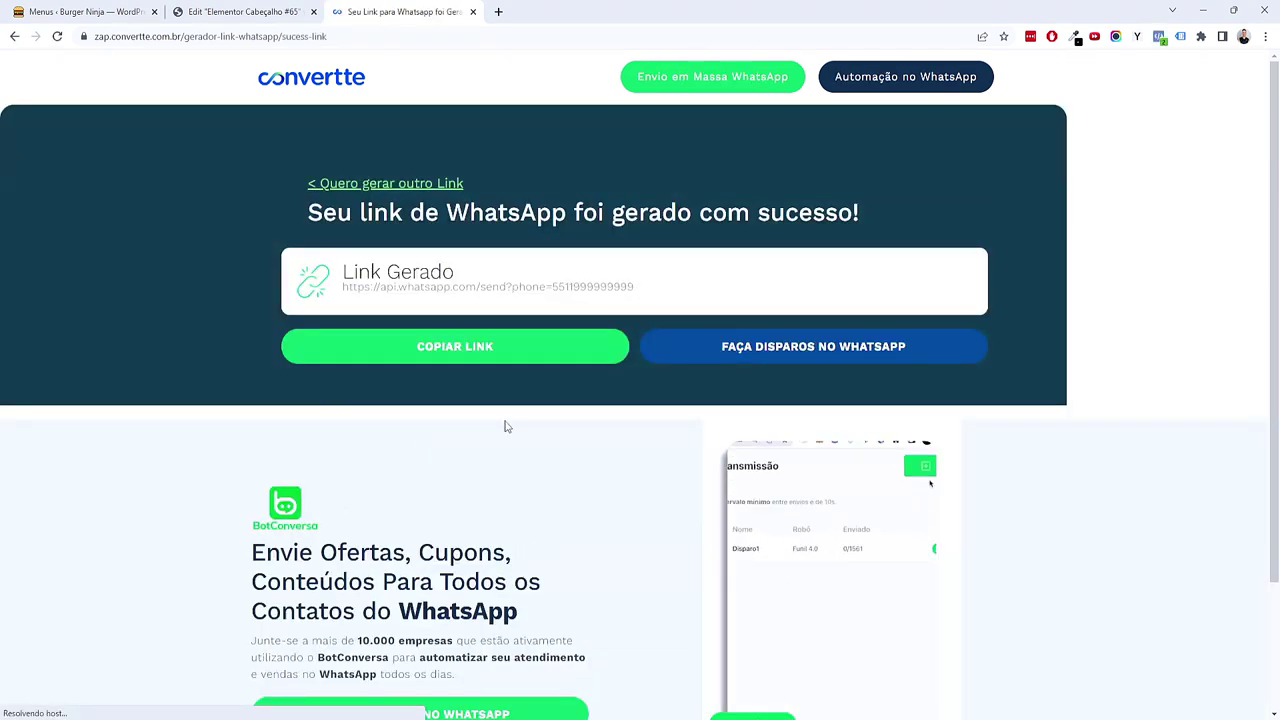
left_click(457, 348)
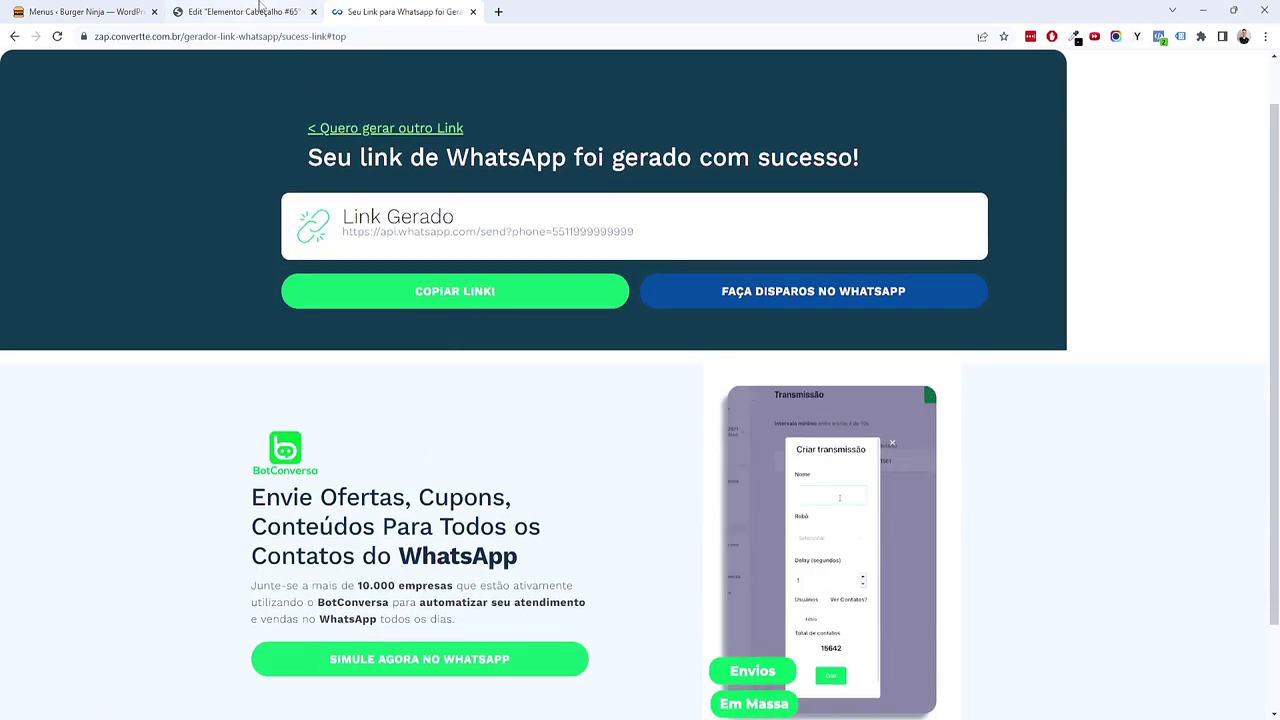
left_click(259, 6)
key("ctrl+v")
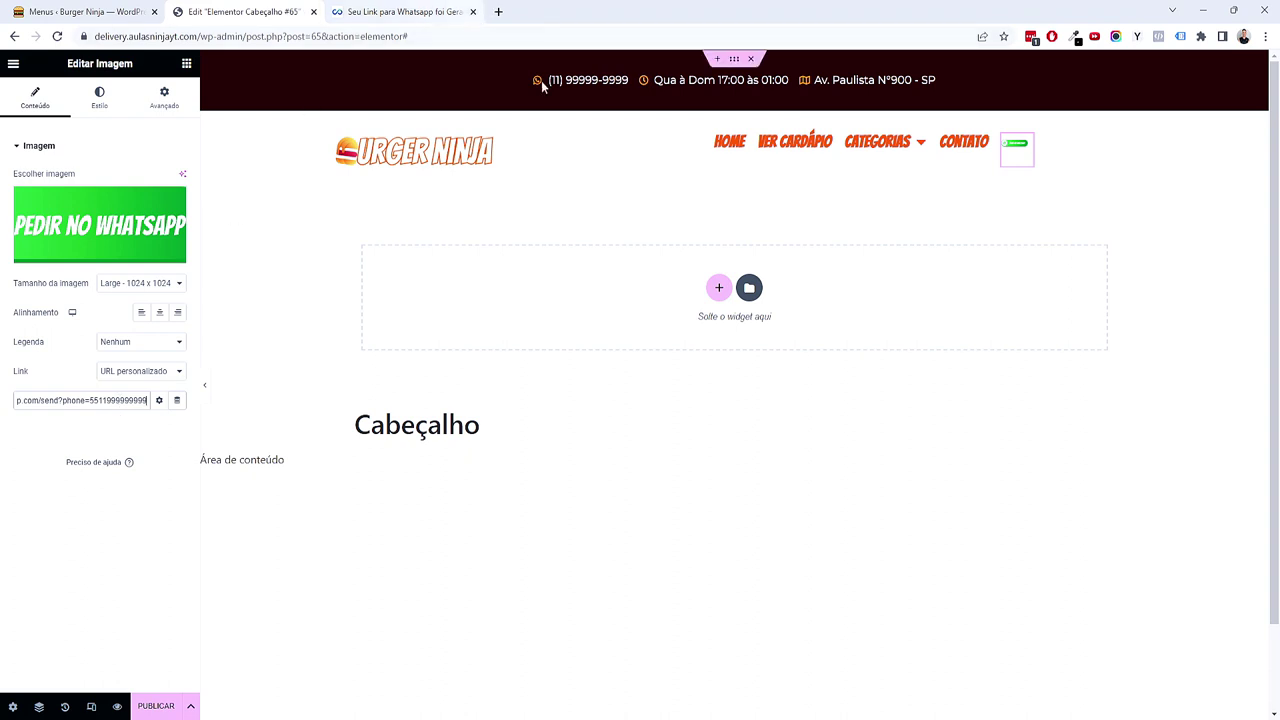
Step: Close the generator tab and set the WhatsApp button link to Abrir em nova janela
left_click(473, 12)
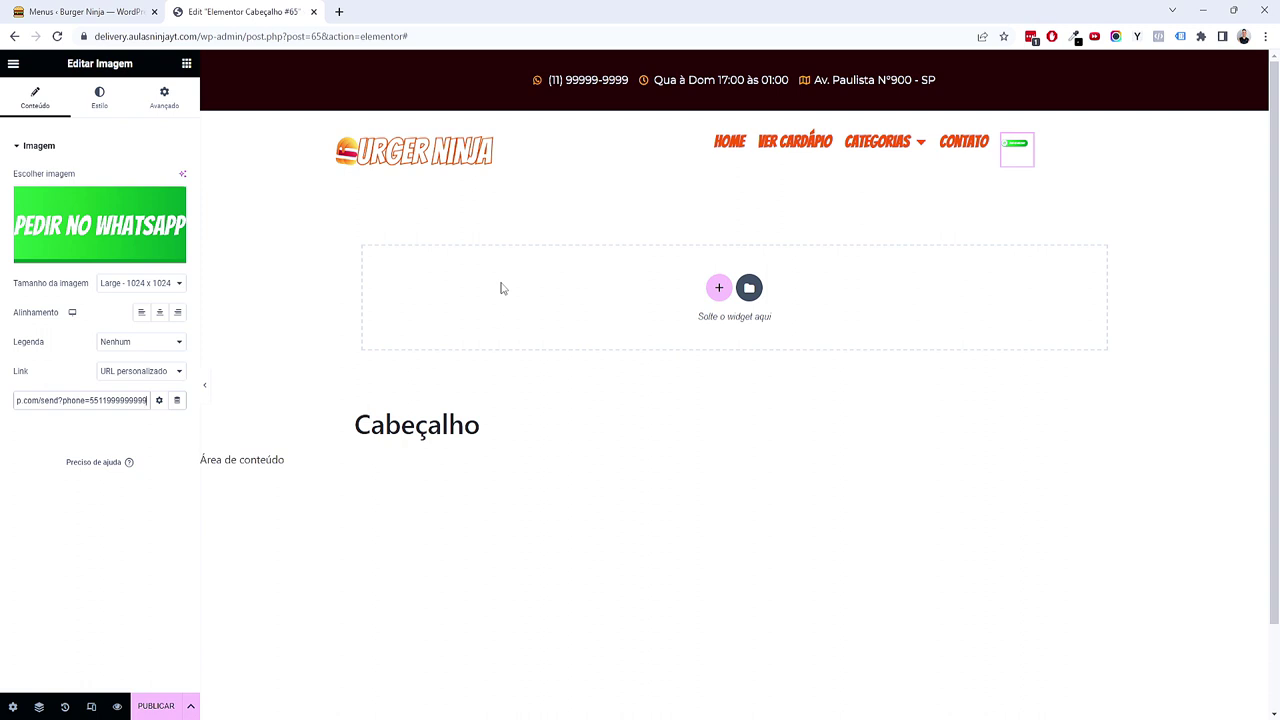
left_click(159, 400)
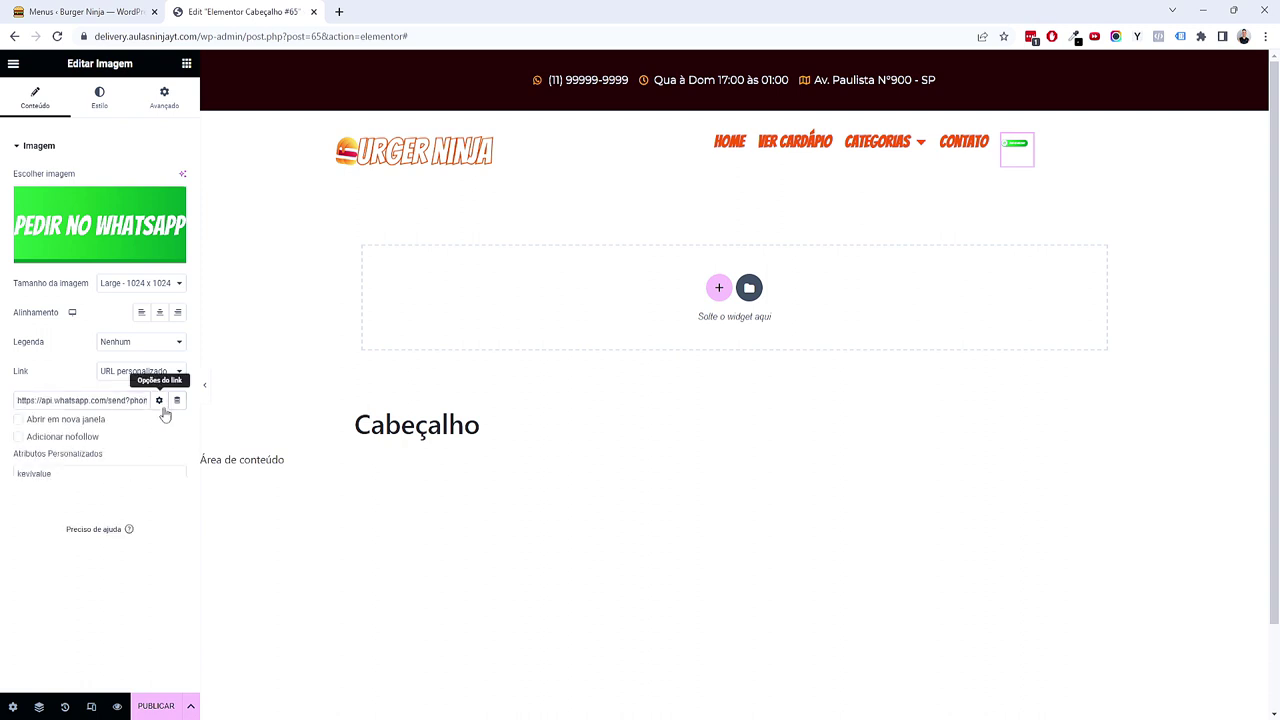
left_click(87, 428)
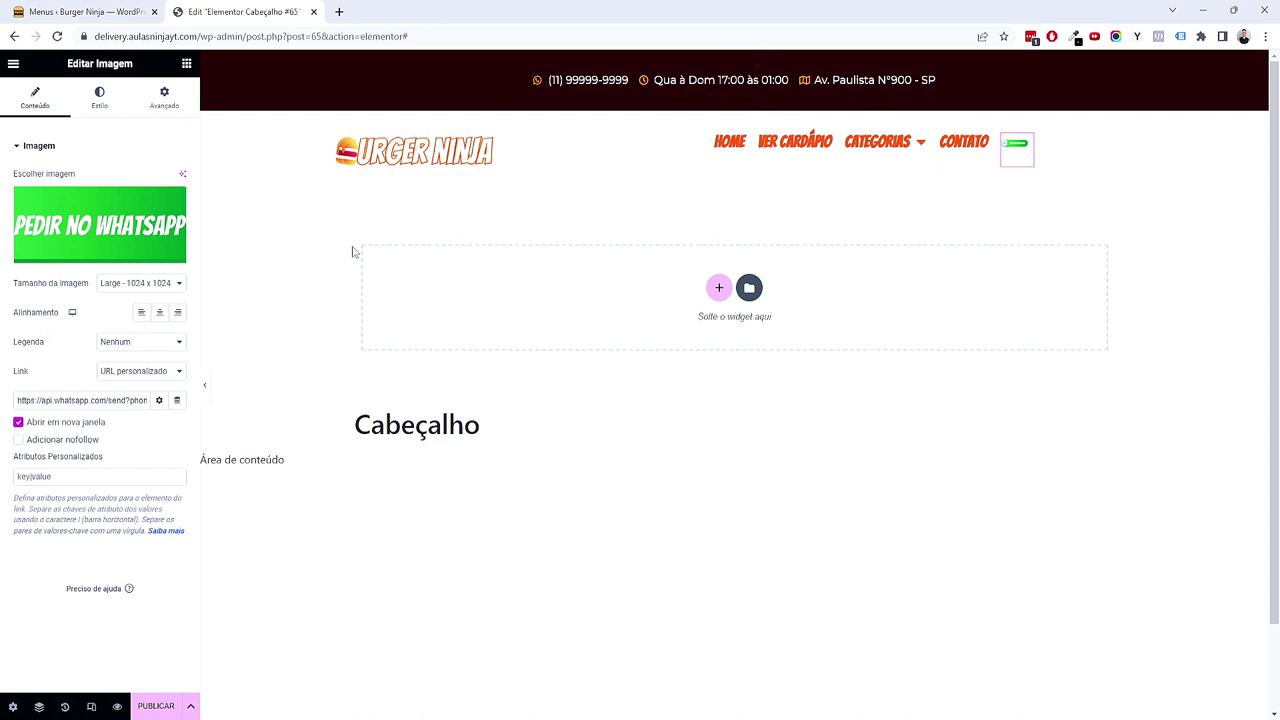
Step: Set the WhatsApp image width to 228 px and right-align it
left_click(92, 104)
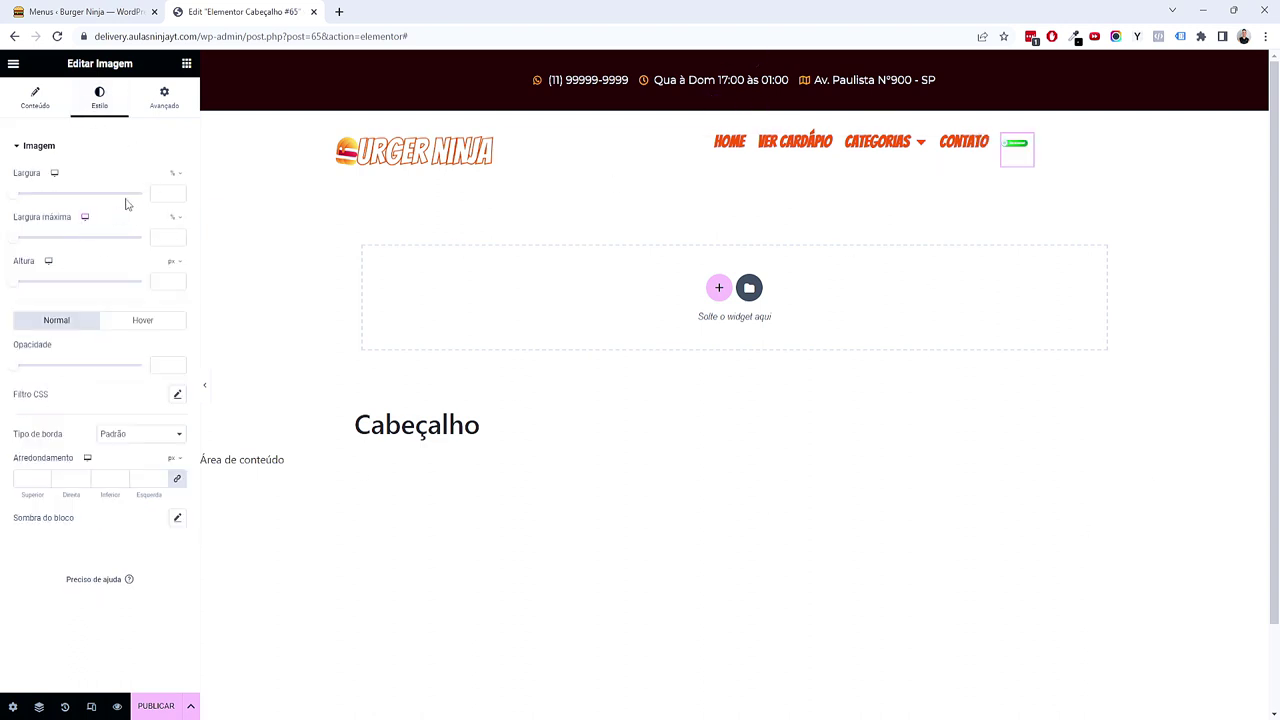
left_click(172, 177)
left_click_drag(14, 193, 37, 195)
left_click(35, 98)
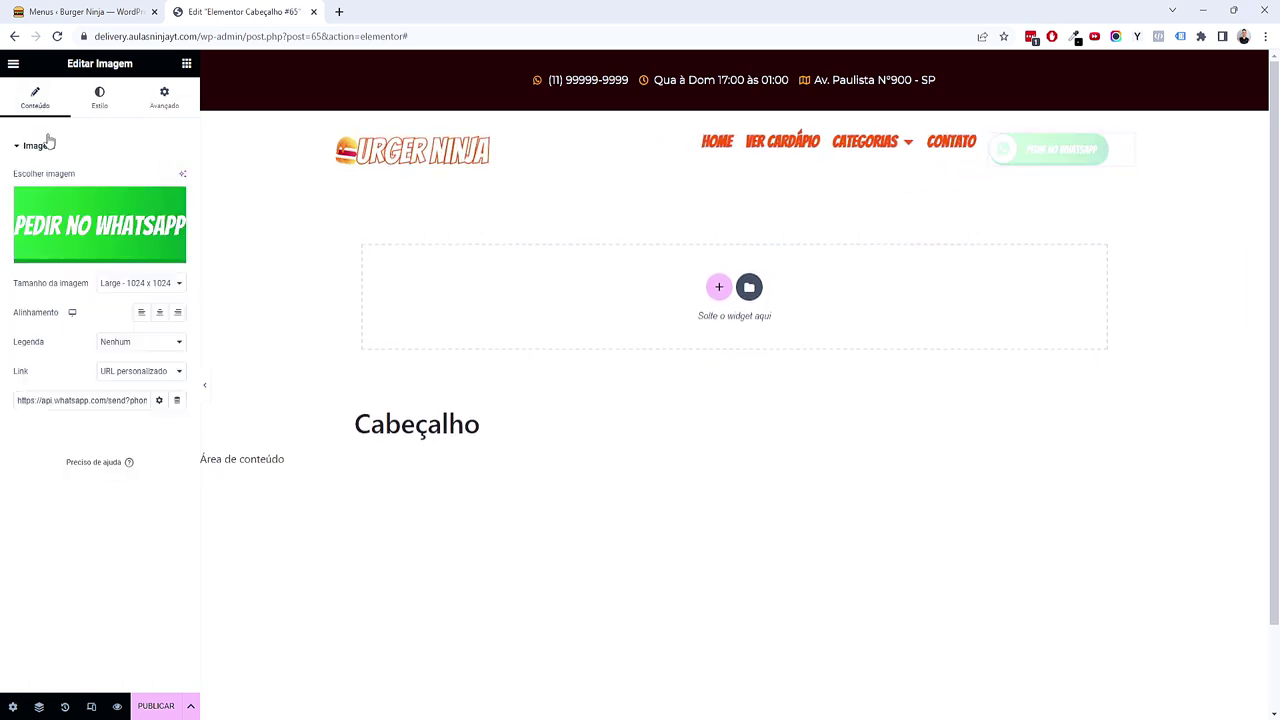
left_click(177, 312)
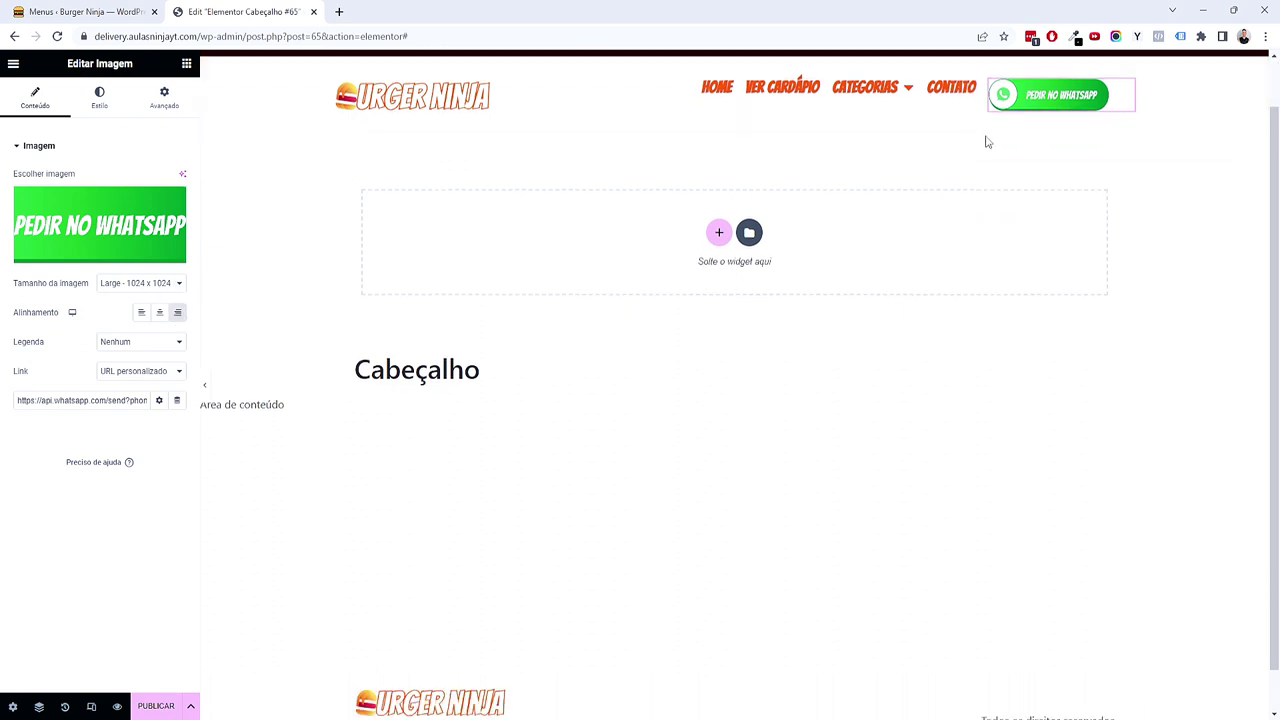
Step: In Avançado, set the image's Alinhar-se to centre and Ordem to Final
left_click(100, 97)
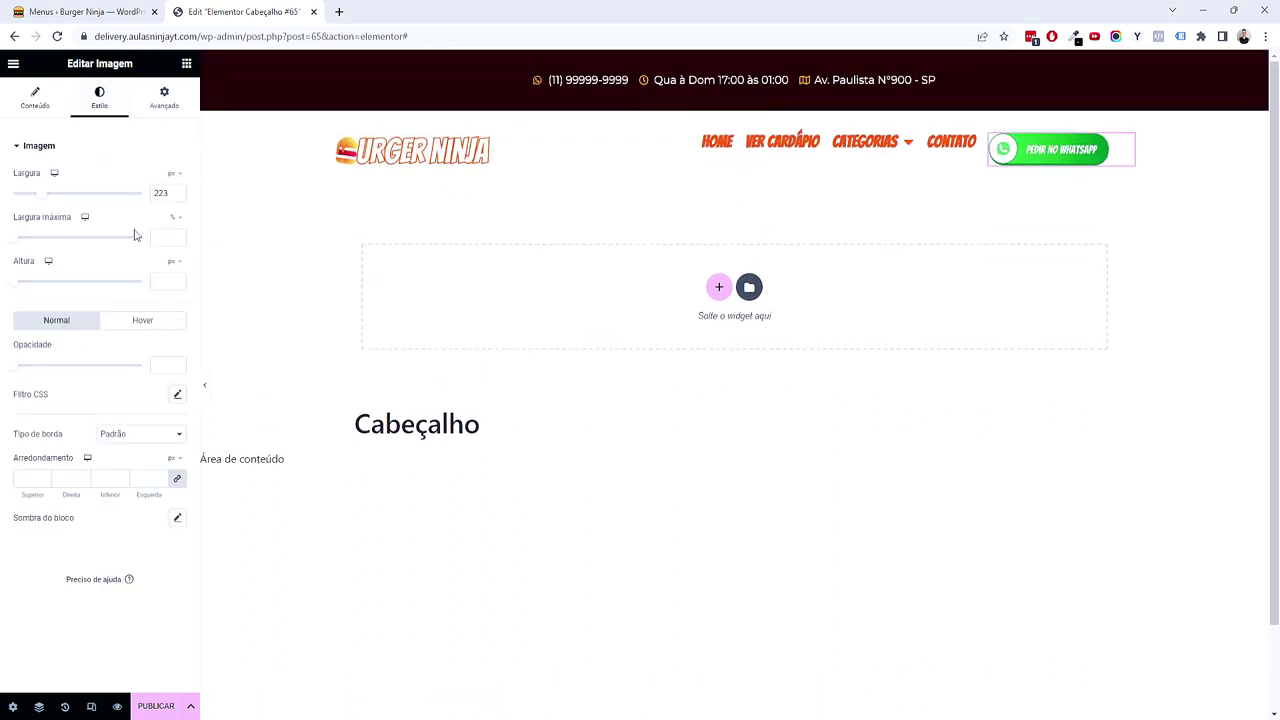
left_click(164, 100)
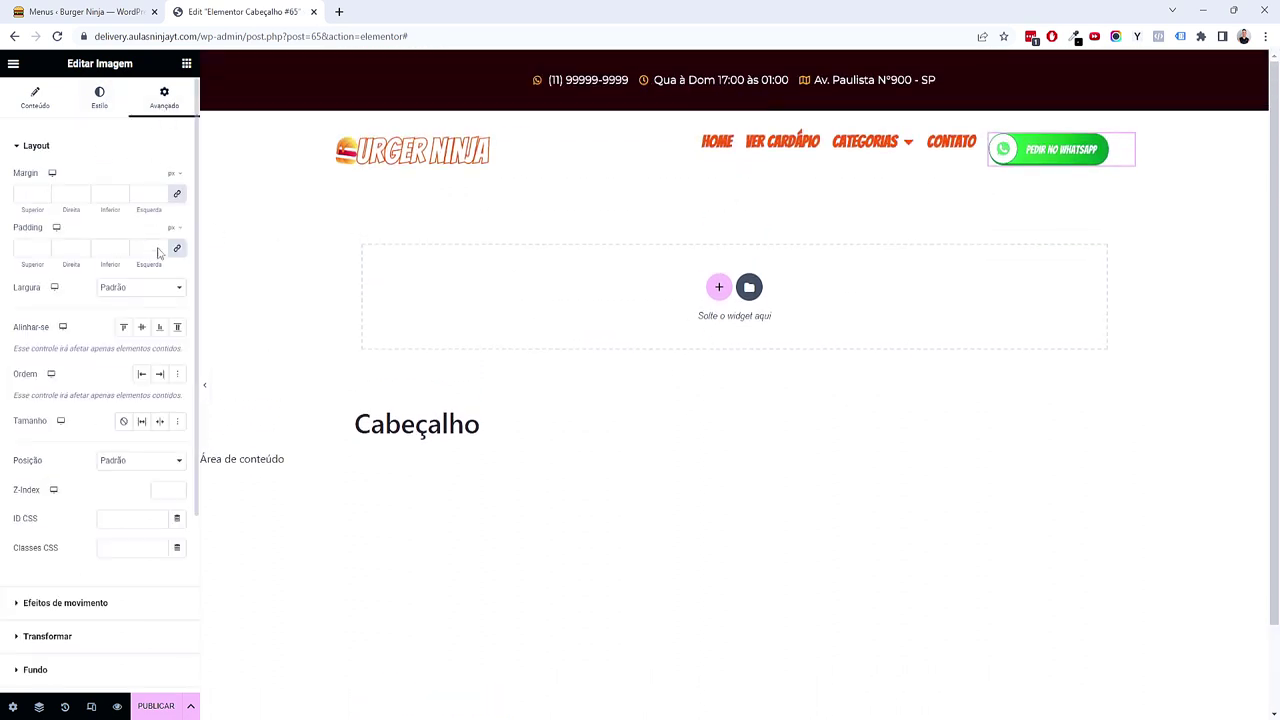
left_click(141, 327)
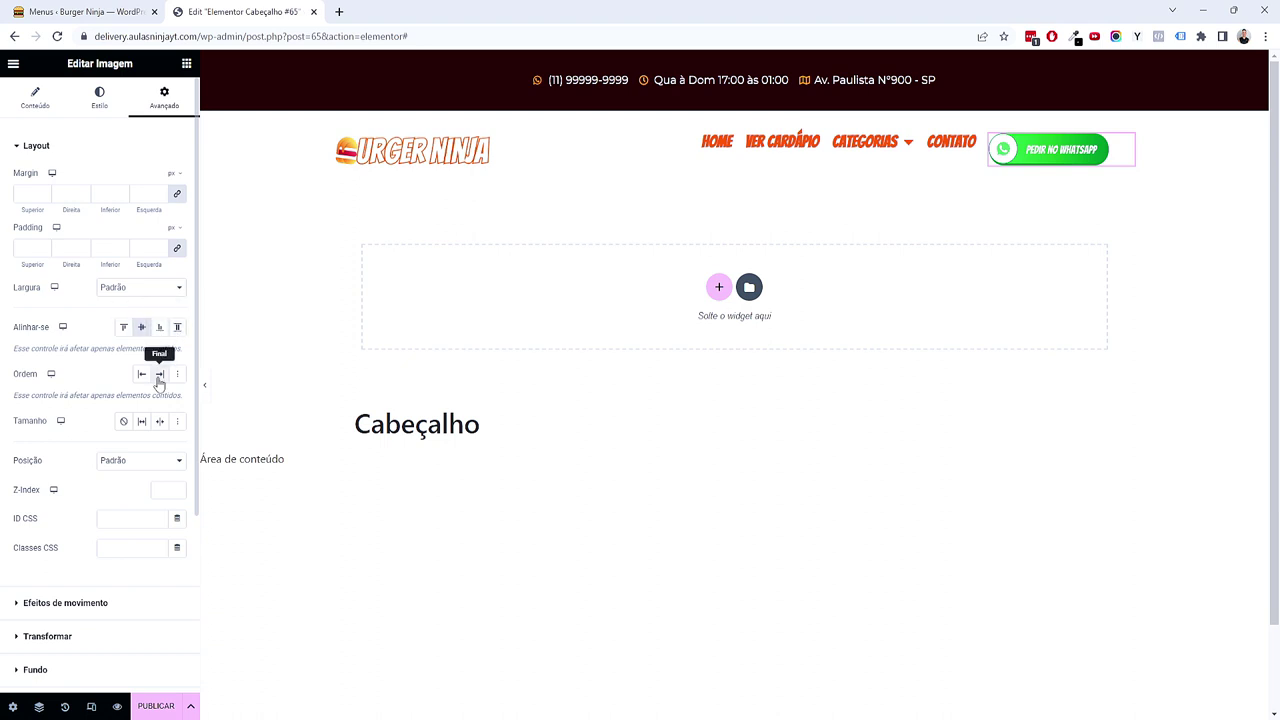
left_click(159, 374)
left_click(100, 97)
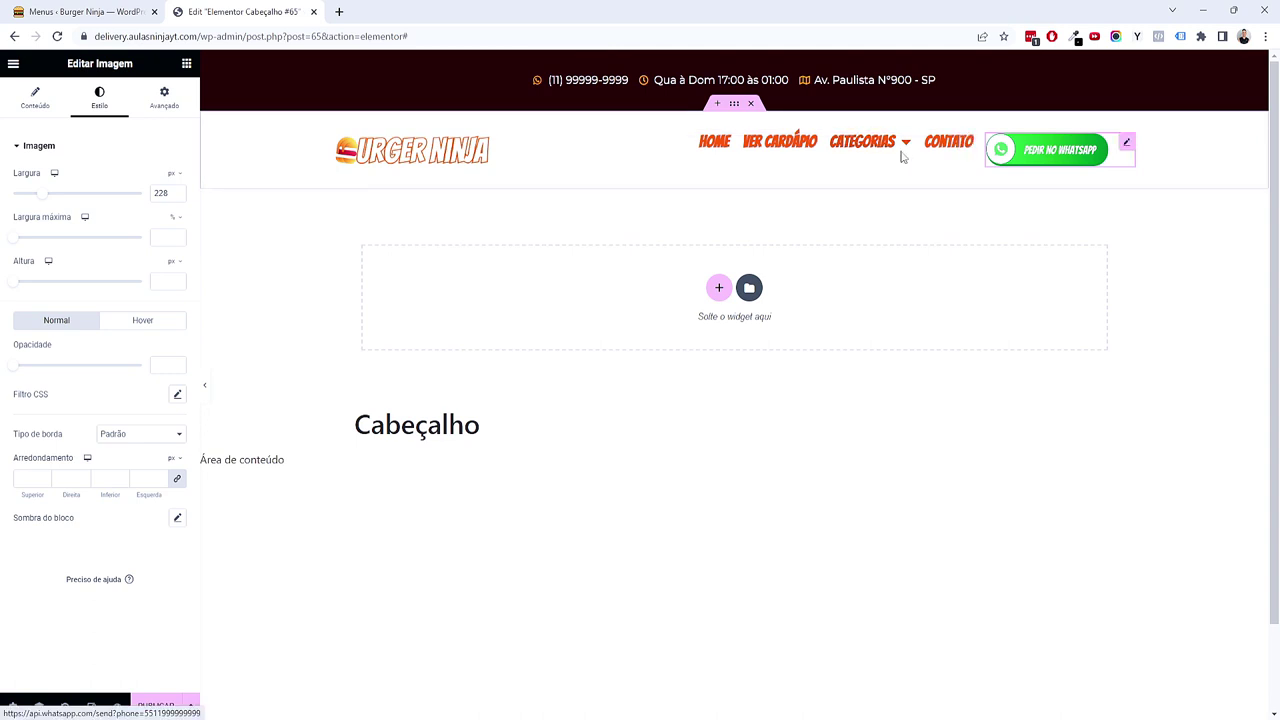
left_click(735, 106)
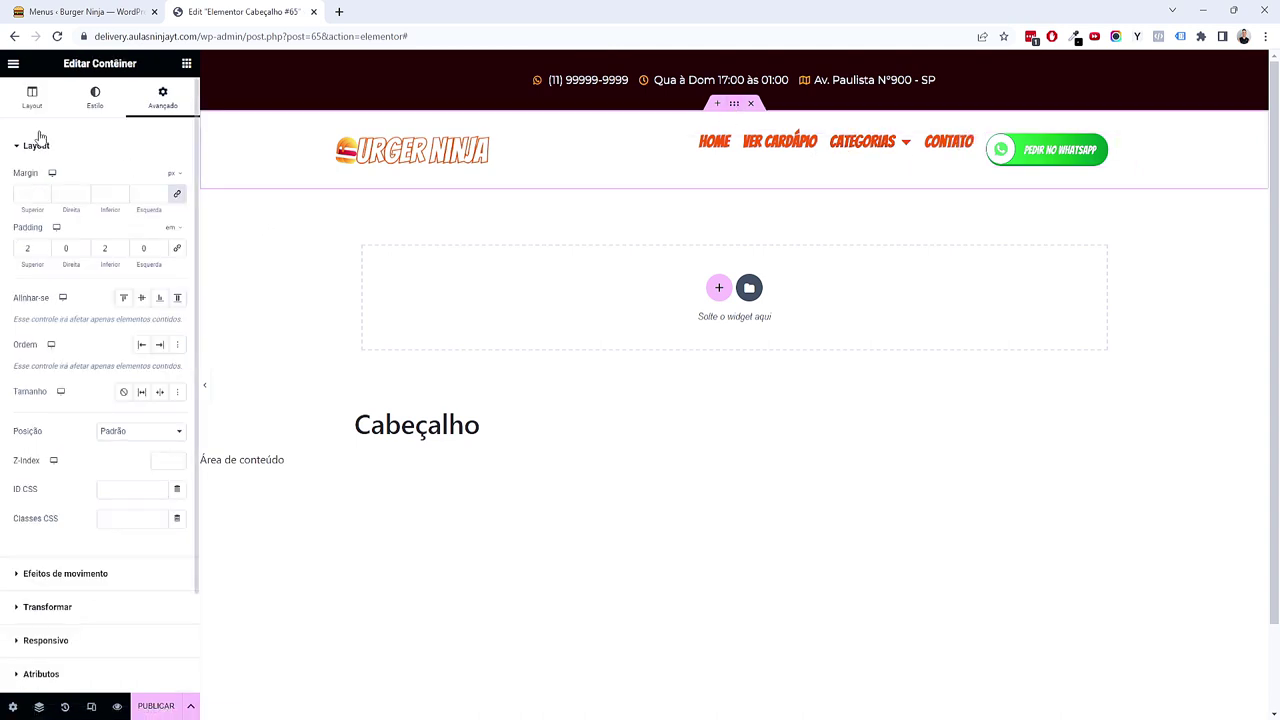
Step: Set the header container's Alinhar itens to Centro and Justificar conteúdo to Espaço entre
left_click(33, 98)
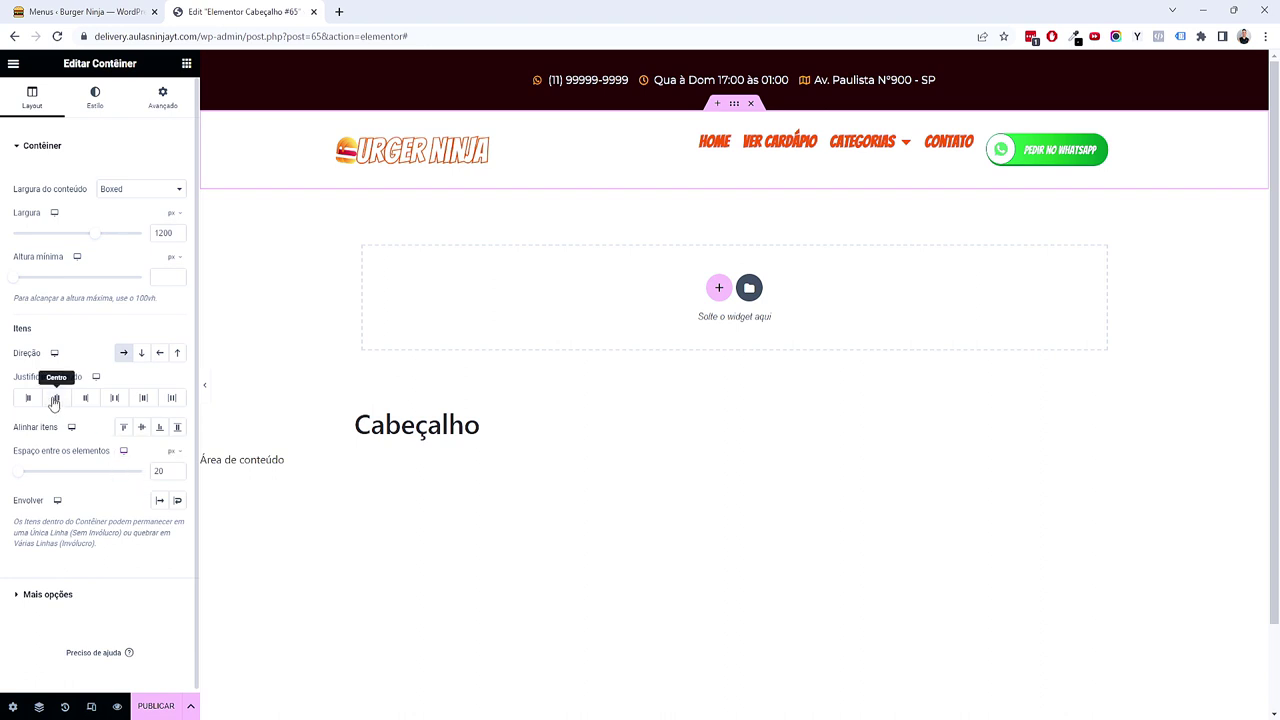
left_click(141, 428)
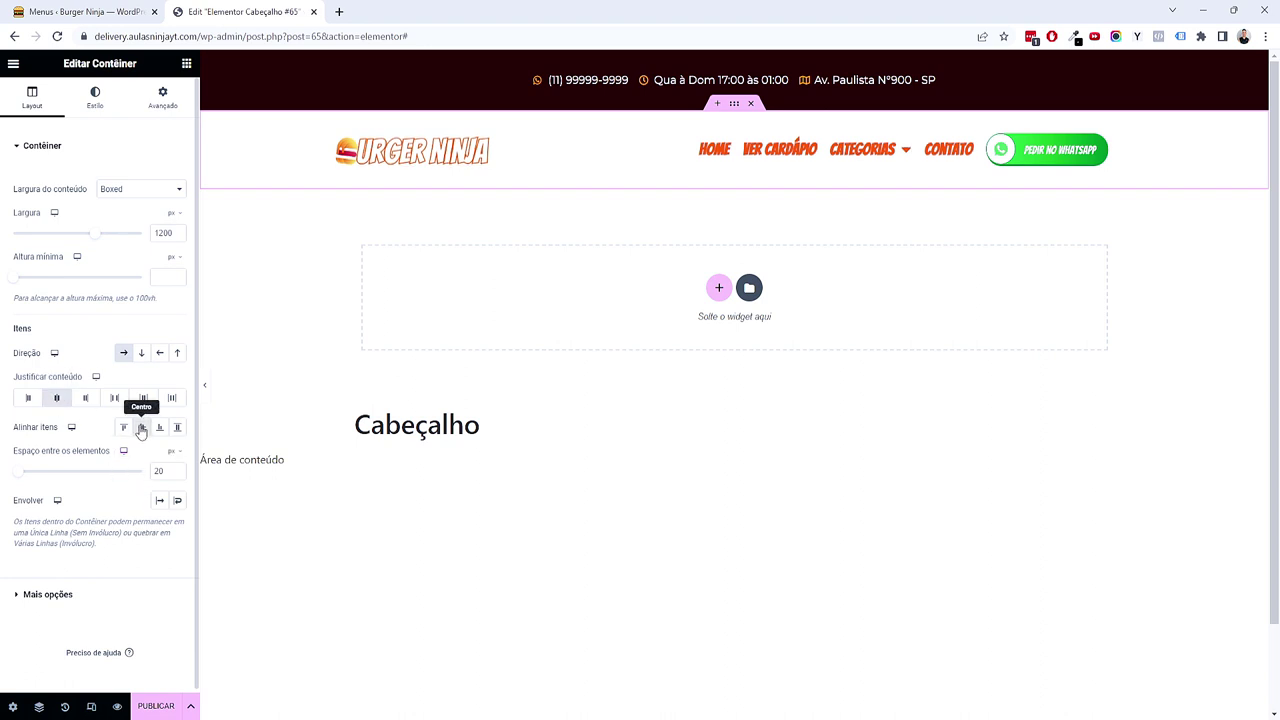
left_click(115, 400)
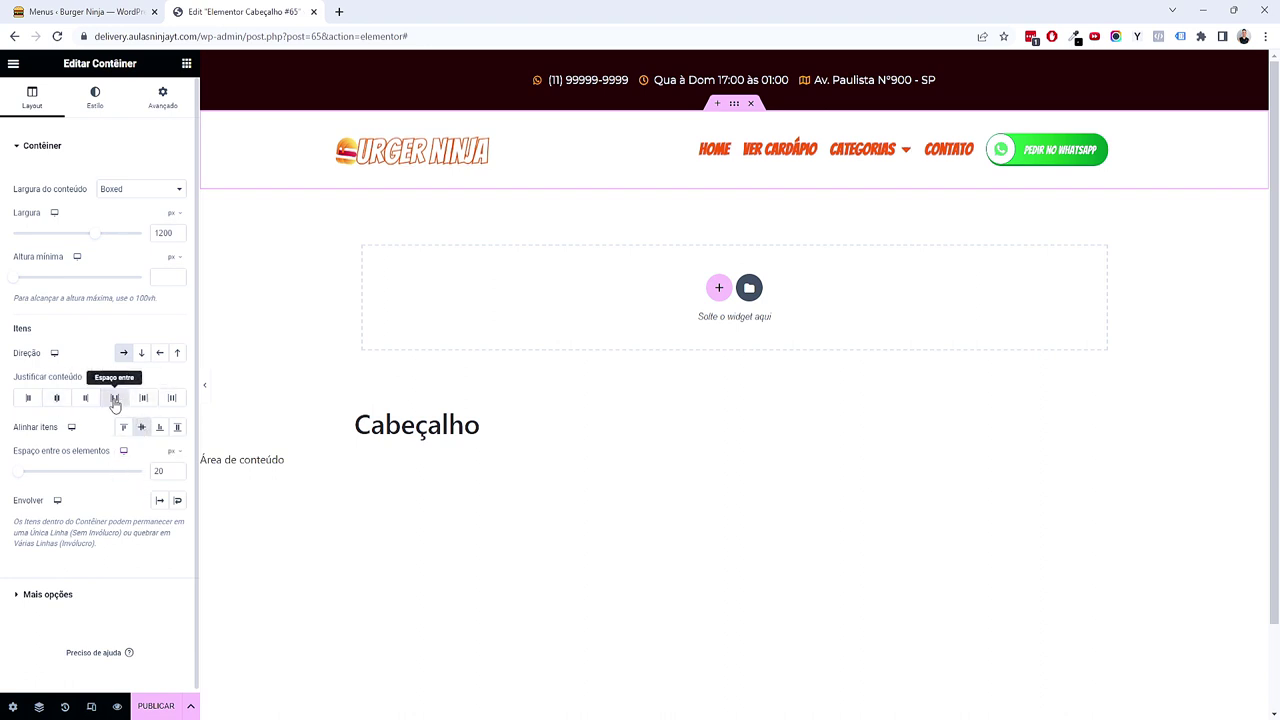
left_click(143, 400)
left_click(115, 398)
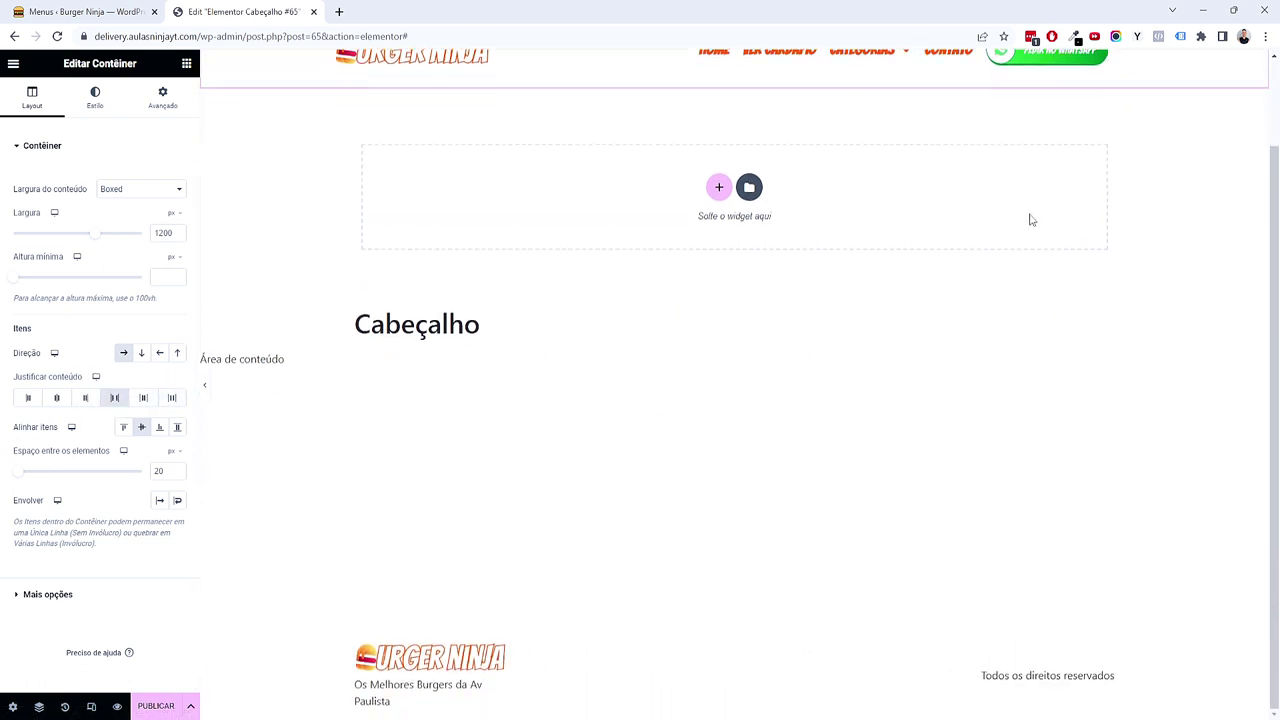
left_click(1100, 158)
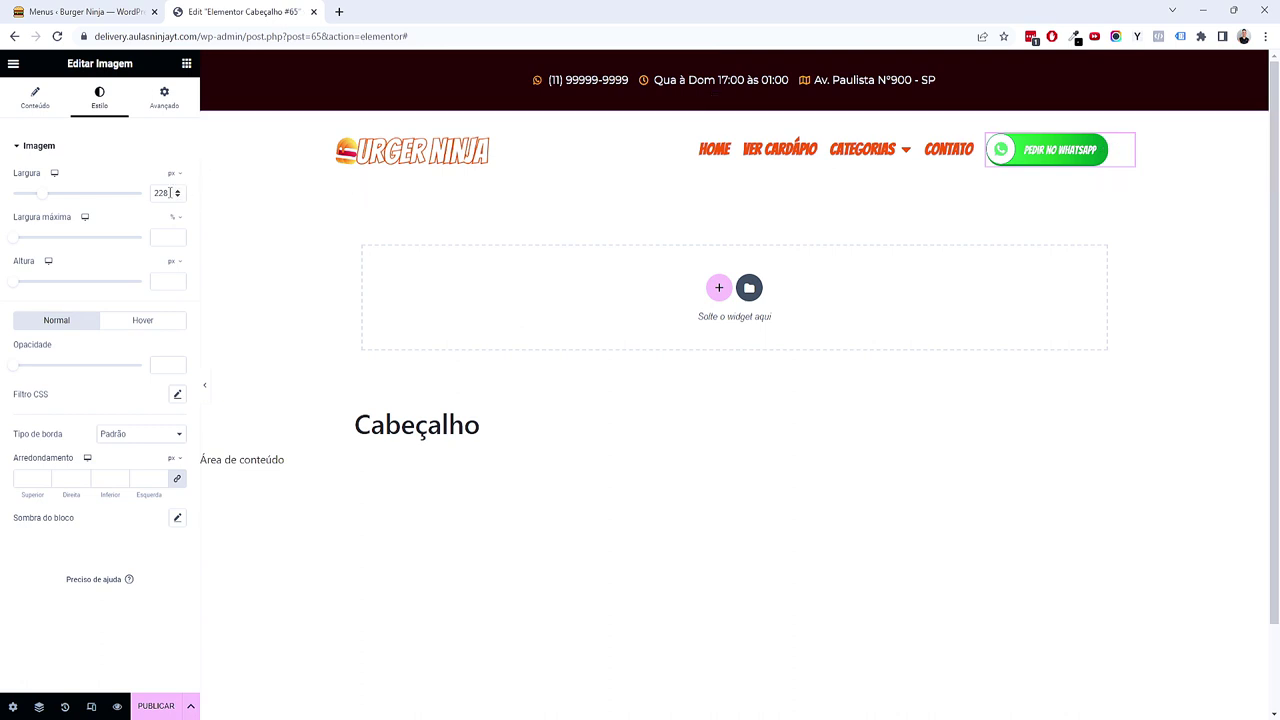
Step: Try a 350 px image width, then set the advanced Largura mode to Personalizar
left_click_drag(178, 196, 81, 201)
type("350")
left_click_drag(179, 197, 179, 197)
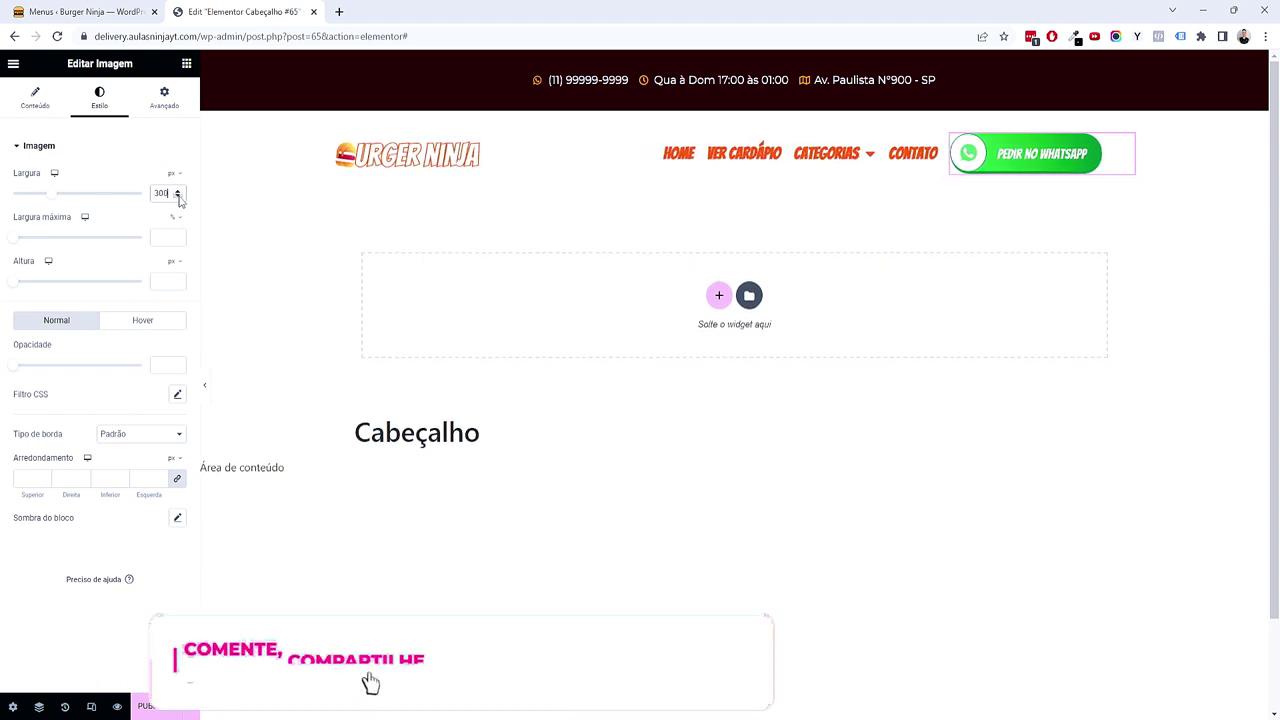
left_click(165, 98)
left_click(148, 289)
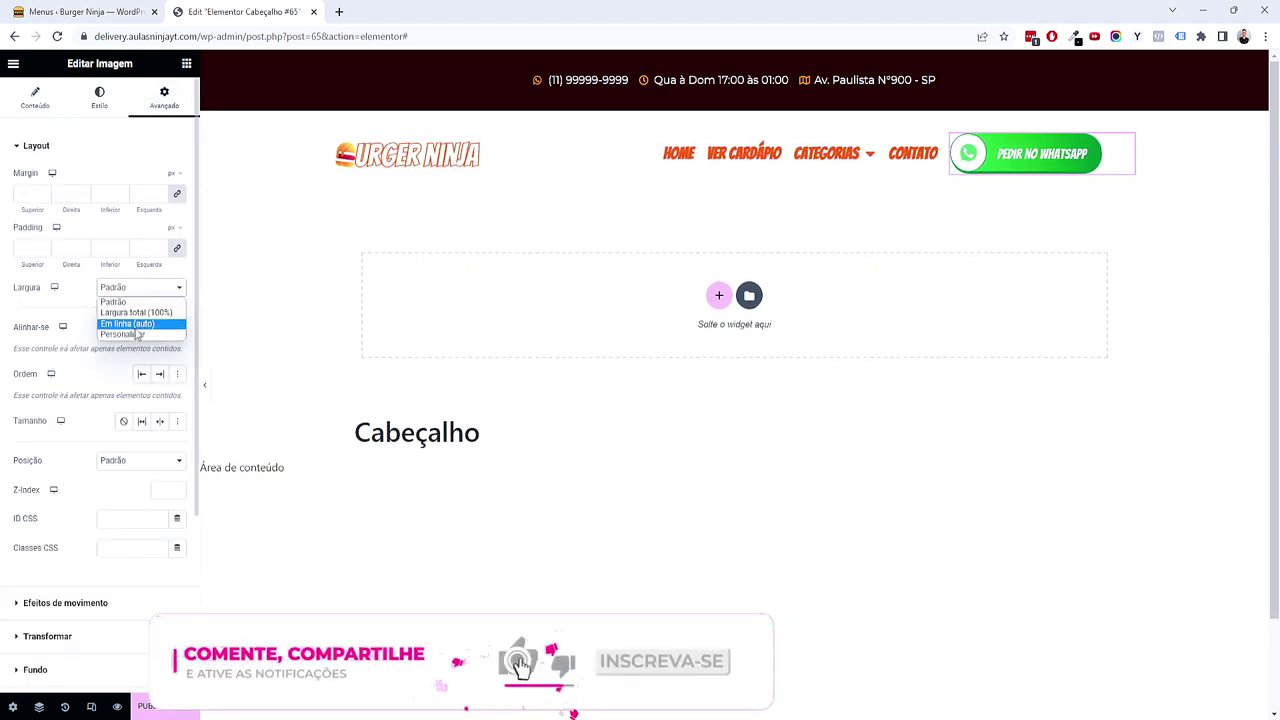
left_click(122, 334)
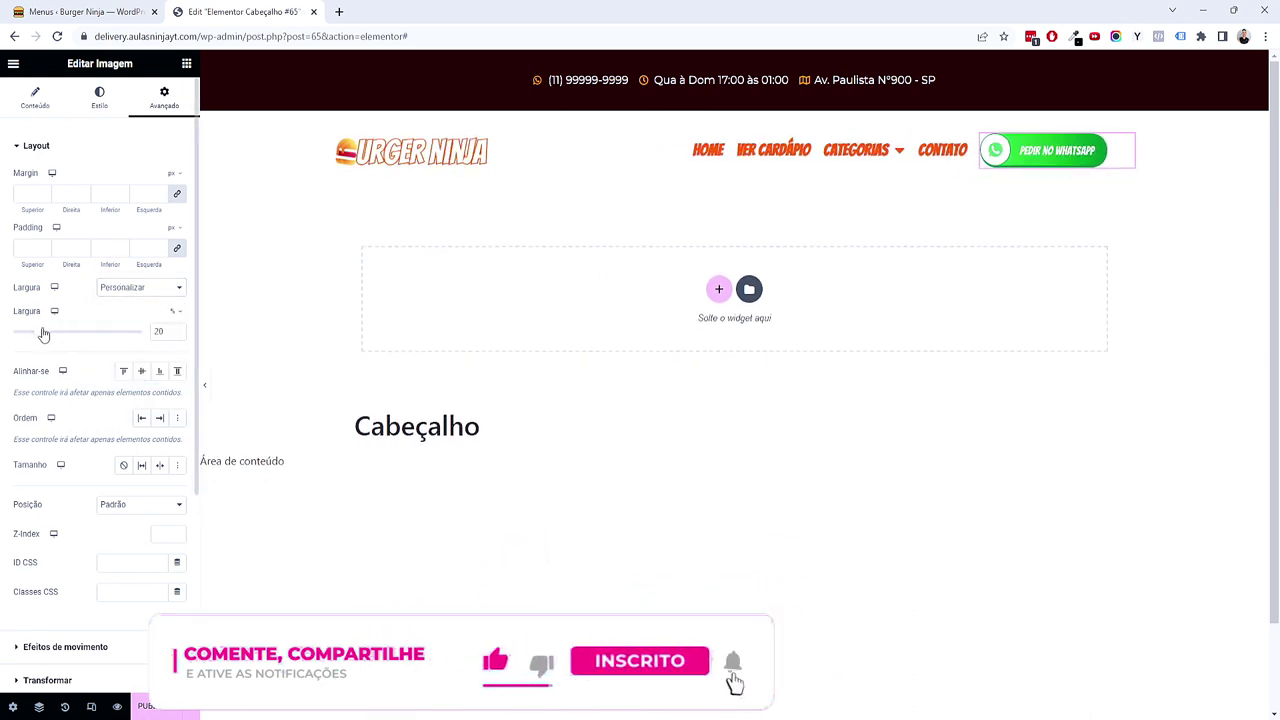
left_click(99, 97)
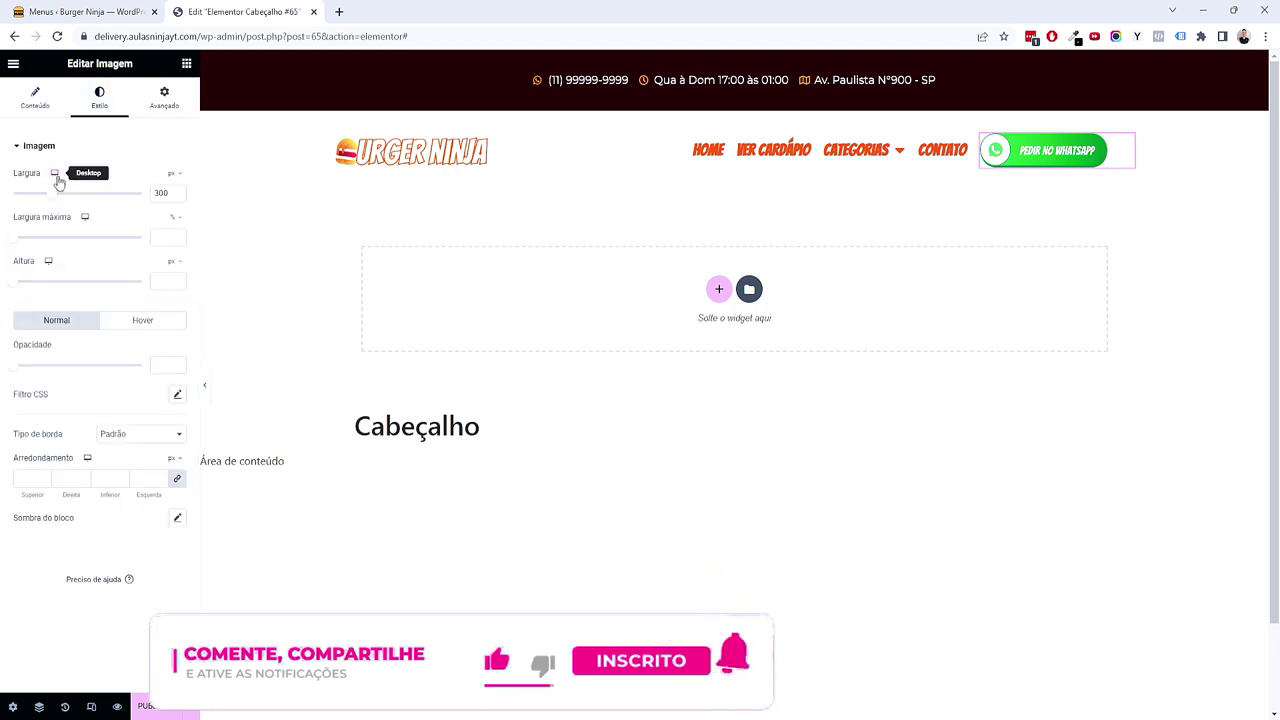
Step: Experiment with percent and pixel widths and maximum width, settling near 283 px
left_click_drag(49, 197, 70, 203)
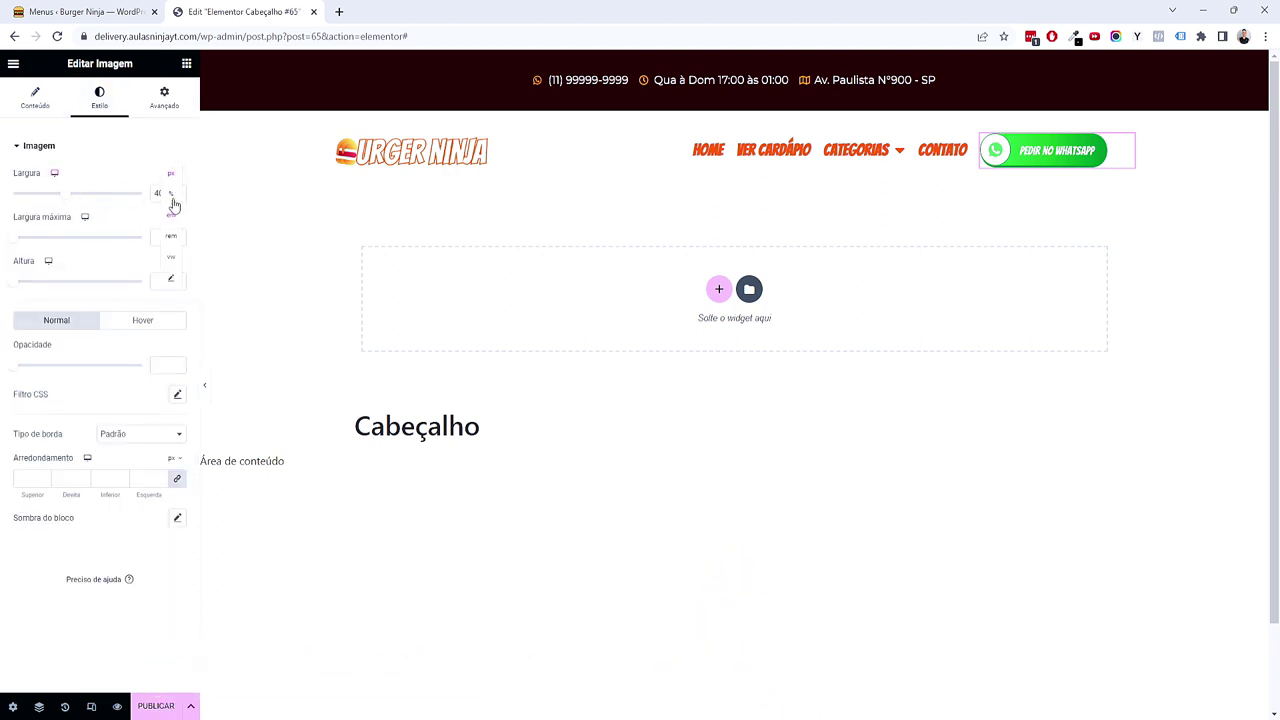
left_click(172, 206)
left_click_drag(18, 200, 131, 199)
left_click(173, 218)
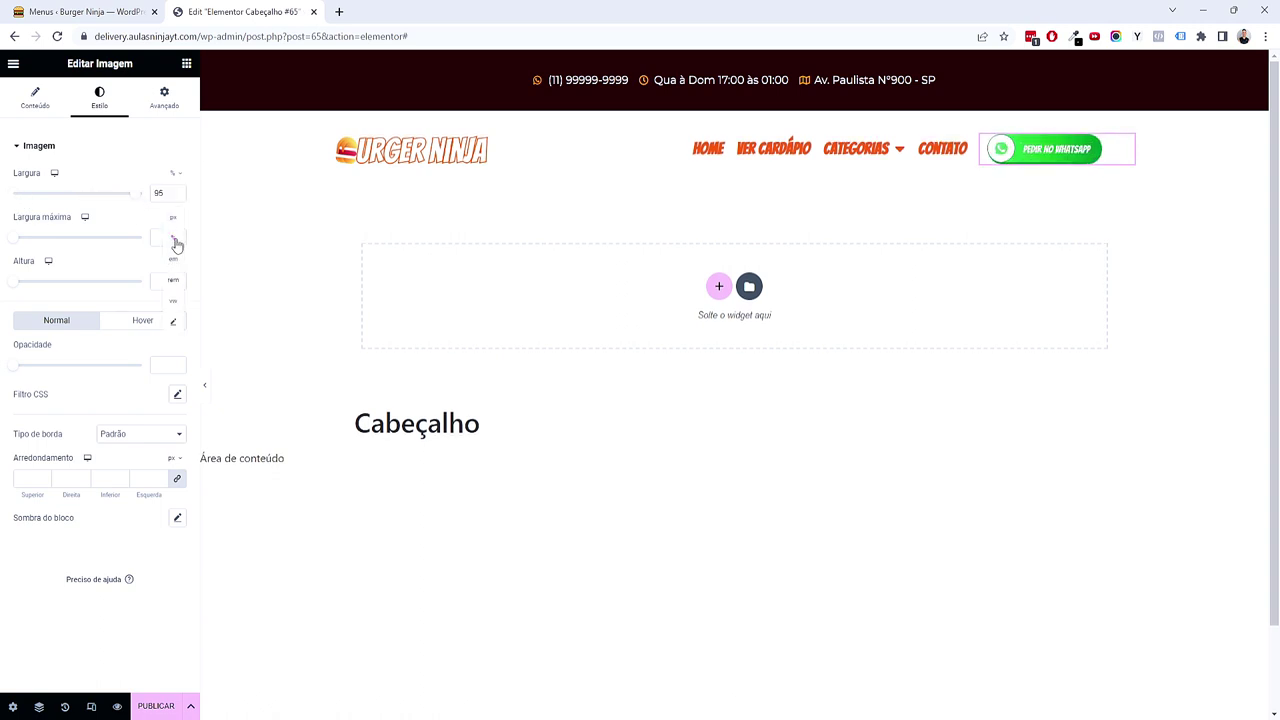
left_click(178, 220)
left_click_drag(13, 240, 90, 237)
left_click(174, 173)
left_click(176, 185)
left_click_drag(14, 200, 49, 199)
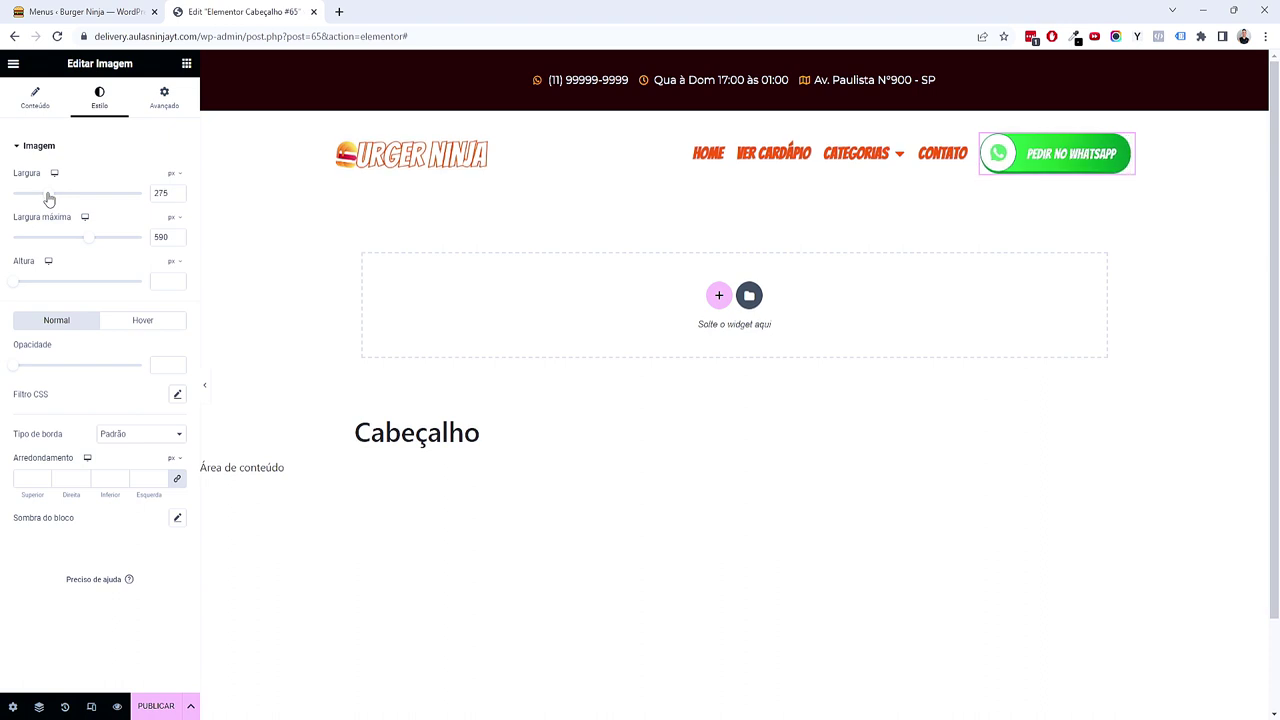
left_click(176, 190)
left_click(176, 190)
left_click(176, 190)
left_click(176, 190)
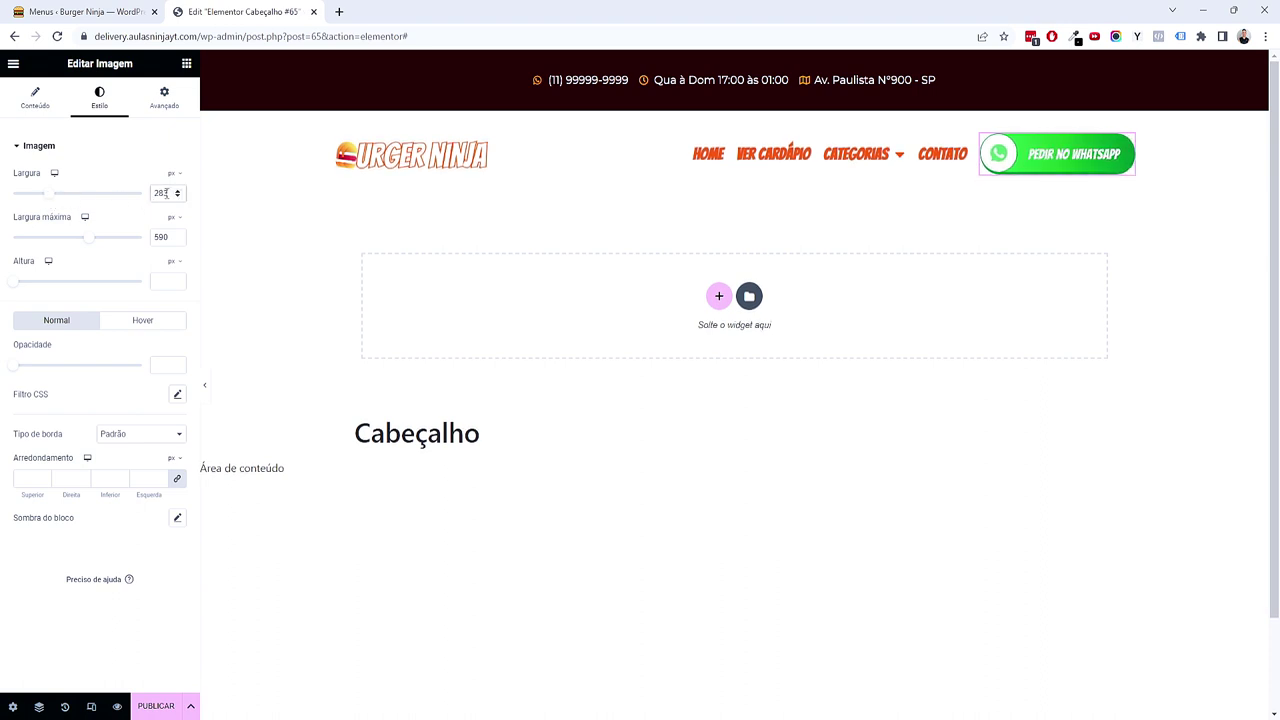
Step: Finalize the image at 280 px wide with a 430 px maximum, then preview without the panel
left_click(168, 104)
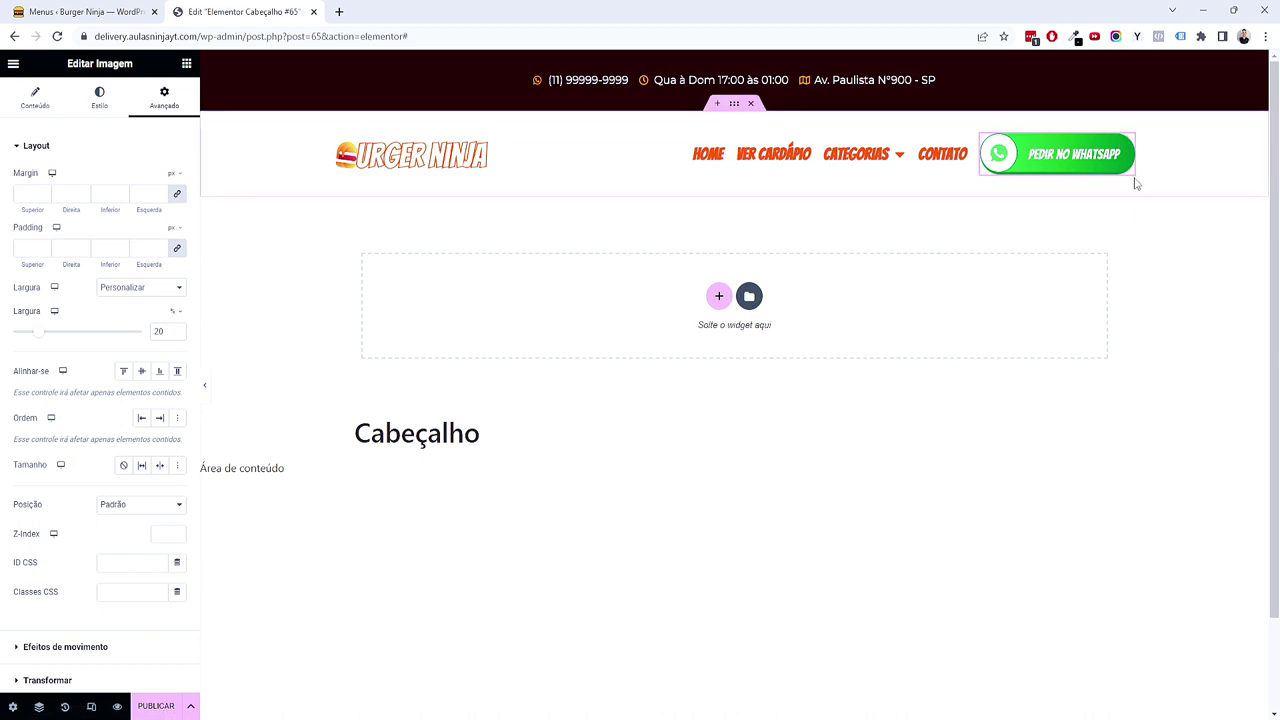
left_click(99, 97)
left_click_drag(90, 237, 71, 243)
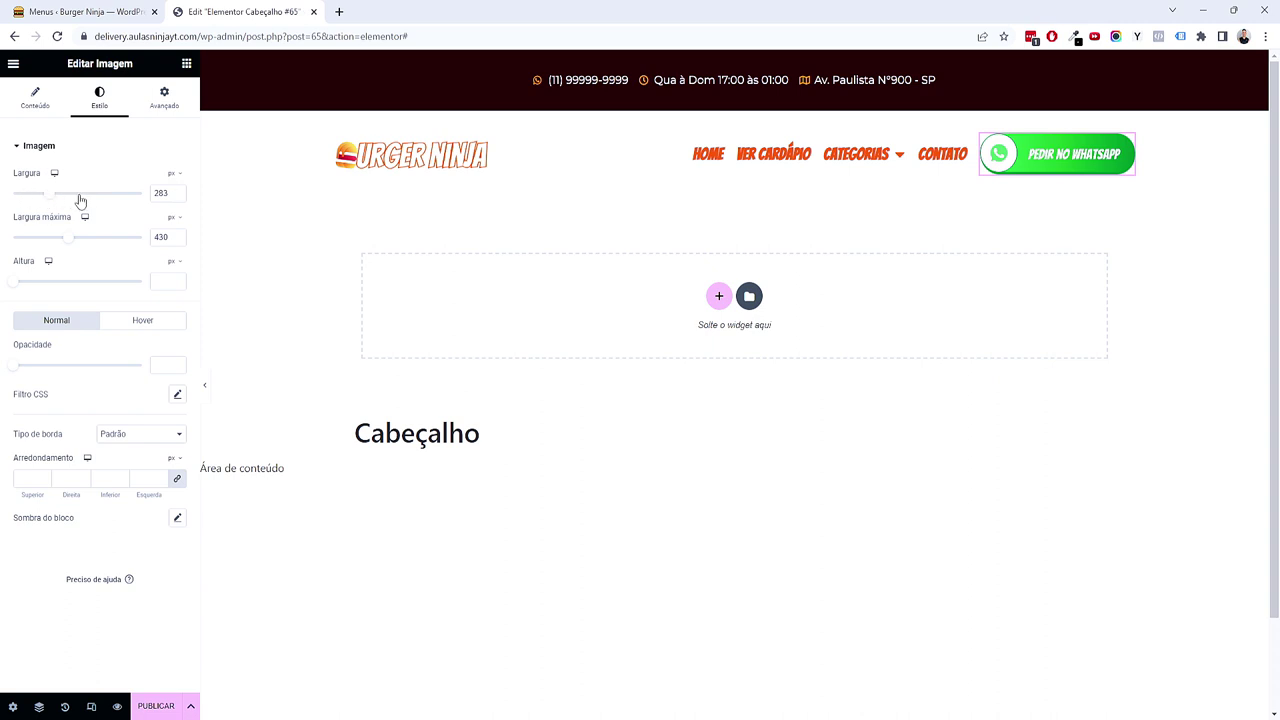
left_click(179, 193)
left_click(179, 193)
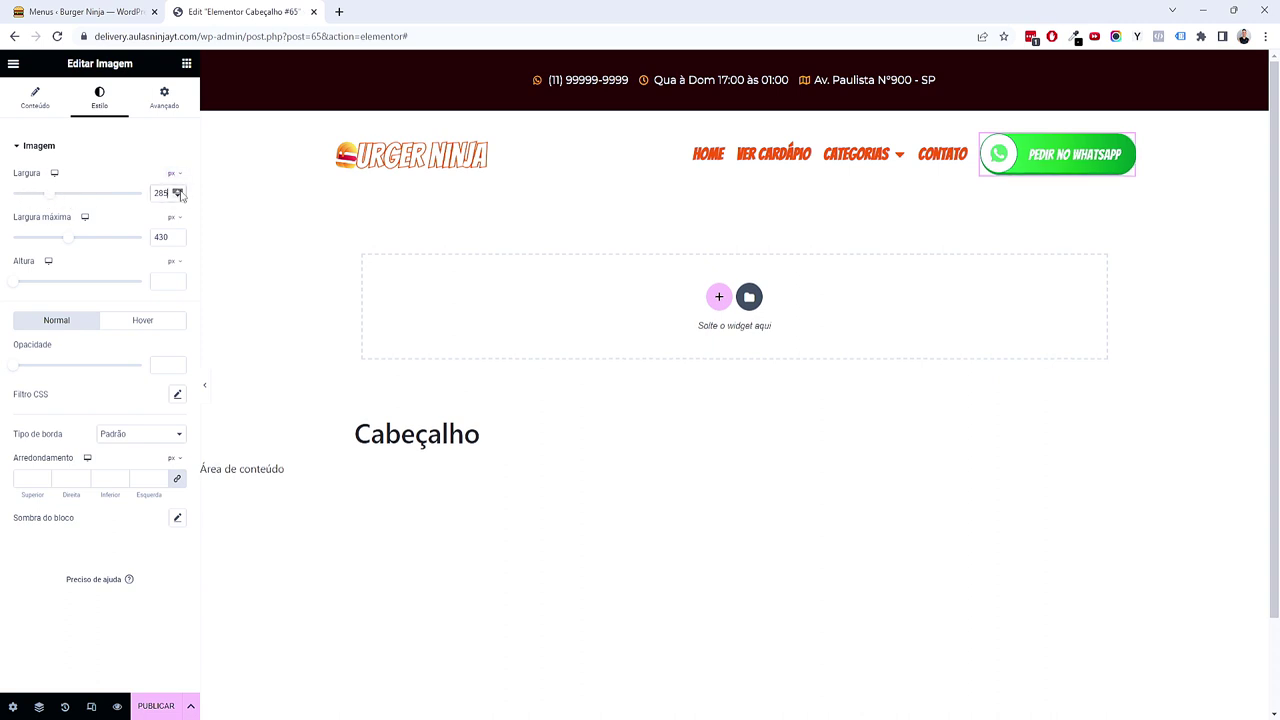
left_click(180, 193)
left_click(180, 193)
left_click(178, 196)
left_click(178, 196)
left_click(178, 196)
left_click(178, 196)
left_click(178, 196)
left_click(178, 196)
left_click(178, 196)
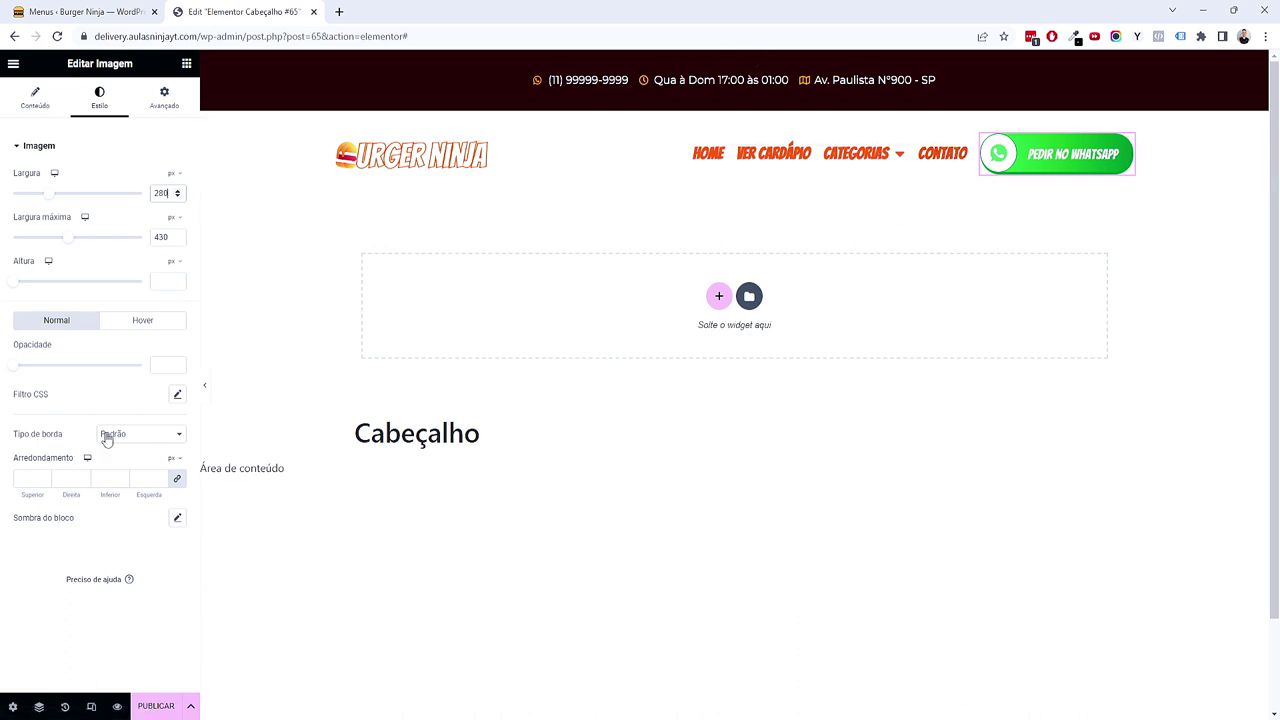
left_click(204, 389)
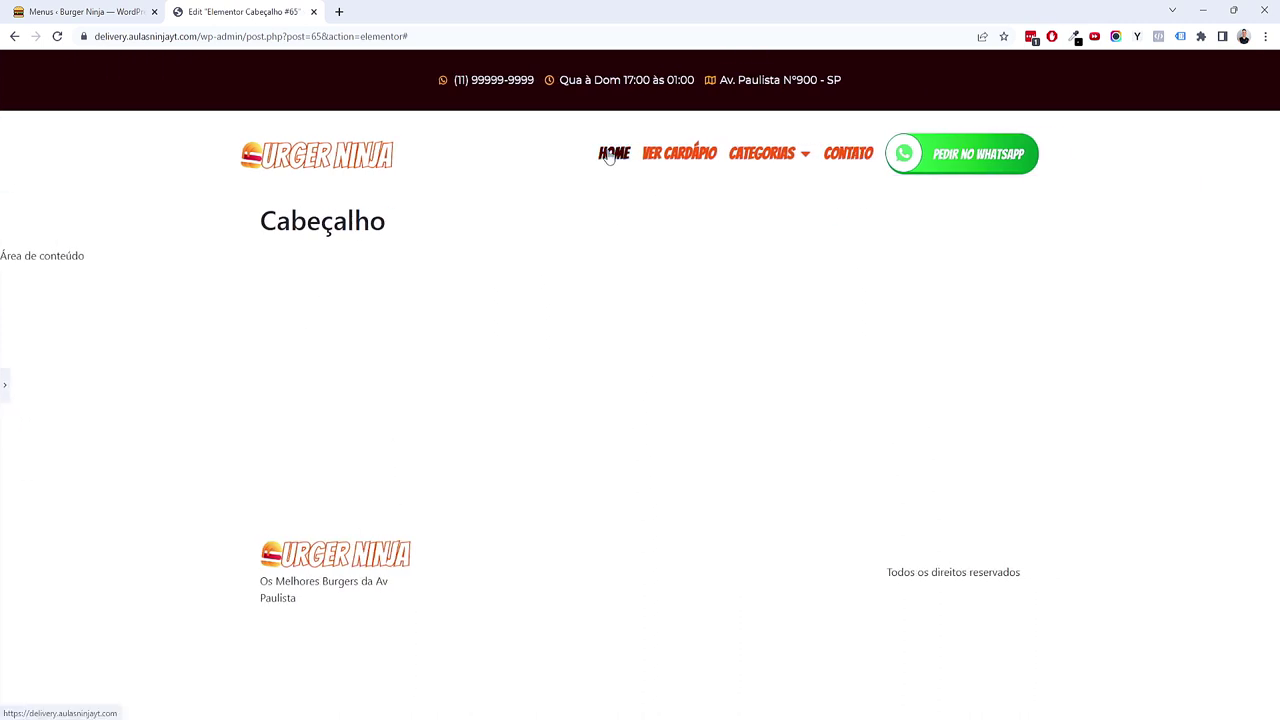
Step: Give the WordPress Menu widget a right margin of 10 and check it in the full-page preview
mouse_move(766, 152)
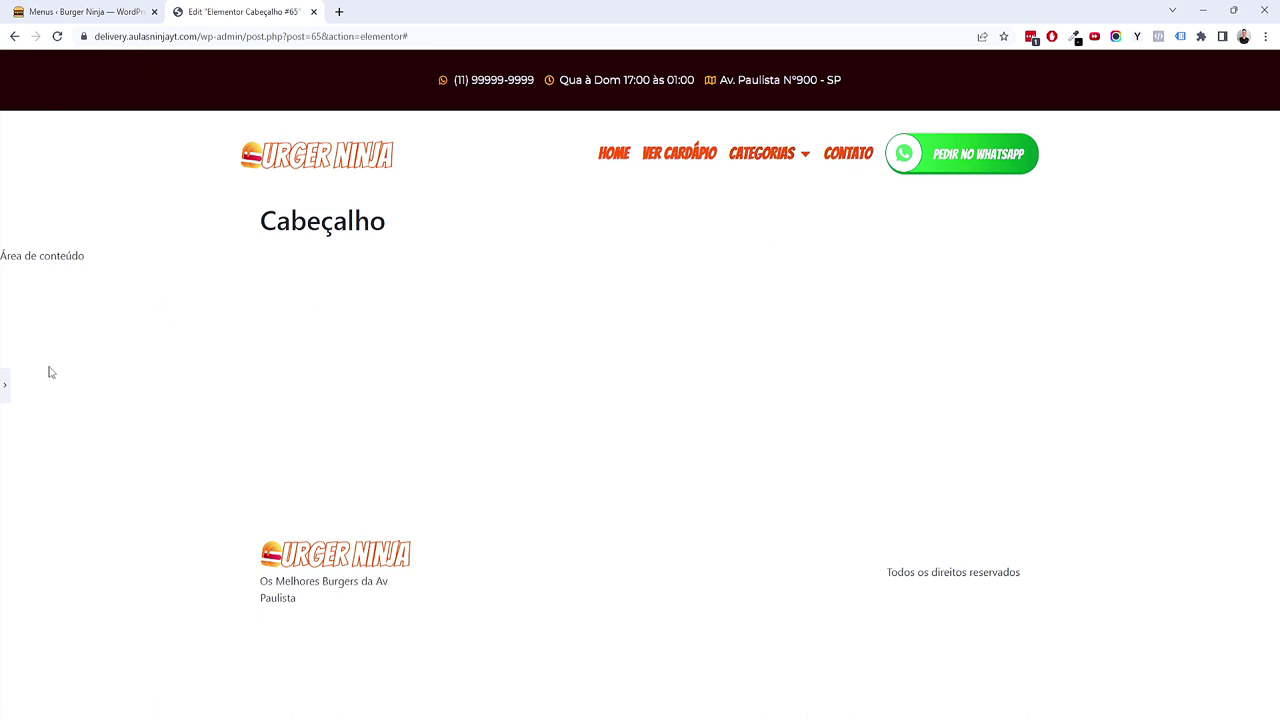
left_click(5, 386)
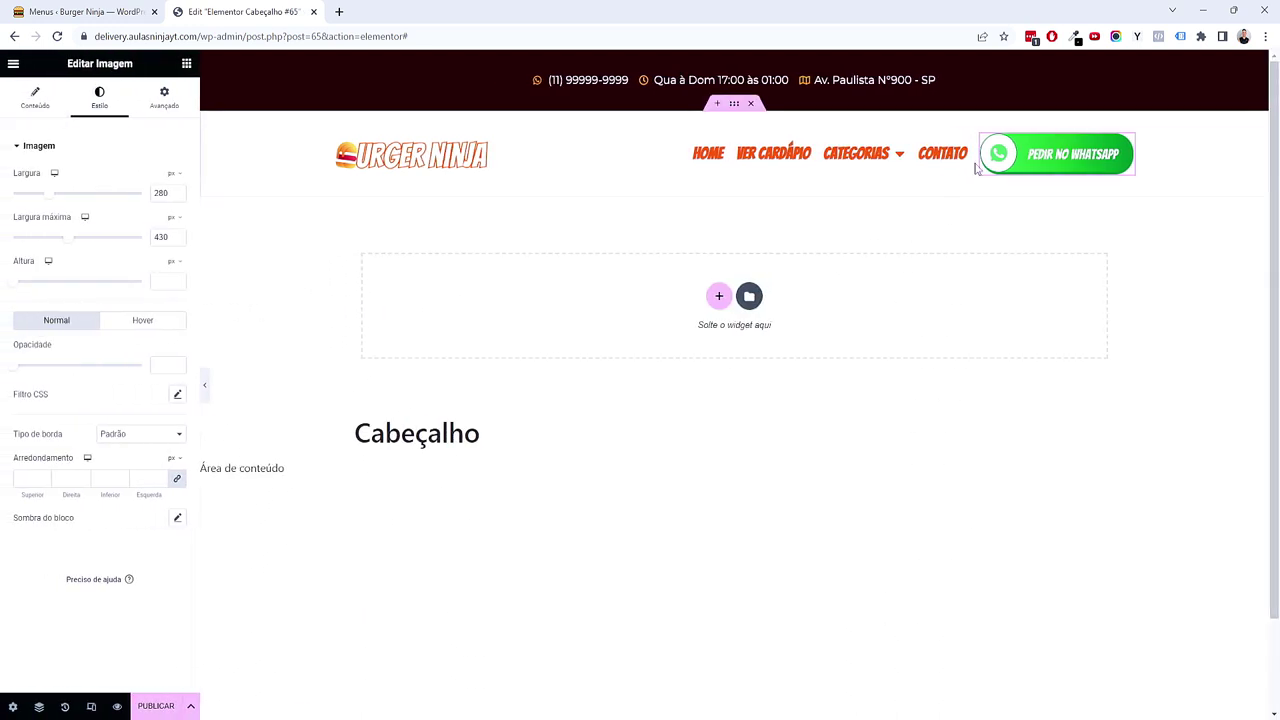
left_click(945, 153)
left_click(164, 97)
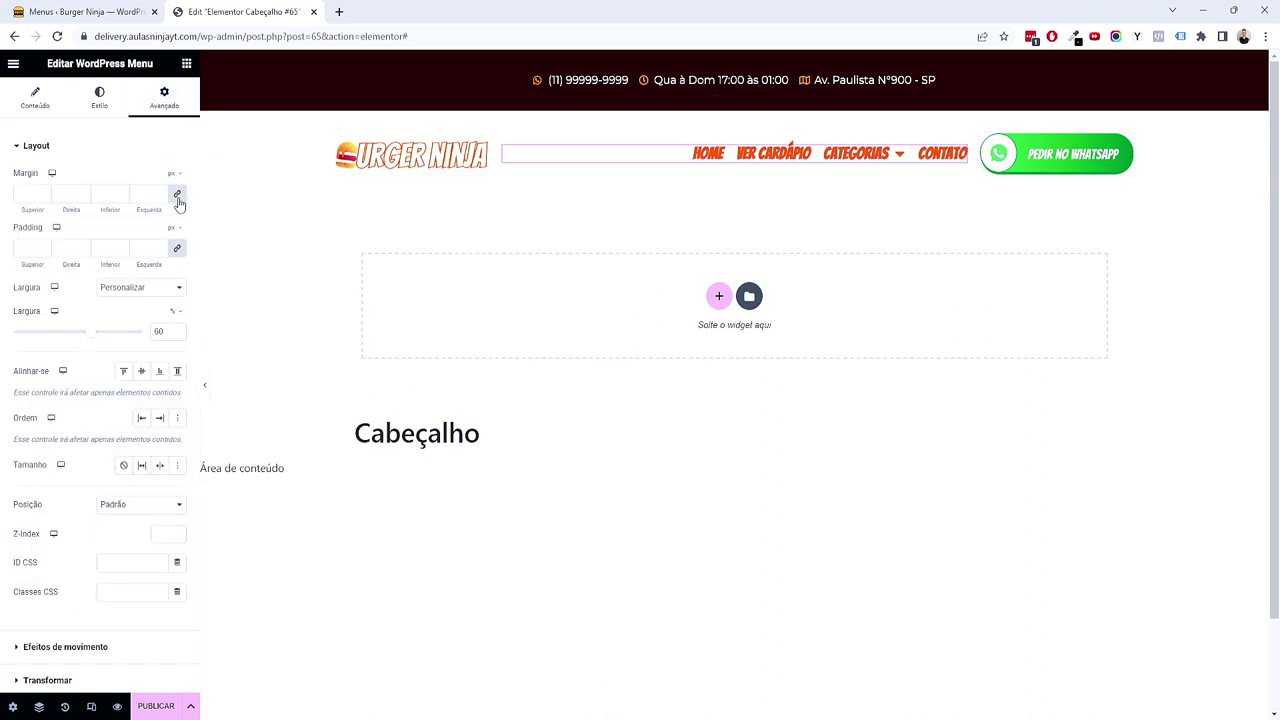
left_click(64, 193)
type("10")
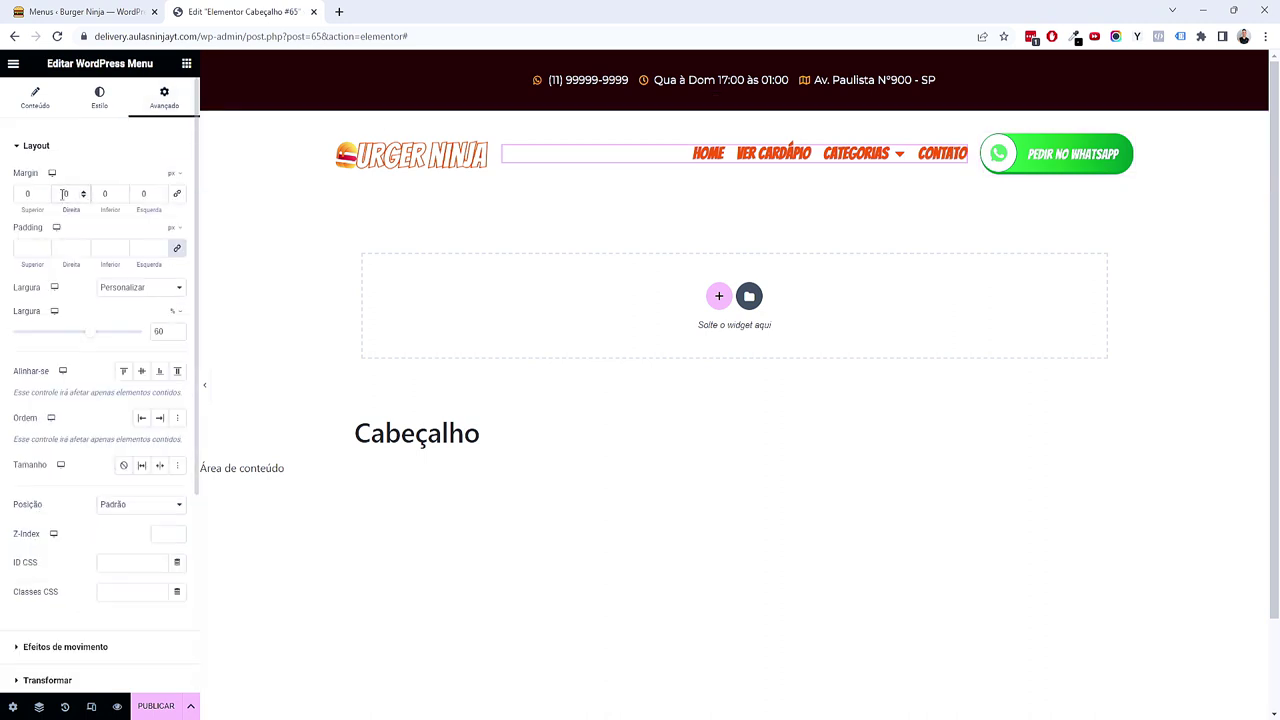
left_click(205, 386)
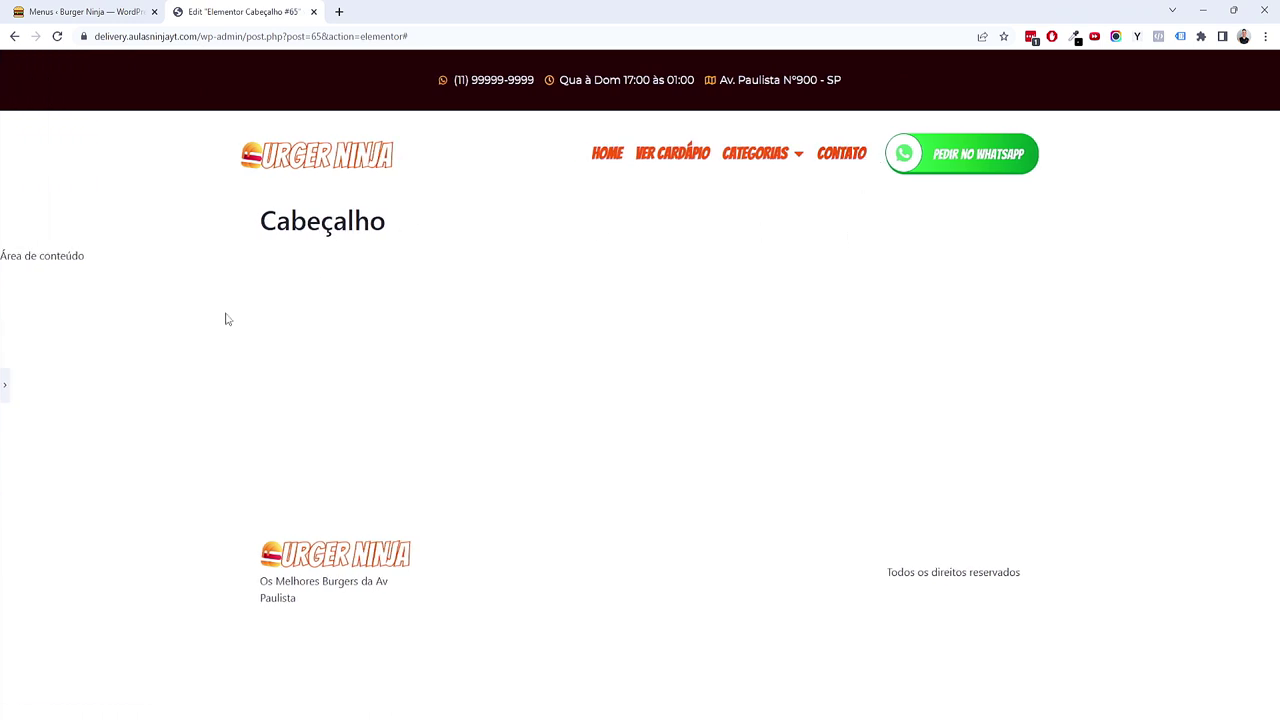
left_click(5, 388)
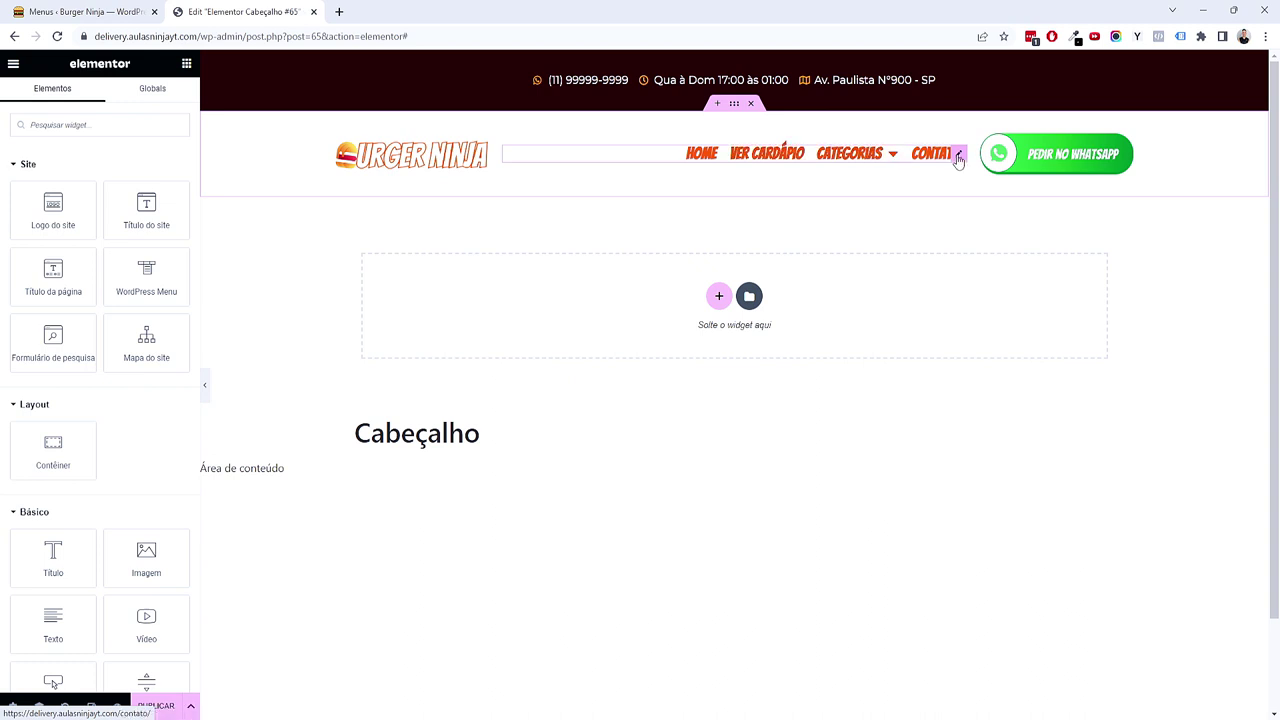
Step: Set the menu's Tipografia letter spacing to 0,4
left_click(958, 158)
left_click(97, 110)
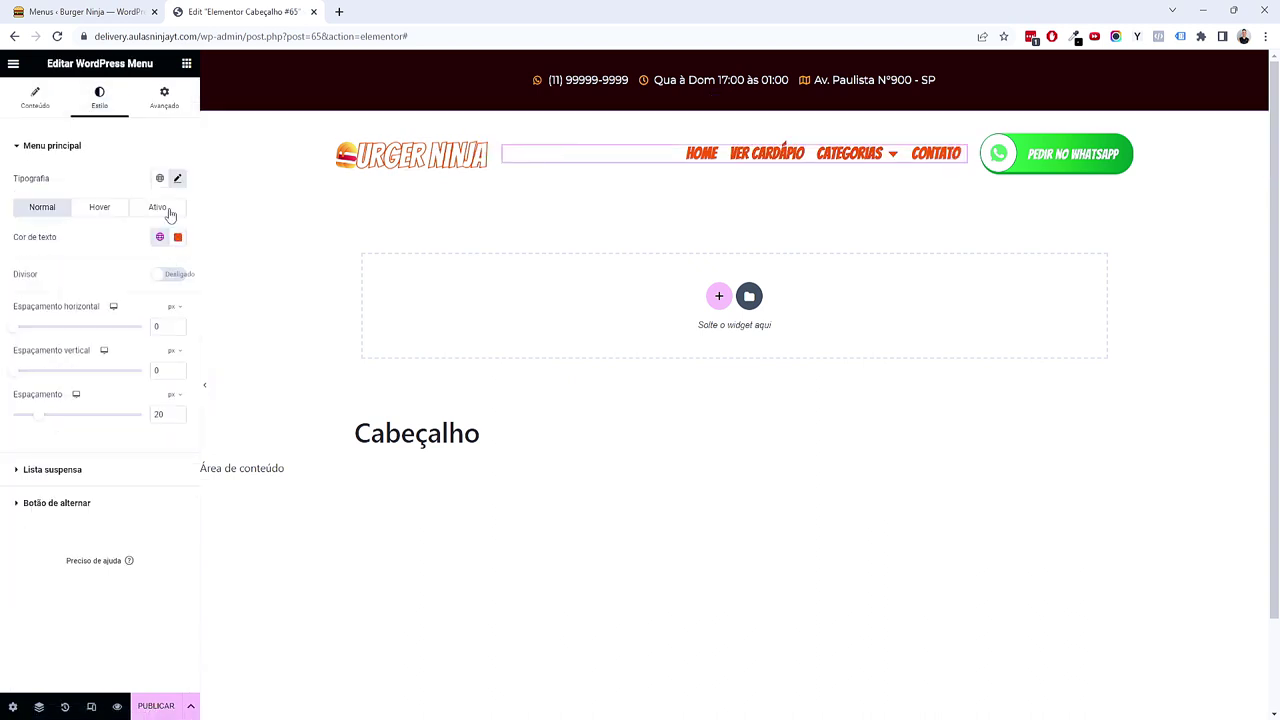
left_click(178, 179)
left_click(157, 490)
type("0,4")
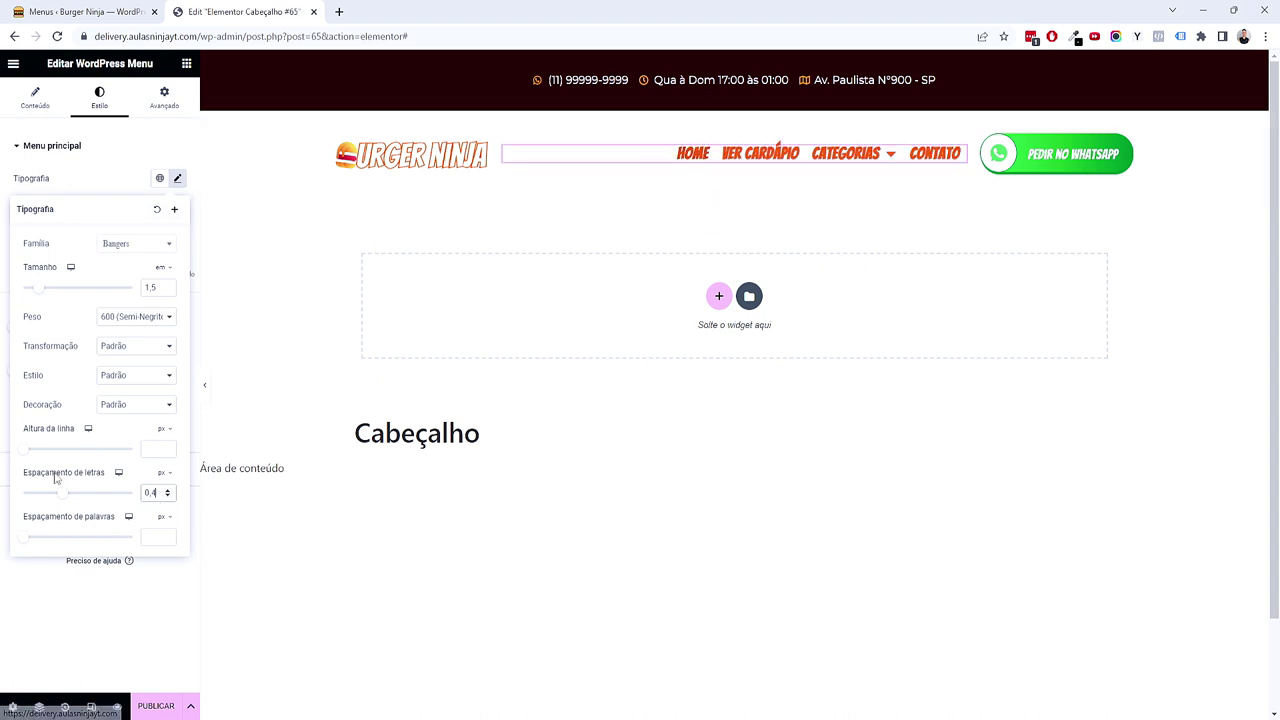
left_click_drag(63, 493, 64, 499)
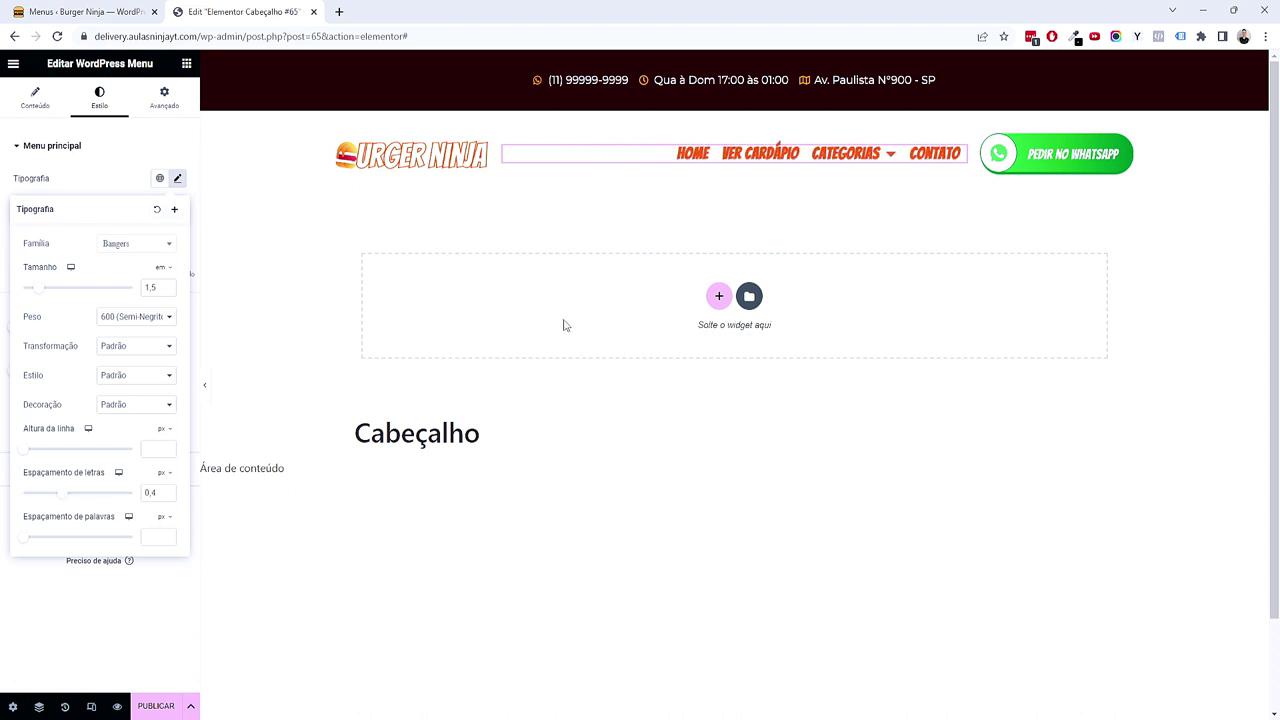
left_click(100, 601)
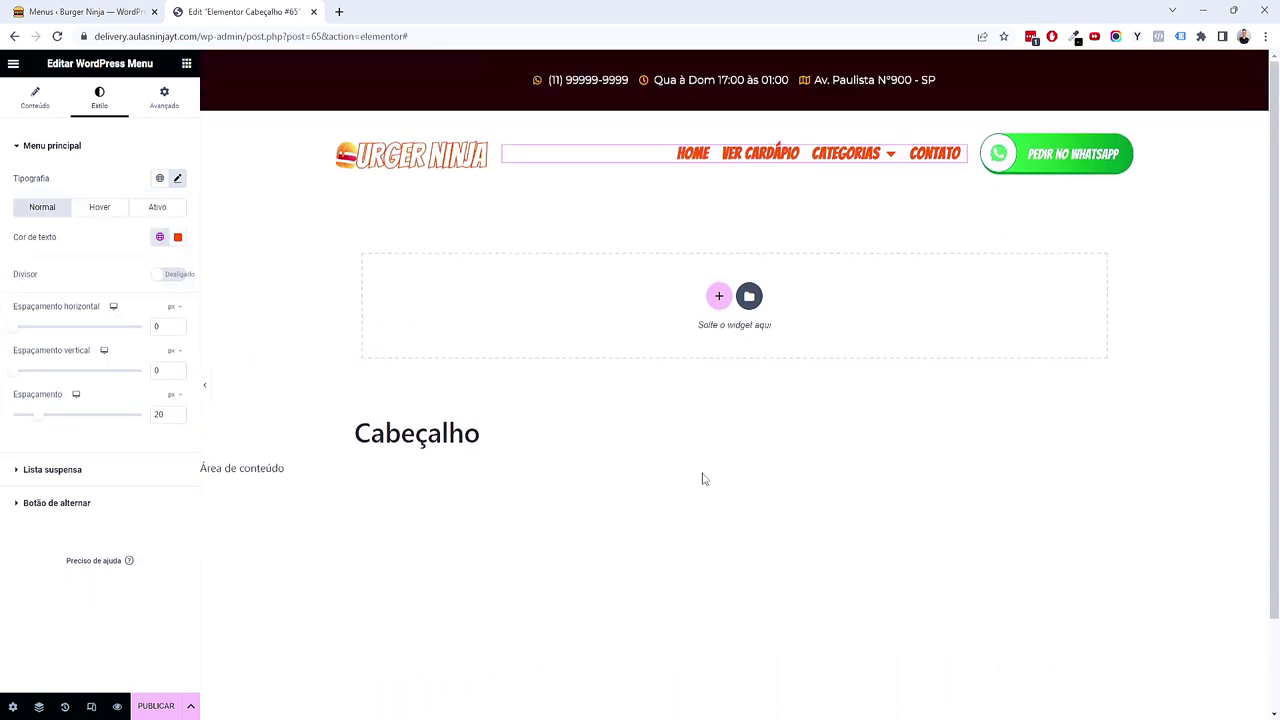
Step: Save the header as a draft from the PUBLICAR options
left_click(190, 705)
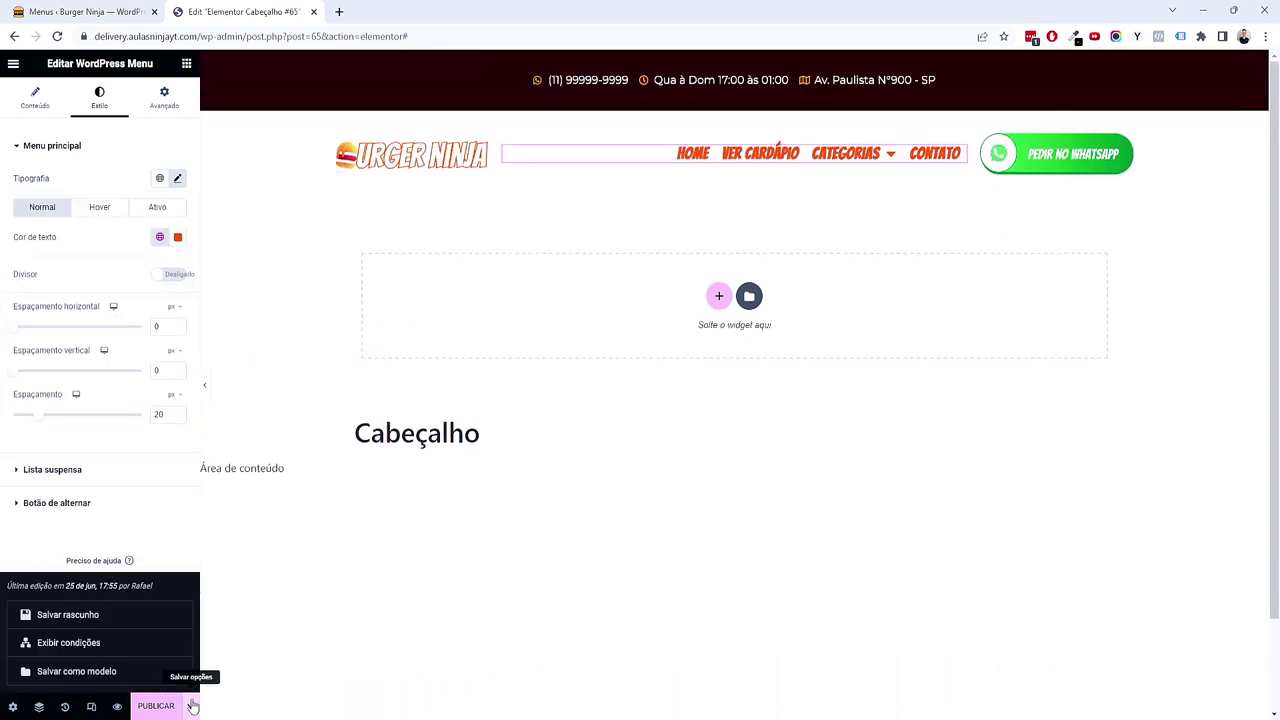
left_click(133, 617)
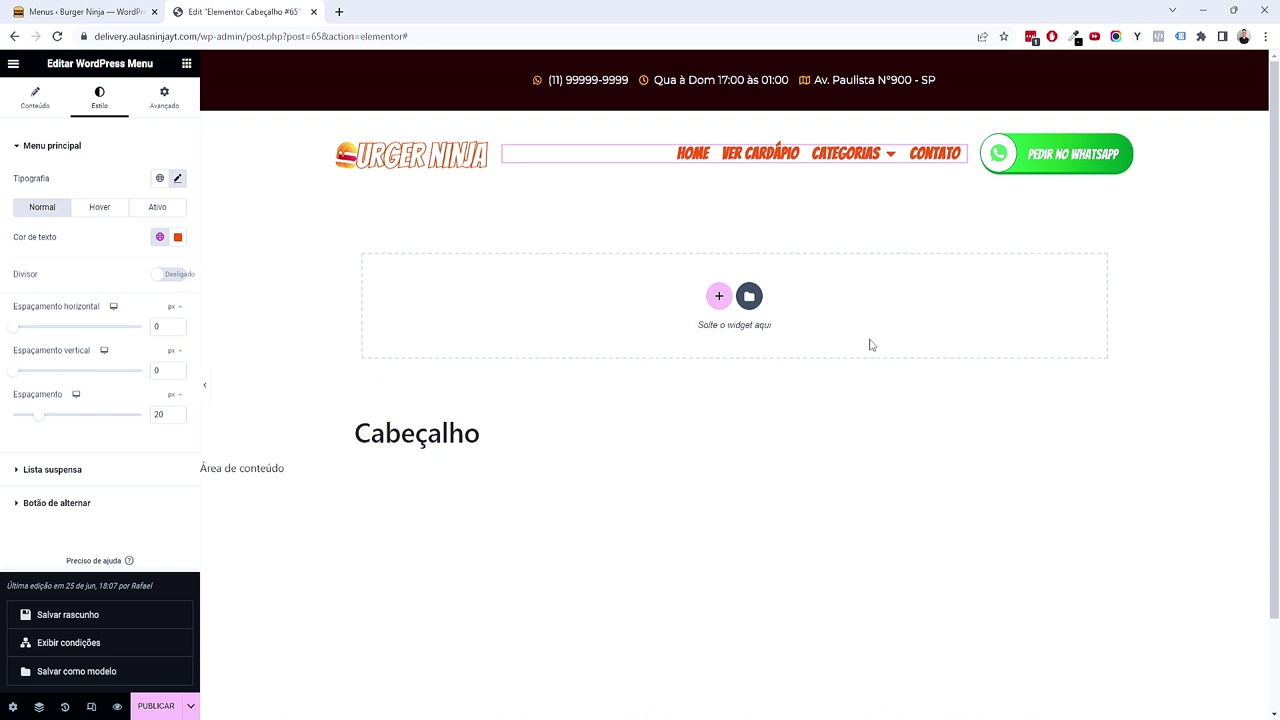
left_click(845, 383)
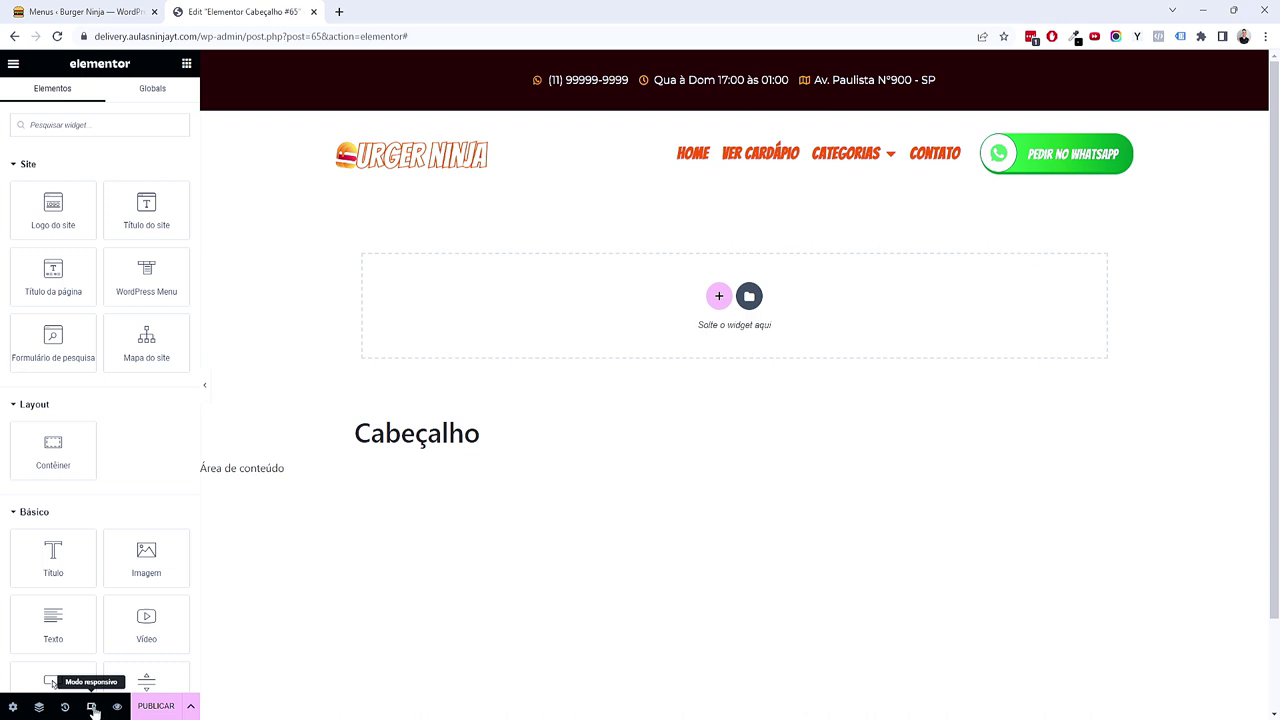
Step: Switch to the Tablet Portrait preview and set the logo width to about 40%
left_click(92, 707)
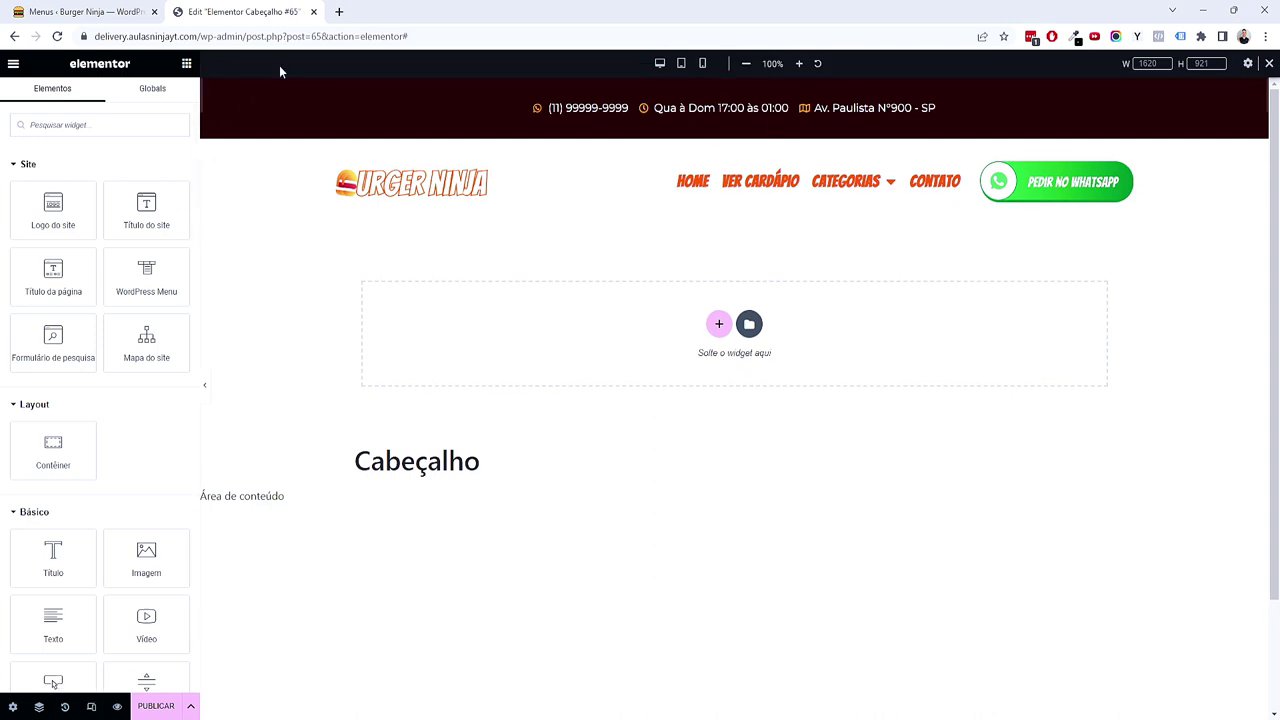
left_click(681, 65)
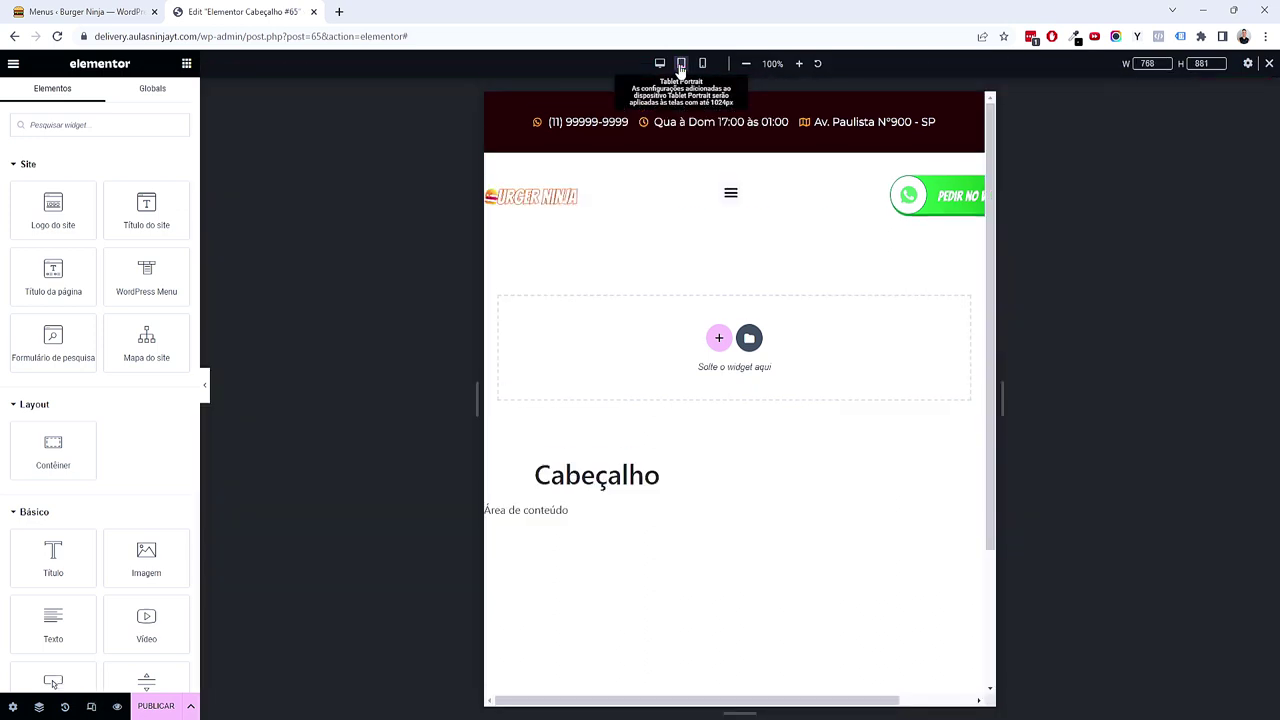
scroll(785, 180, "down", 1)
scroll(780, 190, "up", 1)
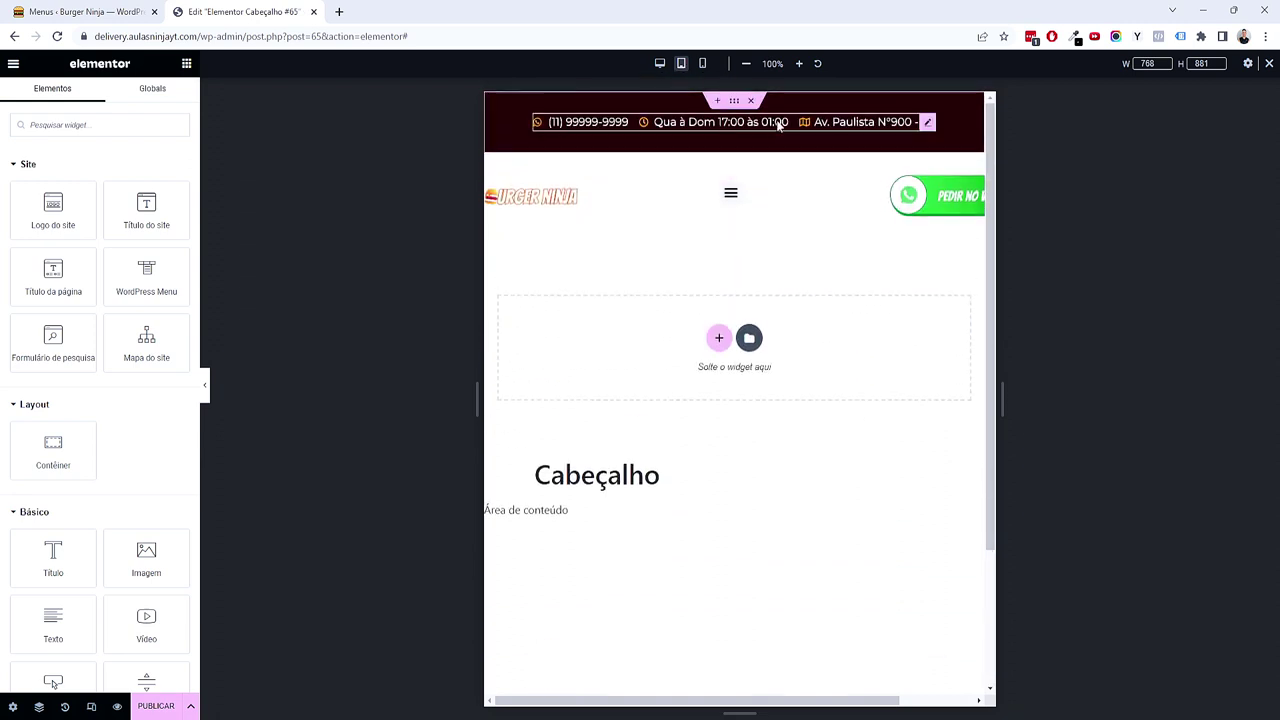
left_click(560, 197)
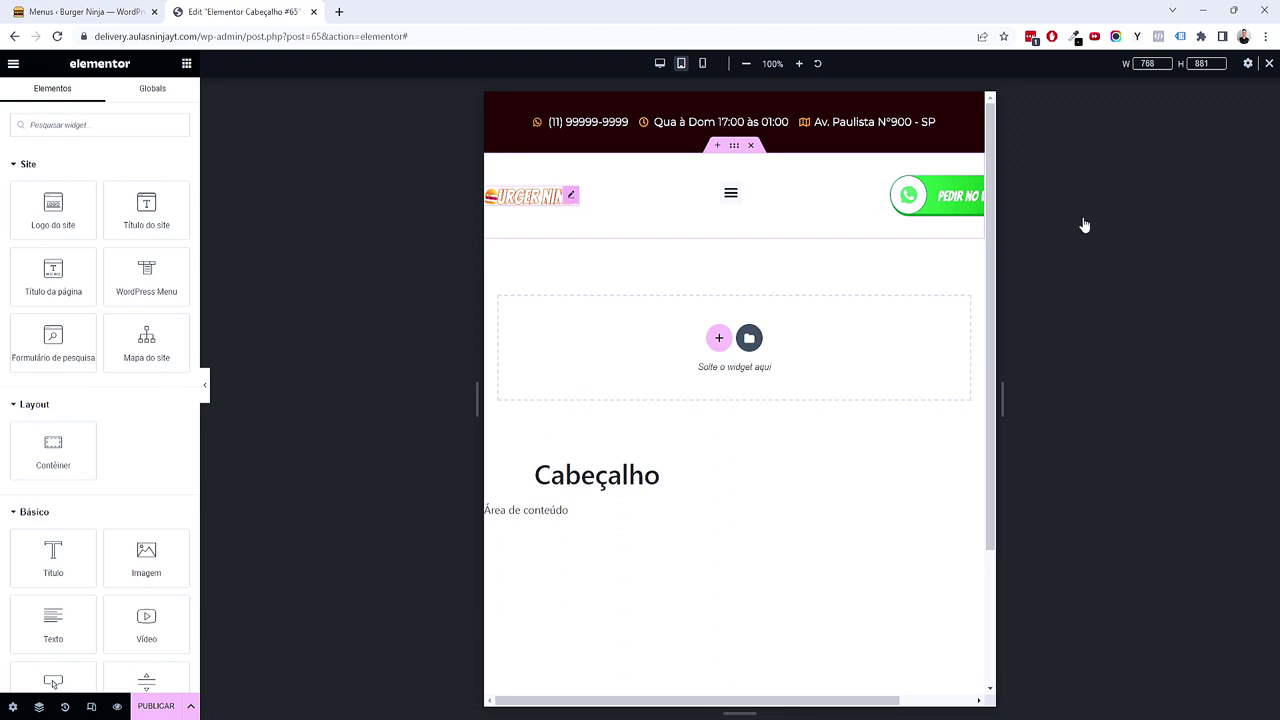
left_click(171, 314)
left_click(172, 346)
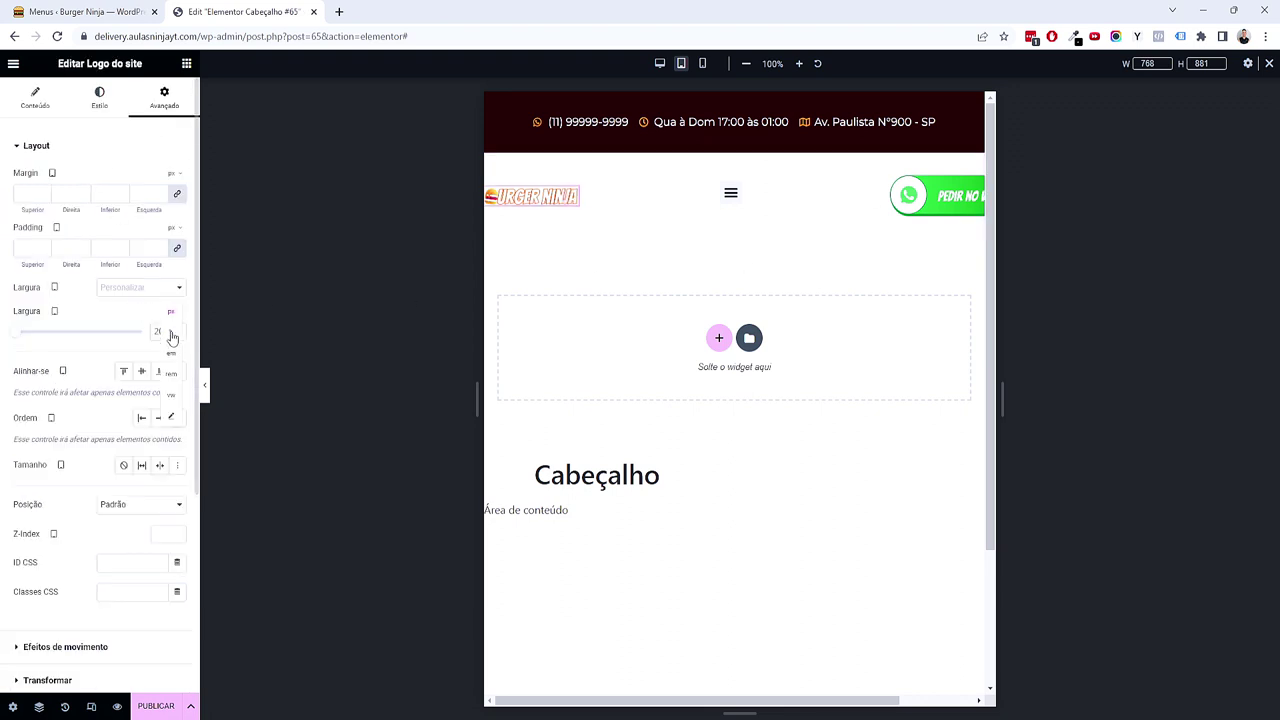
left_click_drag(34, 331, 61, 331)
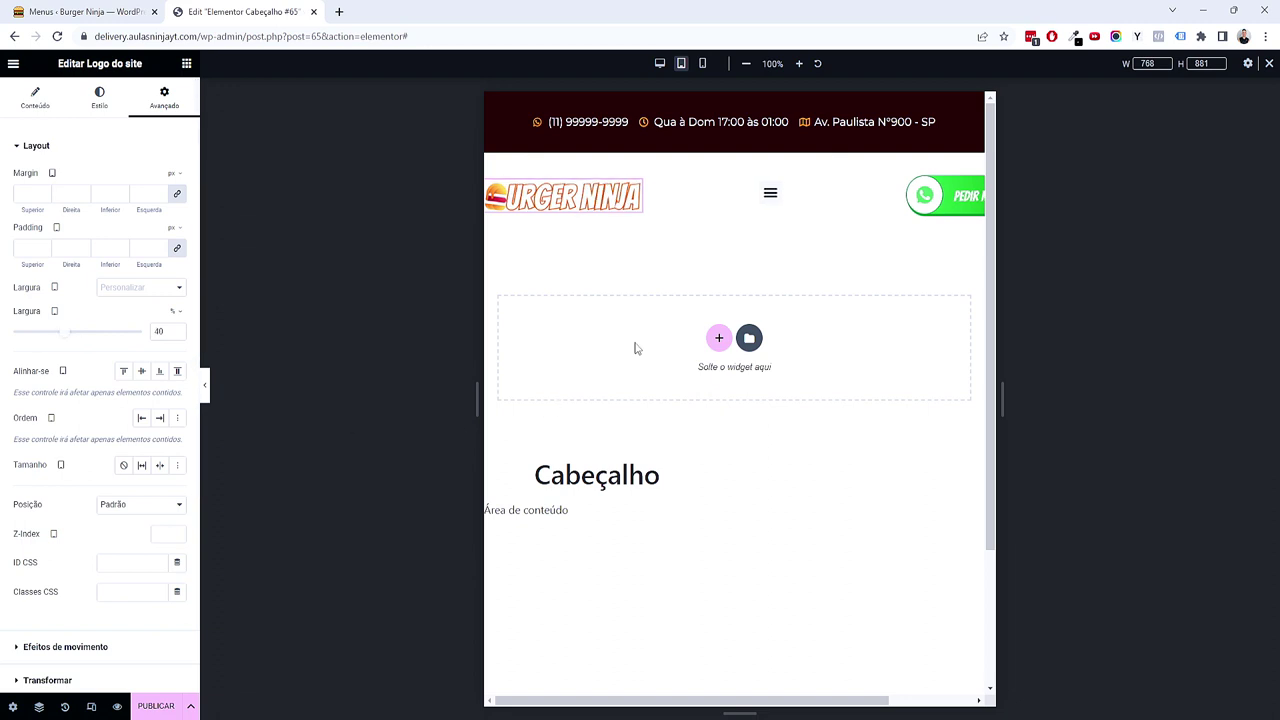
Step: Narrow the menu to 10% width and set its right margin to 0
left_click(812, 192)
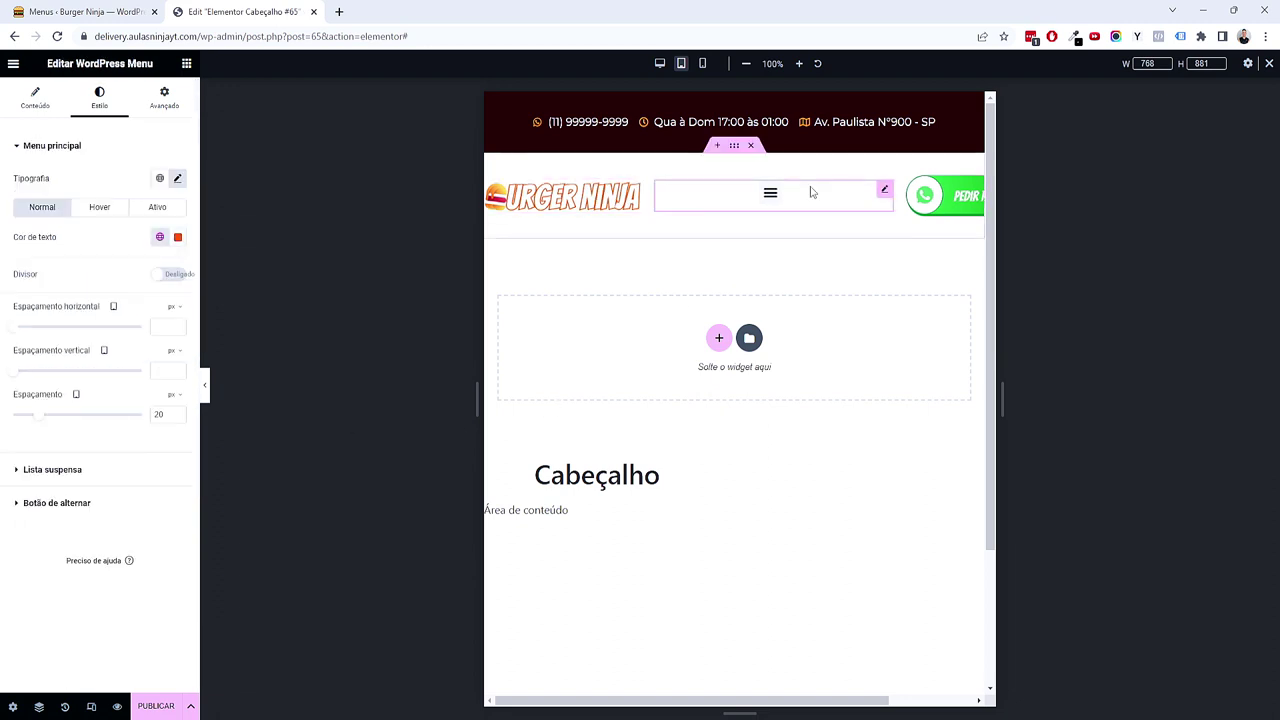
left_click(164, 97)
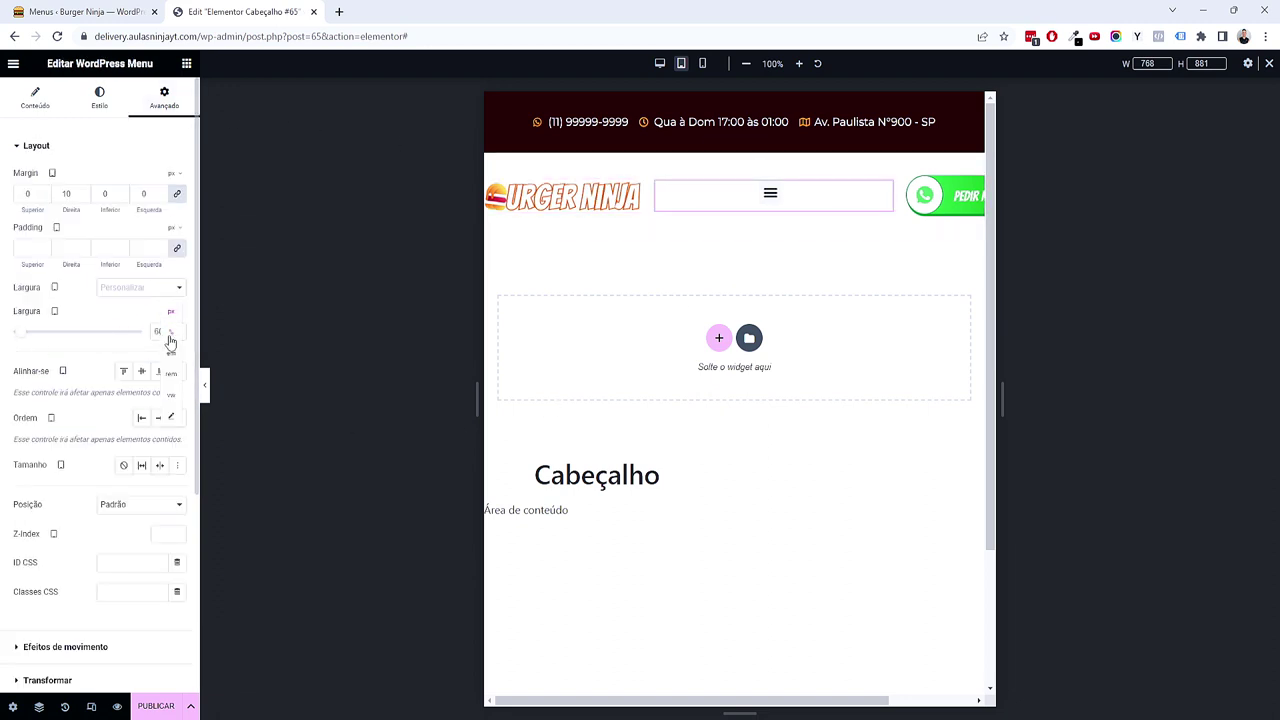
left_click(170, 333)
left_click_drag(93, 345, 25, 345)
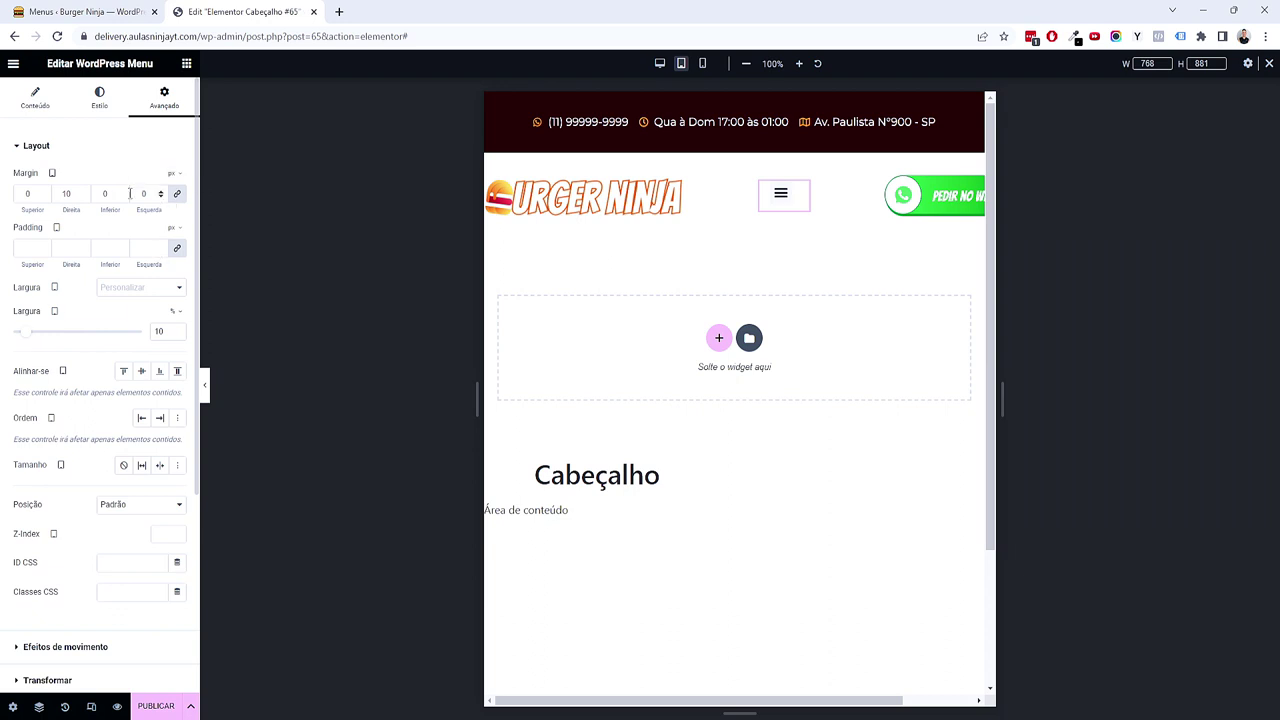
left_click(176, 196)
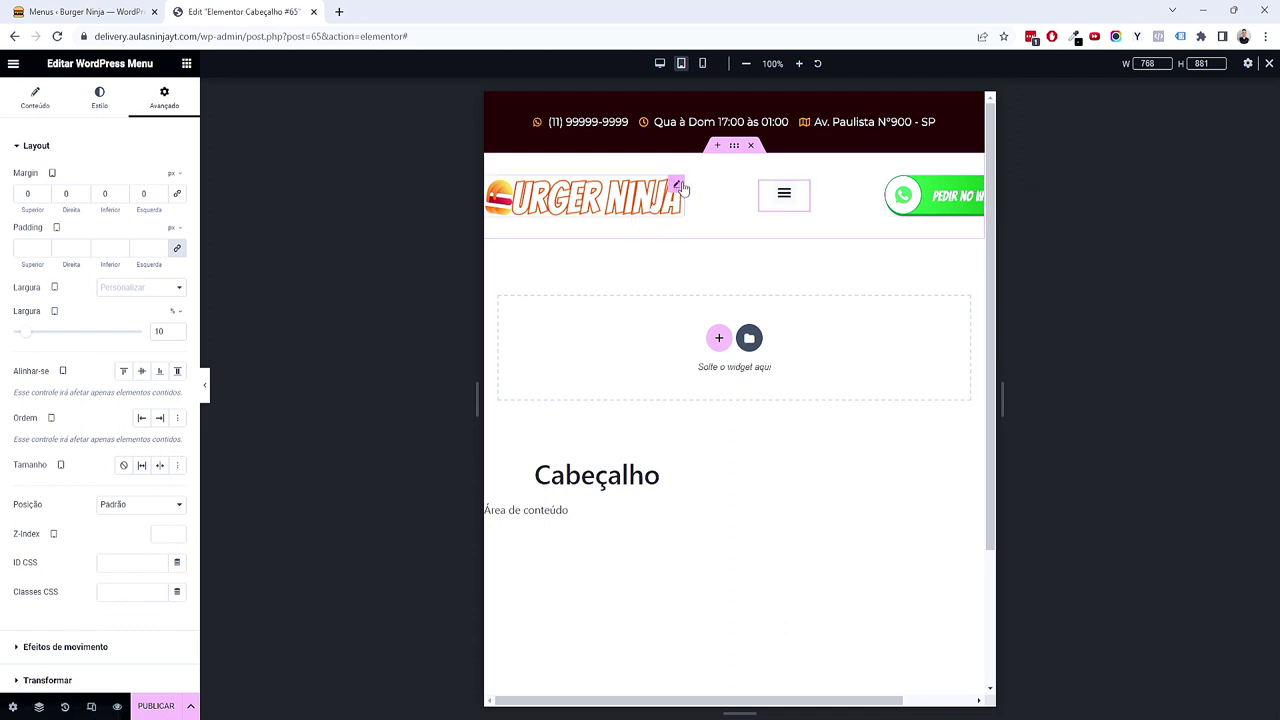
Step: Reduce the logo width to 35%
left_click(677, 186)
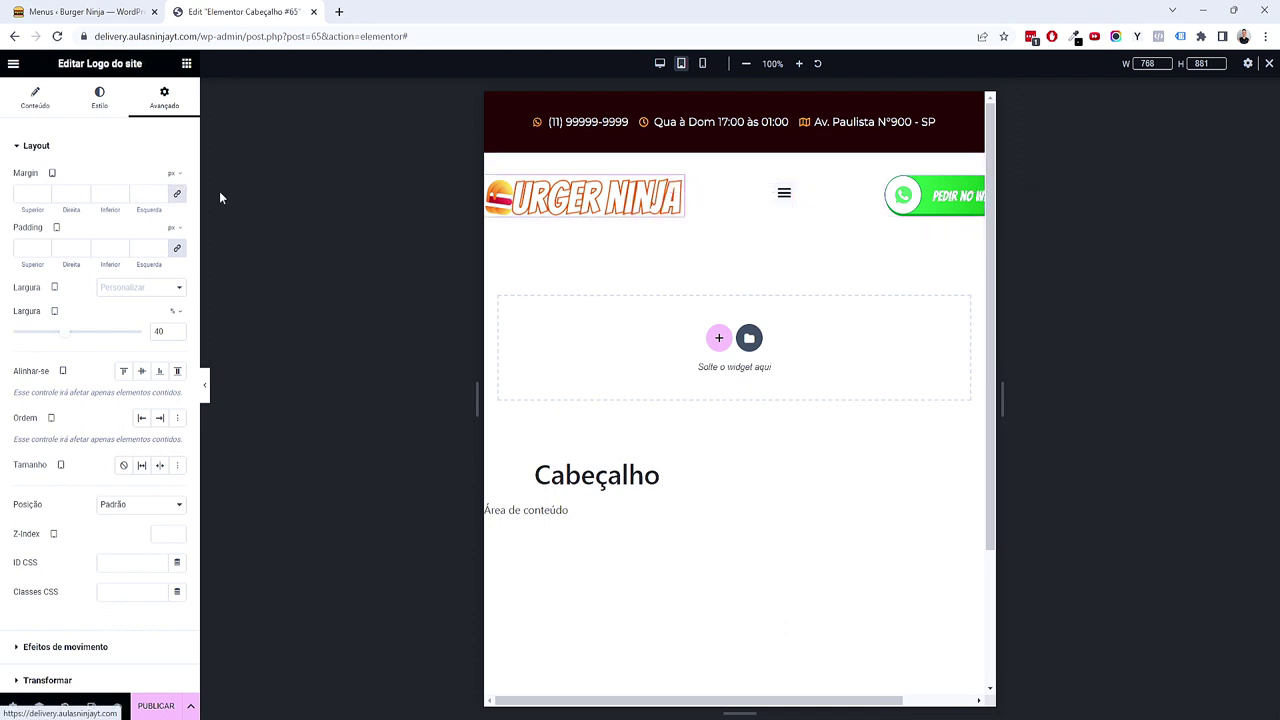
left_click_drag(58, 342, 61, 341)
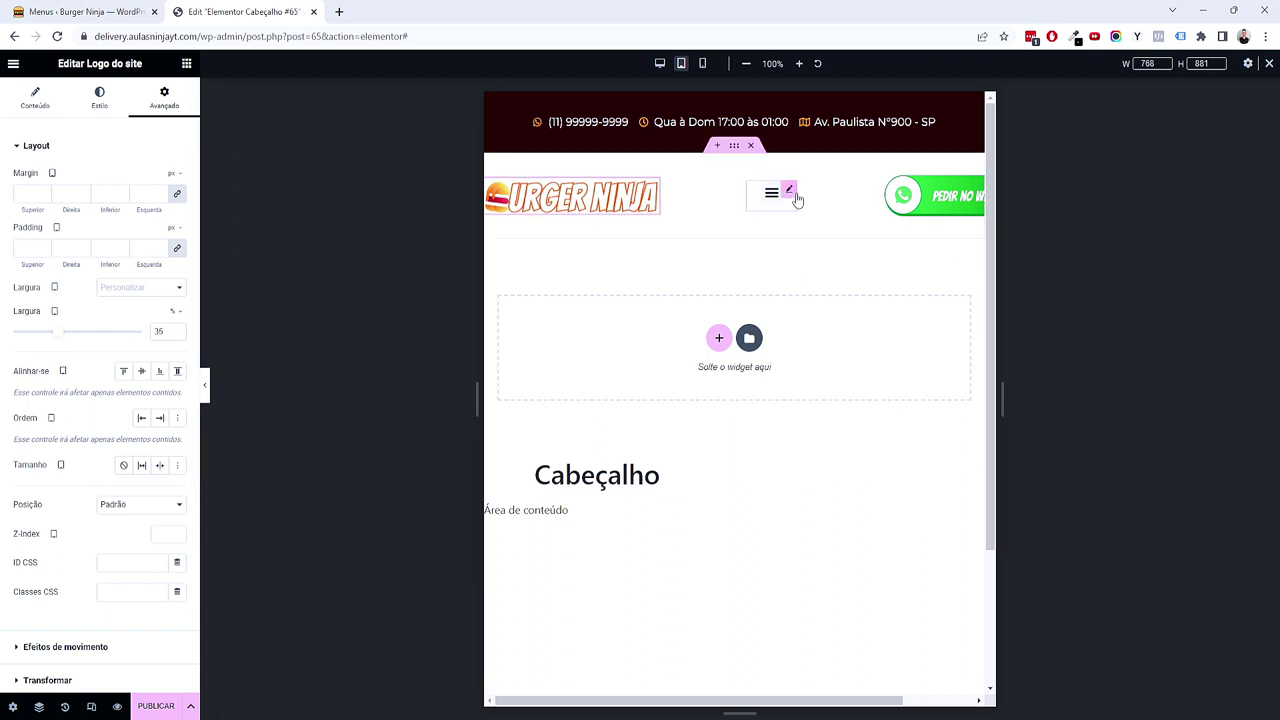
left_click(790, 192)
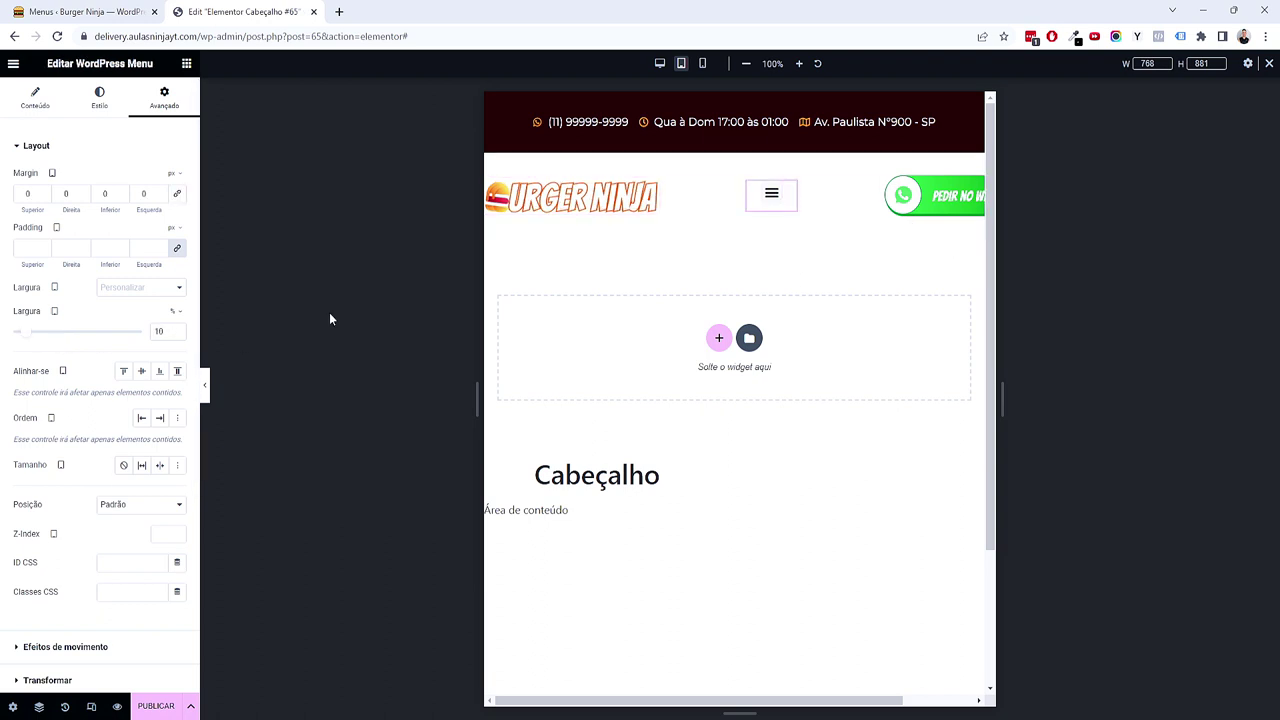
left_click(970, 192)
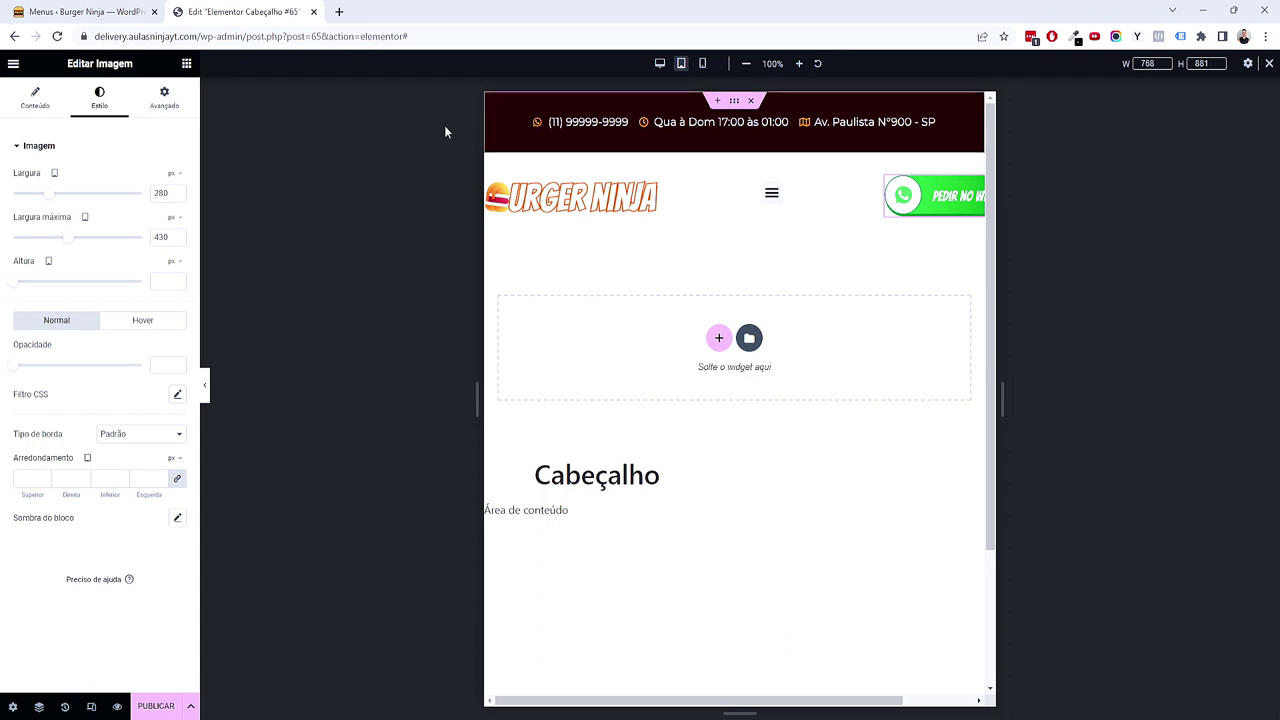
Step: Switch the WhatsApp image's advanced width to percent and enter 55%
left_click(164, 114)
left_click(174, 318)
double_click(166, 114)
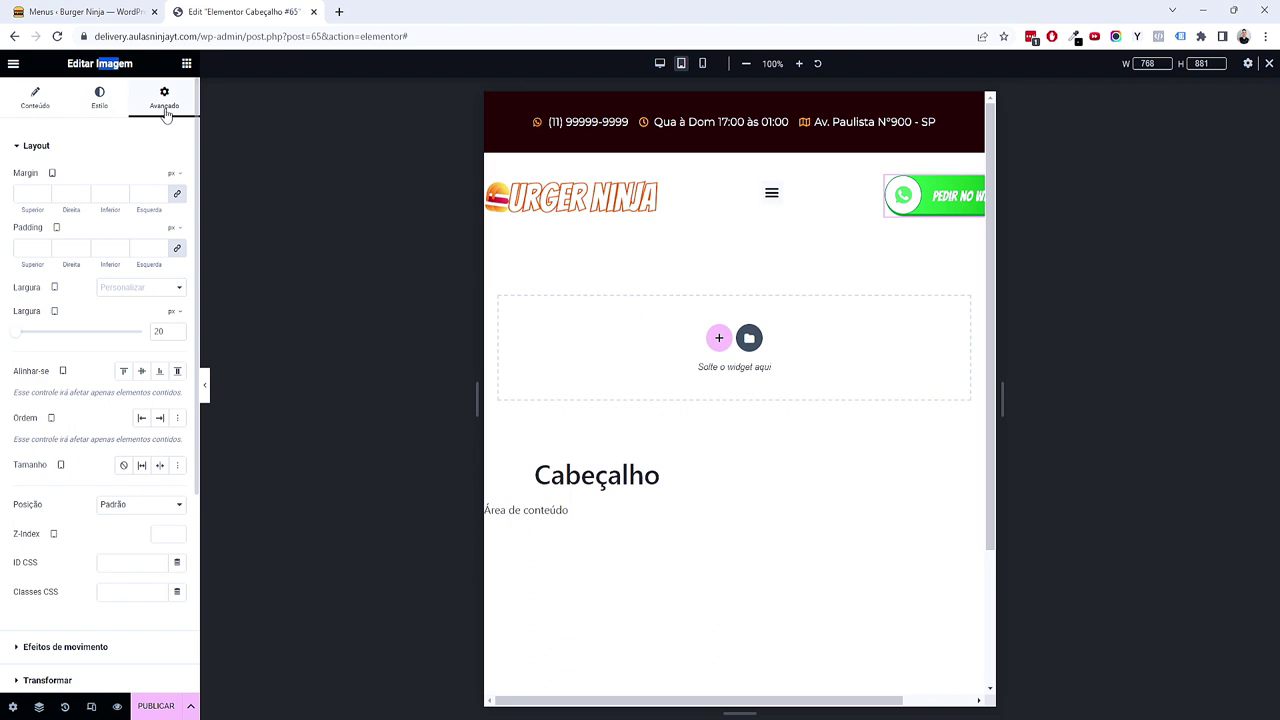
left_click(174, 311)
left_click(176, 340)
left_click(166, 326)
key("BackSpace")
key("BackSpace")
type("55")
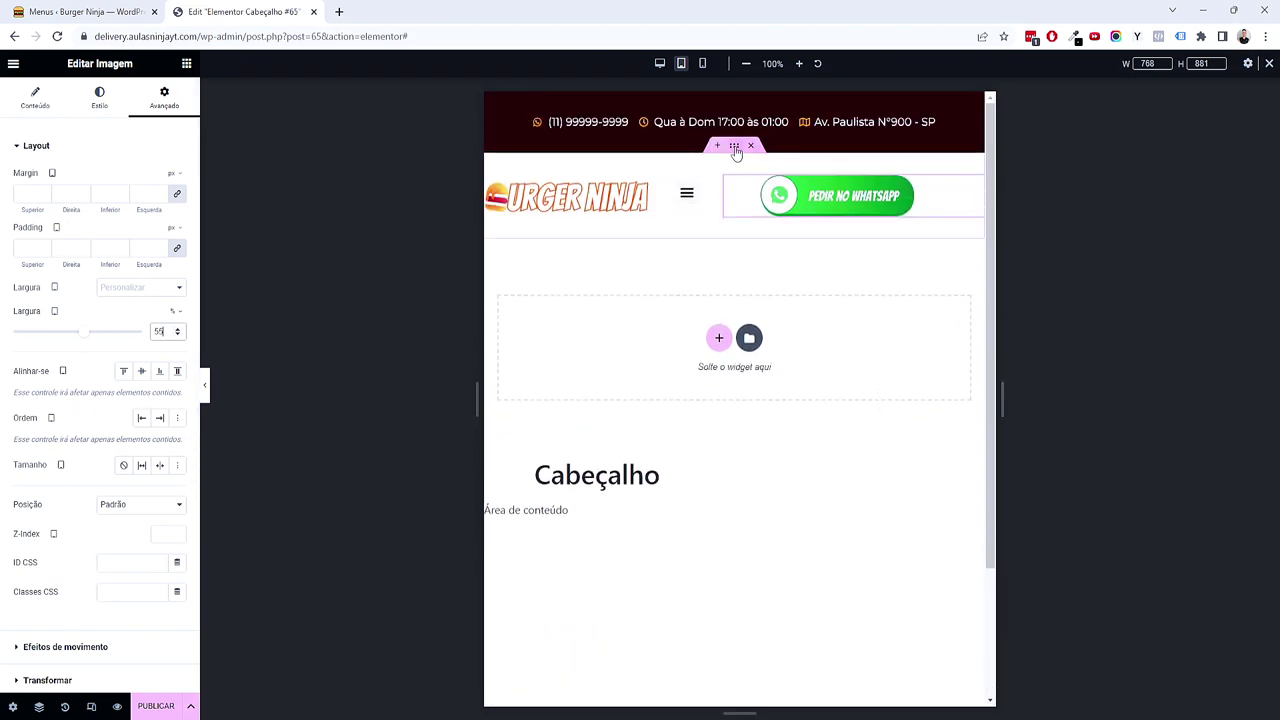
Step: Keep header items on one line, lower the image's max width, and set widget width to 20%
left_click(735, 148)
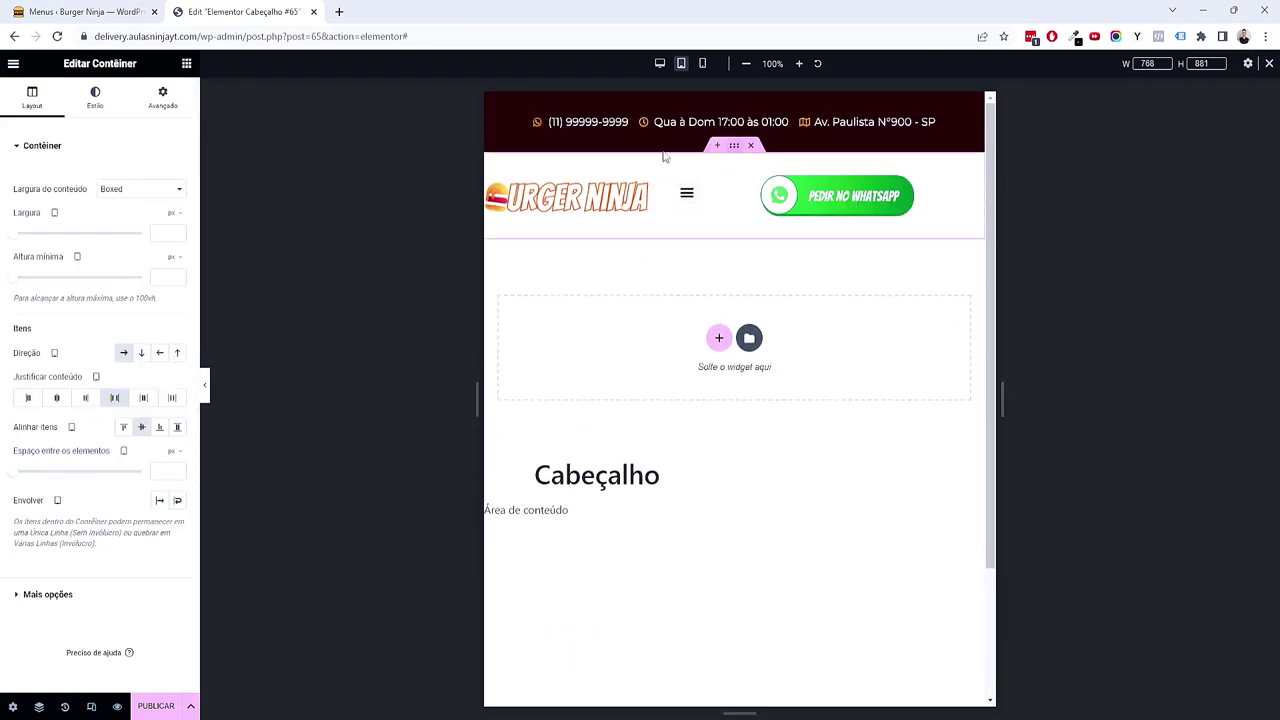
left_click(158, 503)
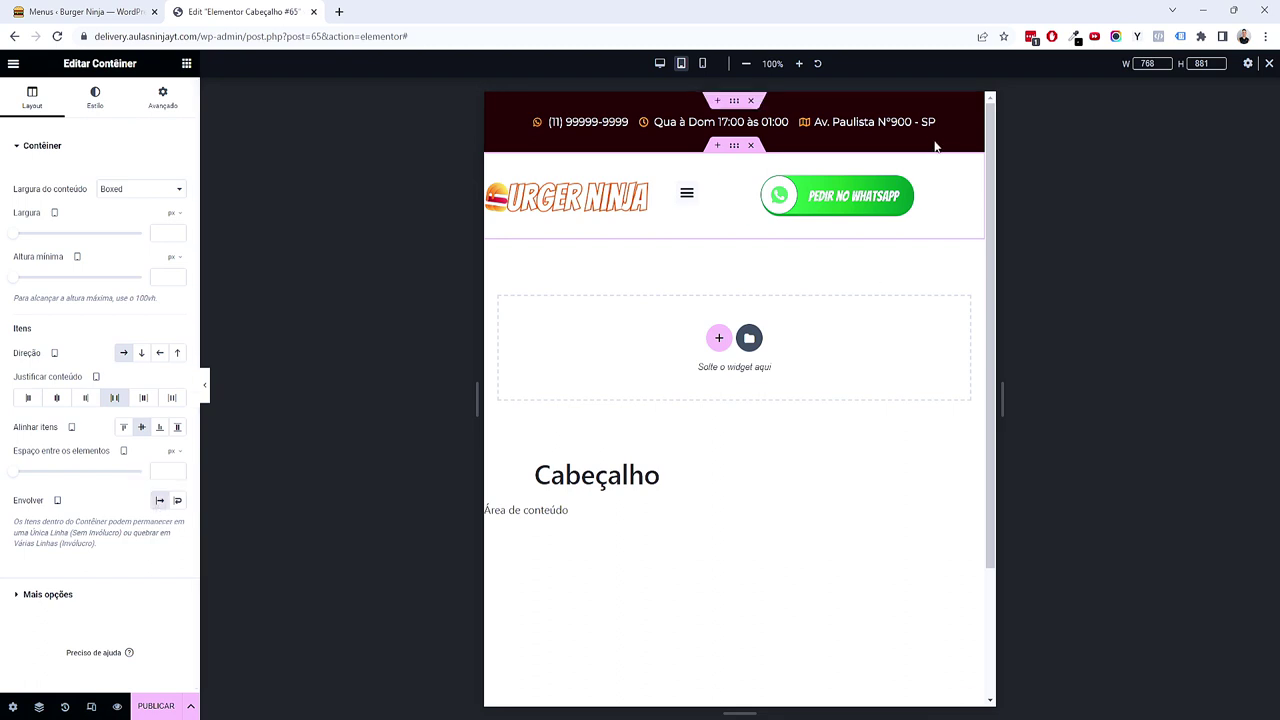
left_click(976, 184)
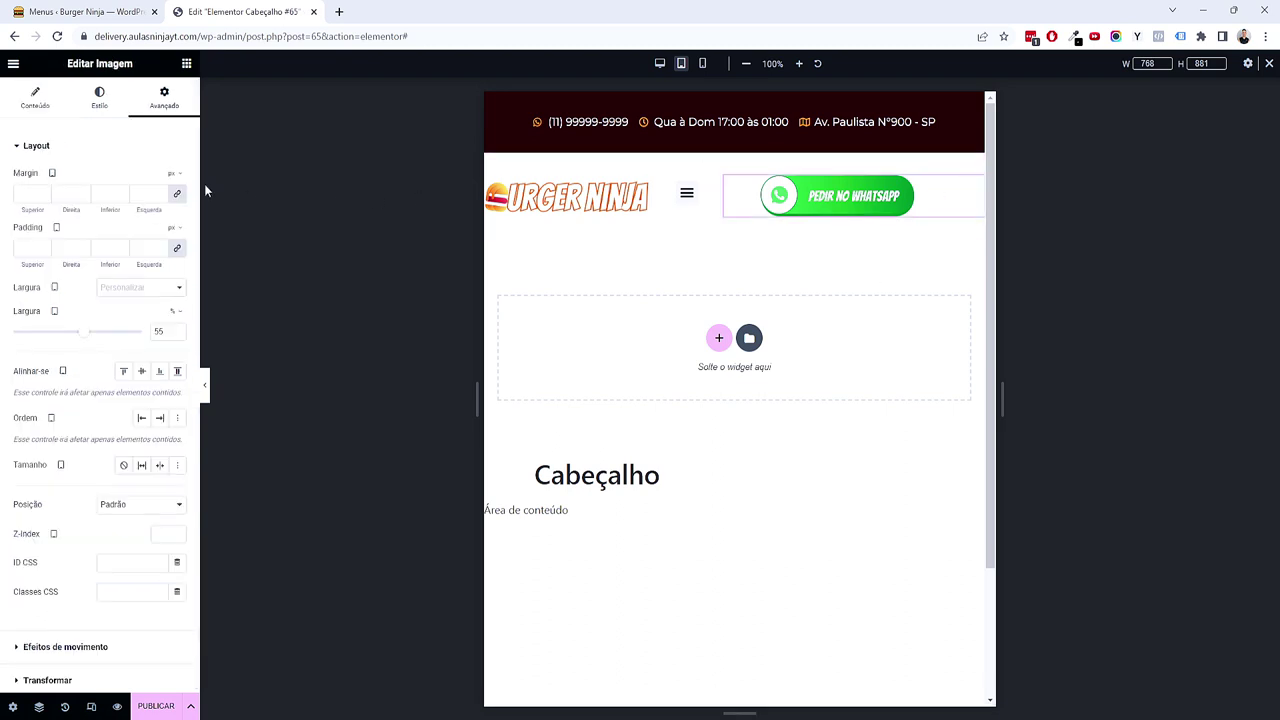
left_click(99, 97)
left_click_drag(48, 204, 13, 205)
key("ctrl+z")
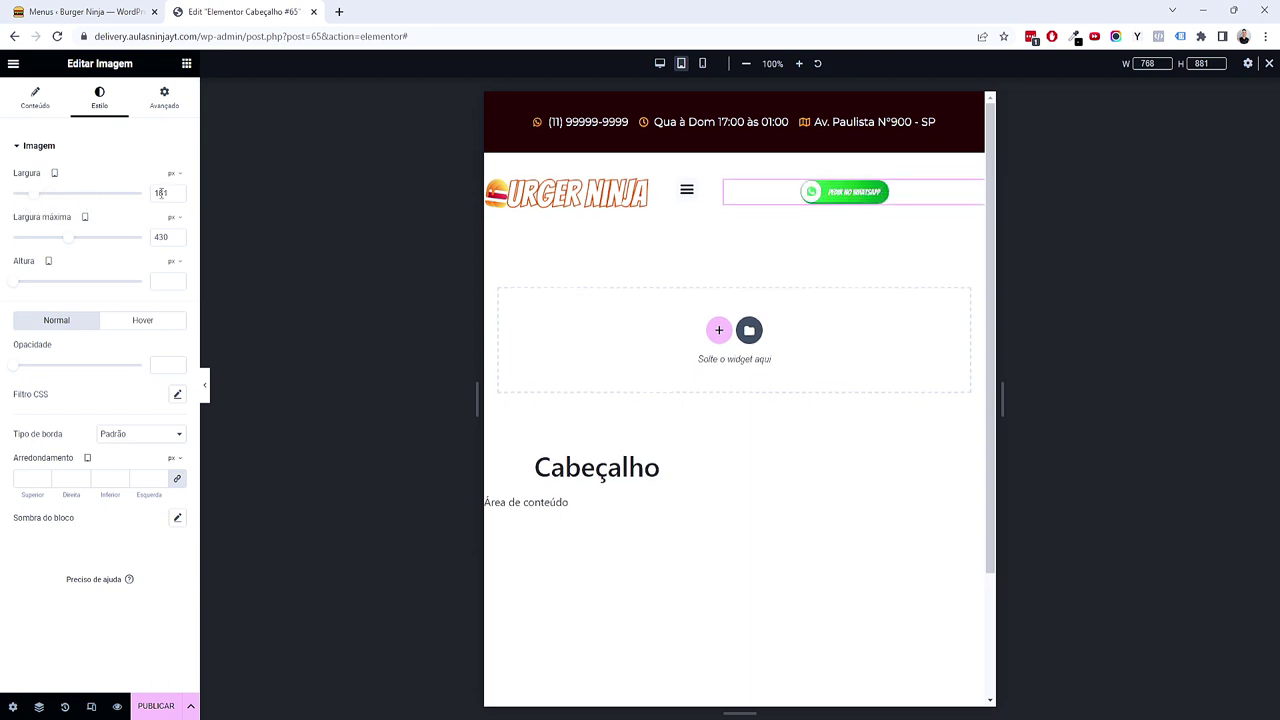
left_click_drag(66, 237, 47, 239)
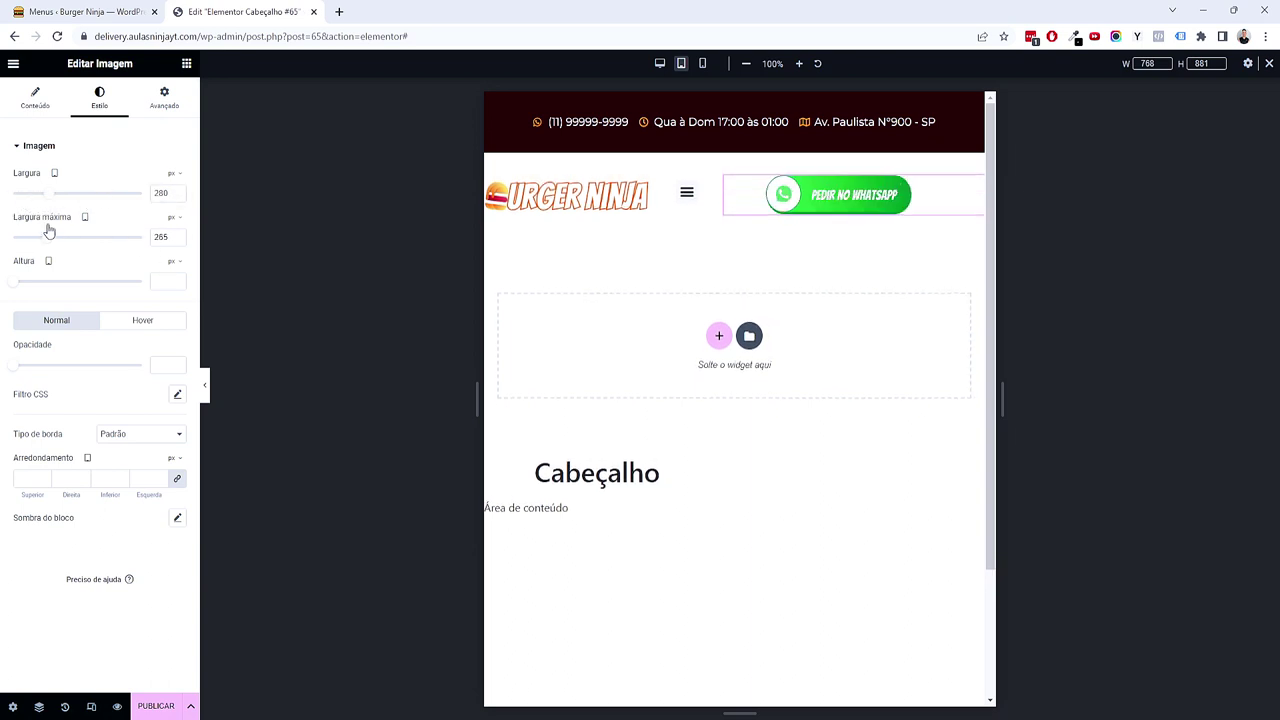
left_click(180, 110)
left_click_drag(99, 340, 111, 331)
double_click(155, 332)
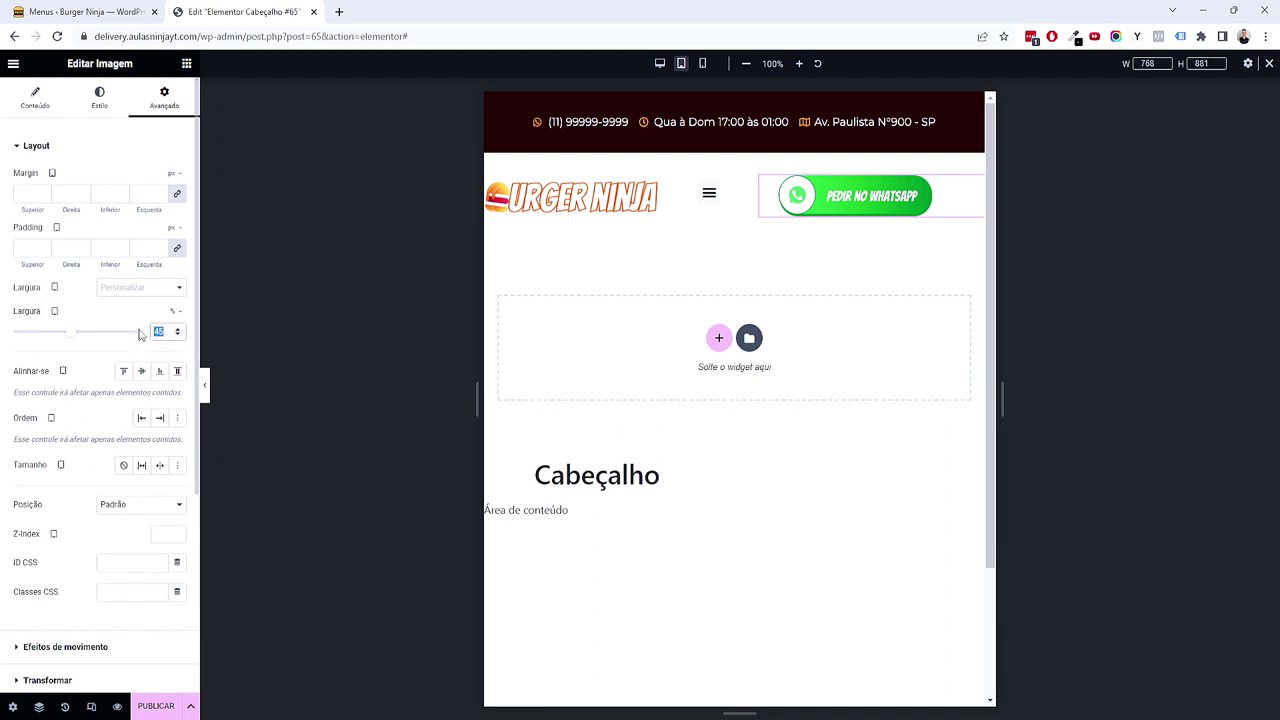
type("20")
left_click_drag(784, 702, 1008, 688)
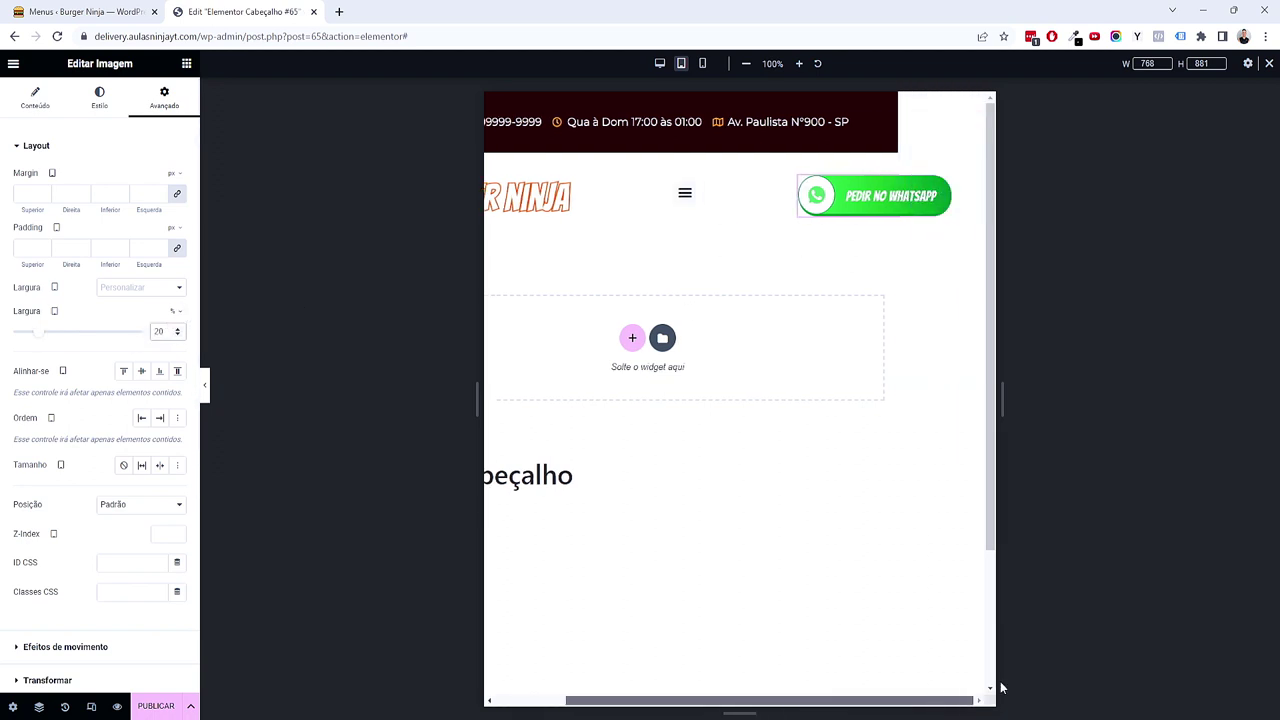
left_click_drag(796, 701, 1011, 669)
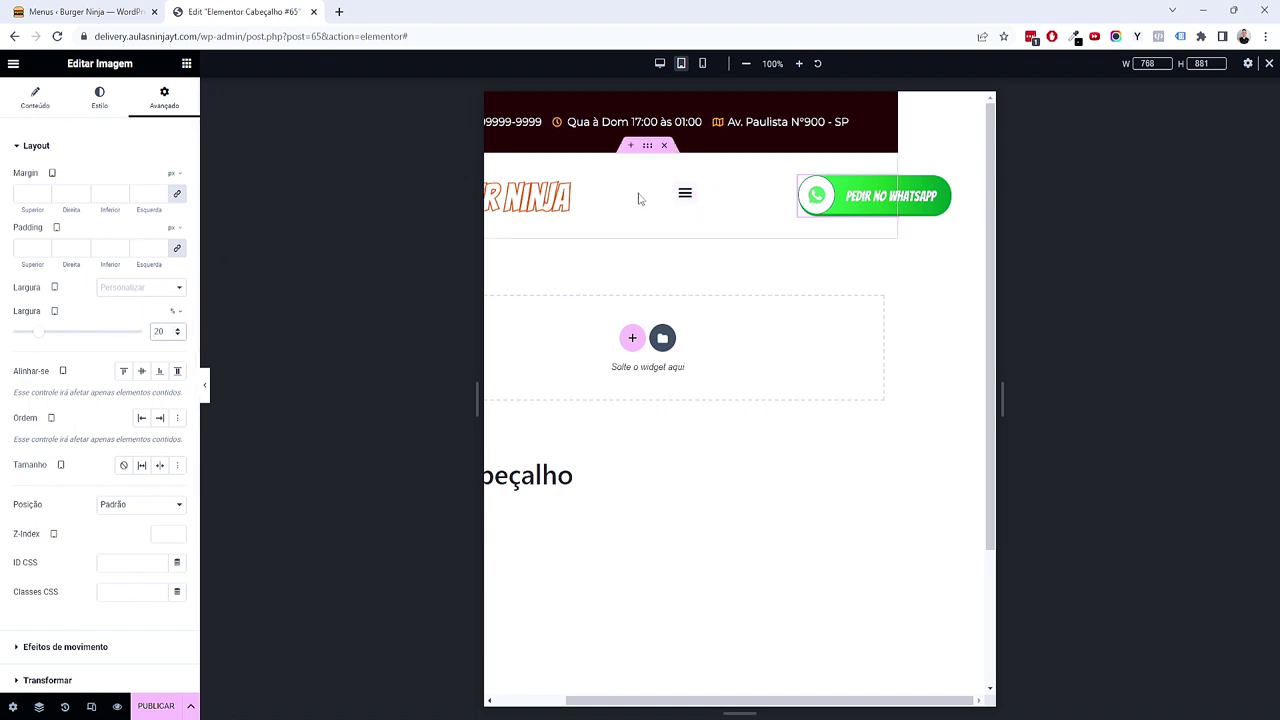
Step: Set the header's Justificar conteúdo to Space Evenly and narrow the WhatsApp widget to 32%
left_click(615, 151)
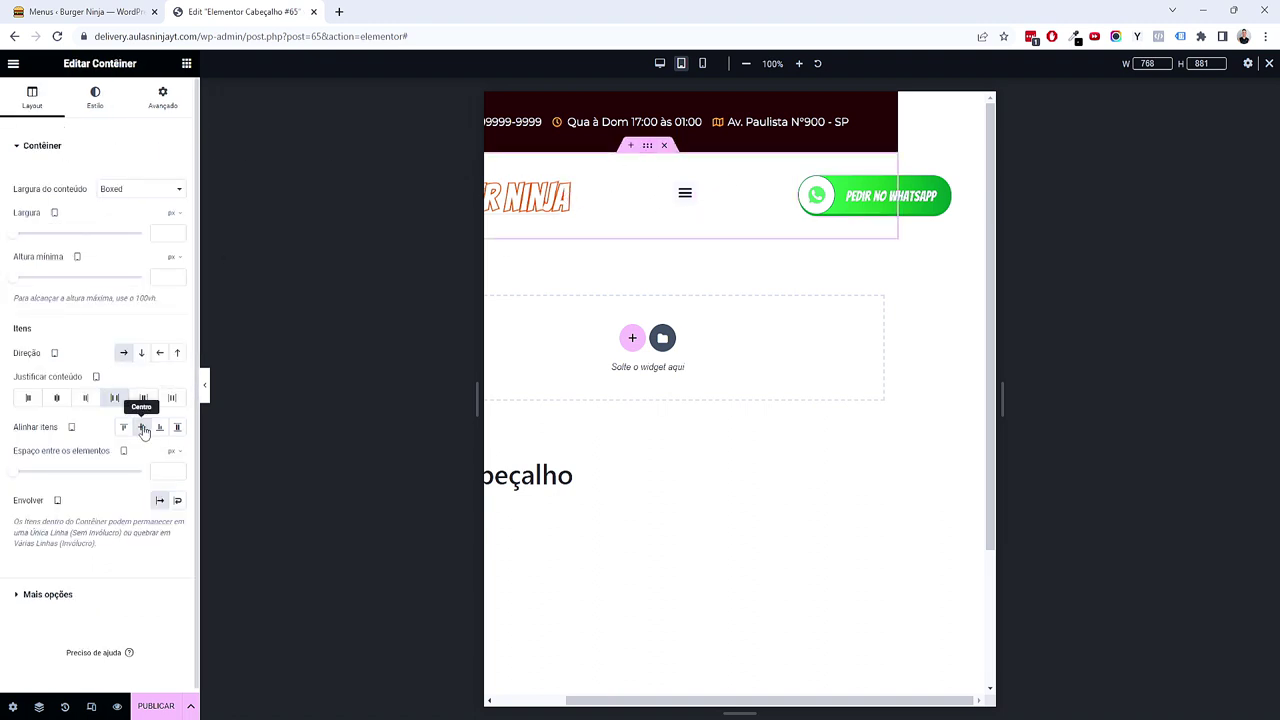
left_click(57, 399)
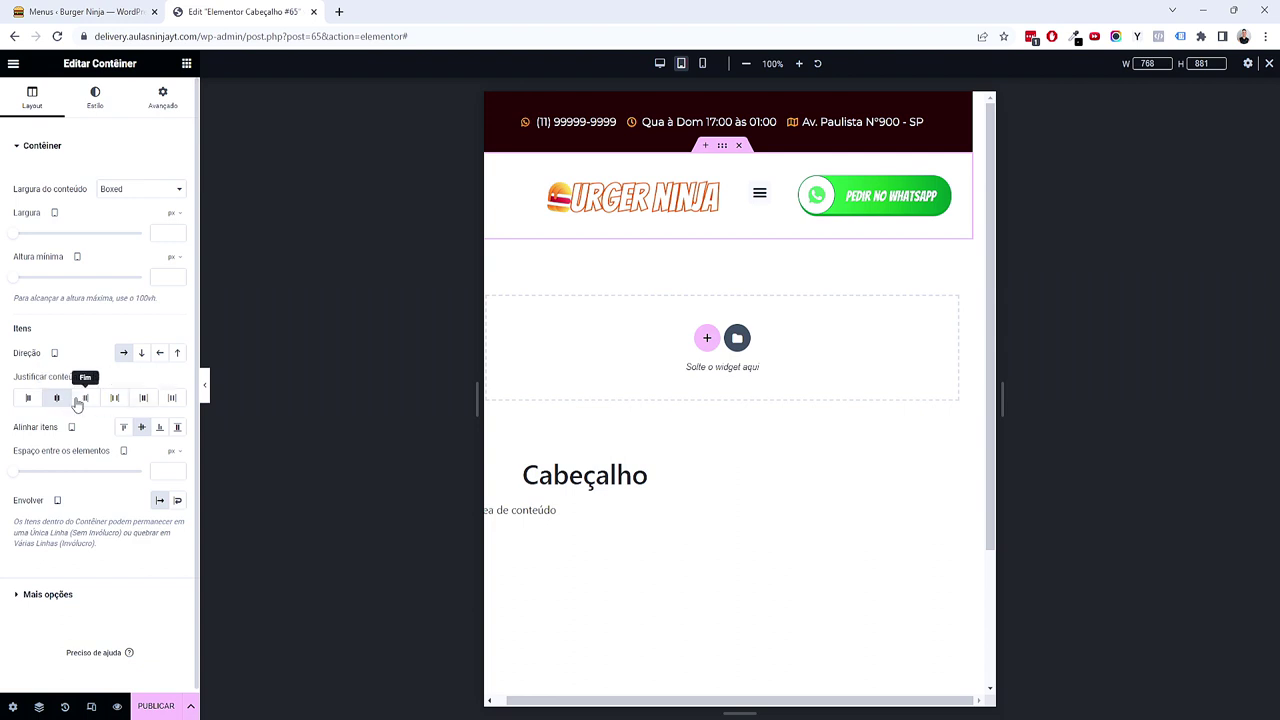
left_click(55, 399)
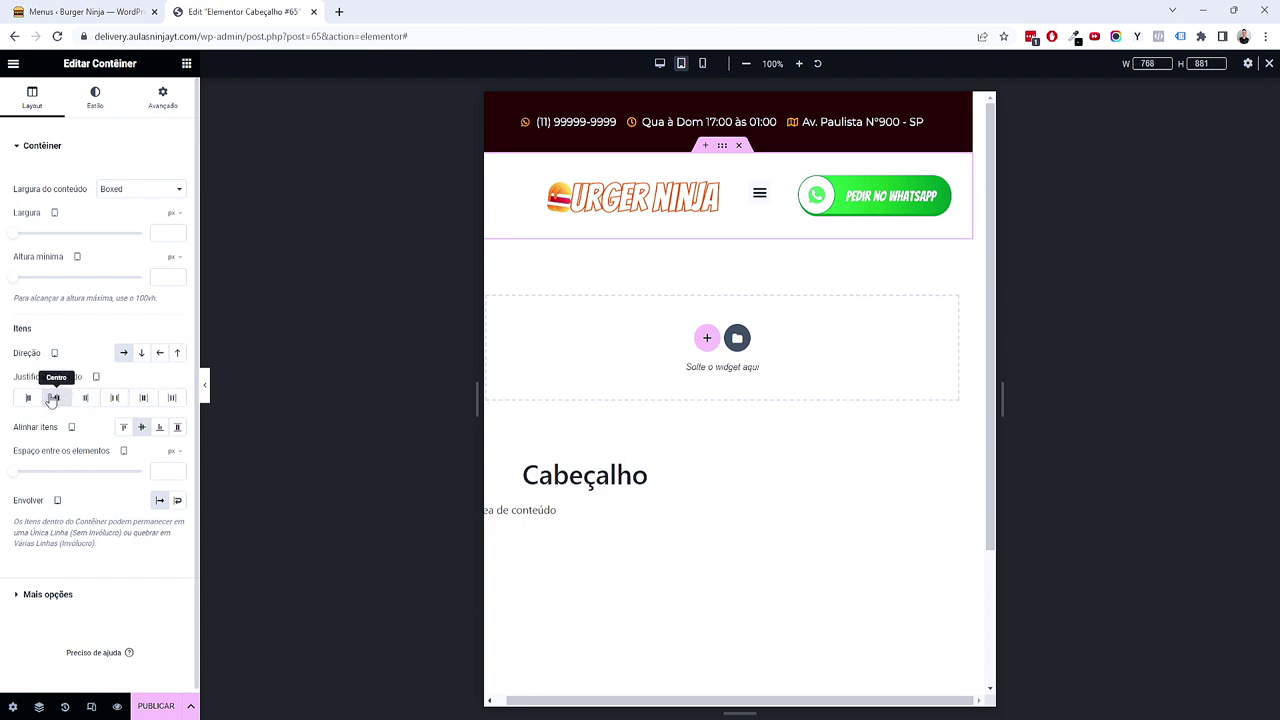
left_click(143, 398)
left_click(172, 399)
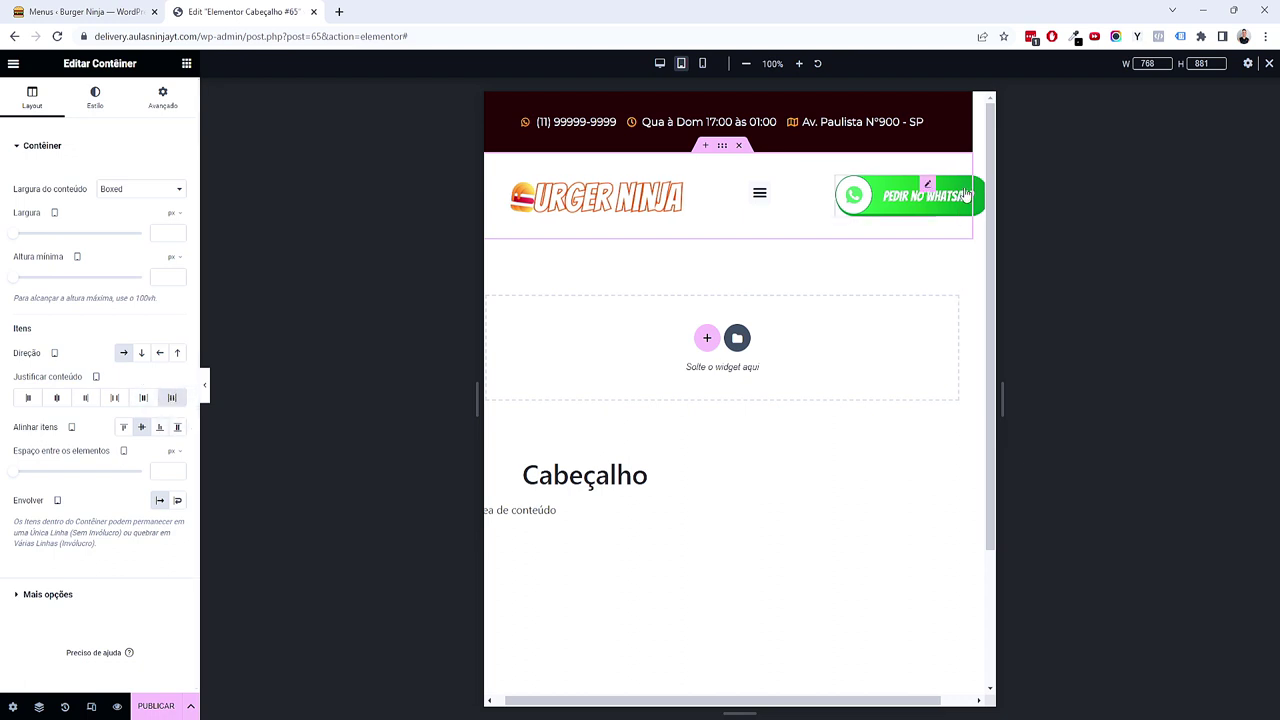
left_click(929, 186)
left_click_drag(43, 337, 59, 336)
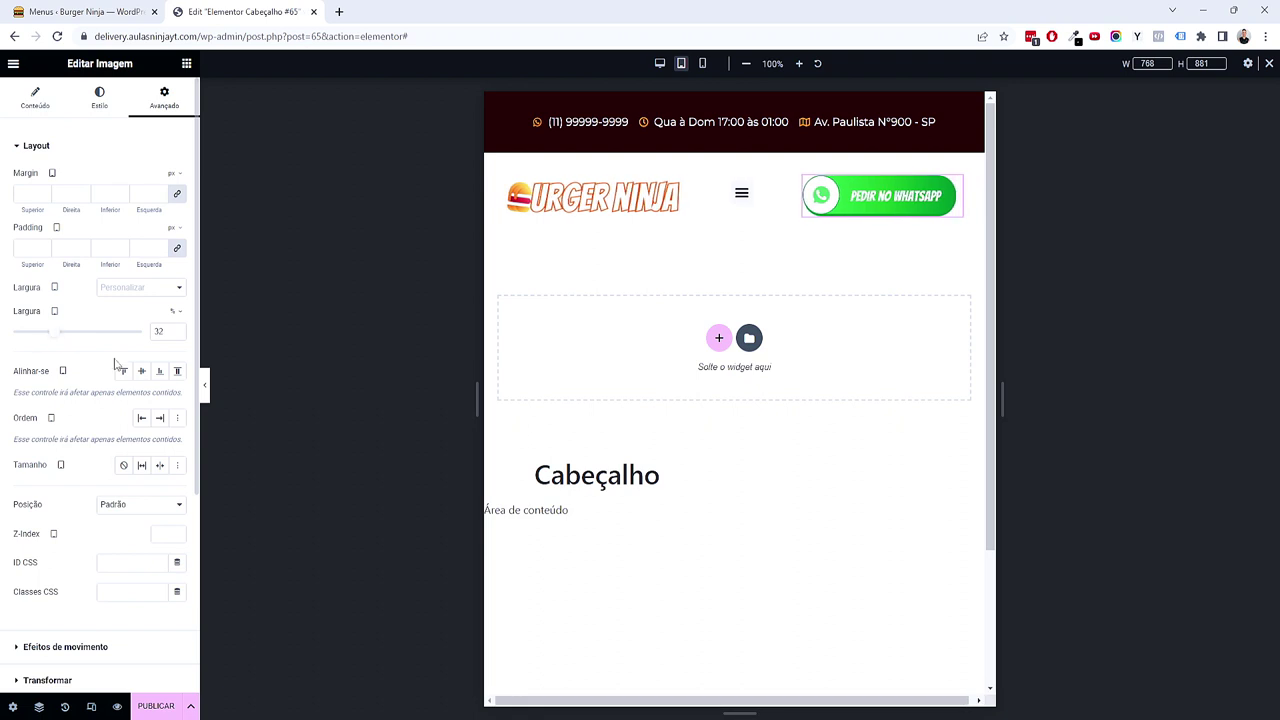
Step: Select the hamburger menu widget and toggle its dropdown preview
left_click(739, 200)
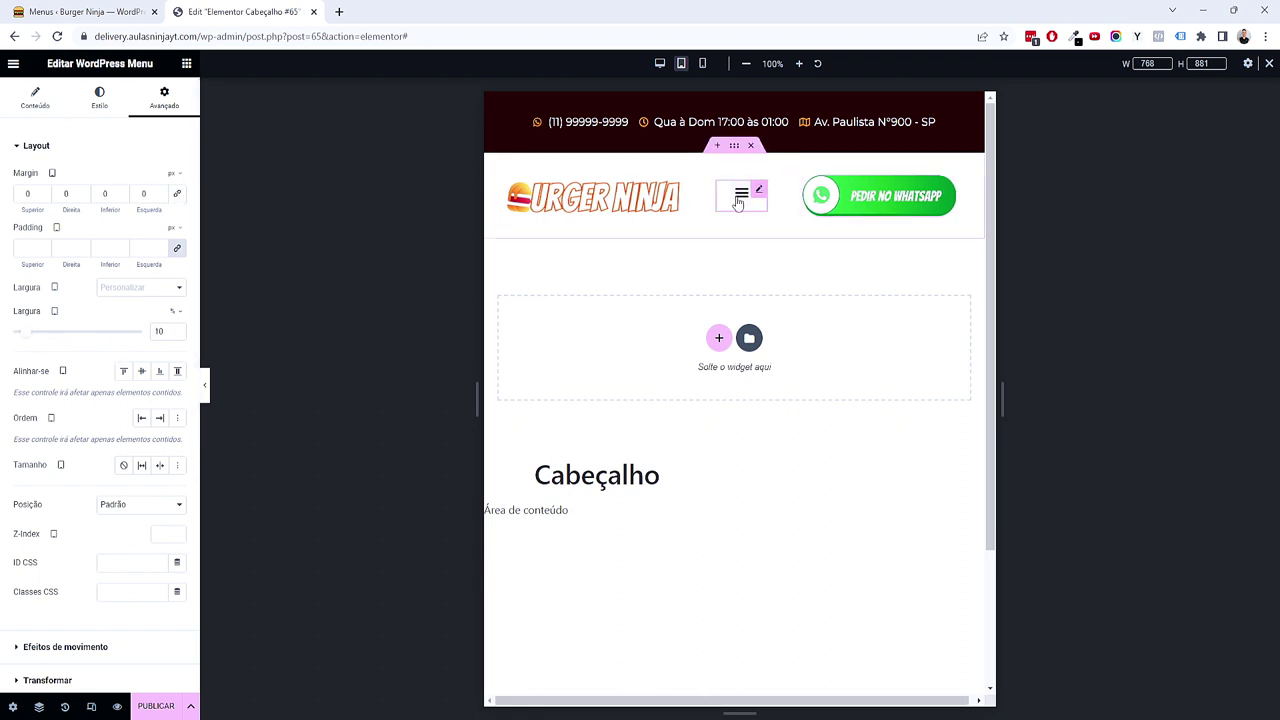
left_click(738, 200)
left_click(738, 200)
left_click(738, 200)
left_click(738, 200)
Step: Make the mobile dropdown span full width and check it in the preview
left_click(35, 97)
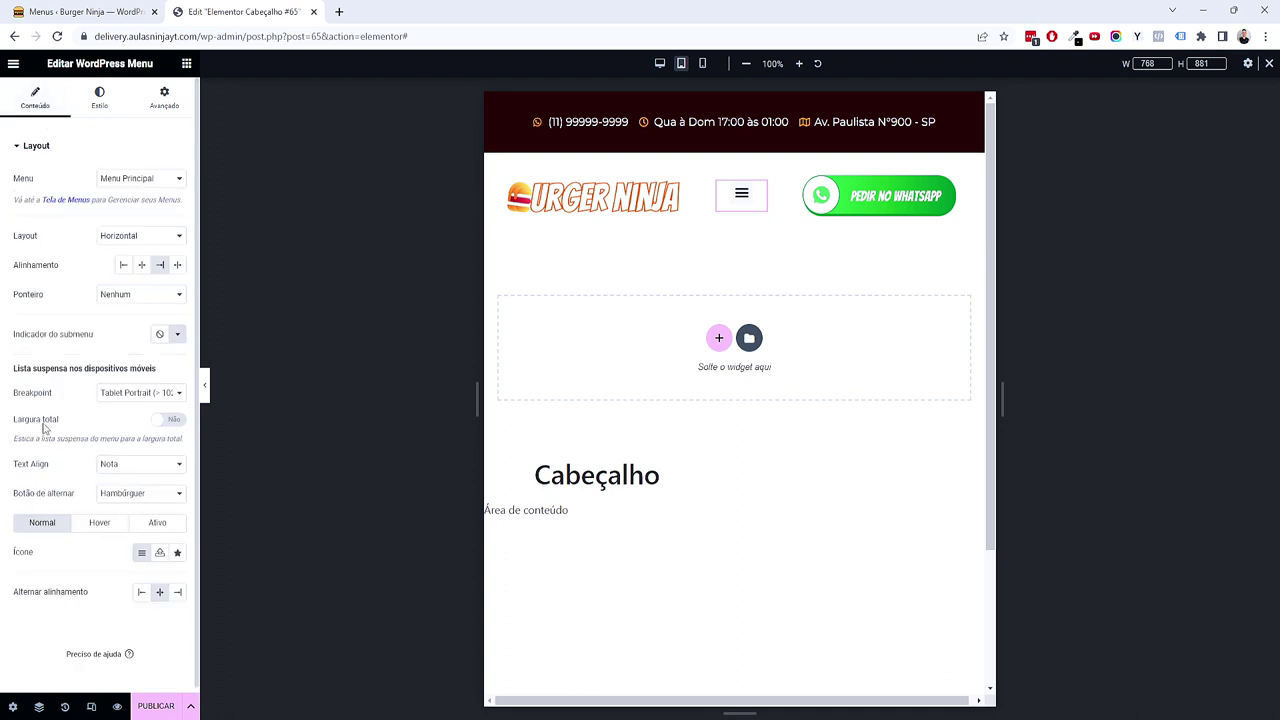
left_click(170, 420)
left_click(739, 198)
left_click(741, 204)
left_click(741, 204)
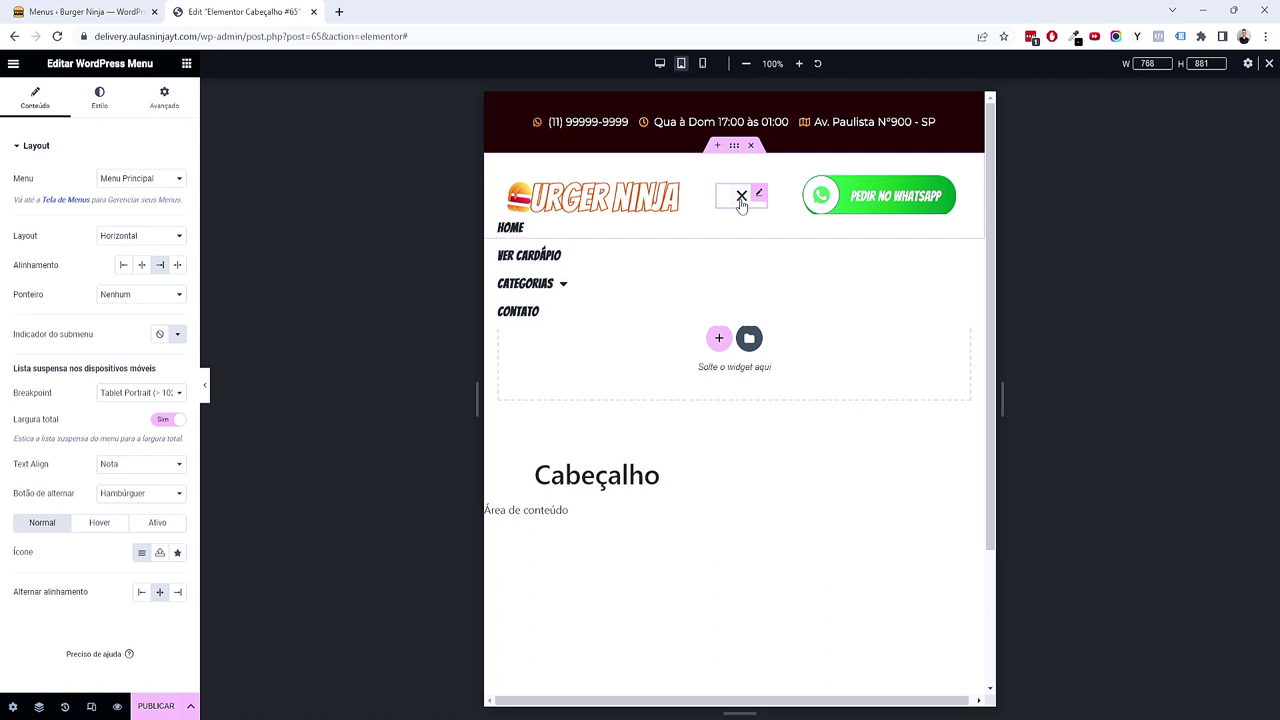
left_click(741, 204)
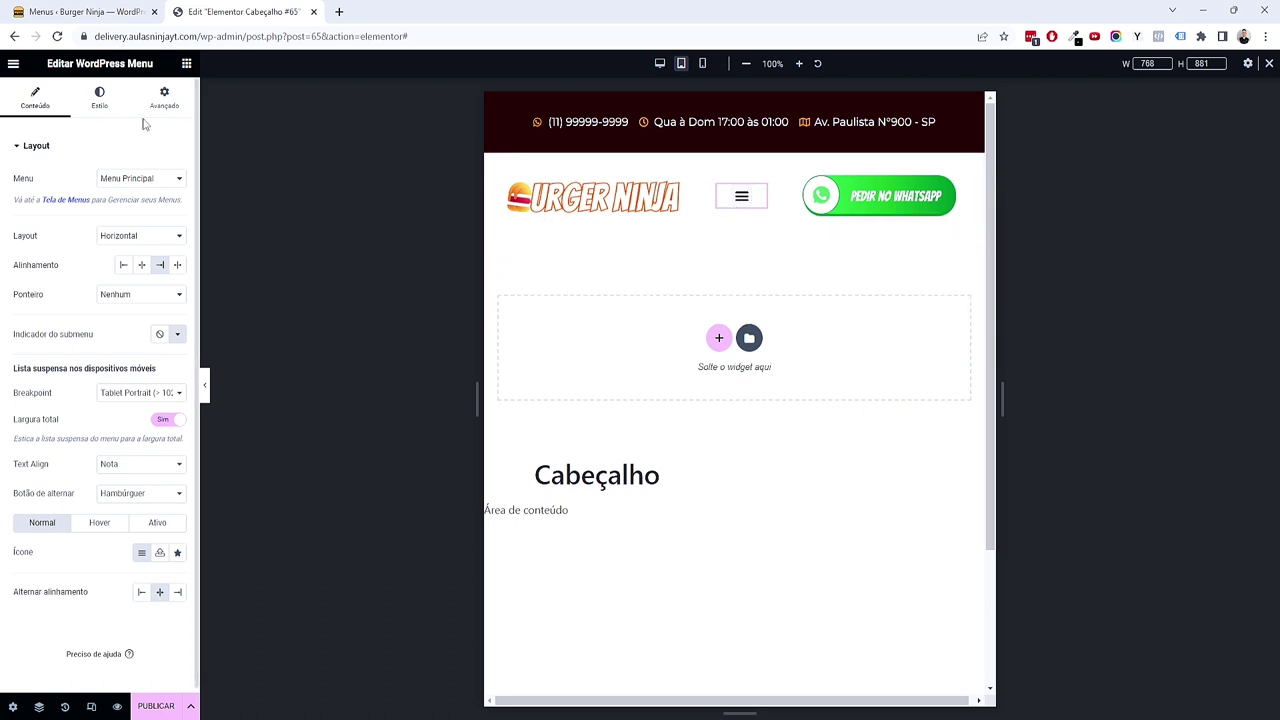
Step: Give the menu toggle button a Primário background and a Secundário icon colour
left_click(100, 97)
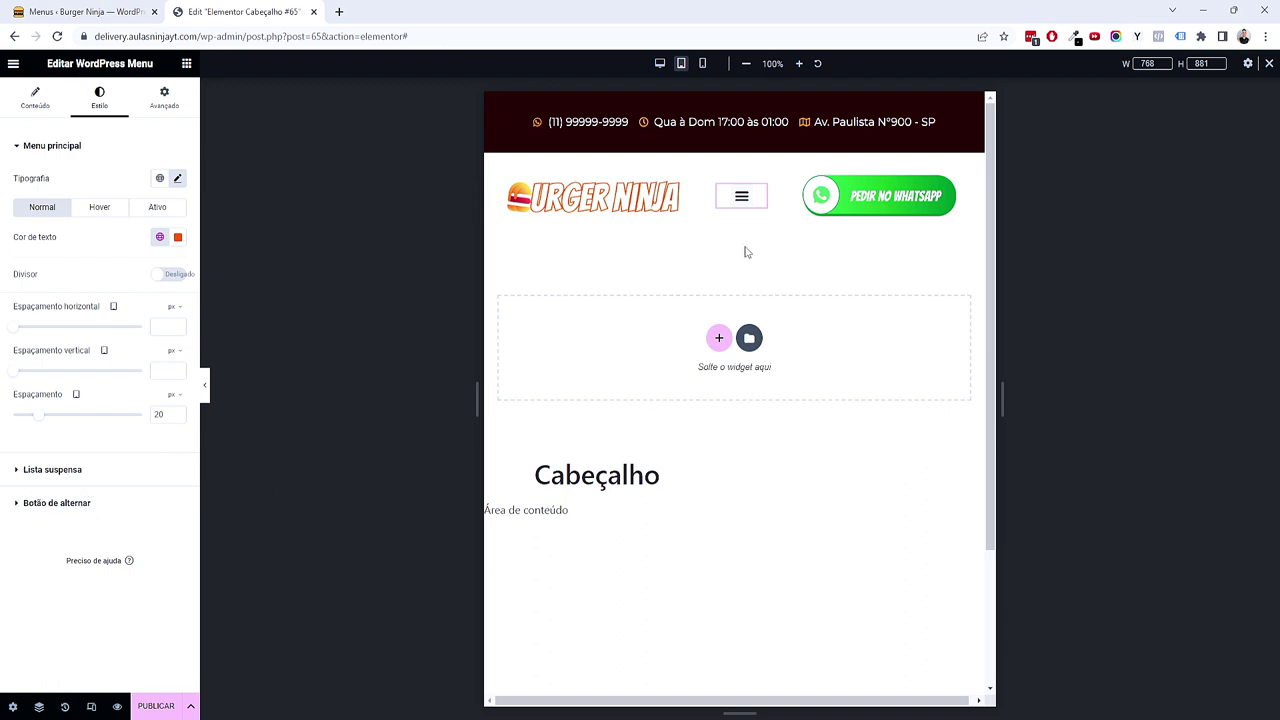
left_click(140, 505)
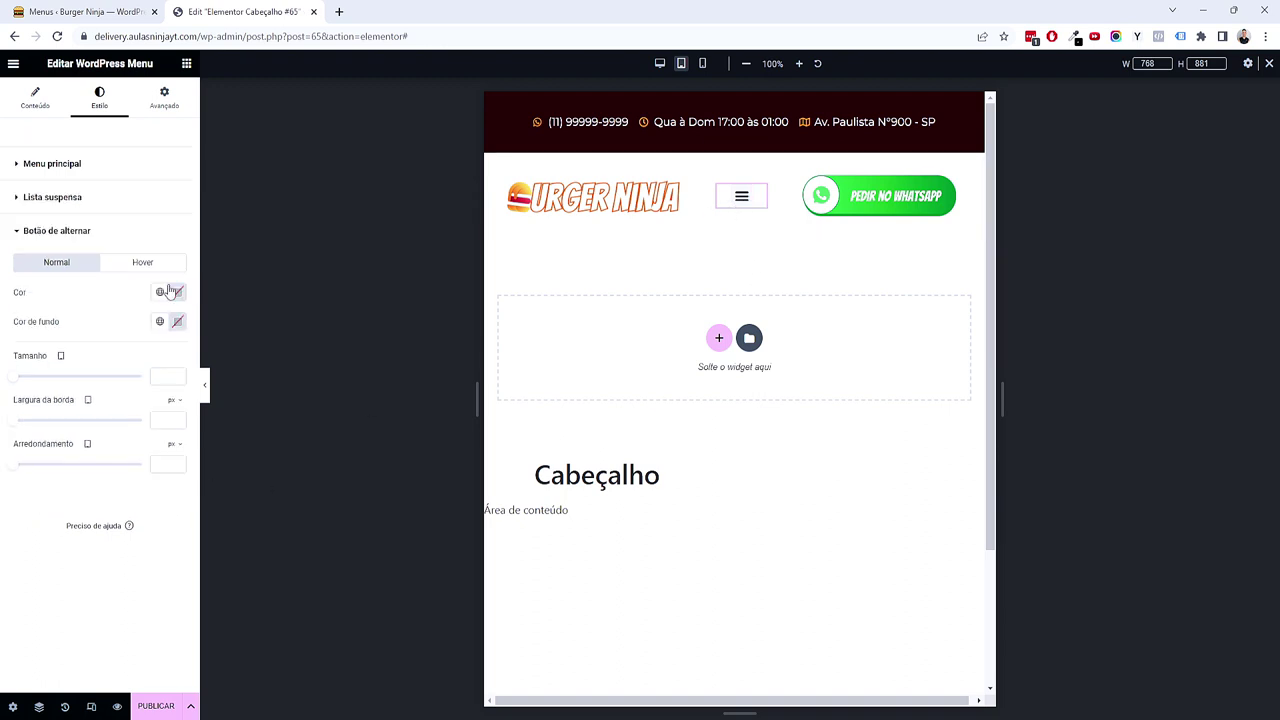
left_click(158, 321)
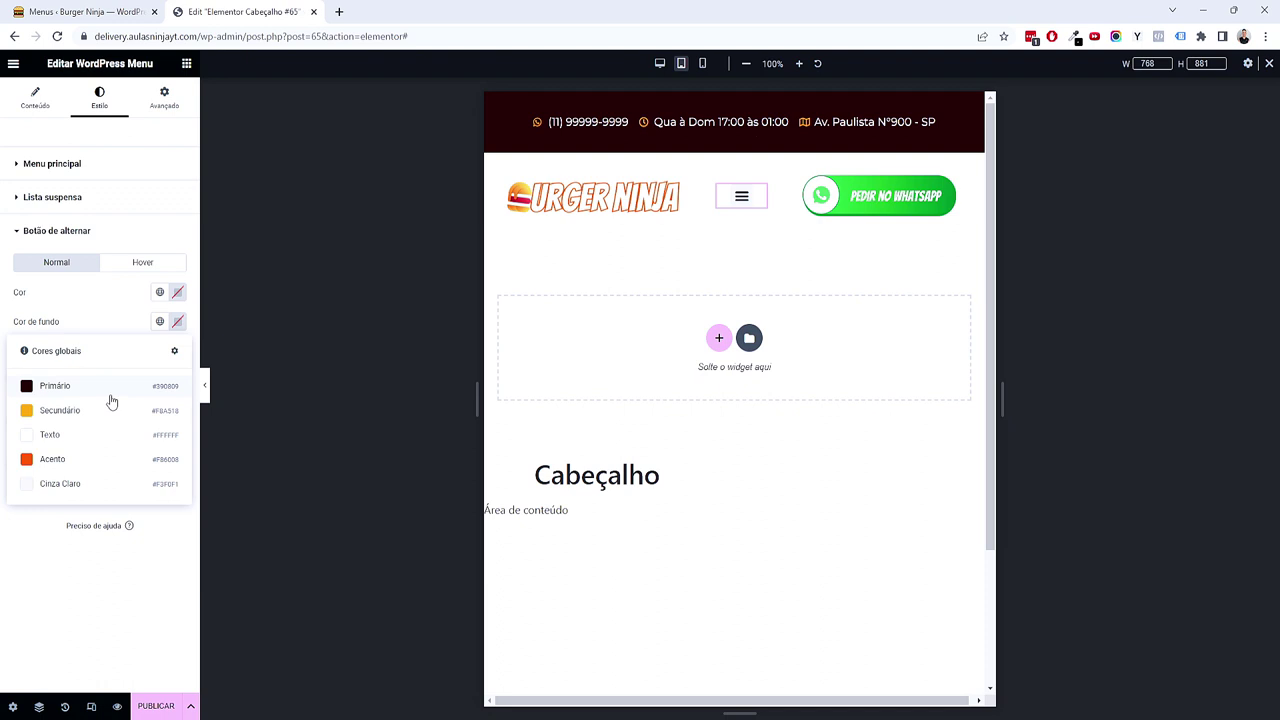
left_click(112, 399)
left_click(160, 292)
left_click(96, 386)
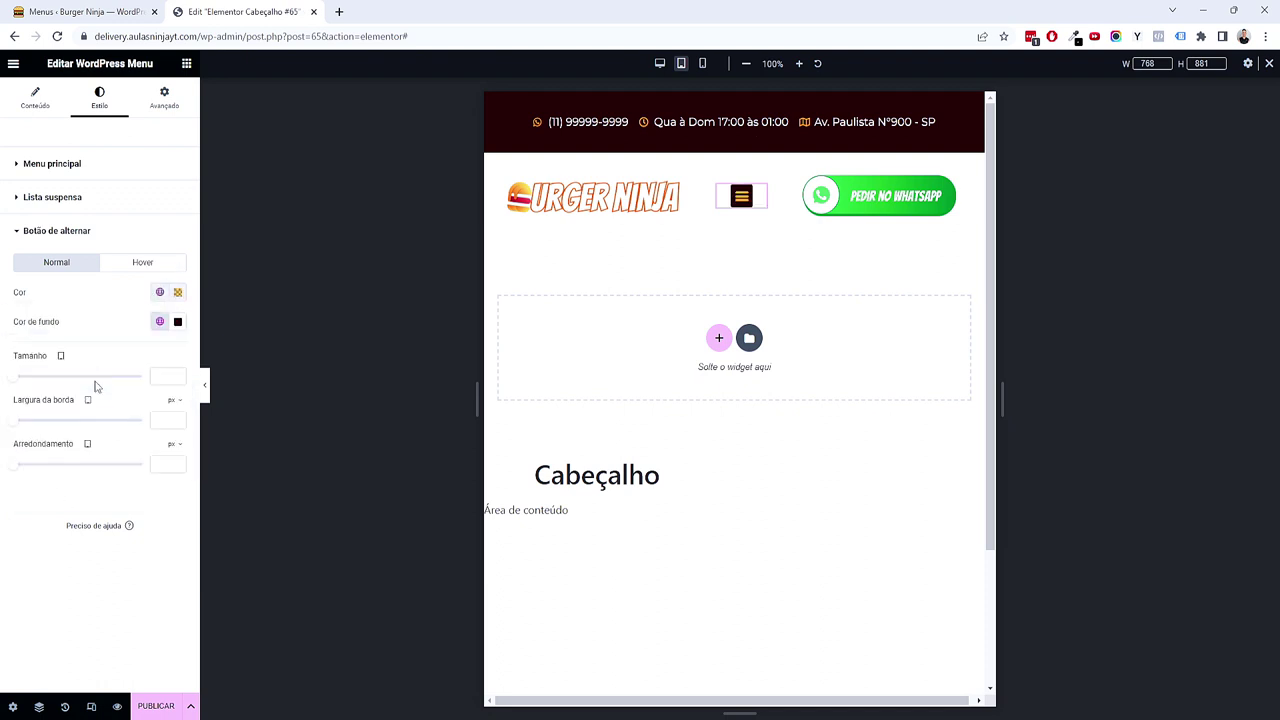
left_click(740, 196)
left_click(740, 197)
Step: Give the dropdown list a Primário background and white item text
left_click(87, 195)
left_click(159, 320)
left_click(93, 388)
left_click(739, 196)
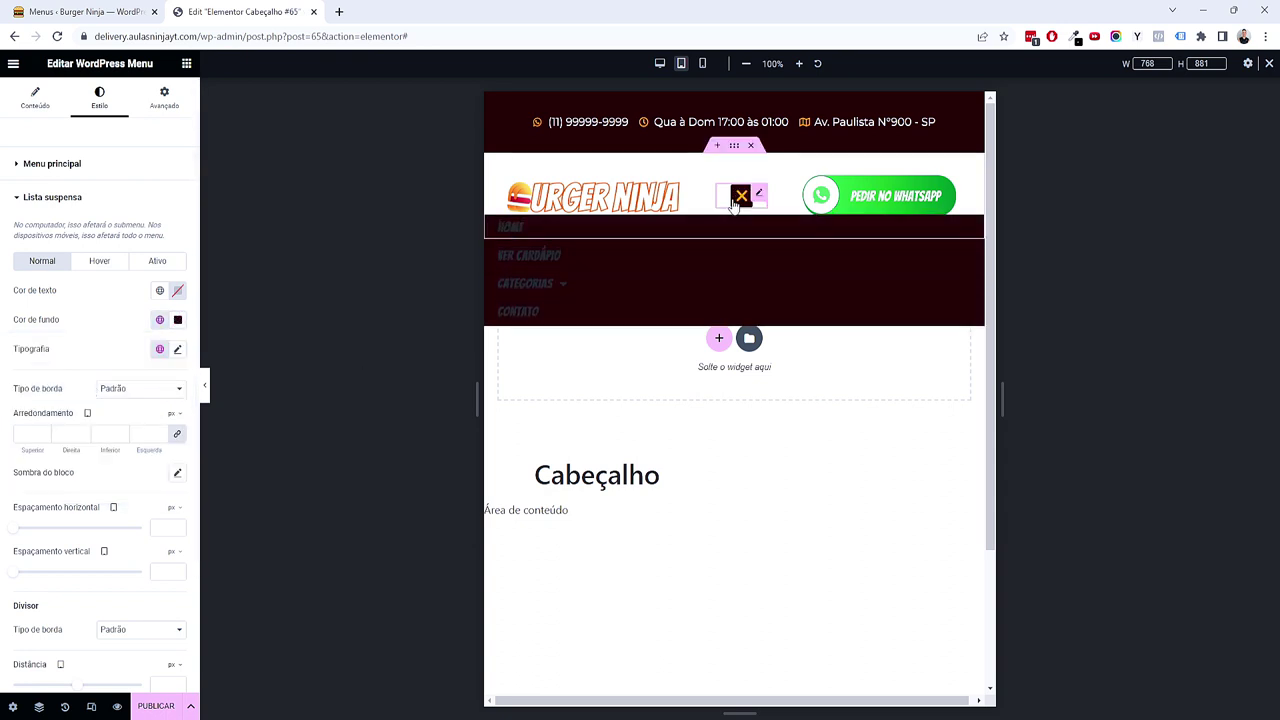
left_click(159, 292)
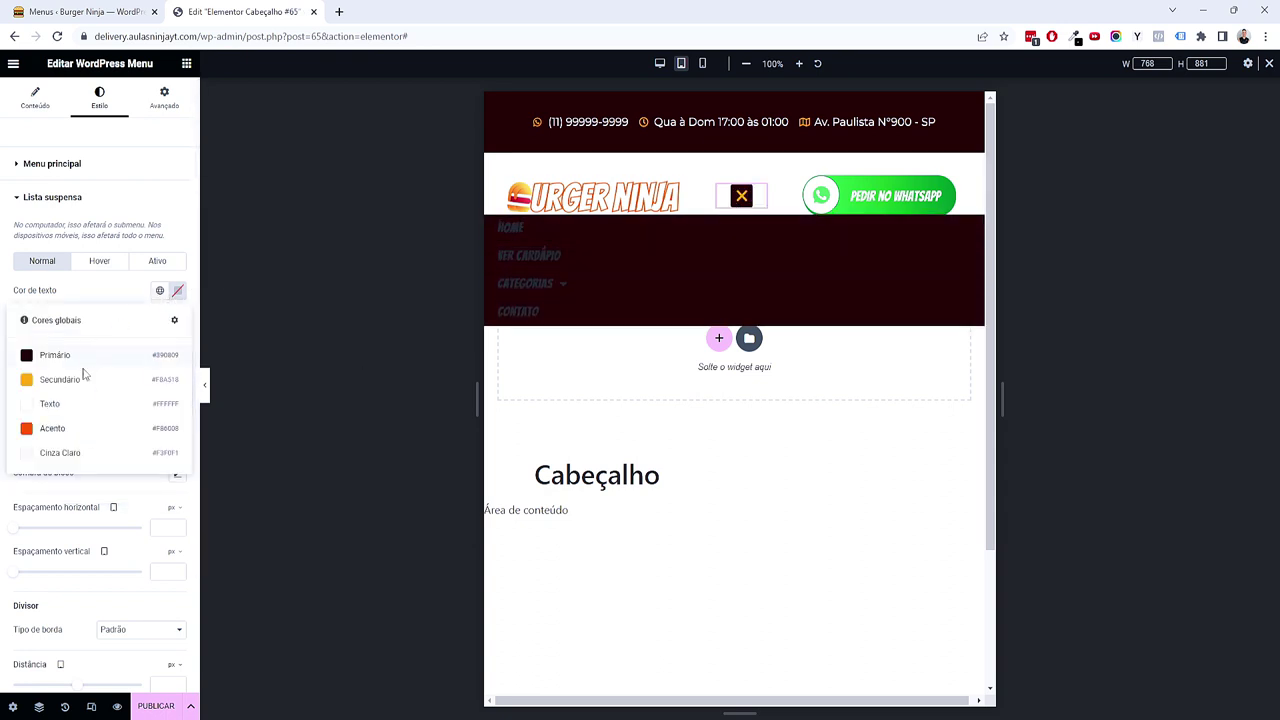
left_click(72, 408)
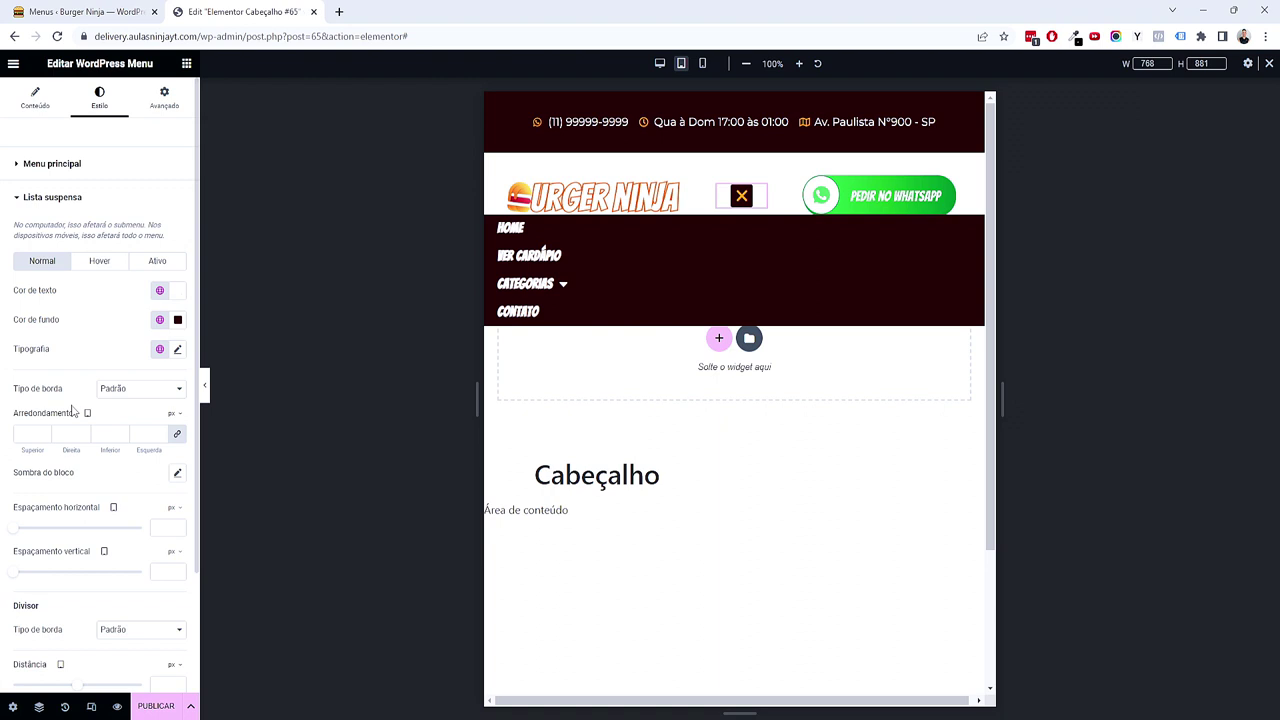
Step: Apply the Primário global font to dropdown items at 1,5 em size
left_click(177, 349)
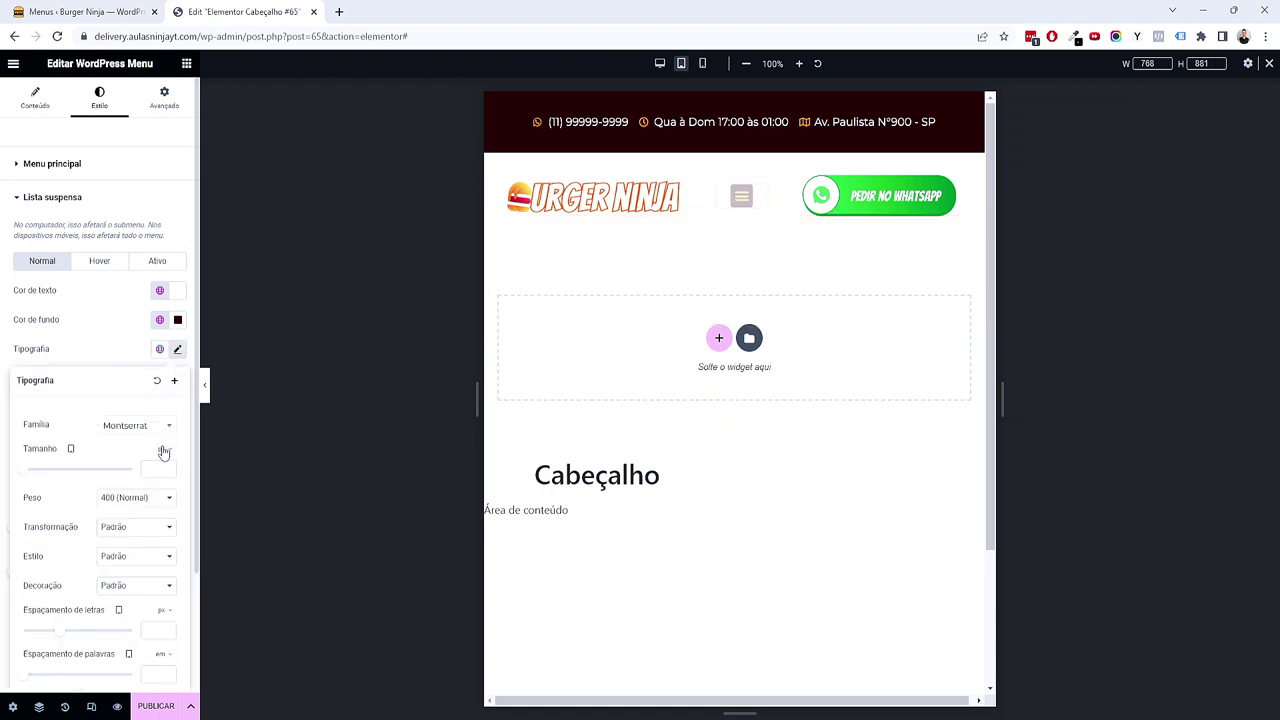
left_click(738, 196)
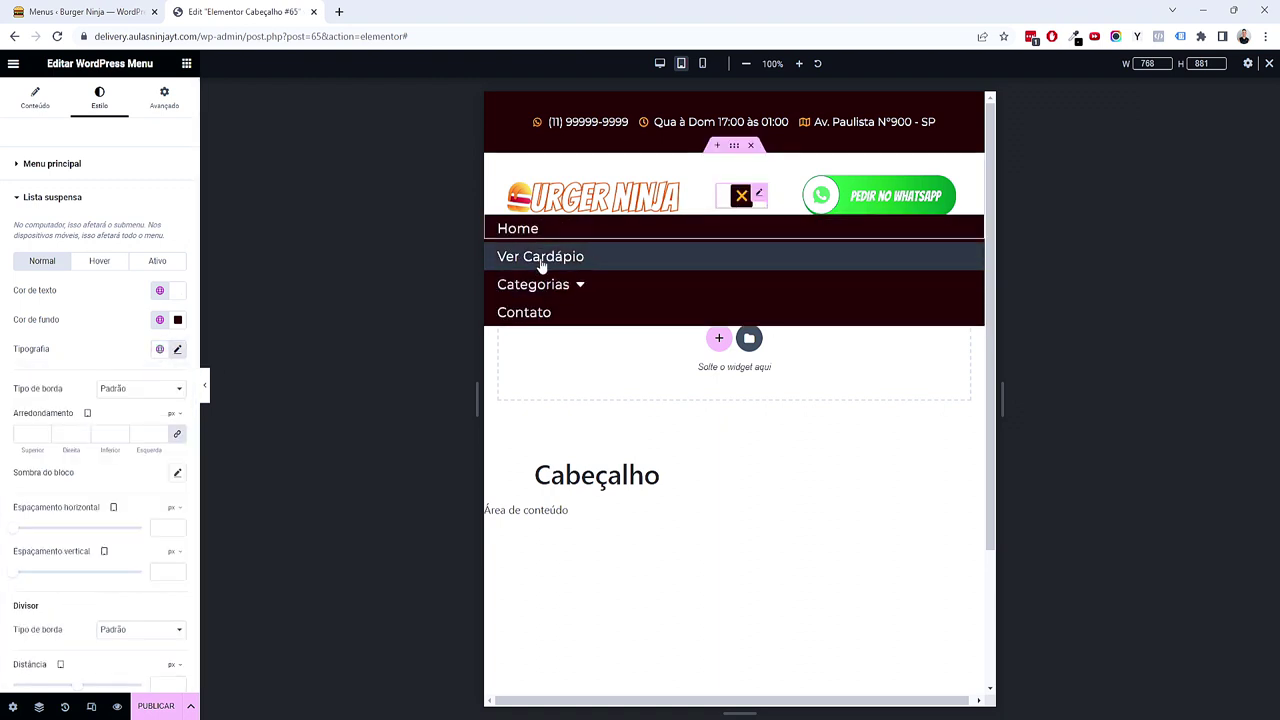
left_click(160, 350)
left_click(43, 409)
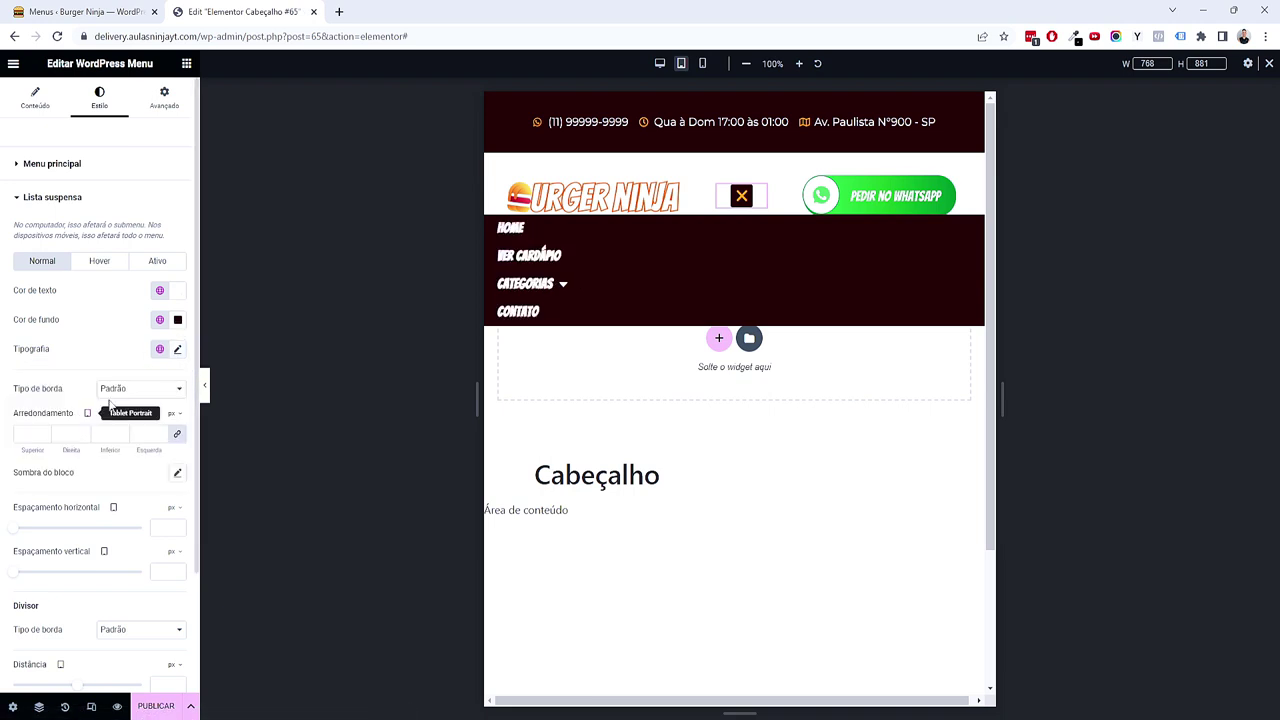
left_click(177, 349)
left_click(165, 470)
type("1,5")
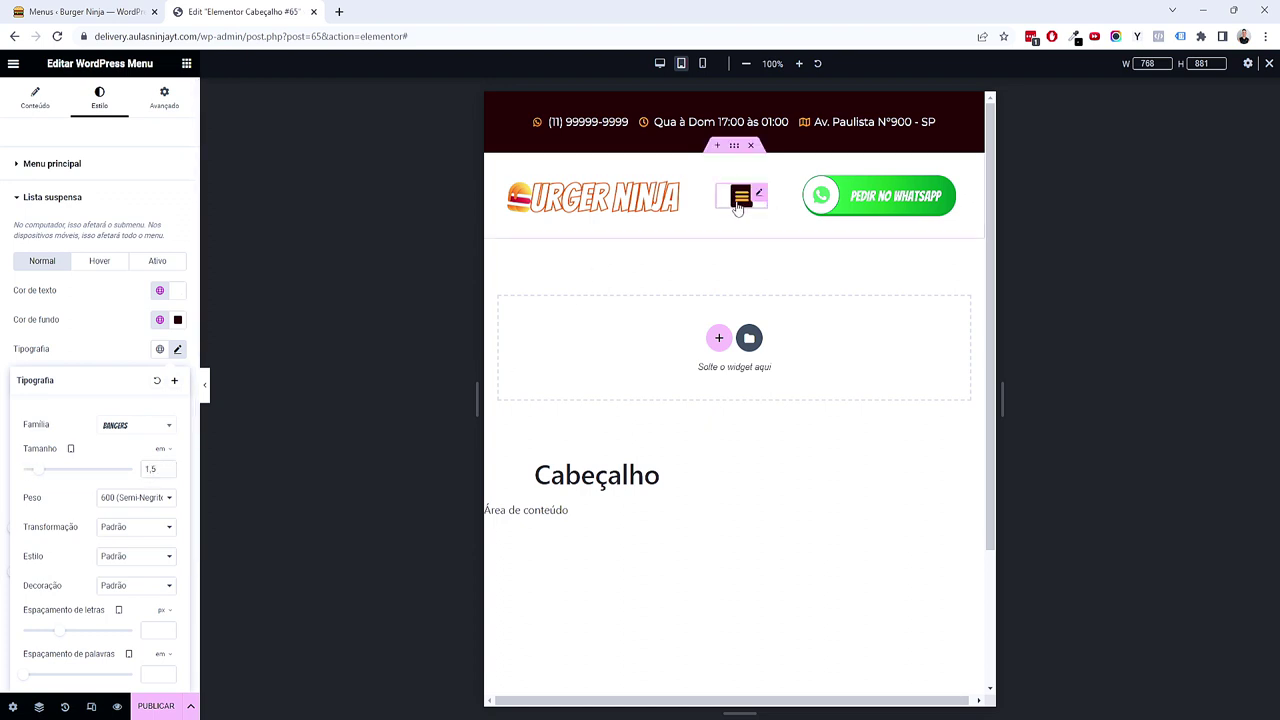
left_click(738, 205)
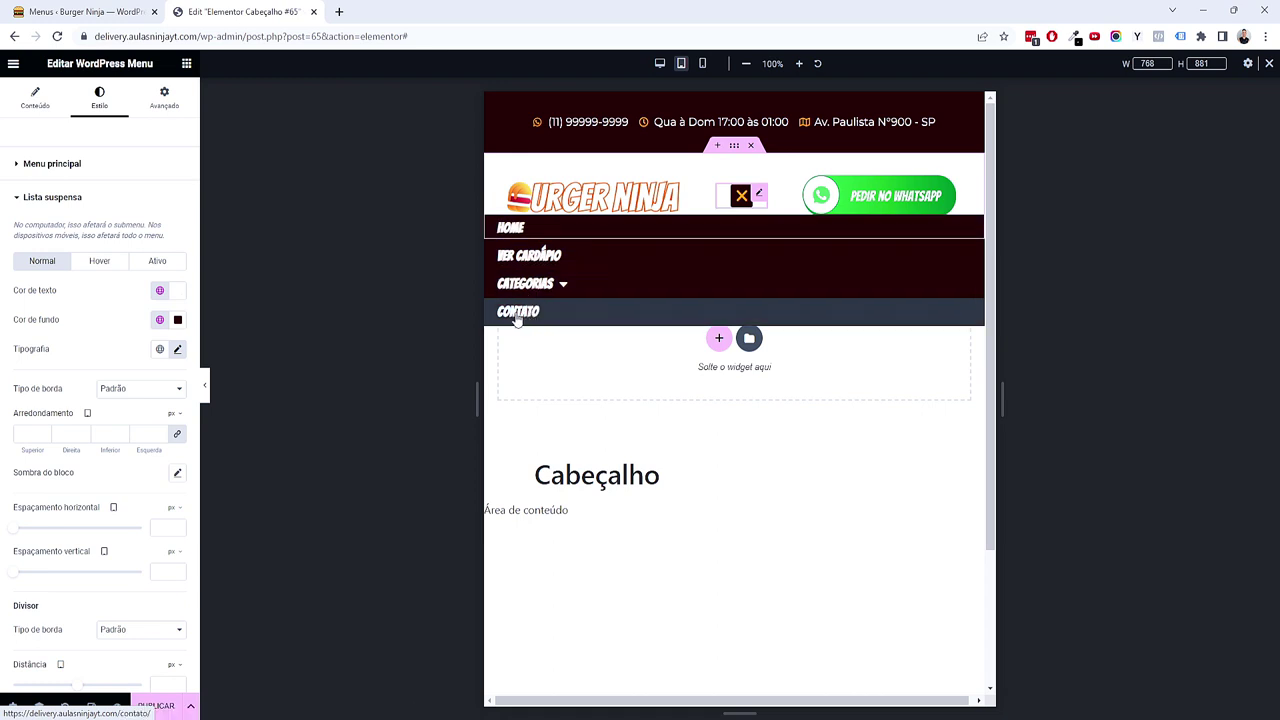
Step: Set hovered dropdown items to a Secundário background with white Texto text
left_click(79, 262)
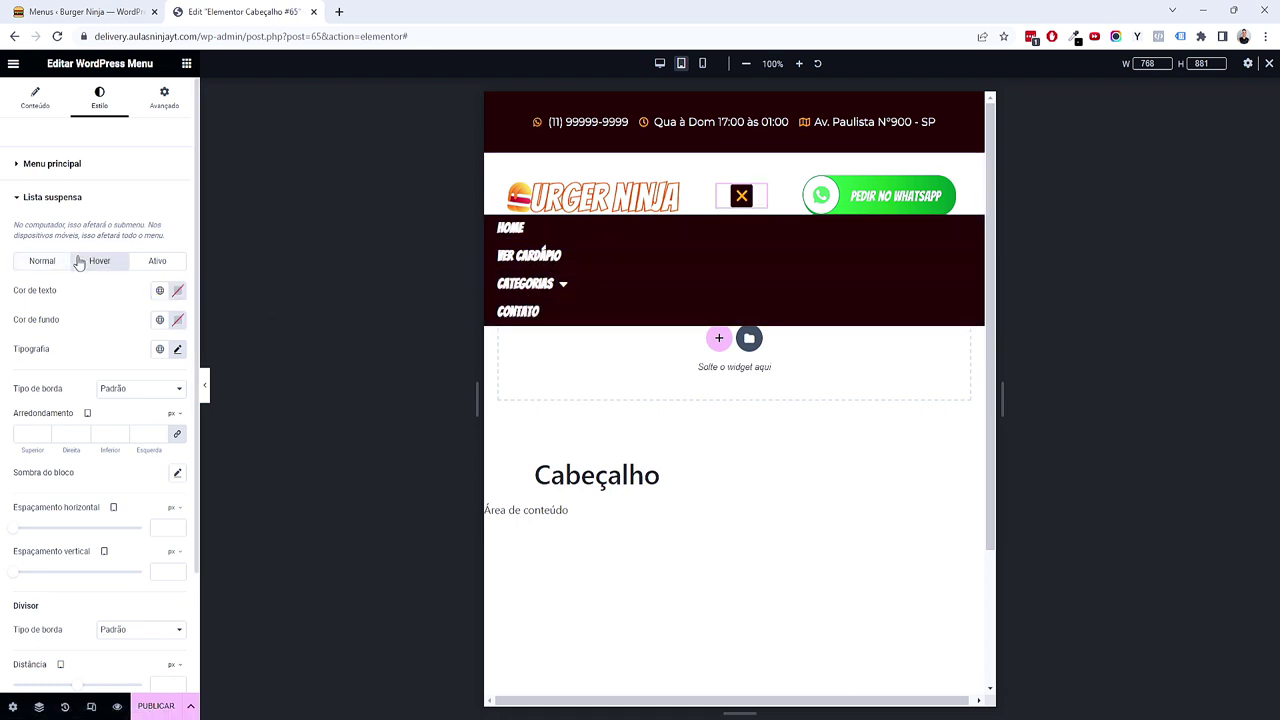
left_click(158, 320)
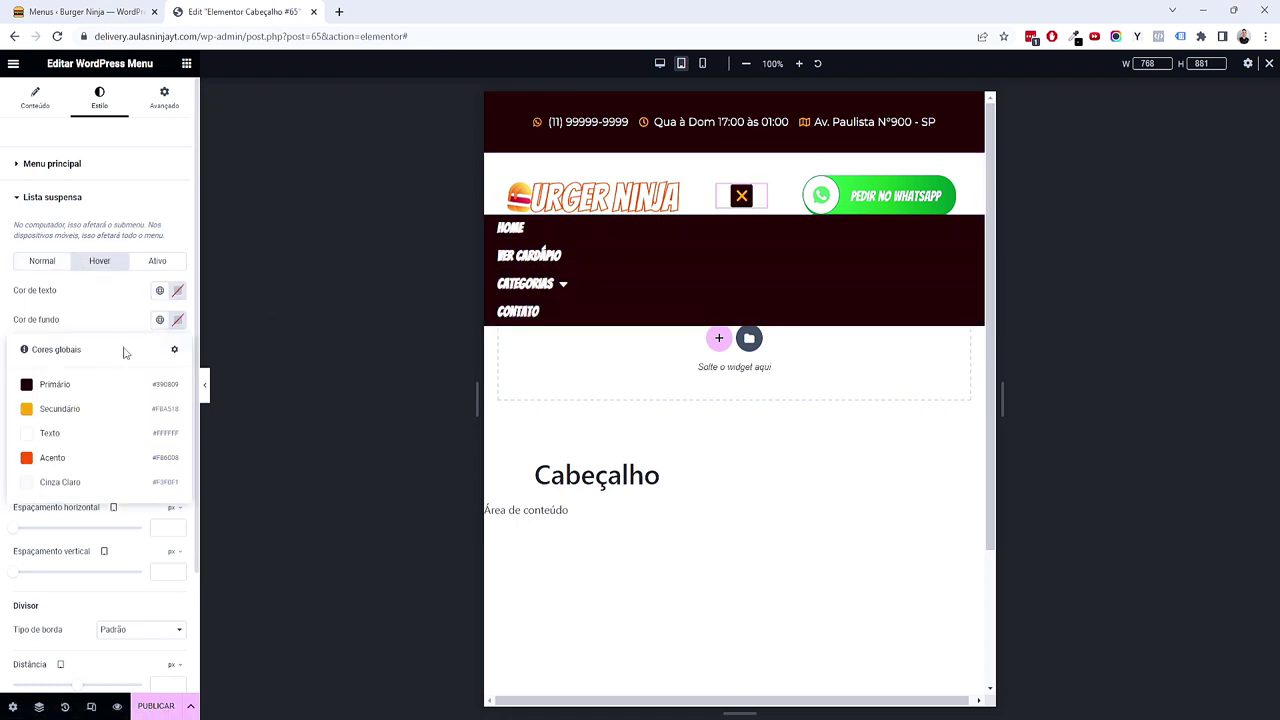
left_click(110, 407)
left_click(159, 291)
left_click(50, 405)
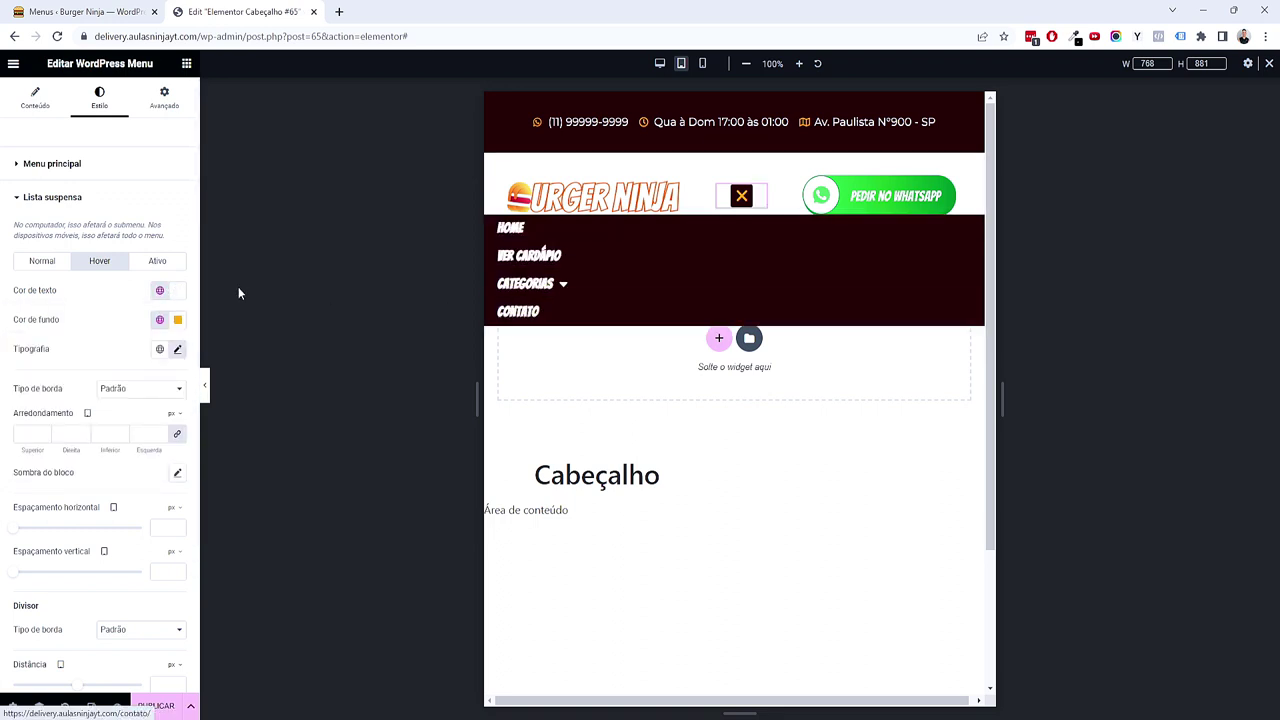
Step: Give active dropdown items Primário background and Secundário text, then preview at mobile size
left_click(157, 261)
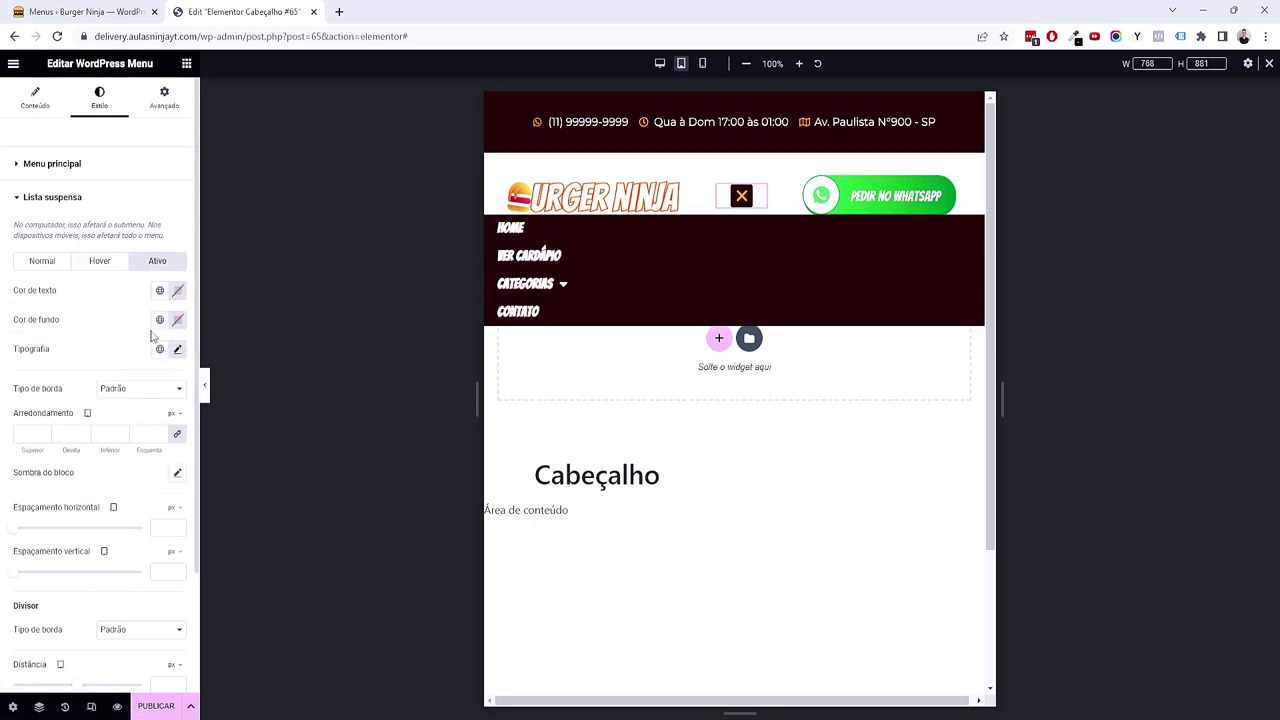
left_click(159, 320)
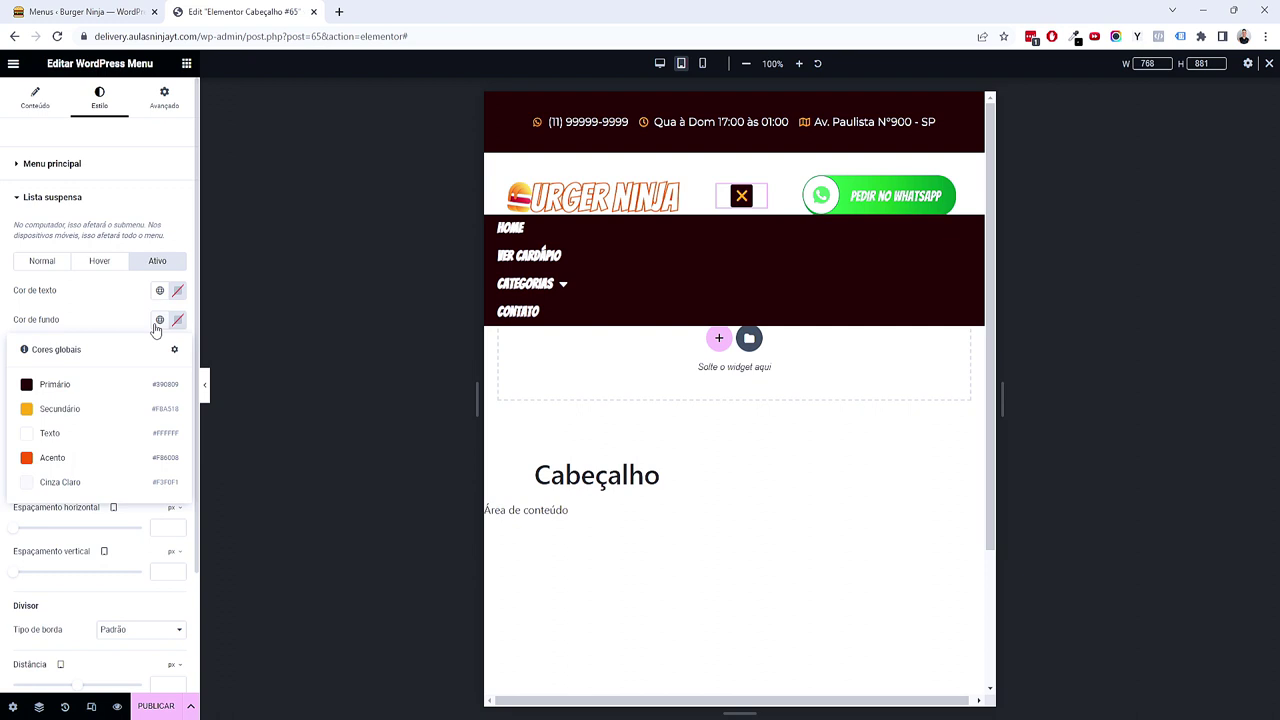
left_click(100, 396)
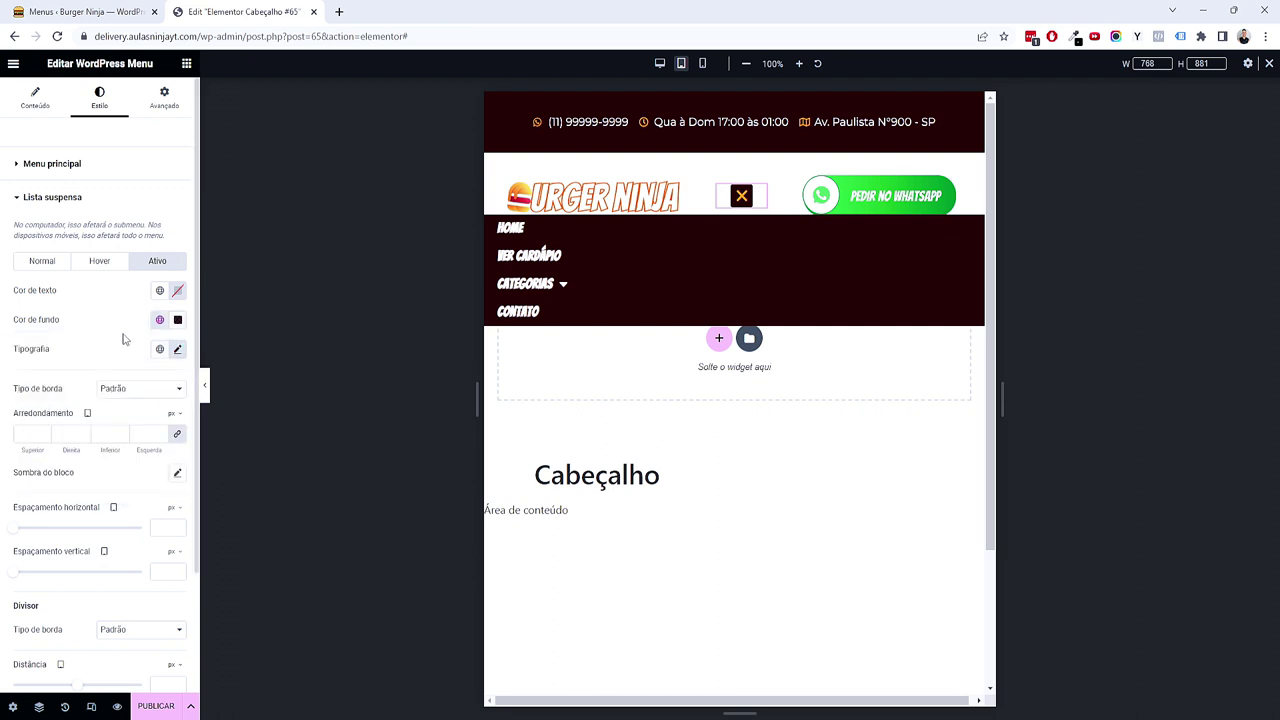
left_click(157, 297)
left_click(80, 380)
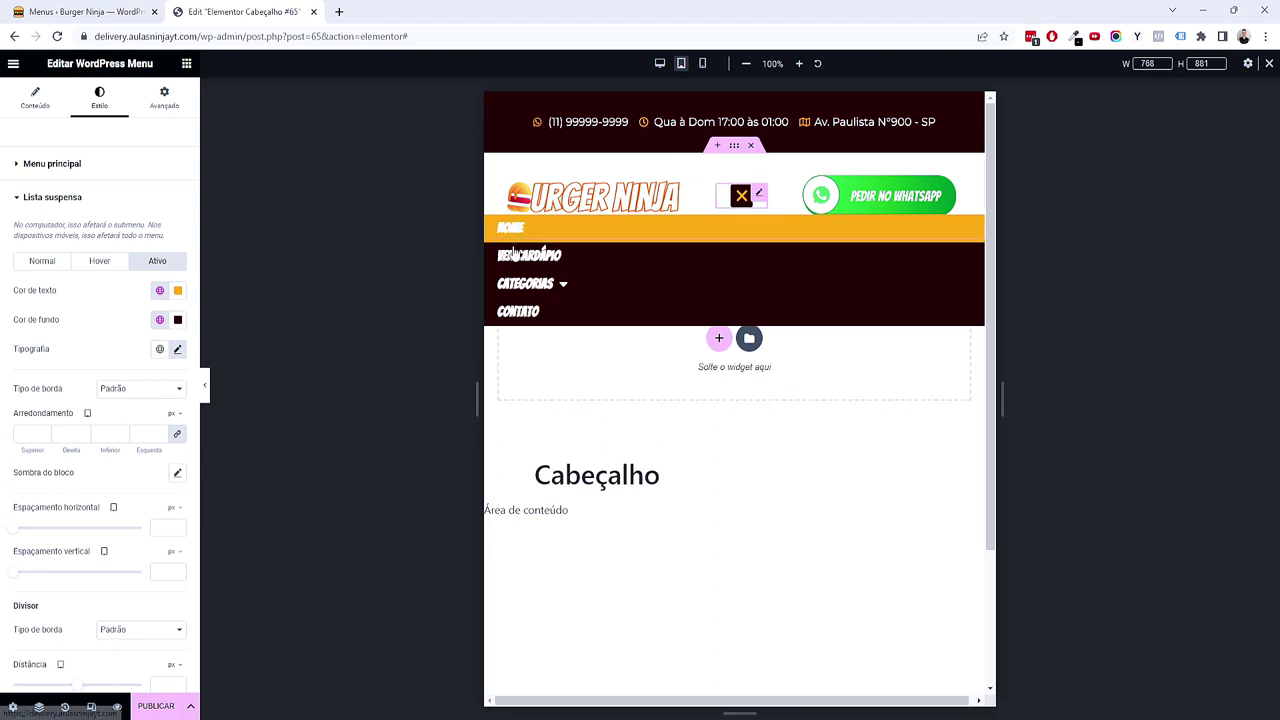
left_click(42, 261)
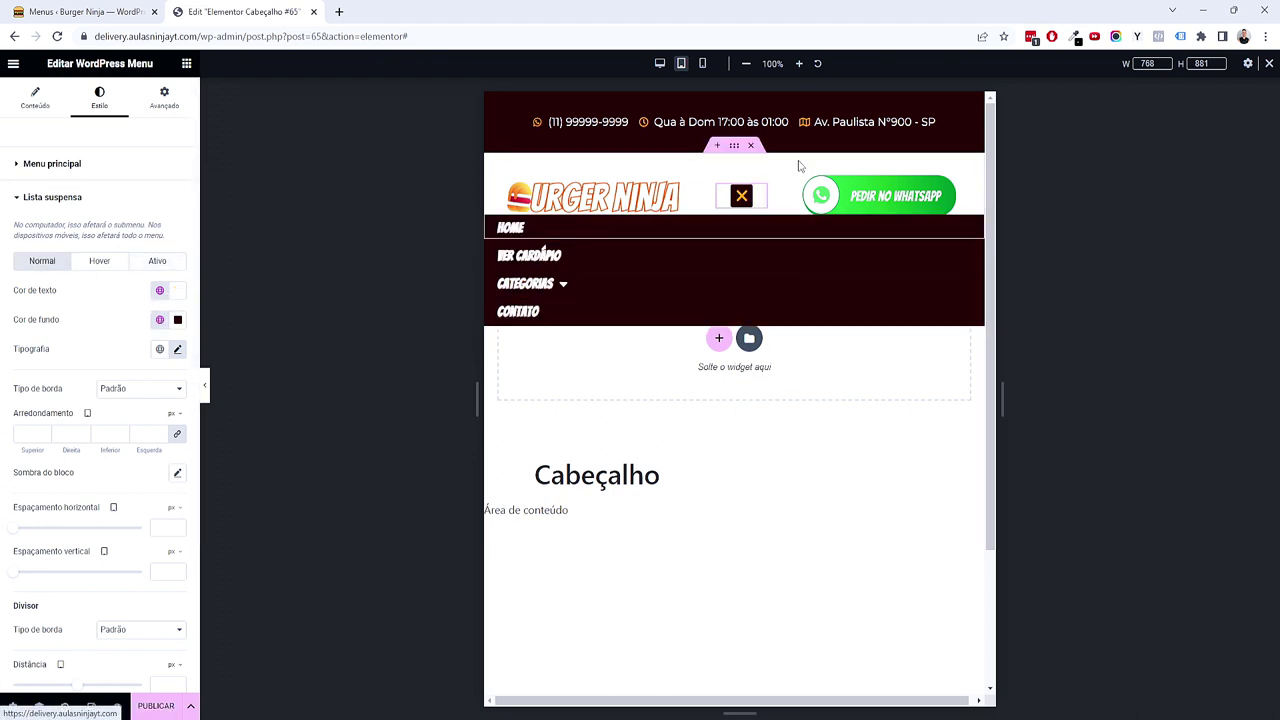
left_click(704, 64)
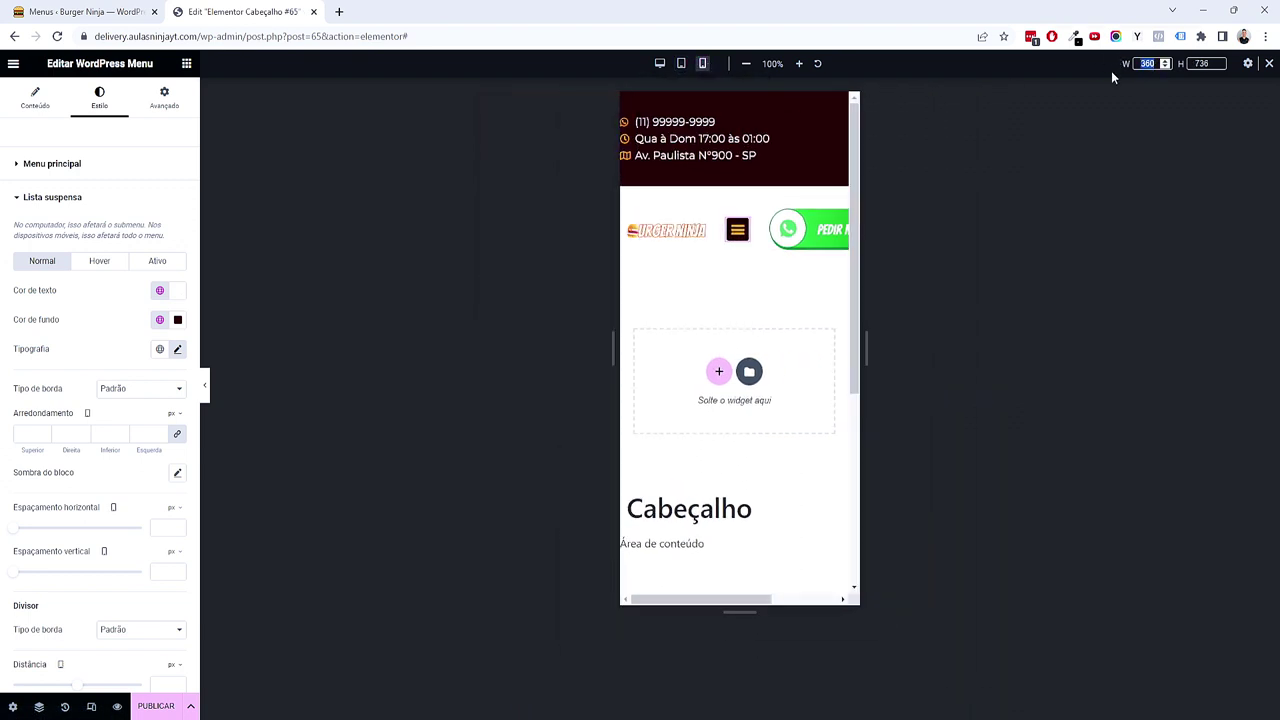
Step: Set the mobile preview width to 420 px
type("420")
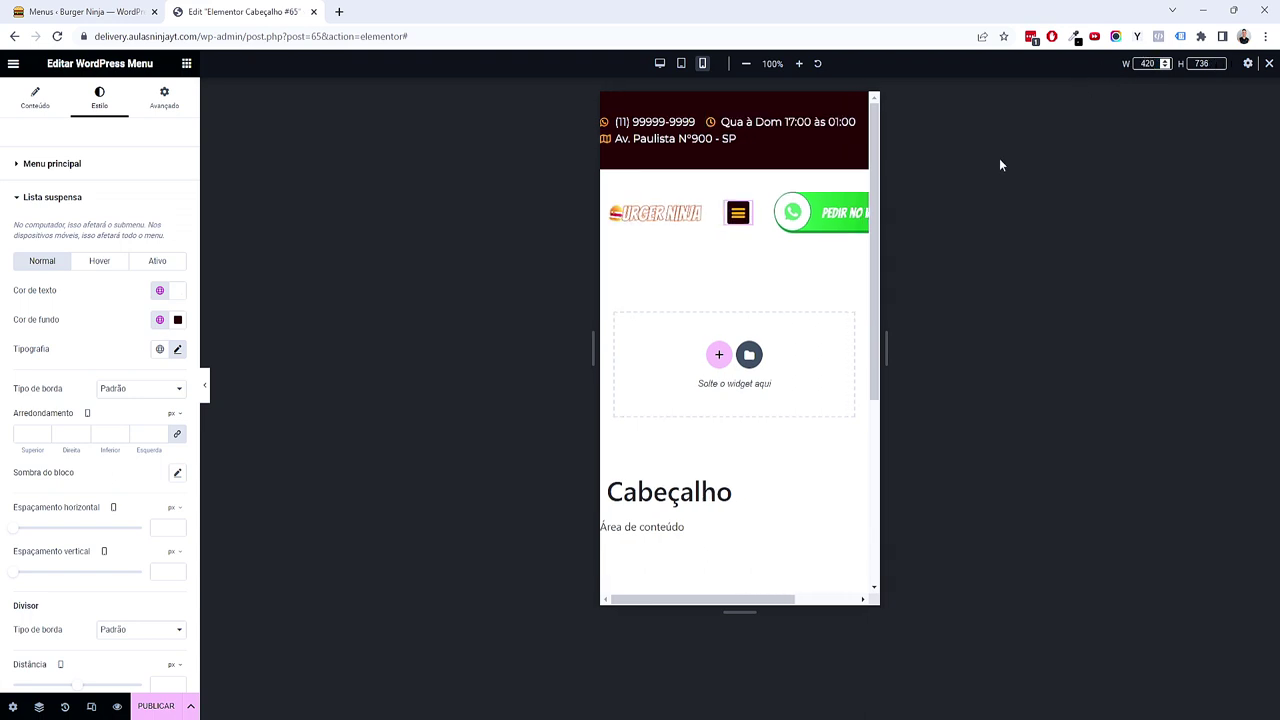
scroll(729, 366, "down", 5)
scroll(729, 300, "up", 5)
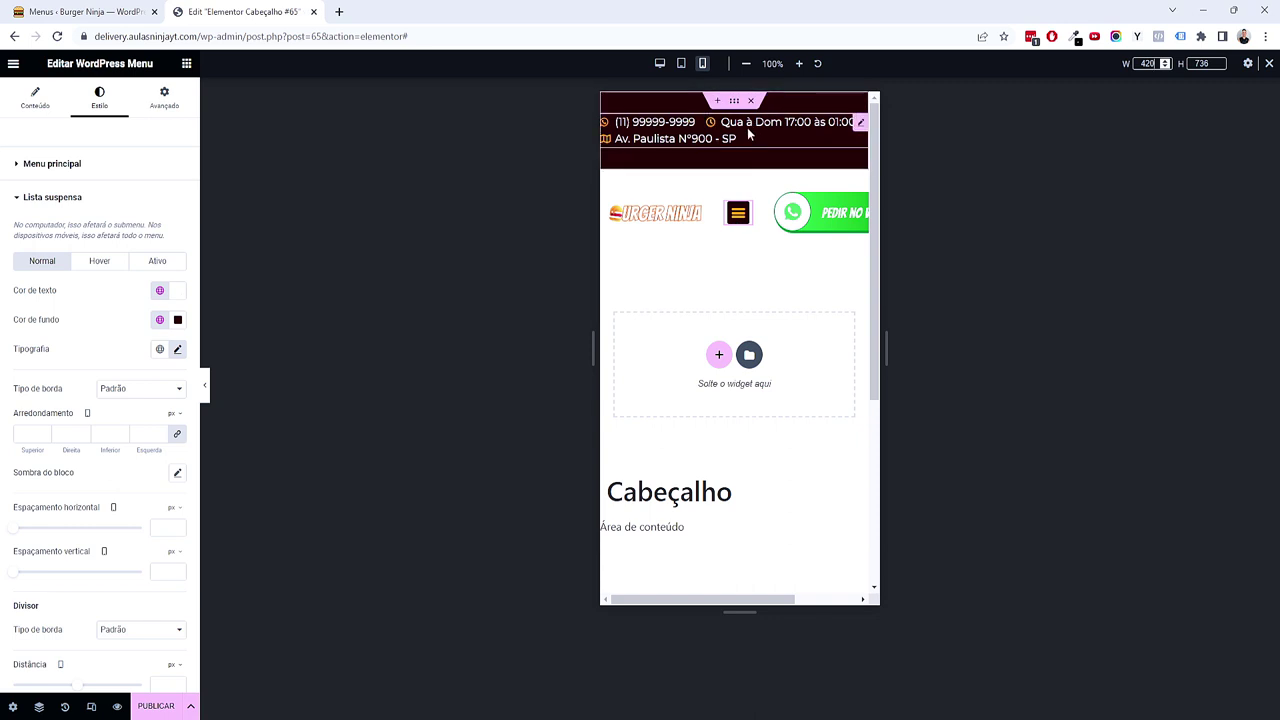
Step: Give the top contact bar container unlinked padding of 2/1/2/1 em
left_click(734, 100)
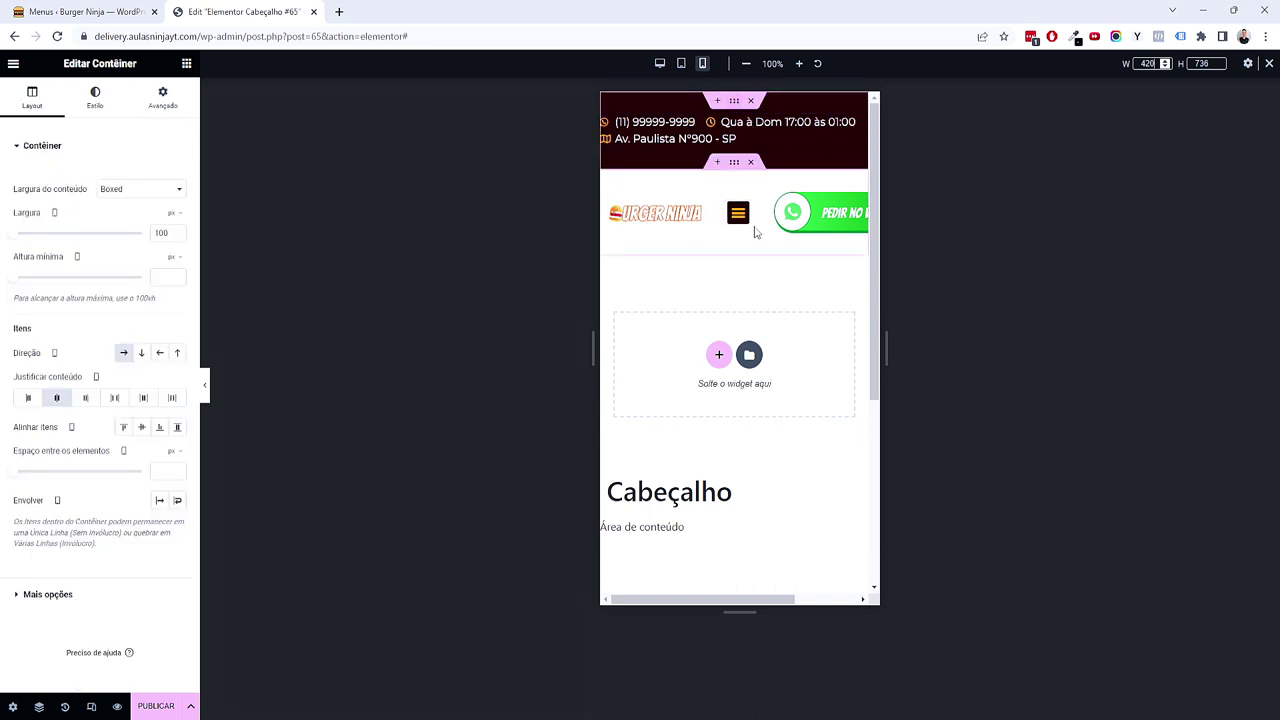
left_click(182, 111)
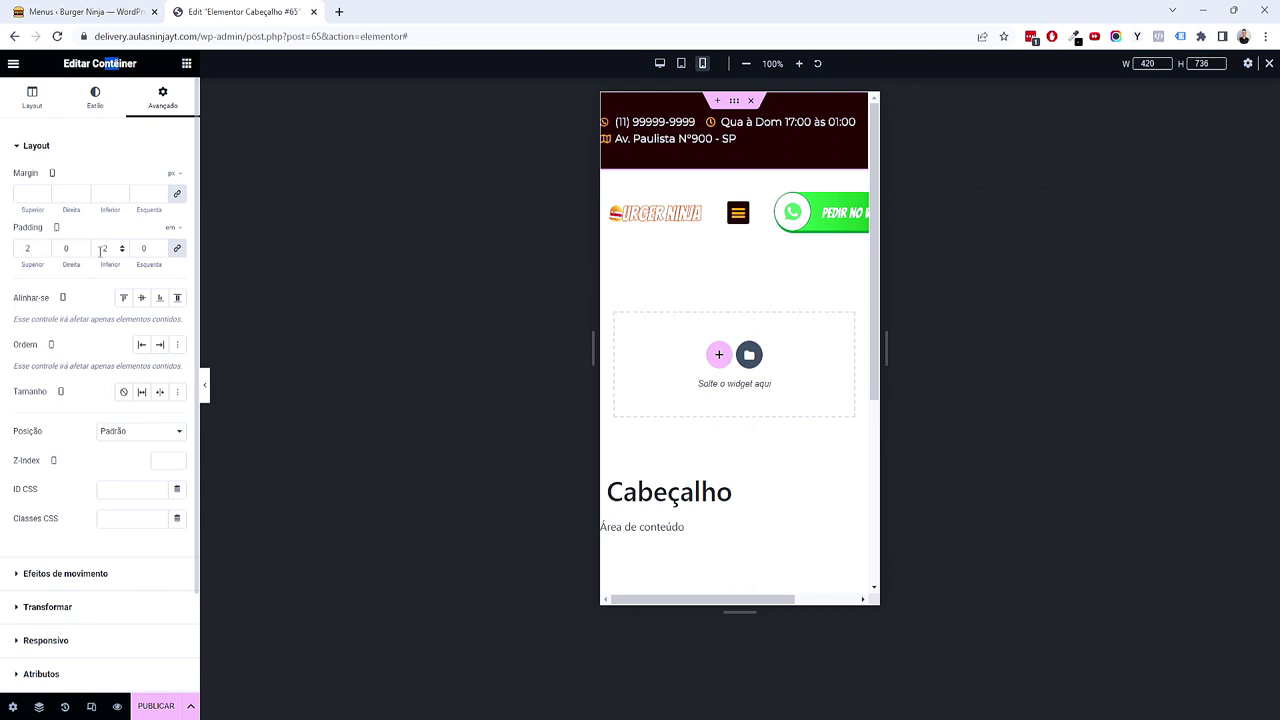
left_click(177, 248)
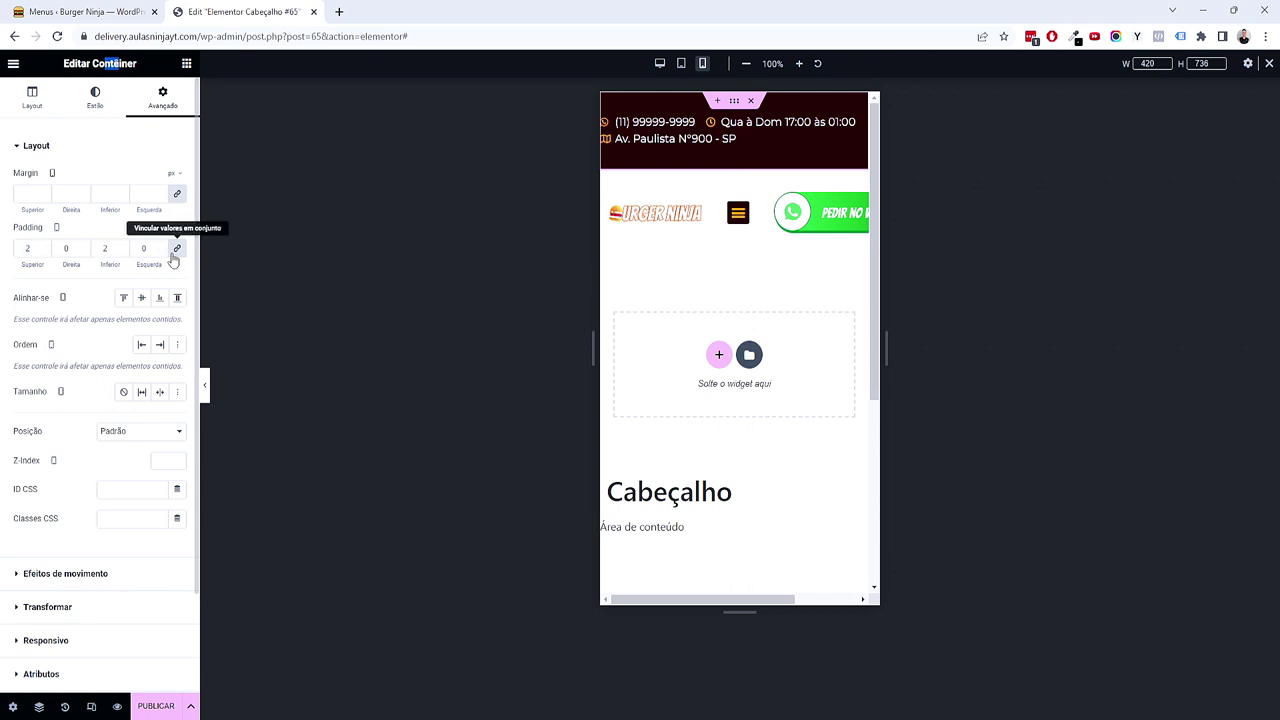
double_click(28, 248)
type("0")
type("2")
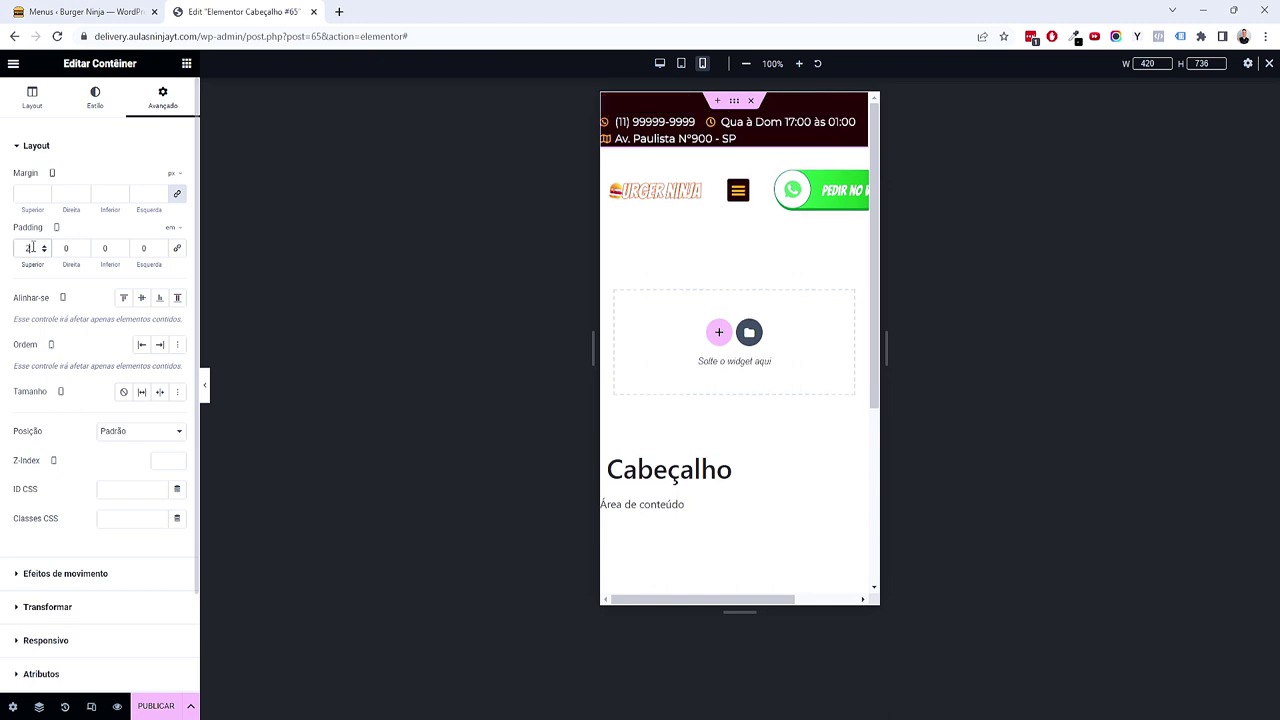
key("Tab")
key("Tab")
type("1")
key("BackSpace")
type("02")
key("Tab")
type("1")
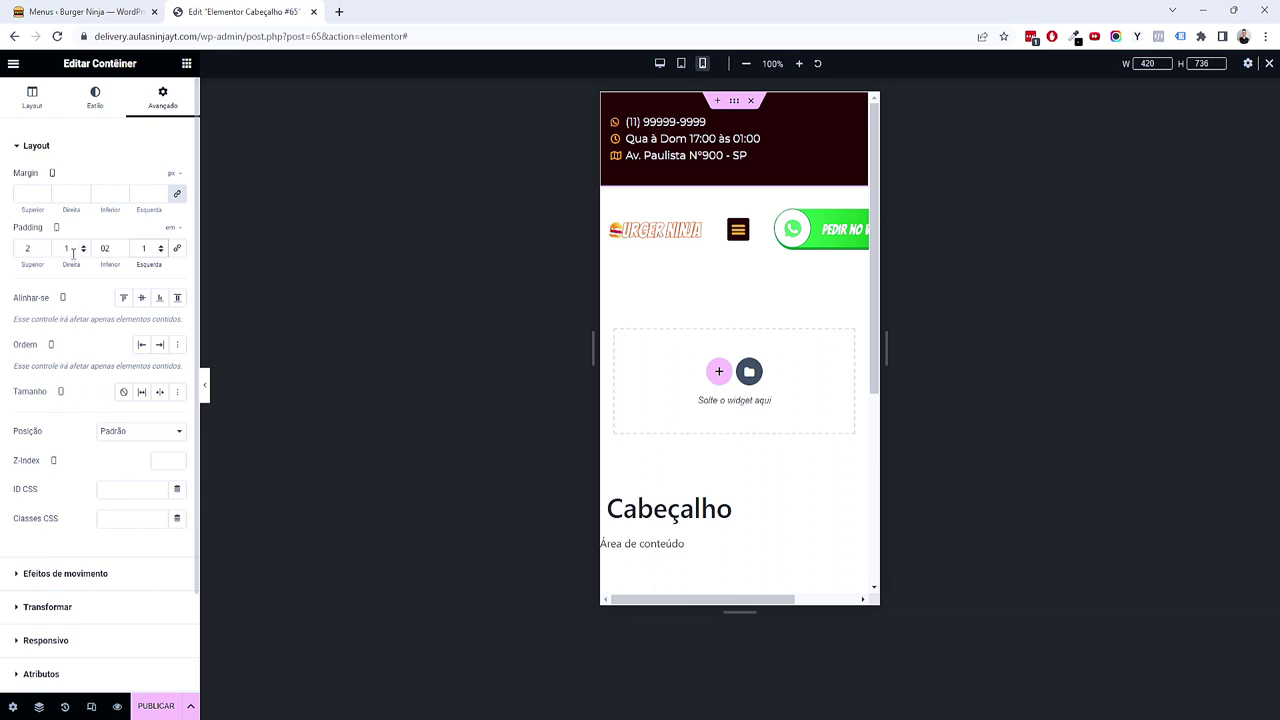
Step: Centre-align the contact icon list items
left_click(762, 138)
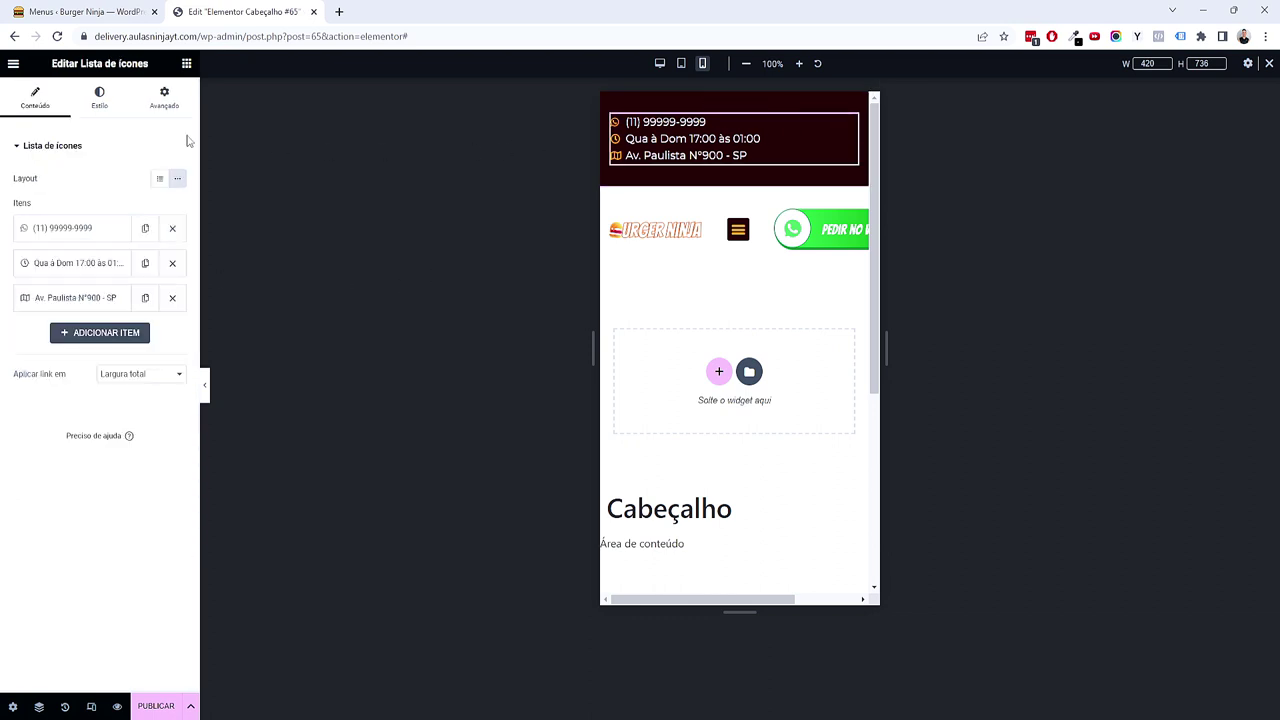
left_click(103, 104)
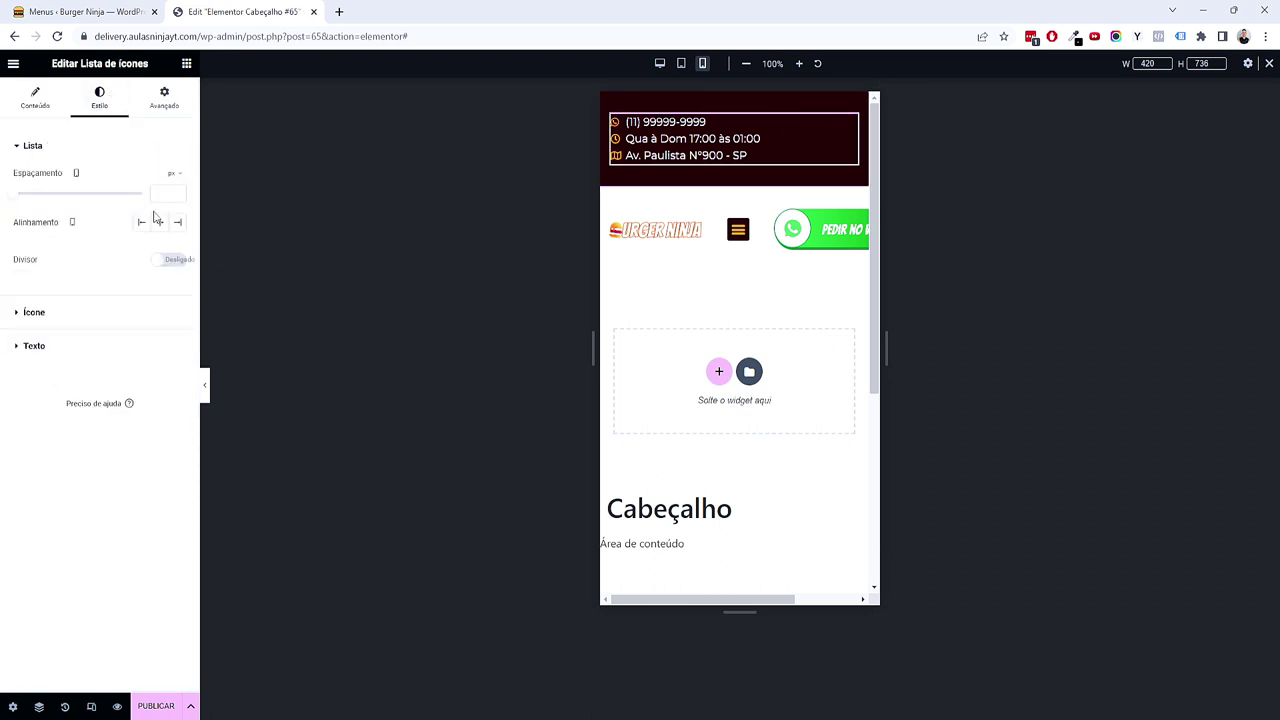
left_click(160, 223)
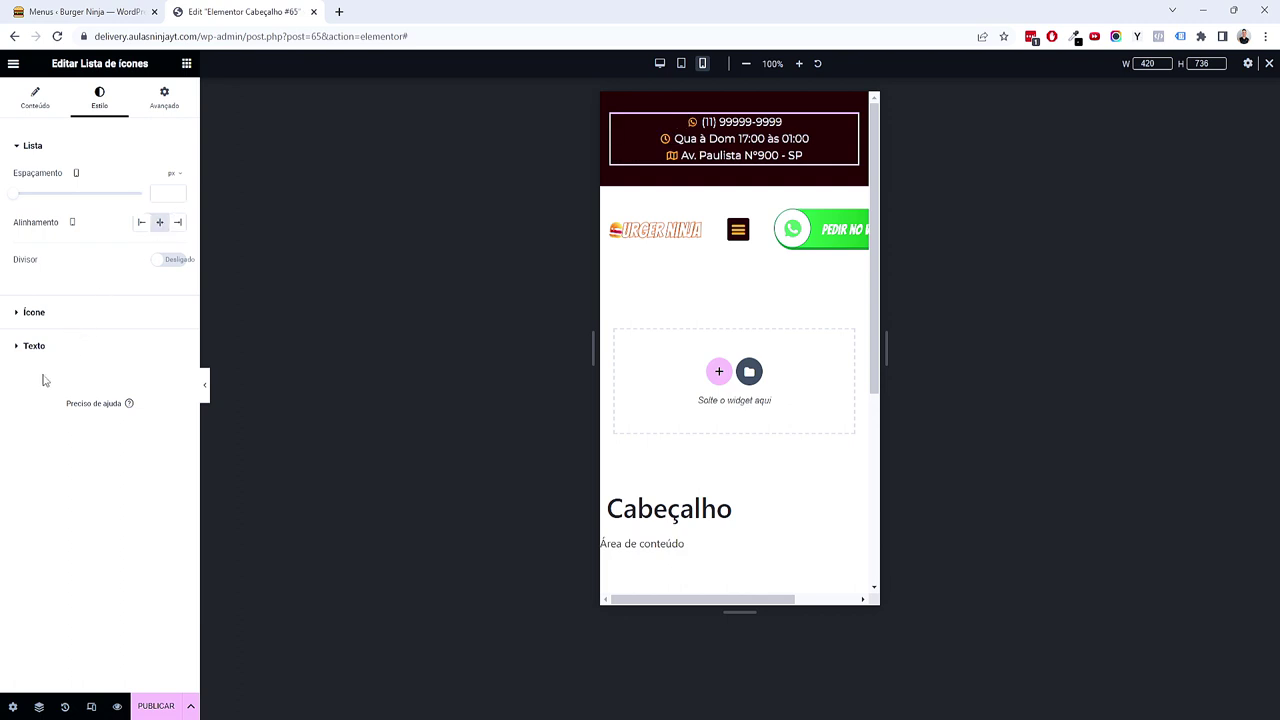
Step: Set the icon list text size to 0,8 em
left_click(80, 345)
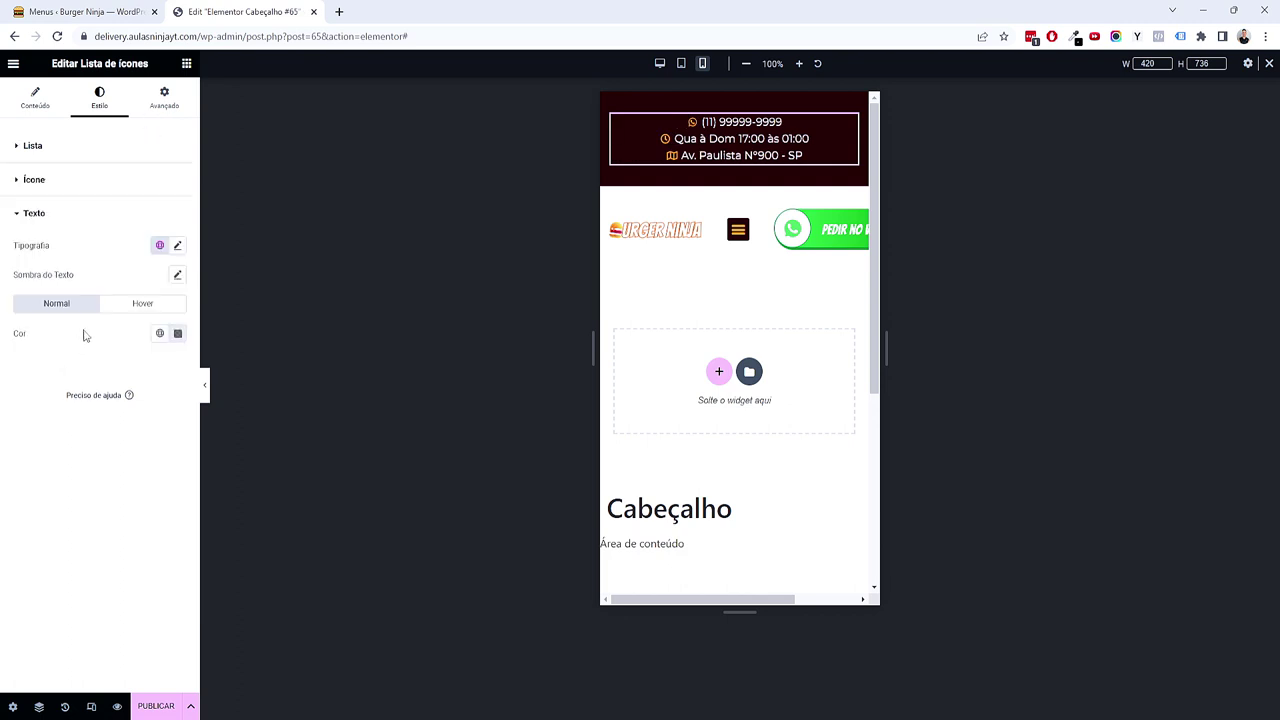
left_click(176, 249)
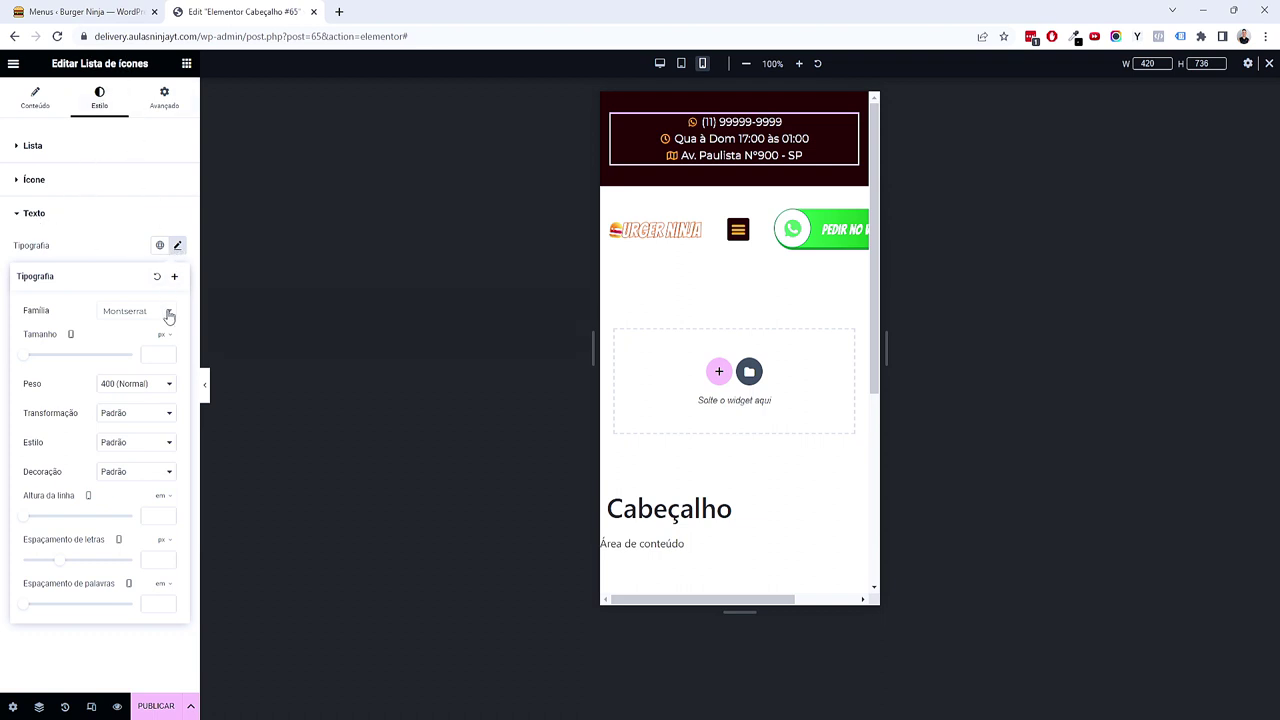
left_click(161, 354)
left_click(155, 355)
type("0,87")
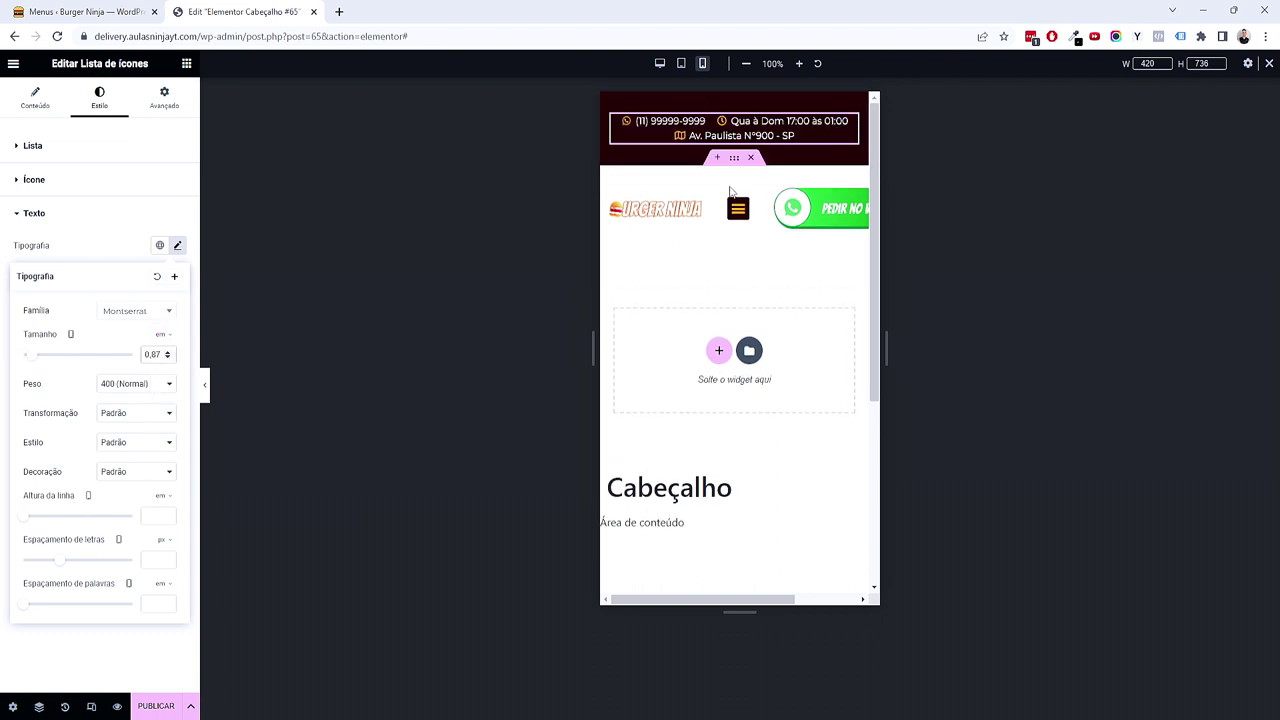
left_click(734, 158)
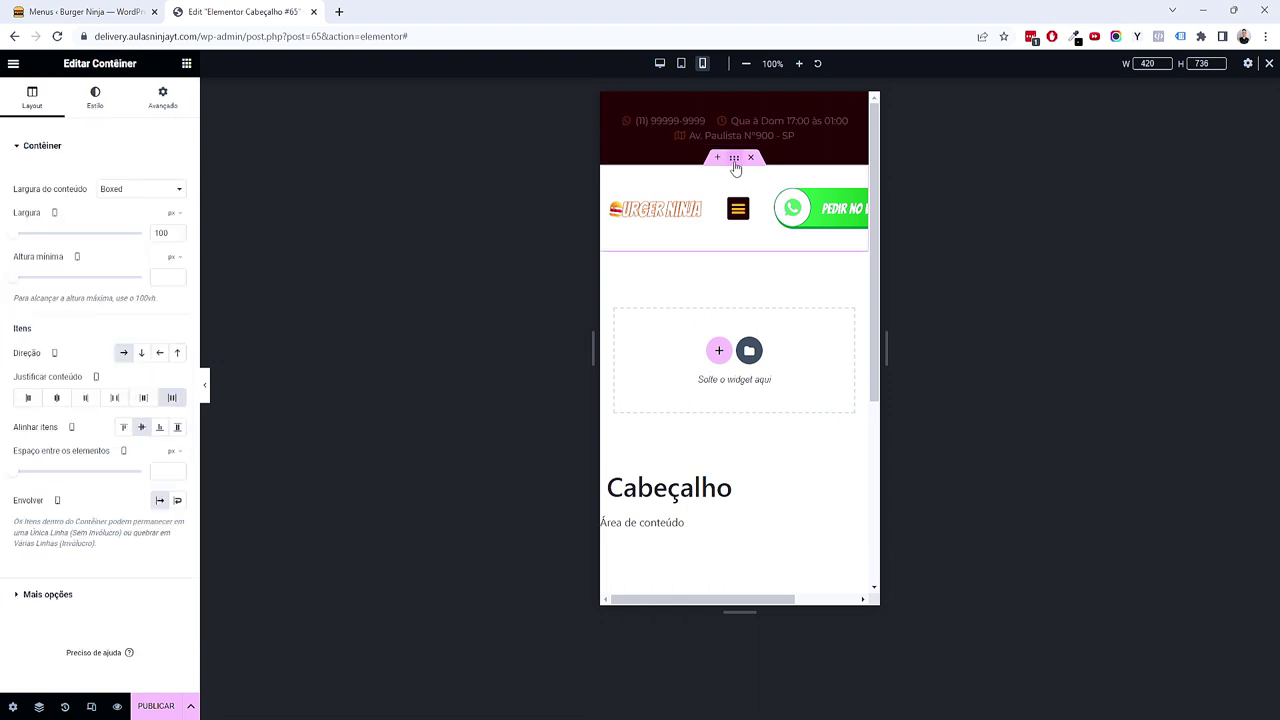
Step: Give the logo and WhatsApp container unlinked padding of 2/1/2/1 em
left_click(158, 100)
left_click(177, 248)
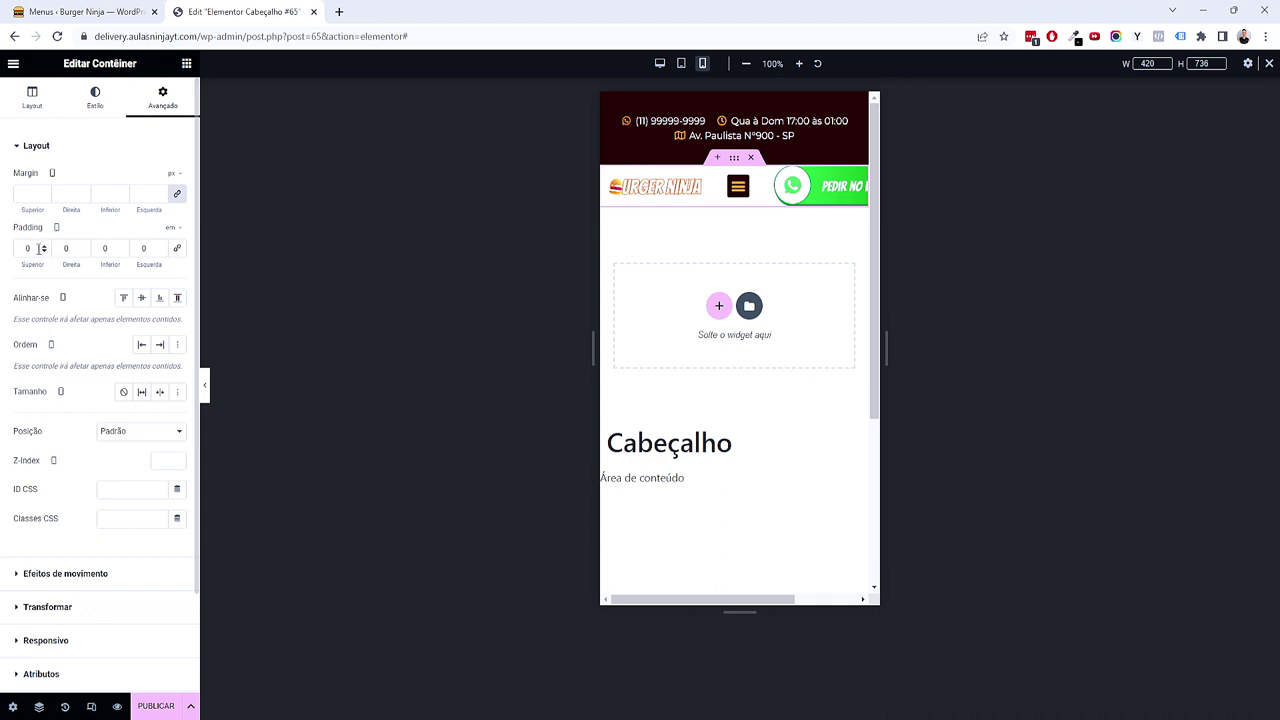
type("2")
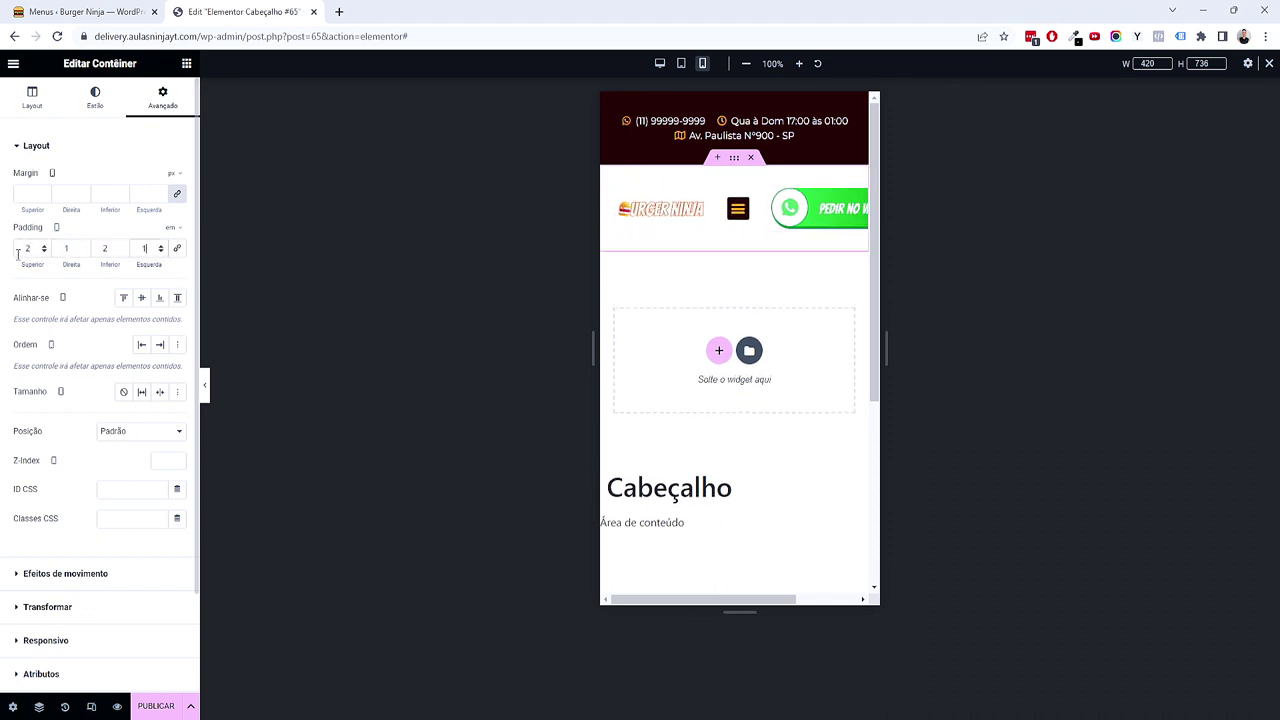
Step: Widen the site logo to 35% and set the WhatsApp image width to 45%
left_click(698, 208)
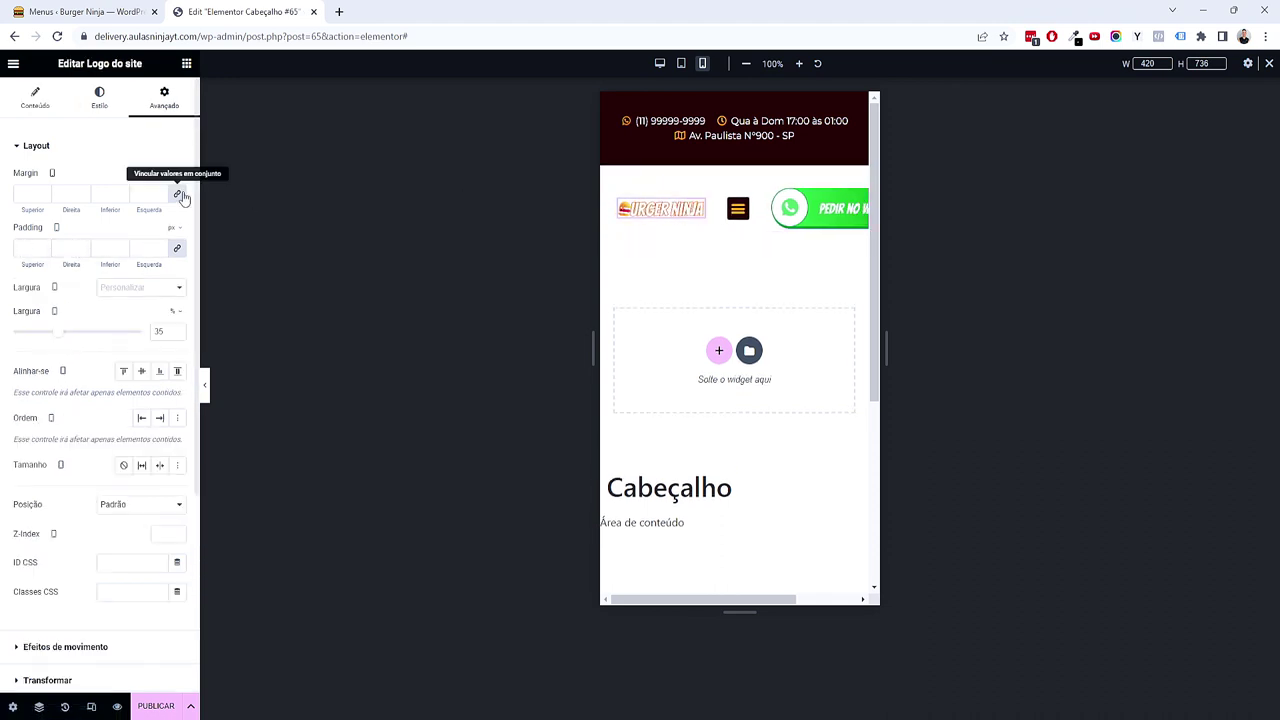
left_click_drag(58, 337, 56, 331)
left_click(742, 208)
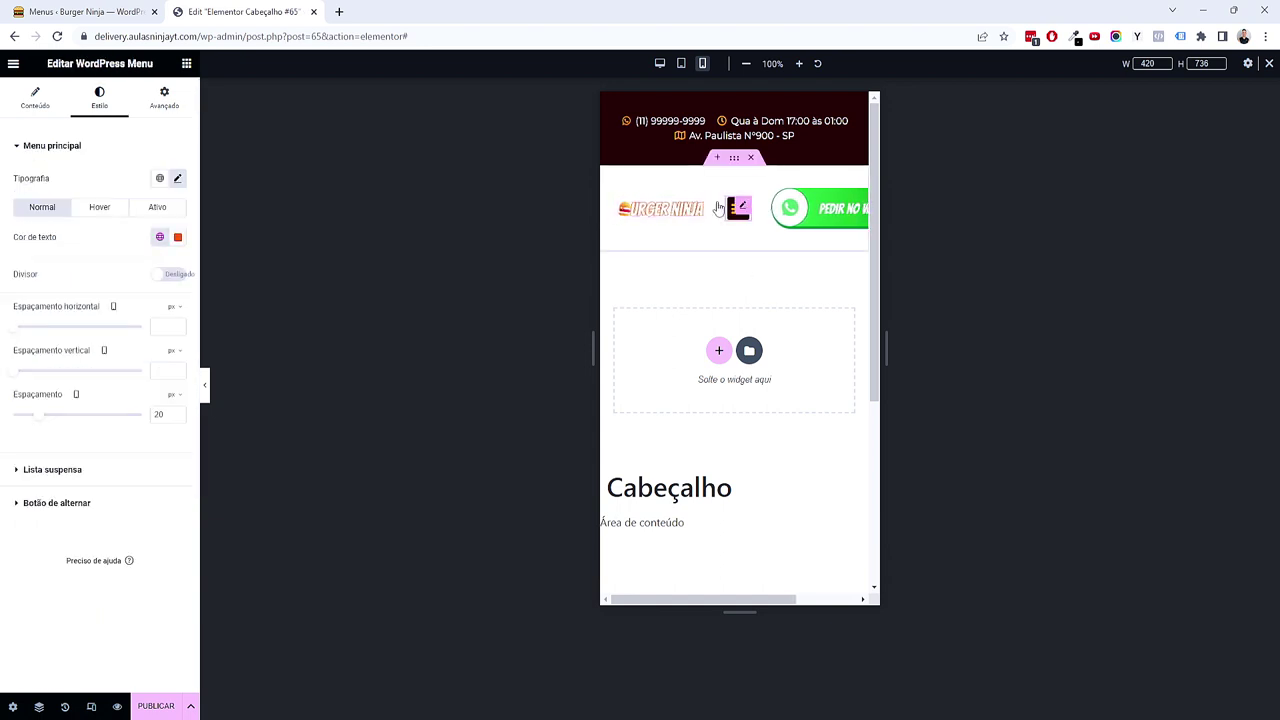
left_click(180, 108)
left_click(842, 208)
left_click_drag(50, 333, 72, 339)
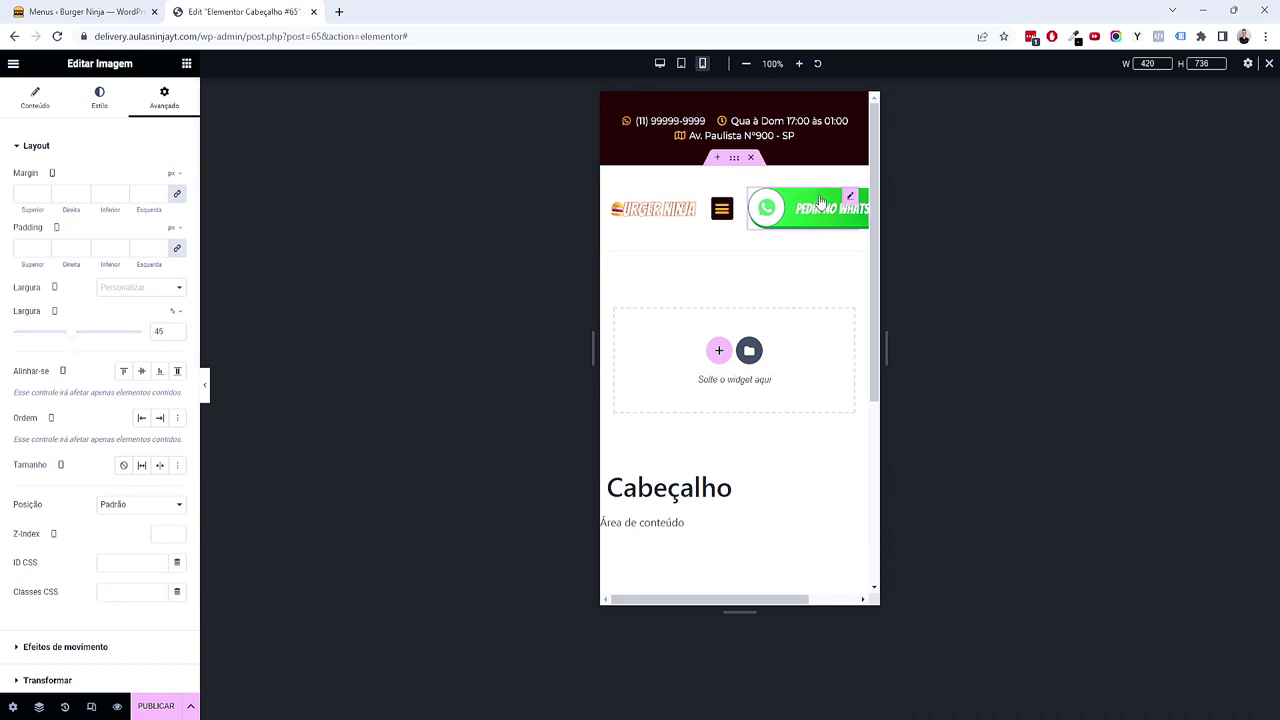
Step: Resize the WhatsApp image to about 192 px and align it right
left_click(105, 130)
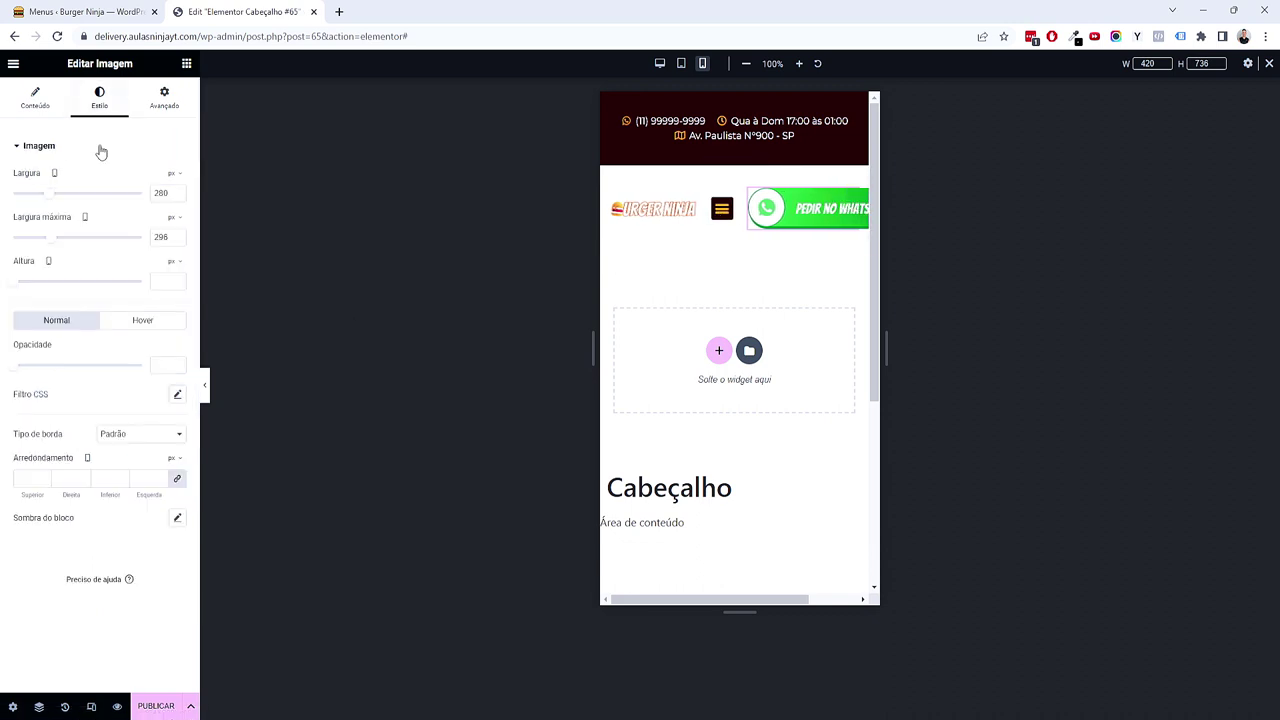
left_click_drag(49, 201, 36, 199)
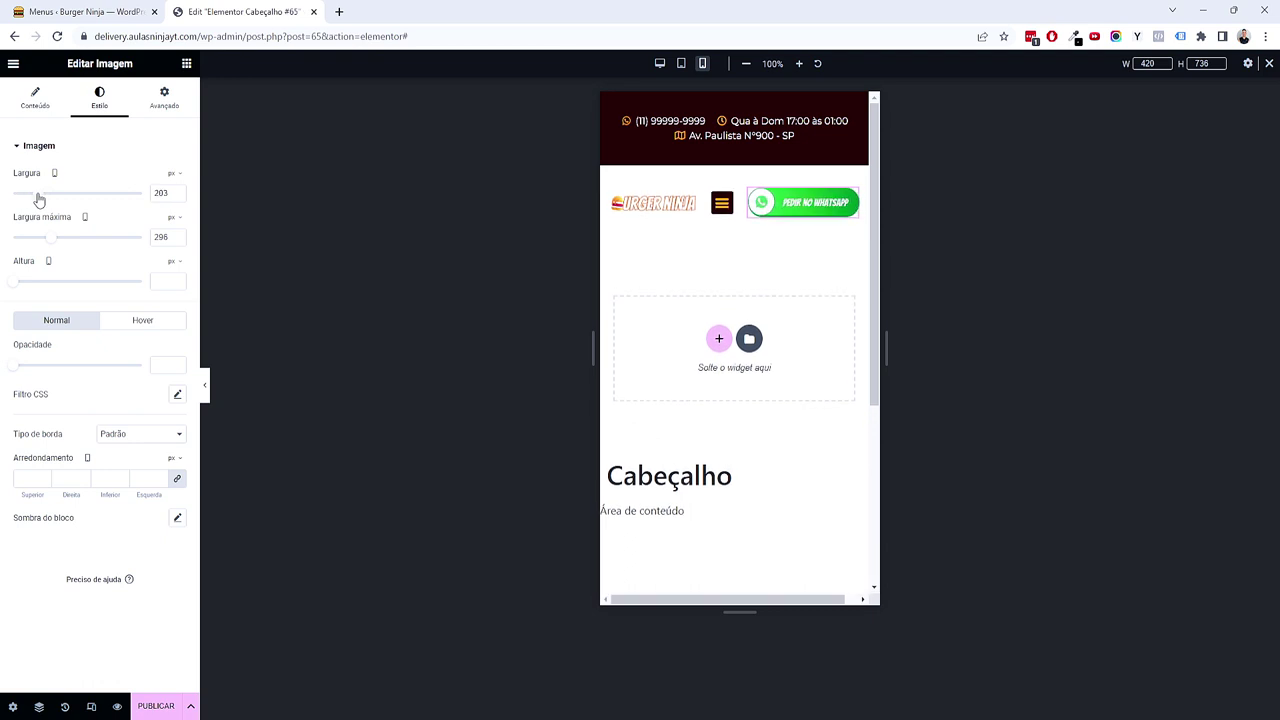
left_click(43, 197)
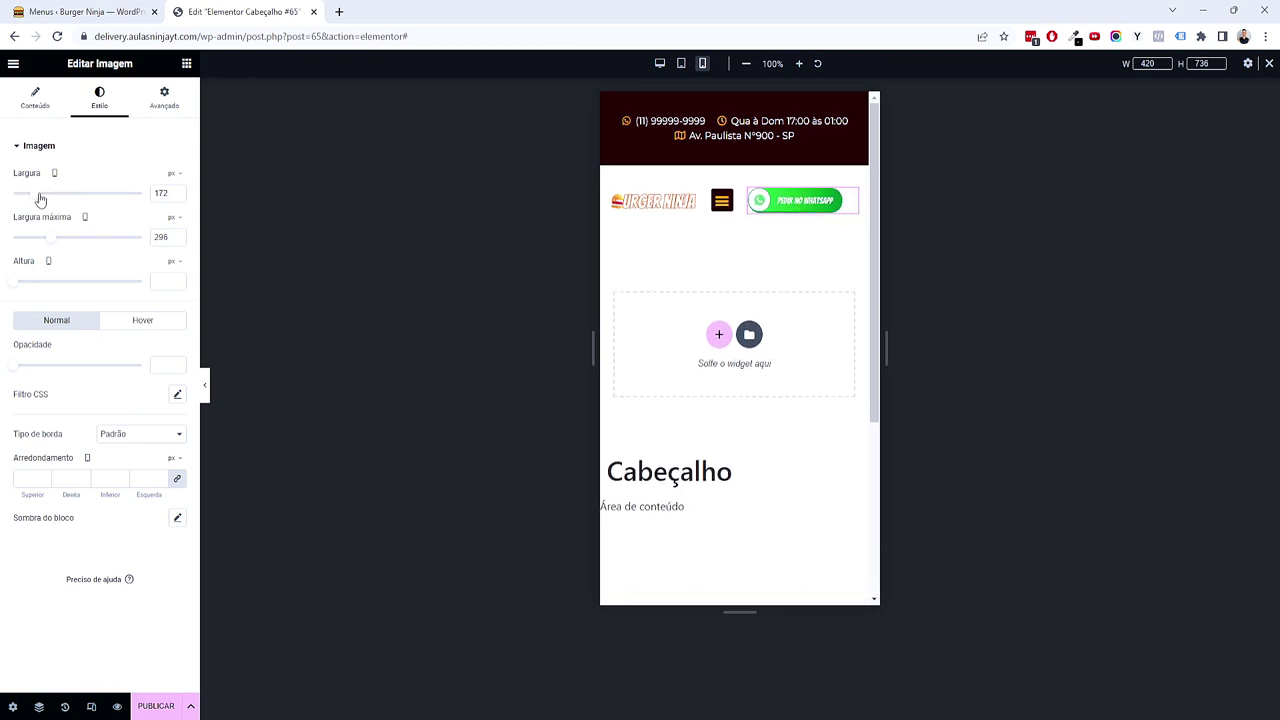
left_click(35, 97)
left_click(179, 314)
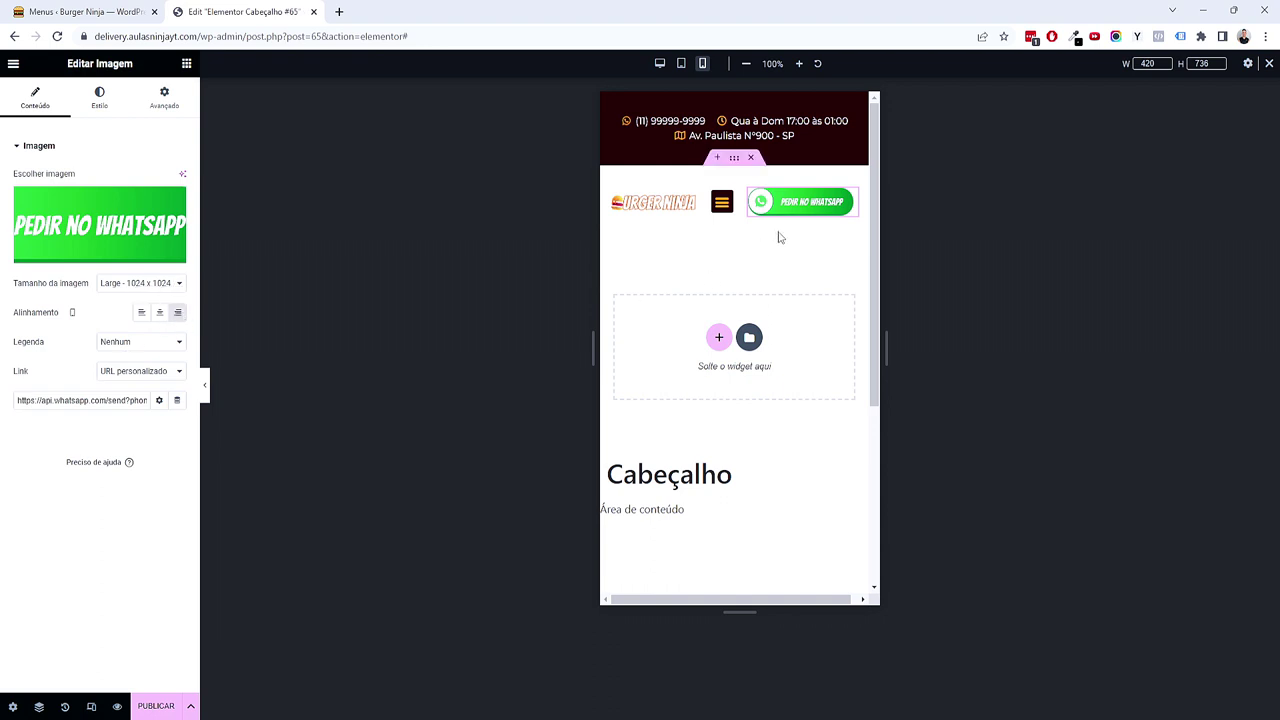
Step: Shrink the site logo width from 35 to 33
left_click(717, 206)
left_click(717, 203)
left_click(690, 205)
left_click(178, 336)
left_click(178, 336)
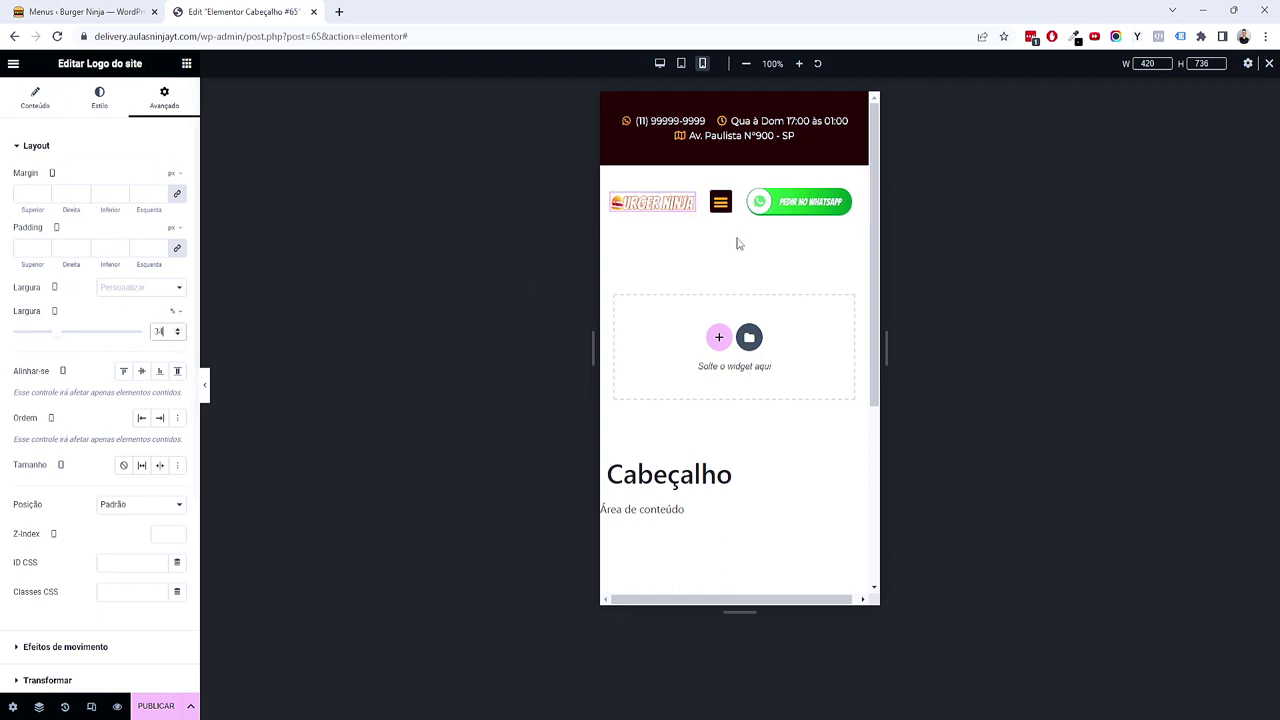
Step: Fine-tune the WhatsApp button image width to about 190
left_click(850, 202)
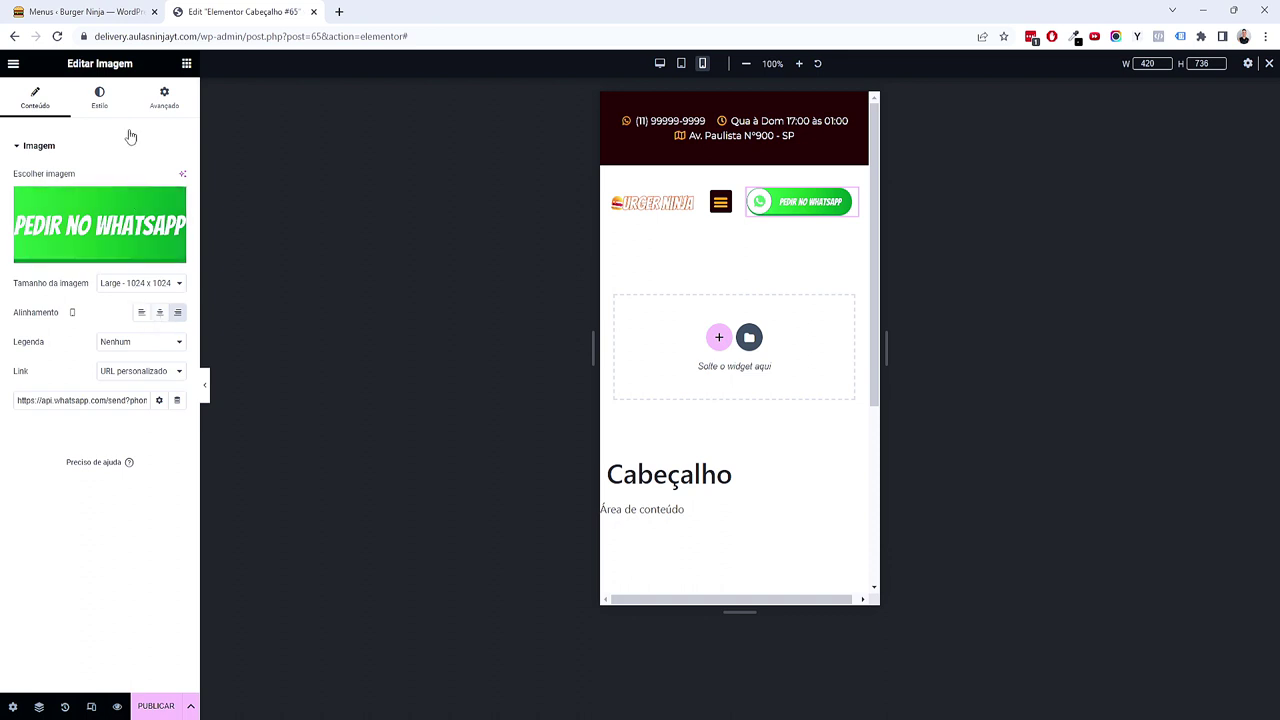
left_click(99, 97)
left_click_drag(178, 196, 178, 196)
left_click(178, 192)
left_click(178, 192)
left_click(178, 192)
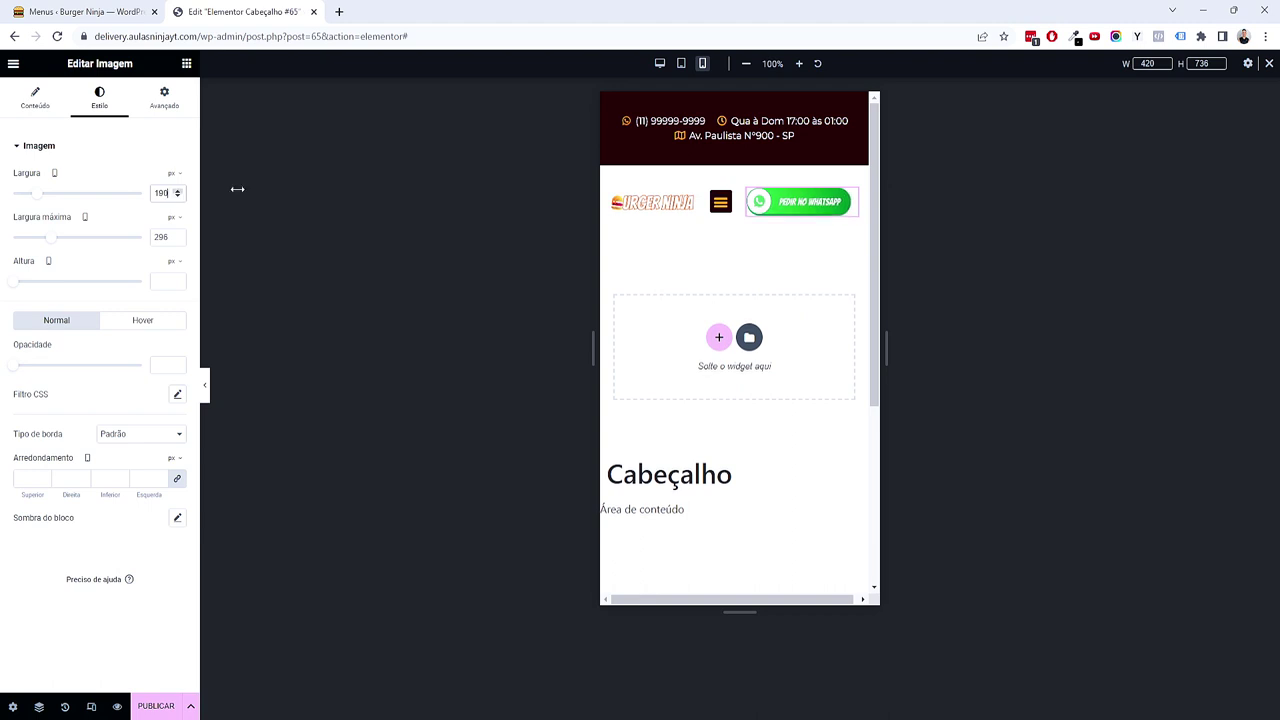
Step: Return to desktop view and publish the header with an Incluir / Todo o site condition
left_click(681, 64)
left_click(660, 63)
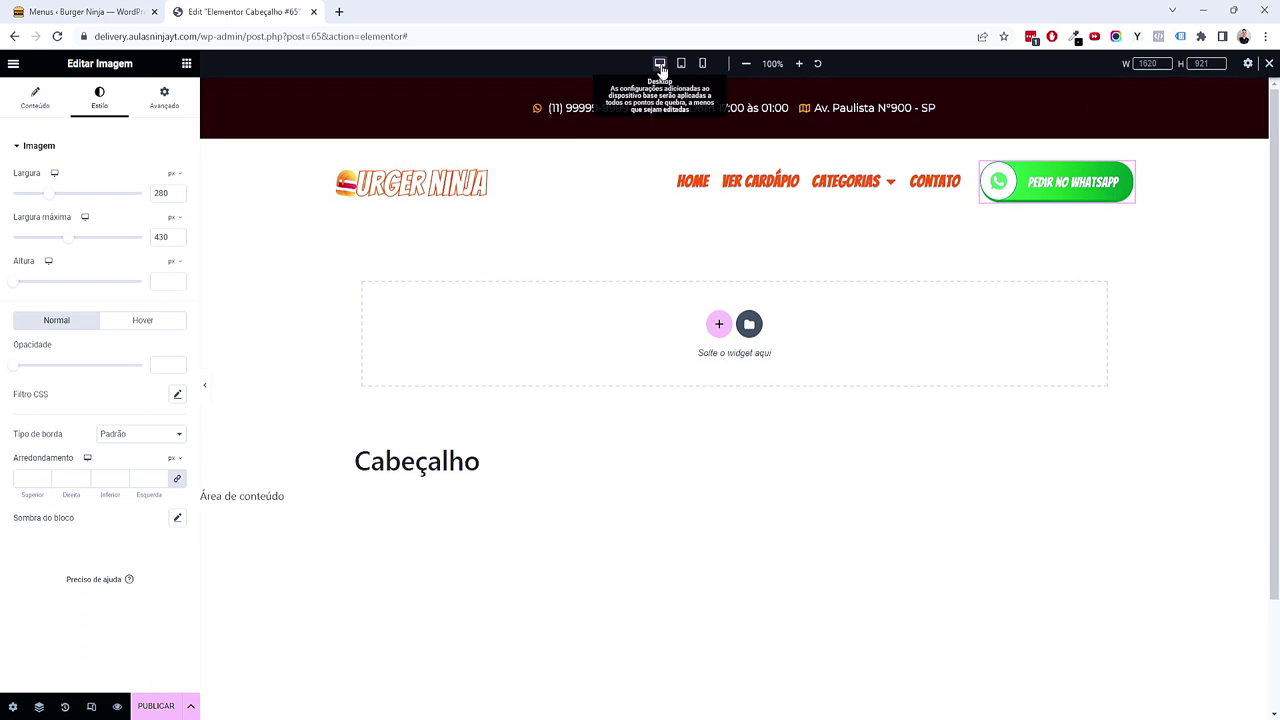
scroll(1067, 391, "down", 2)
scroll(1067, 391, "up", 2)
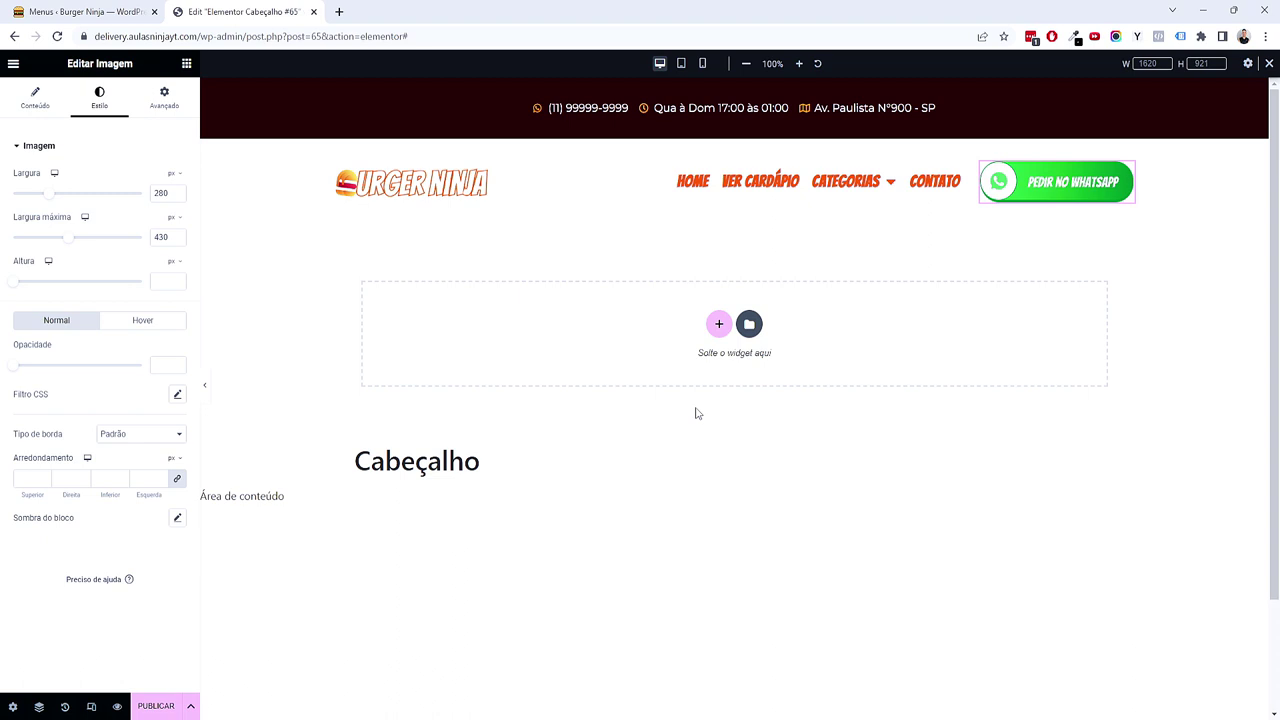
left_click(134, 706)
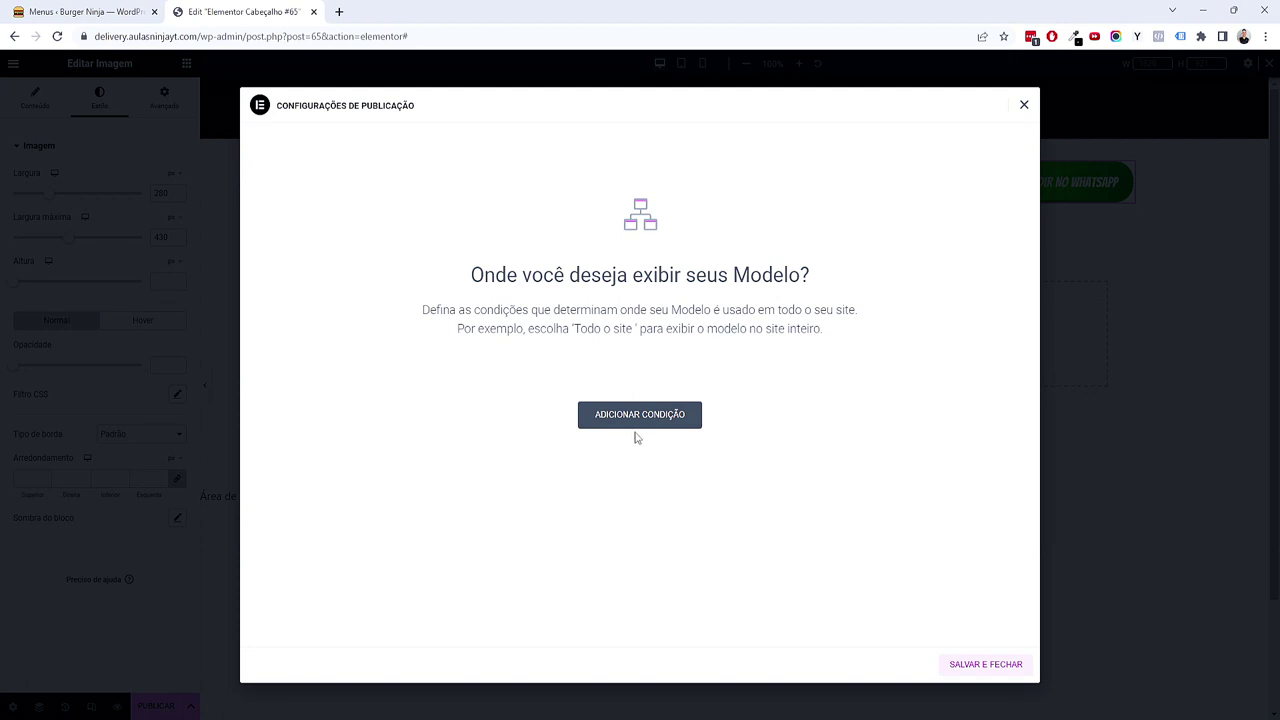
left_click(649, 422)
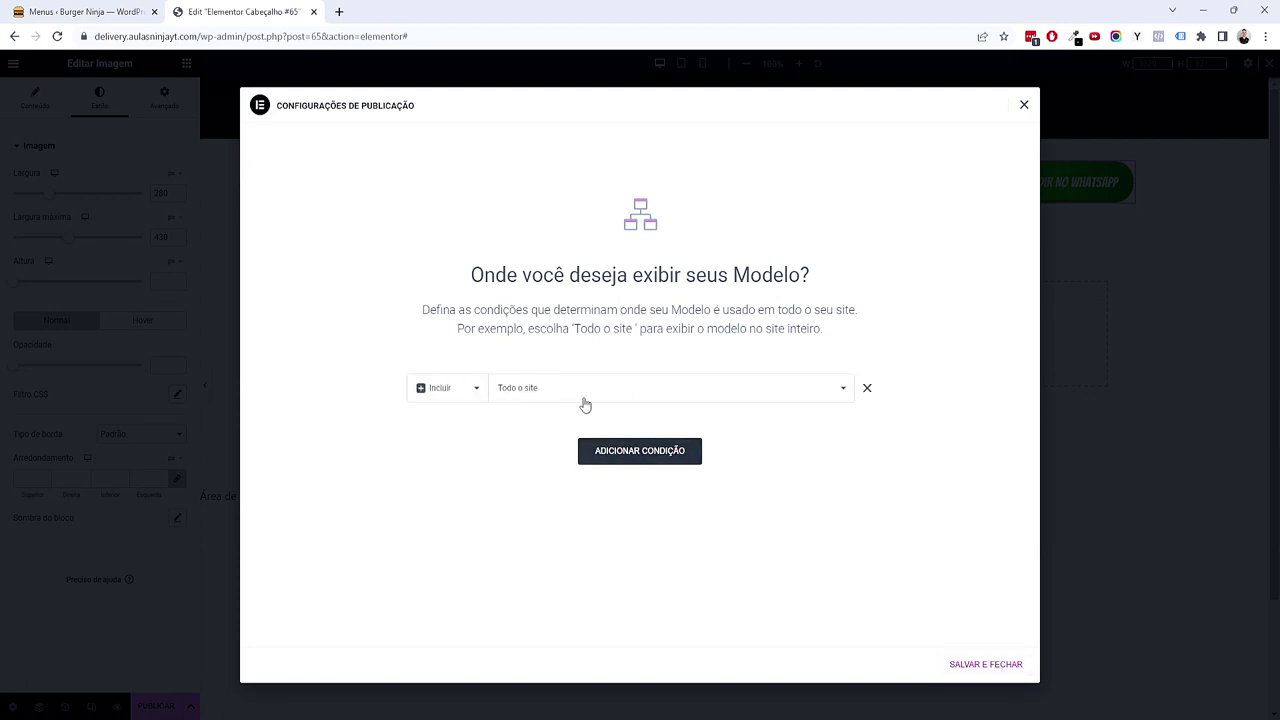
left_click(970, 665)
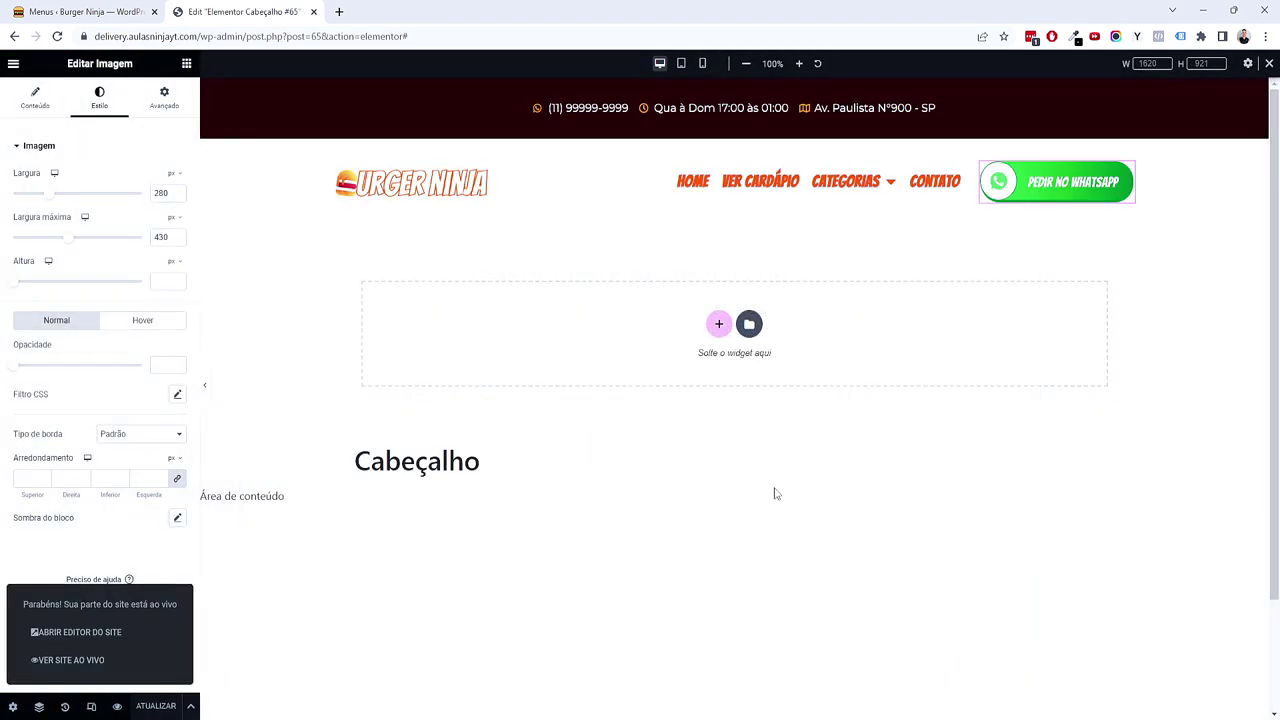
Step: Close the editor, open Burger Ninja's live site from the dashboard, and check the Categorias submenu
left_click(313, 11)
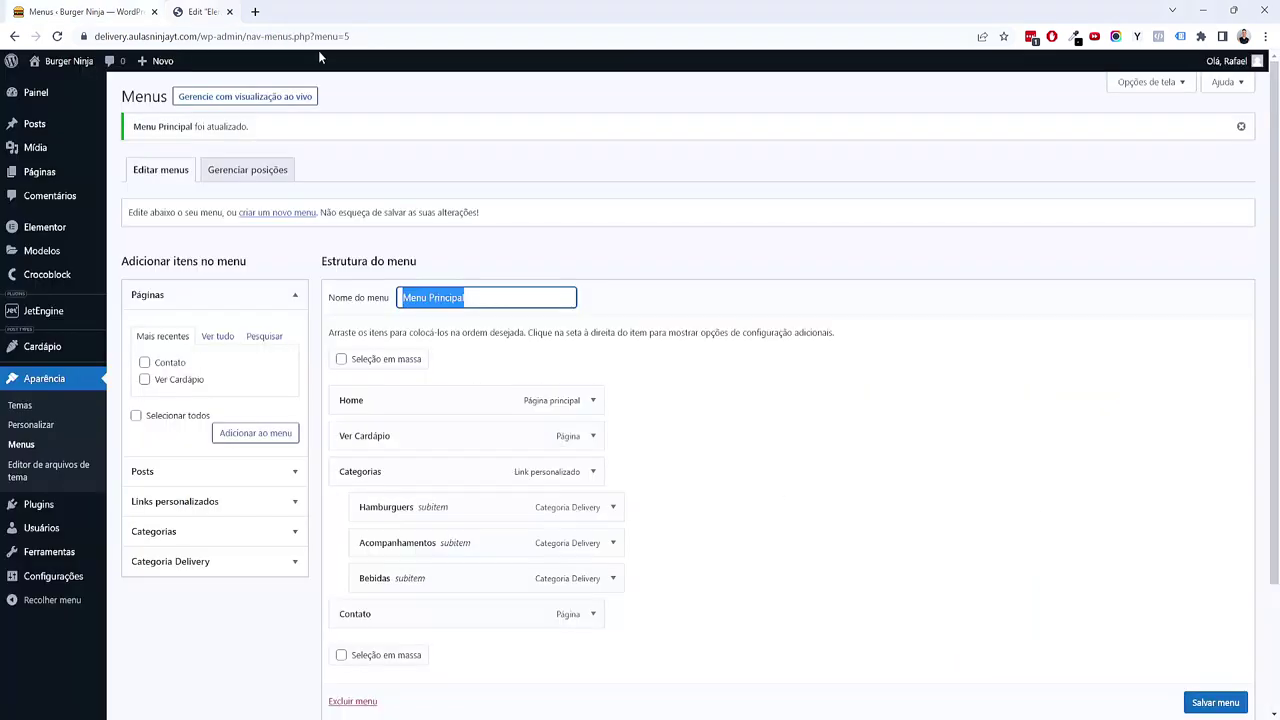
left_click(63, 96)
mouse_move(62, 63)
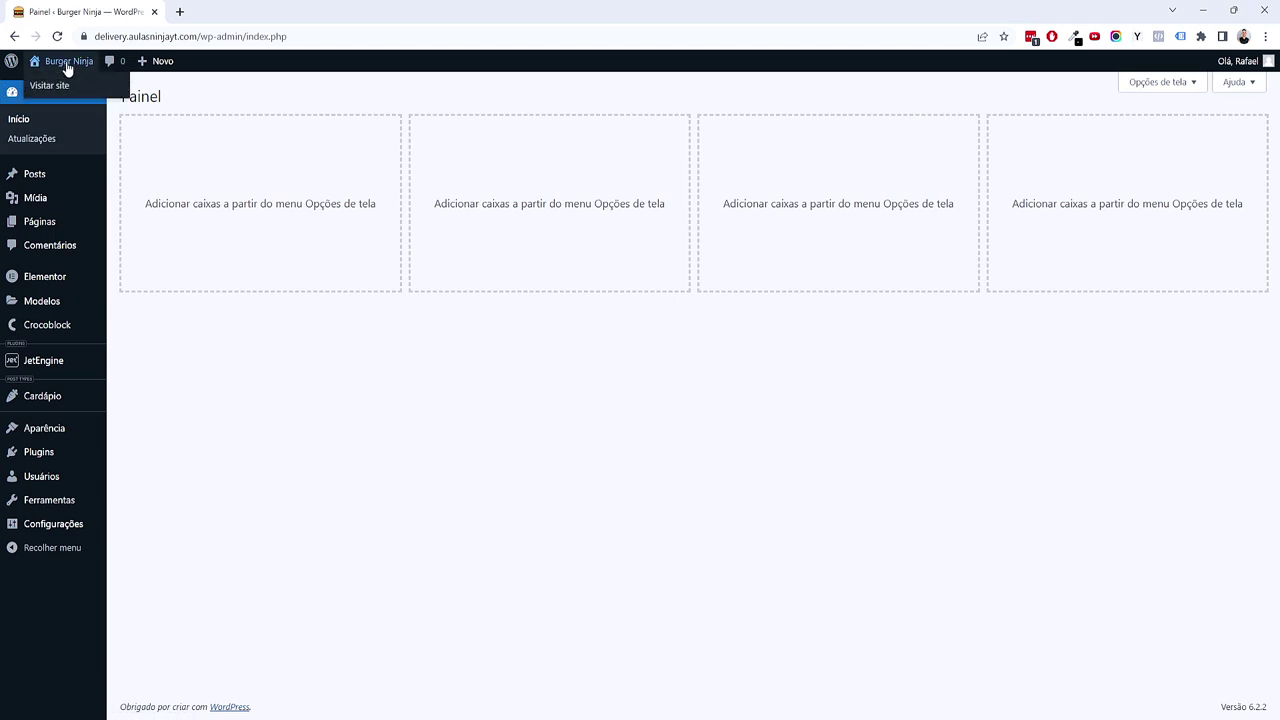
middle_click(69, 89)
left_click(228, 10)
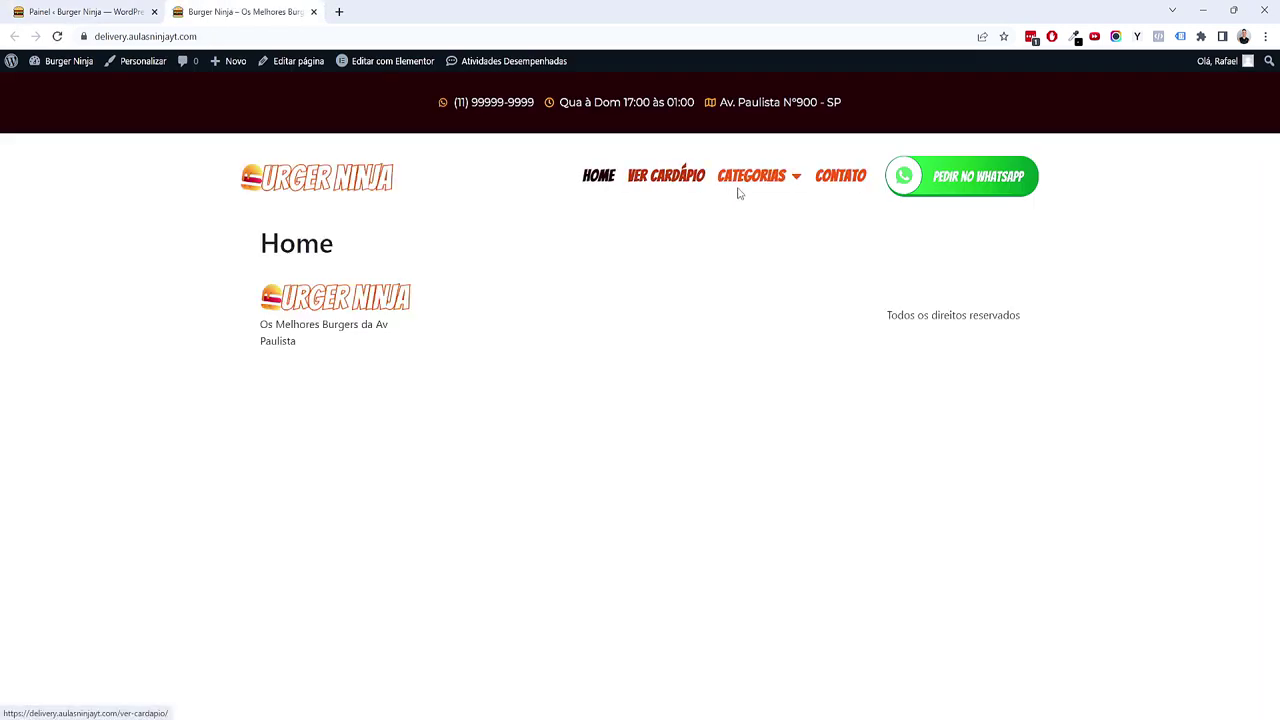
mouse_move(757, 177)
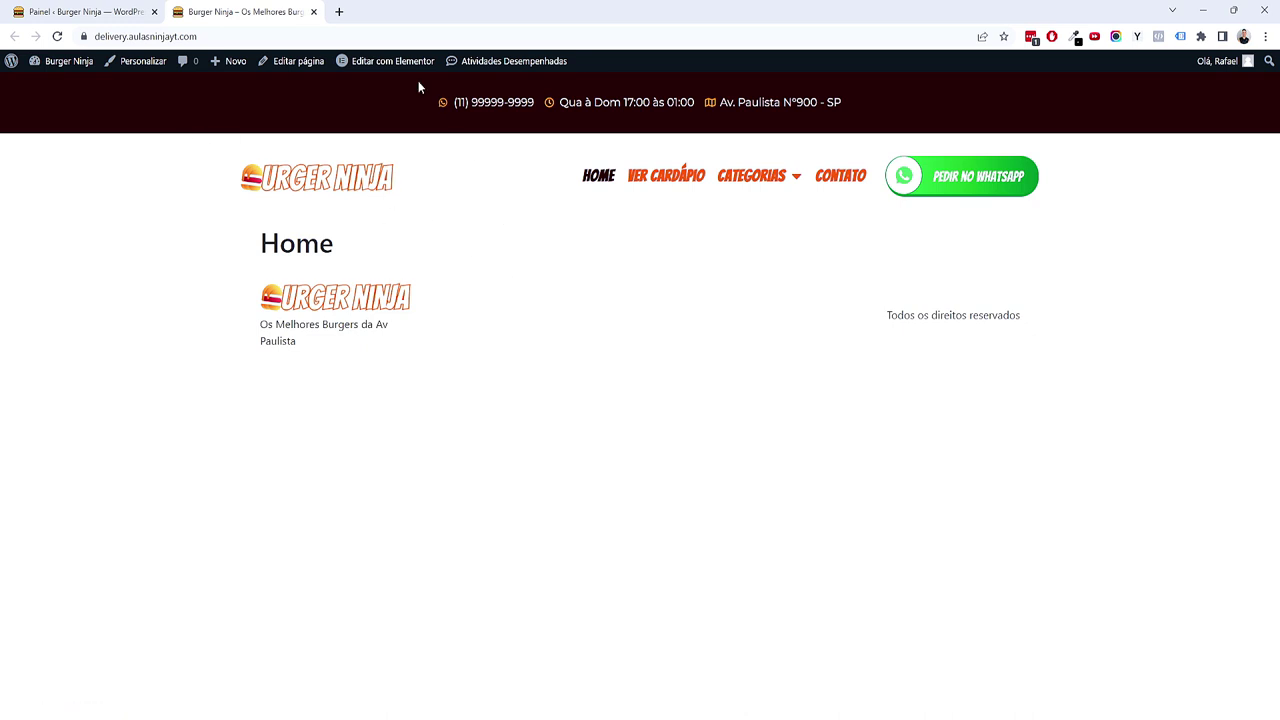
Step: Open Cabeçalho via Editar com Elementor, check Construtor de tema headers, and return to the editor
mouse_move(398, 64)
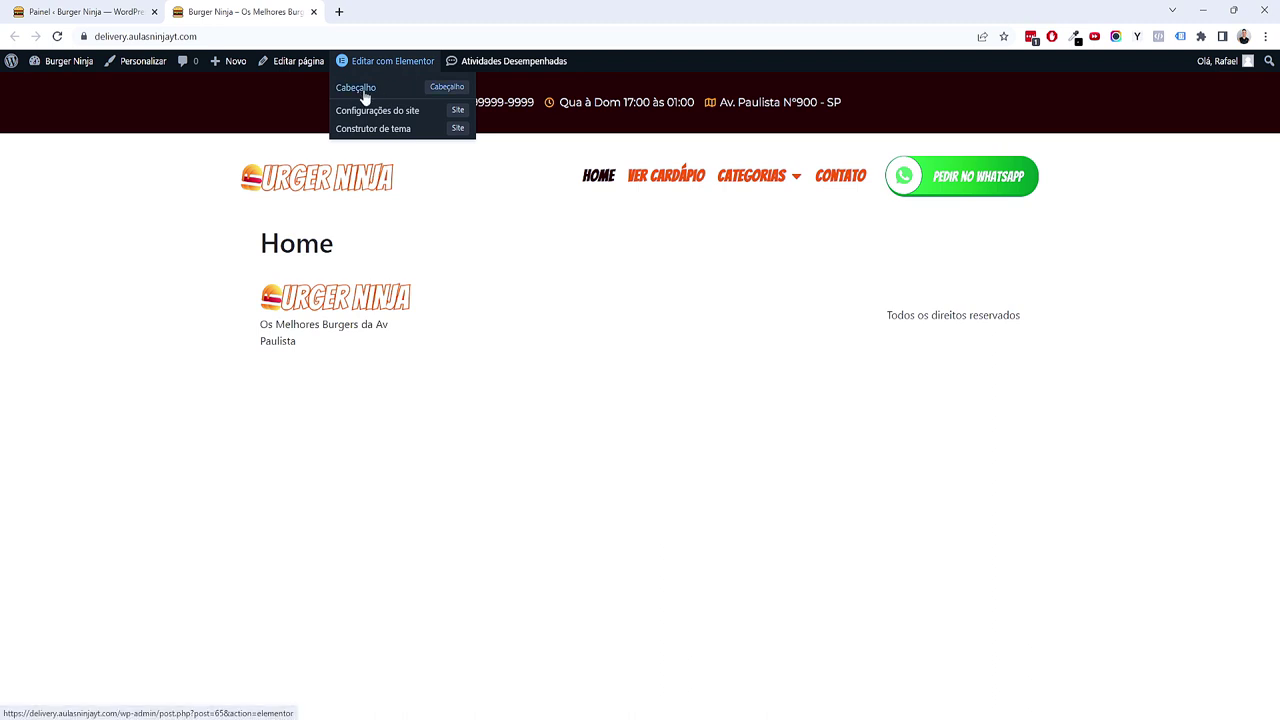
left_click(363, 89)
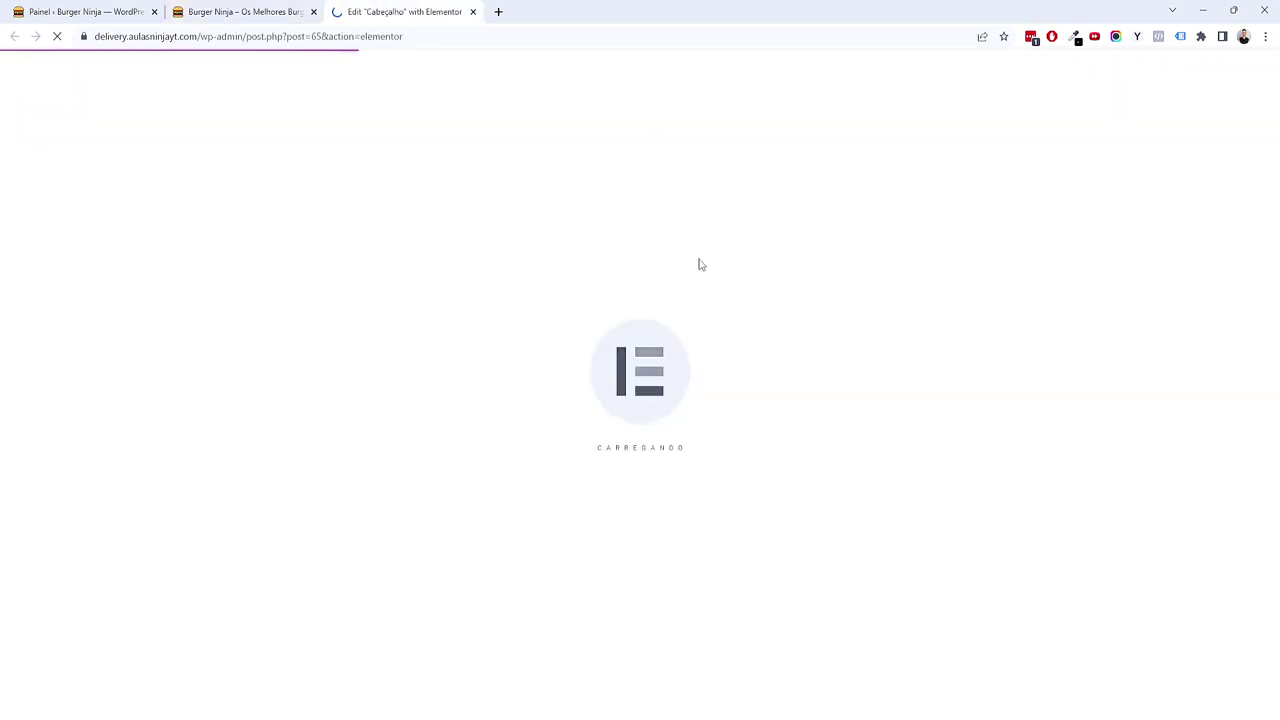
left_click(71, 8)
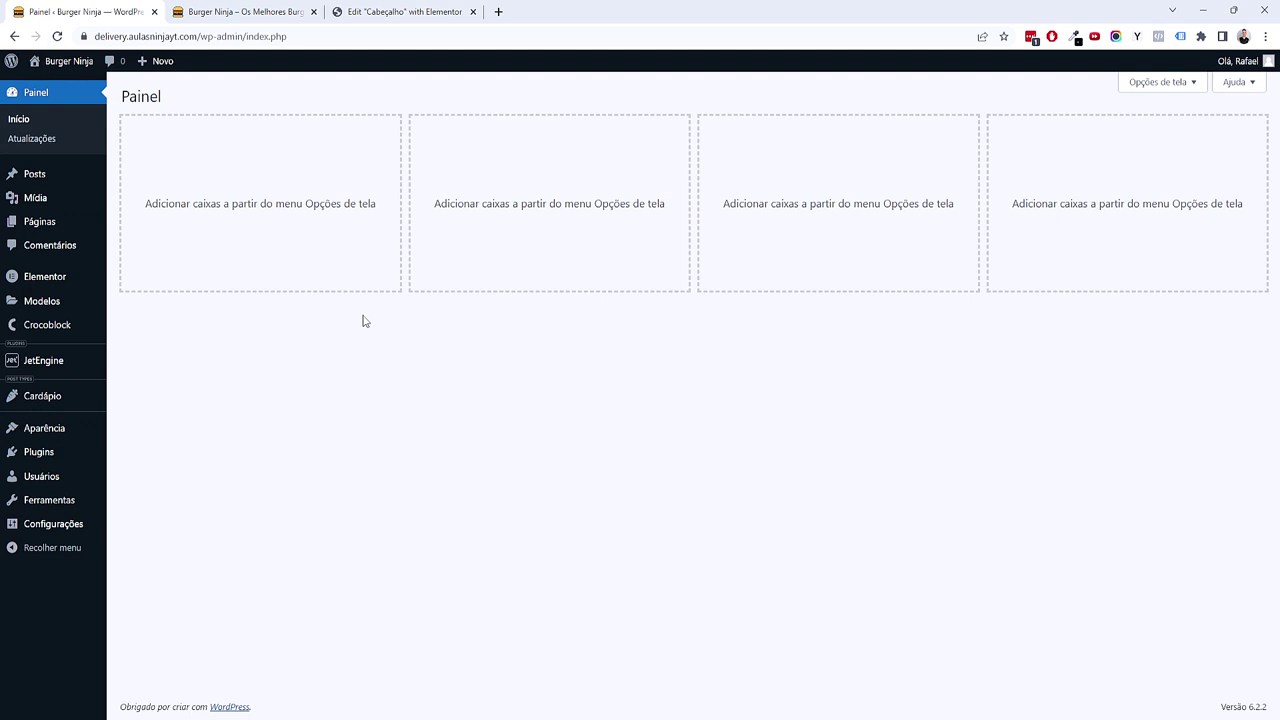
mouse_move(84, 304)
left_click(133, 343)
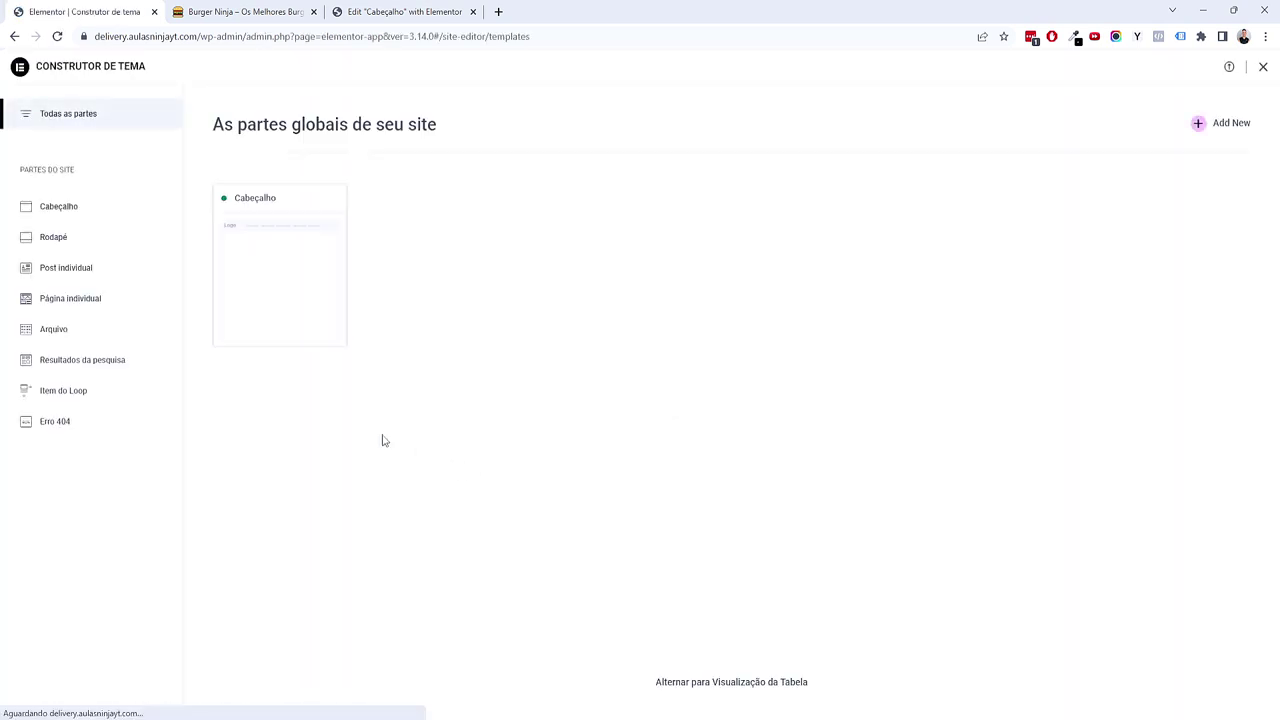
left_click(57, 207)
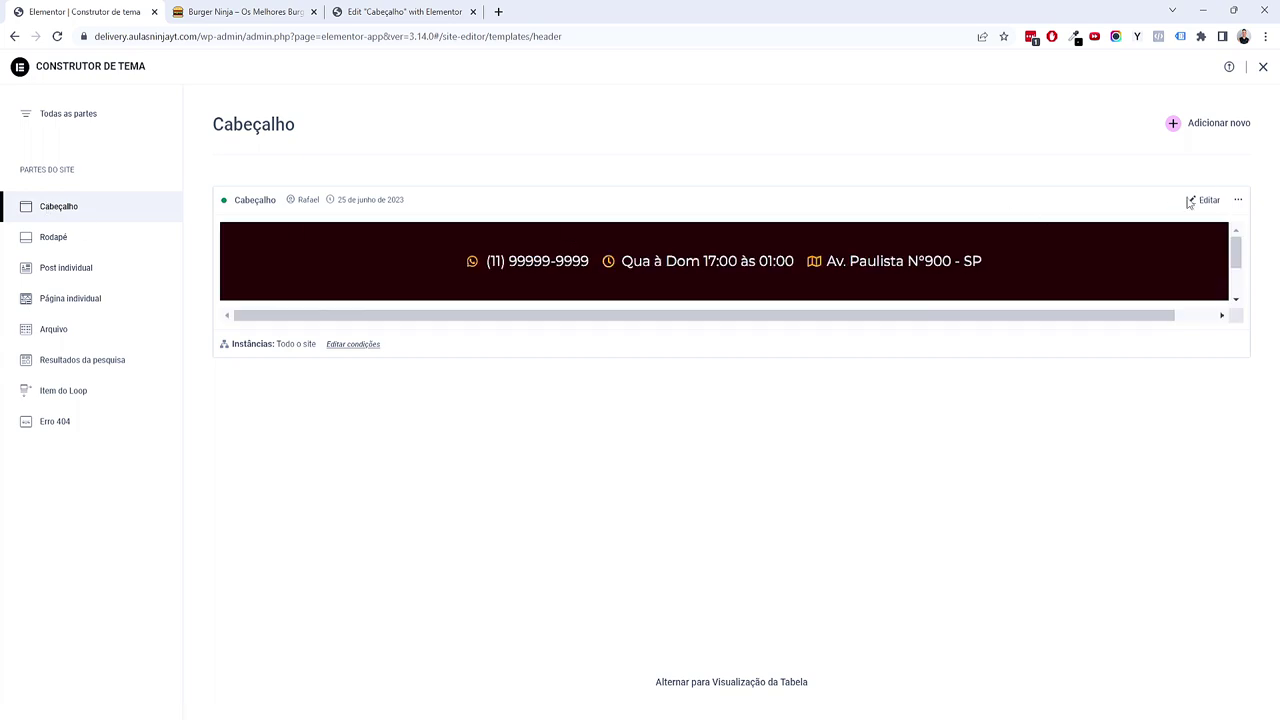
left_click(215, 11)
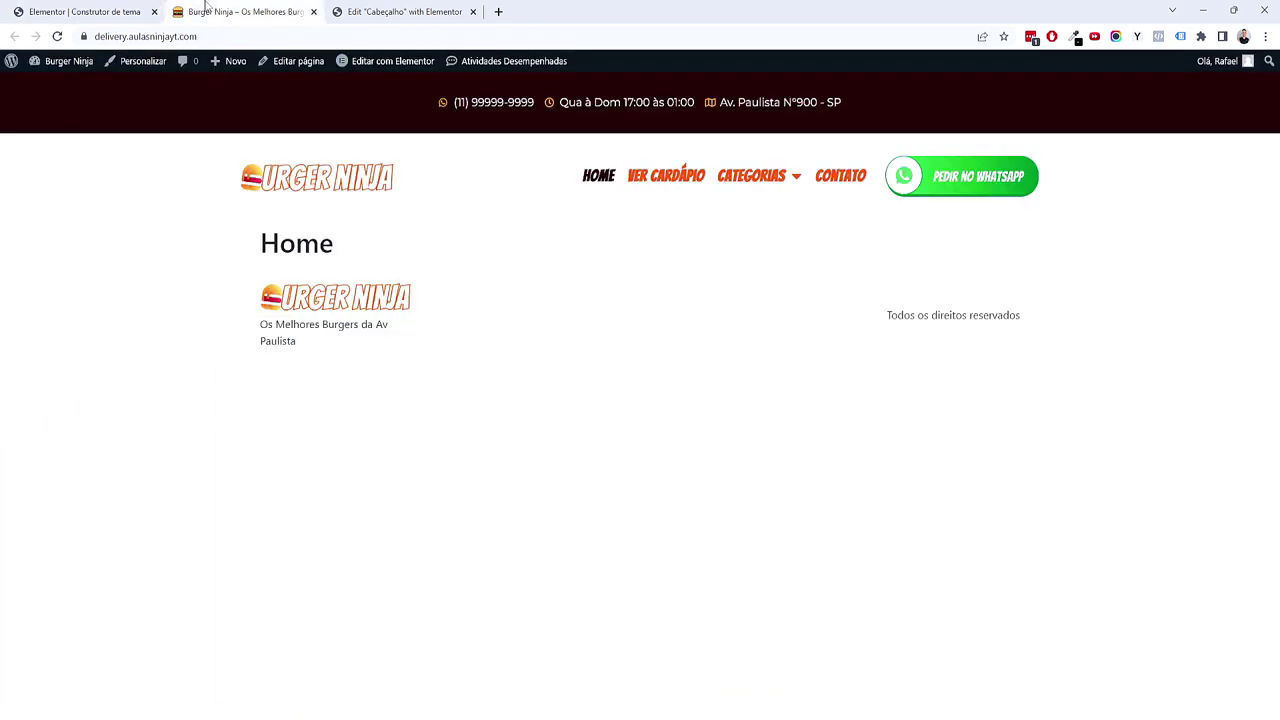
left_click(155, 11)
left_click(194, 10)
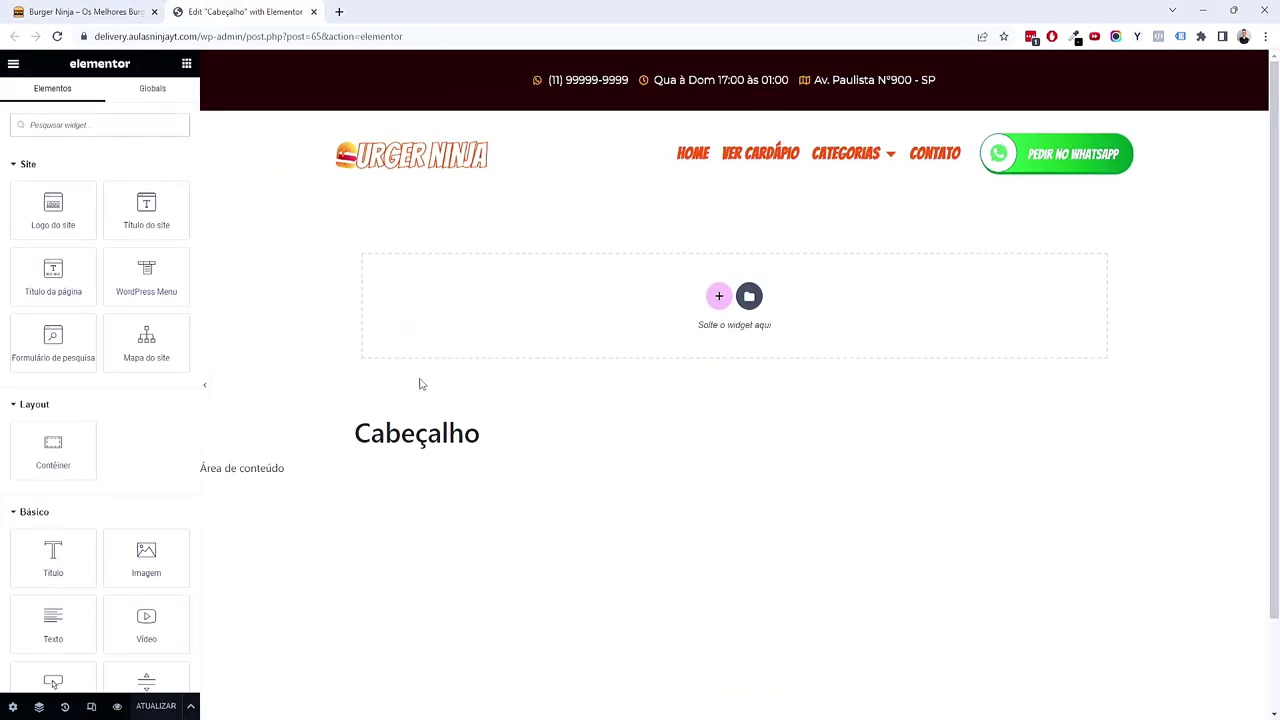
Step: Set the navigation menu's dropdown list font size to 2 em
left_click(962, 154)
left_click(99, 97)
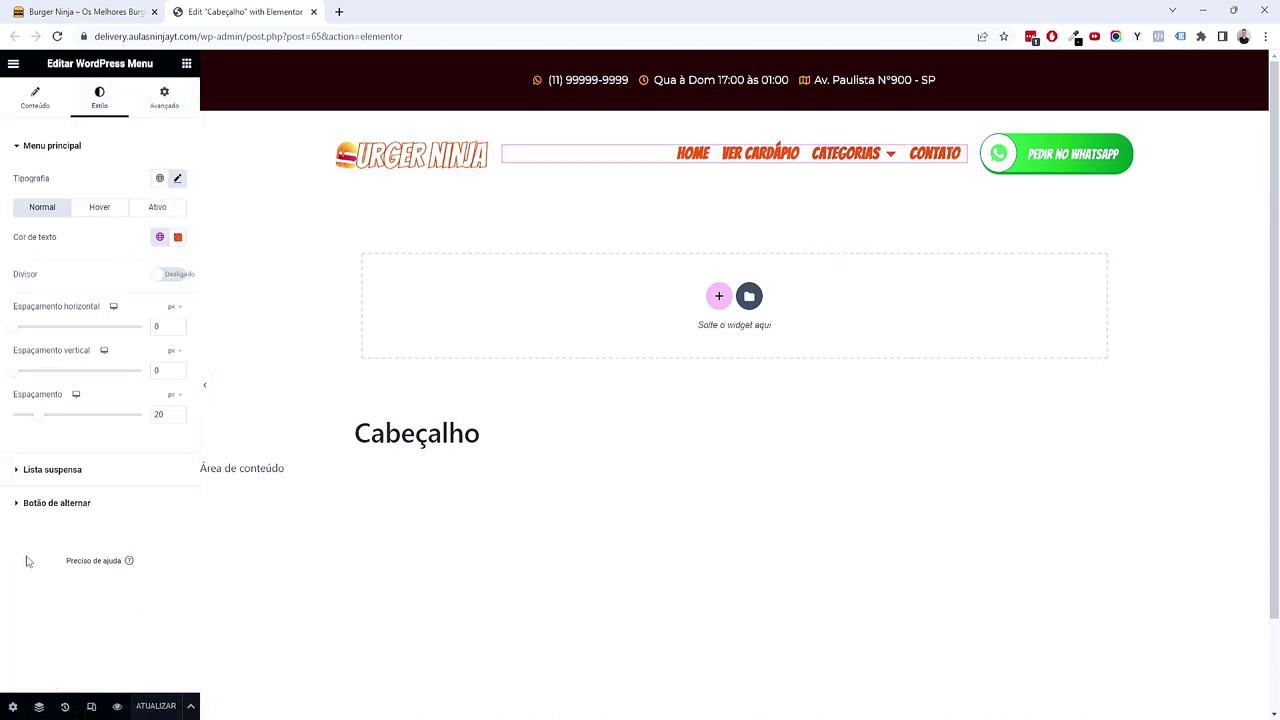
left_click(52, 470)
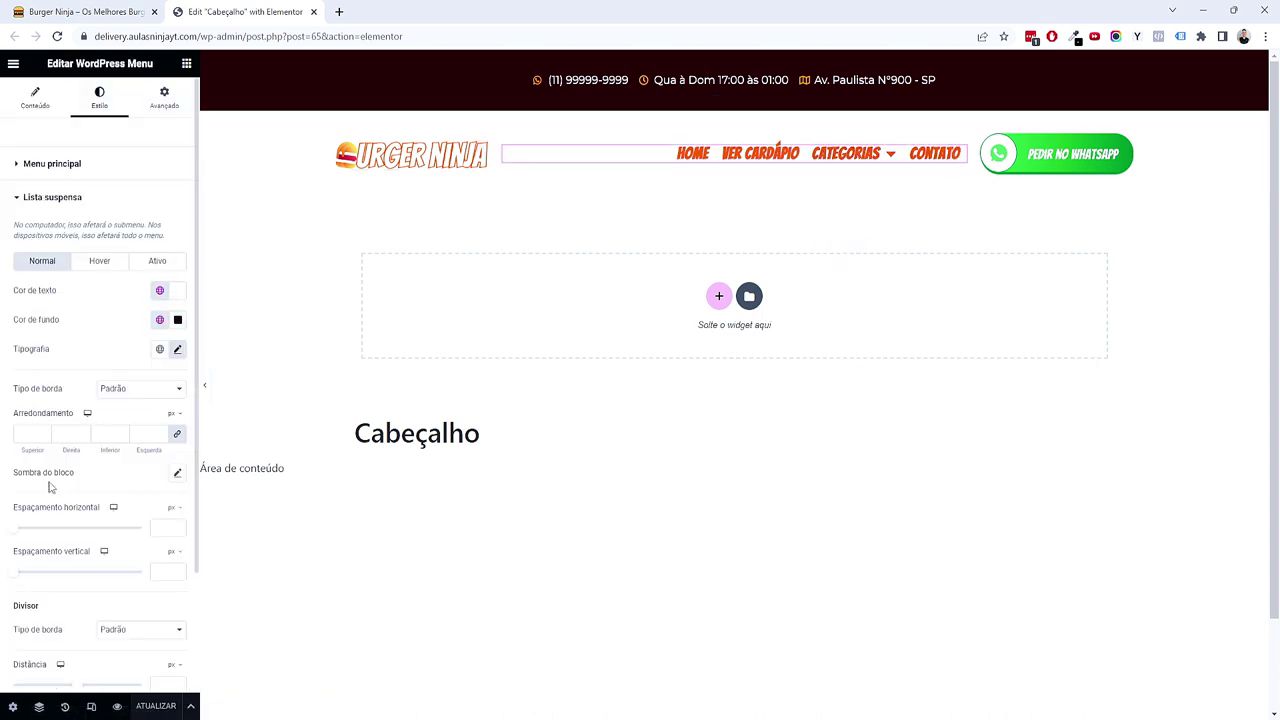
left_click(177, 350)
left_click(161, 462)
type("2")
mouse_move(845, 160)
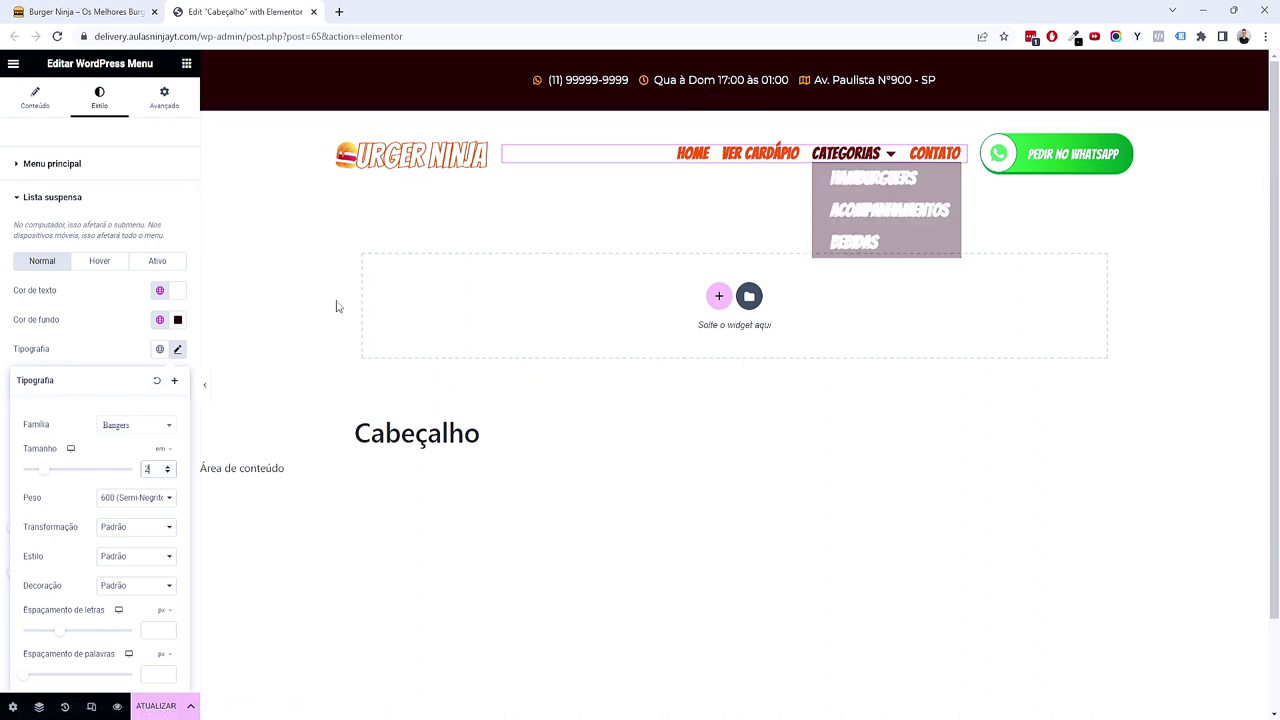
Step: Preview the header's expanded menu at tablet and mobile widths
left_click(91, 706)
left_click(681, 63)
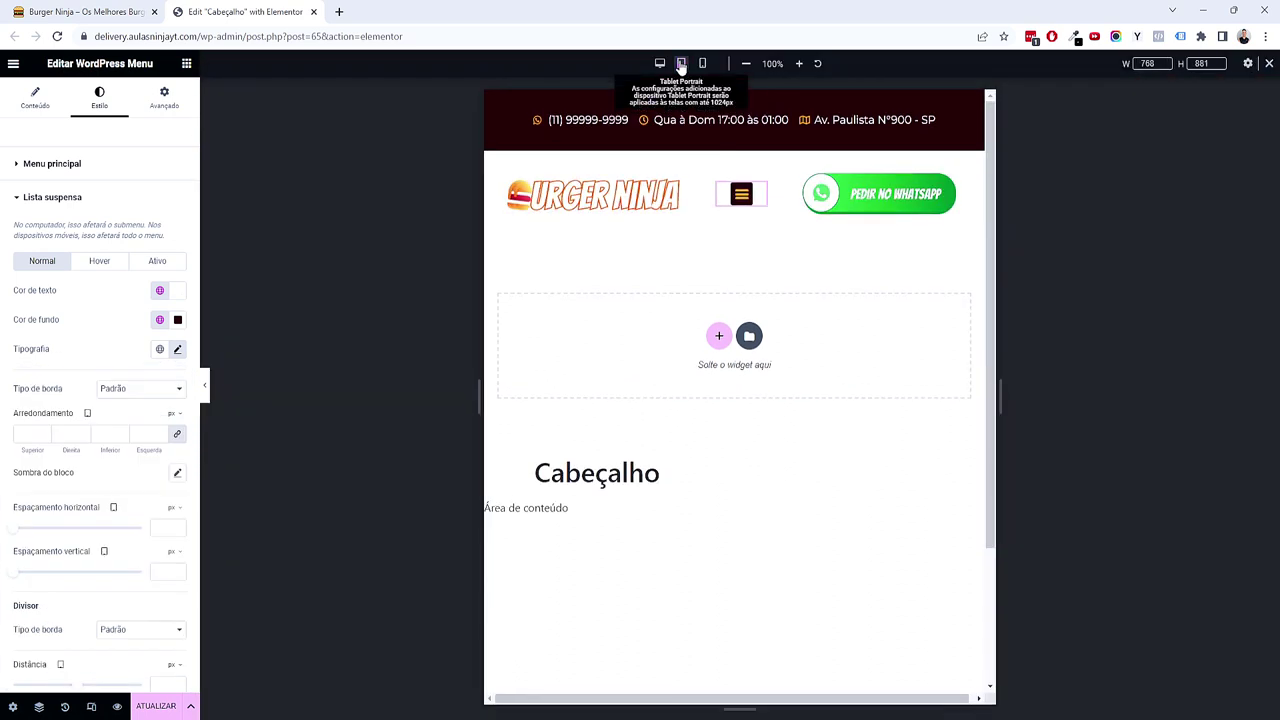
left_click(741, 196)
left_click(741, 205)
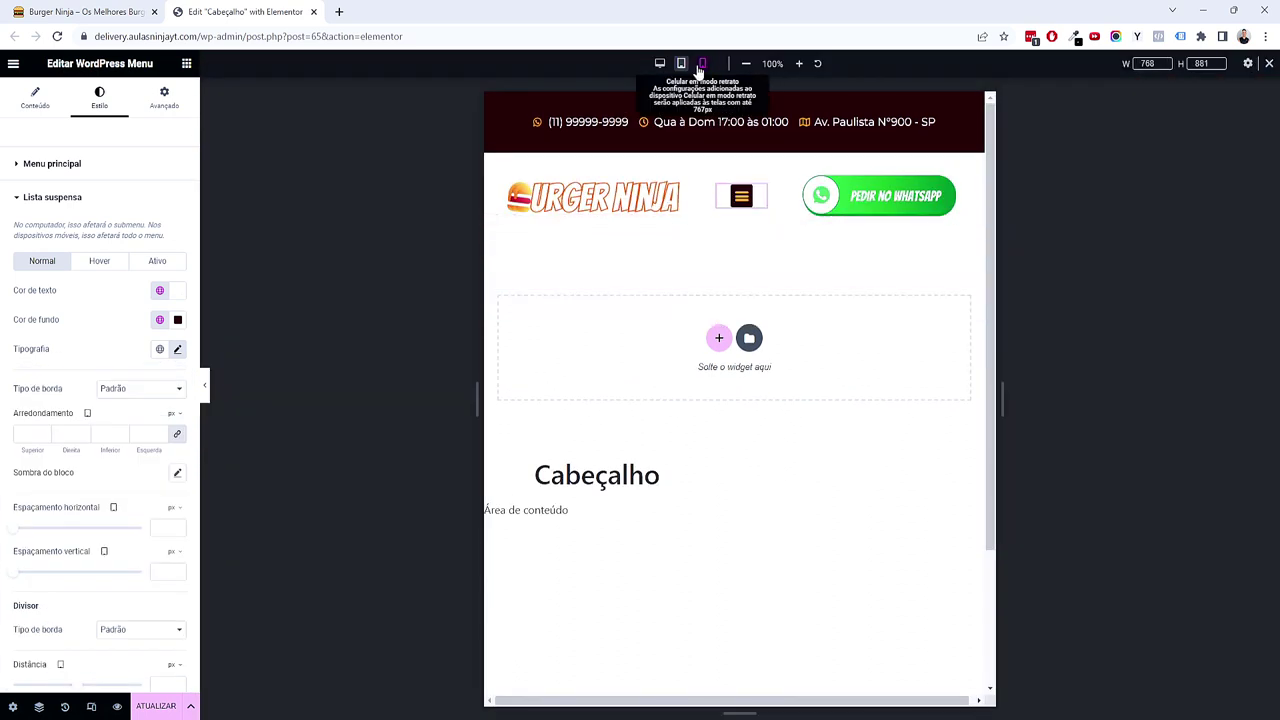
left_click(702, 63)
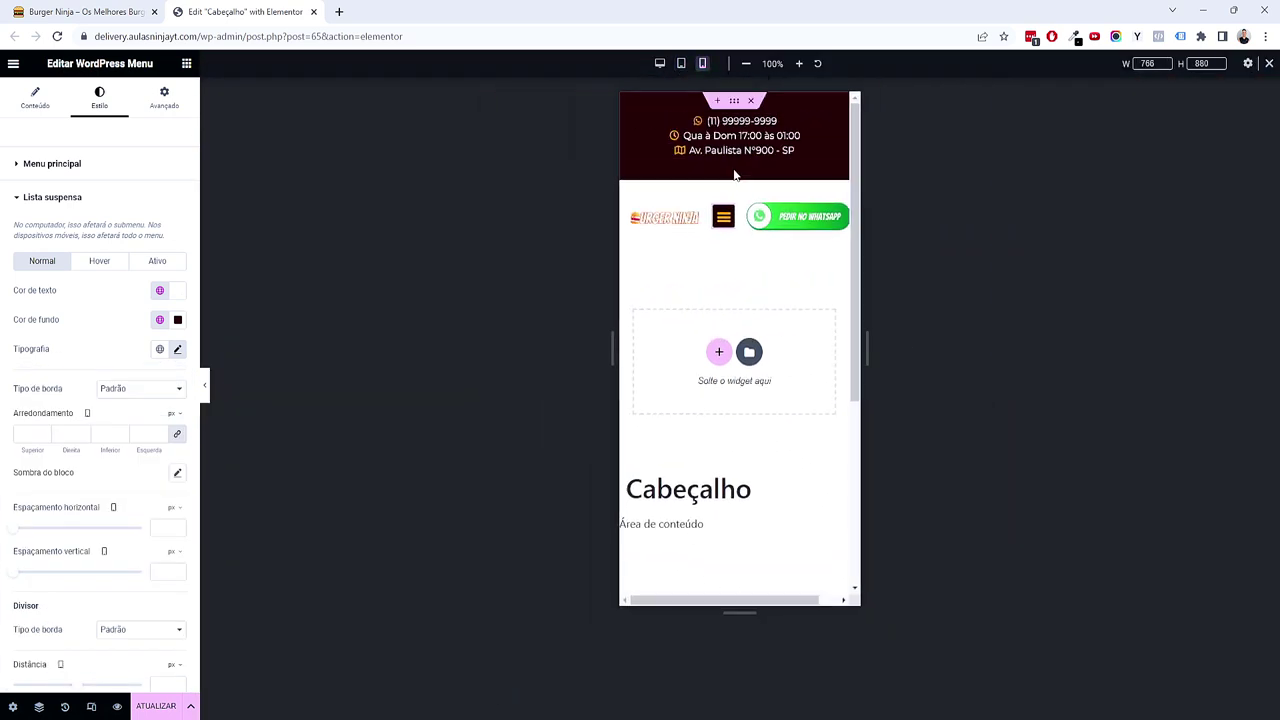
left_click(718, 228)
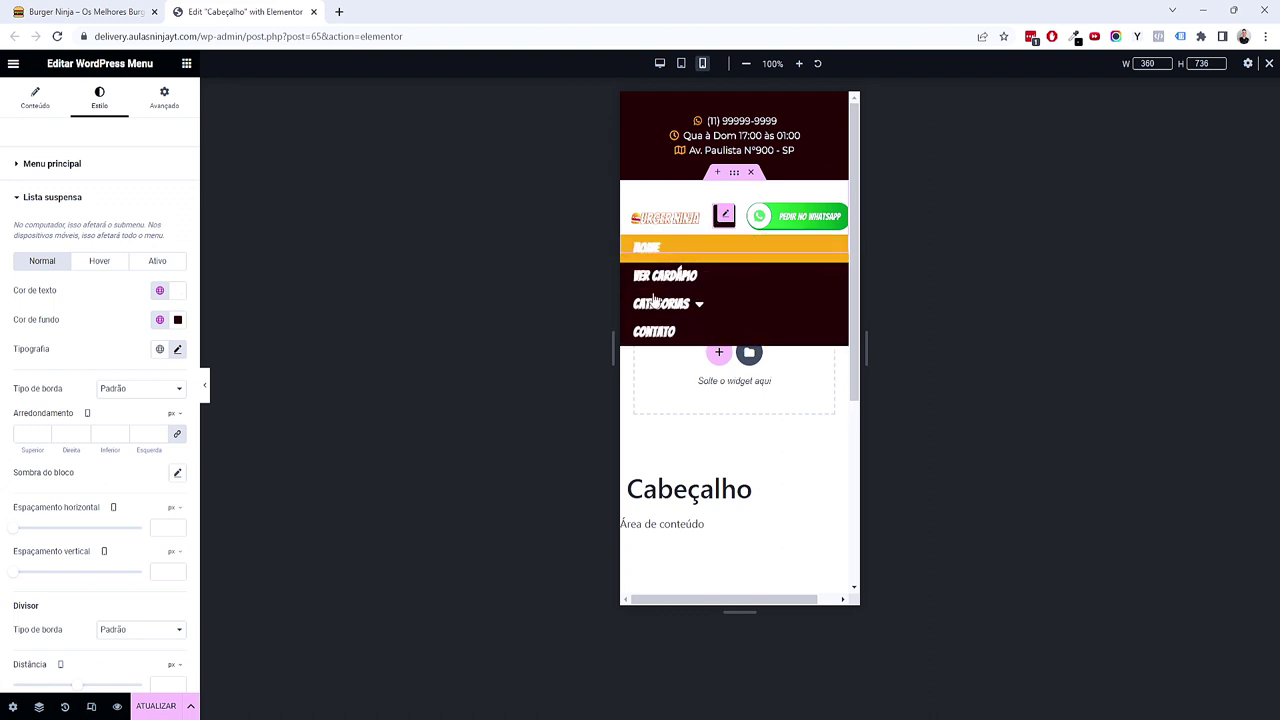
Step: Set the mobile dropdown font size to 1,25 em and save the header
left_click(177, 349)
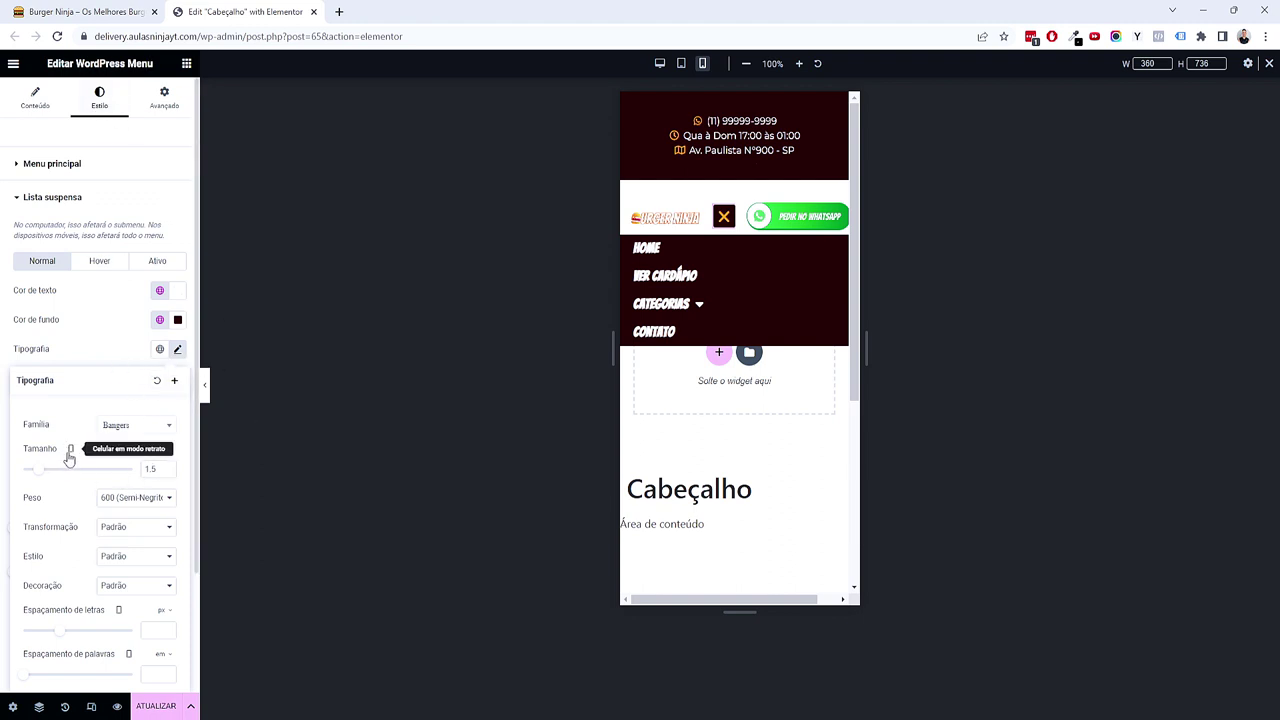
key("BackSpace")
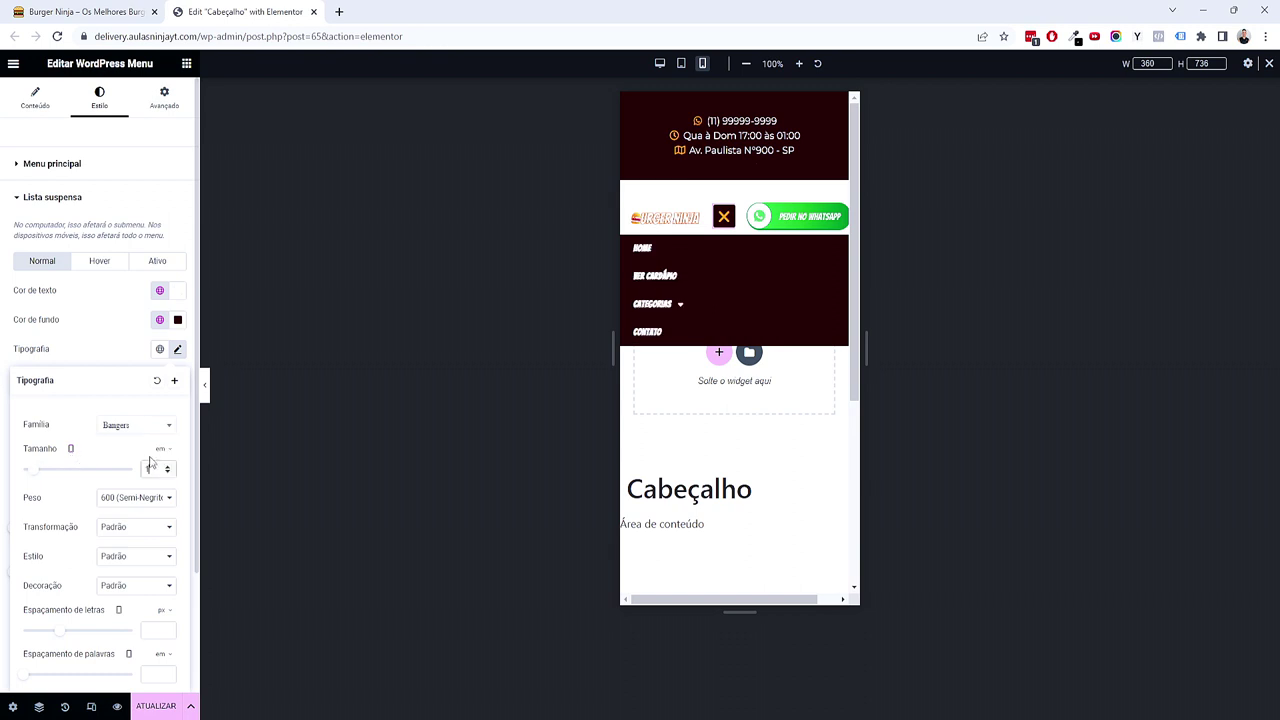
type("1")
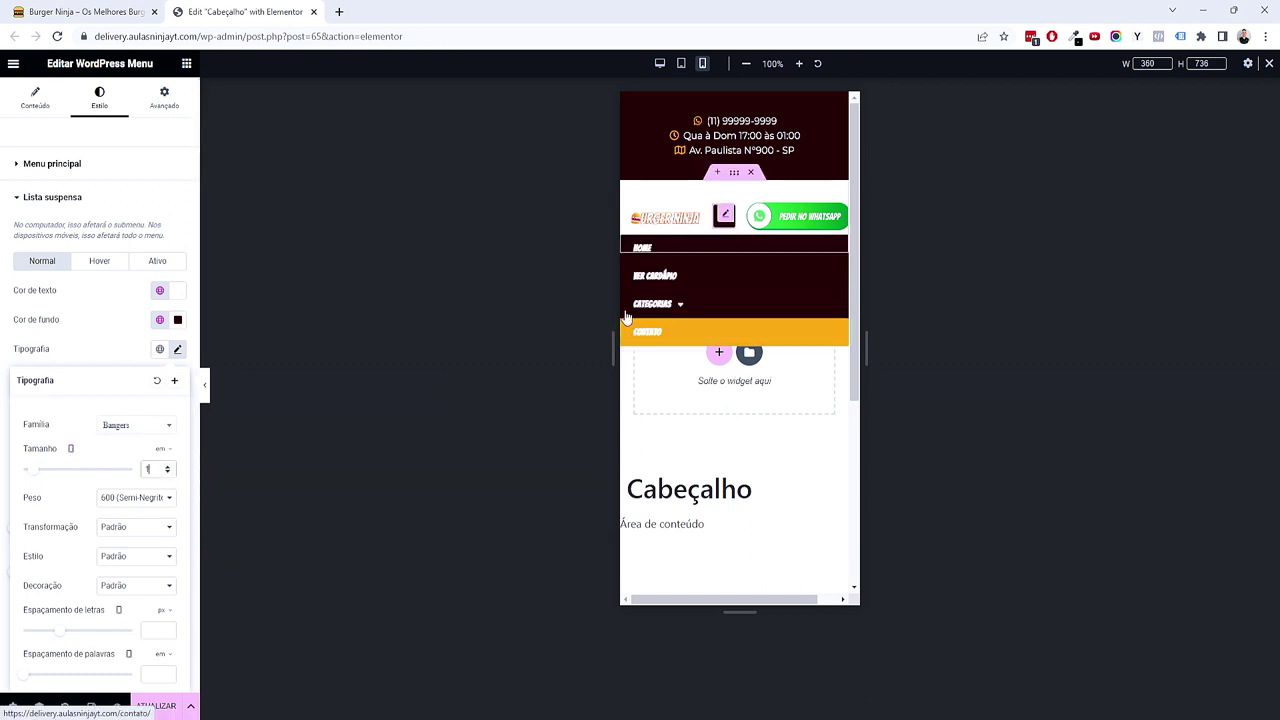
type(",25")
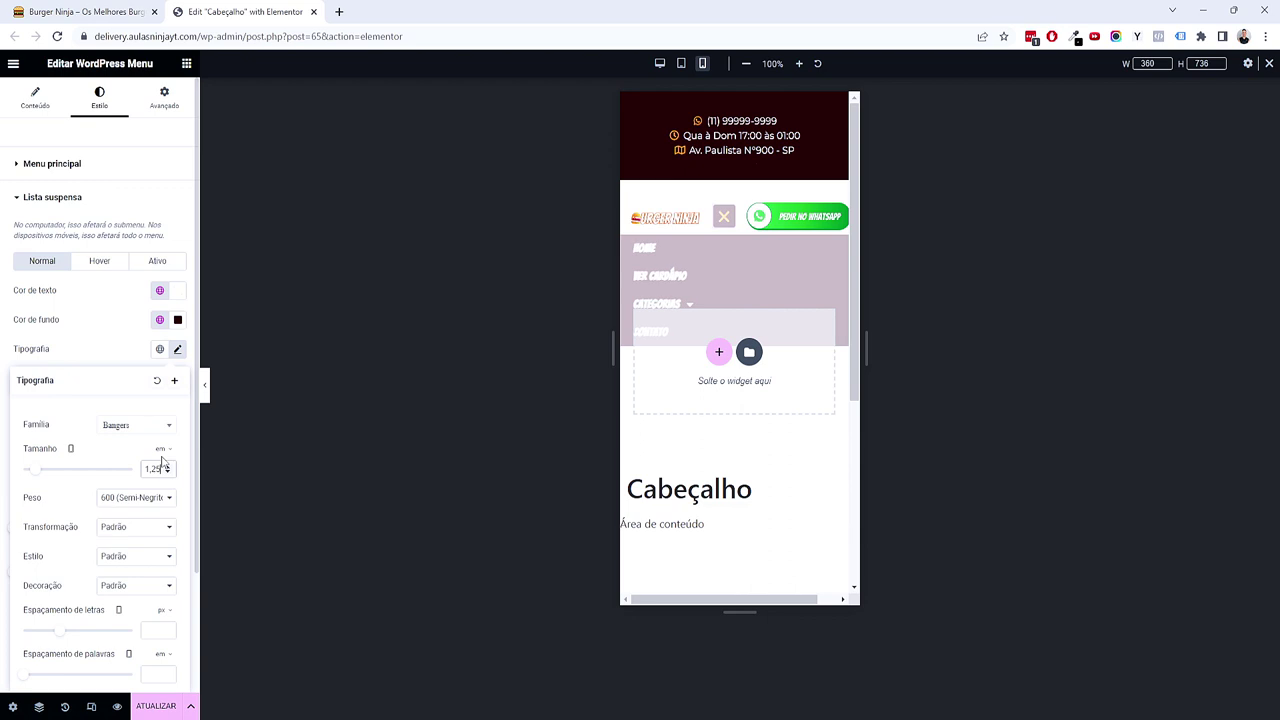
left_click(157, 708)
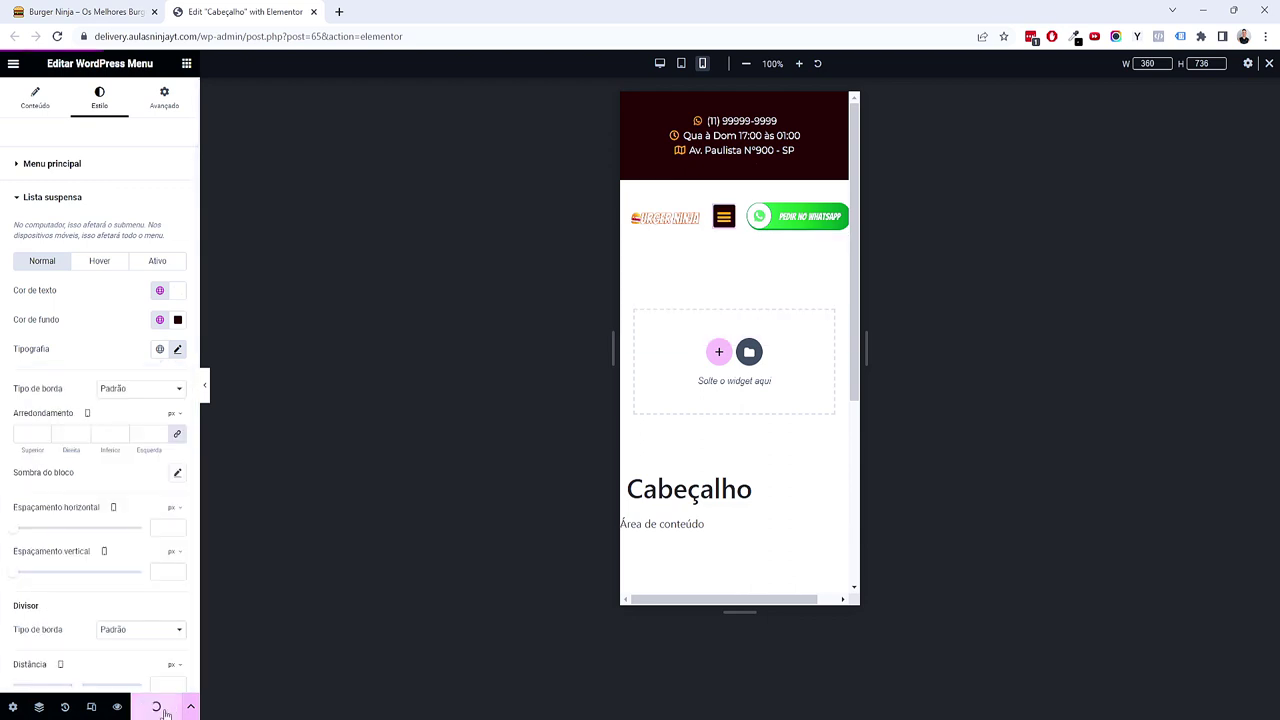
Step: Reload the live site, test the Categorias dropdown, then pan the mind map to Passo 4
left_click(85, 11)
left_click(57, 36)
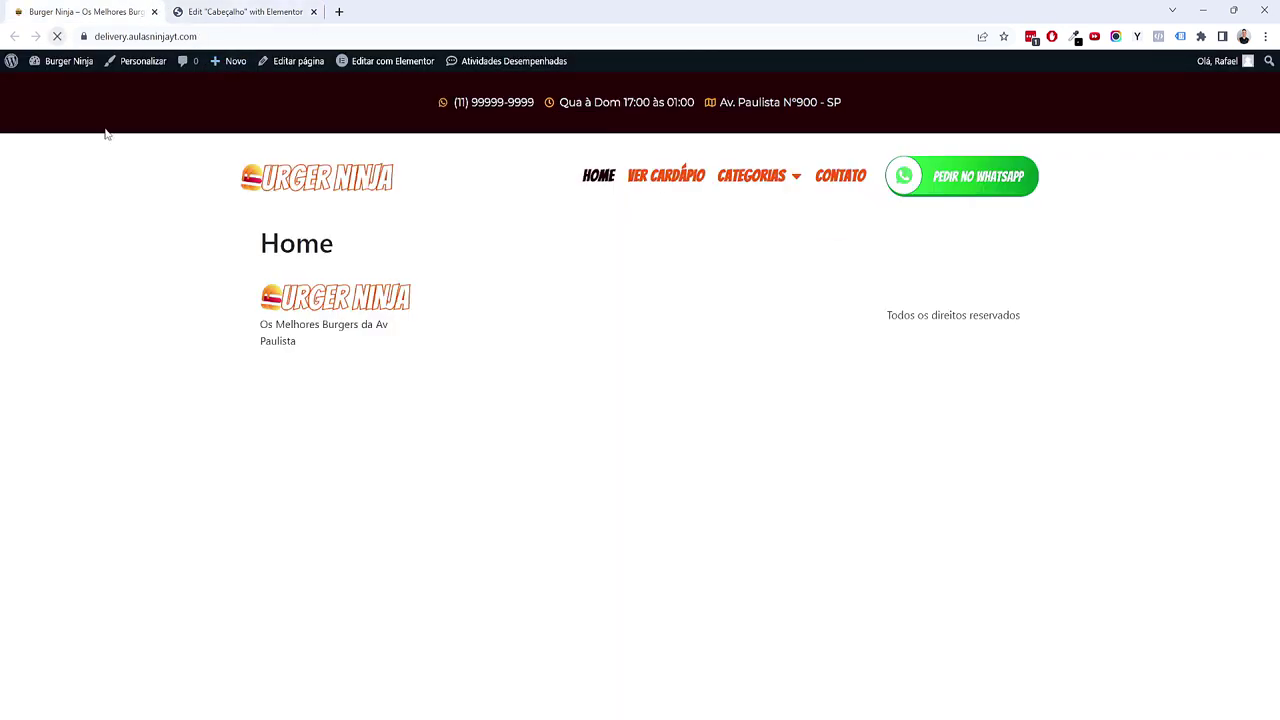
mouse_move(780, 170)
left_click(755, 203)
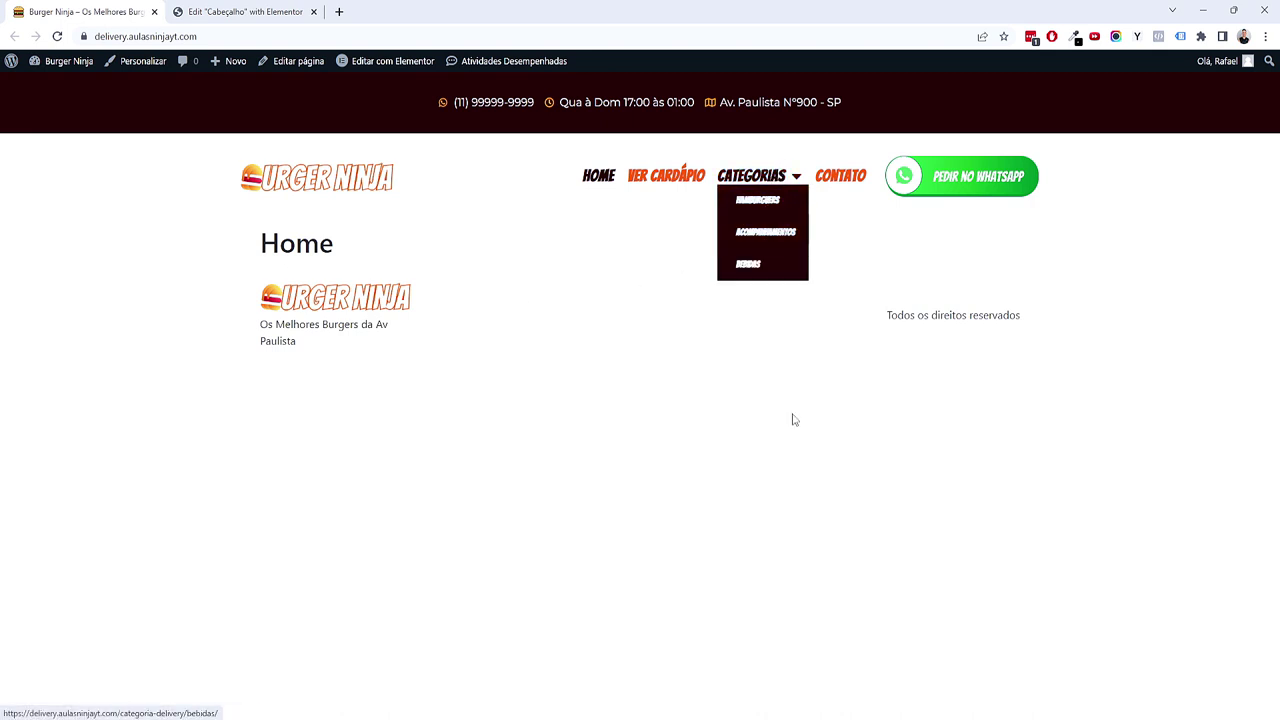
mouse_move(763, 175)
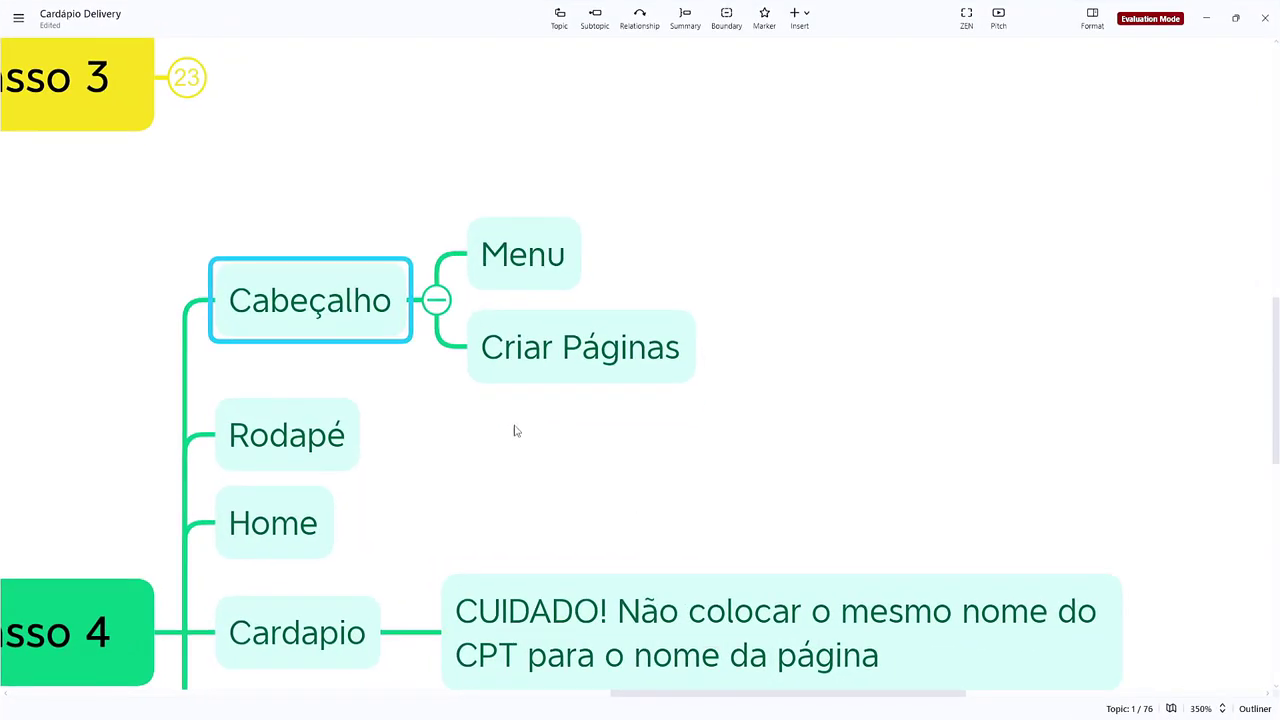
left_click_drag(514, 429, 754, 394)
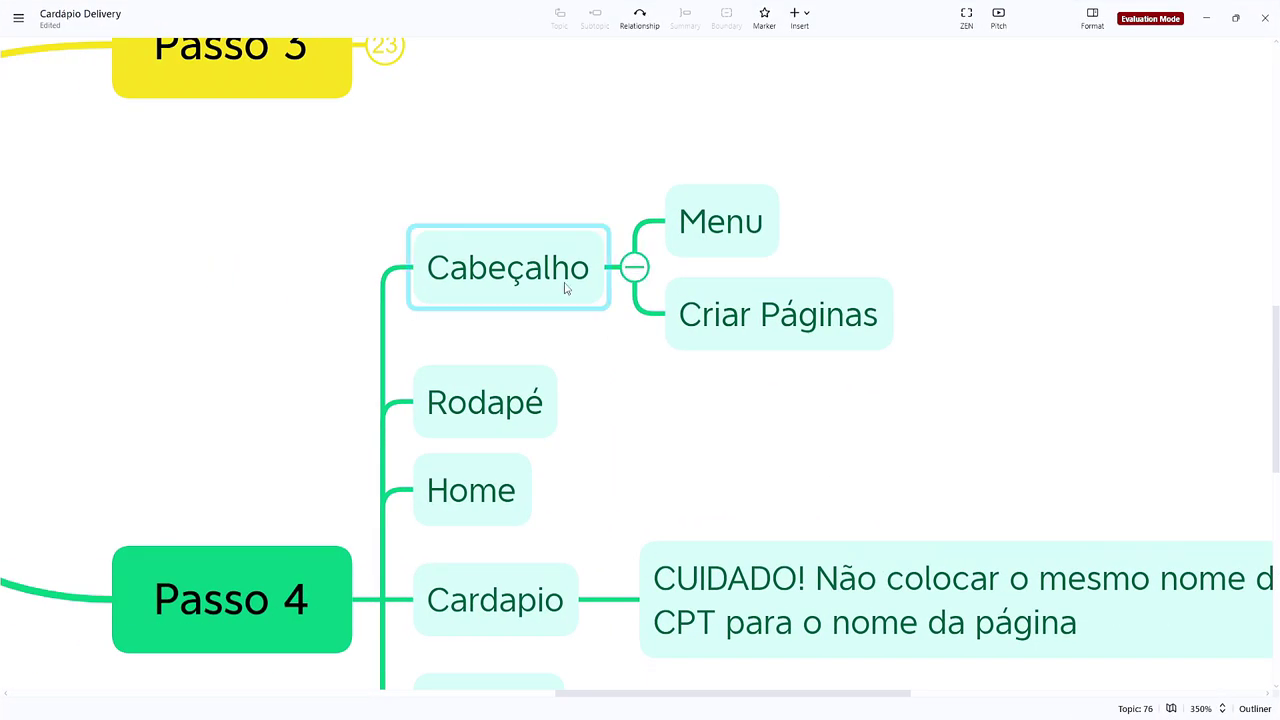
Step: Collapse the finished Cabeçalho branch in Xmind and mark Rodapé as the current topic
left_click(634, 268)
left_click_drag(611, 289, 411, 191)
left_click(241, 209)
left_click(241, 209)
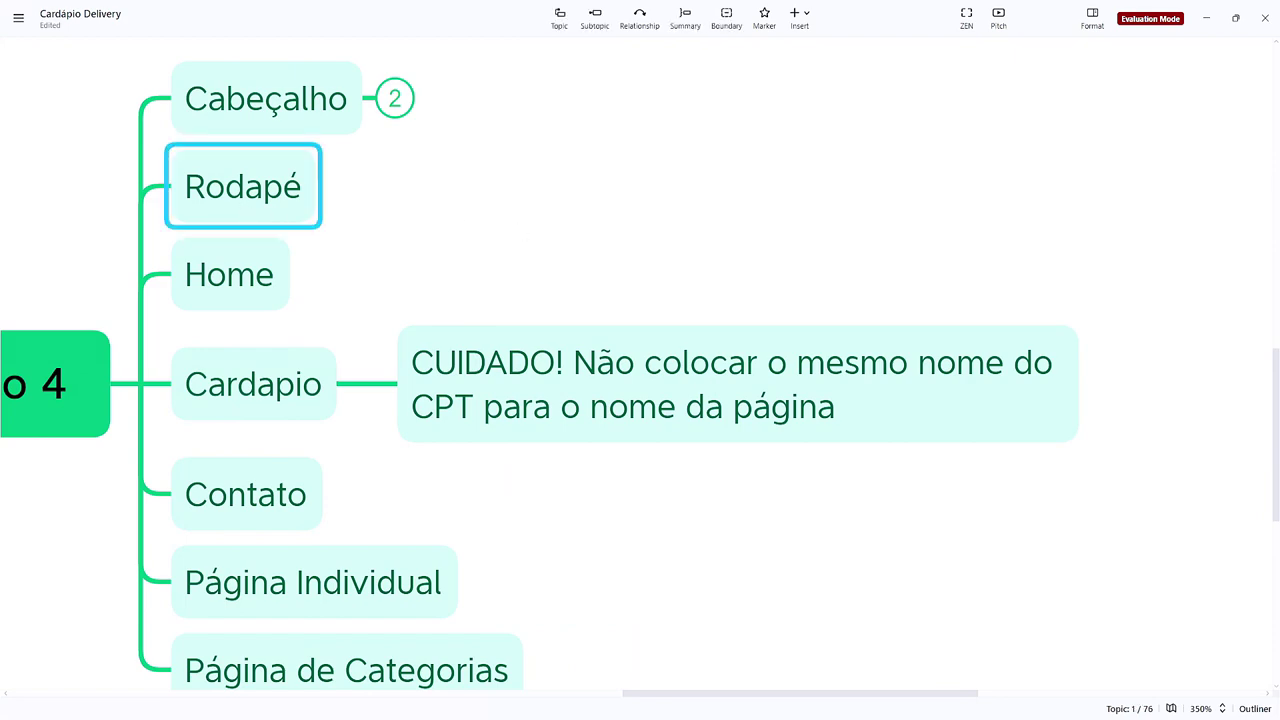
Step: Reselect the Rodapé topic and switch back to the Burger Ninja site in Chrome
scroll(326, 240, "down", 5)
scroll(337, 246, "up", 6)
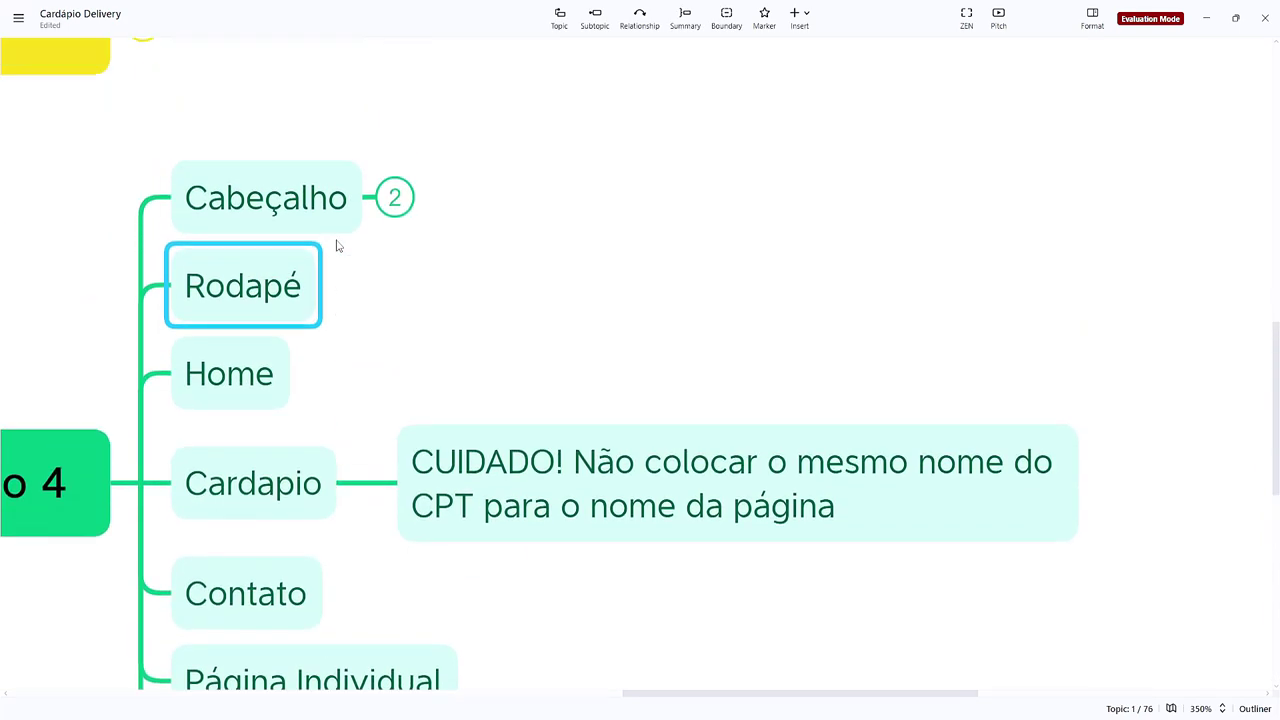
left_click_drag(392, 288, 580, 264)
left_click(459, 263)
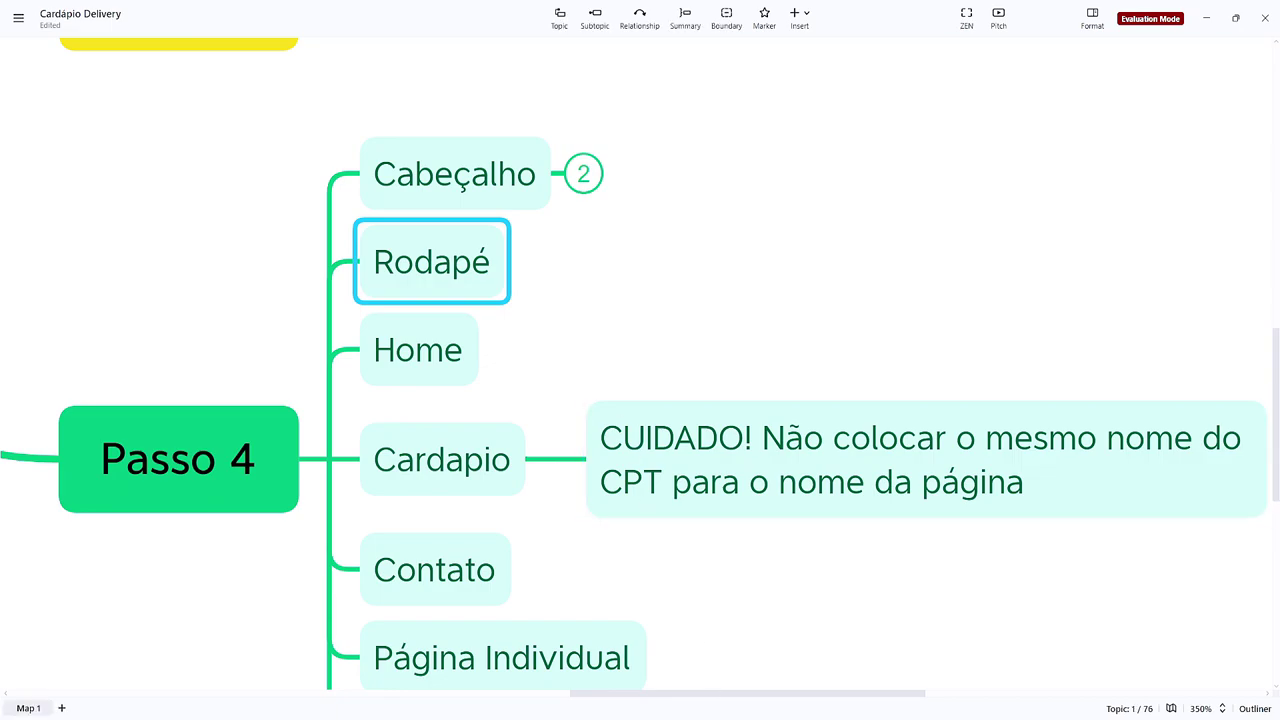
mouse_move(715, 716)
left_click(800, 684)
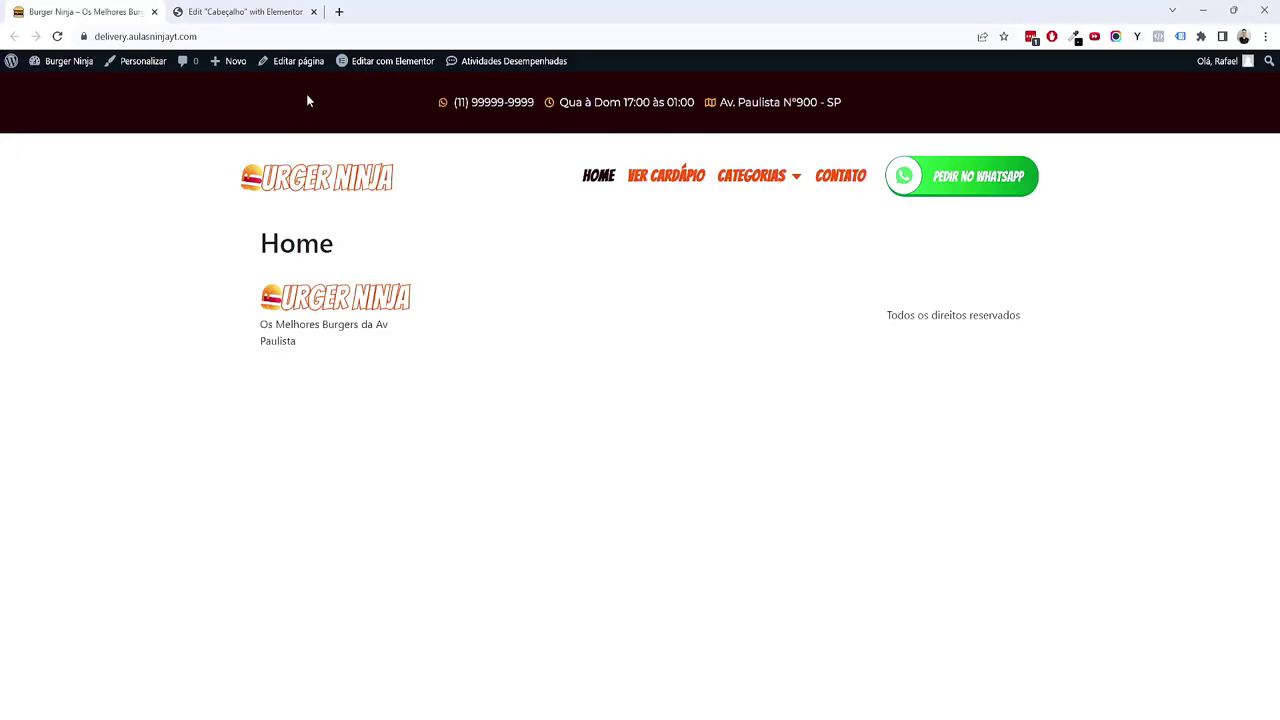
Step: Close the old header editor tab and go to the WordPress dashboard
left_click(313, 12)
mouse_move(68, 64)
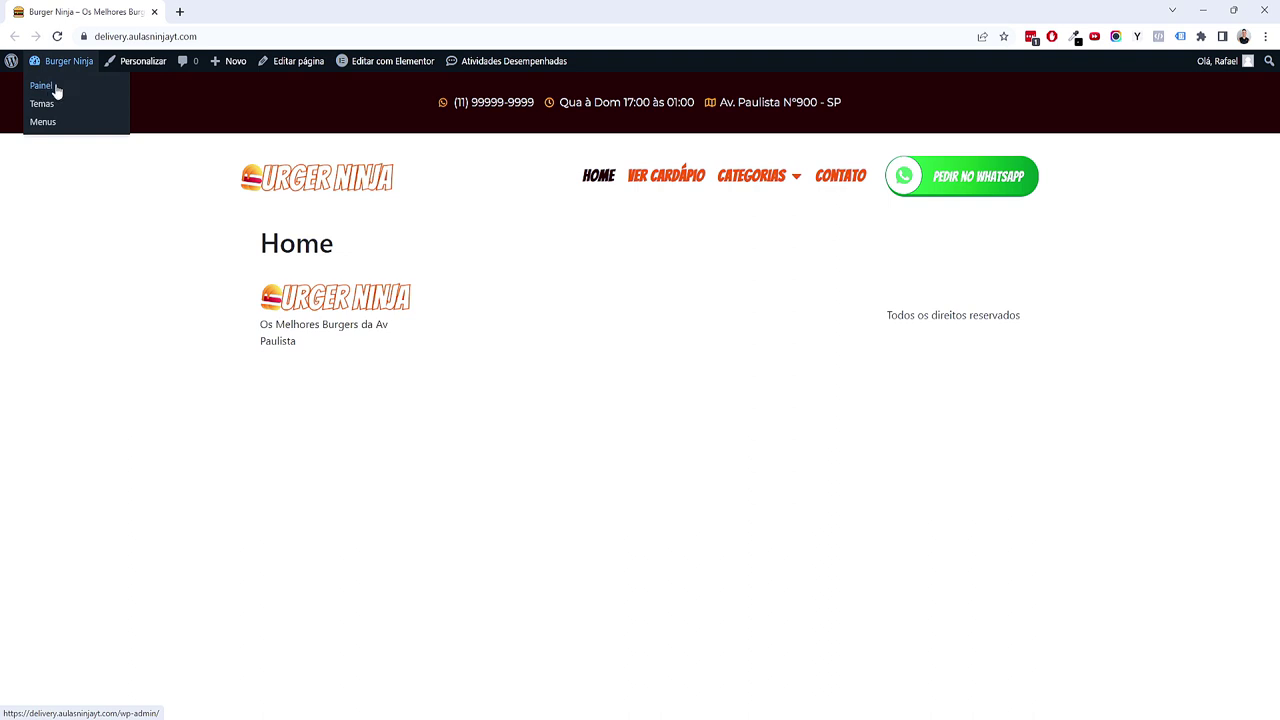
left_click(239, 37)
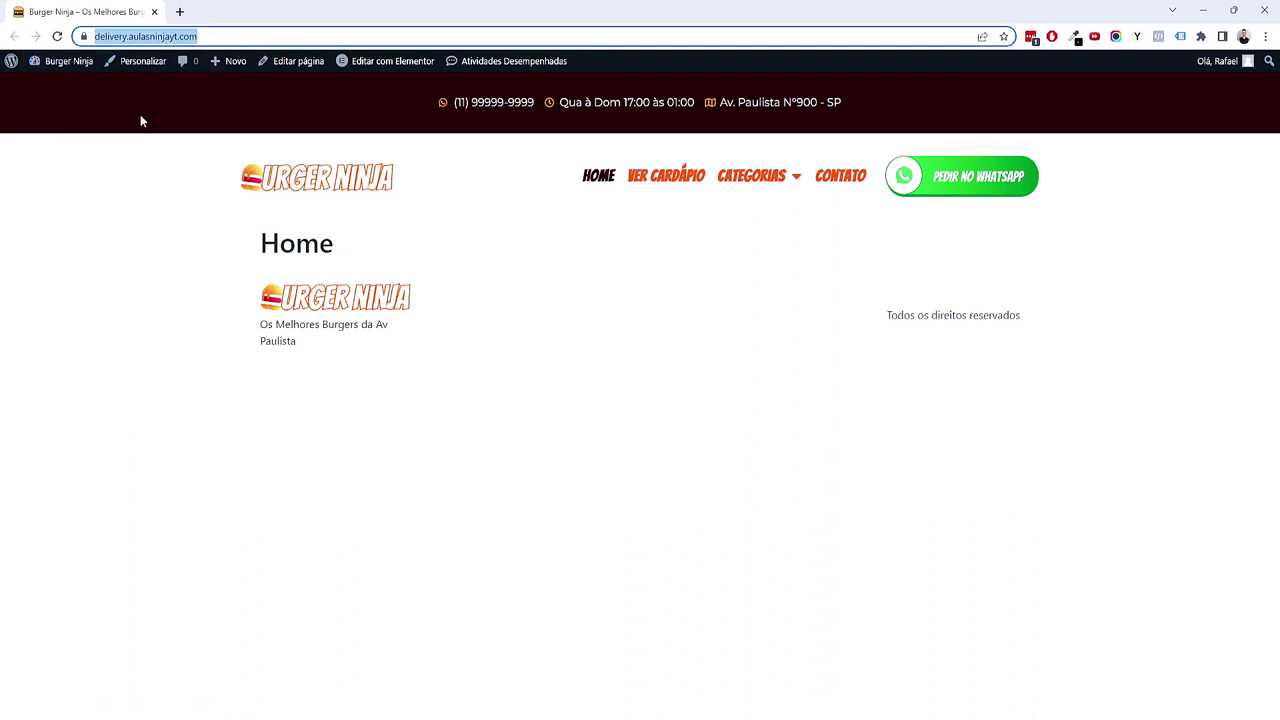
left_click(63, 86)
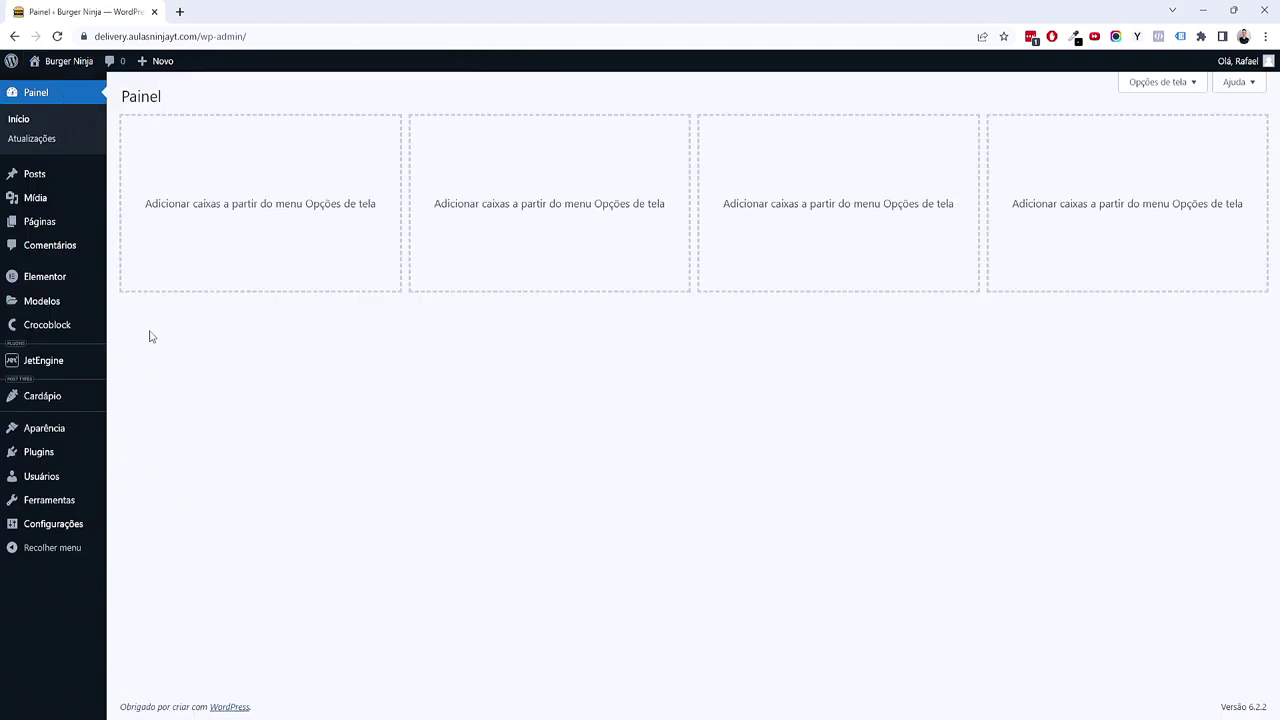
Step: Add a new Rodapé template in Construtor de tema and dismiss the Biblioteca library
mouse_move(66, 305)
left_click(142, 346)
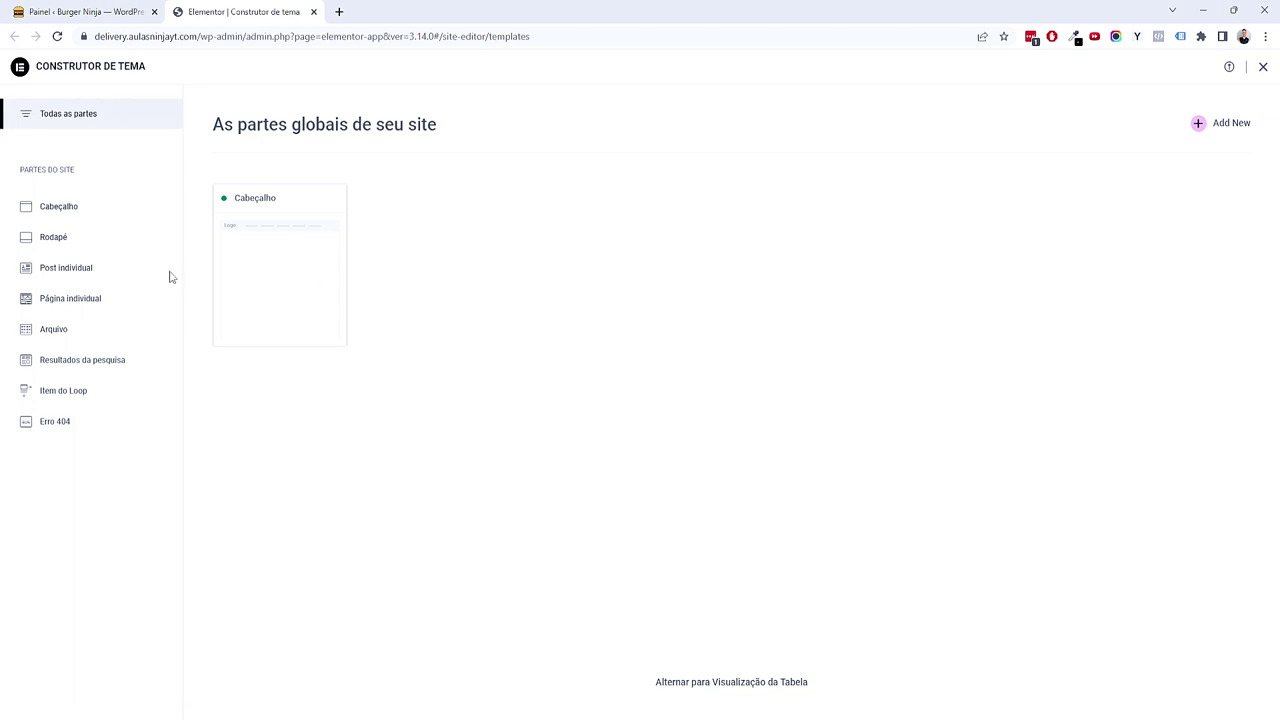
left_click(52, 241)
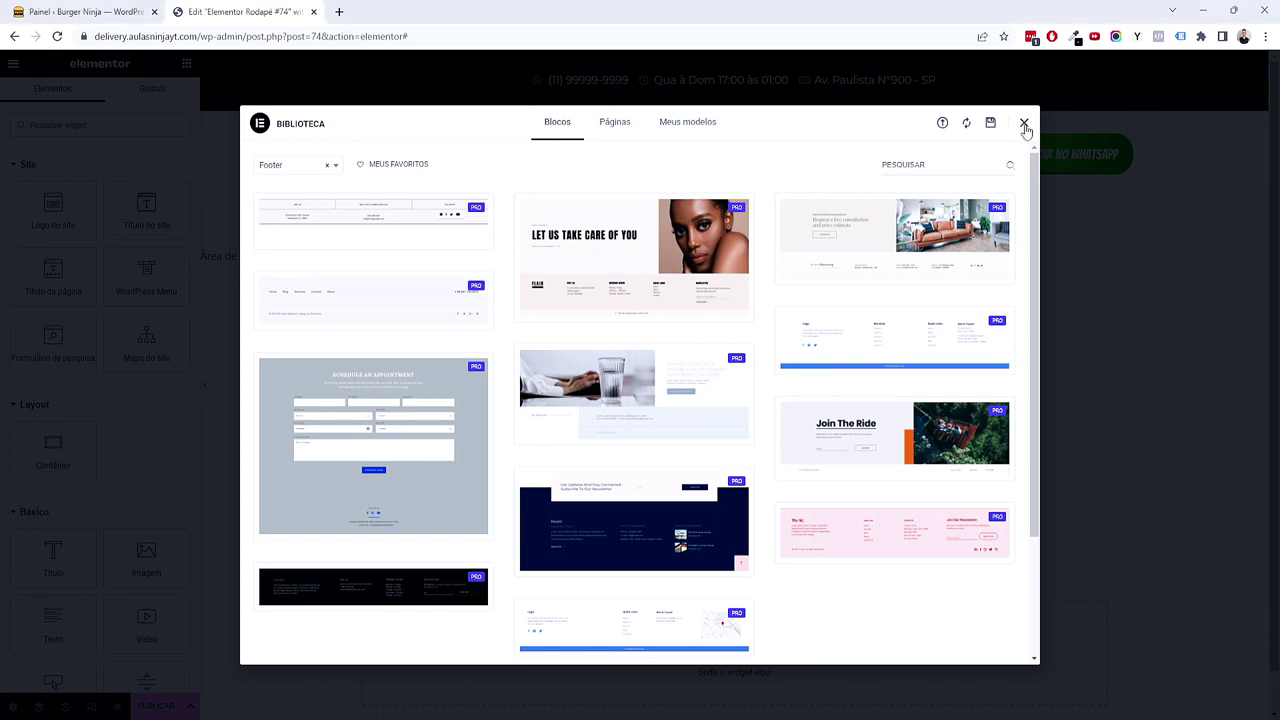
left_click(1024, 124)
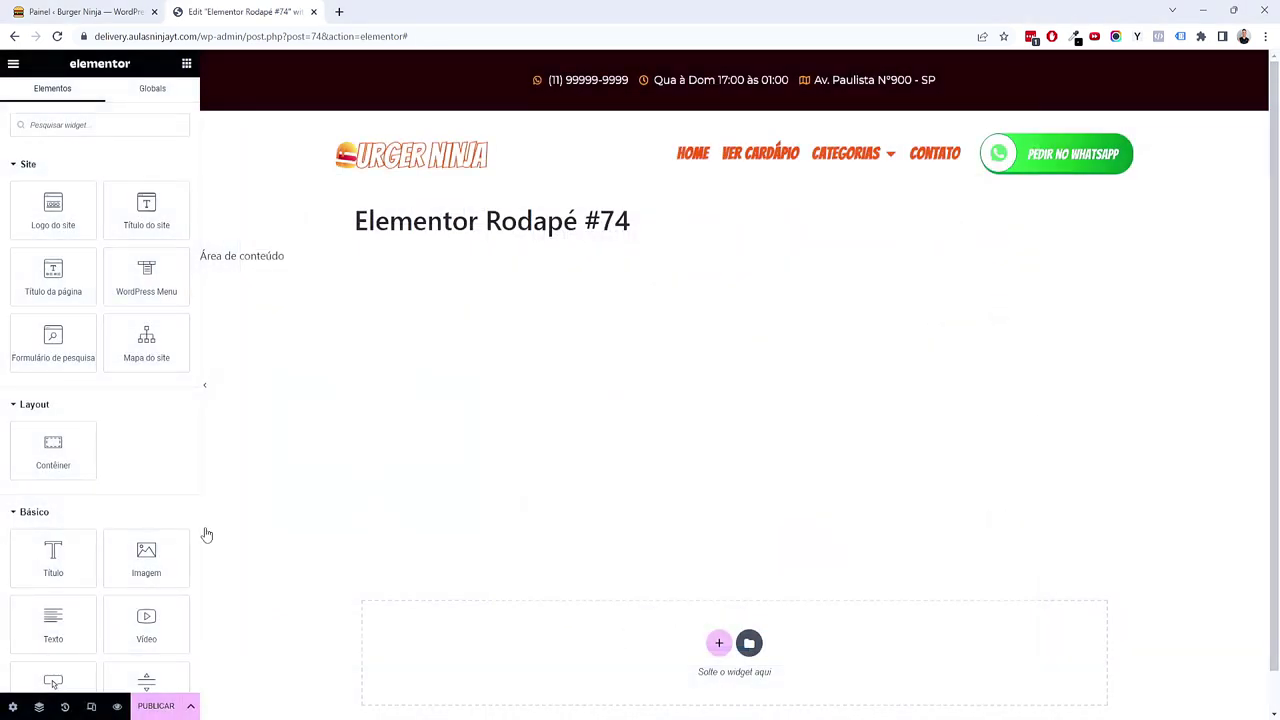
Step: Add a four-column container to the footer and set its background type to Clássico
scroll(659, 610, "down", 1)
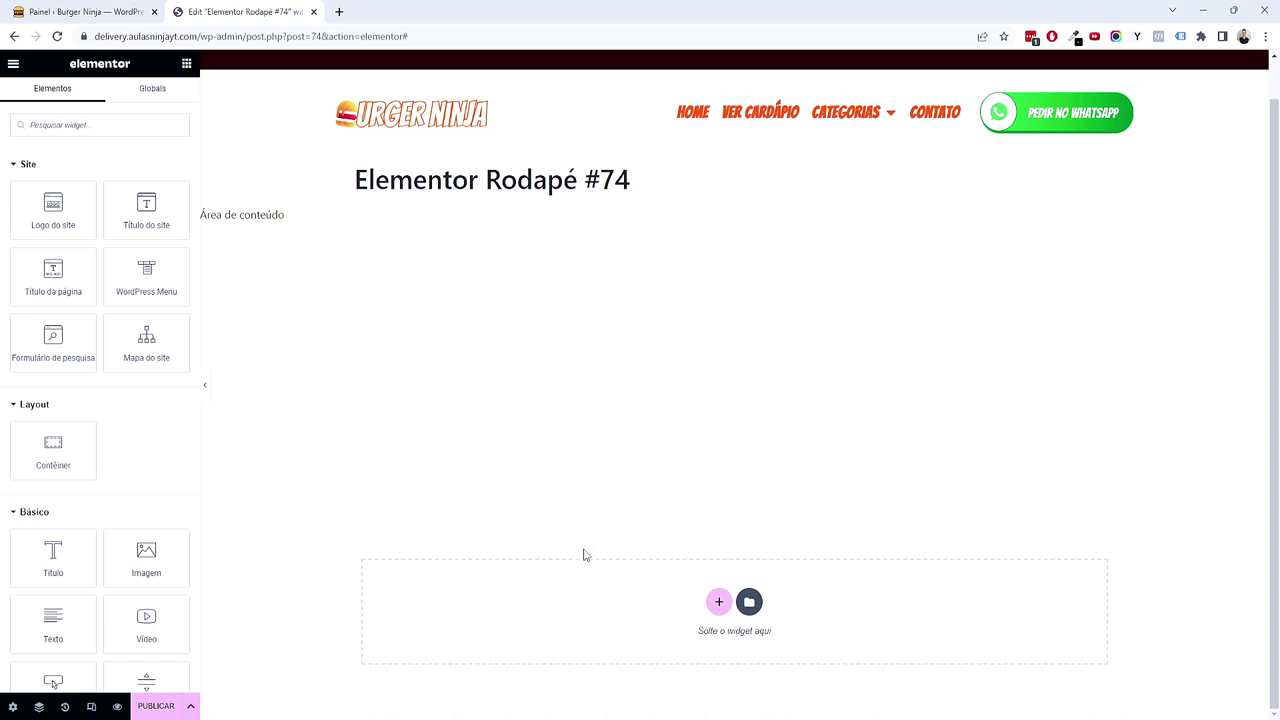
left_click(718, 603)
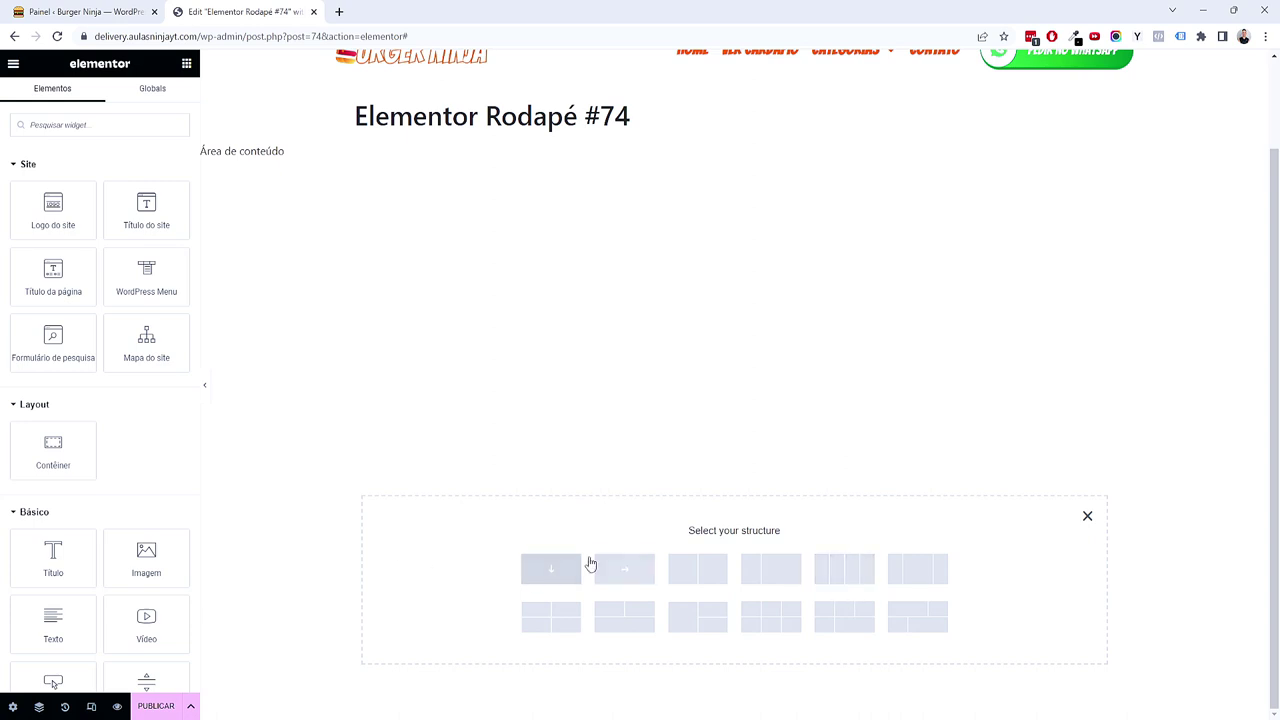
left_click(825, 580)
left_click(124, 107)
left_click(126, 210)
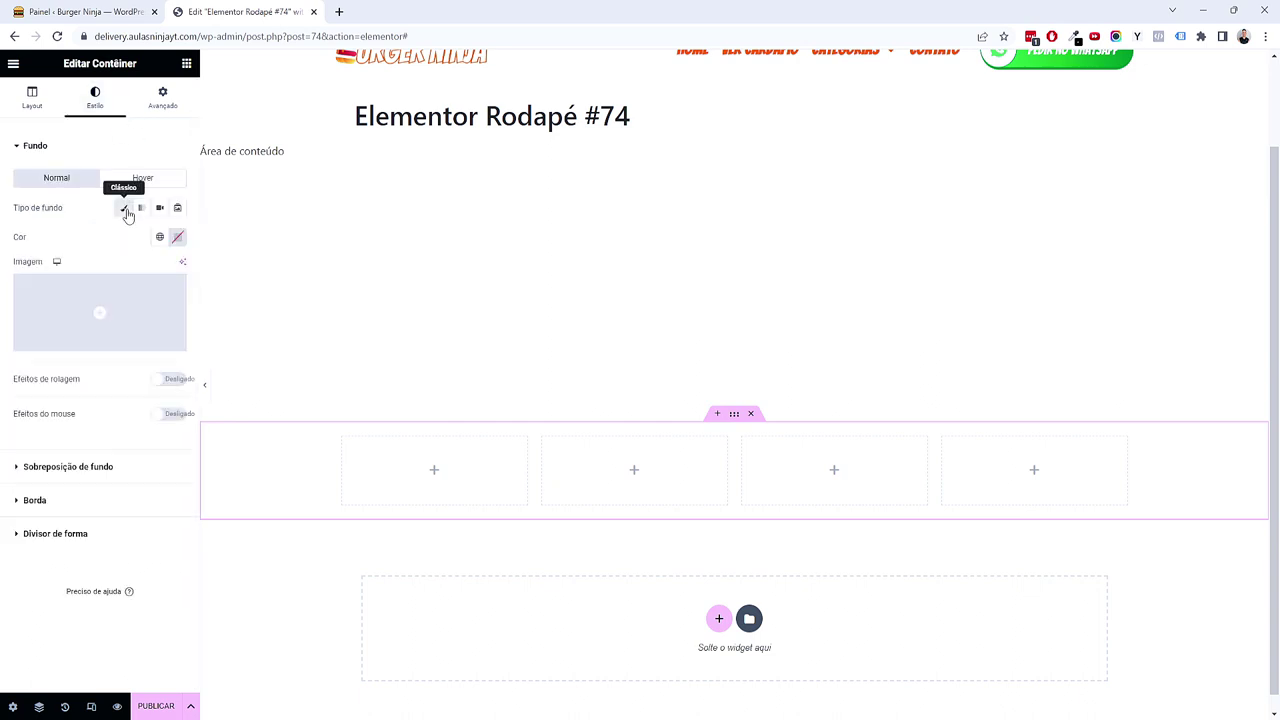
Step: Switch the footer background to a gradient using Primário for both colours
left_click(159, 237)
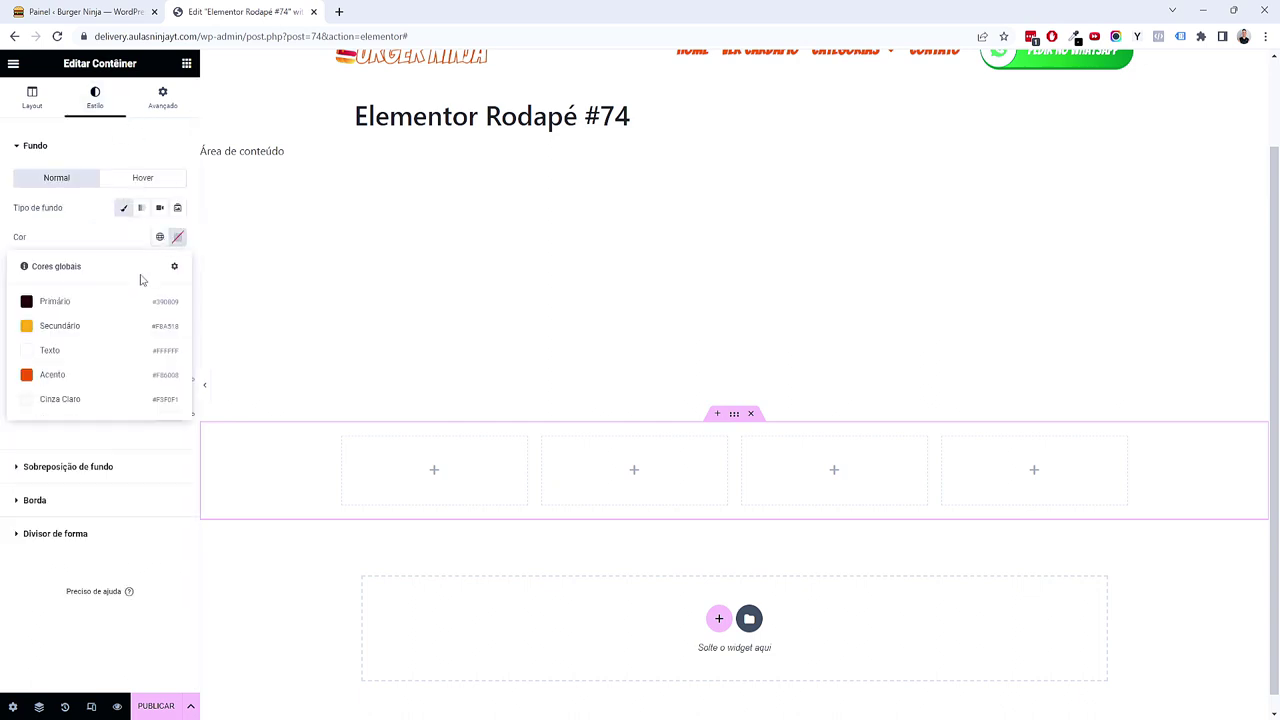
left_click(141, 208)
left_click(158, 238)
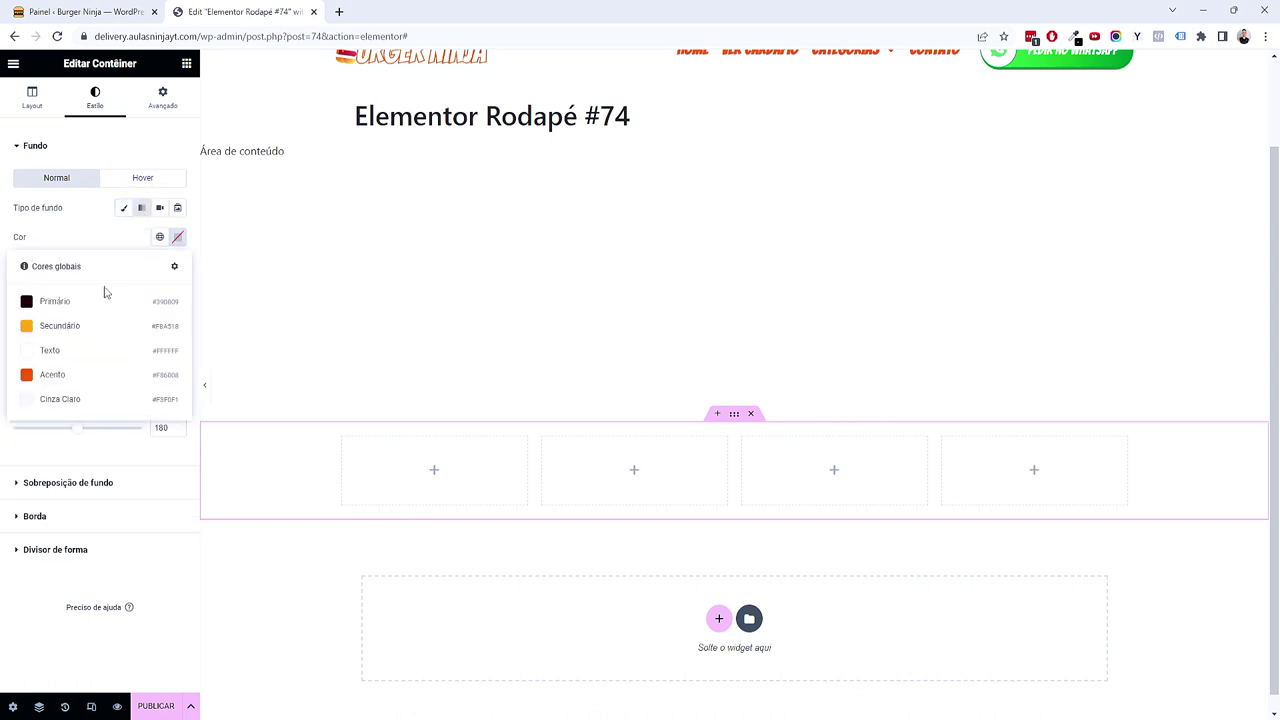
left_click(99, 299)
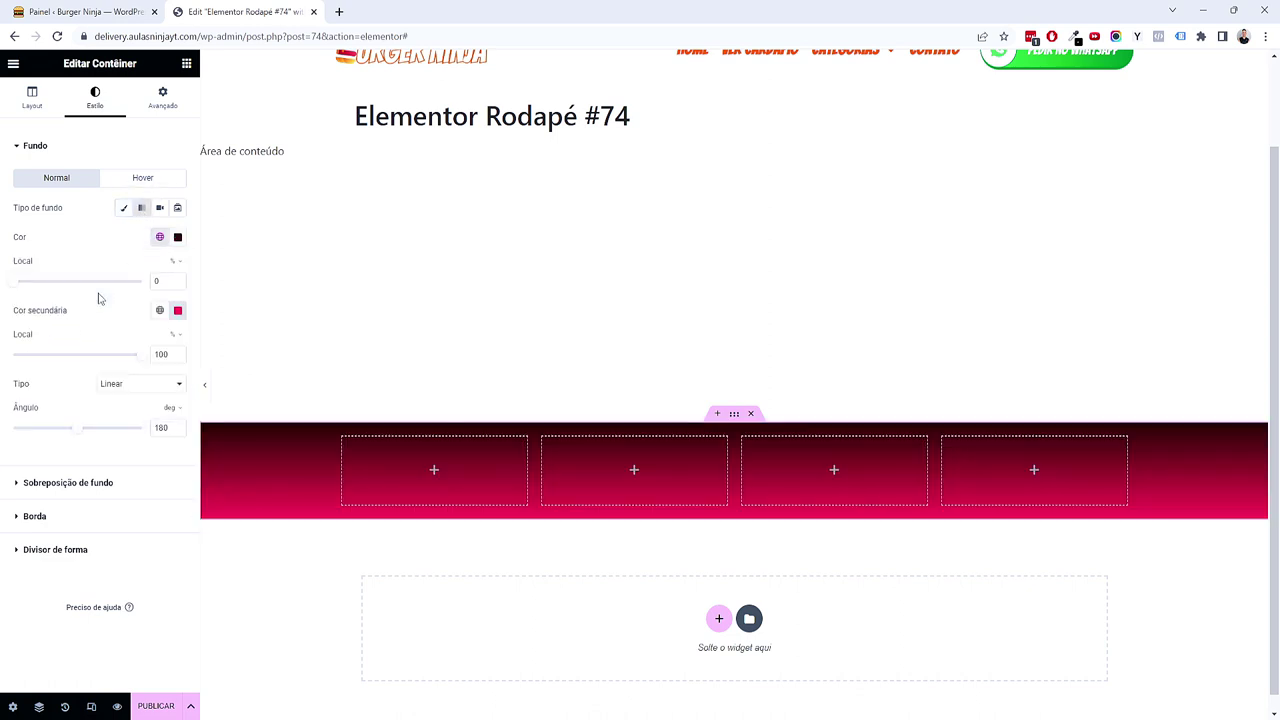
left_click(158, 311)
left_click(83, 386)
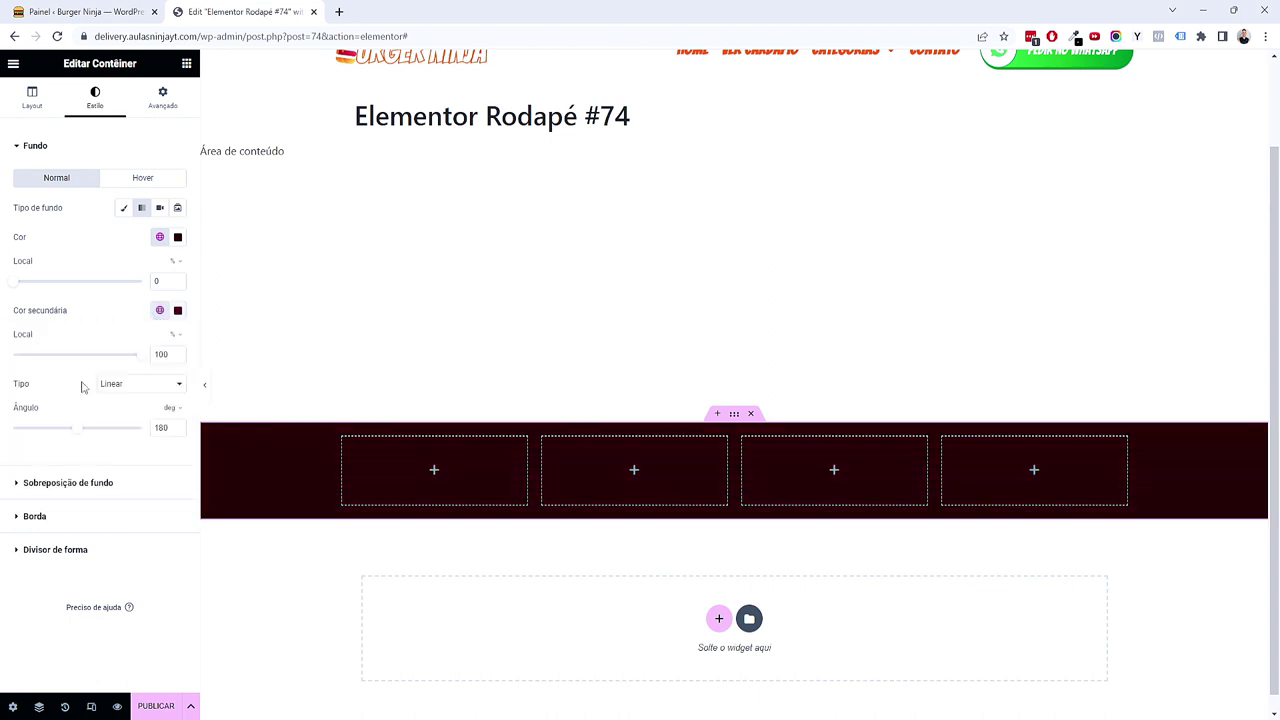
Step: Make the gradient's second colour a saturated dark red and angle the gradient at 137 degrees
left_click(178, 311)
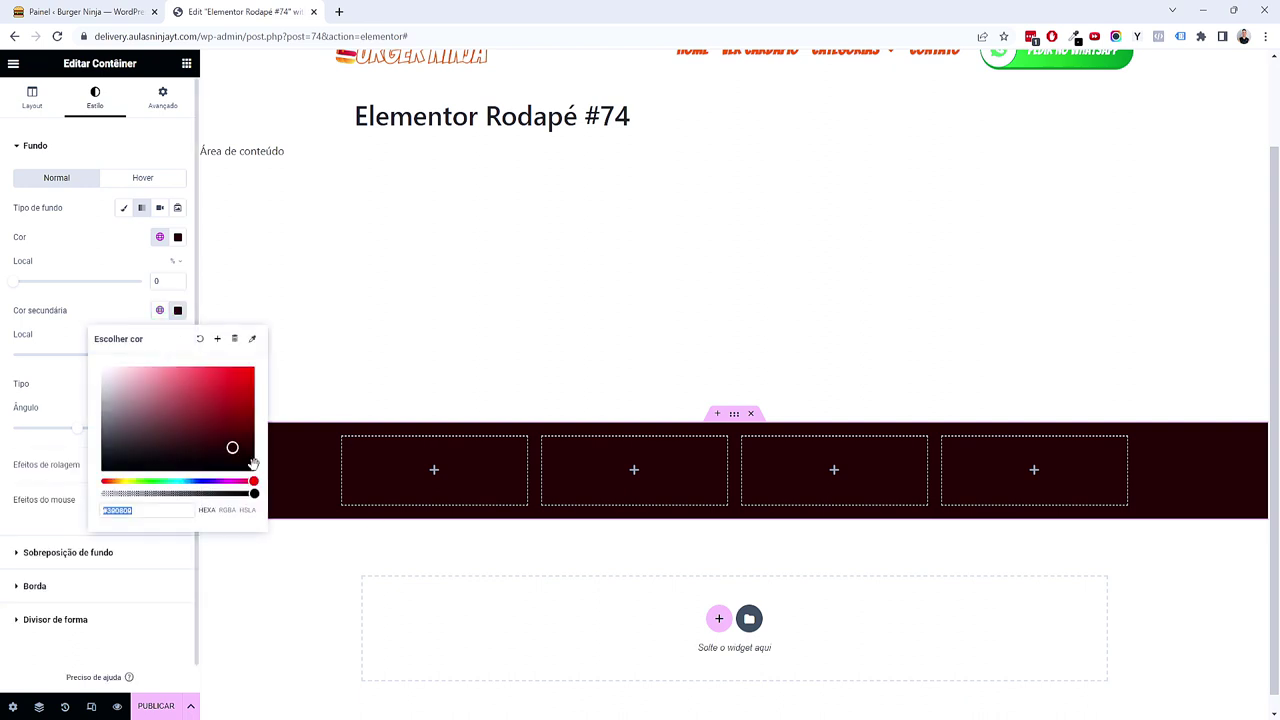
left_click_drag(117, 481, 111, 482)
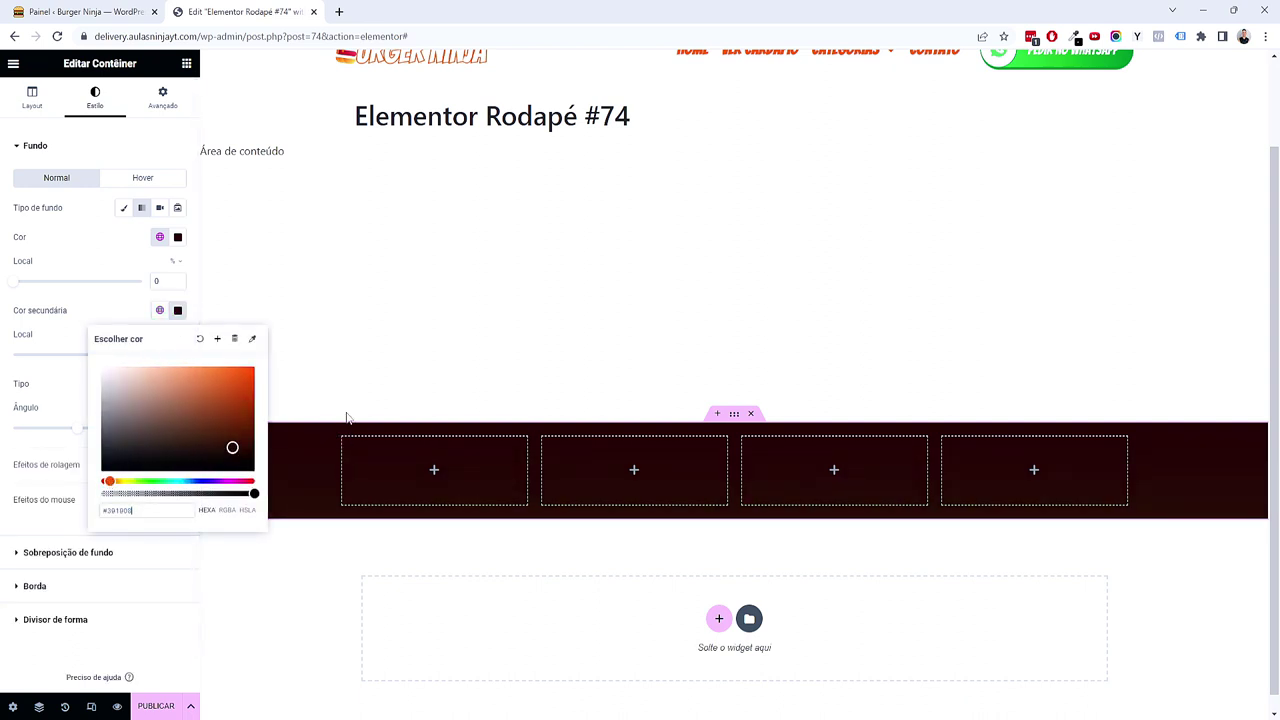
left_click(238, 431)
left_click_drag(237, 434, 236, 435)
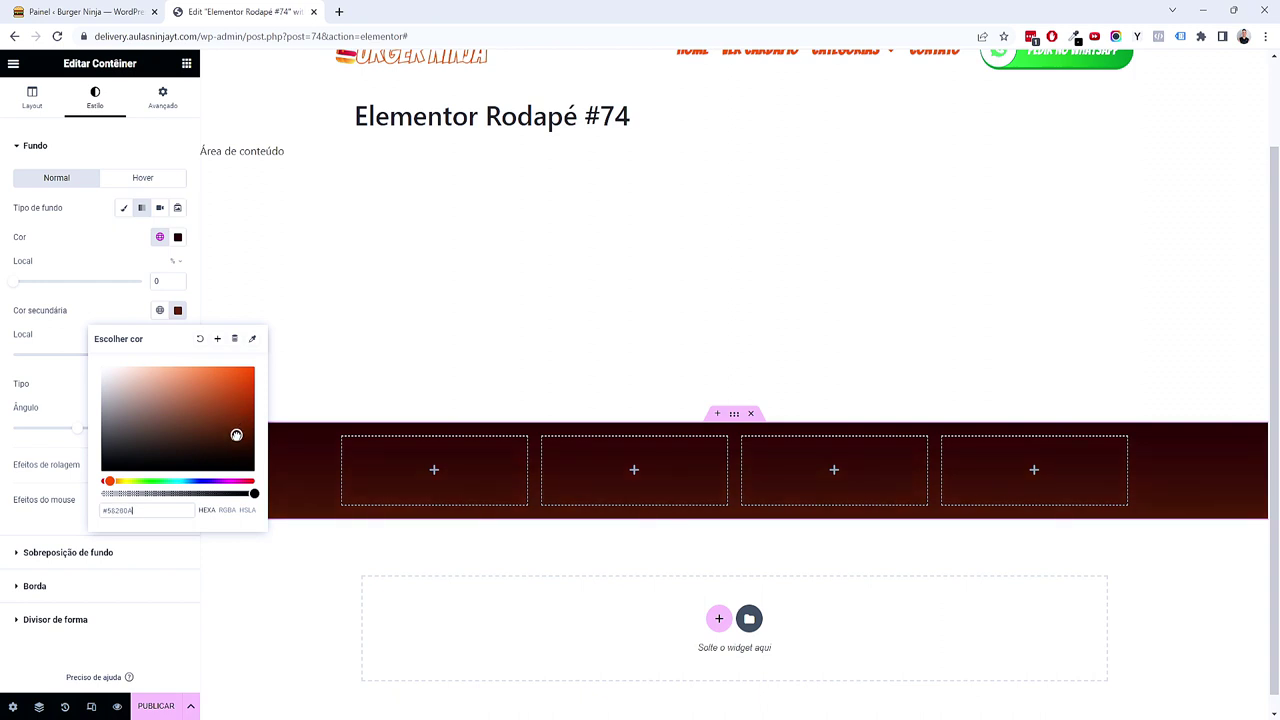
left_click(80, 337)
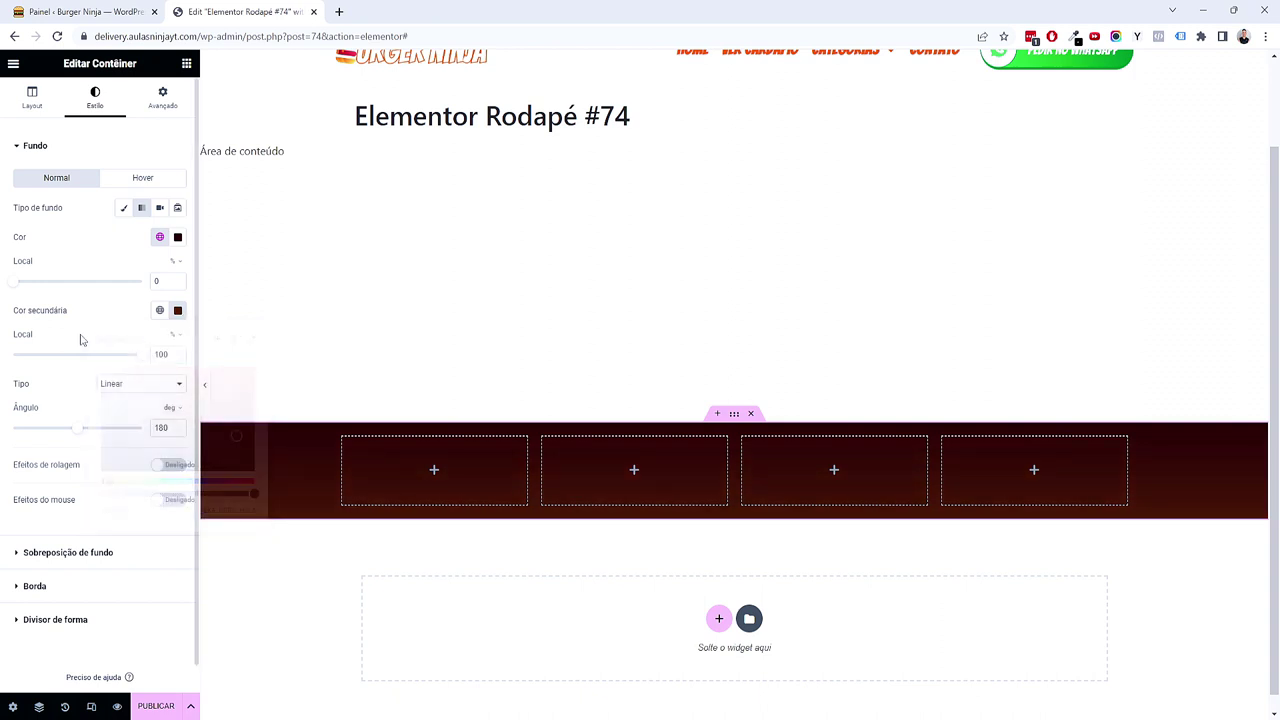
left_click_drag(84, 432, 69, 434)
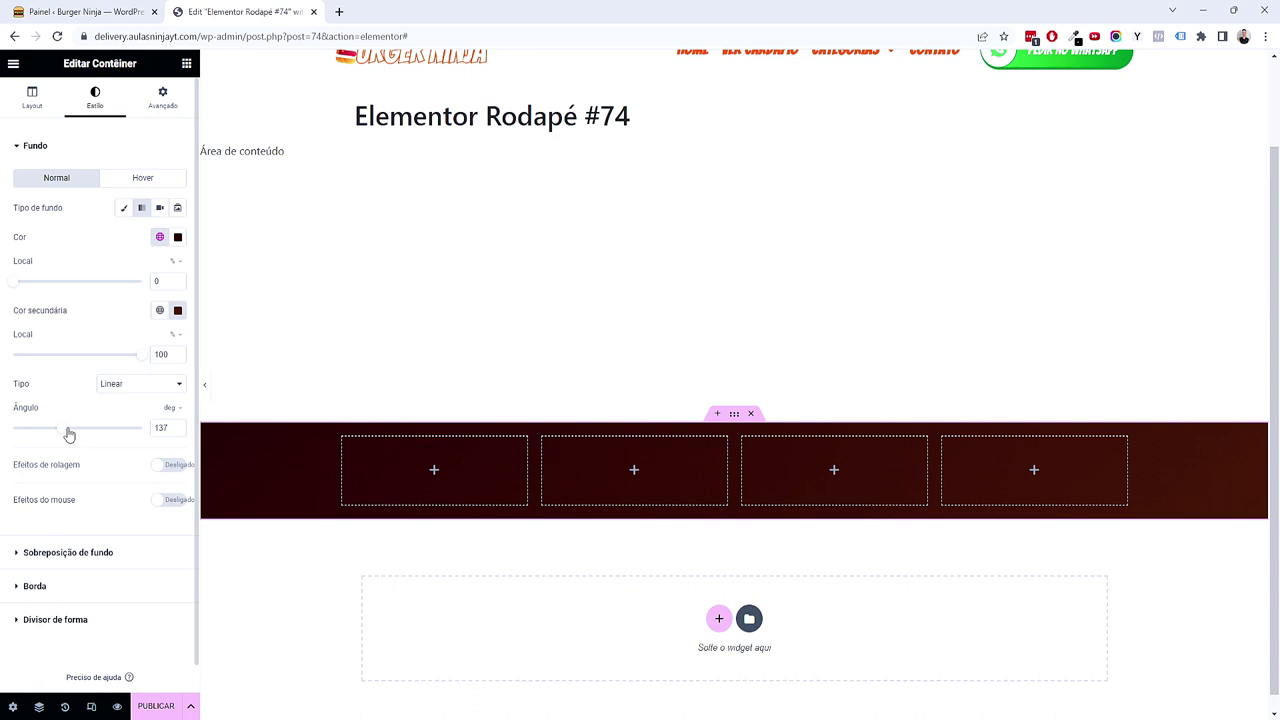
left_click(178, 310)
left_click(241, 422)
left_click_drag(241, 422, 264, 428)
left_click(165, 645)
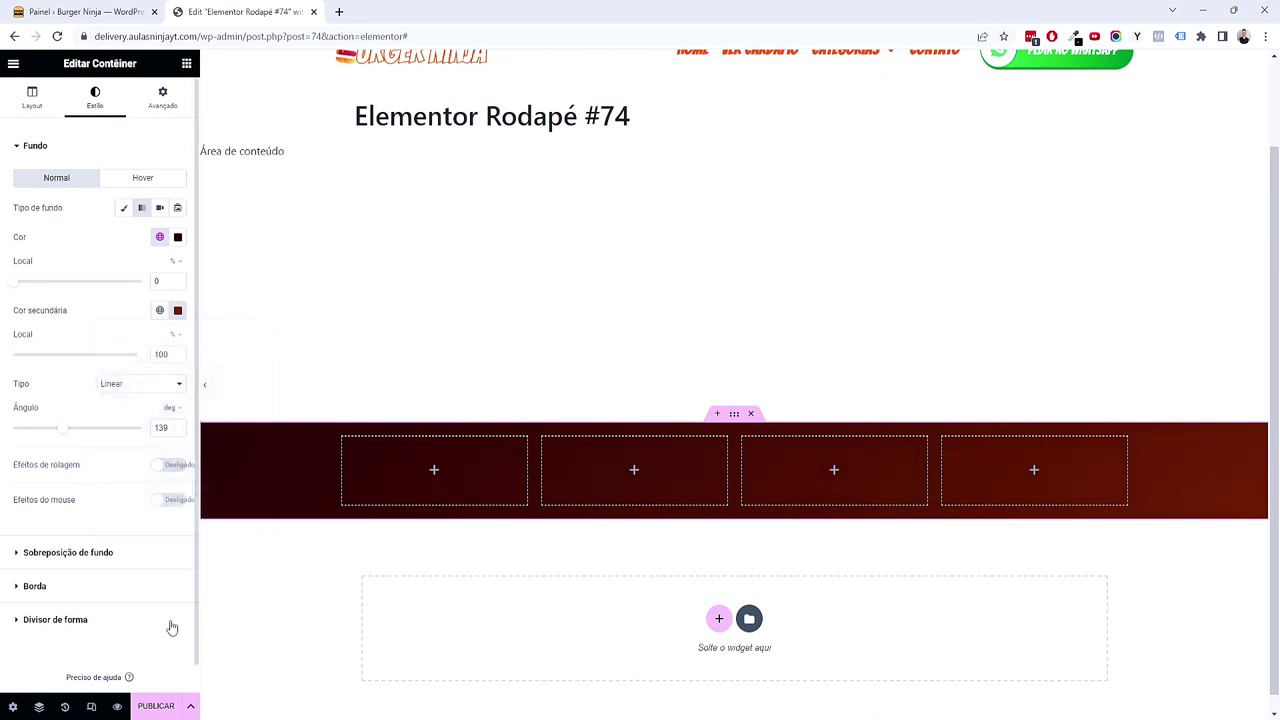
Step: Set the footer container's top and bottom padding to 5 em
left_click(162, 97)
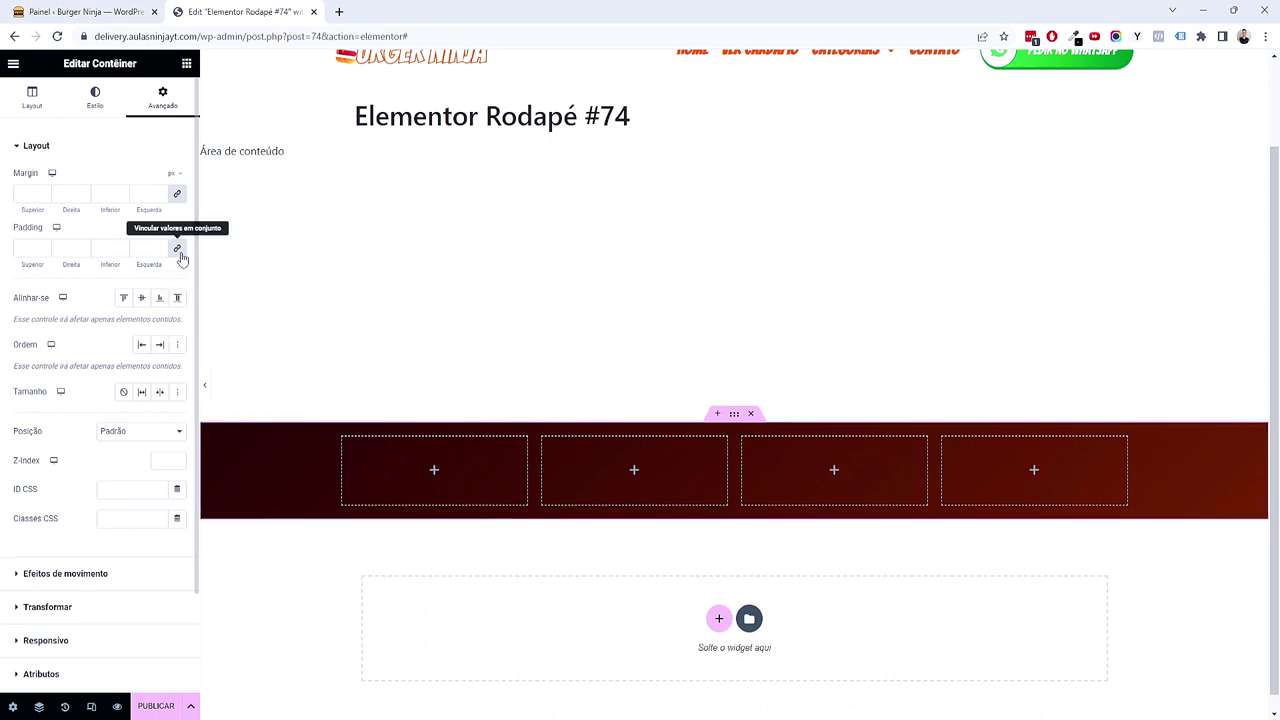
left_click(175, 250)
type("6")
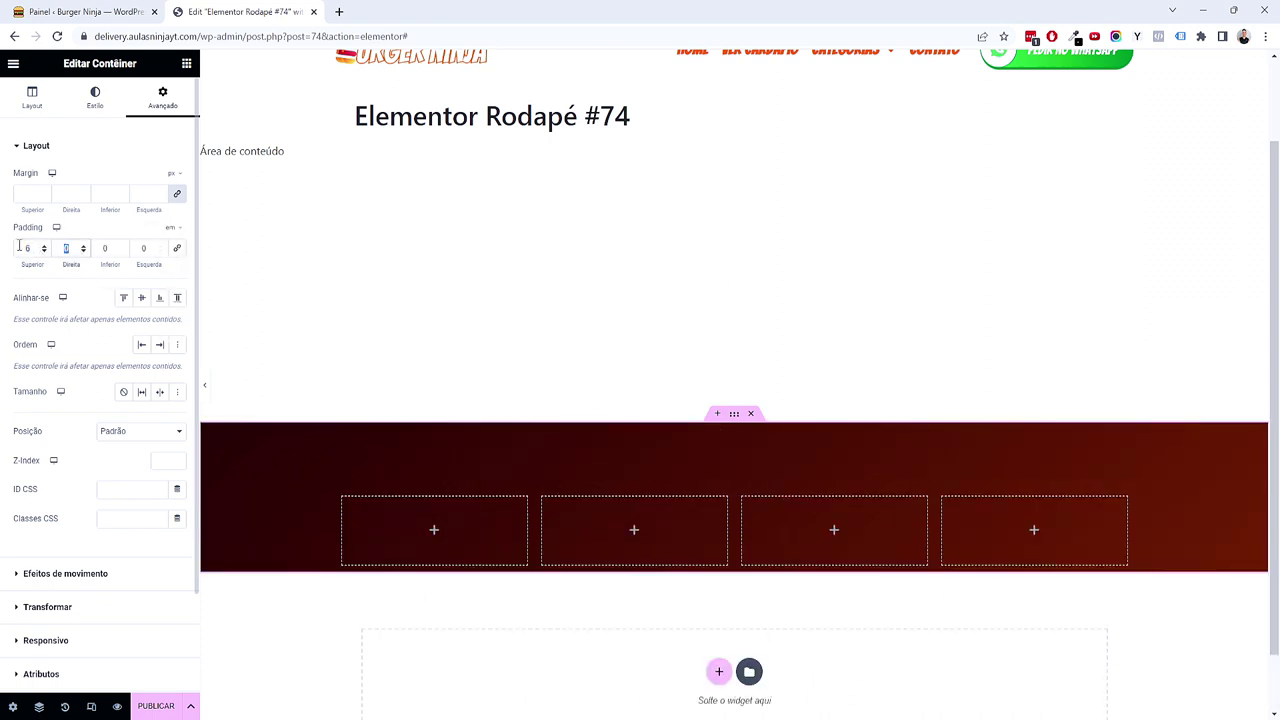
key("Tab")
key("Tab")
type("6")
left_click(43, 251)
key("Tab")
key("Tab")
type("5")
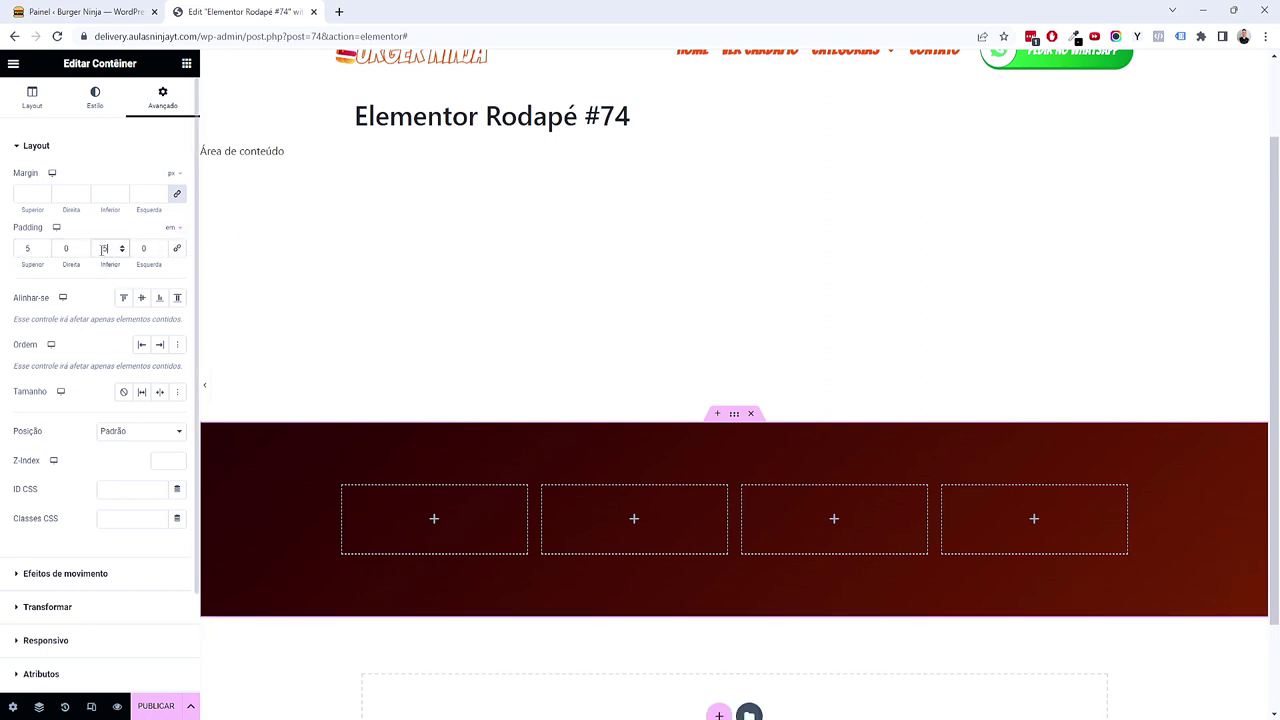
scroll(310, 440, "down", 1)
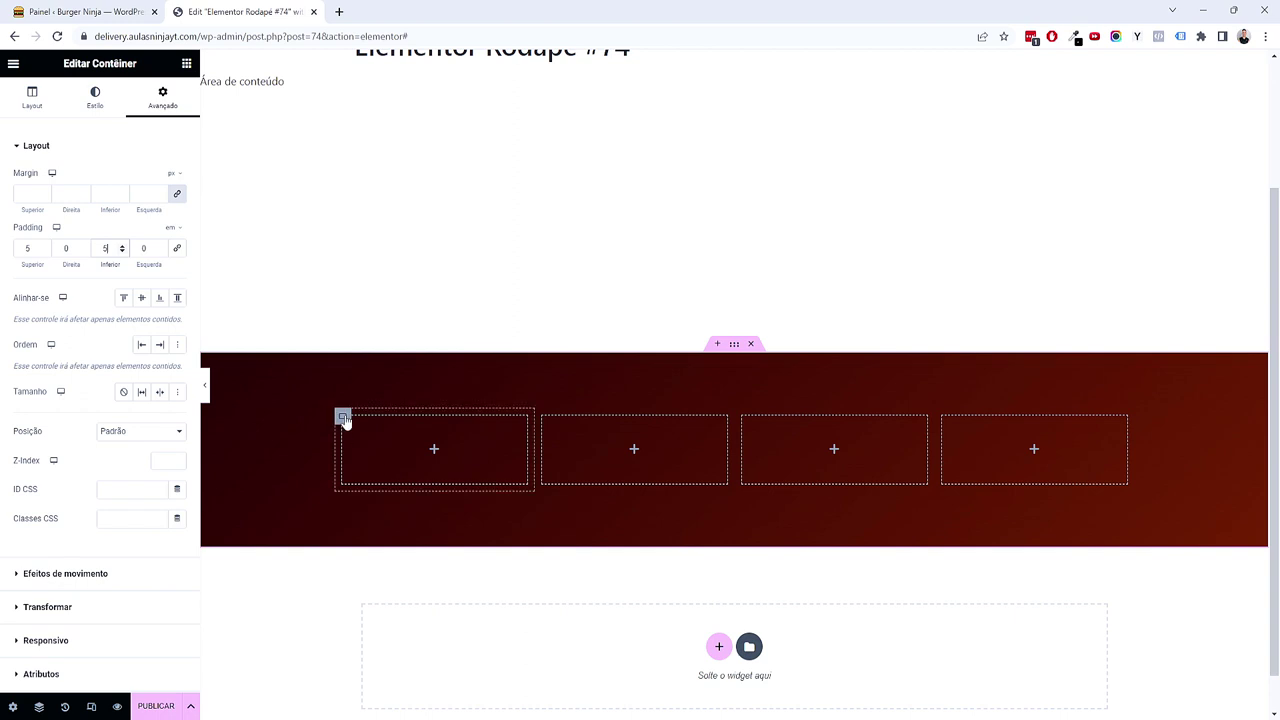
left_click(186, 63)
Step: Drop the Logo do site widget into the first footer column and select each column in turn
left_click_drag(63, 219, 402, 452)
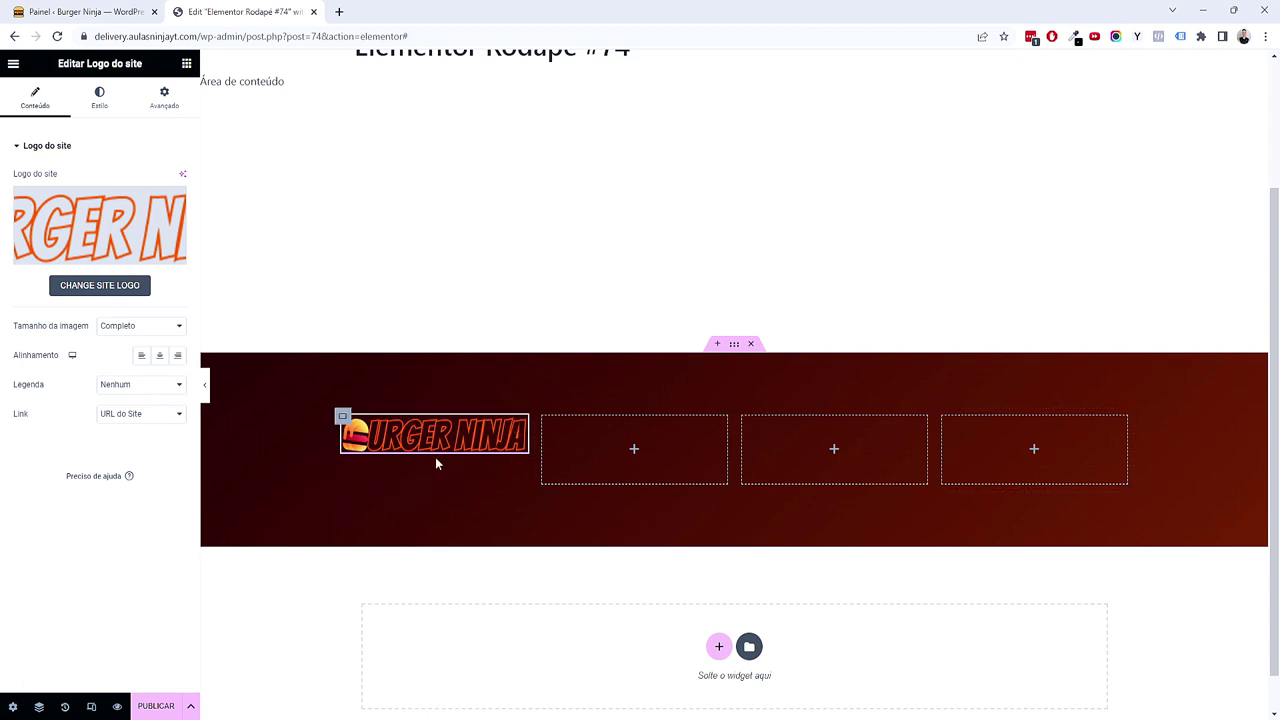
left_click(342, 416)
left_click(549, 425)
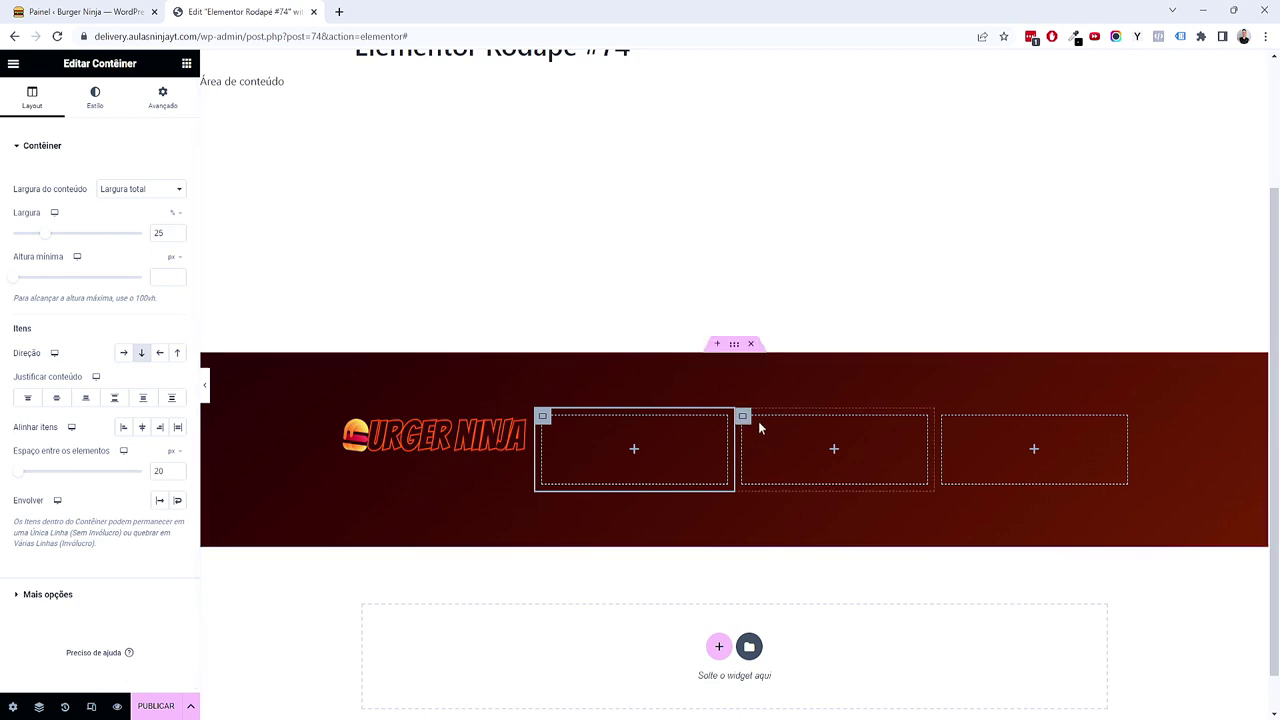
left_click(743, 419)
left_click(950, 430)
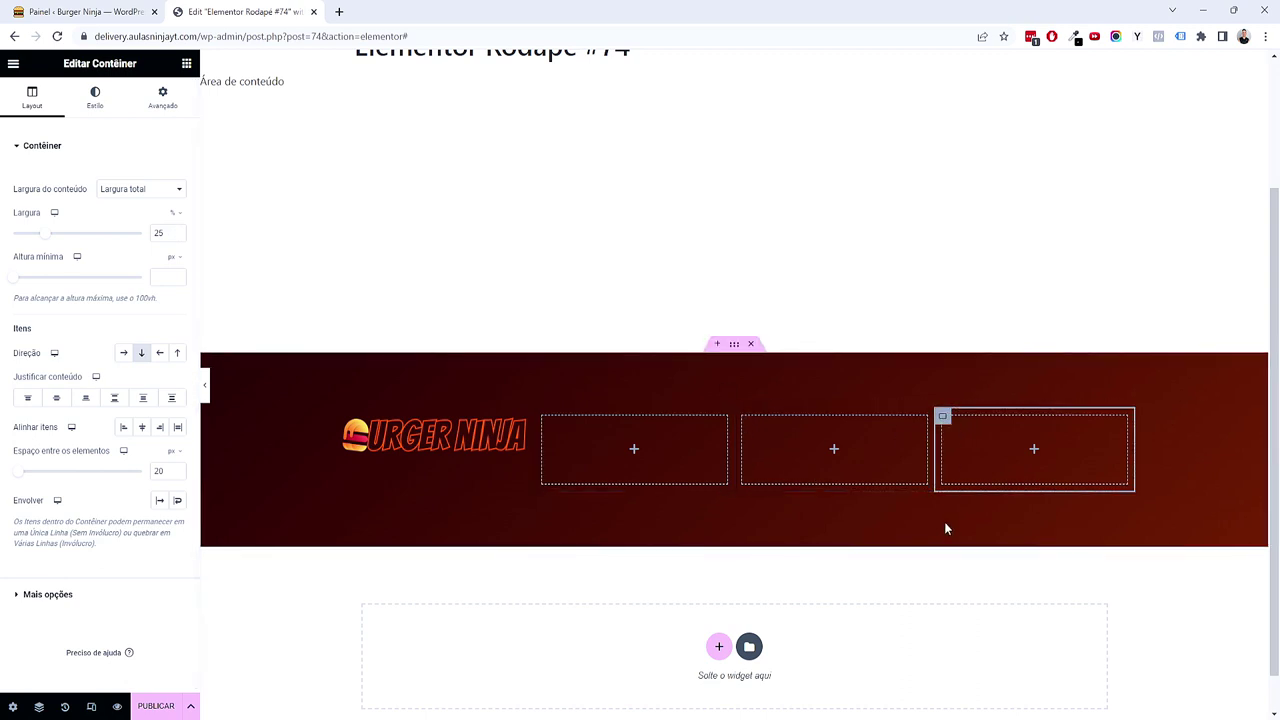
left_click(345, 427)
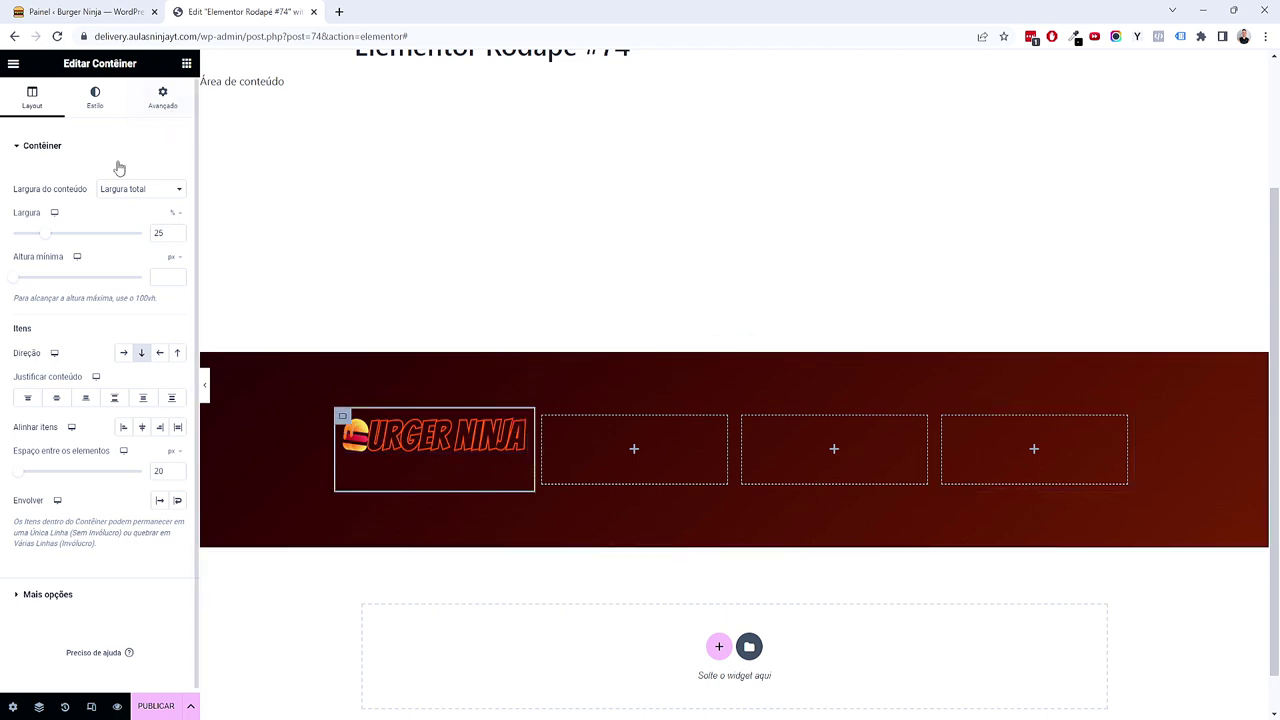
Step: Widen the logo column to 40% and calculate 20% as the width for the other columns
left_click_drag(51, 240, 69, 240)
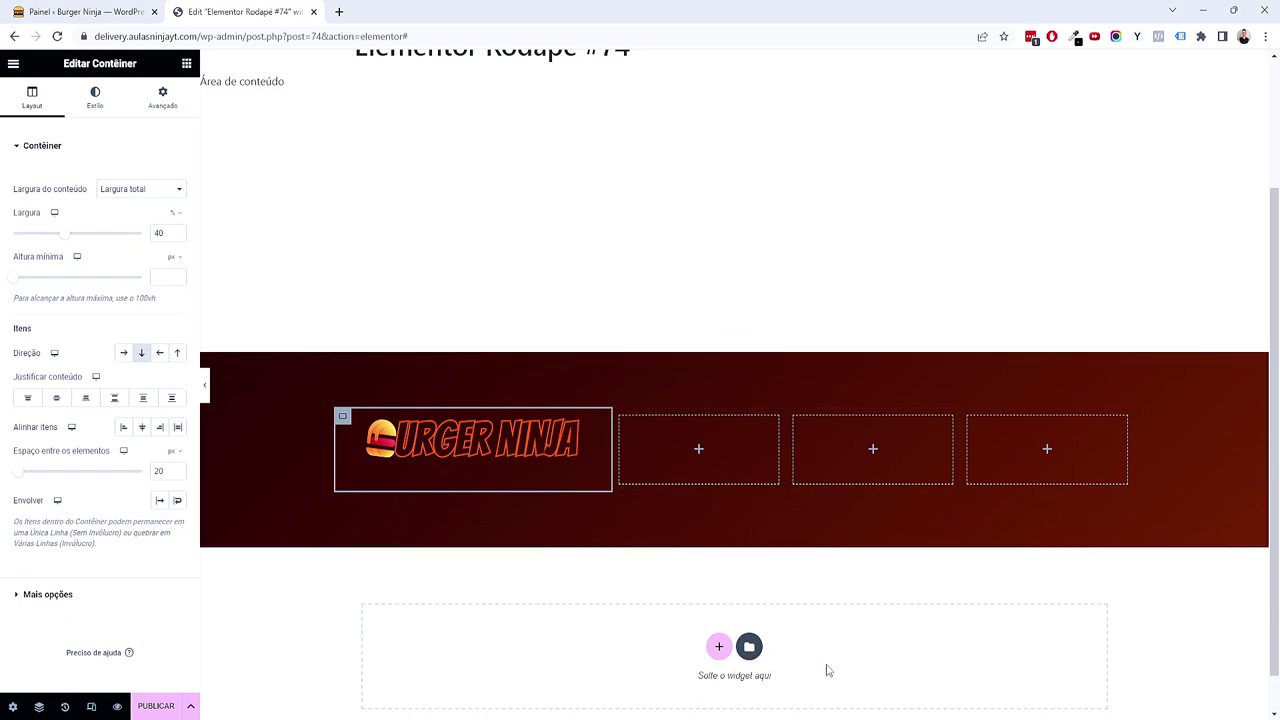
left_click_drag(680, 176, 288, 148)
left_click(264, 504)
left_click(305, 548)
left_click(305, 548)
left_click(431, 466)
left_click(250, 462)
left_click(308, 556)
left_click(437, 547)
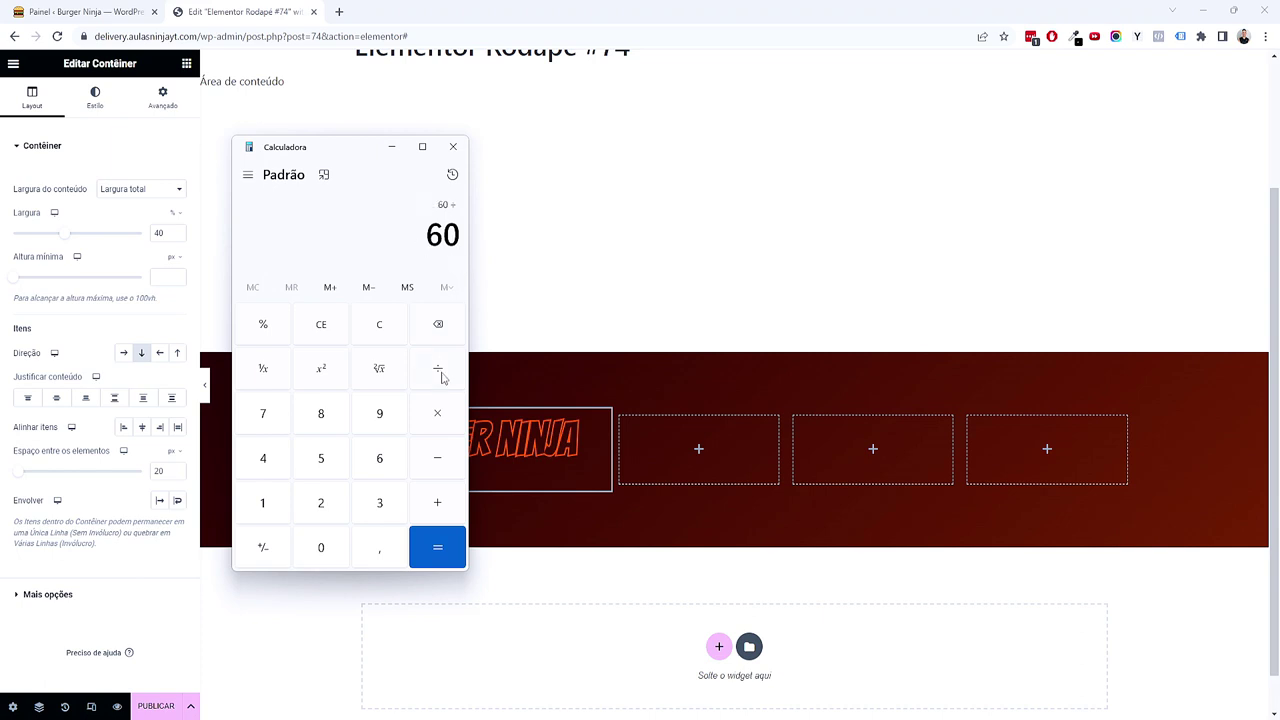
left_click(380, 502)
left_click(437, 547)
left_click(453, 147)
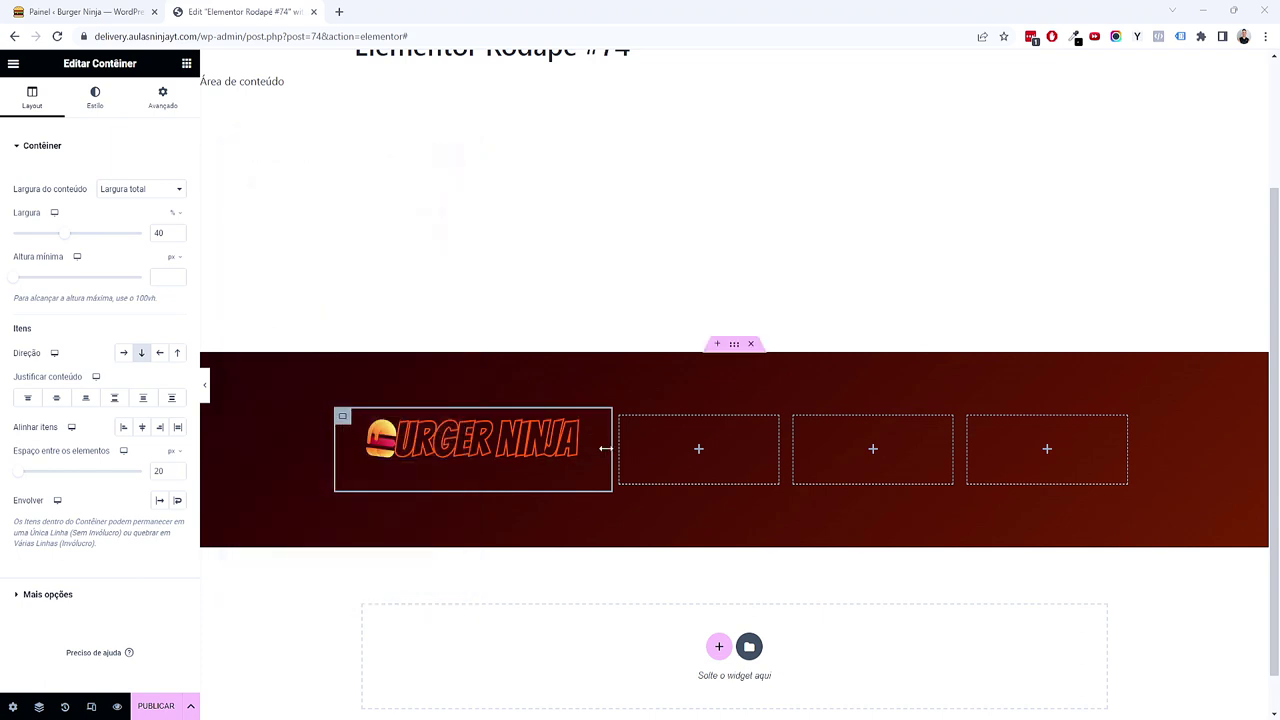
Step: Set the second, third and fourth footer columns to 20% width each
left_click(624, 421)
left_click(178, 237)
left_click(179, 238)
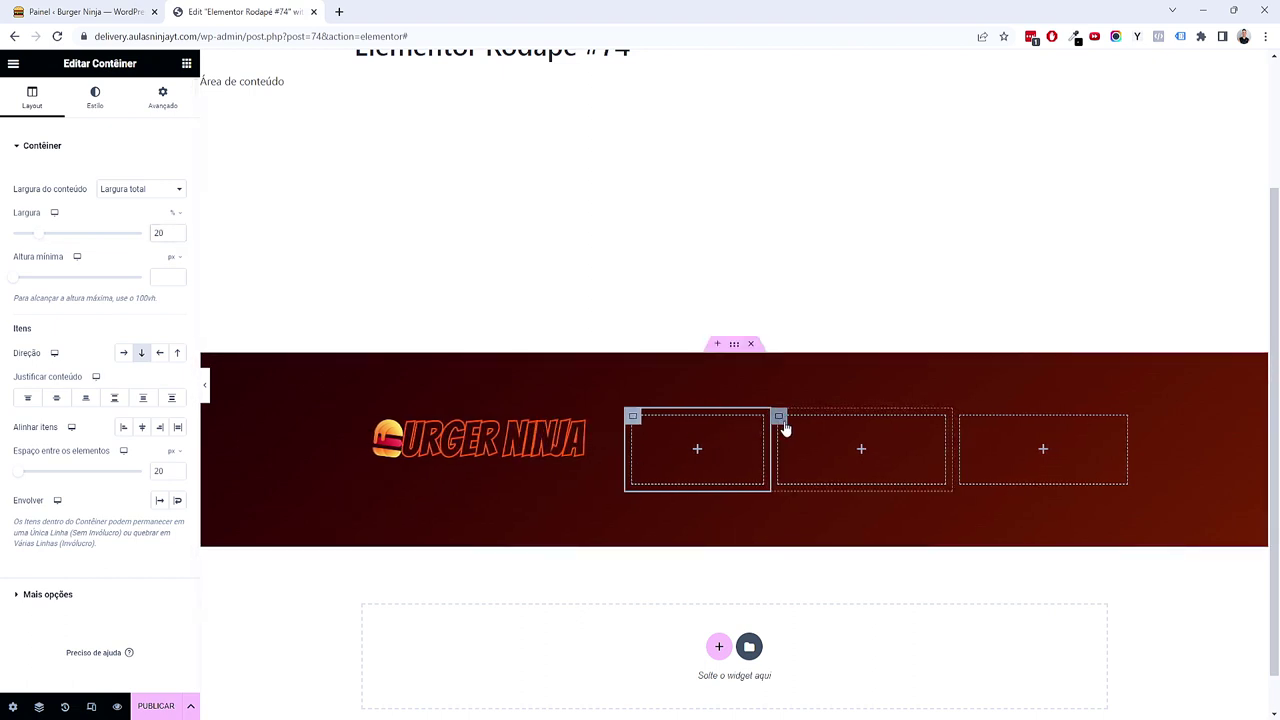
left_click(862, 432)
left_click(177, 237)
left_click(177, 237)
left_click(177, 237)
left_click(177, 237)
left_click(177, 237)
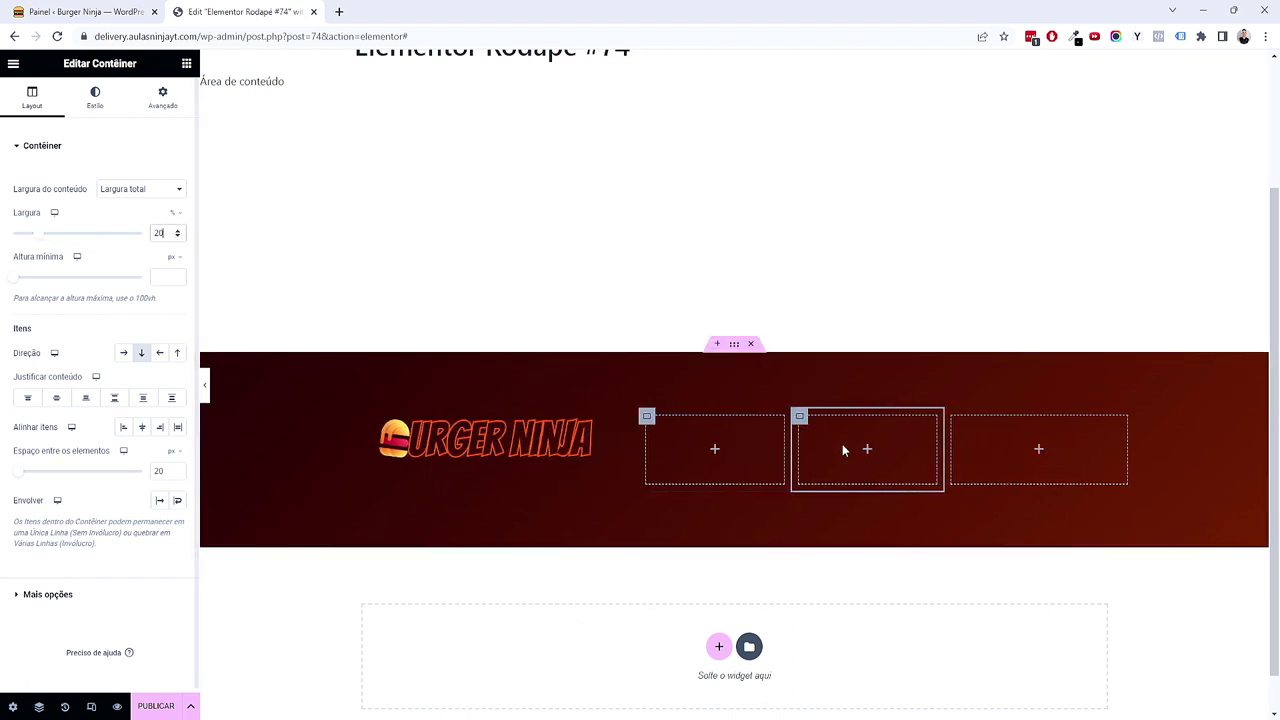
left_click(958, 426)
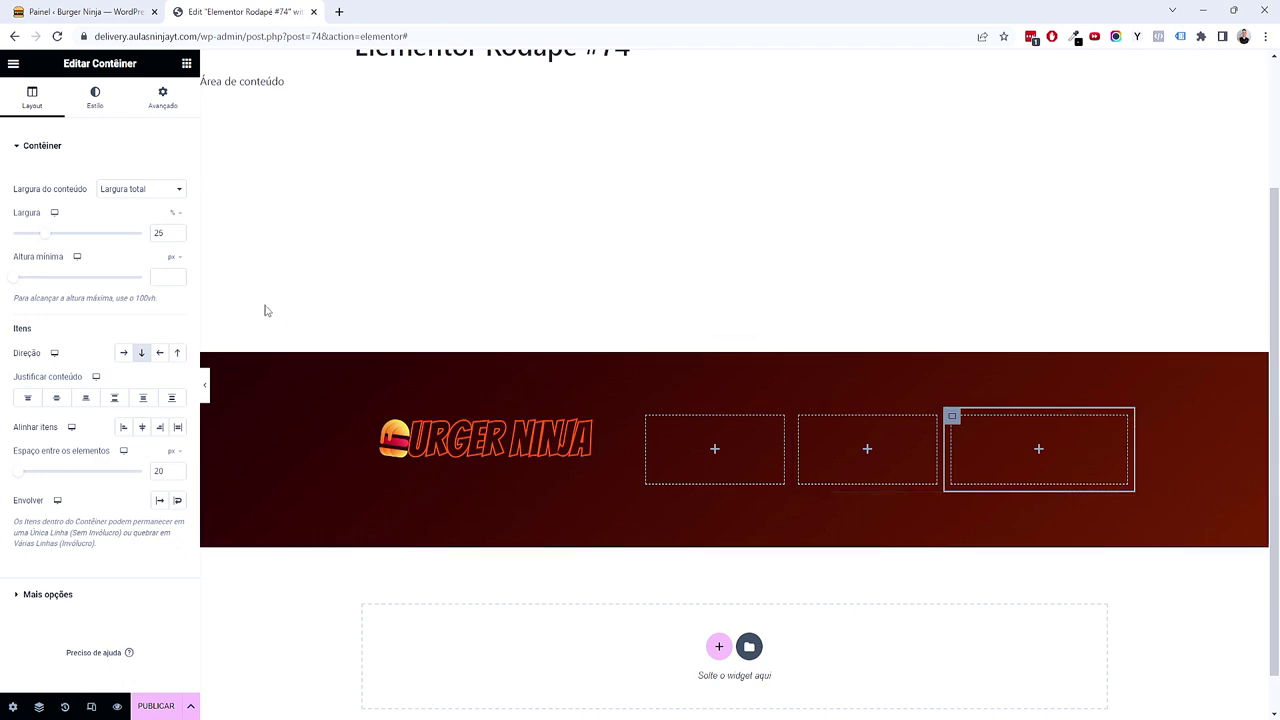
left_click(178, 237)
left_click(178, 237)
left_click(178, 237)
left_click(178, 237)
left_click(178, 237)
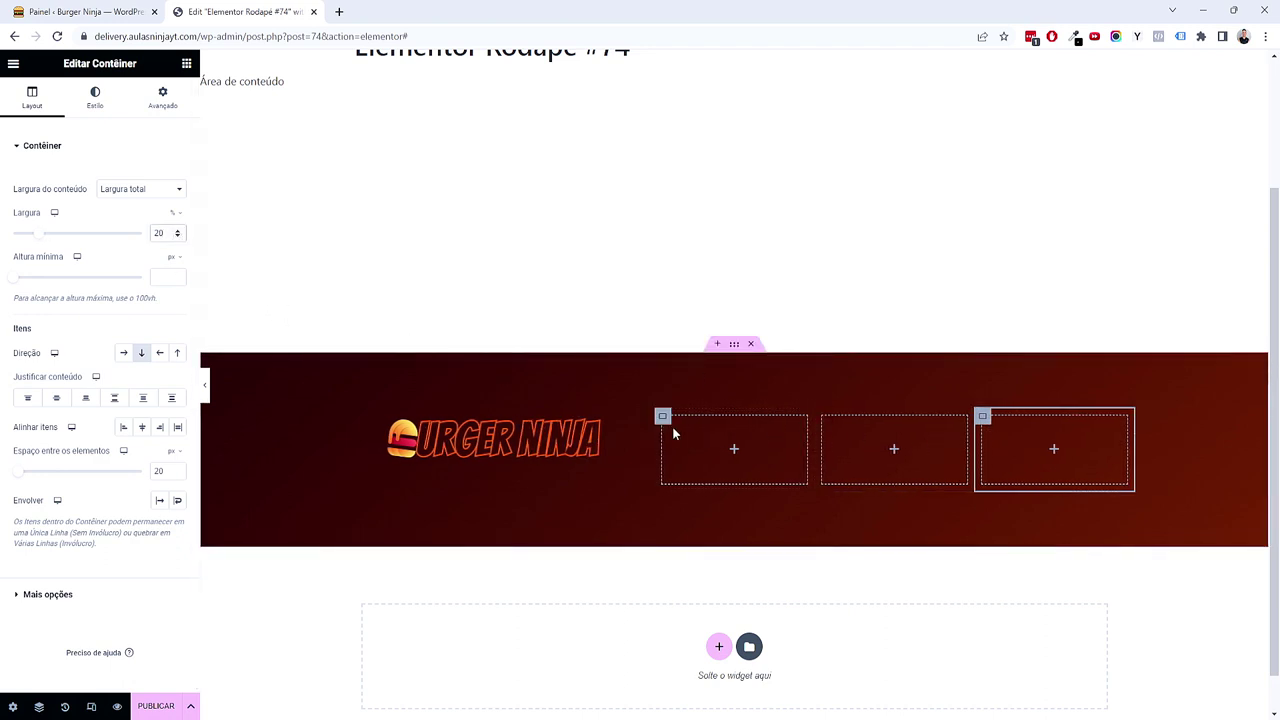
Step: Left-align the logo within its footer column
right_click(697, 372)
left_click(712, 381)
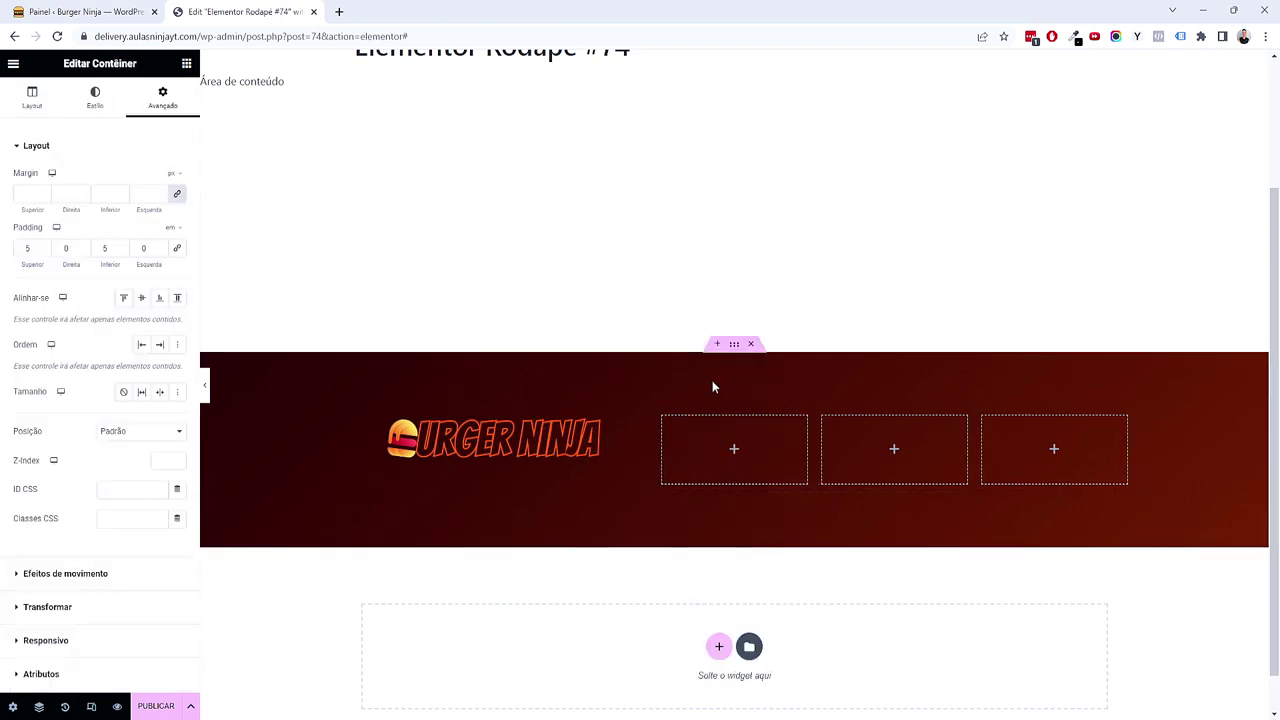
left_click(25, 108)
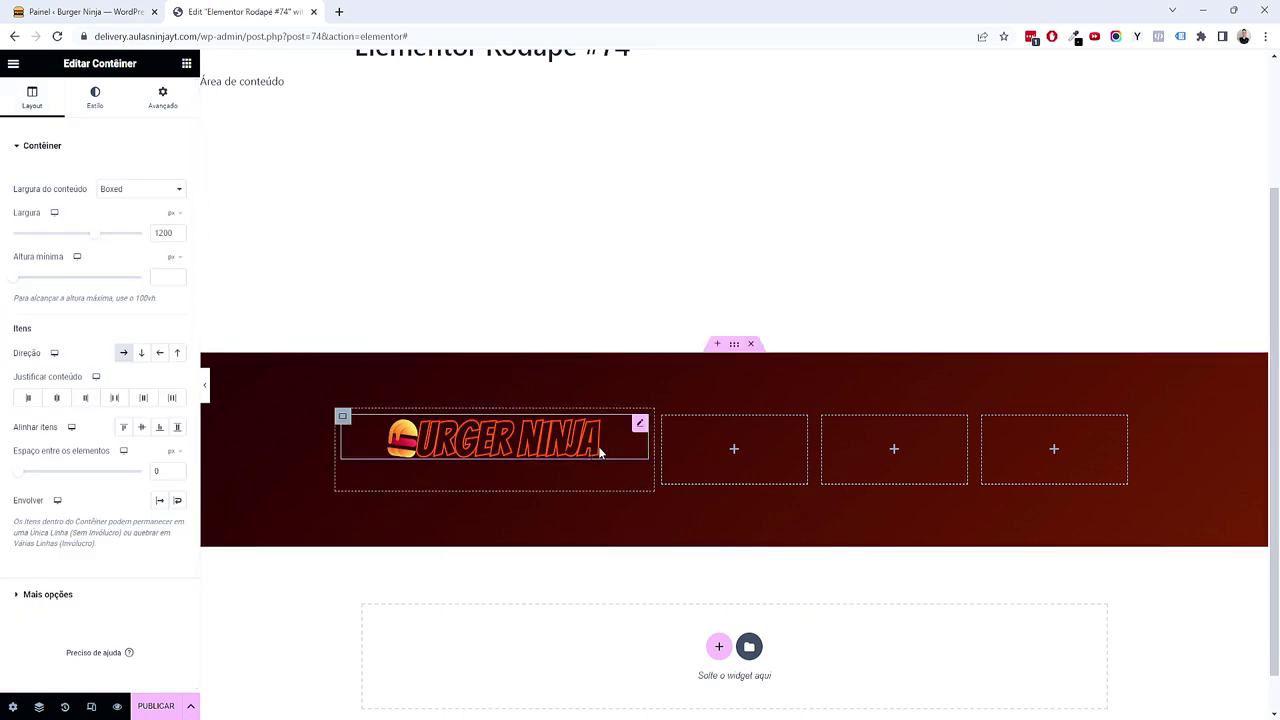
left_click(638, 425)
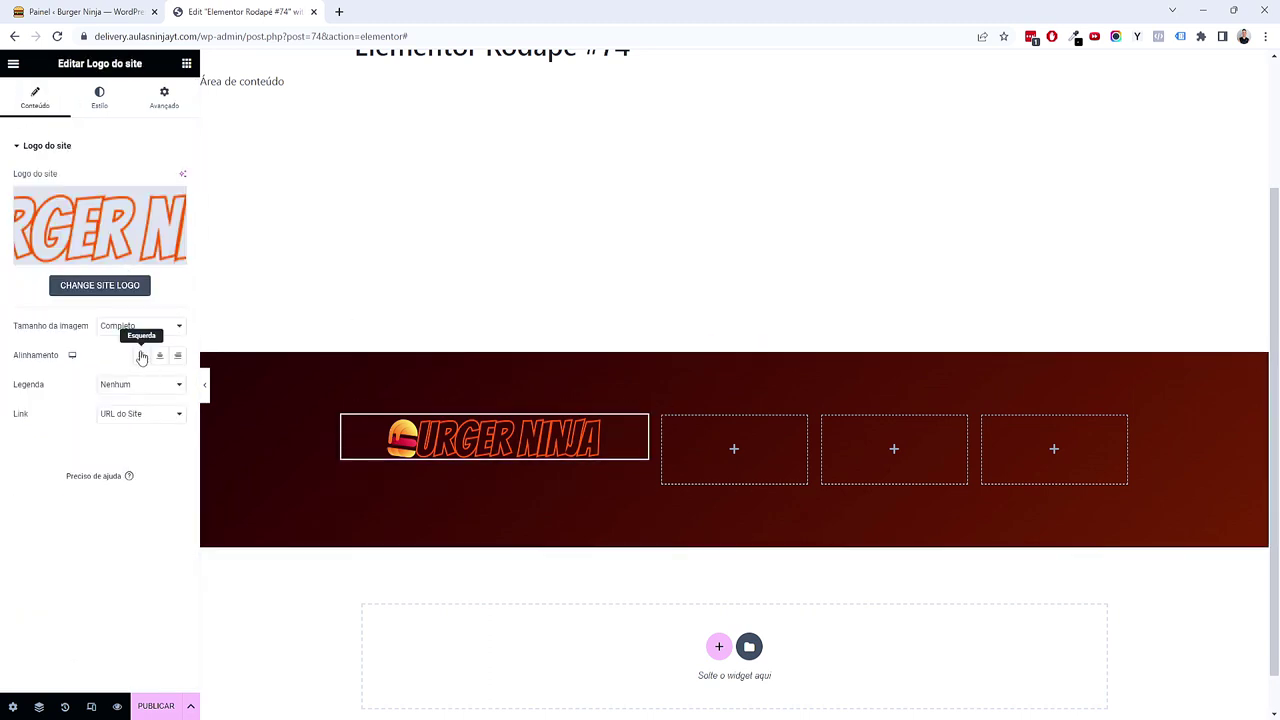
left_click(142, 355)
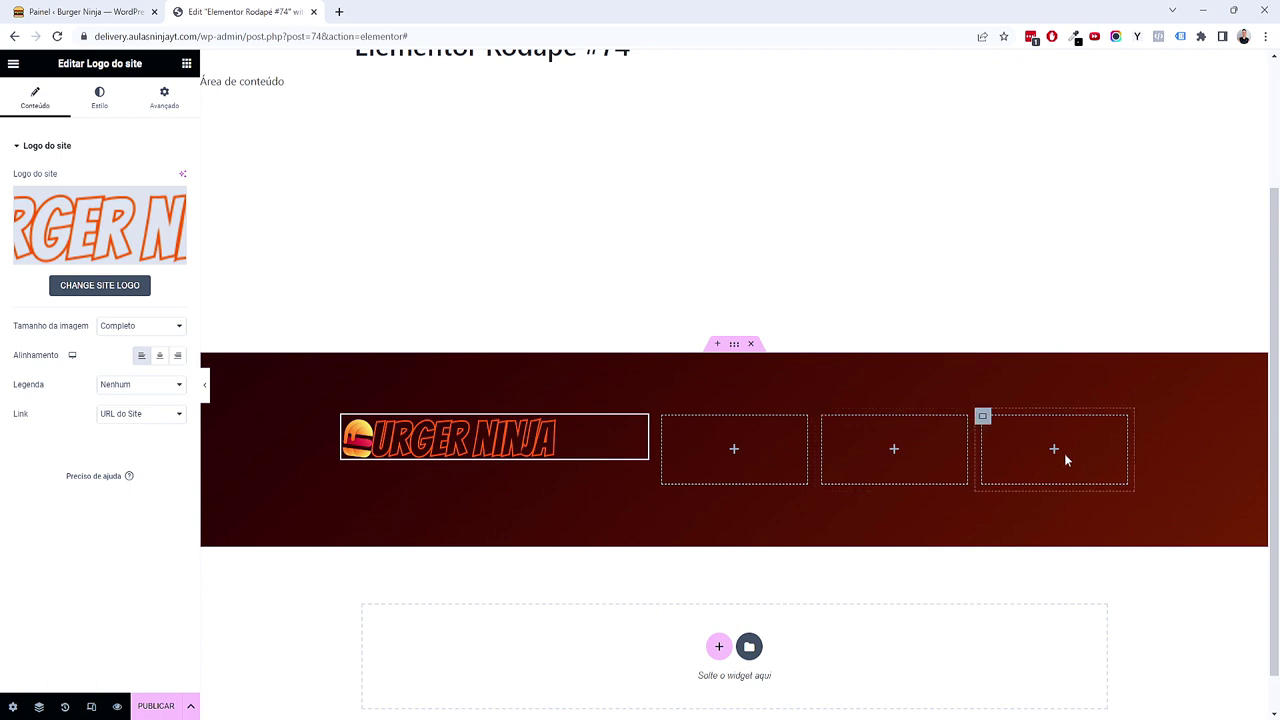
left_click(188, 63)
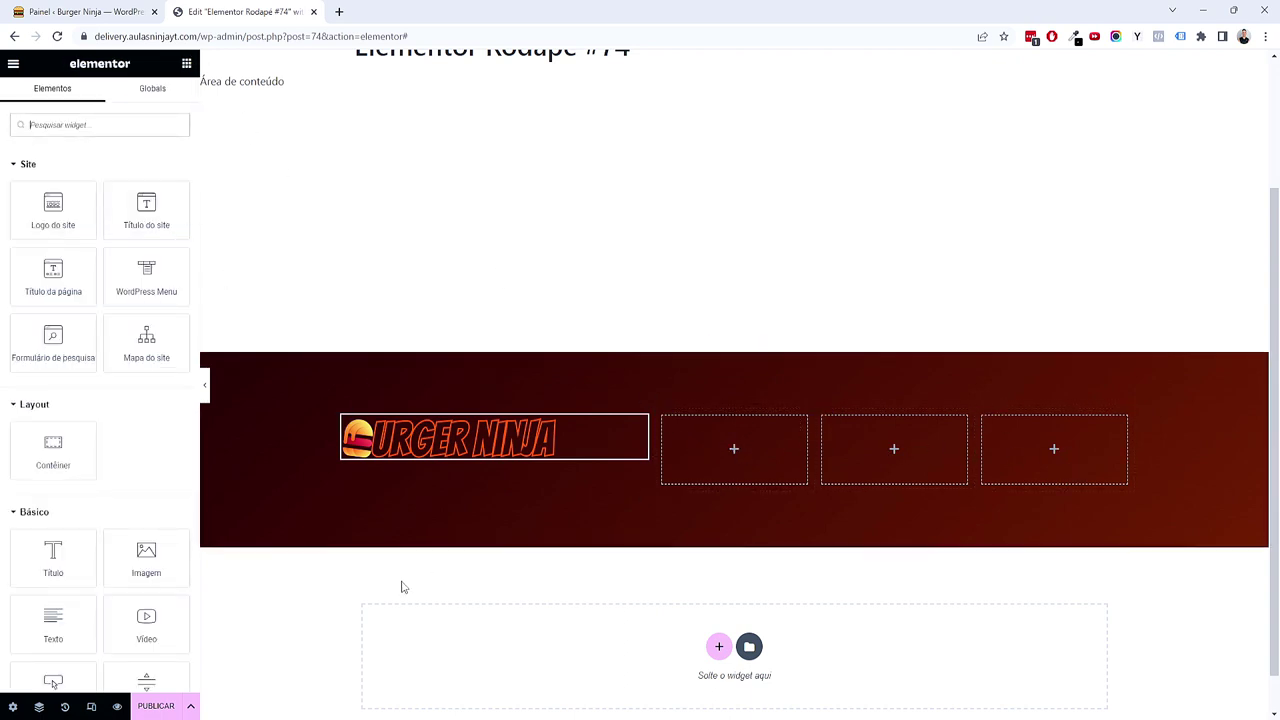
Step: Add a white 'Menu' heading to the second footer column
scroll(363, 554, "down", 1)
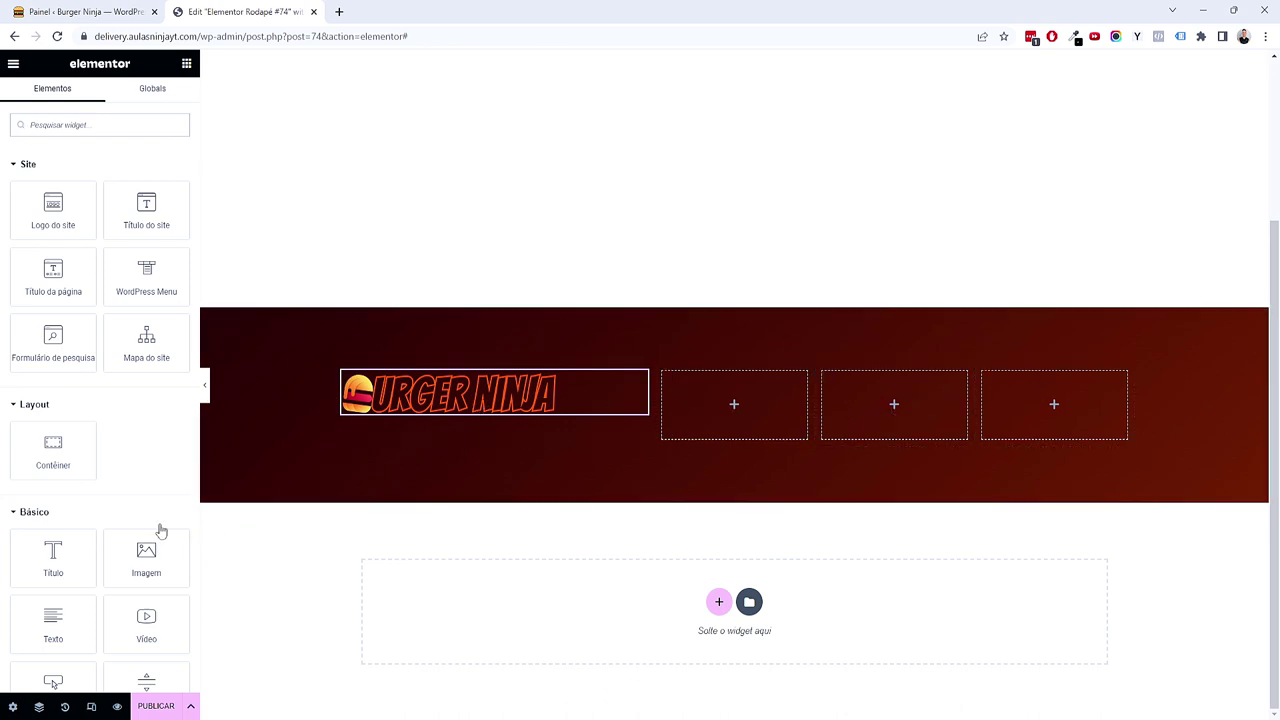
left_click_drag(53, 552, 688, 400)
triple_click(160, 212)
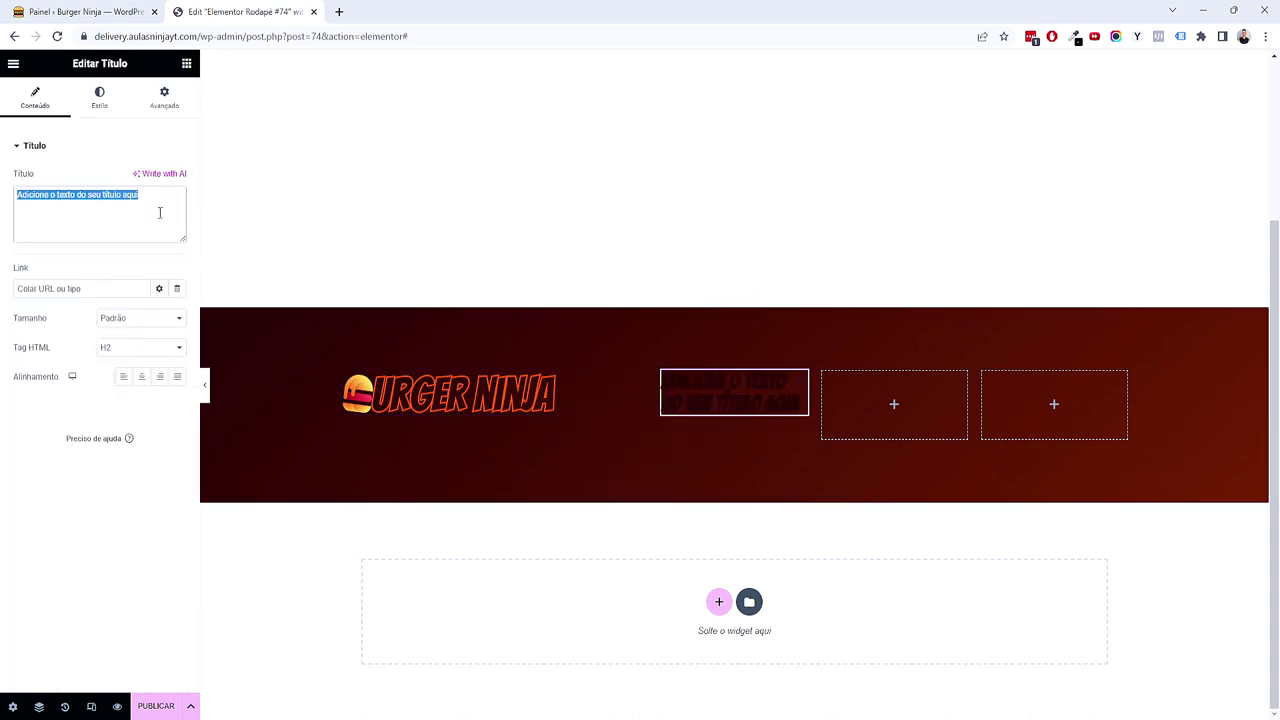
type("Menu")
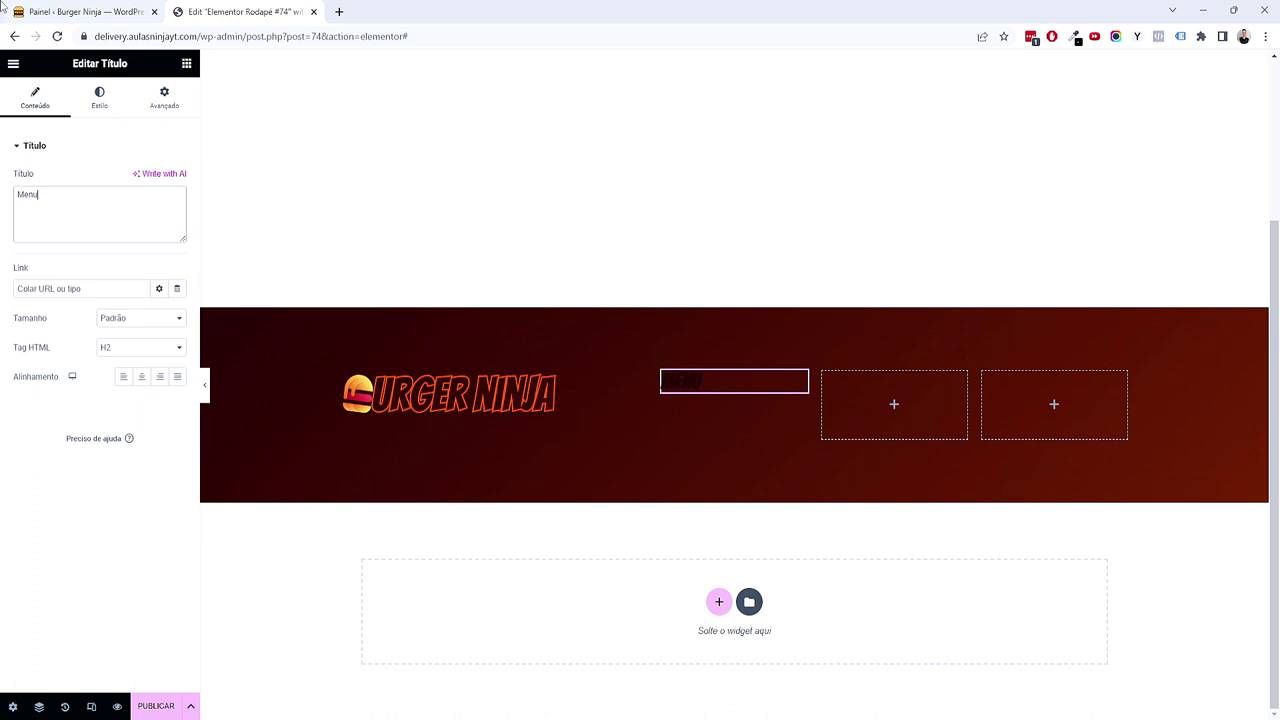
left_click(99, 97)
left_click(160, 178)
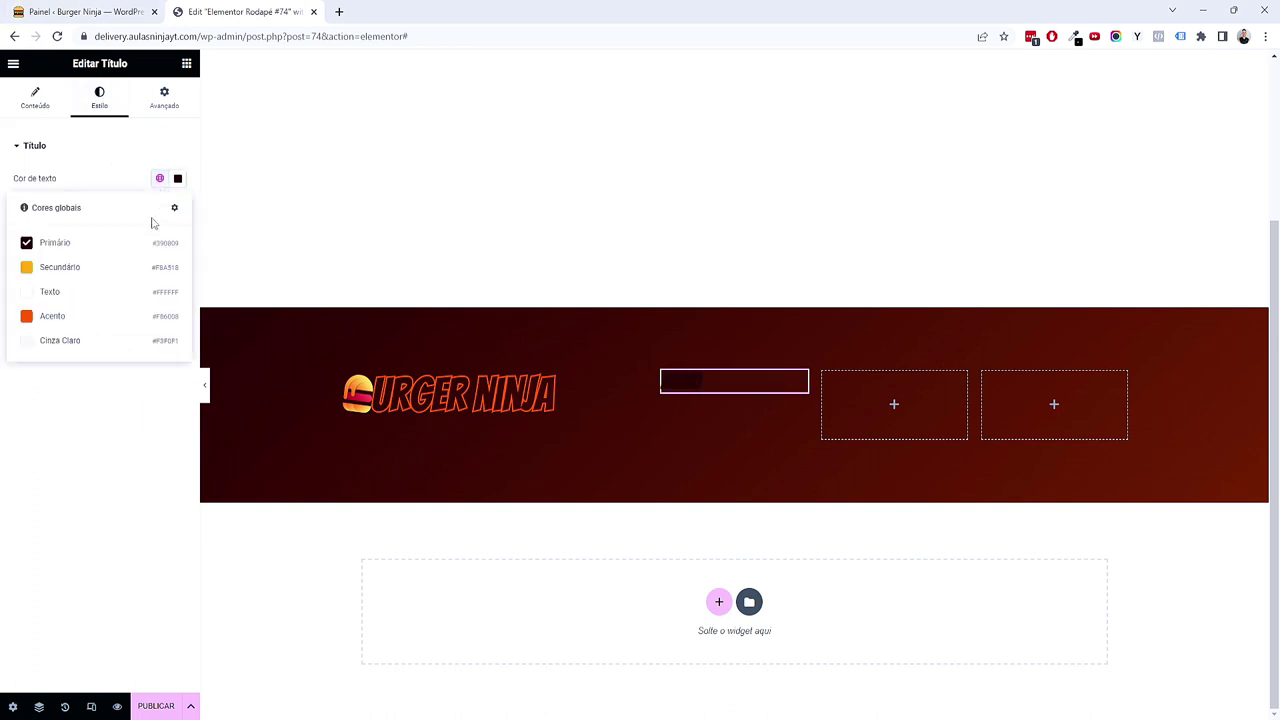
left_click(120, 292)
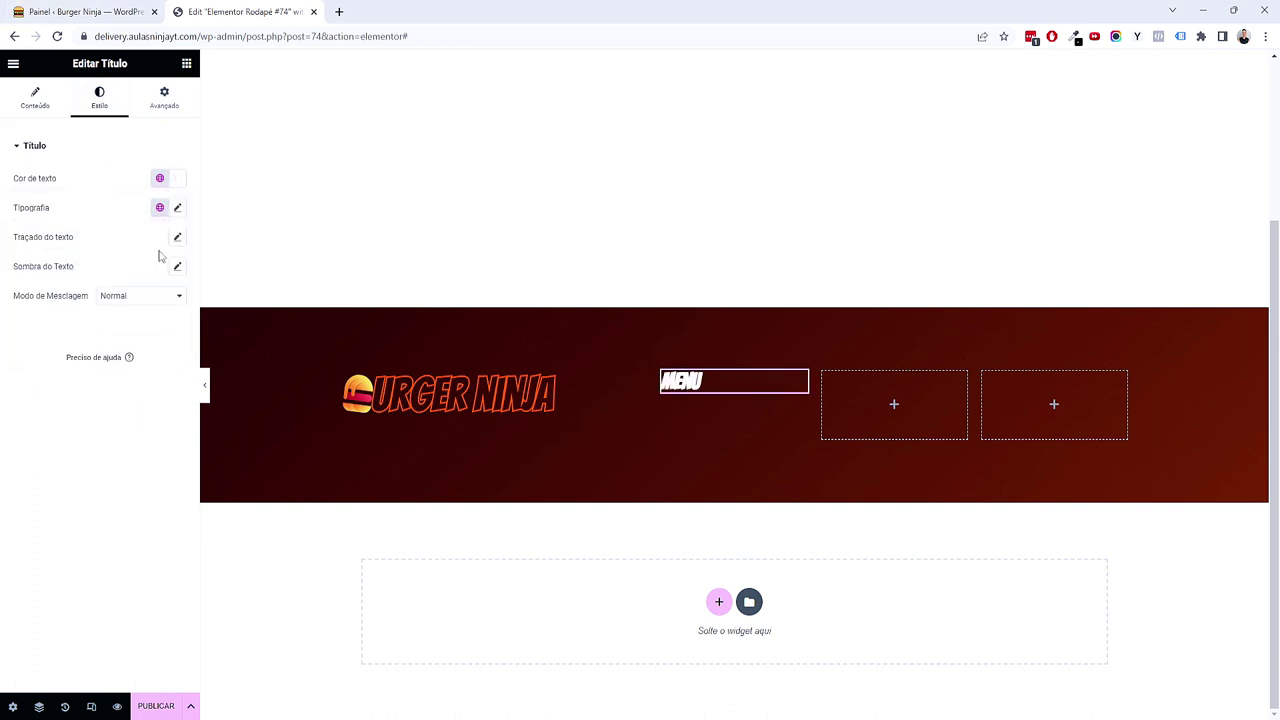
Step: Set the MENU heading's typography to 2.5 em size with 1.5 px letter spacing
left_click(177, 207)
left_click(163, 296)
left_click(162, 318)
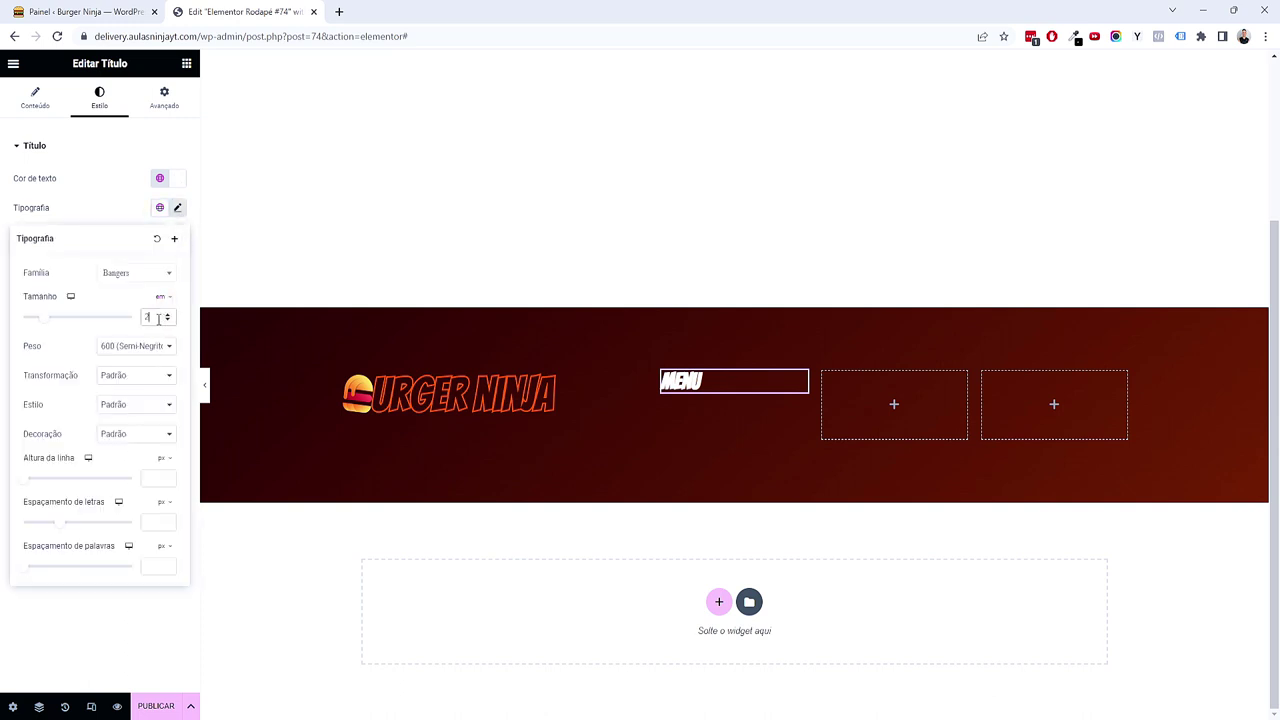
left_click(166, 314)
left_click(166, 314)
left_click(166, 314)
left_click(166, 314)
left_click(166, 314)
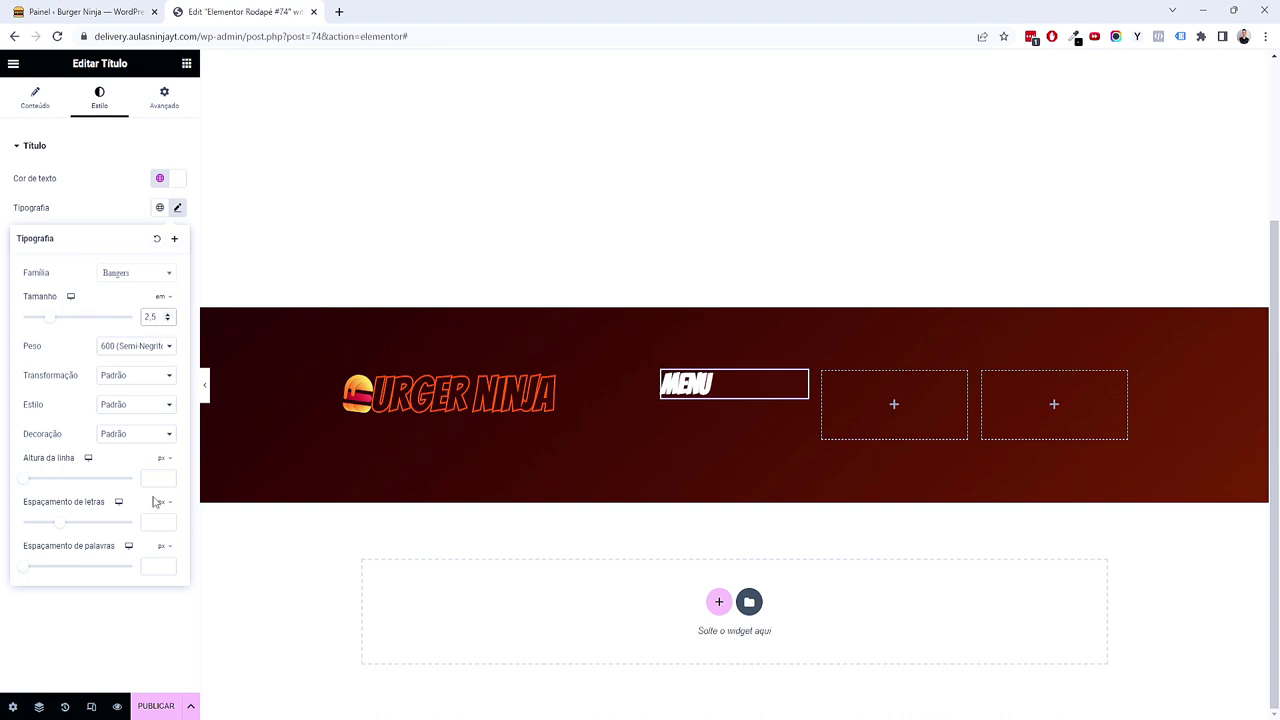
left_click_drag(66, 523, 70, 528)
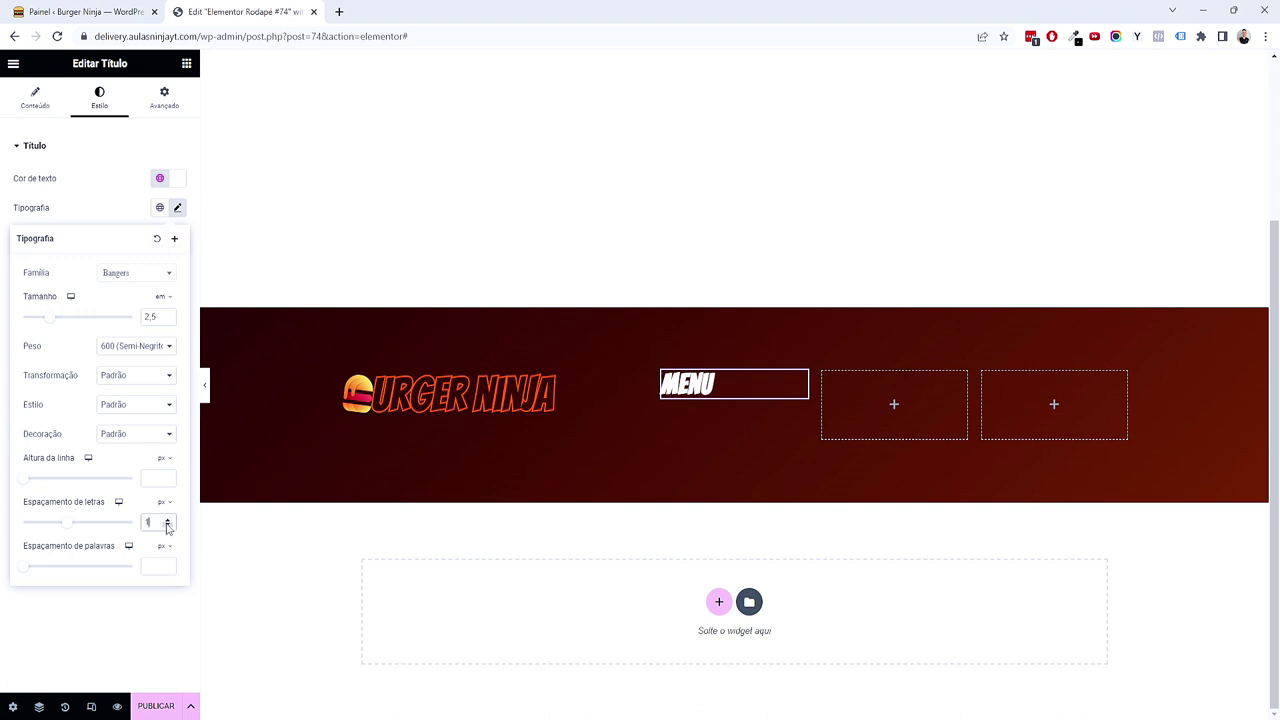
left_click(85, 650)
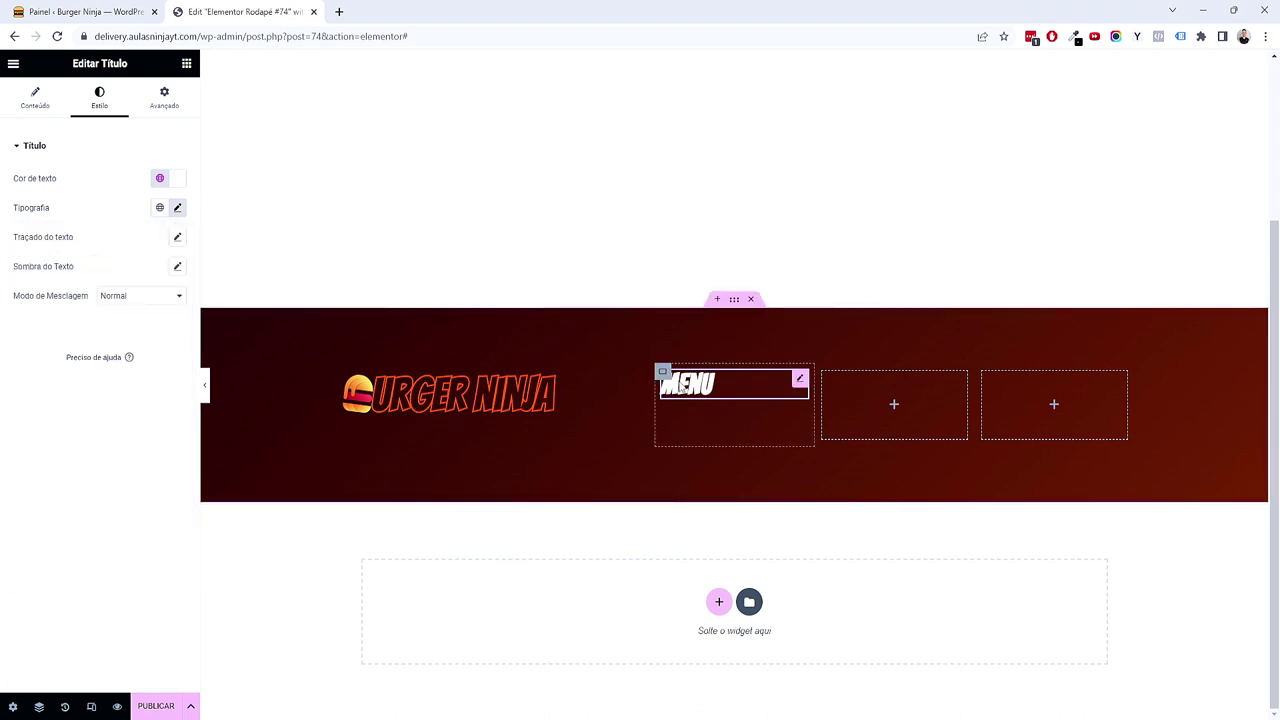
scroll(686, 399, "up", 2)
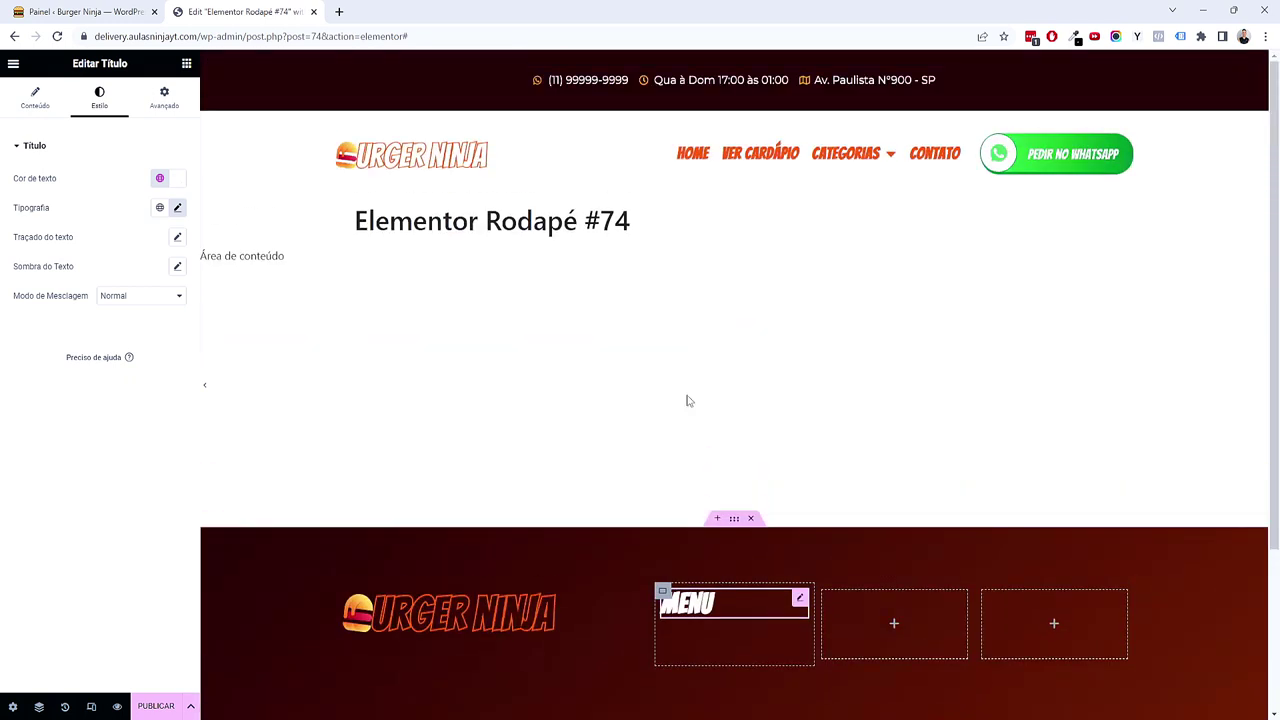
scroll(698, 400, "down", 2)
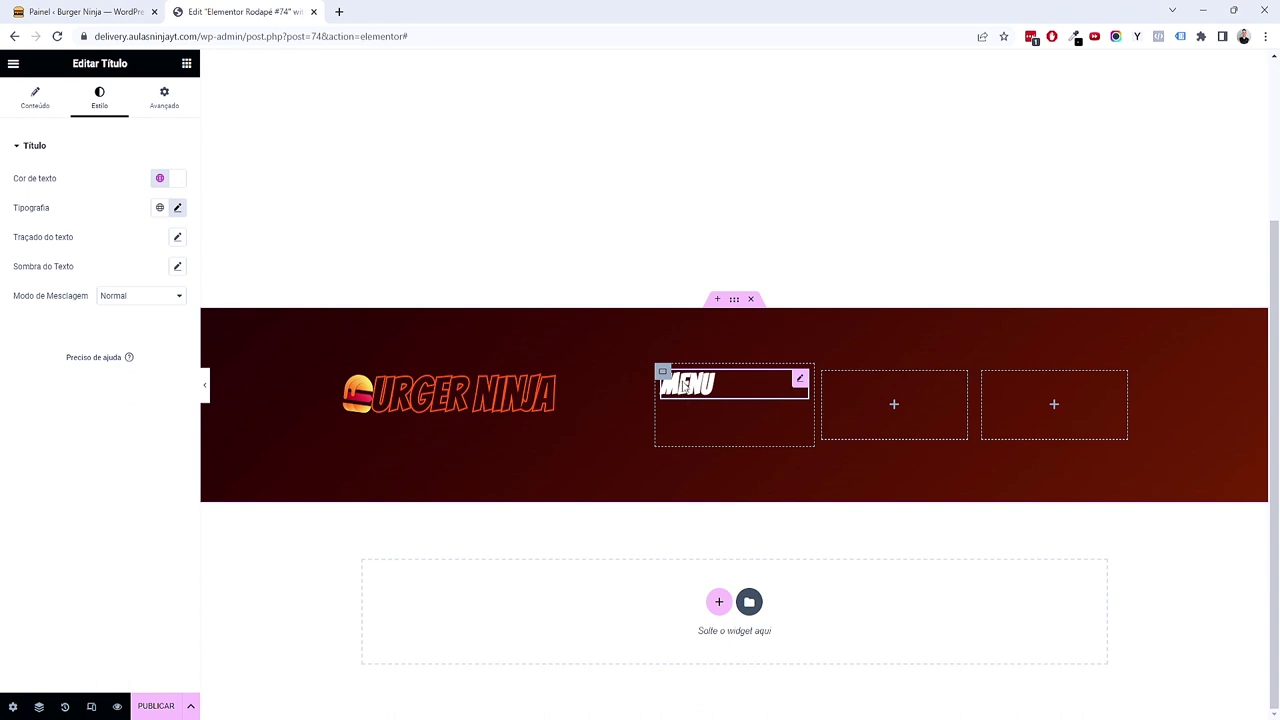
left_click(178, 209)
left_click(127, 622)
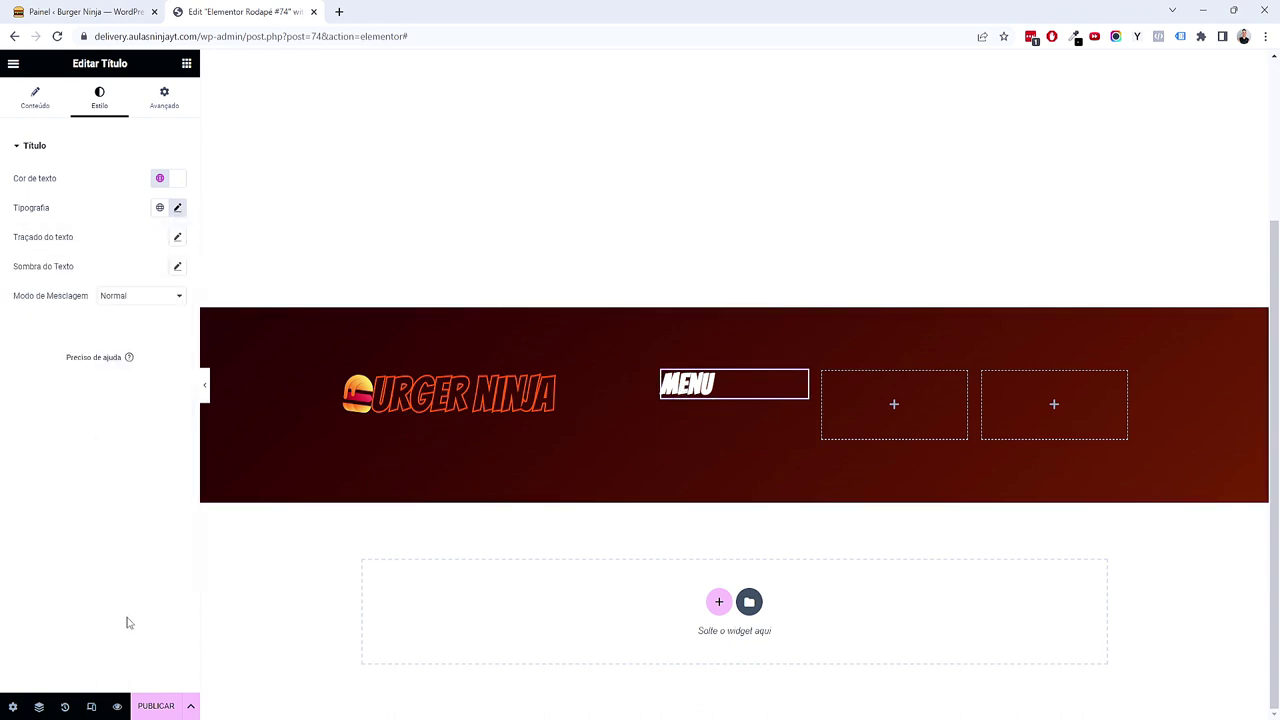
Step: Place a WordPress Menu widget under the MENU heading with Ponteiro set to Nenhum
left_click(186, 64)
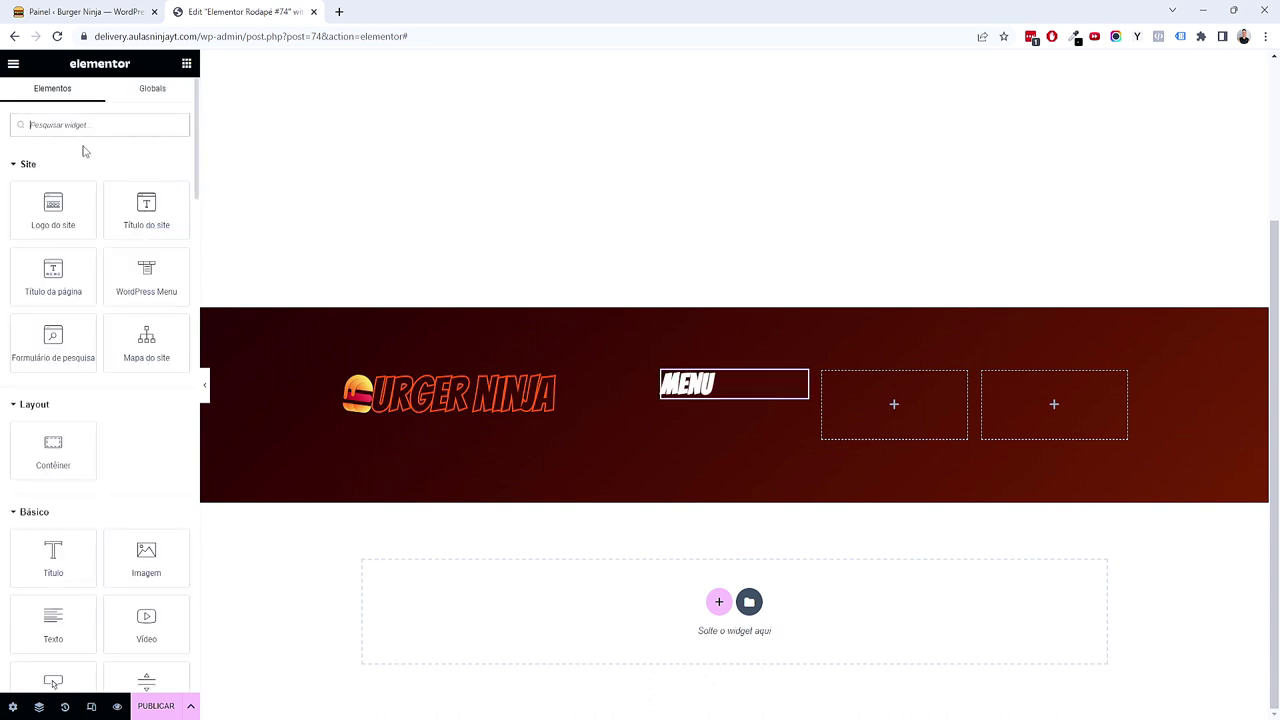
left_click_drag(146, 272, 187, 300)
left_click_drag(148, 282, 716, 402)
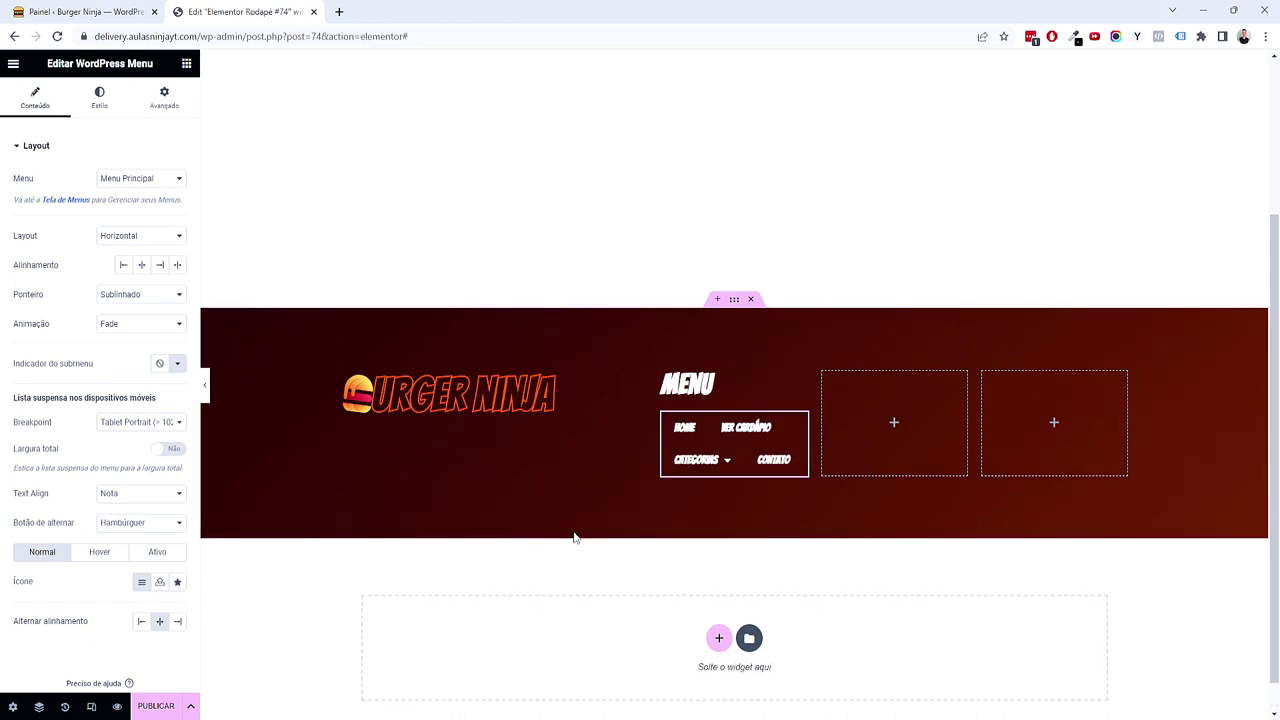
scroll(575, 537, "up", 3)
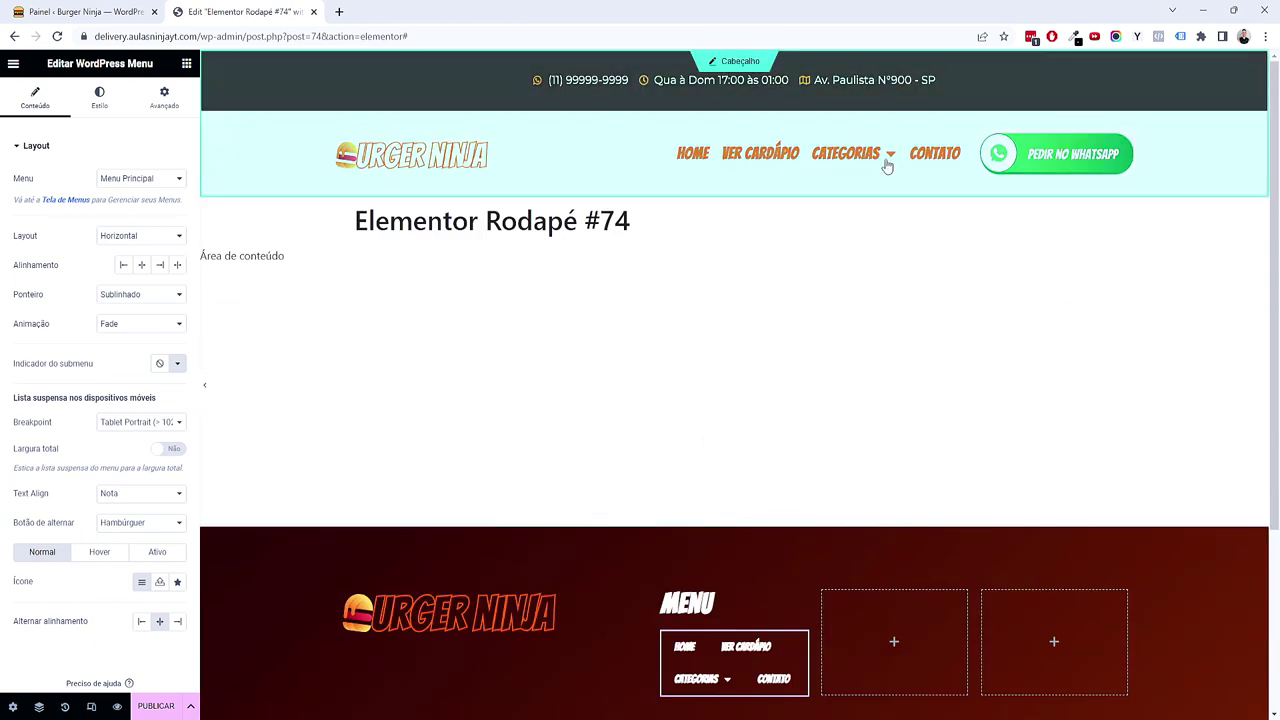
scroll(615, 437, "down", 3)
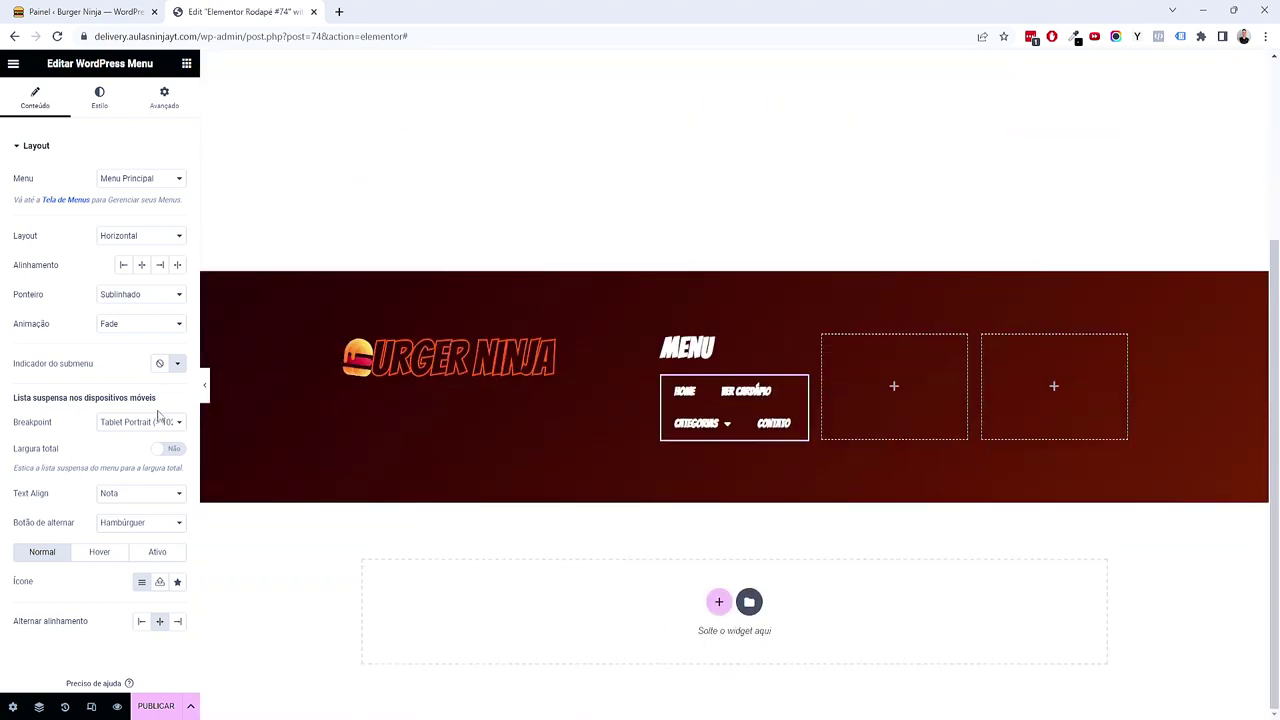
left_click(115, 294)
left_click(118, 307)
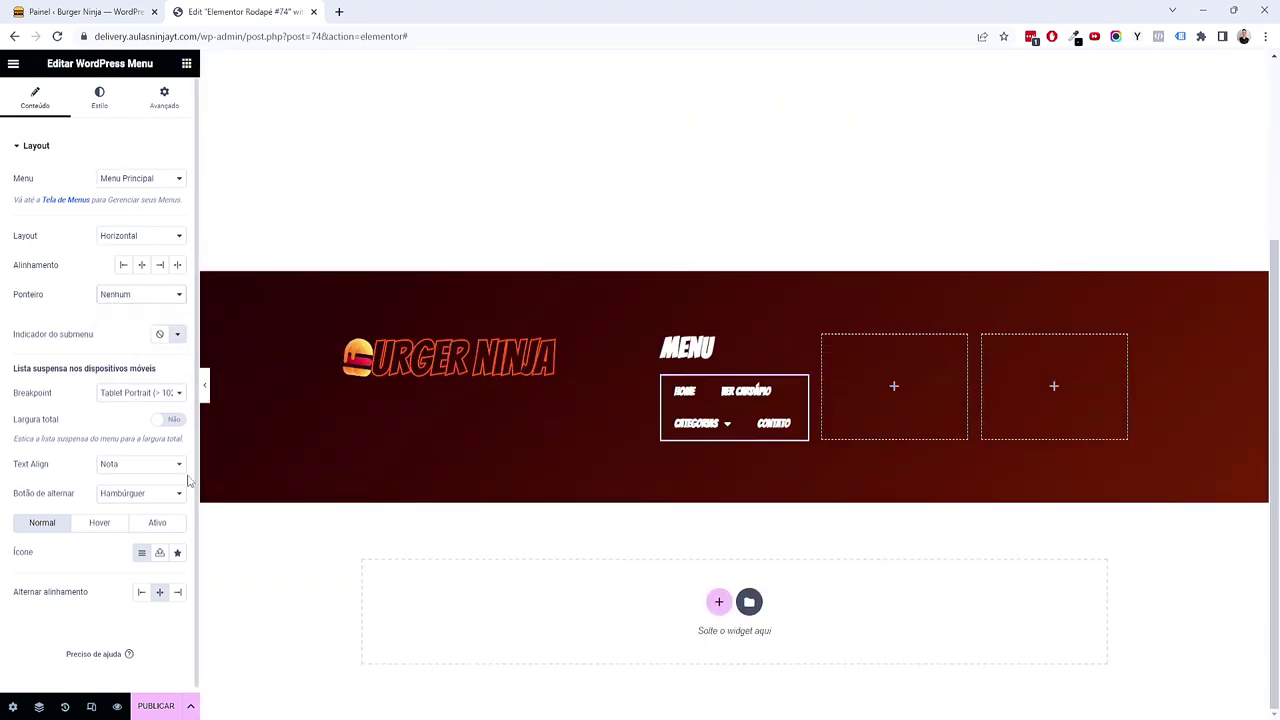
Step: Colour the menu links with global Texto and the active item with orange Acento
left_click(100, 100)
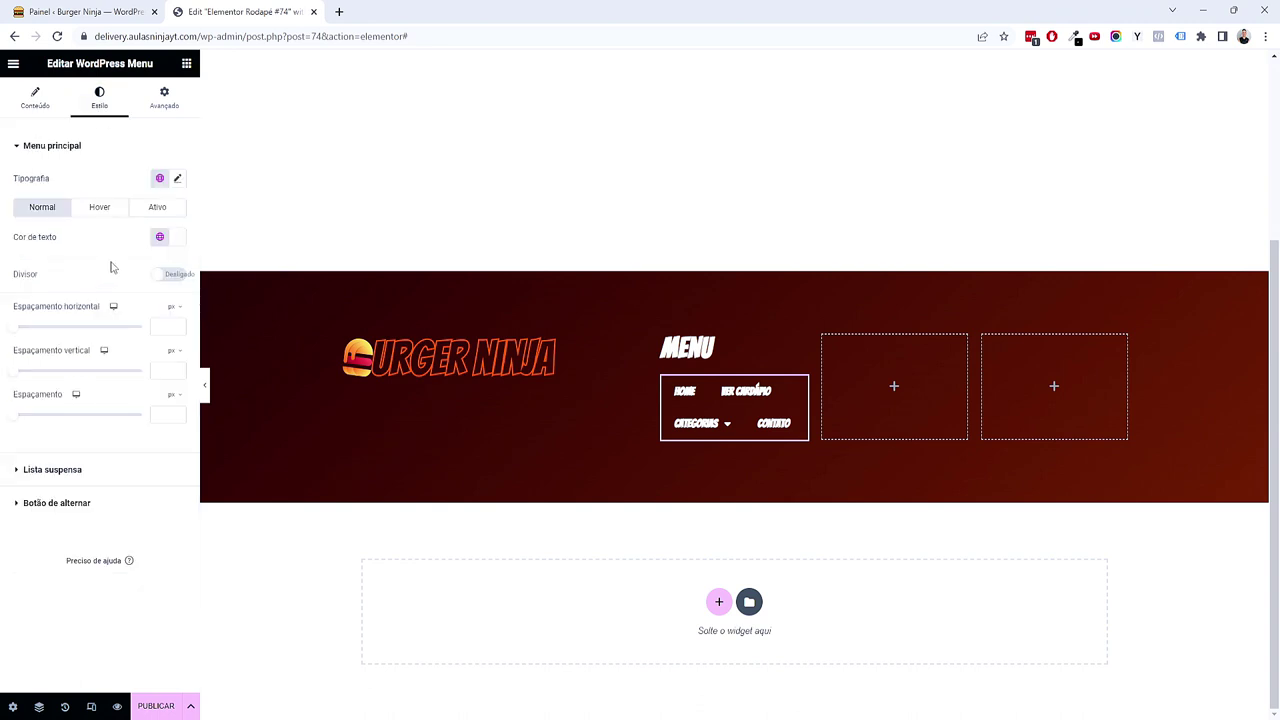
left_click(160, 239)
left_click(89, 351)
left_click(120, 212)
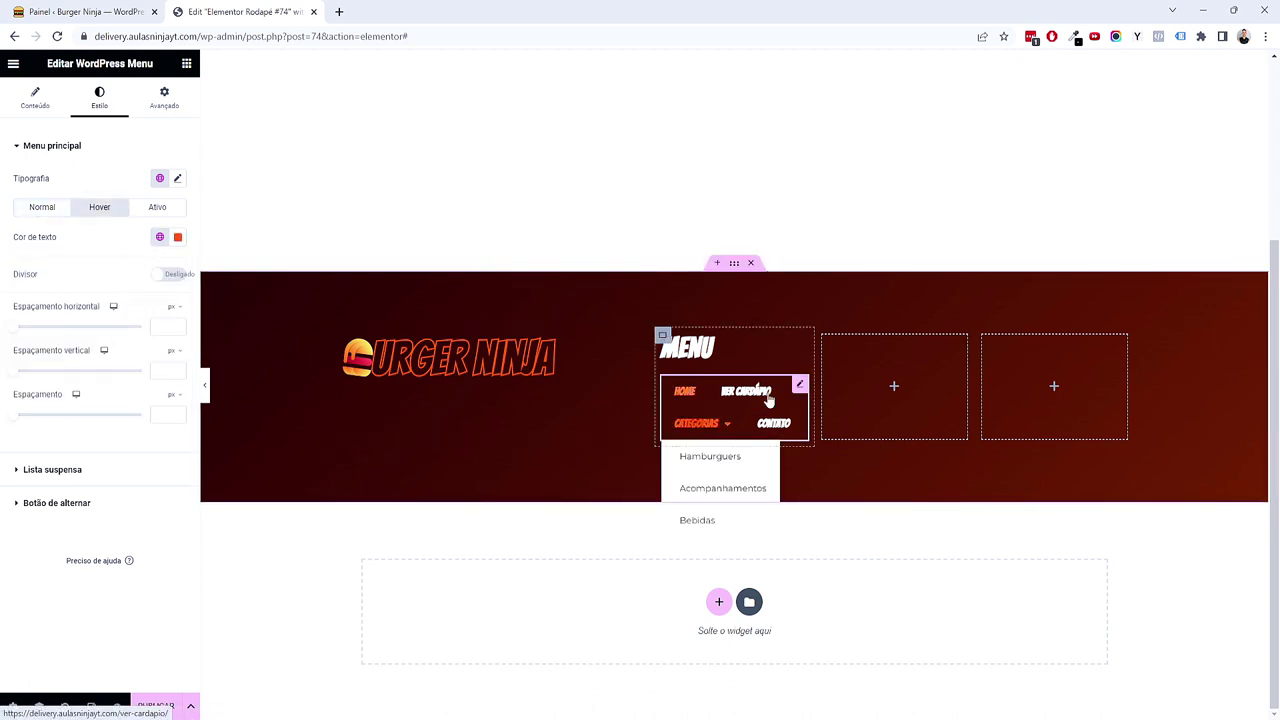
left_click(160, 208)
left_click(159, 238)
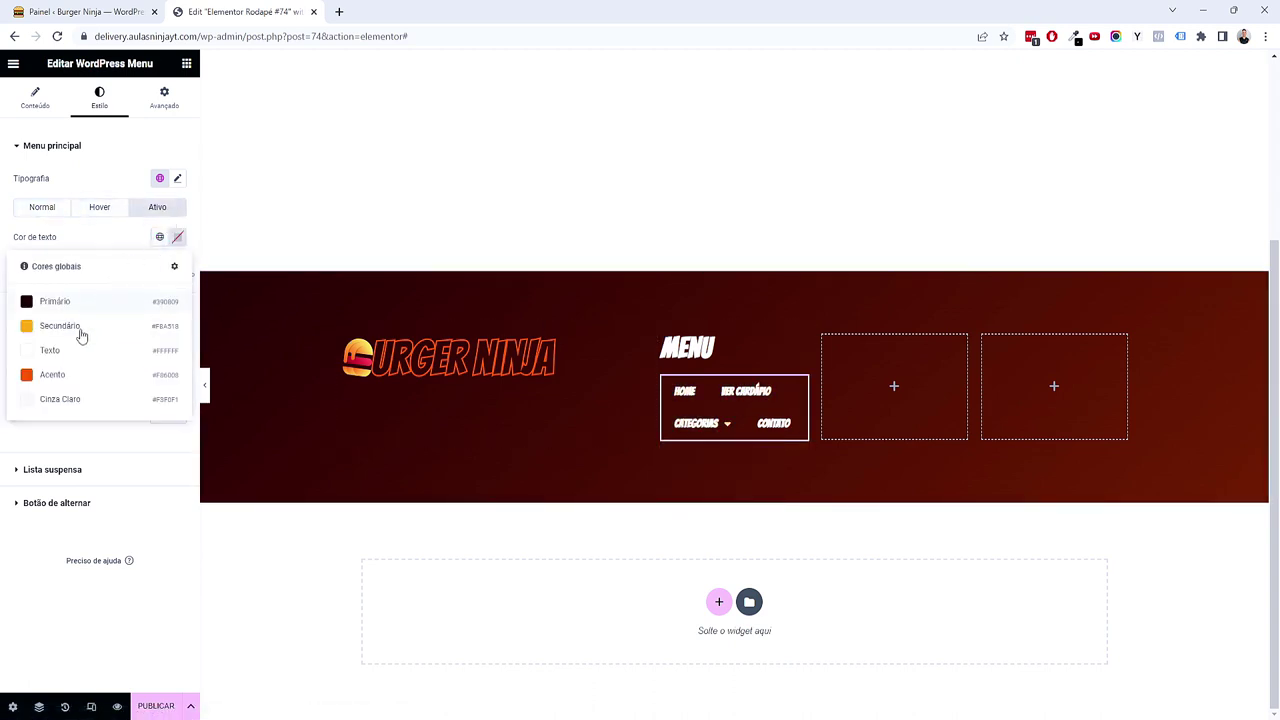
left_click(72, 378)
left_click(33, 213)
left_click(28, 98)
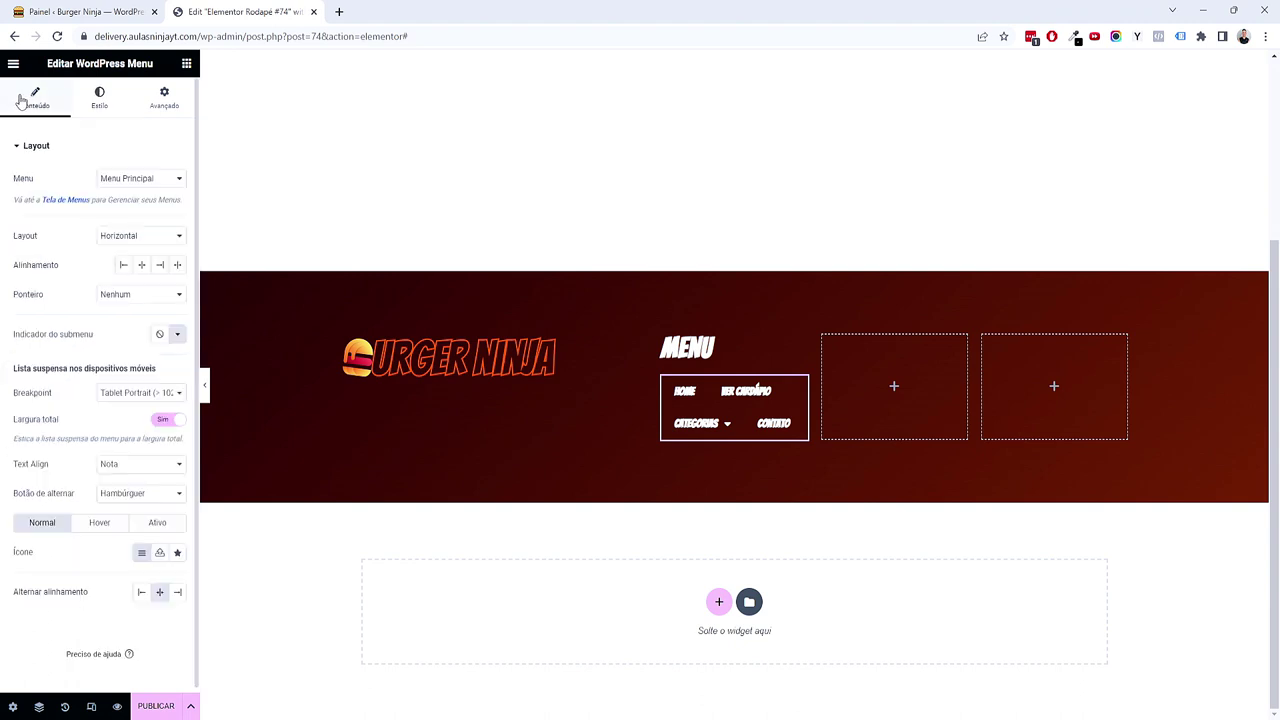
Step: Stack the menu links vertically with 0 item padding and 10 px spacing between them
left_click(145, 236)
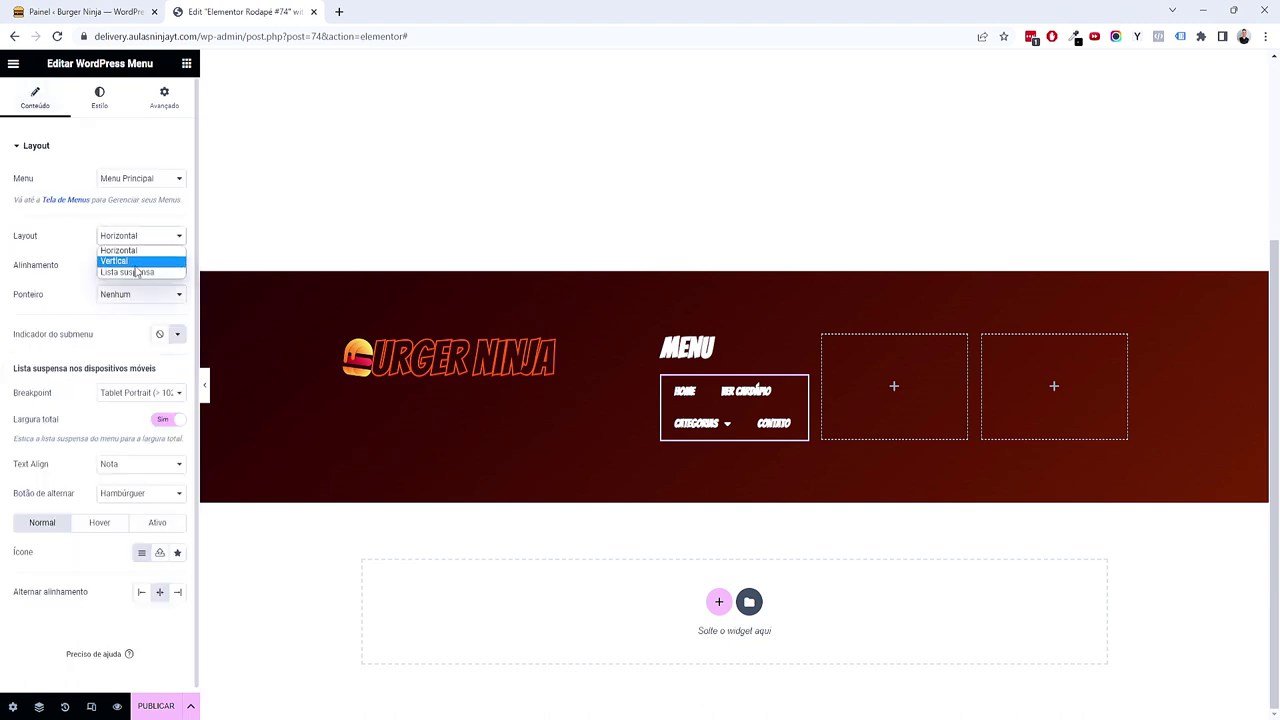
left_click(125, 259)
left_click(99, 98)
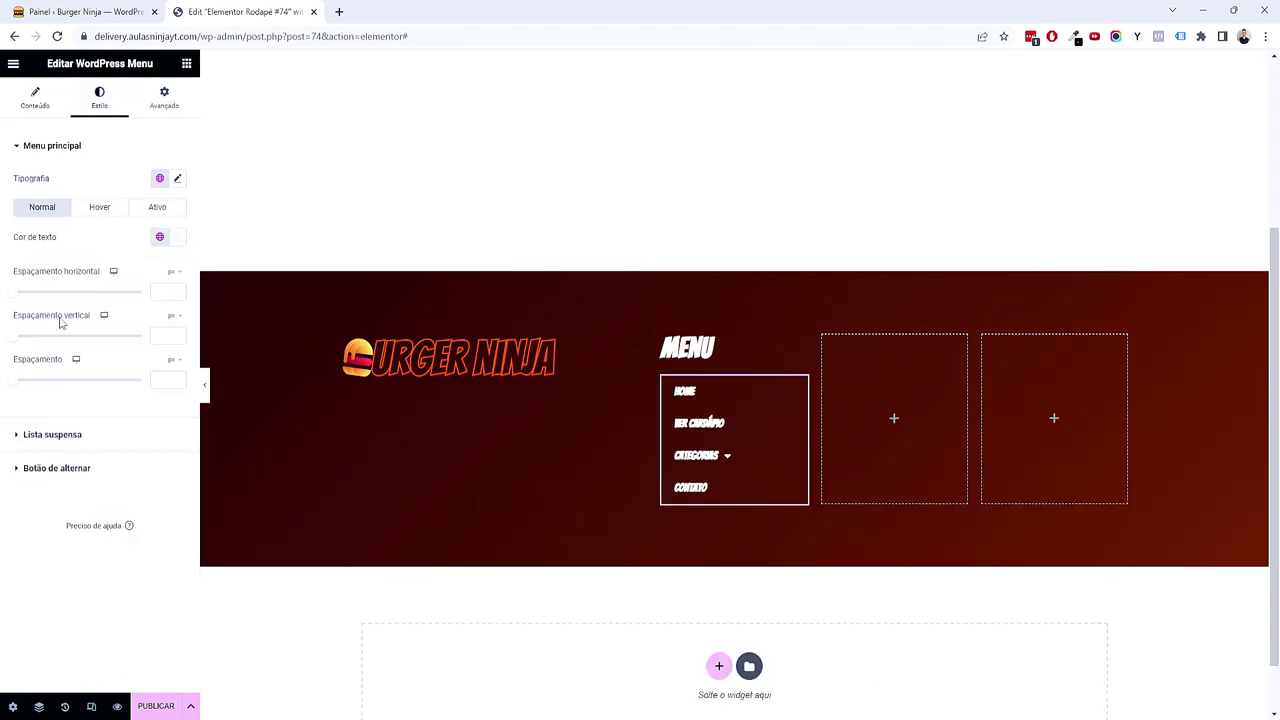
left_click(17, 337)
left_click(12, 291)
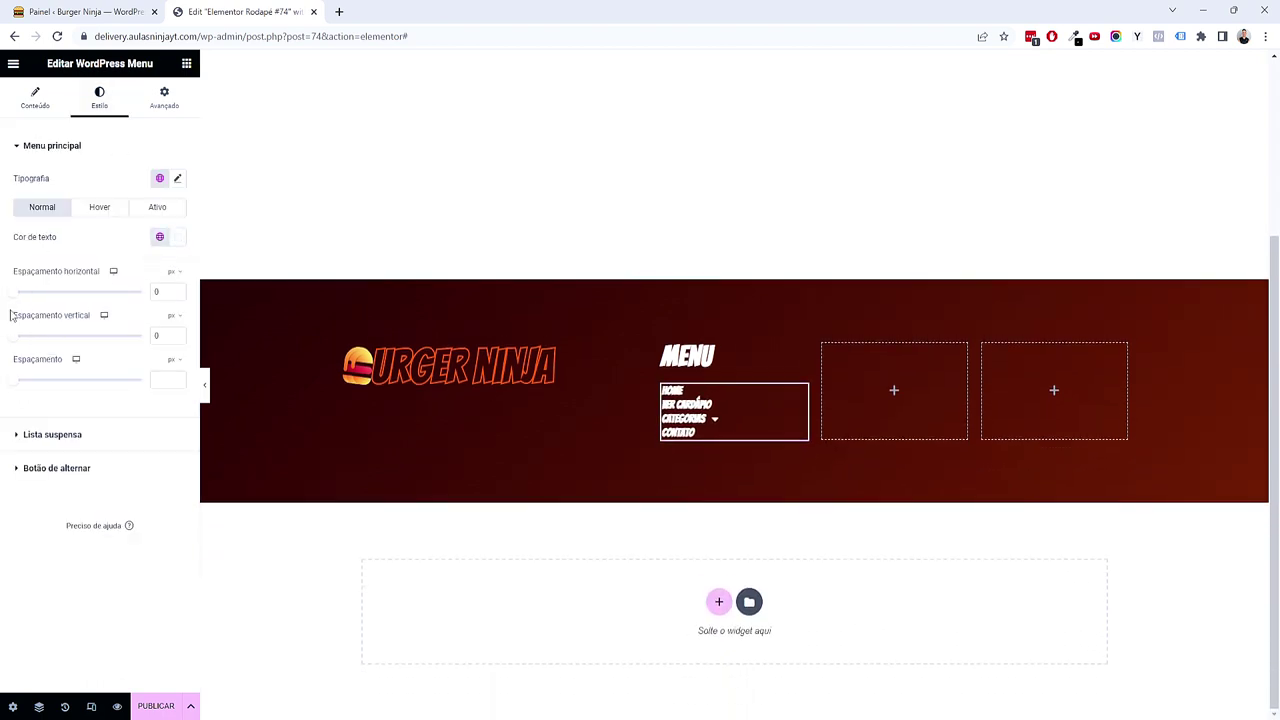
left_click_drag(14, 389, 25, 386)
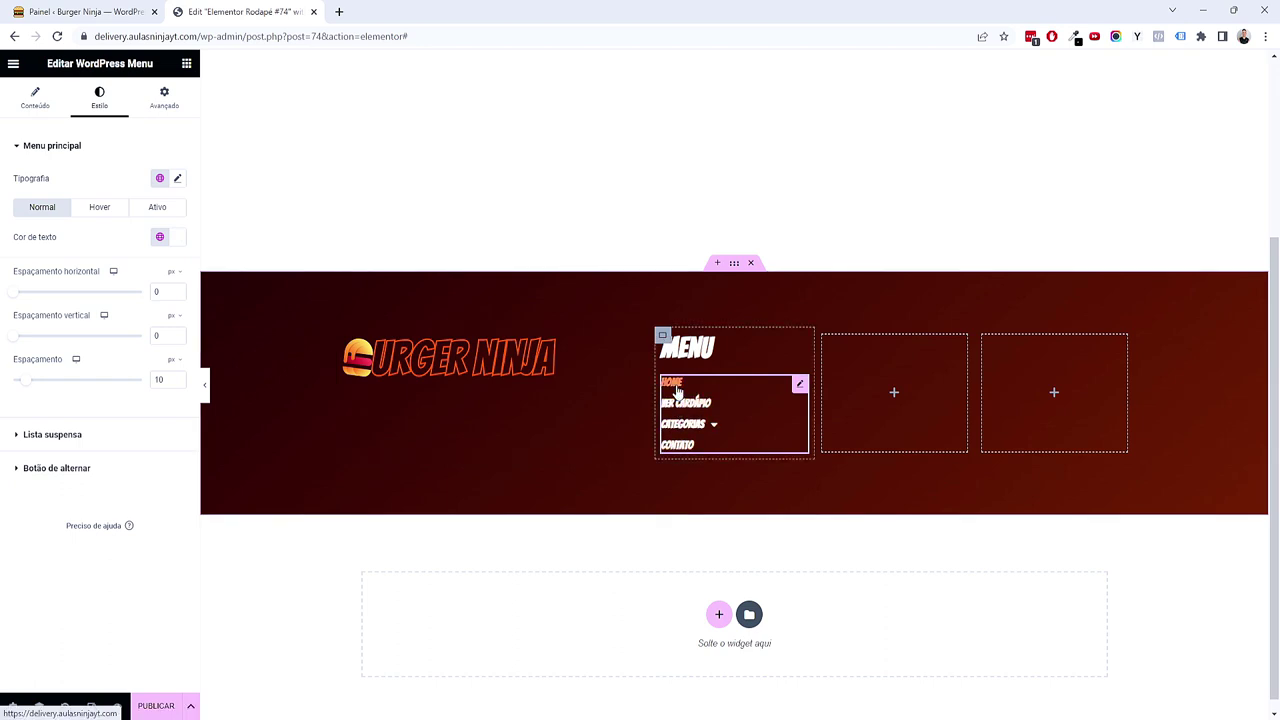
Step: Set the menu link typography to 1.25 em size with letter spacing 1
left_click(177, 179)
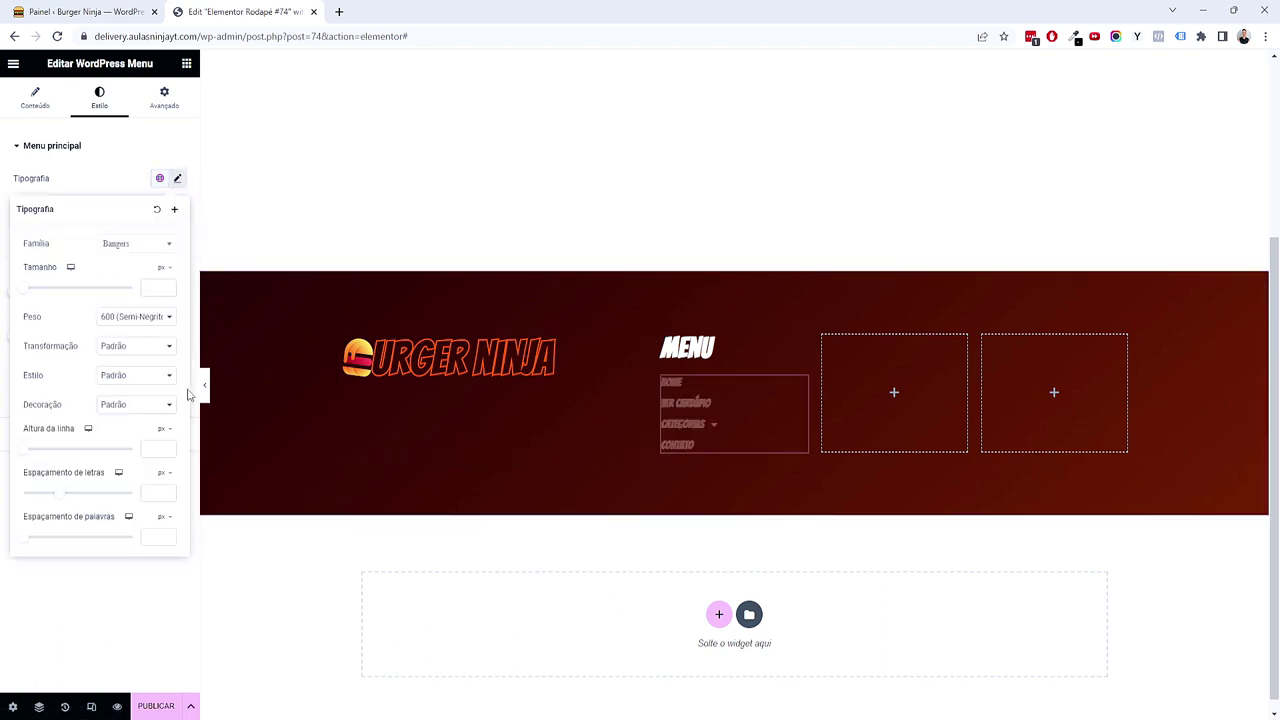
left_click(148, 493)
type("1")
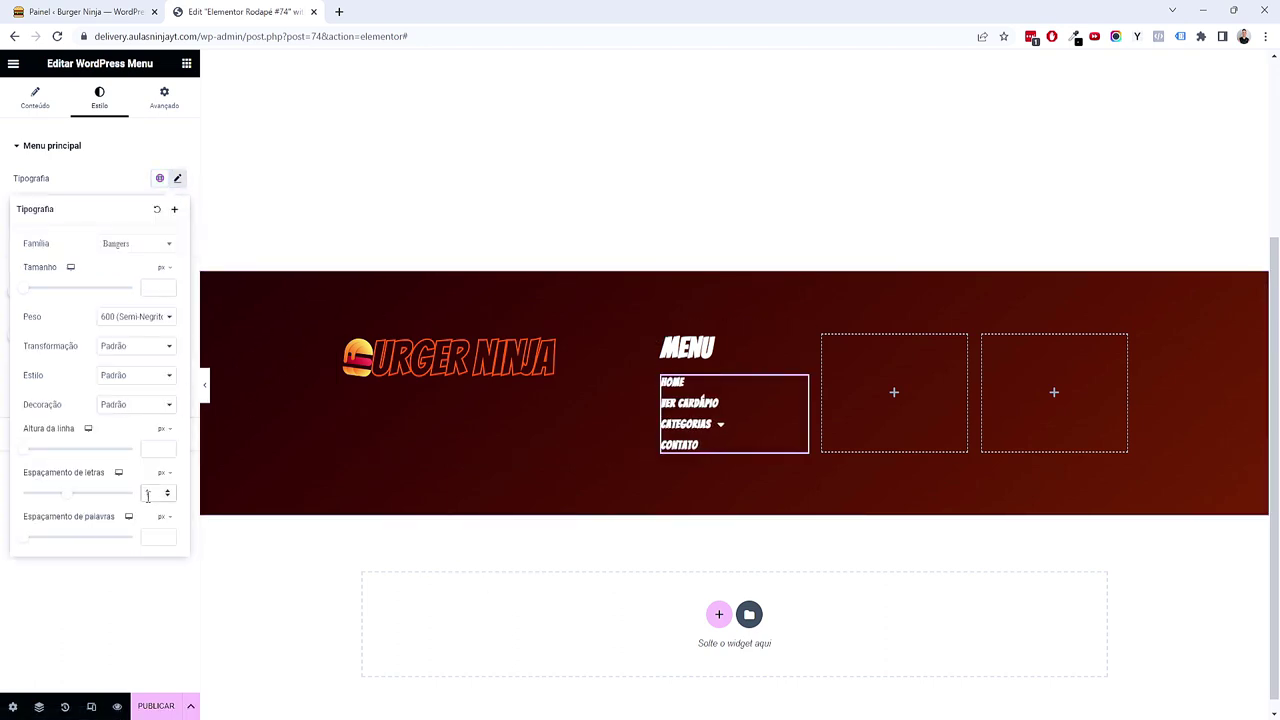
left_click(162, 267)
left_click(157, 286)
left_click(168, 286)
left_click(168, 284)
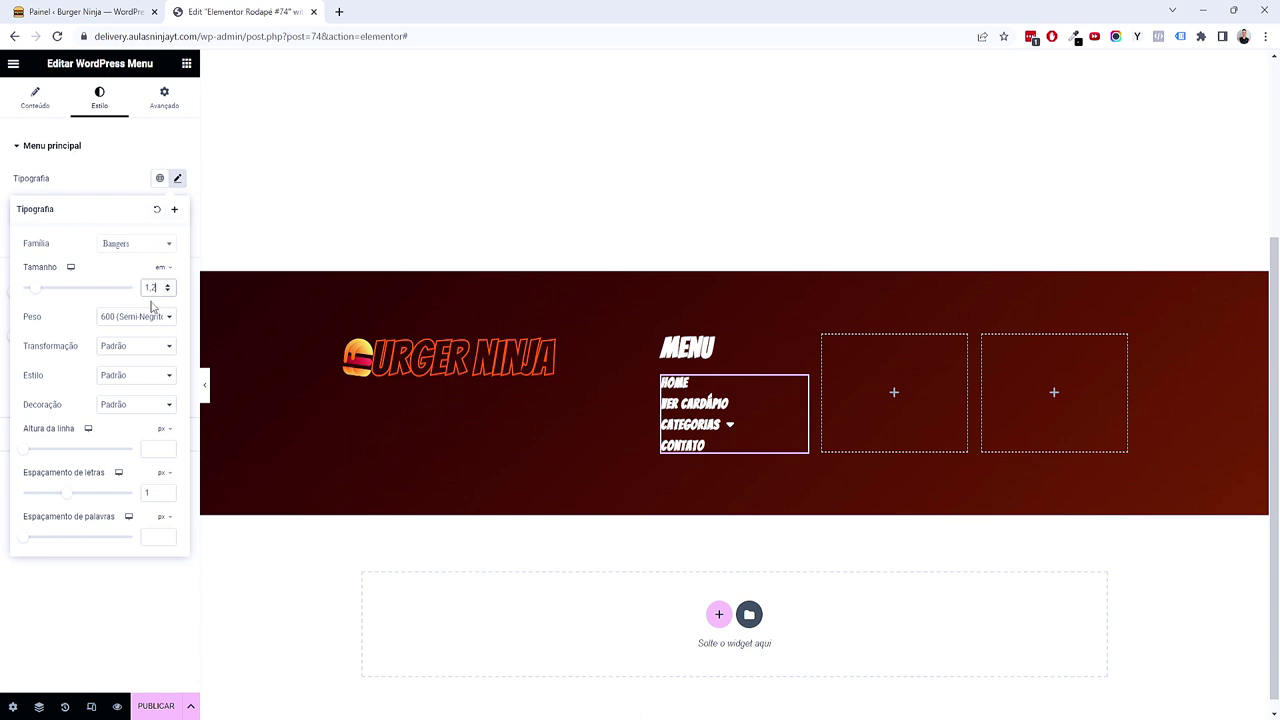
type("5")
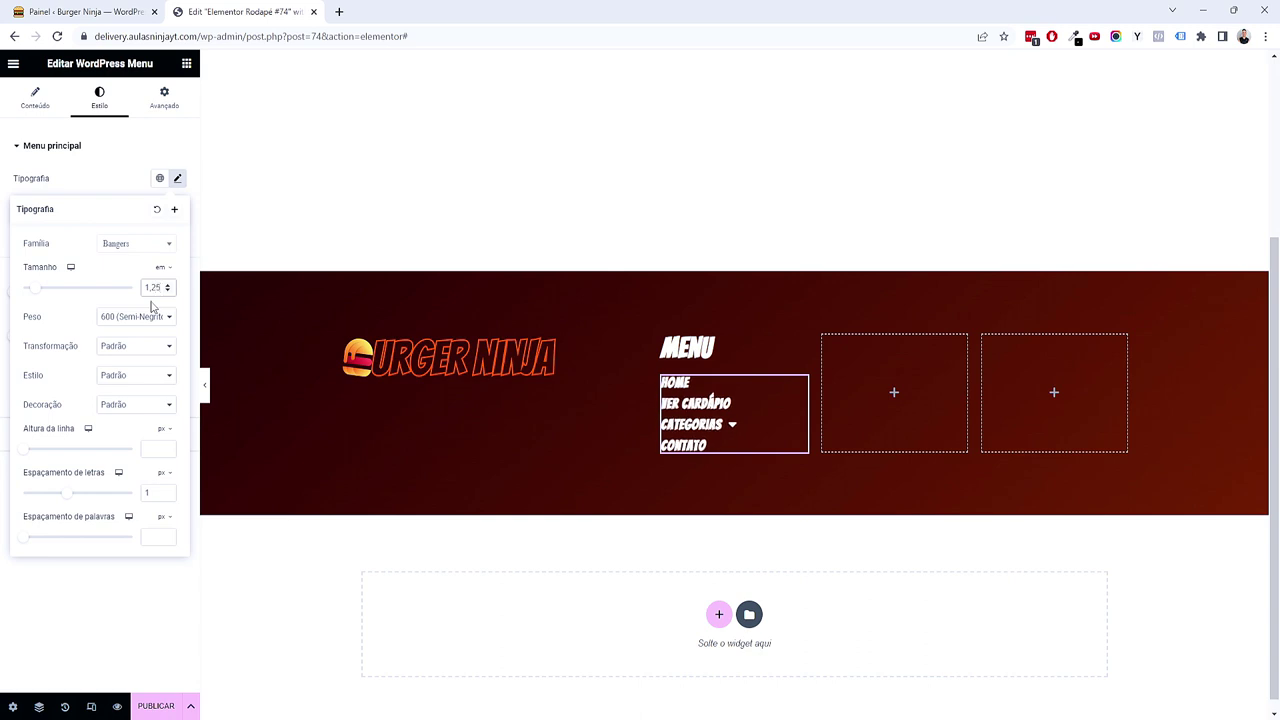
left_click(163, 603)
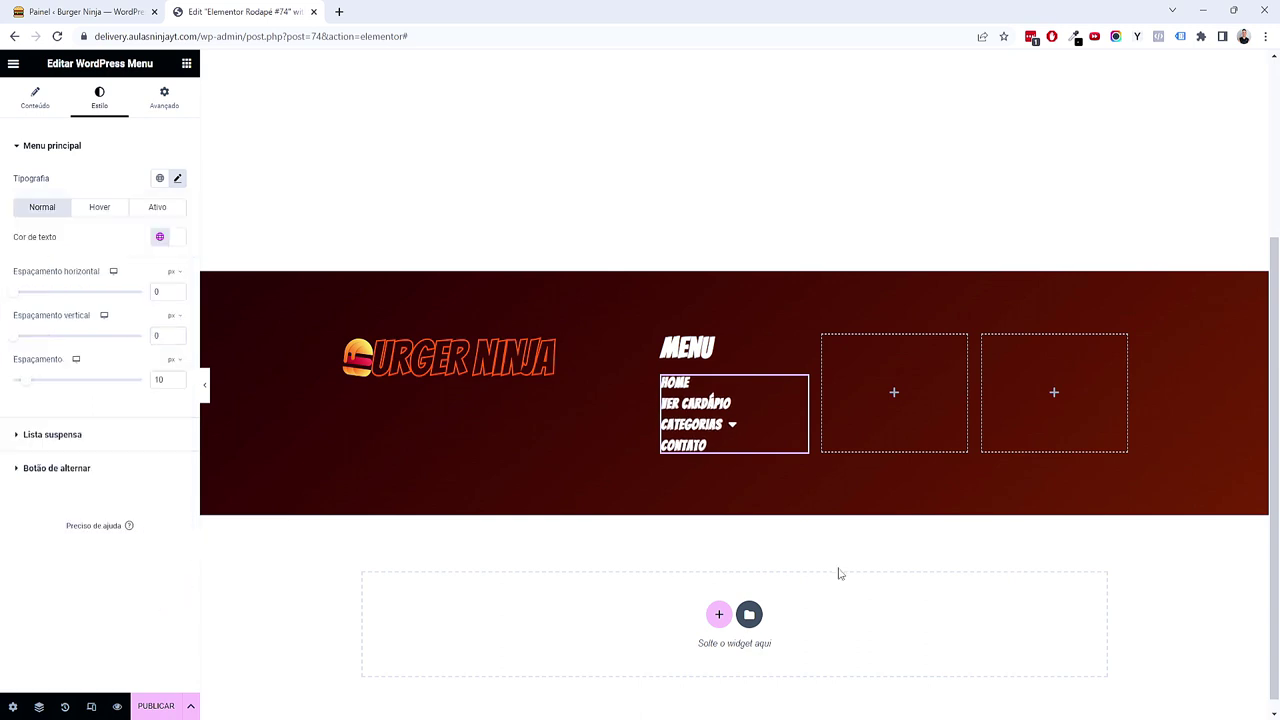
Step: Copy the MENU heading into the middle footer column and retitle it 'Contatos'
right_click(697, 348)
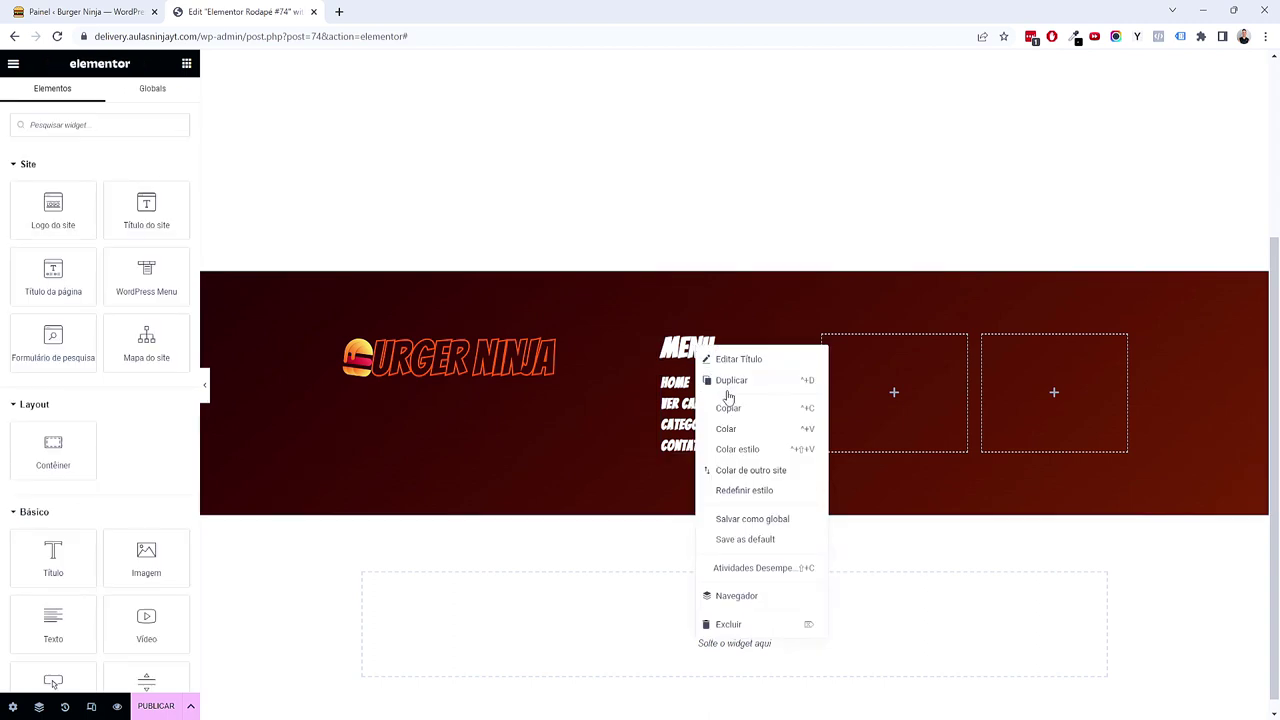
left_click(860, 361)
right_click(860, 361)
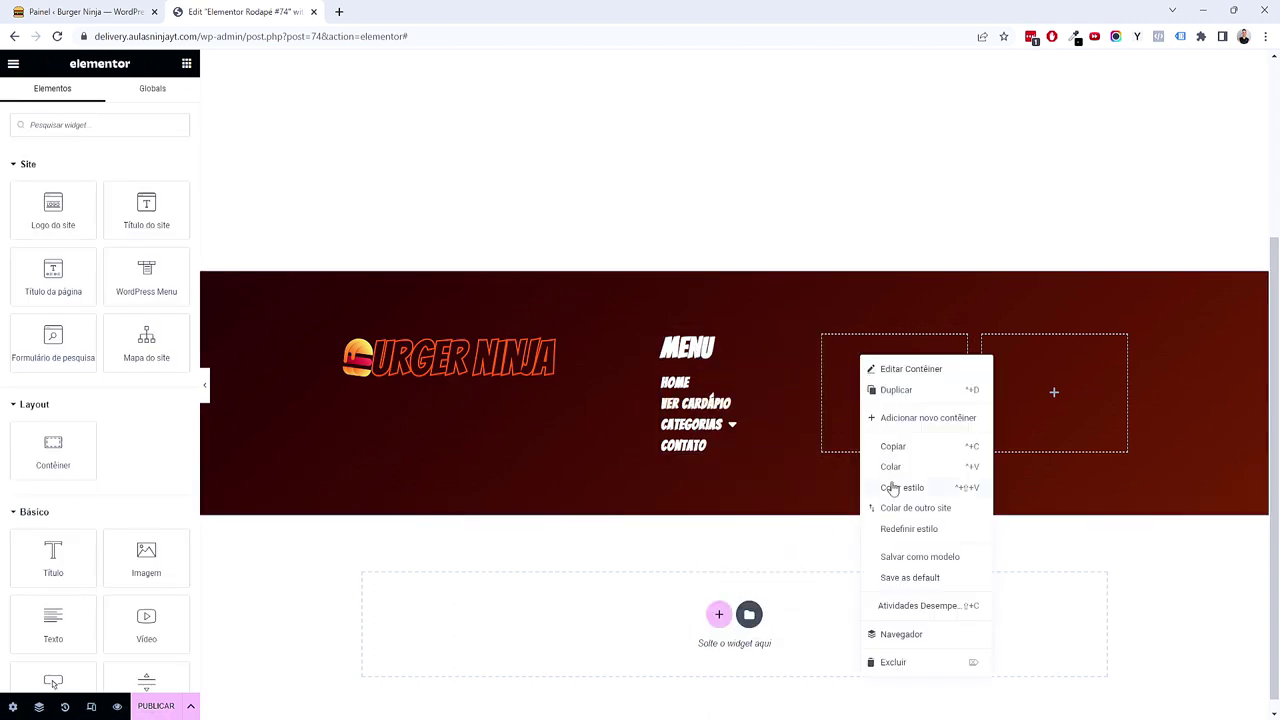
left_click(893, 468)
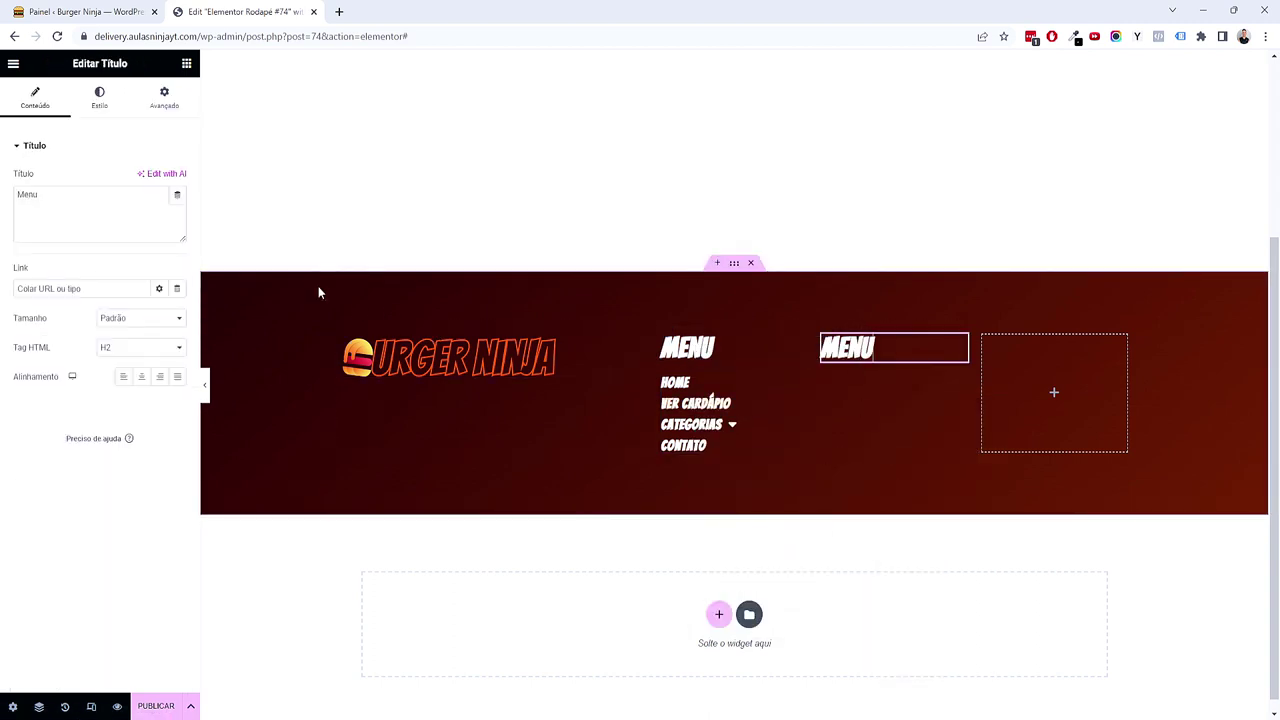
left_click(99, 228)
key("ctrl+a")
type("Contatos")
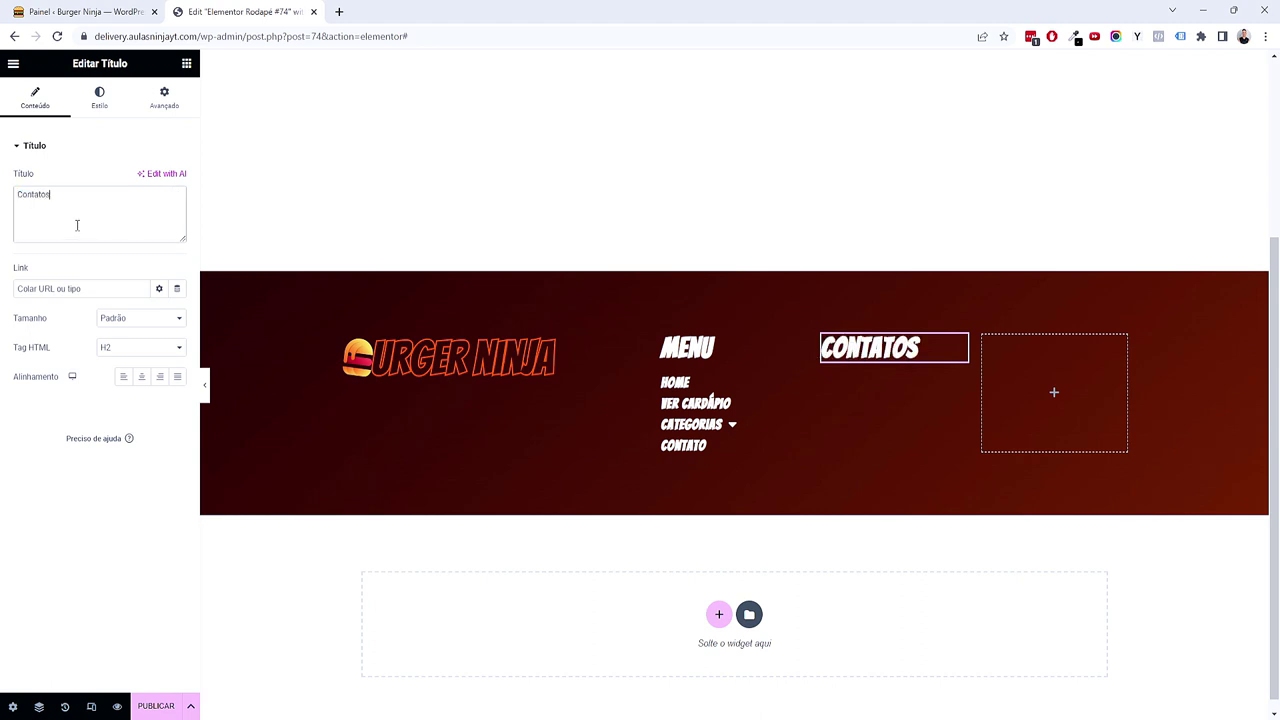
Step: Add an Icon List widget beneath the CONTATOS heading
left_click(186, 63)
type("list")
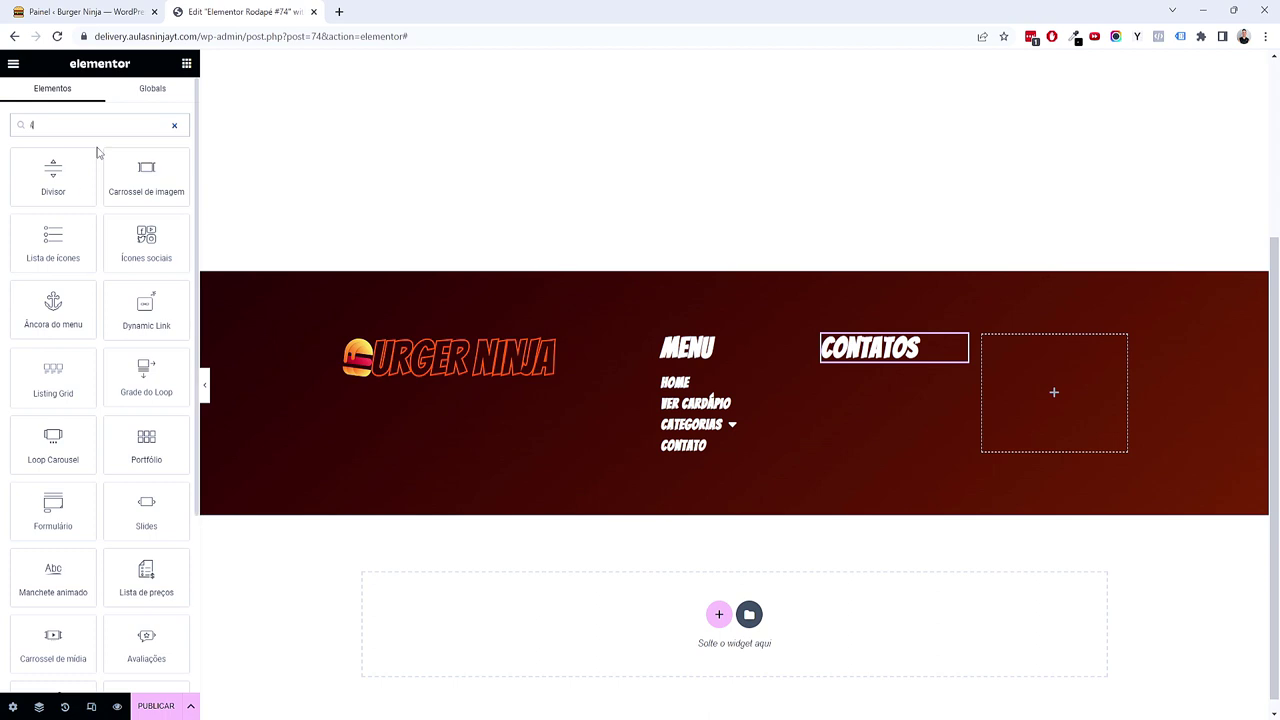
scroll(571, 234, "up", 3)
scroll(594, 343, "down", 3)
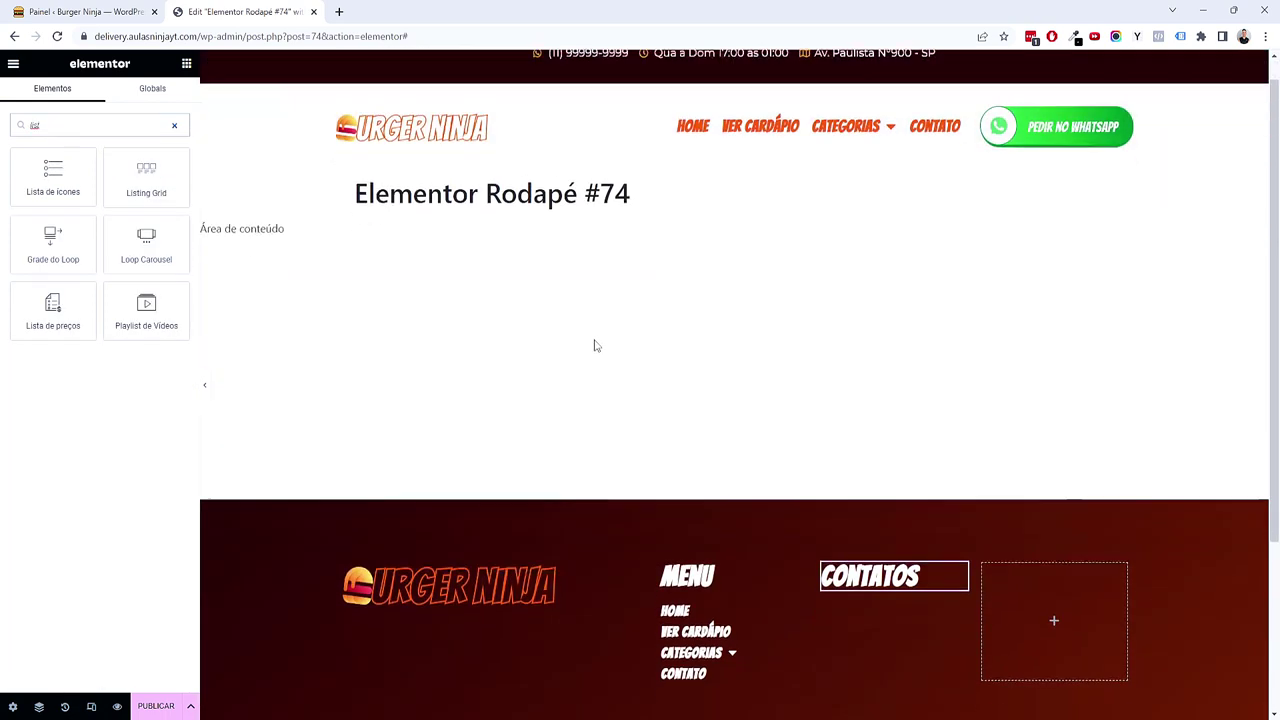
left_click_drag(53, 176, 870, 365)
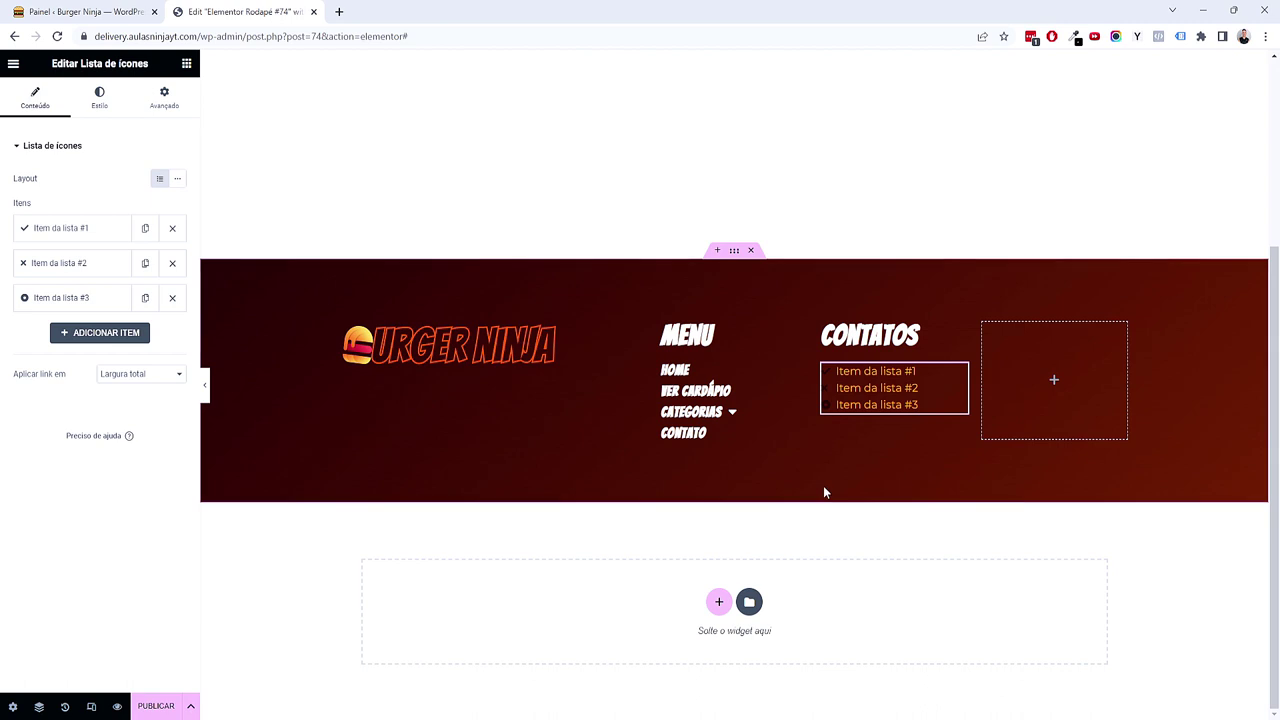
Step: Replace the first list item's placeholder text with the phone number
left_click(88, 232)
left_click(72, 279)
key("ctrl+a")
type("(11) 9999")
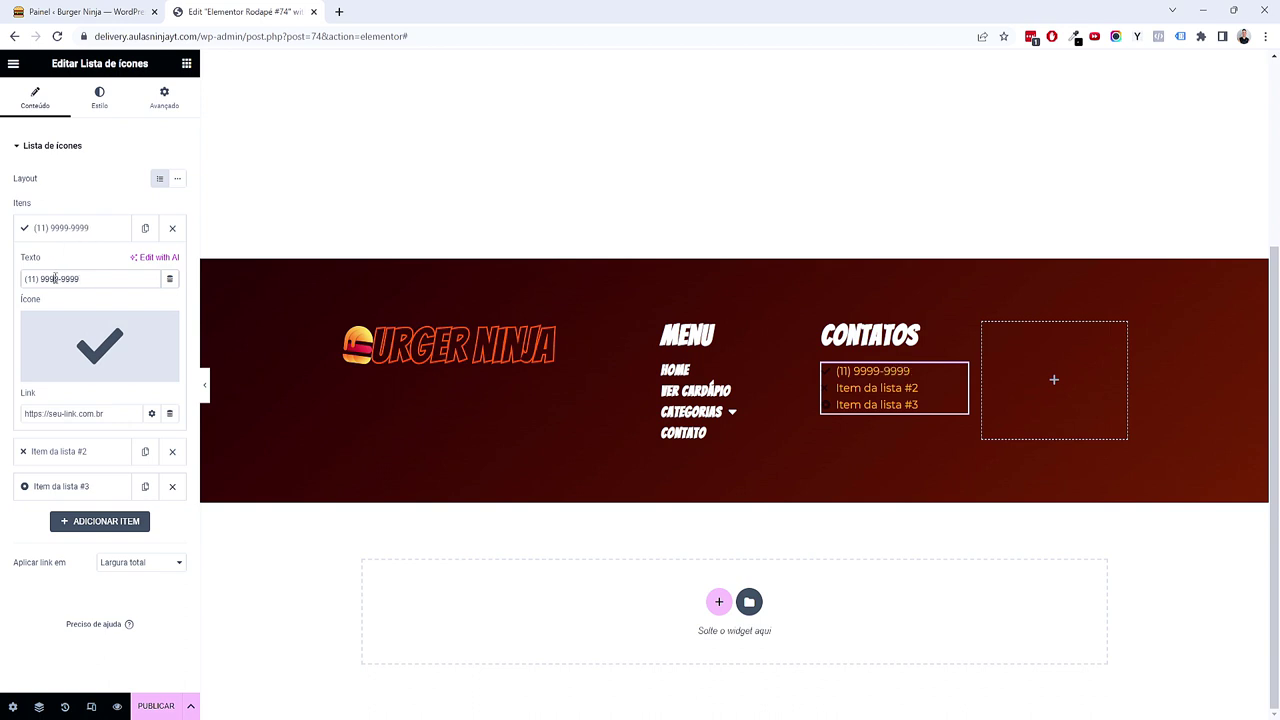
type("9")
Step: Set the second list item's text to 'Qua à dom 17:00 às 01:00'
left_click(54, 451)
left_click(84, 313)
triple_click(84, 313)
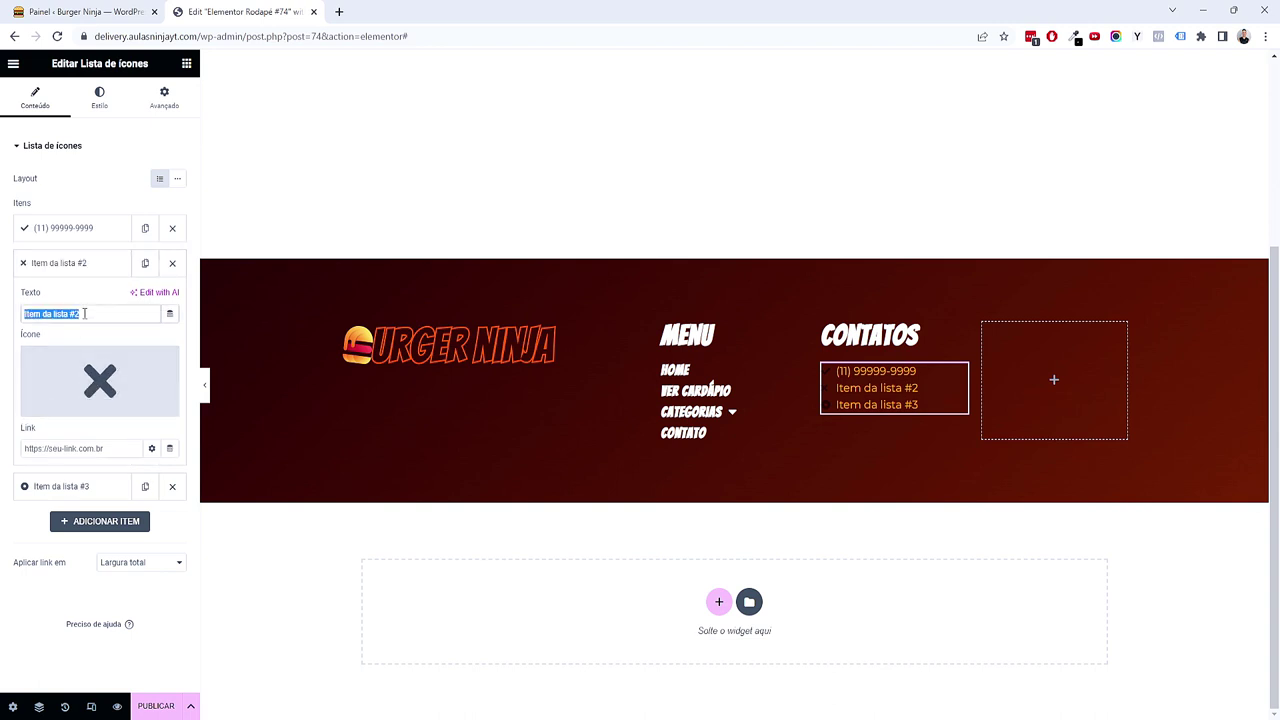
type("Qua à dom 17")
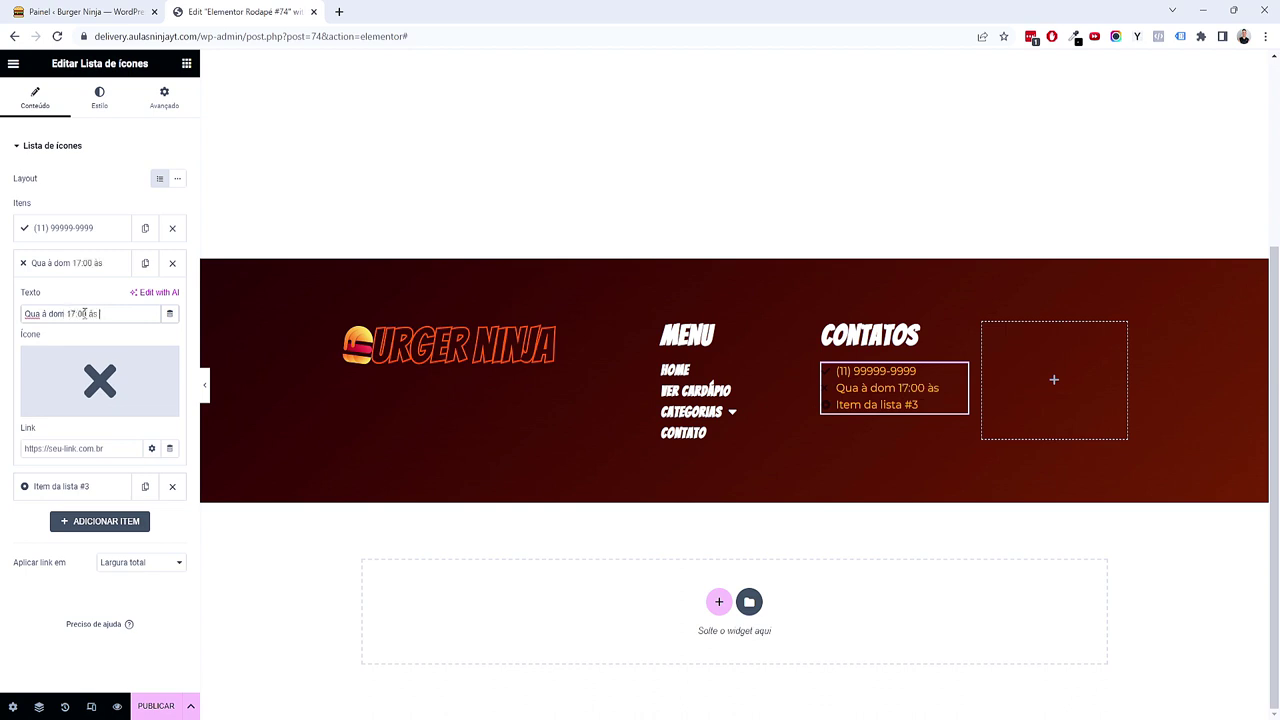
type(":00")
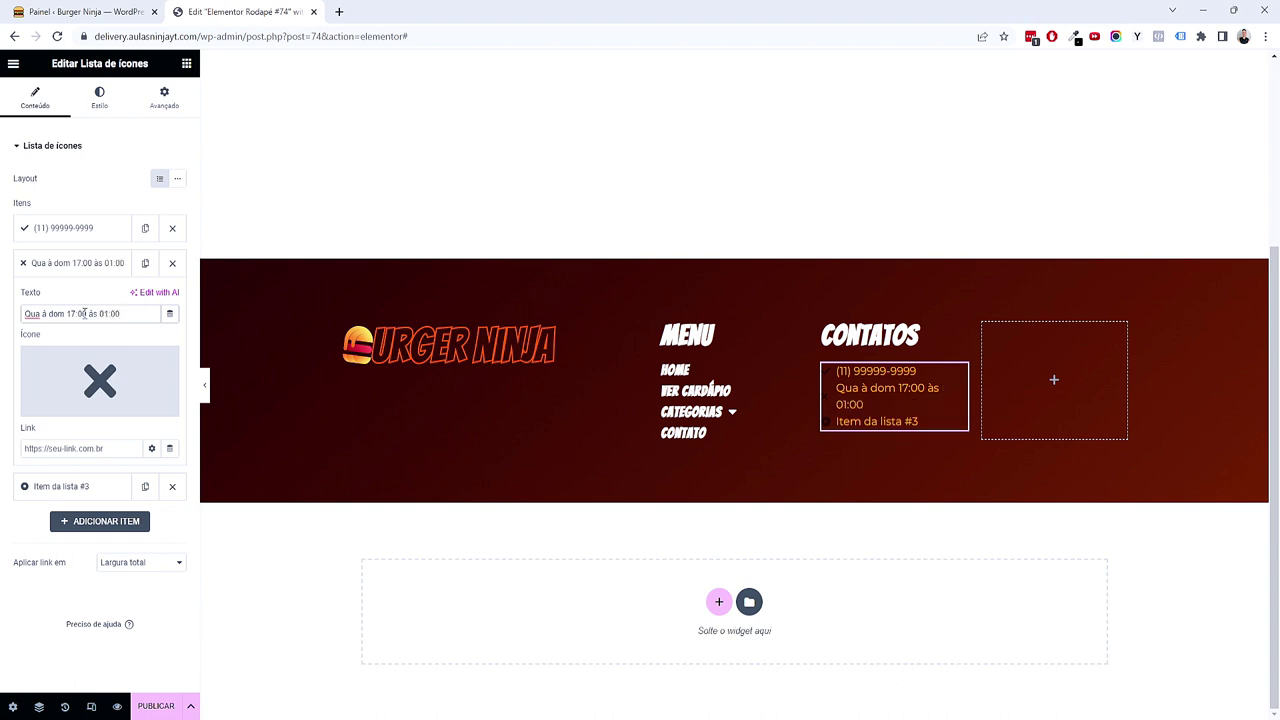
Step: Replace the third list item's placeholder text with the street address
left_click(120, 487)
double_click(96, 349)
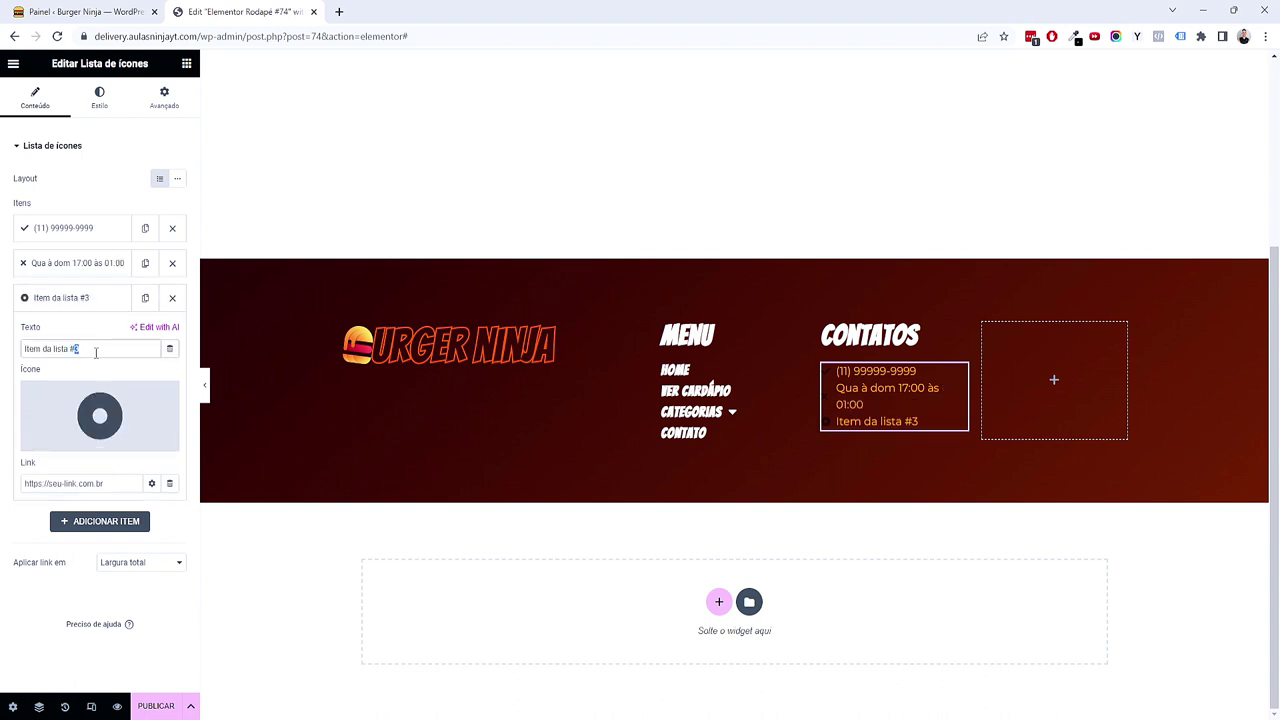
key("ctrl+a")
type("A")
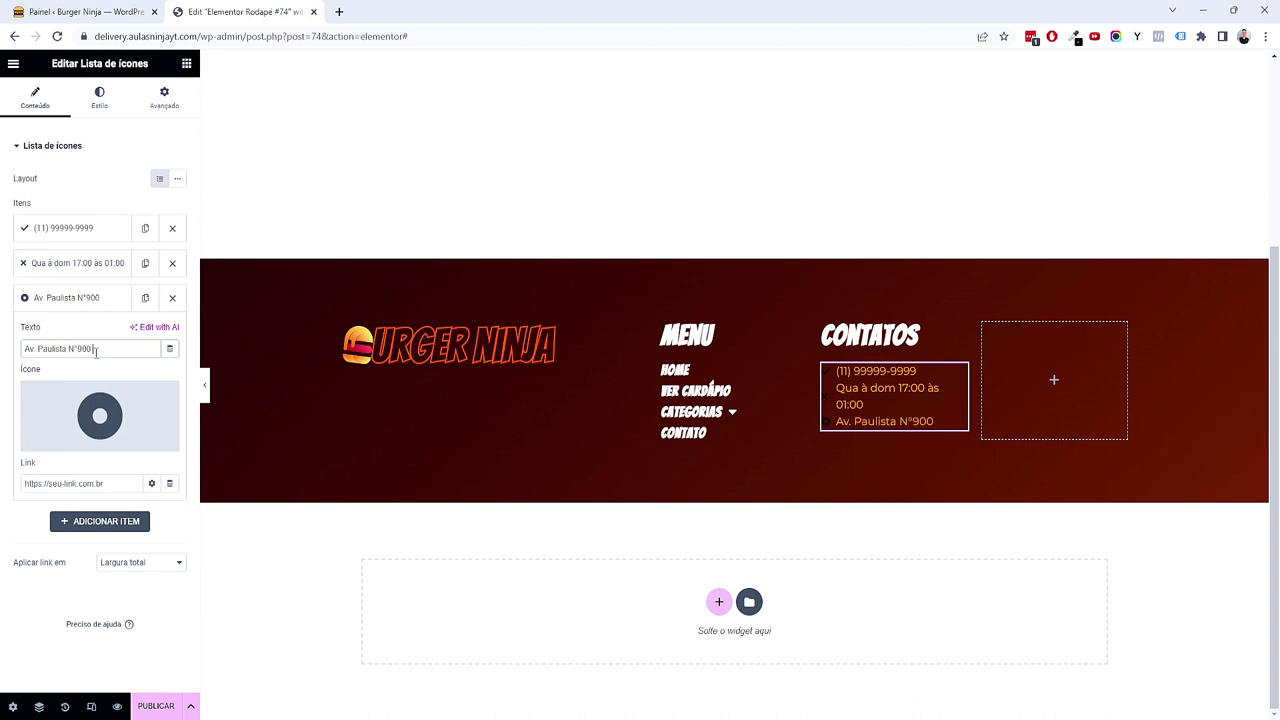
left_click(76, 232)
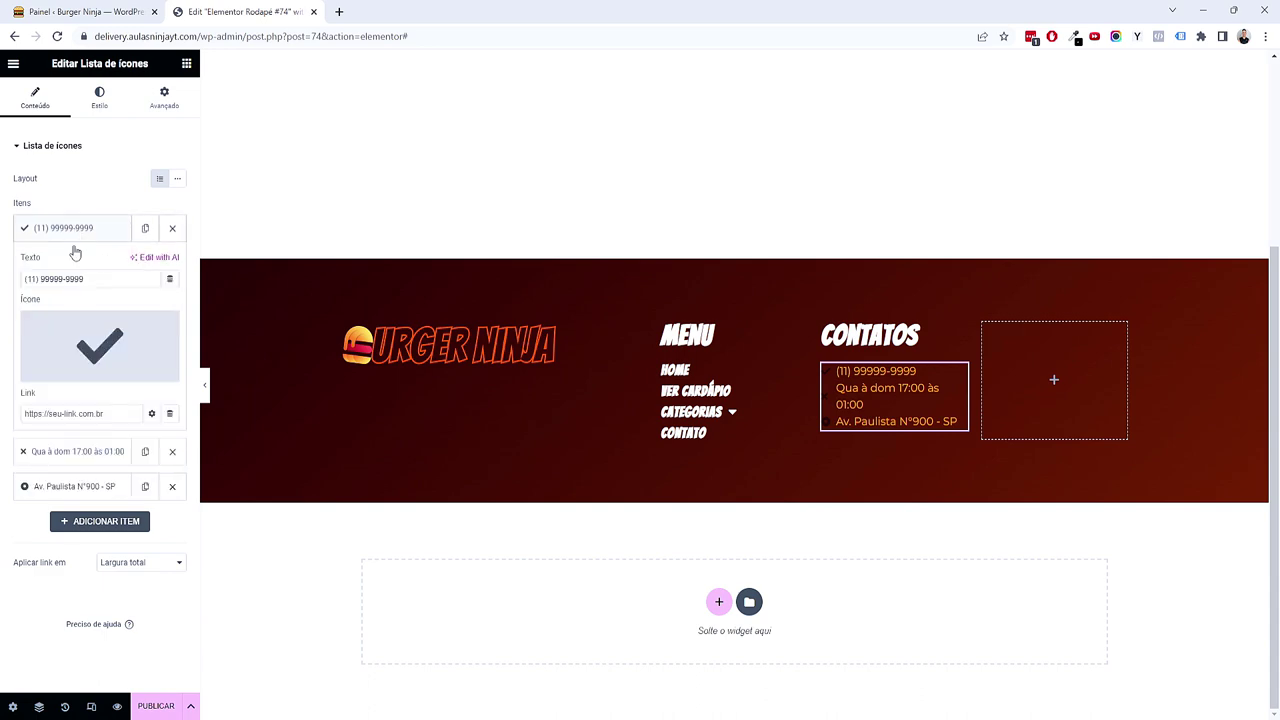
Step: Give the phone item the WhatsApp icon from the icon library
left_click(92, 350)
left_click(687, 180)
type("what")
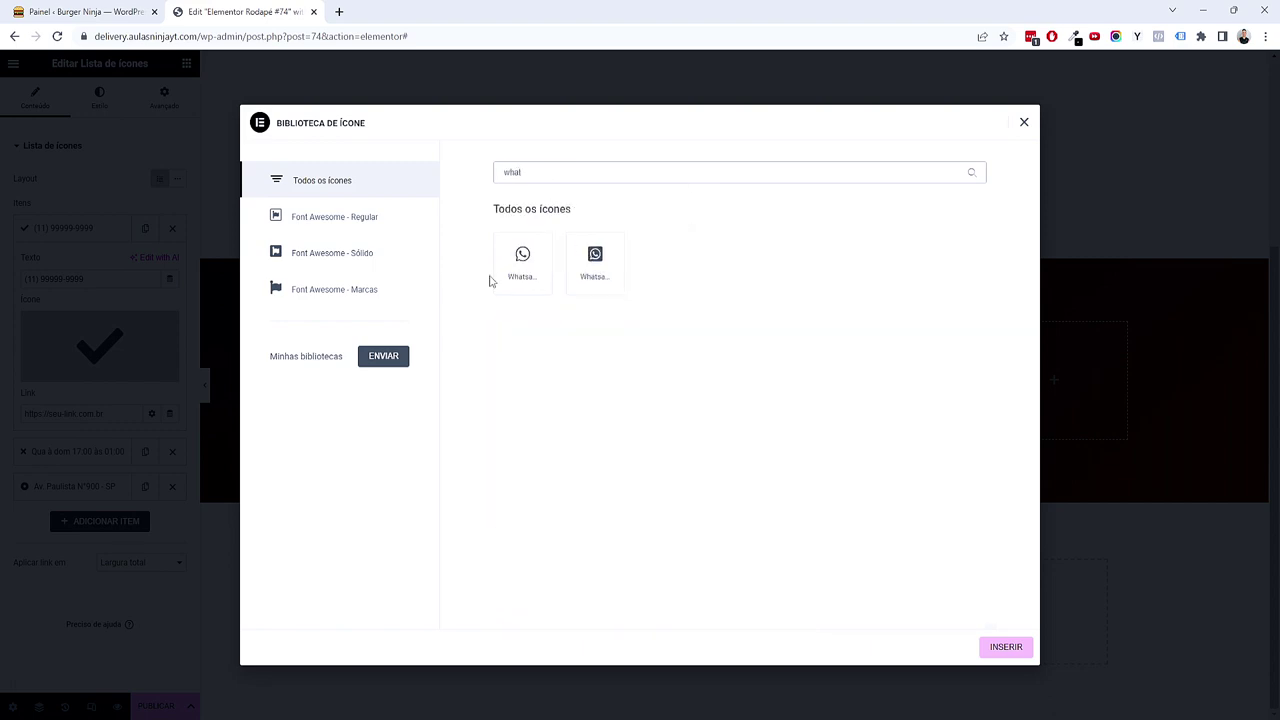
left_click(530, 287)
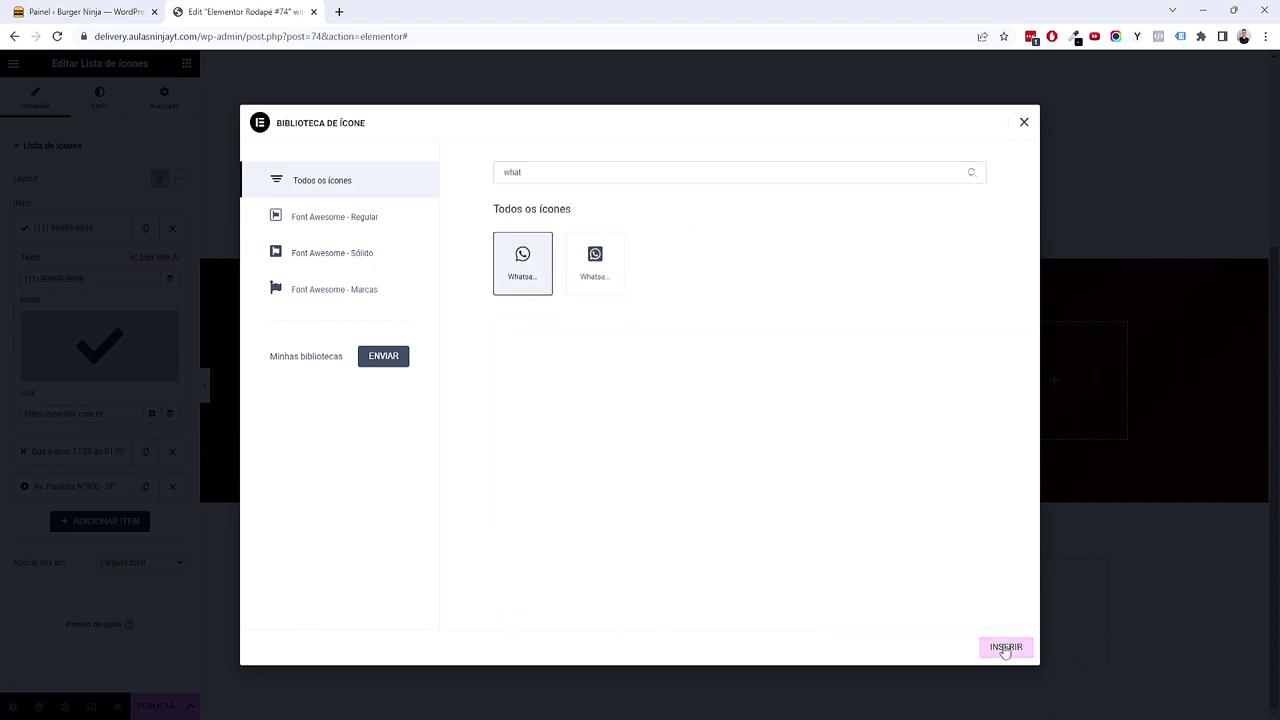
left_click(1005, 648)
Step: Give the hours item the Clock icon
left_click(78, 451)
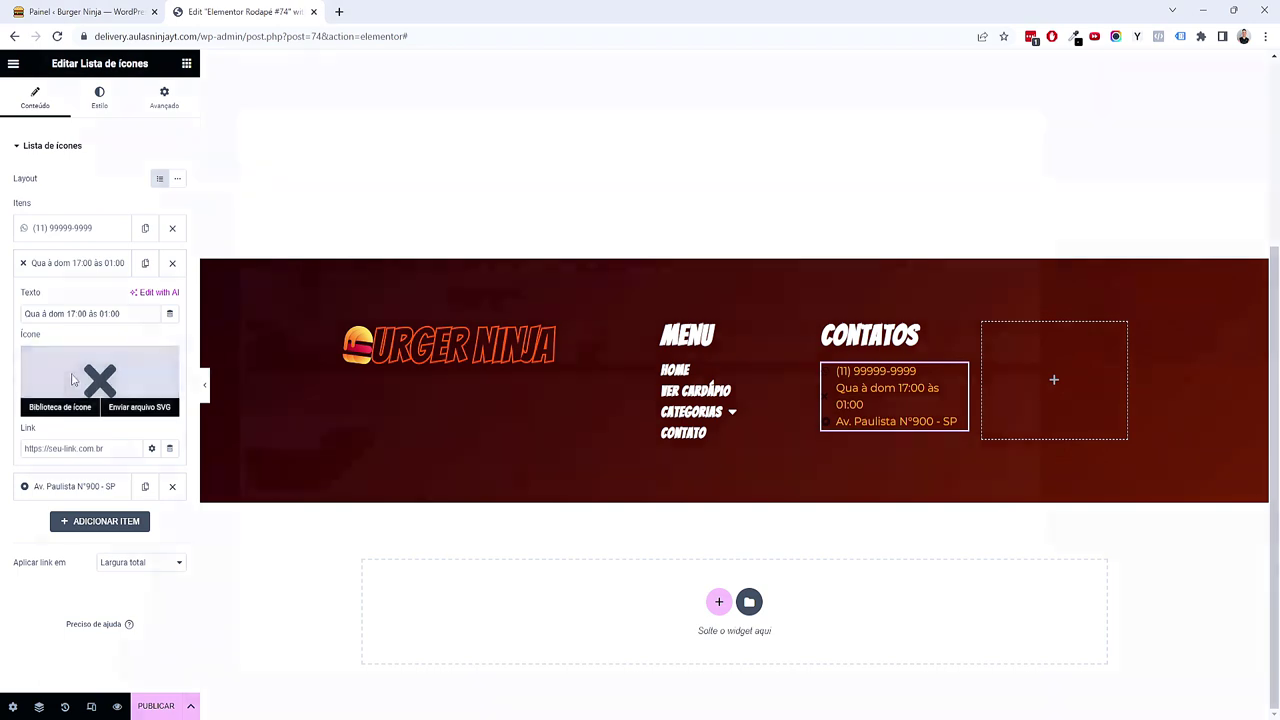
left_click(71, 379)
left_click(546, 176)
type("cloc")
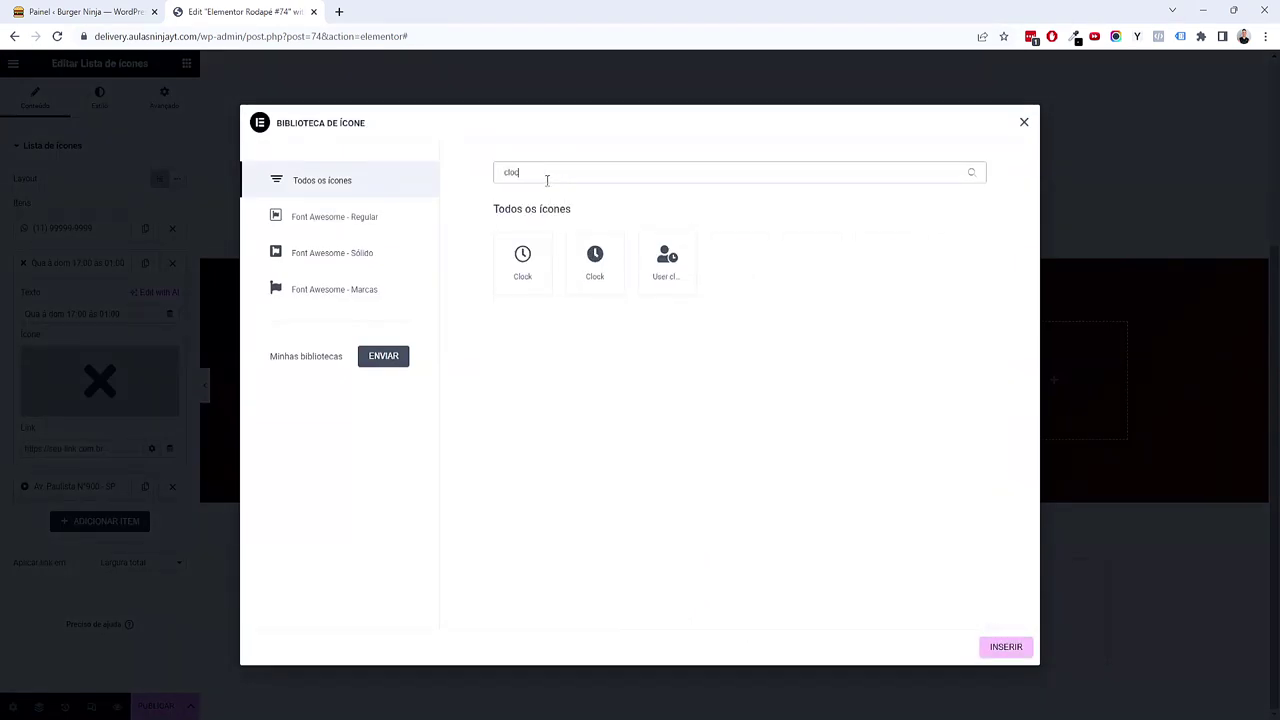
left_click(546, 244)
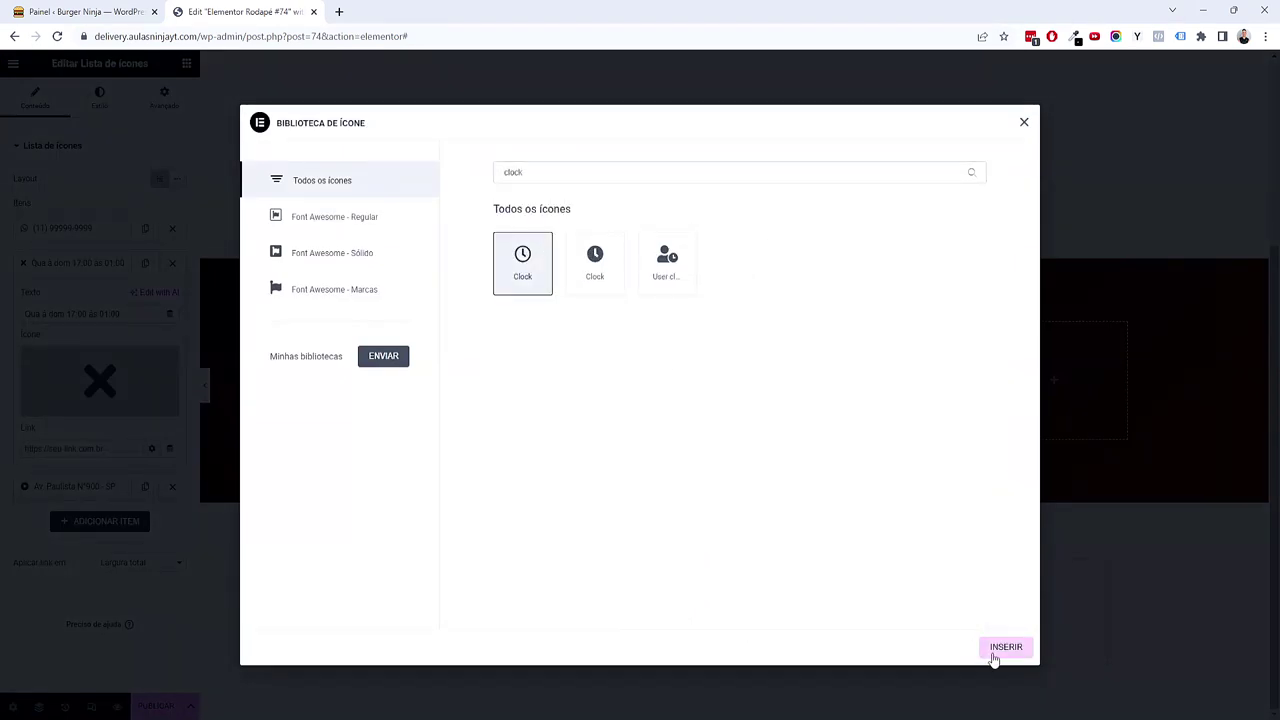
left_click(1003, 648)
Step: Give the address item the Map icon
left_click(100, 486)
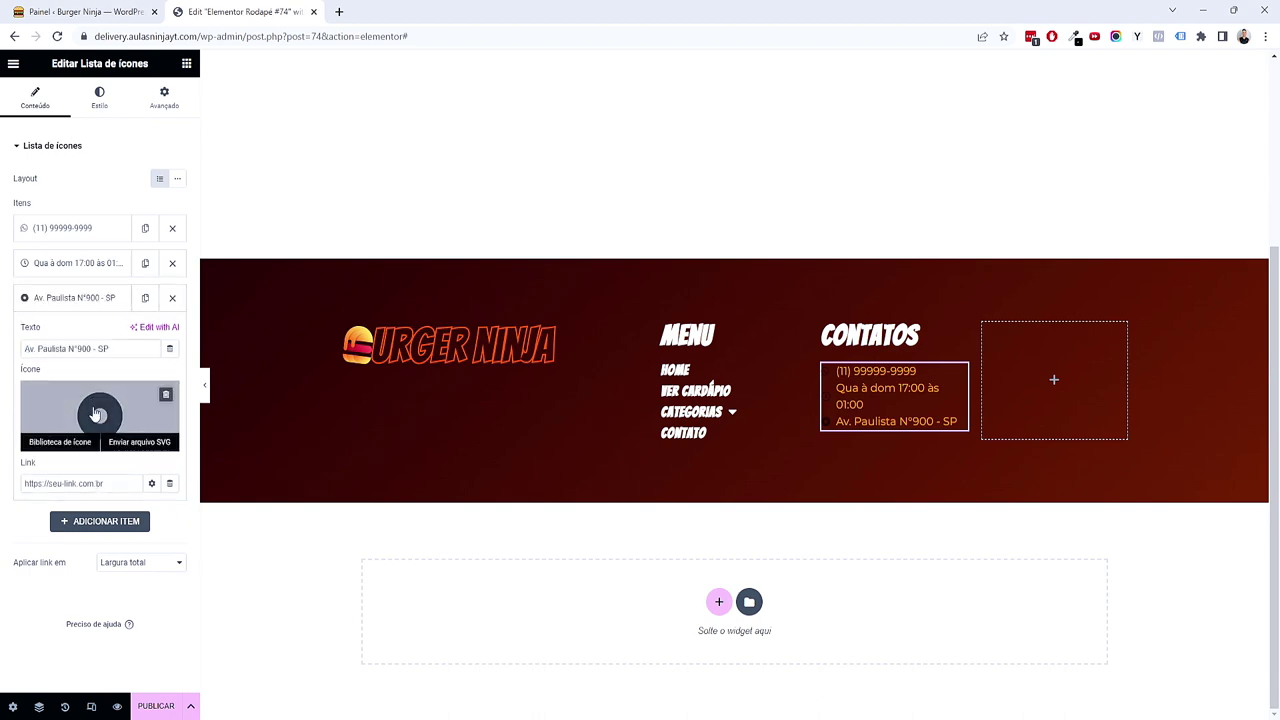
left_click(100, 418)
left_click(598, 180)
type("map")
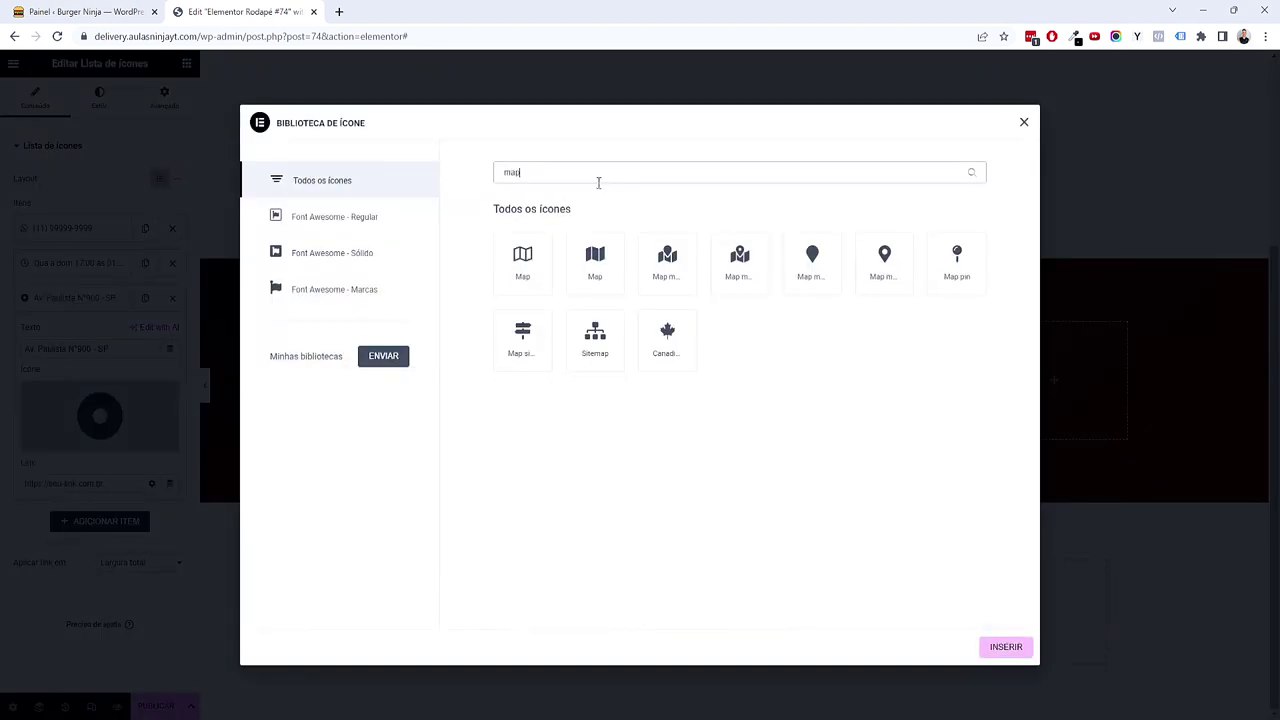
left_click(524, 258)
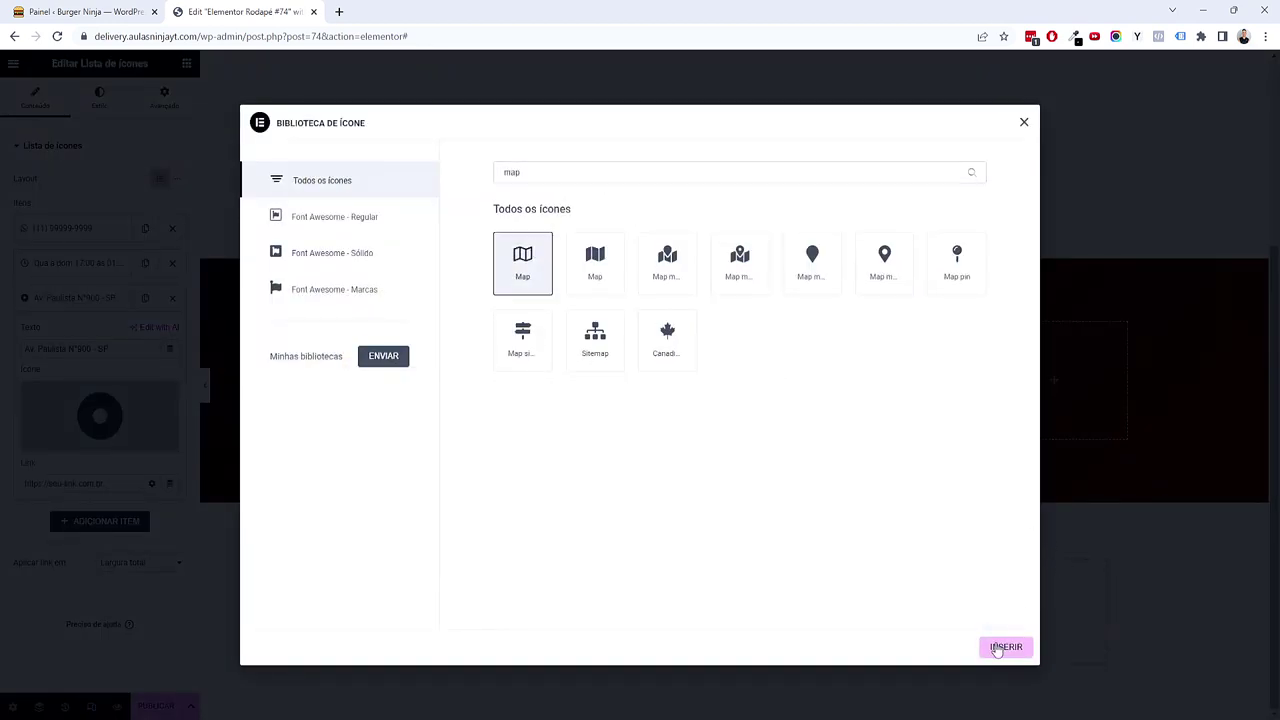
left_click(1005, 647)
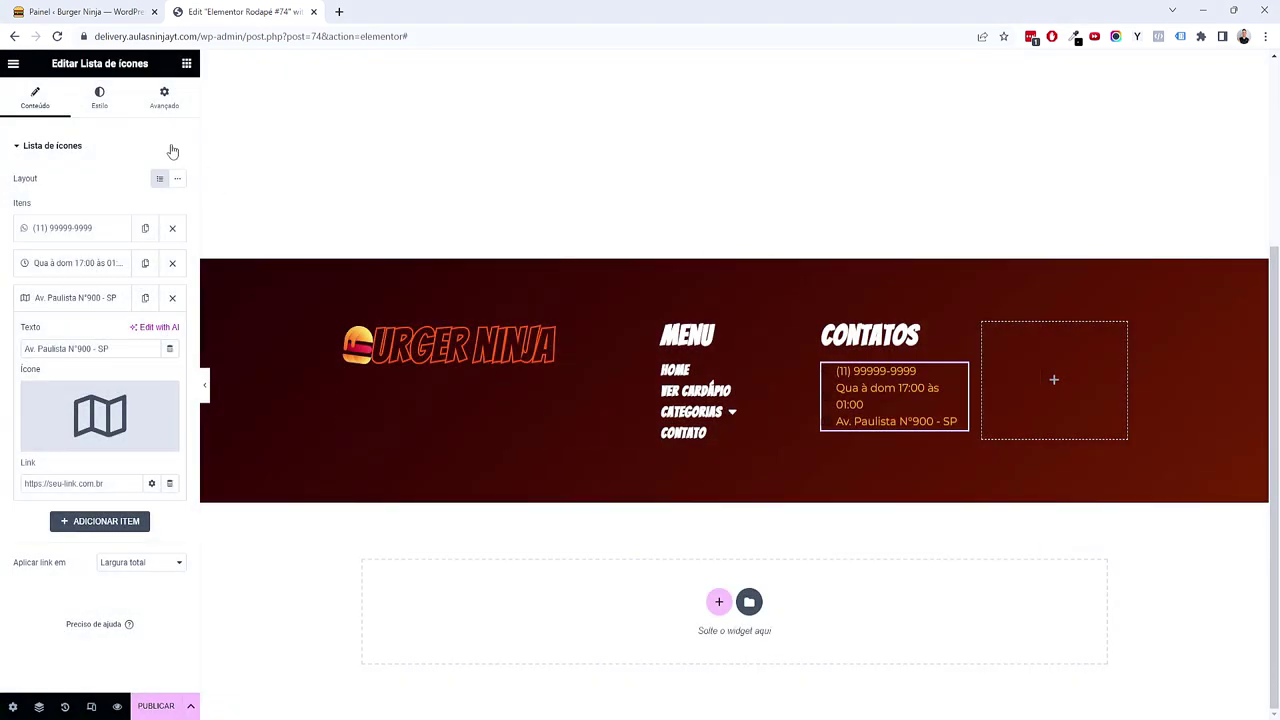
Step: Colour the icon list icons with the global Secundário colour
left_click(99, 100)
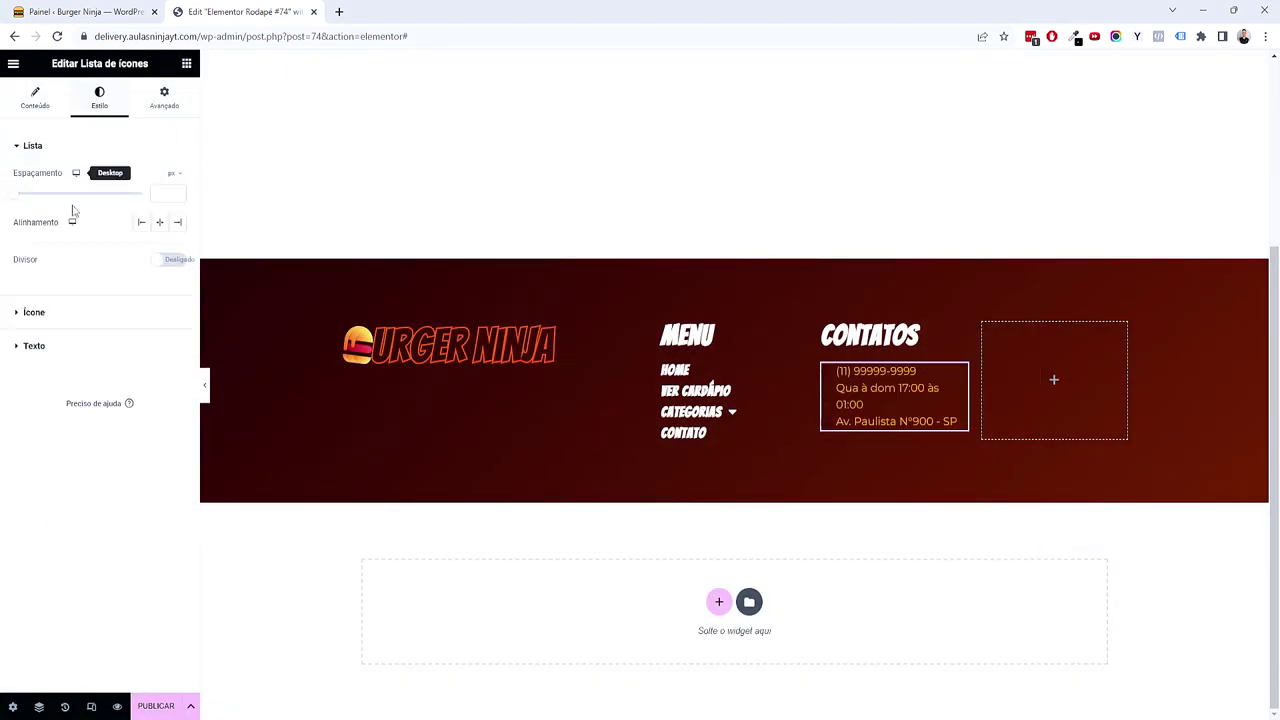
left_click(65, 326)
left_click(157, 246)
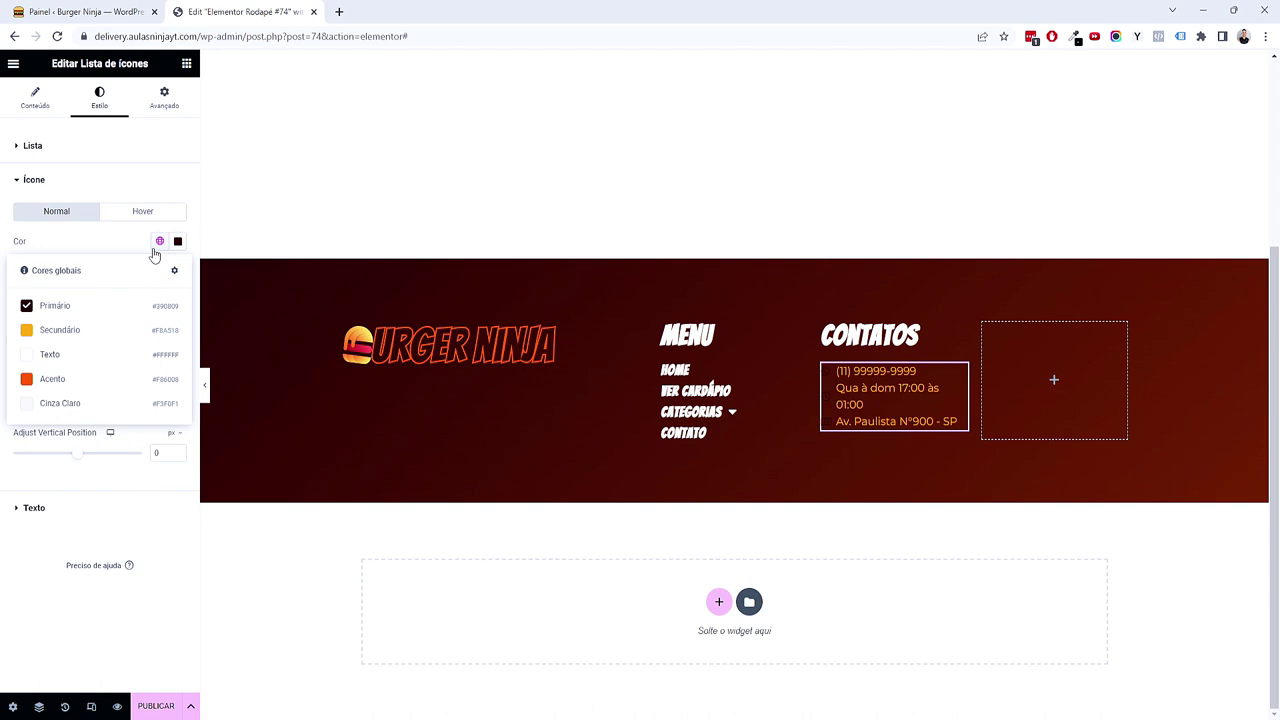
left_click(110, 330)
Step: Make the contact text white with the heading font at 1,25 em
left_click(66, 513)
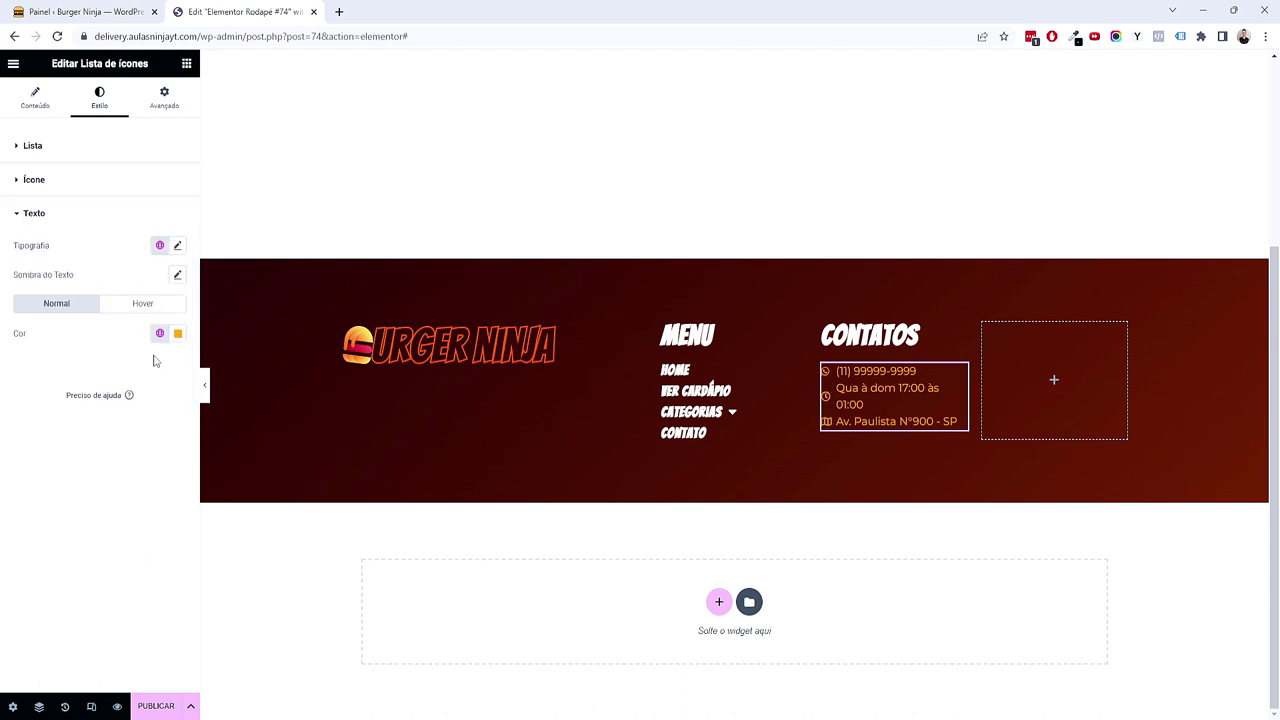
left_click(159, 333)
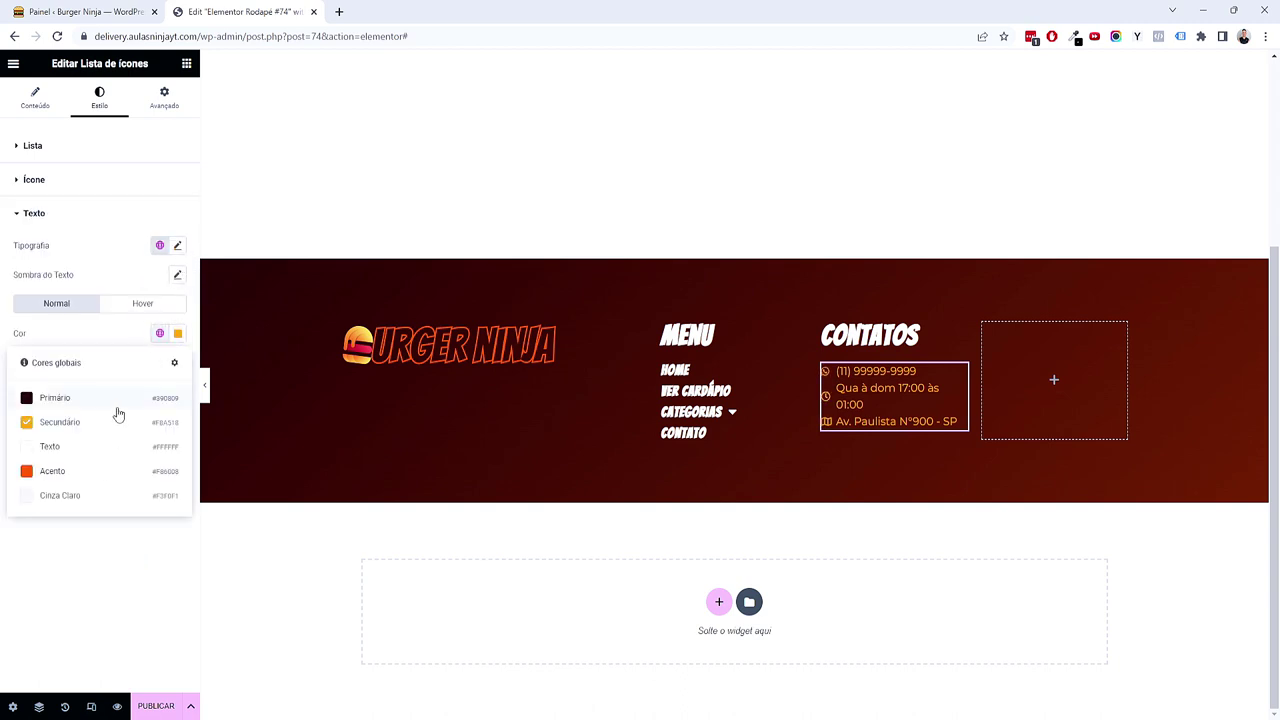
left_click(101, 454)
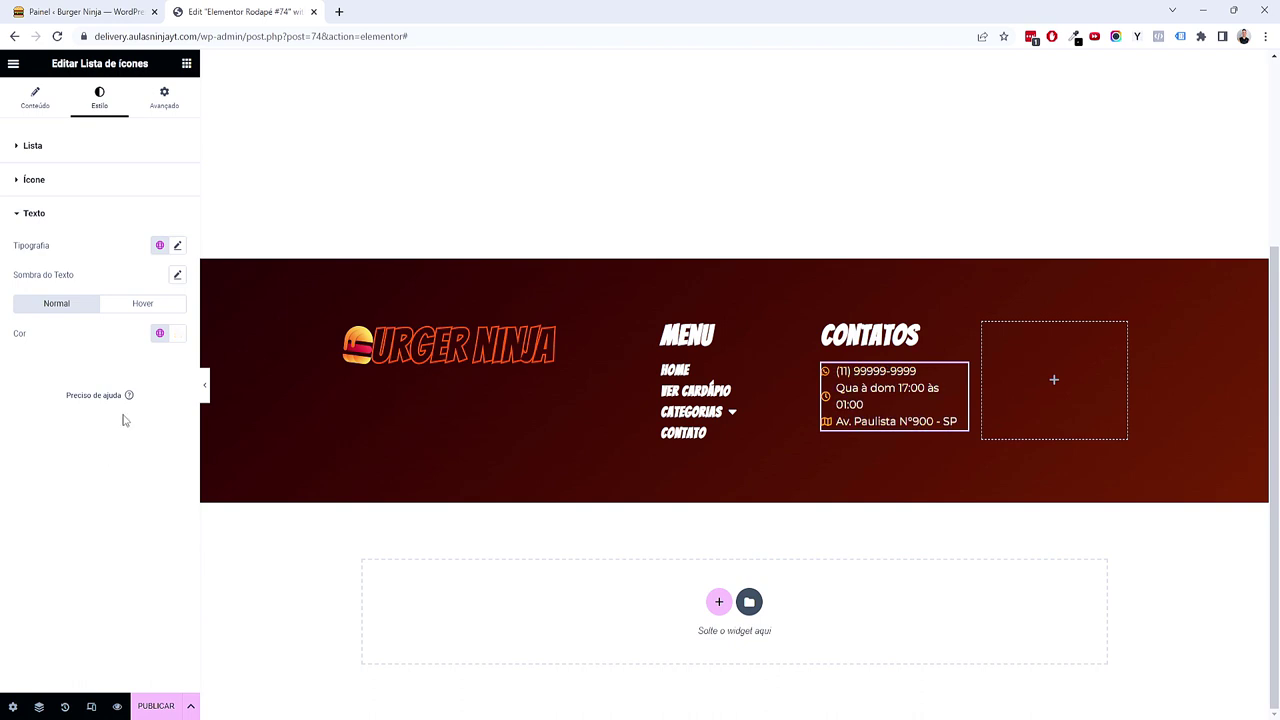
left_click(159, 245)
left_click(51, 312)
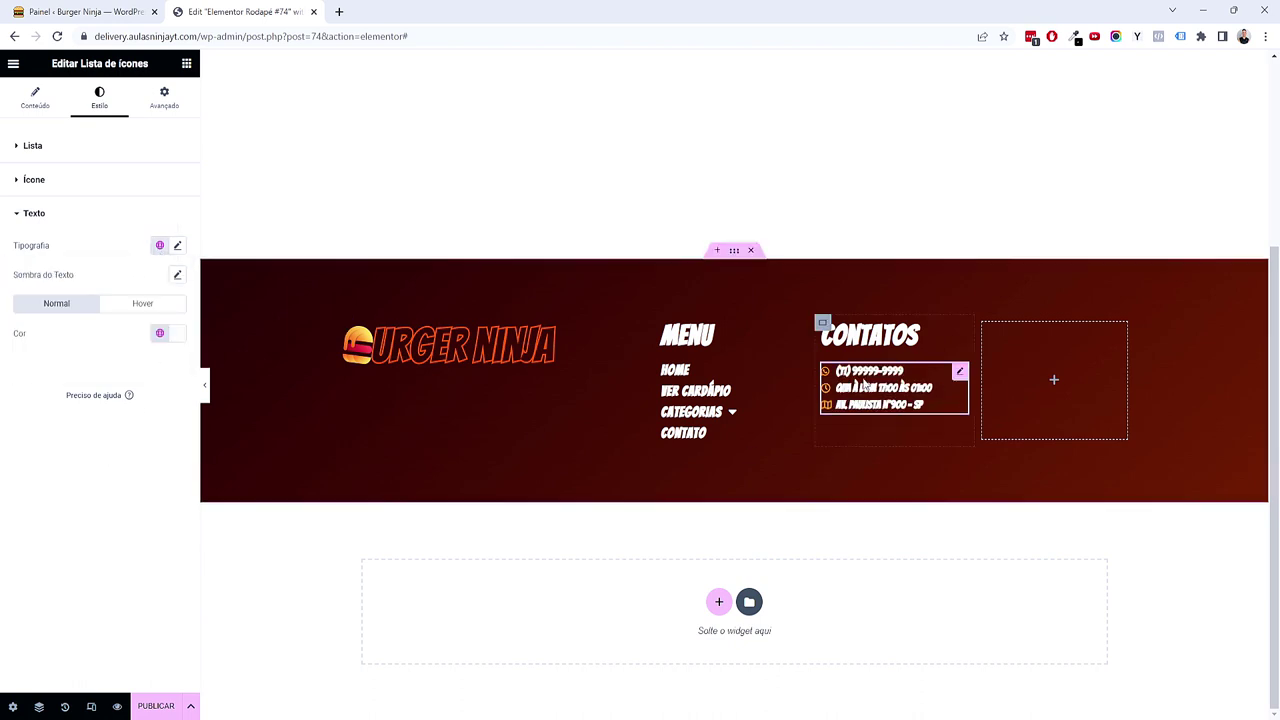
left_click(177, 245)
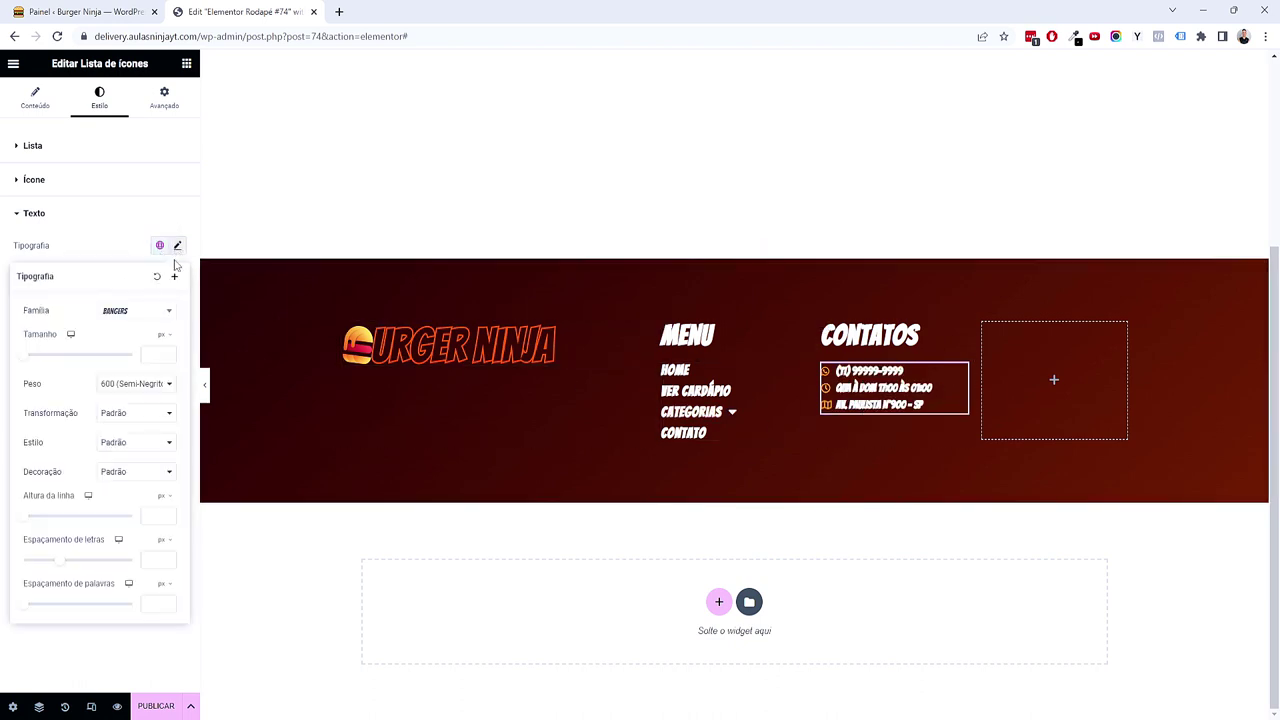
left_click(168, 336)
left_click(161, 353)
type("1,25")
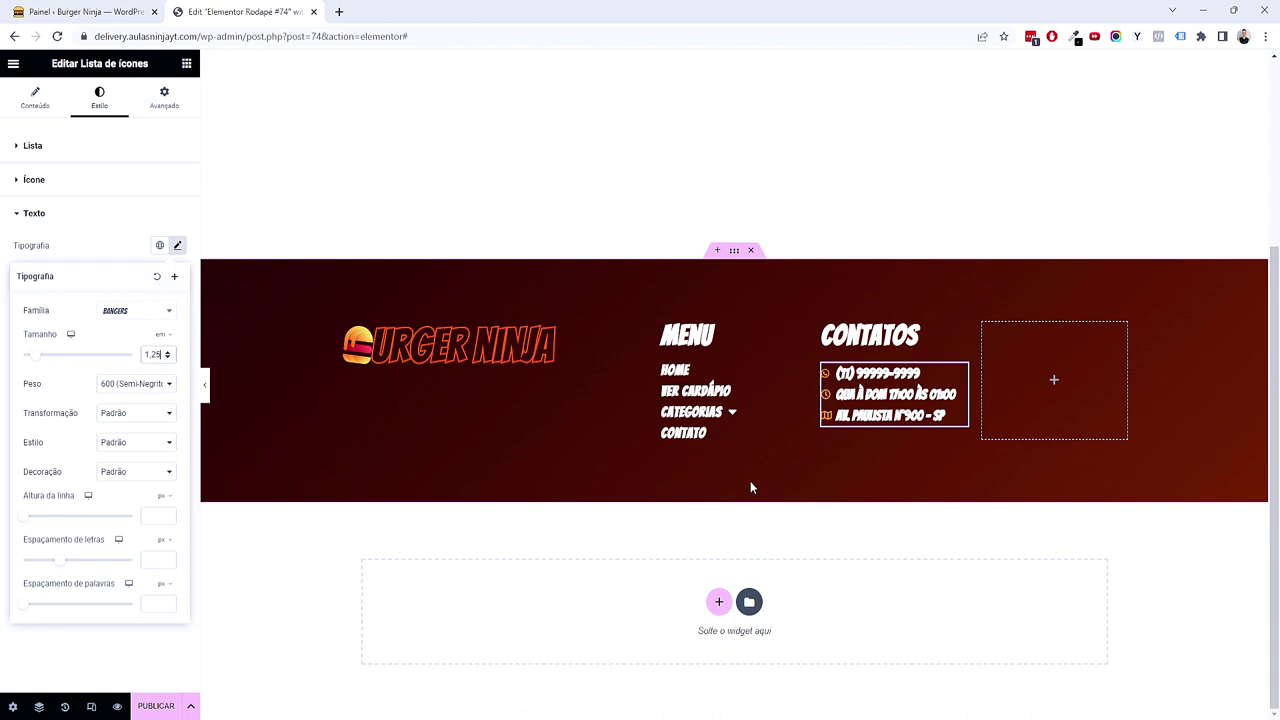
Step: Apply the plain body global font to the Menu links and the contact text
left_click(798, 374)
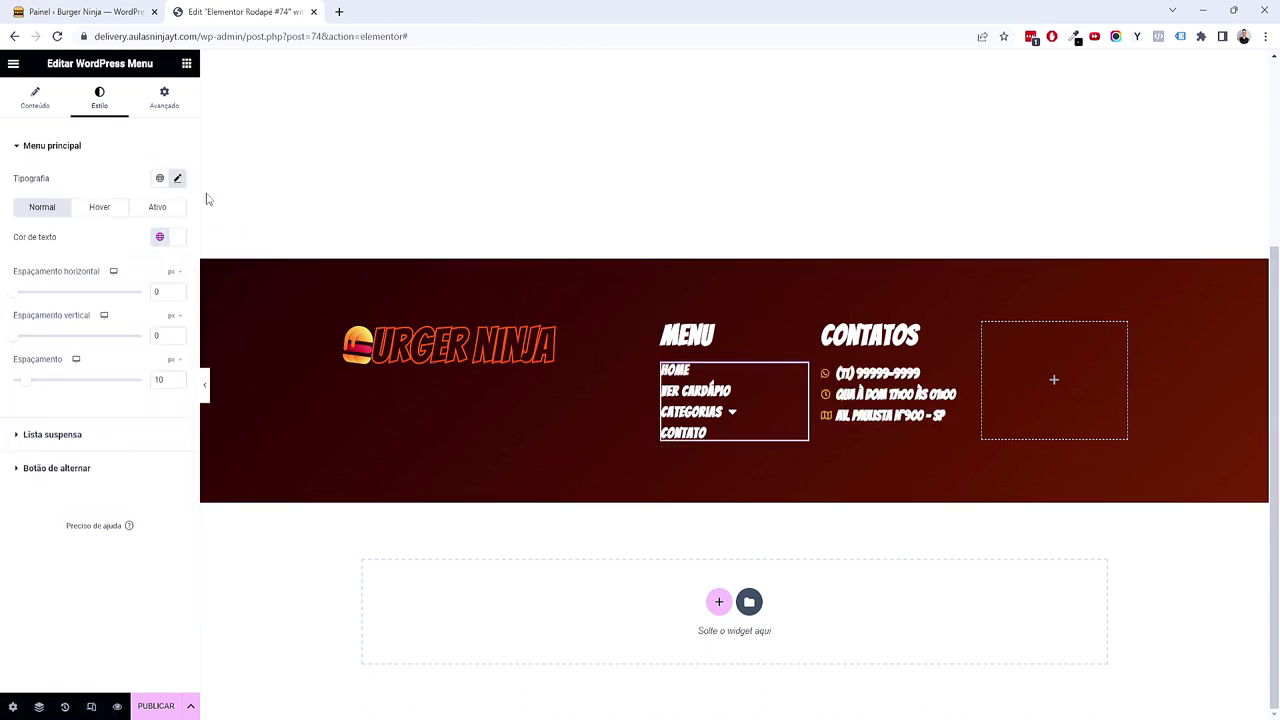
left_click(159, 178)
left_click(63, 257)
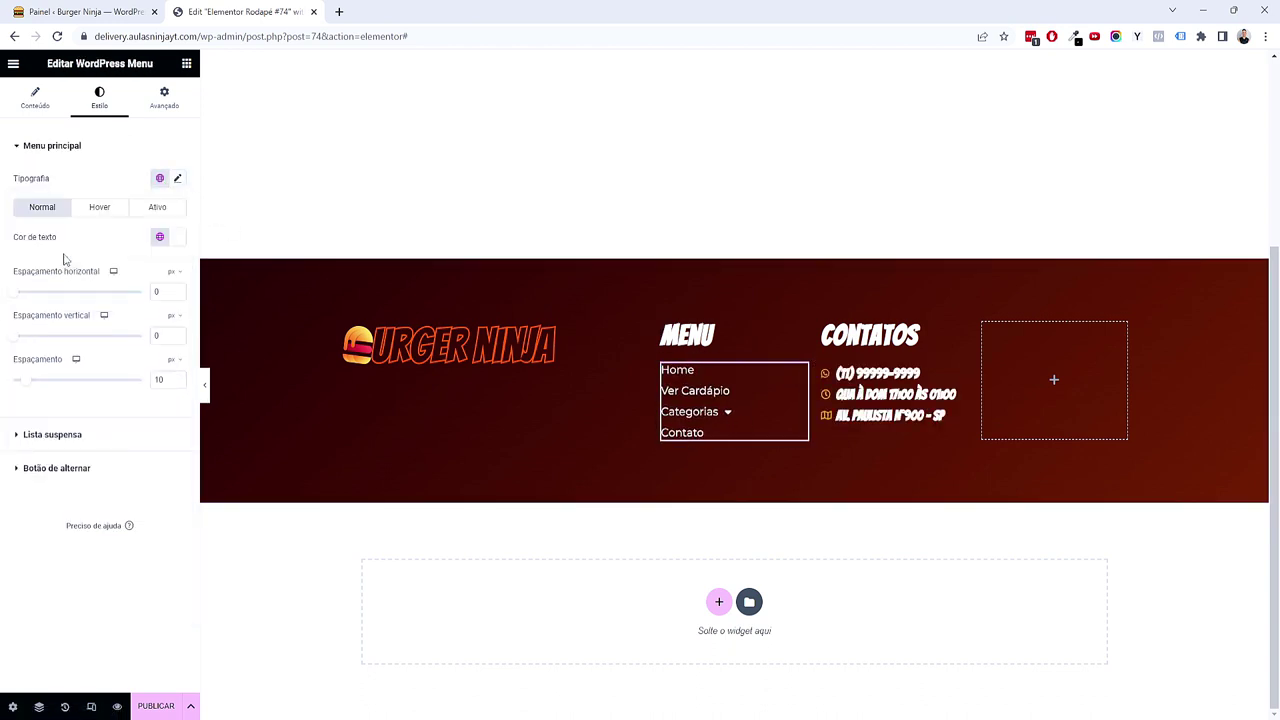
left_click(957, 374)
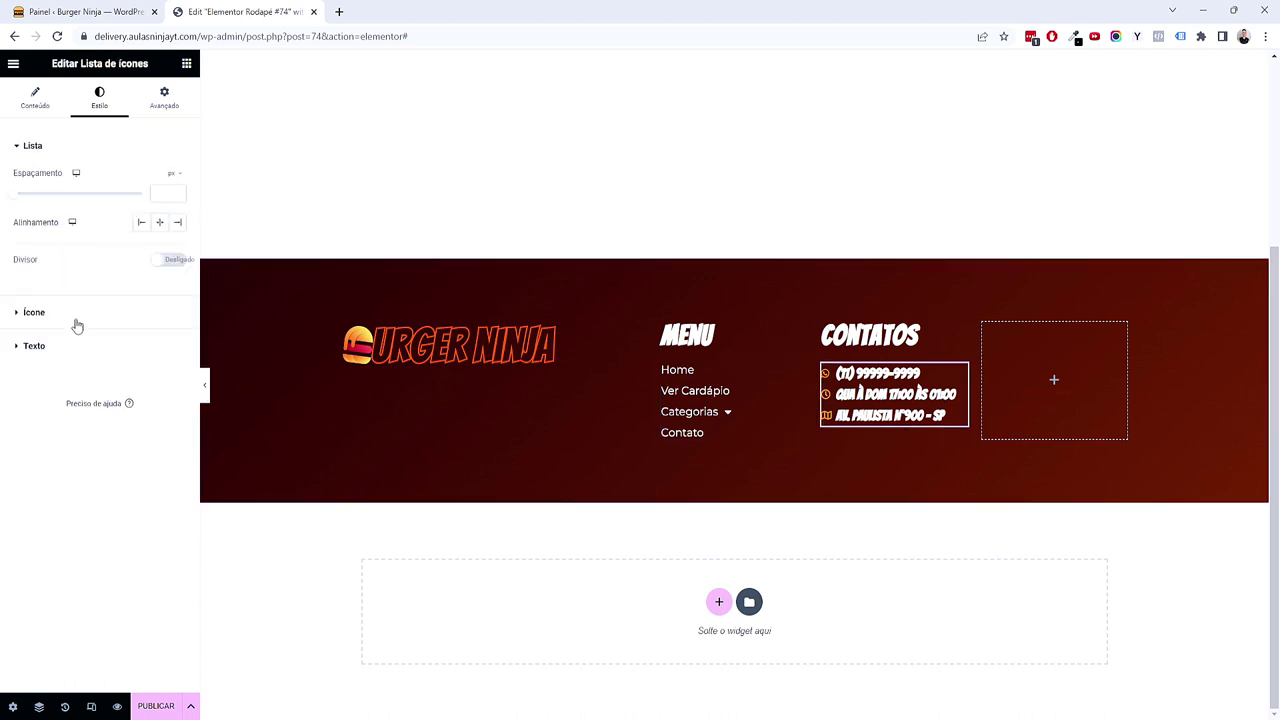
left_click(67, 340)
left_click(159, 245)
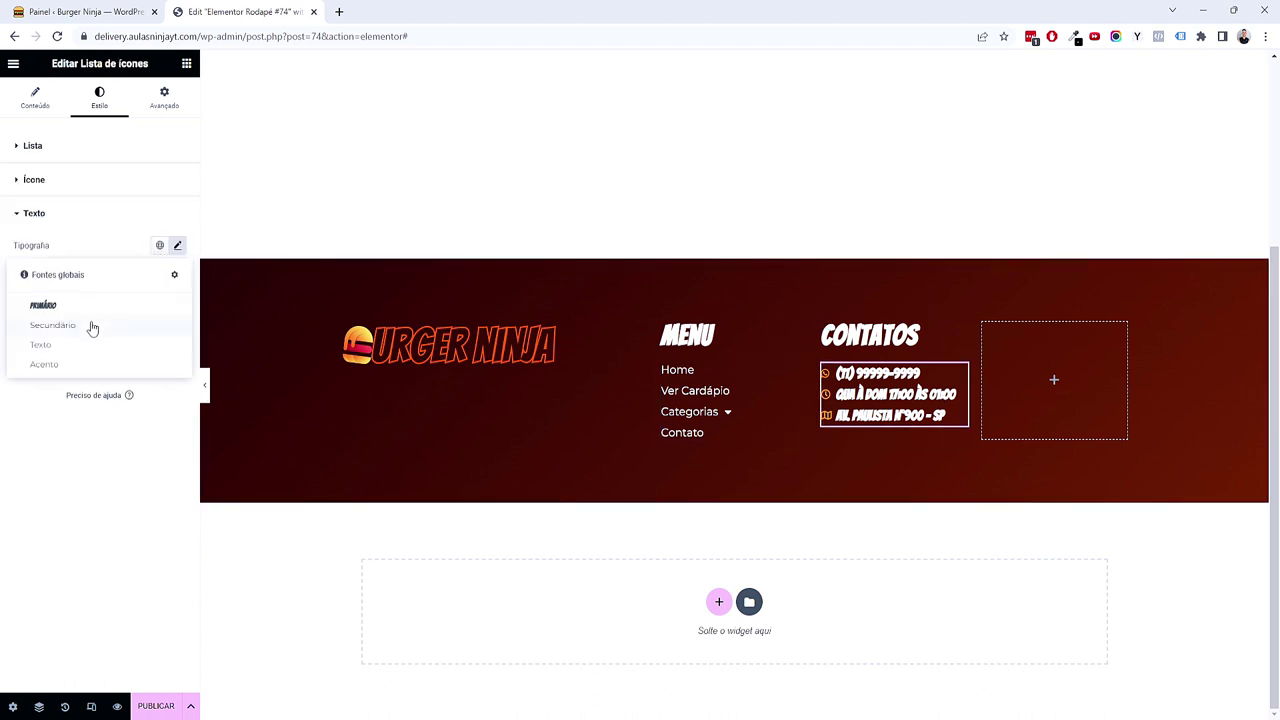
left_click(91, 326)
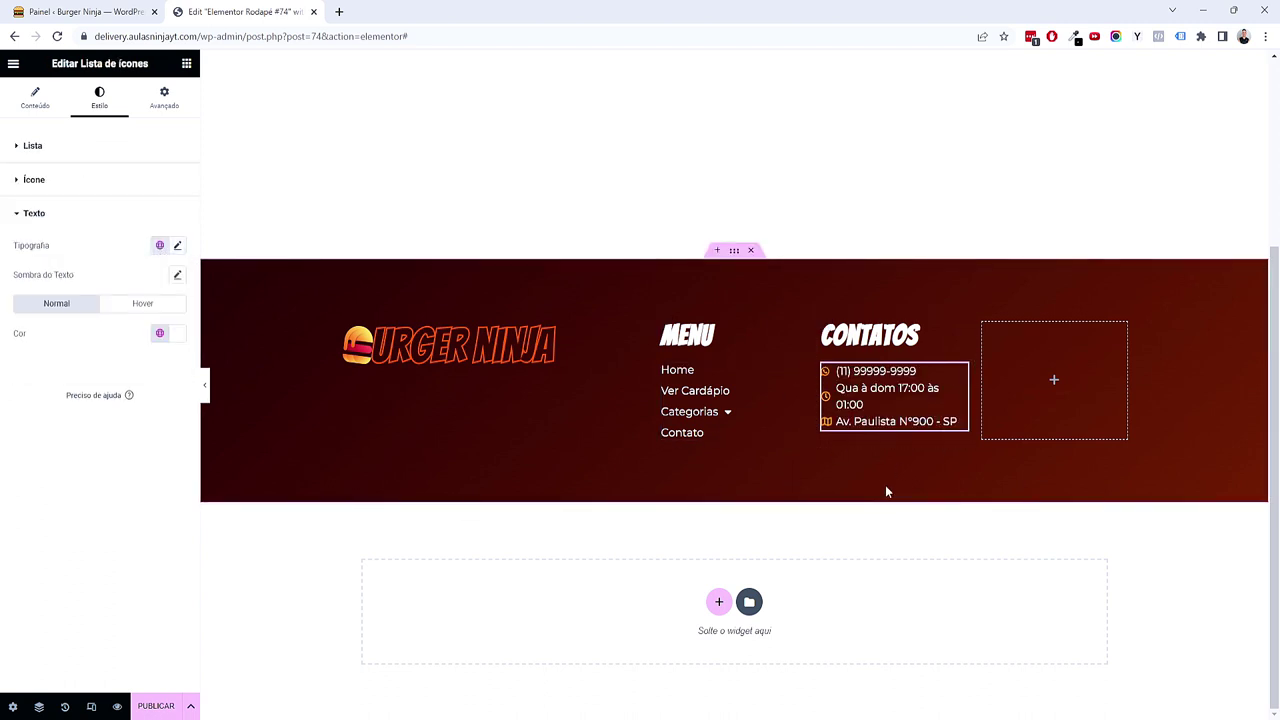
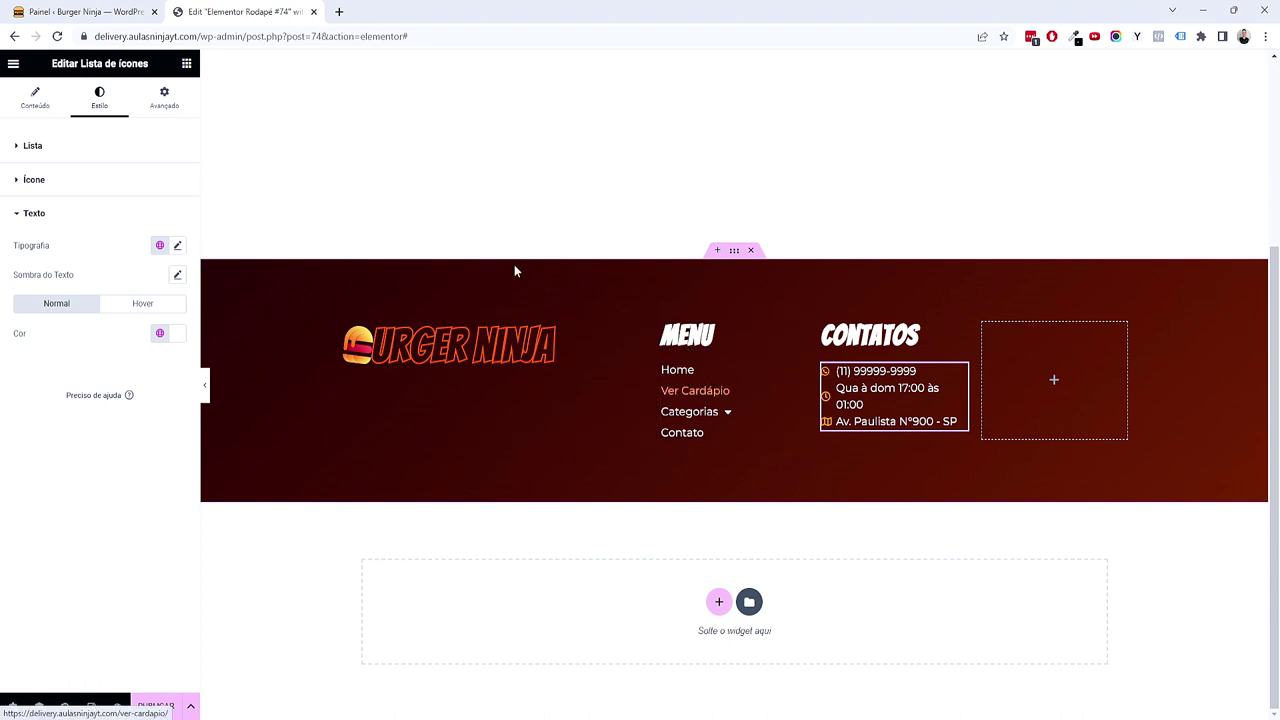
Step: Copy the Contatos heading and paste it into the empty fourth footer column
right_click(887, 340)
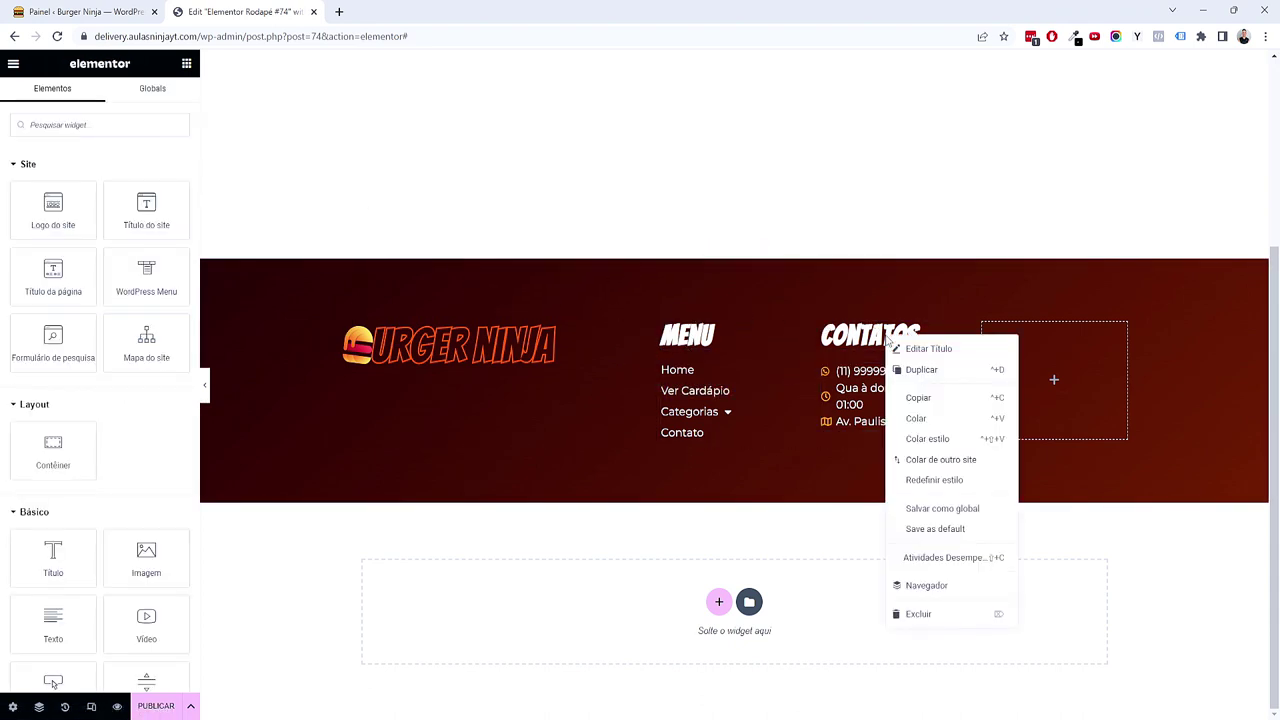
left_click(938, 398)
right_click(997, 366)
left_click(1026, 474)
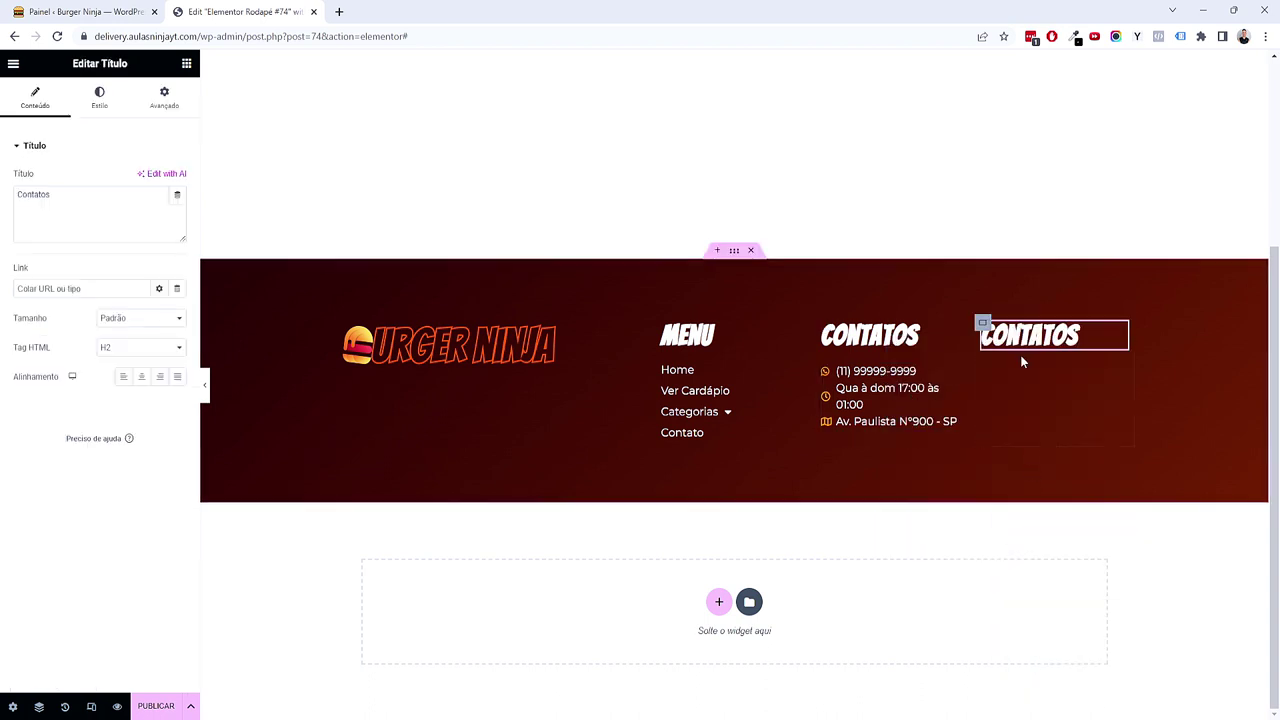
Step: Replace the pasted heading's title with 'Redes Socialis'
left_click(78, 222)
key("ctrl+a")
type("Re")
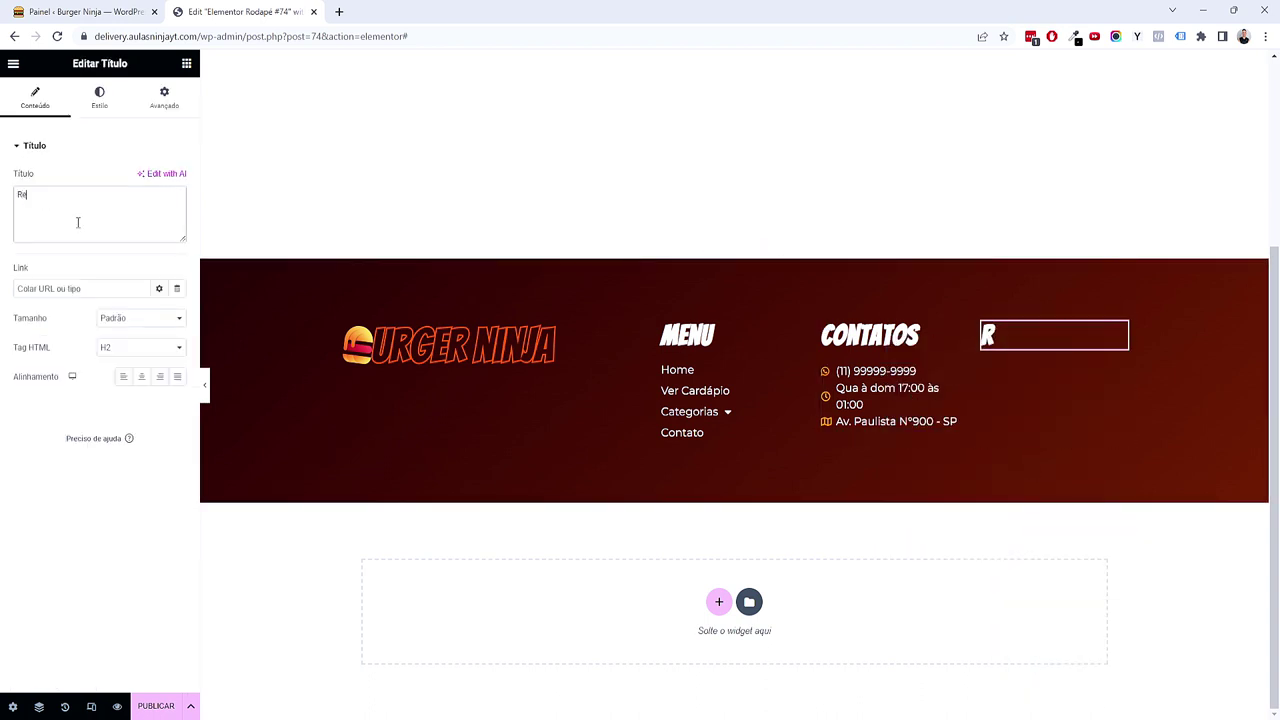
type("des Socialis")
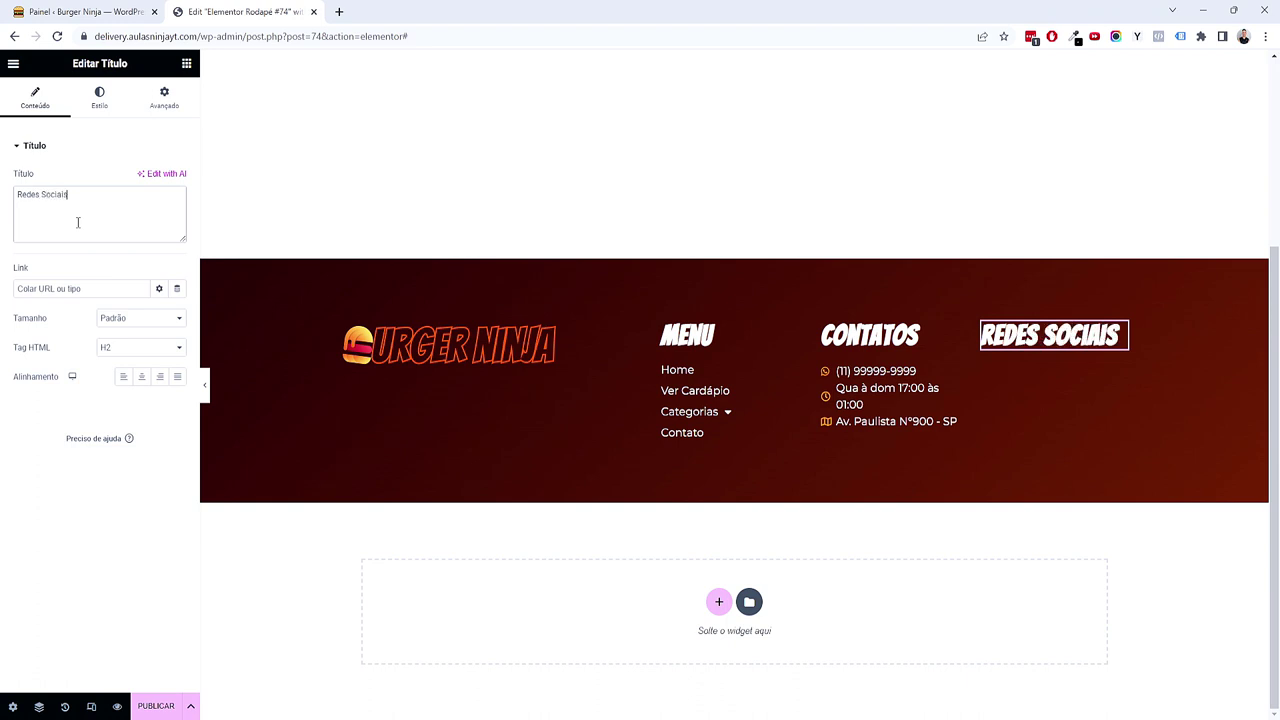
left_click(186, 63)
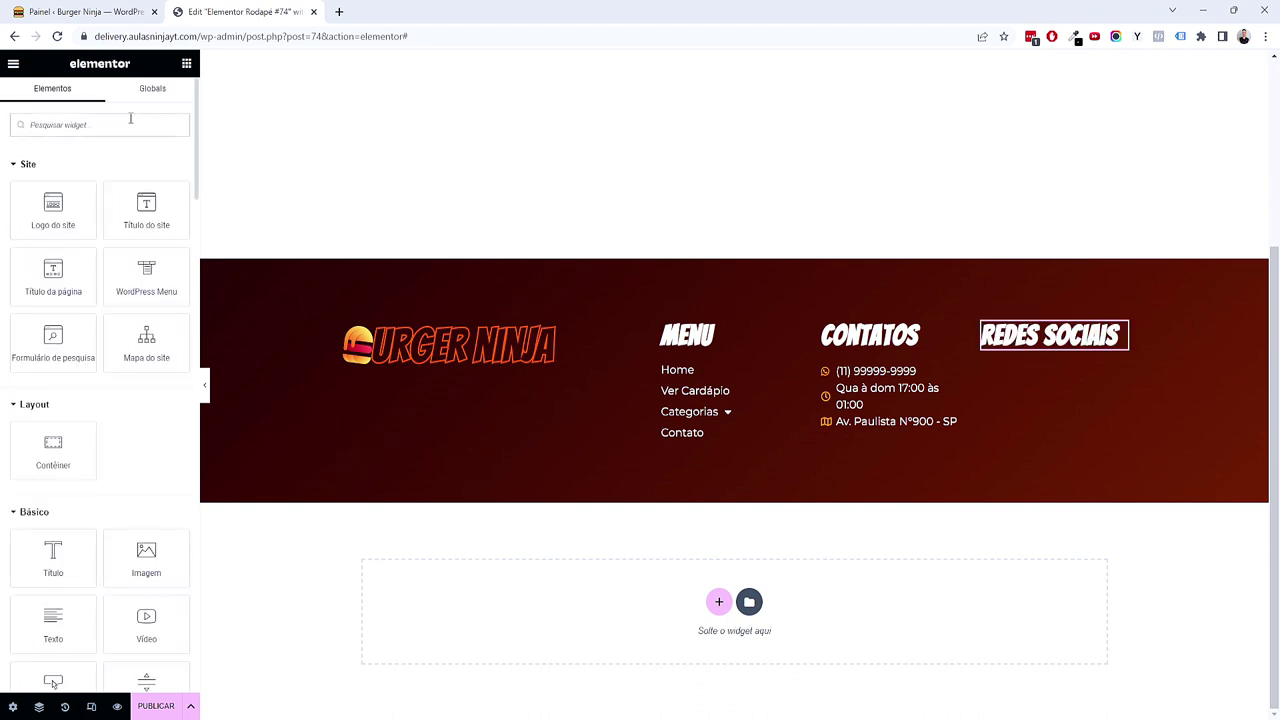
Step: Place a Social Icons widget under Redes Sociais, aligned to the left
type("soc")
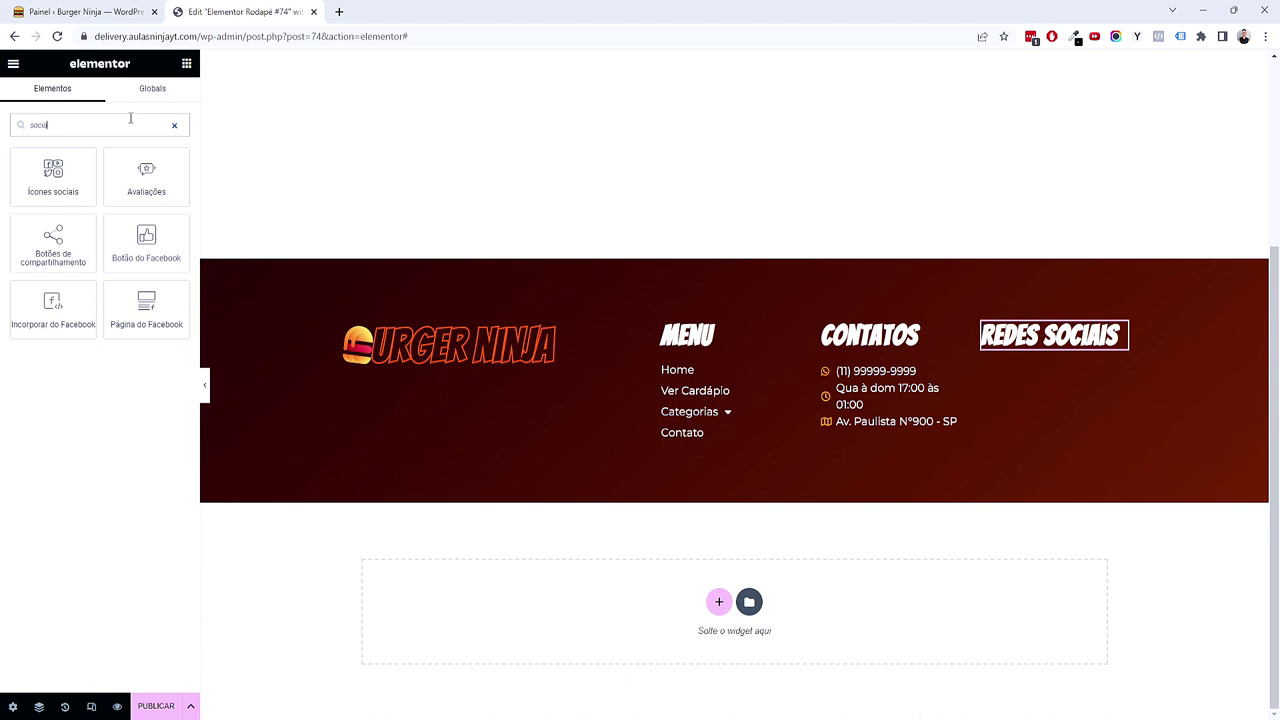
type("ia")
left_click_drag(52, 173, 1043, 350)
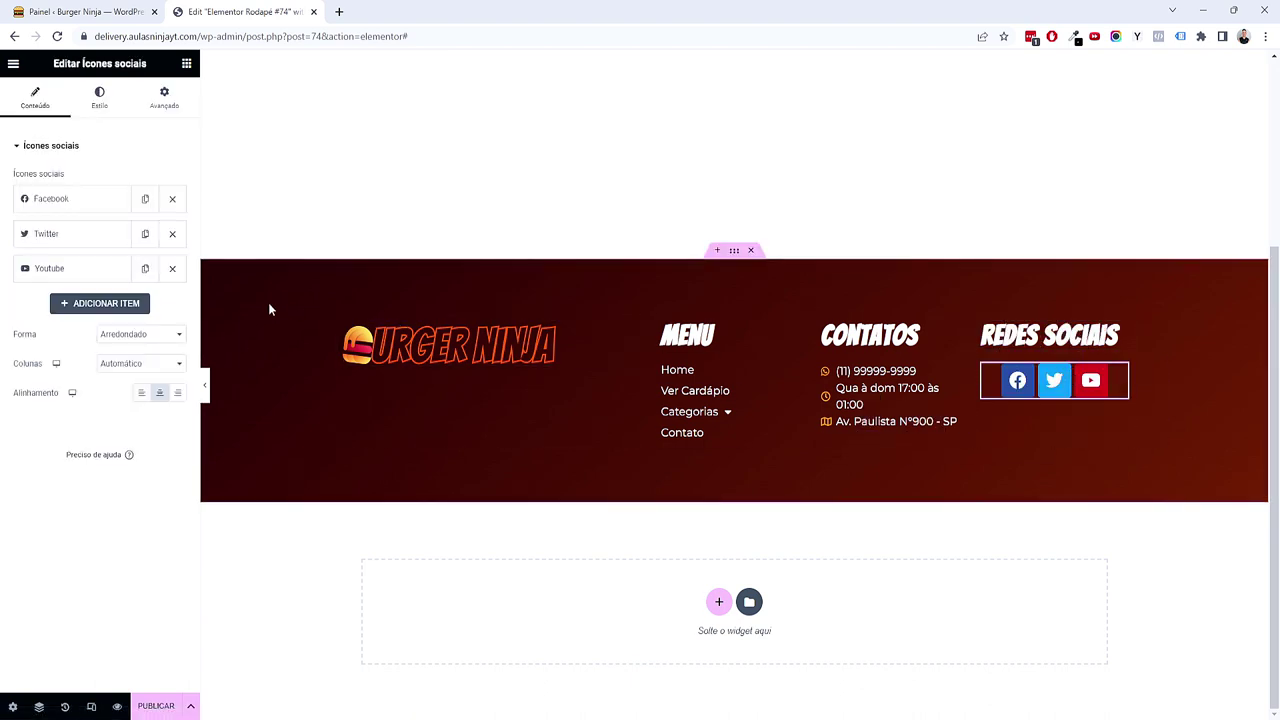
left_click(147, 398)
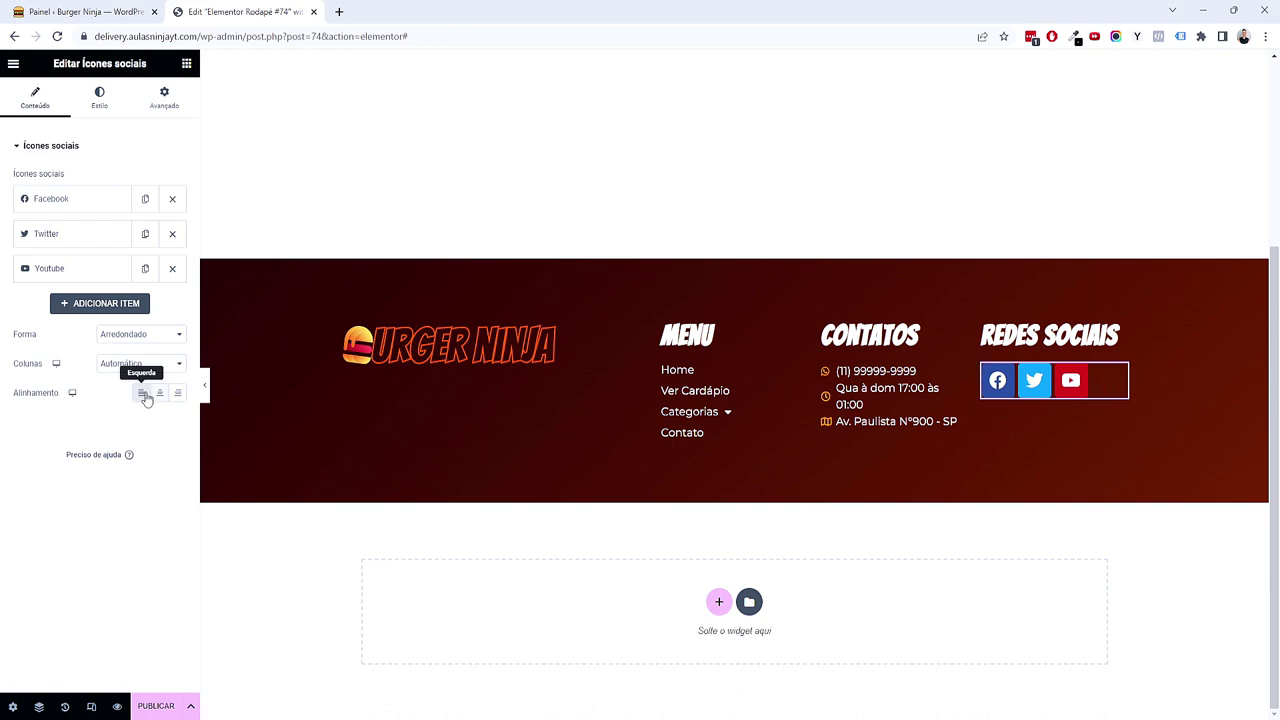
Step: Add a new social icon and set it to Instagram from the icon library
left_click(100, 310)
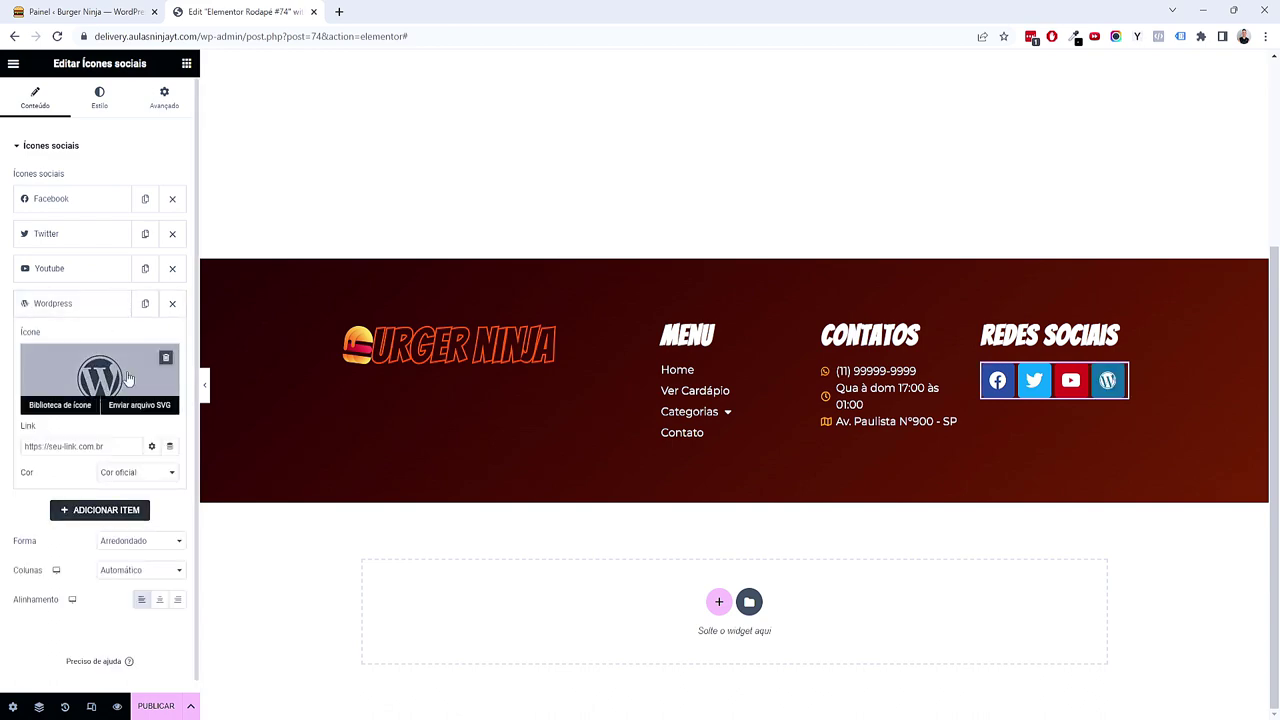
left_click(60, 404)
type("insta")
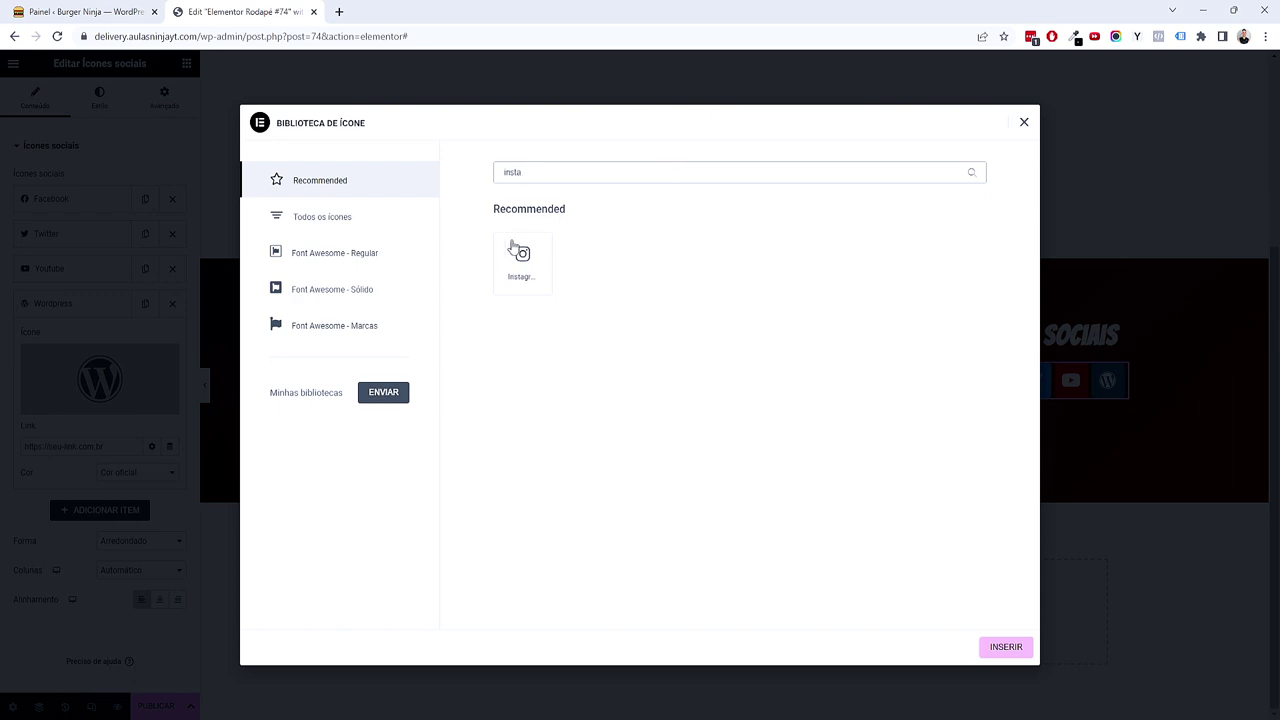
left_click(515, 250)
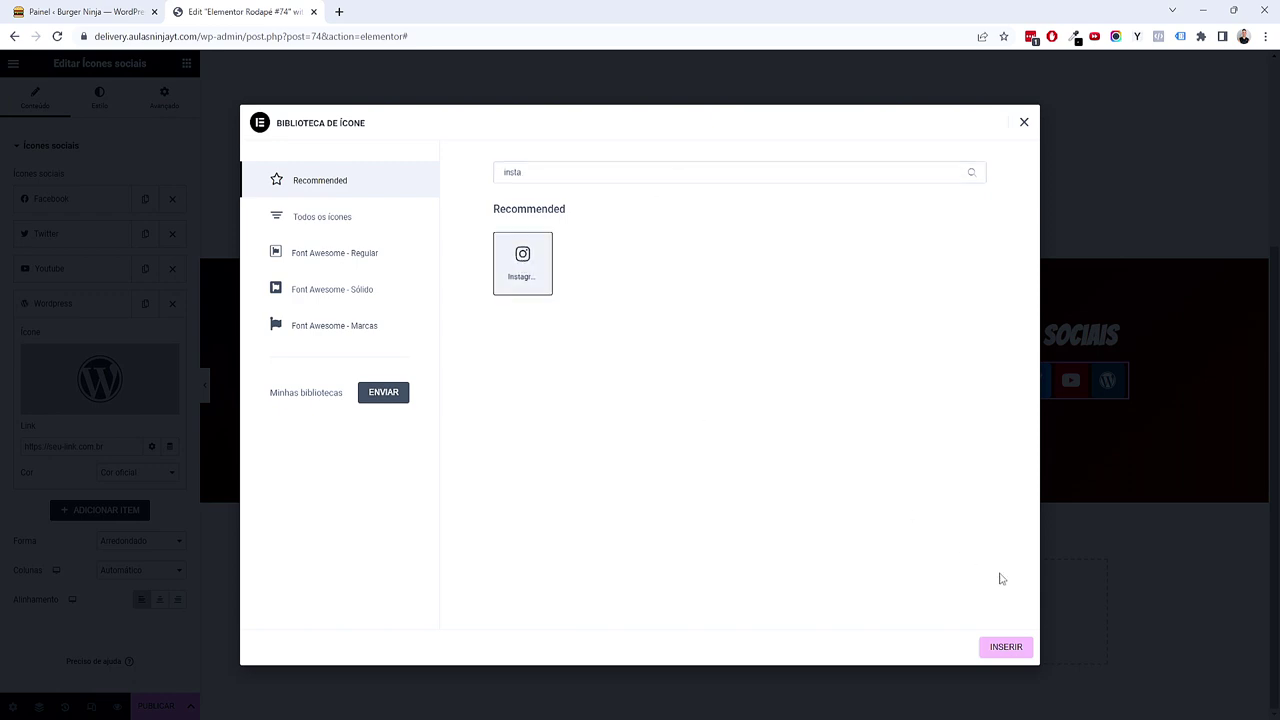
left_click(1006, 648)
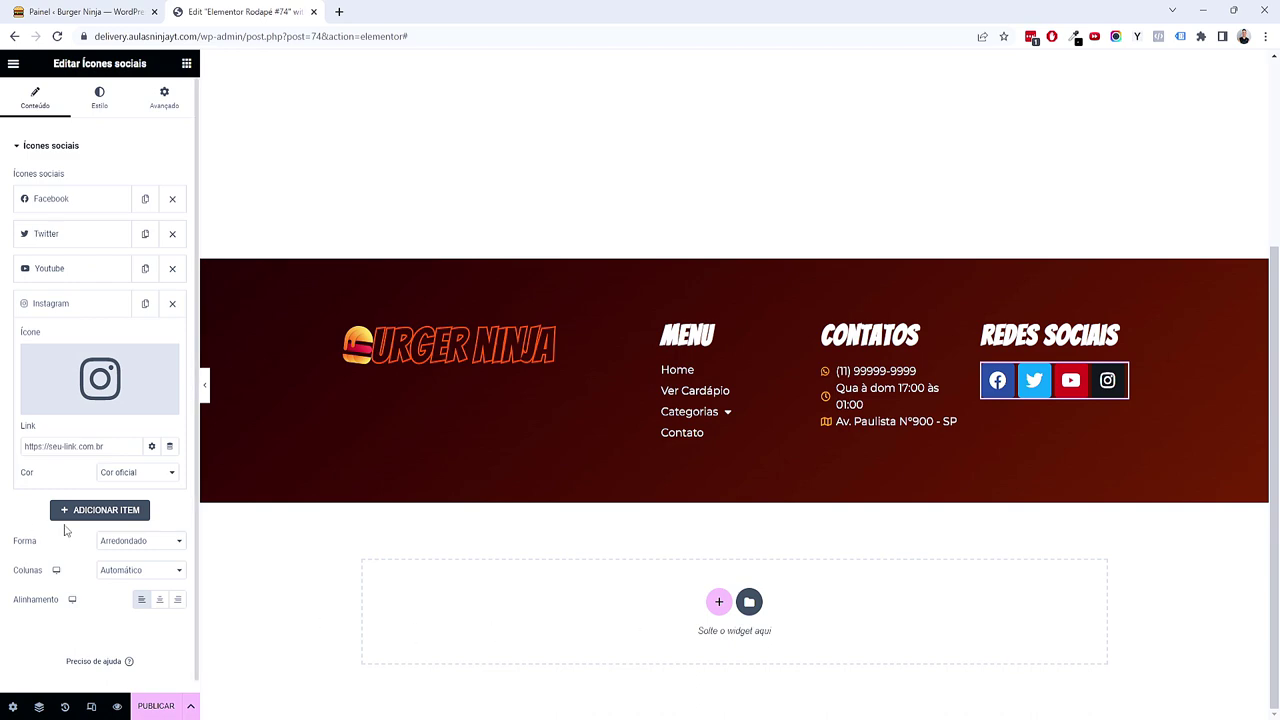
Step: Remove an extra WordPress icon and review the Twitter and Instagram icon settings
left_click(97, 511)
left_click(92, 386)
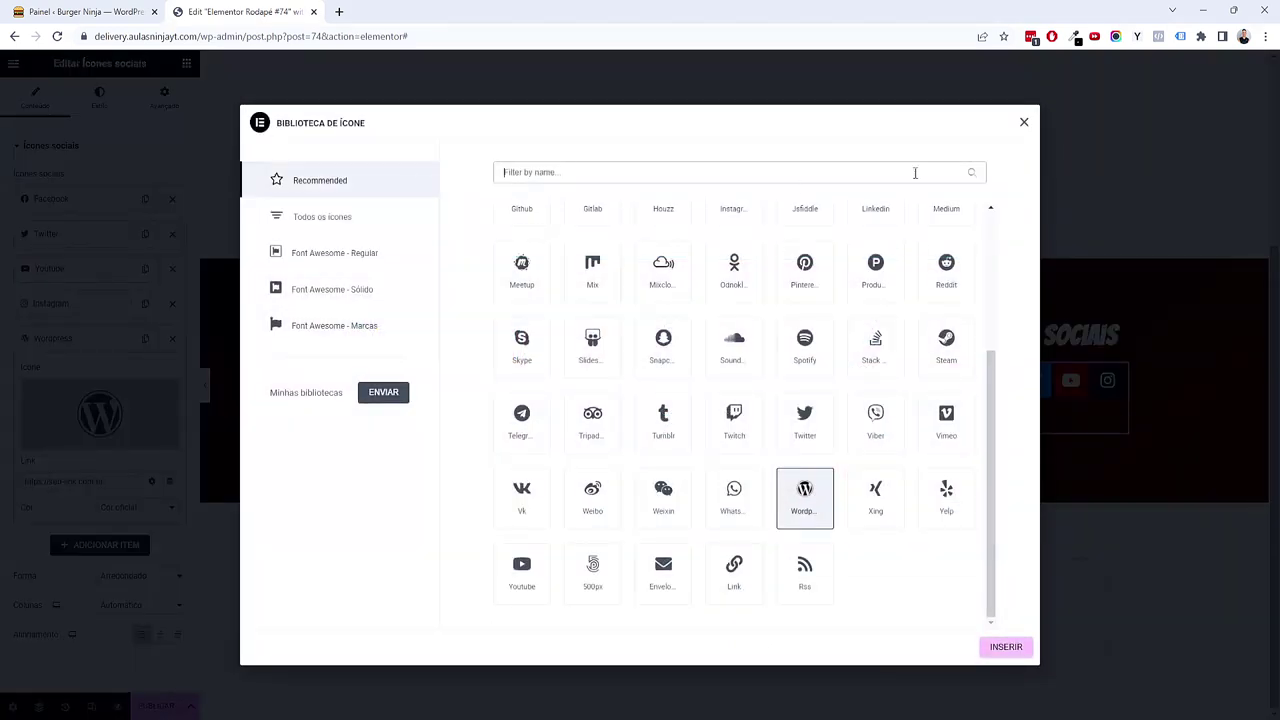
left_click(1023, 121)
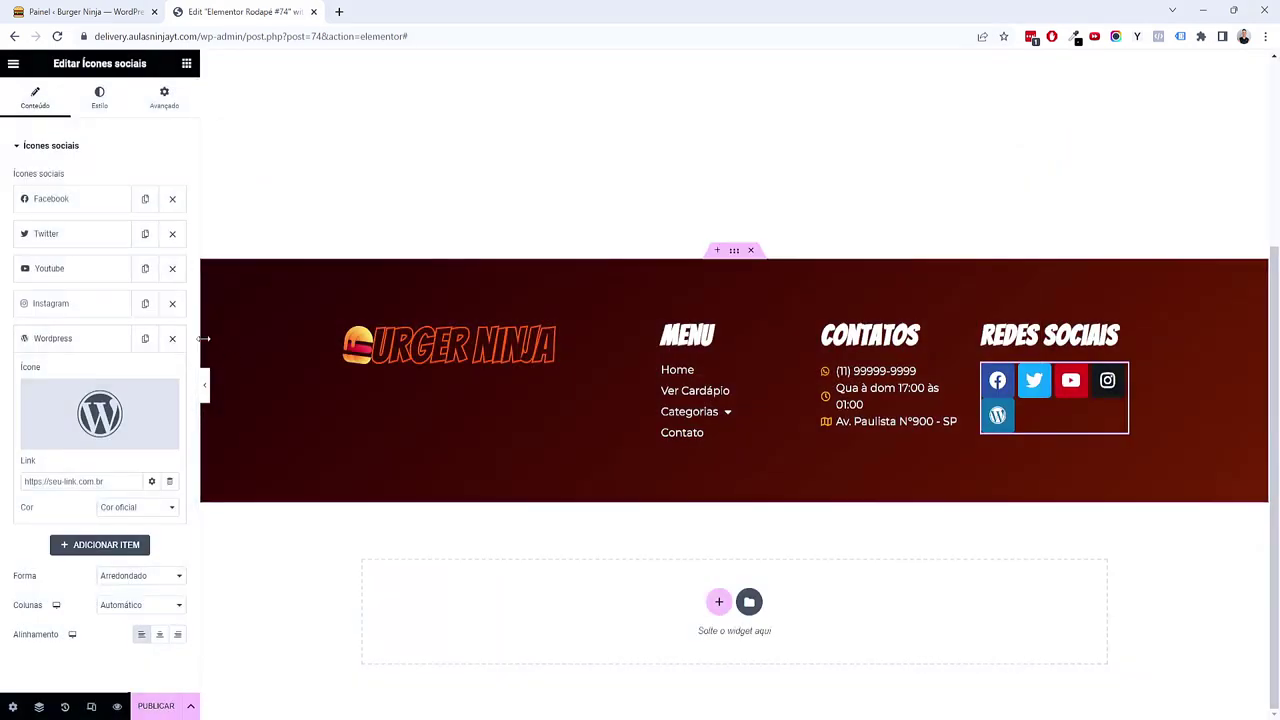
left_click(172, 338)
left_click(70, 234)
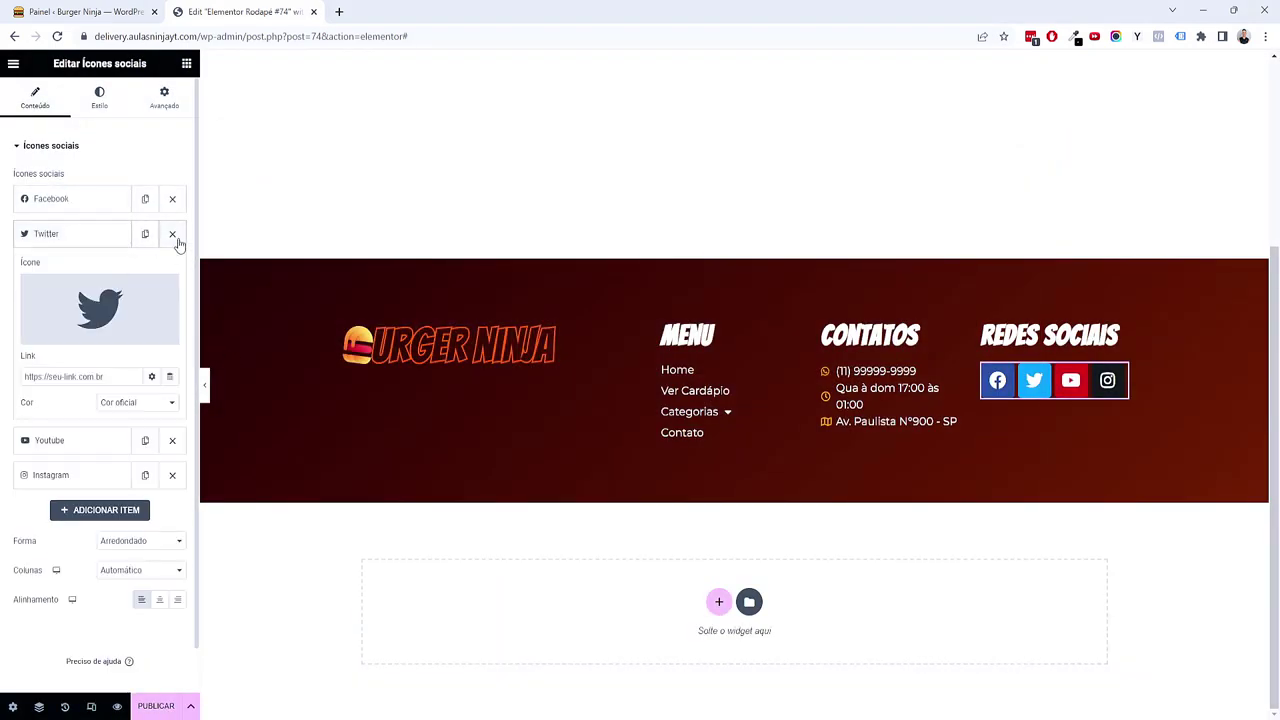
left_click(90, 238)
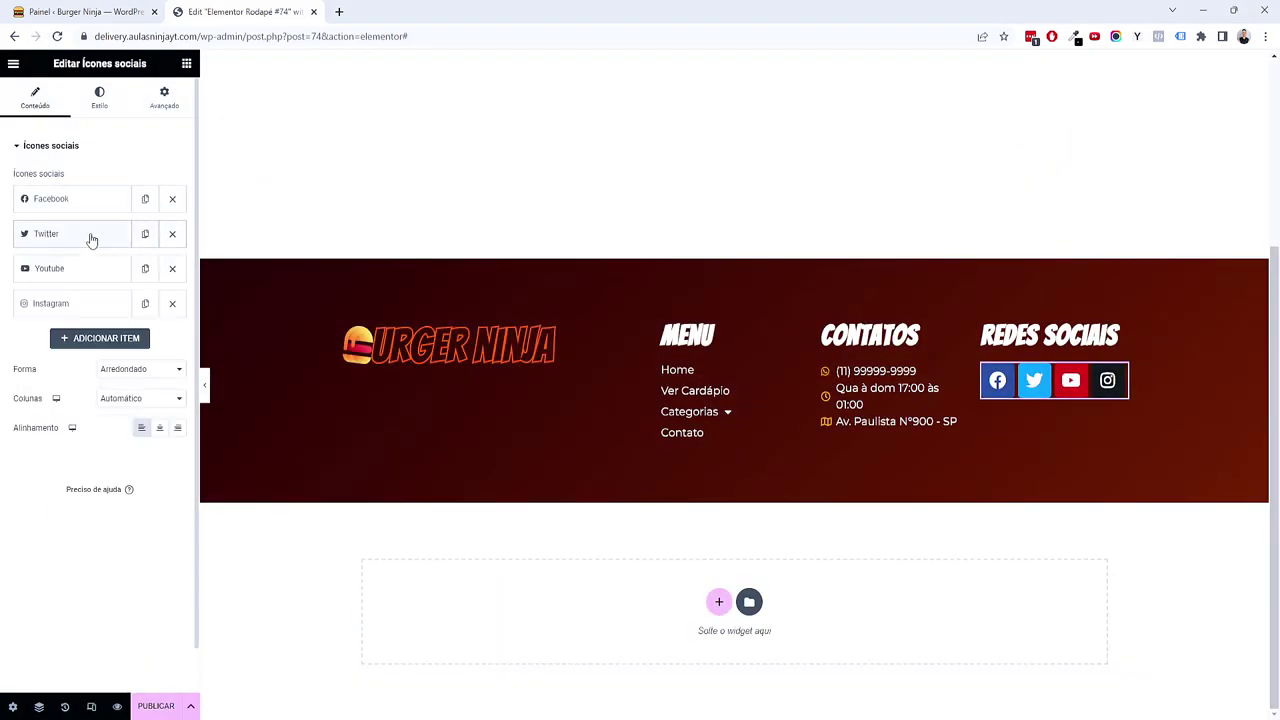
left_click(80, 305)
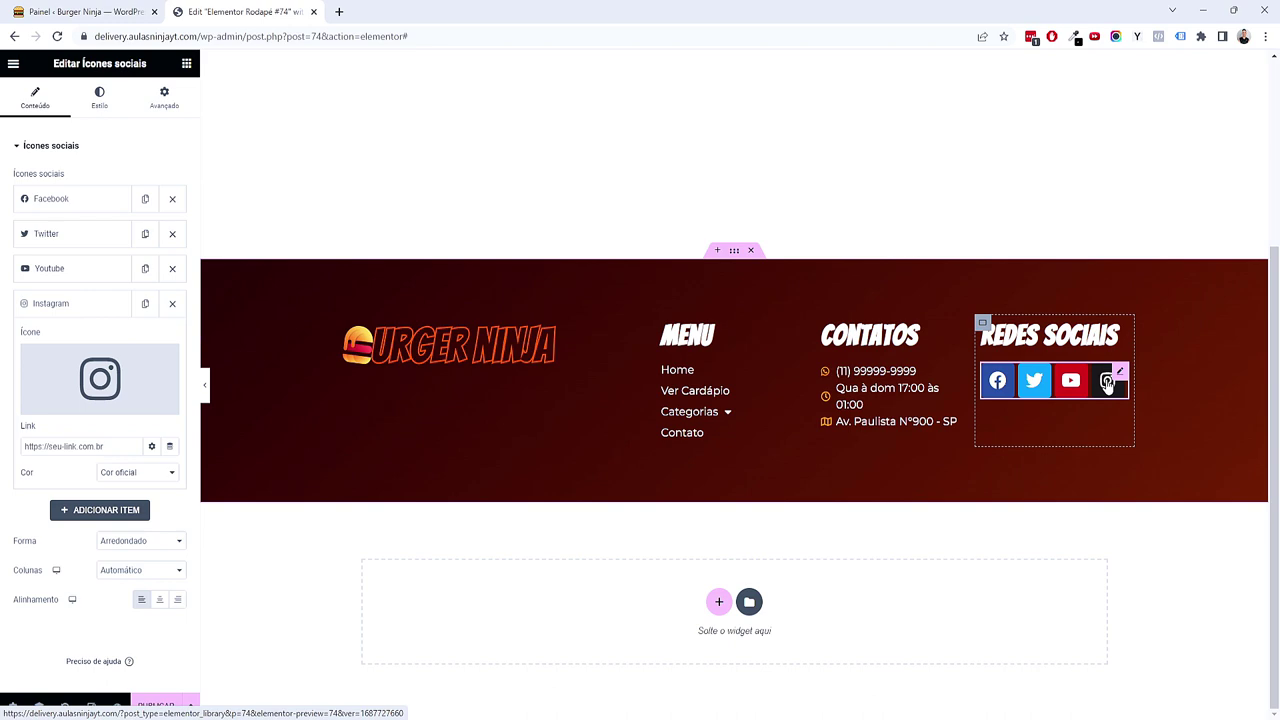
left_click(1107, 383)
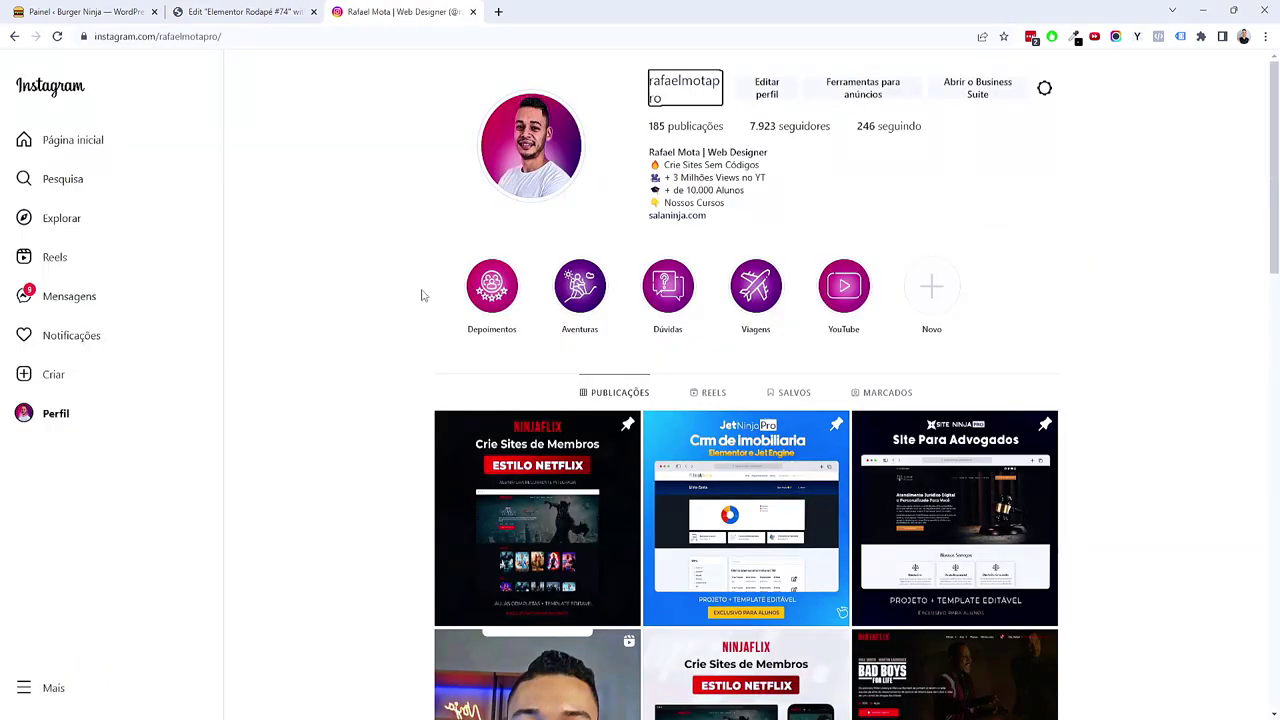
scroll(361, 346, "down", 2)
scroll(360, 346, "up", 1)
left_click(338, 40)
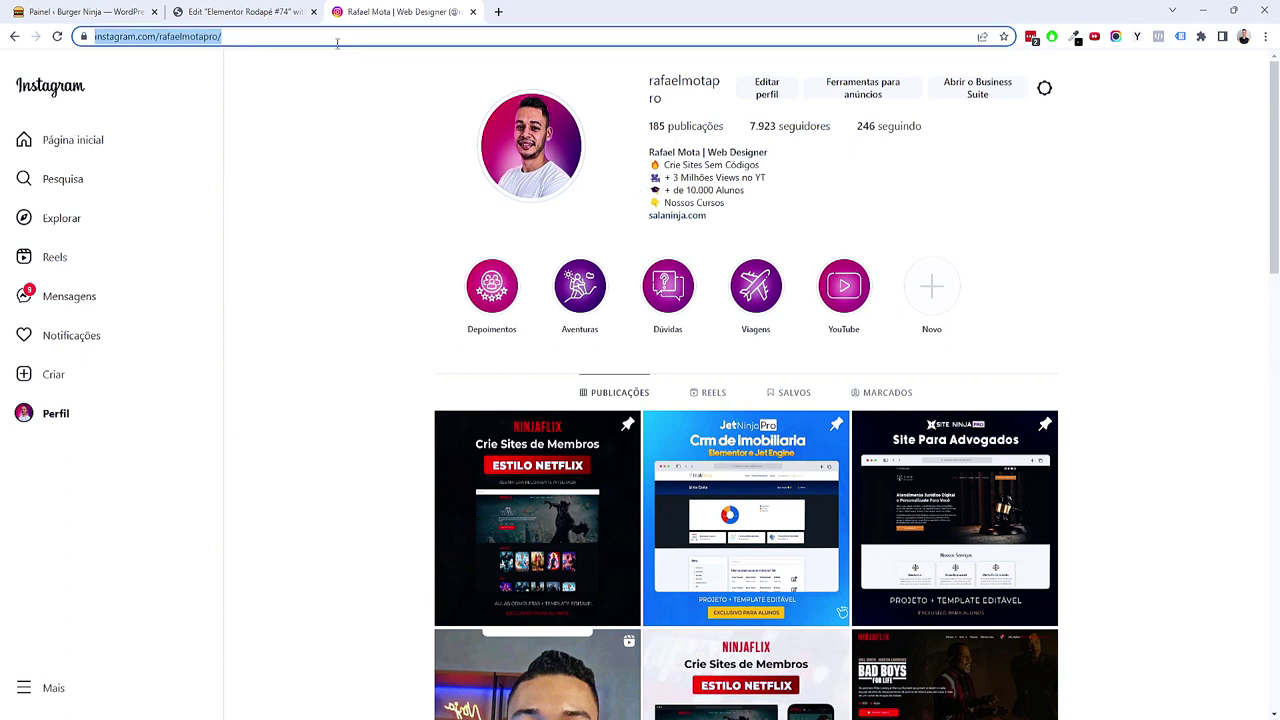
left_click(268, 8)
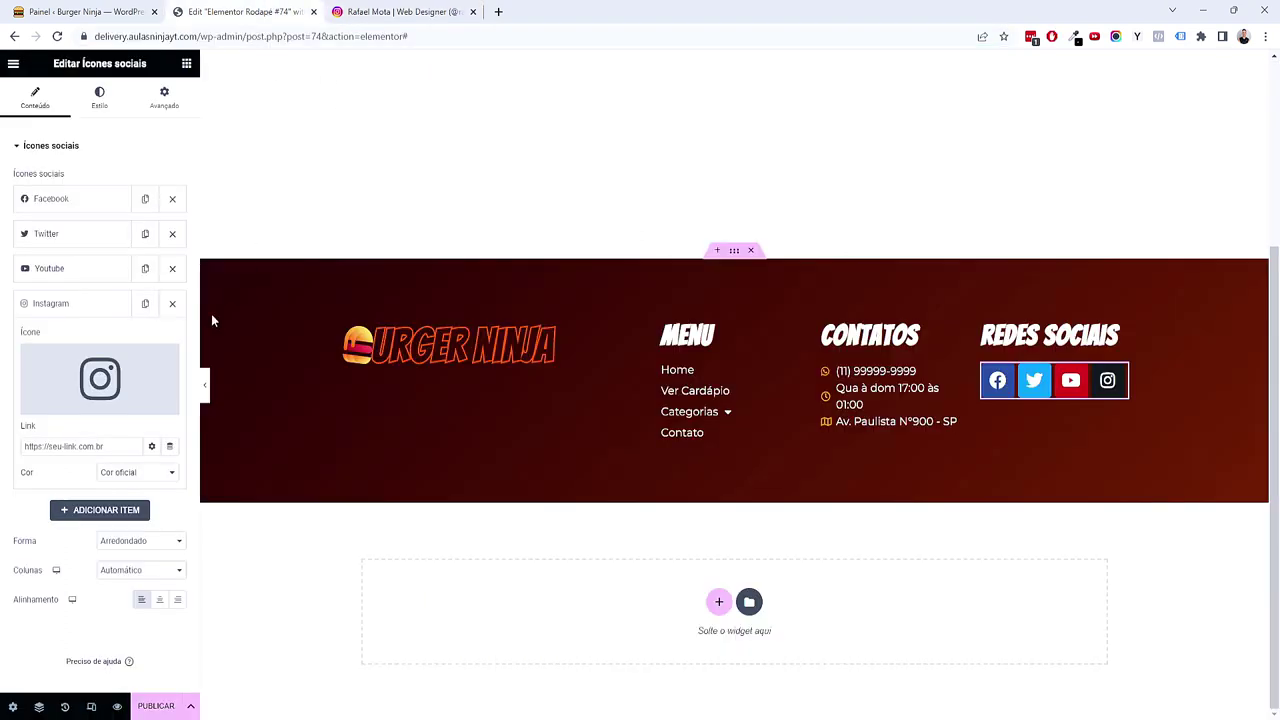
key("ctrl+v")
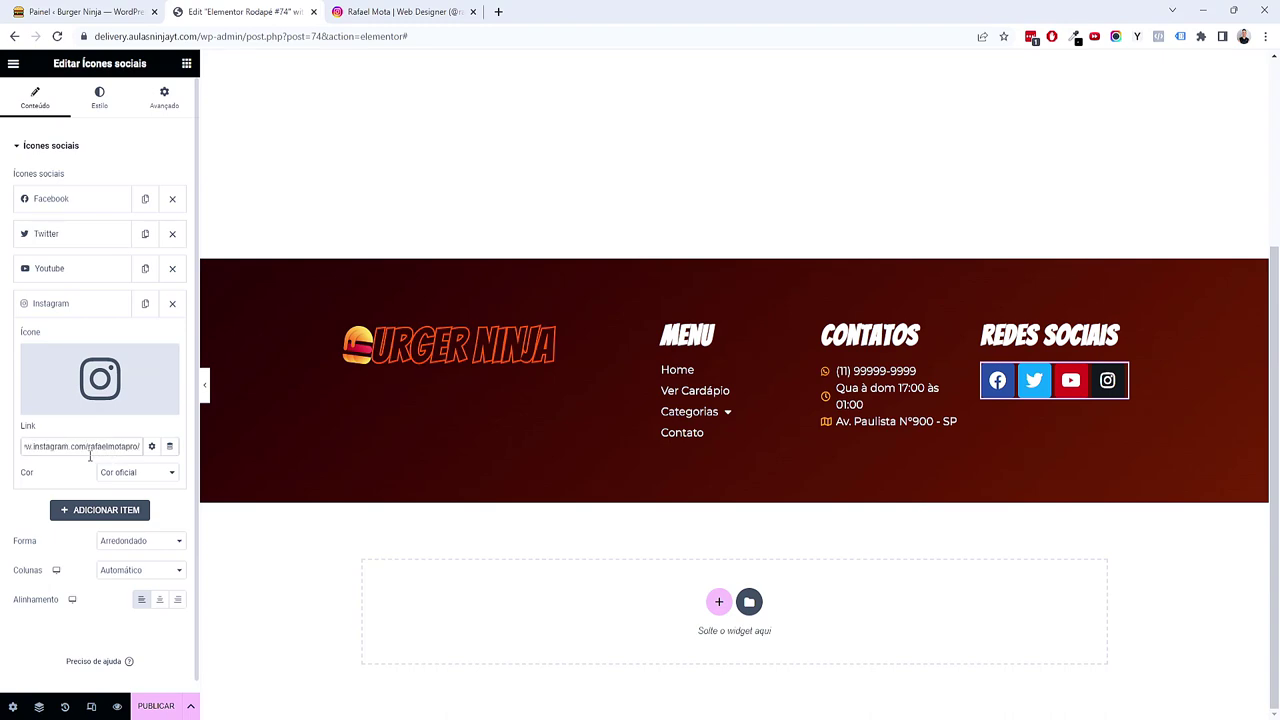
left_click(385, 11)
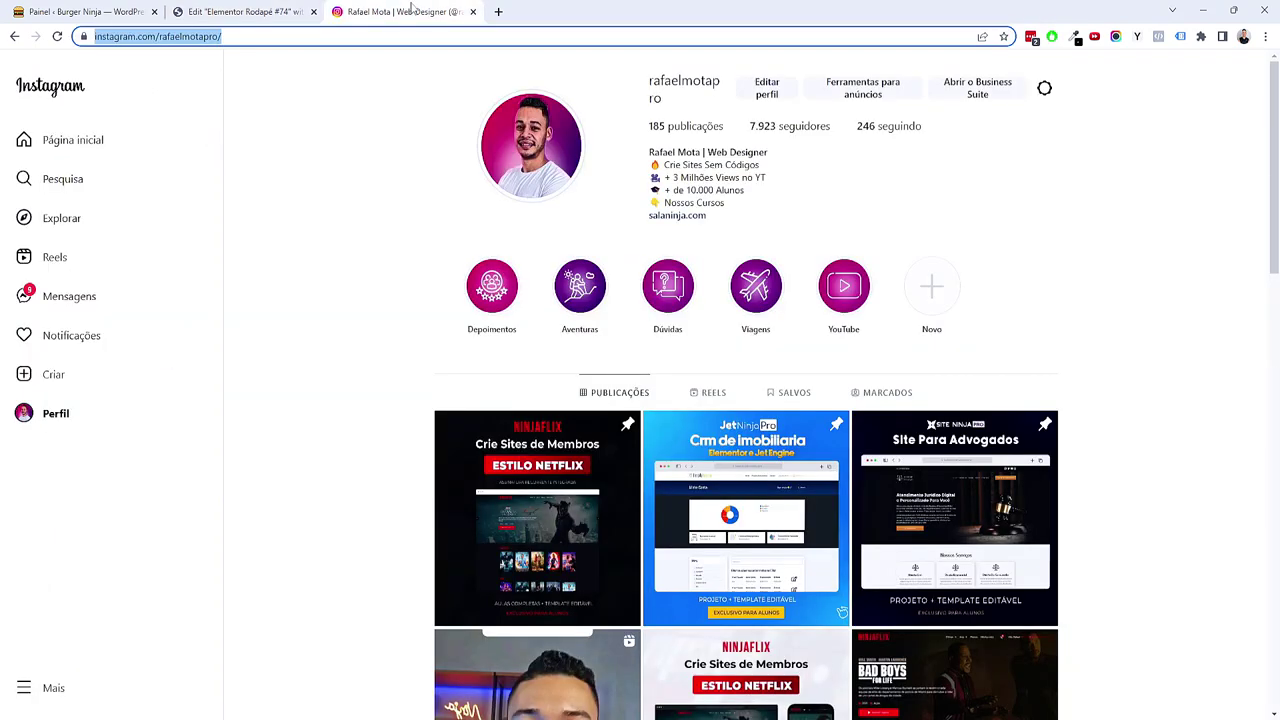
left_click(473, 12)
triple_click(69, 443)
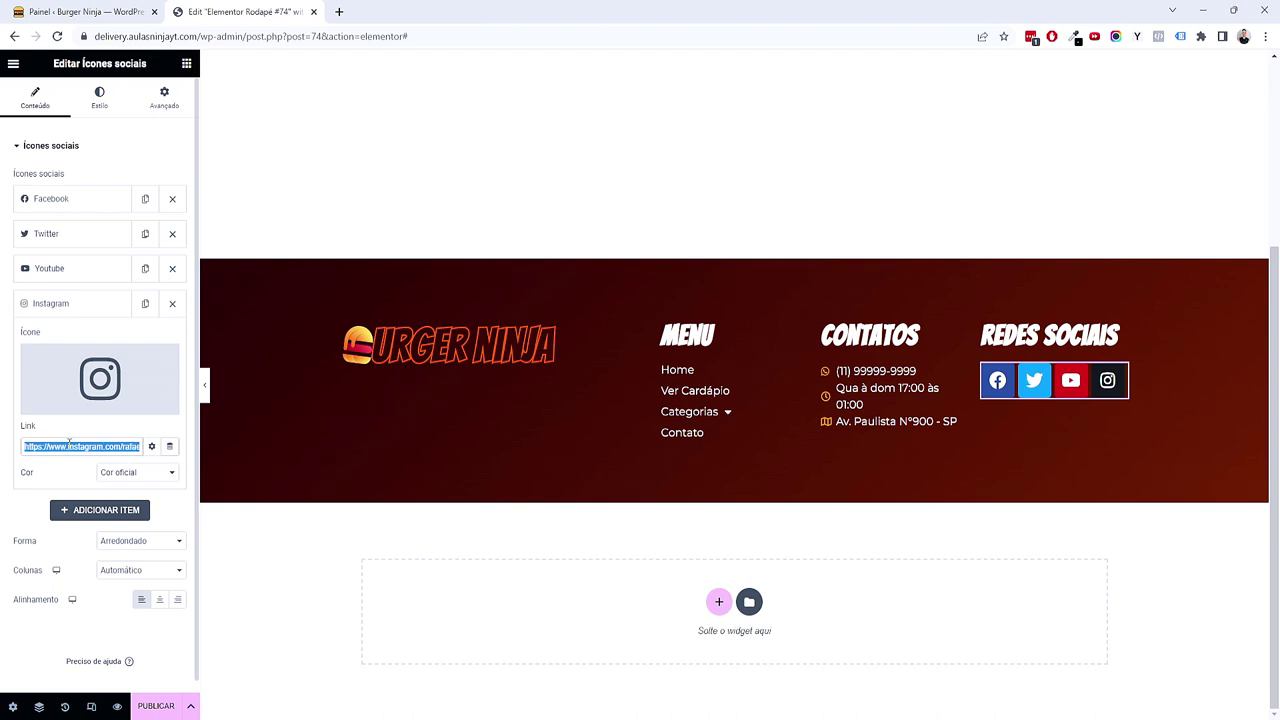
key("BackSpace")
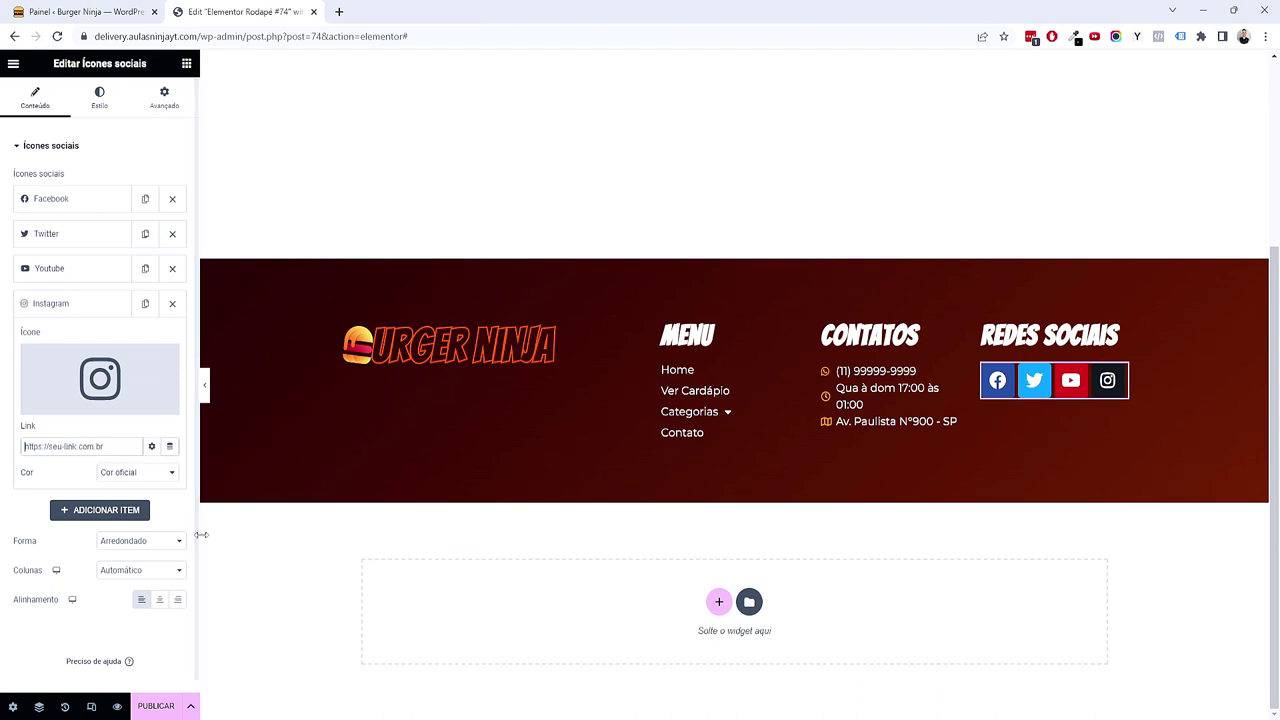
left_click(117, 310)
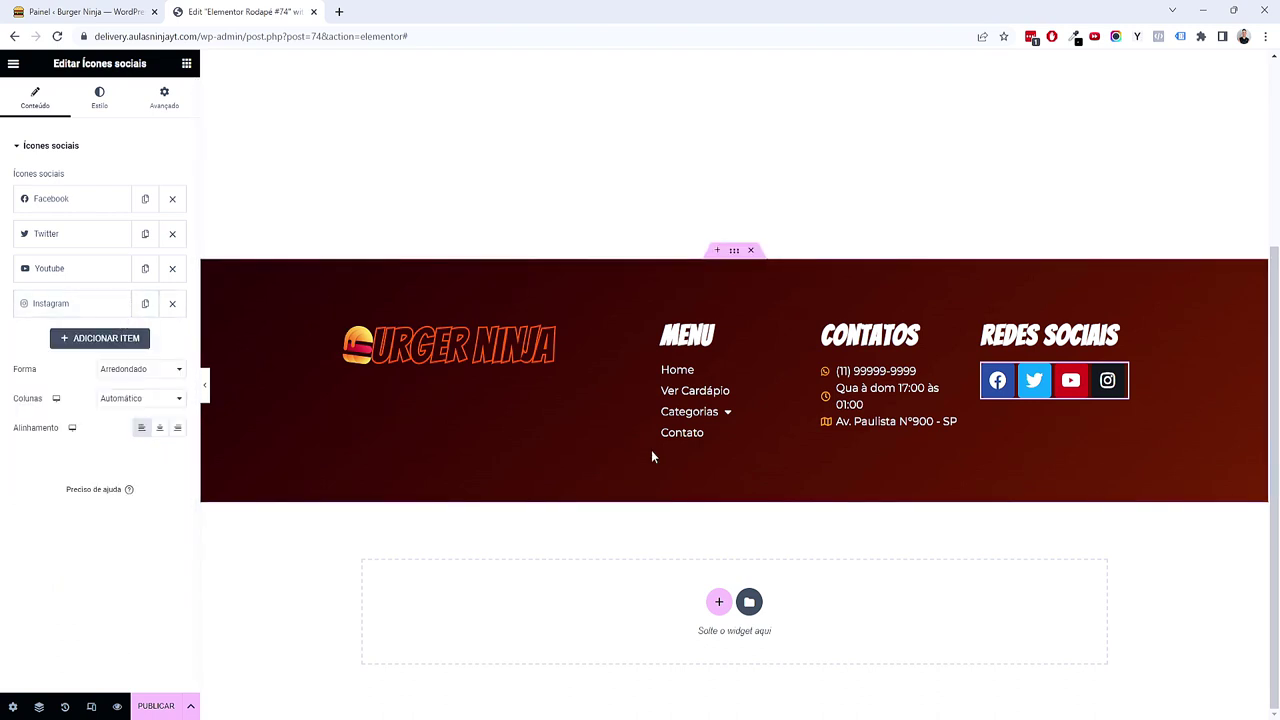
Step: Give the icons transparent backgrounds and a global secondary colour, with padding 0
left_click(104, 108)
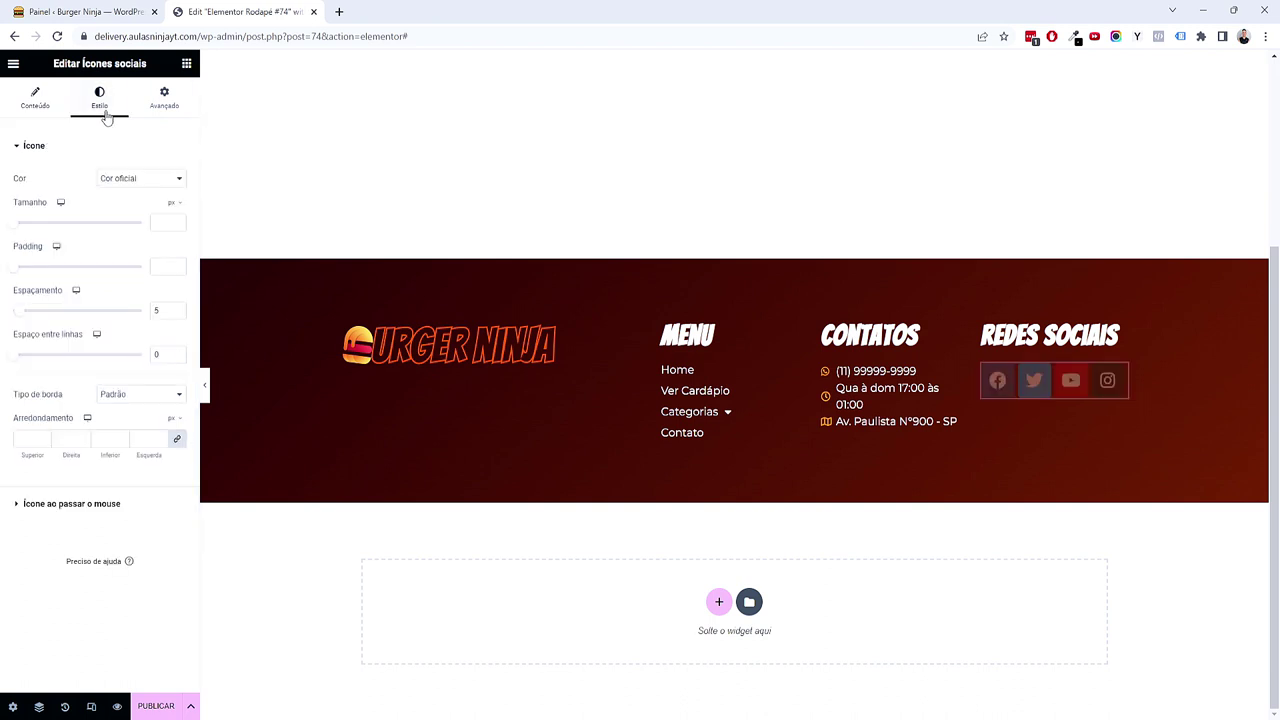
left_click(123, 178)
left_click(123, 204)
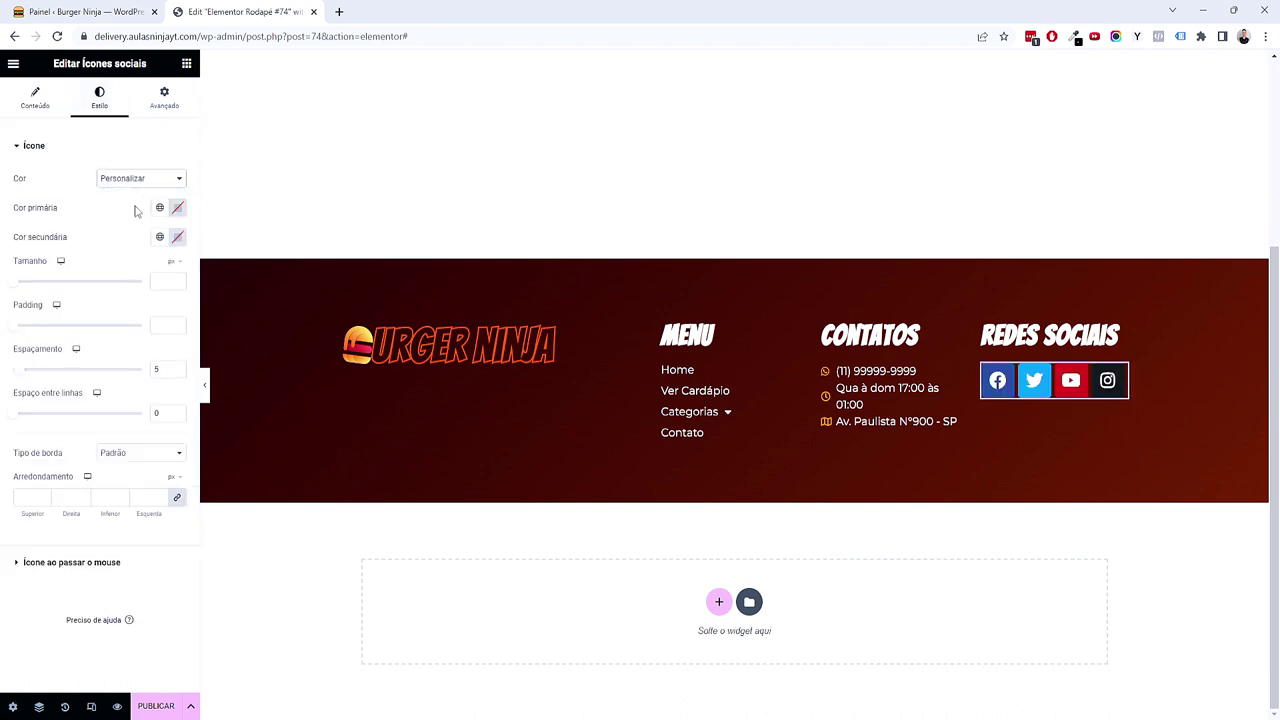
left_click(178, 210)
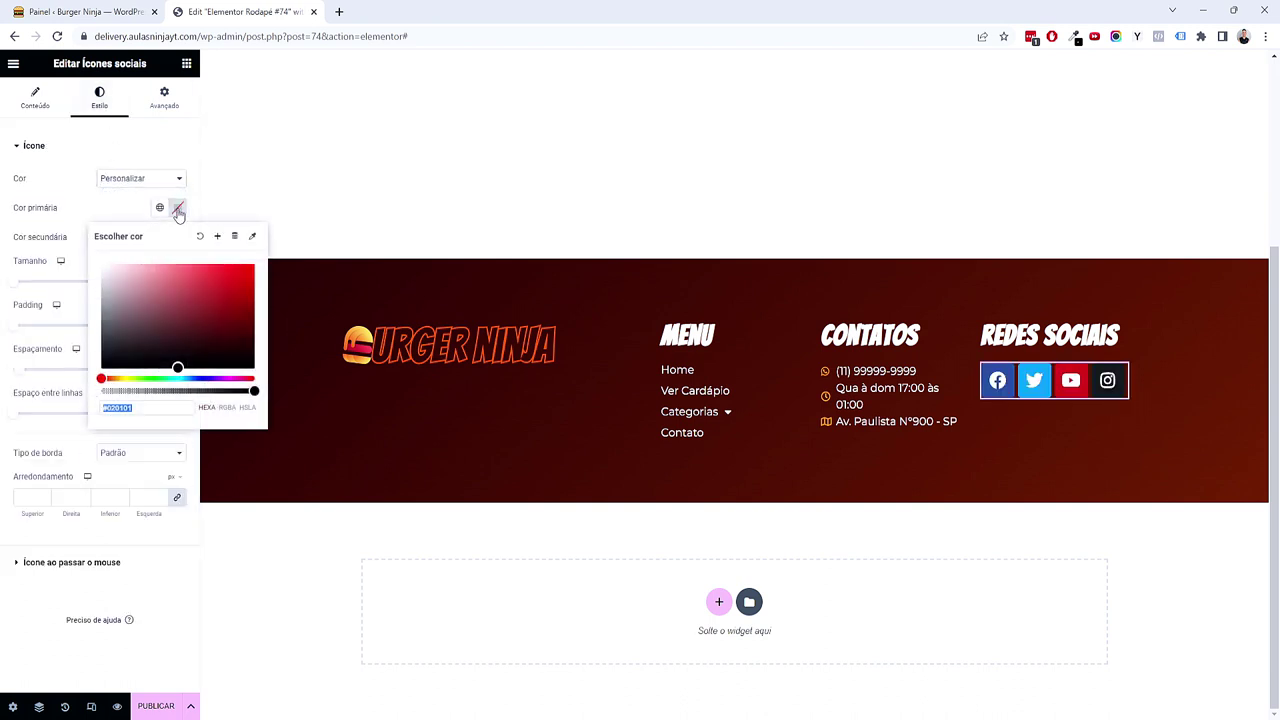
left_click_drag(254, 390, 80, 400)
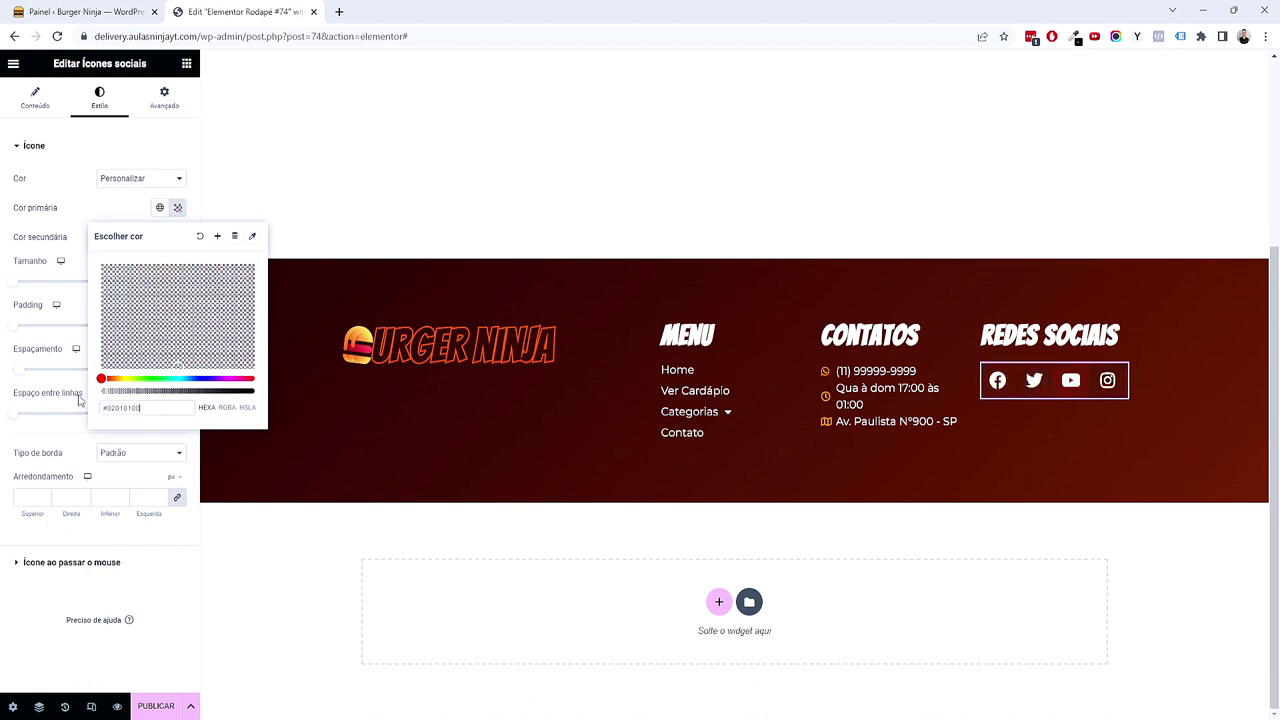
left_click(45, 598)
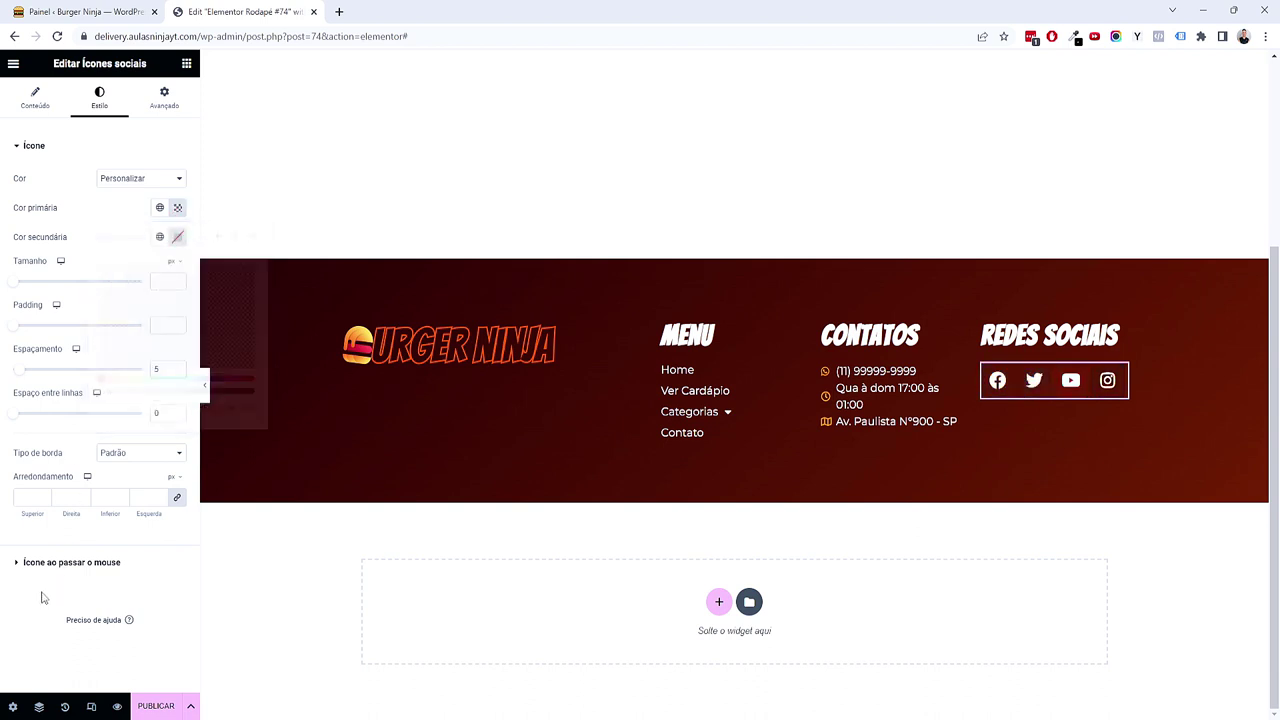
left_click(160, 237)
left_click(116, 349)
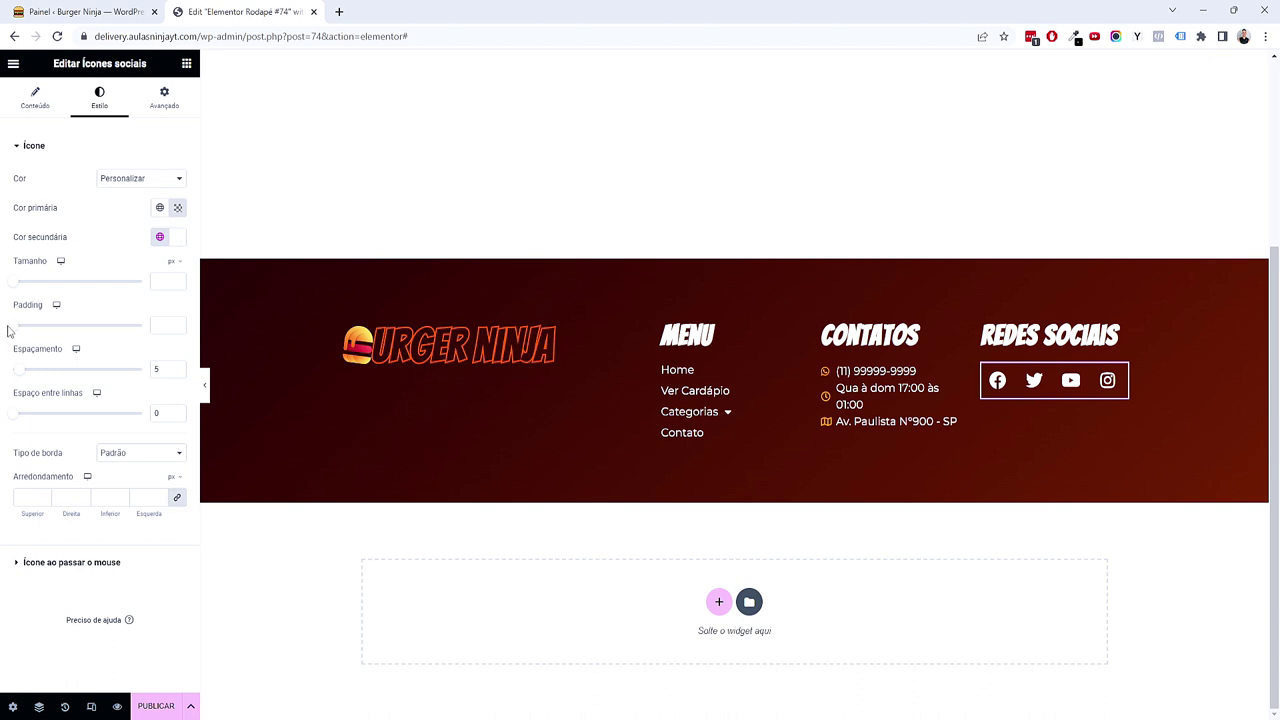
left_click_drag(18, 335, 30, 375)
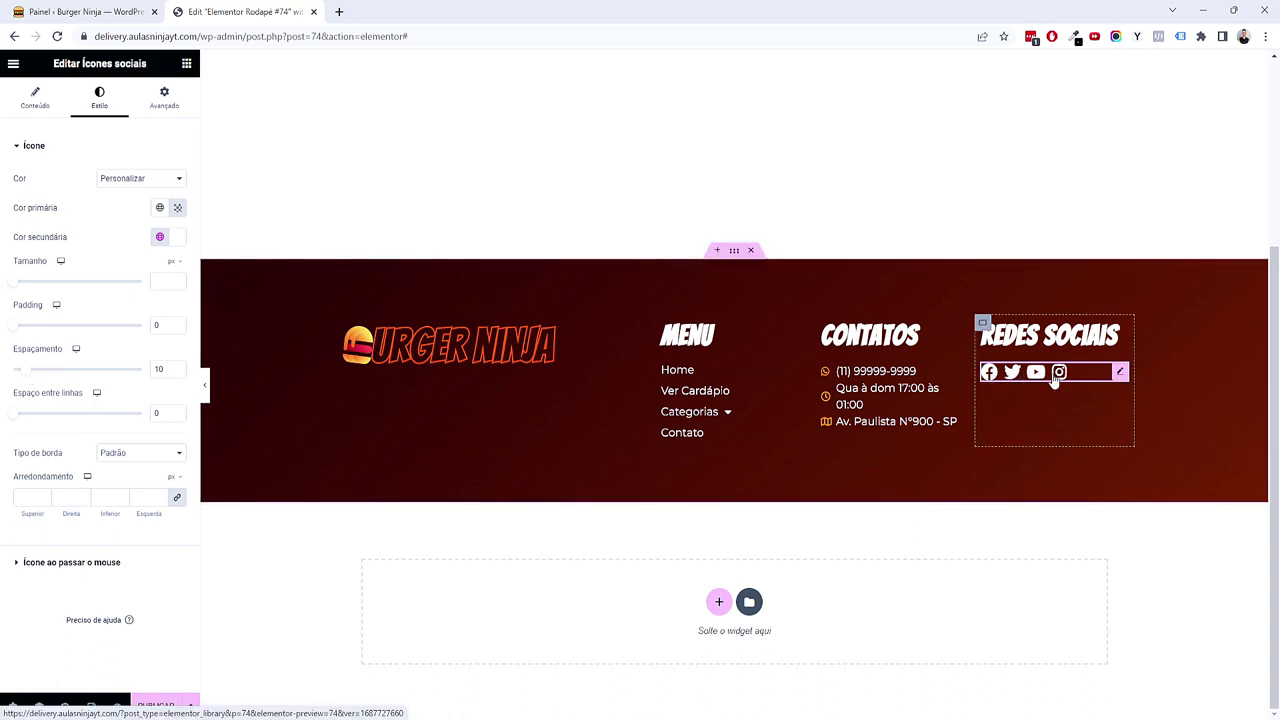
Step: Set the icons' hover secondary colour to the Acento global colour and preview the page
left_click(58, 563)
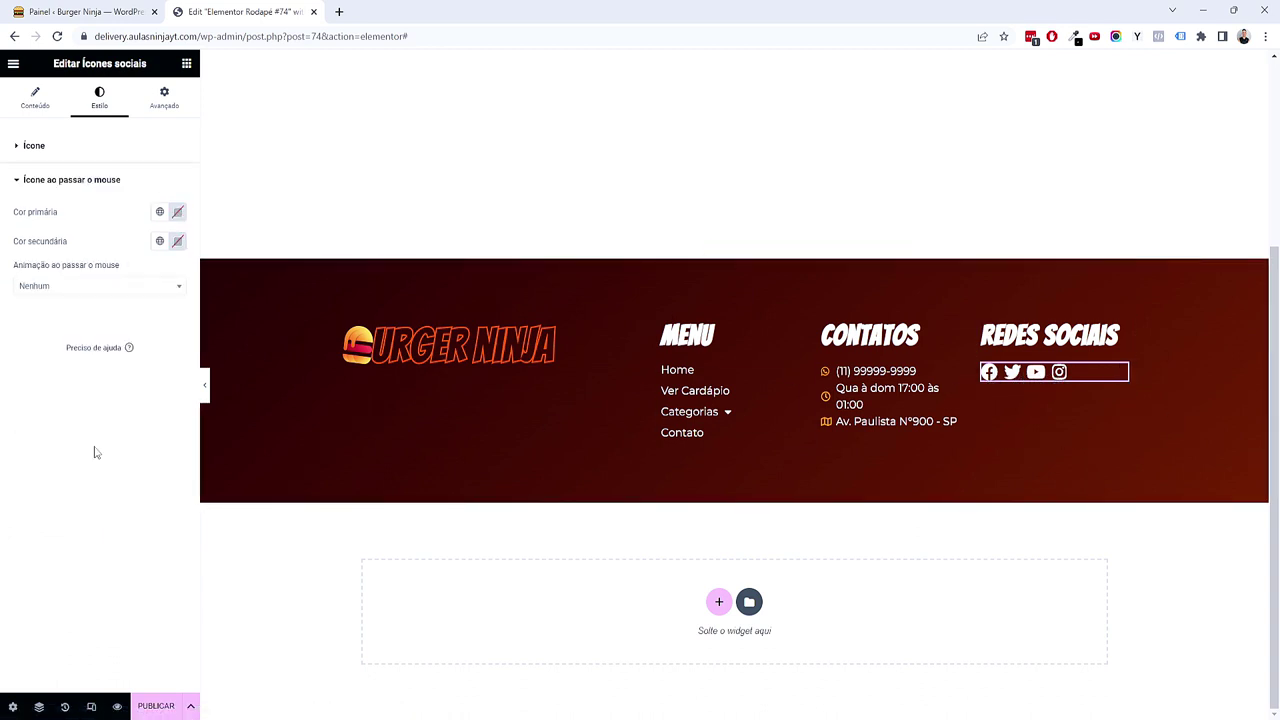
left_click(159, 241)
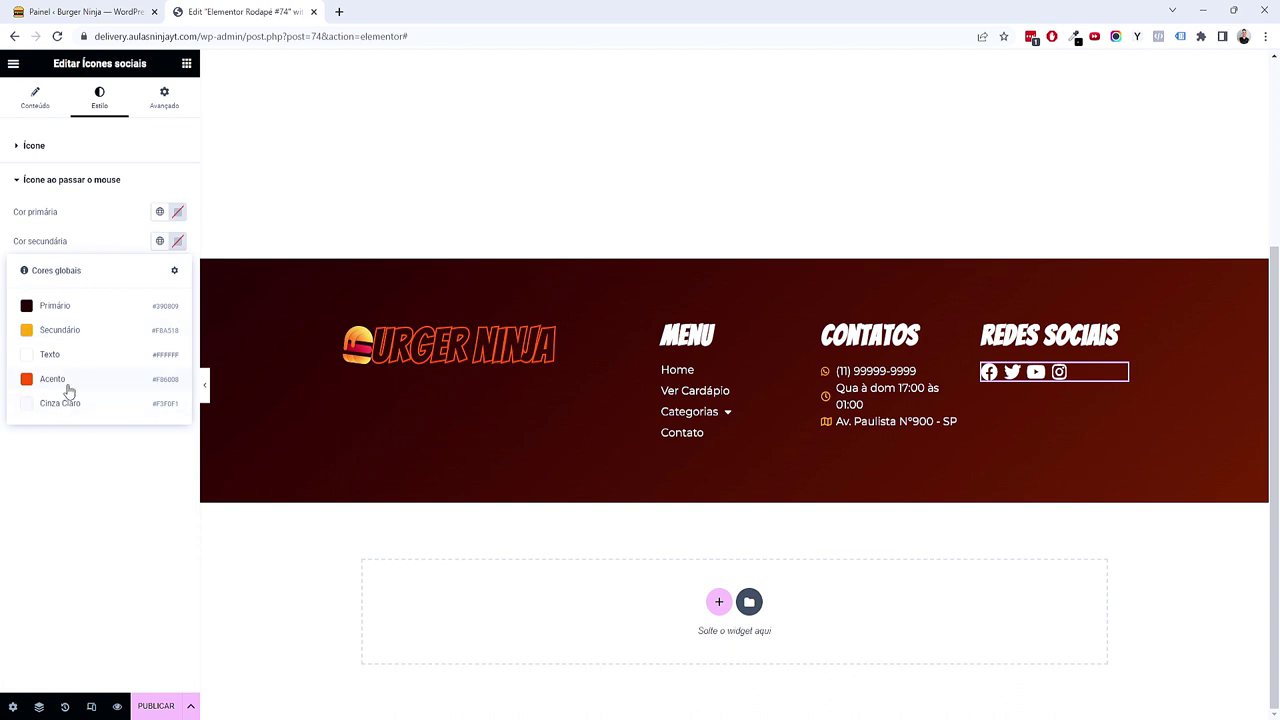
left_click(60, 380)
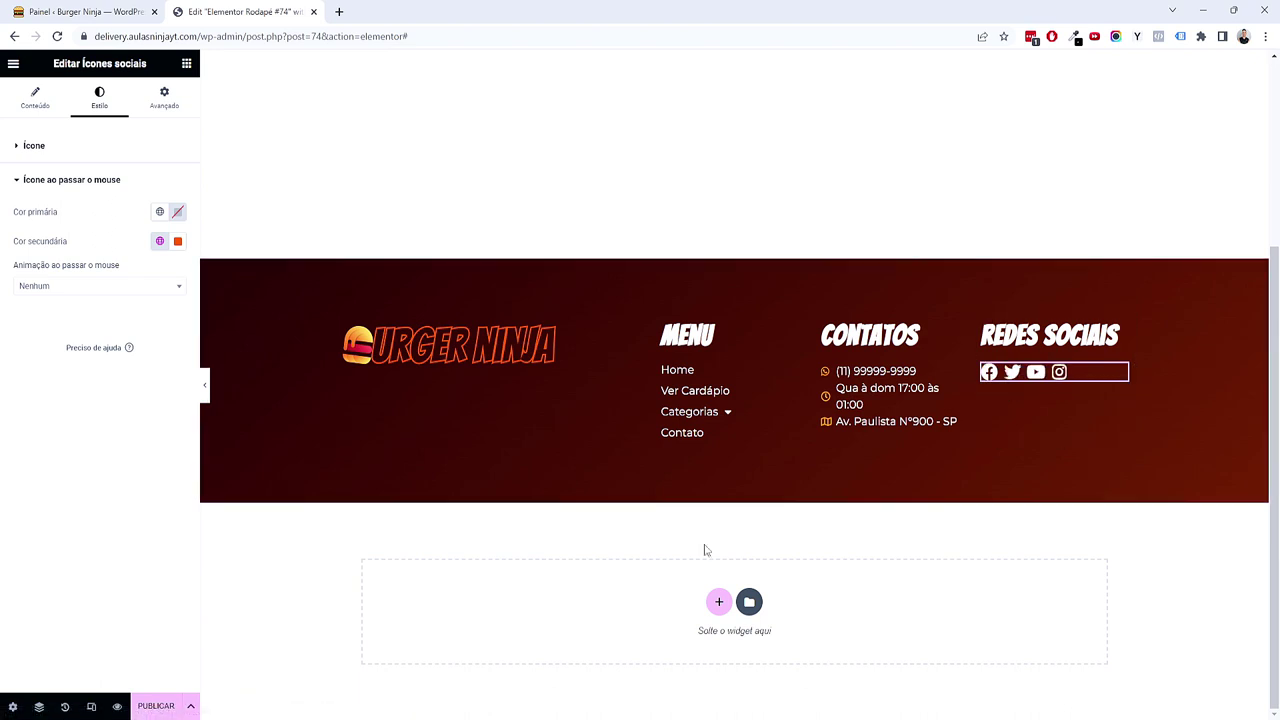
left_click(205, 387)
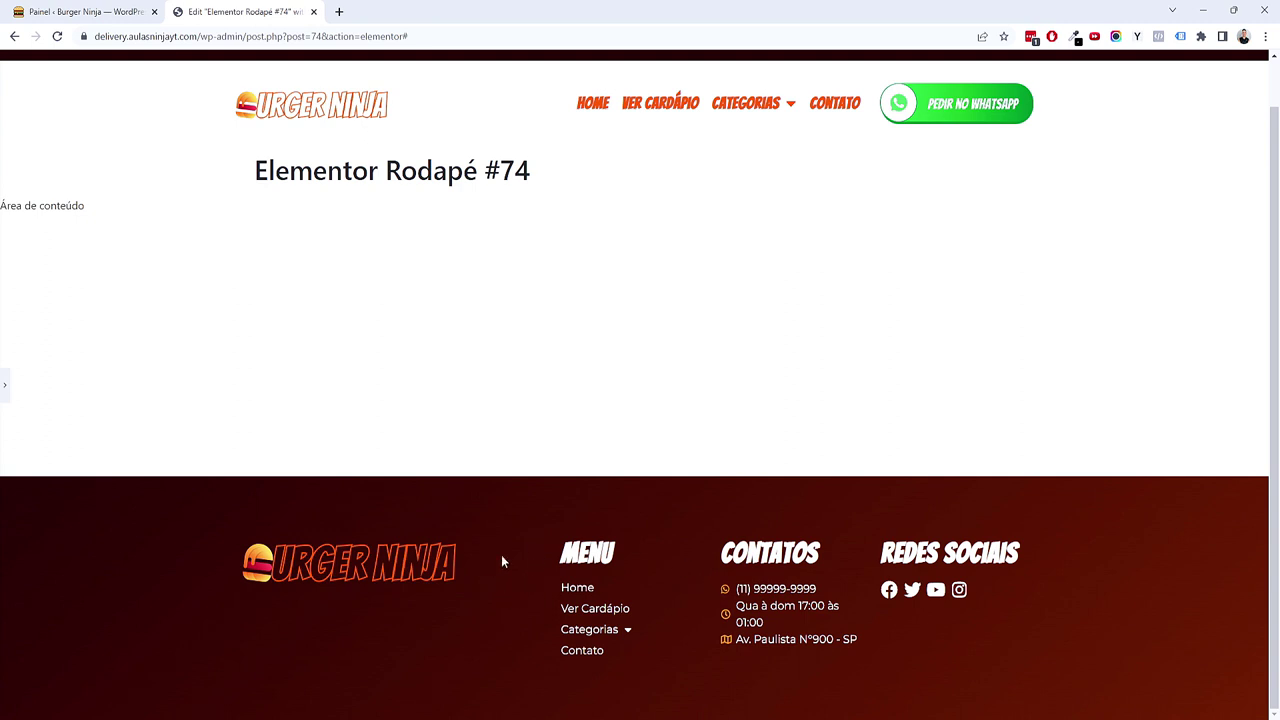
Step: Set the footer logo container's padding to zero
left_click(9, 390)
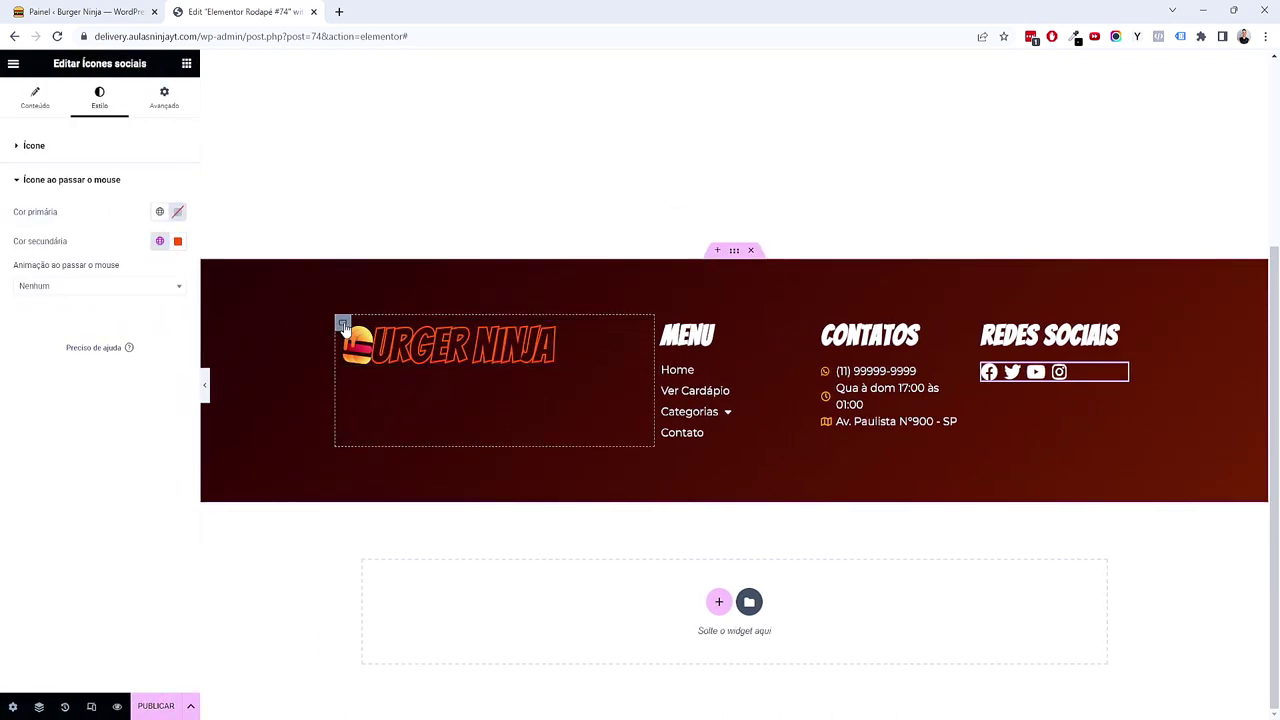
left_click(343, 325)
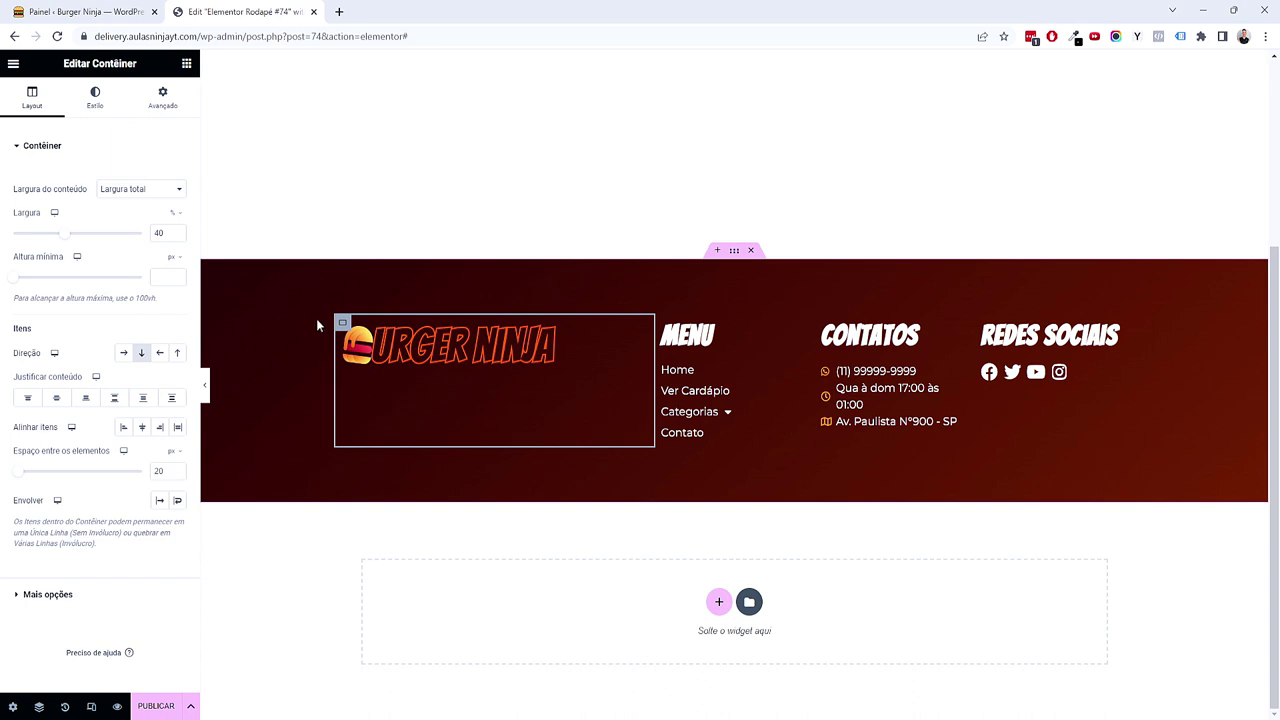
left_click(822, 323)
left_click(983, 323)
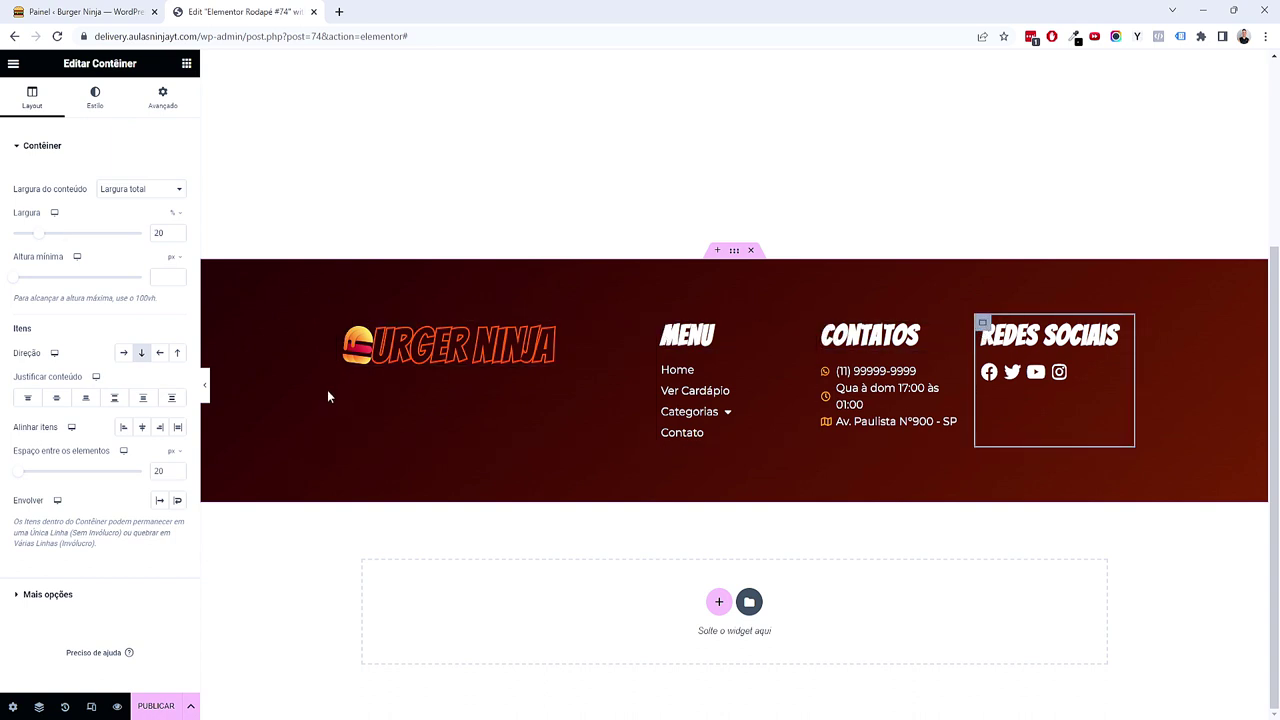
left_click(336, 326)
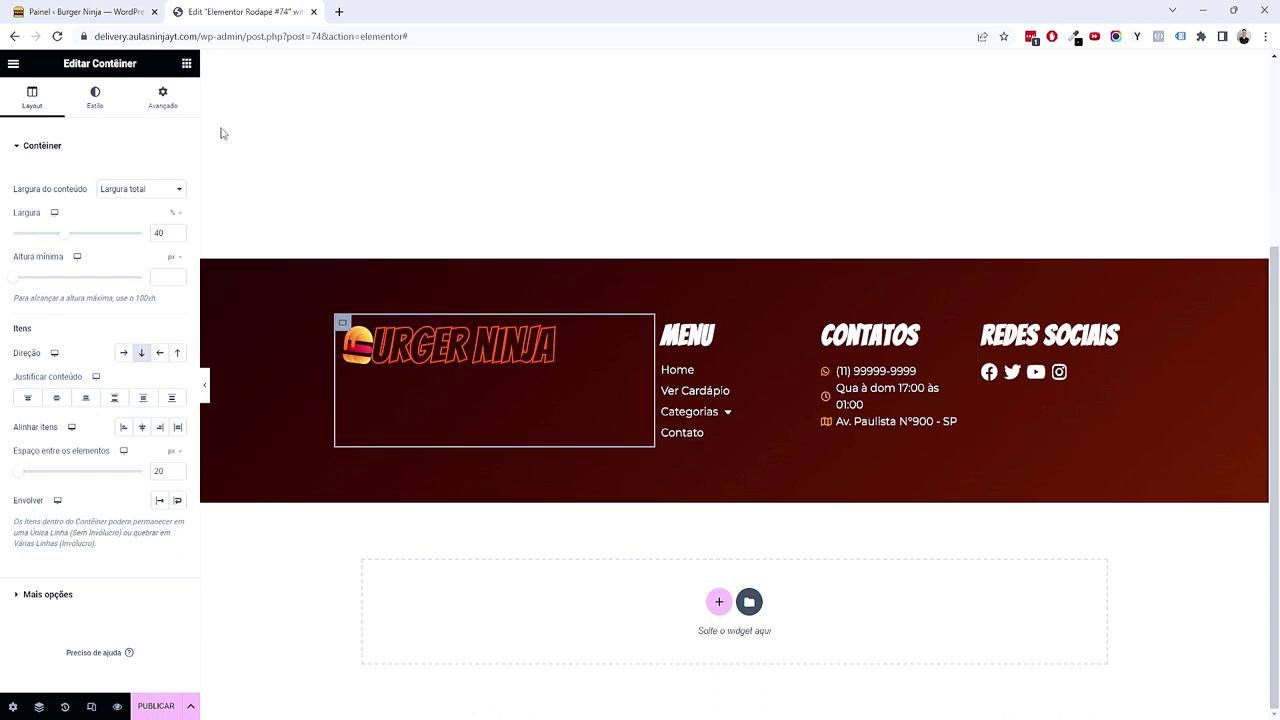
left_click(178, 110)
left_click(177, 248)
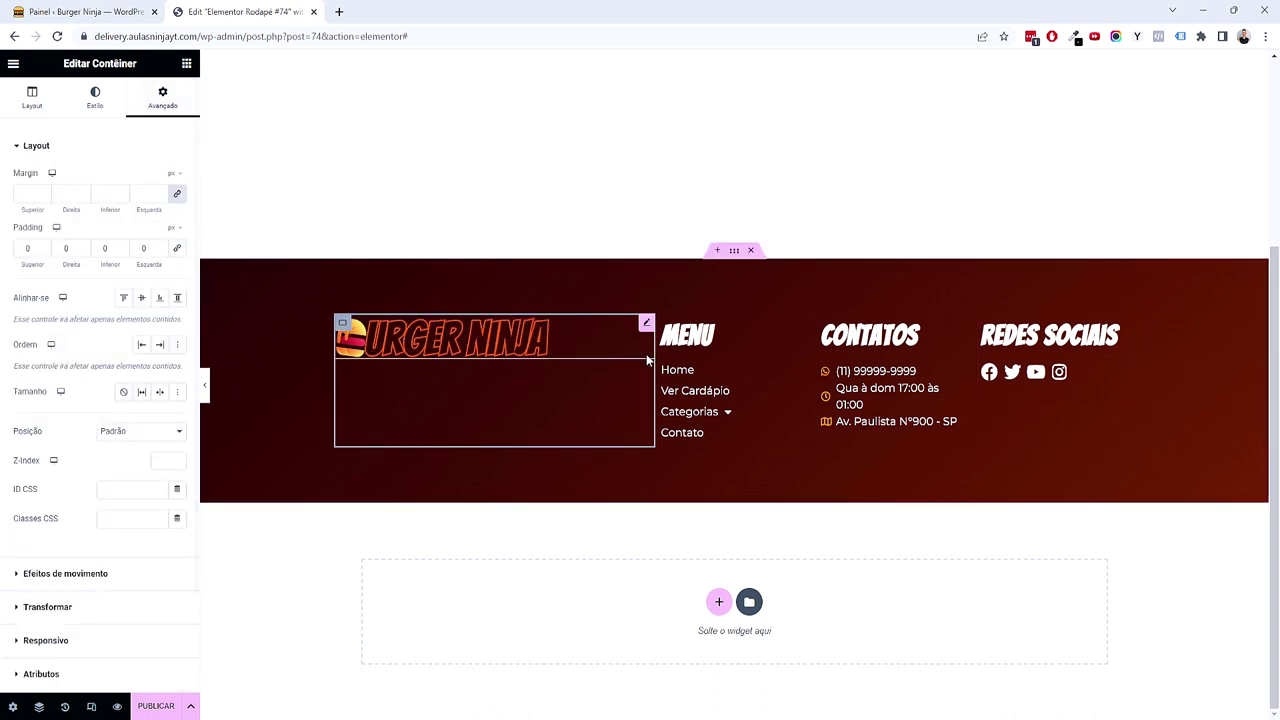
Step: Set the padding of the Menu, Contatos and Redes Sociais containers to zero
left_click(660, 326)
left_click(162, 97)
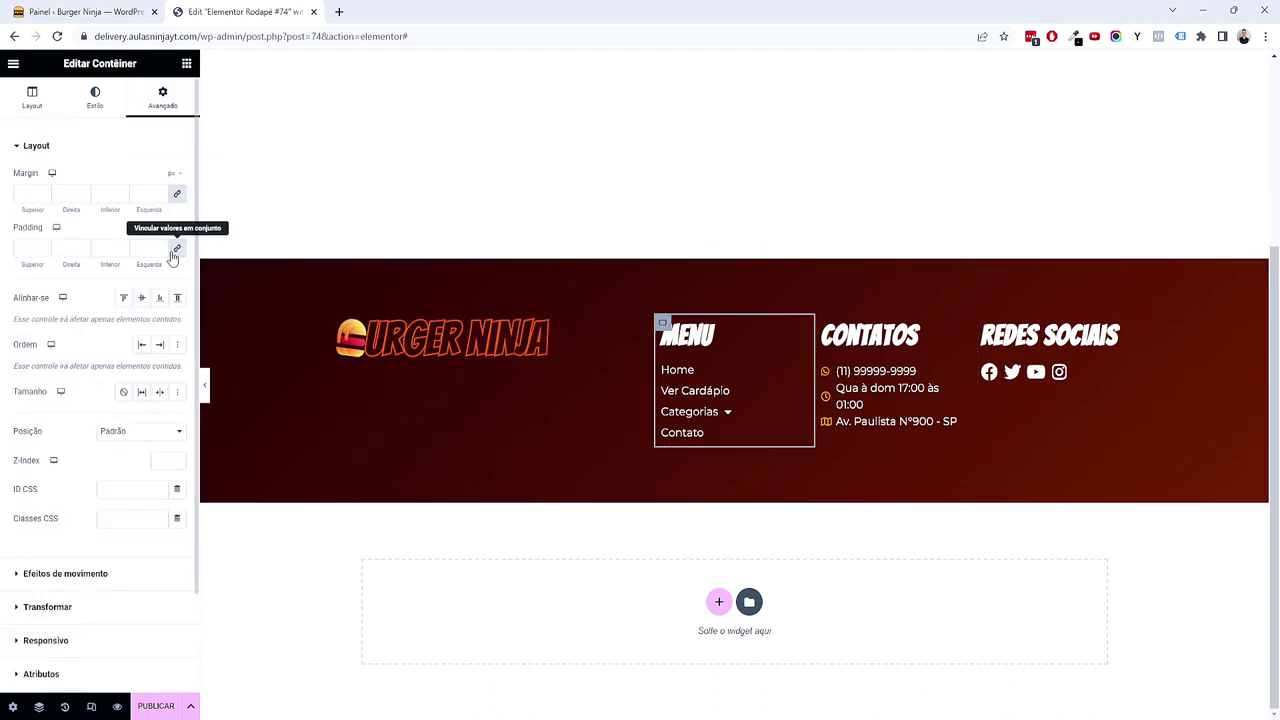
left_click(177, 248)
left_click(822, 332)
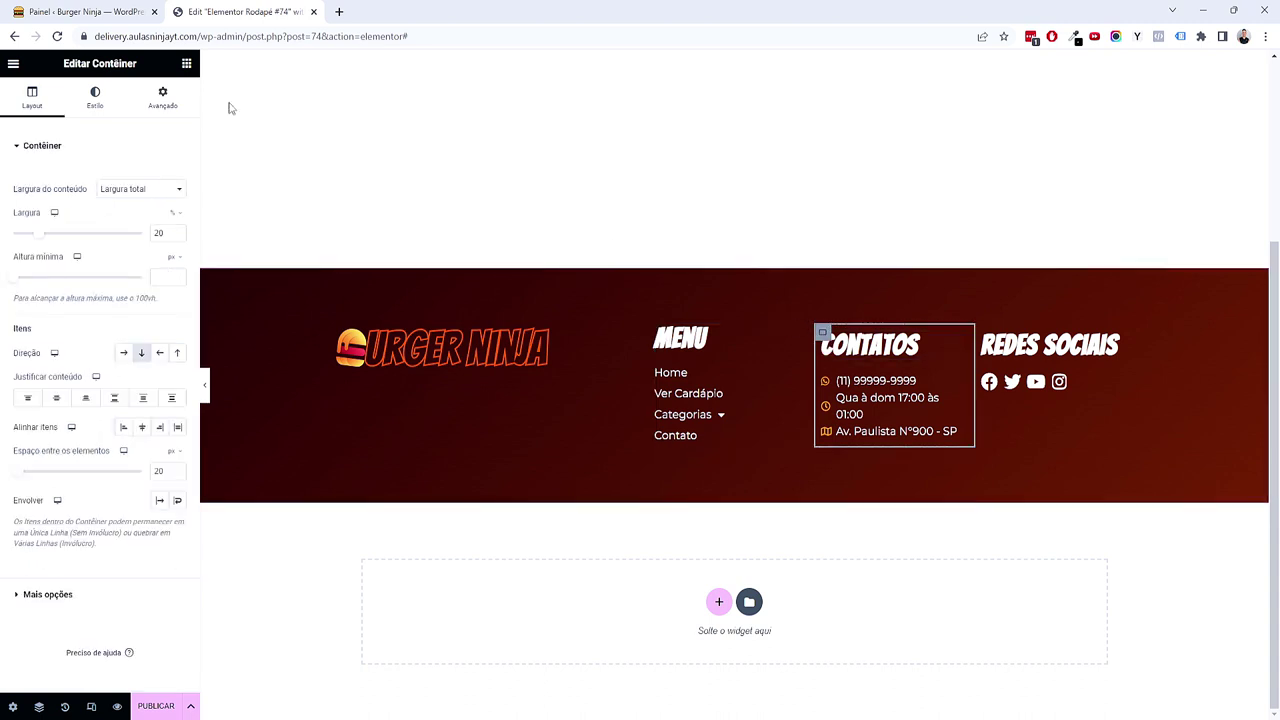
left_click(162, 97)
left_click(177, 248)
left_click(1126, 436)
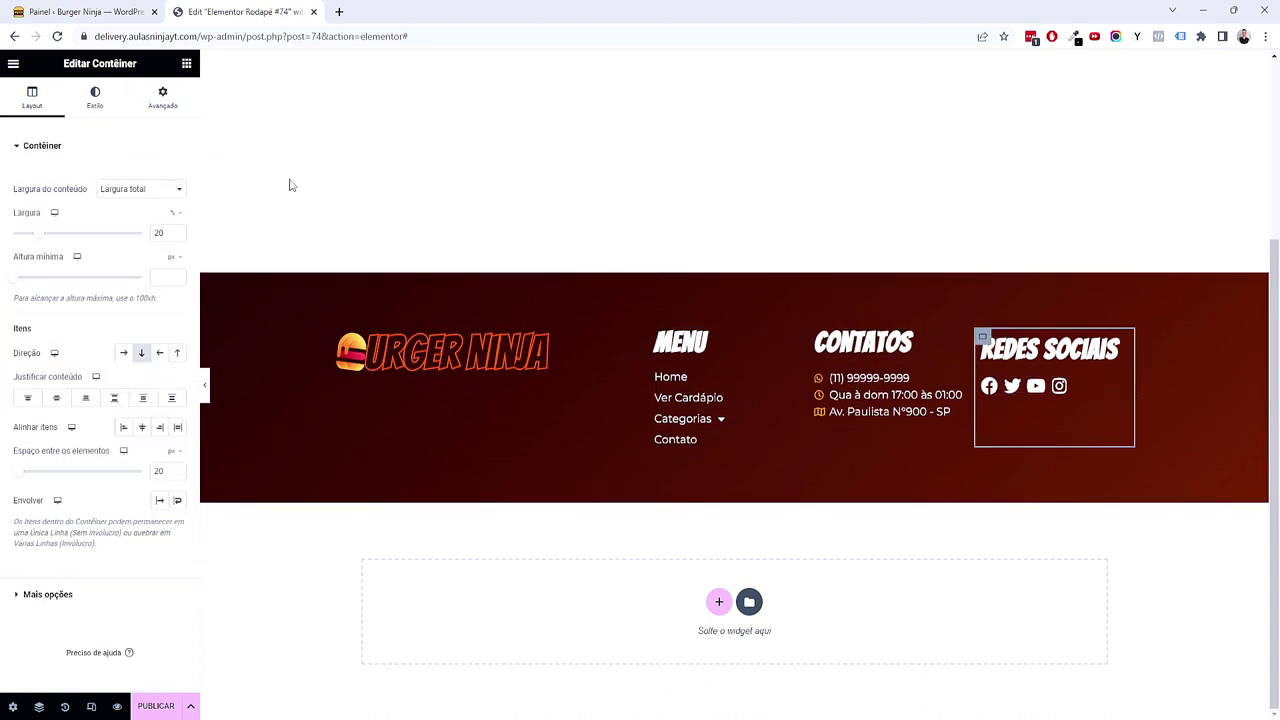
left_click(162, 97)
left_click(177, 248)
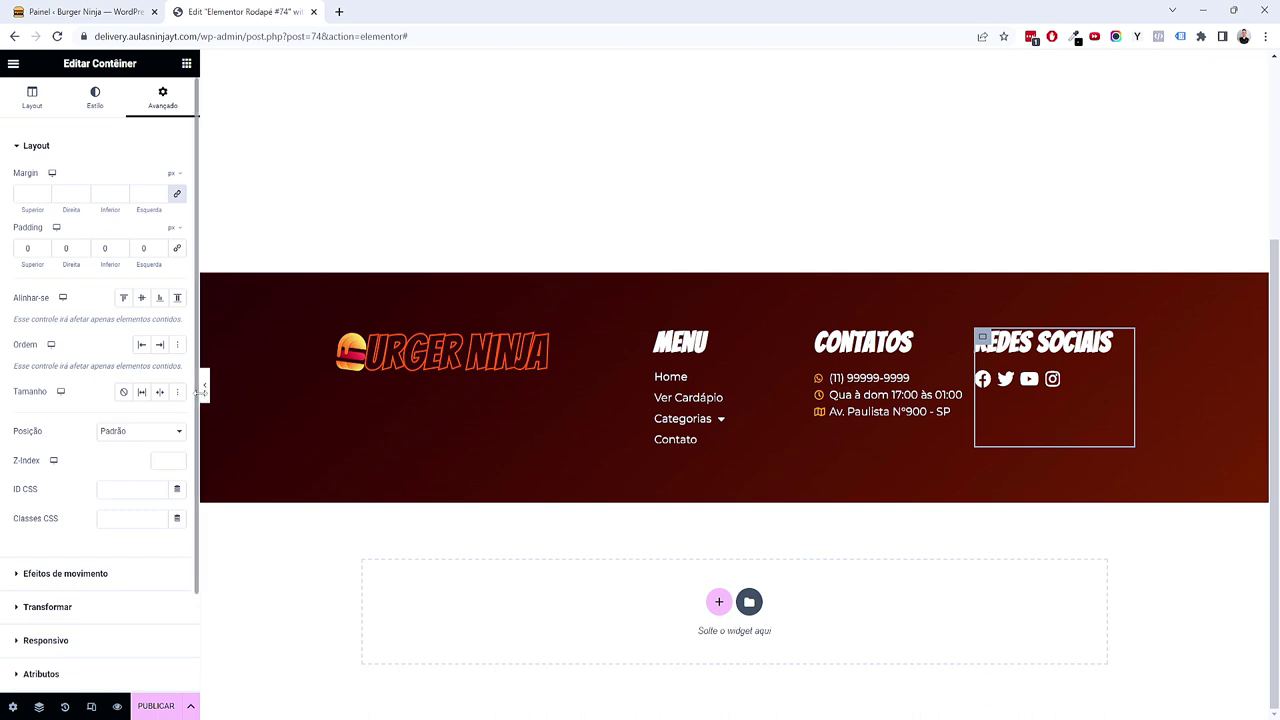
Step: Narrow the footer logo container's width to 35 percent
scroll(210, 397, "up", 3)
left_click(205, 386)
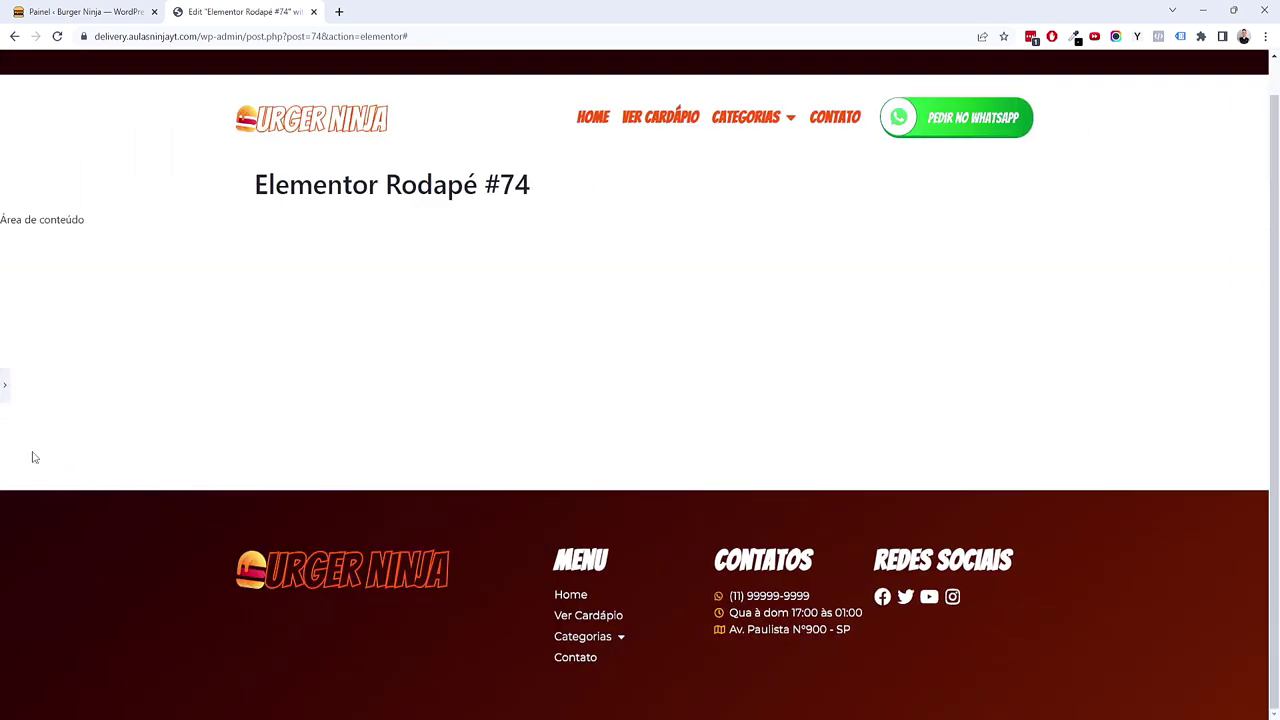
scroll(10, 398, "down", 3)
left_click(5, 385)
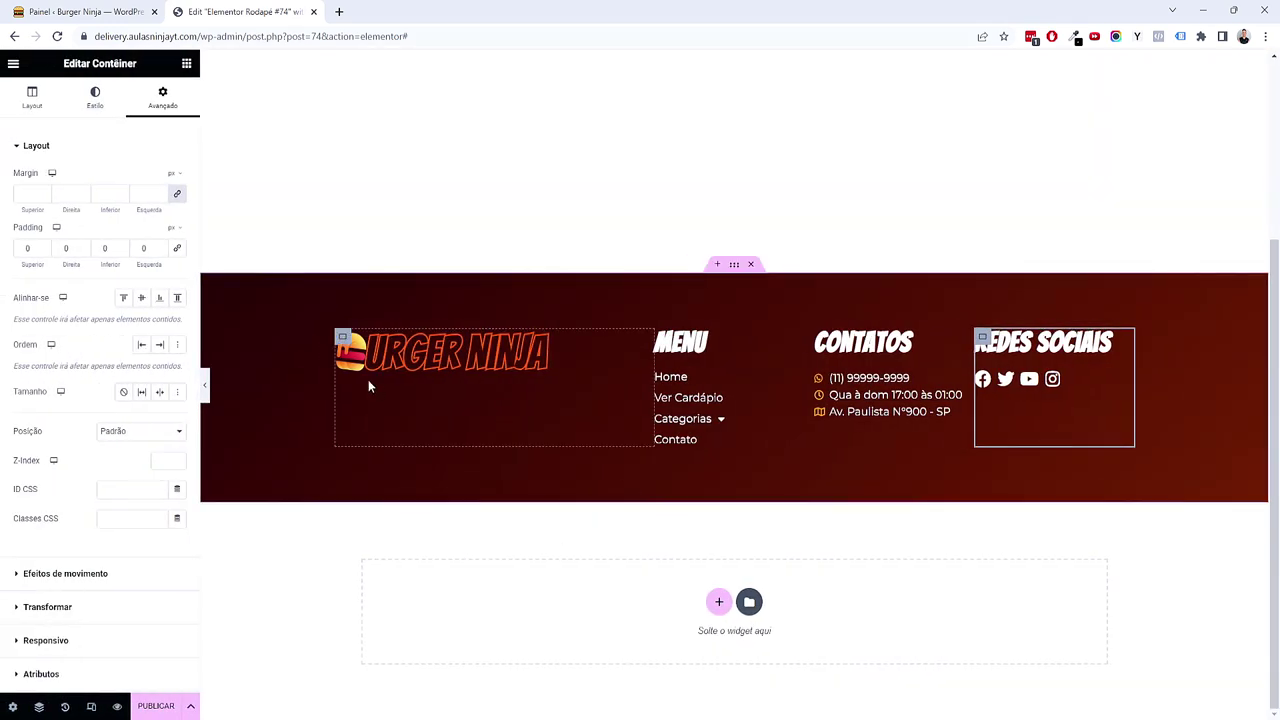
left_click(343, 340)
left_click(70, 112)
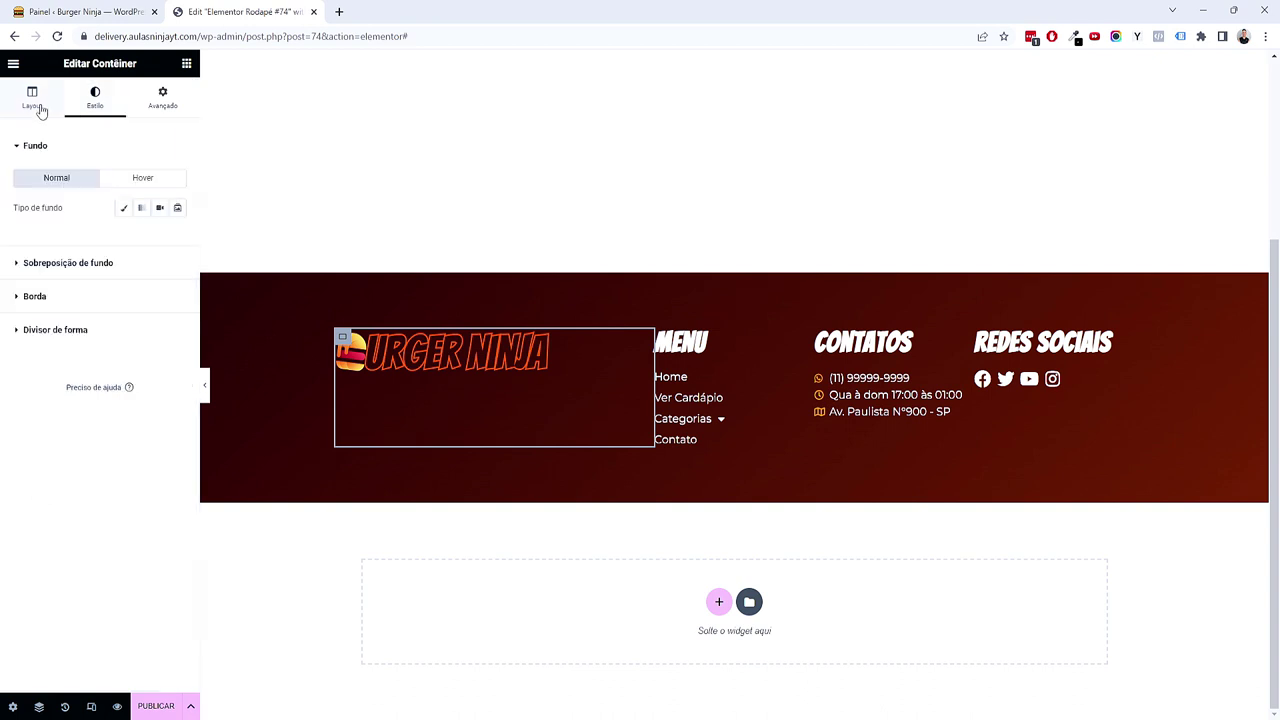
left_click(32, 98)
left_click(178, 237)
left_click(178, 237)
left_click(178, 237)
left_click(178, 237)
left_click(178, 237)
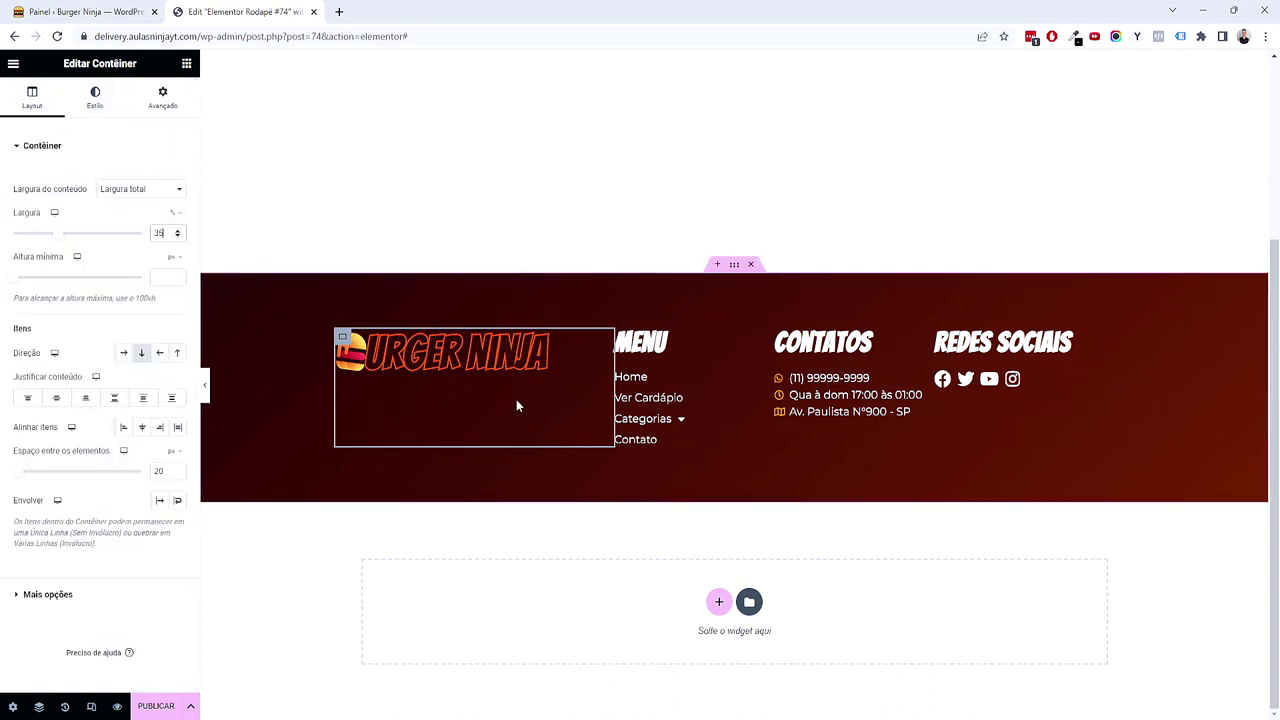
Step: Work out the remaining column widths in the calculator: (100 − 35) ÷ 3
key("XF86Calculator")
left_click(272, 515)
left_click(321, 552)
left_click(321, 552)
left_click(379, 502)
left_click(321, 458)
left_click(437, 547)
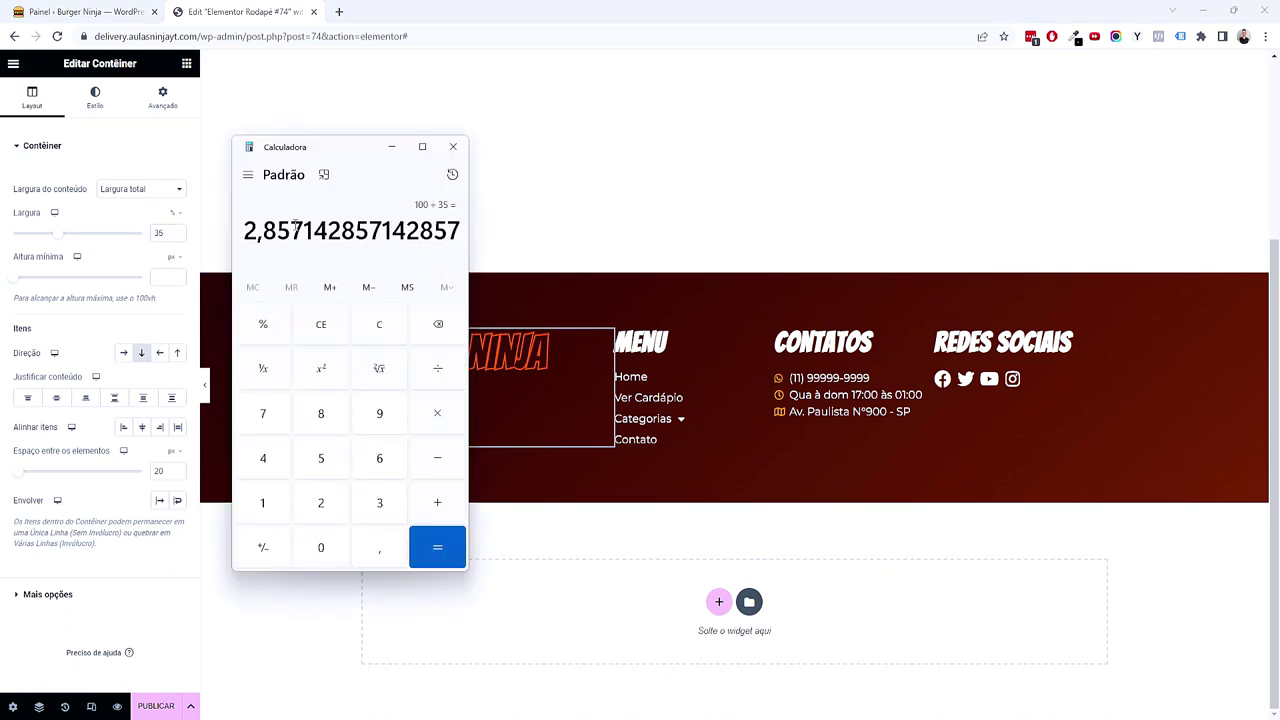
left_click(394, 320)
type("100")
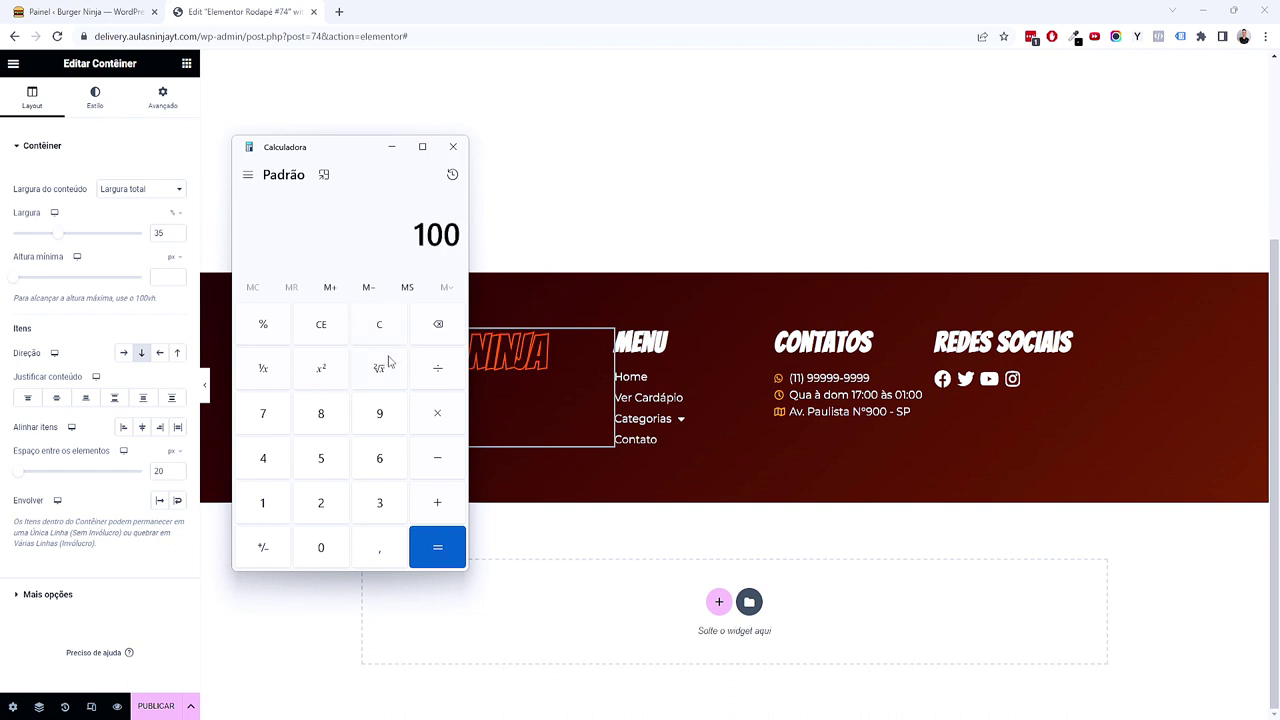
type(" - 35")
key("Return")
left_click(423, 380)
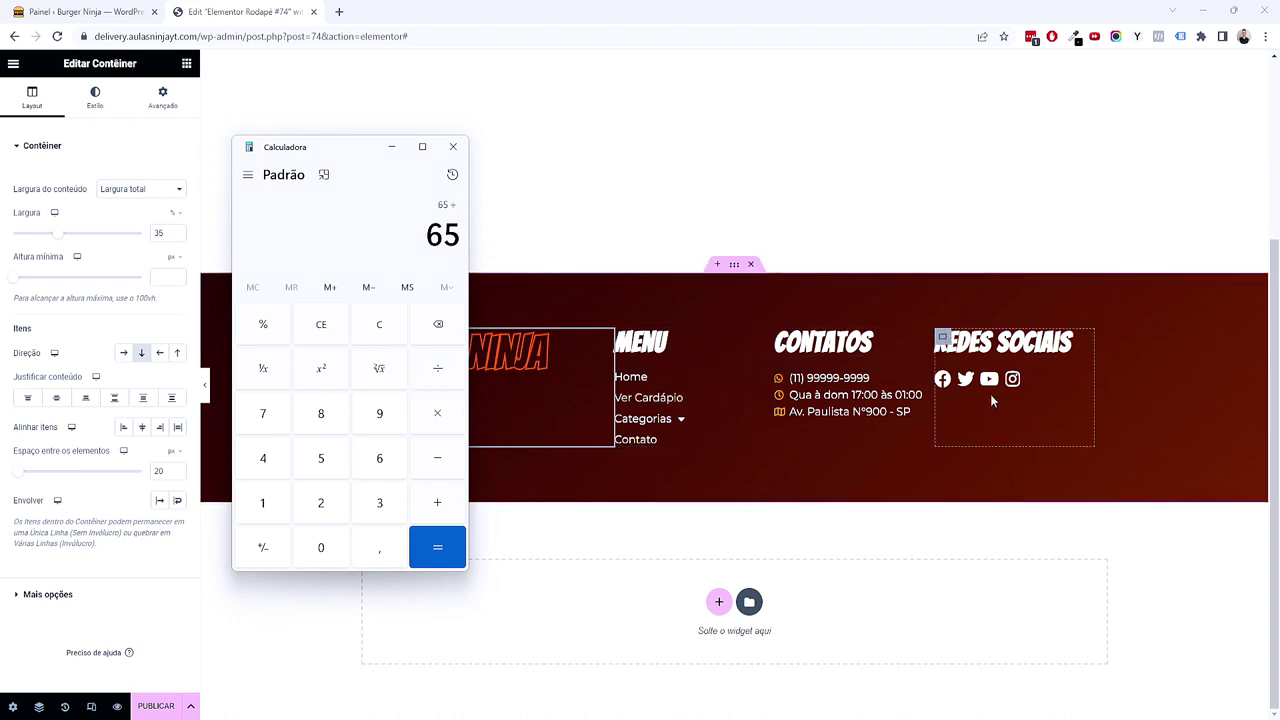
left_click(399, 506)
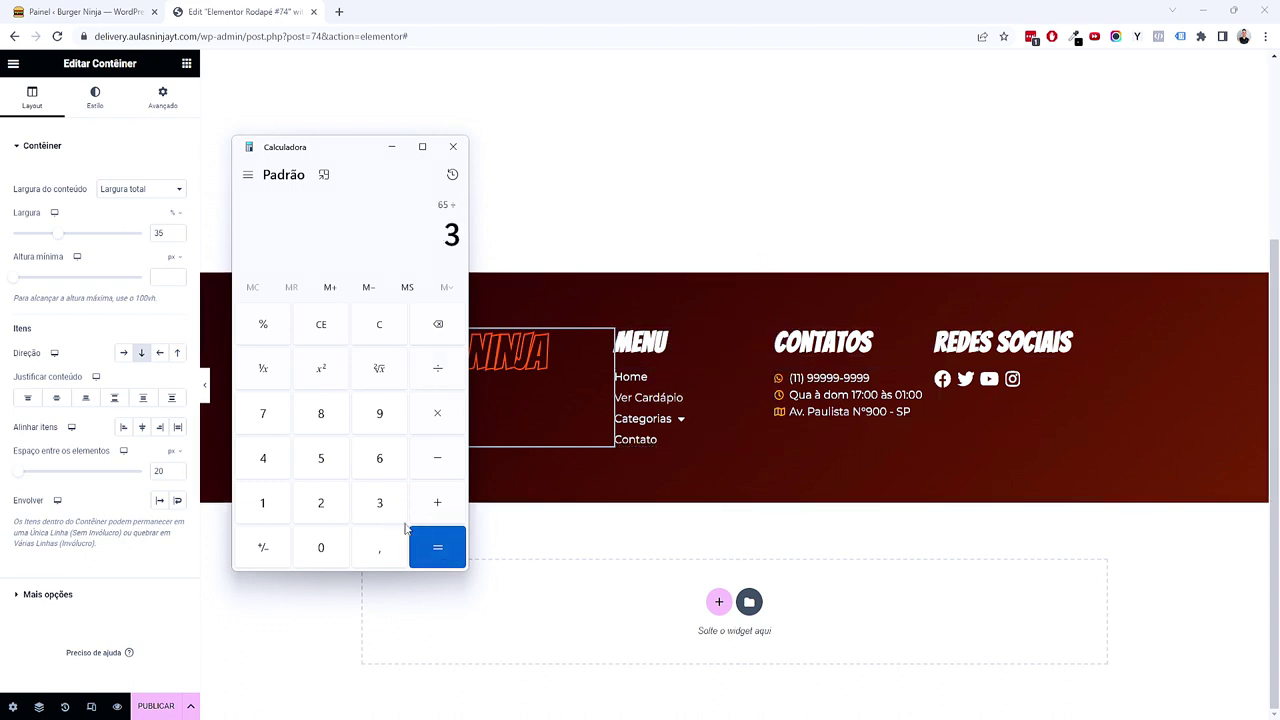
left_click(437, 540)
left_click(453, 147)
Step: Set the Menu, Contatos and Redes Sociais container widths to 21,66 and preview the footer
left_click(163, 97)
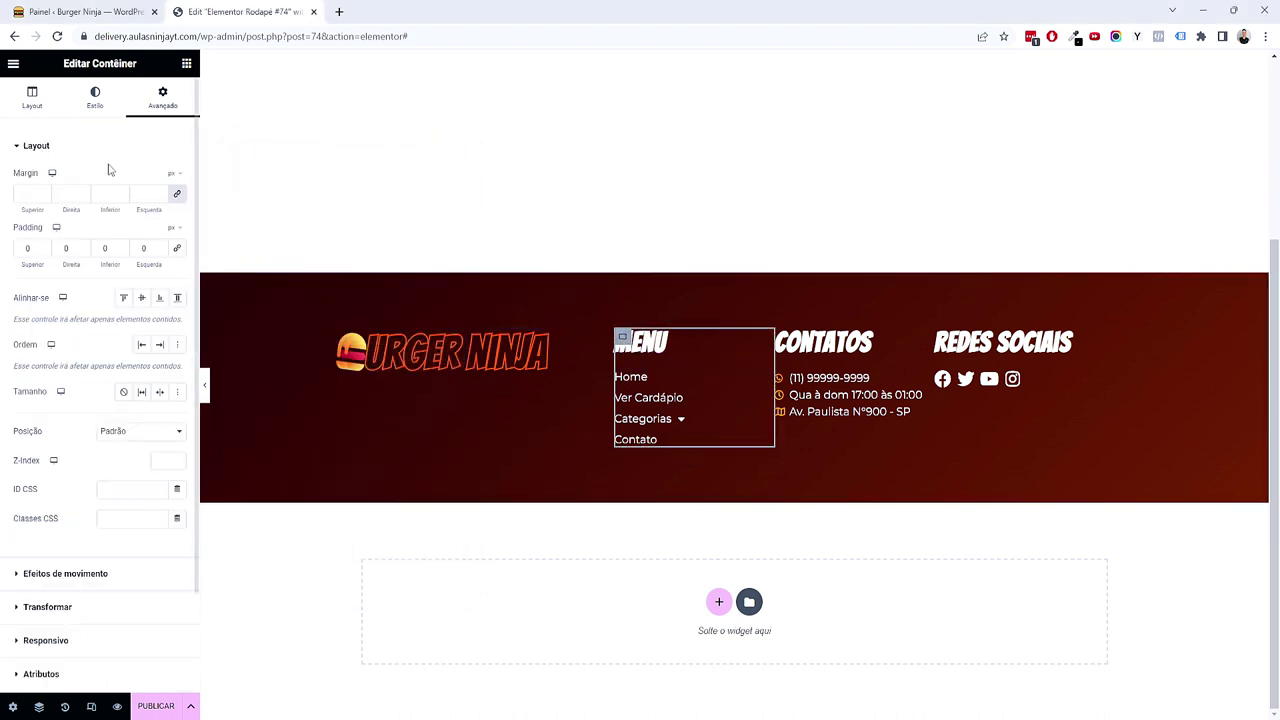
left_click(56, 115)
type("21,66")
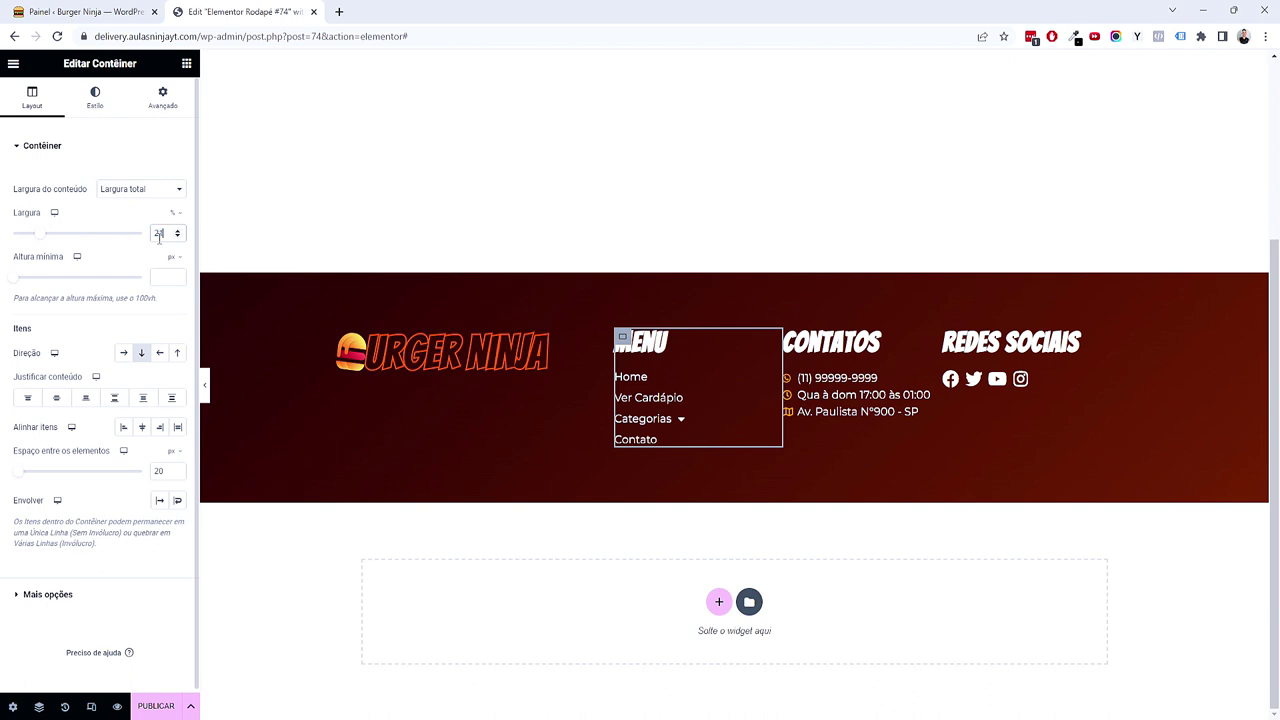
left_click(795, 337)
left_click(56, 117)
double_click(165, 233)
type("21,66")
left_click(968, 337)
left_click(36, 98)
type("21,66")
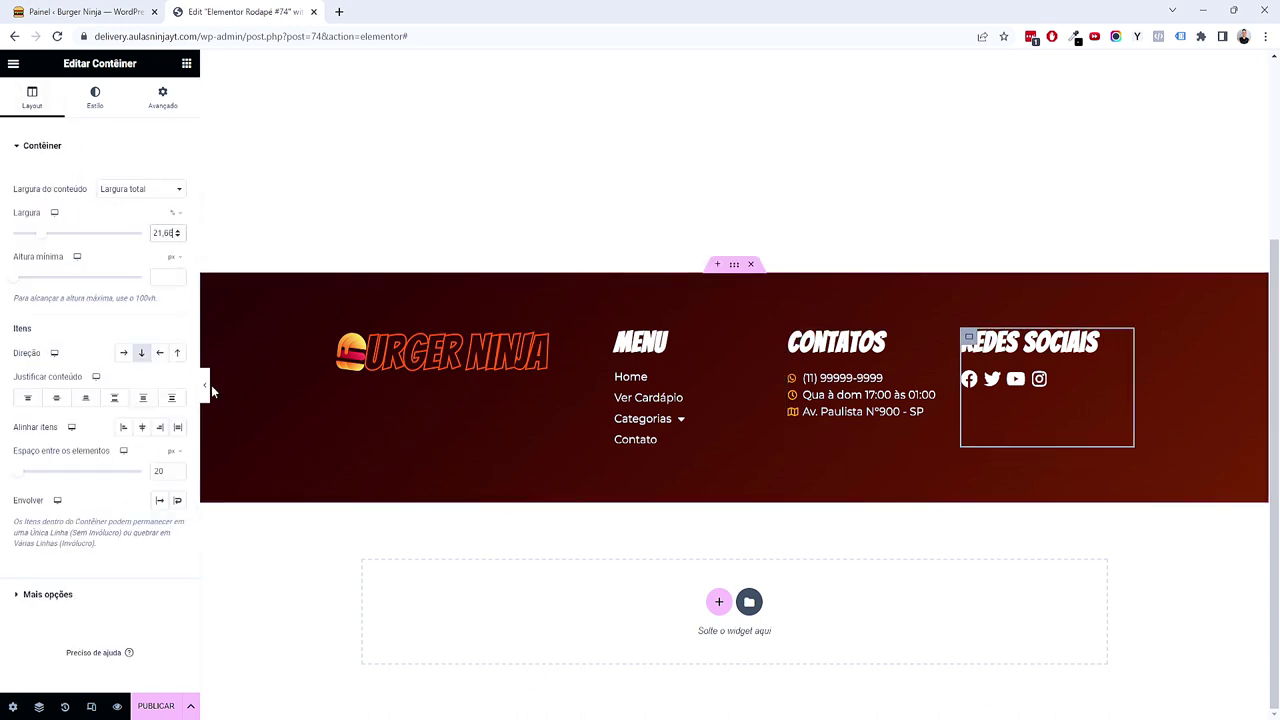
left_click(206, 385)
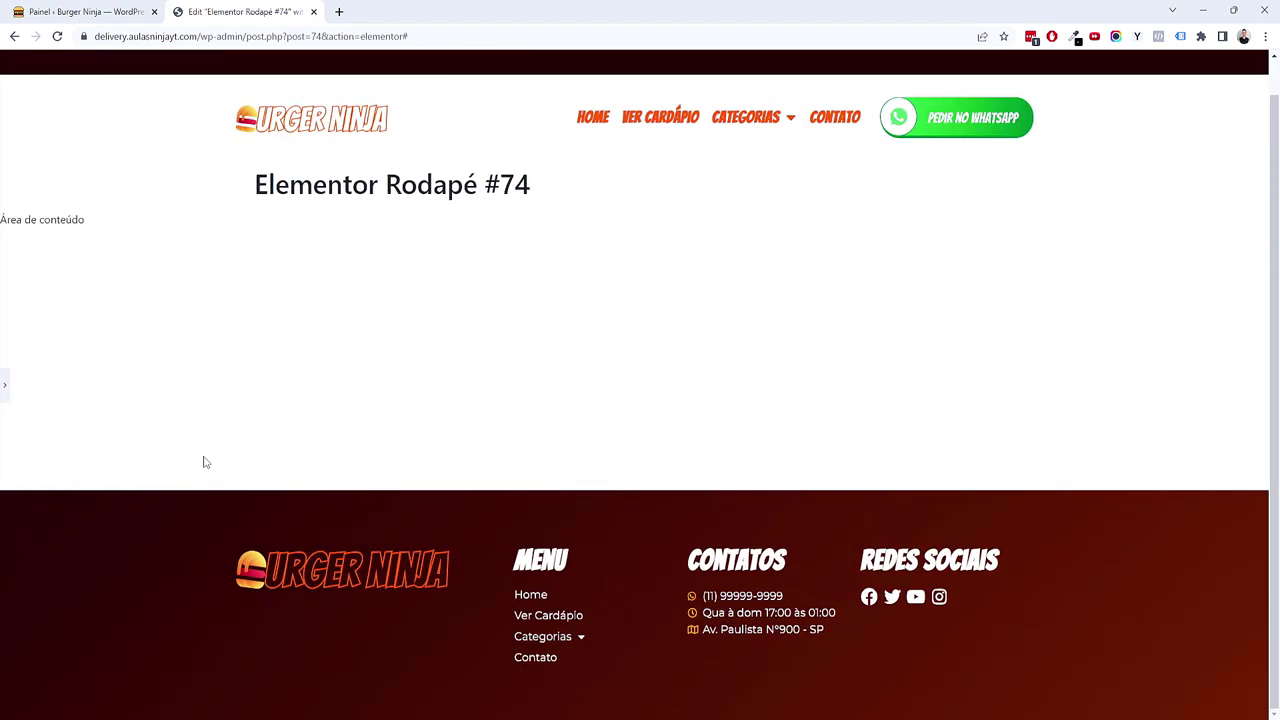
left_click(7, 391)
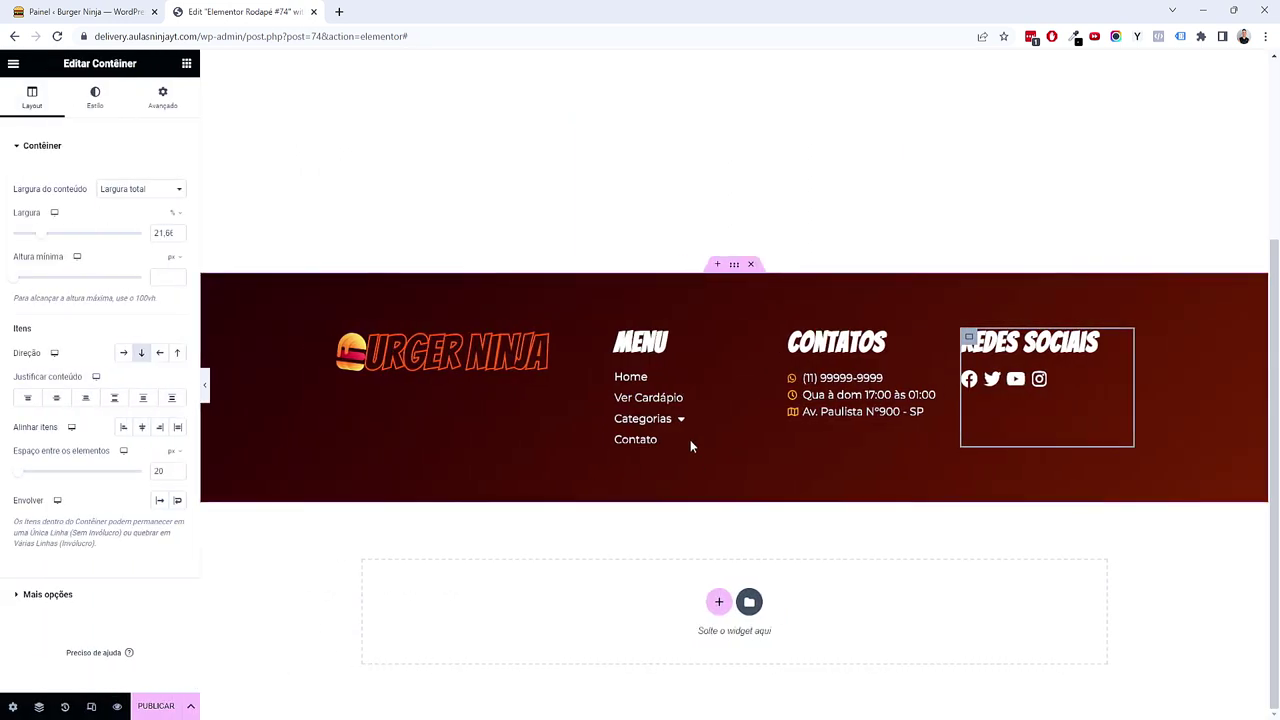
Step: Give the footer menu links the global font with text size 1
left_click(778, 381)
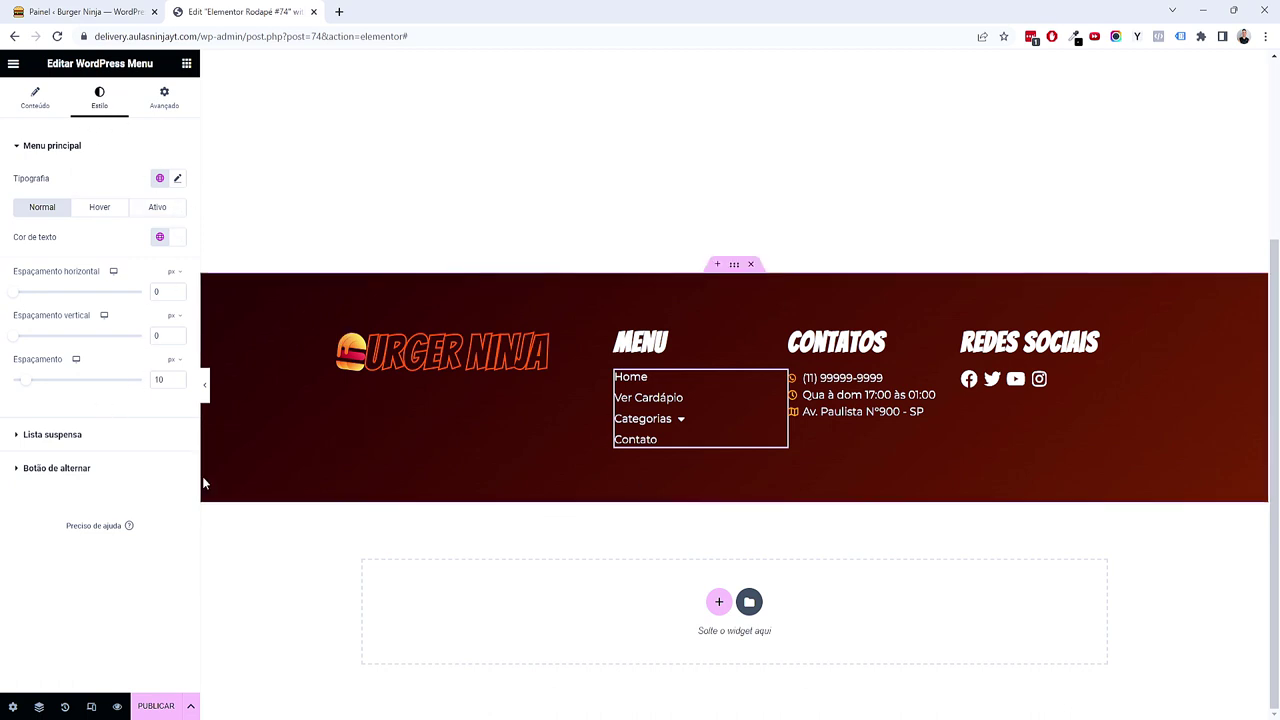
left_click(160, 178)
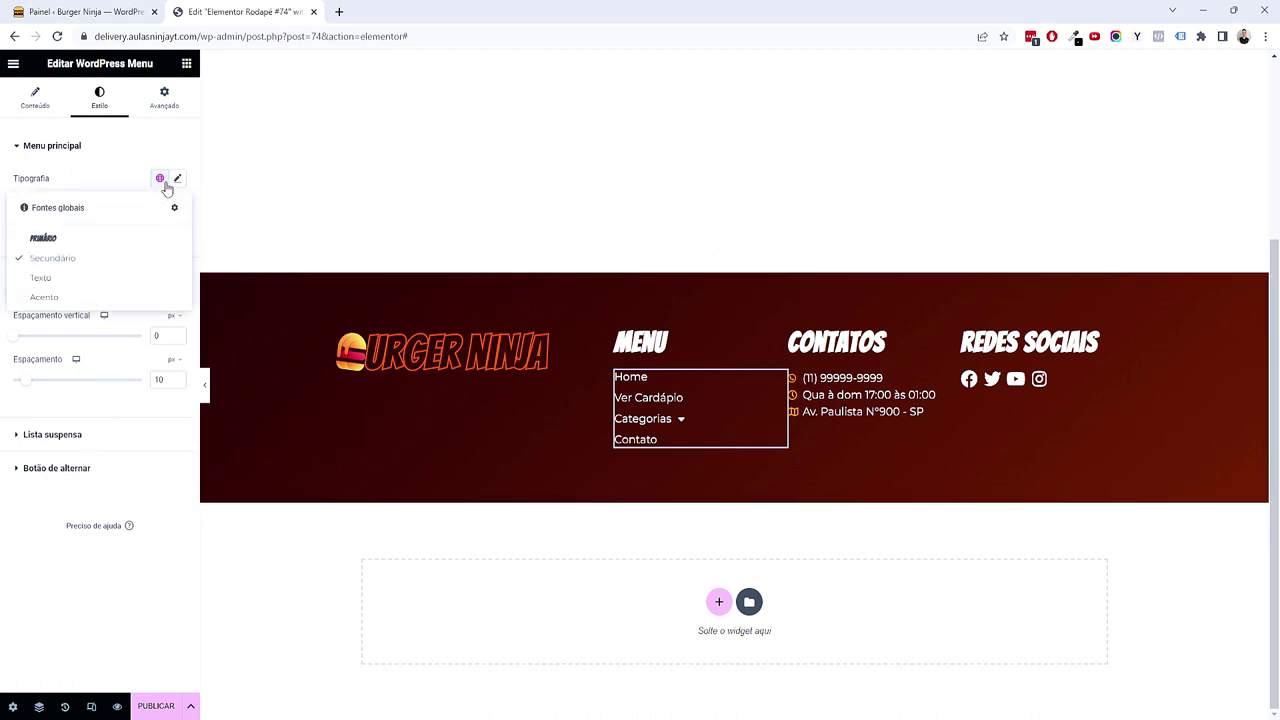
left_click(108, 241)
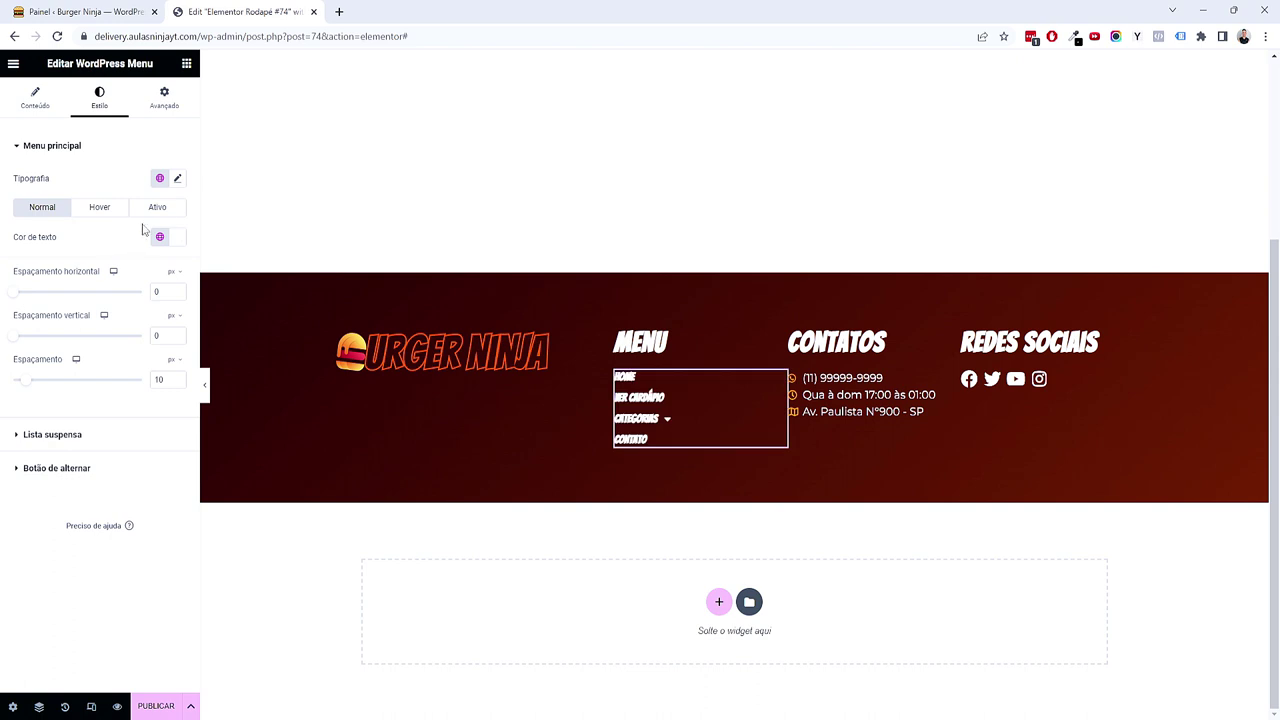
left_click(177, 178)
left_click(153, 289)
type("1,1")
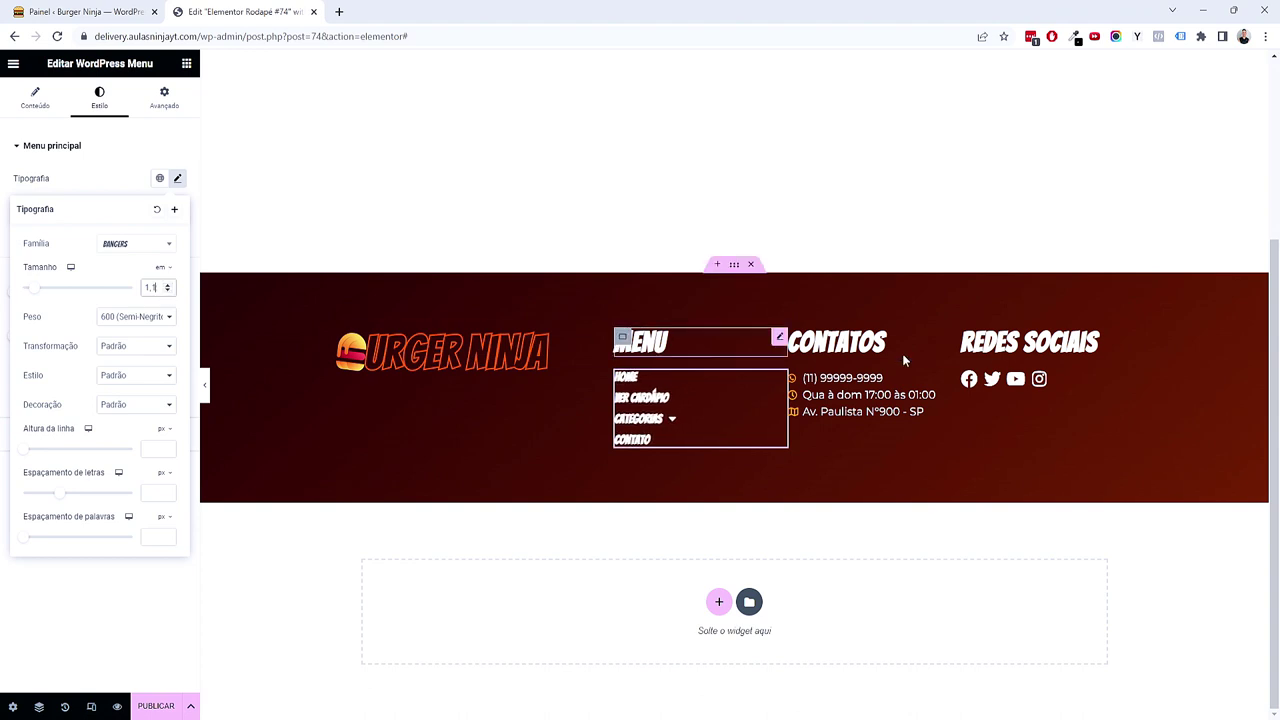
Step: Give the contacts list text the global font at 1,1 em
left_click(906, 394)
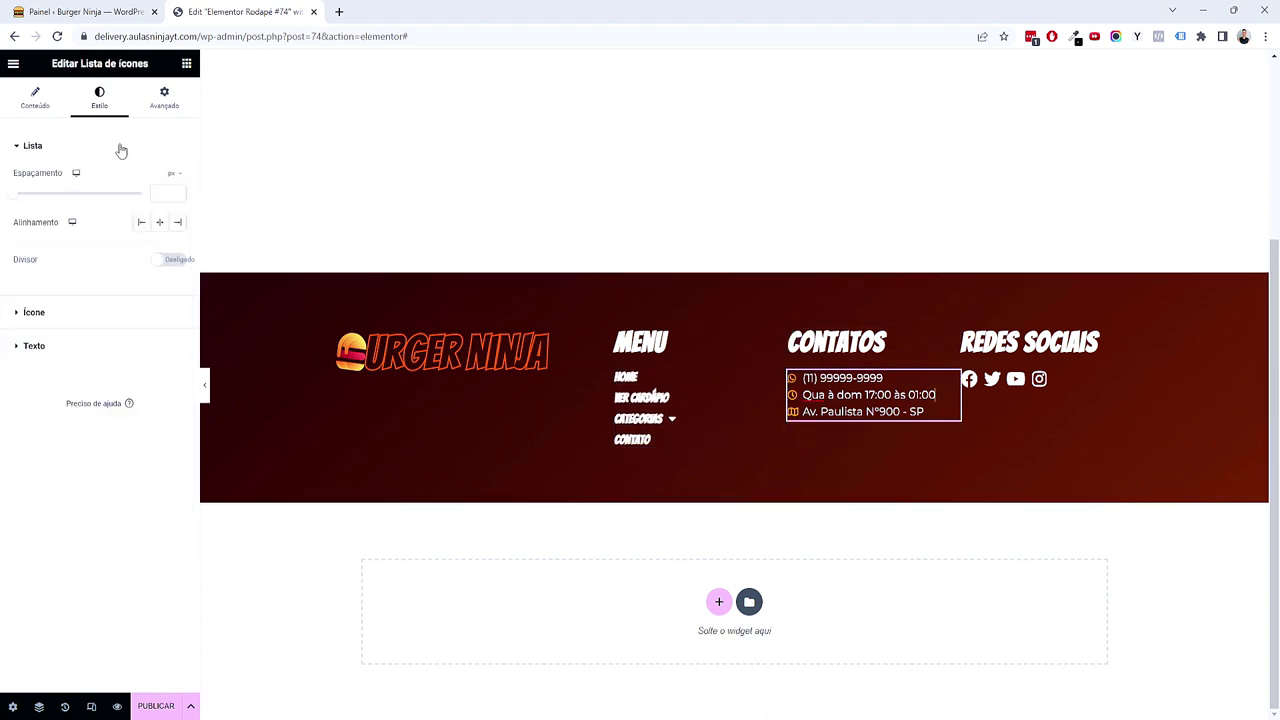
left_click(90, 348)
left_click(160, 245)
left_click(114, 303)
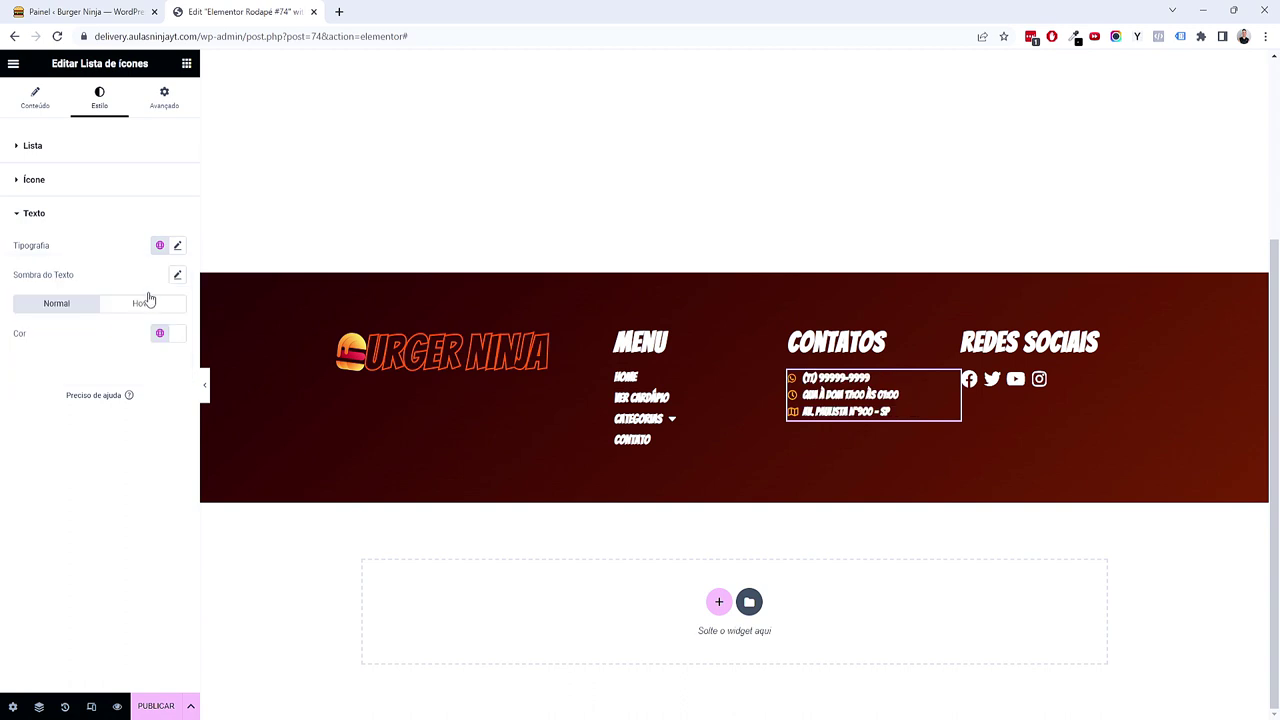
left_click(178, 246)
left_click(168, 346)
left_click(157, 354)
type("111")
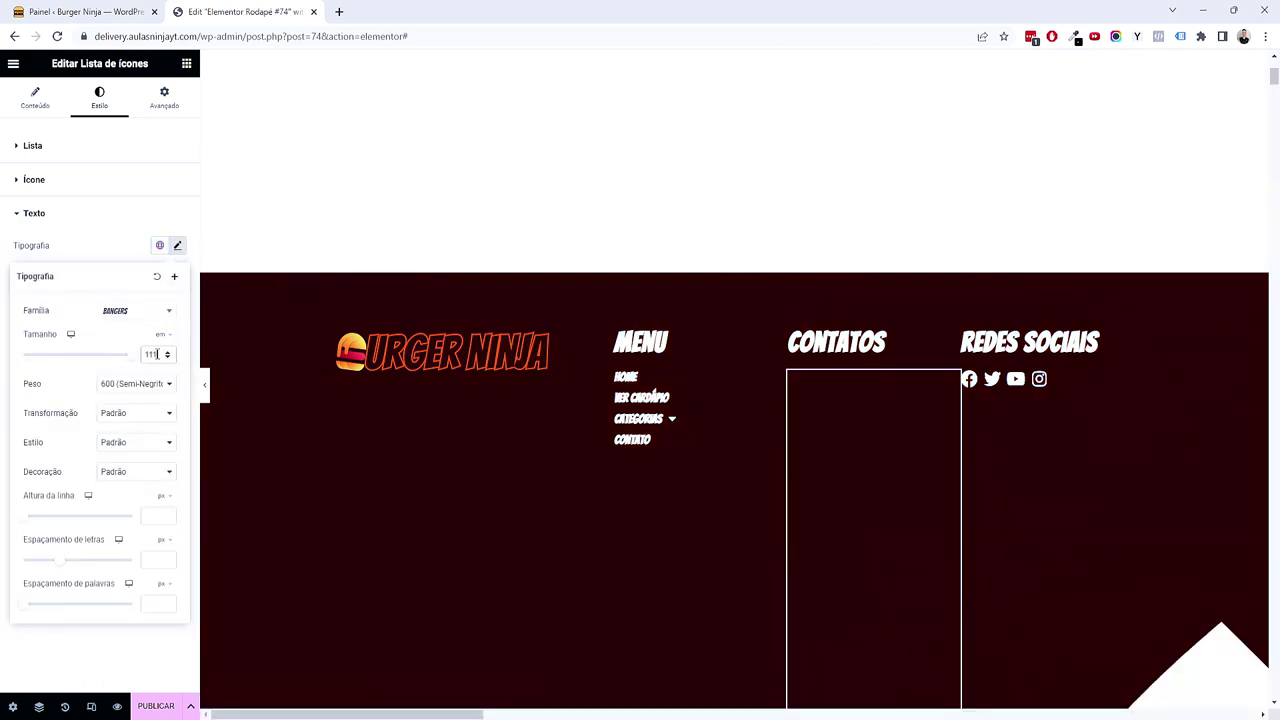
key("BackSpace")
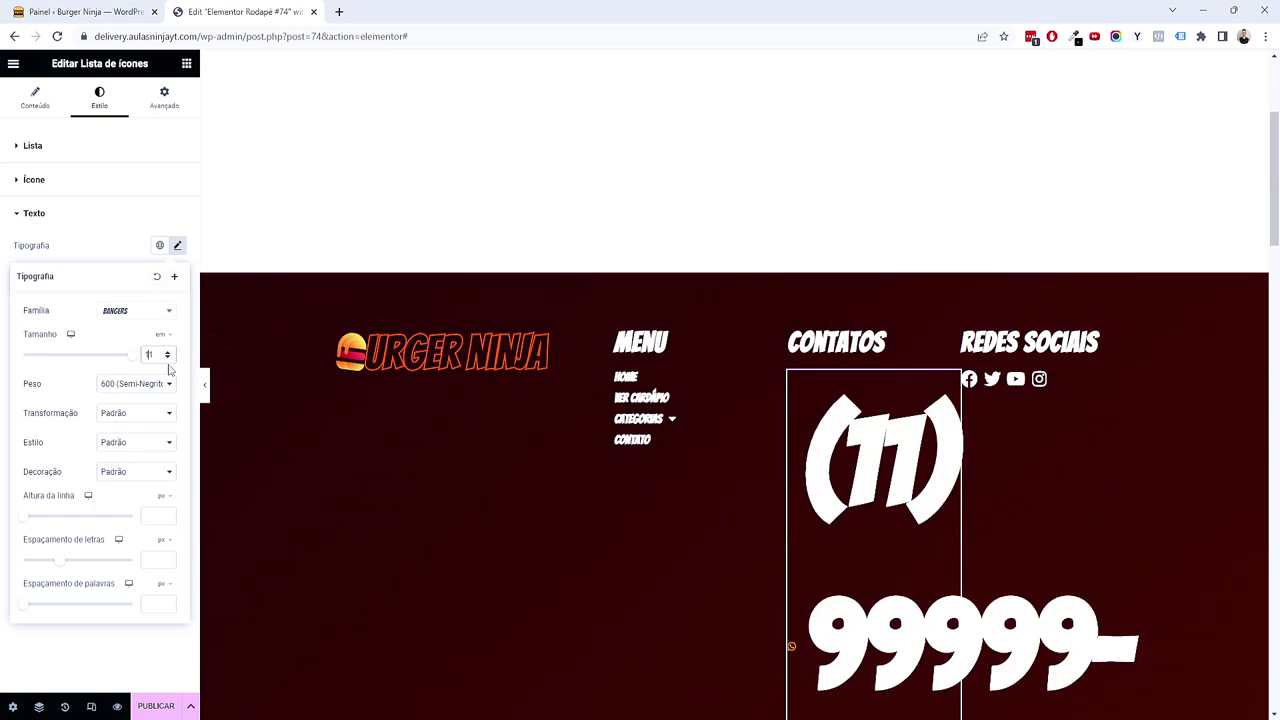
key("BackSpace")
type(",1")
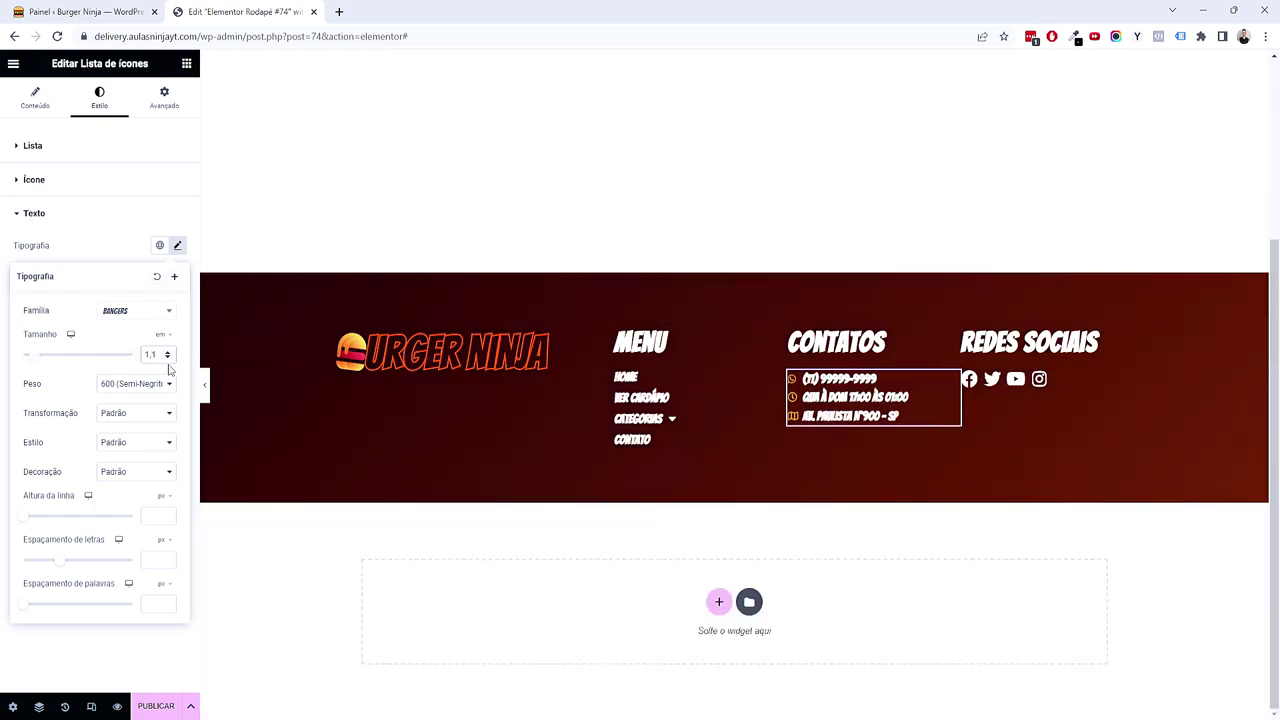
left_click(127, 643)
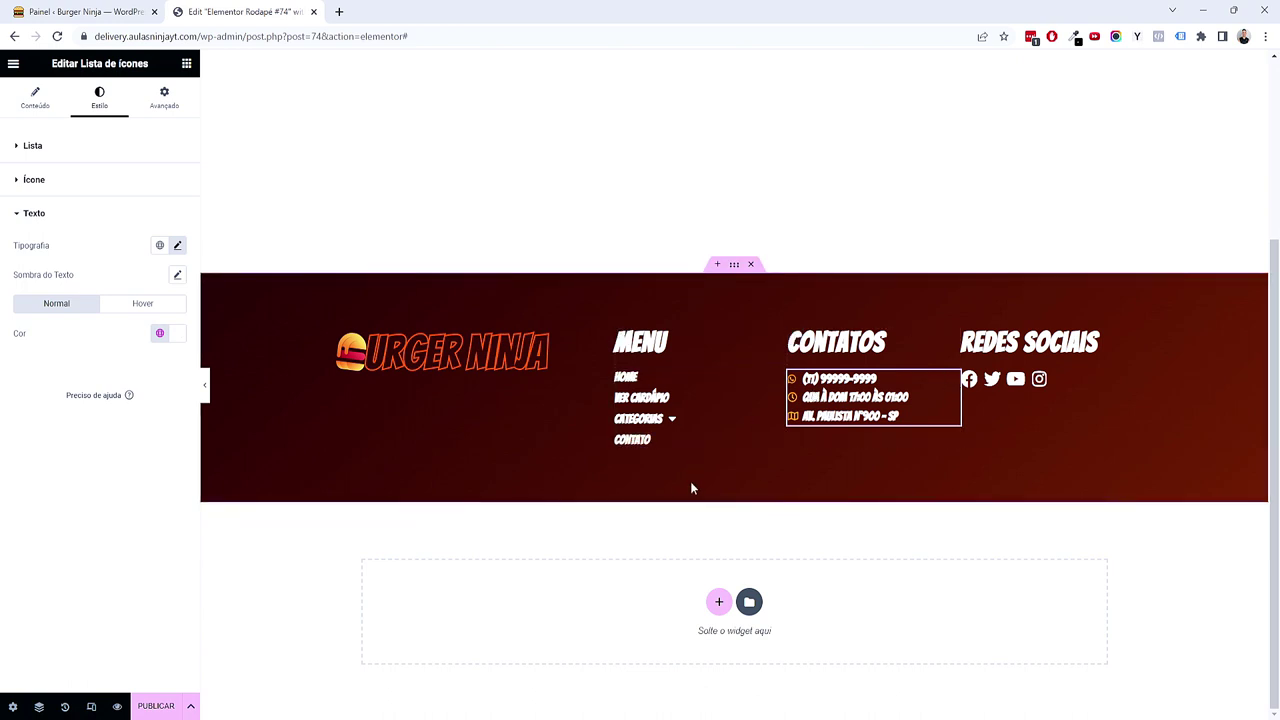
Step: Apply a light global colour to the contacts text and the menu links
left_click(158, 334)
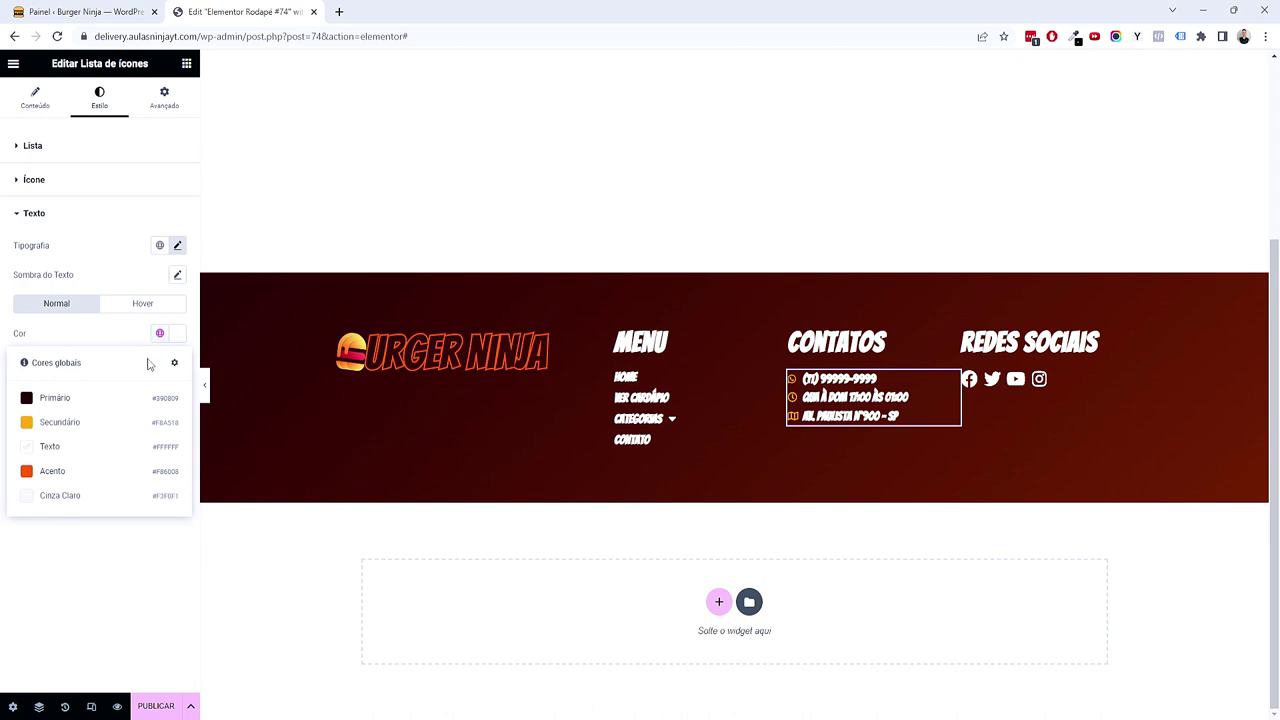
left_click(87, 503)
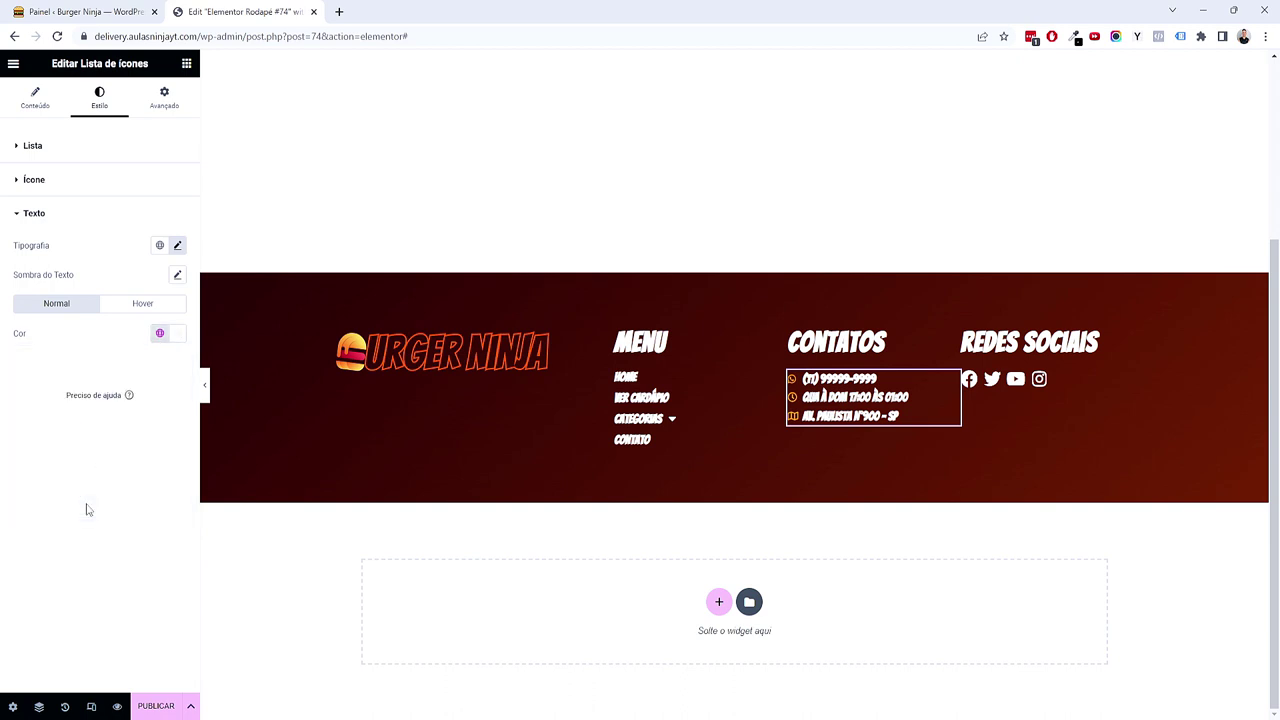
left_click(755, 390)
left_click(160, 238)
left_click(100, 400)
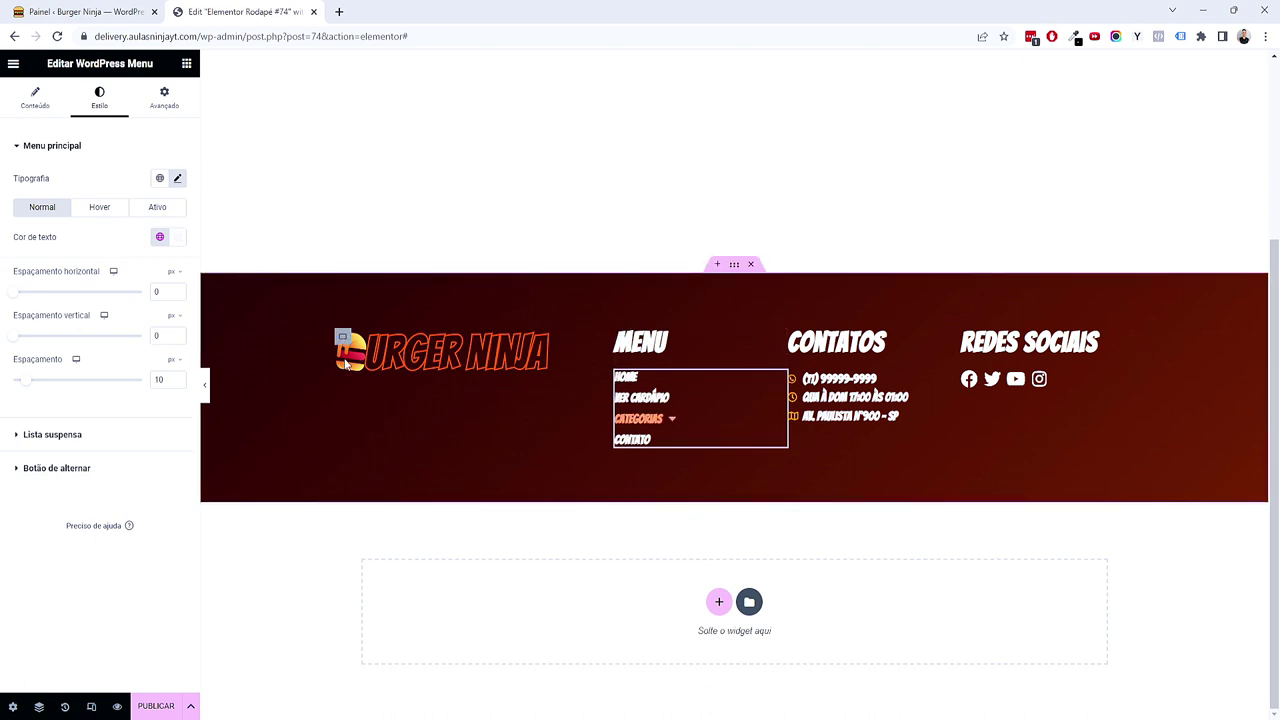
mouse_move(663, 420)
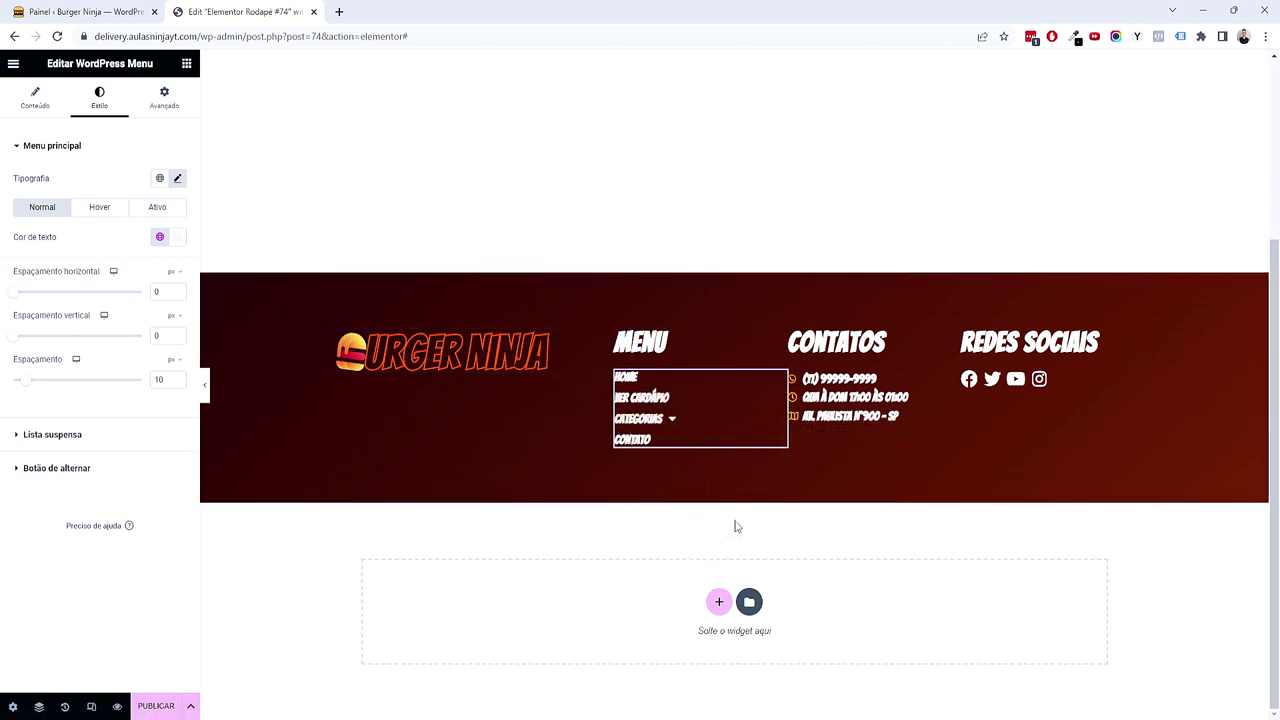
scroll(738, 511, "up", 2)
scroll(738, 511, "down", 2)
Step: Add a single-column container below the footer with 2em top and bottom padding
left_click(718, 601)
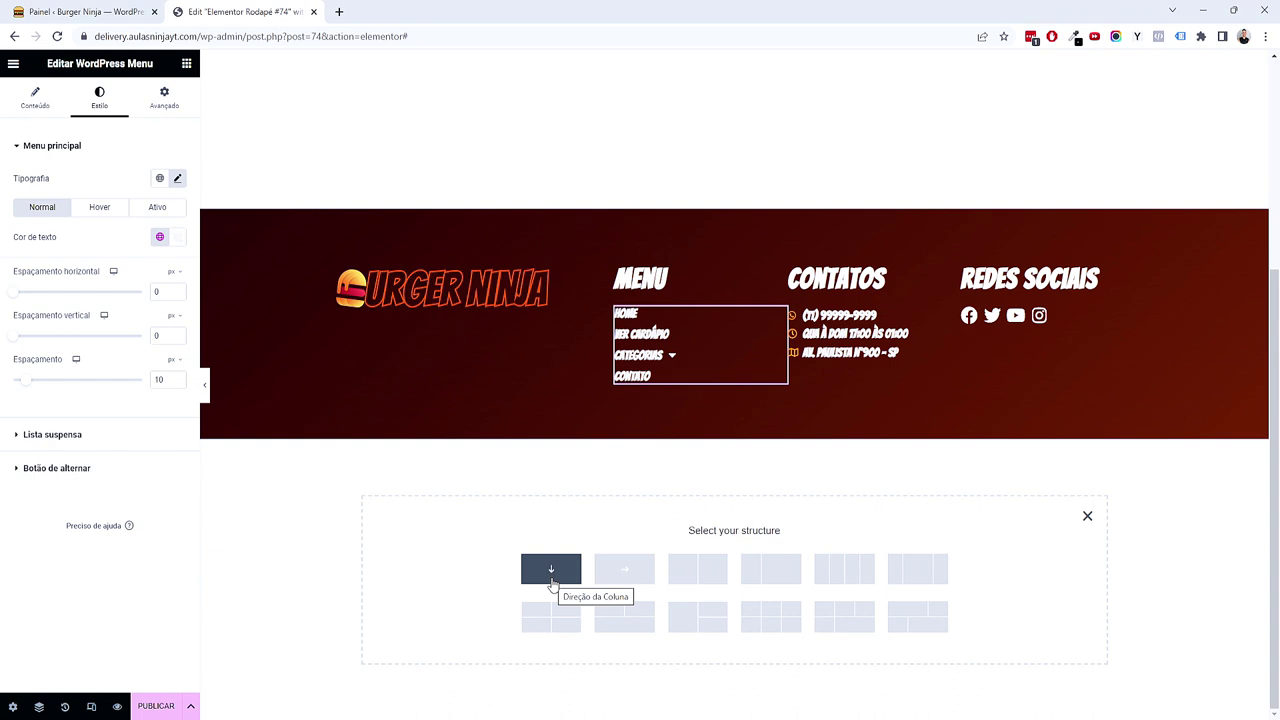
left_click(551, 578)
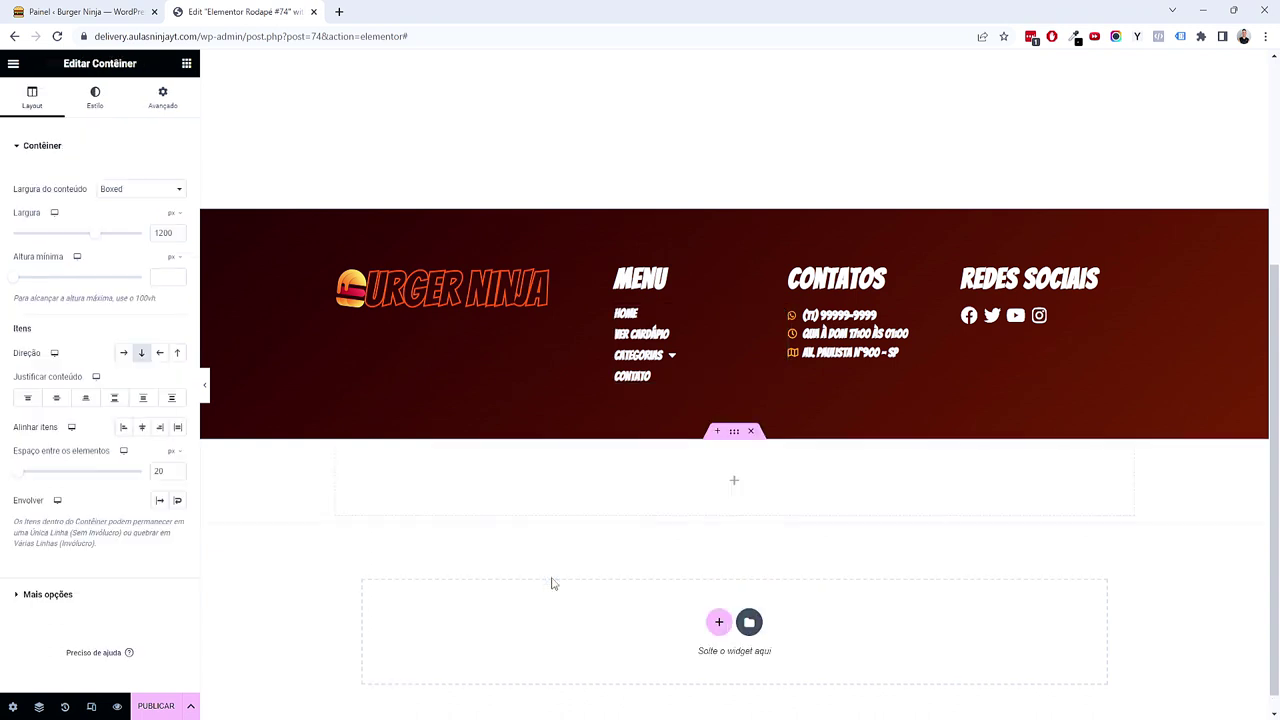
left_click(163, 97)
left_click(169, 277)
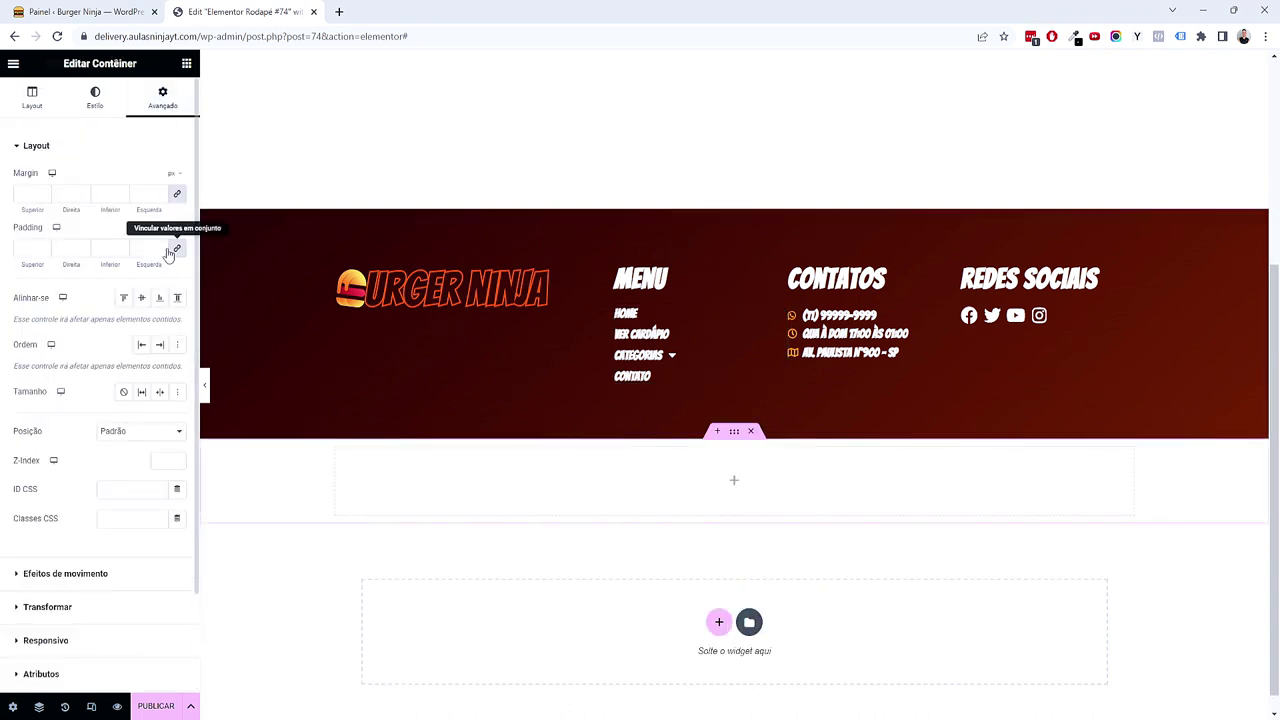
double_click(40, 248)
type("2")
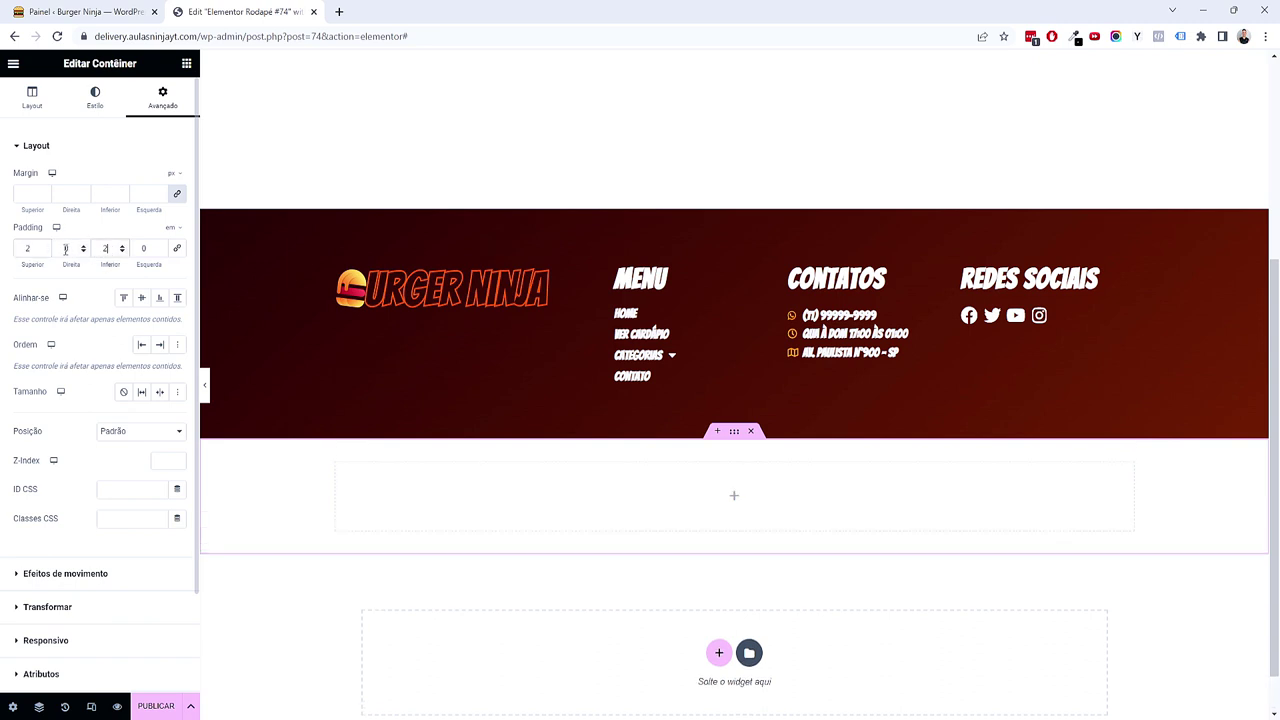
Step: Give the container a classic background of Primário dark red, darkened slightly
left_click(95, 100)
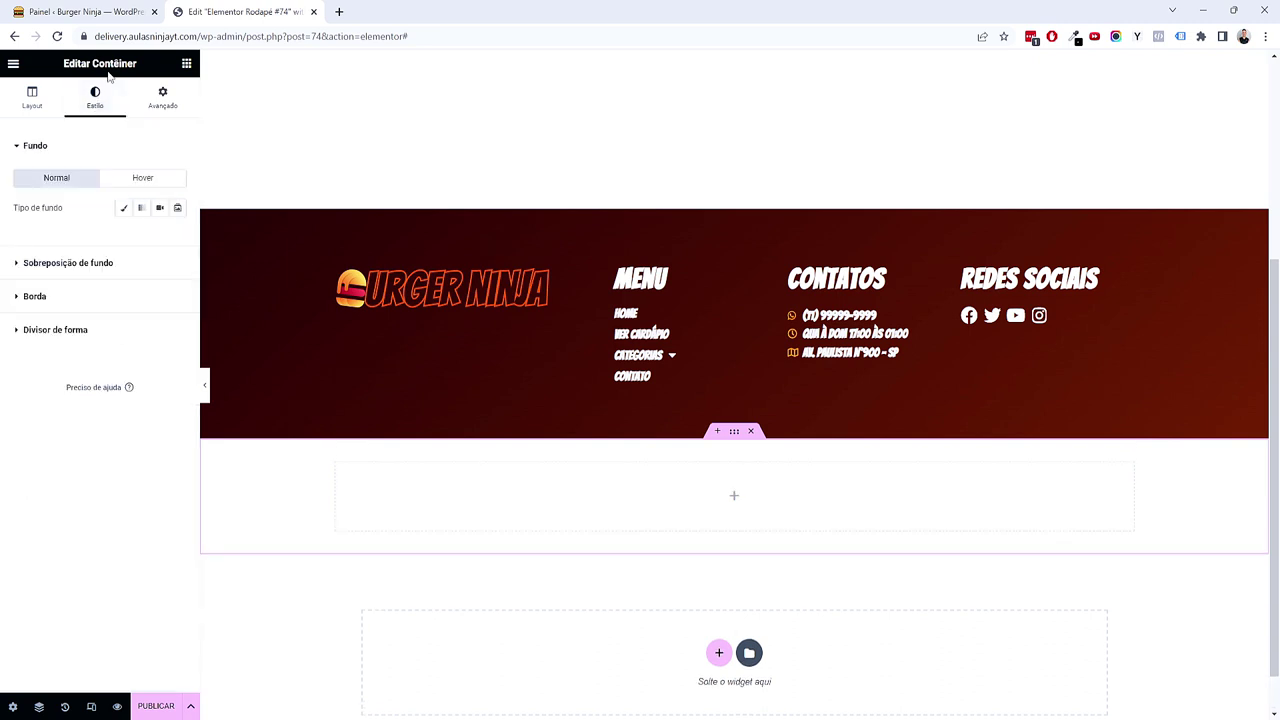
left_click_drag(123, 67, 139, 67)
left_click(124, 210)
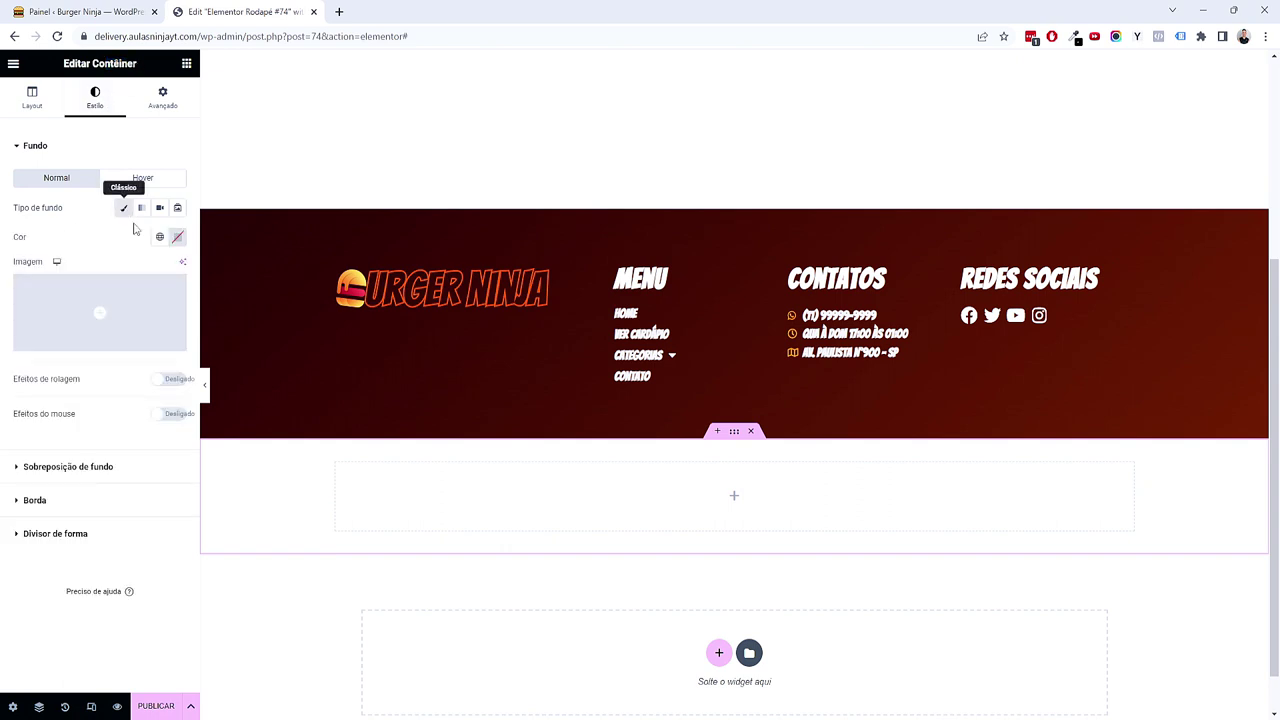
left_click(159, 237)
left_click(87, 303)
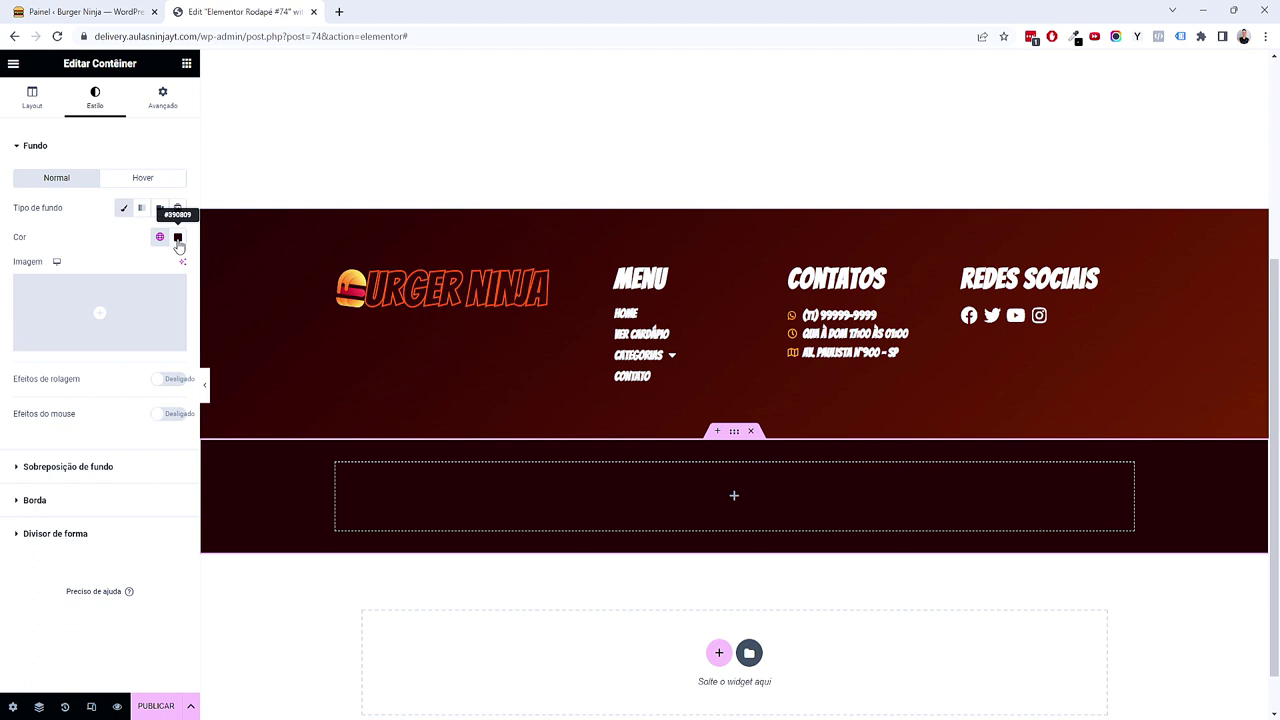
left_click(178, 237)
left_click_drag(231, 374, 230, 385)
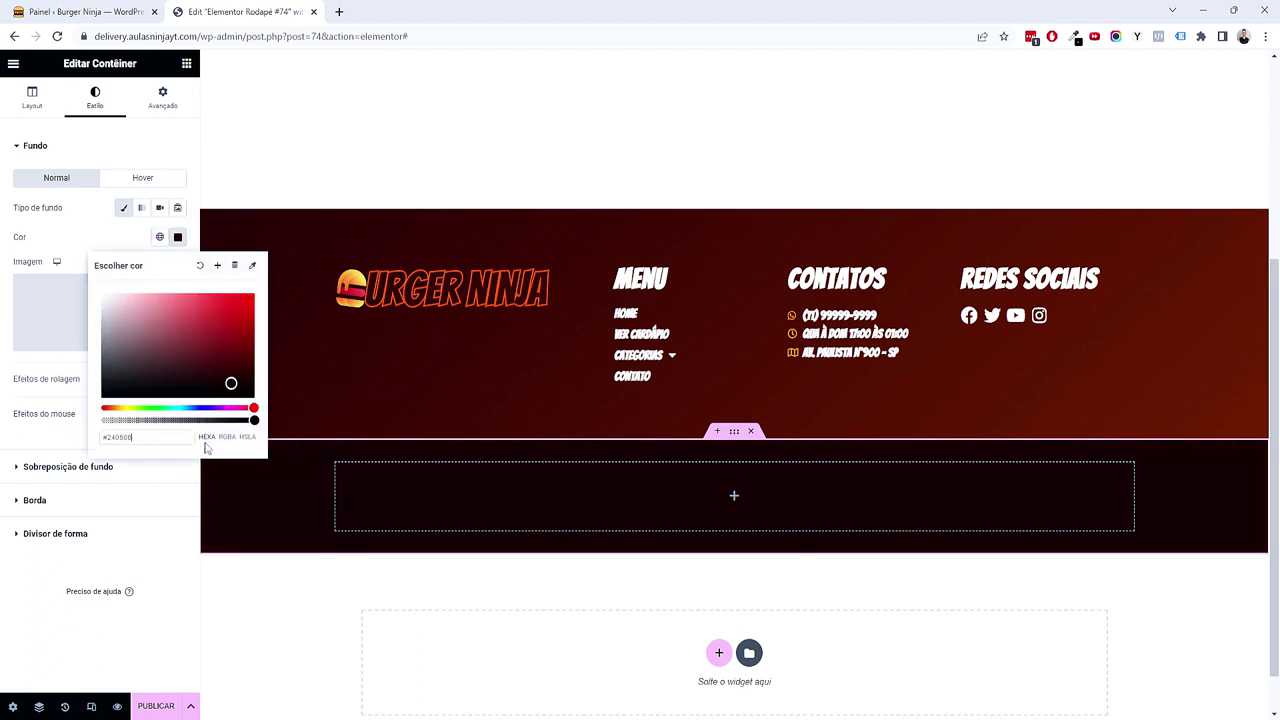
left_click(150, 624)
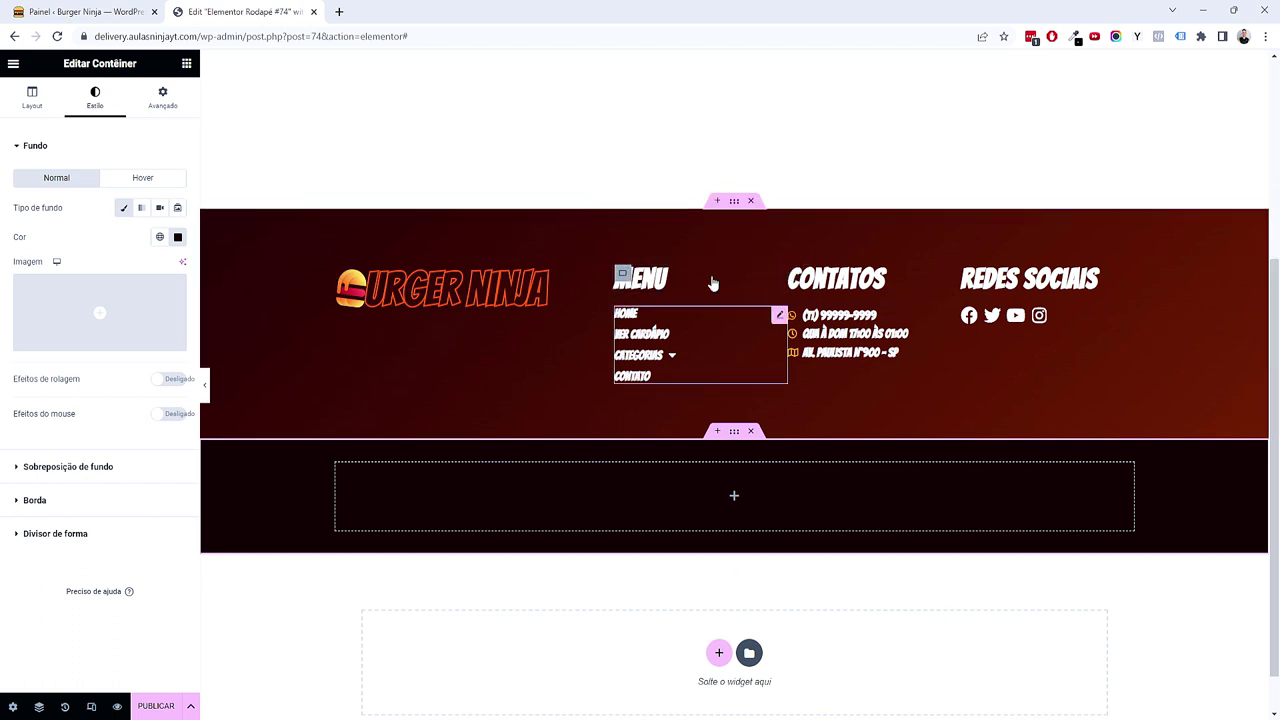
left_click(186, 63)
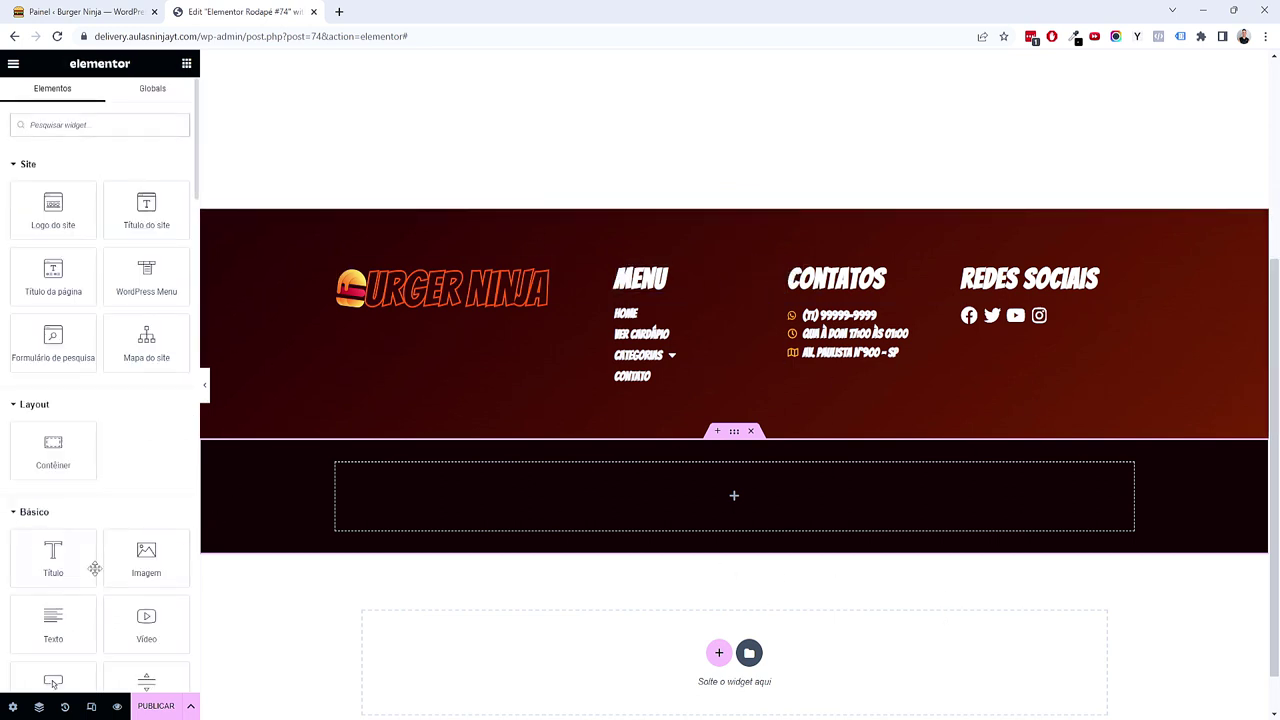
Step: Drop a heading into the new dark strip and set its HTML tag to paragraph
left_click_drag(75, 568, 688, 592)
left_click_drag(732, 514, 732, 512)
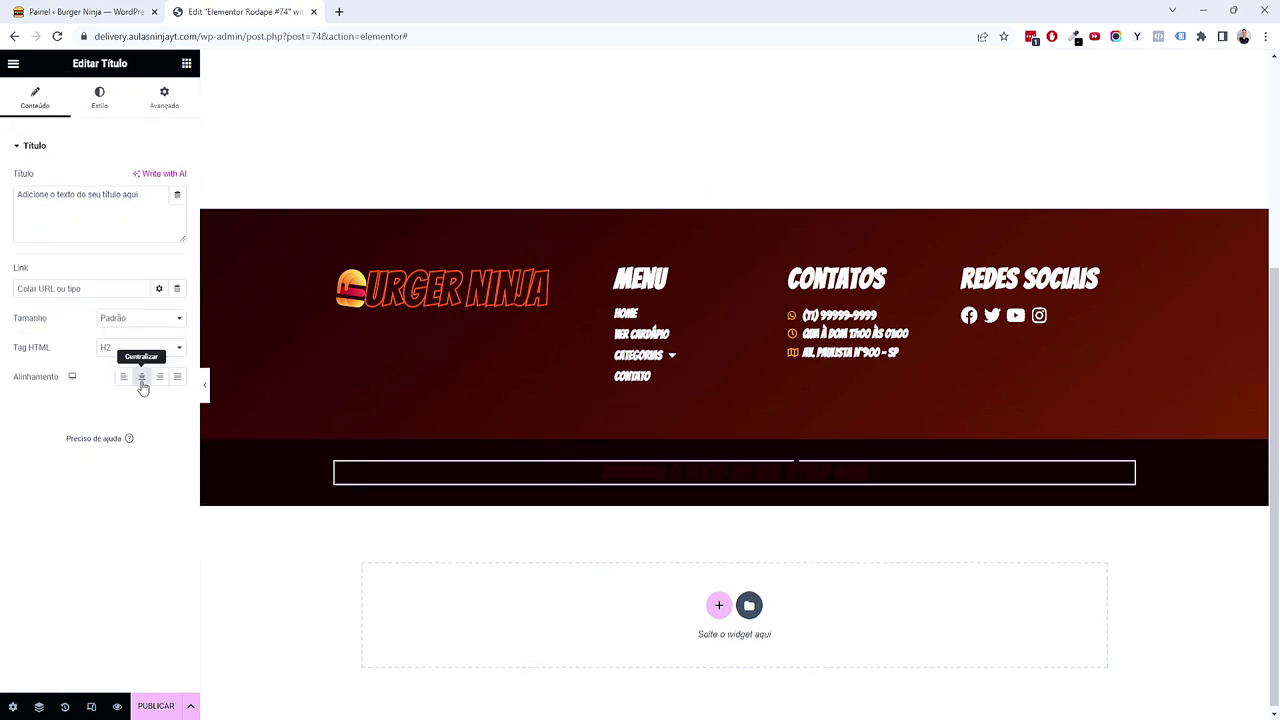
left_click(102, 350)
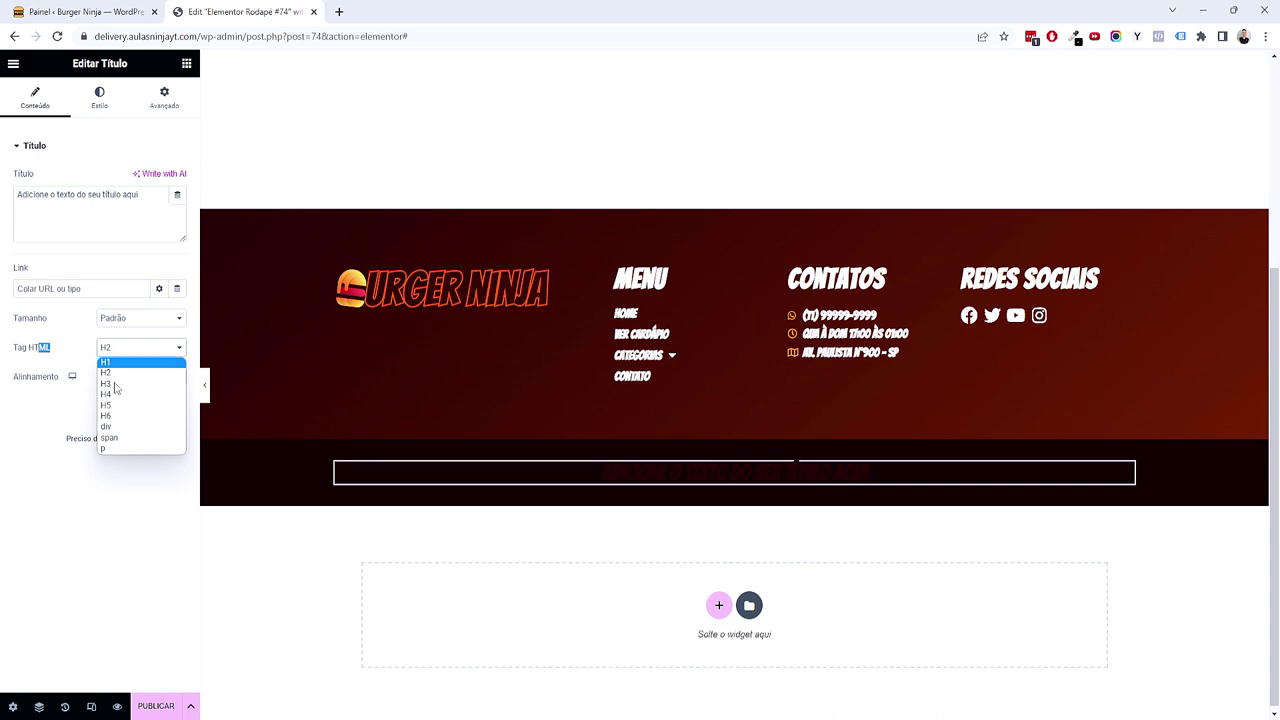
left_click(102, 451)
Step: Replace the heading text with 'Burger Ninja 2023 - Todos os direitos reservados', removing the stray 'o'
triple_click(96, 227)
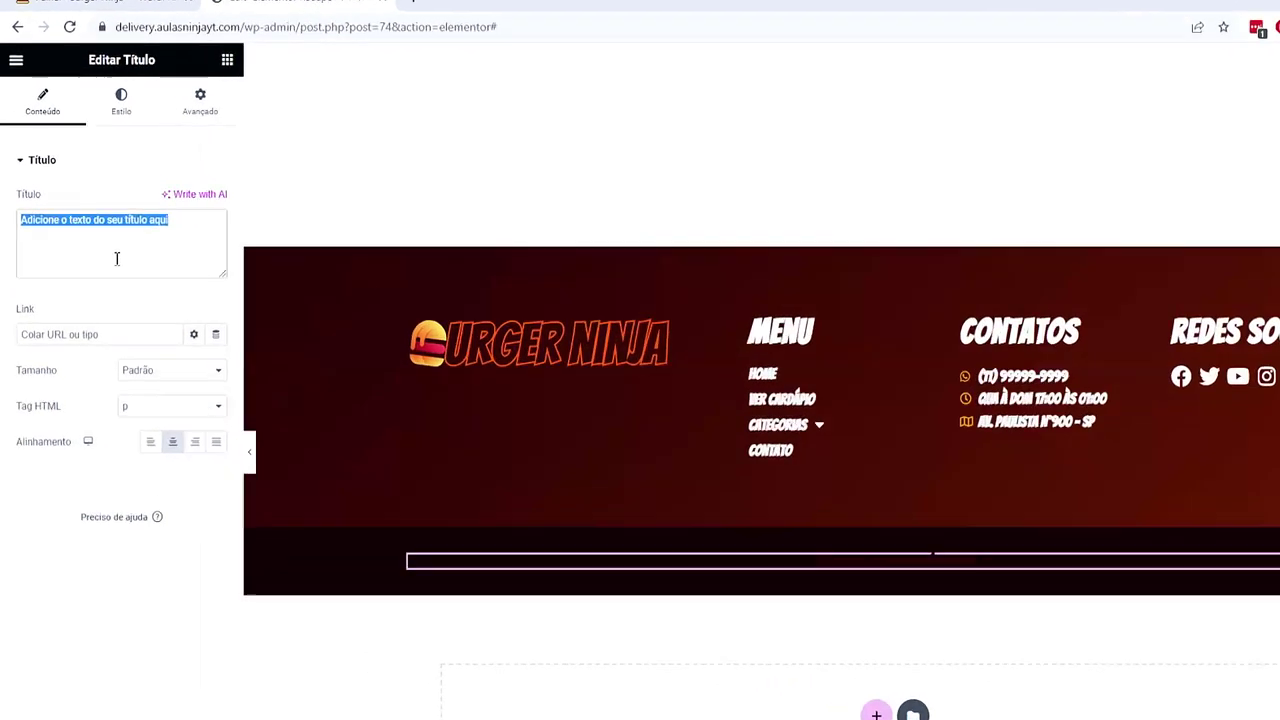
type("Burger")
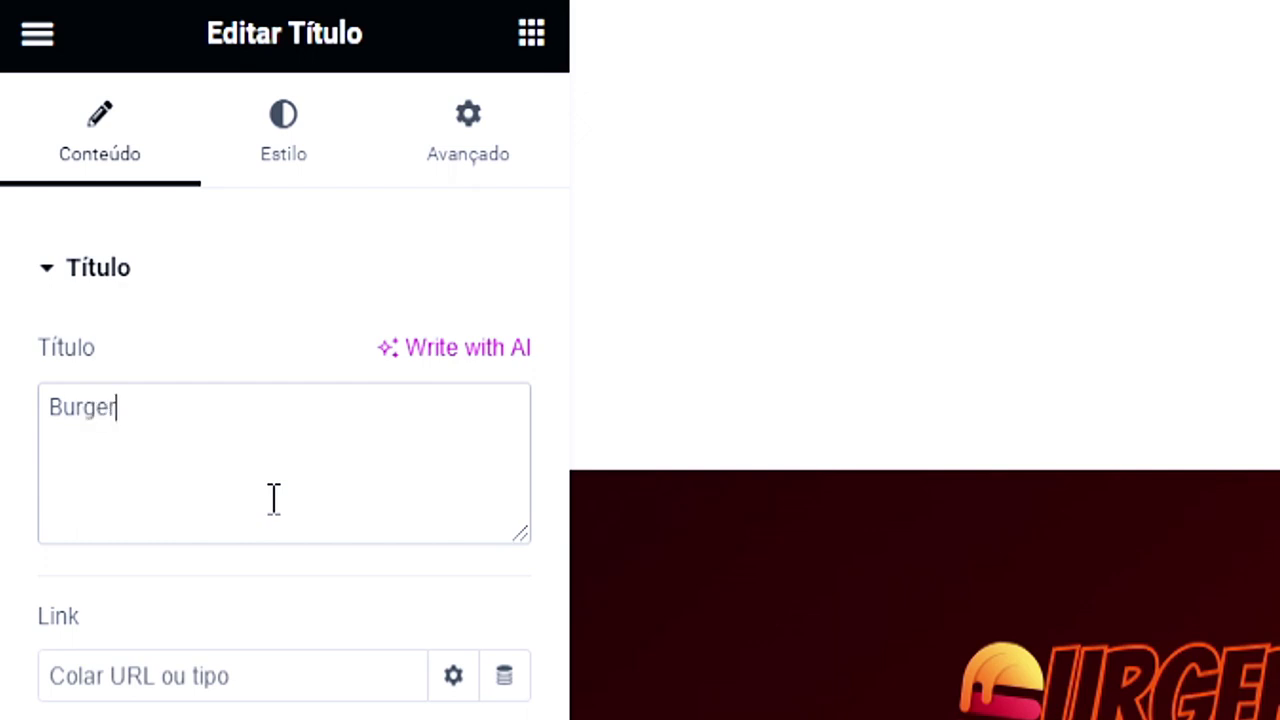
type(" Nionja 2023 - Todos os direitos reservados")
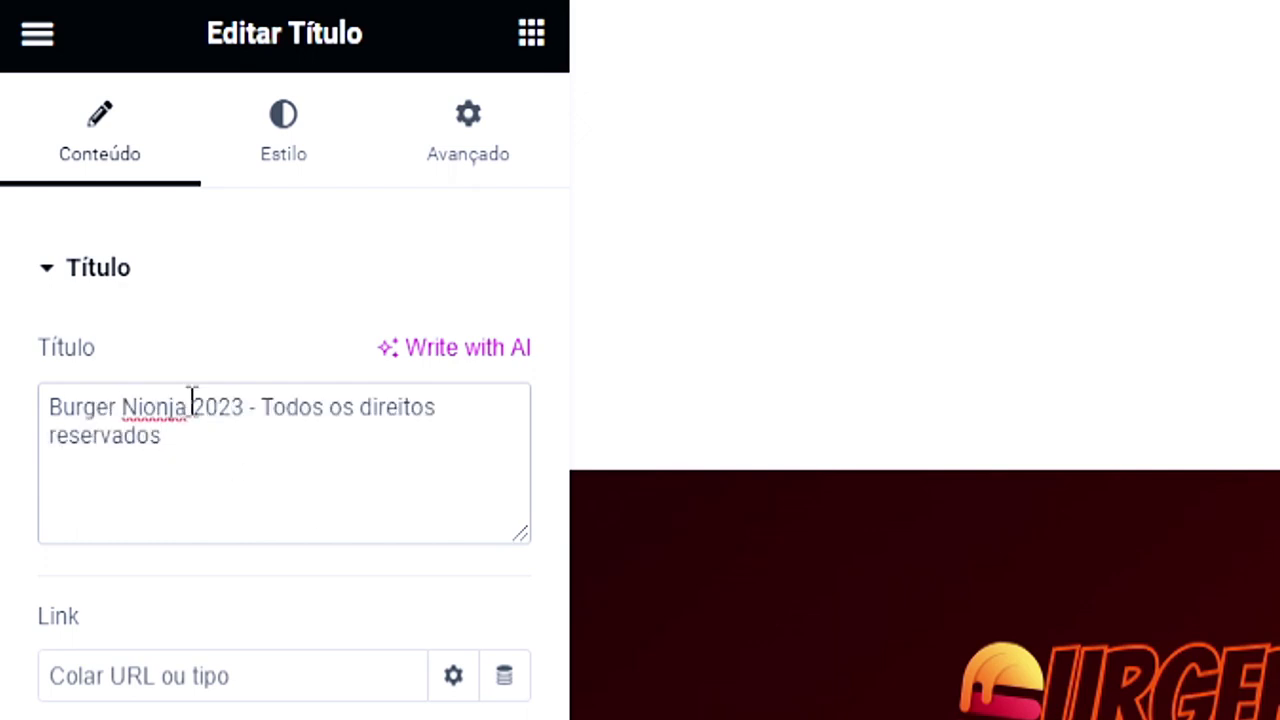
left_click(152, 407)
key("BackSpace")
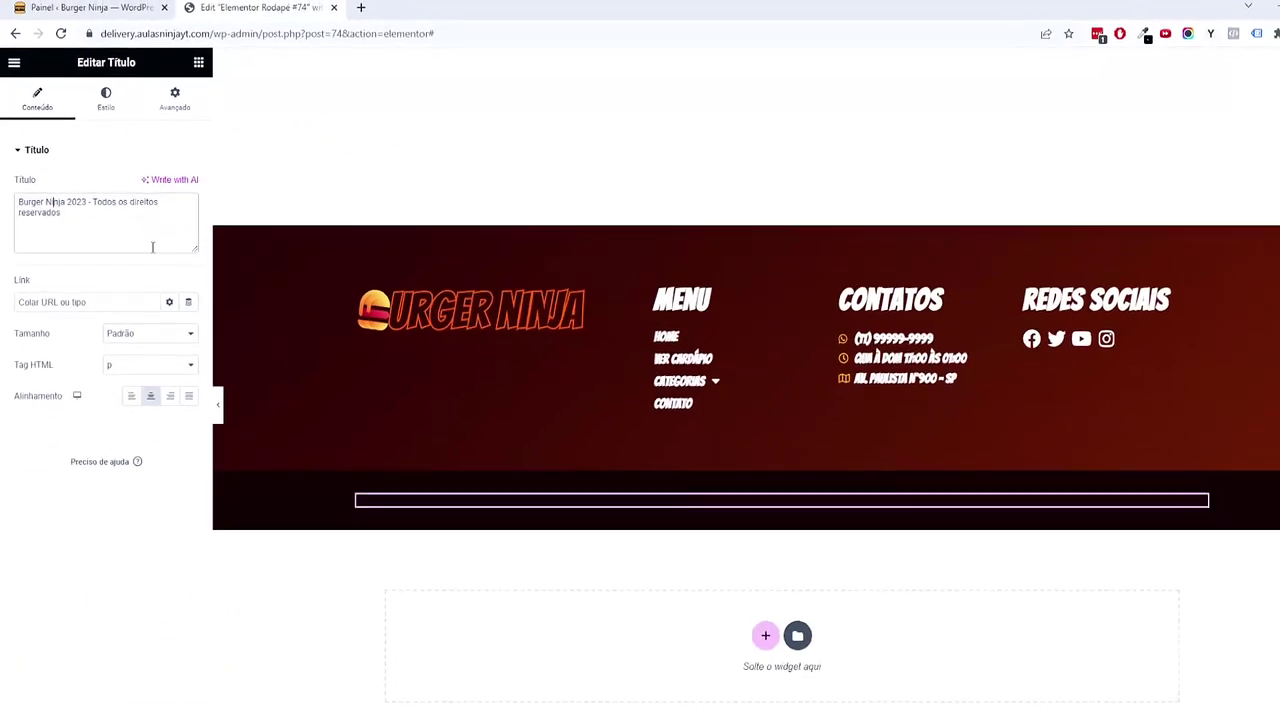
Step: Give the copyright text a global text colour in its Estilo settings
left_click(113, 92)
left_click(160, 178)
left_click(110, 309)
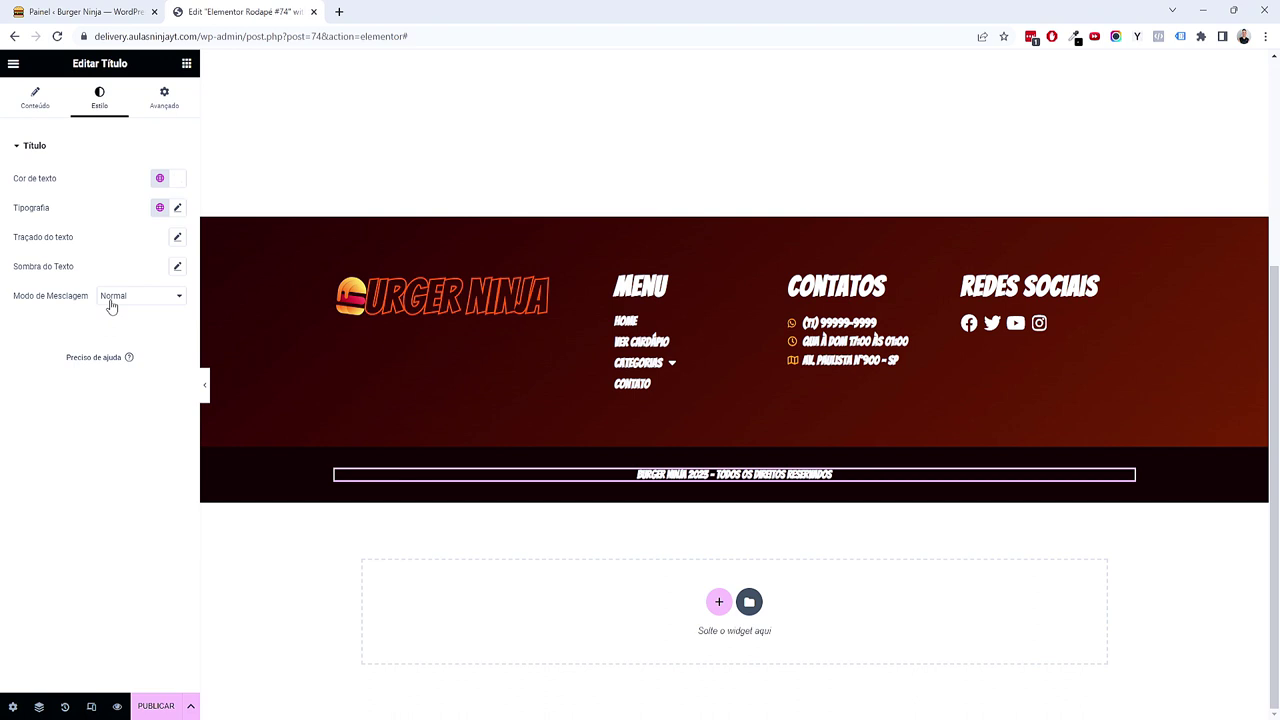
Step: Set the copyright typography to 1.25 em size with 0.4 letter spacing
left_click(177, 207)
left_click(162, 305)
left_click(157, 317)
type("1.25")
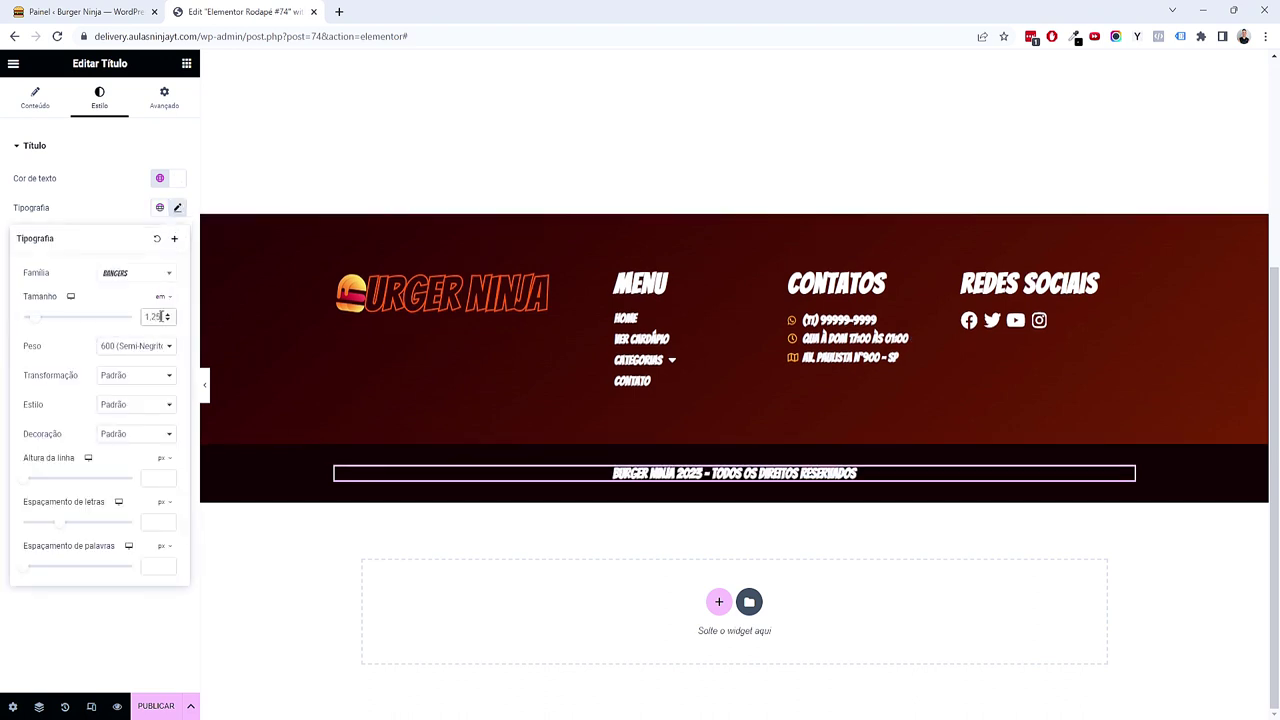
left_click(167, 517)
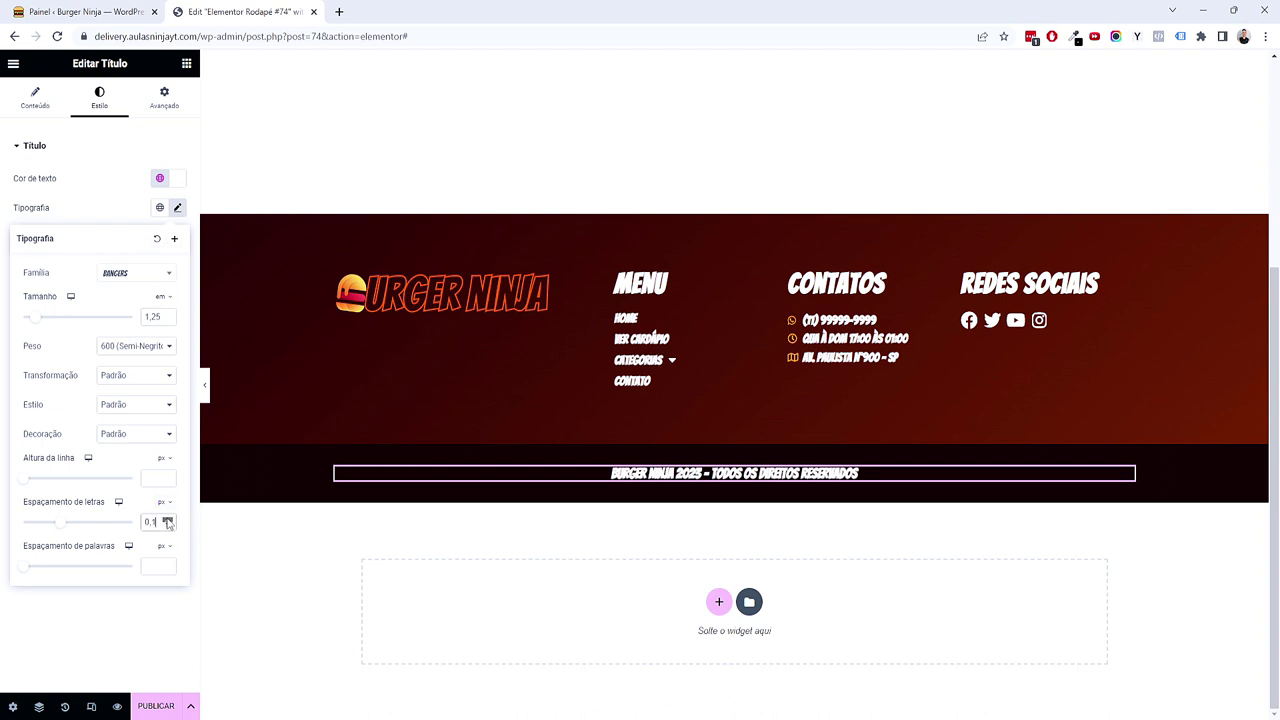
left_click(168, 525)
left_click(168, 525)
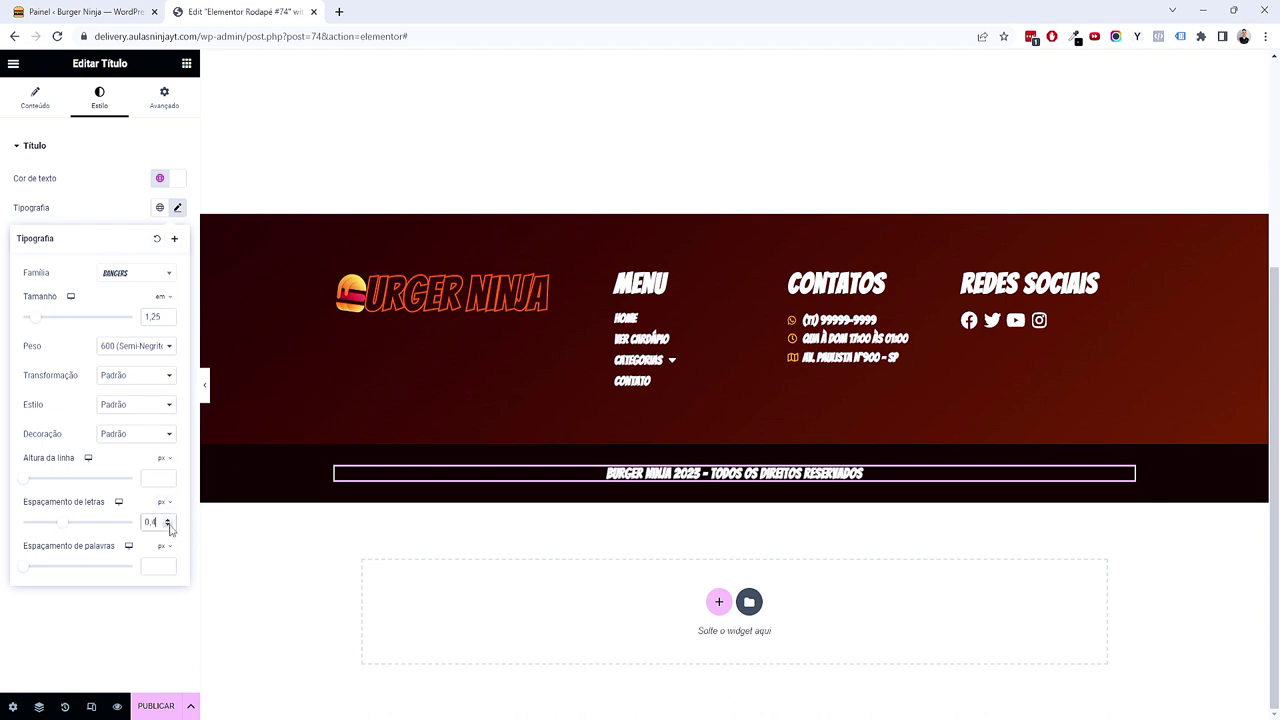
left_click(133, 635)
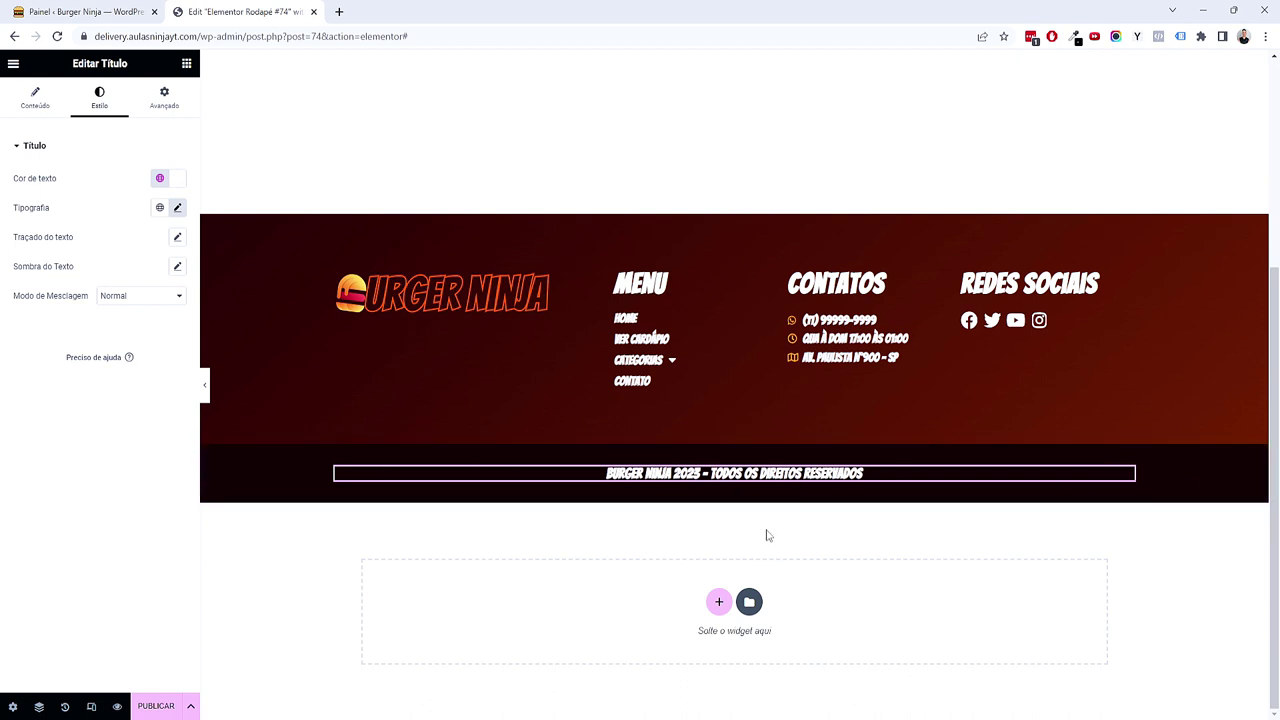
Step: Turn on responsive device preview mode
scroll(745, 550, "up", 2)
scroll(740, 546, "down", 2)
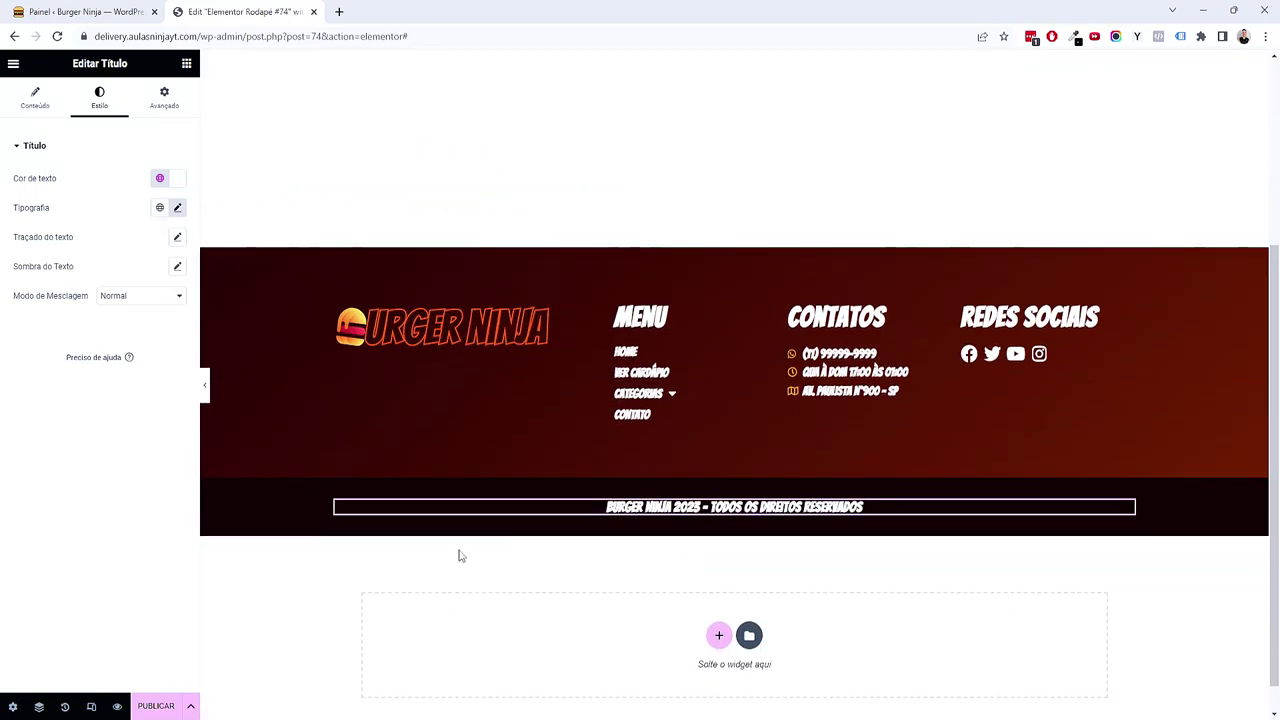
left_click(90, 706)
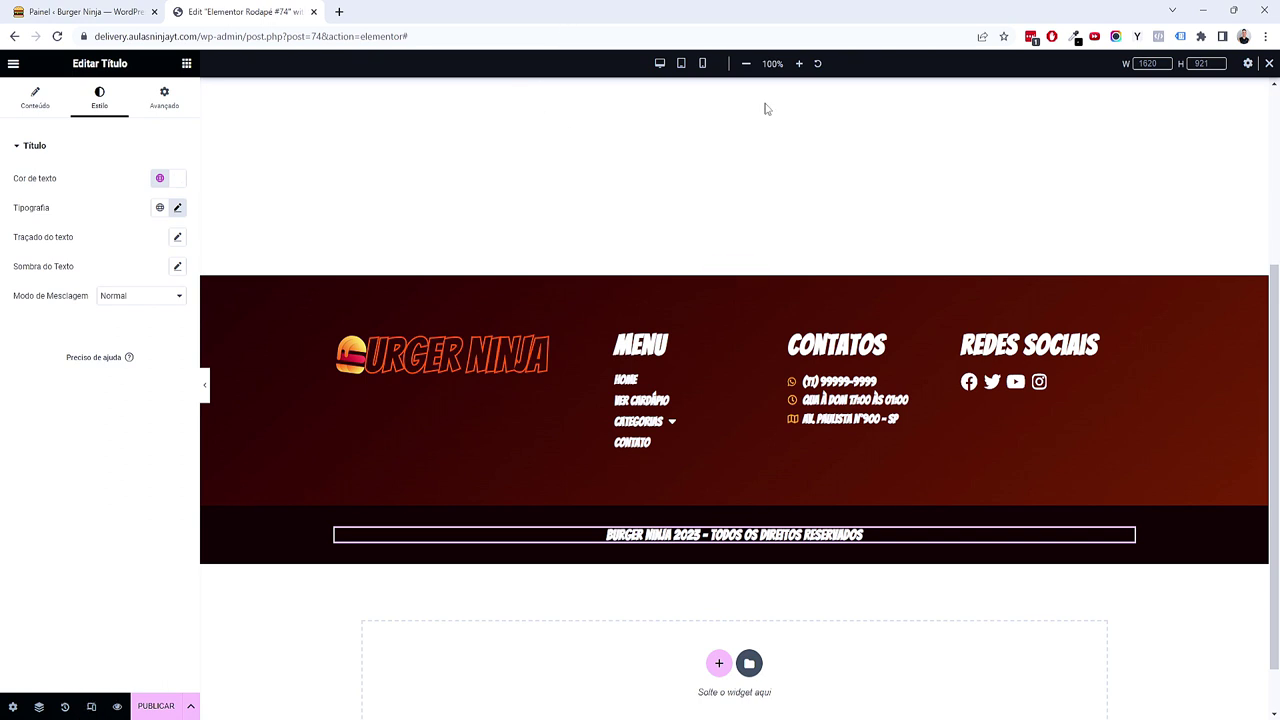
Step: Preview the footer at tablet width and make the logo column container 100% wide
left_click(681, 63)
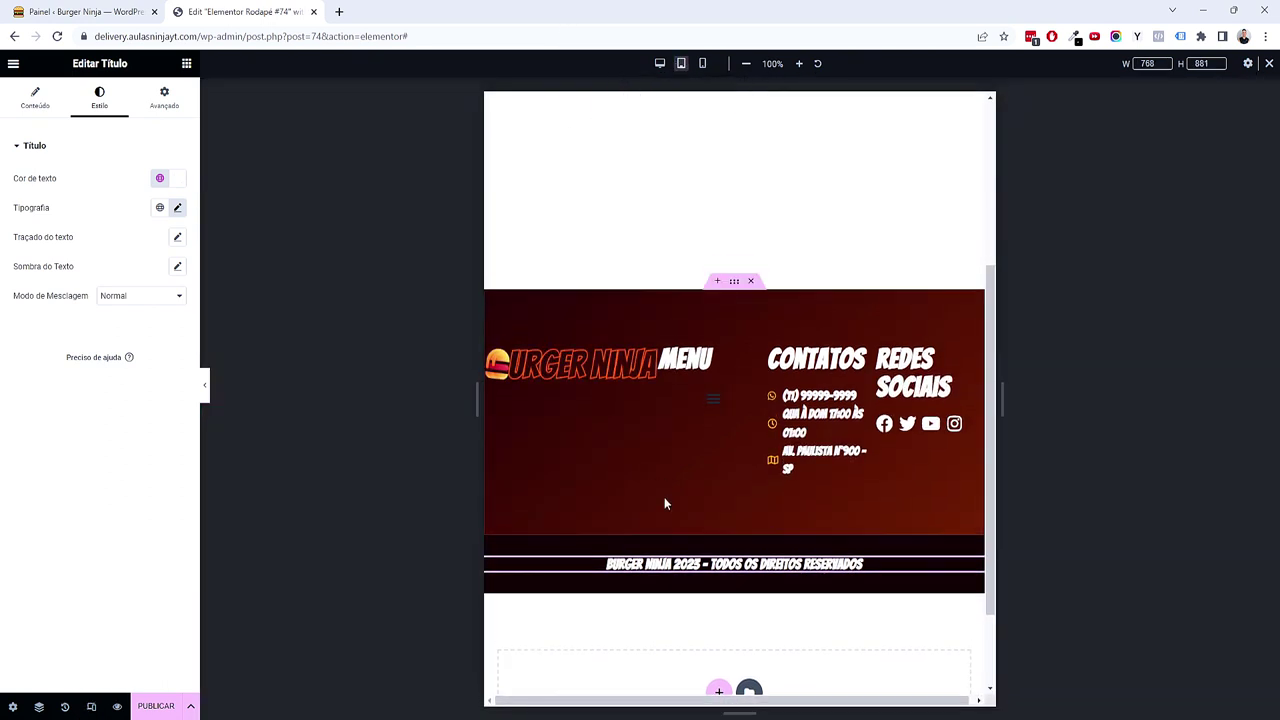
scroll(700, 440, "down", 2)
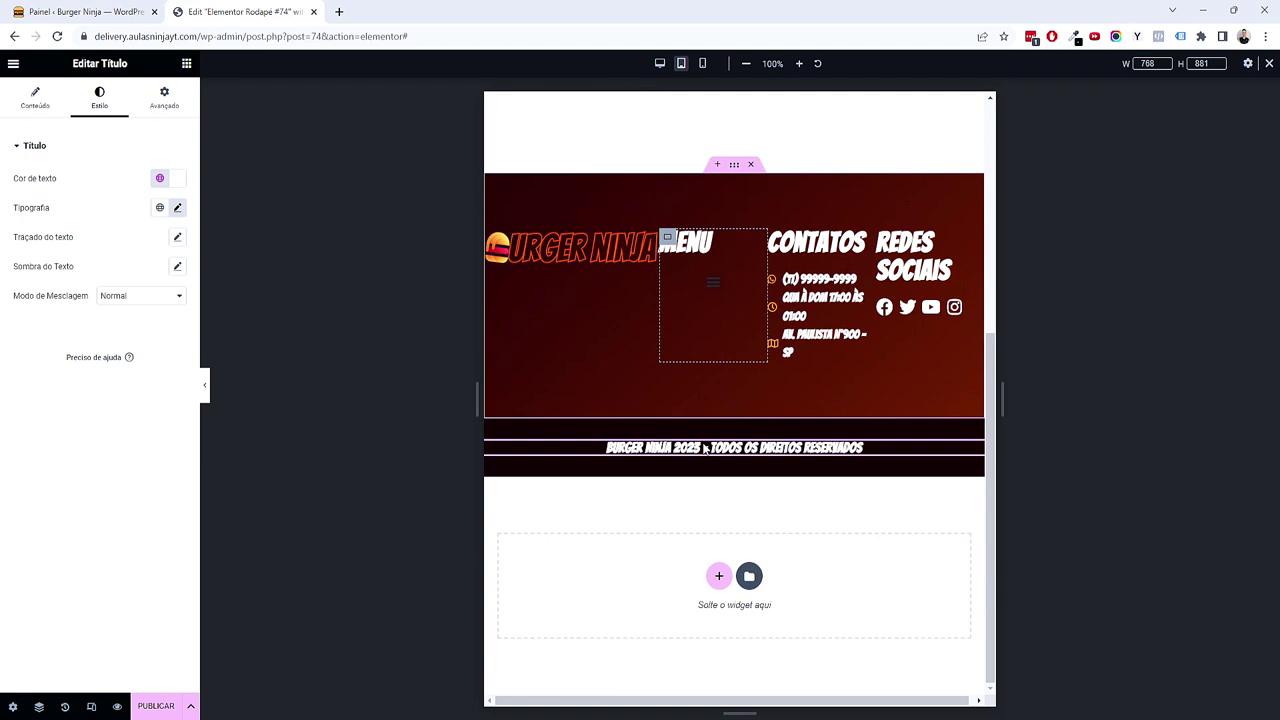
scroll(541, 310, "up", 1)
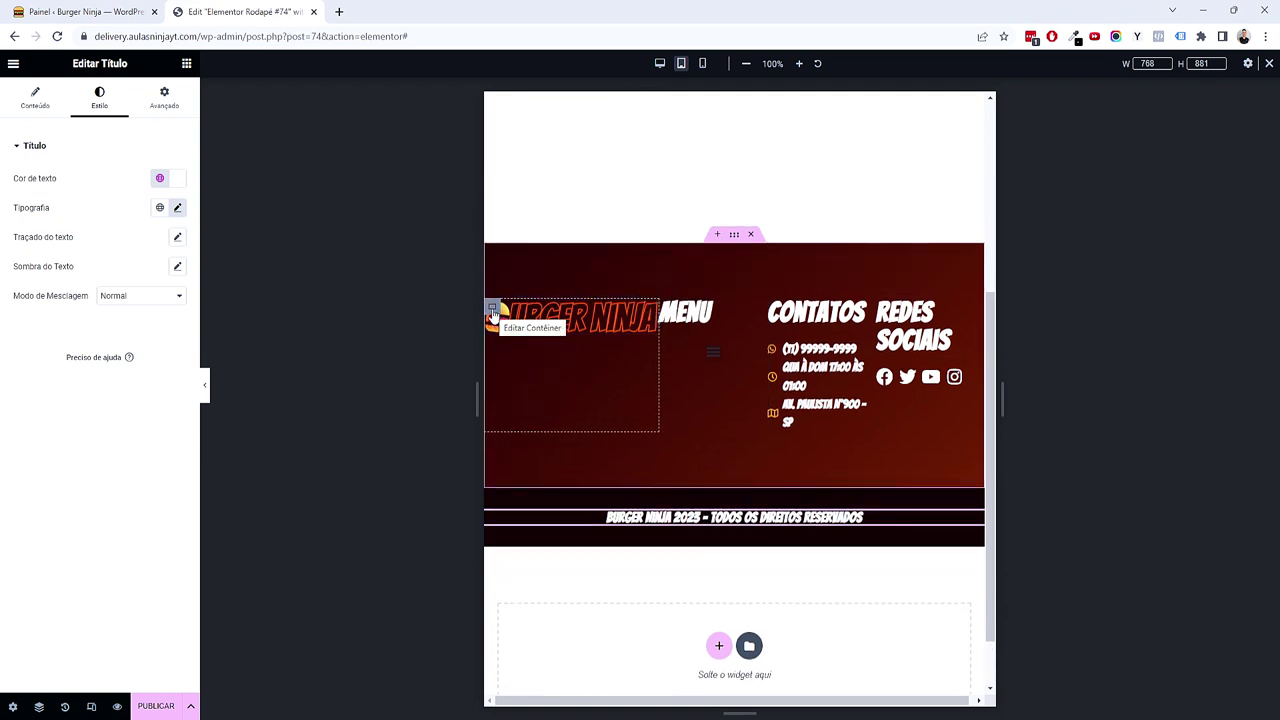
left_click(492, 312)
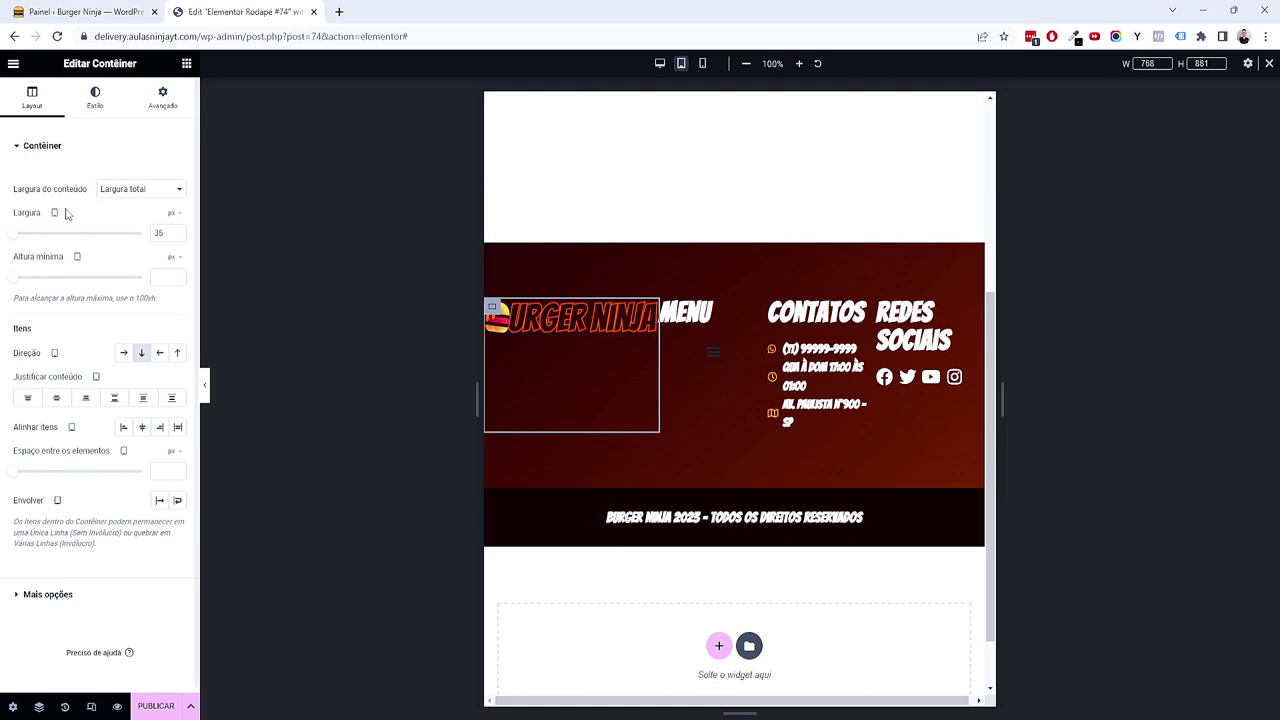
left_click_drag(122, 64, 99, 64)
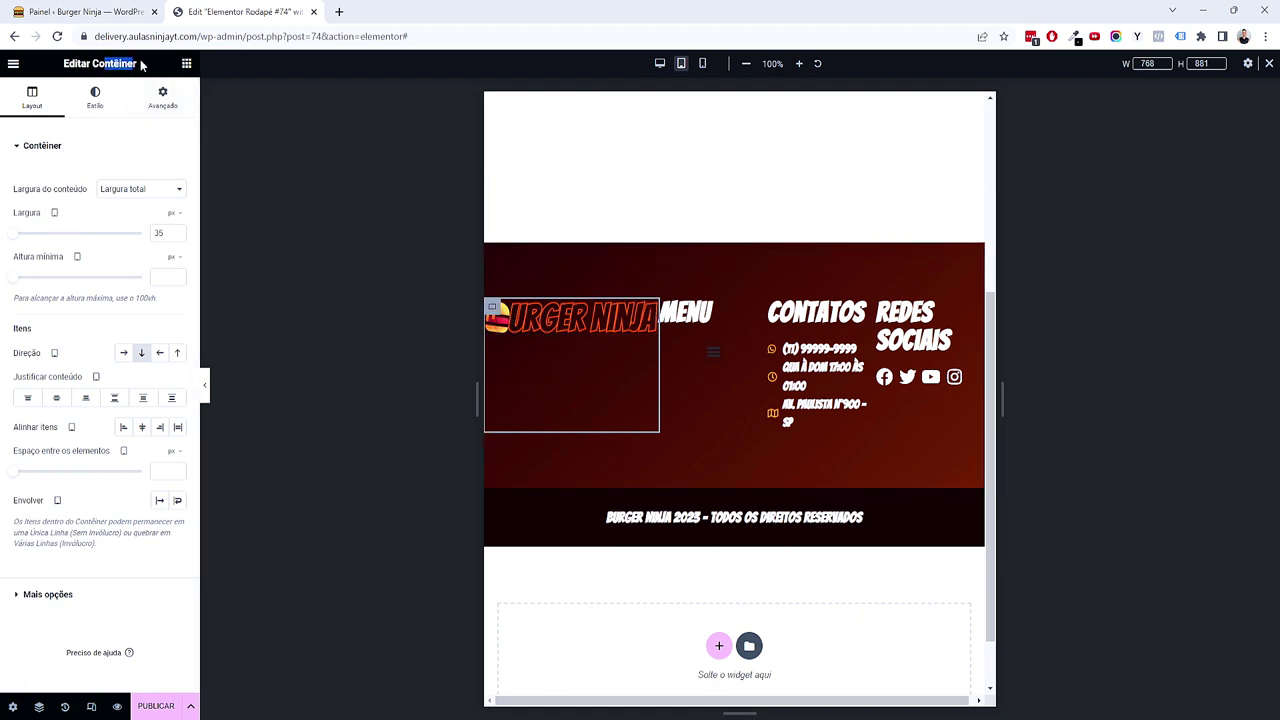
left_click(176, 214)
left_click(168, 244)
type("100")
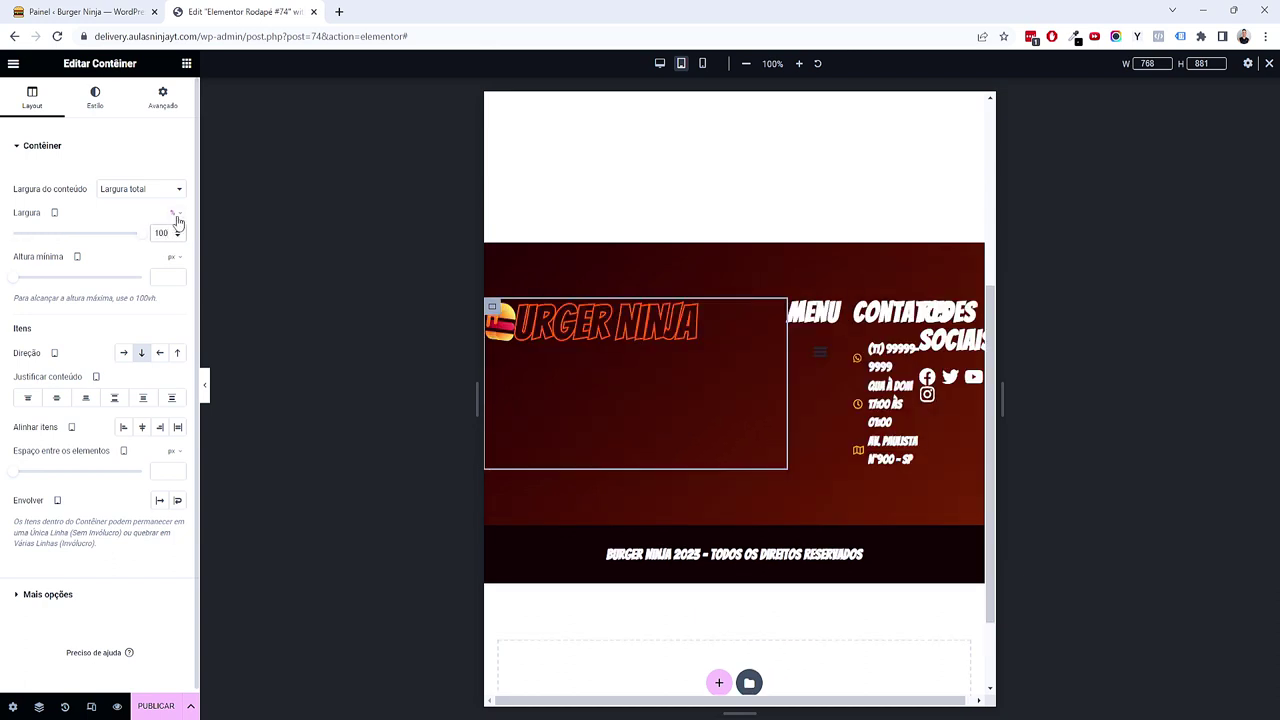
Step: Make the menu, contacts and social column containers 100% wide on tablet
key("ctrl+z")
left_click(171, 213)
left_click(172, 234)
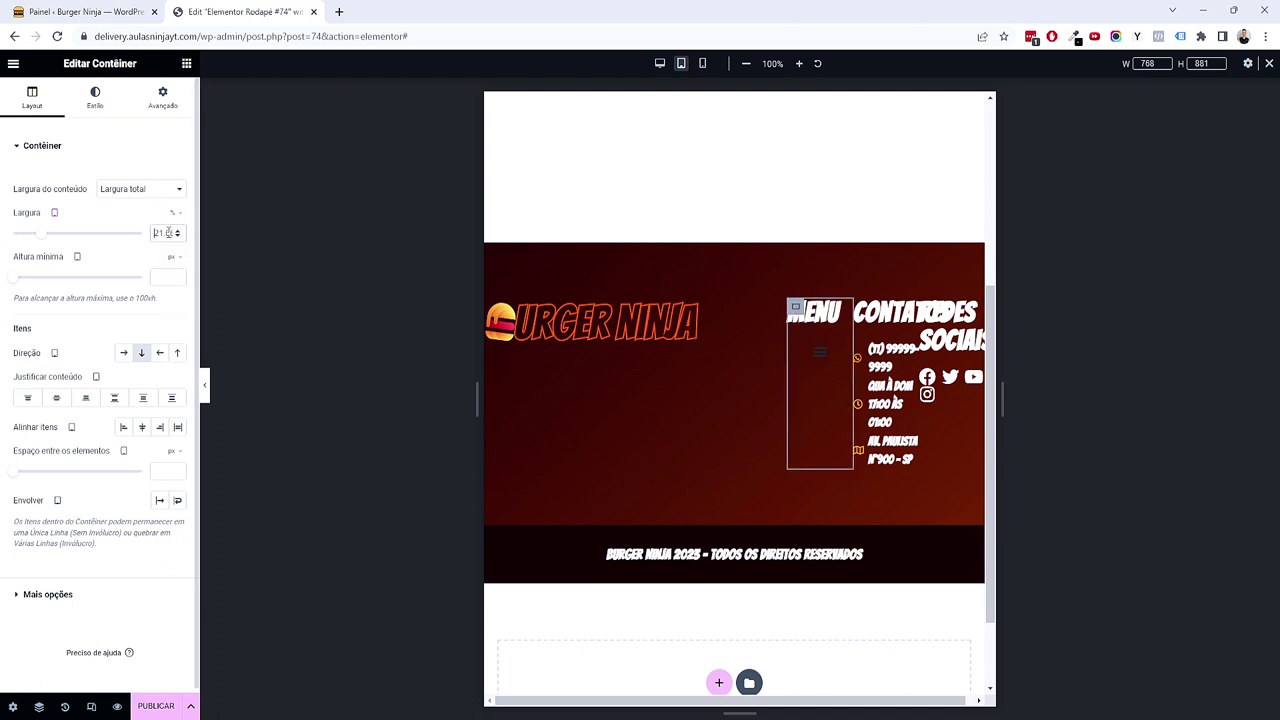
type("100")
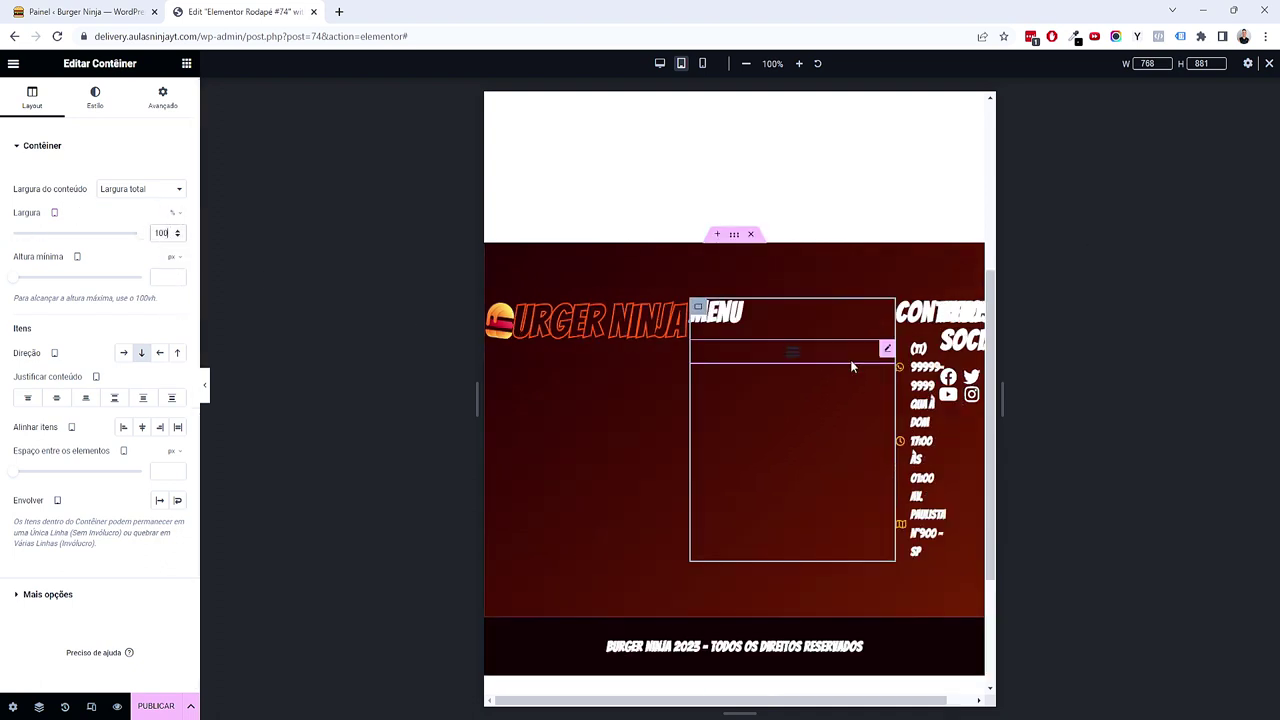
left_click(903, 307)
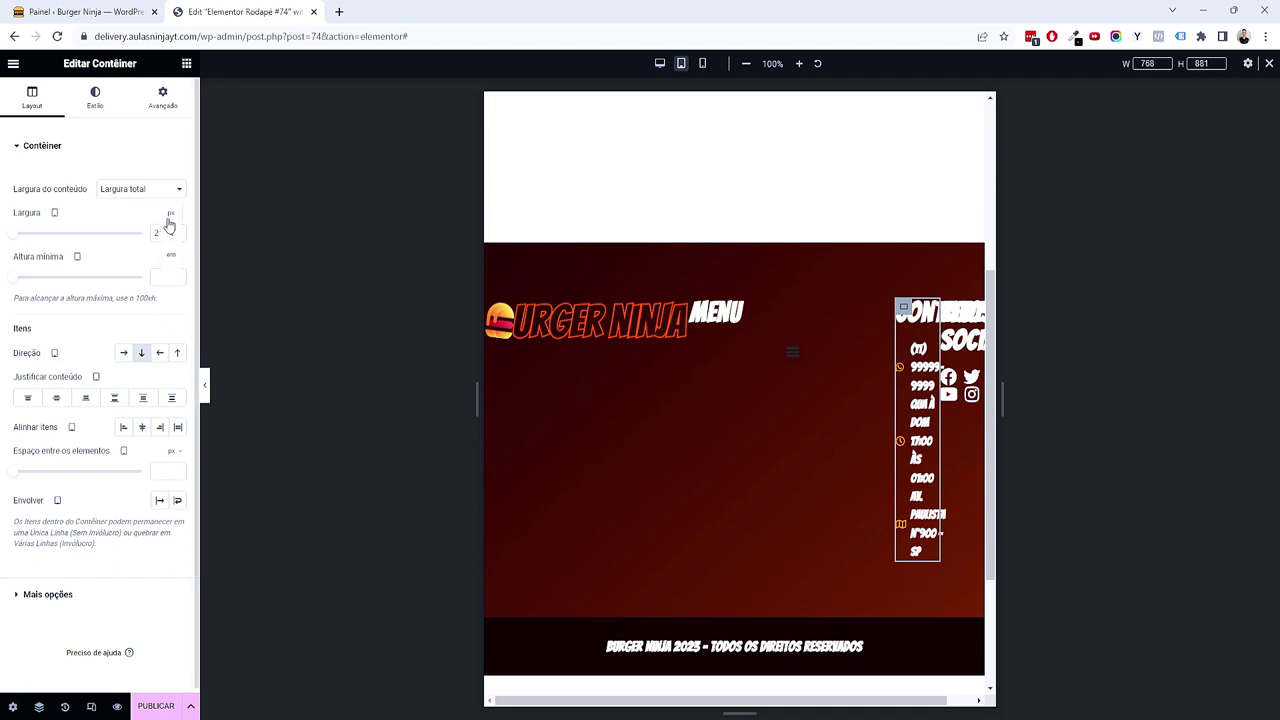
left_click(170, 233)
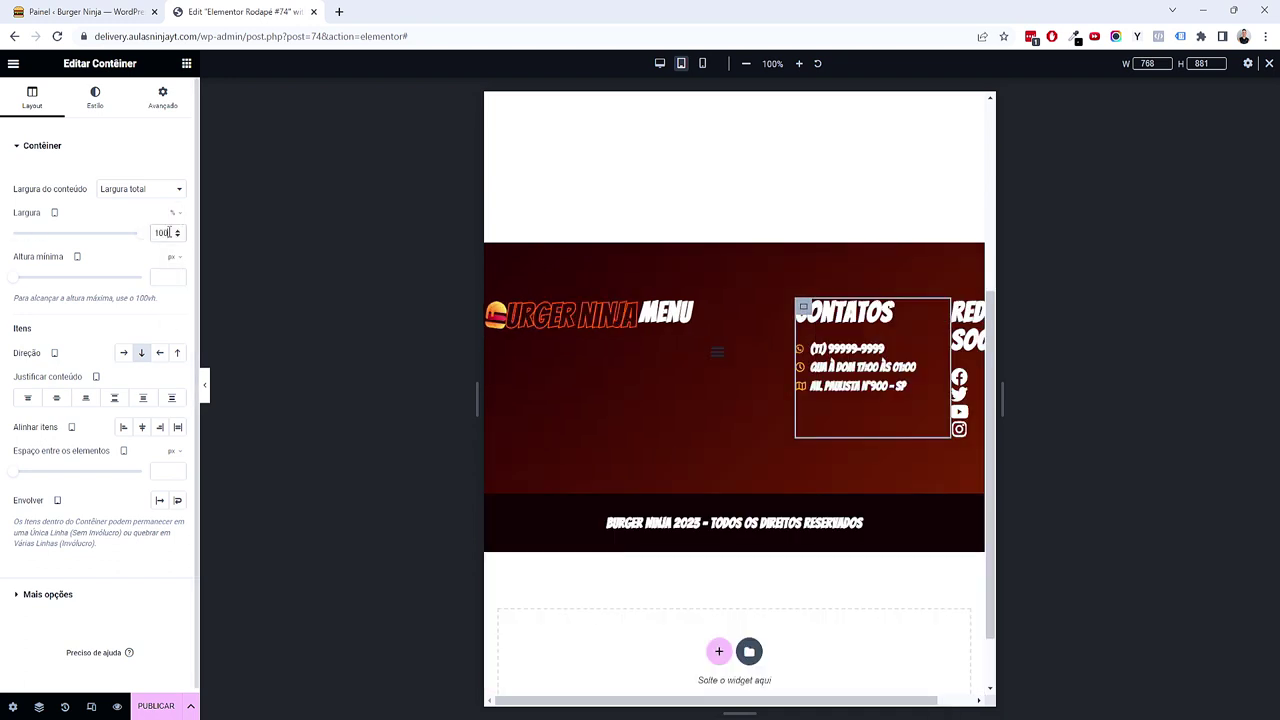
key("ctrl+z")
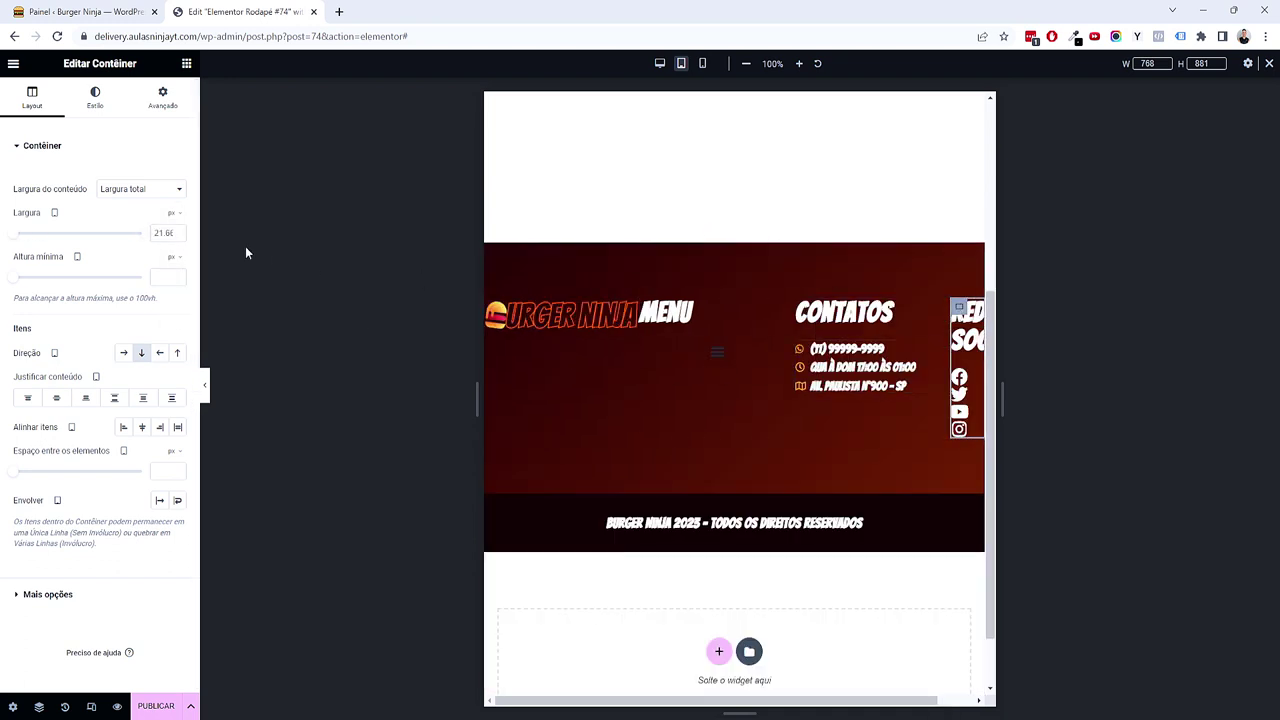
left_click(172, 235)
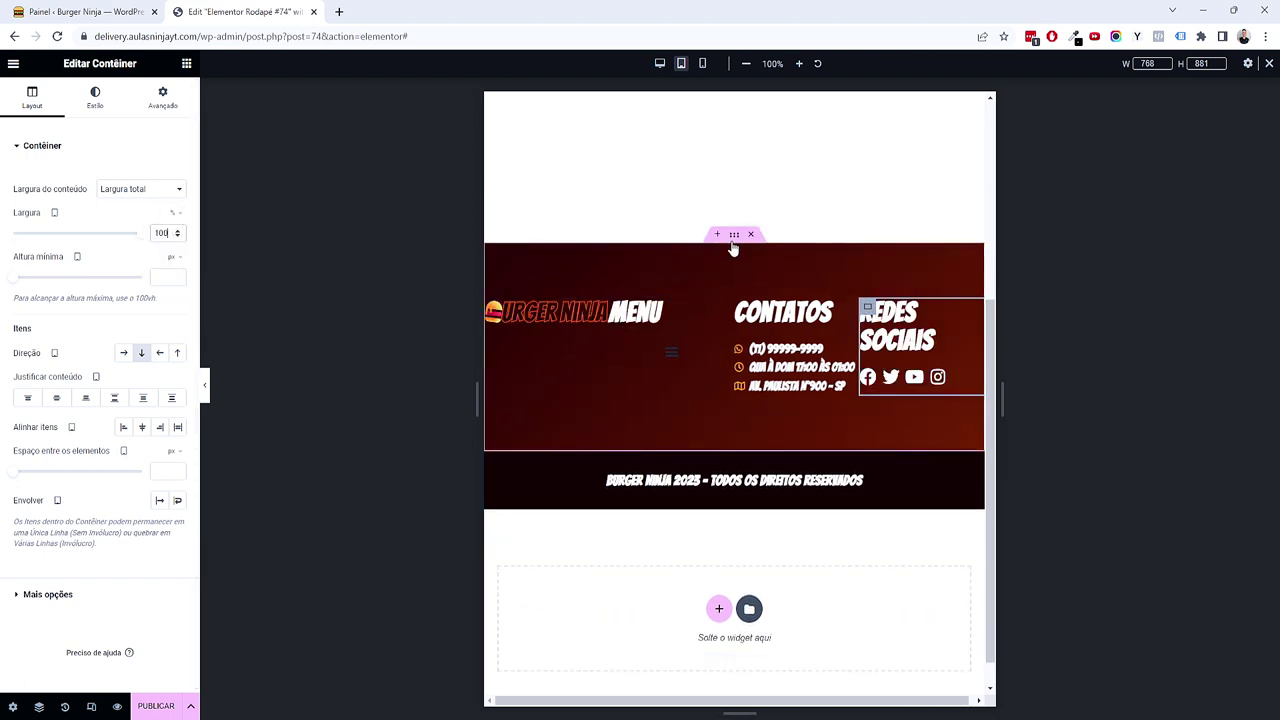
Step: Select the parent footer container, checking the logo column along the way
left_click(734, 238)
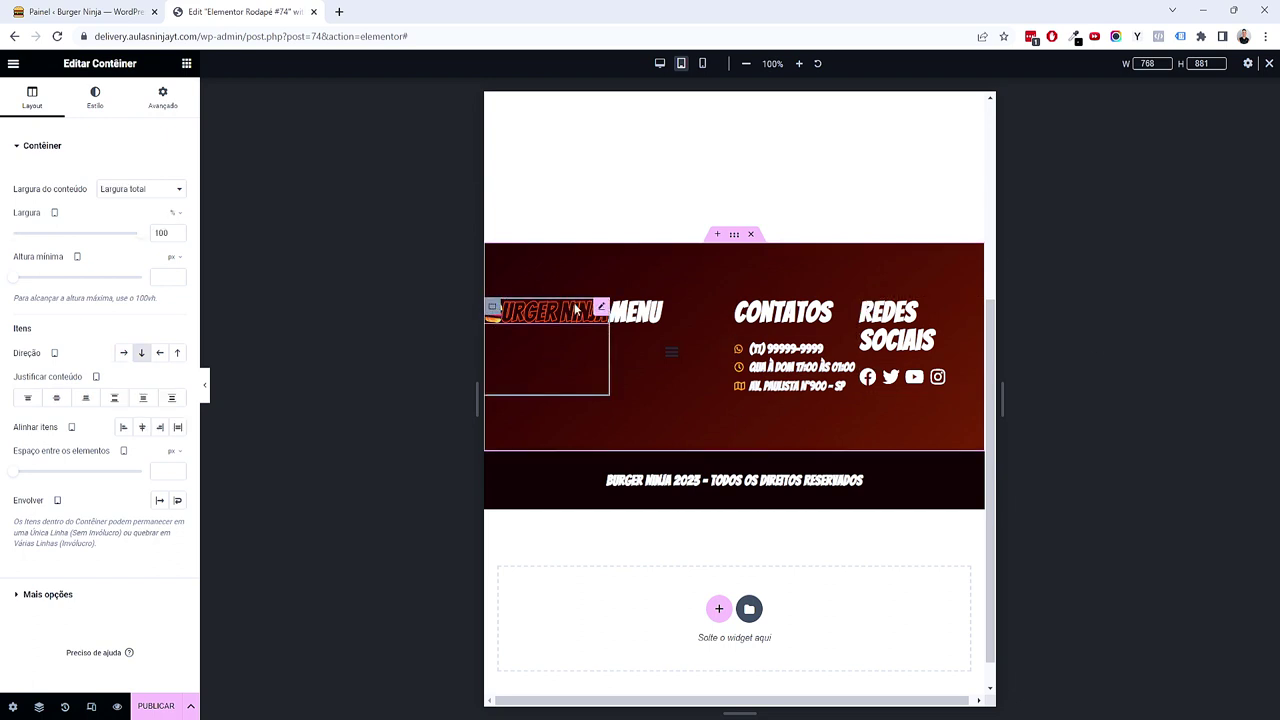
left_click(727, 309)
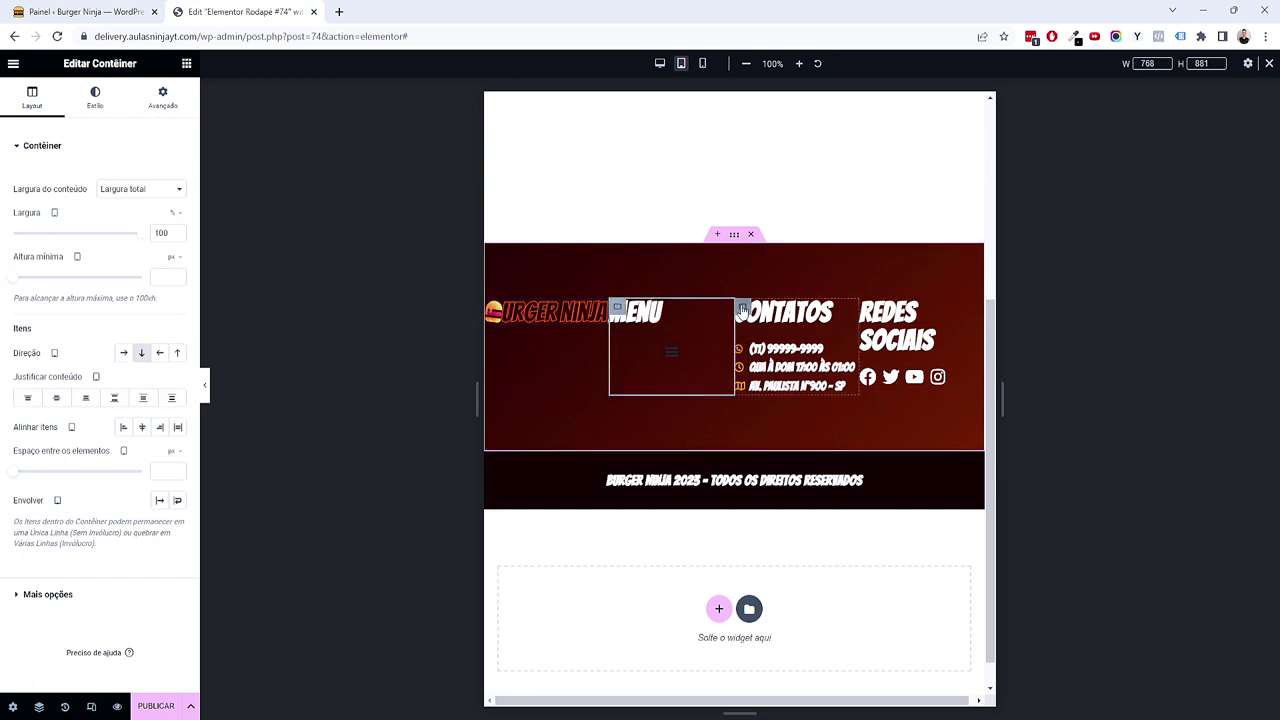
left_click(734, 238)
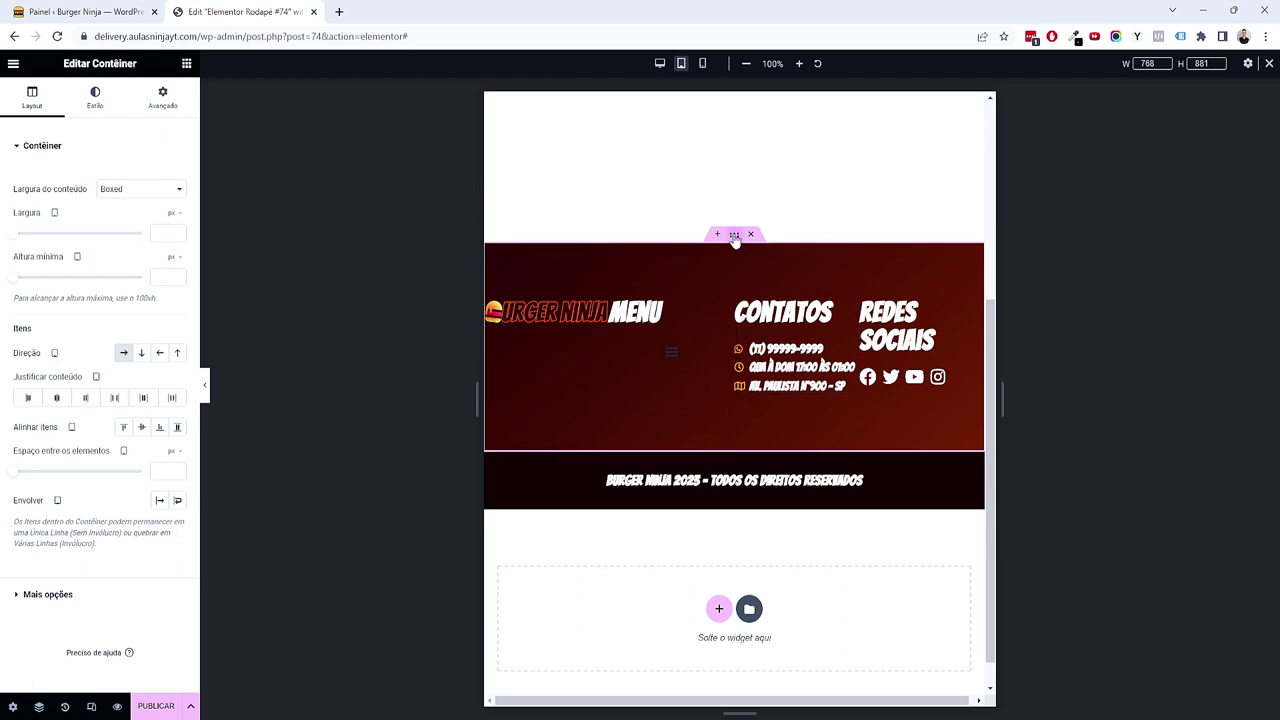
Step: Let the footer columns wrap onto new rows and adjust the footer container's padding
left_click(179, 502)
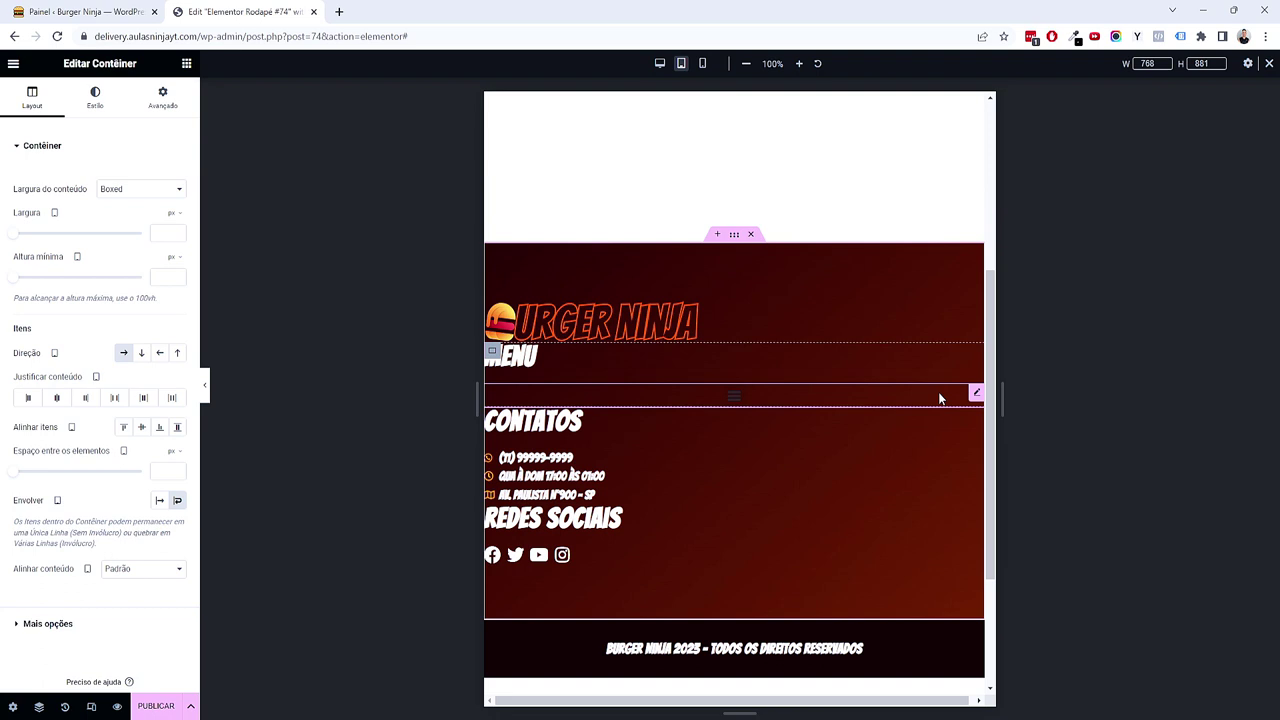
left_click(165, 100)
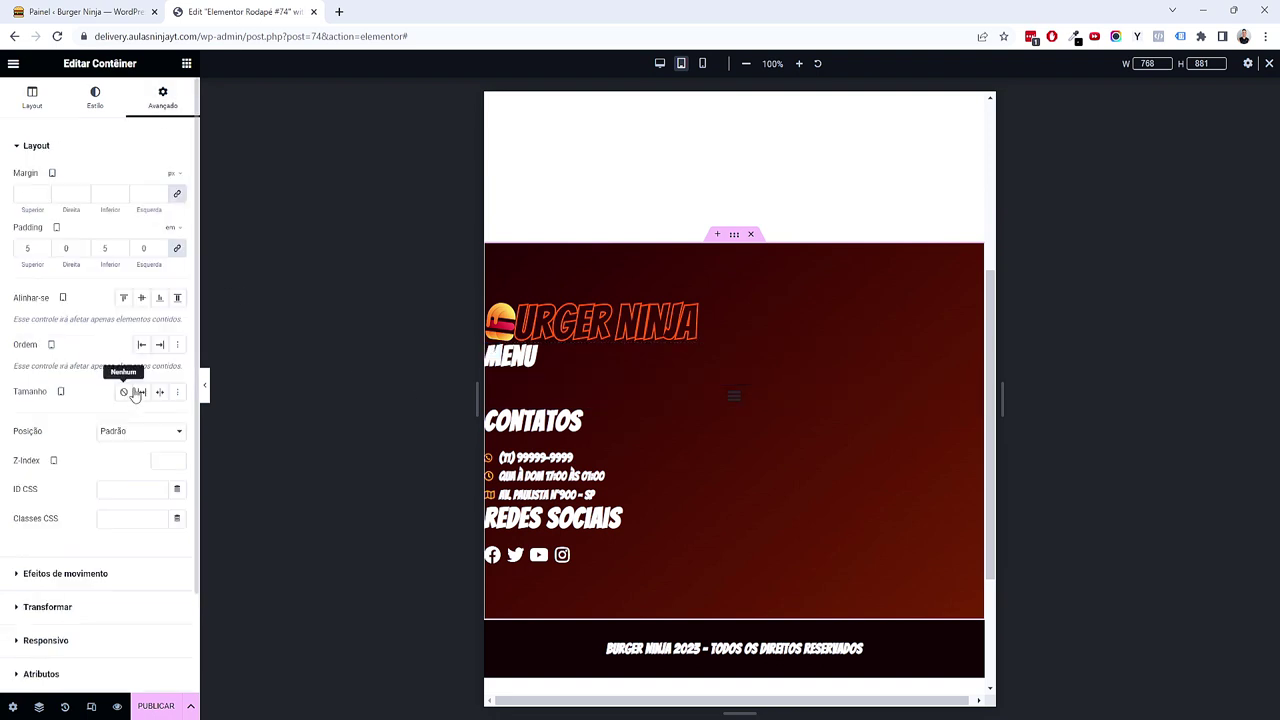
left_click(177, 248)
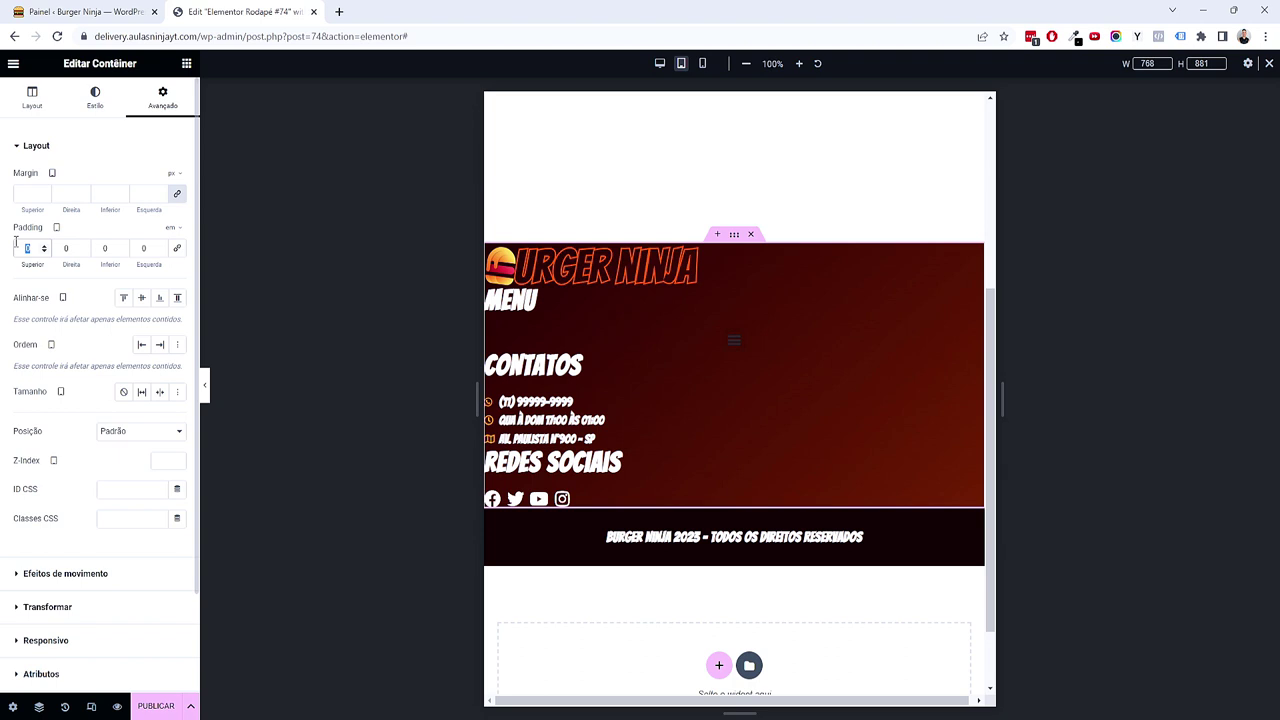
type("4")
key("Tab")
type("1")
key("Tab")
type("4")
key("Tab")
type("1")
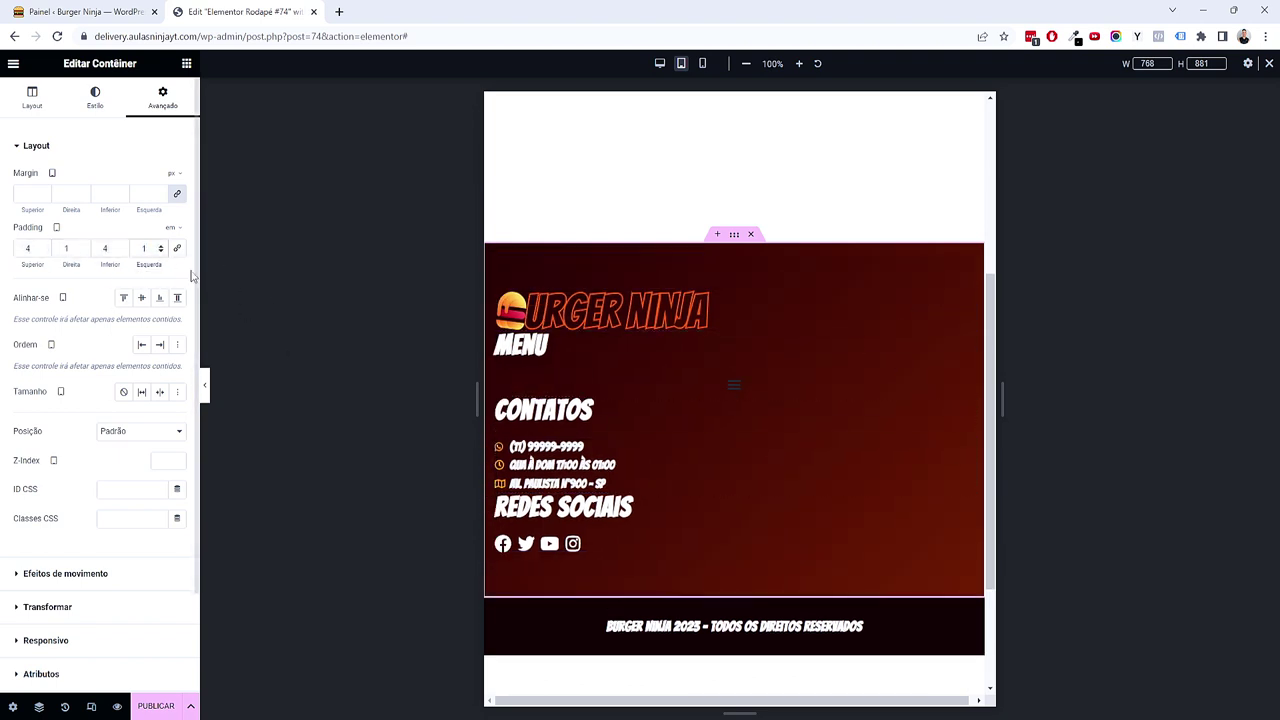
scroll(676, 364, "down", 2)
scroll(577, 320, "up", 1)
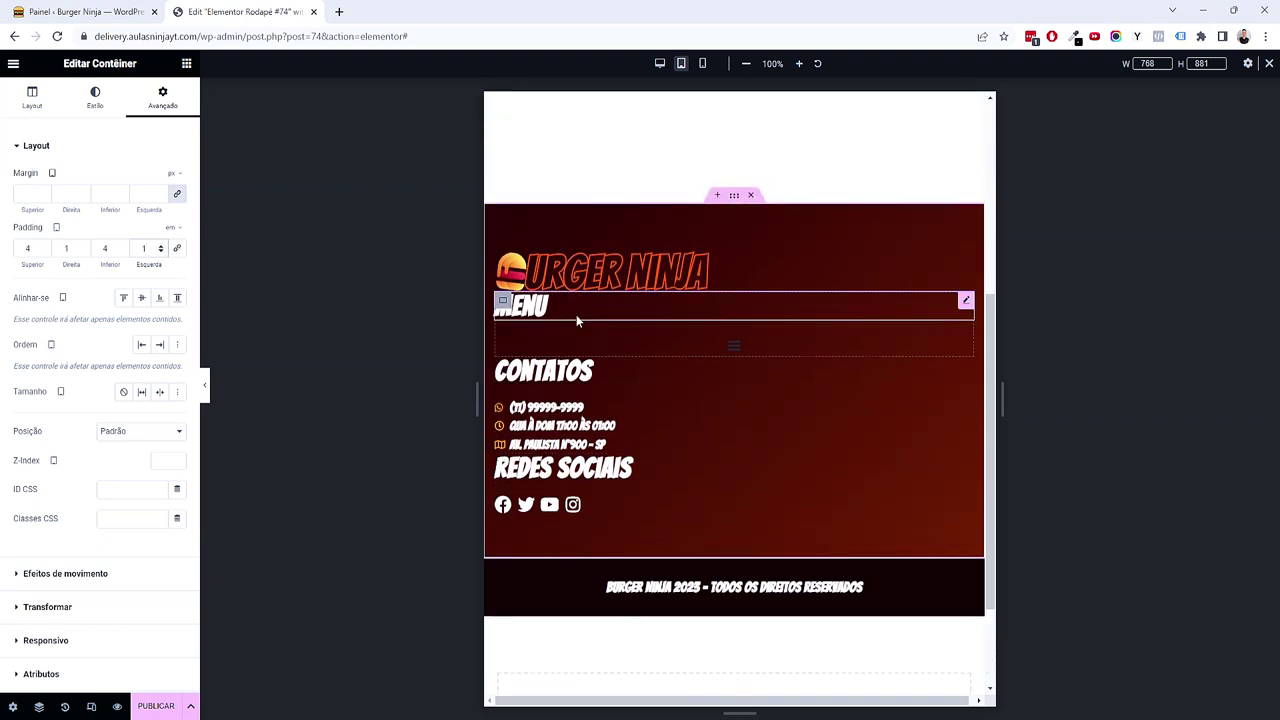
Step: Centre the footer logo and the MENU and CONTATOS headings
left_click(848, 272)
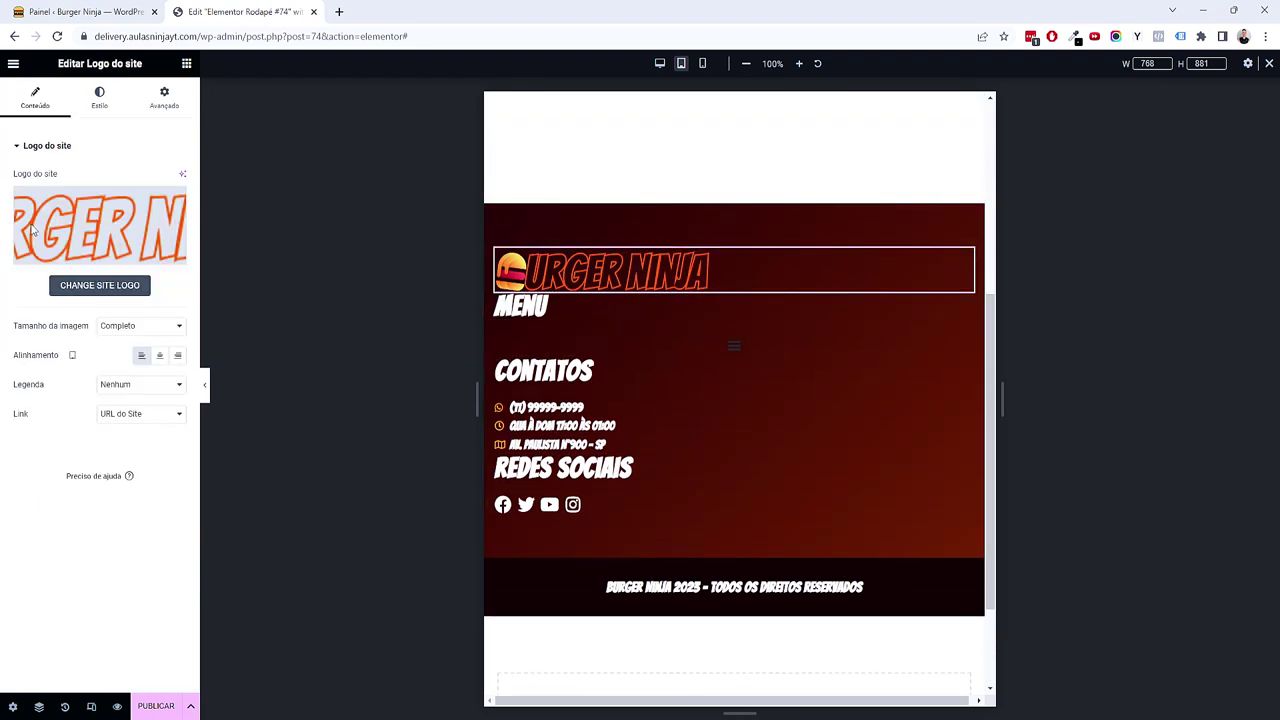
left_click(159, 357)
left_click(563, 309)
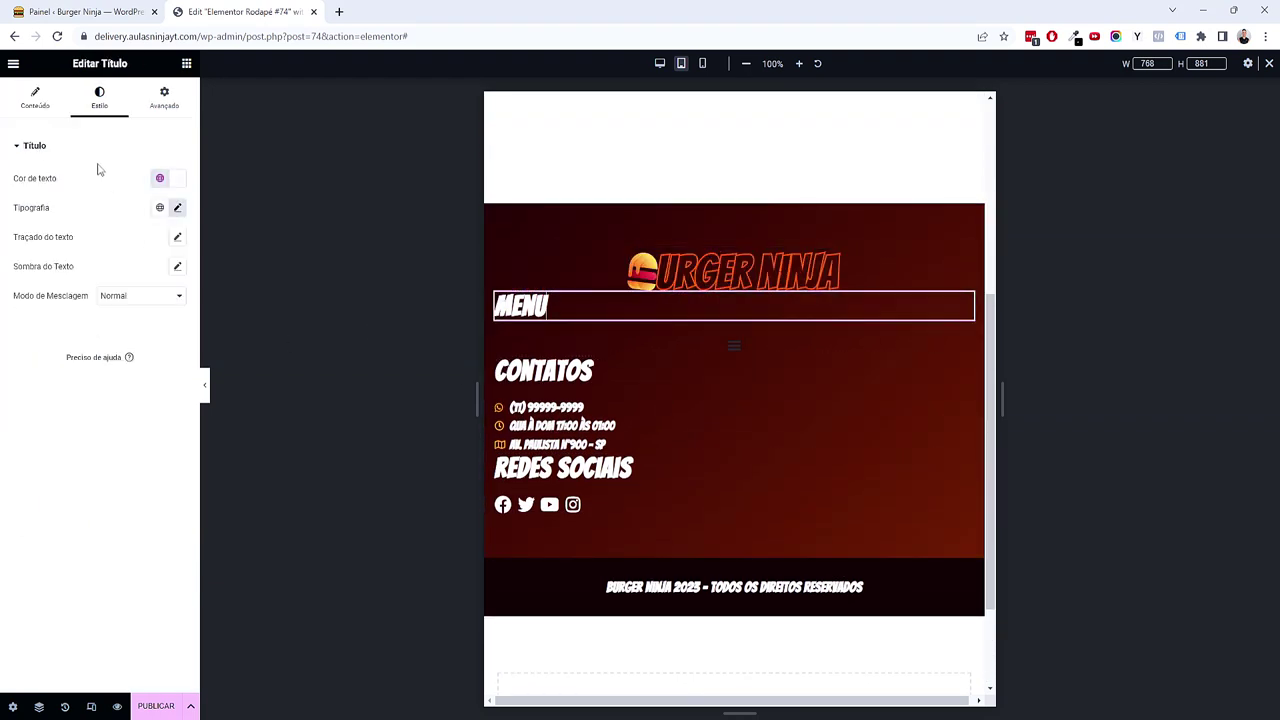
left_click(40, 100)
left_click(141, 376)
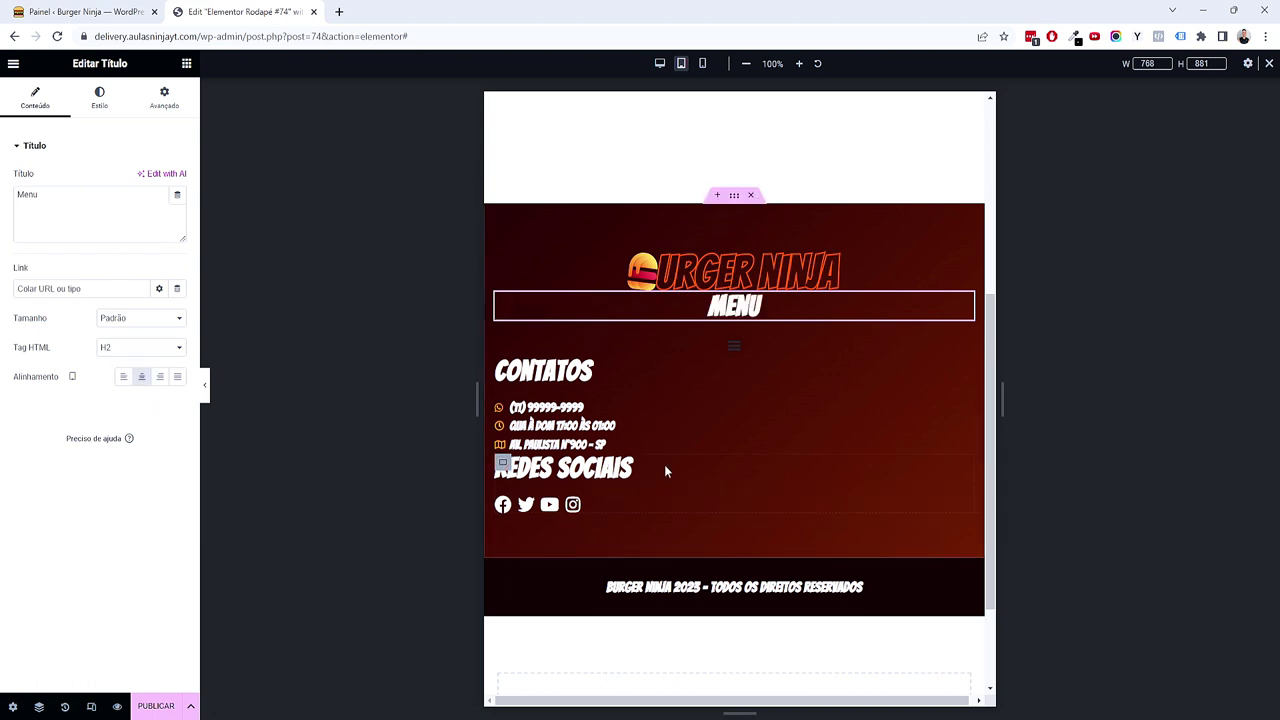
left_click(598, 374)
left_click(141, 376)
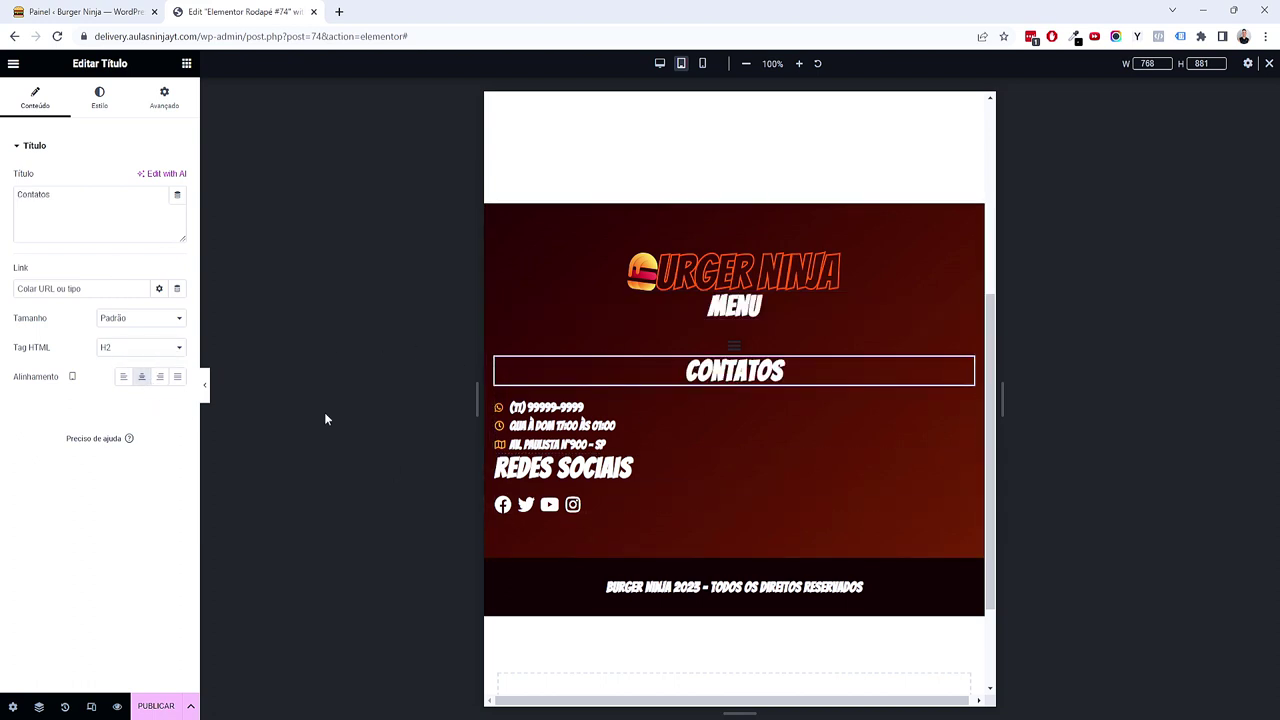
Step: Centre the contact details list, the REDES SOCIAIS heading and the social icons
left_click(687, 424)
left_click(159, 222)
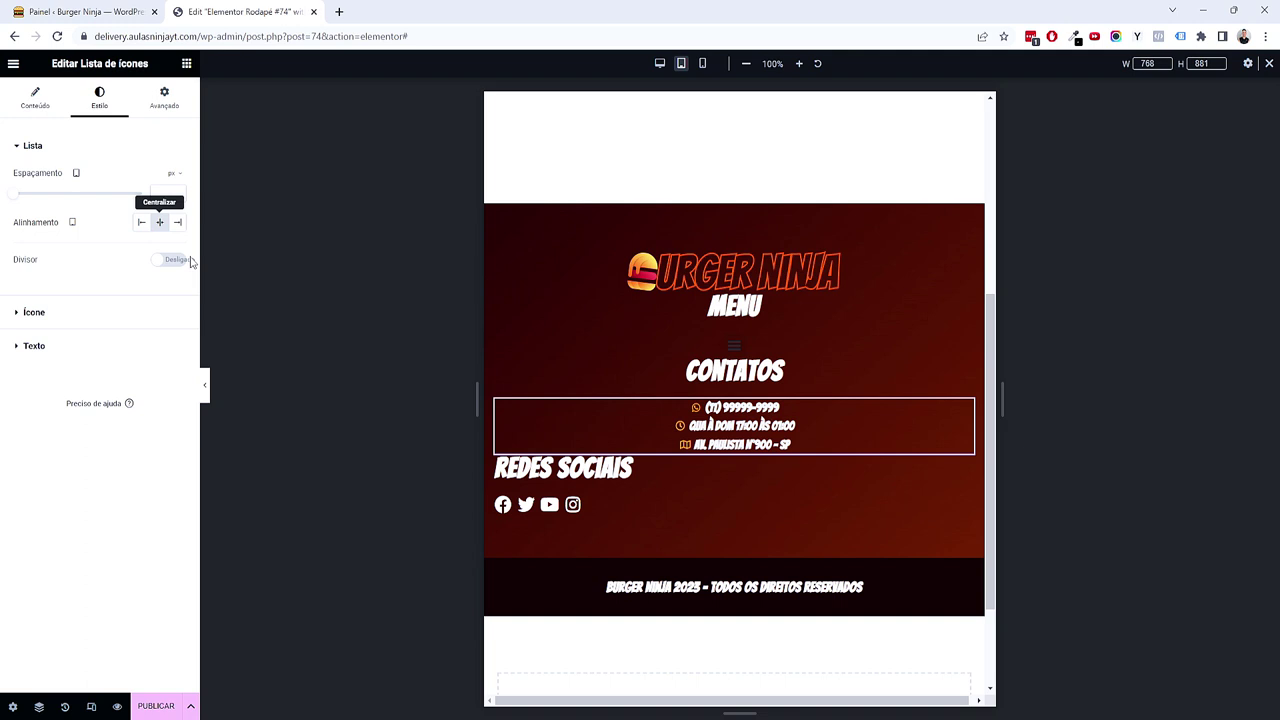
left_click(669, 475)
left_click(141, 376)
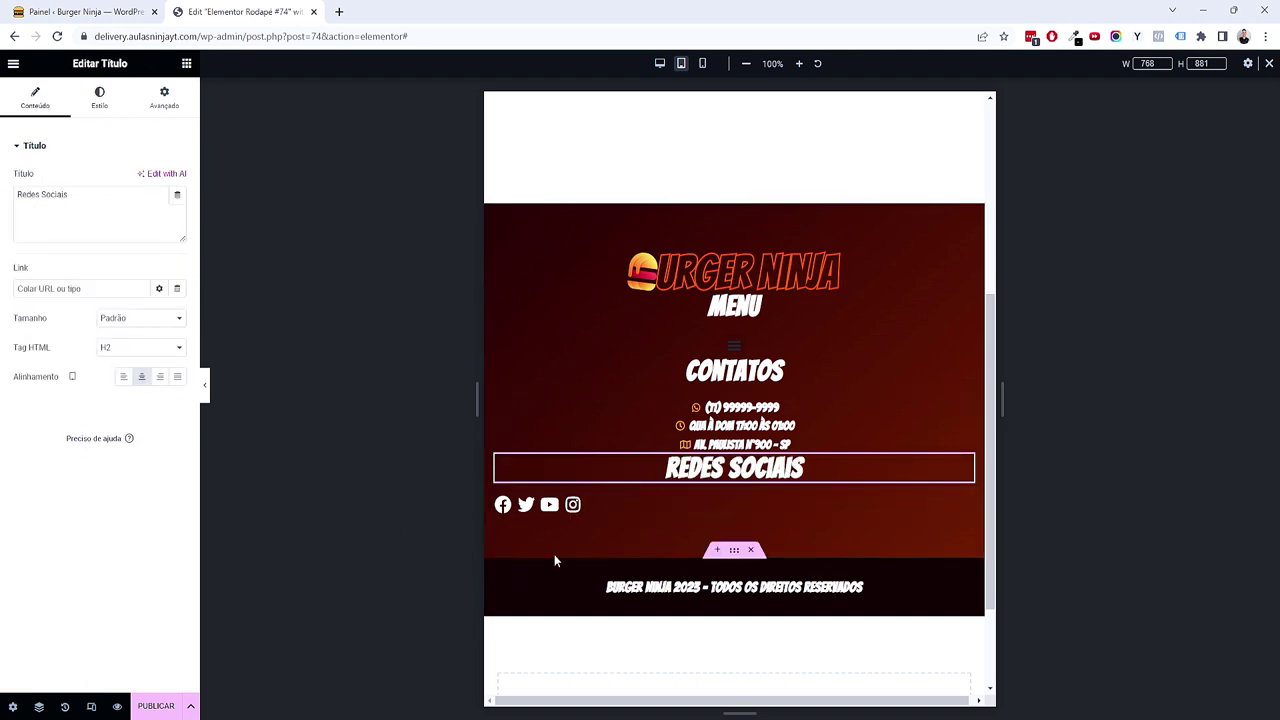
left_click(636, 509)
left_click(36, 98)
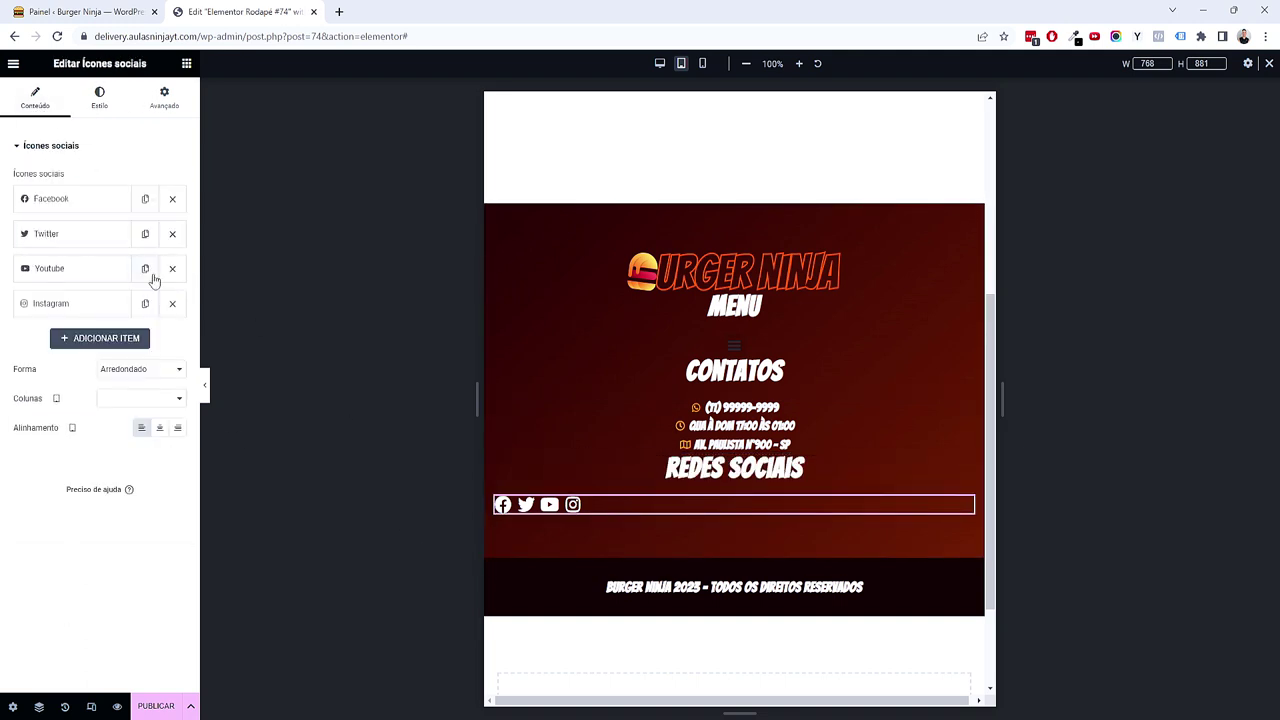
left_click(159, 427)
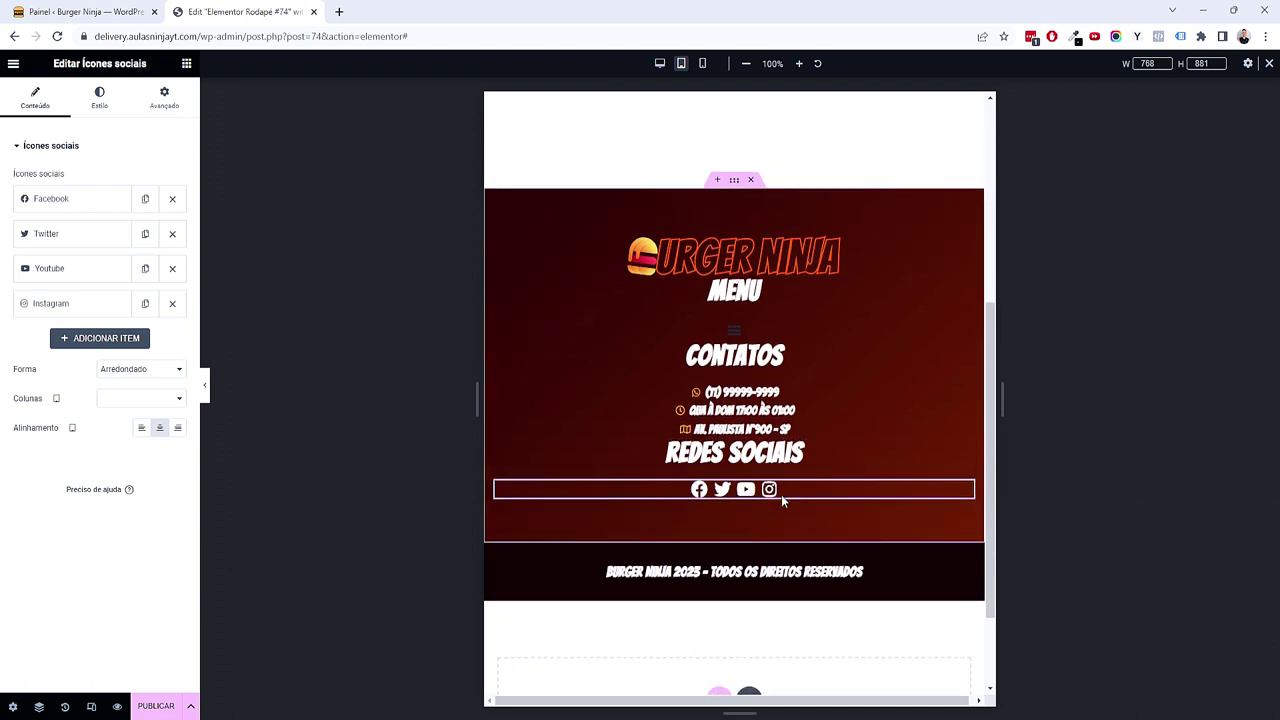
left_click(801, 350)
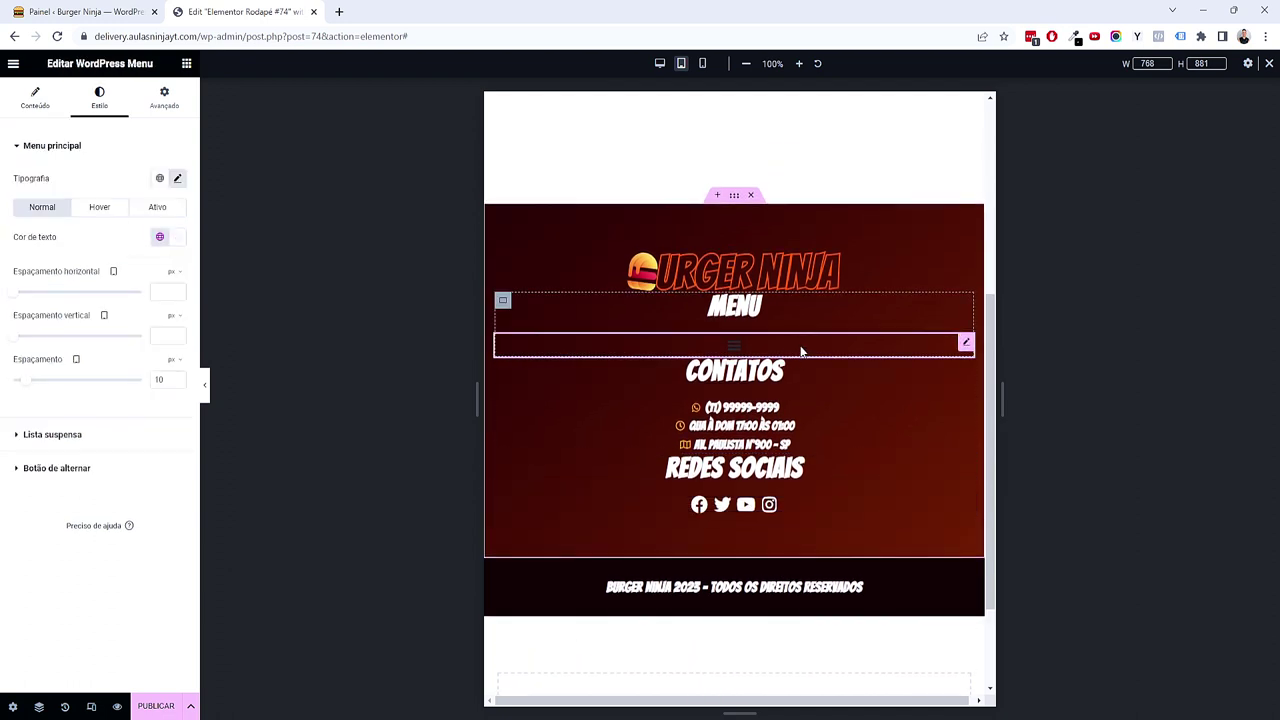
Step: Give the menu toggle a Texto white background and a Secundário orange icon
left_click(66, 472)
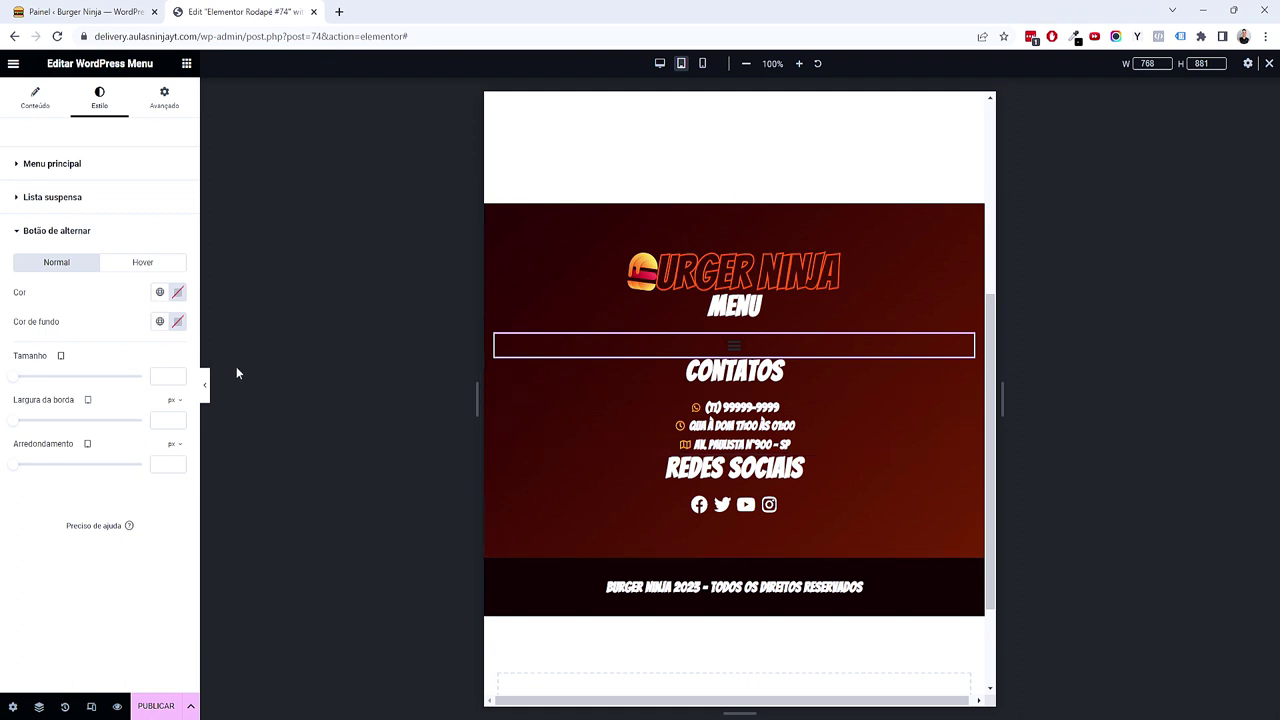
left_click(159, 322)
left_click(108, 438)
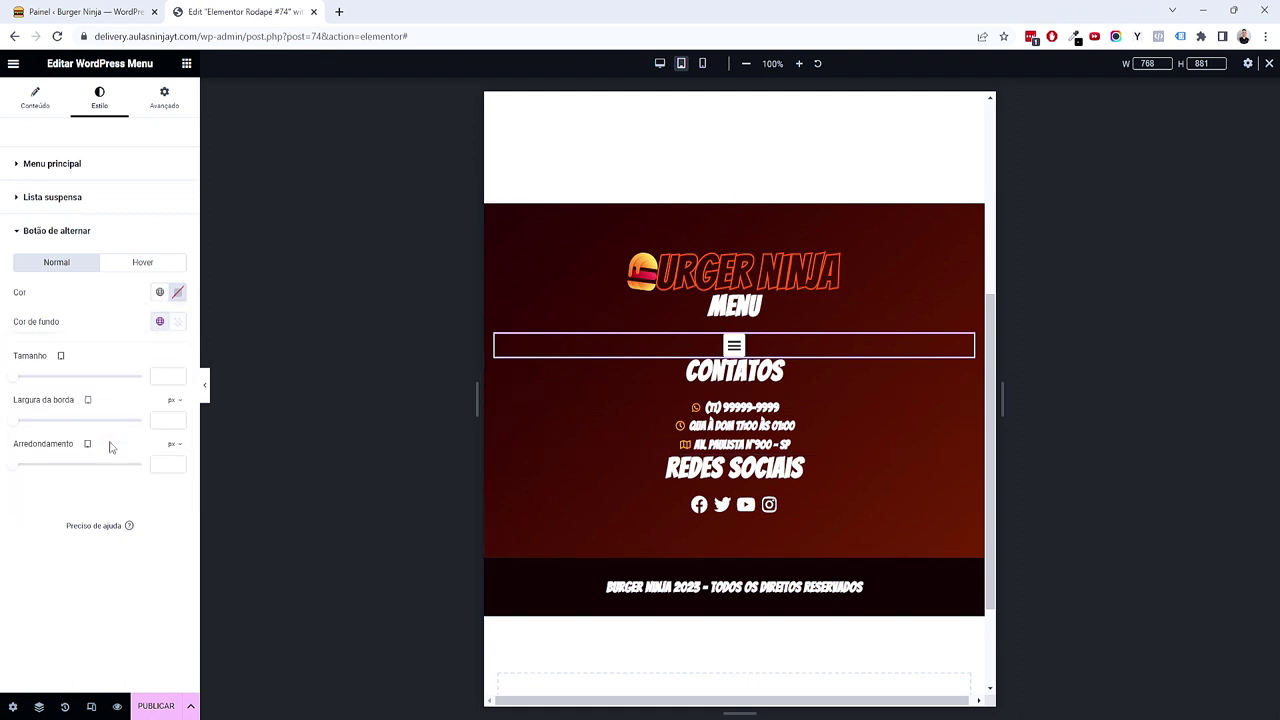
left_click(158, 293)
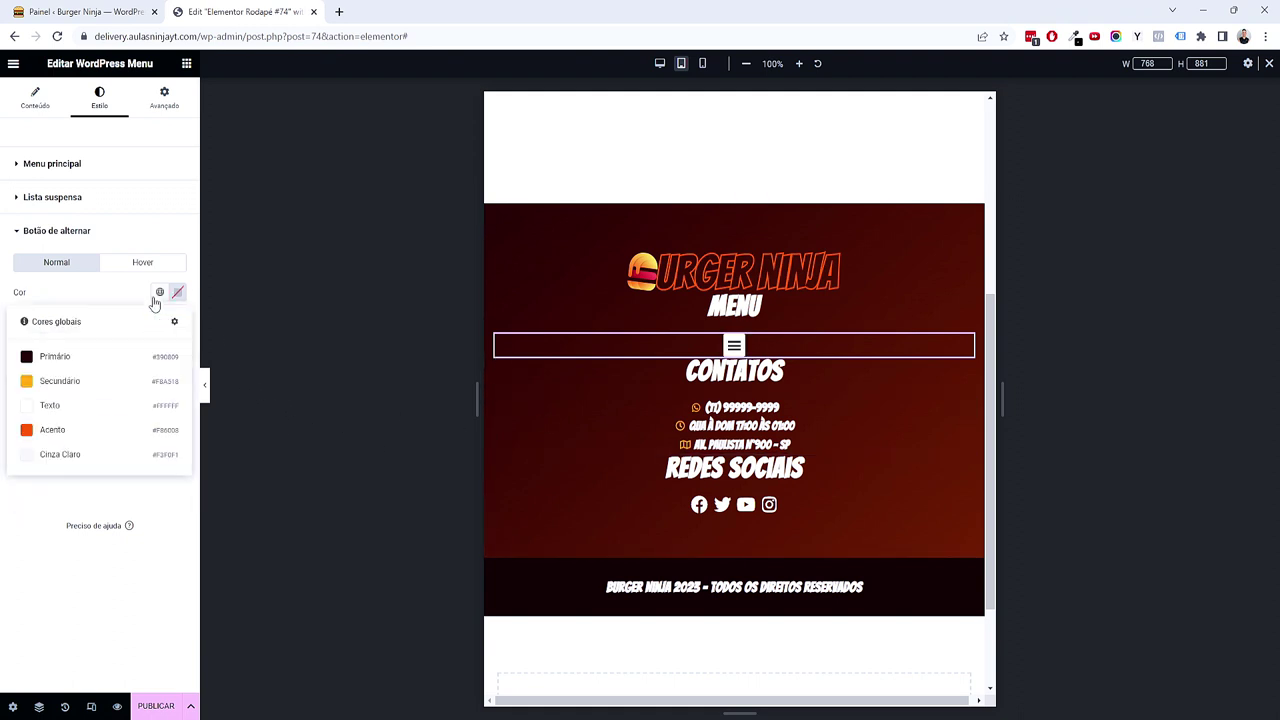
left_click(114, 391)
left_click(735, 345)
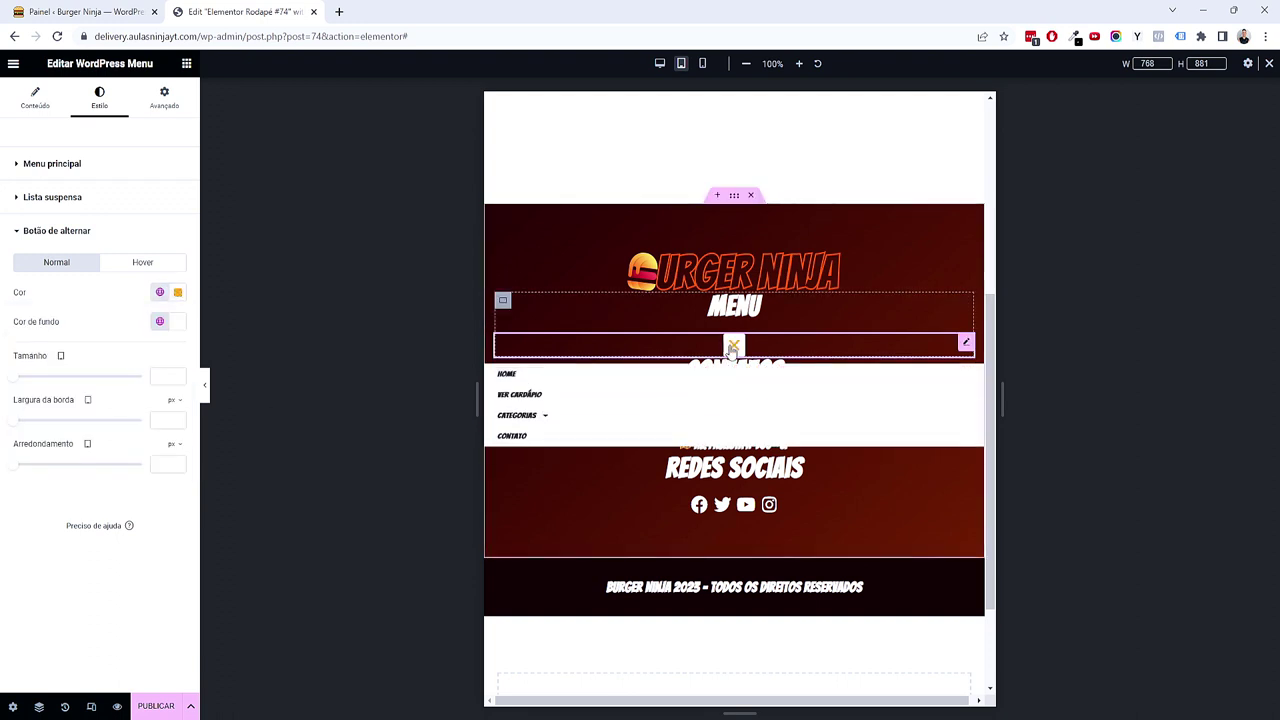
left_click(737, 344)
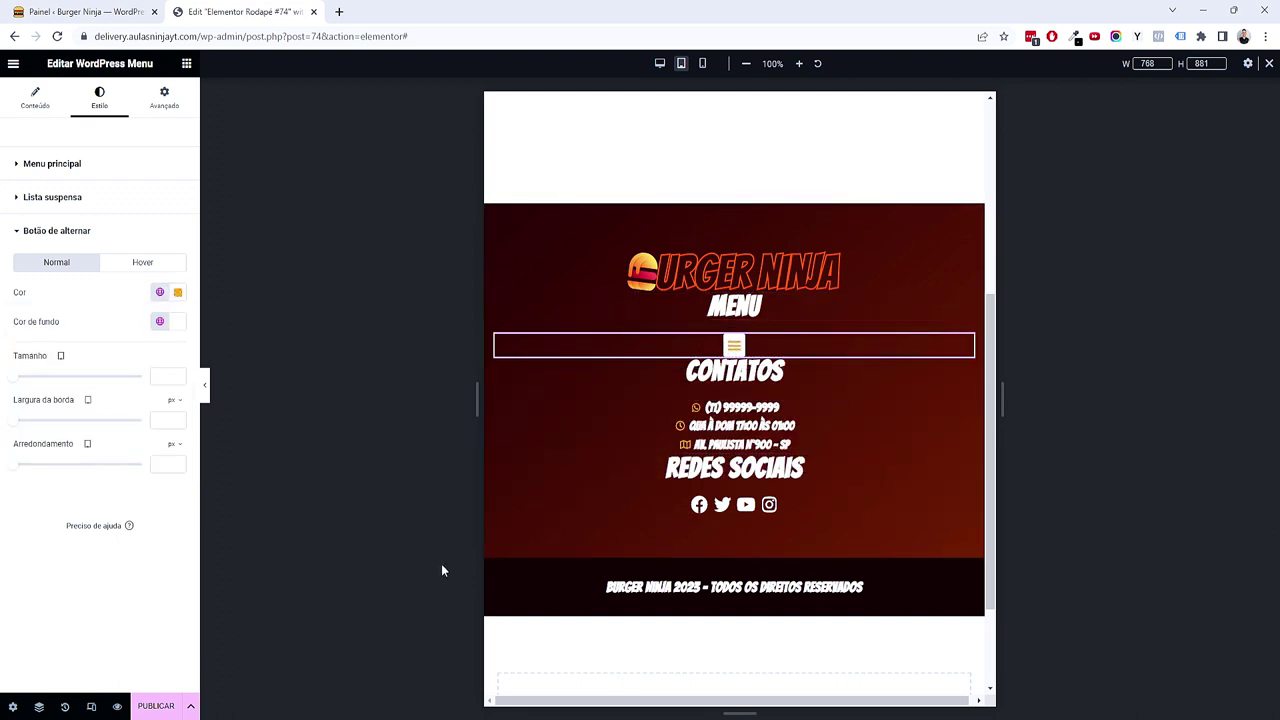
Step: Set the footer container's gap between elements to 20
left_click(736, 197)
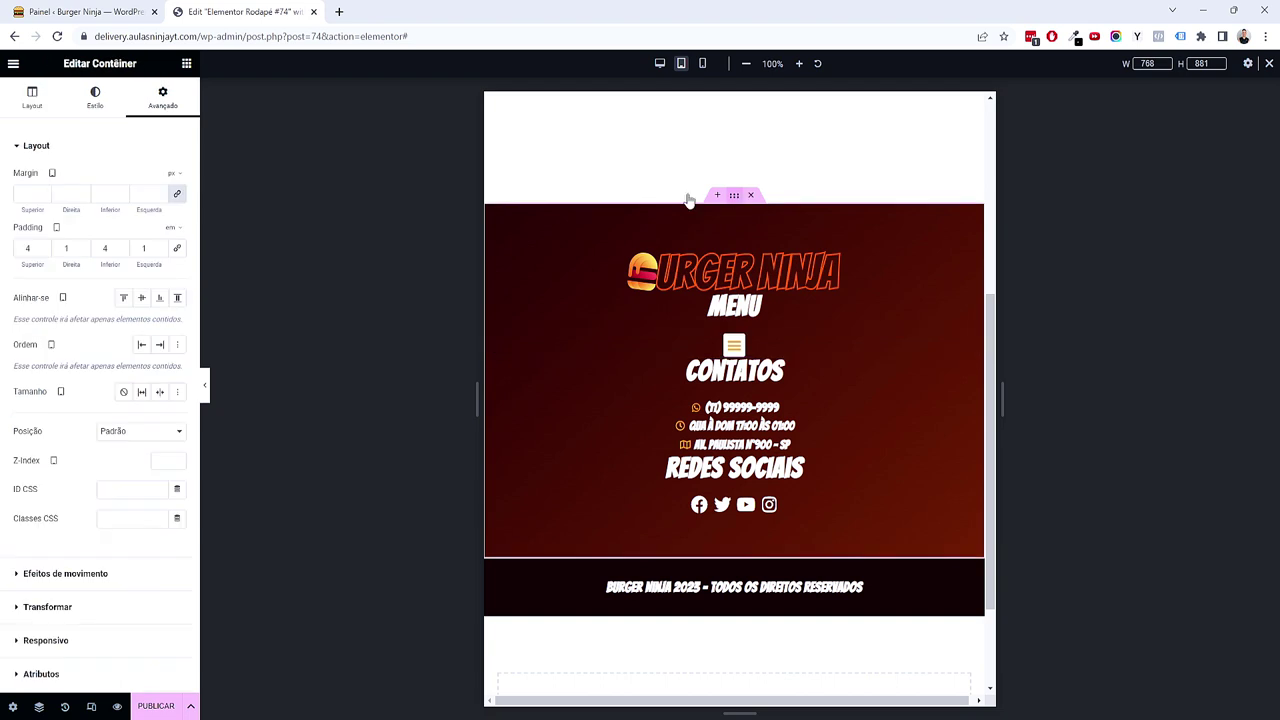
left_click_drag(16, 479, 24, 474)
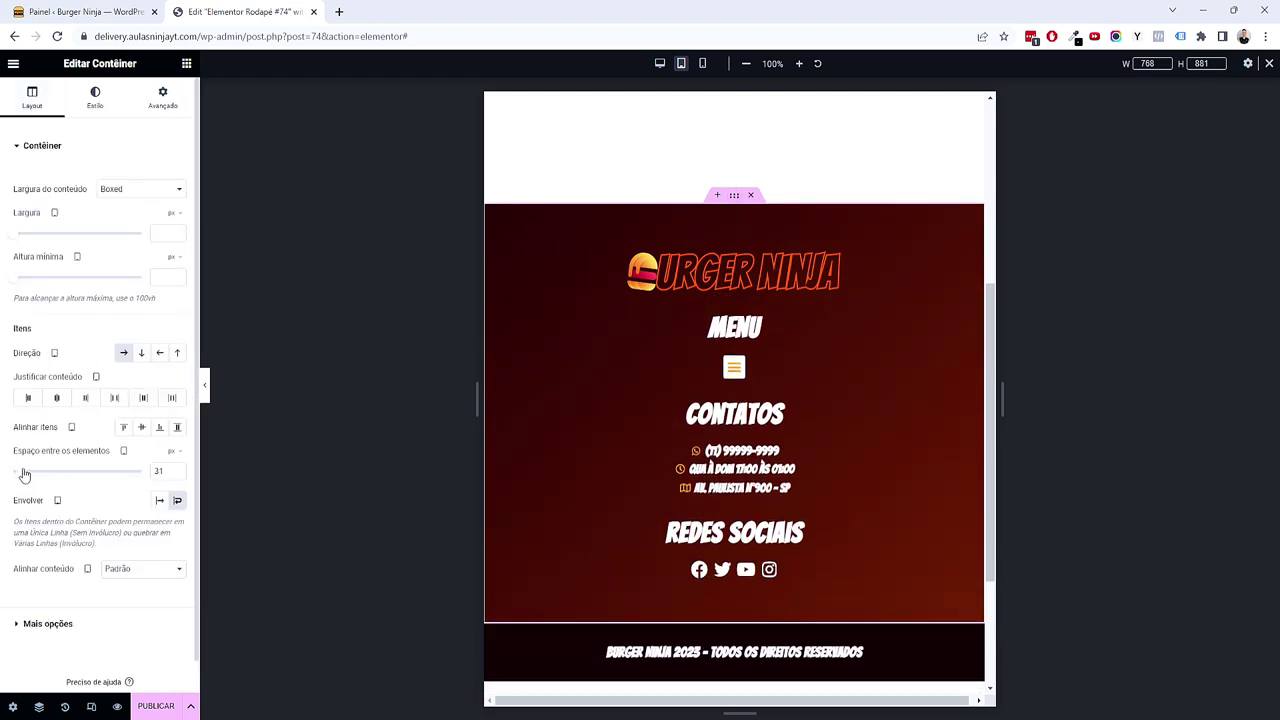
left_click_drag(177, 476, 178, 478)
left_click(178, 478)
left_click(178, 478)
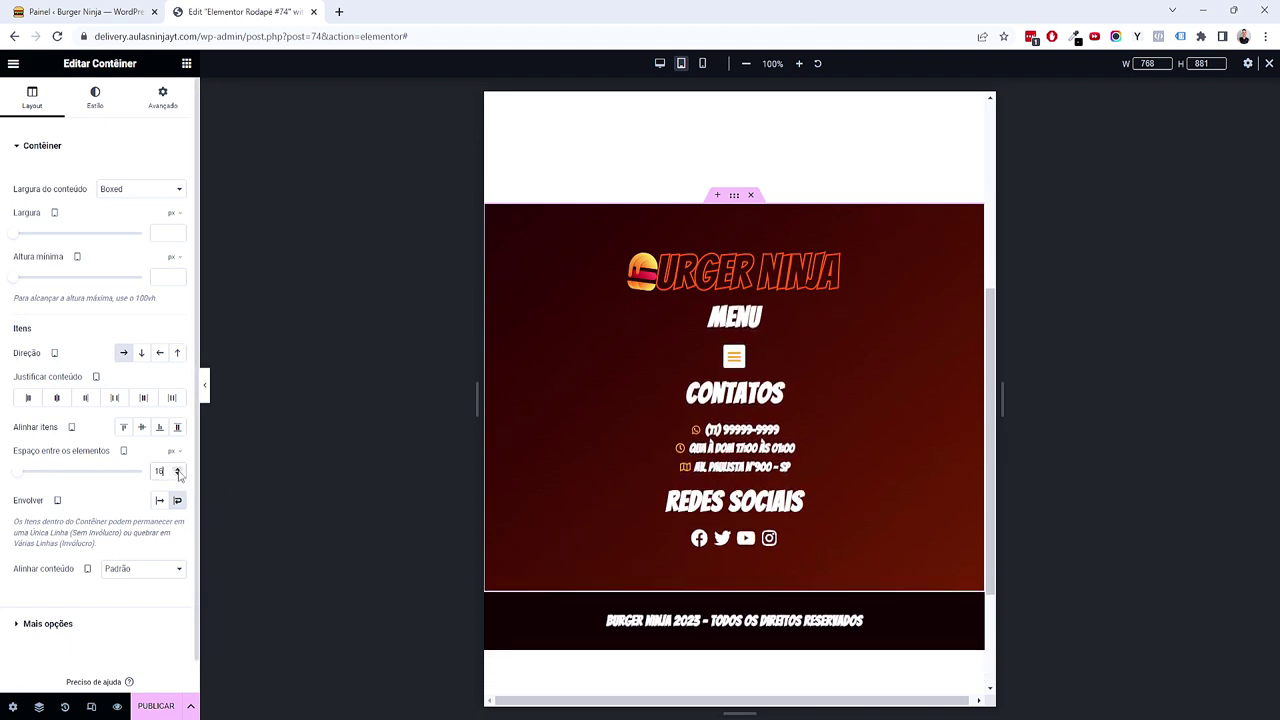
left_click(178, 469)
left_click(178, 469)
scroll(895, 530, "down", 2)
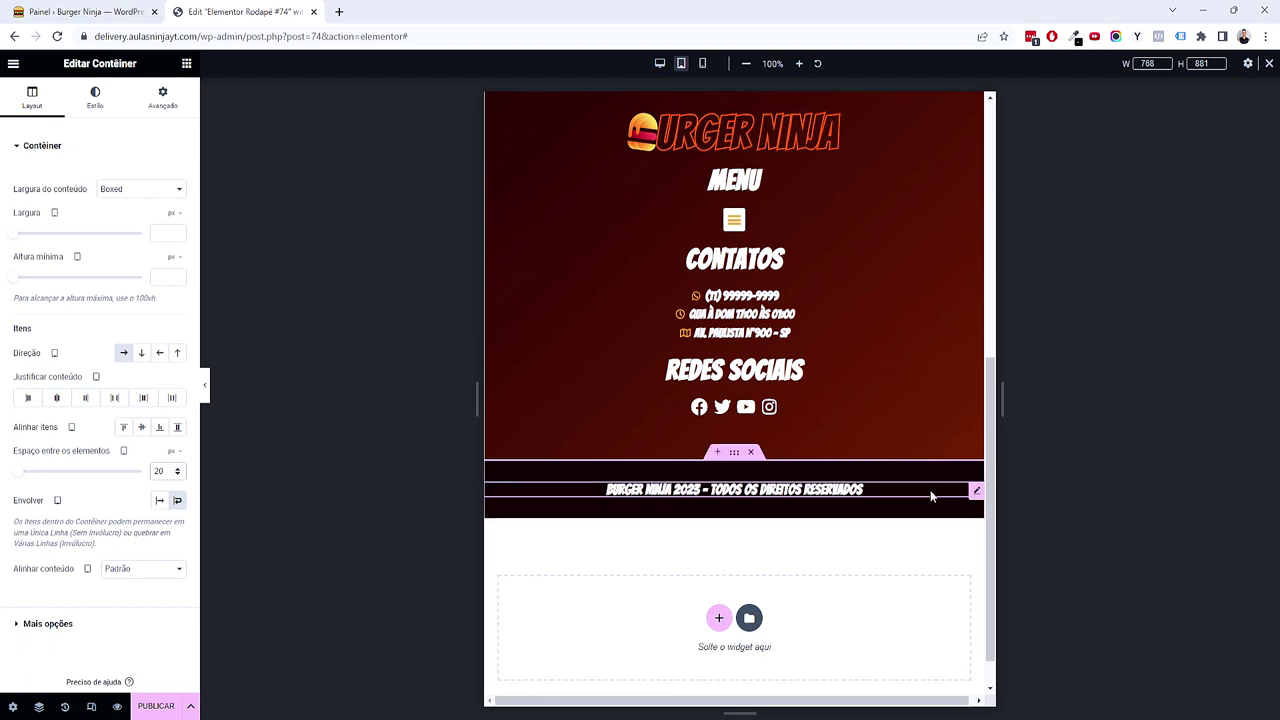
scroll(733, 492, "up", 3)
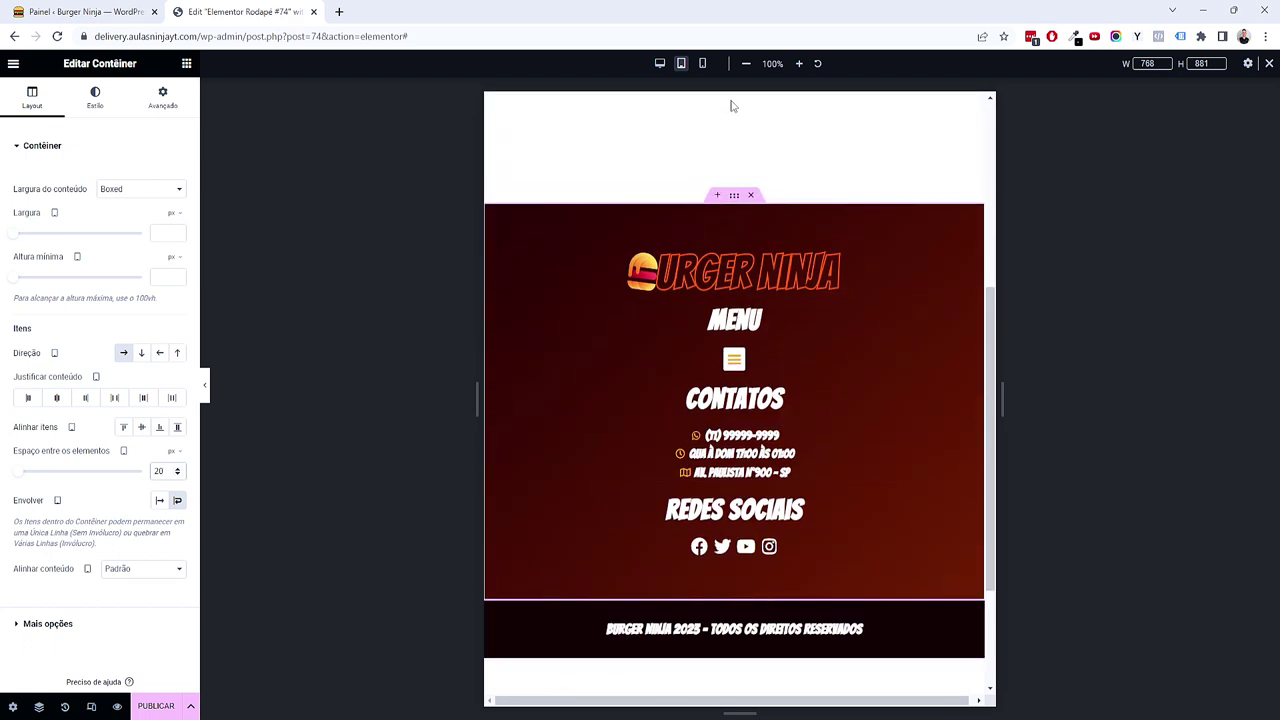
Step: Preview at mobile width and set the MENU heading size to 1.5 em
left_click(703, 66)
scroll(761, 370, "up", 2)
scroll(762, 378, "down", 2)
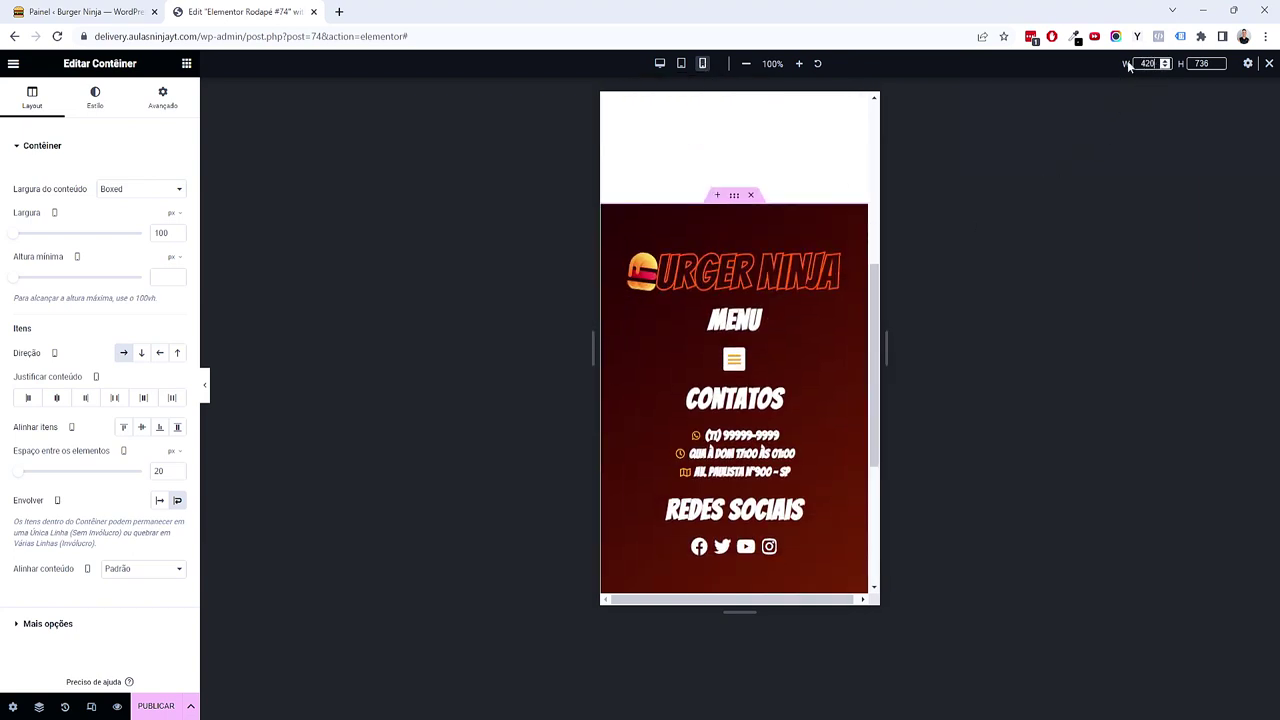
scroll(792, 388, "down", 3)
scroll(792, 388, "up", 1)
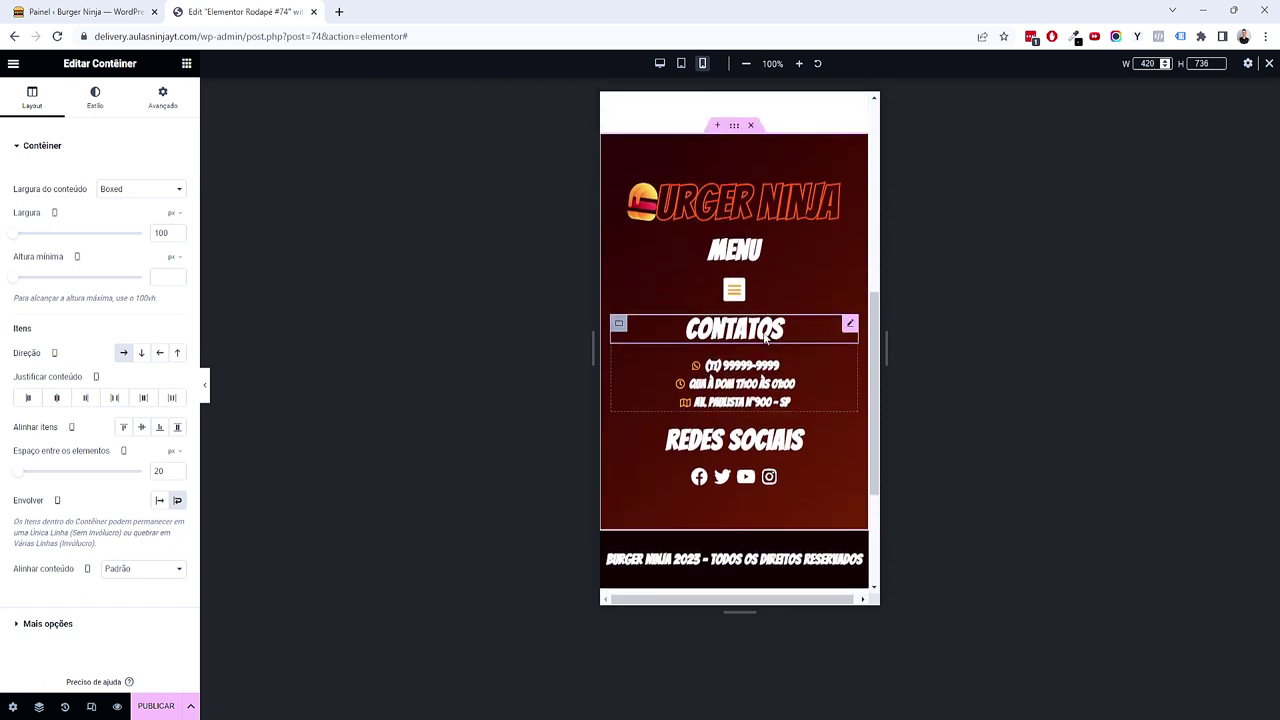
left_click(758, 250)
left_click(103, 104)
left_click(178, 209)
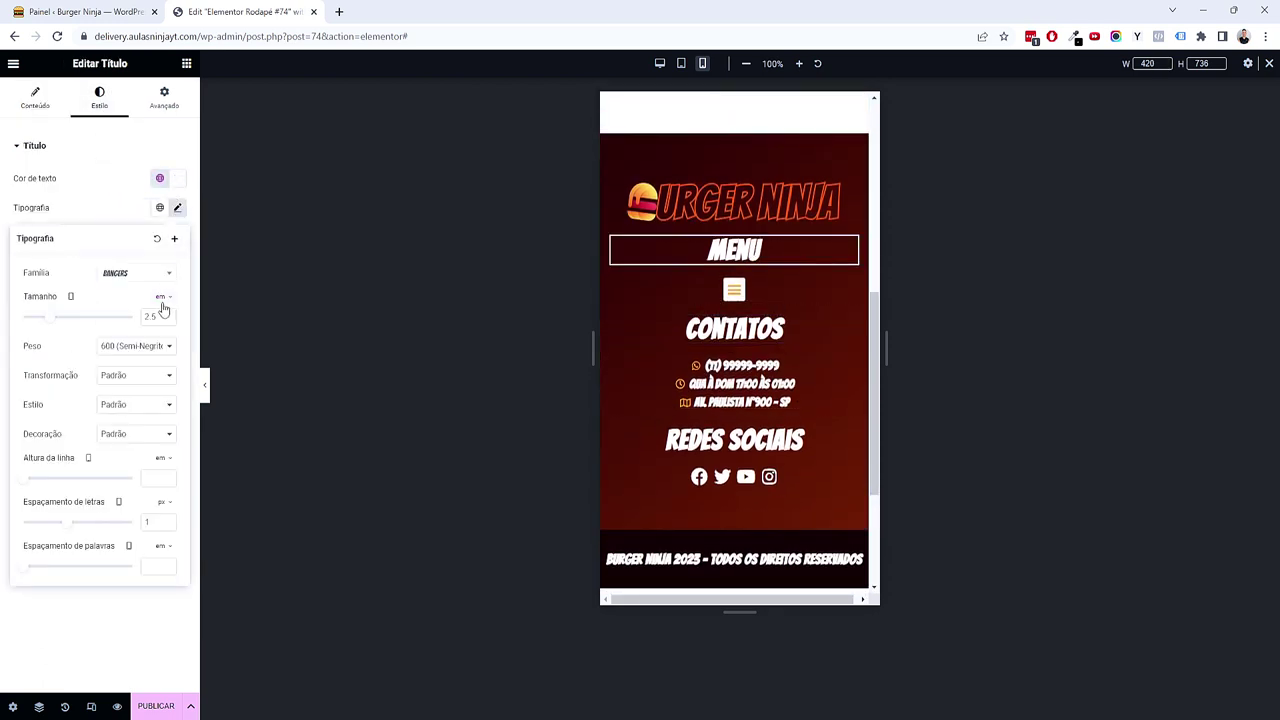
double_click(150, 316)
type("1.5")
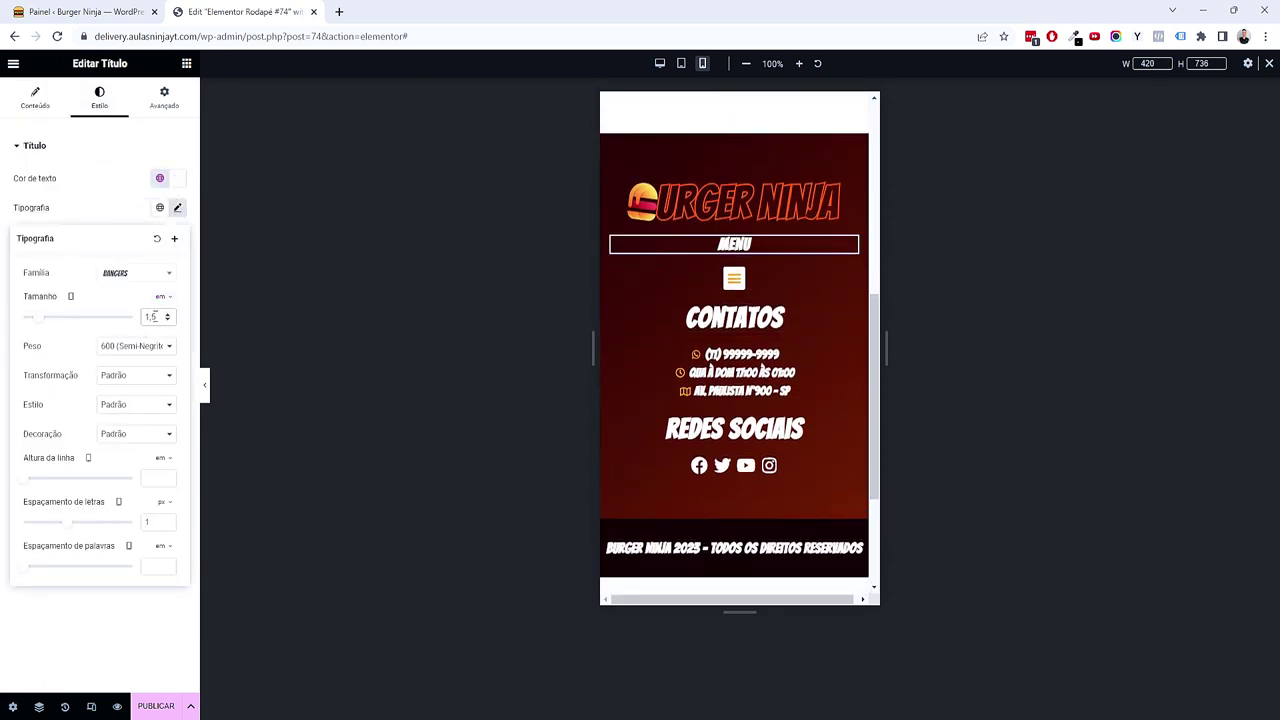
Step: Set the CONTATOS heading size to 1.5 em
left_click(734, 278)
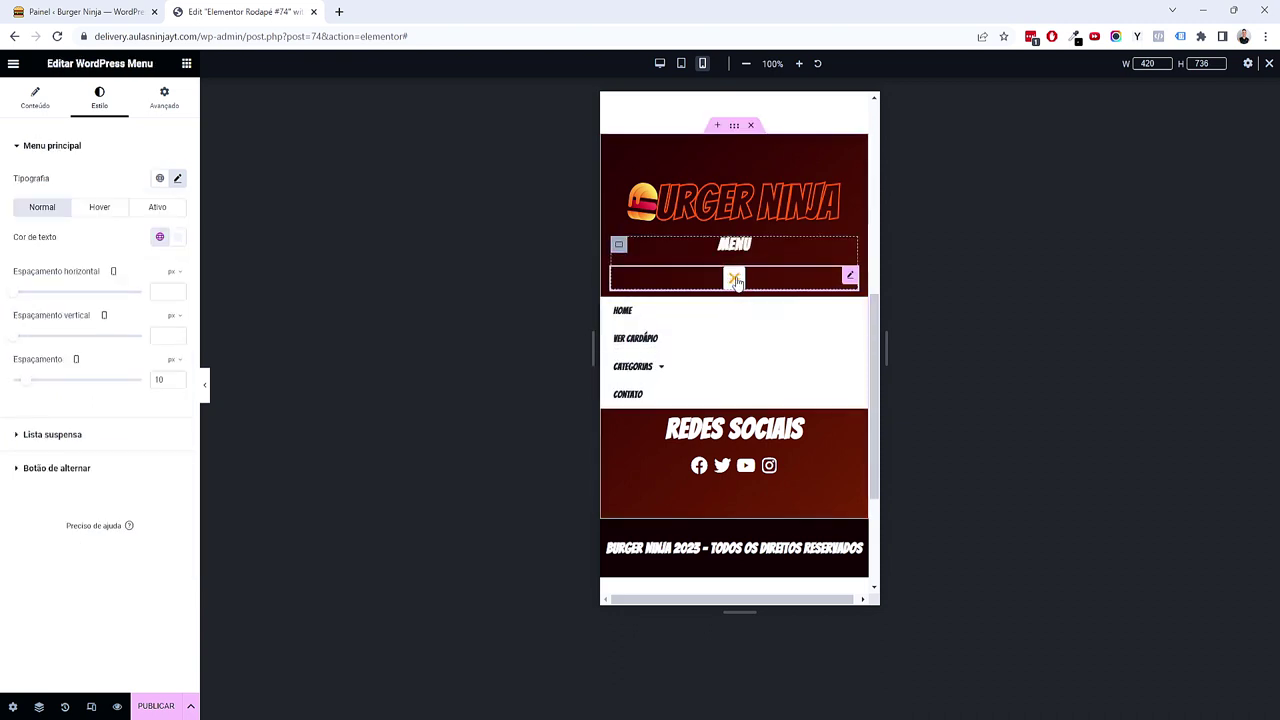
left_click(797, 322)
left_click(94, 108)
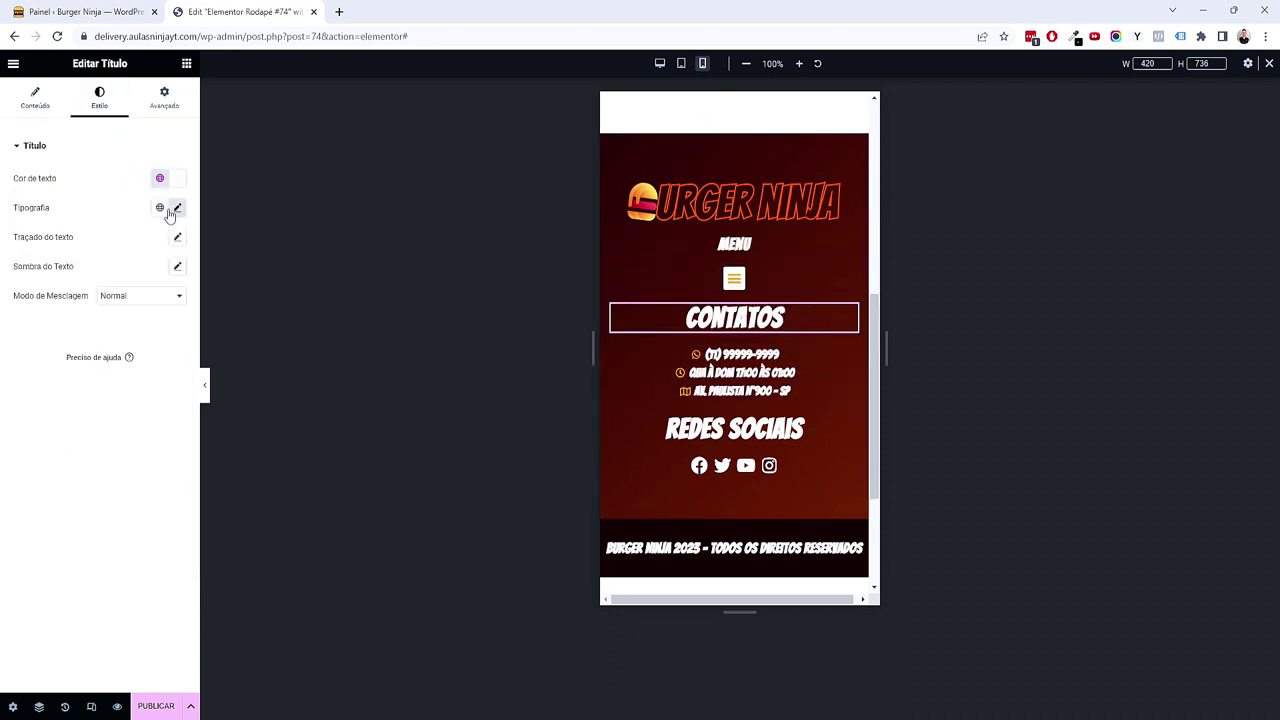
left_click(177, 207)
type("1,5")
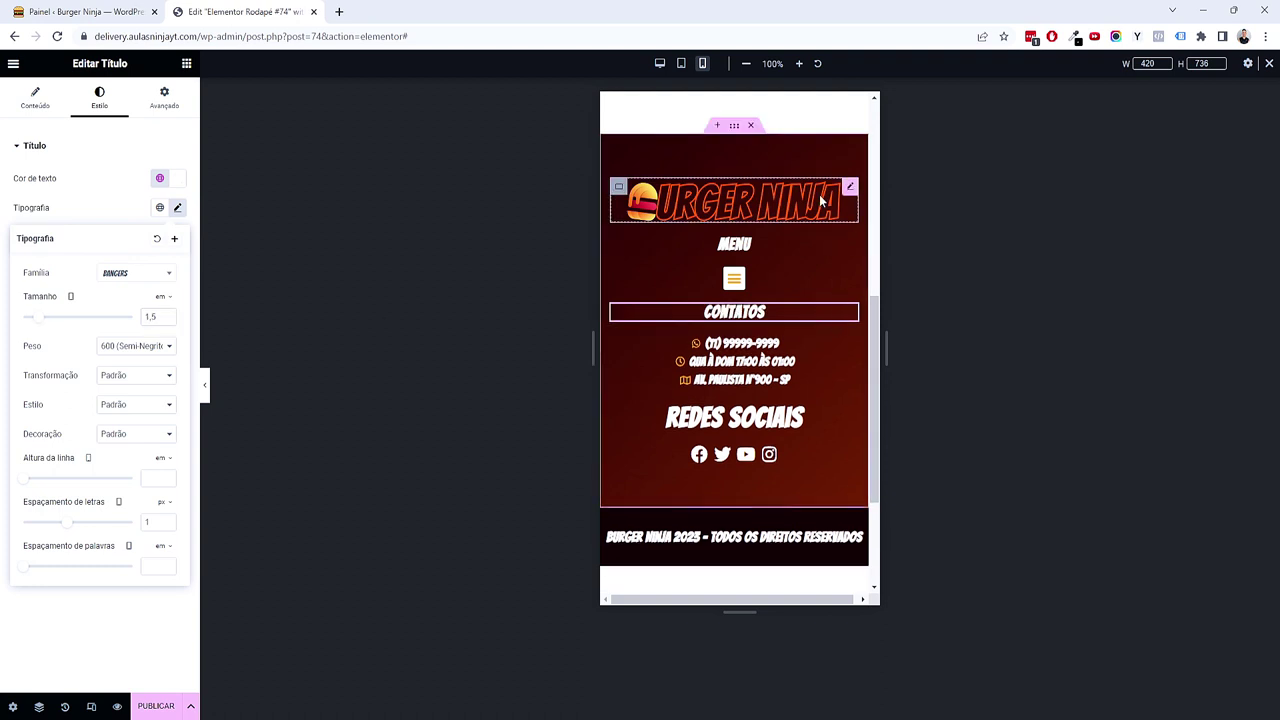
Step: Shrink the Burger Ninja footer logo to 60% width
left_click(820, 201)
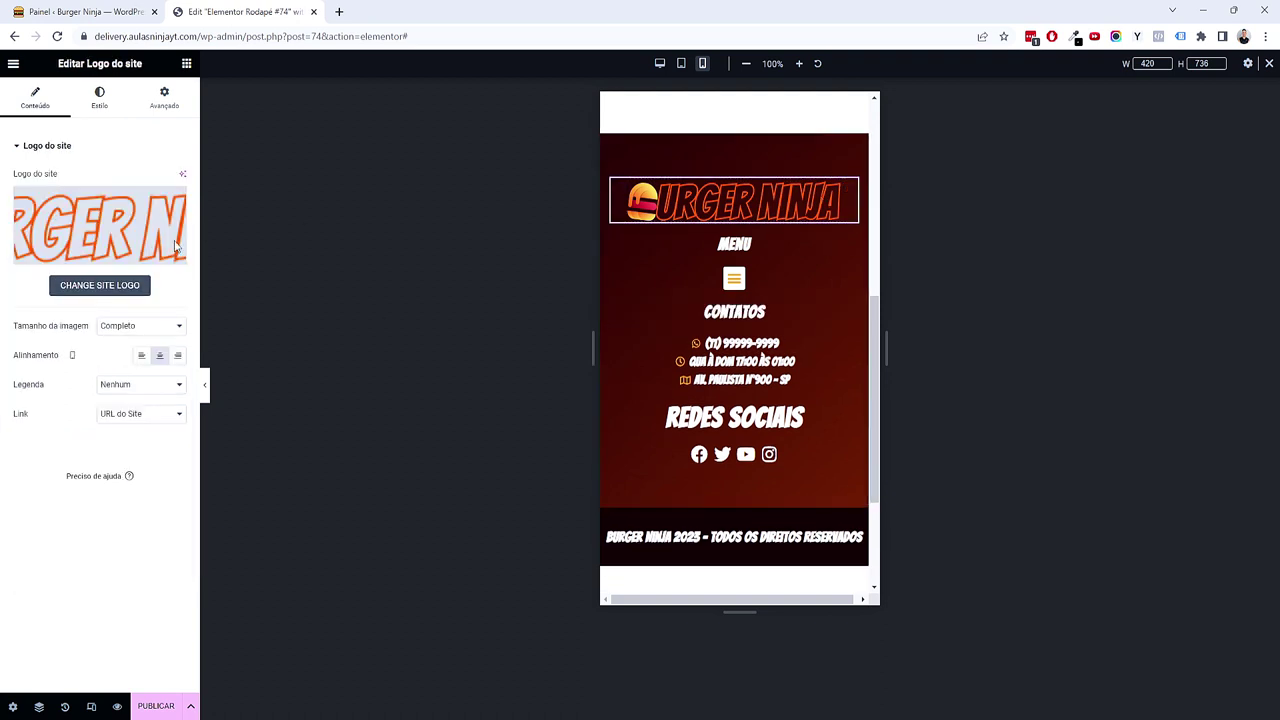
left_click(101, 112)
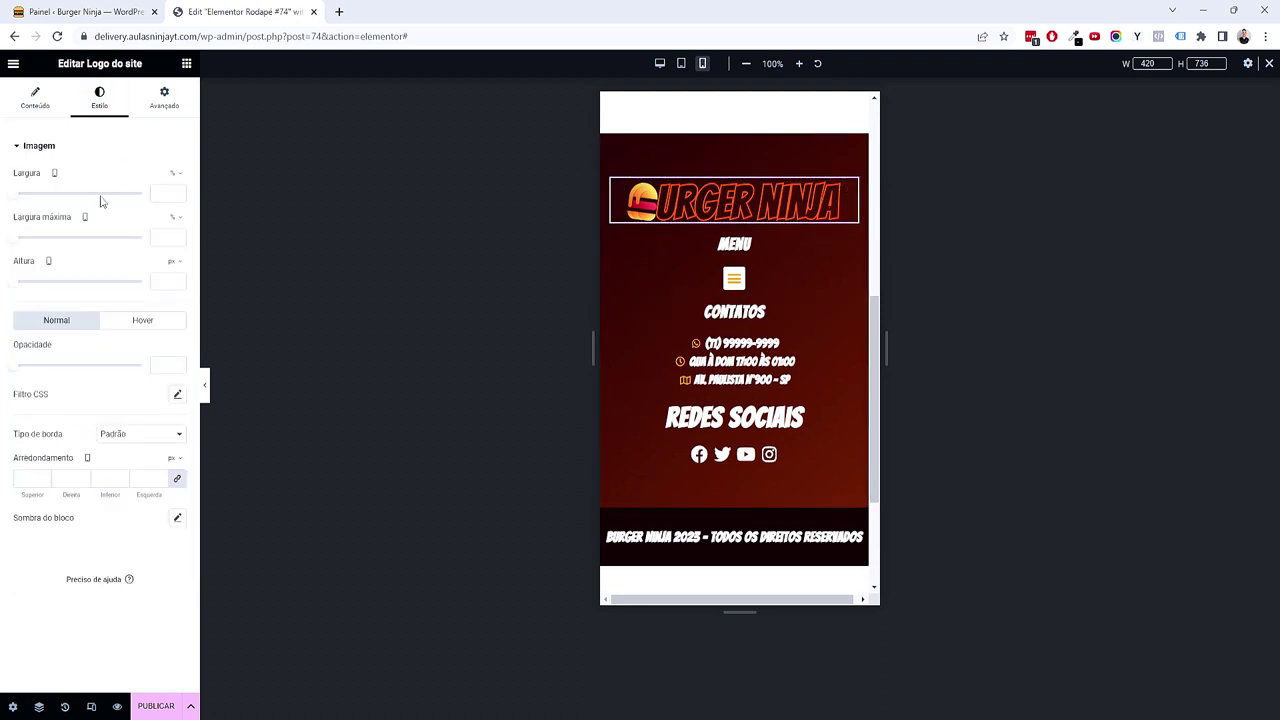
left_click_drag(103, 201, 91, 199)
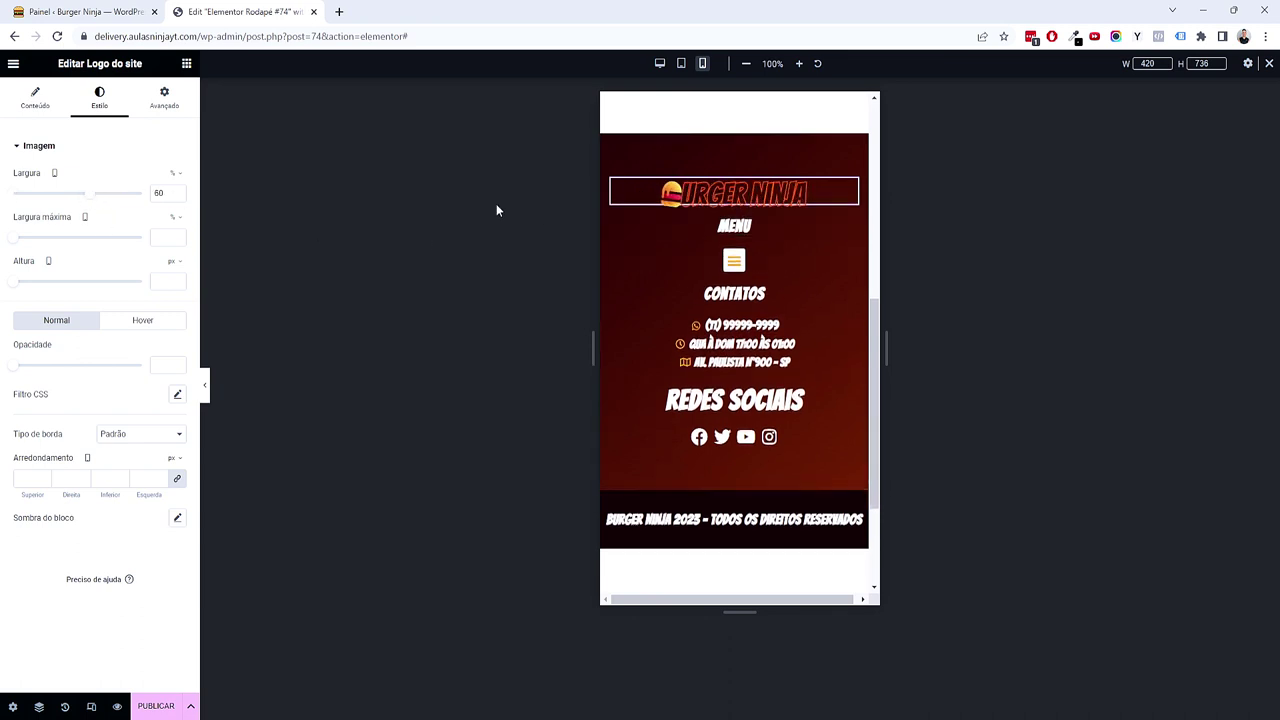
Step: Reduce the REDES SOCIAIS heading from 2.5 em to 1.5 em
left_click(795, 401)
left_click(98, 100)
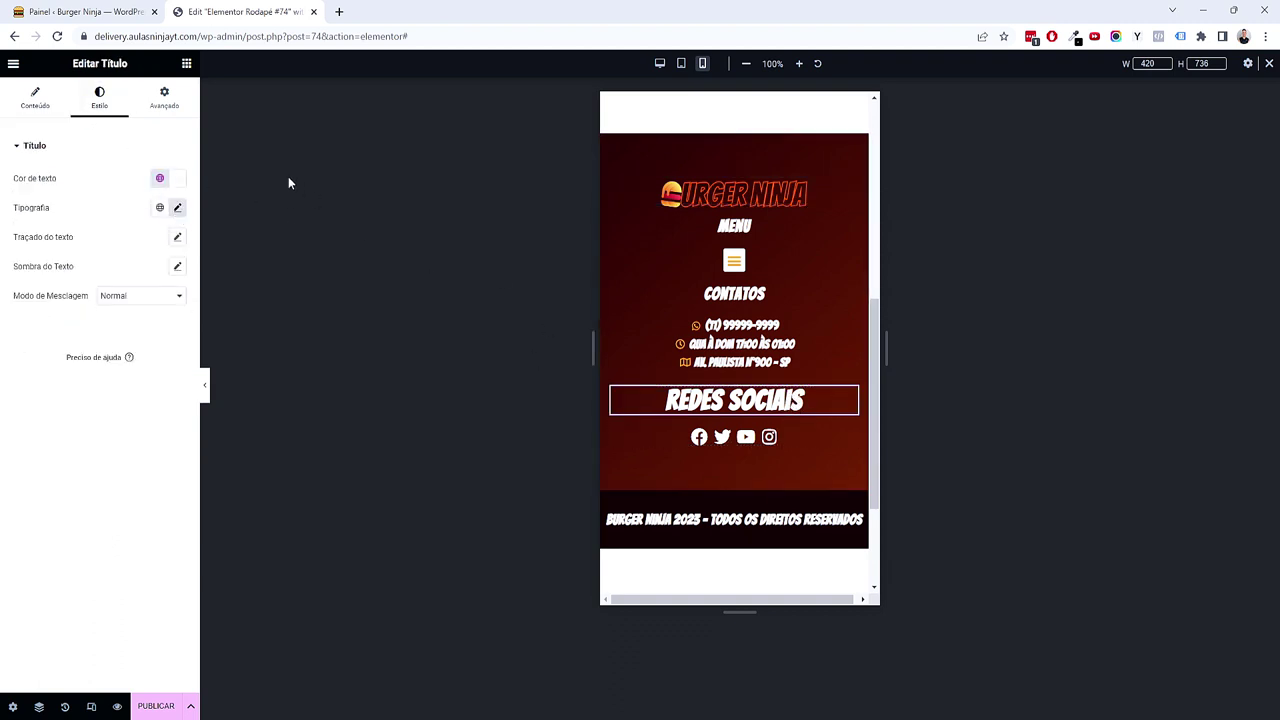
left_click(177, 208)
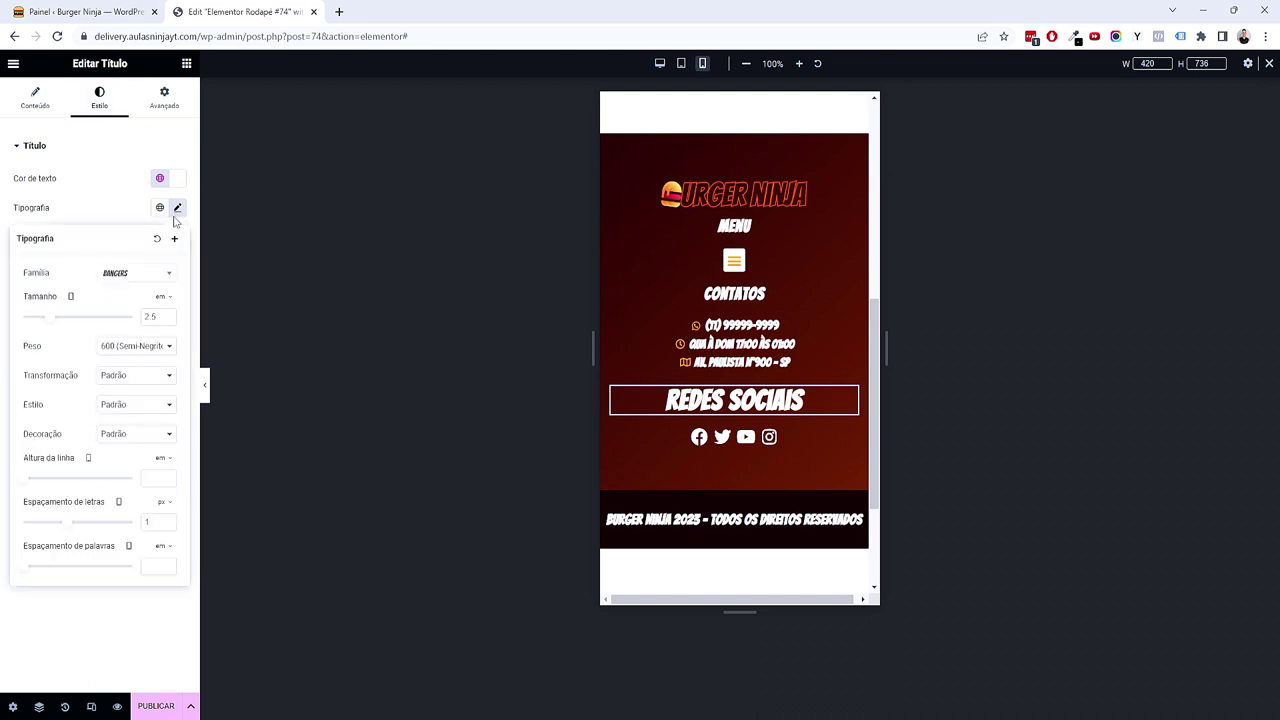
double_click(160, 316)
type("1,5")
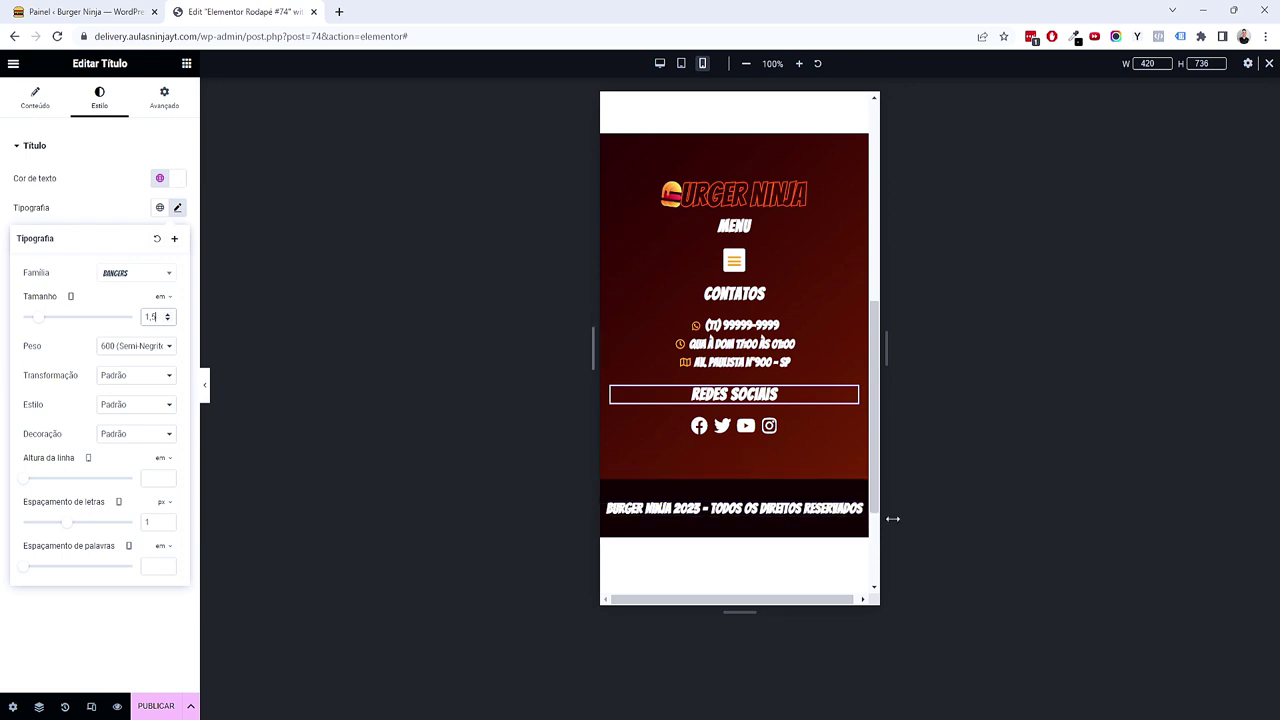
Step: Pad the copyright bar container 2 top and bottom, 1 left and right
left_click(734, 471)
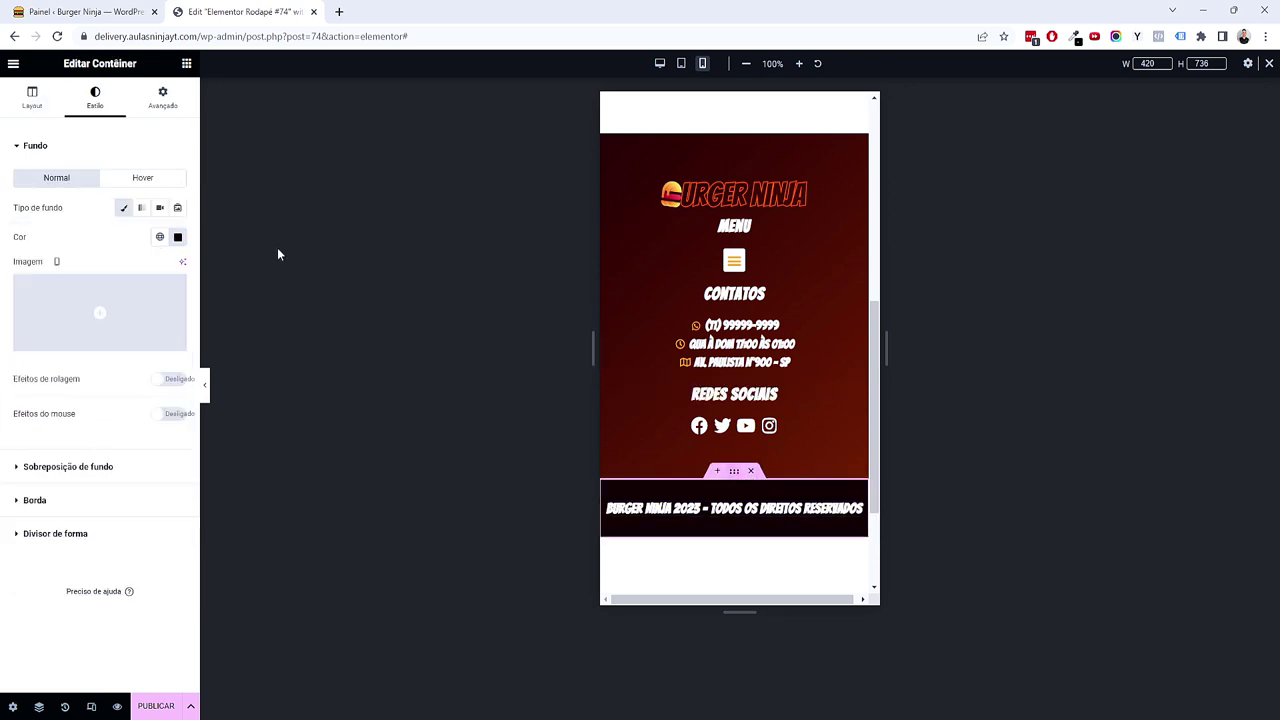
left_click(159, 104)
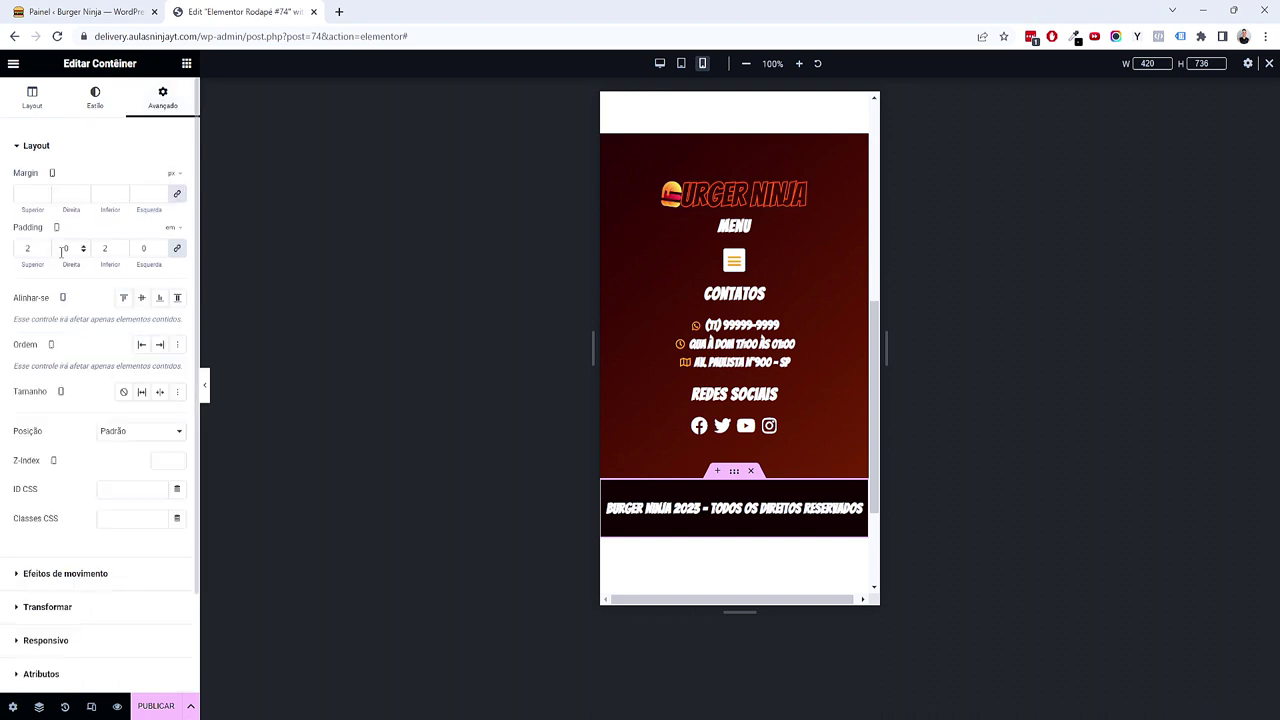
left_click(177, 248)
double_click(20, 249)
type("2")
key("Tab")
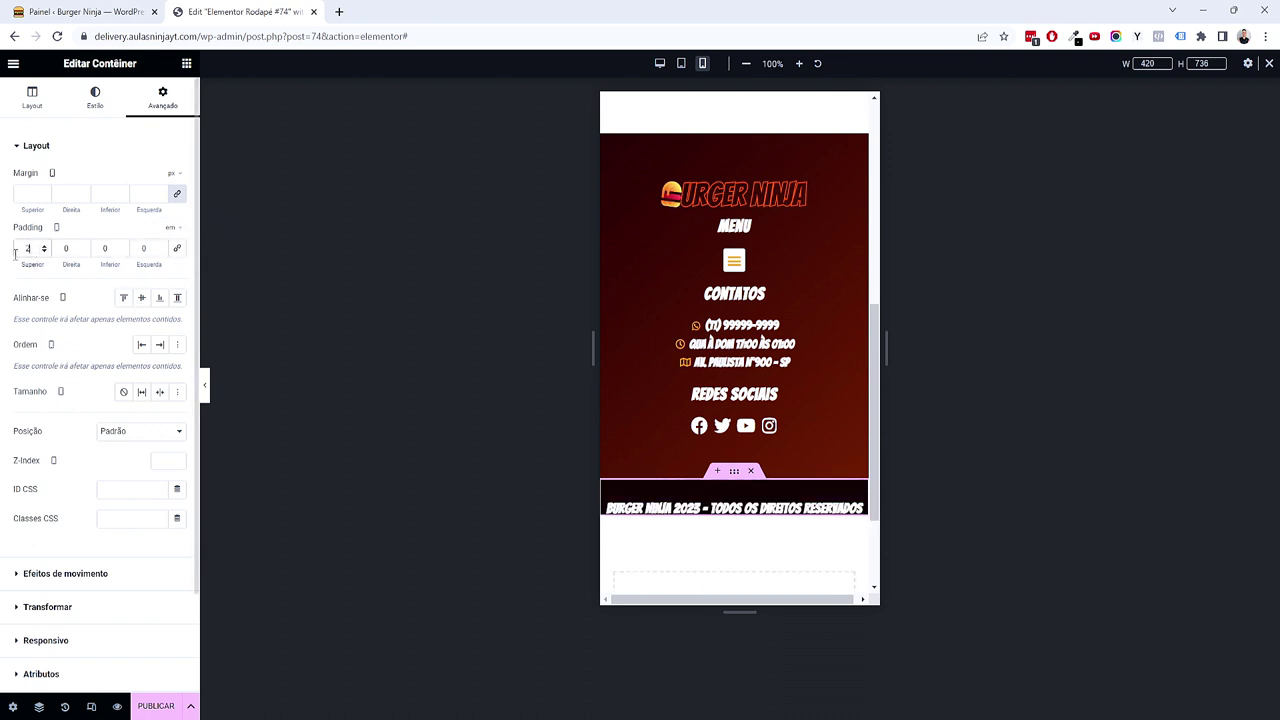
type("1")
key("Tab")
type("2")
key("Tab")
type("1")
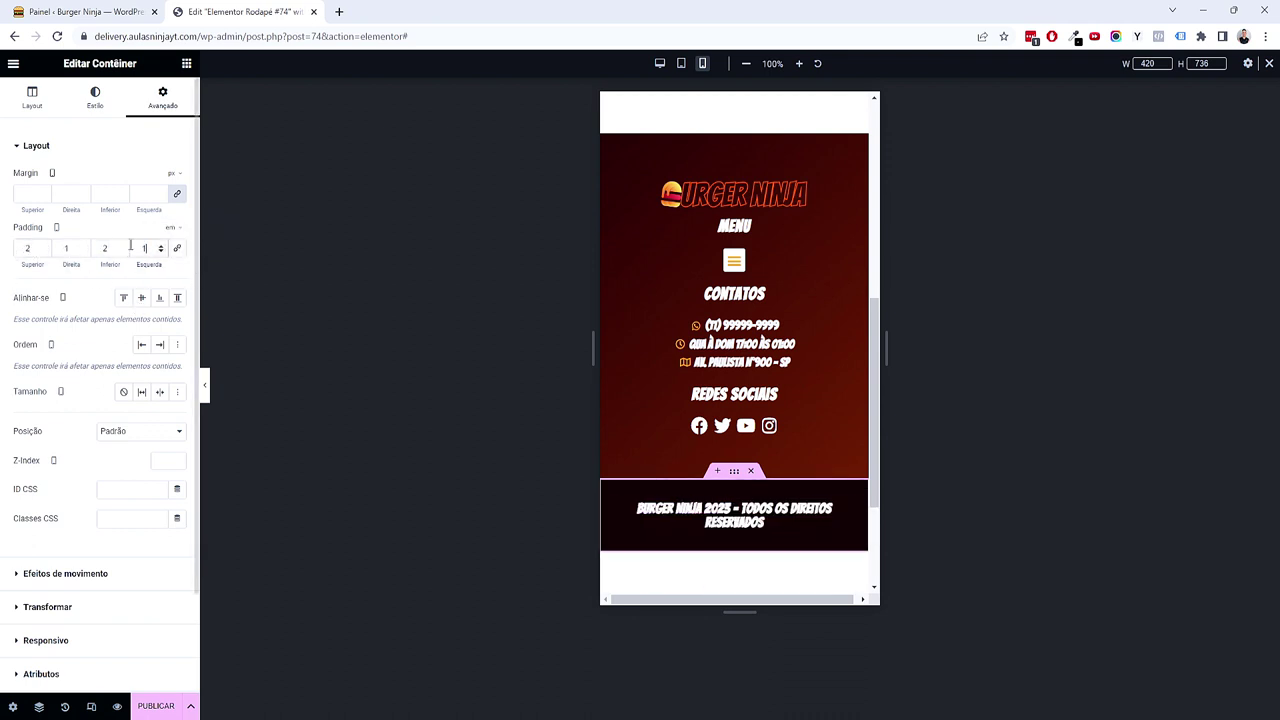
left_click(66, 248)
Step: Raise the copyright heading's line height to 1.5
left_click(735, 514)
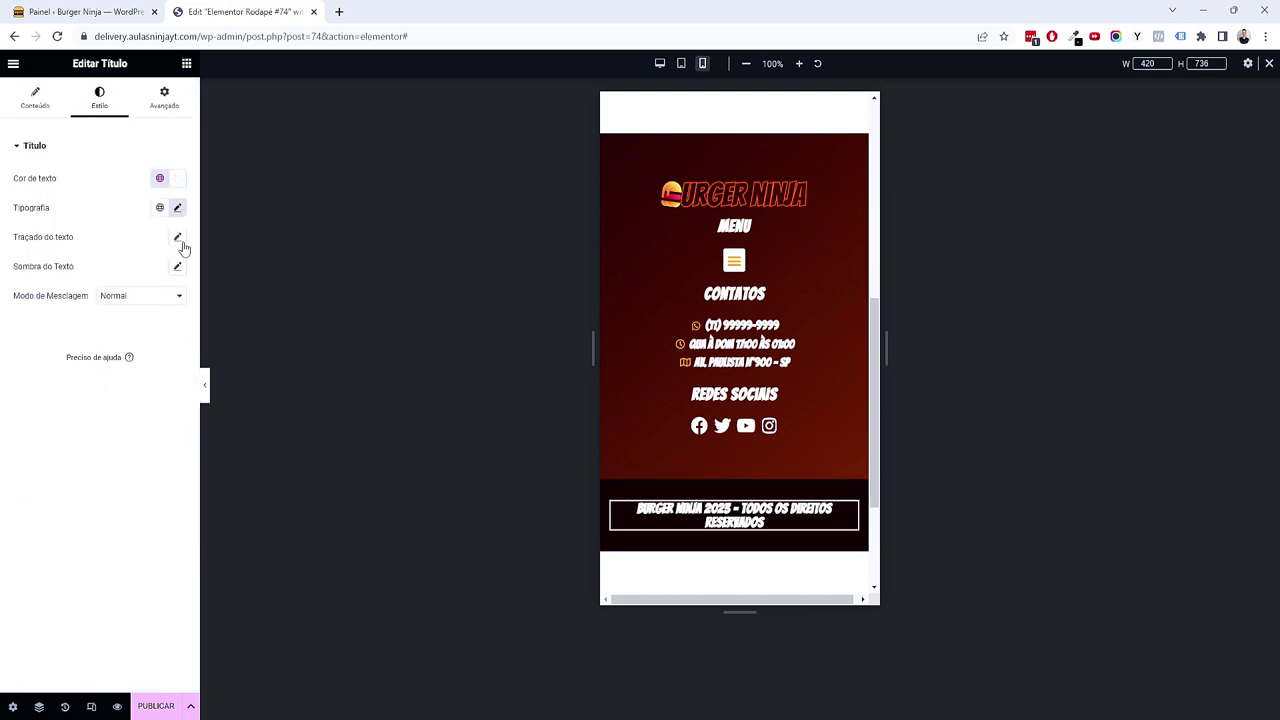
left_click(177, 210)
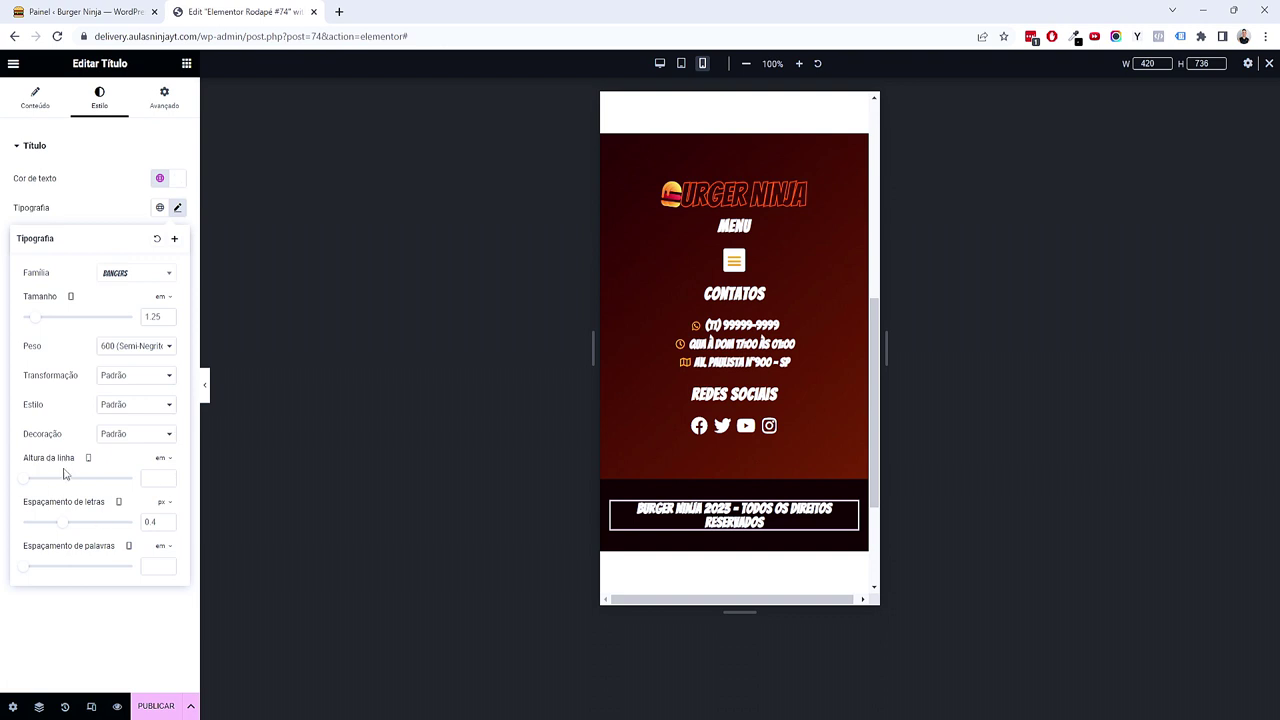
left_click(167, 477)
left_click(167, 477)
left_click(167, 477)
left_click(167, 477)
left_click(167, 477)
left_click(167, 477)
left_click(167, 477)
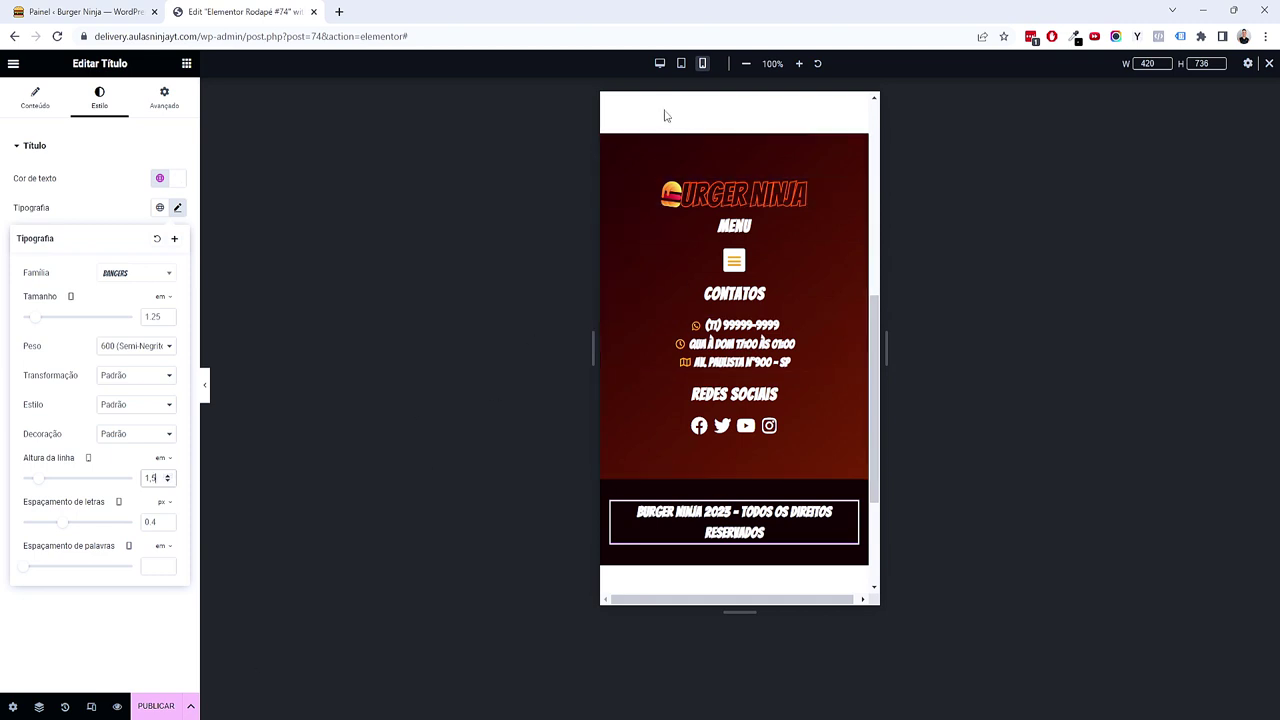
Step: Back in desktop view, publish the footer with an Incluir / Todo o site condition
left_click(661, 64)
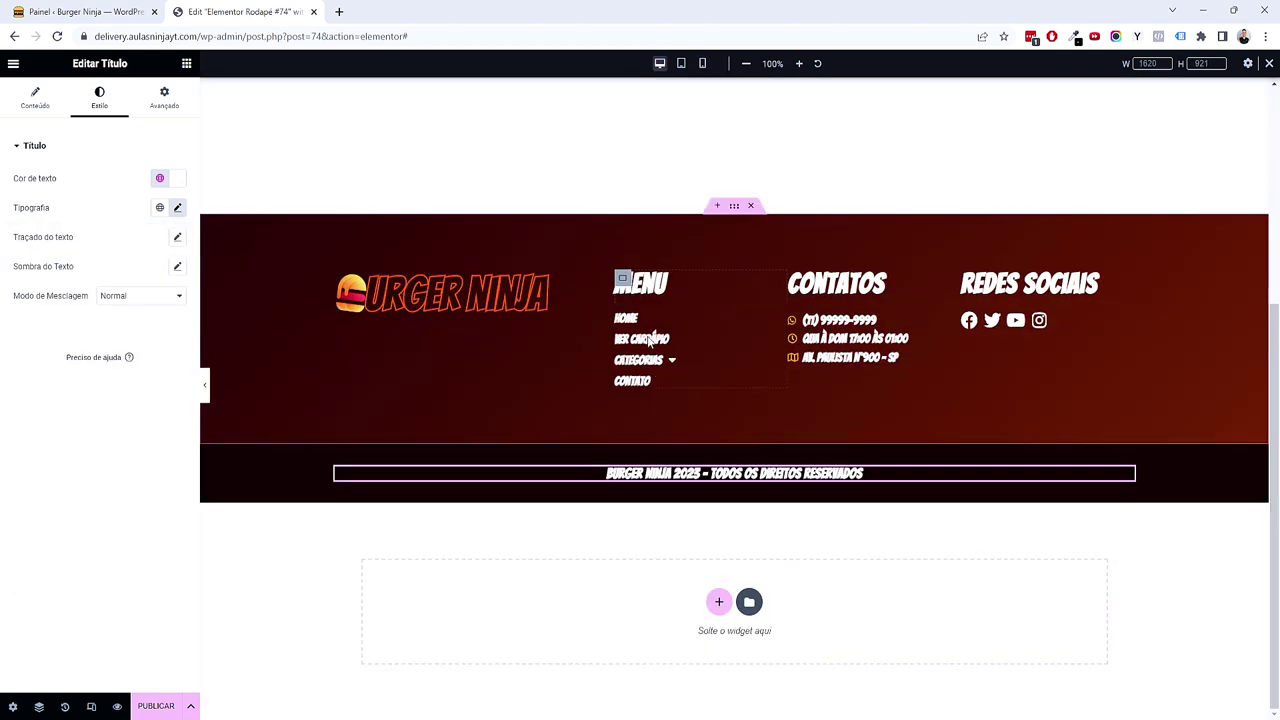
scroll(726, 486, "up", 5)
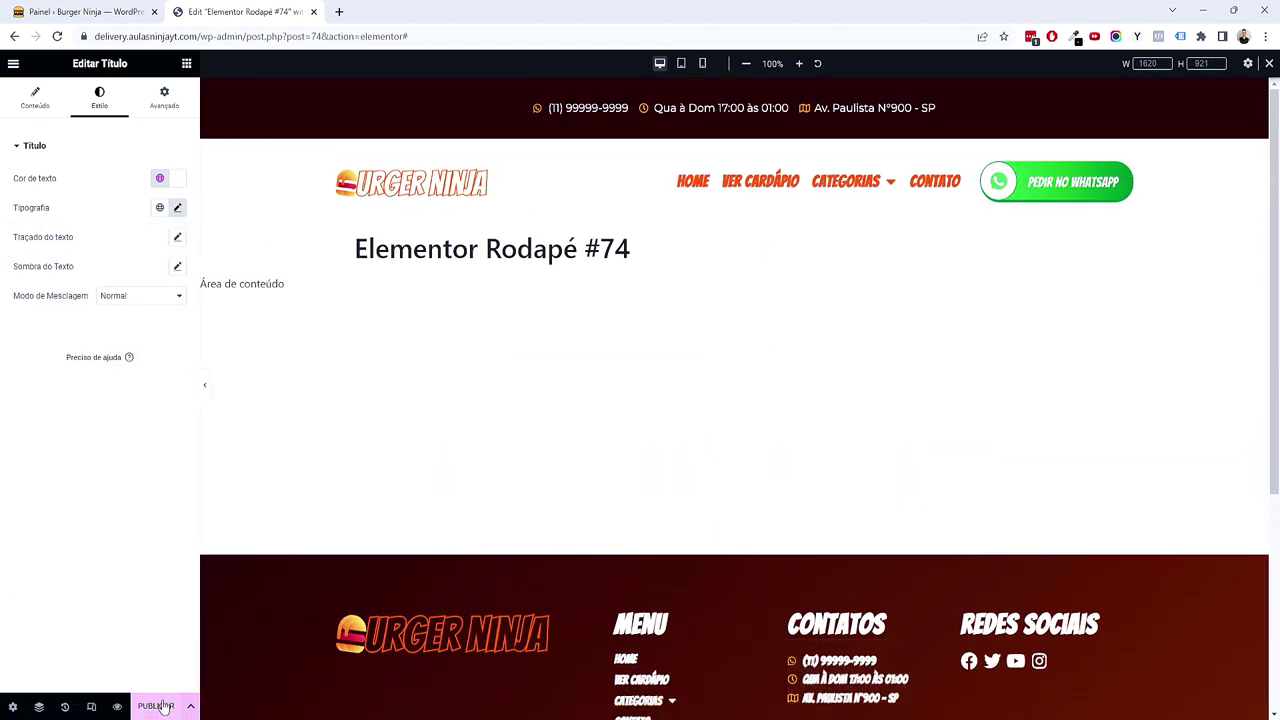
left_click(158, 706)
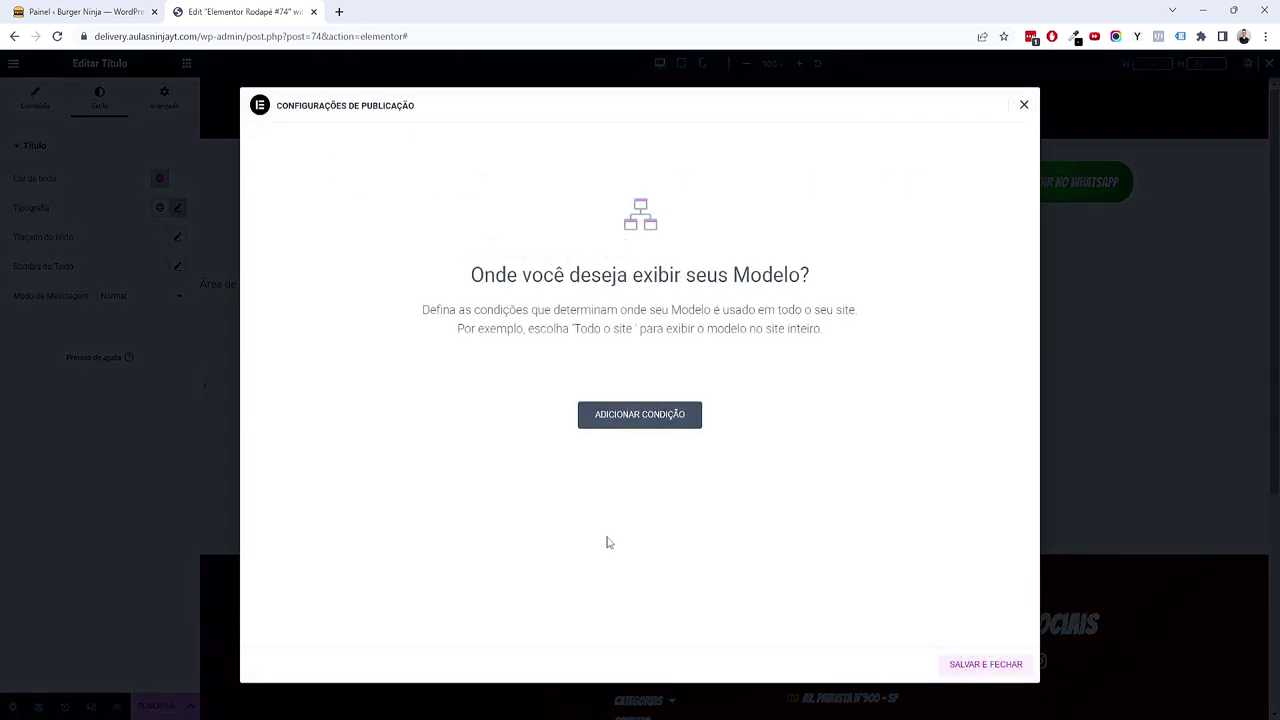
left_click(641, 418)
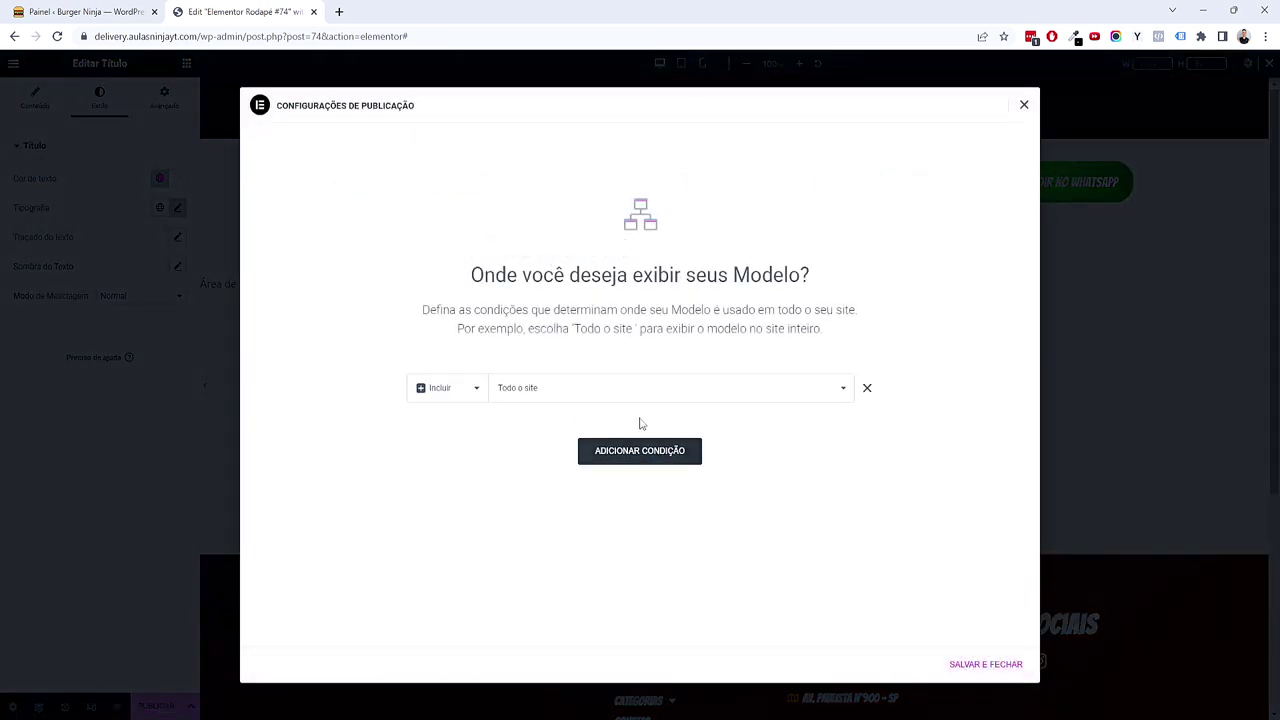
left_click(981, 664)
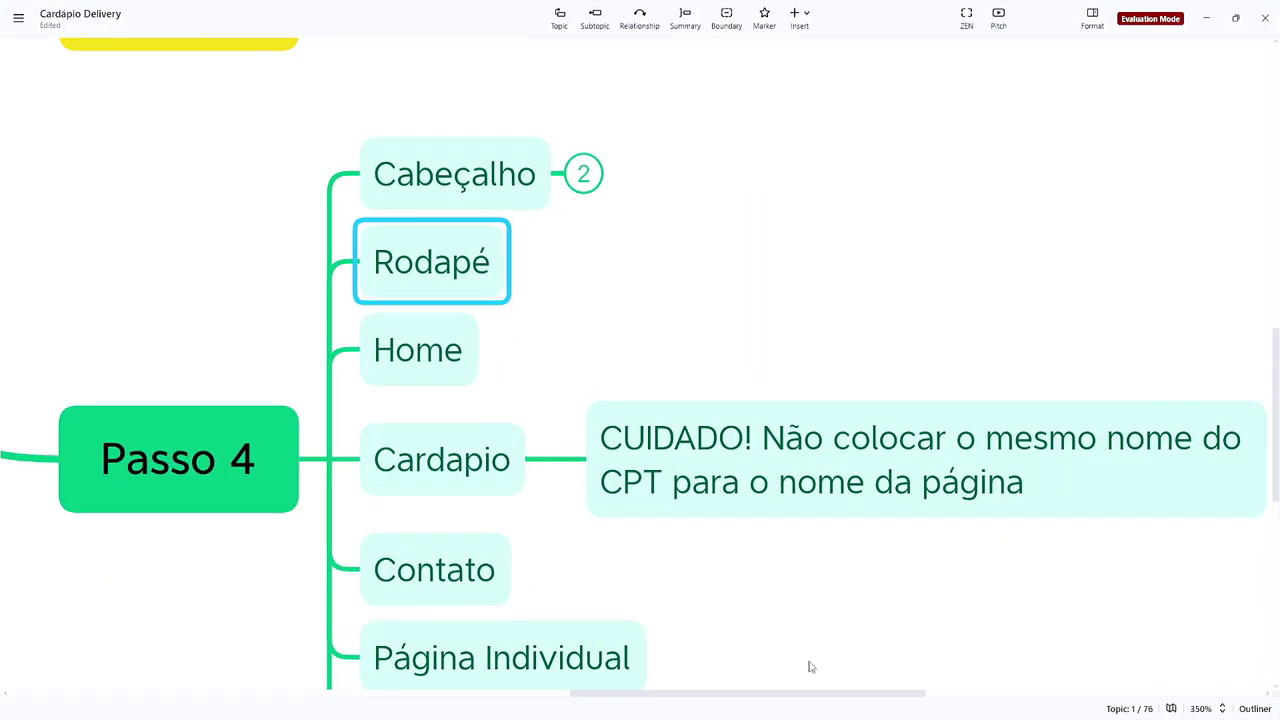
Step: Collapse the CUIDADO note under Cardapio in the XMind Passo 4 plan
left_click(617, 314)
scroll(617, 314, "up", 1)
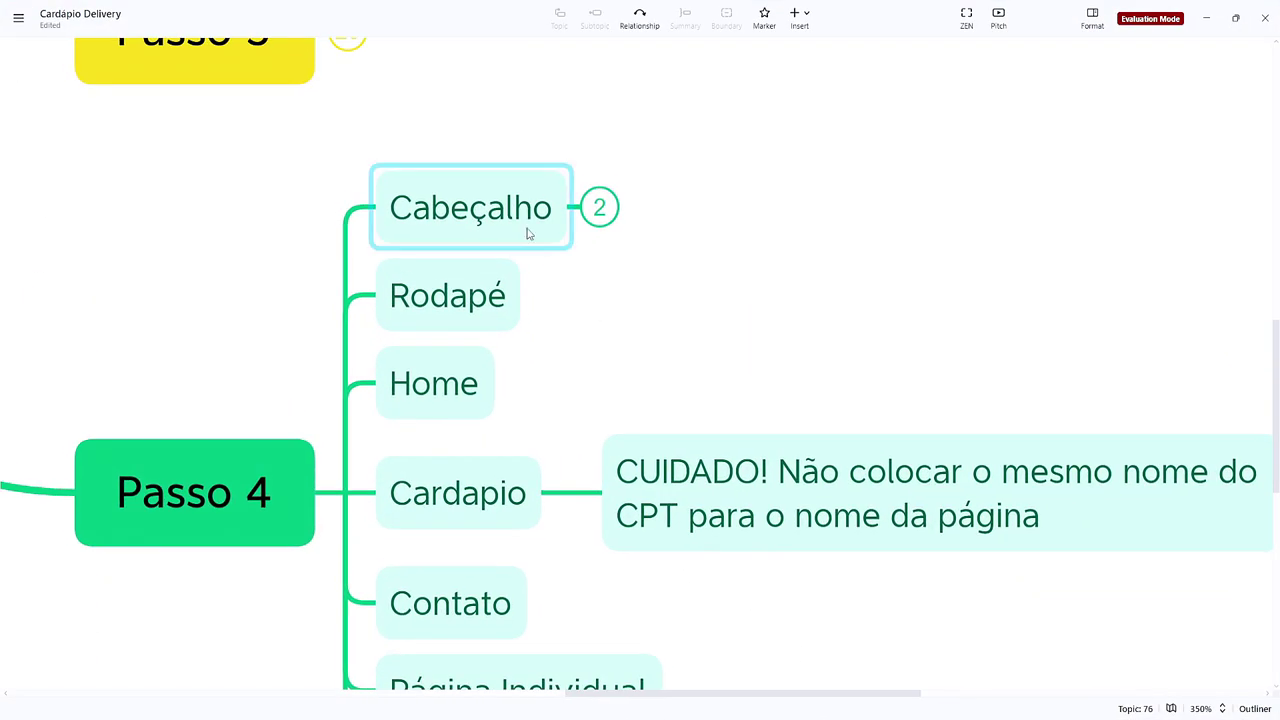
left_click(495, 328)
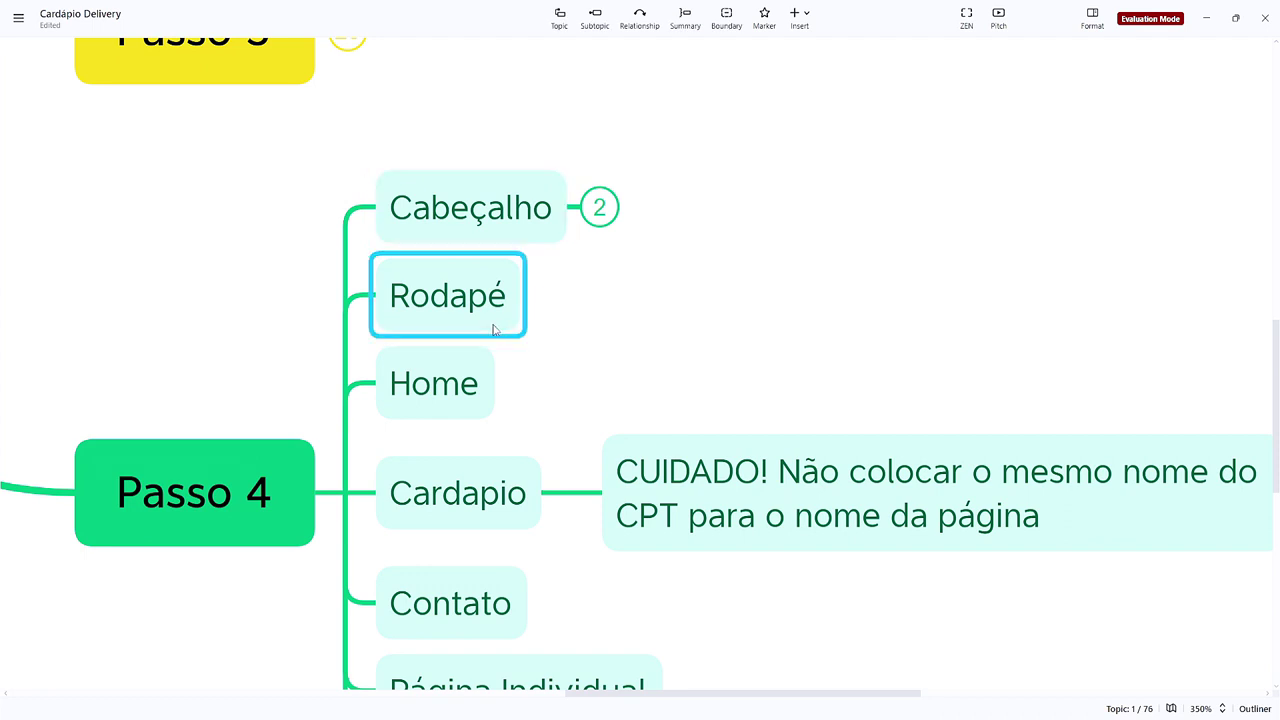
left_click(574, 211)
scroll(574, 211, "down", 3)
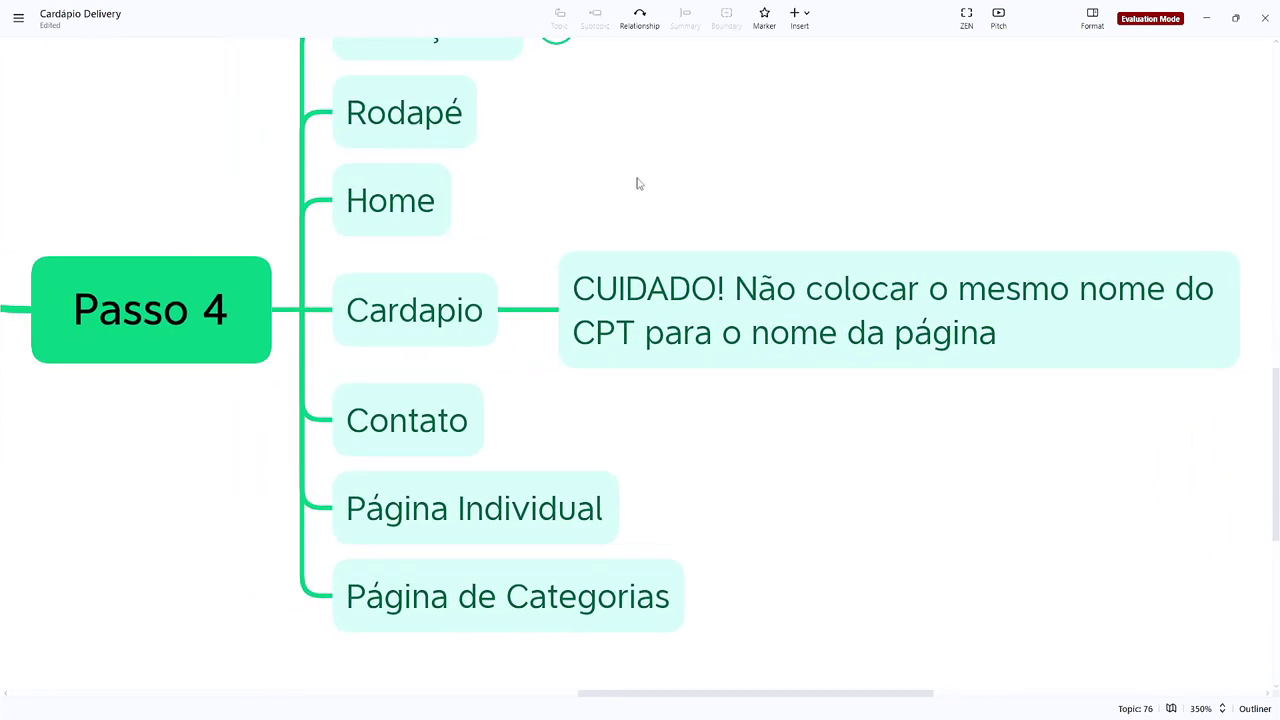
scroll(537, 246, "up", 1)
left_click(514, 311)
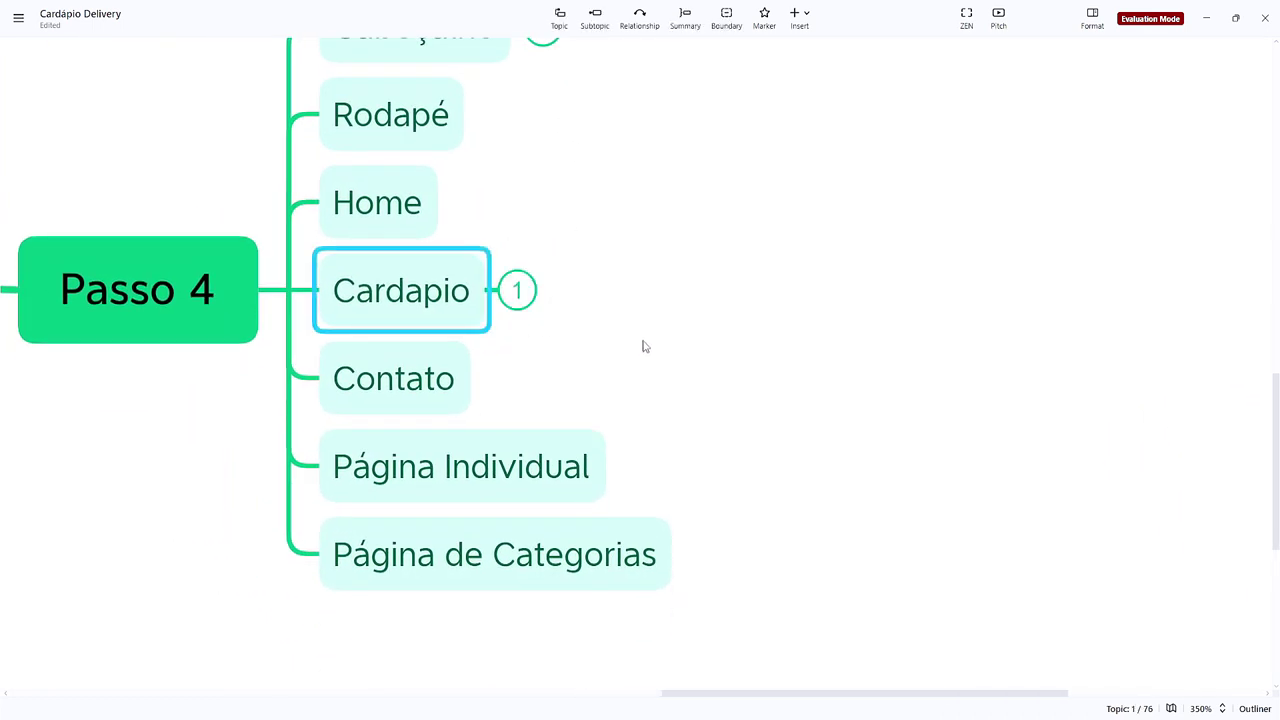
Step: Select the Home topic as the next step and return to the Elementor editor
left_click(562, 347)
scroll(562, 347, "up", 1)
left_click(360, 271)
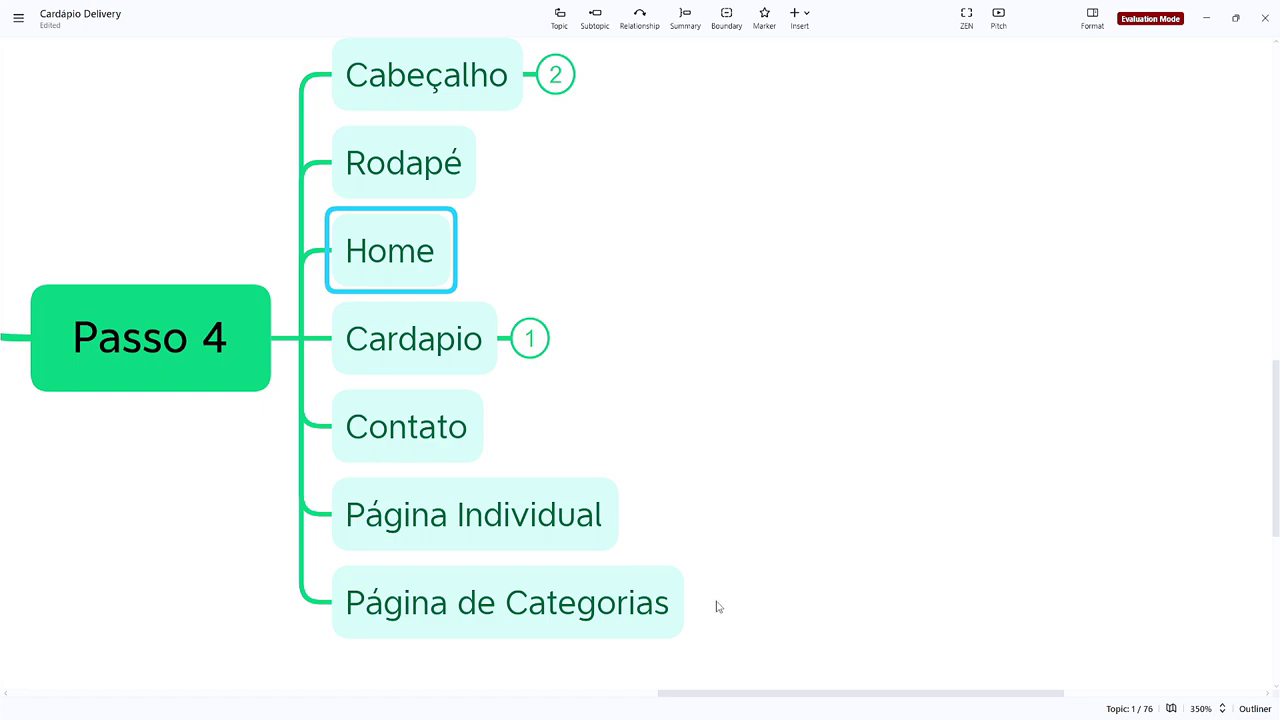
mouse_move(714, 715)
left_click(764, 686)
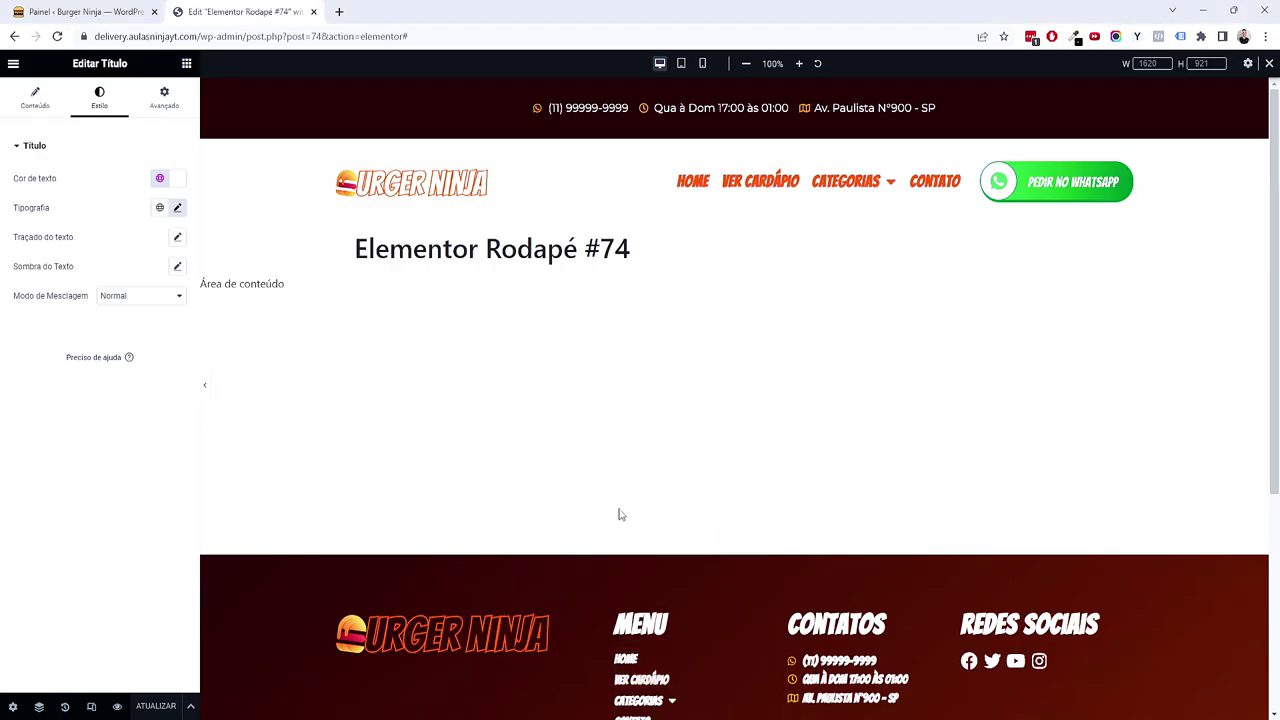
Step: Close the Rodapé footer tab and open Home — Página principal with Editar com Elementor
left_click(110, 12)
left_click(312, 12)
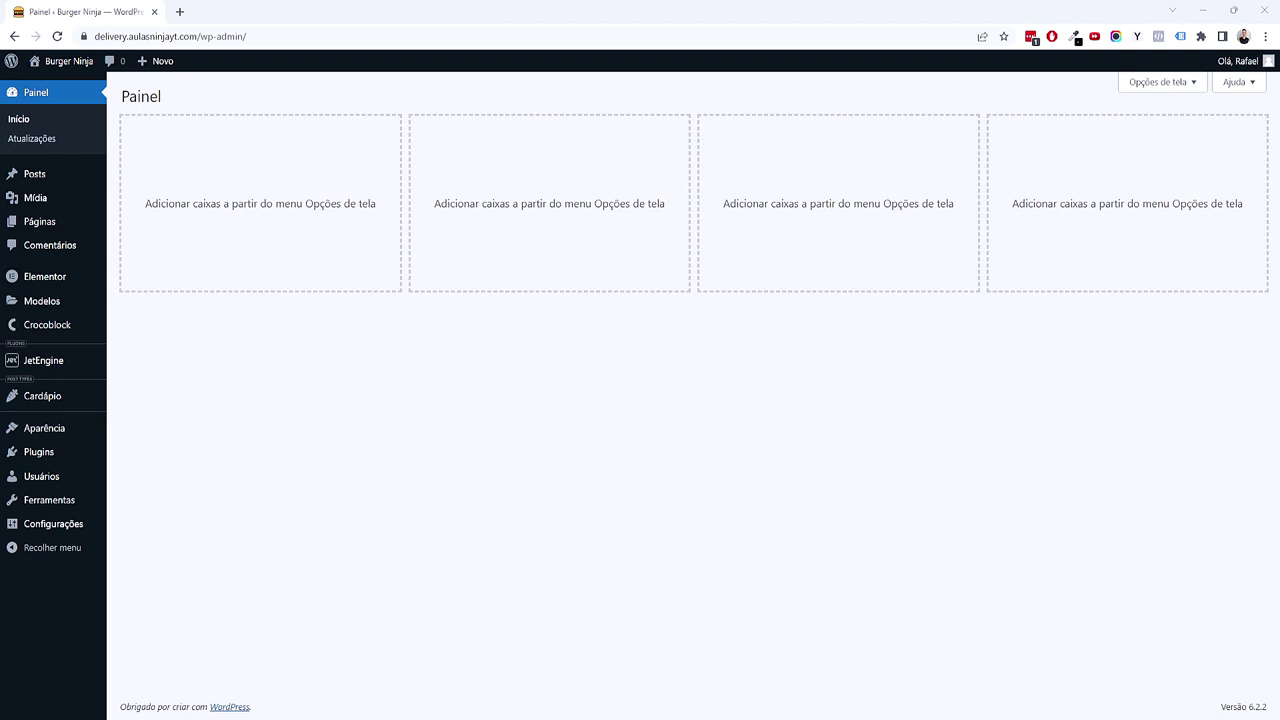
middle_click(45, 222)
left_click(280, 12)
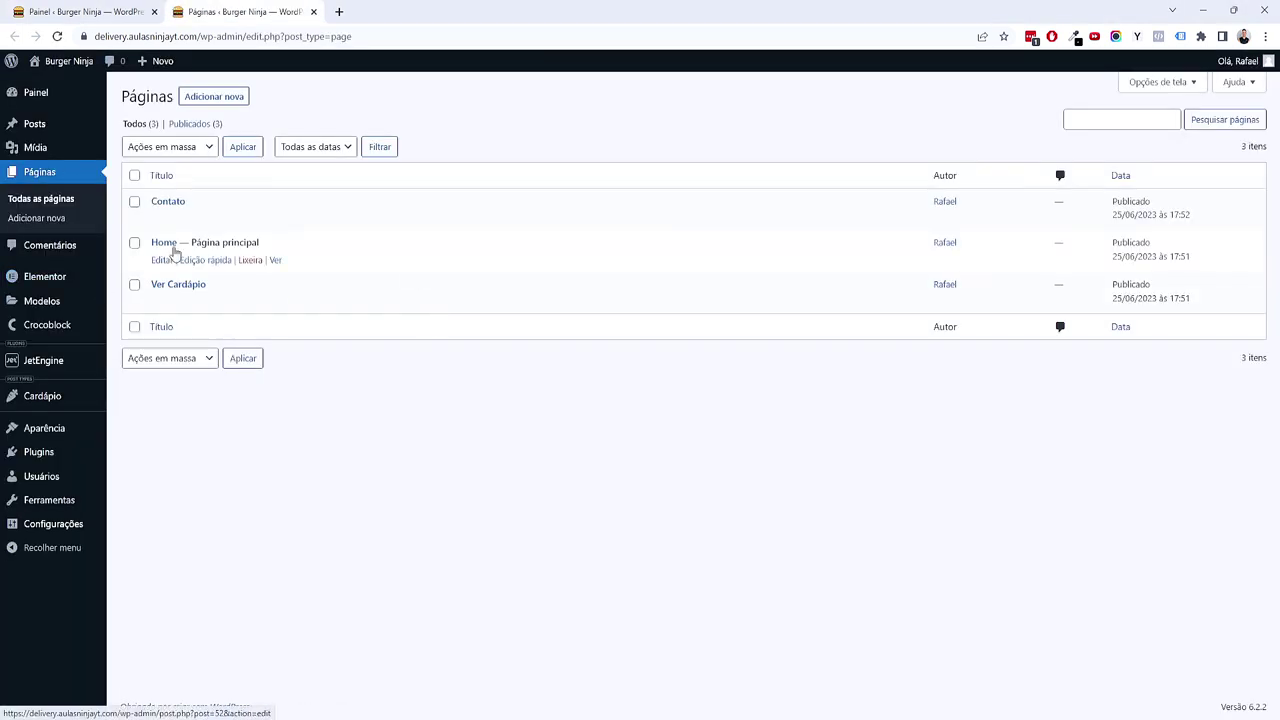
left_click(163, 243)
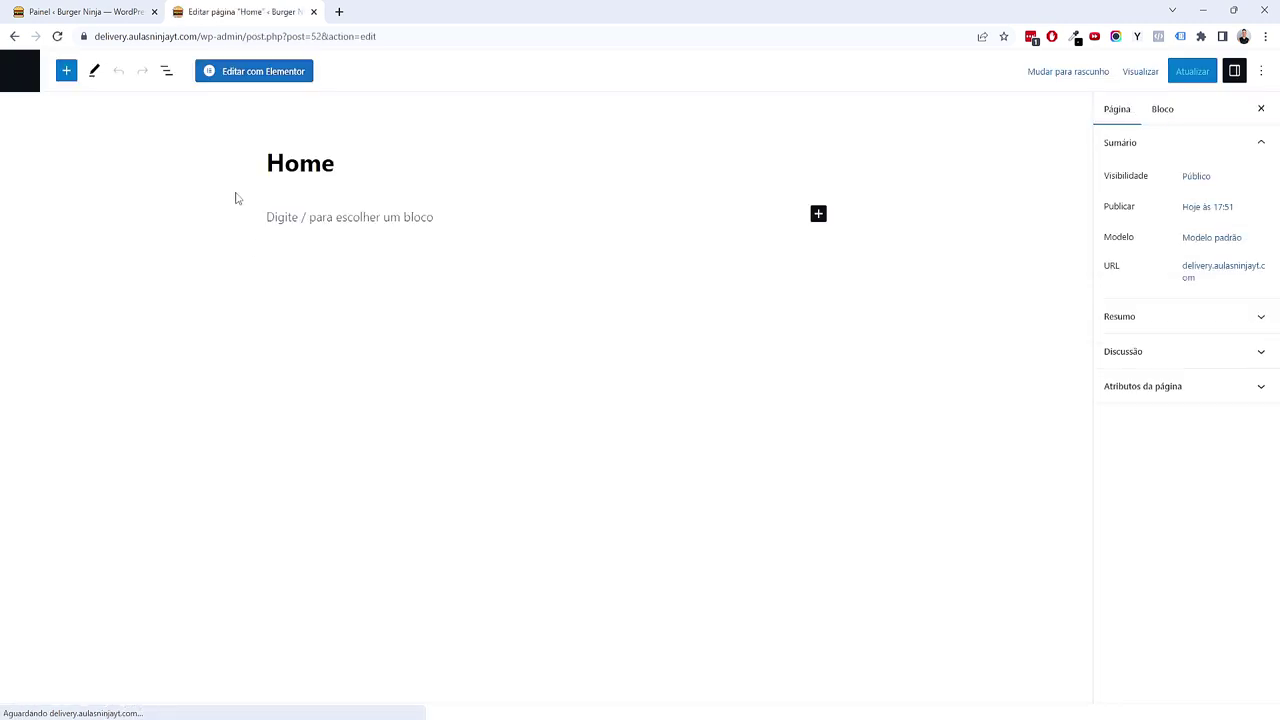
left_click(282, 78)
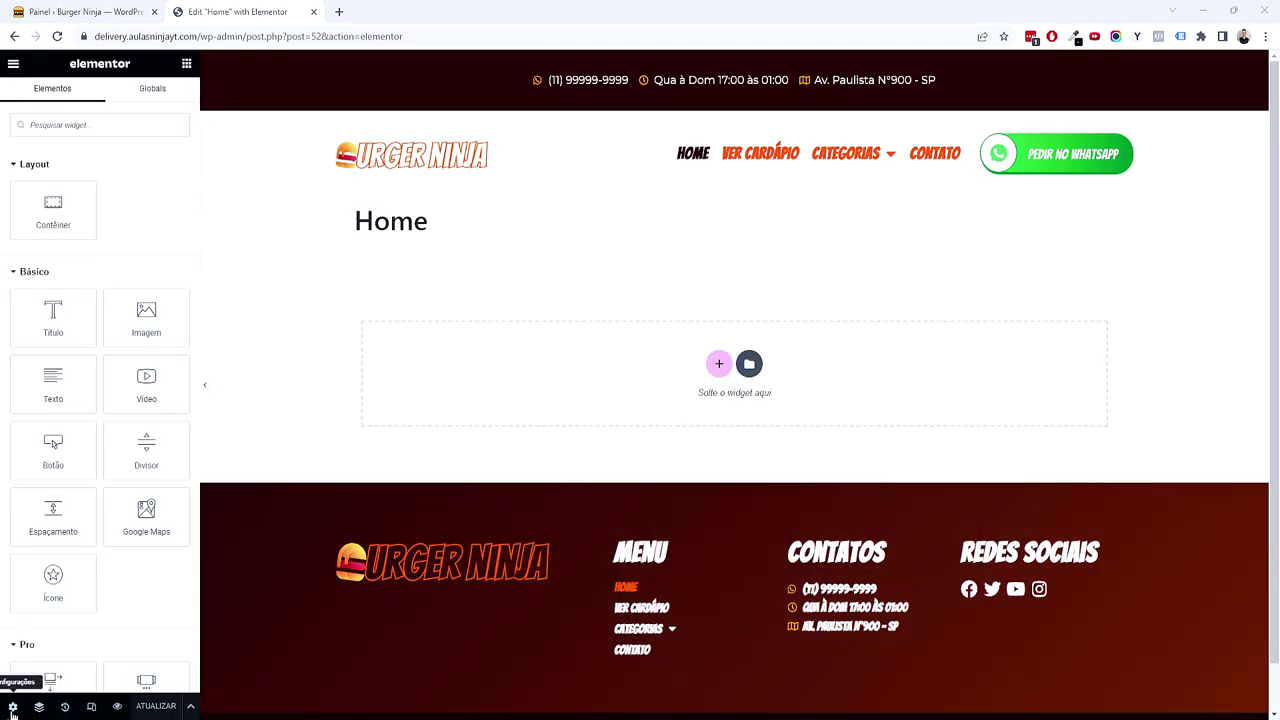
Step: Hide the Home page title, set Layout da página to Elementor largura total, and start a new section
left_click(13, 708)
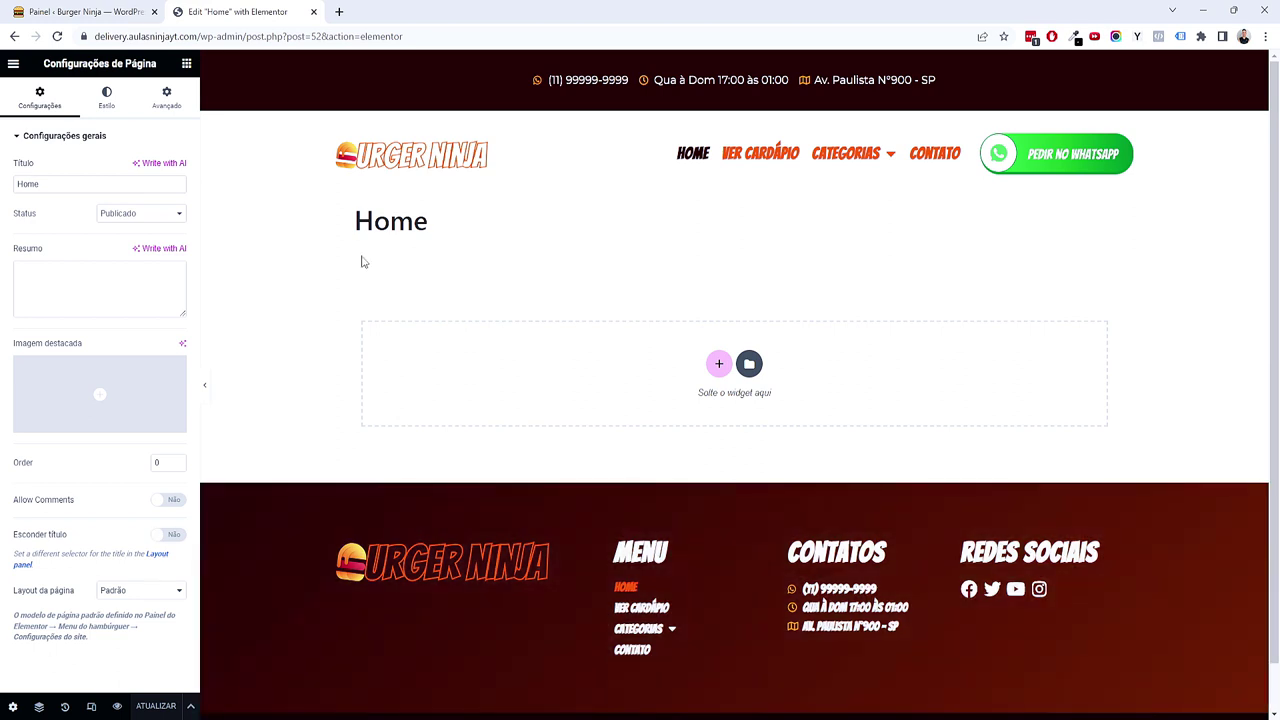
left_click_drag(357, 223, 400, 309)
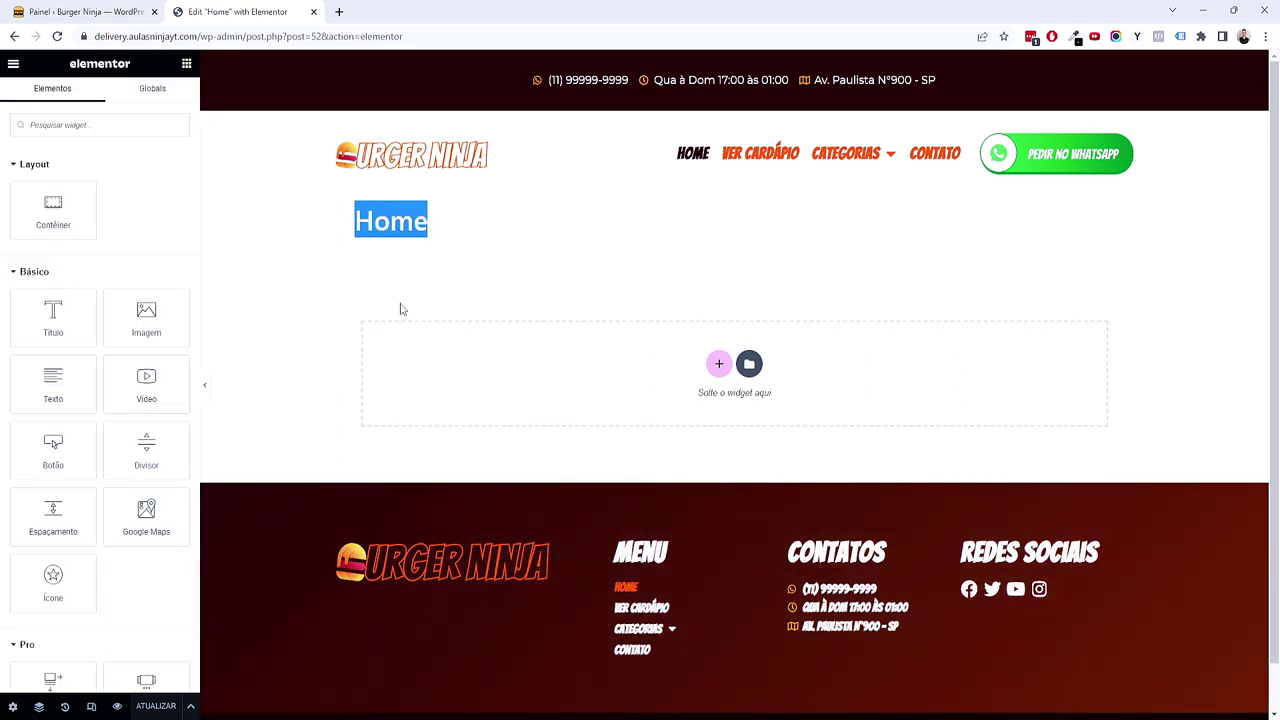
left_click(13, 707)
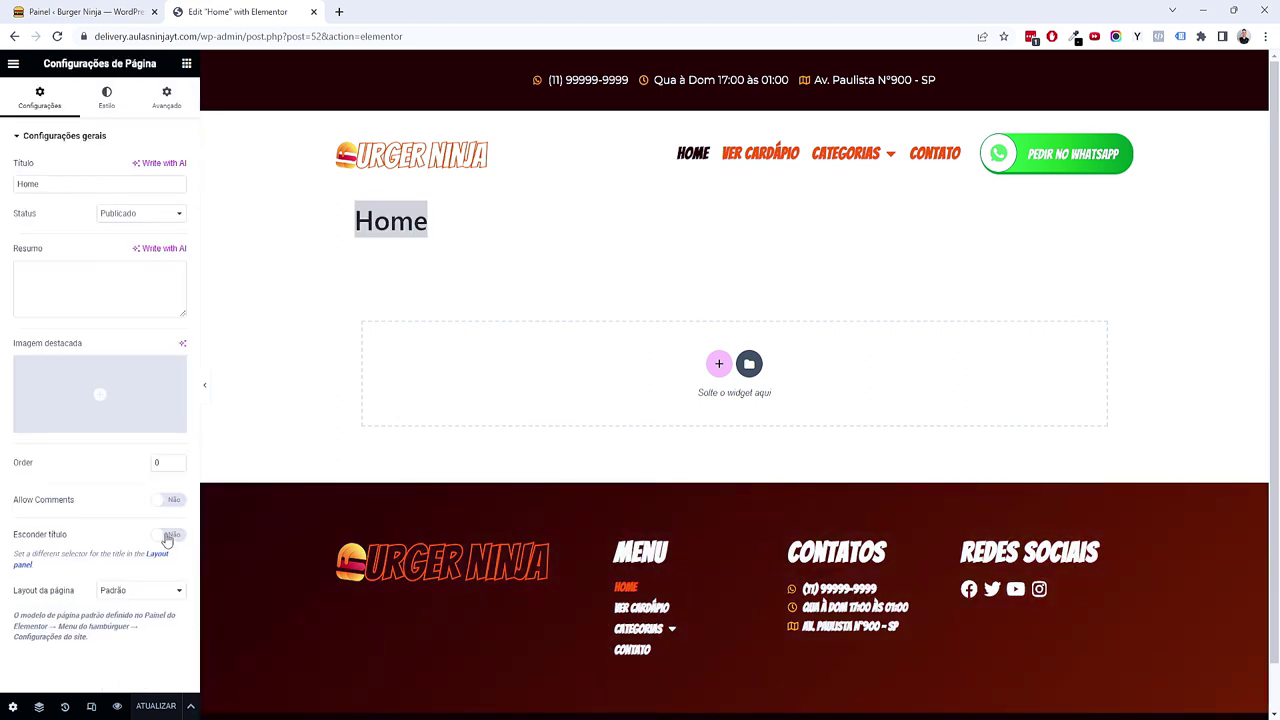
left_click(166, 535)
left_click(120, 590)
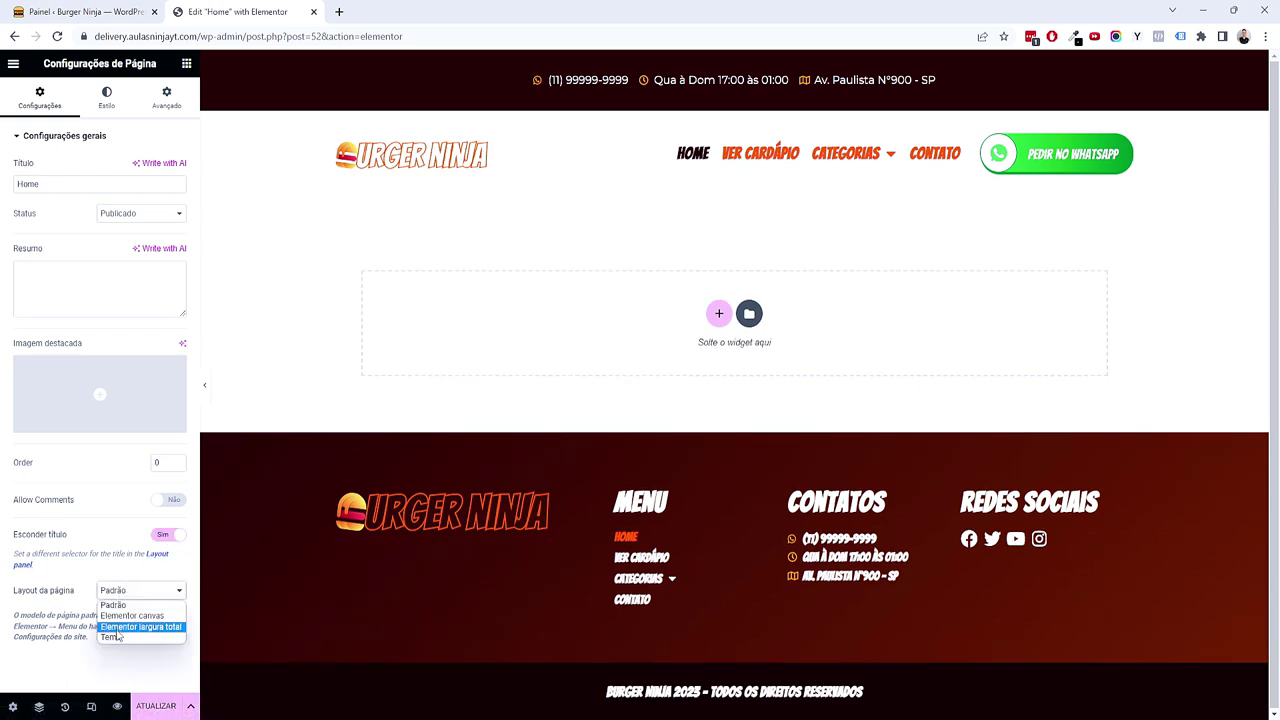
left_click(120, 624)
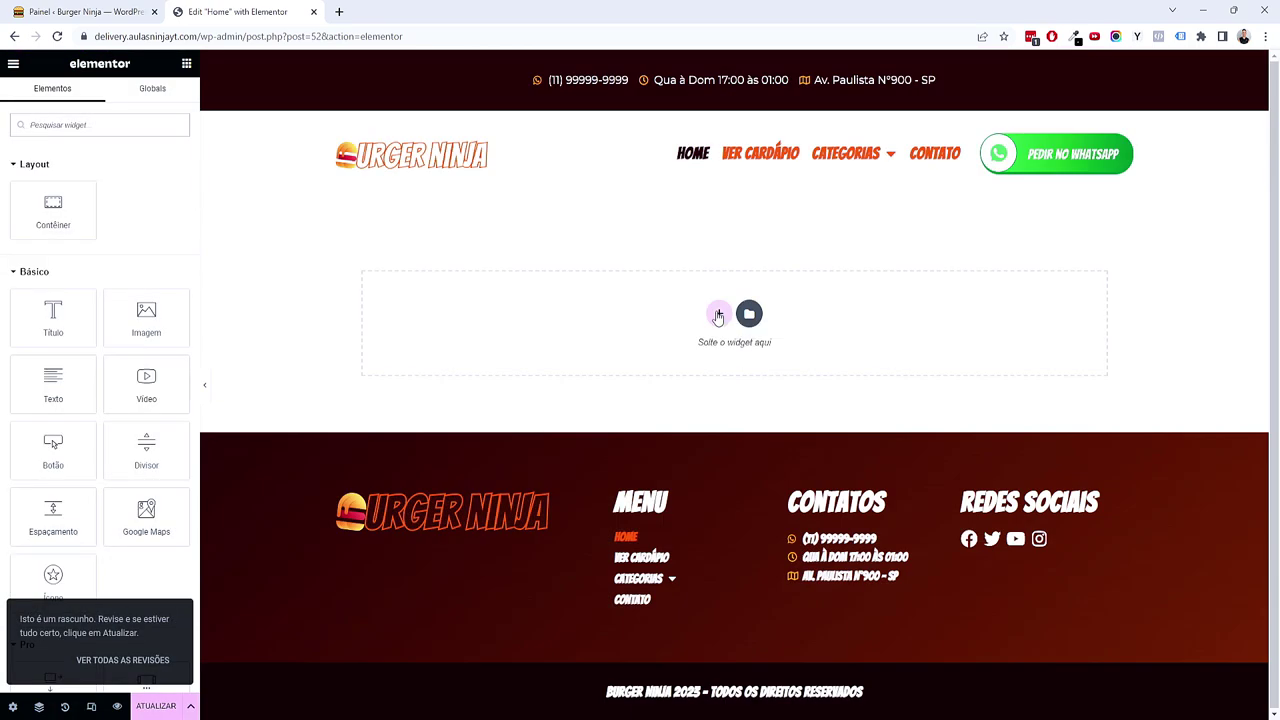
left_click(718, 316)
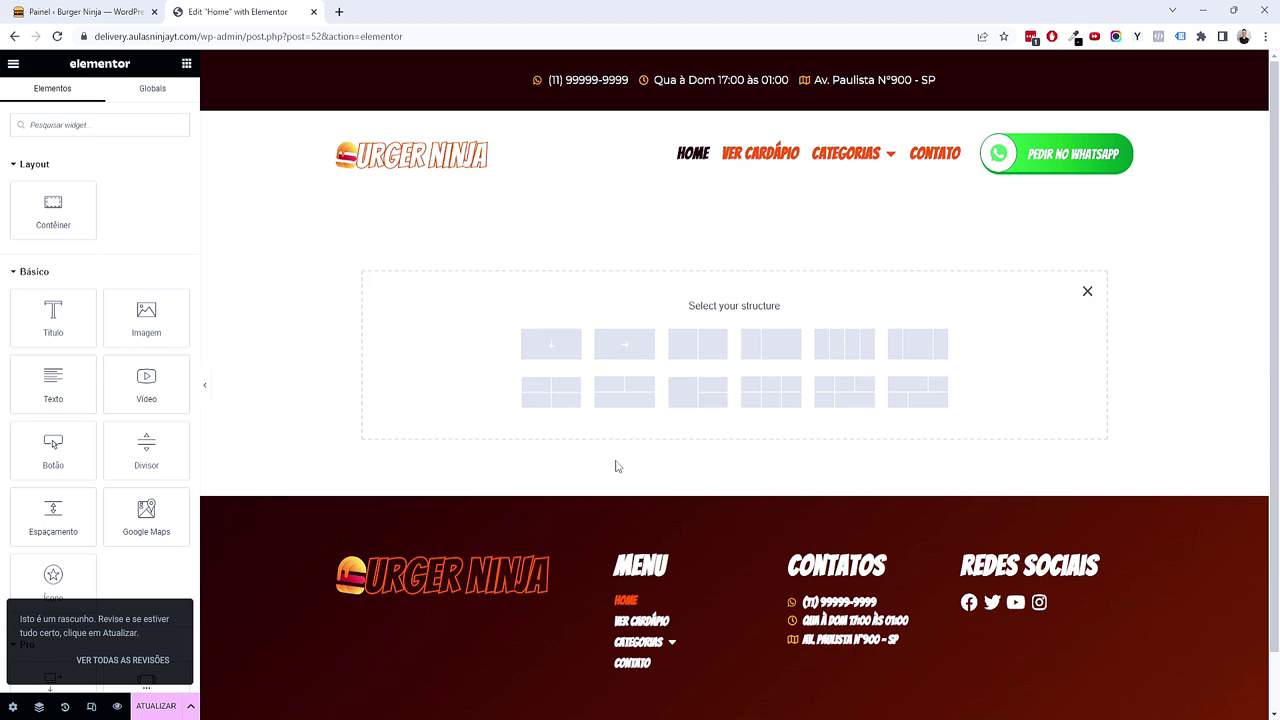
Step: Add a single-column container with an H1 heading 'Peça seu burger agora entrega rápida'
left_click(557, 357)
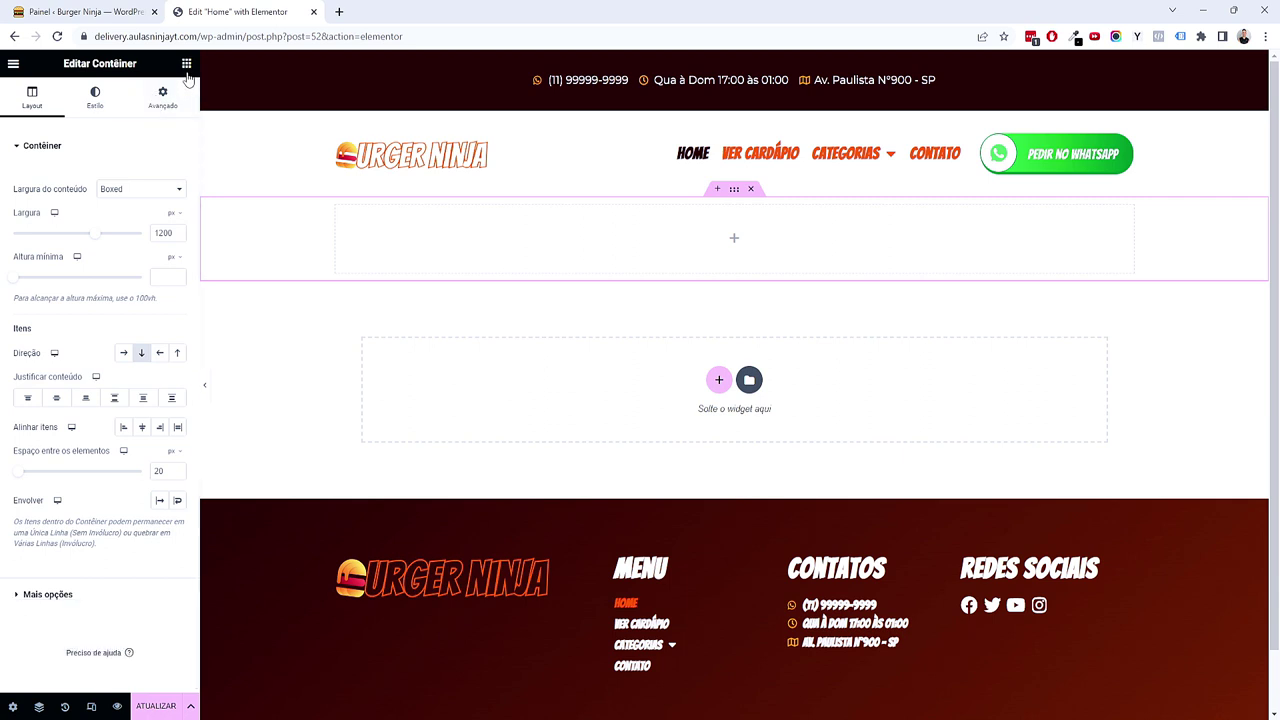
left_click(186, 63)
left_click_drag(53, 320, 360, 287)
triple_click(115, 227)
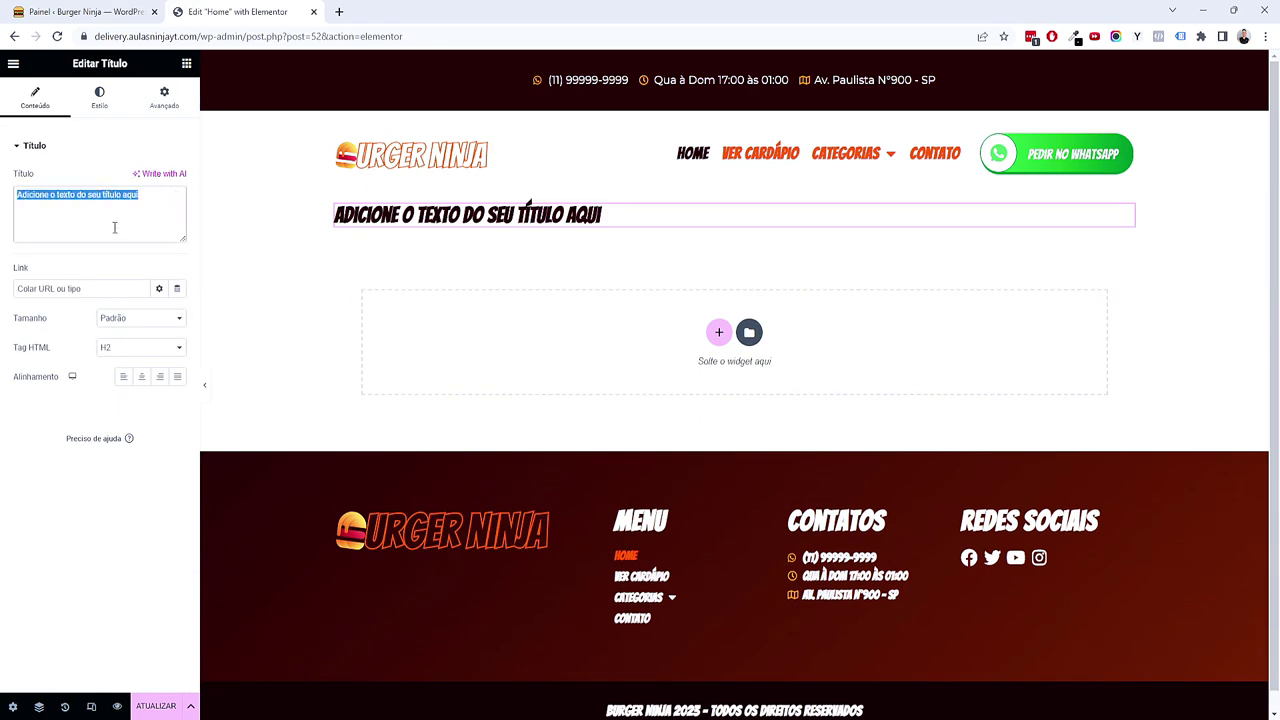
type("Peça seu")
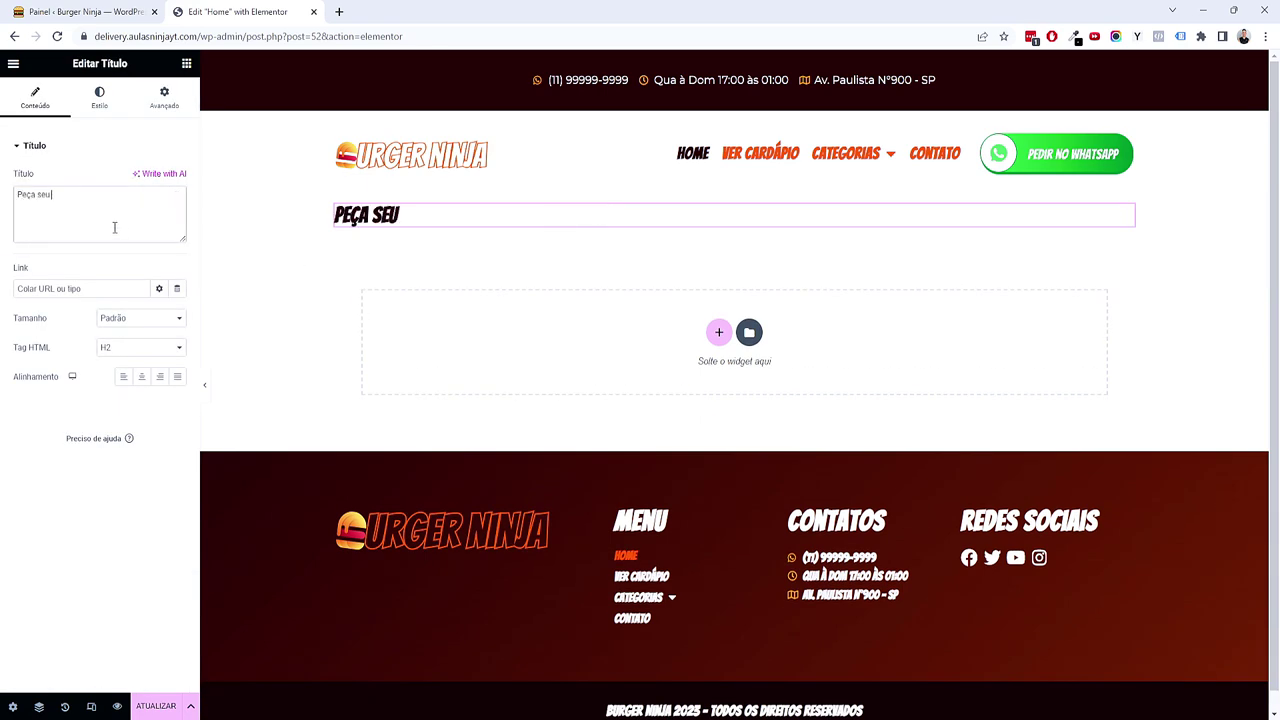
type(" burger aqora")
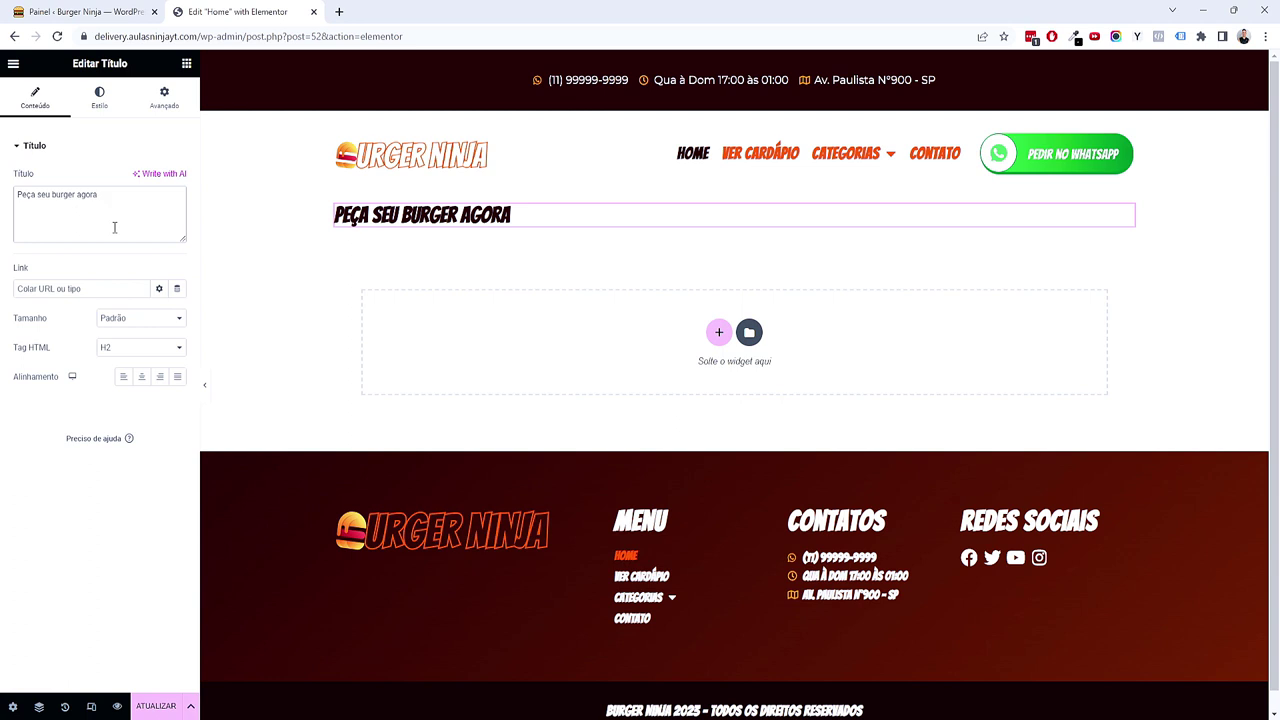
type(" entrega rápida")
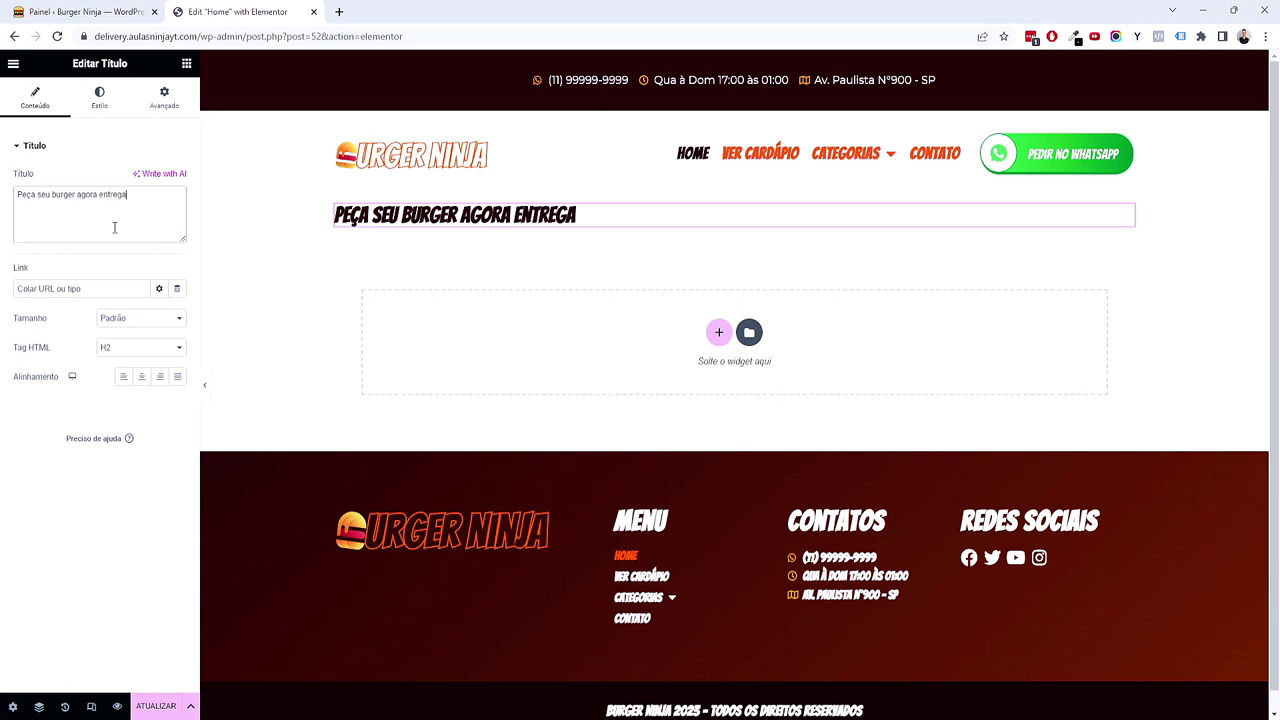
left_click(106, 347)
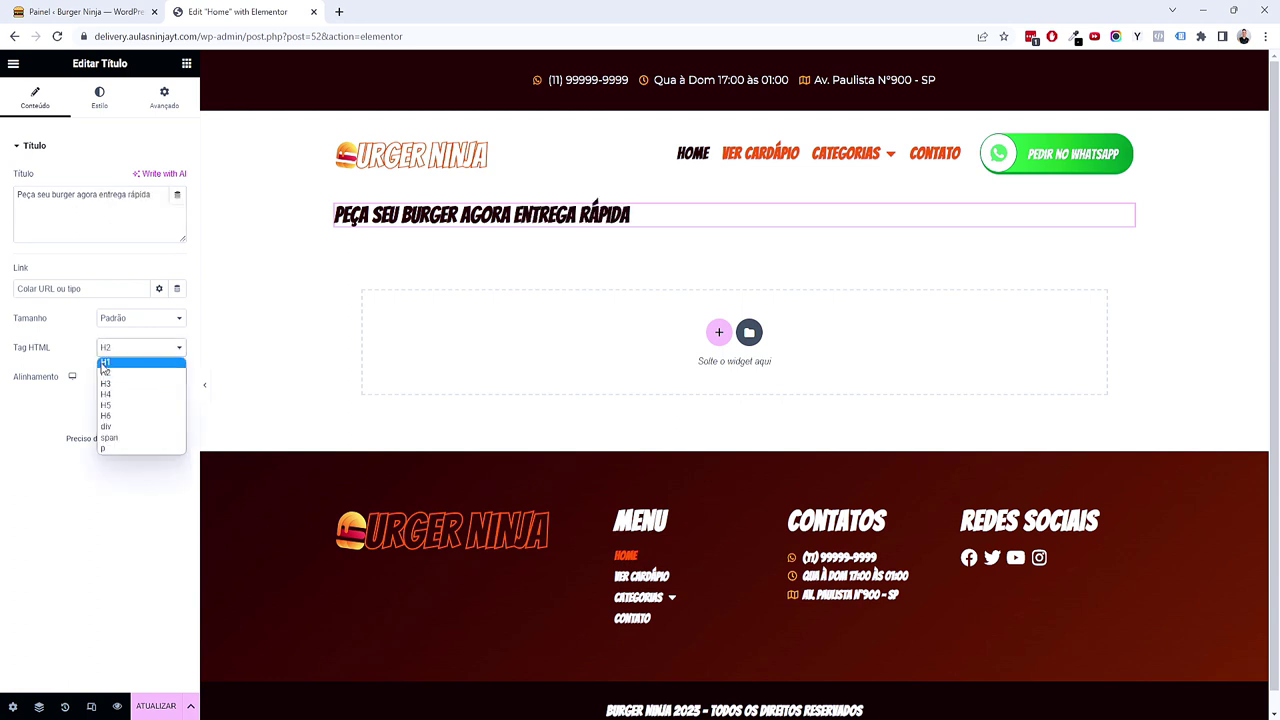
left_click(106, 361)
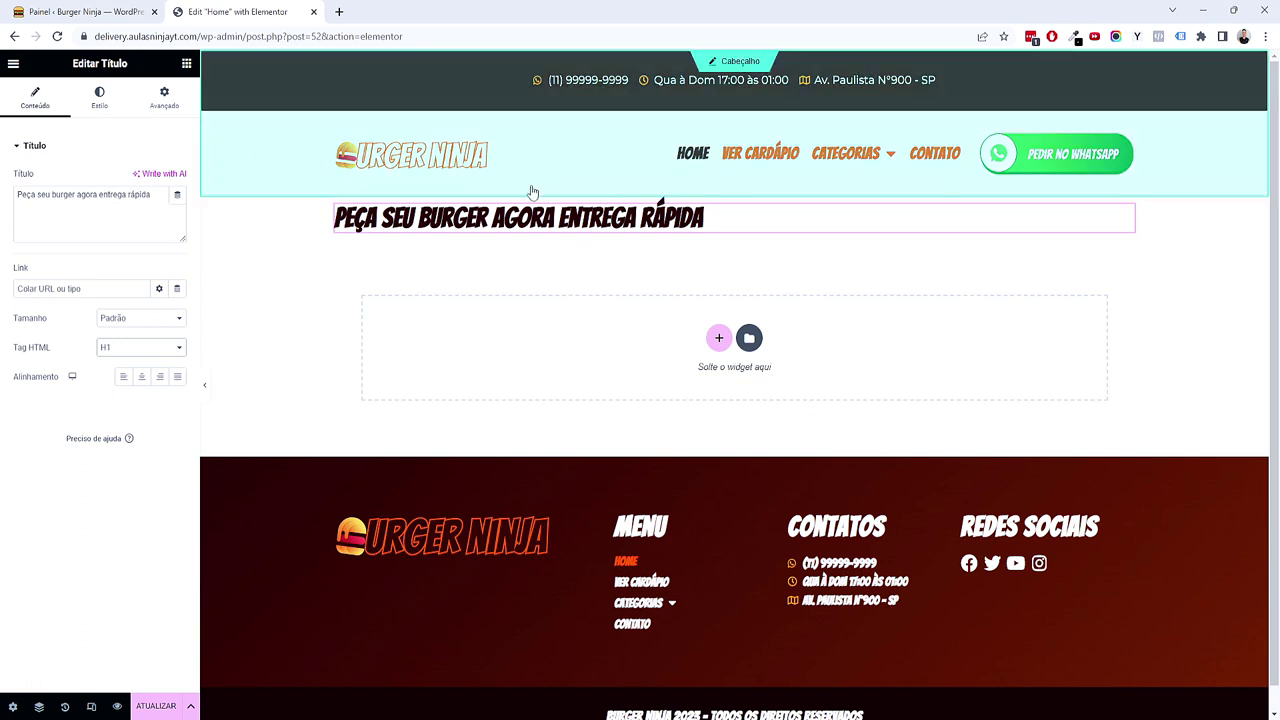
left_click(99, 97)
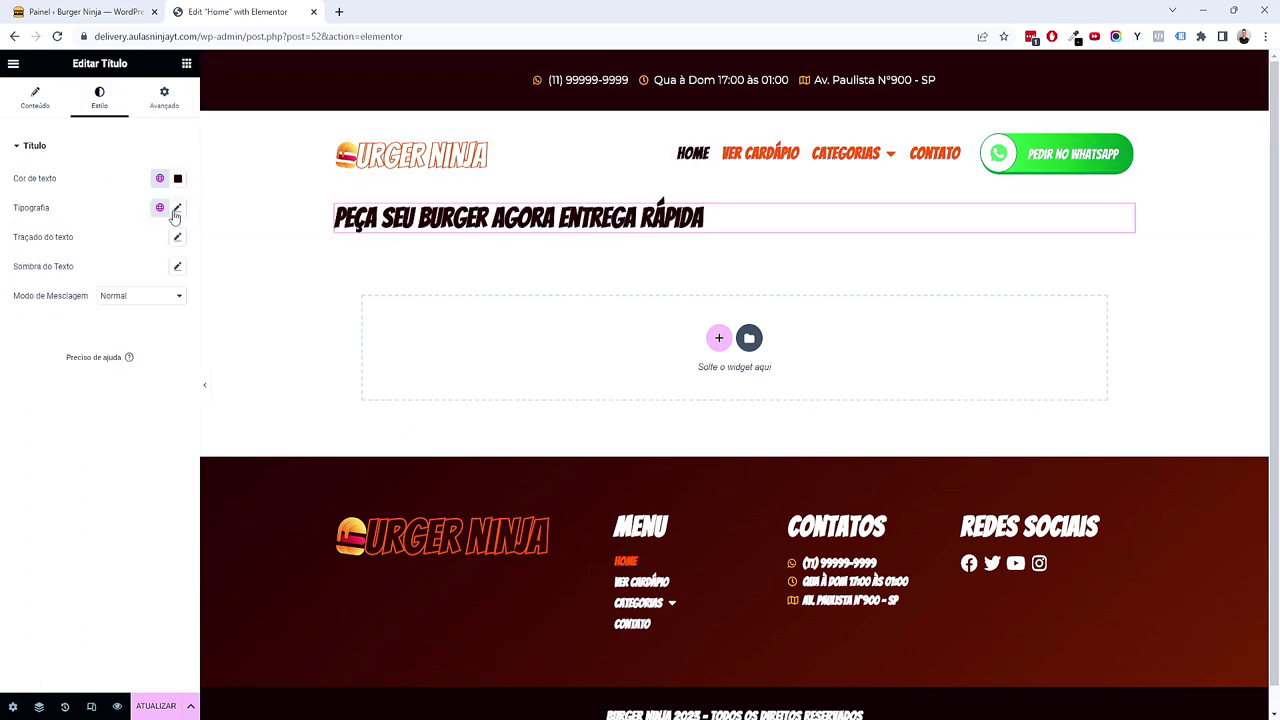
Step: Set the headline's typography size to 4 em
left_click(176, 210)
left_click(163, 297)
left_click(160, 320)
left_click_drag(31, 318, 68, 315)
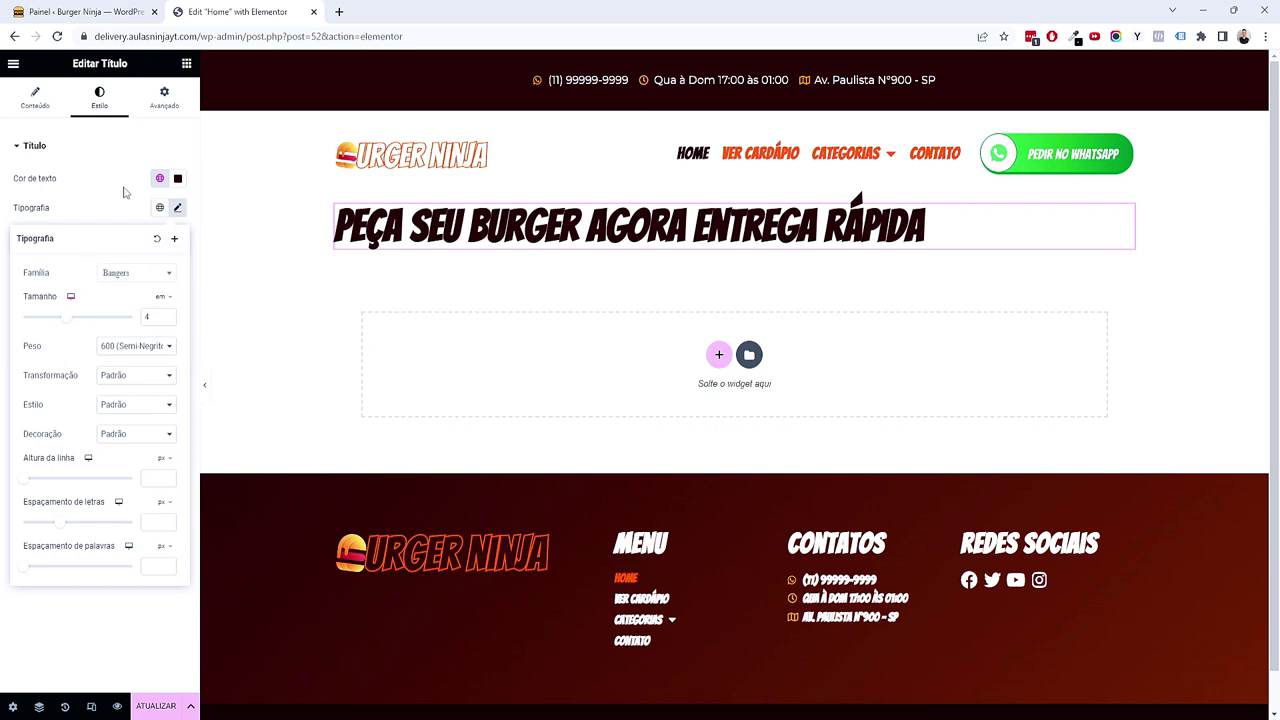
Step: Give the headline a custom width of 55% so it wraps onto two lines
left_click(165, 97)
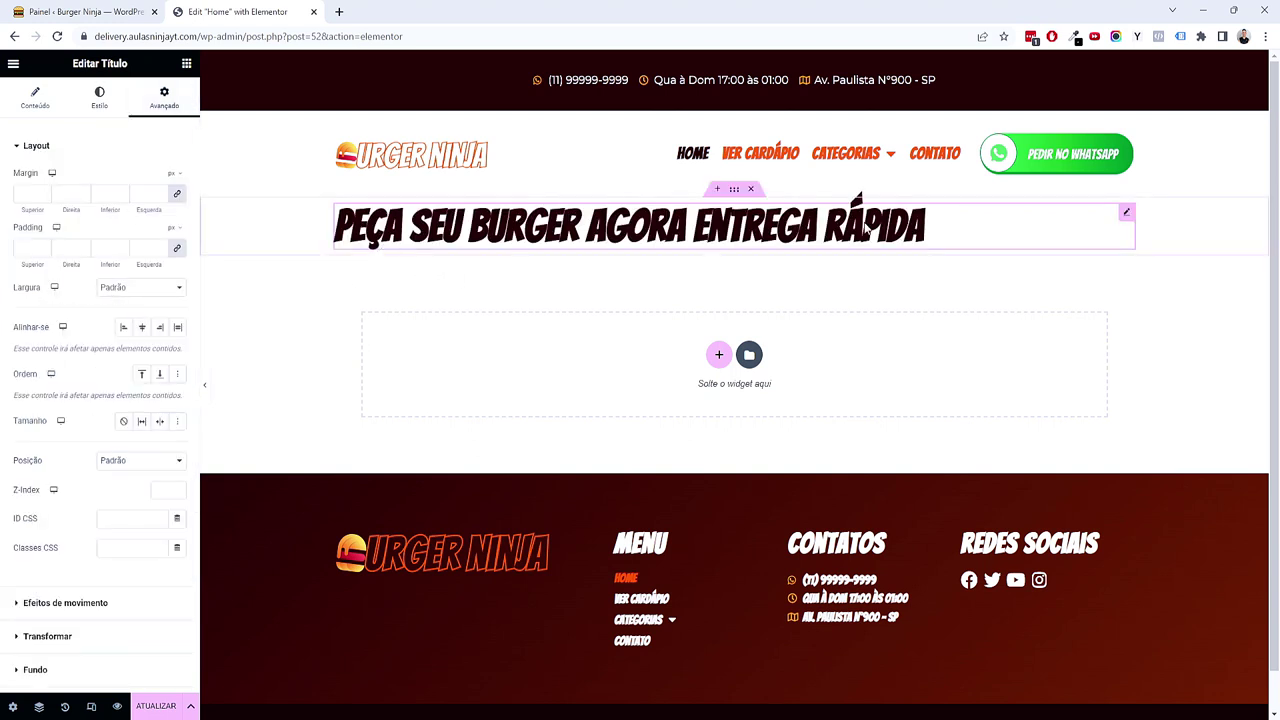
left_click(137, 287)
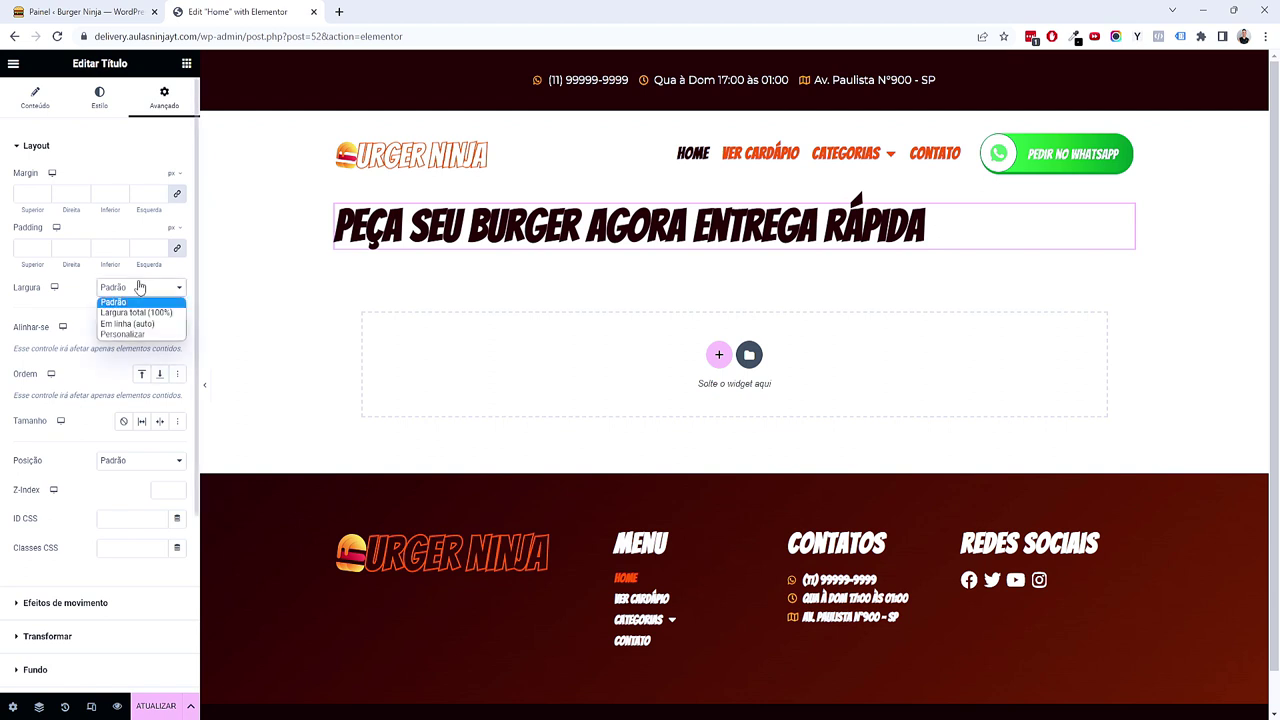
left_click(126, 333)
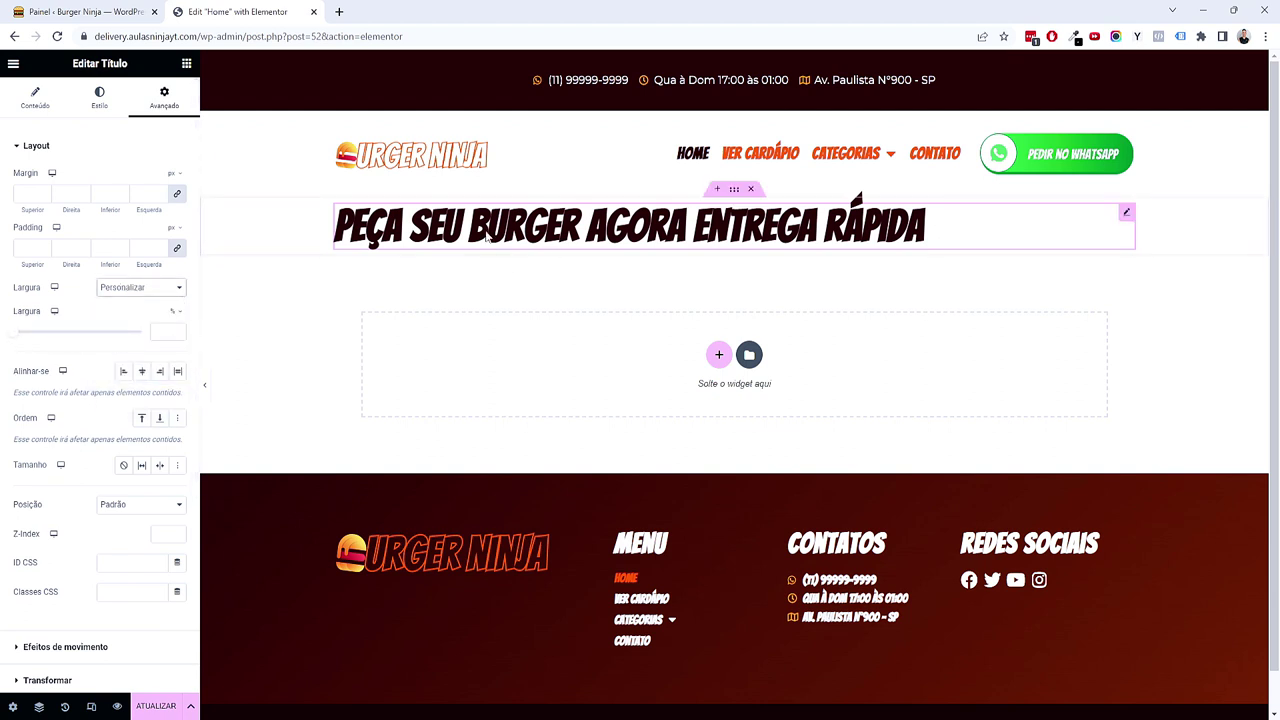
left_click_drag(17, 335, 89, 334)
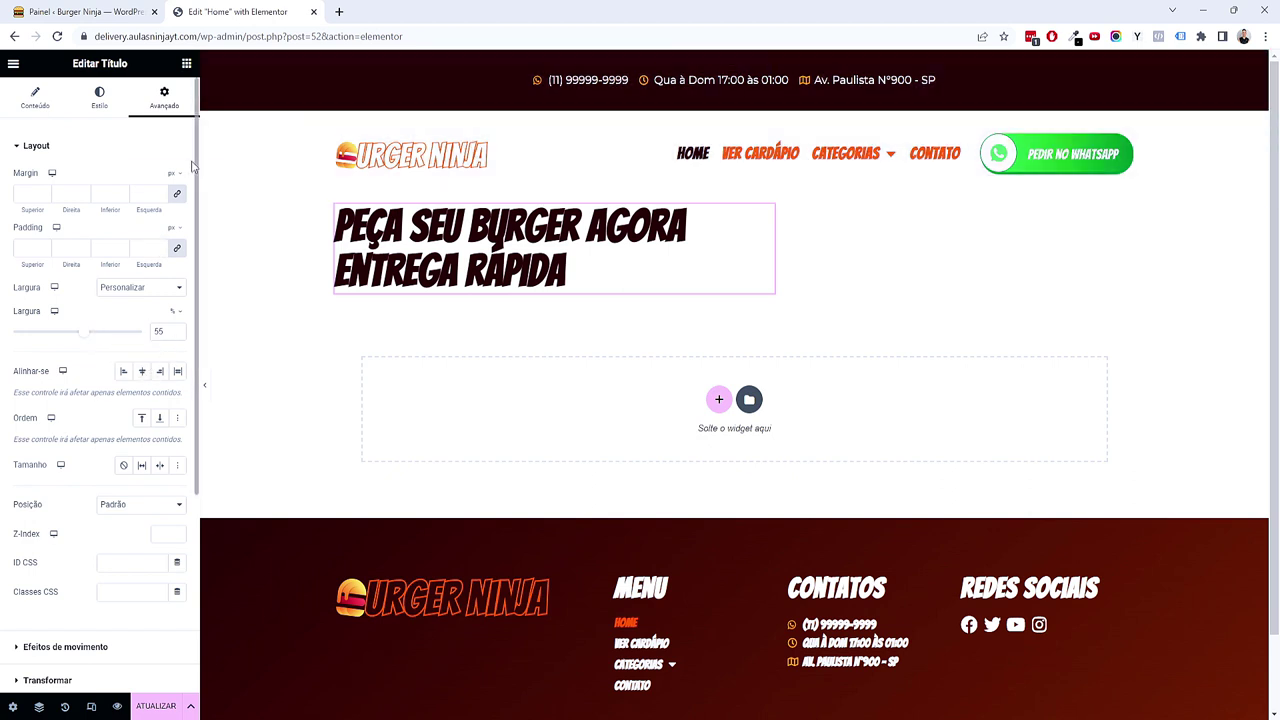
Step: Set the headline's line height to 1.3 em
left_click(102, 108)
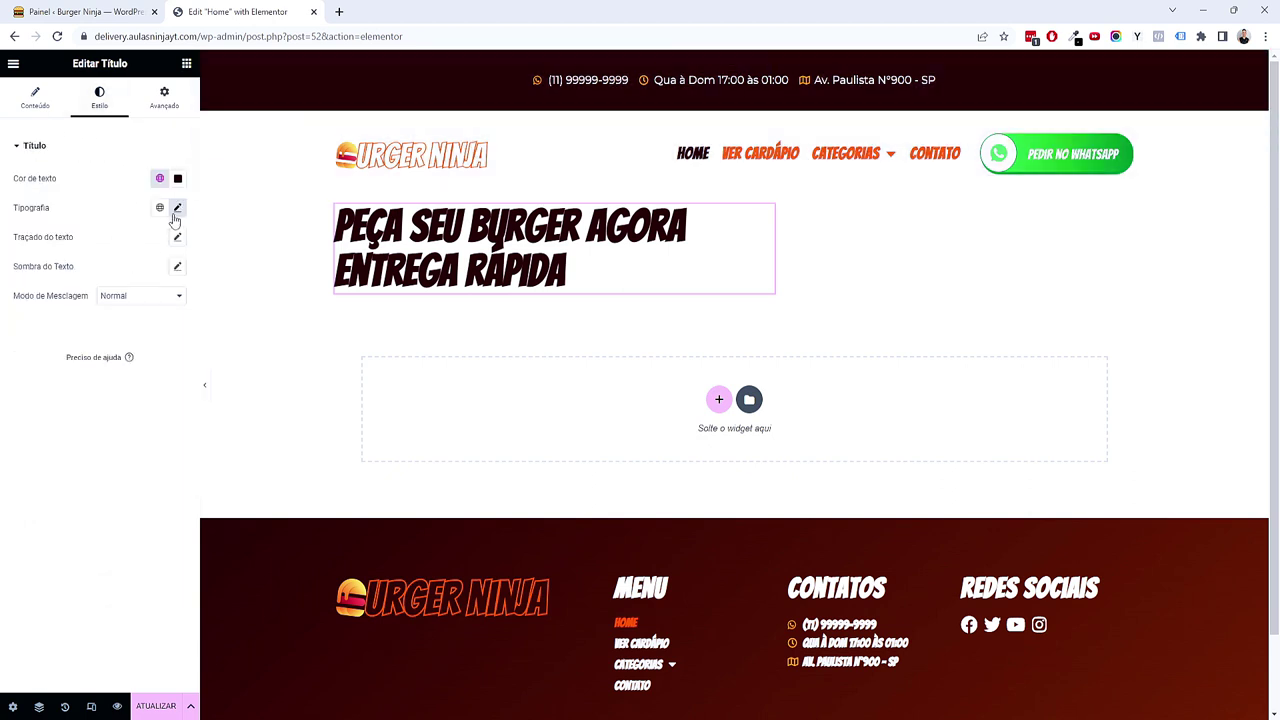
left_click(177, 209)
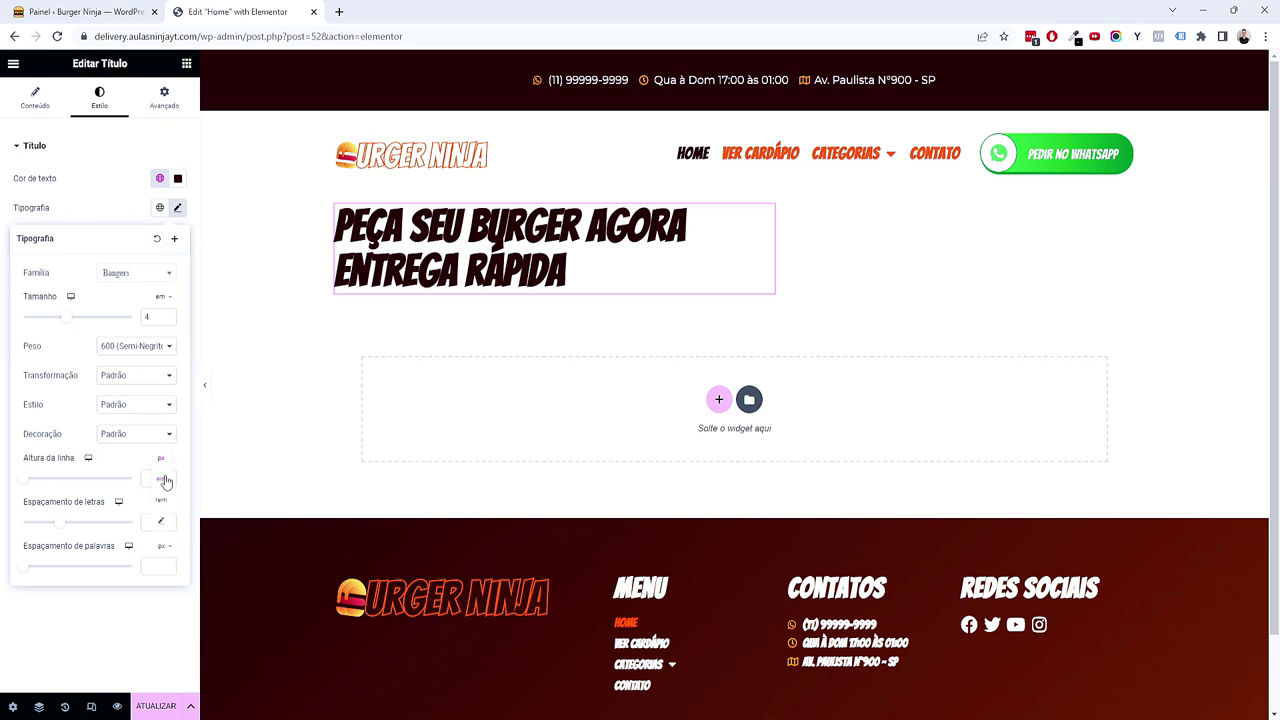
left_click(166, 480)
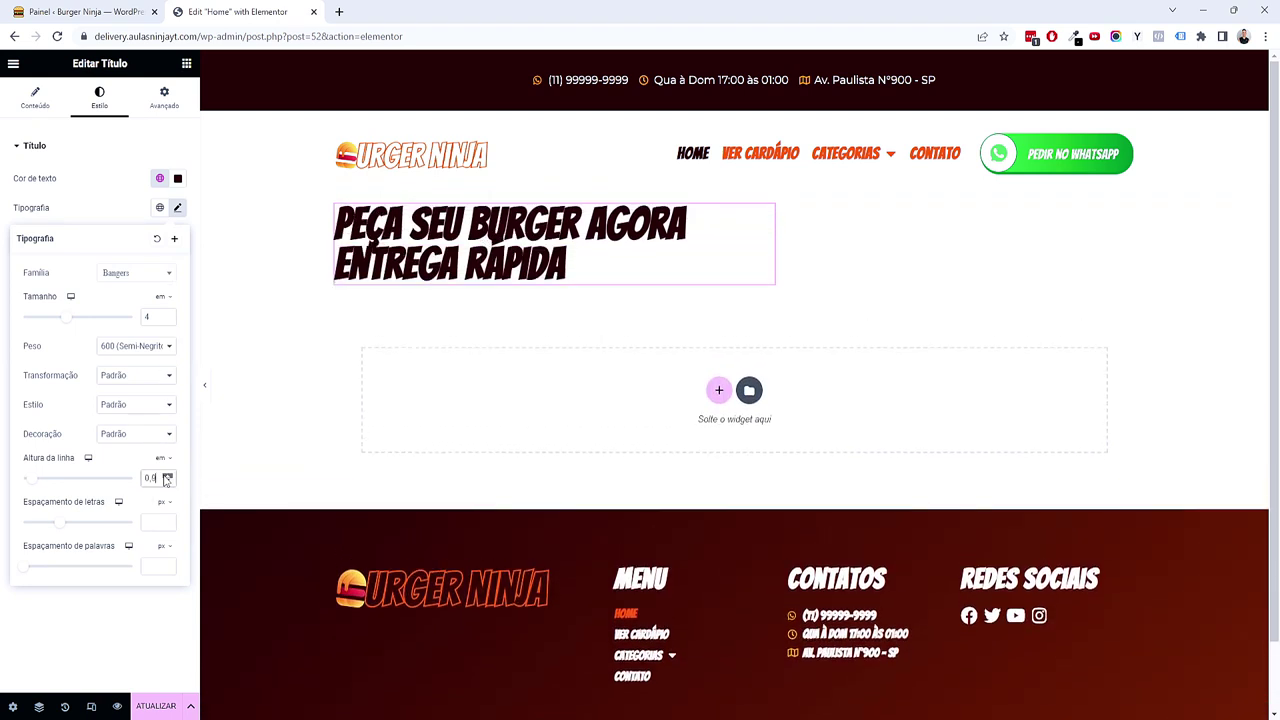
left_click(186, 66)
Step: Add a second heading below with the pasted subtitle 'Sabor inigualável, qualidade excepcional e experiência gastronômica única.'
left_click_drag(53, 315, 405, 318)
triple_click(119, 220)
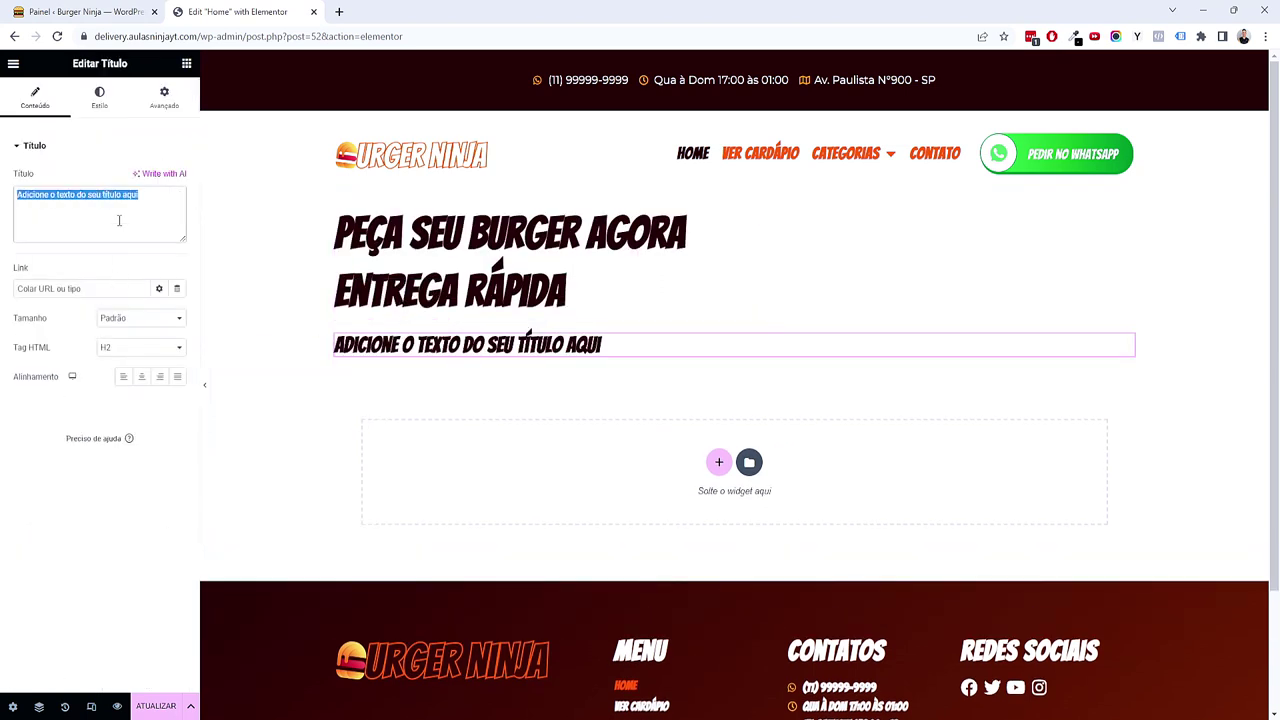
type("Sabo")
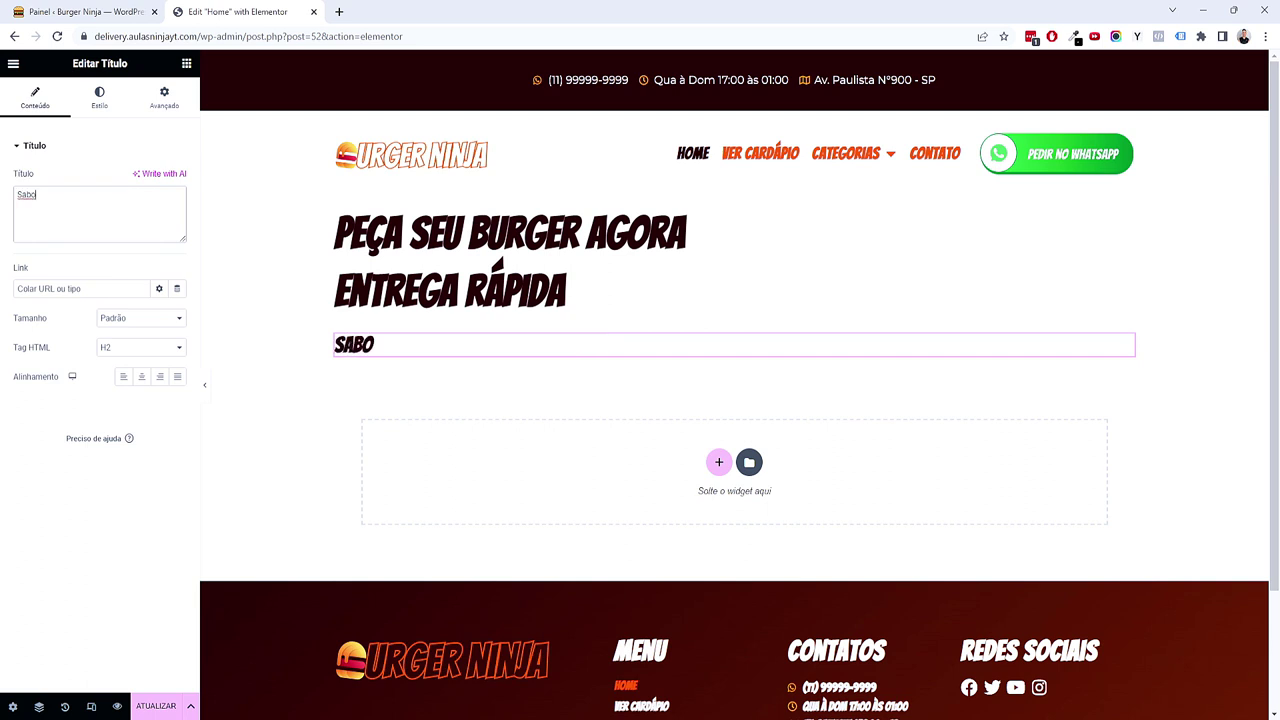
triple_click(106, 209)
type("Sabor inigualável, qualidade excepcional e experiência gastronômica única.")
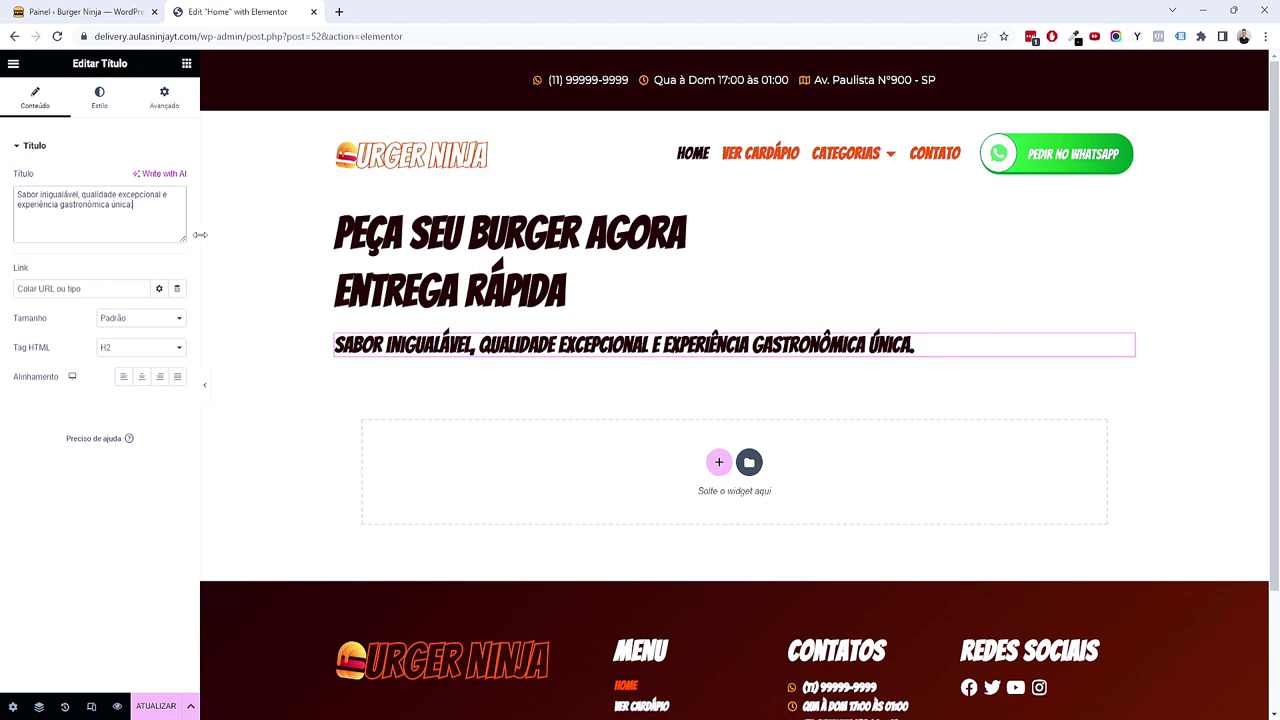
Step: Detach the subtitle from the global font and set its size to a small em value
left_click(118, 104)
left_click(159, 207)
left_click(118, 294)
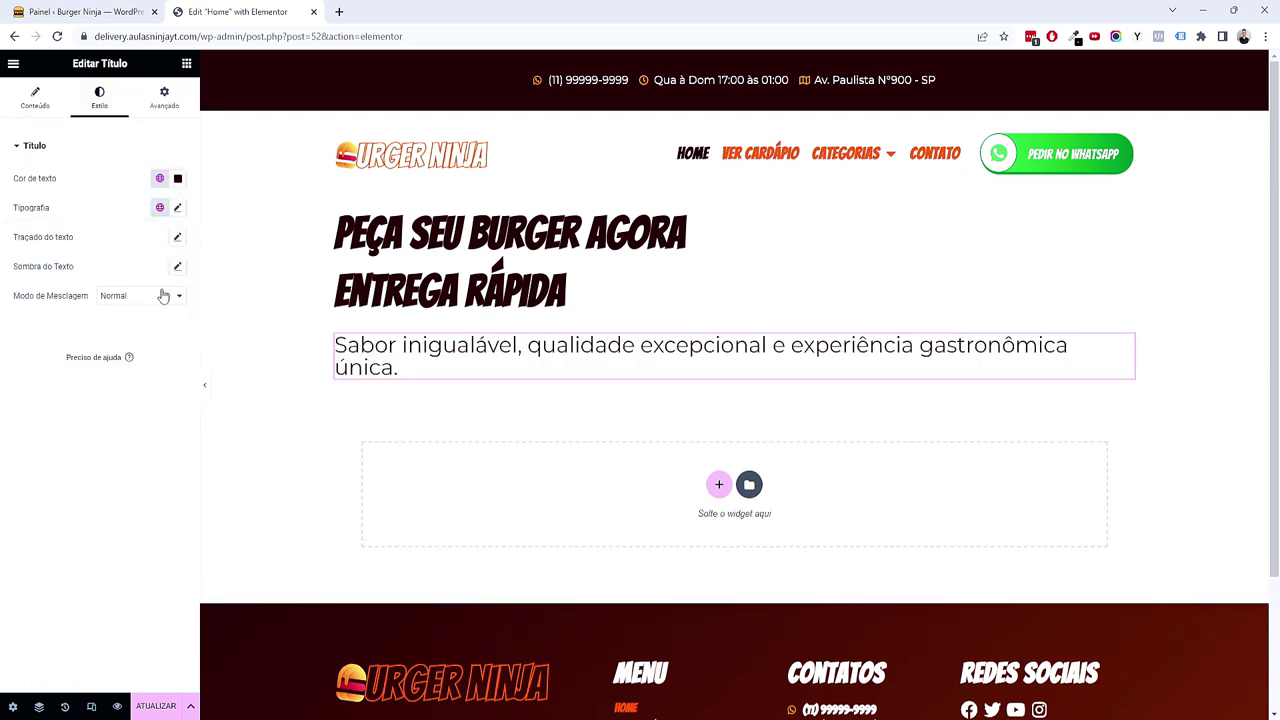
left_click(177, 207)
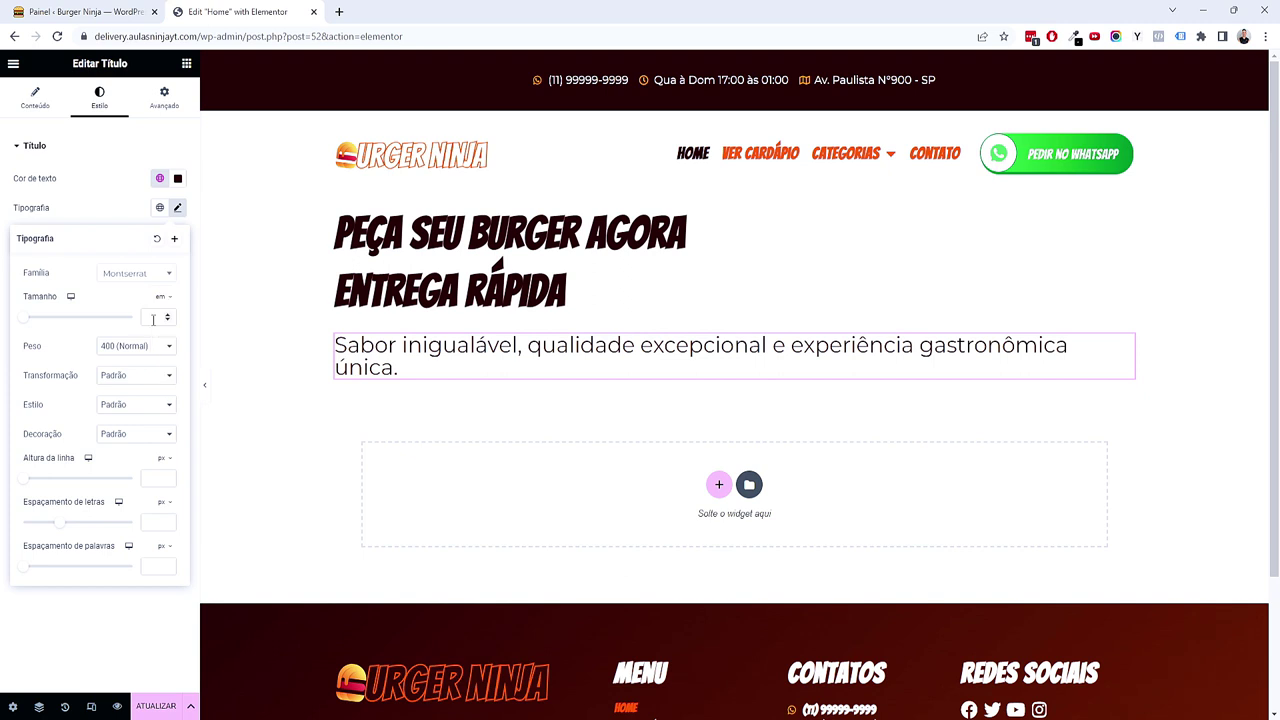
left_click(157, 319)
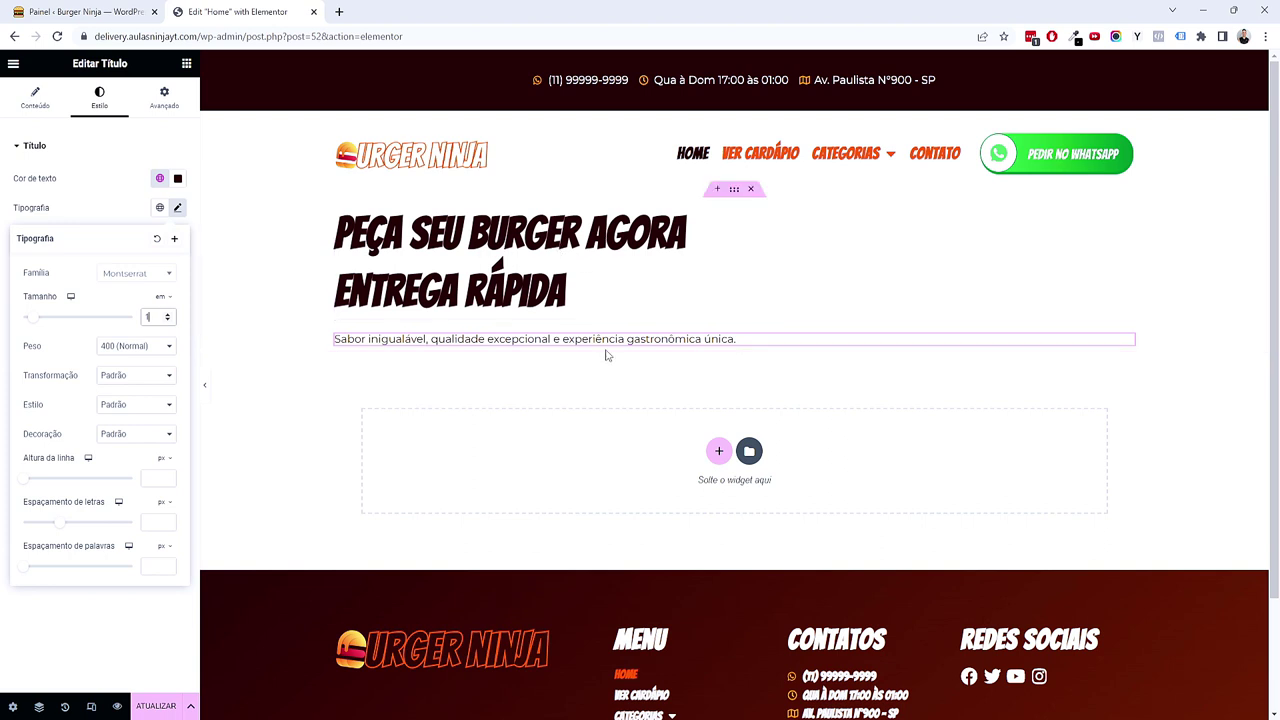
Step: Give the subtitle a custom width of 55%
left_click(164, 100)
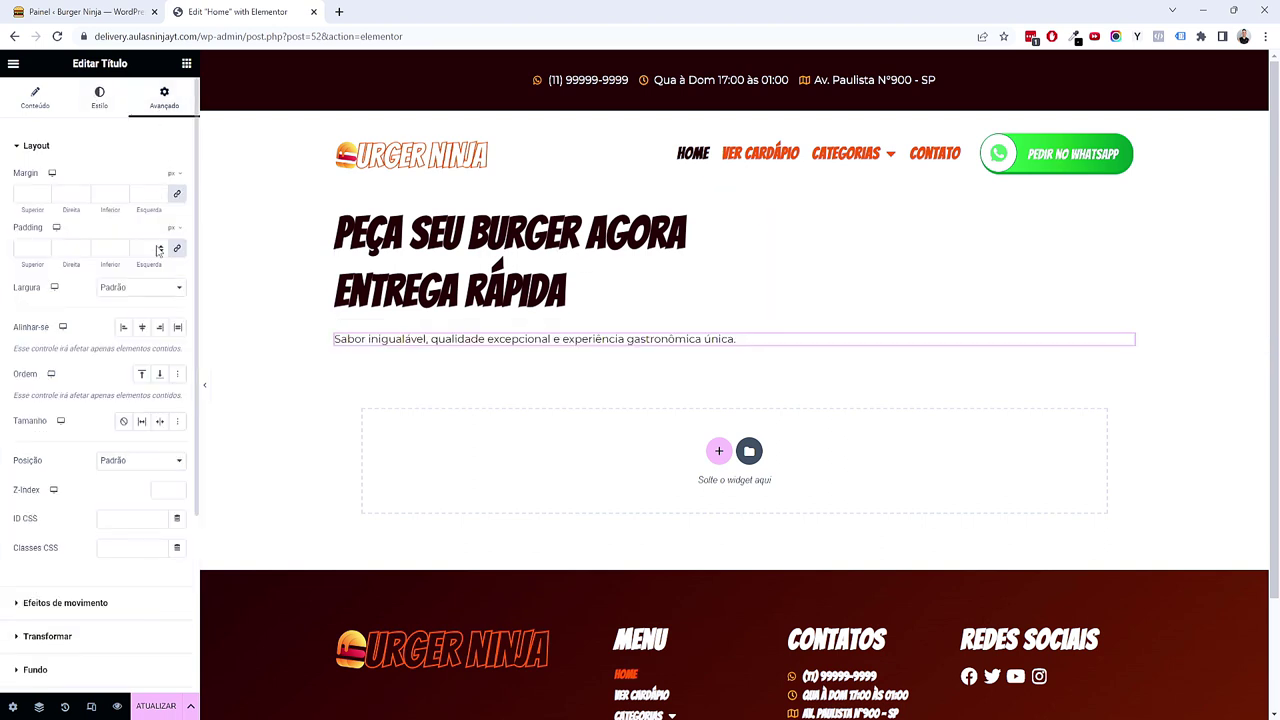
left_click(131, 289)
left_click(122, 348)
left_click(140, 288)
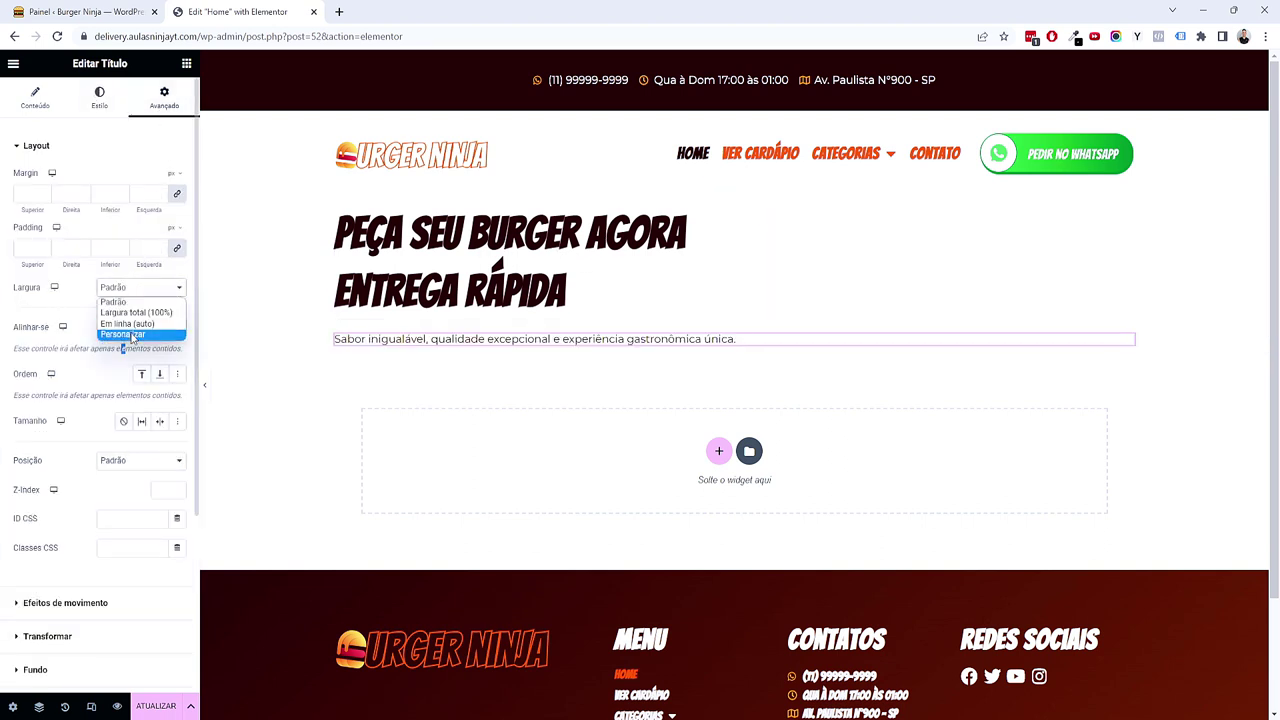
left_click(135, 331)
left_click(84, 331)
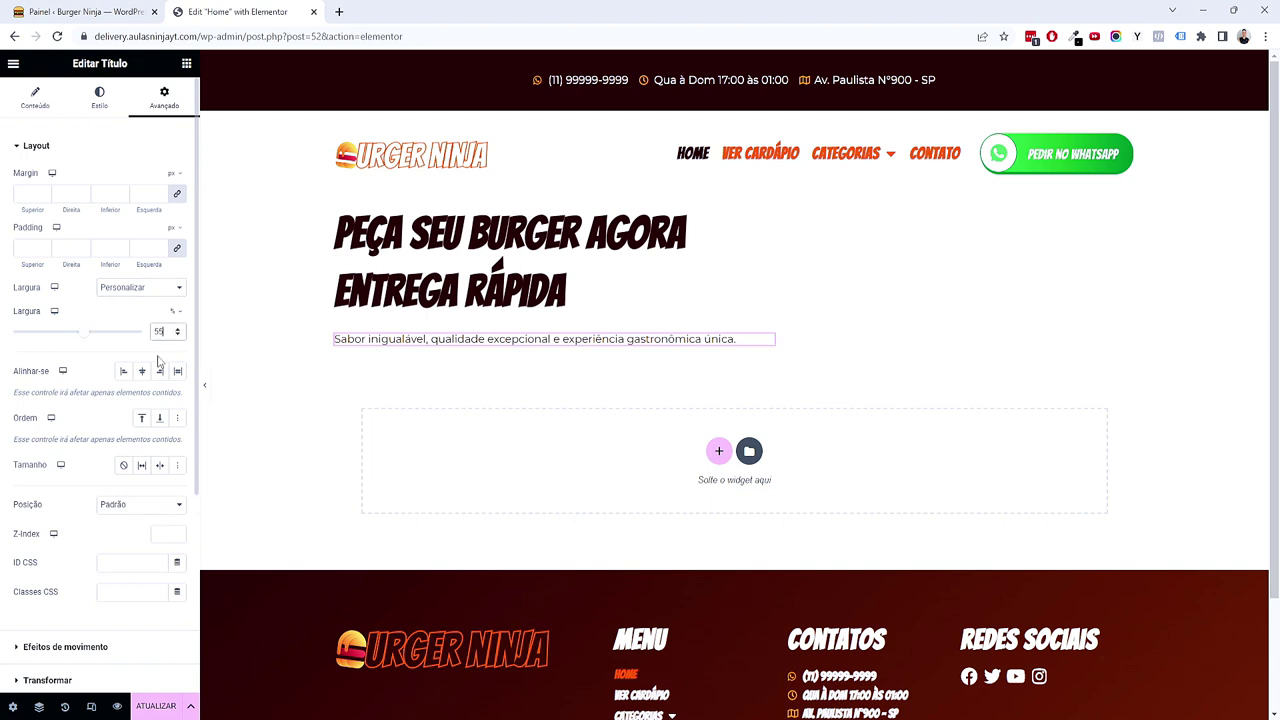
left_click(186, 64)
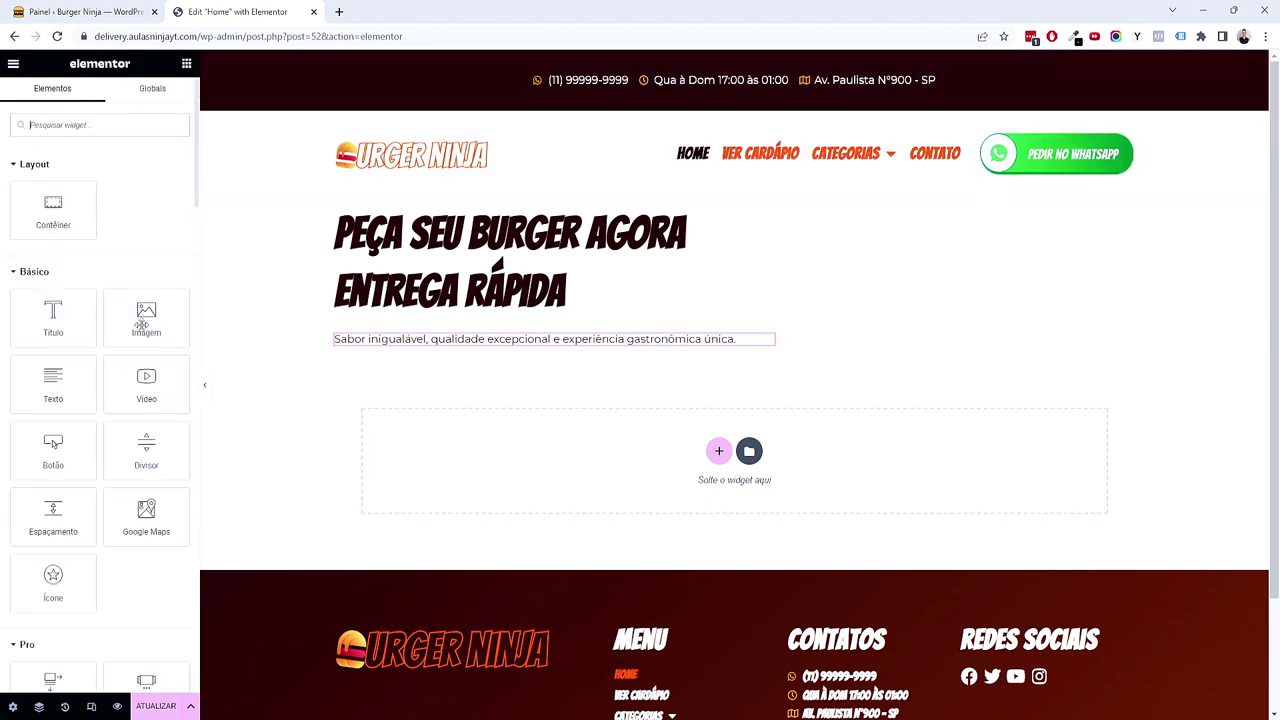
Step: Add an image widget below the subtitle using the CTA-2 Ver Detalhes button image
left_click_drag(125, 330, 403, 405)
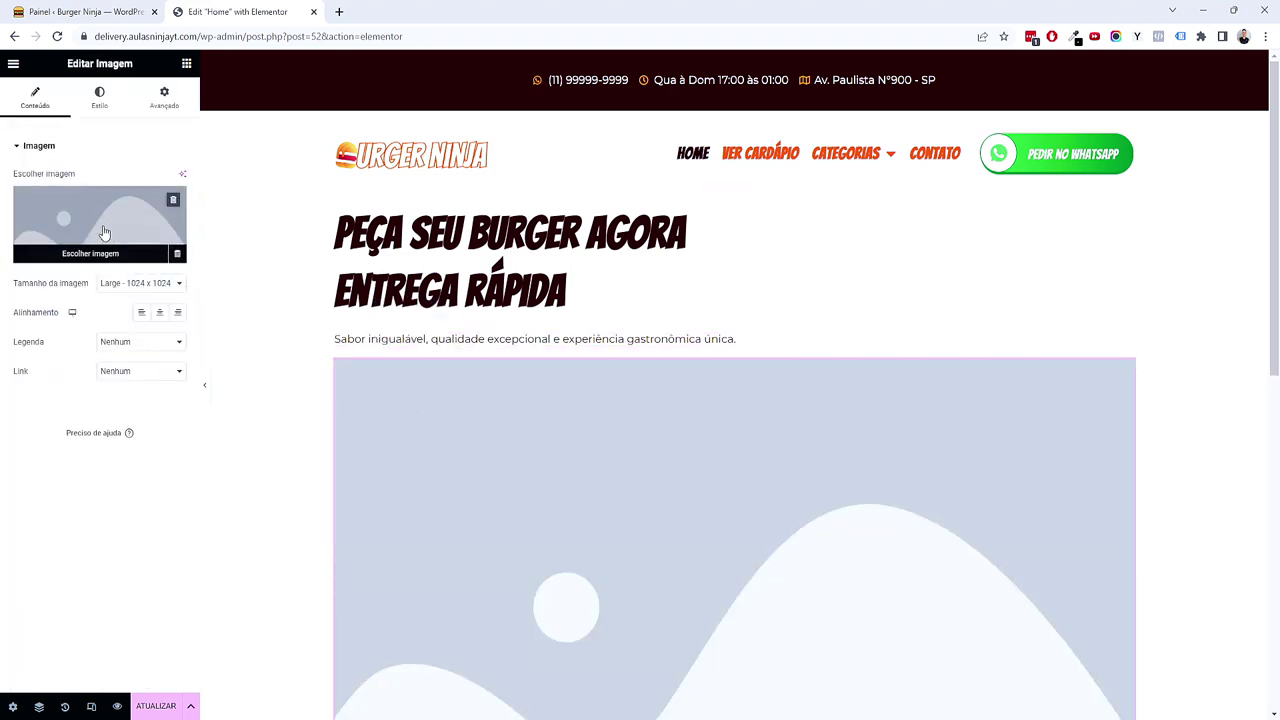
left_click(104, 231)
left_click(310, 245)
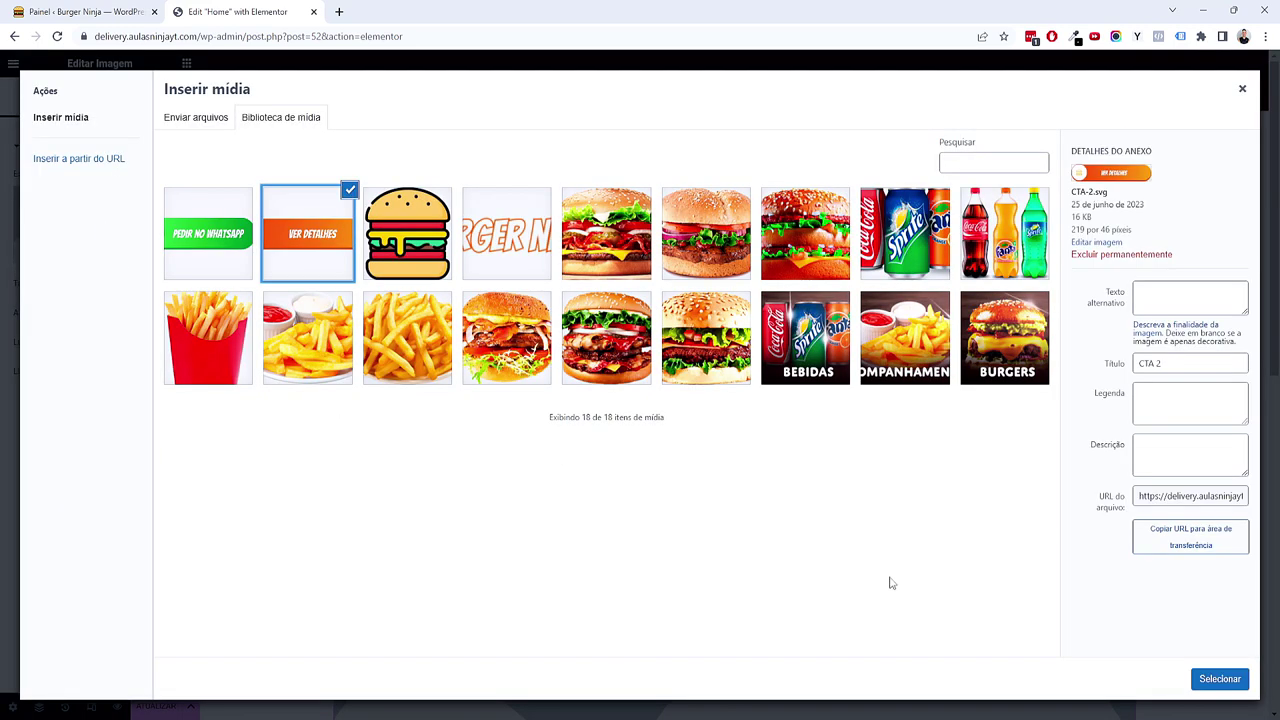
left_click(1213, 680)
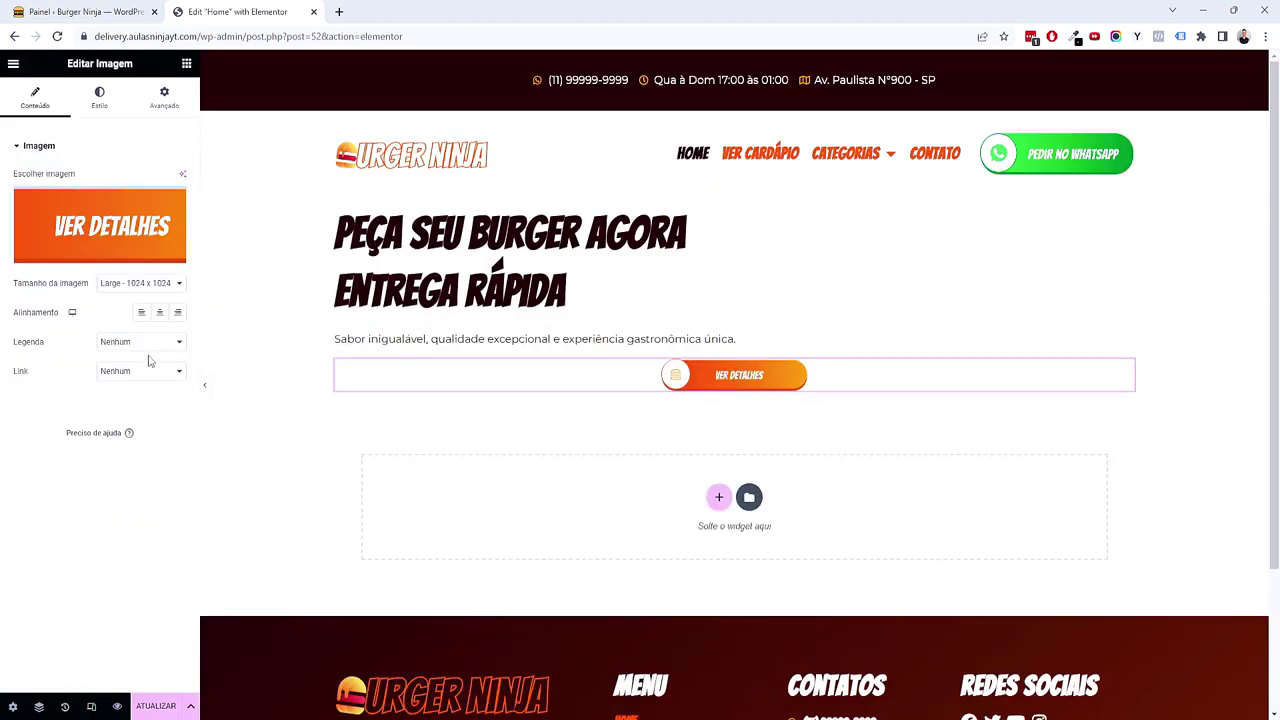
Step: Left-align the button image and link it to the custom URL #cardapio
left_click(139, 315)
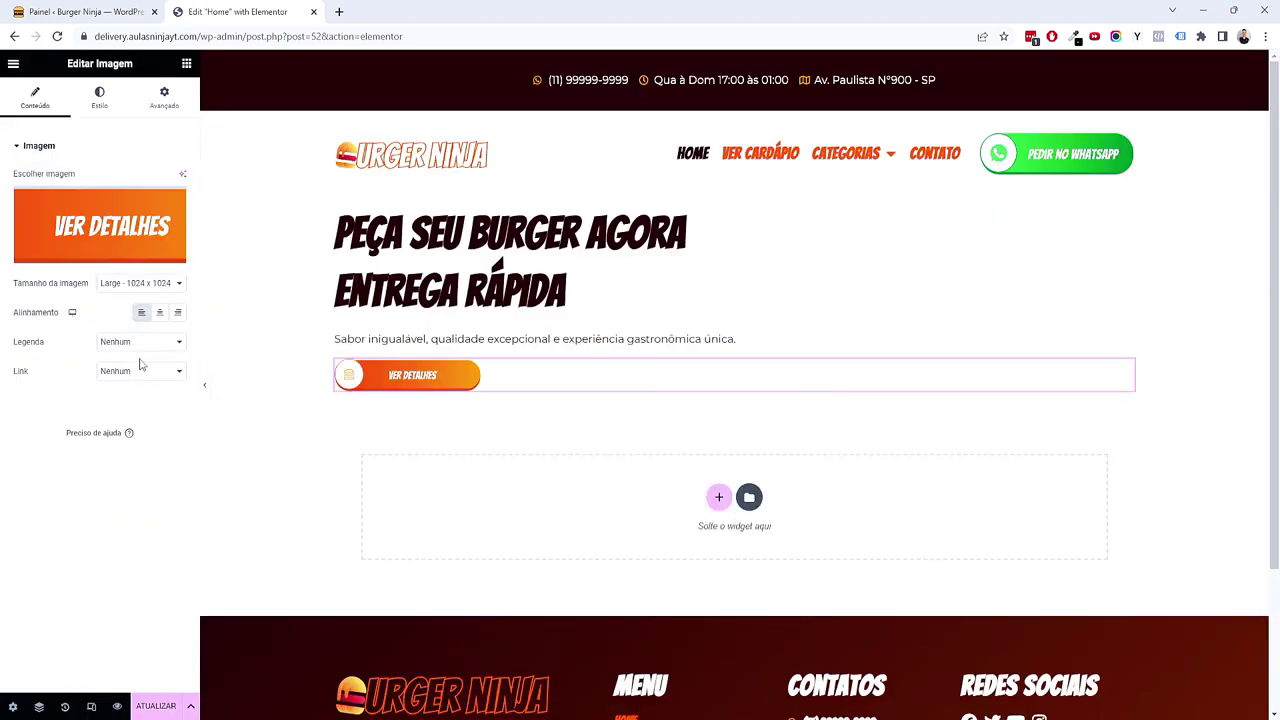
left_click(140, 371)
left_click(137, 408)
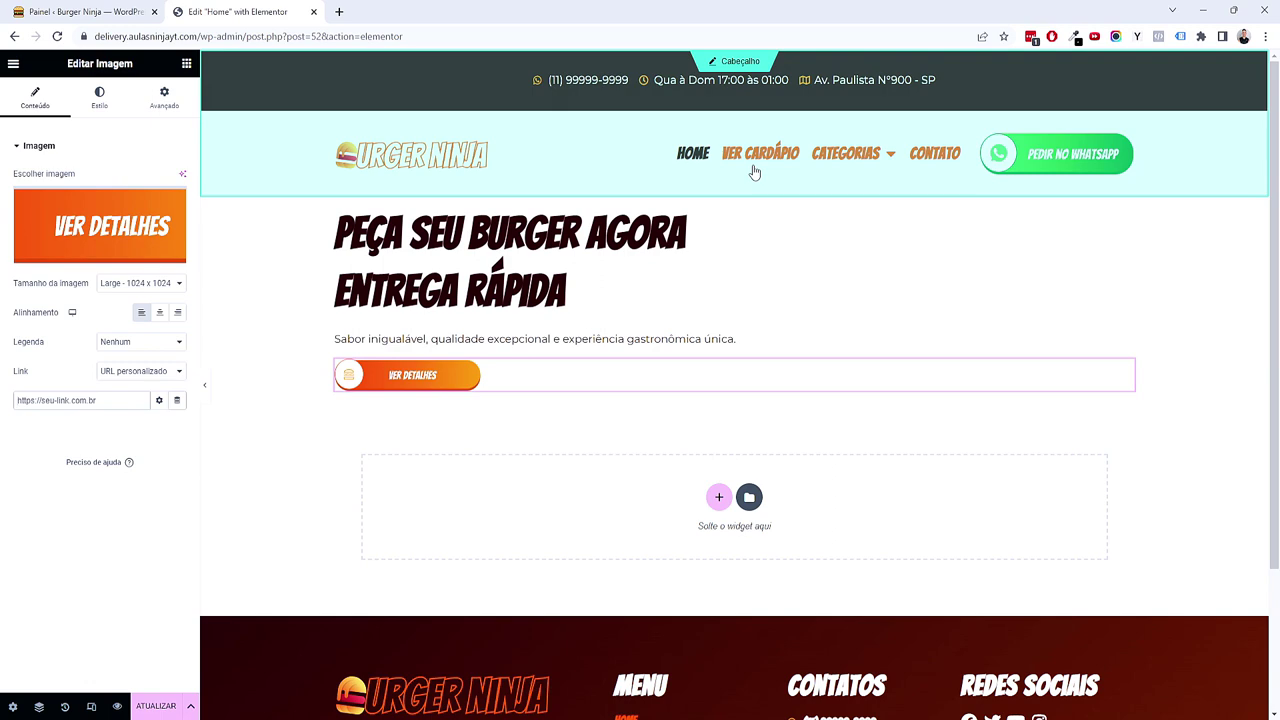
scroll(745, 335, "down", 2)
scroll(720, 315, "up", 2)
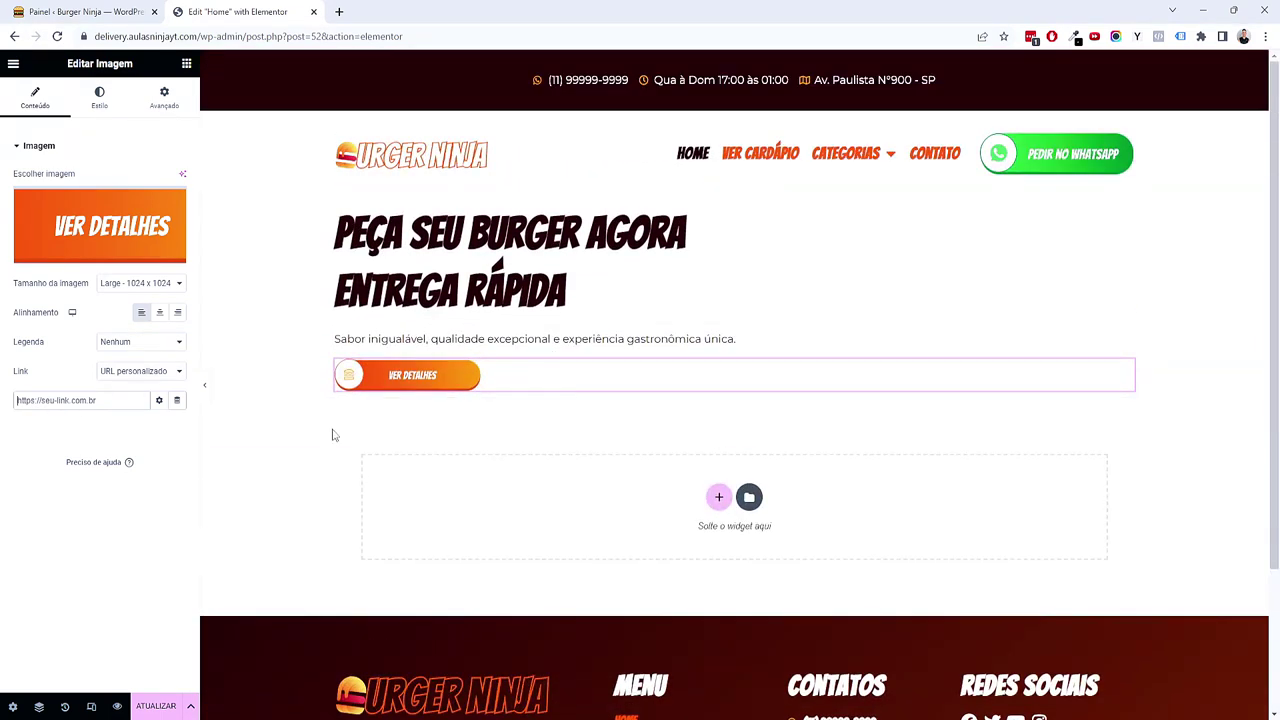
scroll(672, 418, "down", 2)
scroll(245, 318, "up", 2)
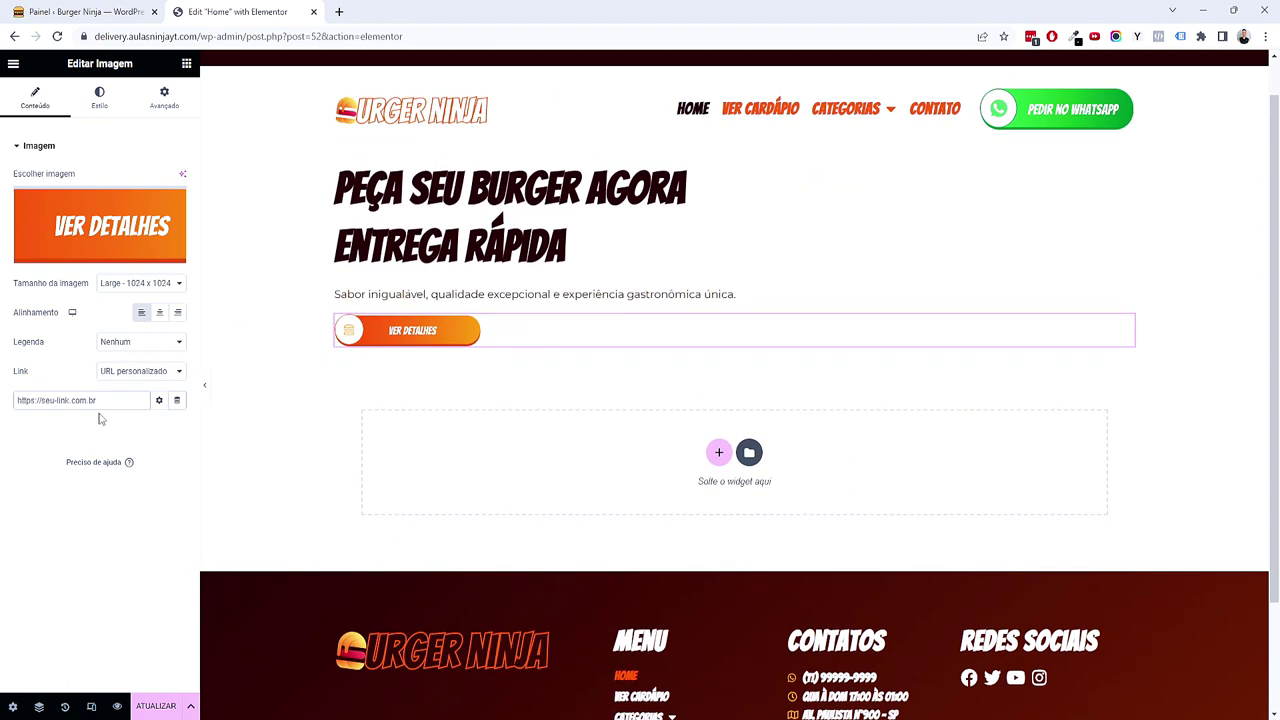
type("#cardapio")
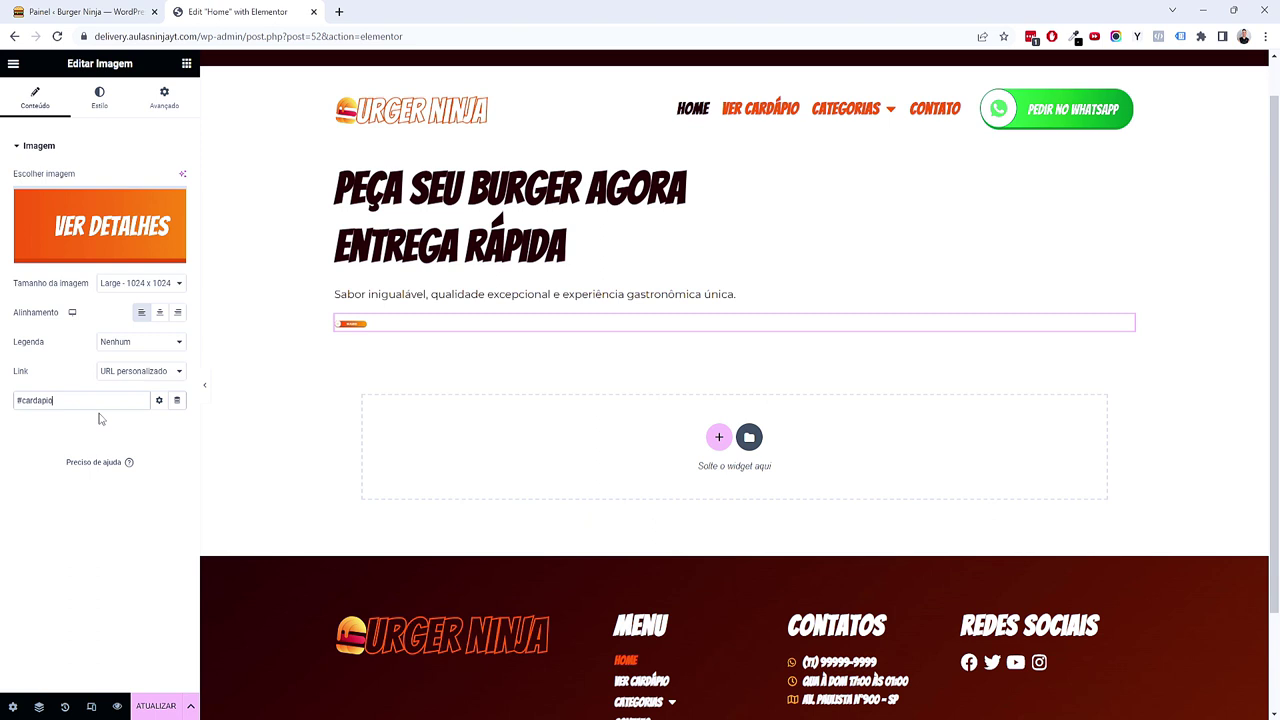
Step: Set the image widget to a custom width of 55%
left_click(162, 102)
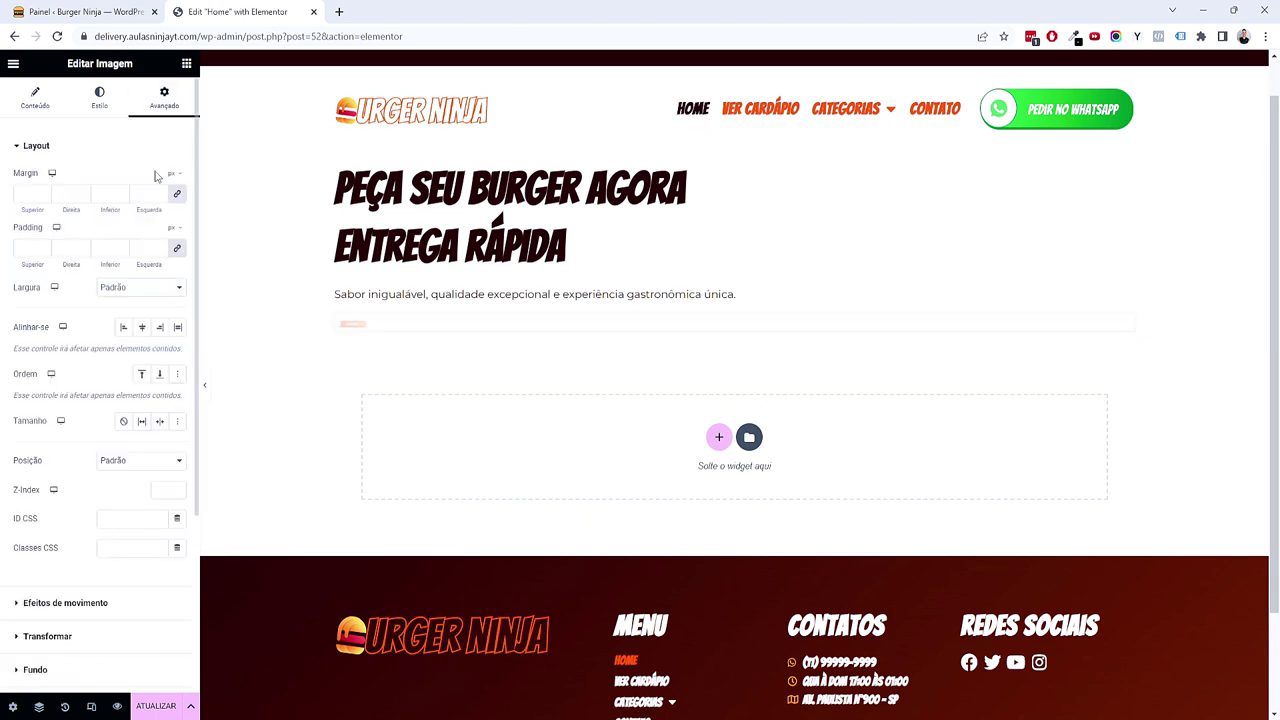
left_click(148, 289)
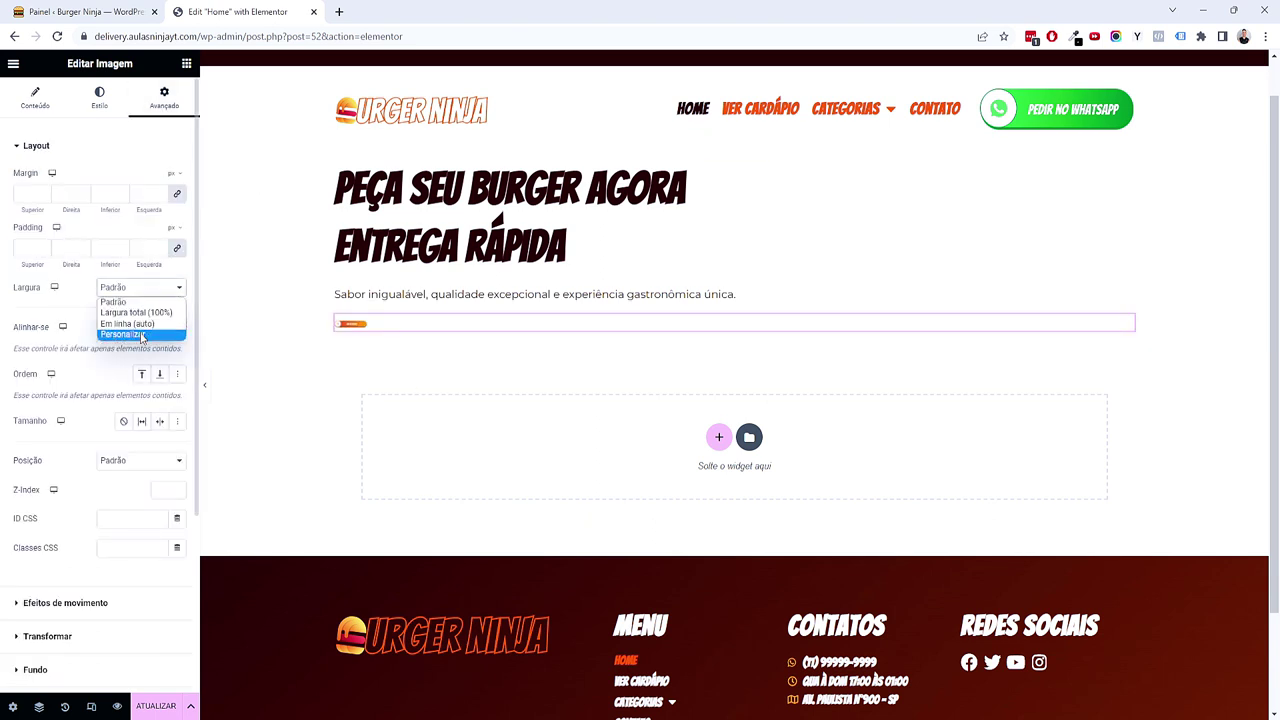
left_click(142, 335)
left_click(160, 333)
type("55")
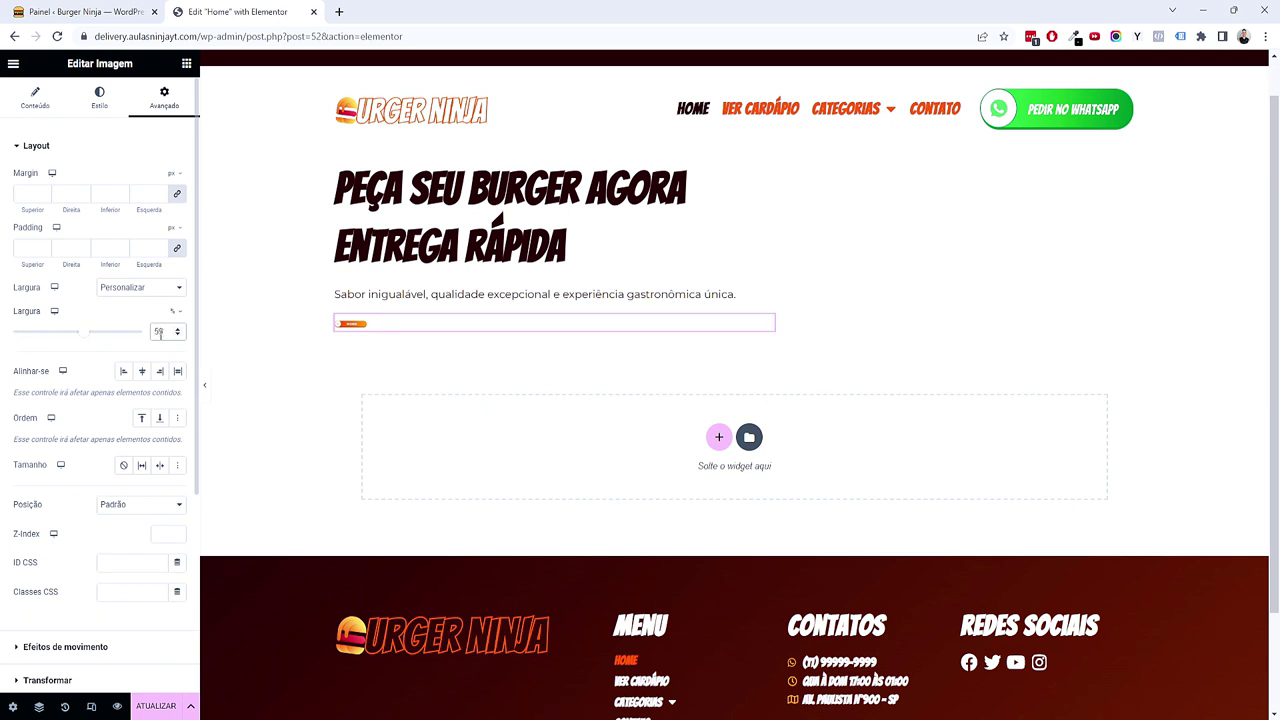
Step: Set the button image width to 325 px
left_click(99, 97)
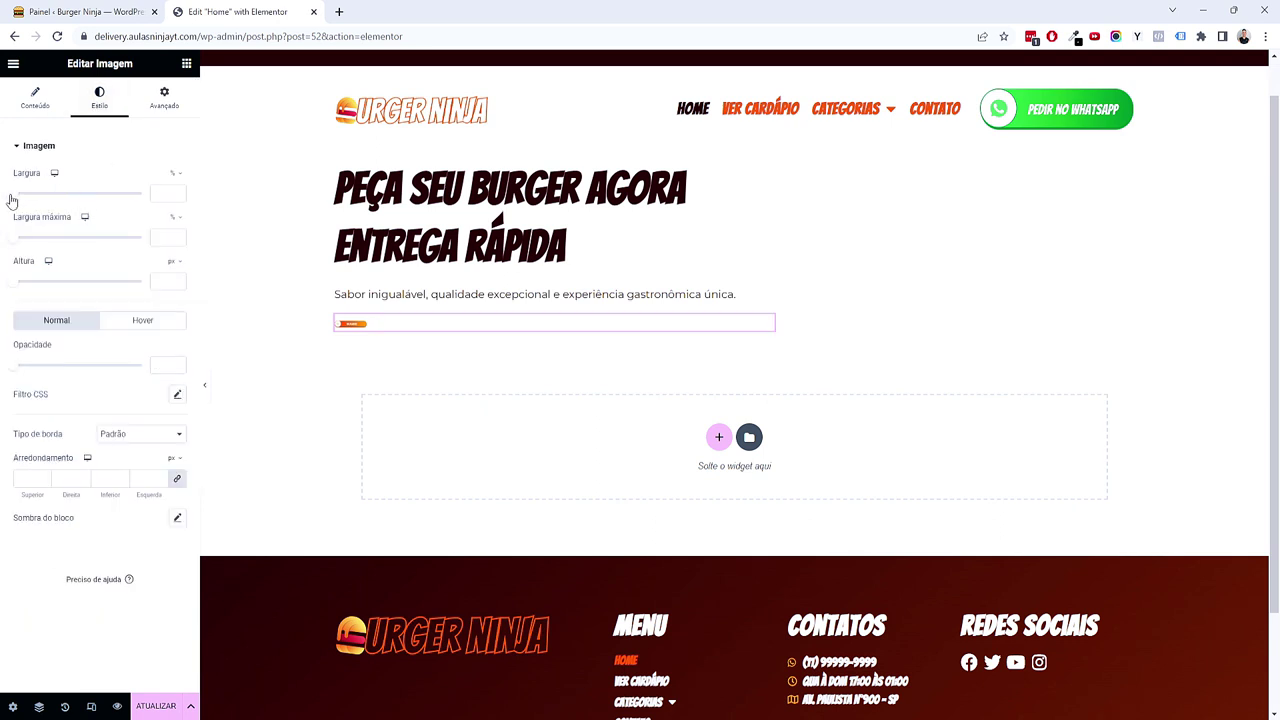
left_click_drag(130, 203, 206, 200)
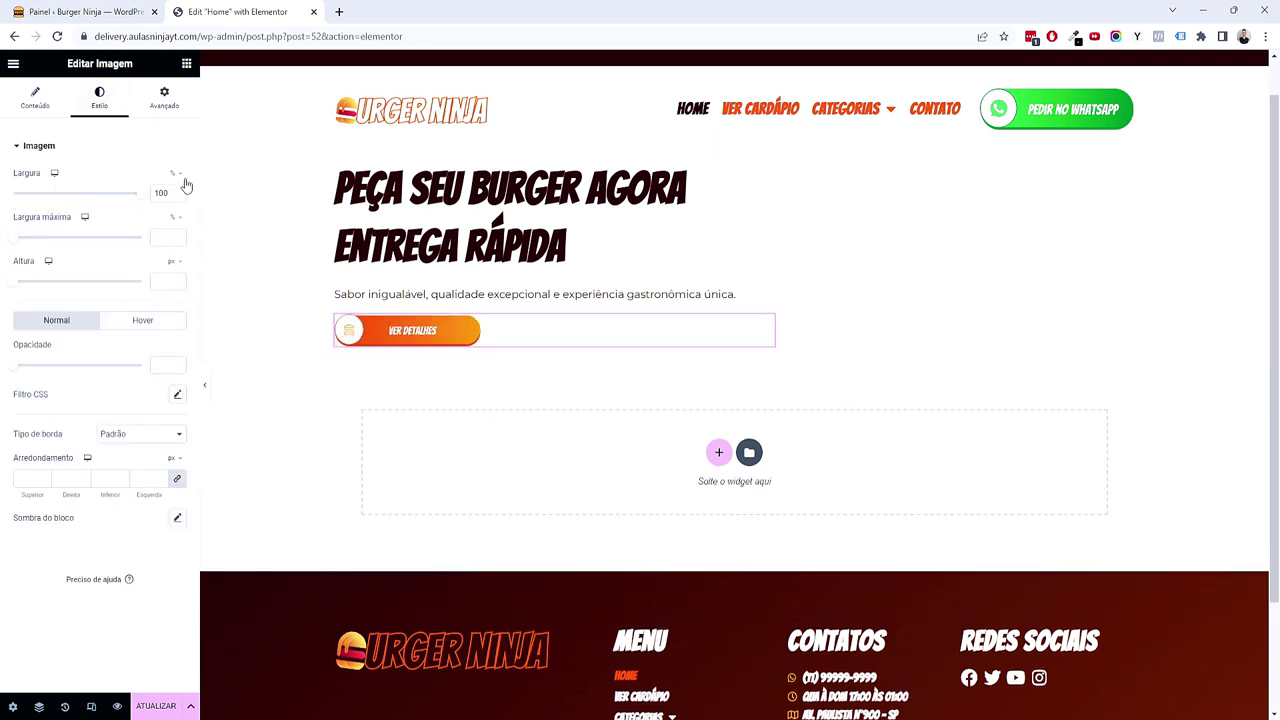
left_click(180, 176)
left_click(171, 181)
left_click_drag(15, 198, 56, 200)
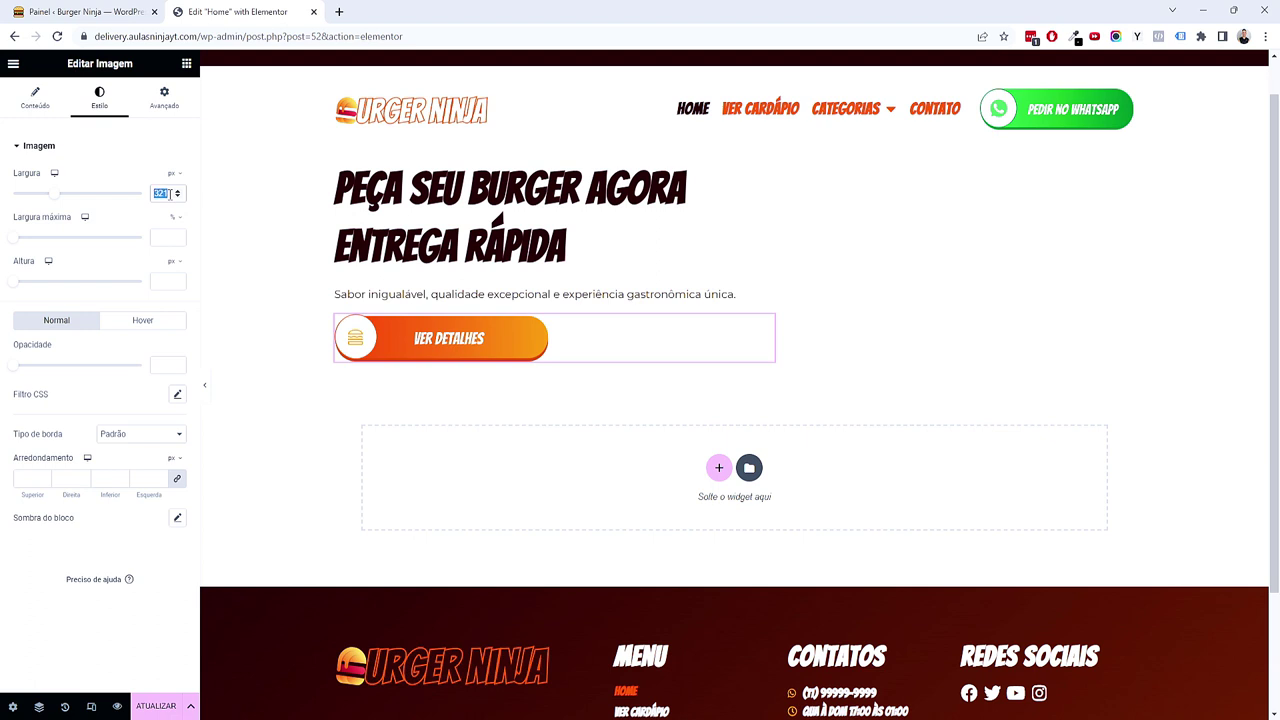
type("325")
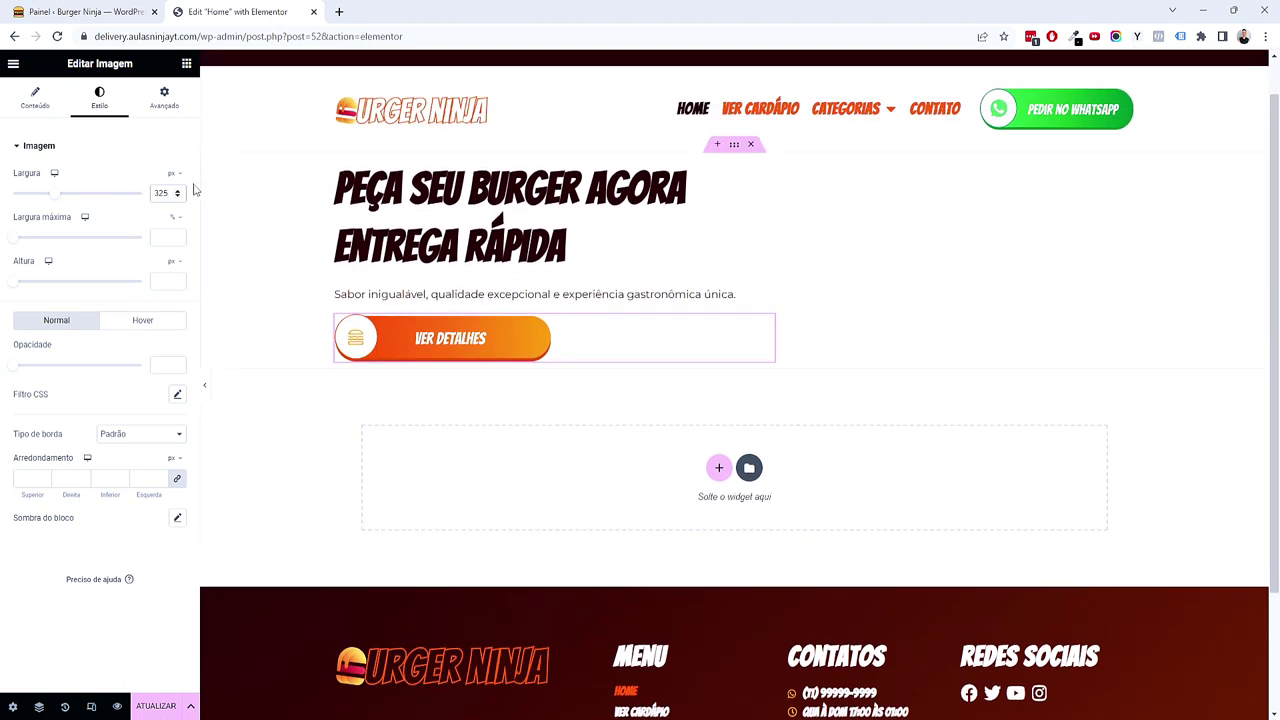
left_click(52, 104)
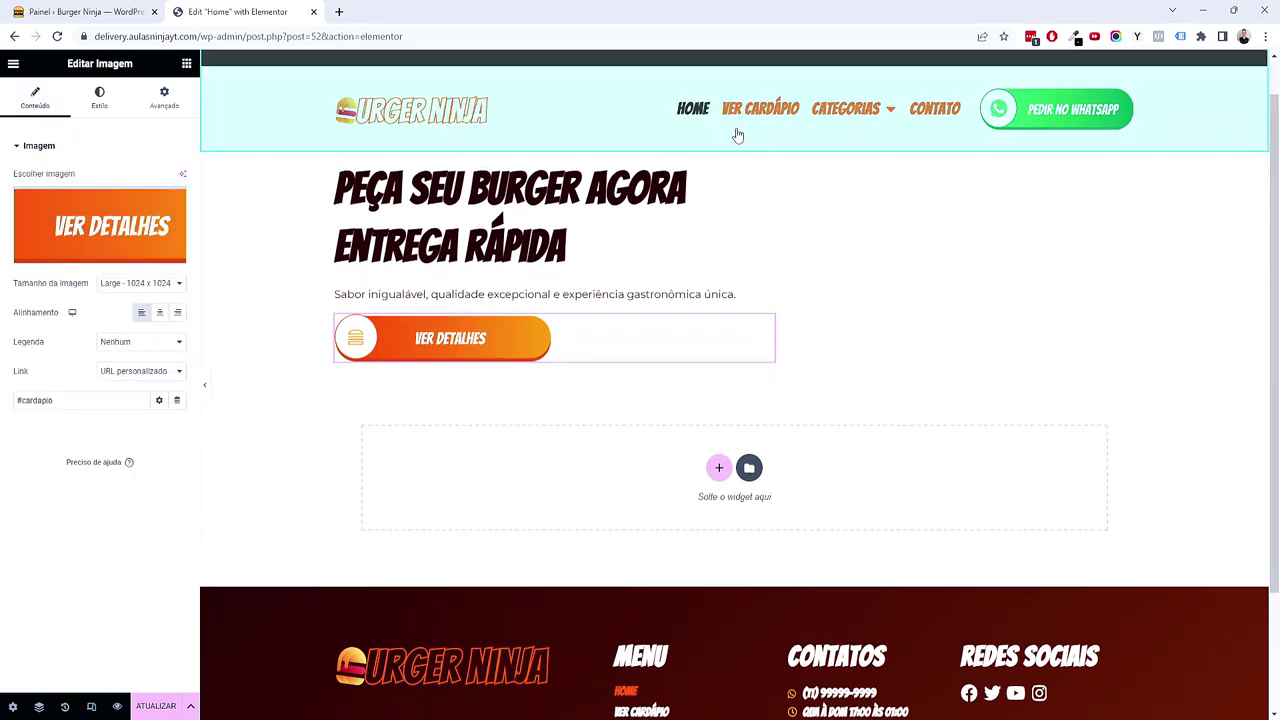
left_click(736, 150)
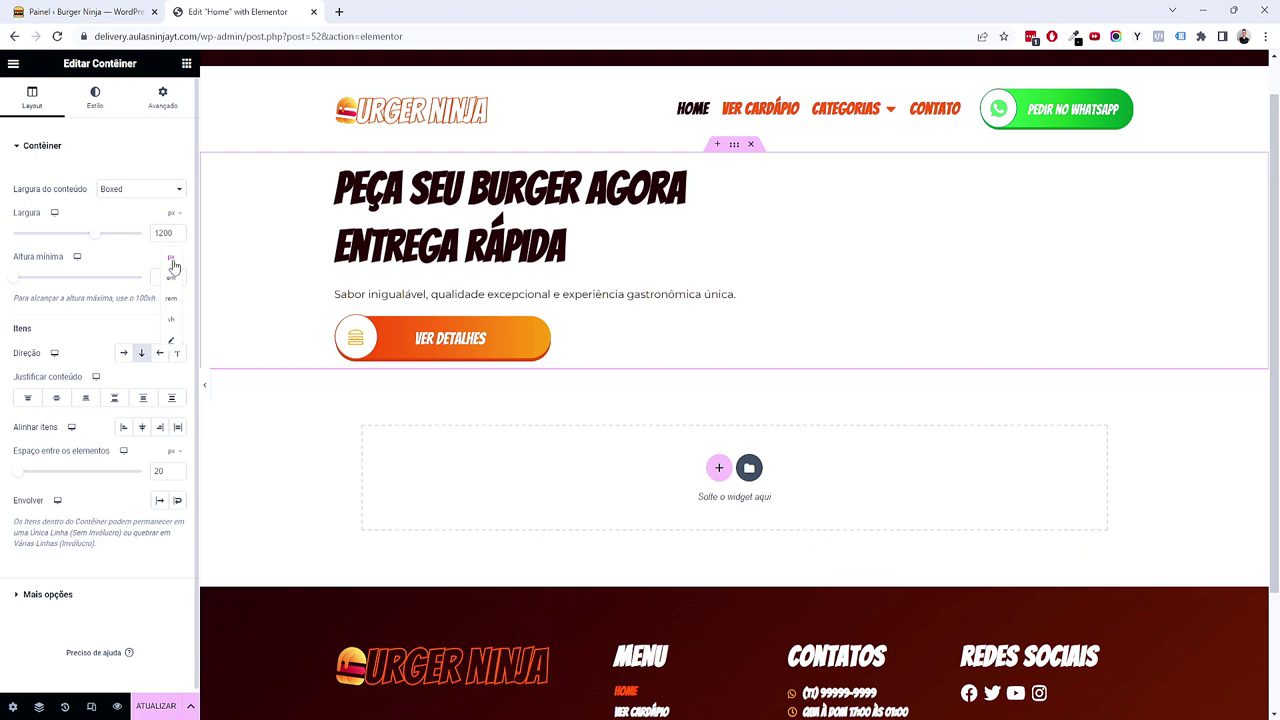
Step: Set the hero container's minimum height to 60 vh and switch its background to Clássico
left_click(171, 328)
left_click_drag(11, 277, 87, 278)
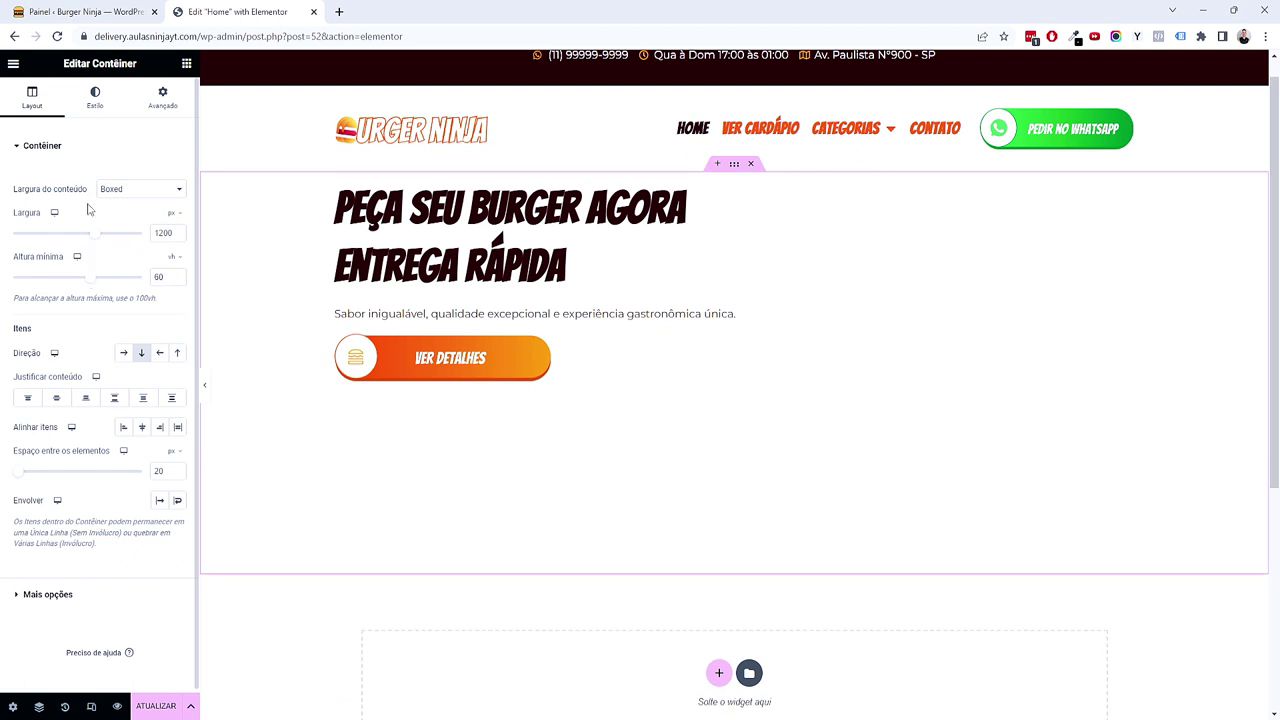
left_click(96, 98)
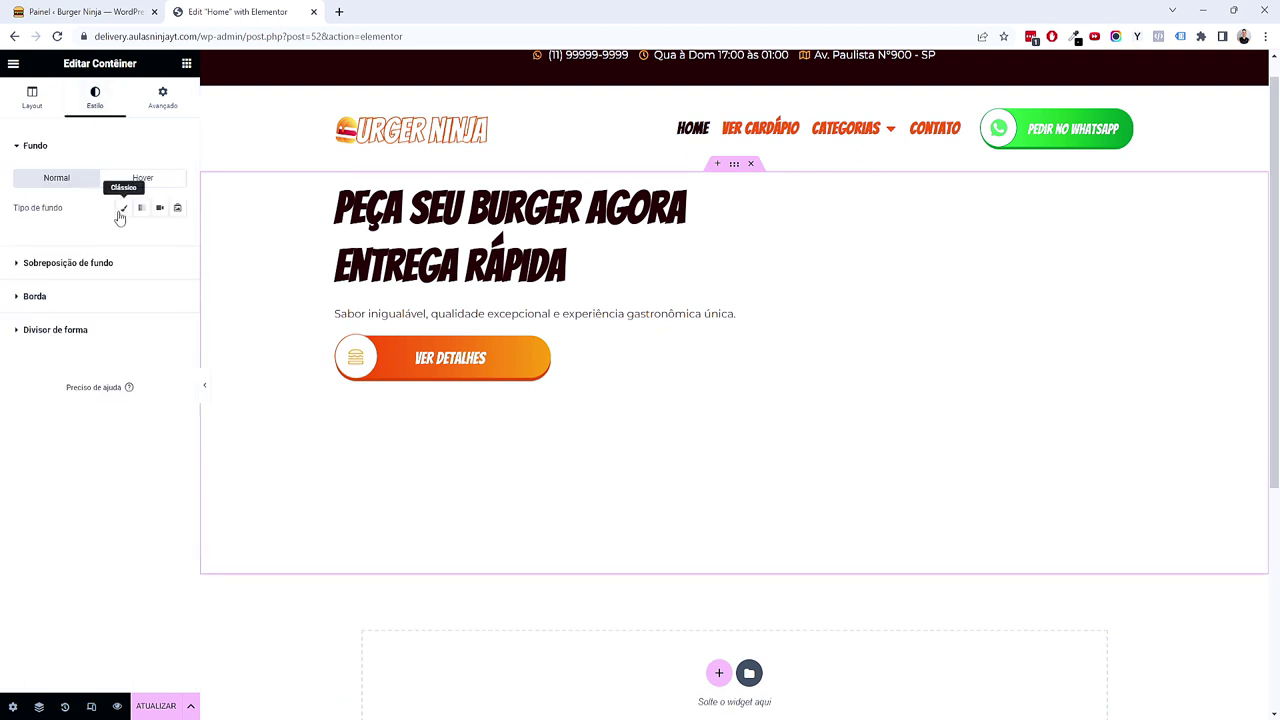
left_click(122, 208)
left_click(158, 237)
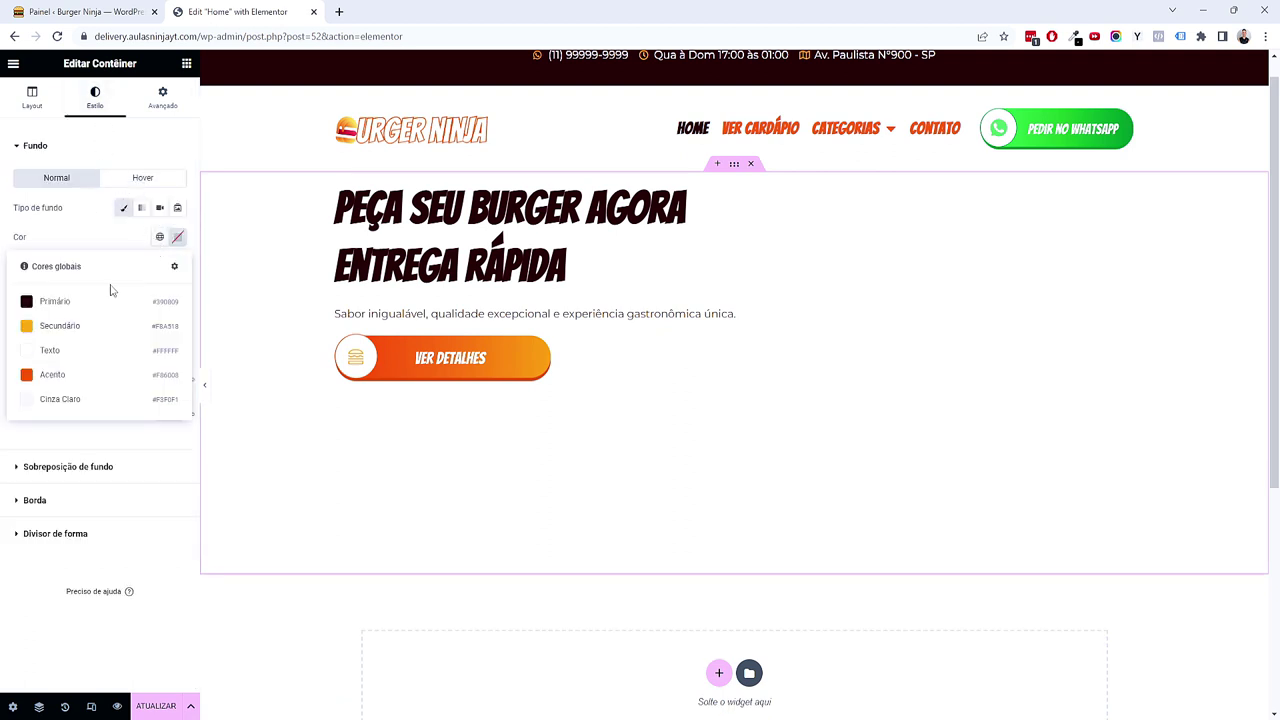
left_click(177, 237)
left_click_drag(112, 322, 86, 324)
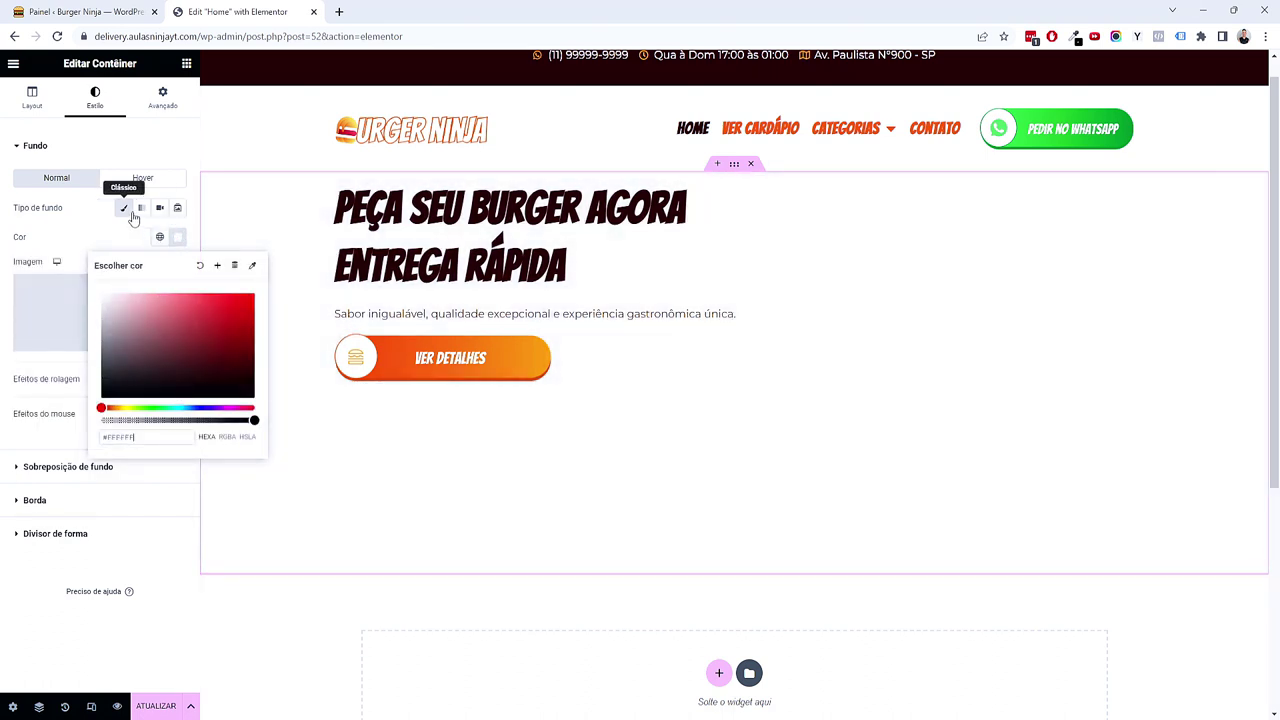
left_click(127, 210)
left_click(130, 213)
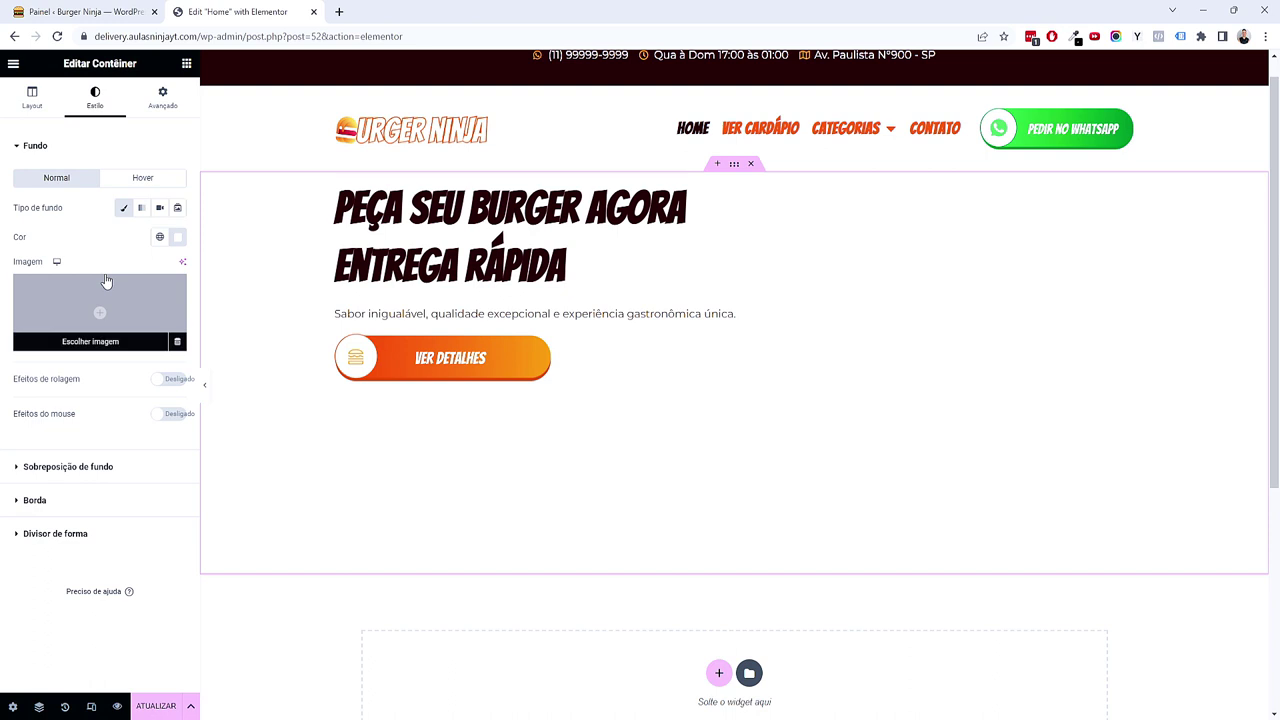
Step: Upload burger-bg-01.jpg and set it as the hero background image
left_click(117, 309)
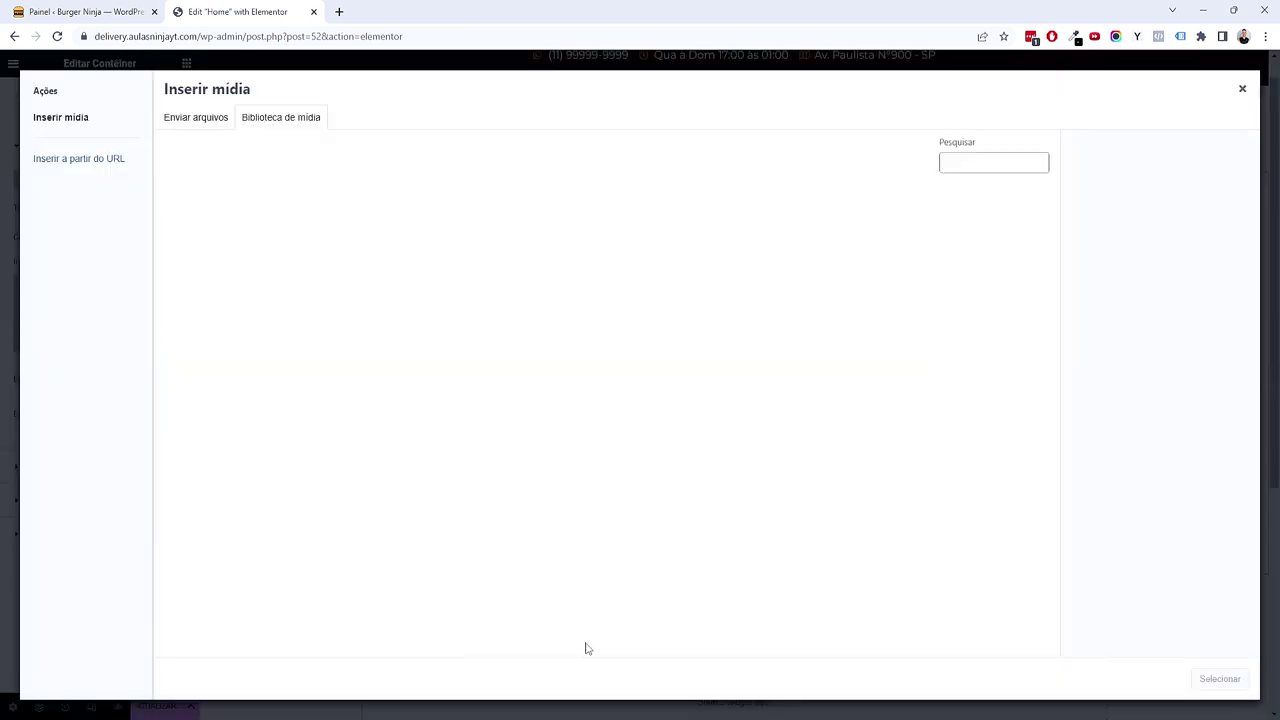
mouse_move(655, 717)
left_click(655, 665)
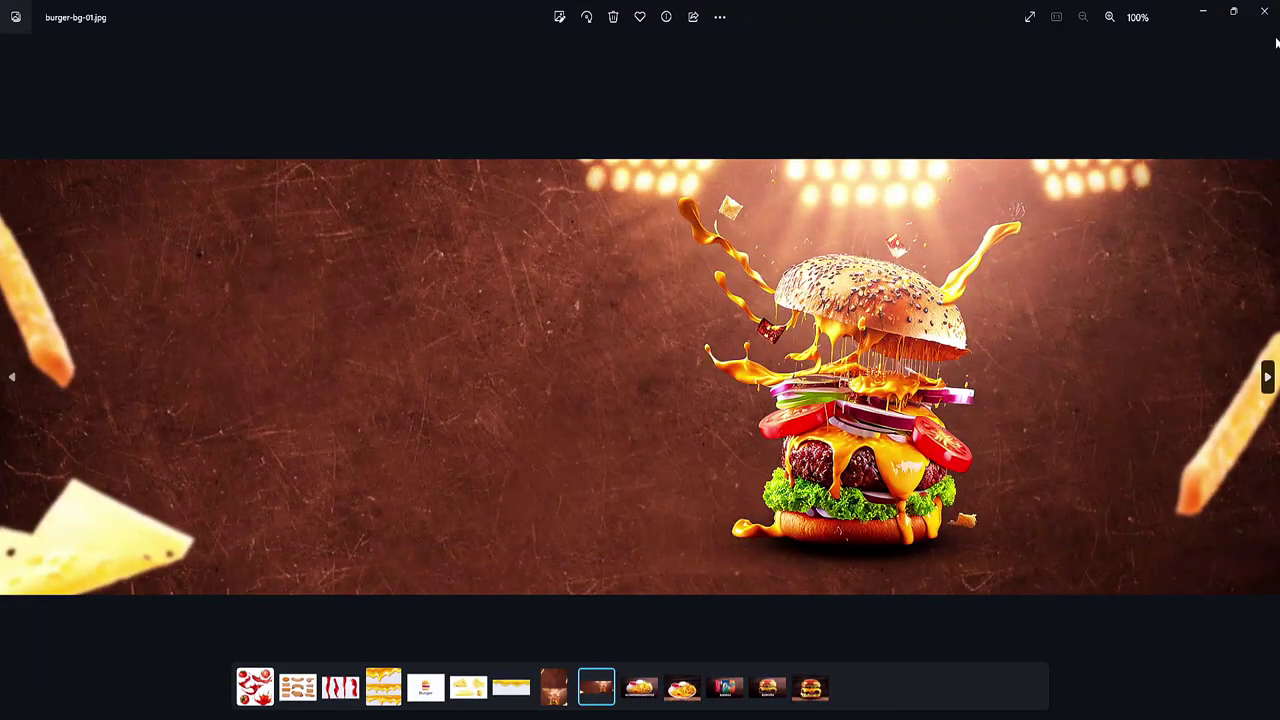
left_click(1266, 13)
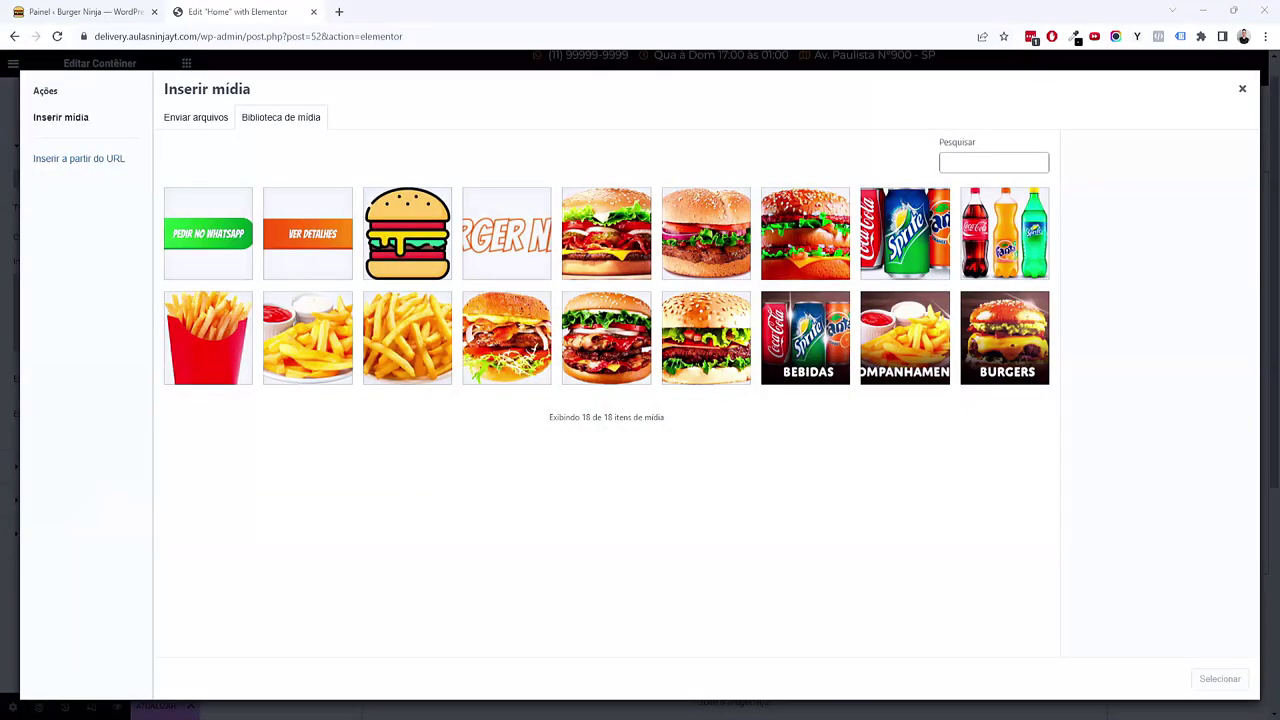
left_click_drag(800, 405, 779, 386)
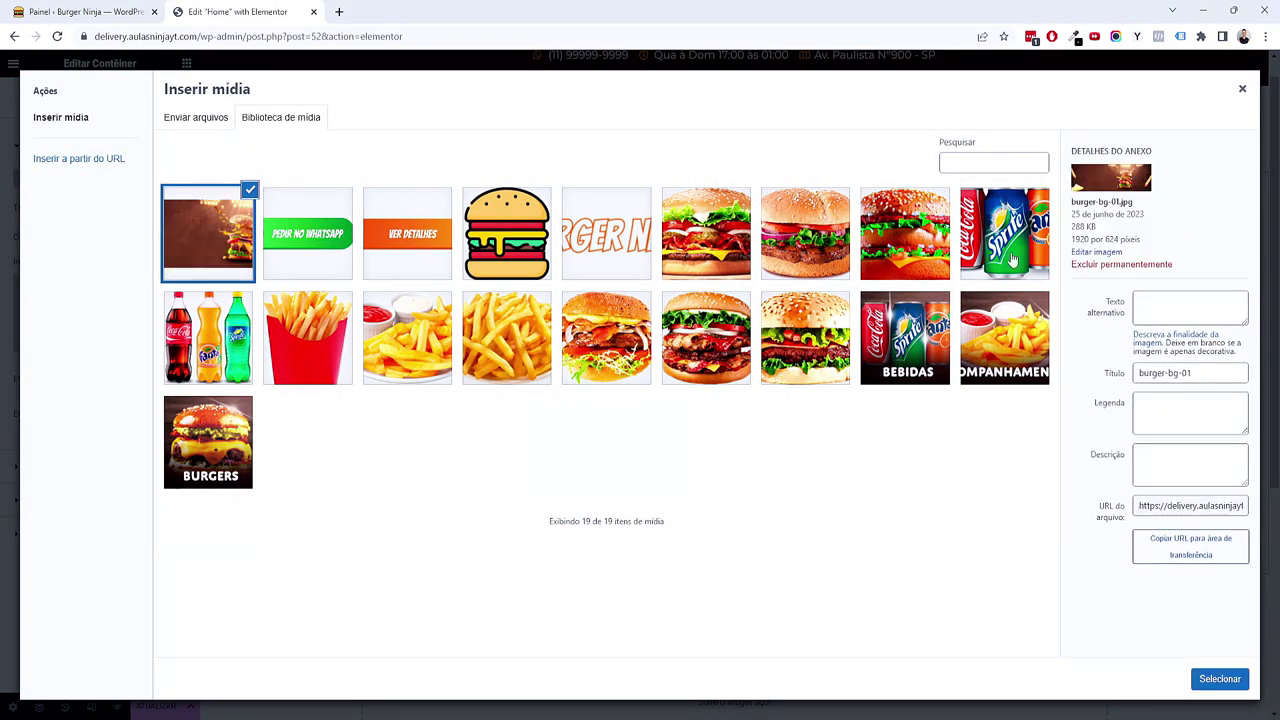
left_click_drag(1104, 239, 1117, 240)
left_click(1219, 679)
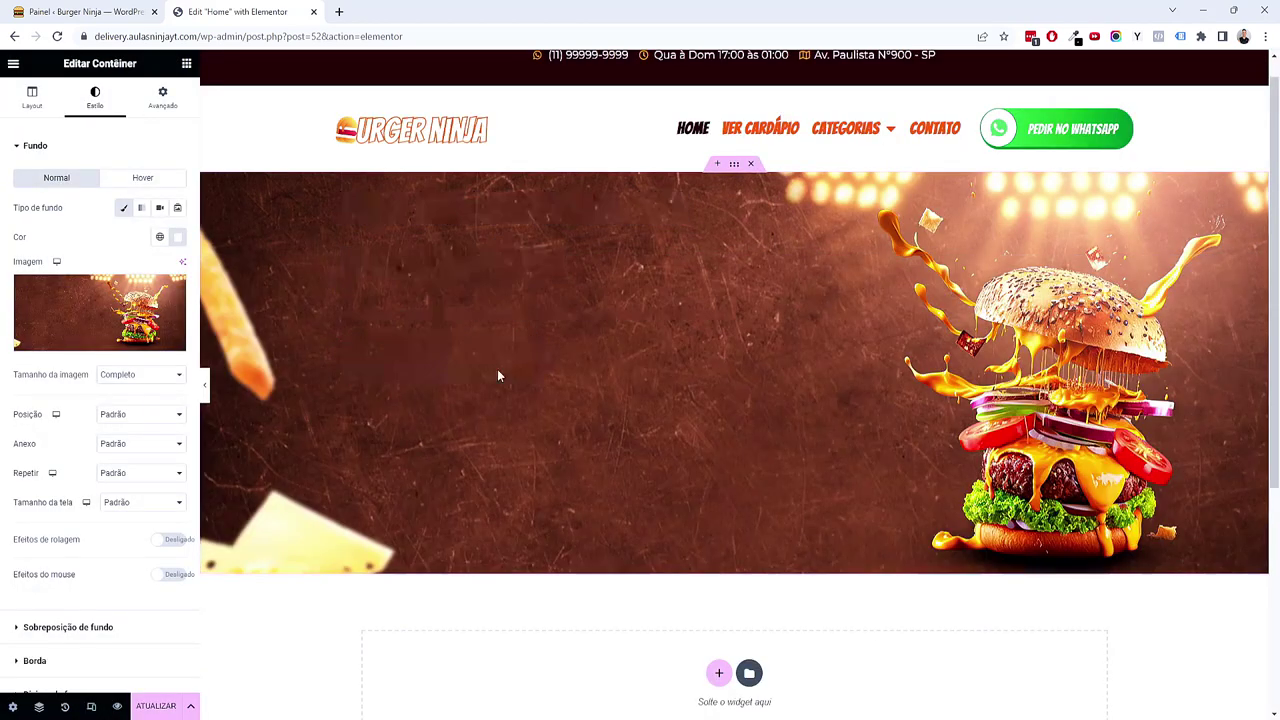
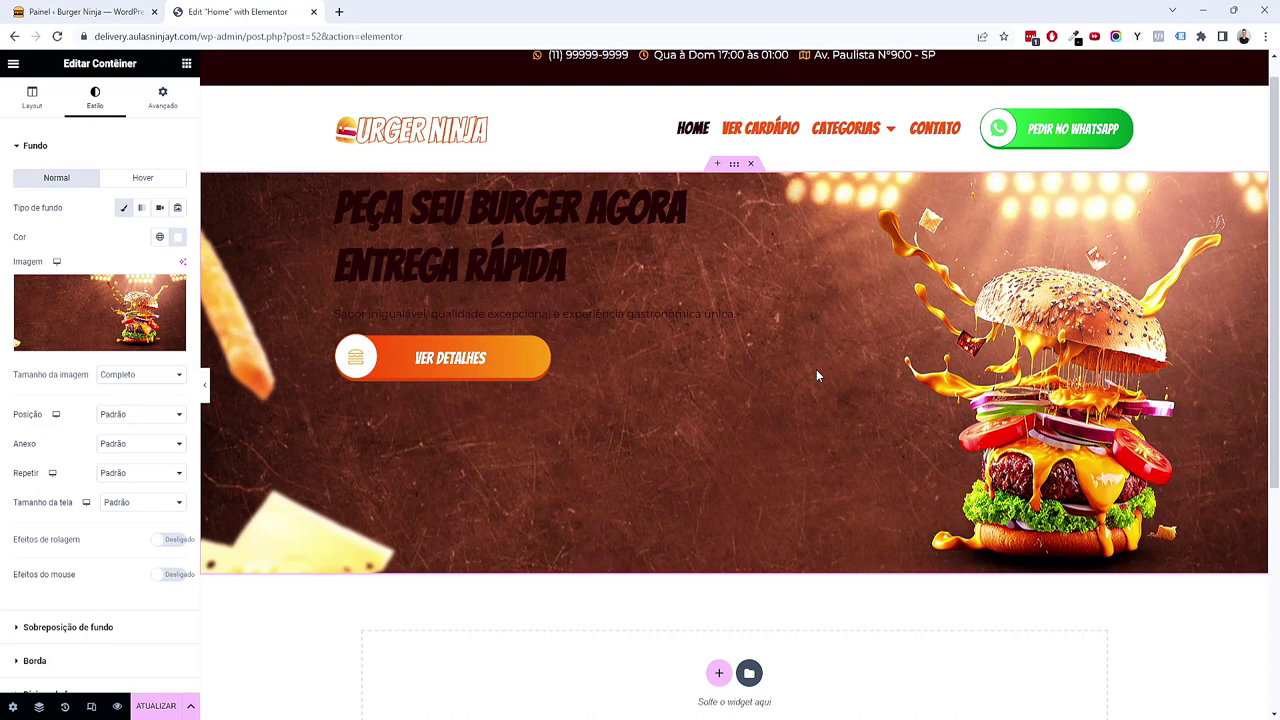
Step: Set the hero background to Preenchimento completo at Superior centralizado and vertically centre the hero content
left_click(150, 510)
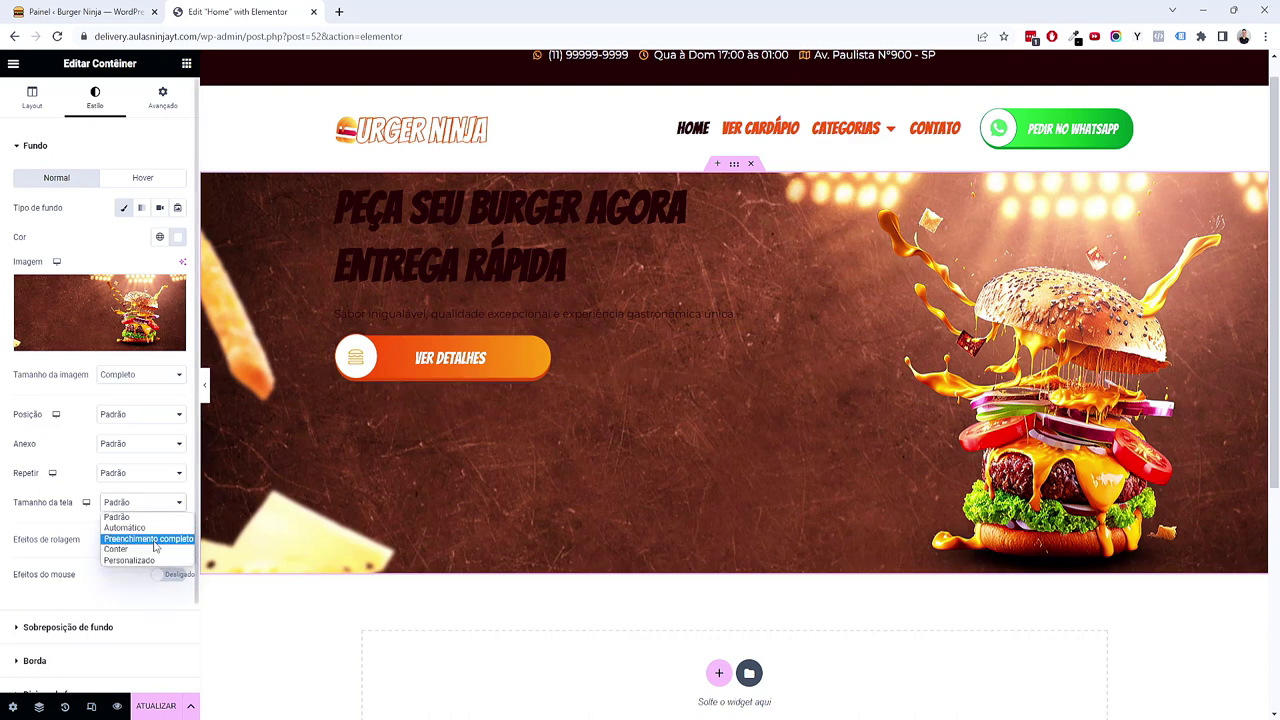
left_click(152, 540)
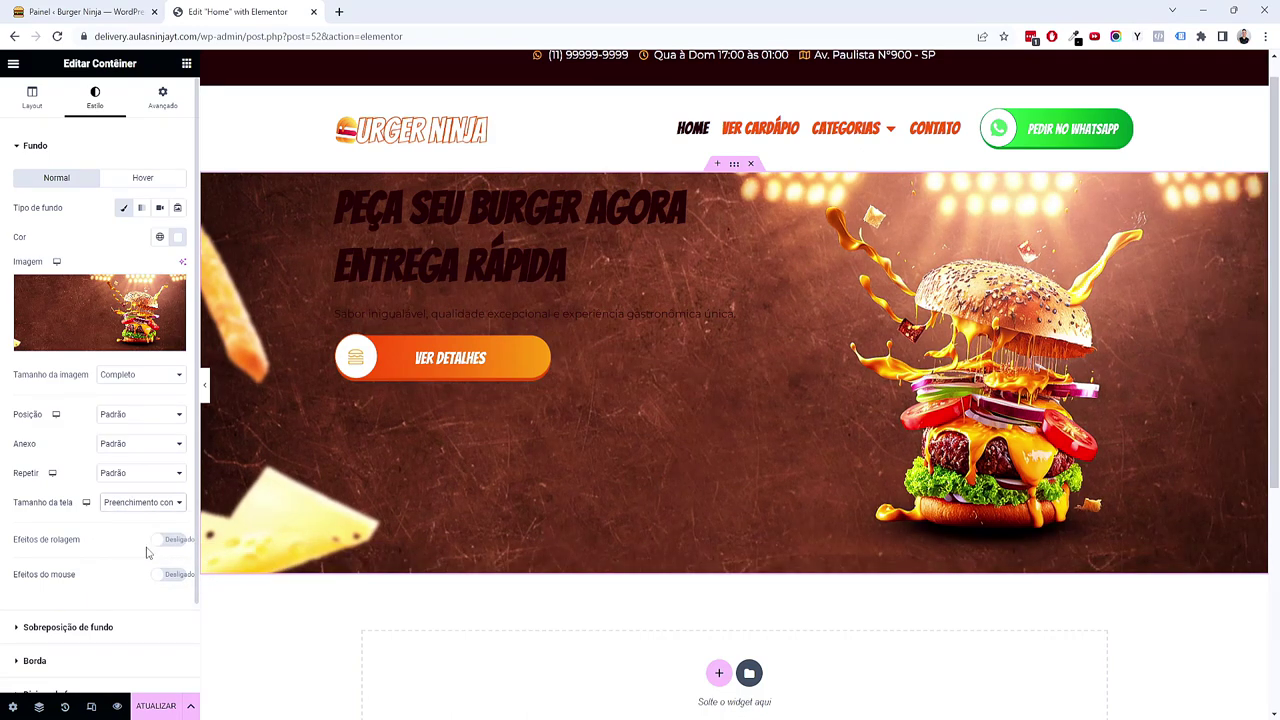
left_click(134, 417)
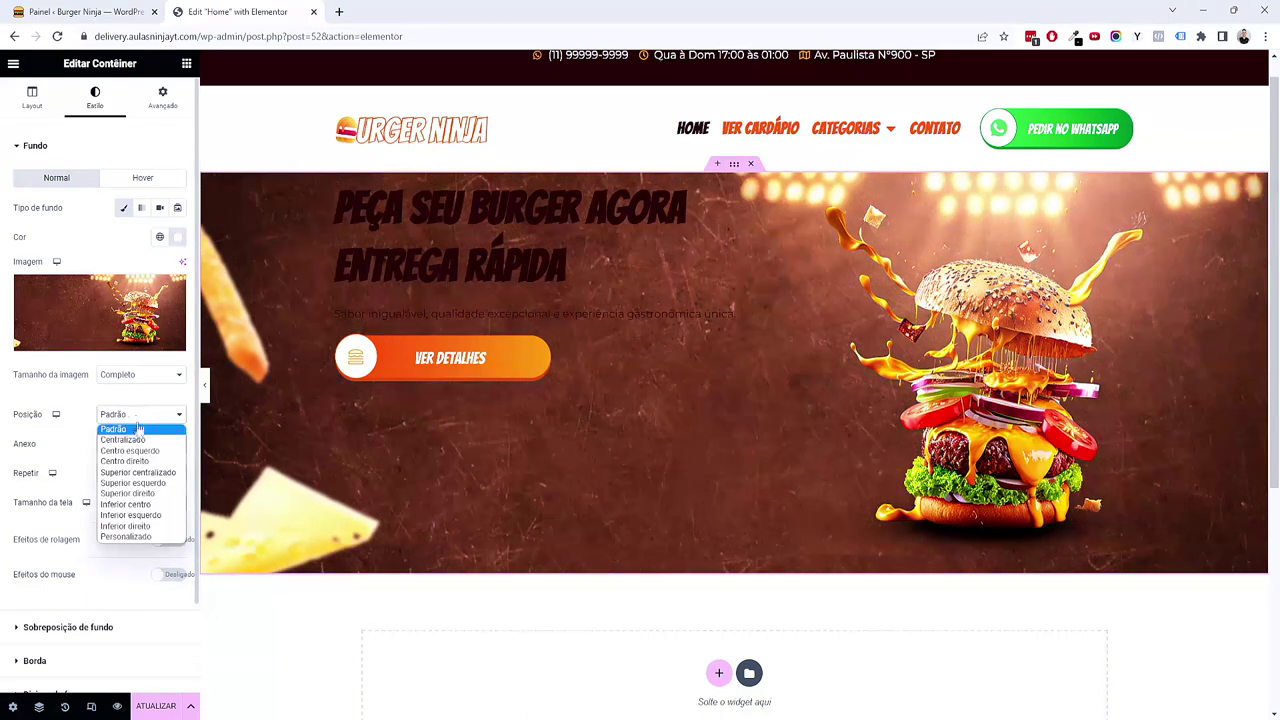
left_click(148, 479)
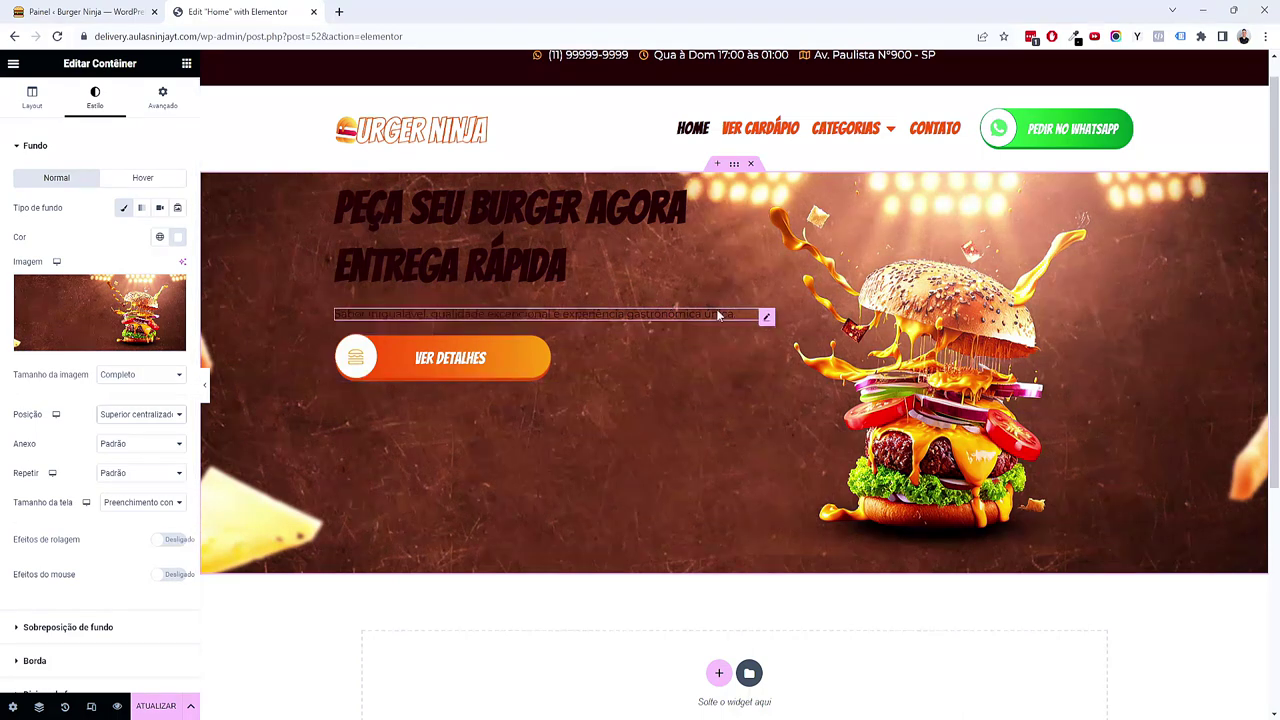
left_click(48, 99)
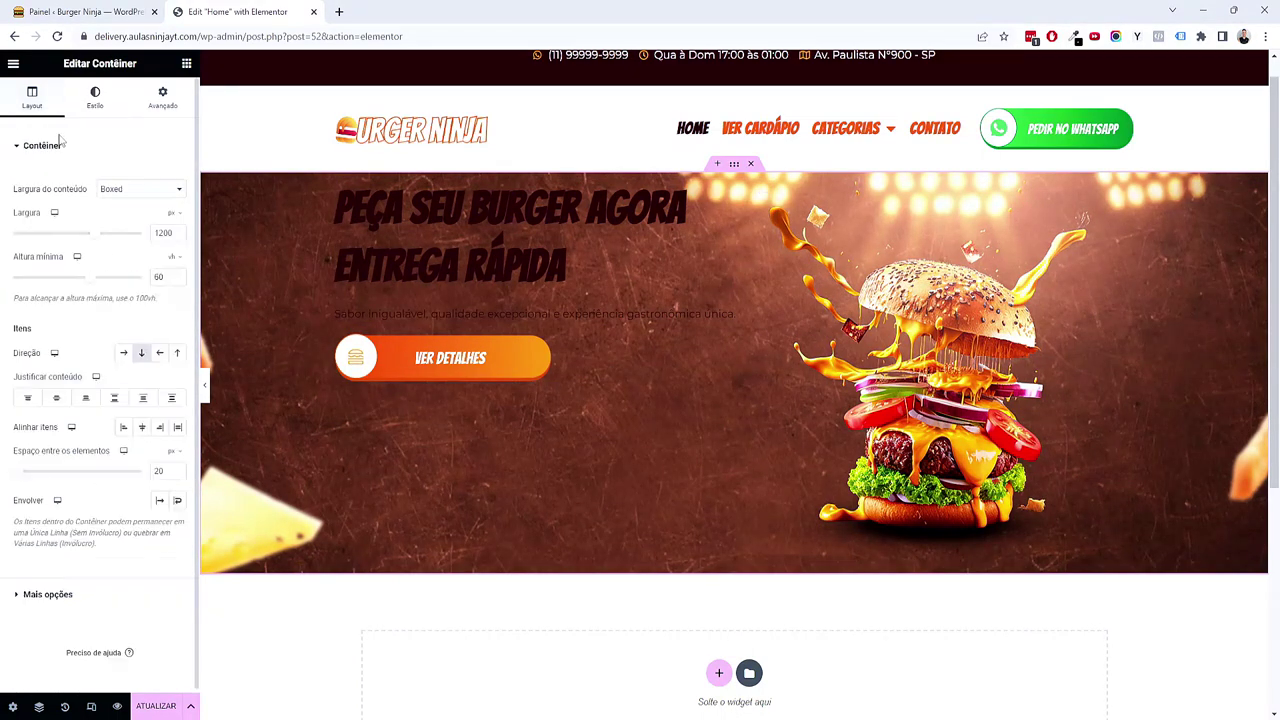
left_click(59, 398)
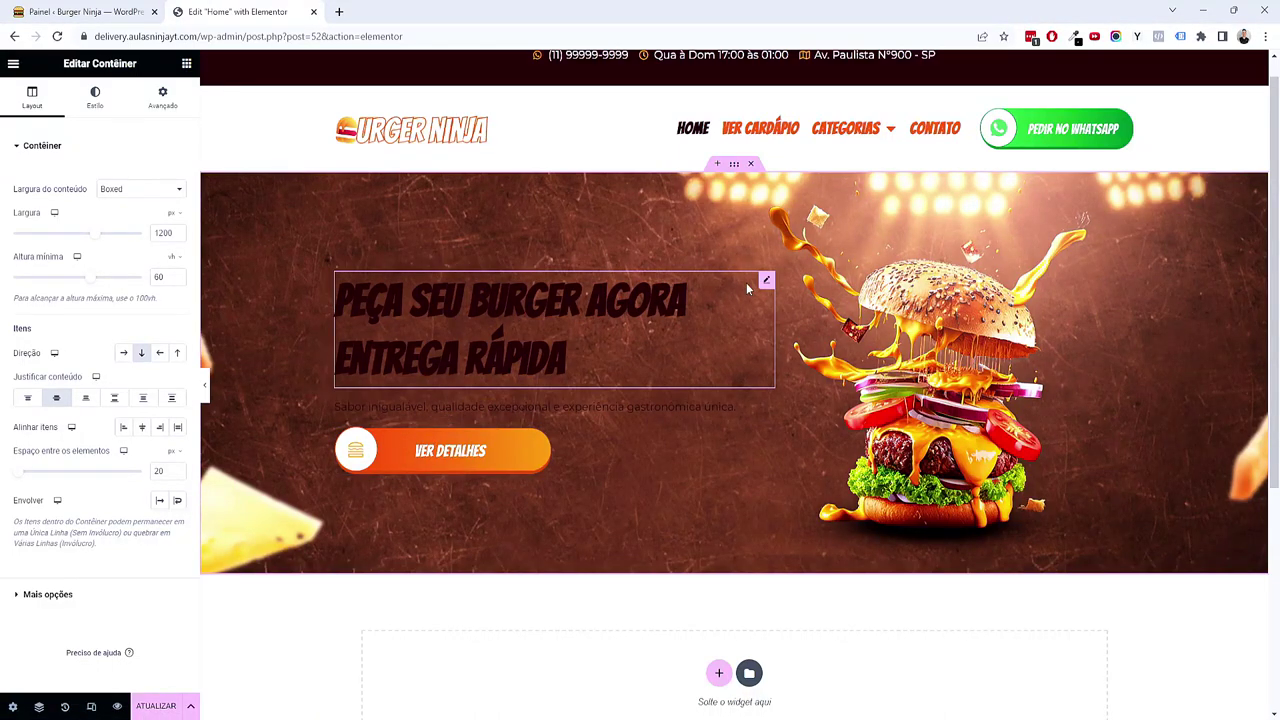
Step: Unlink the hero heading's margins and set top to -14 and bottom to -18
left_click(765, 281)
left_click(164, 100)
left_click(177, 193)
left_click(121, 197)
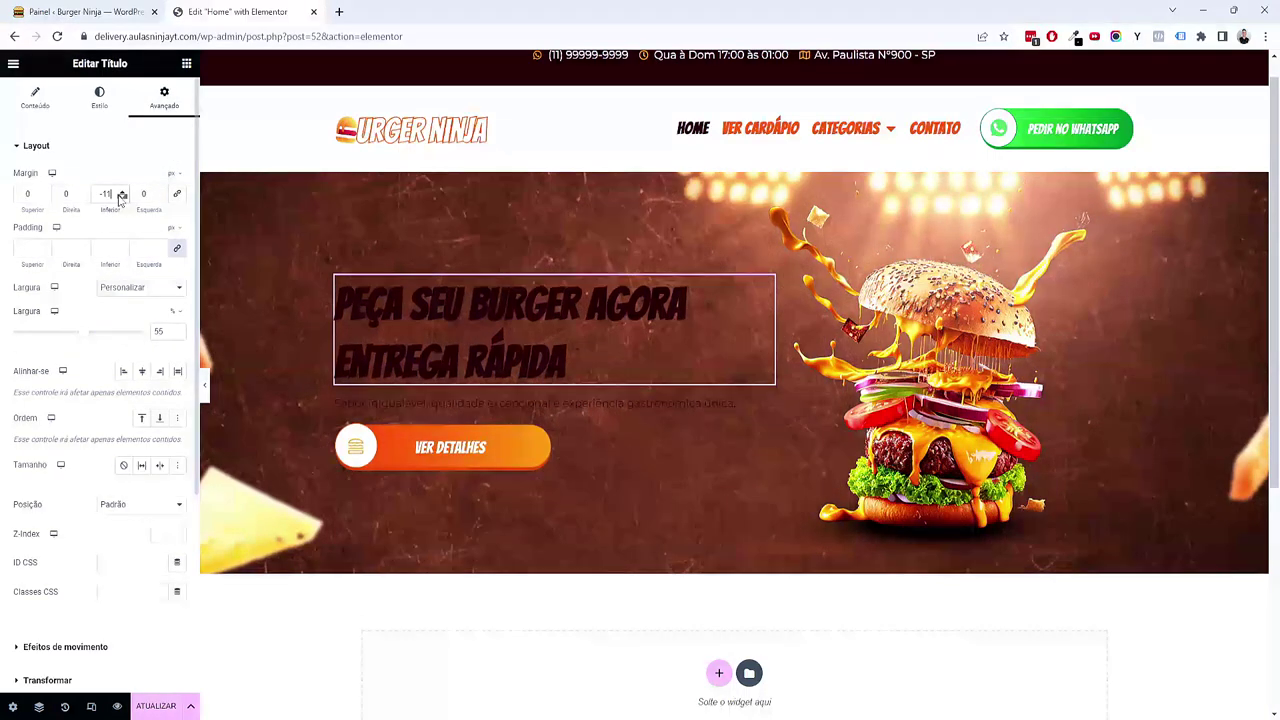
left_click(121, 198)
left_click(121, 198)
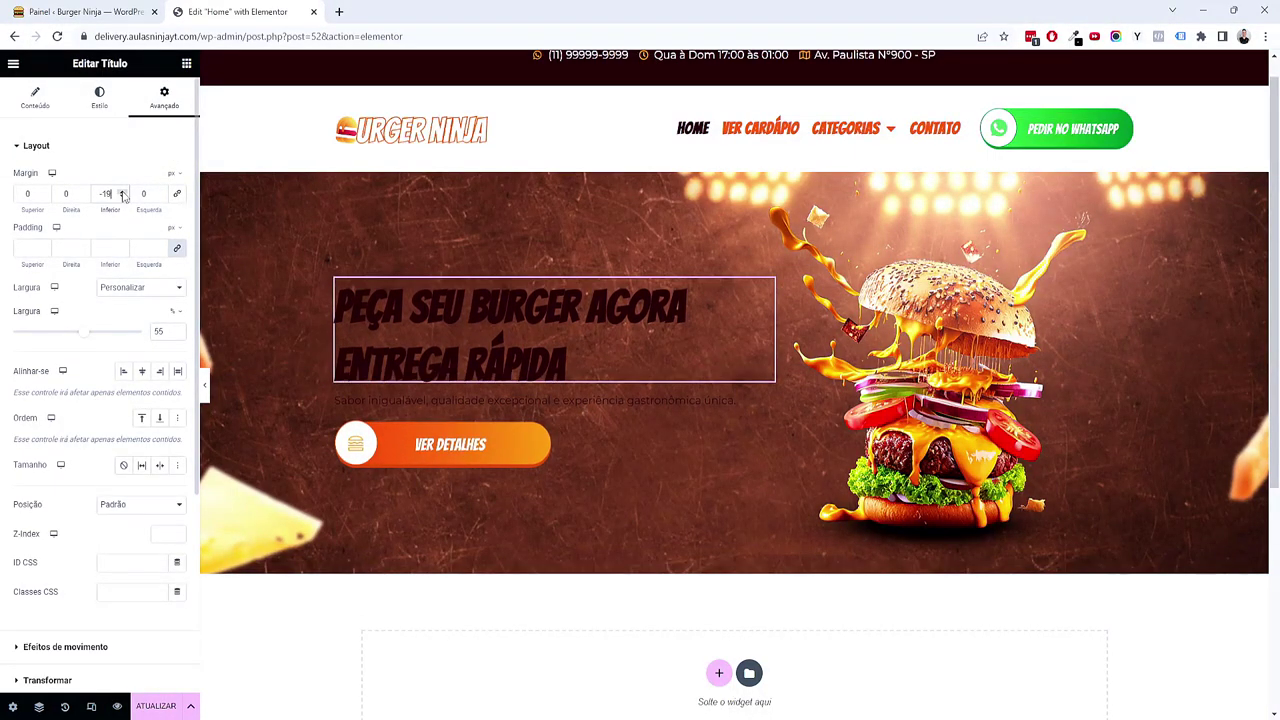
left_click(43, 197)
left_click(44, 198)
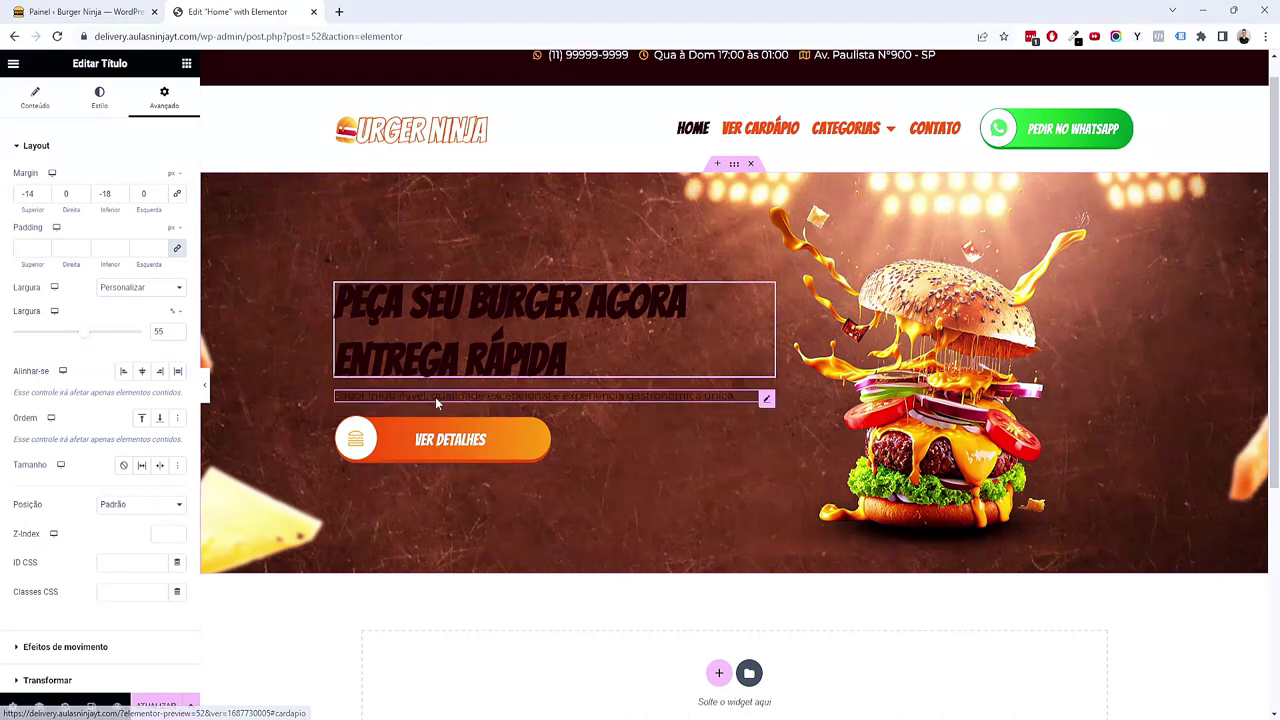
Step: Give the hero heading and subtitle the white global Texto colour
left_click(99, 97)
left_click(158, 179)
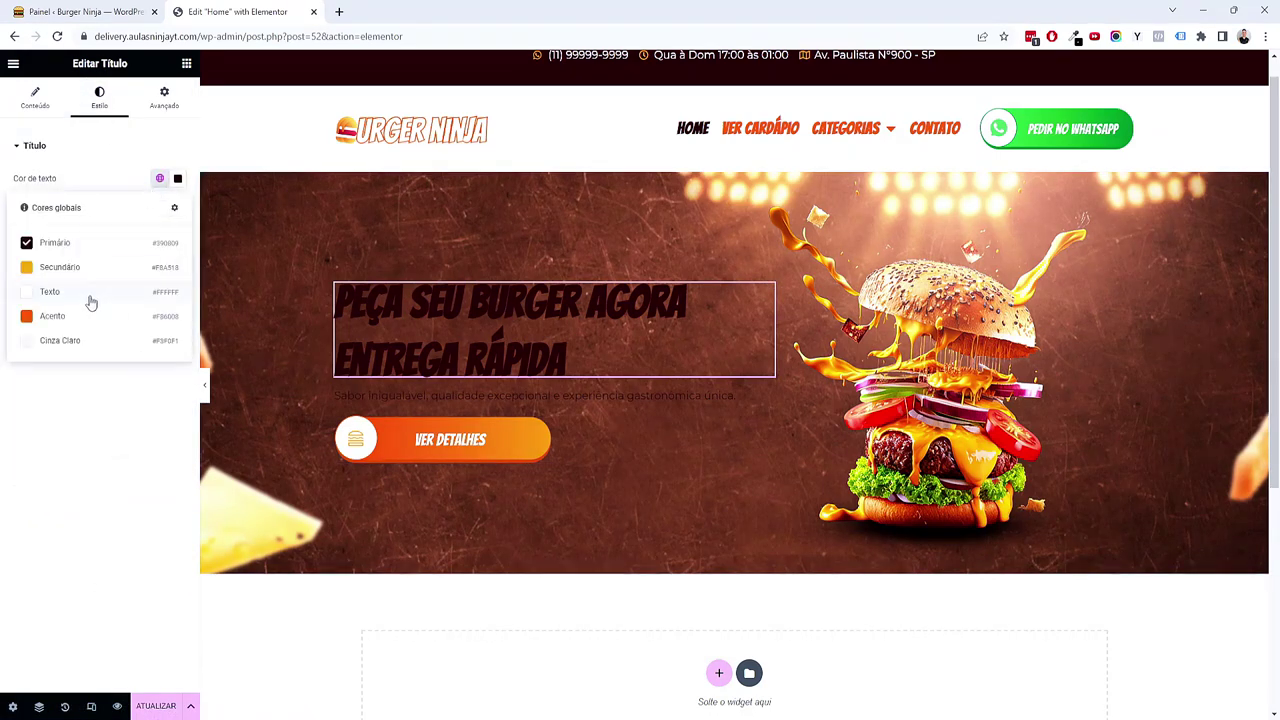
left_click(90, 293)
left_click(662, 396)
left_click(99, 97)
left_click(159, 178)
left_click(110, 291)
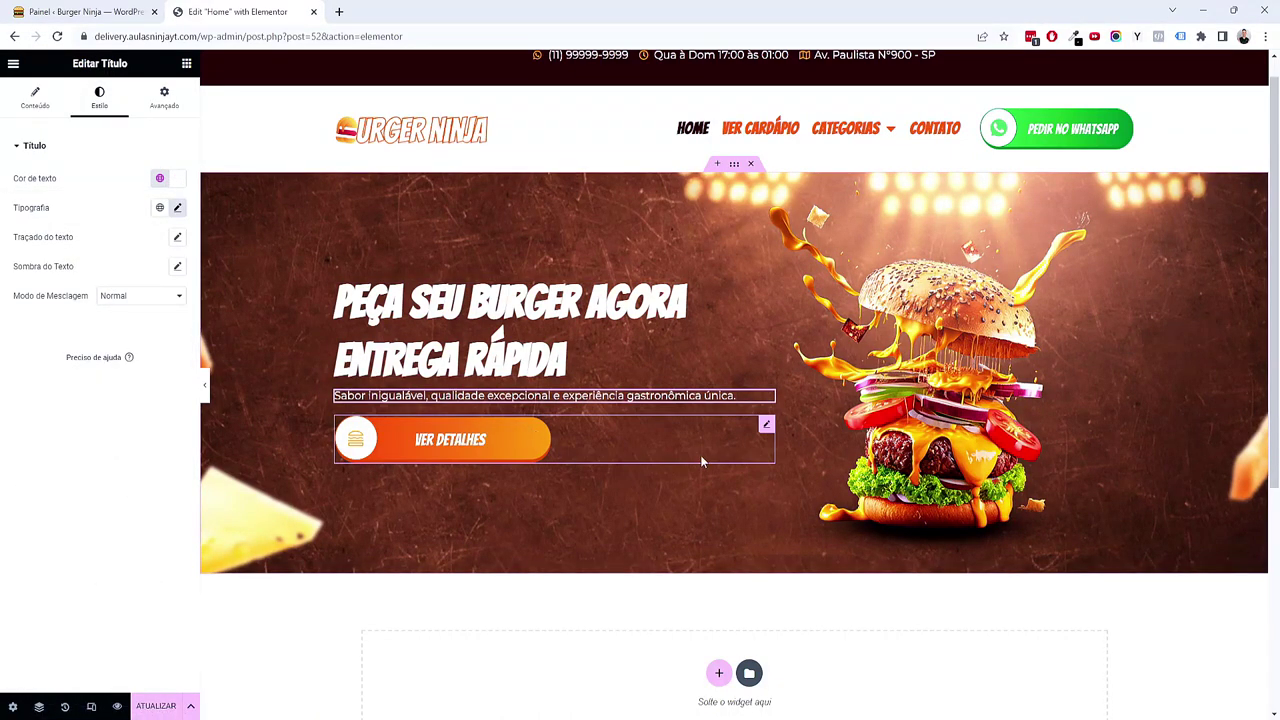
Step: Preview the page with the editing panel hidden to check the hero banner
scroll(766, 551, "down", 2)
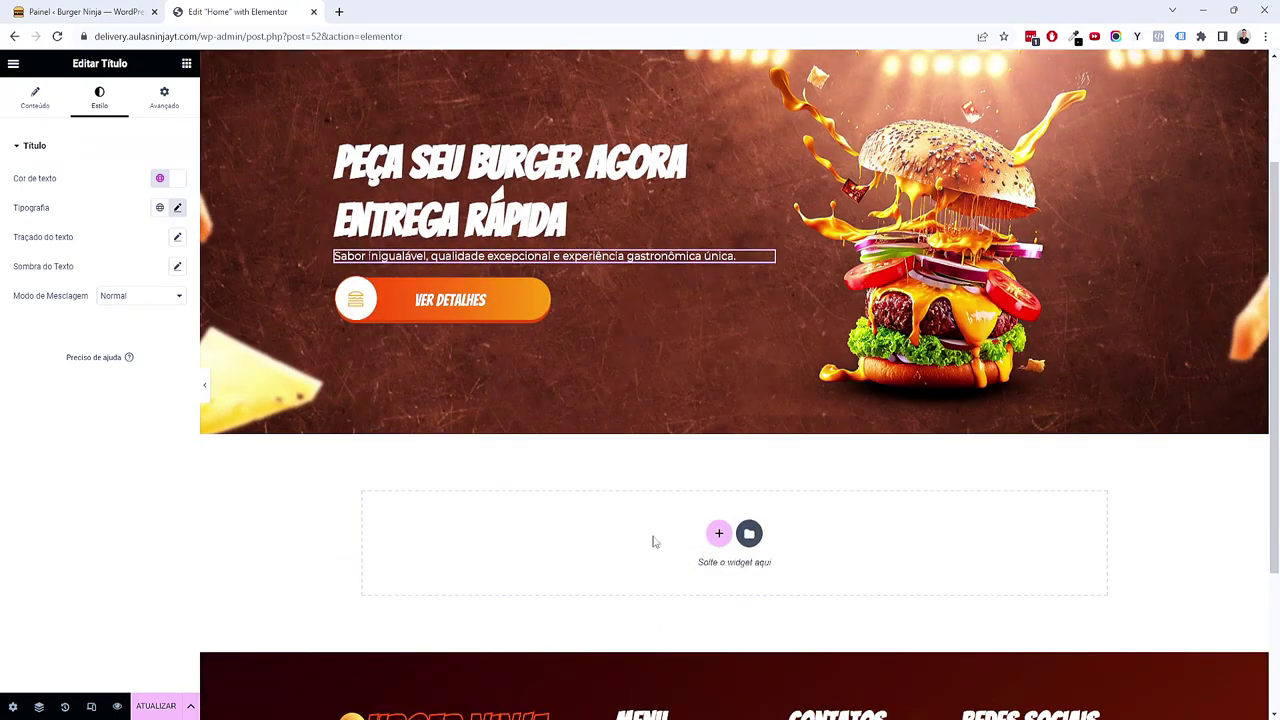
scroll(651, 537, "up", 2)
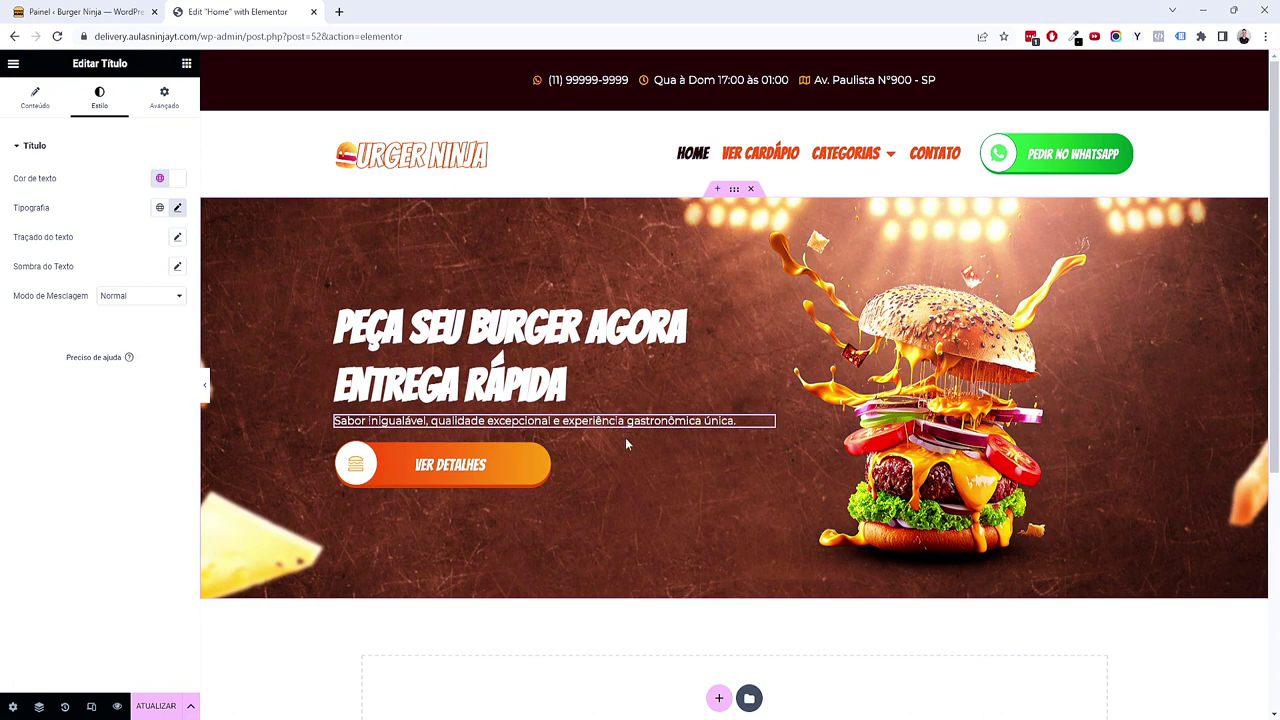
left_click(205, 388)
left_click(4, 388)
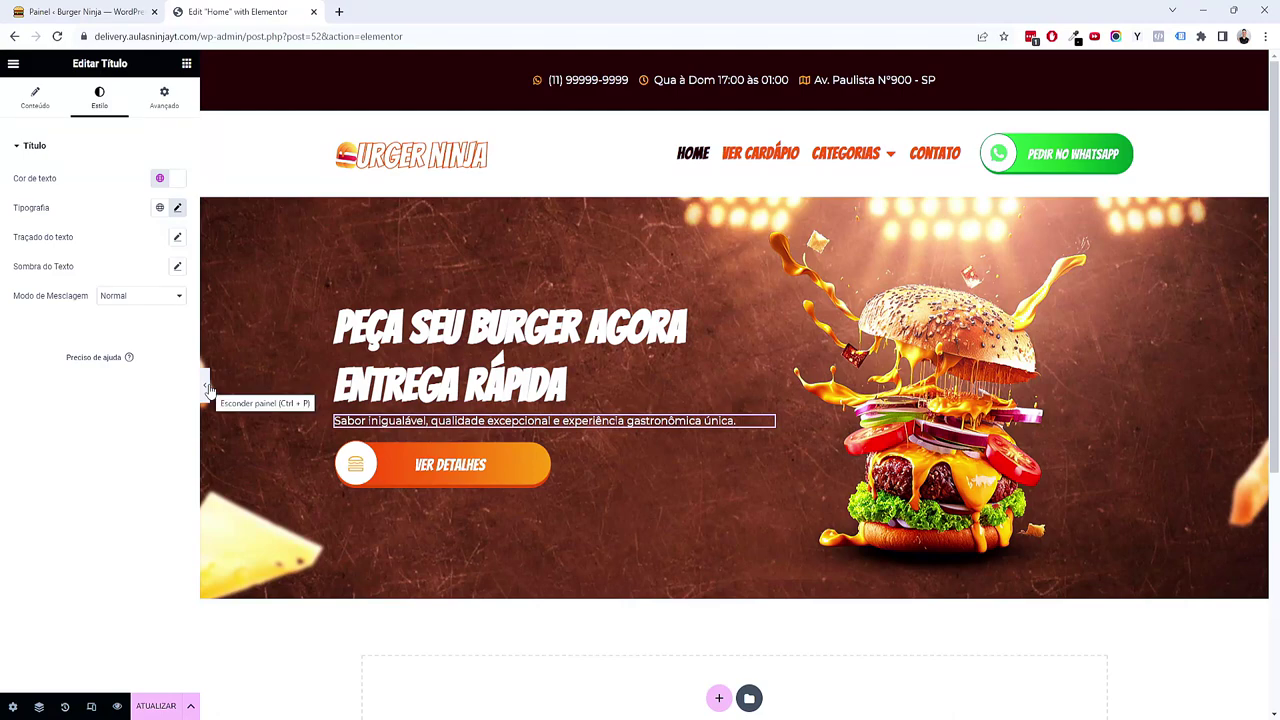
left_click(207, 390)
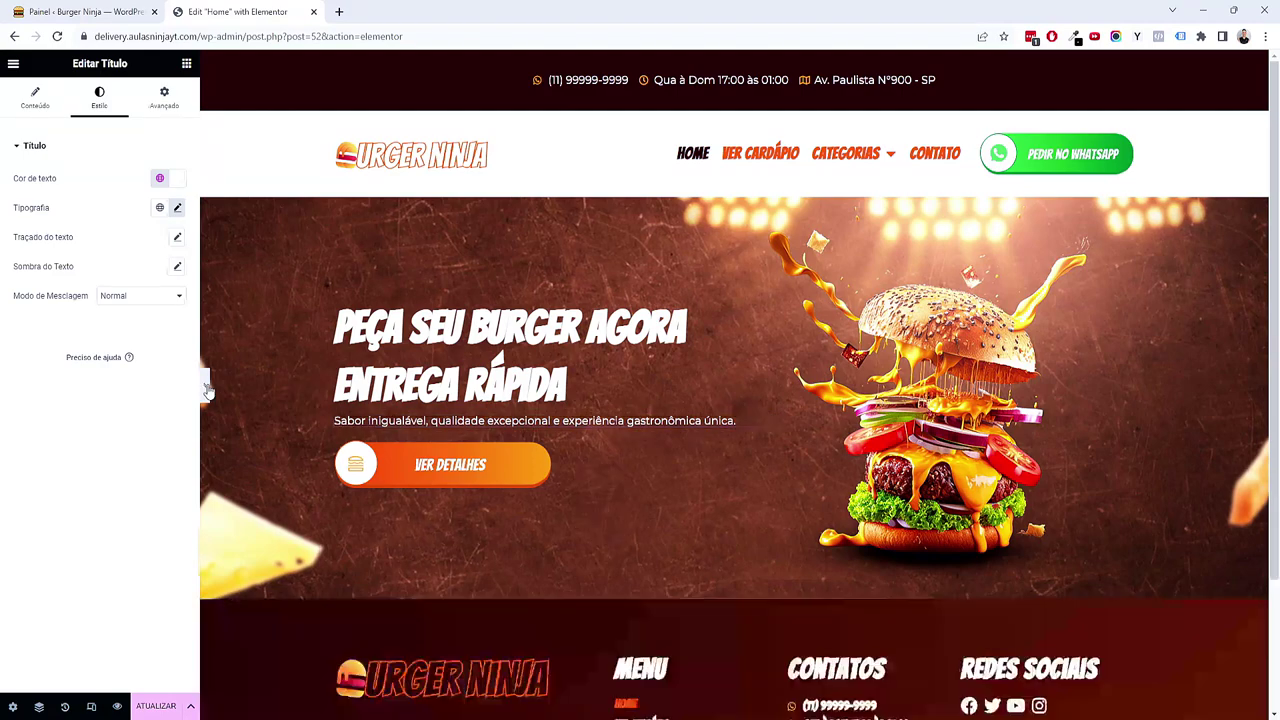
left_click(6, 390)
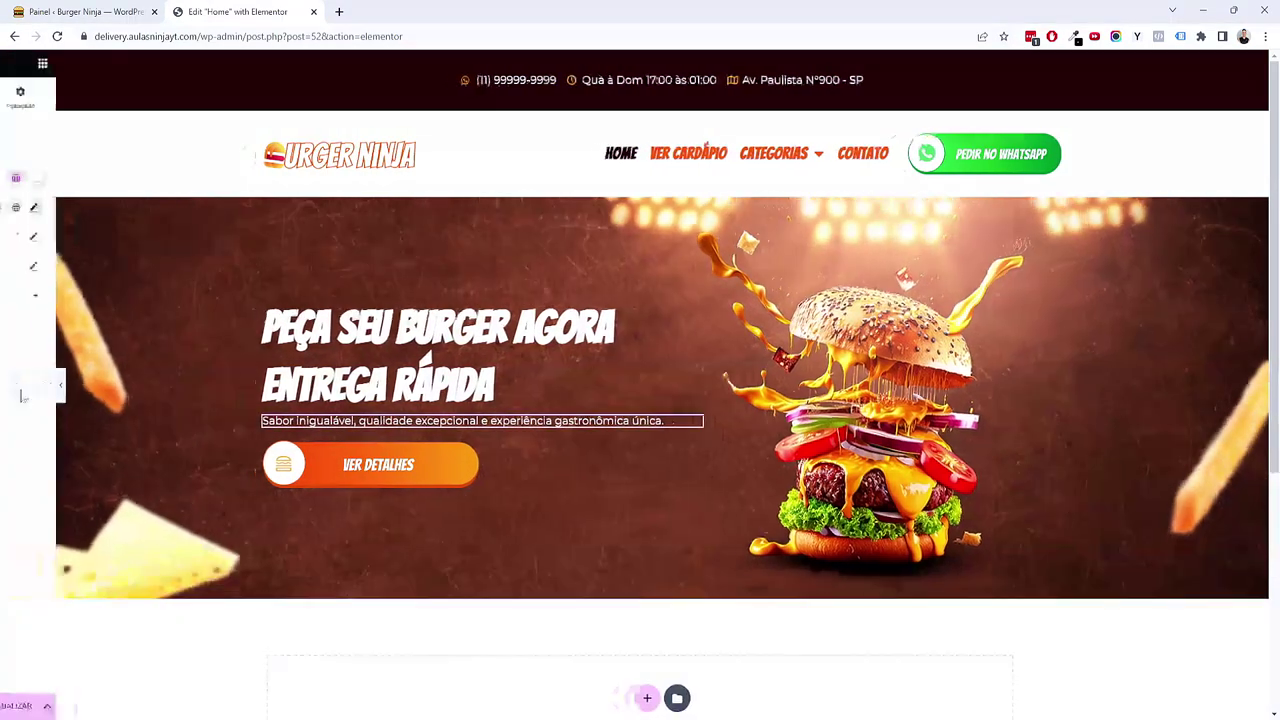
Step: Raise the hero container's minimum height to 65 and check the taller banner in preview
right_click(651, 244)
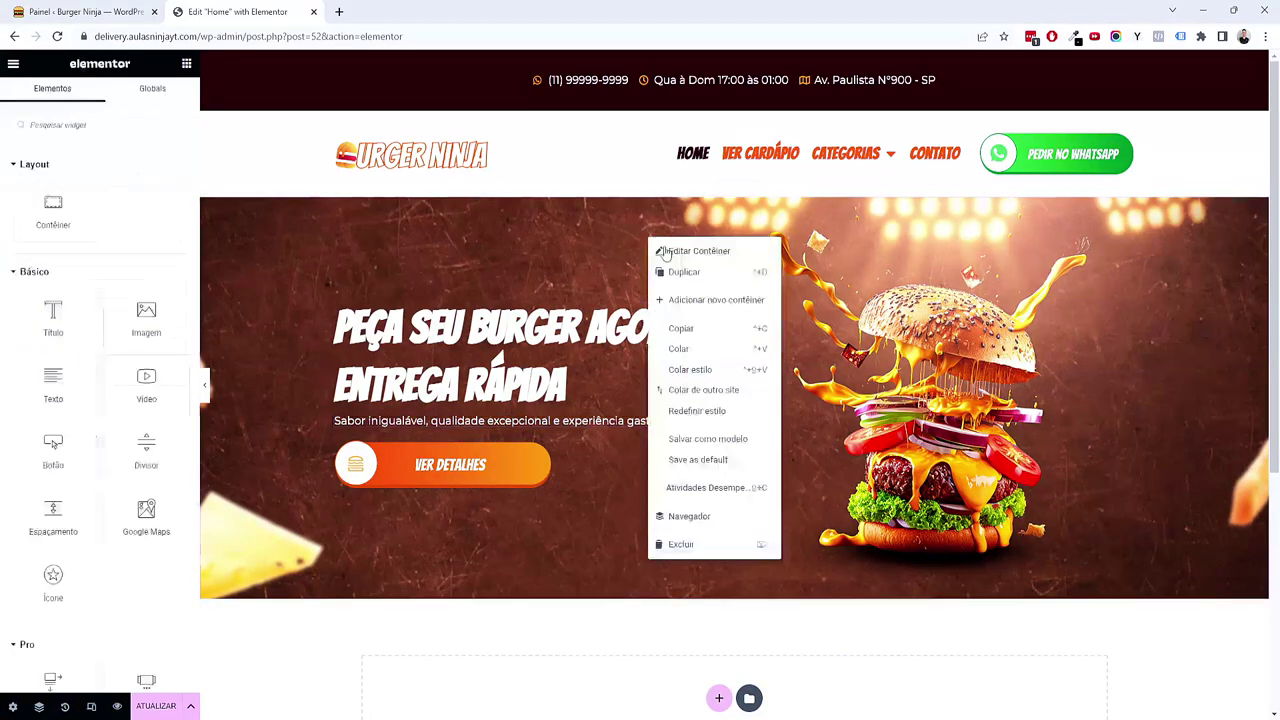
left_click(680, 250)
left_click(177, 273)
left_click(177, 273)
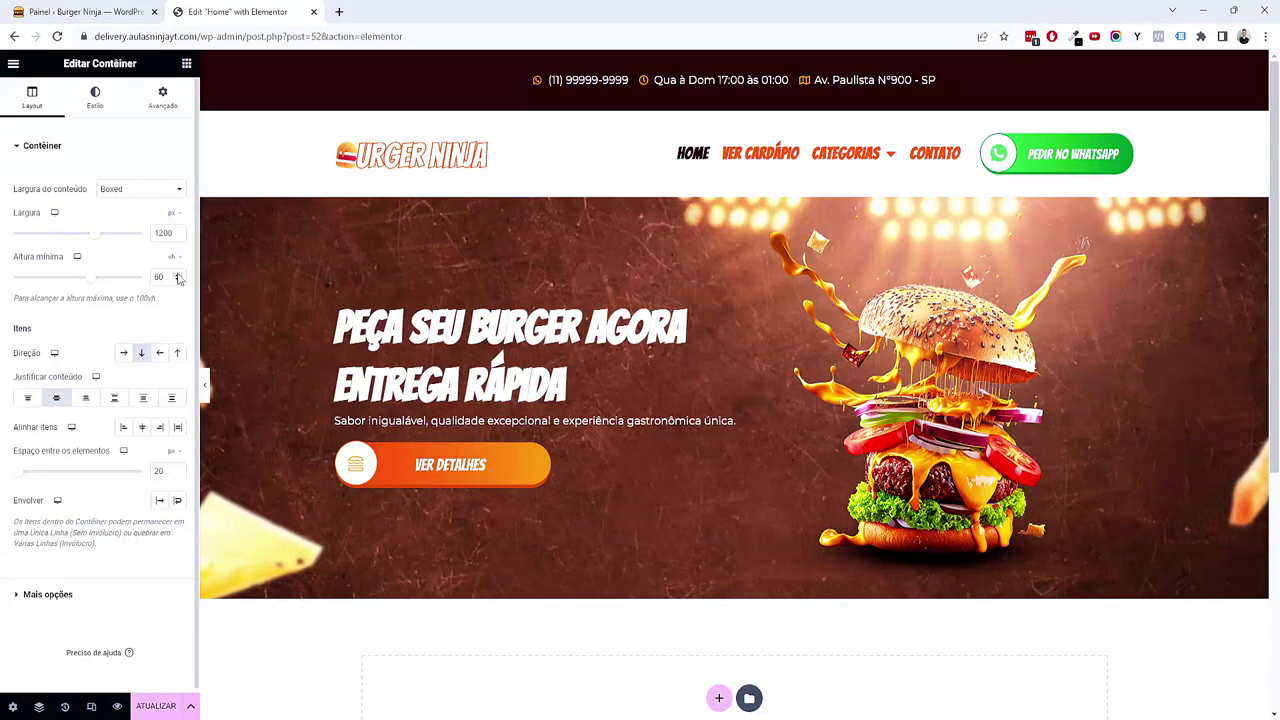
left_click(177, 273)
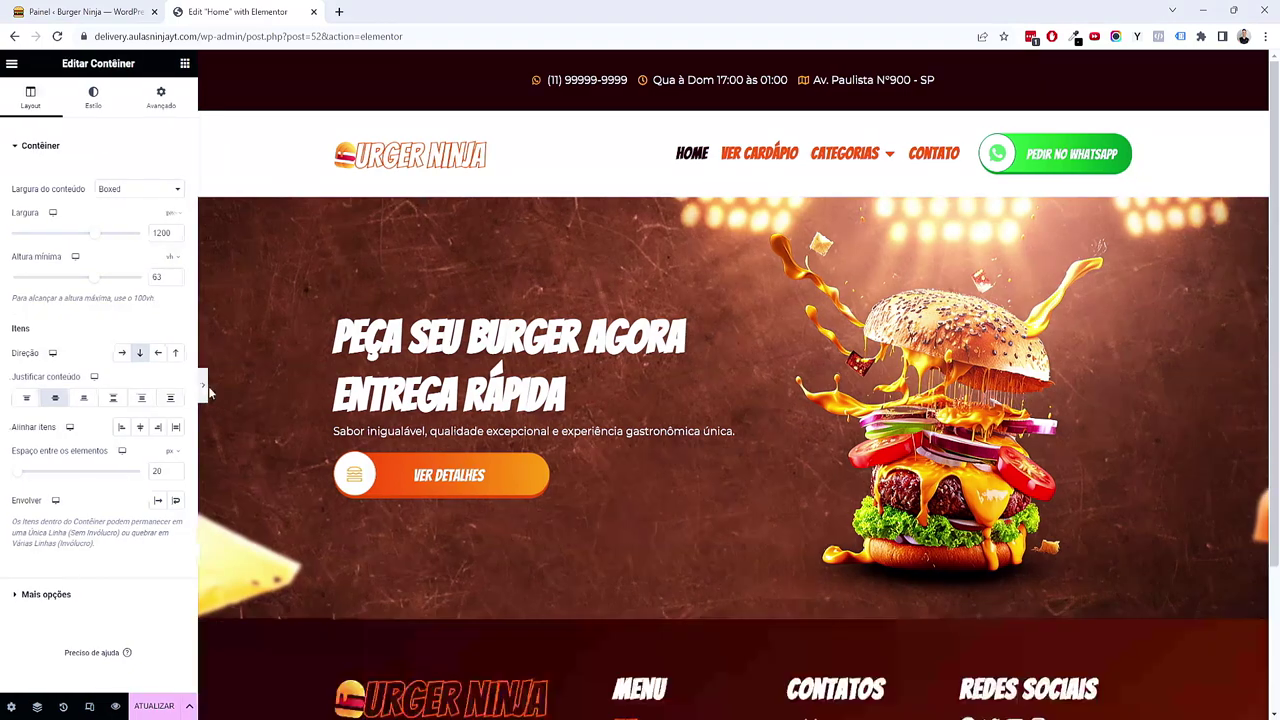
left_click(205, 384)
left_click(6, 387)
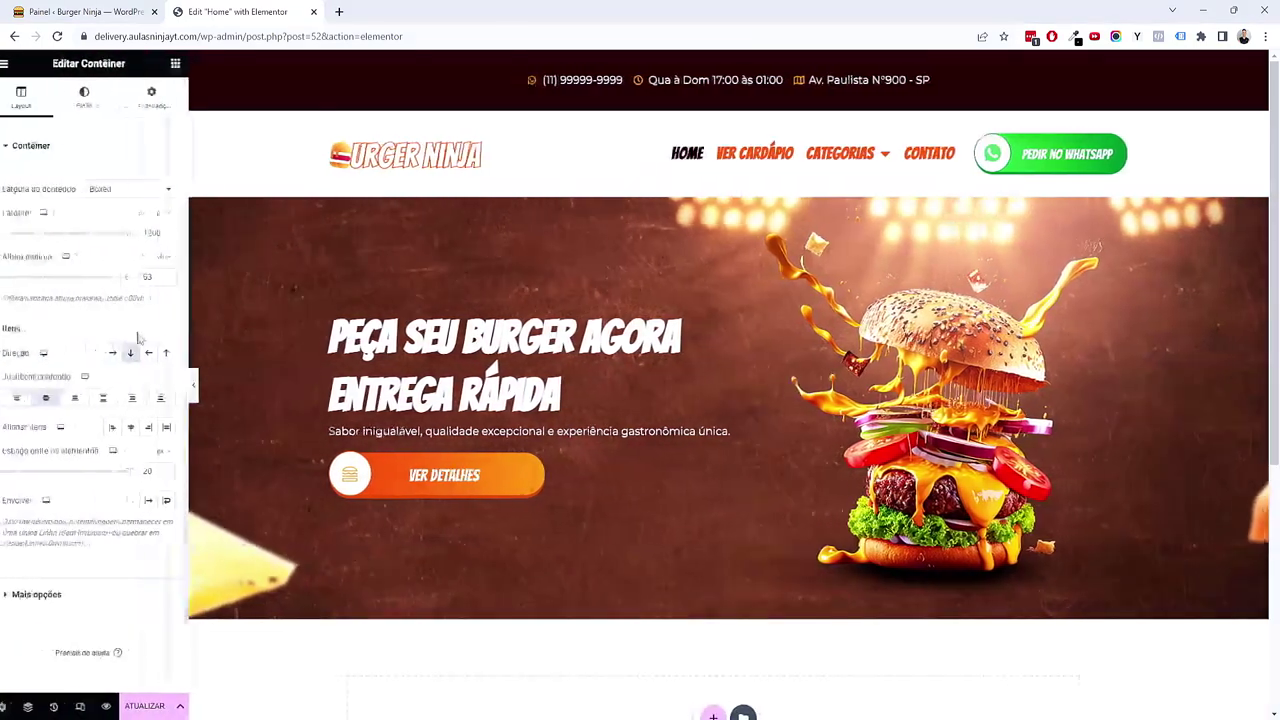
left_click(206, 383)
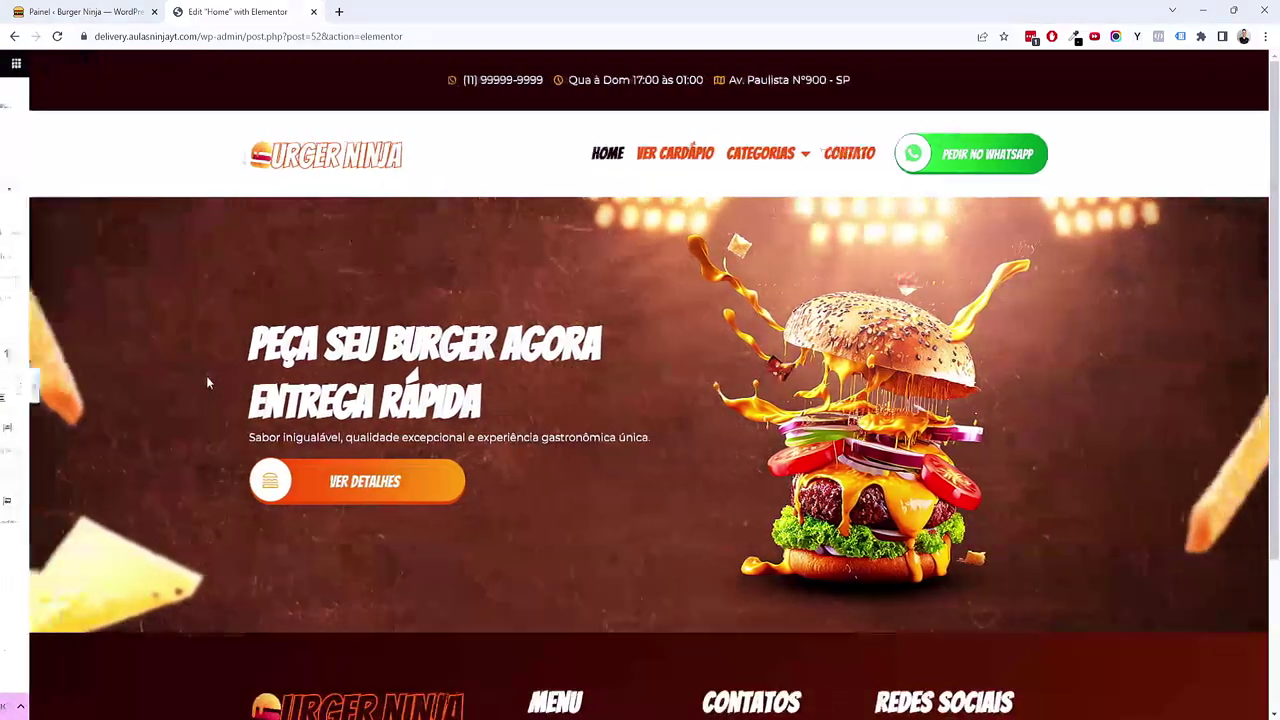
left_click(6, 387)
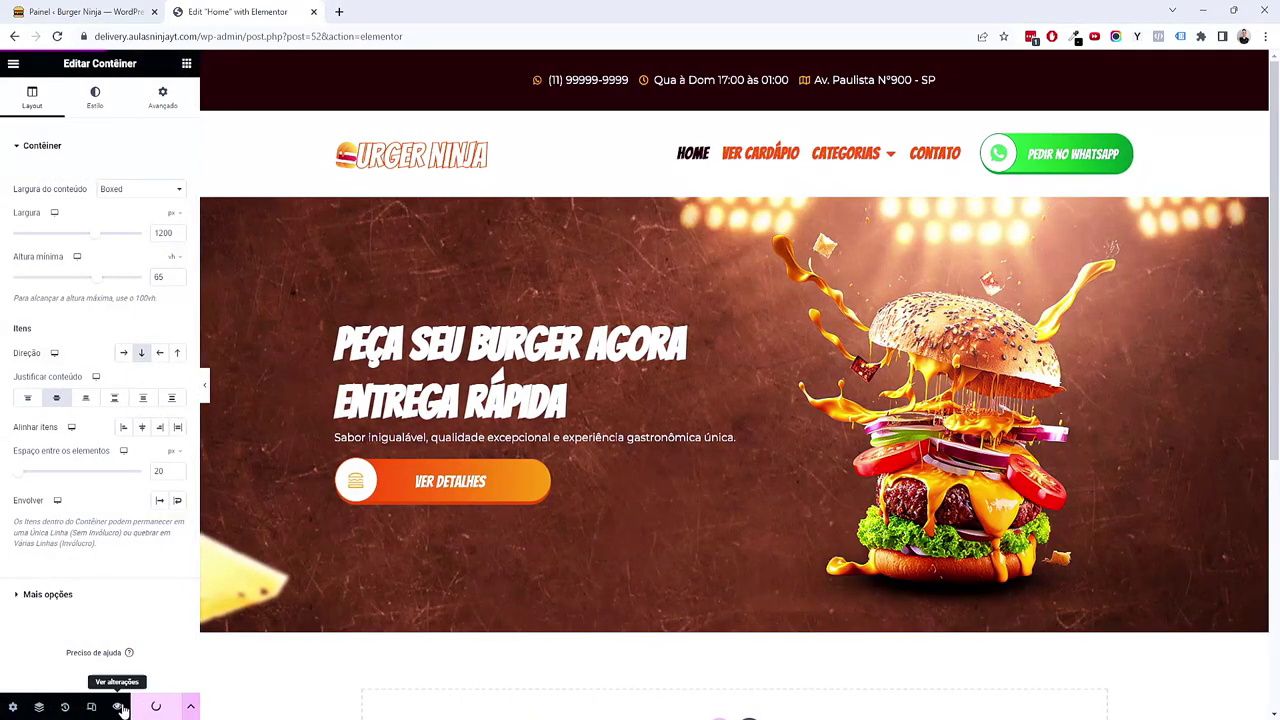
Step: Scroll through the Ver alterações live preview of the hero, then return to the Home editor
left_click(118, 707)
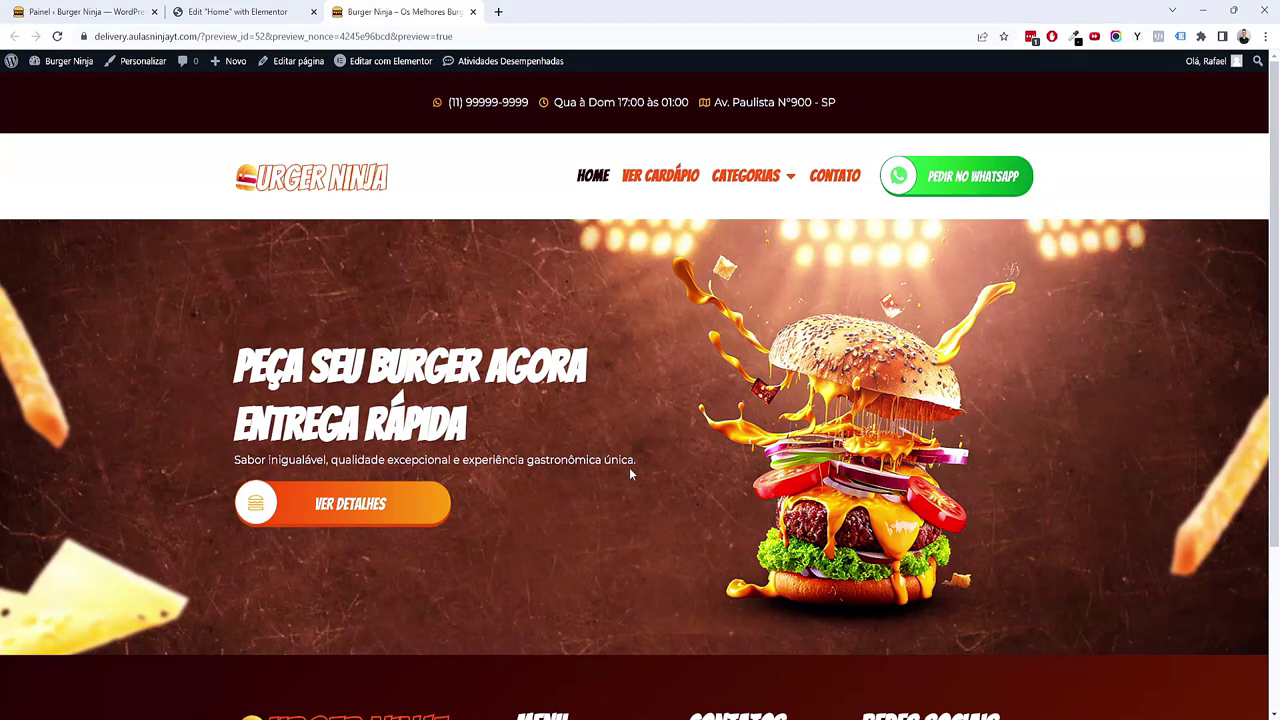
scroll(630, 474, "down", 2)
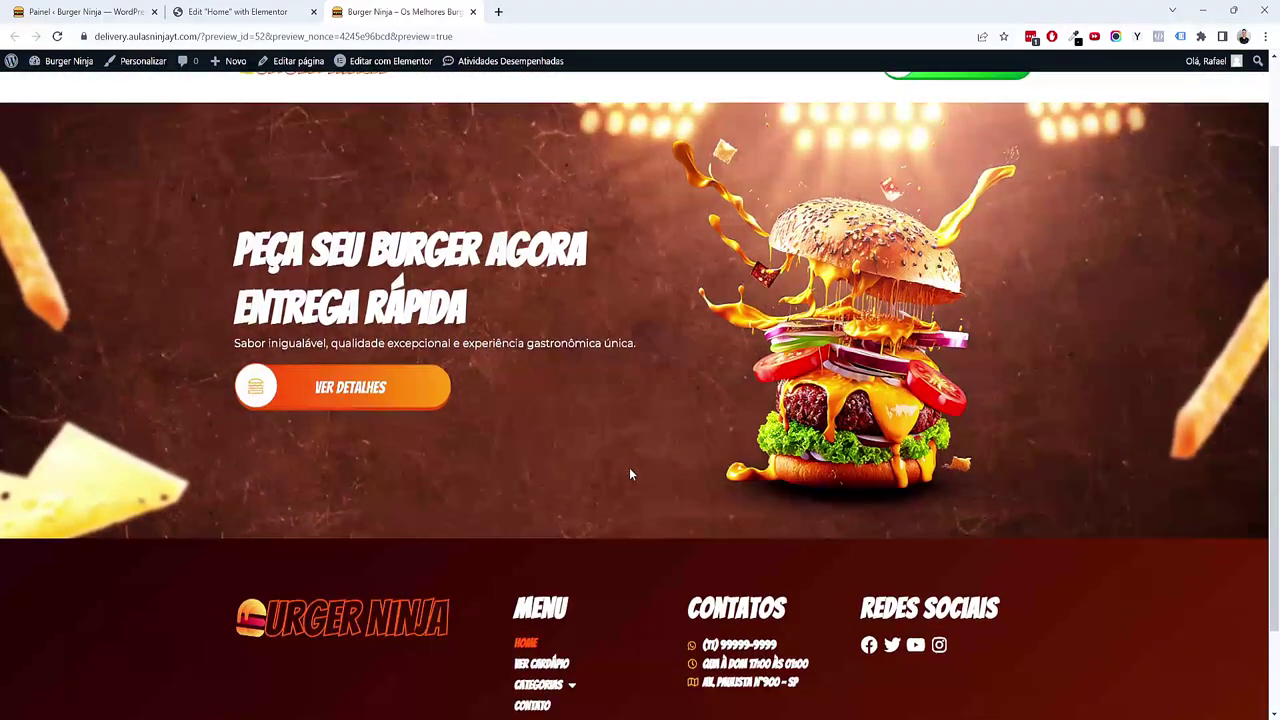
scroll(630, 474, "up", 2)
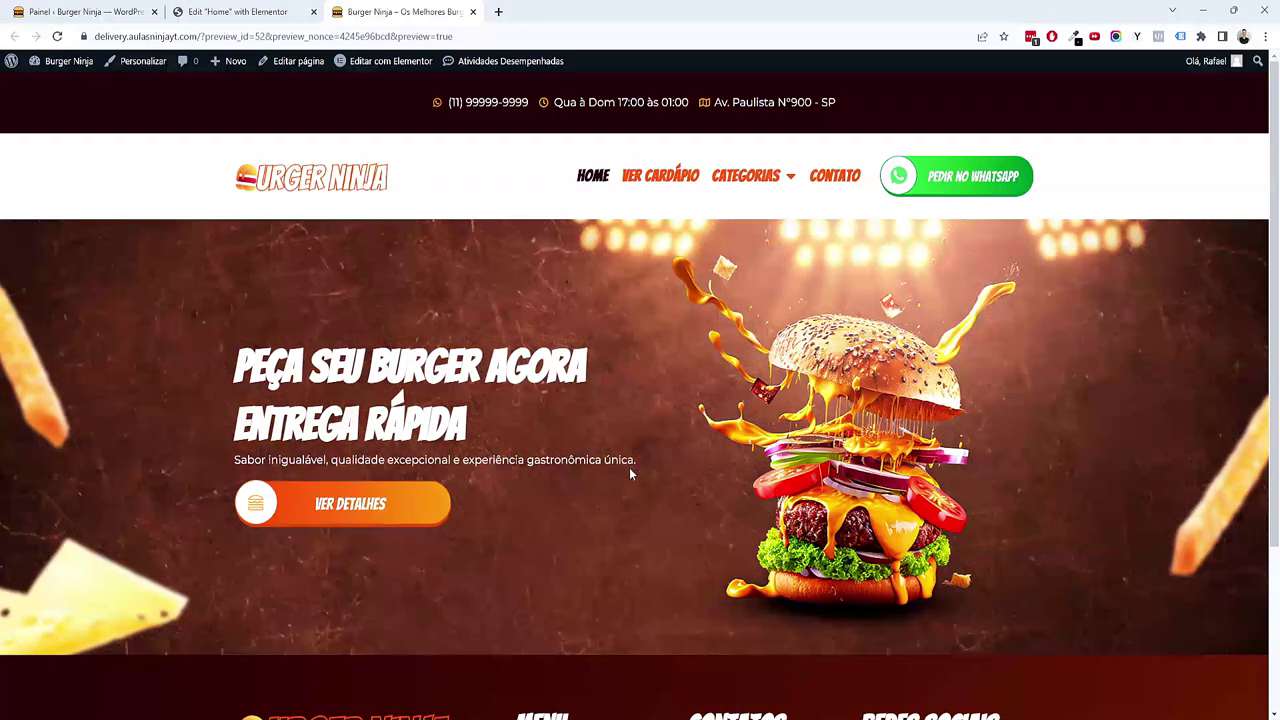
scroll(630, 474, "down", 1)
scroll(630, 474, "up", 1)
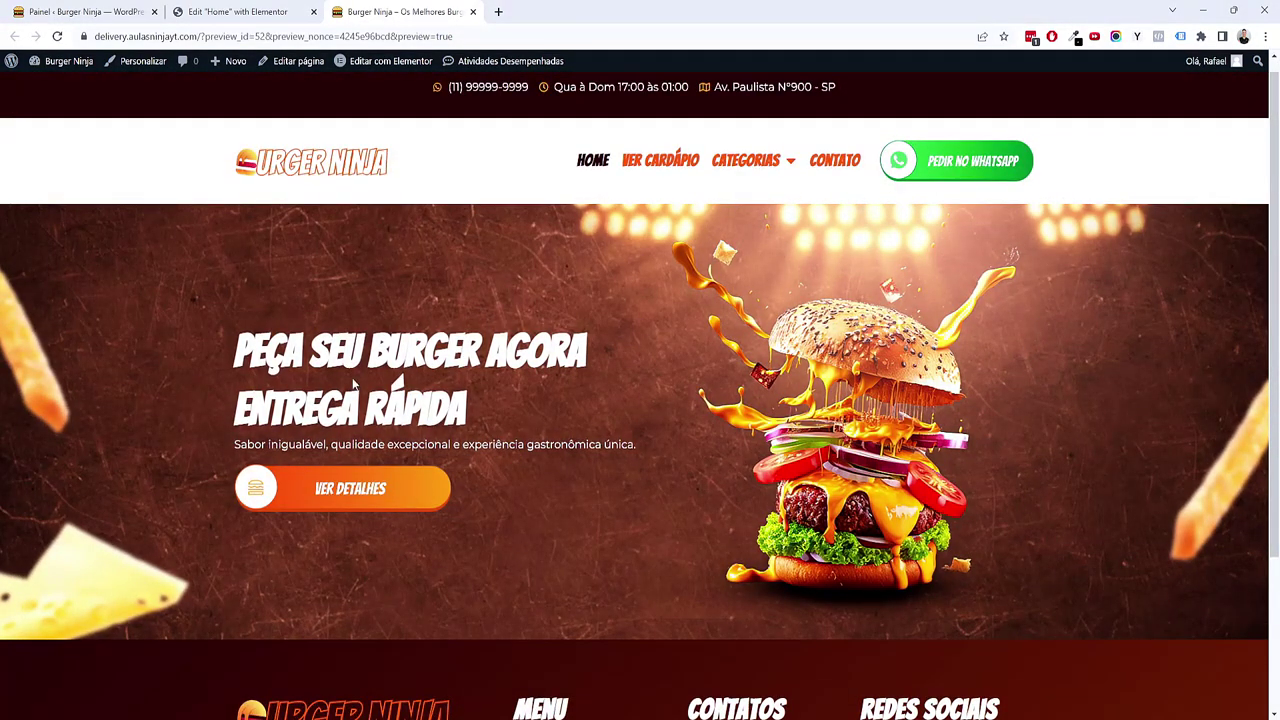
left_click(276, 11)
scroll(584, 445, "down", 2)
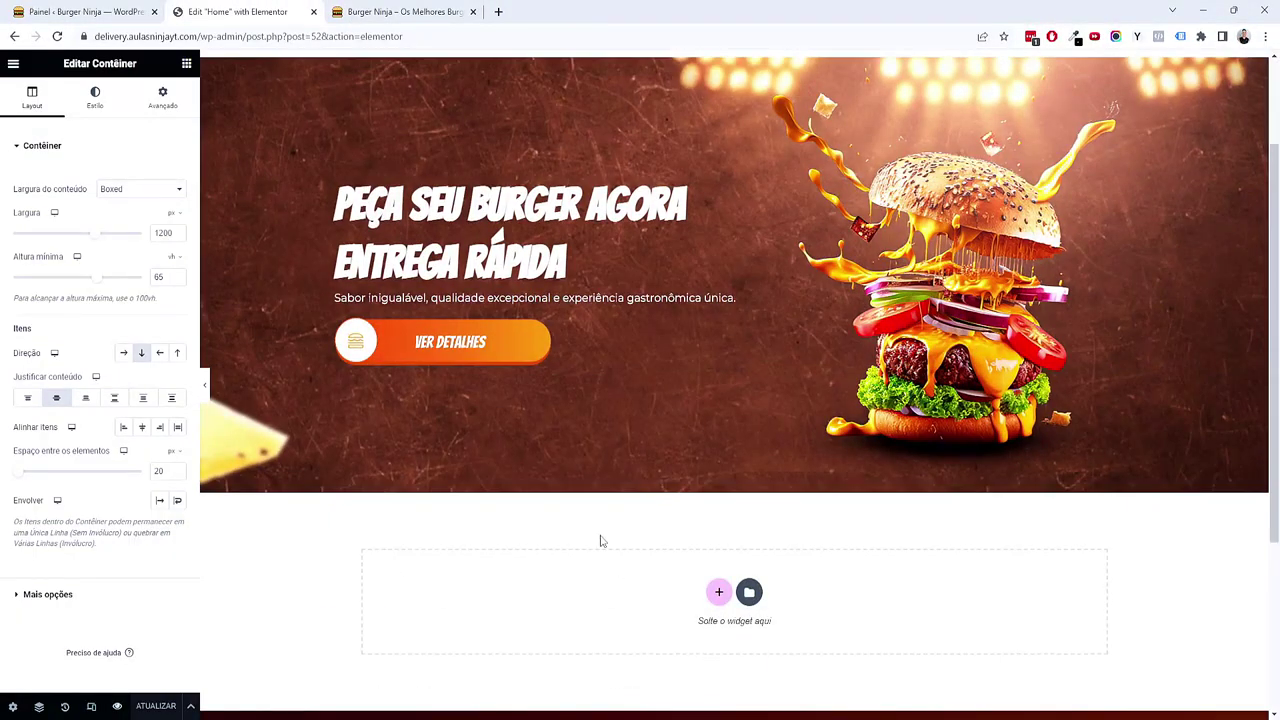
Step: Insert a single-column container below the hero with a classic Cinza Claro background
scroll(600, 541, "down", 3)
left_click(718, 382)
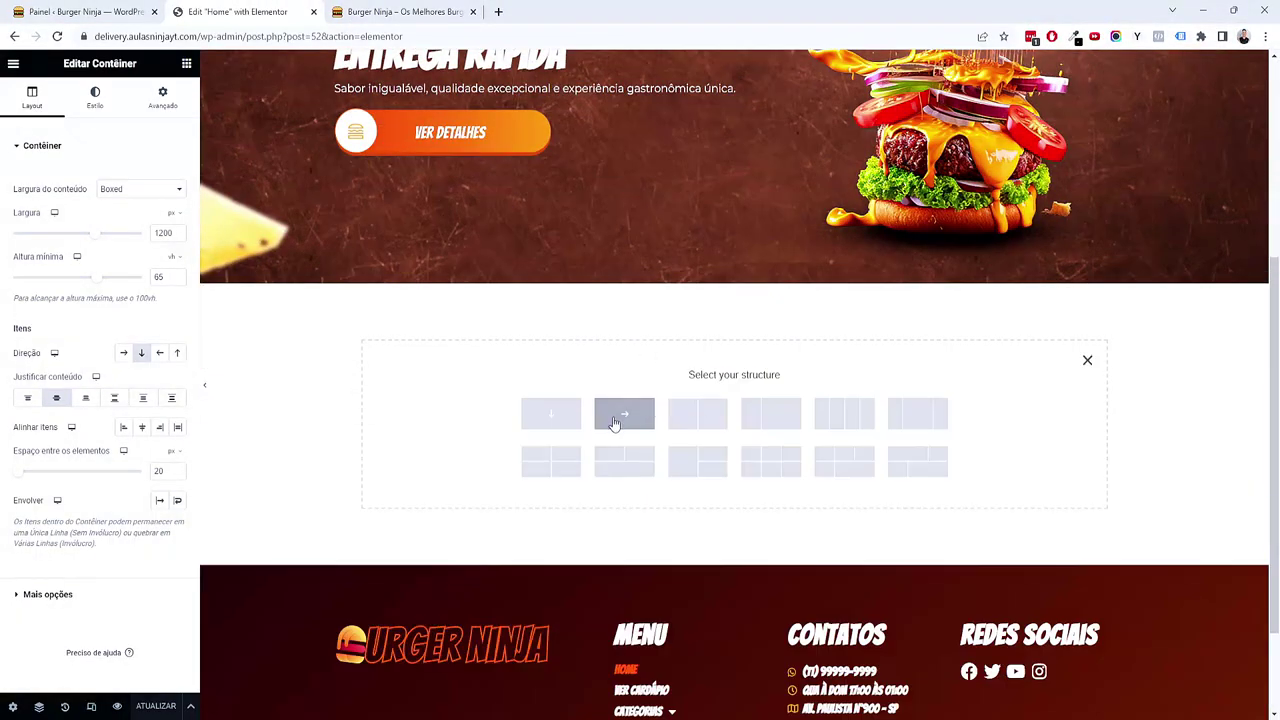
left_click(535, 425)
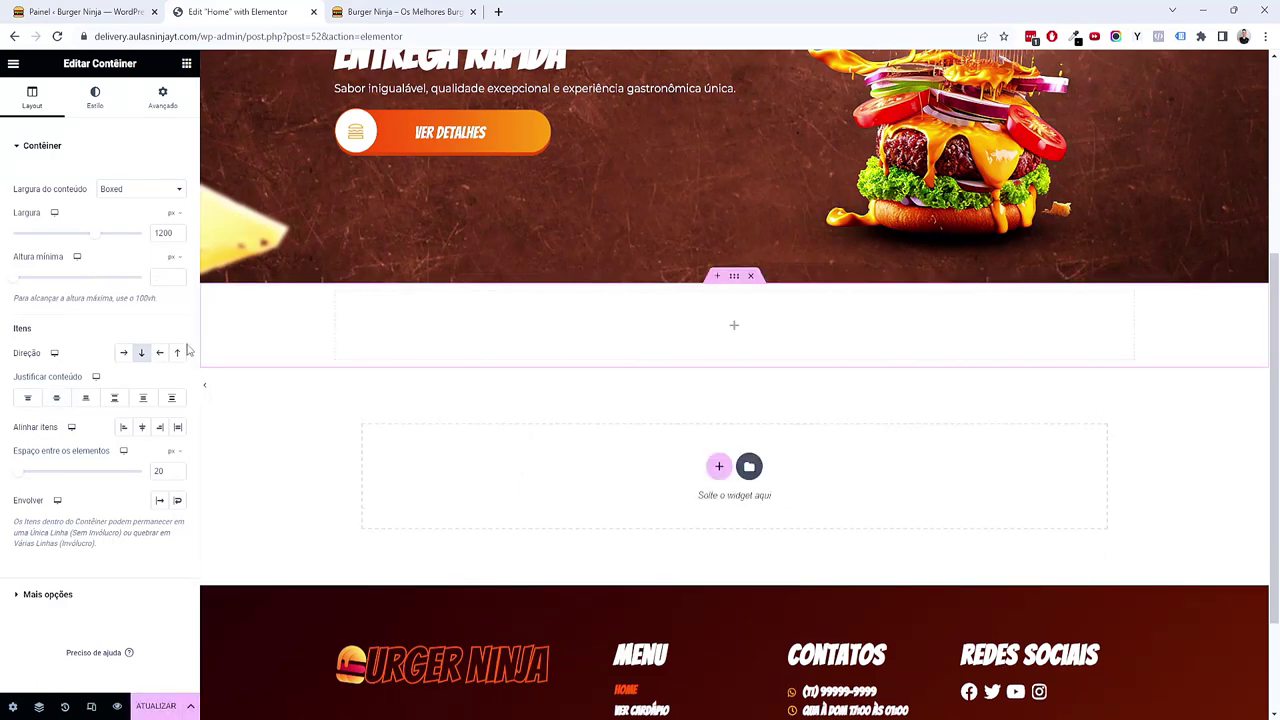
left_click(109, 113)
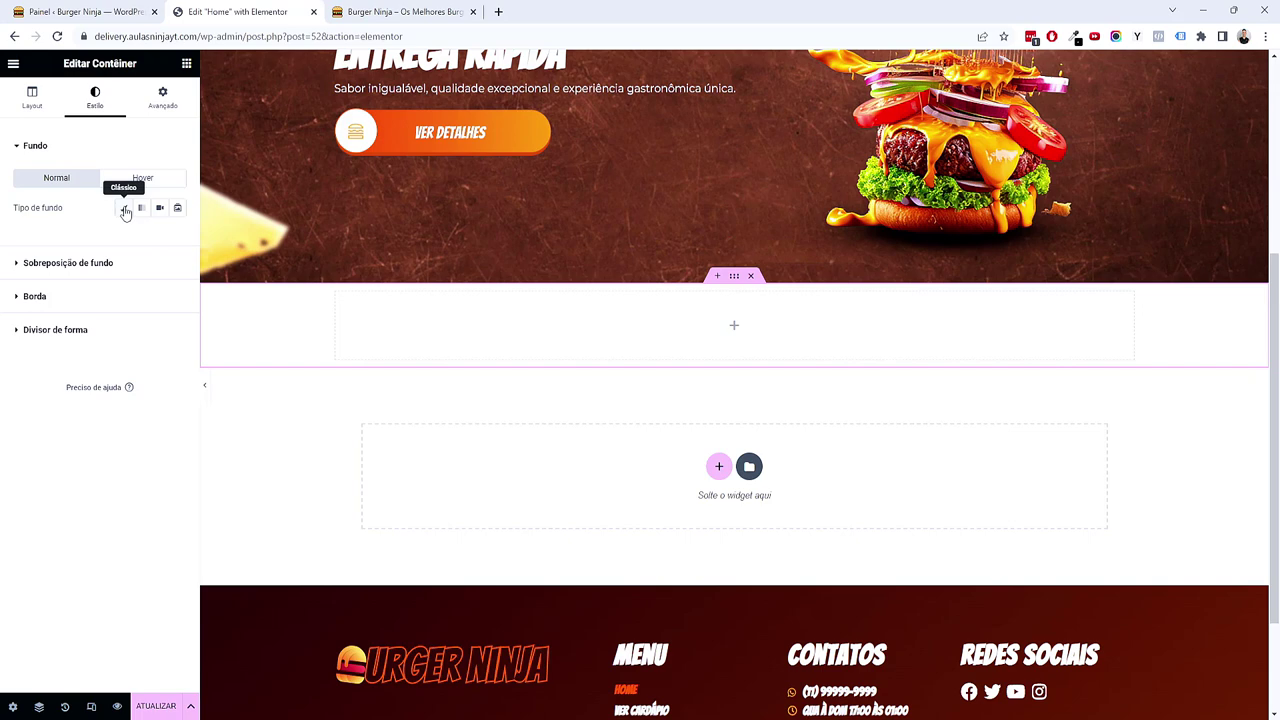
left_click(123, 207)
left_click(159, 236)
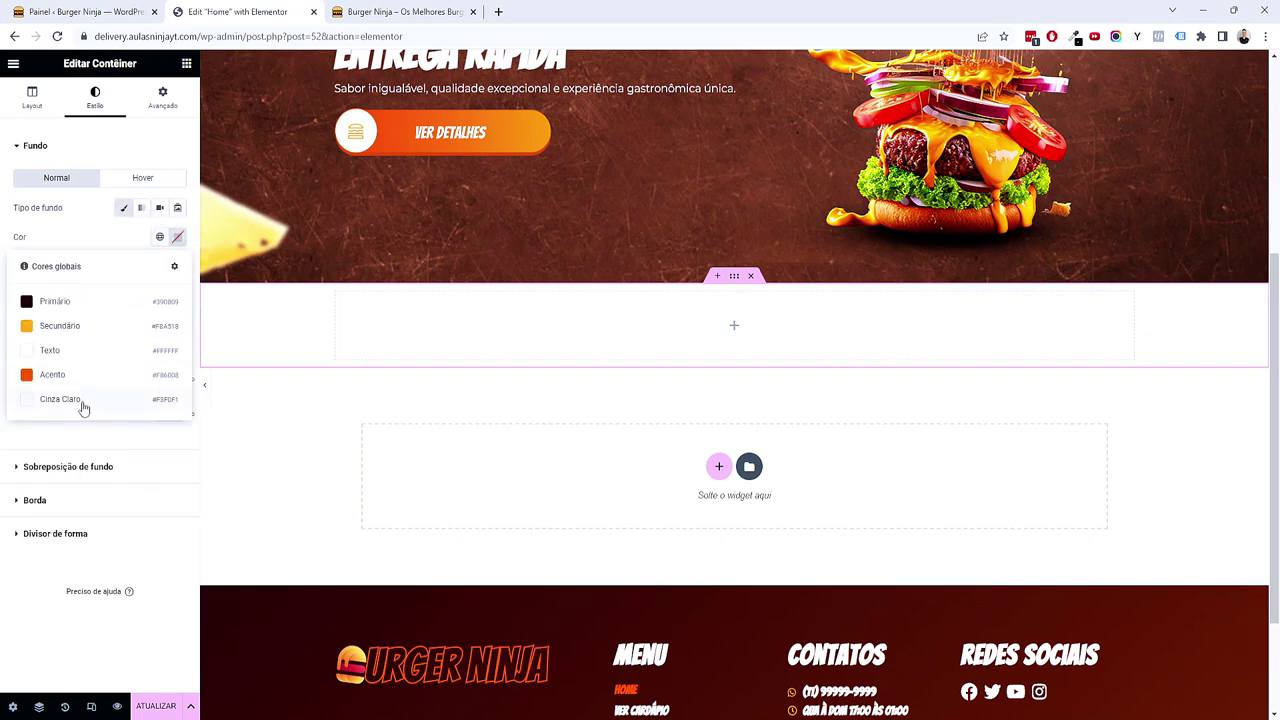
left_click(83, 401)
Step: Set the container's padding to 5em at top and bottom
left_click(163, 100)
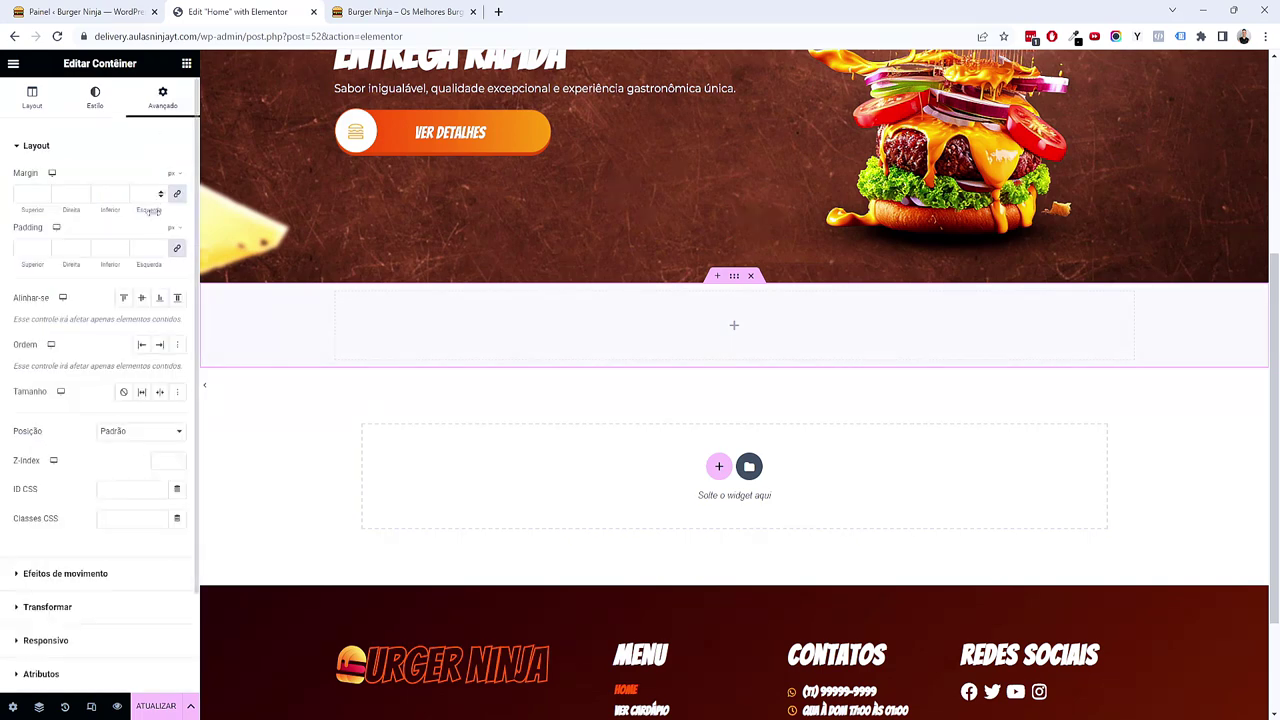
left_click(171, 228)
left_click(172, 245)
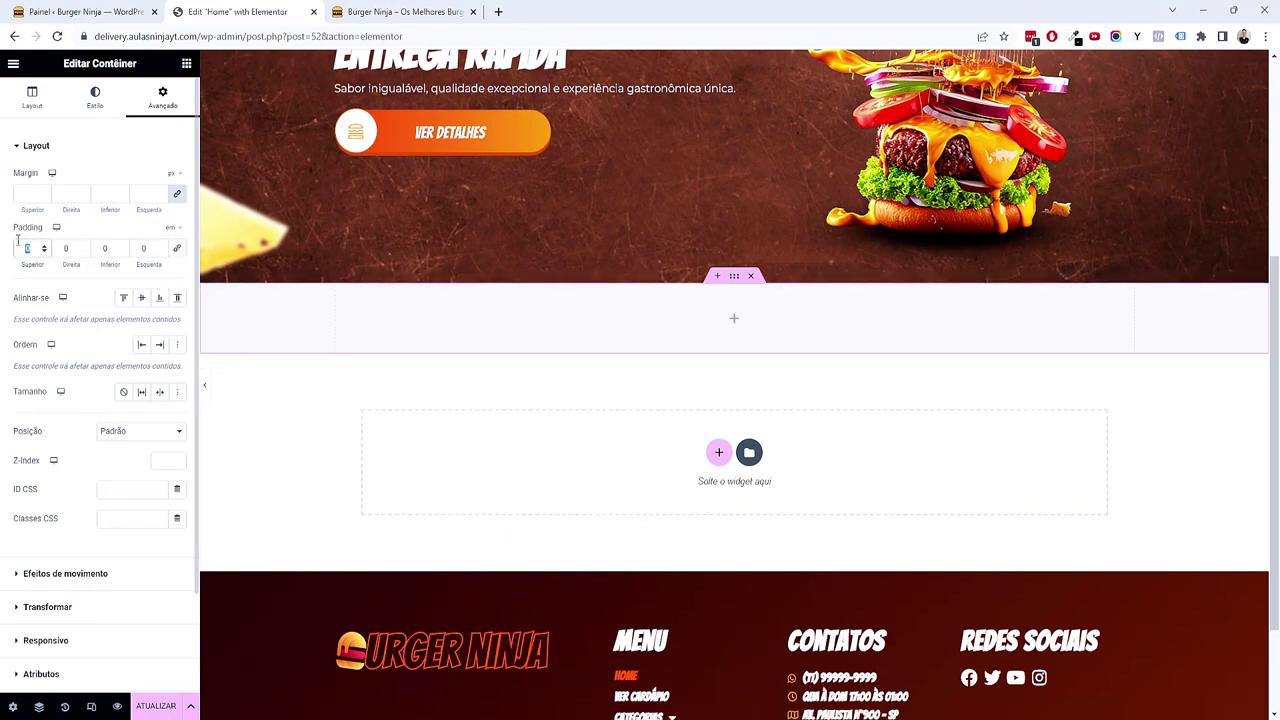
type("5")
key("Tab")
key("Tab")
type("5")
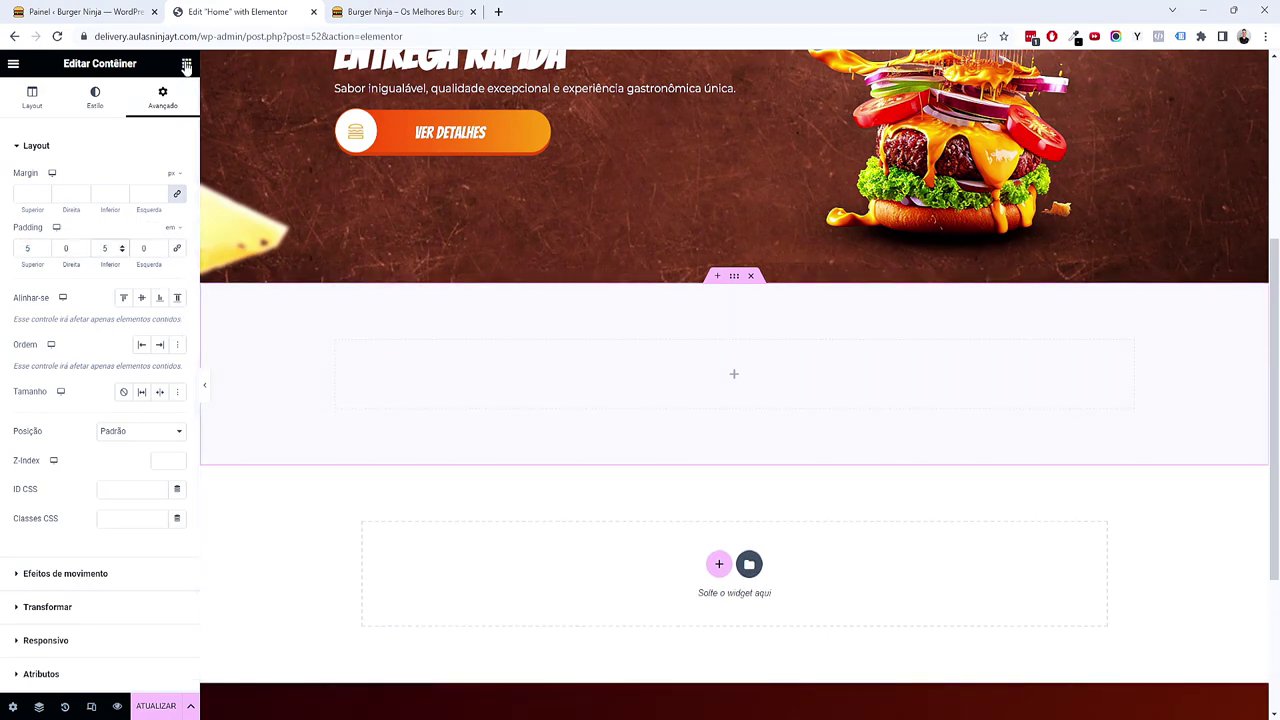
left_click(187, 63)
Step: Add a 'Burger do dia' heading with a larger em font size, then search widgets for 'gr'
left_click_drag(71, 323, 433, 387)
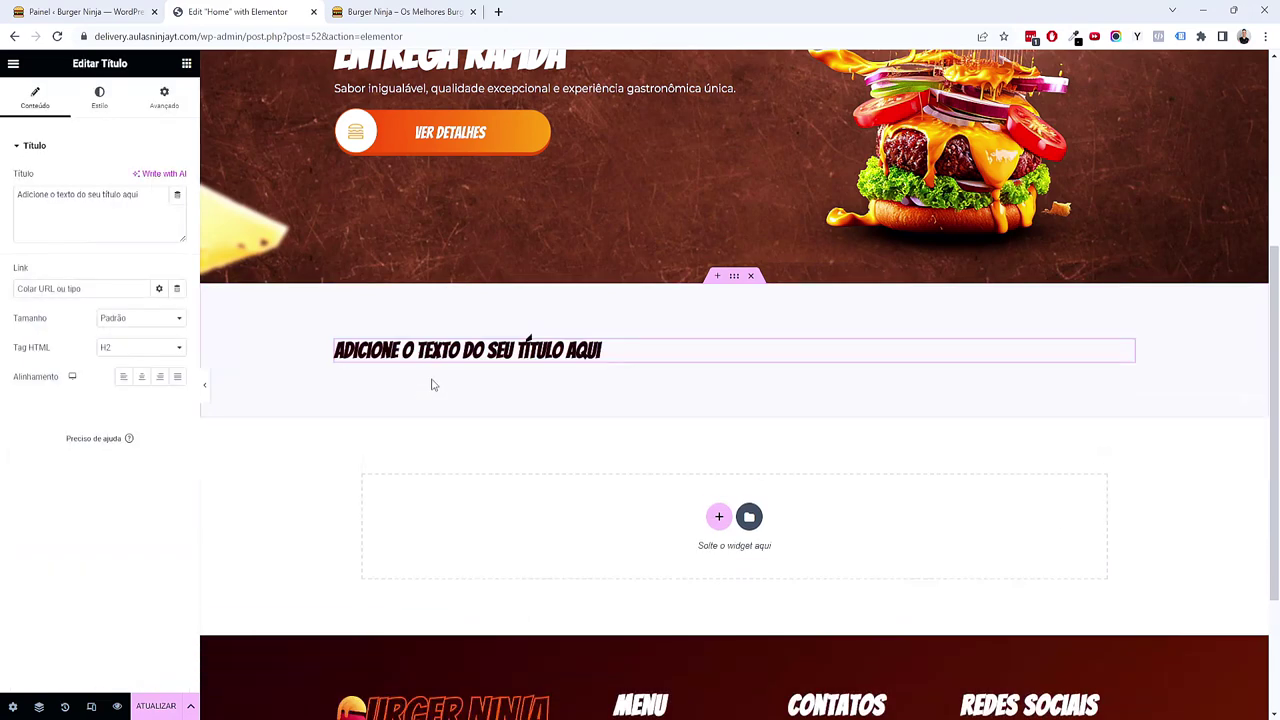
triple_click(124, 223)
type("Burger do dia")
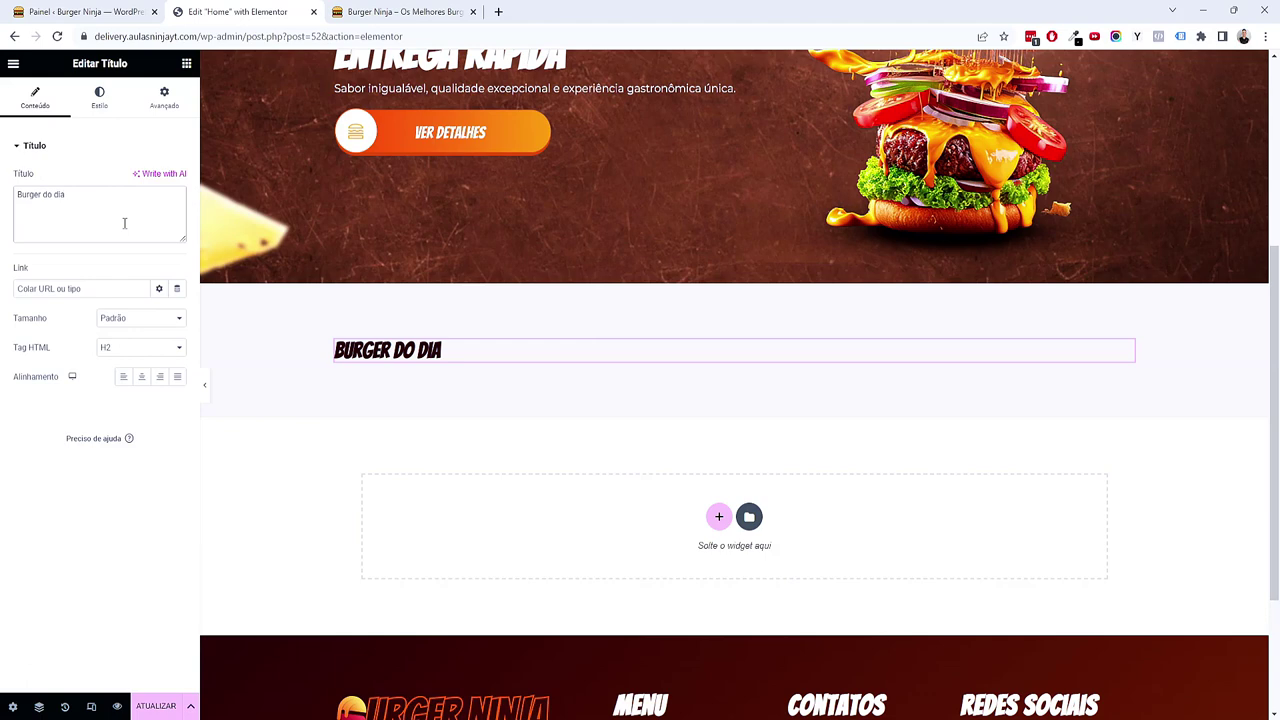
left_click(112, 93)
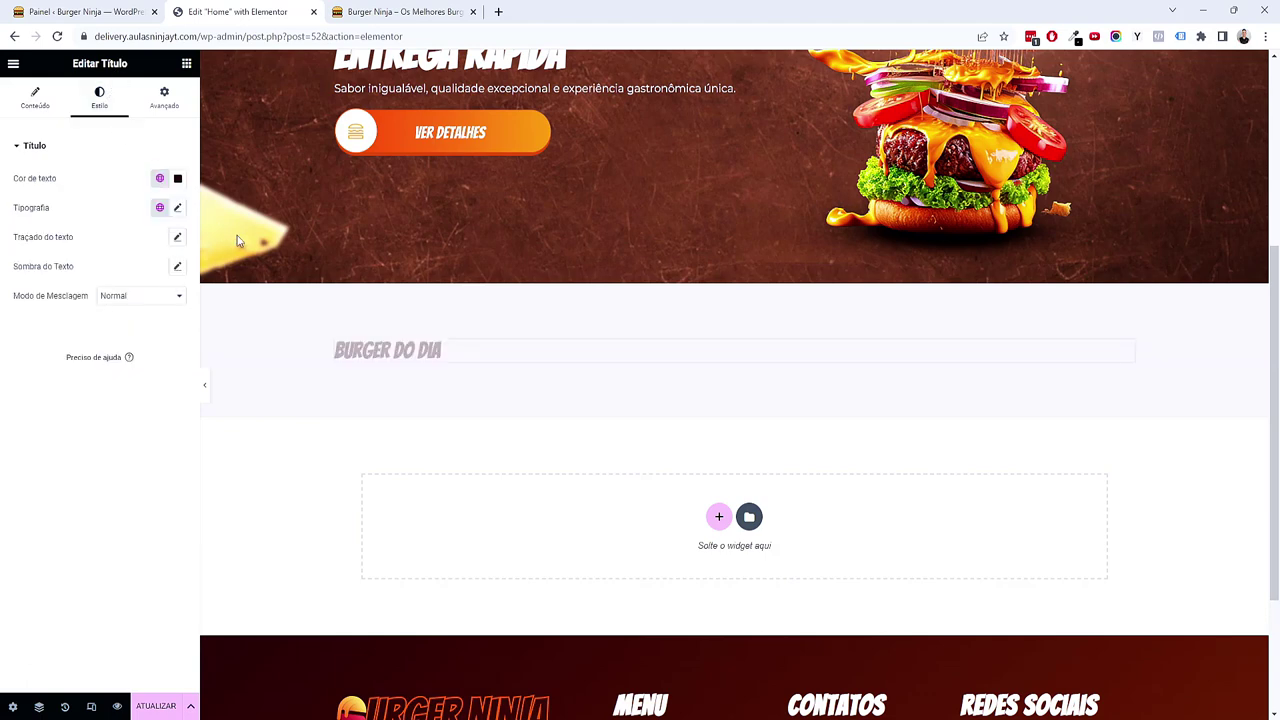
left_click(178, 208)
left_click(166, 312)
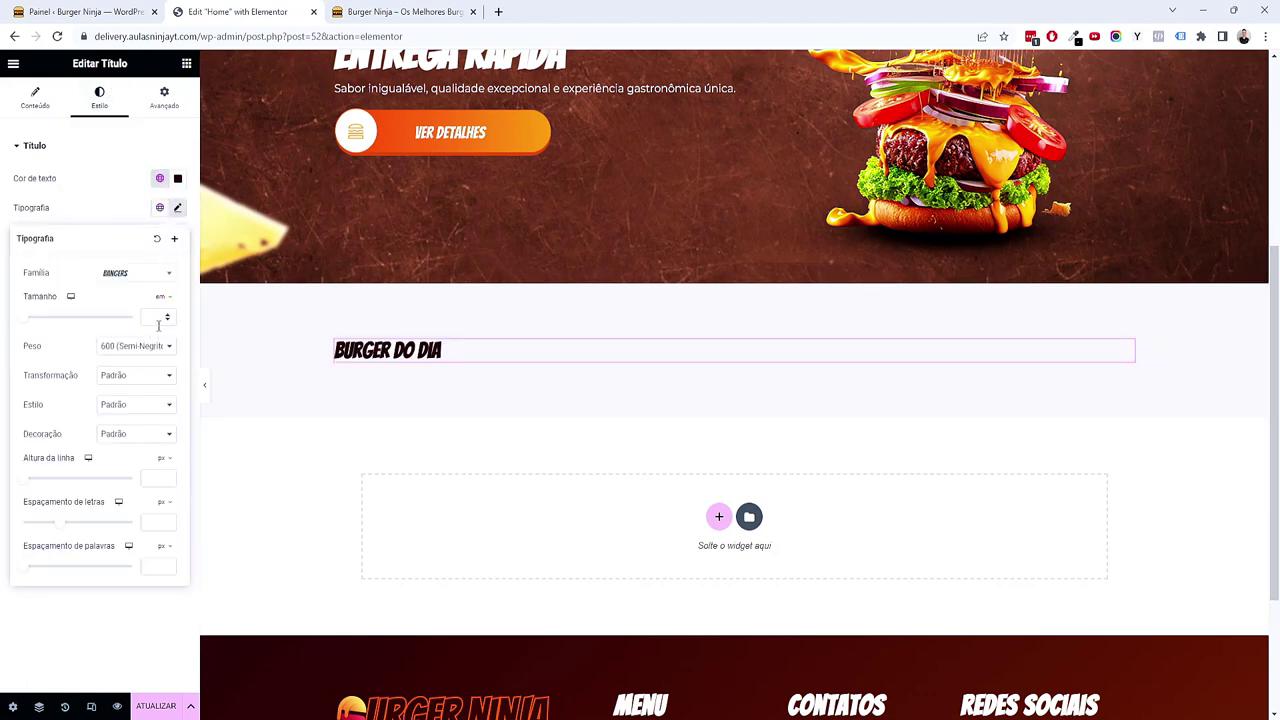
left_click(167, 316)
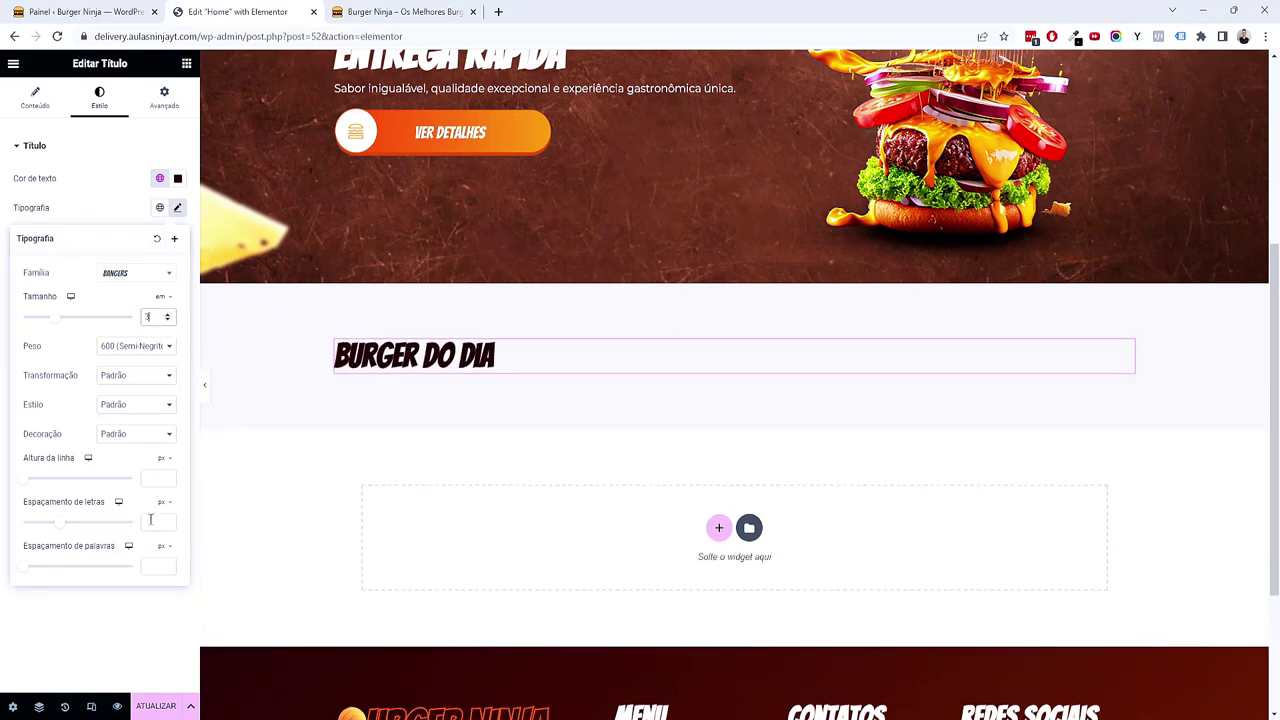
left_click(186, 63)
type("grid")
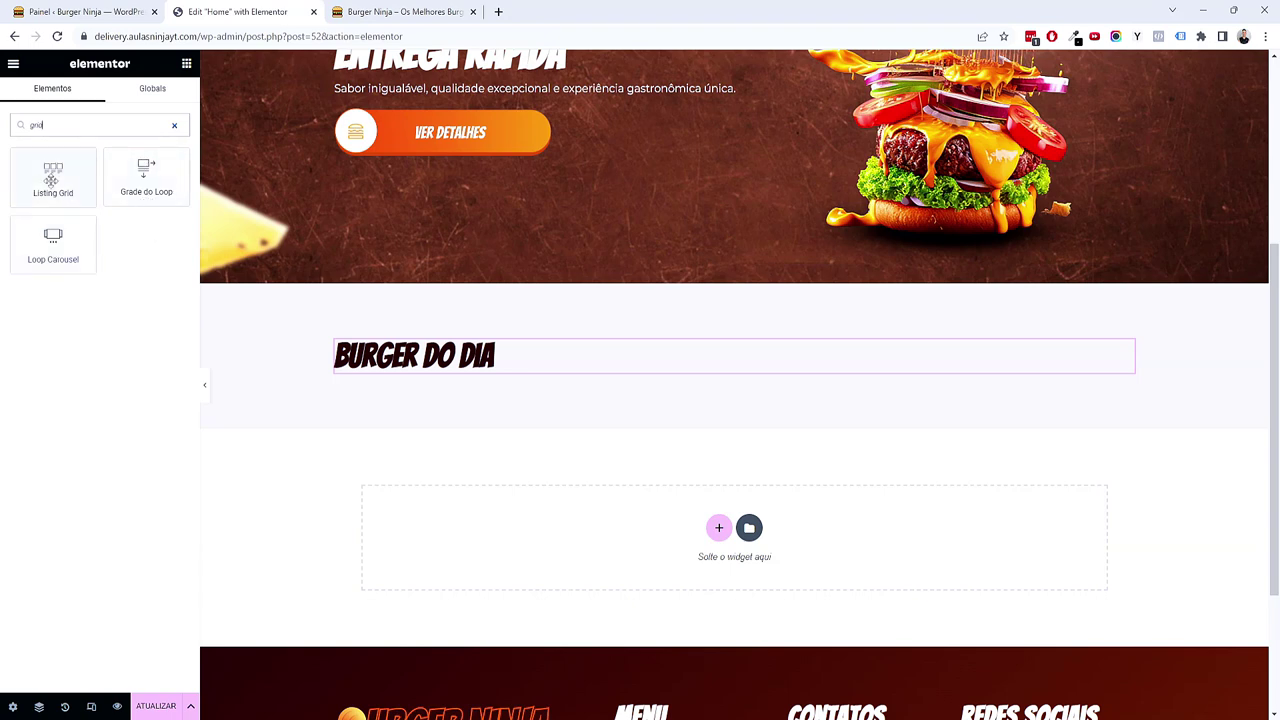
Step: Place a Listing Grid under the heading showing the 'Loop - Cardápio Delivery' listing
left_click(51, 180)
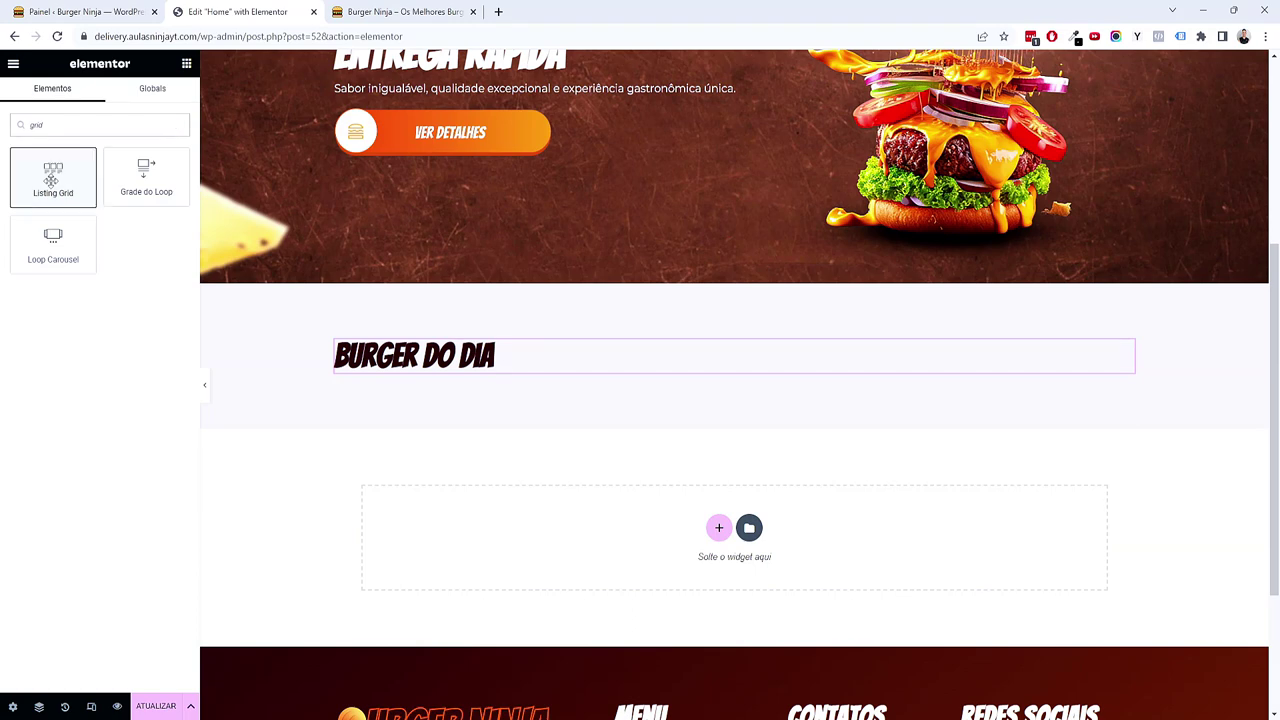
left_click_drag(51, 180, 470, 380)
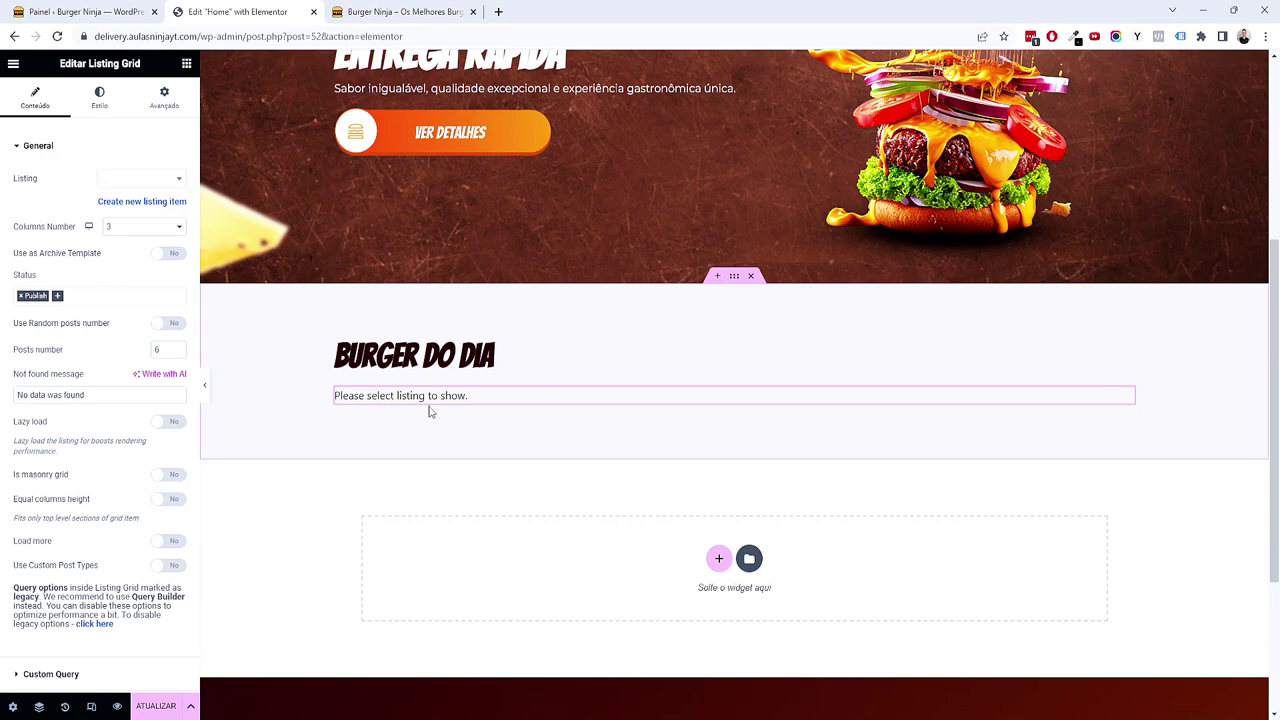
left_click(170, 179)
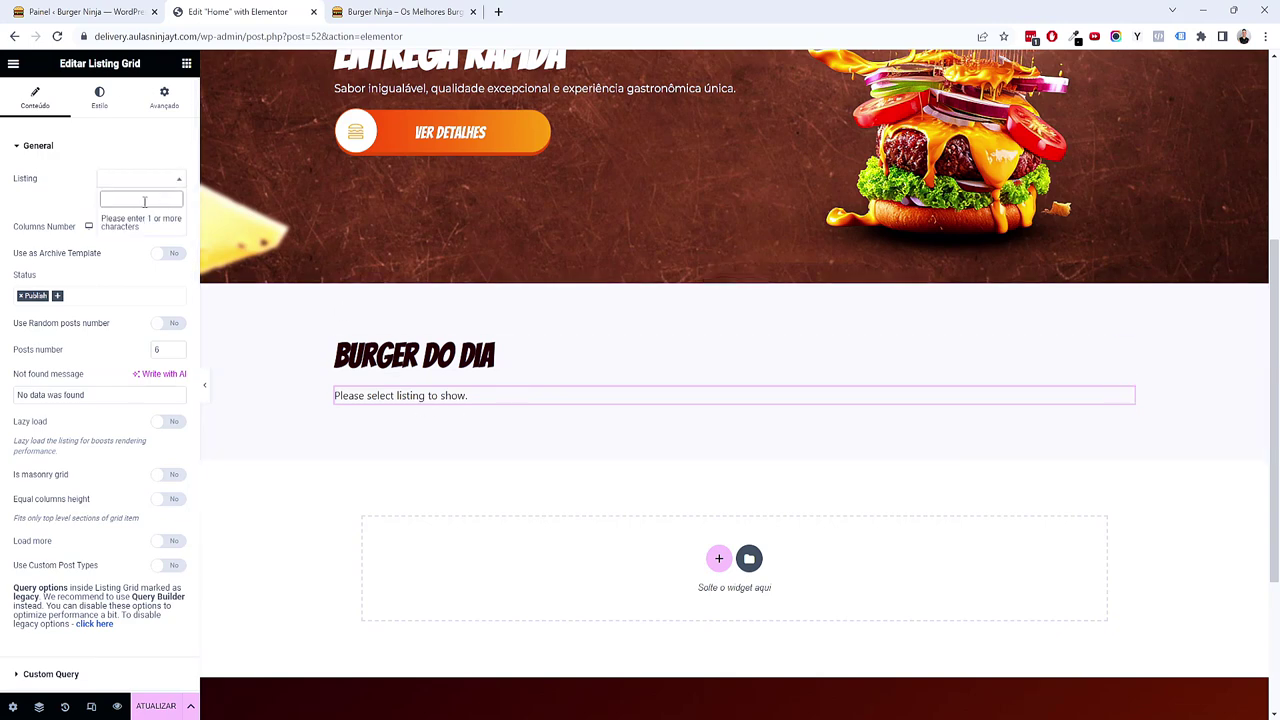
type("loo")
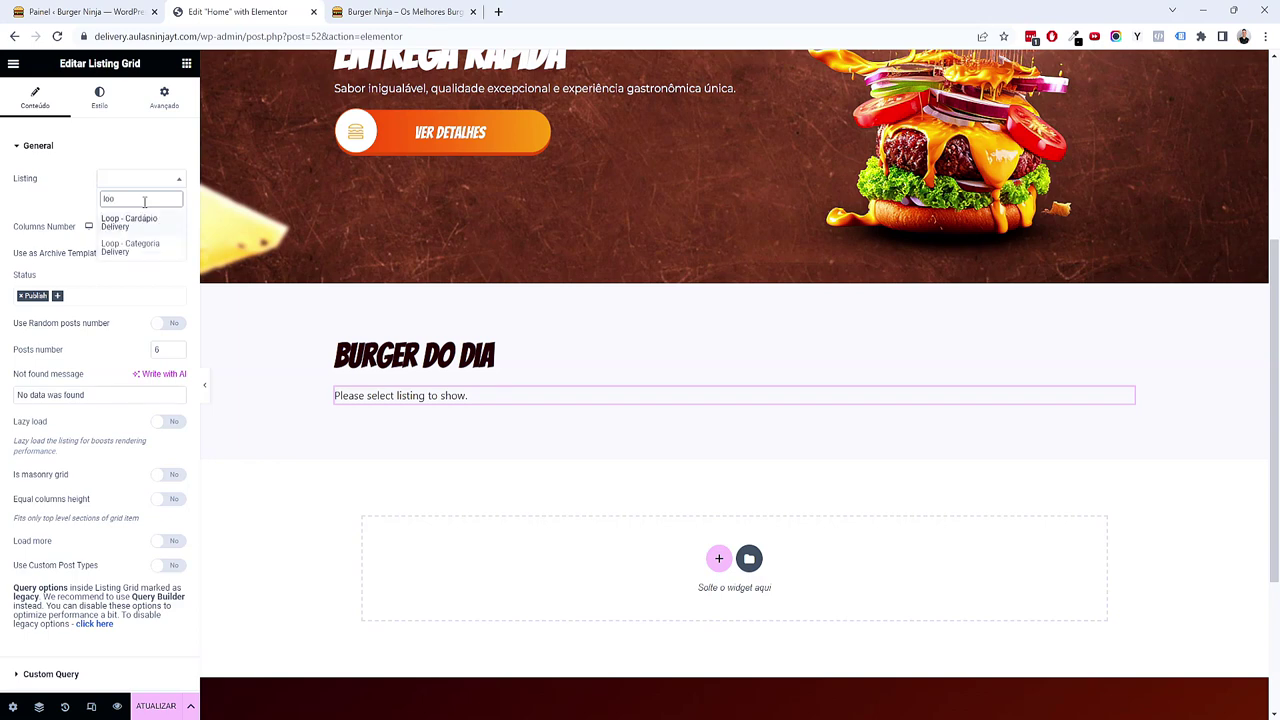
left_click(140, 222)
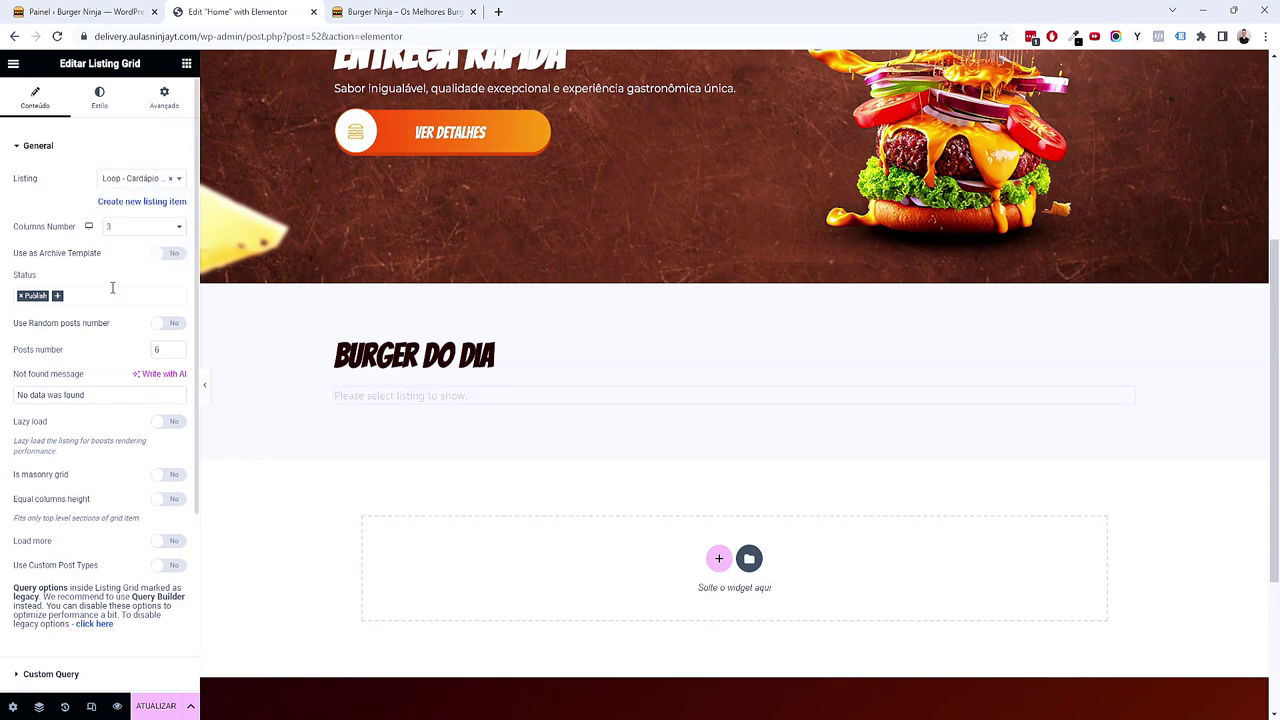
scroll(600, 362, "down", 6)
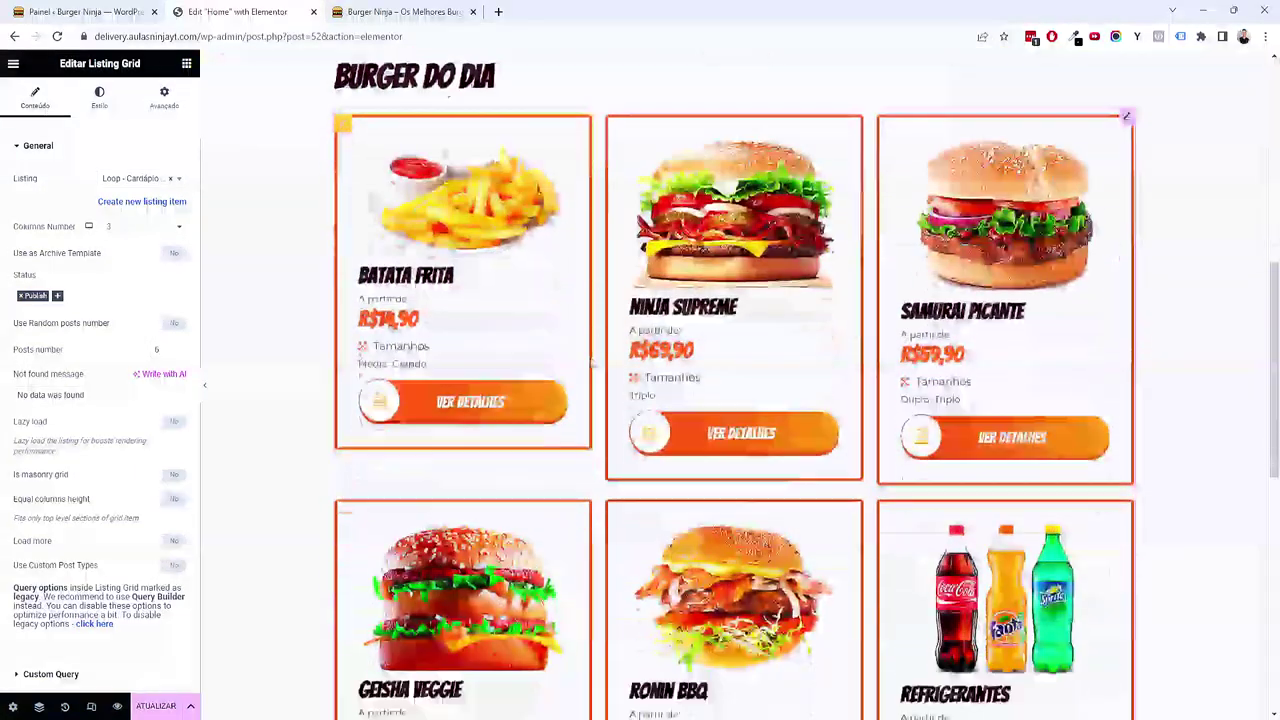
scroll(558, 358, "up", 5)
scroll(154, 414, "down", 3)
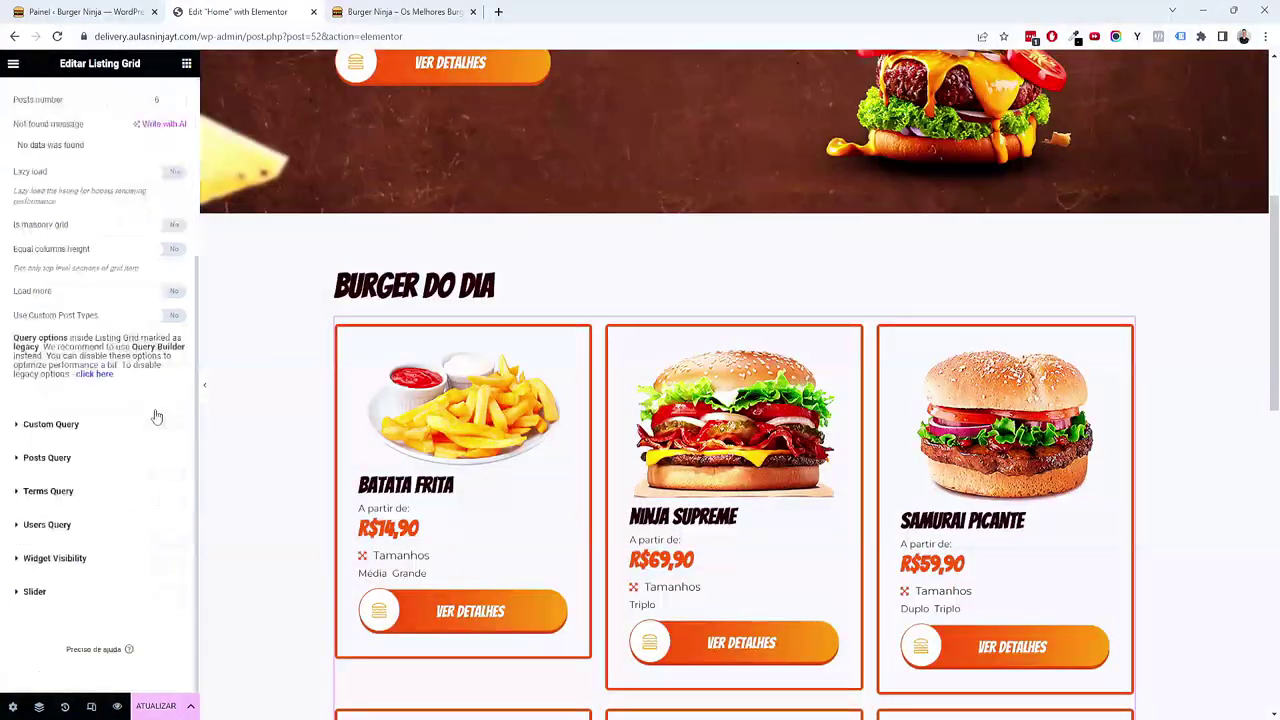
Step: Enable the slider on the Listing Grid and set its not-found message to 'Não há pratos cadastrados'
left_click(40, 594)
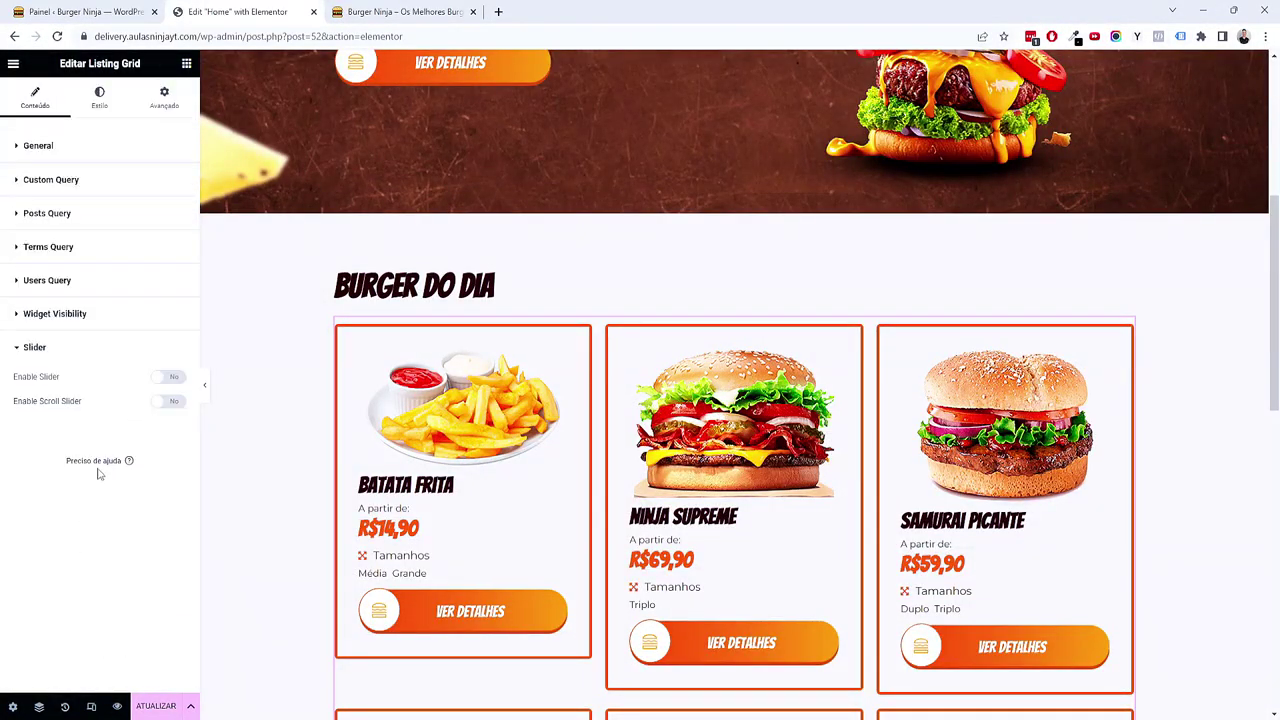
left_click(166, 377)
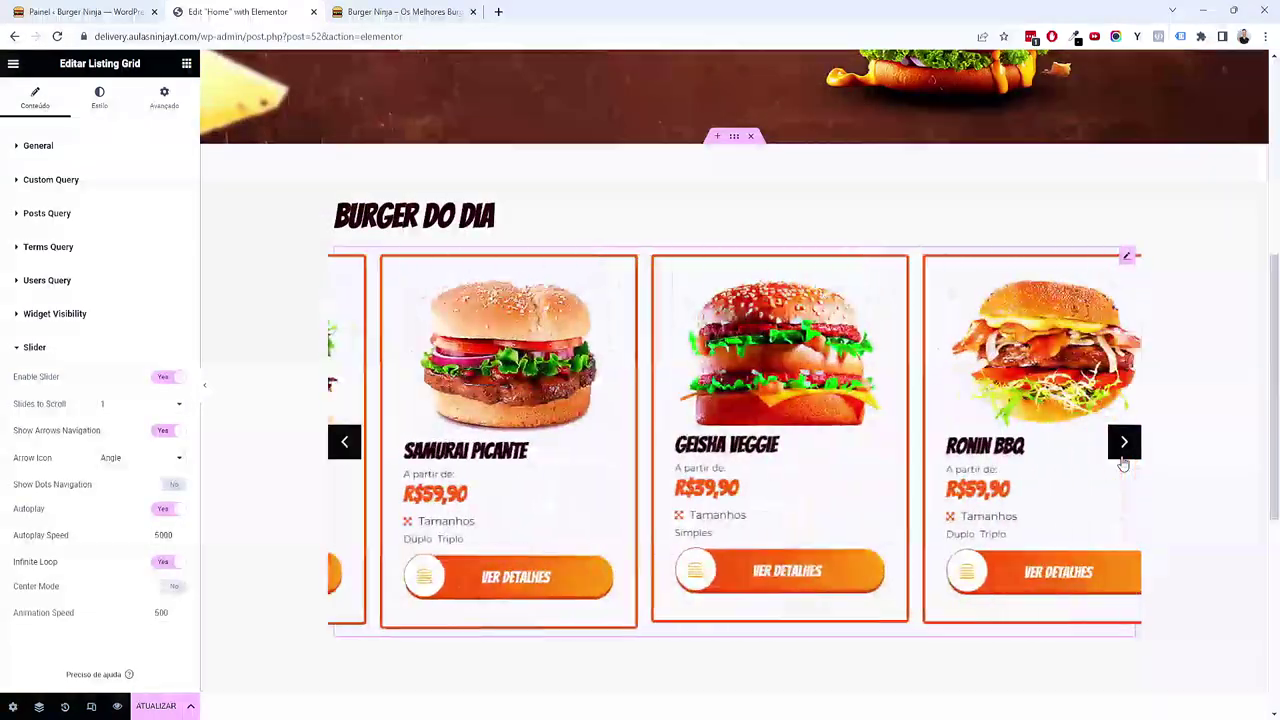
left_click(75, 147)
left_click_drag(88, 394, 15, 394)
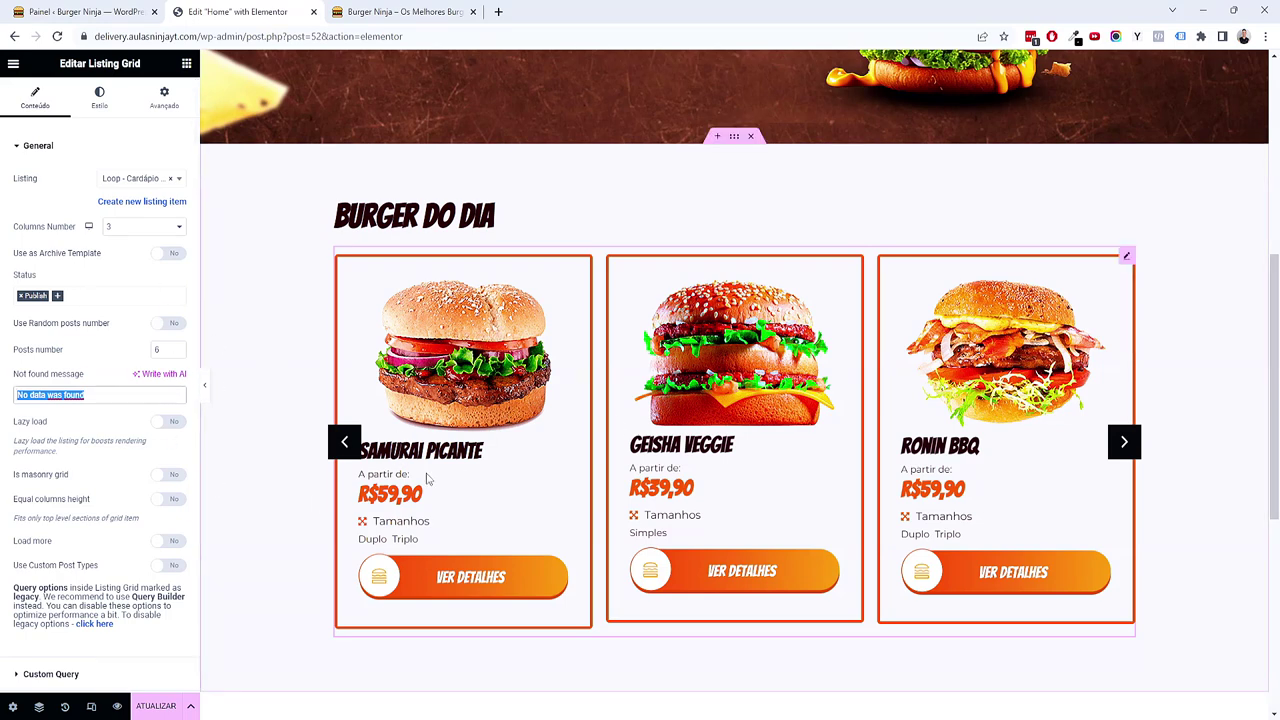
type("Nã")
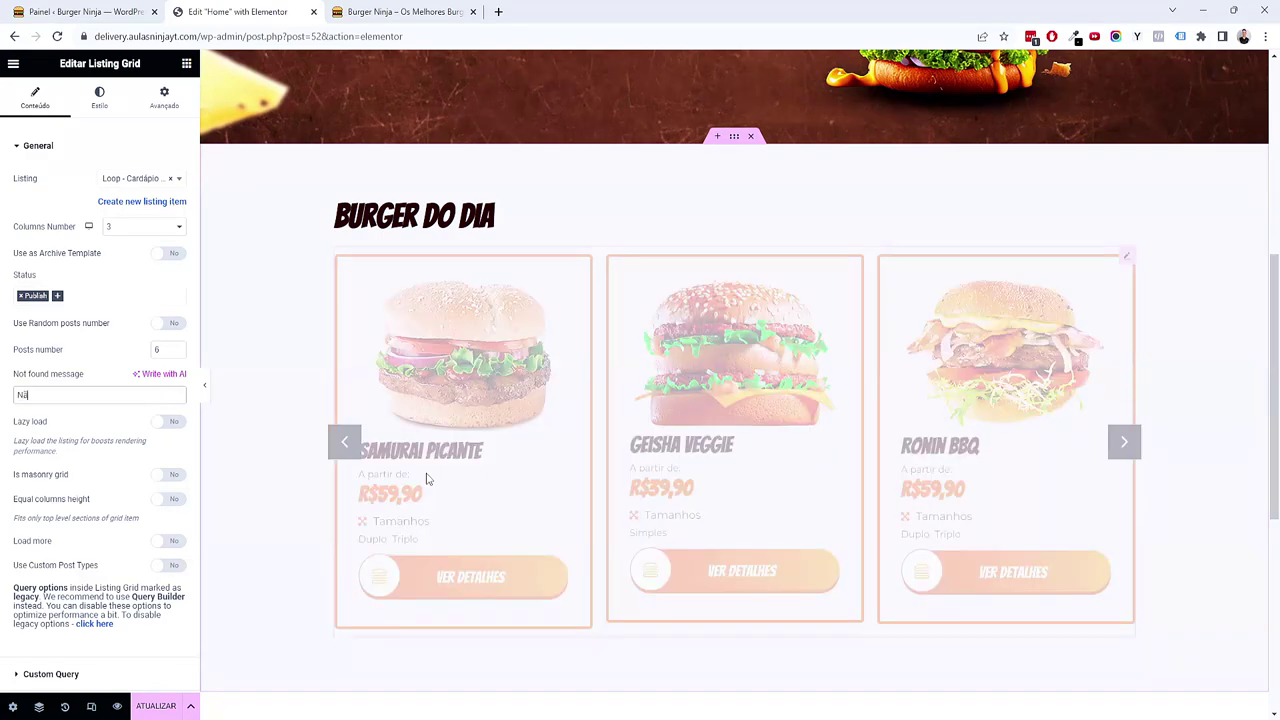
type("o há pratos cadastrados")
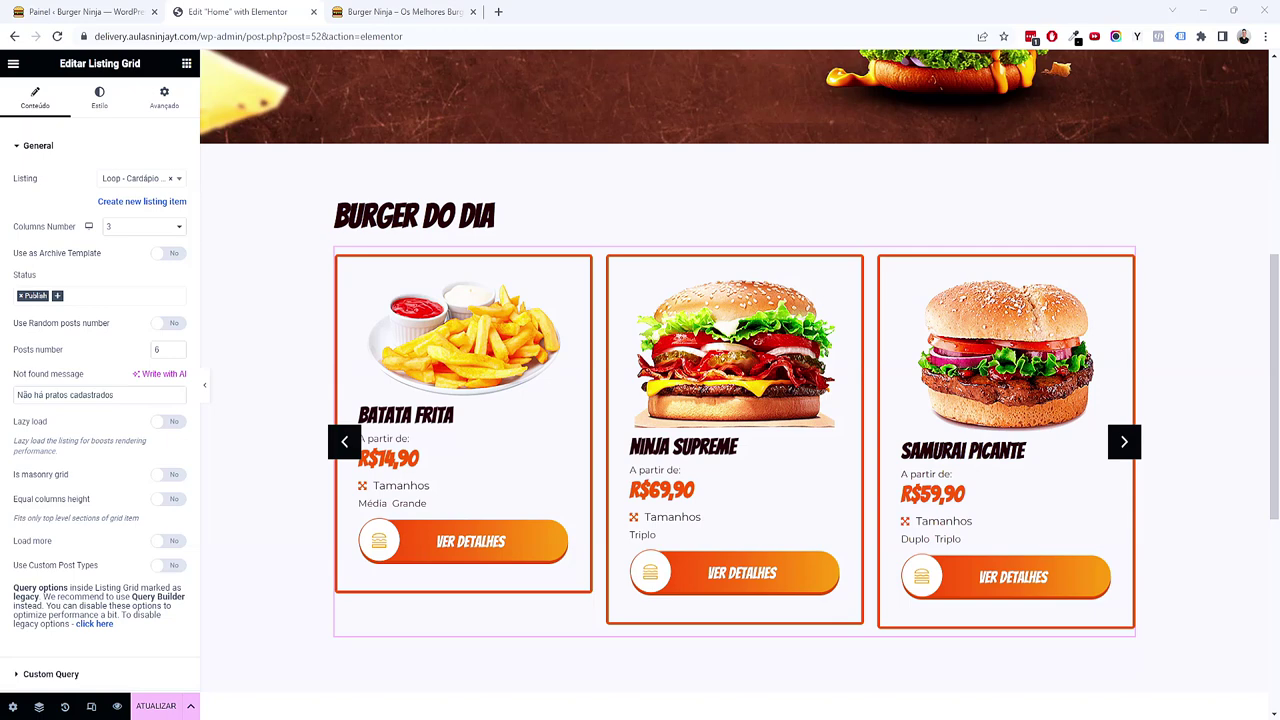
scroll(98, 552, "down", 3)
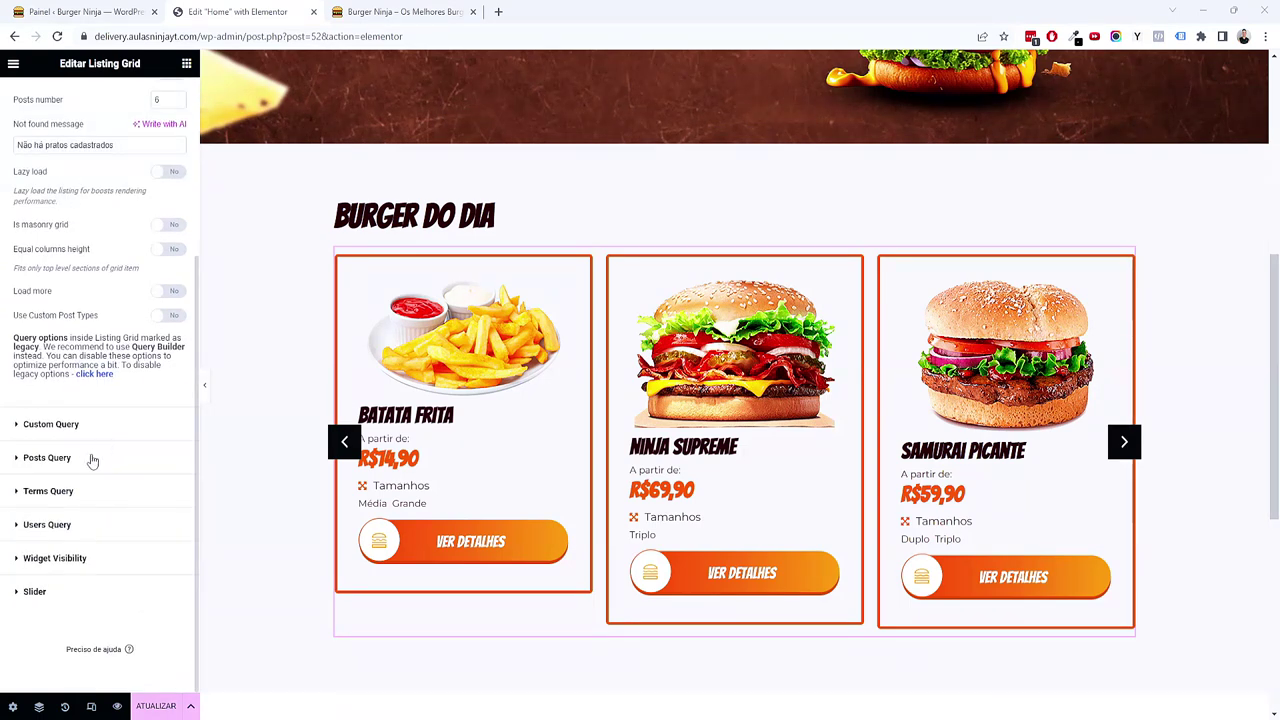
Step: Expand the grid's custom and posts query settings, consulting the JetEngine Query Builder in the dashboard
left_click(92, 428)
left_click(80, 287)
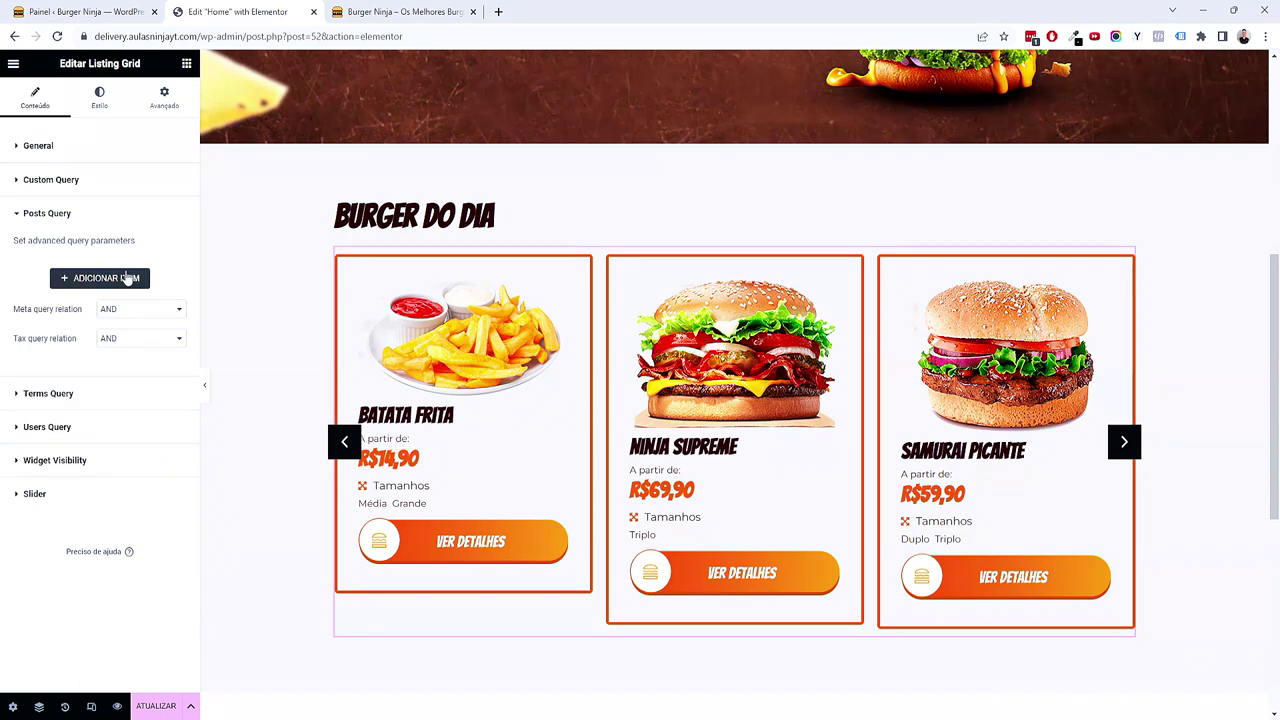
left_click(80, 11)
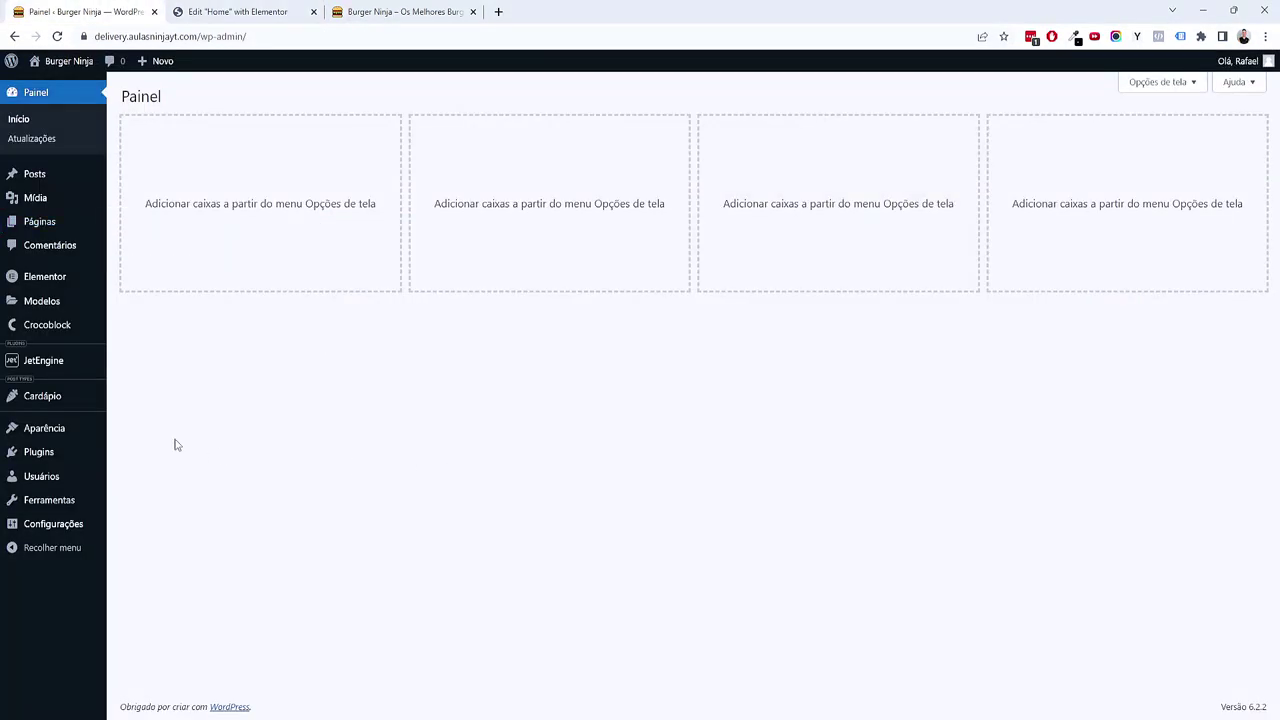
mouse_move(71, 365)
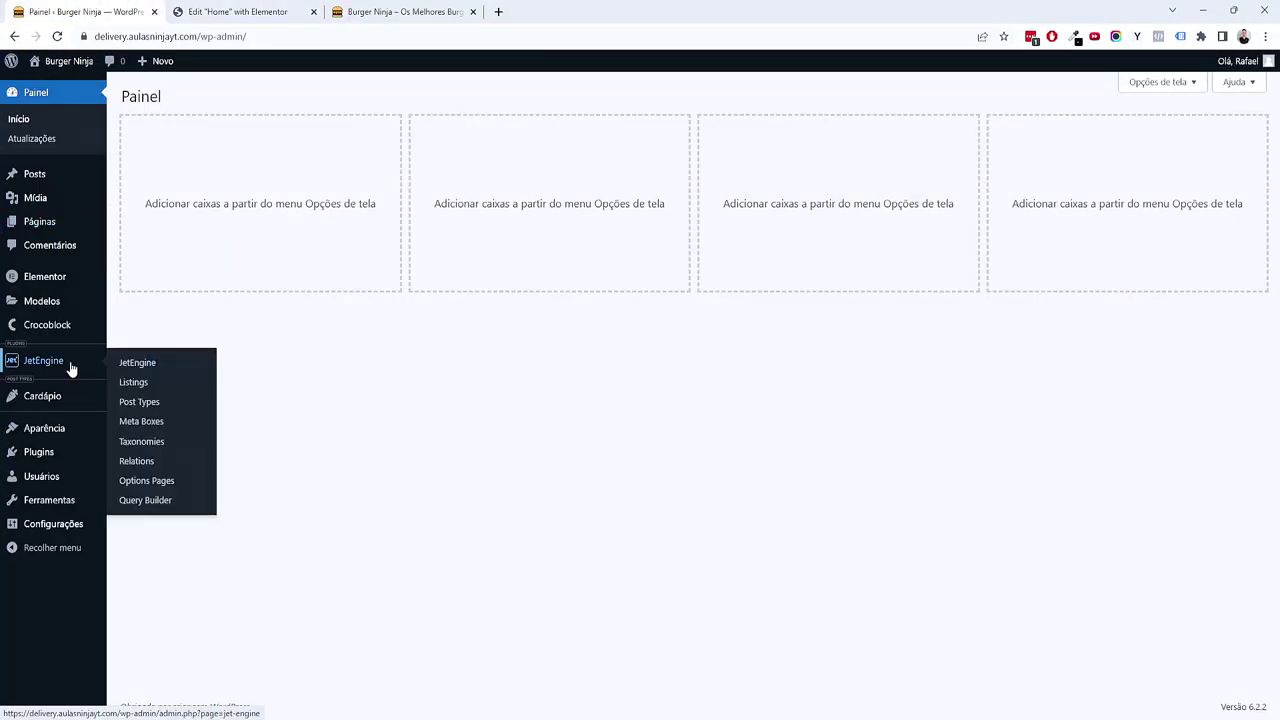
left_click(171, 512)
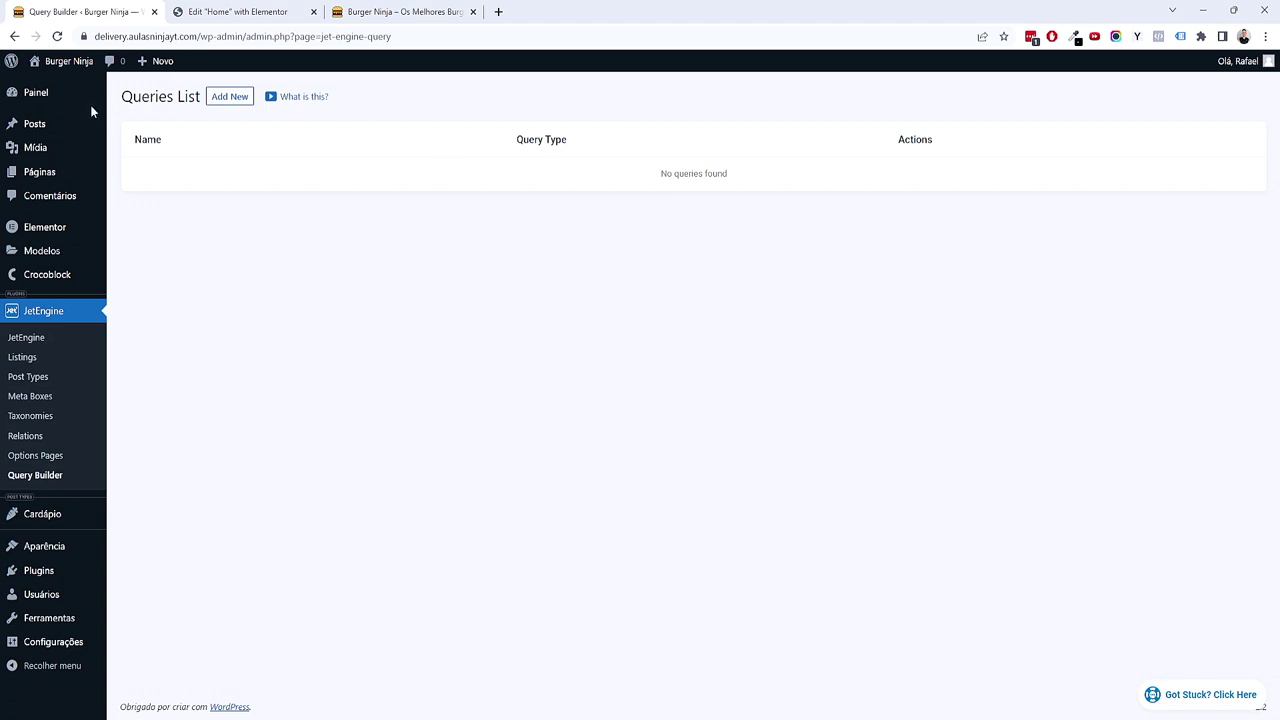
left_click(130, 94)
left_click(237, 11)
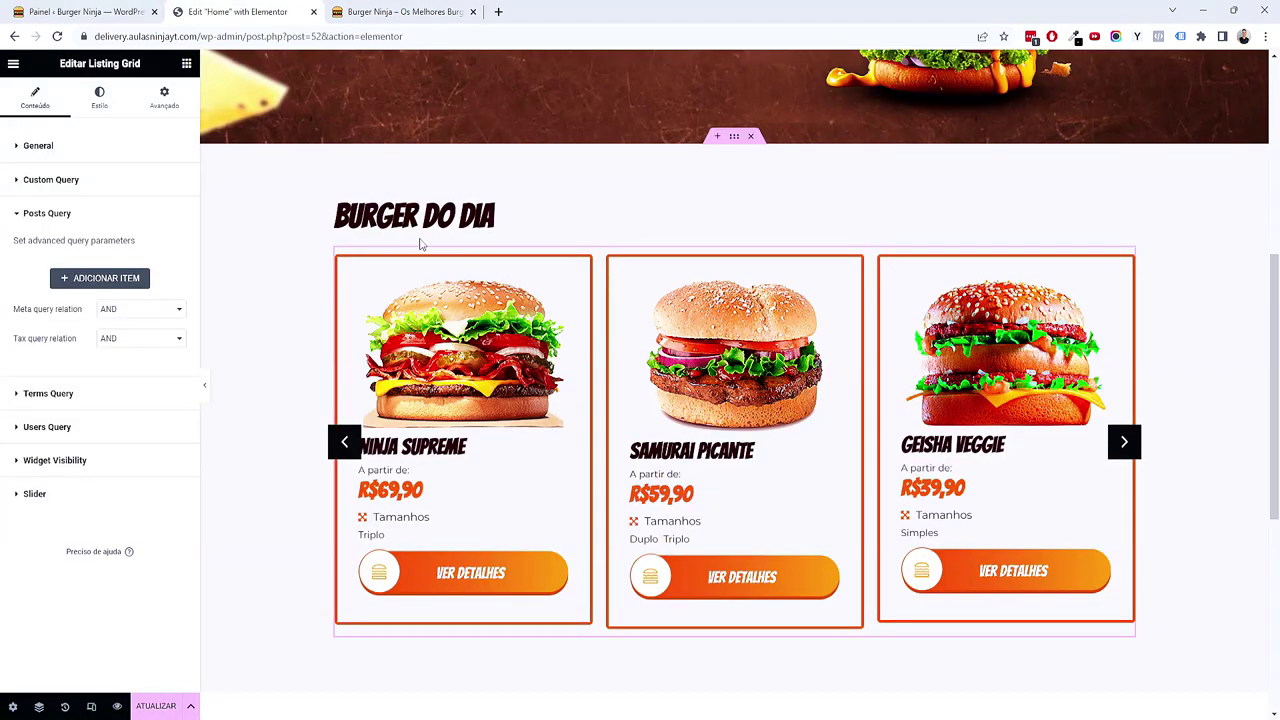
Step: Add a Meta Query rule to the grid's posts query, then go to the WordPress dashboard
left_click(84, 278)
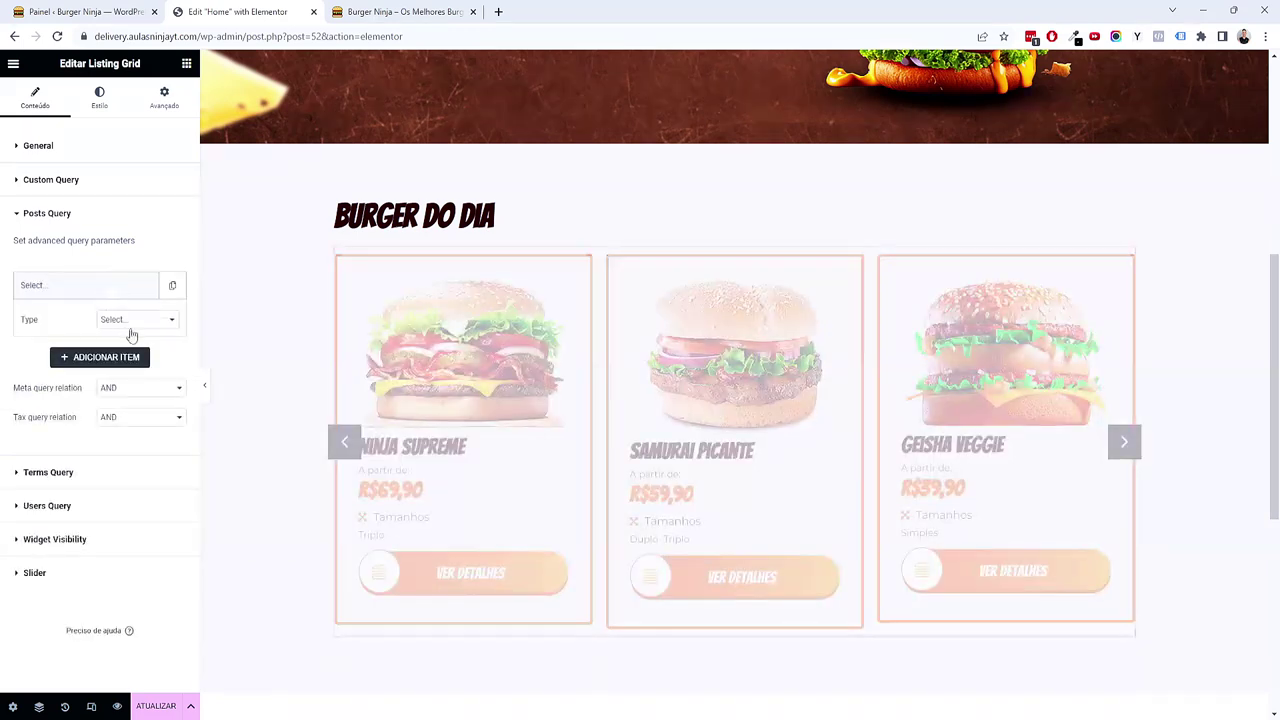
left_click(135, 320)
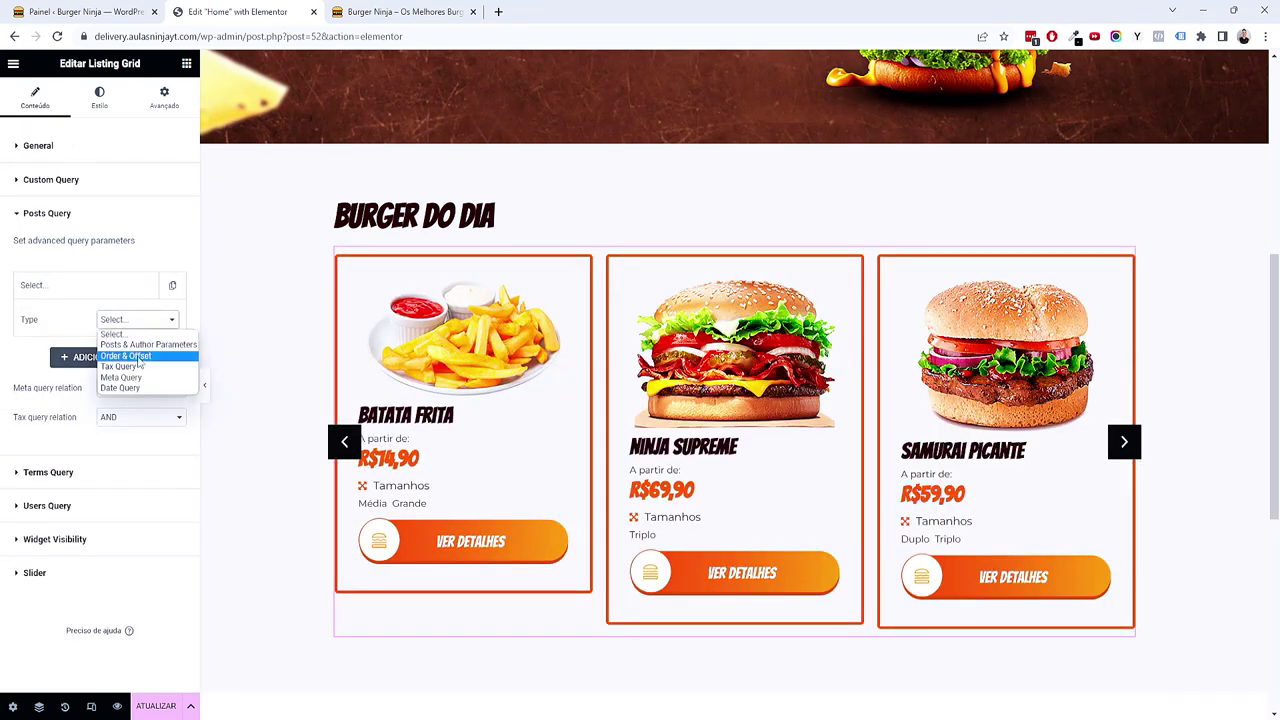
left_click(62, 212)
left_click_drag(88, 63, 140, 63)
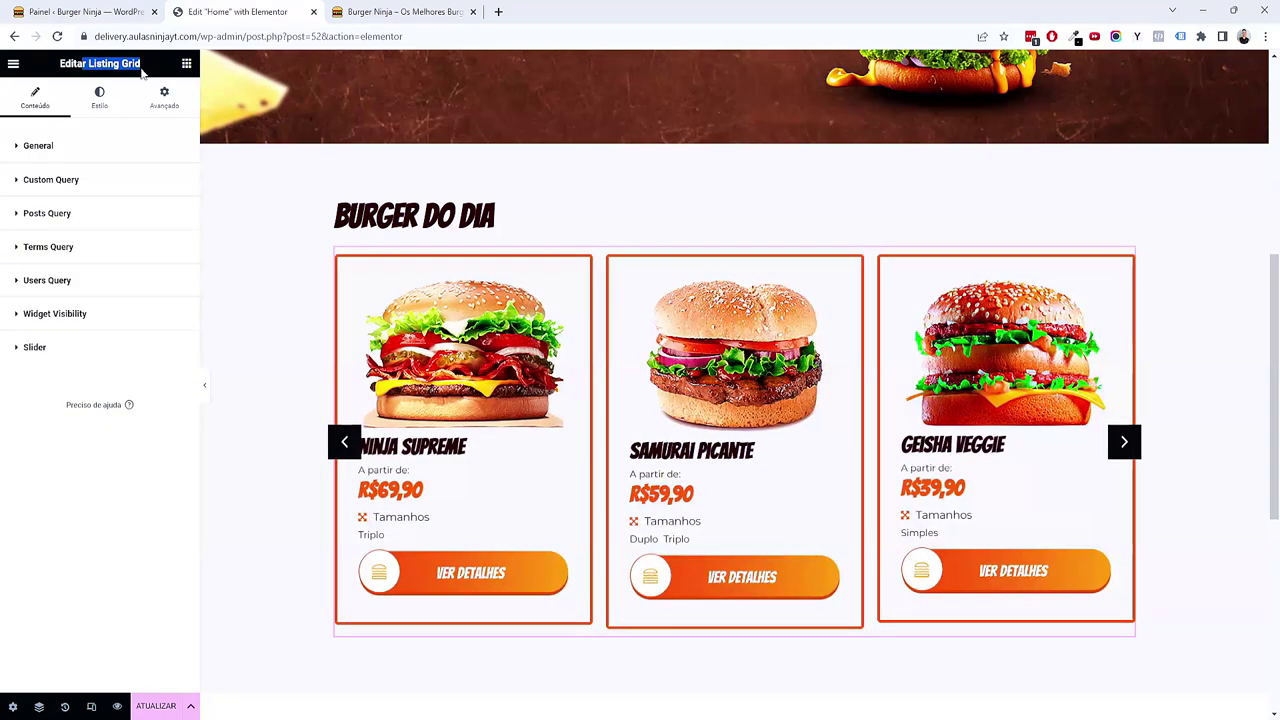
left_click(80, 220)
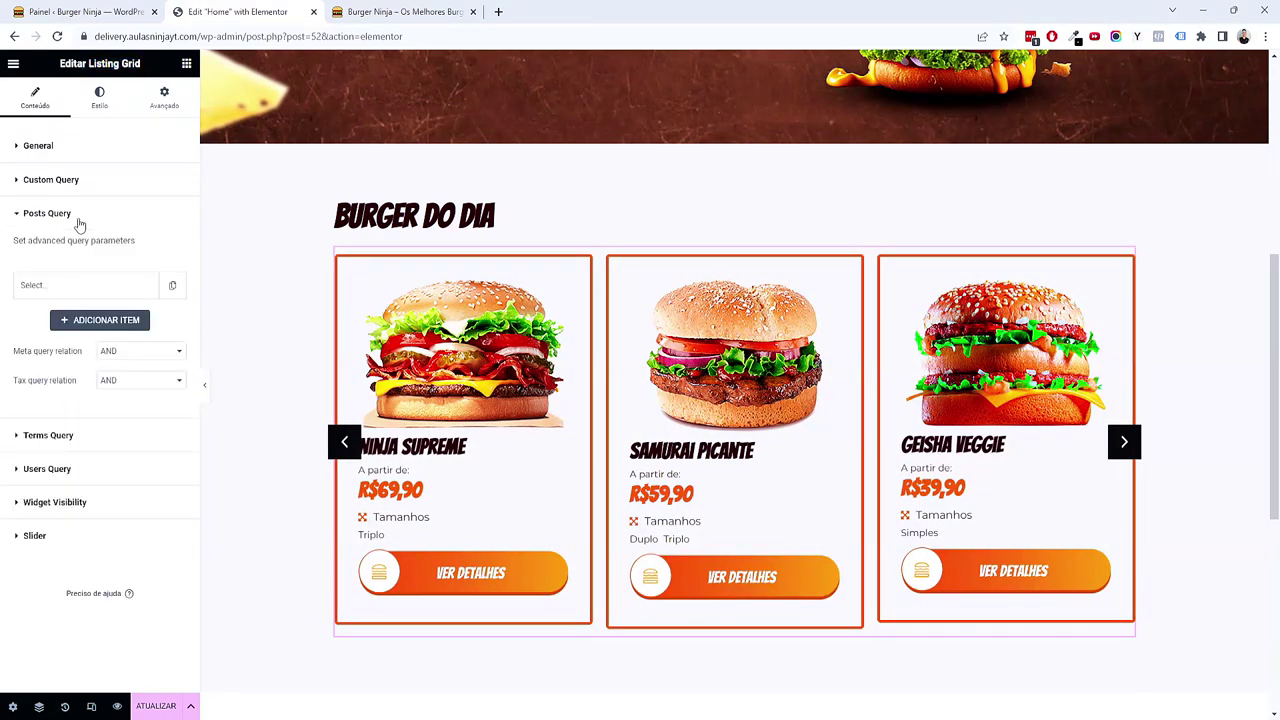
left_click(76, 282)
left_click(135, 322)
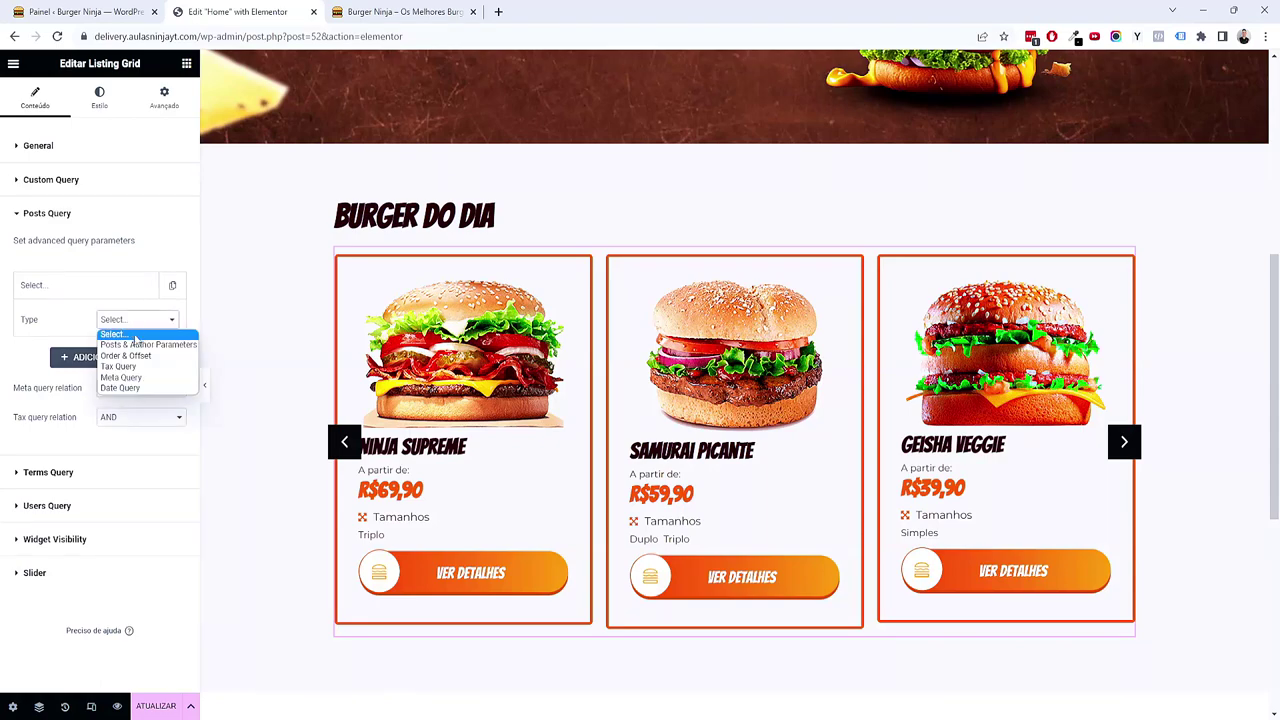
left_click(118, 377)
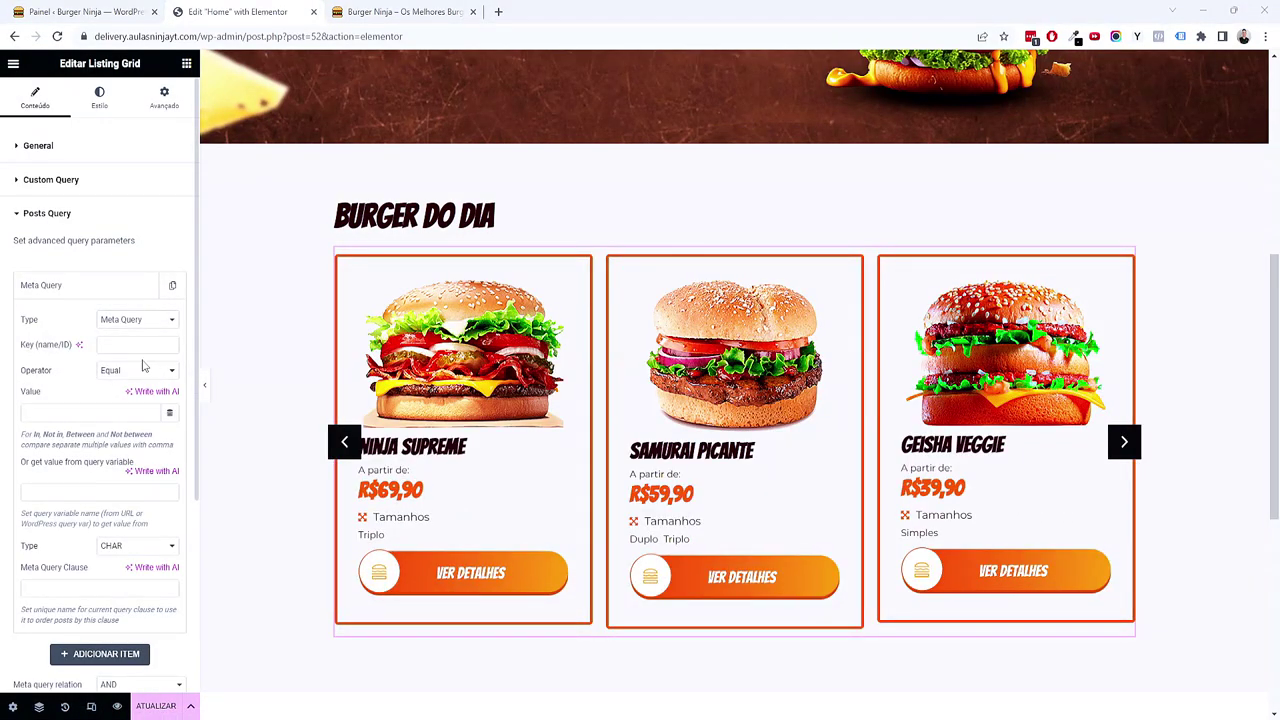
left_click(145, 348)
left_click(100, 11)
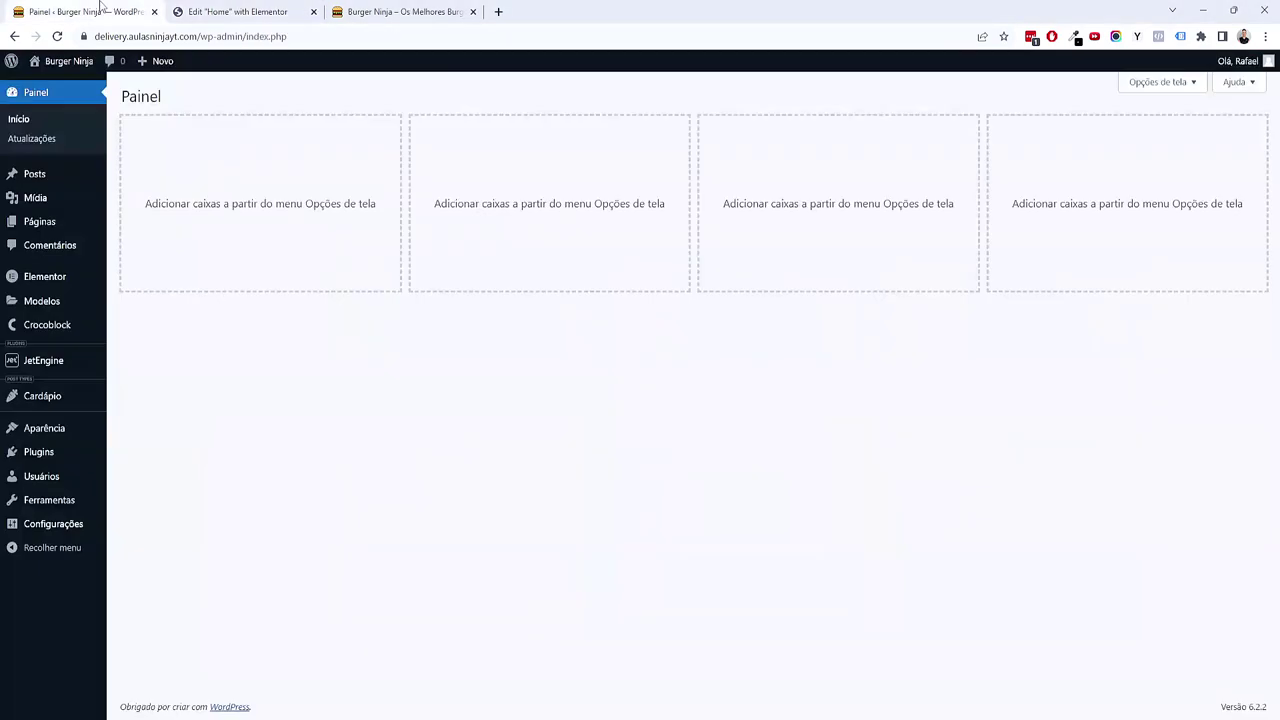
Step: Copy the _oferta-do-dia field name from the Geisha Veggie menu item in Cardápio
left_click(395, 12)
left_click(472, 11)
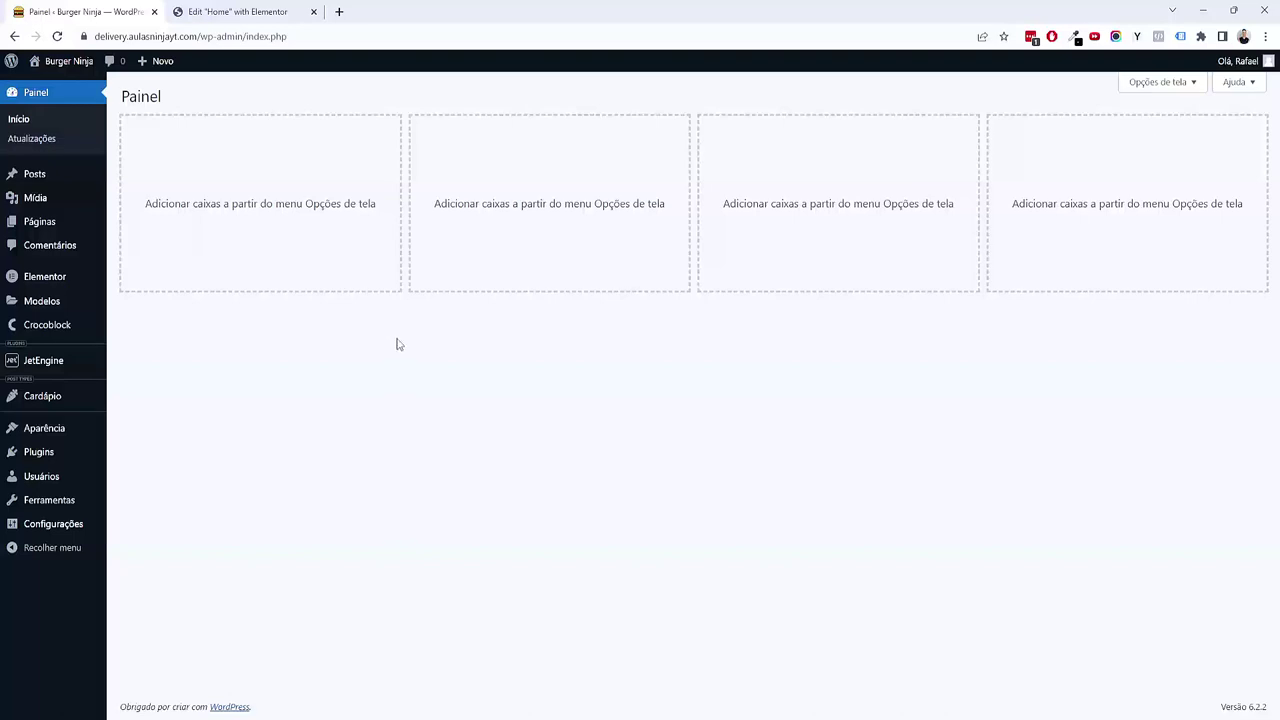
mouse_move(62, 405)
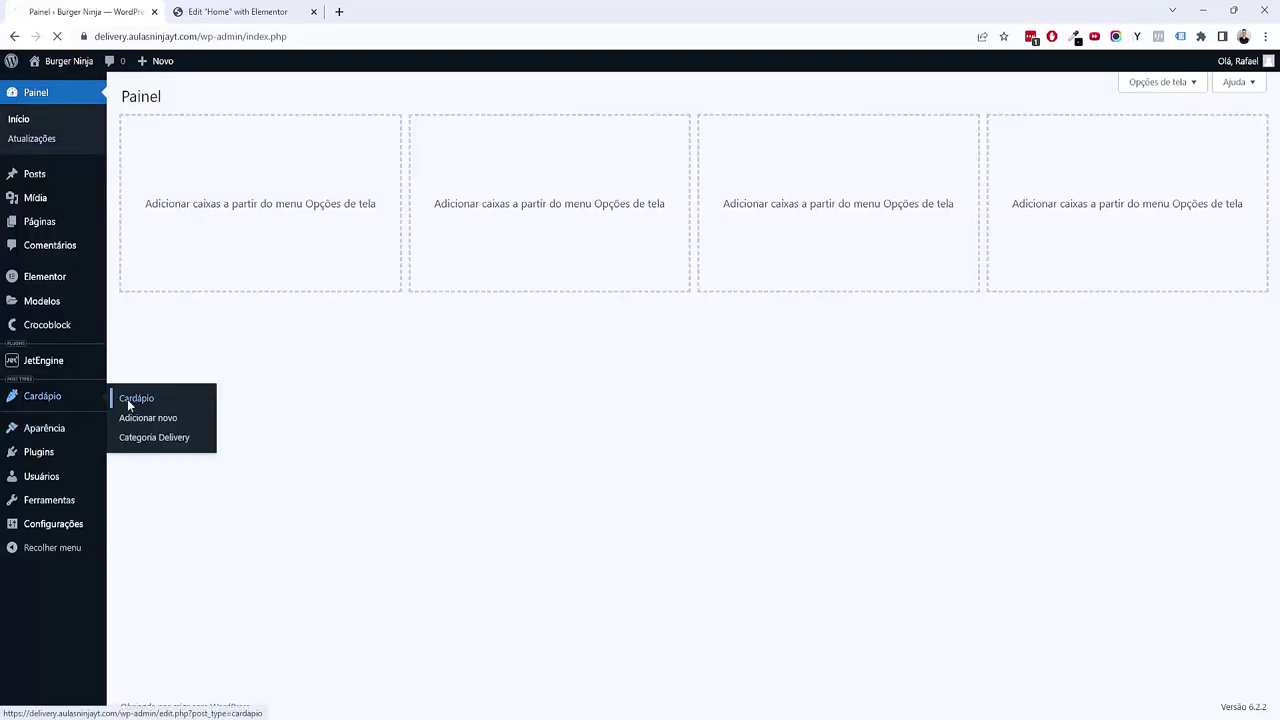
left_click(163, 326)
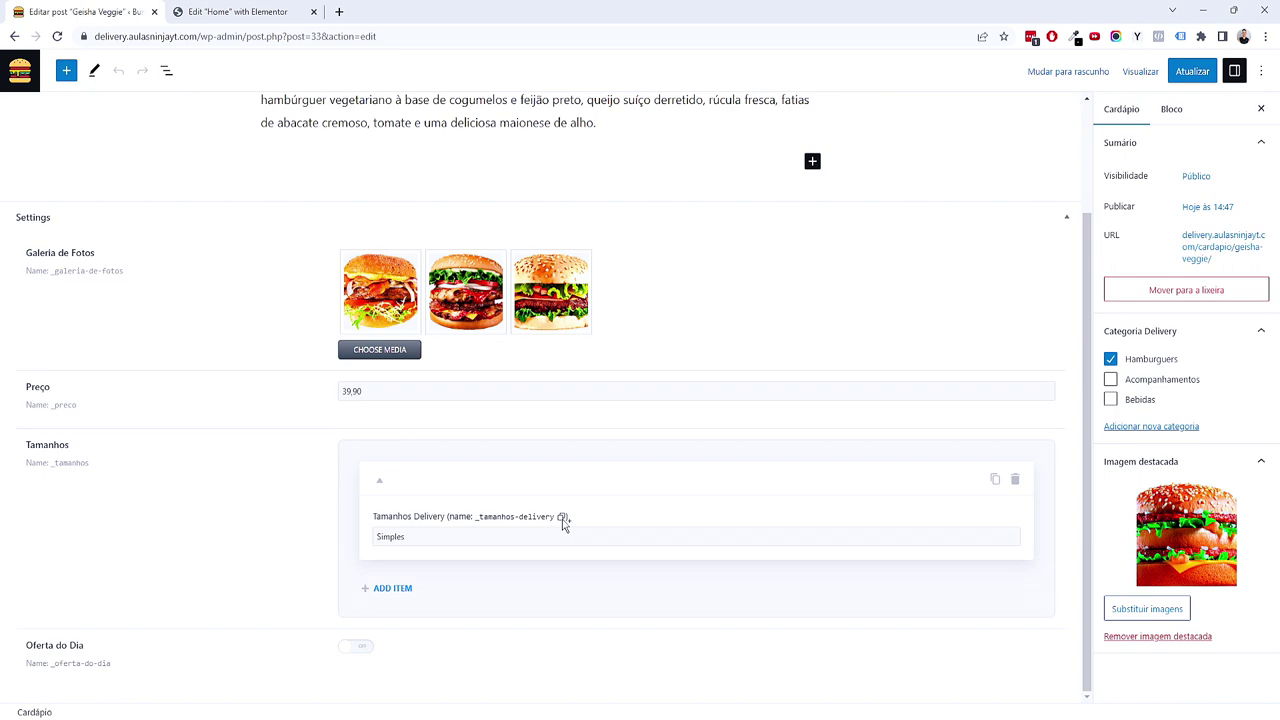
scroll(518, 509, "up", 3)
left_click(241, 6)
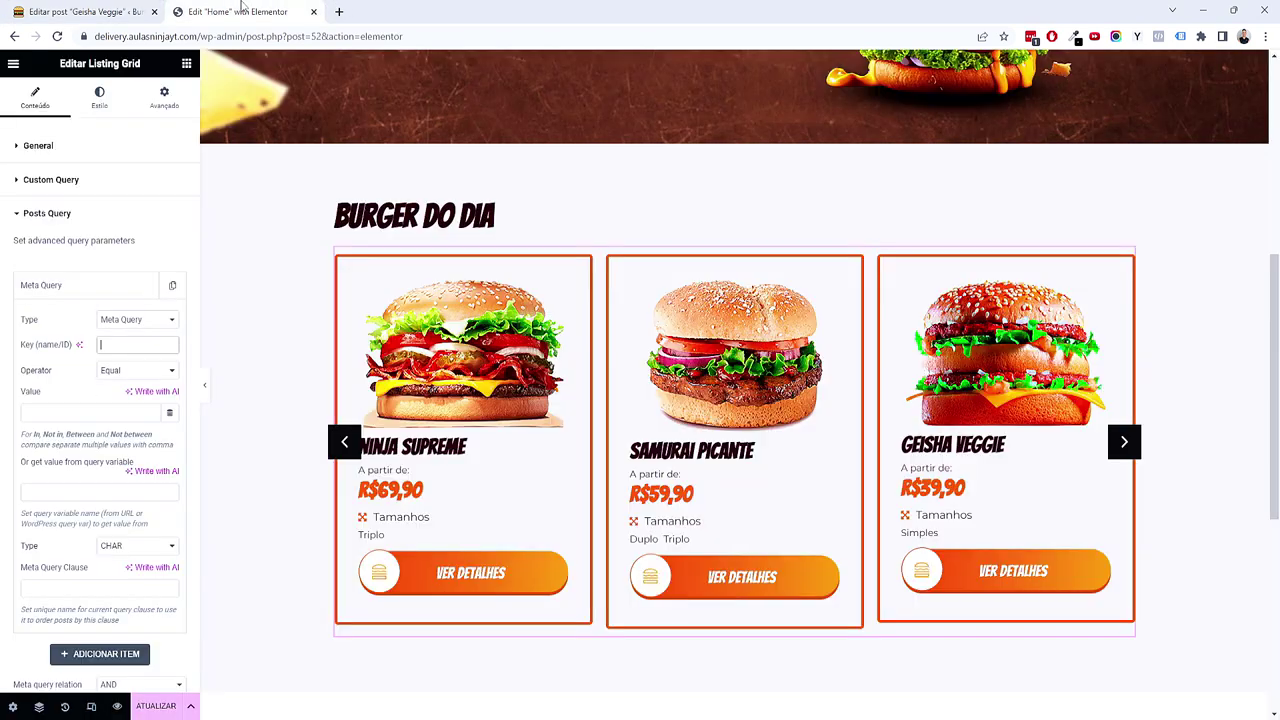
left_click(110, 8)
scroll(679, 621, "down", 3)
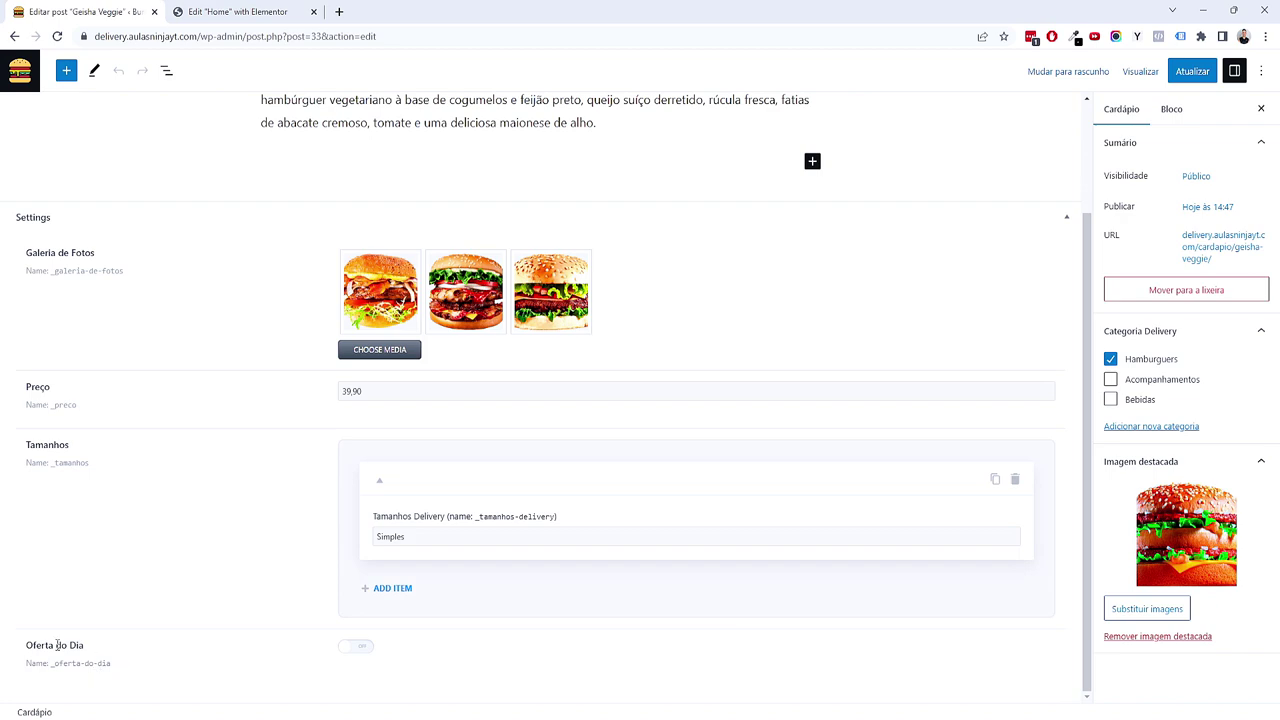
left_click(238, 11)
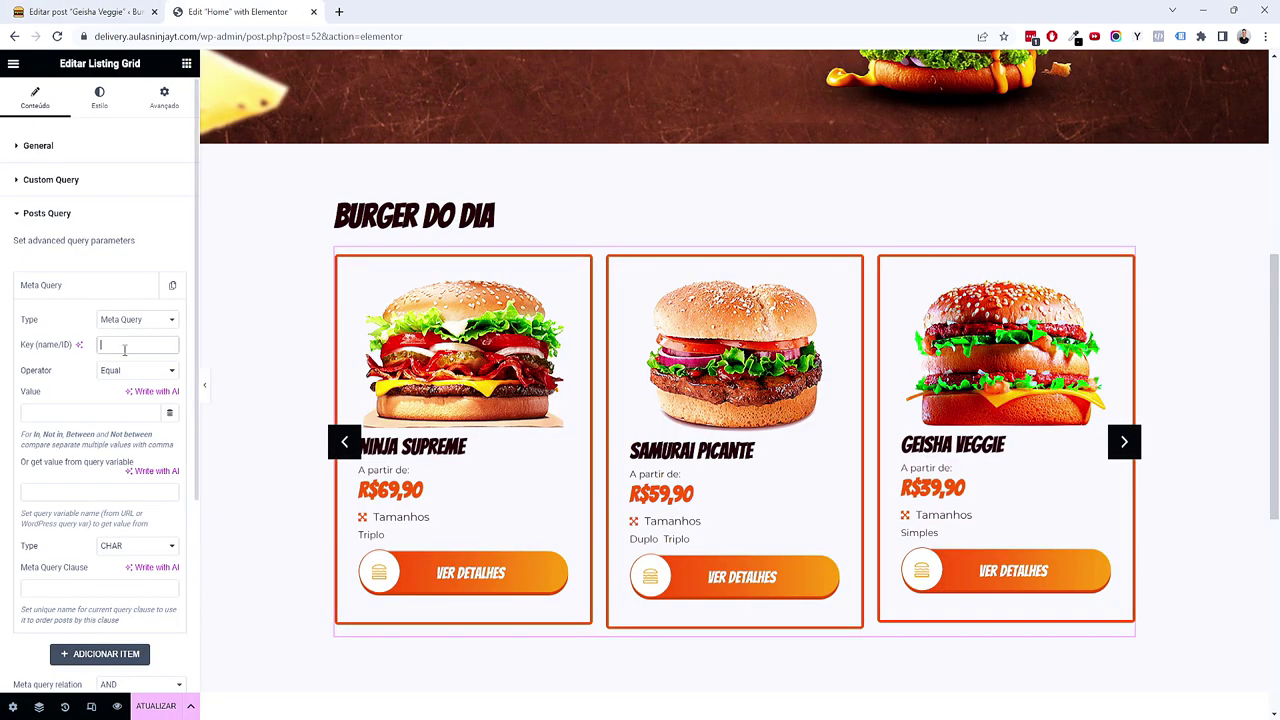
Step: Filter the Burger do Dia grid with Key _oferta-do-dia and Value true
type("oferta-do-dia")
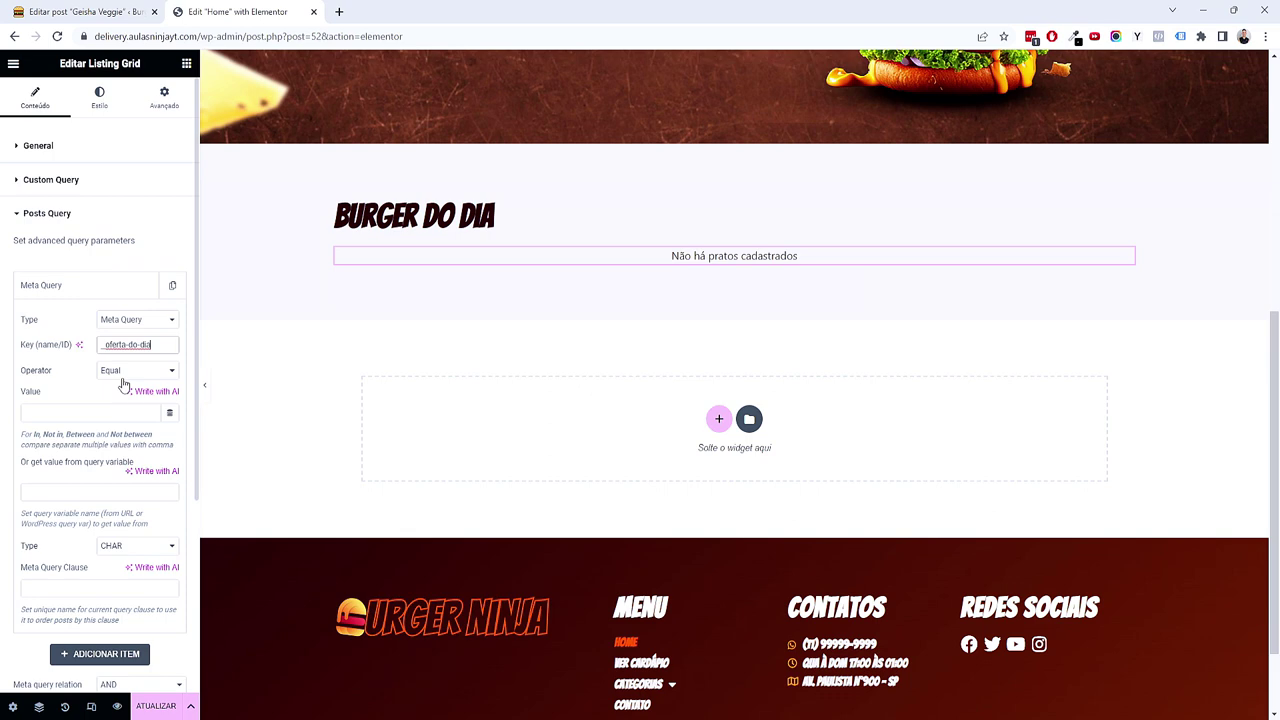
left_click(36, 410)
type("true")
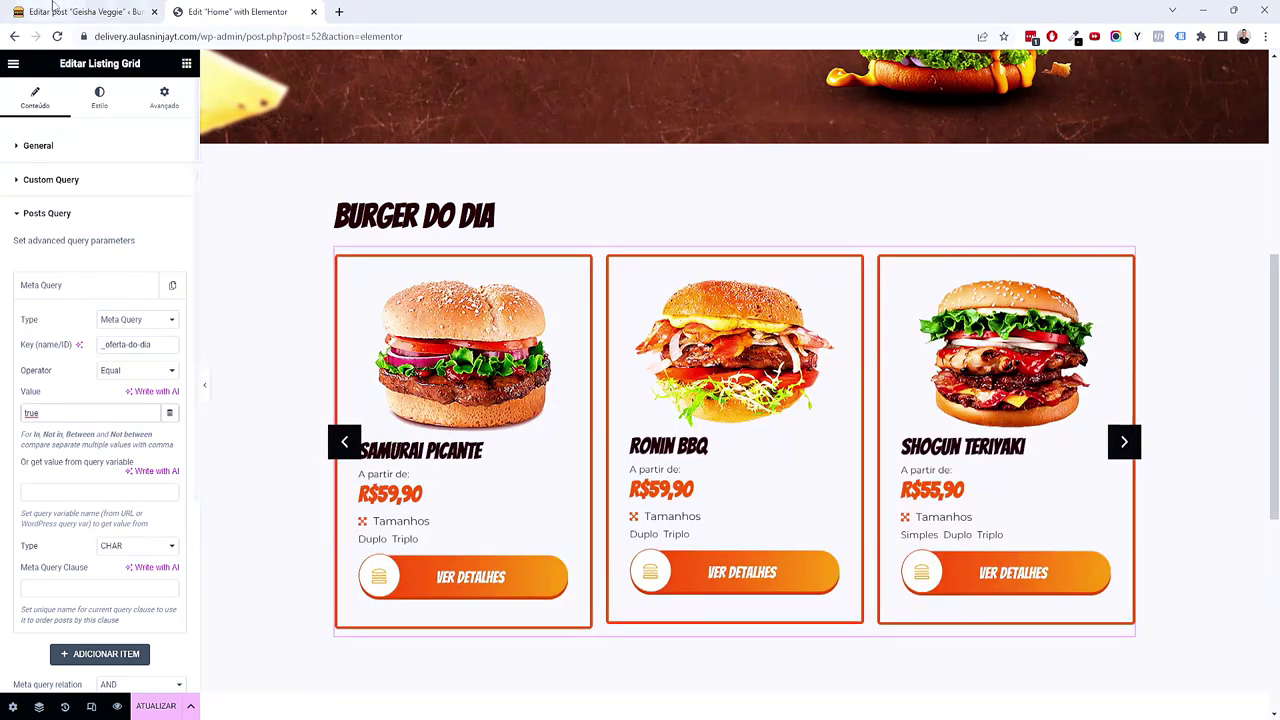
left_click(70, 11)
scroll(600, 277, "up", 2)
scroll(330, 486, "down", 2)
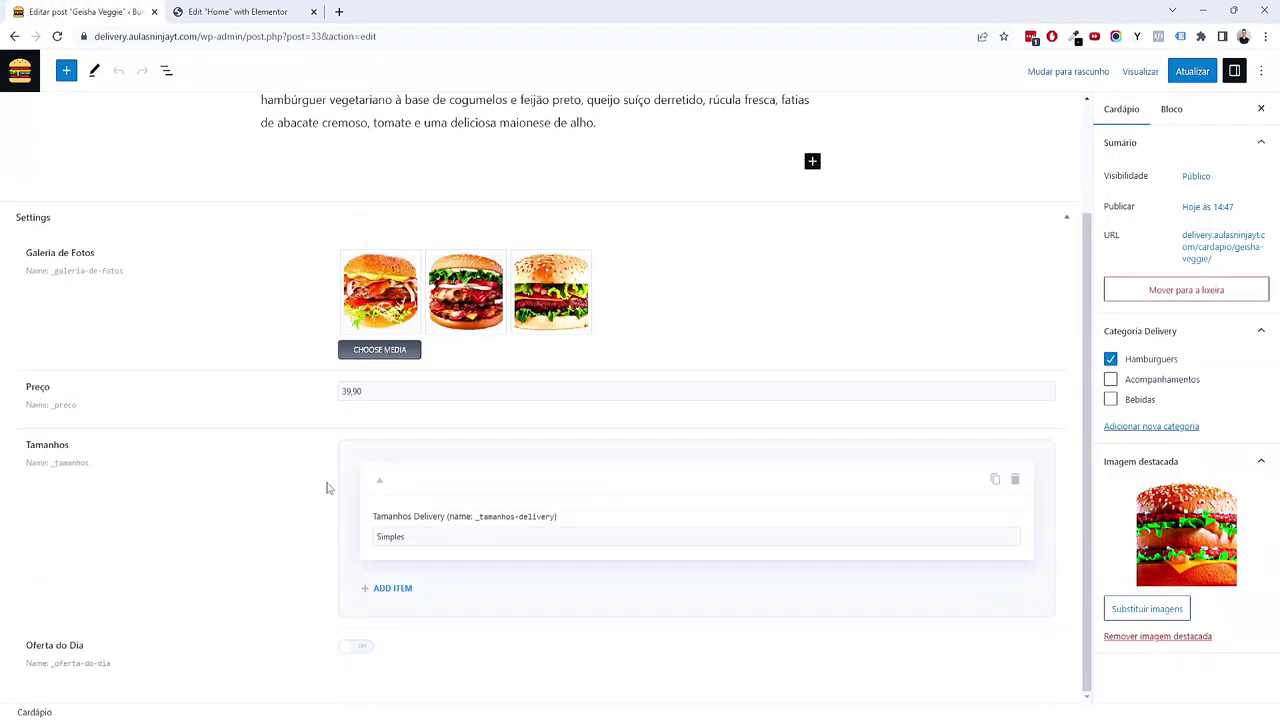
Step: Switch Oferta do Dia on for the Geisha Veggie post
left_click(357, 648)
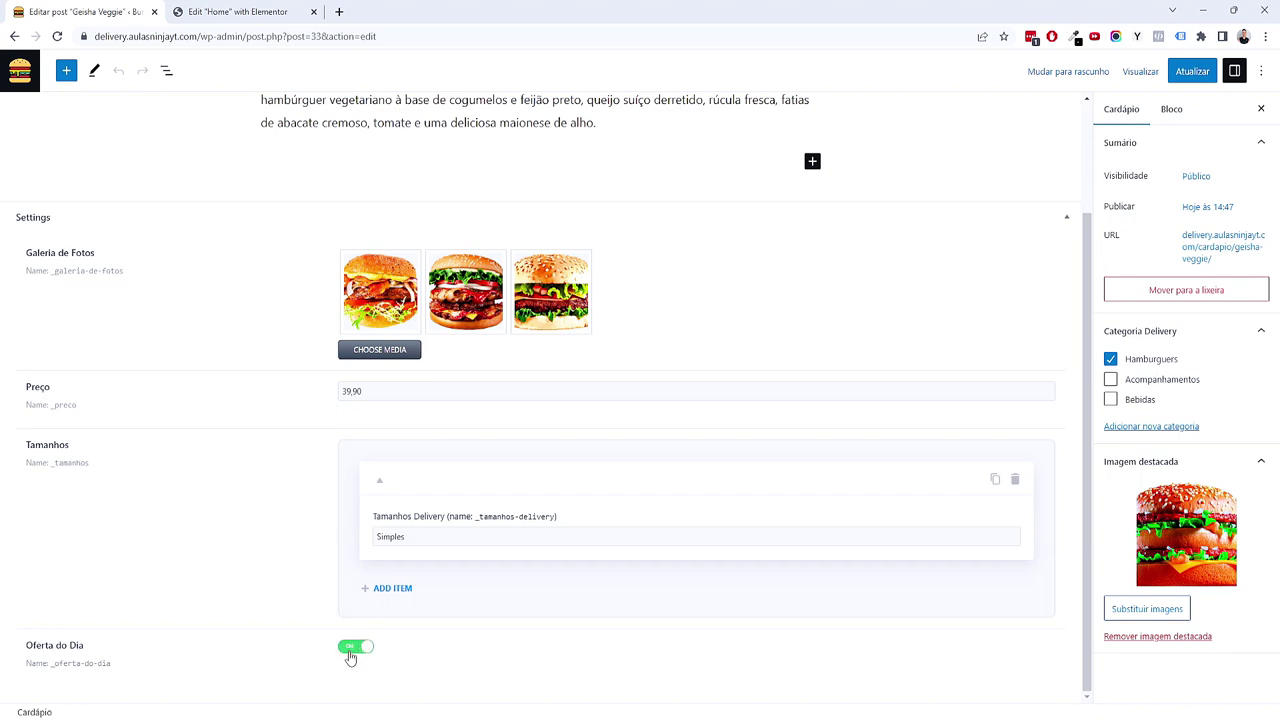
left_click(339, 11)
left_click(240, 11)
left_click(473, 11)
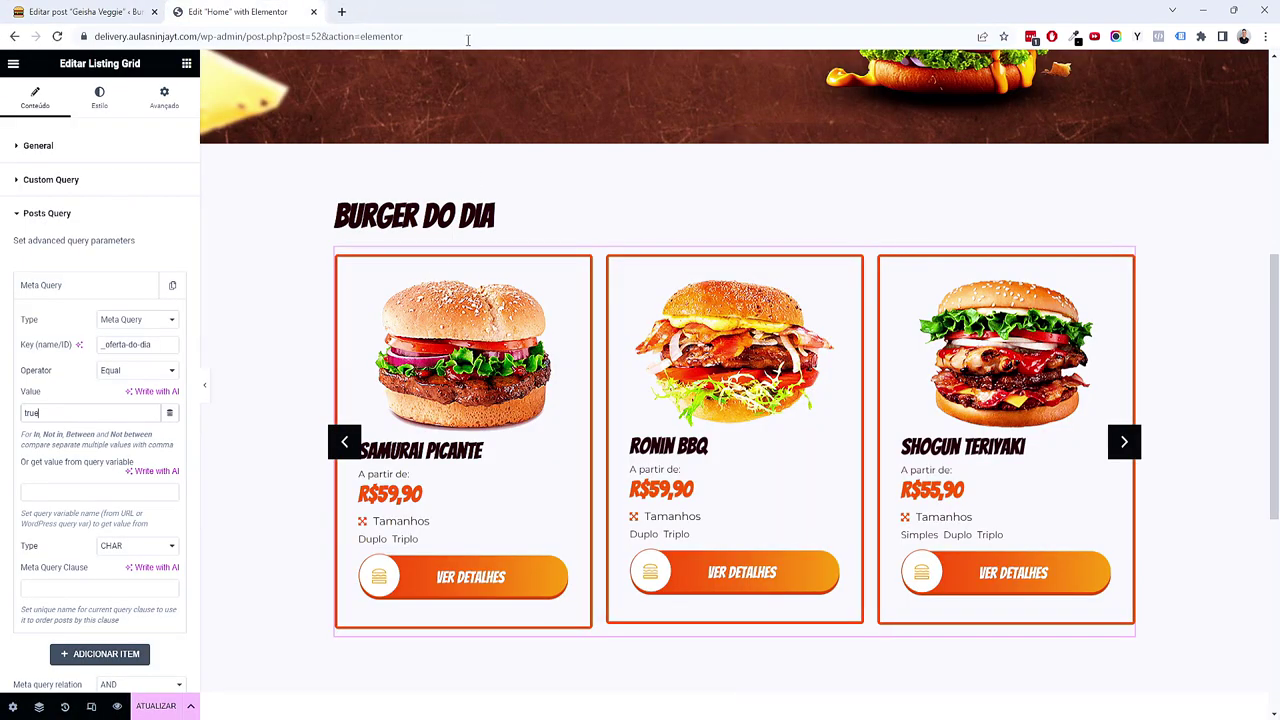
Step: Step through the Burger do Dia carousel cards and save the home page with ATUALIZAR
left_click(1124, 441)
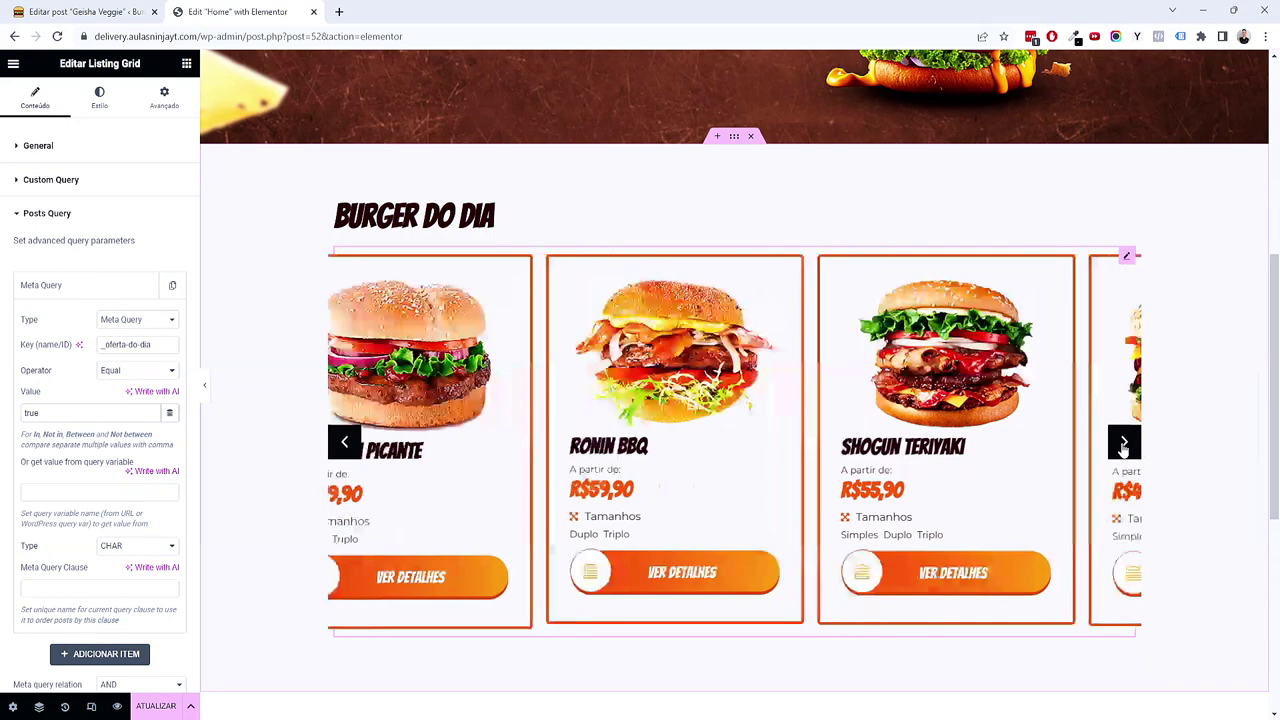
left_click(1124, 442)
left_click(1124, 445)
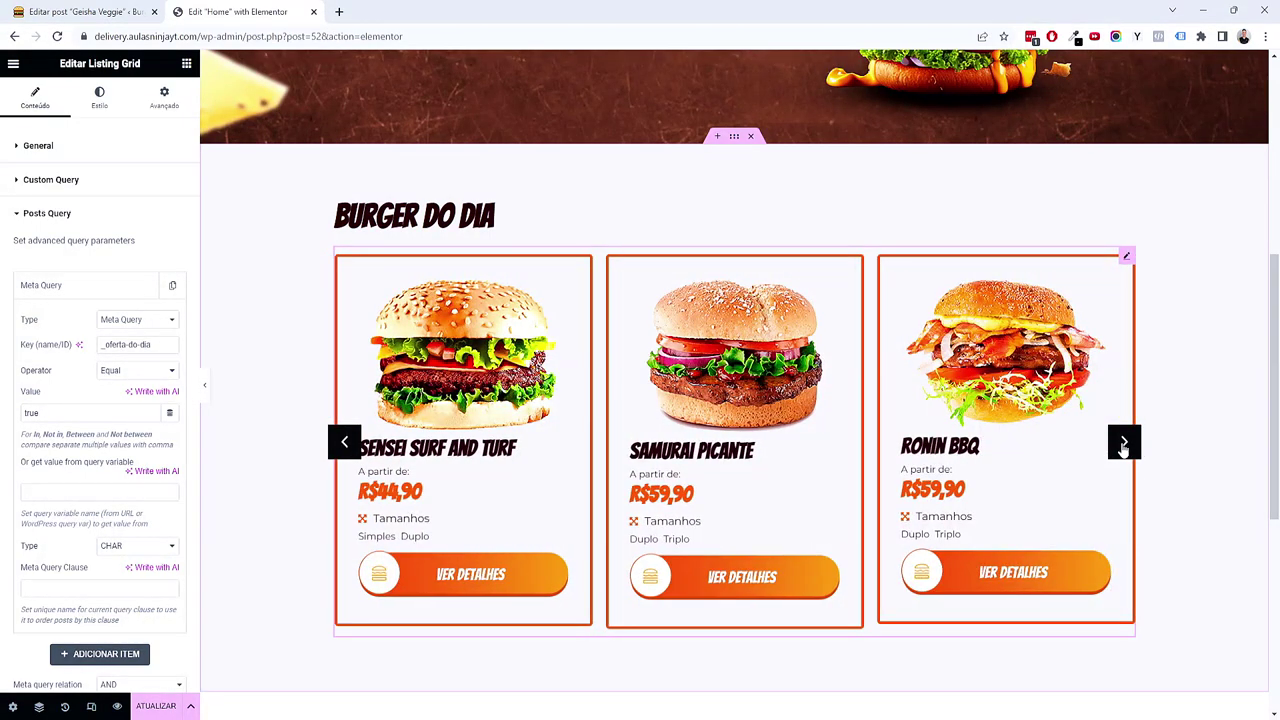
left_click(156, 706)
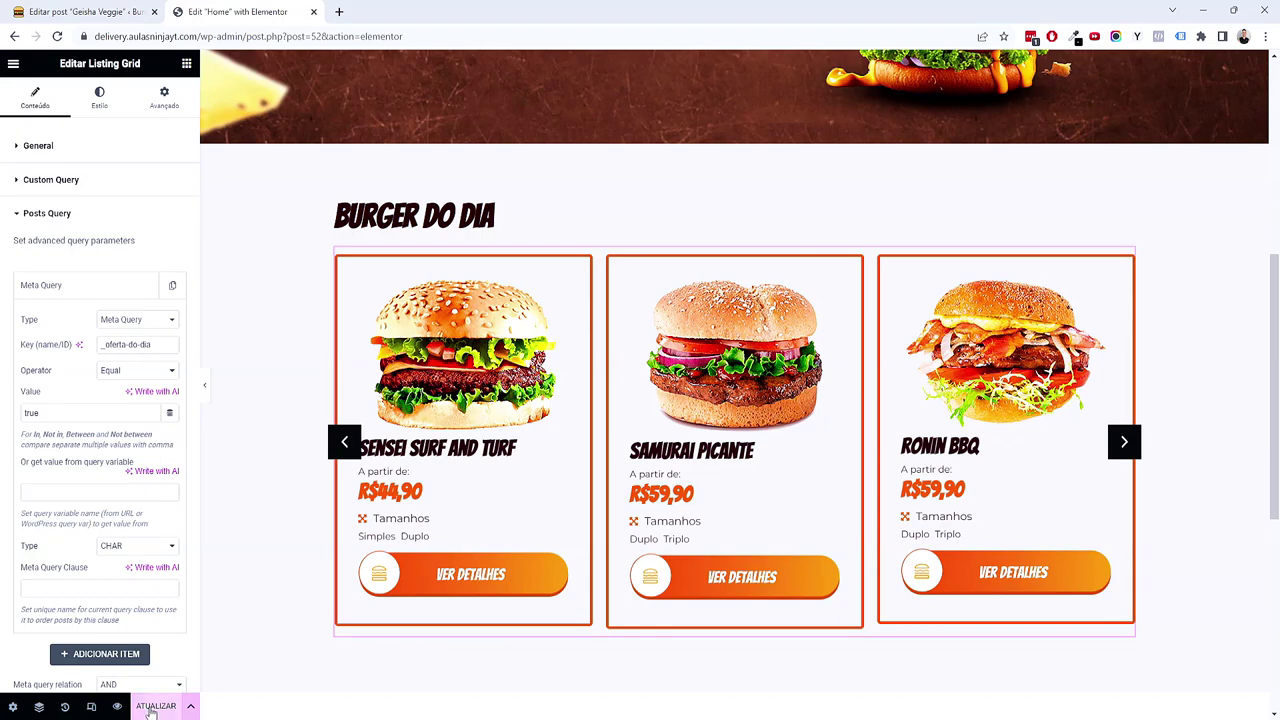
Step: Preview the home page live and open Samurai Picante from the Cardápio list
left_click(126, 707)
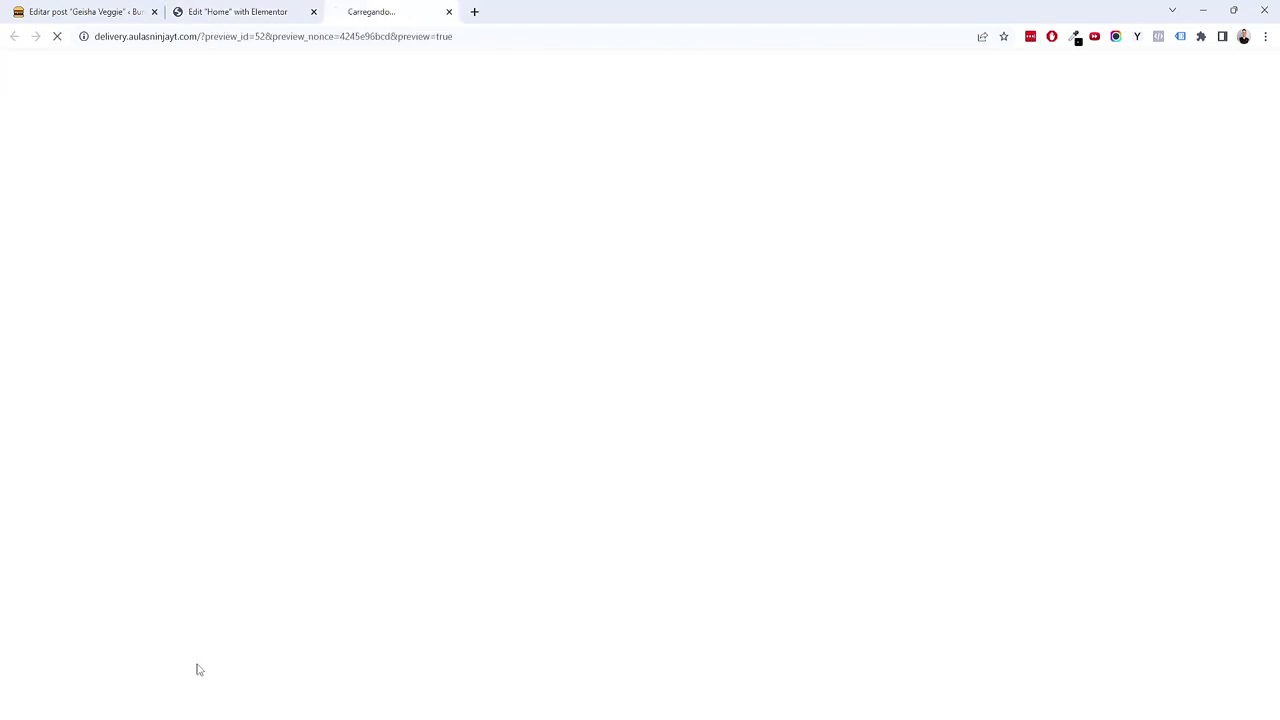
scroll(323, 565, "down", 6)
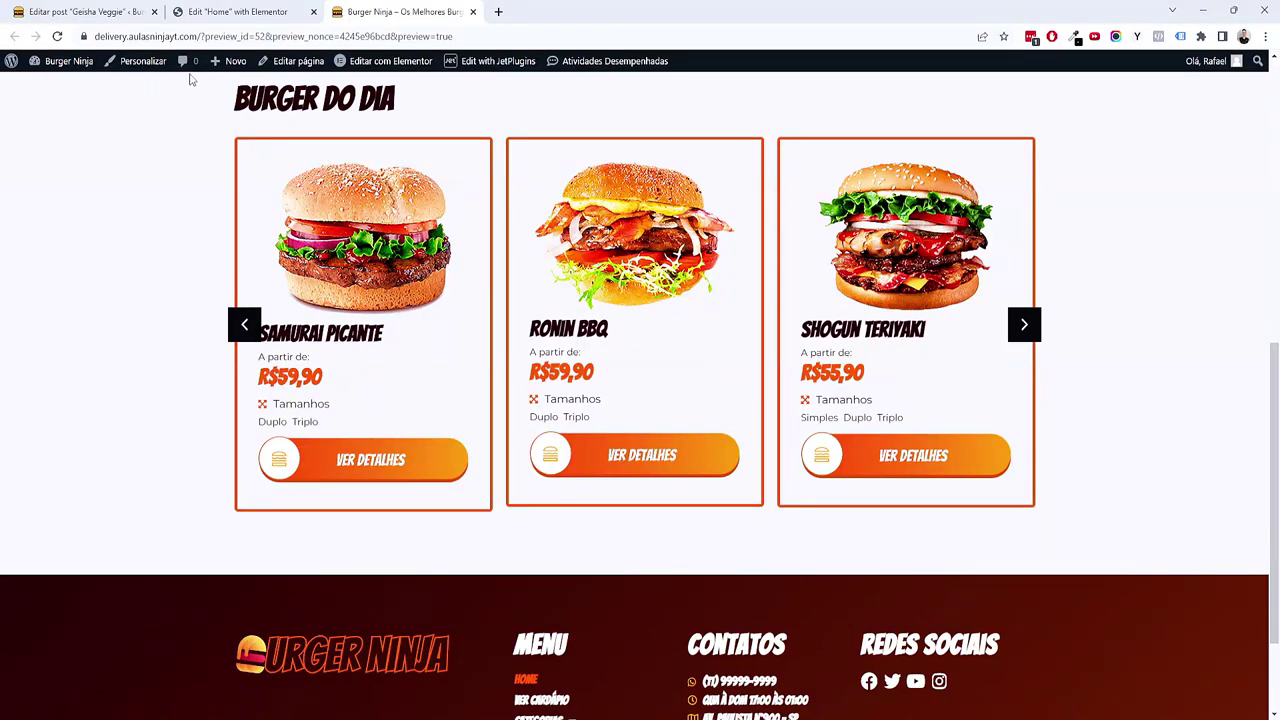
left_click(150, 10)
left_click(28, 72)
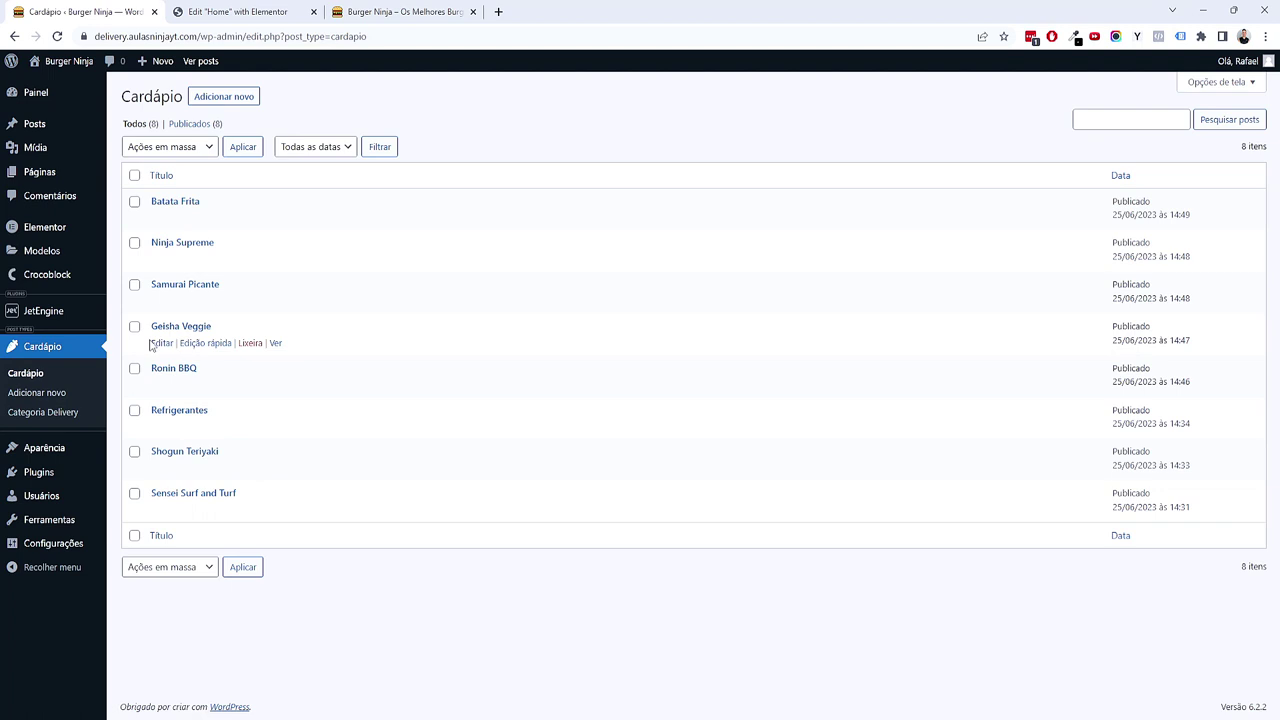
left_click(168, 287)
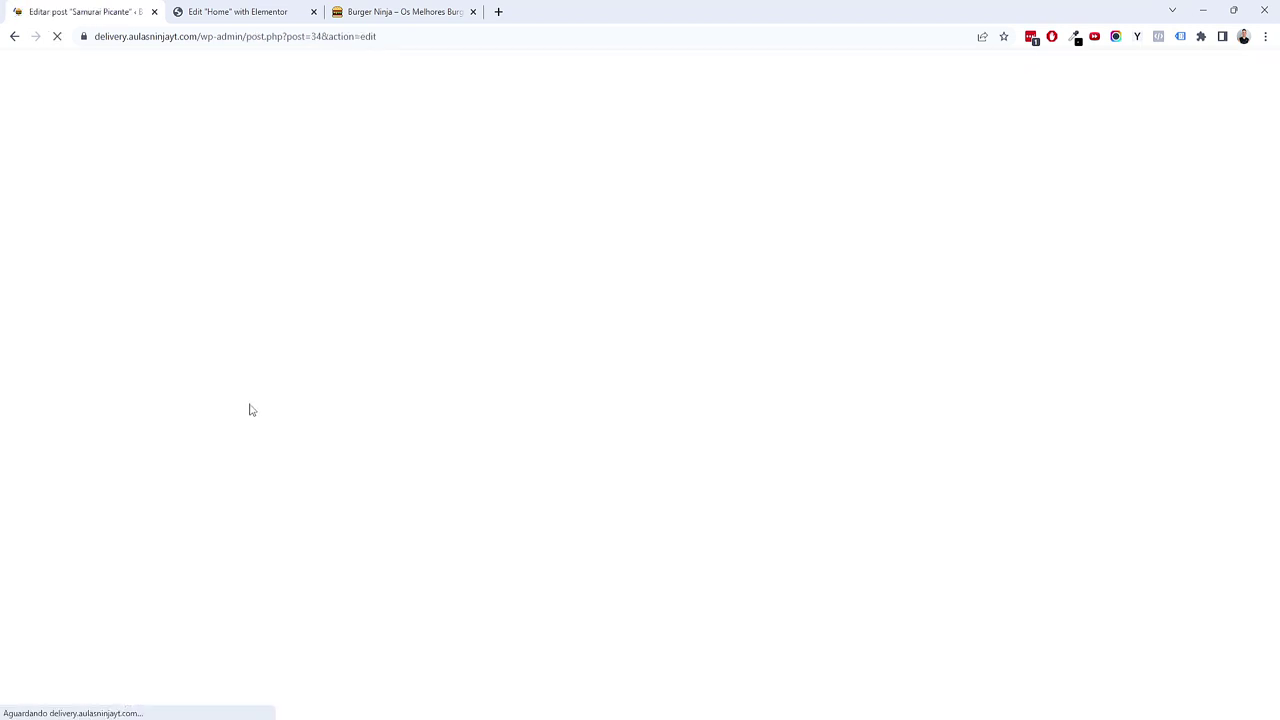
scroll(251, 406, "down", 5)
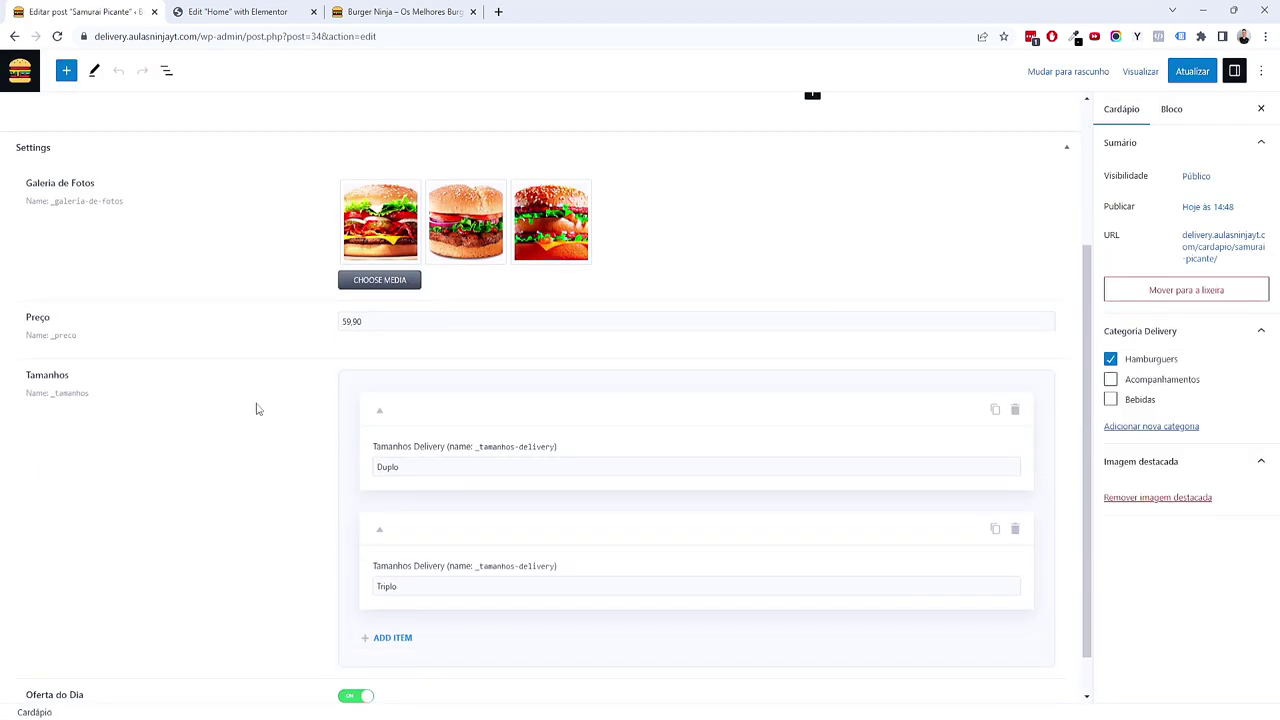
Step: Switch Oferta do Dia off for Samurai Picante, save, and reload the preview
left_click(380, 12)
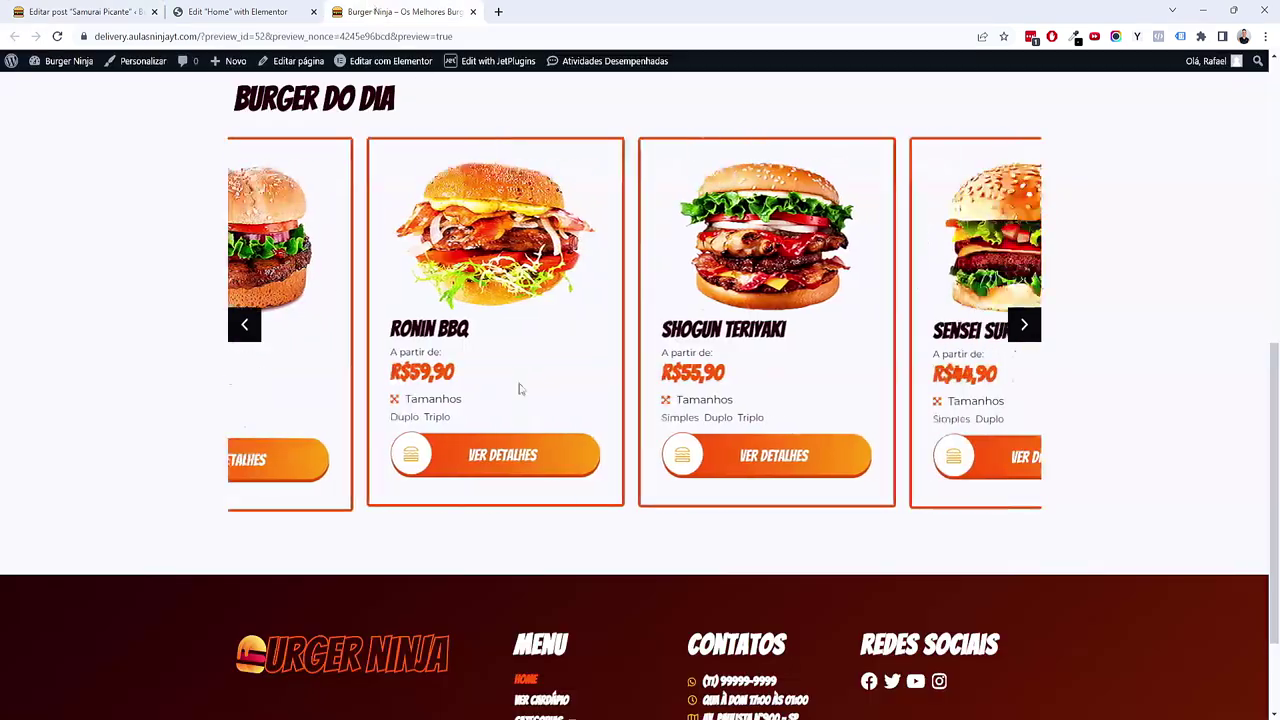
left_click(242, 327)
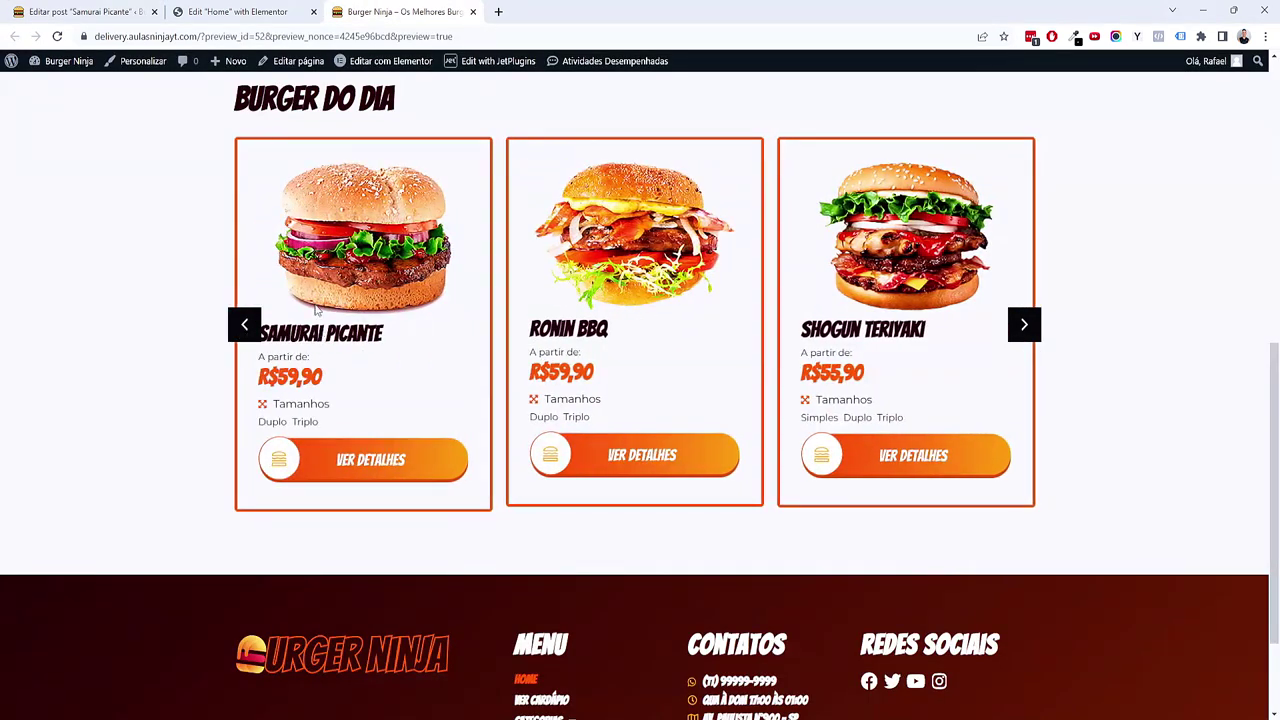
left_click(78, 12)
left_click(358, 645)
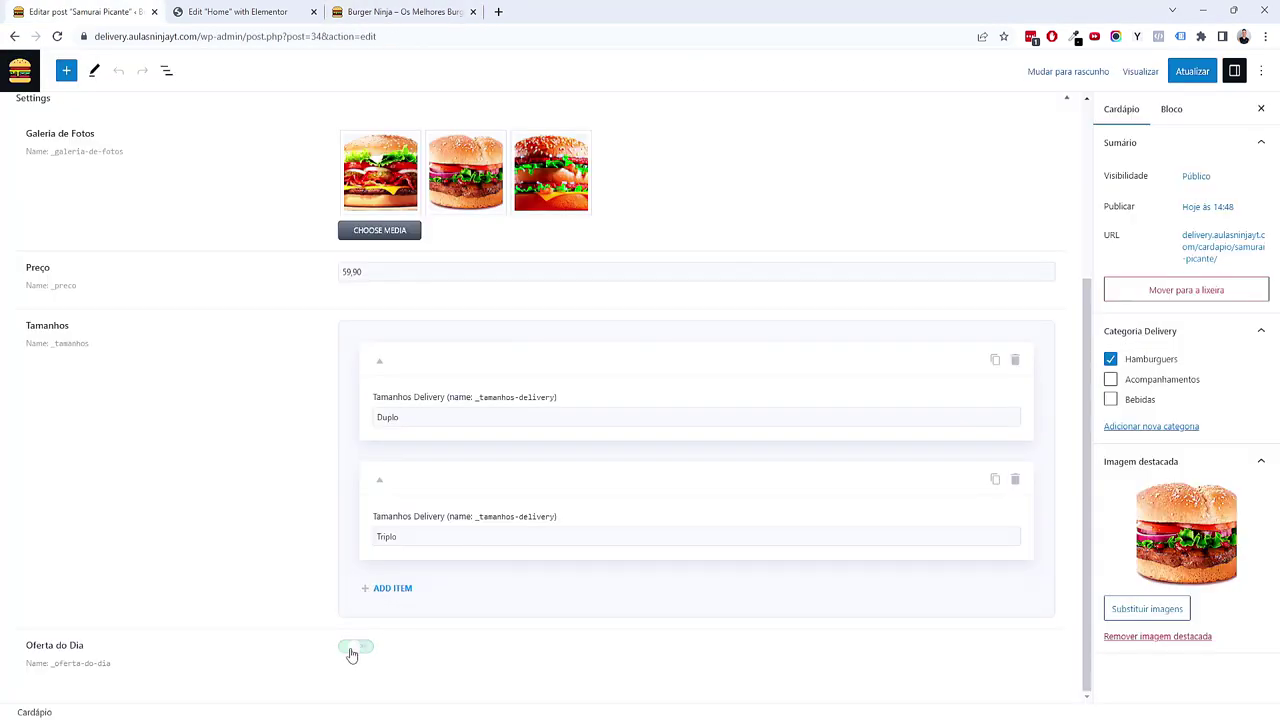
left_click(1190, 71)
left_click(420, 12)
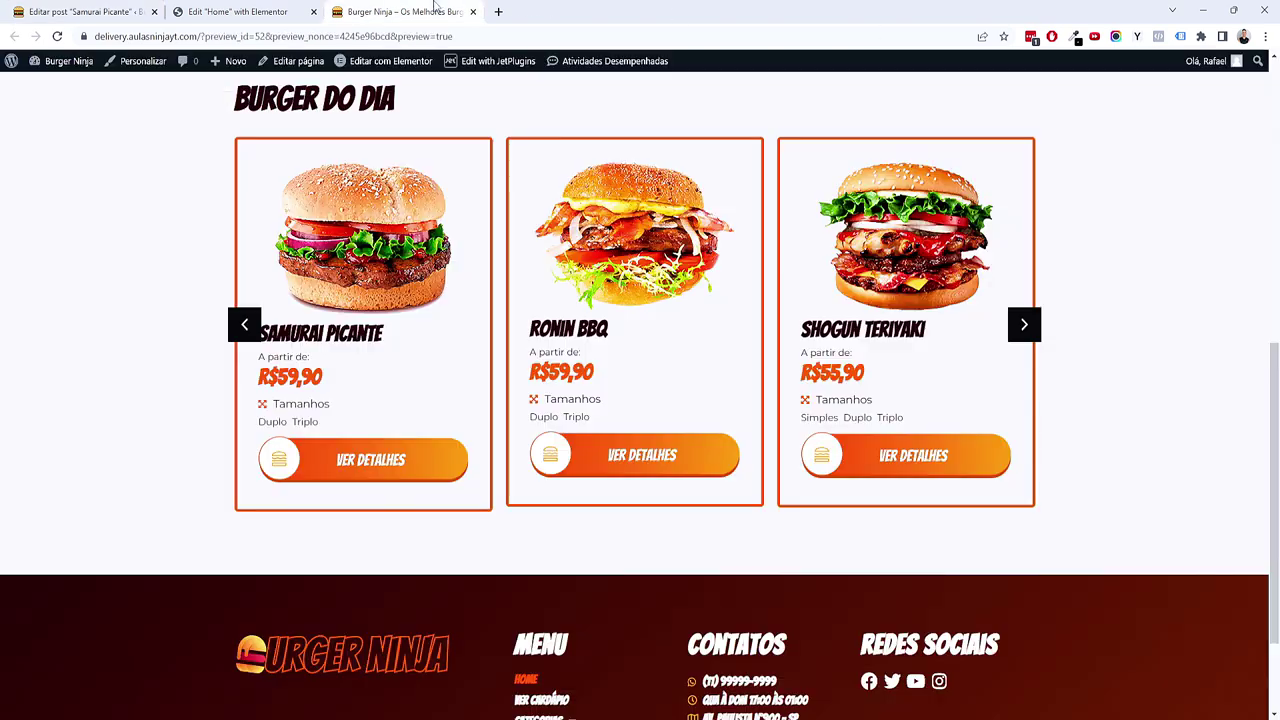
left_click(184, 40)
key("Return")
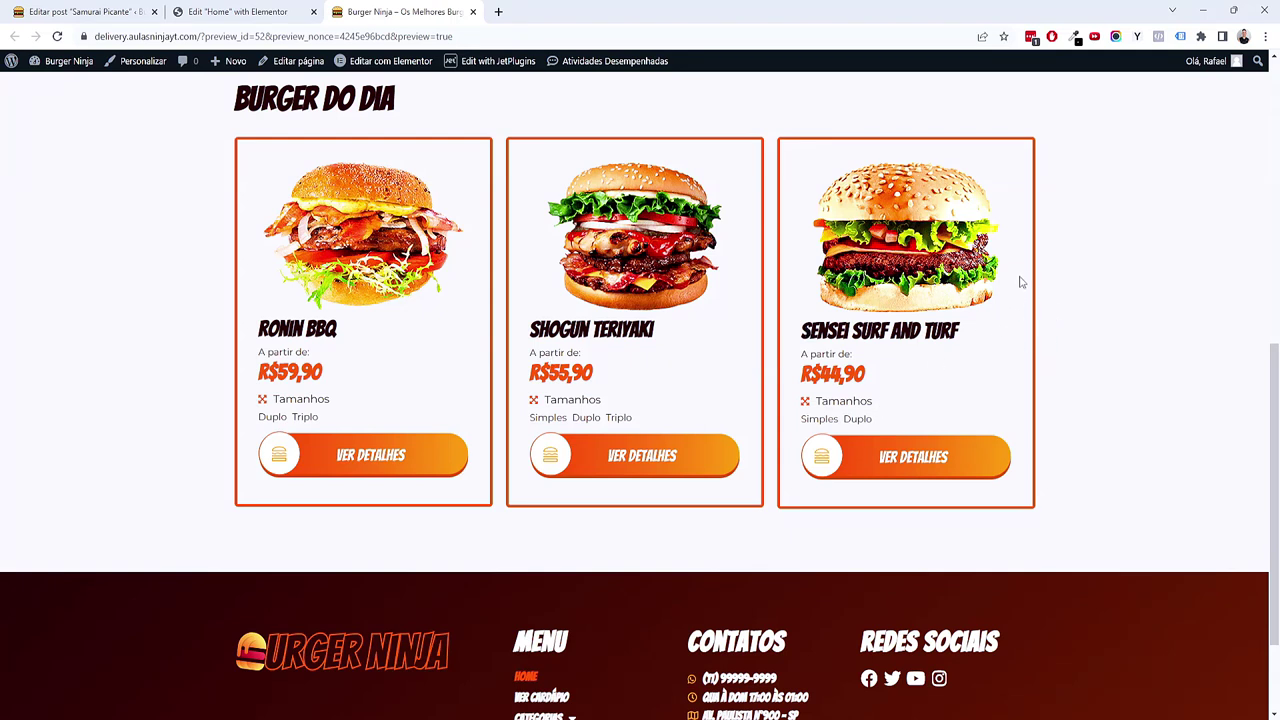
Step: Turn Oferta do Dia back on for Samurai Picante, save, and check the carousel
left_click(141, 9)
left_click(360, 648)
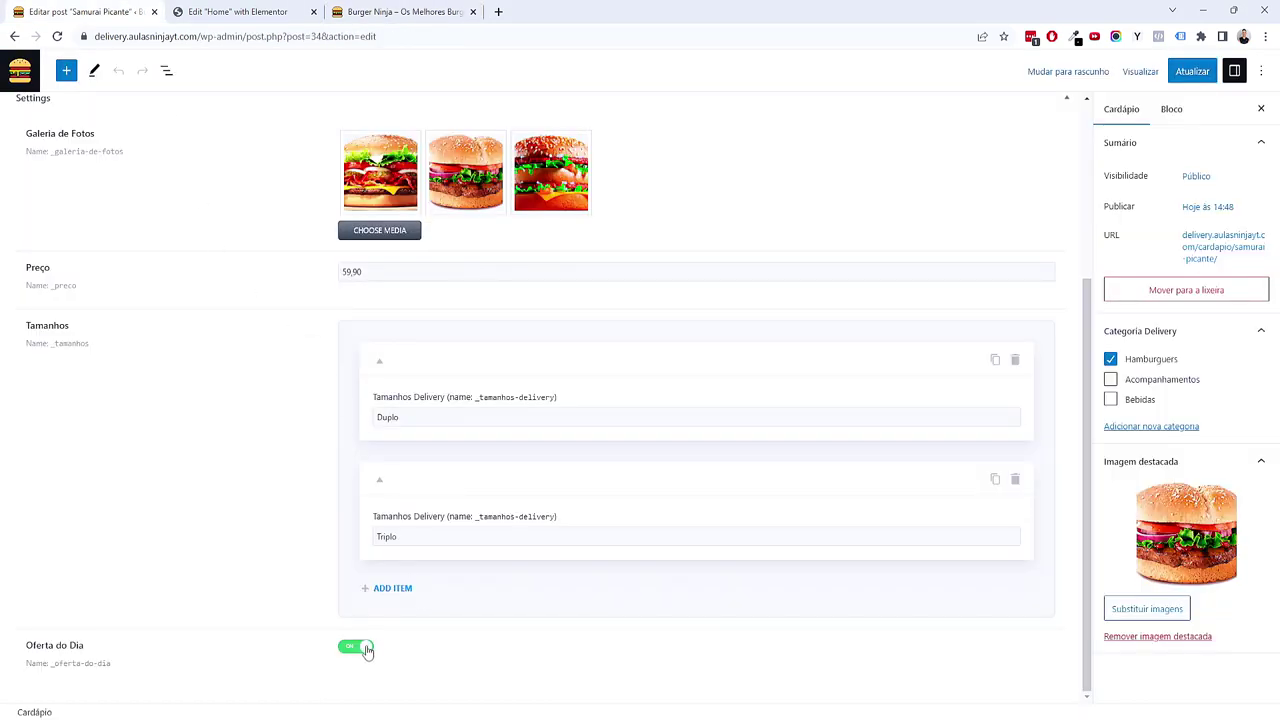
left_click(1188, 72)
left_click(422, 11)
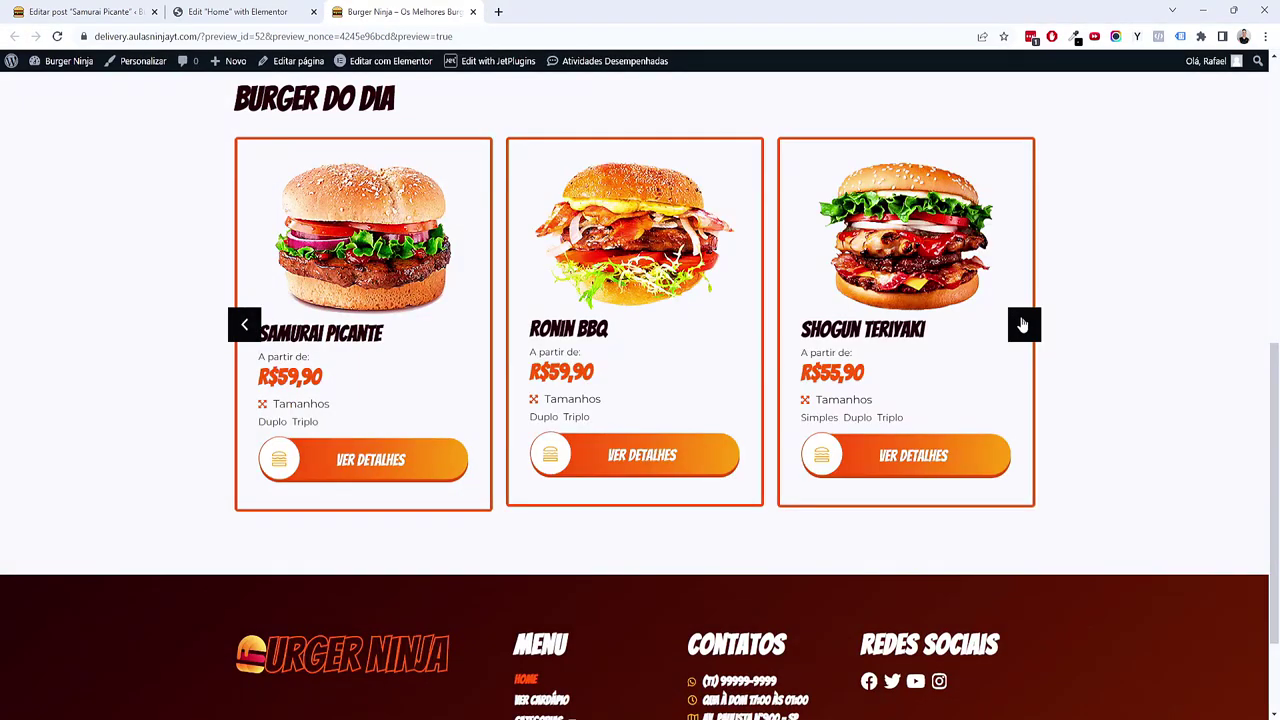
left_click(1023, 324)
left_click(1023, 324)
left_click(1023, 324)
left_click(89, 11)
left_click(424, 11)
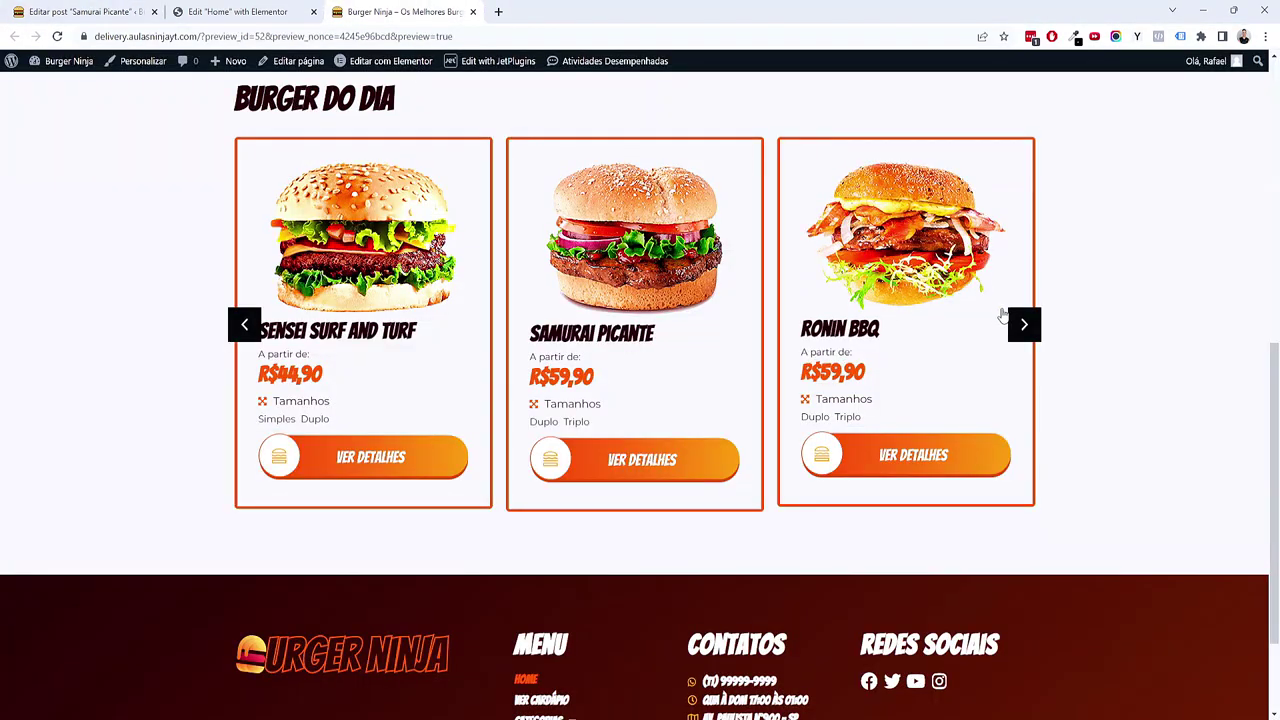
left_click(1024, 324)
Step: Open and save the Refrigerantes post, then reload the preview and browse the carousel
left_click(89, 11)
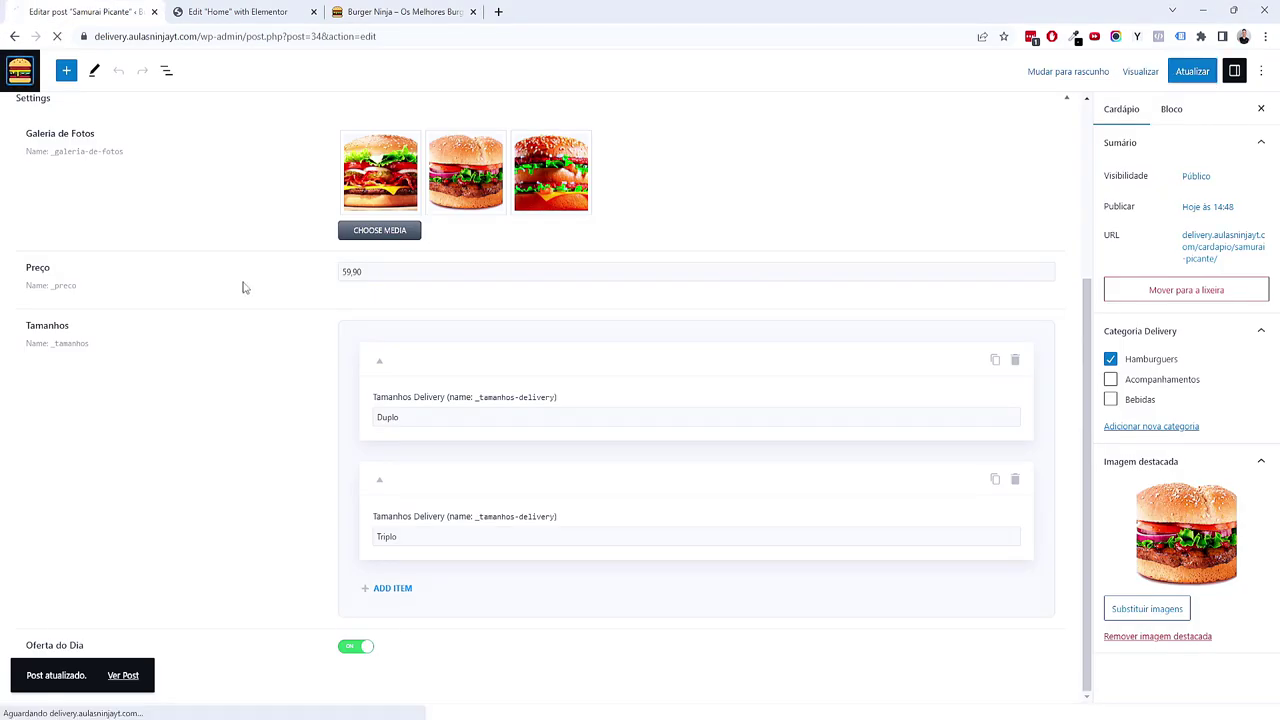
left_click(172, 411)
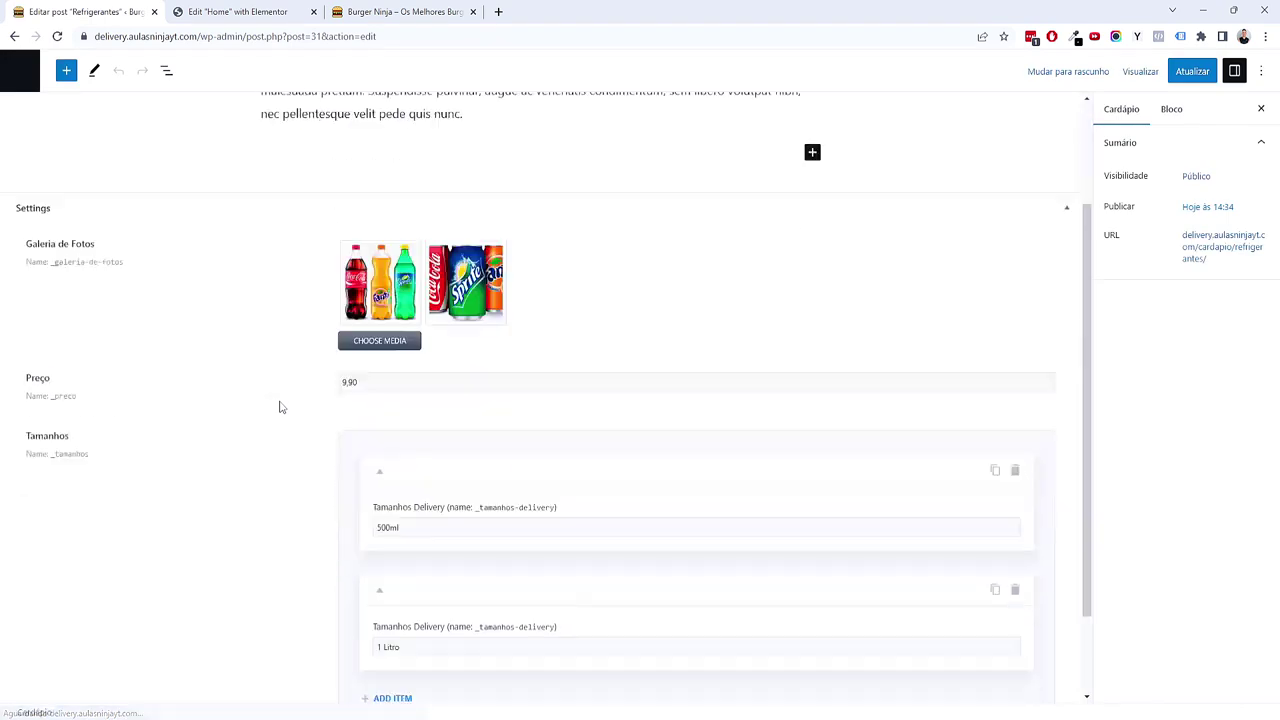
scroll(280, 407, "down", 2)
left_click(1188, 72)
left_click(400, 11)
left_click(310, 36)
key("Return")
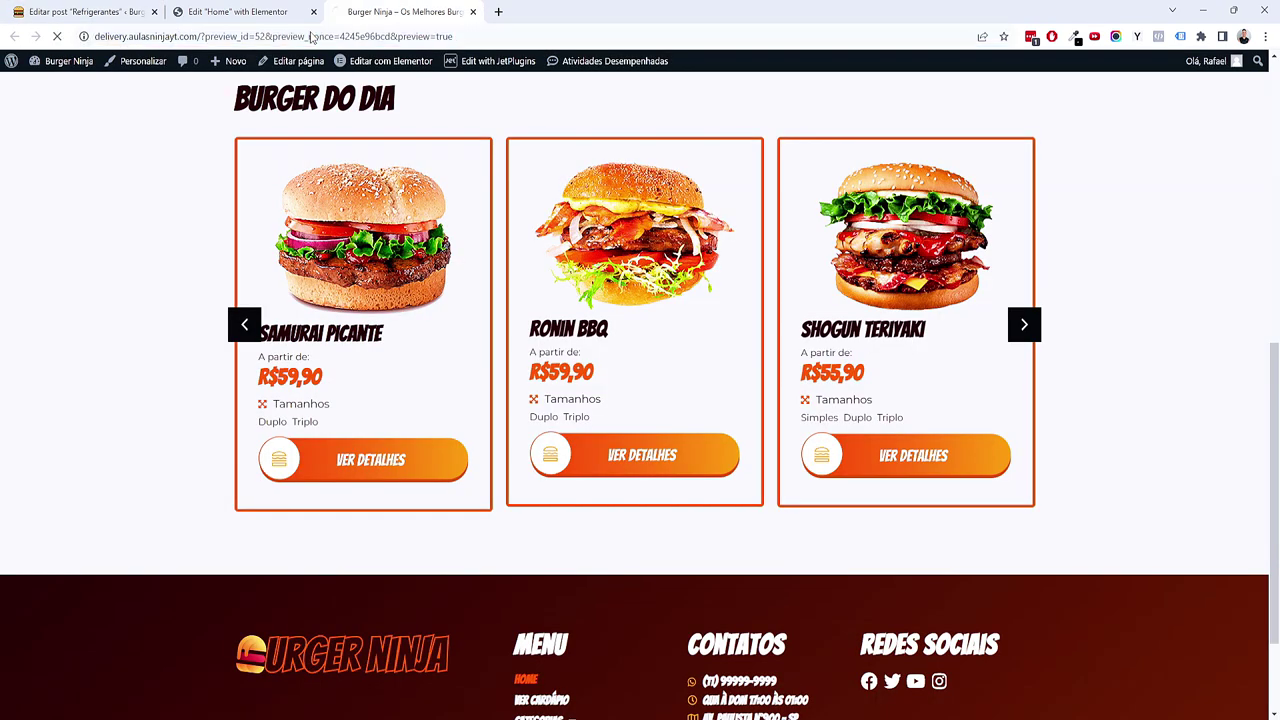
left_click(1015, 335)
left_click(1015, 335)
left_click(1015, 335)
left_click(1015, 335)
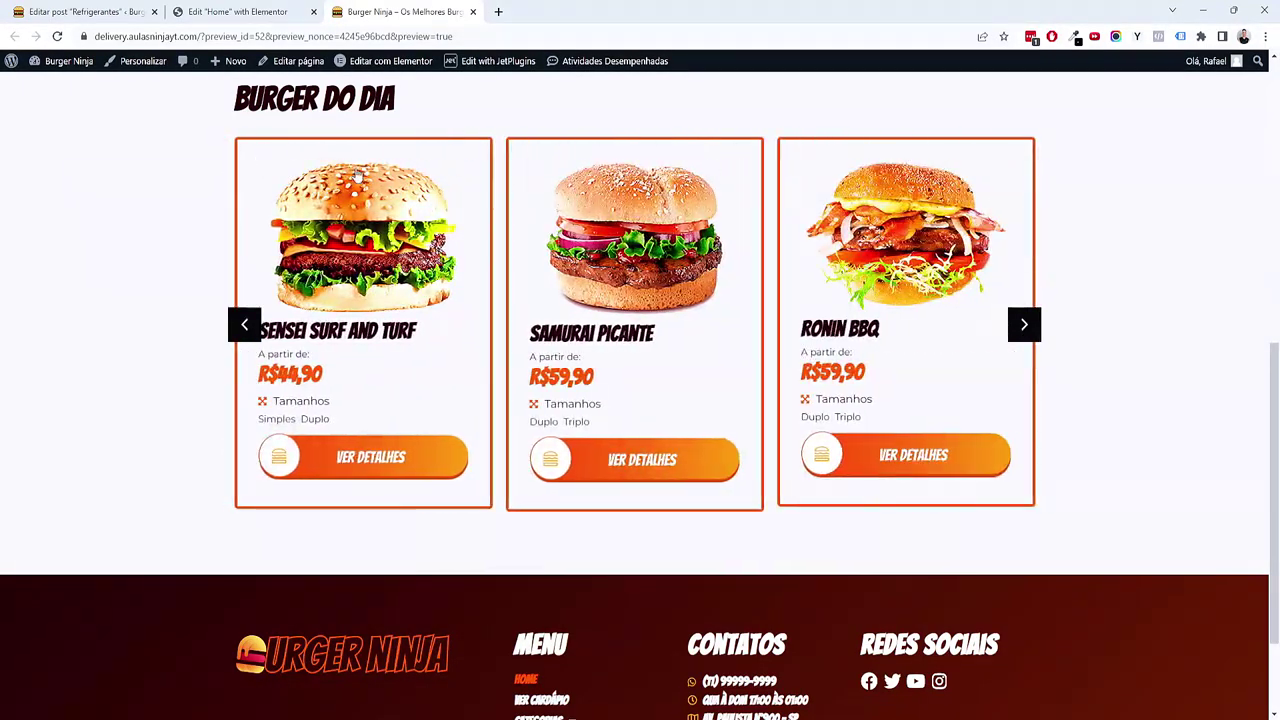
Step: Switch Oferta do Dia off for Refrigerantes, save, and reload the preview to confirm
left_click(14, 10)
left_click(362, 645)
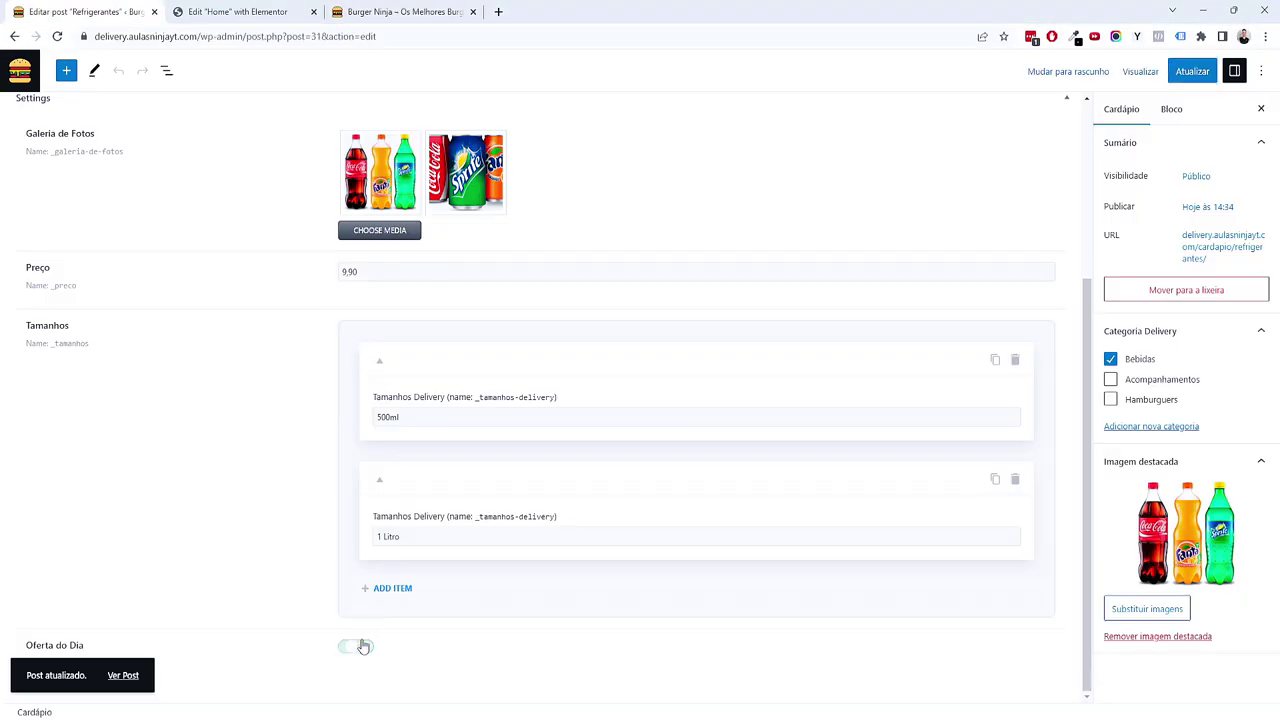
left_click(1192, 71)
left_click(455, 12)
left_click(423, 37)
key("Return")
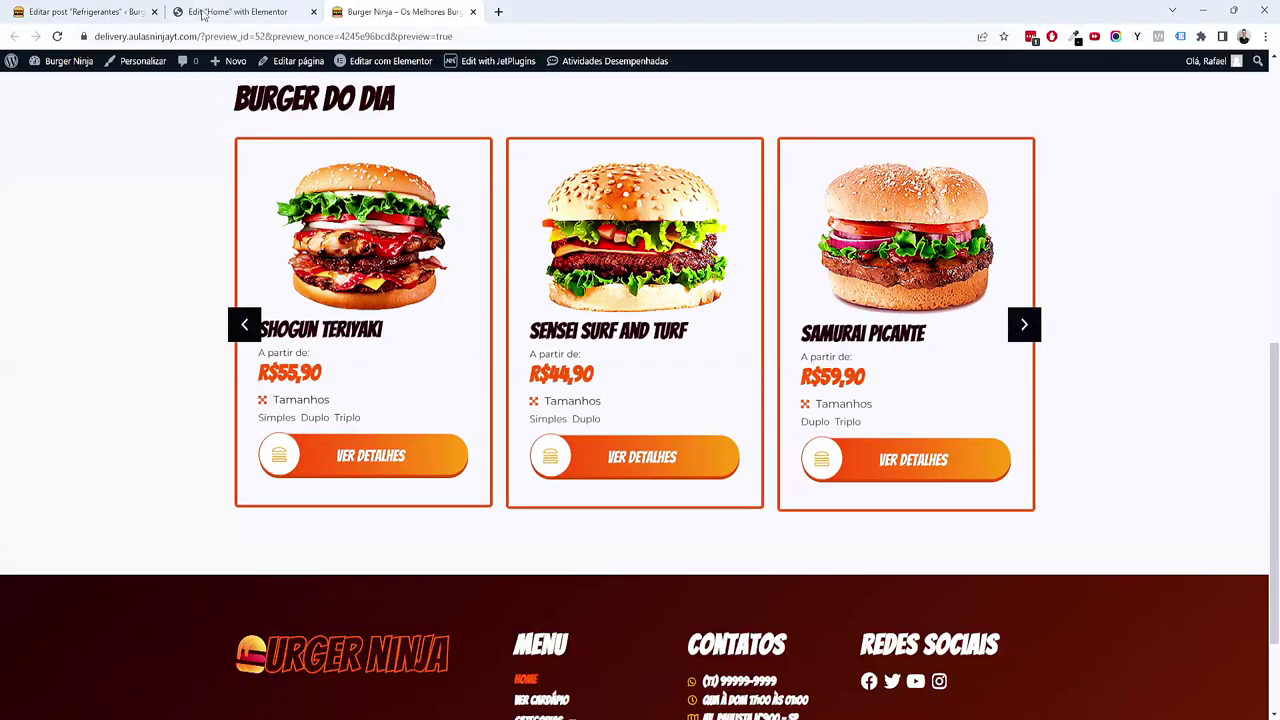
left_click(237, 12)
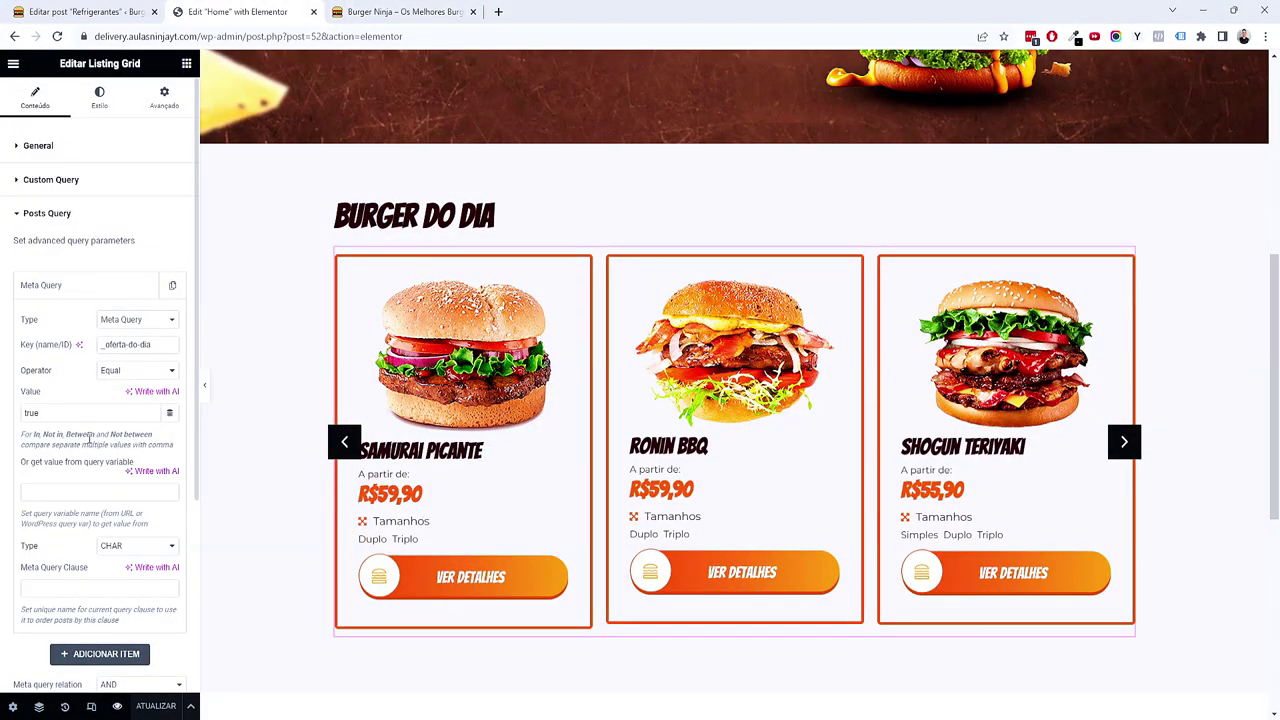
left_click(85, 12)
left_click(18, 72)
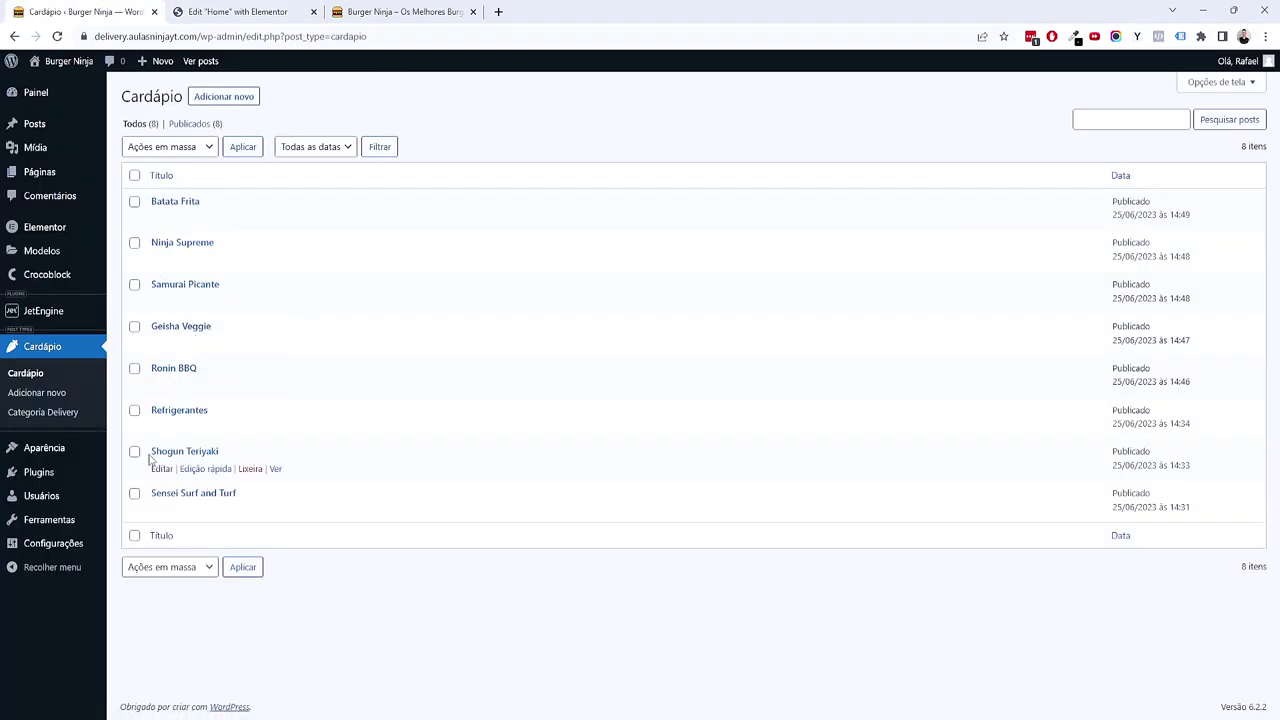
mouse_move(86, 313)
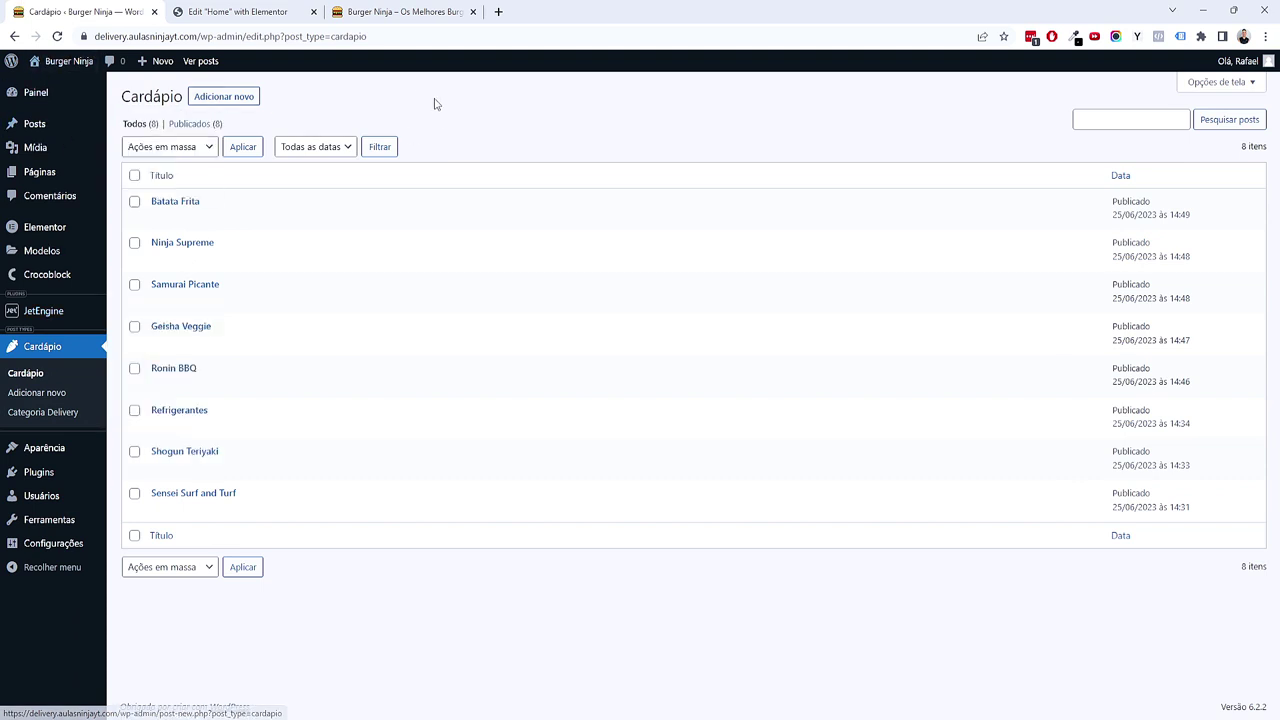
left_click(283, 11)
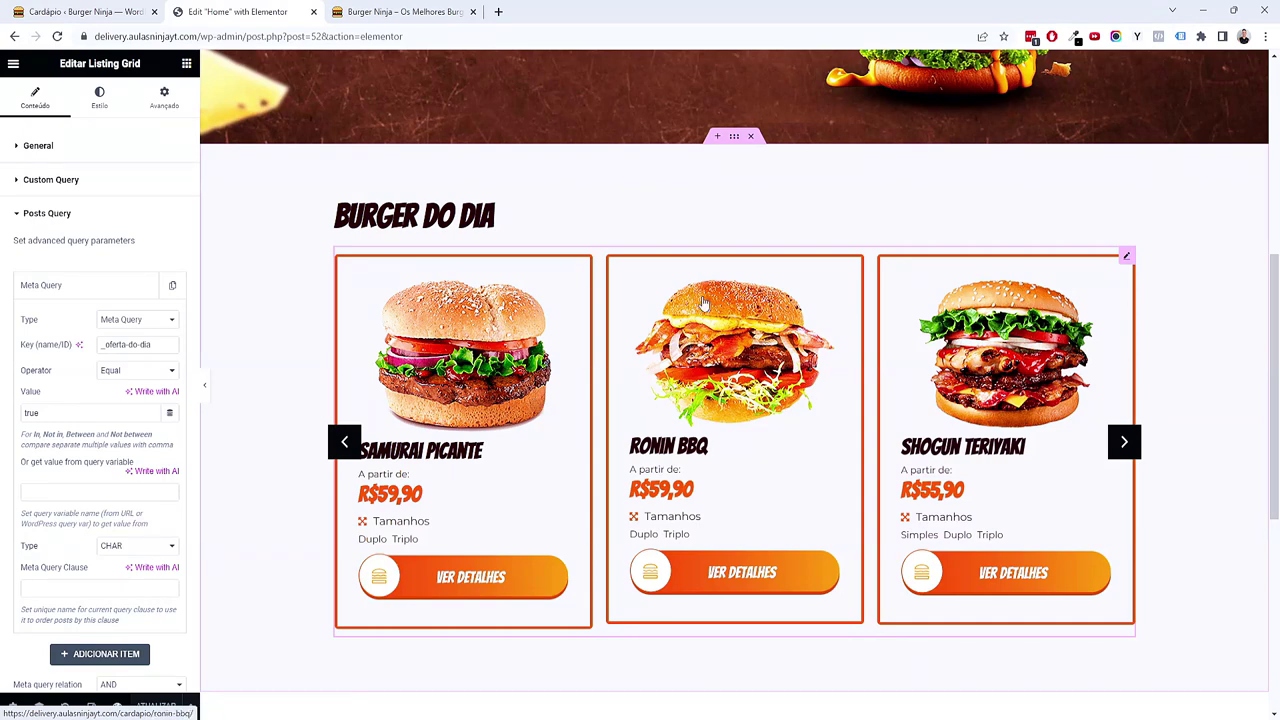
Step: Give the Listing Grid's slider arrows the orange global colour as background
left_click(99, 97)
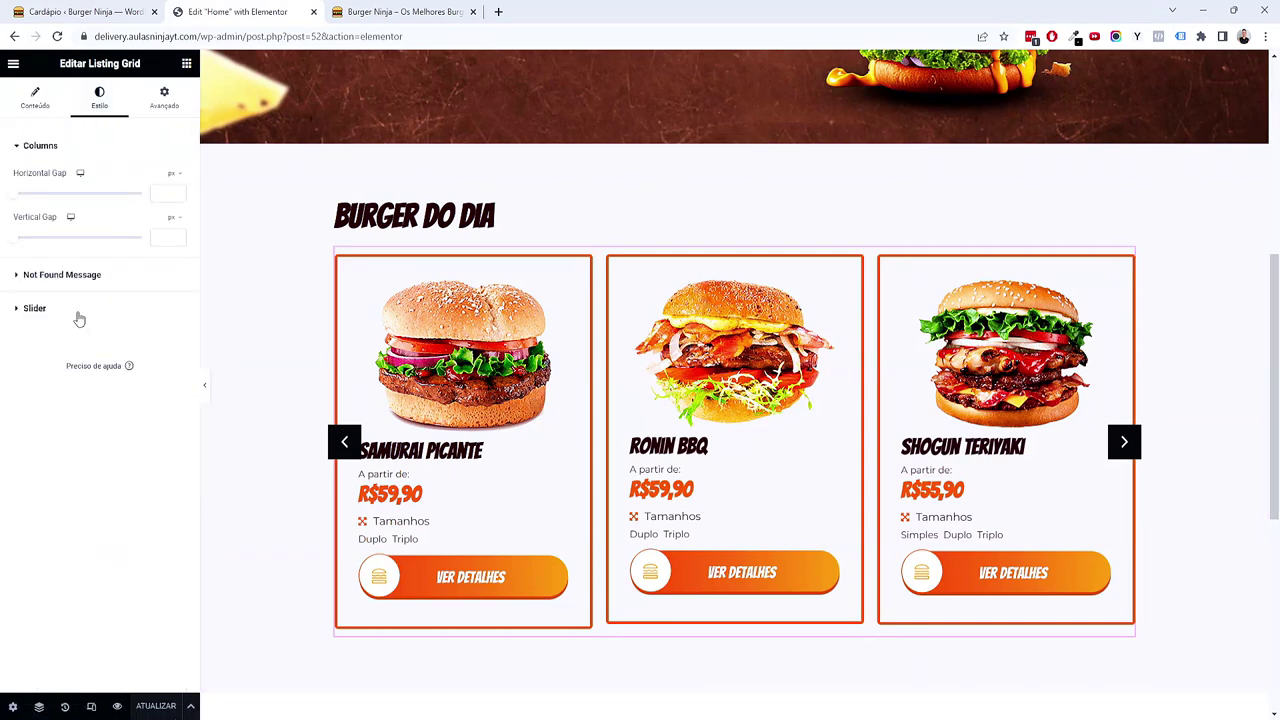
left_click(35, 308)
left_click_drag(13, 268, 37, 270)
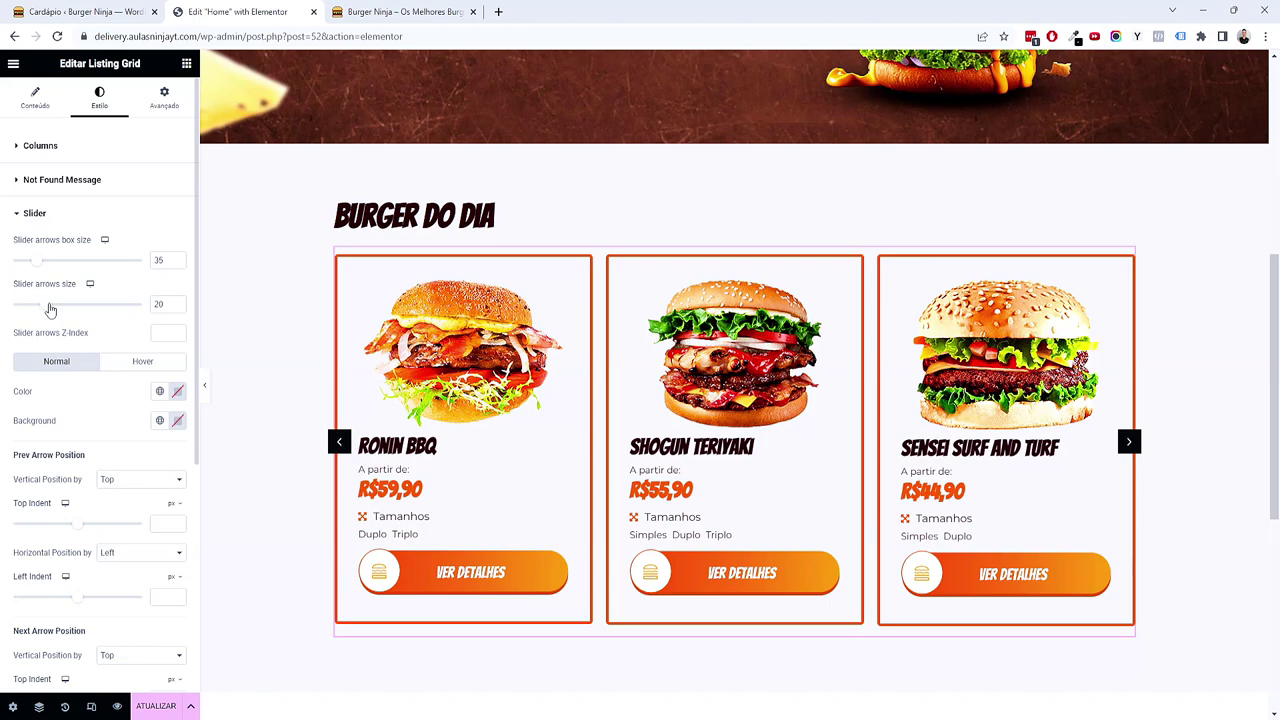
left_click(159, 420)
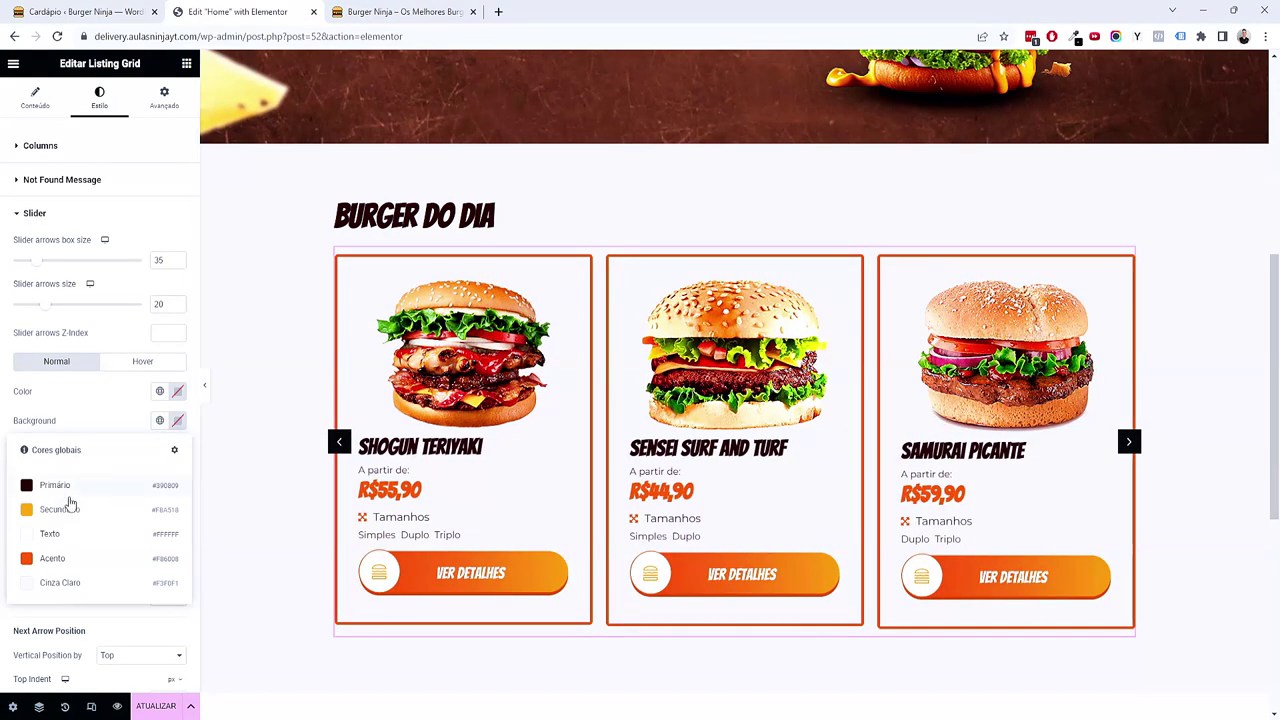
left_click(62, 505)
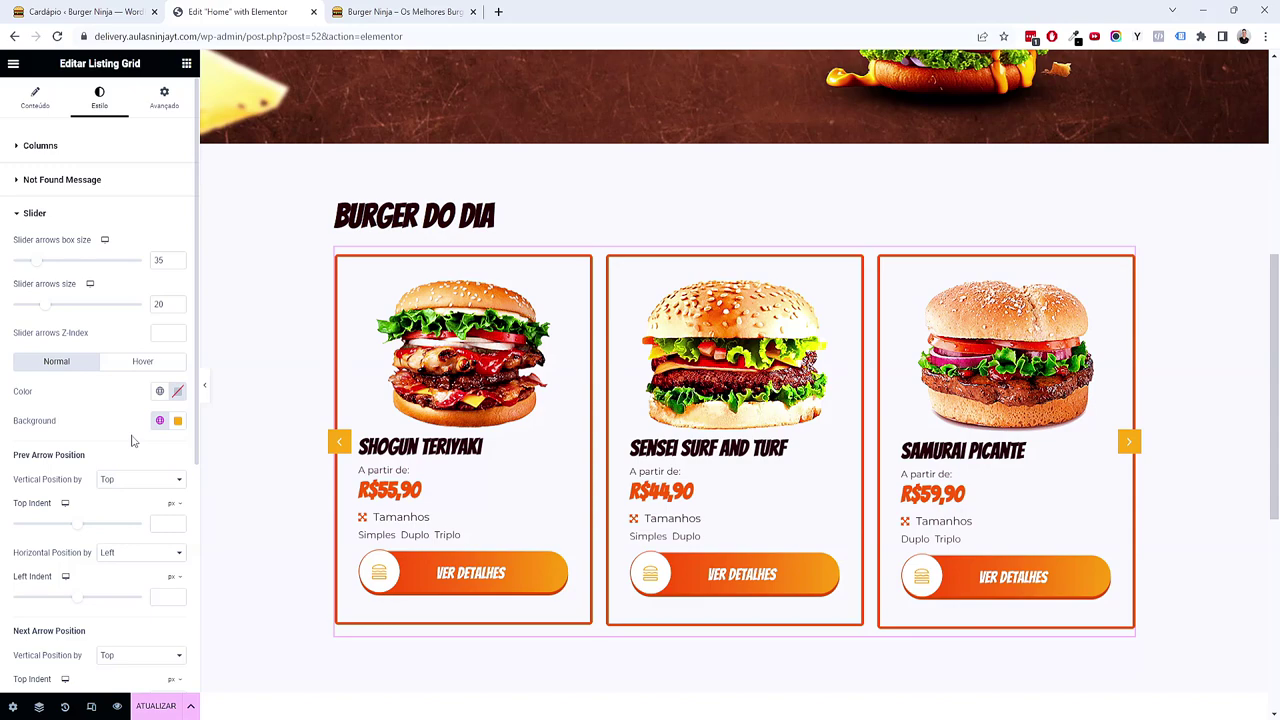
scroll(209, 446, "down", 6)
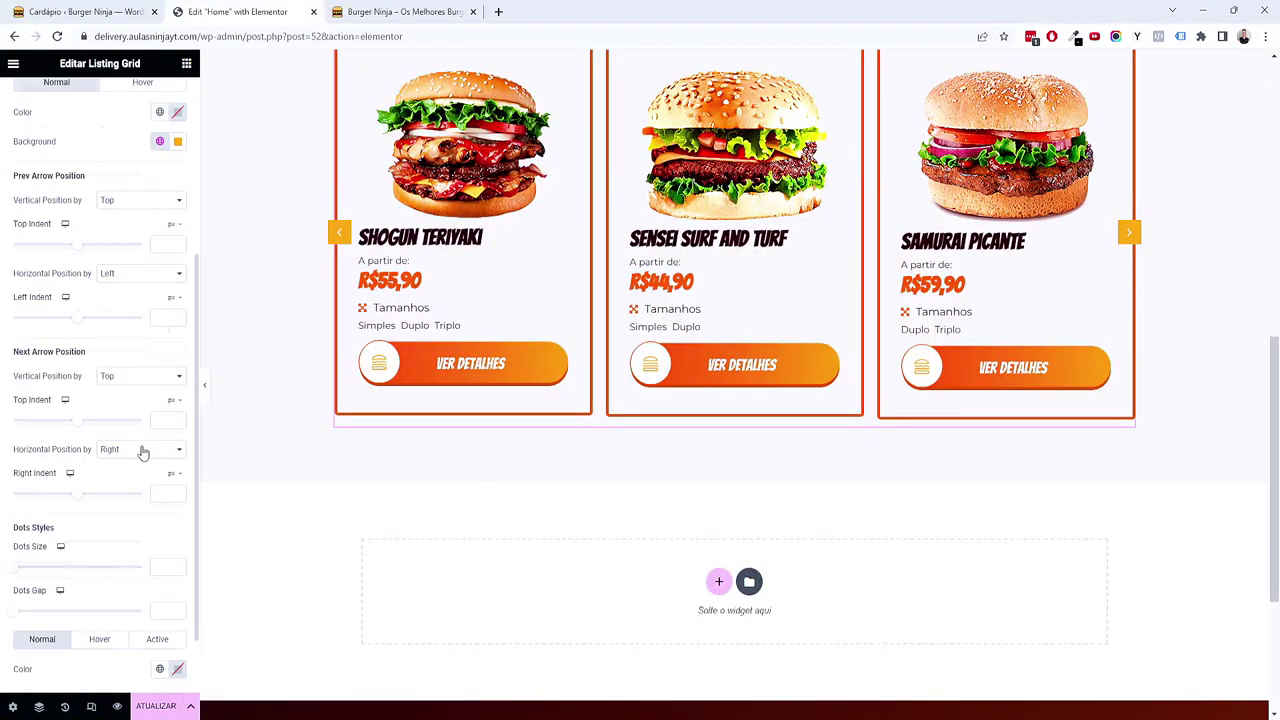
scroll(143, 450, "up", 5)
scroll(260, 400, "up", 3)
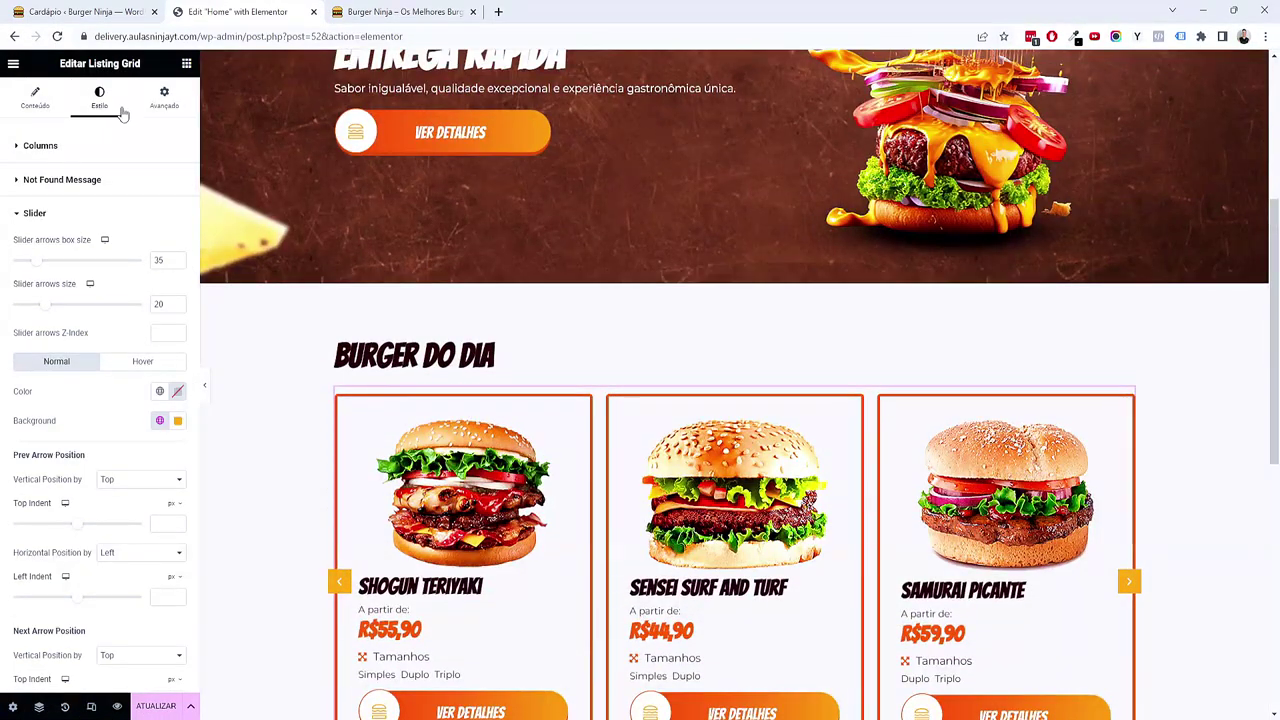
Step: Set the listing's vertical gap to 0 and its top margin to -10
left_click(164, 97)
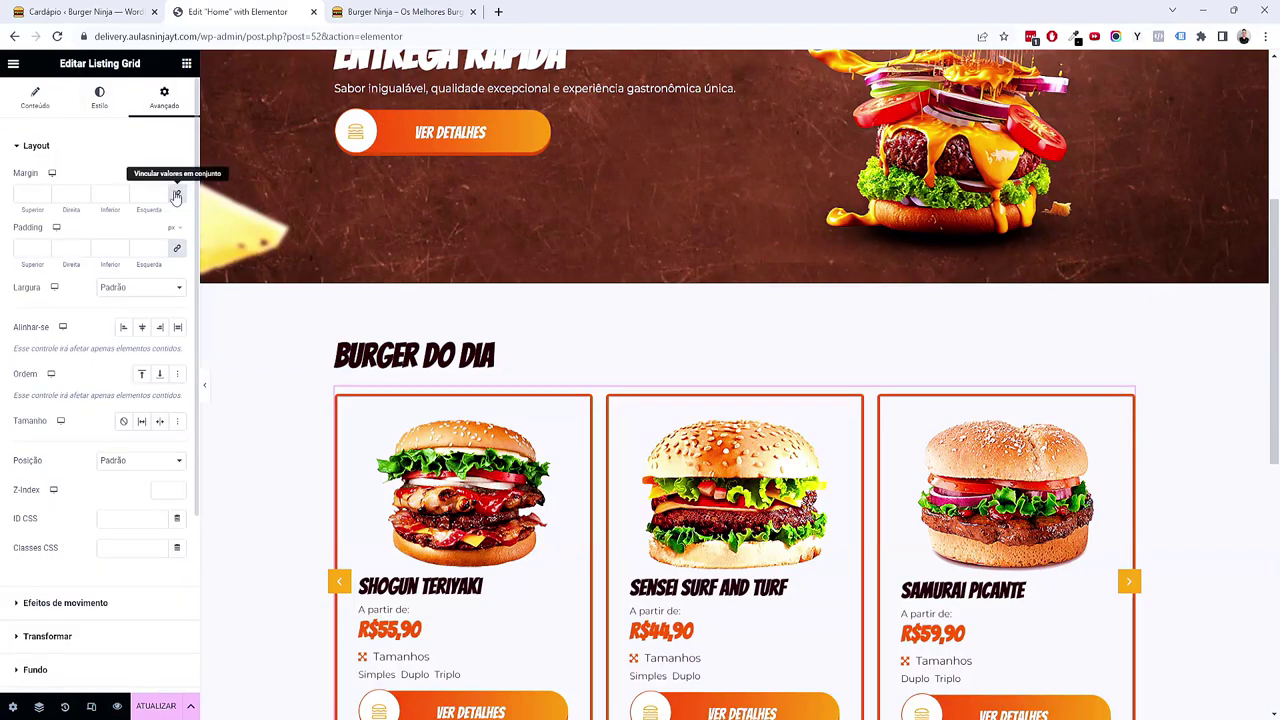
left_click(101, 100)
left_click(16, 238)
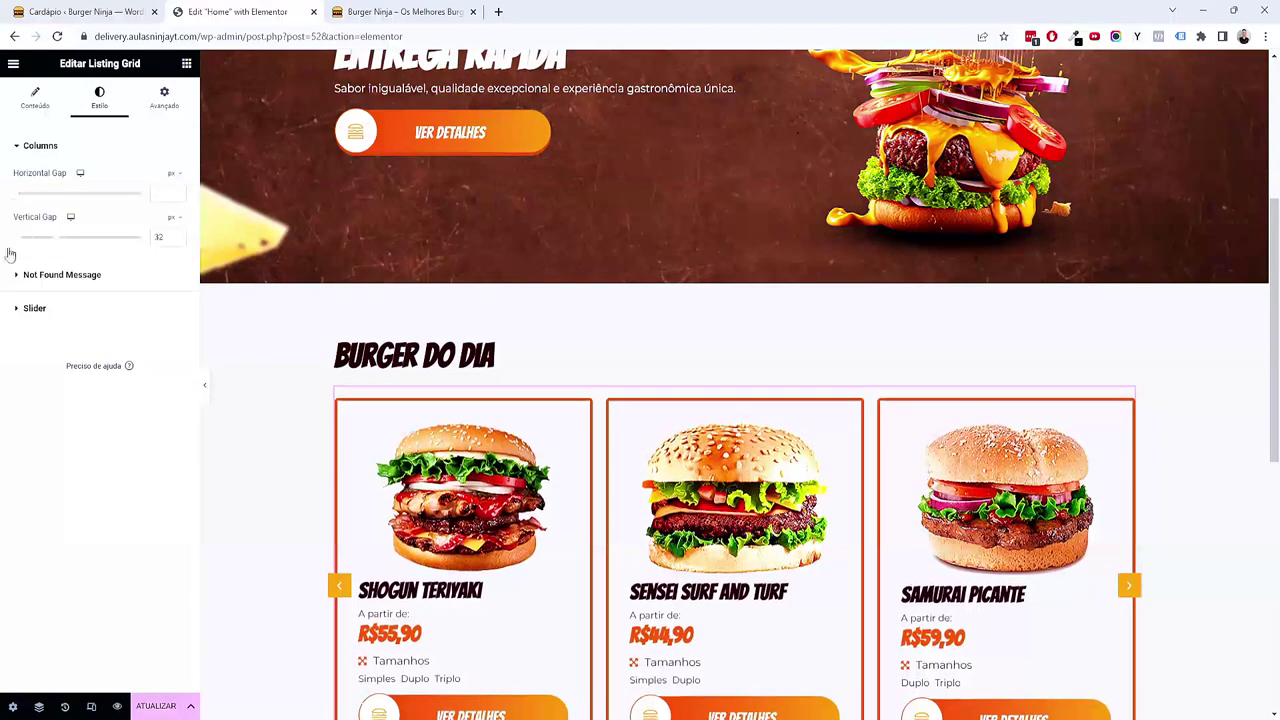
scroll(790, 405, "down", 2)
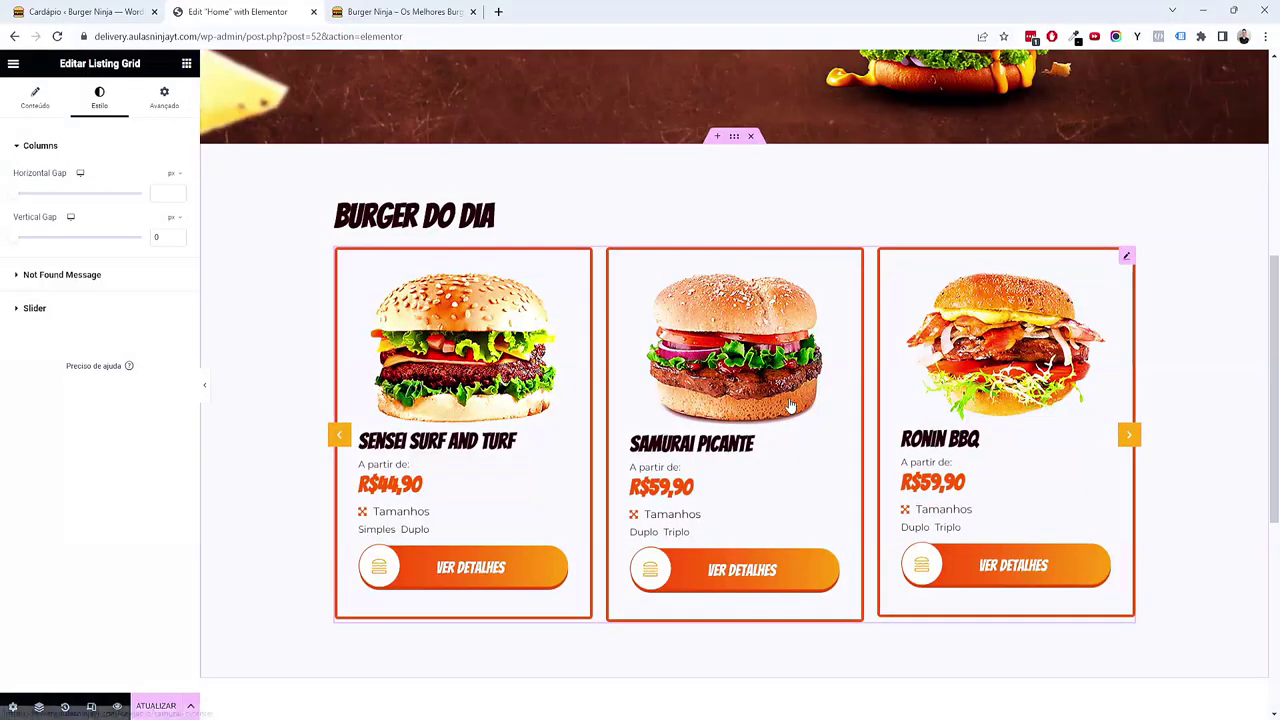
scroll(790, 405, "down", 1)
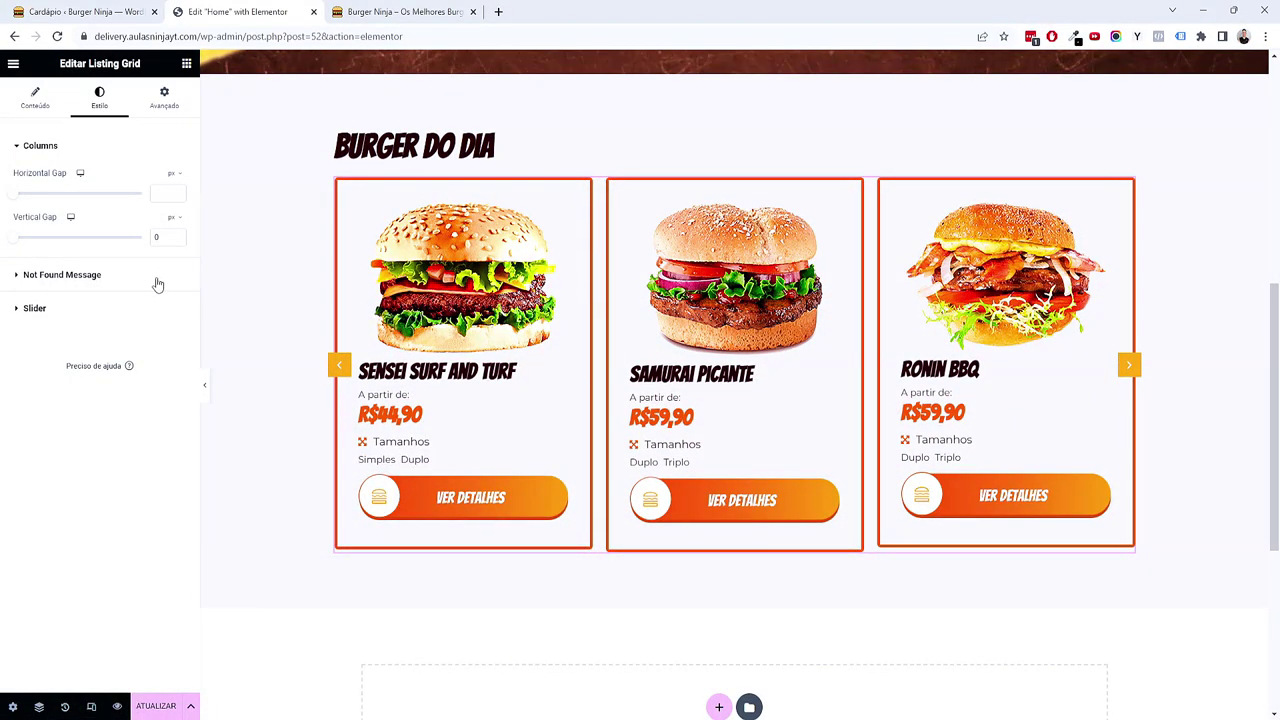
key("BackSpace")
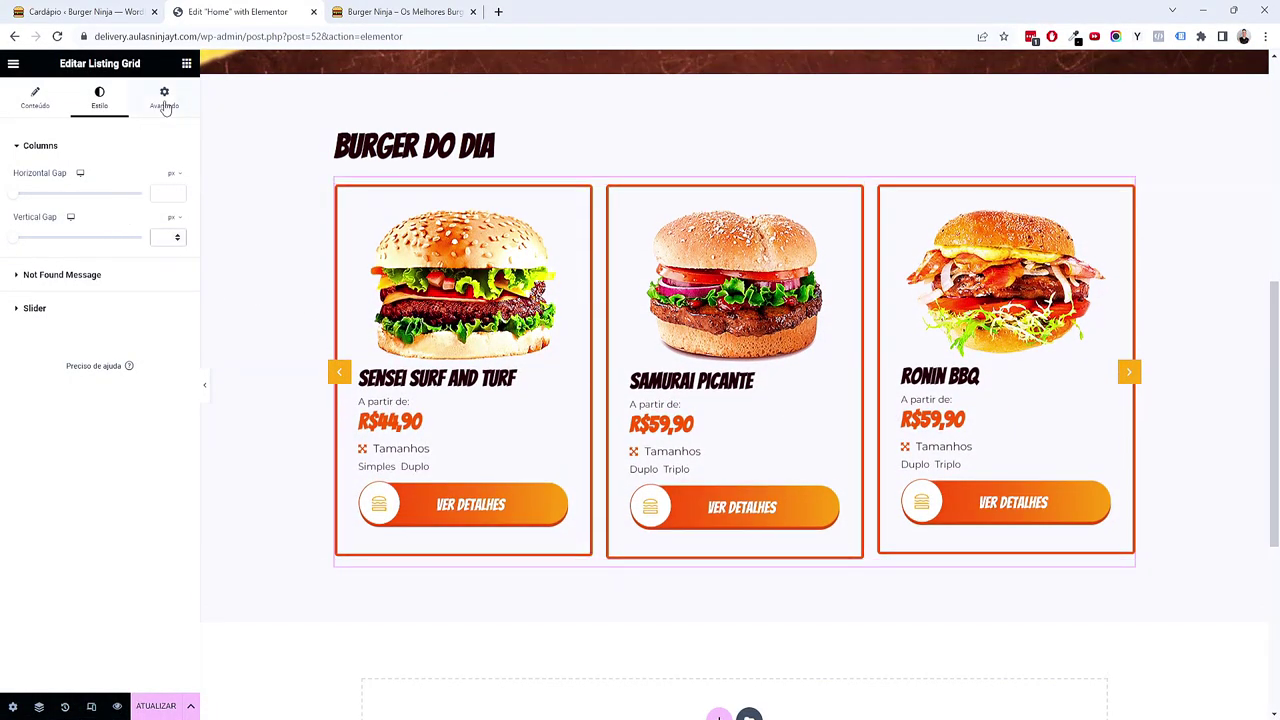
left_click(164, 97)
left_click(43, 198)
type("0")
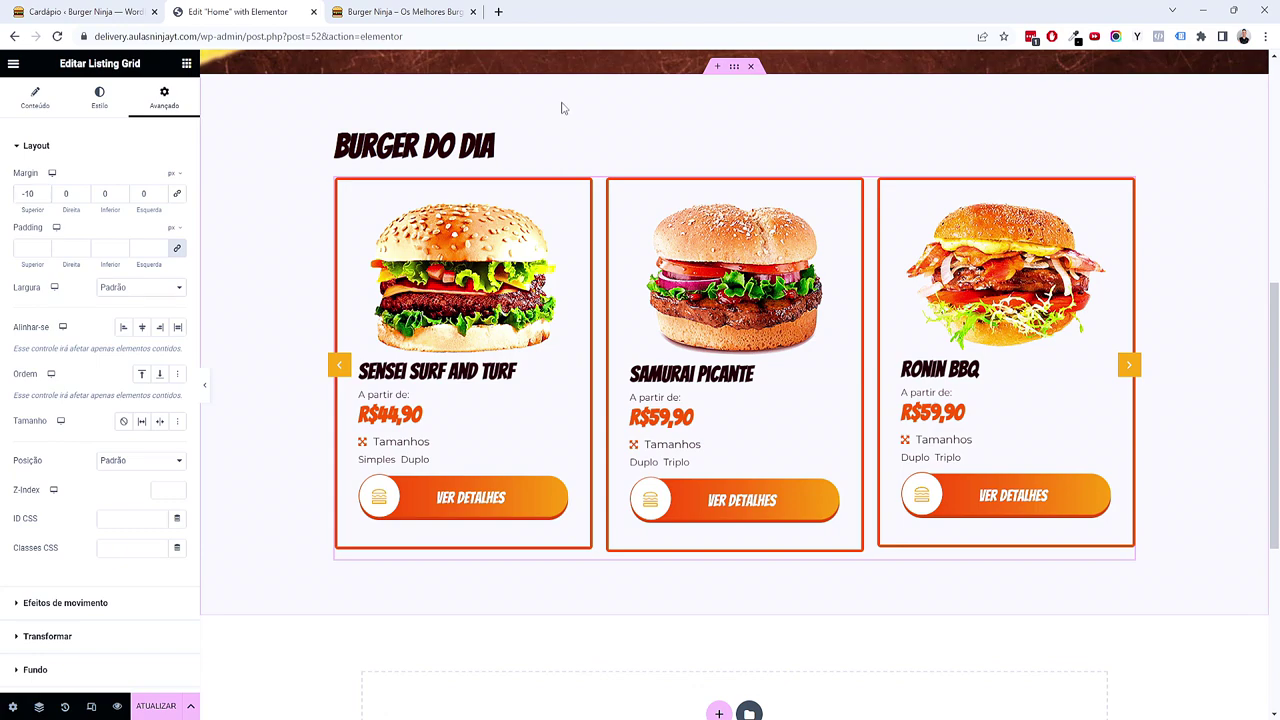
Step: Duplicate the Burger do Dia section, give it the Texto global background, and hide the sidebar
right_click(562, 108)
left_click(594, 147)
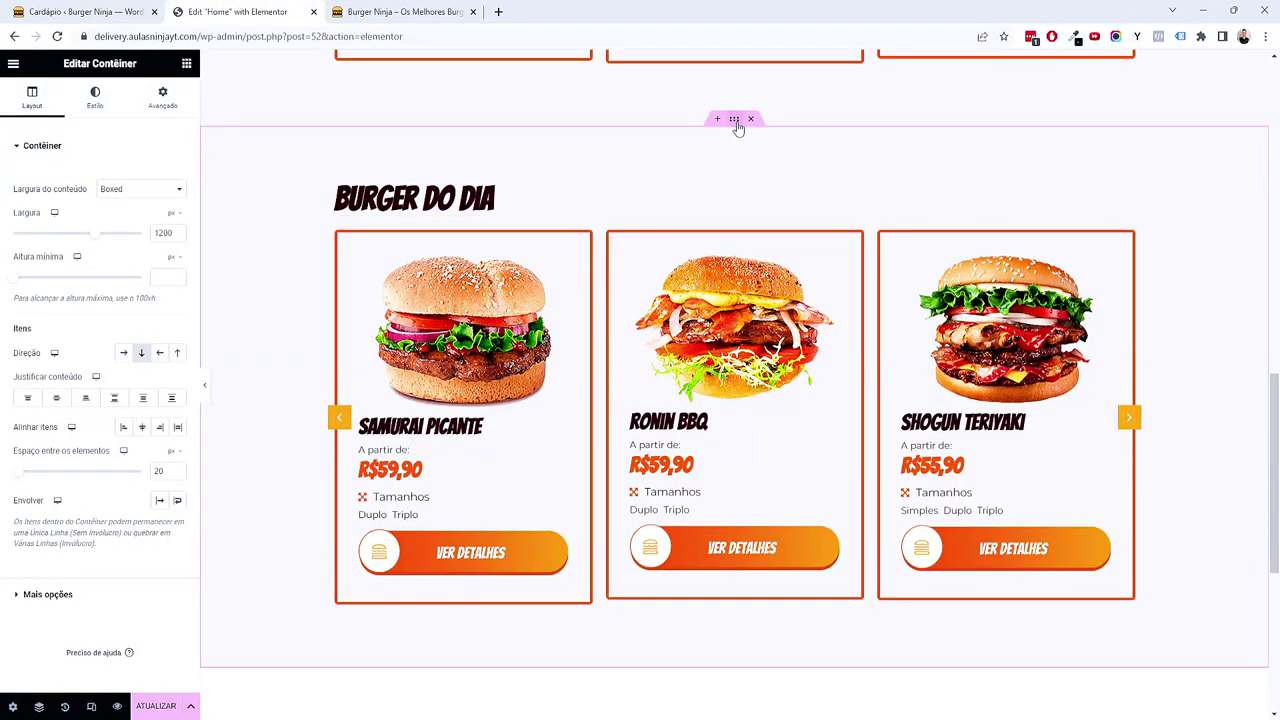
left_click(95, 97)
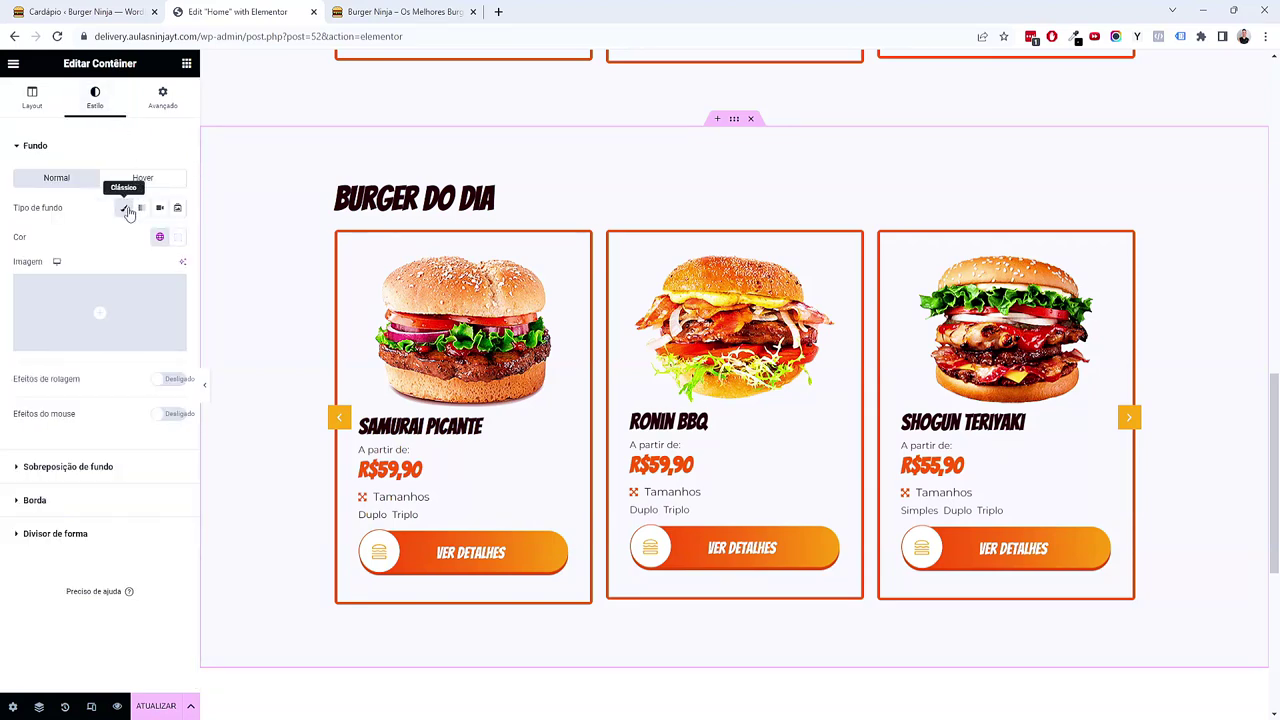
left_click(160, 237)
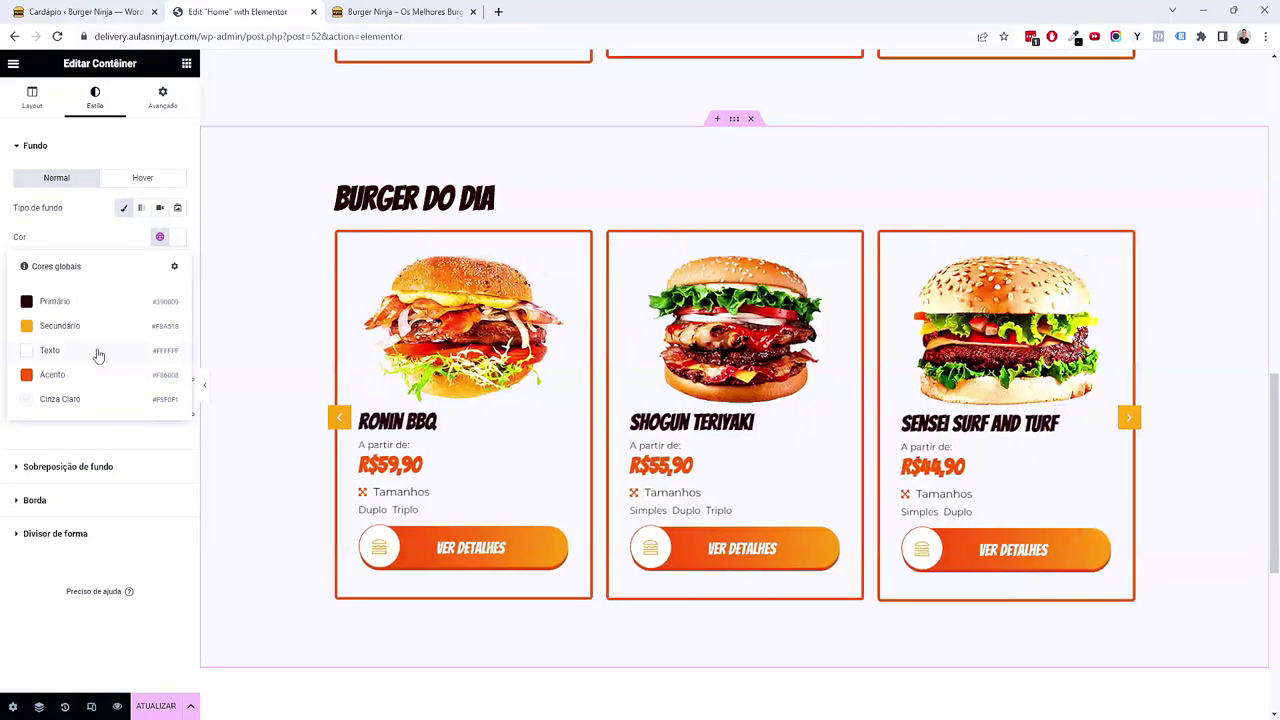
left_click(94, 352)
left_click(207, 391)
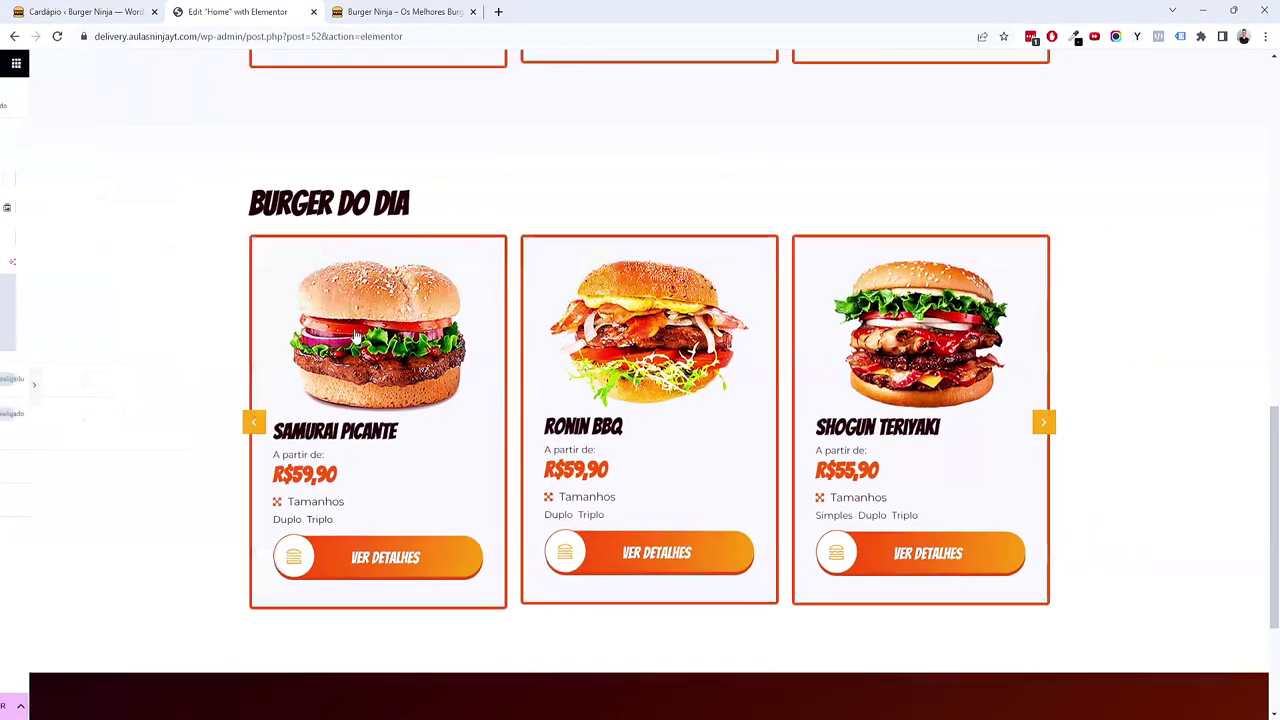
scroll(327, 296, "down", 4)
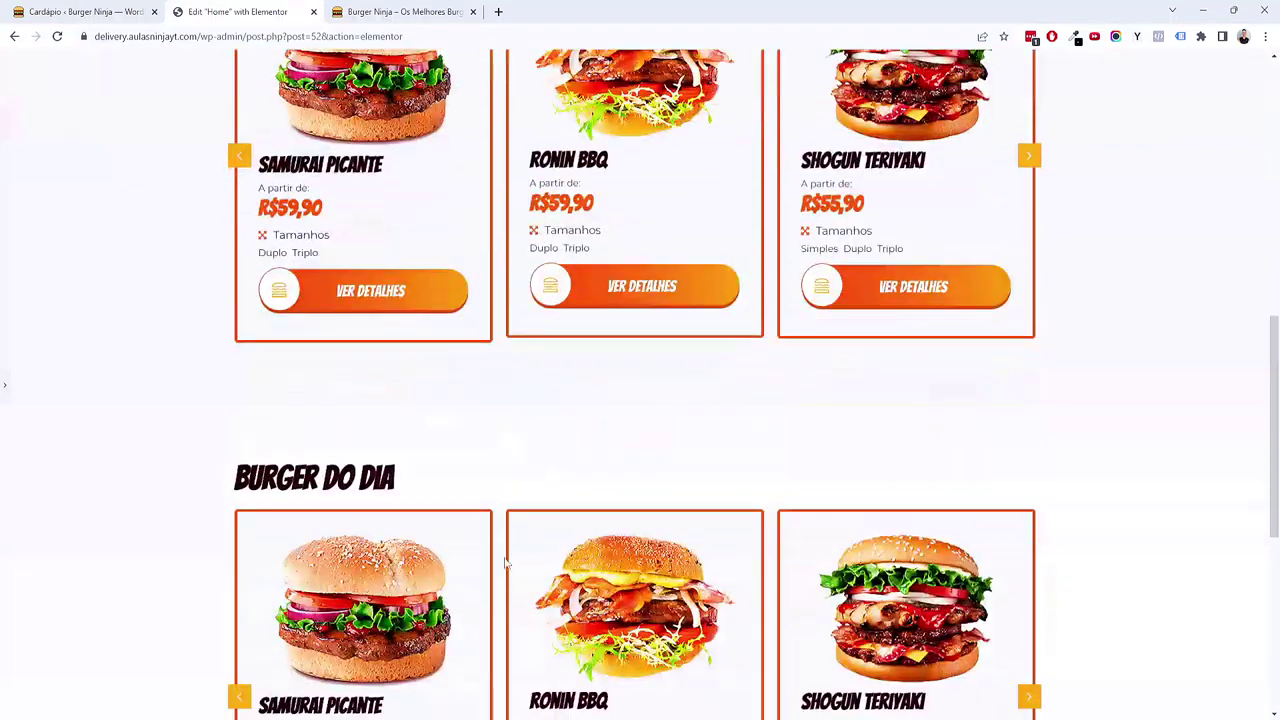
Step: Change the second section's heading to 'Nosso cardápio'
left_click(6, 386)
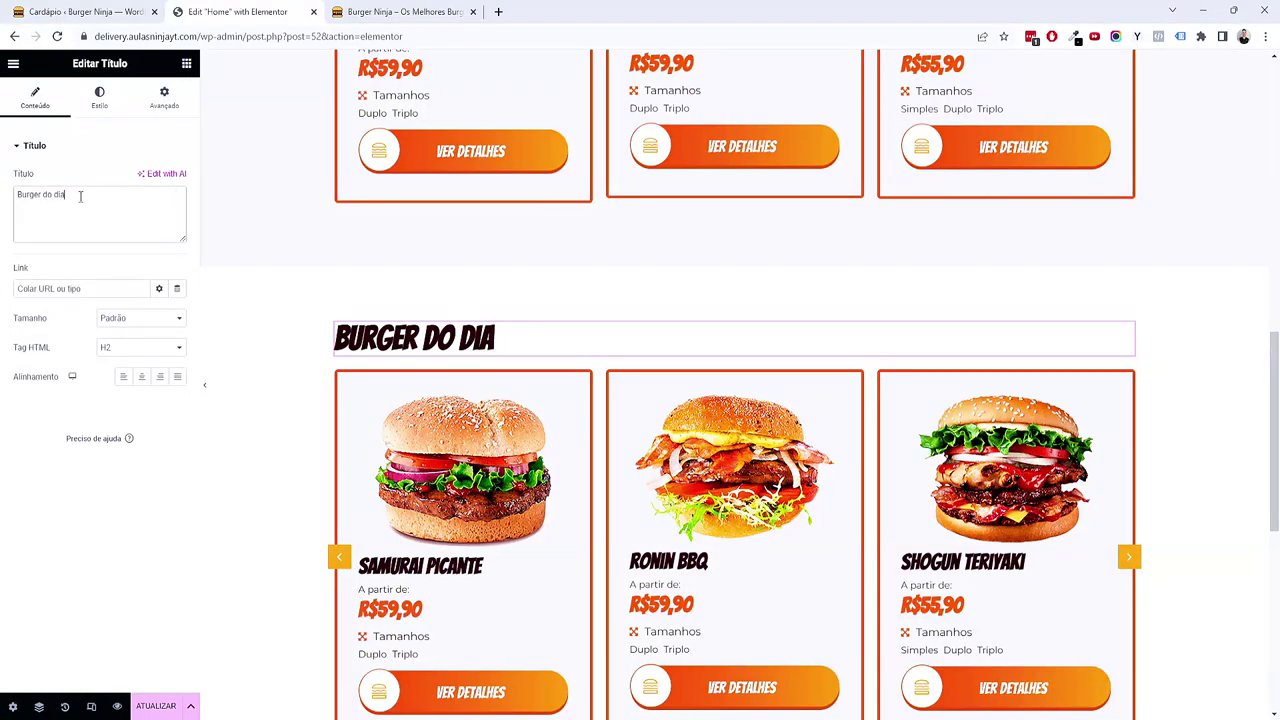
type("Nossos")
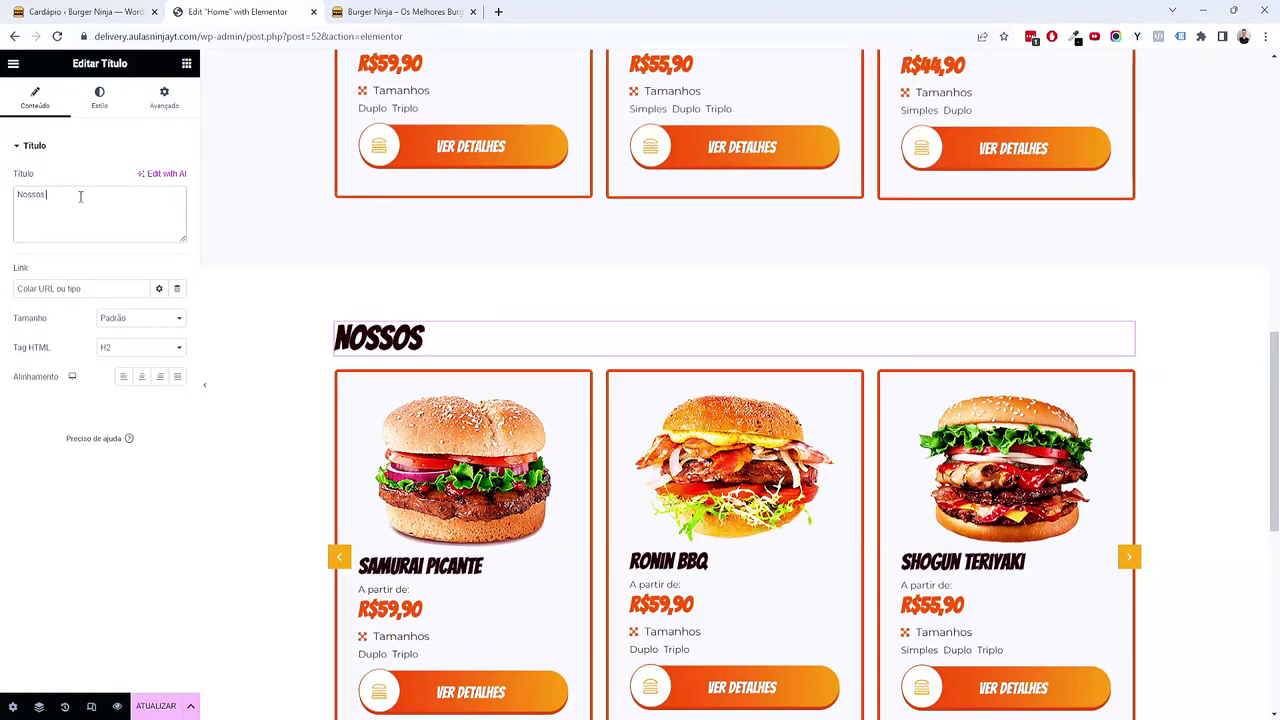
key("BackSpace")
type(" cardápio")
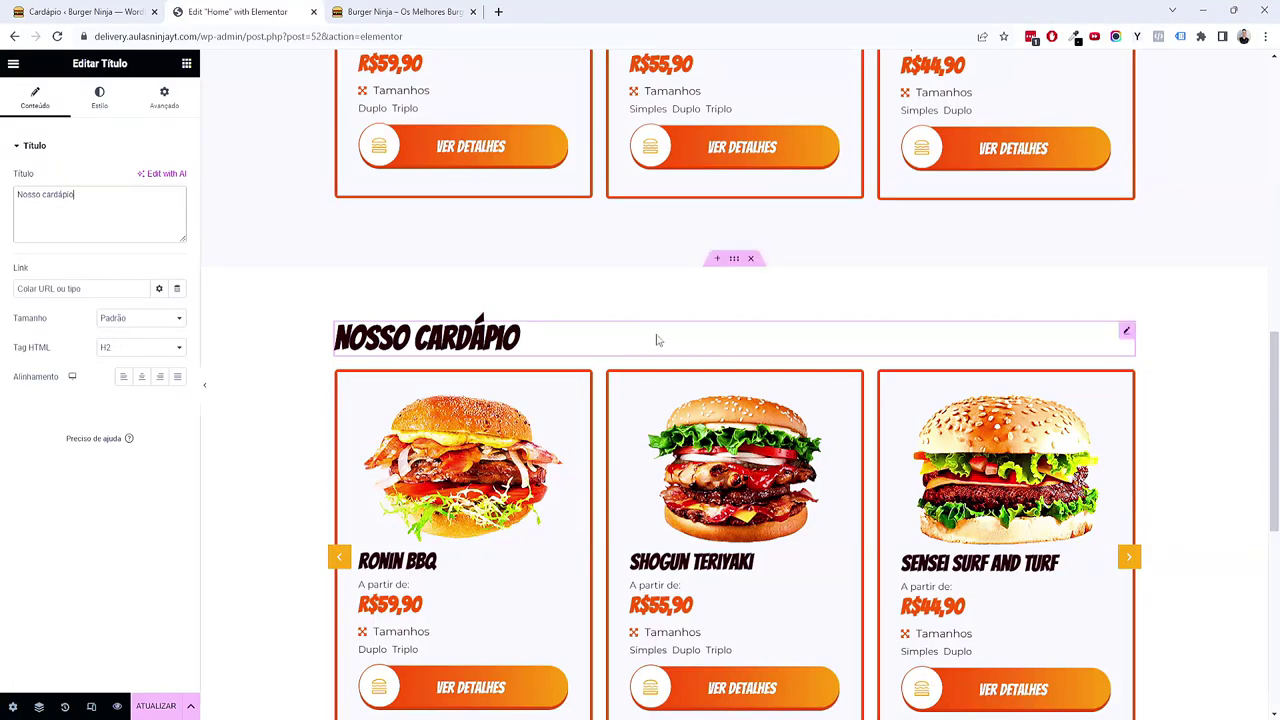
scroll(657, 337, "down", 1)
Step: Switch Enable Slider off in the Listing Grid so items show as a grid
left_click(1127, 242)
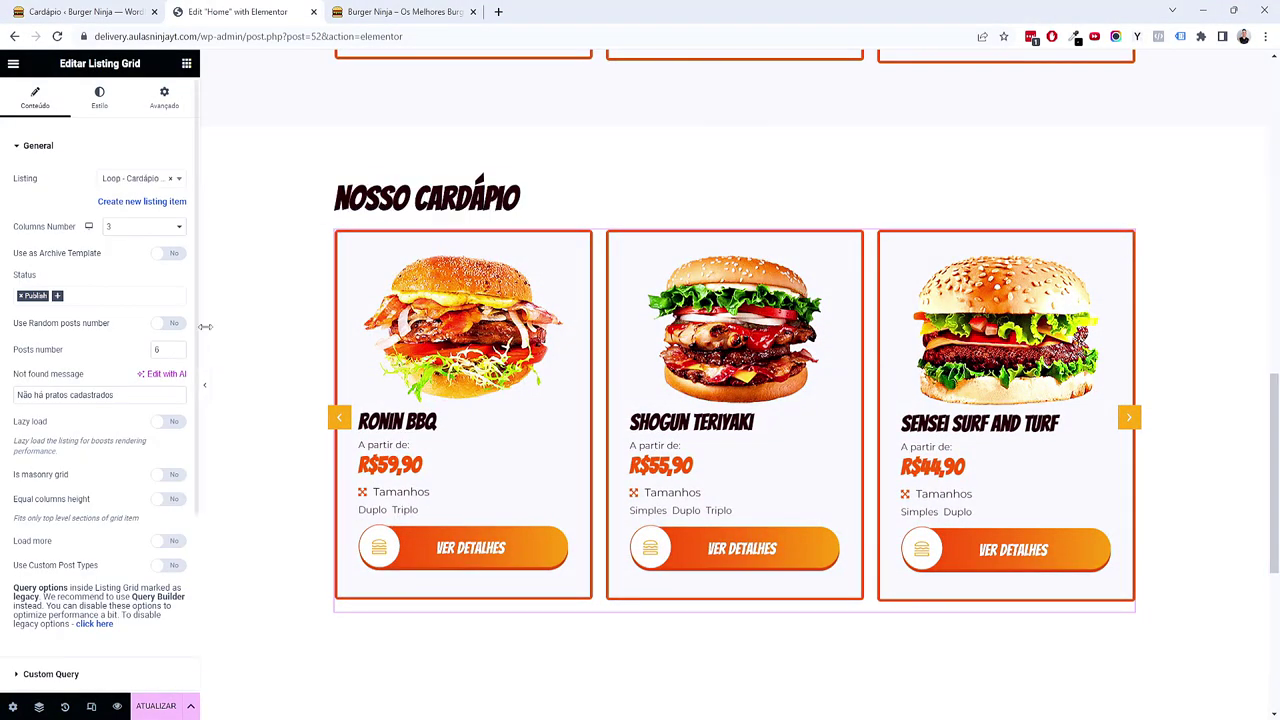
left_click(123, 177)
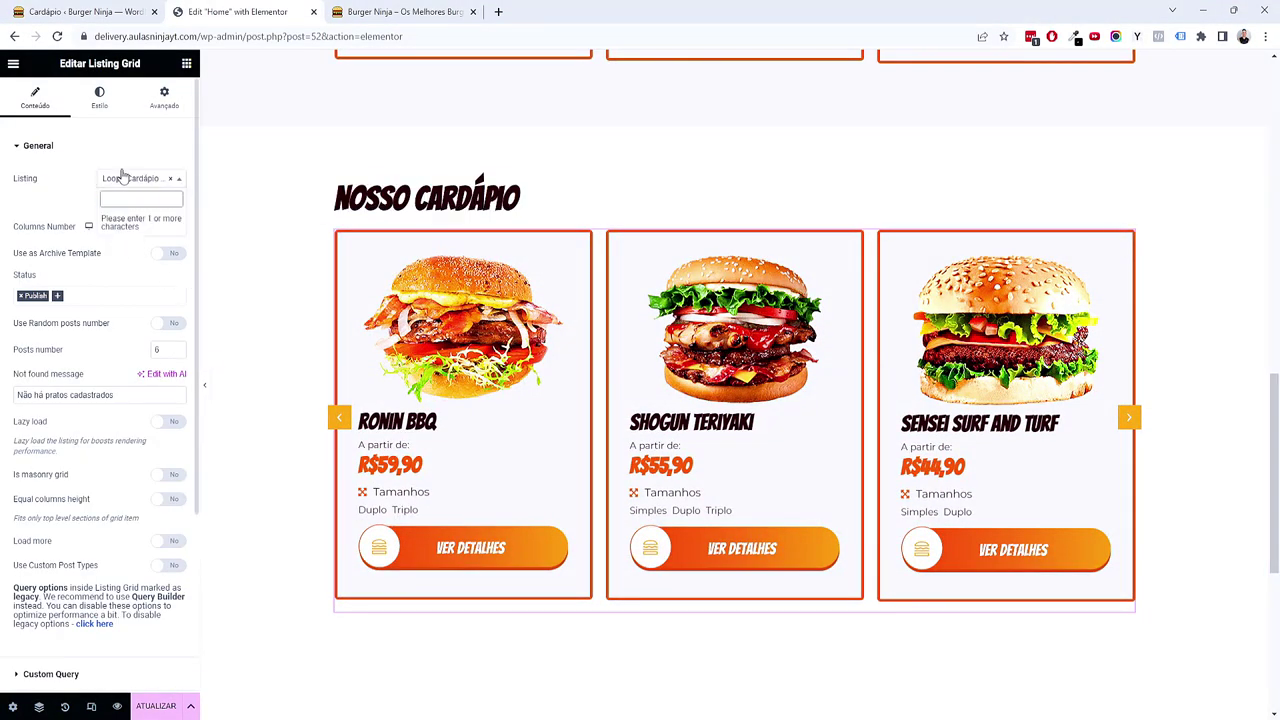
left_click(68, 190)
scroll(94, 331, "down", 5)
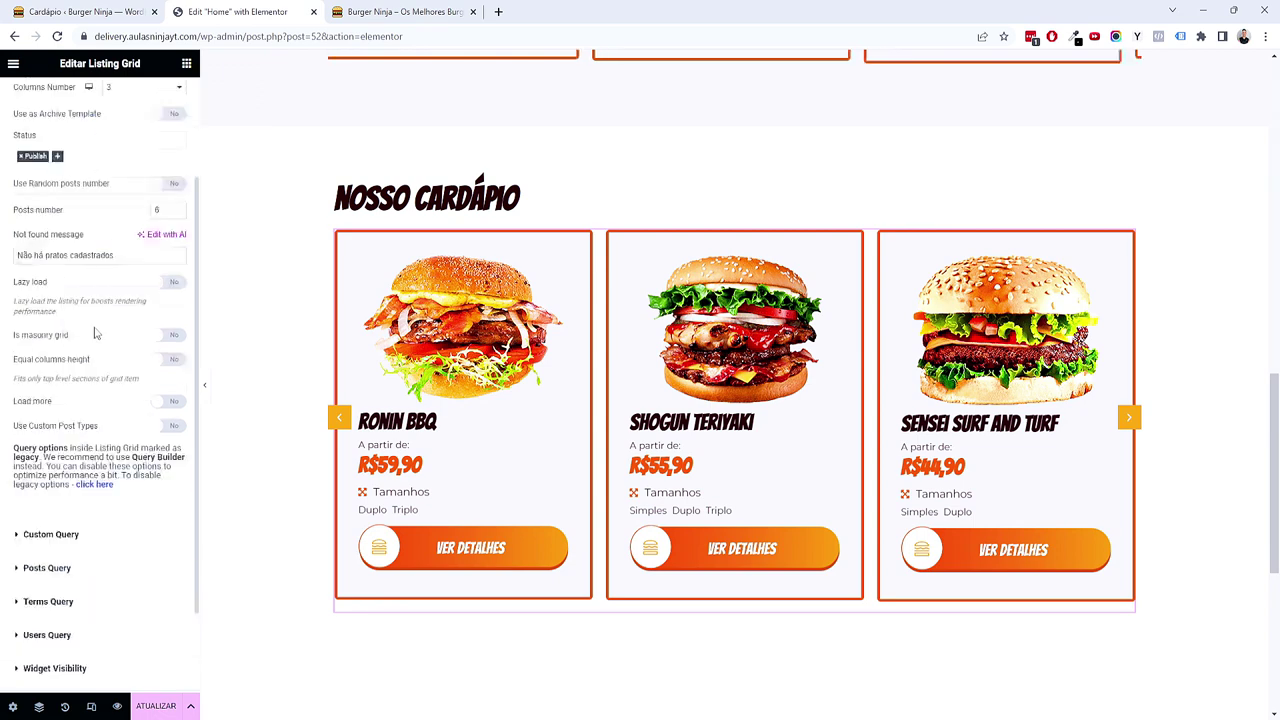
left_click(35, 592)
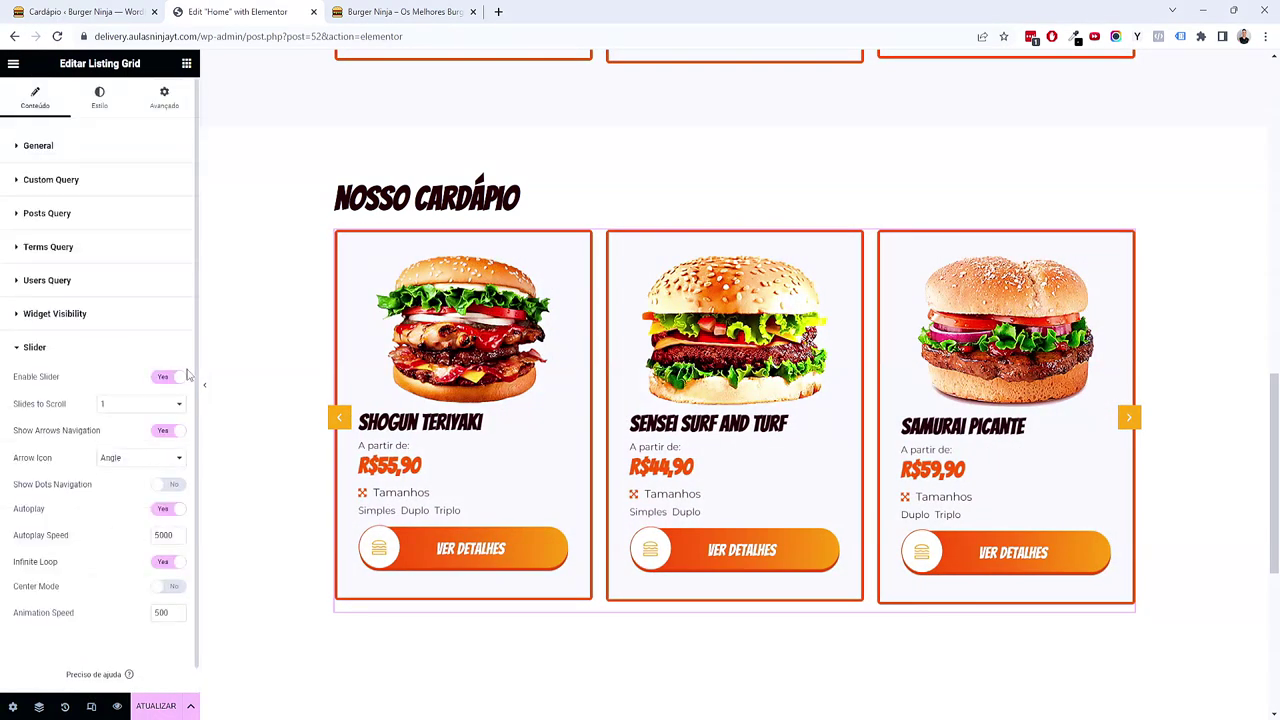
left_click(174, 377)
Step: Clear the meta query item from the Listing Grid's Posts Query
left_click(80, 214)
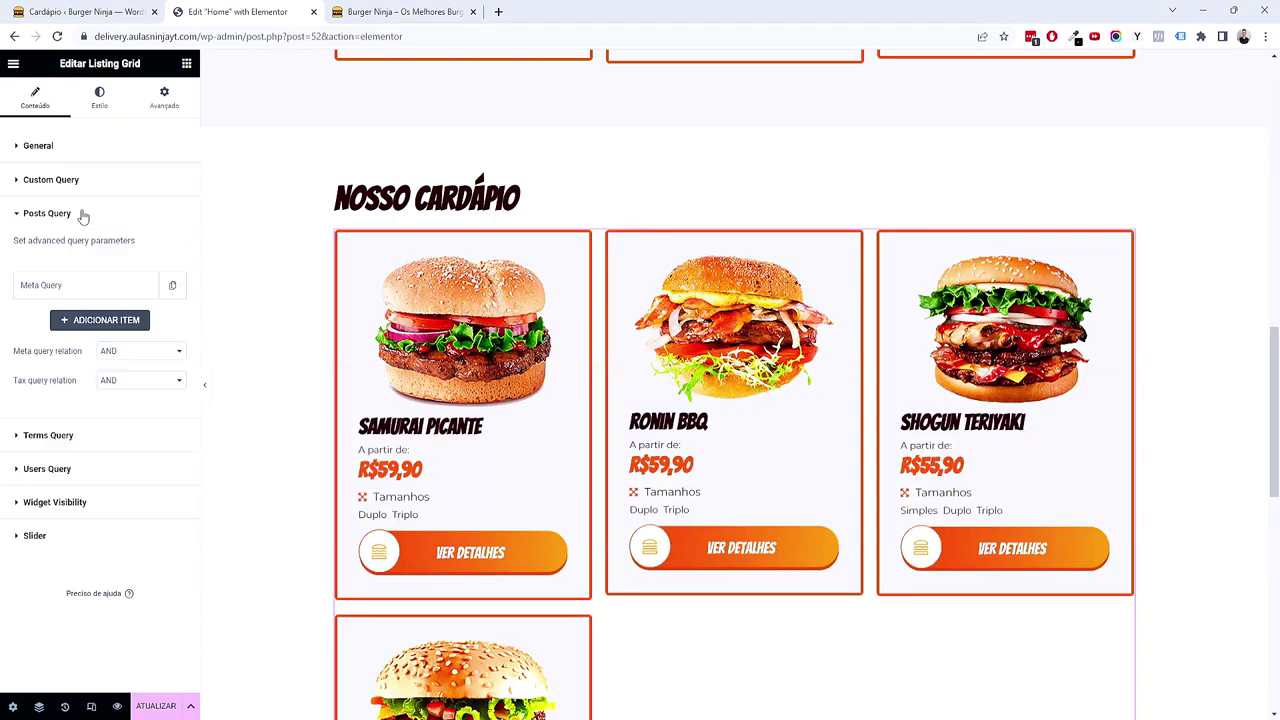
left_click(86, 286)
left_click(125, 319)
left_click(130, 335)
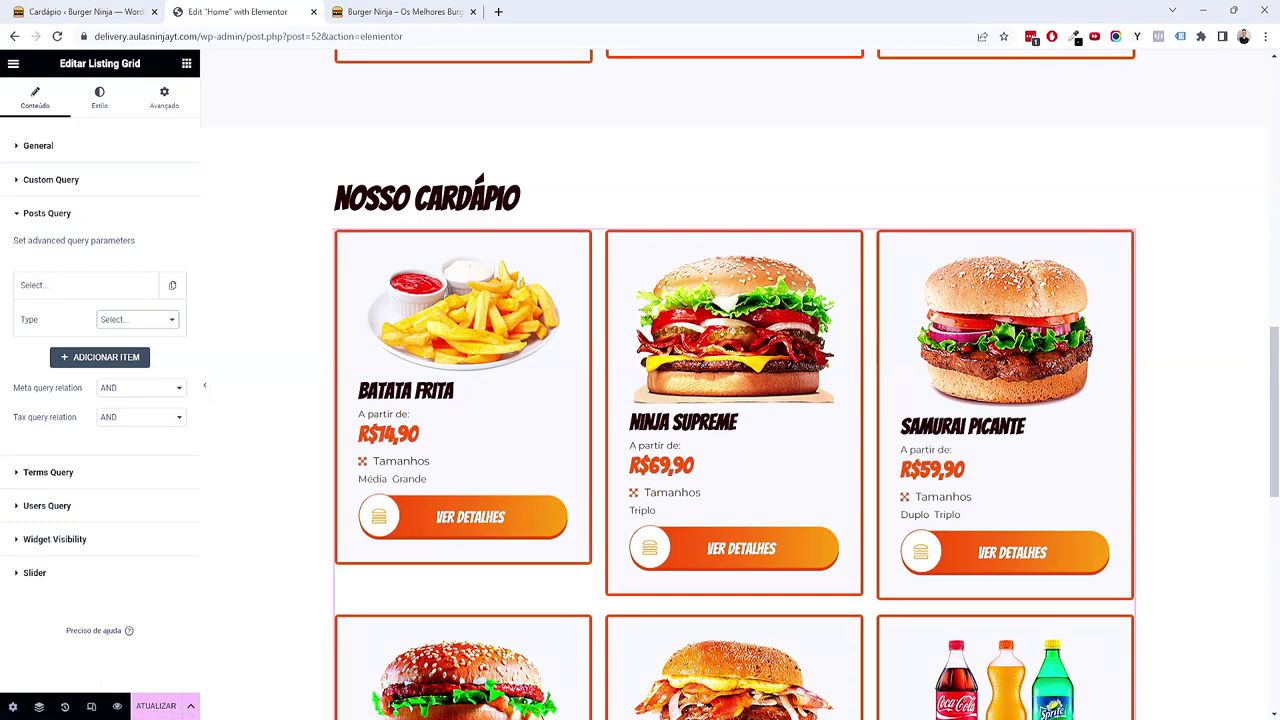
scroll(657, 344, "down", 3)
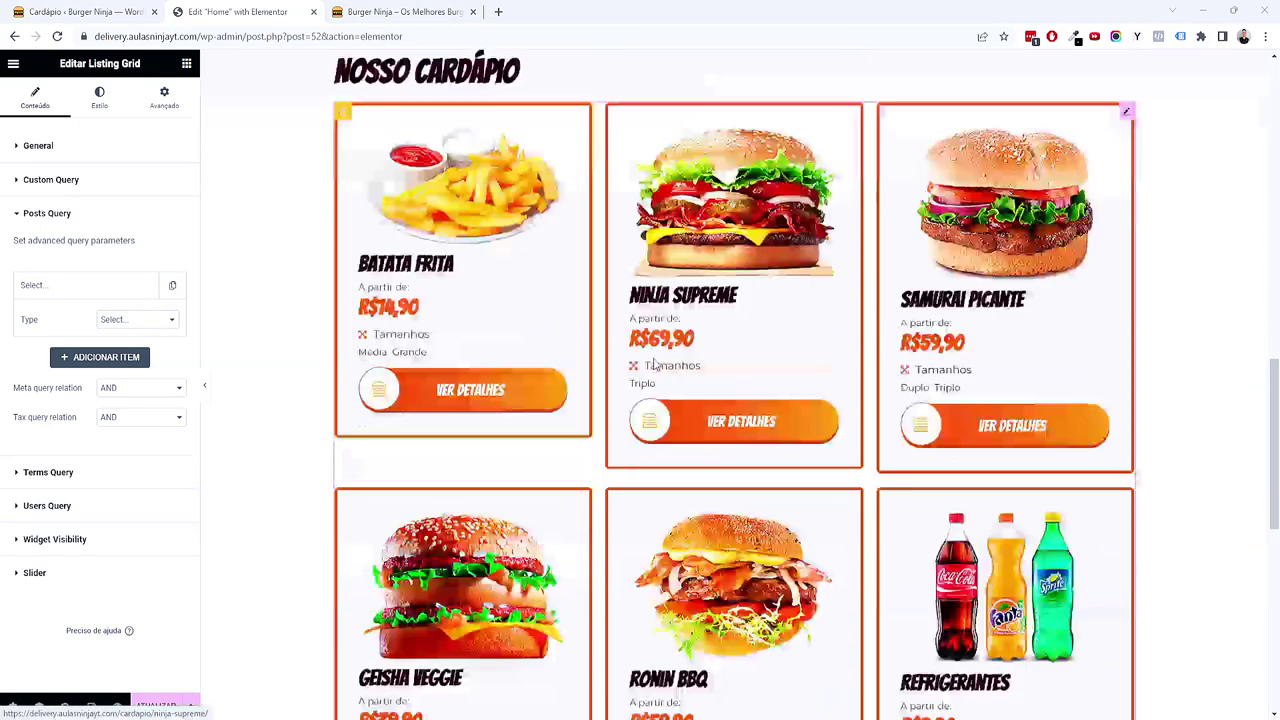
scroll(422, 265, "up", 2)
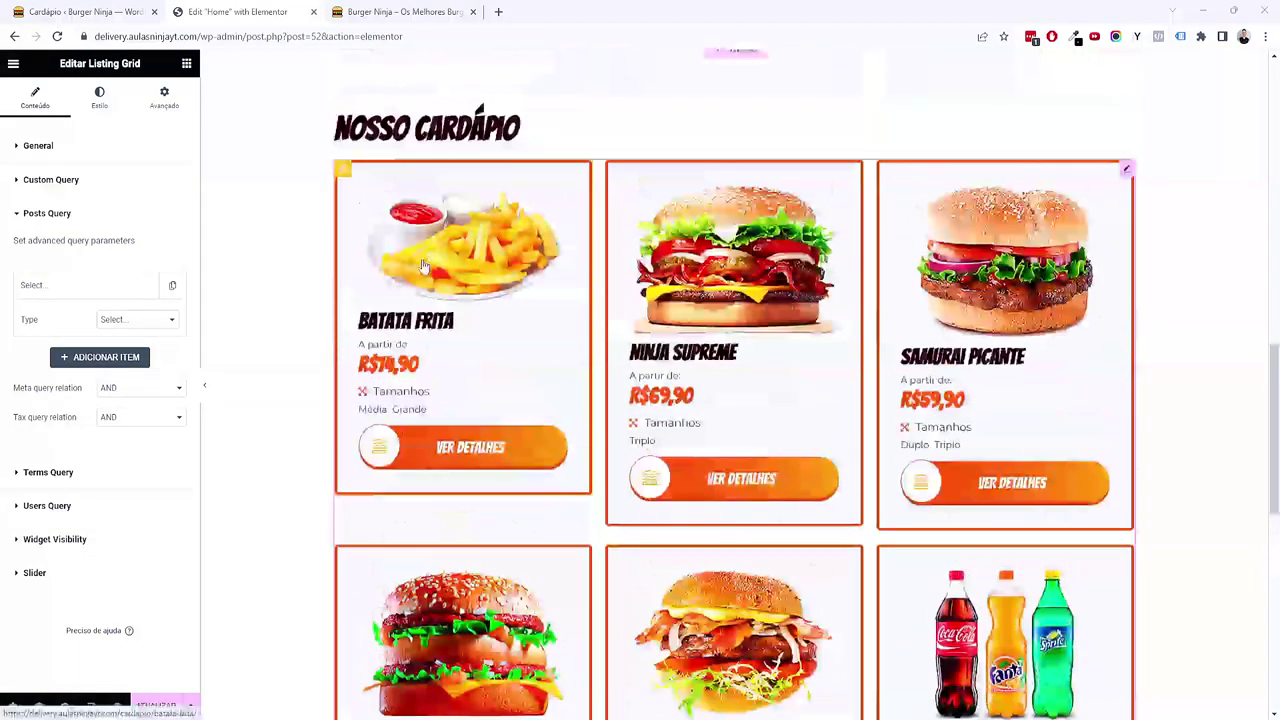
Step: Set the grid's Posts number to 50 in General settings
left_click(110, 148)
double_click(158, 350)
type("12")
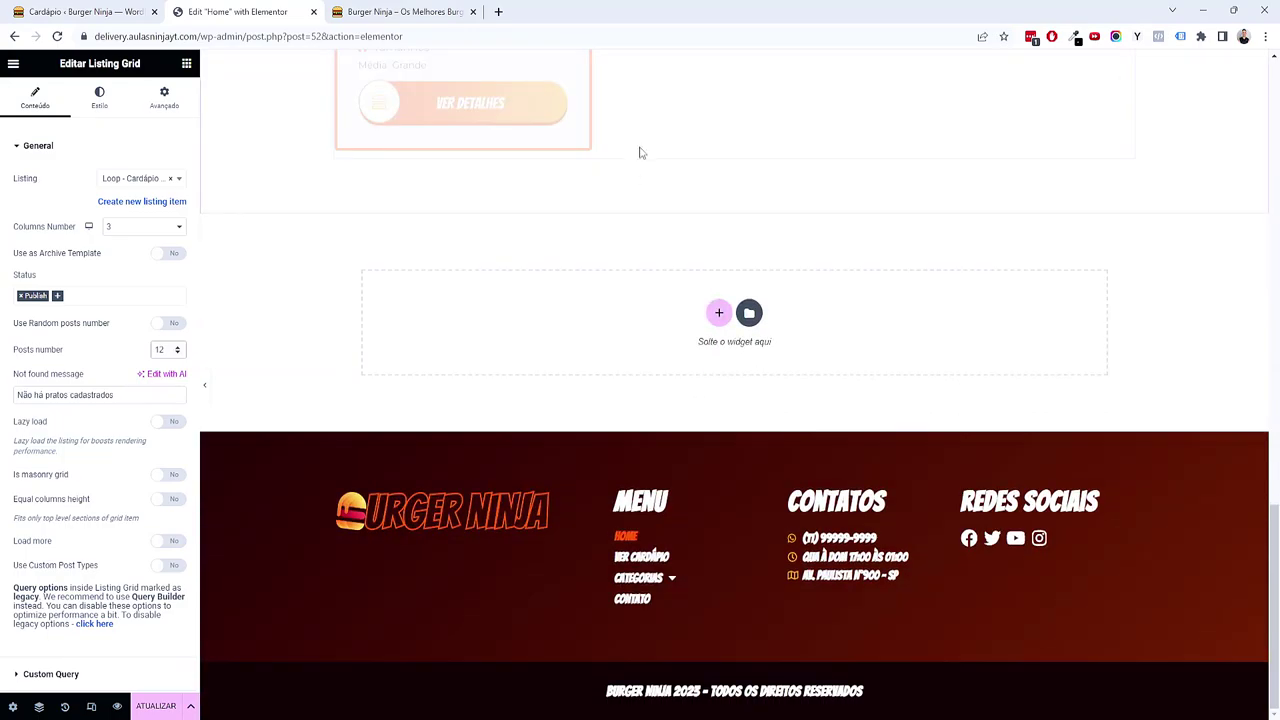
scroll(640, 260, "down", 10)
scroll(608, 284, "up", 10)
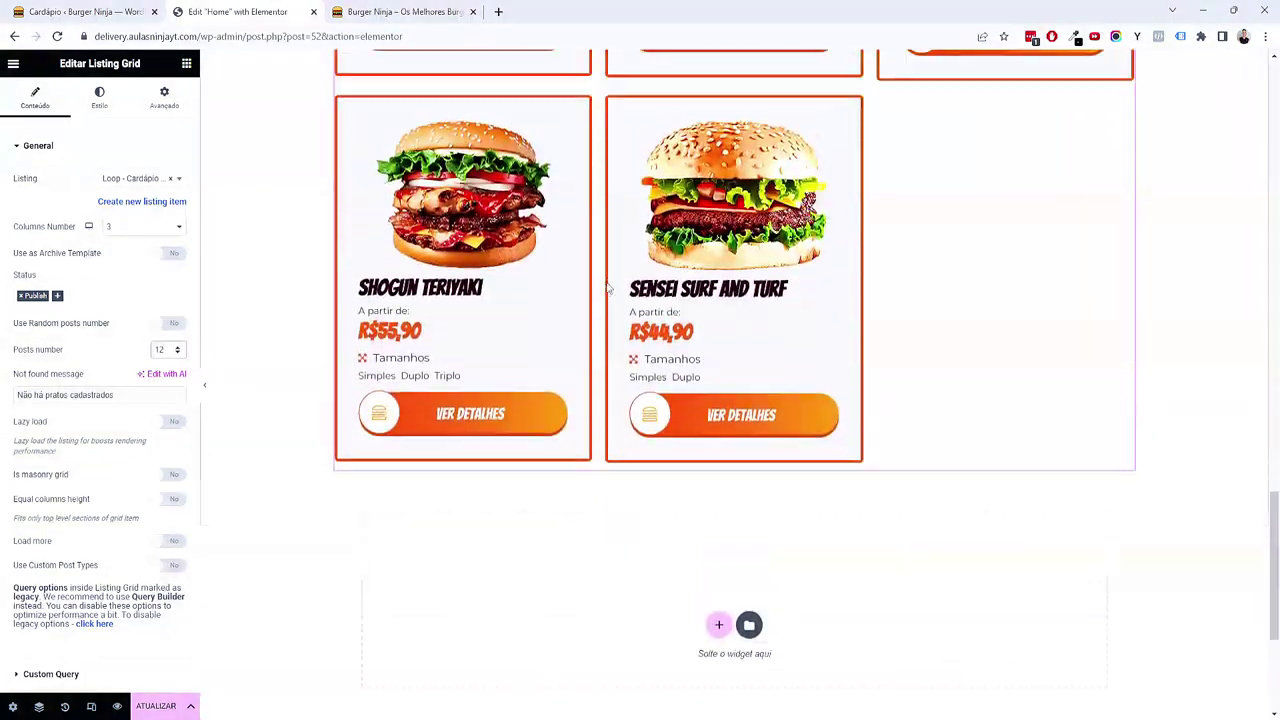
scroll(598, 292, "down", 3)
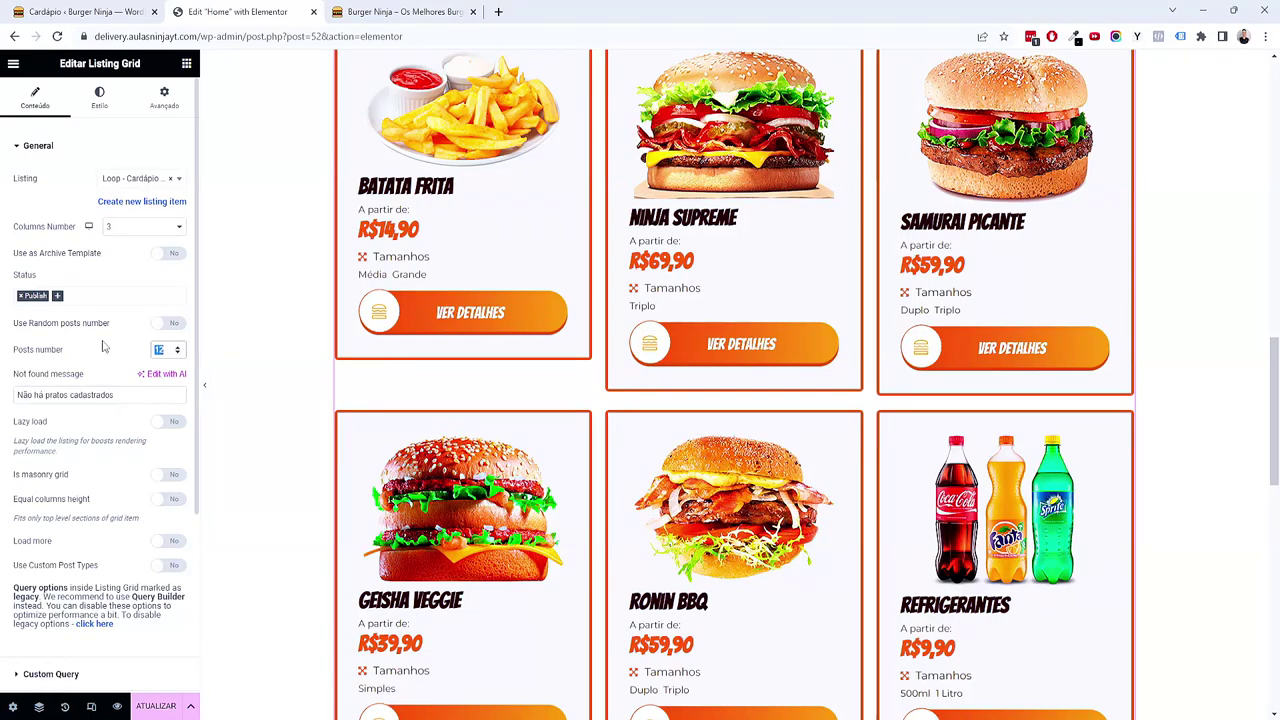
type("50")
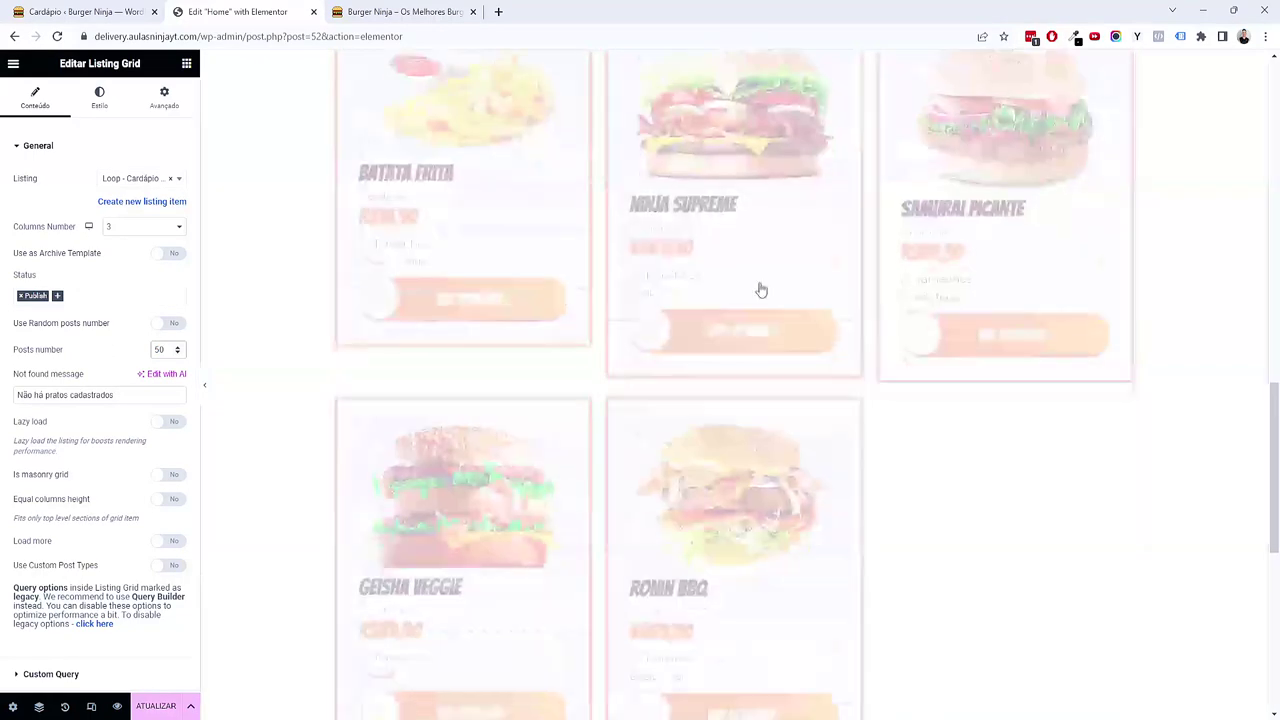
scroll(706, 325, "down", 2)
scroll(508, 423, "down", 1)
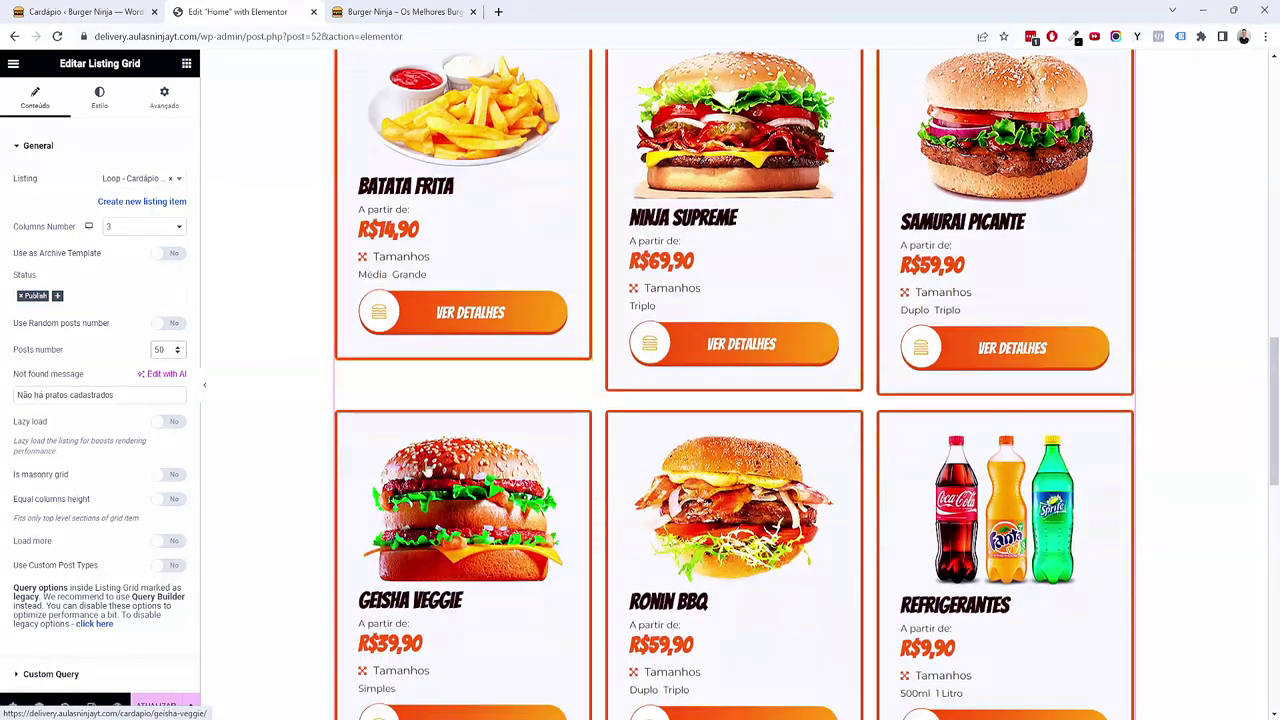
Step: Enable Load more with Infinite Scroll as the loading type
left_click(166, 424)
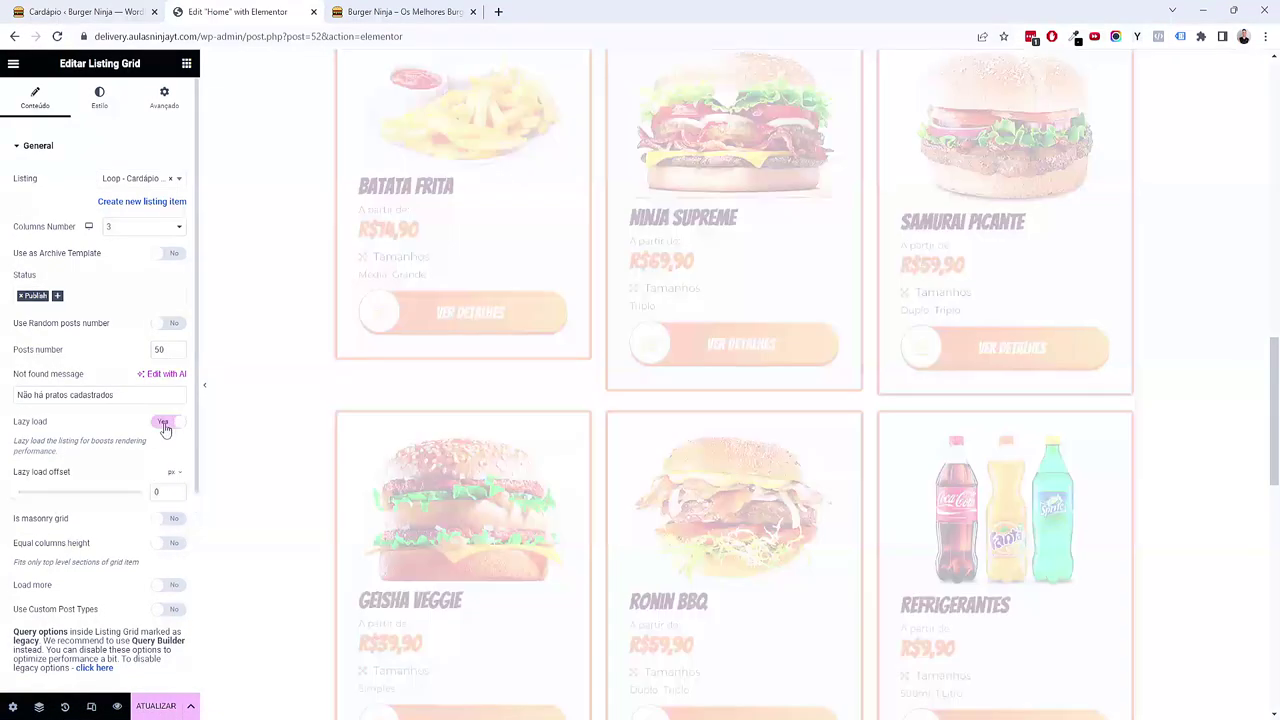
scroll(79, 505, "down", 1)
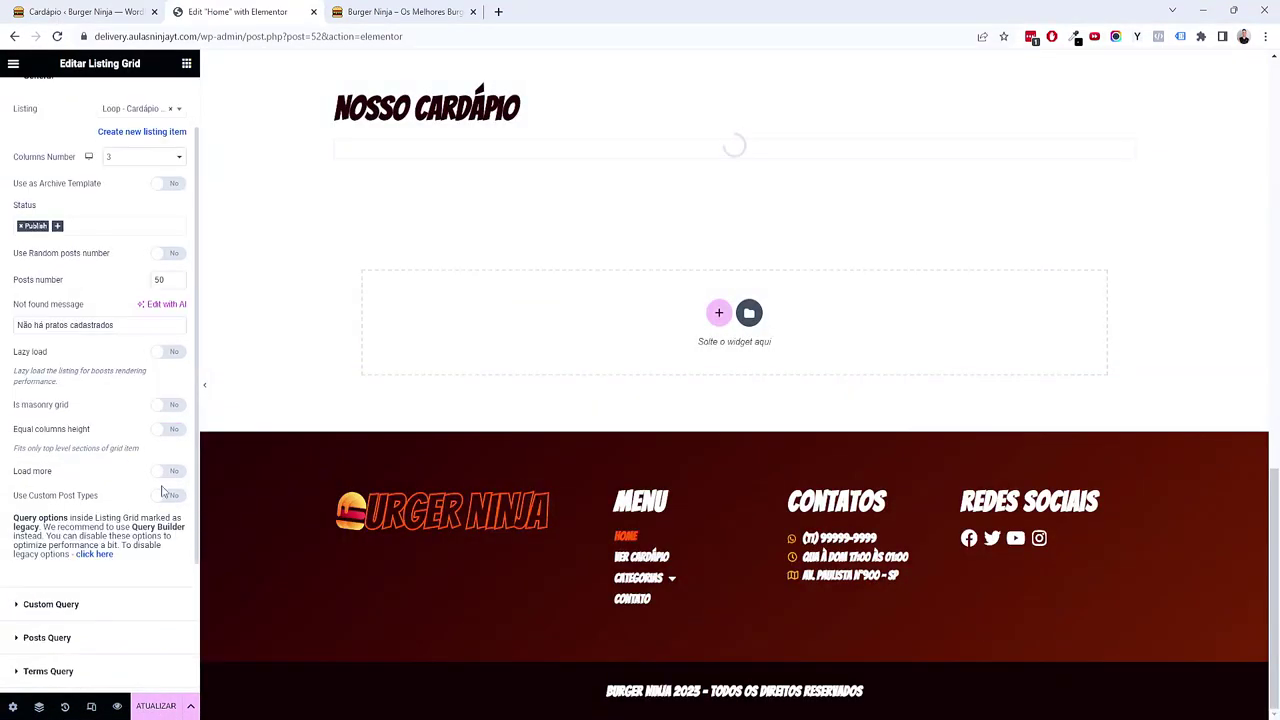
left_click(170, 471)
scroll(140, 480, "down", 1)
left_click(138, 428)
left_click(125, 452)
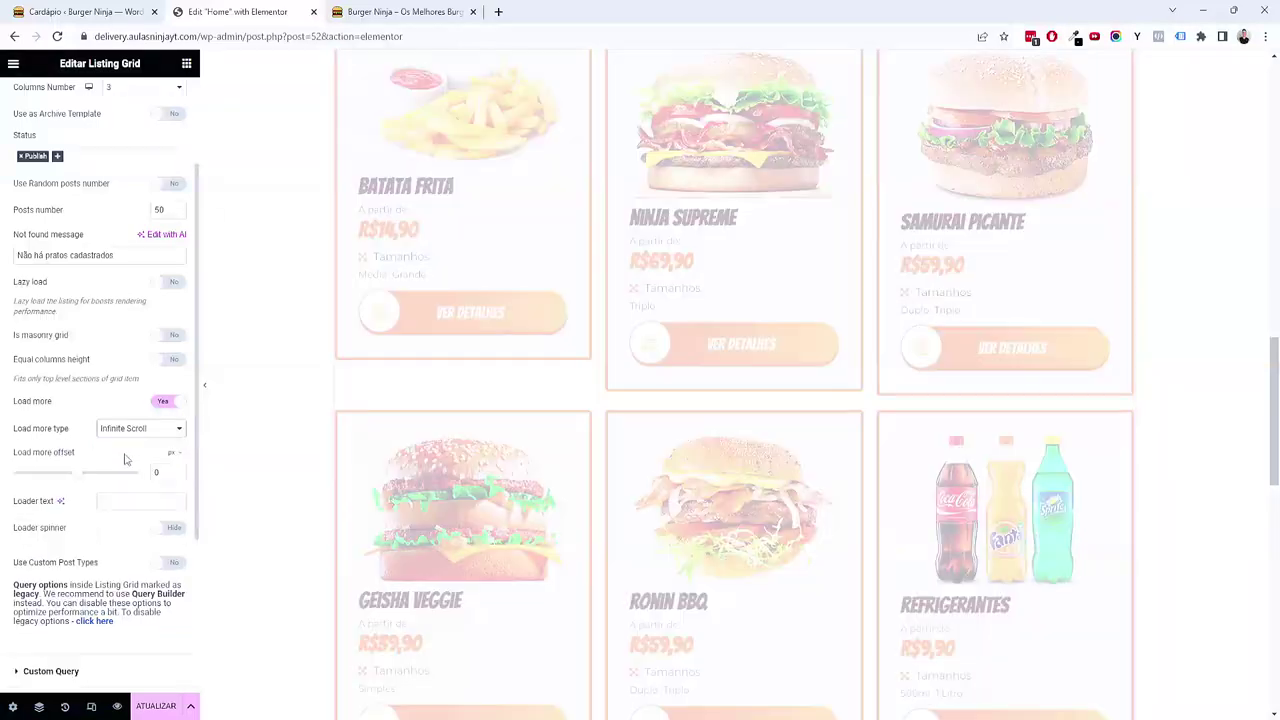
scroll(540, 345, "down", 4)
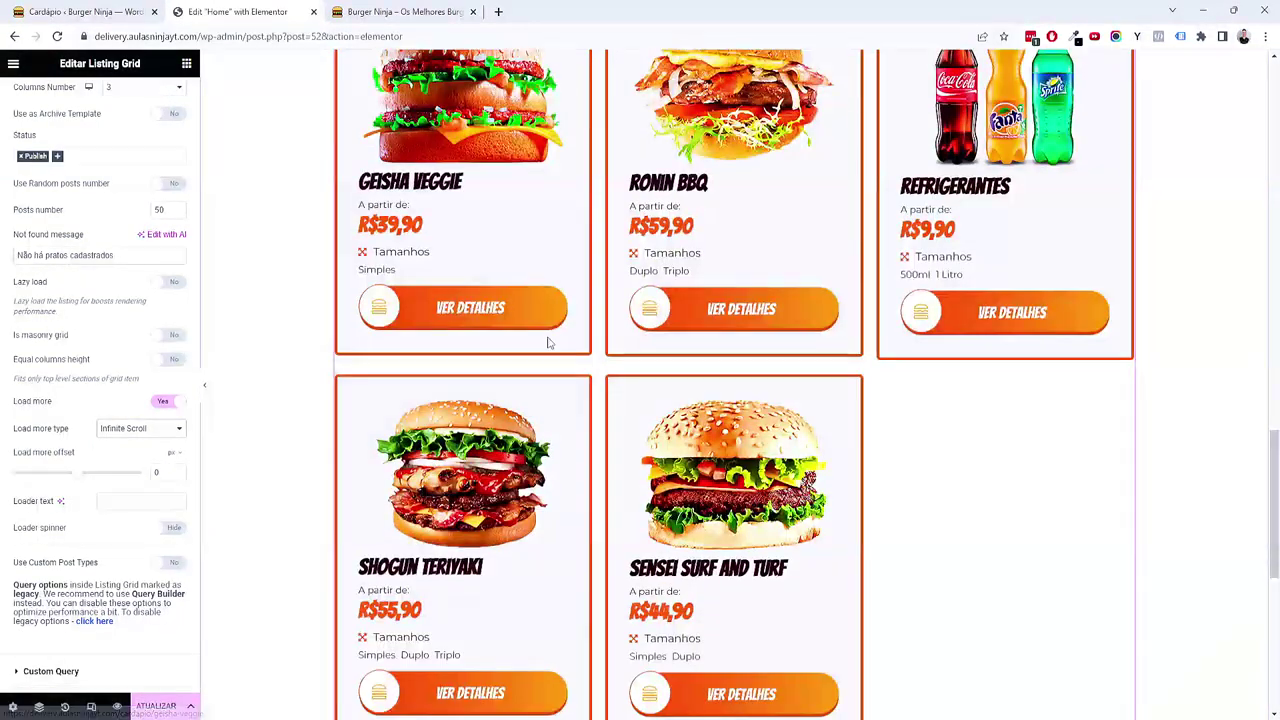
scroll(552, 343, "down", 3)
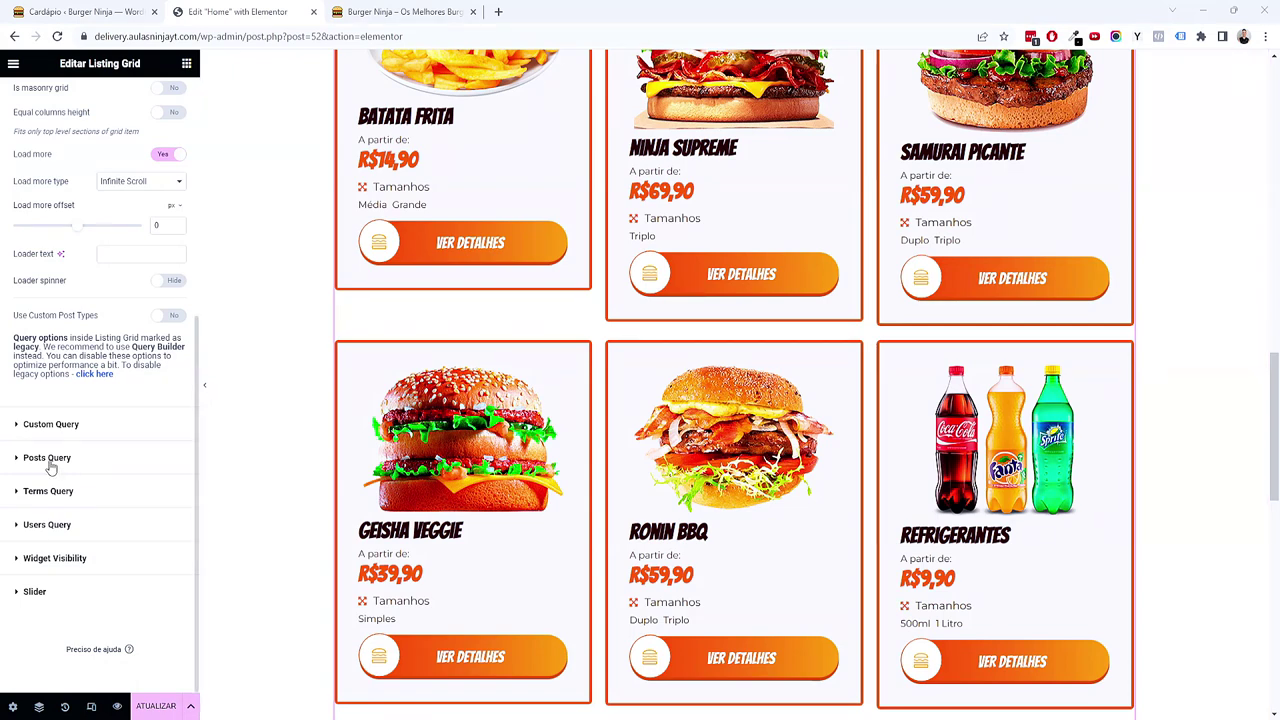
Step: Set the Nosso Cardápio posts query to sort by Date in ascending order with offset 0
left_click(49, 460)
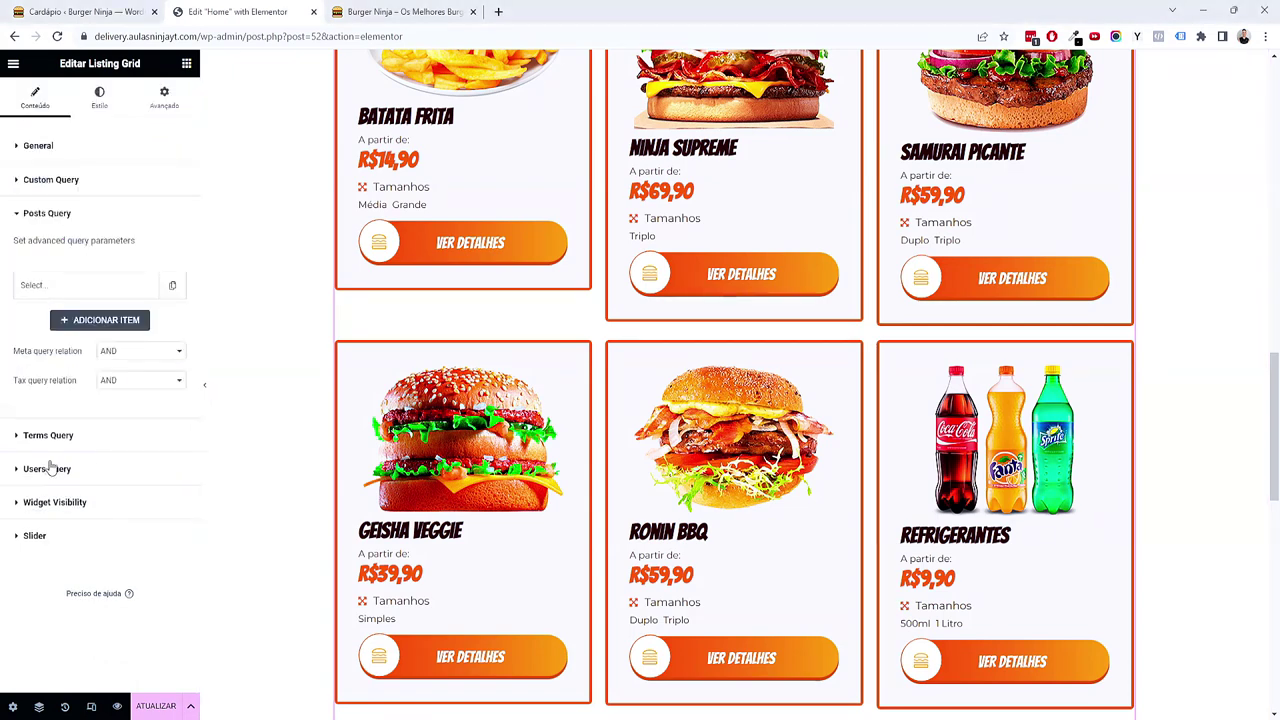
left_click(83, 285)
left_click(137, 319)
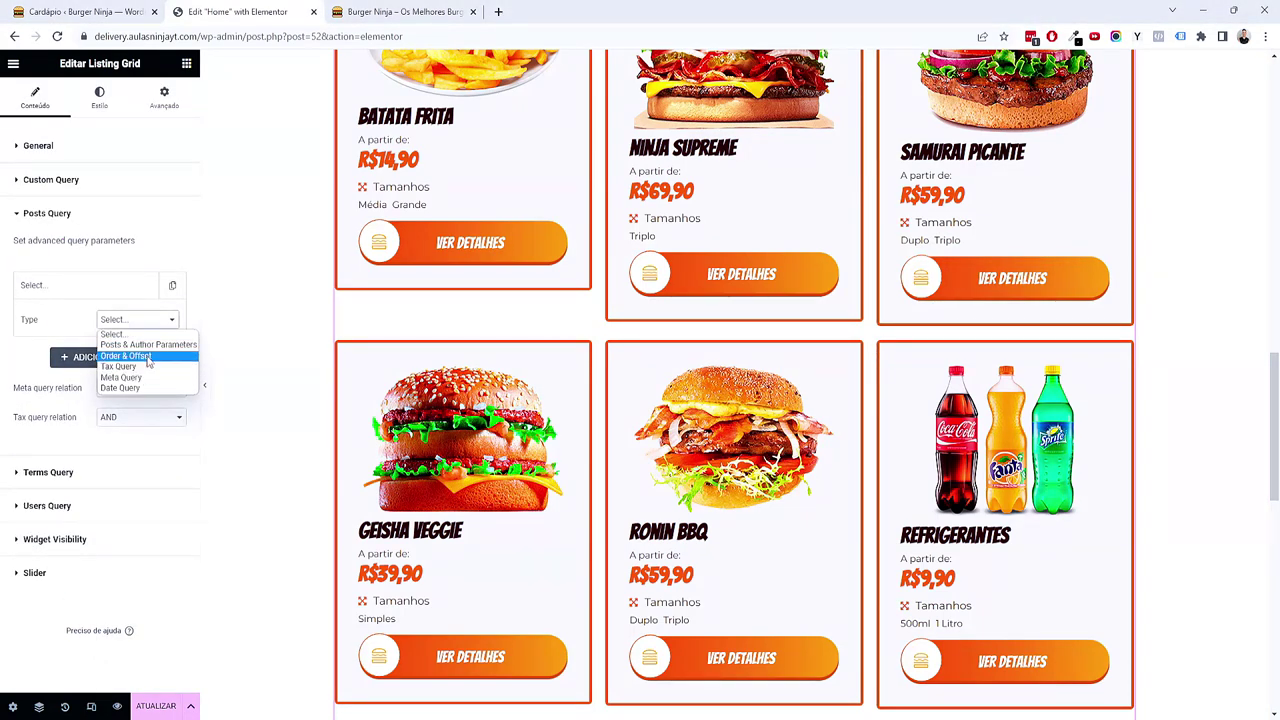
left_click(146, 358)
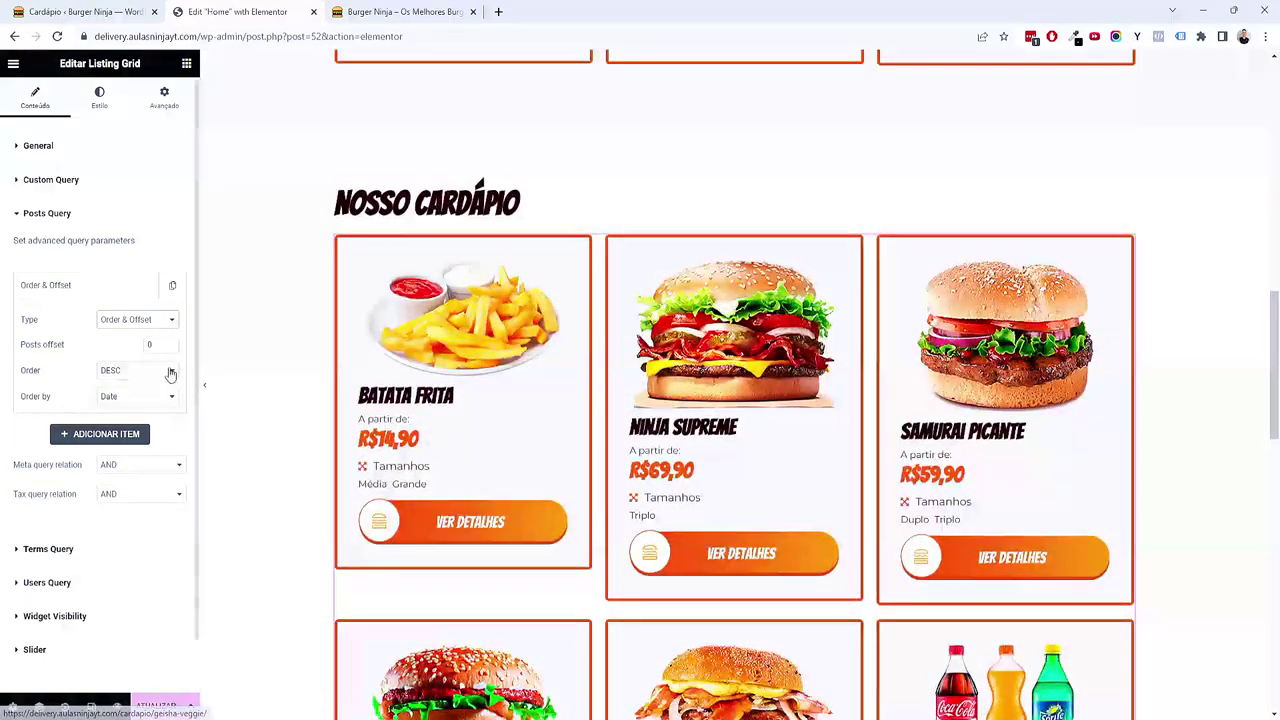
left_click(136, 371)
left_click(128, 394)
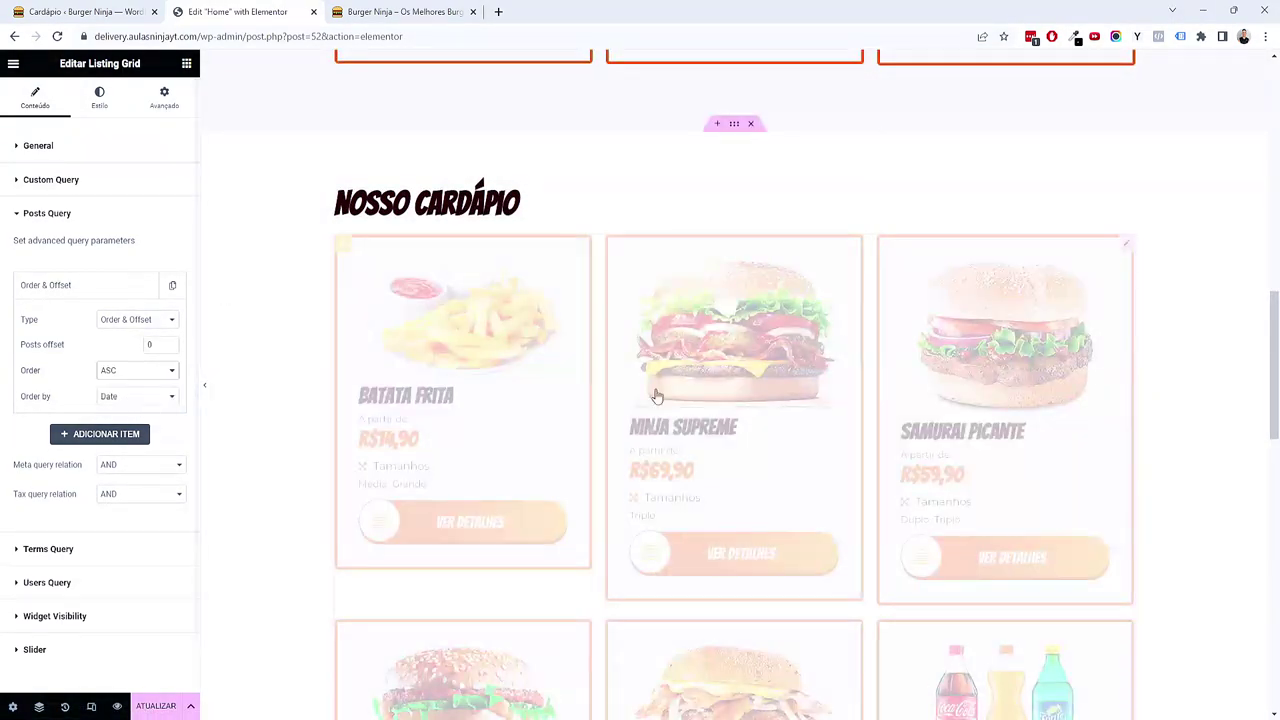
Step: Save the home page edits with ATUALIZAR
scroll(845, 428, "down", 6)
scroll(857, 430, "up", 5)
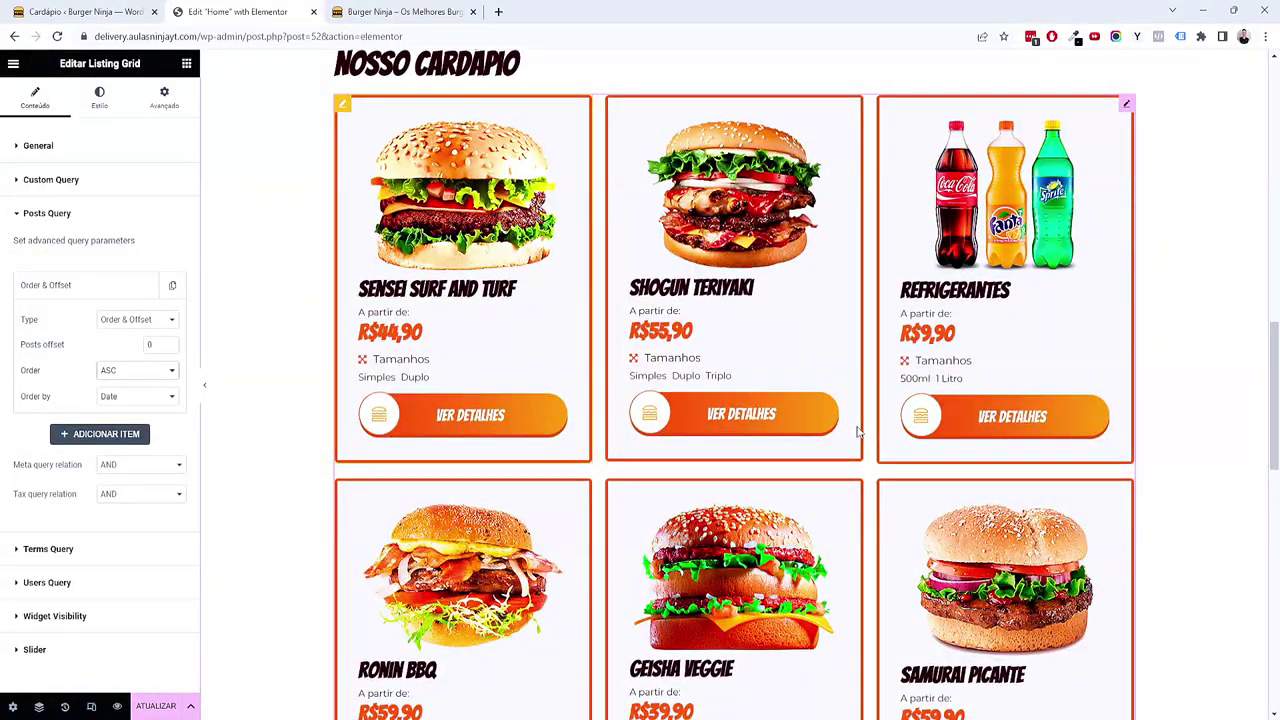
scroll(857, 430, "up", 2)
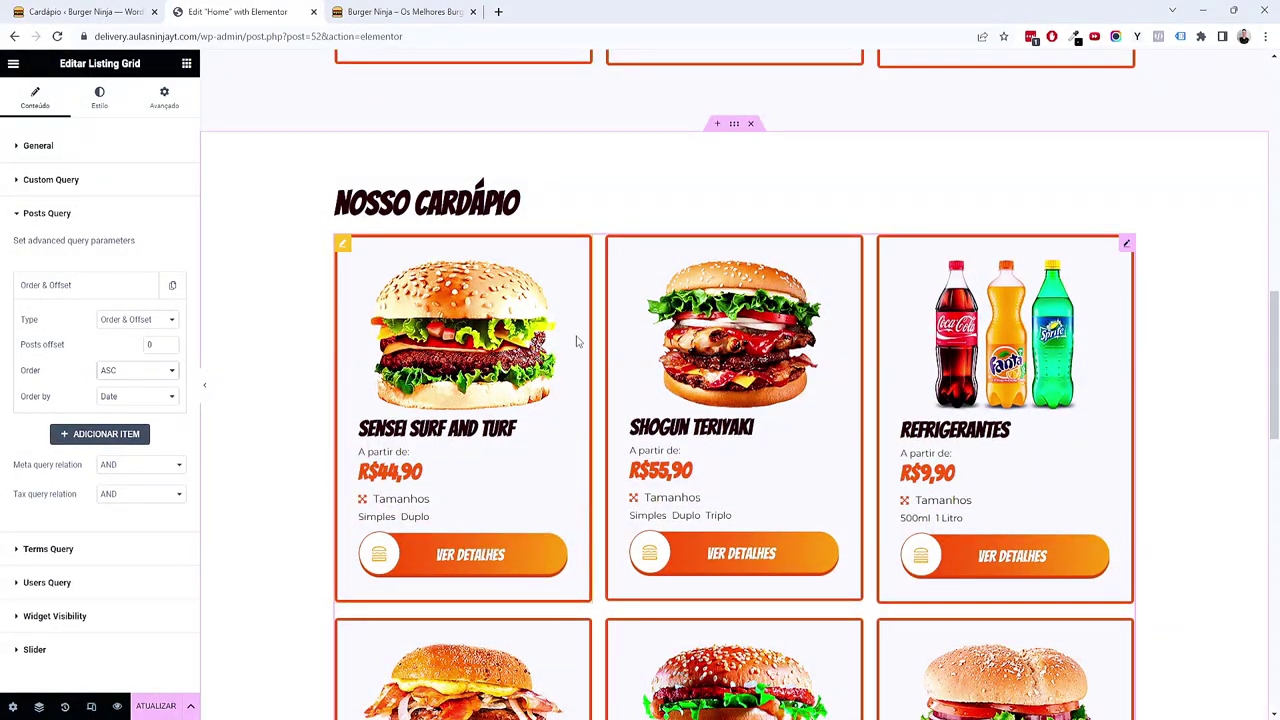
scroll(638, 318, "down", 3)
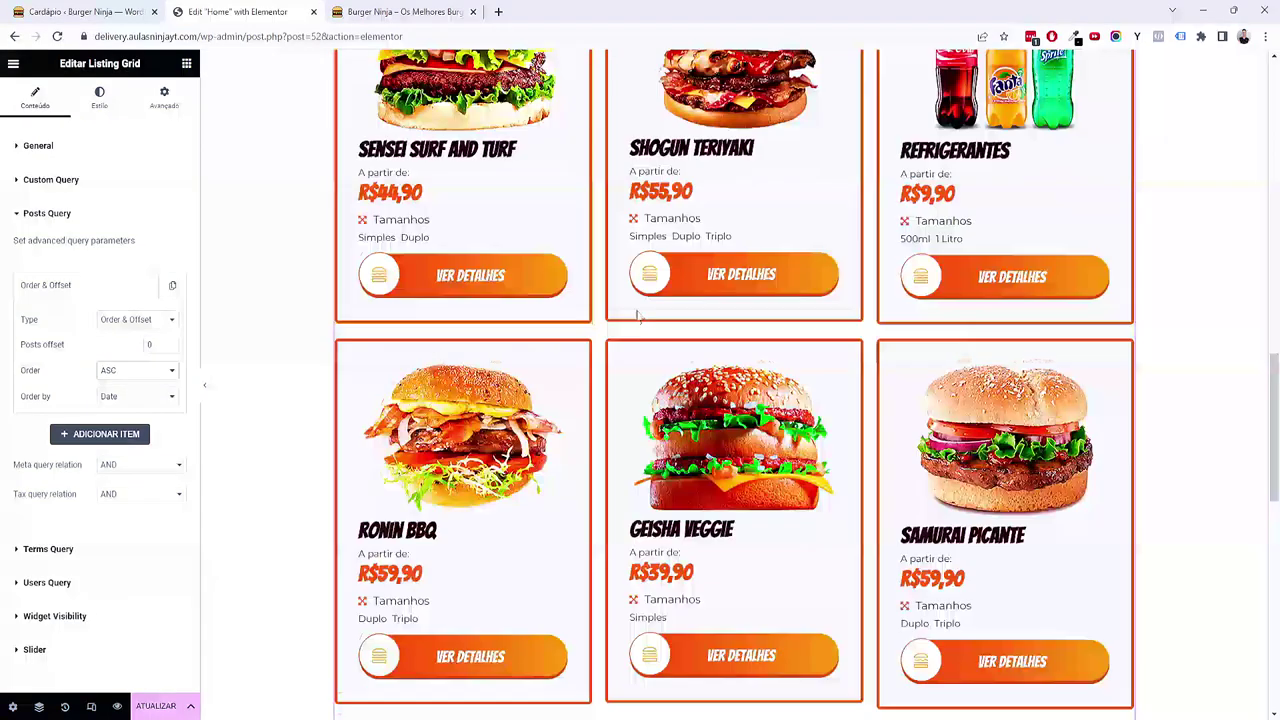
scroll(638, 318, "down", 5)
scroll(1046, 443, "down", 1)
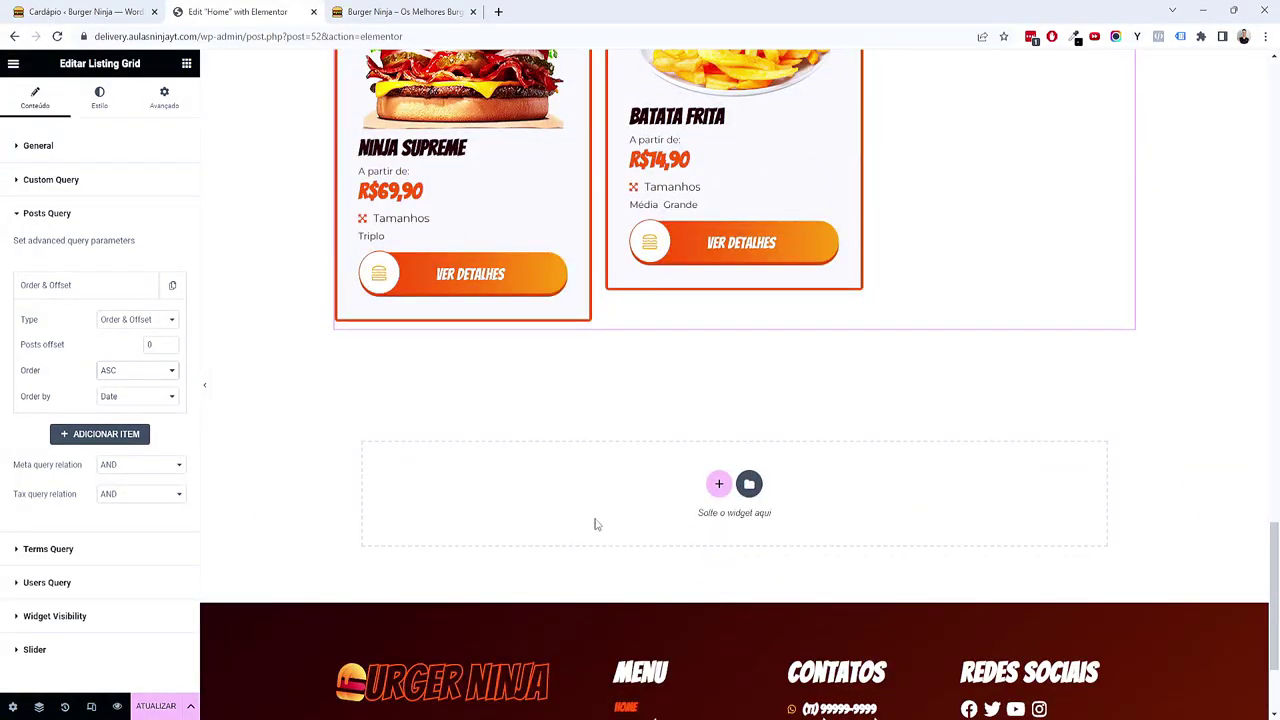
left_click(160, 706)
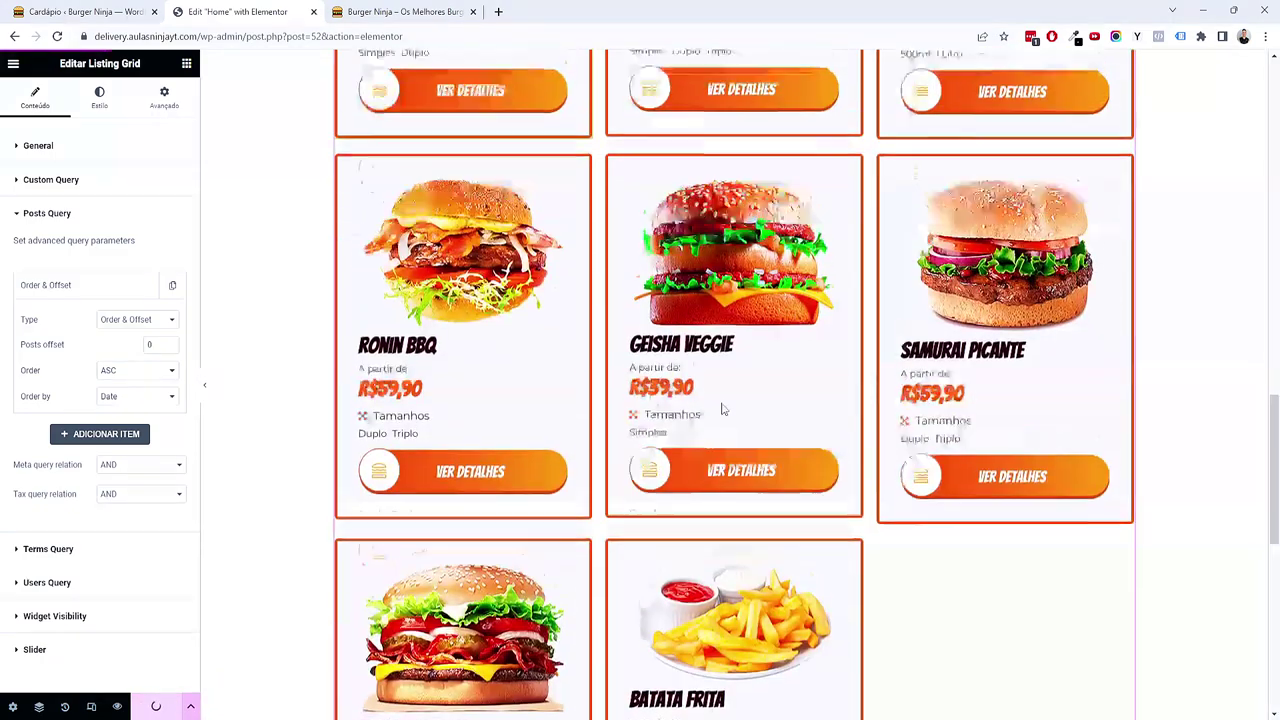
Step: Scroll up and down through the page preview to review the full layout
scroll(723, 409, "up", 15)
scroll(714, 407, "up", 1)
scroll(714, 405, "down", 3)
scroll(712, 402, "up", 3)
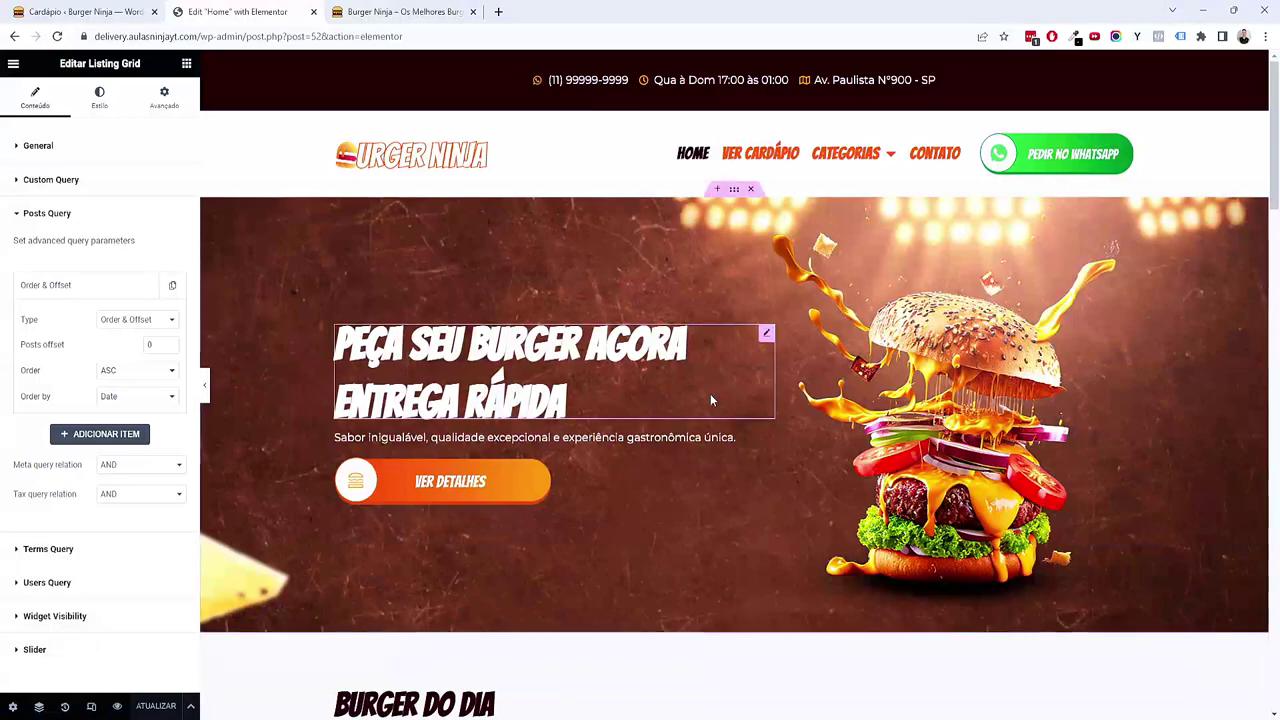
scroll(711, 400, "down", 15)
scroll(709, 402, "down", 10)
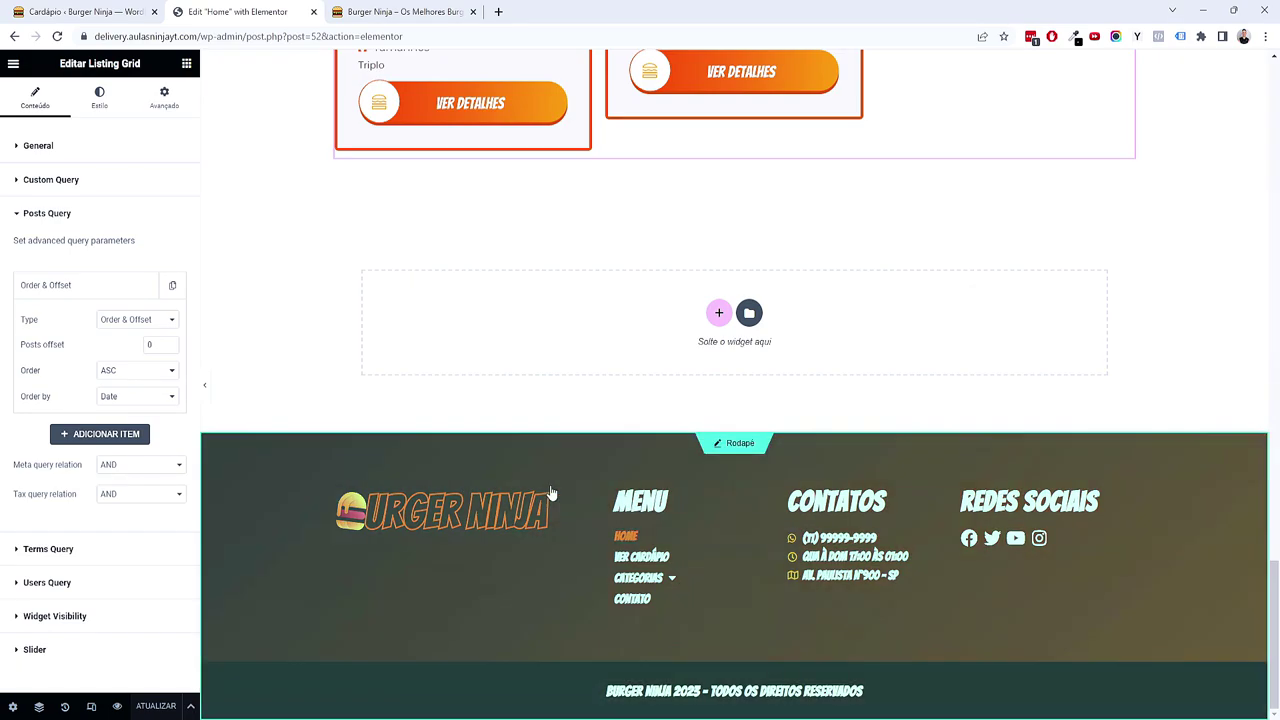
scroll(635, 440, "up", 9)
scroll(635, 437, "up", 10)
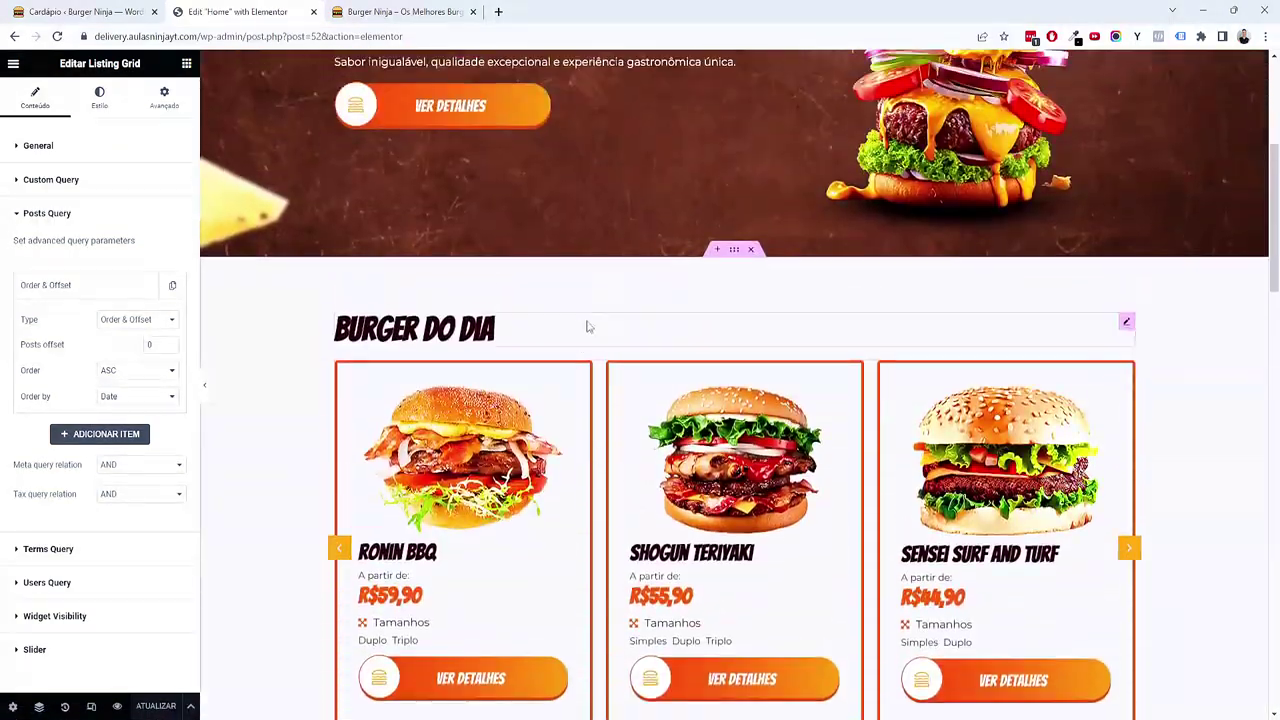
Step: Copy the Burger do Dia container
right_click(618, 300)
left_click(642, 378)
scroll(634, 408, "down", 8)
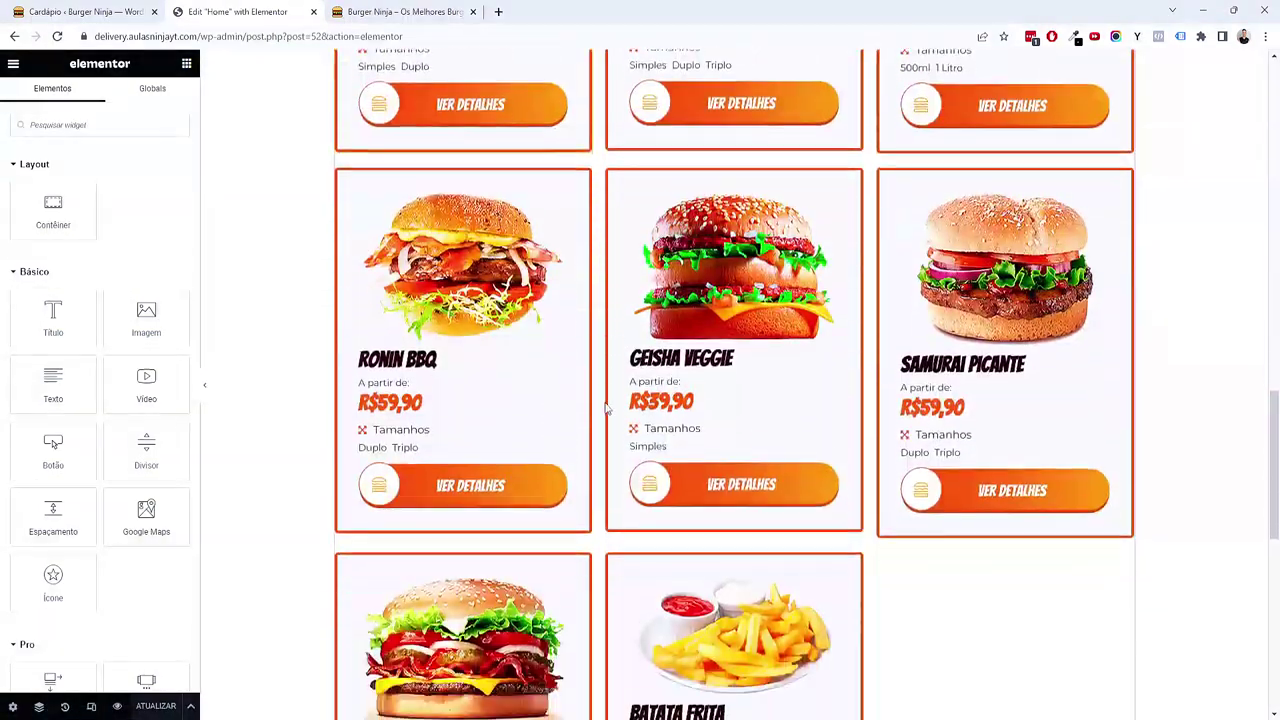
scroll(640, 430, "down", 6)
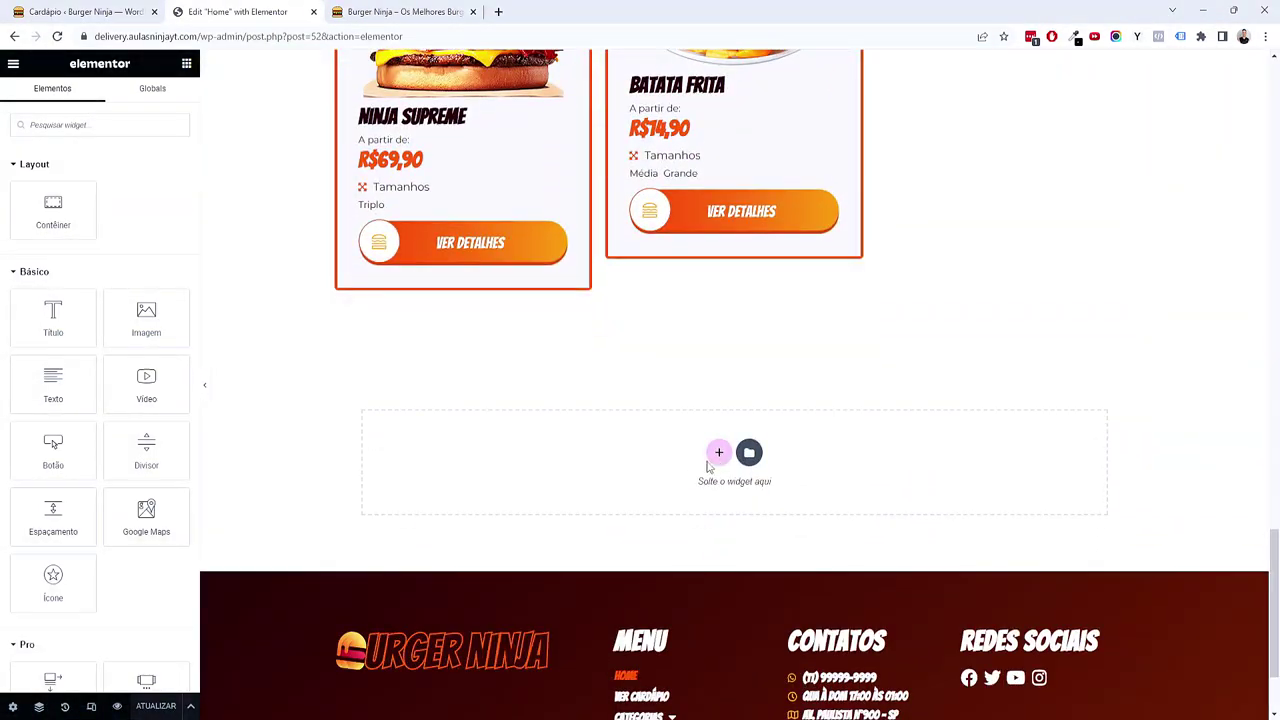
Step: Paste the copied Burger do Dia section into the empty area and retitle it 'Categorias'
right_click(716, 462)
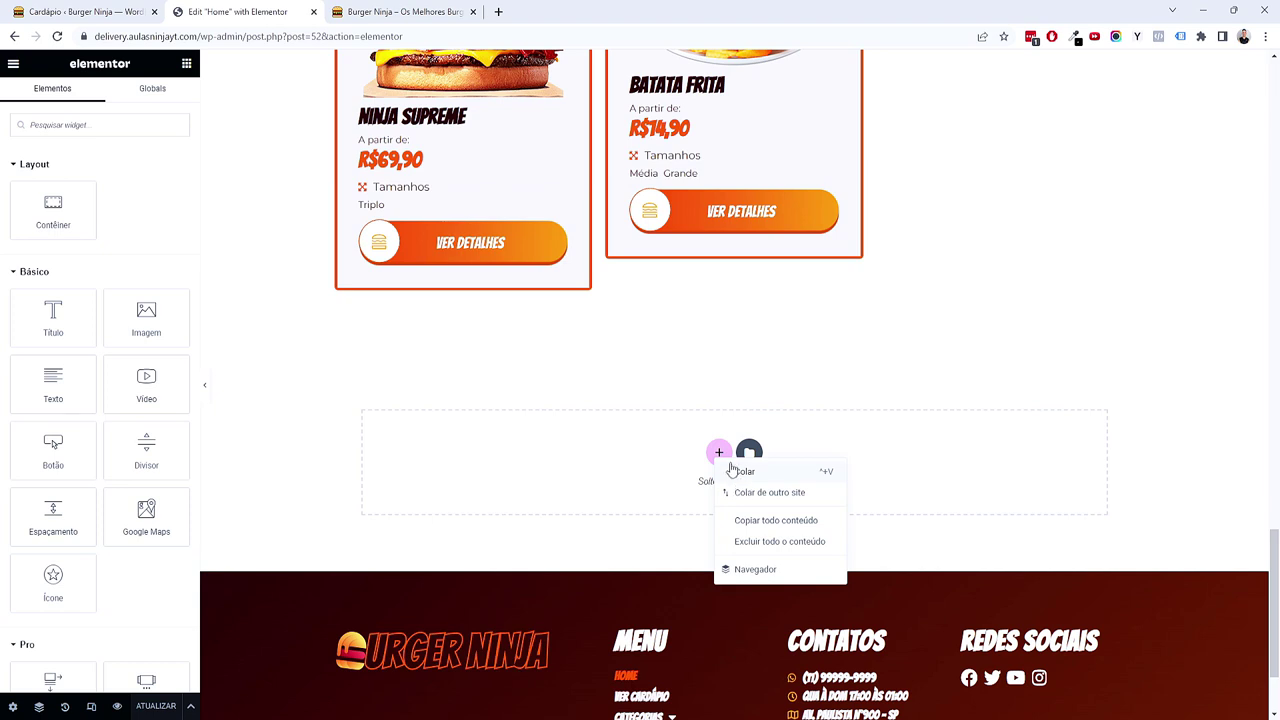
left_click(742, 471)
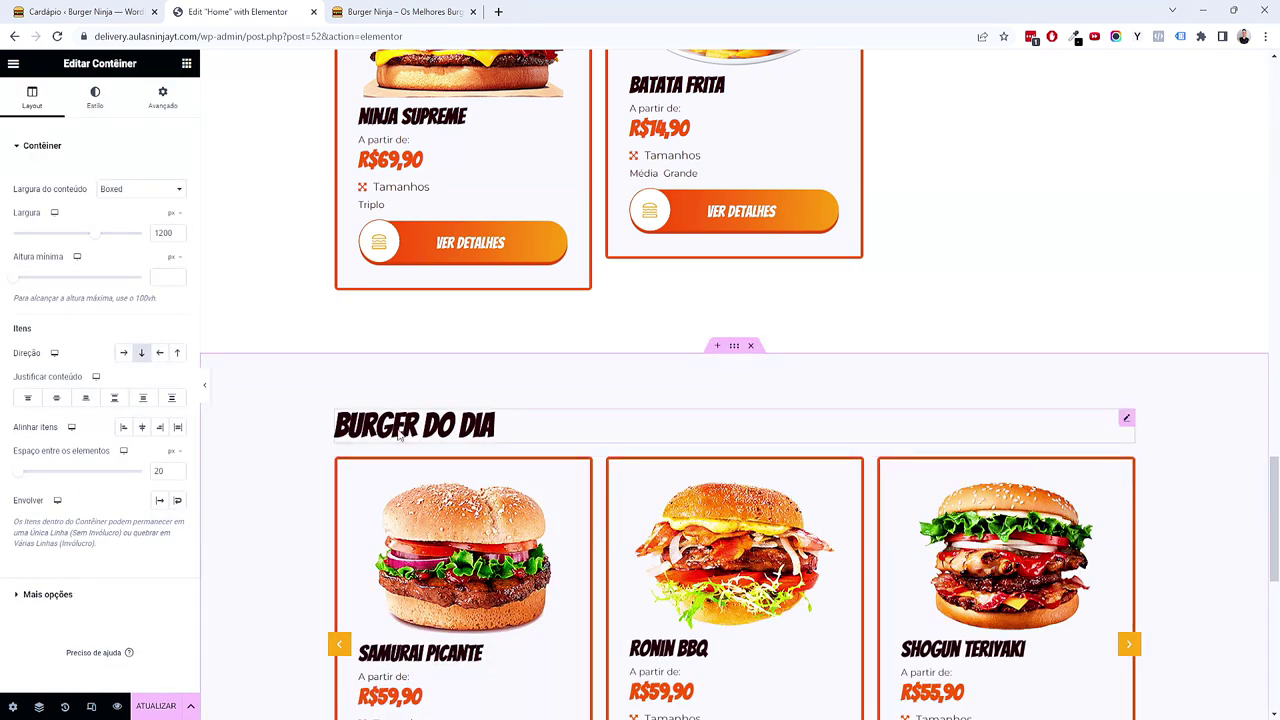
left_click(700, 426)
type("Categorias")
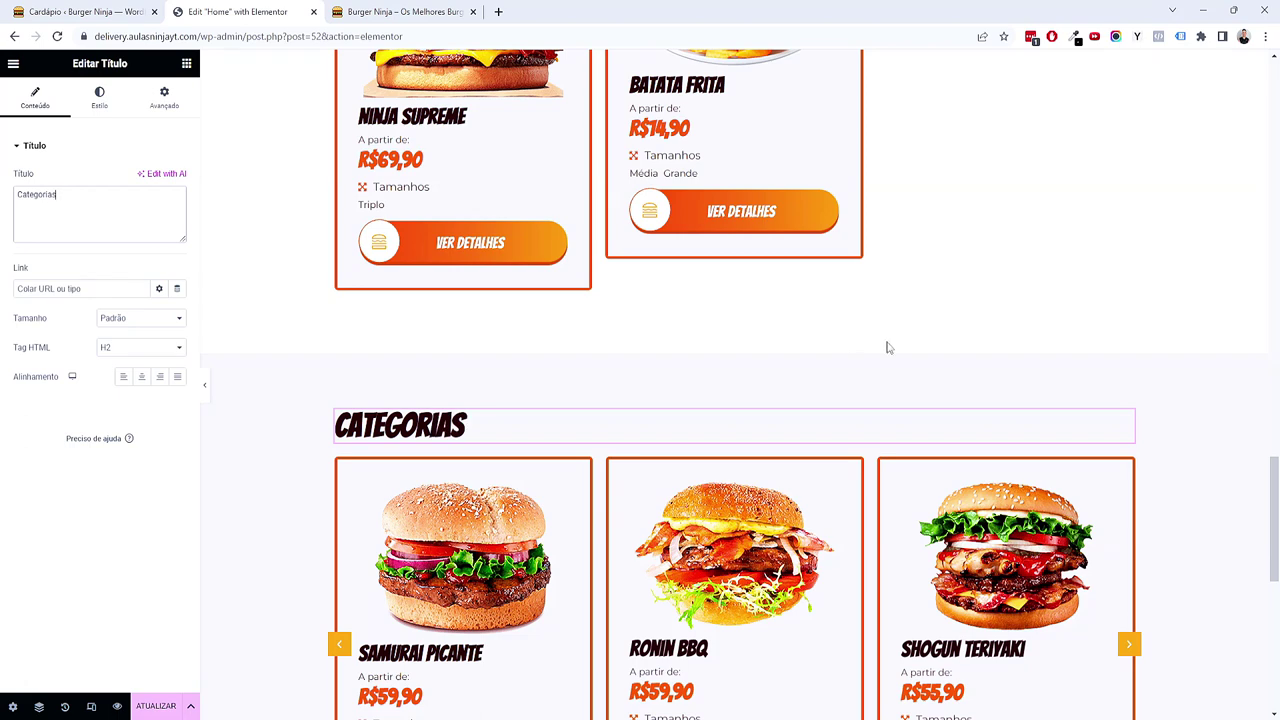
Step: Switch the pasted Listing Grid to the 'Loop - Categoria Delivery' listing
scroll(887, 347, "down", 3)
left_click(1127, 188)
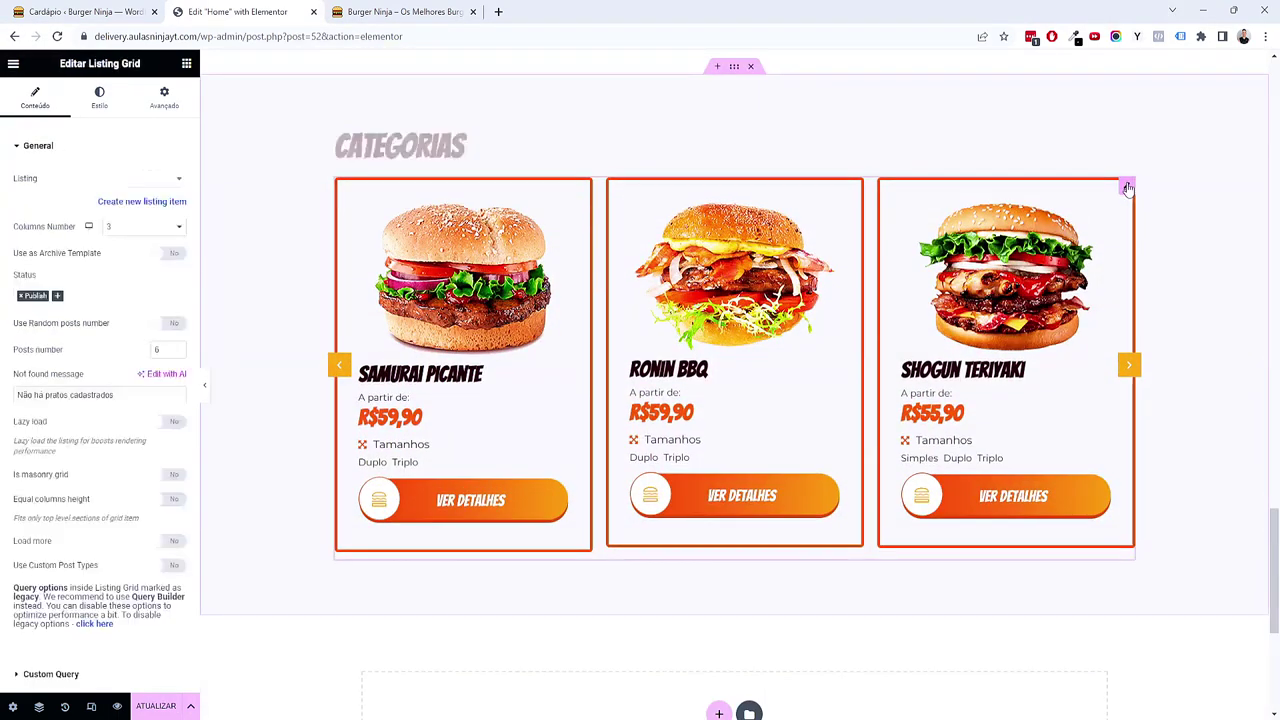
left_click(141, 180)
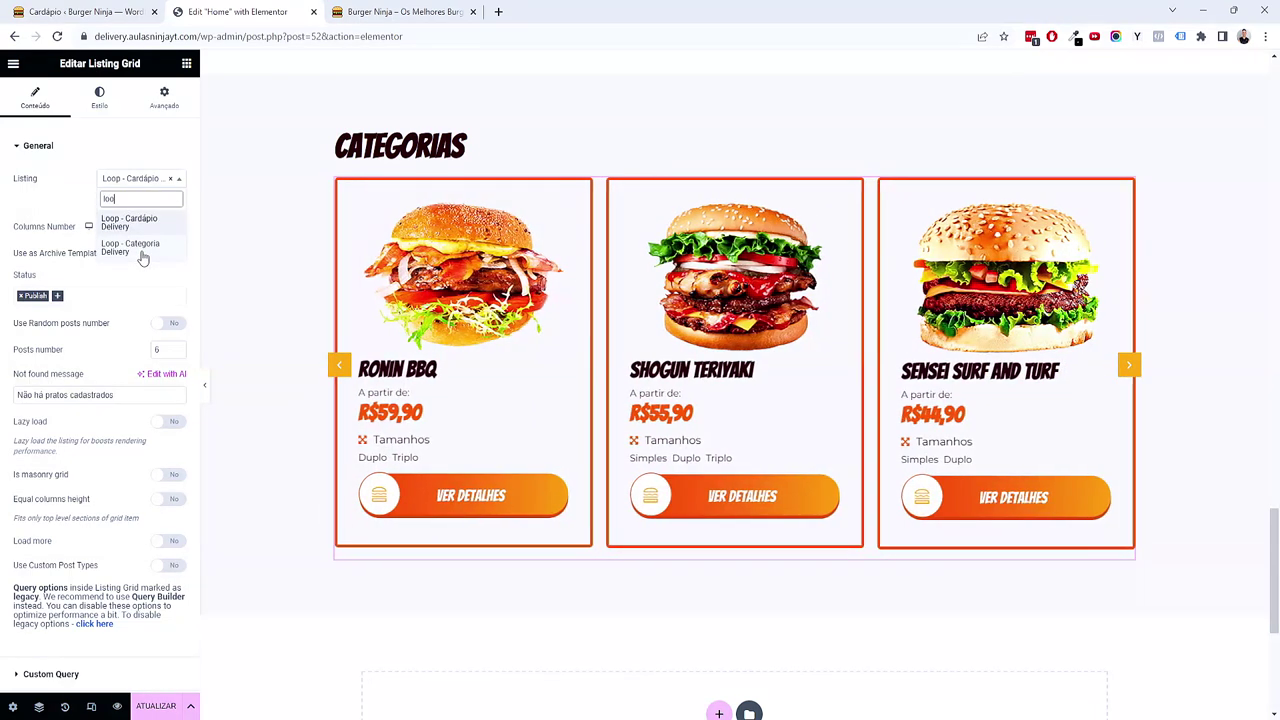
left_click(141, 250)
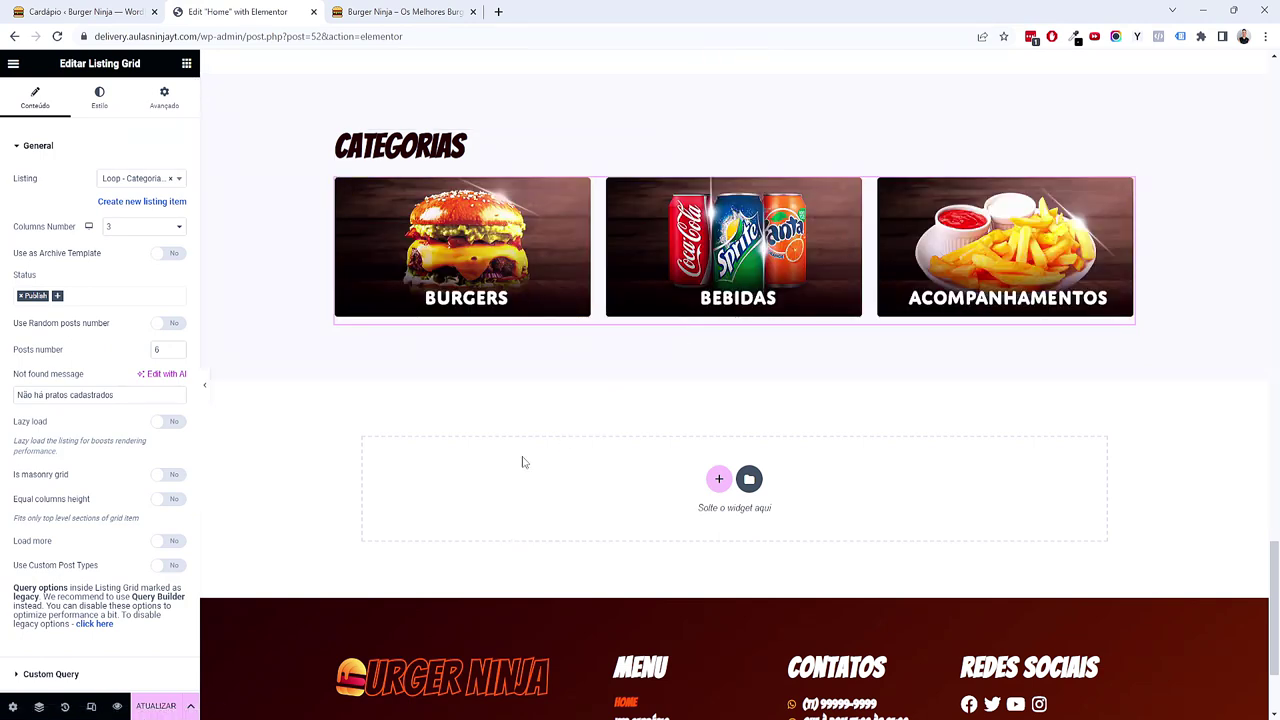
scroll(522, 462, "up", 1)
scroll(522, 462, "up", 1)
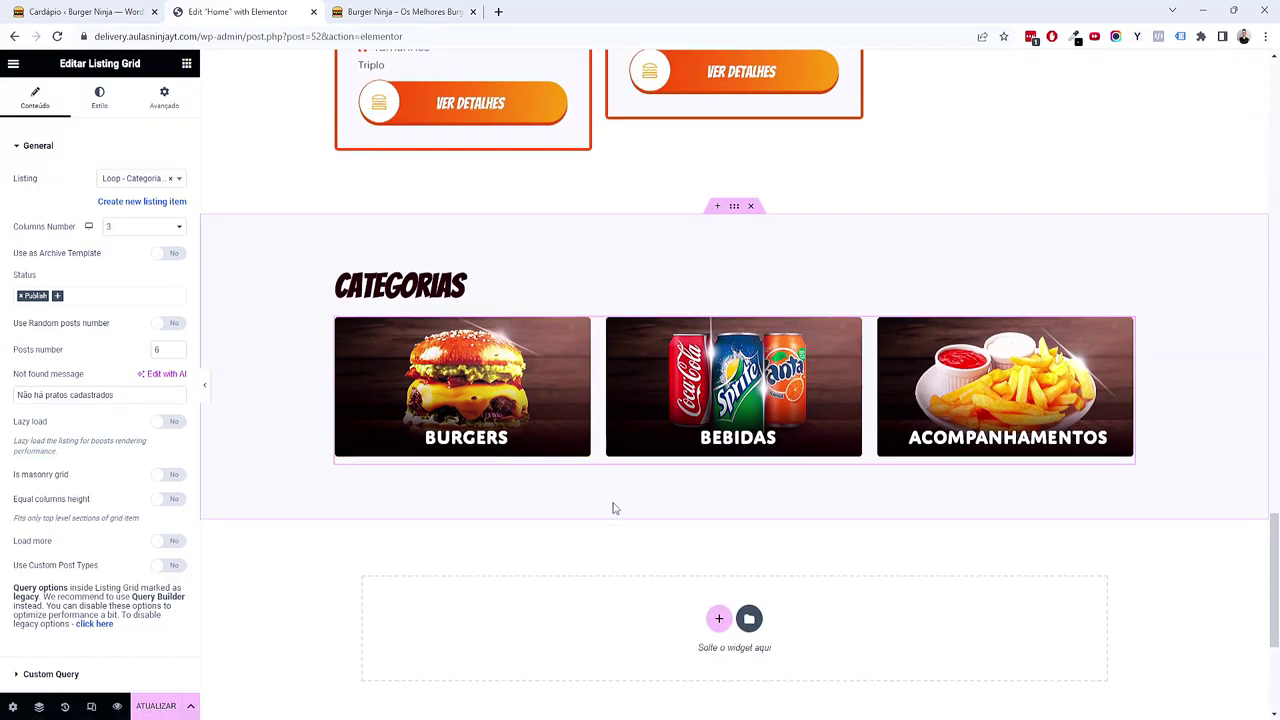
Step: Add a single-column container with a diagonal gradient from the orange secondary to the red-orange accent colour
scroll(614, 508, "down", 3)
left_click(718, 408)
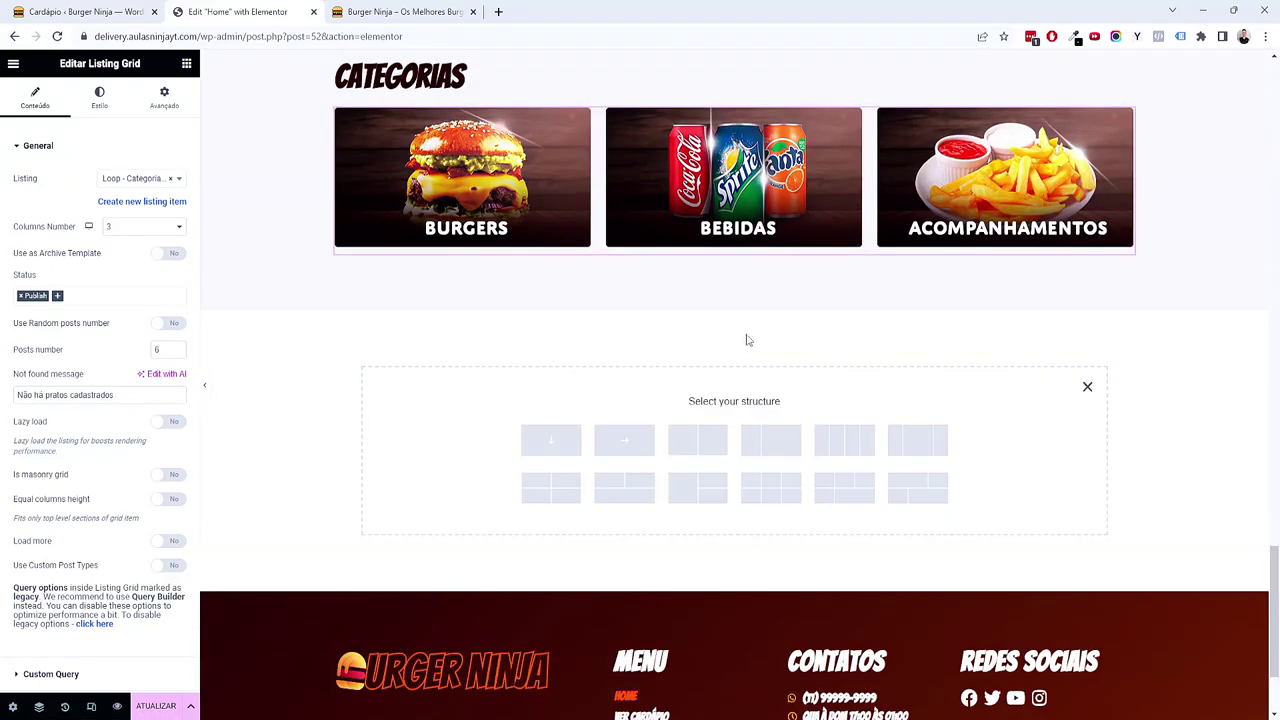
left_click(534, 441)
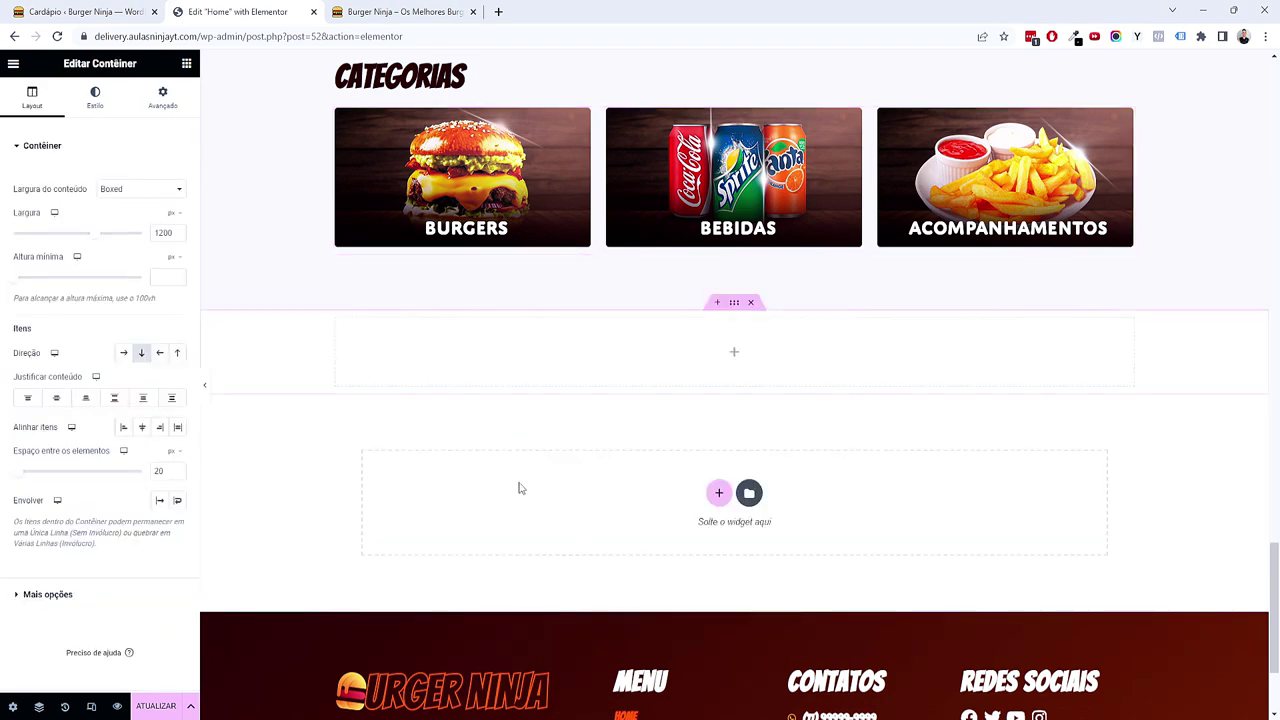
left_click(160, 100)
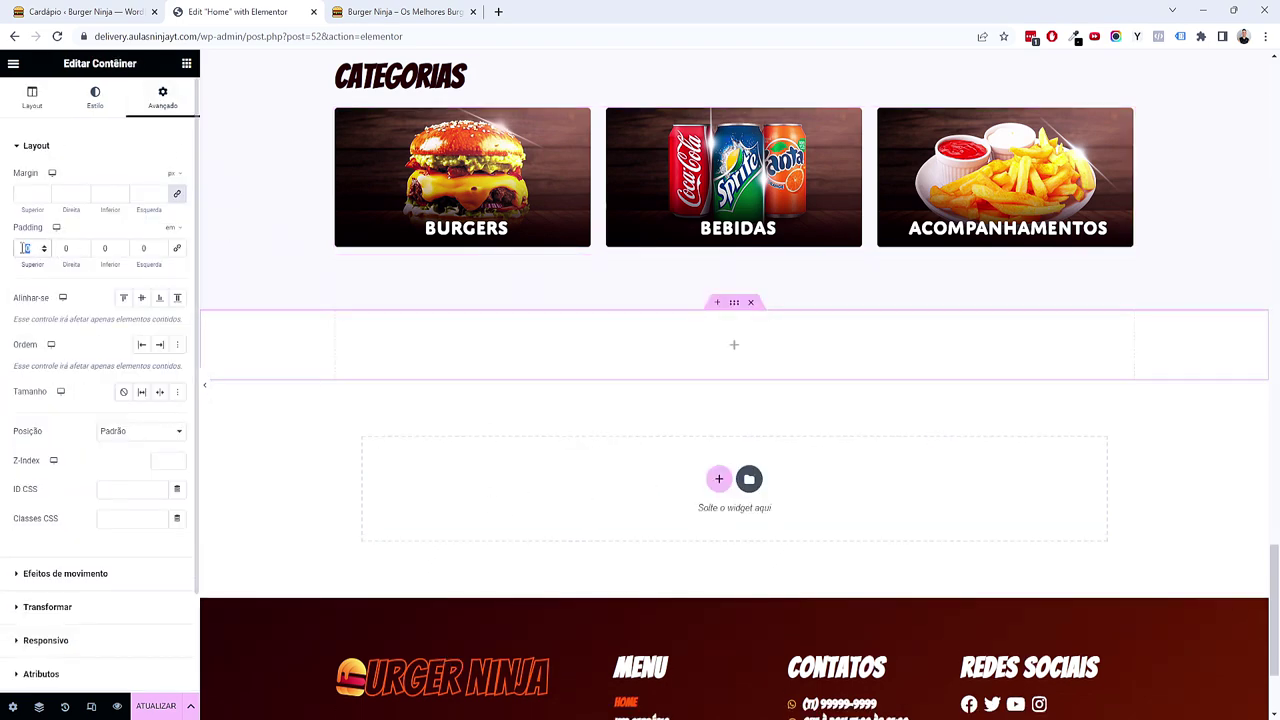
left_click(95, 97)
left_click(141, 207)
left_click(160, 238)
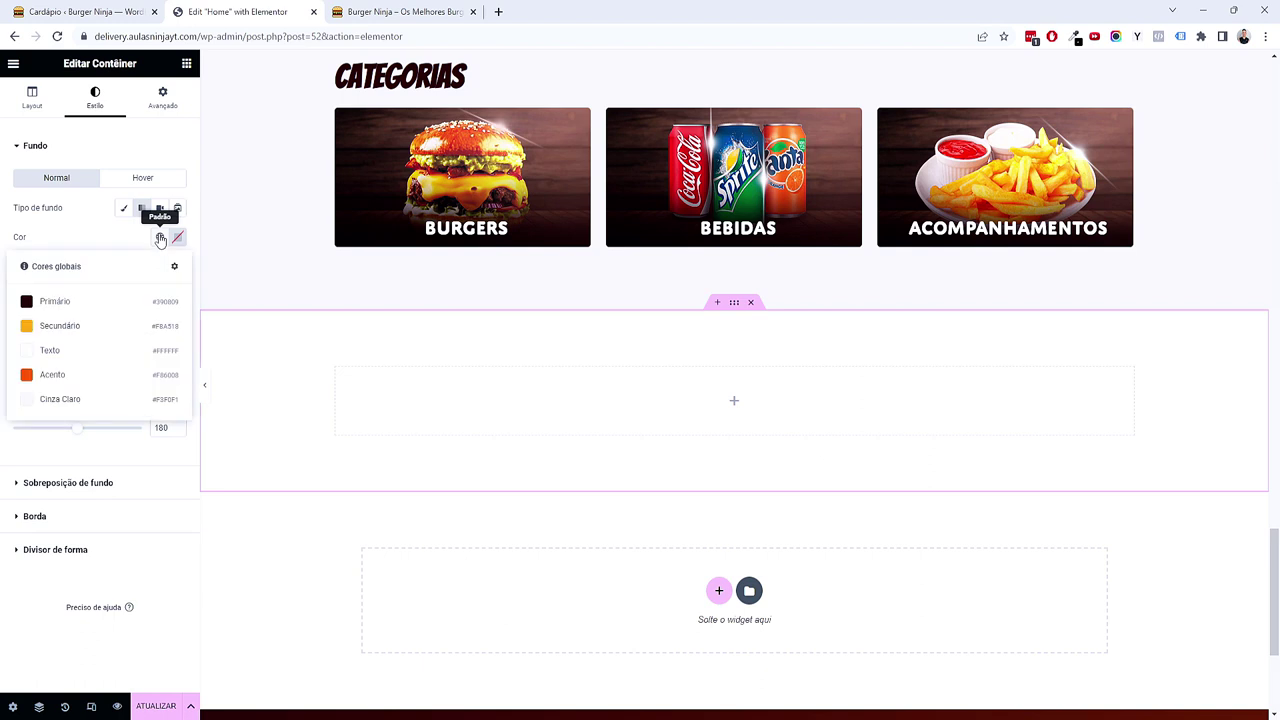
left_click(128, 326)
left_click(161, 311)
left_click(97, 458)
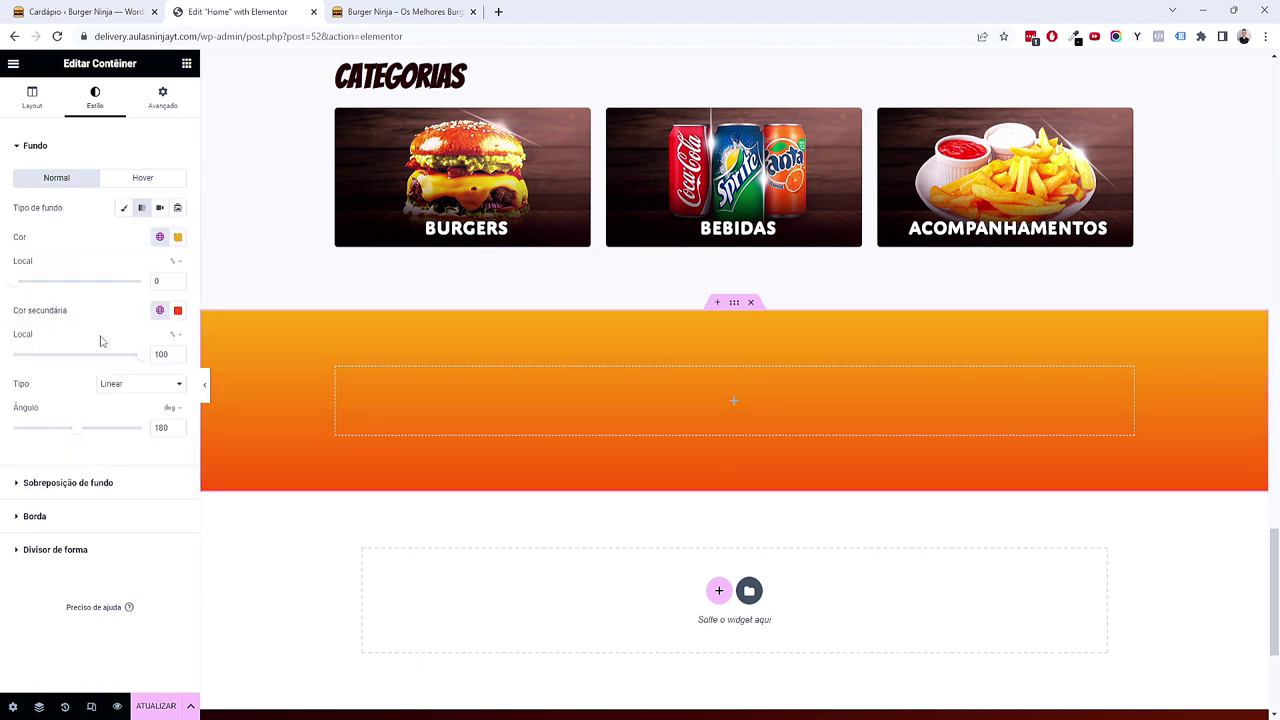
left_click_drag(76, 427, 61, 435)
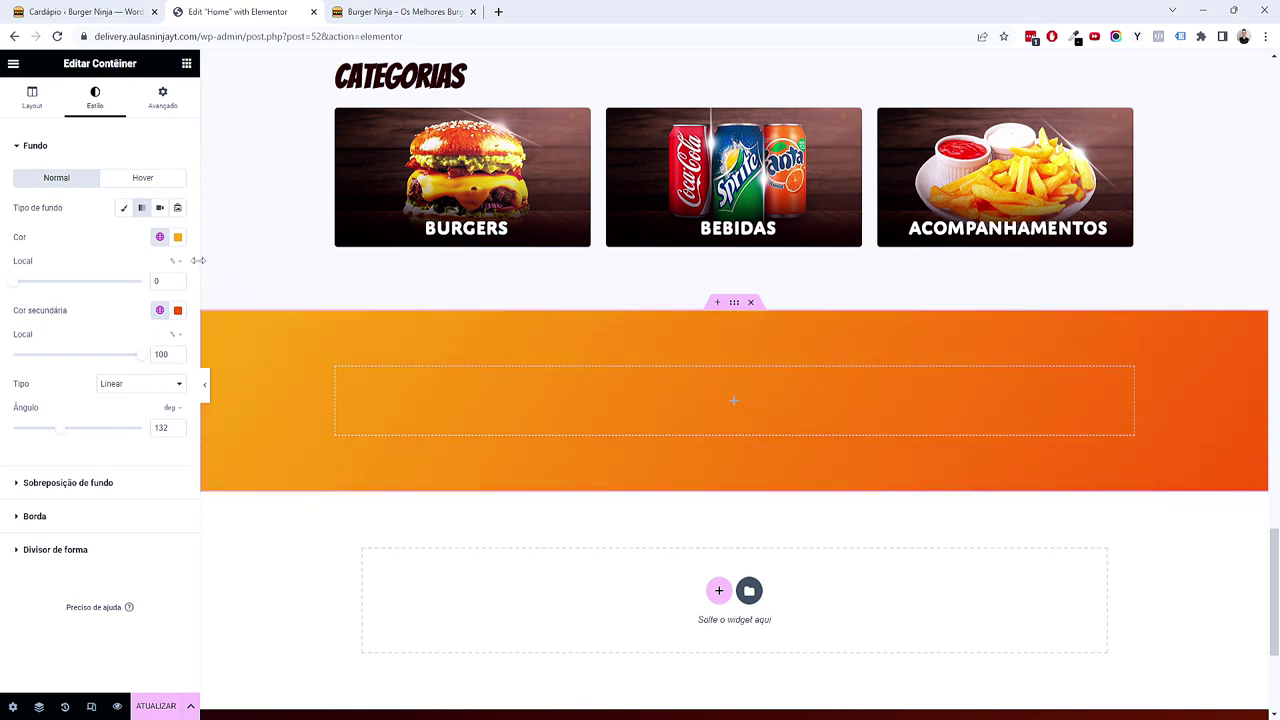
Step: Paste a copy of the Categorias heading into the orange banner and centre it
left_click(186, 63)
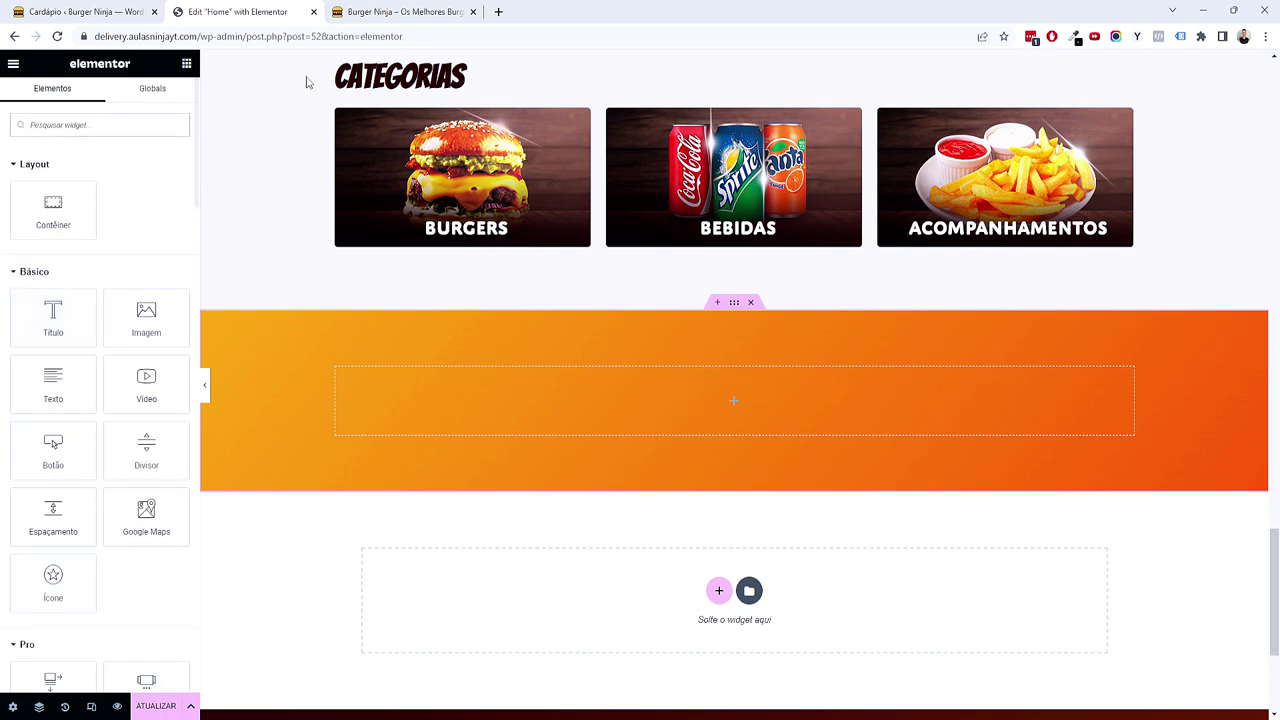
right_click(380, 82)
key("Escape")
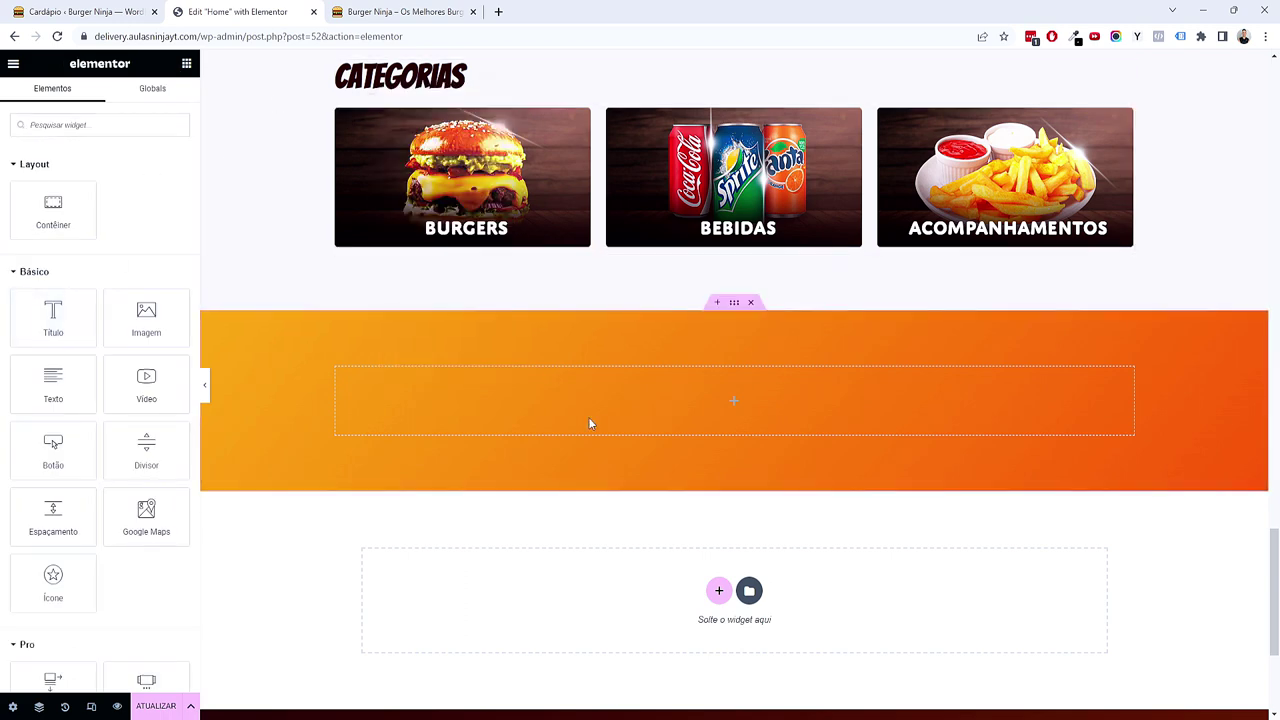
right_click(590, 424)
left_click(647, 514)
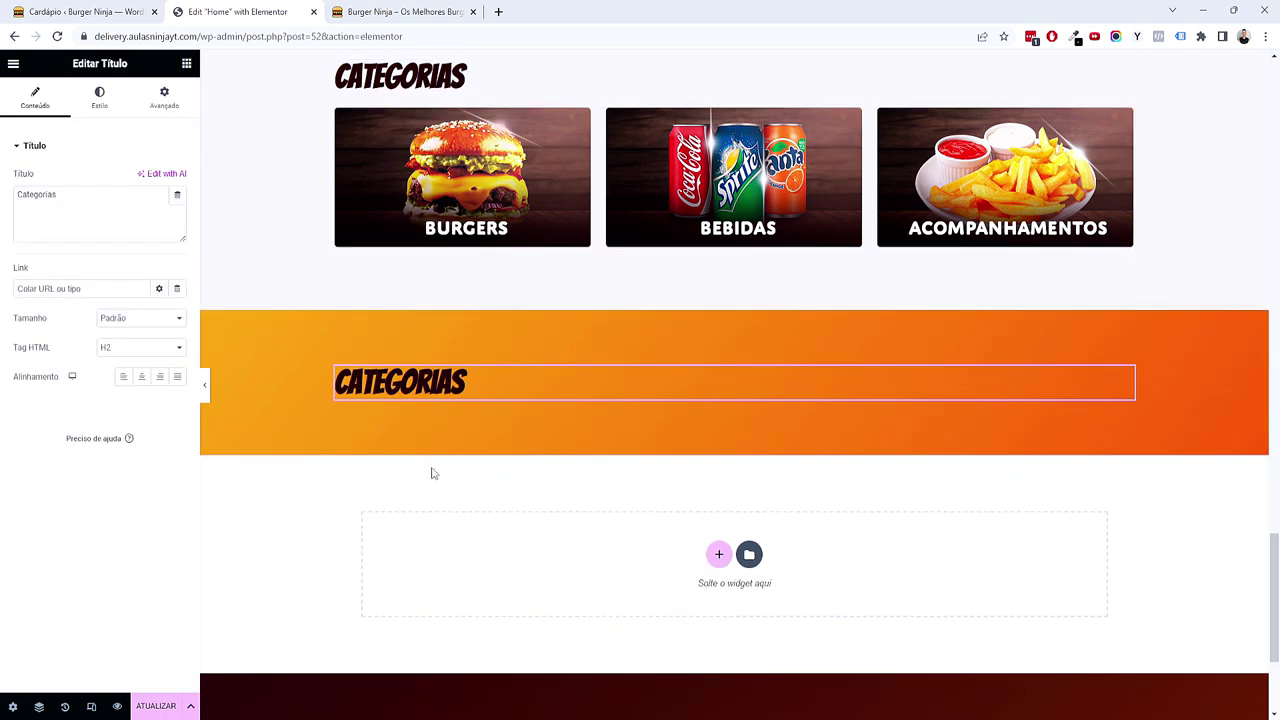
left_click(141, 376)
Step: Change the banner heading text to 'Faça seu pedido no whatsapp'
left_click(102, 236)
type("F")
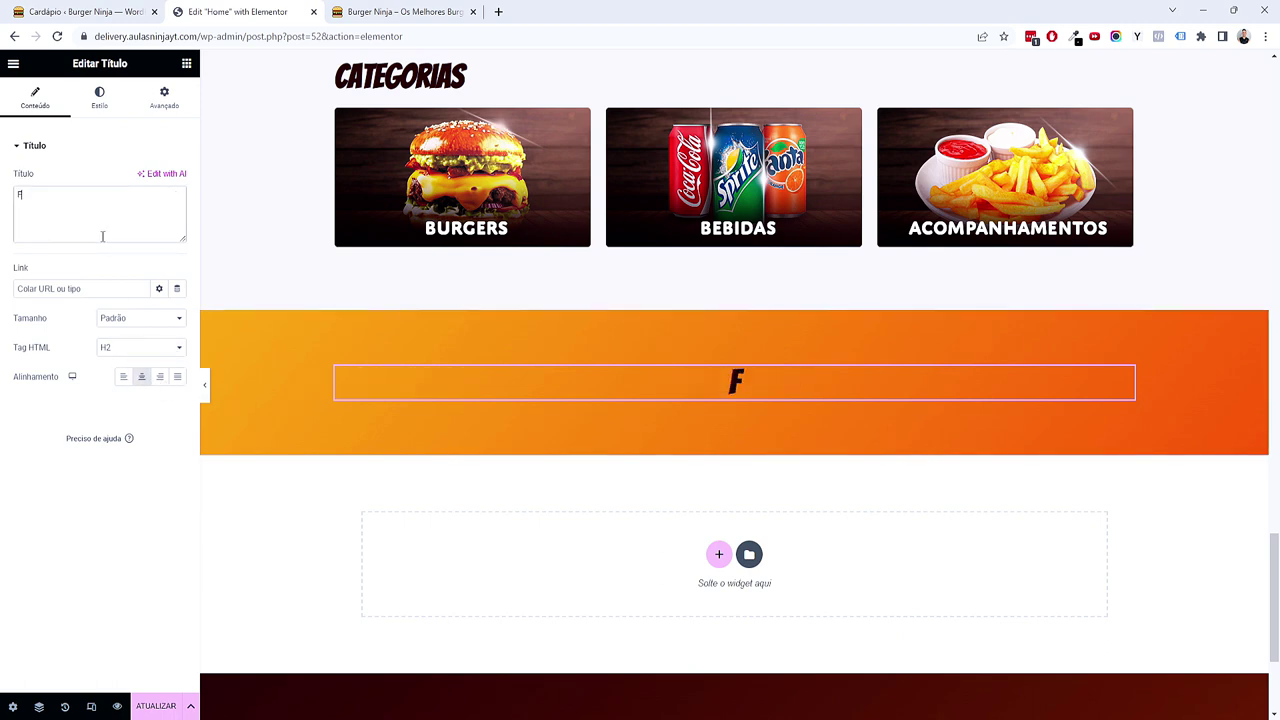
type("asça seu peduid")
key("BackSpace")
key("BackSpace")
key("BackSpace")
type("ido")
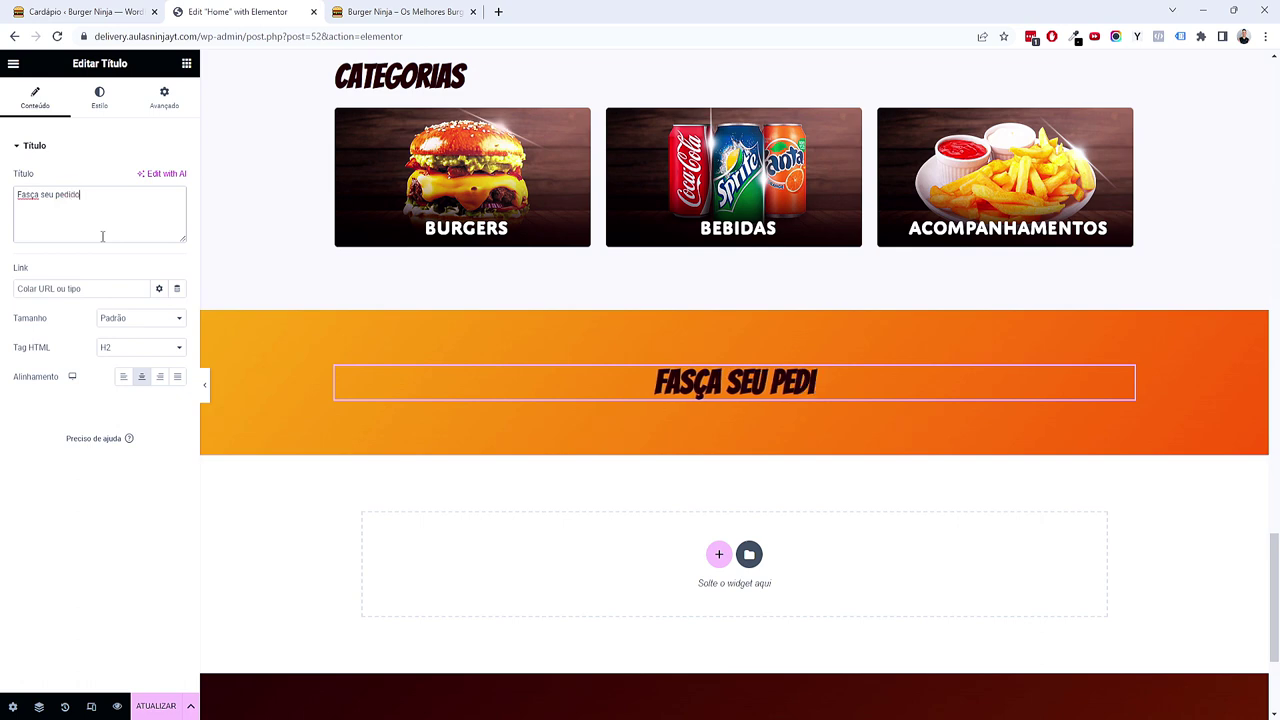
type(" no whatsapp")
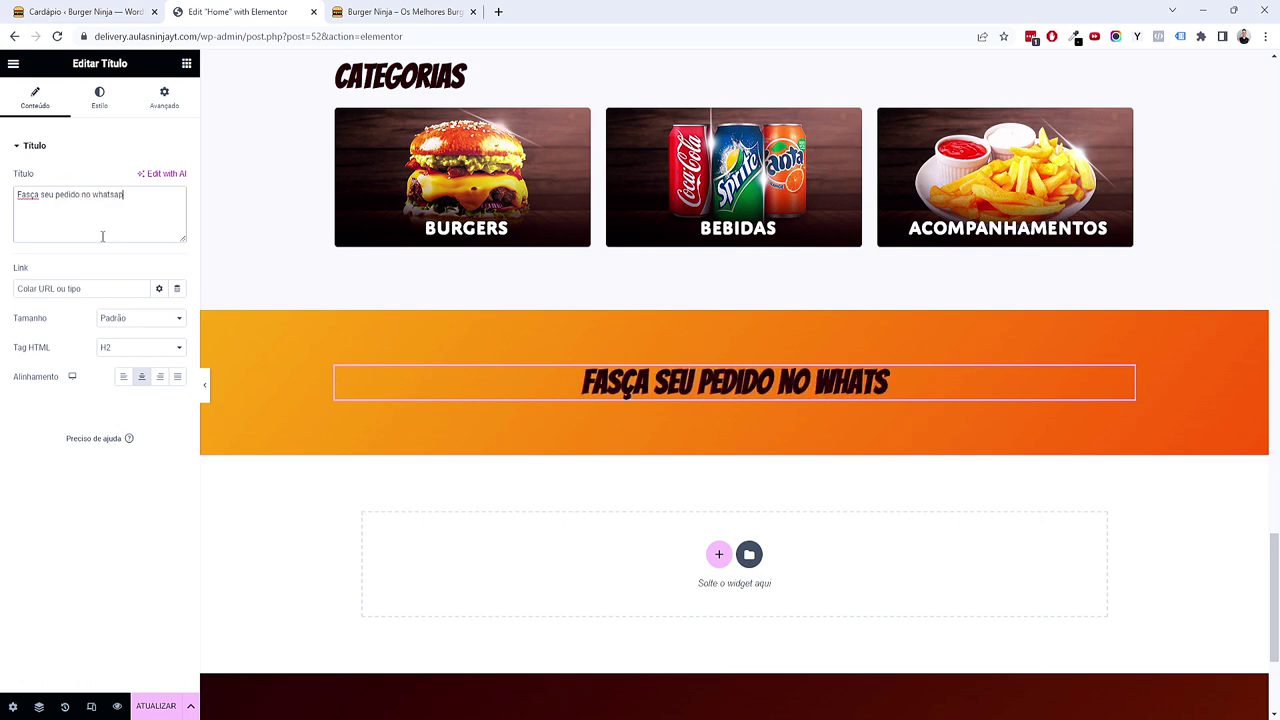
left_click(32, 197)
key("BackSpace")
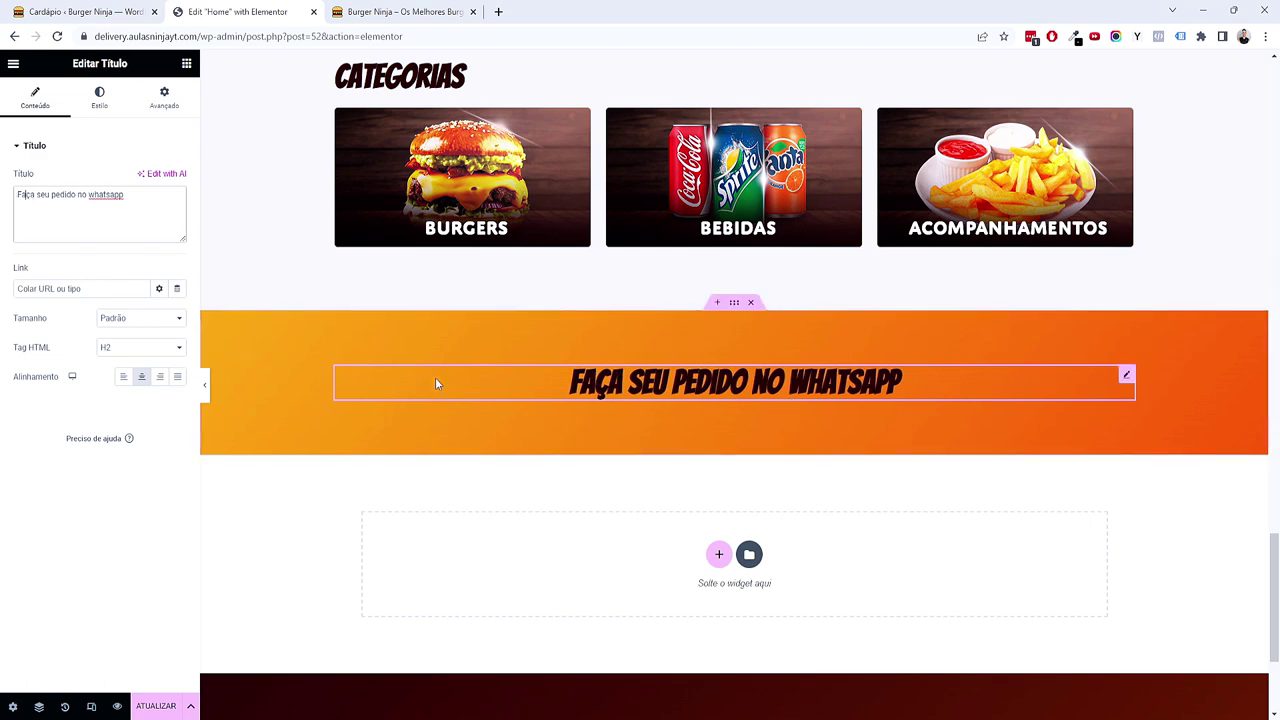
left_click(186, 63)
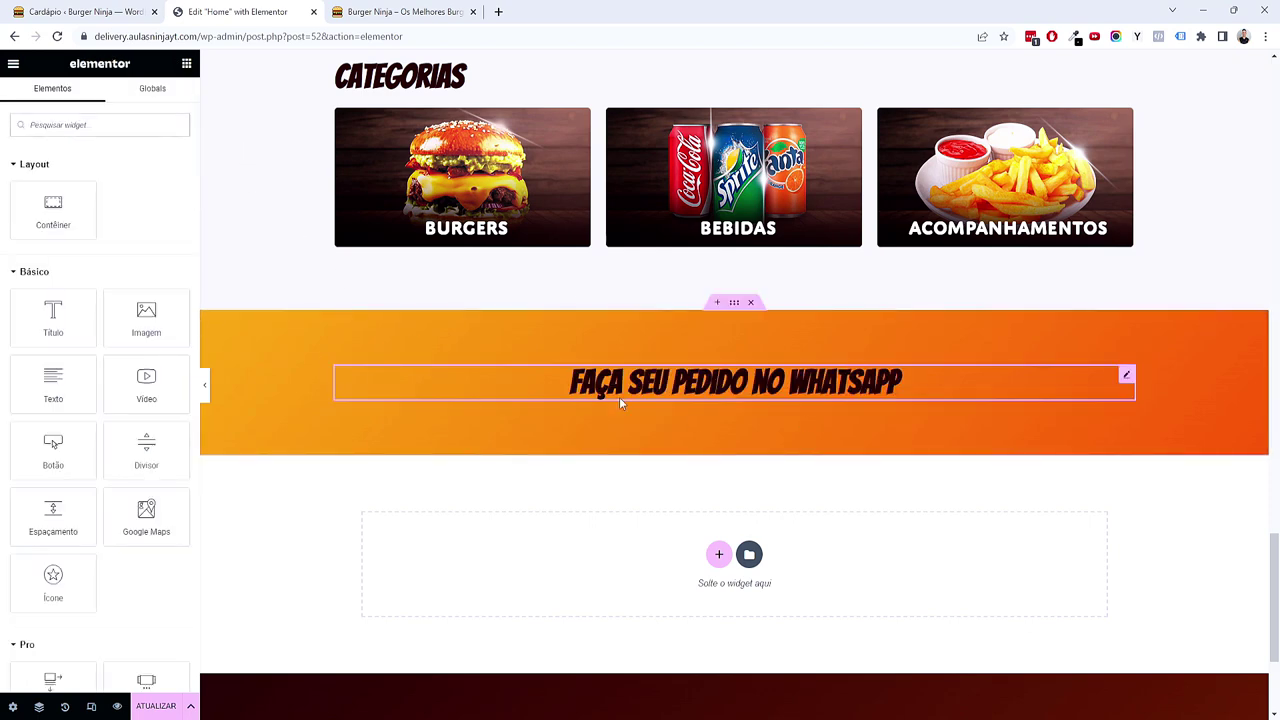
Step: Open the site header template for editing via the theme builder
scroll(815, 446, "up", 15)
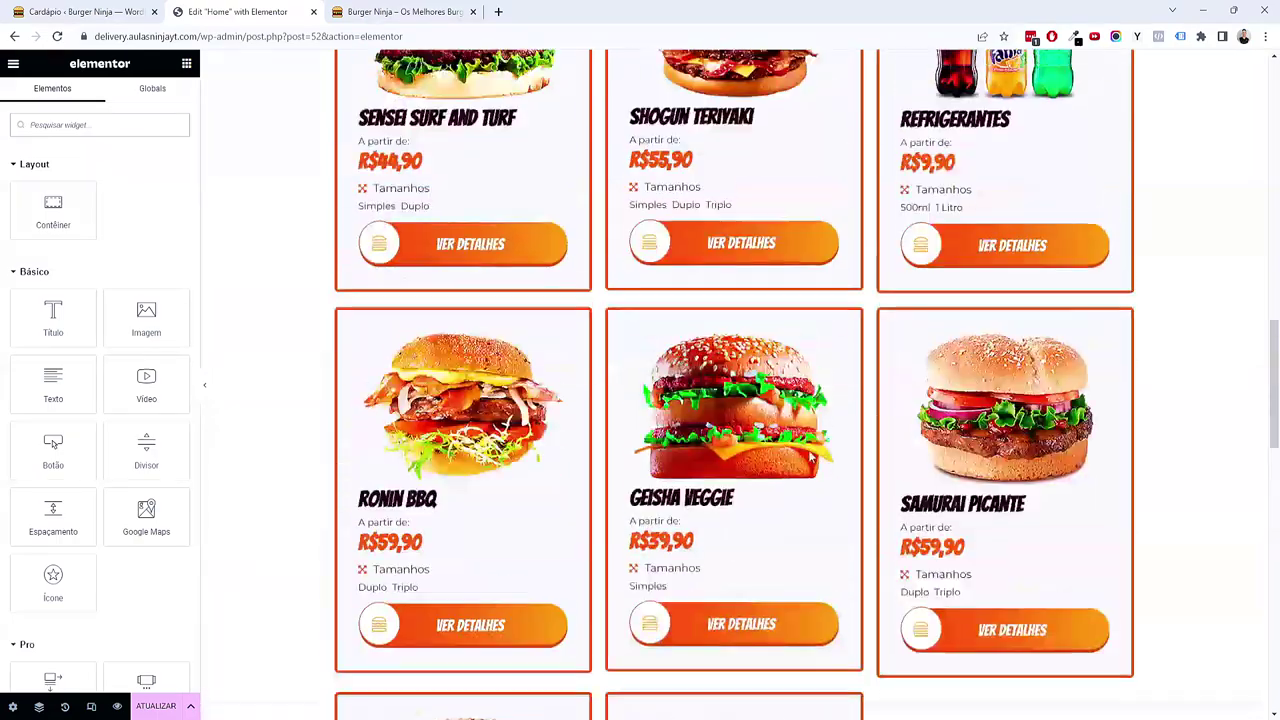
scroll(812, 458, "up", 5)
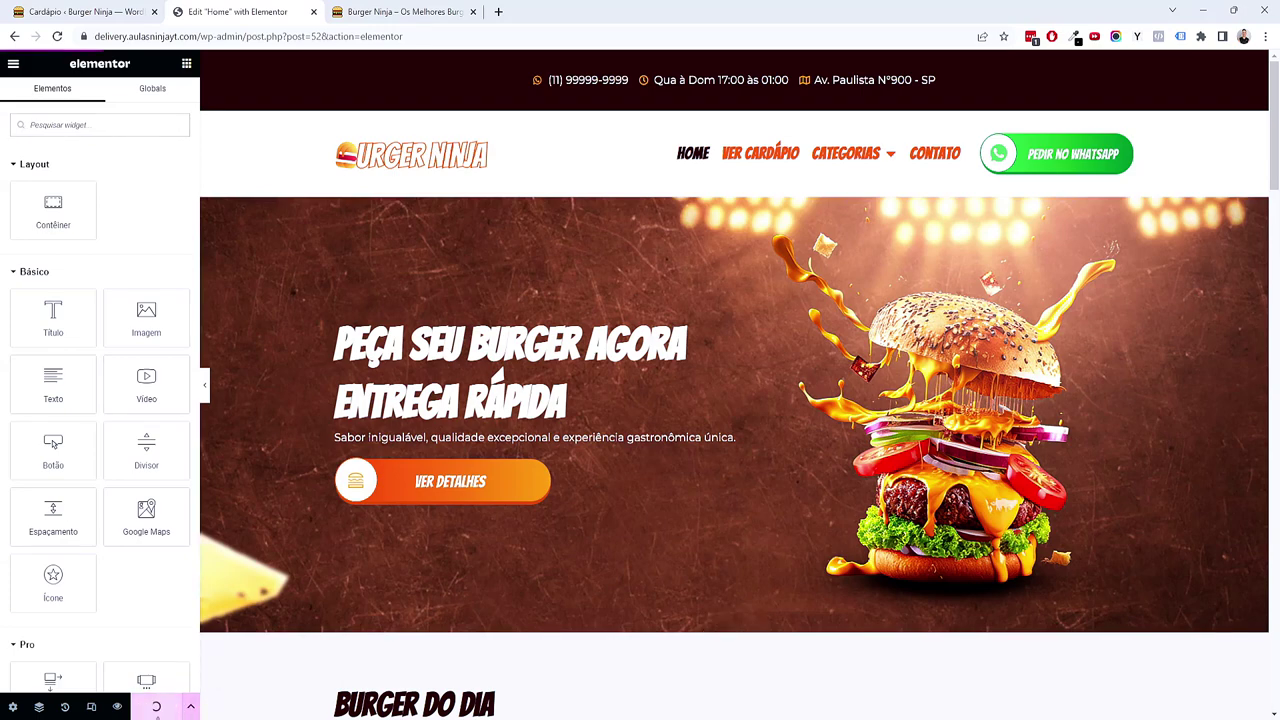
left_click(350, 15)
mouse_move(376, 72)
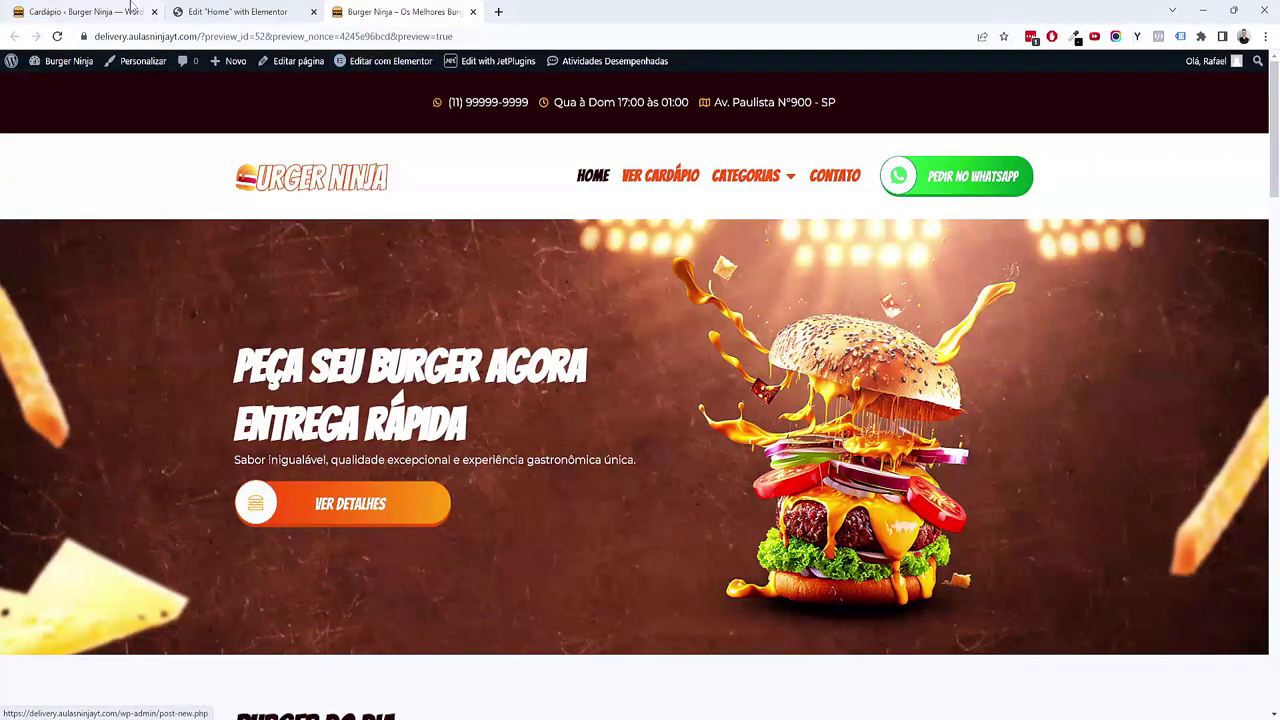
left_click(80, 12)
mouse_move(90, 252)
left_click(152, 293)
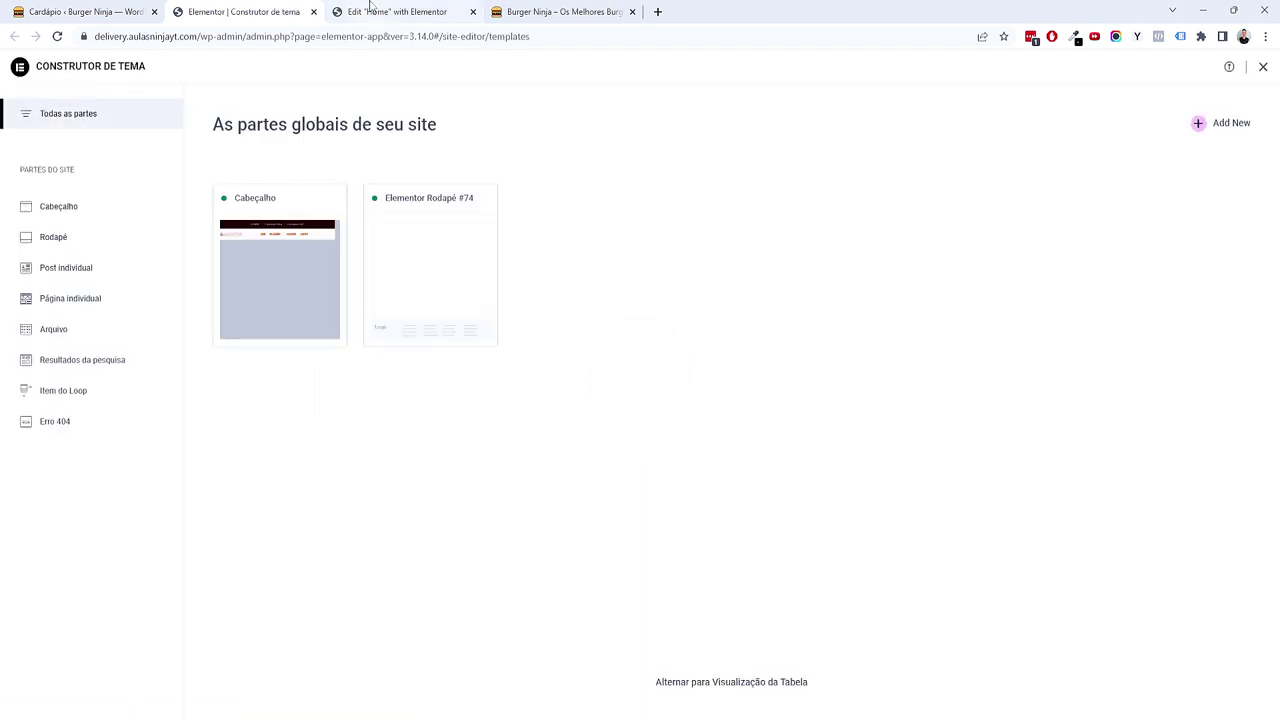
left_click(326, 10)
left_click(313, 12)
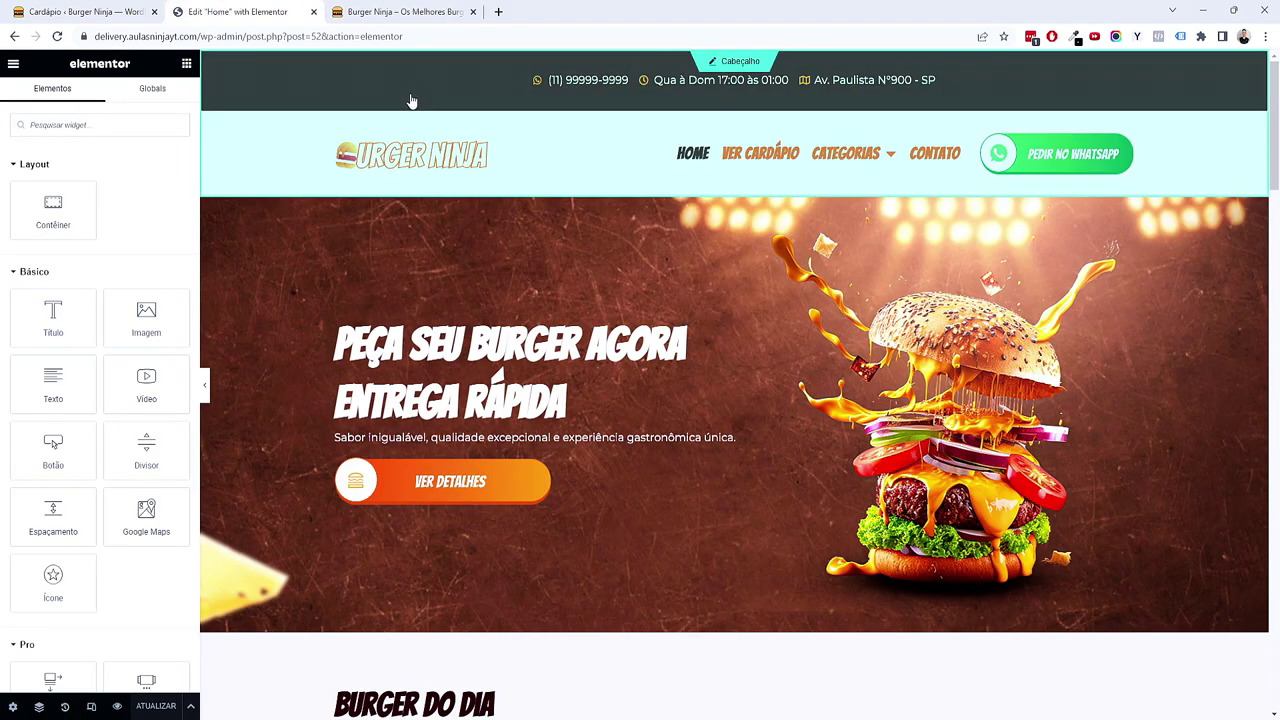
left_click(757, 64)
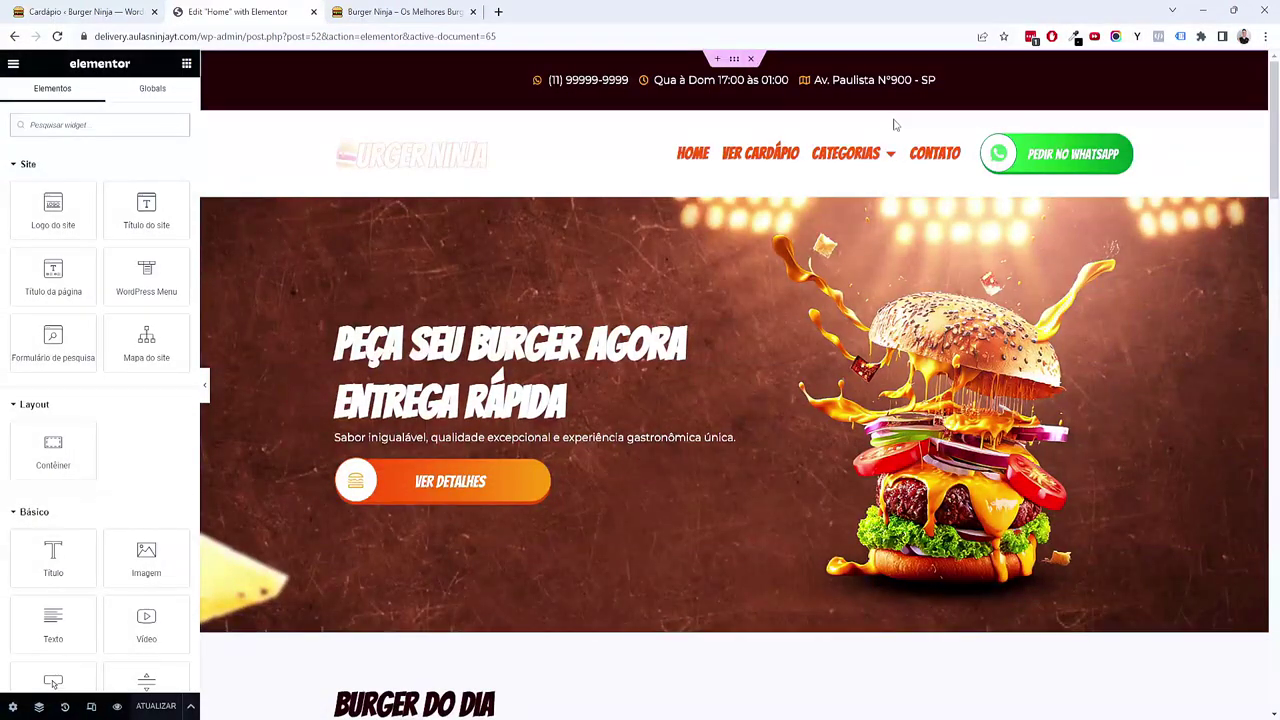
Step: Copy the header's PEDIR NO WHATSAPP button and paste it into the orange banner
right_click(1036, 163)
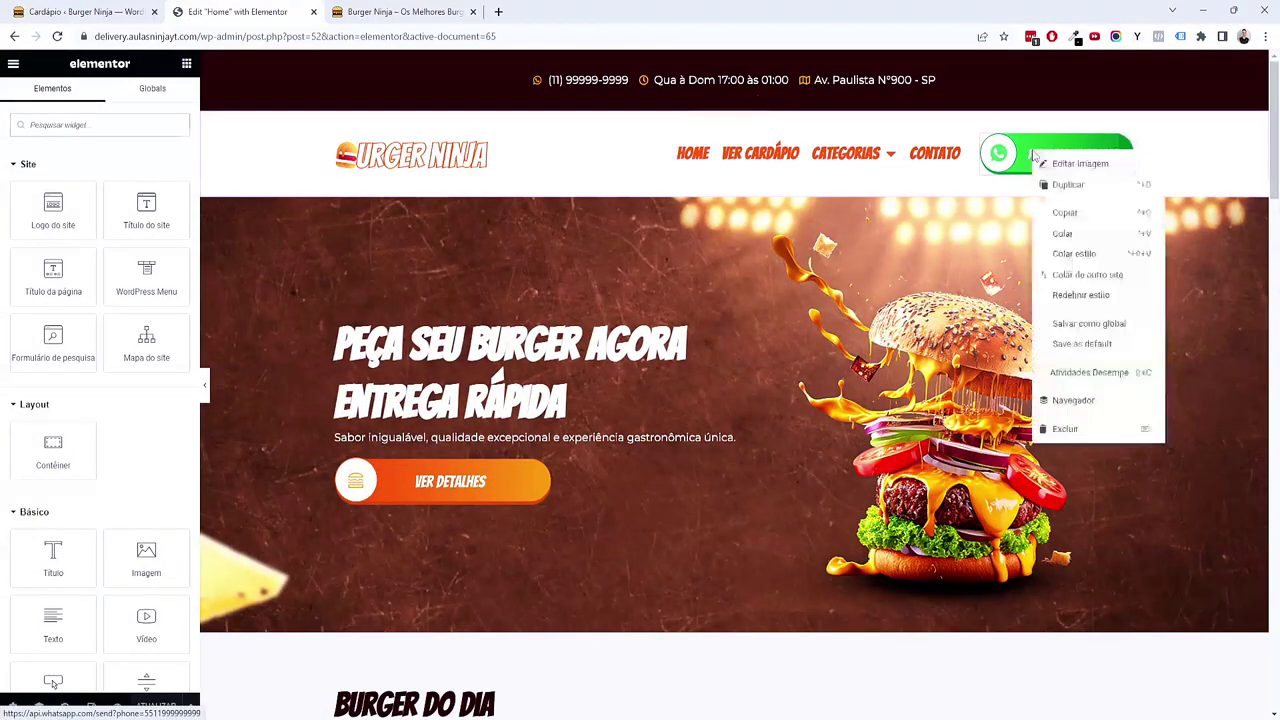
left_click(1066, 214)
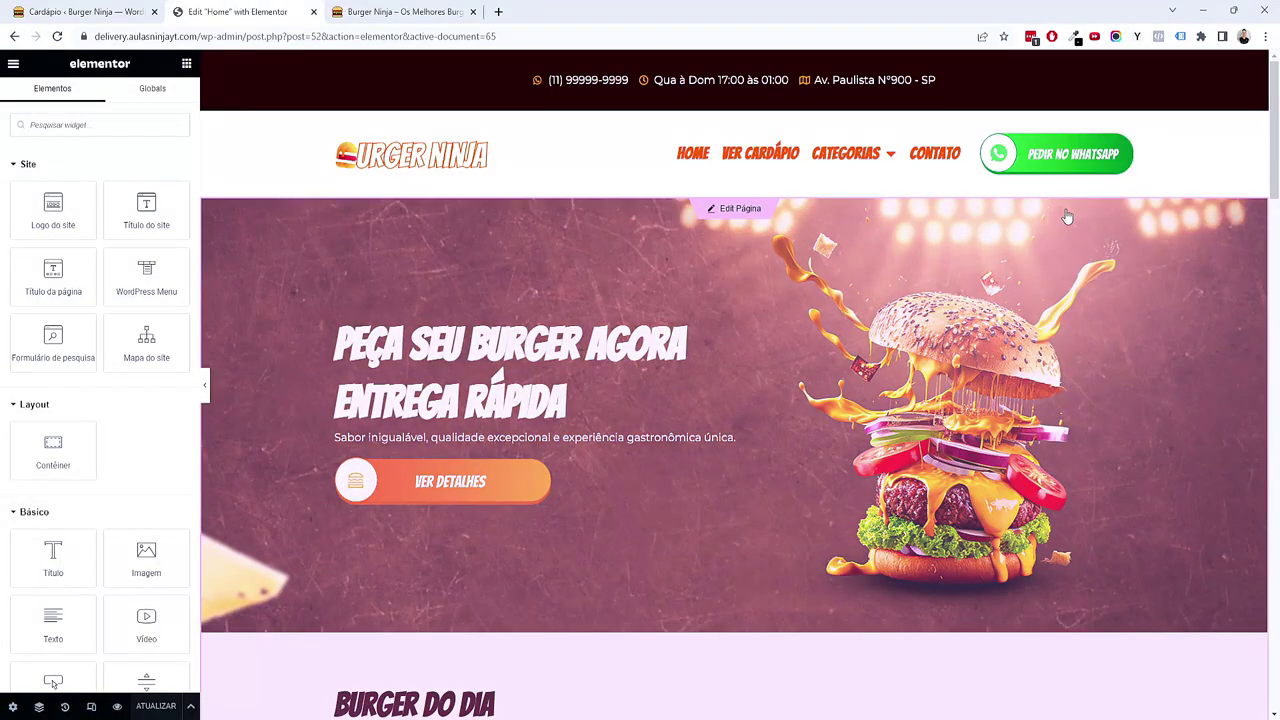
left_click(731, 211)
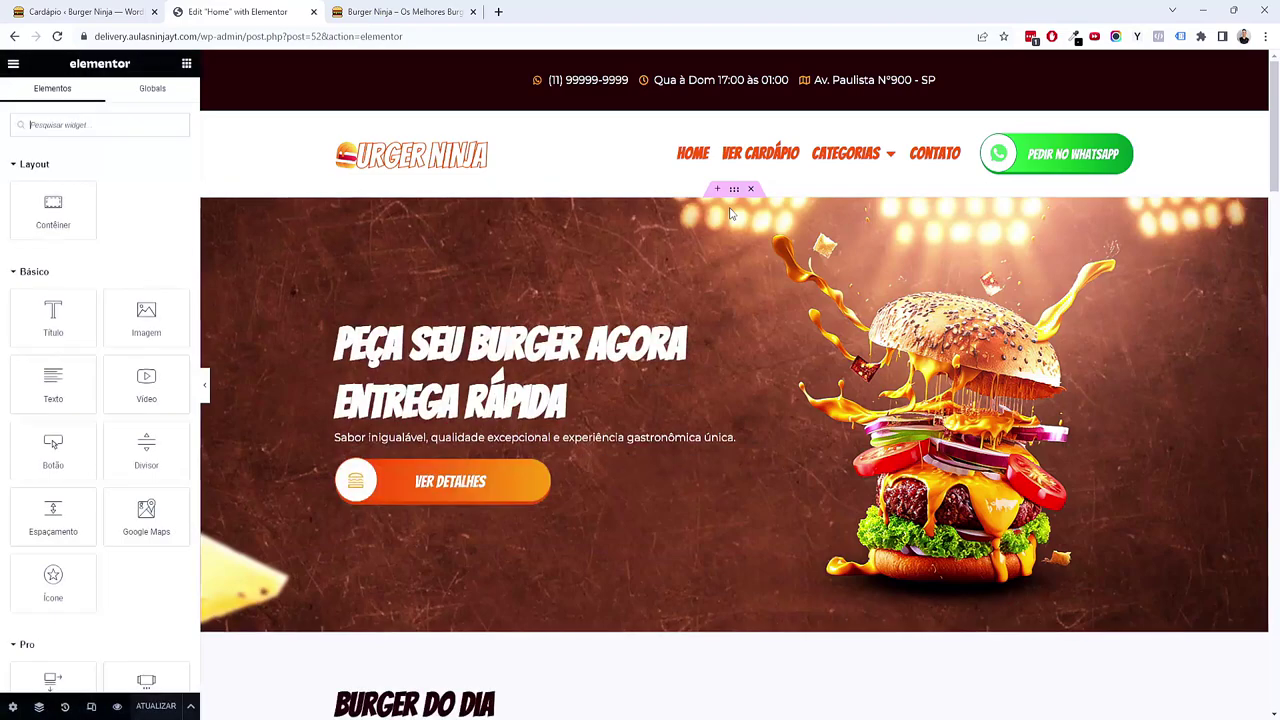
scroll(731, 213, "down", 15)
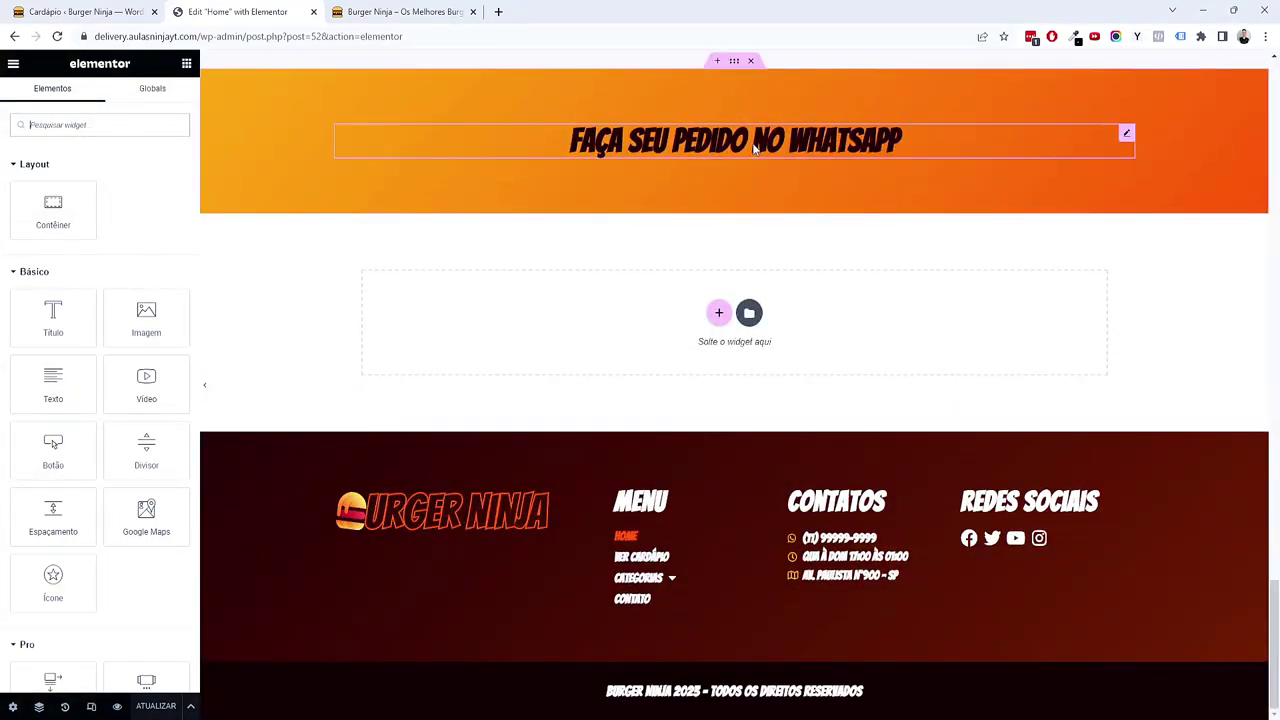
right_click(755, 148)
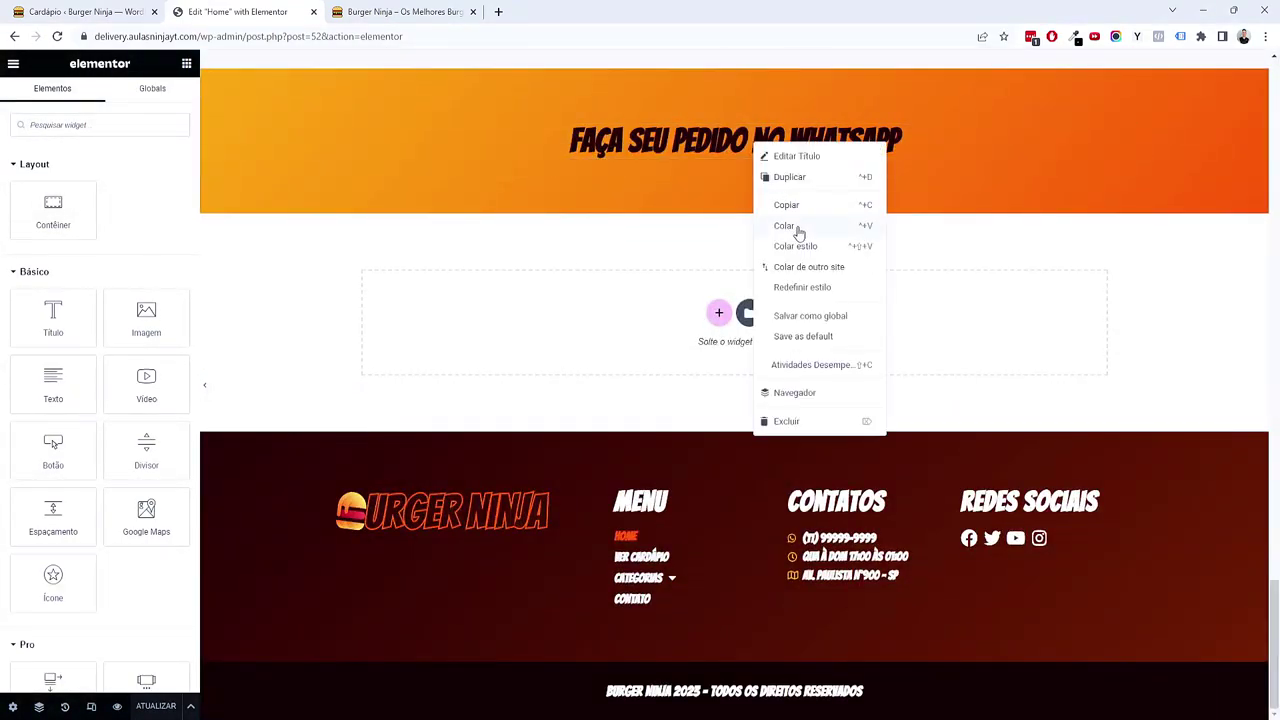
left_click(798, 226)
Step: Set the banner's item alignment to Centro so the button sits under the heading, checking it full width
scroll(634, 334, "up", 1)
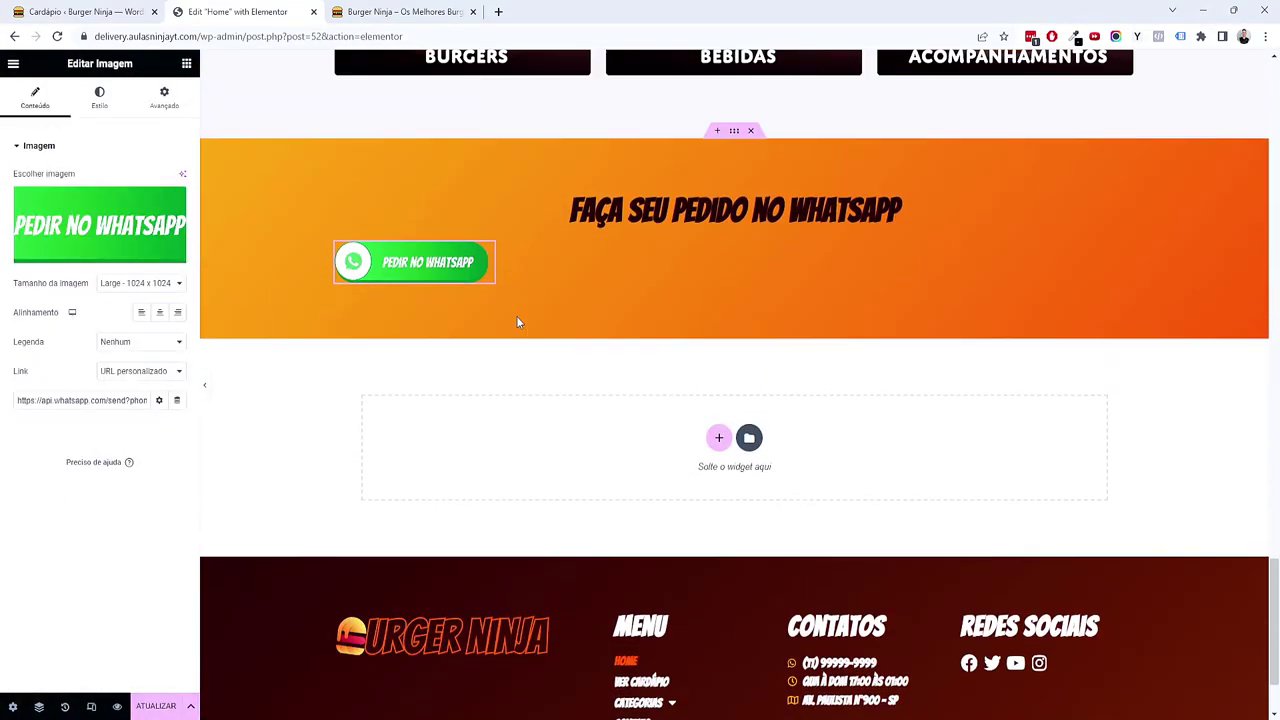
left_click(736, 133)
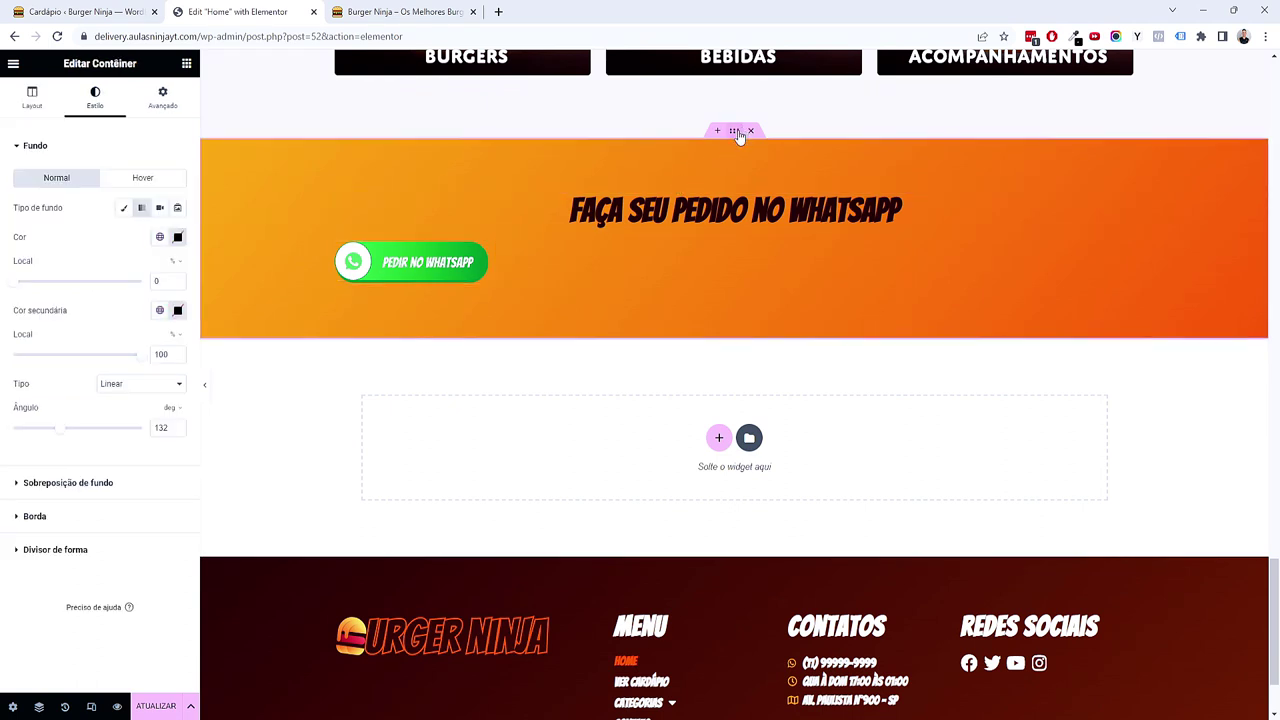
left_click(33, 100)
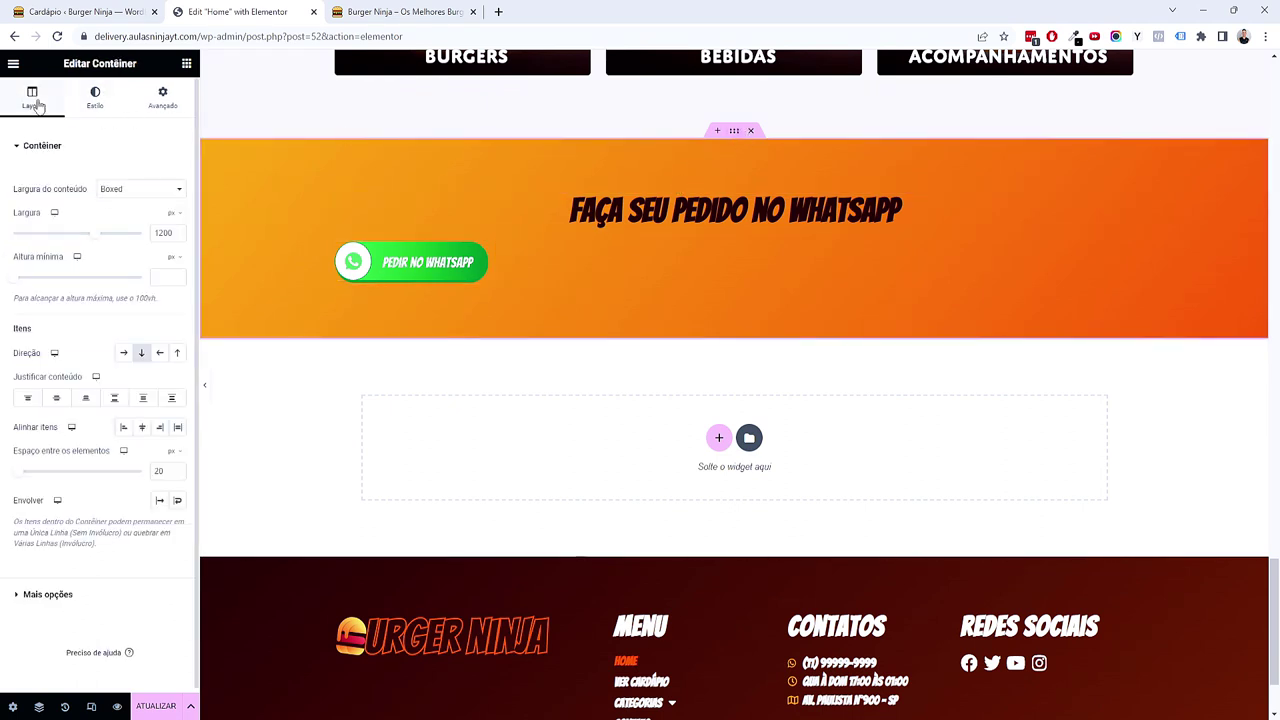
left_click(140, 428)
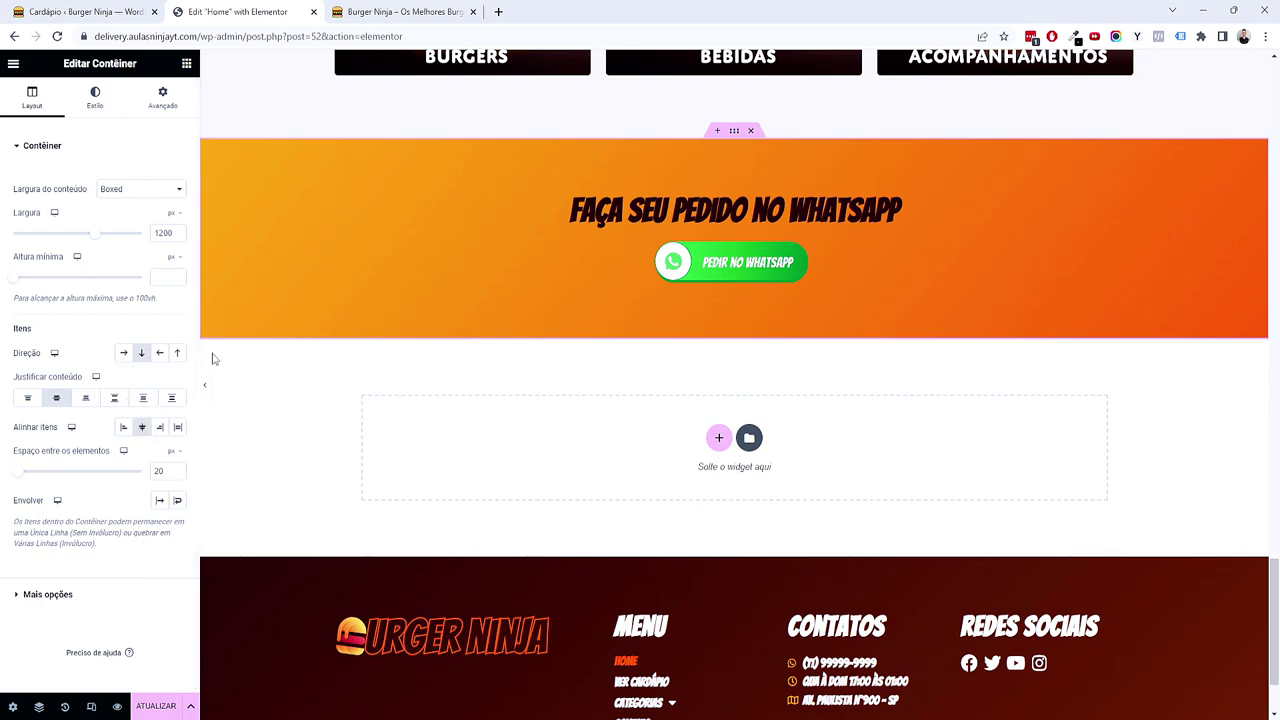
left_click(207, 388)
scroll(191, 469, "up", 4)
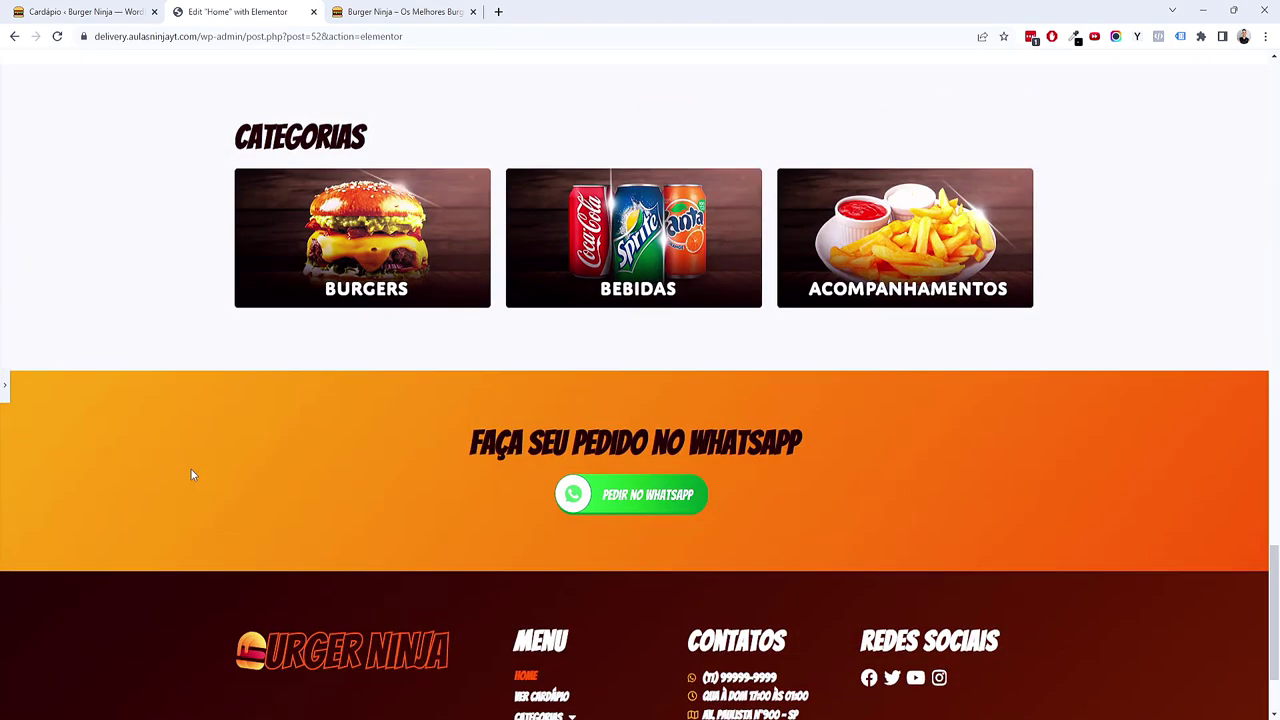
scroll(185, 478, "up", 5)
scroll(183, 477, "down", 9)
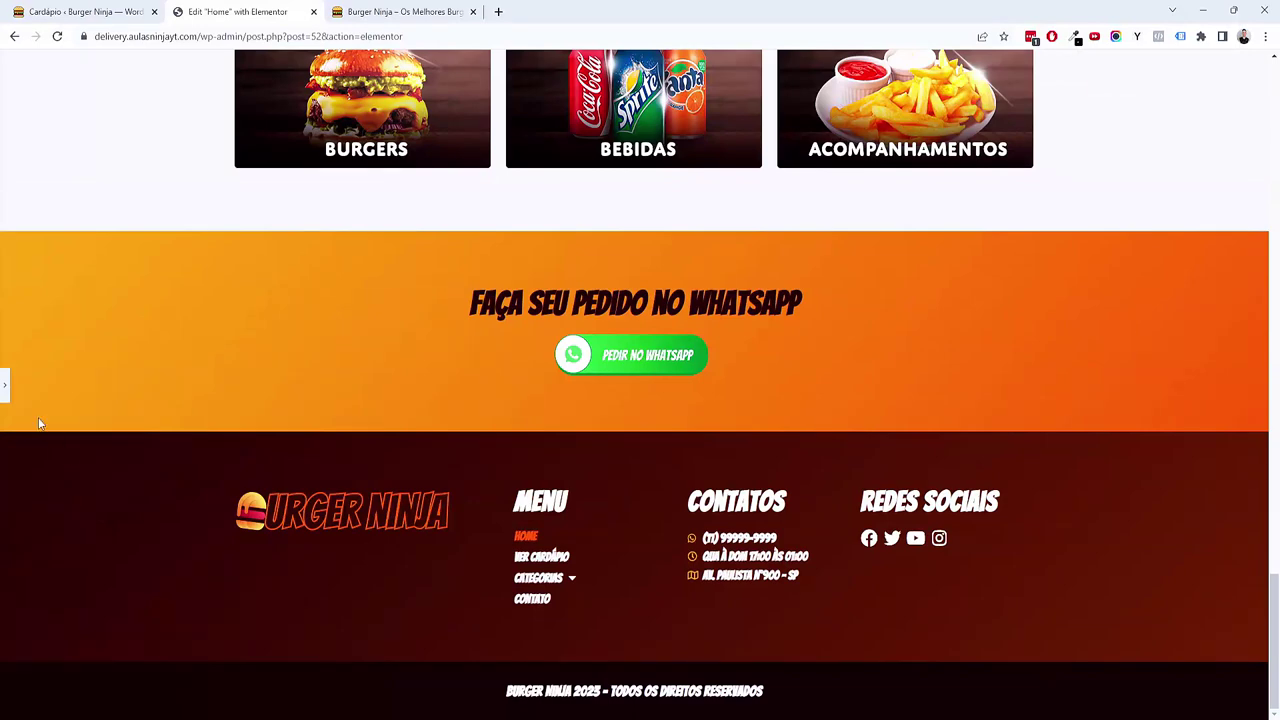
left_click(6, 388)
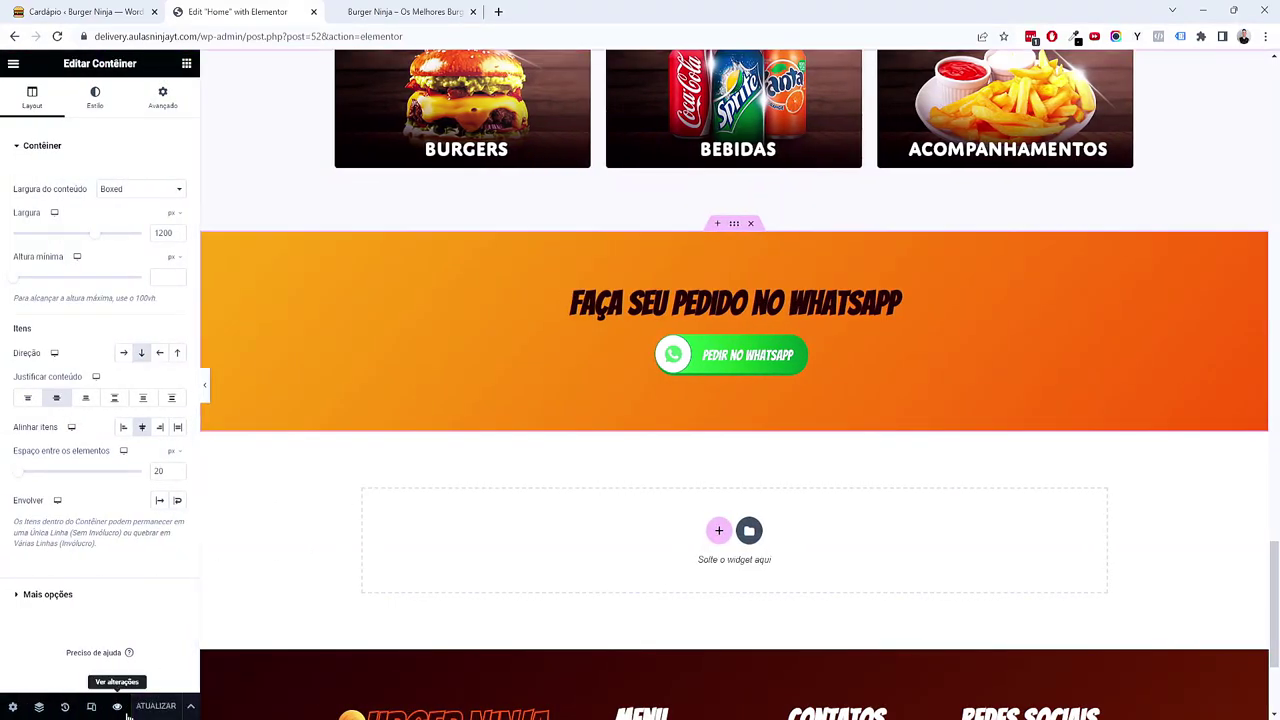
Step: Open the live preview and scroll through the home page with the new WhatsApp banner
left_click(122, 709)
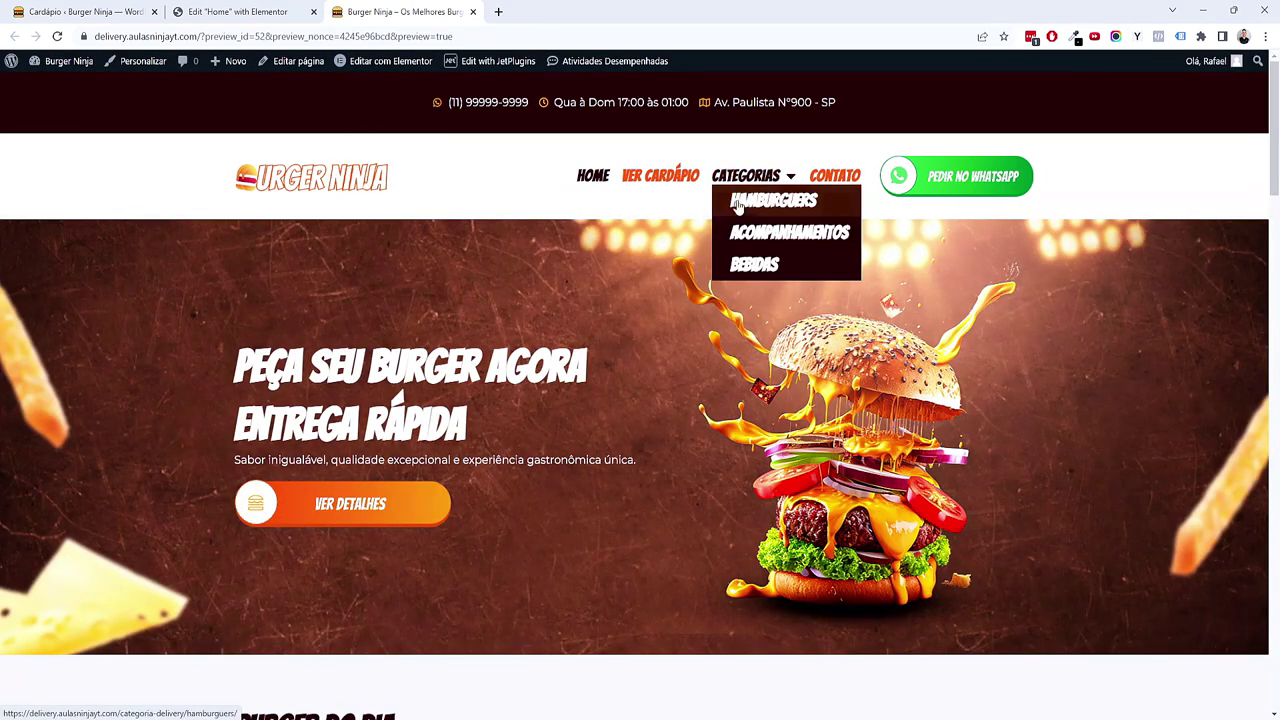
scroll(590, 342, "down", 4)
scroll(590, 348, "down", 3)
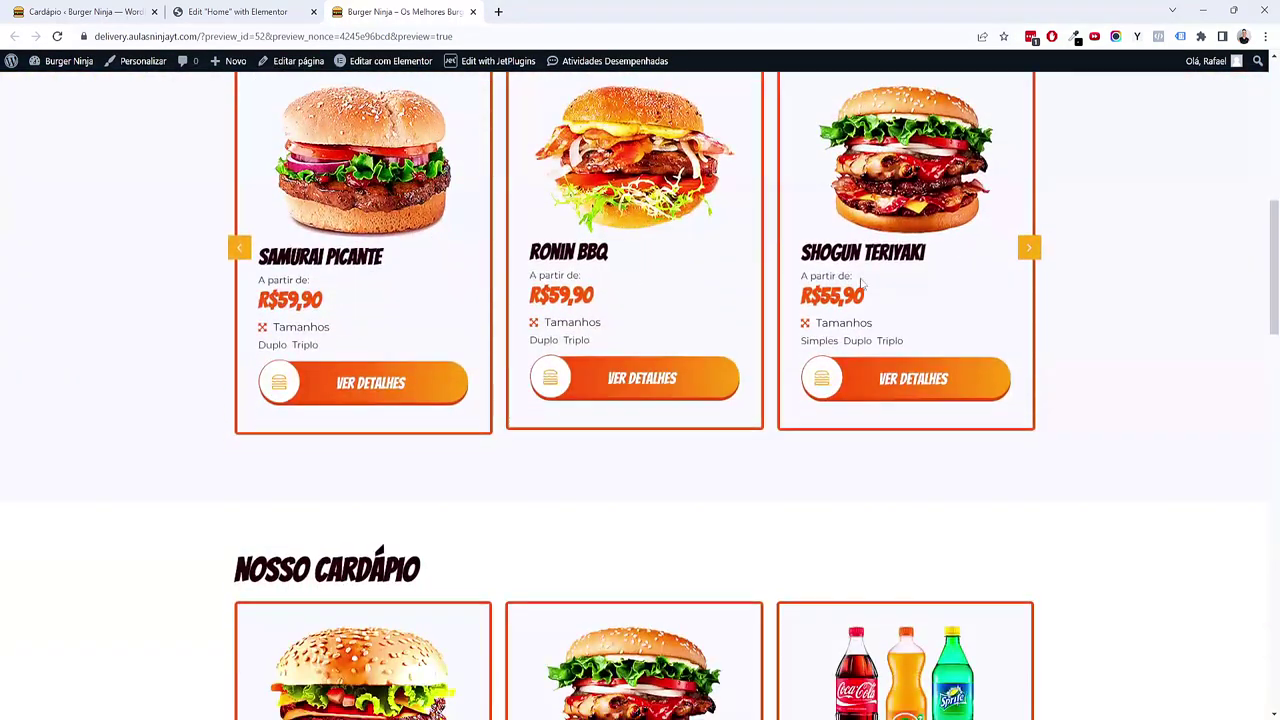
scroll(140, 445, "down", 3)
scroll(140, 445, "down", 10)
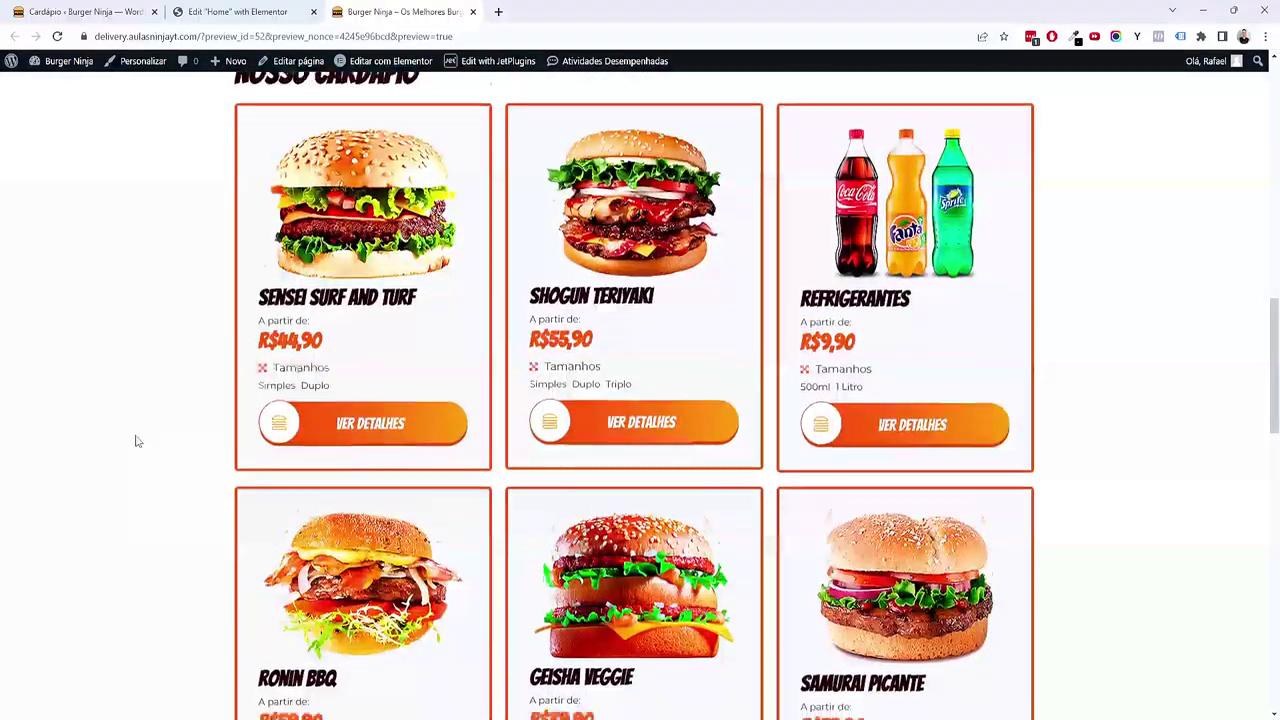
scroll(135, 432, "down", 5)
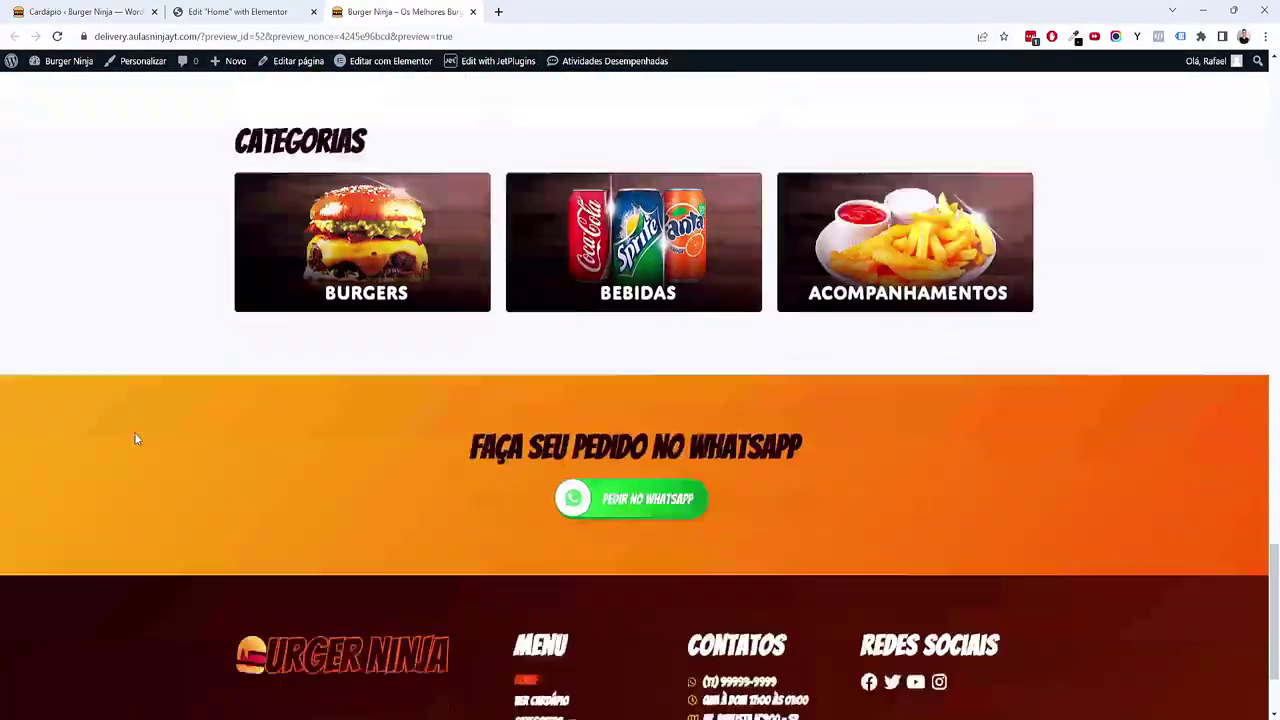
scroll(167, 157, "up", 15)
scroll(167, 157, "up", 10)
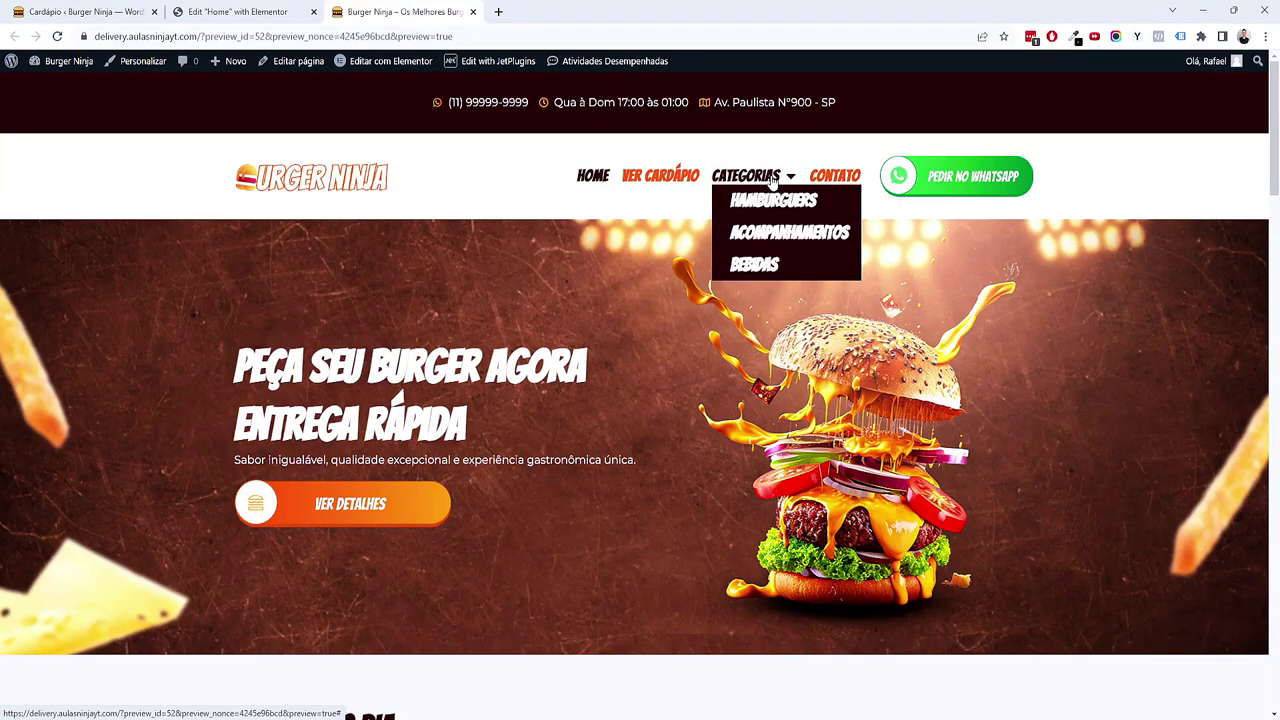
scroll(469, 563, "down", 1)
scroll(468, 566, "down", 9)
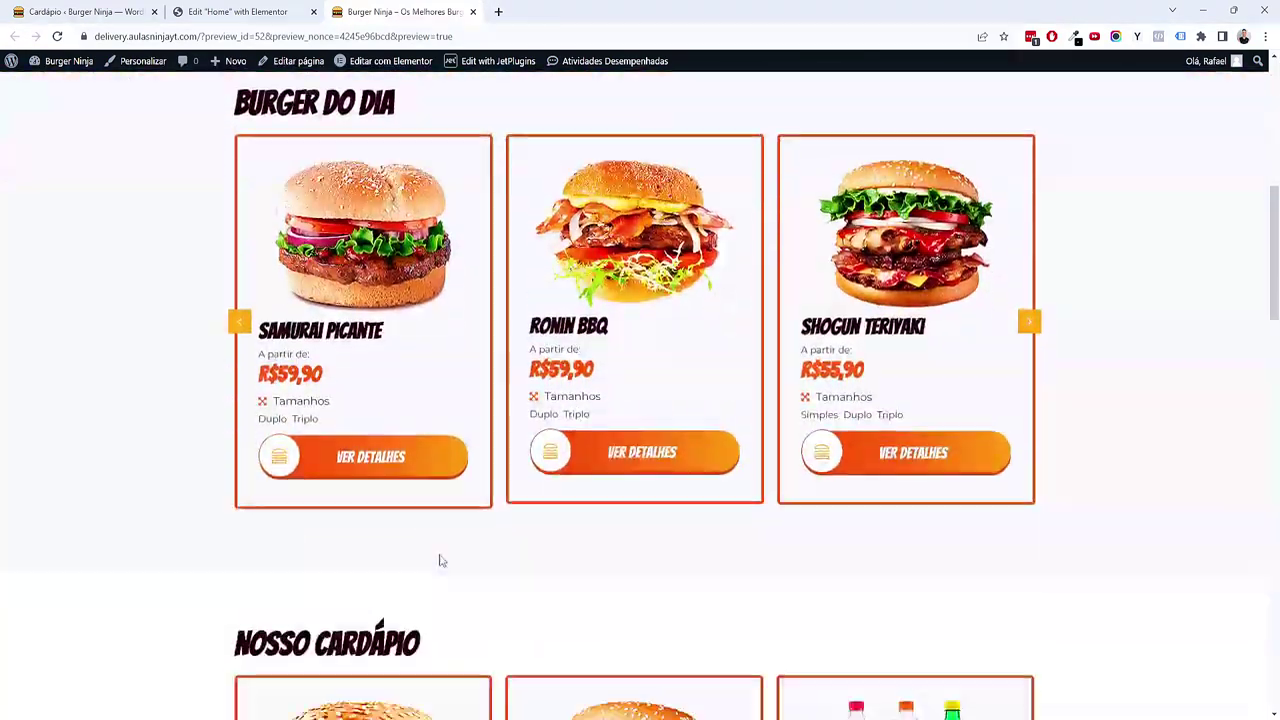
scroll(440, 563, "down", 3)
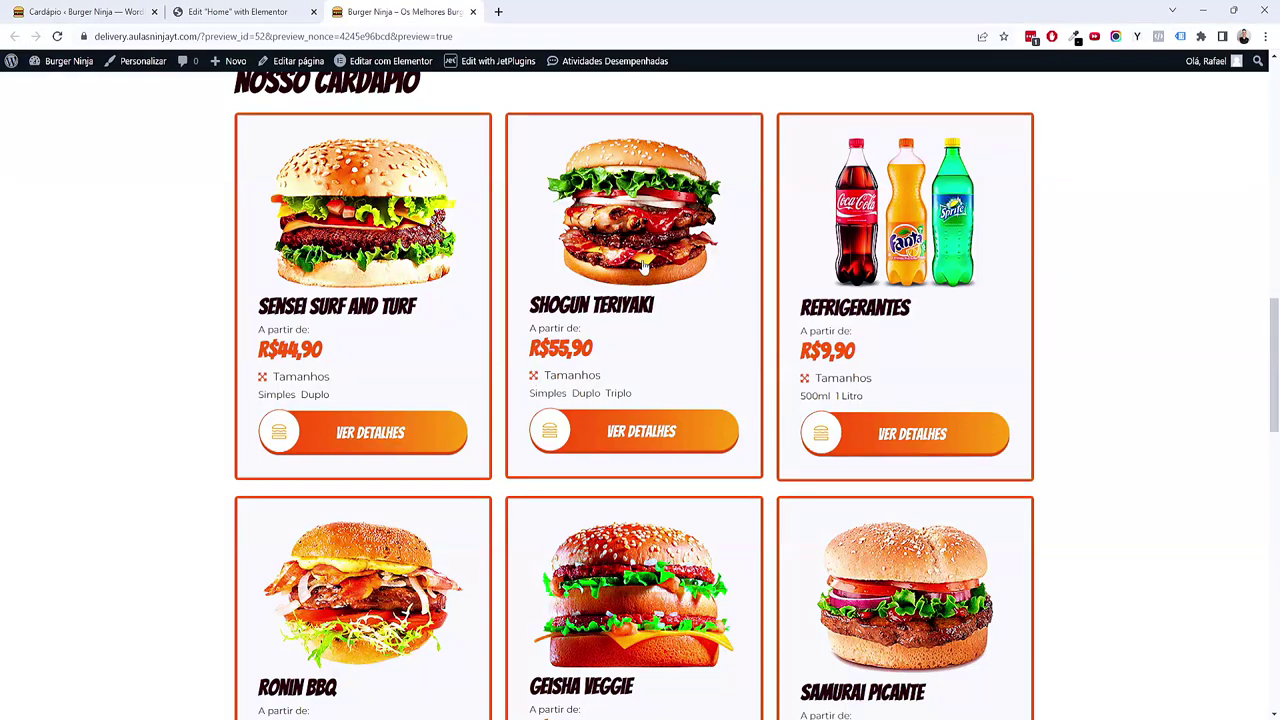
Step: Open the Shogun Teriyaki product page, go back, then close the preview and return to the editor
left_click(645, 260)
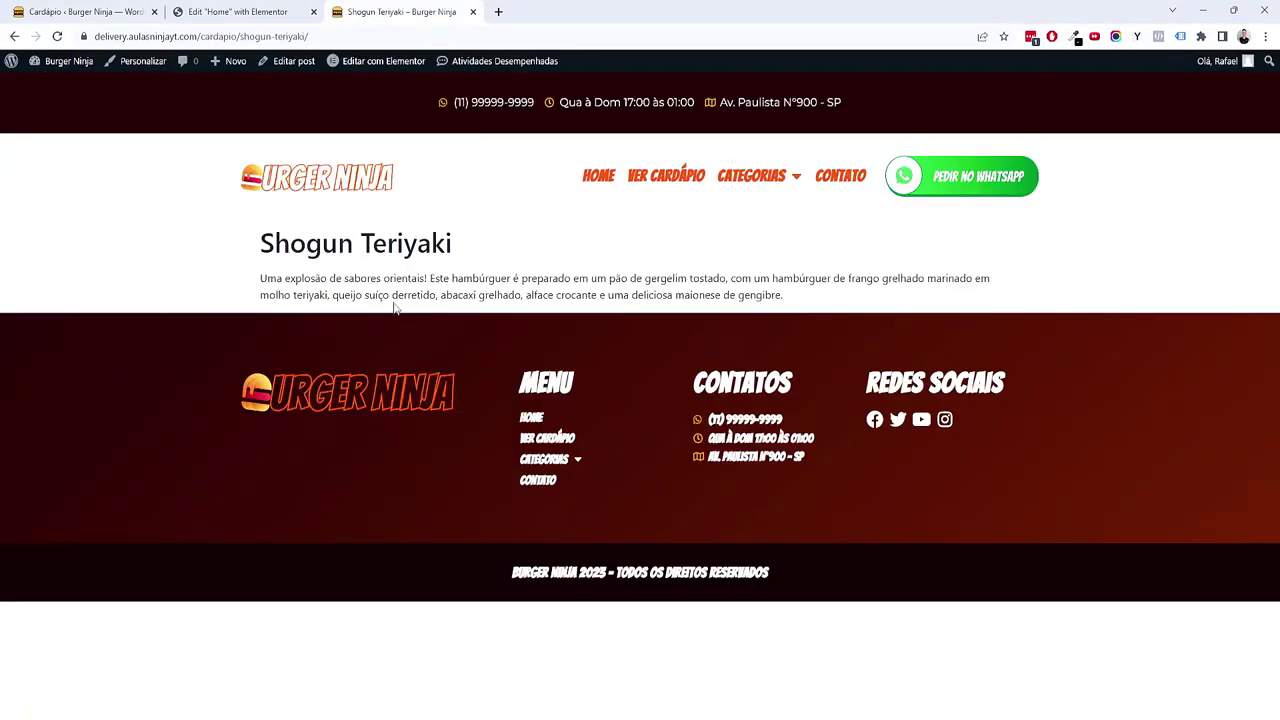
key("alt+Left")
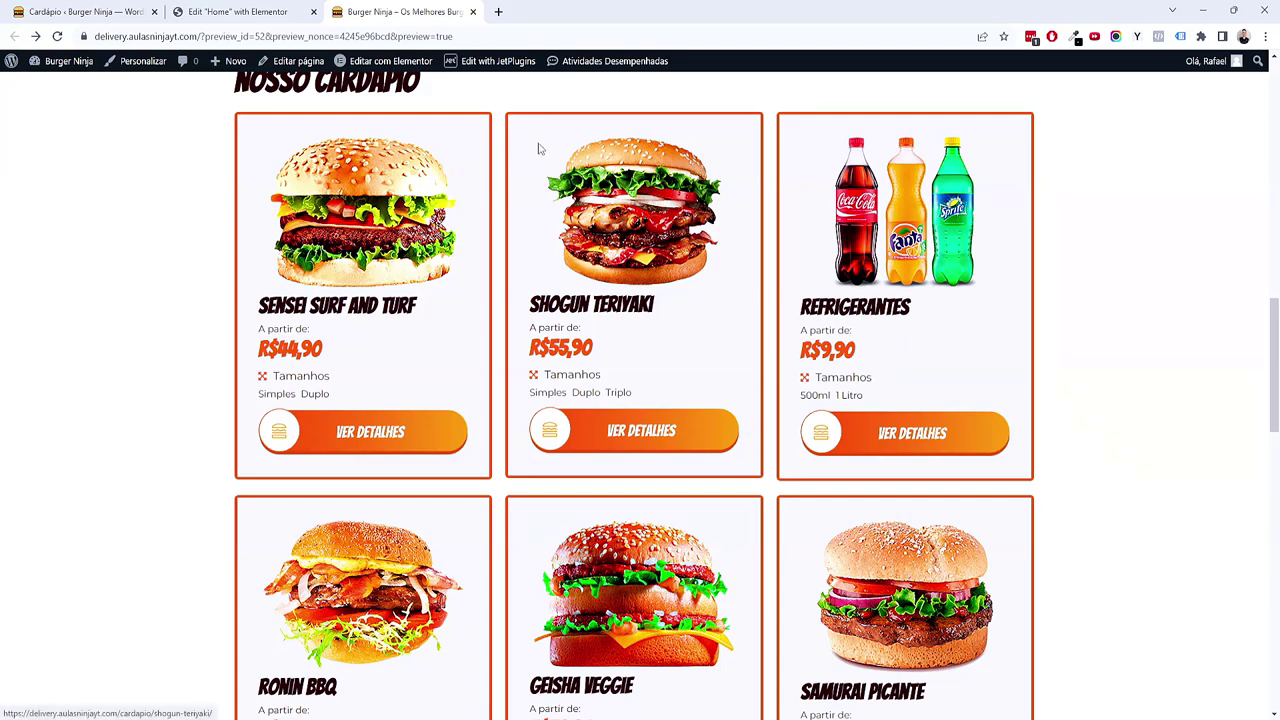
key("ctrl+Page_Up")
left_click(473, 12)
scroll(683, 311, "up", 10)
scroll(743, 412, "down", 10)
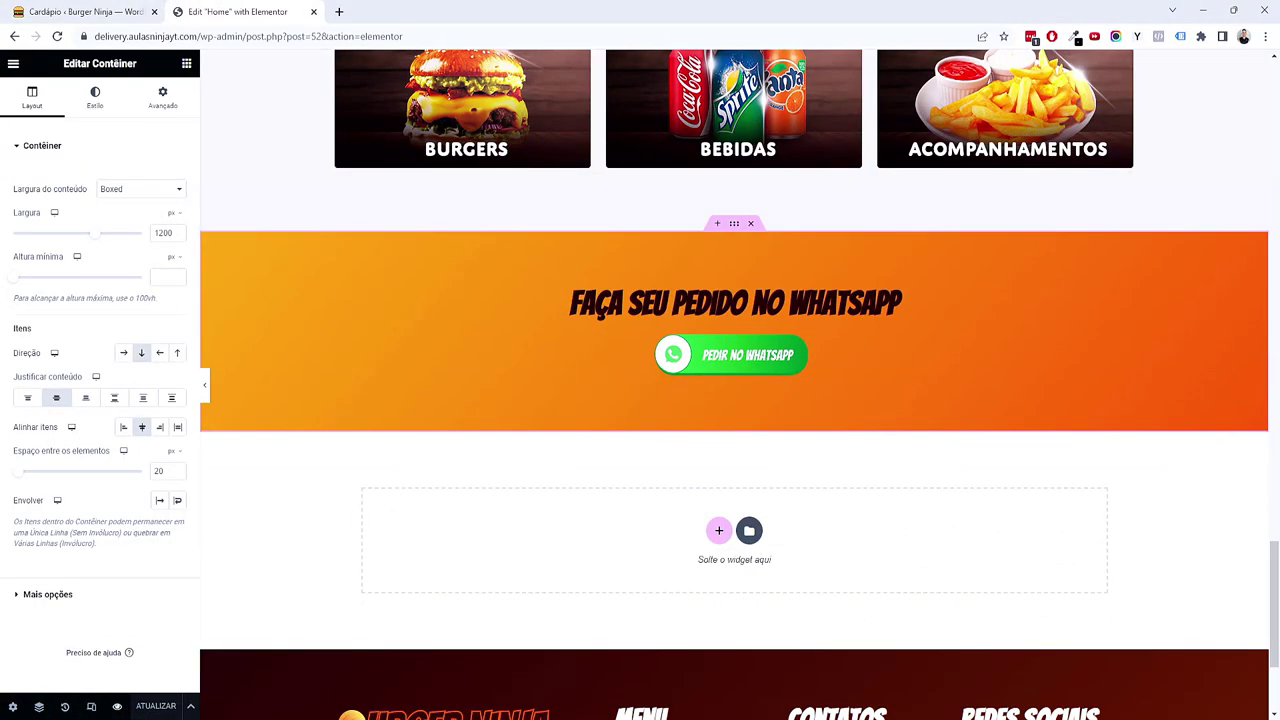
Step: Switch to the tablet layout and lower the hero section's minimum height to 50
left_click(91, 707)
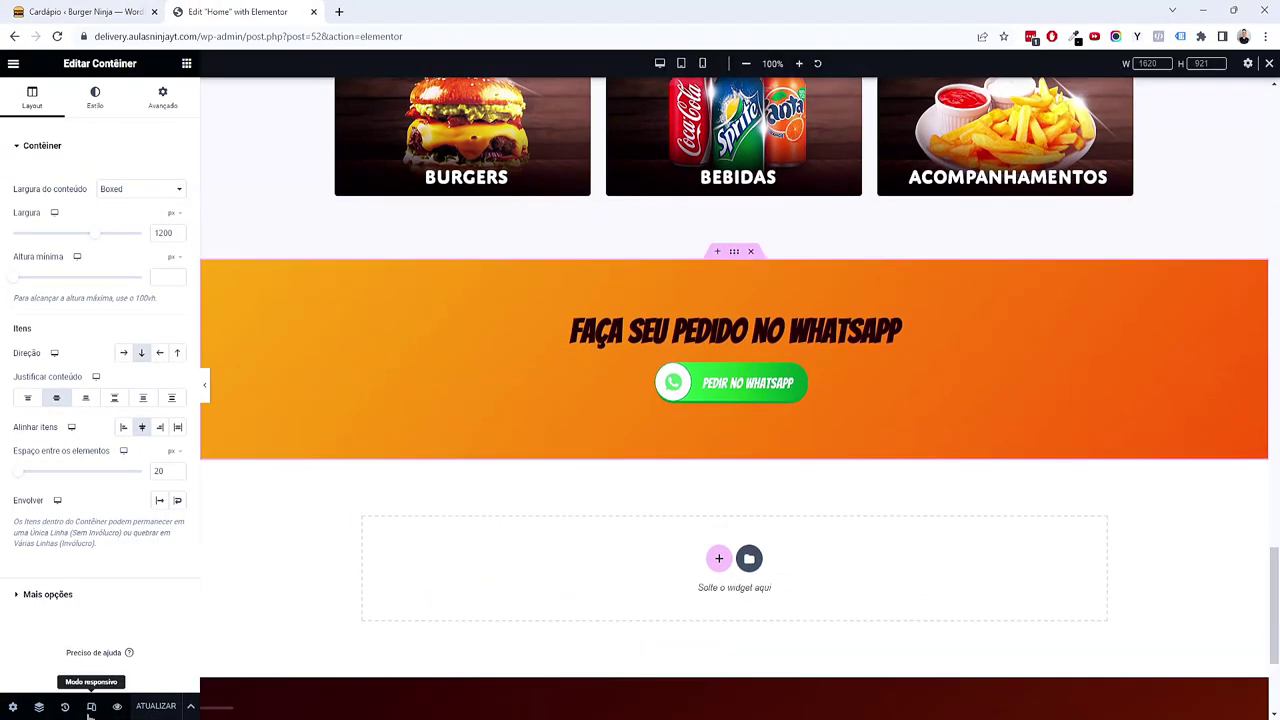
left_click(680, 65)
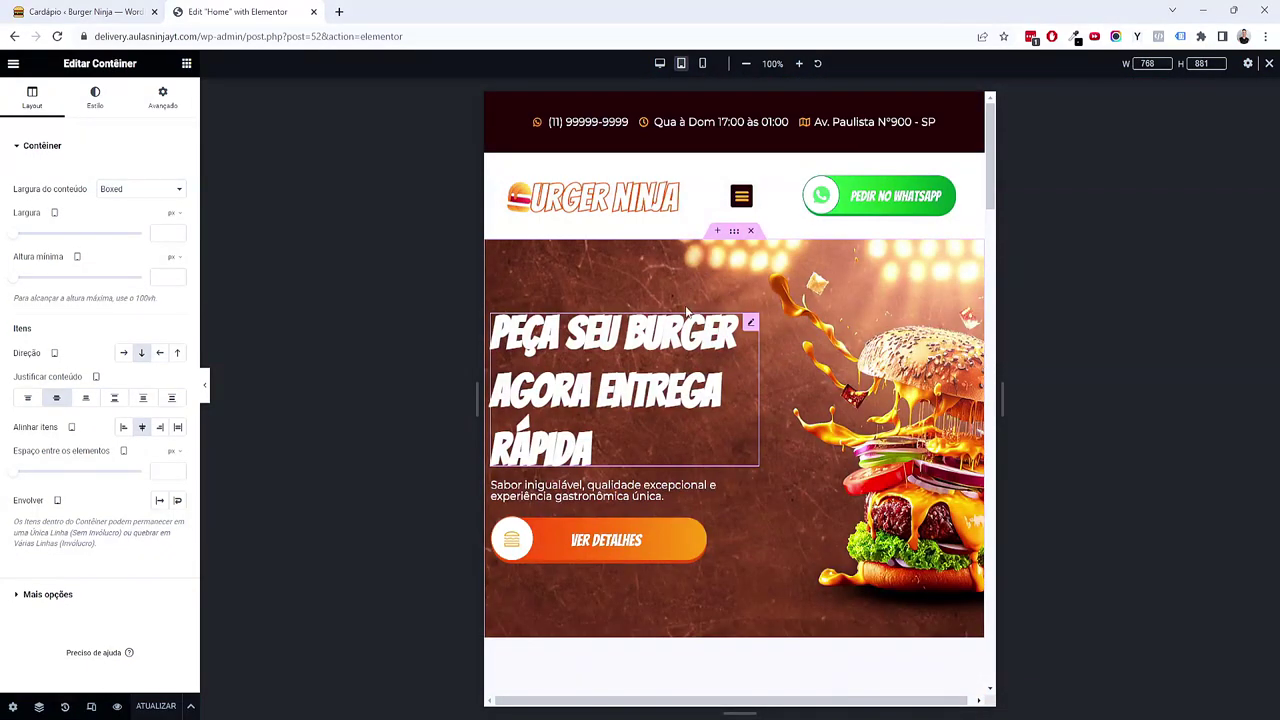
right_click(688, 267)
left_click(711, 287)
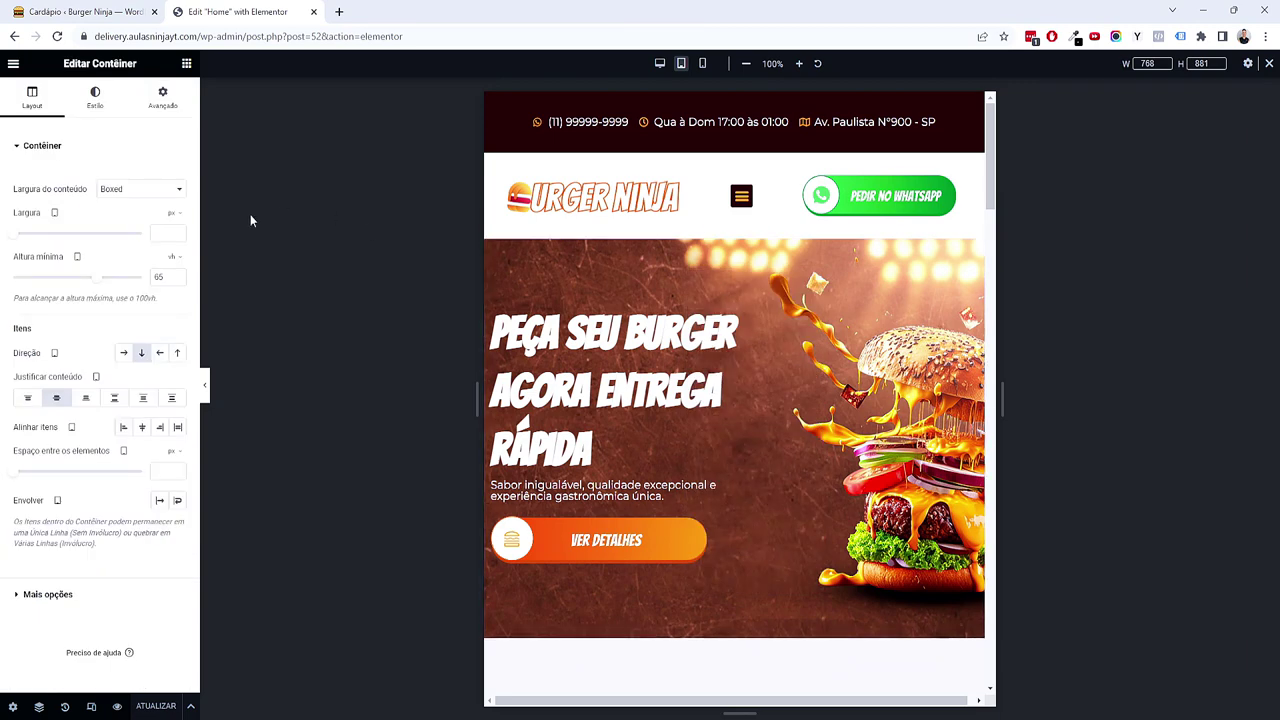
left_click_drag(93, 277, 77, 286)
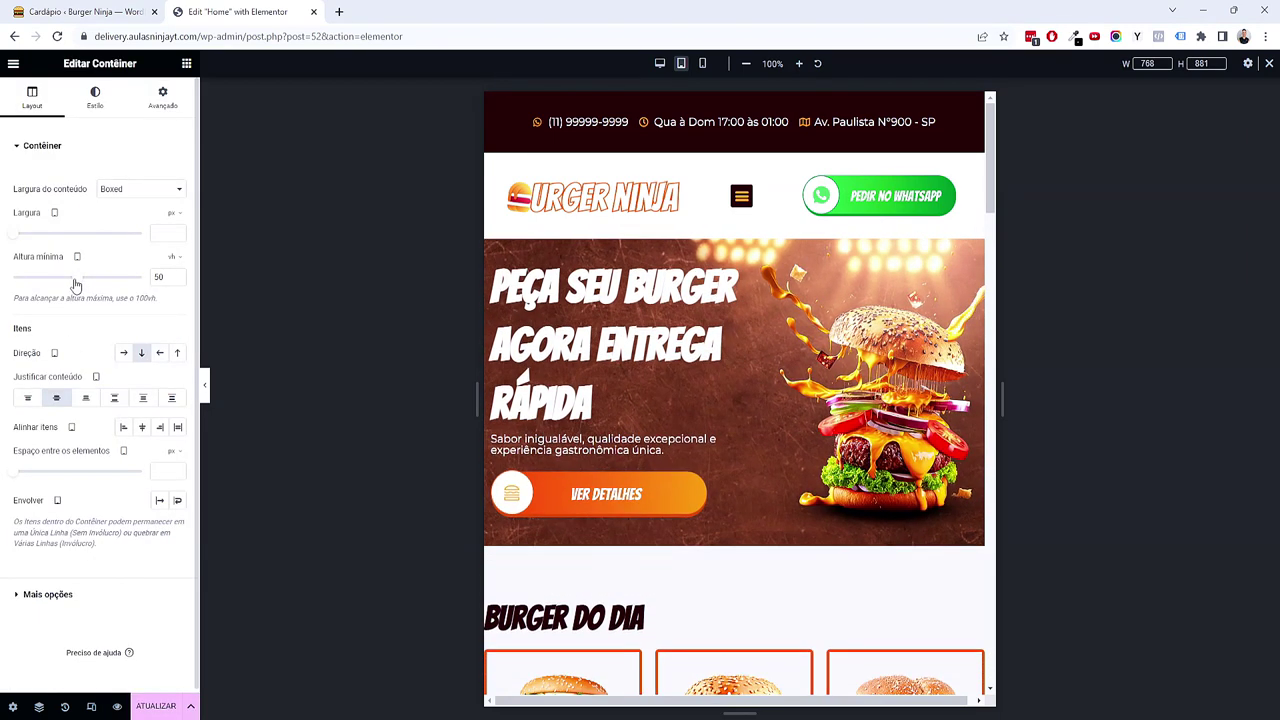
Step: Shrink the hero heading's typography size to 1.7 em on tablet
left_click(600, 340)
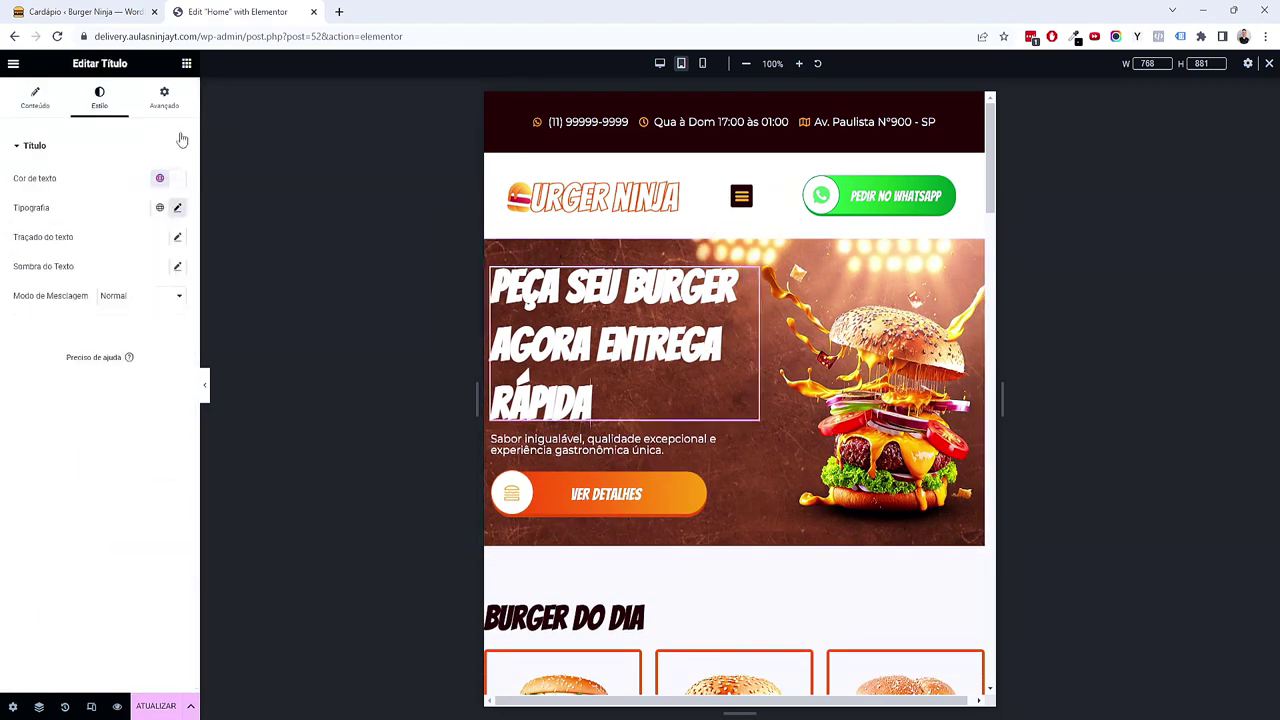
left_click(177, 207)
left_click_drag(63, 320, 43, 320)
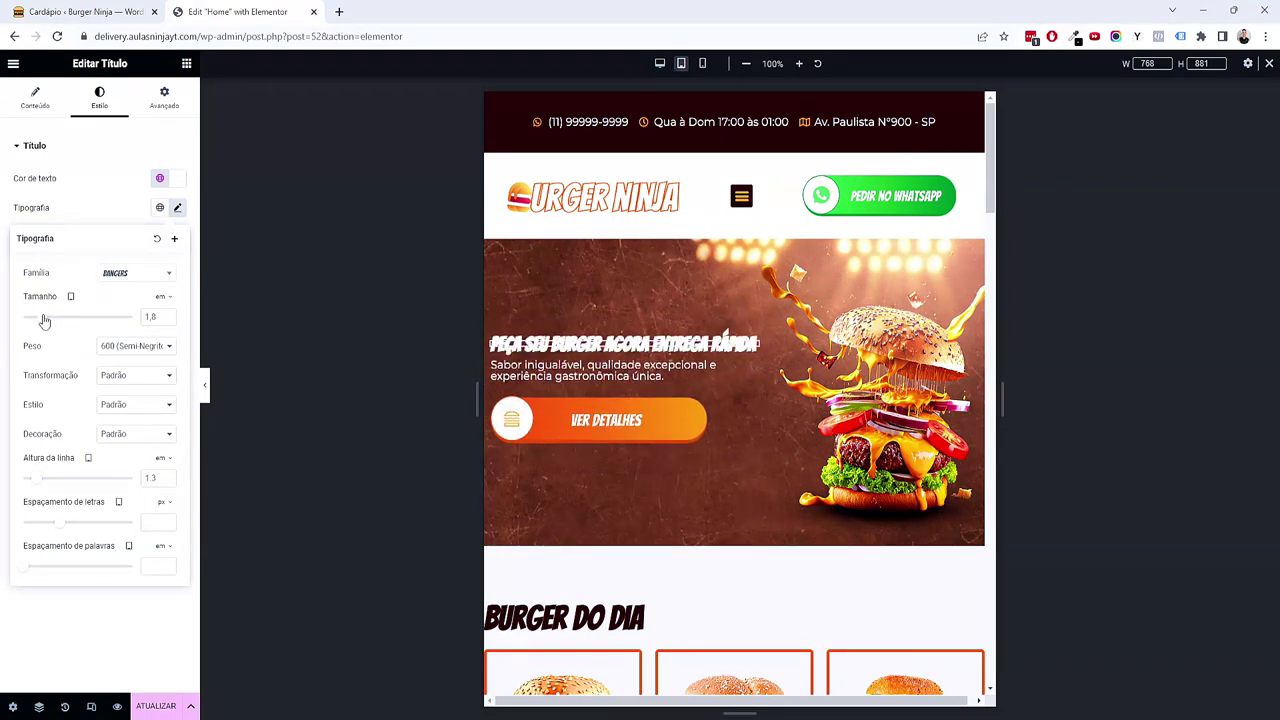
left_click_drag(44, 320, 43, 320)
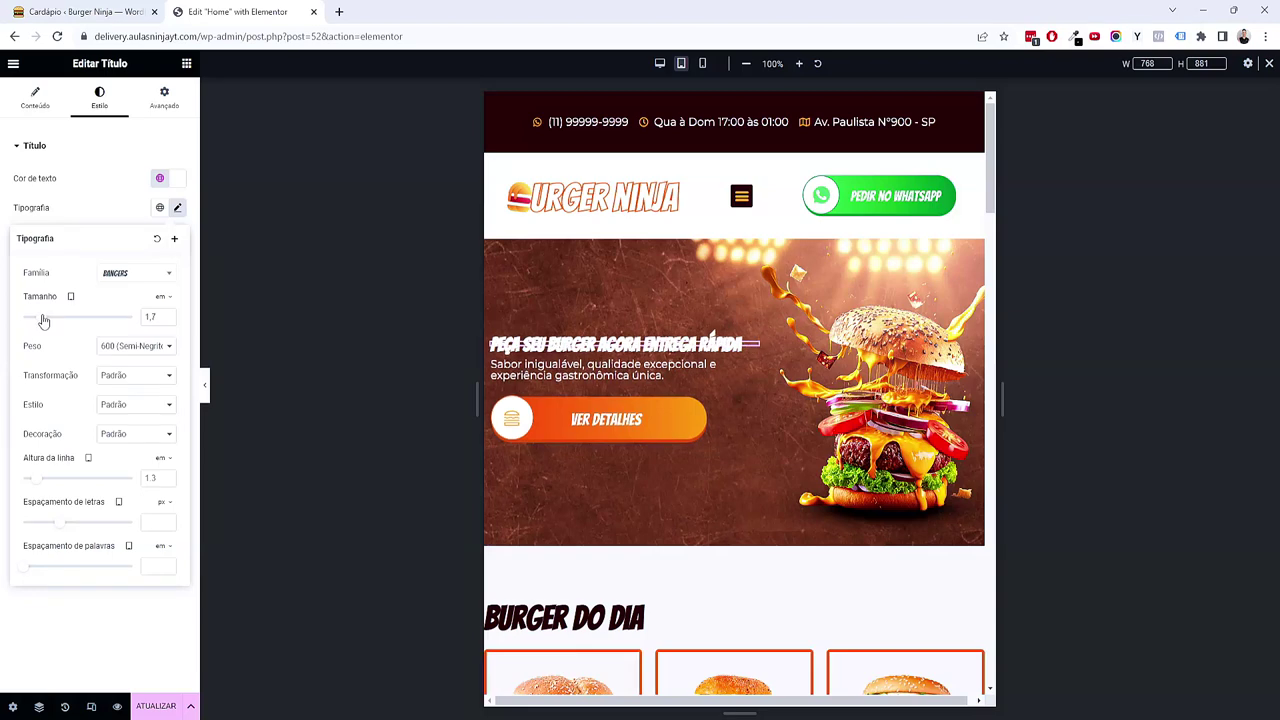
right_click(692, 269)
left_click(708, 285)
left_click(170, 96)
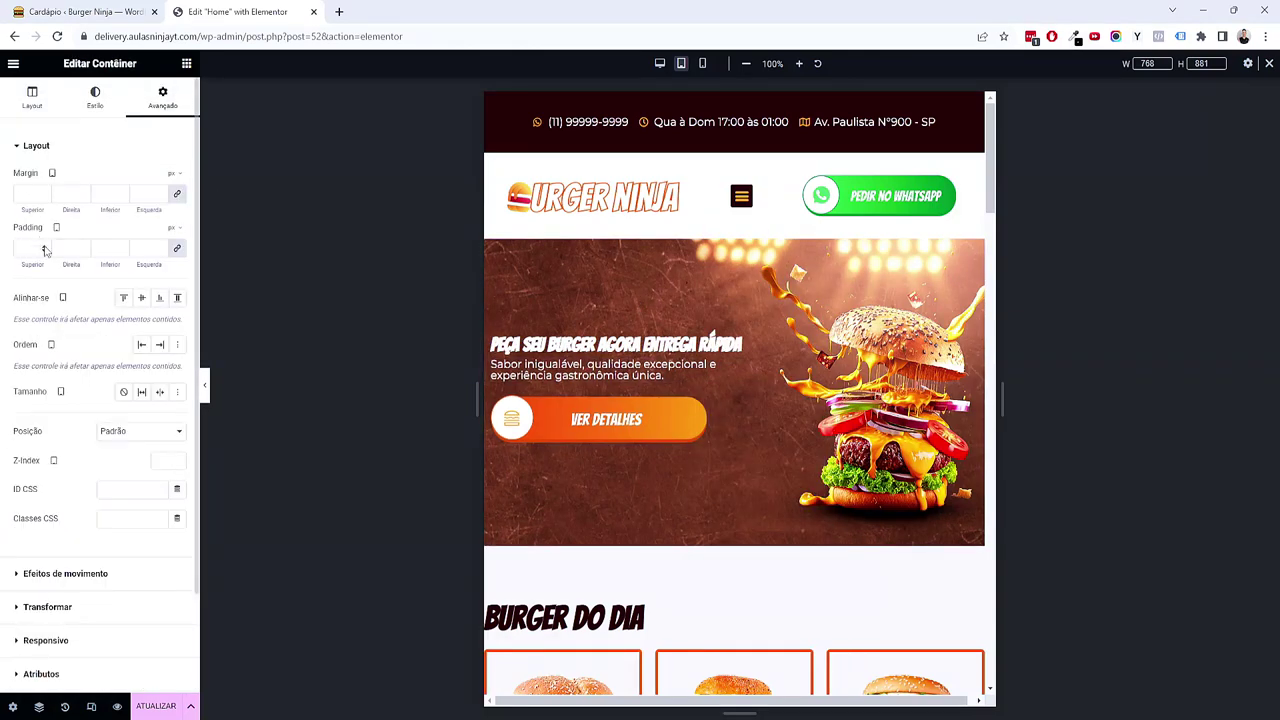
Step: Set the tablet hero section's padding to 1 em on all sides
right_click(586, 288)
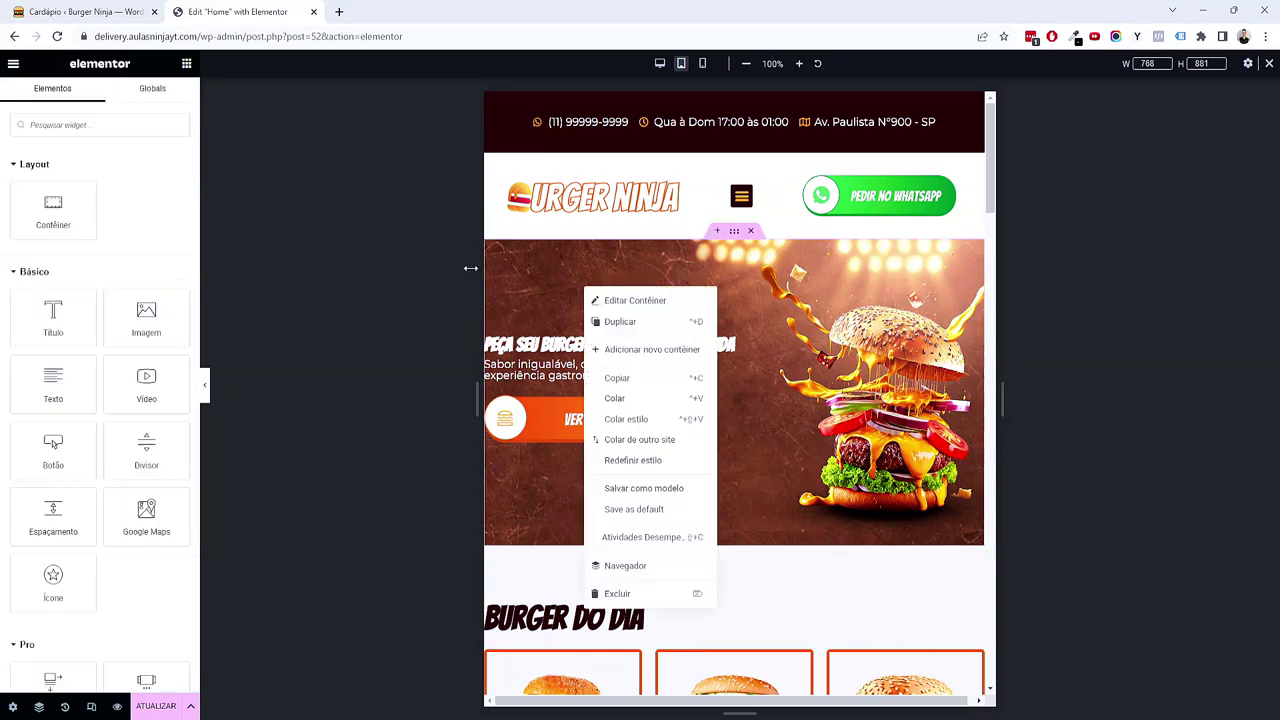
left_click(634, 300)
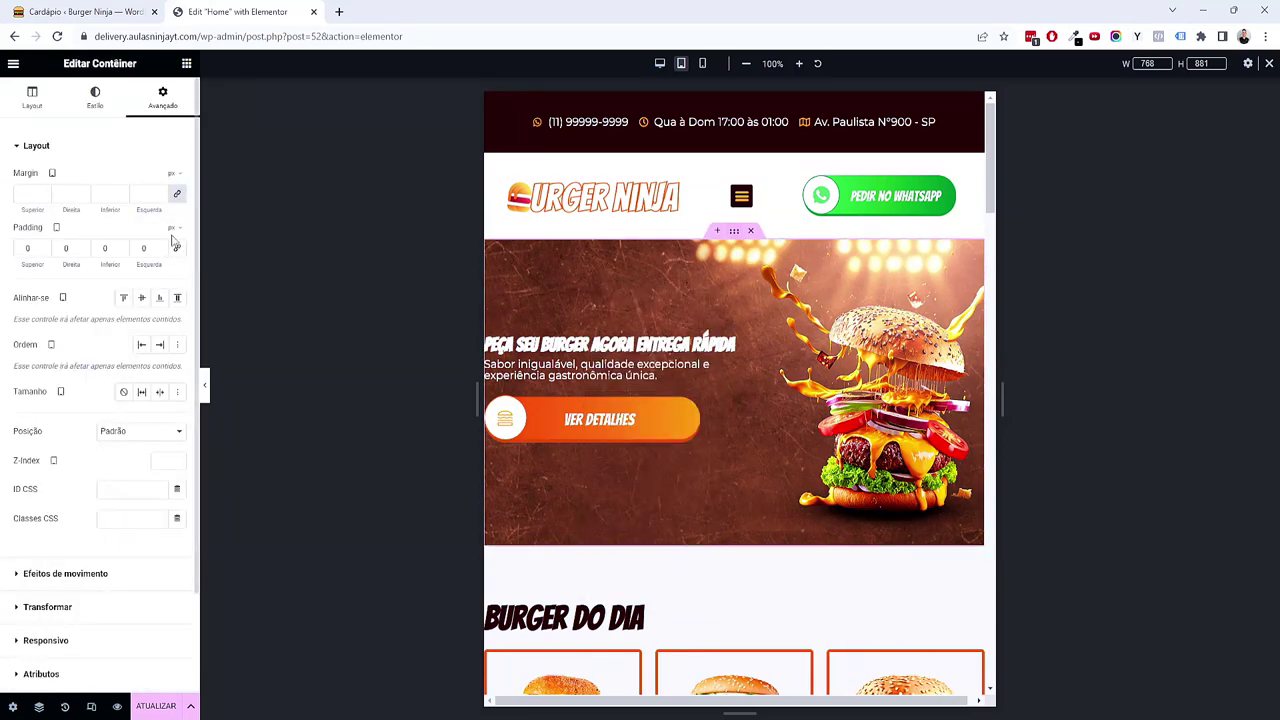
left_click(176, 274)
left_click(27, 248)
type("1")
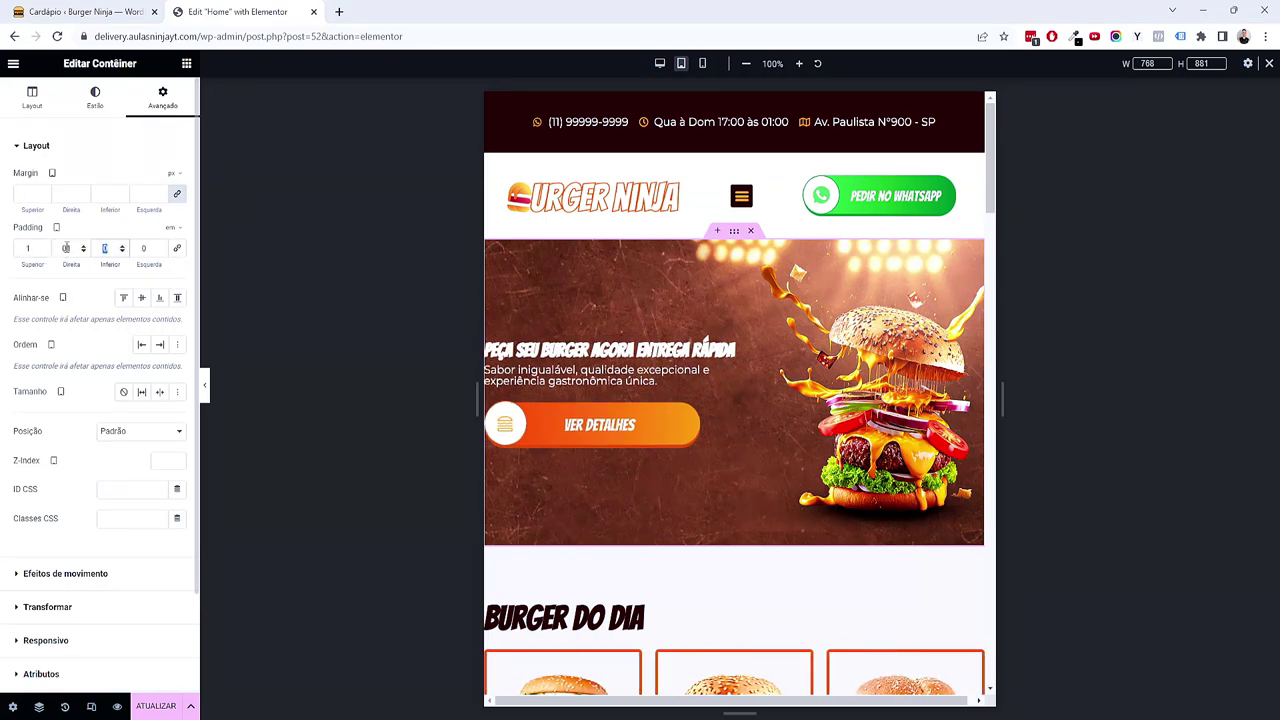
type("1")
key("Tab")
type("1")
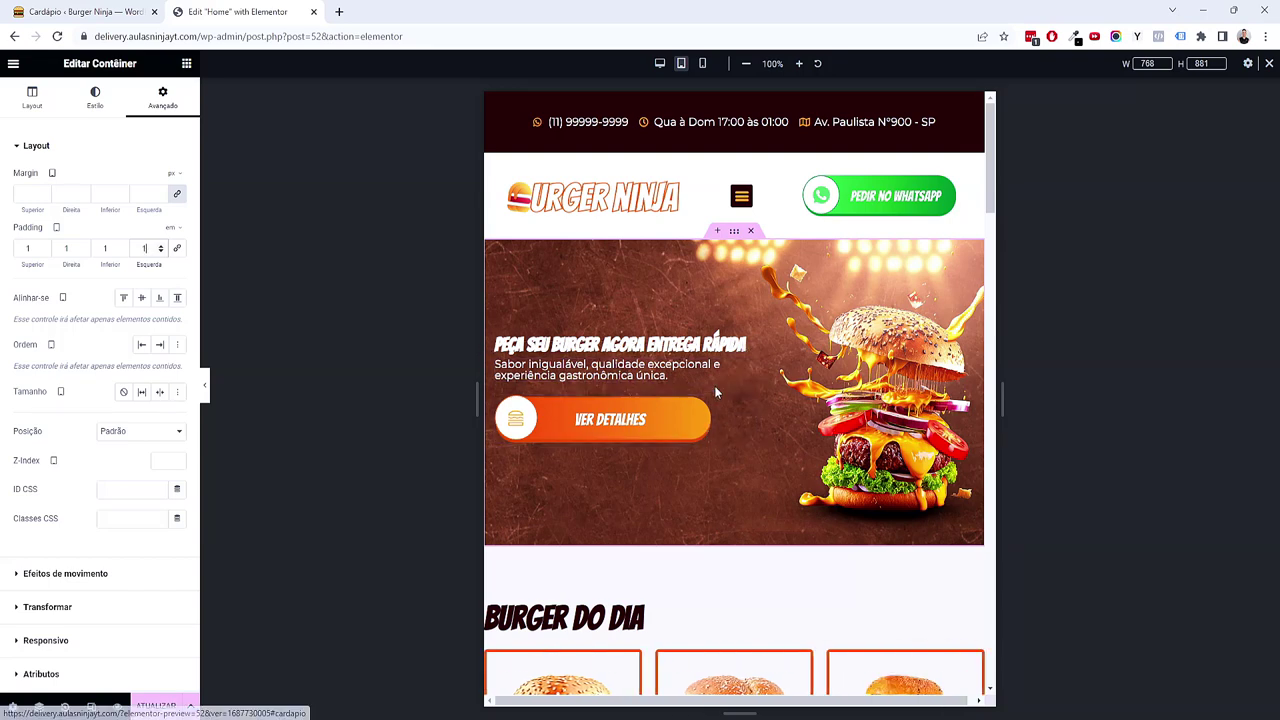
Step: Give the hero heading negative top and bottom margins, bottom at -8, to tighten it against the subtitle
left_click(748, 346)
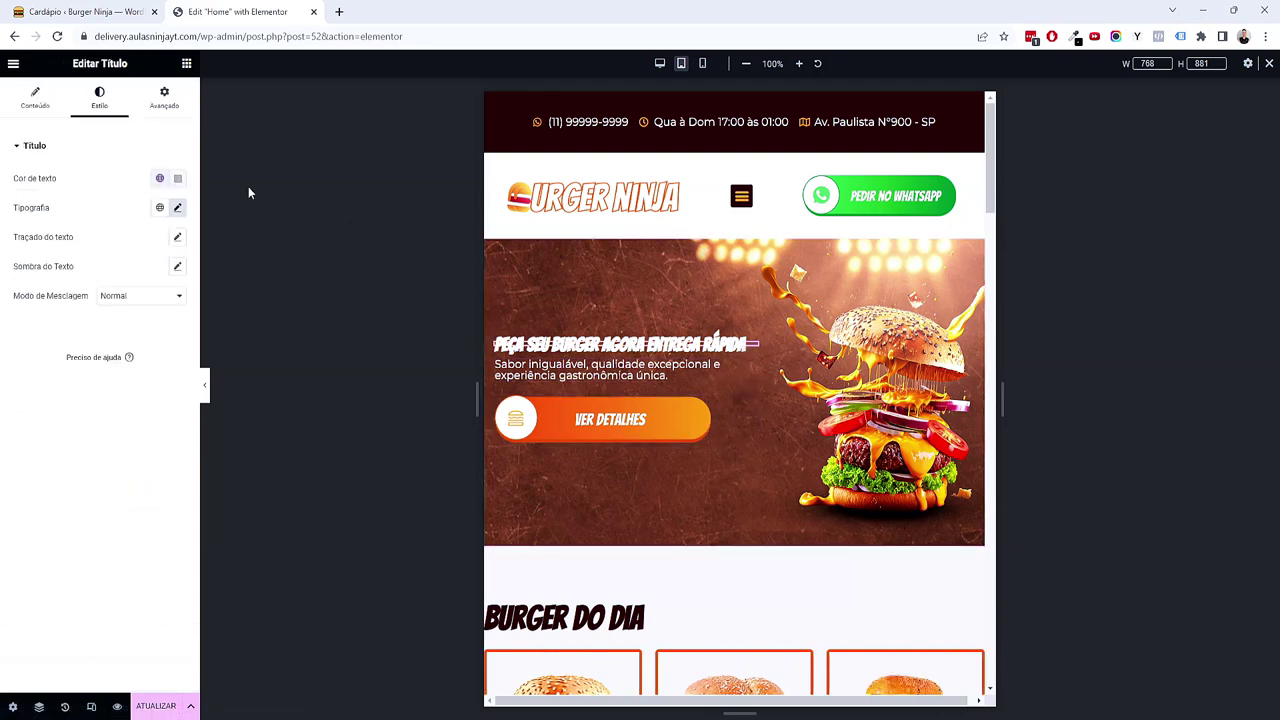
left_click(165, 98)
left_click(122, 198)
left_click(122, 198)
left_click(122, 198)
left_click(122, 198)
left_click(43, 197)
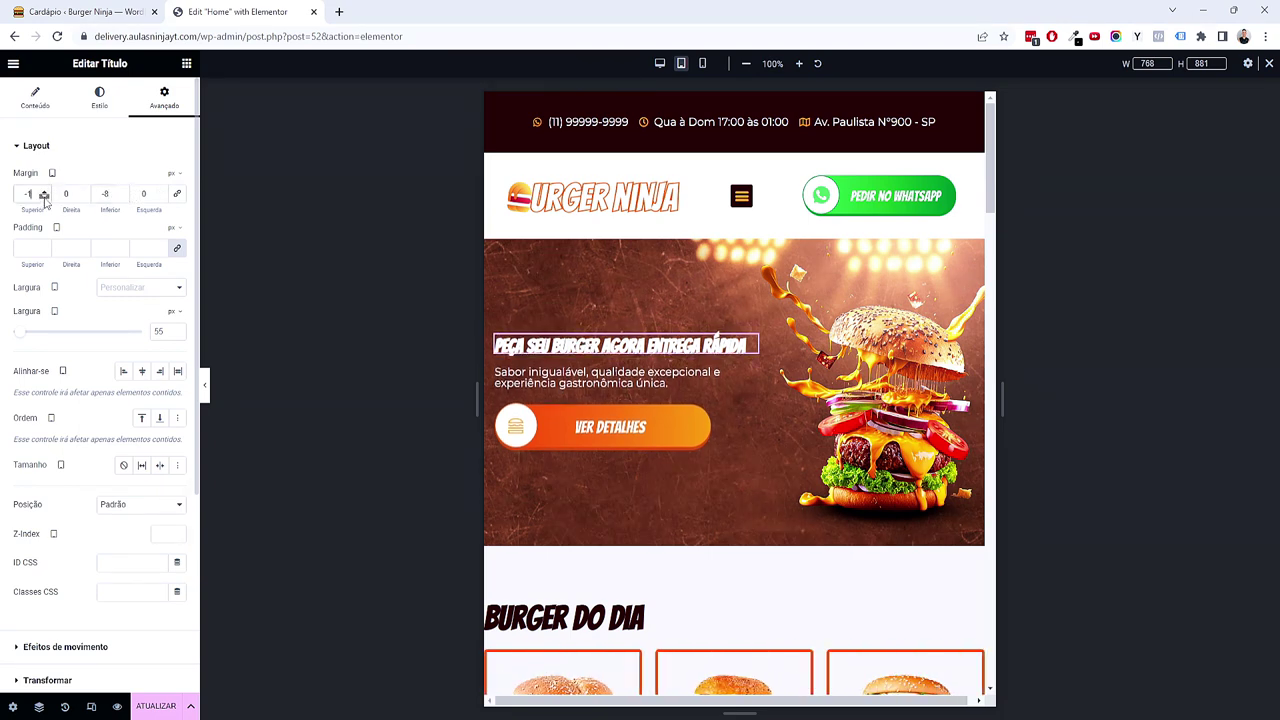
left_click(43, 197)
right_click(676, 258)
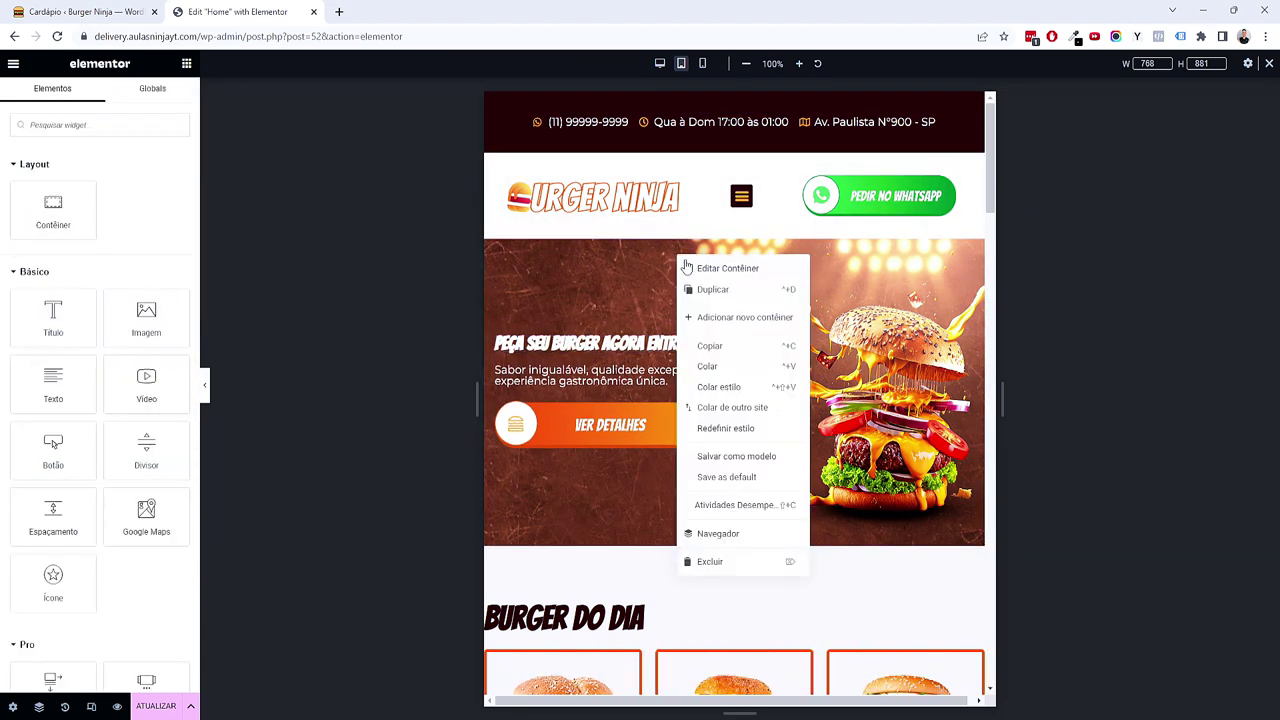
left_click(702, 261)
left_click(32, 97)
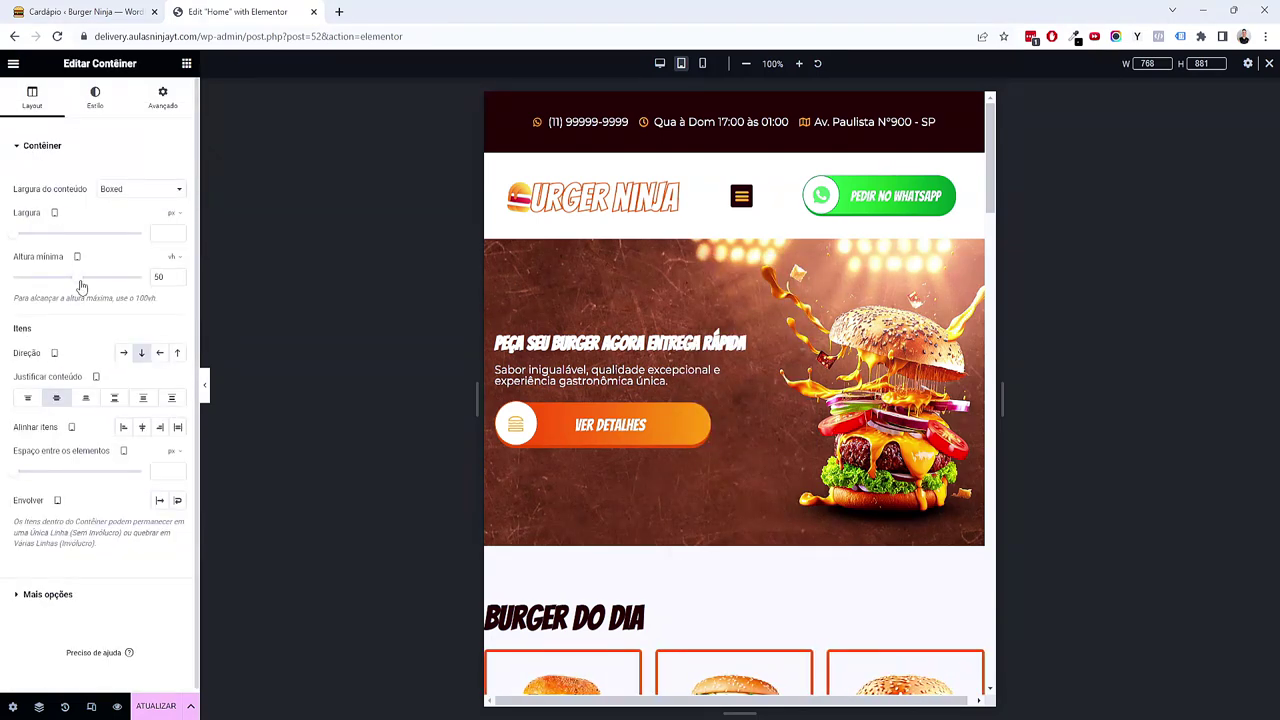
Step: Drop the hero container's Altura mínima to 43 and raise the tagline's typography line height to 1.4 em
left_click_drag(82, 287, 71, 287)
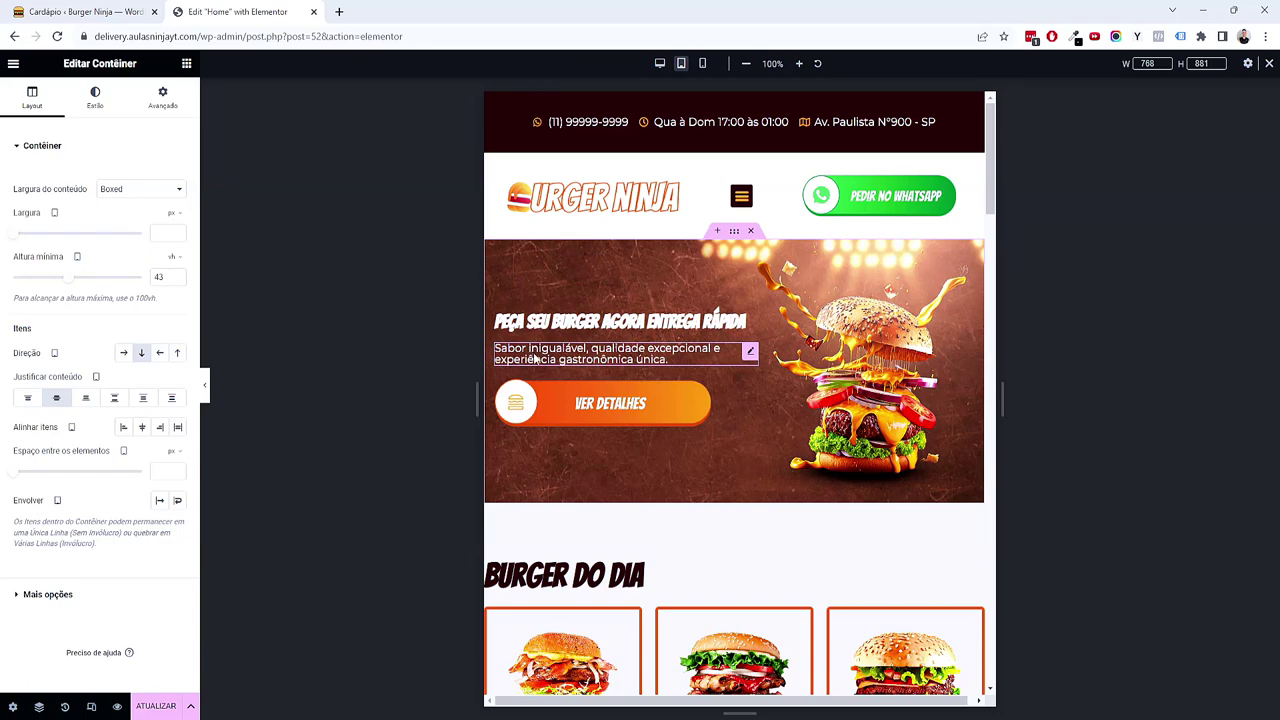
left_click(602, 357)
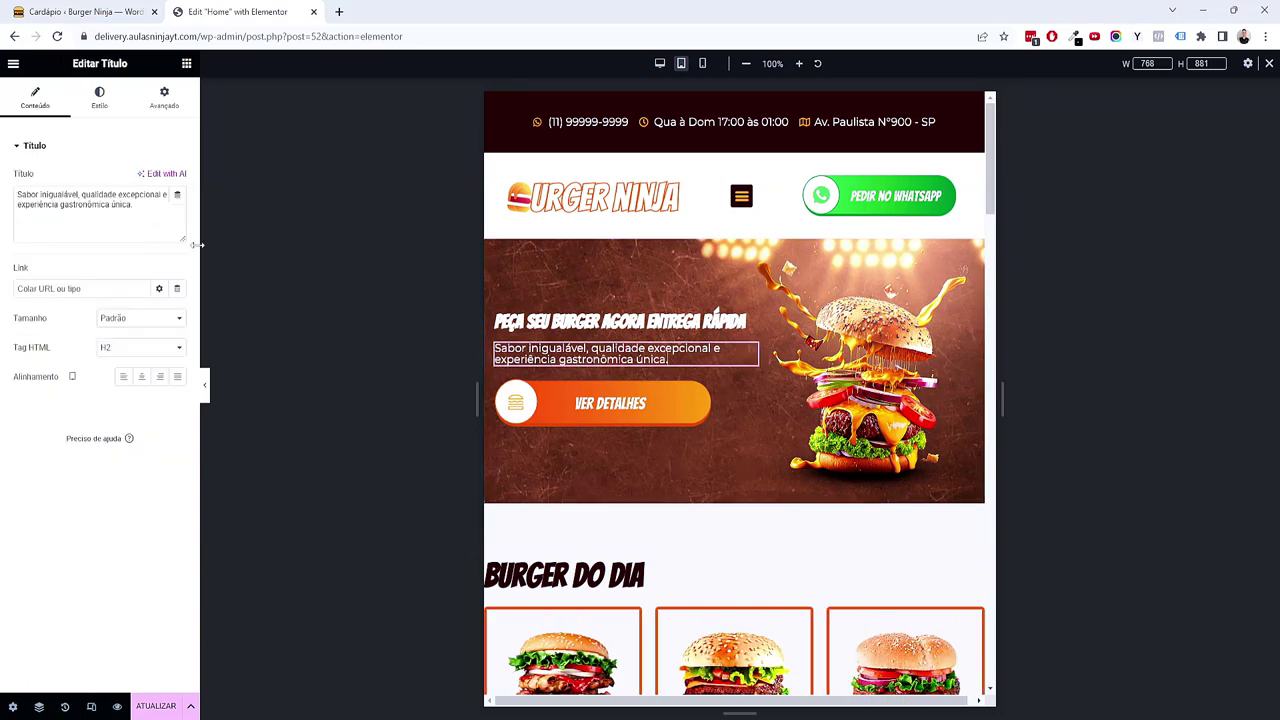
left_click(99, 112)
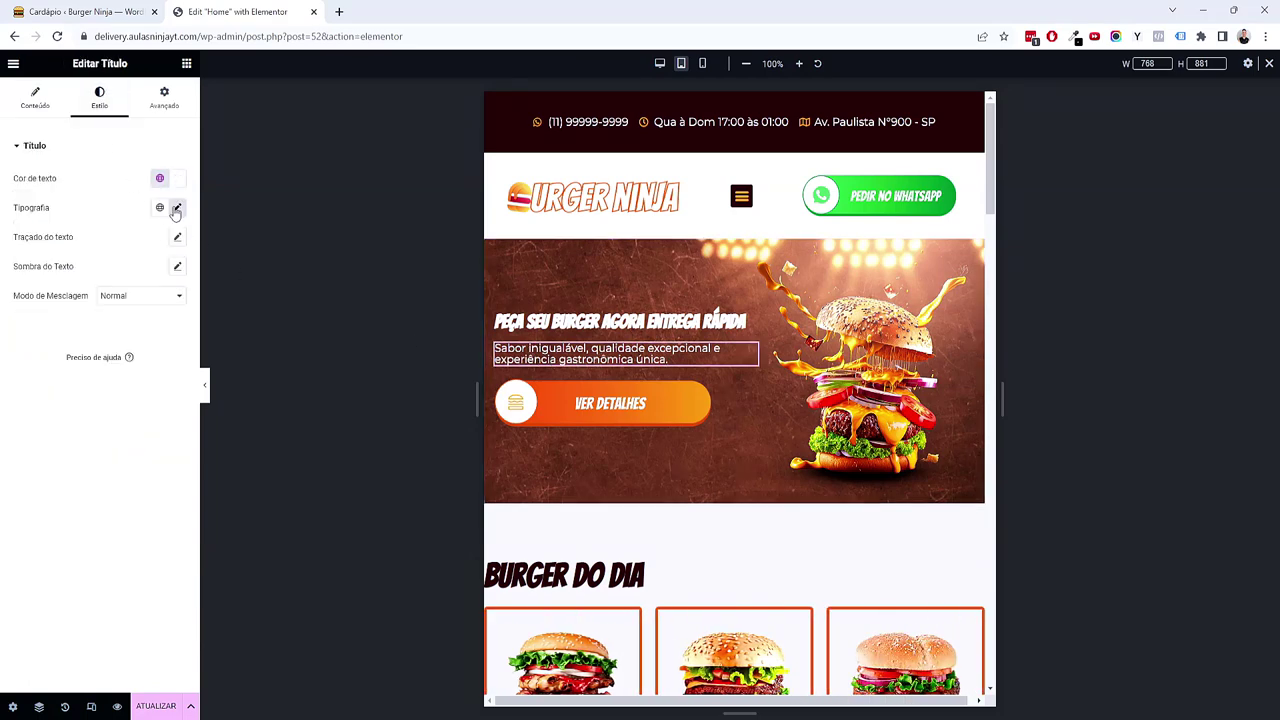
left_click(176, 208)
left_click(168, 478)
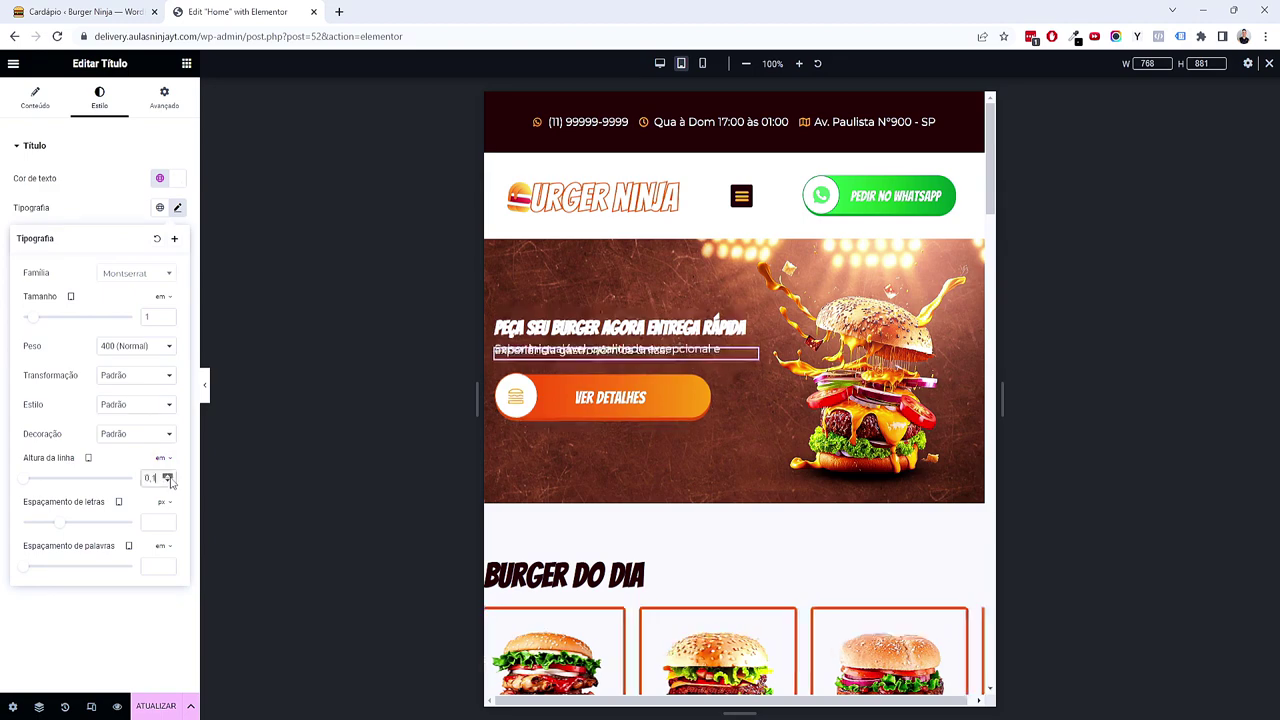
left_click(168, 478)
left_click(168, 478)
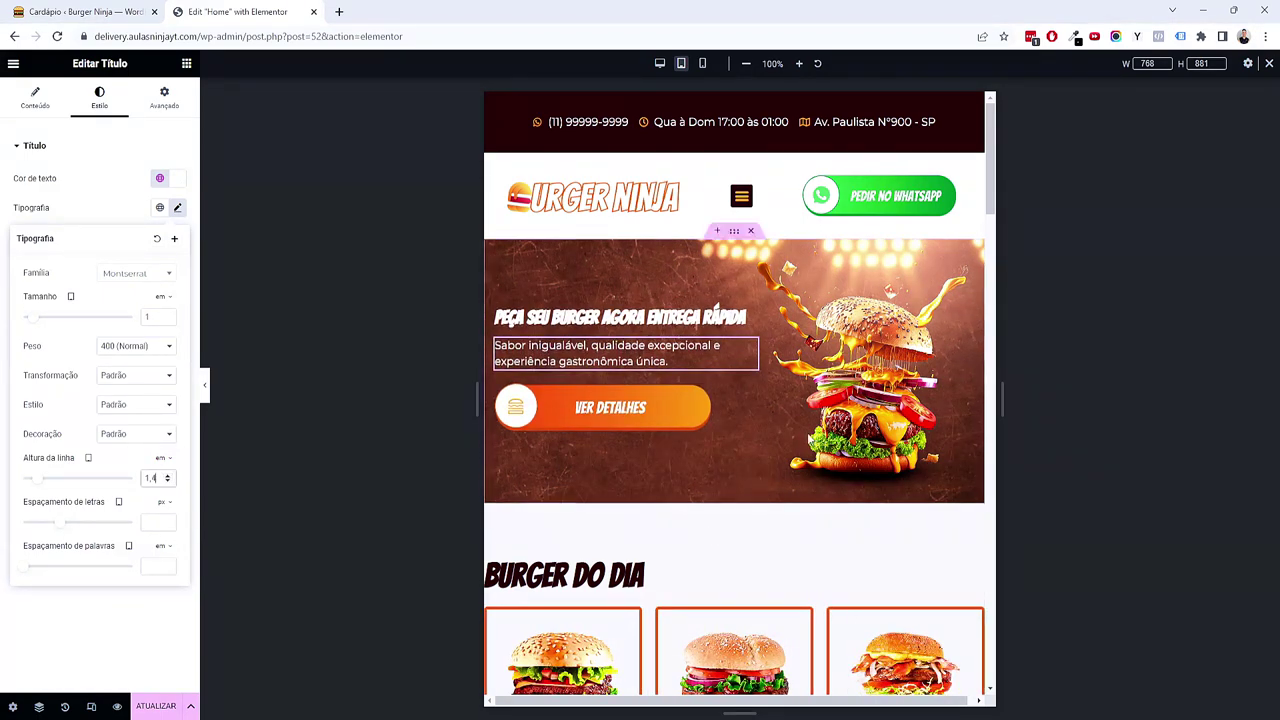
scroll(770, 463, "down", 2)
scroll(770, 463, "down", 5)
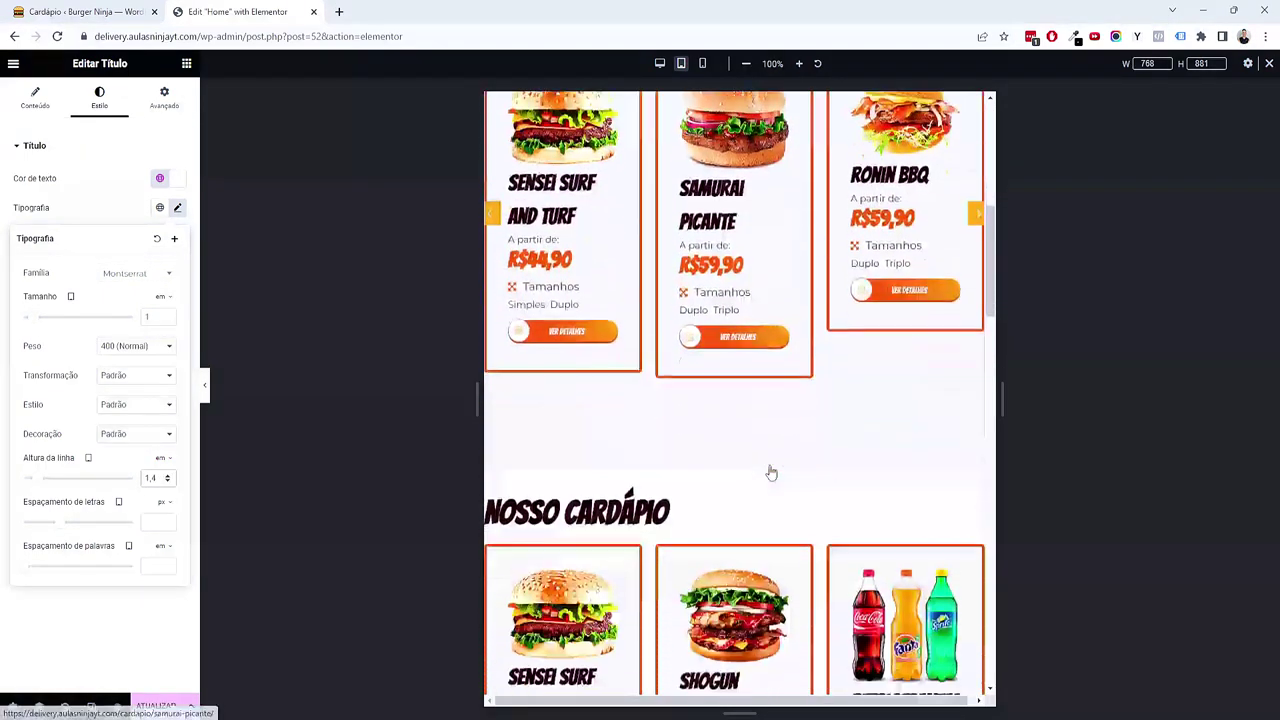
scroll(769, 471, "up", 5)
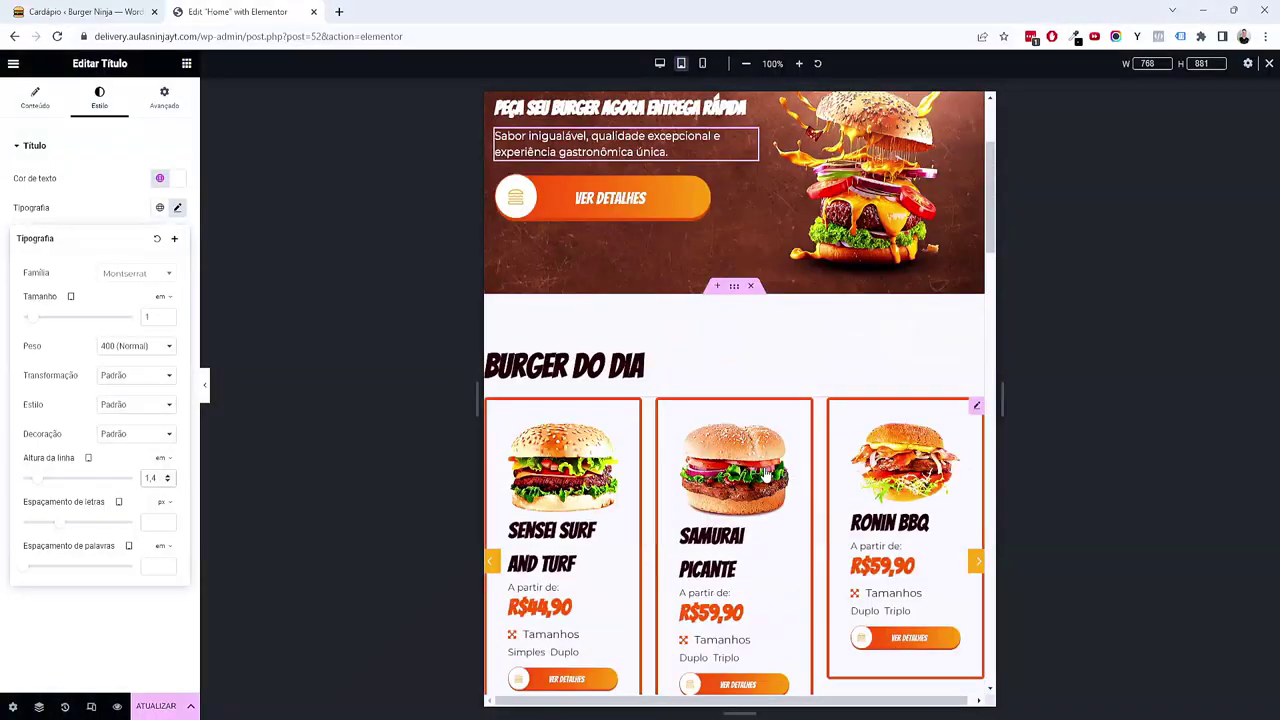
Step: Unlink the Burger do Dia section's padding and set it to 4/1/4/1 em
left_click(733, 288)
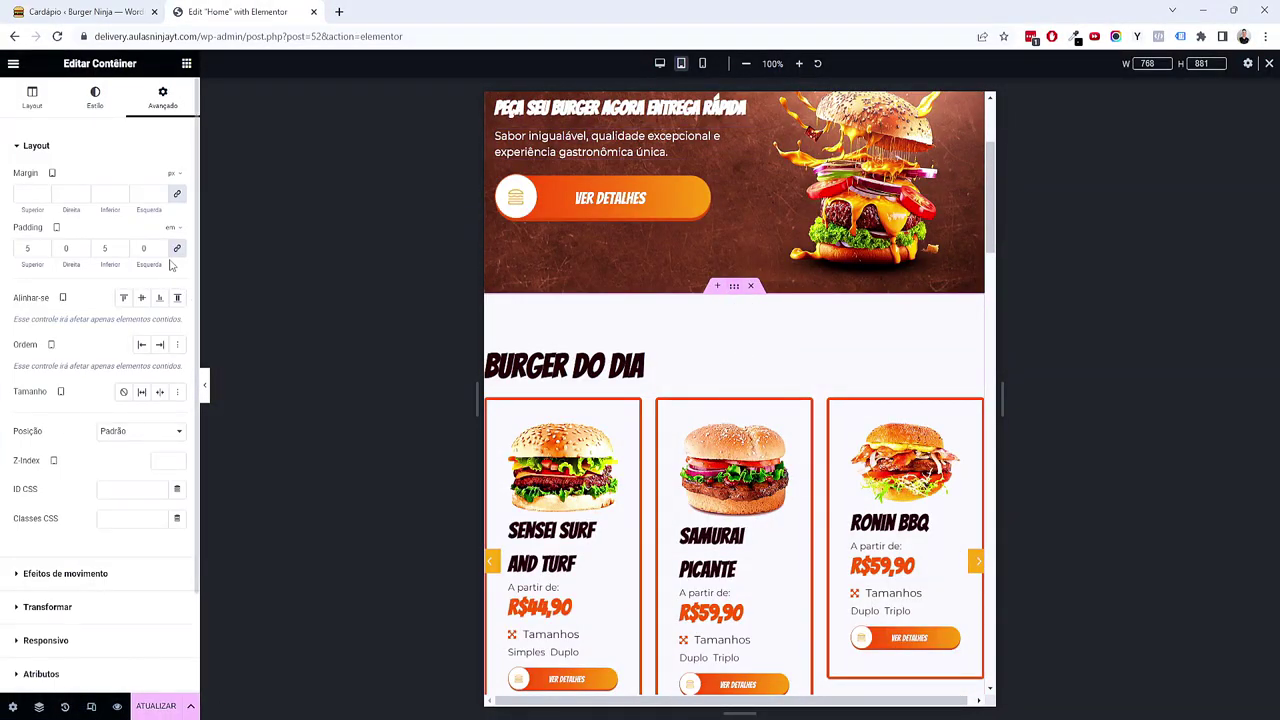
left_click(177, 248)
type("4")
key("Tab")
type("1")
key("Tab")
type("4")
key("Tab")
type("1")
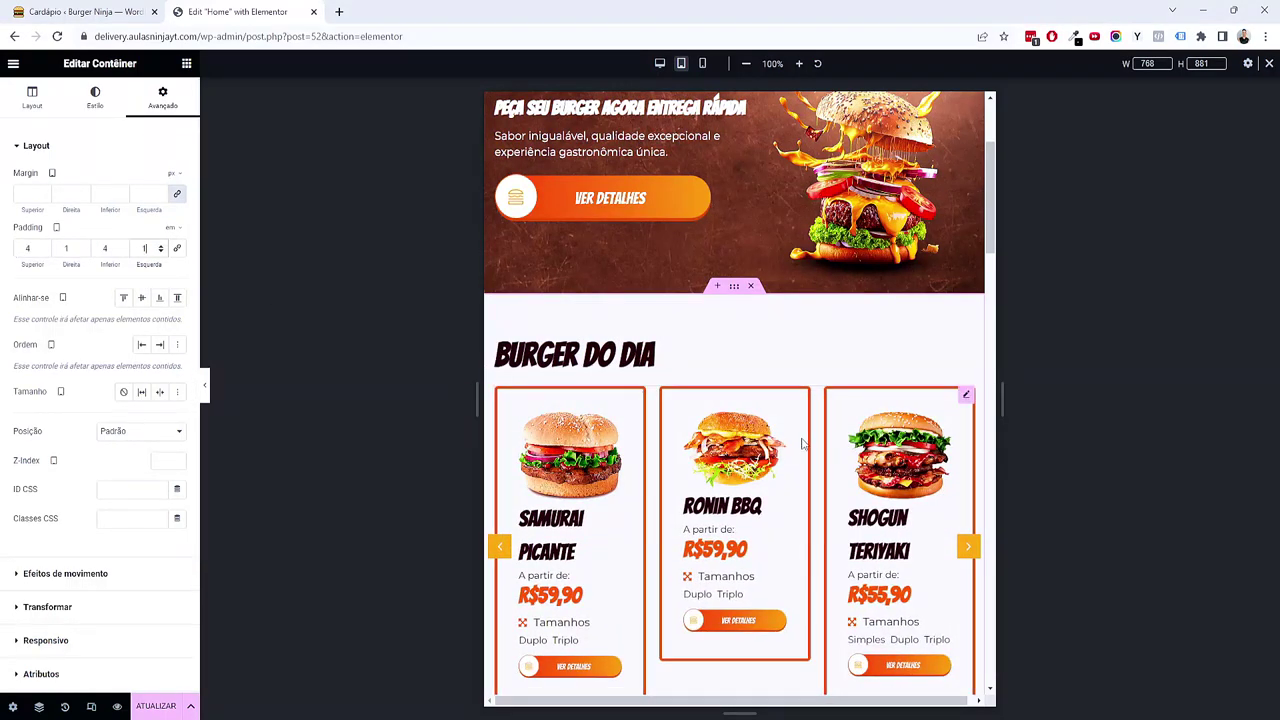
Step: Set the burger Listing Grid's Columns Number to 2
left_click(962, 398)
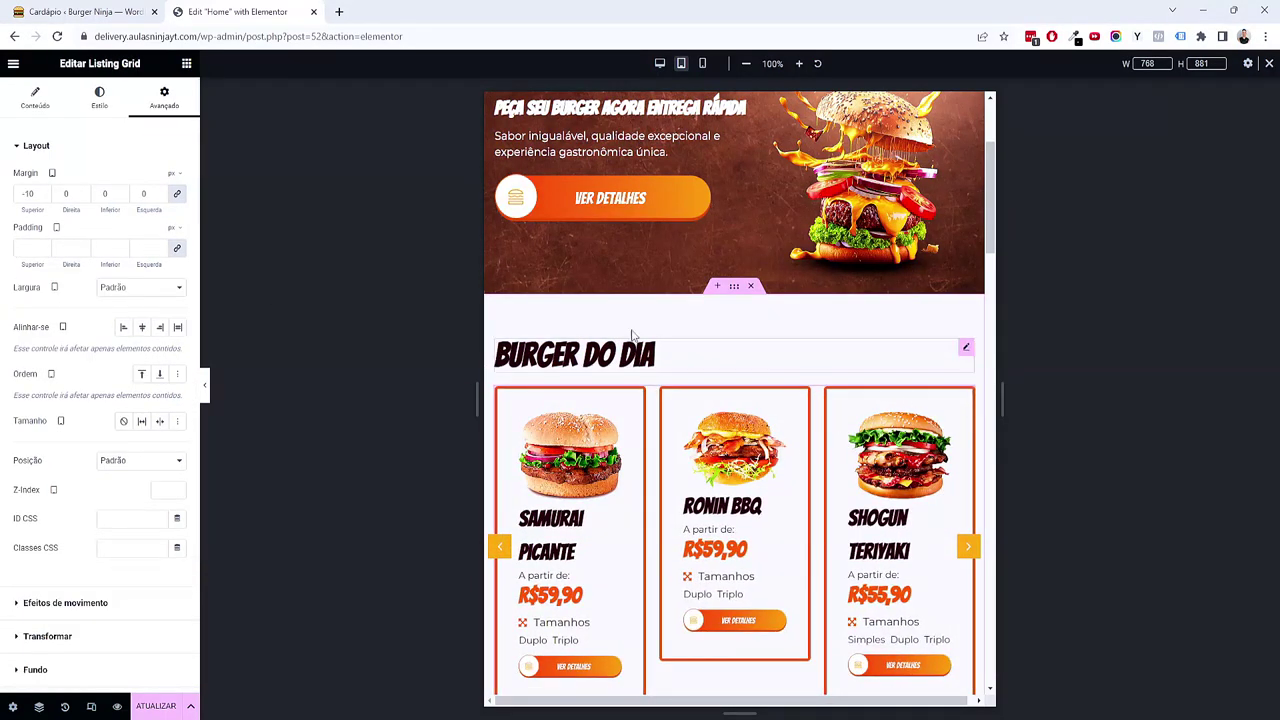
left_click(32, 104)
left_click(135, 229)
left_click(140, 315)
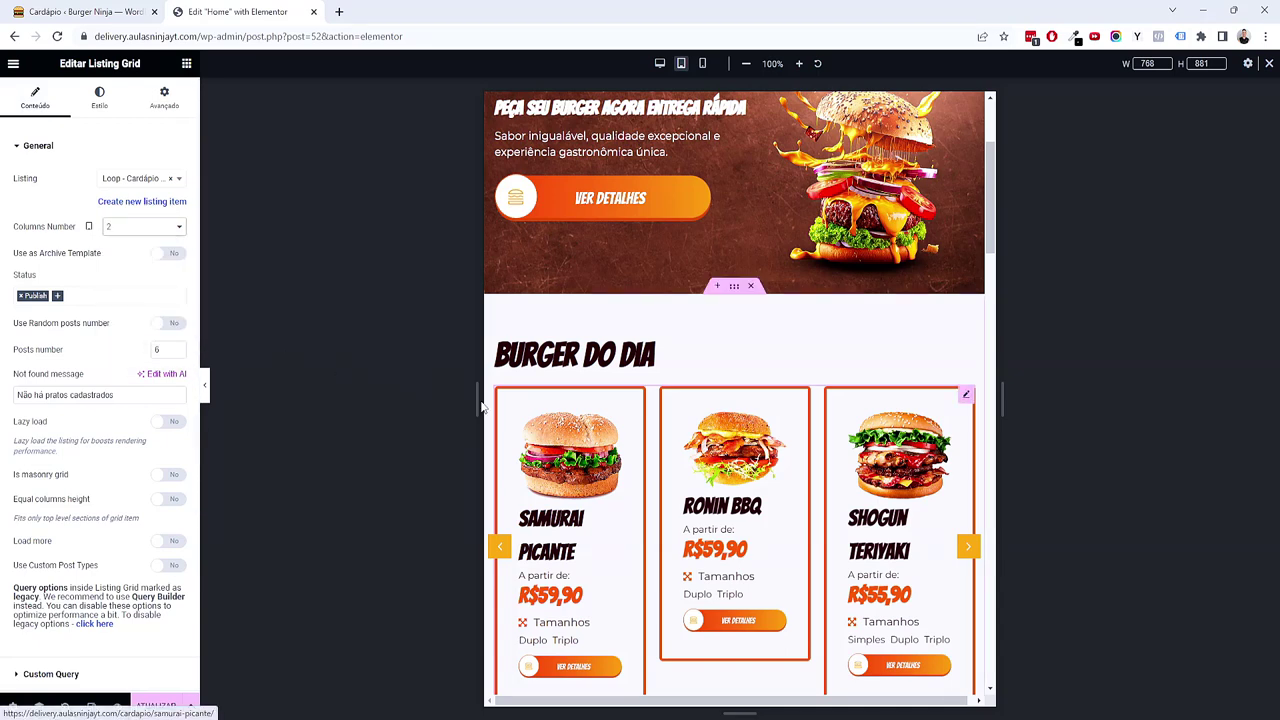
Step: Raise the Burger do Dia listing's posts number to 20, leaving the archive template option off
left_click(165, 258)
left_click(165, 258)
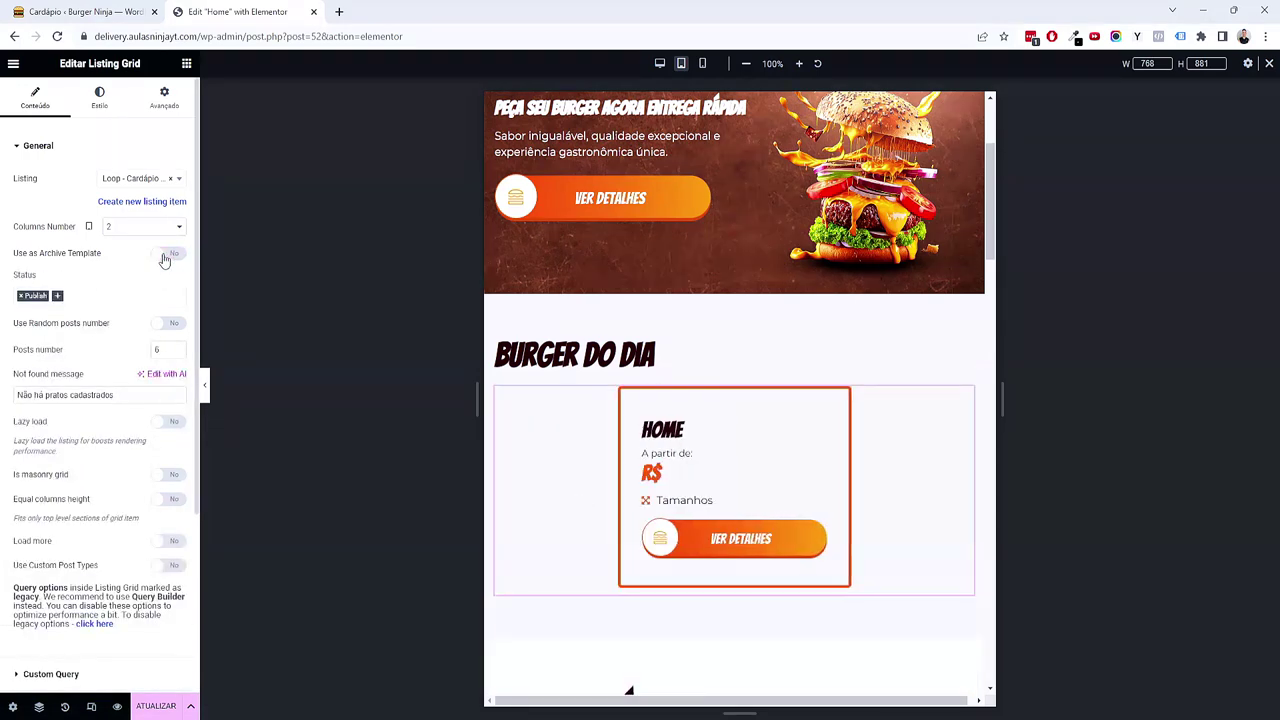
scroll(779, 569, "down", 2)
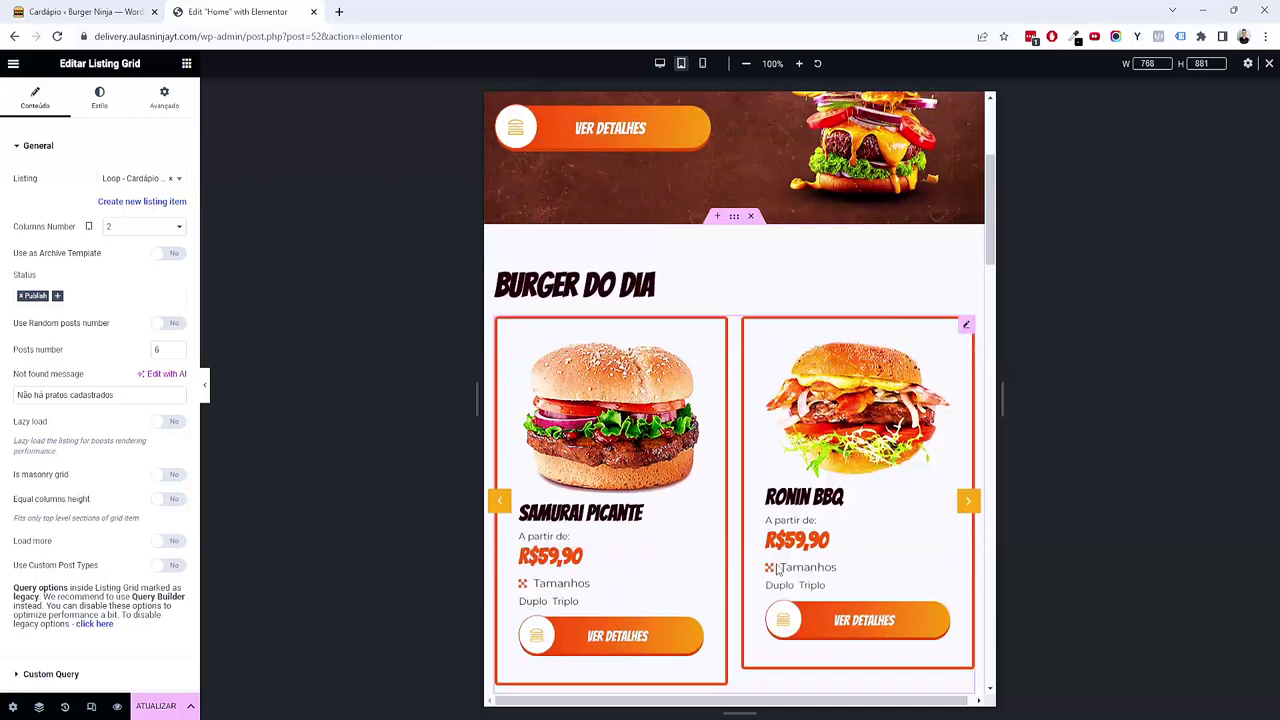
double_click(160, 349)
type("20")
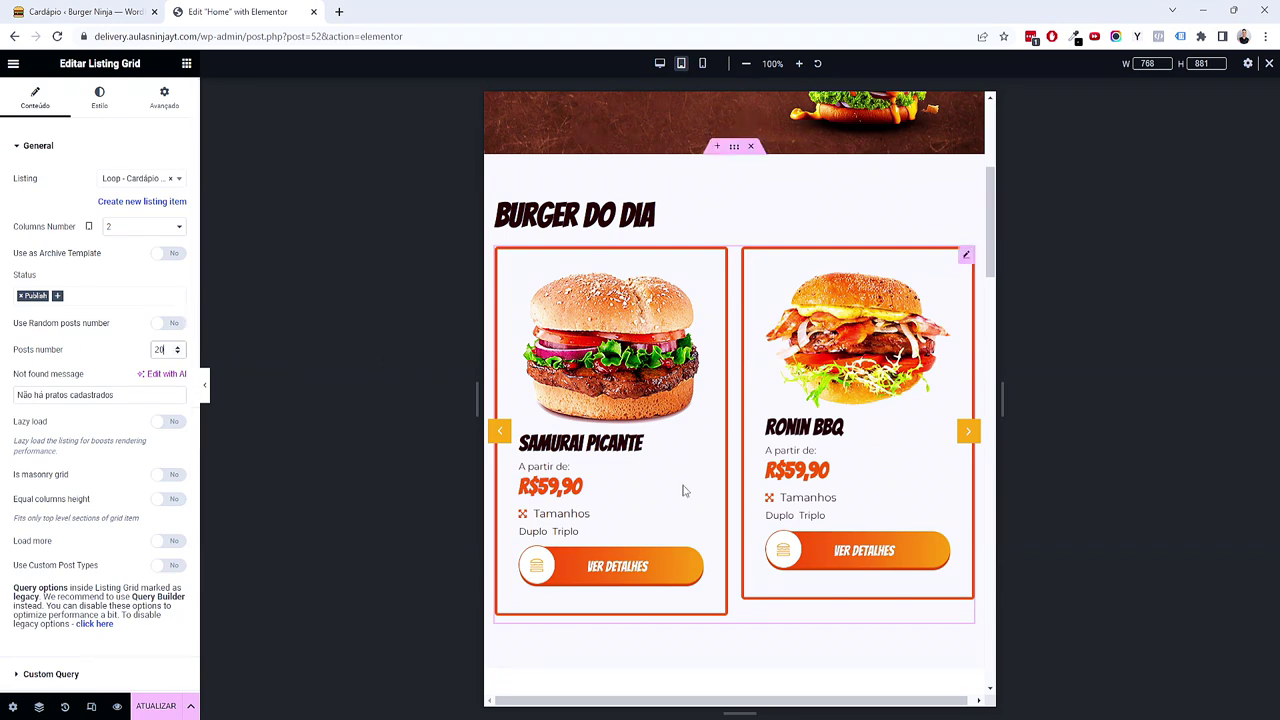
scroll(680, 486, "up", 2)
scroll(685, 495, "down", 3)
scroll(685, 495, "down", 3)
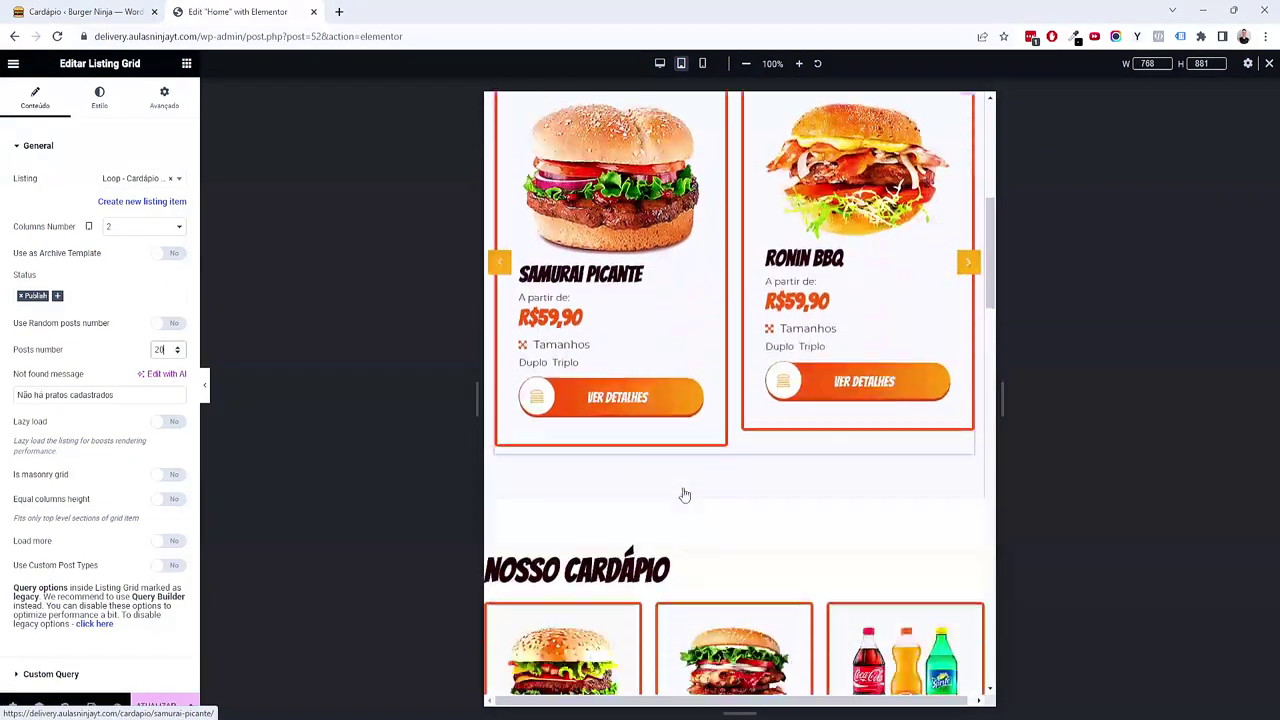
right_click(722, 293)
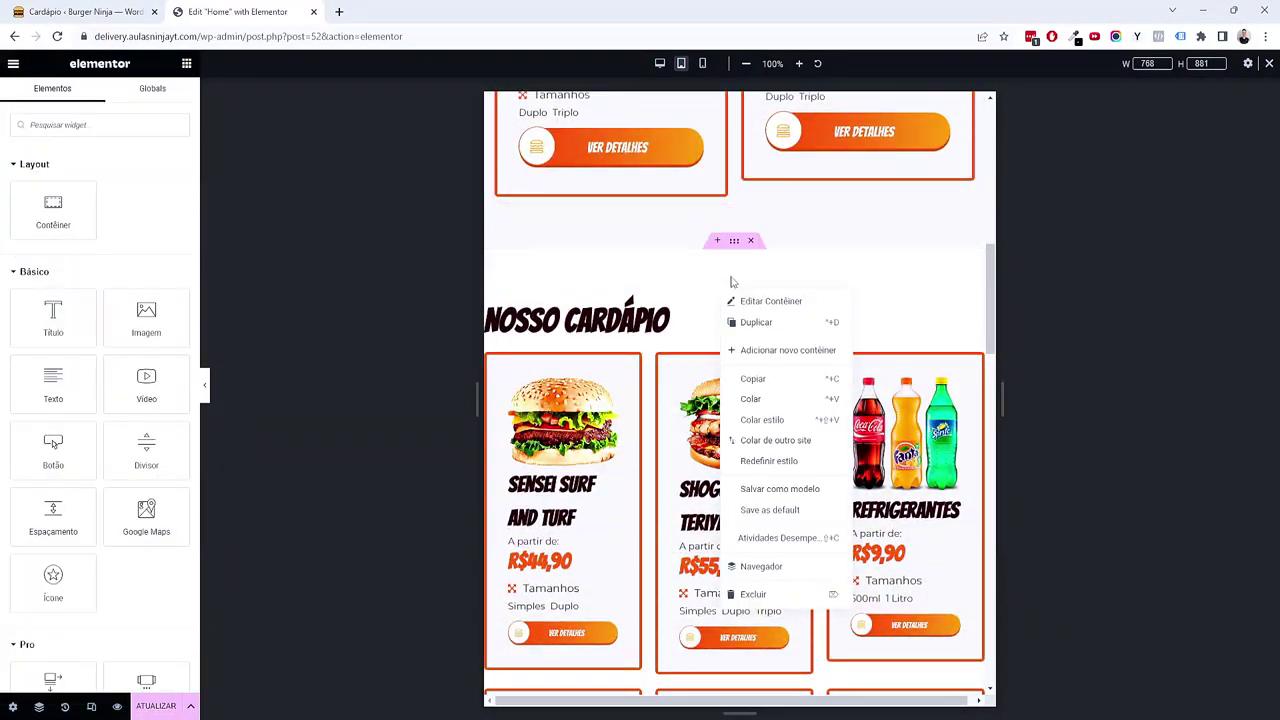
Step: Try a zero top padding on the Nosso Cardápio container, then undo it
left_click(735, 243)
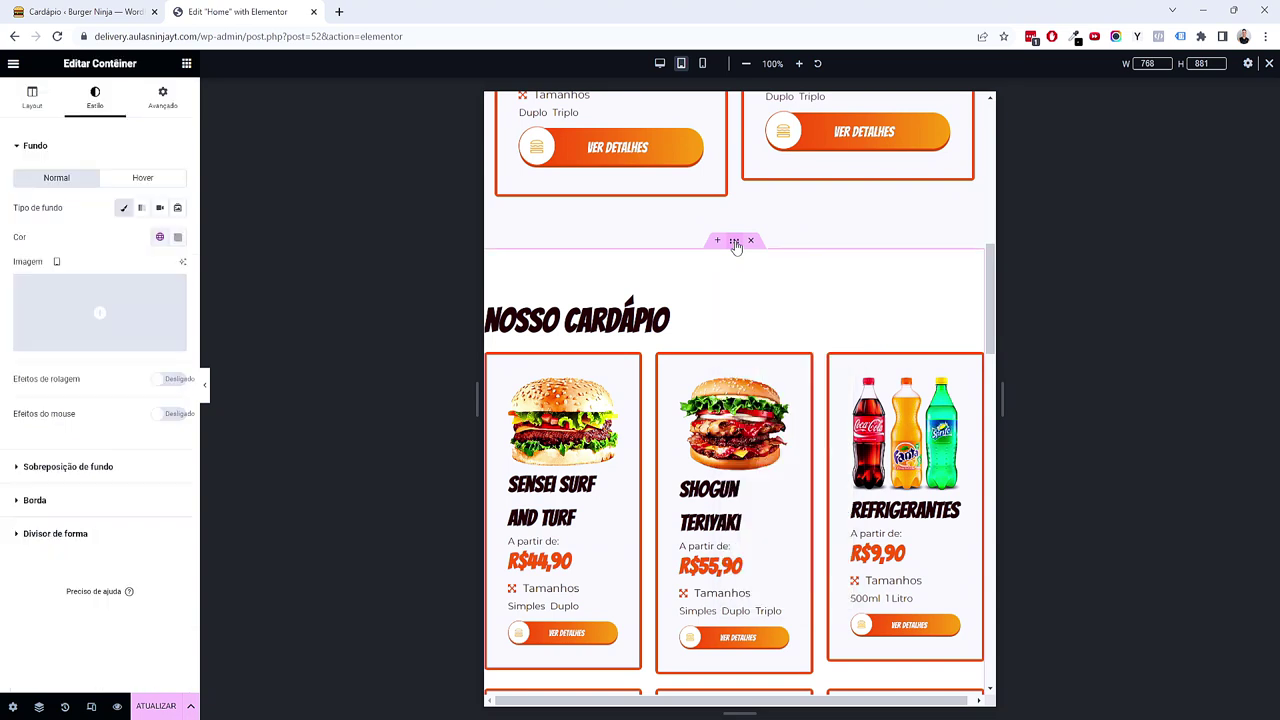
left_click(162, 97)
left_click(27, 248)
type("0")
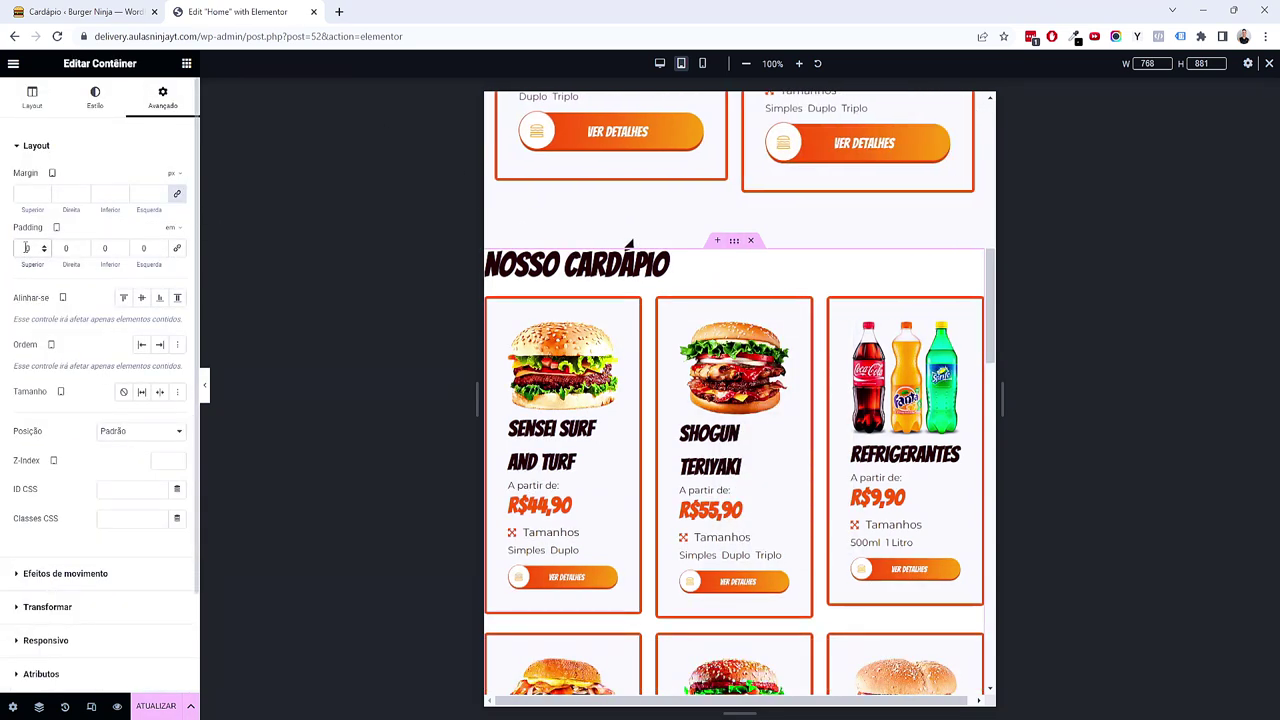
key("ctrl+z")
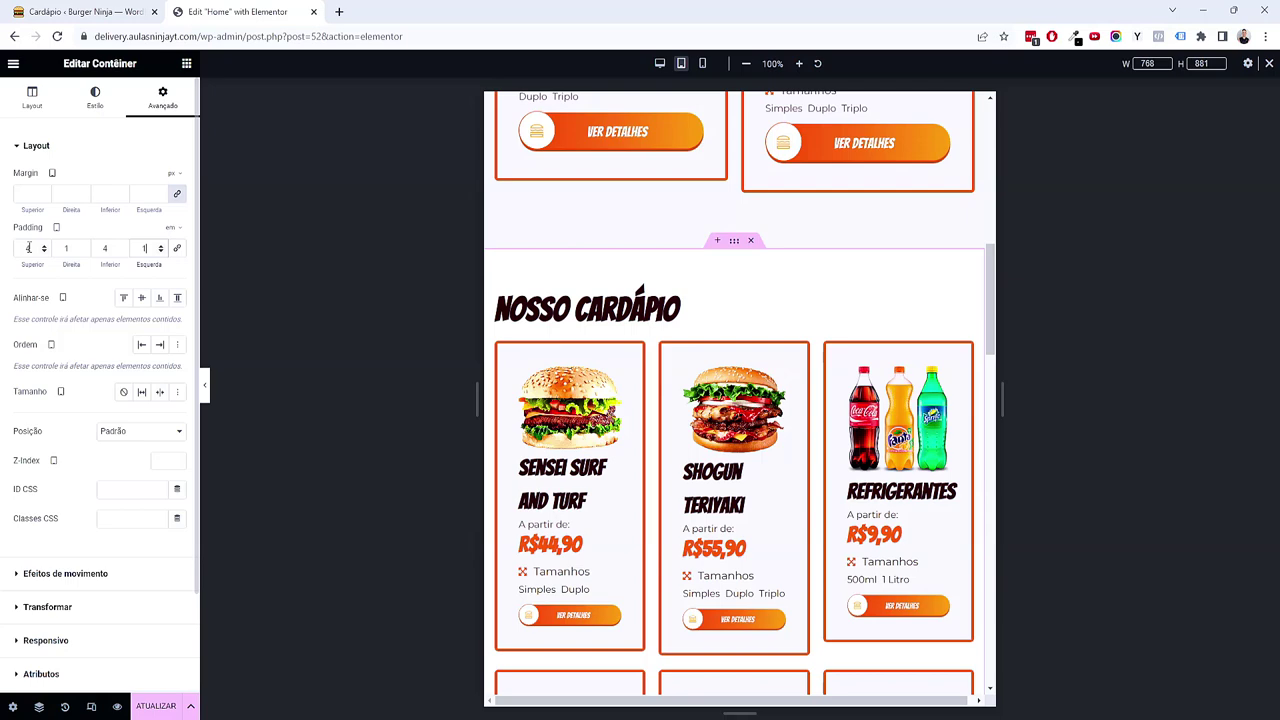
Step: Set the Nosso Cardápio listing grid to 2 columns
left_click(967, 350)
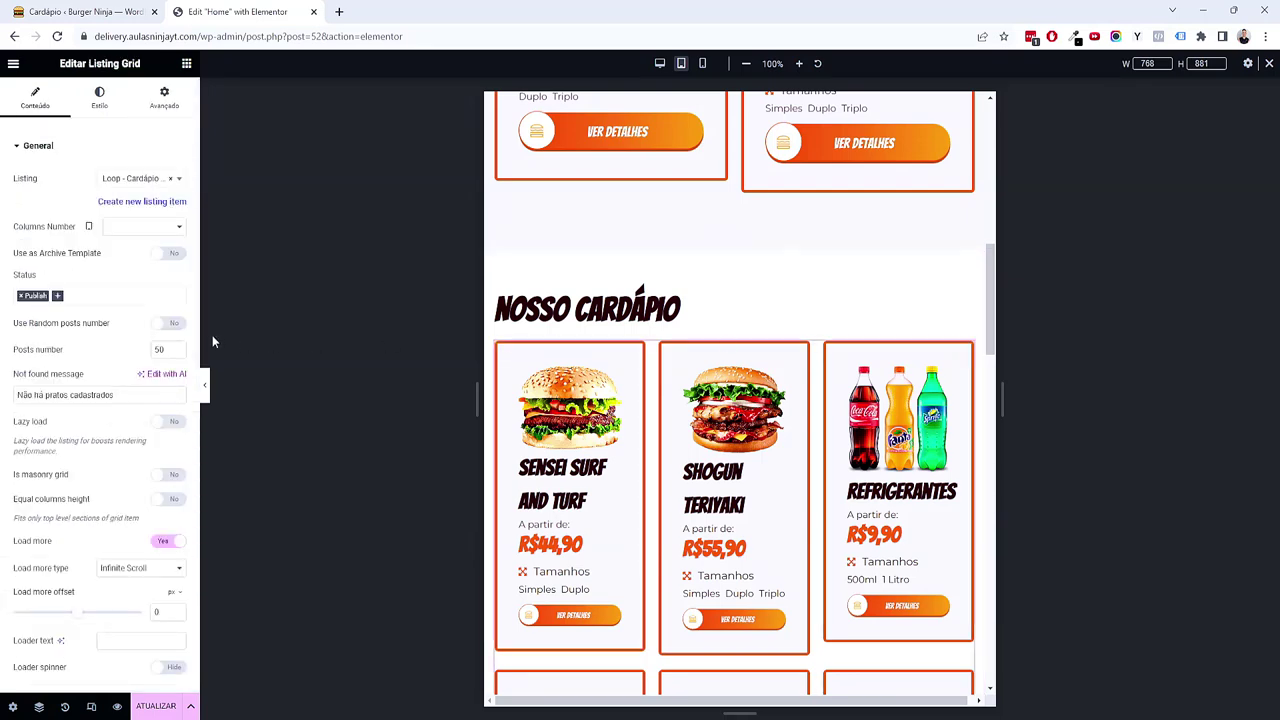
left_click(116, 227)
left_click(112, 253)
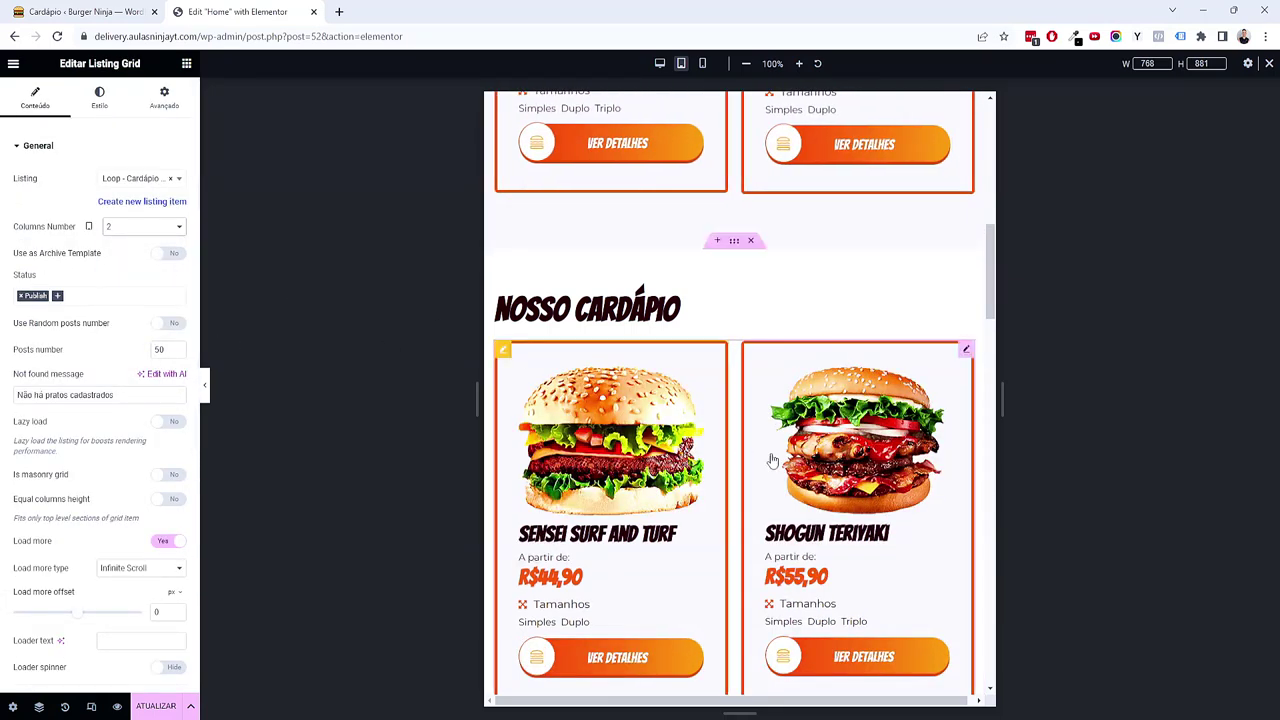
scroll(740, 400, "down", 3)
scroll(797, 466, "down", 15)
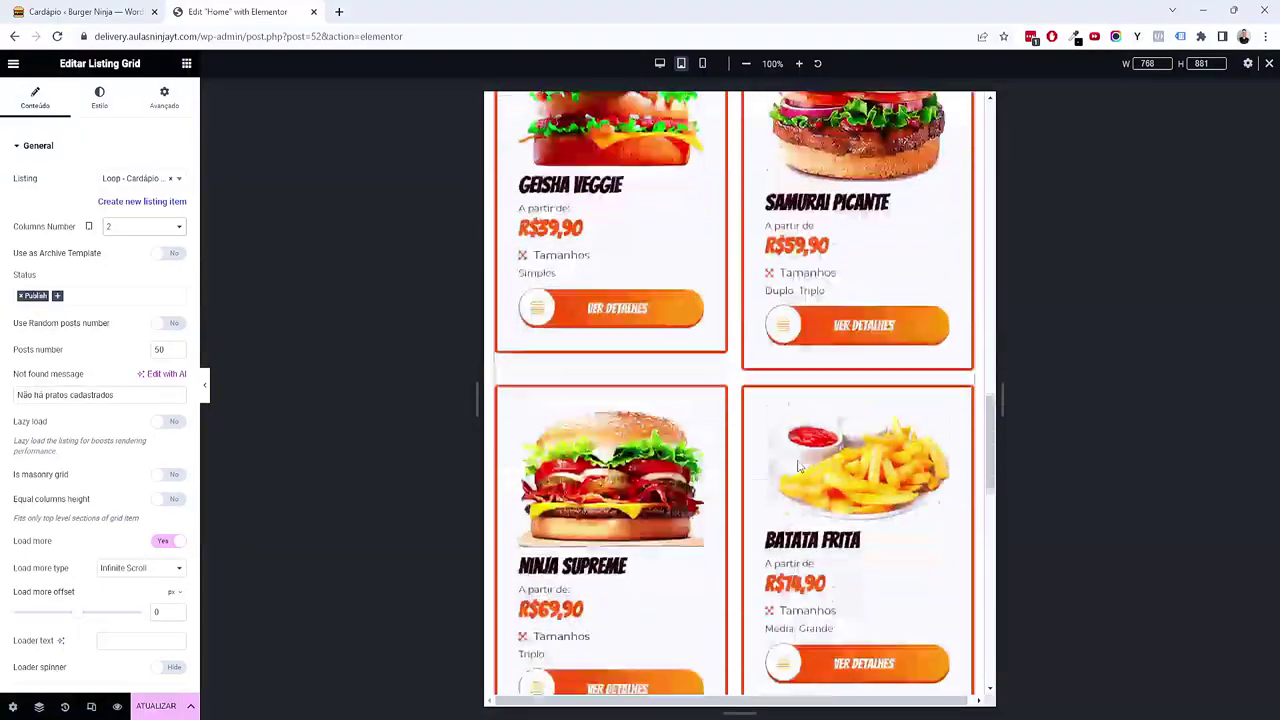
Step: Give the Categorias container padding of 4, 1, 4, 1 em
right_click(588, 210)
left_click(646, 223)
left_click(163, 97)
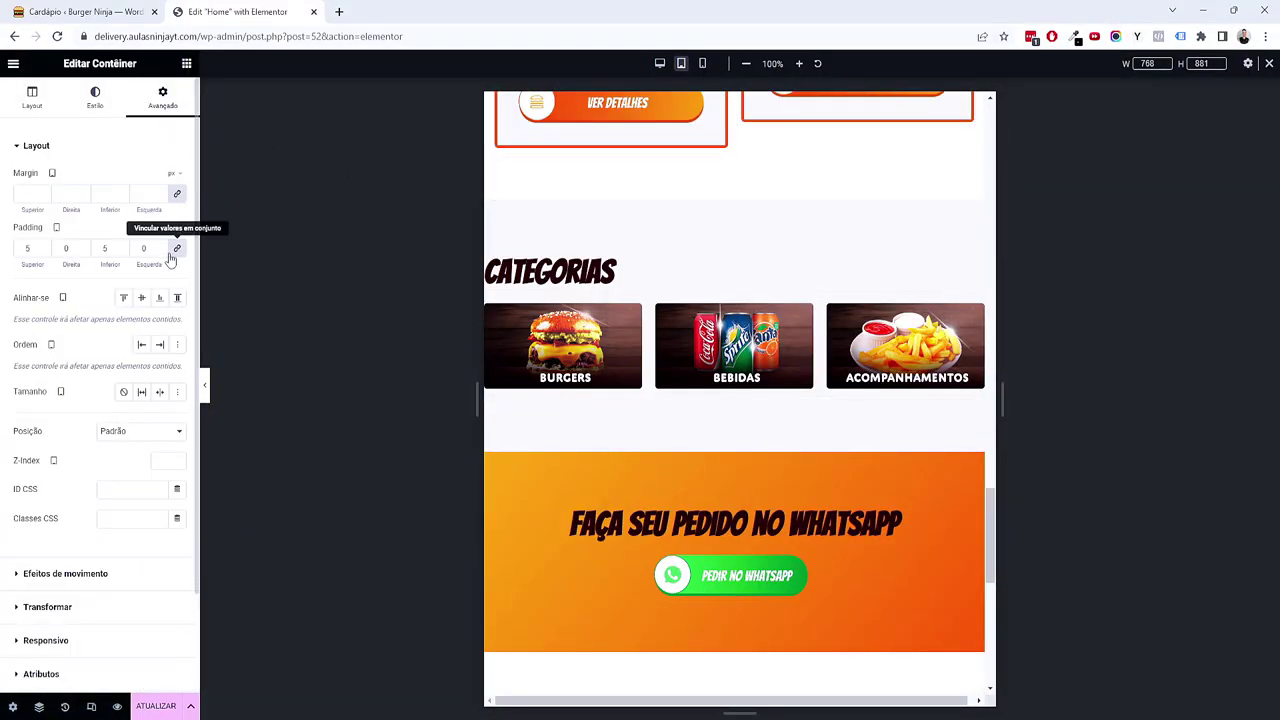
left_click(176, 248)
type("4")
key("Tab")
type("1")
key("Tab")
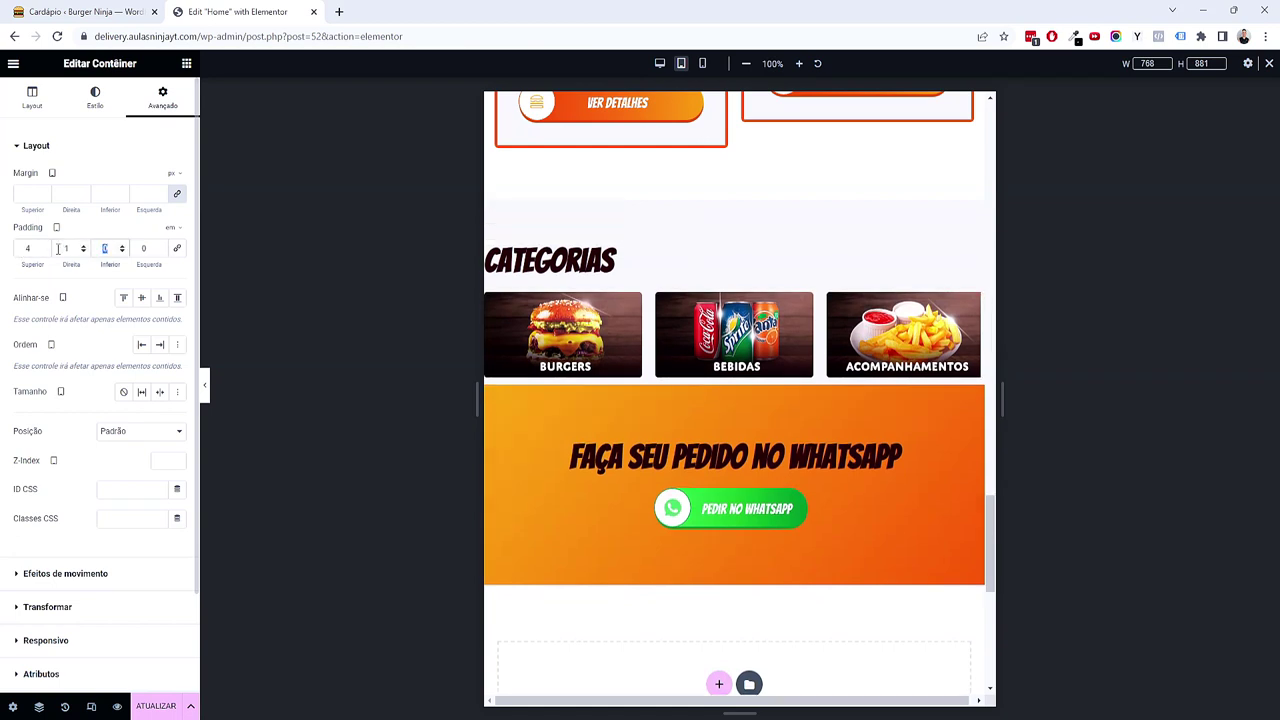
type("4")
key("Tab")
type("1")
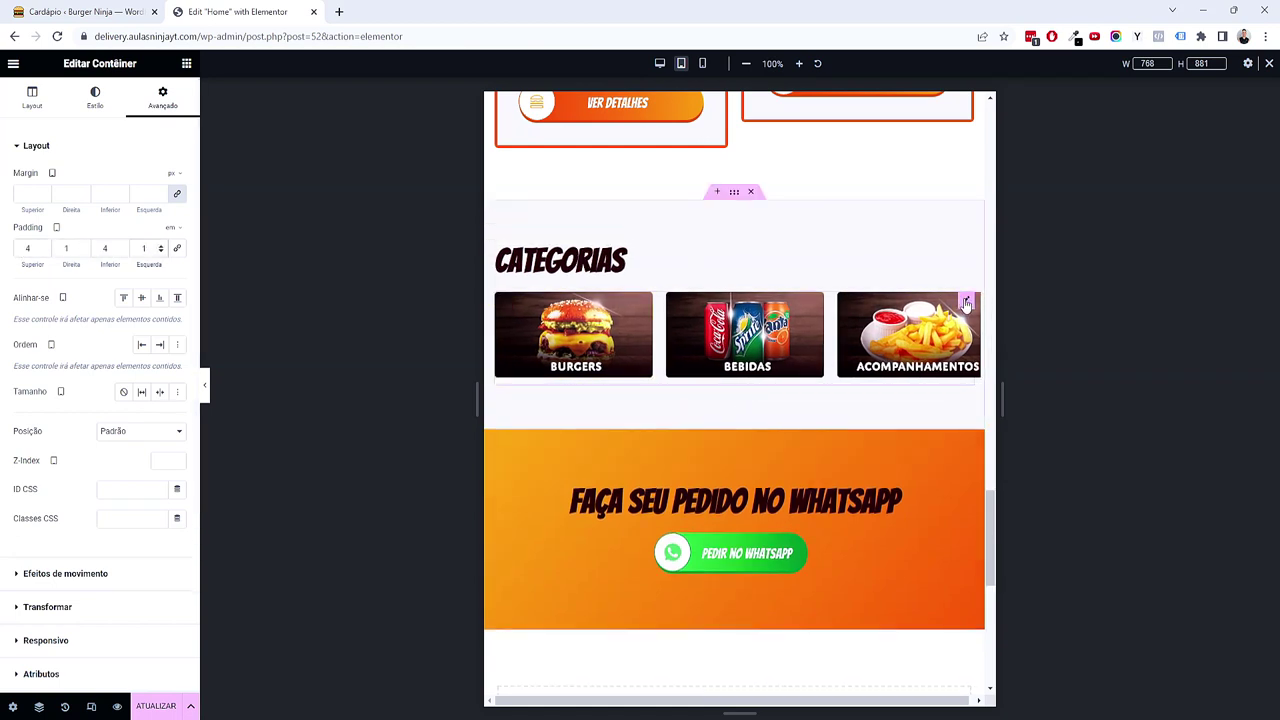
left_click(966, 302)
Step: Set the Categorias grid to 2 columns and test the carousel arrows
left_click(140, 226)
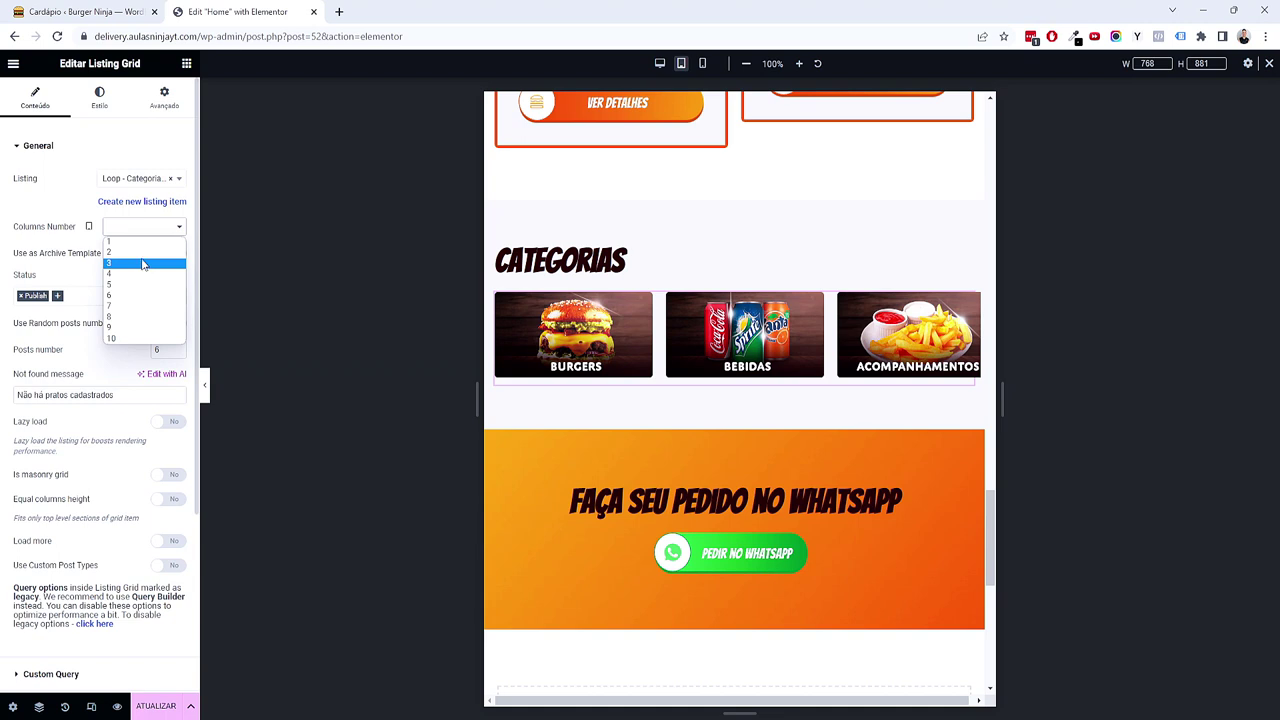
left_click(142, 260)
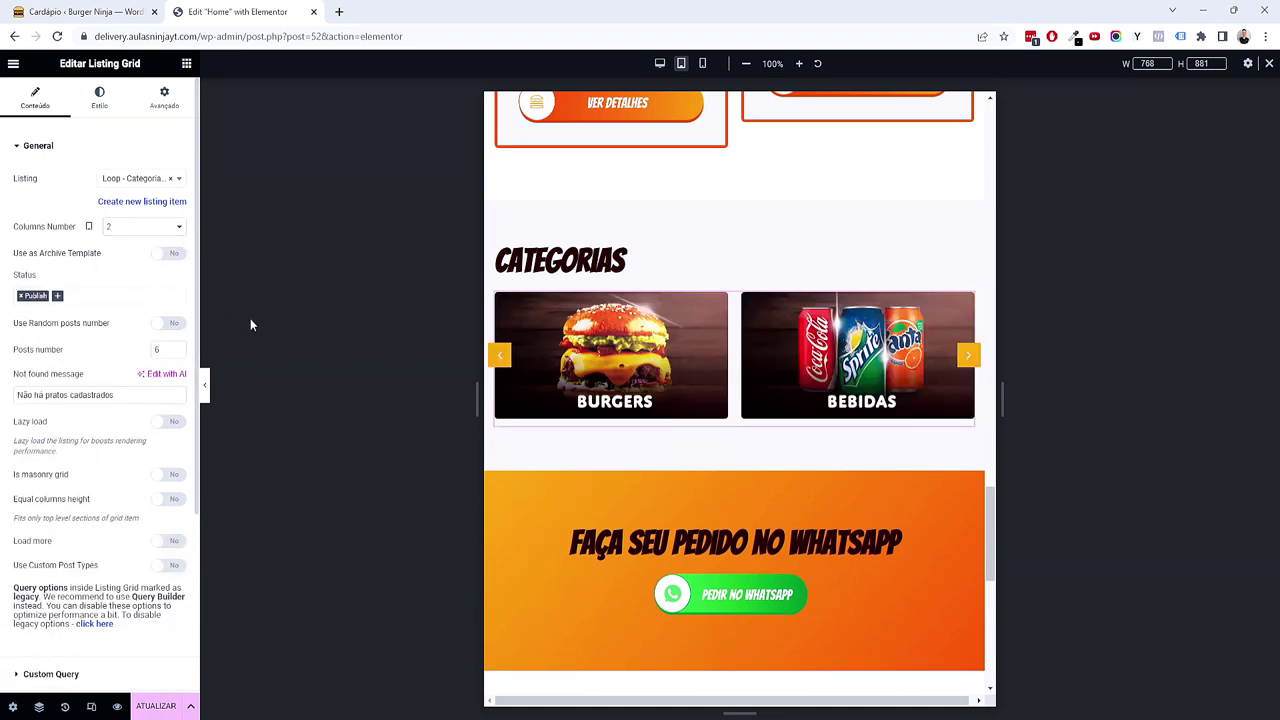
left_click(968, 357)
left_click(968, 357)
Step: Expand the grid's Slider options and switch the preview to mobile width
scroll(900, 566, "down", 2)
scroll(900, 568, "down", 2)
scroll(896, 565, "up", 4)
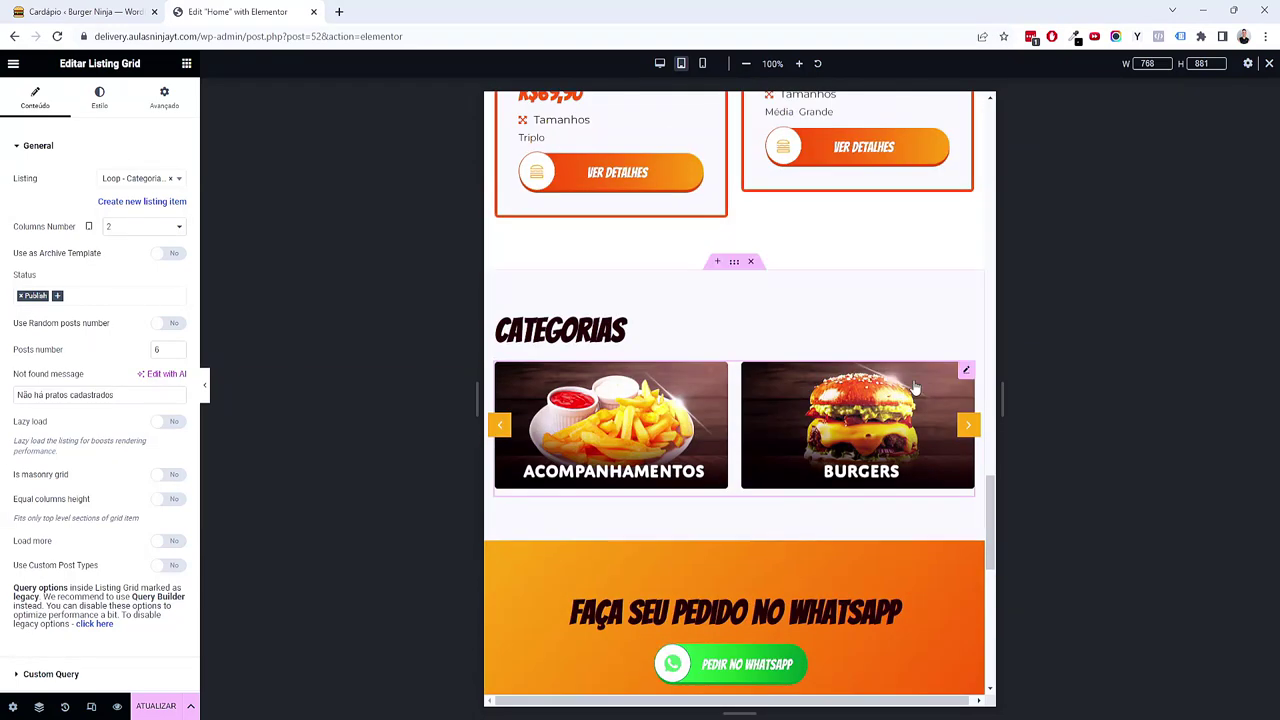
scroll(140, 420, "down", 3)
left_click(66, 594)
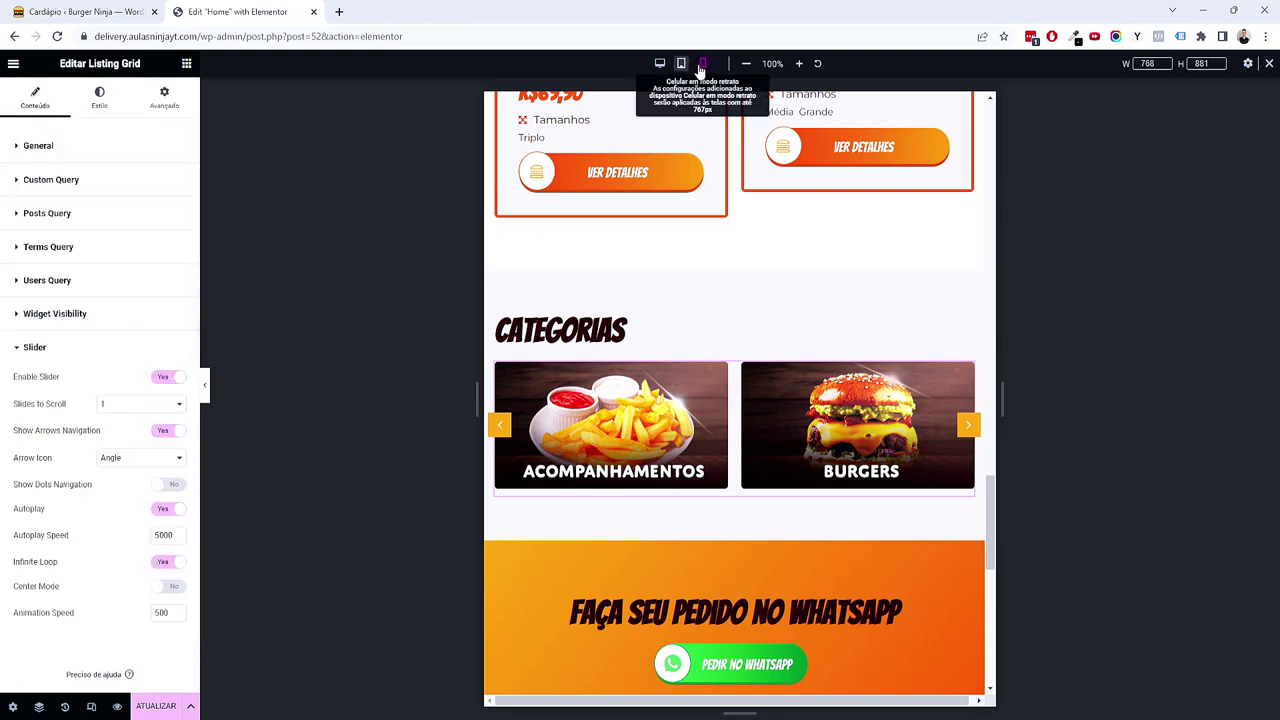
left_click(702, 65)
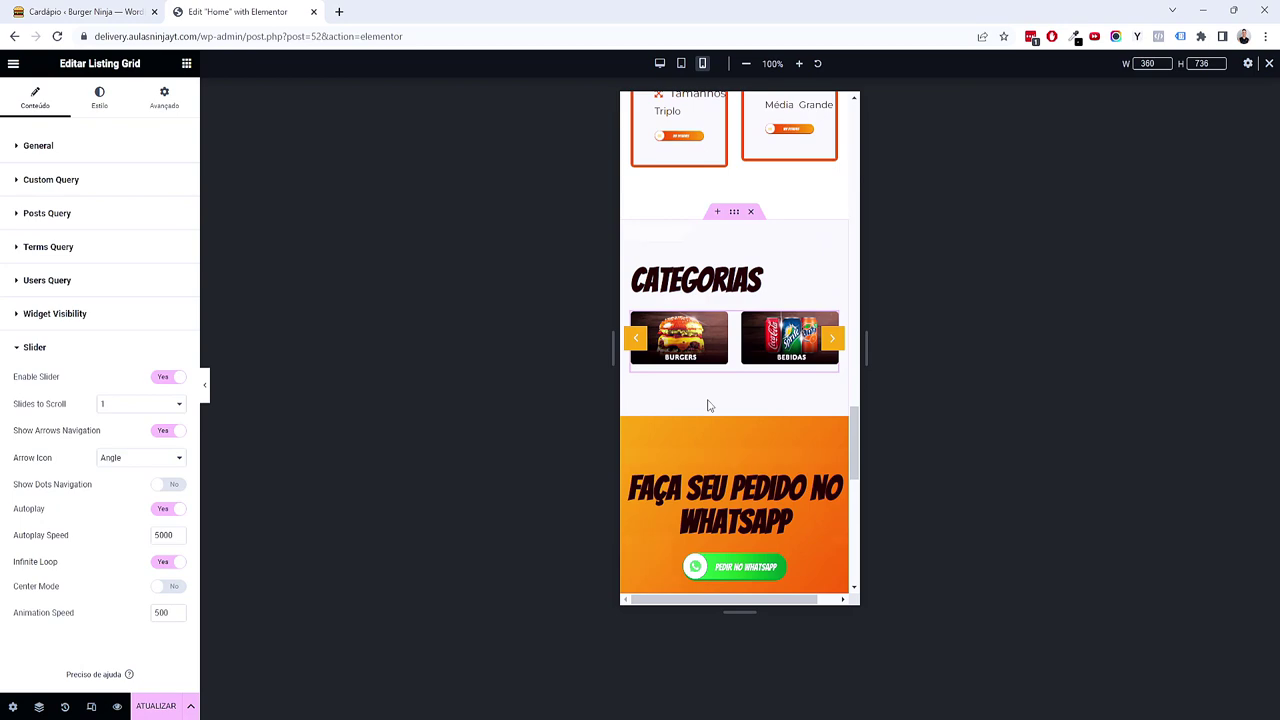
Step: Set the mobile preview width to 420 px
left_click(1143, 62)
type("420")
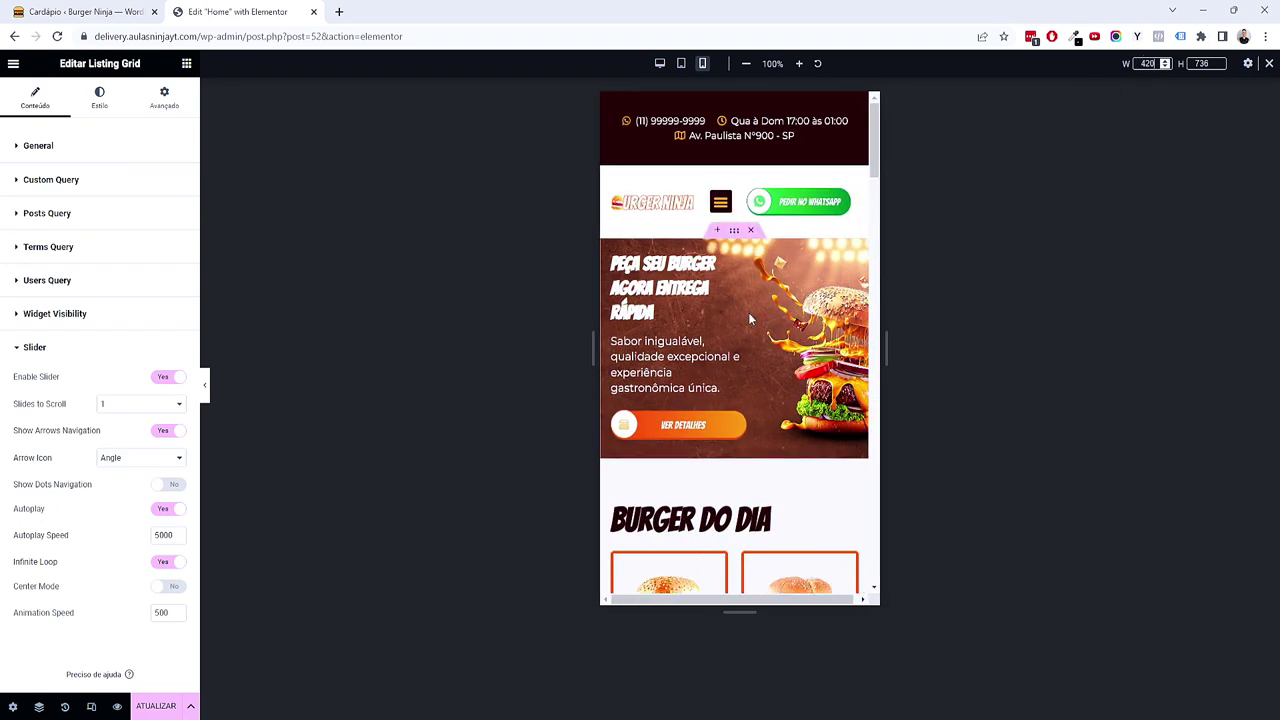
scroll(750, 318, "down", 8)
scroll(746, 317, "up", 8)
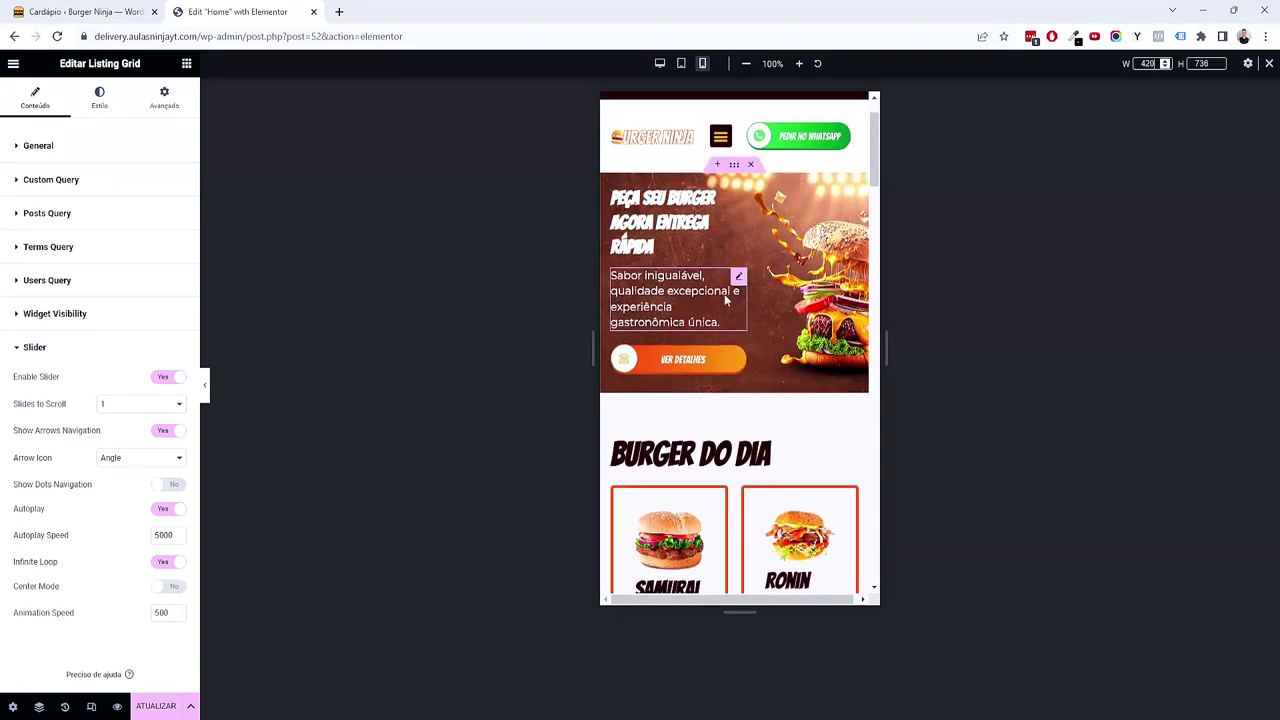
scroll(724, 294, "up", 1)
Step: Open the hero container's background image settings and browse for a replacement image
left_click(734, 230)
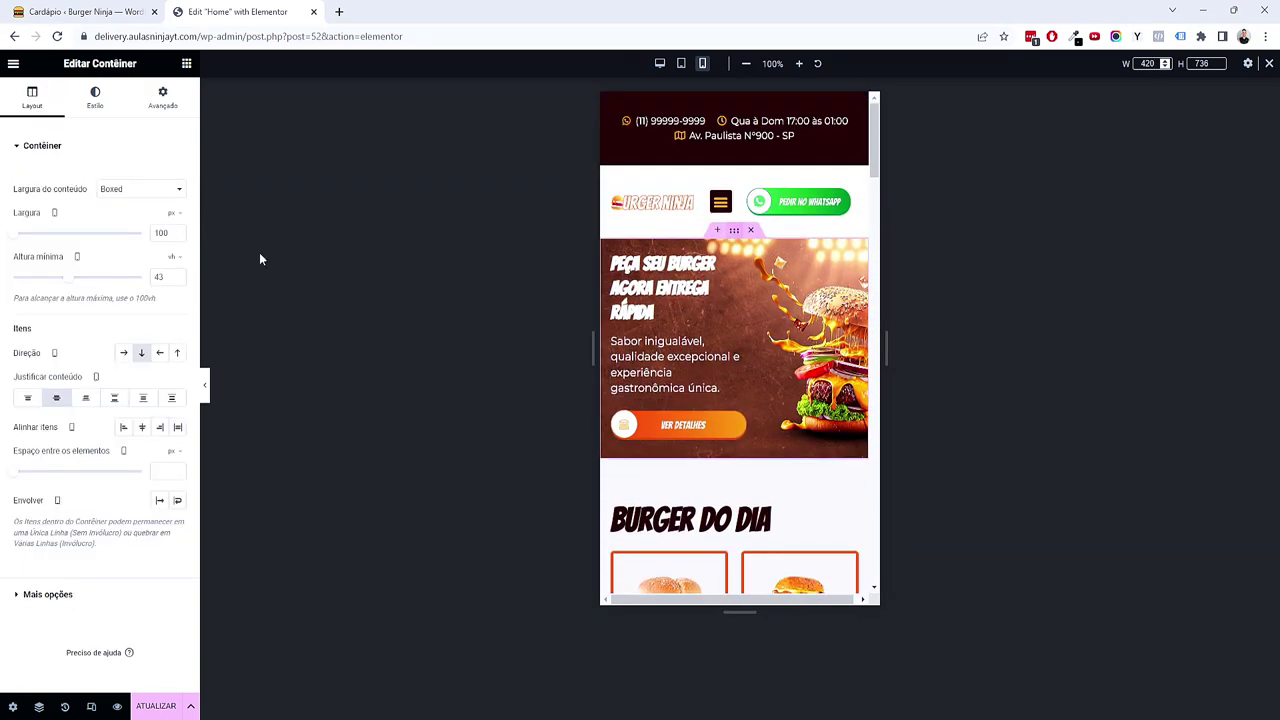
left_click(100, 100)
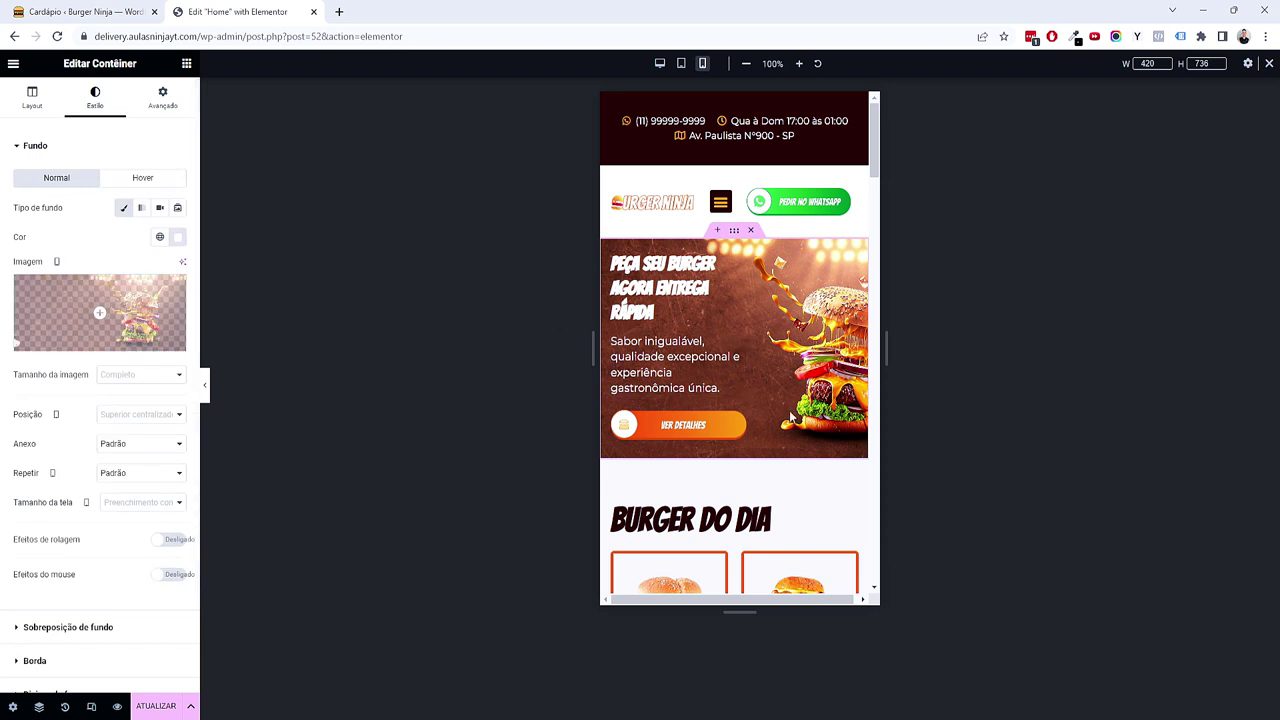
left_click(665, 716)
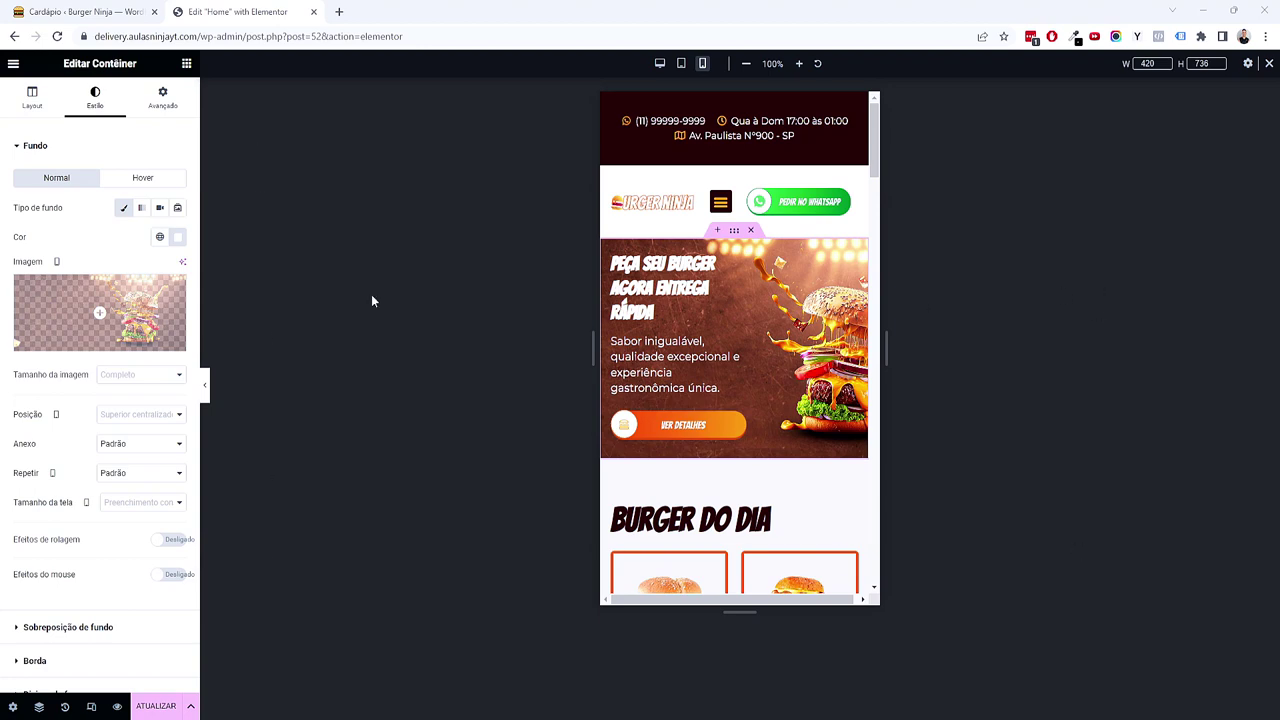
mouse_move(125, 298)
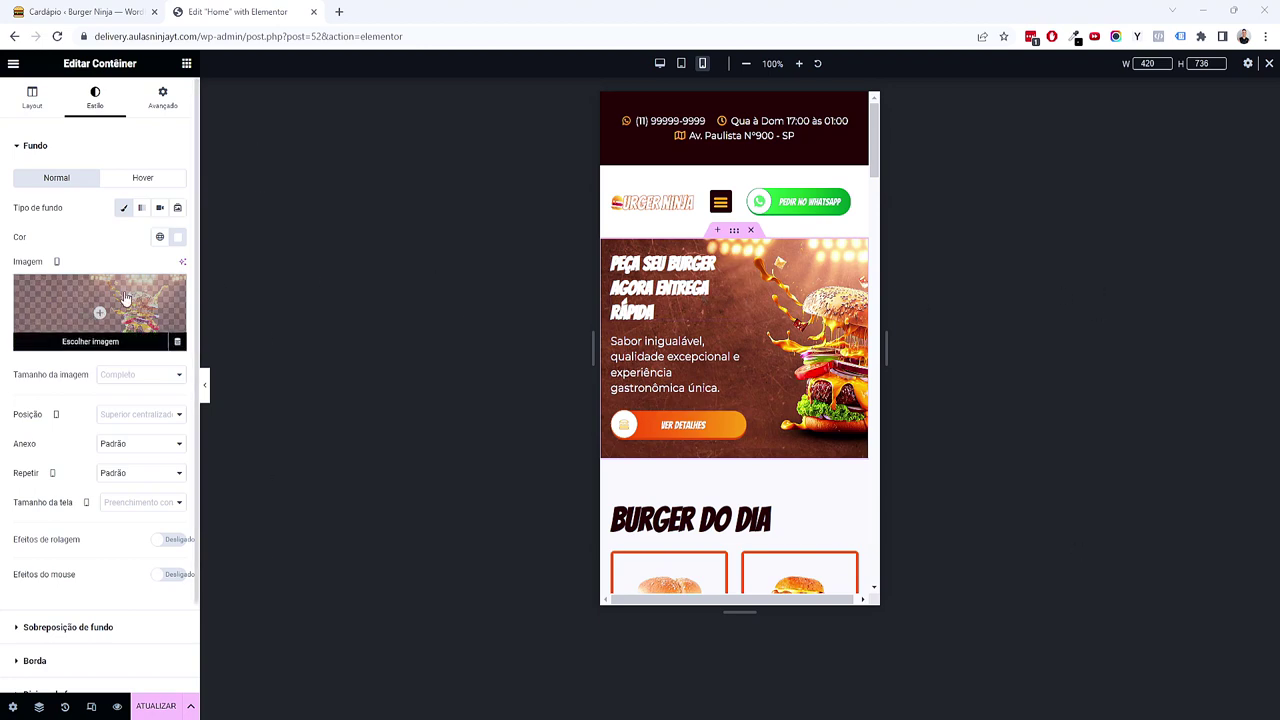
left_click(124, 291)
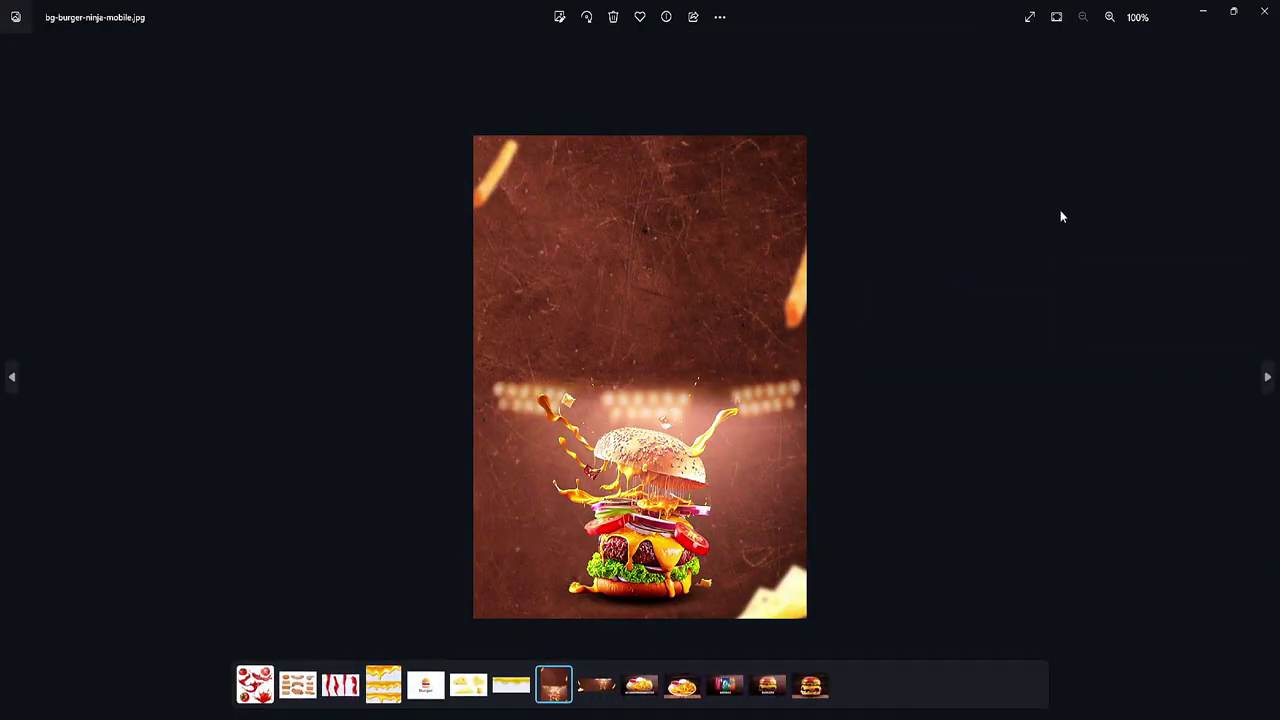
Step: Inspect bg-burger-ninja-mobile.jpg in Photos, close it, and drag it into the media library
scroll(707, 374, "up", 2)
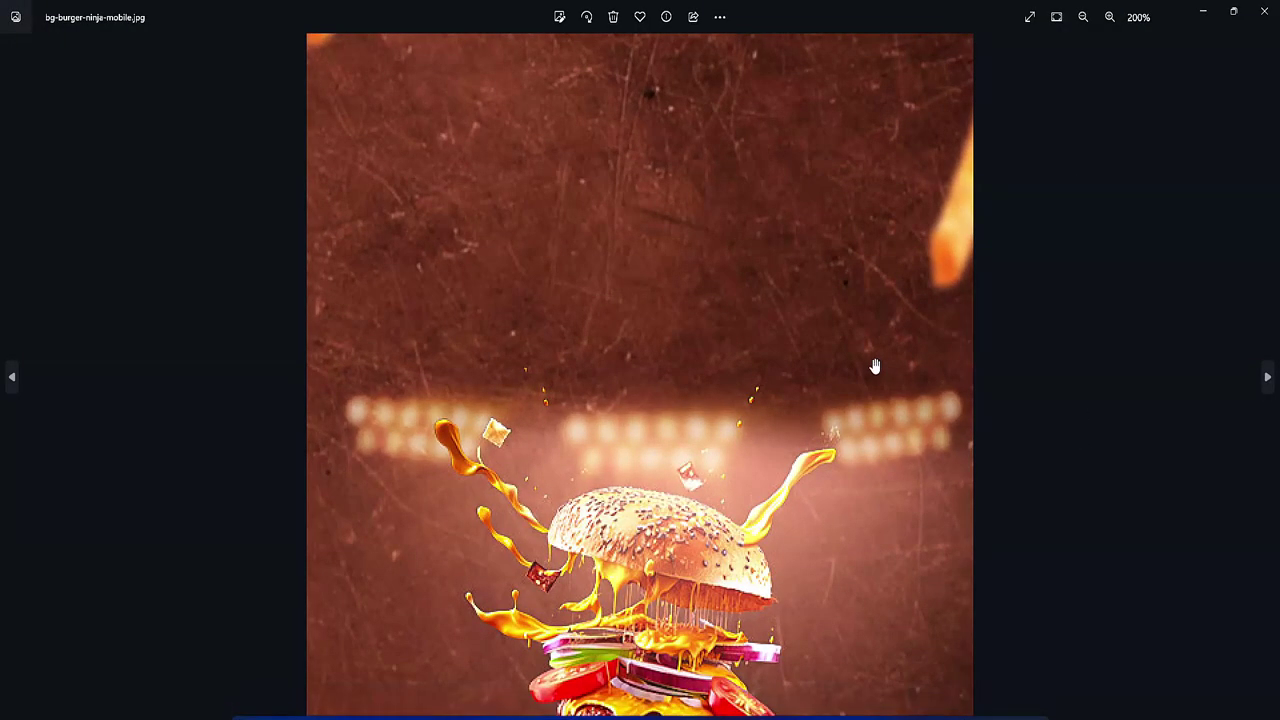
scroll(874, 366, "down", 2)
left_click(1266, 21)
left_click_drag(10, 480, 440, 403)
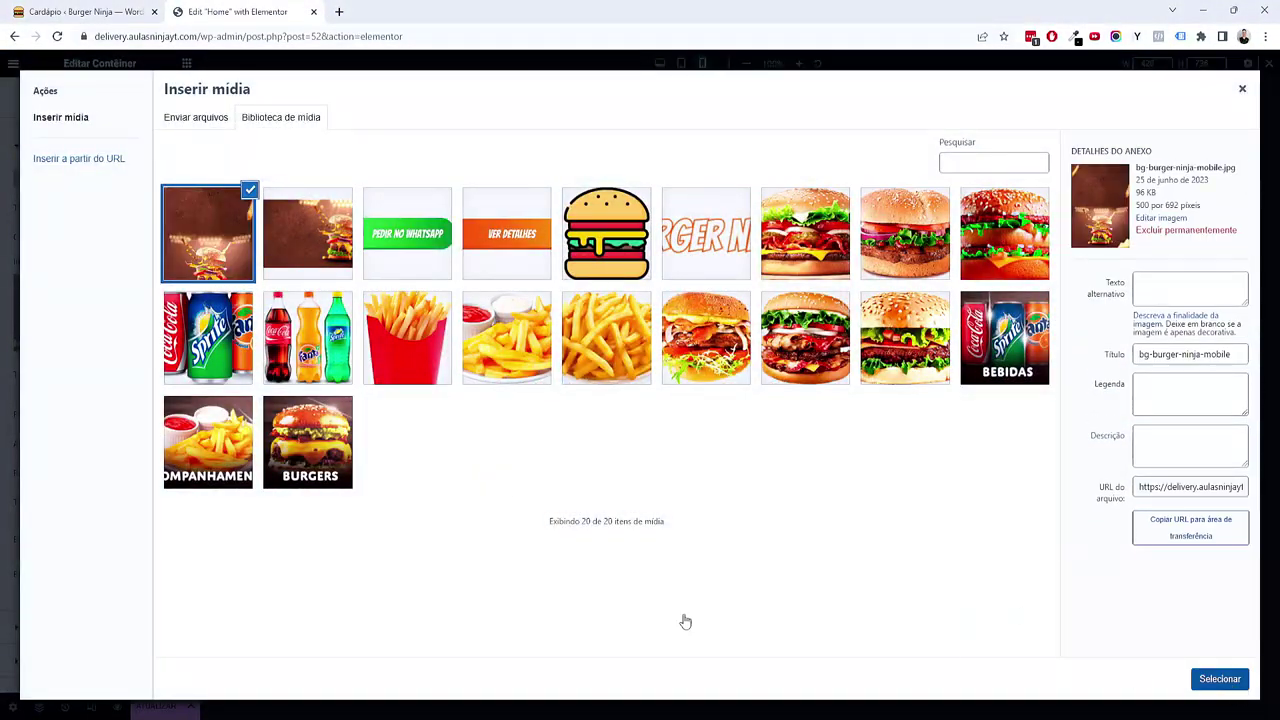
Step: Apply bg-burger-ninja-mobile.jpg as the hero background and stretch the hero heading to full width
key("Return")
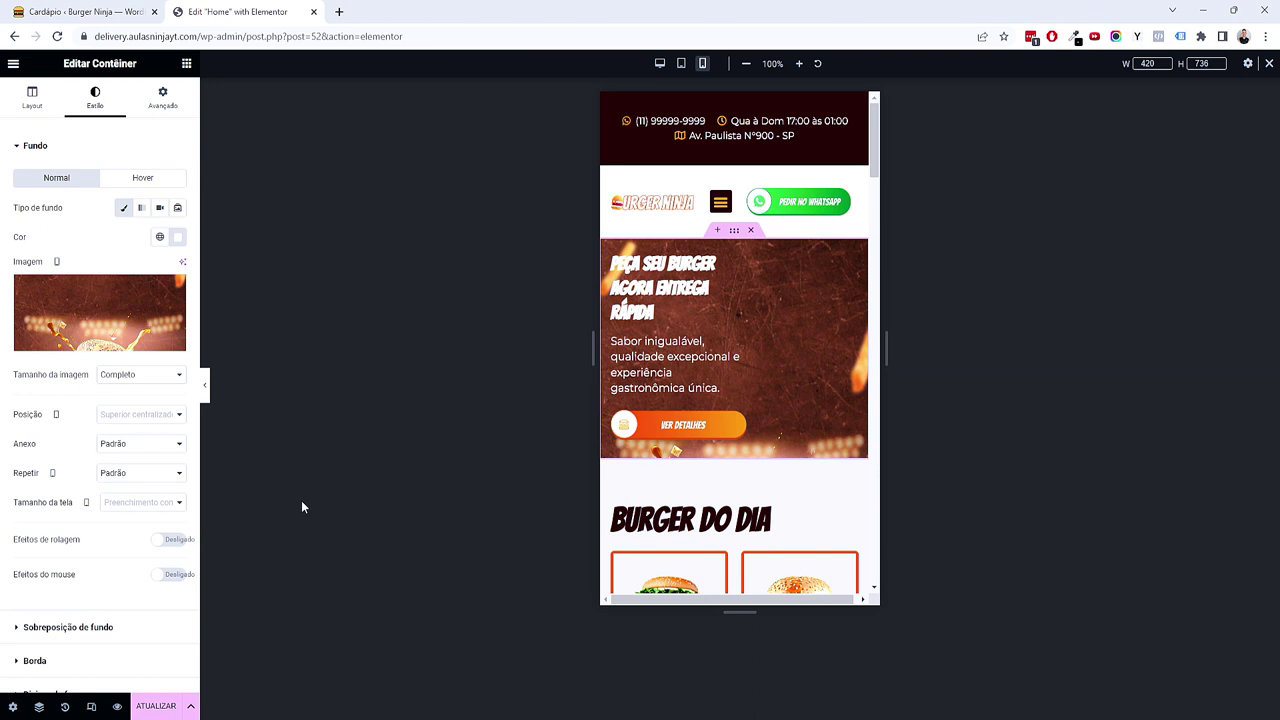
left_click(688, 304)
left_click(172, 312)
left_click_drag(72, 340, 263, 320)
Step: Centre the hero heading and set the text's width to 100%
left_click(36, 97)
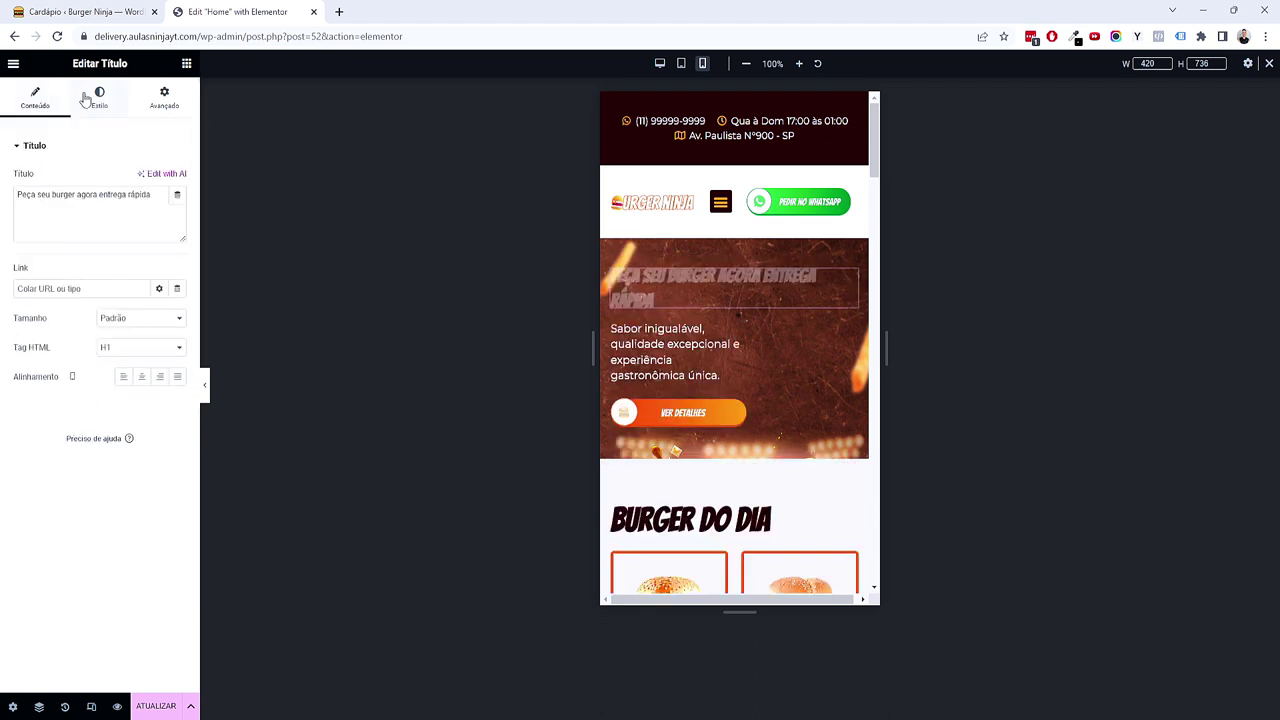
left_click(141, 376)
left_click(99, 97)
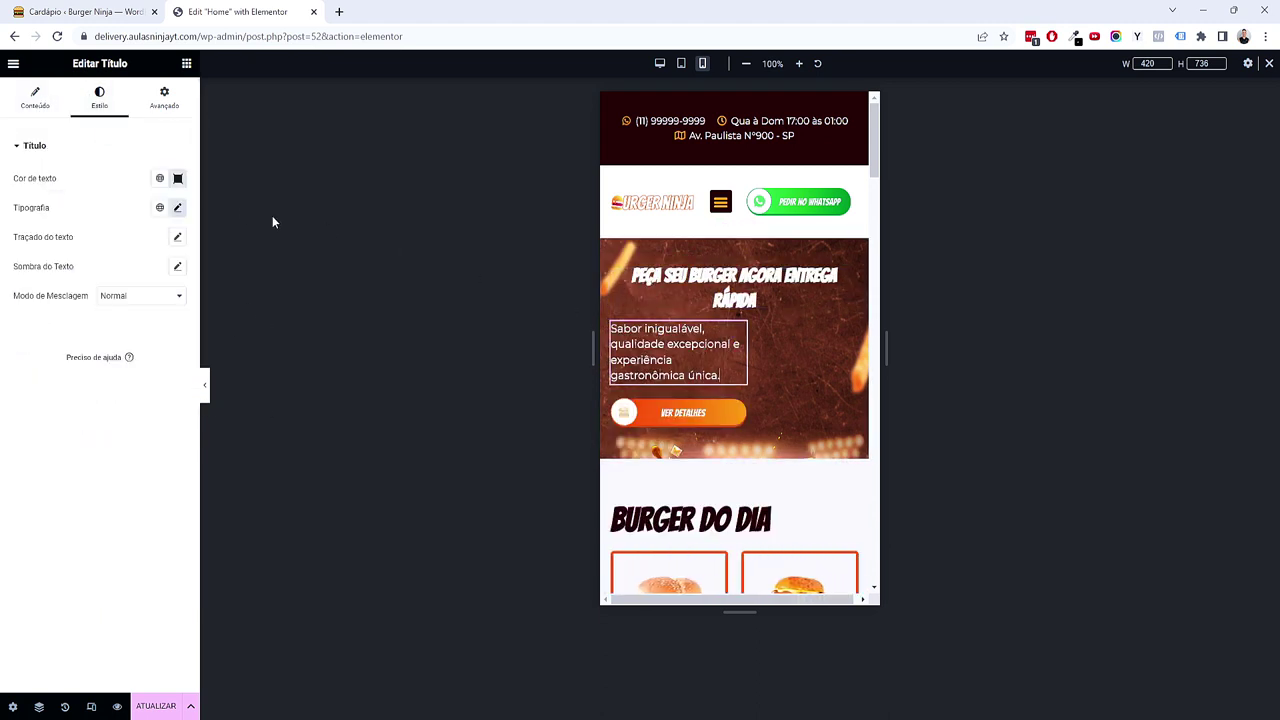
left_click(163, 100)
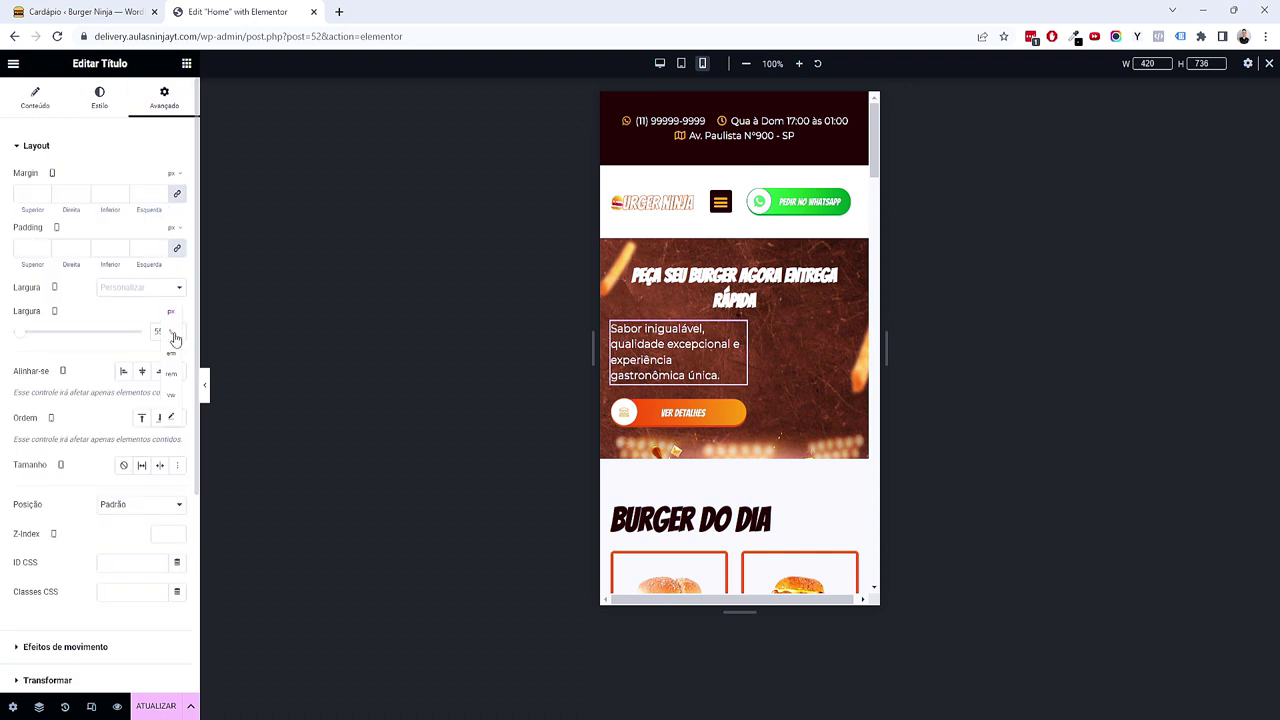
type("100")
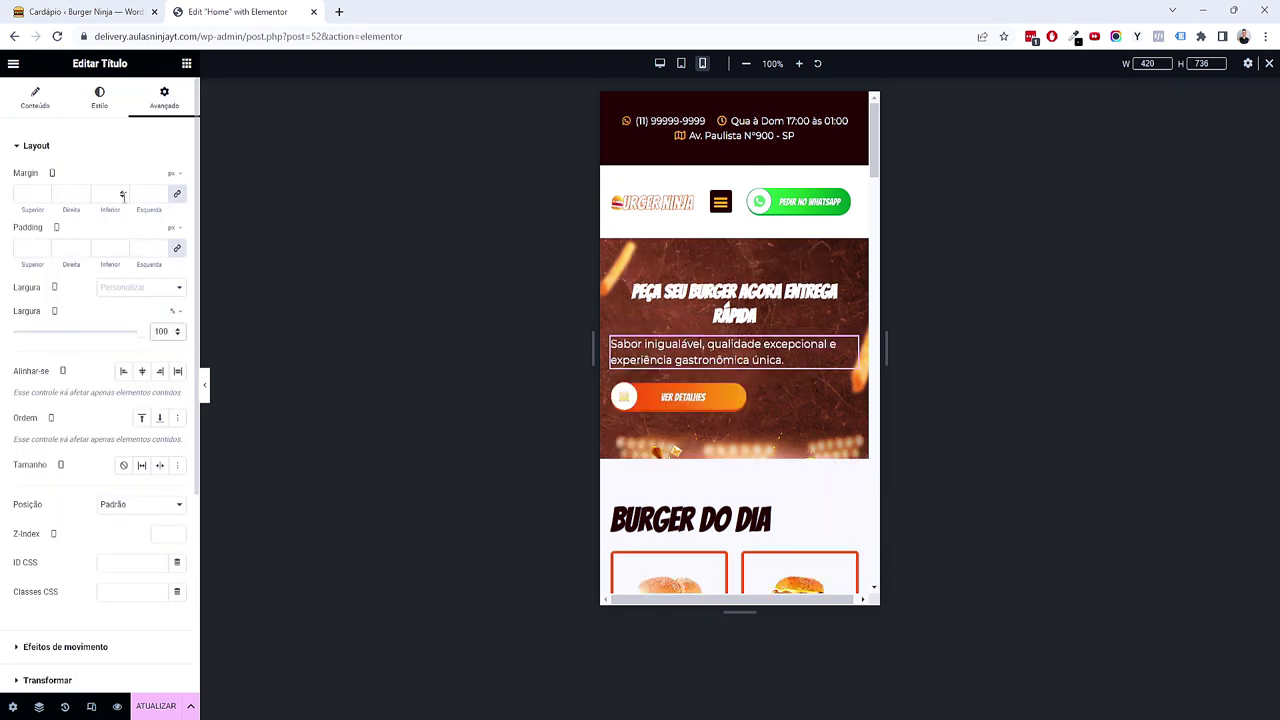
Step: Centre-align the hero subtitle text
left_click(108, 100)
left_click(54, 112)
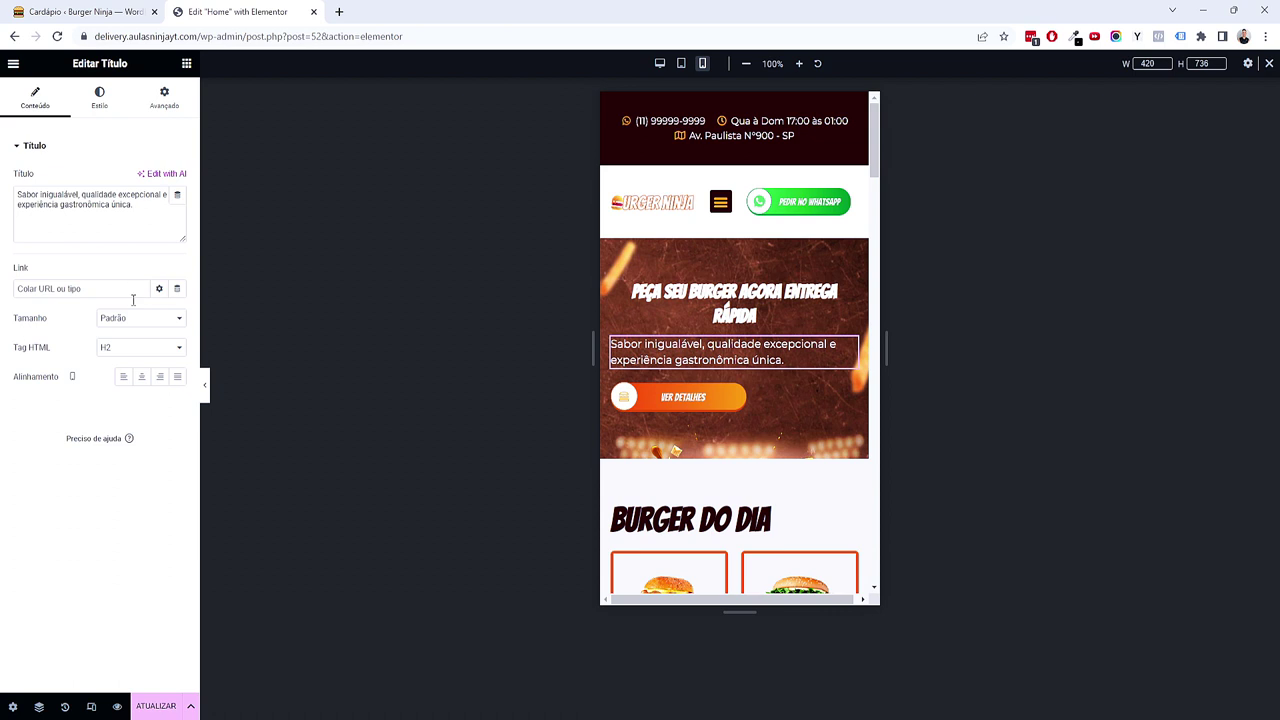
left_click(143, 378)
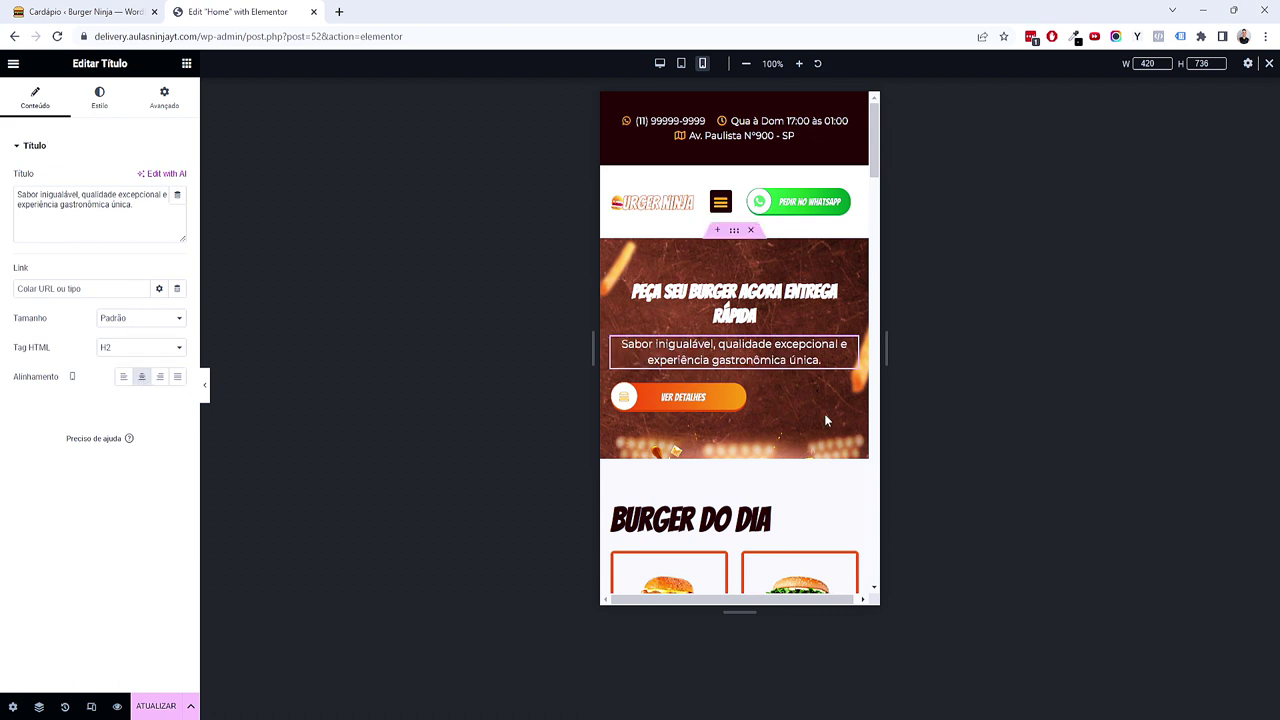
left_click(736, 393)
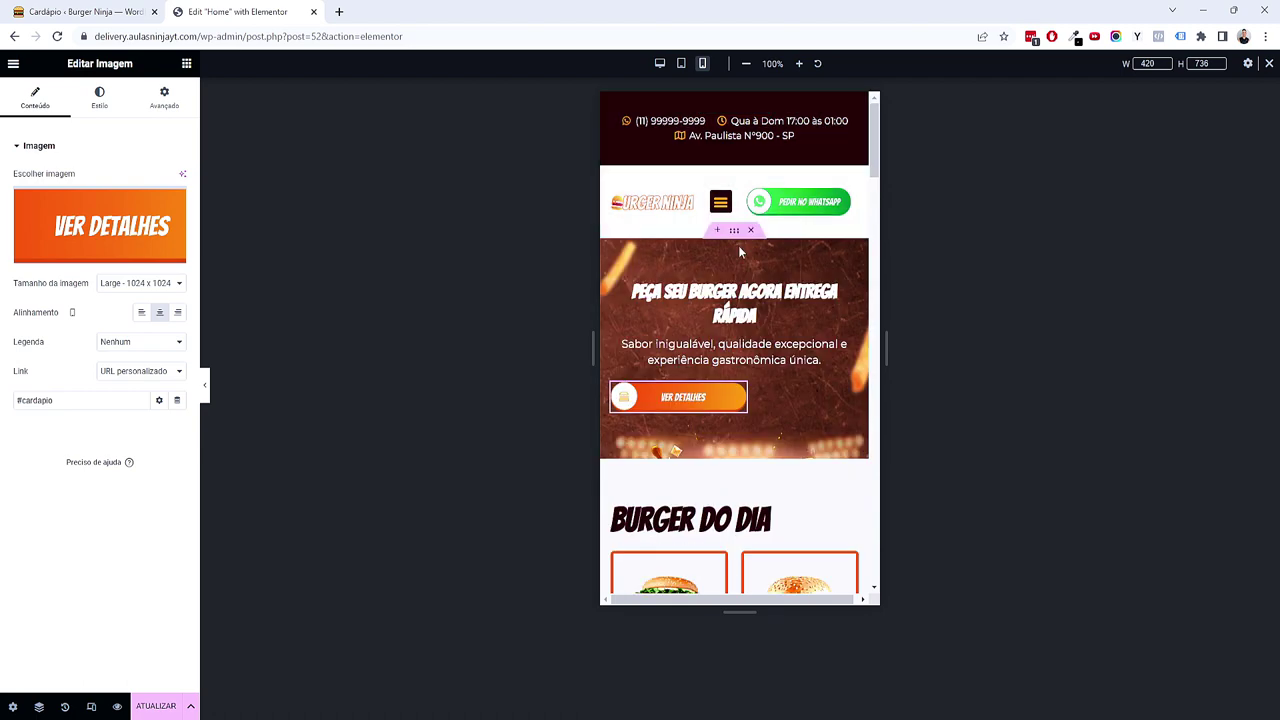
Step: Align the hero container's items to Centro and zero out its padding
left_click(736, 233)
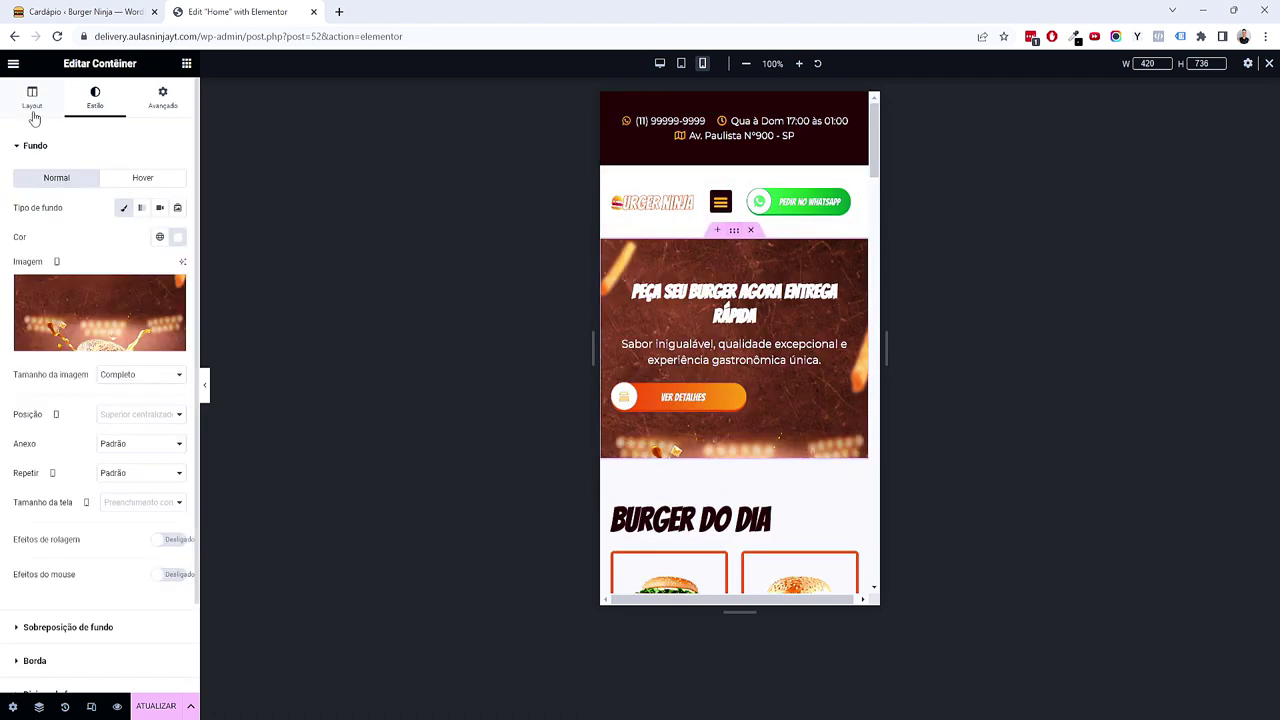
double_click(34, 113)
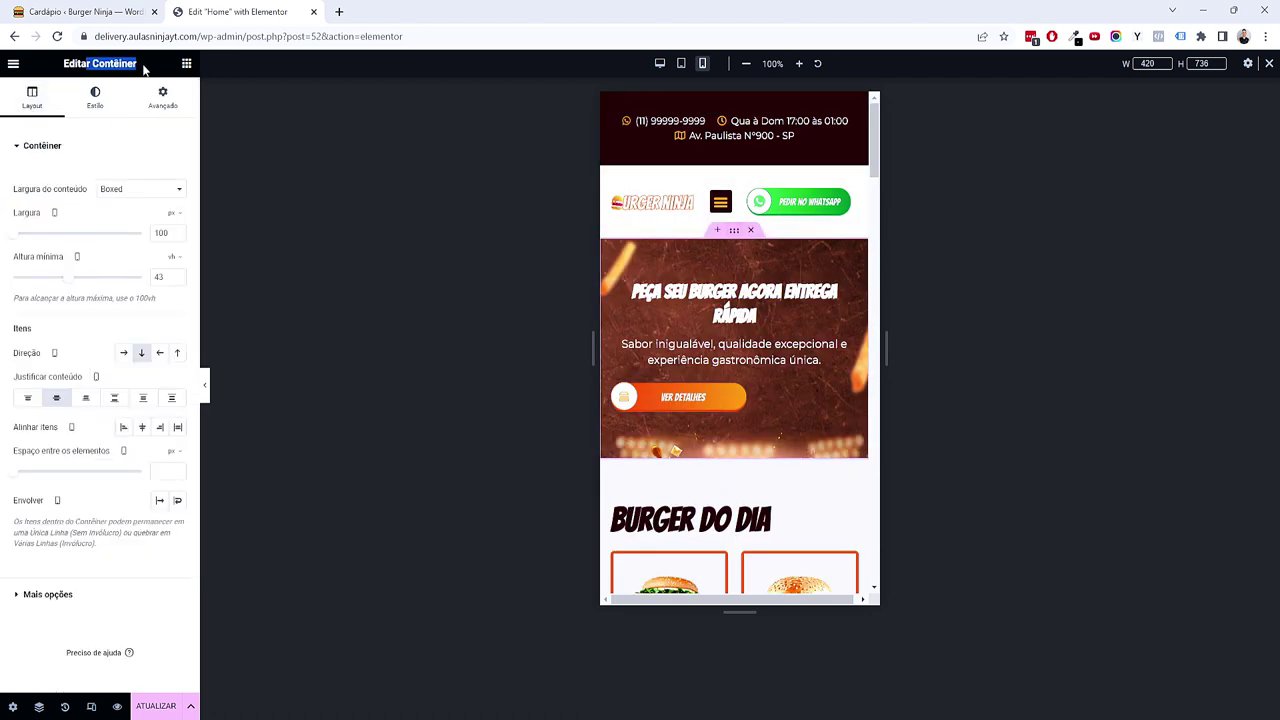
left_click(139, 432)
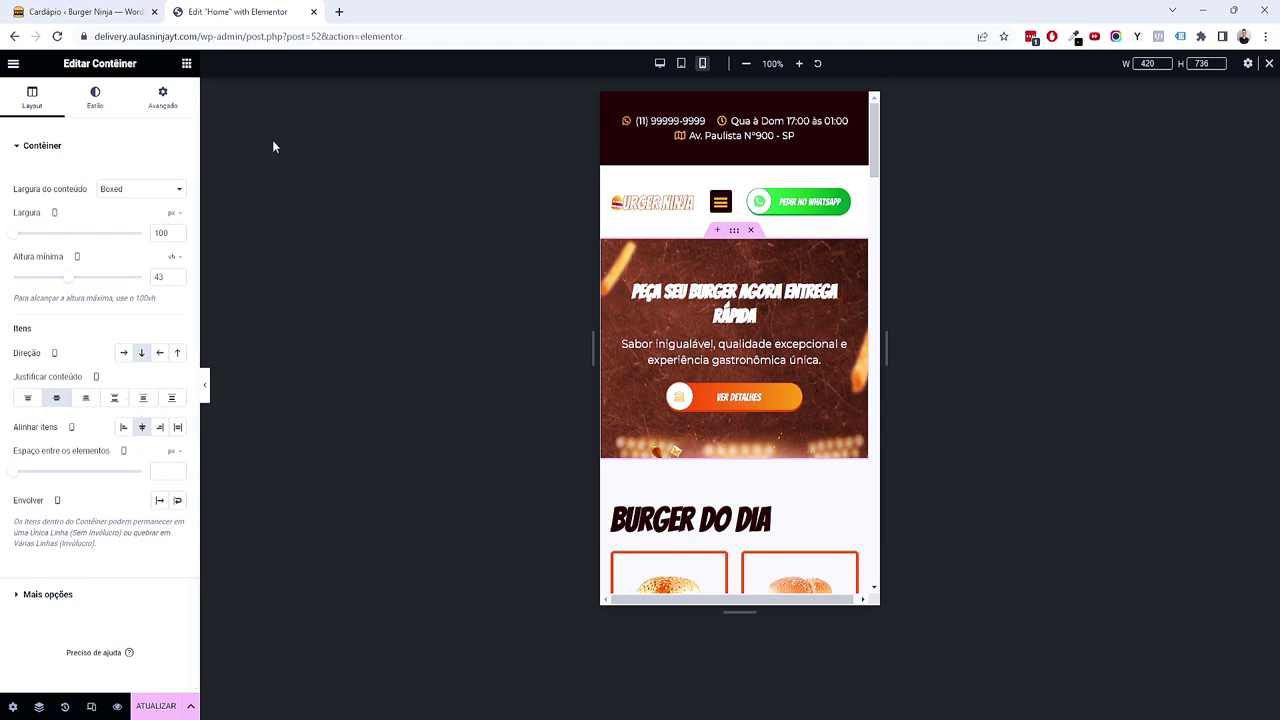
left_click(165, 100)
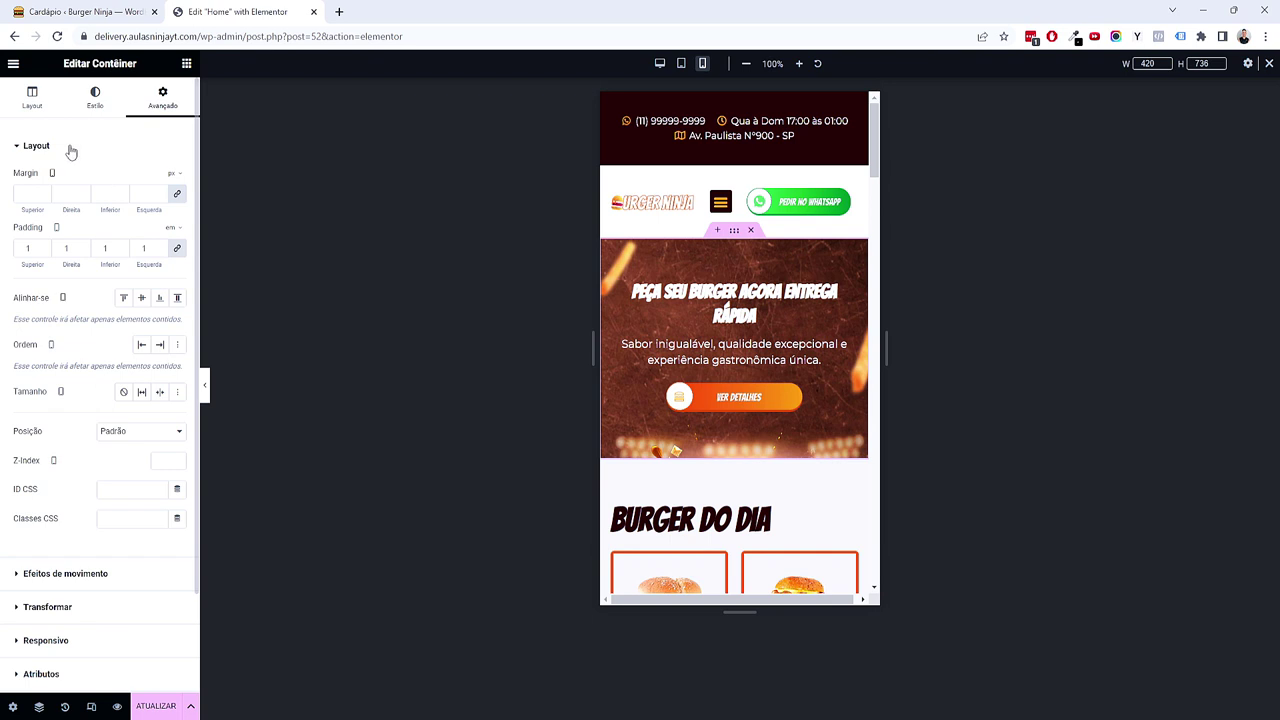
double_click(40, 249)
type("0")
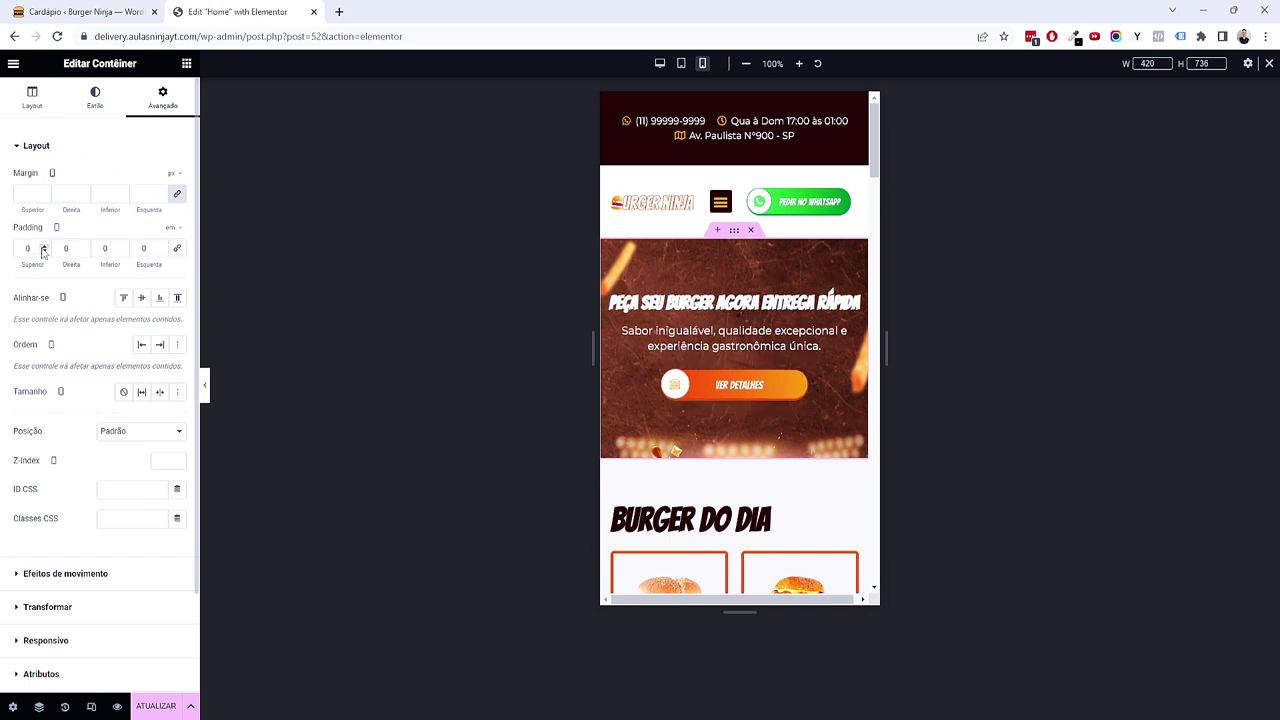
left_click(121, 246)
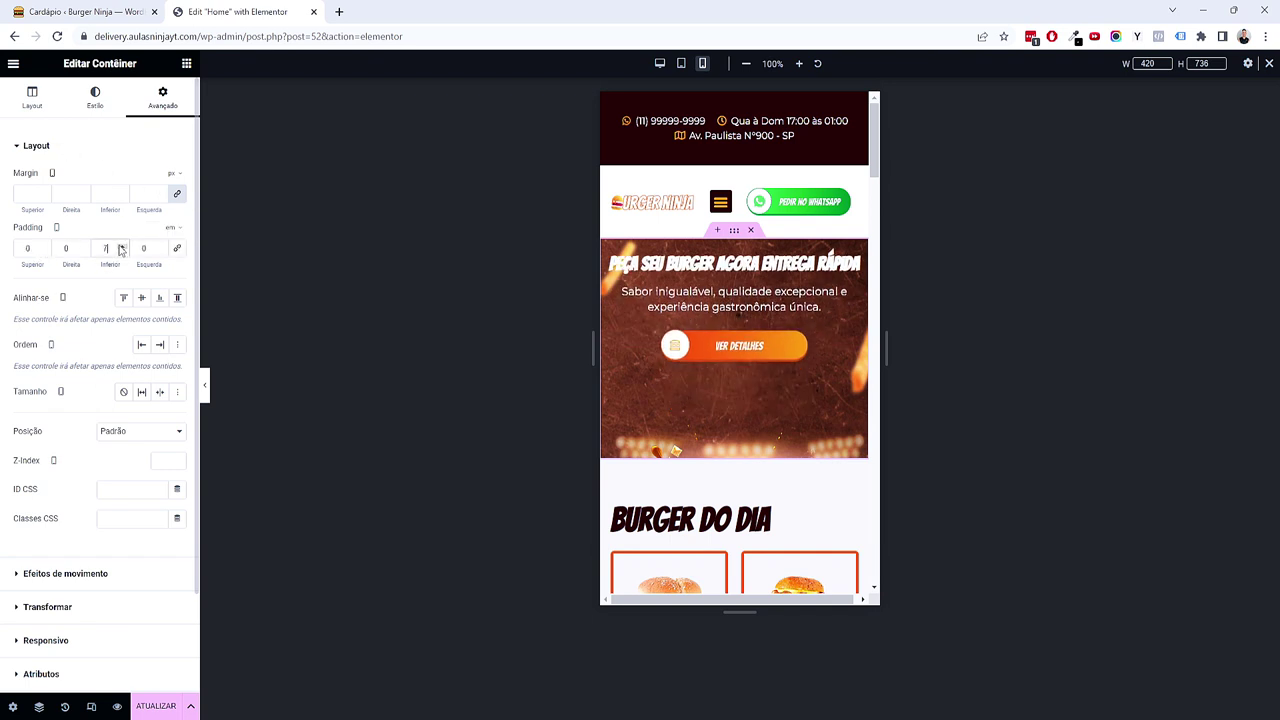
Step: Try hero minimum heights of 80, 50, 67 and 71
left_click(32, 97)
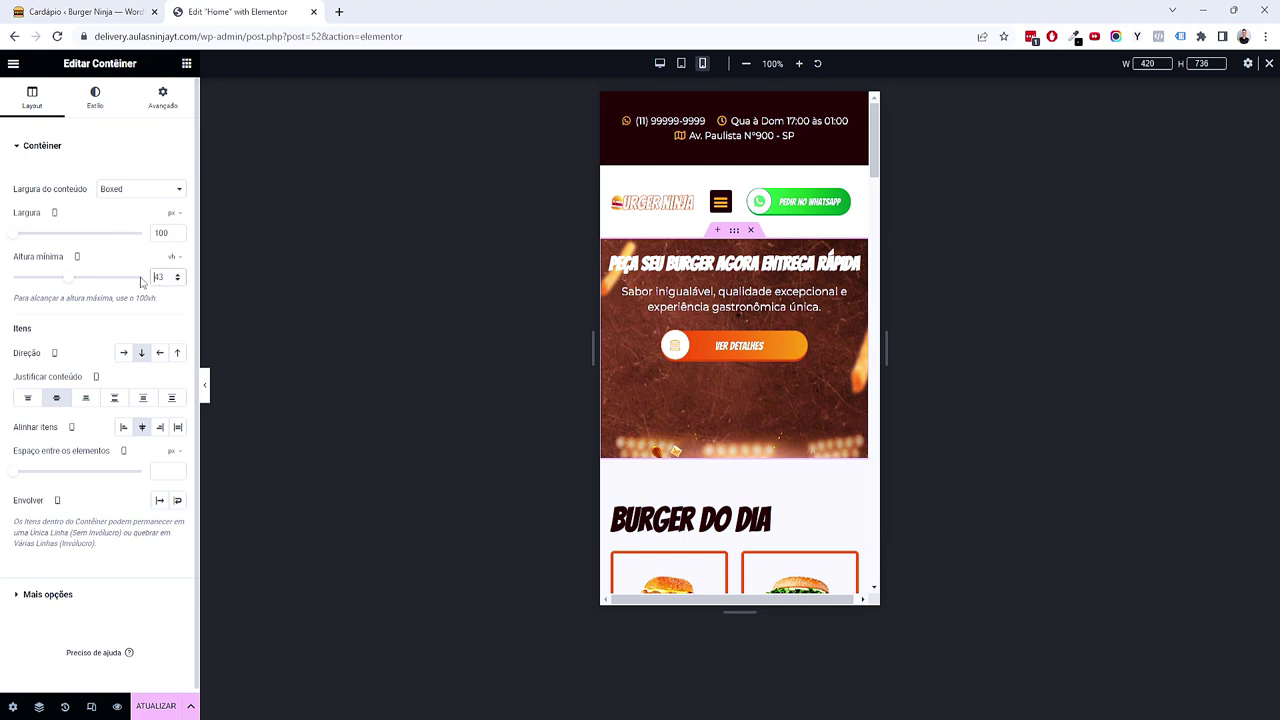
left_click(179, 279)
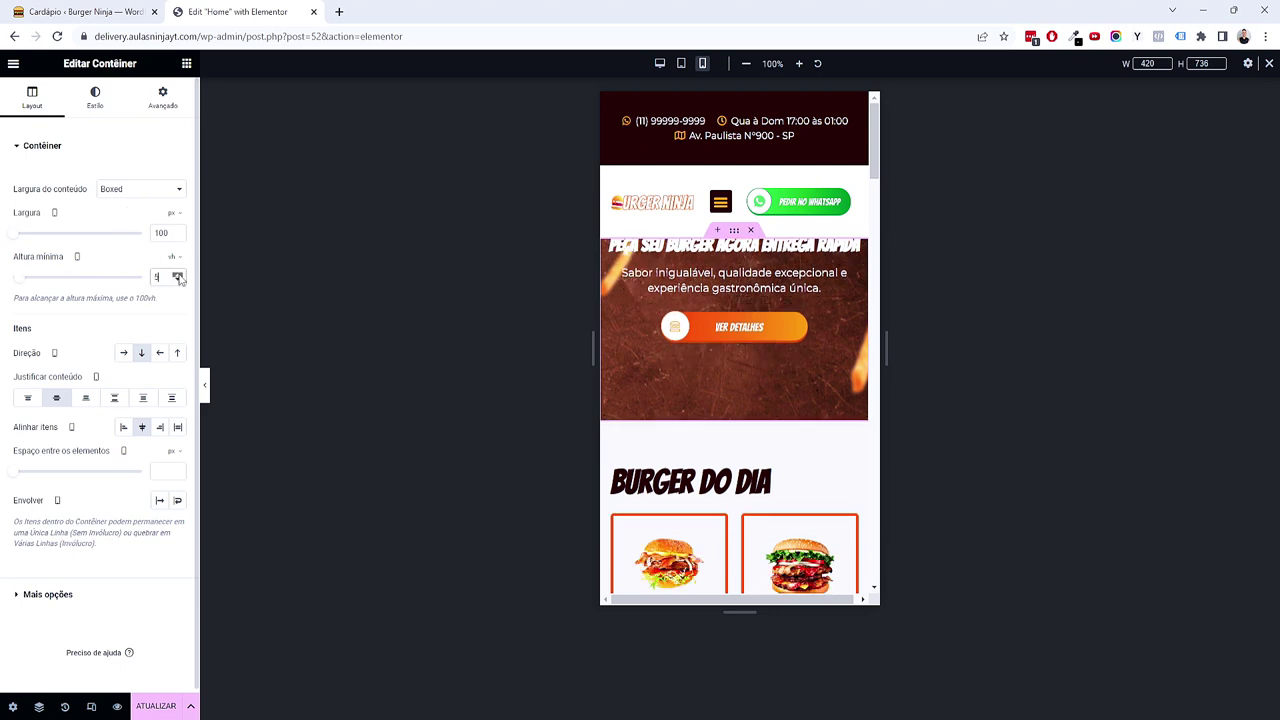
type("80")
left_click(178, 281)
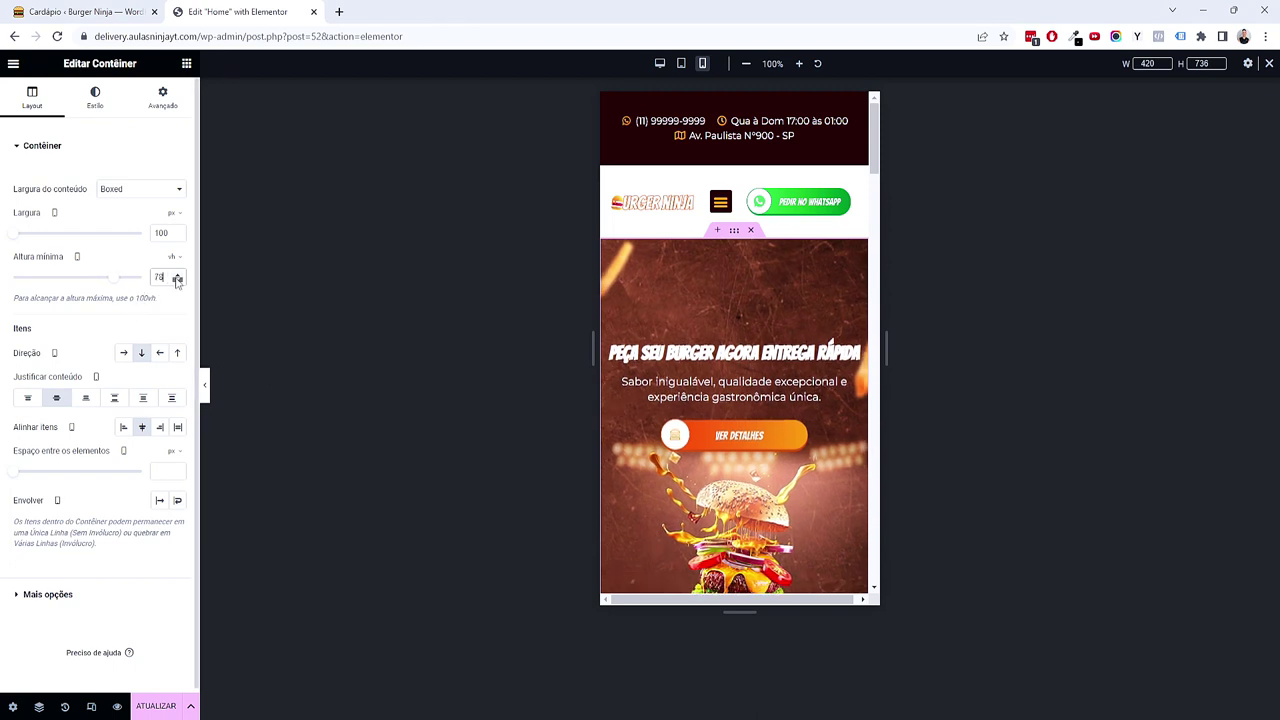
left_click(178, 274)
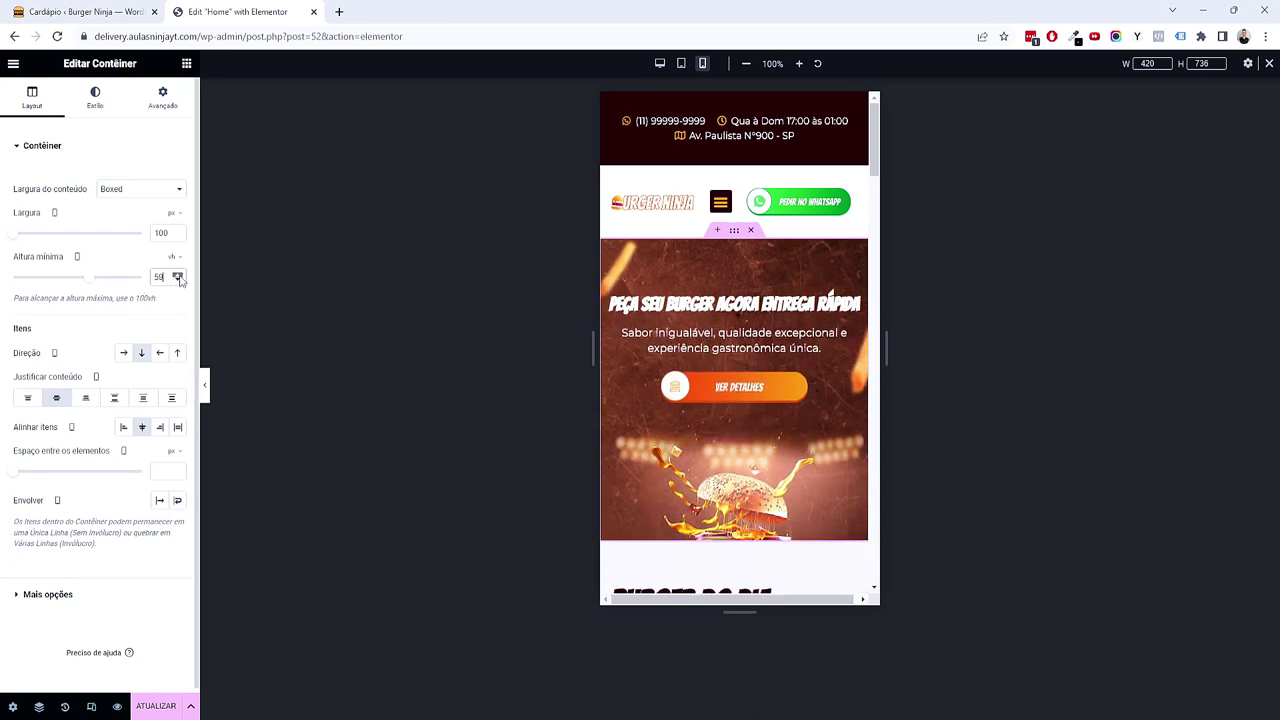
left_click(178, 274)
Step: Justify hero content to Início and set 3 em top and 1 em right padding
left_click(163, 98)
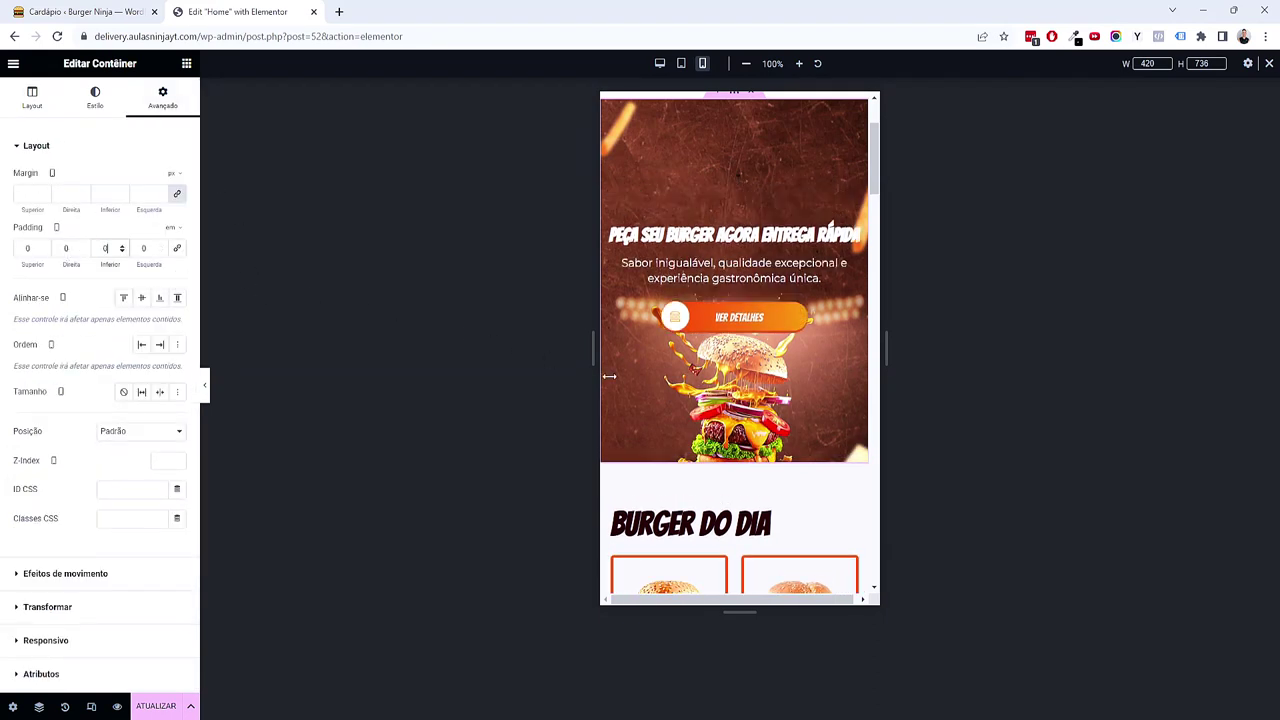
scroll(618, 379, "up", 3)
left_click(33, 98)
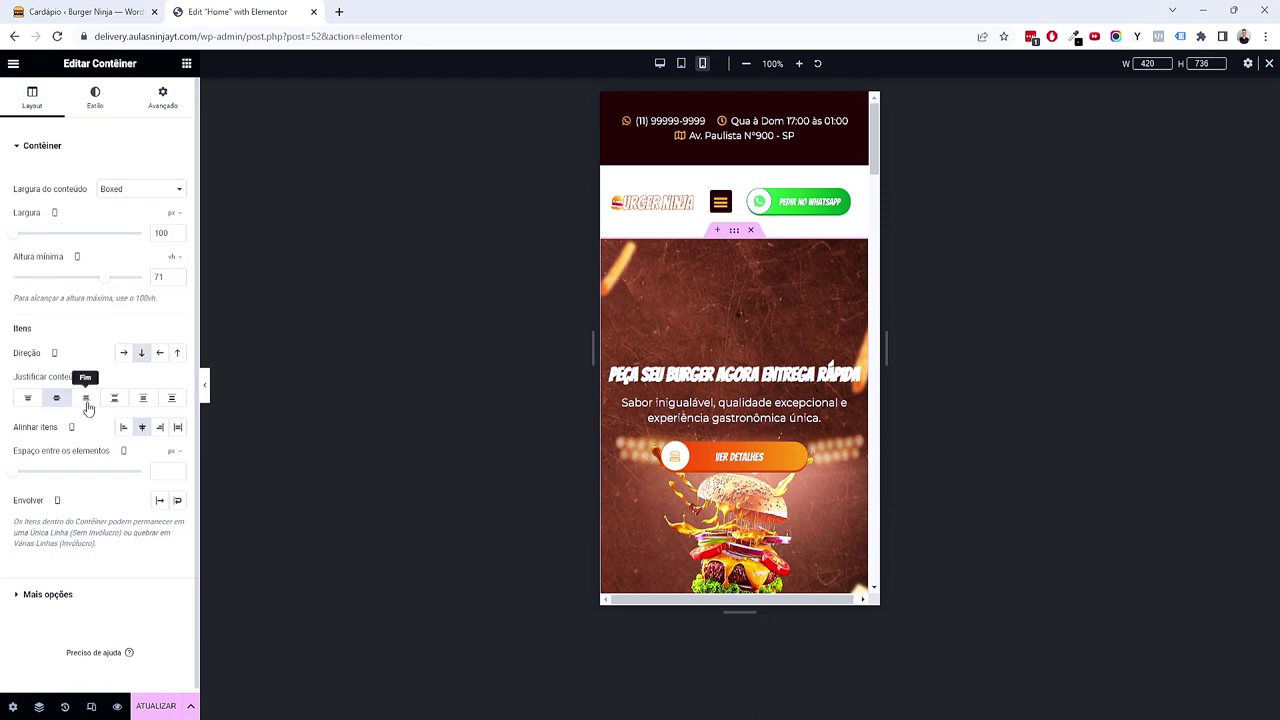
left_click(36, 402)
scroll(614, 397, "up", 1)
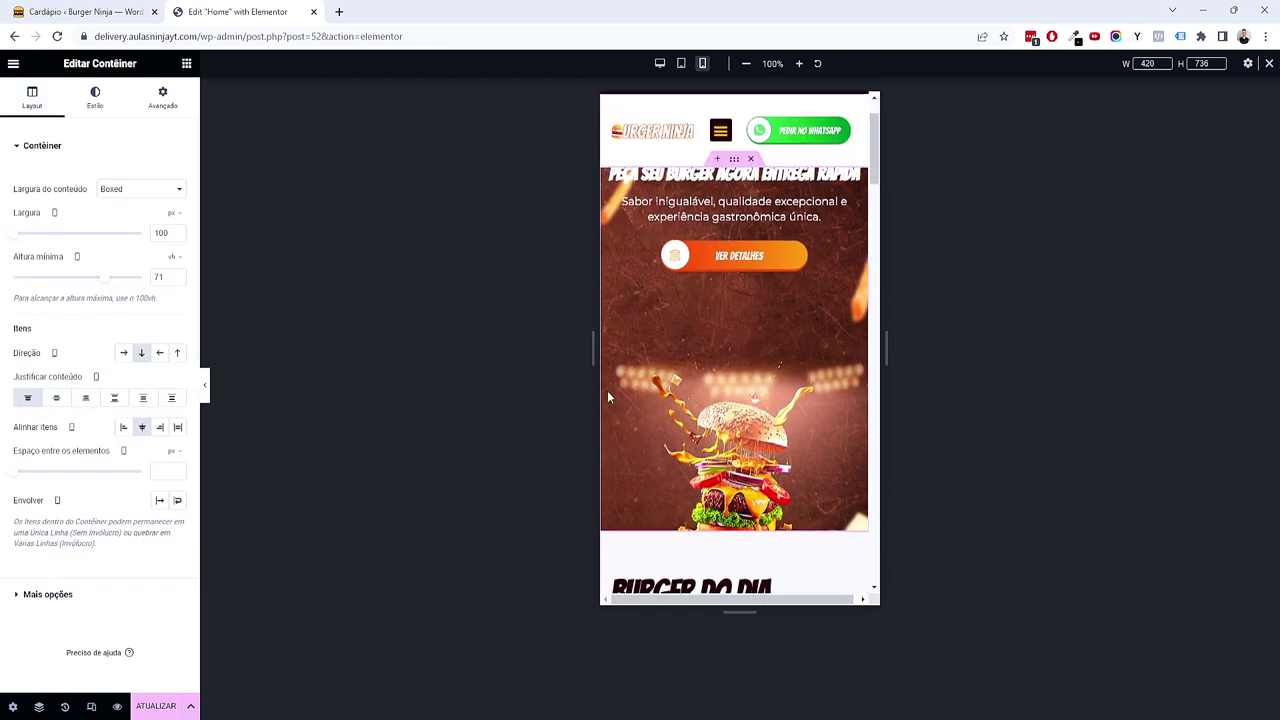
left_click(27, 401)
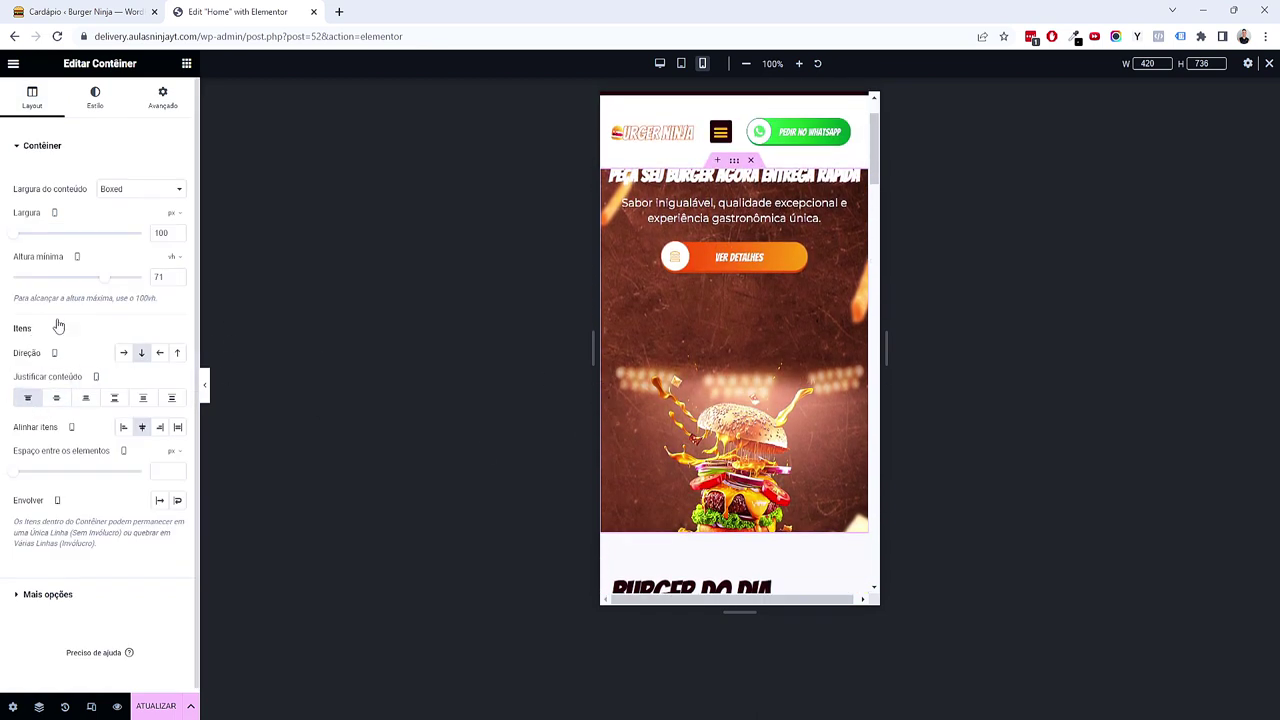
left_click(165, 105)
left_click(44, 246)
left_click(44, 246)
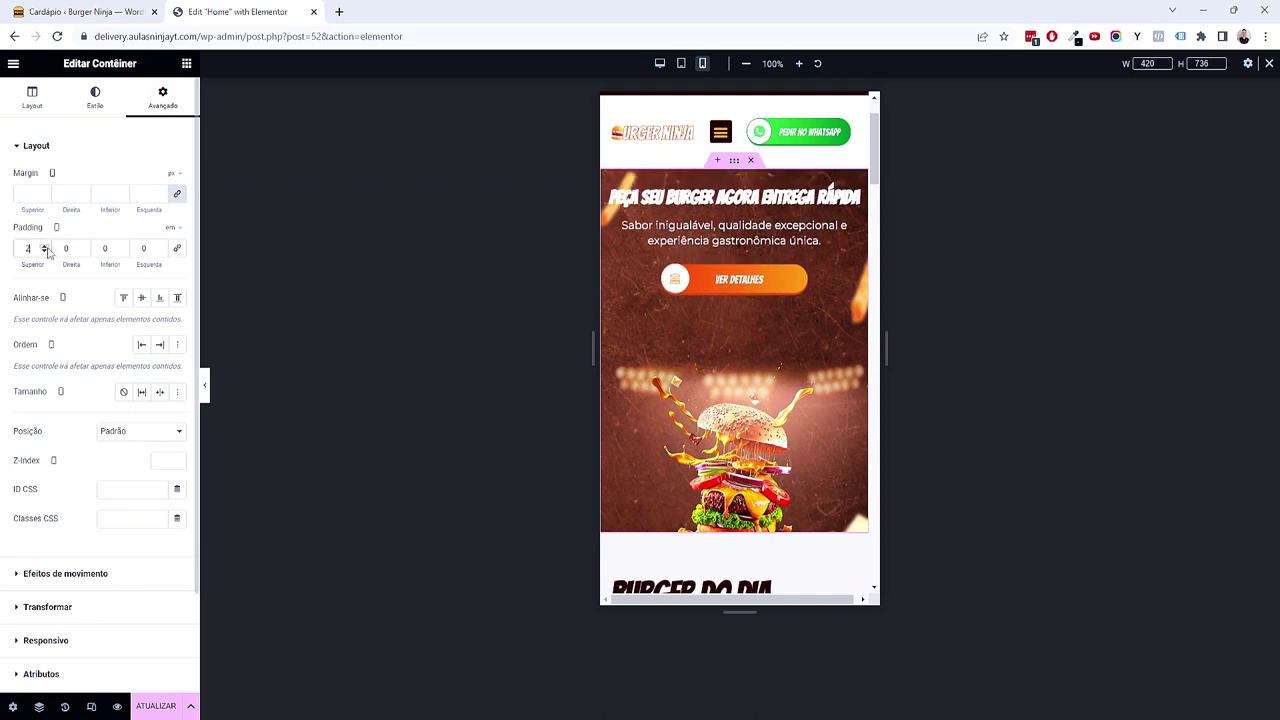
left_click(83, 245)
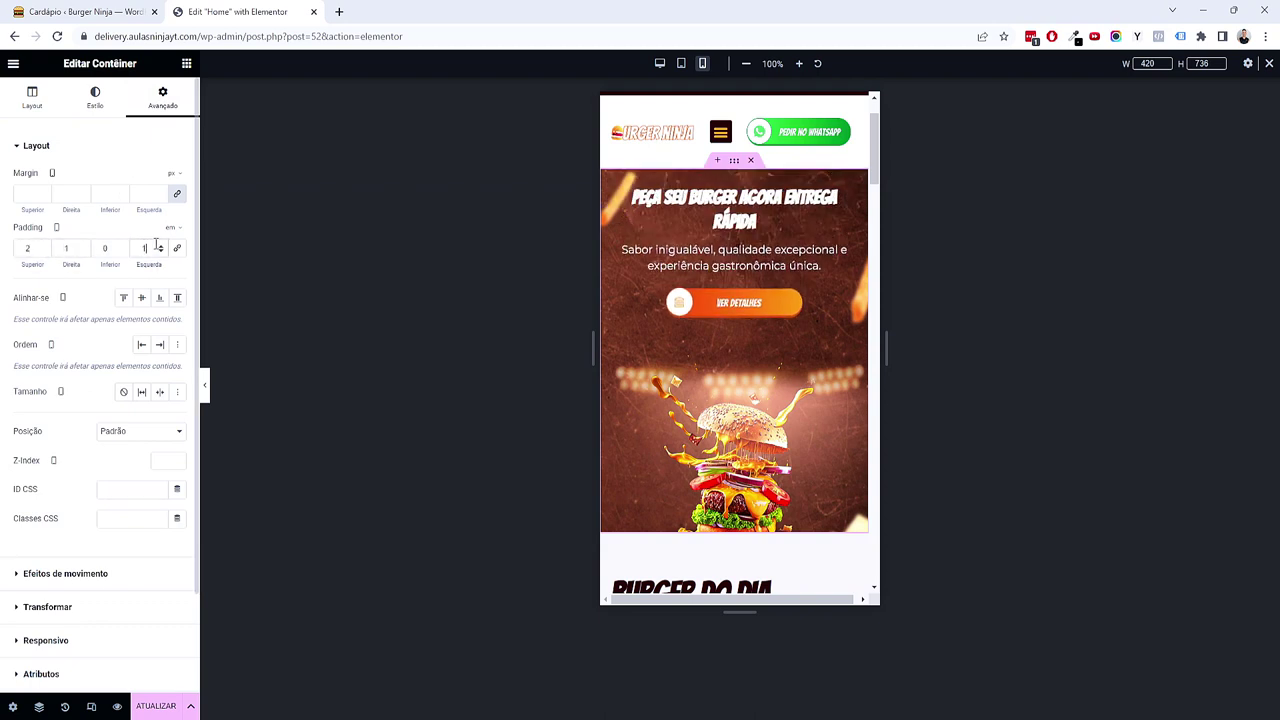
left_click(45, 247)
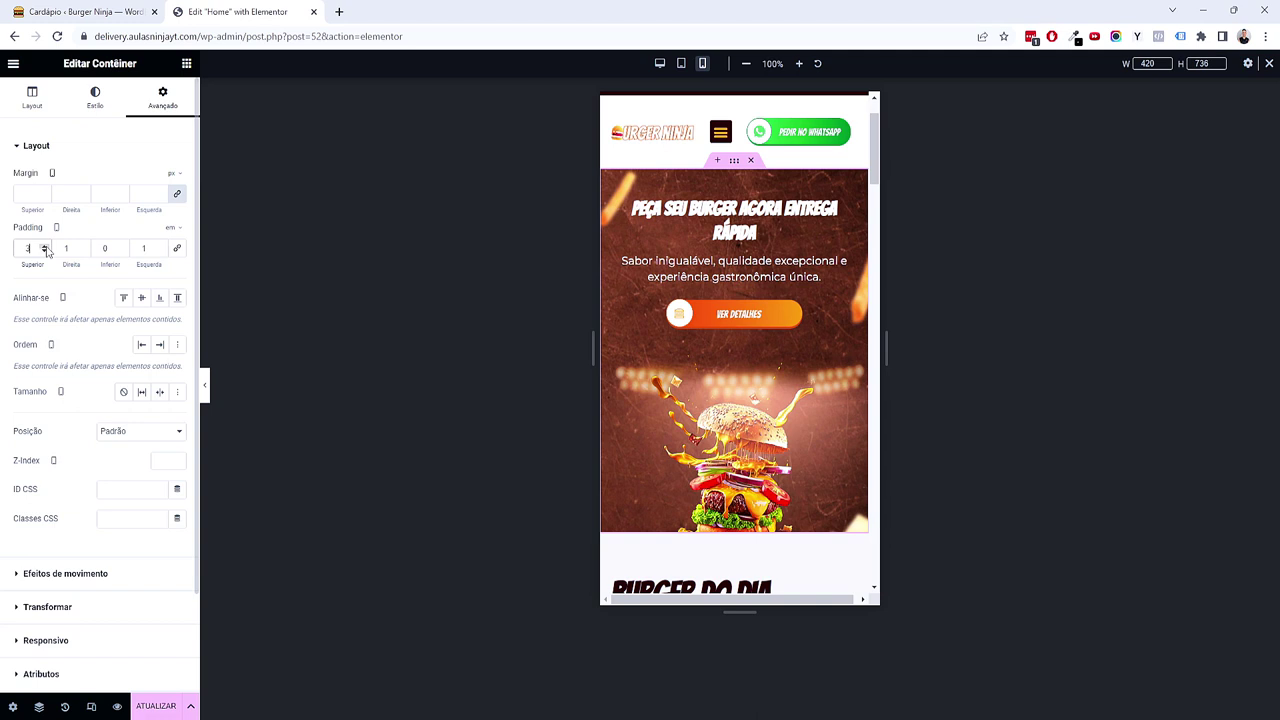
Step: Raise the hero's minimum height to 78 vh and its top padding to 6 em
left_click(35, 108)
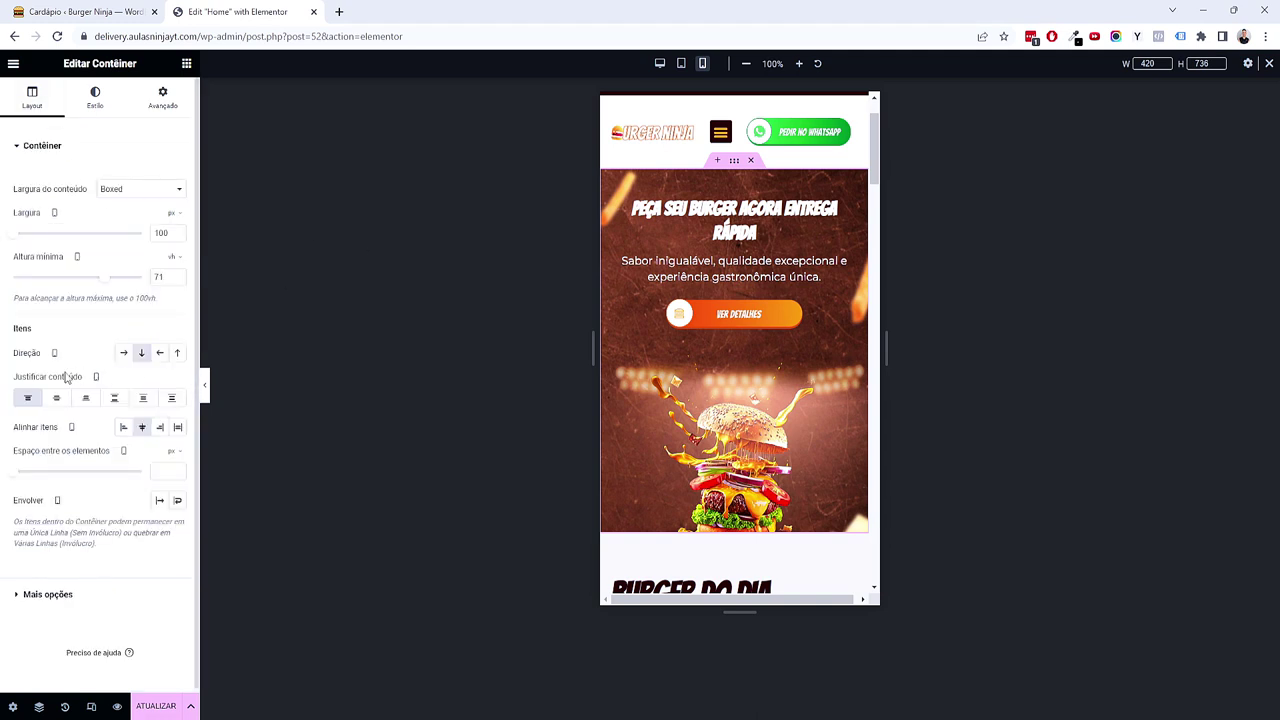
left_click_drag(107, 279, 117, 282)
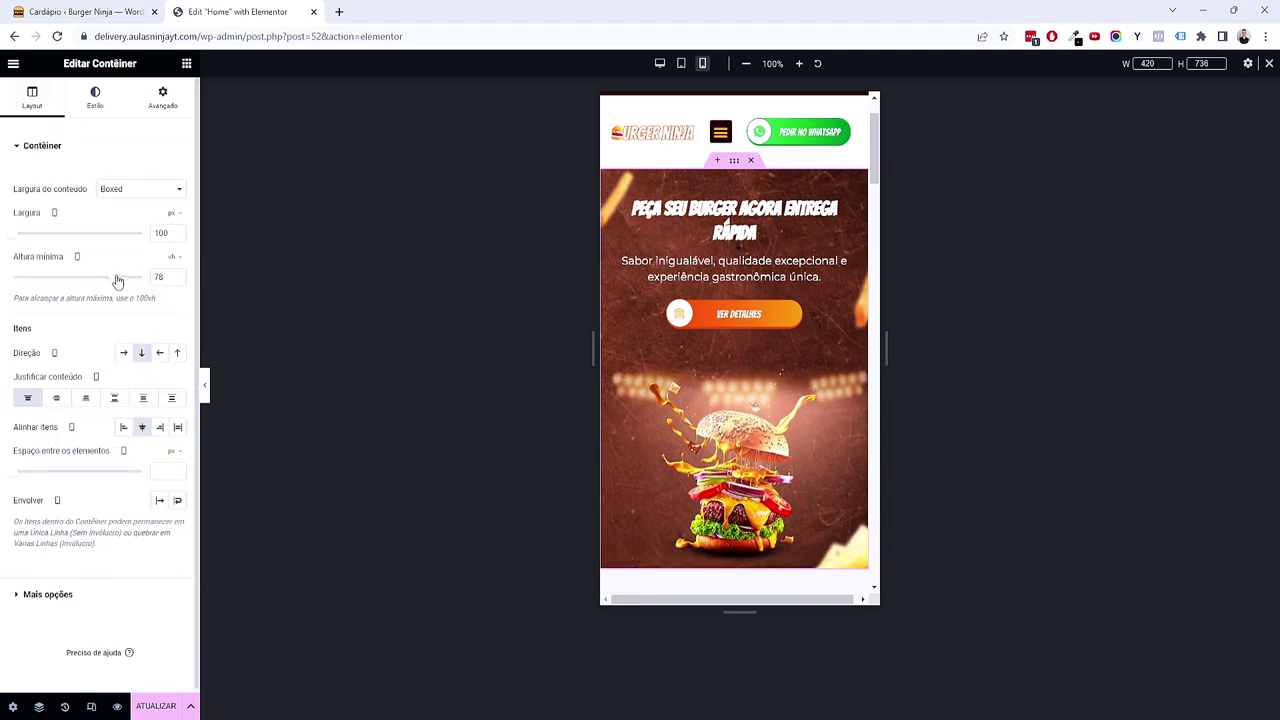
left_click(205, 386)
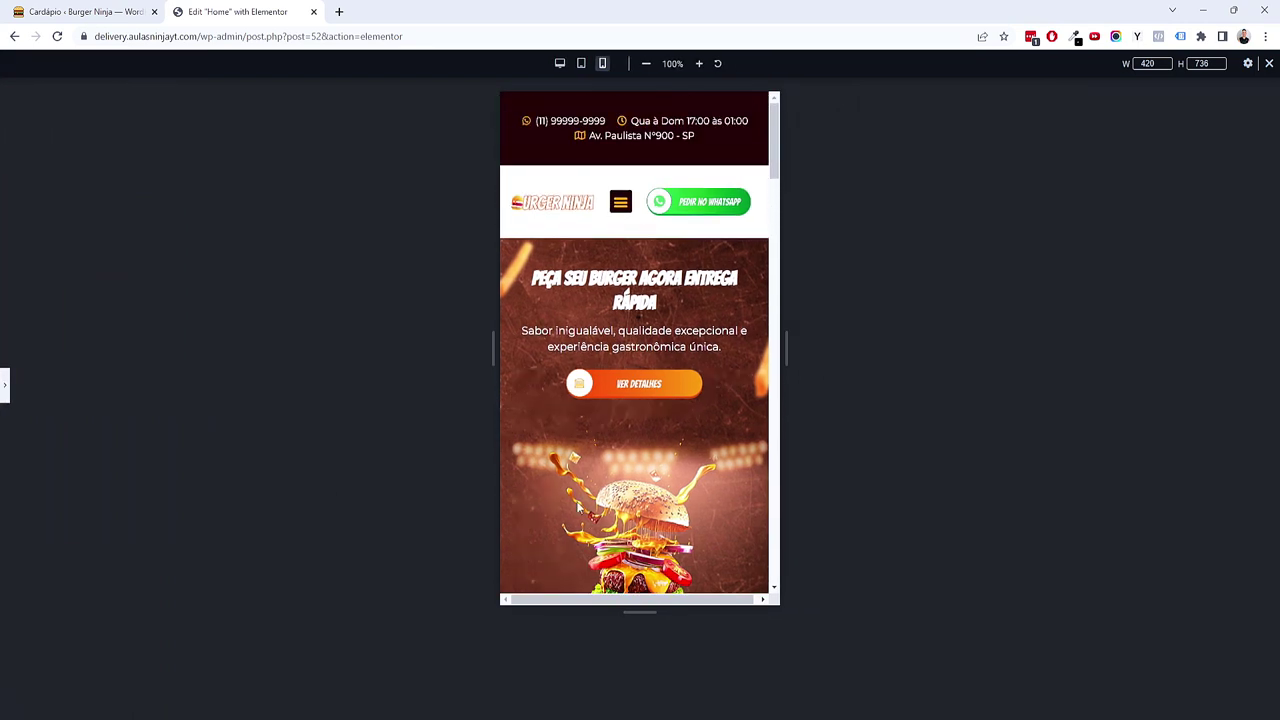
left_click(5, 388)
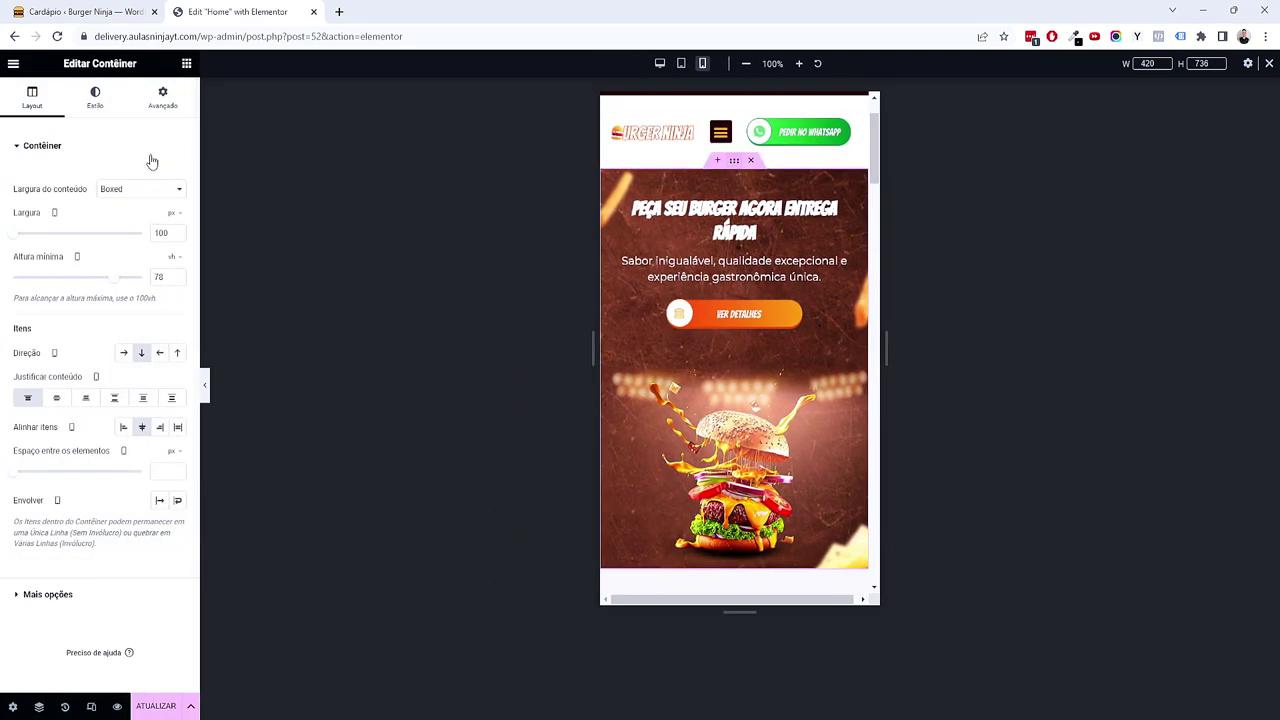
left_click(162, 97)
left_click(43, 253)
left_click(43, 251)
left_click(43, 250)
left_click(43, 249)
left_click(43, 249)
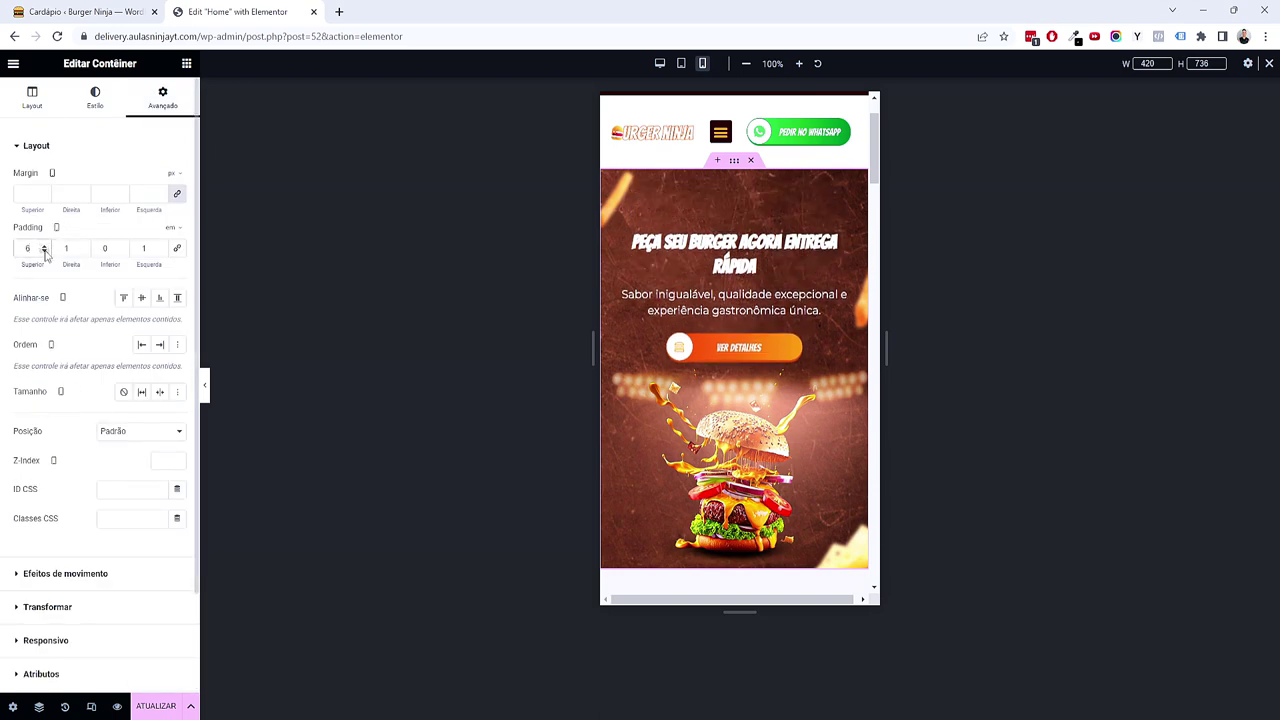
left_click(44, 254)
Step: Enlarge the hero heading's font size to about 2.3 em
left_click(735, 243)
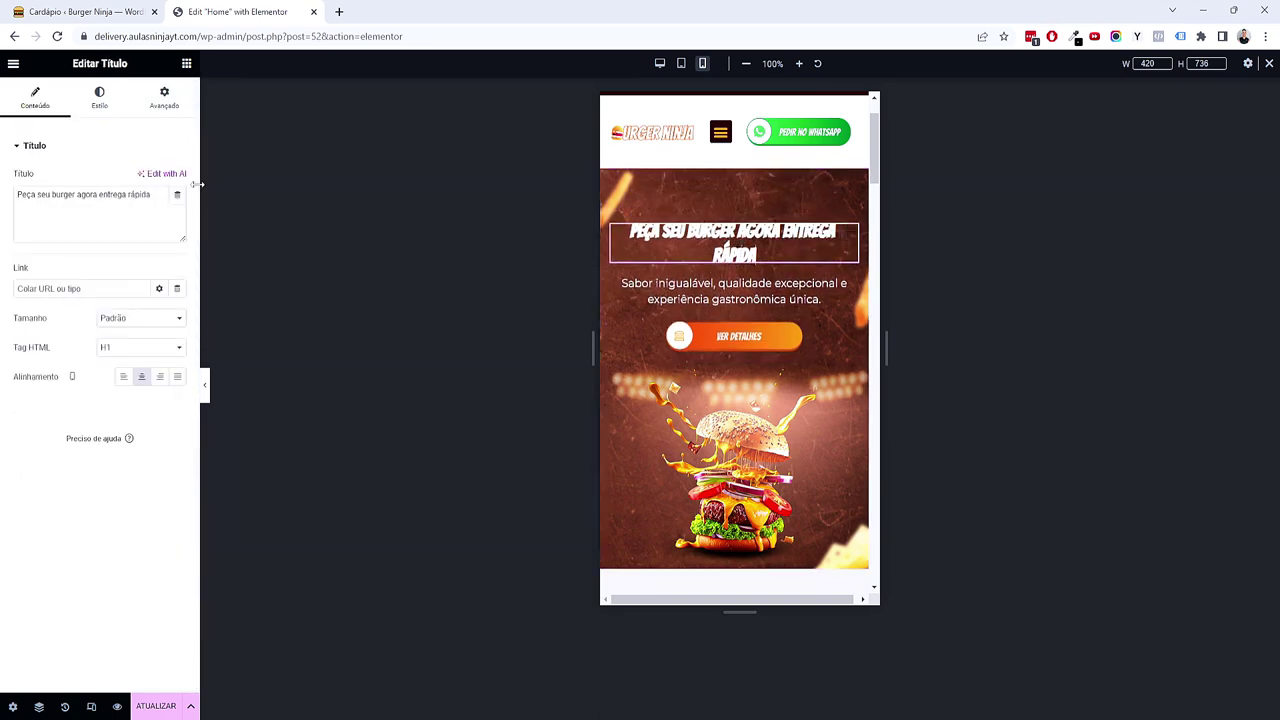
left_click(114, 110)
left_click(177, 207)
left_click(167, 313)
left_click(167, 313)
left_click(167, 313)
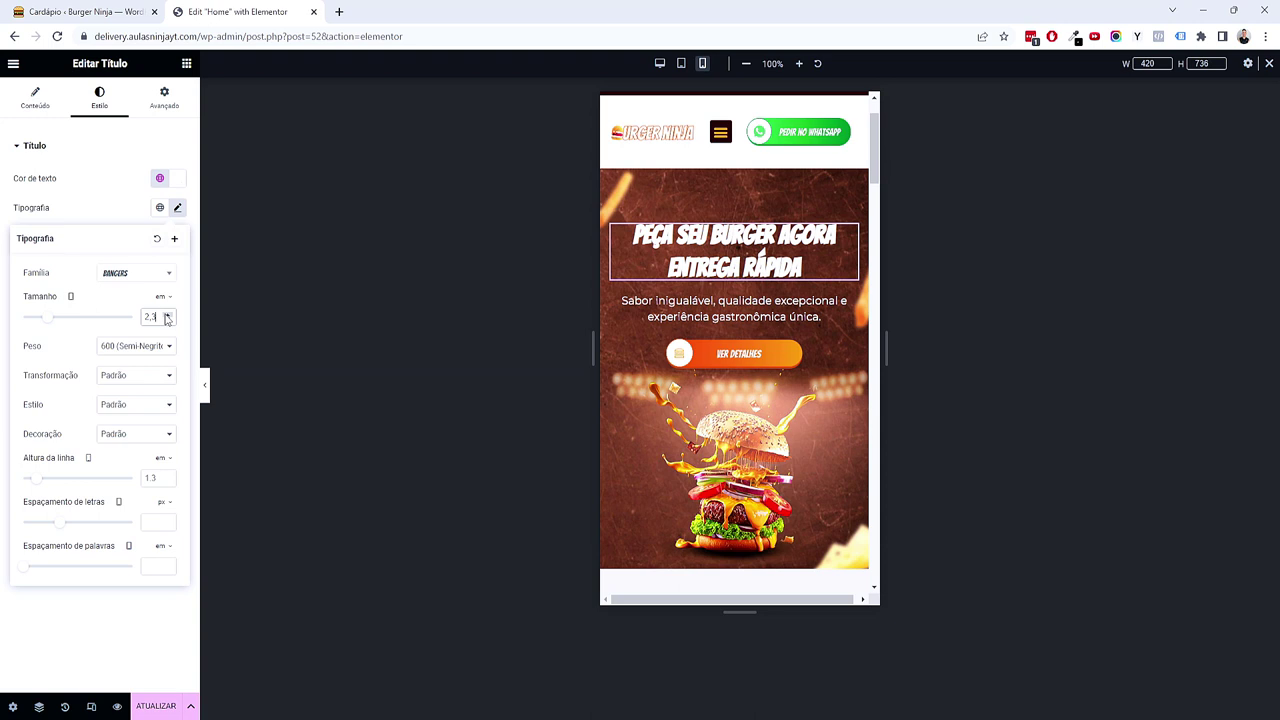
left_click(211, 388)
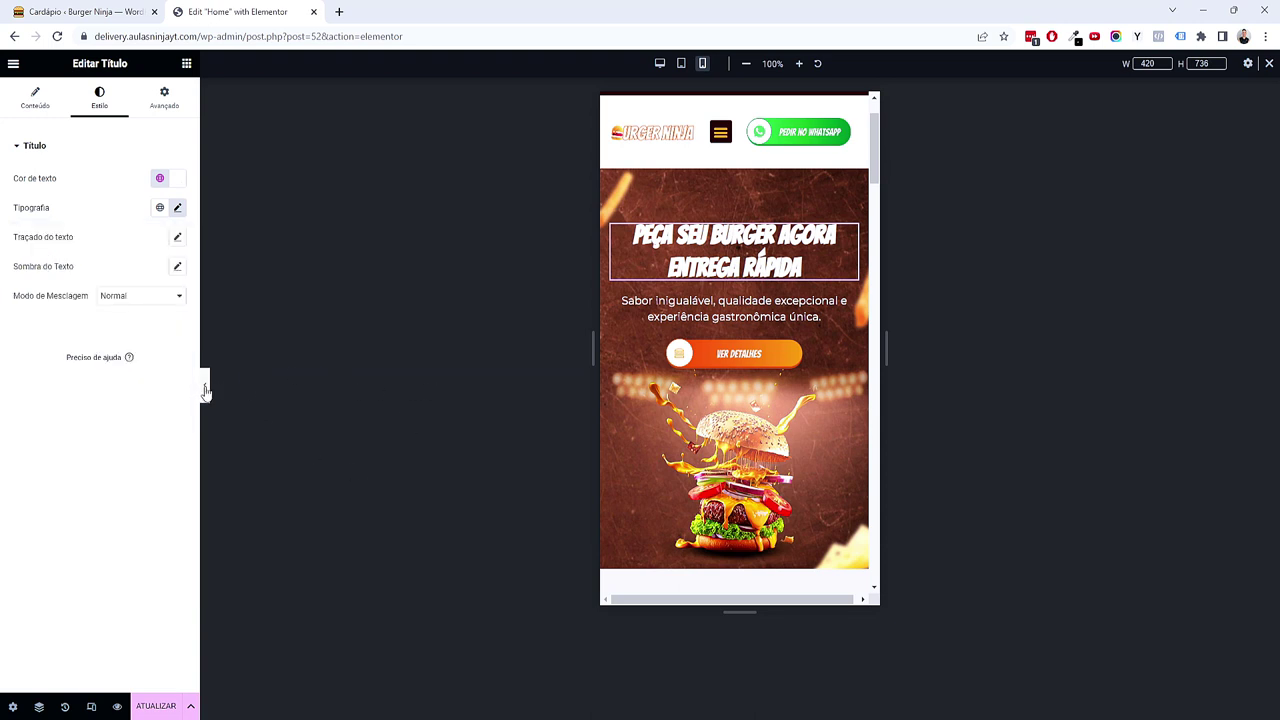
Step: Preview the hero, then lower its container's top padding from 5 to 4 em
left_click(205, 390)
scroll(516, 398, "down", 1)
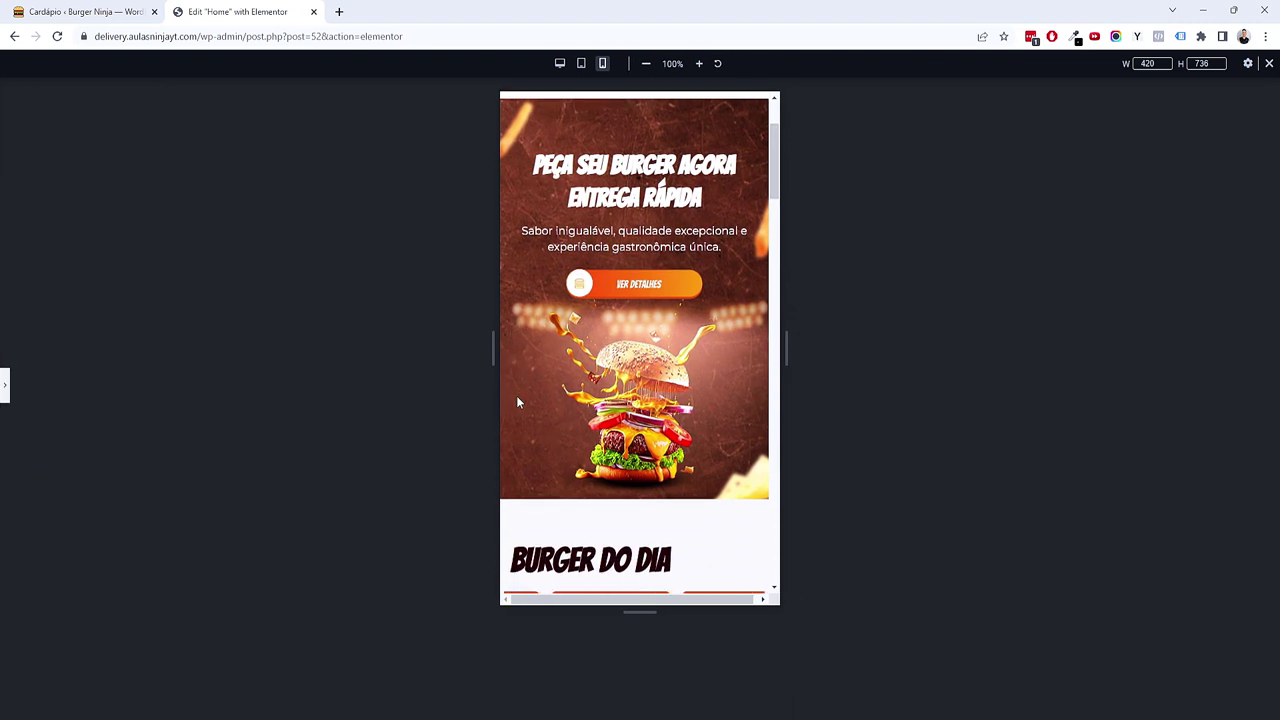
scroll(516, 395, "up", 1)
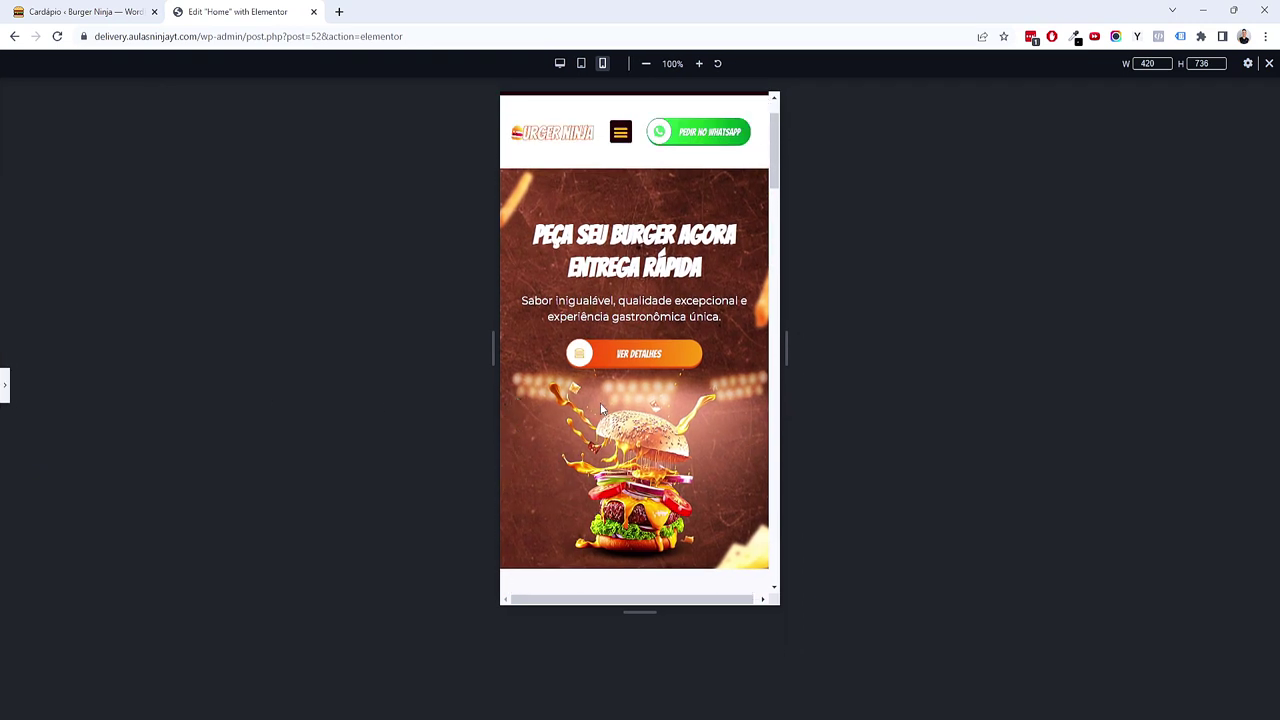
left_click(4, 386)
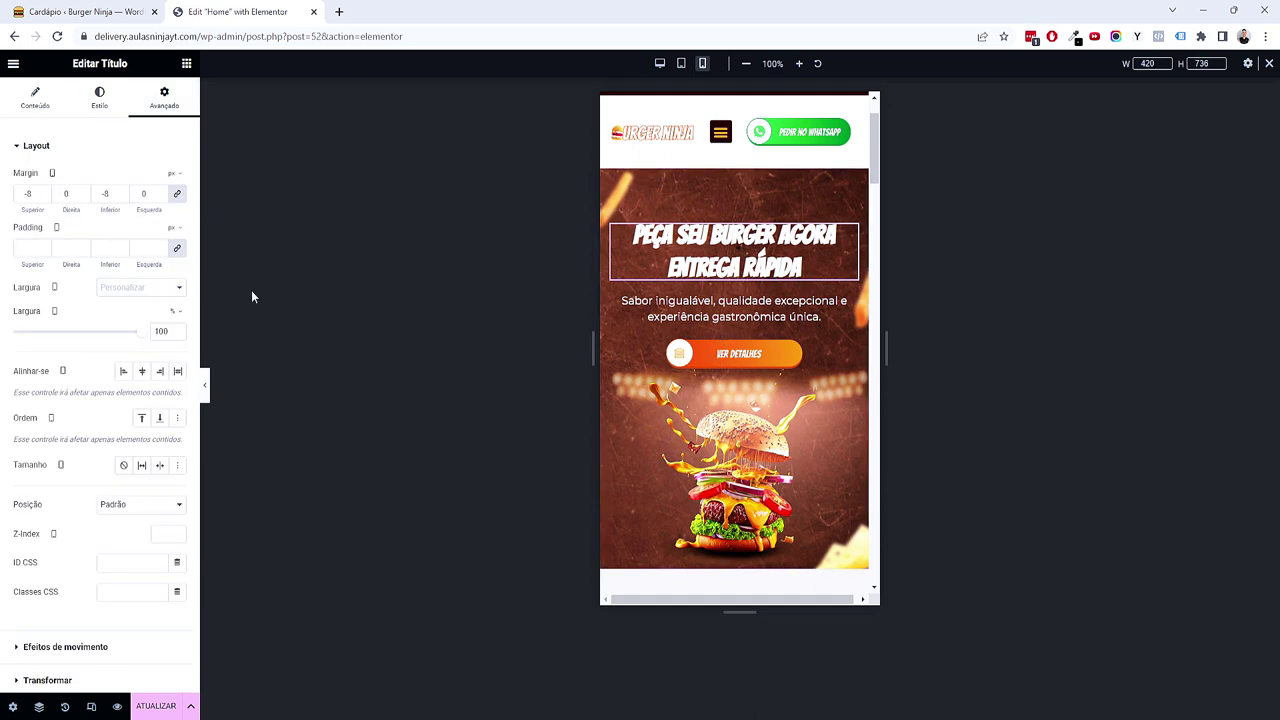
left_click(734, 160)
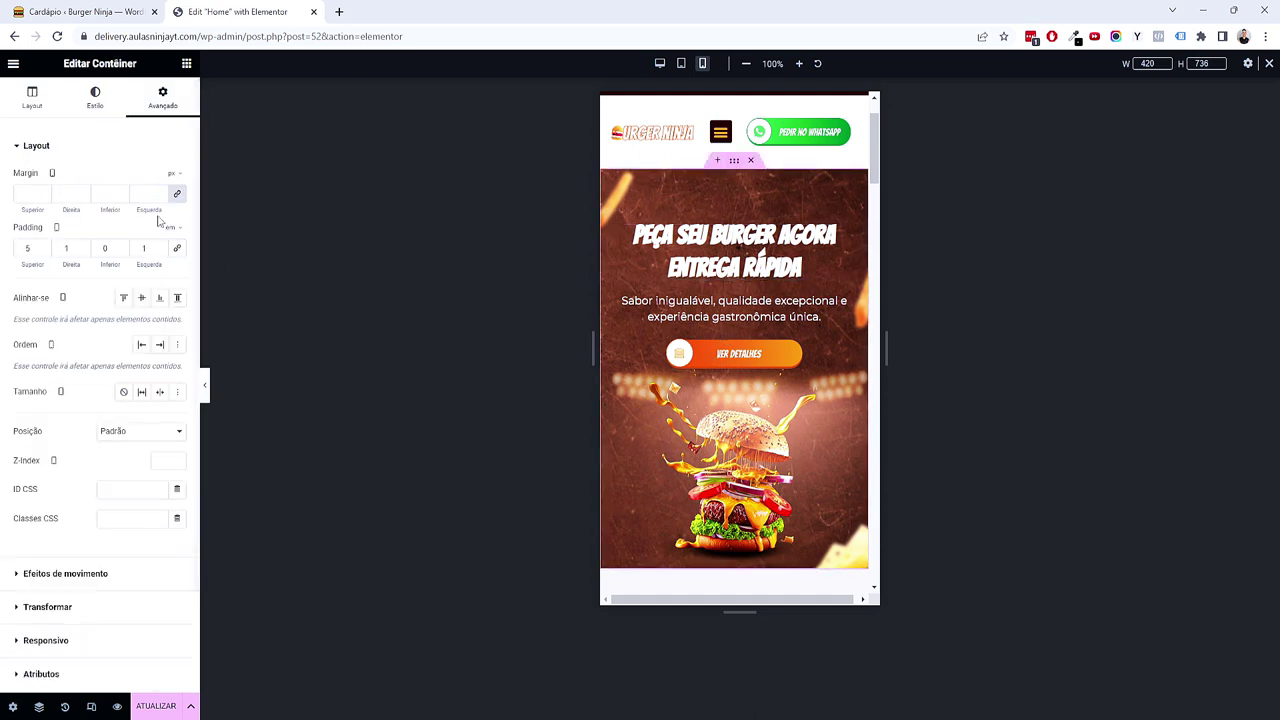
left_click(44, 251)
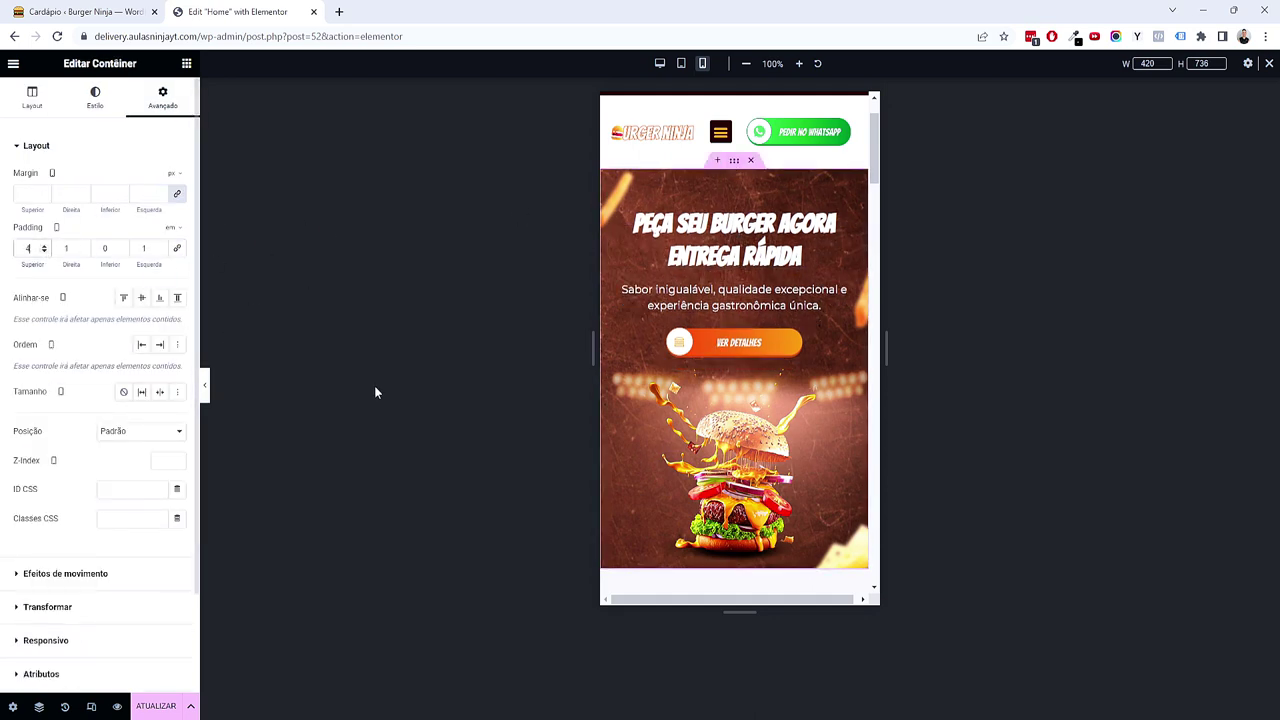
scroll(752, 453, "down", 6)
scroll(757, 429, "up", 2)
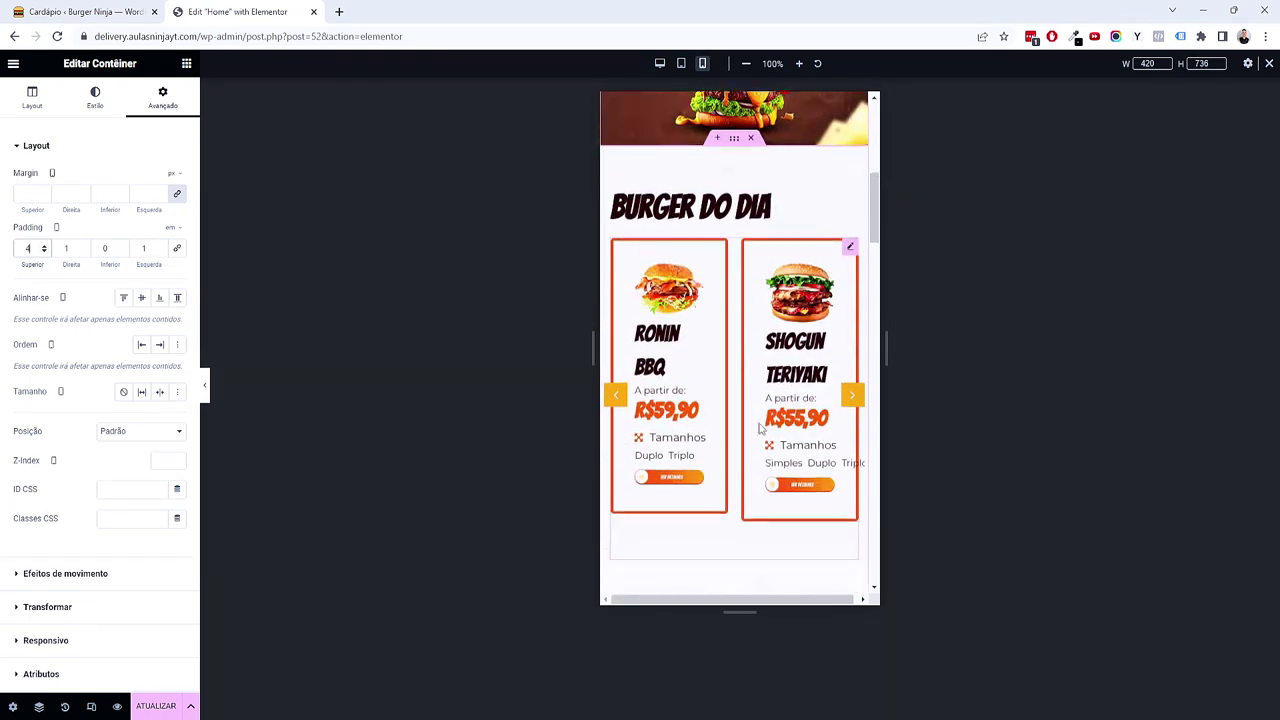
Step: Set the Burger do Dia container's padding to 3, 1, 3, 1 em
right_click(760, 184)
left_click(778, 190)
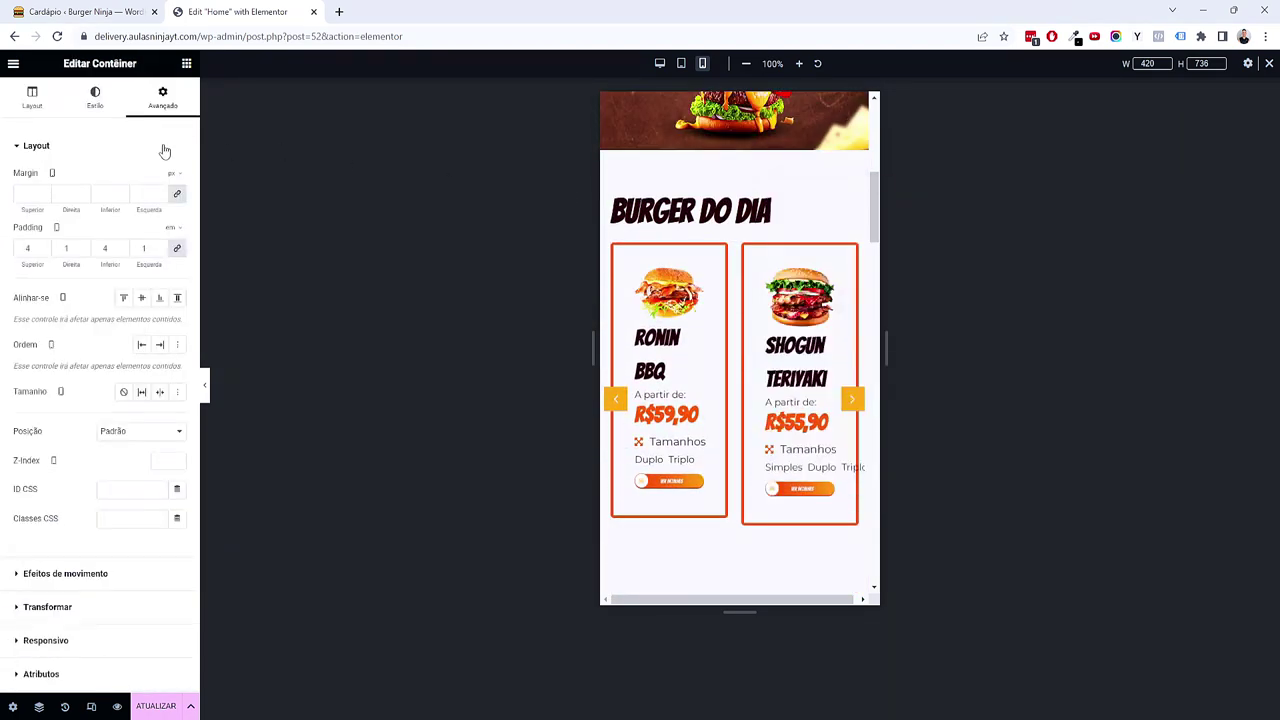
left_click(177, 248)
left_click(27, 248)
type("0")
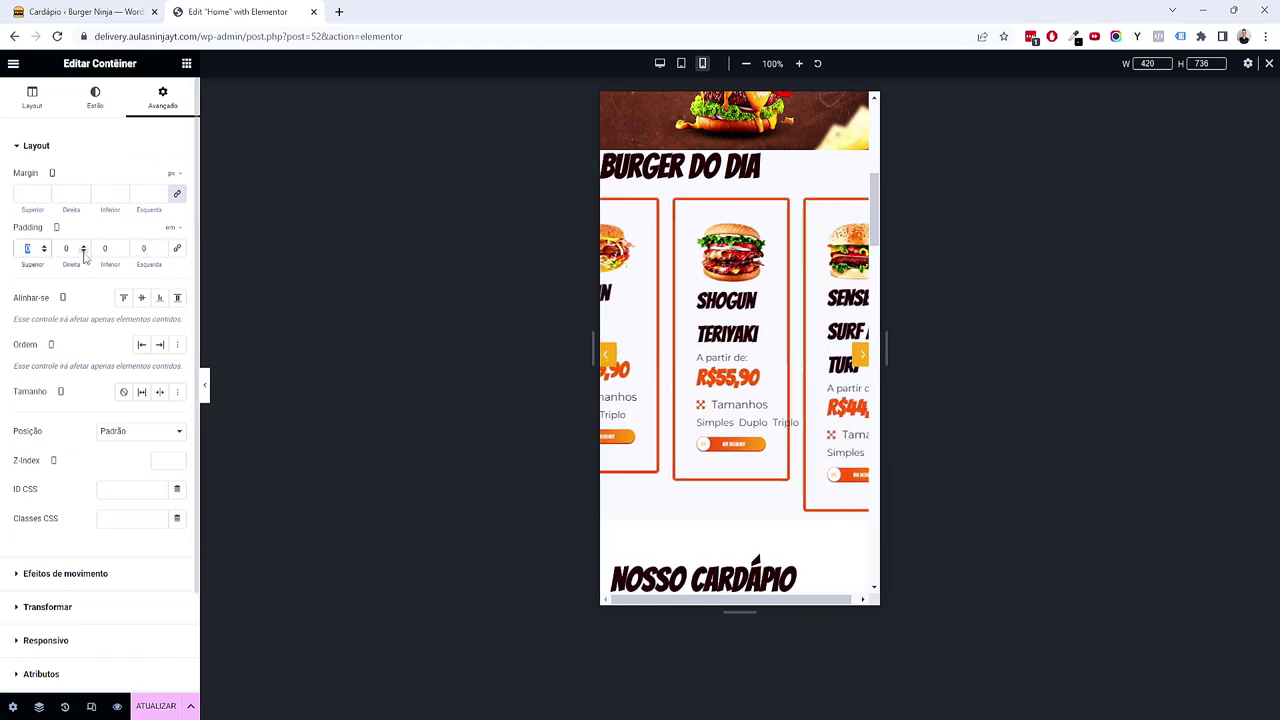
type("3")
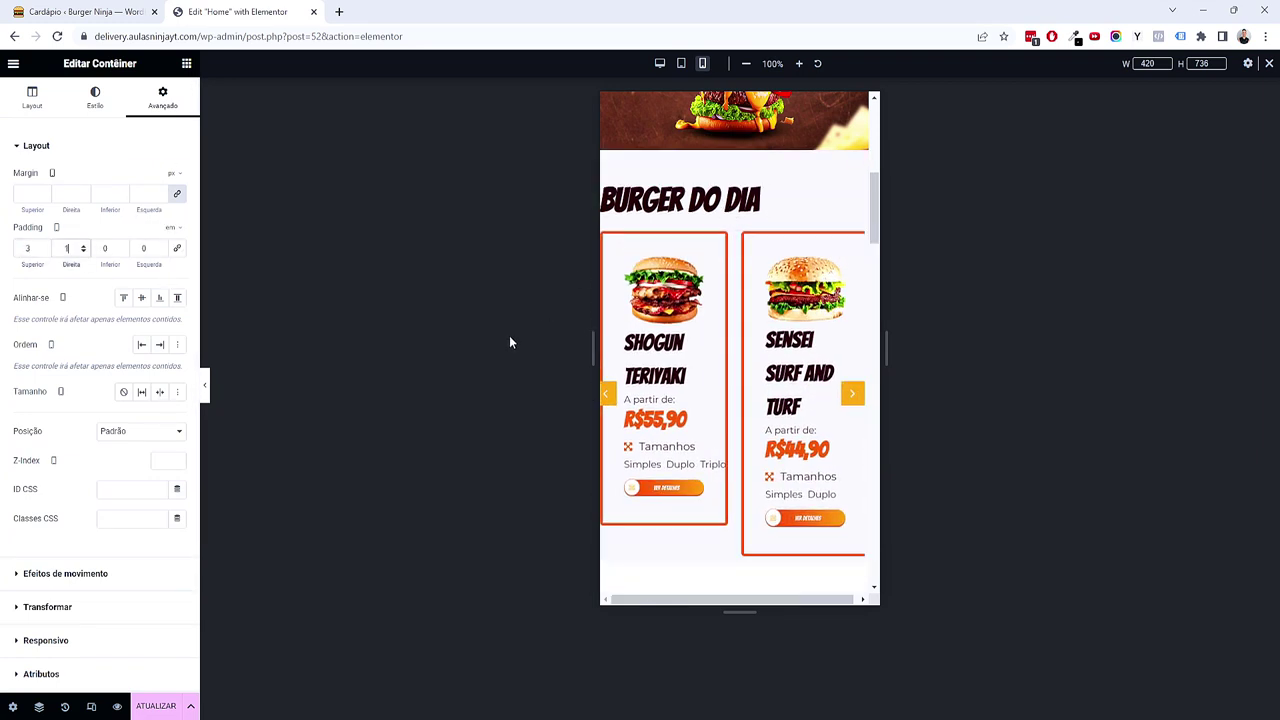
key("Tab")
type("1")
key("Tab")
type("3")
key("Tab")
type("1")
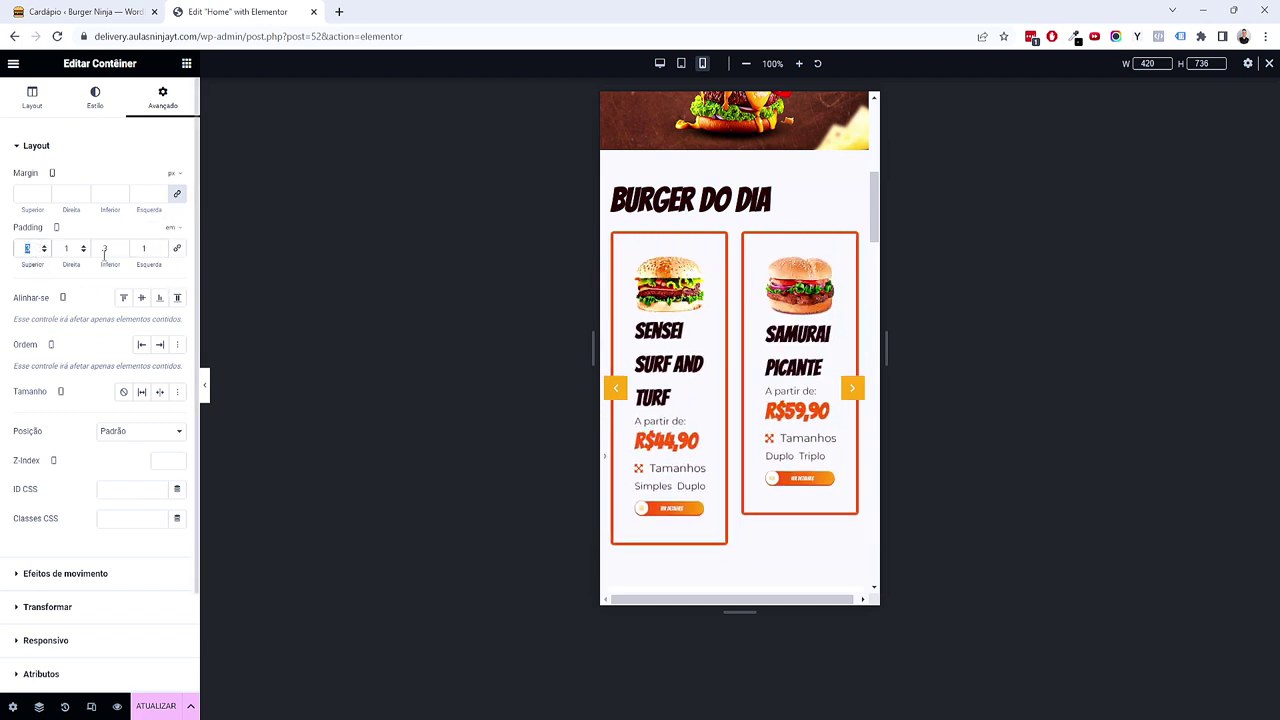
Step: Set the BURGER DO DIA heading's font size to 2
left_click(776, 212)
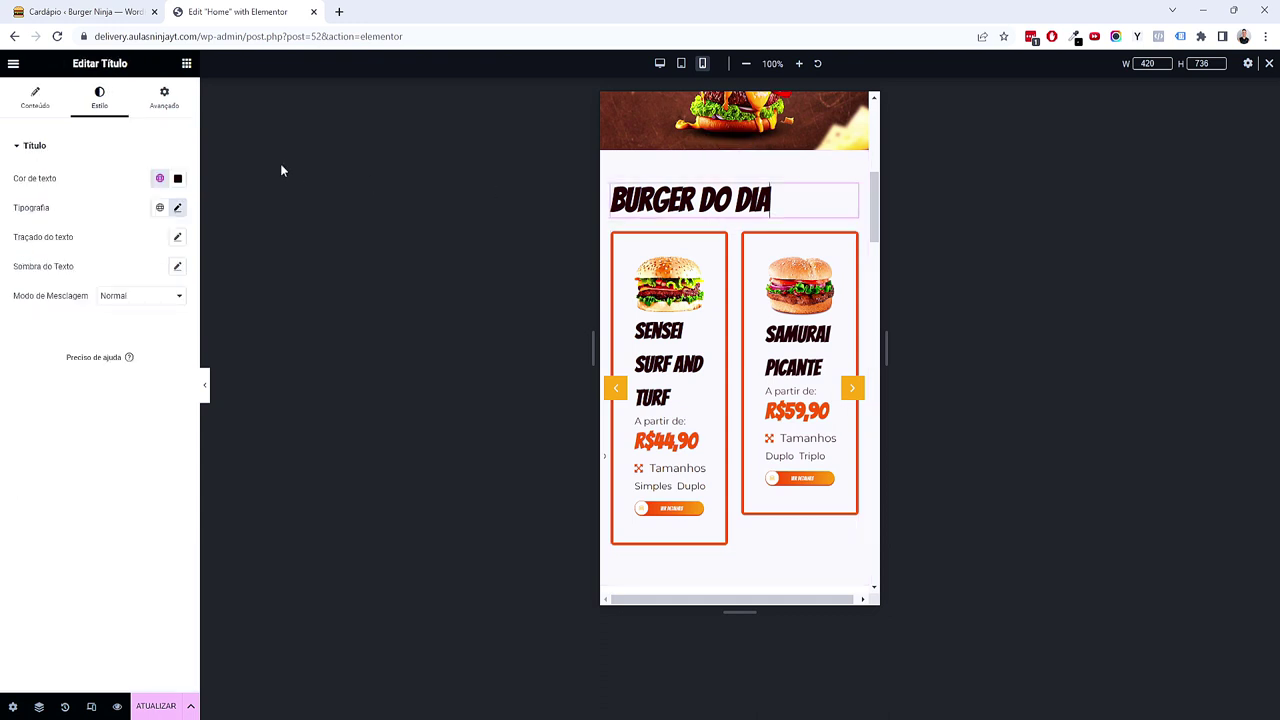
left_click(178, 209)
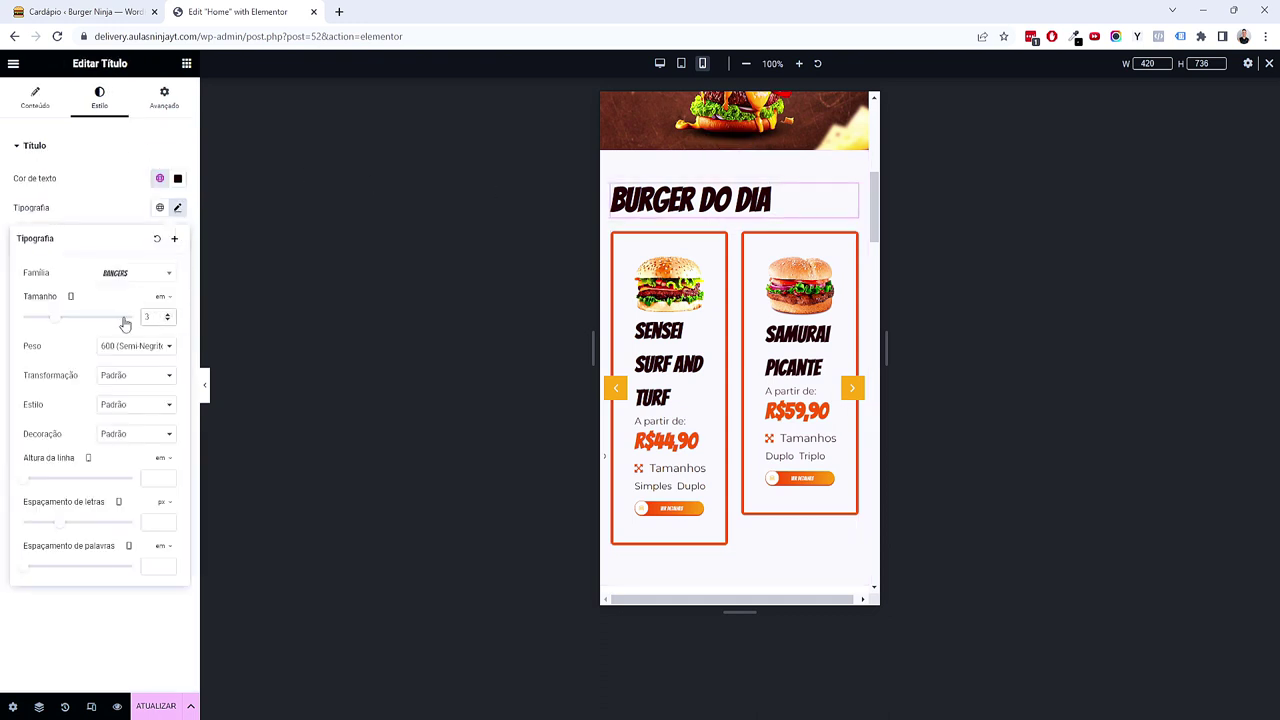
key("BackSpace")
type("2")
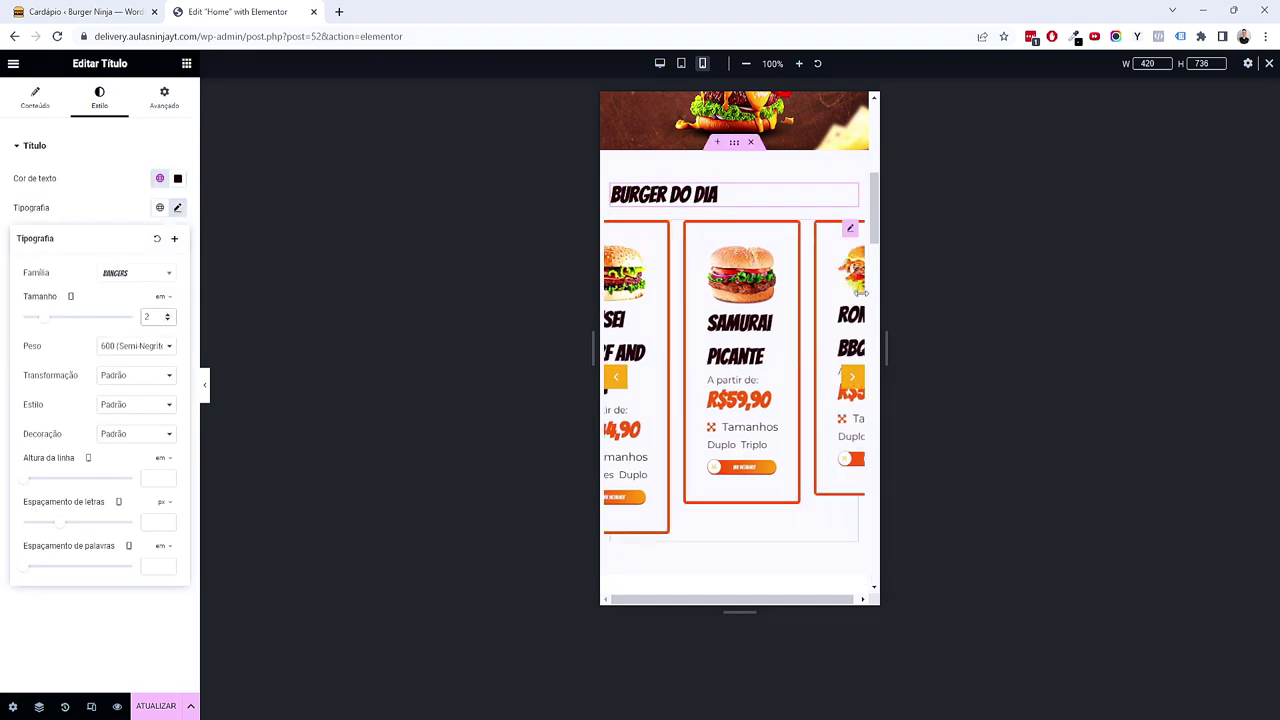
Step: Set the Burger do Dia listing grid to 1 column, leaving archive template off
left_click(846, 229)
left_click(137, 226)
left_click(118, 241)
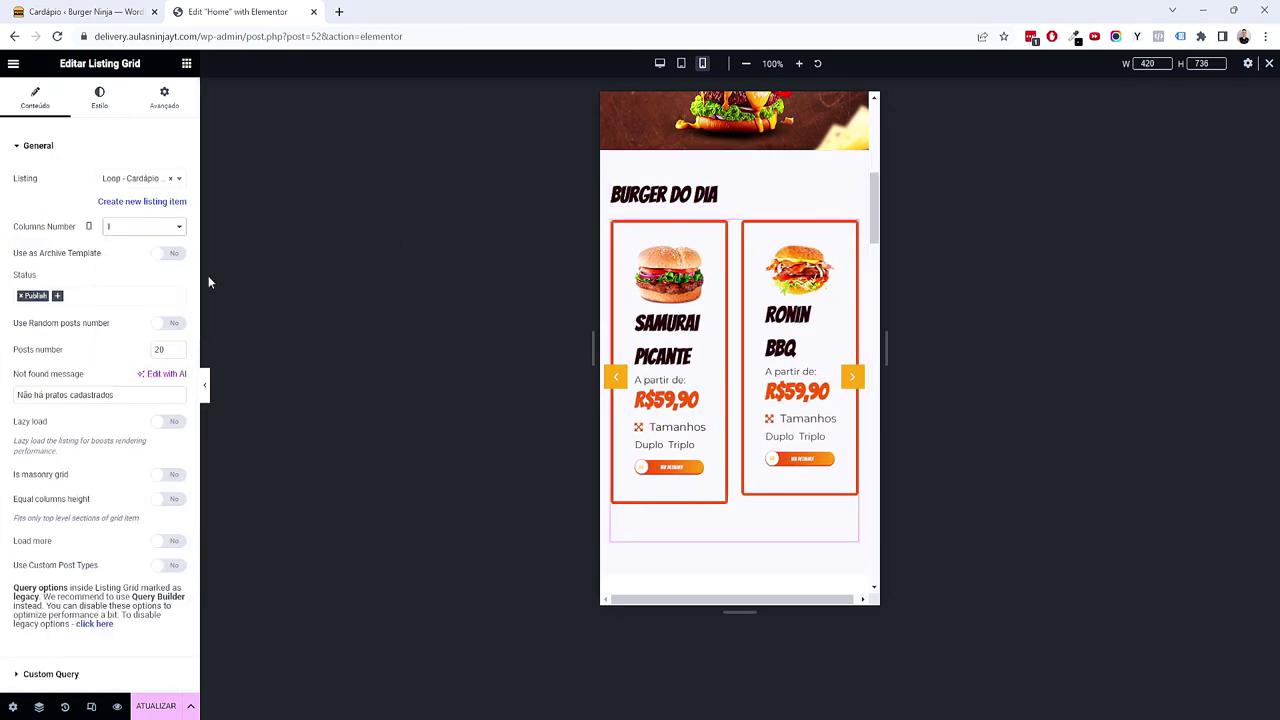
left_click(168, 253)
left_click(168, 253)
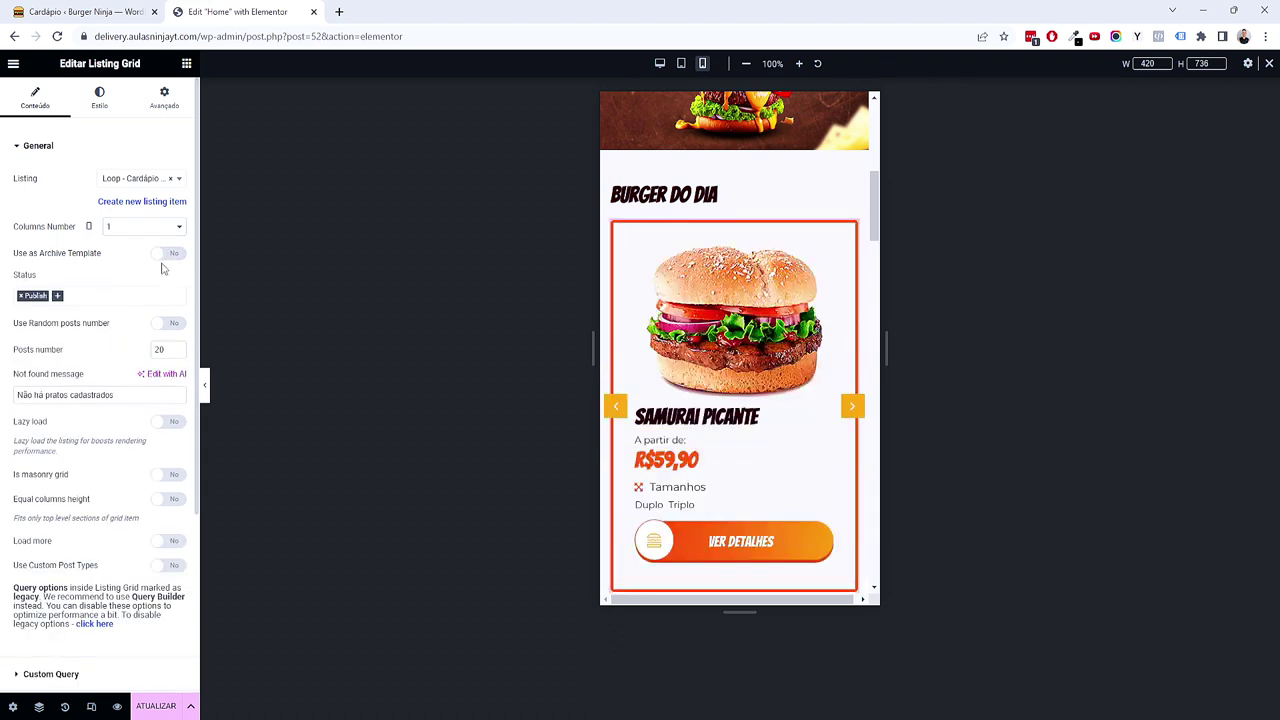
scroll(820, 367, "down", 3)
scroll(820, 367, "up", 2)
scroll(740, 300, "up", 1)
Step: Recheck the Burger do Dia heading's typography settings
left_click(680, 195)
left_click(179, 210)
left_click(112, 610)
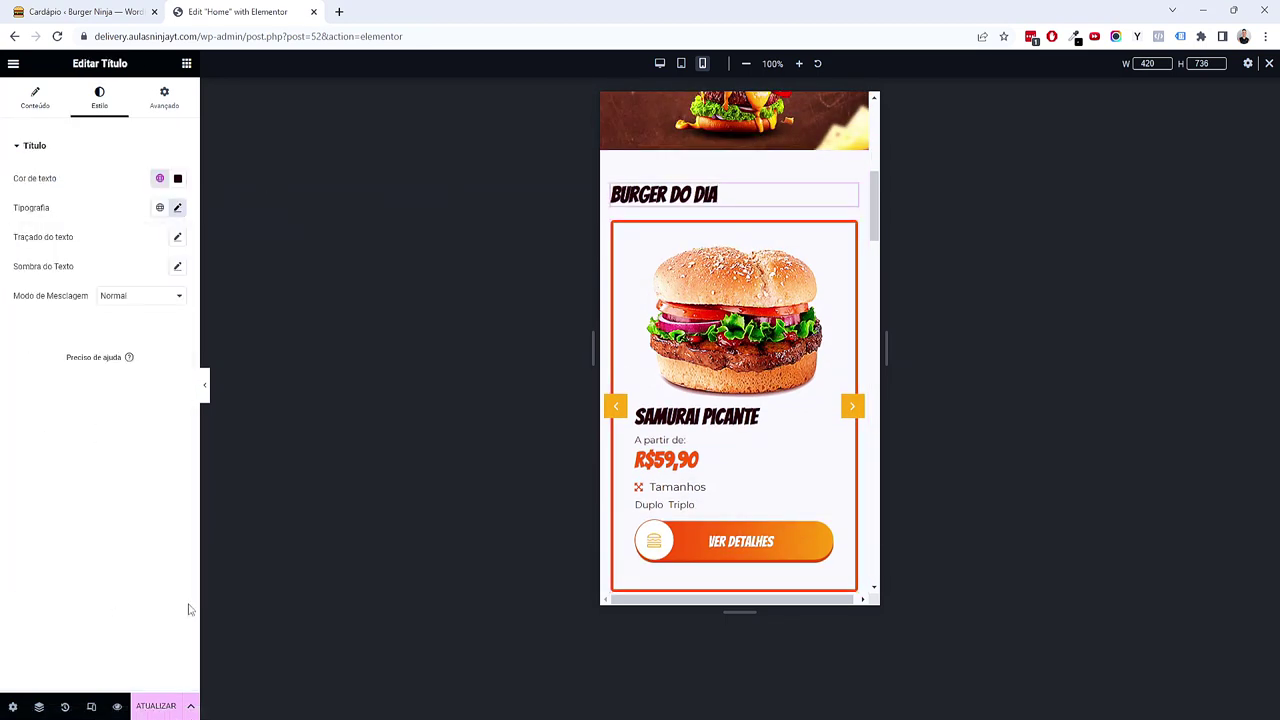
scroll(734, 406, "down", 3)
Step: Set the Nosso Cardápio heading's typography size to 2
left_click(711, 408)
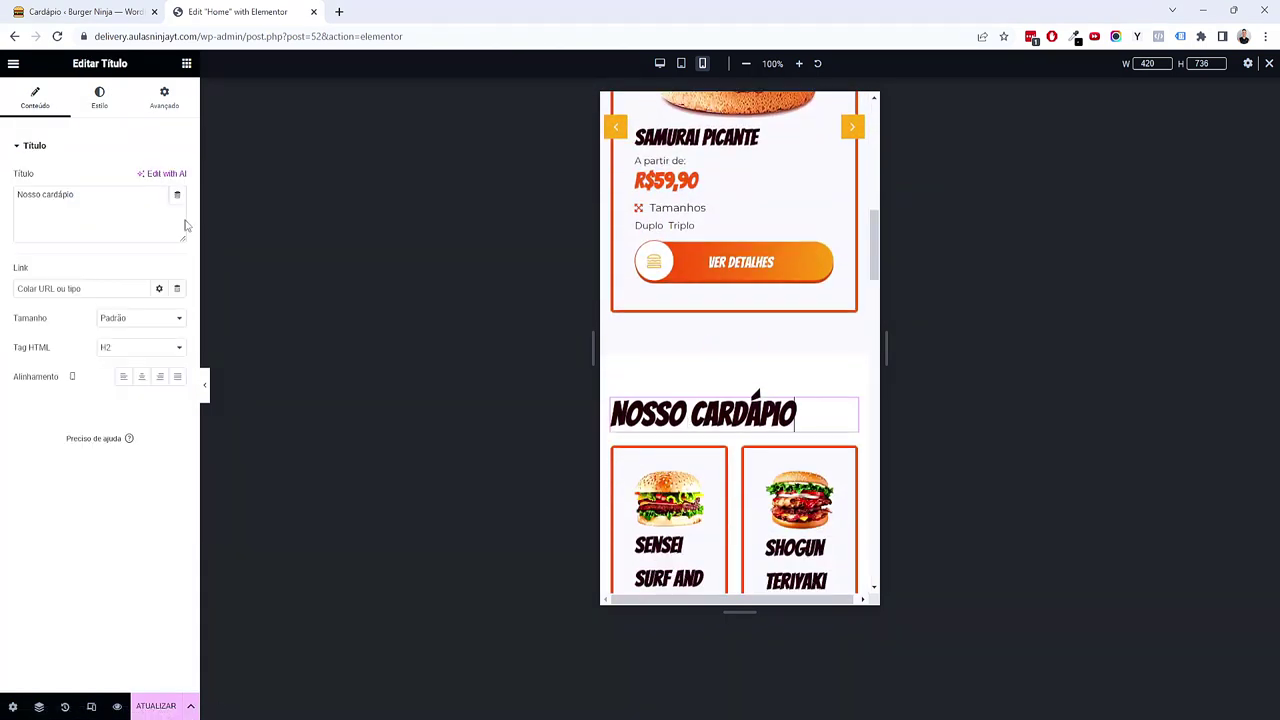
left_click(100, 97)
left_click(177, 208)
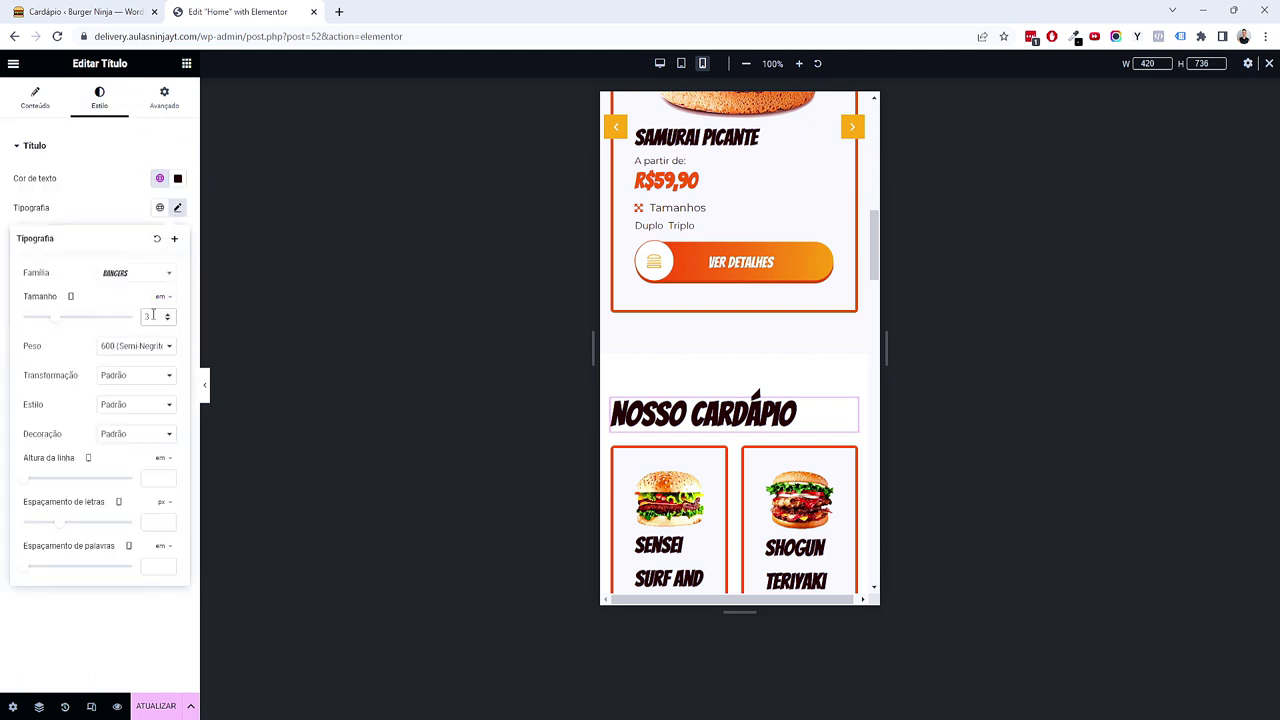
type("2")
scroll(750, 400, "down", 2)
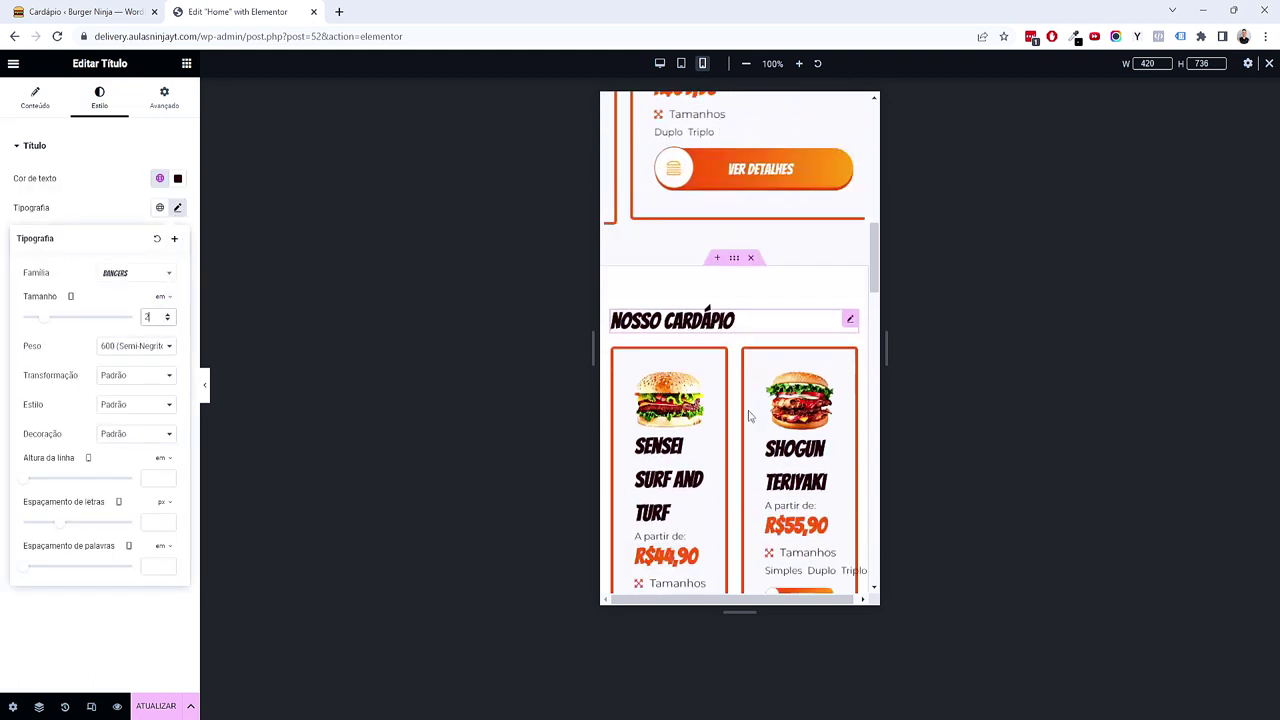
Step: Set the Nosso Cardápio listing grid to 1 column
left_click(849, 237)
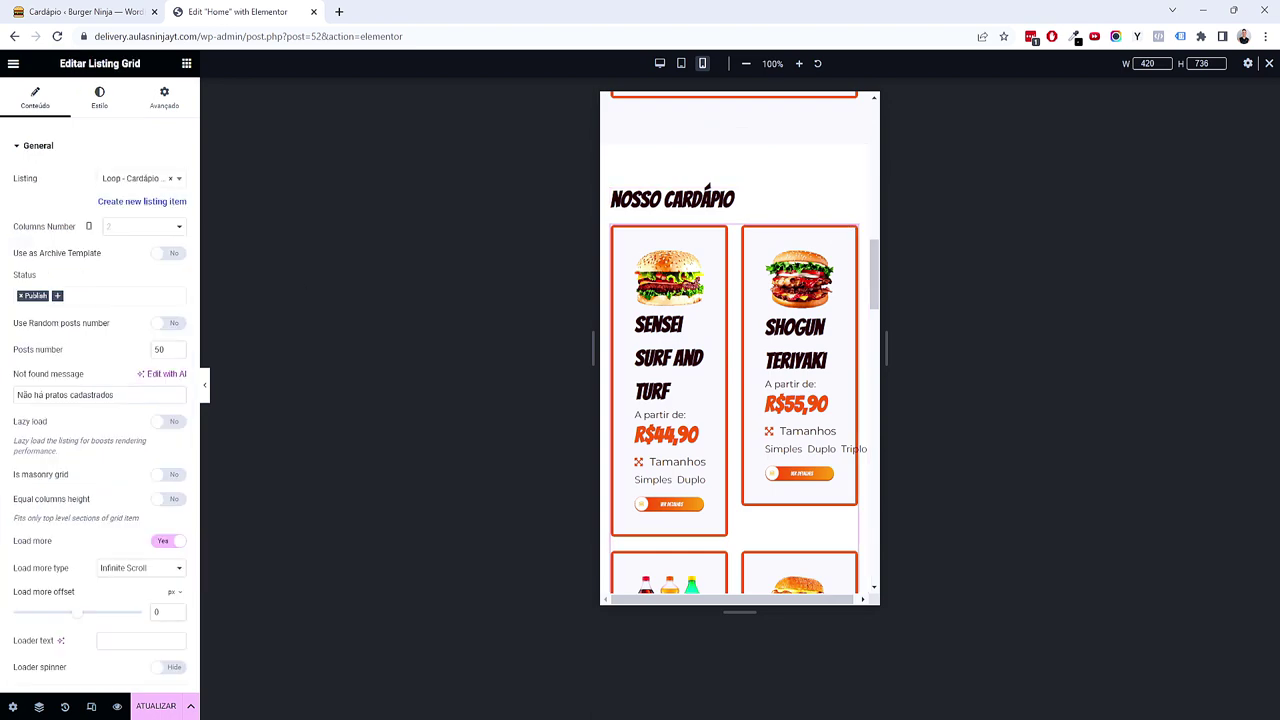
left_click(126, 228)
left_click(121, 250)
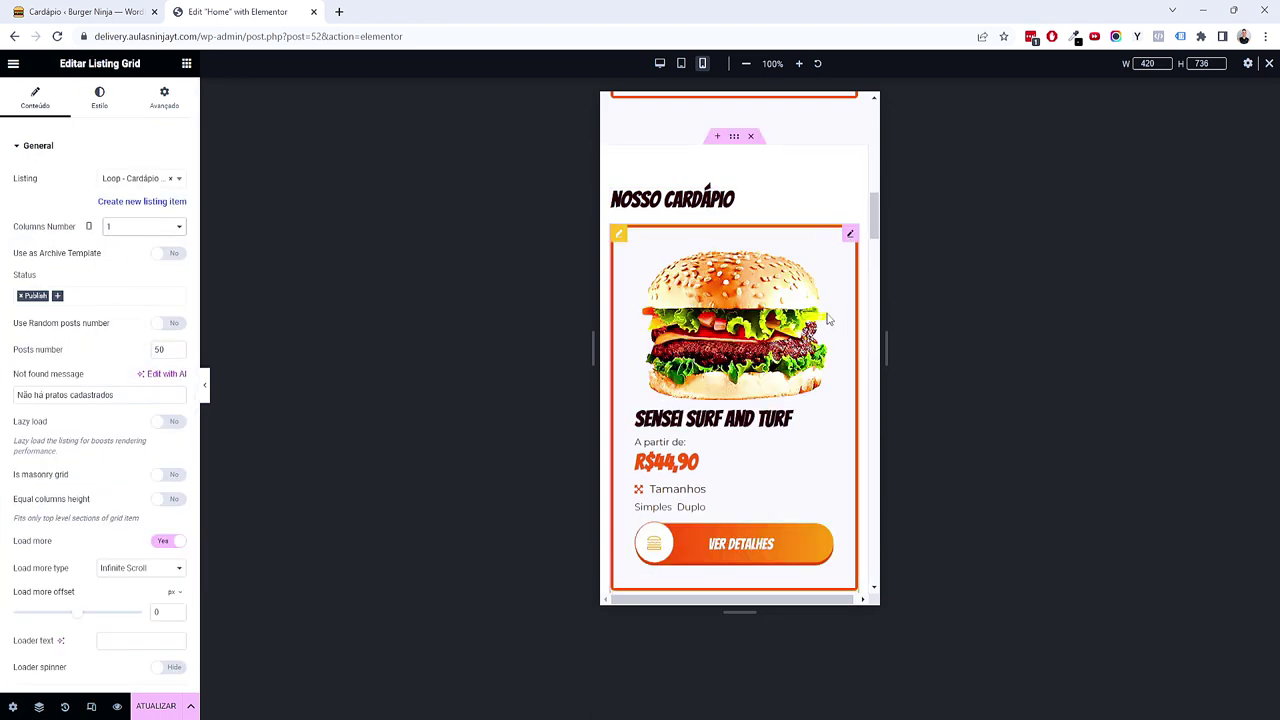
scroll(771, 370, "down", 8)
scroll(771, 370, "down", 10)
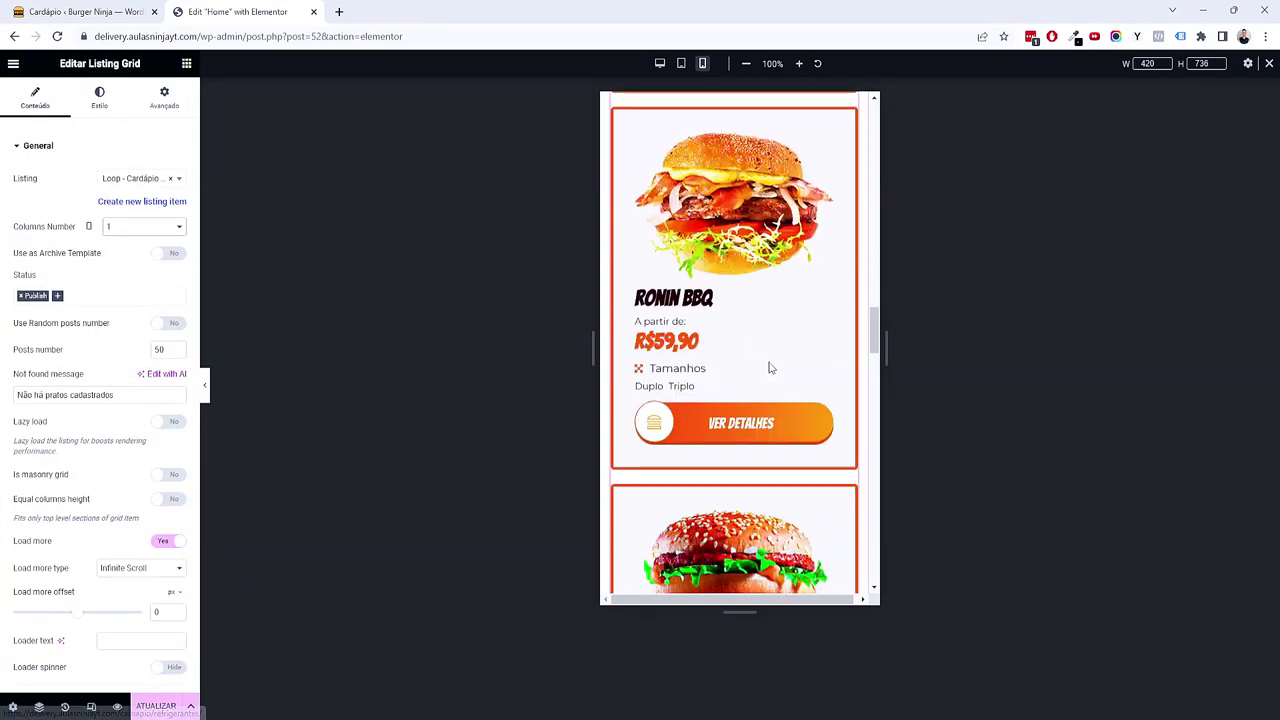
scroll(771, 370, "down", 8)
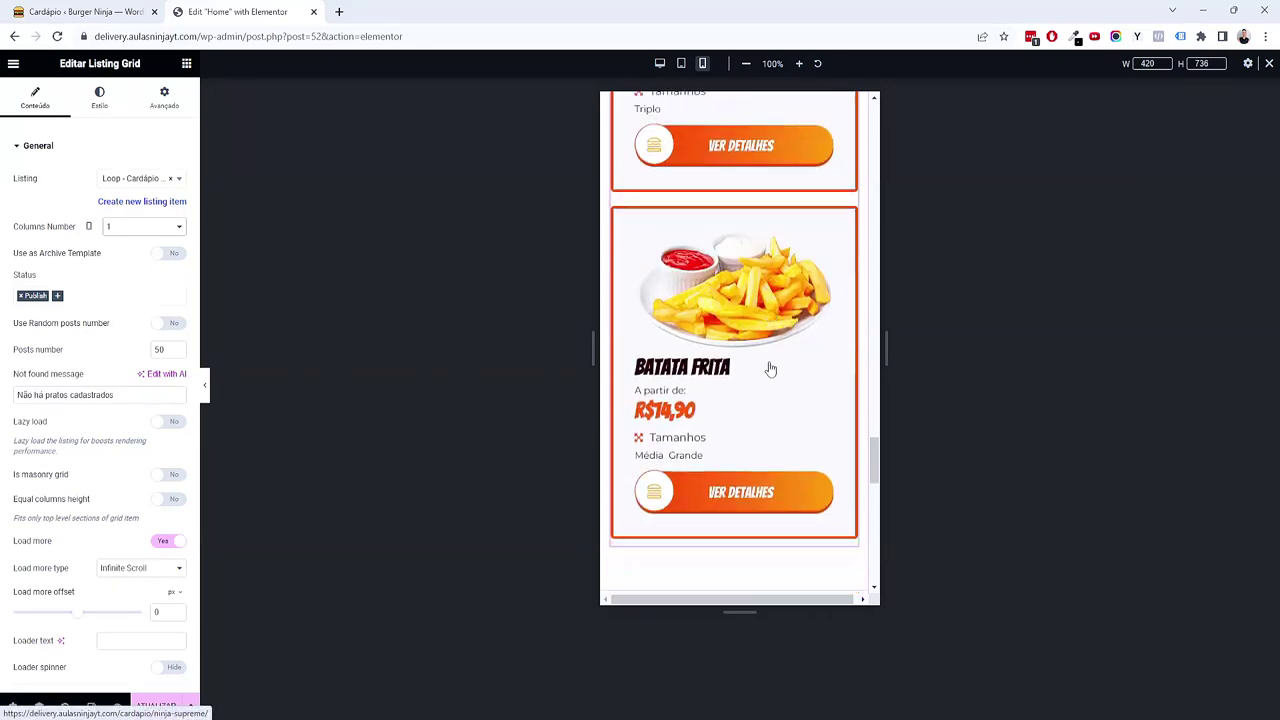
Step: Set the Categorias listing grid to 1 column and step through its carousel
left_click(848, 290)
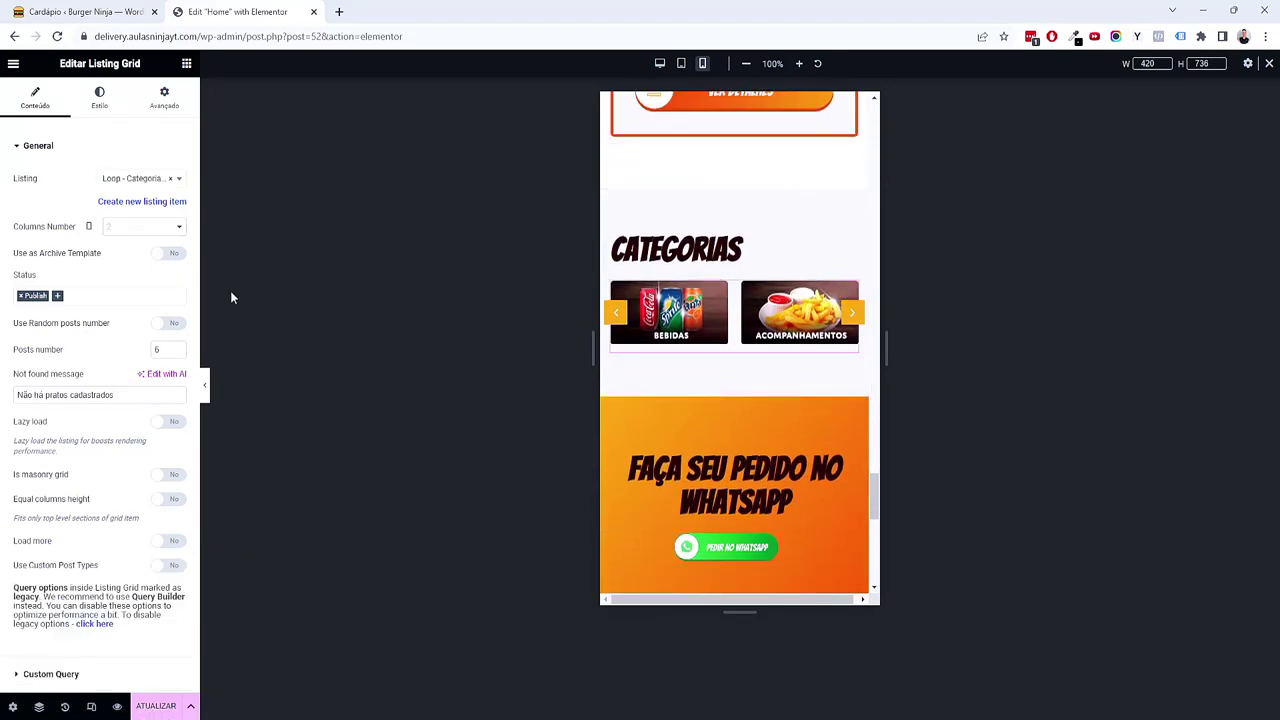
left_click(130, 228)
left_click(126, 249)
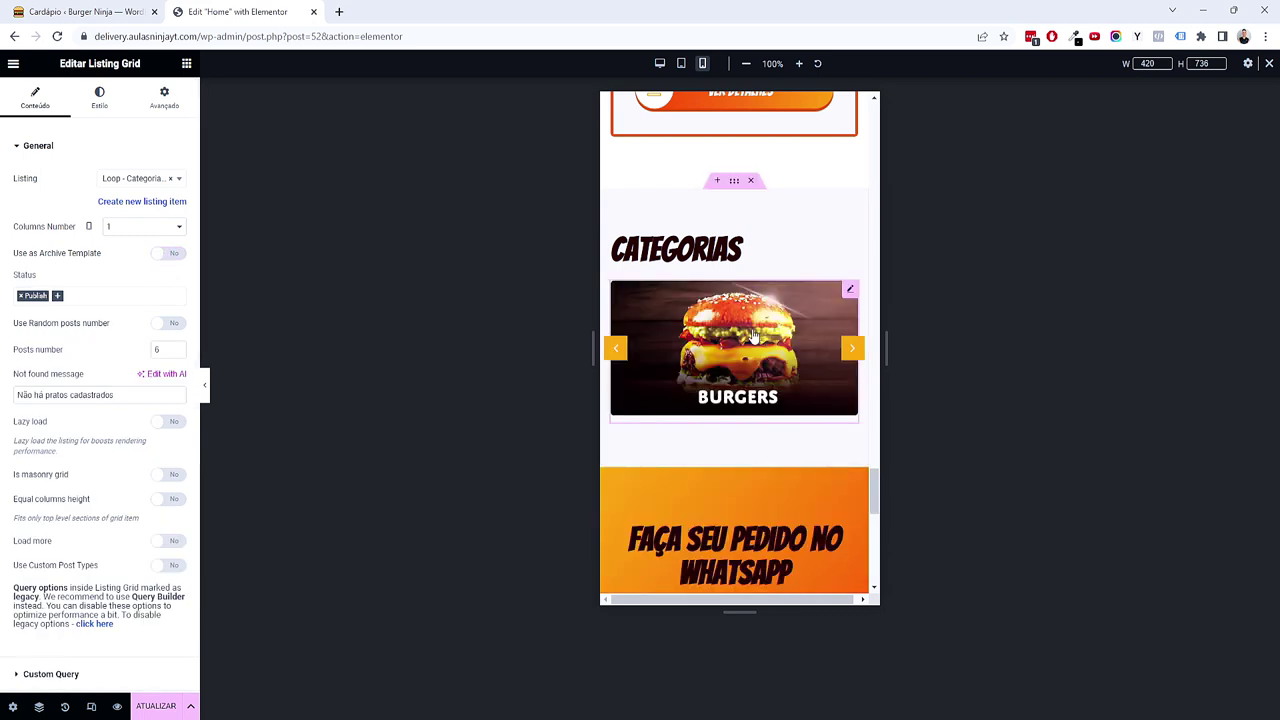
left_click(851, 352)
left_click(851, 352)
scroll(766, 440, "down", 1)
scroll(767, 443, "down", 1)
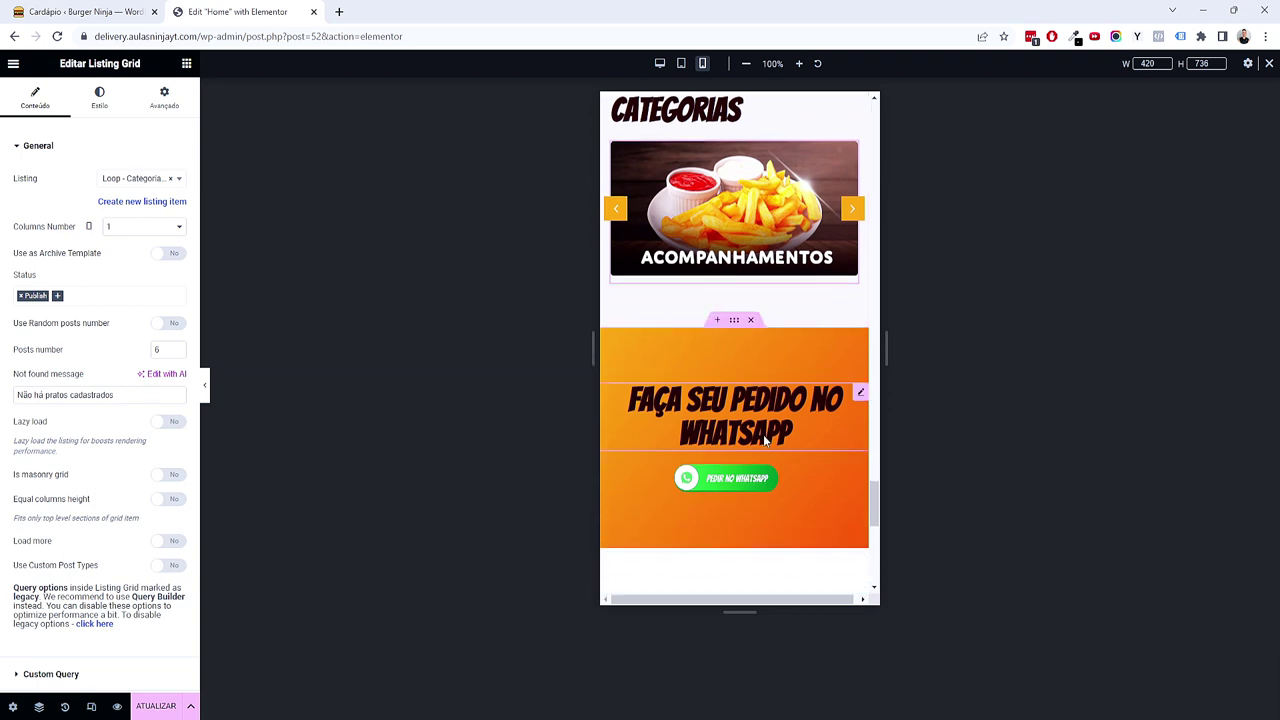
Step: Set the orange WhatsApp banner container's Avançado padding to 4, 1, 4, 1 em
right_click(717, 361)
left_click(602, 335)
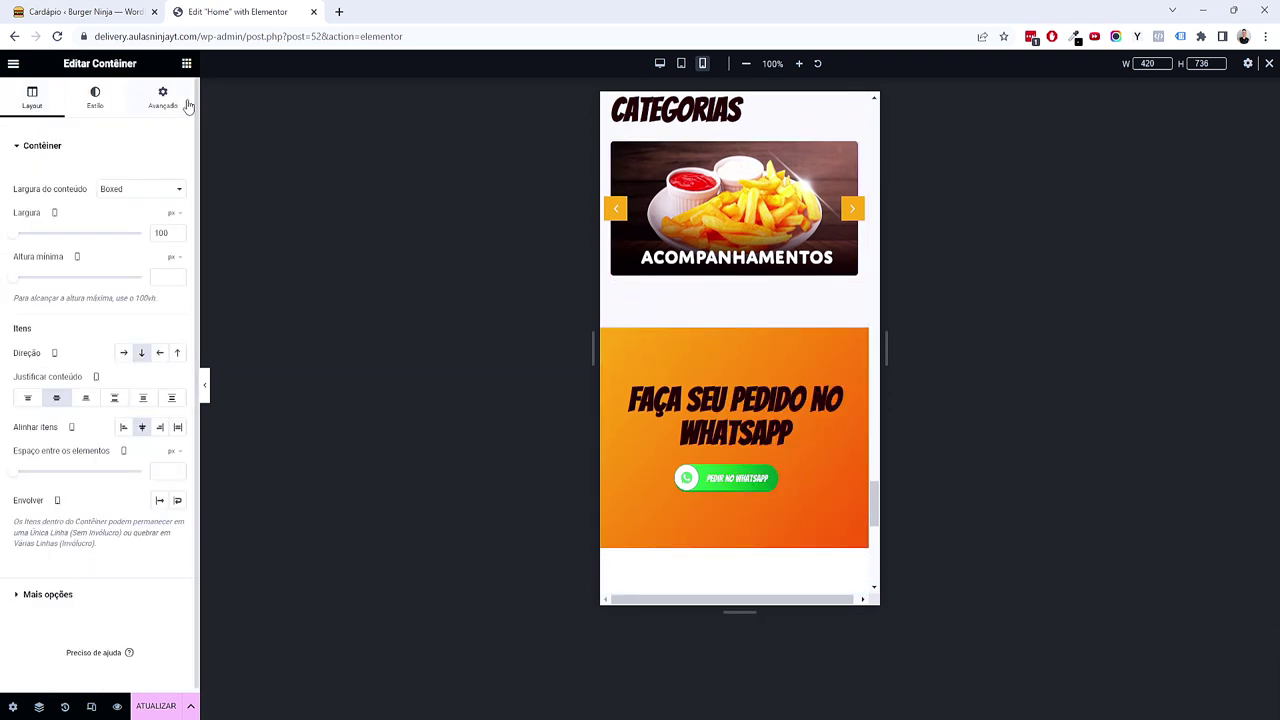
left_click(163, 97)
left_click(177, 248)
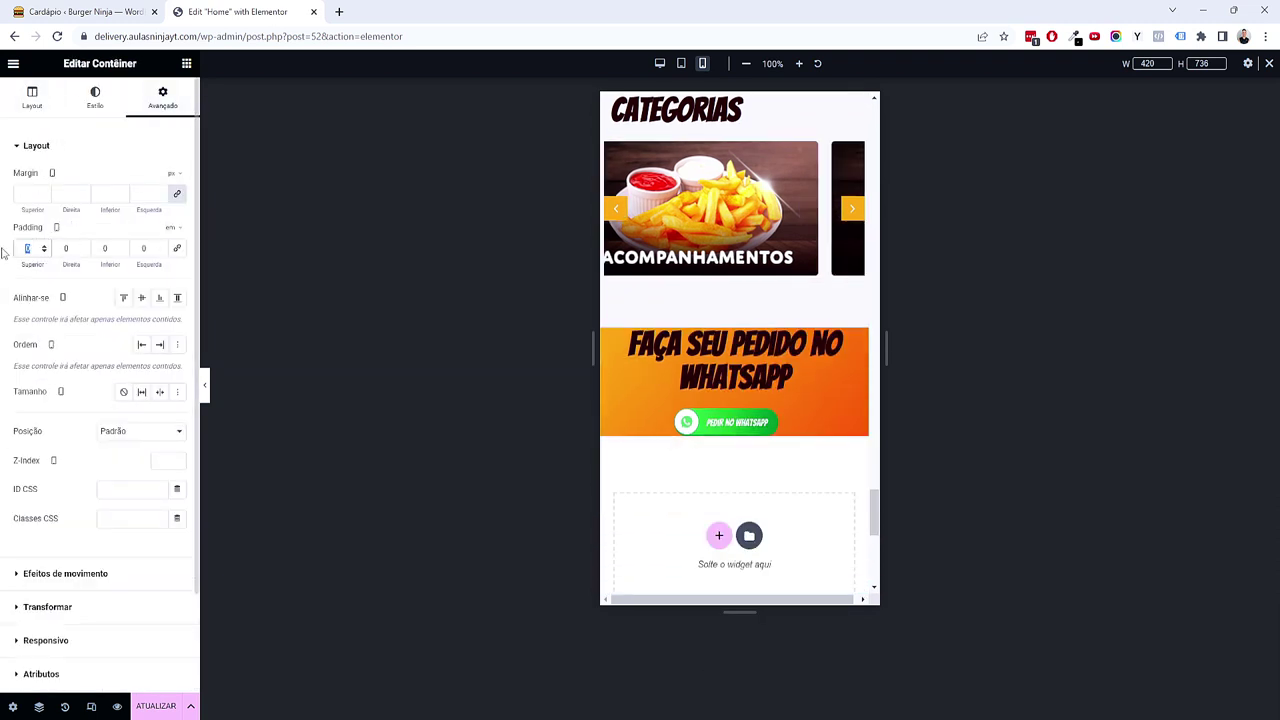
type("4")
key("Tab")
type("1")
key("Tab")
type("4")
key("Tab")
Step: Finish the banner padding and shrink the 'Faça seu pedido no WhatsApp' heading to one line
type("1")
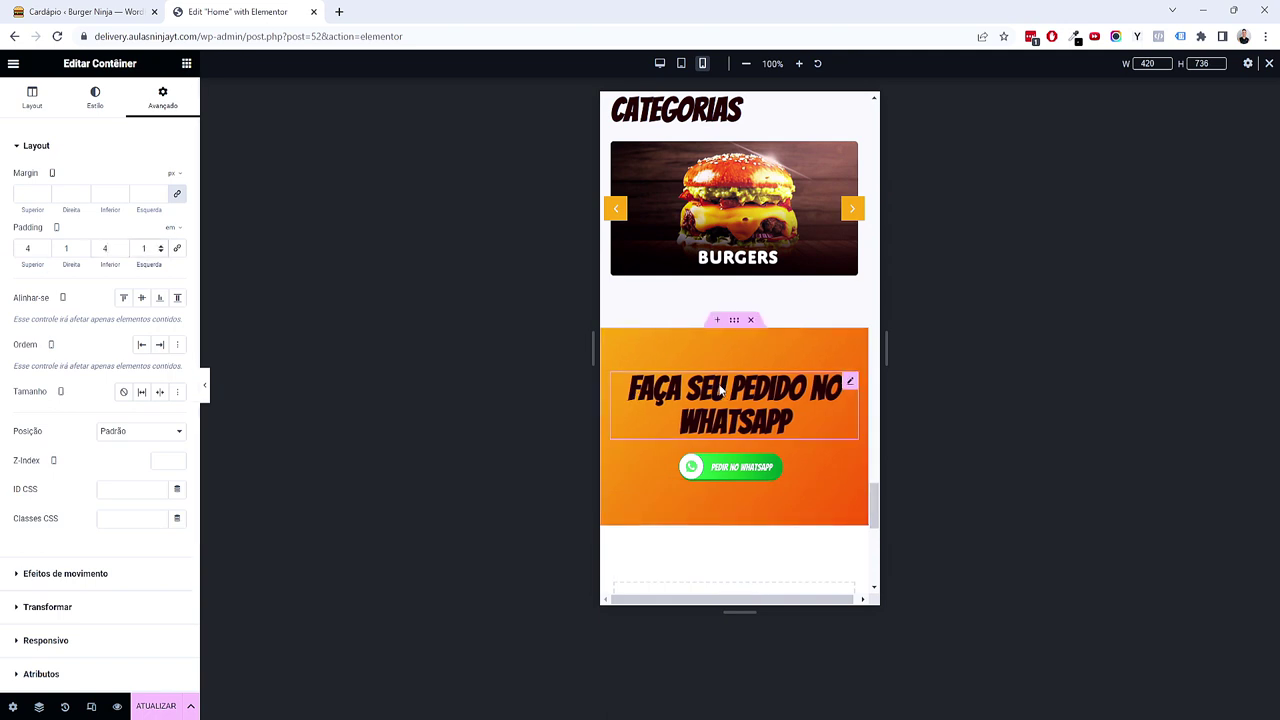
left_click(735, 405)
left_click(99, 97)
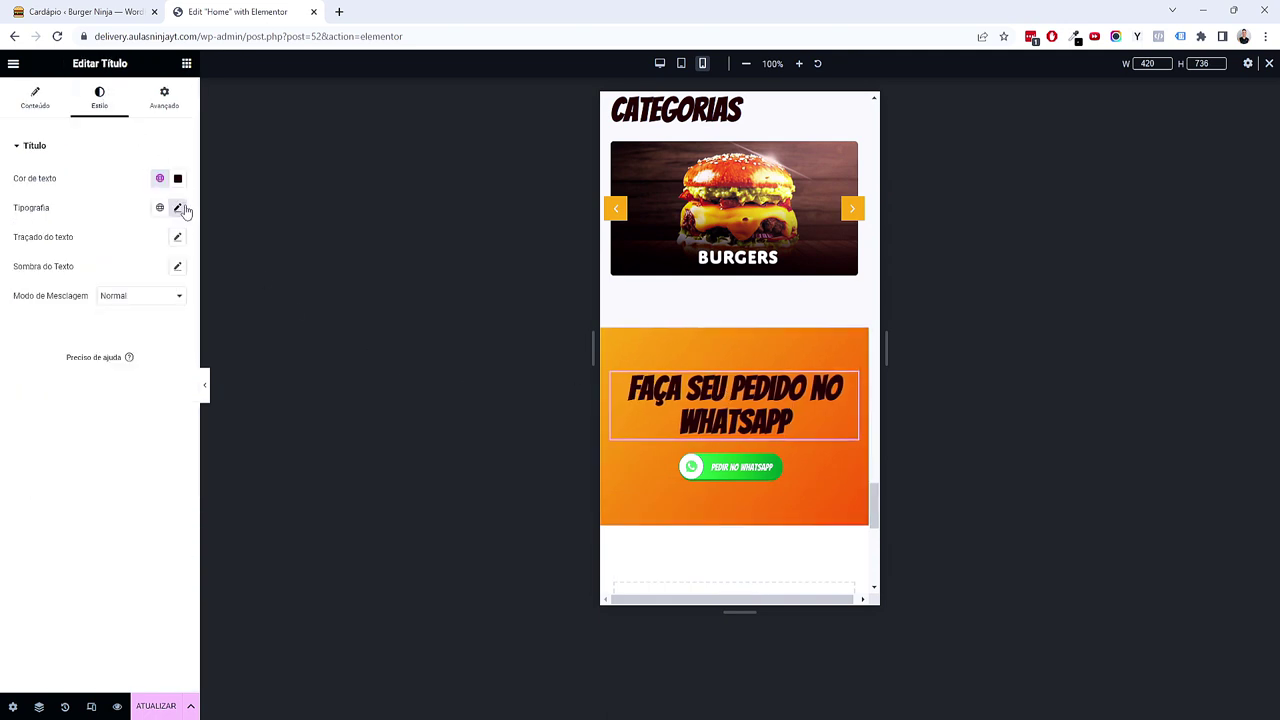
left_click(177, 207)
left_click(168, 320)
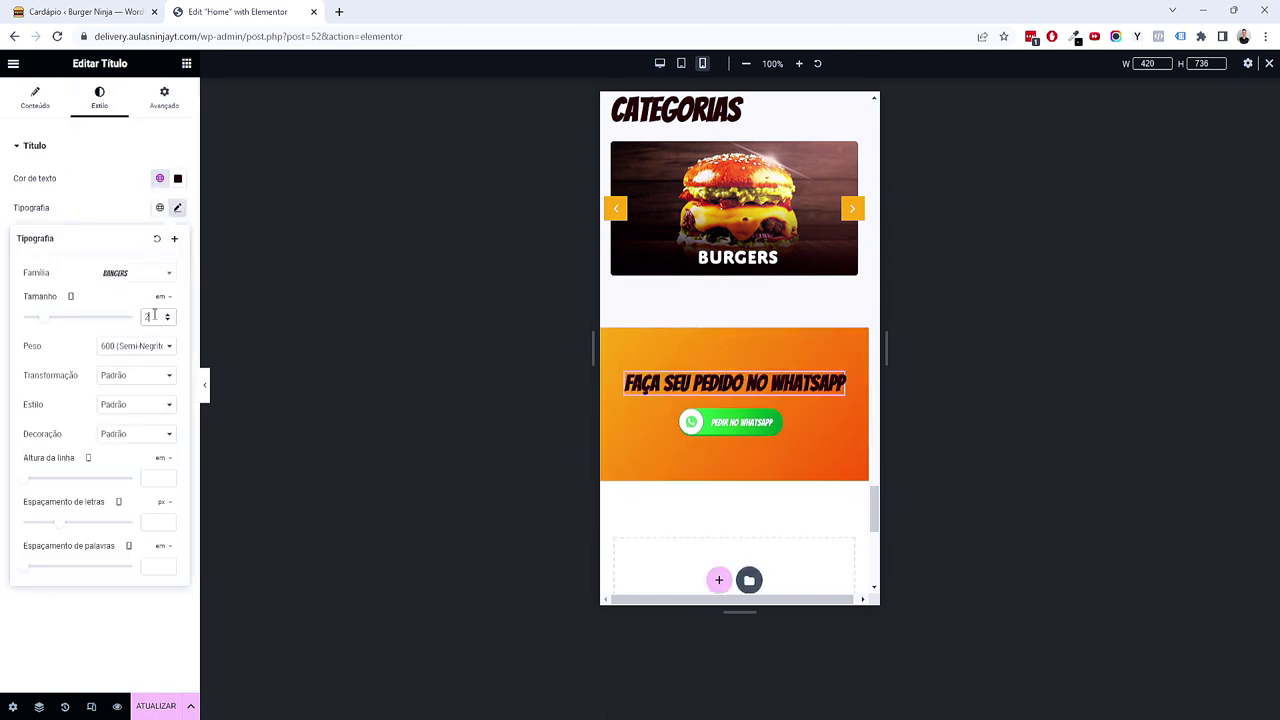
Step: Widen the WhatsApp button image to 257 px
left_click(775, 425)
left_click(98, 108)
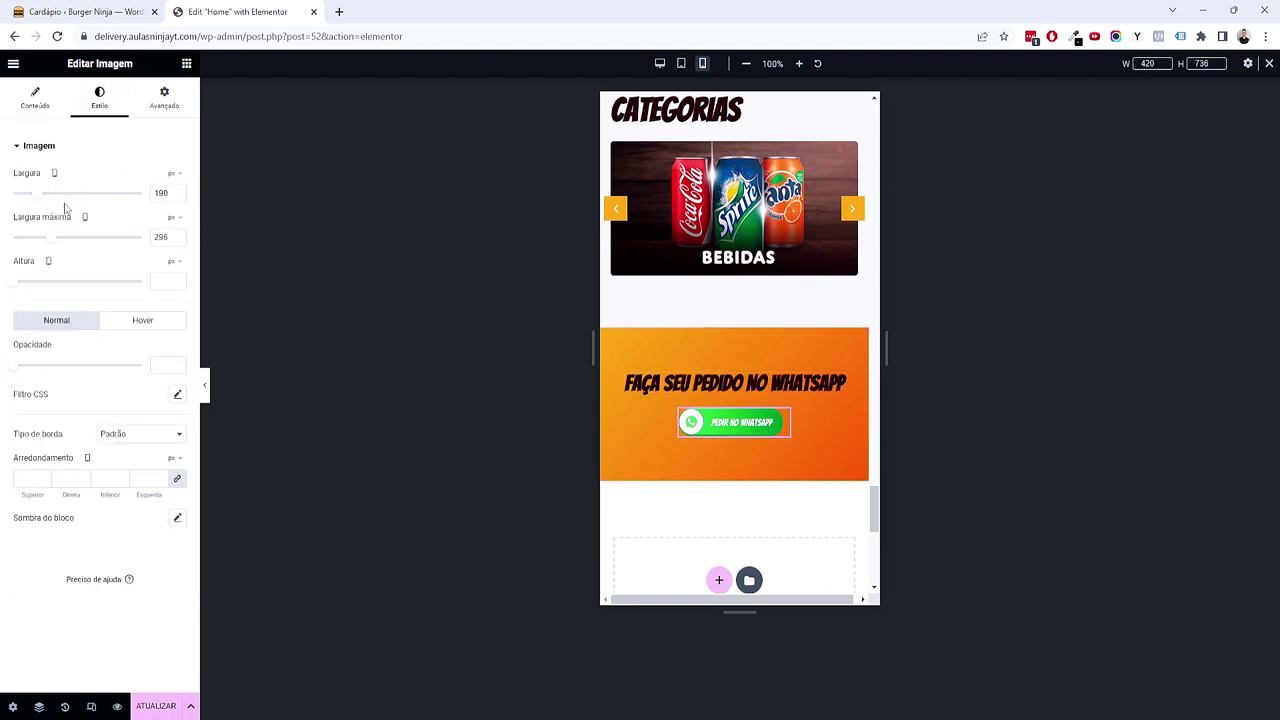
left_click_drag(42, 201, 61, 243)
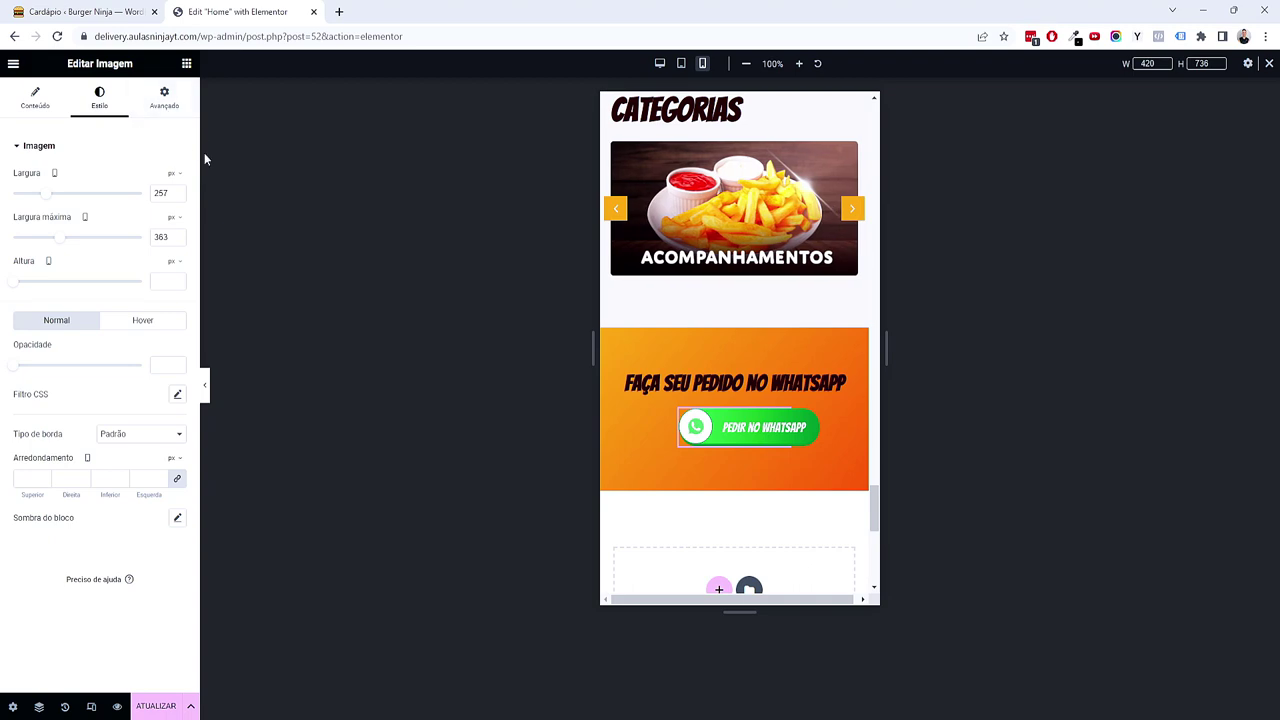
scroll(840, 484, "down", 3)
scroll(777, 414, "up", 4)
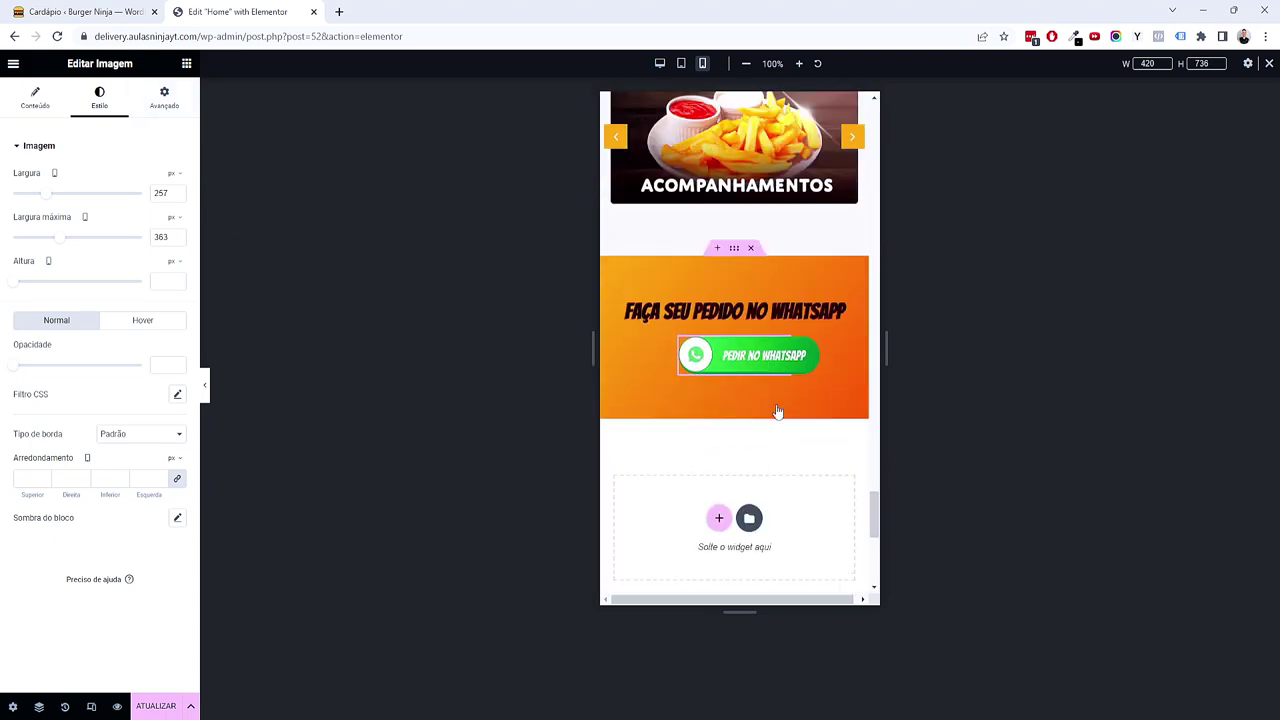
Step: Preview the Home page at tablet width, then return to desktop width
left_click(681, 63)
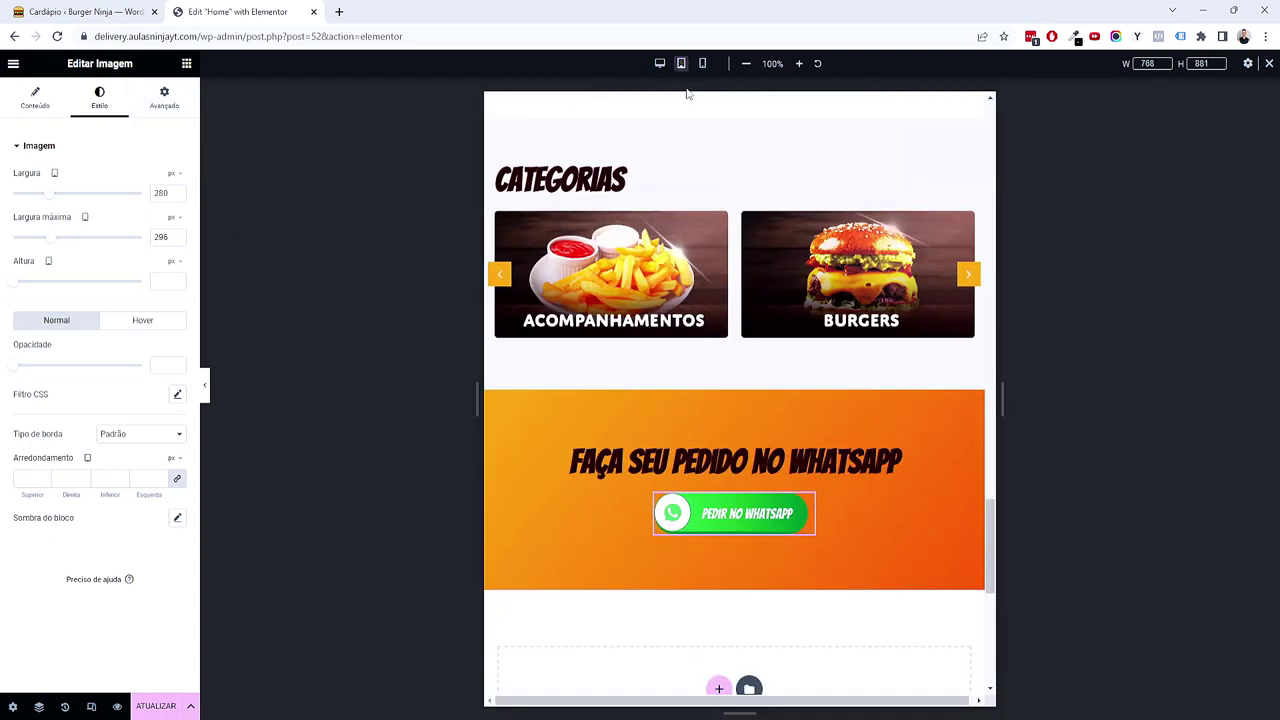
scroll(707, 288, "up", 4)
scroll(707, 288, "up", 6)
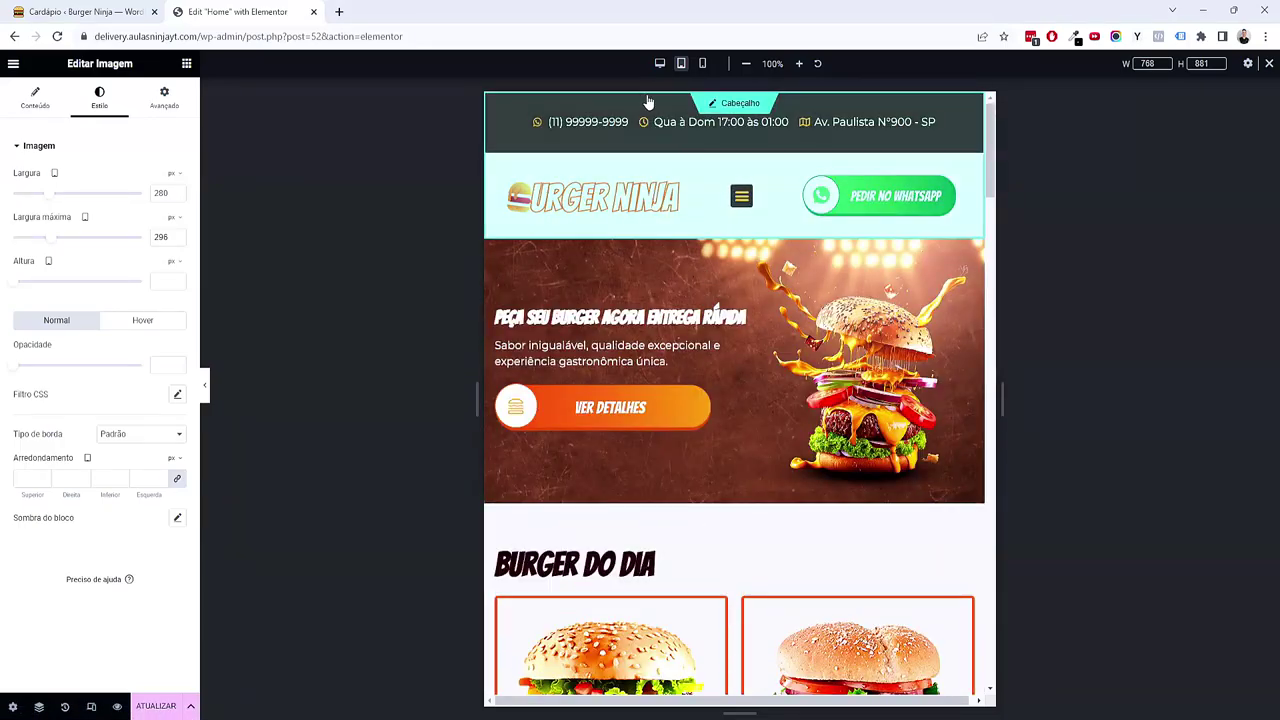
left_click(660, 66)
scroll(828, 353, "down", 15)
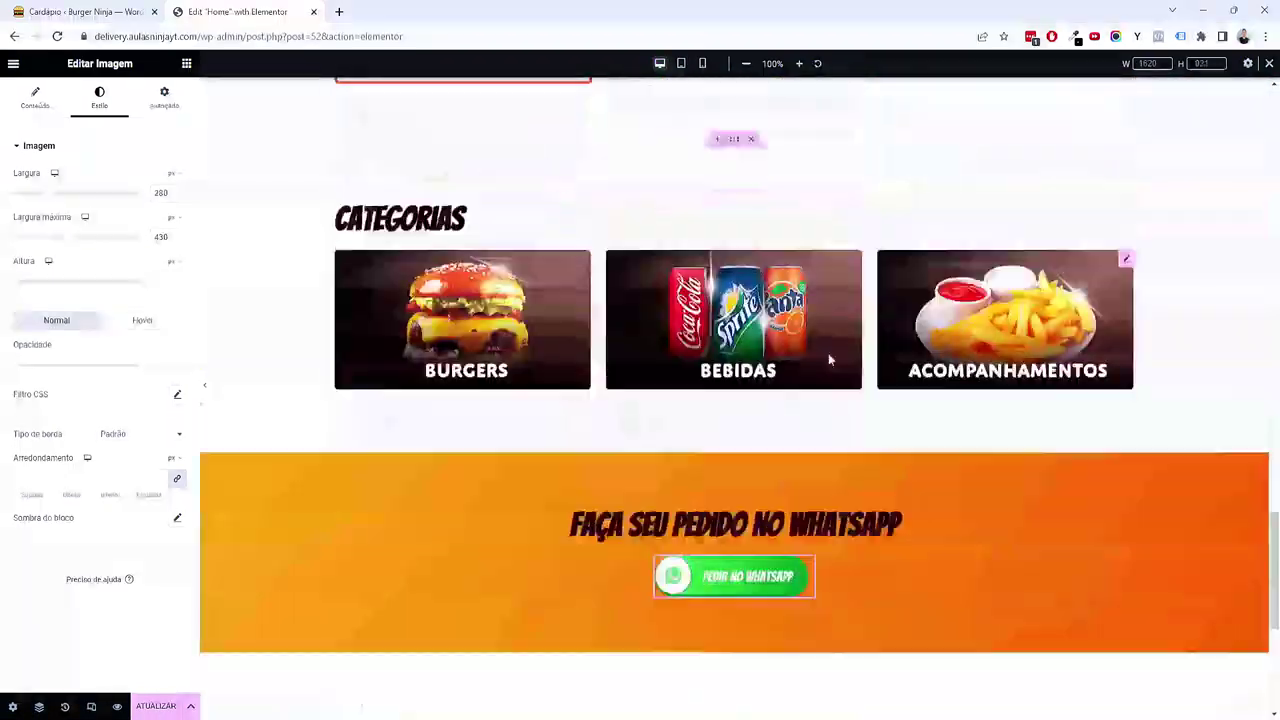
scroll(828, 359, "up", 15)
Step: Save, then add an 'OK' subtopic under the Home topic
key("ctrl+s")
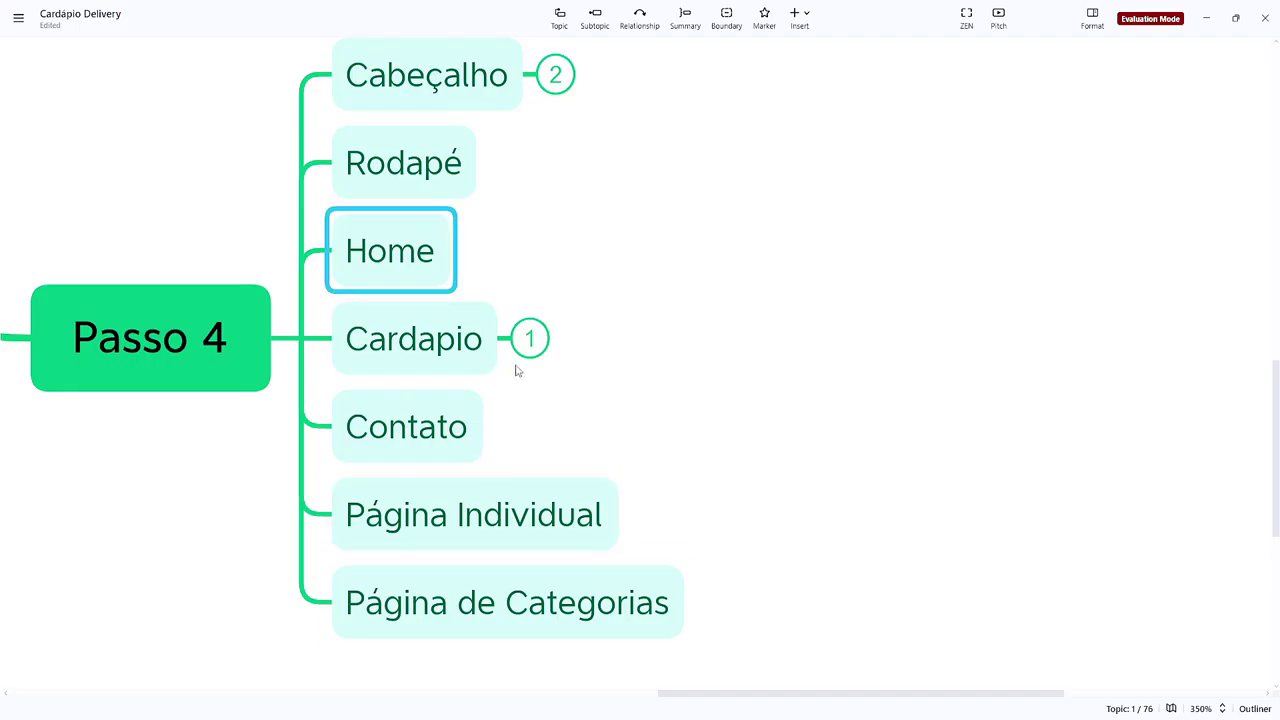
key("Tab")
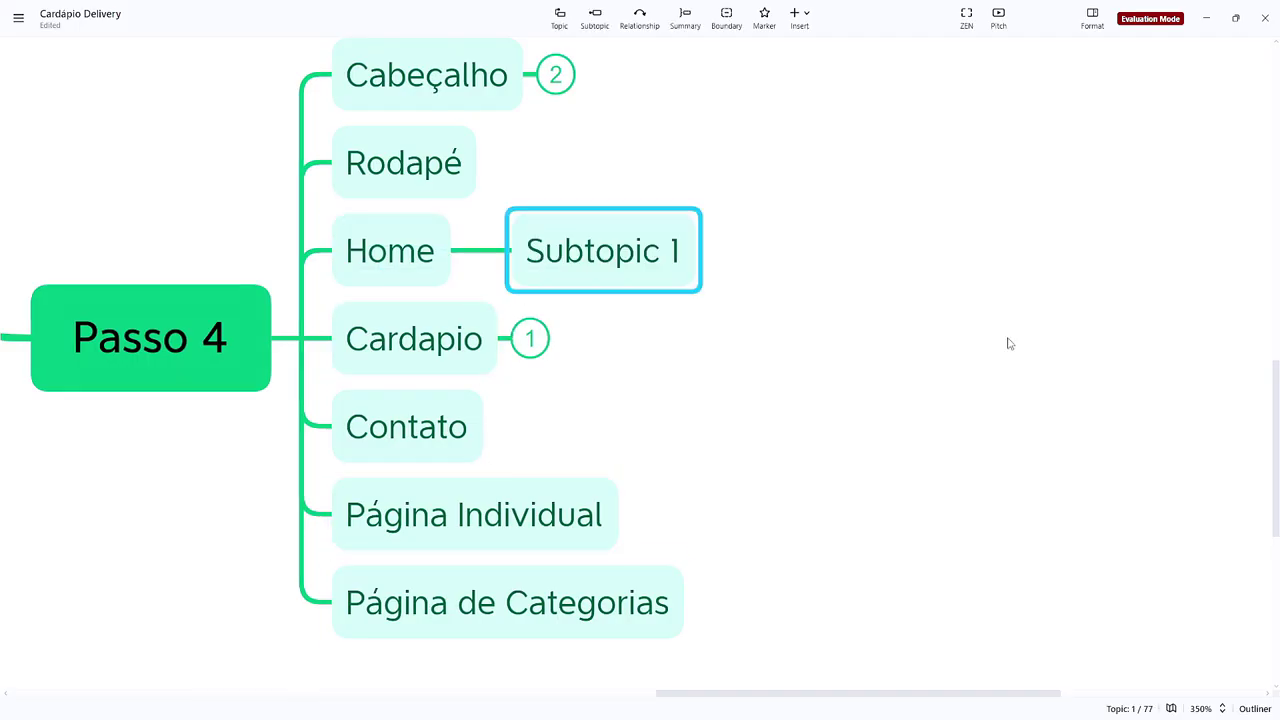
type("OK")
key("Return")
Step: Rename the Cardapio topic to 'Ver Cardapio', then minimize the XMind window
left_click(395, 340)
left_click(350, 340)
type("Ver")
left_click_drag(766, 346, 470, 400)
left_click(846, 371)
left_click(390, 405)
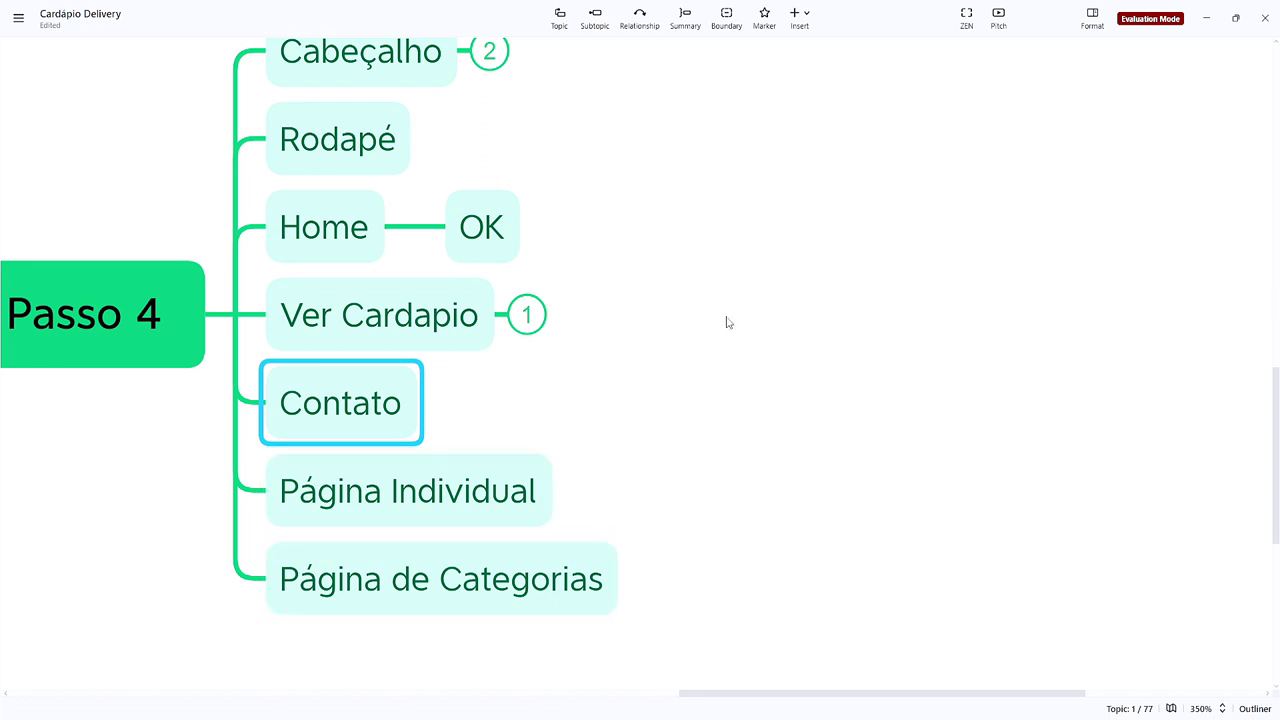
left_click_drag(728, 322, 729, 386)
left_click(429, 394)
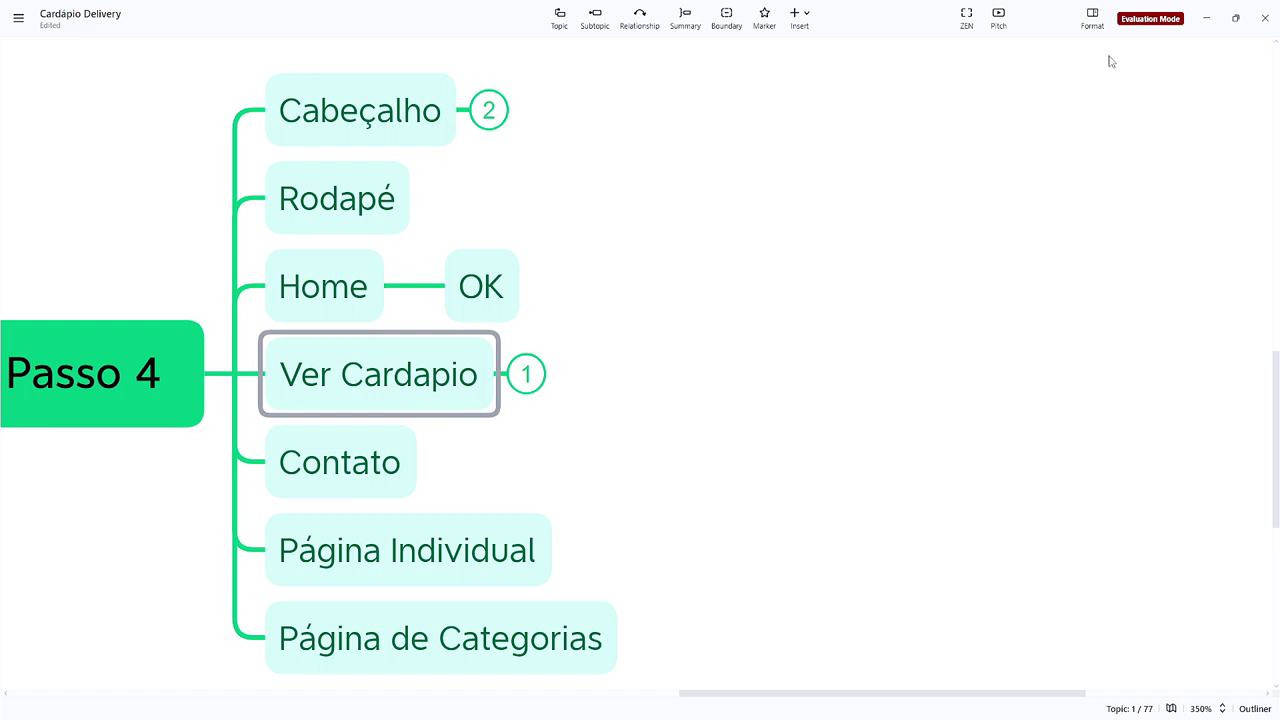
left_click(1208, 20)
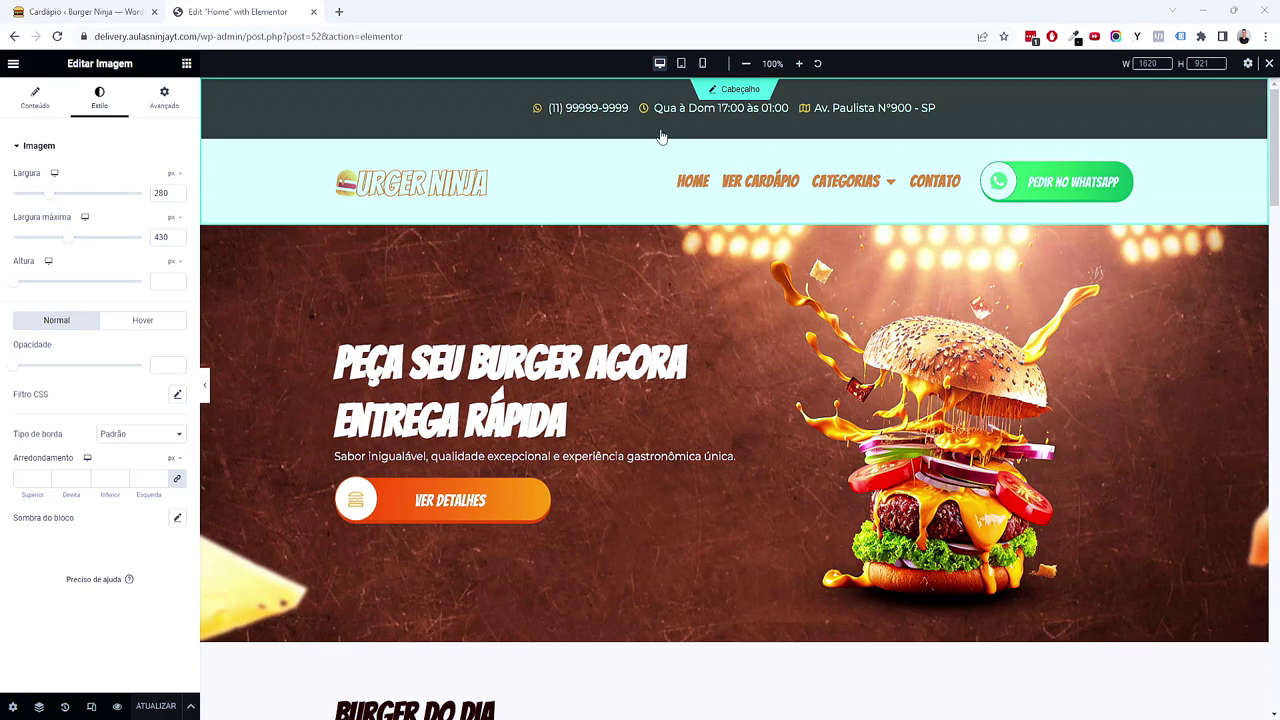
Step: Open the Páginas list in a new tab and start editing the Ver Cardápio page
left_click(97, 6)
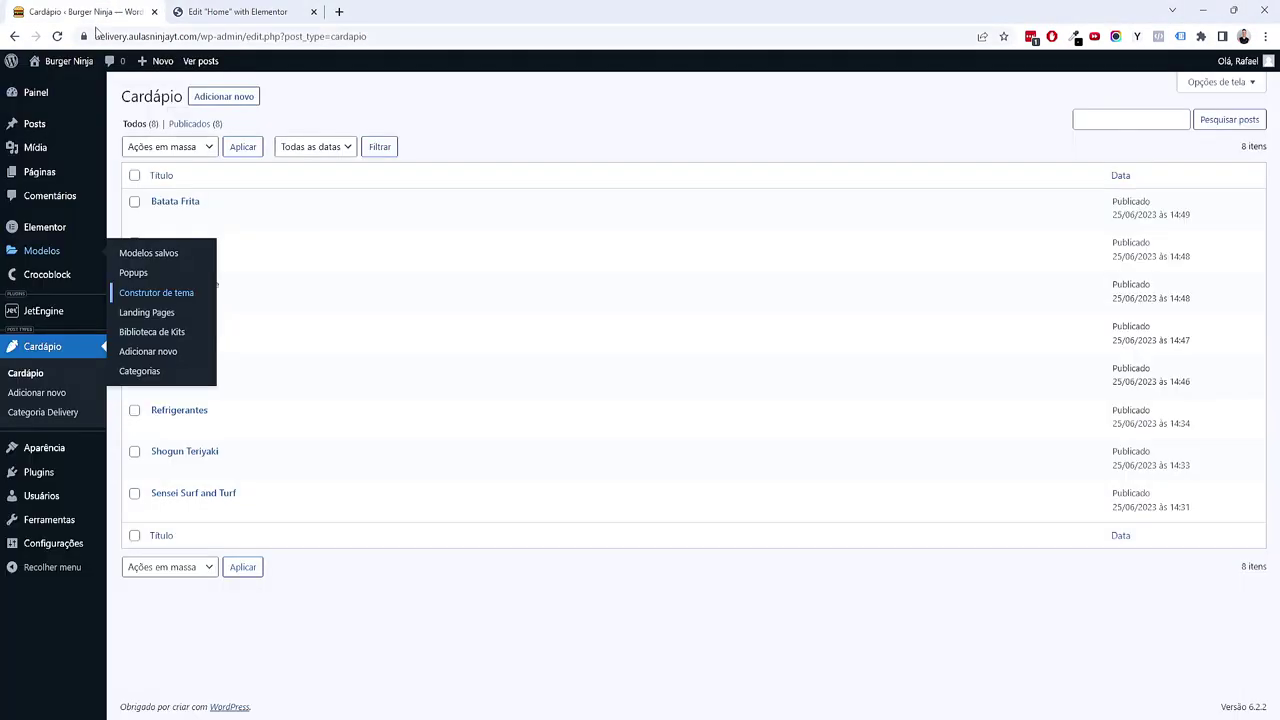
middle_click(45, 174)
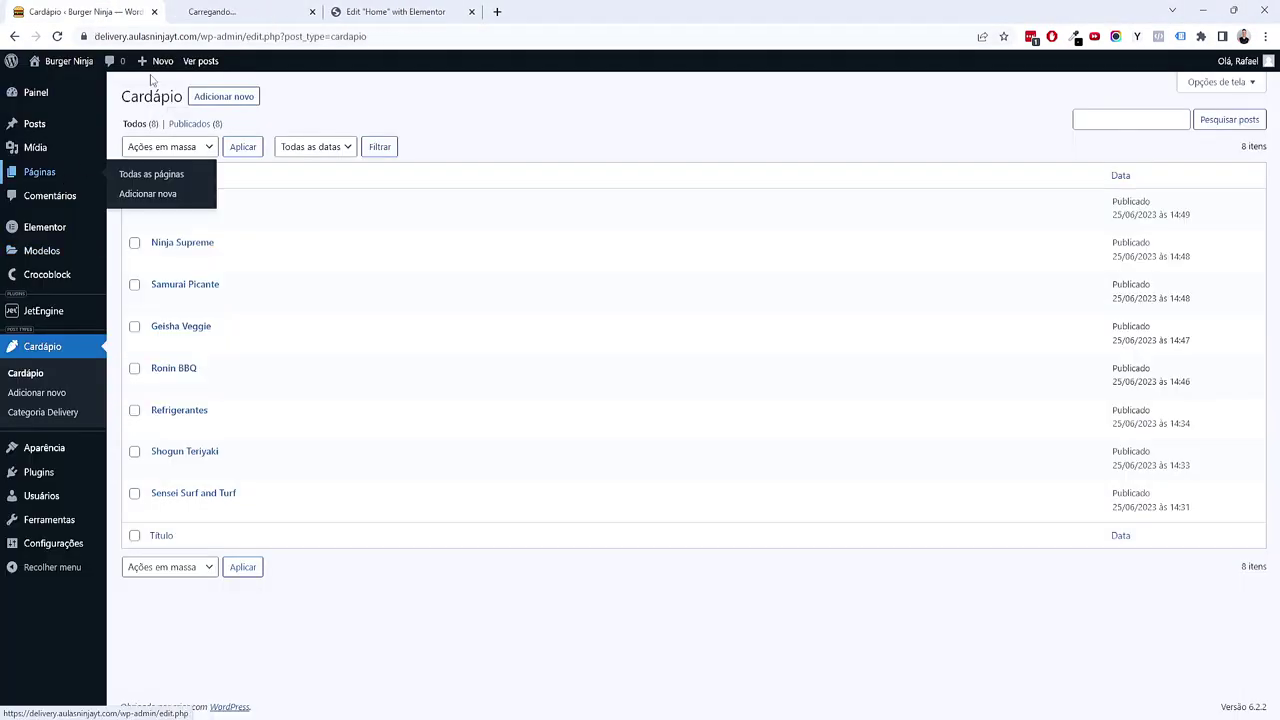
left_click(249, 11)
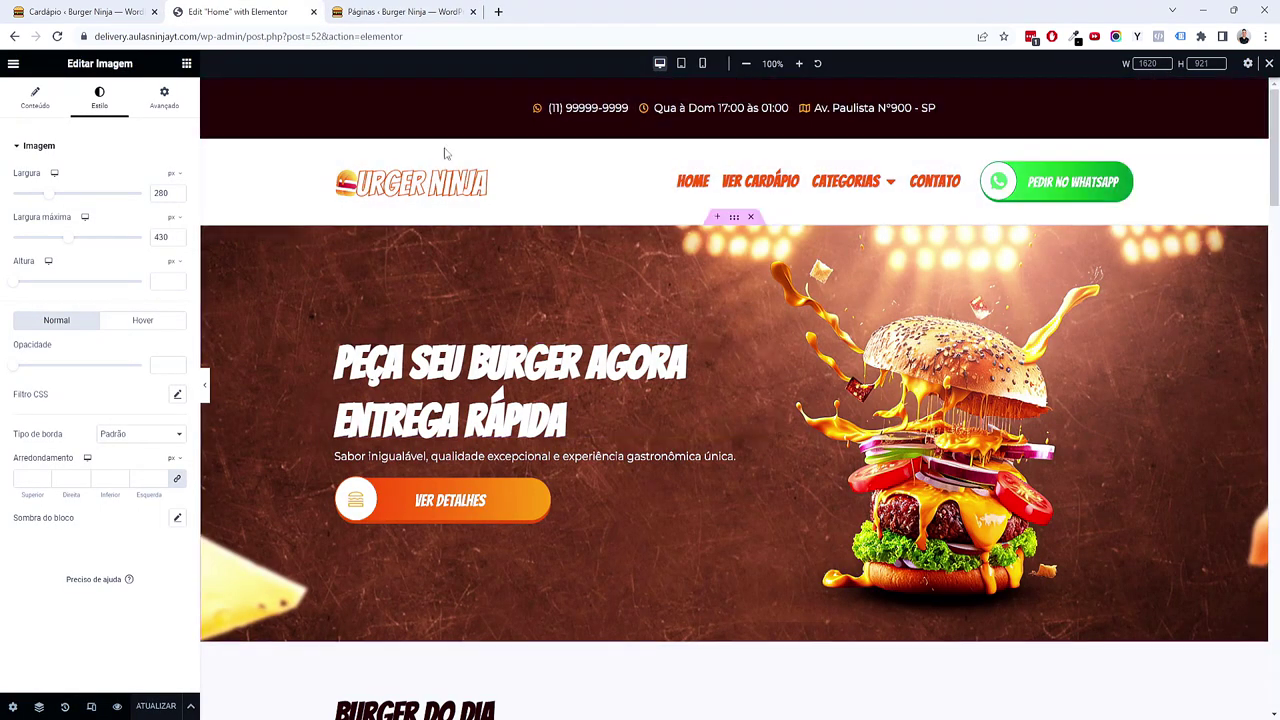
left_click(428, 8)
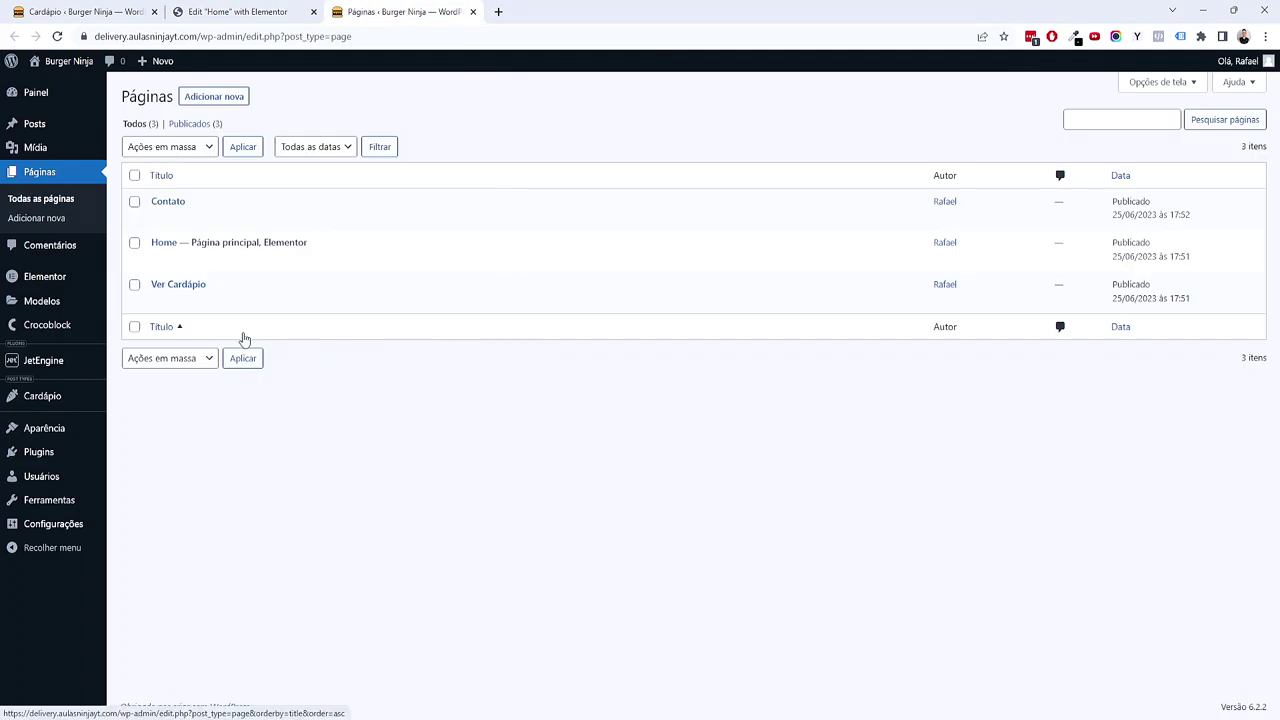
left_click(188, 285)
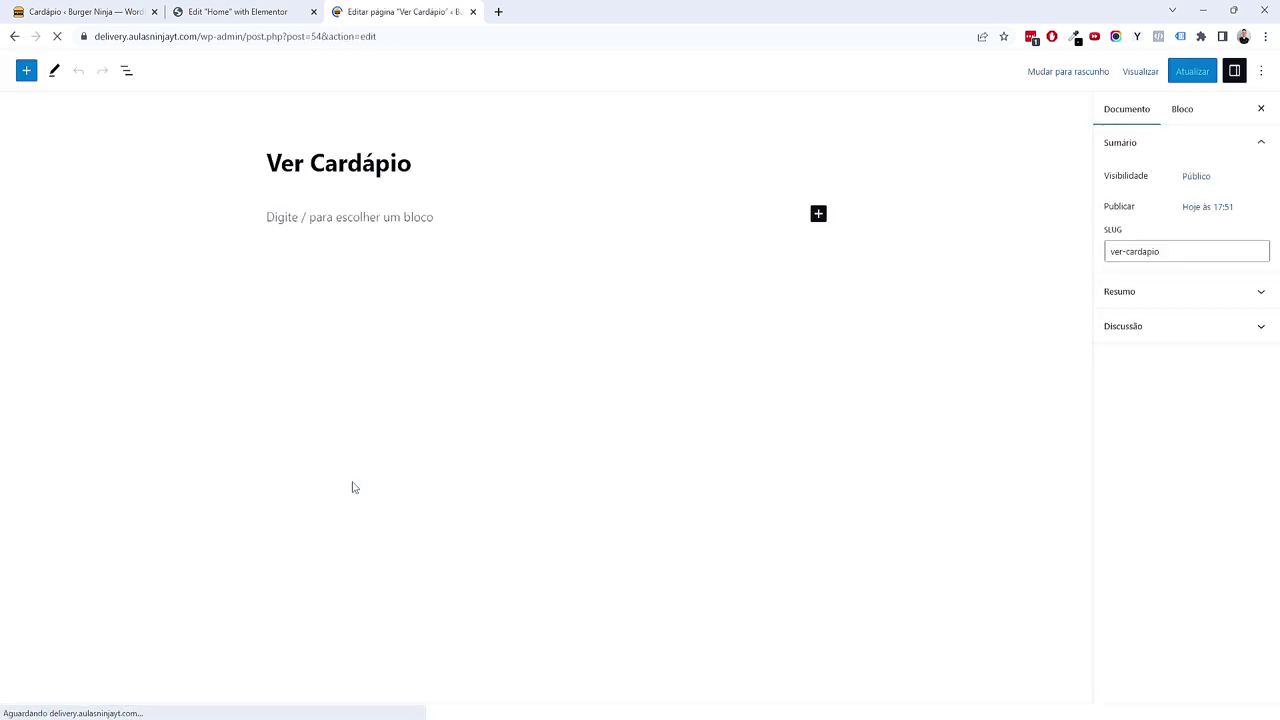
Step: Open Ver Cardápio in Elementor, turn on Esconder título and choose Elementor largura total layout
left_click(262, 74)
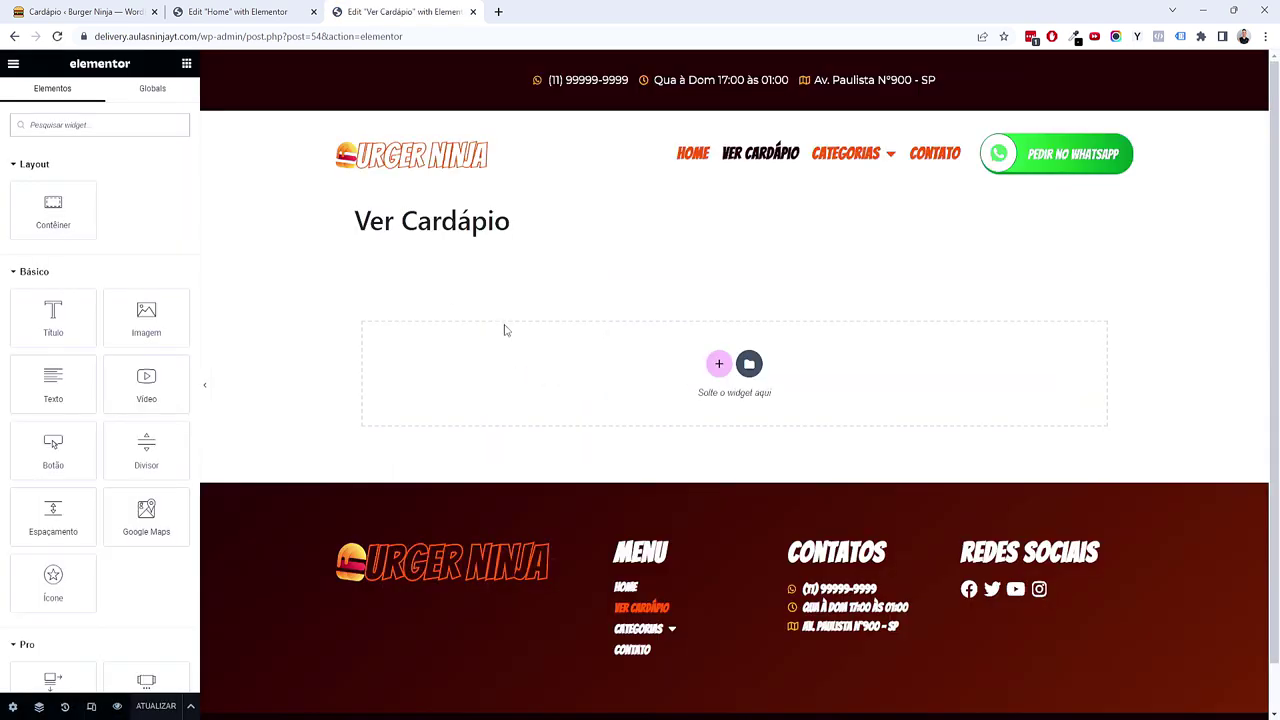
left_click(14, 706)
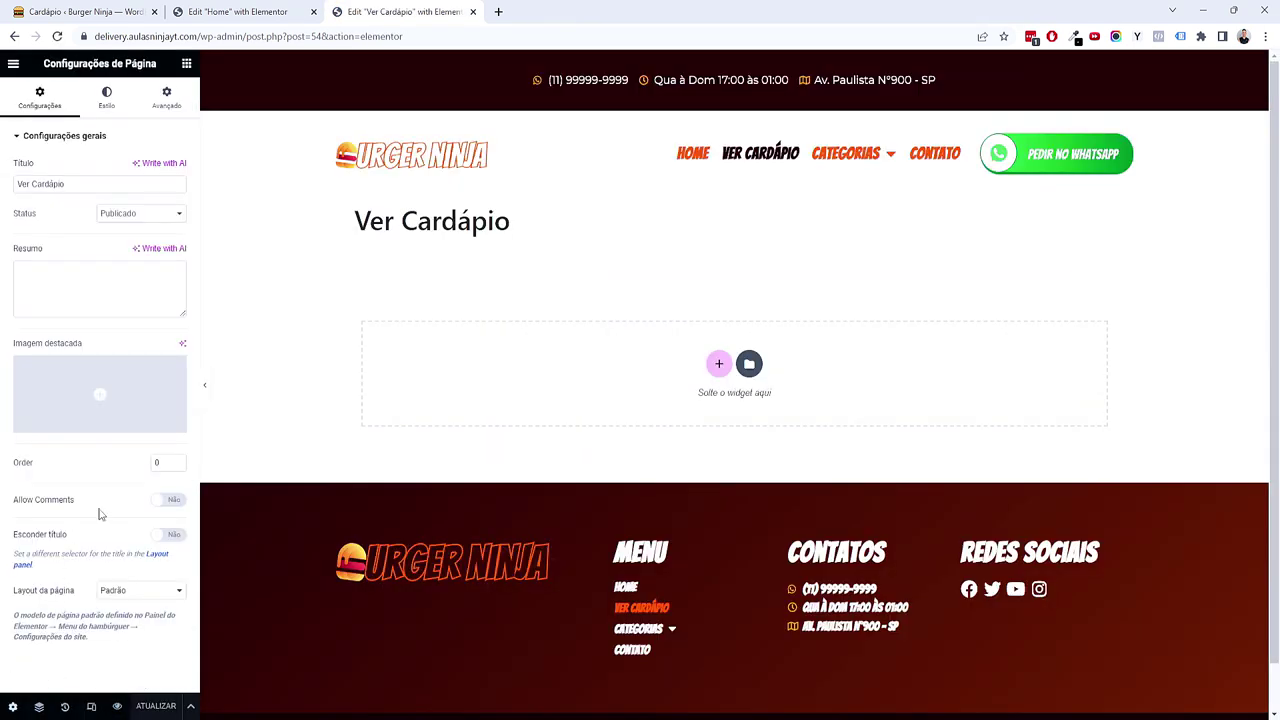
left_click(170, 534)
left_click(151, 590)
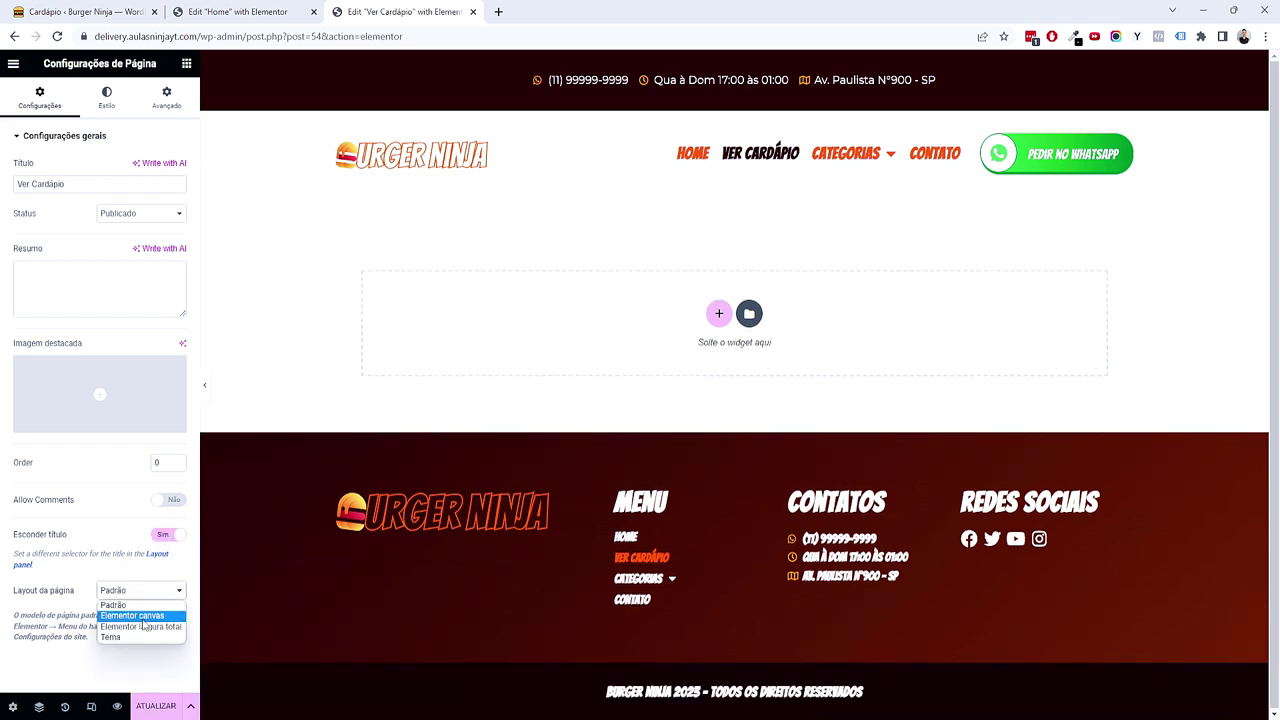
left_click(141, 627)
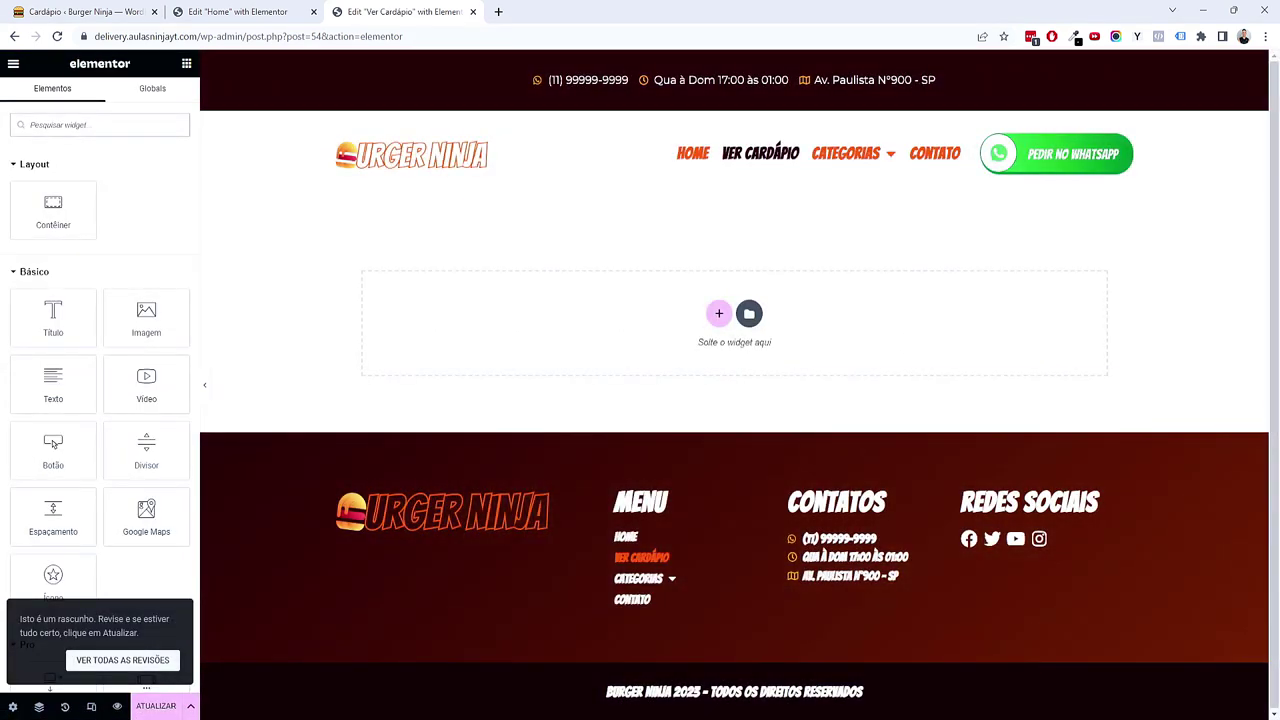
left_click(15, 710)
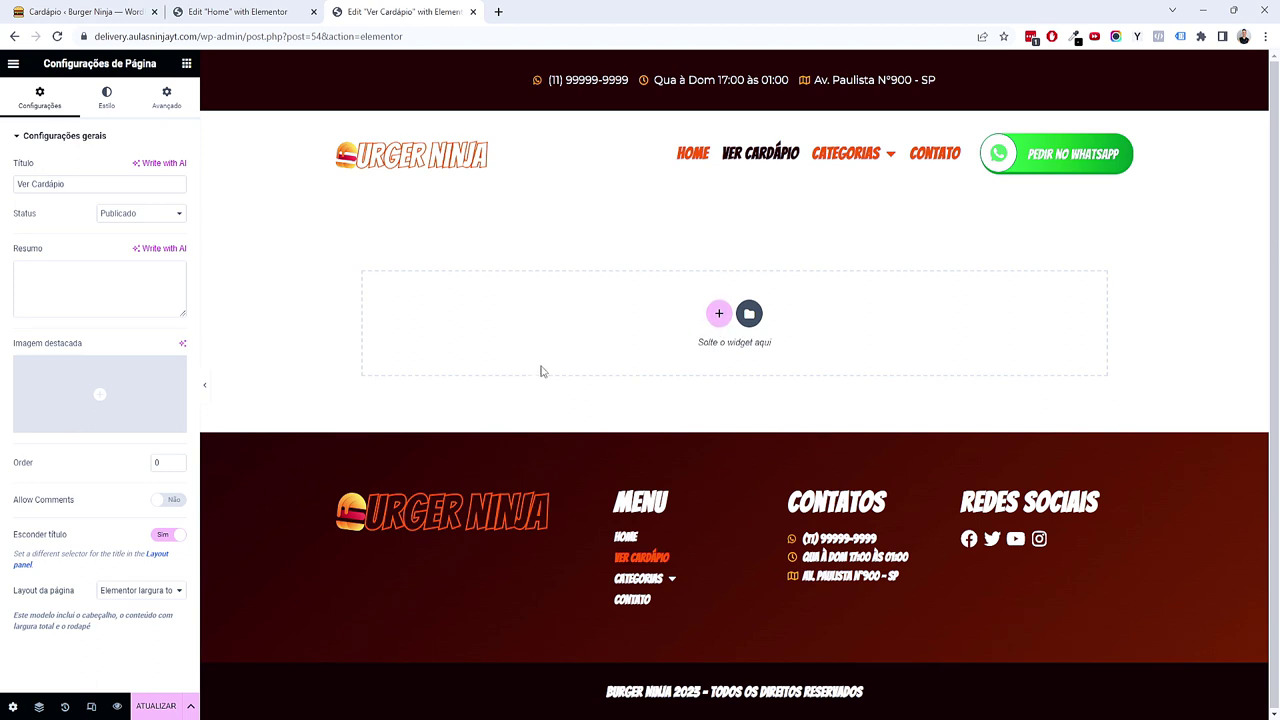
Step: Copy the Burger do Dia section from Home and paste it into Ver Cardápio
left_click(240, 11)
scroll(650, 237, "down", 6)
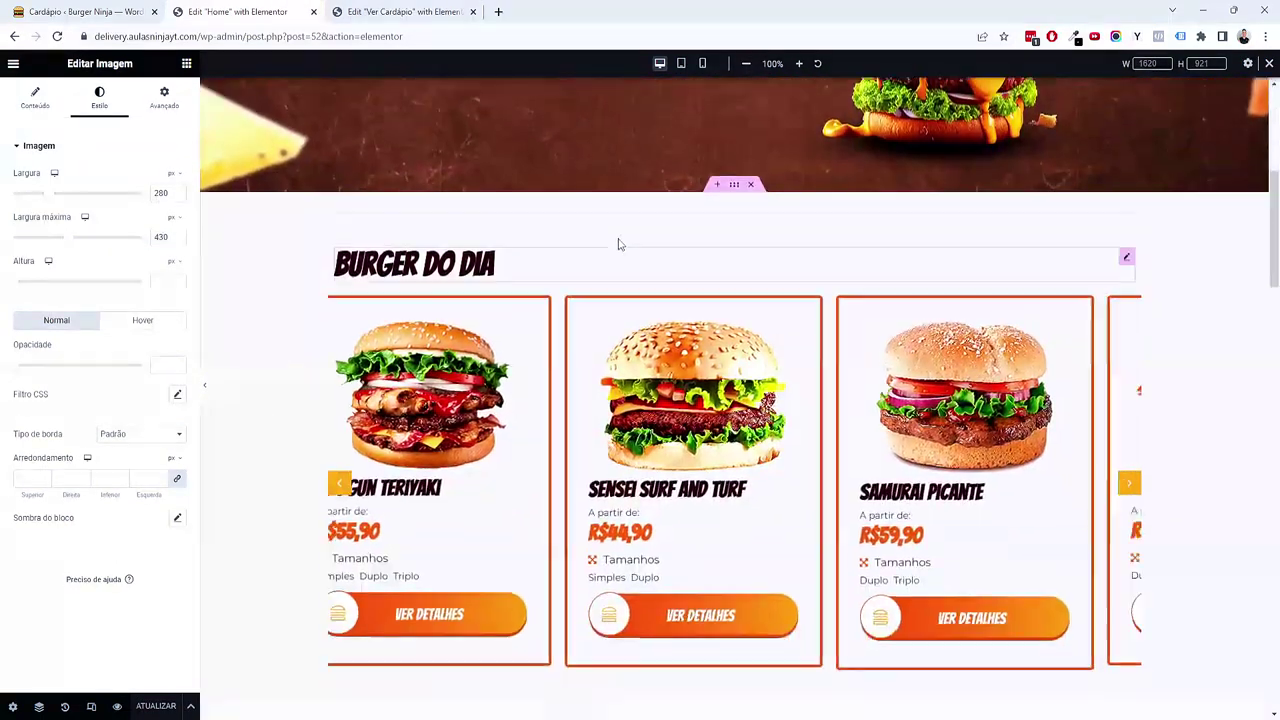
right_click(623, 191)
key("Escape")
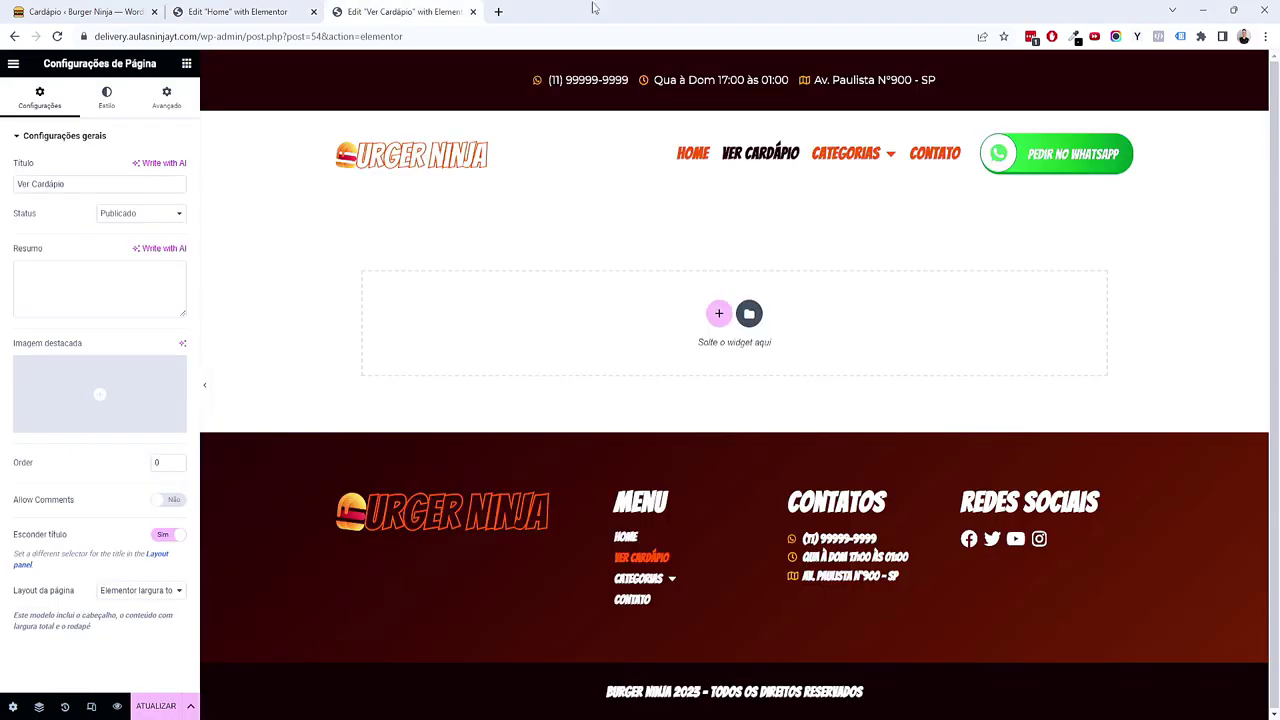
left_click(400, 11)
right_click(715, 329)
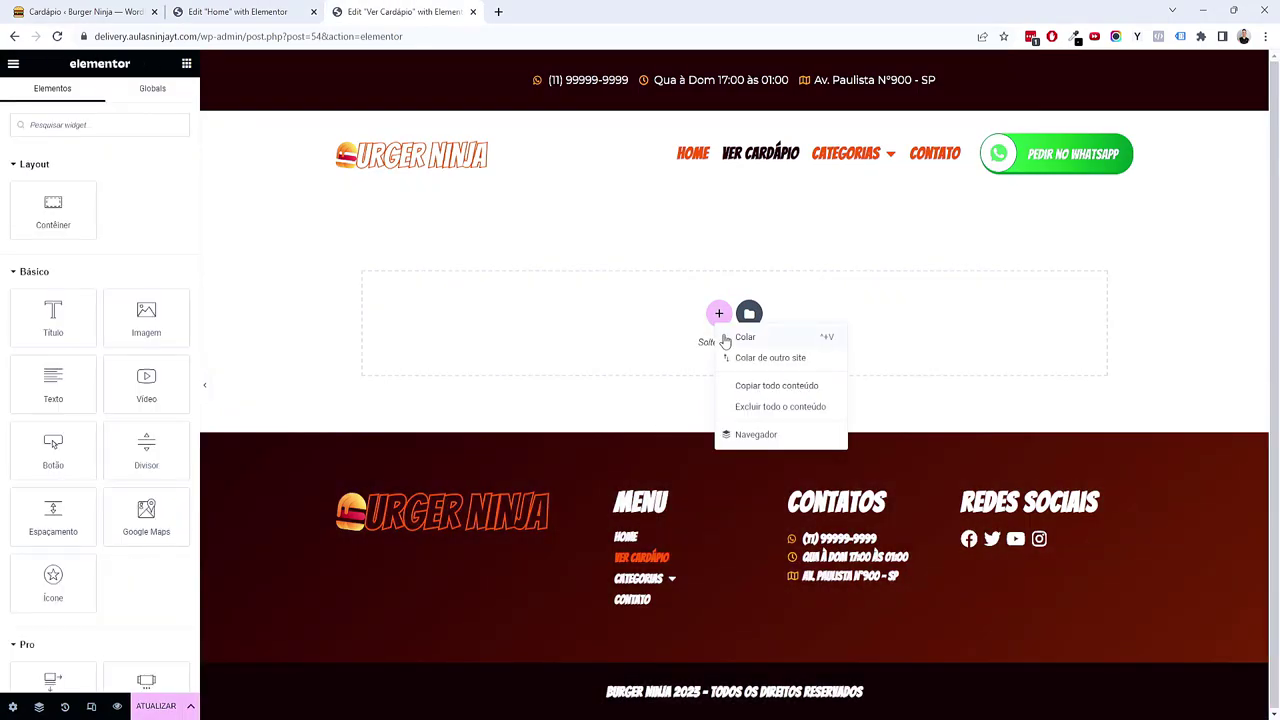
left_click(745, 337)
Step: Copy the Nosso Cardápio section from Home and paste it below the carousel
left_click(237, 11)
scroll(290, 250, "down", 4)
right_click(417, 225)
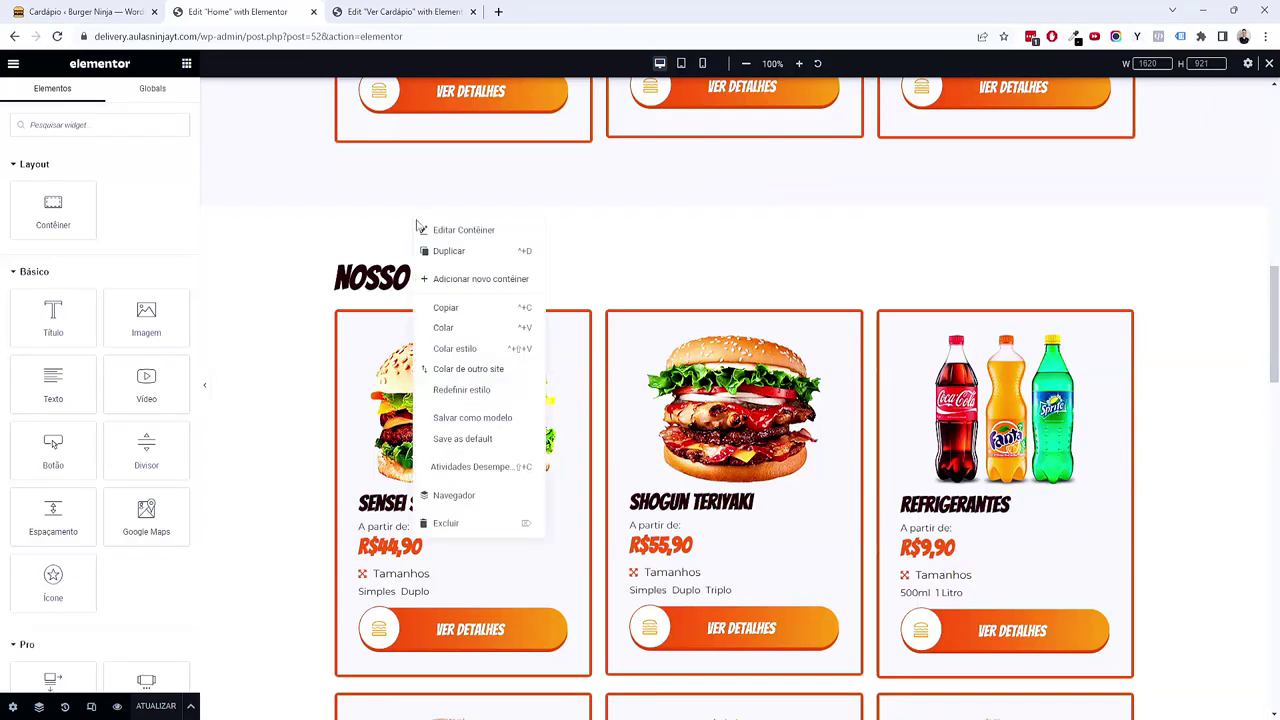
left_click(446, 309)
left_click(400, 11)
scroll(730, 400, "down", 10)
right_click(720, 350)
left_click(740, 358)
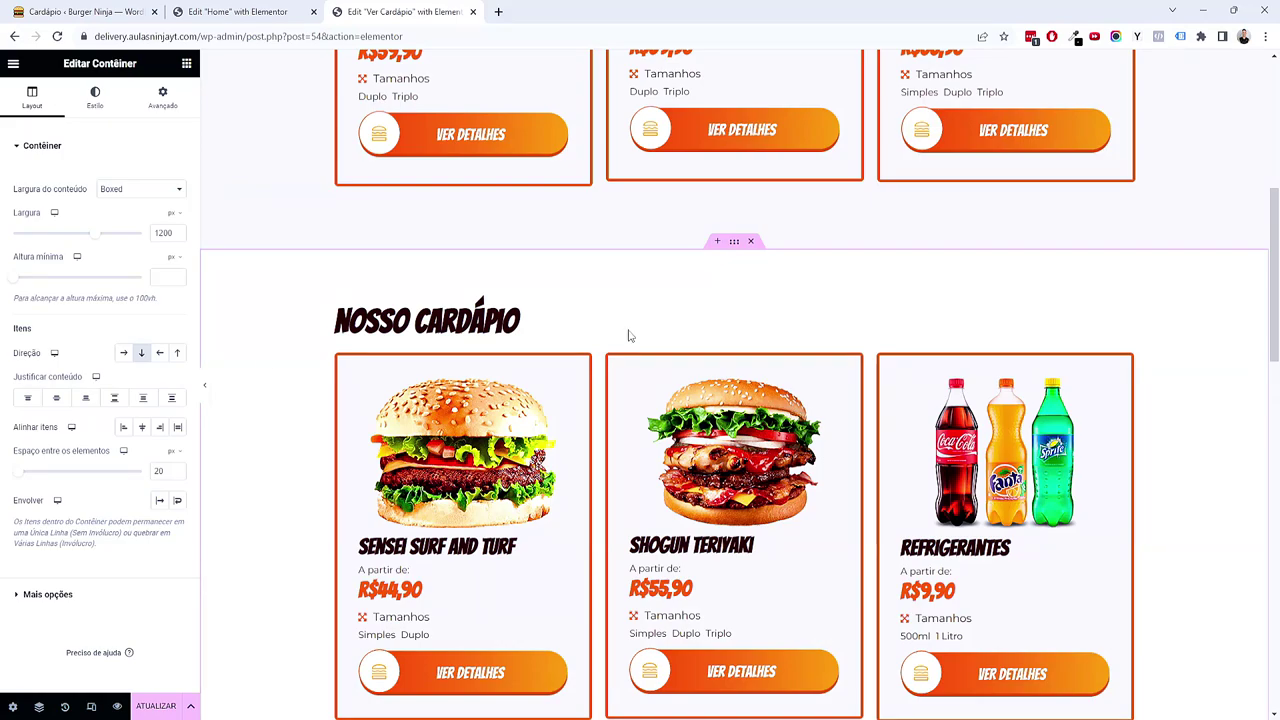
Step: Copy the WhatsApp section from Home and paste it into Ver Cardápio
left_click(237, 11)
scroll(480, 420, "down", 4)
scroll(480, 420, "down", 10)
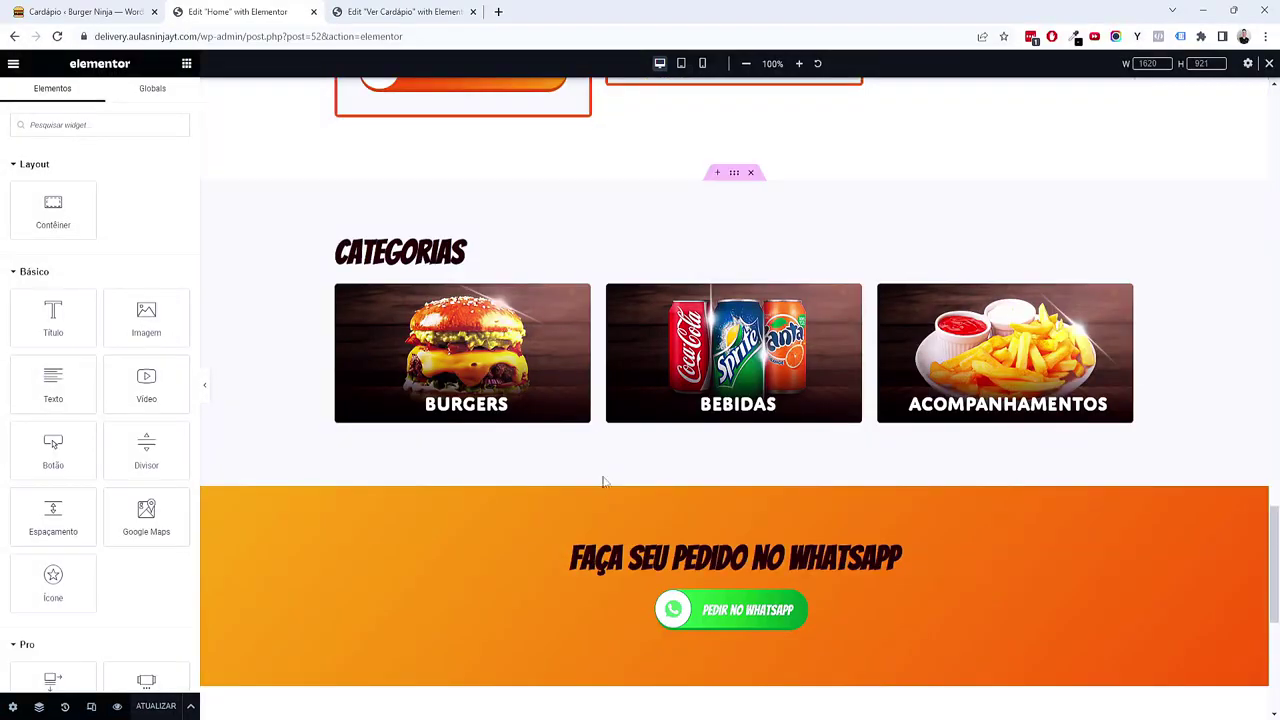
right_click(611, 512)
left_click(645, 497)
key("ctrl+Tab")
scroll(558, 254, "down", 10)
right_click(721, 450)
left_click(745, 450)
scroll(942, 466, "up", 3)
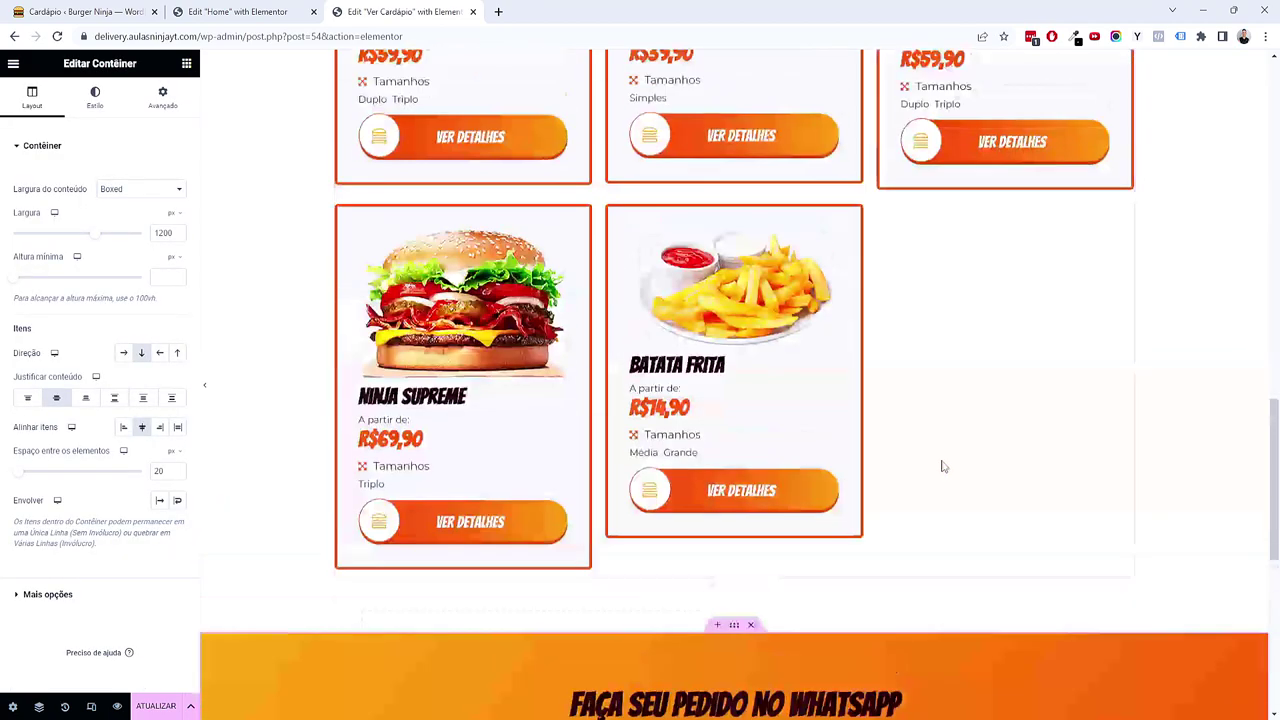
scroll(942, 466, "up", 10)
Step: Save the Ver Cardápio page with ATUALIZAR and review its live preview
left_click(160, 706)
left_click(117, 707)
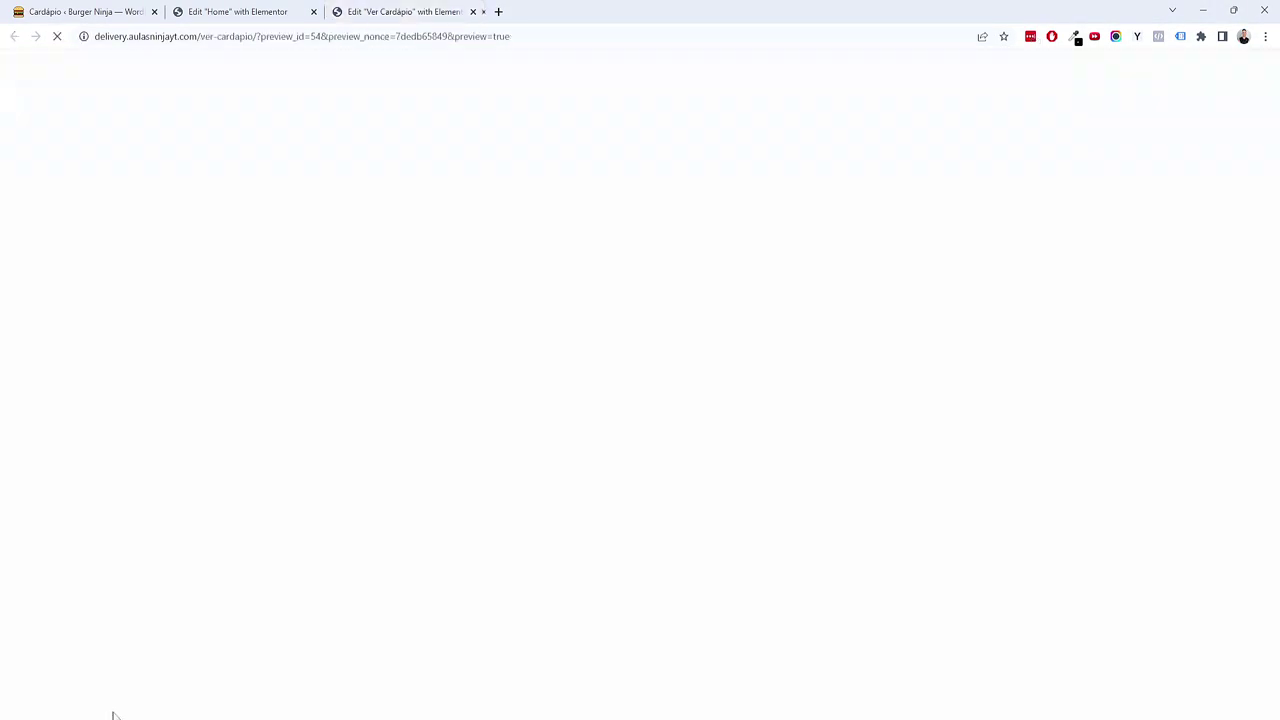
scroll(240, 607, "down", 10)
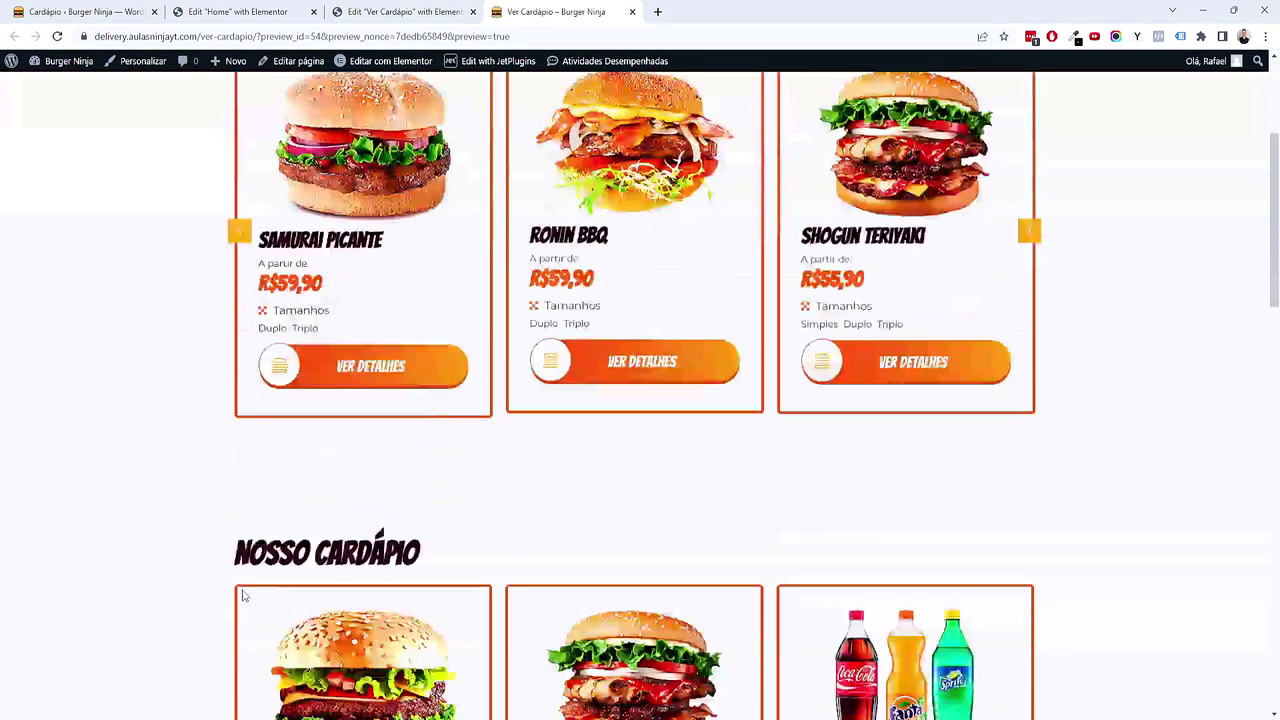
scroll(229, 586, "up", 10)
scroll(227, 586, "up", 1)
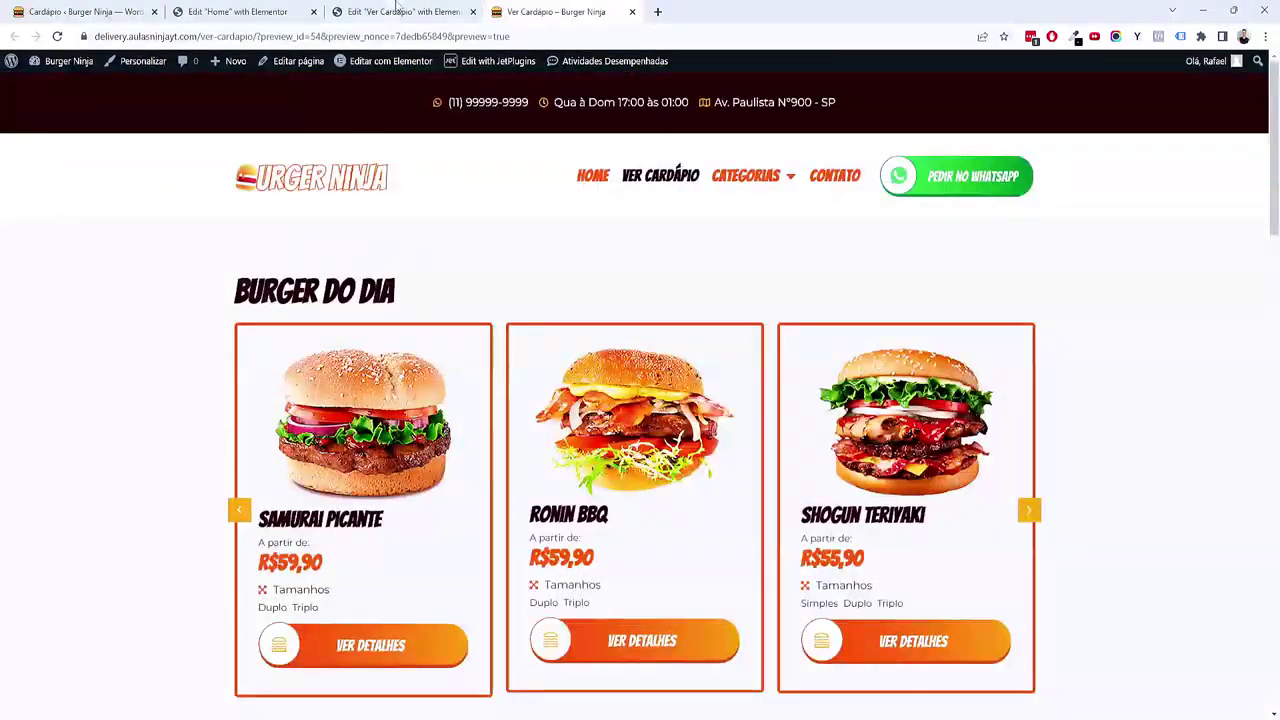
key("ctrl+Page_Up")
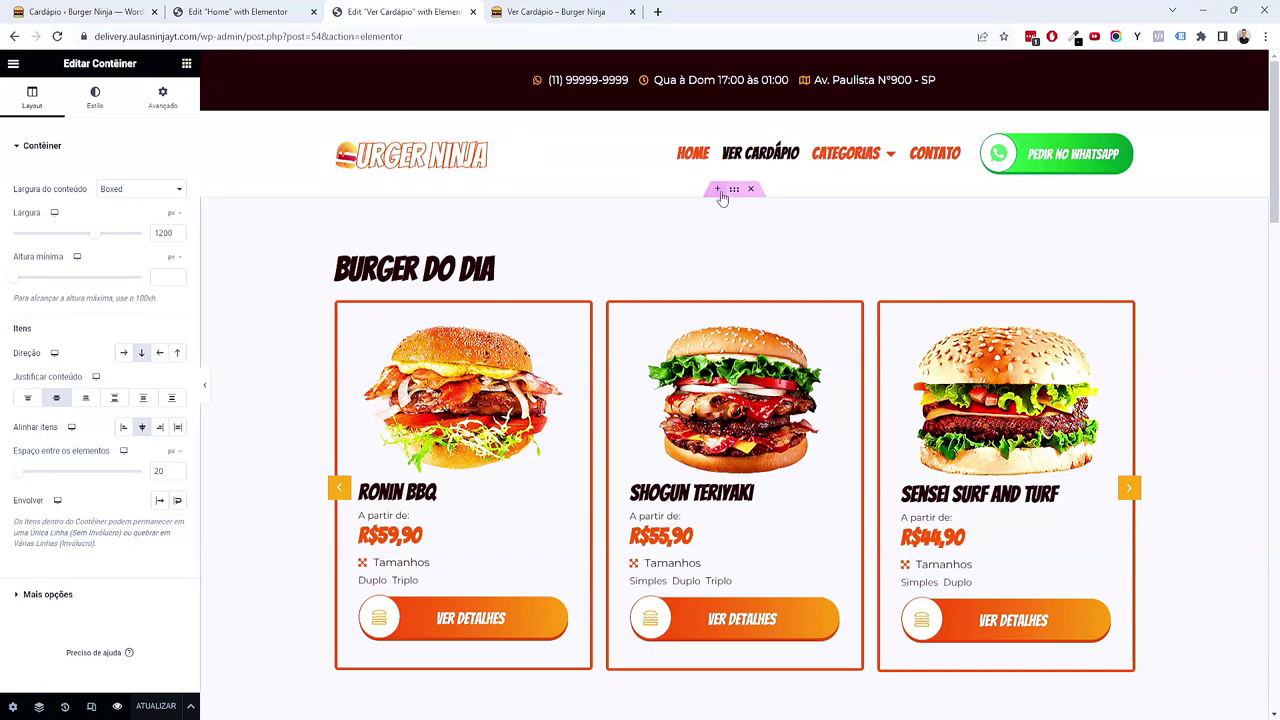
Step: Add a one-column banner container with 4 em top and bottom padding and a Primário background
left_click(717, 189)
left_click(717, 263)
left_click(549, 292)
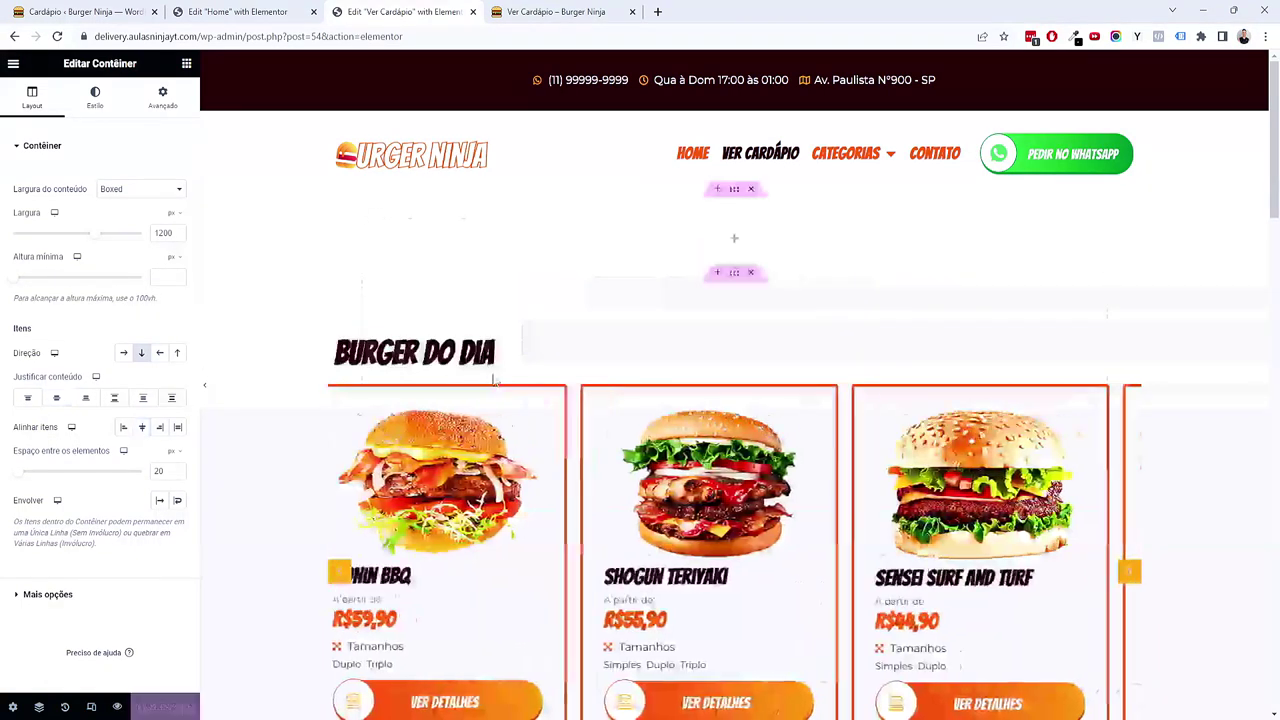
left_click(163, 97)
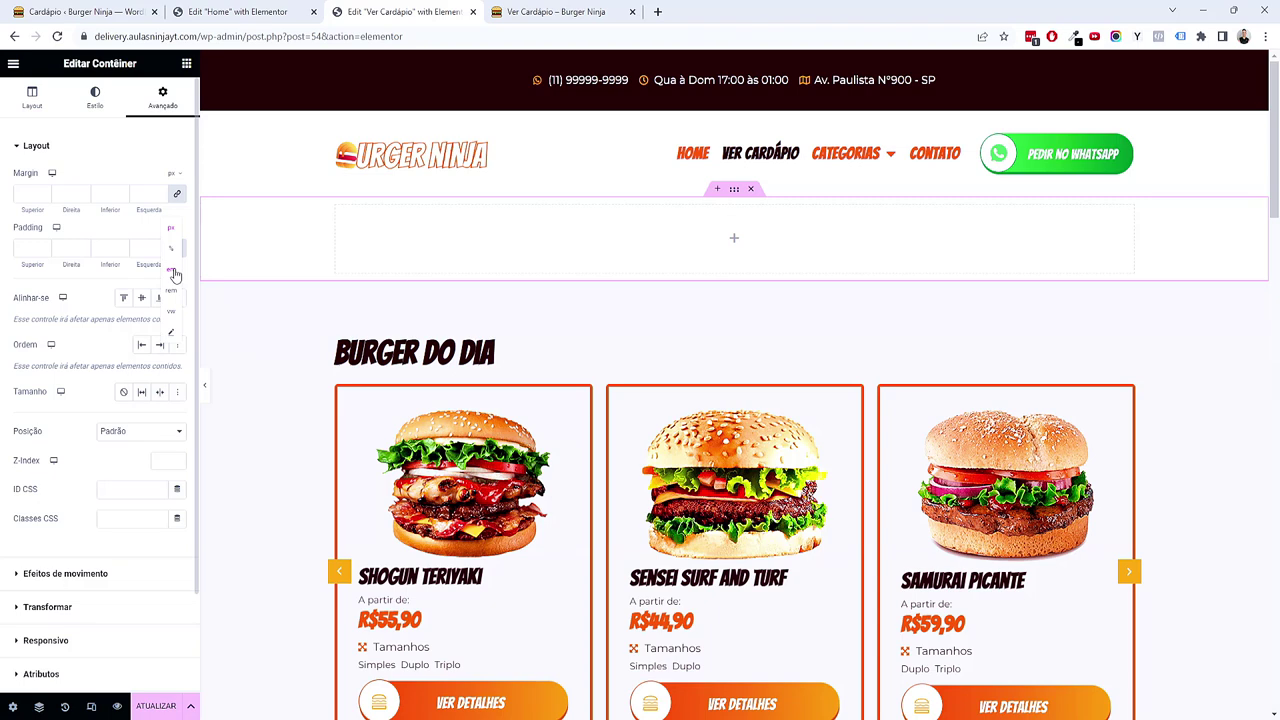
left_click(172, 270)
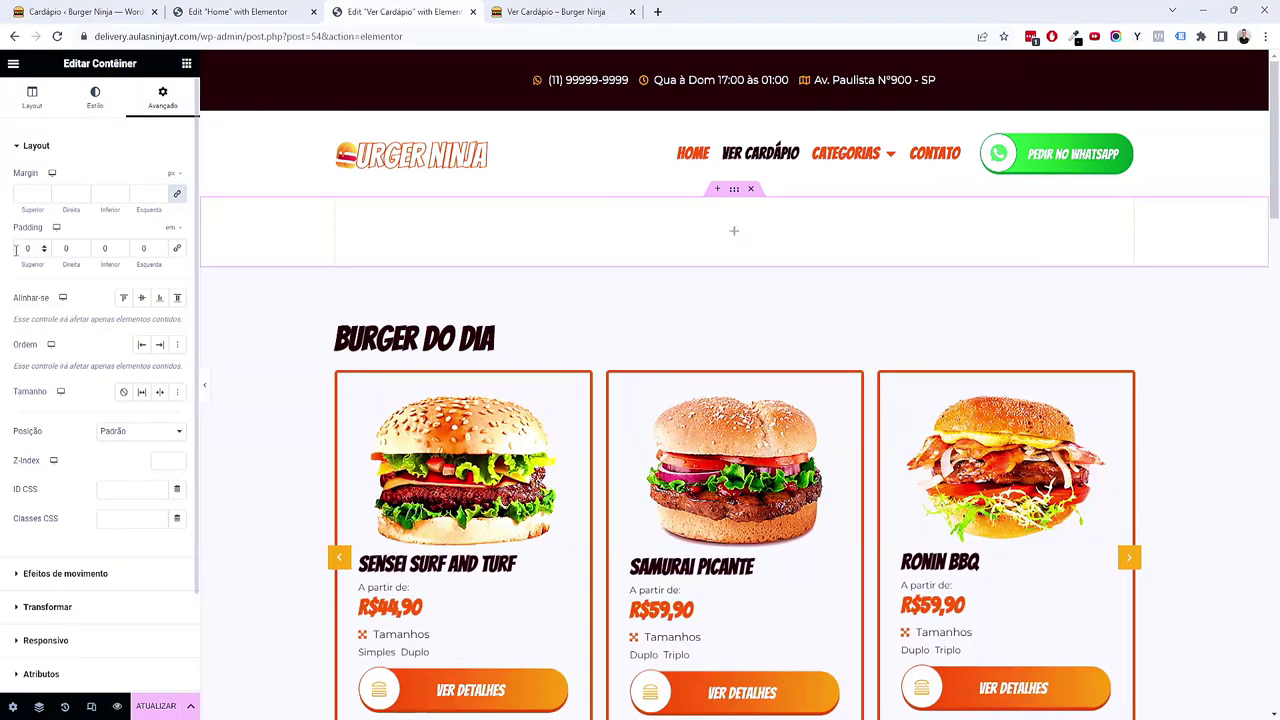
type("4")
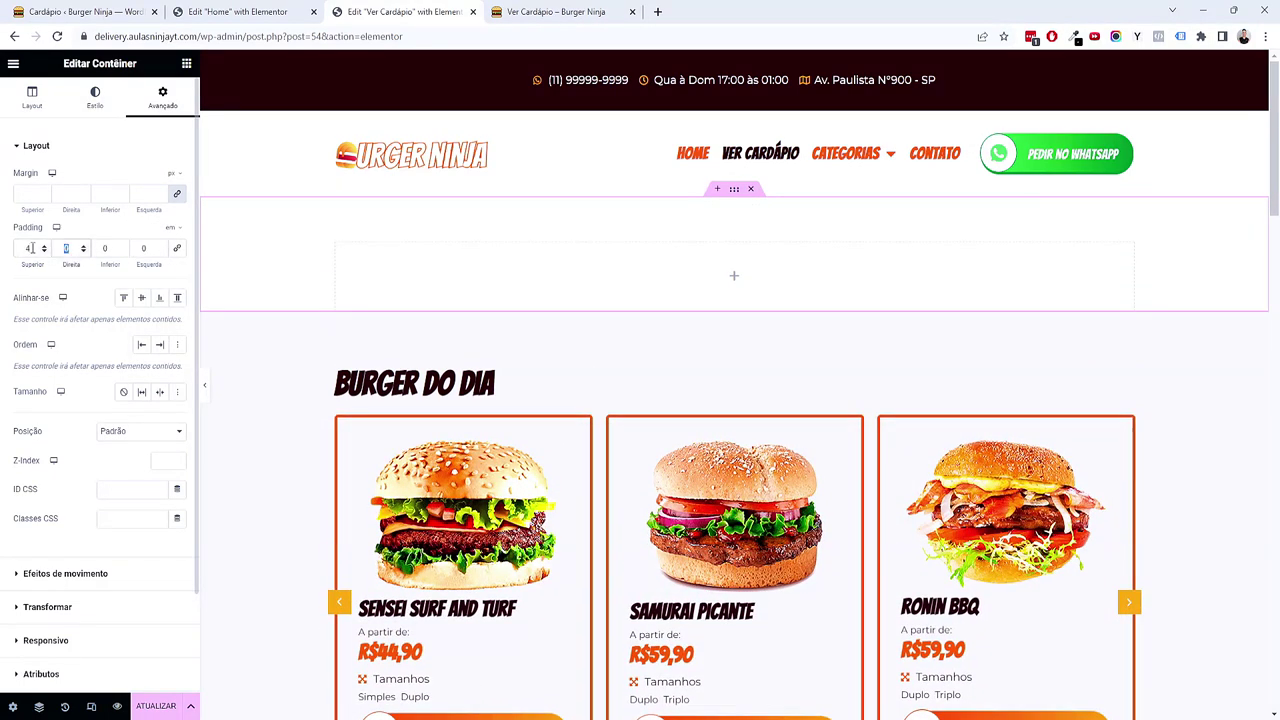
key("Tab")
type("4")
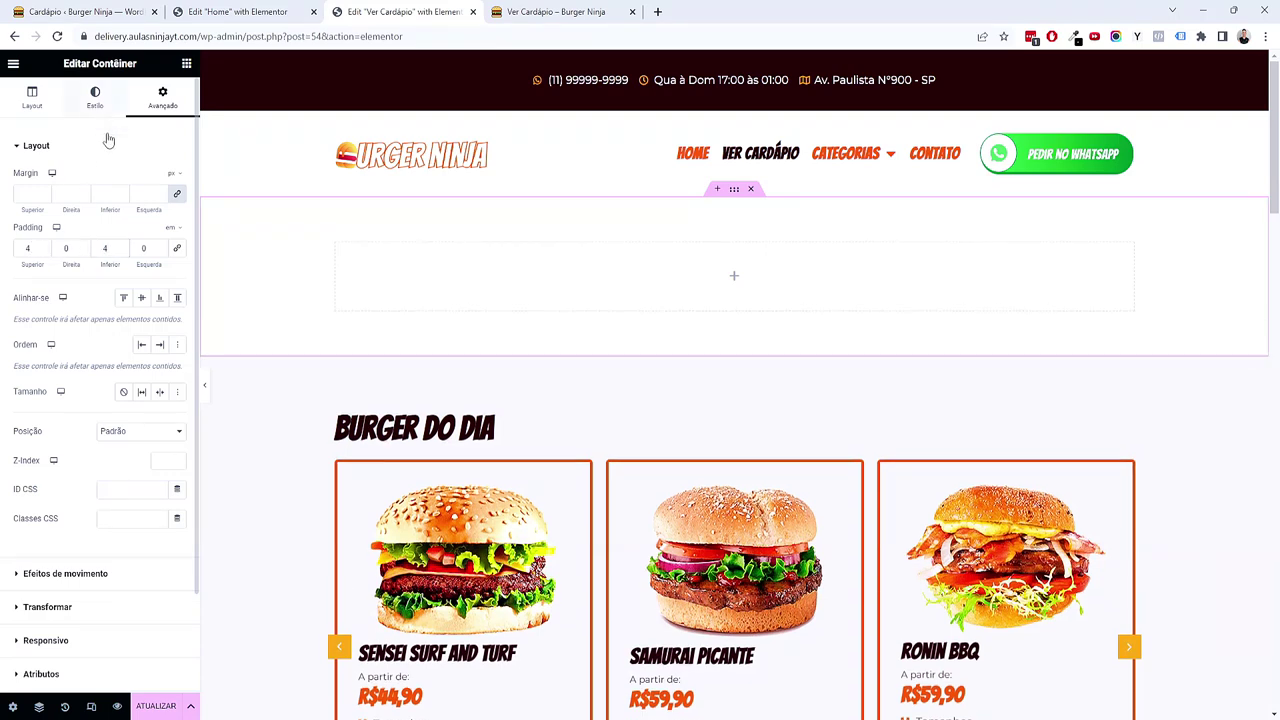
left_click(95, 100)
left_click(123, 207)
left_click(159, 236)
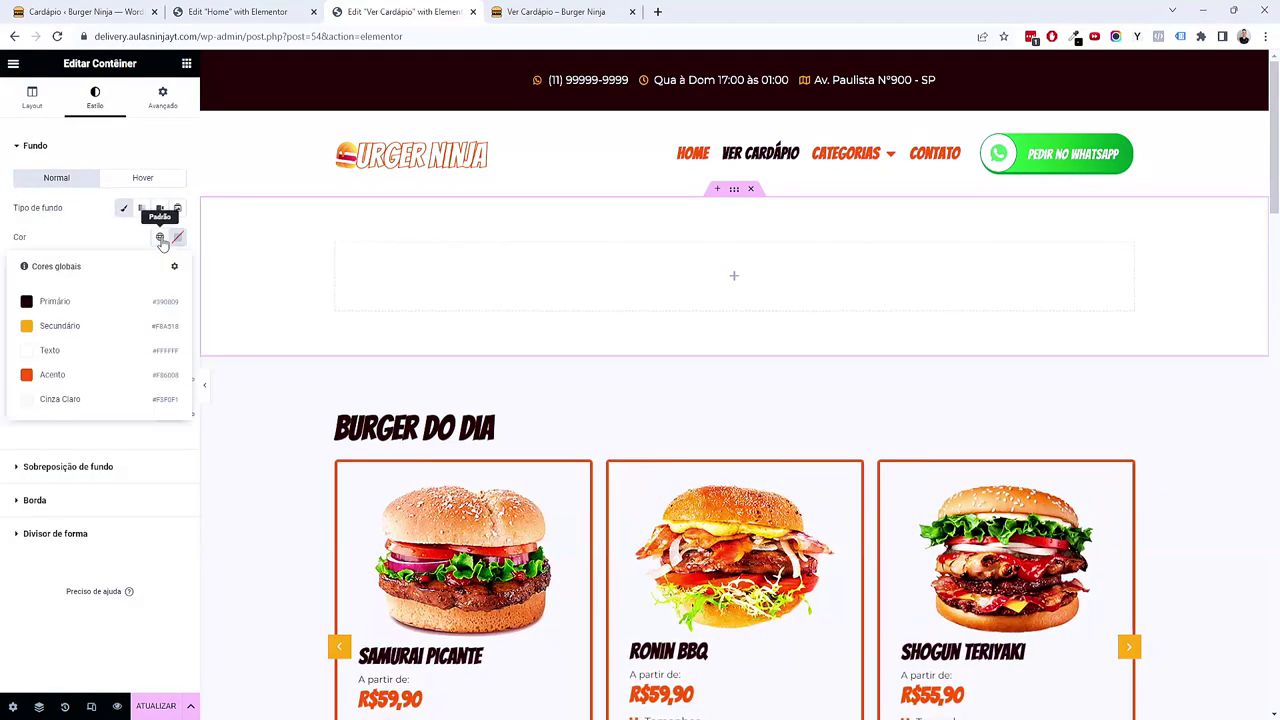
left_click(115, 305)
Step: Add a white H1 heading 'Nosso Cardápio' inside the banner
left_click(186, 63)
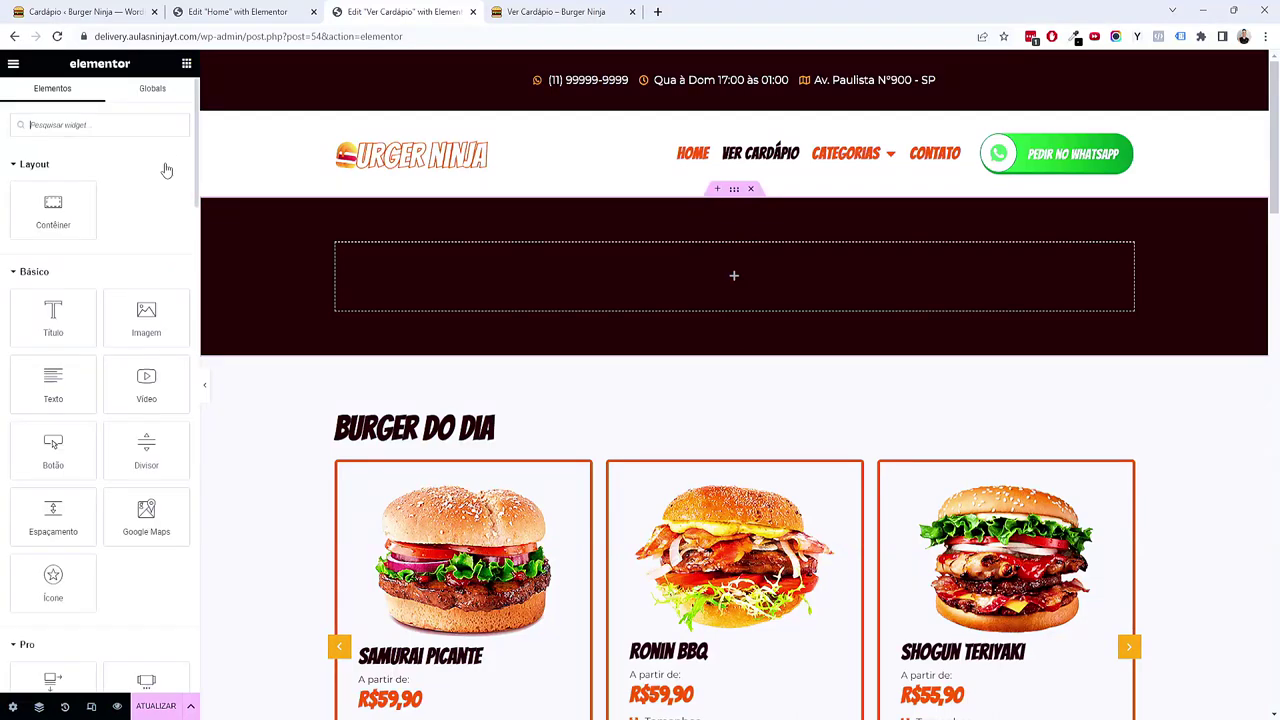
left_click_drag(75, 326, 495, 290)
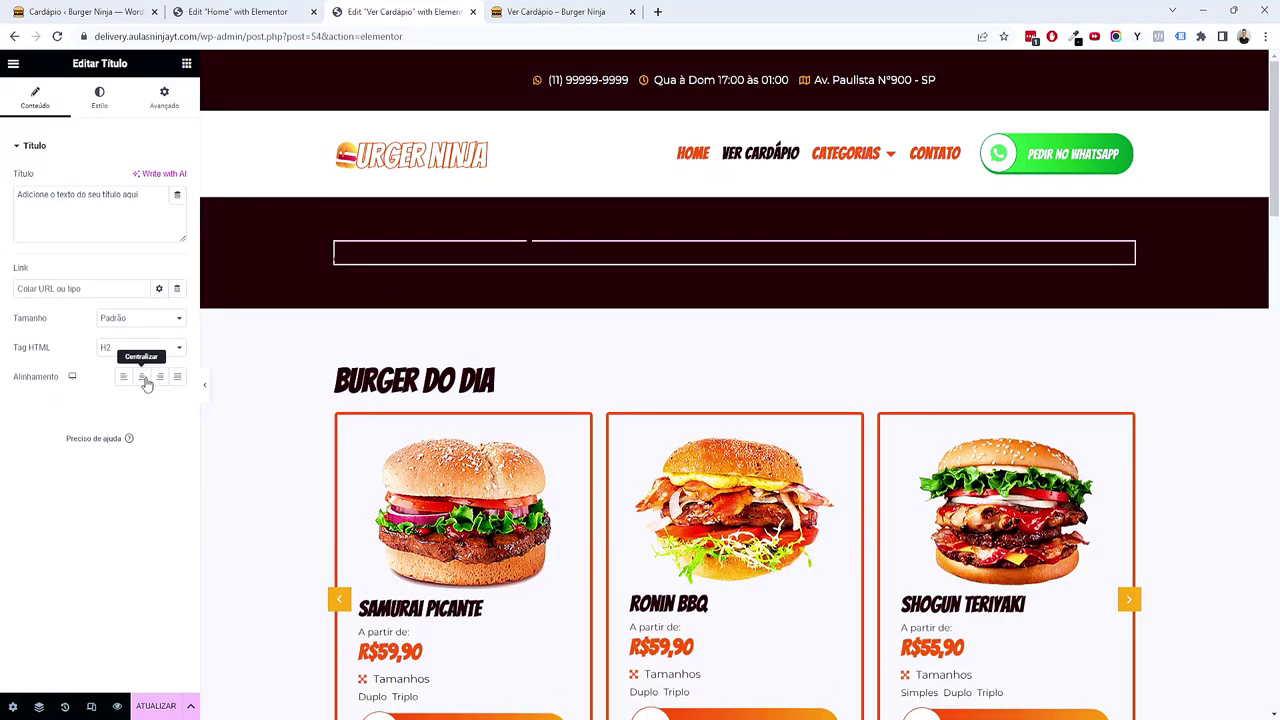
left_click(144, 349)
left_click(140, 361)
key("ctrl+a")
type("Nos")
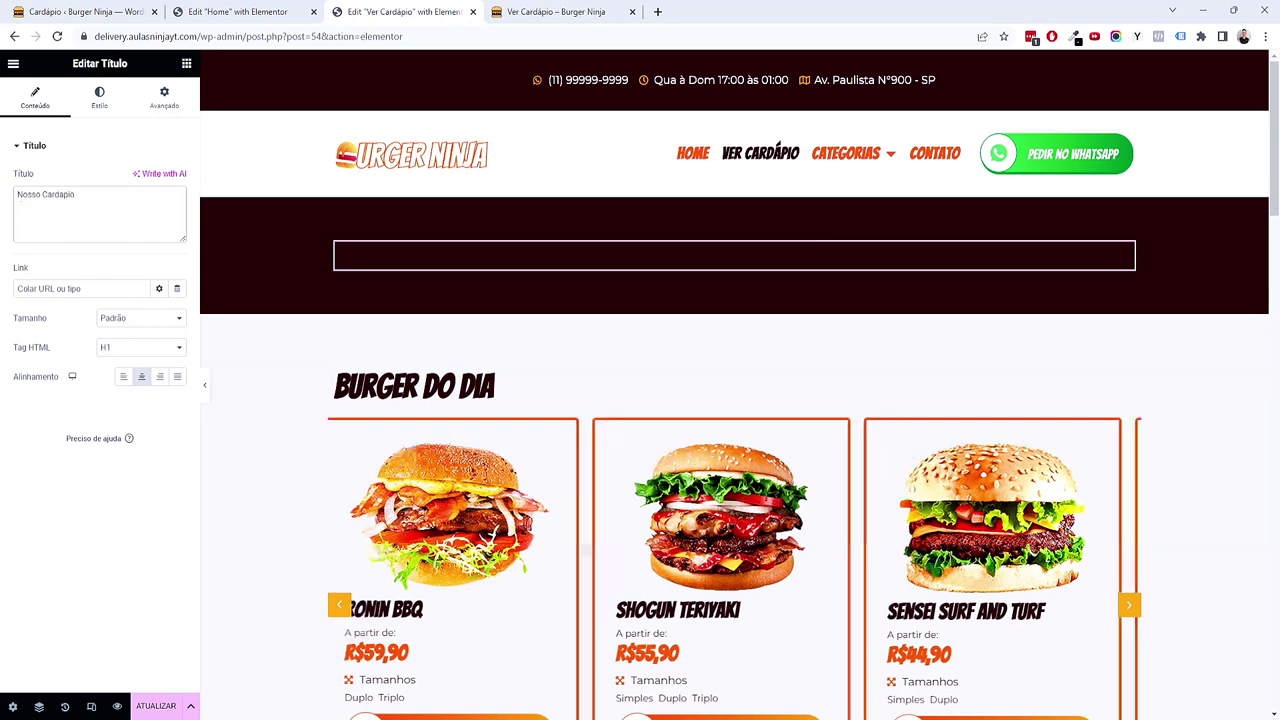
right_click(55, 195)
left_click(80, 206)
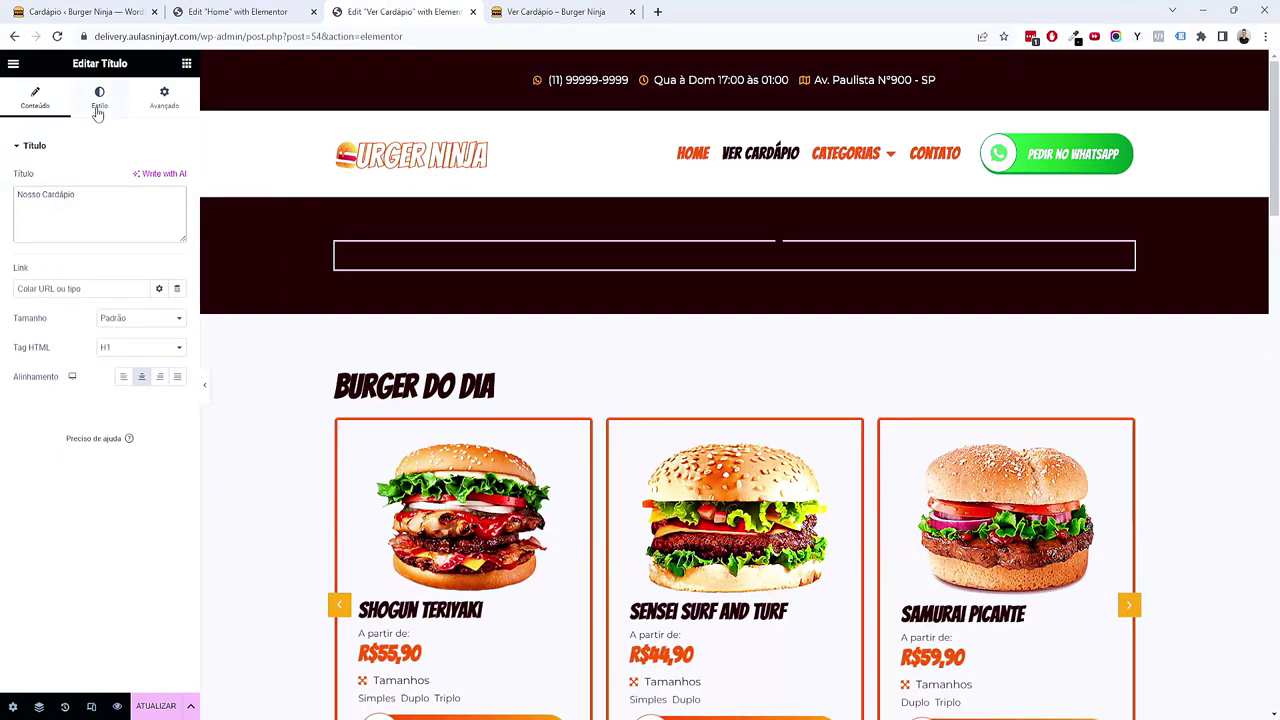
left_click(99, 106)
left_click(158, 178)
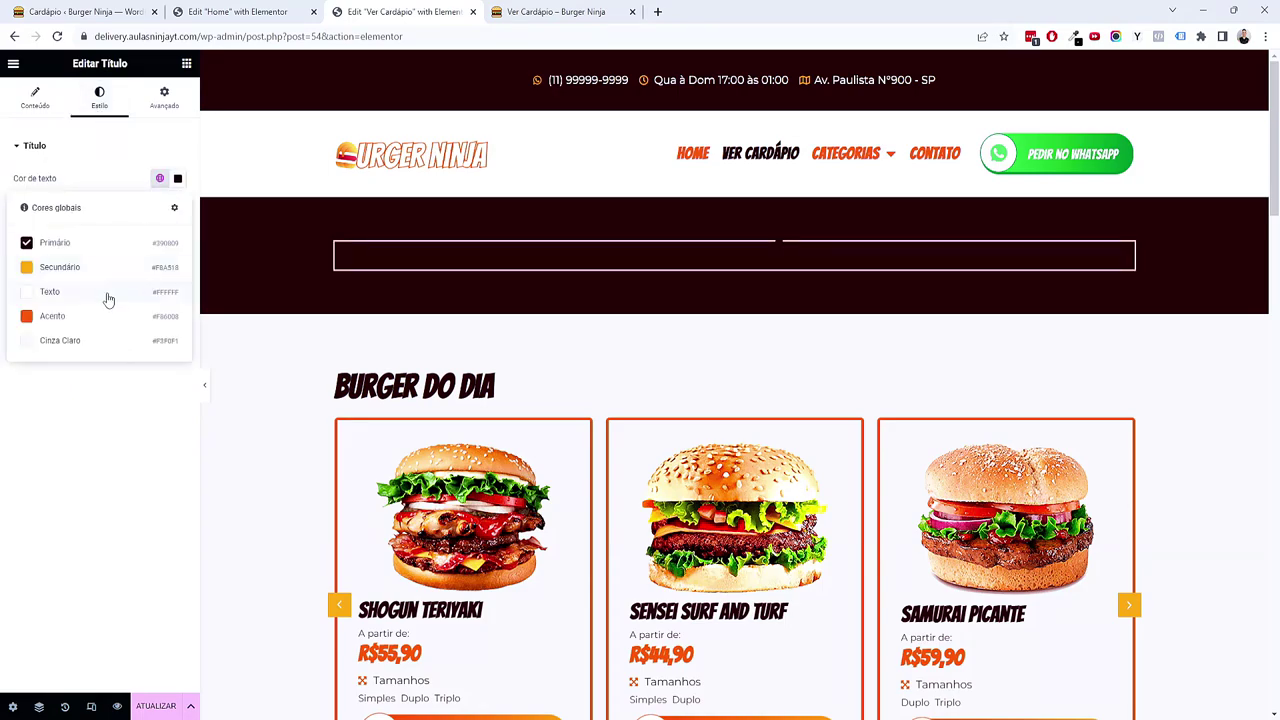
left_click(50, 292)
Step: Preview the banner with the panel hidden, then save the page
left_click(205, 389)
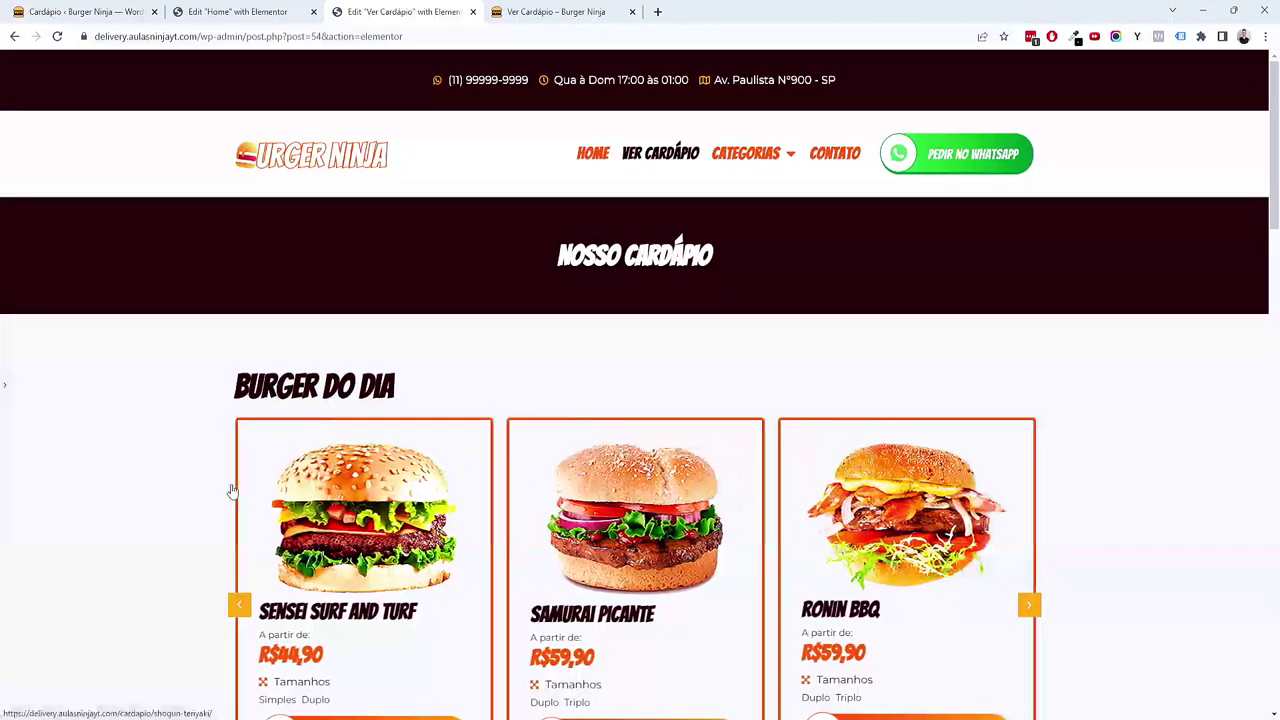
scroll(232, 490, "down", 5)
scroll(228, 490, "up", 4)
scroll(228, 490, "down", 5)
scroll(228, 490, "up", 5)
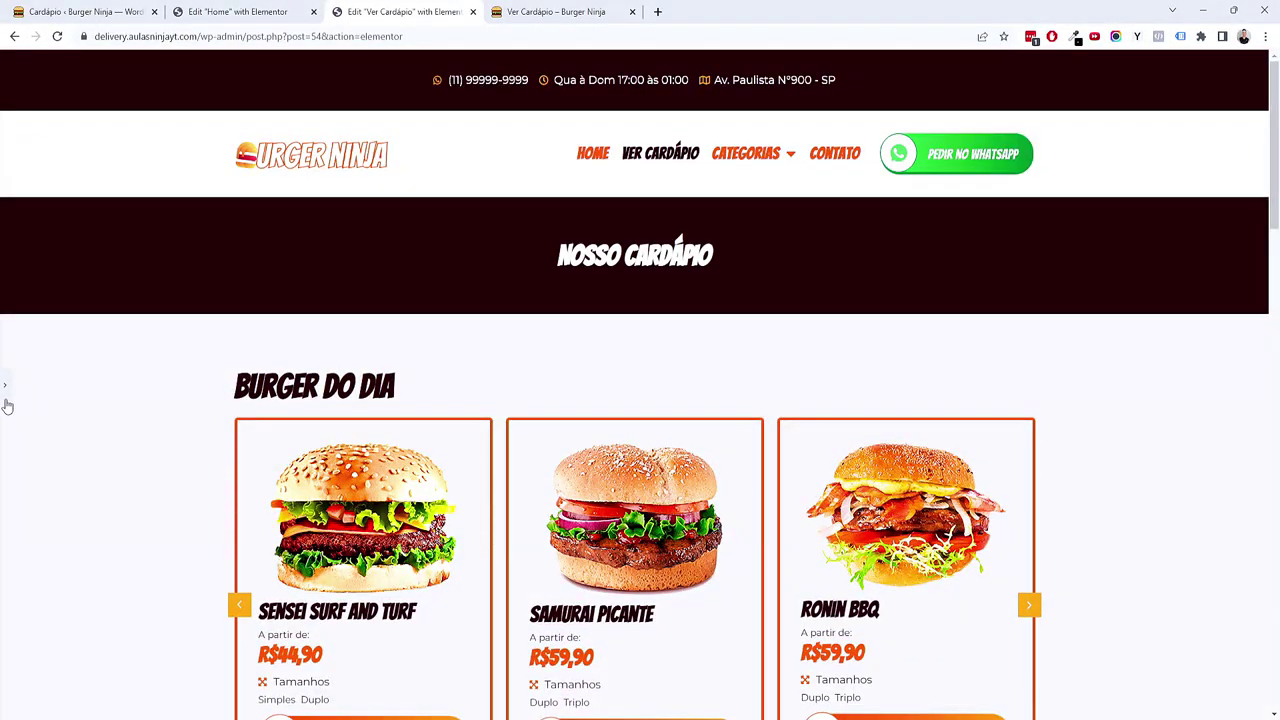
left_click(6, 398)
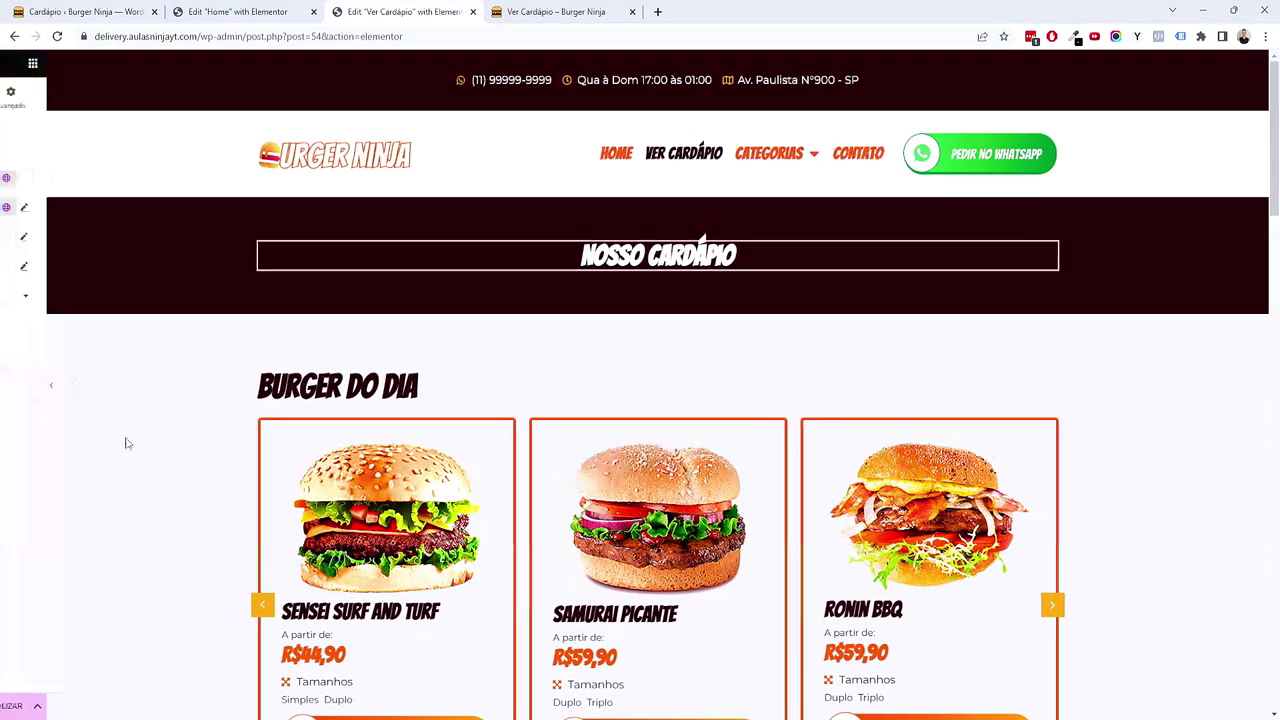
left_click(158, 706)
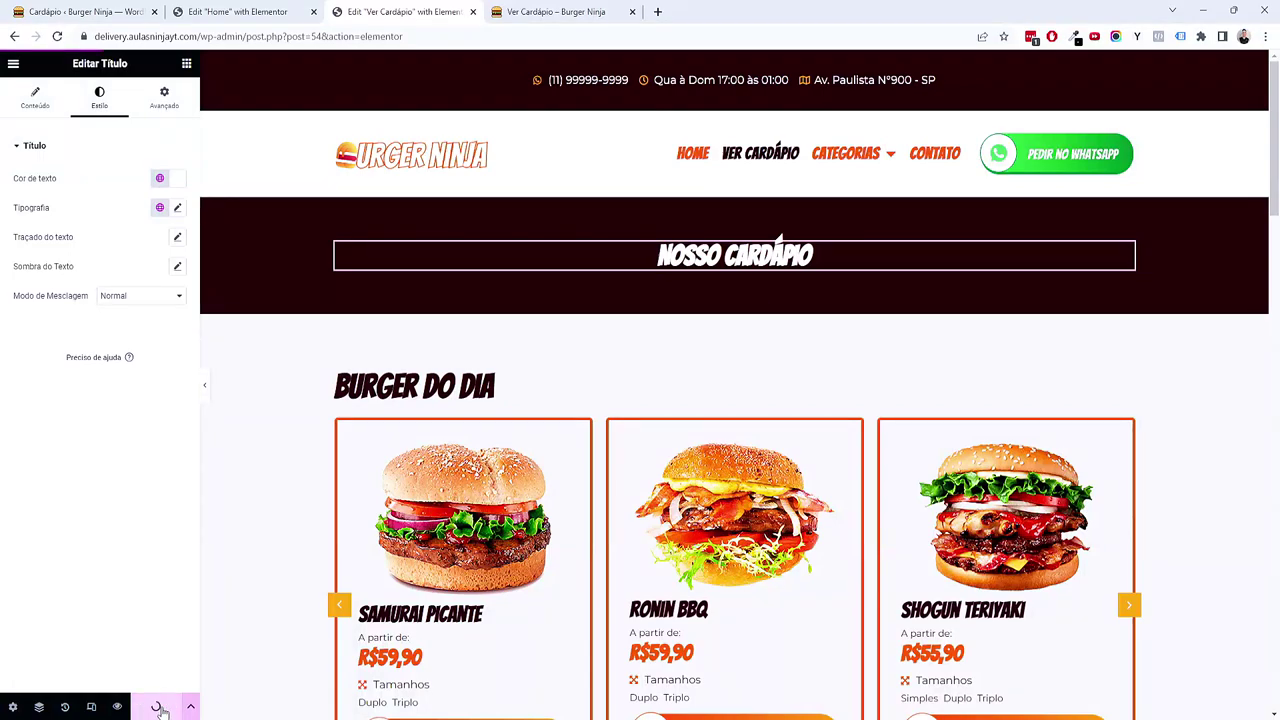
Step: In the responsive preview, set the heading's mobile font size to 2 em
scroll(545, 560, "down", 4)
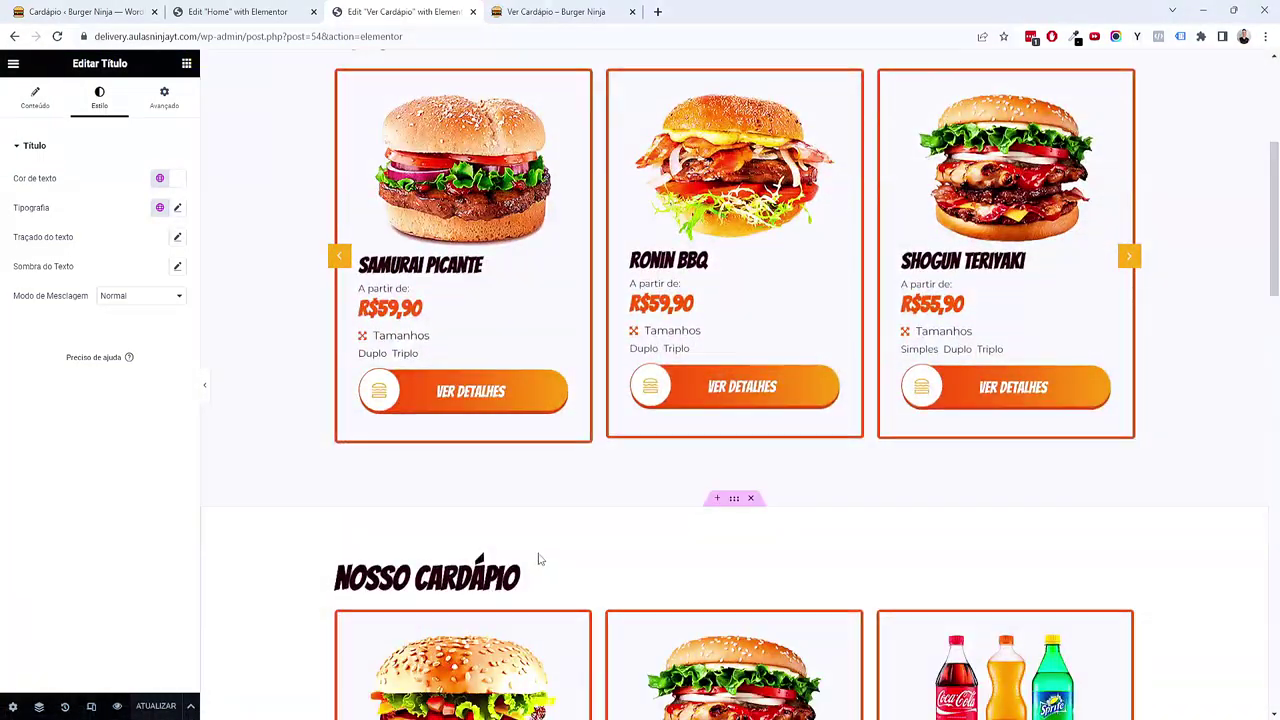
scroll(538, 560, "up", 5)
left_click(91, 706)
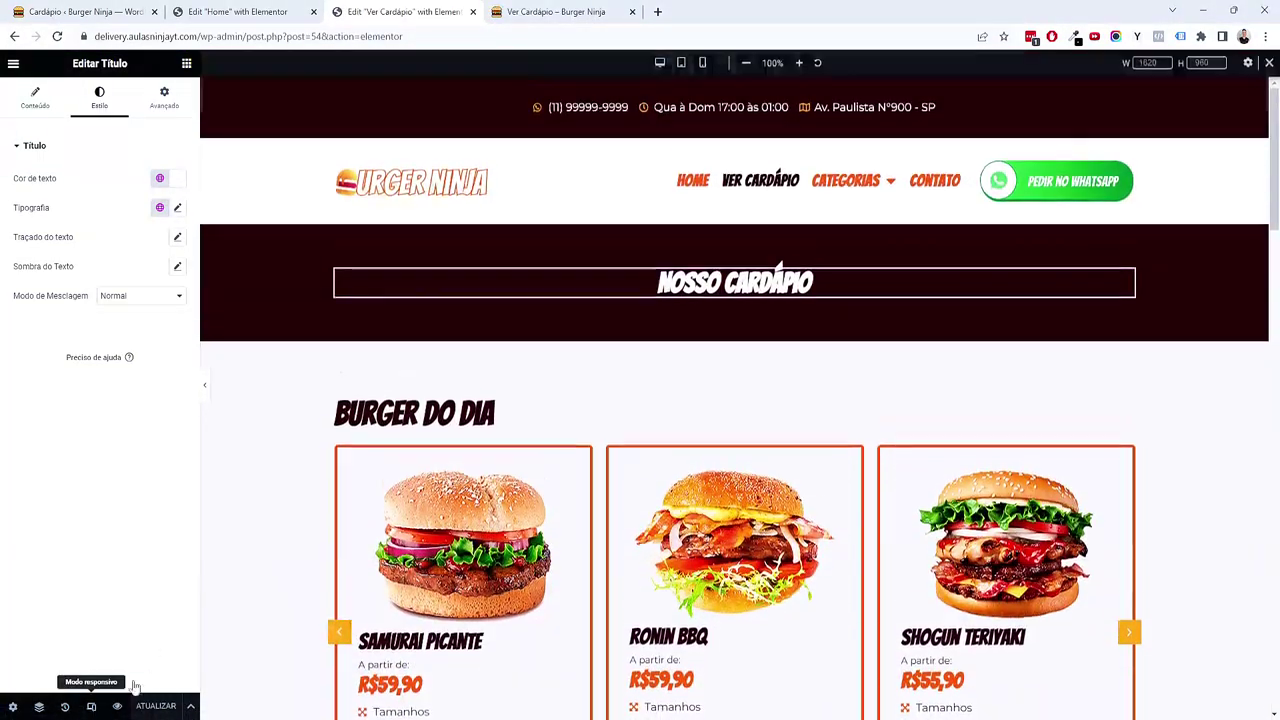
left_click(681, 63)
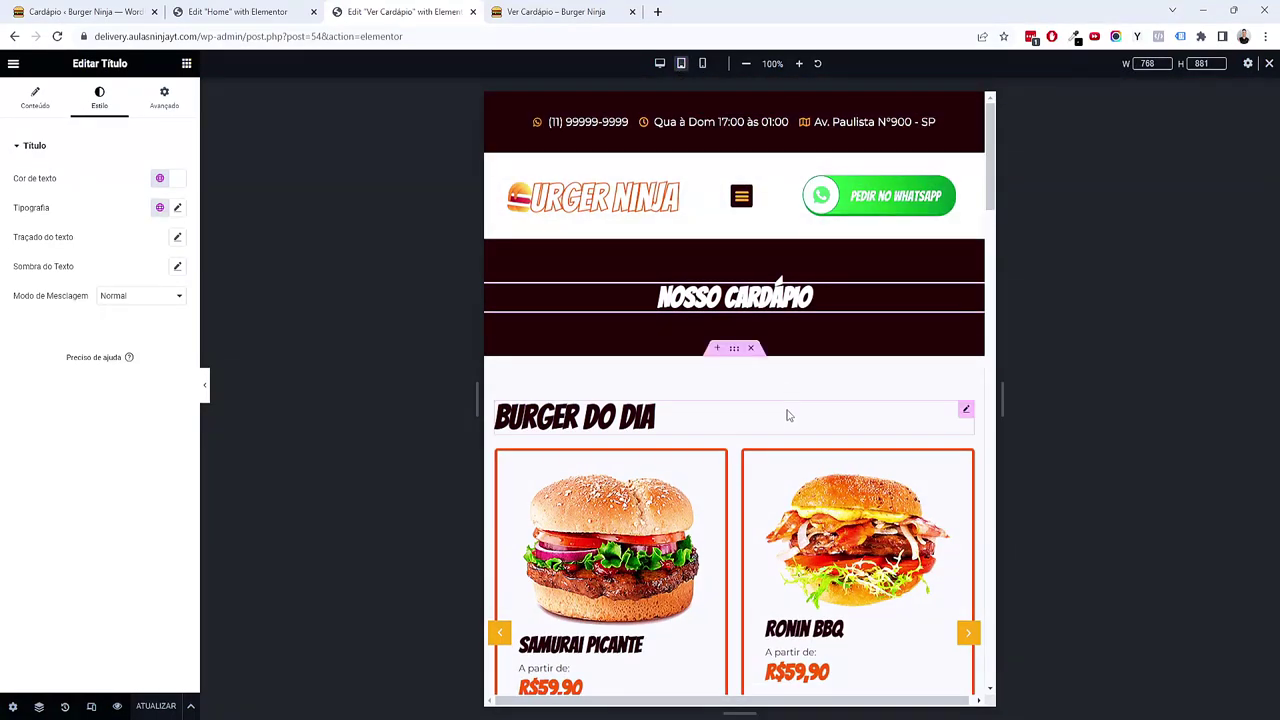
left_click(703, 65)
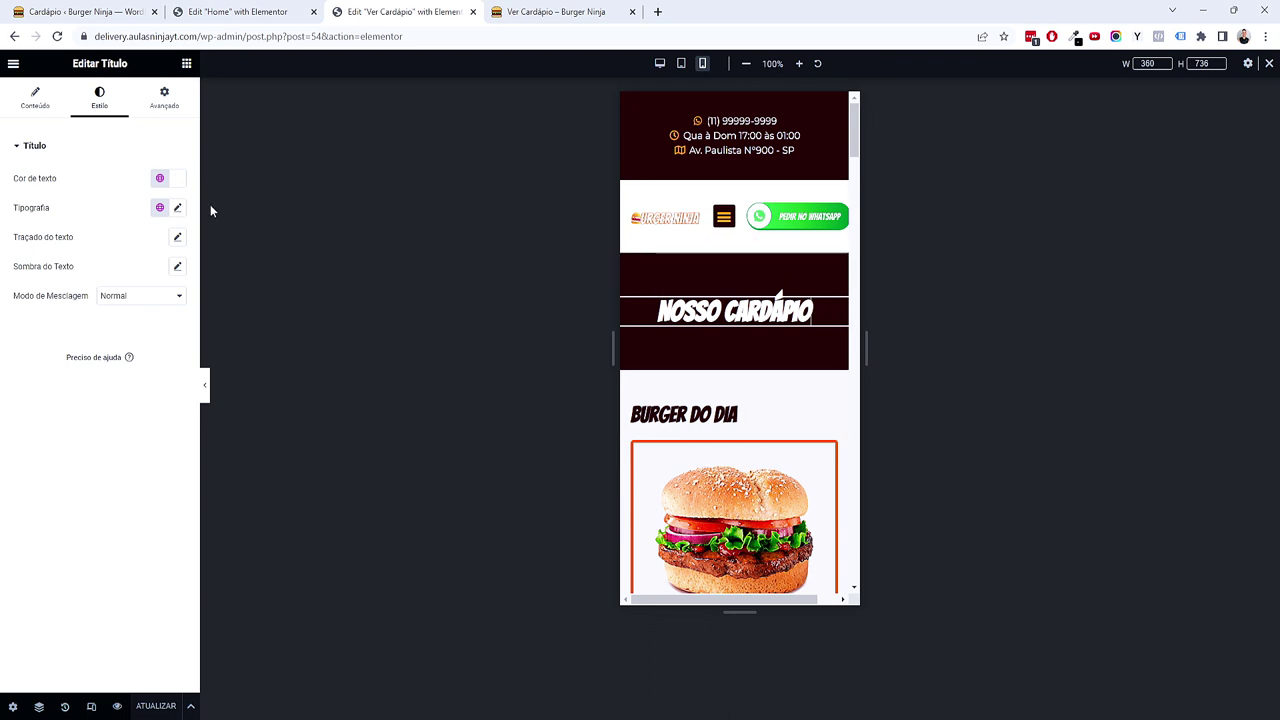
left_click(166, 207)
left_click(177, 207)
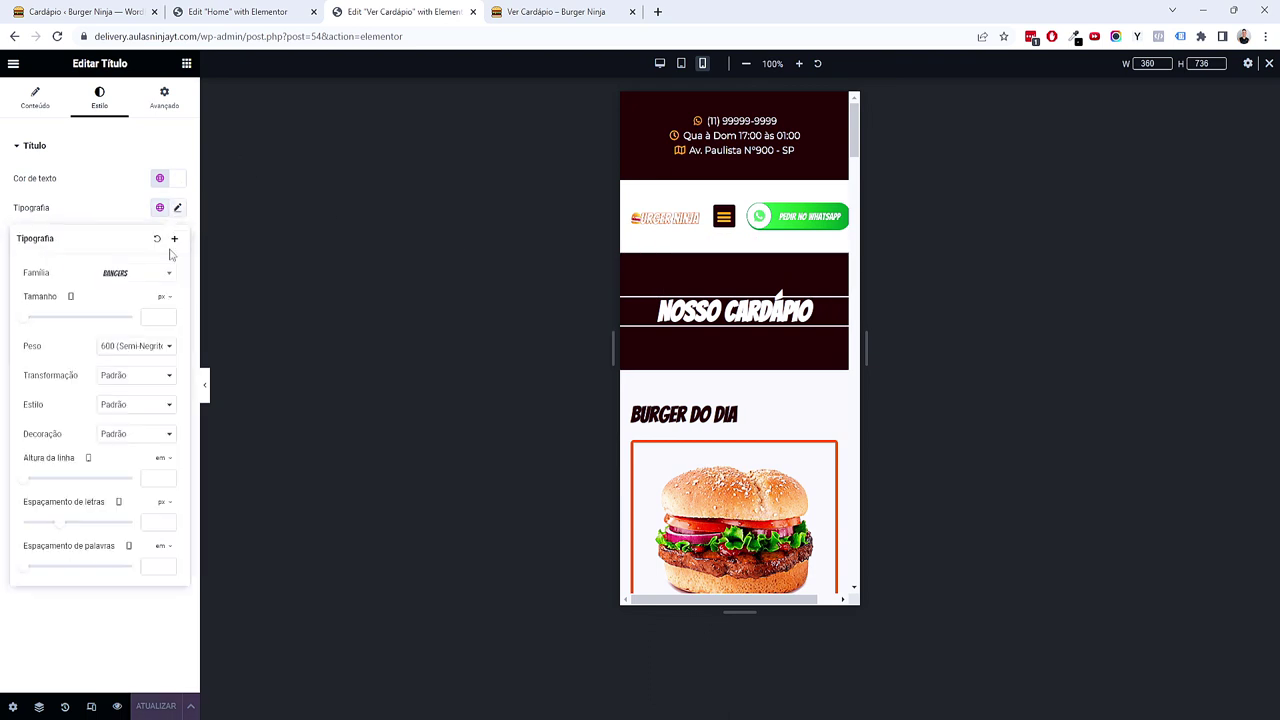
left_click(161, 318)
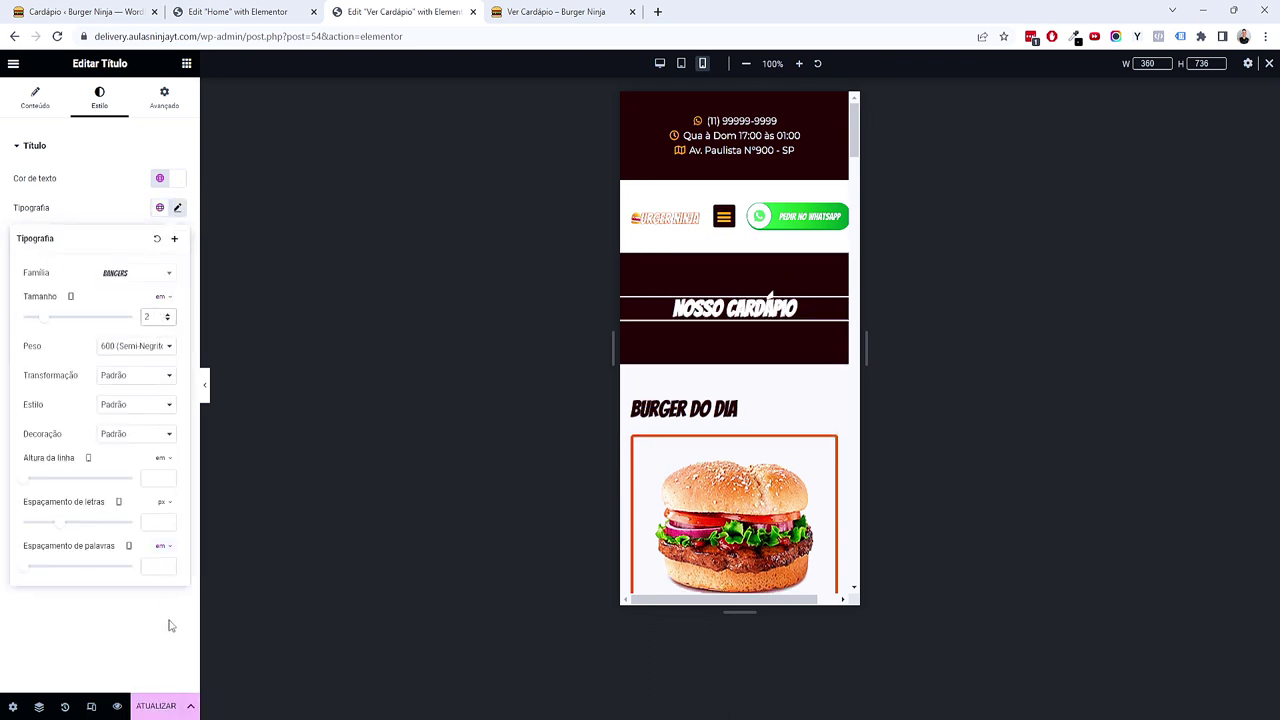
Step: Save the page again and reload the live Ver Cardápio preview
left_click(91, 706)
left_click(156, 707)
left_click(552, 12)
key("F5")
Step: Scroll through the updated Ver Cardápio page, then open the Contato page for editing
scroll(708, 376, "down", 15)
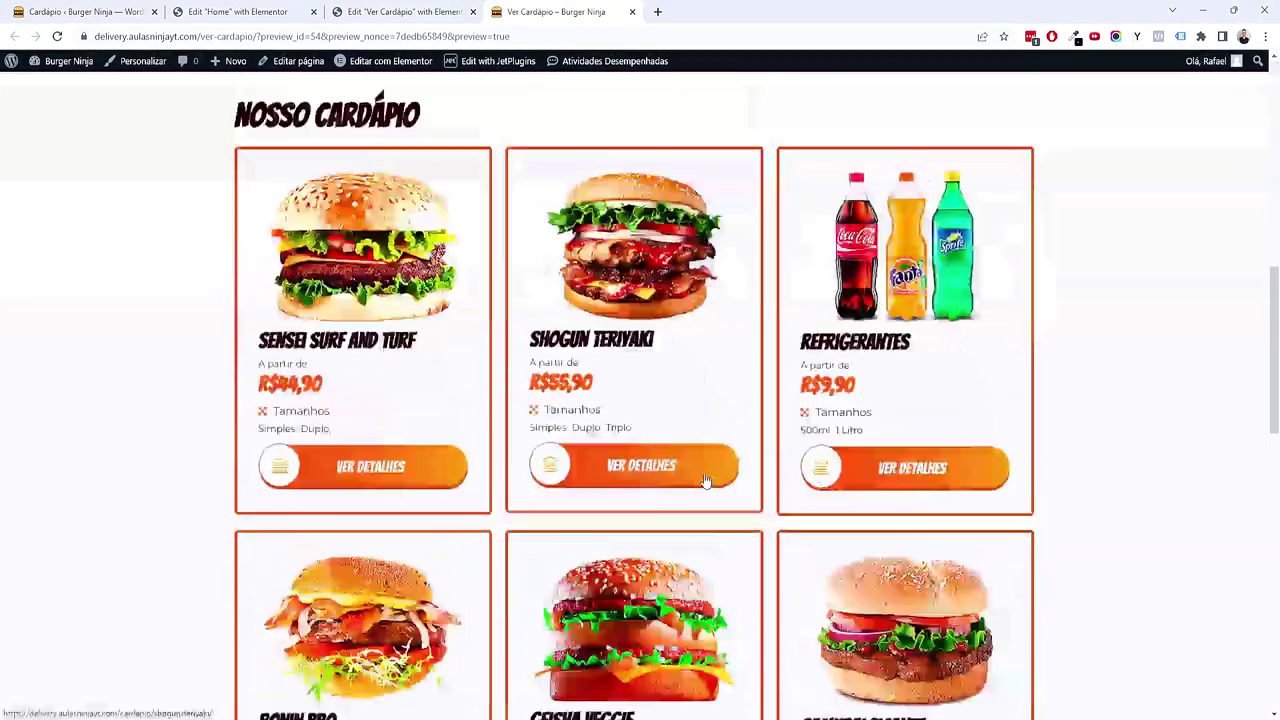
scroll(703, 480, "down", 3)
scroll(690, 451, "up", 20)
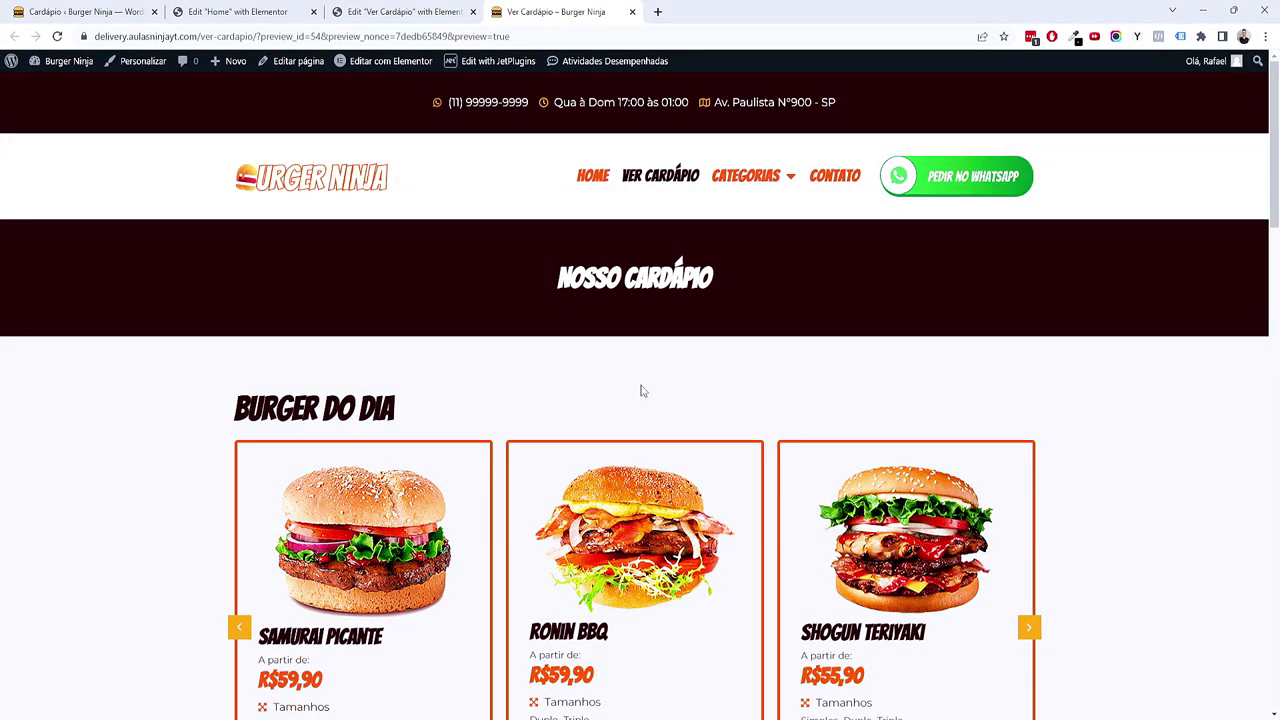
mouse_move(749, 178)
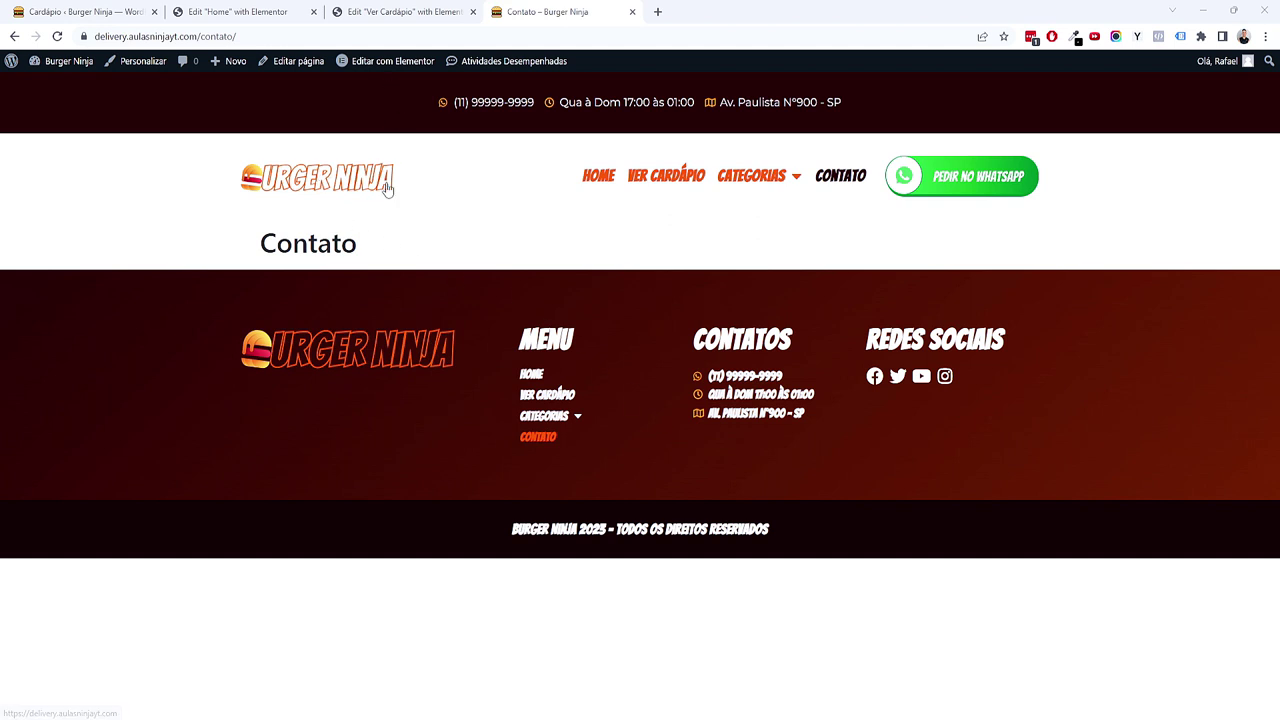
mouse_move(392, 64)
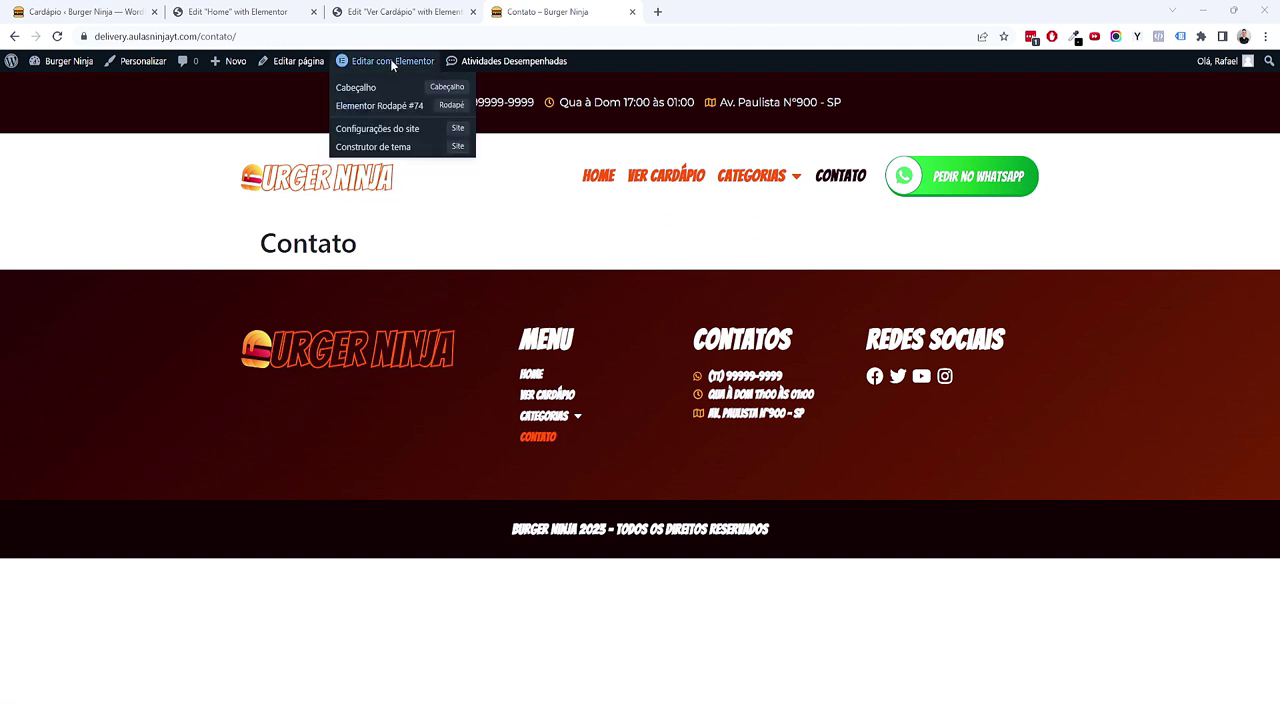
left_click(297, 61)
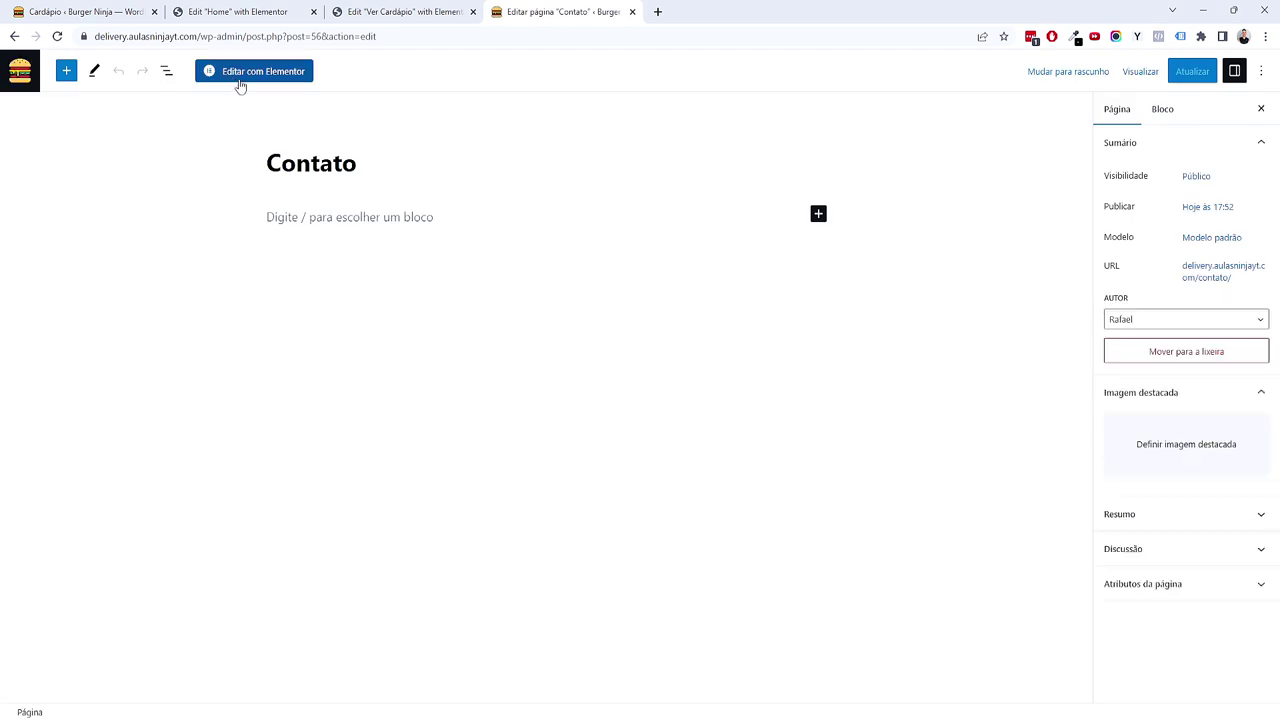
Step: Open Contato in Elementor with Esconder título on and the Elementor largura total layout
left_click(248, 84)
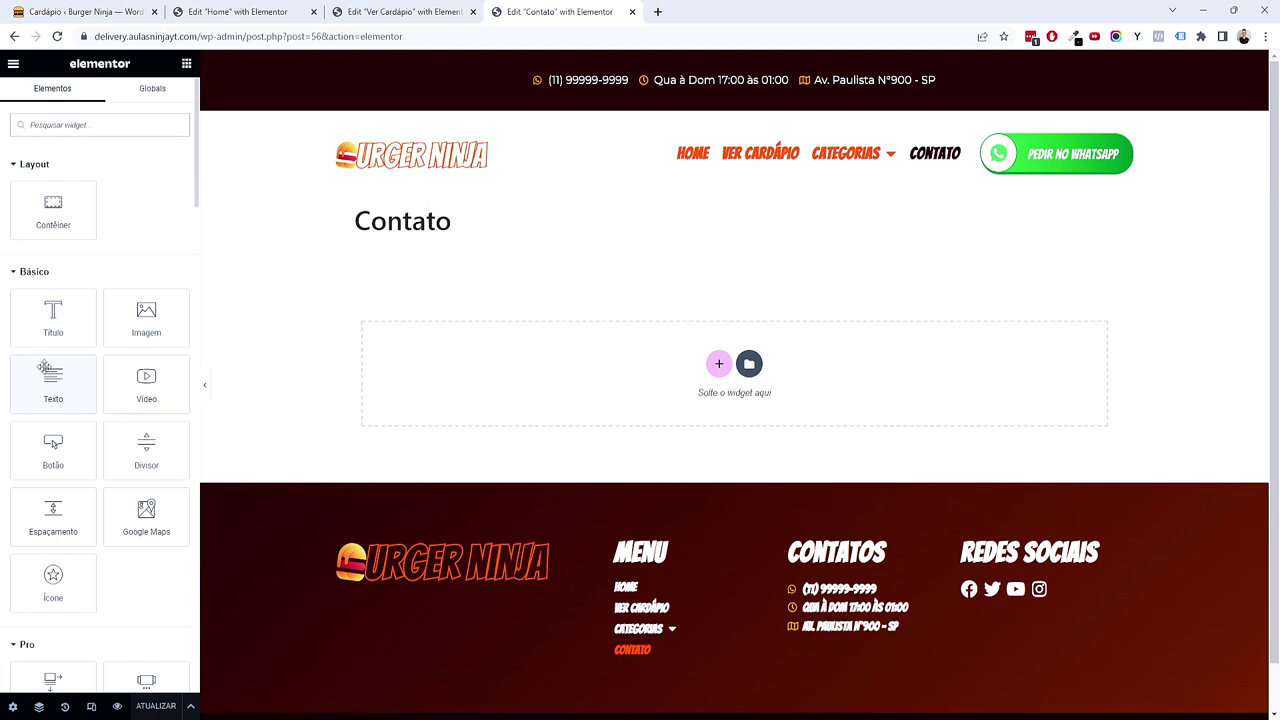
left_click(12, 706)
left_click(172, 537)
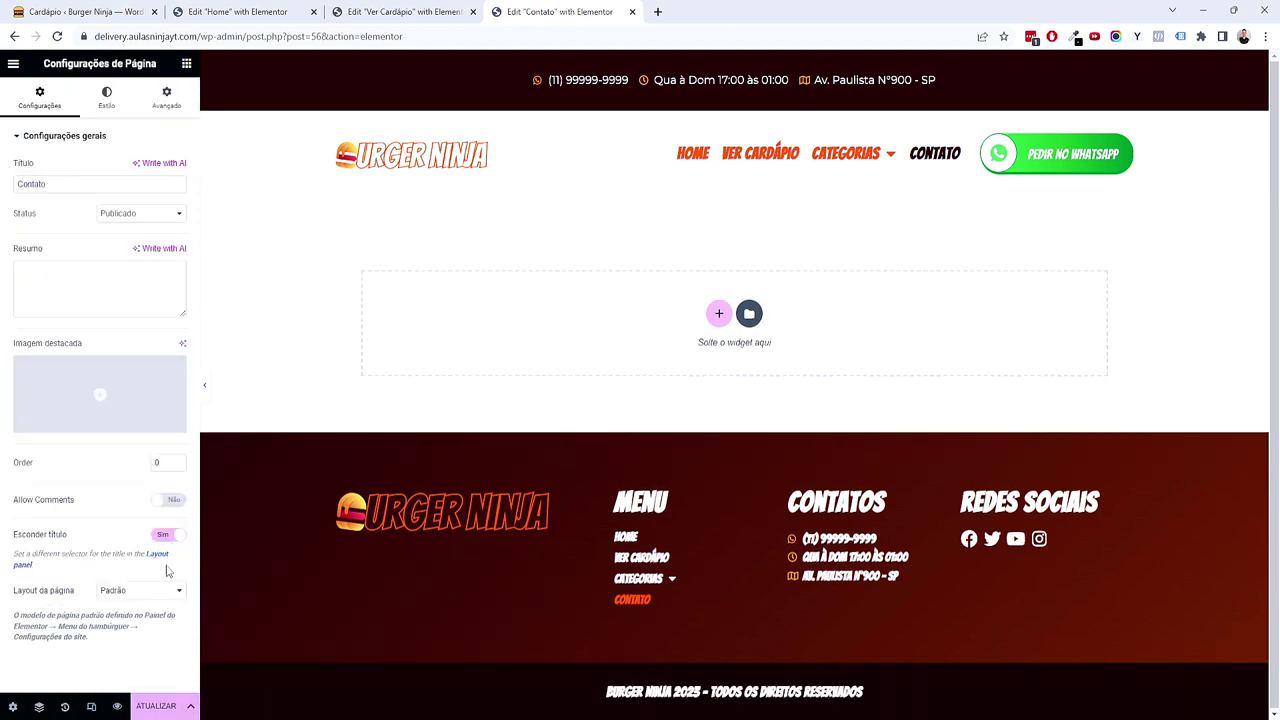
left_click(158, 592)
left_click(155, 627)
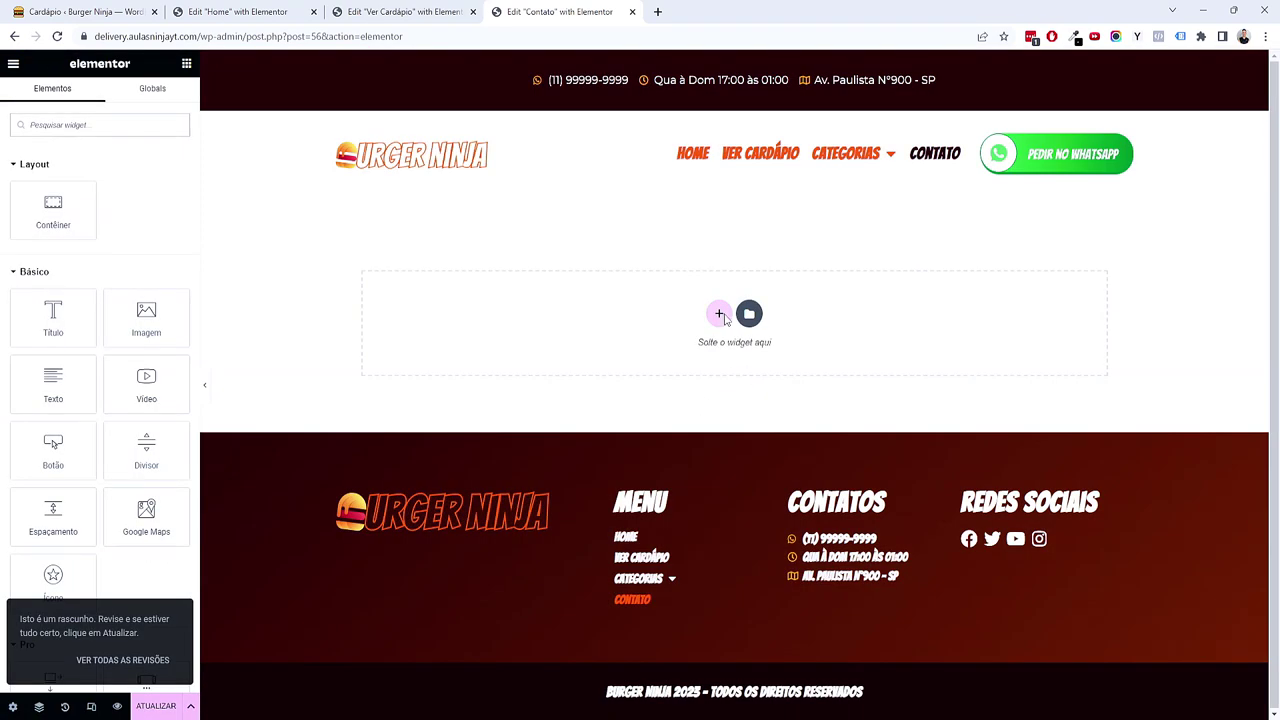
left_click(721, 315)
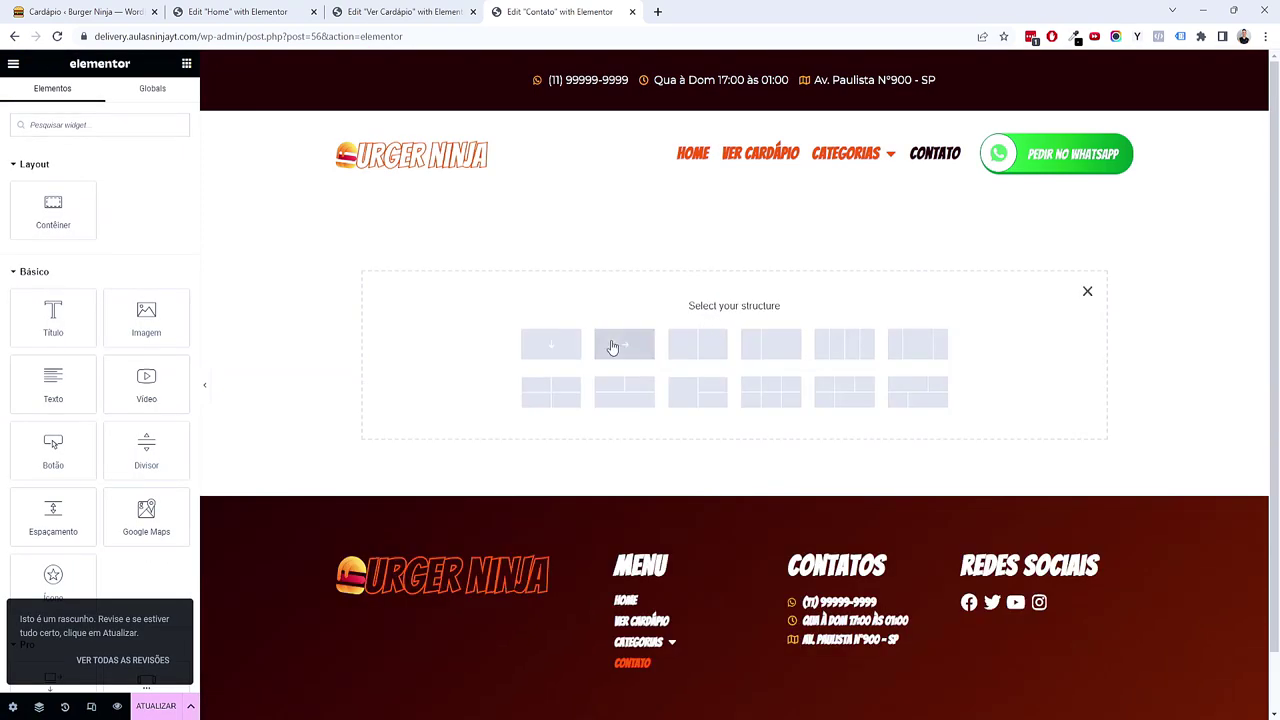
Step: Add a one-column Cinza Claro container with 5 em top and bottom padding, holding a Título widget
left_click(561, 349)
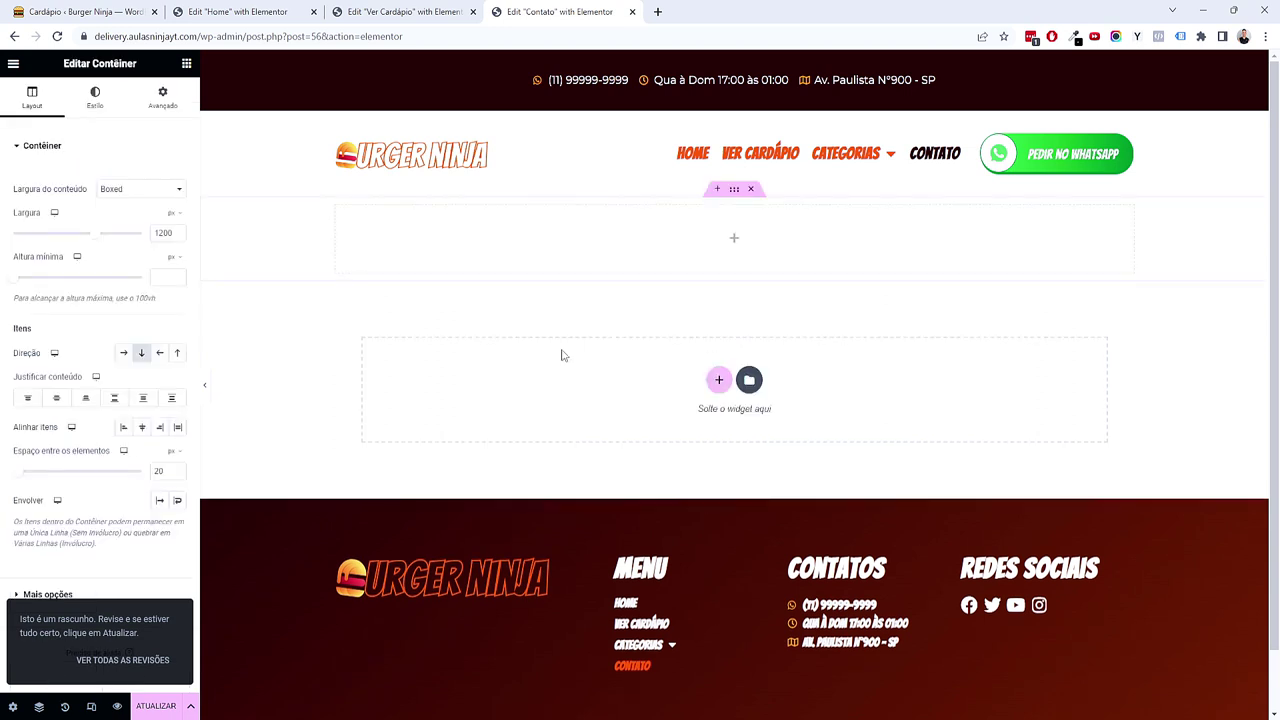
left_click(92, 100)
left_click(123, 208)
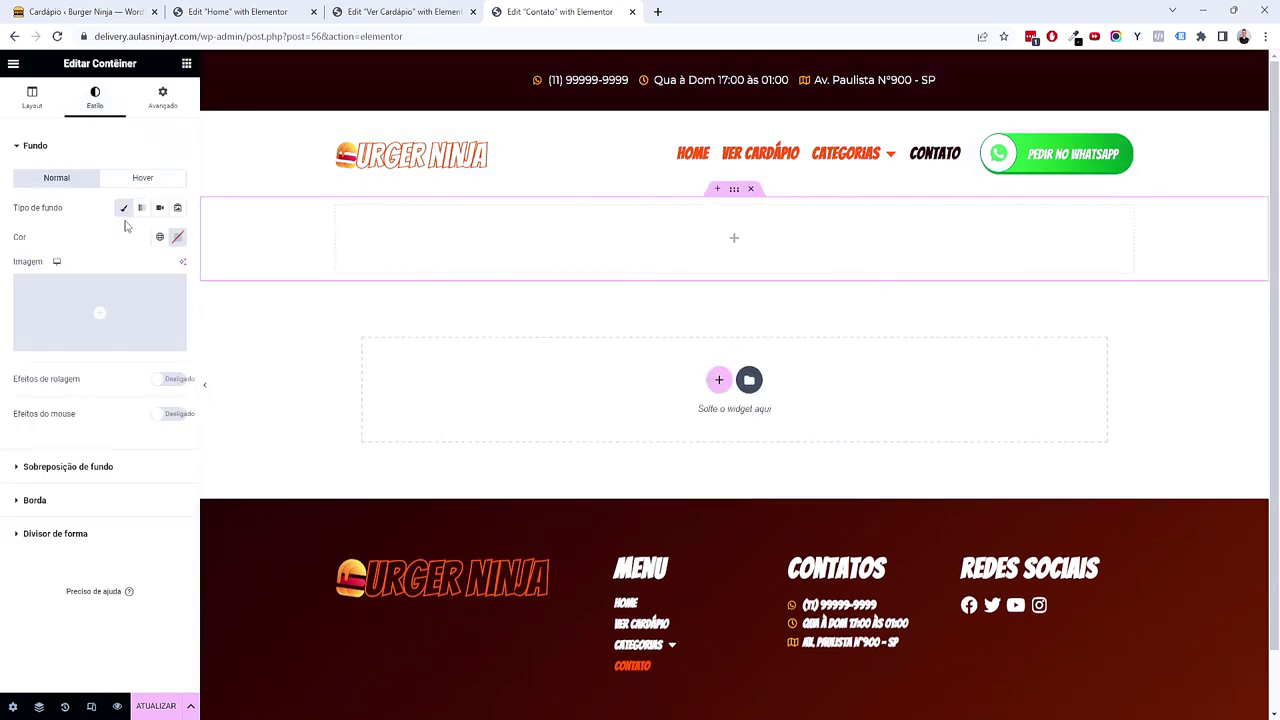
left_click(159, 236)
left_click(112, 401)
left_click(163, 100)
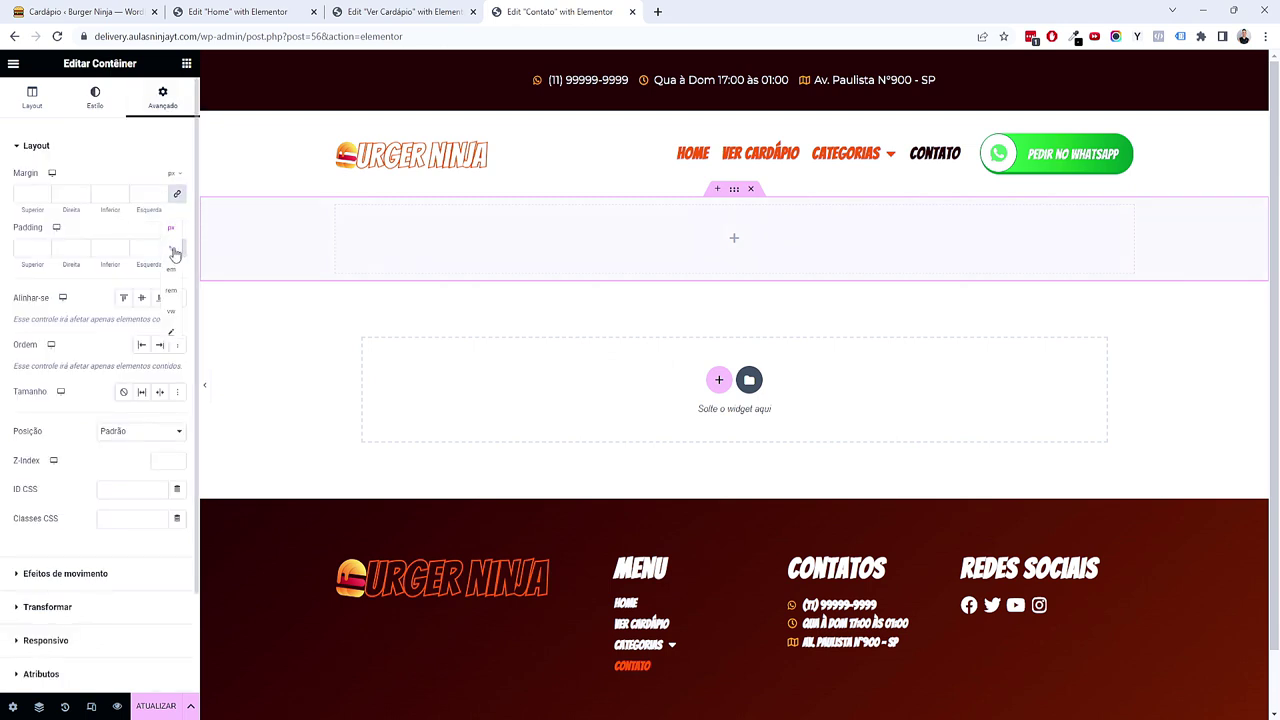
left_click(173, 270)
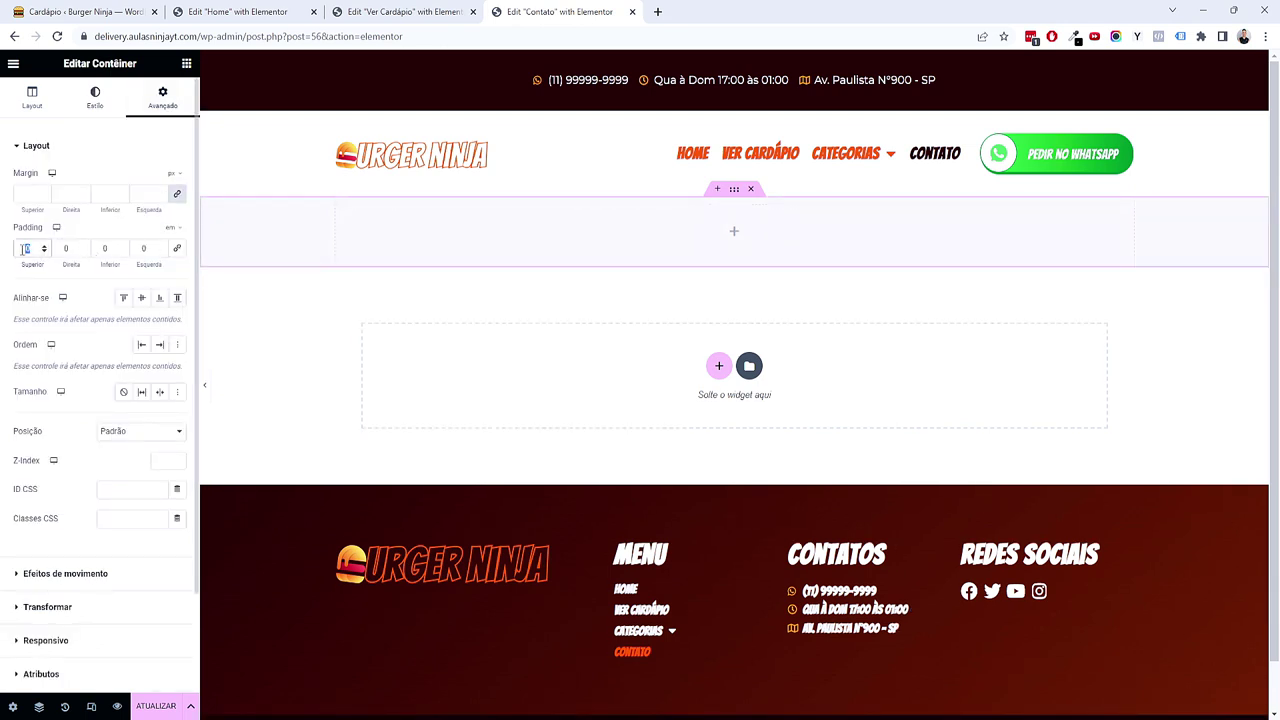
type("5")
key("Tab")
key("Tab")
type("5")
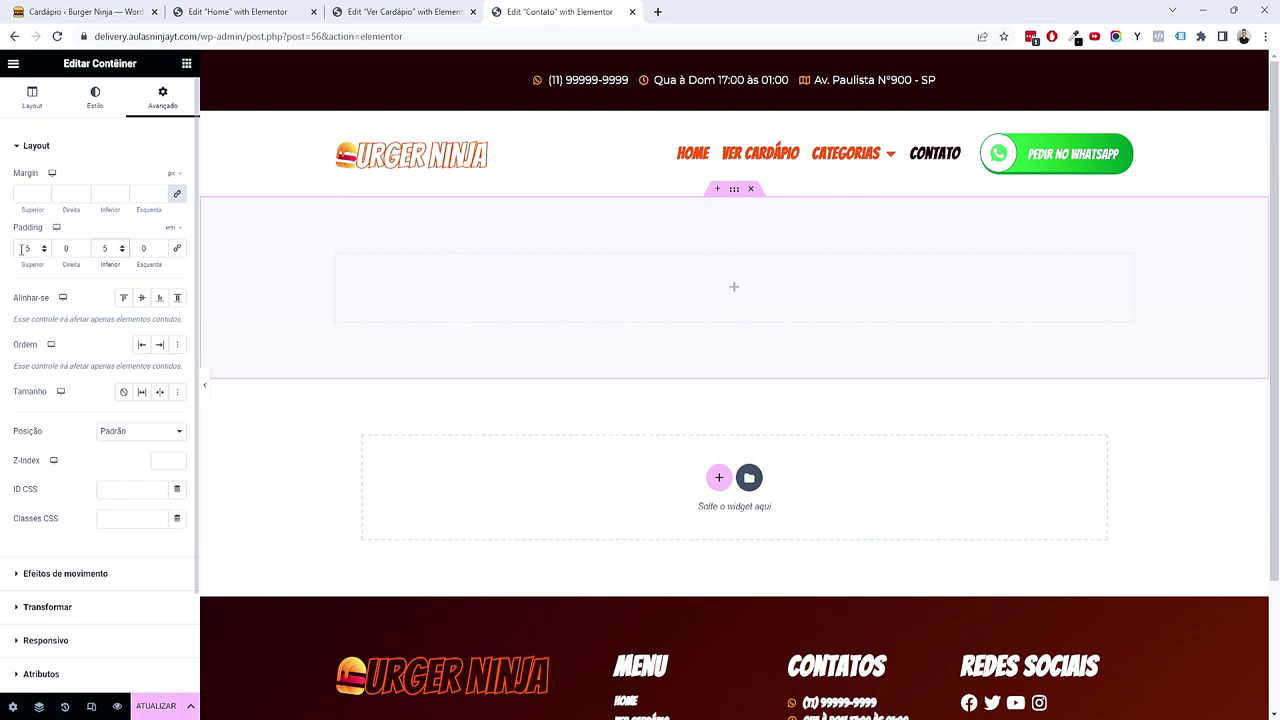
left_click(186, 63)
left_click_drag(53, 315, 680, 320)
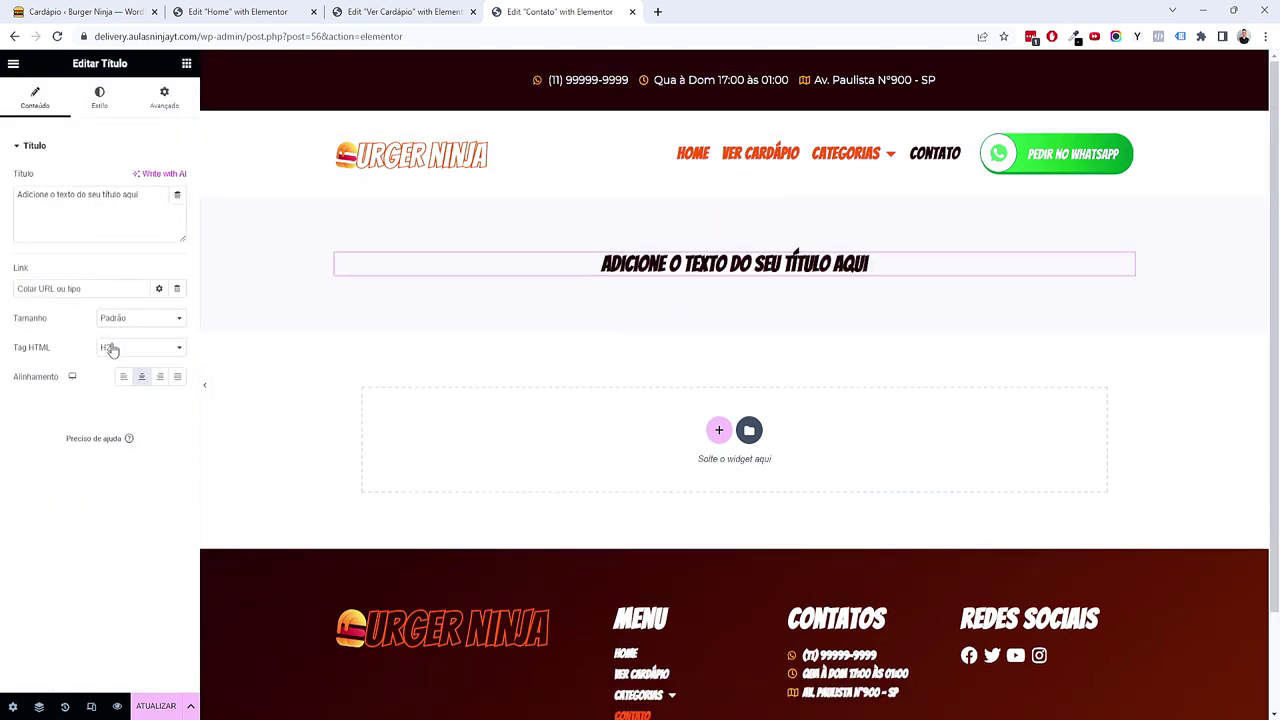
Step: Make the Contato heading a 2.5 em H1 reading 'Faça seu pedido agora no whatsapp'
key("ctrl+a")
type("Faça s")
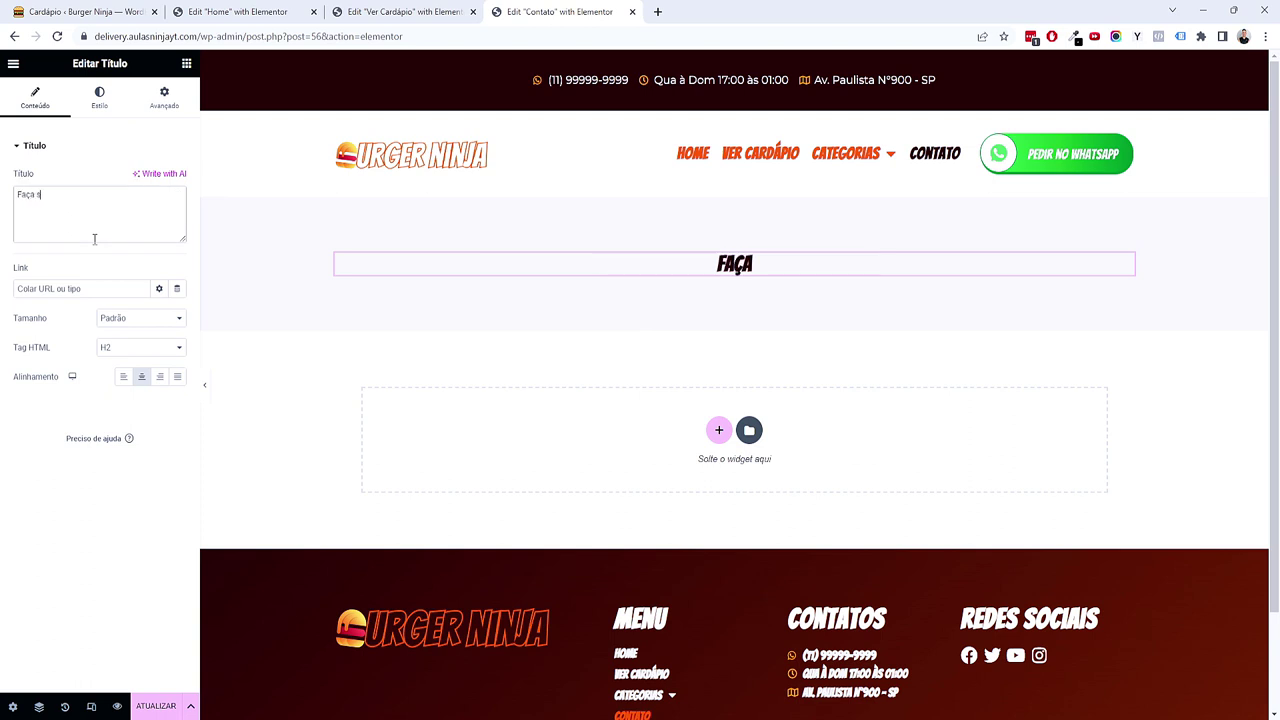
type("eu pedido agora")
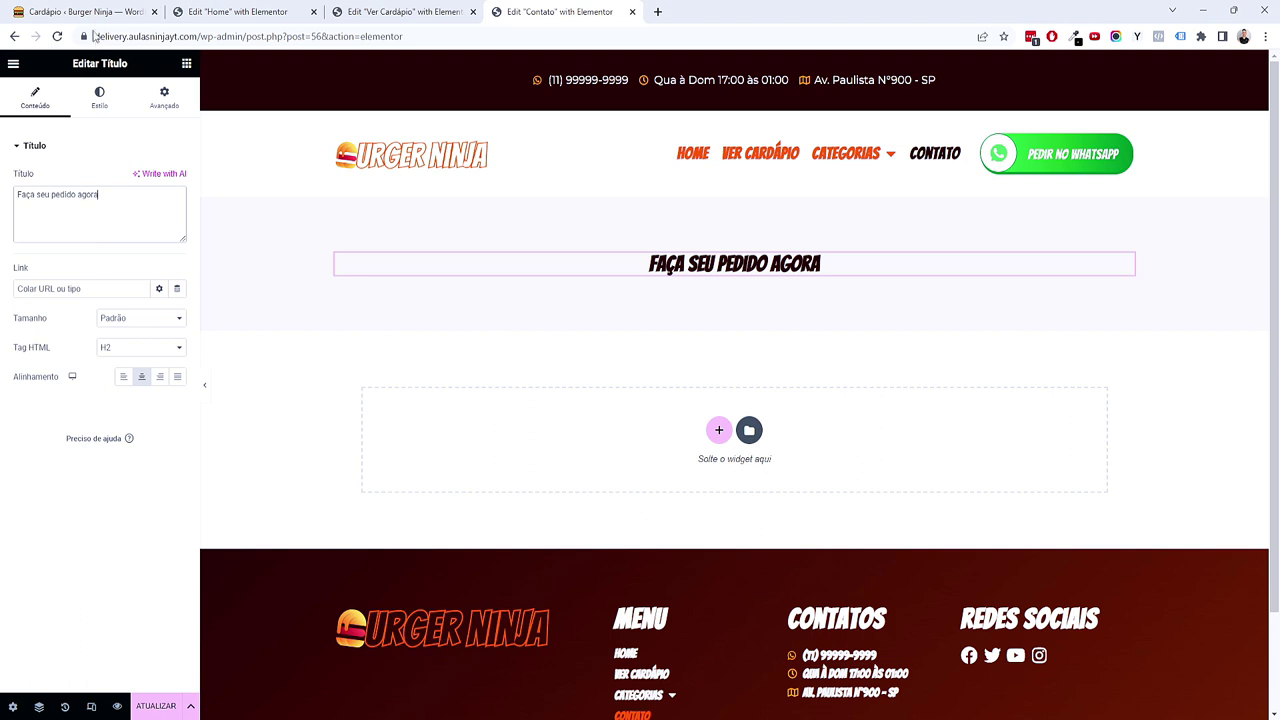
left_click(99, 97)
left_click(177, 207)
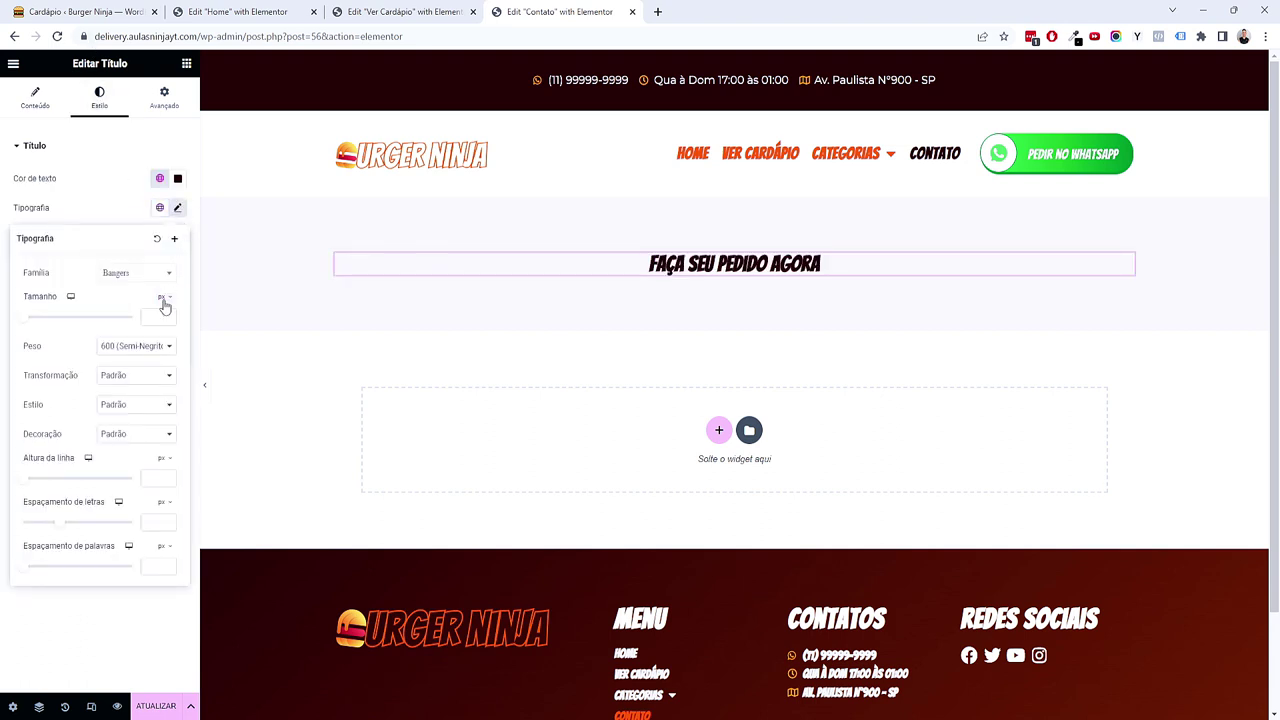
type("2.5")
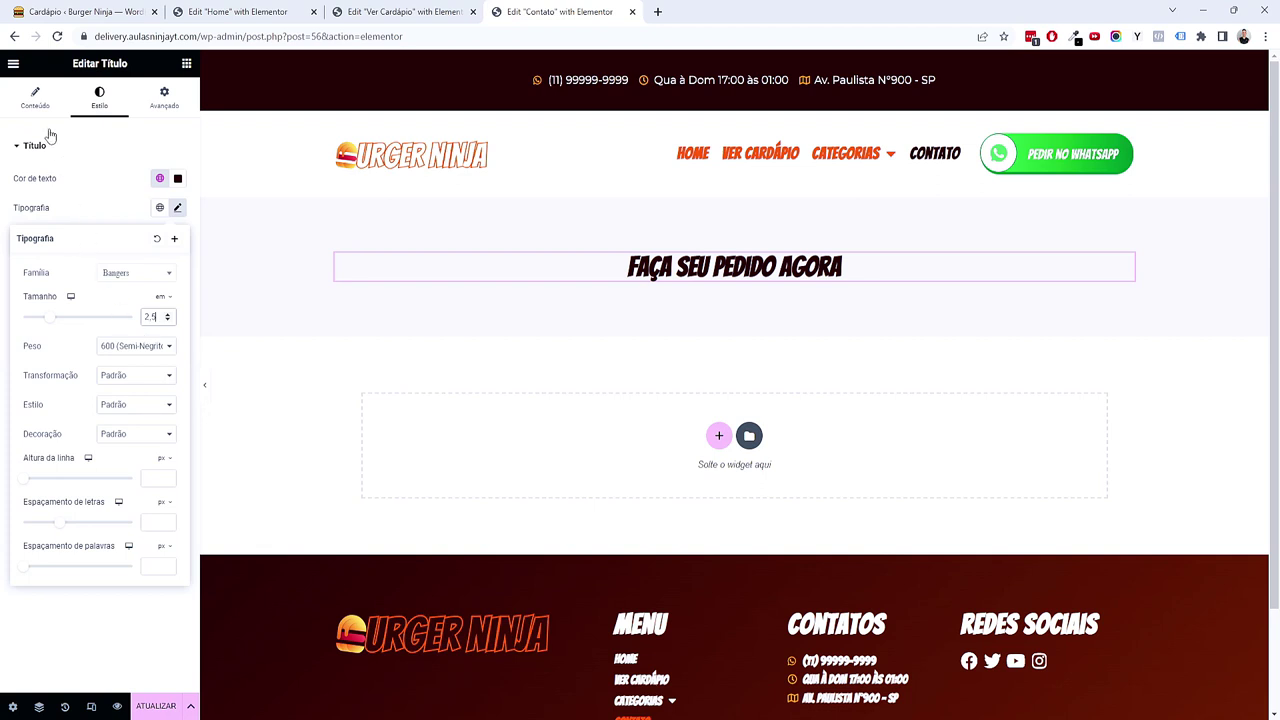
left_click(36, 98)
left_click(127, 349)
left_click(117, 368)
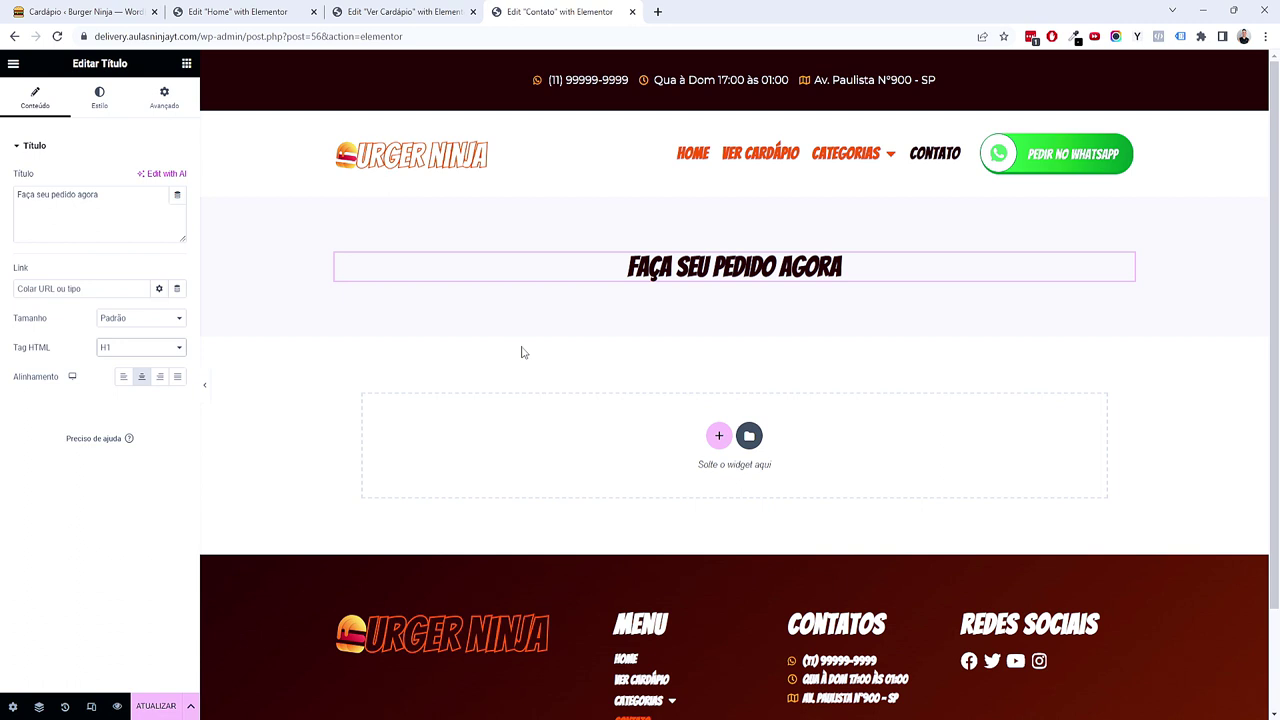
left_click(141, 213)
type("no whatsapp")
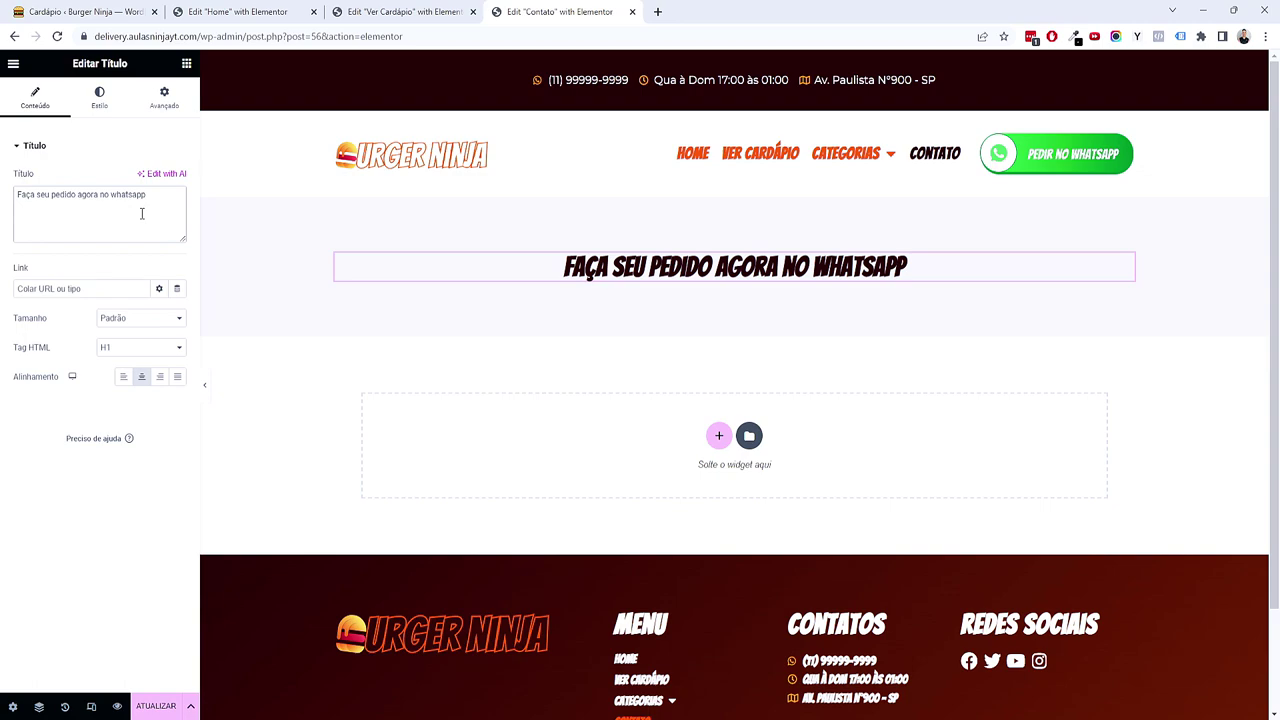
key("ctrl+shift+Tab")
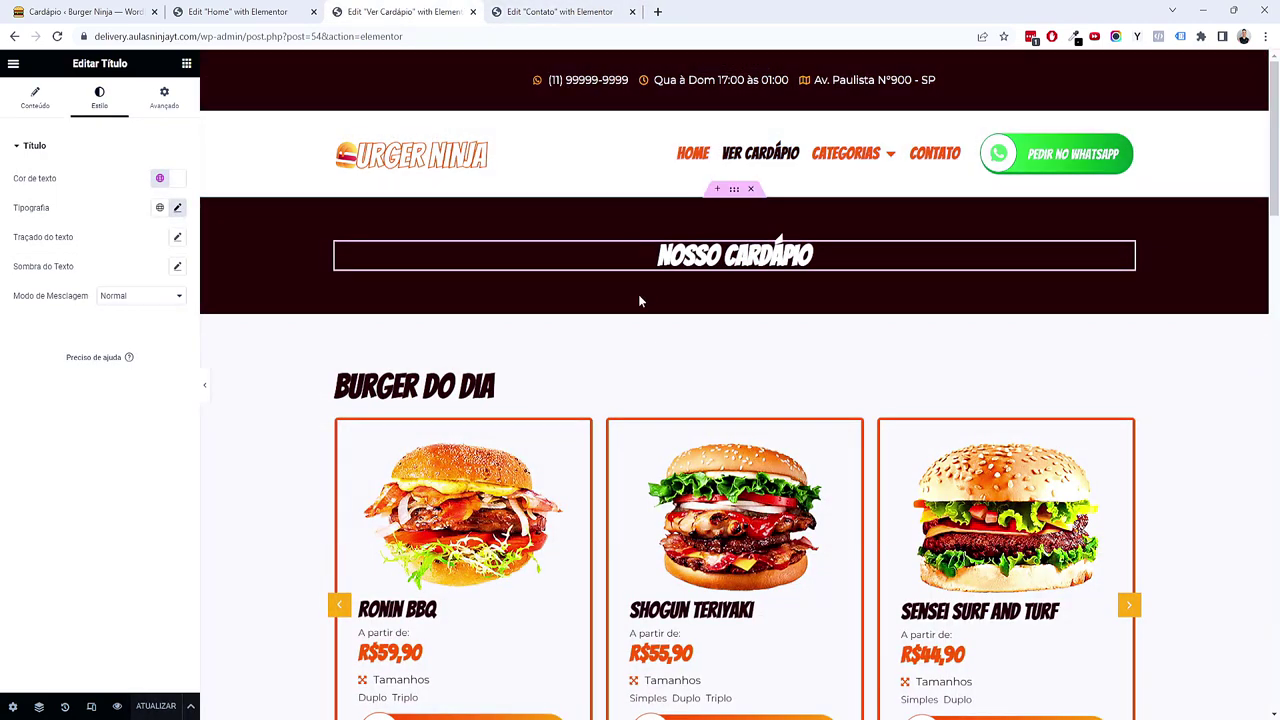
Step: Copy the WhatsApp button from Ver Cardápio and paste it below the Contato heading
scroll(640, 320, "down", 15)
right_click(709, 320)
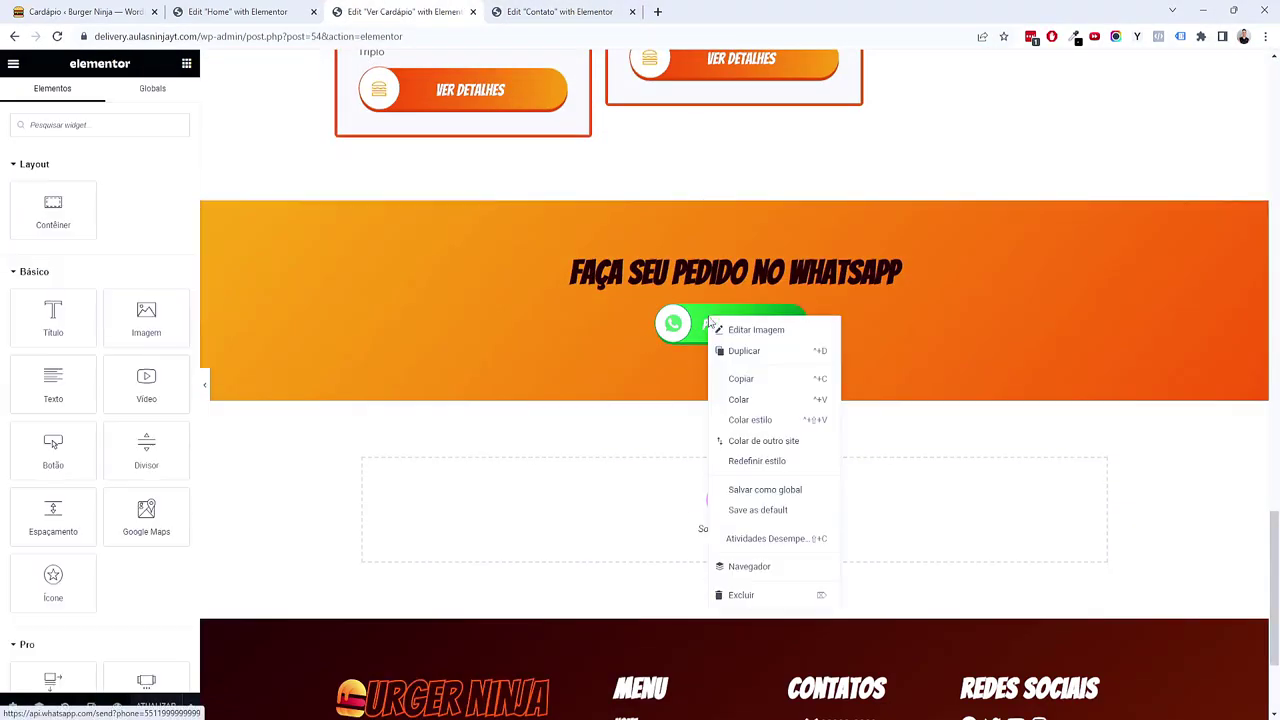
left_click(737, 371)
key("ctrl+Tab")
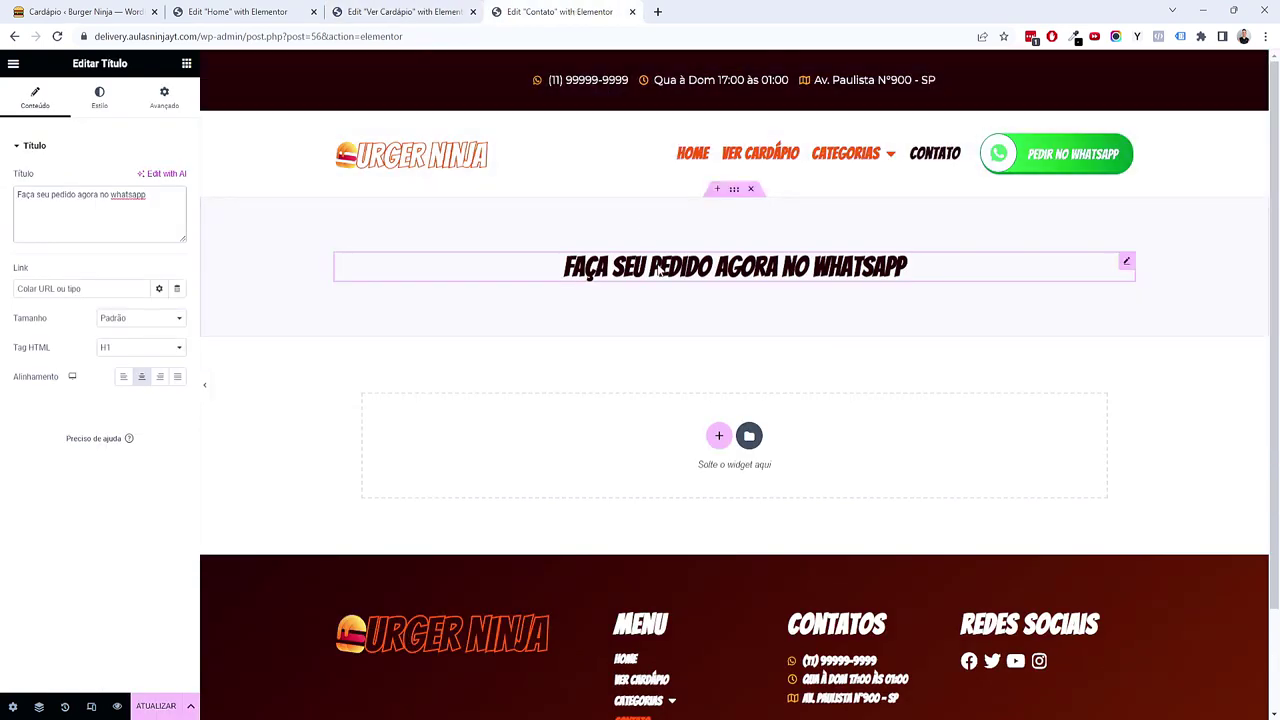
right_click(660, 268)
left_click(712, 350)
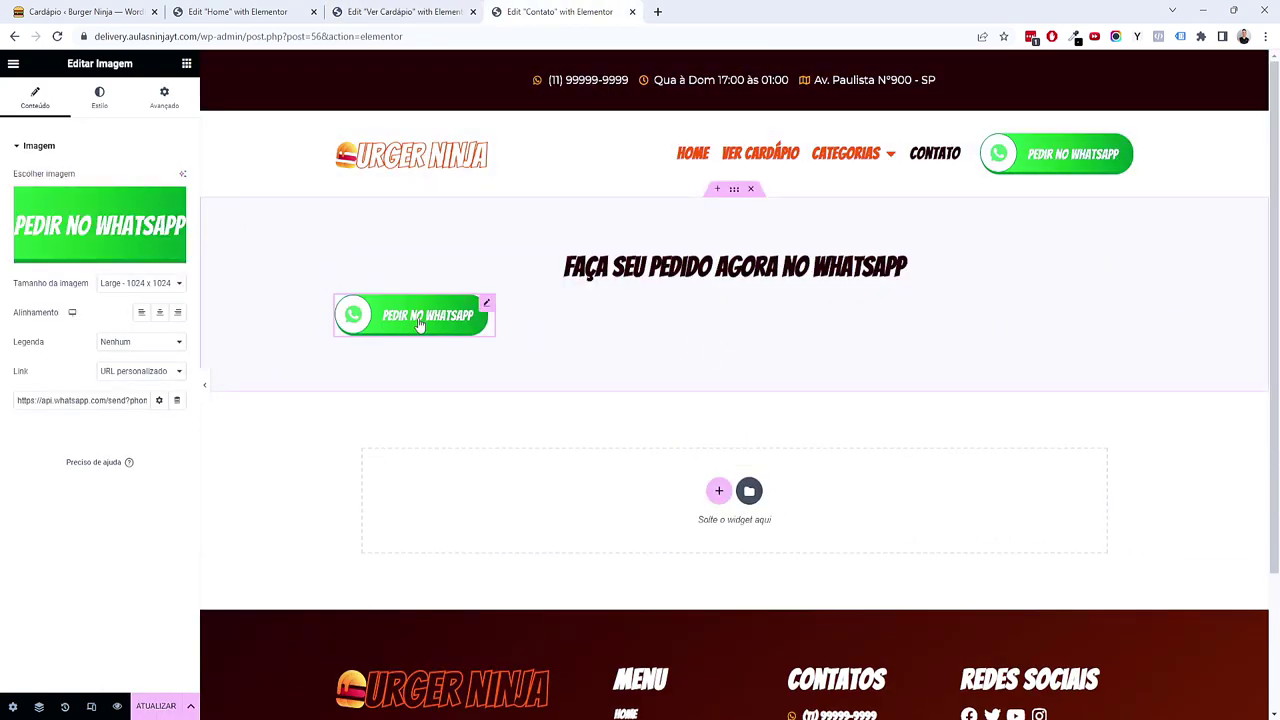
Step: Set the container's Alinhar itens to Centro, then copy the heading
left_click(165, 104)
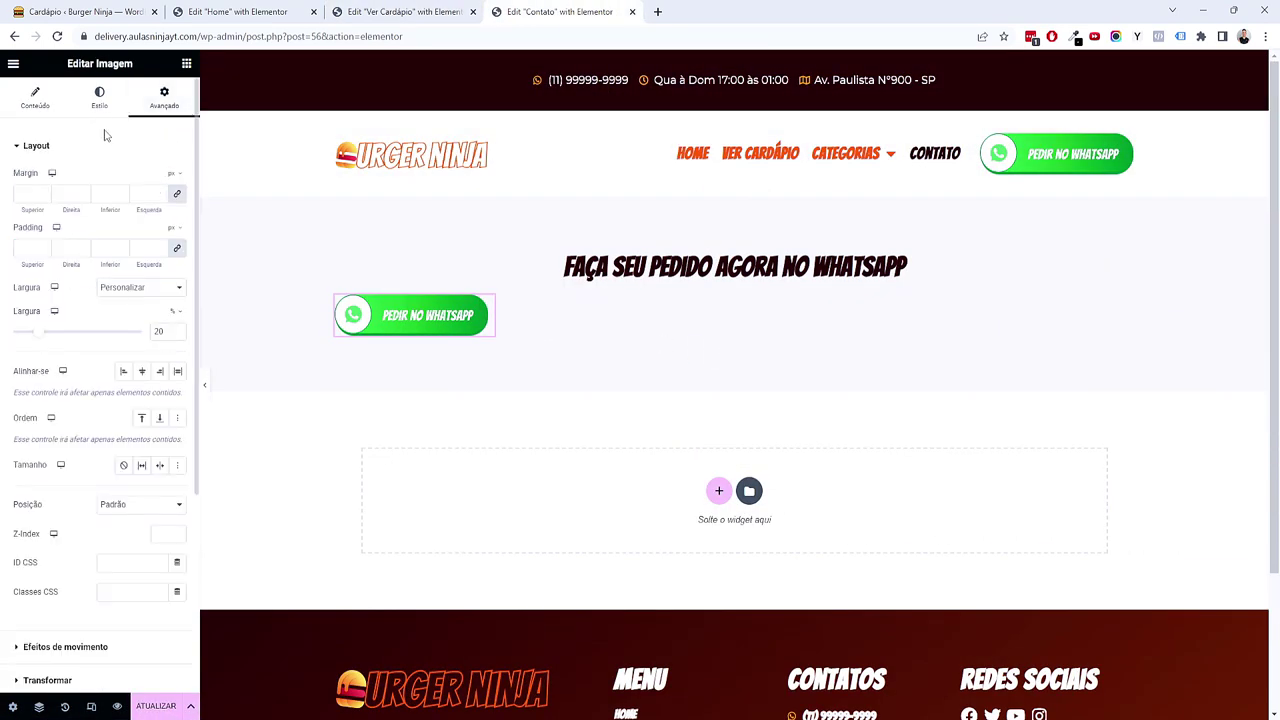
right_click(730, 216)
left_click(734, 220)
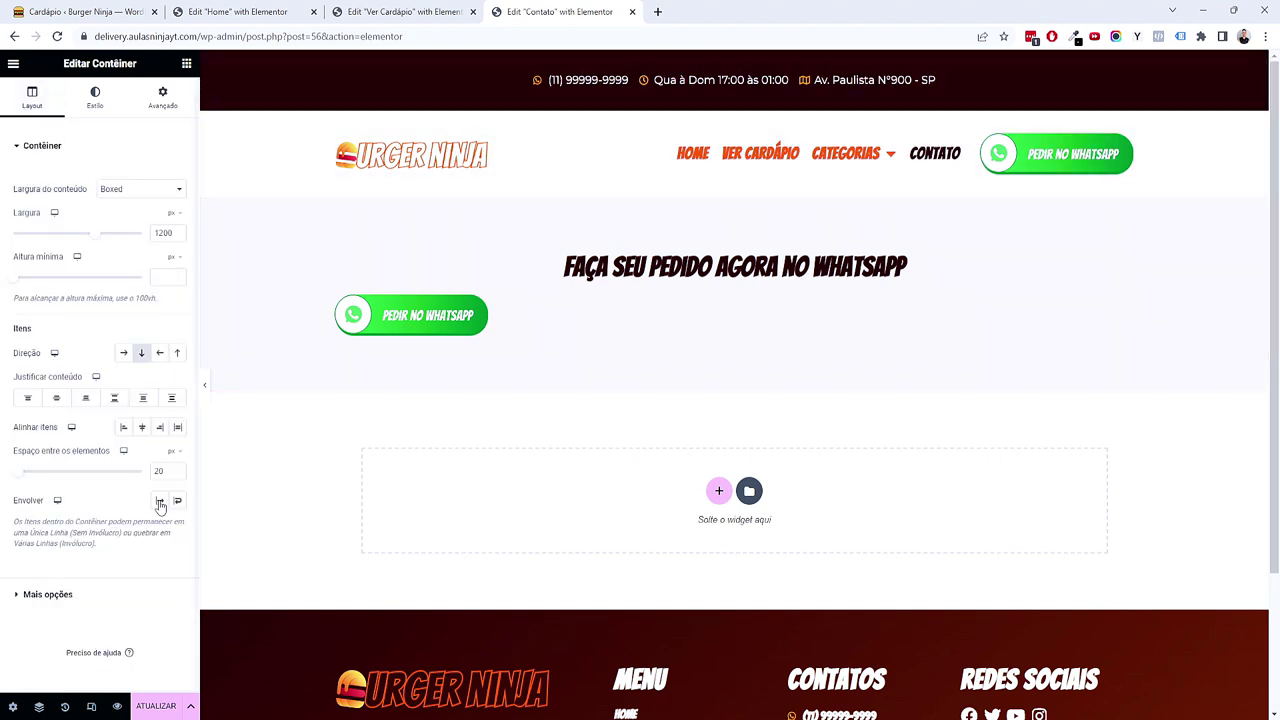
left_click(142, 428)
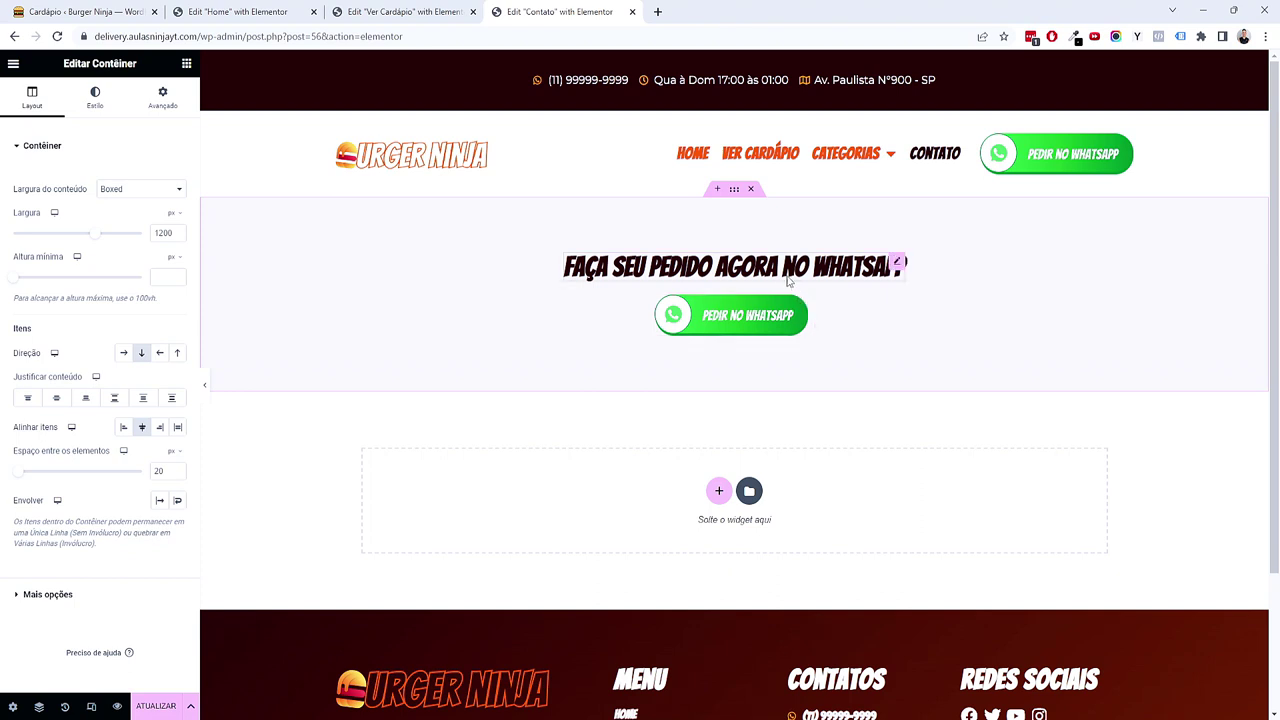
right_click(789, 268)
left_click(821, 328)
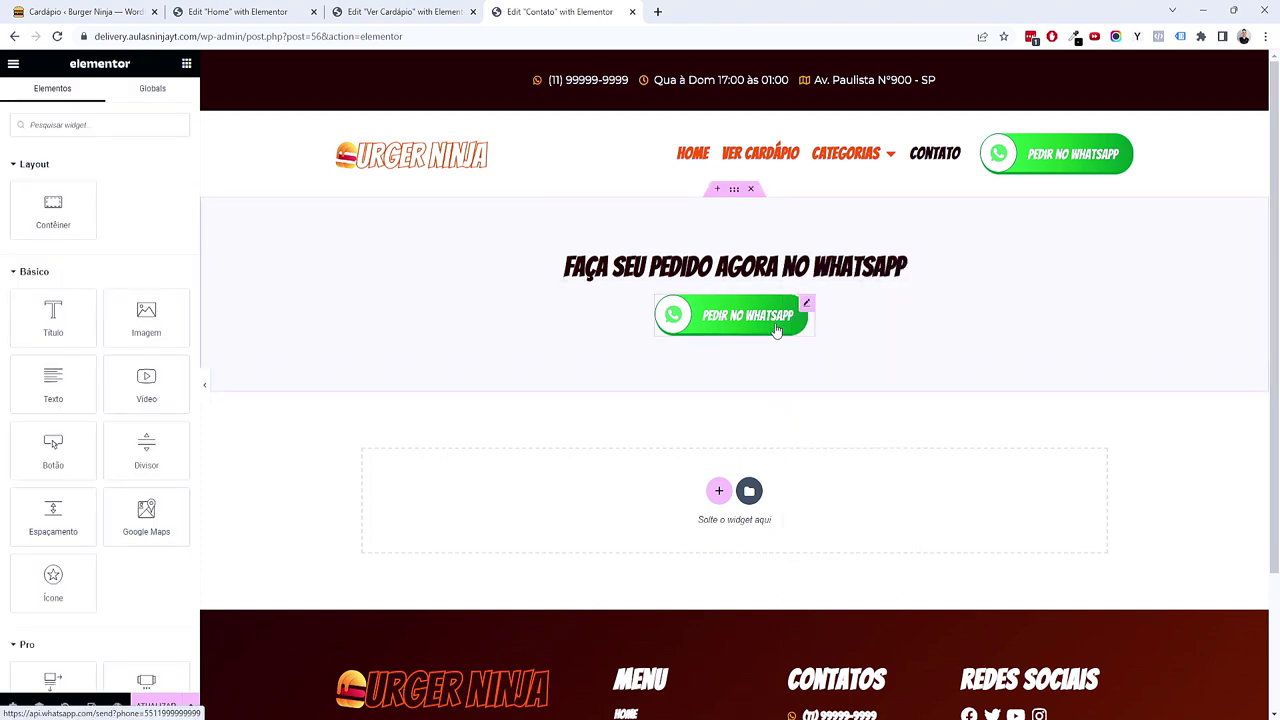
Step: Paste the heading below the button as an H2 reading 'Nos encontre aqui'
right_click(777, 331)
left_click(806, 406)
left_click(100, 209)
key("ctrl+a")
left_click(141, 349)
left_click(134, 374)
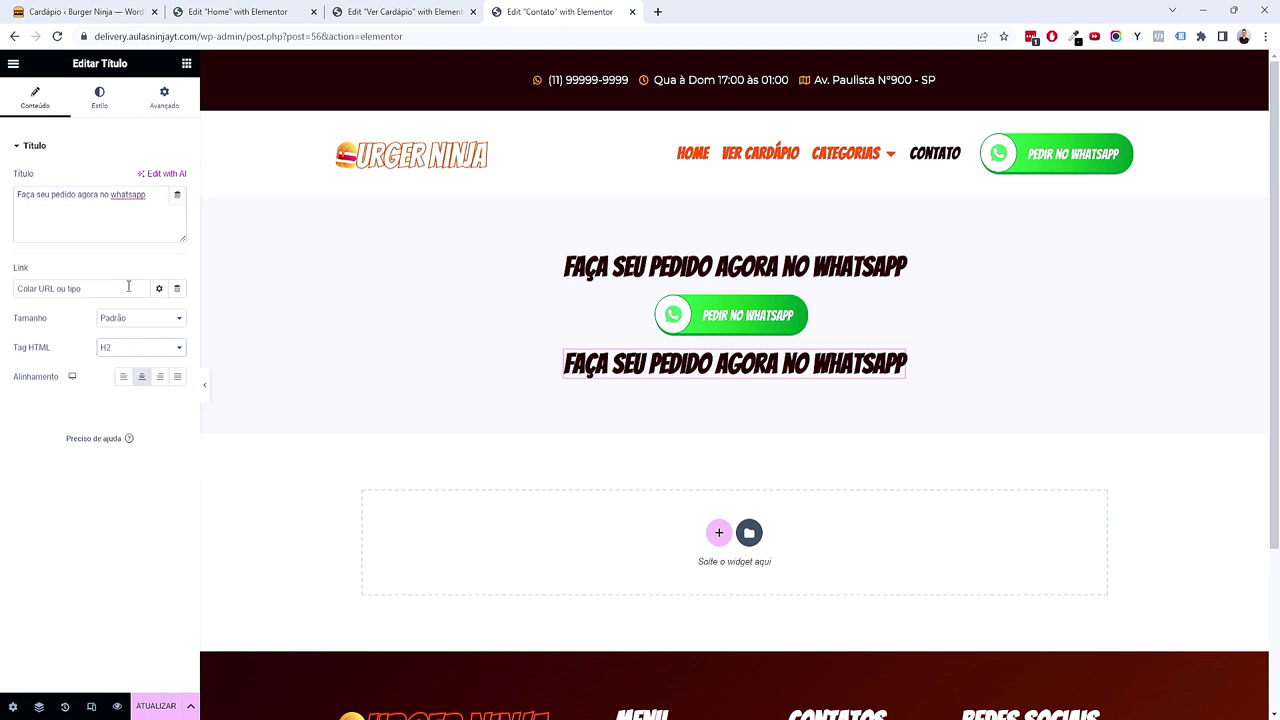
type("No")
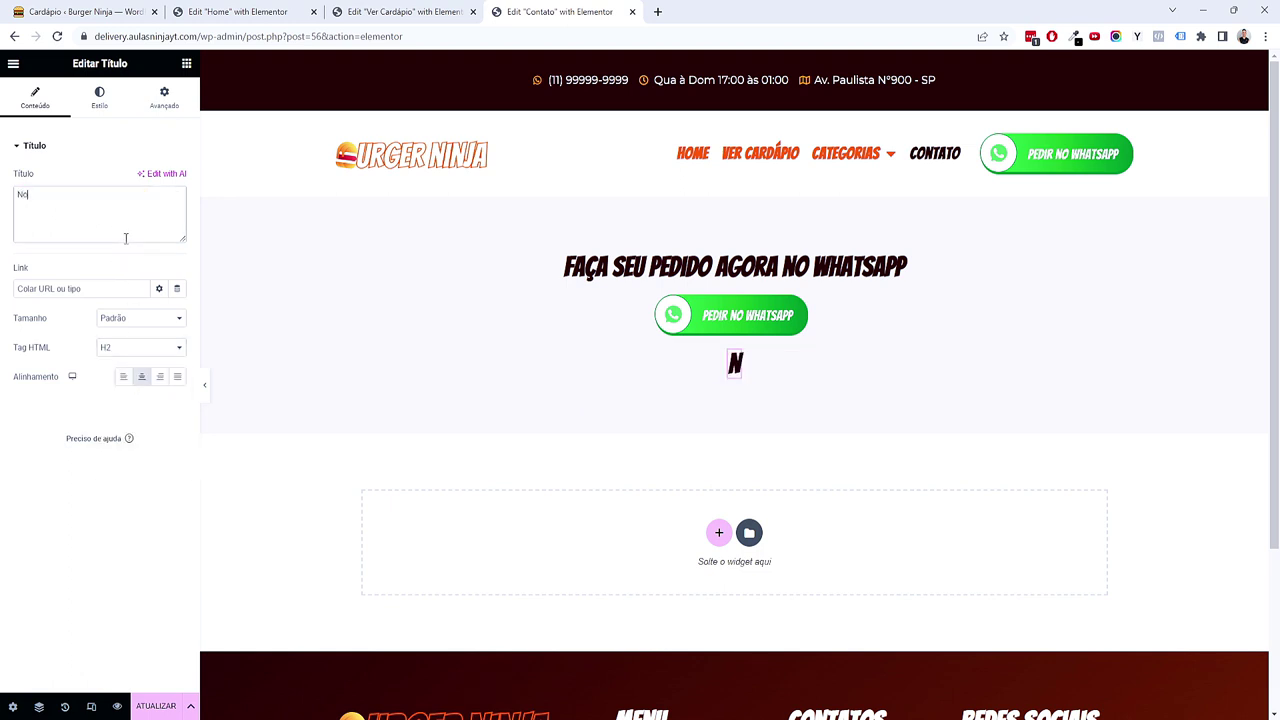
type("s encontre aqui")
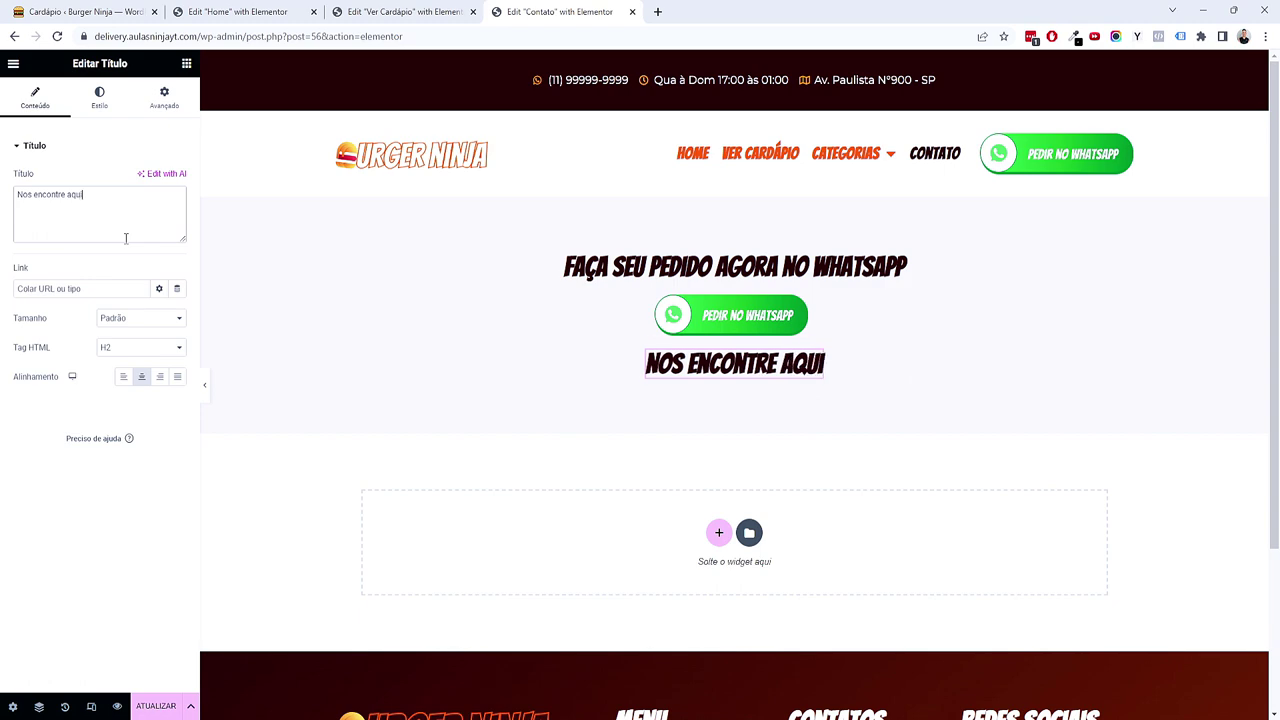
Step: Search for 'list' and add a Lista de ícones widget below the new heading
left_click(186, 64)
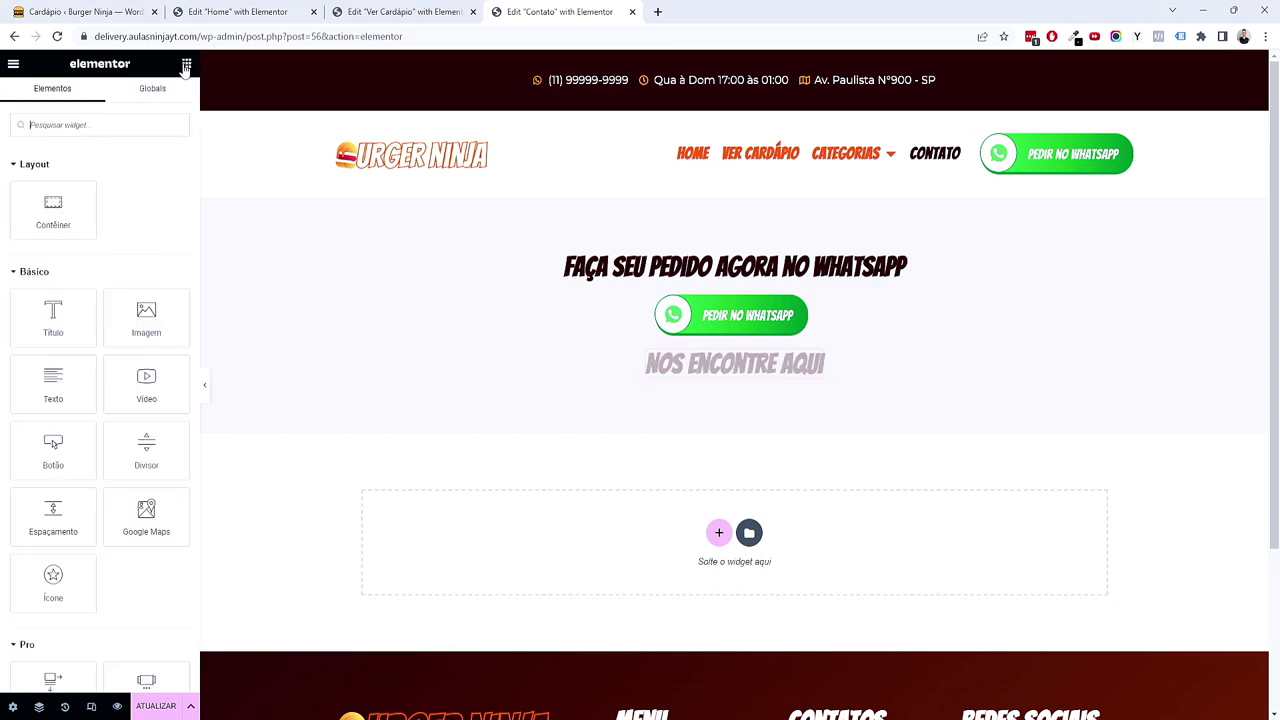
scroll(740, 473, "down", 2)
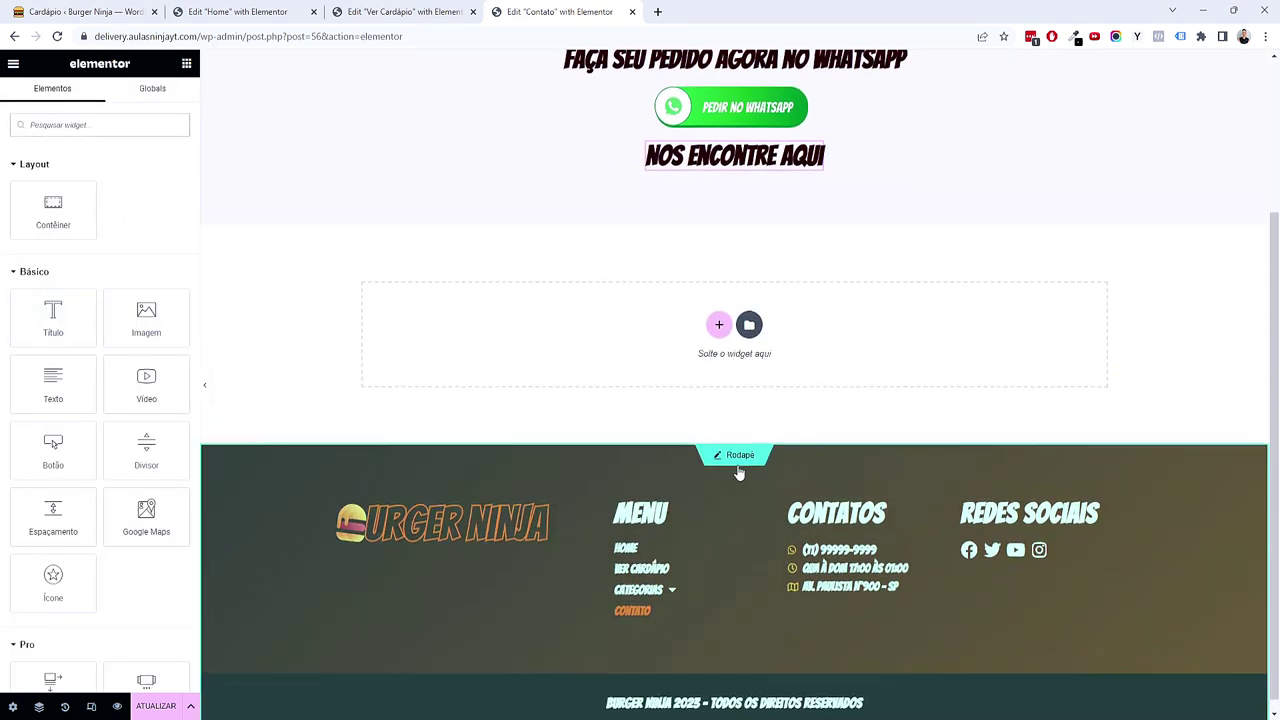
scroll(740, 473, "up", 3)
type("list")
left_click_drag(78, 214, 770, 392)
scroll(916, 436, "down", 2)
scroll(916, 440, "up", 1)
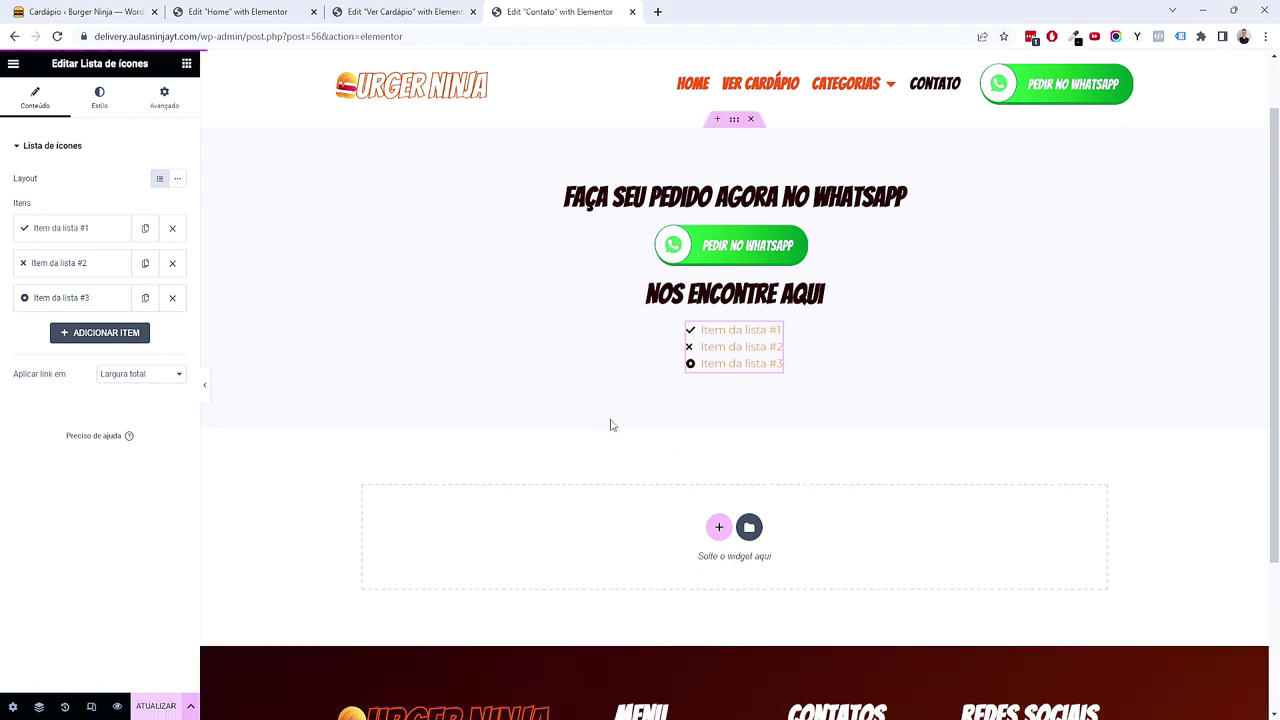
Step: In the footer, set the contact icon list's text weight to 400 (Normal)
scroll(629, 411, "down", 5)
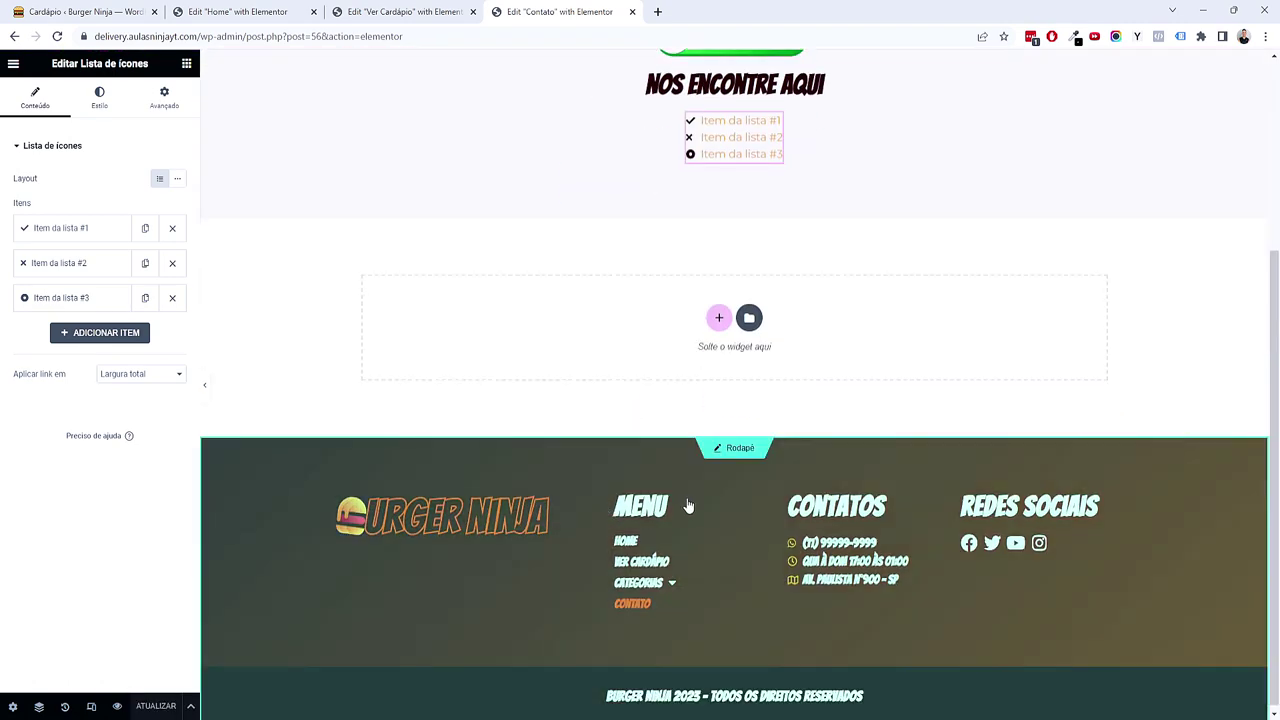
left_click(742, 456)
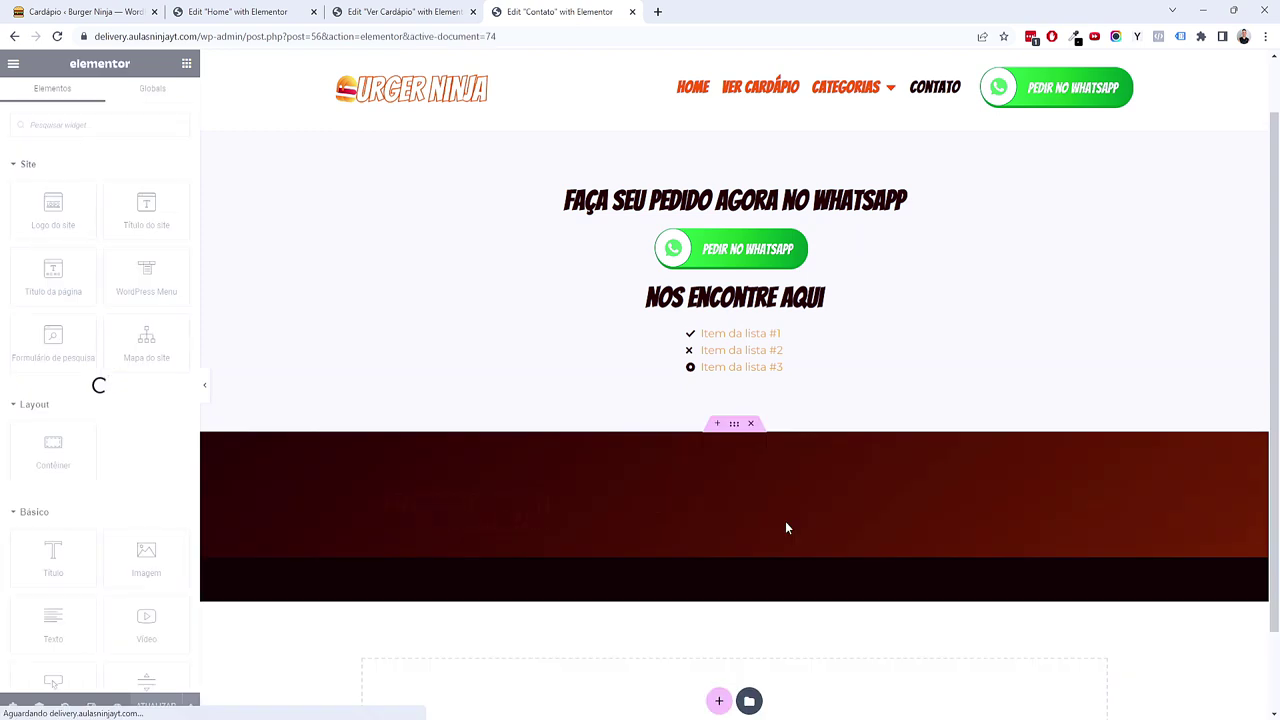
left_click(790, 540)
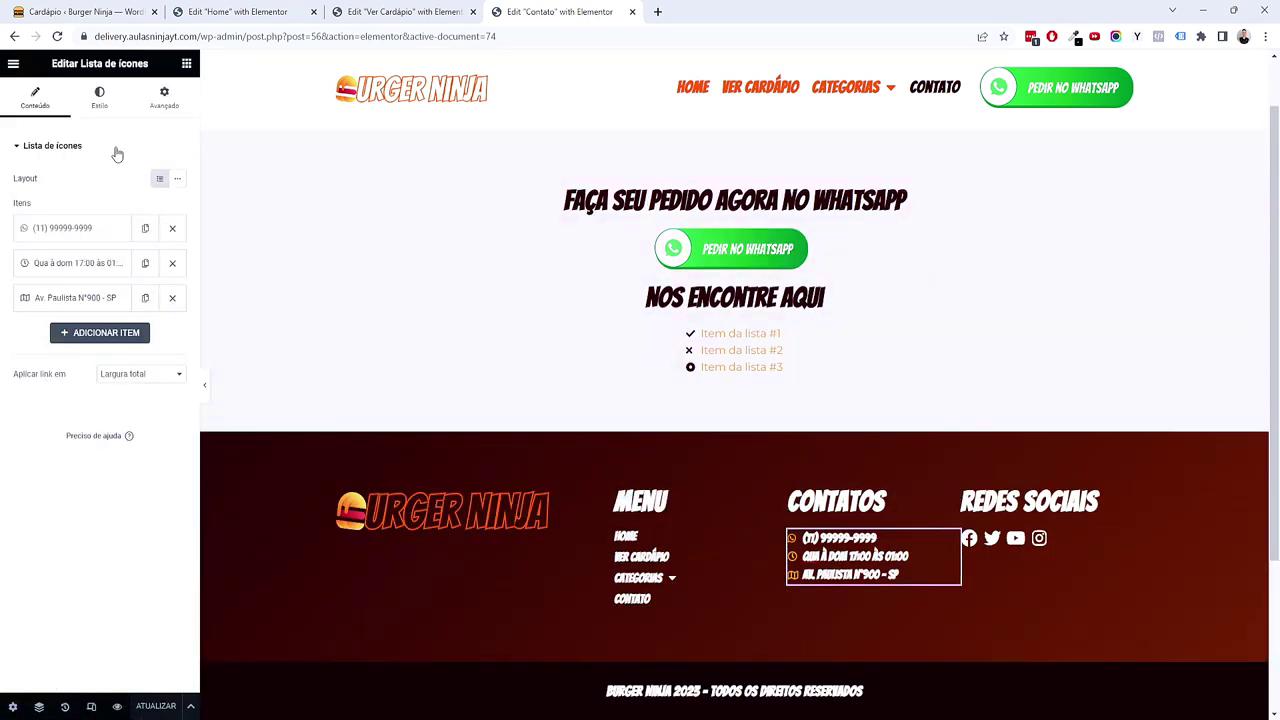
left_click(112, 105)
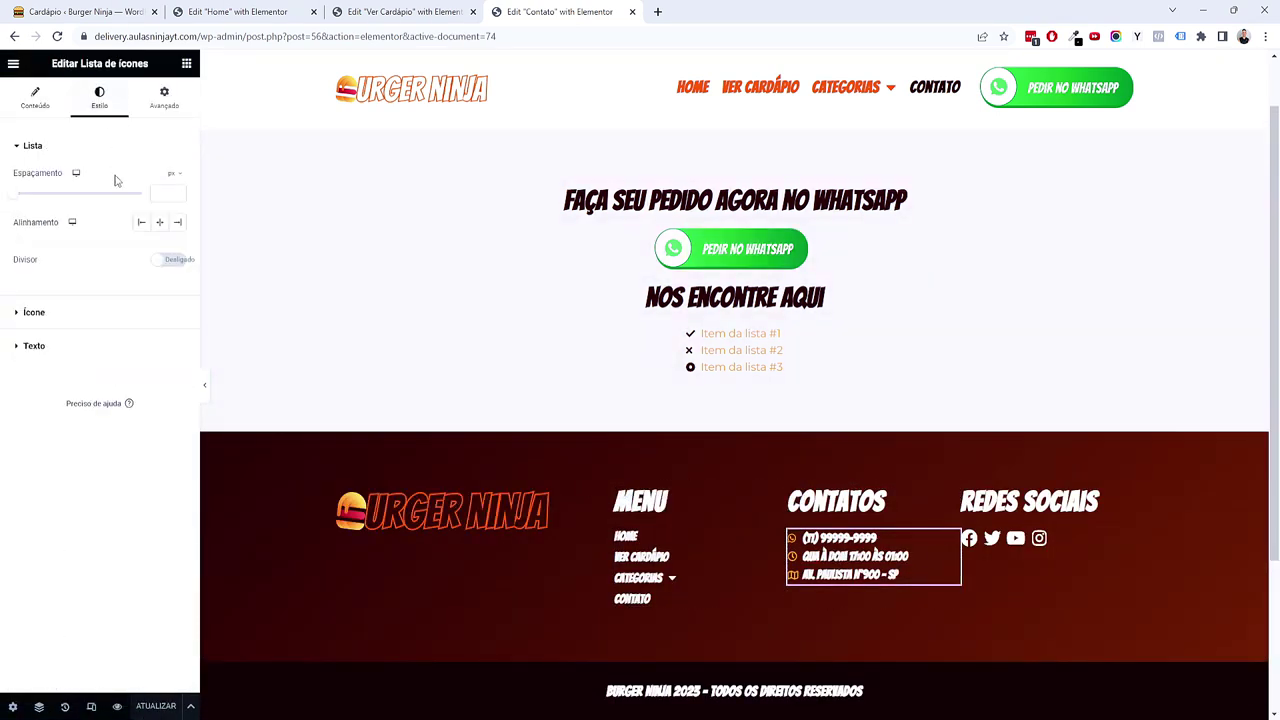
left_click(82, 347)
left_click(178, 246)
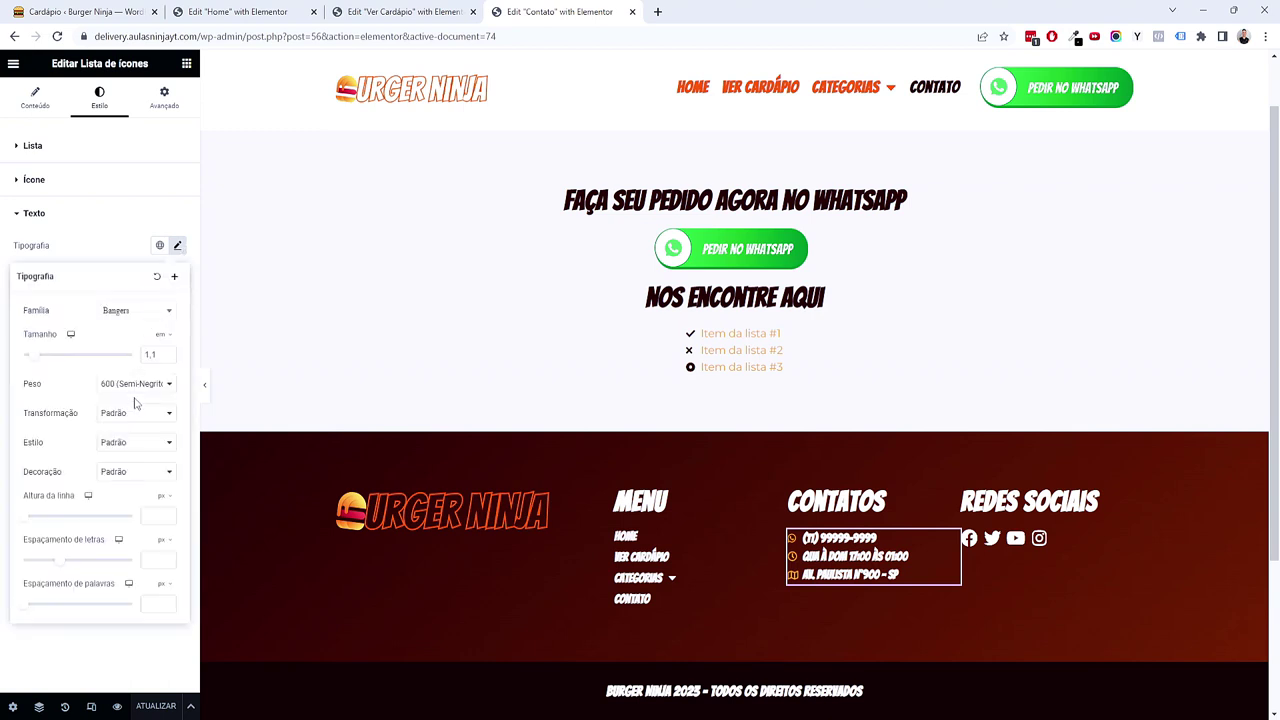
left_click(136, 384)
left_click(131, 431)
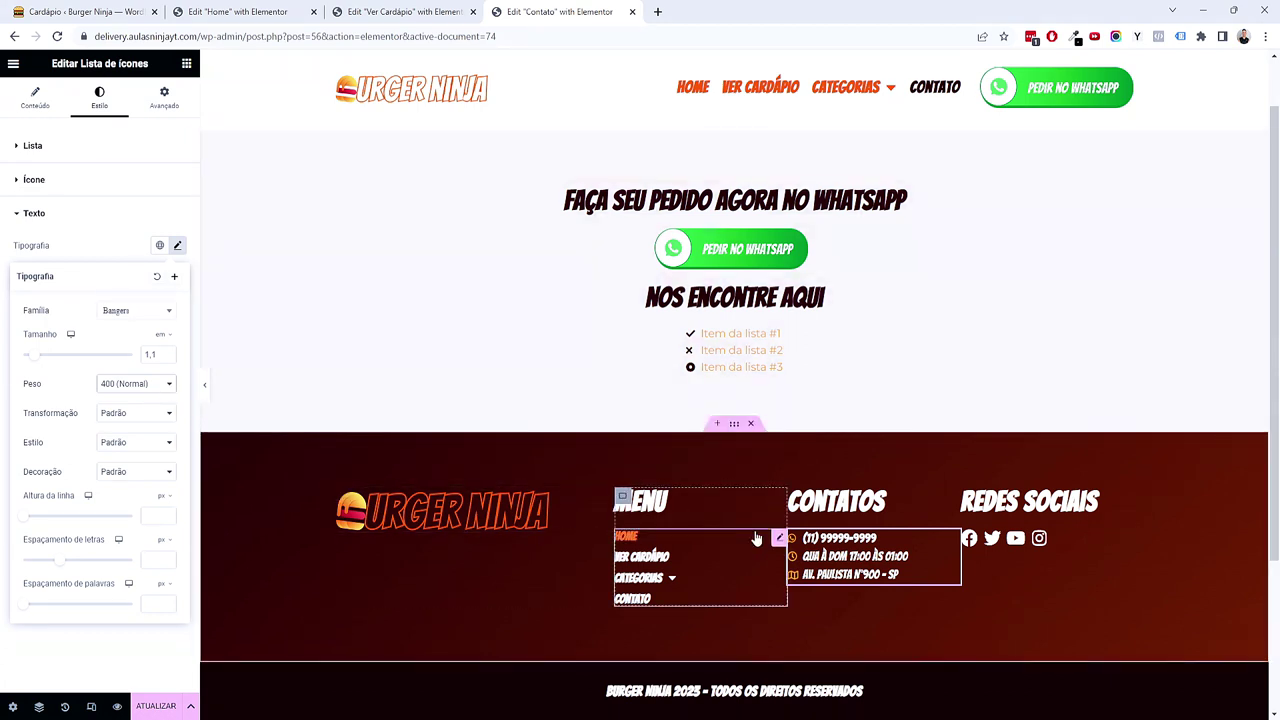
Step: Set the footer menu's typography weight to 400 (Normal)
left_click(777, 535)
left_click(99, 97)
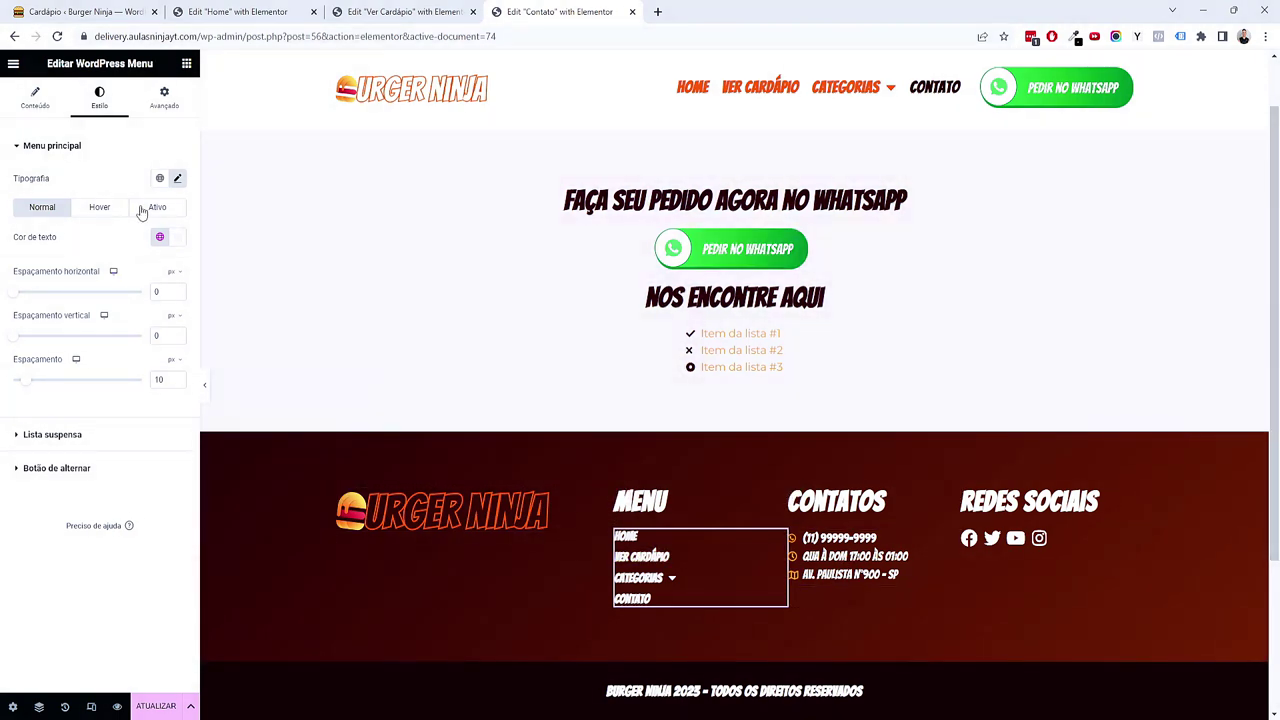
left_click(177, 178)
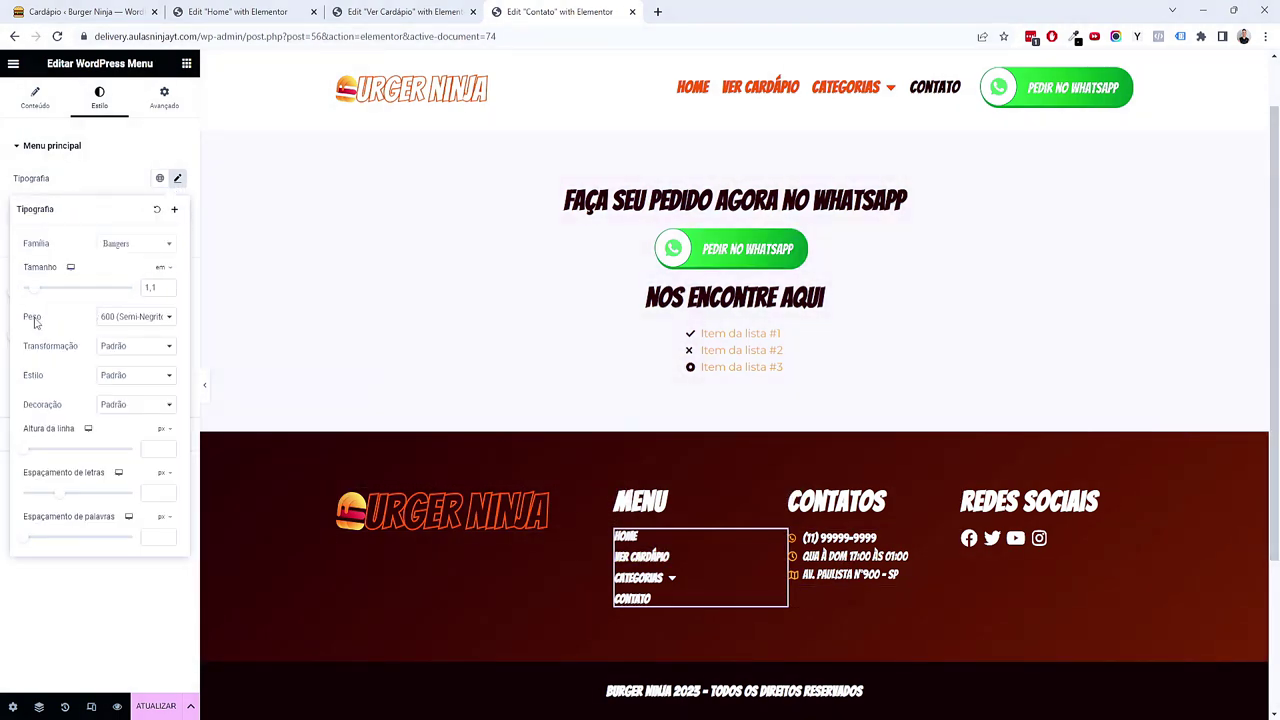
left_click(130, 318)
left_click(128, 369)
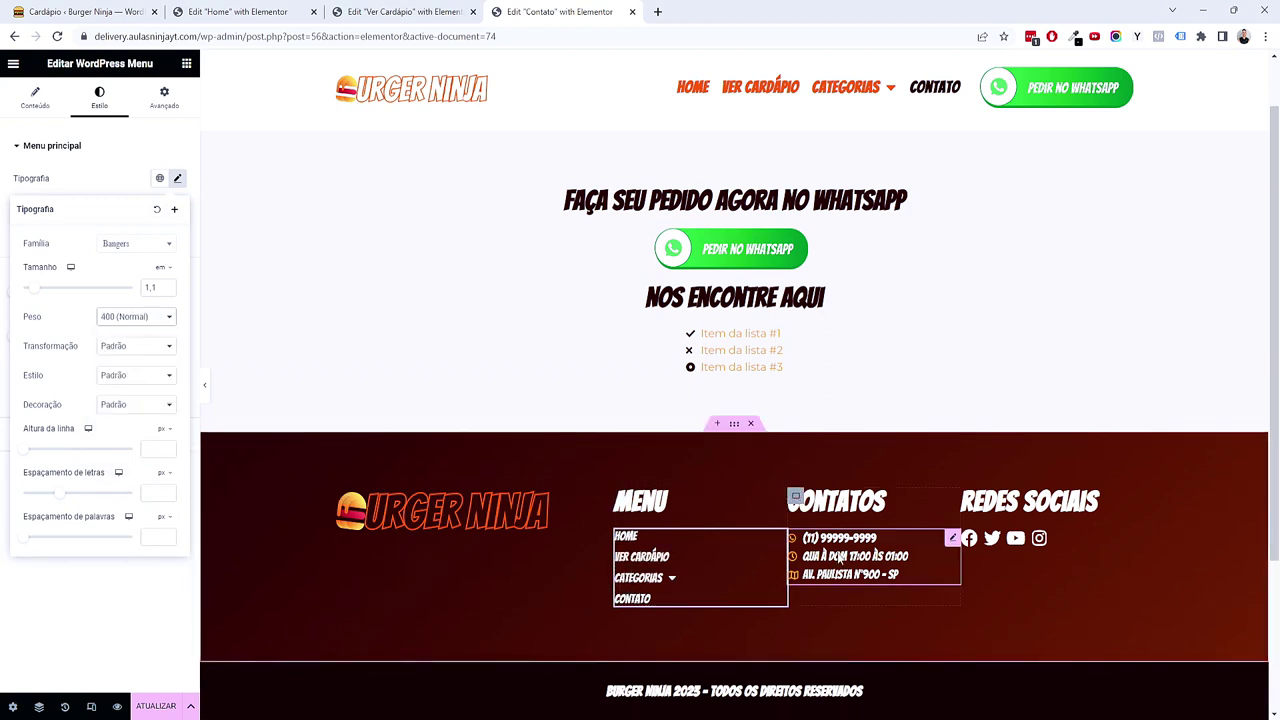
left_click(838, 562)
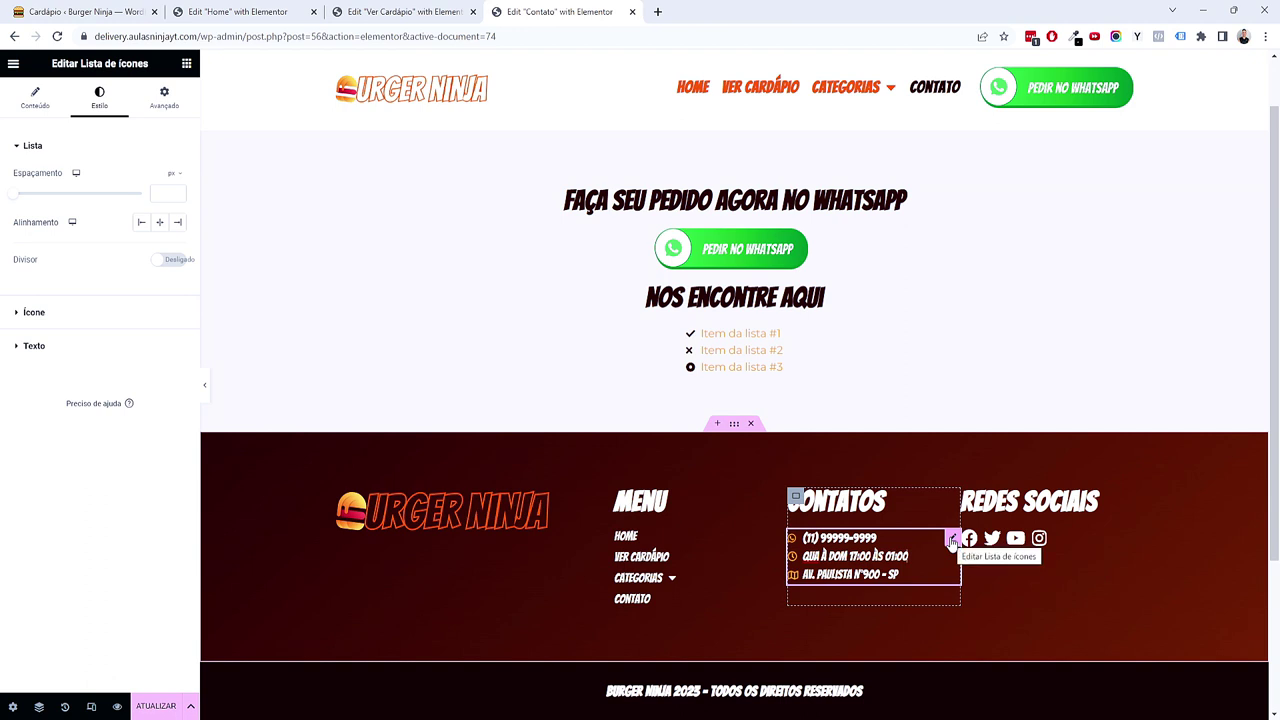
Step: Copy the footer's contact list under 'Nos encontre aqui' on Contato and delete the placeholder list
right_click(952, 540)
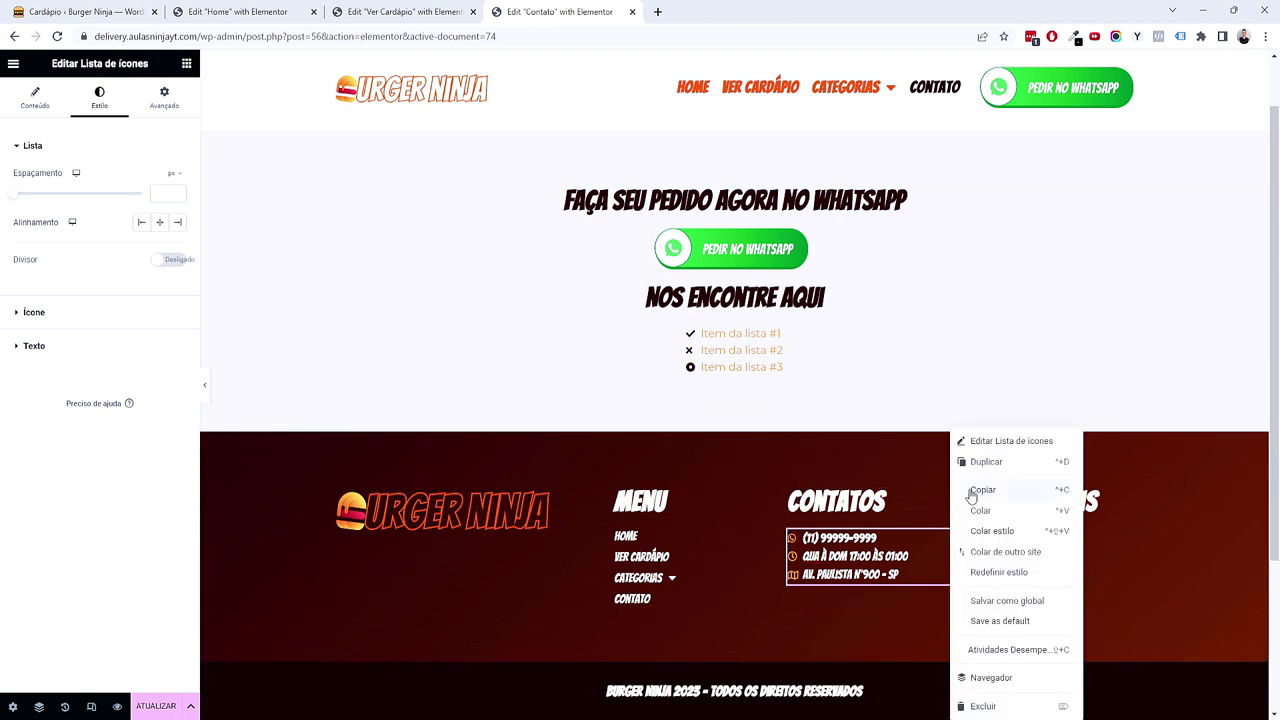
left_click(974, 491)
left_click(153, 709)
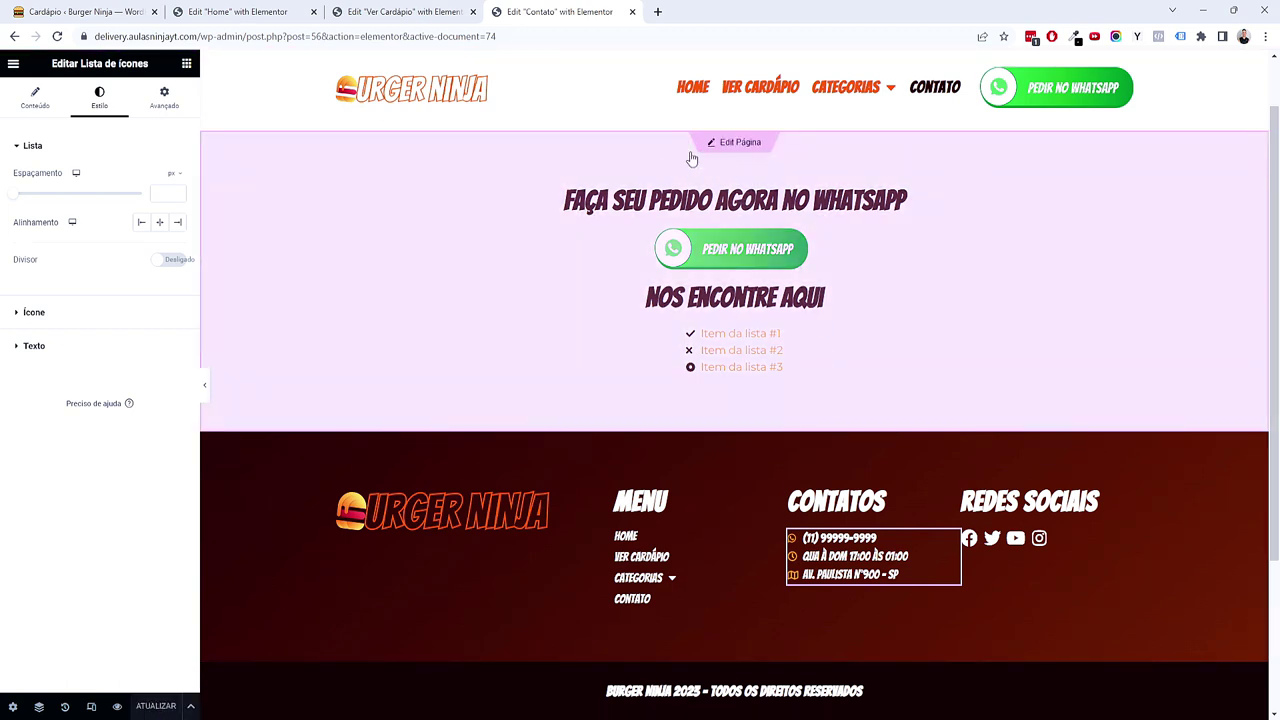
left_click(740, 144)
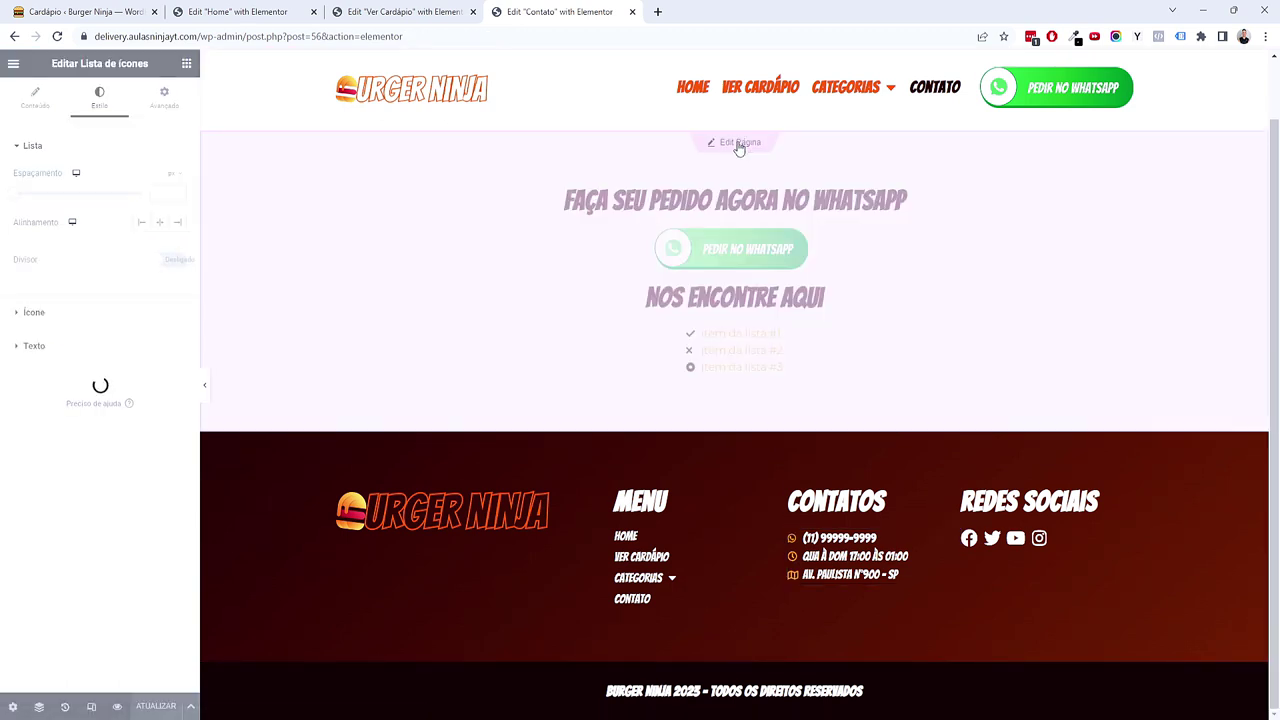
right_click(725, 312)
left_click(750, 389)
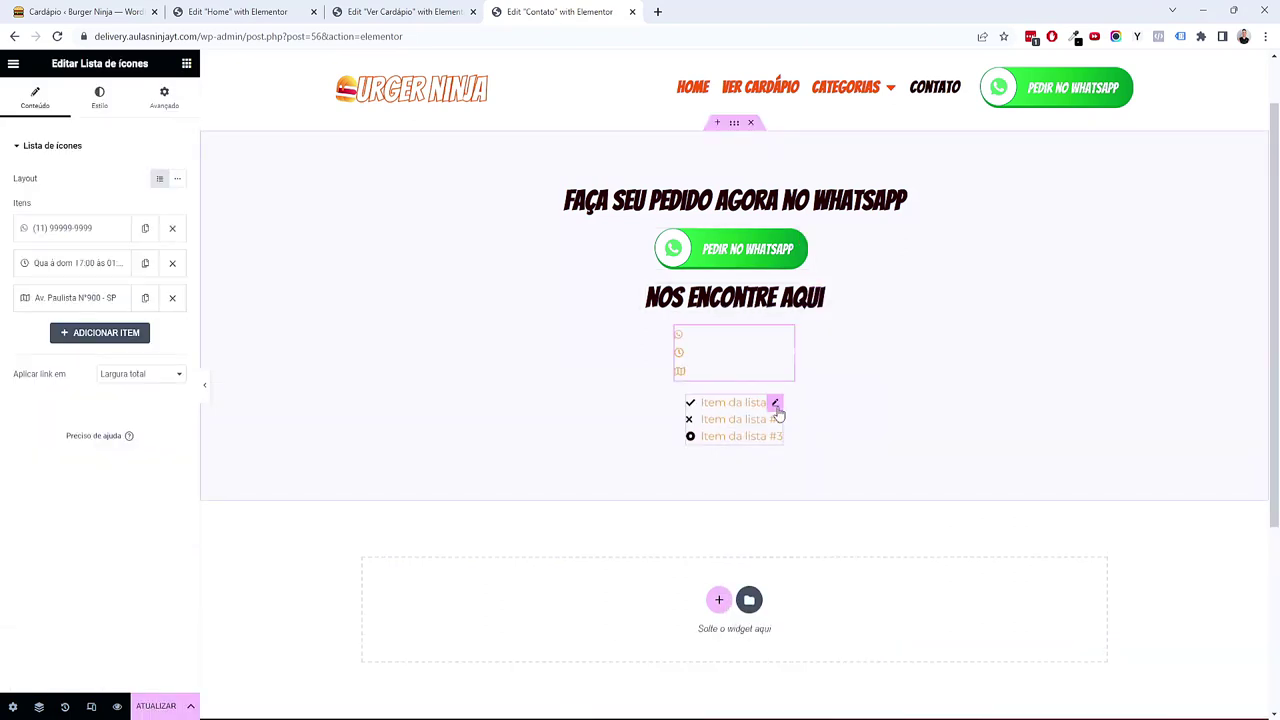
right_click(778, 412)
left_click(837, 686)
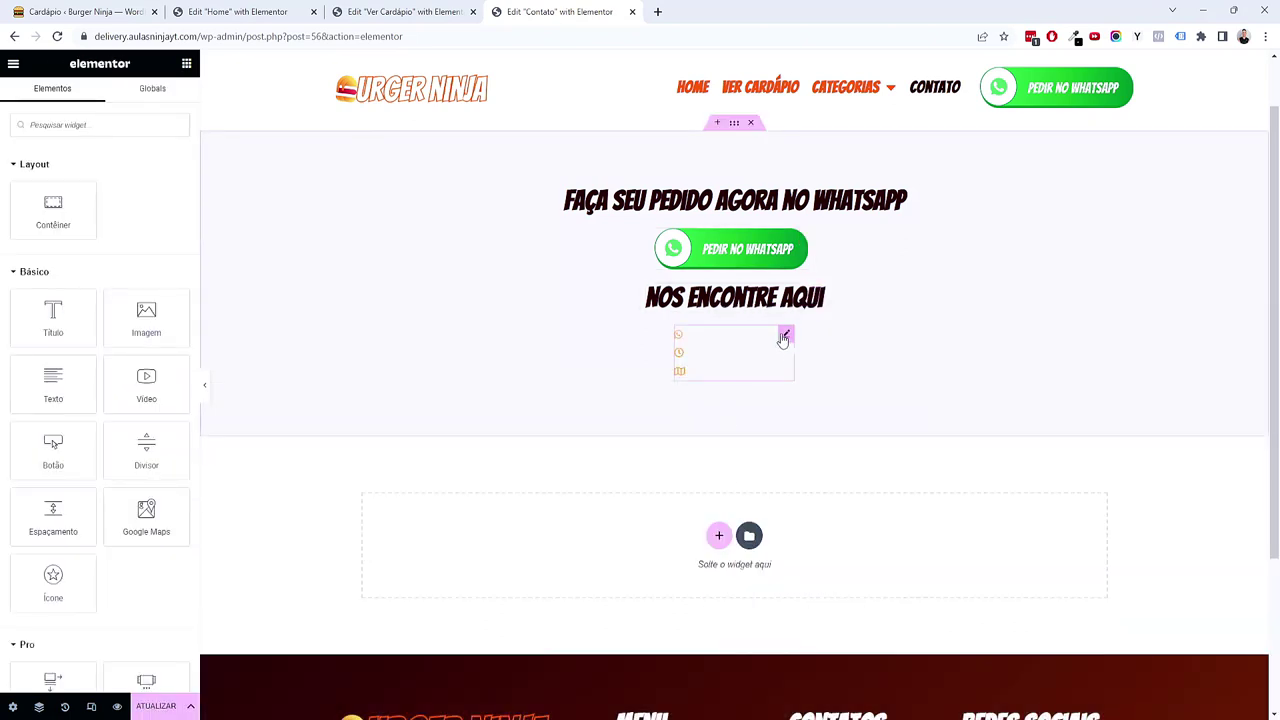
Step: Set the pasted contact list's text colour to the global Primário
left_click(785, 336)
left_click(98, 93)
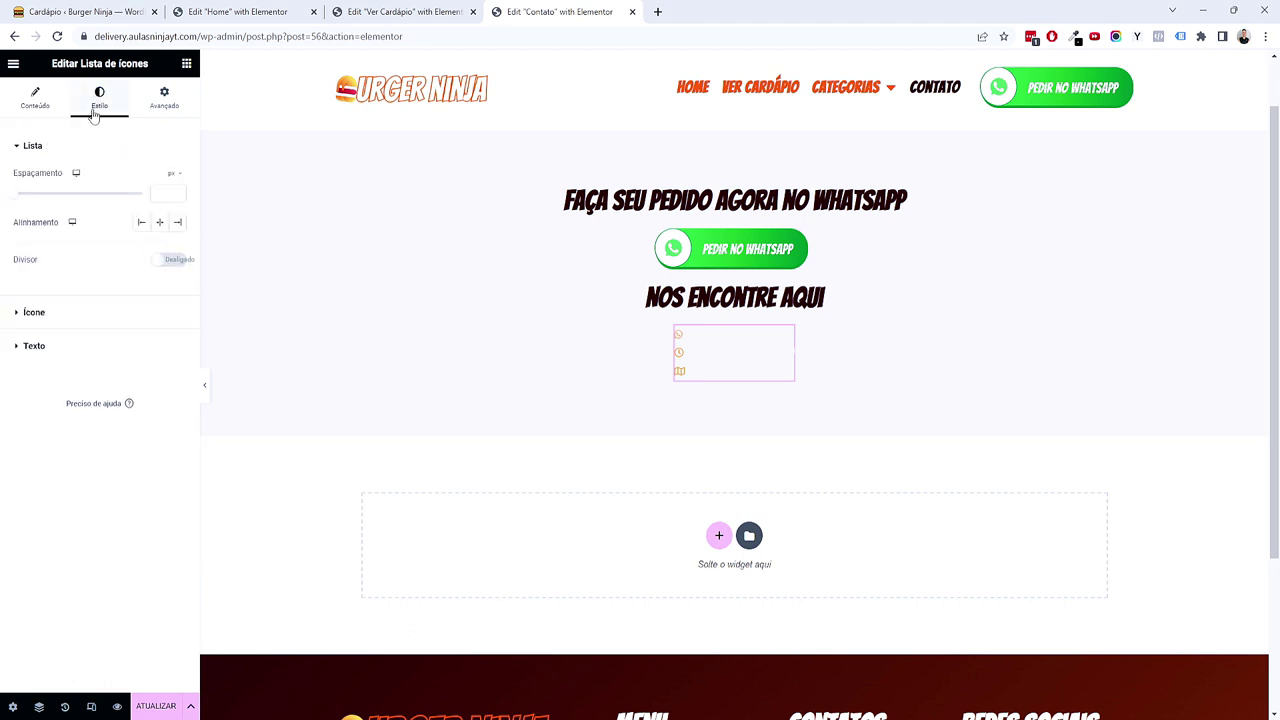
left_click(66, 346)
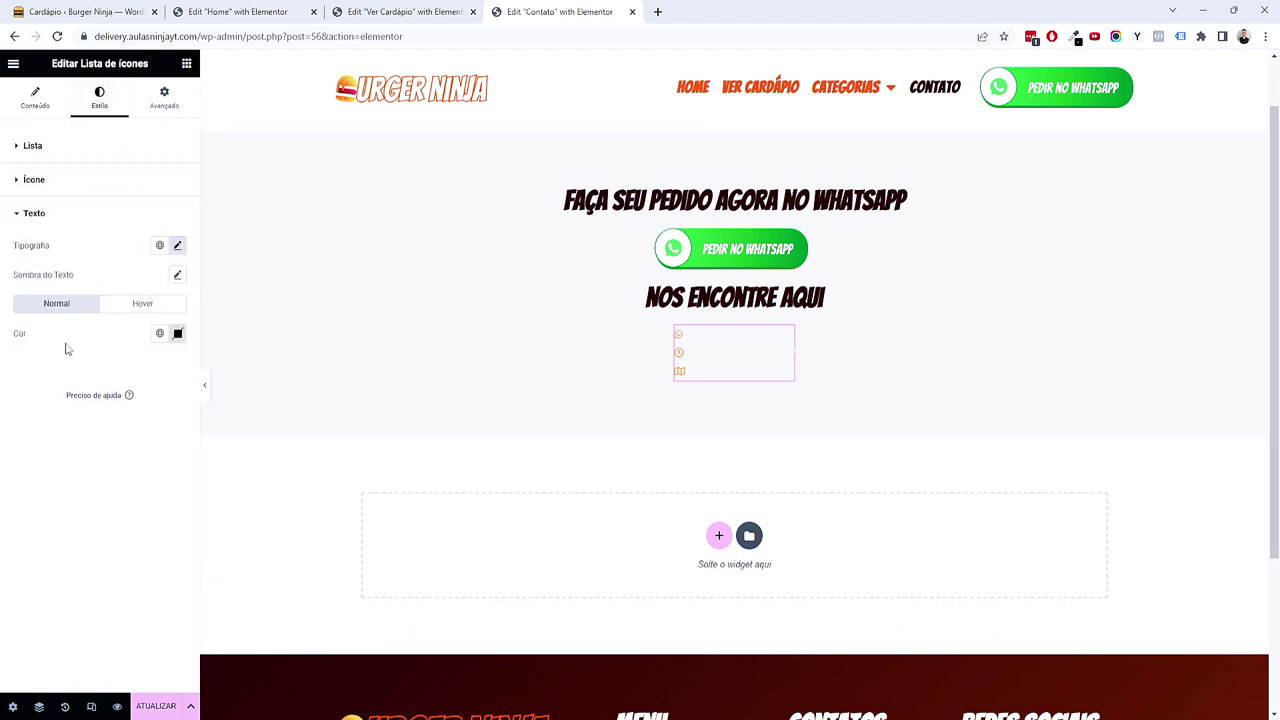
left_click(159, 336)
left_click(131, 396)
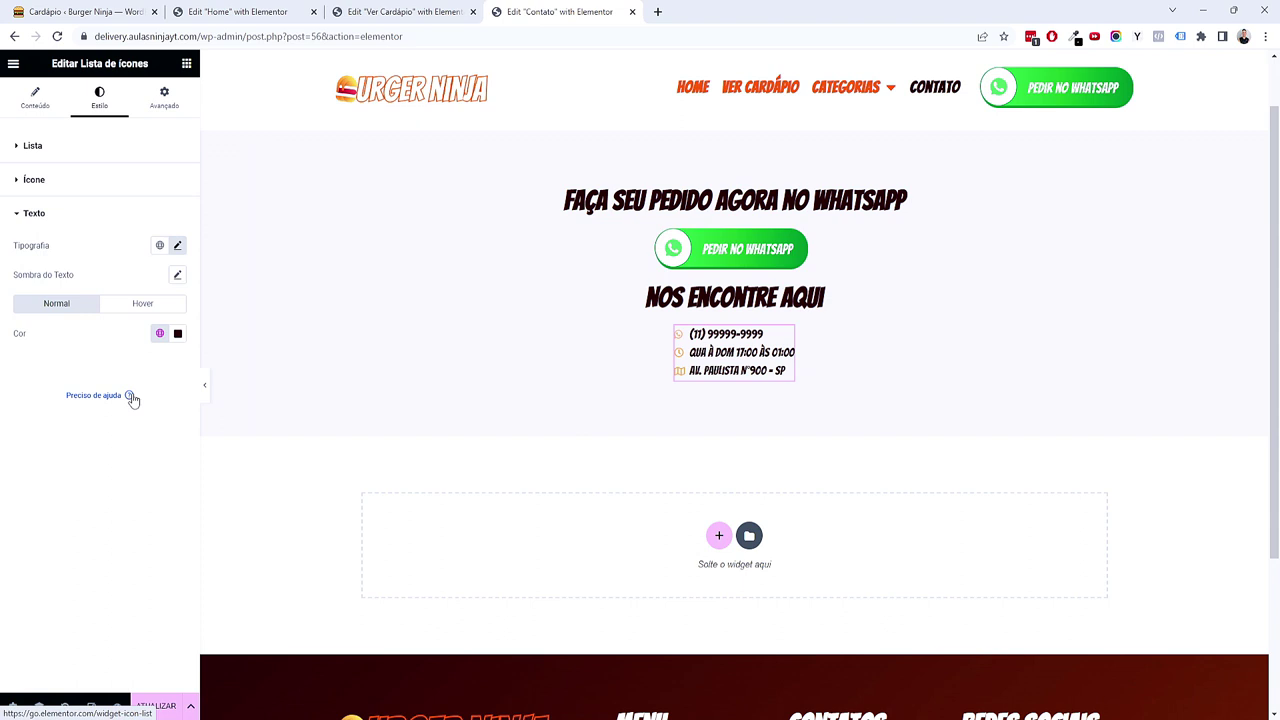
right_click(738, 308)
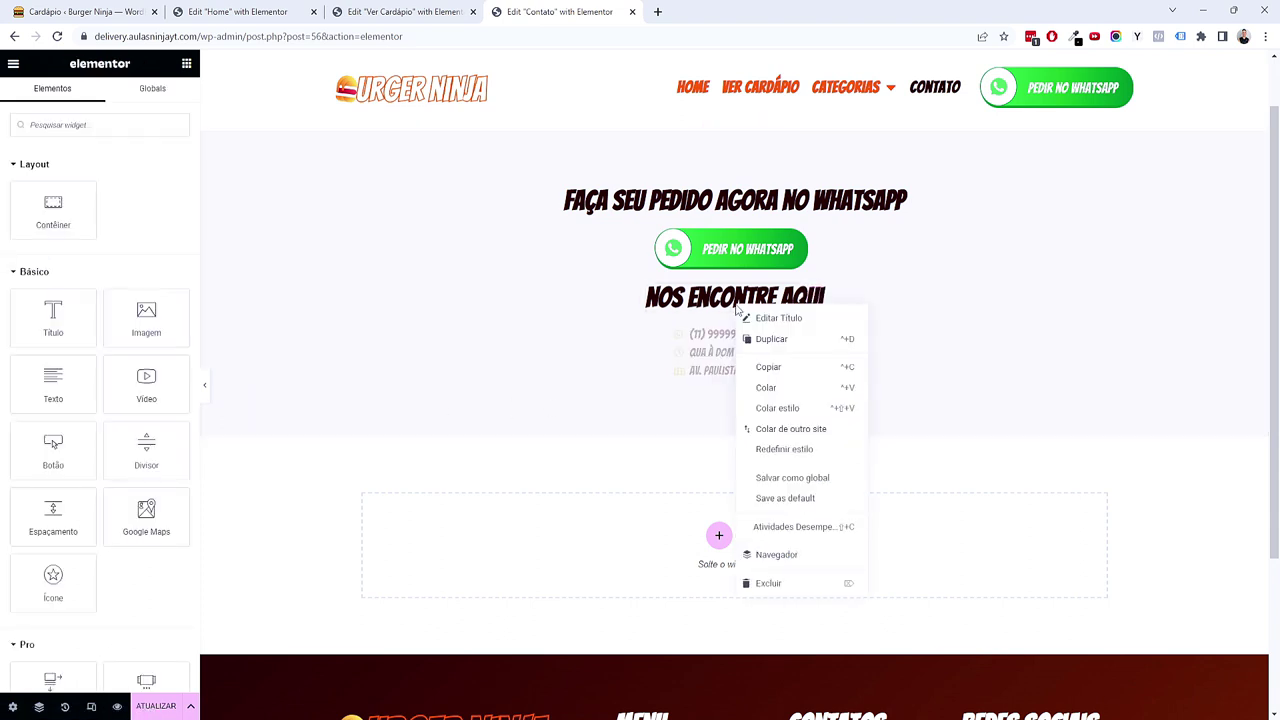
Step: Paste a copy of the heading below the contact list, retitled 'Se preferir, preencha esse formulário'
left_click(767, 367)
right_click(745, 371)
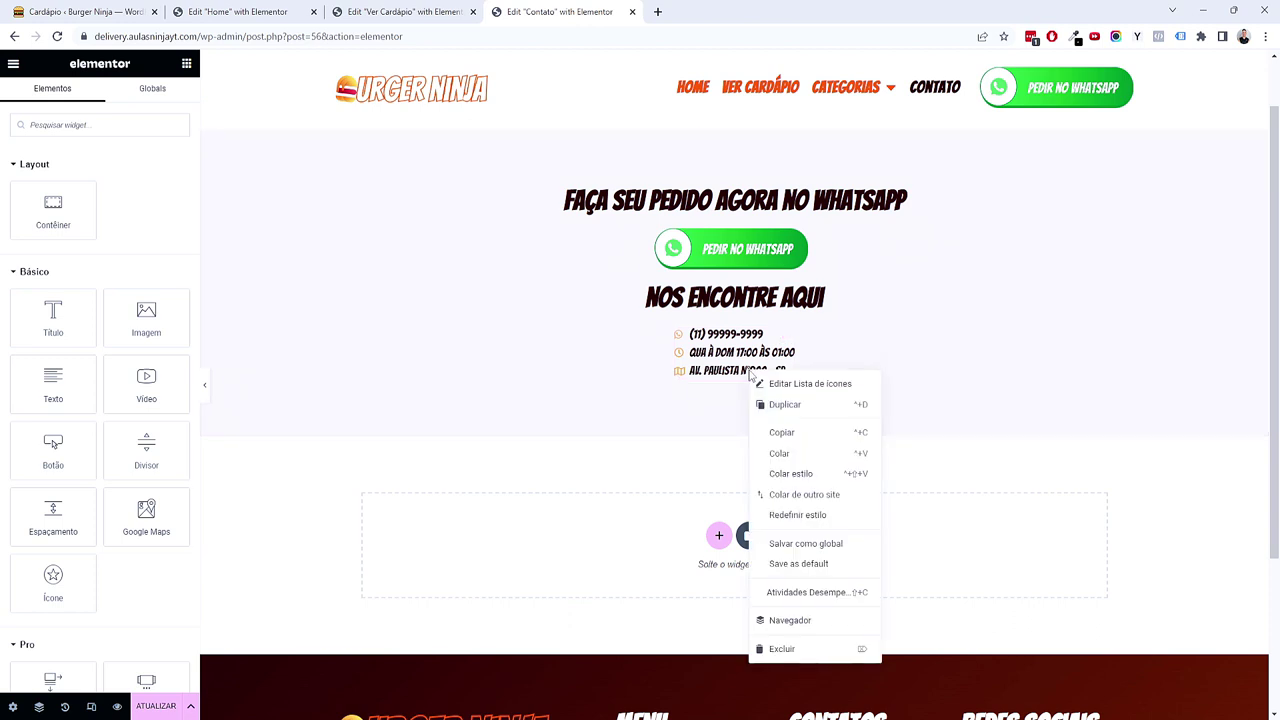
left_click(776, 449)
left_click(102, 219)
triple_click(102, 219)
type("Se preferir, preench")
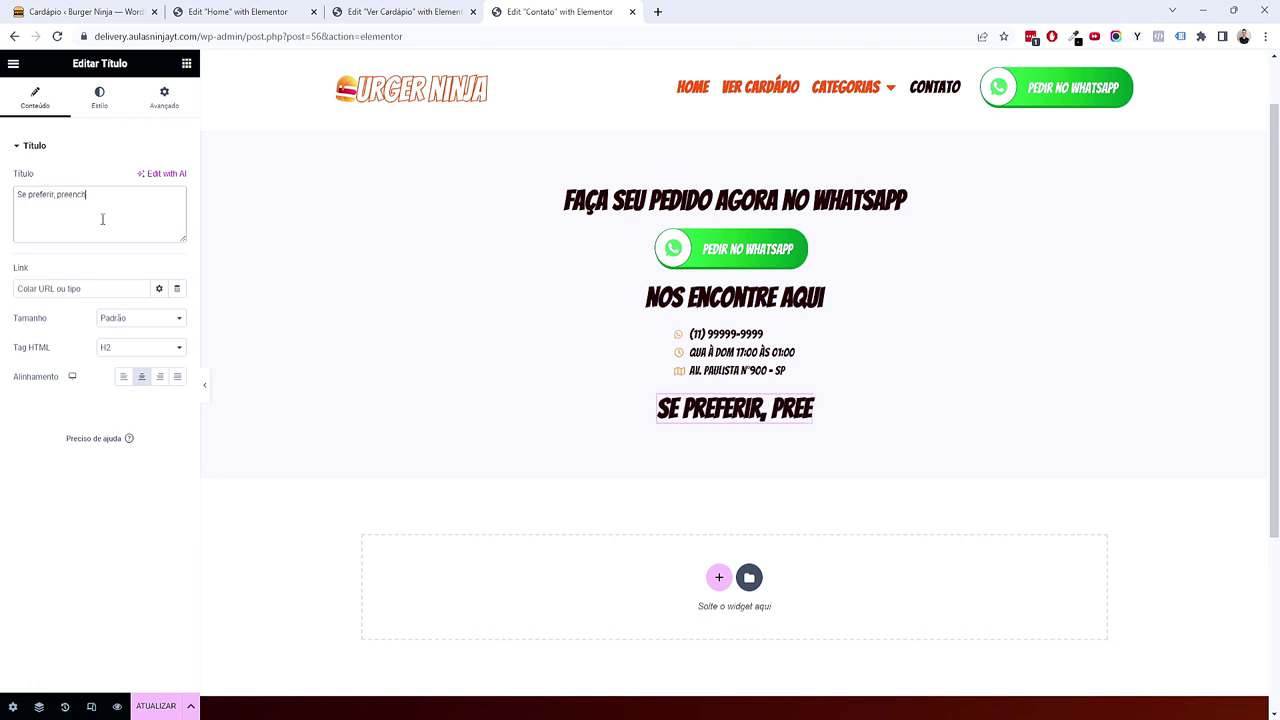
type("a ense formulário")
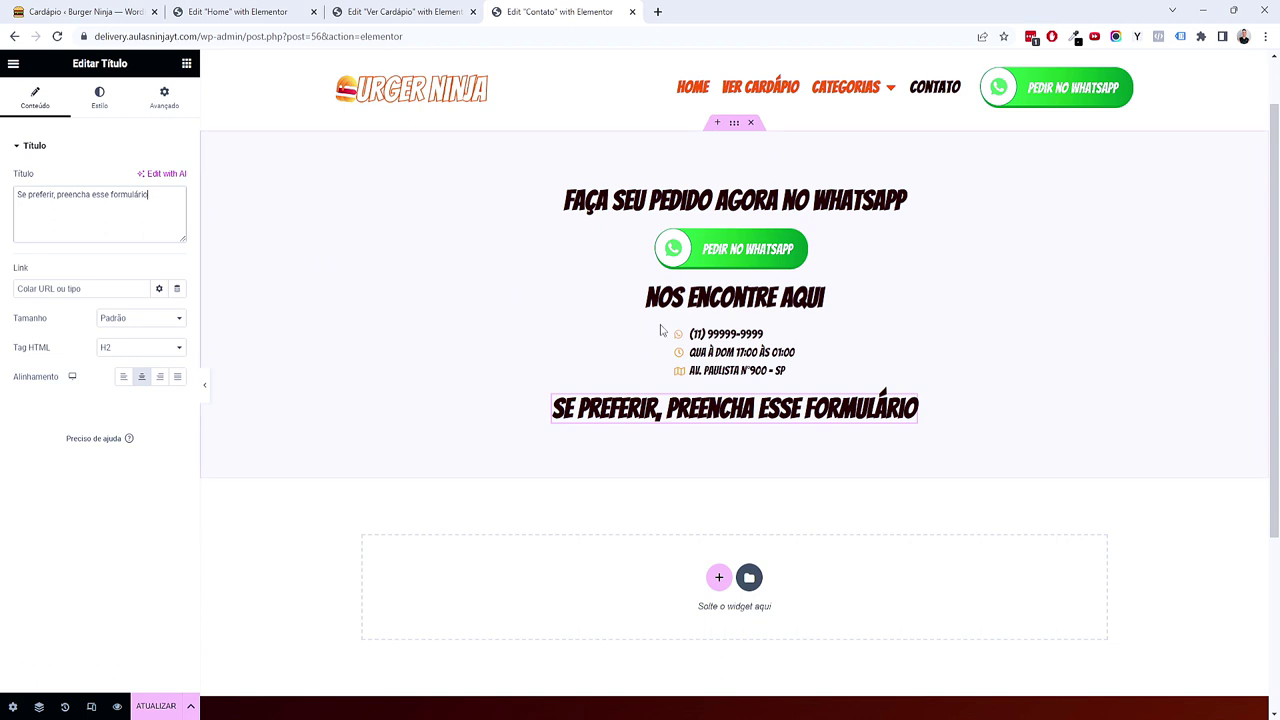
left_click(188, 64)
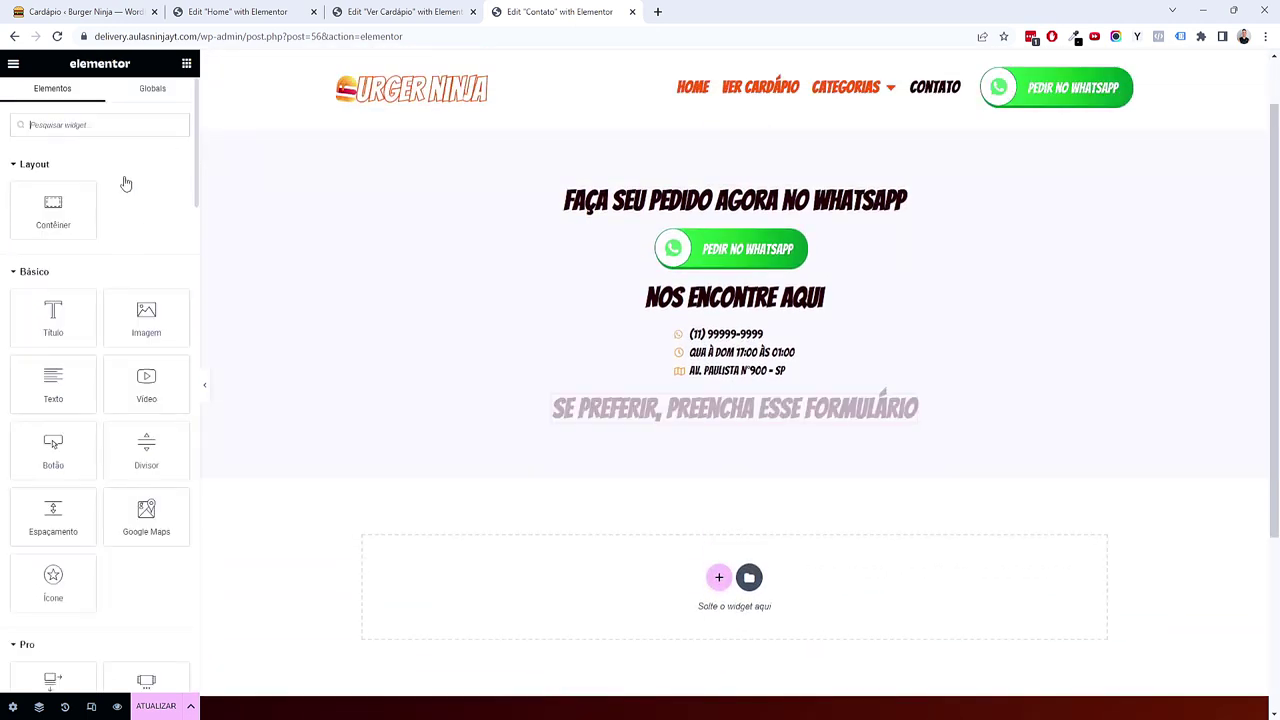
Step: Add a Formulário widget below the new heading and name the form Contato
type("form")
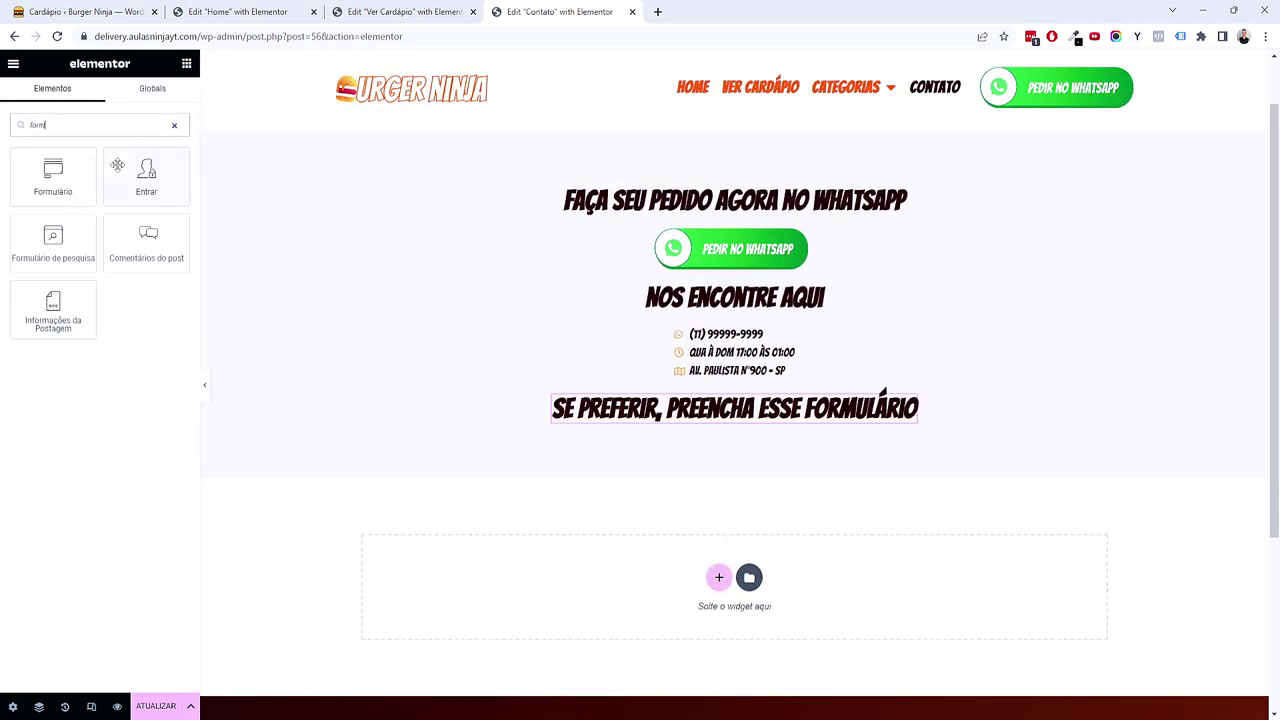
left_click_drag(45, 176, 759, 440)
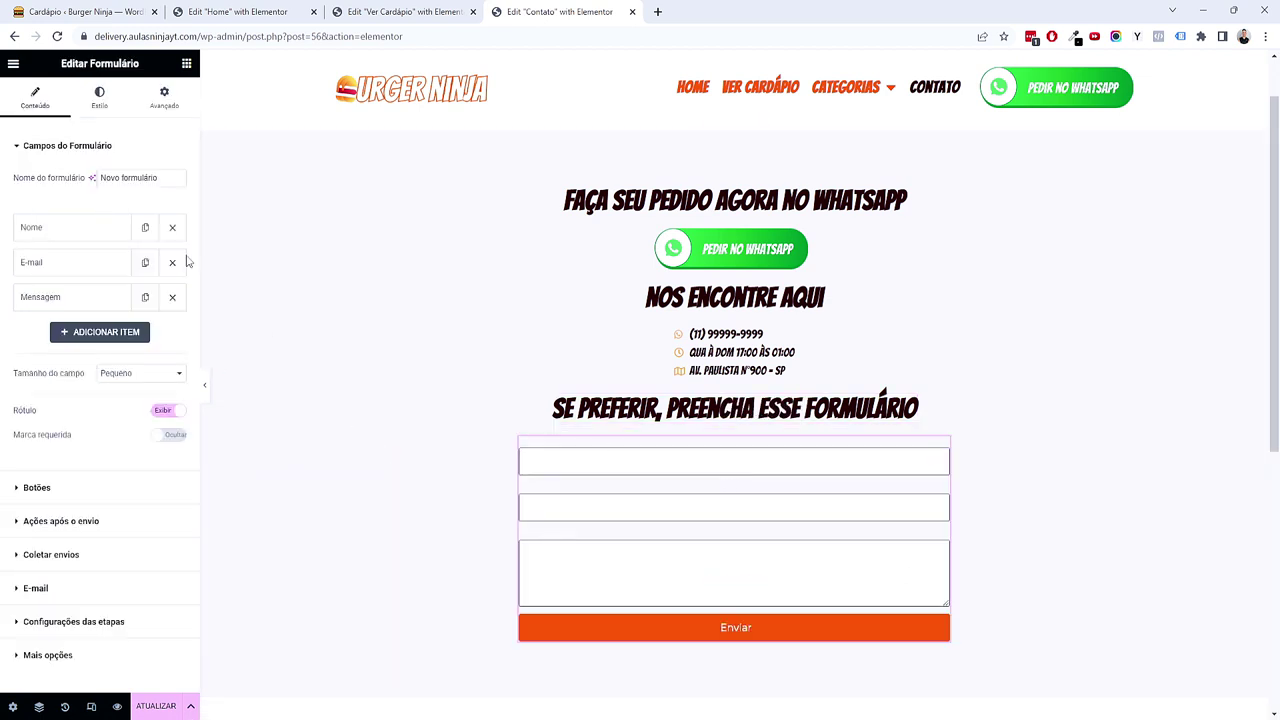
triple_click(146, 180)
type("Contato")
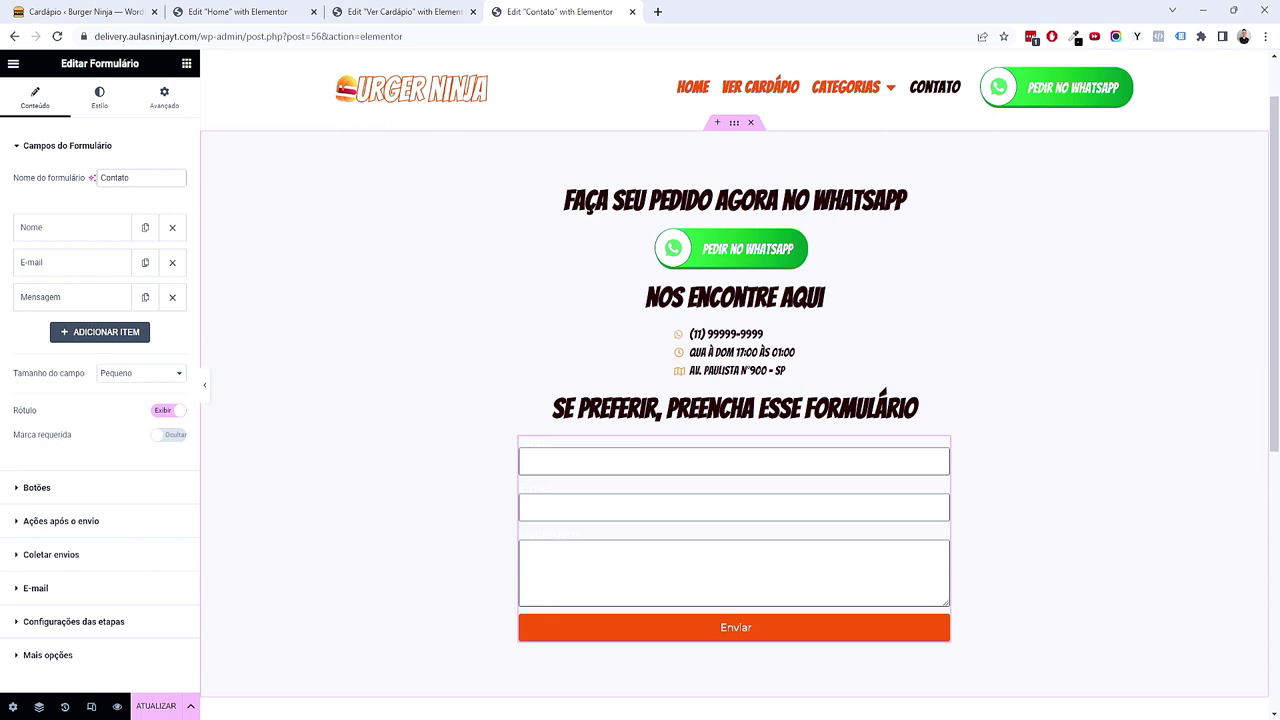
Step: Review the Nome, E-mail and Mensagem fields, then set field size Médio and hide the labels
left_click(81, 229)
left_click(52, 431)
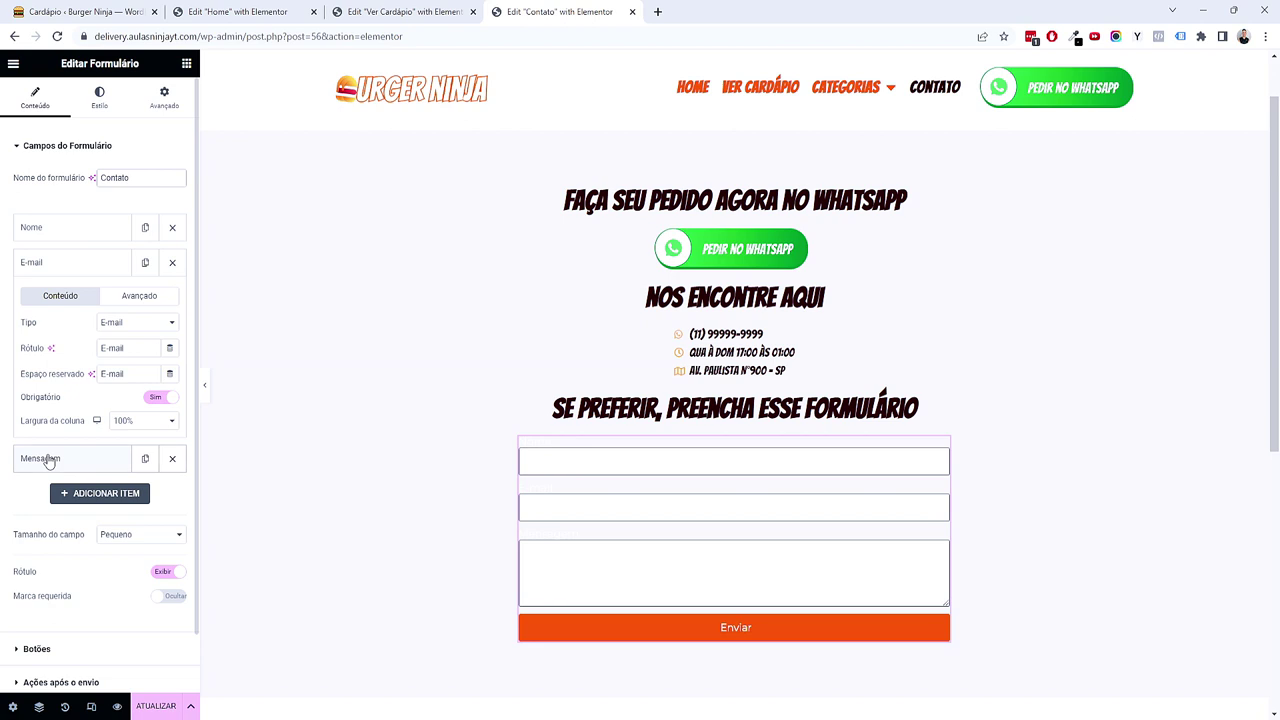
left_click(49, 458)
left_click(76, 300)
left_click(133, 376)
left_click(135, 414)
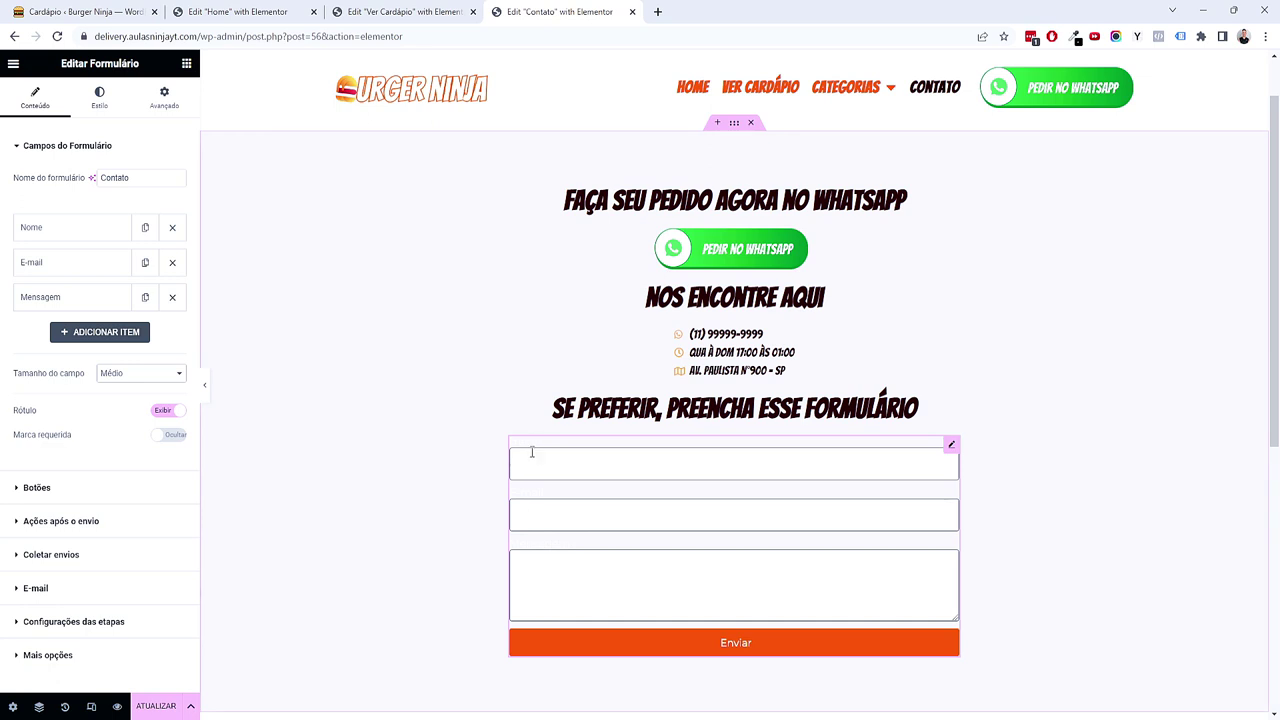
left_click(165, 411)
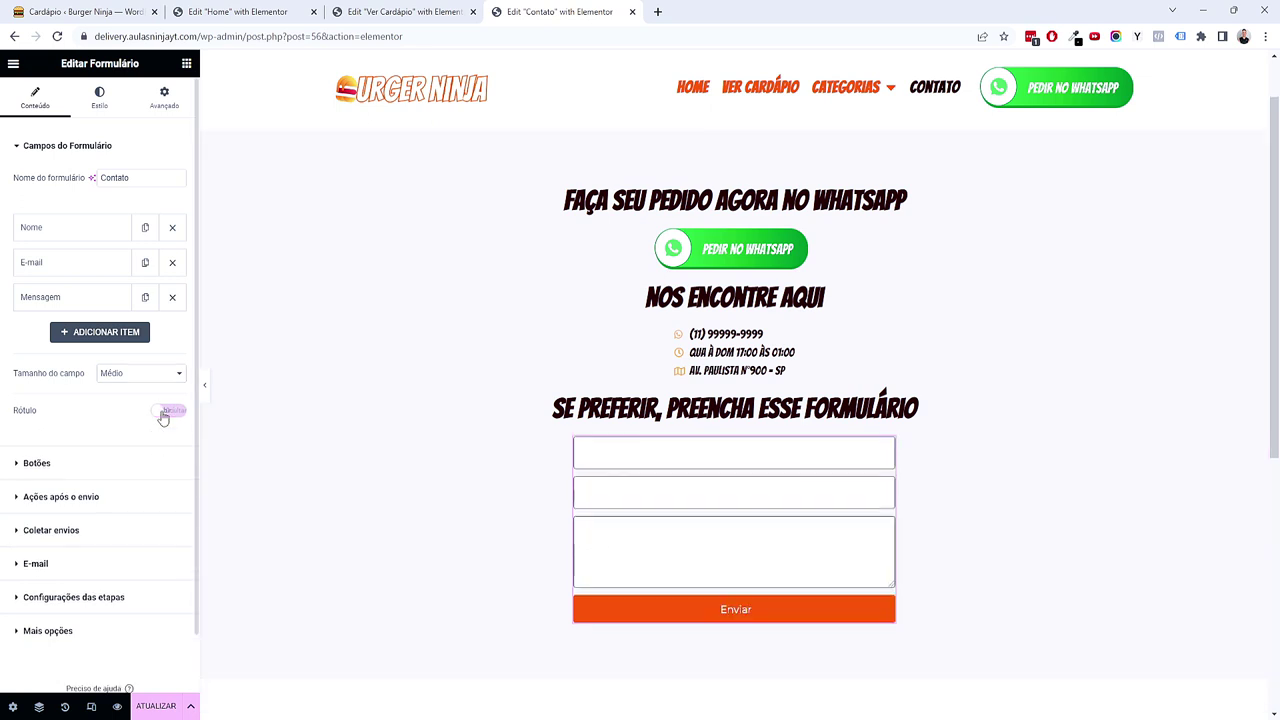
Step: Set the submit button size to Médio
left_click(71, 465)
left_click(157, 211)
left_click(155, 250)
scroll(751, 523, "down", 2)
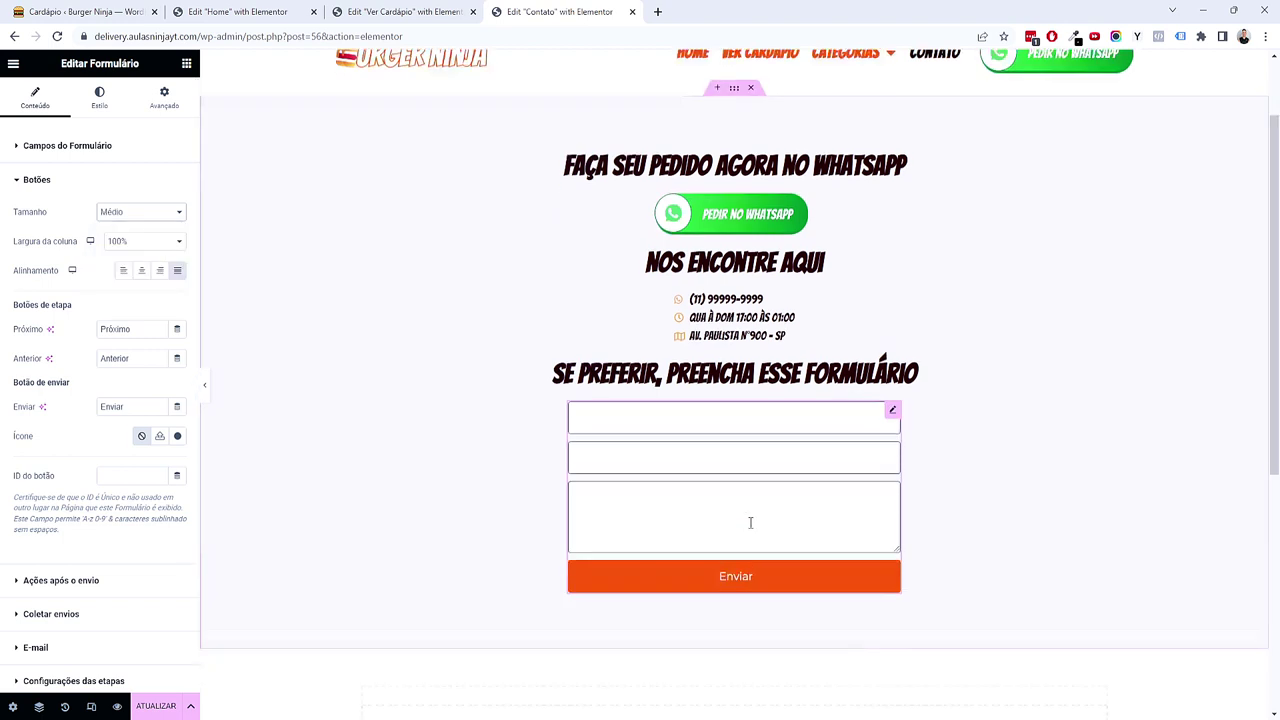
scroll(751, 528, "up", 1)
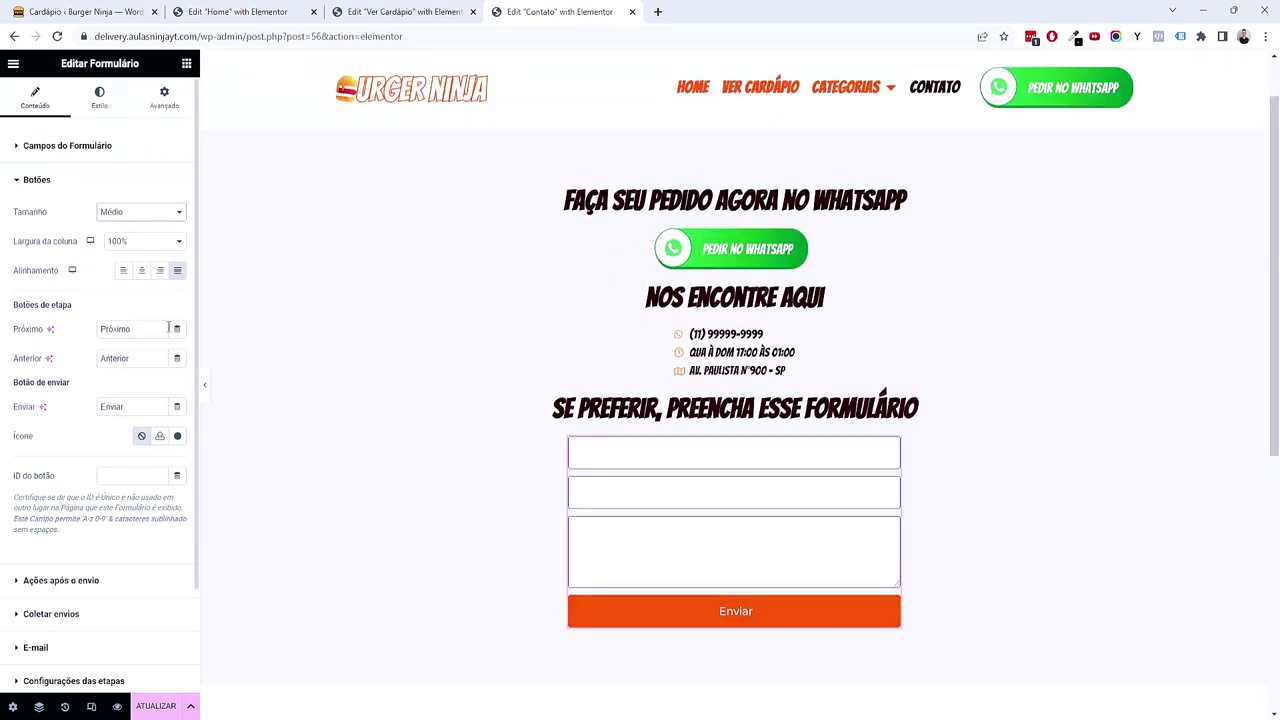
Step: Relabel the button 'Entrar em contato' and give the fields a black global background colour
double_click(122, 408)
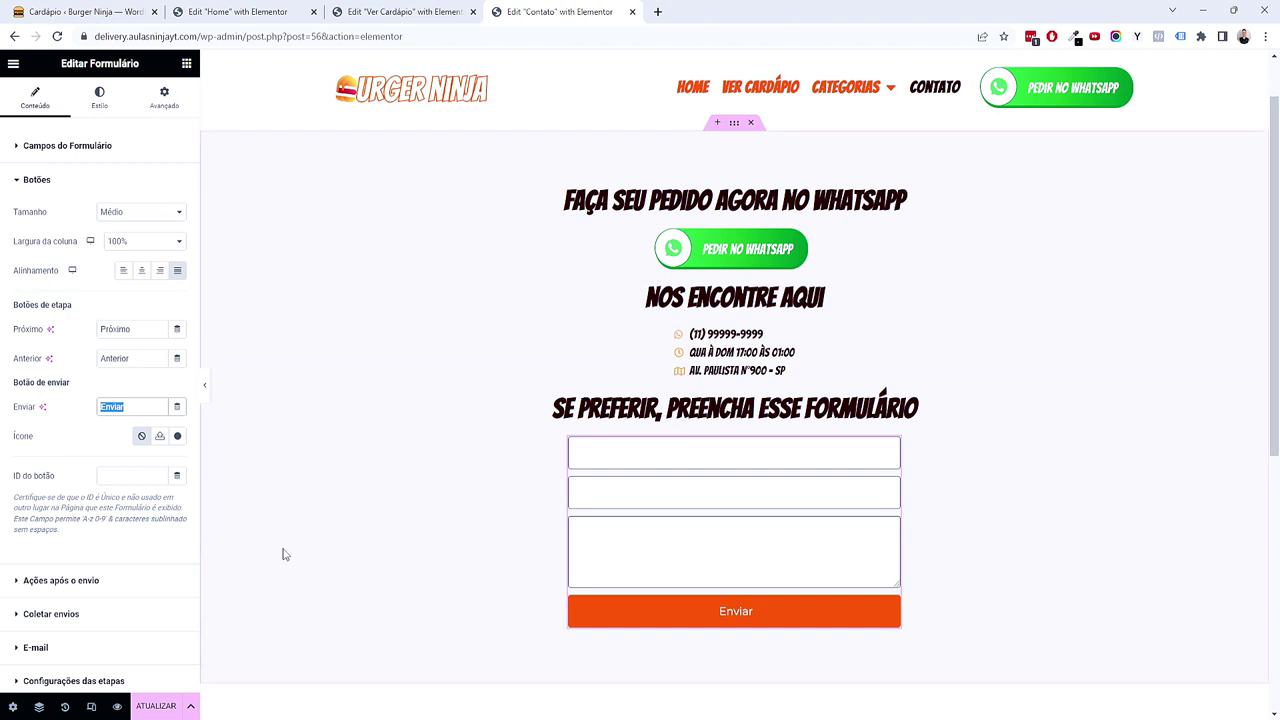
type("Entrar em contato")
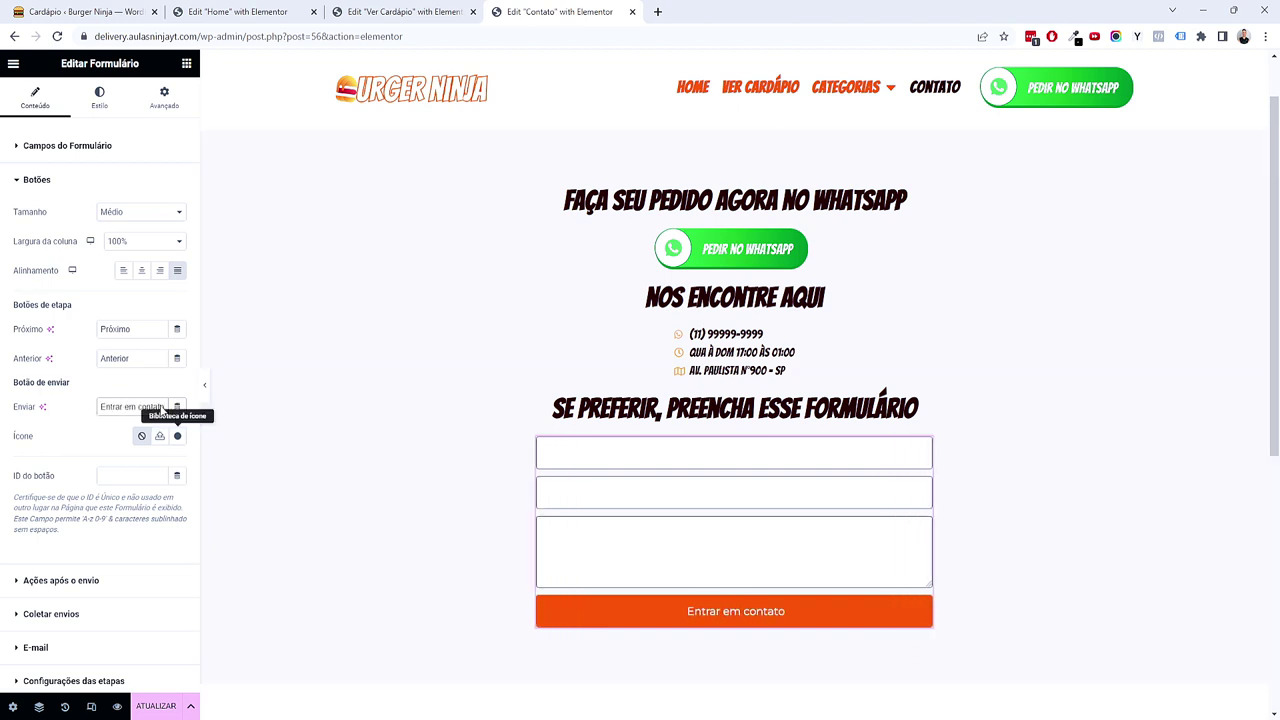
left_click(99, 108)
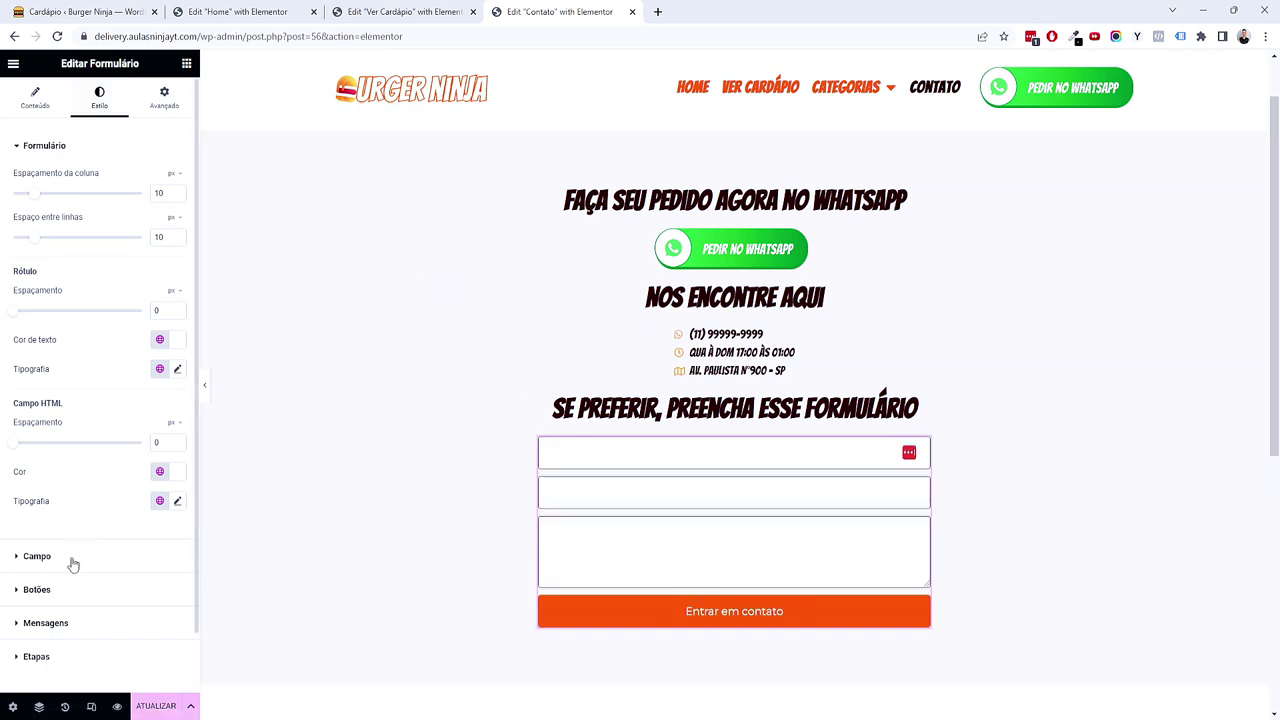
left_click(37, 556)
left_click(159, 298)
left_click(123, 363)
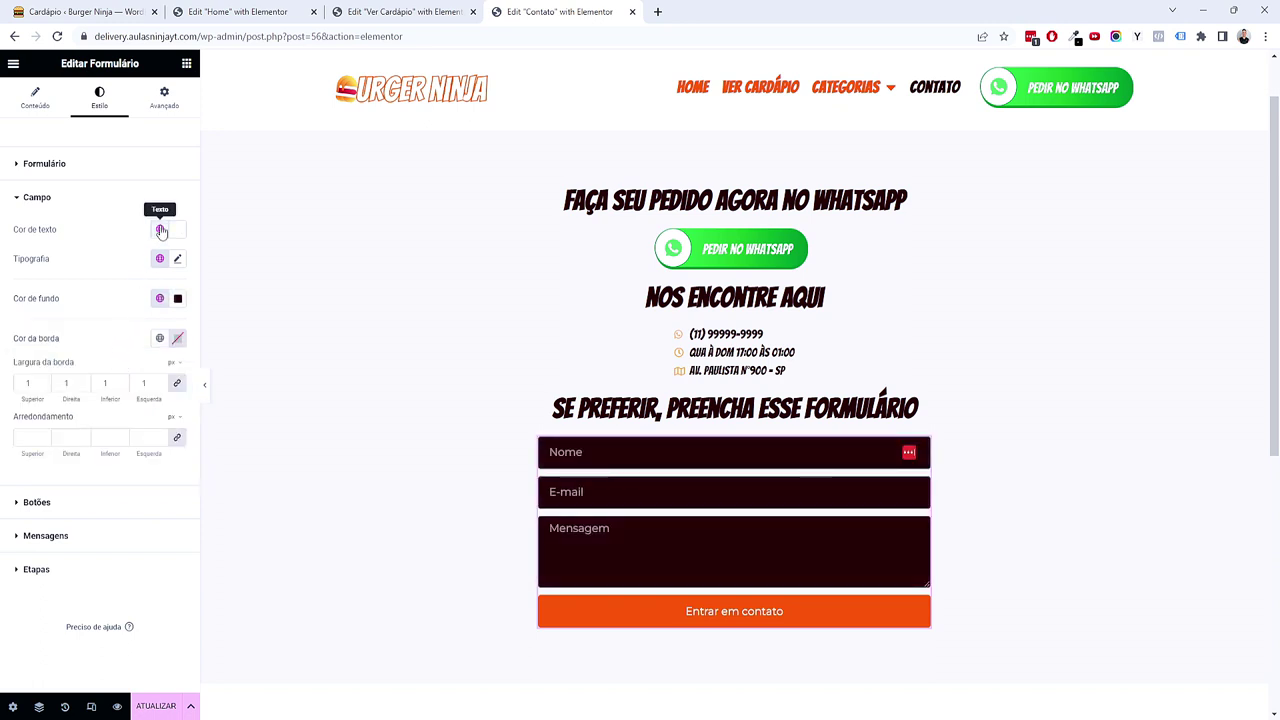
Step: Set the field text to the Texto global colour and the border width to 0
left_click(161, 231)
left_click(95, 344)
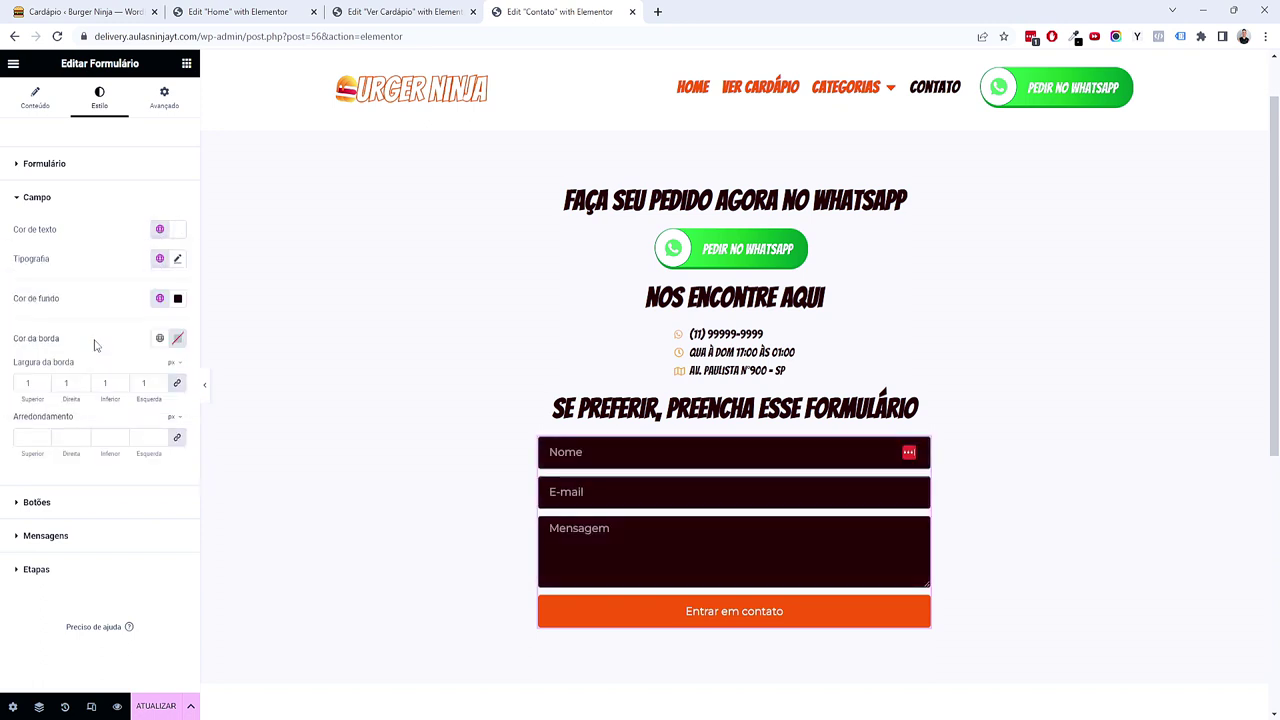
double_click(30, 384)
key("BackSpace")
type("0")
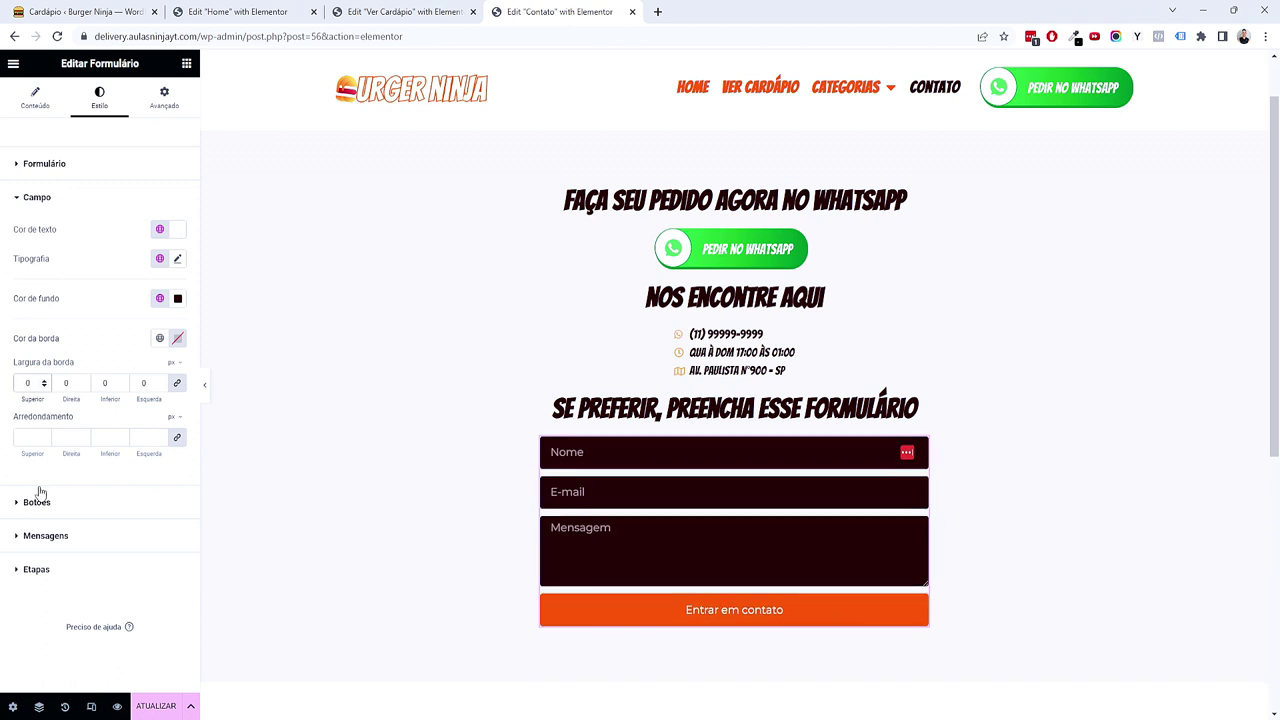
Step: Try a display global font on the button text, then revert to the normal font
left_click(37, 500)
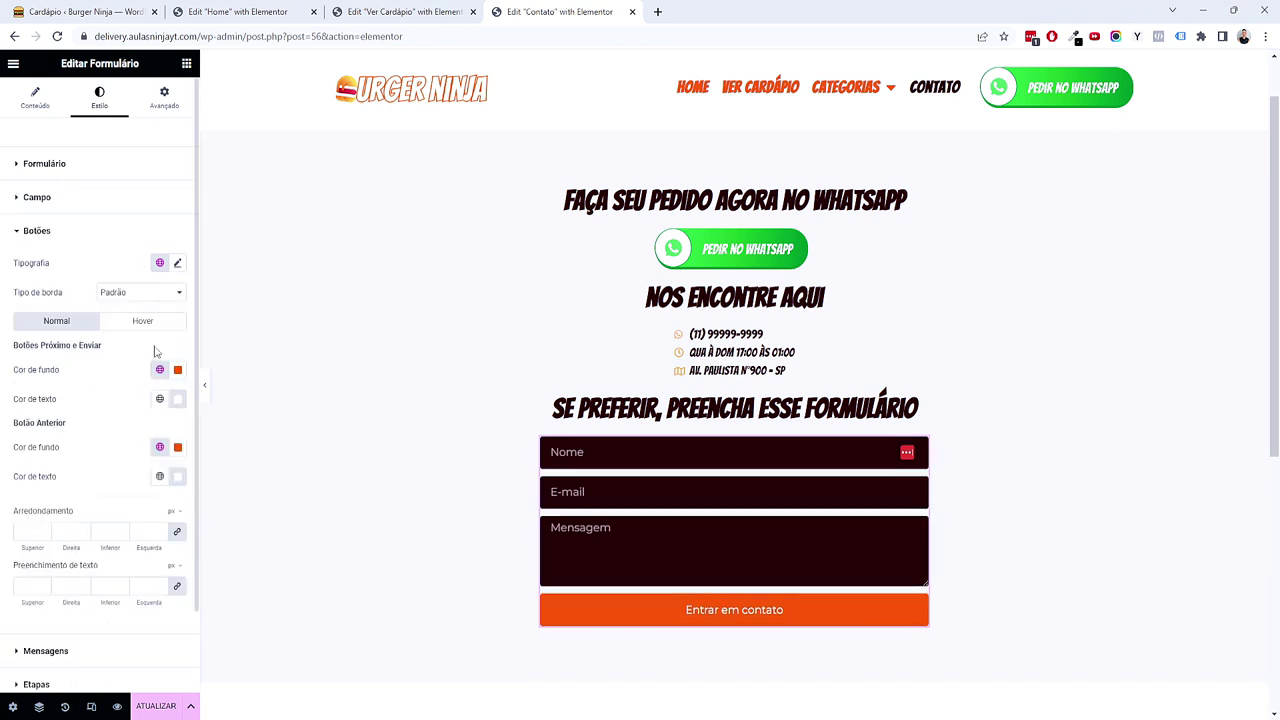
left_click(159, 263)
left_click(117, 325)
left_click(160, 263)
left_click(114, 337)
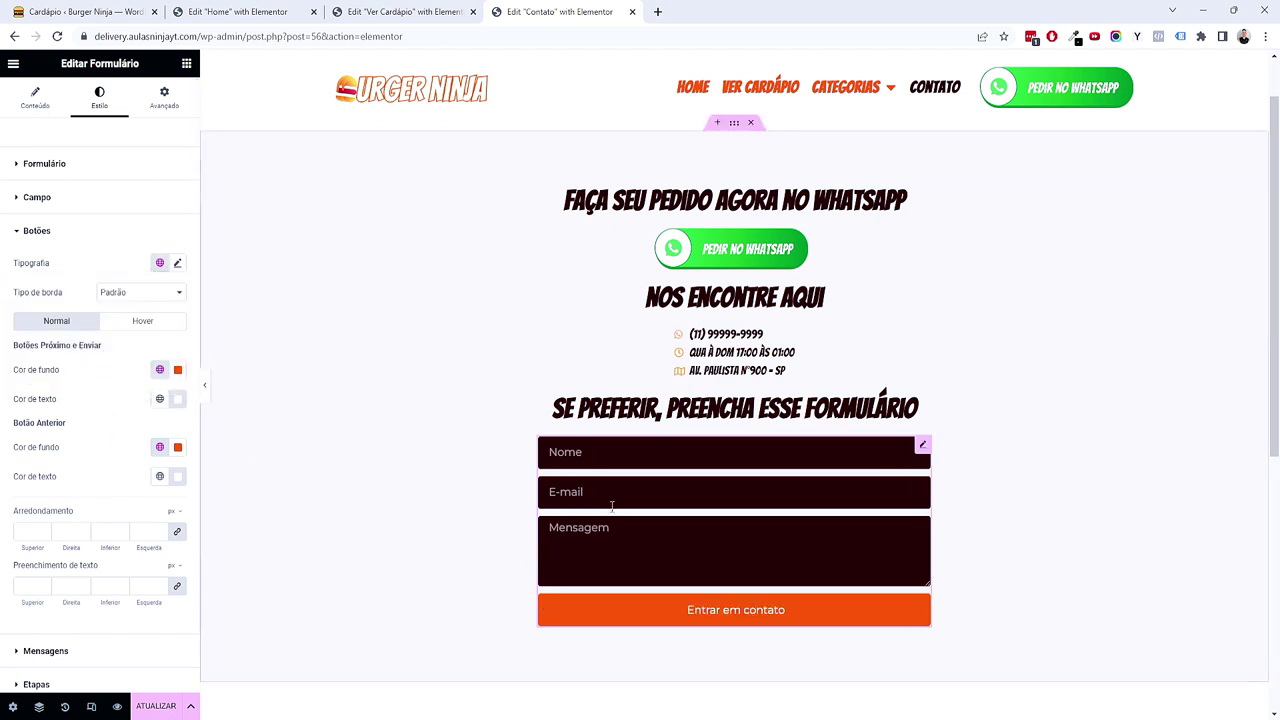
scroll(40, 580, "down", 2)
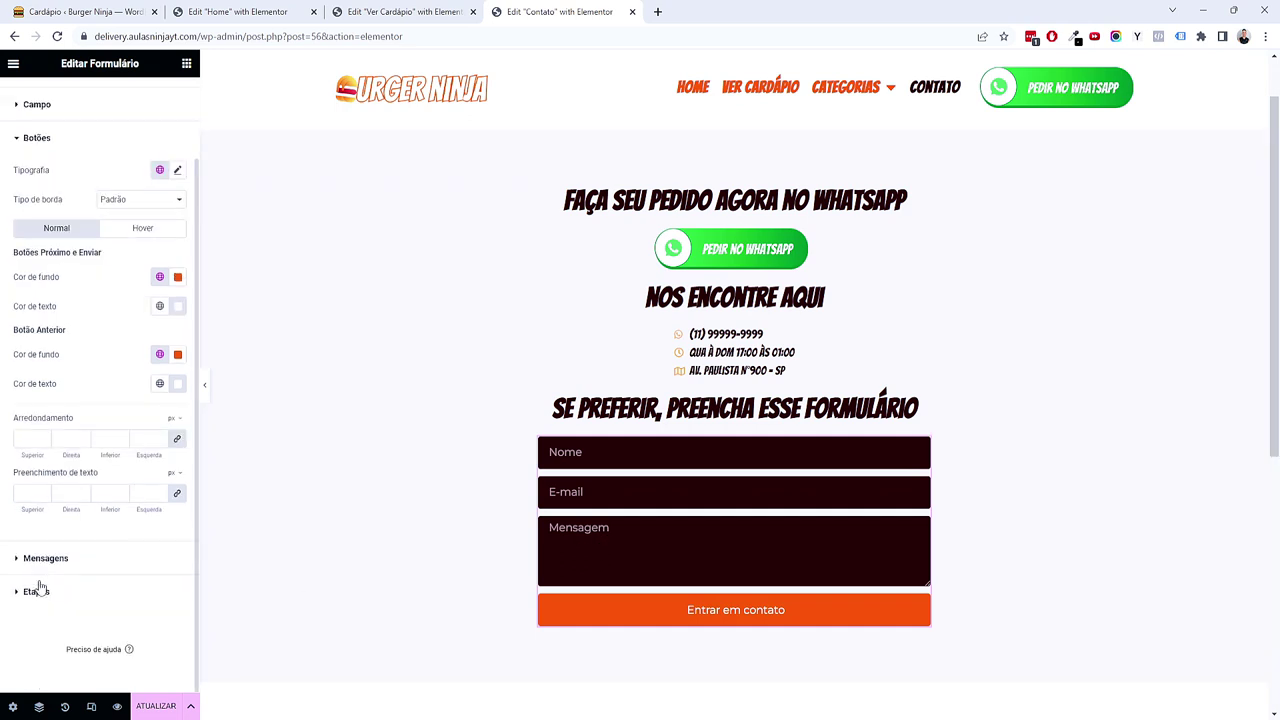
Step: Give the form's success message a global colour
left_click(60, 557)
left_click(160, 325)
left_click(92, 454)
Step: Expand Ações após o envio in Conteúdo and open the available actions dropdown
left_click(36, 100)
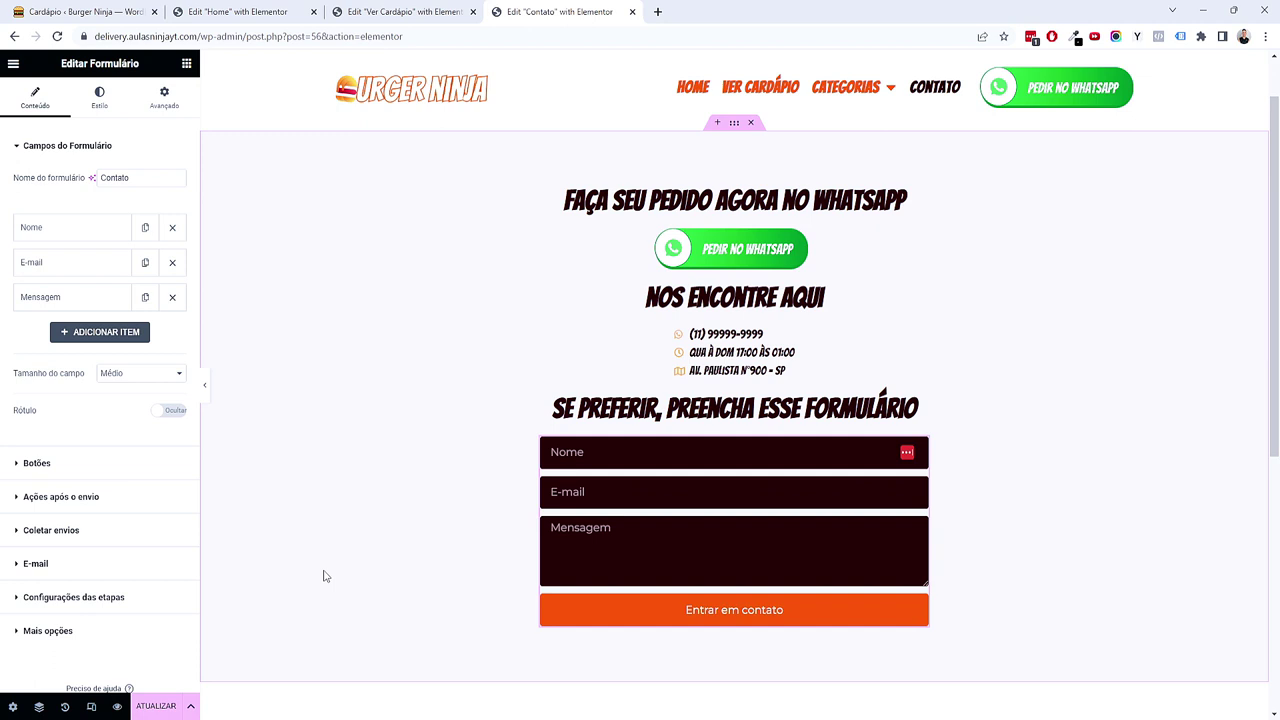
left_click(110, 504)
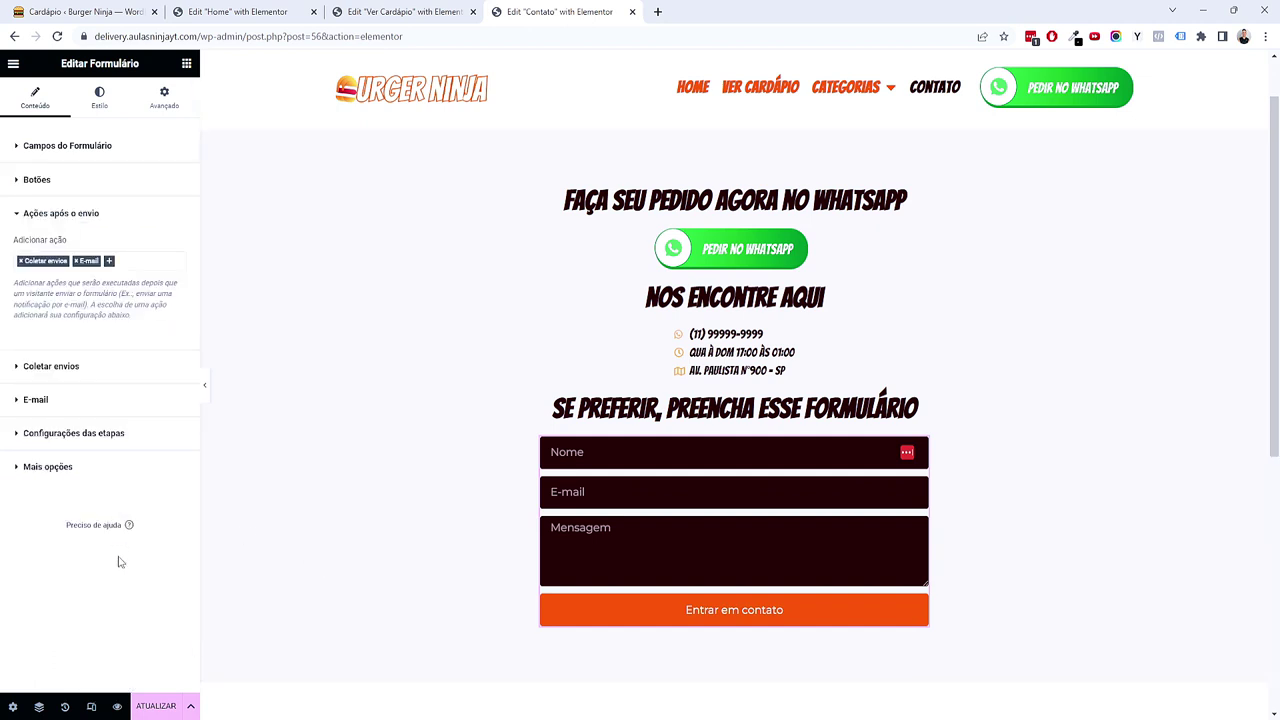
left_click(108, 261)
scroll(135, 380, "down", 2)
scroll(123, 398, "up", 1)
scroll(127, 360, "up", 2)
scroll(125, 350, "down", 3)
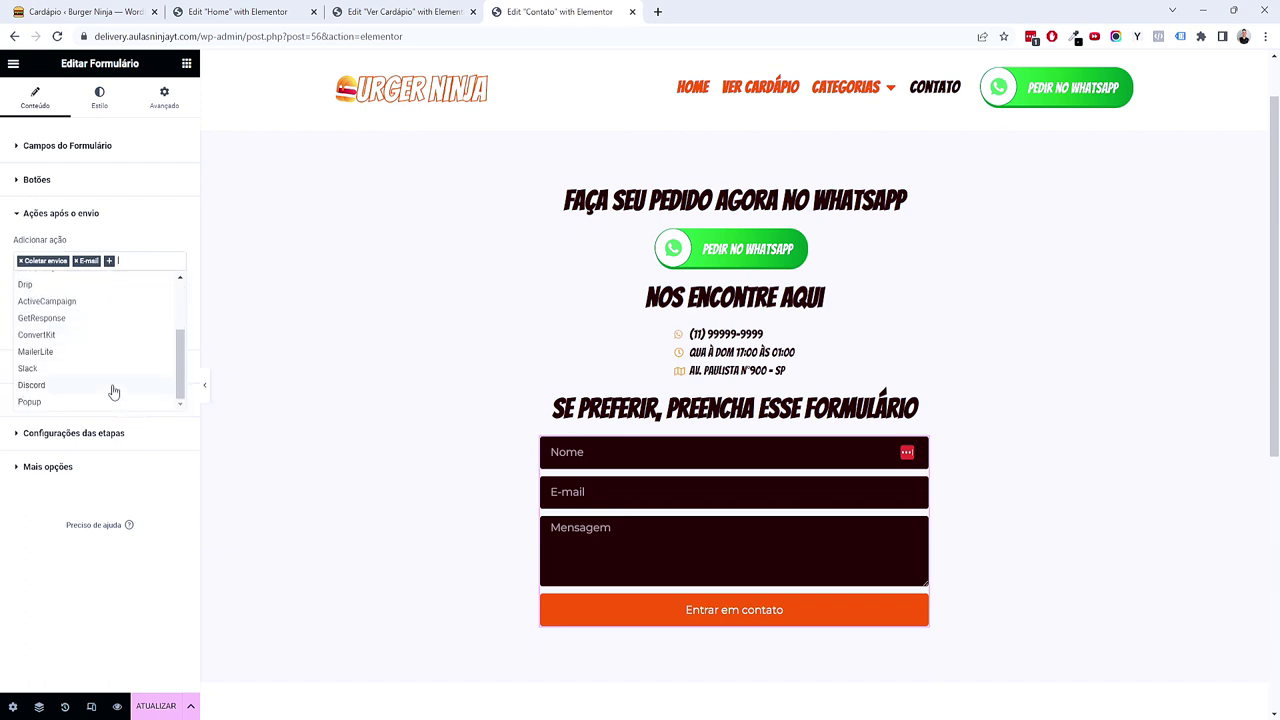
scroll(108, 400, "up", 3)
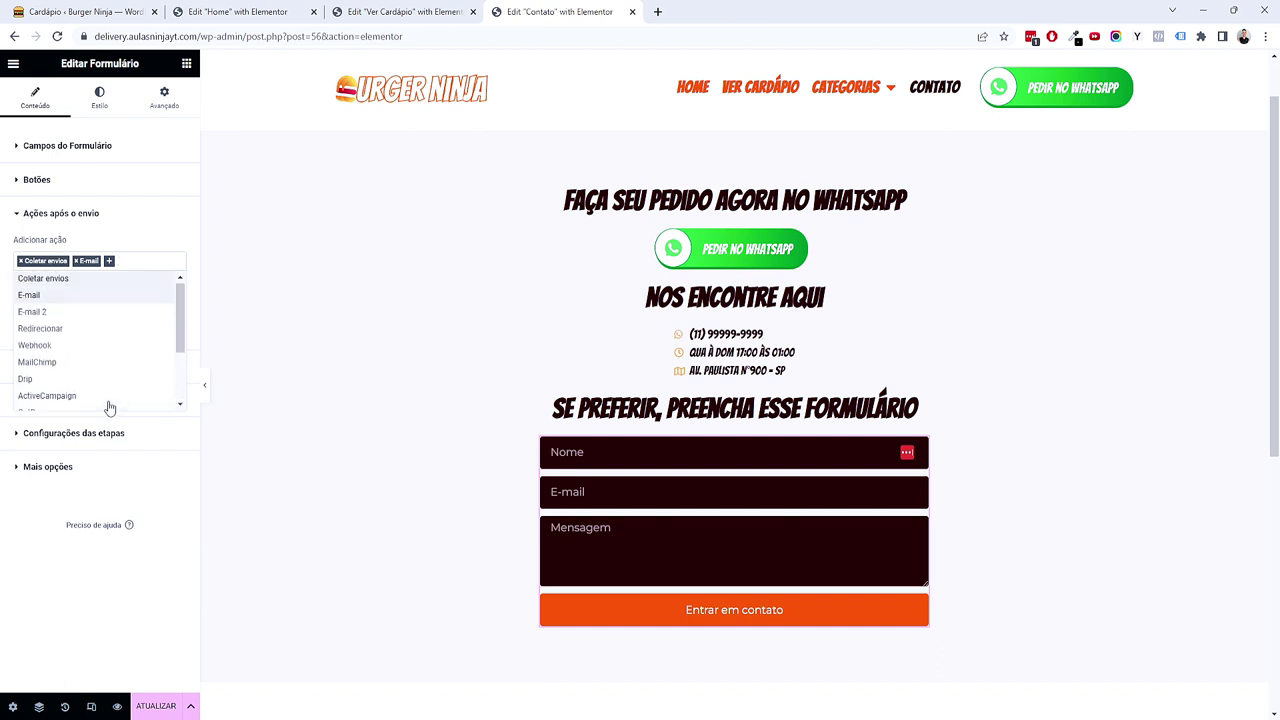
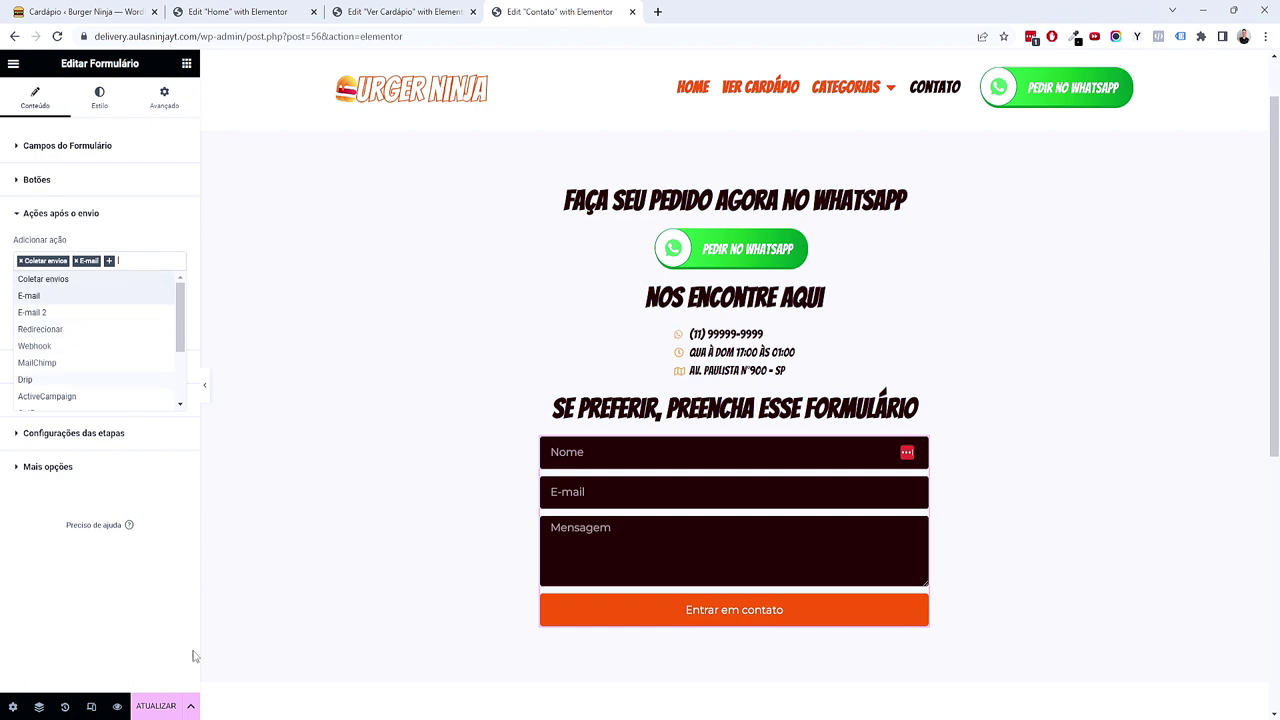
Step: Check the form submissions page in WordPress admin, then return to the Contato editor
left_click(142, 628)
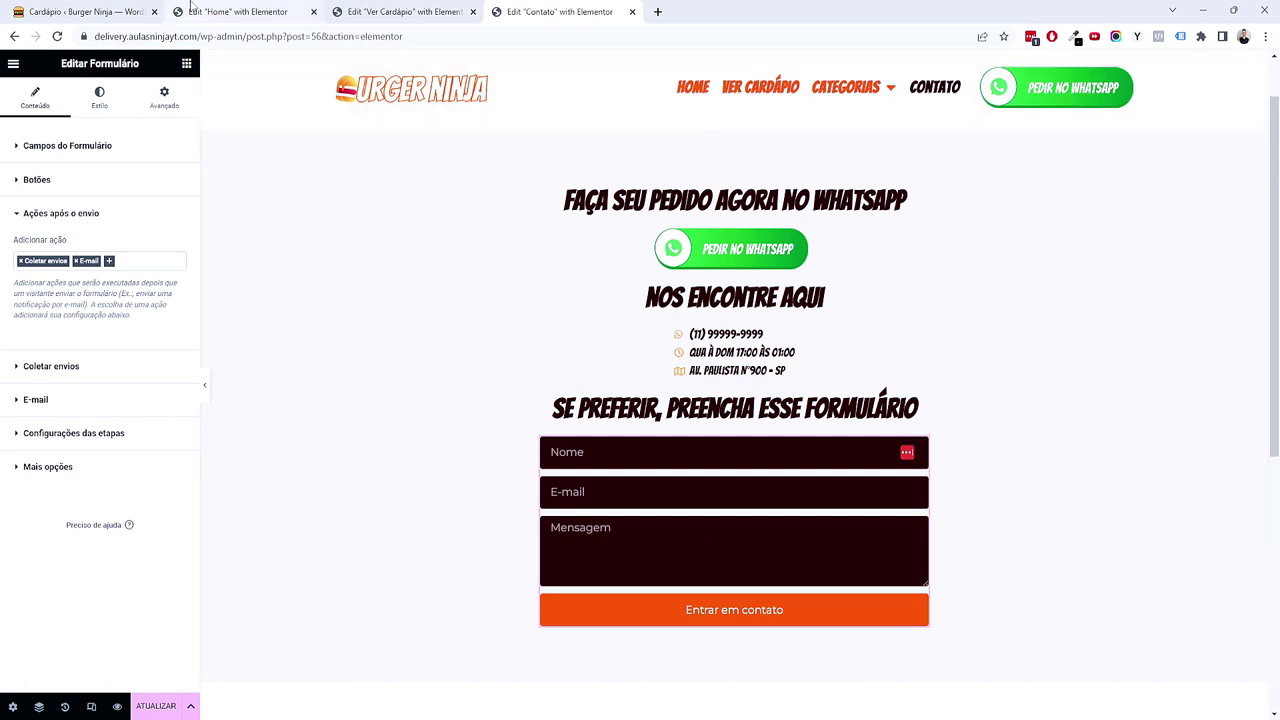
left_click(88, 11)
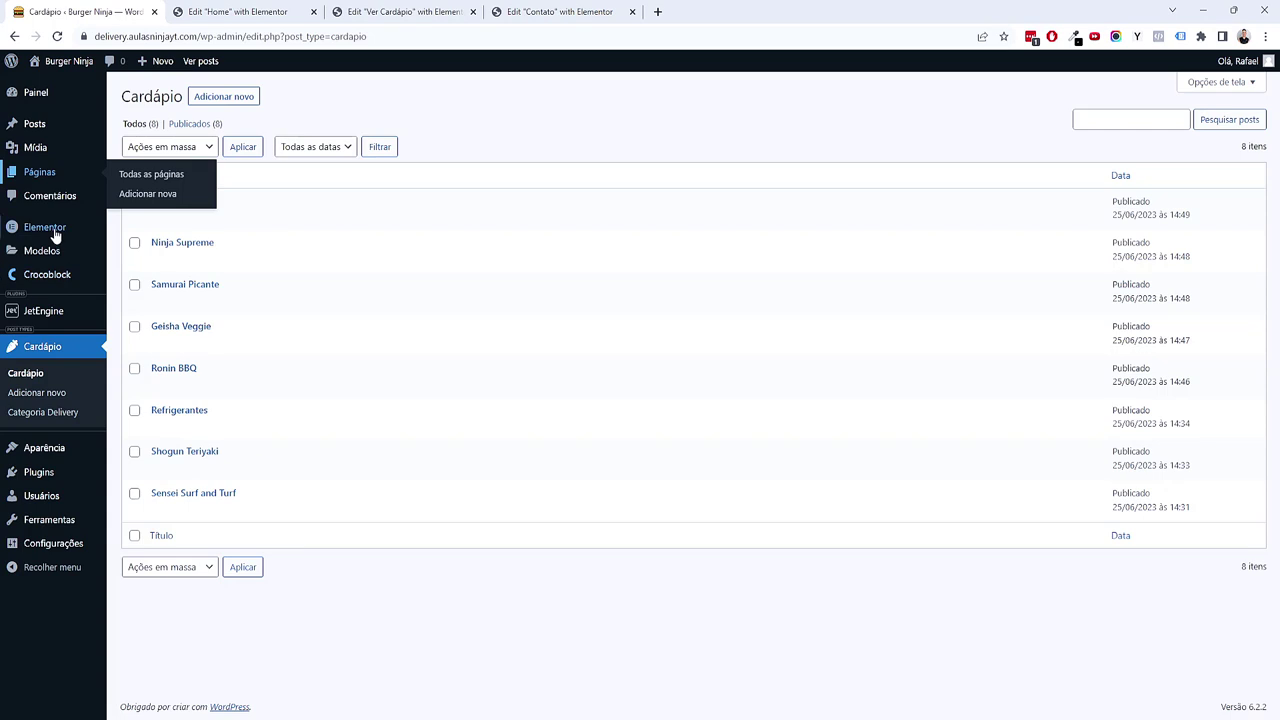
mouse_move(55, 230)
left_click(140, 252)
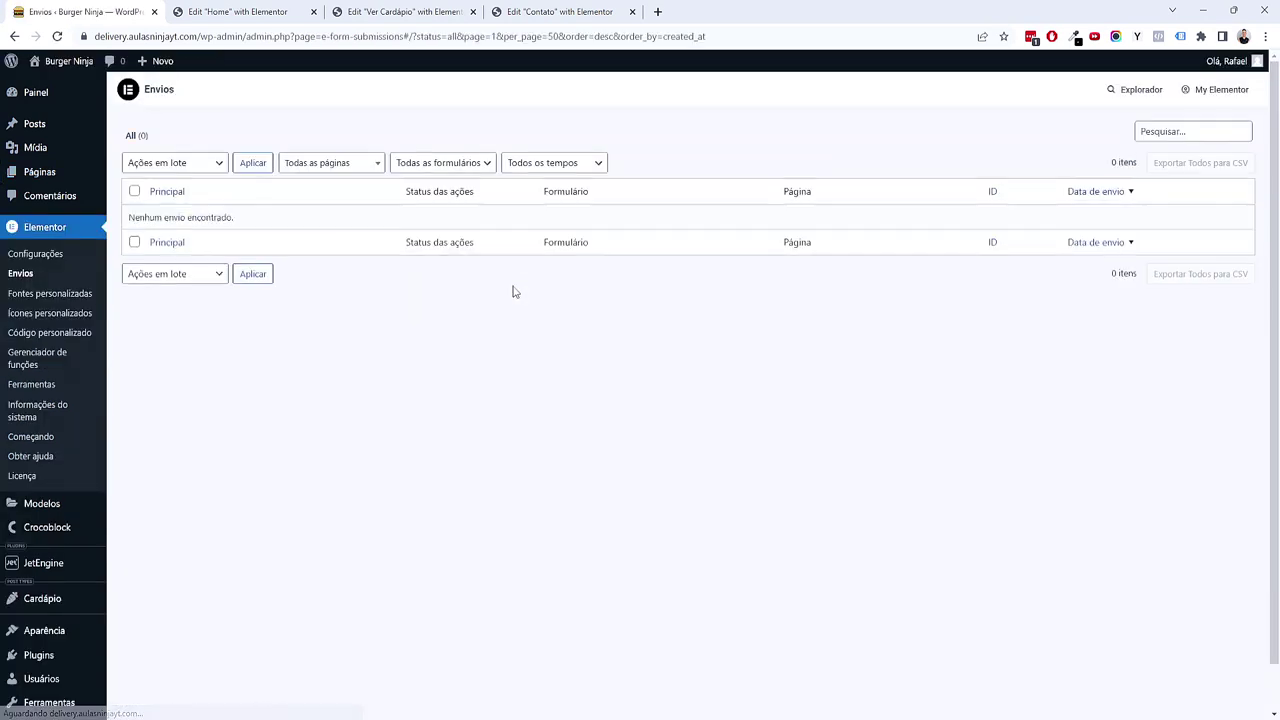
left_click(560, 11)
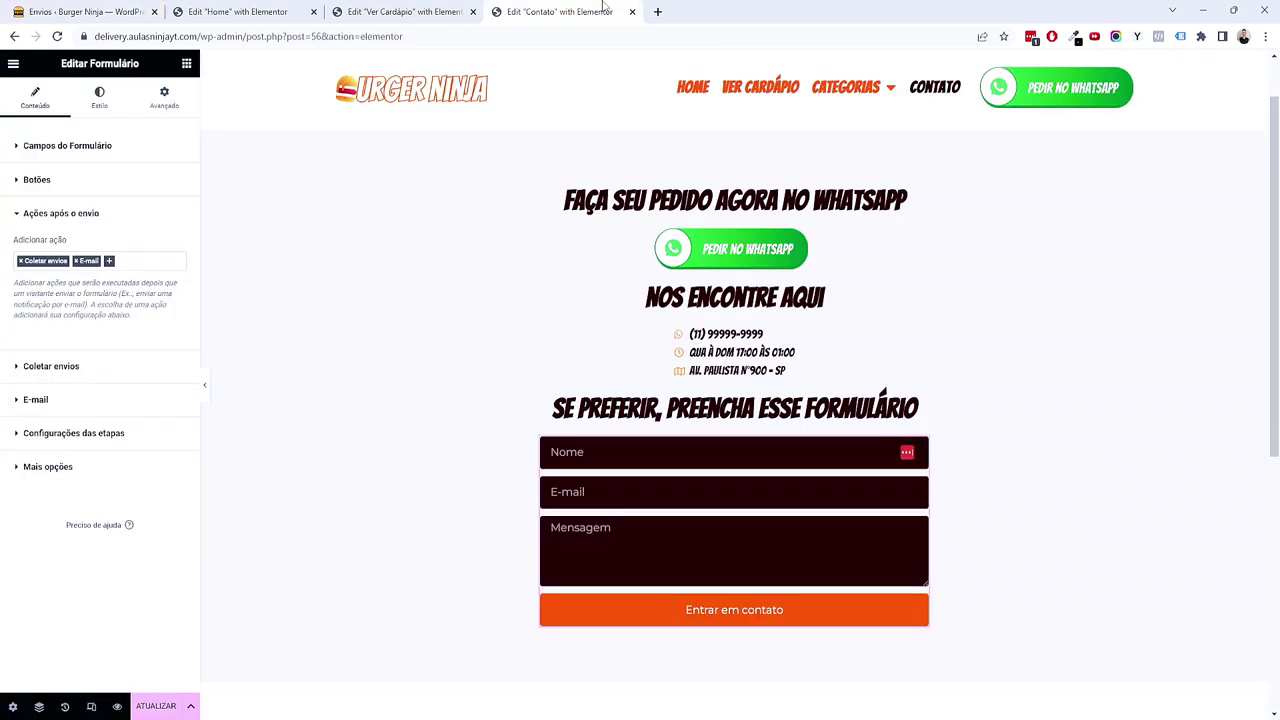
Step: Paste the recipient address as E-mail do remetente and set Assunto to 'Nova Mensagem do Site Burger Ninja'
left_click(20, 261)
left_click(102, 525)
left_click(47, 352)
left_click_drag(130, 294, 14, 294)
key("ctrl+c")
double_click(110, 501)
key("ctrl+v")
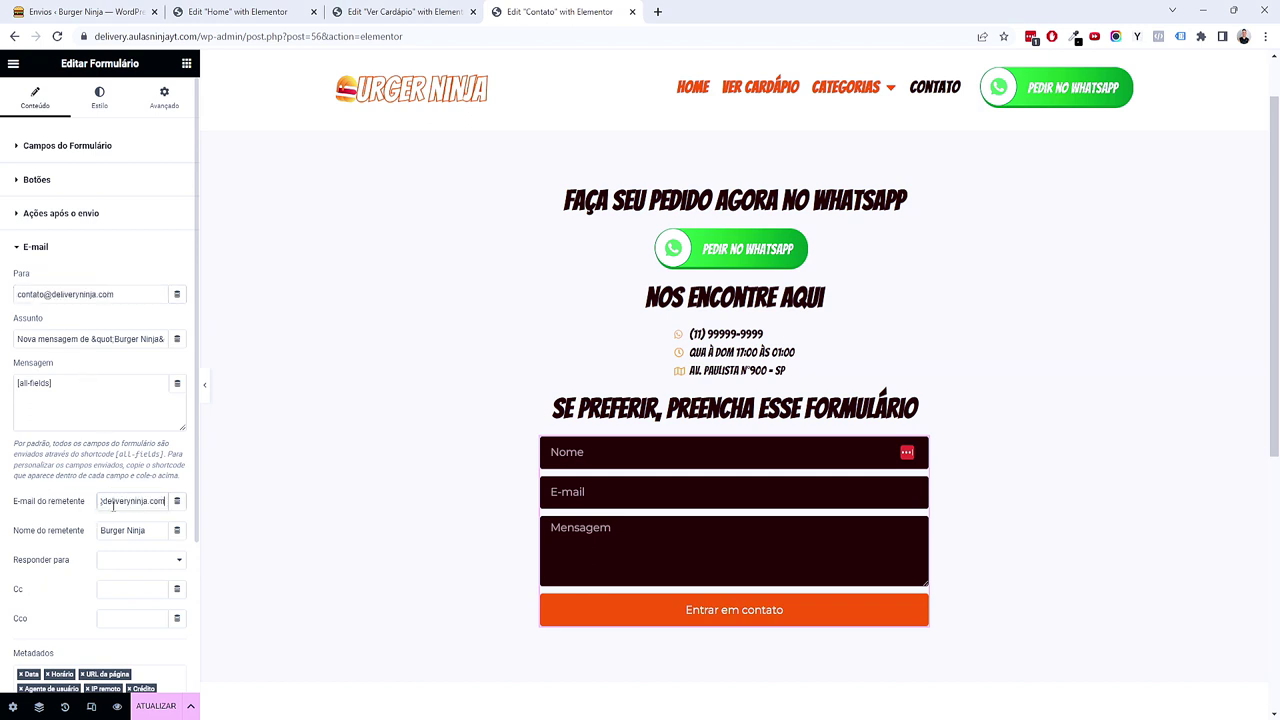
triple_click(63, 338)
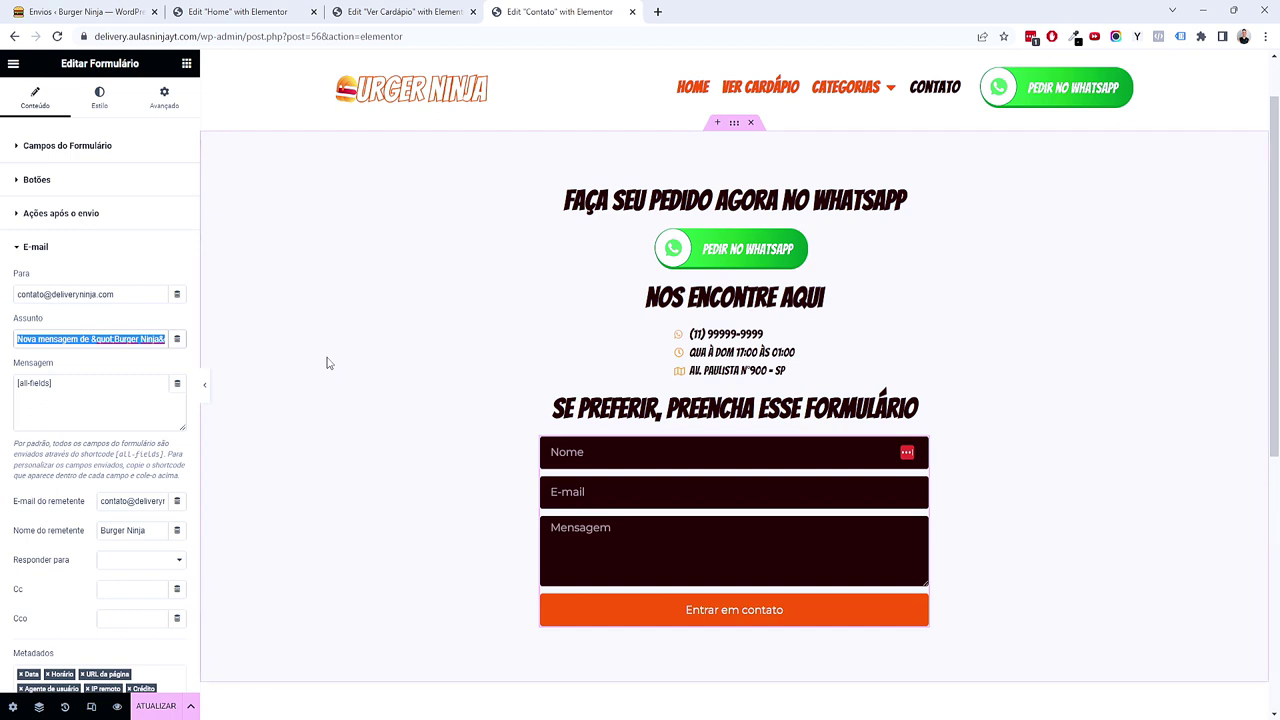
type("Nov")
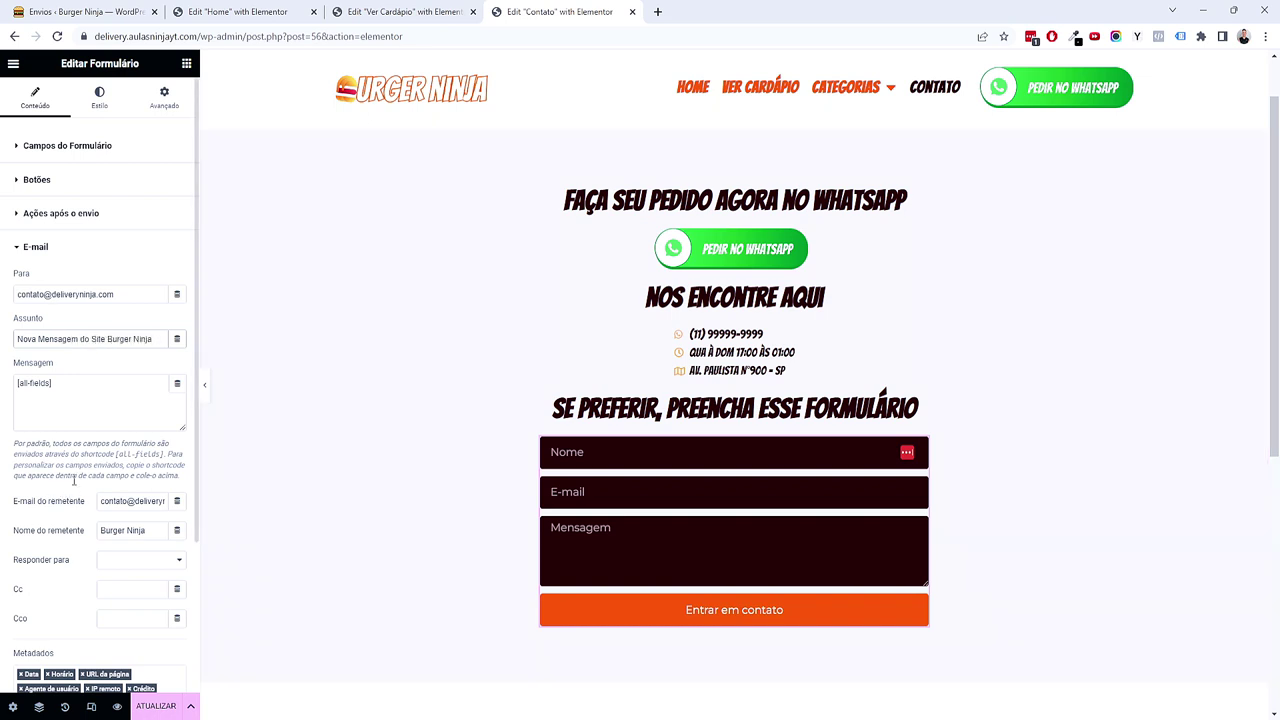
Step: Save the form changes with Atualizar and reload the editor
scroll(77, 484, "down", 1)
left_click(105, 490)
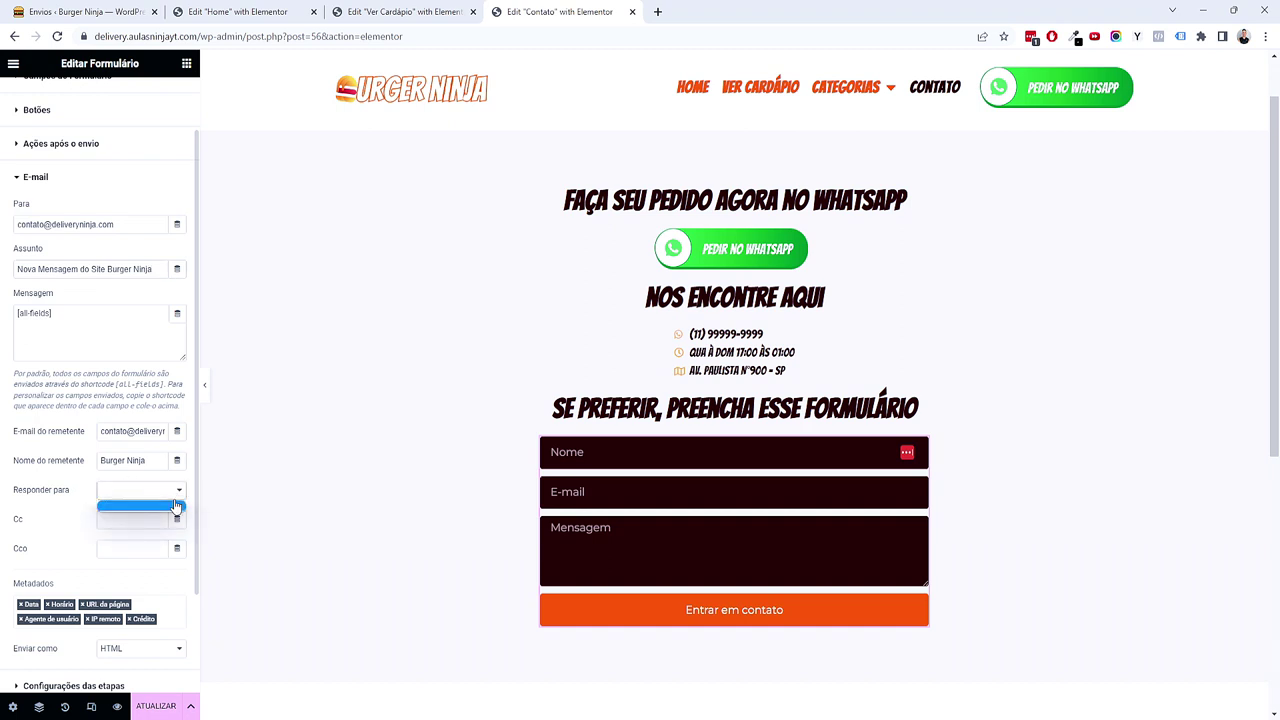
left_click(85, 507)
left_click(150, 707)
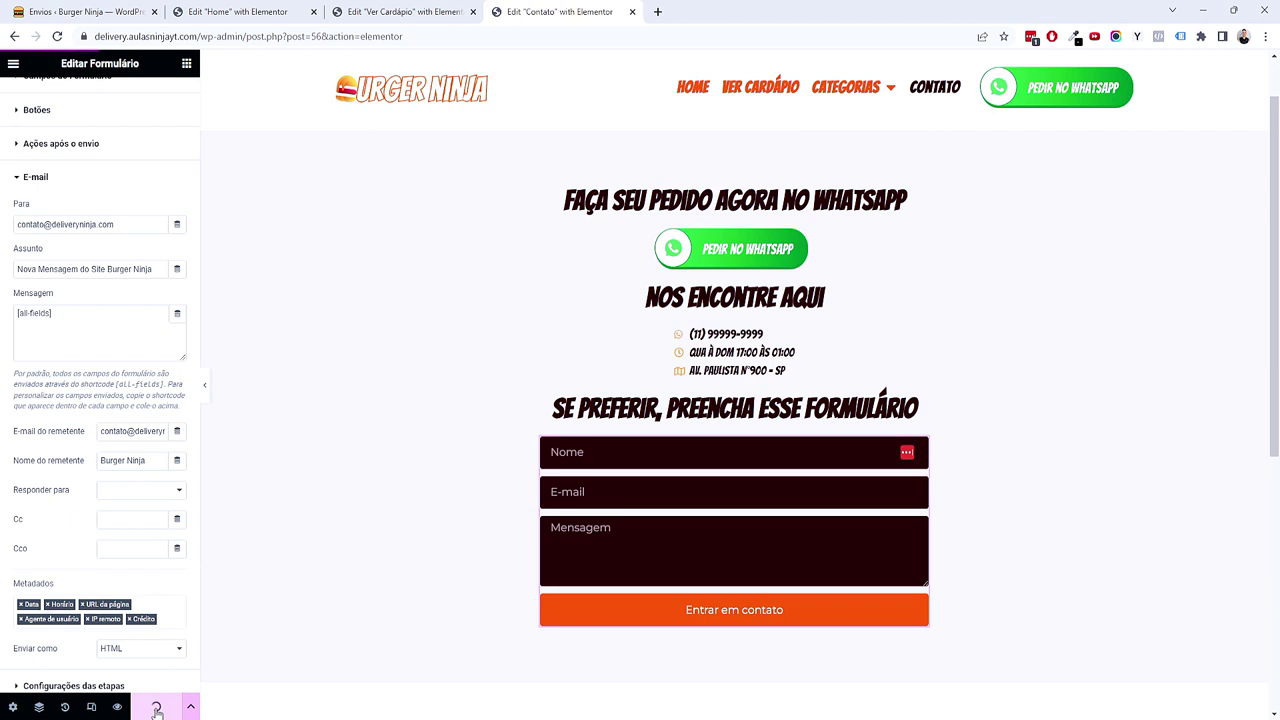
left_click(59, 38)
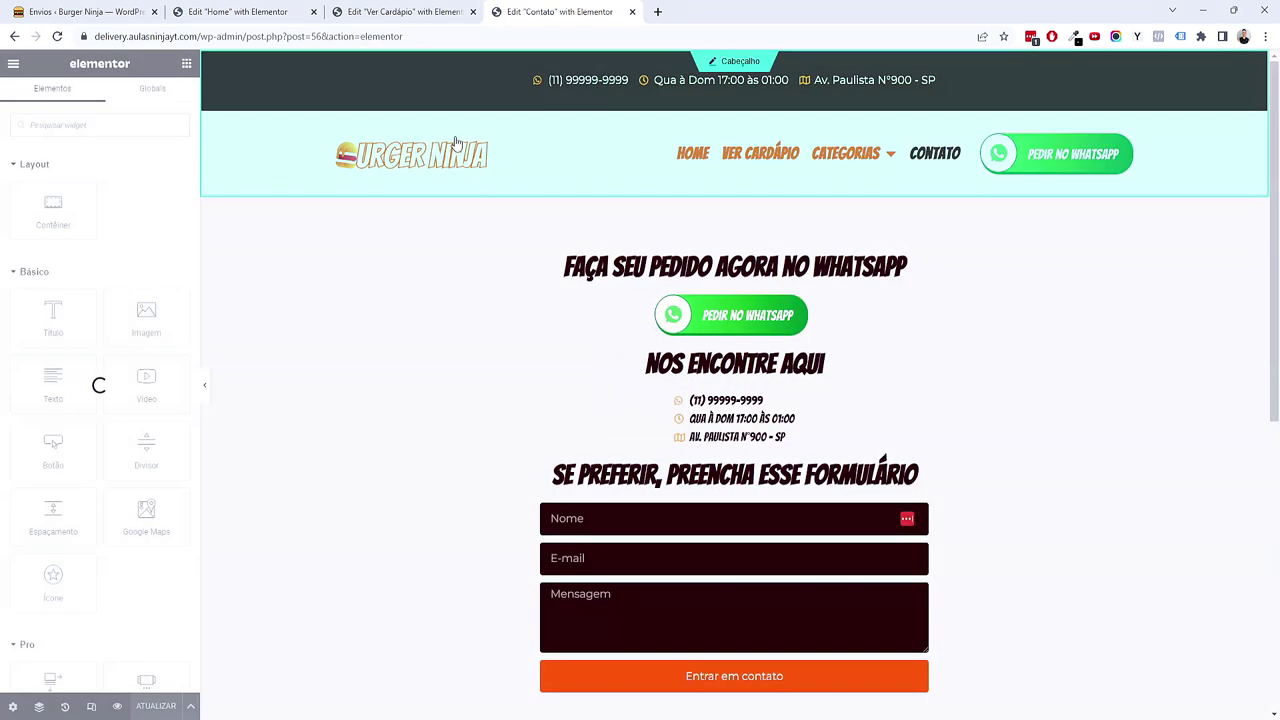
Step: Set the E-mail action's Responder para to the form's Campo E-mail
scroll(853, 474, "down", 2)
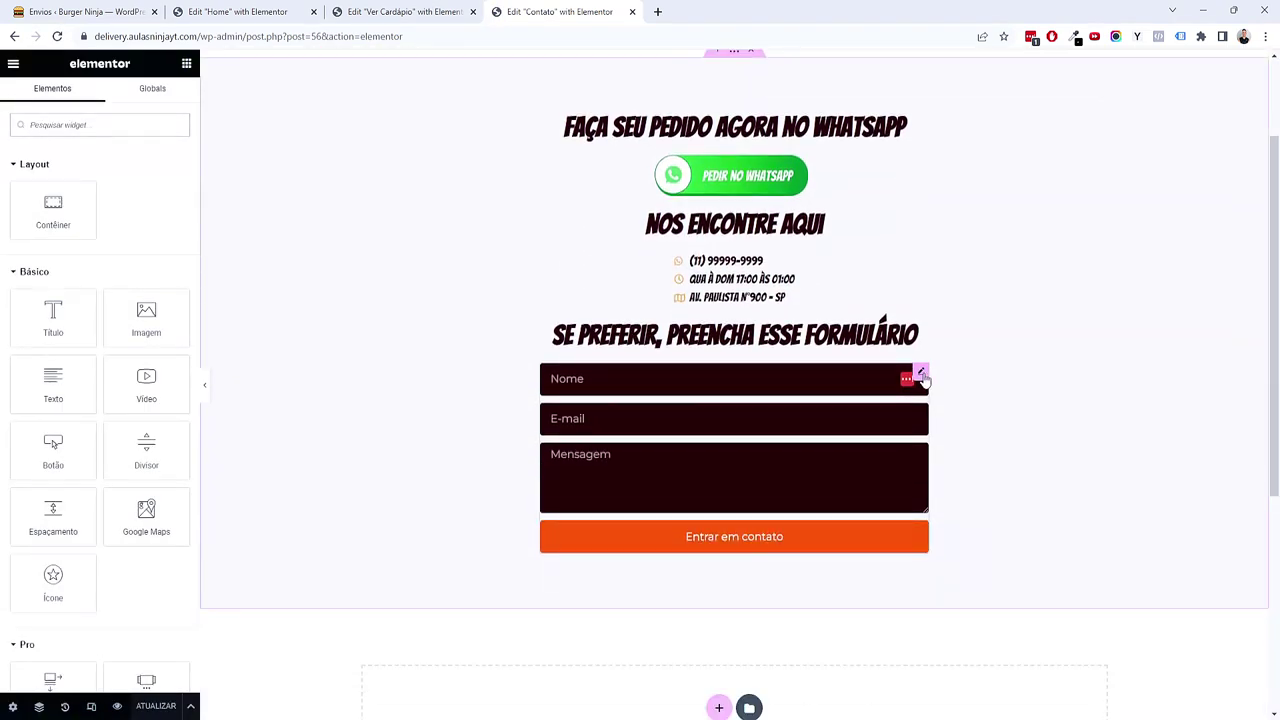
left_click(921, 372)
left_click(42, 531)
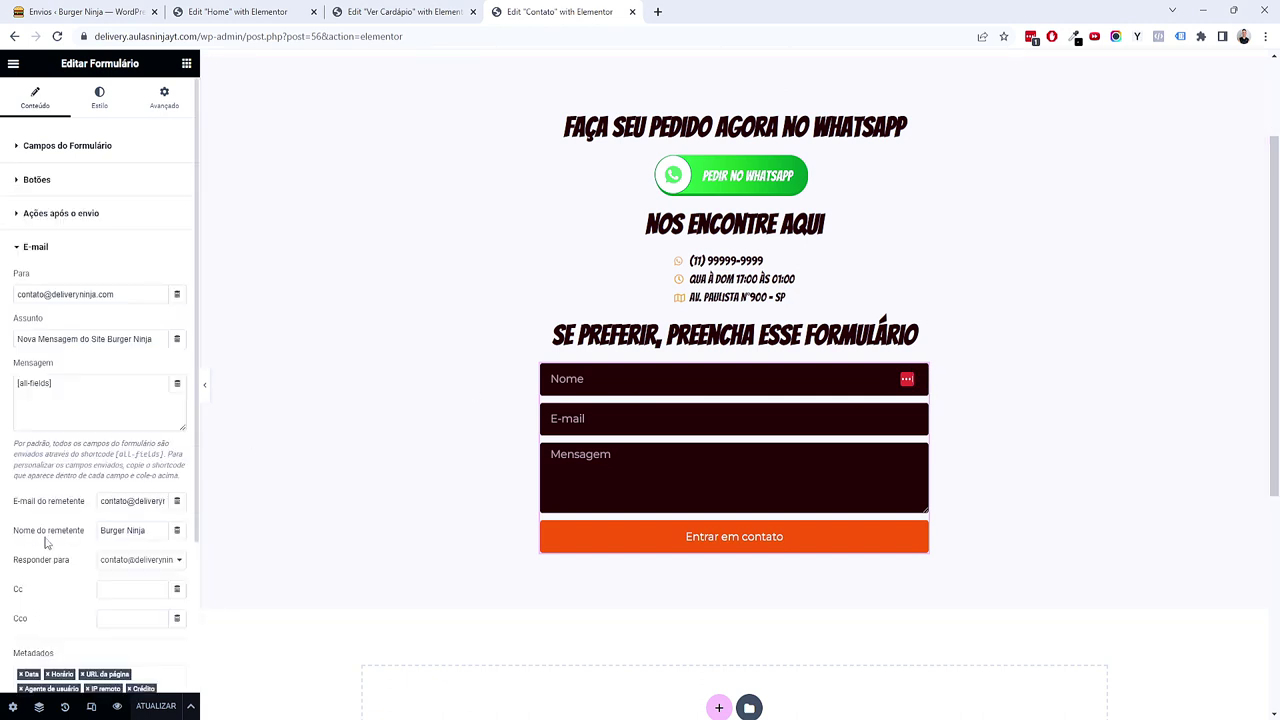
scroll(62, 530, "down", 1)
left_click(178, 421)
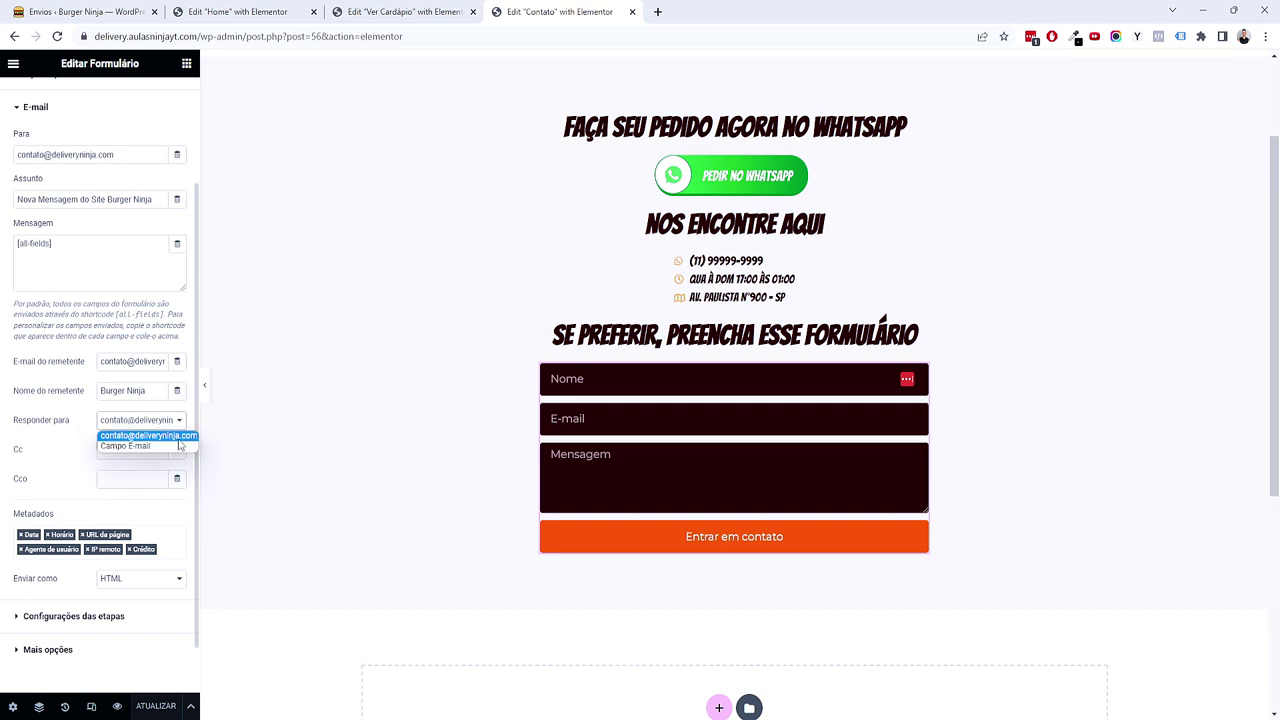
left_click(138, 446)
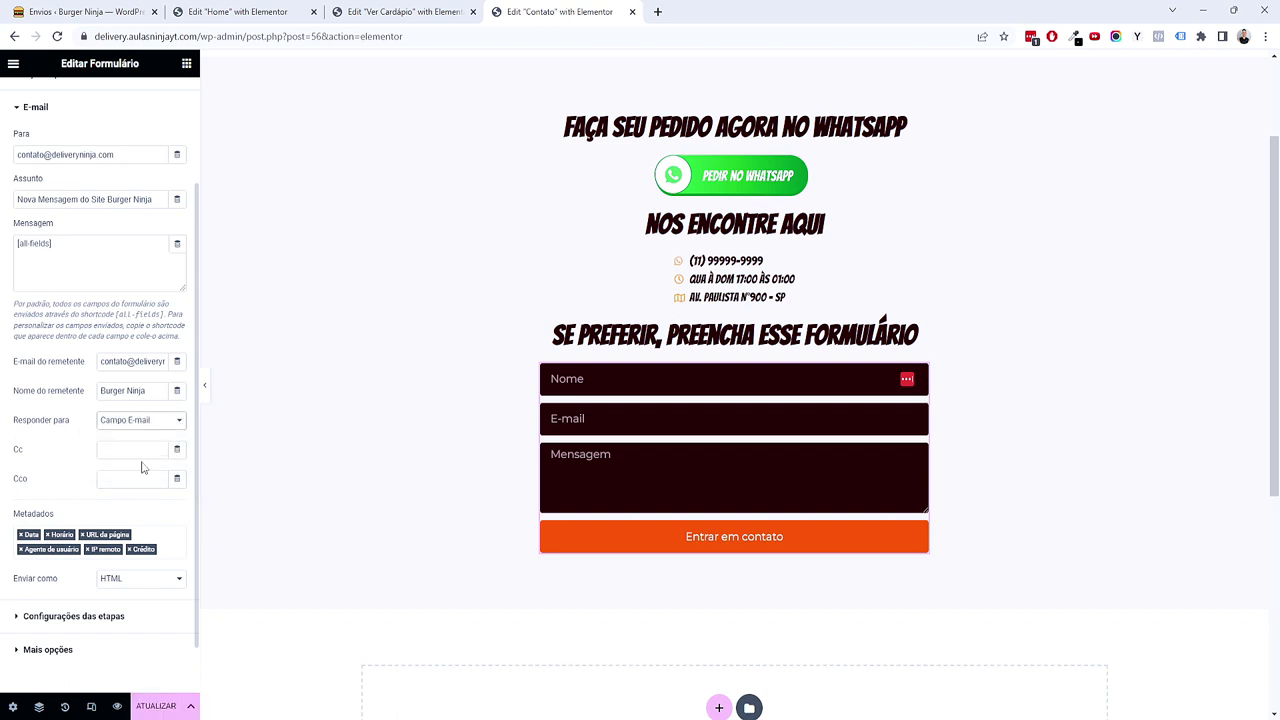
left_click(92, 658)
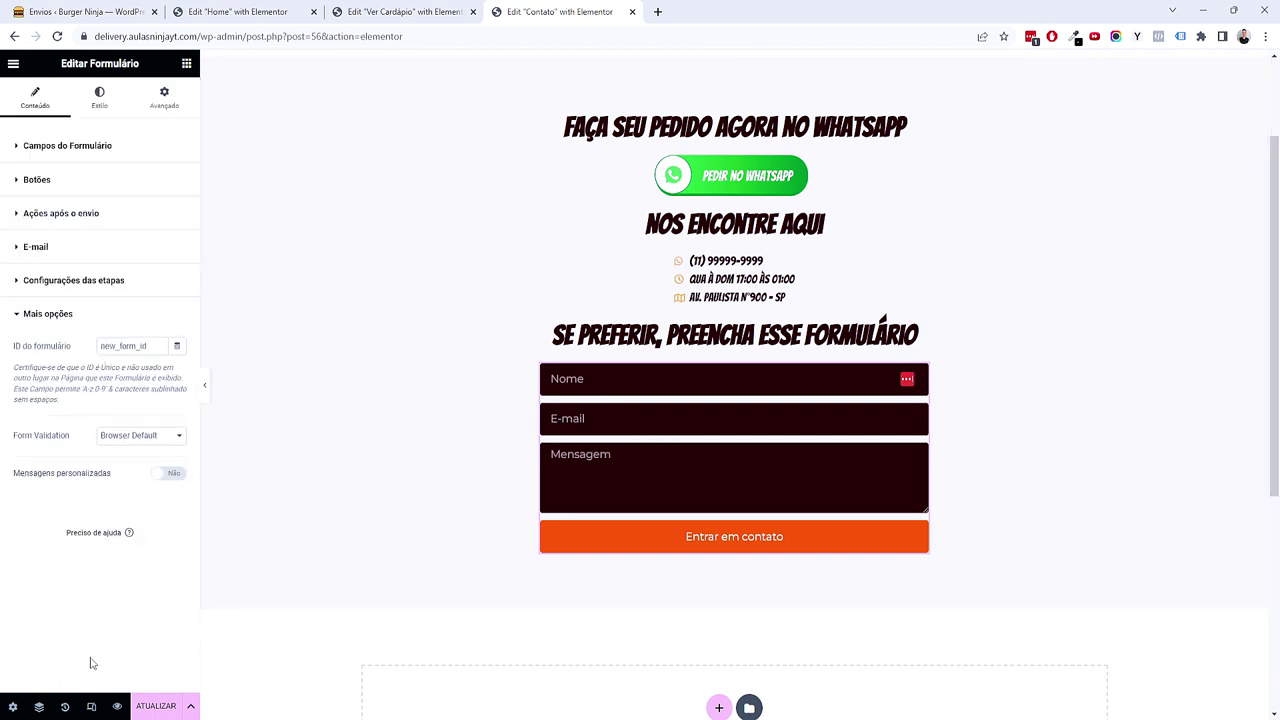
Step: Turn Mensagens personalizadas to Sim and change the success message to 'Mensagem enviada com sucesso!'
left_click(168, 474)
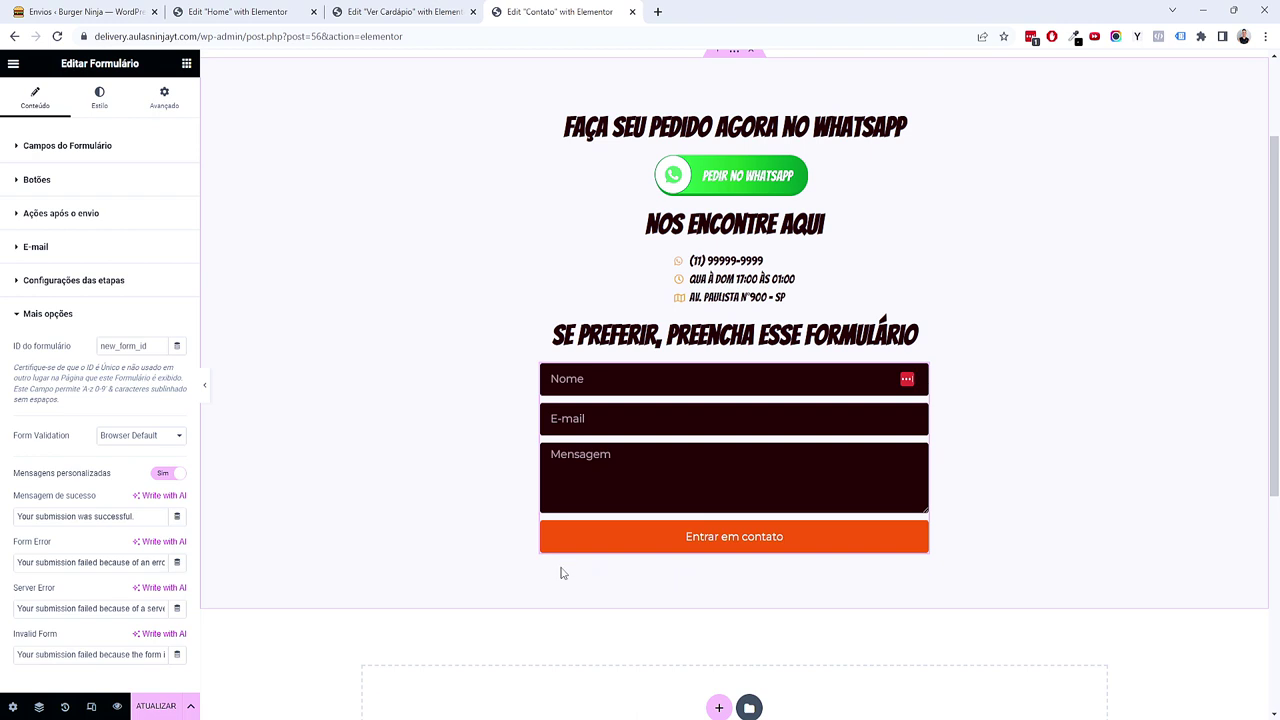
left_click_drag(144, 521, 20, 520)
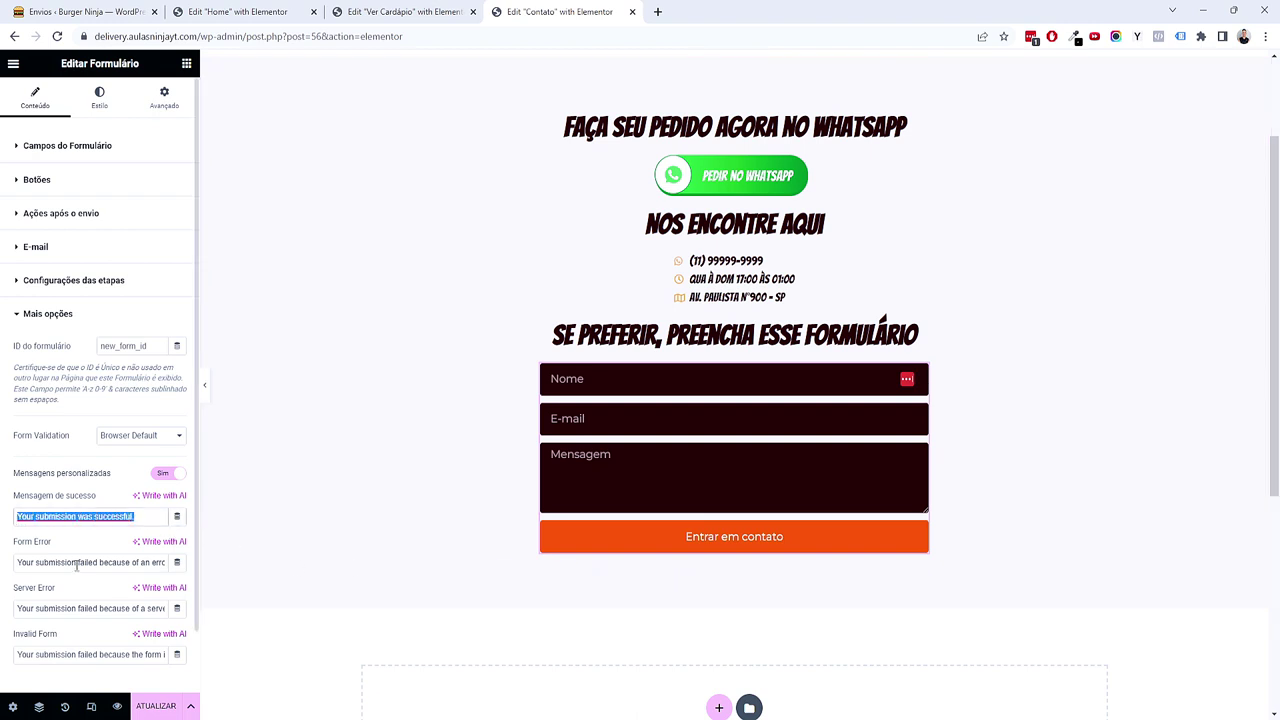
type("Mensagem enviada com sucesso!")
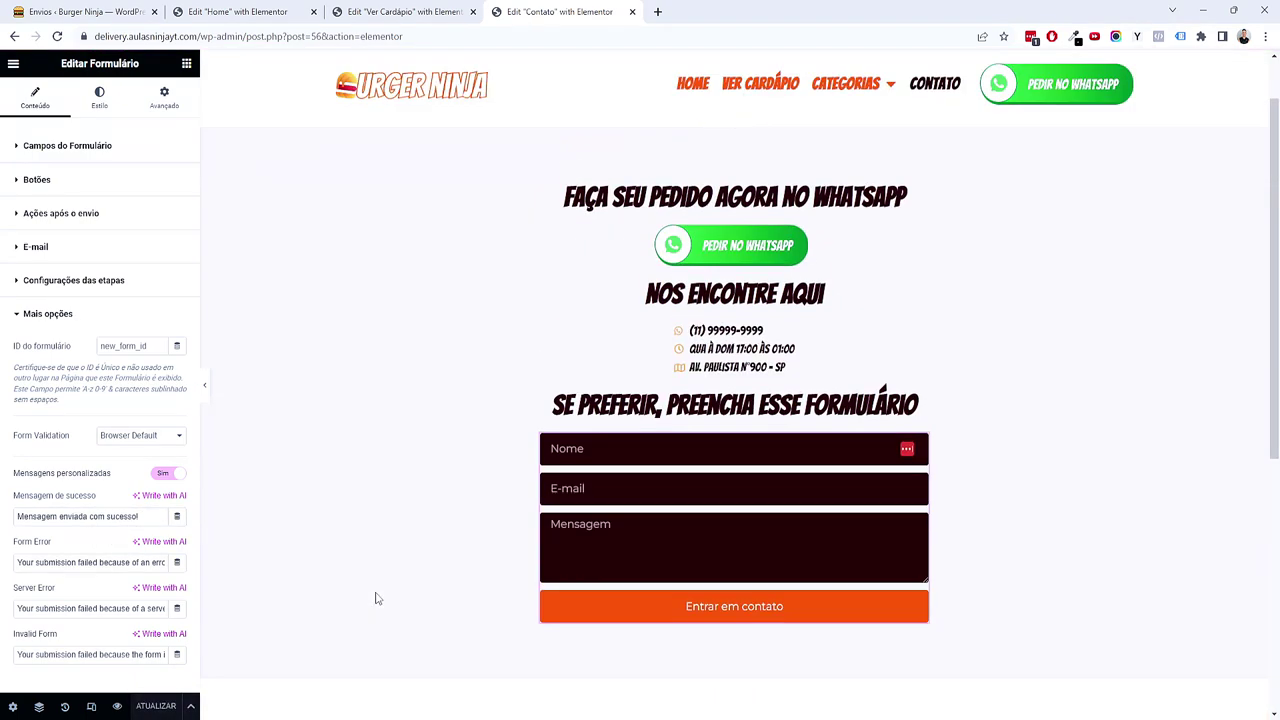
Step: Preview the Contato page changes in a new tab
left_click(117, 707)
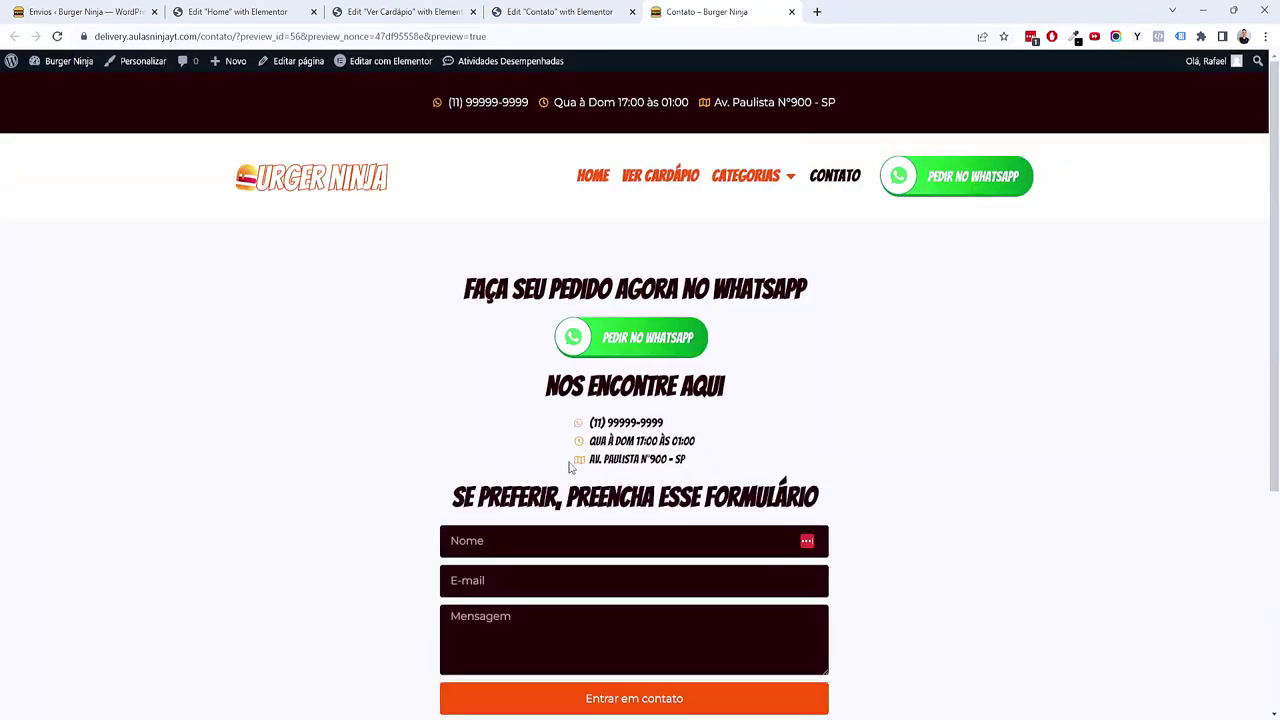
scroll(560, 440, "down", 3)
scroll(554, 430, "up", 3)
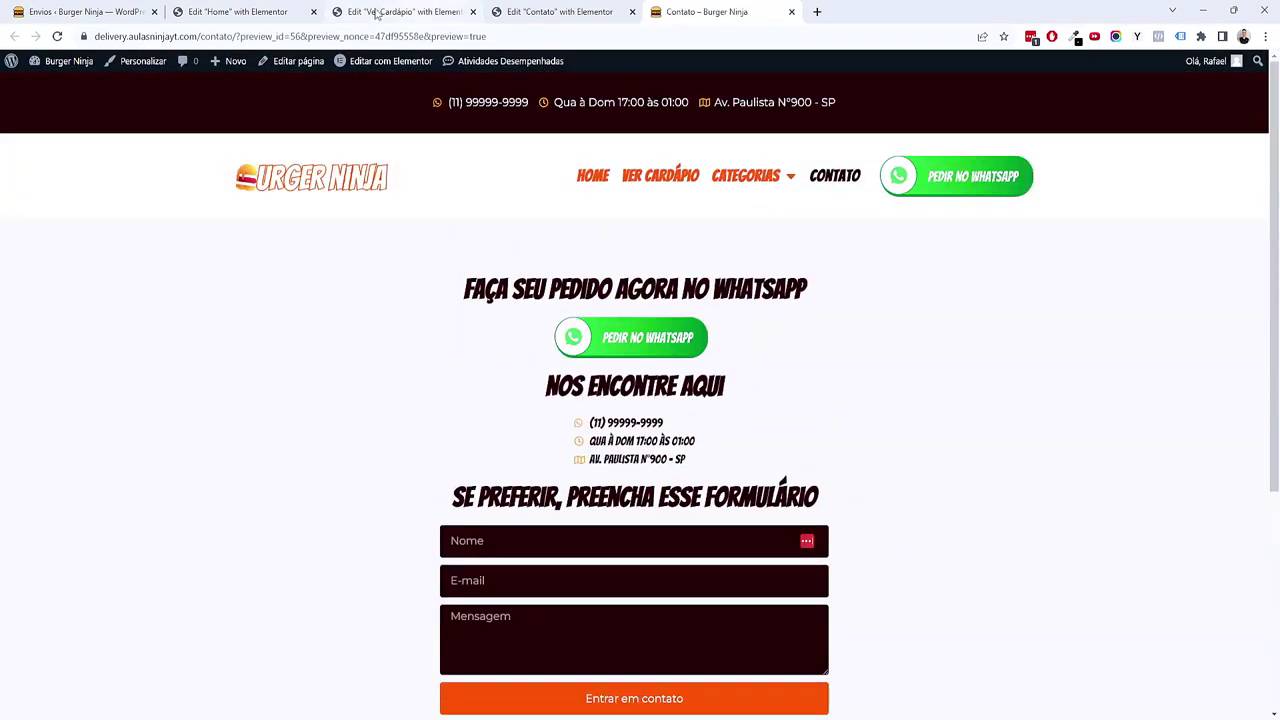
Step: Close the Home and Ver Cardápio editor tabs and switch the Contato editor to responsive mode
left_click(314, 11)
left_click(314, 11)
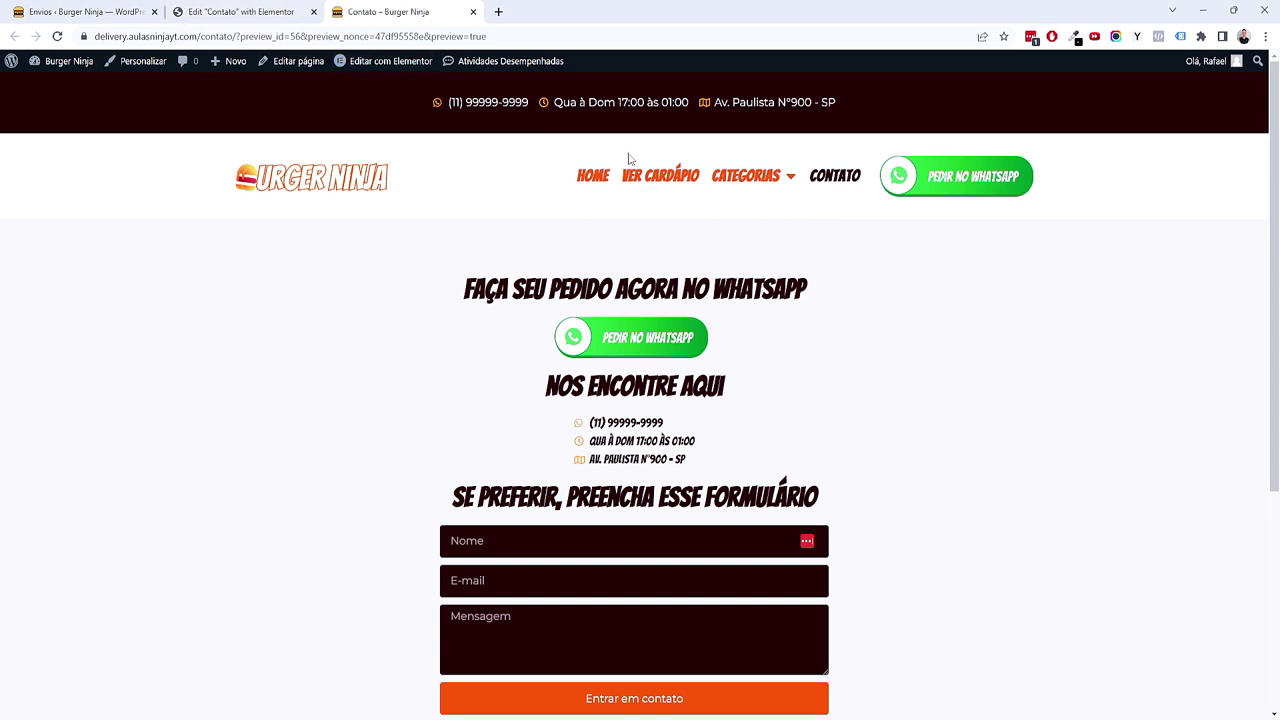
scroll(900, 451, "down", 1)
scroll(900, 451, "down", 5)
scroll(806, 448, "up", 5)
left_click(240, 11)
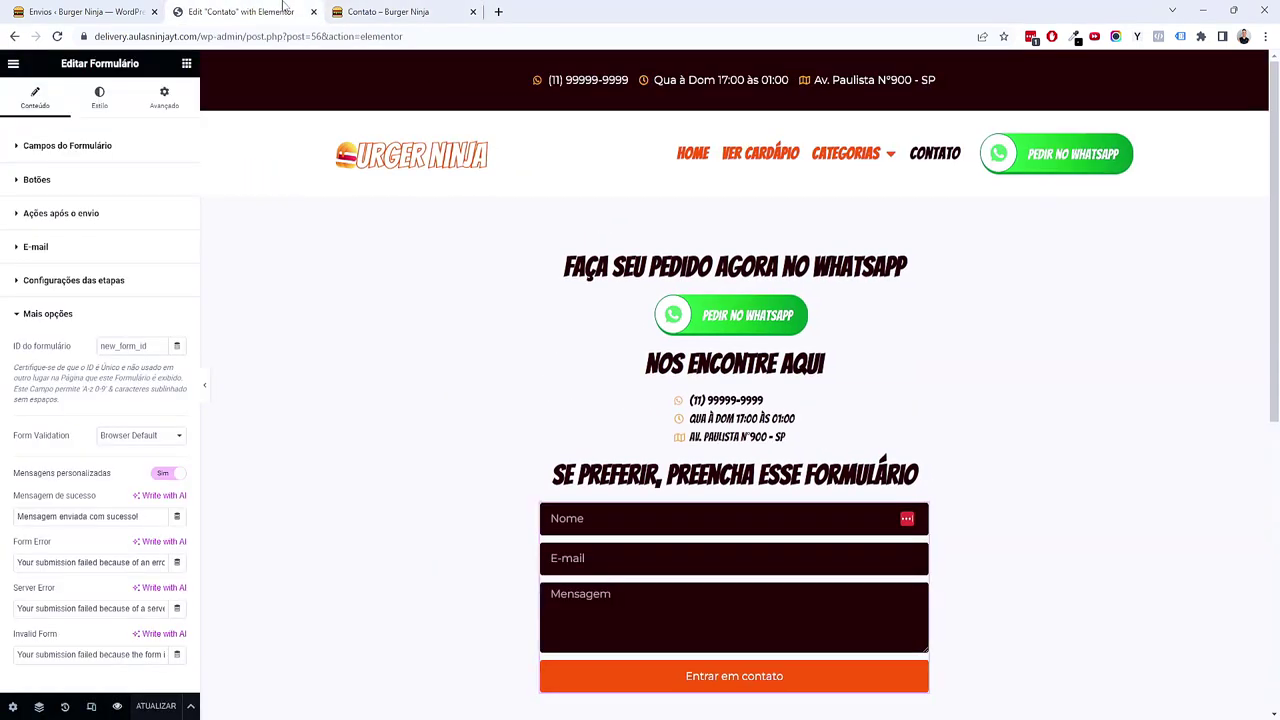
left_click(92, 707)
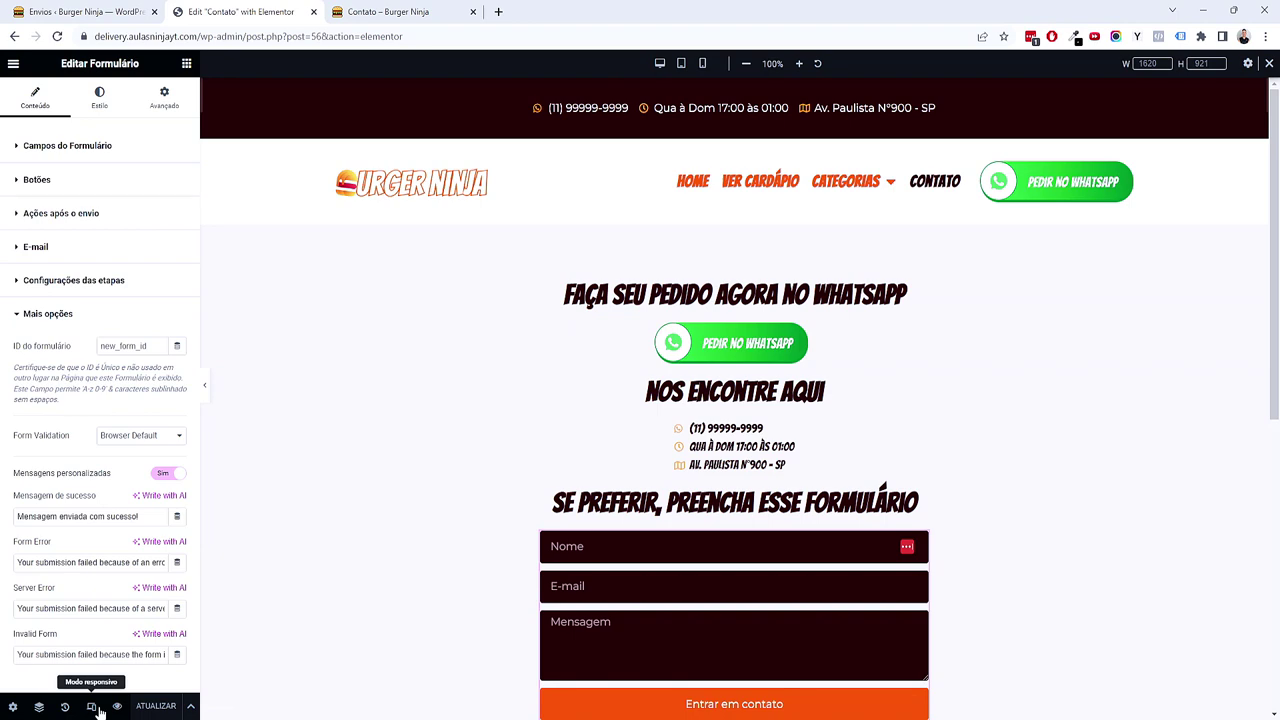
Step: Preview the page at tablet and mobile widths, setting the preview width to 420
scroll(494, 614, "down", 3)
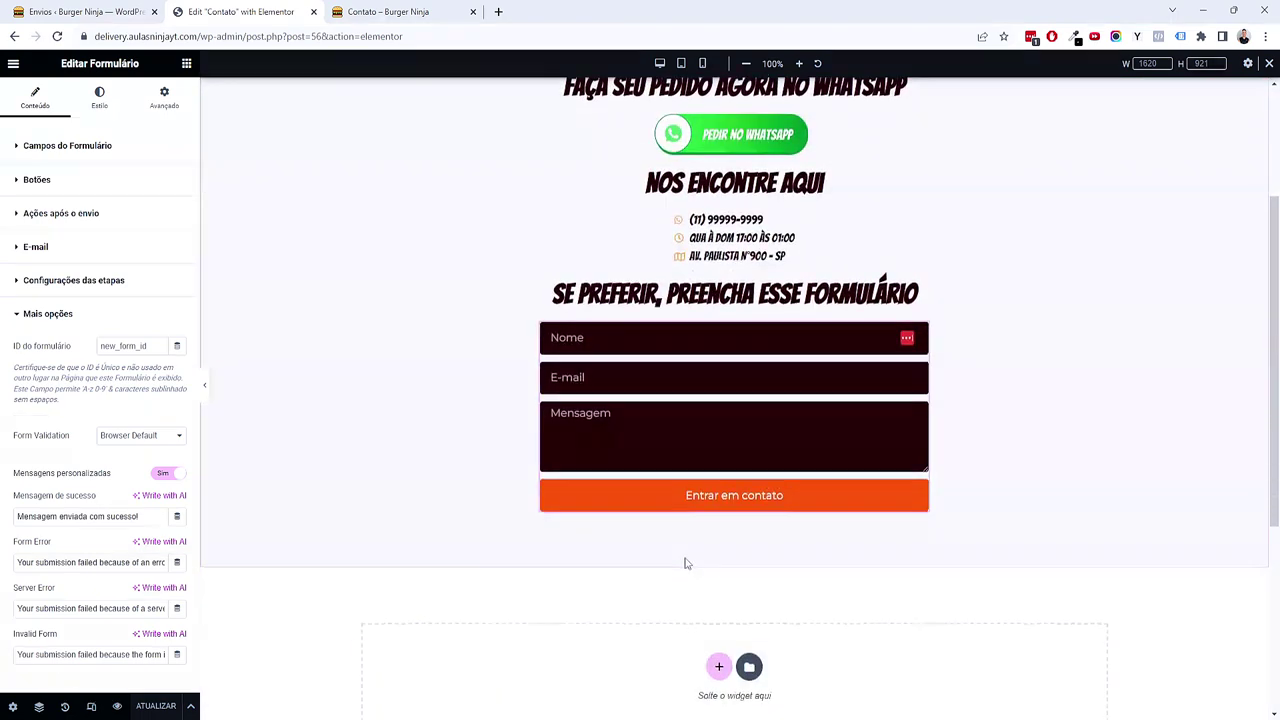
scroll(686, 563, "up", 3)
scroll(470, 543, "down", 3)
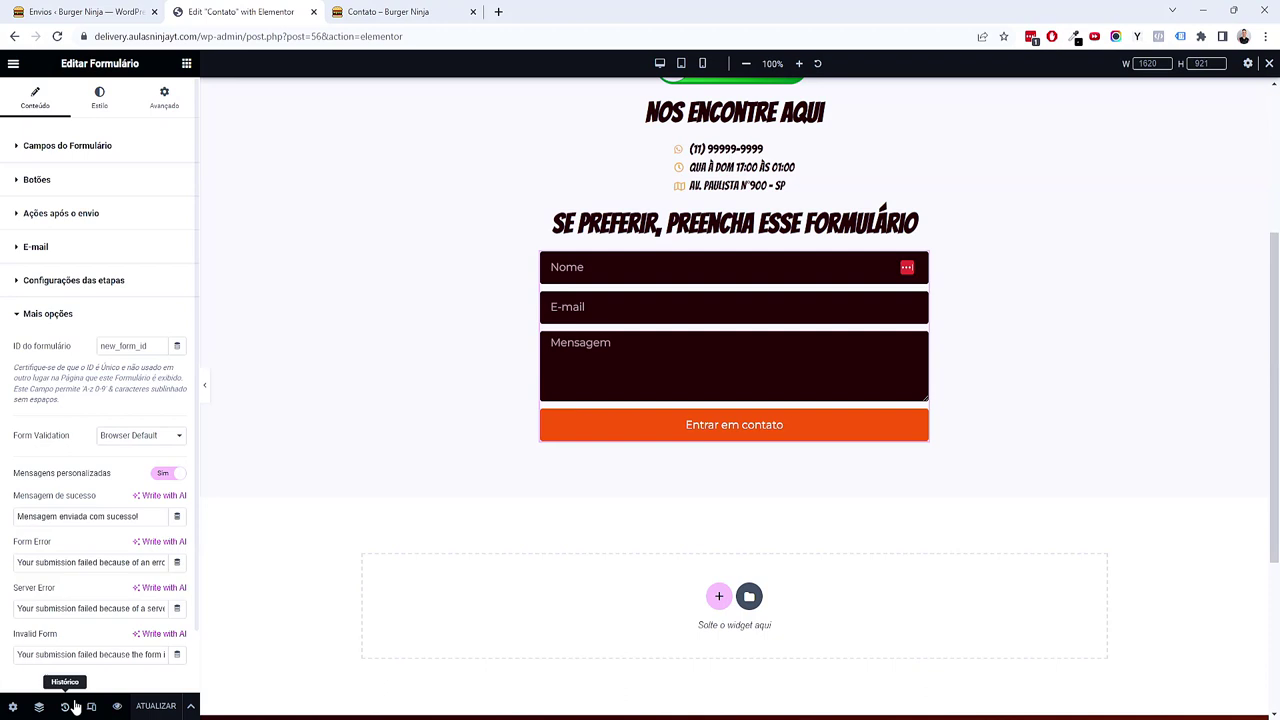
scroll(400, 400, "up", 5)
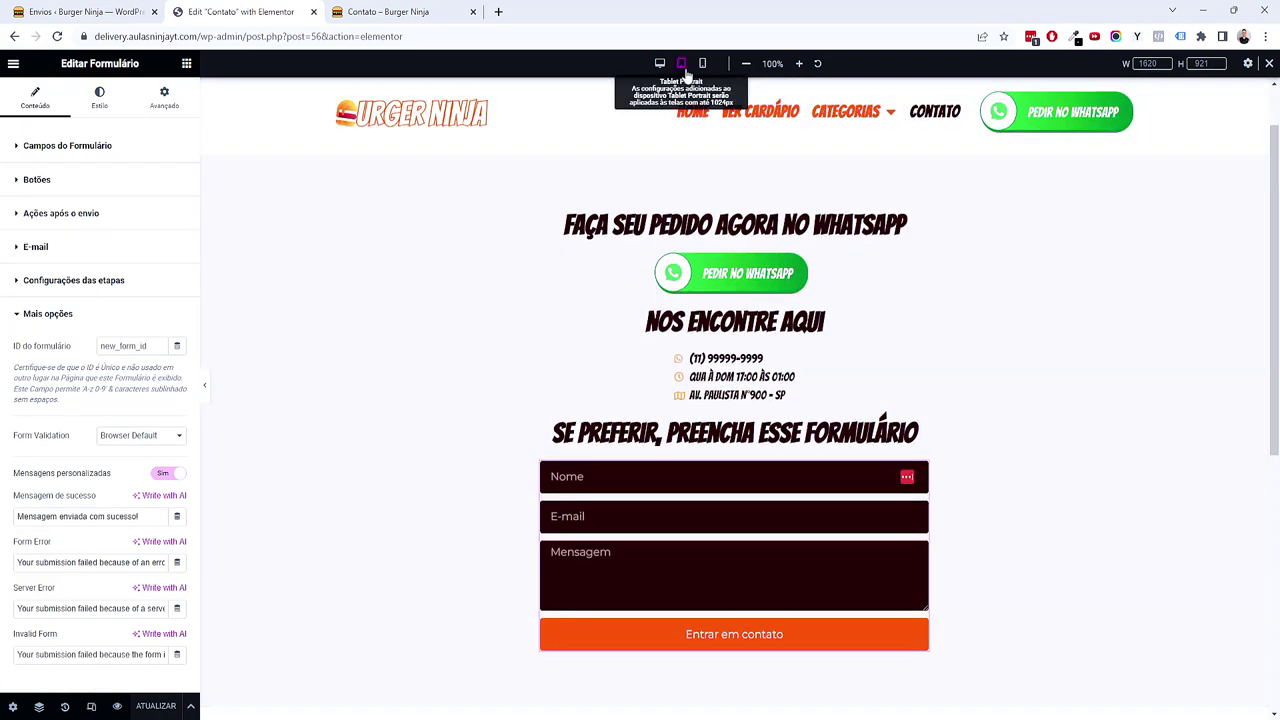
left_click(681, 63)
scroll(890, 389, "down", 2)
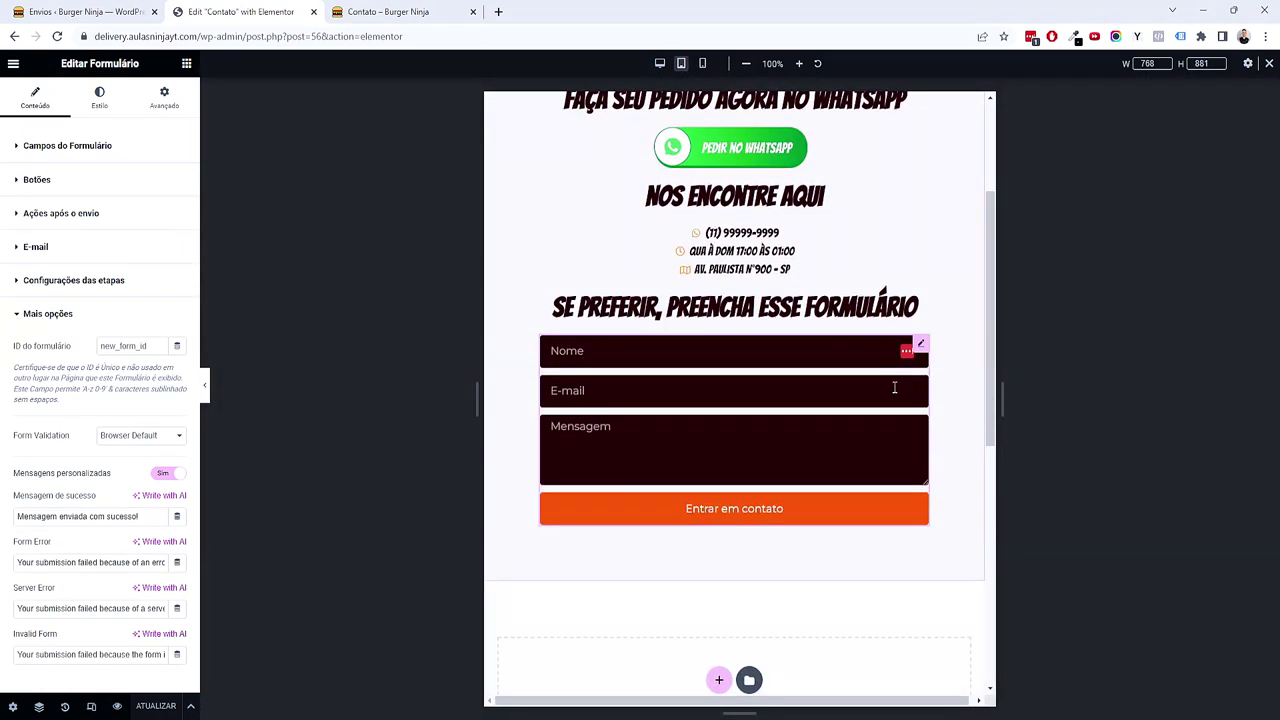
scroll(894, 390, "down", 2)
scroll(894, 390, "up", 4)
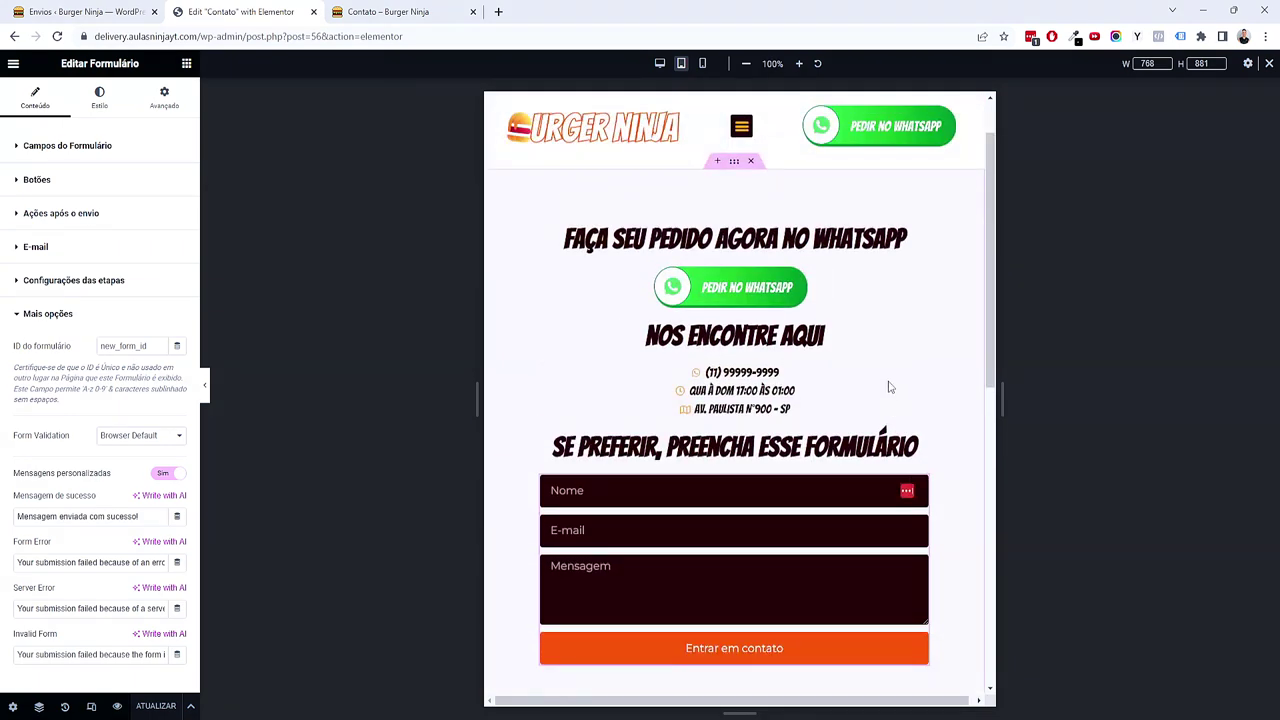
left_click(702, 63)
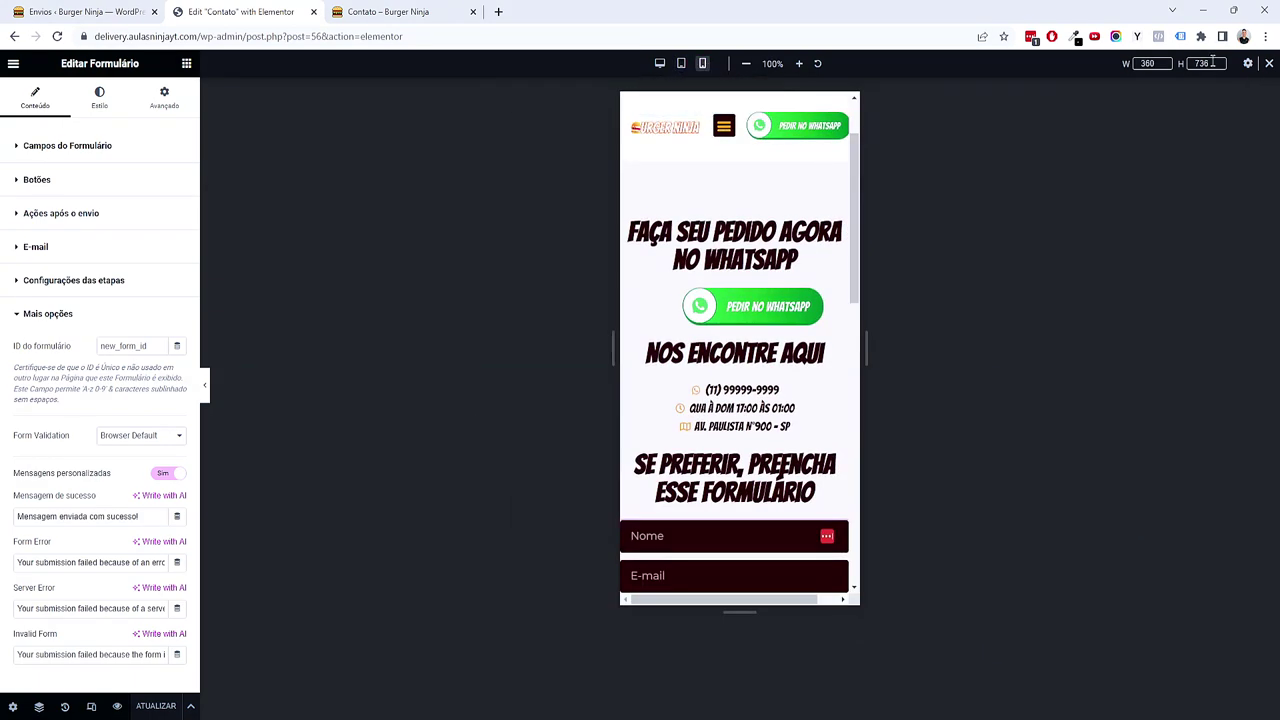
double_click(1137, 64)
type("420")
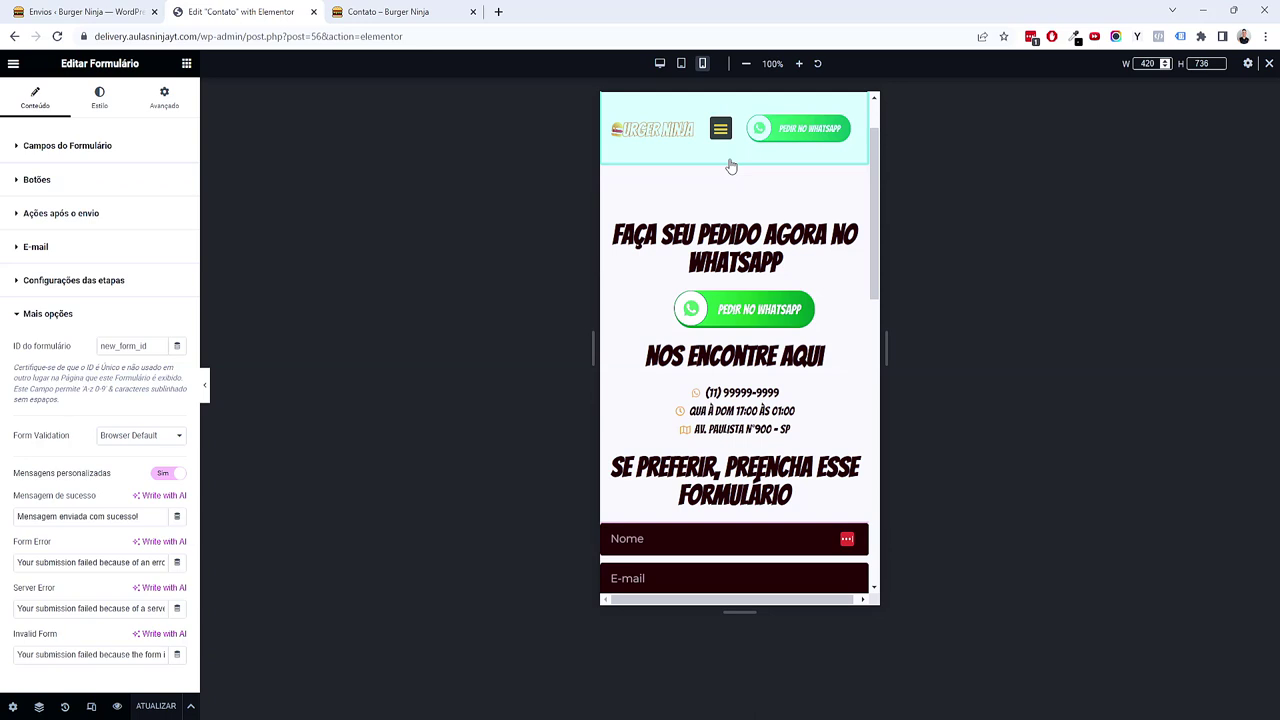
Step: Set the content container's padding to 3/1/3/1 em
left_click(734, 160)
left_click(160, 100)
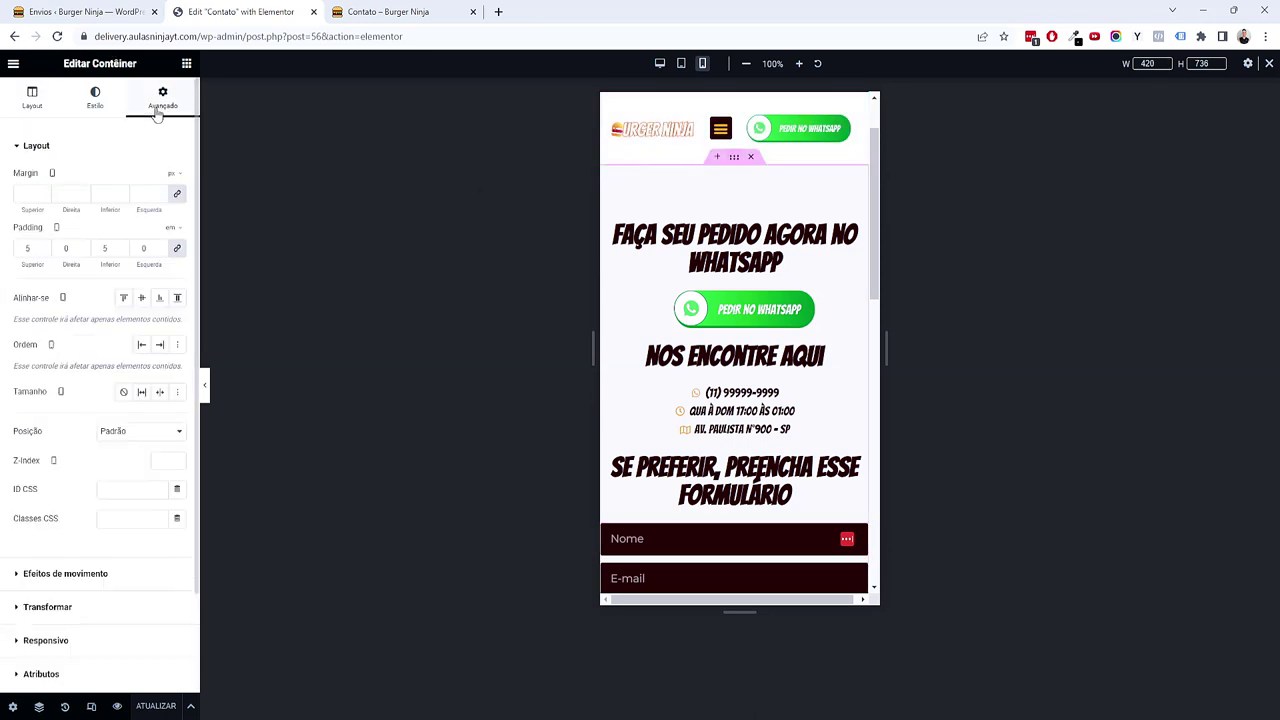
left_click(83, 251)
left_click(23, 250)
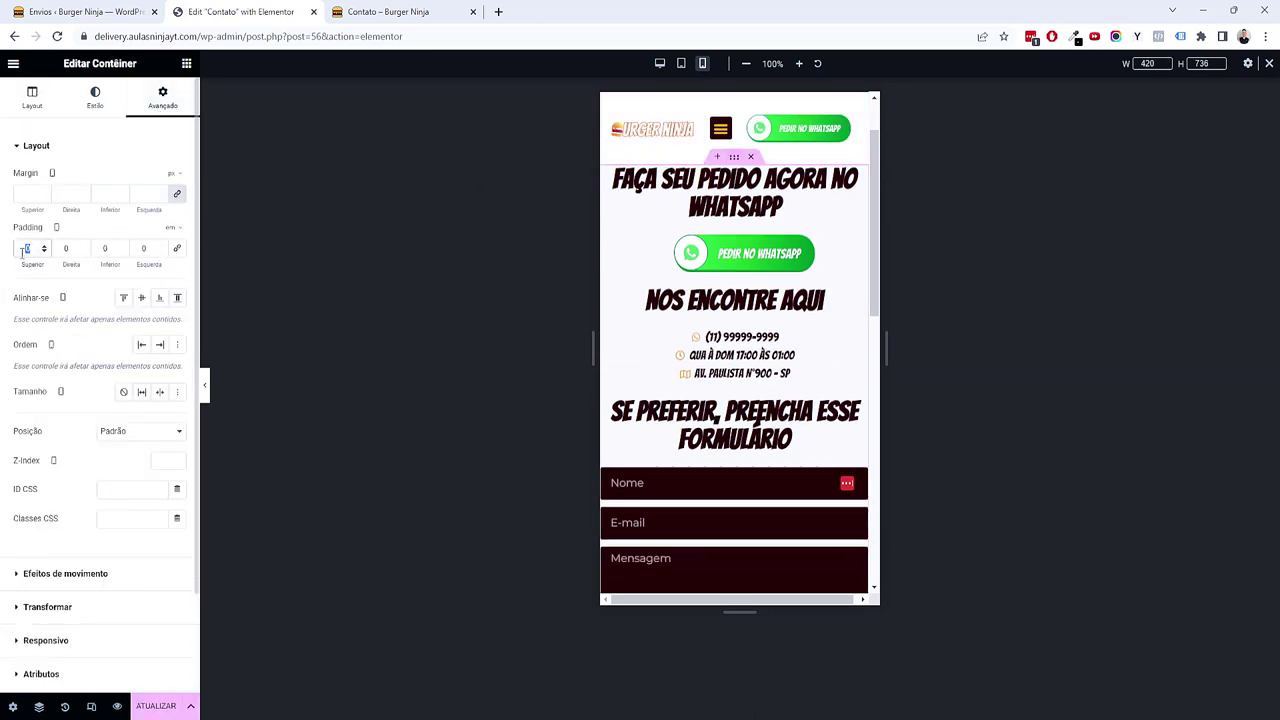
type("2")
key("Tab")
type("1")
key("Tab")
type("3")
key("Tab")
type("1")
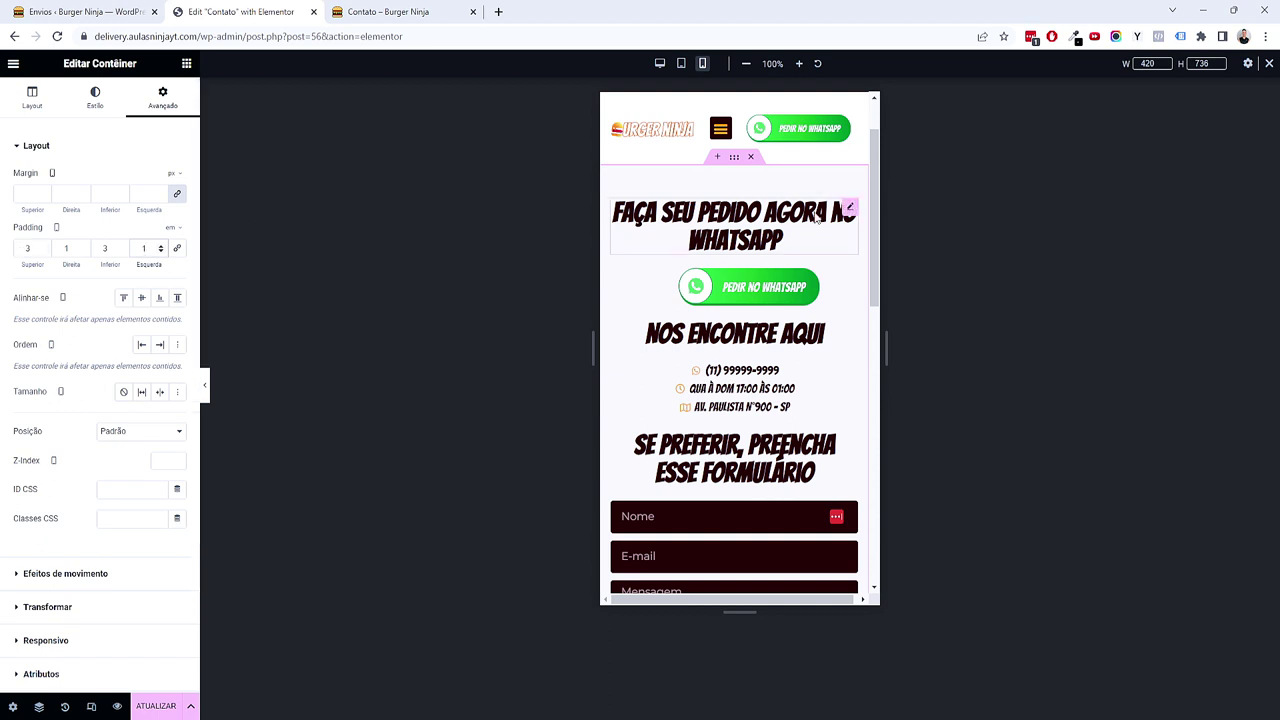
Step: Set the Faça seu pedido heading's font size to 1,5 em
left_click(815, 218)
left_click(104, 100)
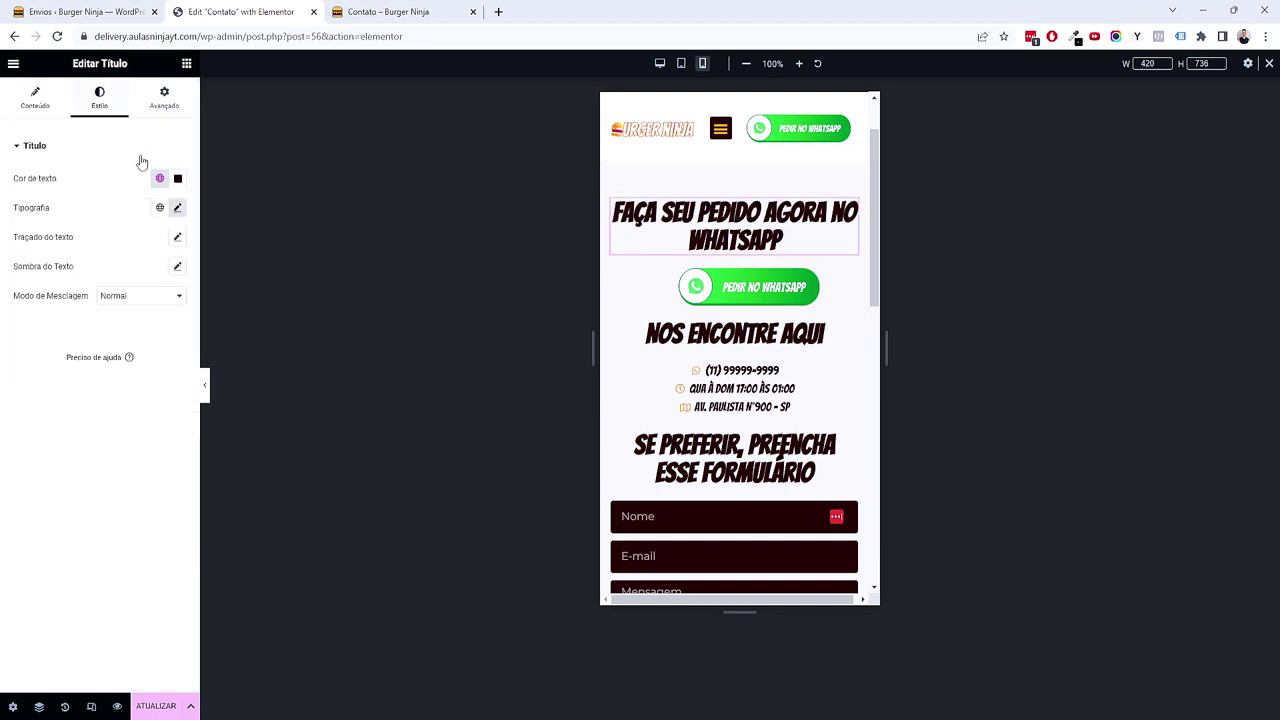
left_click(178, 208)
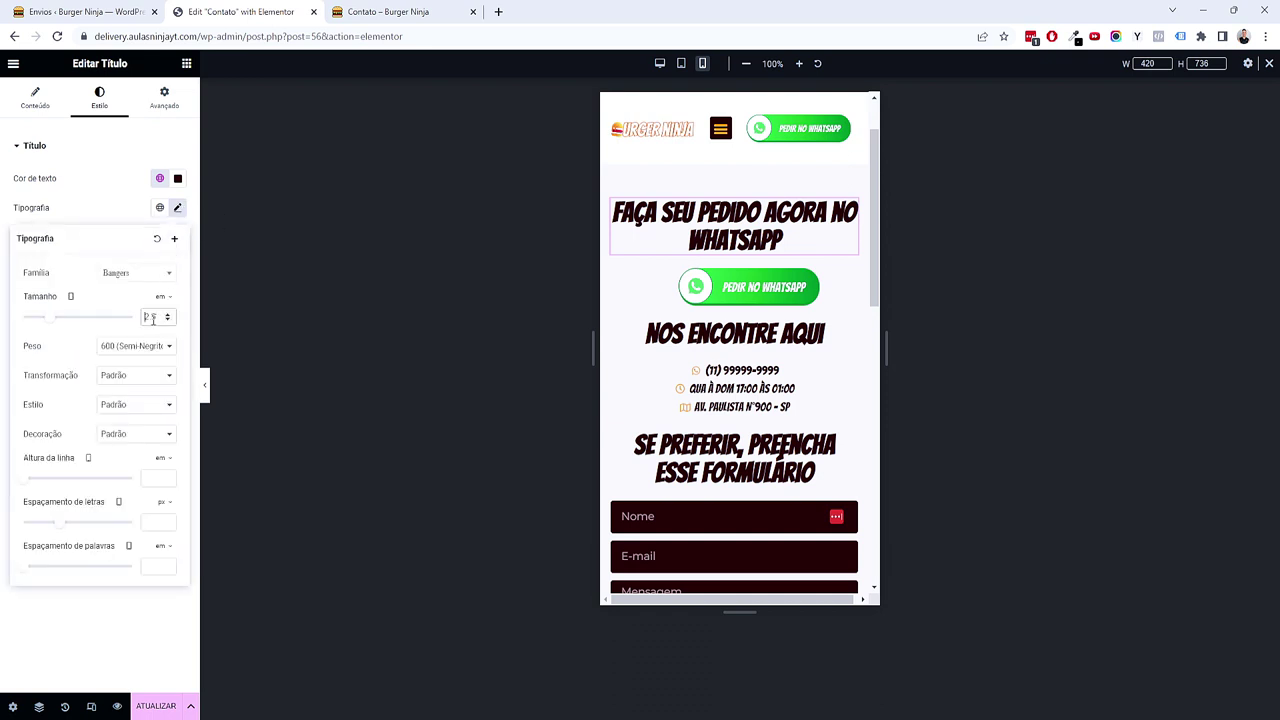
double_click(152, 318)
type("1.5")
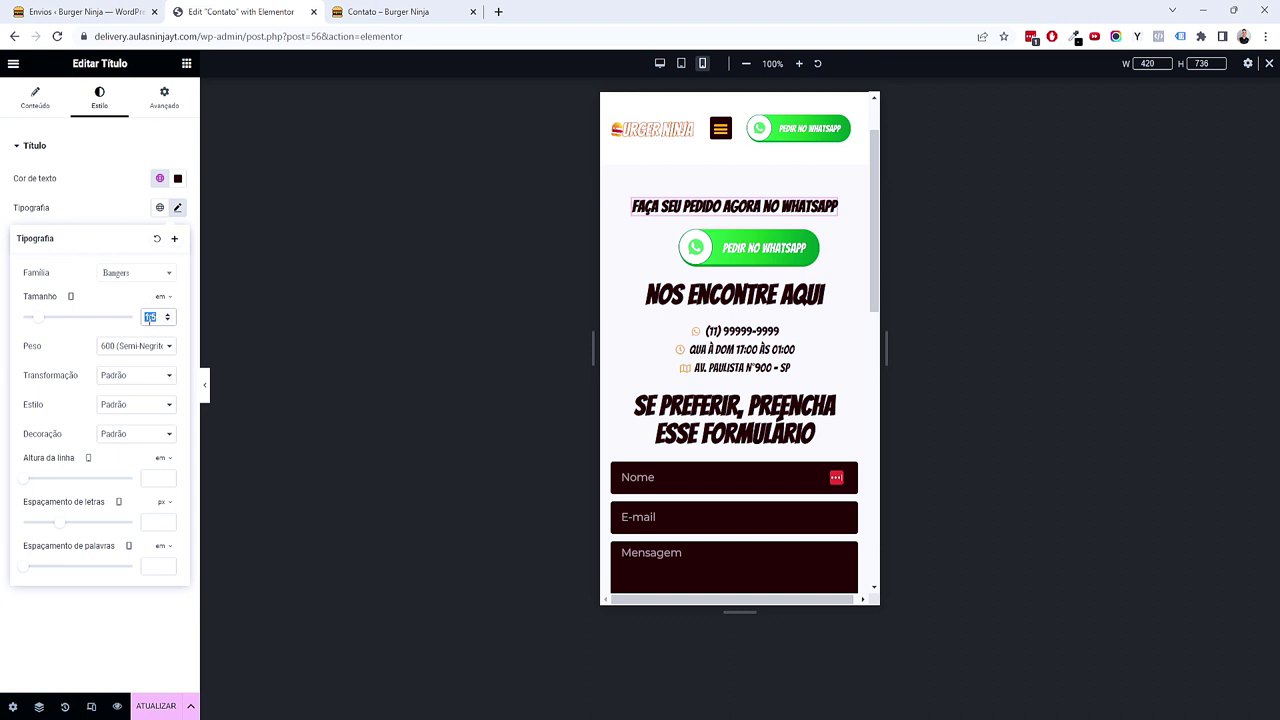
type("2")
key("BackSpace")
type("1,5")
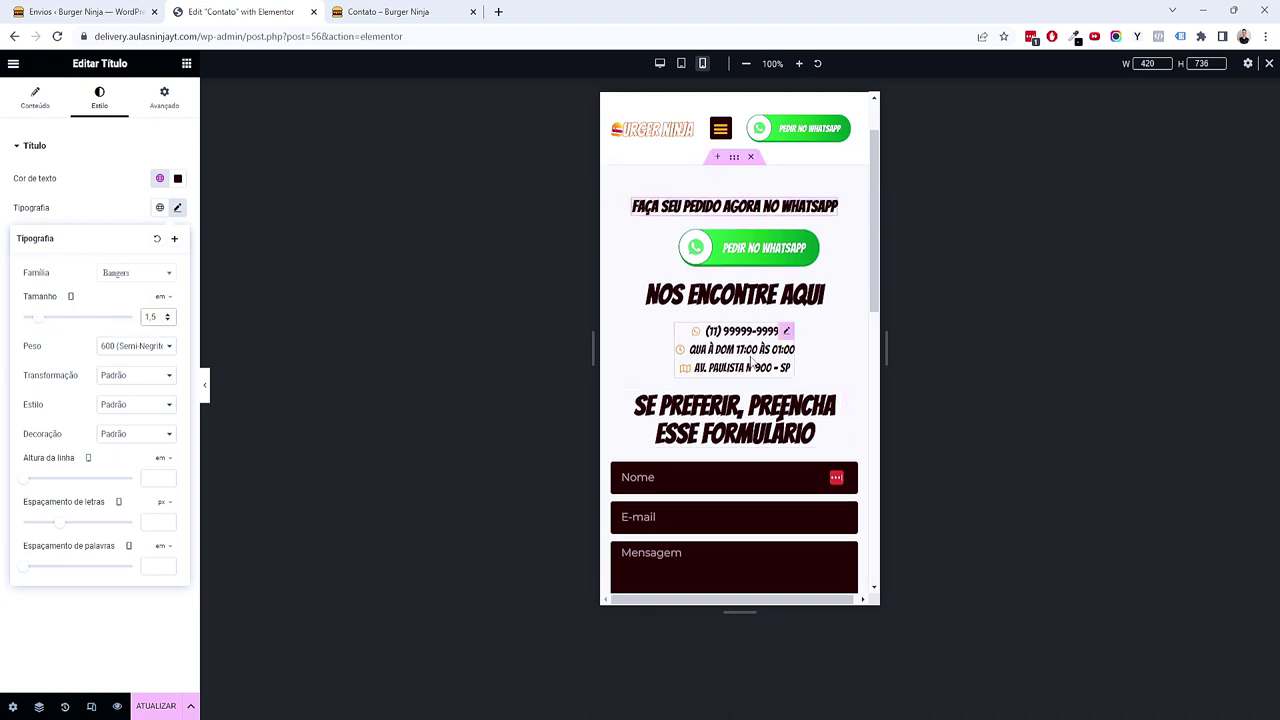
Step: Set the NOS ENCONTRE AQUI and Se preferir headings to 1,5 em as well
left_click(805, 293)
left_click(122, 108)
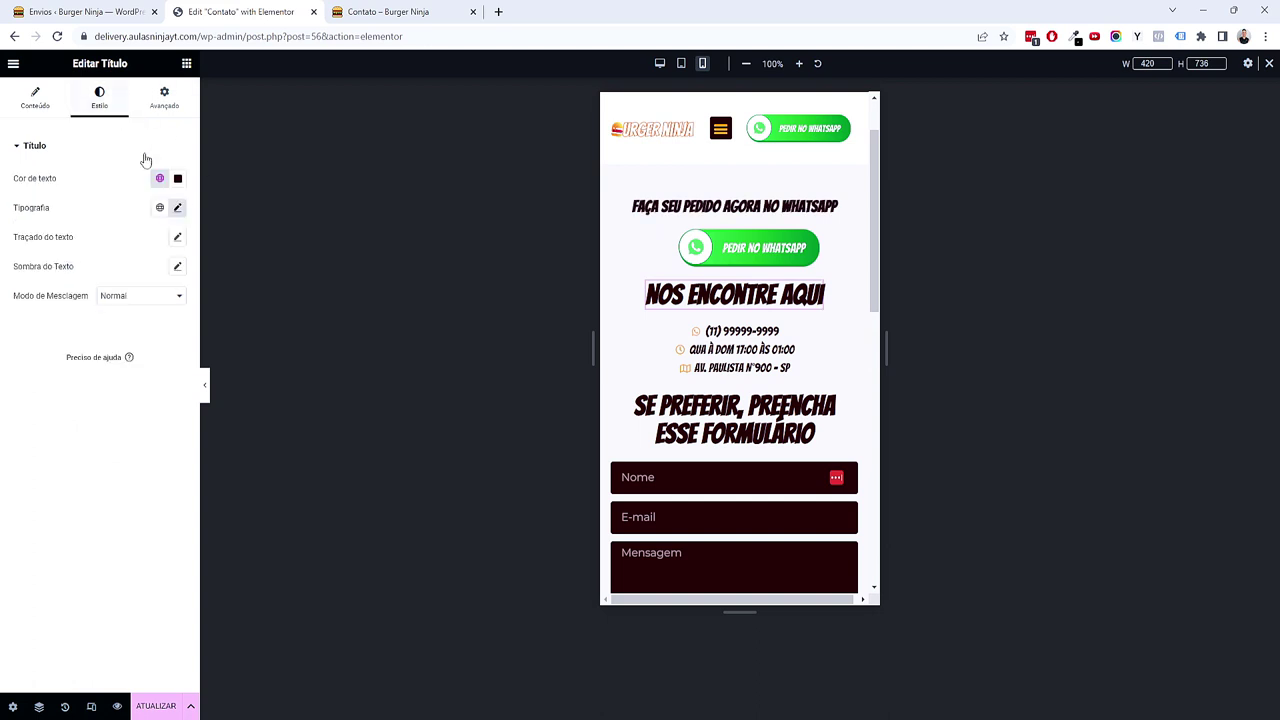
left_click(178, 209)
type("1,5")
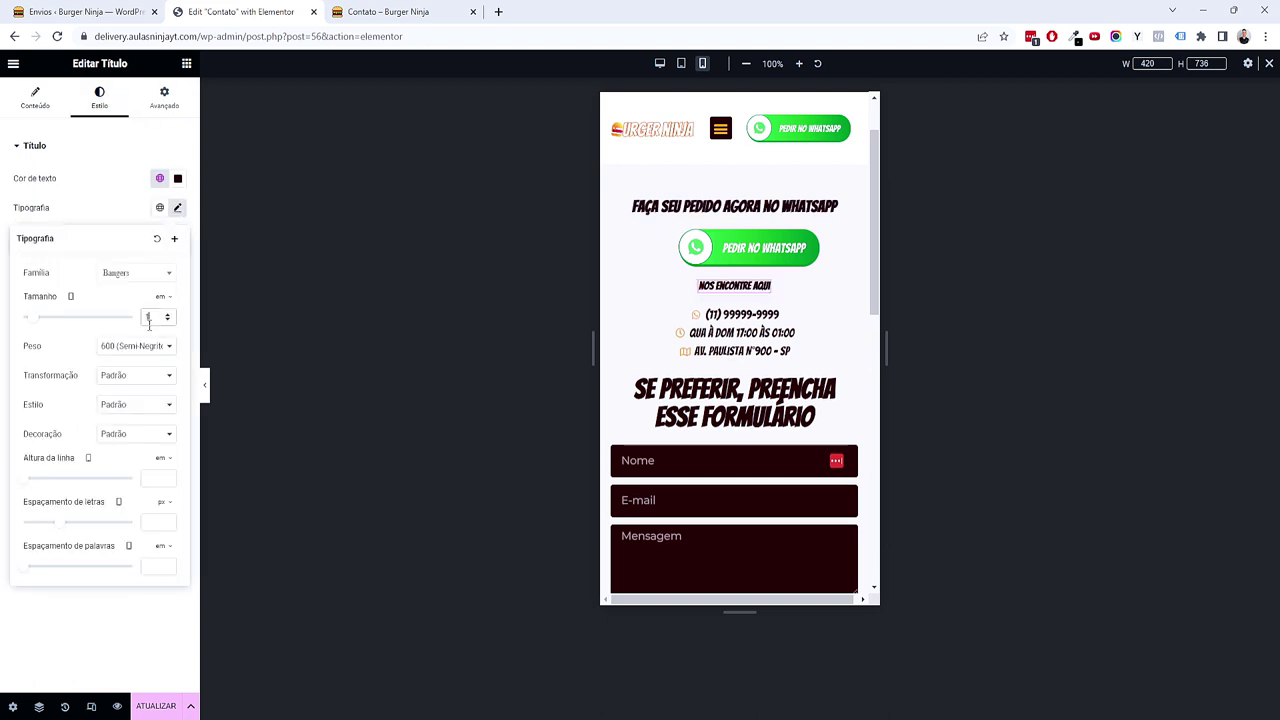
left_click(815, 422)
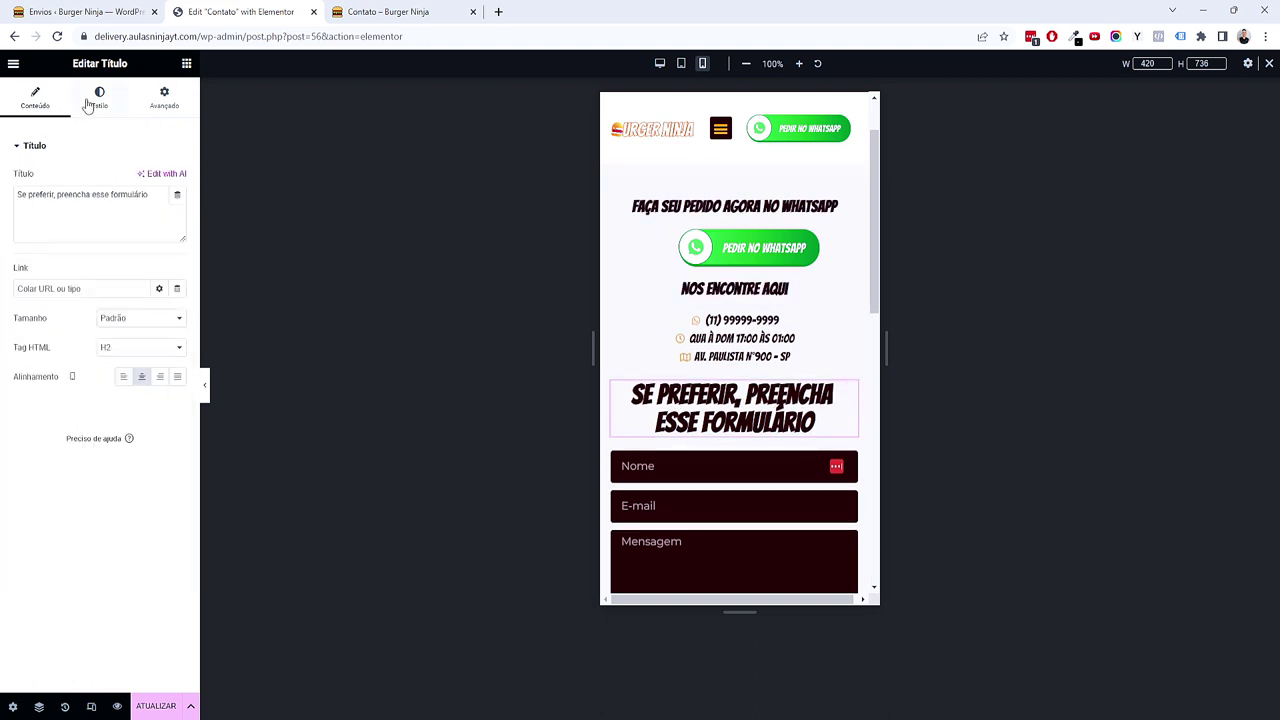
left_click(99, 97)
left_click(178, 207)
double_click(156, 316)
type("1,5")
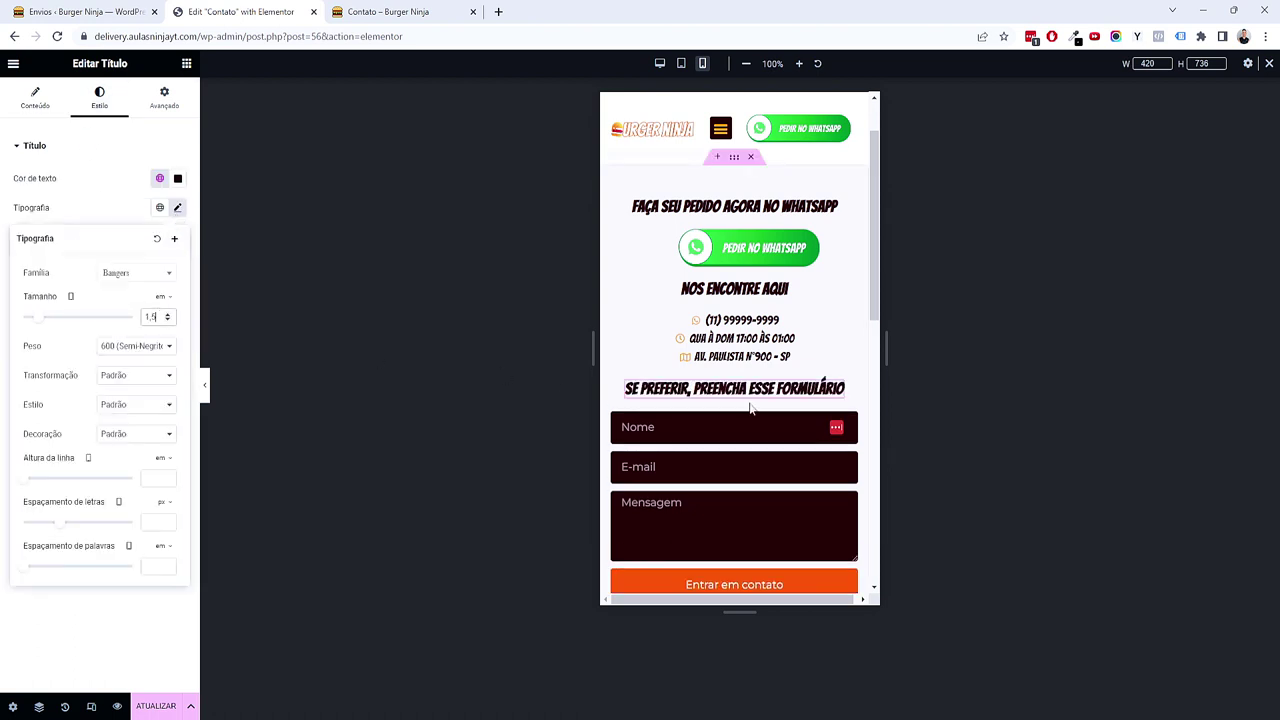
Step: Check the desktop layout and save the page with Atualizar
scroll(751, 409, "down", 3)
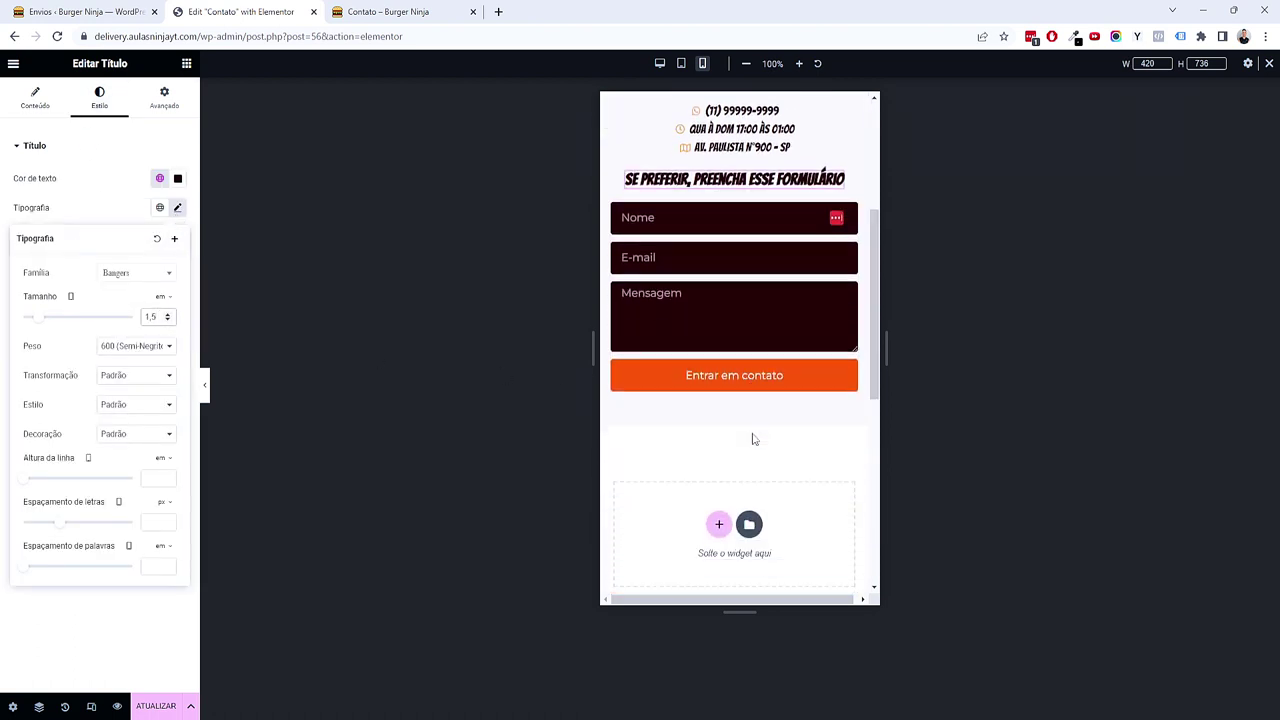
scroll(748, 460, "up", 2)
scroll(748, 460, "up", 2)
scroll(767, 448, "down", 2)
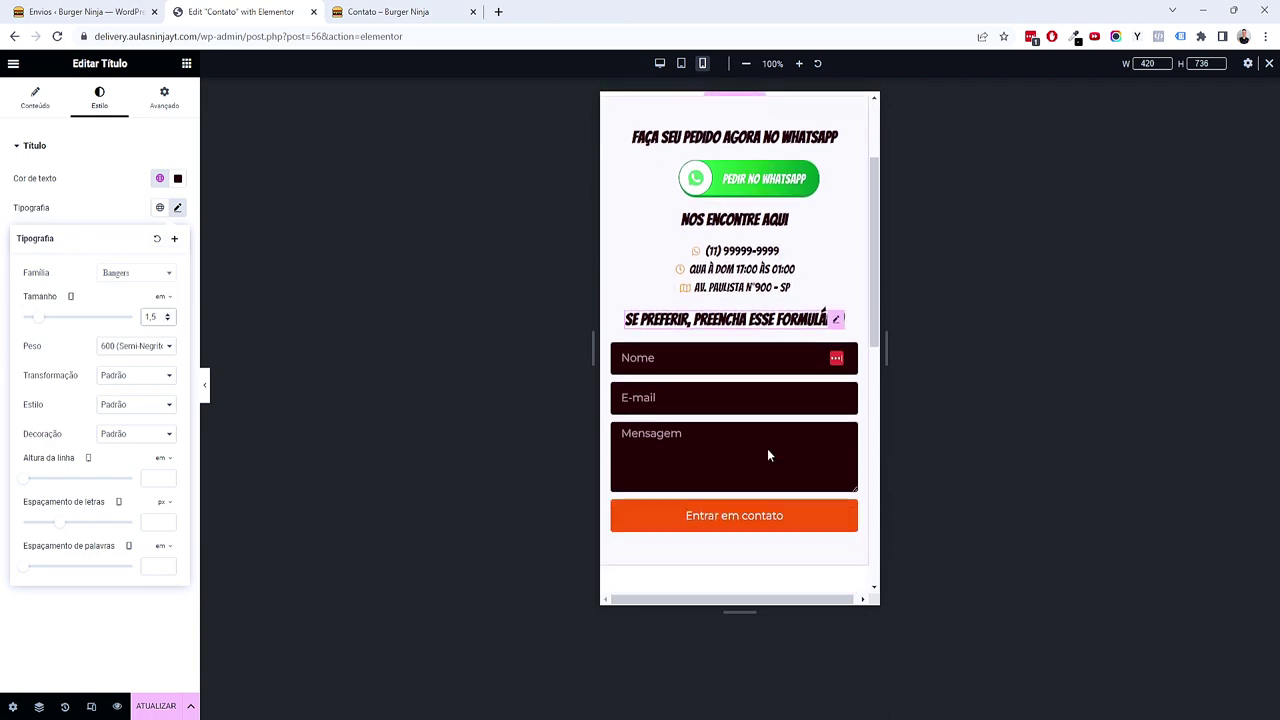
scroll(800, 250, "up", 3)
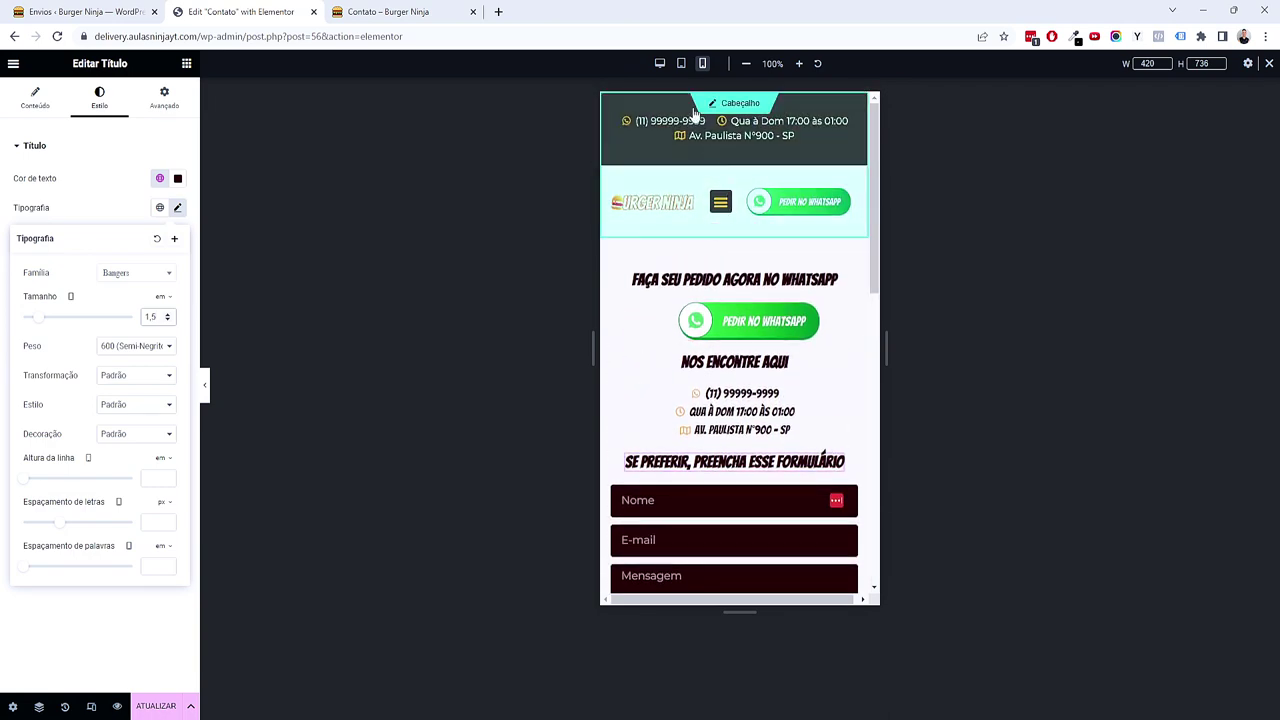
left_click(660, 63)
scroll(989, 414, "down", 2)
scroll(923, 434, "up", 2)
left_click(155, 703)
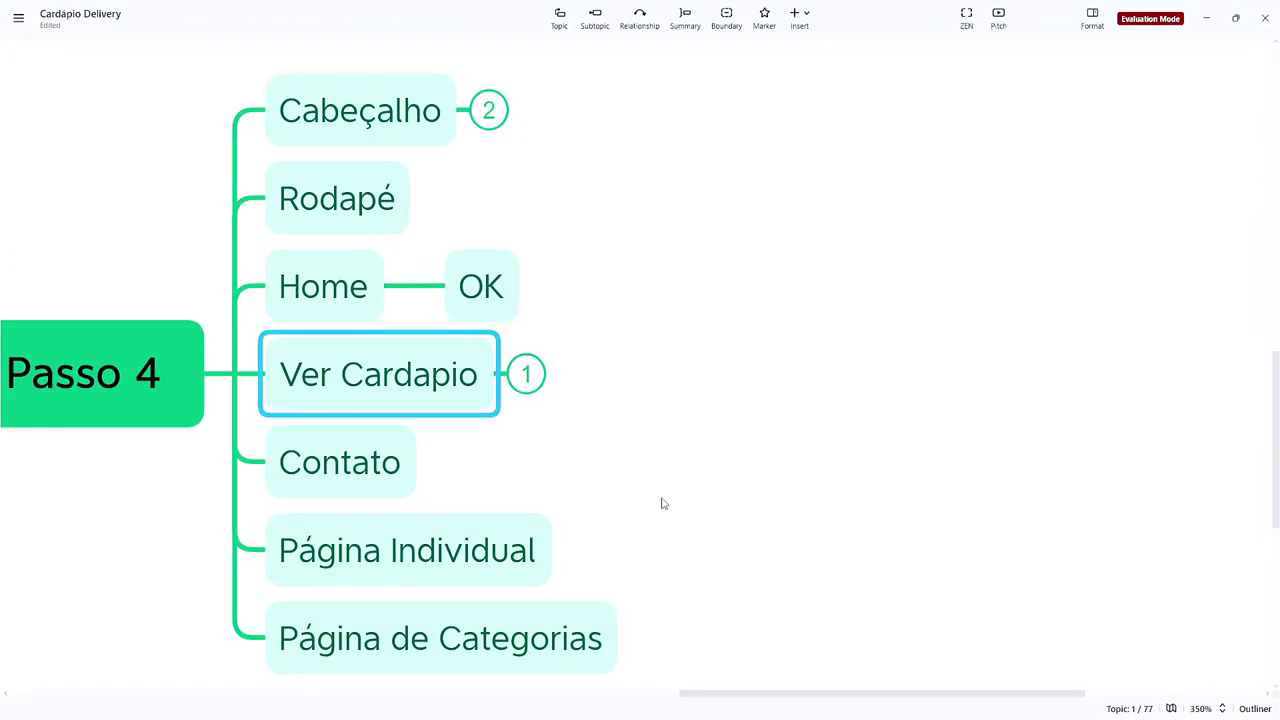
Step: In the XMind mind map, add an 'OK' child topic under Contato
scroll(734, 394, "up", 2)
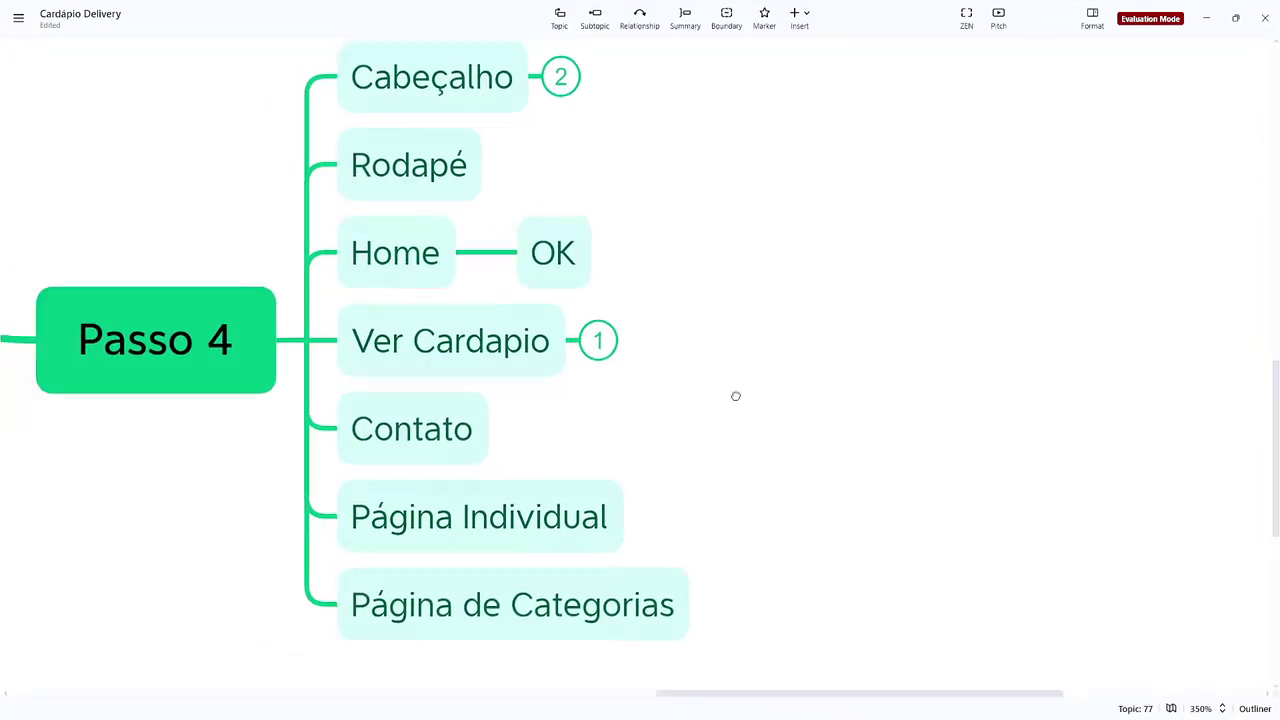
left_click(447, 397)
key("Tab")
type("O")
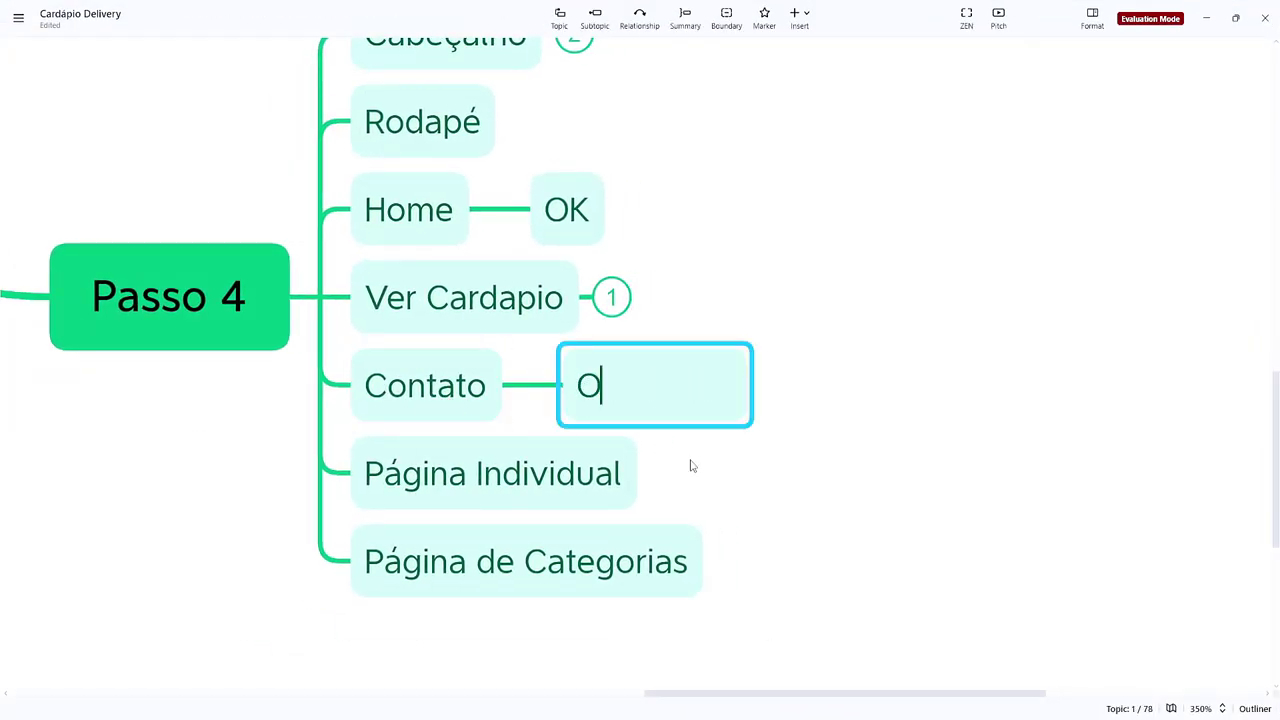
type("K")
key("Return")
Step: Collapse the Contato topic's OK child in XMind and clear the selection
key("Left")
left_click(554, 405)
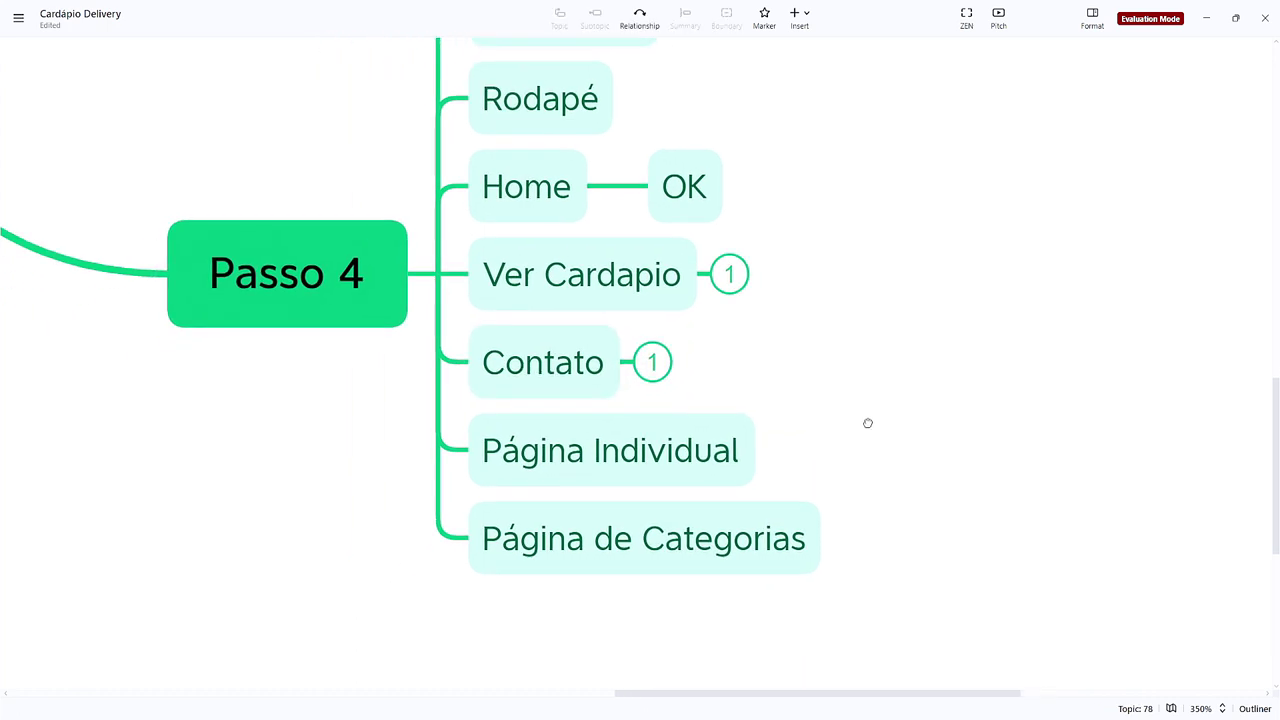
left_click(676, 463)
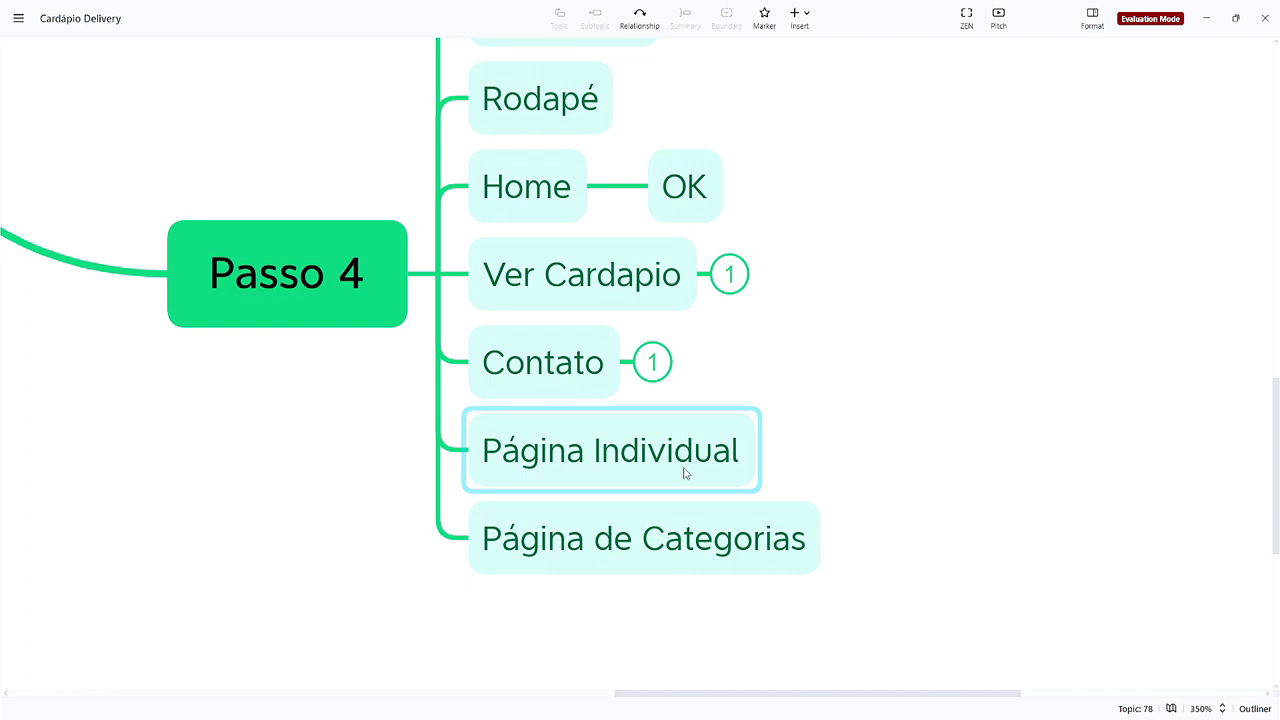
left_click(835, 639)
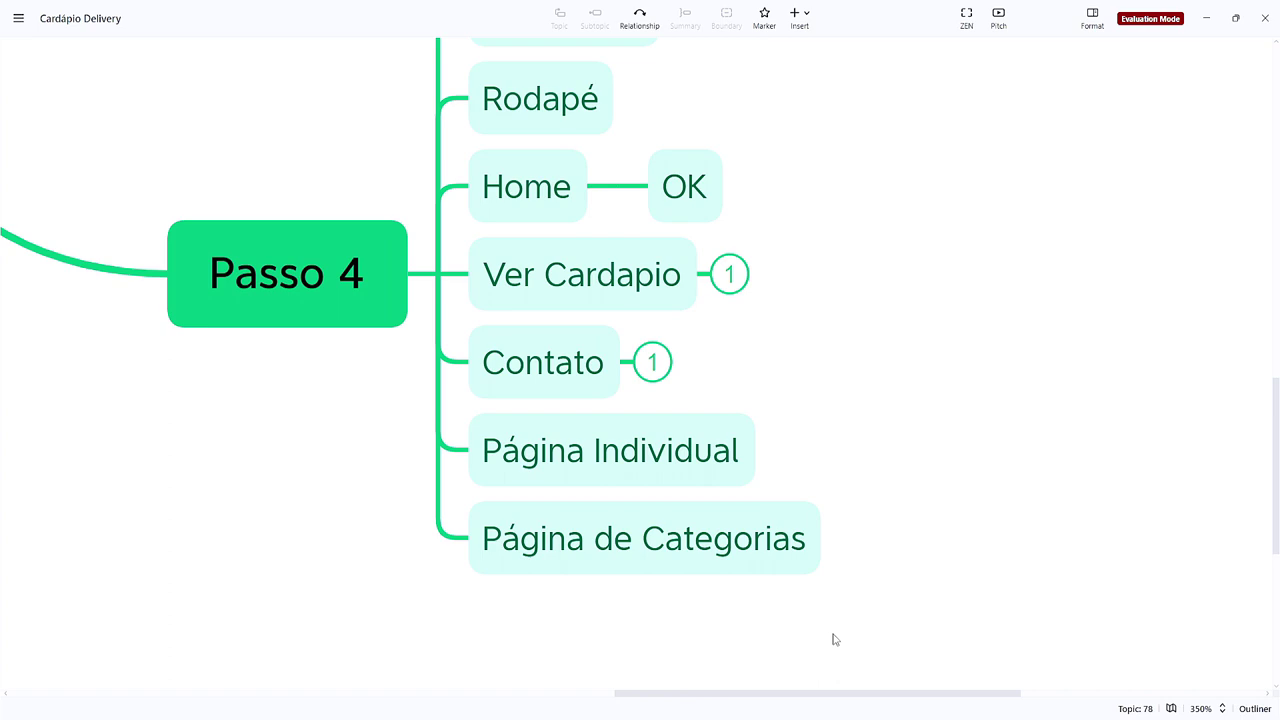
Step: Minimize XMind and close the Contato editor and preview browser tabs
key("alt+Tab")
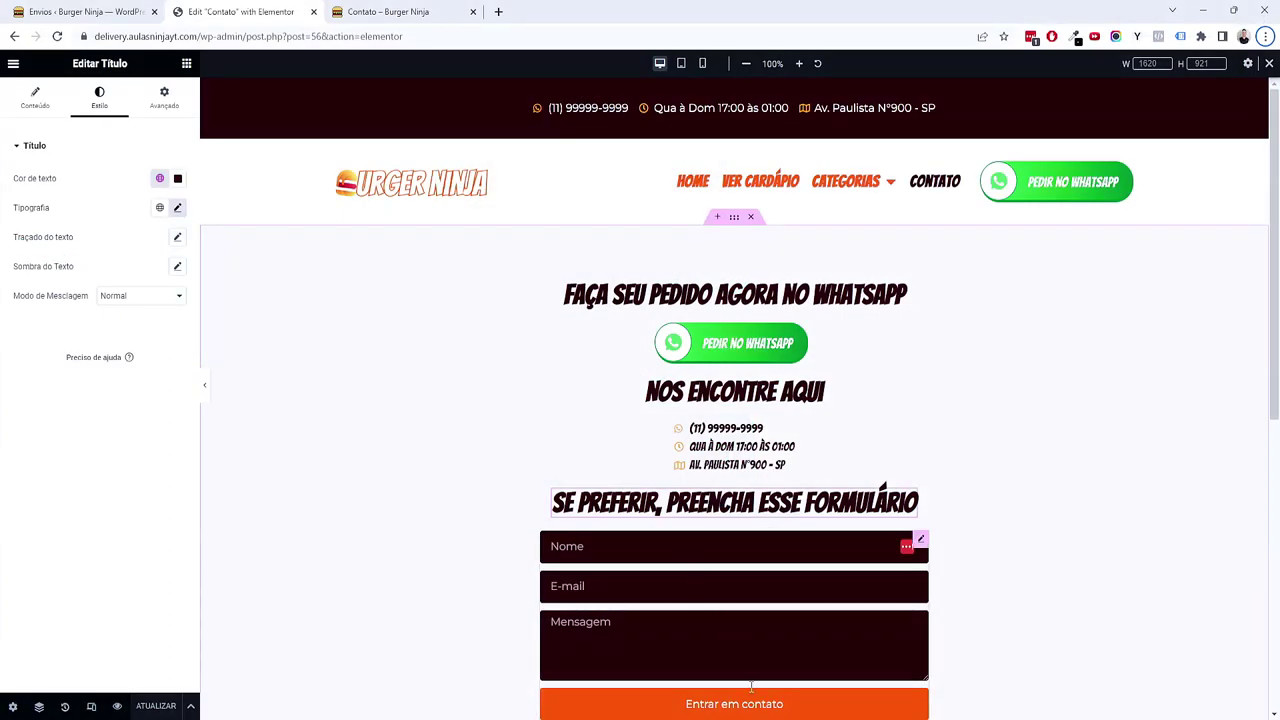
left_click(765, 719)
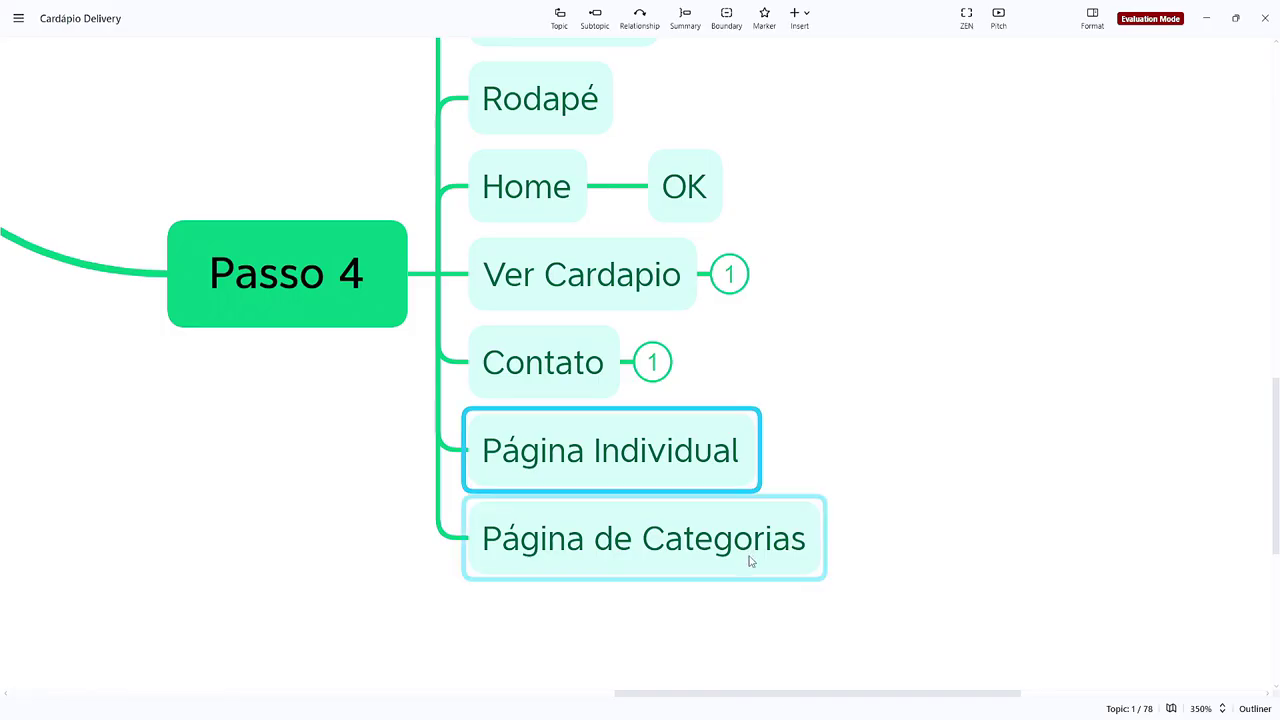
left_click(1205, 30)
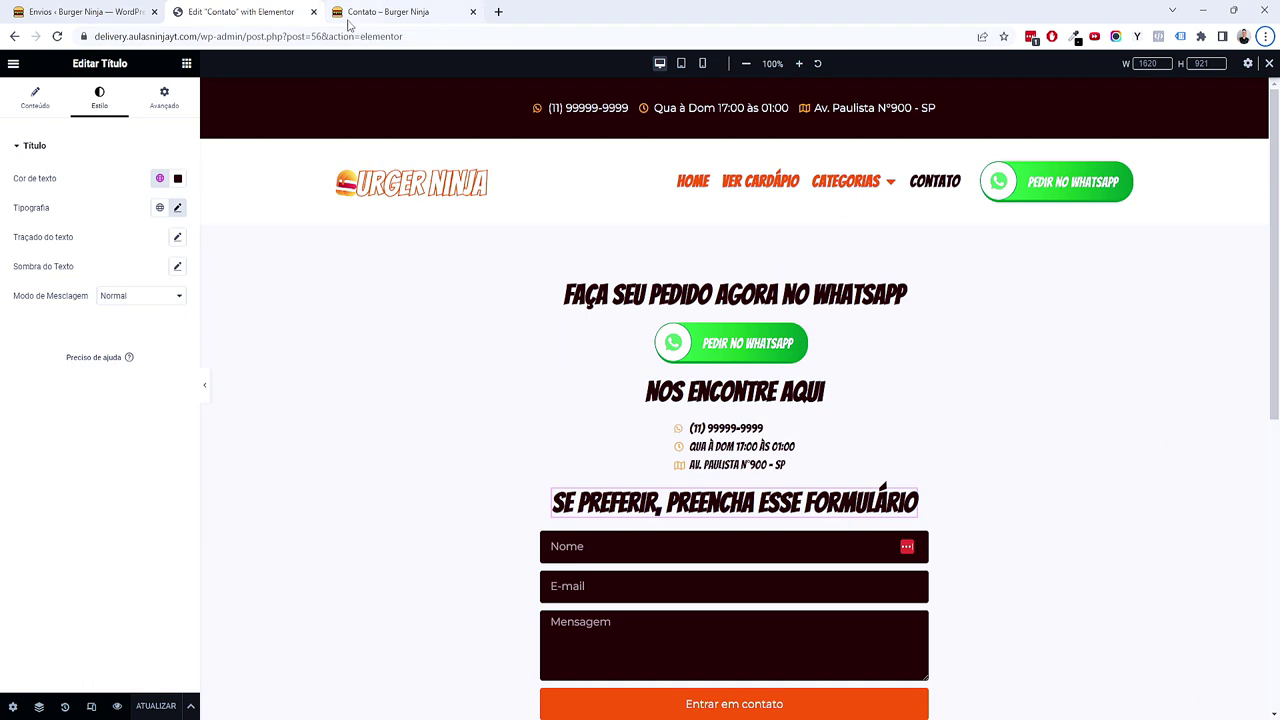
left_click(314, 12)
left_click(314, 12)
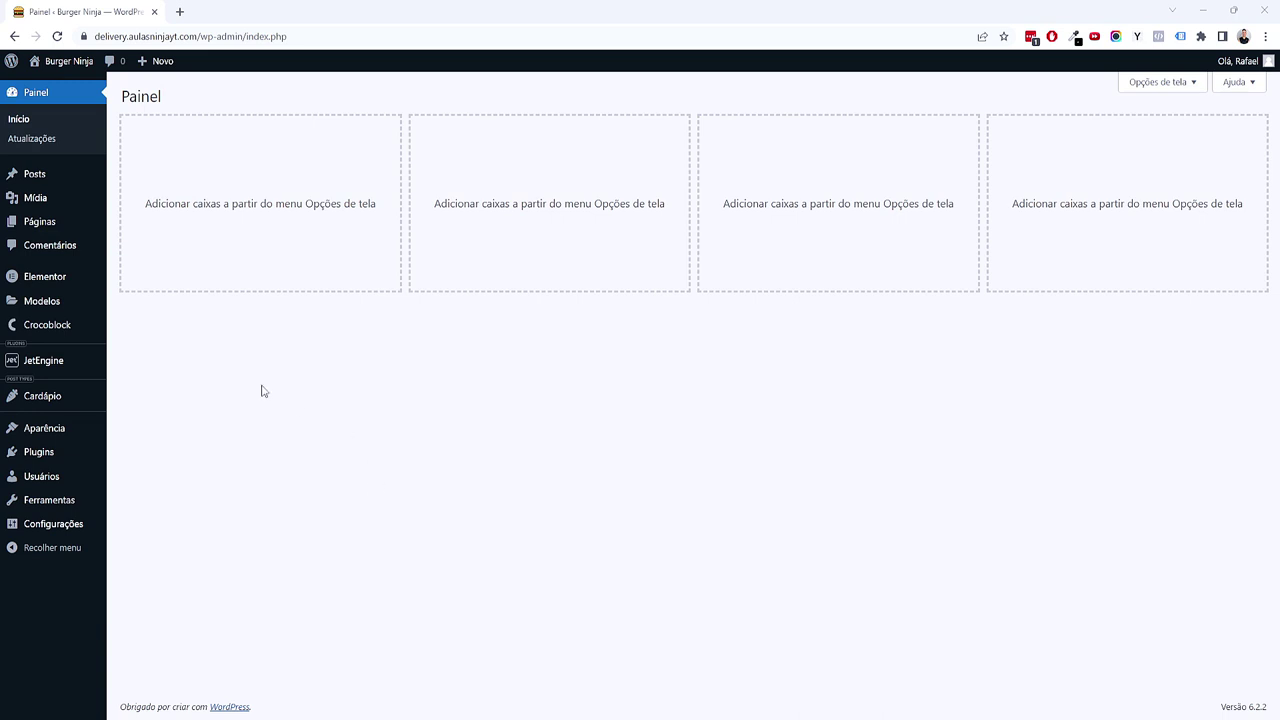
Step: Create a new Post individual template from Construtor de tema and dismiss the template library
mouse_move(100, 305)
middle_click(190, 344)
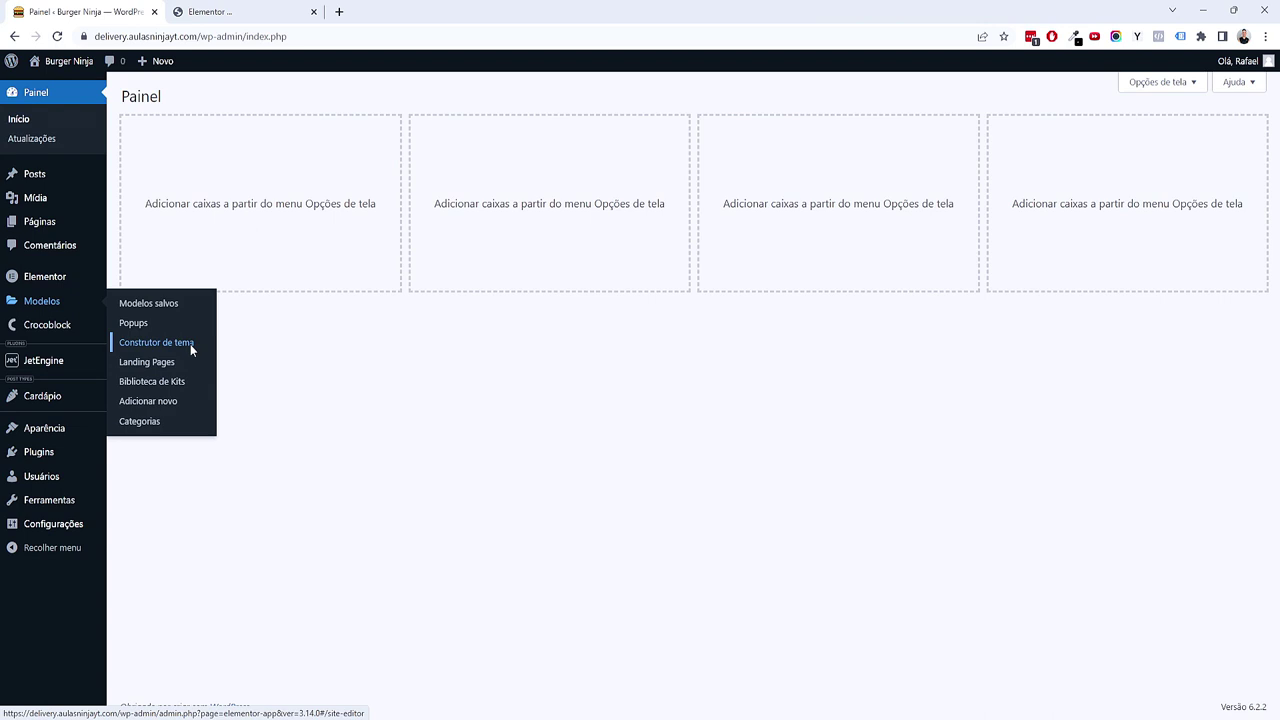
left_click(244, 8)
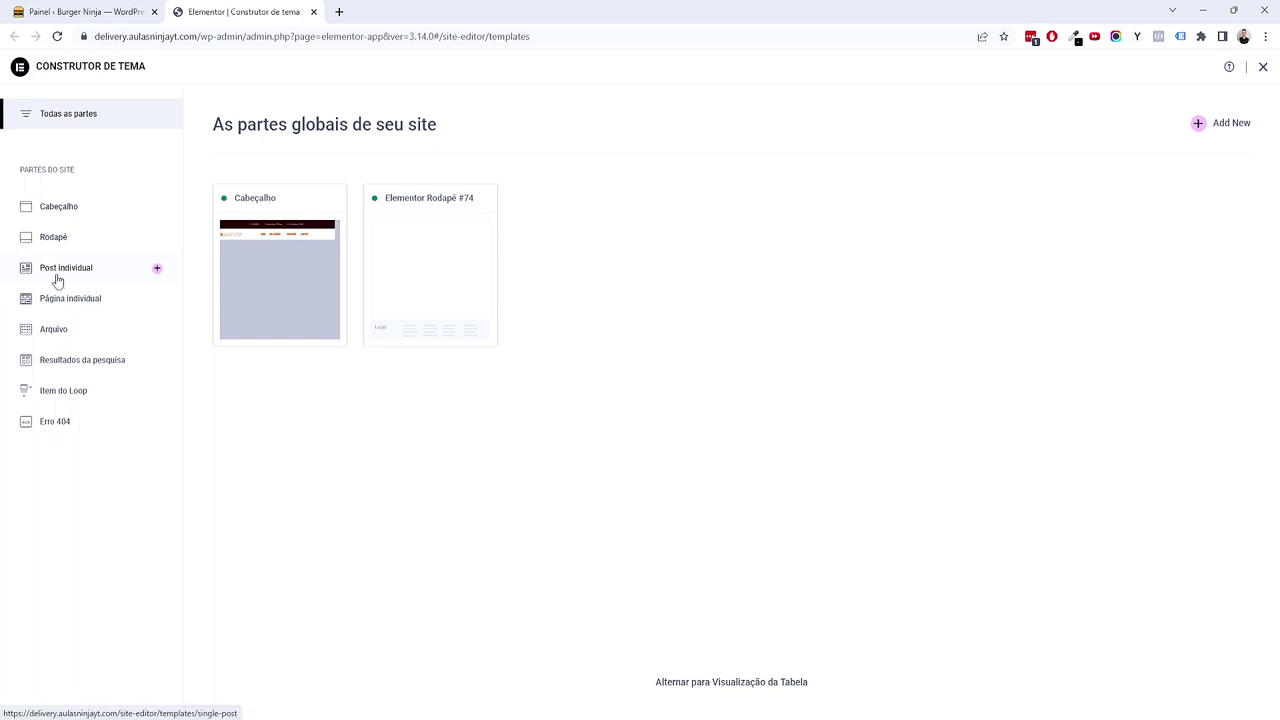
left_click(158, 272)
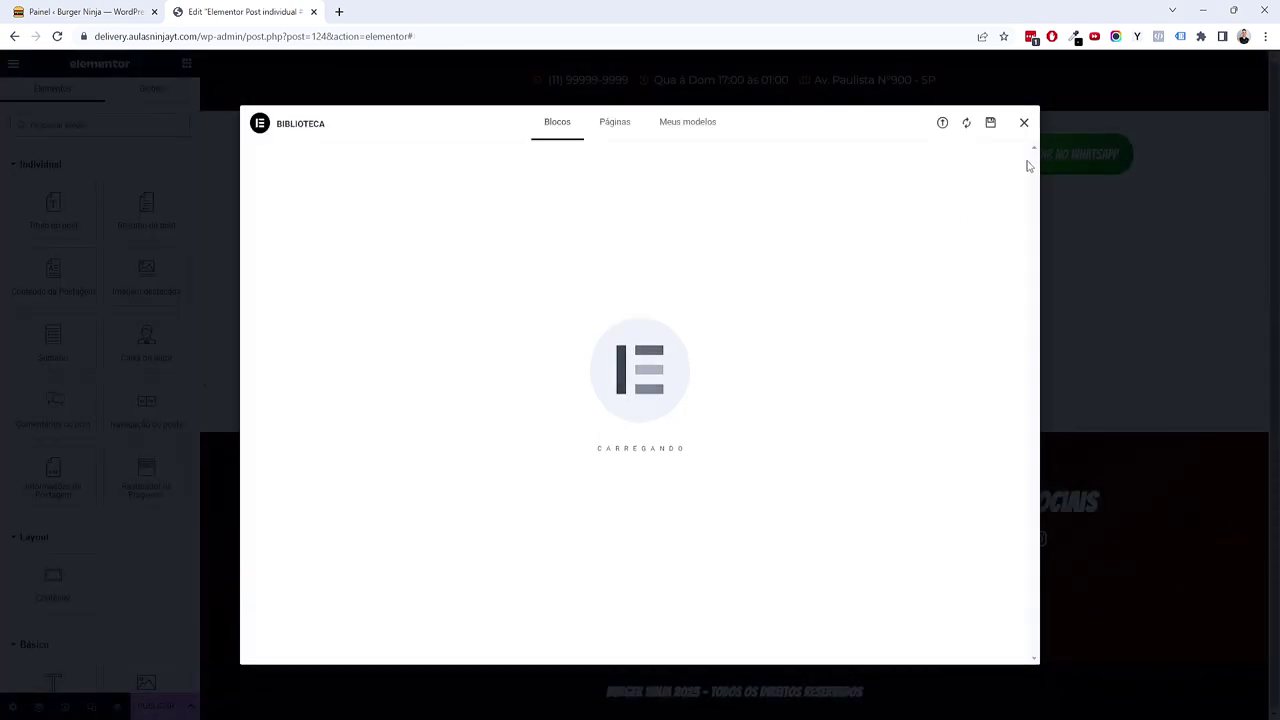
left_click(1023, 123)
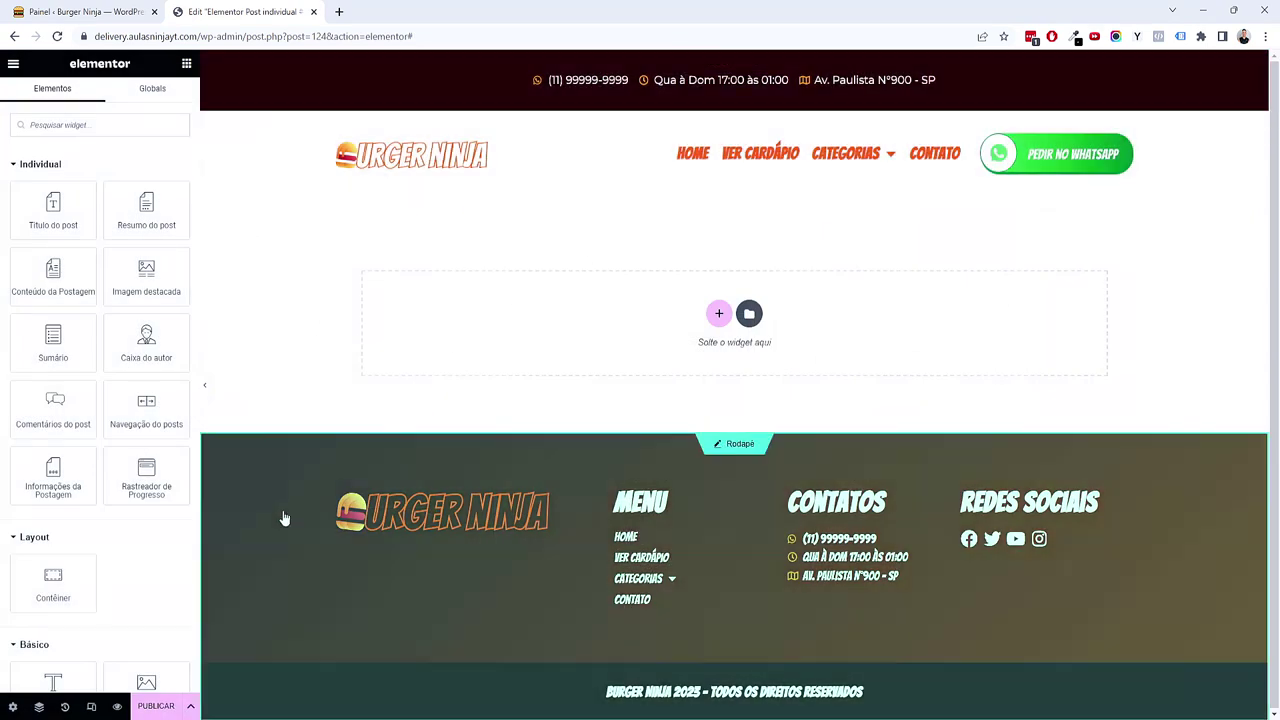
Step: Change the template's title in its page settings
left_click(12, 706)
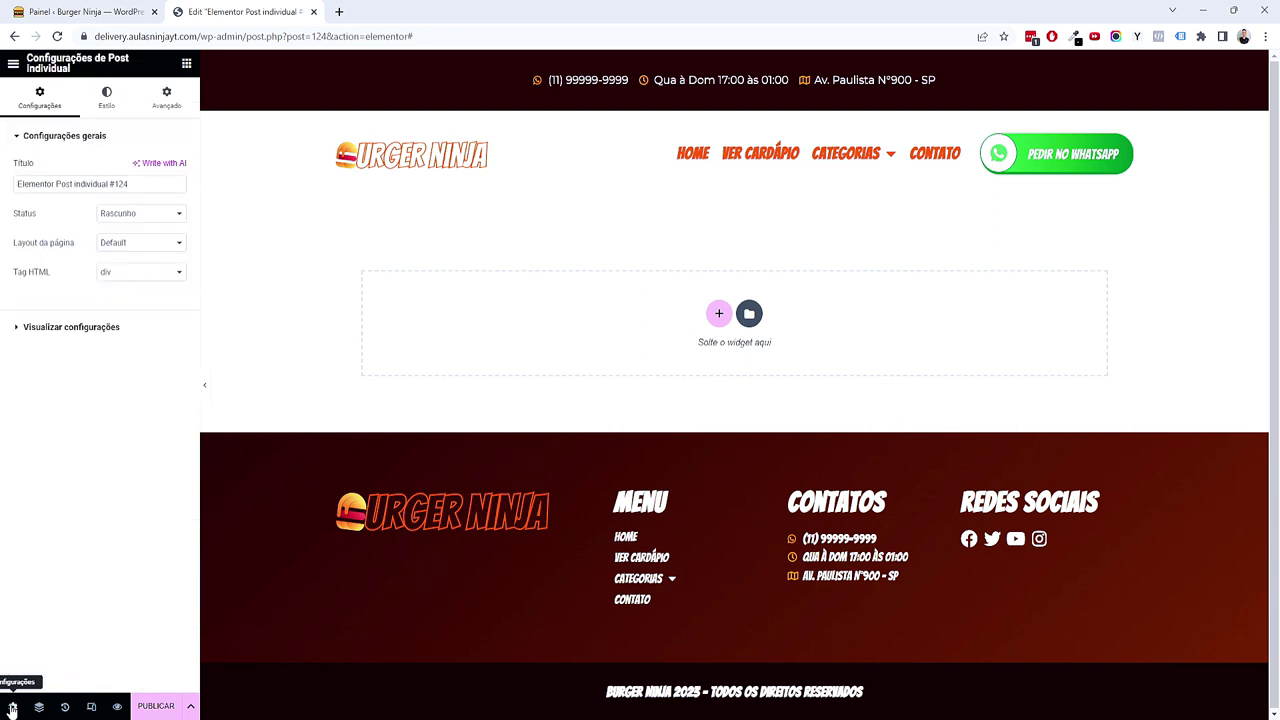
triple_click(38, 186)
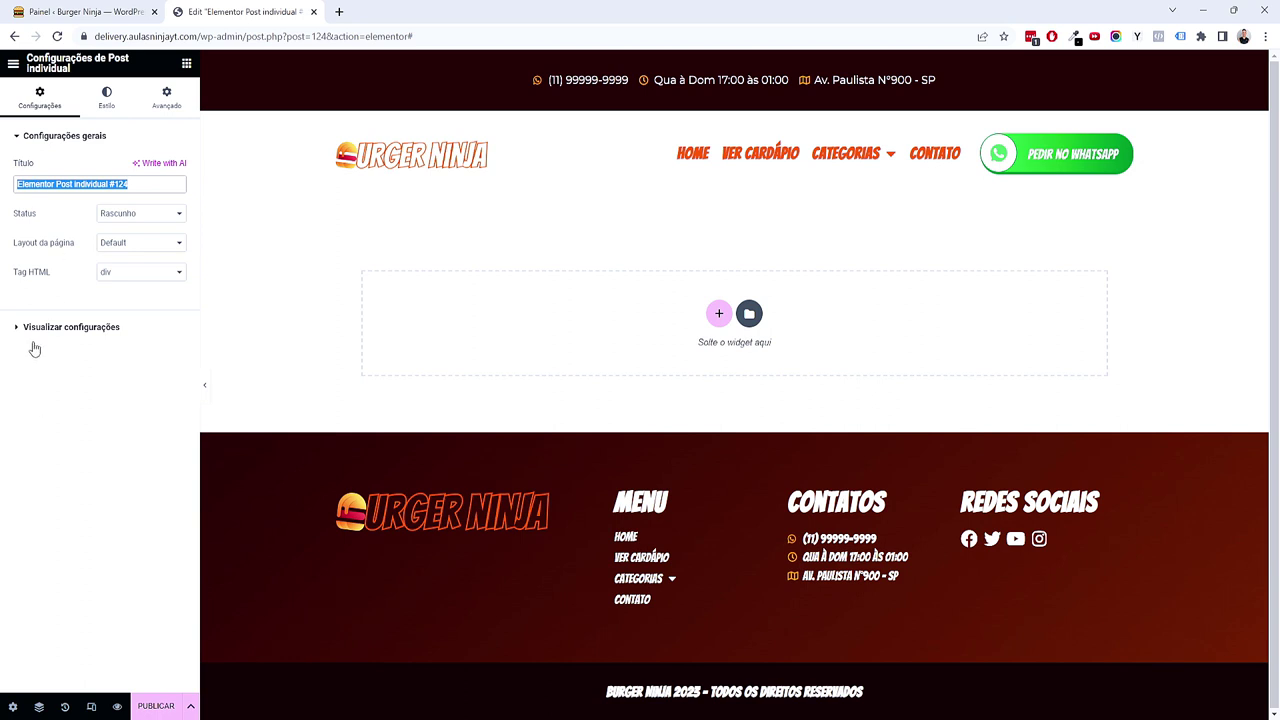
type("Página Individual Delivery")
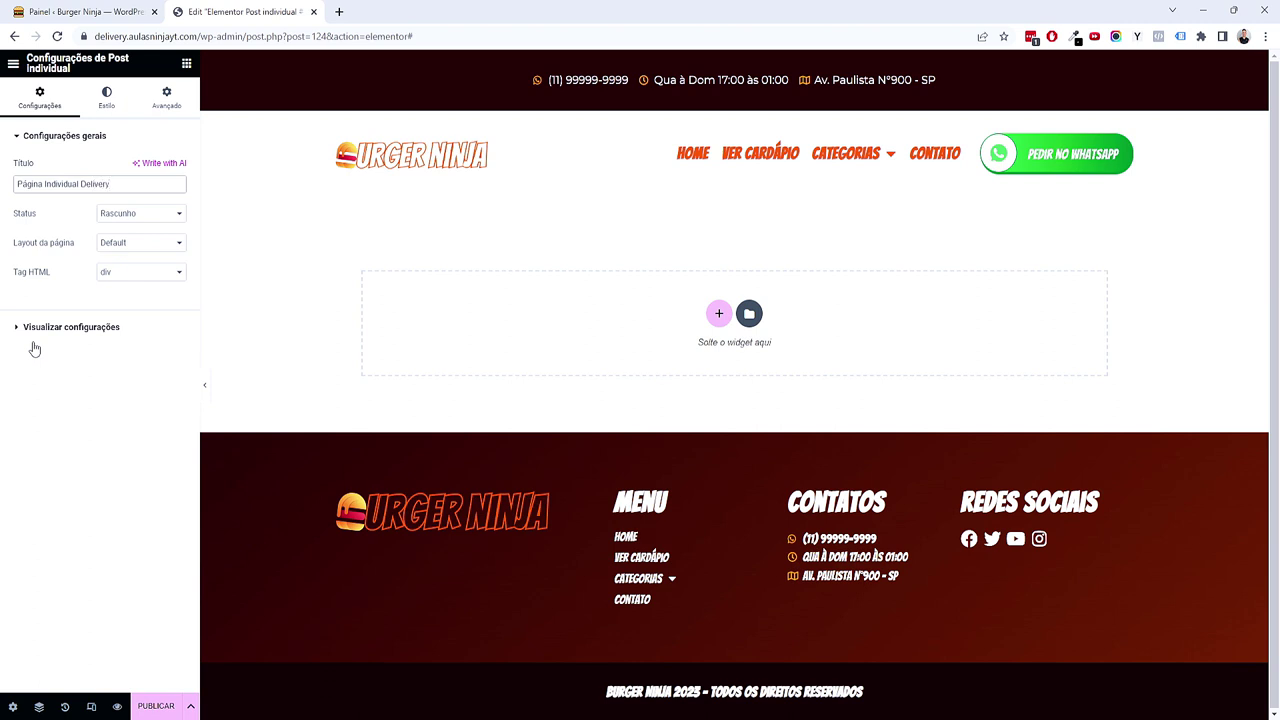
Step: Set the preview to the Cardápio item Ninja Supreme and apply it
left_click(34, 346)
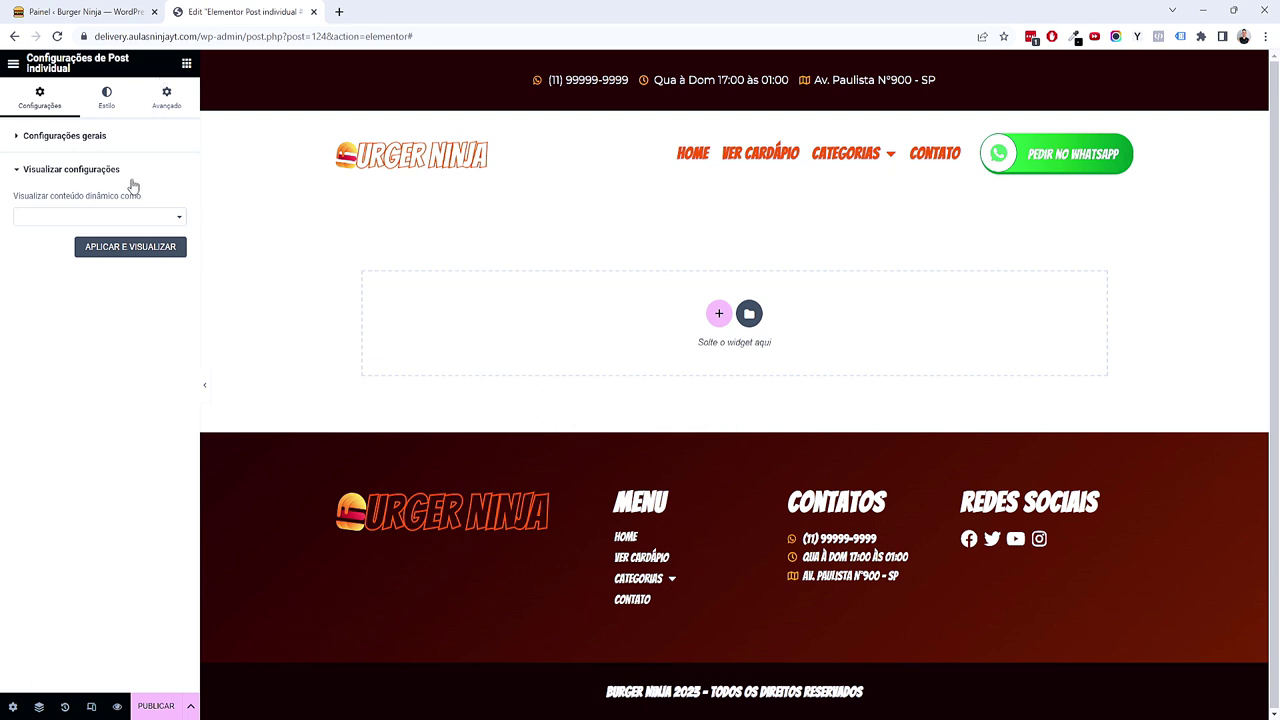
left_click(134, 218)
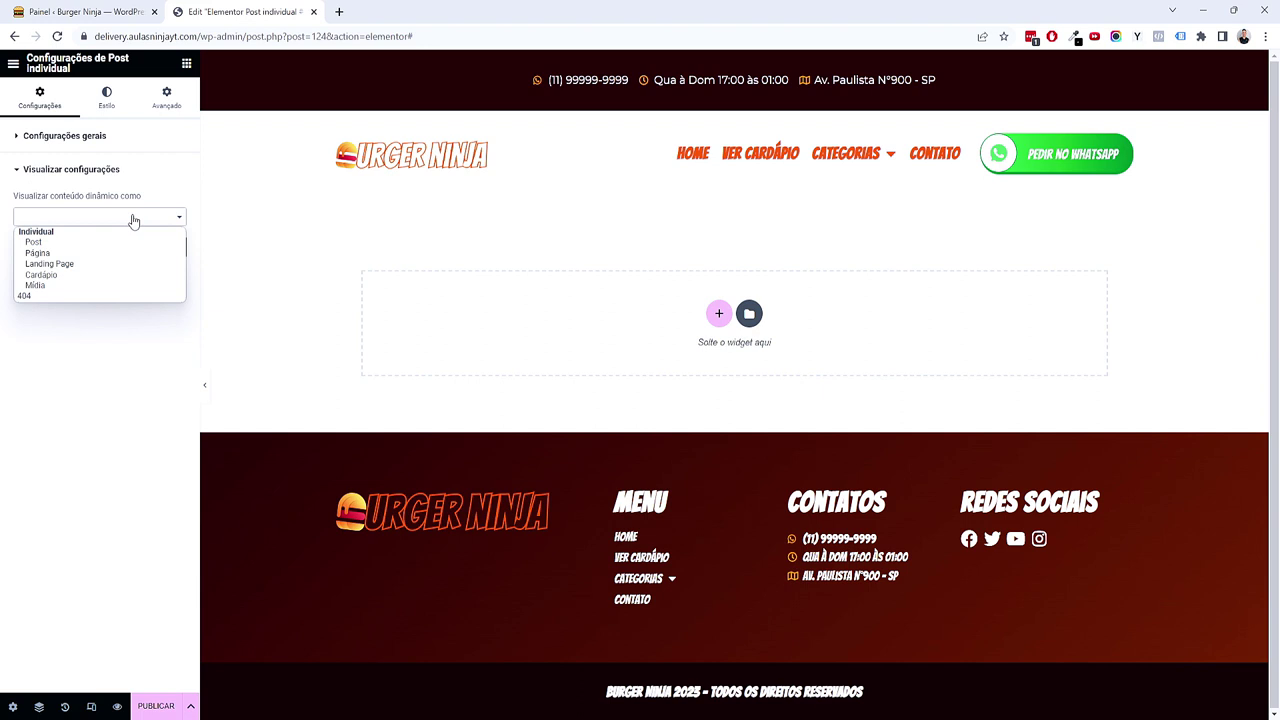
left_click(38, 275)
left_click(48, 257)
type("bur")
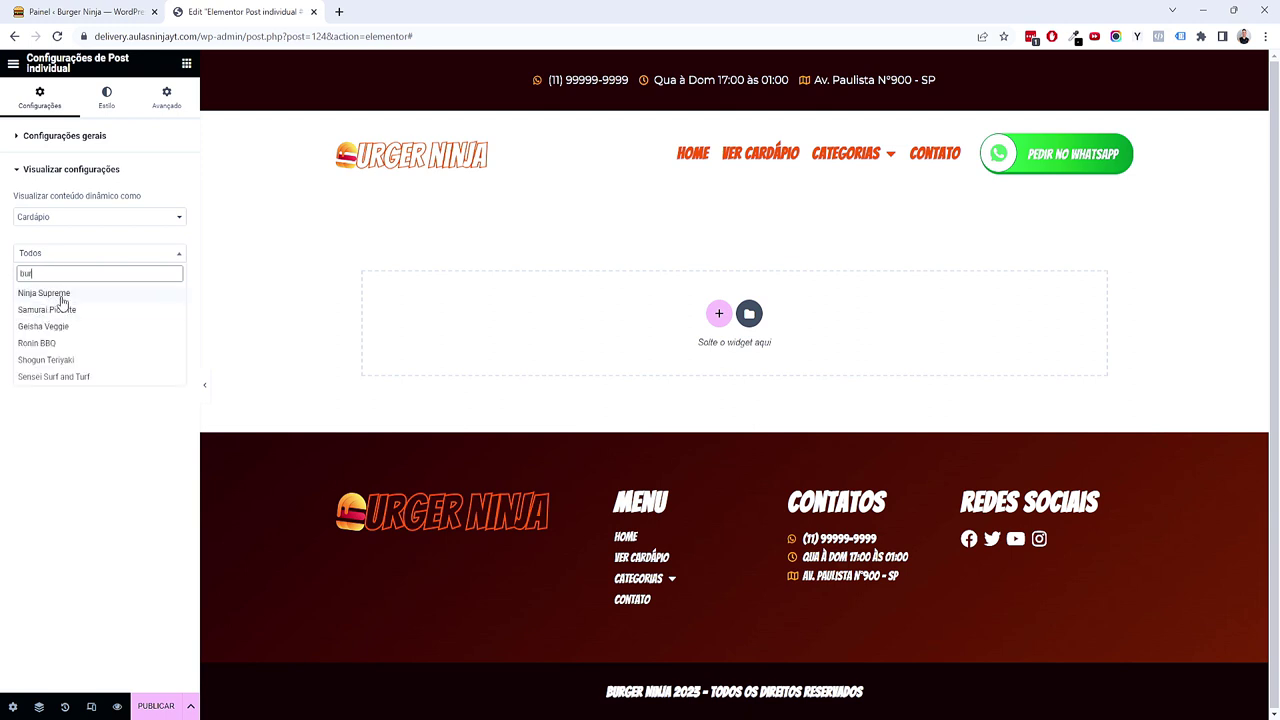
left_click(62, 303)
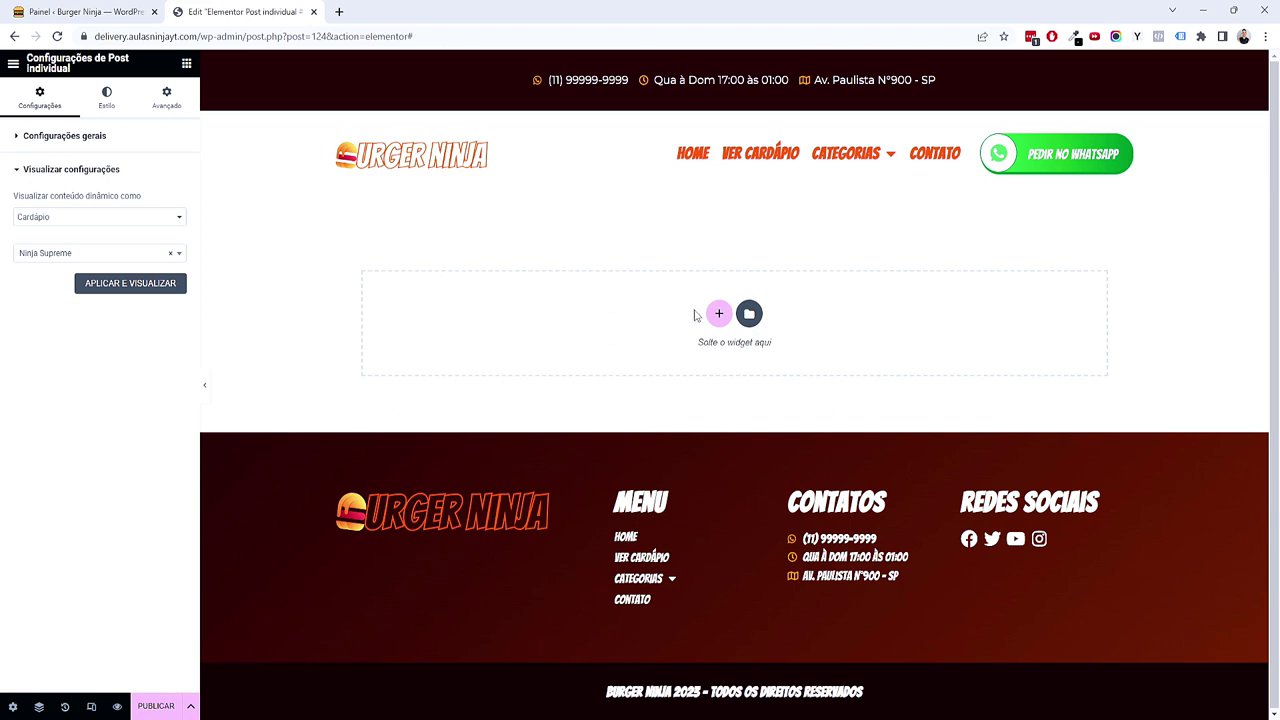
left_click(85, 11)
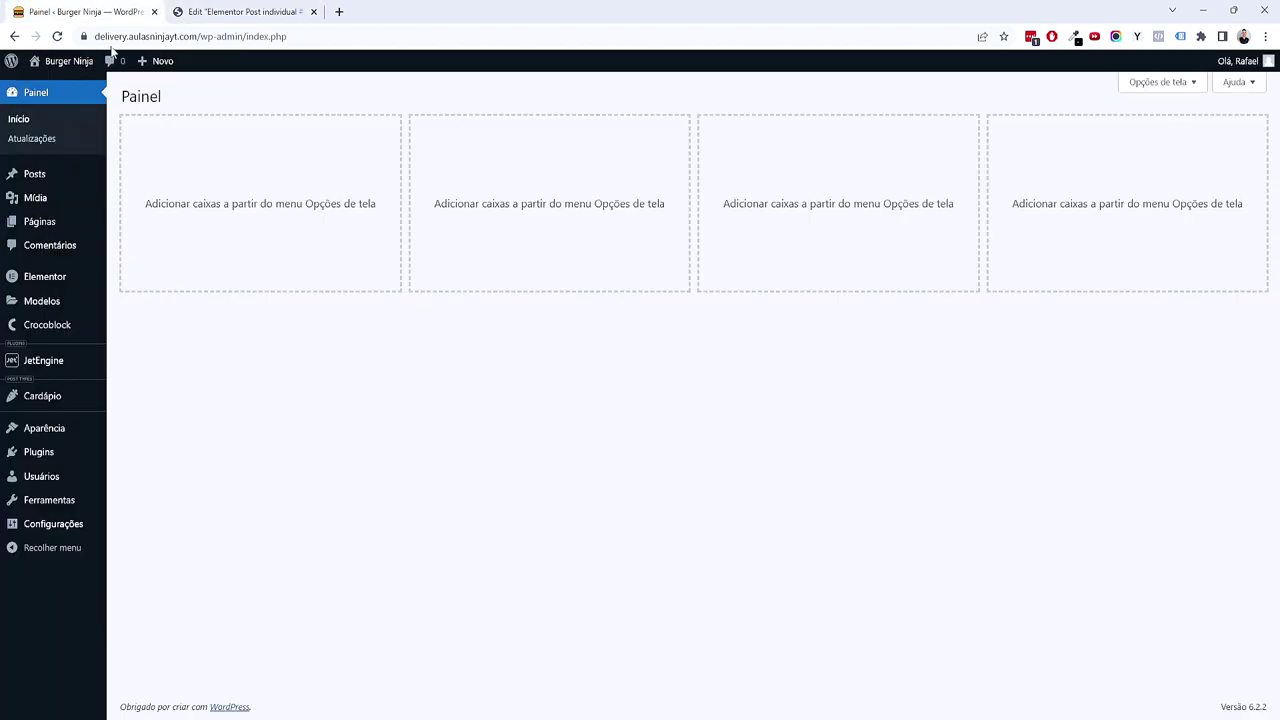
left_click(240, 11)
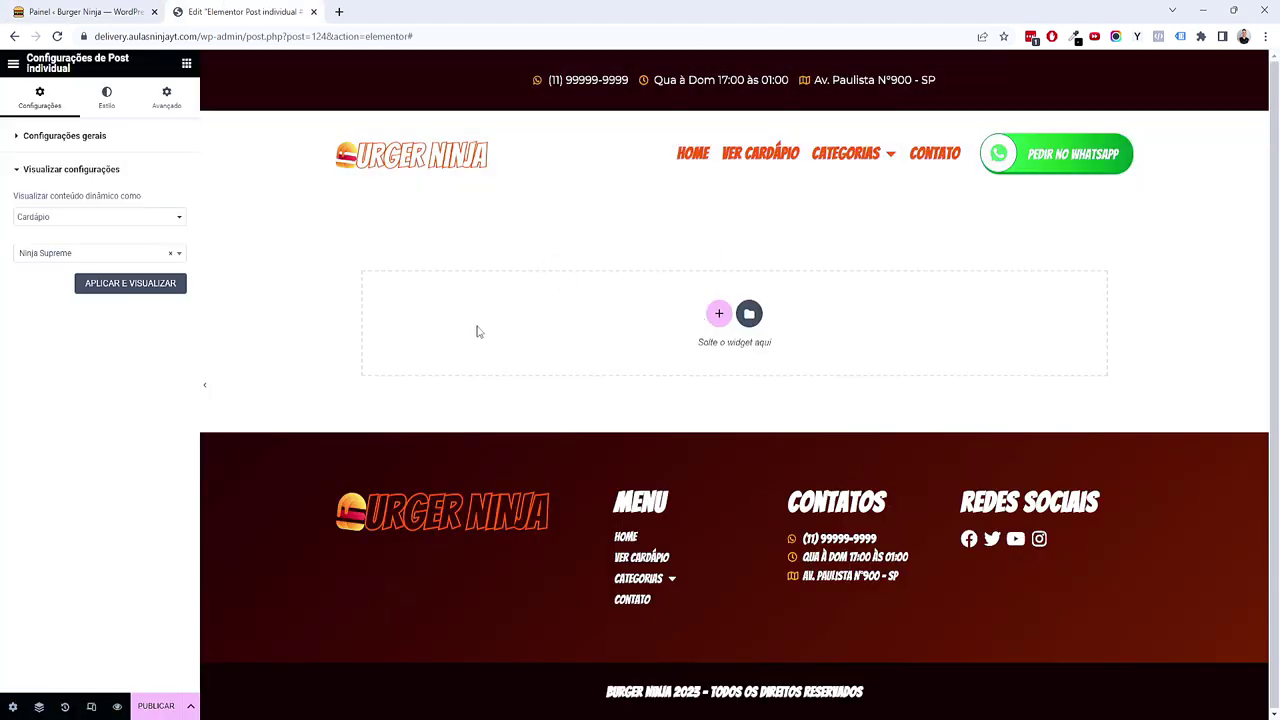
left_click(146, 290)
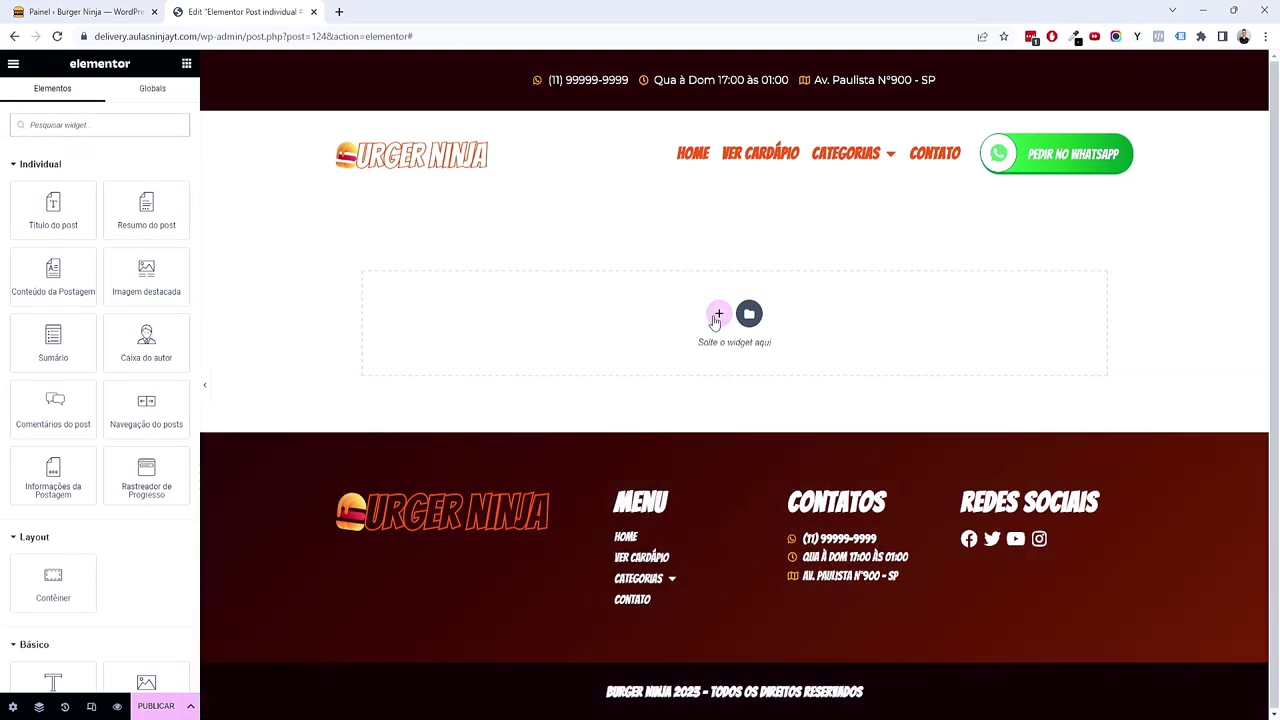
Step: Add a column-direction container below the header and drop an inner Contêiner into it
left_click(718, 314)
scroll(571, 433, "down", 1)
scroll(571, 430, "up", 1)
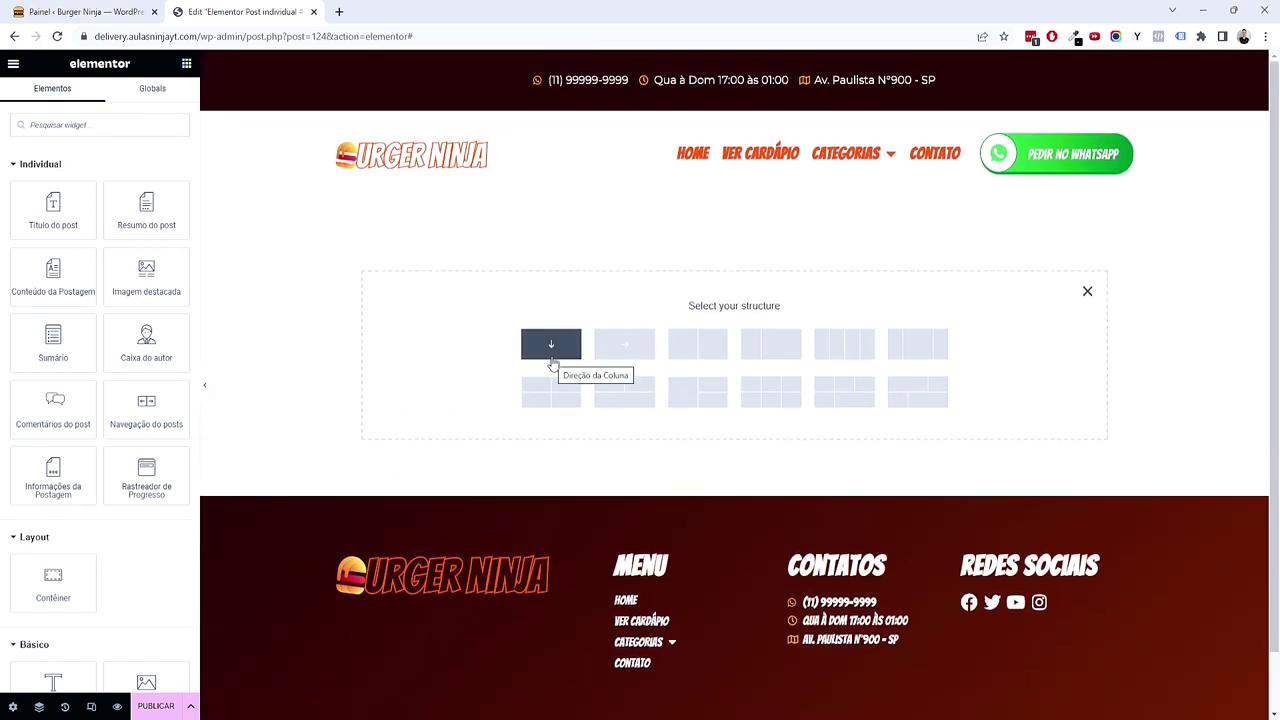
left_click(551, 346)
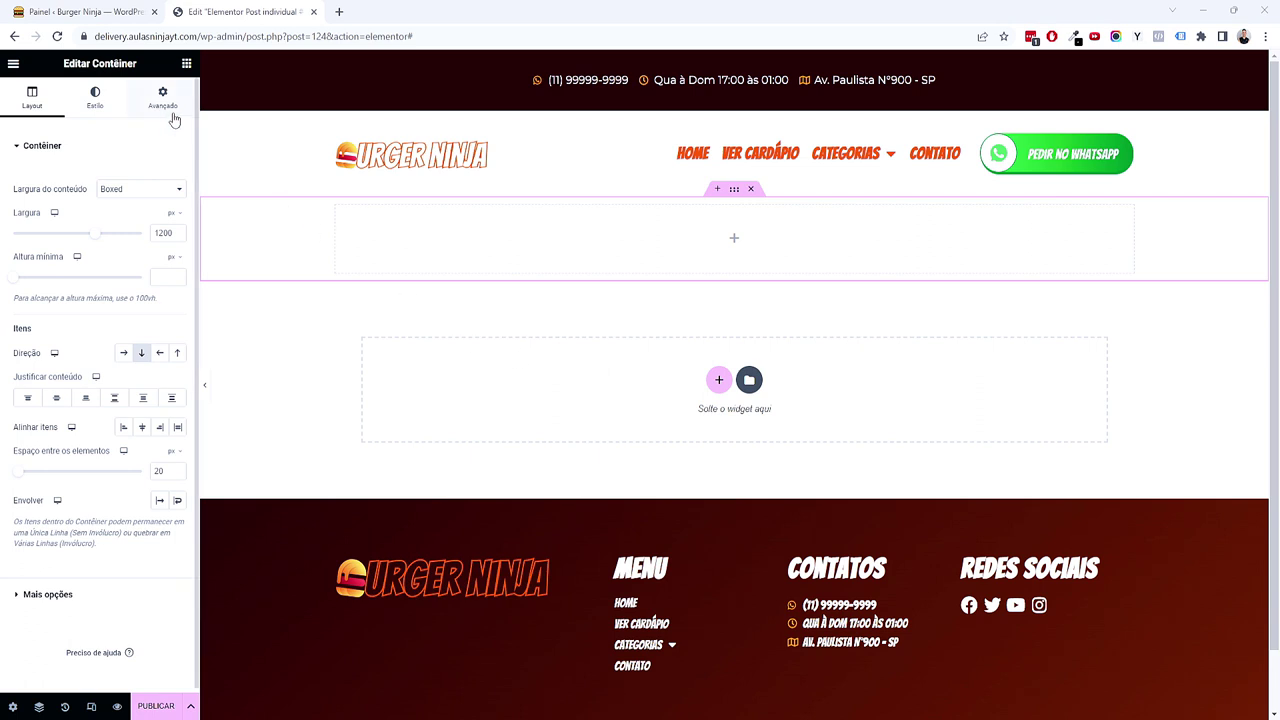
left_click(186, 63)
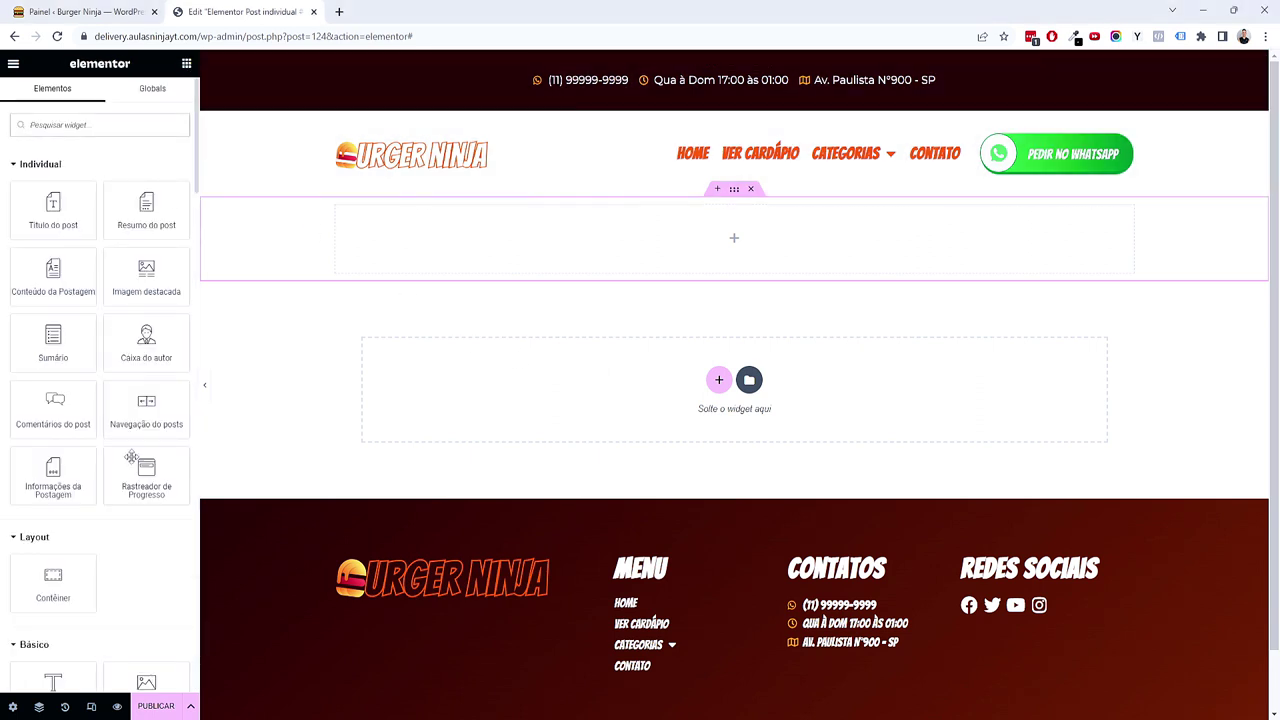
scroll(131, 480, "down", 3)
scroll(114, 514, "up", 1)
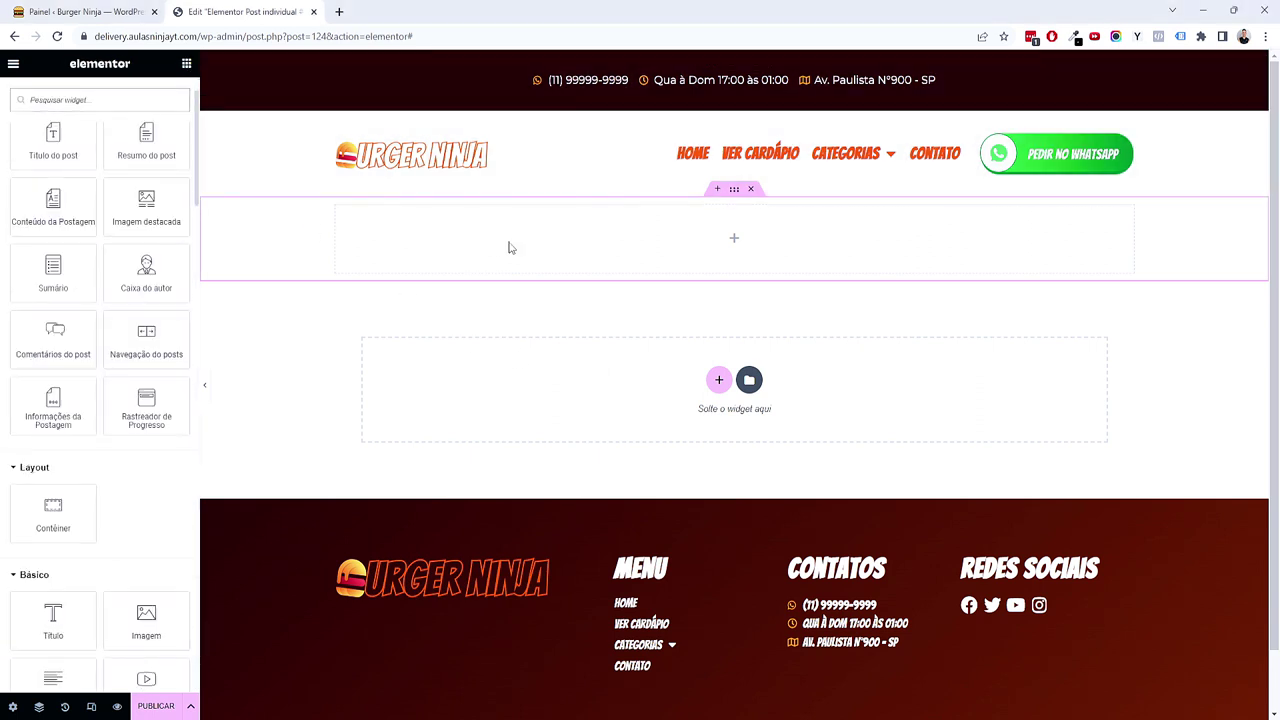
left_click_drag(86, 505, 565, 262)
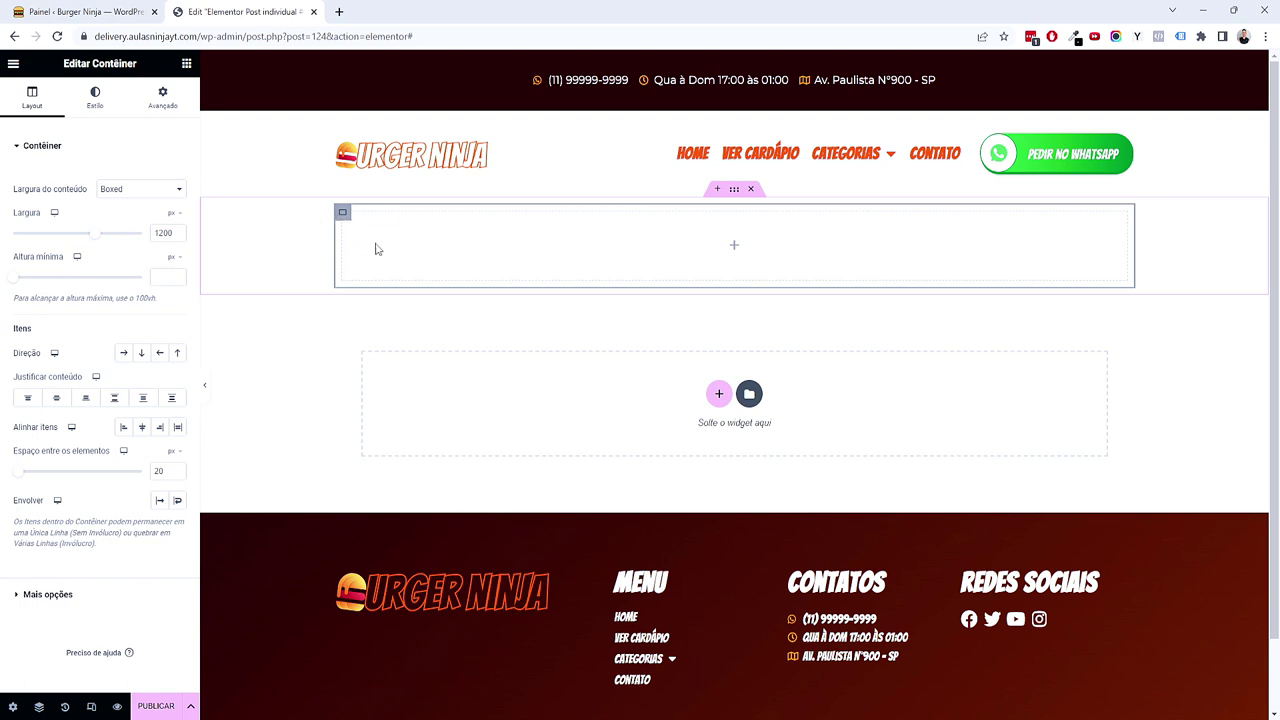
Step: Give the inner container a Primário dark background and narrow the outer container to 864 px
left_click_drag(86, 237, 72, 237)
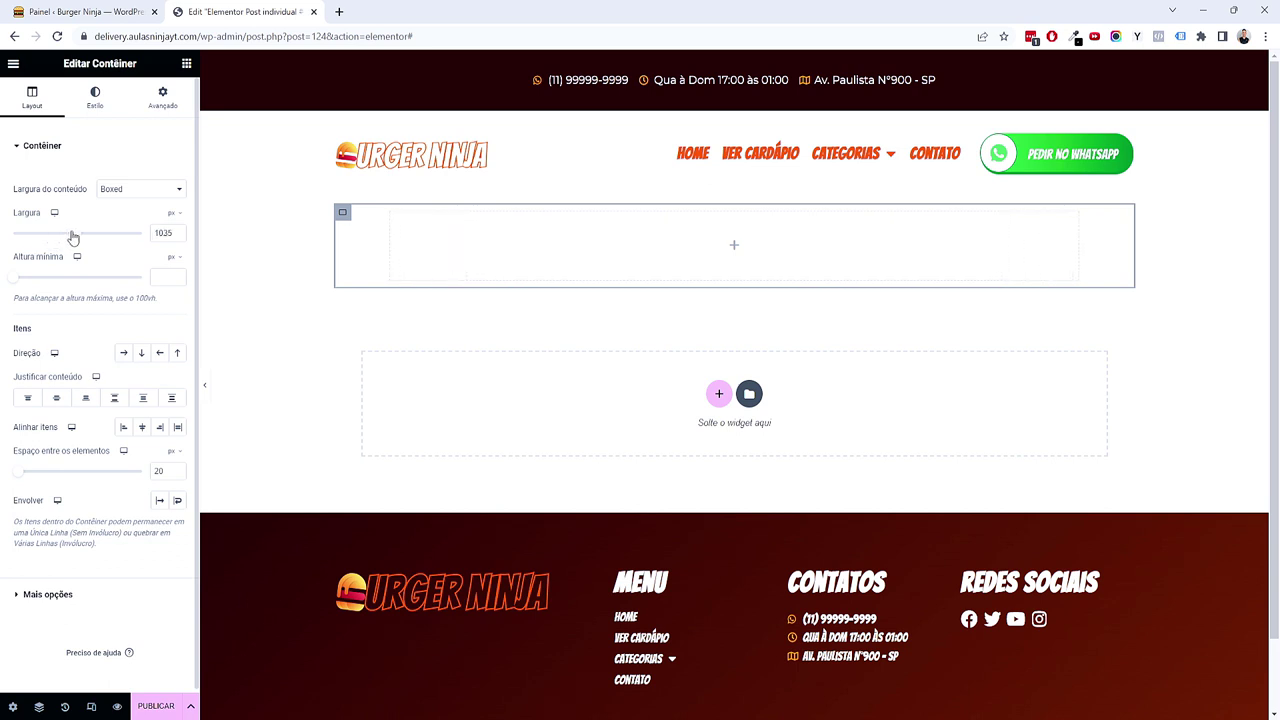
left_click(96, 98)
left_click(124, 208)
left_click(159, 237)
left_click(111, 296)
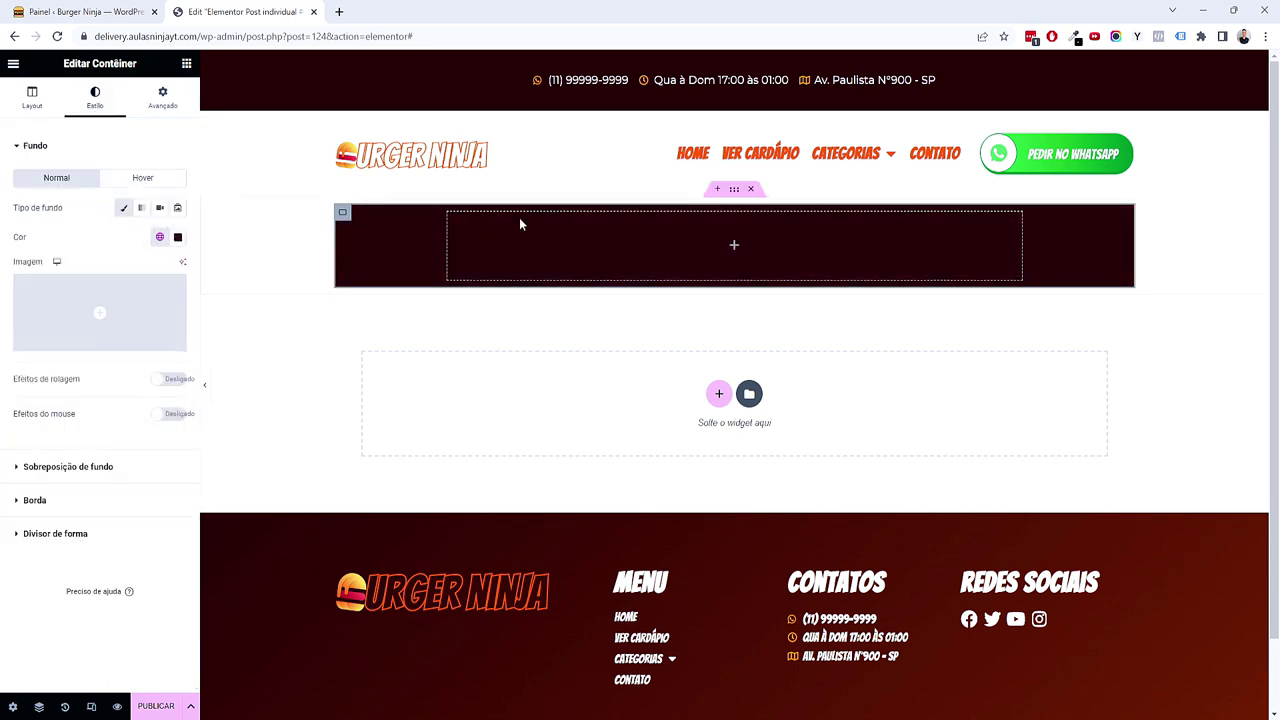
left_click(733, 190)
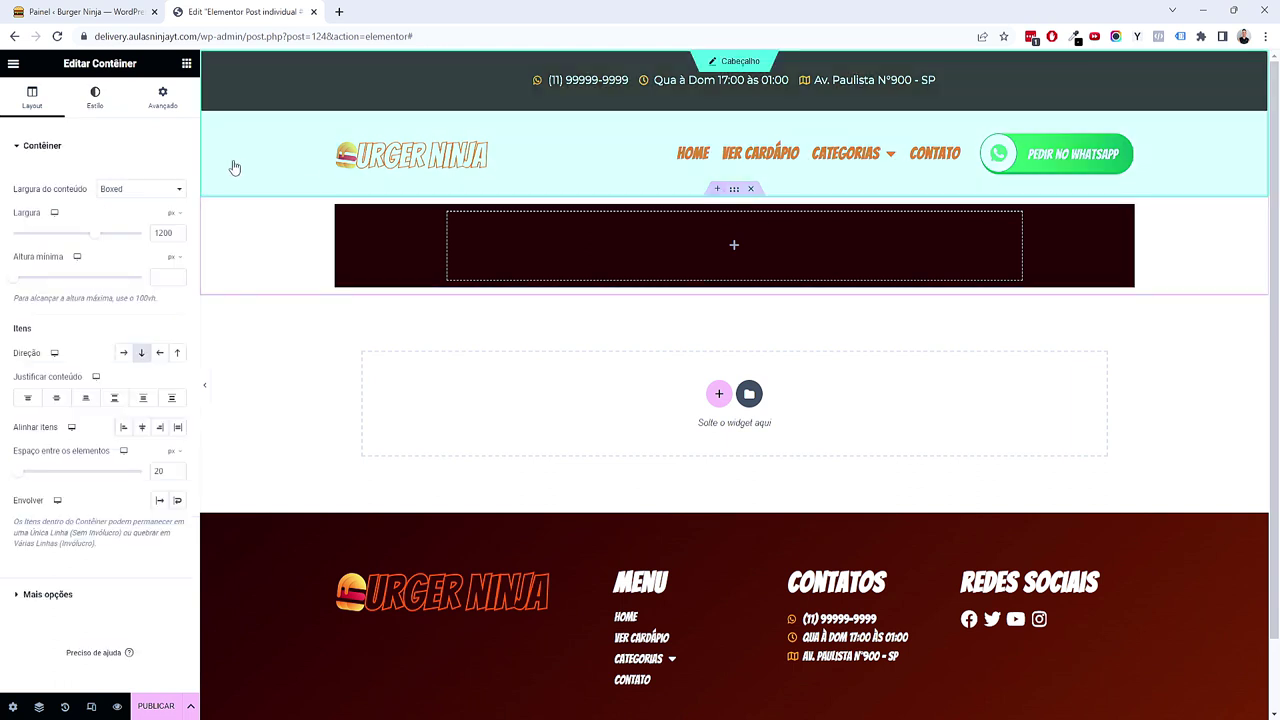
left_click_drag(91, 240, 58, 236)
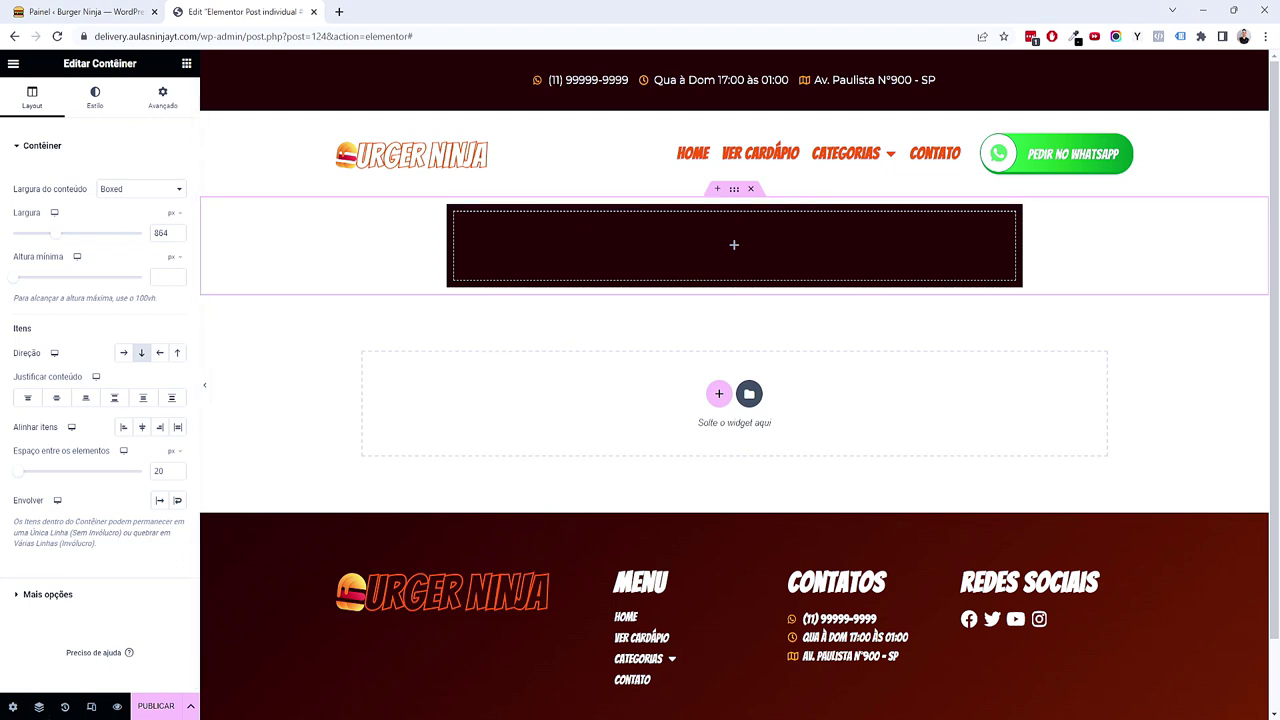
Step: Select the outer container in the Navigator and set its width to 800 px
left_click(39, 707)
left_click(1118, 177)
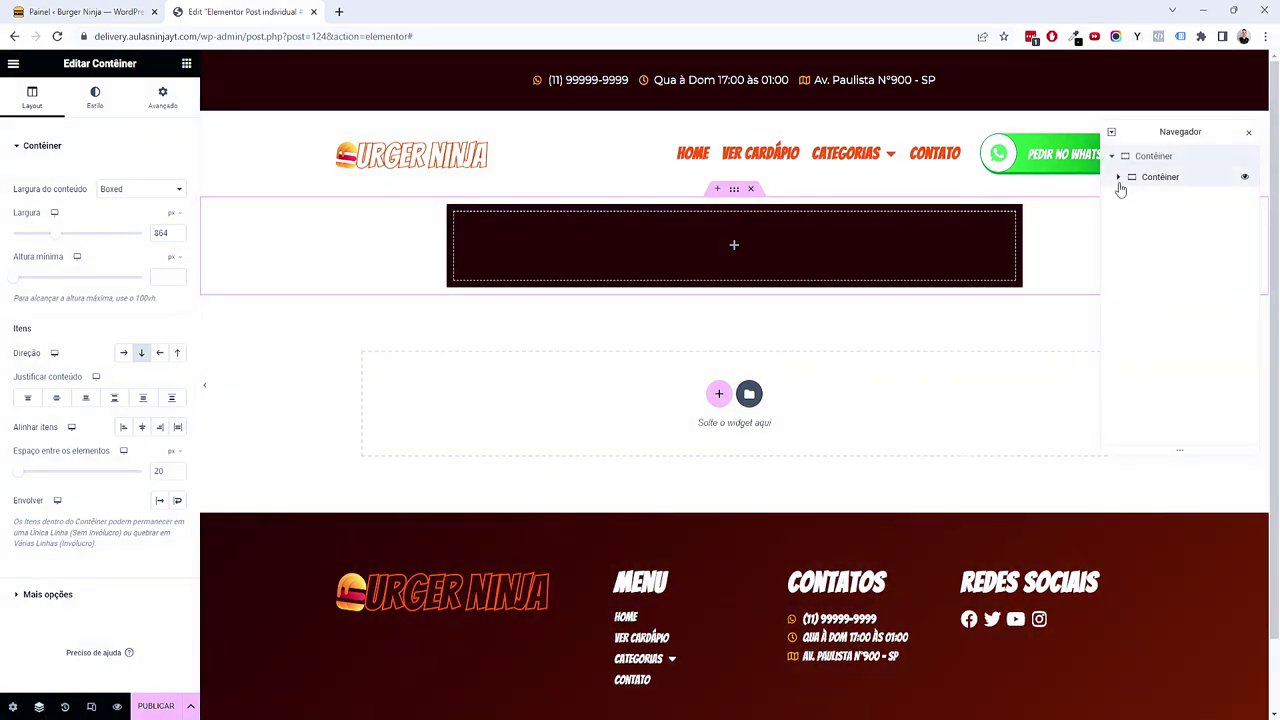
left_click(1151, 177)
left_click(1151, 157)
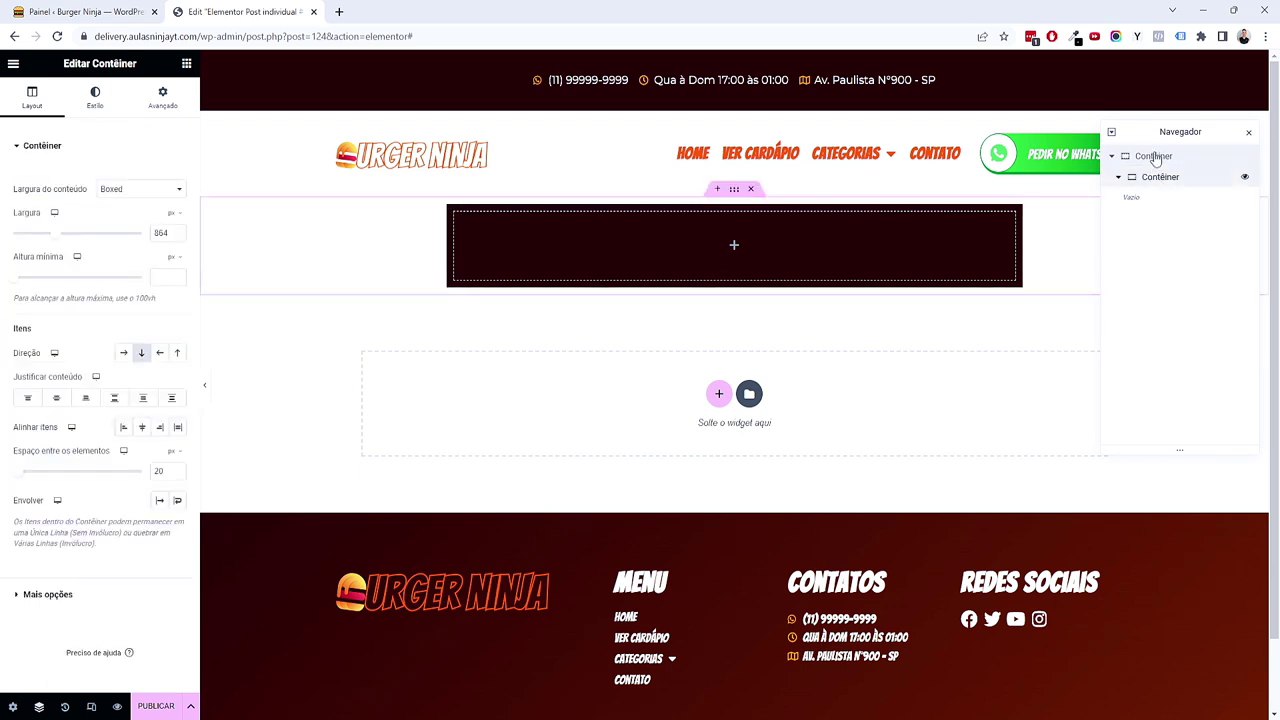
left_click(1155, 160)
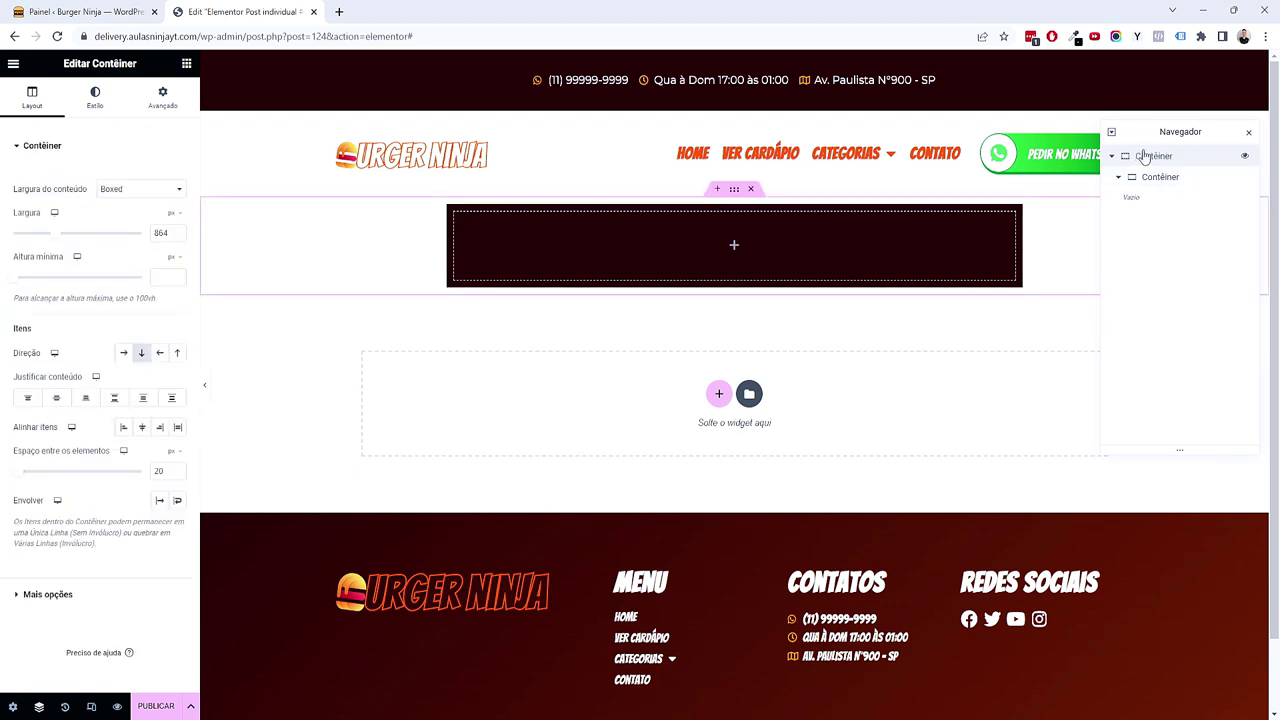
double_click(157, 232)
type("800")
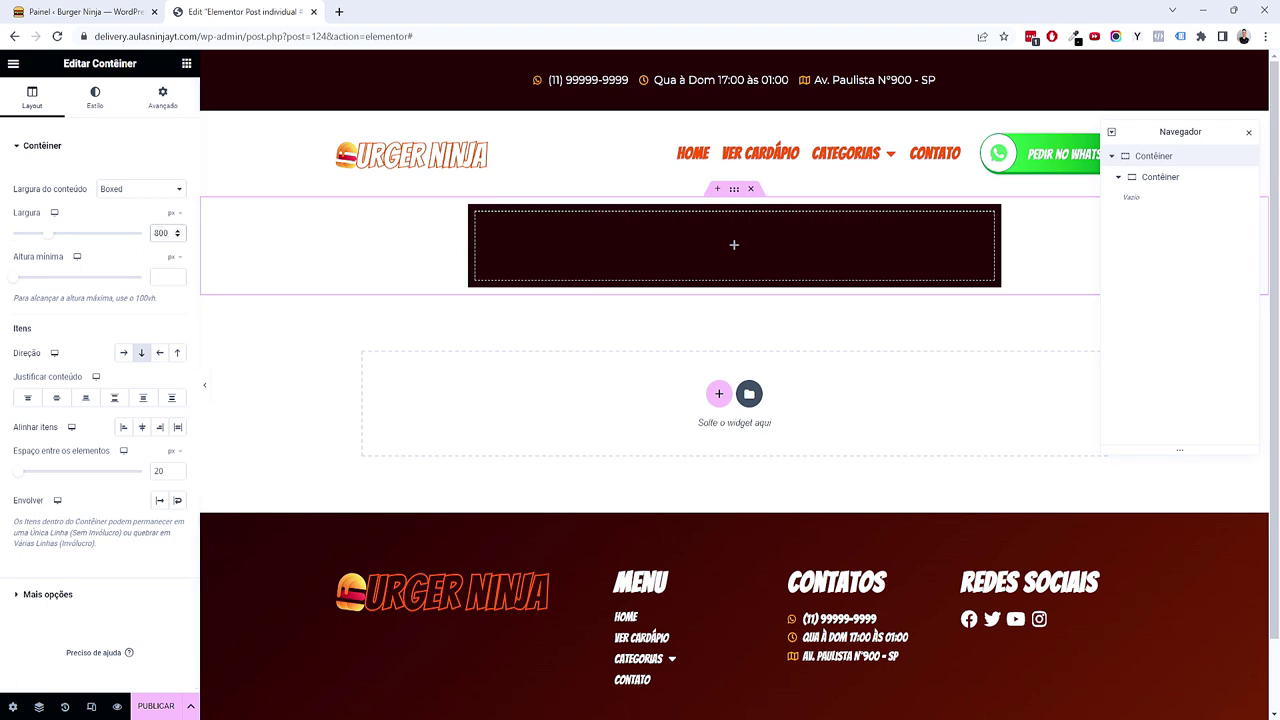
Step: Keep the dark inner container boxed and give it 2 em padding on every side
left_click(1155, 177)
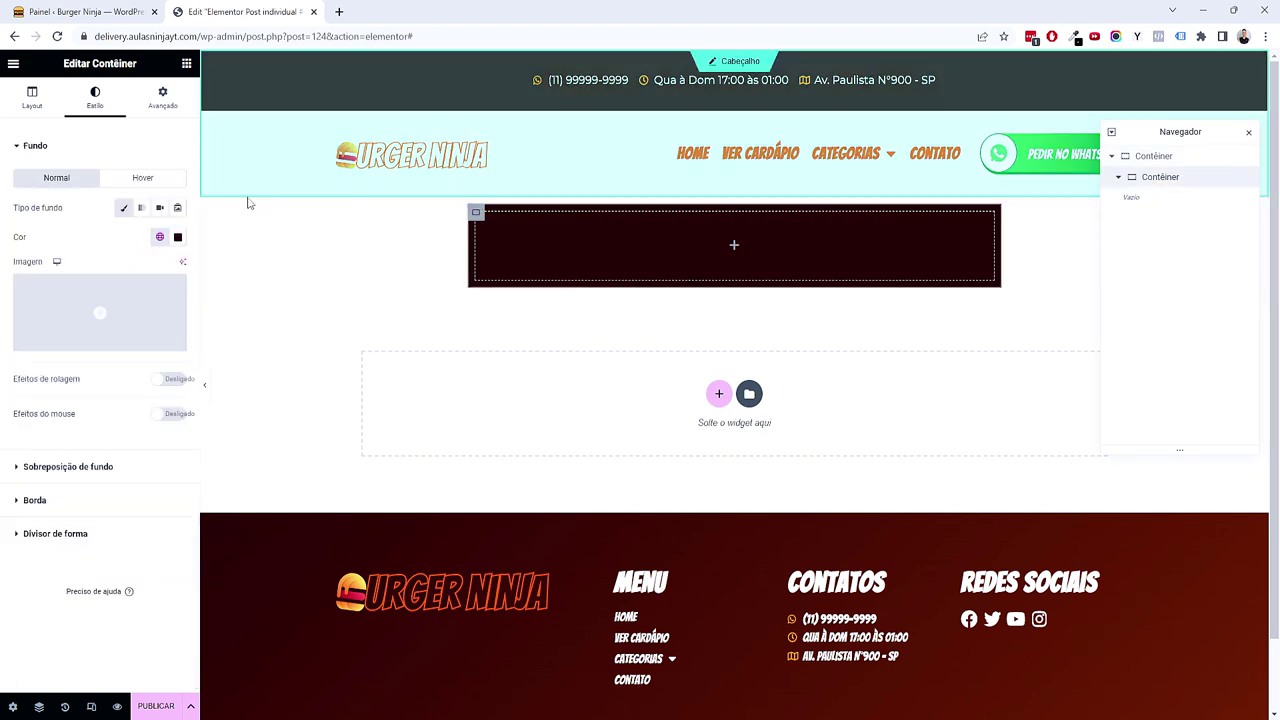
left_click(48, 100)
left_click(133, 191)
left_click(125, 203)
double_click(161, 233)
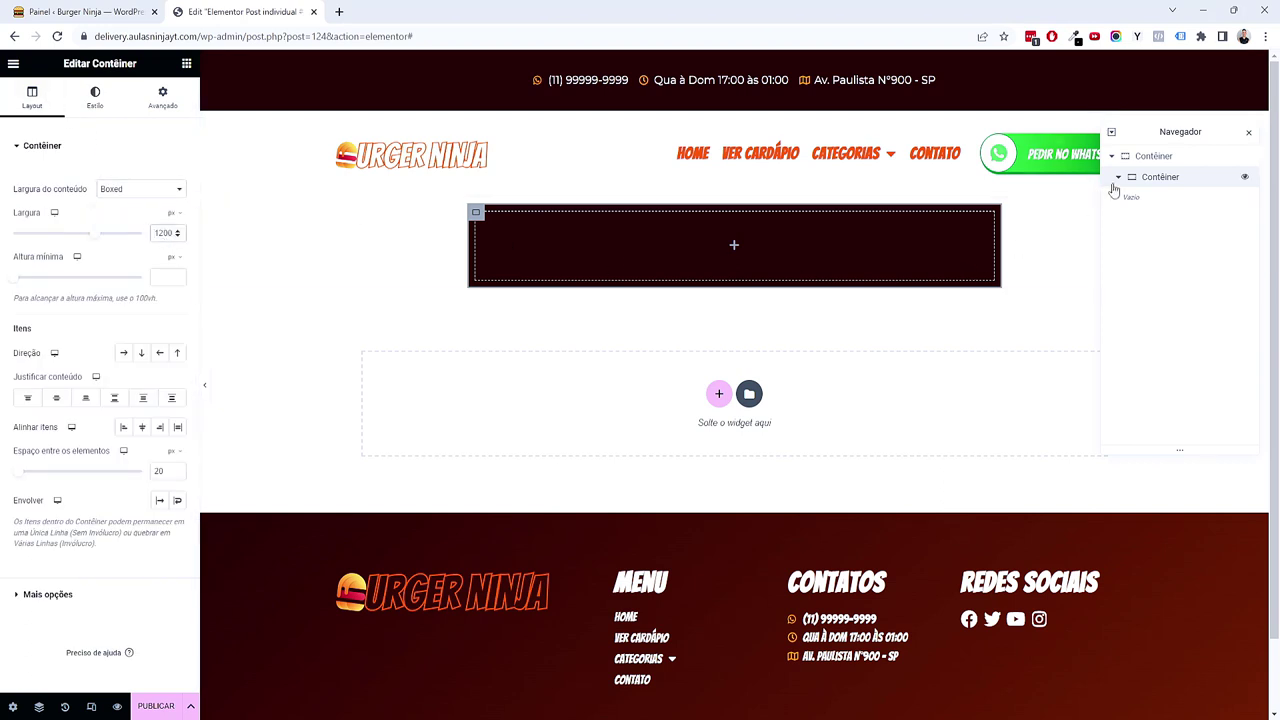
left_click(163, 97)
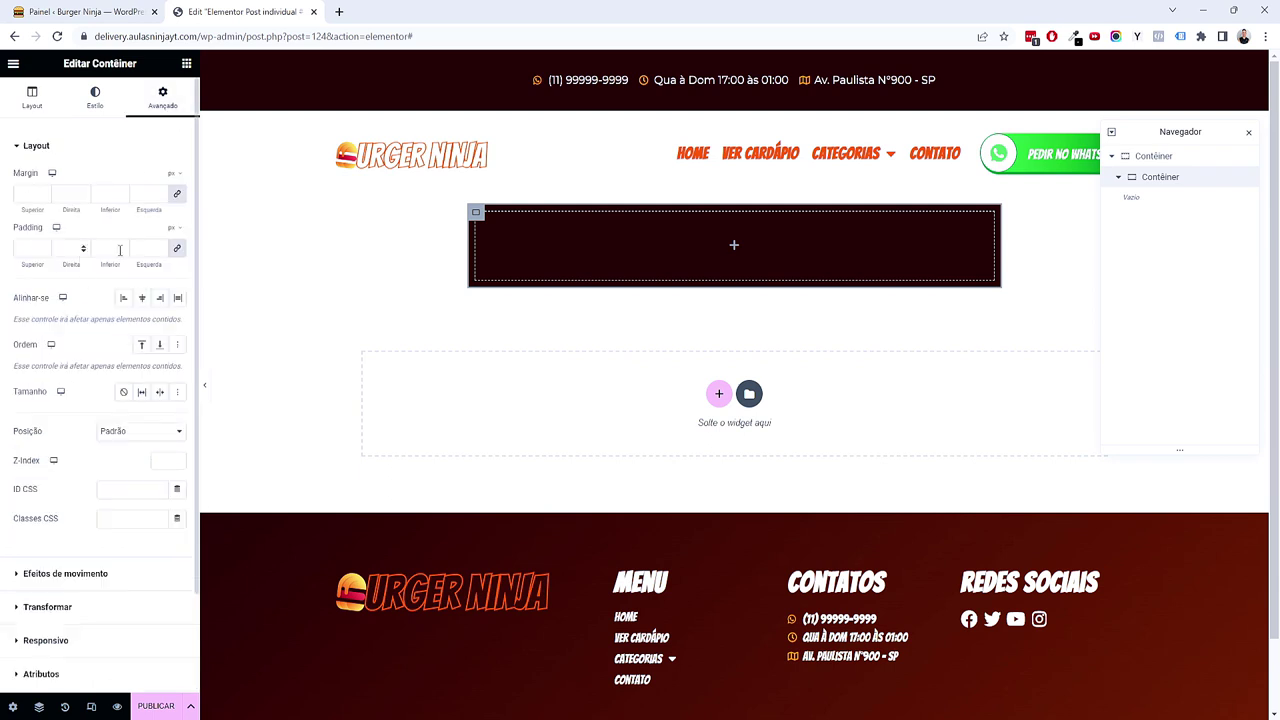
left_click(174, 230)
left_click(174, 260)
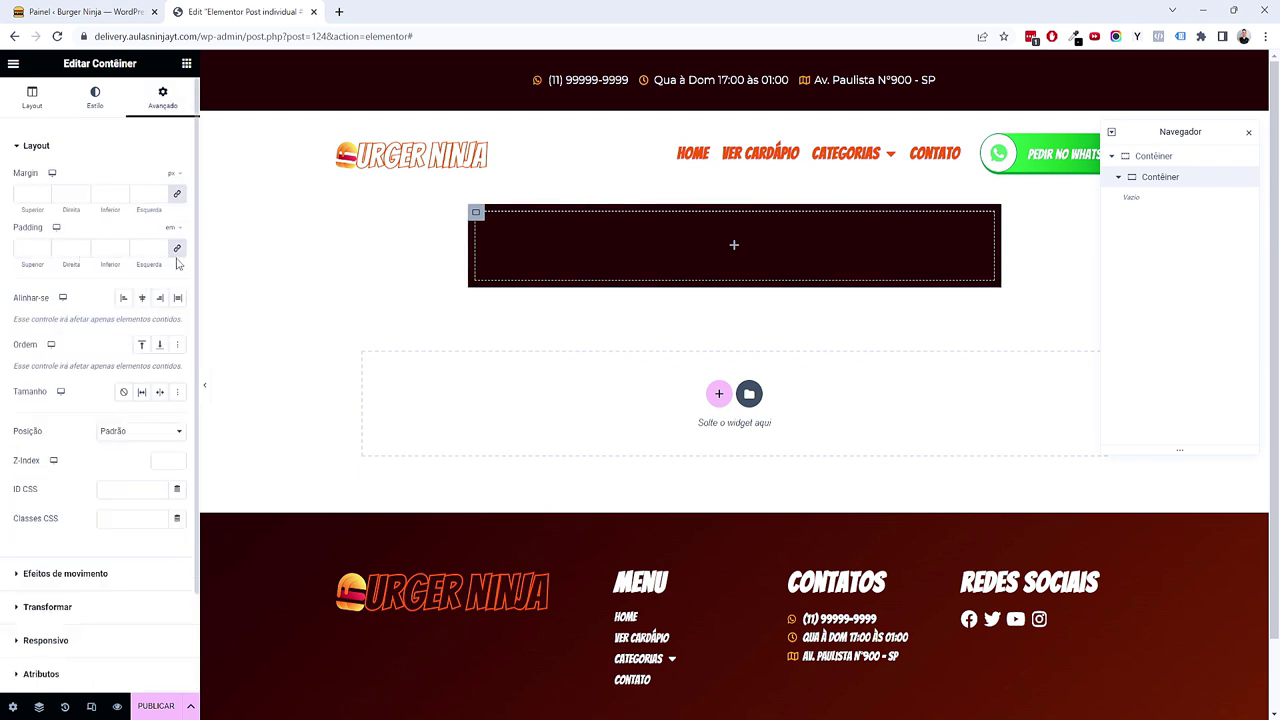
left_click(24, 251)
type("3")
left_click(44, 253)
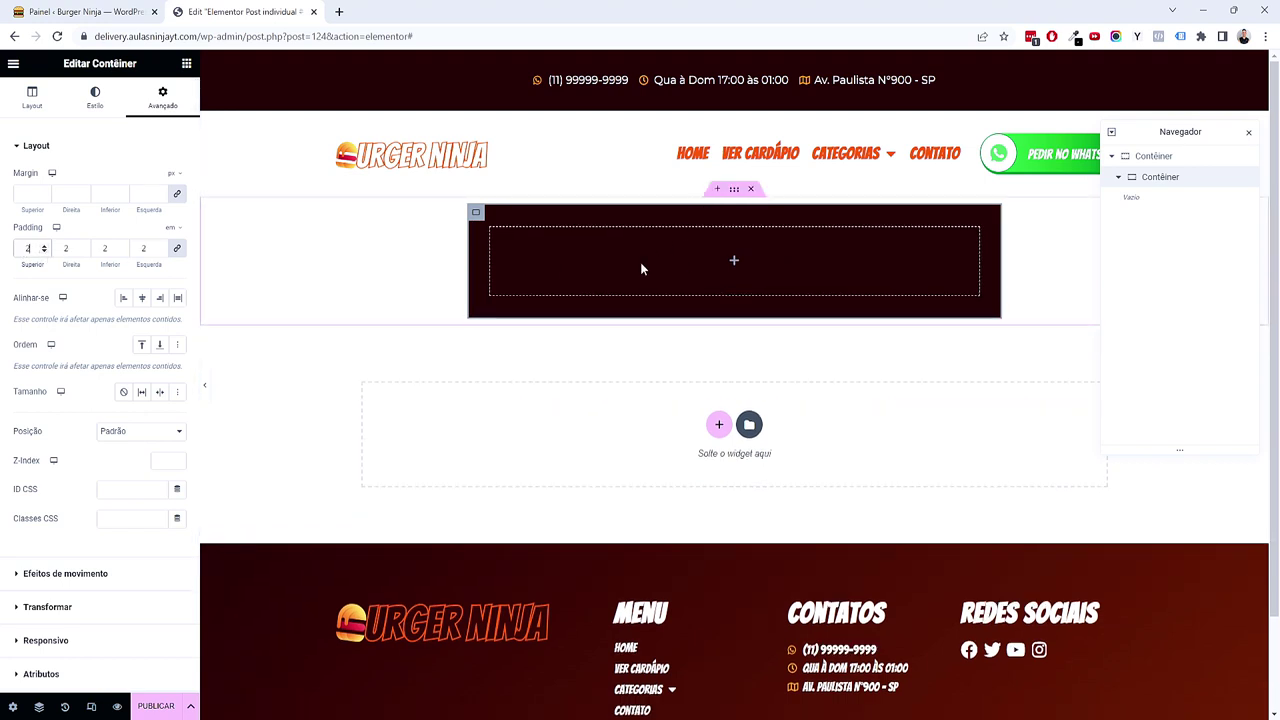
scroll(100, 400, "down", 2)
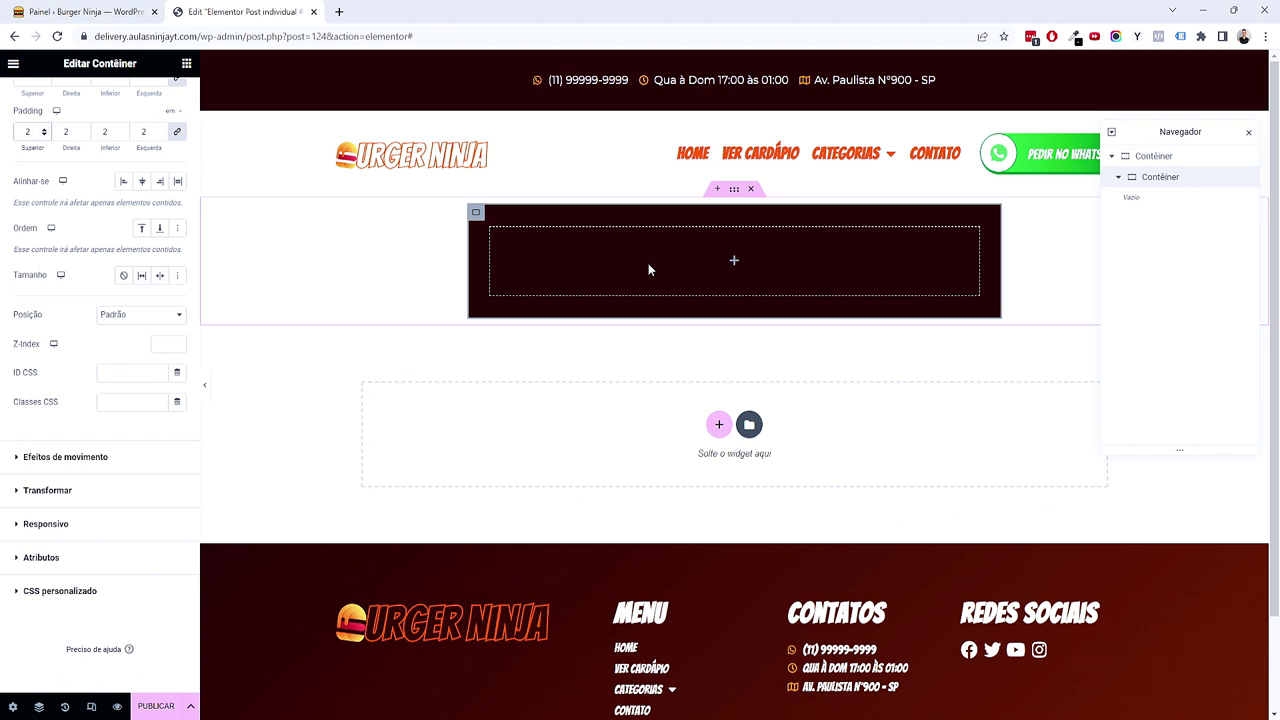
left_click(186, 63)
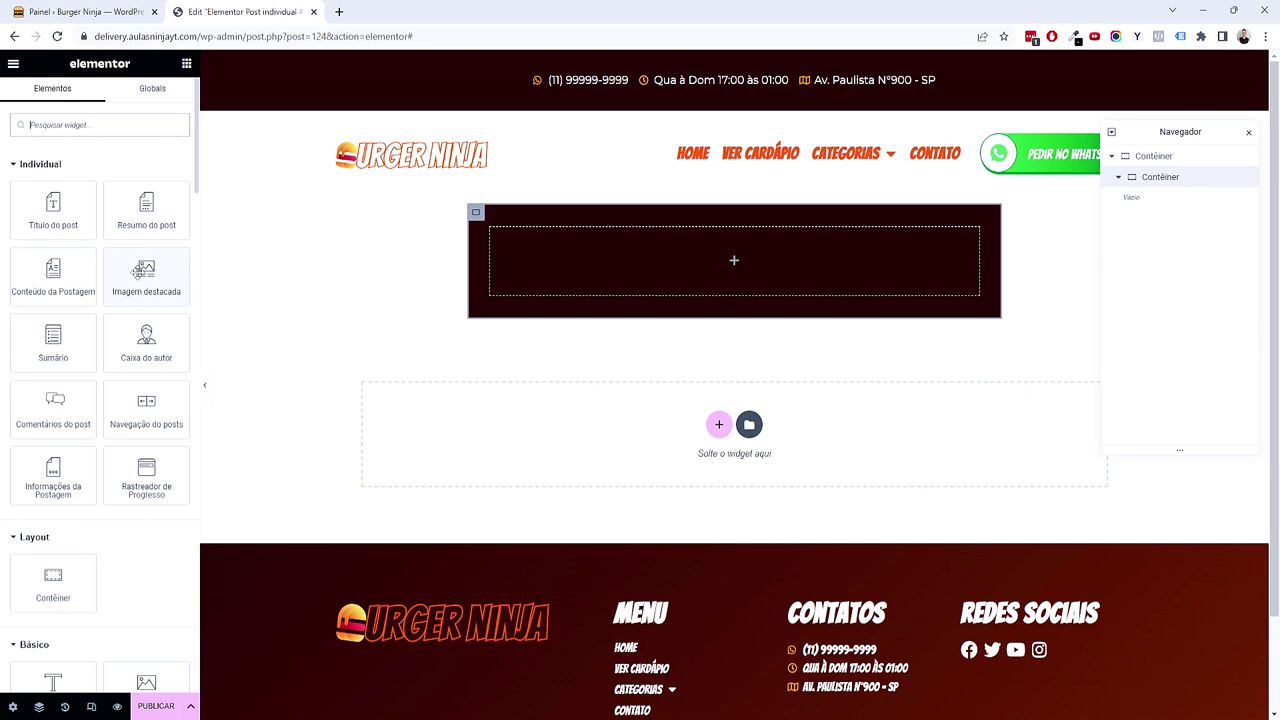
left_click_drag(143, 268, 518, 256)
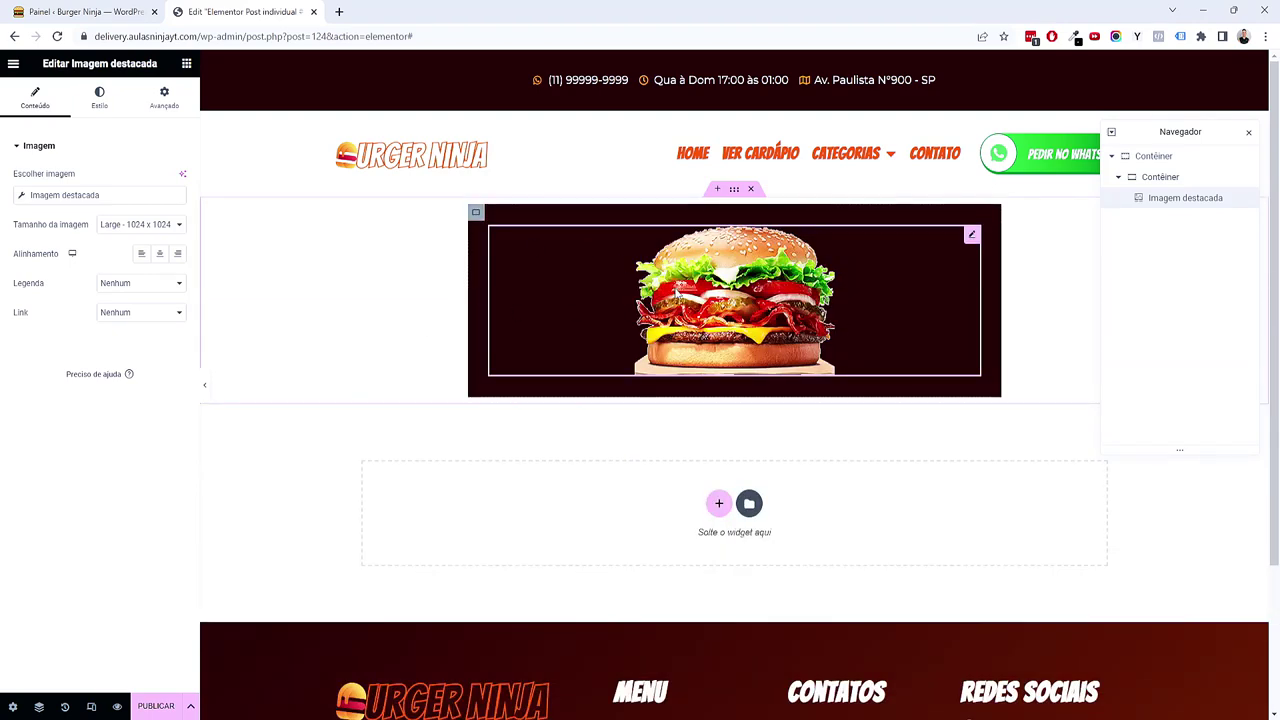
right_click(676, 290)
left_click(691, 569)
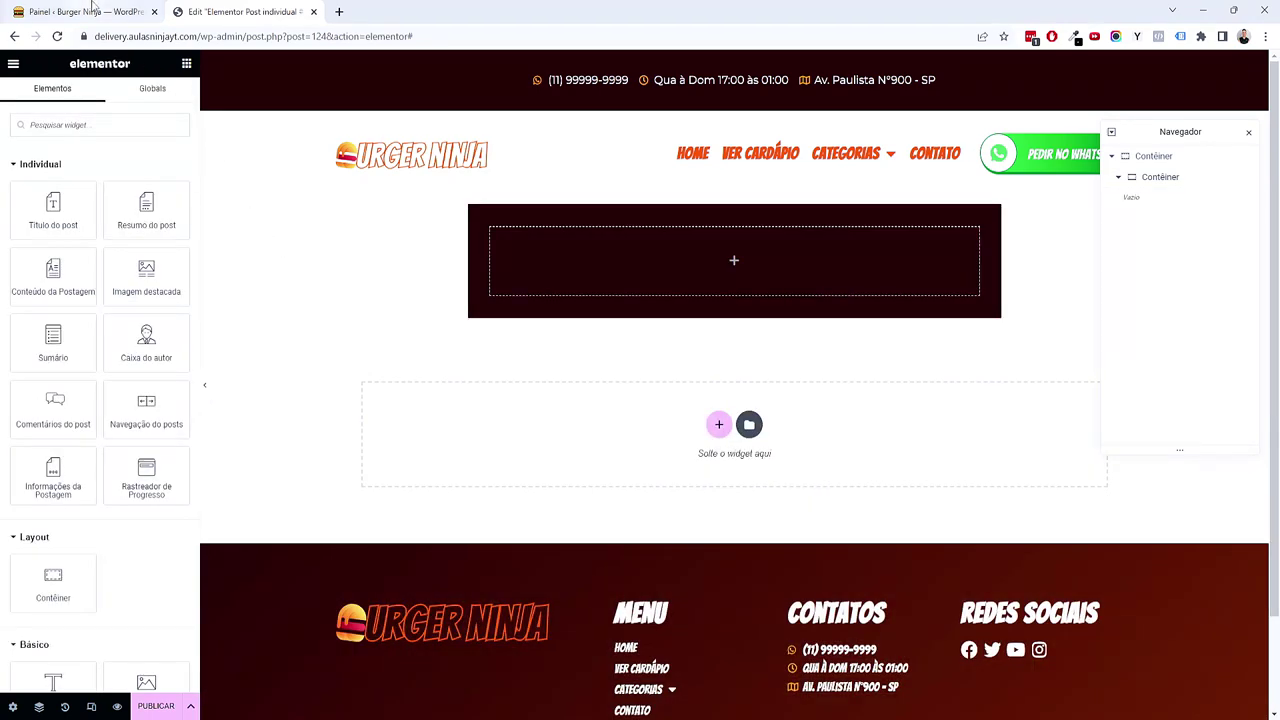
left_click(95, 11)
left_click(121, 405)
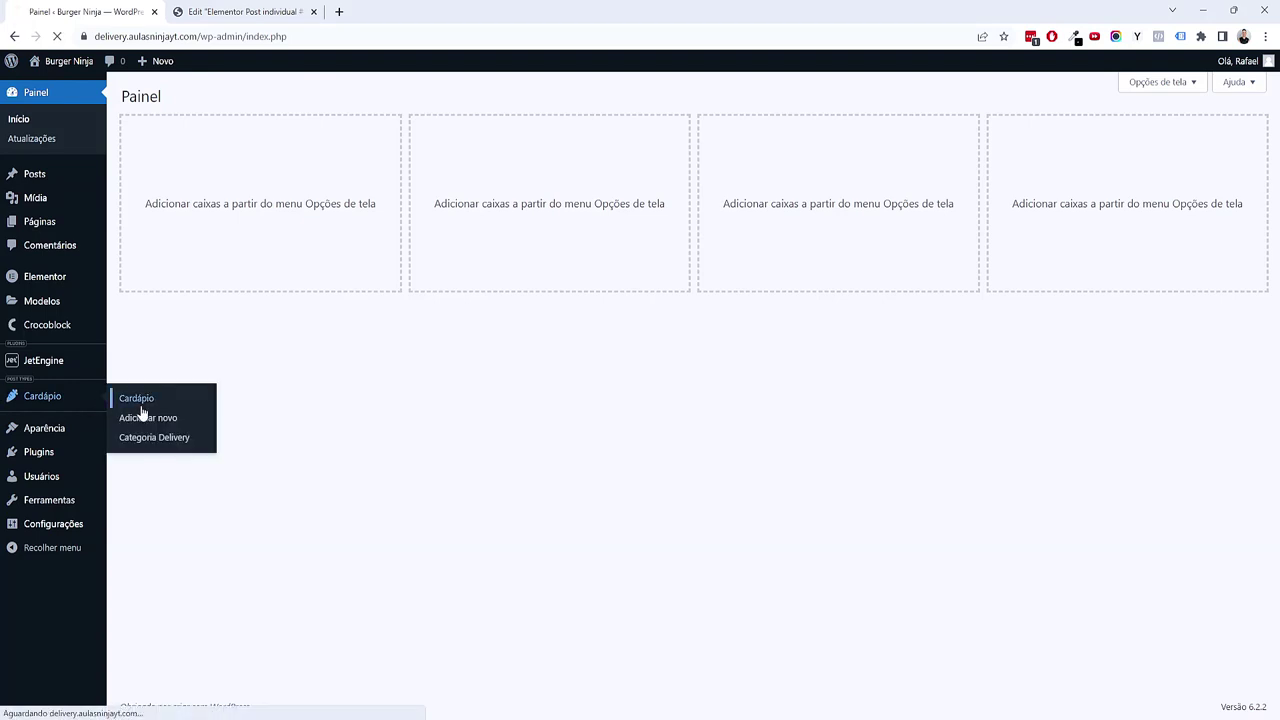
left_click(168, 285)
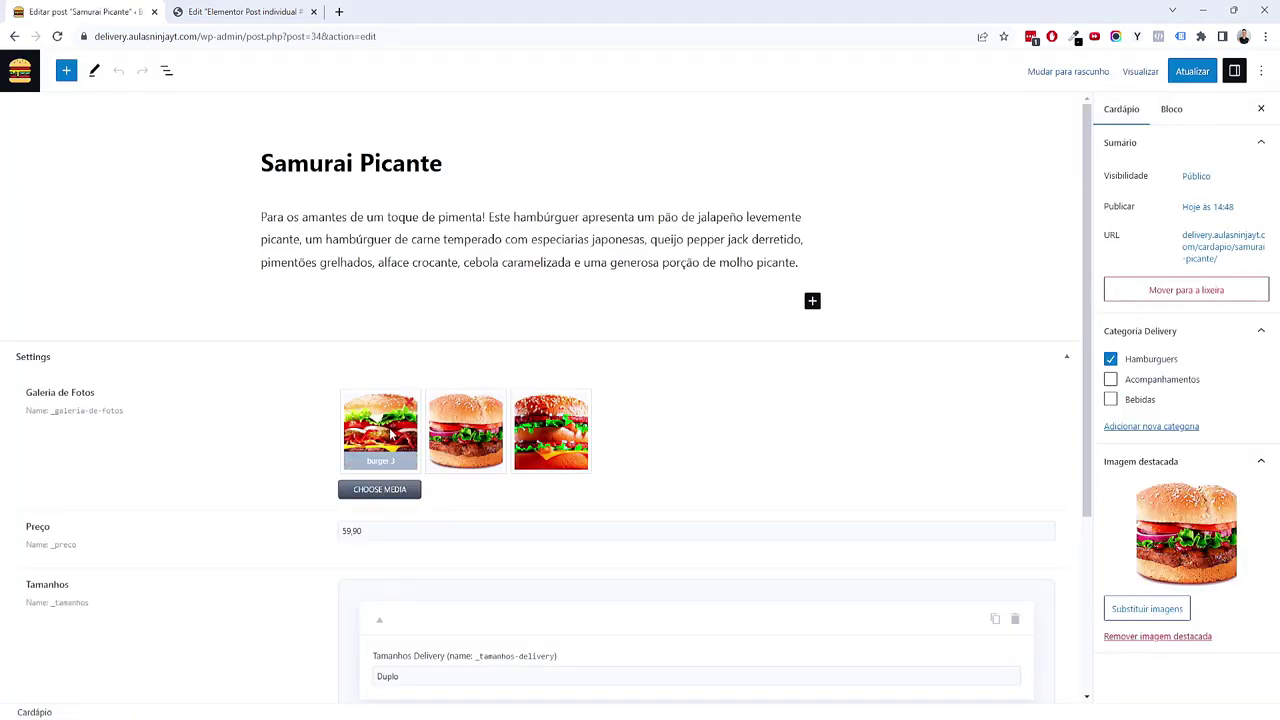
left_click(240, 11)
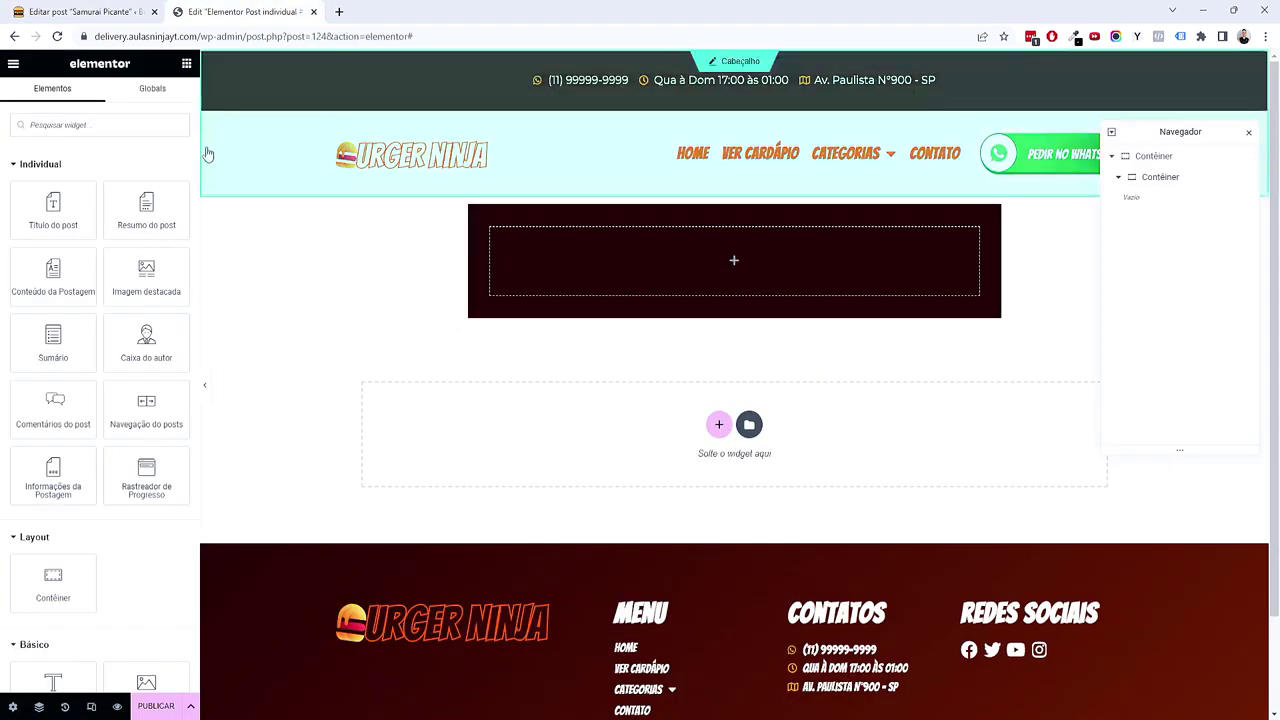
Step: Add an image carousel to the dark container, fed by the JetEngine Gallery's Galeria de Fotos field
type("caro")
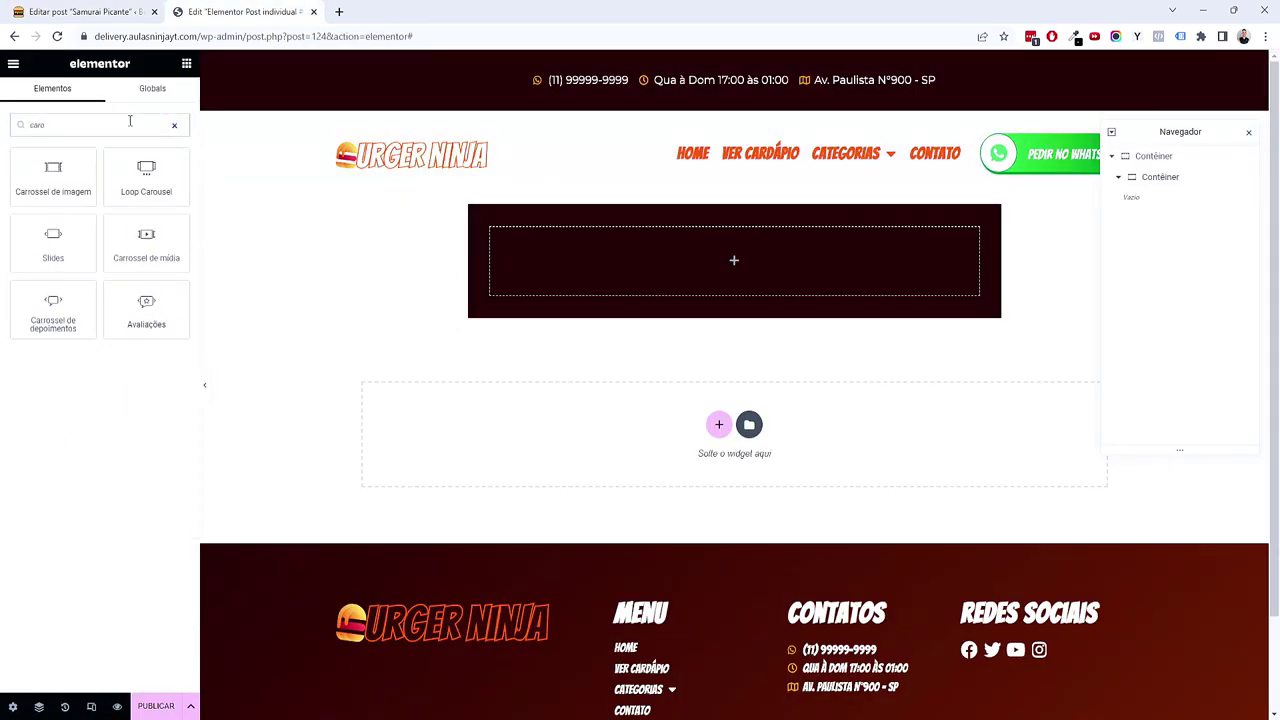
left_click_drag(68, 180, 780, 286)
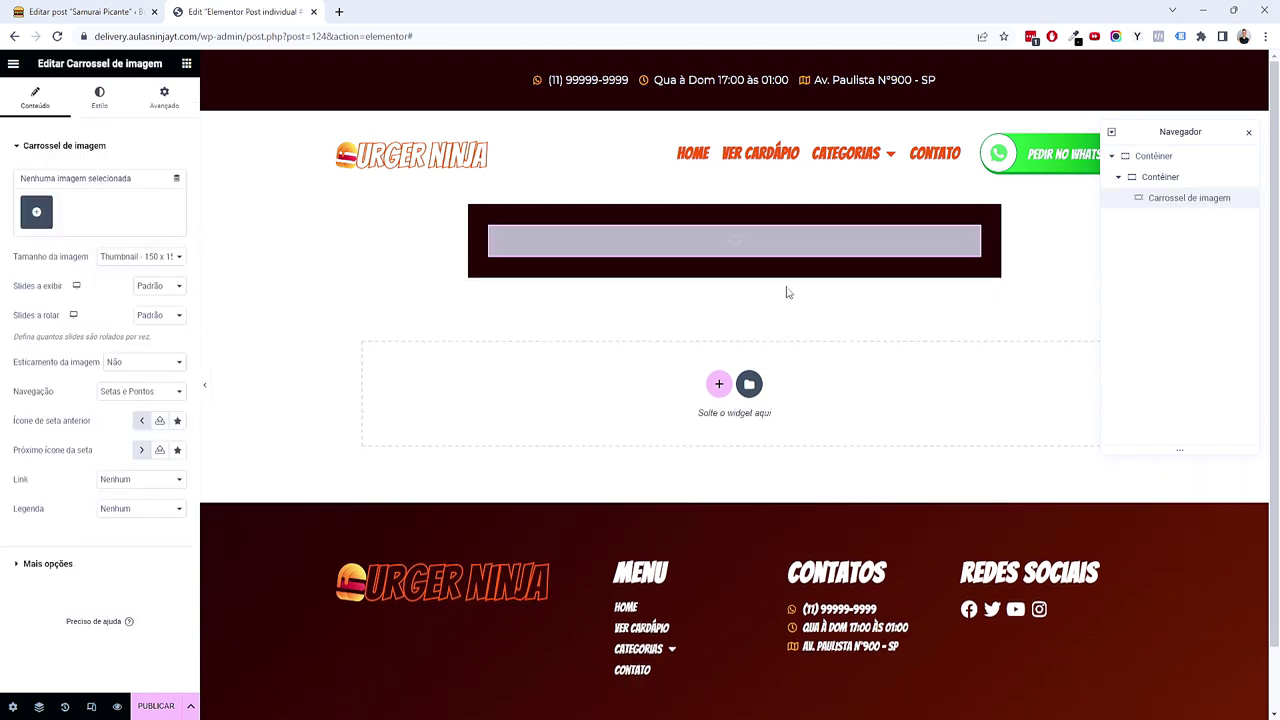
left_click(175, 184)
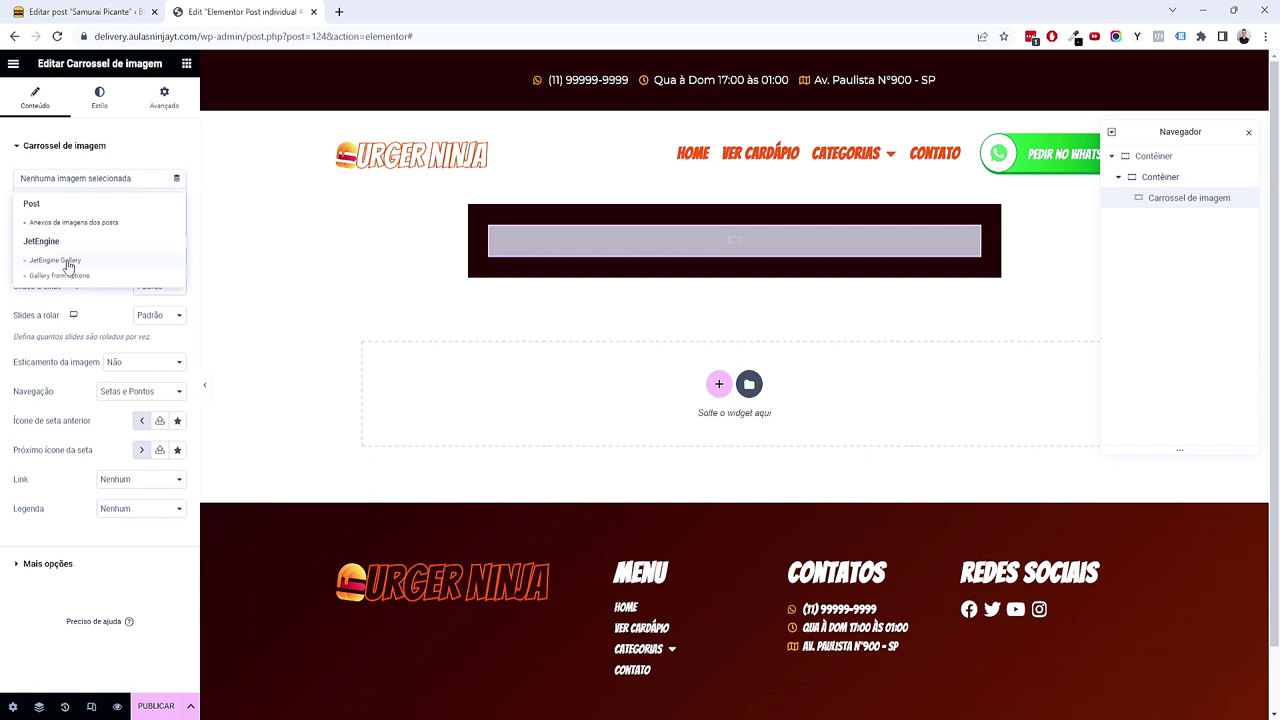
left_click(56, 260)
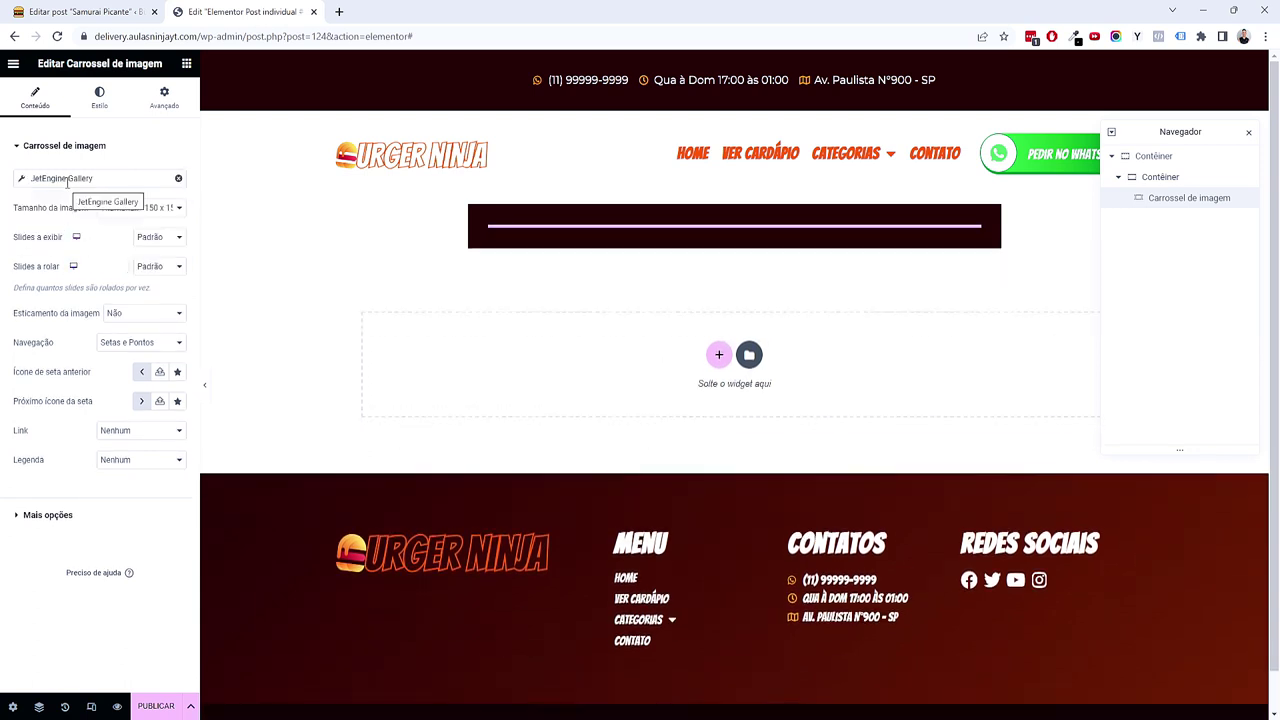
left_click(67, 180)
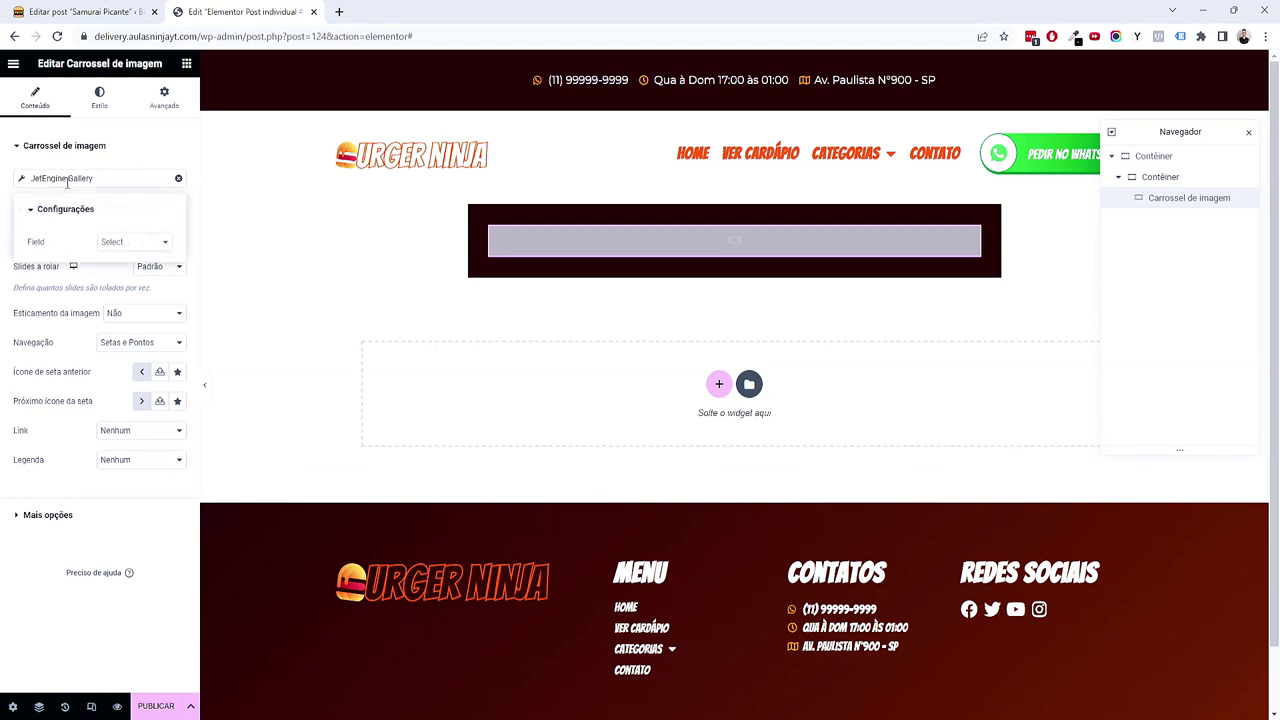
left_click(112, 242)
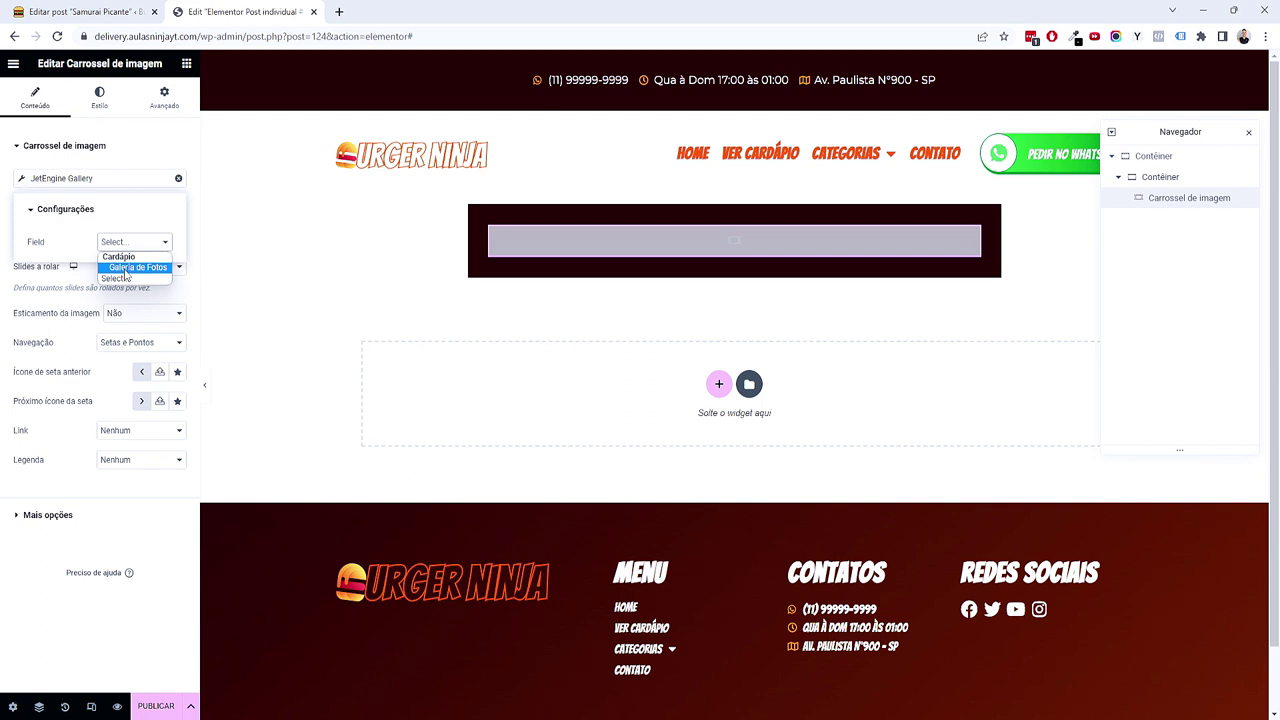
left_click(124, 268)
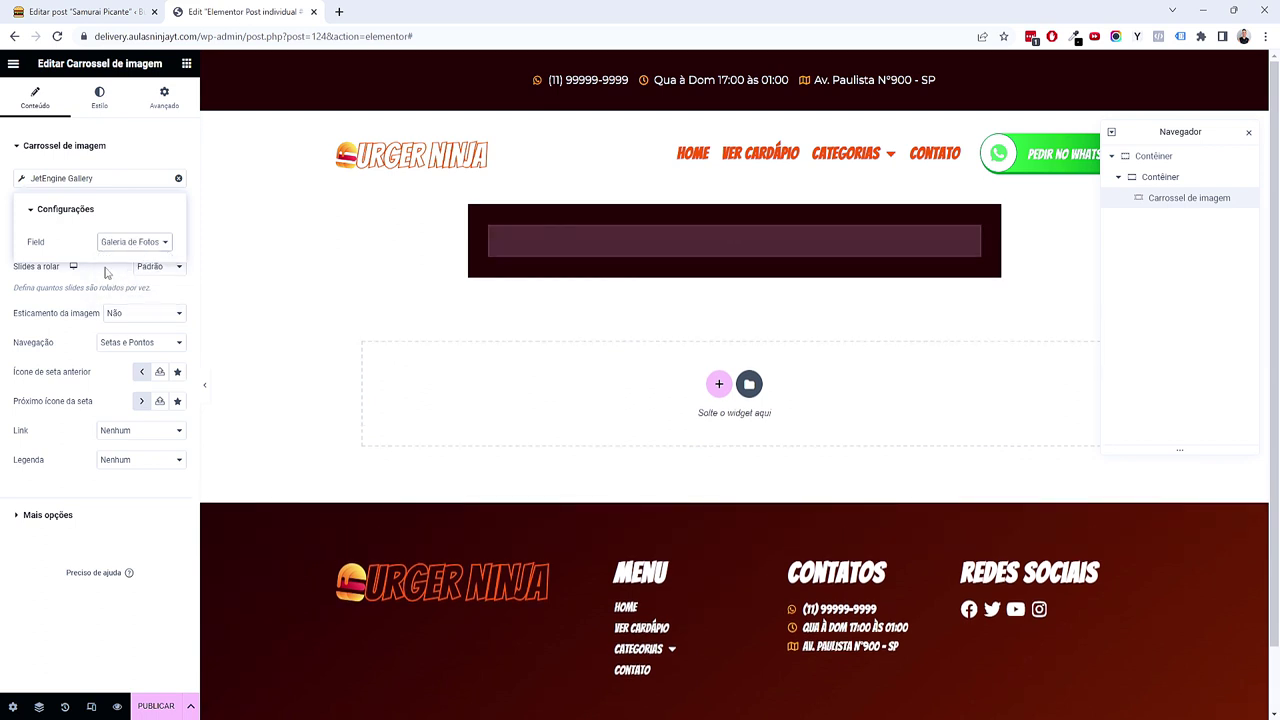
Step: Set the carousel image size to Medium Large with 2 slides shown at once
left_click(118, 520)
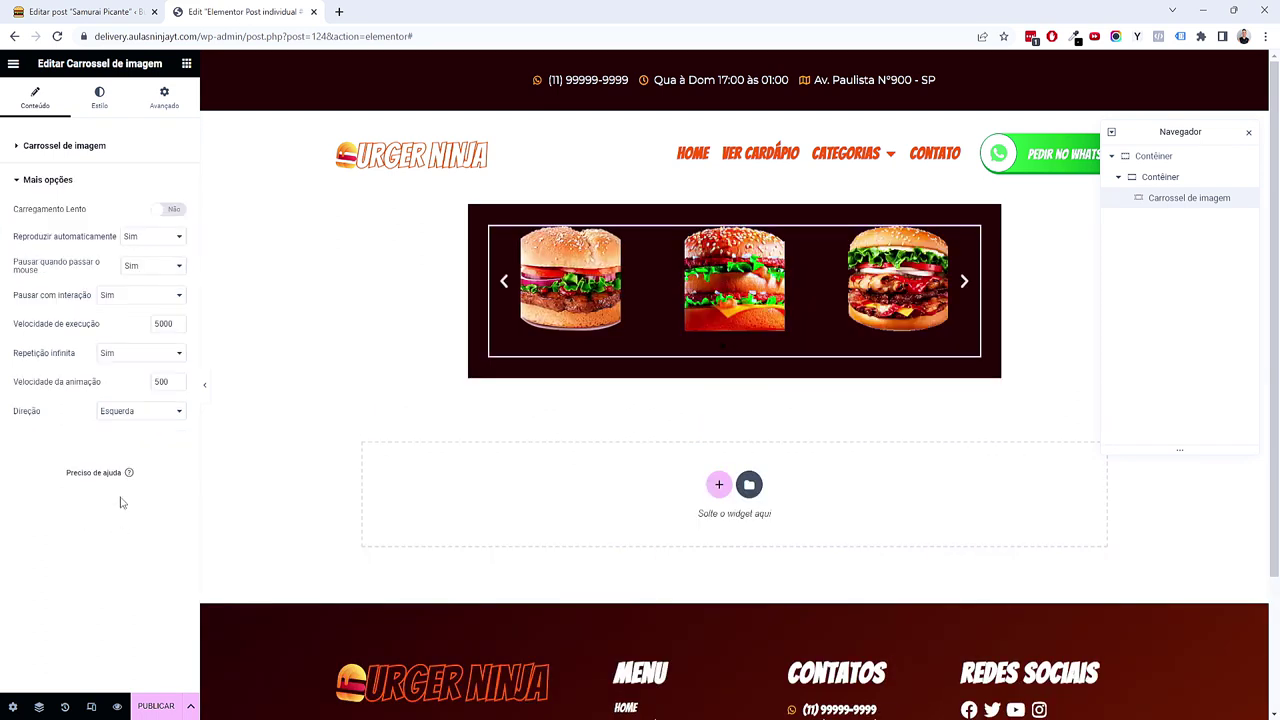
left_click(63, 146)
left_click(128, 210)
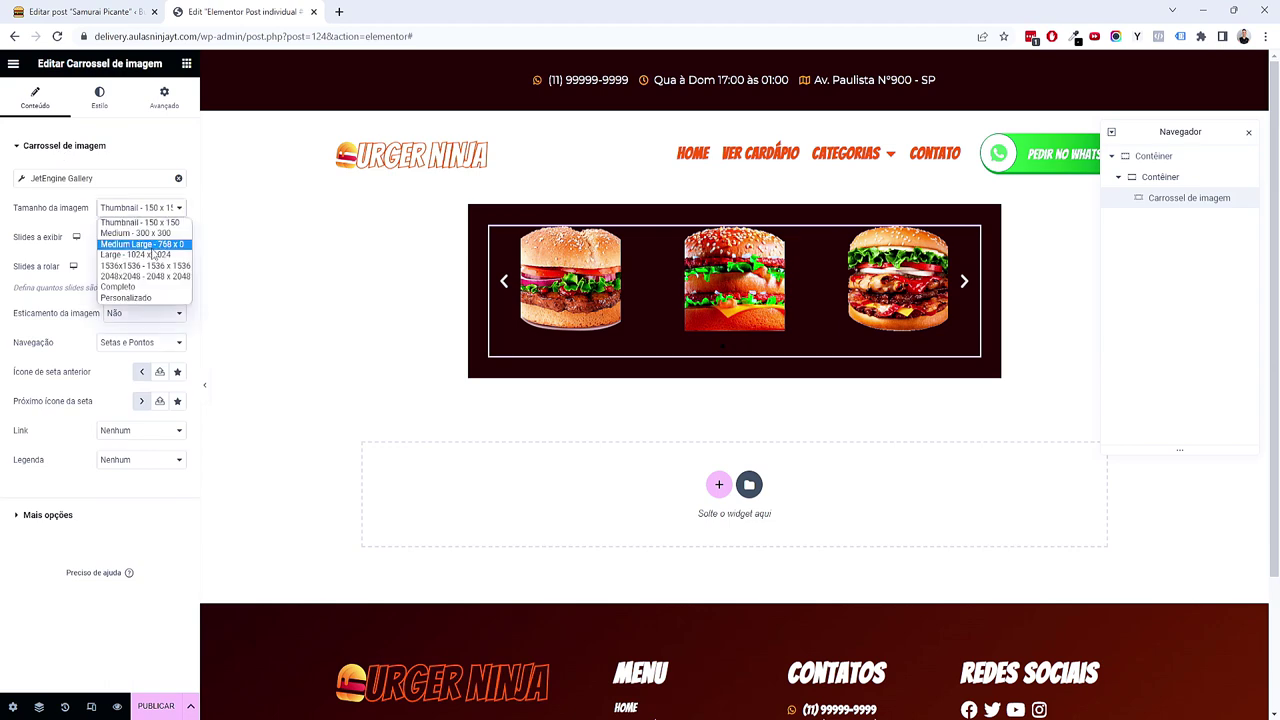
left_click(150, 245)
left_click(154, 243)
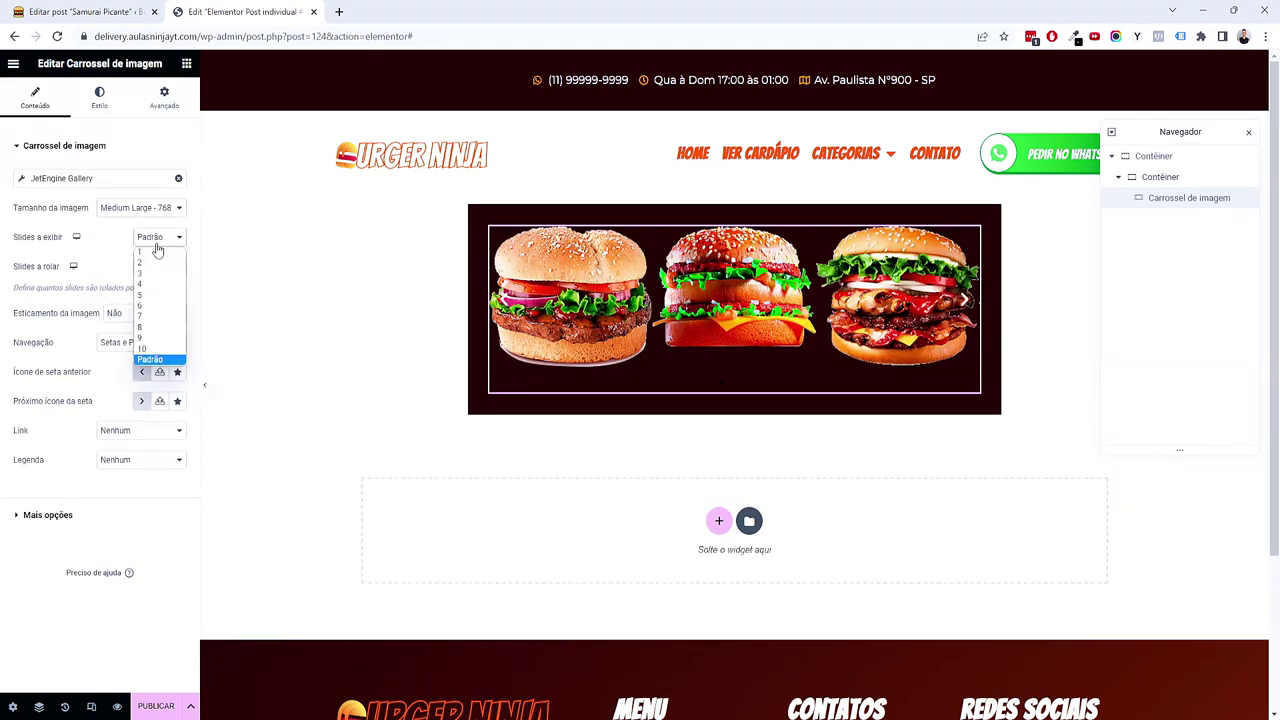
left_click(152, 262)
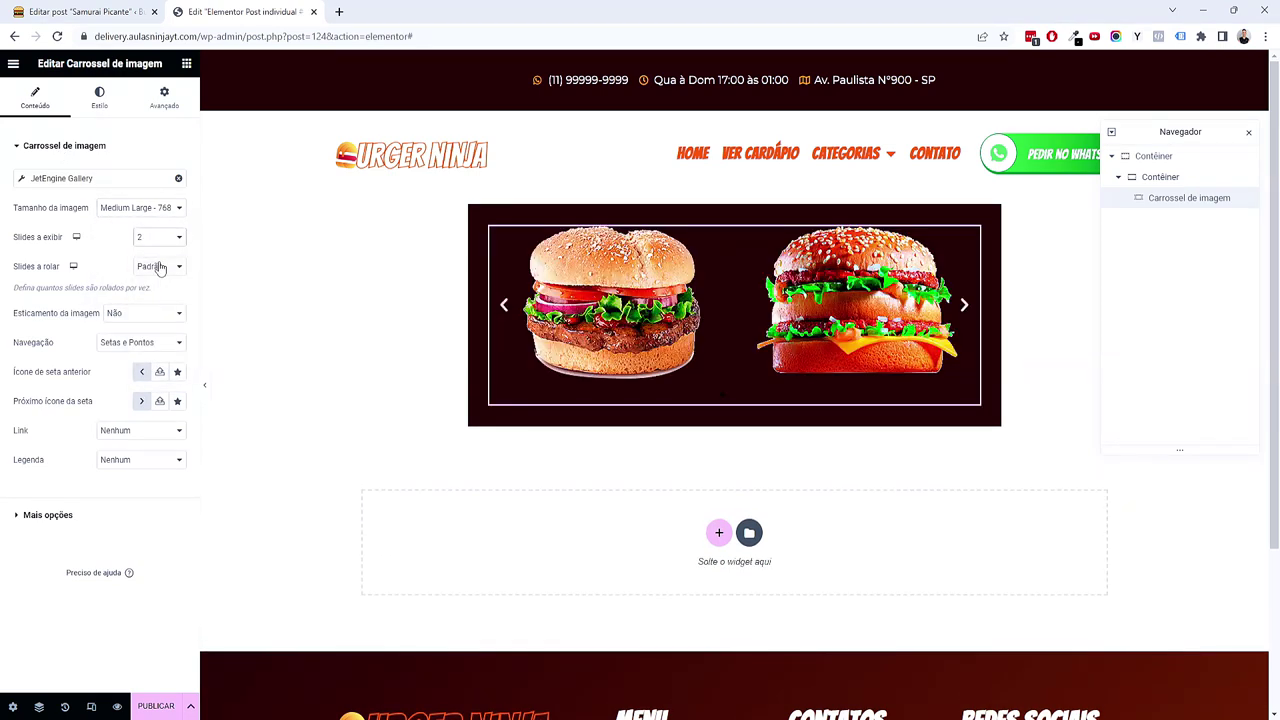
Step: Colour the pagination dots with global Texto and the active dot with global Secundário
left_click(108, 104)
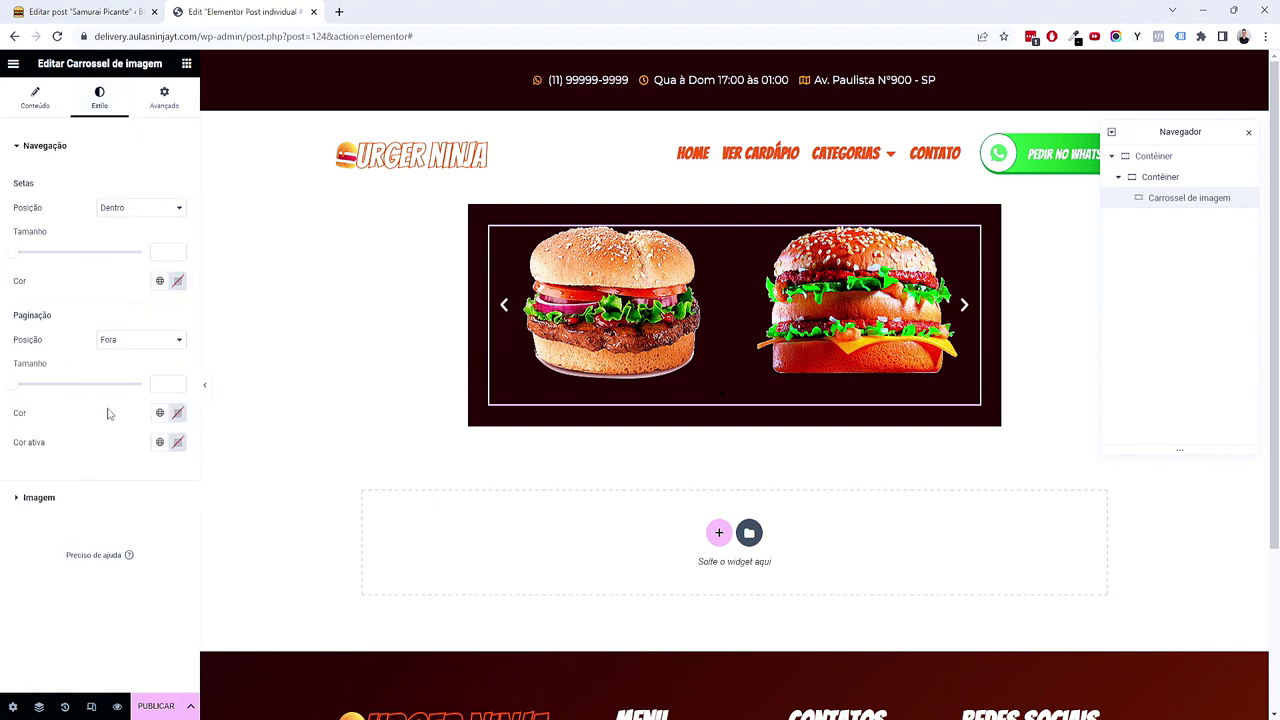
left_click(159, 413)
left_click(86, 526)
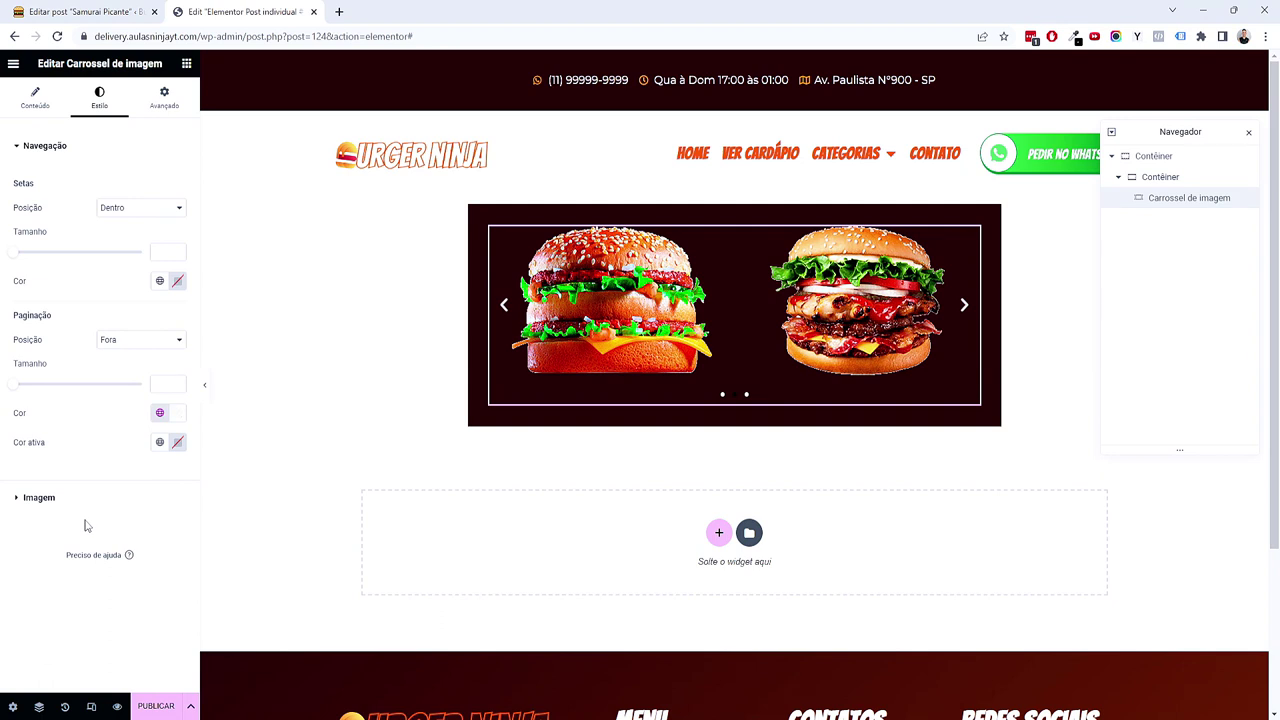
left_click(159, 442)
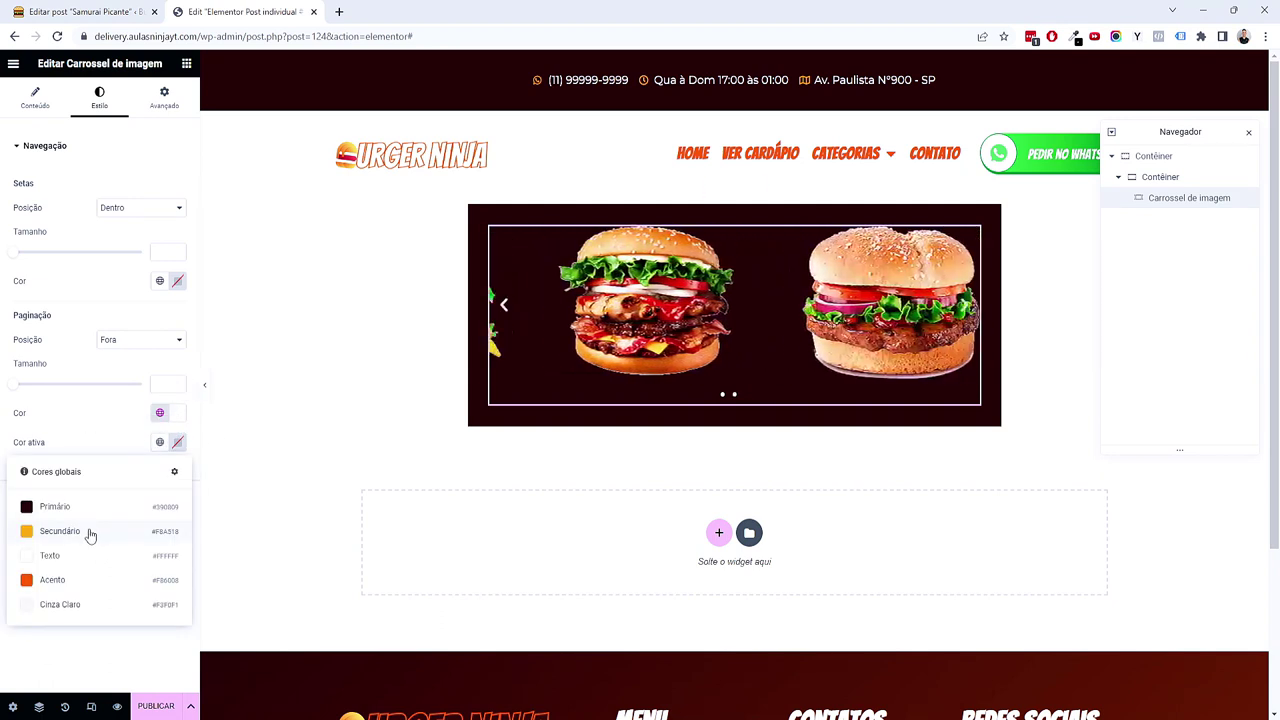
left_click(90, 535)
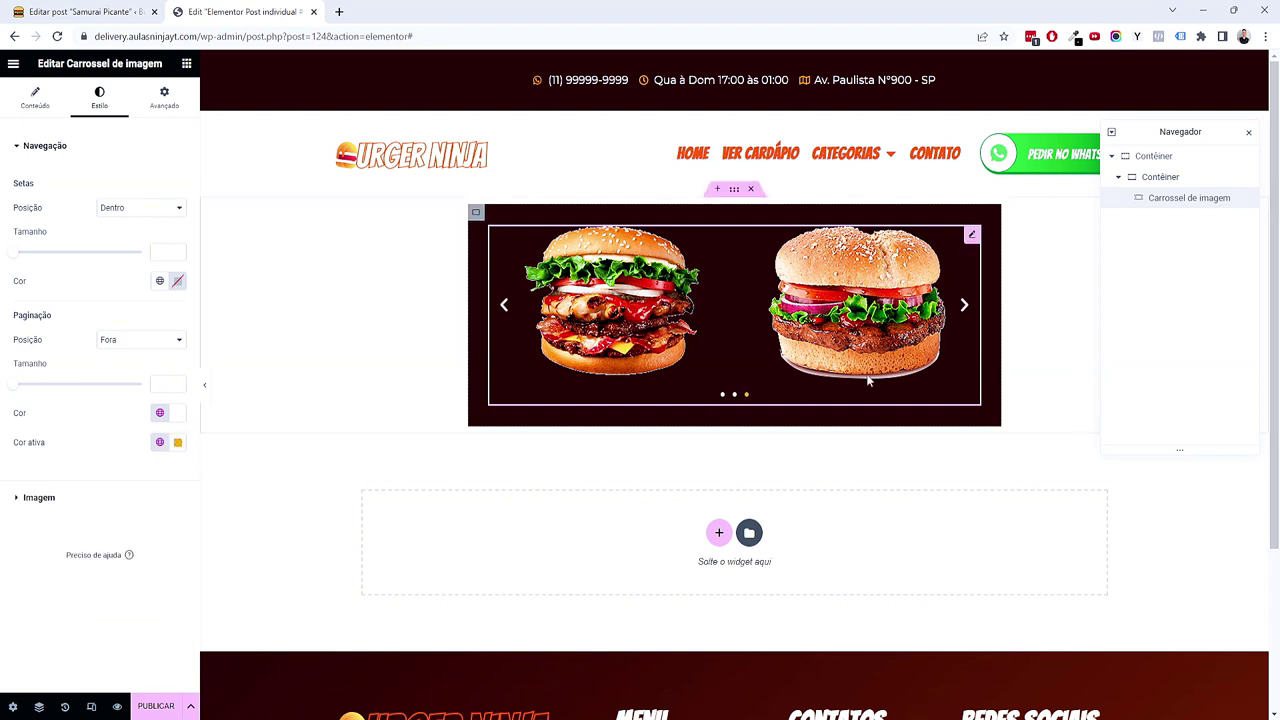
Step: Advance through the carousel to preview the burger slides
left_click(968, 308)
left_click(968, 308)
left_click(968, 308)
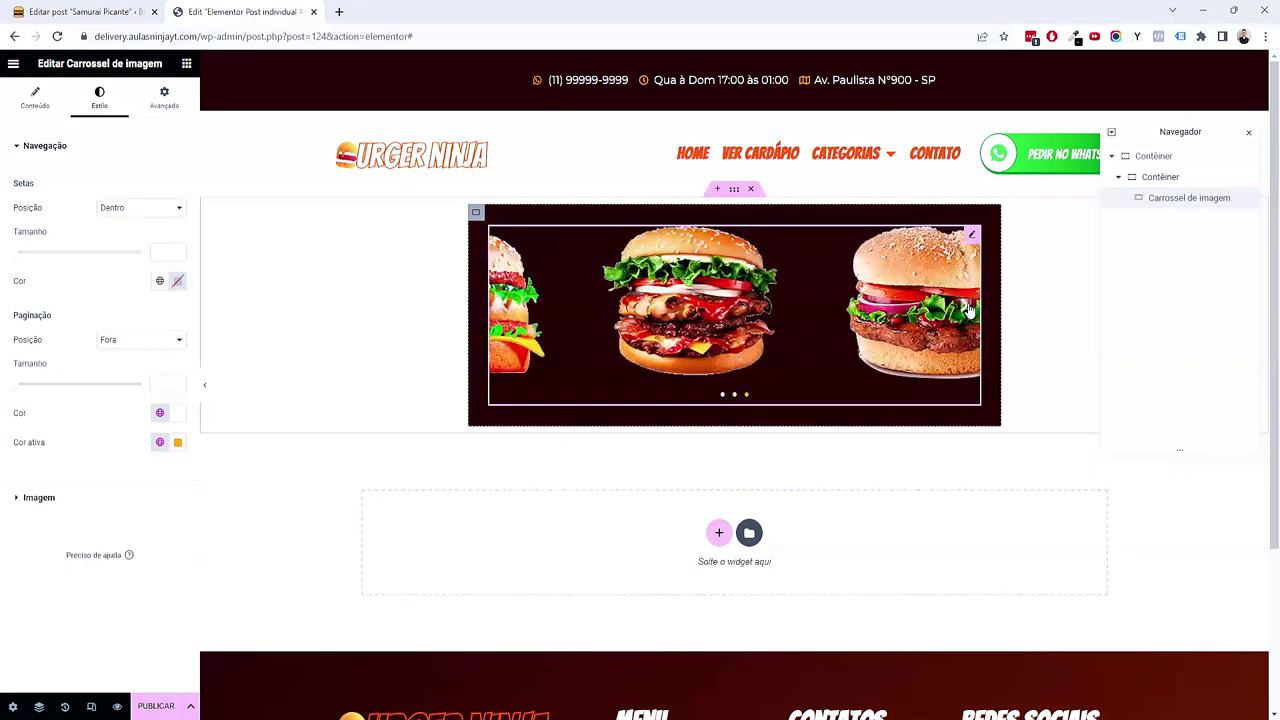
left_click(968, 308)
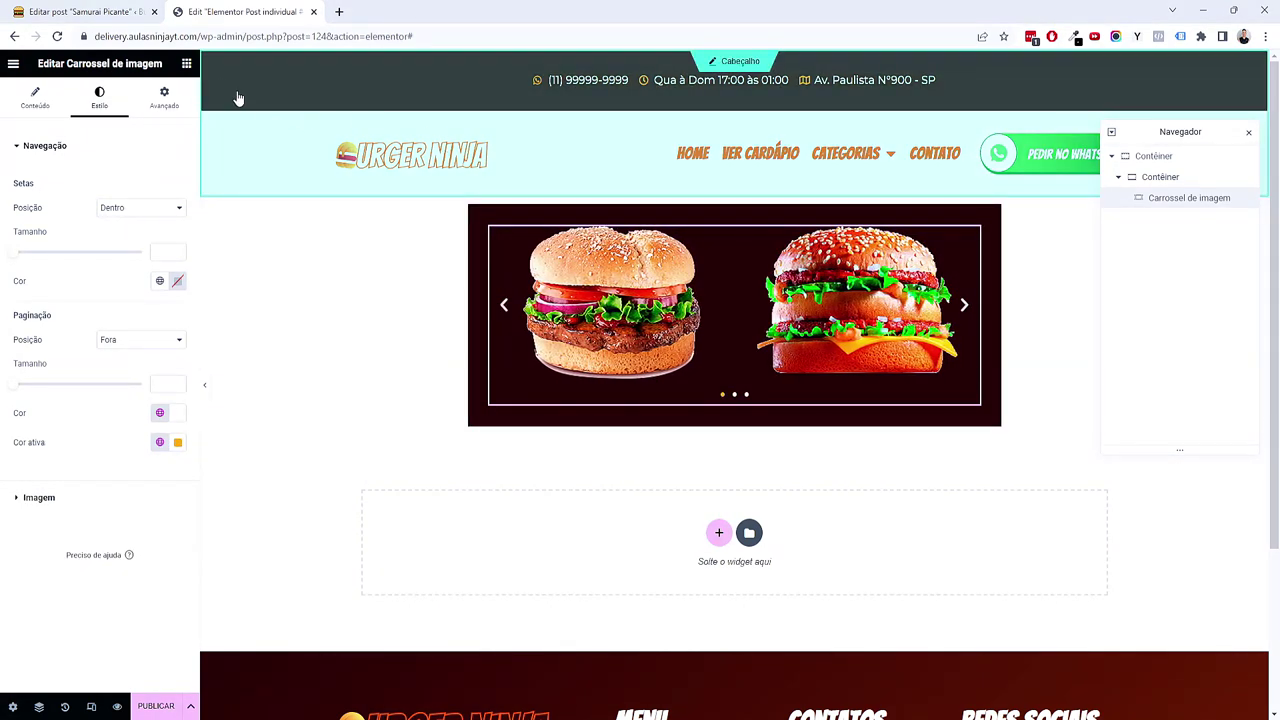
left_click(186, 63)
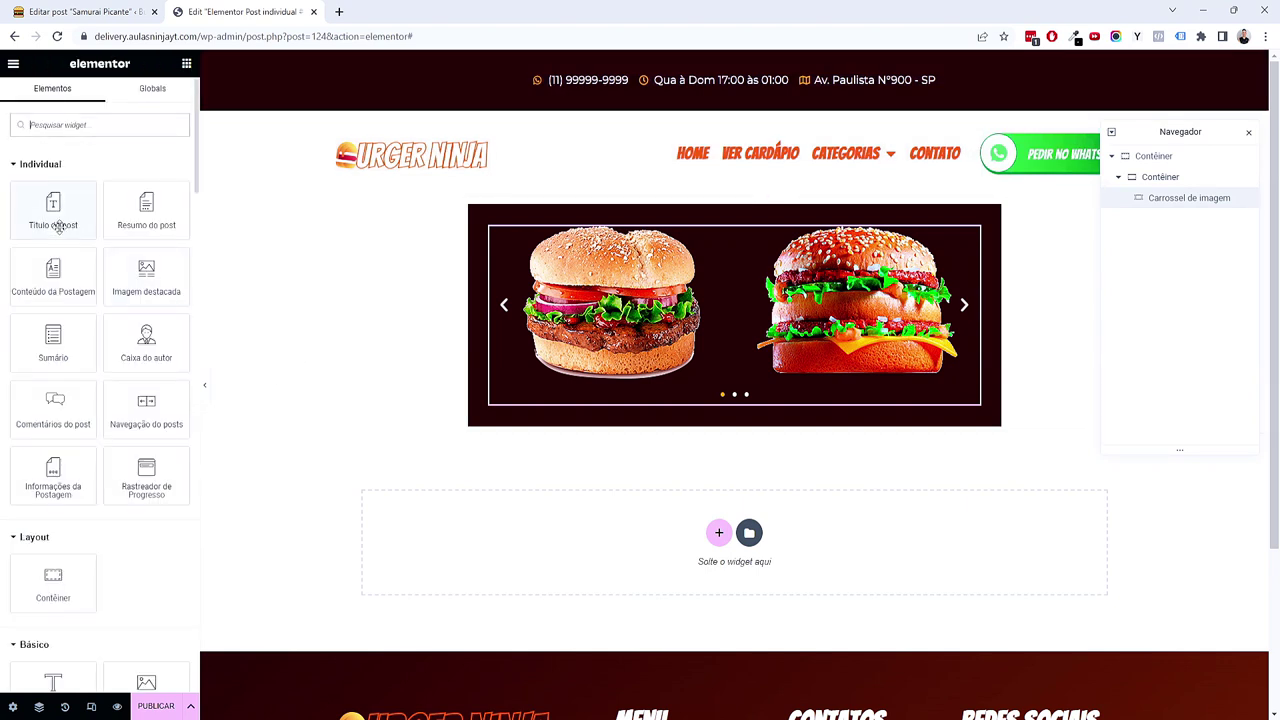
Step: Place a Post Title widget under the carousel and colour its text with global Texto white
left_click(90, 12)
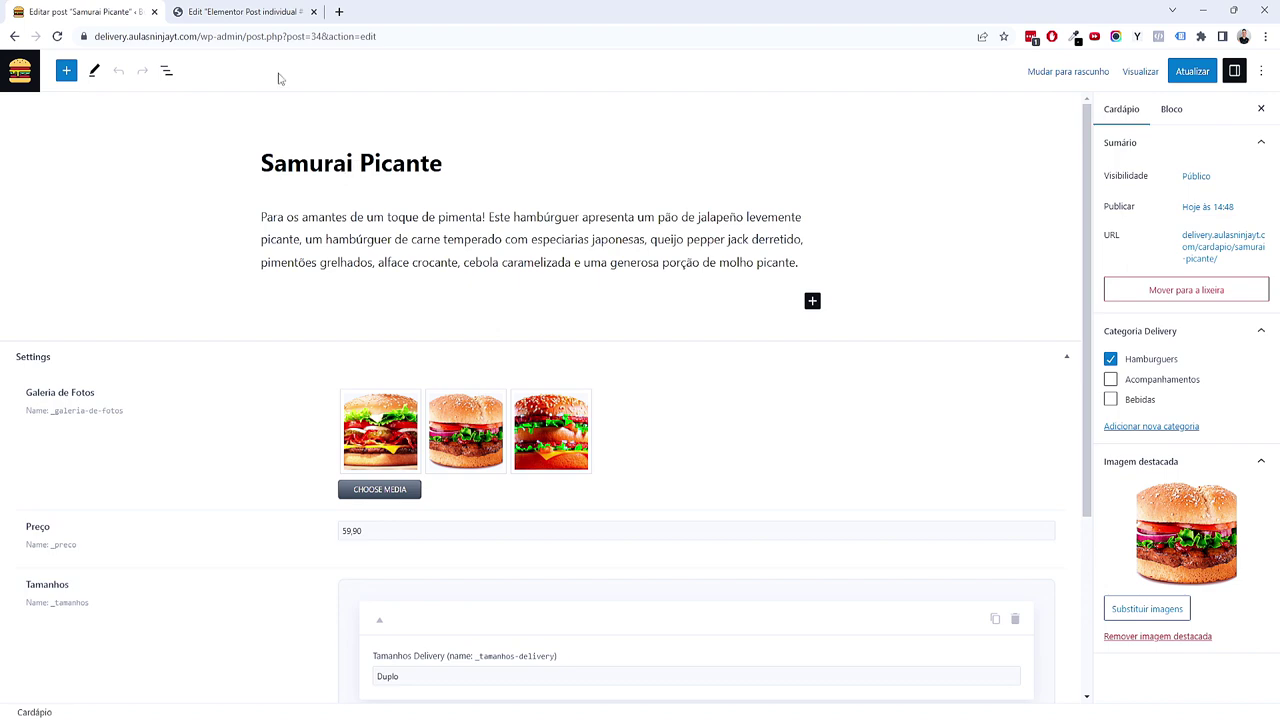
left_click(240, 12)
left_click_drag(60, 206, 850, 381)
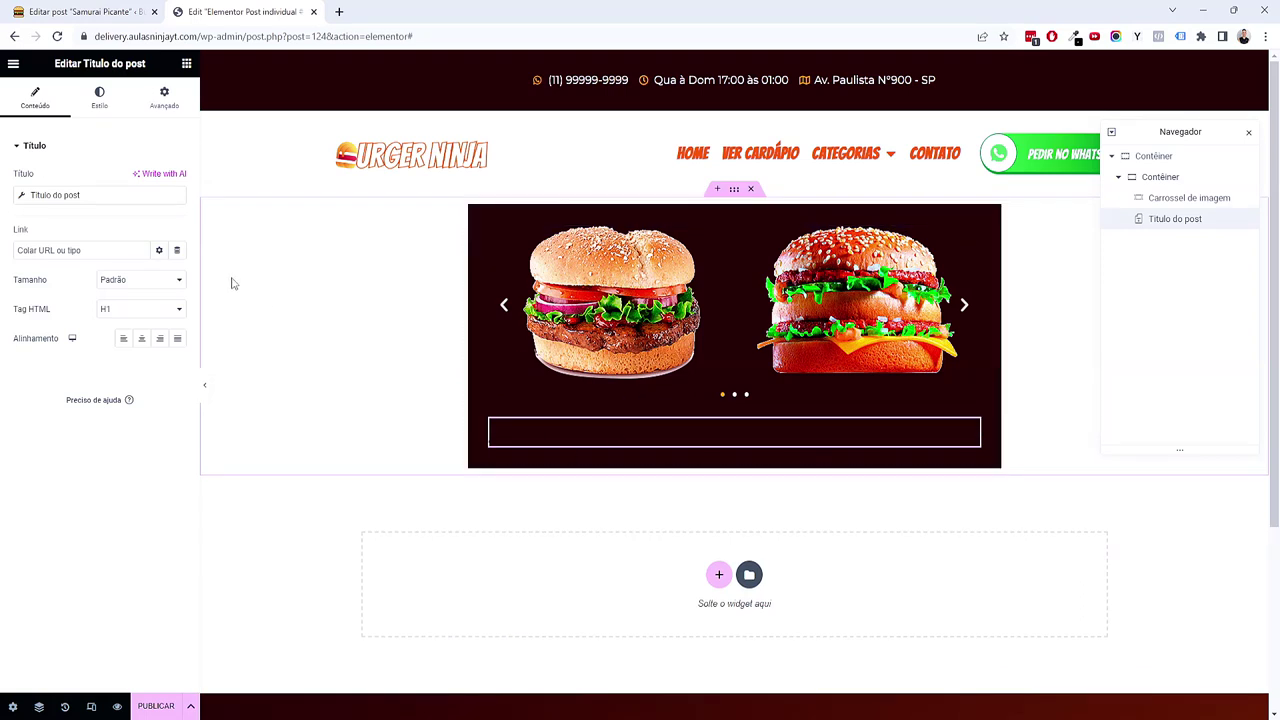
left_click(112, 108)
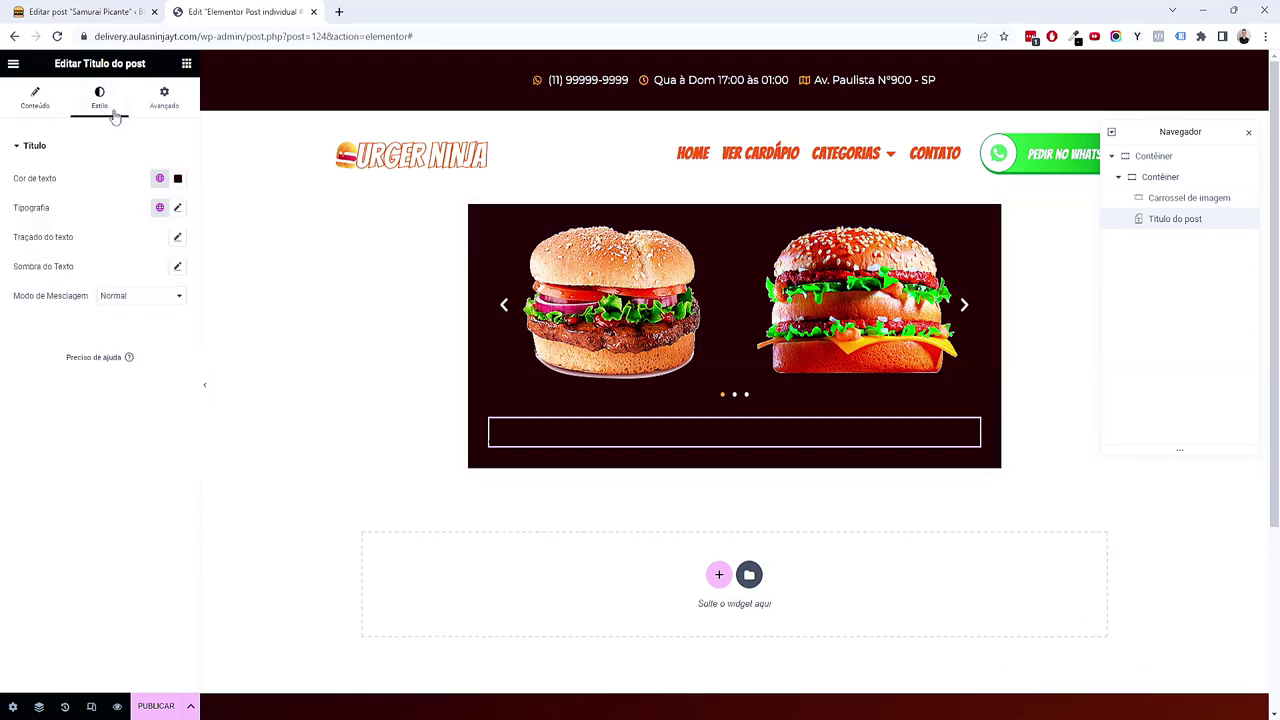
left_click(159, 179)
left_click(97, 290)
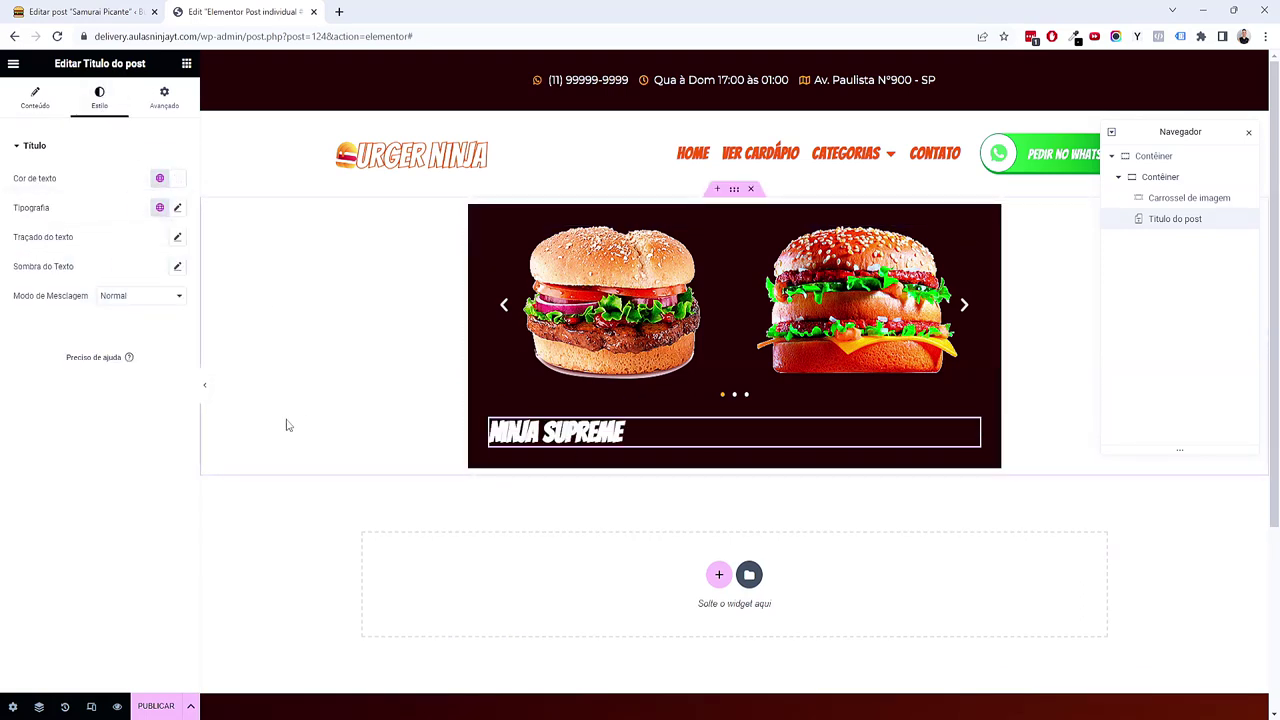
left_click(186, 64)
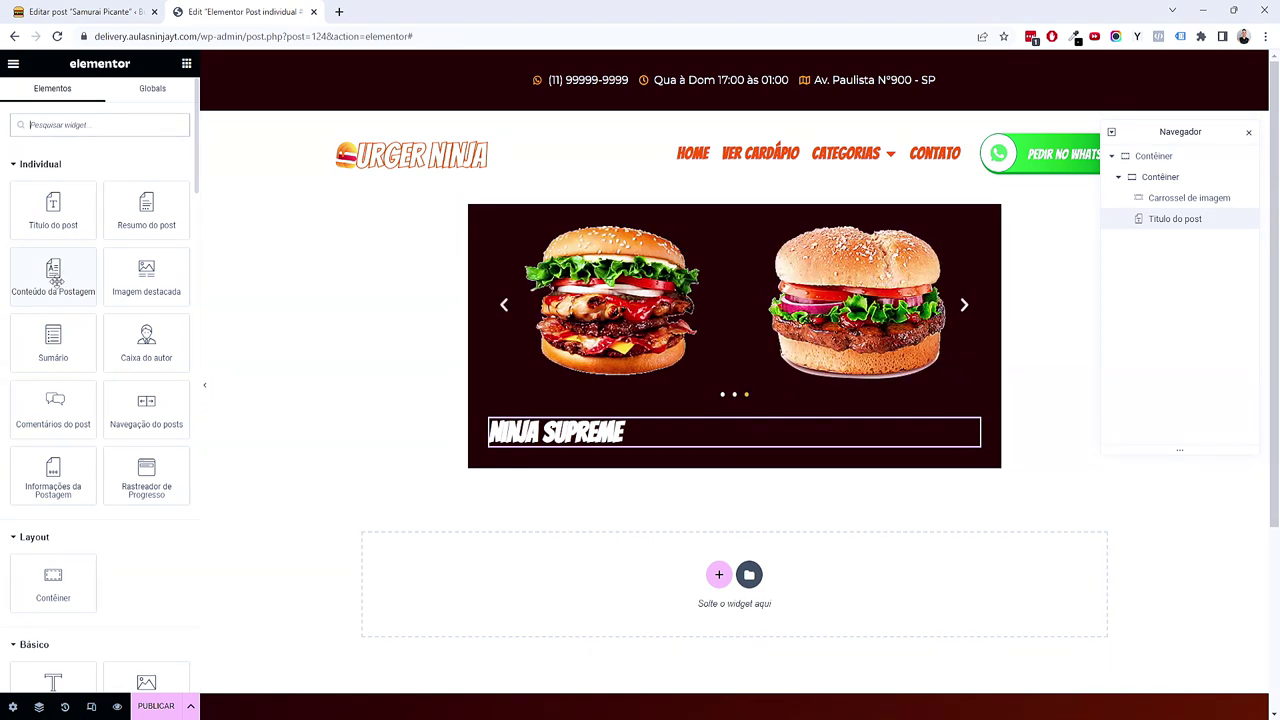
Step: Add a Post Content widget under the NINJA SUPREME title with light grey text
left_click_drag(56, 281, 369, 467)
left_click_drag(566, 517, 581, 463)
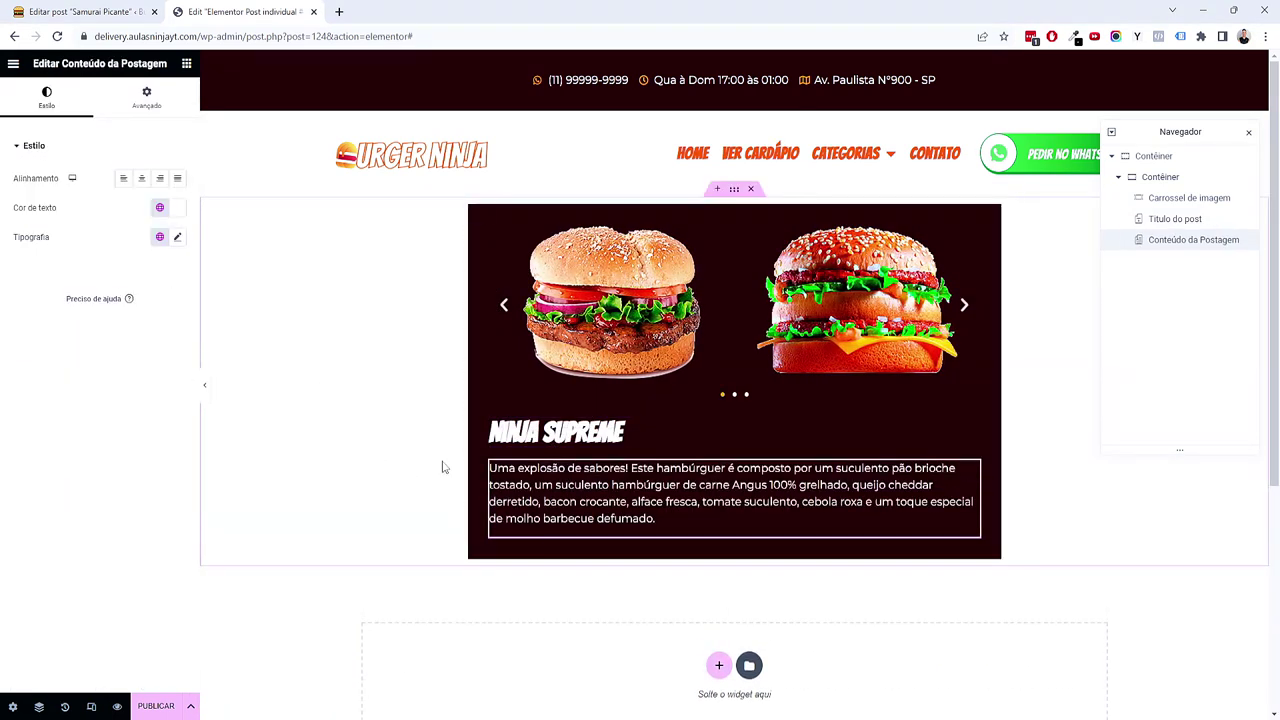
left_click(176, 240)
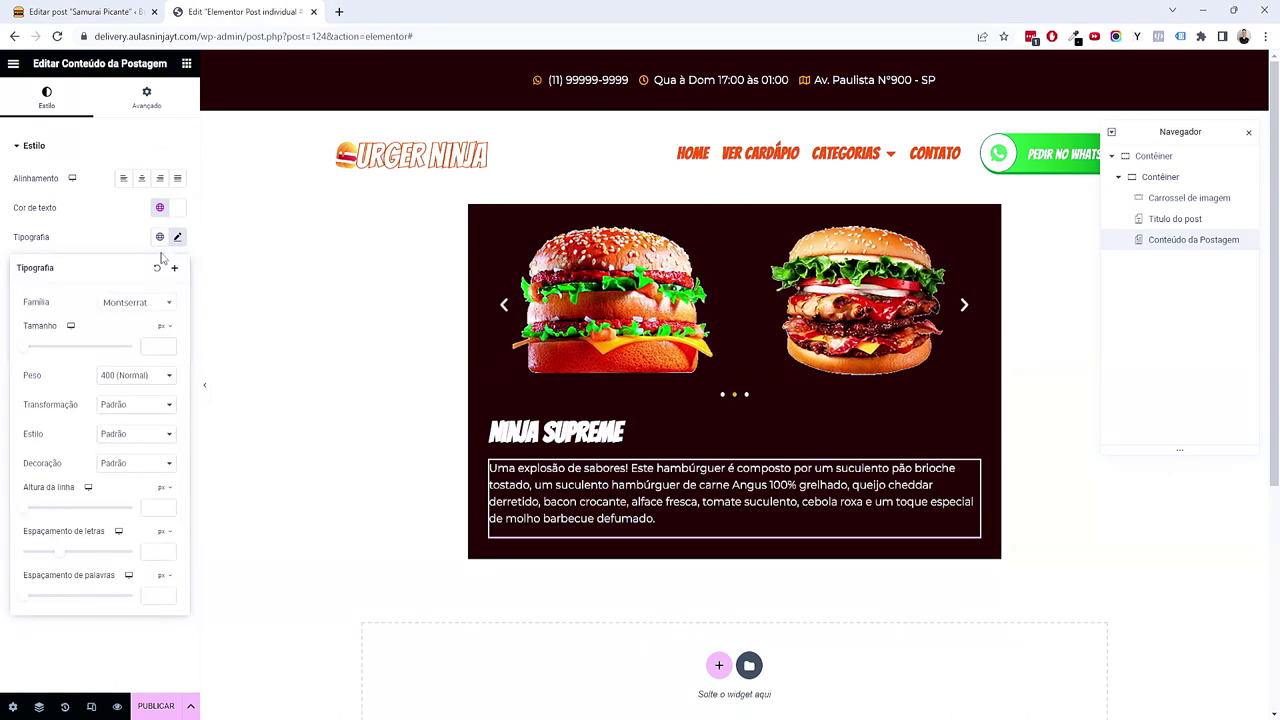
left_click(159, 207)
left_click(106, 370)
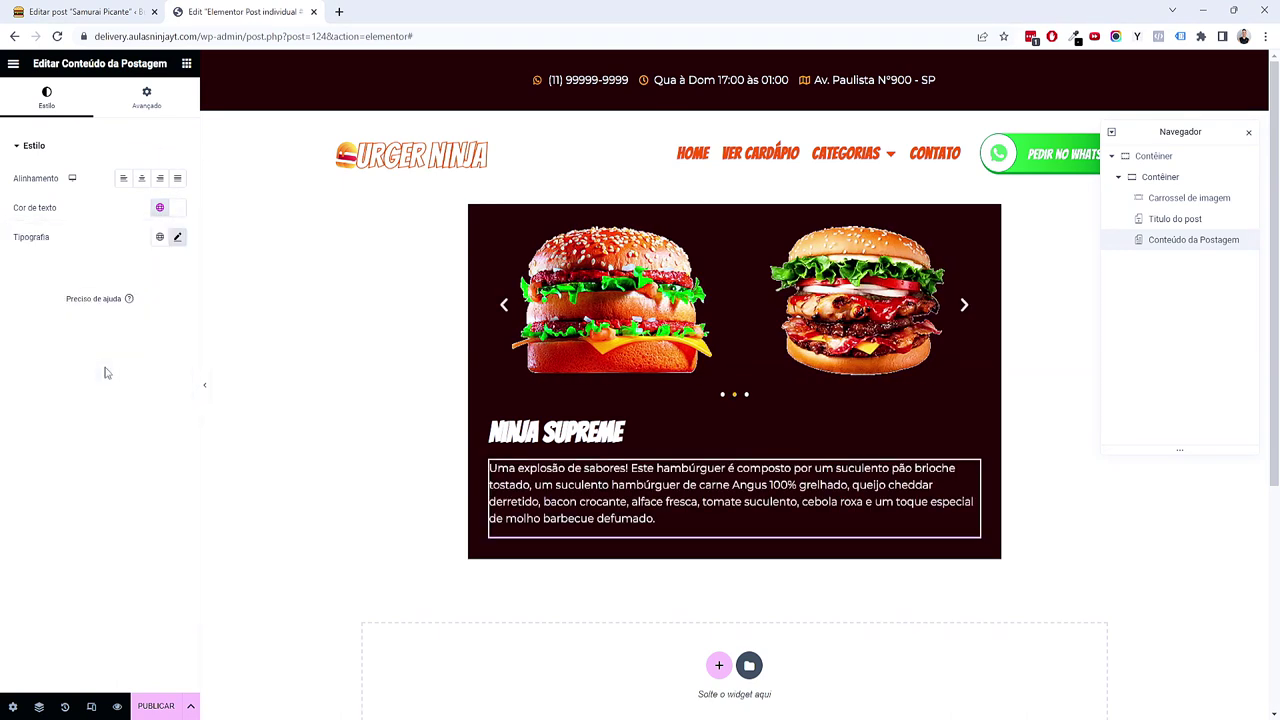
Step: Set the description's font size to 0.8 em and its bottom margin to -12
left_click(177, 240)
left_click(161, 345)
left_click(153, 346)
type("0.87")
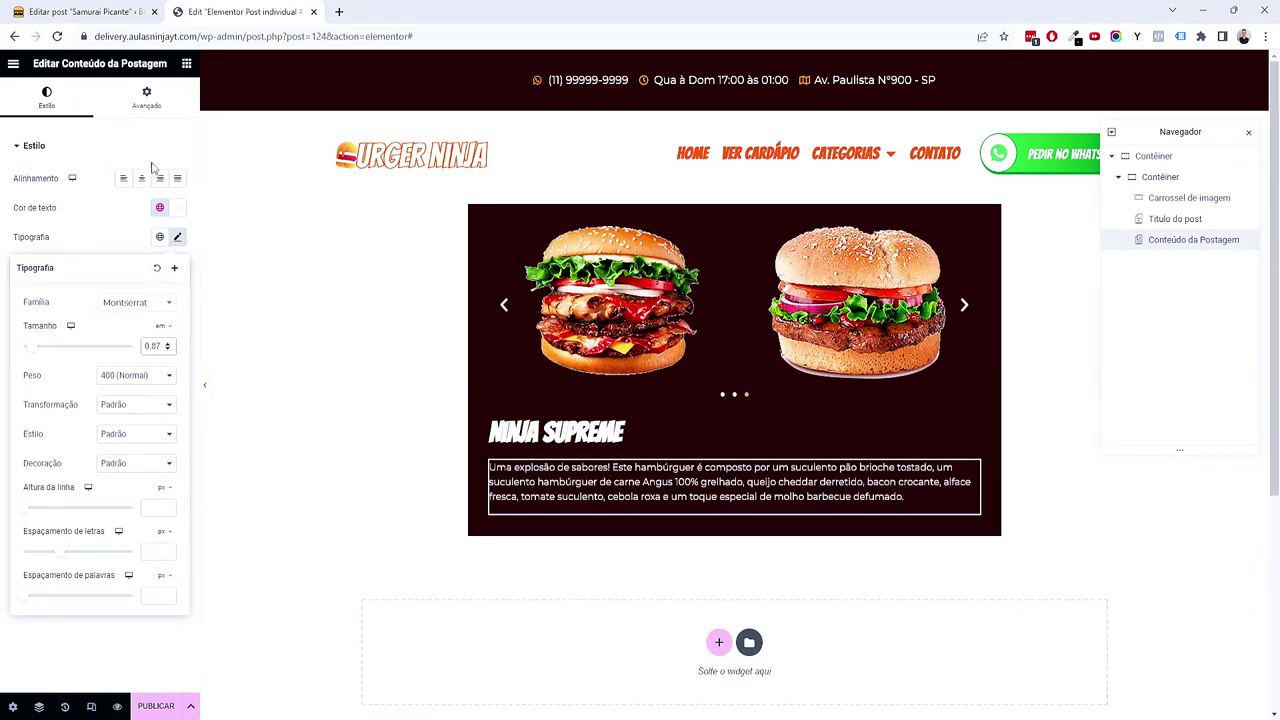
left_click(166, 110)
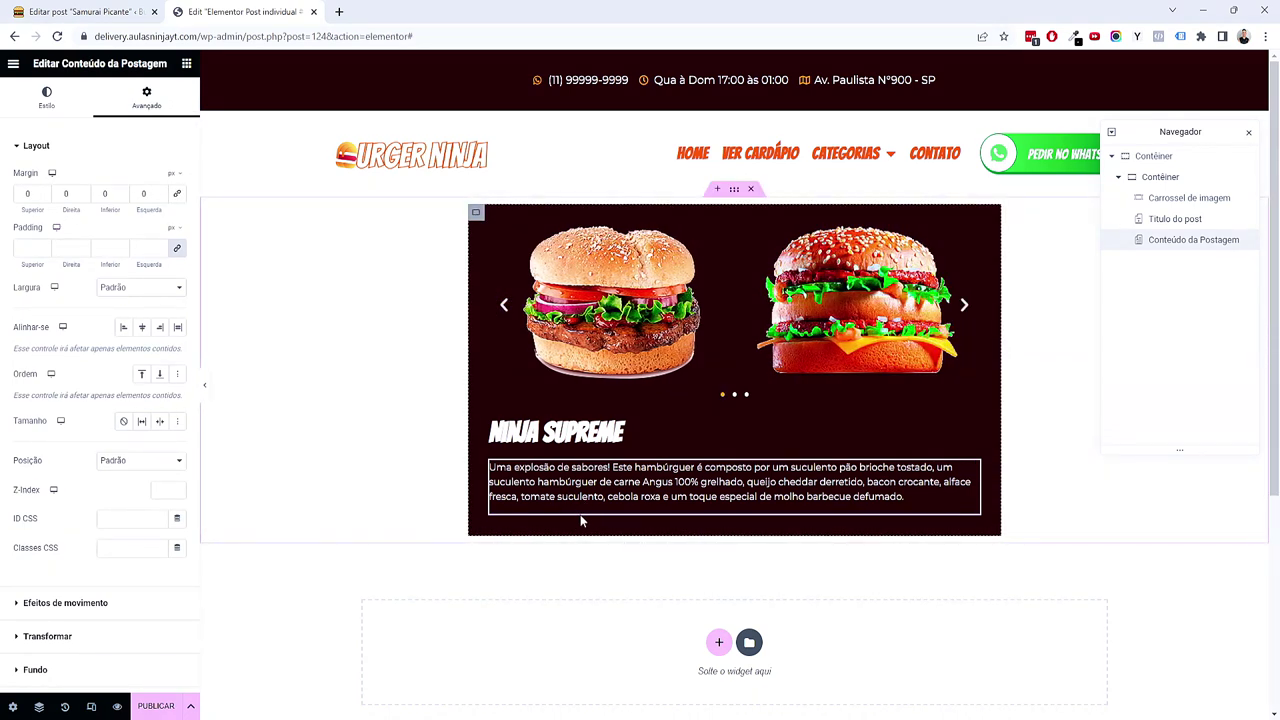
left_click(121, 197)
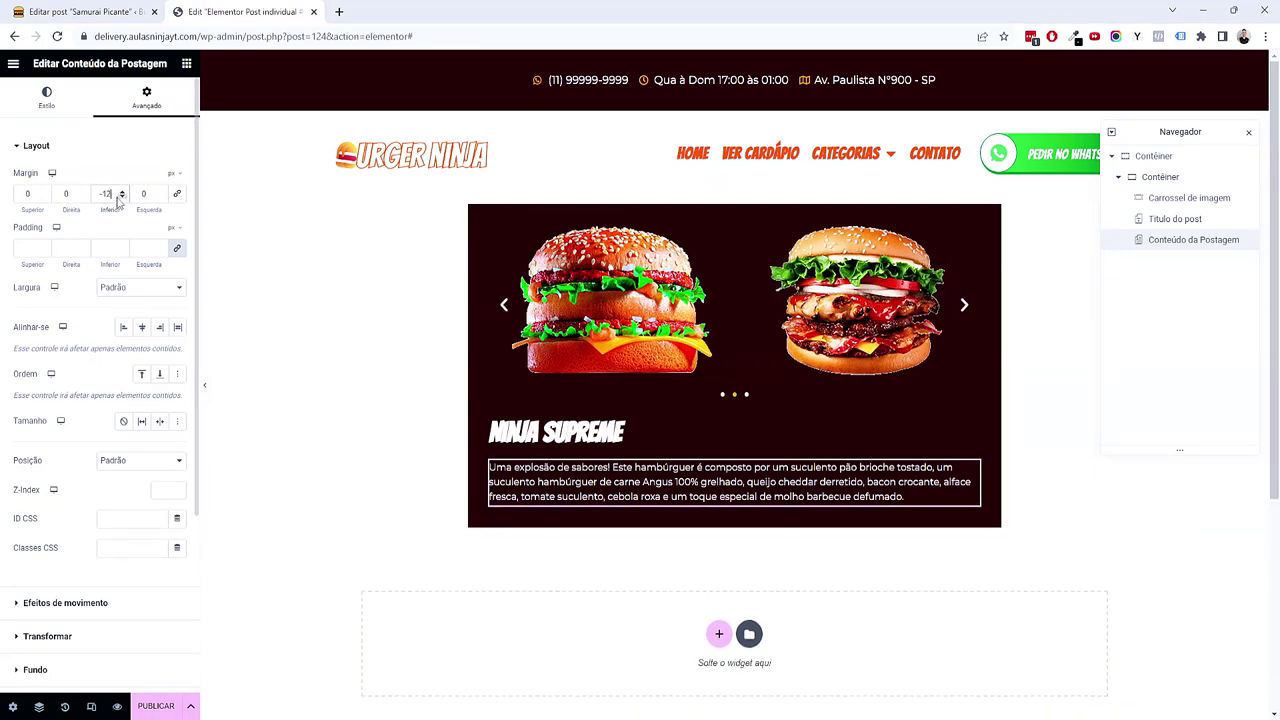
left_click(186, 63)
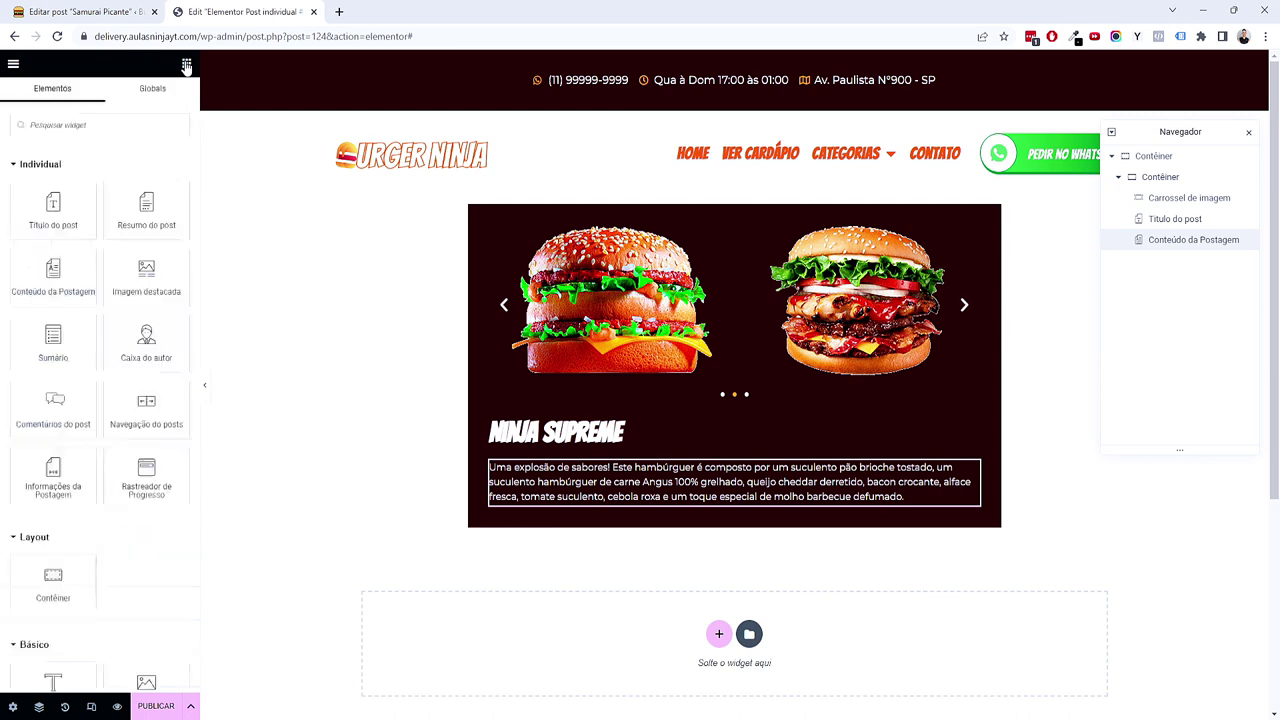
Step: Add an icon list below the description with a single item reading 'Tamanhos'
scroll(662, 350, "down", 2)
scroll(662, 350, "up", 1)
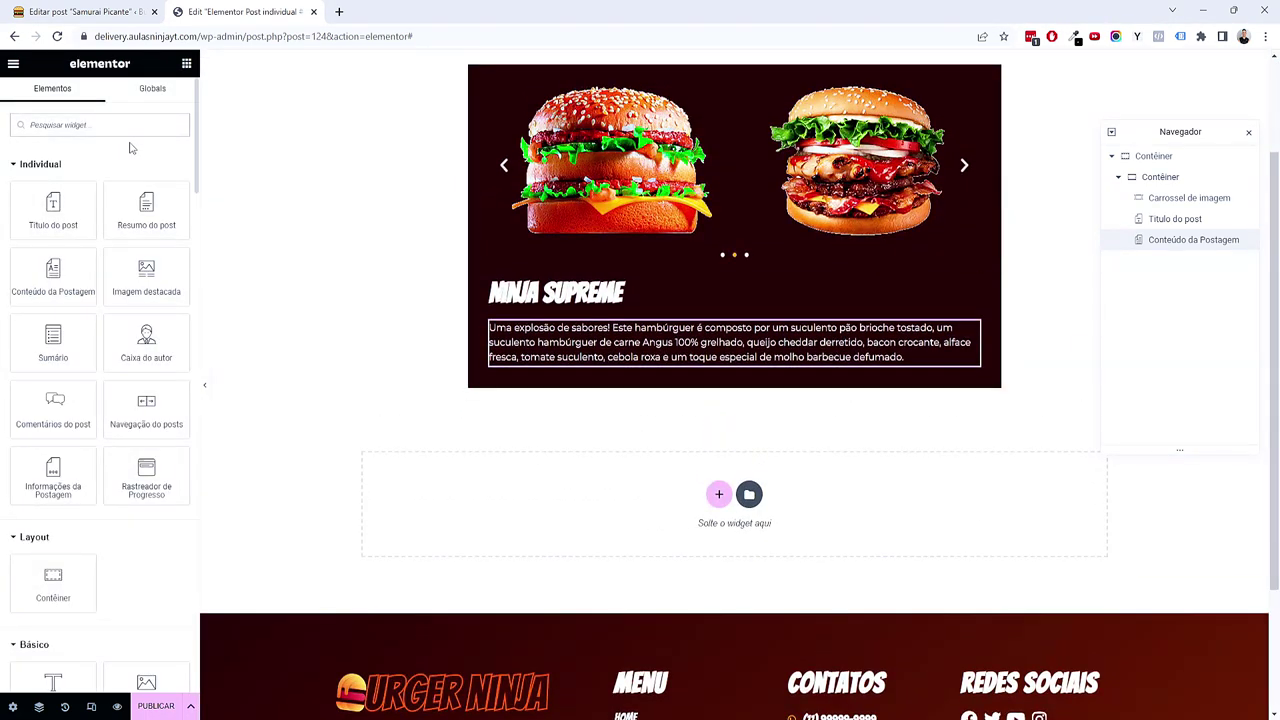
type("list")
left_click_drag(79, 167, 709, 389)
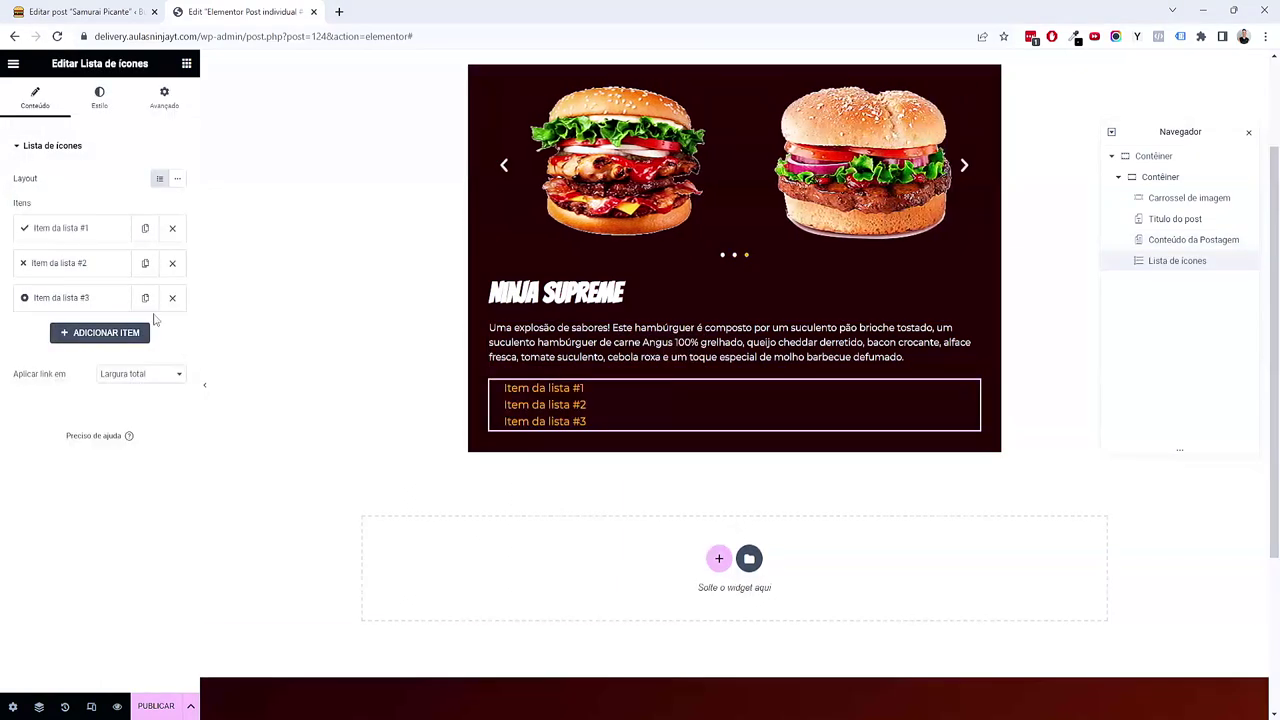
left_click(172, 263)
left_click(172, 263)
left_click(88, 238)
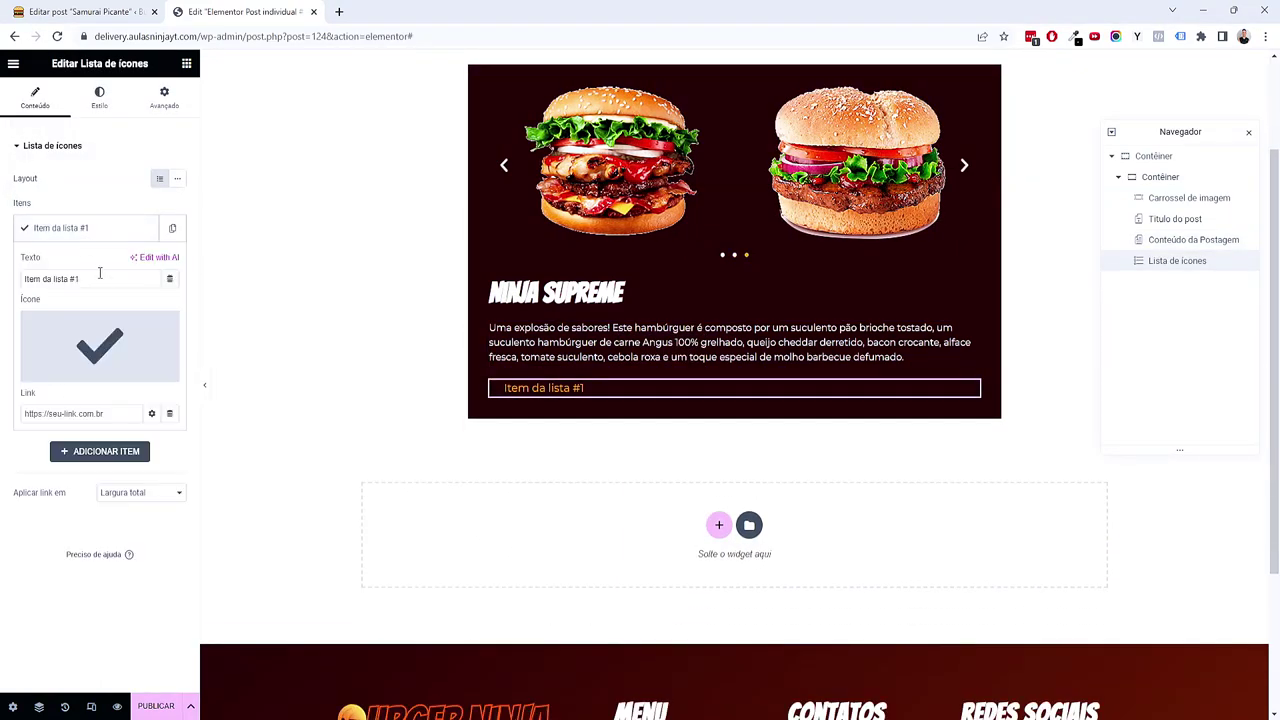
triple_click(91, 283)
type("Tama")
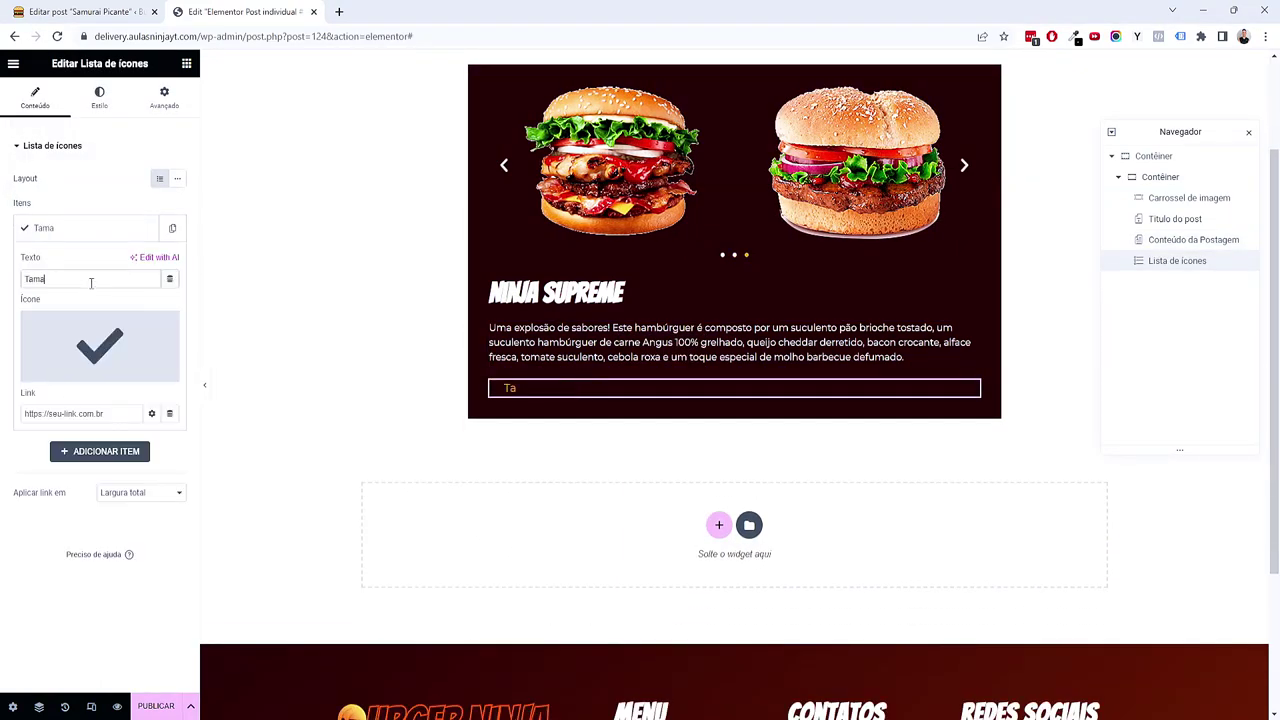
type("nhos")
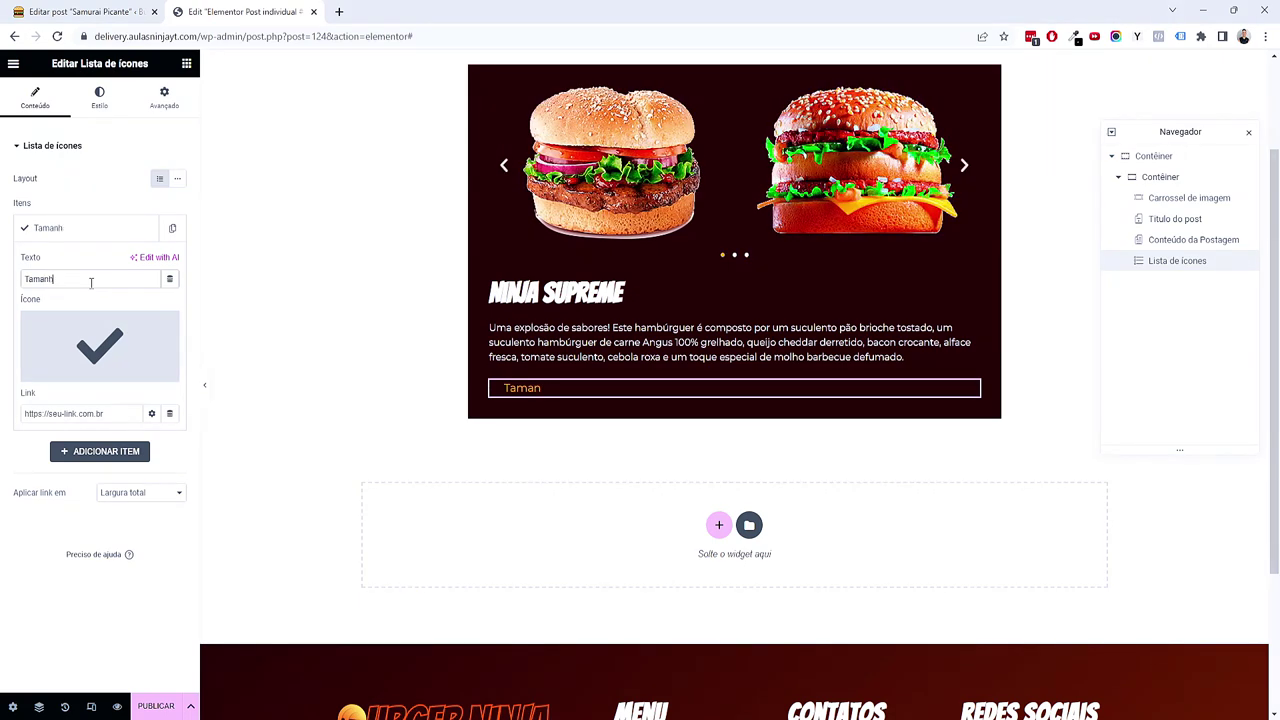
Step: Give the Tamanhos item the Expand arrows icon from the library search 'arrow'
left_click(76, 342)
left_click(631, 172)
type("arrow")
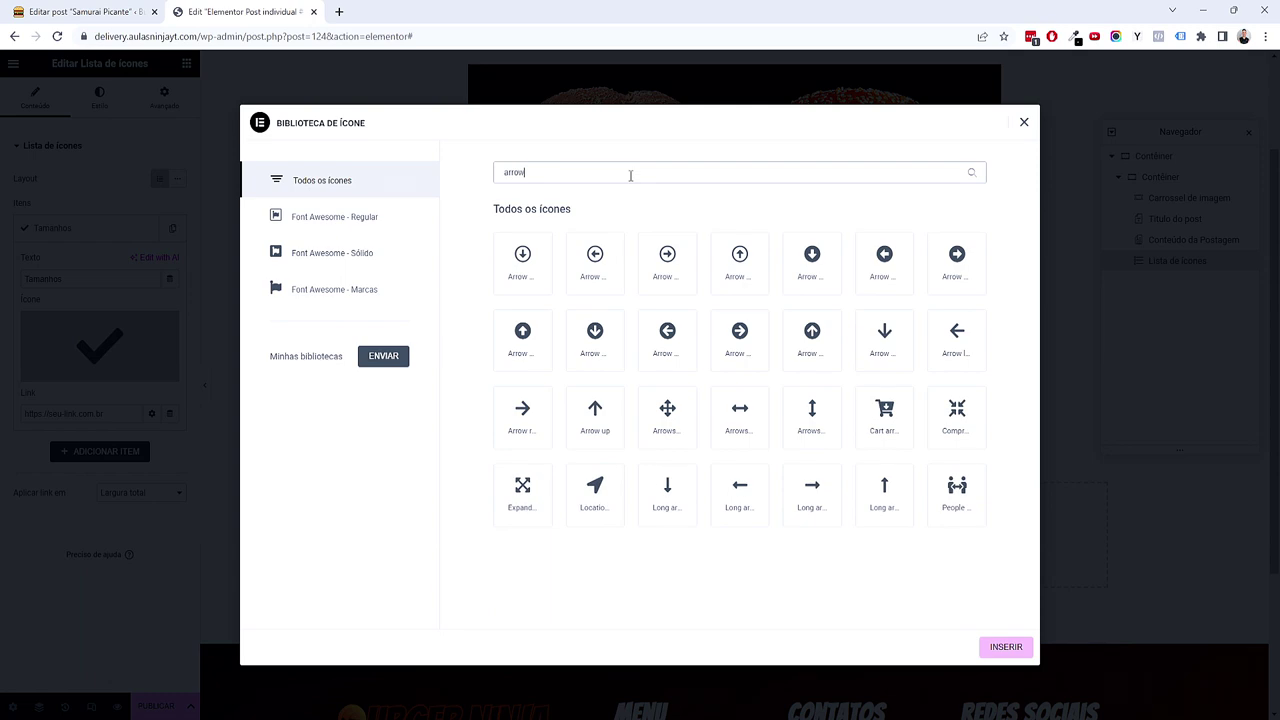
left_click(547, 520)
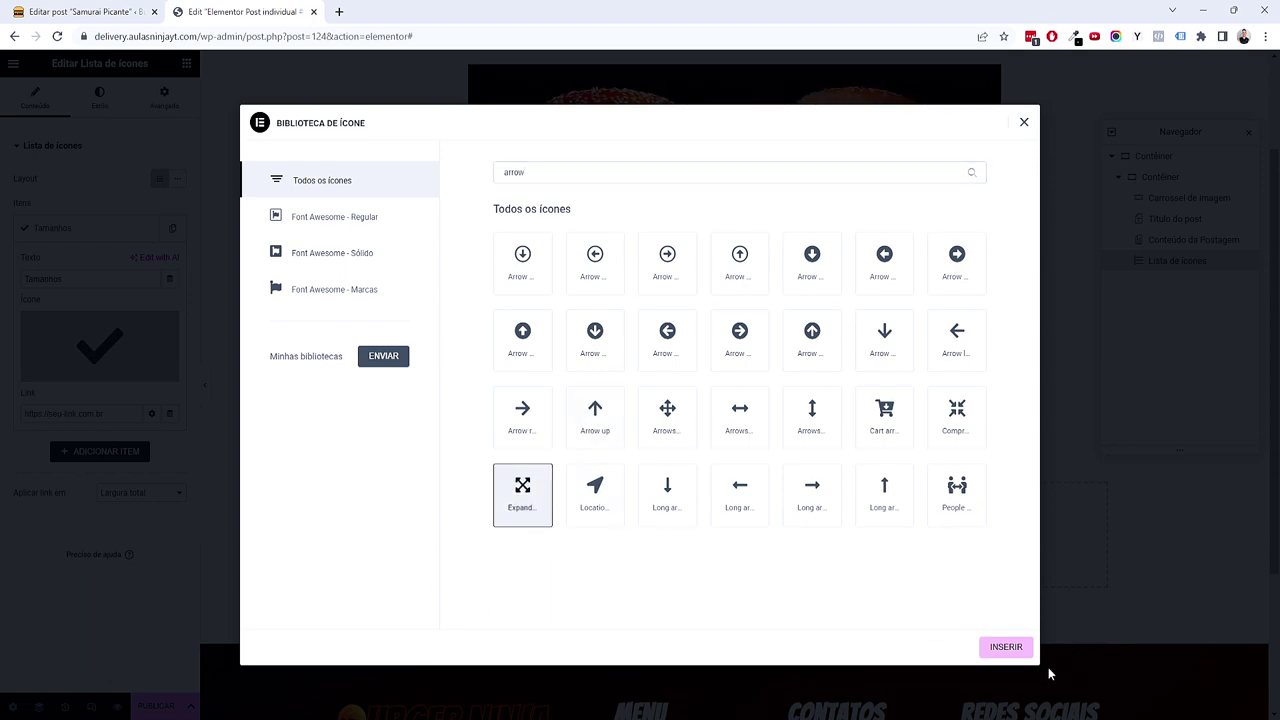
left_click(1006, 648)
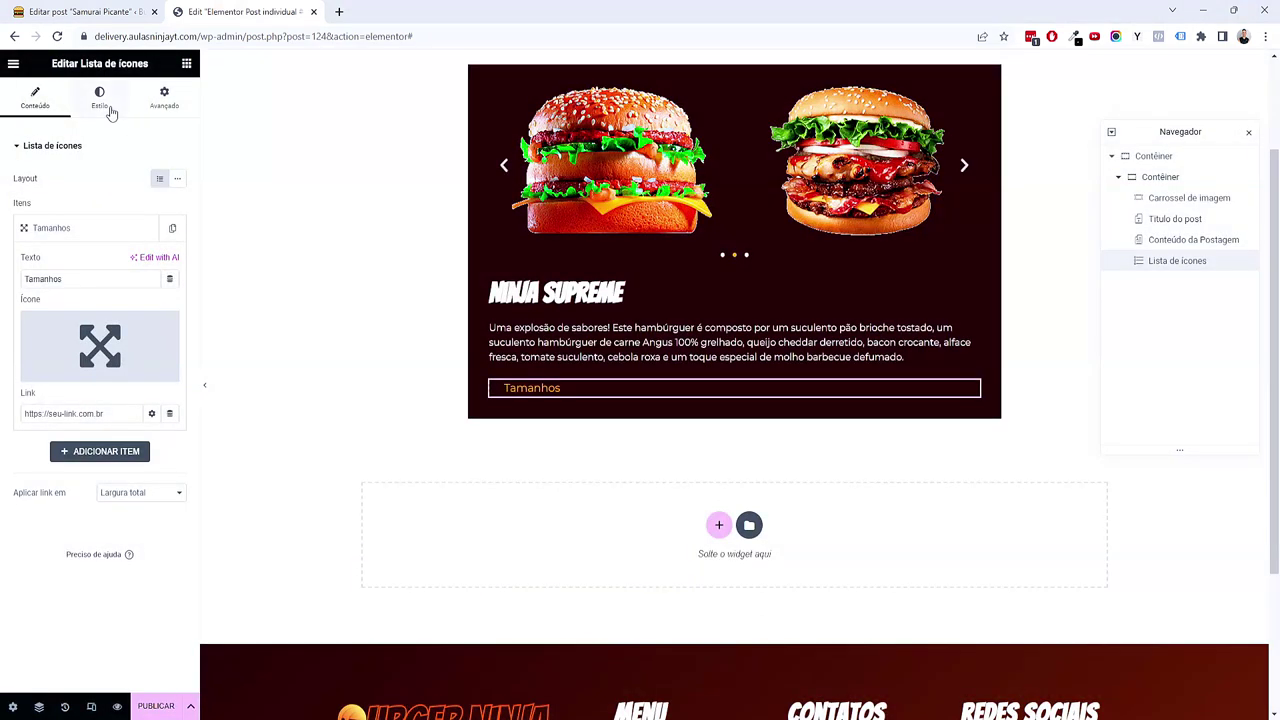
Step: Colour the list icon with global Acento and the item text with a white global colour
left_click(109, 106)
left_click(113, 314)
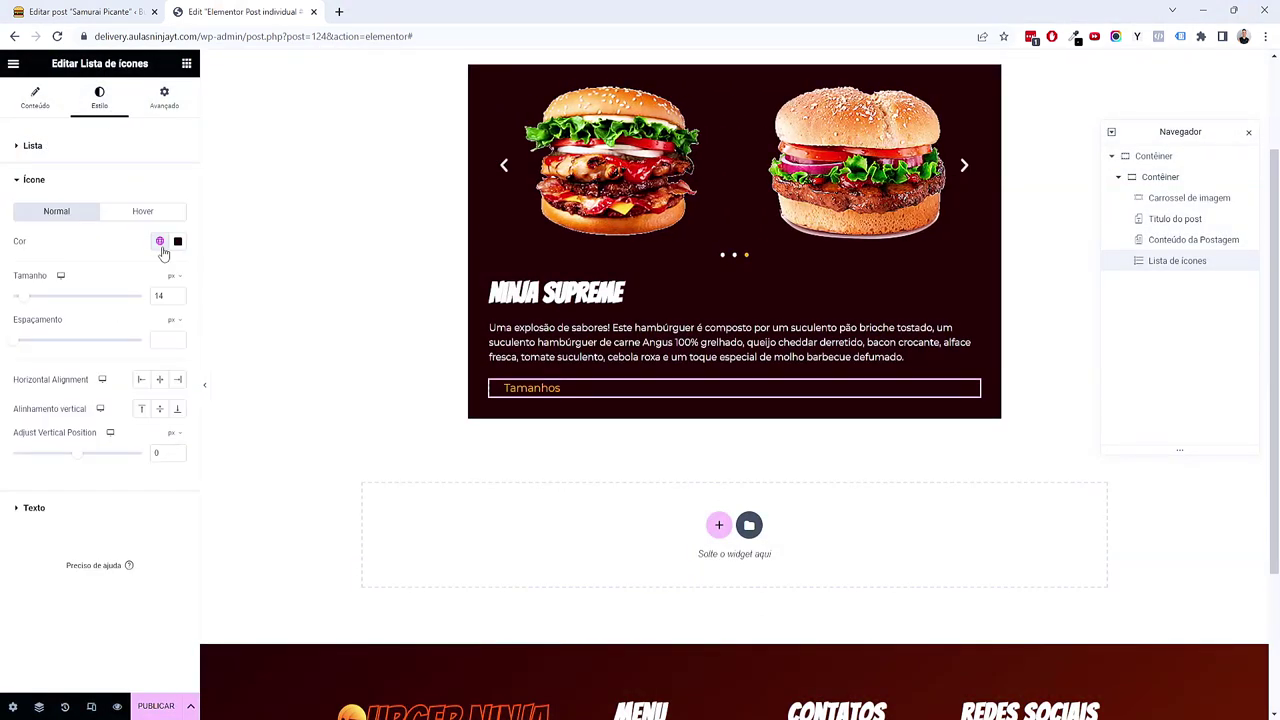
left_click(160, 242)
left_click(103, 340)
left_click(159, 243)
left_click(100, 384)
left_click(58, 508)
left_click(160, 335)
left_click(72, 448)
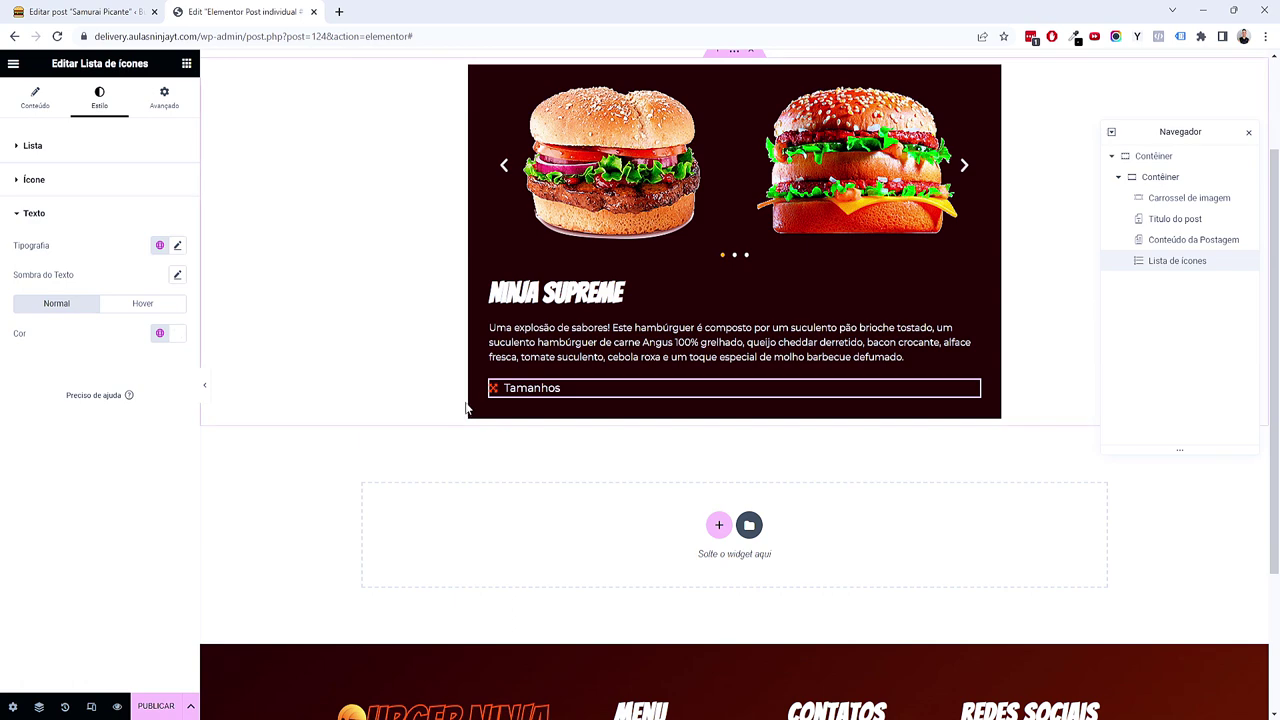
left_click(186, 65)
scroll(137, 321, "down", 15)
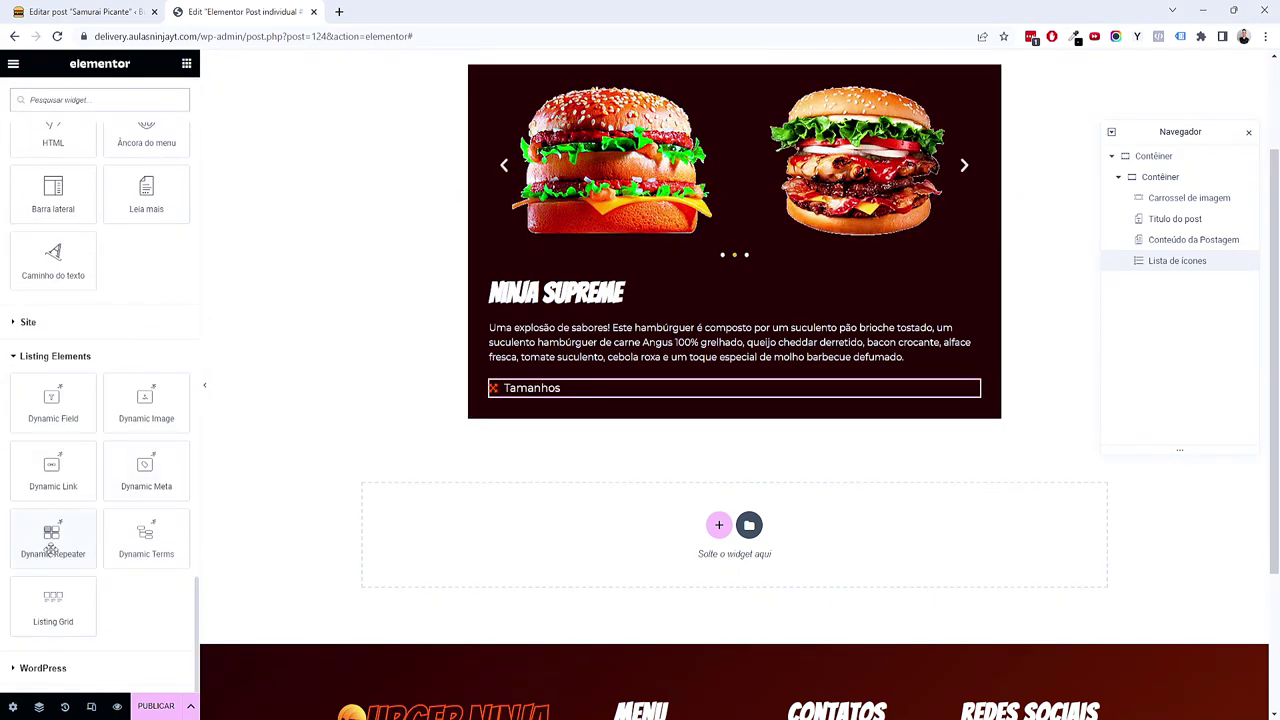
Step: Add a Dynamic Repeater below Tamanhos and copy the _tamanhos-delivery field name from the post
left_click_drag(52, 548, 543, 396)
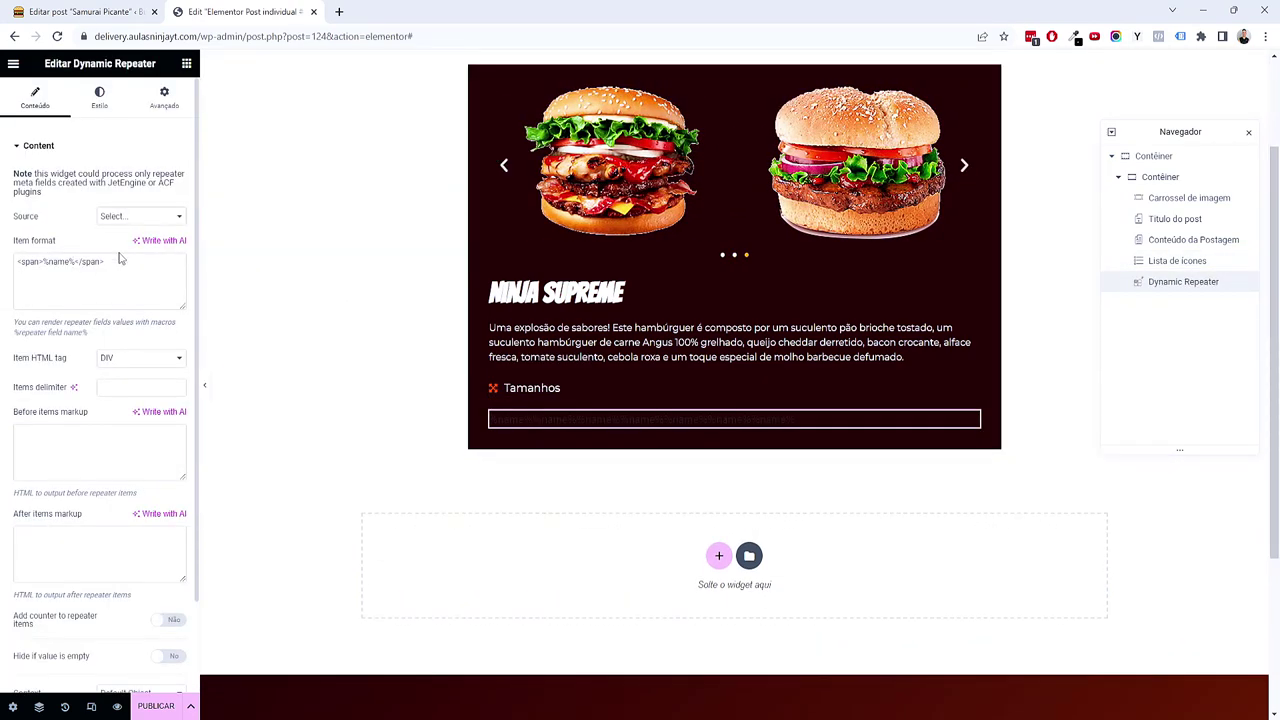
left_click(138, 18)
scroll(386, 551, "down", 5)
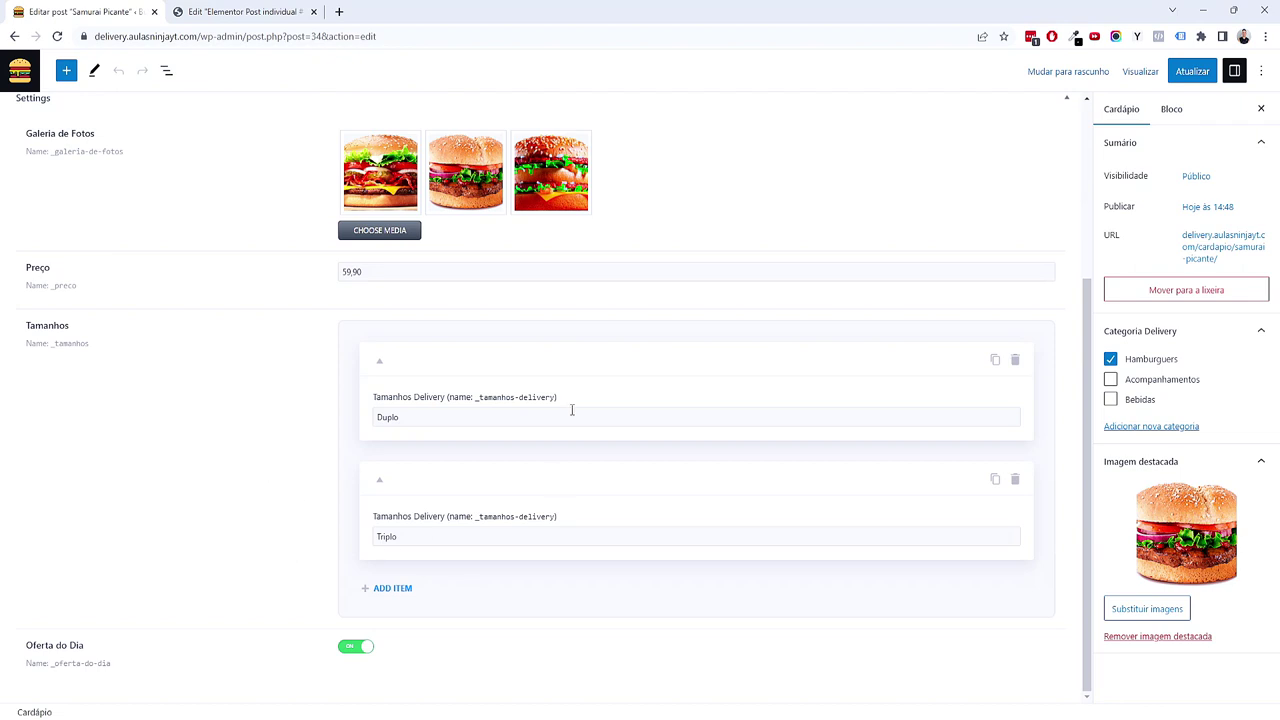
left_click(558, 397)
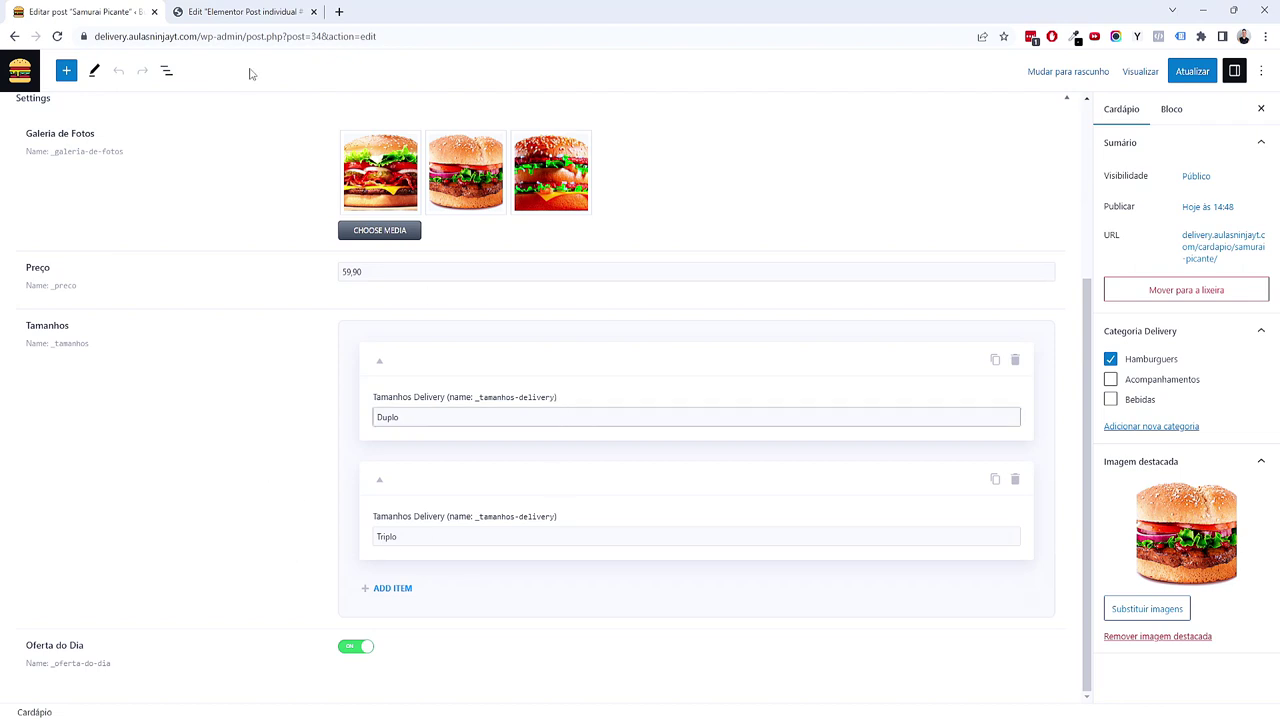
left_click(245, 12)
Step: Set the repeater source to Tamanhos and the item format to %_tamanhos-delivery%
left_click(114, 217)
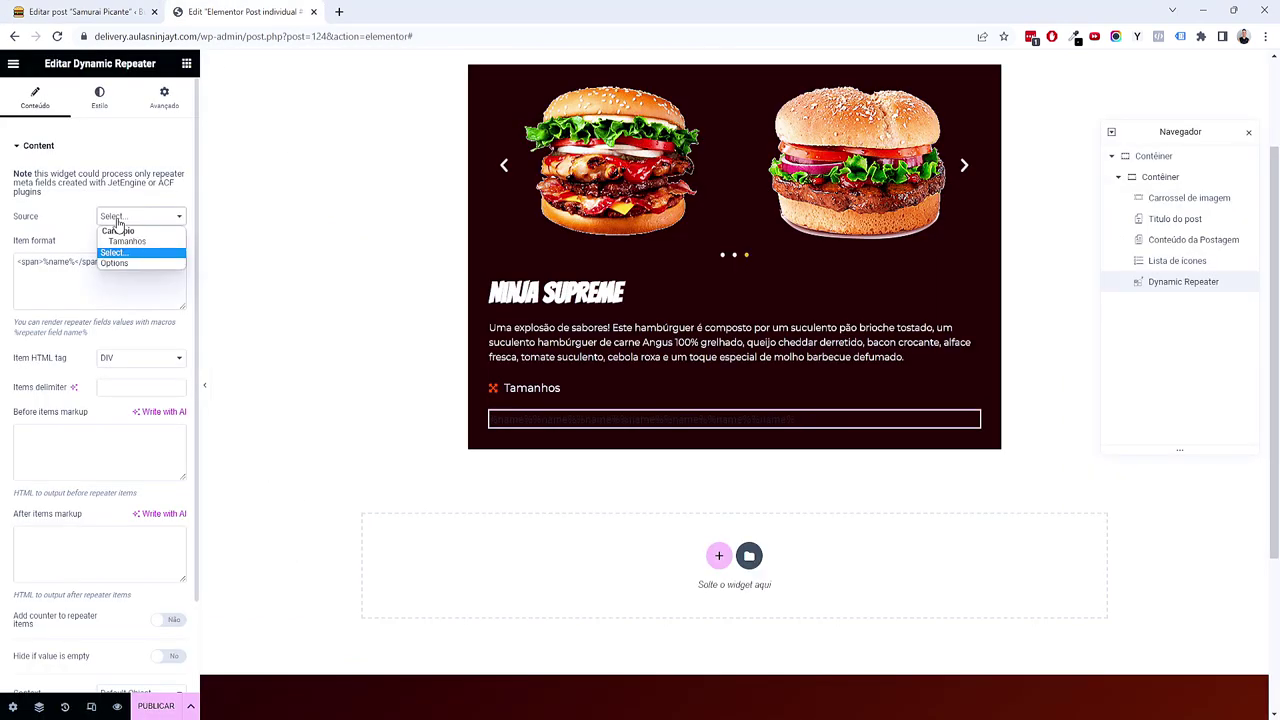
left_click(124, 243)
double_click(57, 263)
key("ctrl+v")
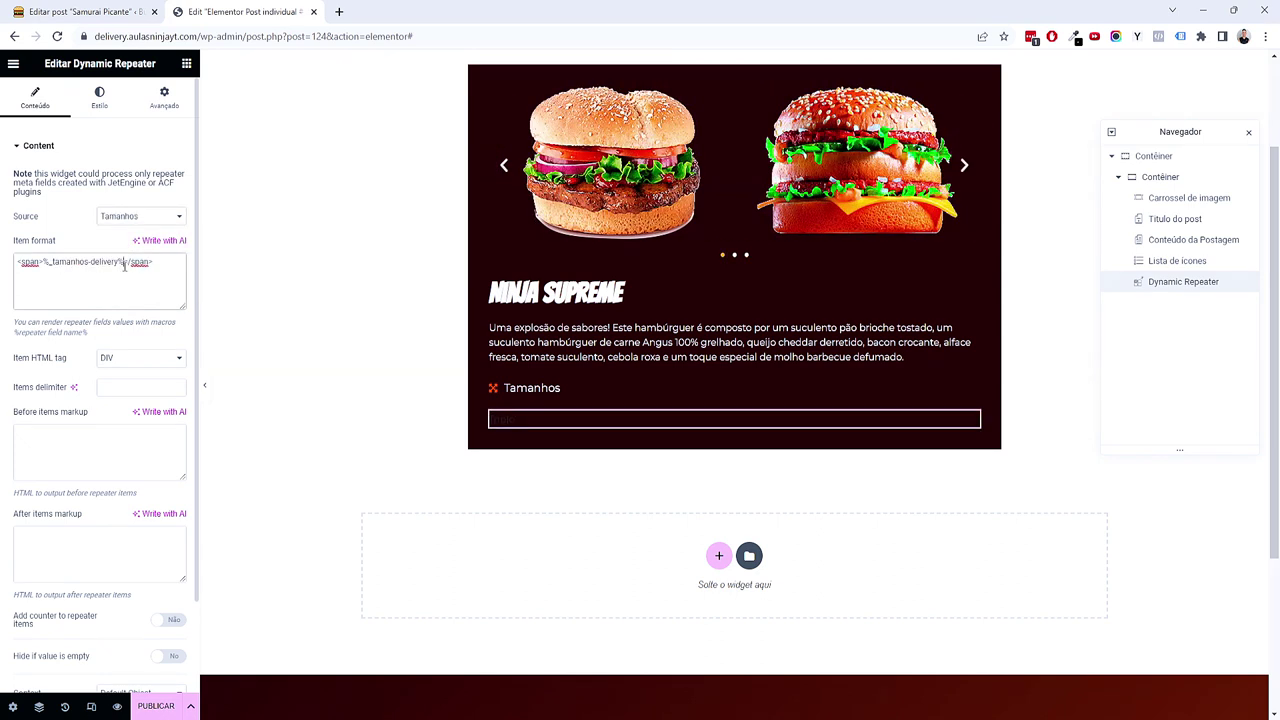
key("BackSpace")
left_click_drag(42, 262, 16, 262)
key("BackSpace")
scroll(130, 400, "down", 1)
scroll(125, 420, "up", 1)
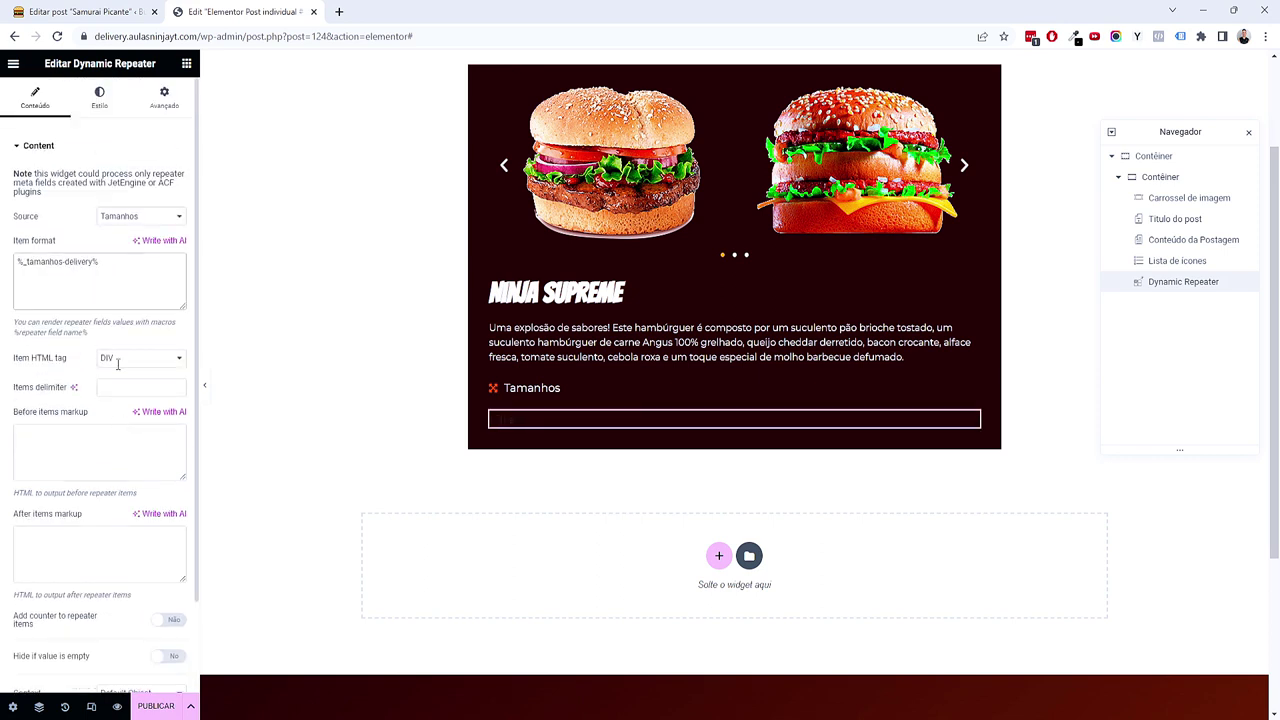
Step: Apply a global font preset to the repeater items and adjust their font size
left_click(99, 100)
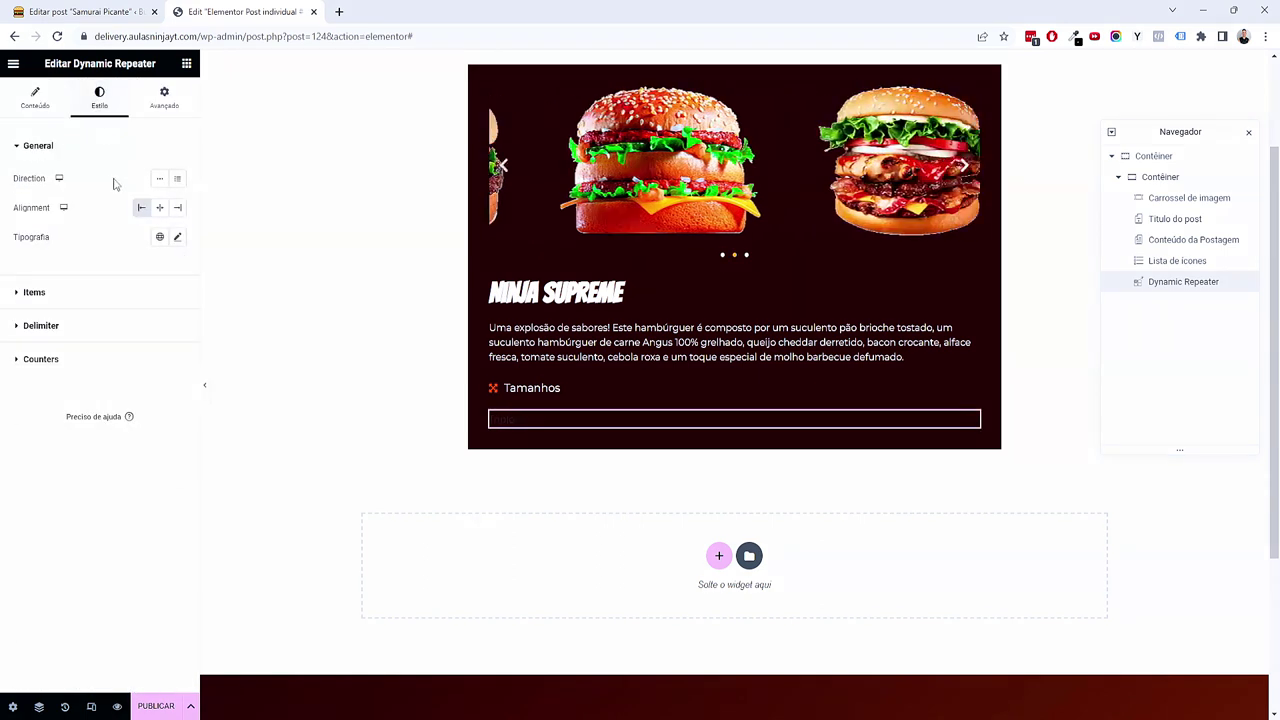
left_click(159, 237)
left_click(124, 318)
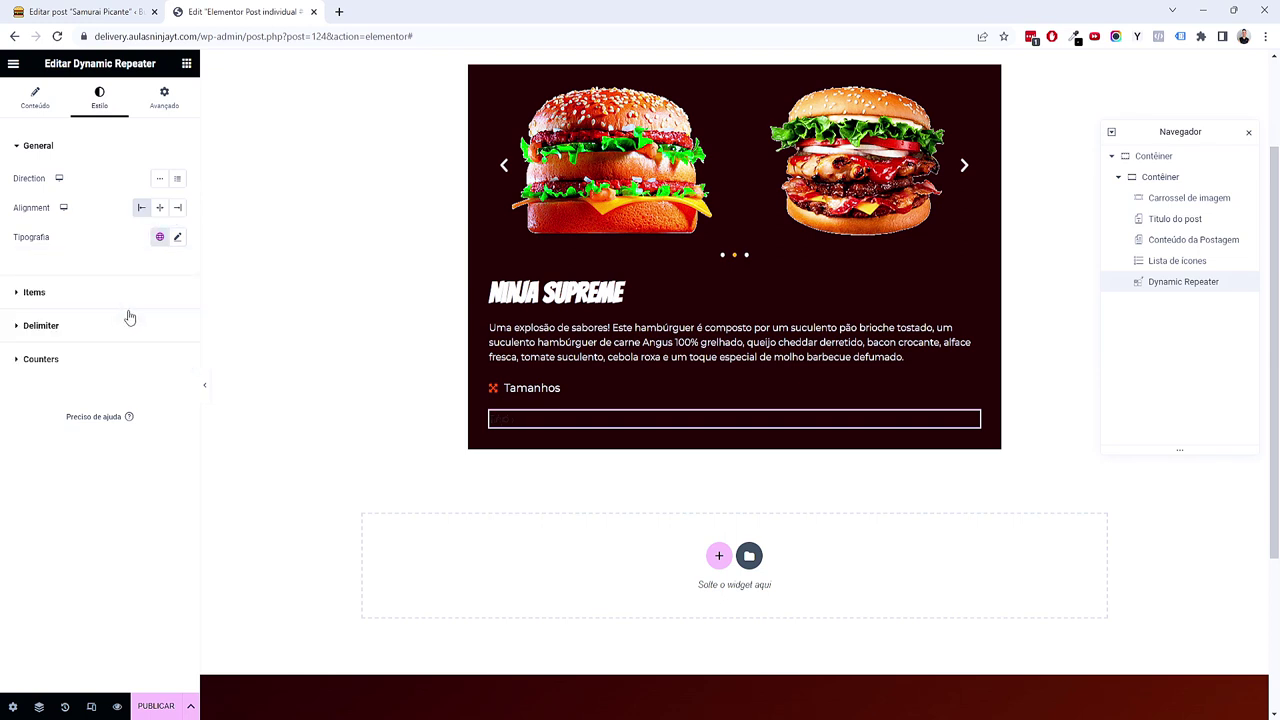
left_click(177, 237)
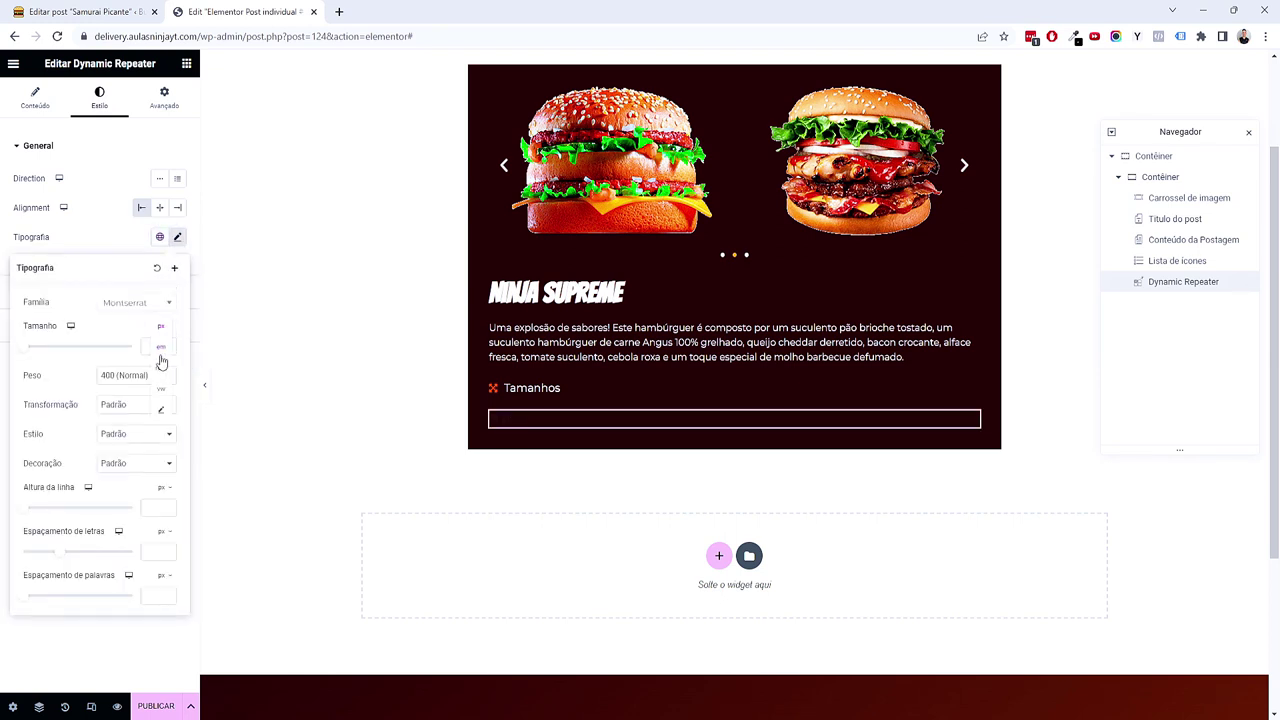
left_click(157, 349)
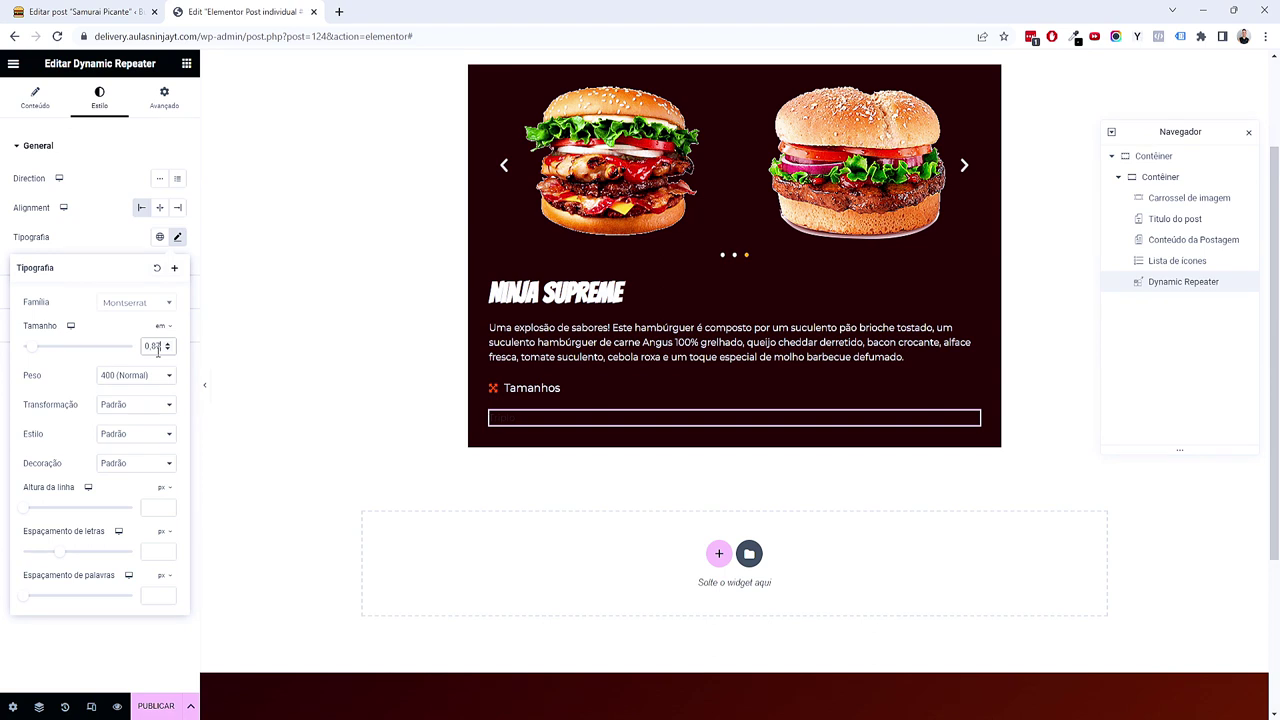
left_click(120, 610)
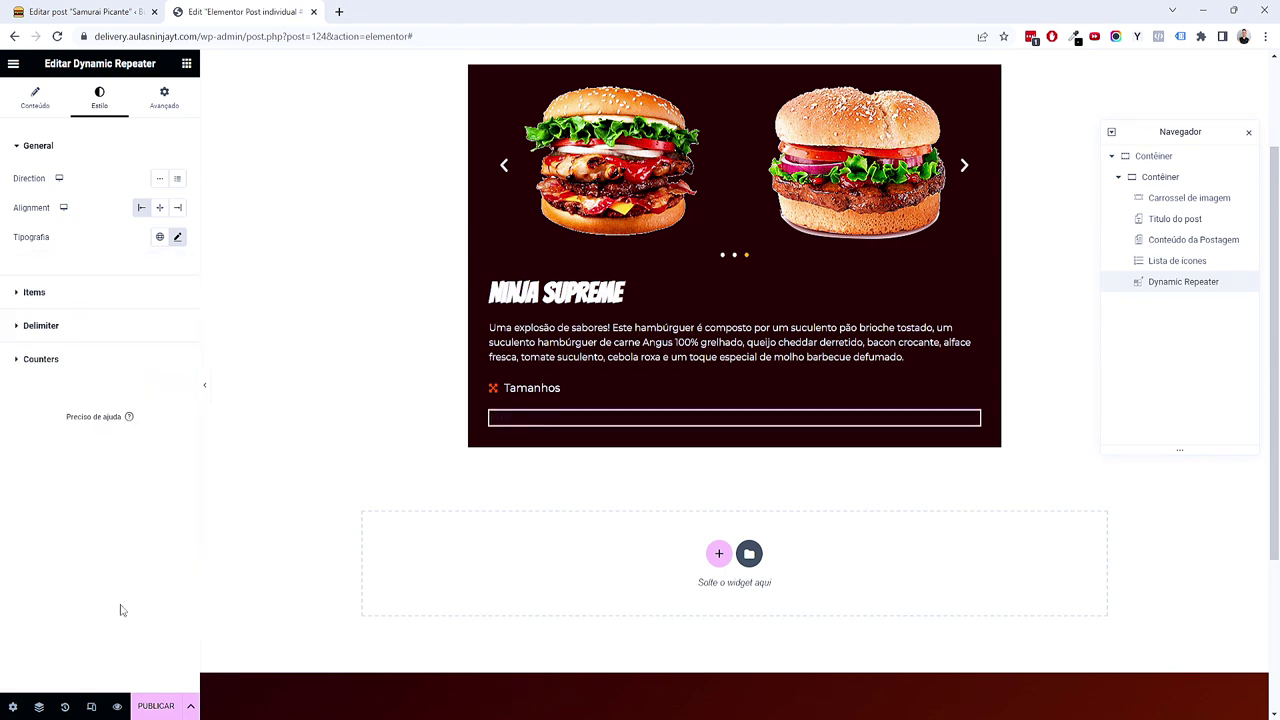
Step: Make the repeater items white with global Texto, then open the Cardápio posts list in a new tab
left_click(120, 292)
left_click(159, 283)
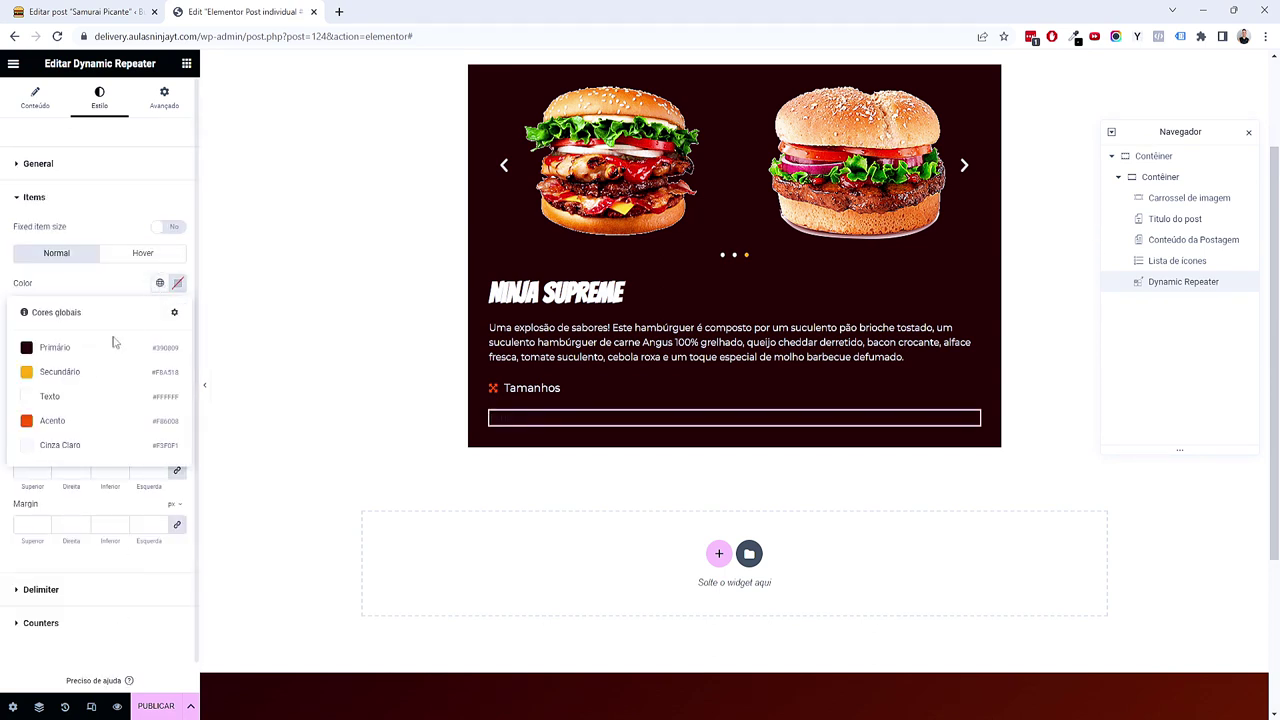
left_click(68, 400)
left_click(159, 283)
left_click(57, 443)
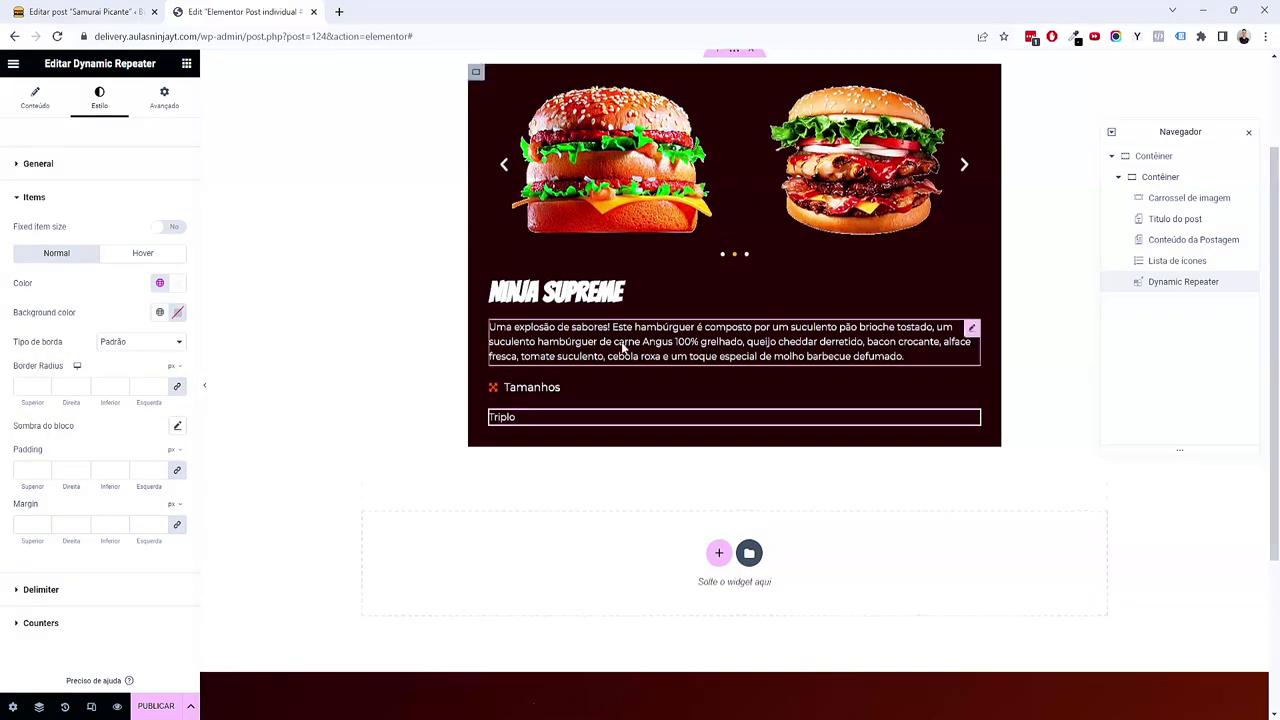
scroll(614, 349, "down", 1)
scroll(634, 391, "up", 2)
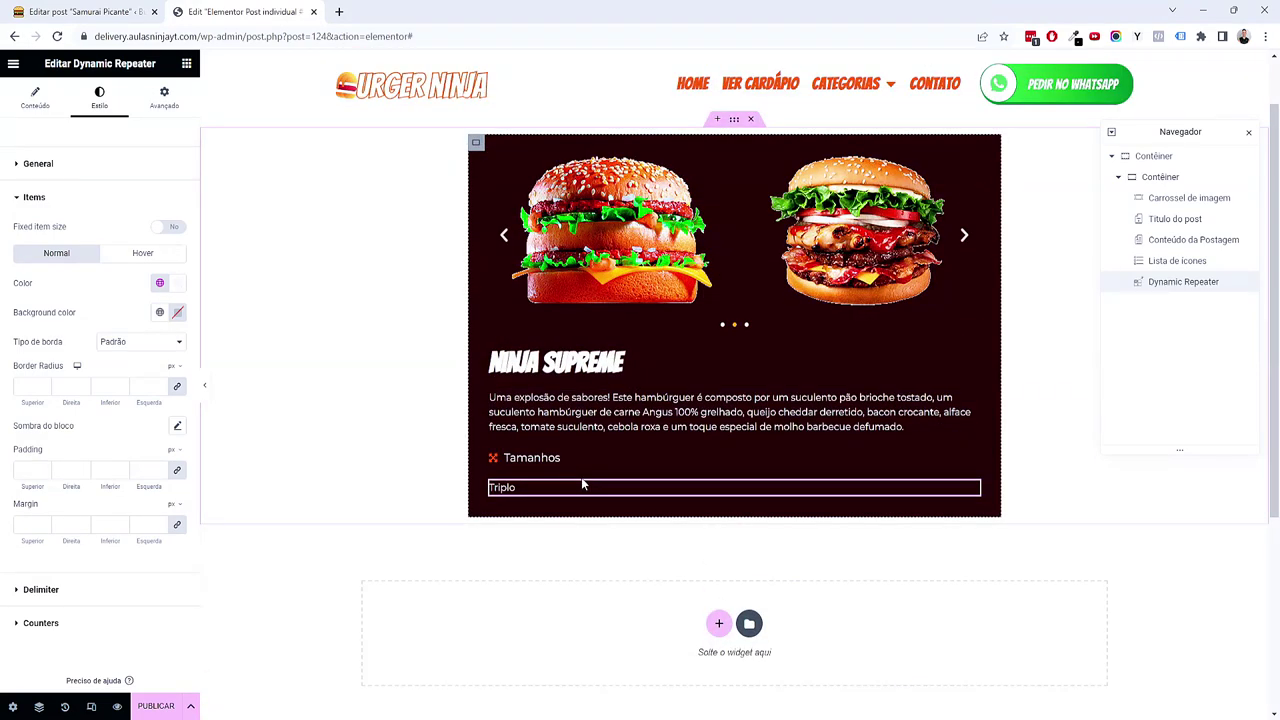
left_click(90, 11)
middle_click(20, 70)
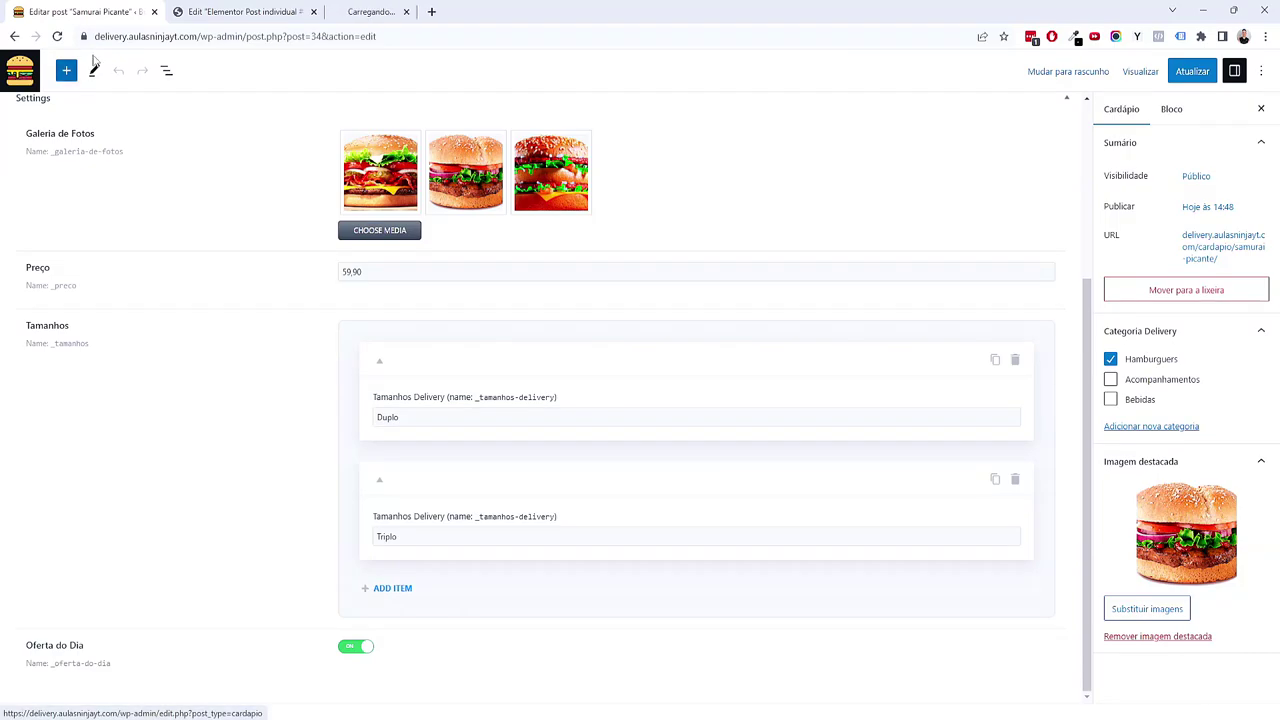
Step: Copy the Pedir no WhatsApp button from the Home page and go back to the template
left_click_drag(357, 11, 243, 14)
left_click(65, 97)
scroll(348, 262, "down", 5)
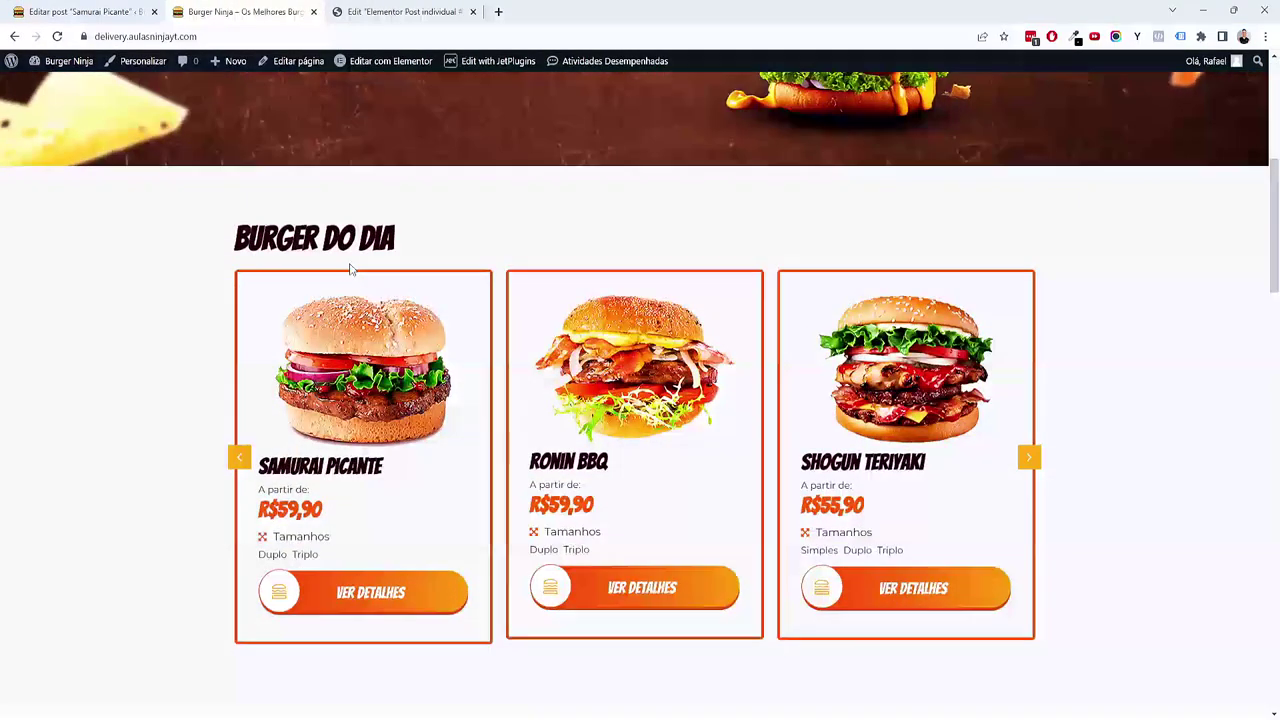
scroll(350, 268, "down", 15)
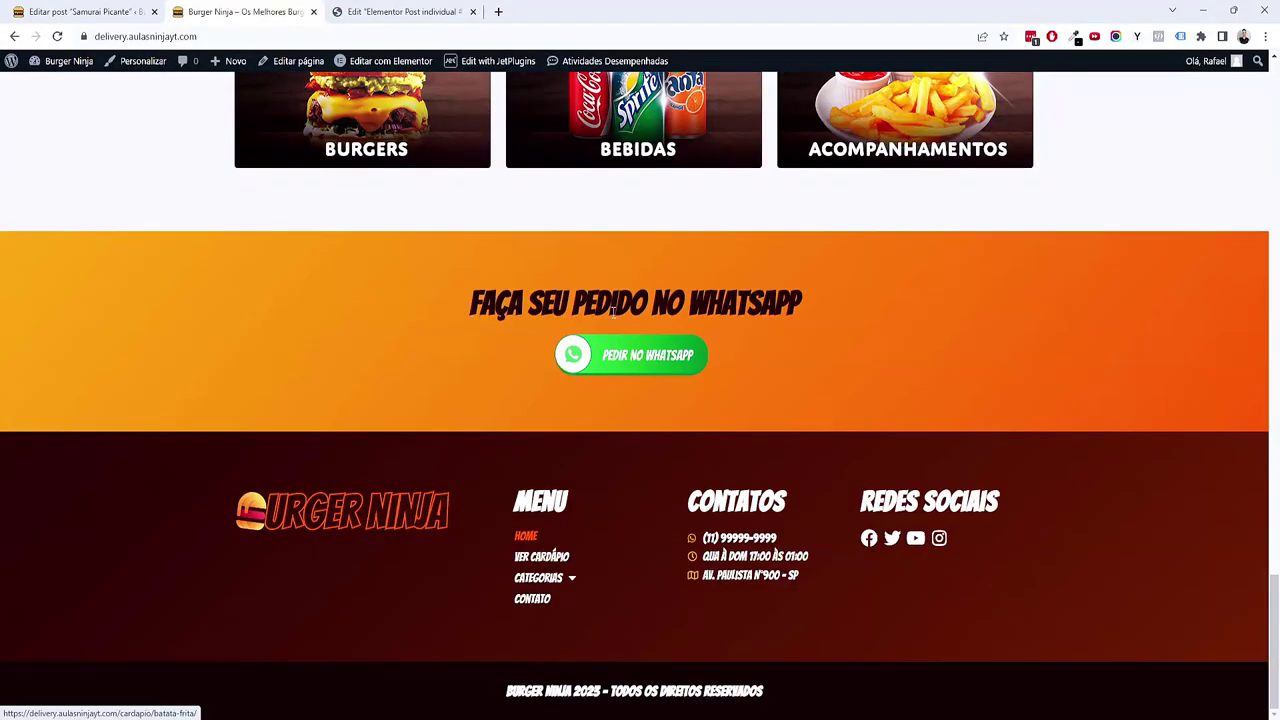
mouse_move(403, 72)
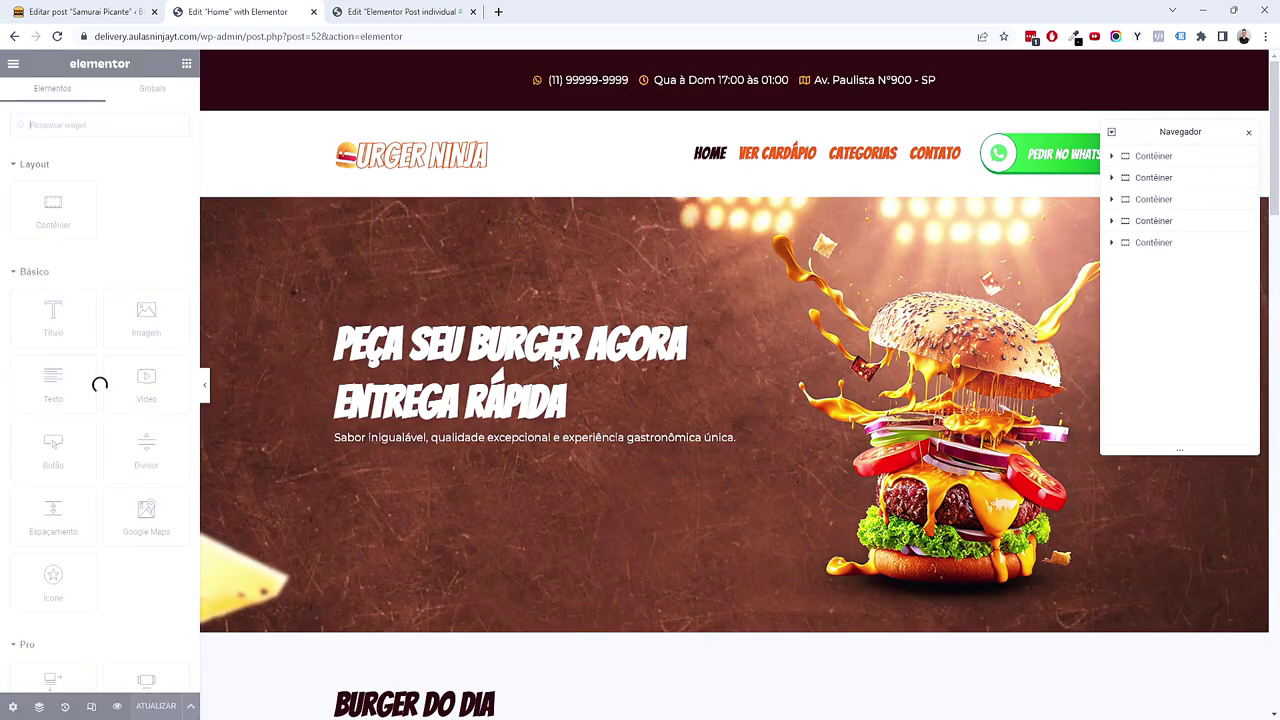
scroll(555, 345, "down", 10)
scroll(556, 341, "down", 3)
scroll(795, 311, "up", 2)
right_click(752, 282)
left_click(803, 347)
left_click(400, 11)
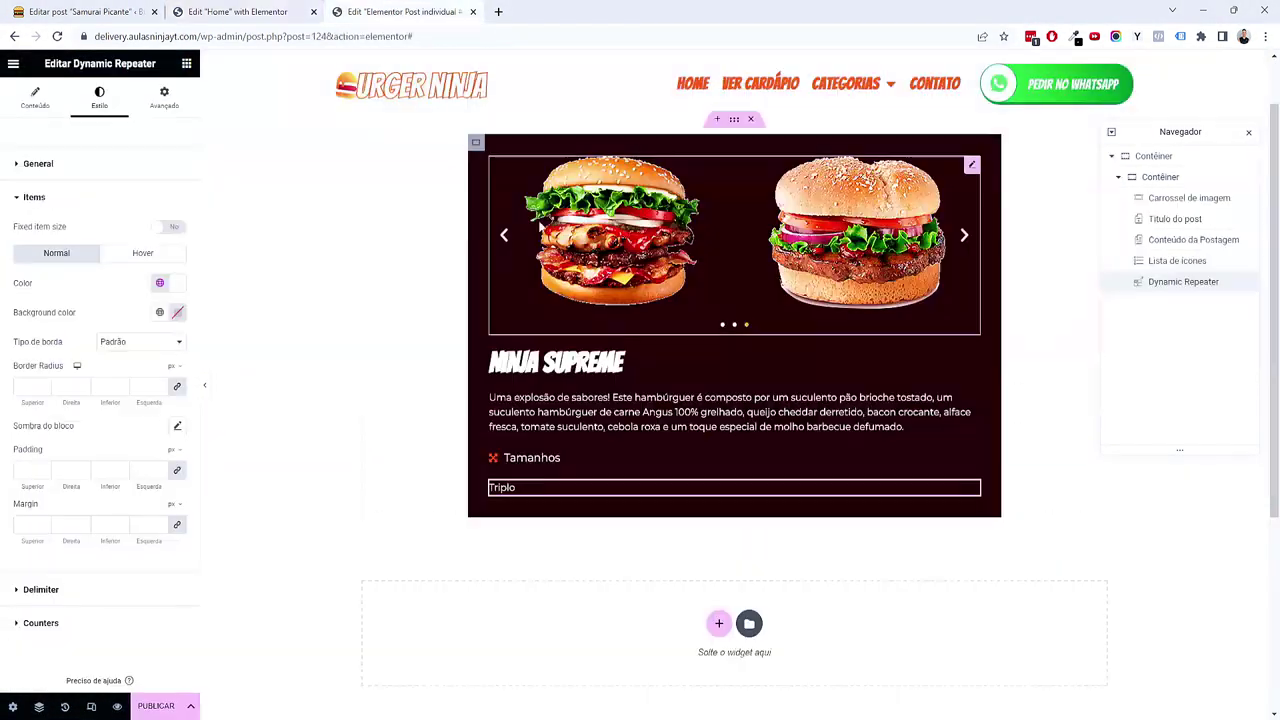
Step: Paste the Pedir no WhatsApp button below Triplo and set its width to 100%
right_click(510, 498)
left_click(552, 511)
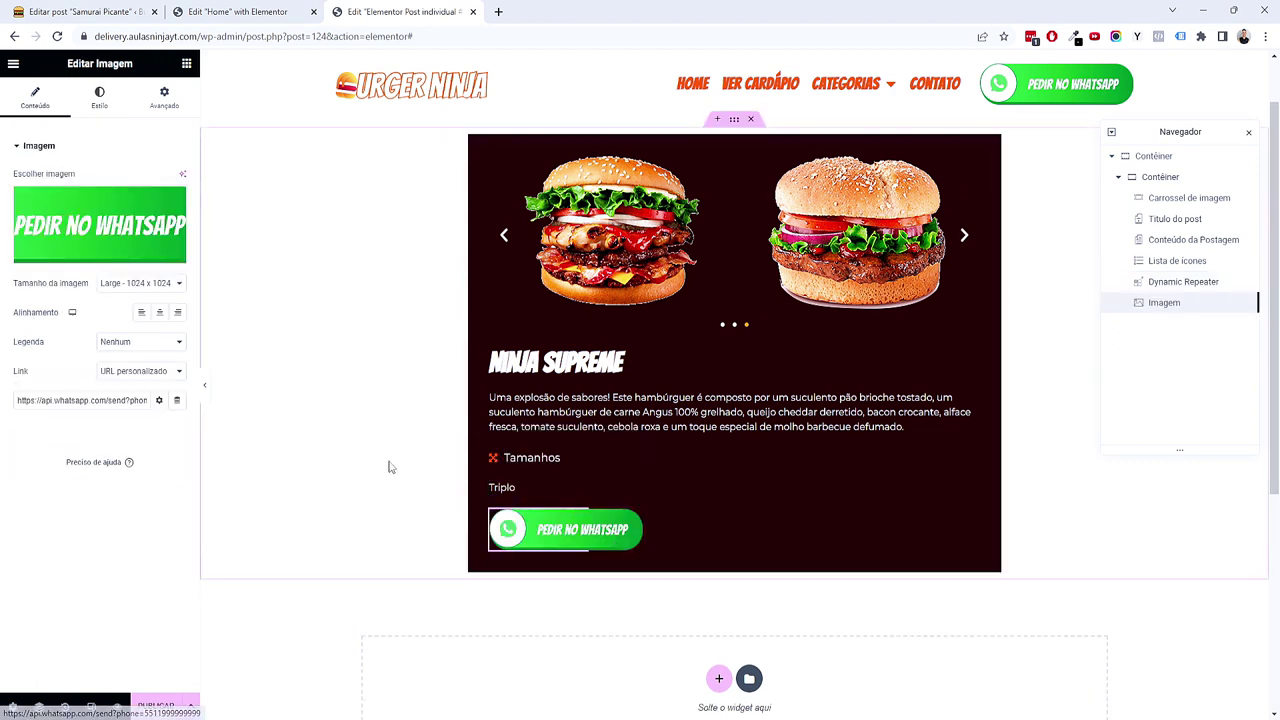
left_click(162, 100)
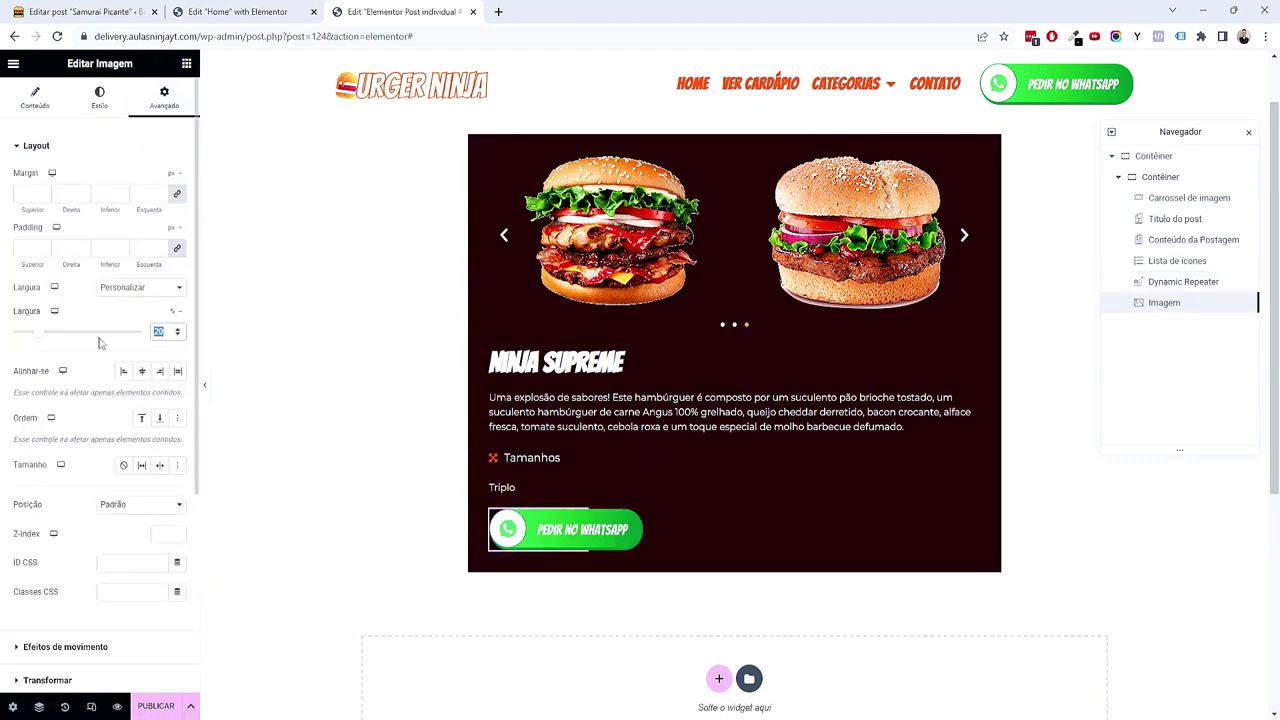
type("100")
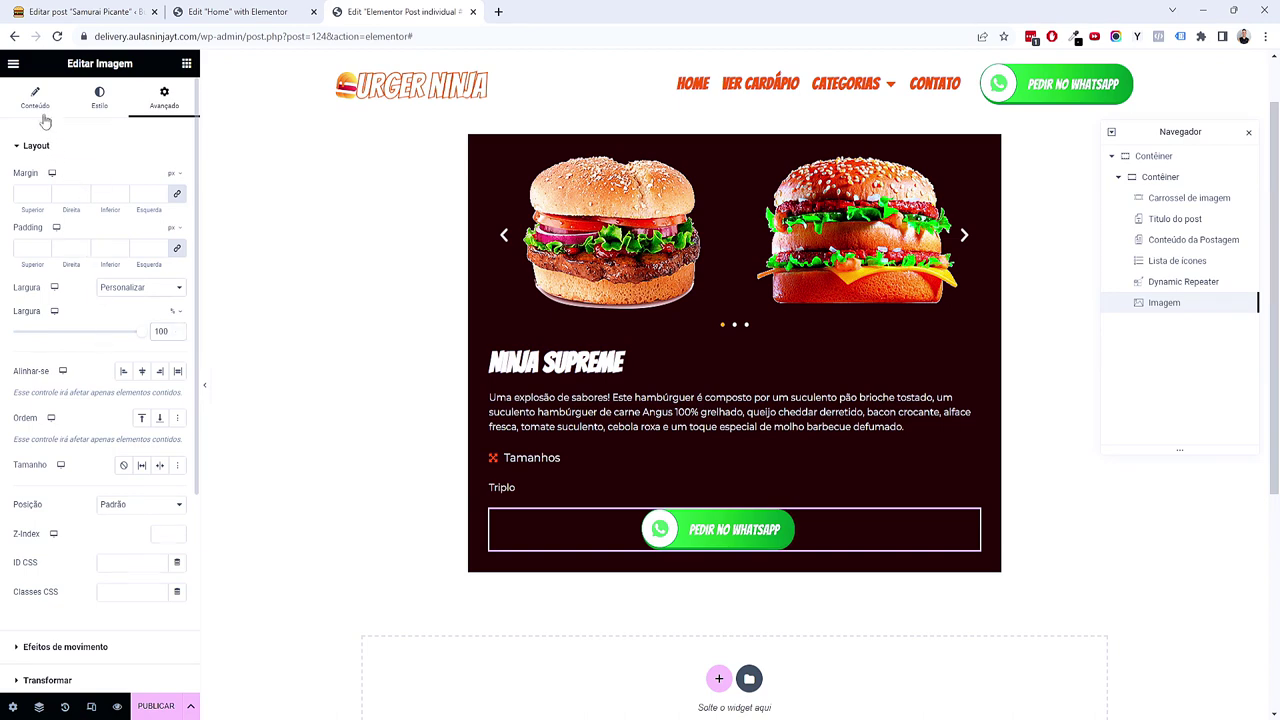
Step: Align the WhatsApp button to the left, preview the page, and select the product box container
left_click(40, 108)
left_click(141, 312)
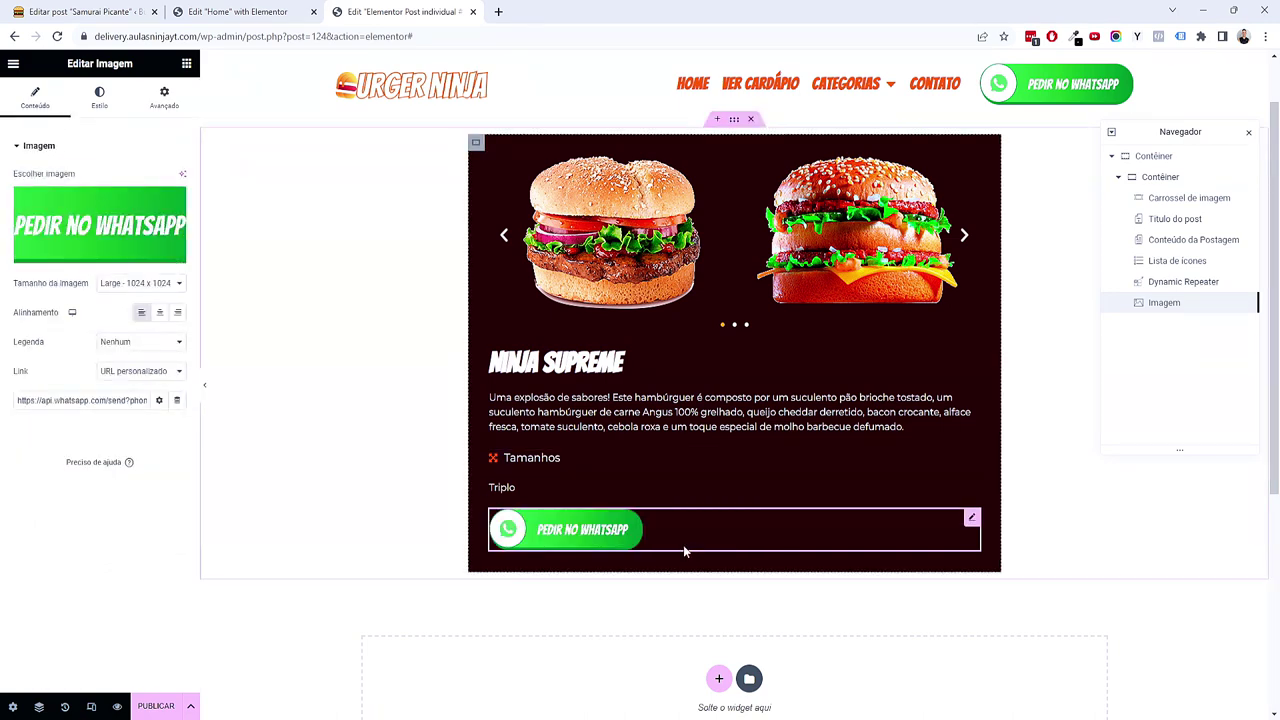
scroll(757, 253, "up", 1)
scroll(784, 355, "down", 1)
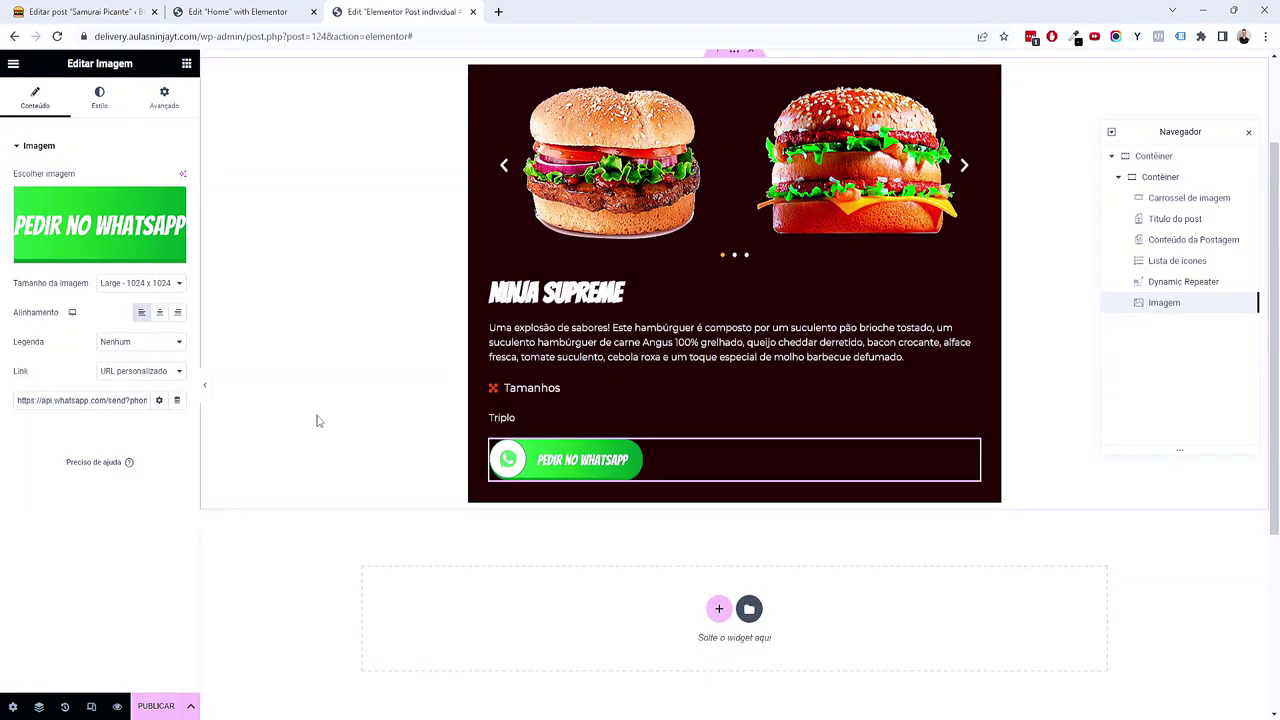
left_click(204, 386)
scroll(262, 402, "up", 1)
scroll(262, 402, "down", 1)
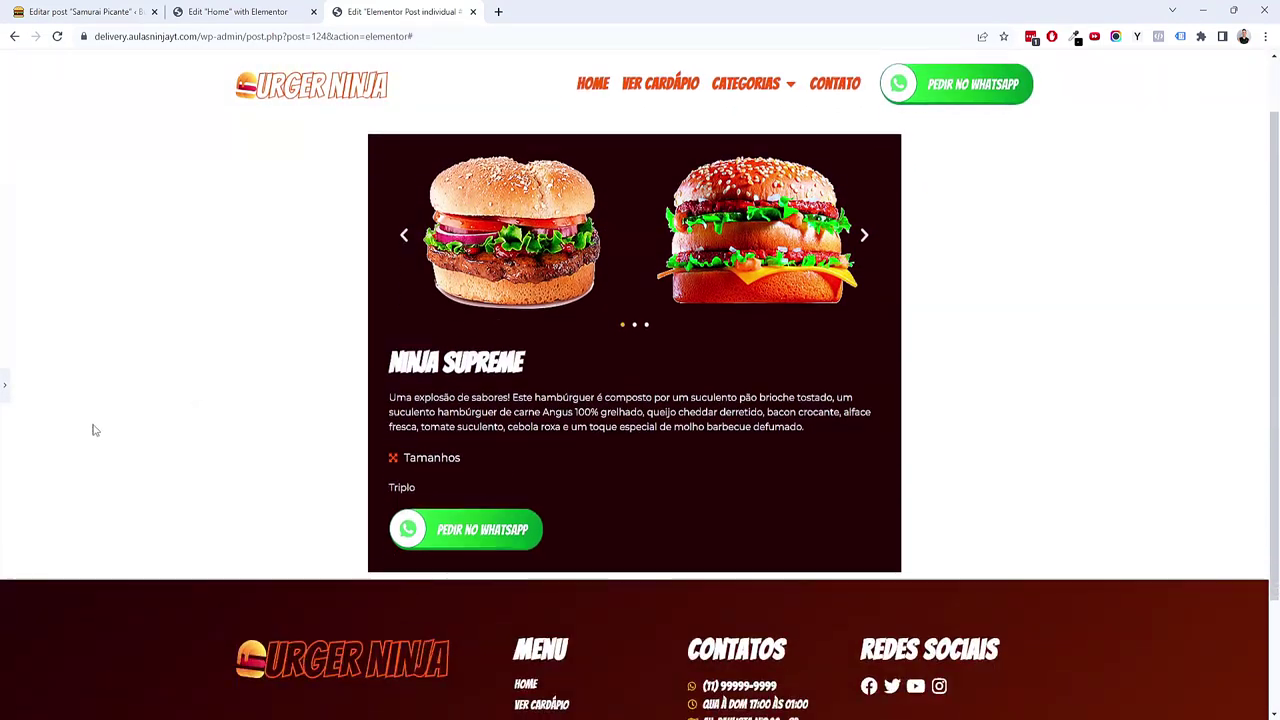
left_click(5, 386)
scroll(592, 424, "up", 1)
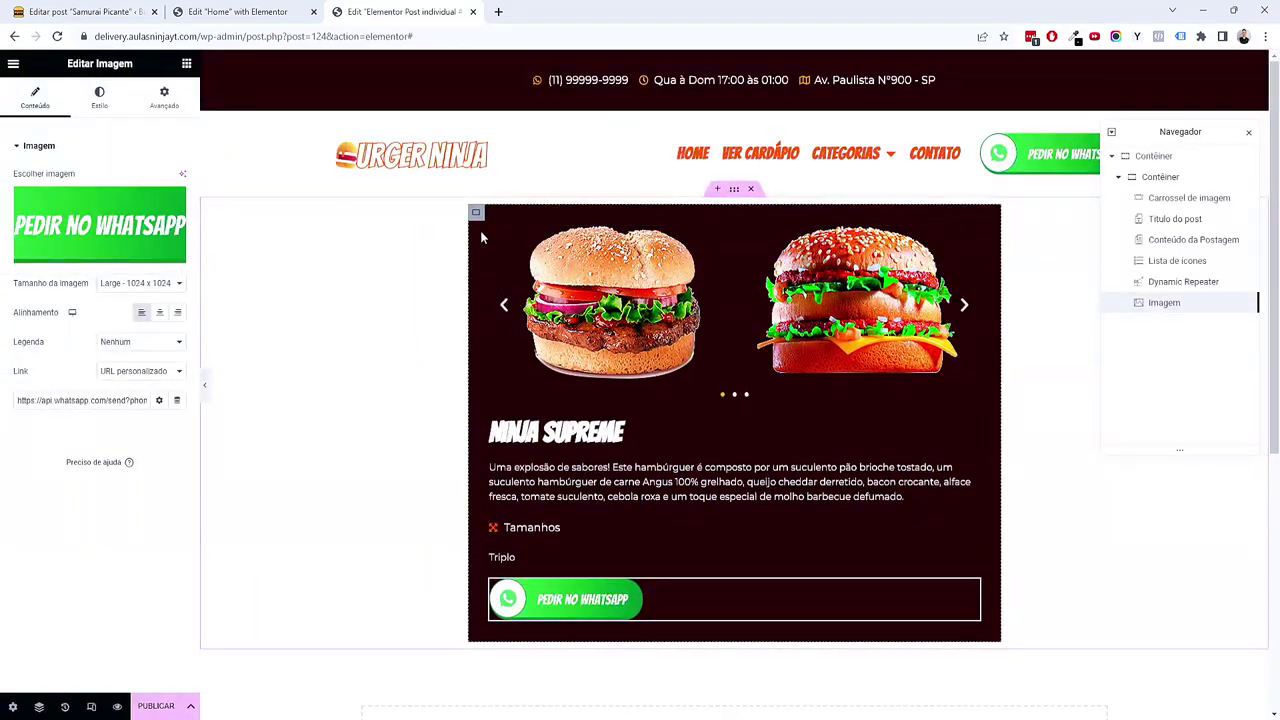
left_click(476, 212)
left_click(162, 98)
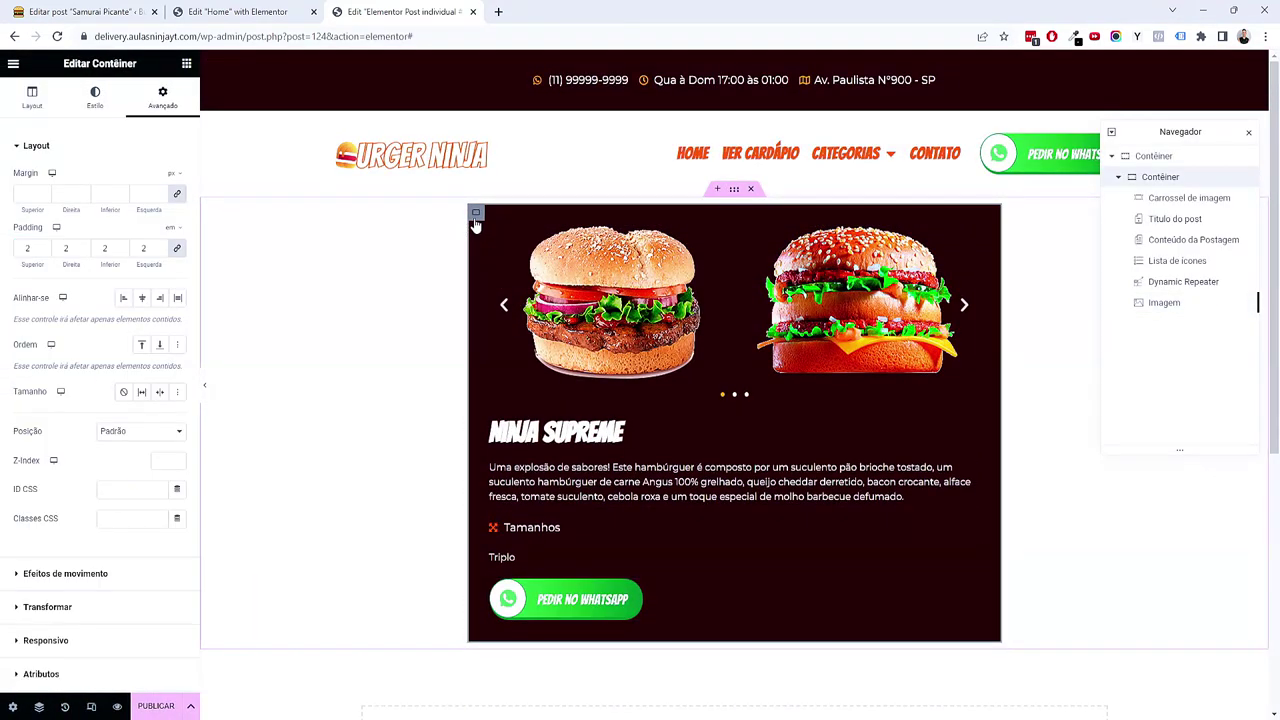
Step: Give the product card 5 px rounded corners and a solid 4 px border in Acento orange
left_click(97, 112)
left_click(36, 500)
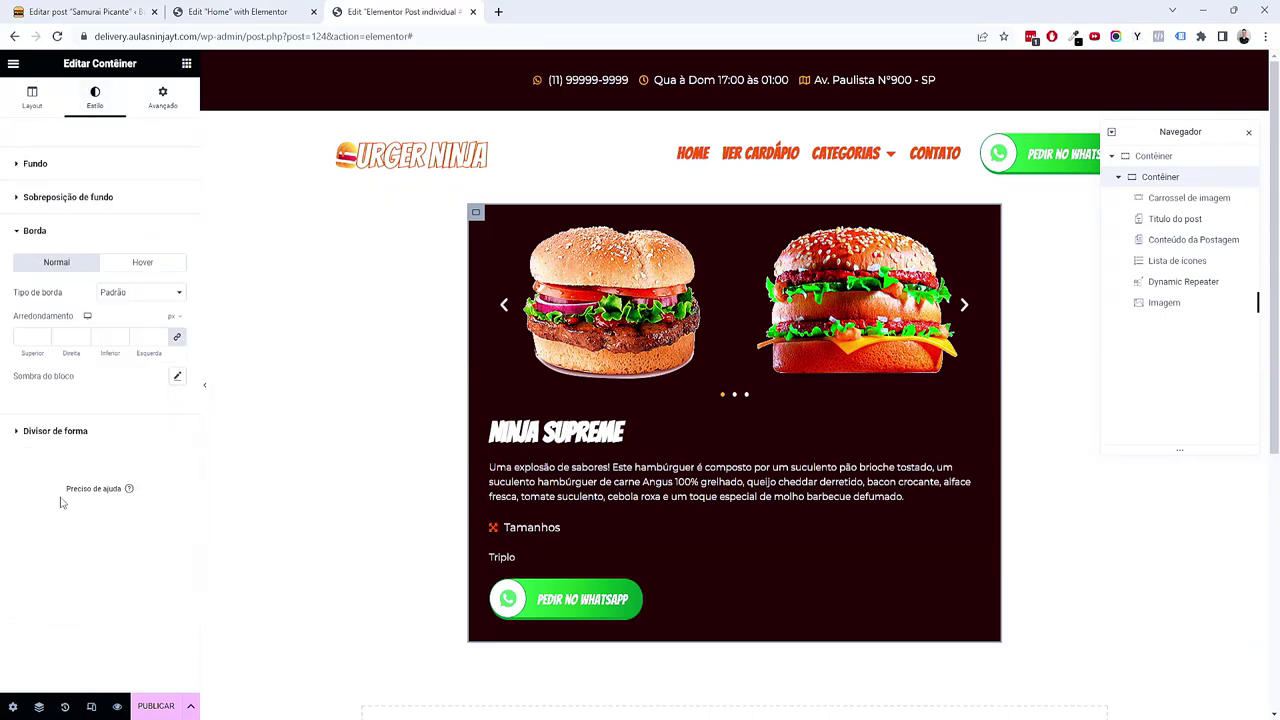
left_click(28, 337)
type("5")
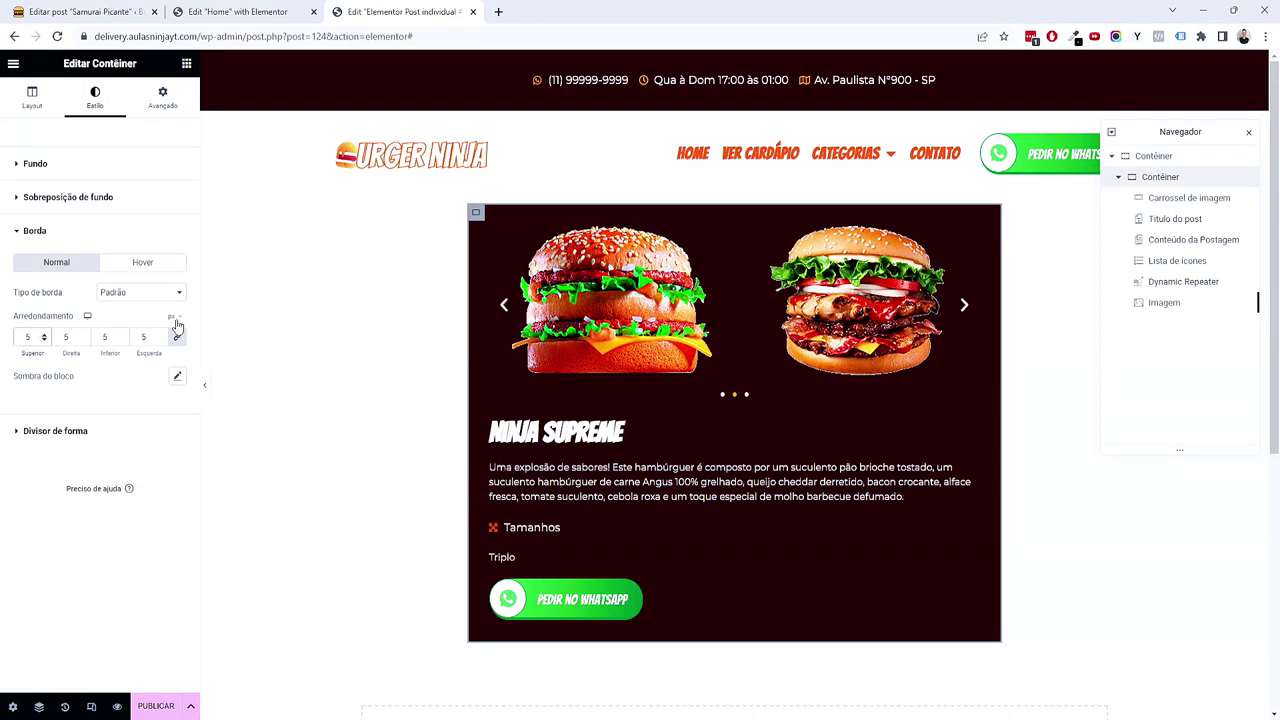
left_click(165, 292)
left_click(145, 326)
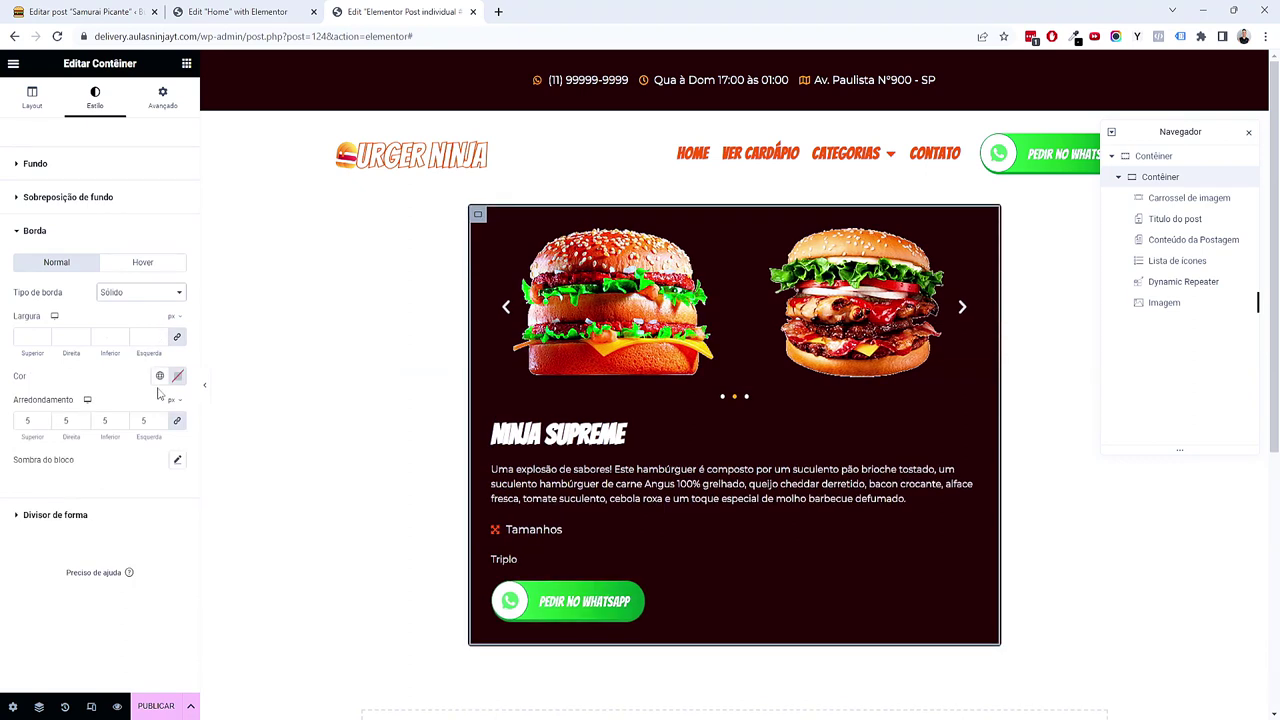
left_click(159, 376)
left_click(82, 513)
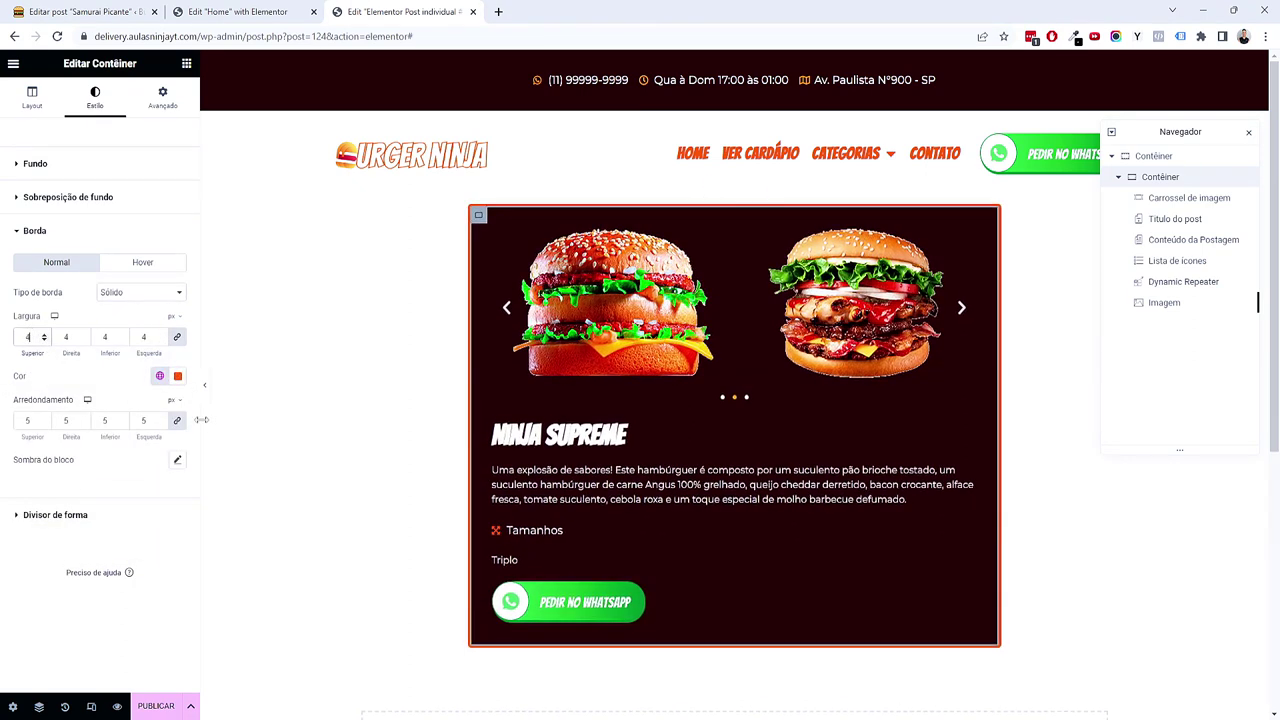
left_click(204, 385)
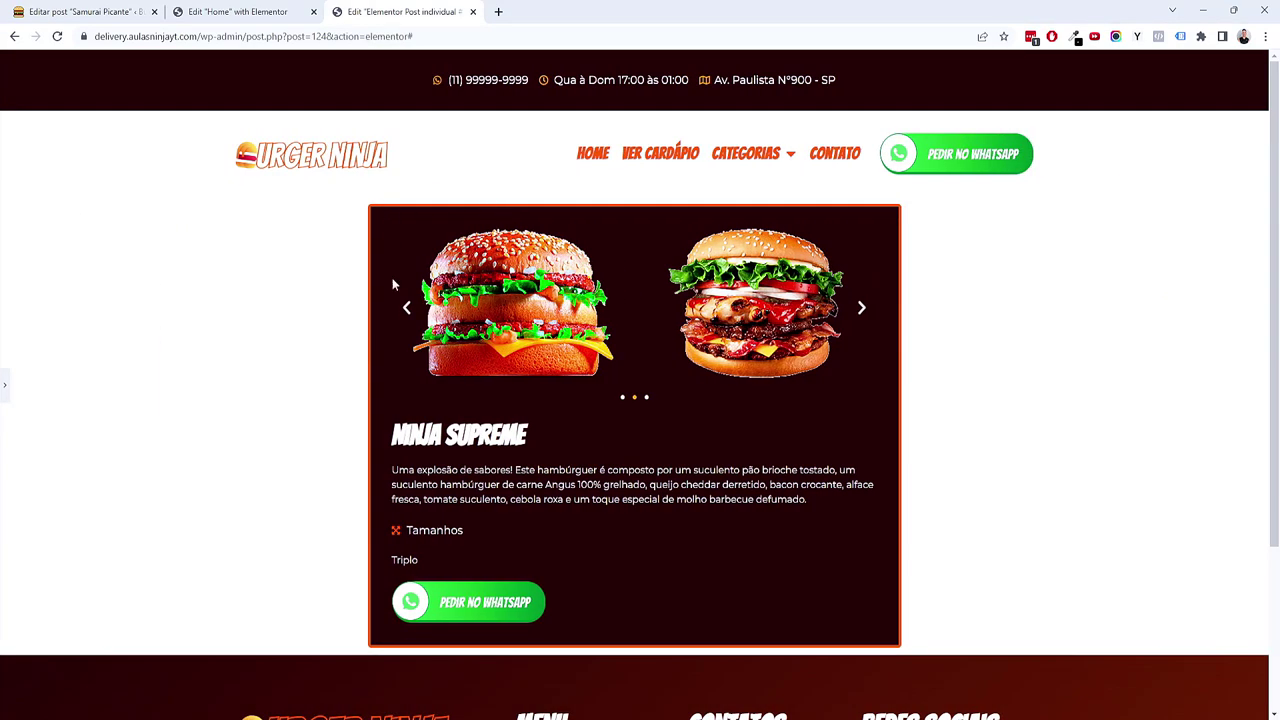
left_click(10, 388)
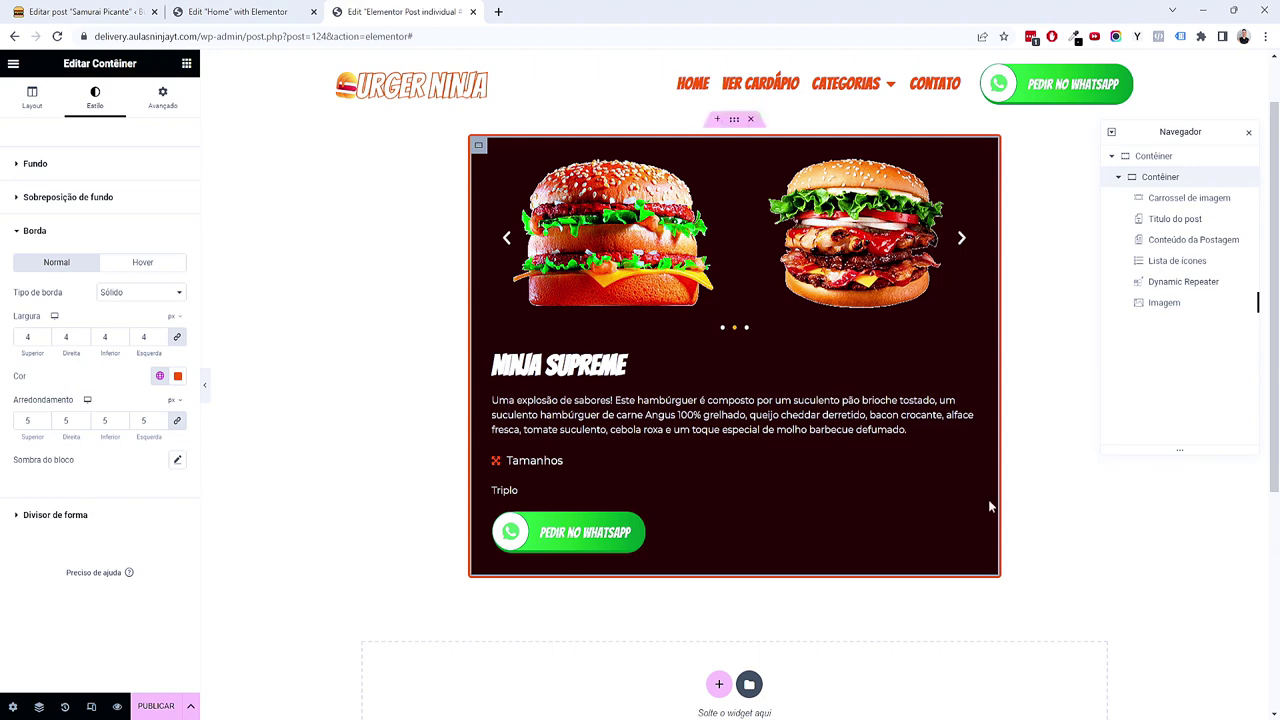
scroll(677, 579, "down", 2)
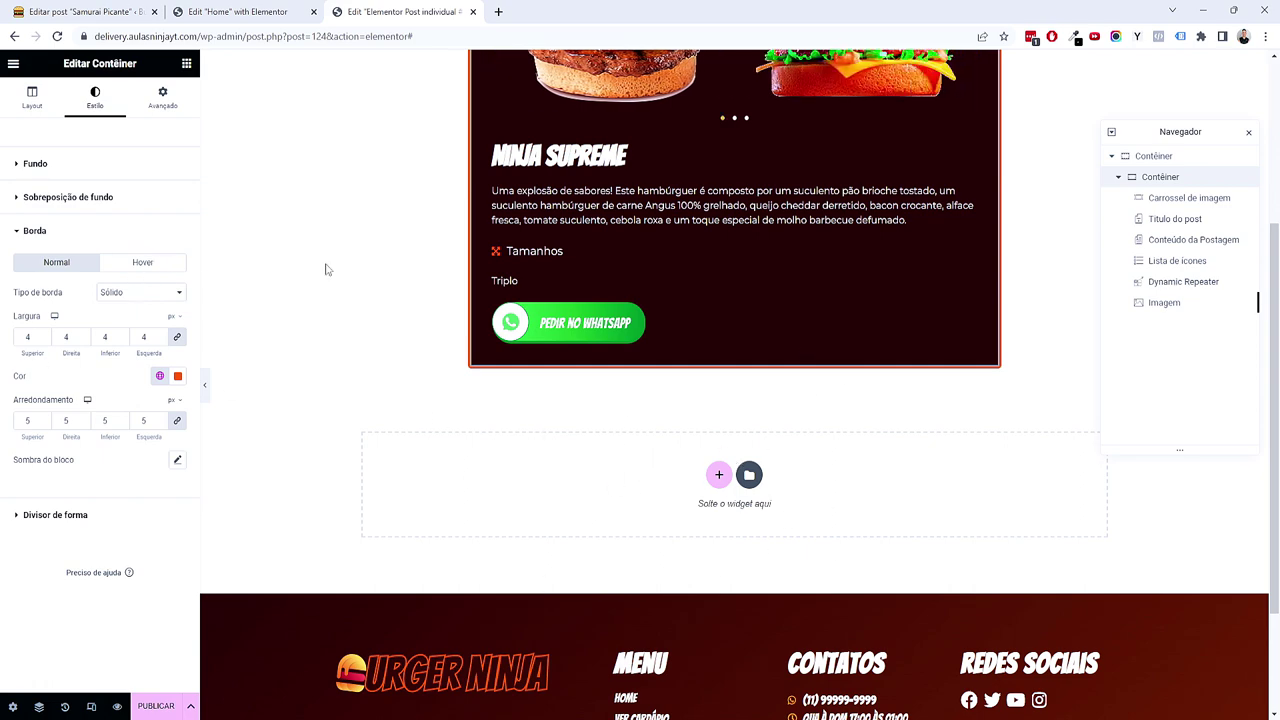
Step: Add a single-column container below the card with 5 em top and bottom padding
scroll(651, 477, "up", 1)
scroll(713, 437, "down", 2)
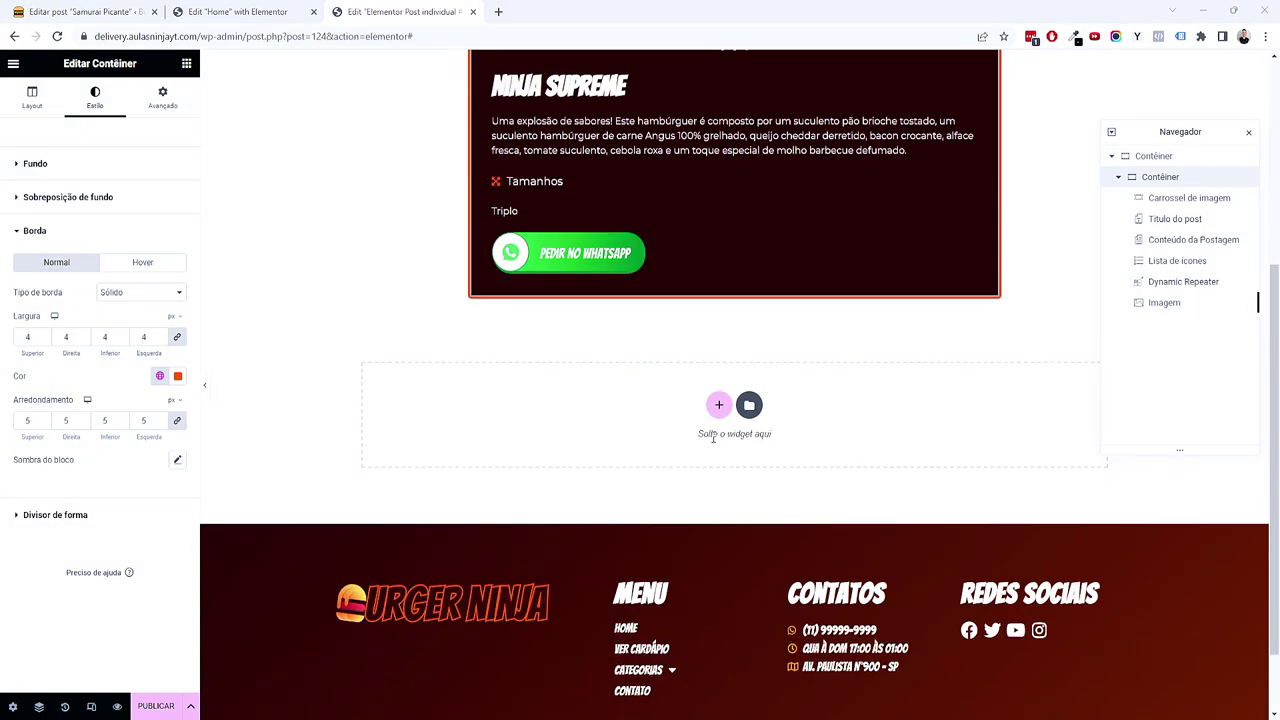
left_click(718, 404)
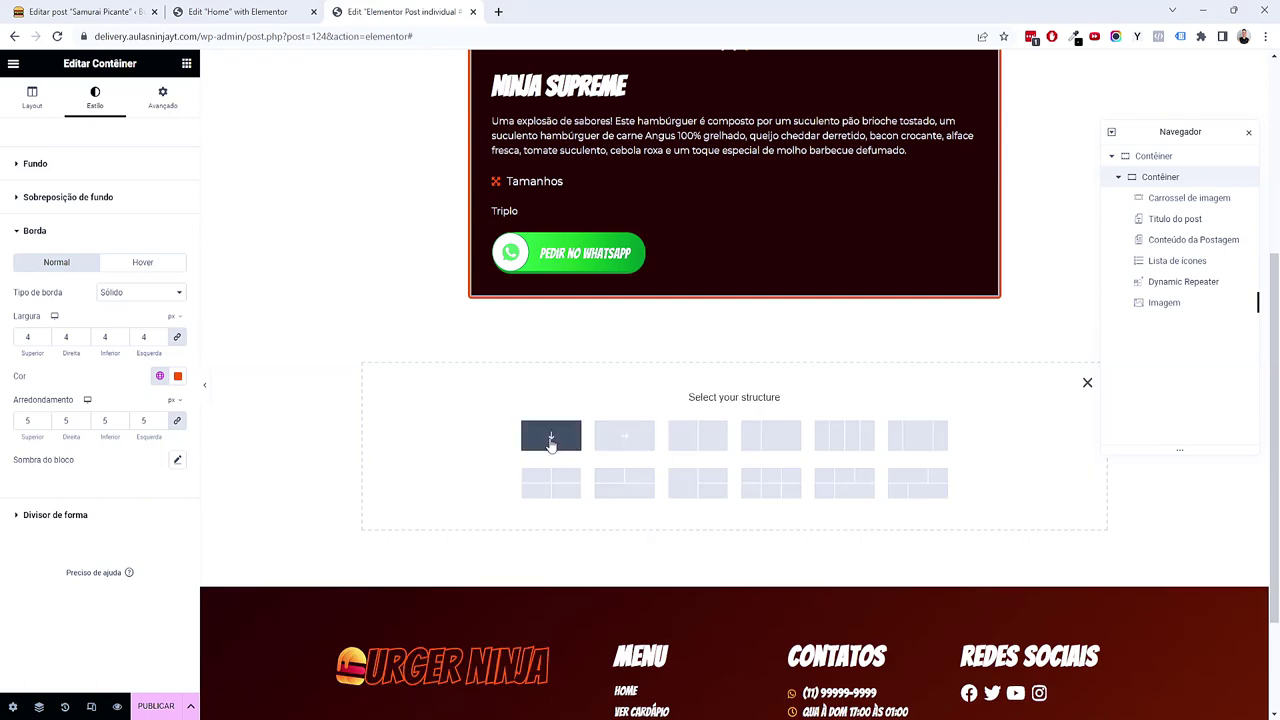
left_click(551, 441)
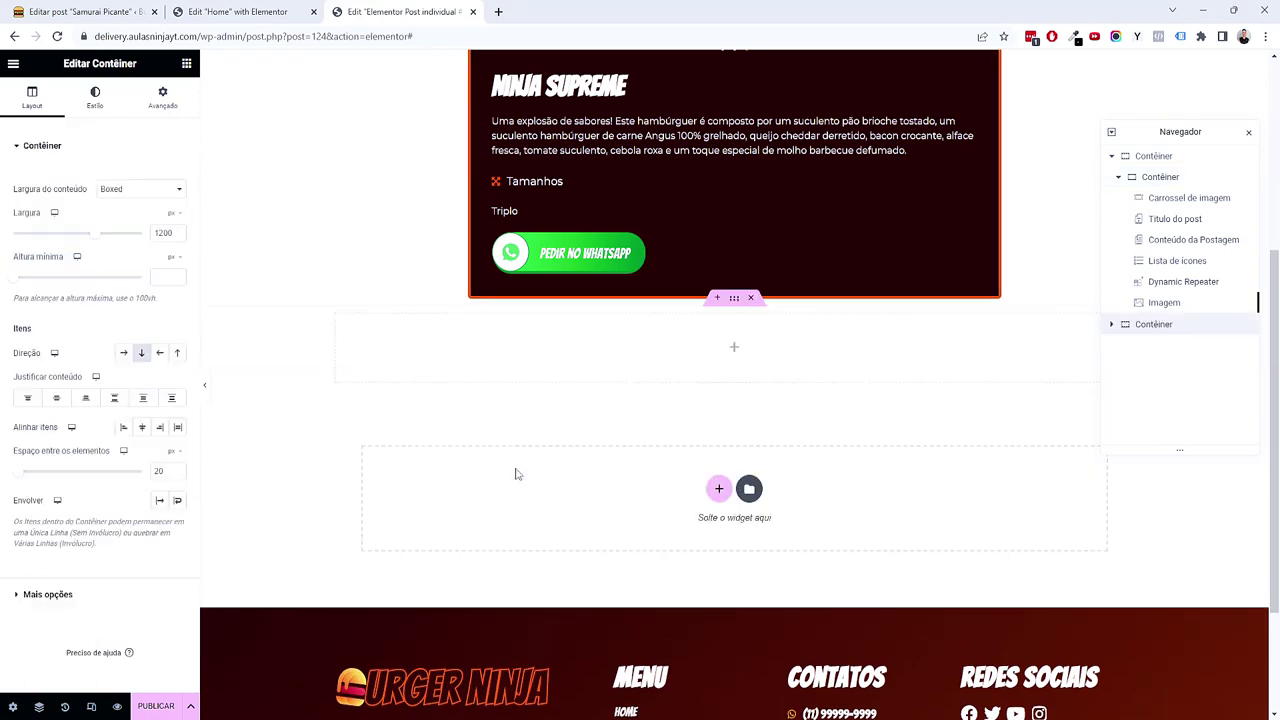
left_click(164, 114)
mouse_move(181, 245)
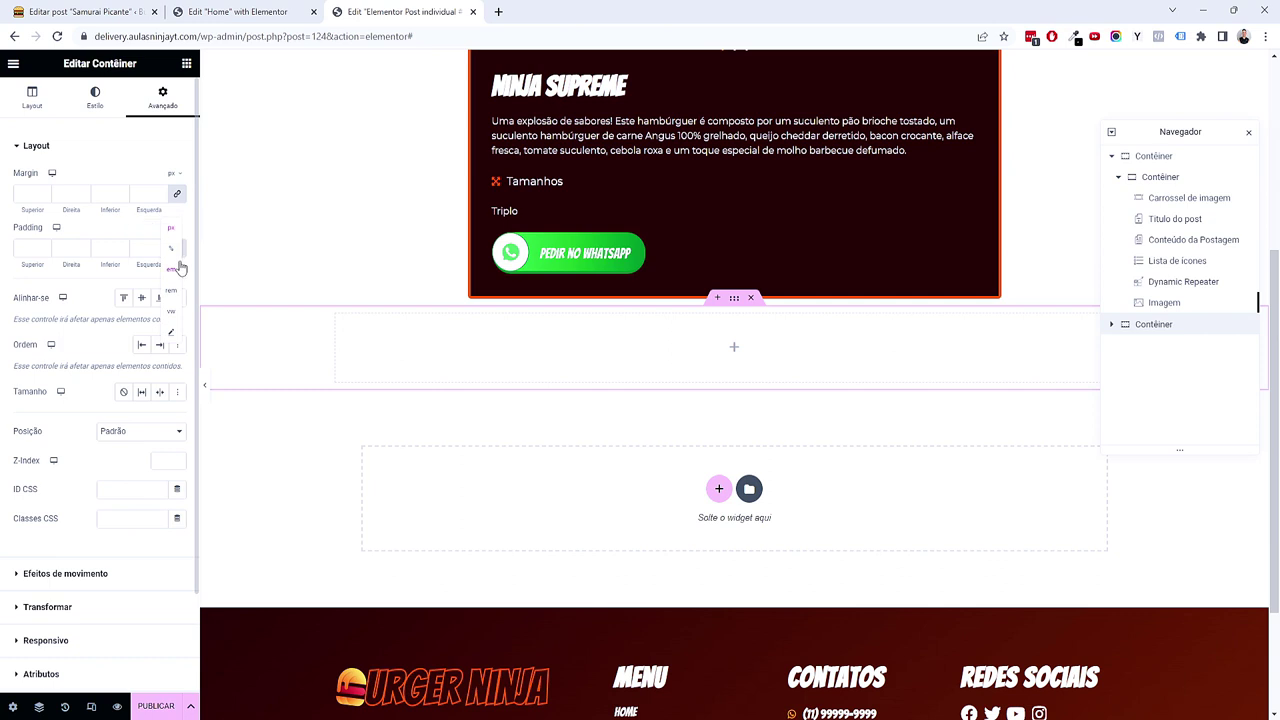
left_click(177, 269)
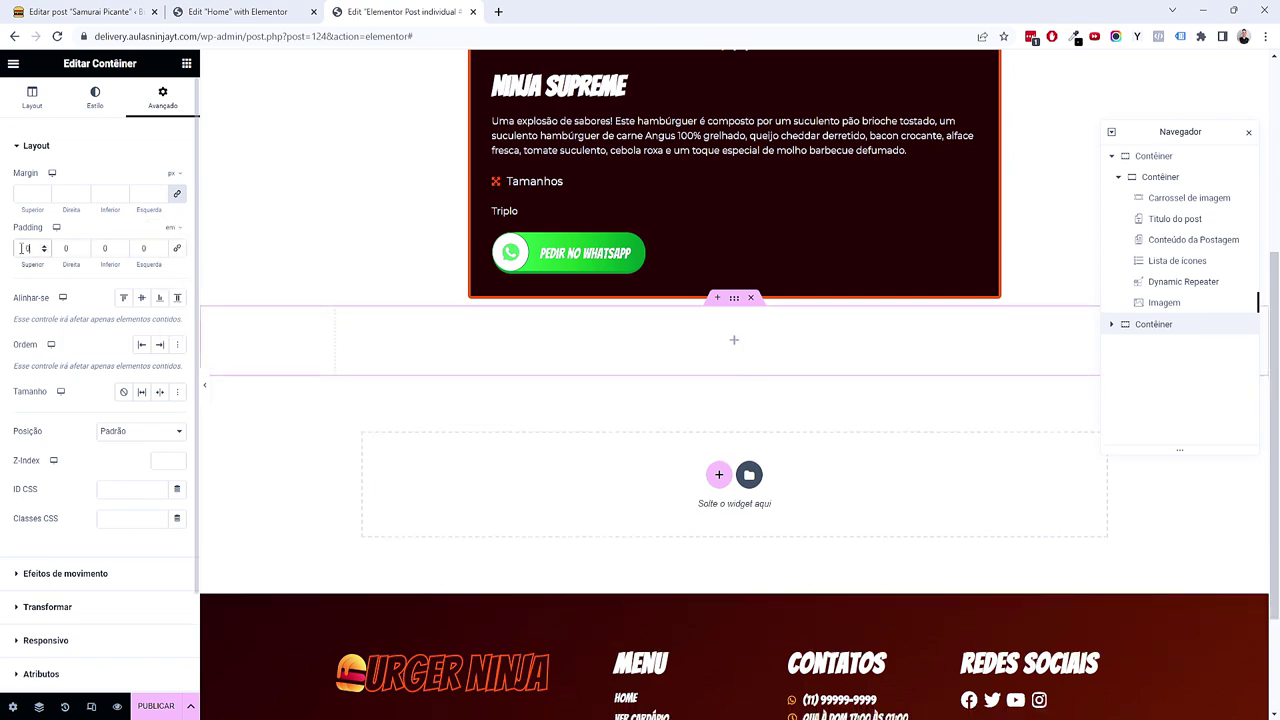
type("5")
left_click(104, 248)
type("5")
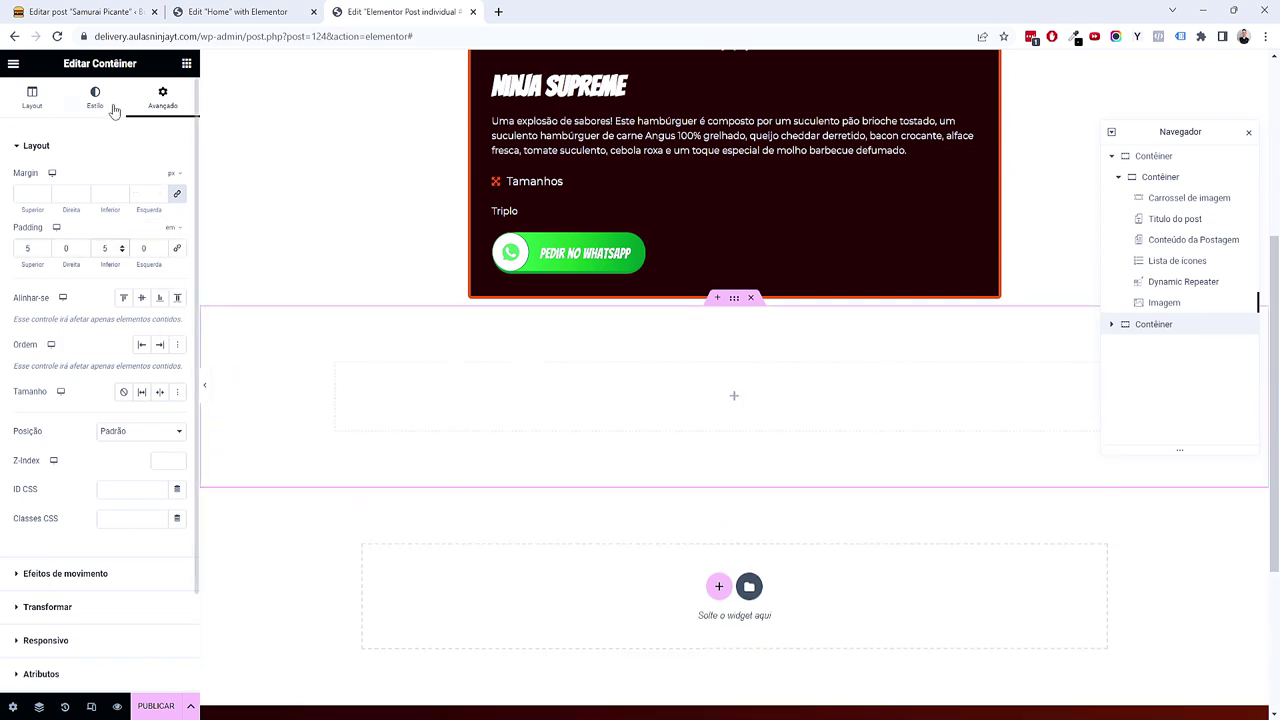
Step: Set the new container's background to the Cinza Claro global colour
left_click(114, 108)
left_click(124, 207)
left_click(159, 236)
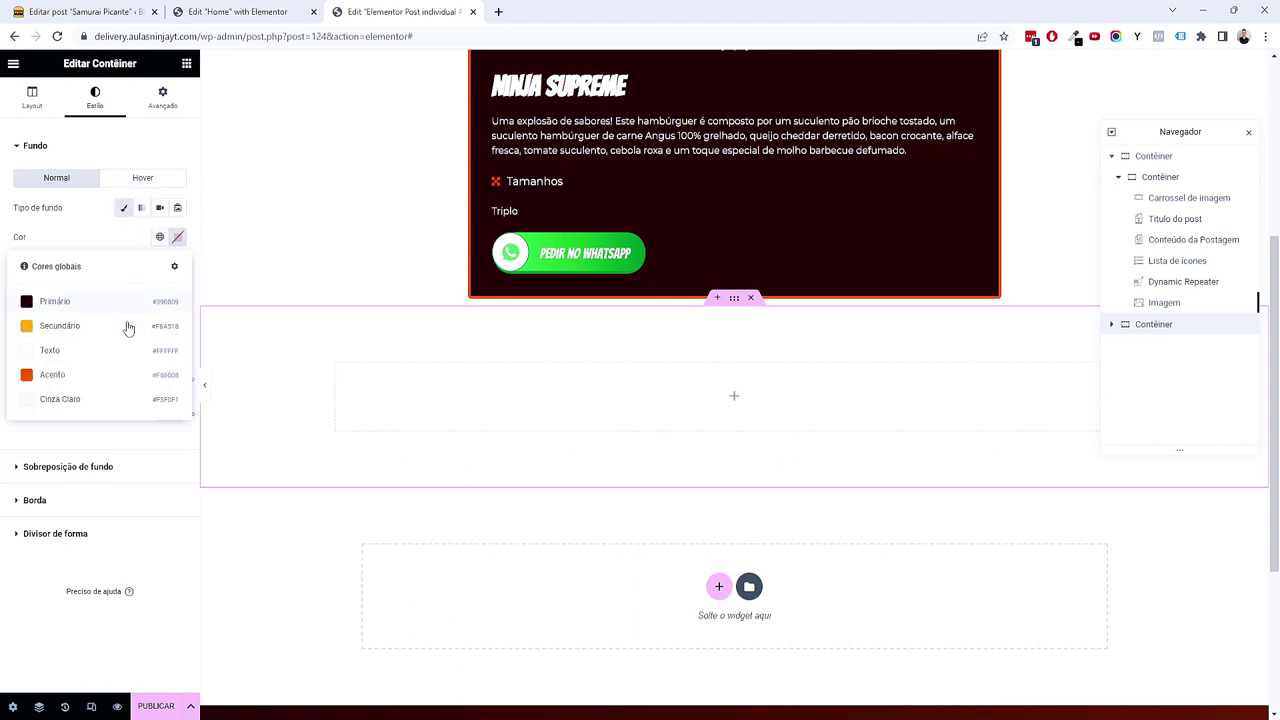
left_click(89, 400)
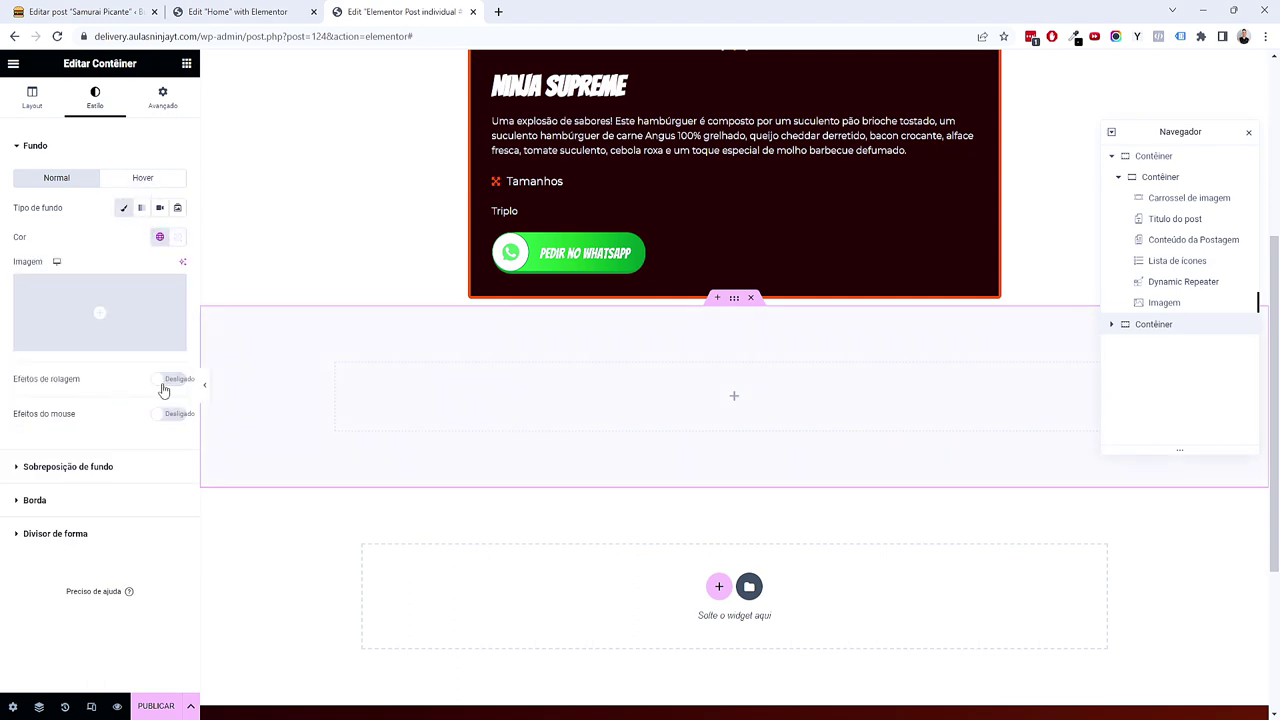
scroll(409, 386, "up", 4)
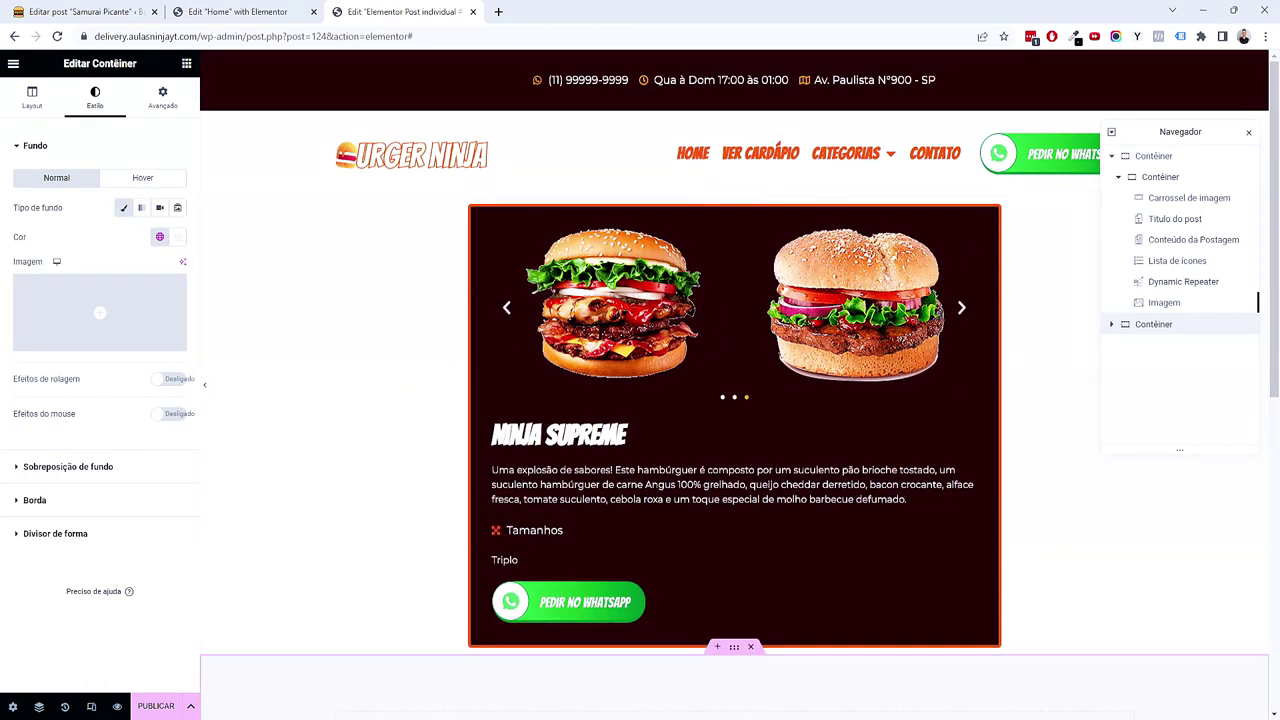
scroll(700, 440, "down", 3)
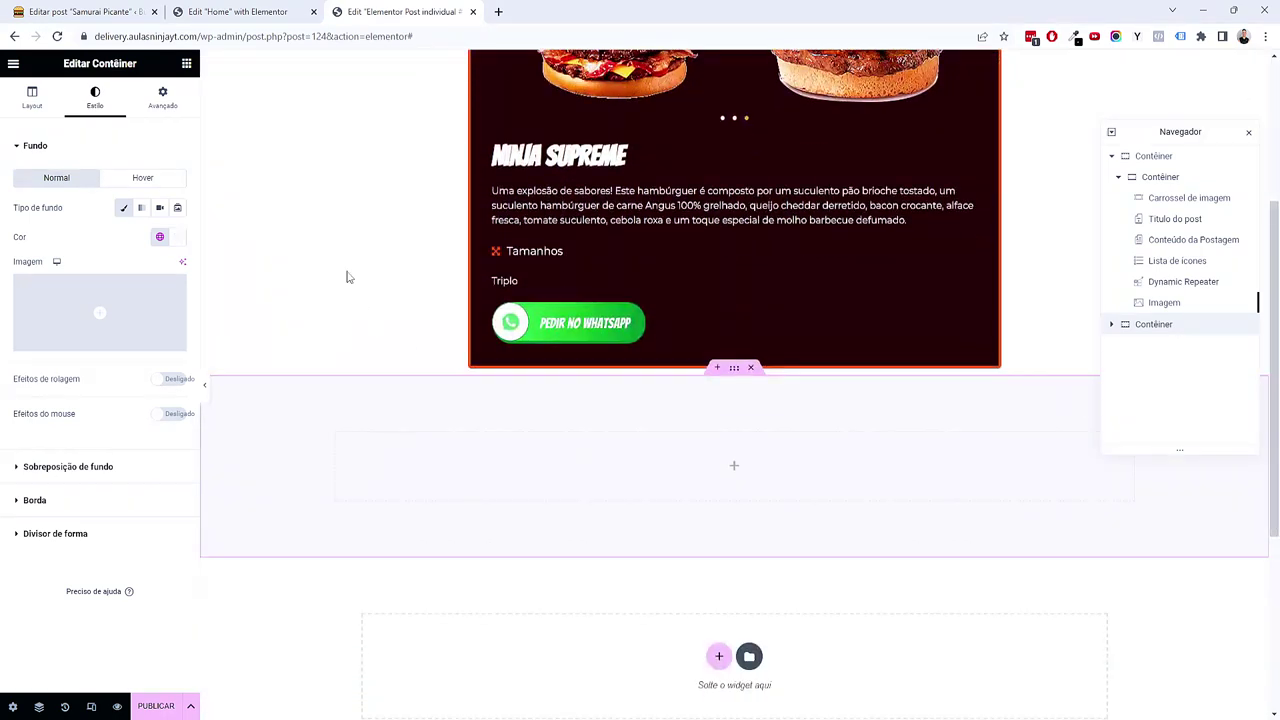
left_click(186, 64)
scroll(120, 460, "down", 3)
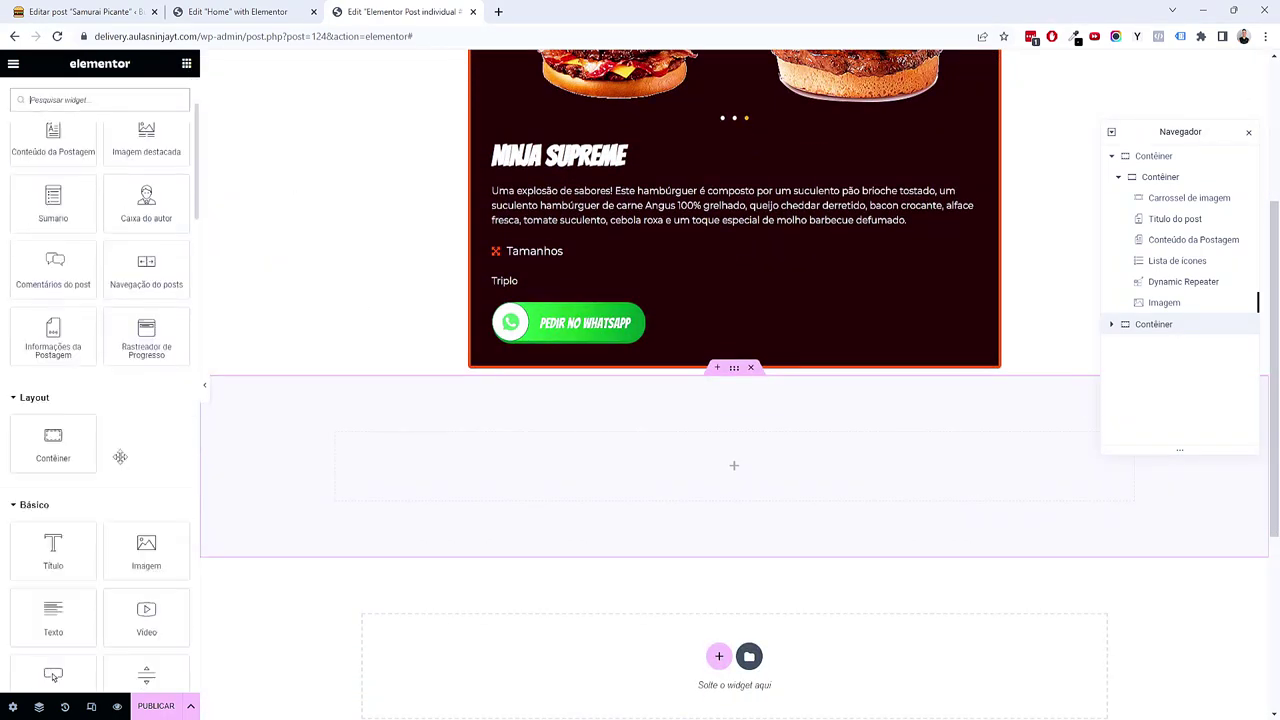
Step: Add a heading reading 'Mais itens' to the container and set its typography size to 3 em
left_click_drag(55, 487, 443, 489)
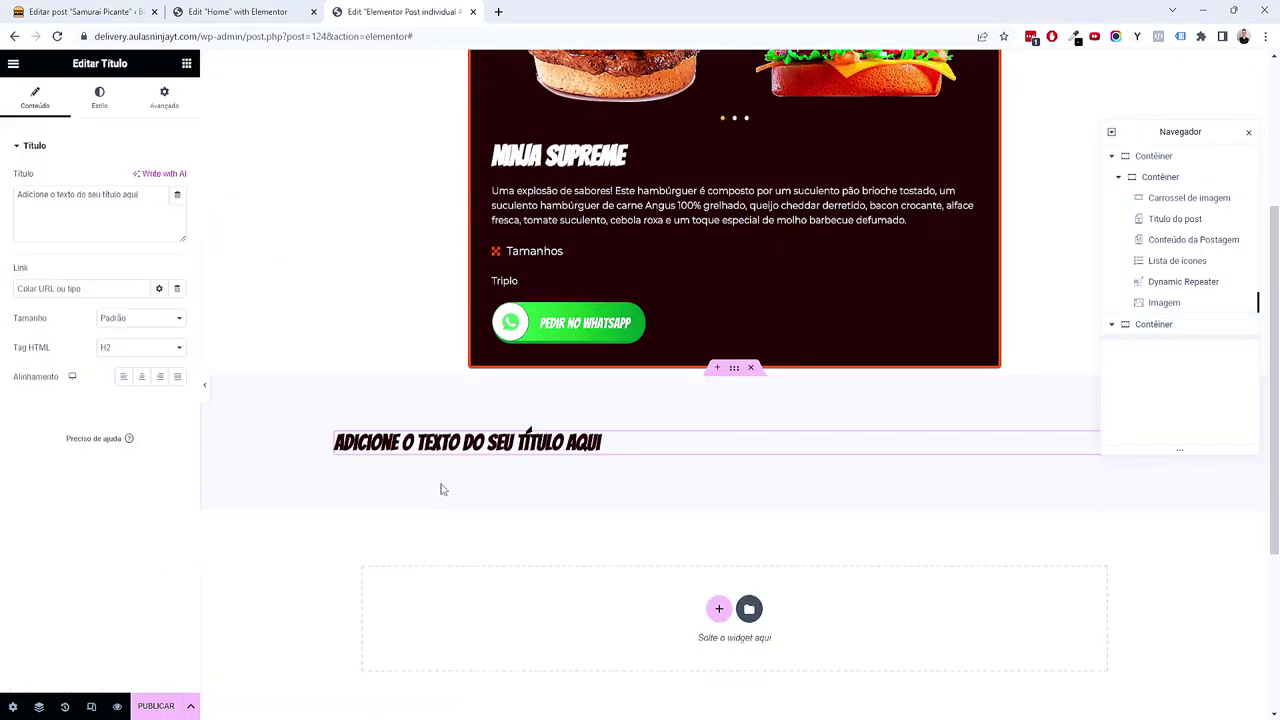
triple_click(105, 220)
type("Mais itens")
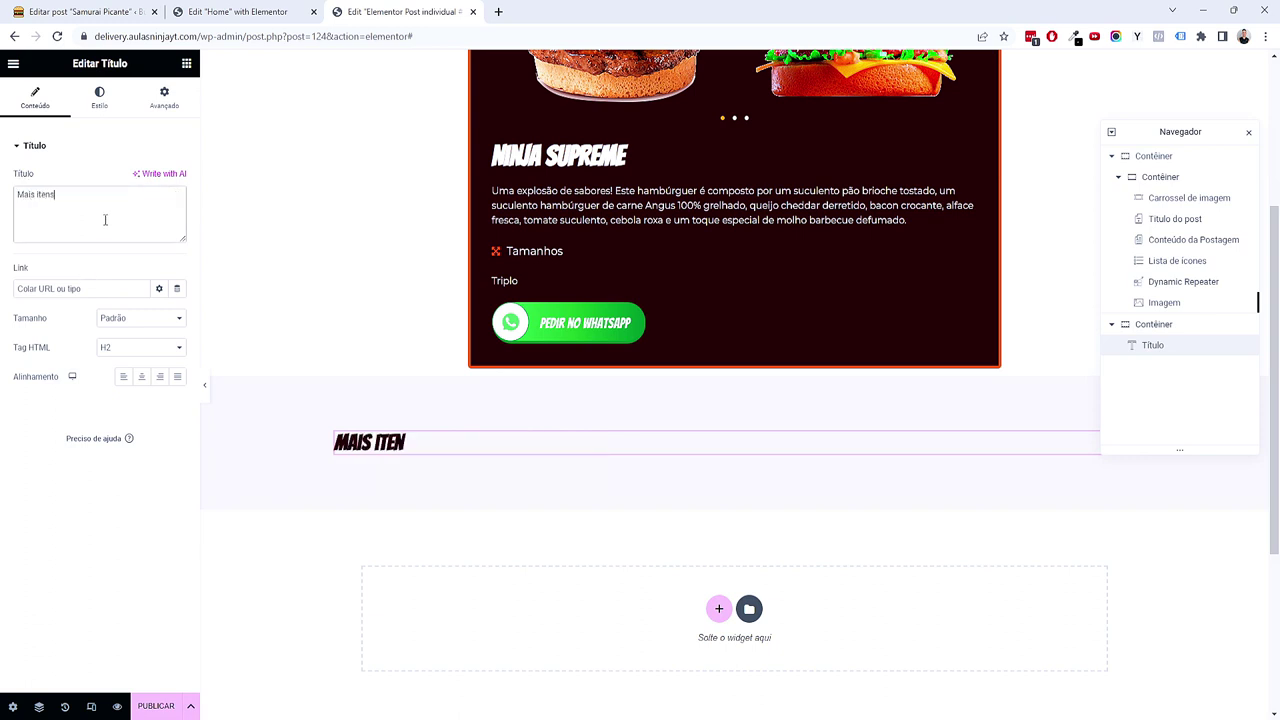
left_click(100, 112)
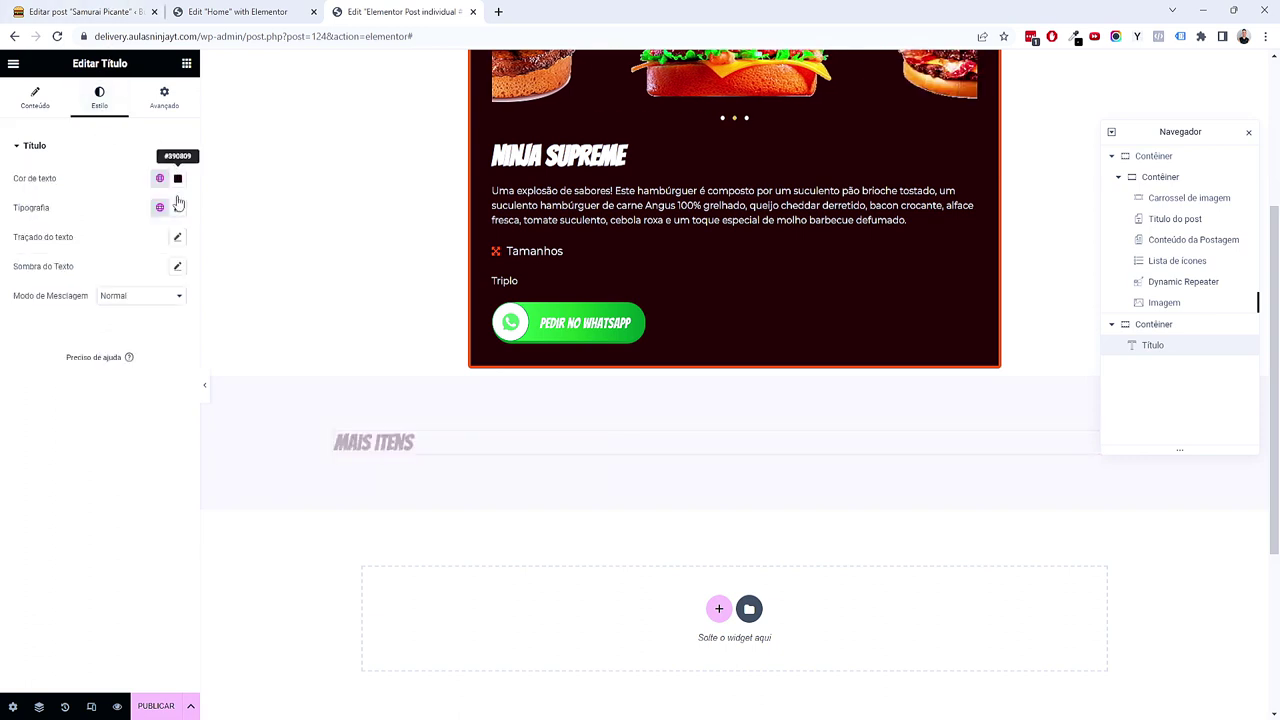
left_click(177, 207)
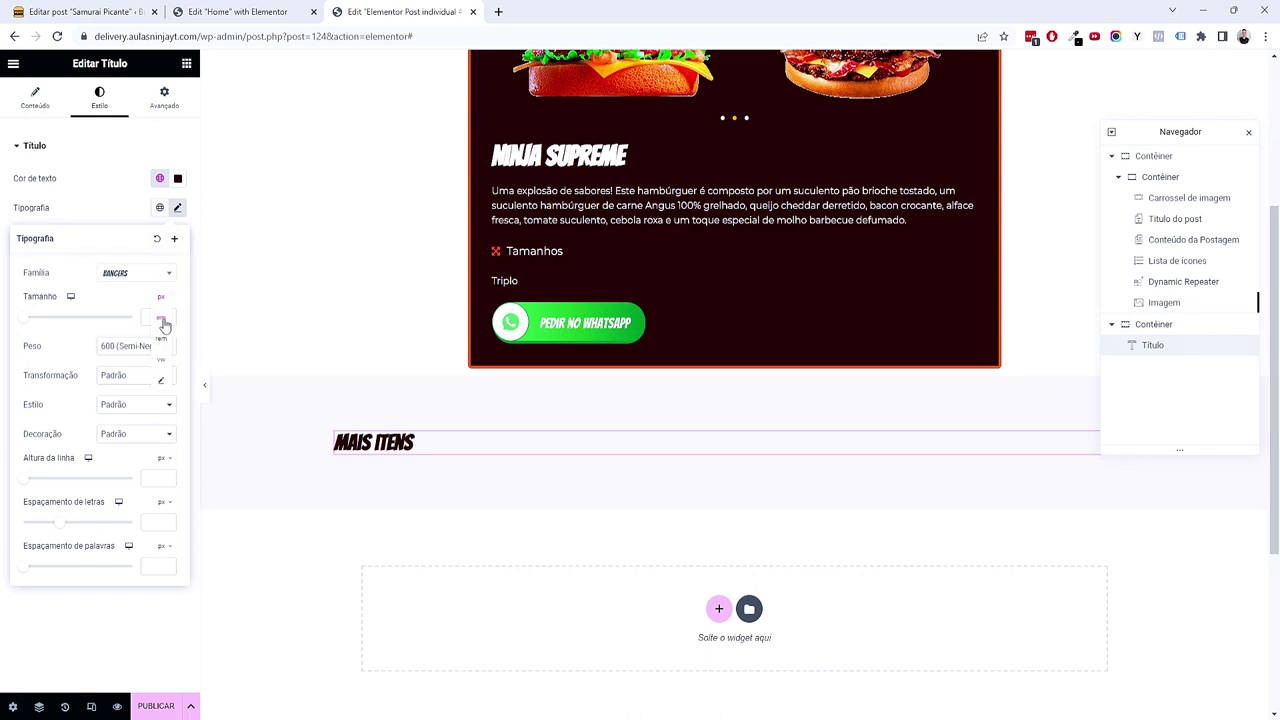
left_click(170, 317)
left_click(170, 317)
left_click(170, 317)
left_click(170, 317)
left_click(170, 317)
left_click(170, 317)
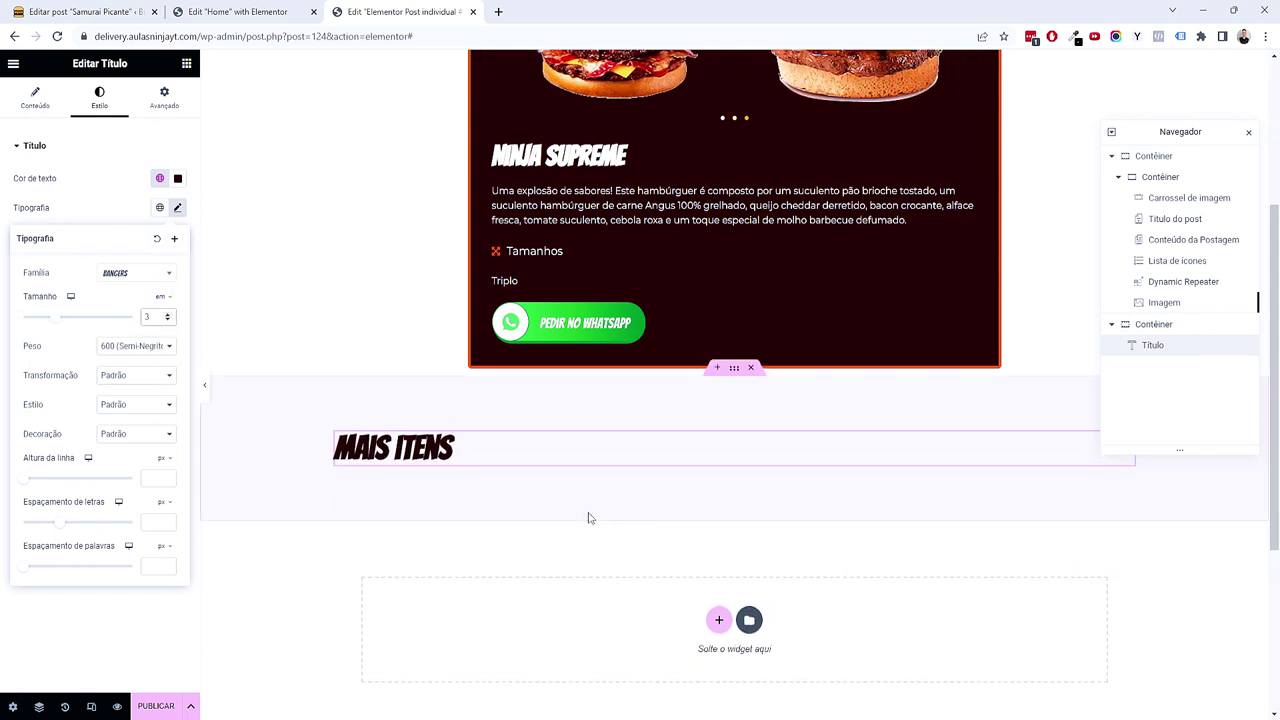
Step: Preview the heading, then give it a 1 em margin
scroll(589, 517, "up", 2)
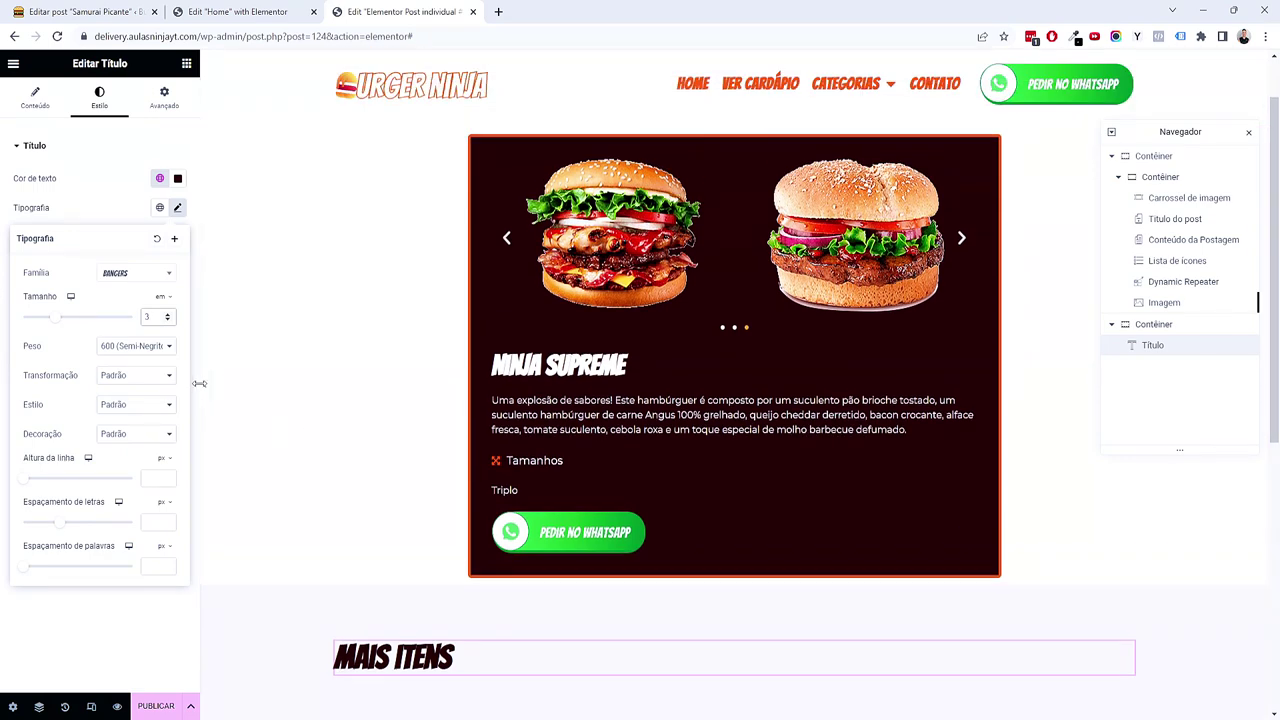
left_click(199, 383)
left_click(204, 388)
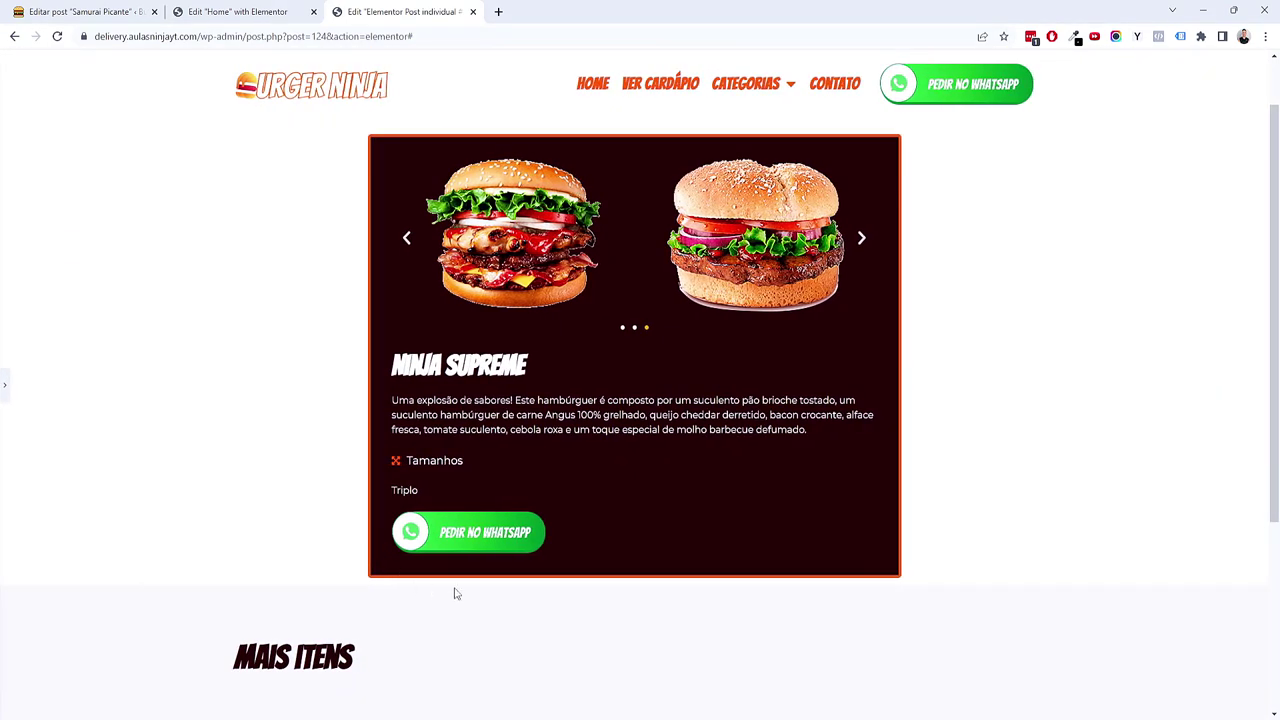
scroll(456, 591, "down", 1)
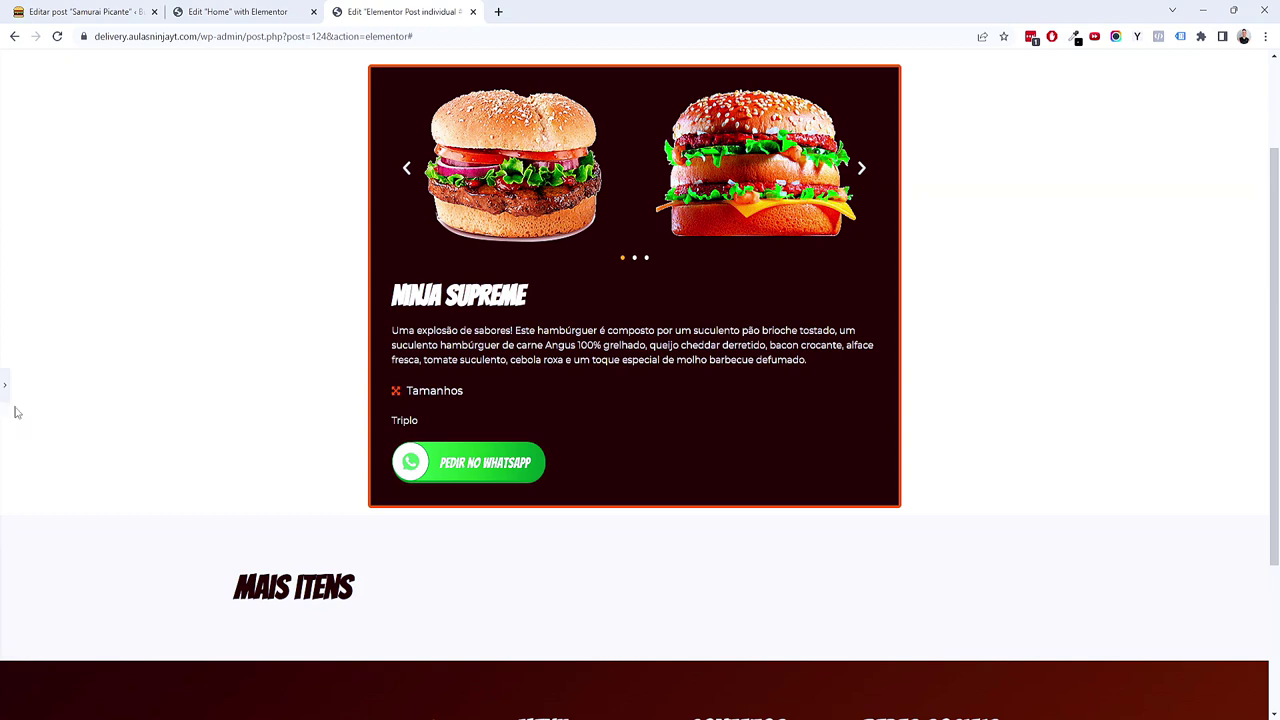
left_click(5, 386)
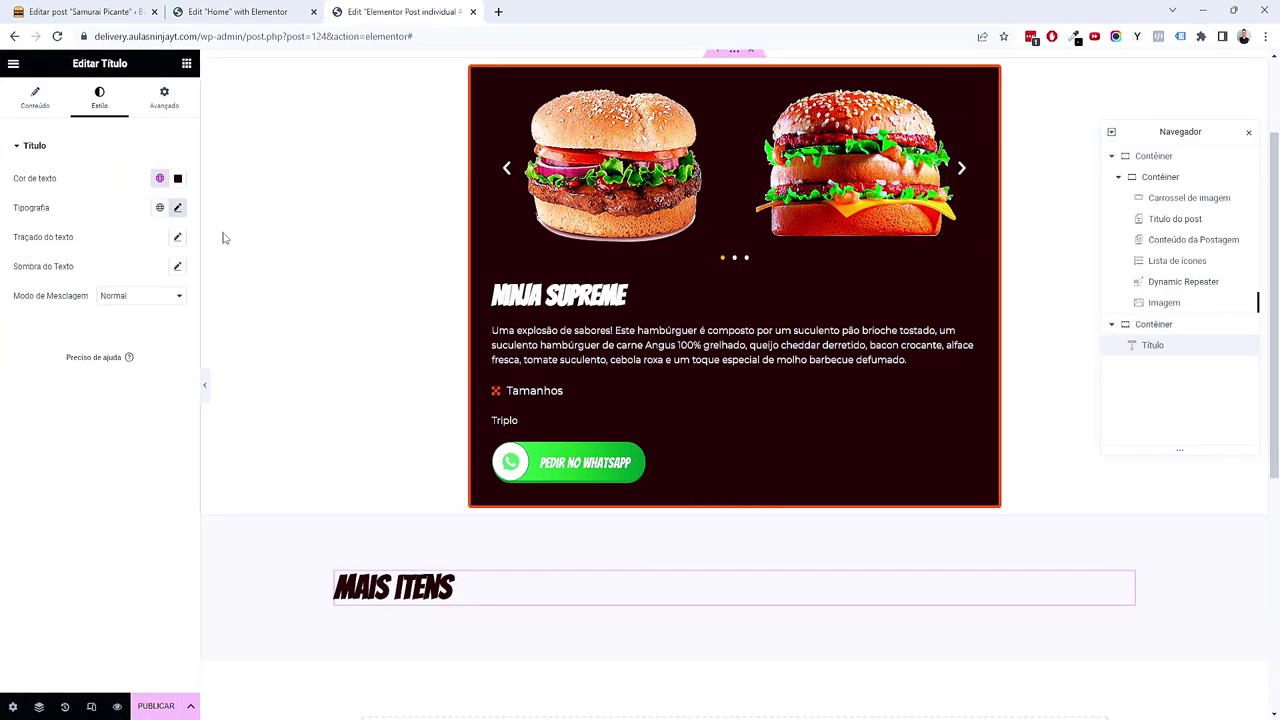
left_click(164, 99)
left_click(171, 174)
left_click(171, 188)
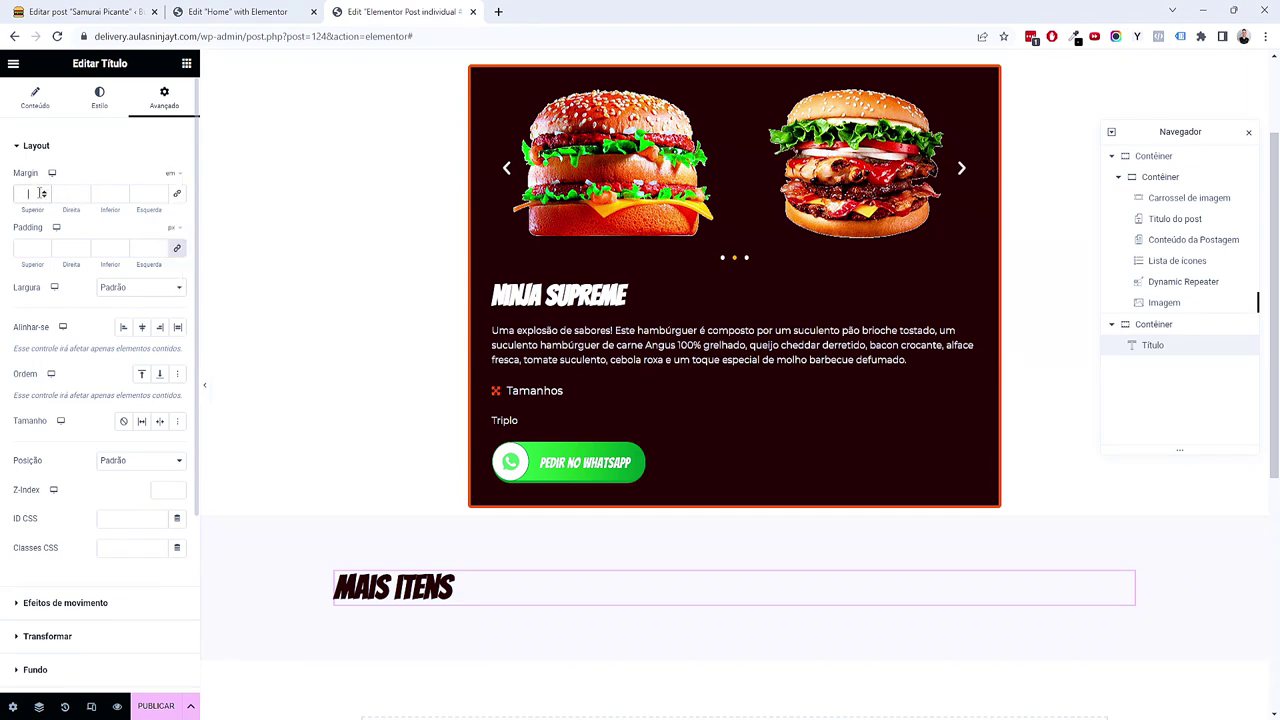
type("1")
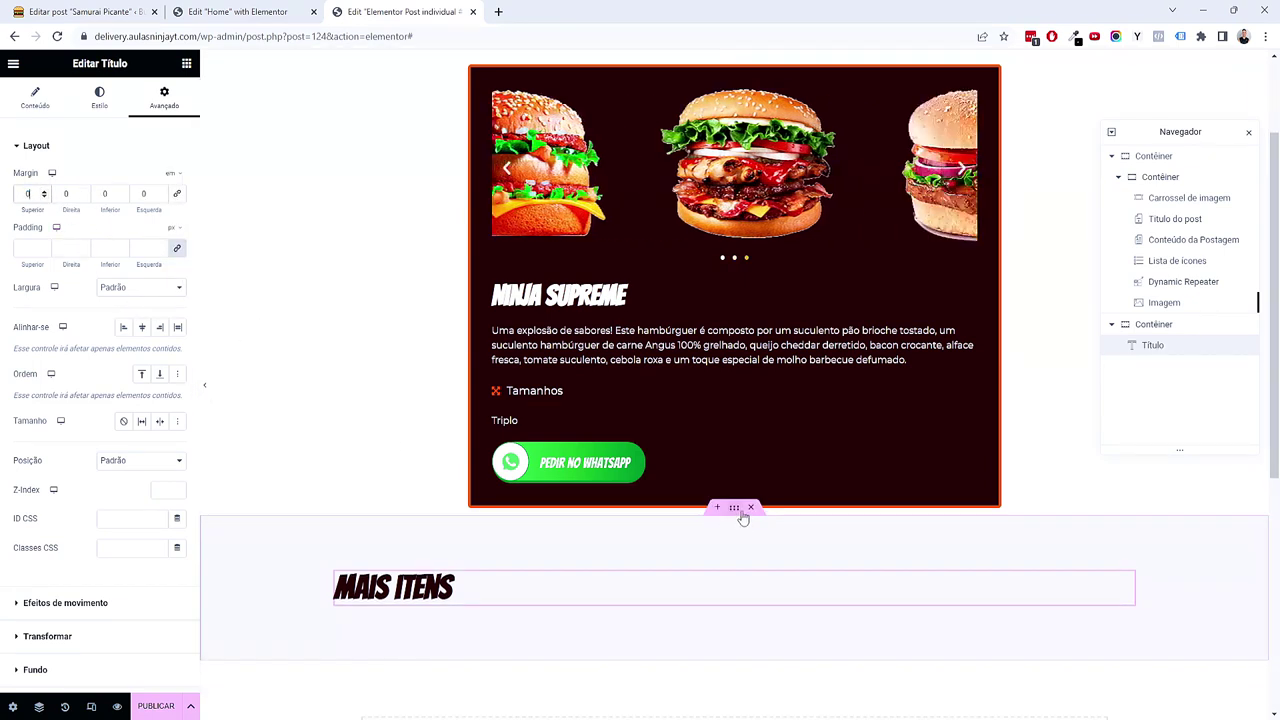
Step: Set the grey container's top margin to 3 em
left_click(743, 518)
left_click(163, 97)
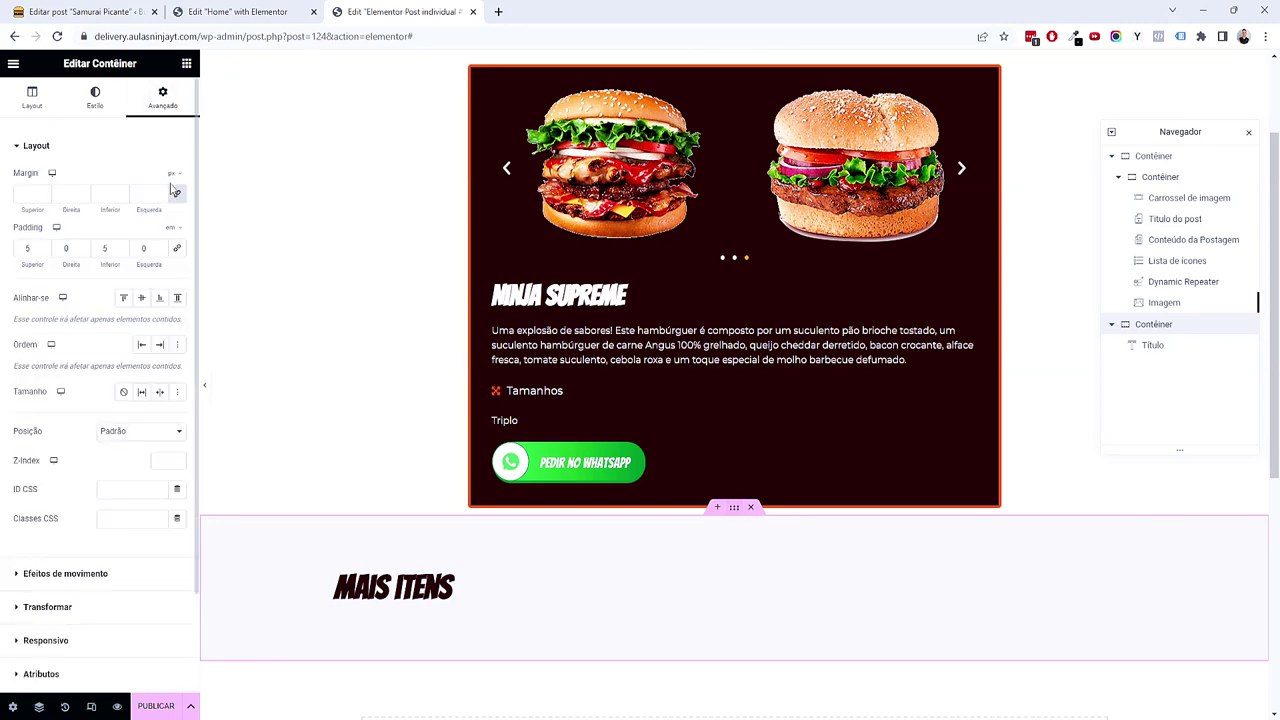
left_click(174, 214)
left_click(43, 192)
left_click(43, 192)
left_click(43, 192)
left_click(43, 192)
left_click(43, 197)
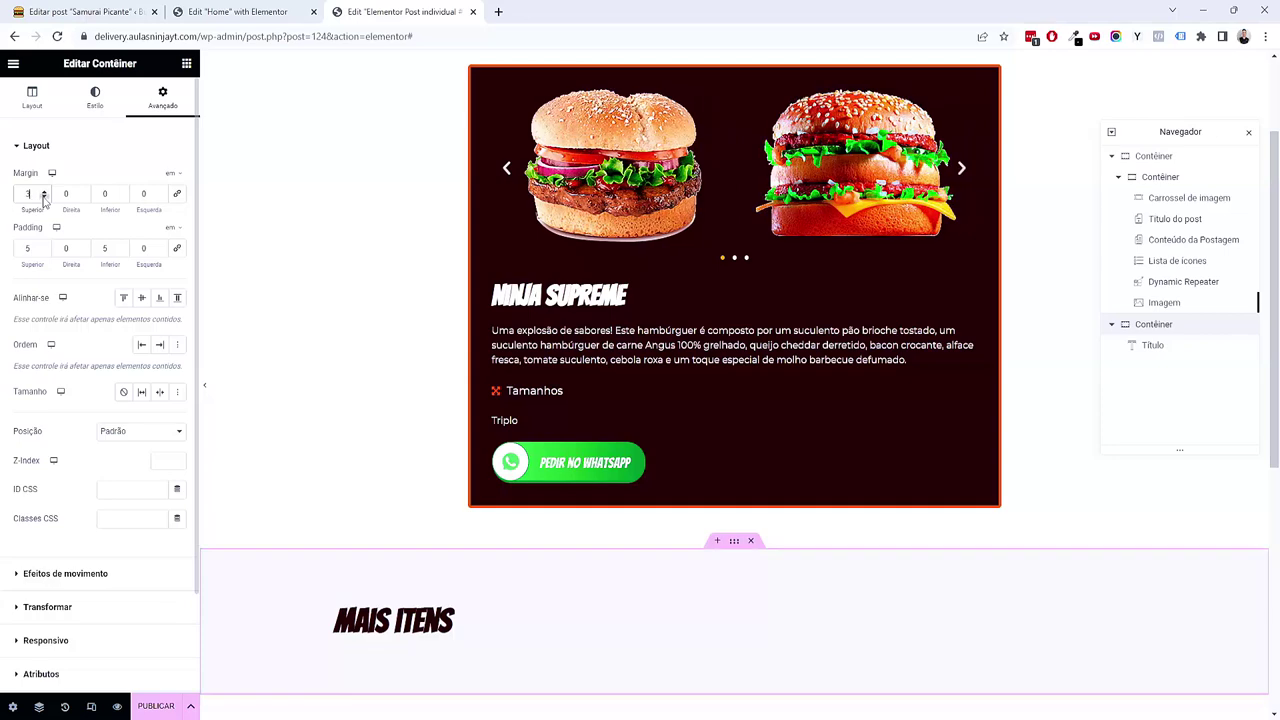
scroll(376, 467, "up", 3)
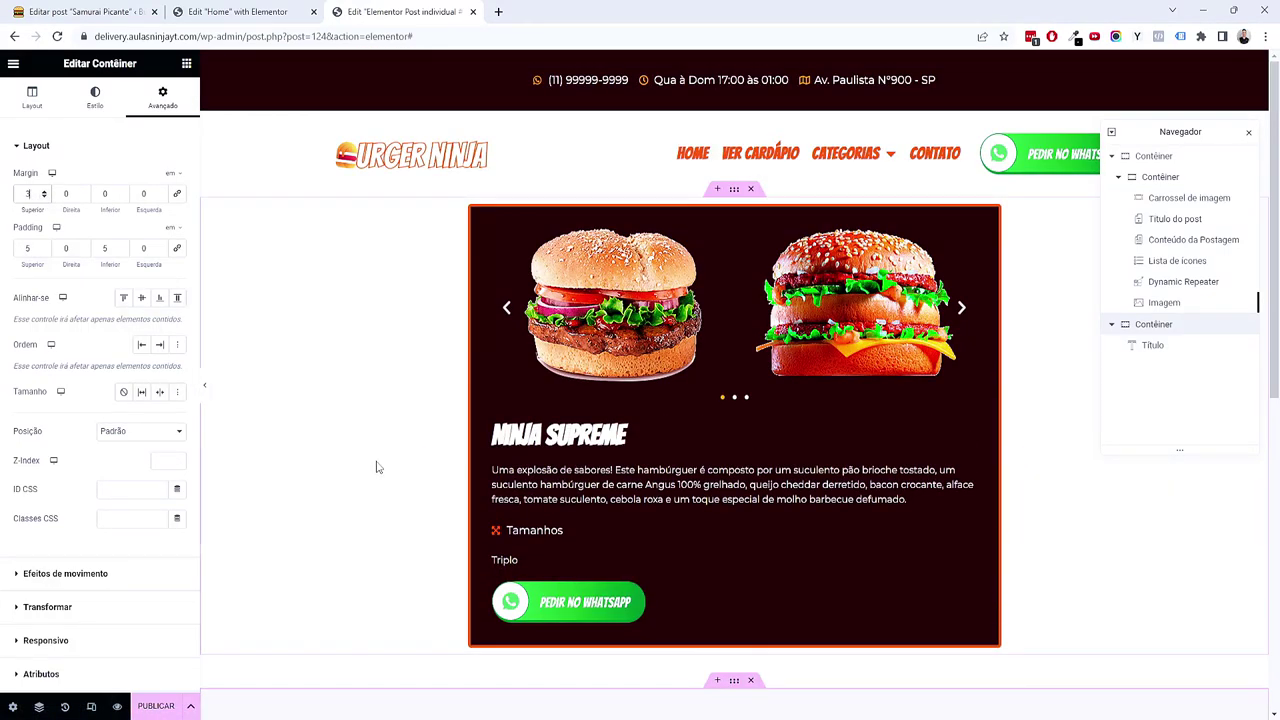
scroll(376, 467, "down", 5)
Step: Place a Listing Grid under the Mais itens heading showing Loop - Cardápio Delivery
left_click(186, 63)
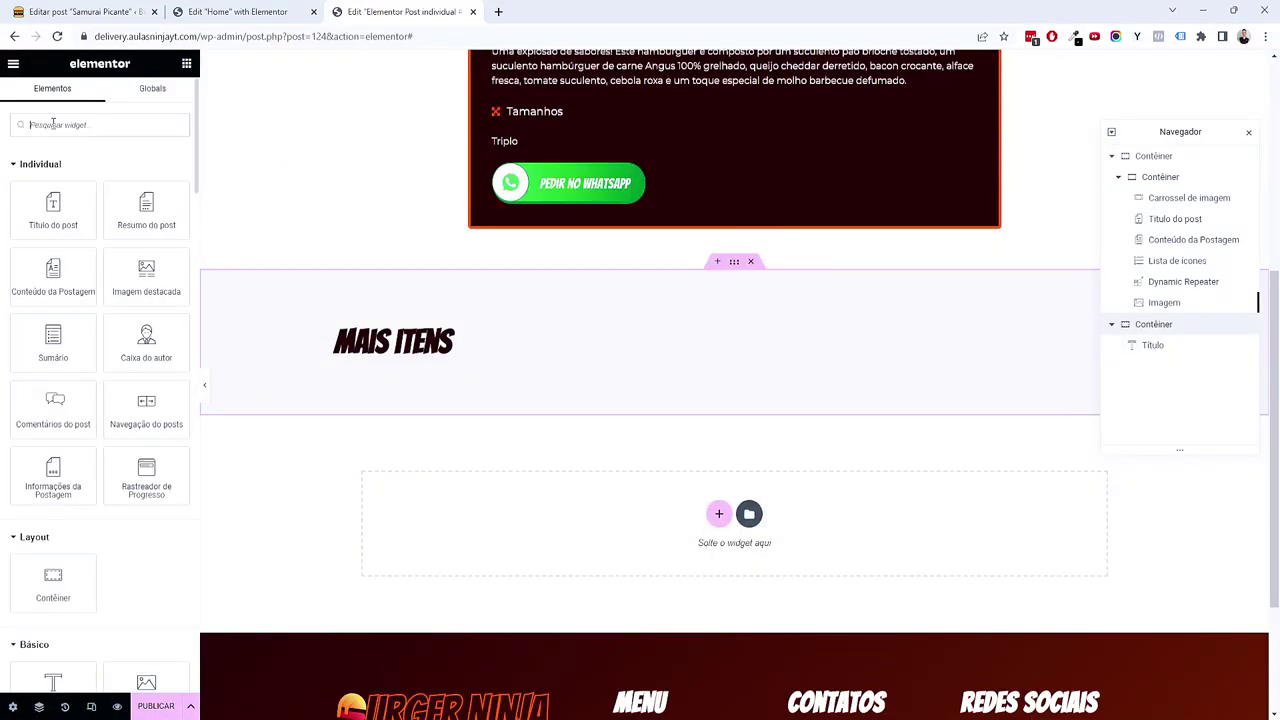
type("grid")
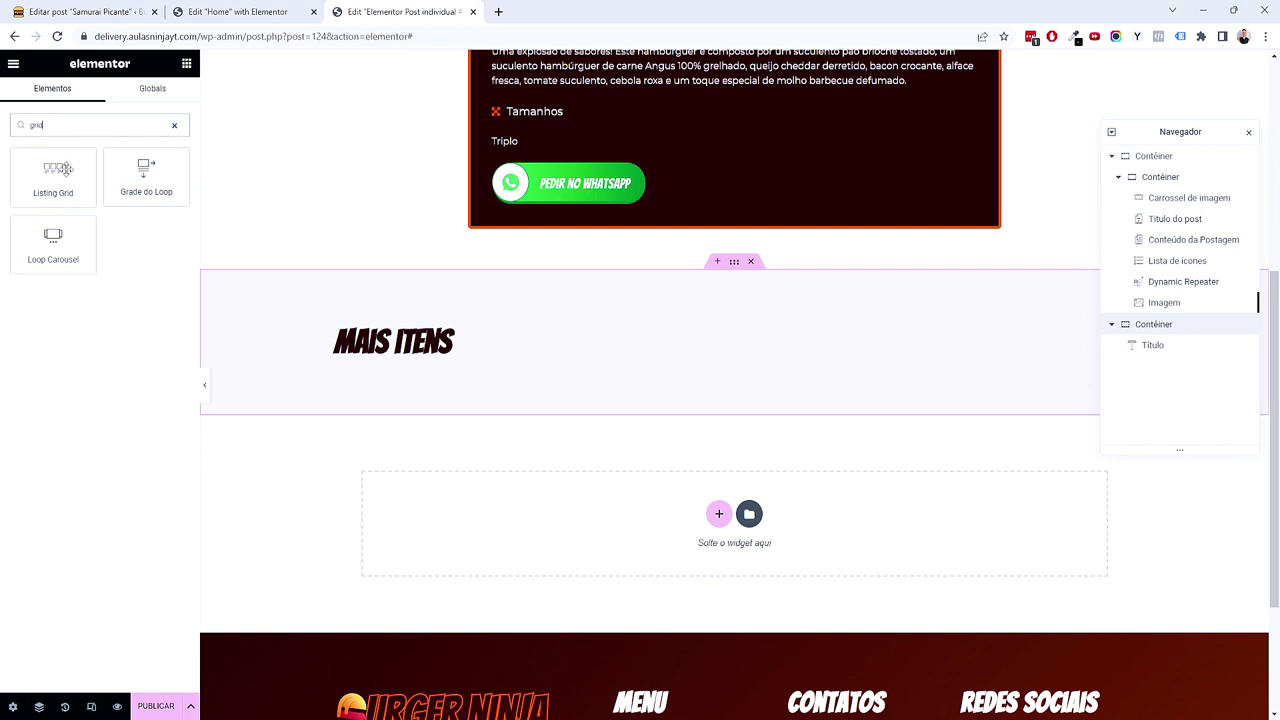
left_click_drag(66, 180, 441, 358)
left_click(140, 180)
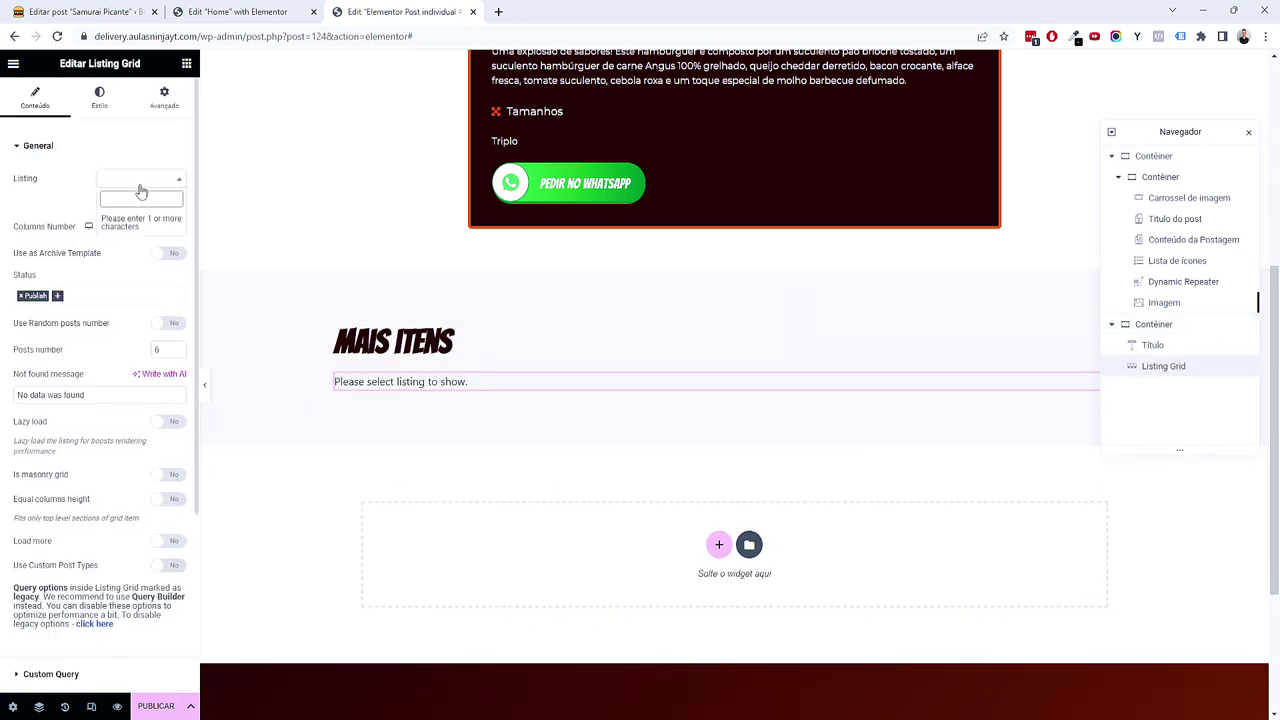
type("loo")
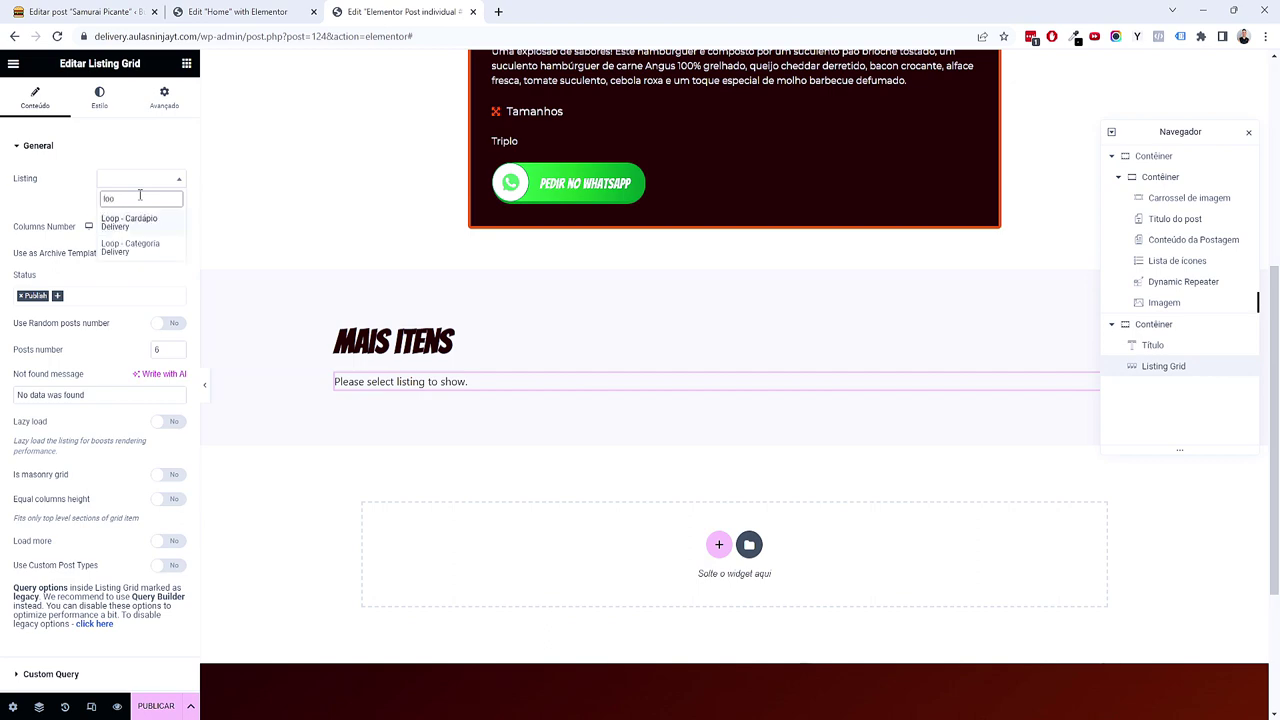
left_click(145, 224)
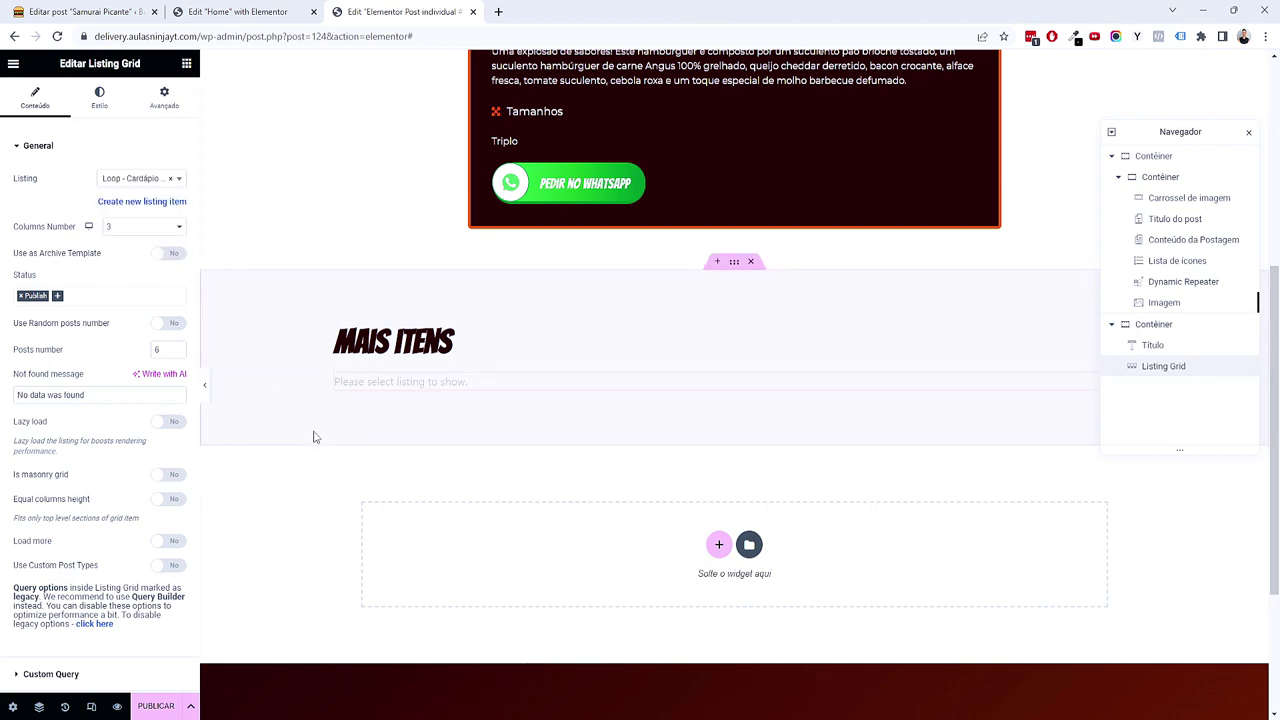
Step: Set the grid's posts number to 16 and paste a Portuguese not-found message
scroll(630, 425, "down", 2)
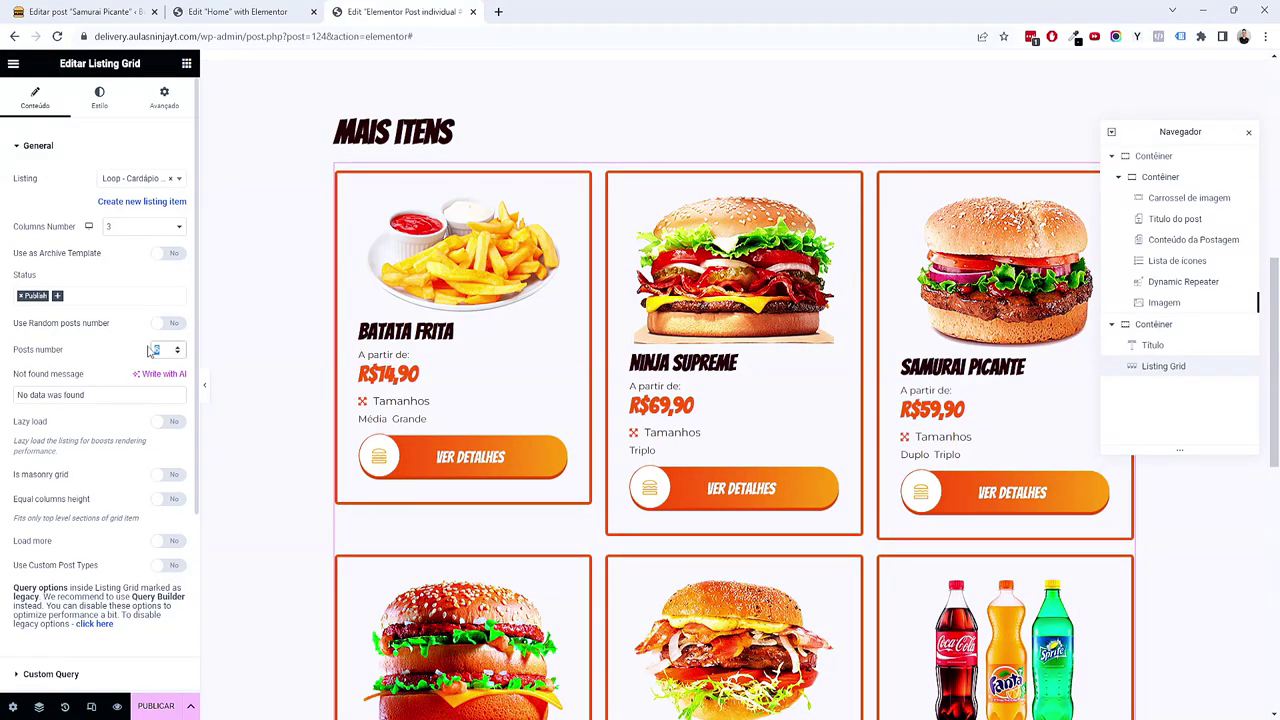
type("1")
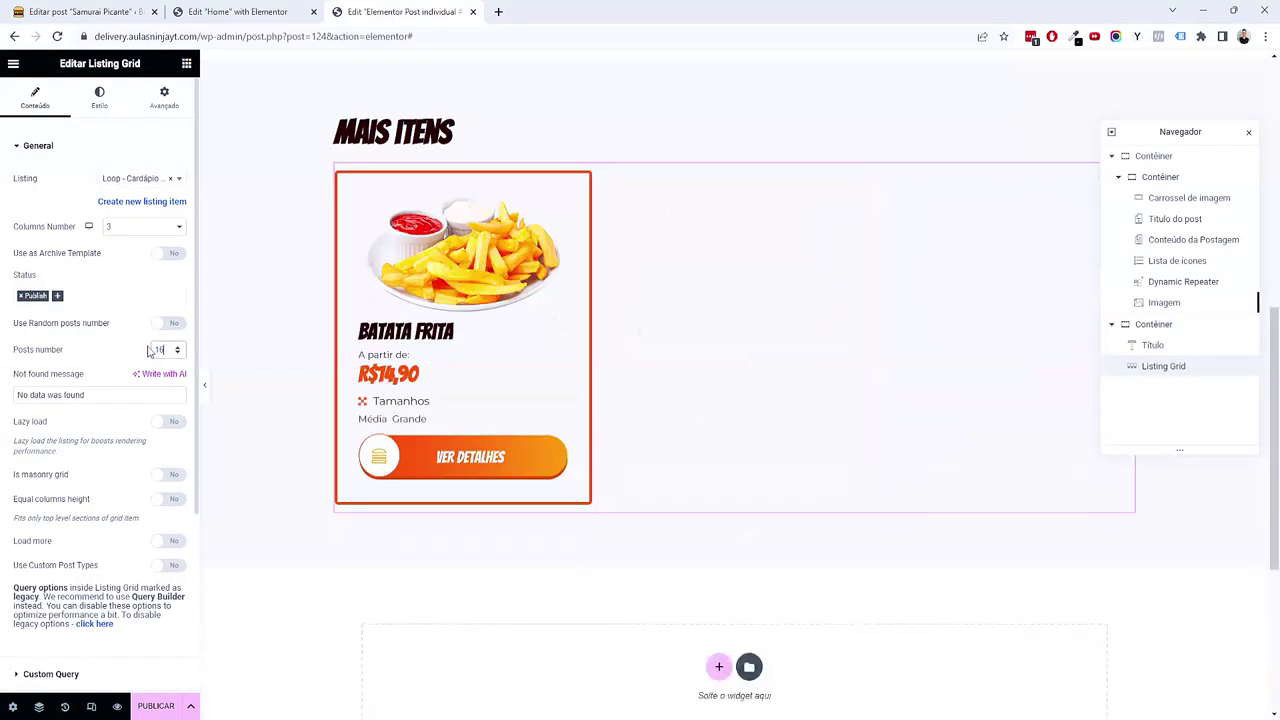
triple_click(128, 394)
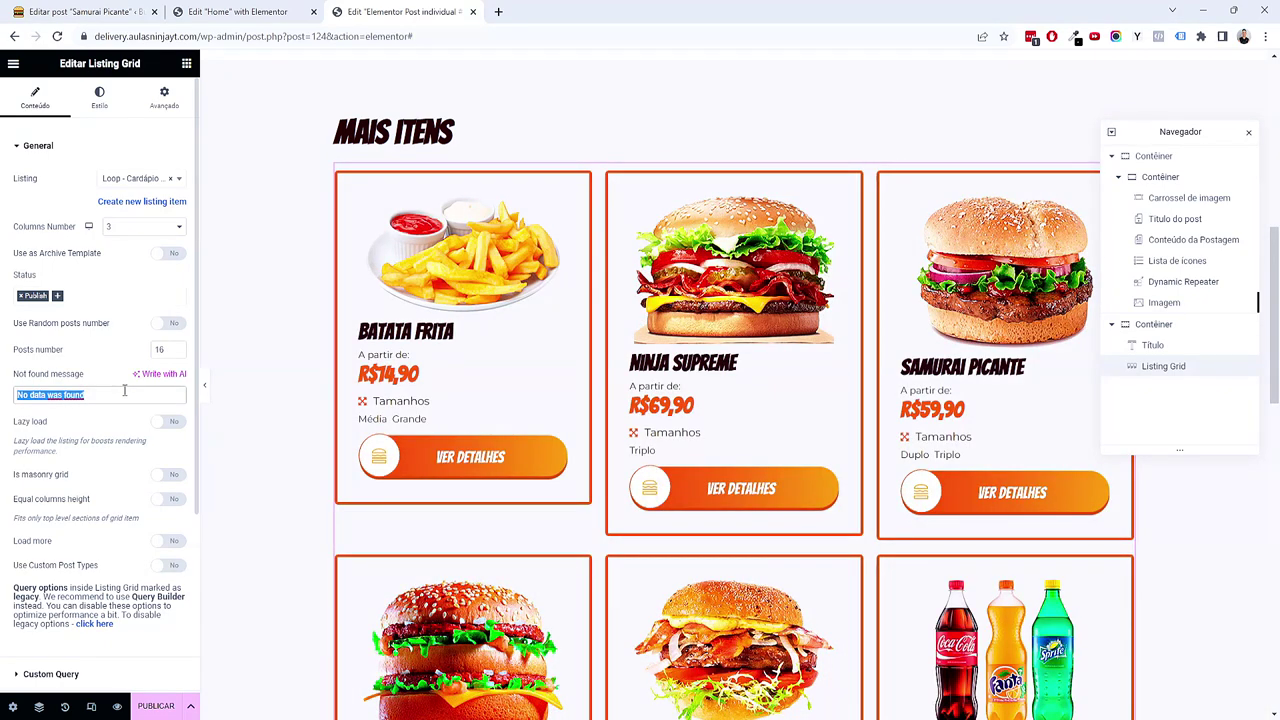
type("Ainda não foram cadastrados itens")
Step: Review the grid's slider settings, leaving the slider off, and check the grid
scroll(125, 392, "down", 3)
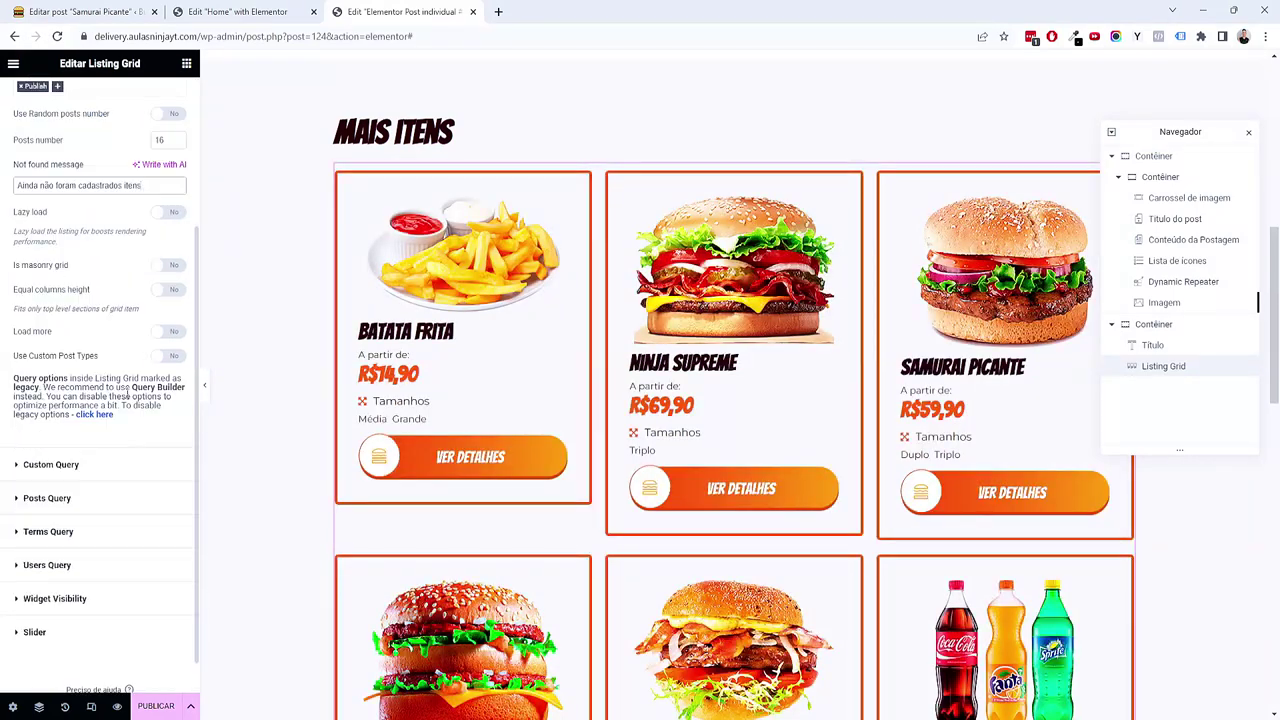
left_click(80, 592)
left_click(170, 379)
left_click(170, 379)
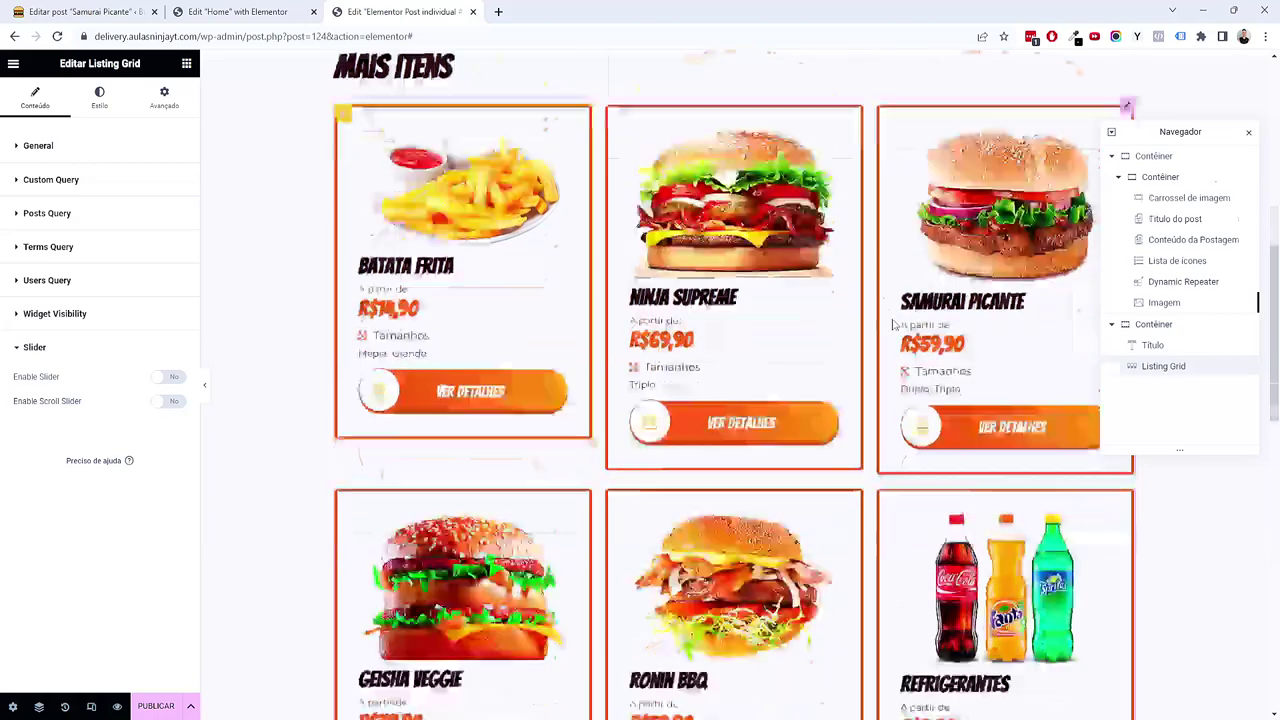
scroll(656, 377, "up", 8)
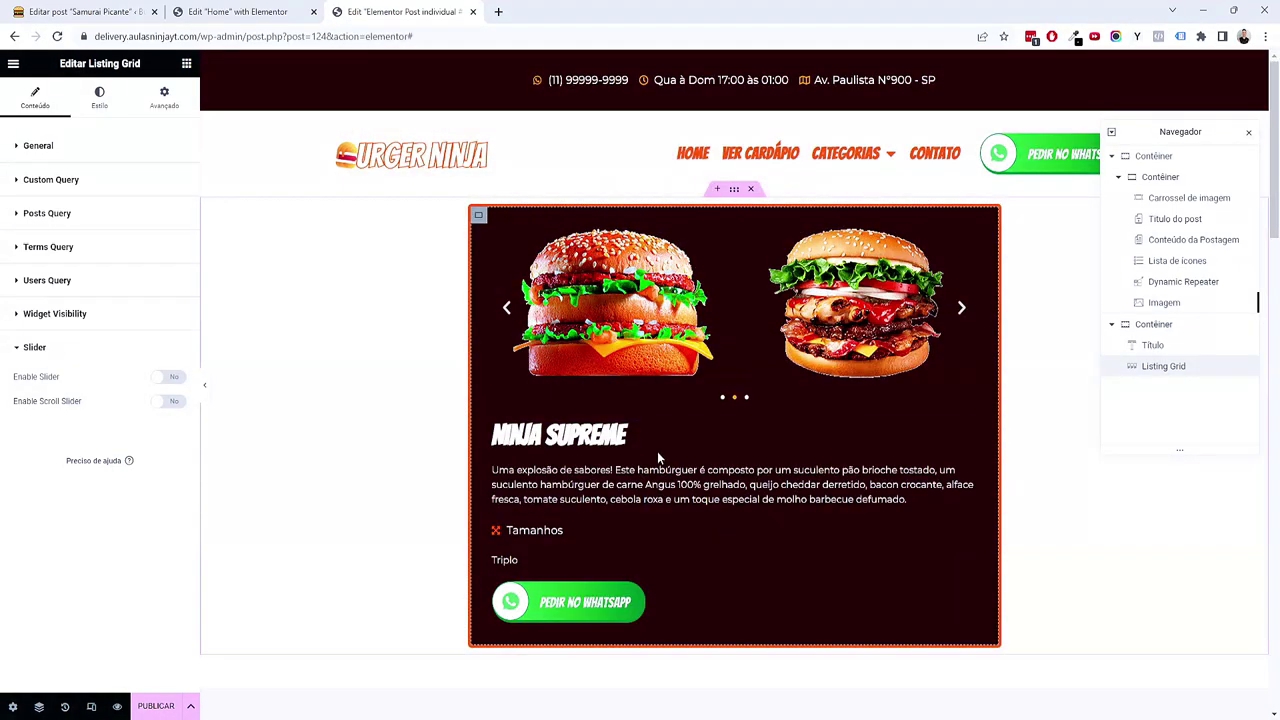
scroll(657, 451, "down", 10)
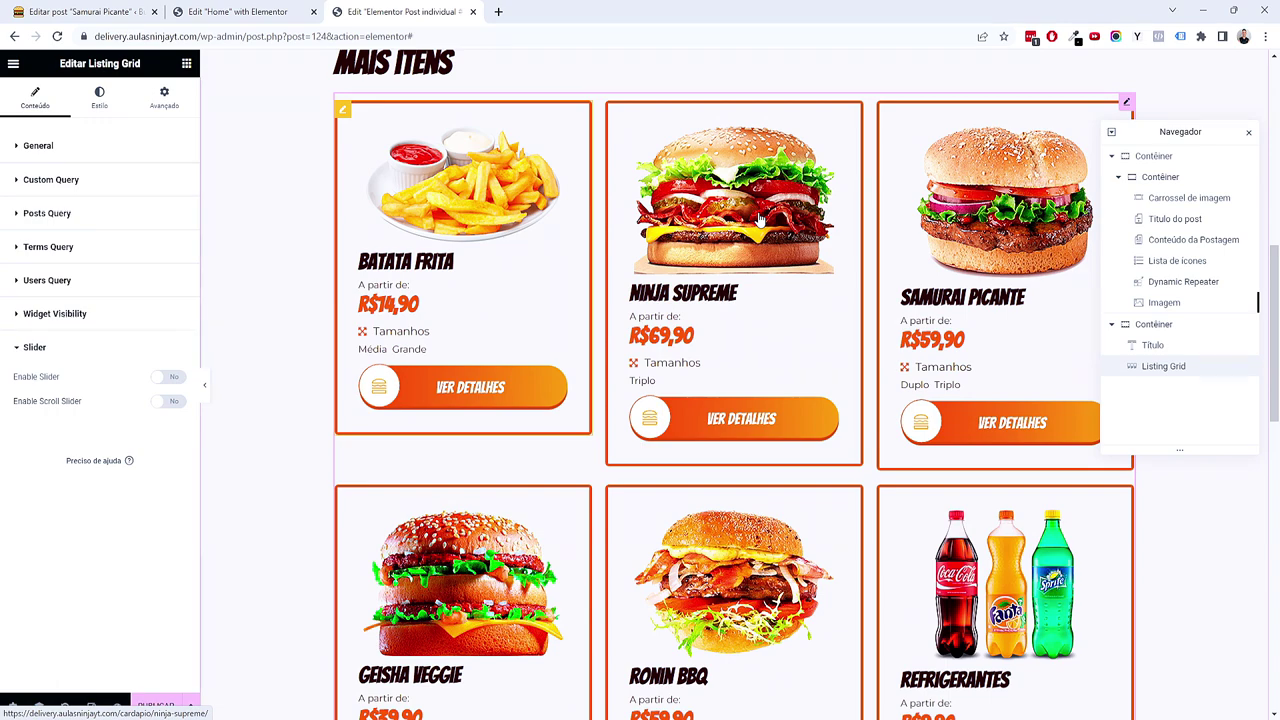
scroll(760, 218, "up", 5)
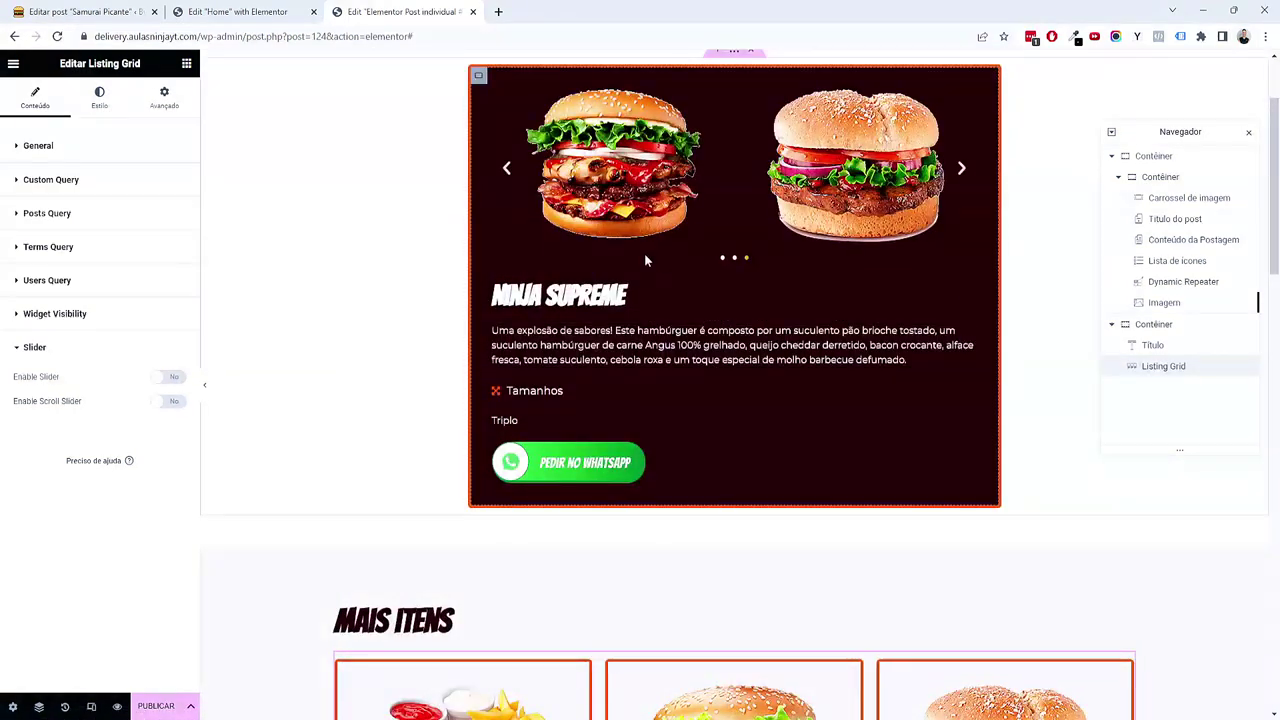
scroll(616, 366, "down", 4)
scroll(616, 366, "down", 2)
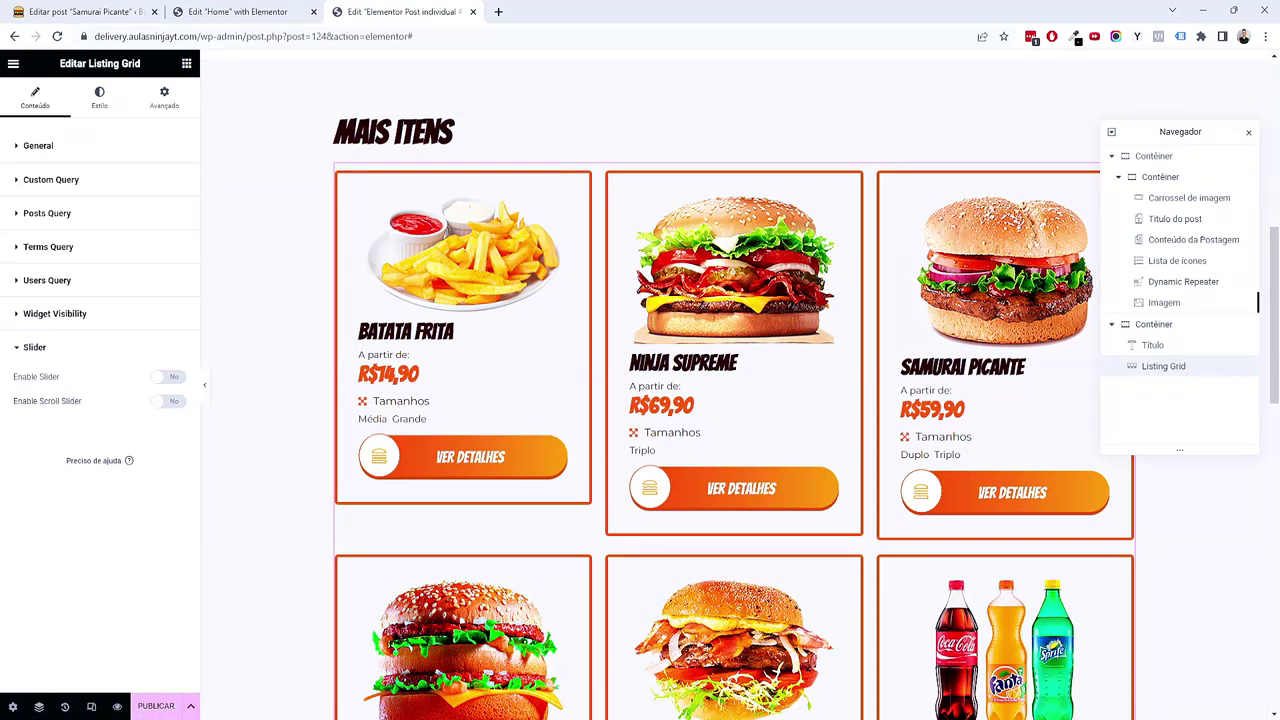
Step: Add a Posts & Author Parameters query excluding the current post via the ID do post tag
left_click(113, 215)
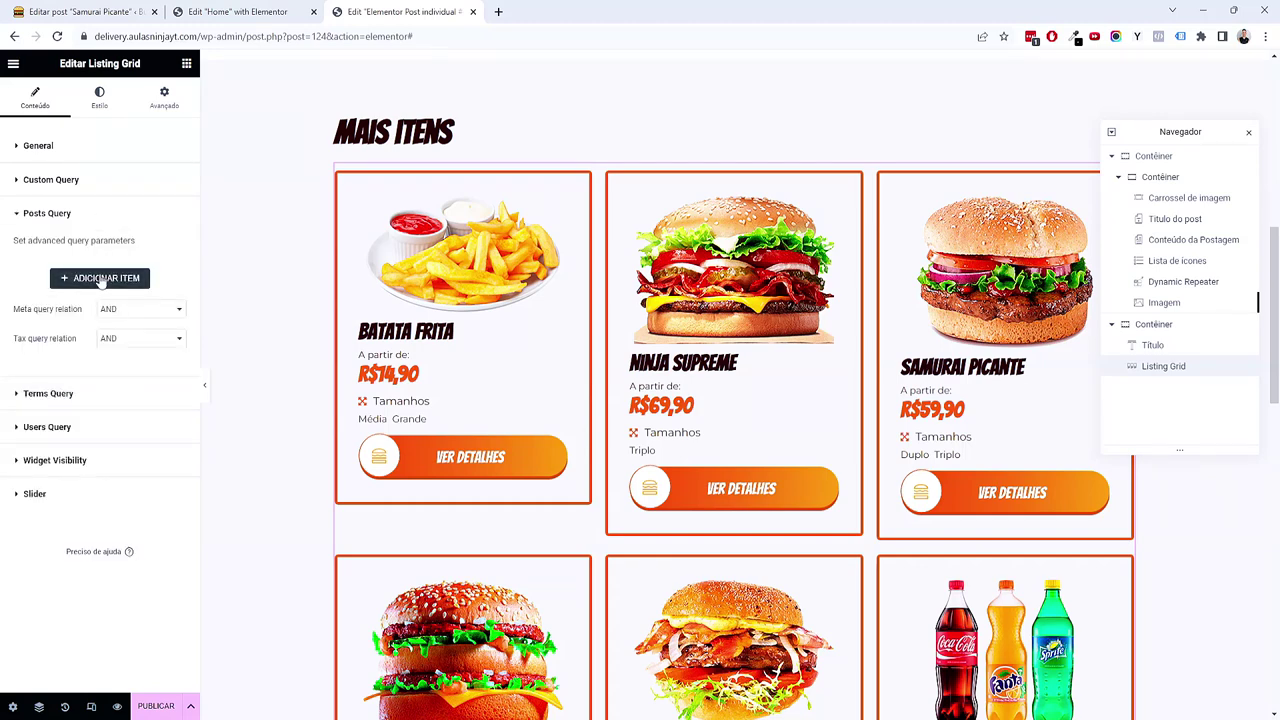
left_click(102, 279)
left_click(140, 319)
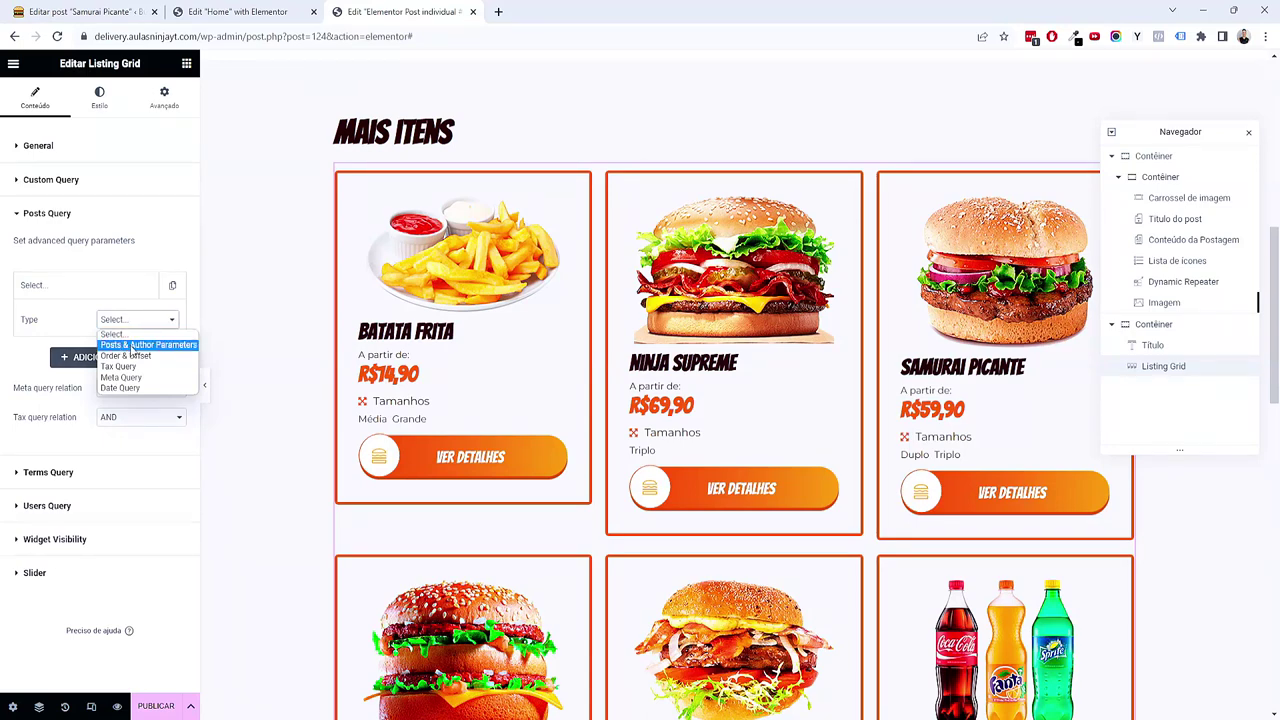
left_click(131, 346)
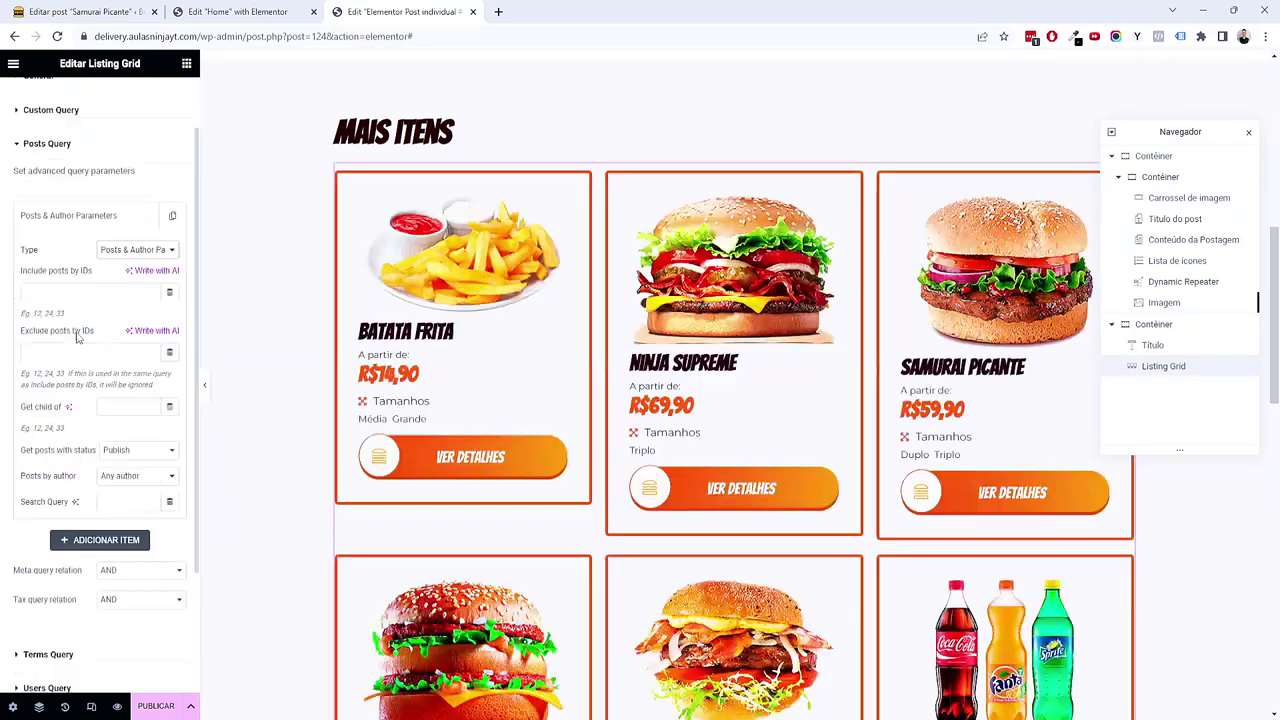
left_click(169, 351)
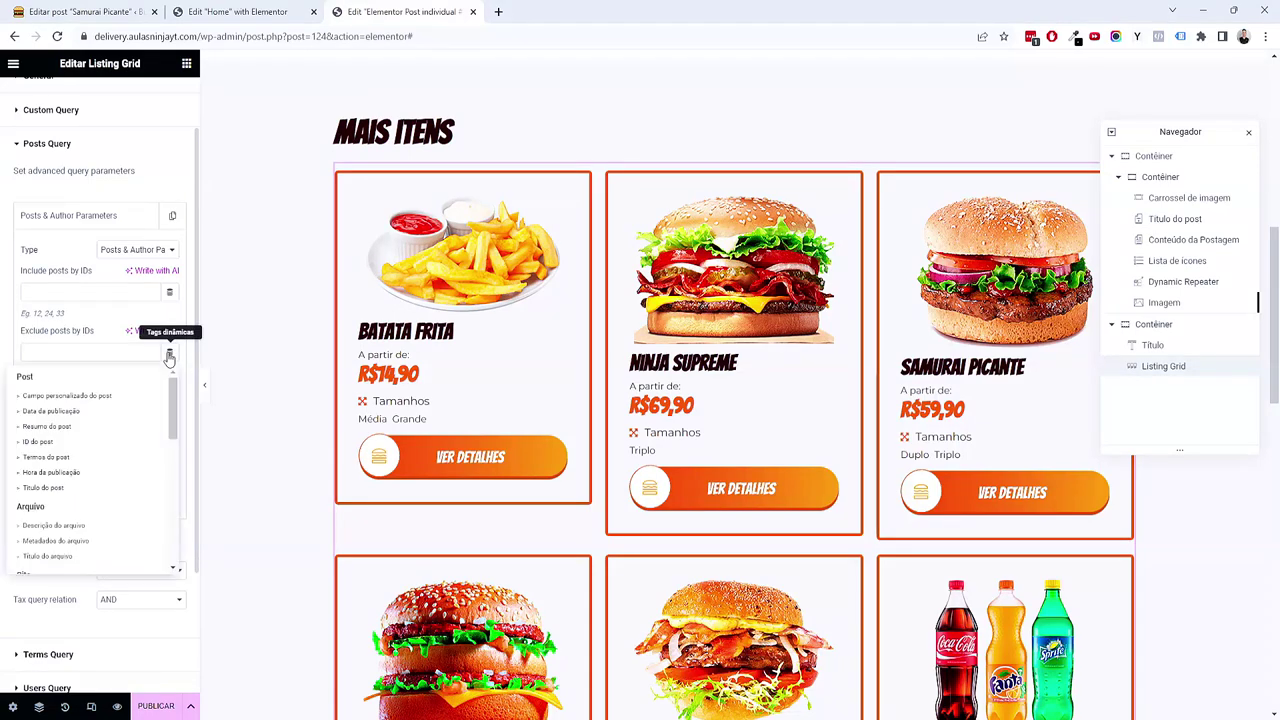
left_click(40, 443)
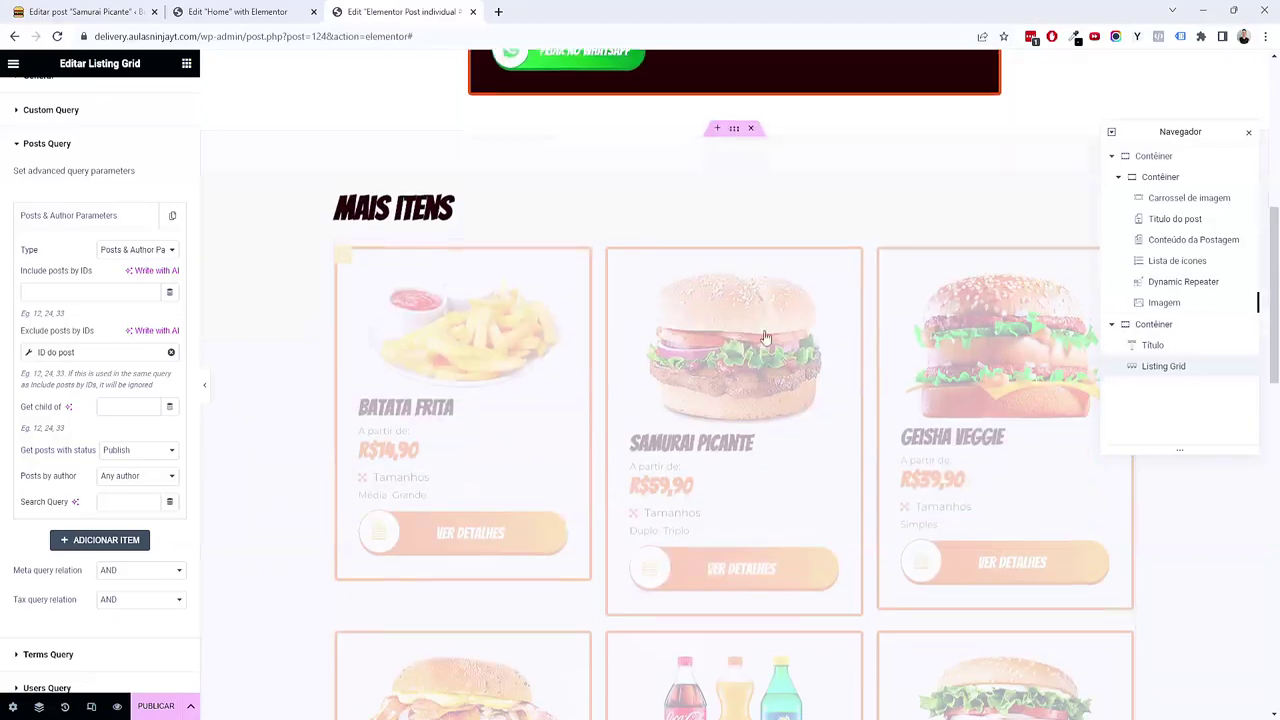
Step: Turn on the Slider option for the Mais itens grid
scroll(563, 455, "down", 2)
scroll(868, 313, "up", 3)
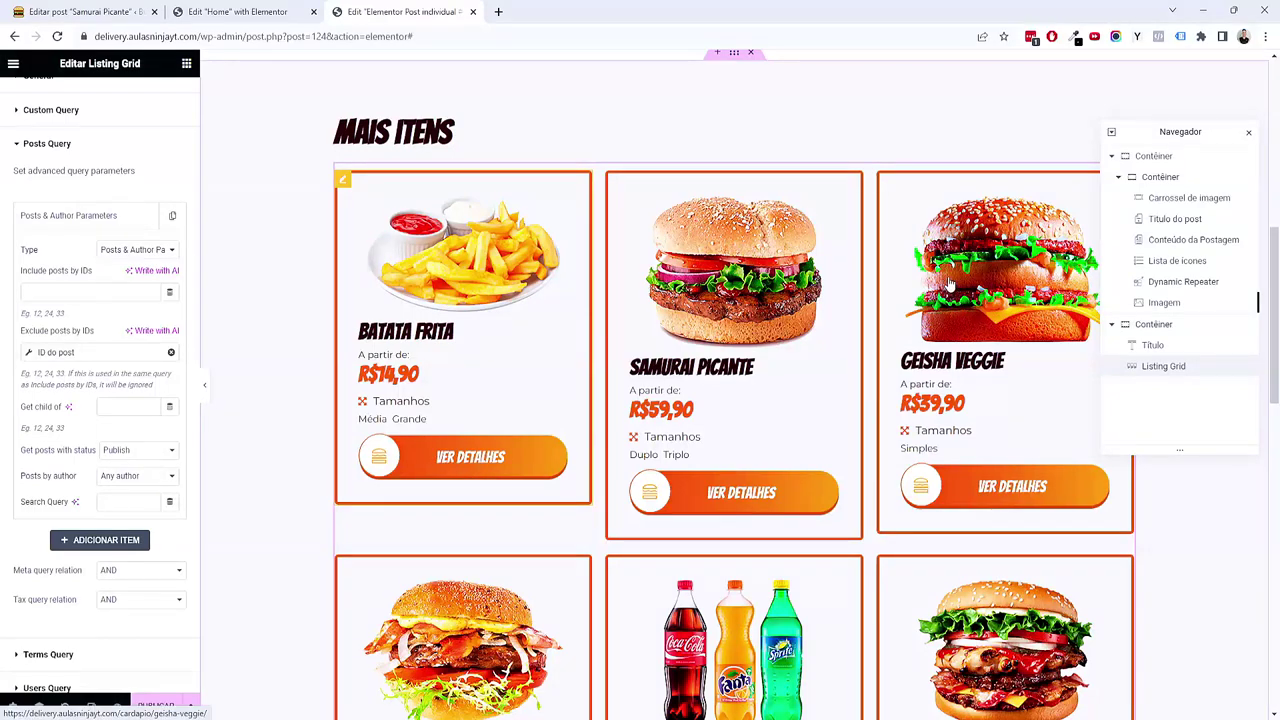
scroll(952, 288, "up", 5)
scroll(810, 278, "down", 3)
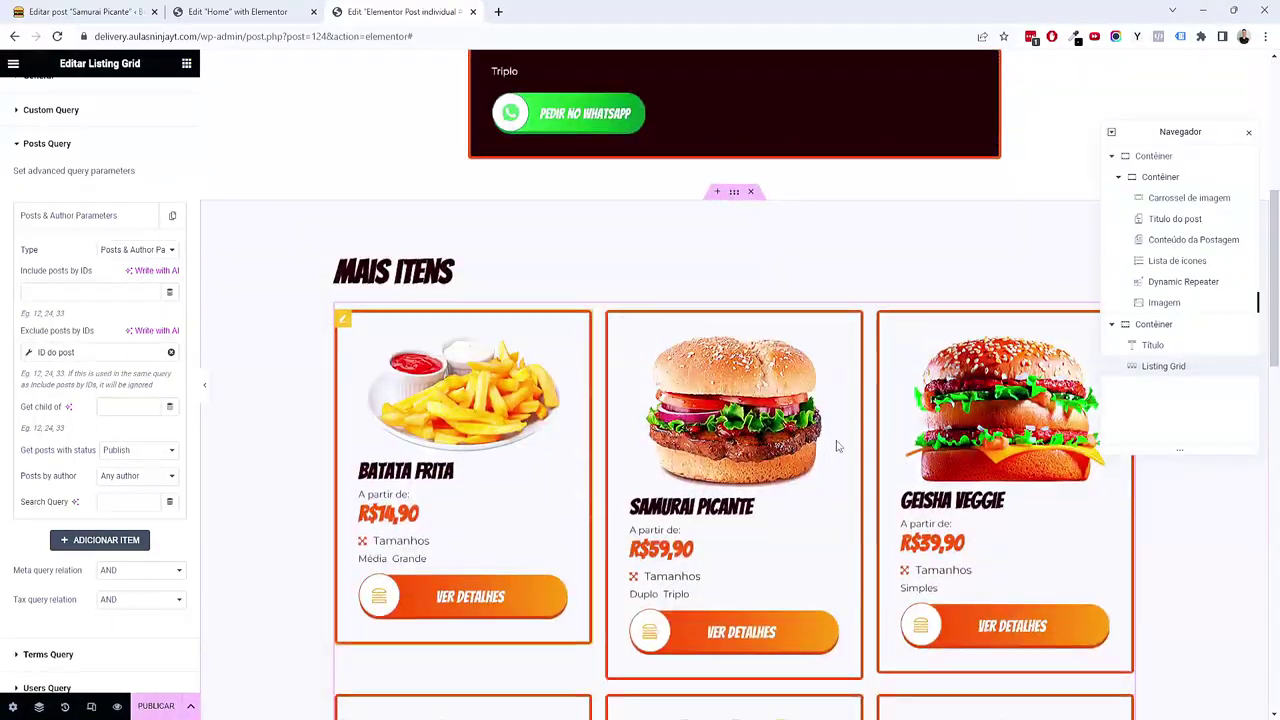
left_click_drag(1180, 131, 1007, 107)
scroll(136, 607, "down", 3)
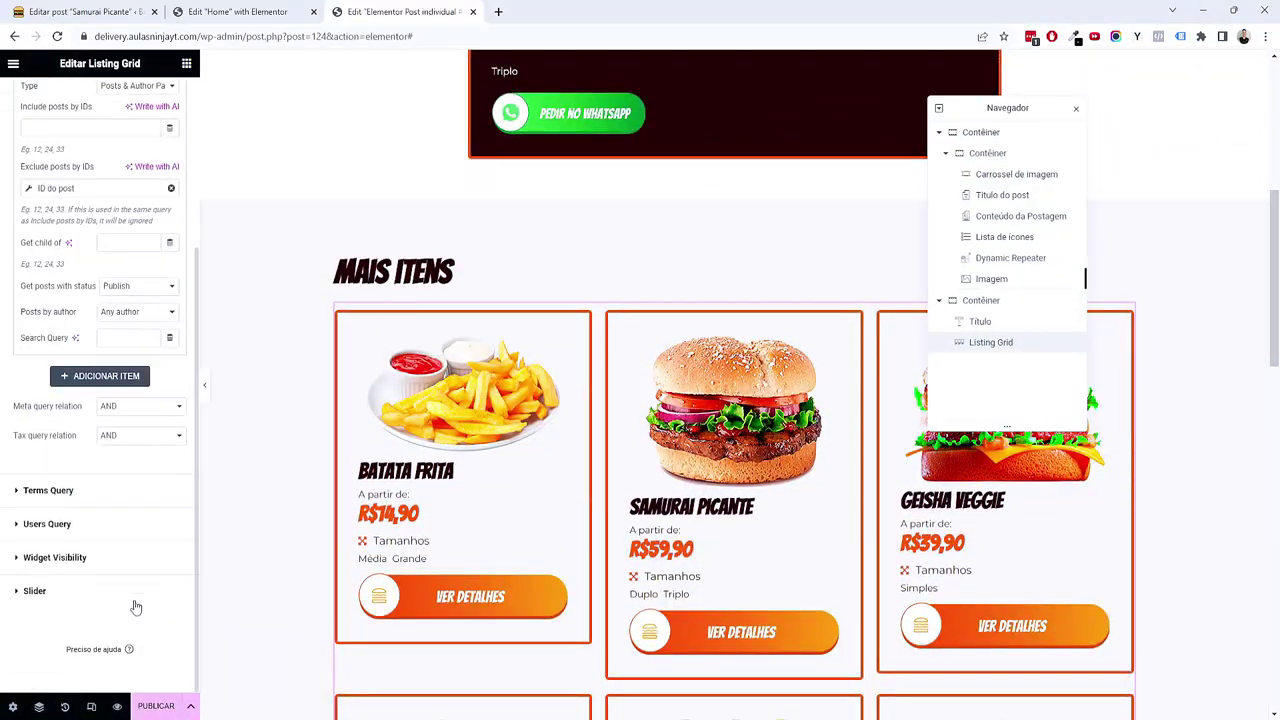
left_click(113, 600)
left_click(172, 377)
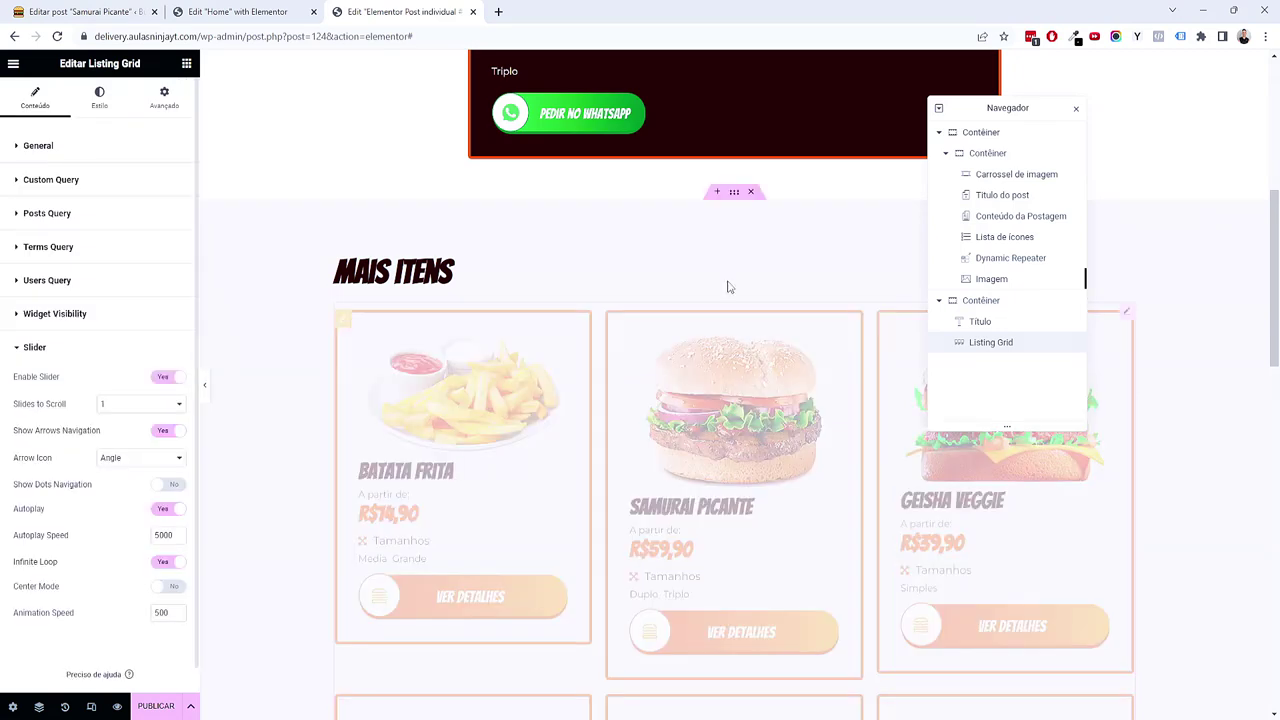
Step: Resize the slider arrows' box and give the arrows the orange global background colour
left_click(99, 97)
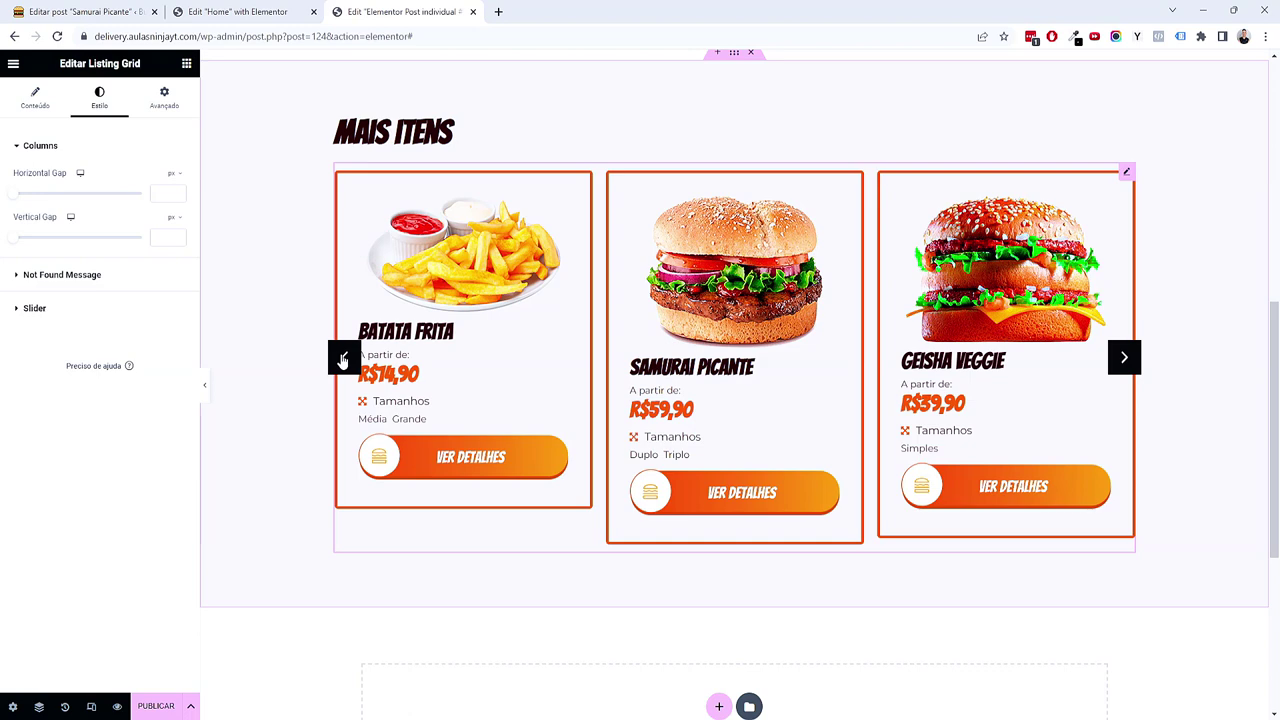
left_click(88, 318)
left_click_drag(15, 261, 39, 263)
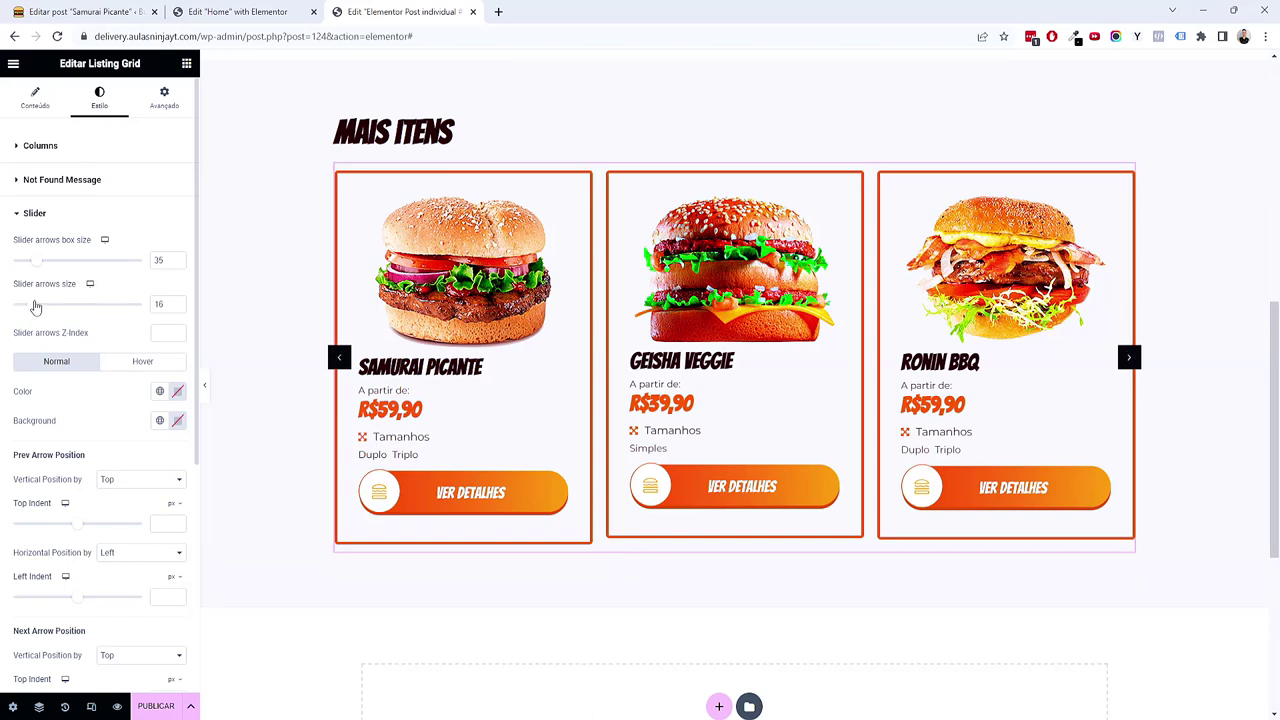
left_click(159, 420)
left_click(95, 515)
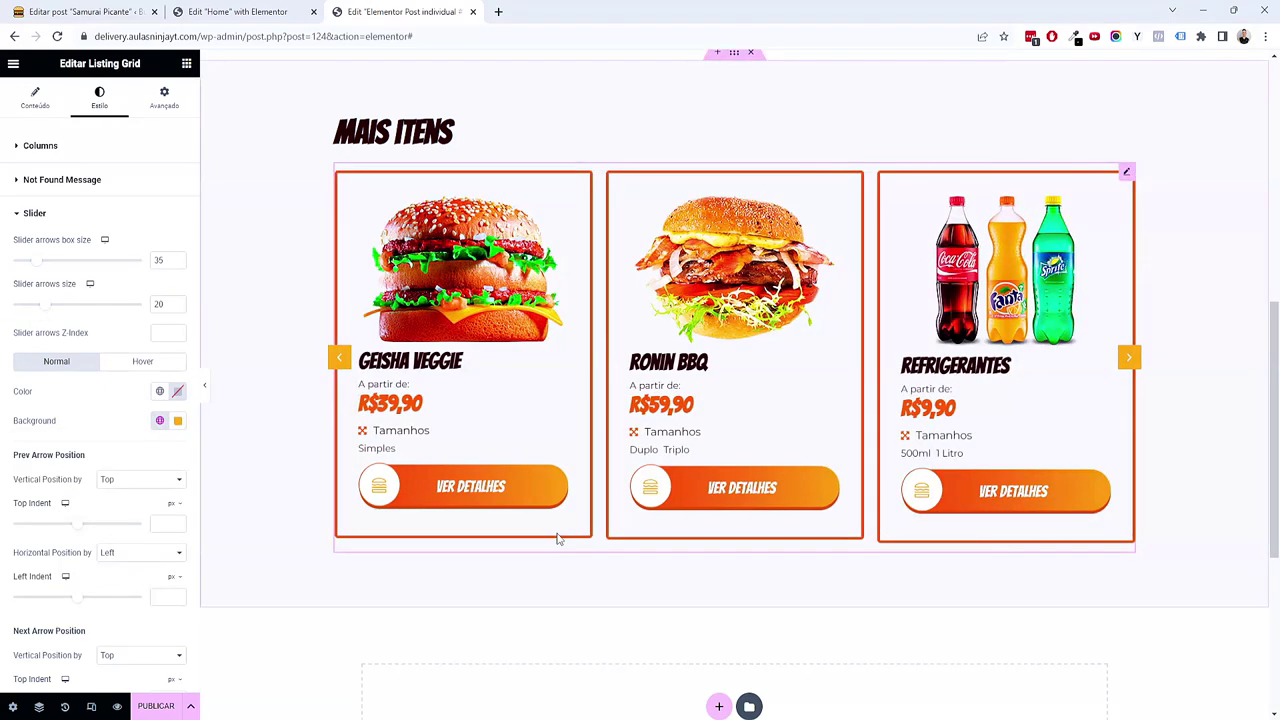
scroll(565, 540, "down", 2)
scroll(577, 541, "up", 5)
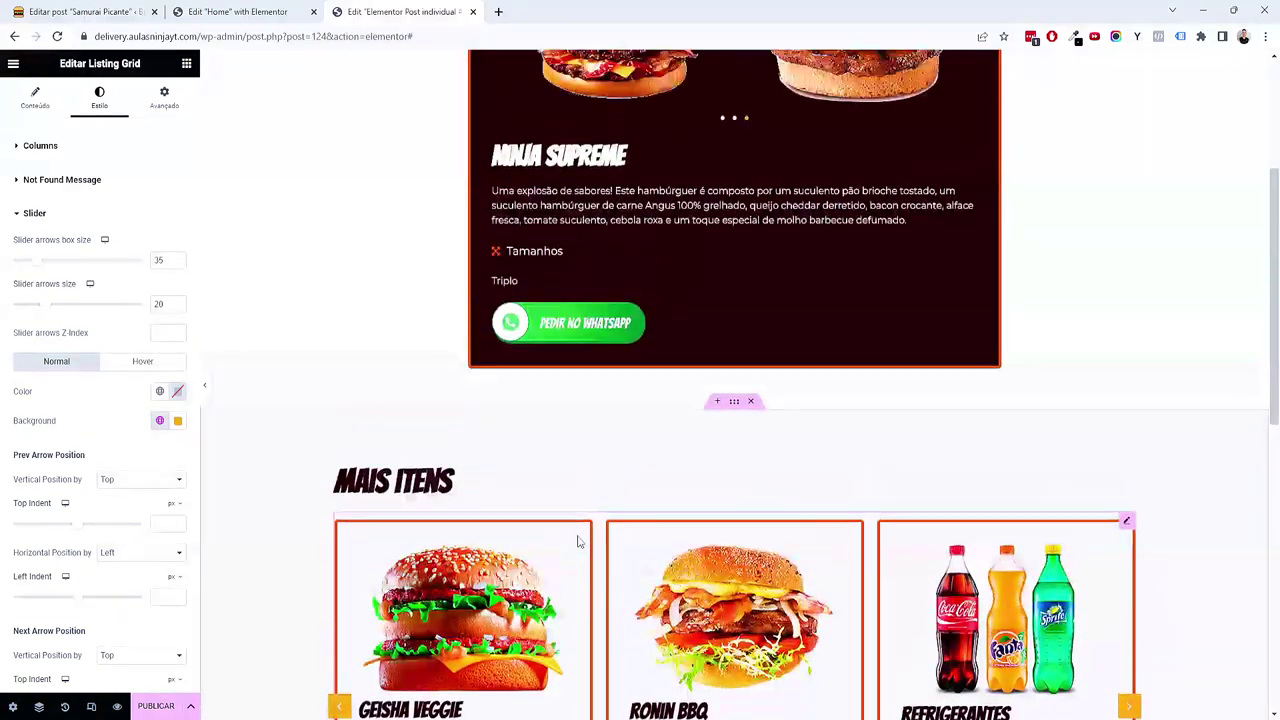
scroll(577, 541, "up", 3)
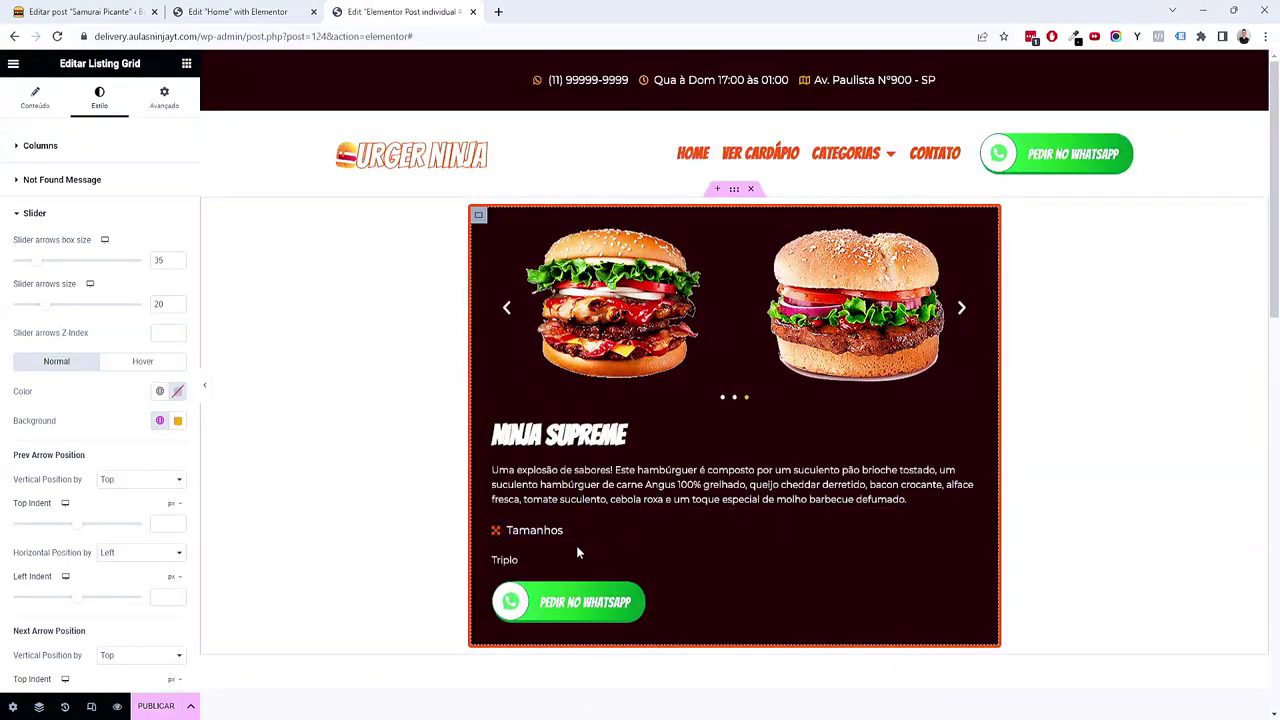
left_click(478, 214)
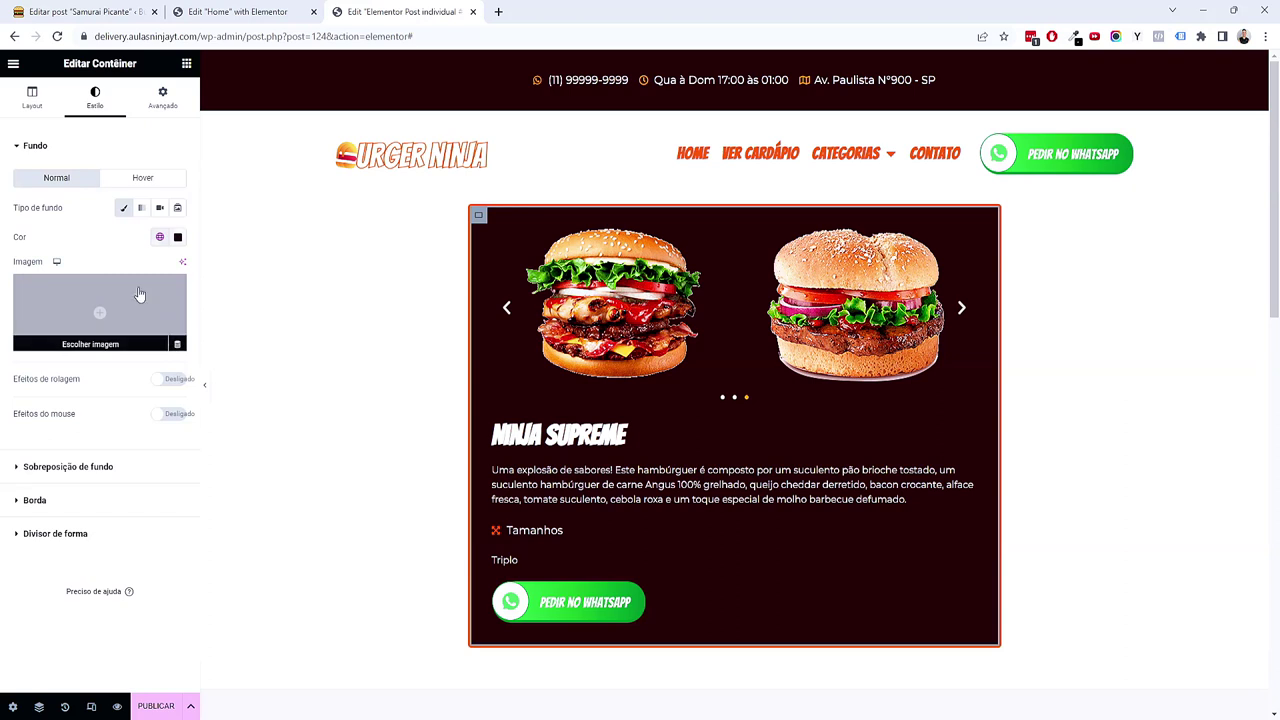
Step: Reduce the container's item spacing from 20 to 10 and add a Dynamic Field widget to the Ninja Supreme box
left_click(52, 112)
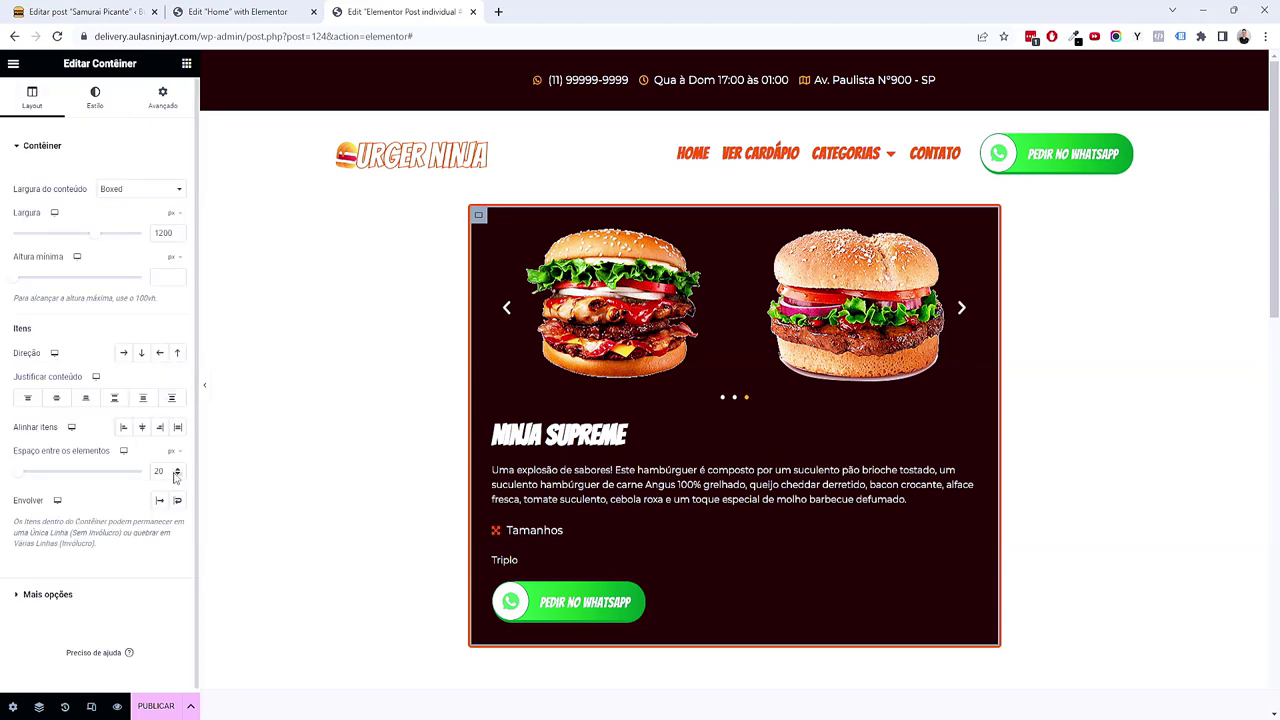
left_click(177, 476)
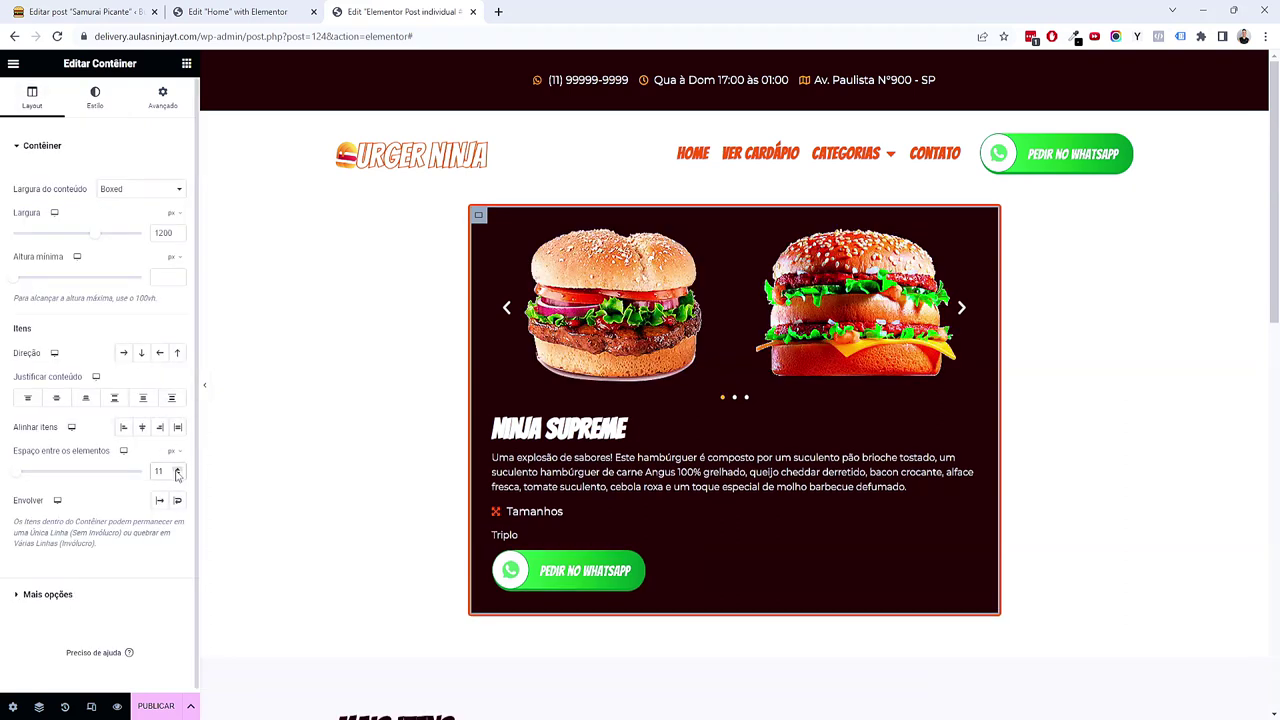
left_click(186, 63)
type("dyna")
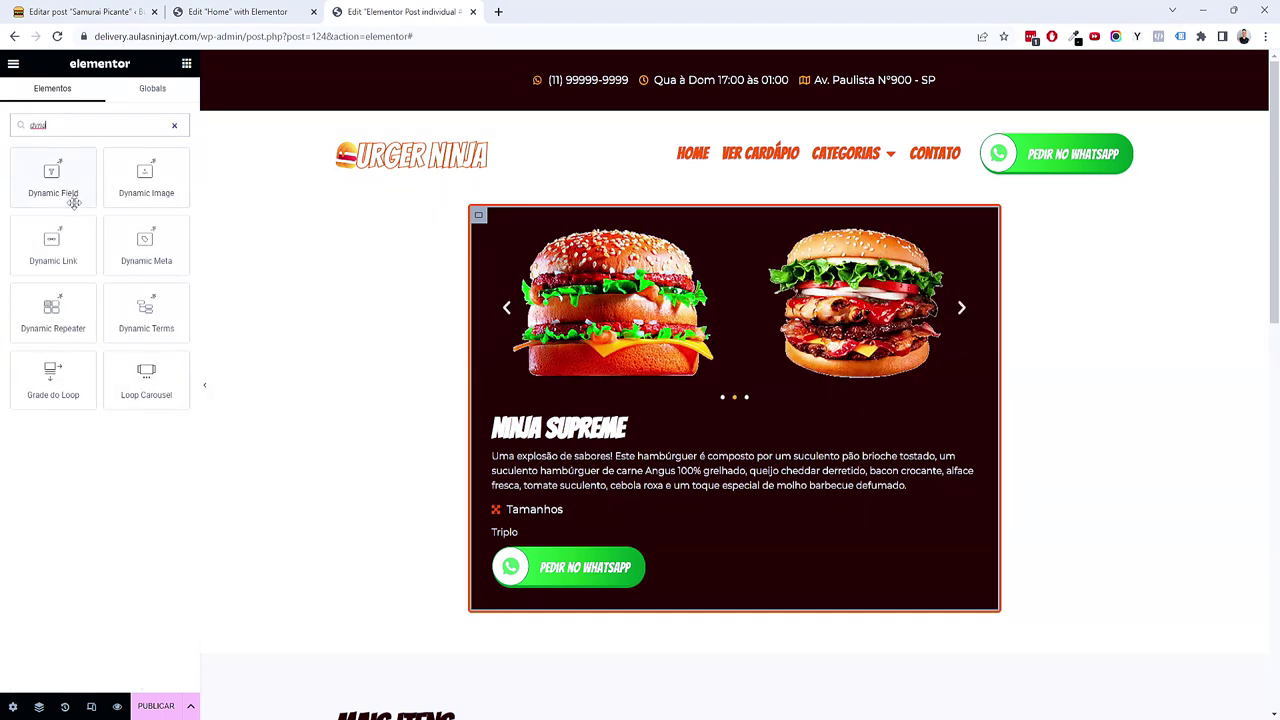
left_click_drag(72, 196, 556, 504)
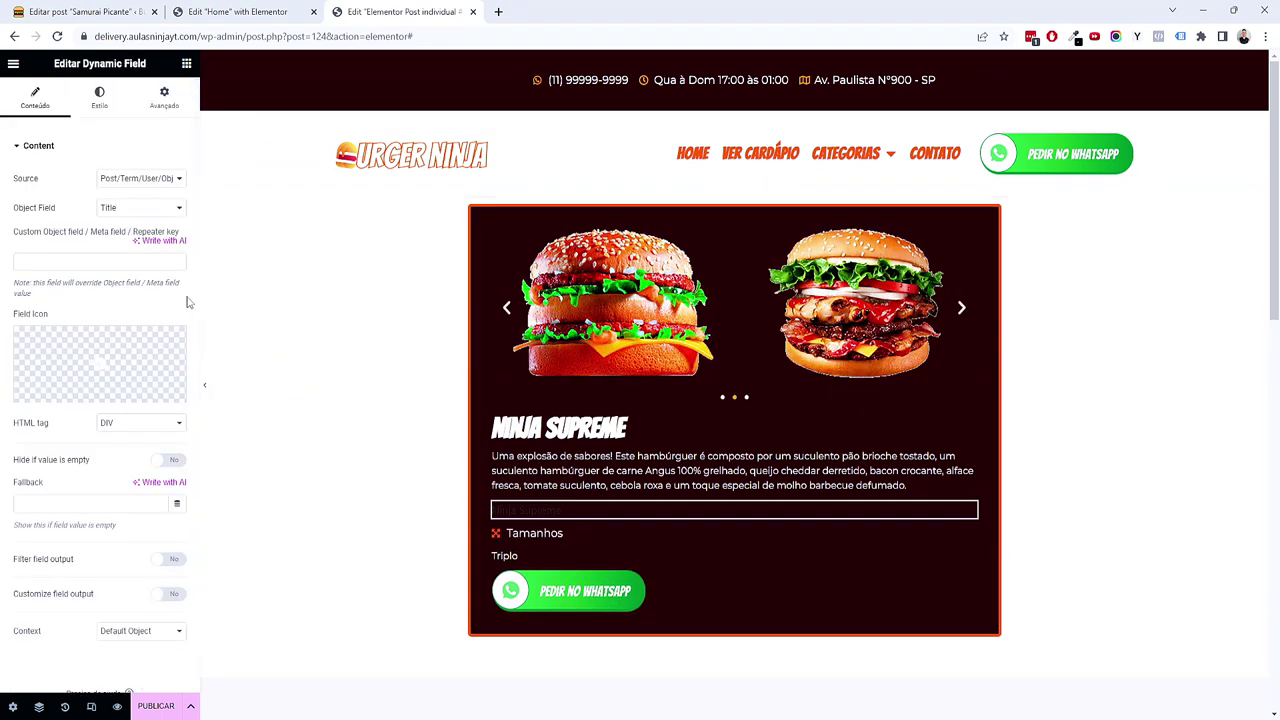
Step: Source the field from Meta Data Preço with customized output format R$%s
left_click(138, 181)
left_click(122, 204)
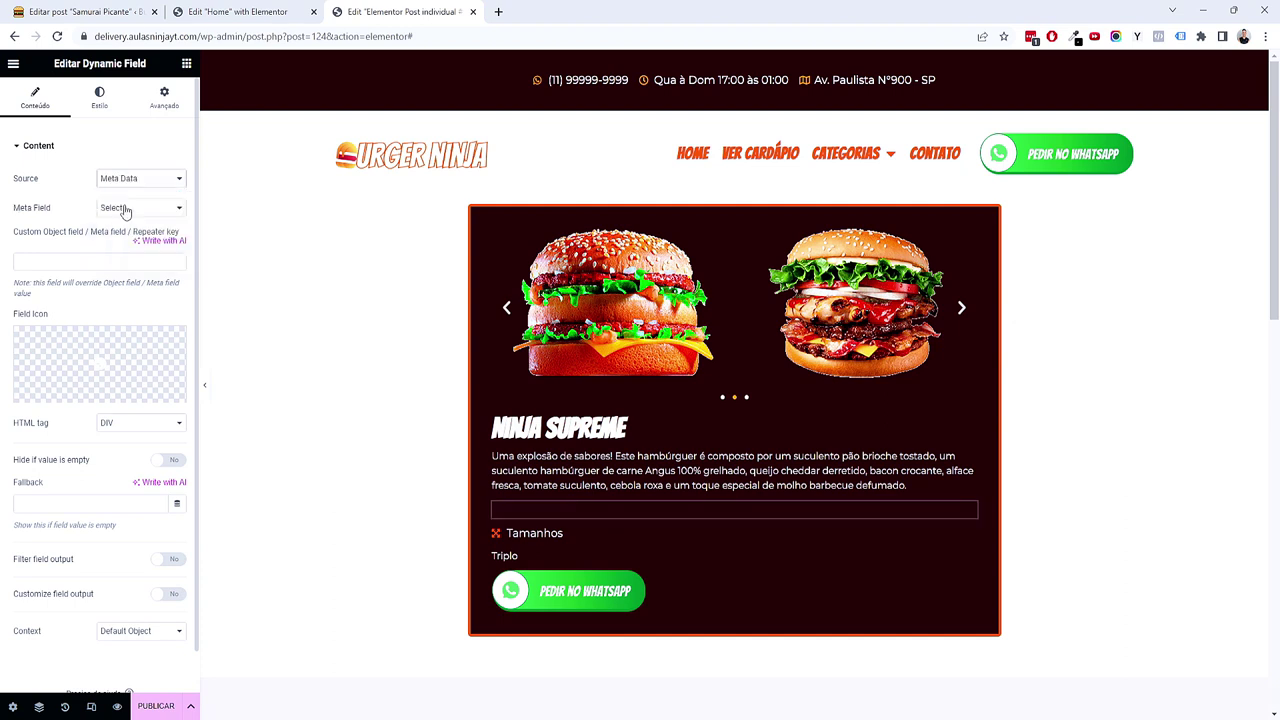
left_click(125, 208)
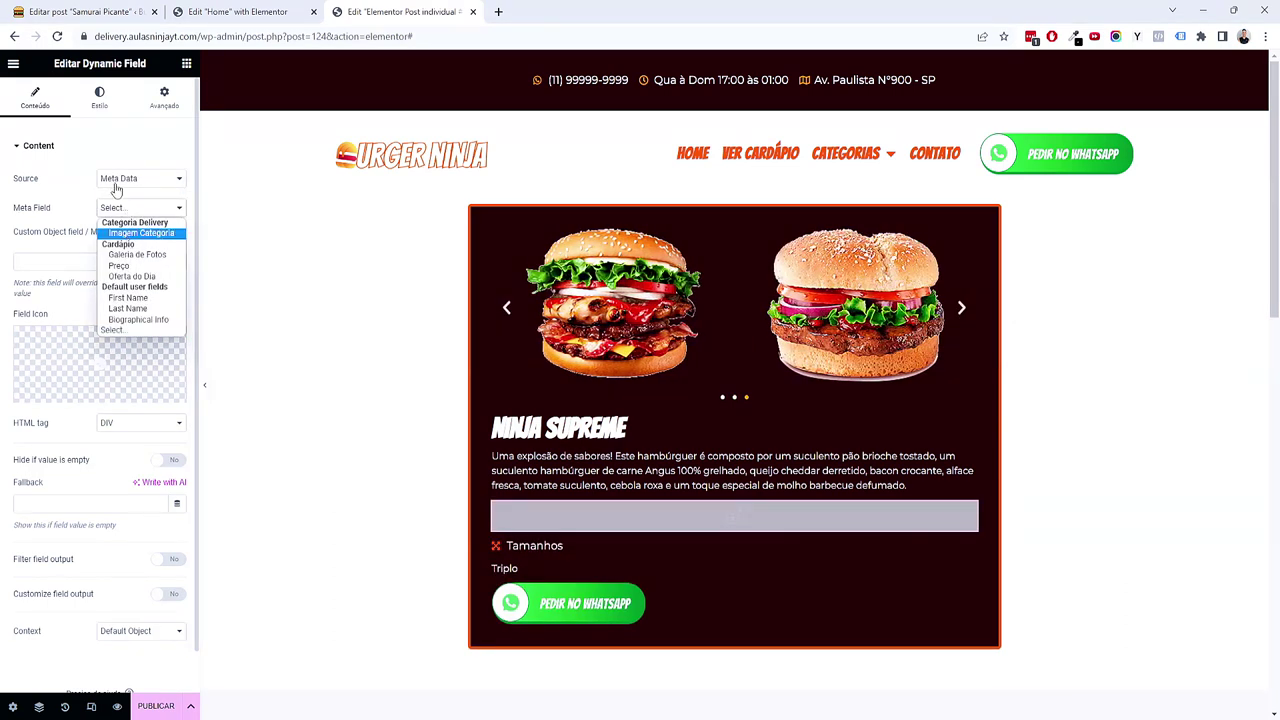
left_click(137, 266)
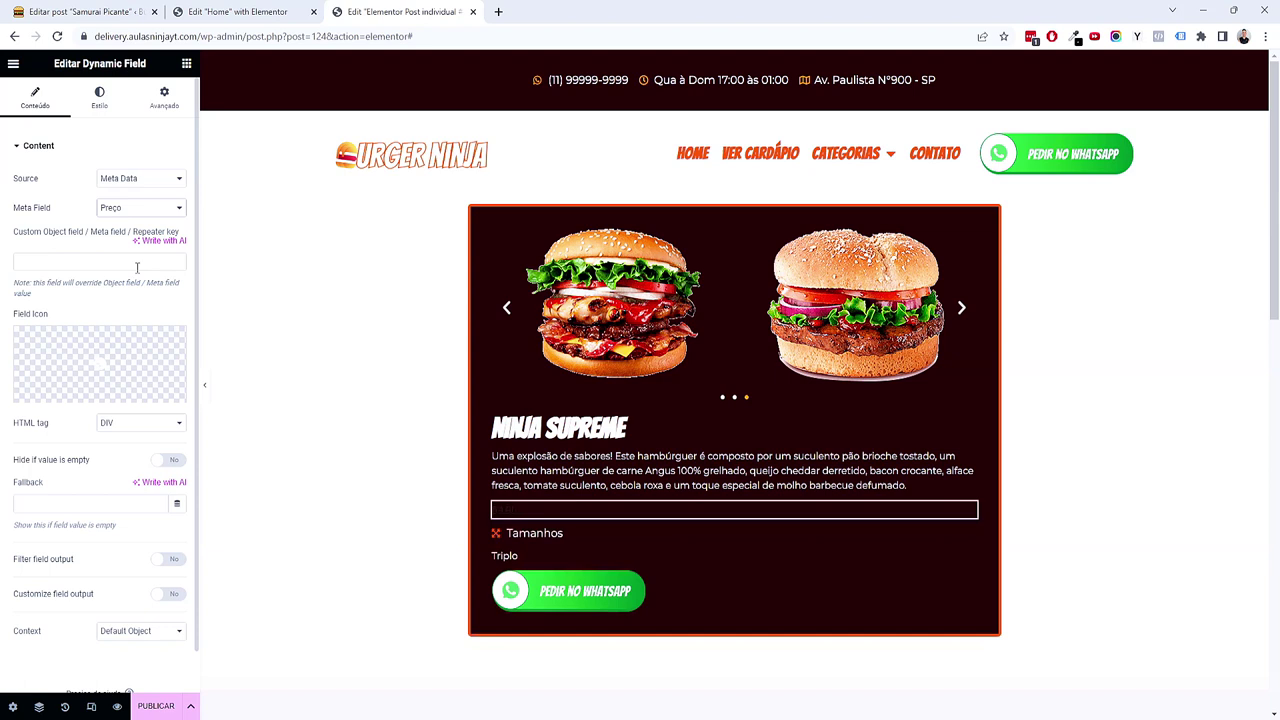
scroll(110, 556, "down", 1)
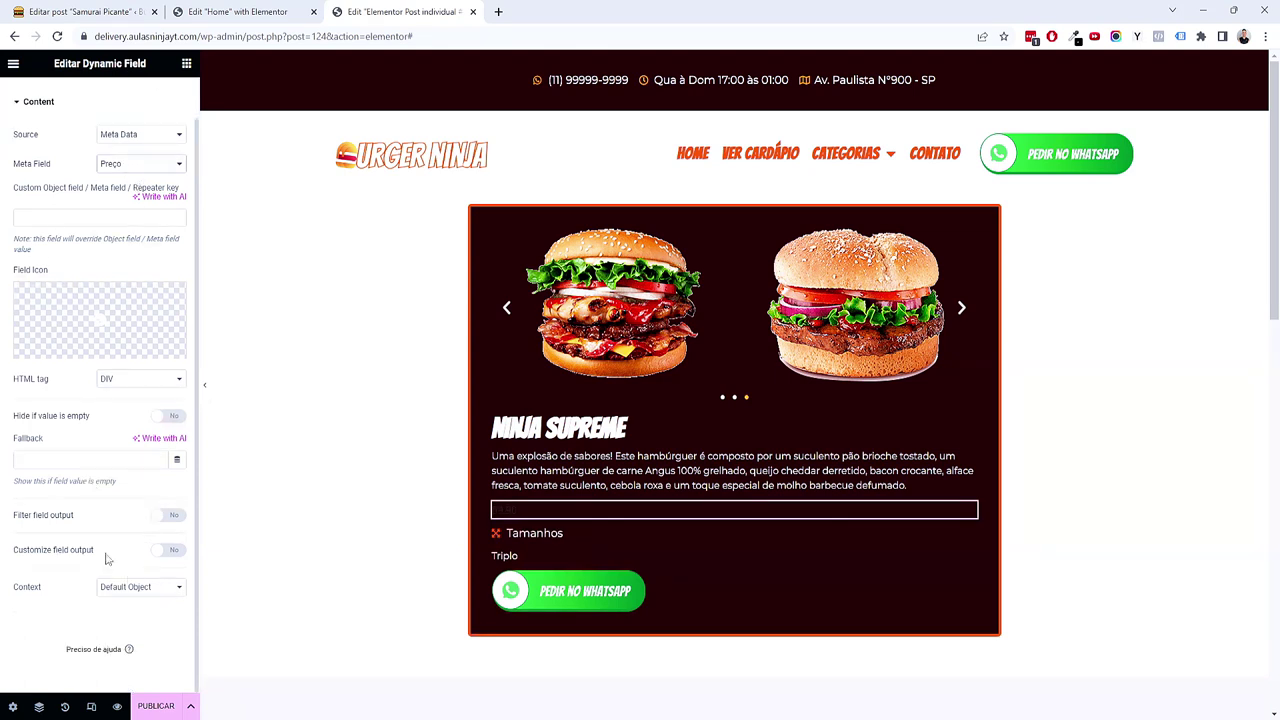
left_click(172, 550)
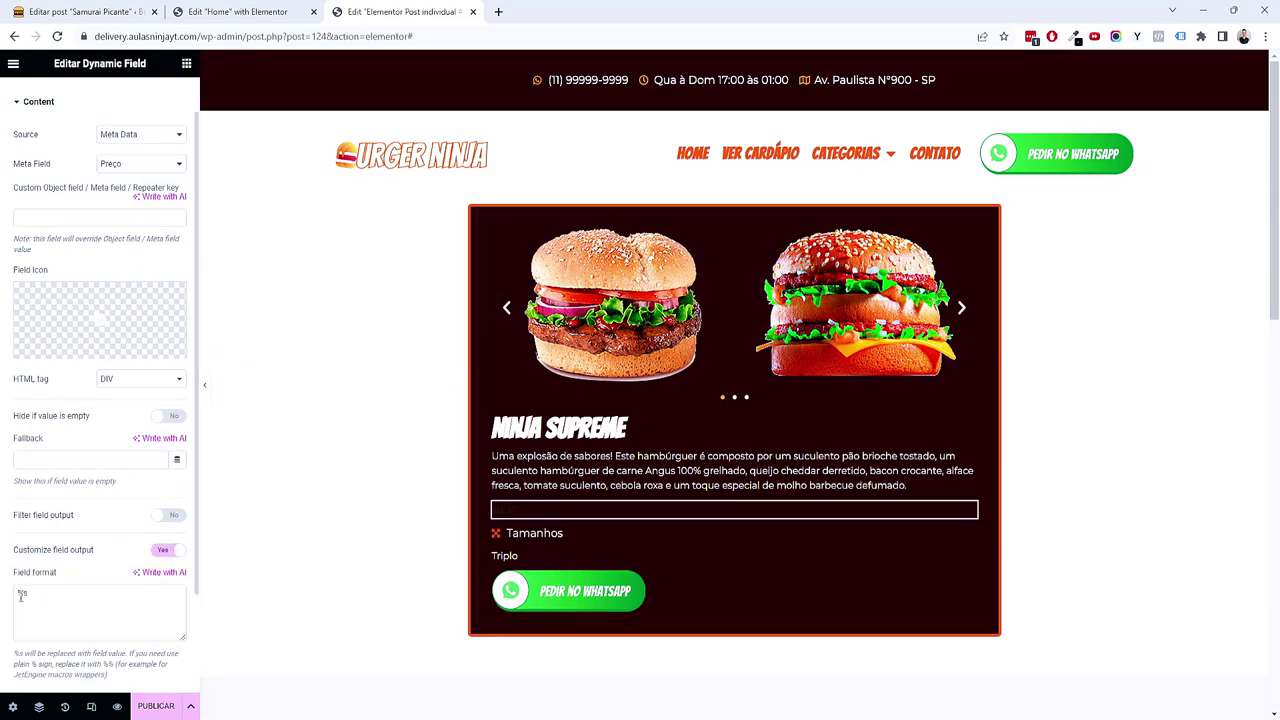
left_click(116, 628)
type("R$%s")
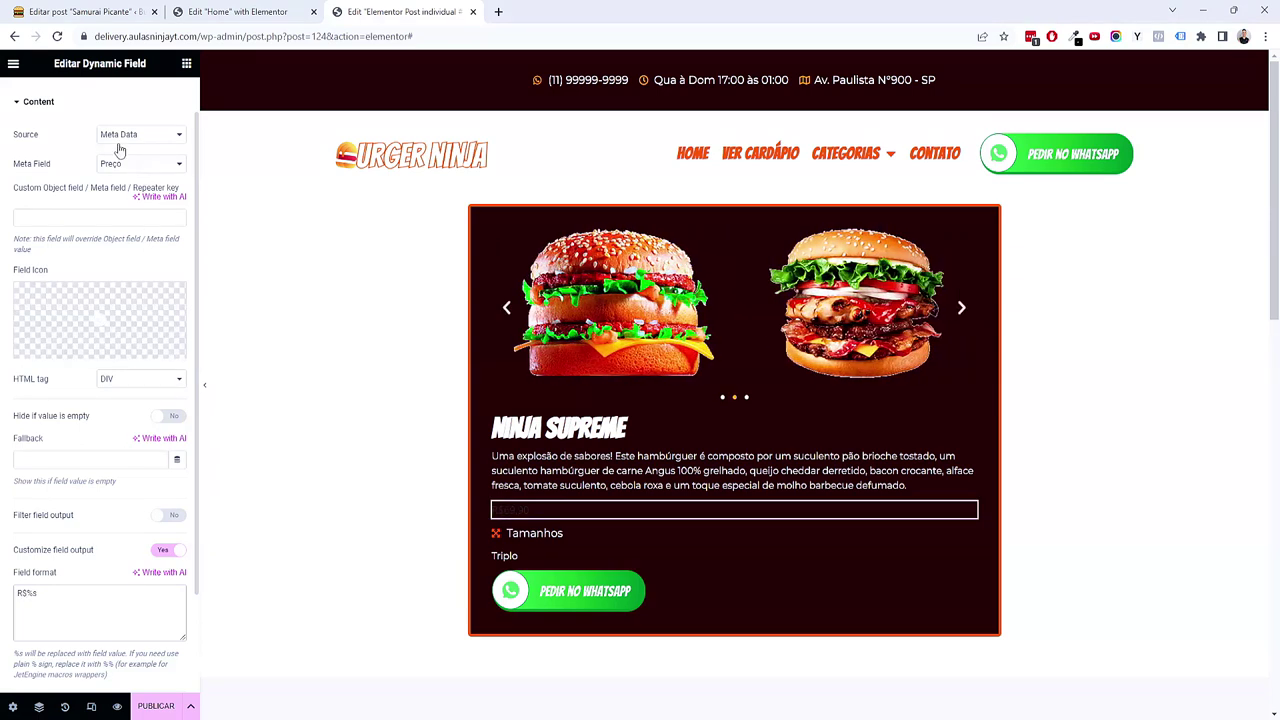
scroll(118, 135, "up", 1)
Step: Style the price with a global font and the Secundário global colour
left_click(100, 97)
left_click(160, 206)
left_click(113, 273)
left_click(162, 179)
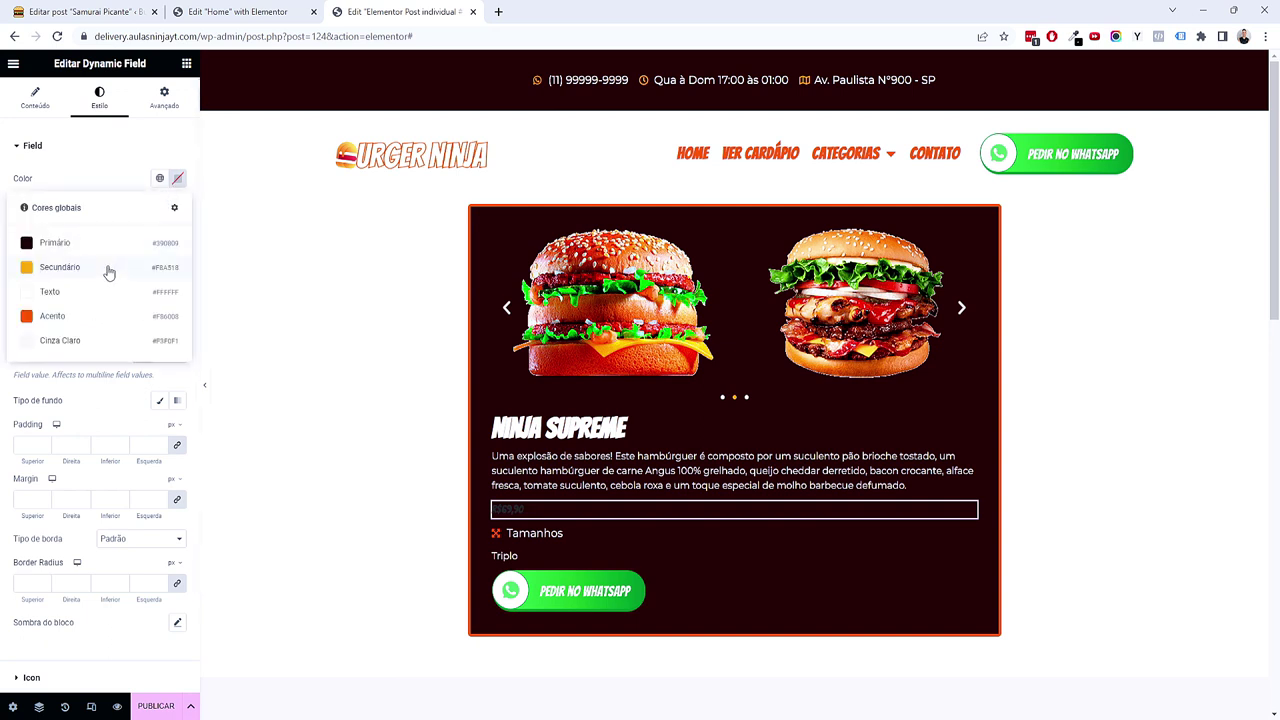
left_click(100, 316)
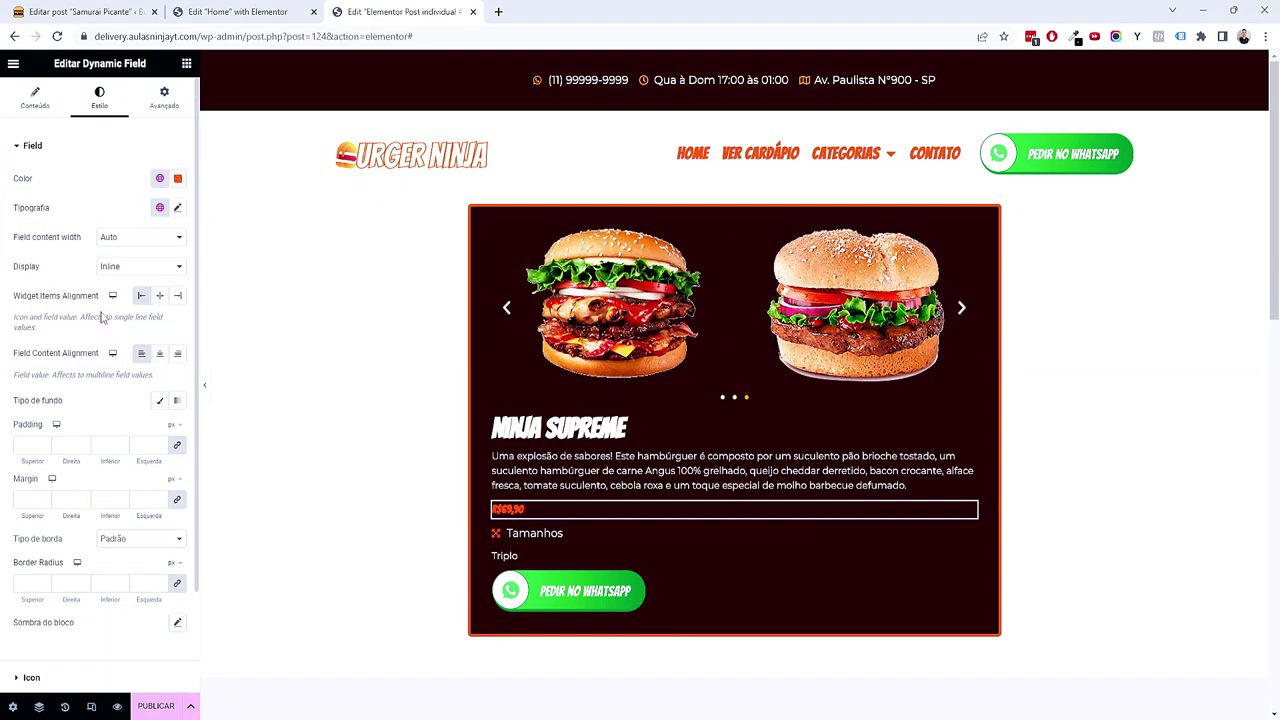
left_click(160, 179)
left_click(60, 262)
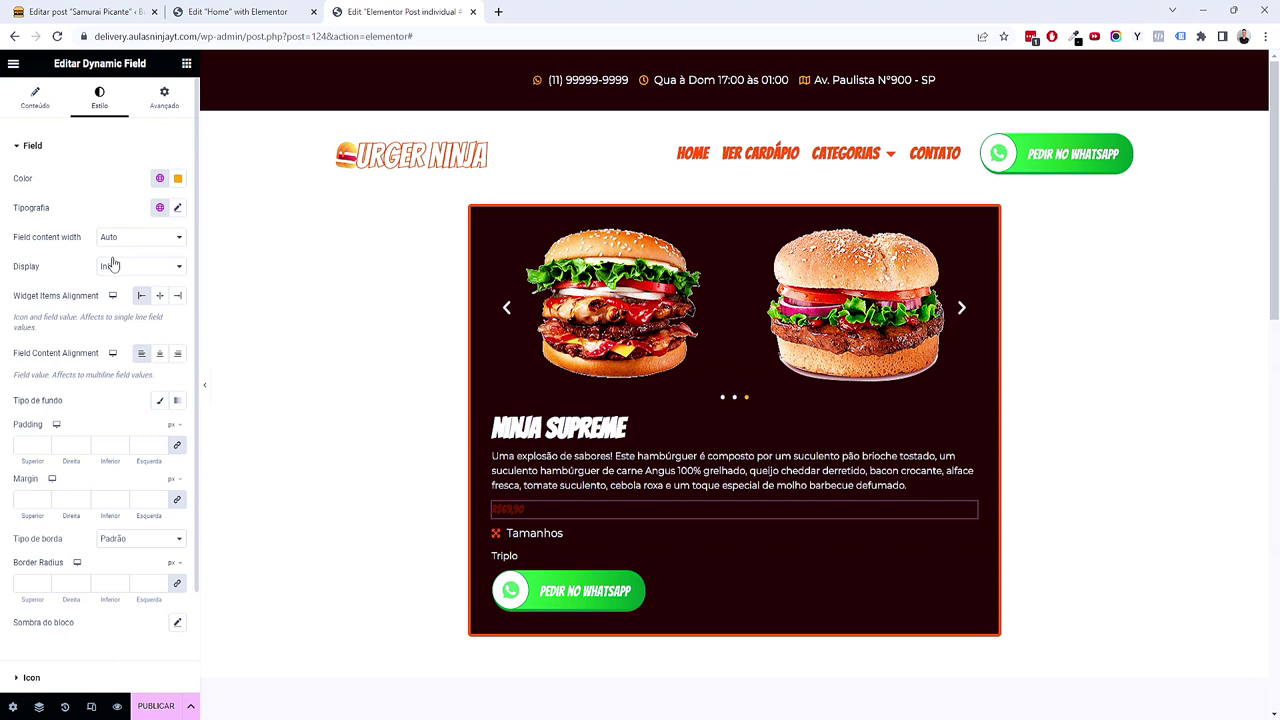
Step: Set the price text size to 2 em
left_click(177, 207)
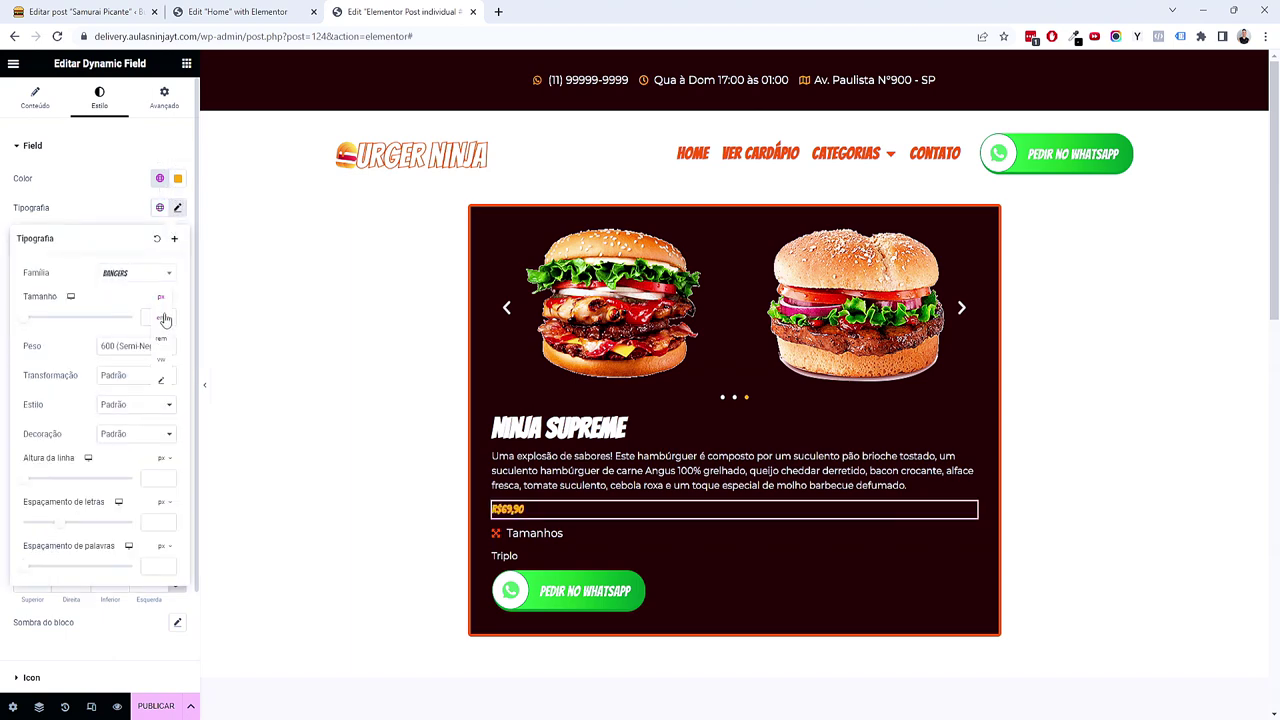
left_click(153, 317)
type("2")
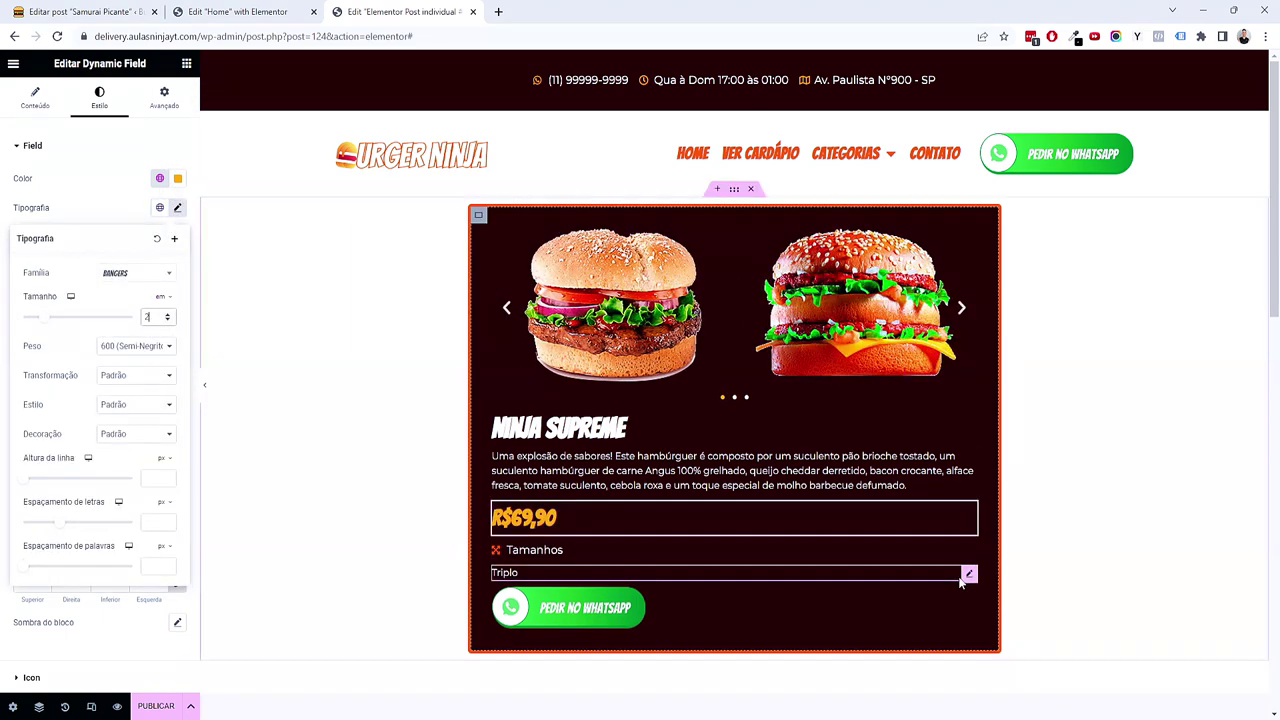
scroll(960, 583, "down", 1)
scroll(960, 583, "up", 1)
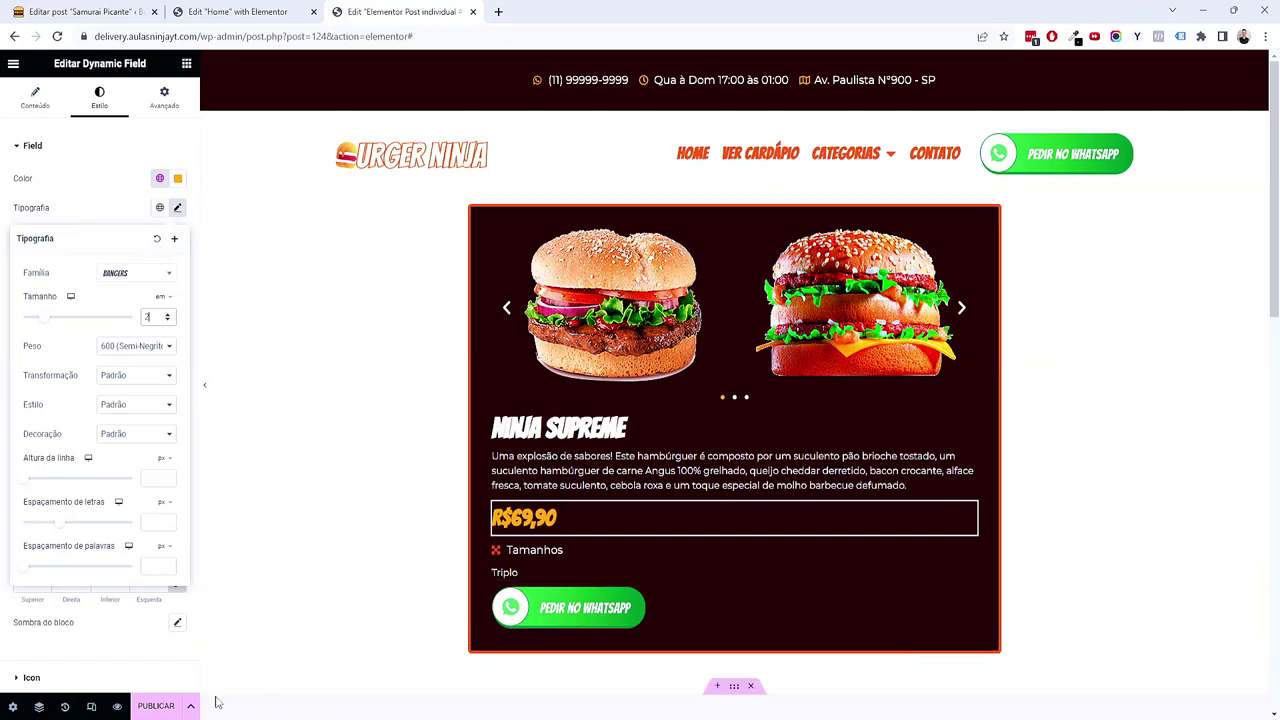
left_click(91, 707)
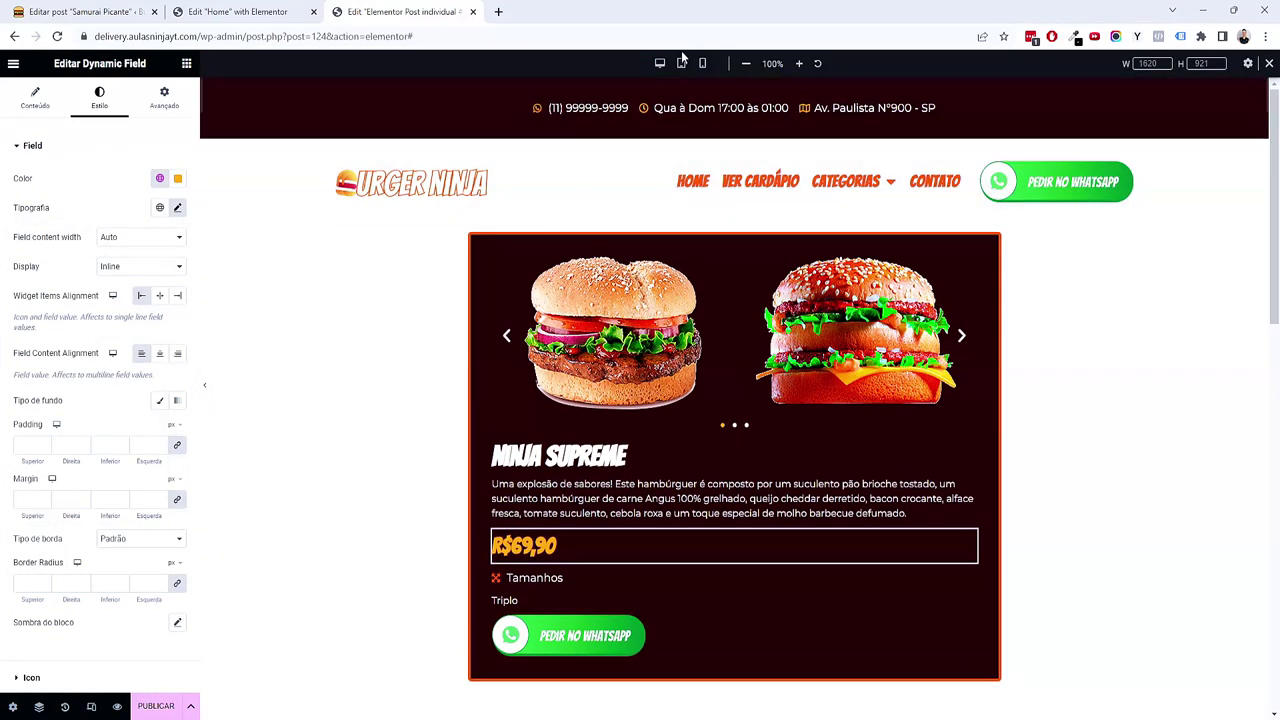
Step: At tablet width, set the Mais itens container padding to 4/1/4/1 em
left_click(681, 63)
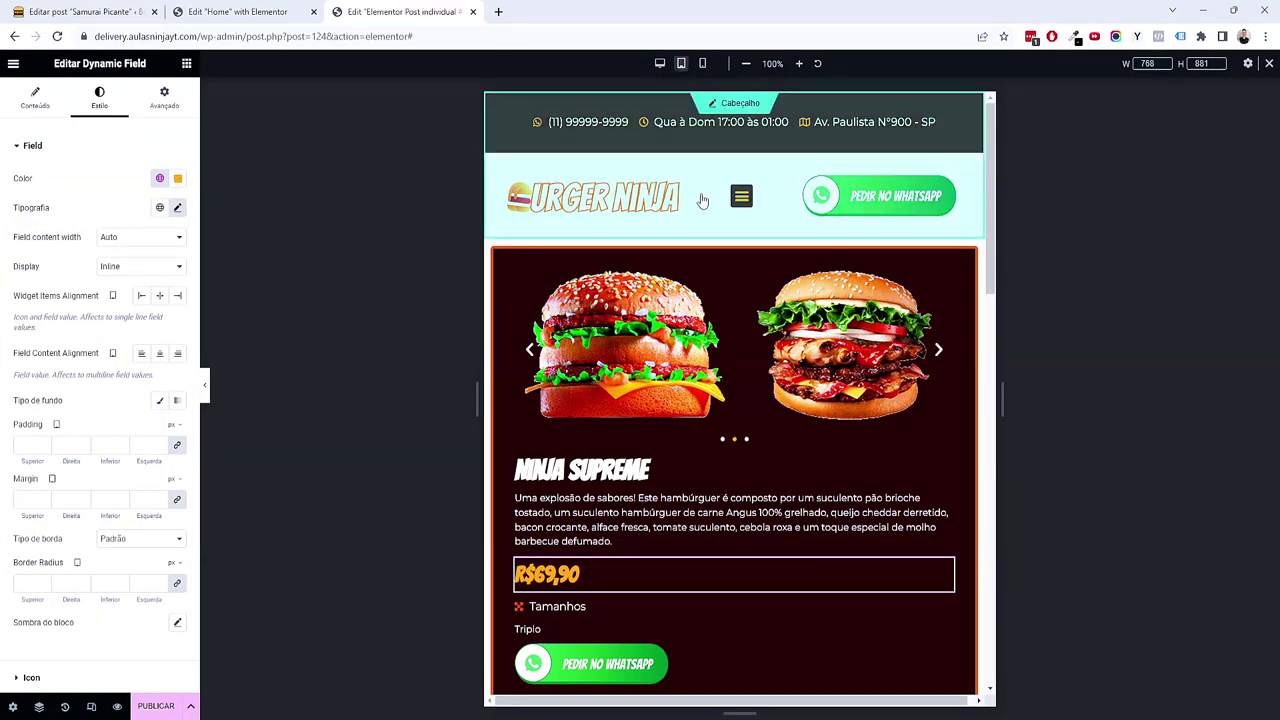
scroll(706, 331, "down", 6)
scroll(731, 469, "up", 3)
scroll(731, 469, "up", 2)
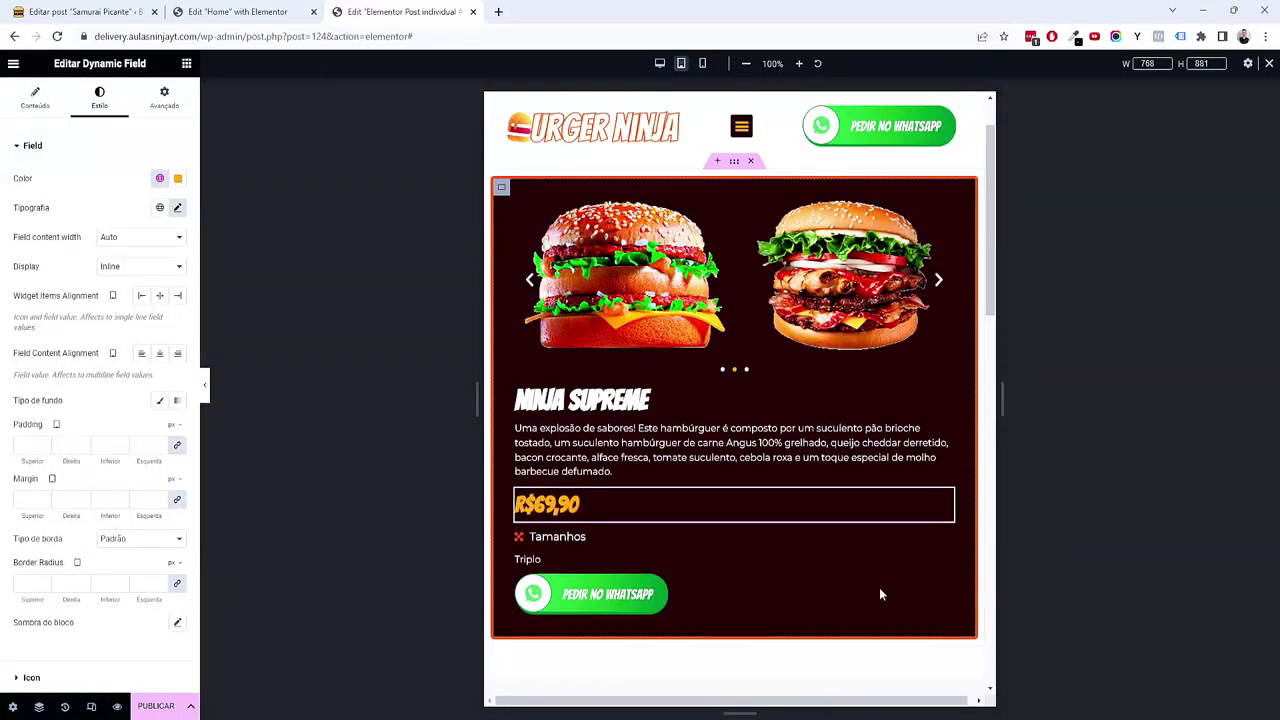
scroll(906, 517, "down", 4)
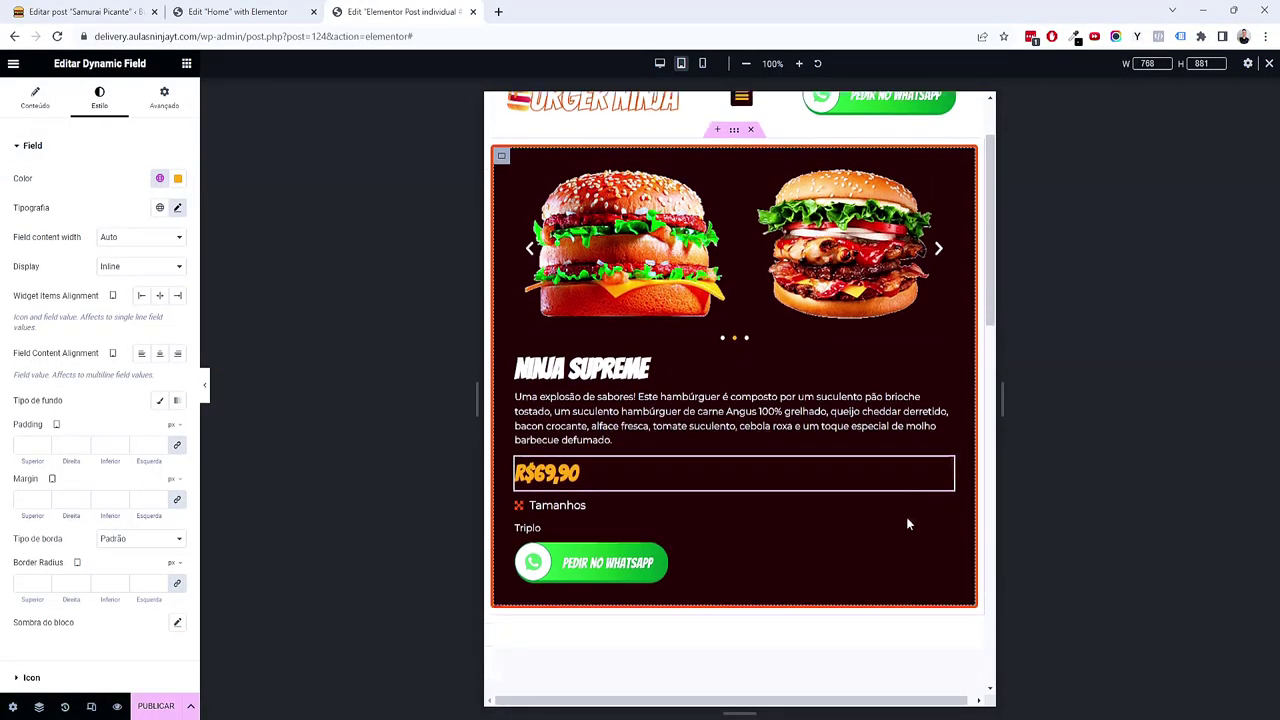
scroll(722, 482, "down", 2)
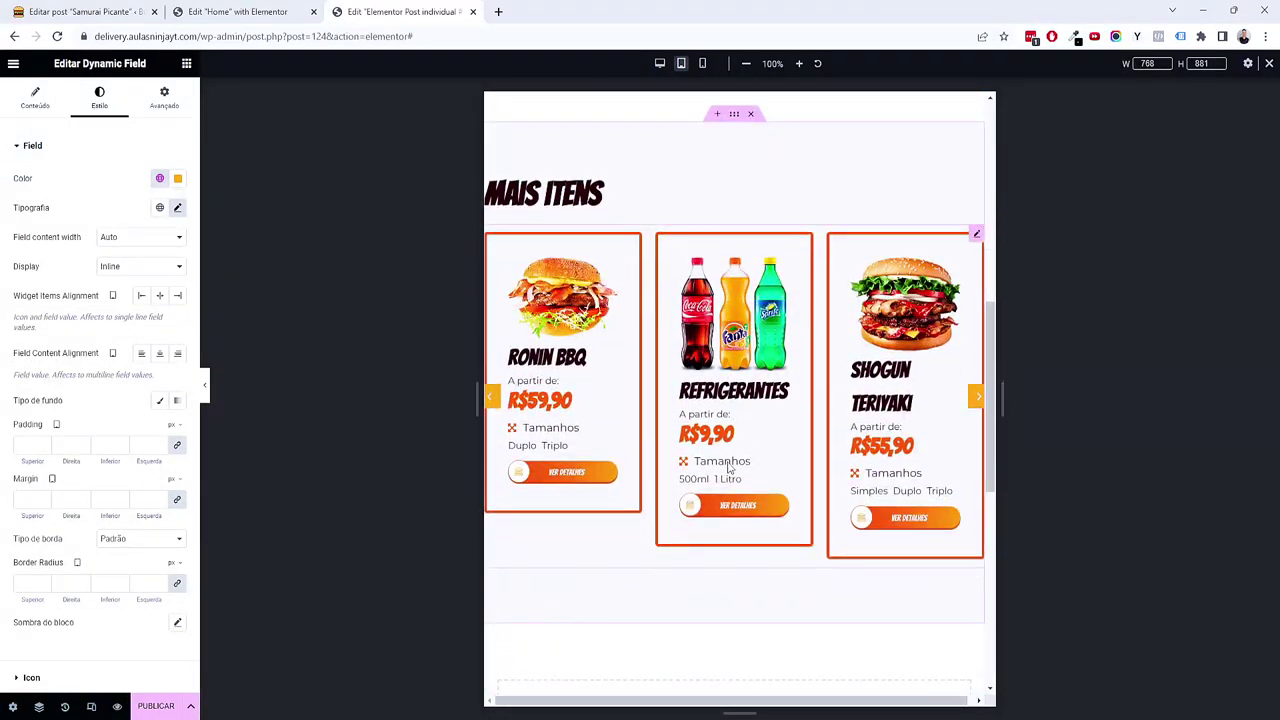
left_click(737, 122)
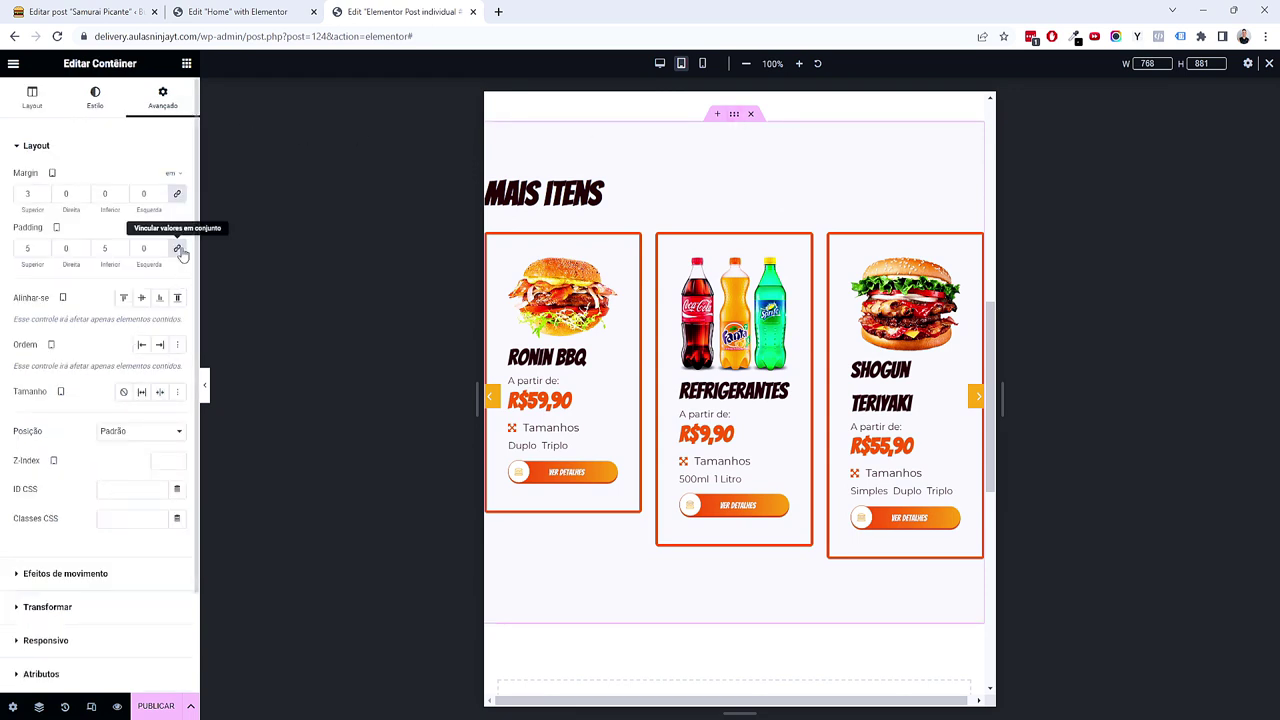
left_click(177, 248)
type("4")
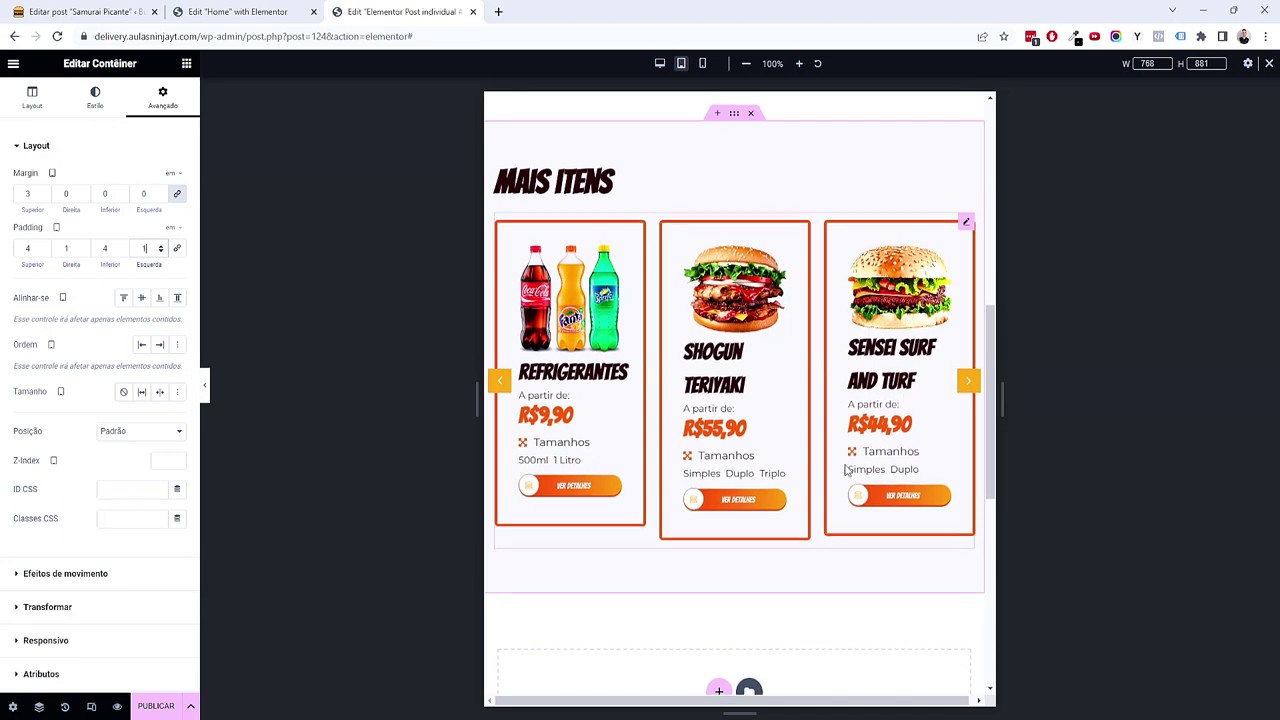
Step: Set the Mais itens listing grid to 2 columns on tablet
left_click(966, 223)
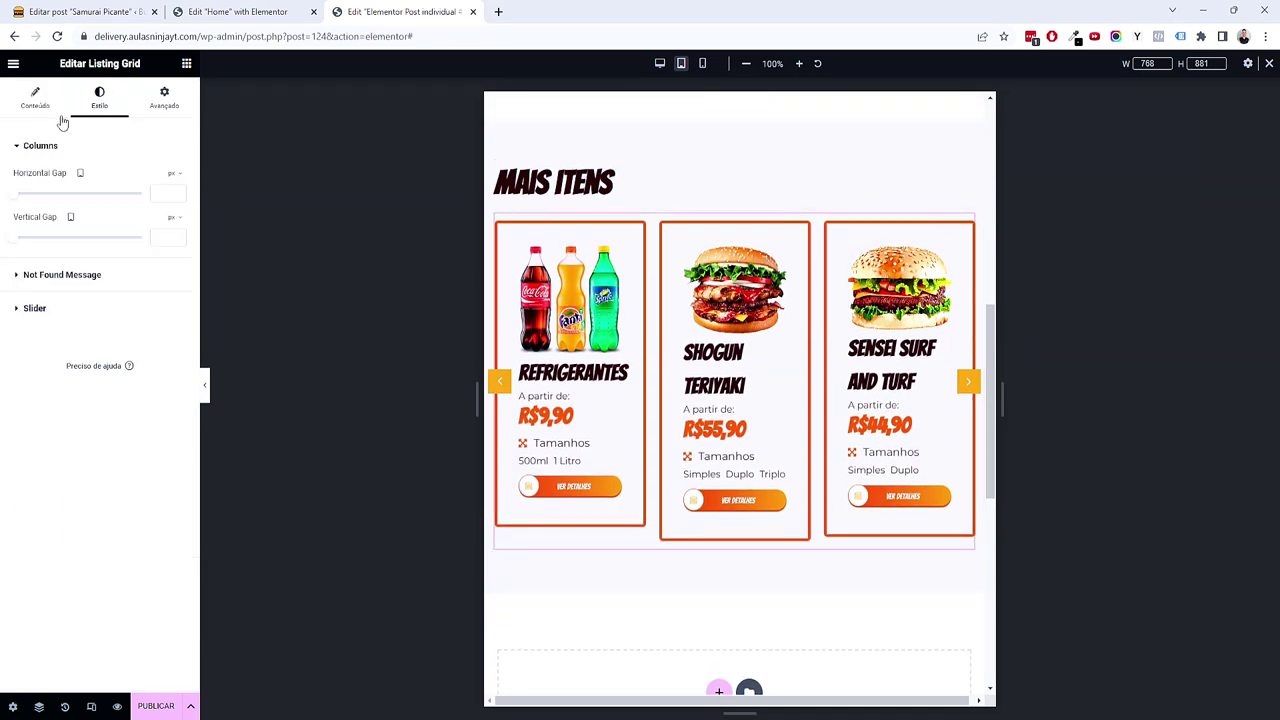
left_click(147, 228)
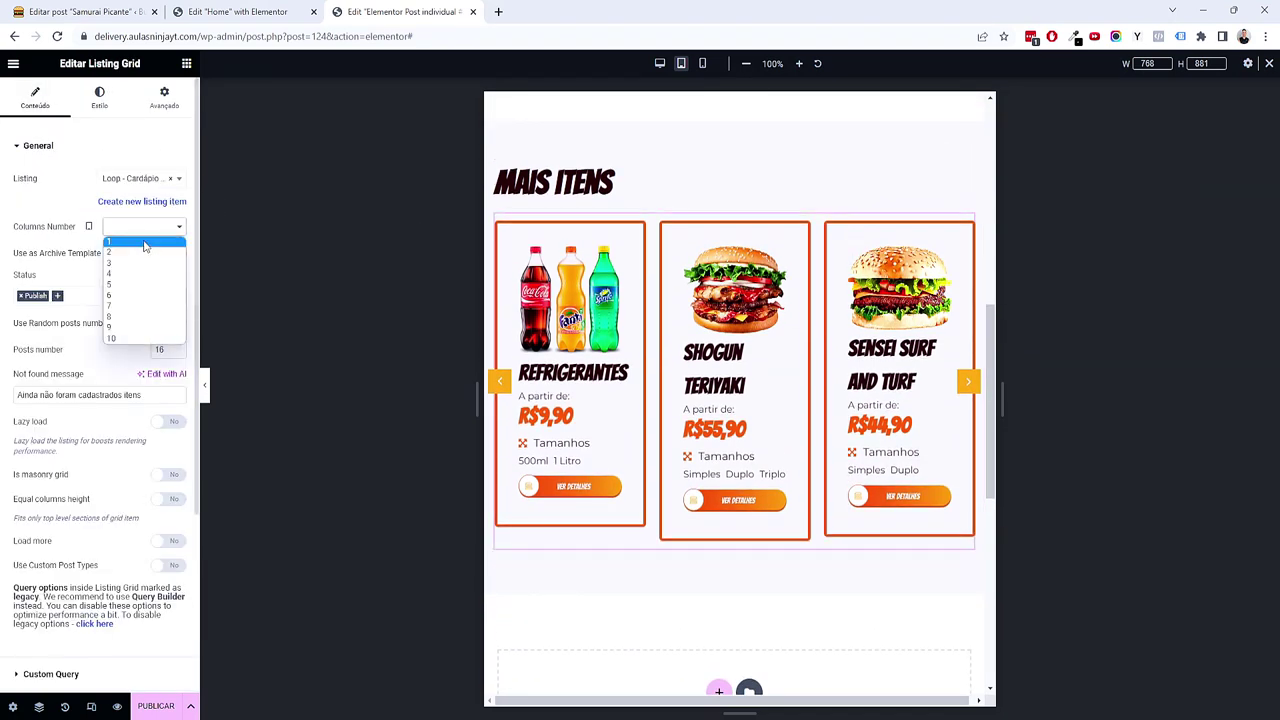
left_click(140, 258)
left_click(158, 258)
left_click(160, 258)
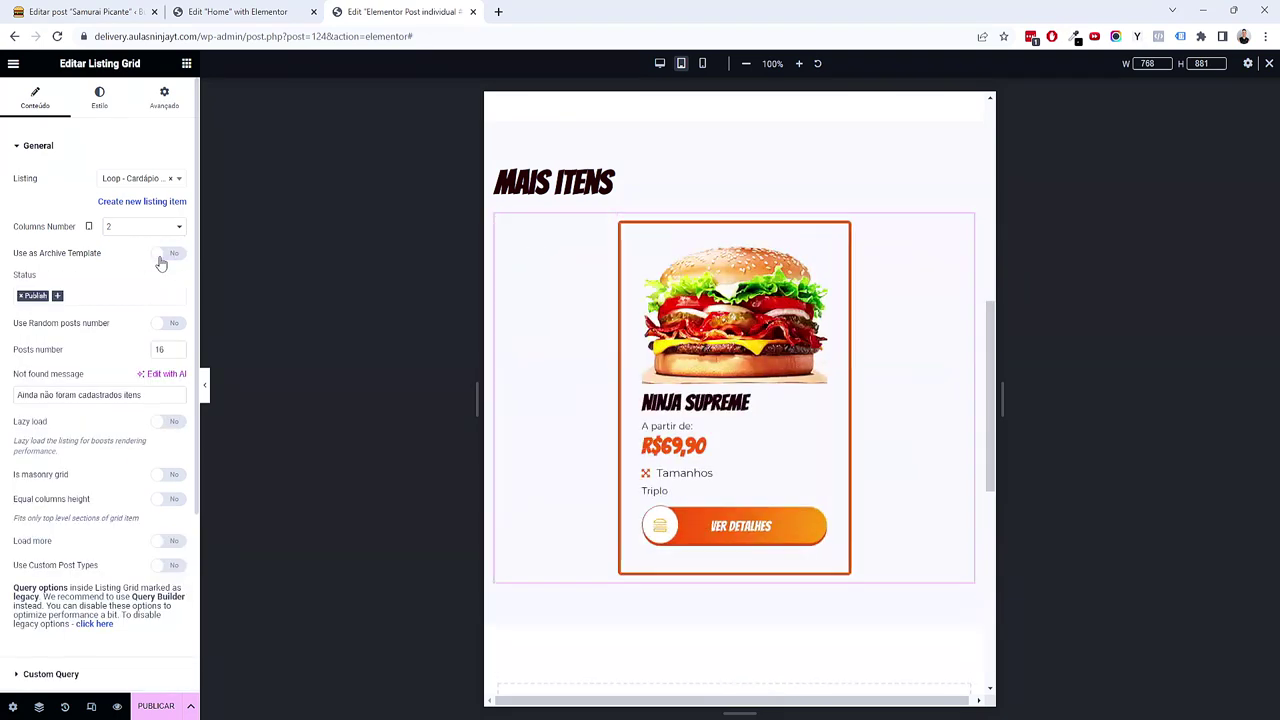
scroll(800, 440, "up", 10)
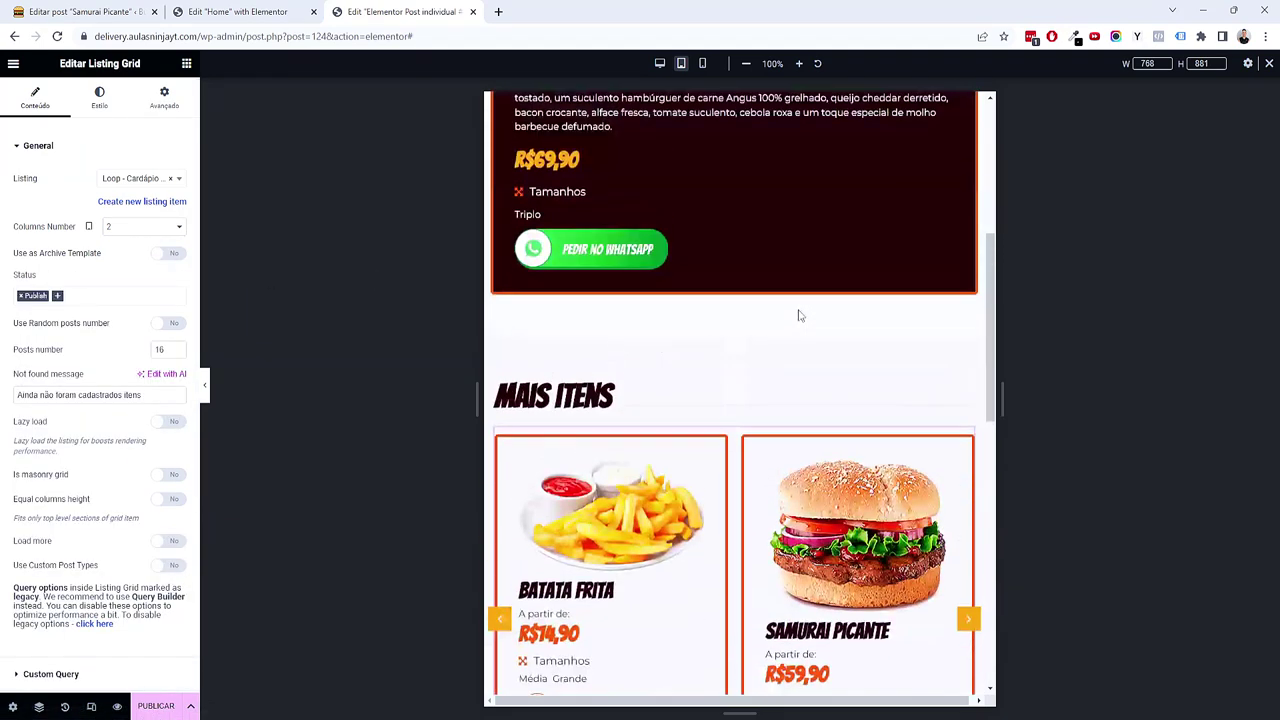
left_click(703, 63)
scroll(740, 350, "down", 6)
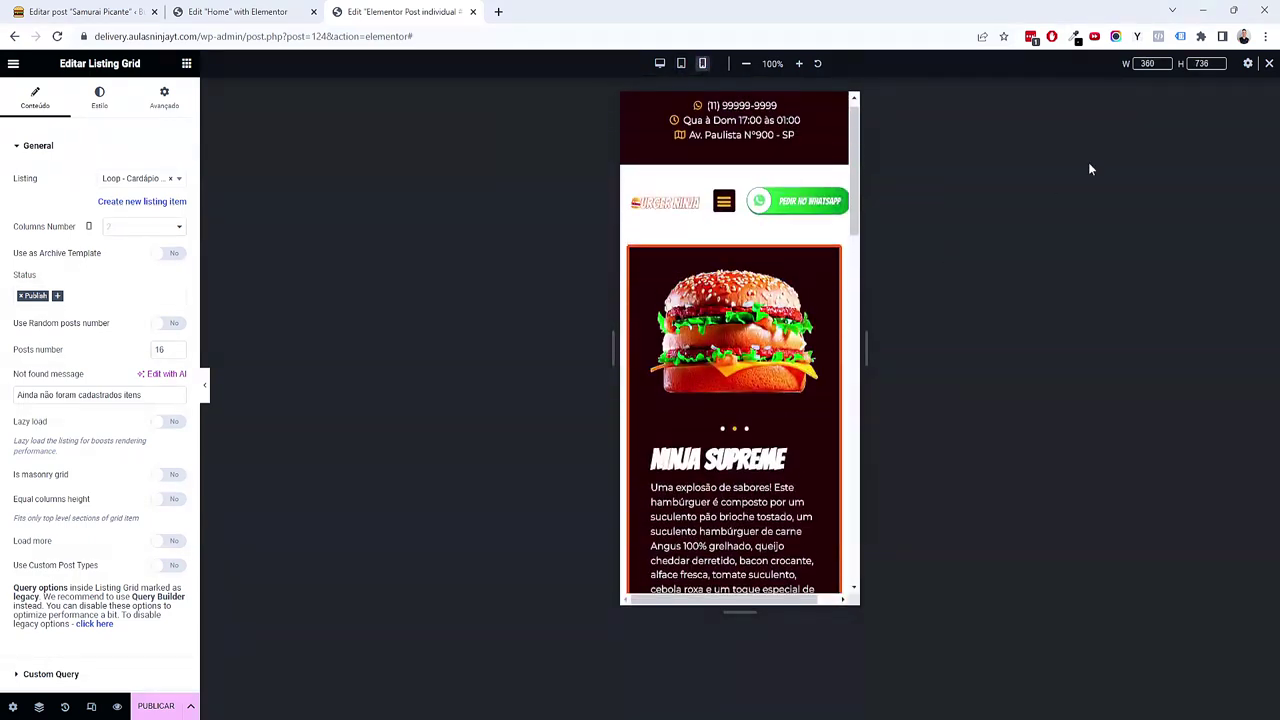
Step: Shrink the MAIS ITENS heading to 2 em at phone width
type("420")
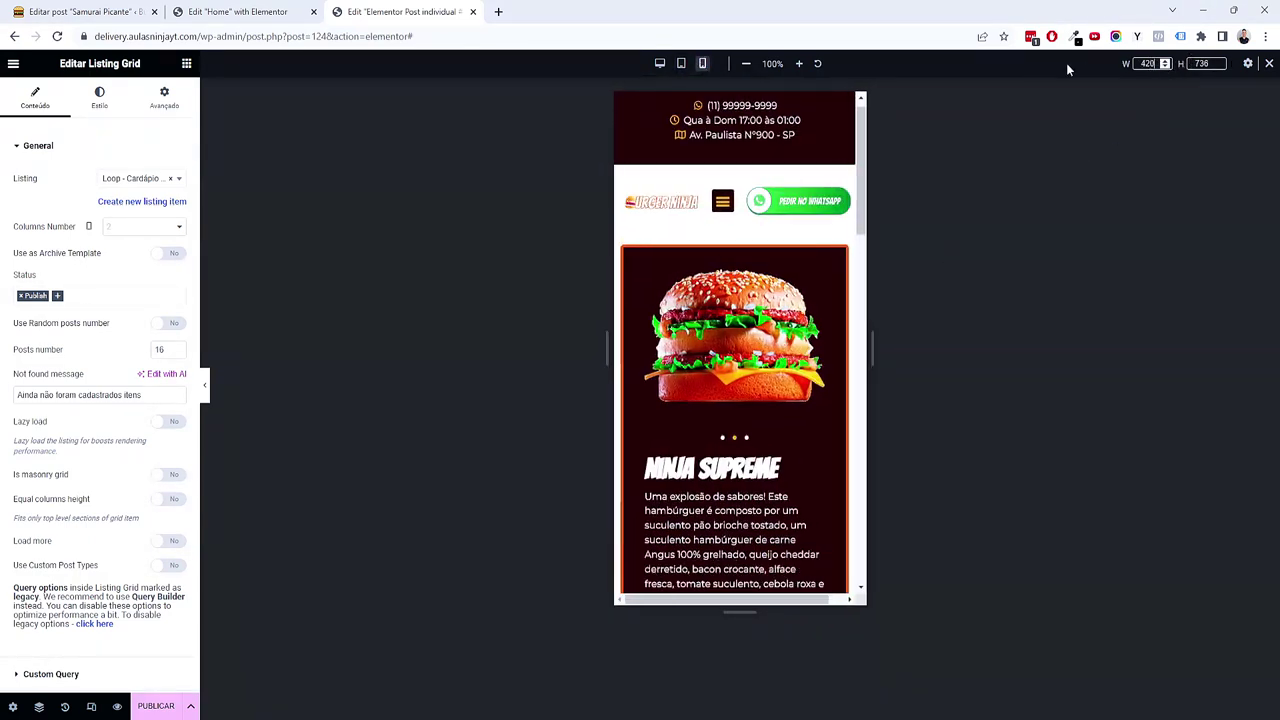
scroll(814, 400, "down", 3)
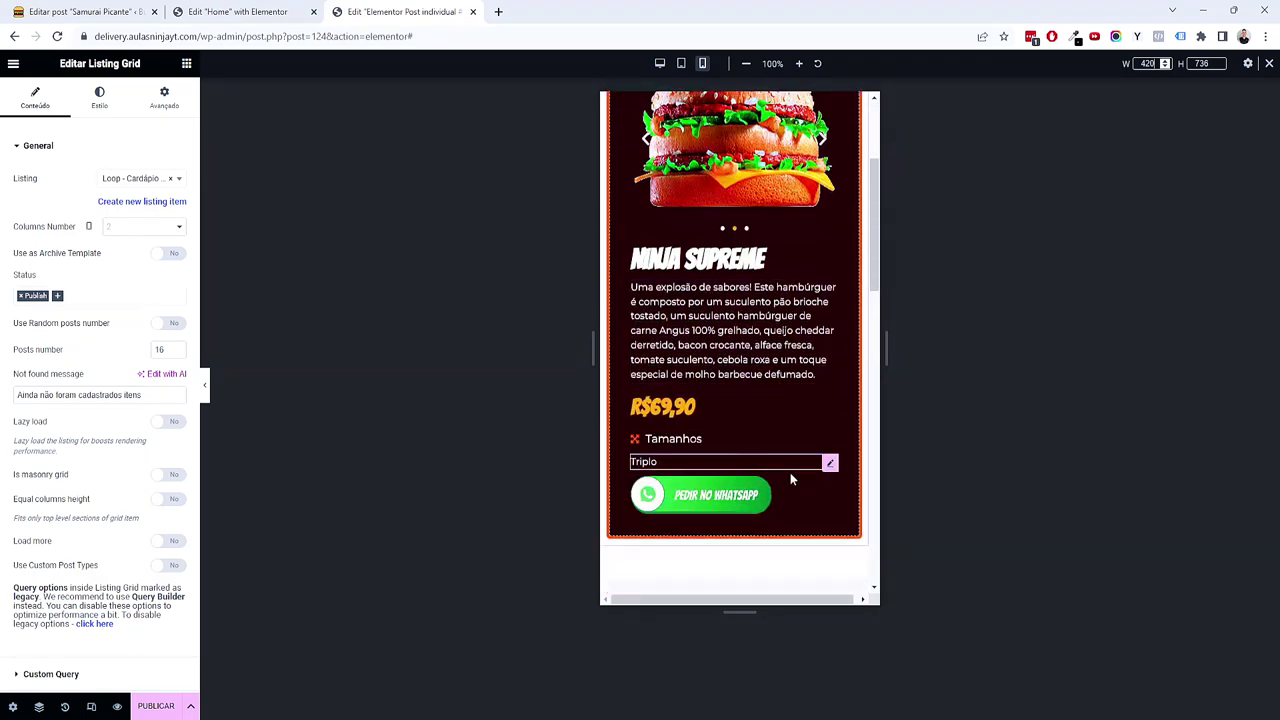
scroll(800, 300, "down", 5)
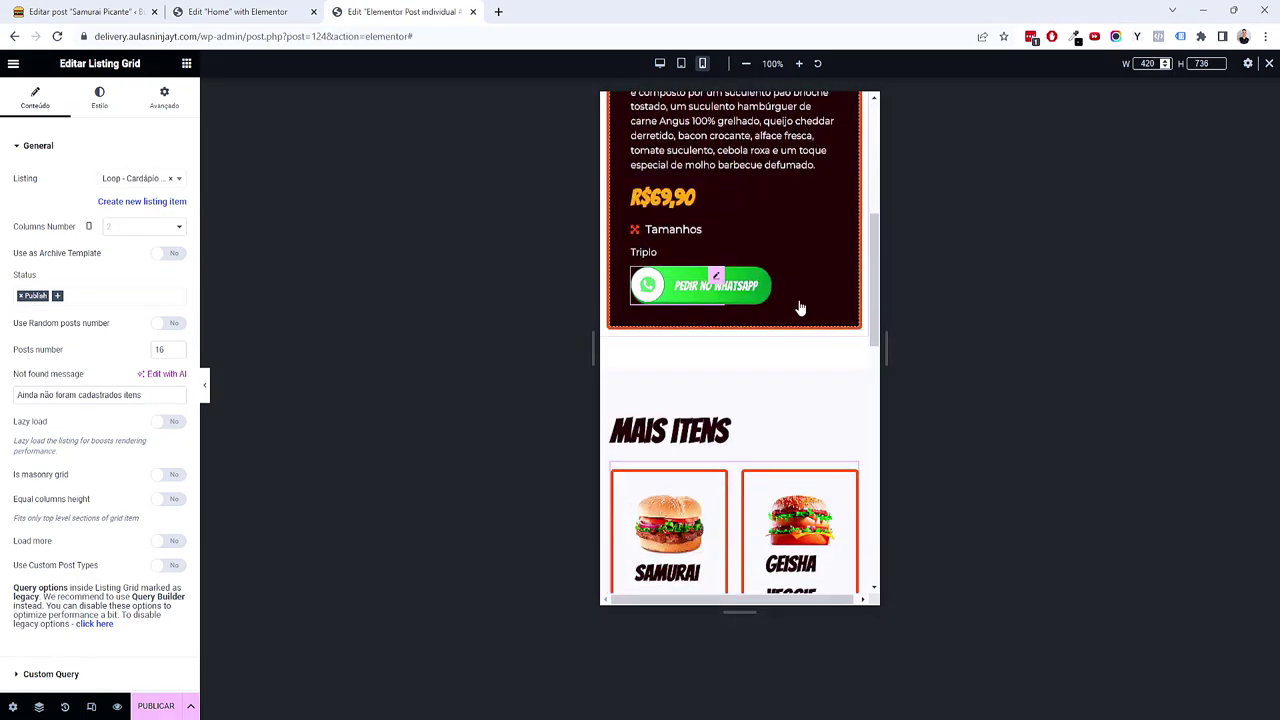
left_click(718, 232)
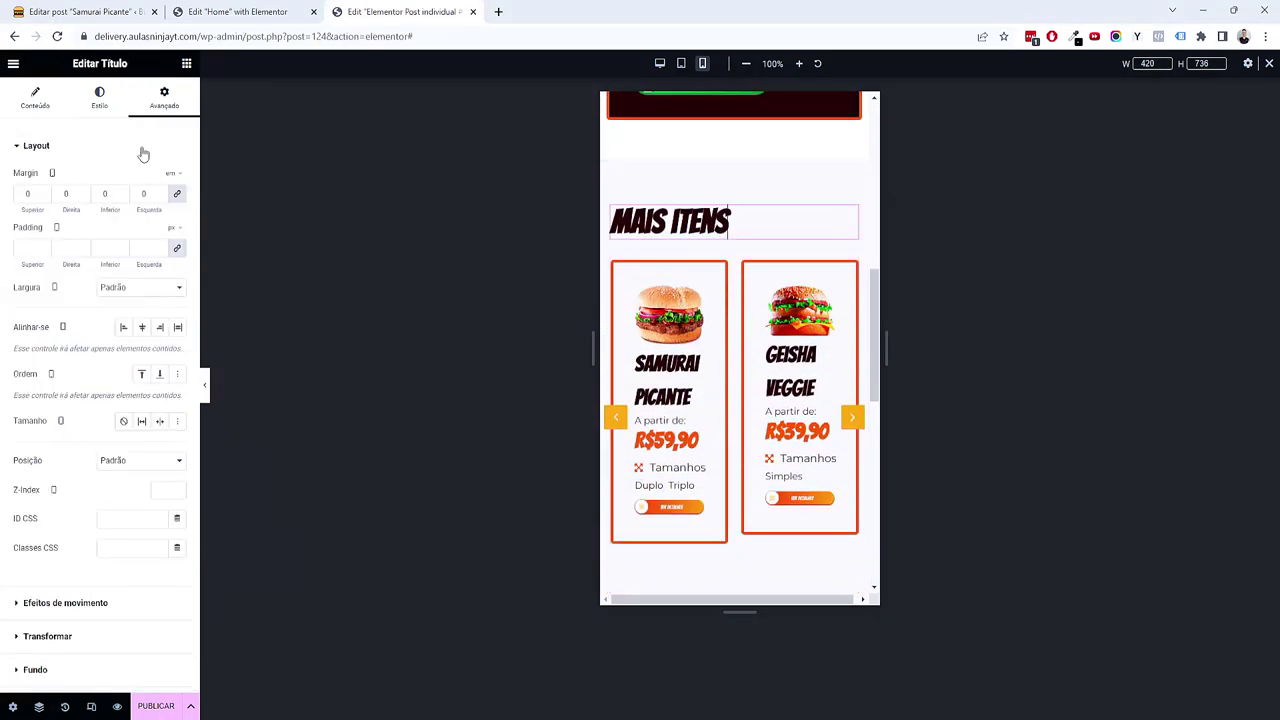
left_click(99, 96)
left_click(177, 207)
left_click(167, 318)
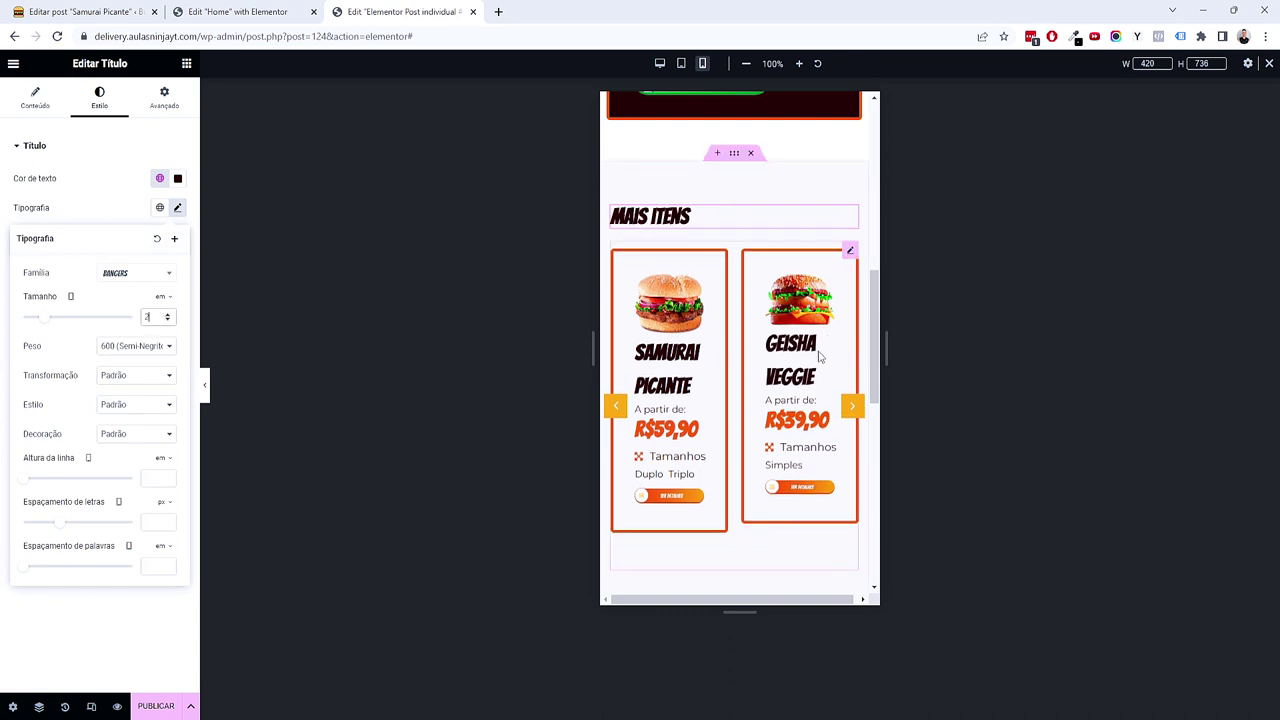
Step: Set the Mais itens grid to one column on mobile and return the preview to desktop
left_click(850, 251)
left_click(171, 226)
left_click(150, 251)
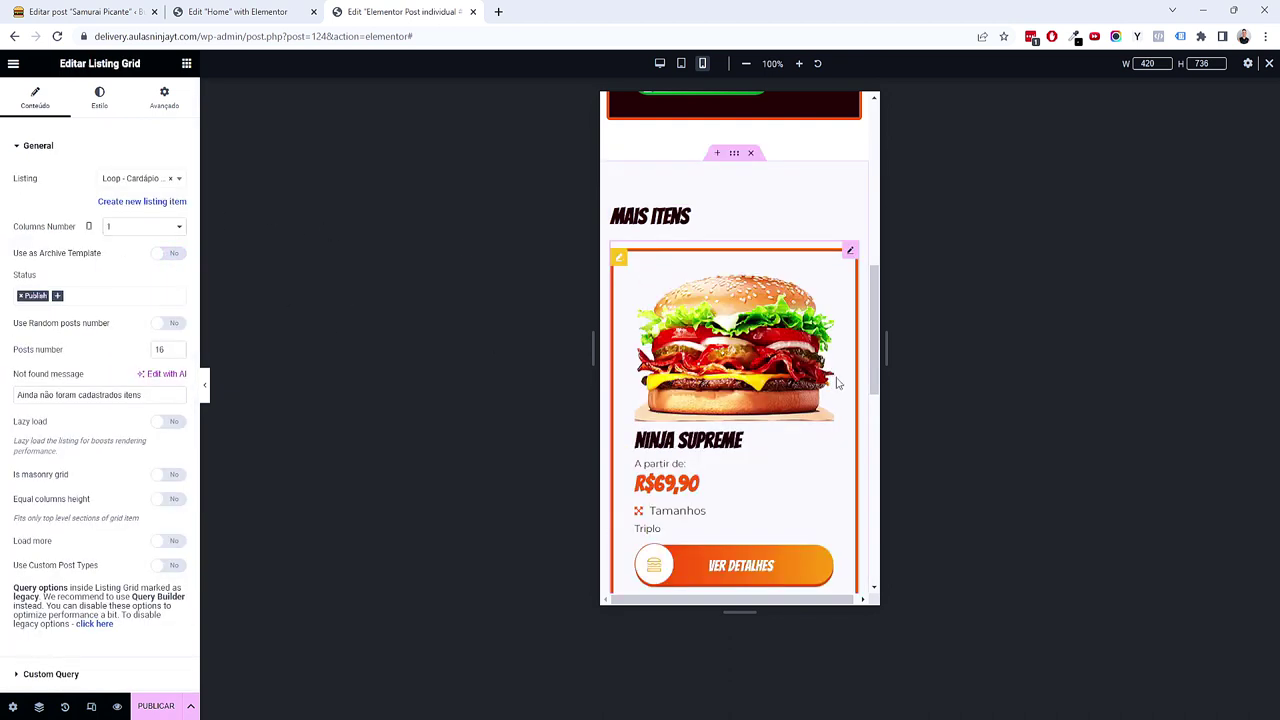
scroll(828, 465, "down", 5)
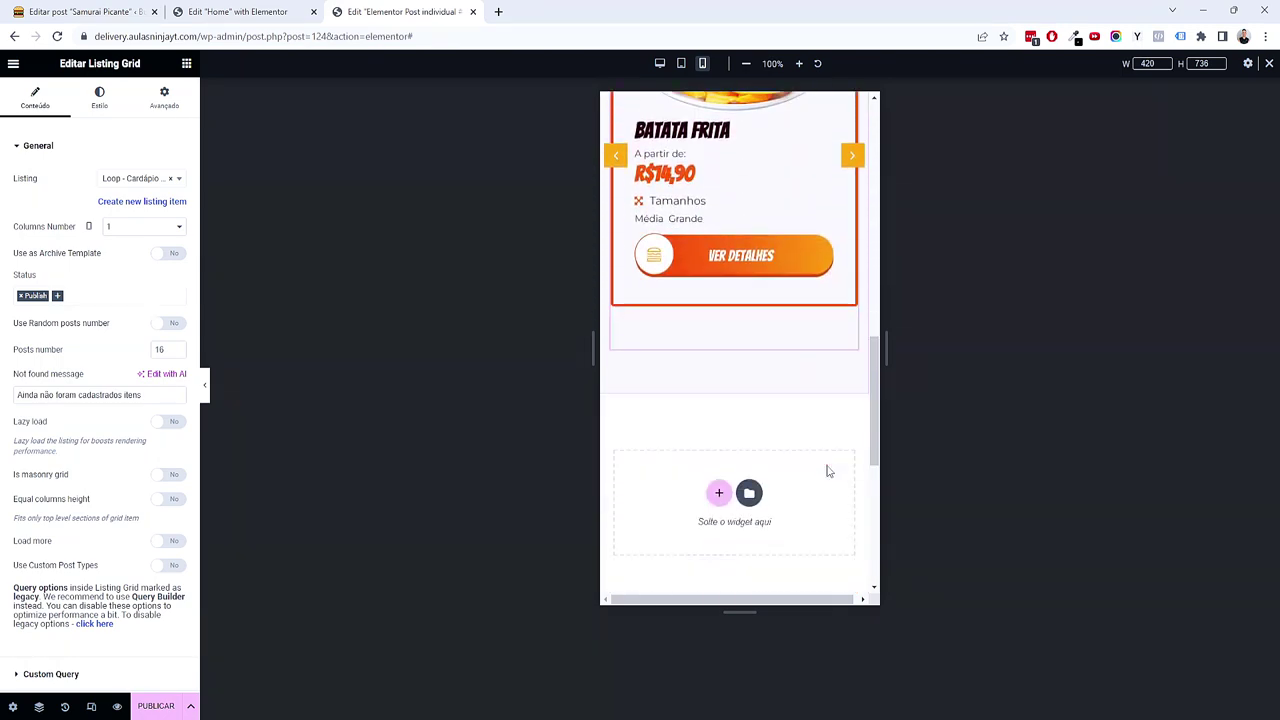
scroll(813, 455, "up", 3)
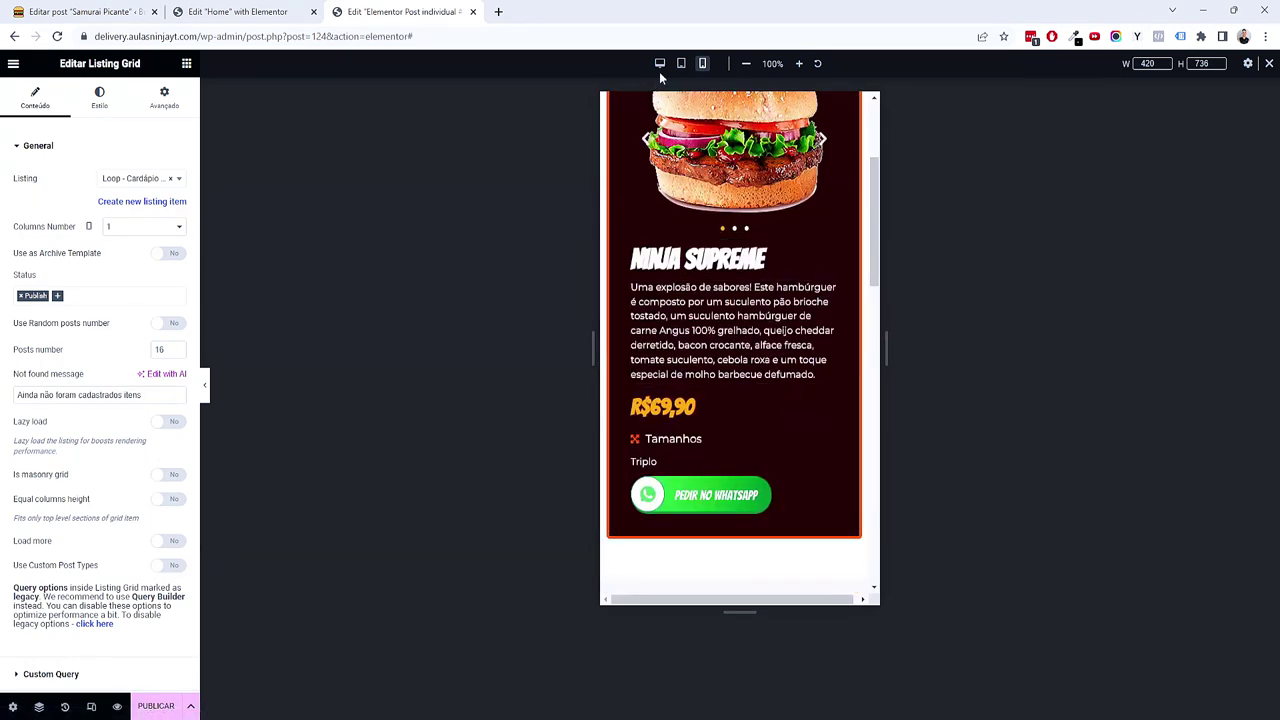
left_click(660, 63)
scroll(787, 365, "up", 3)
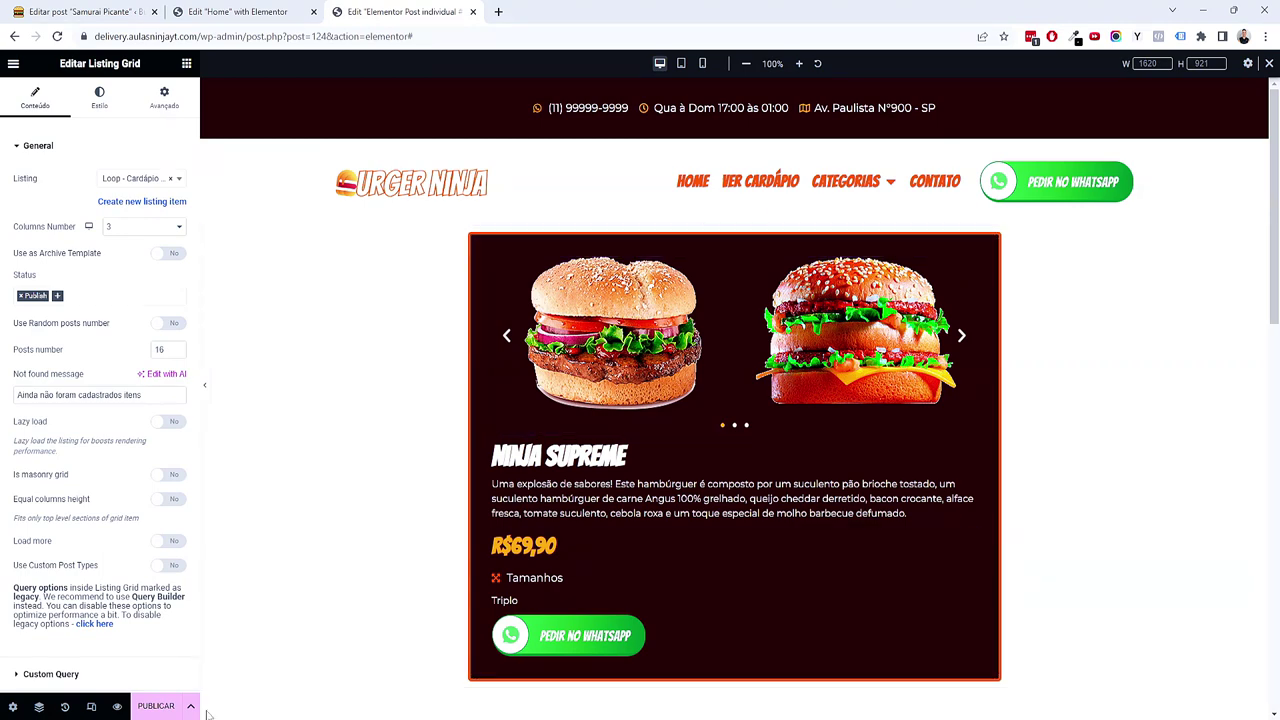
Step: Publish the template with an Include Cardápio / Todos display condition via Salvar e Fechar
left_click(156, 706)
left_click(663, 423)
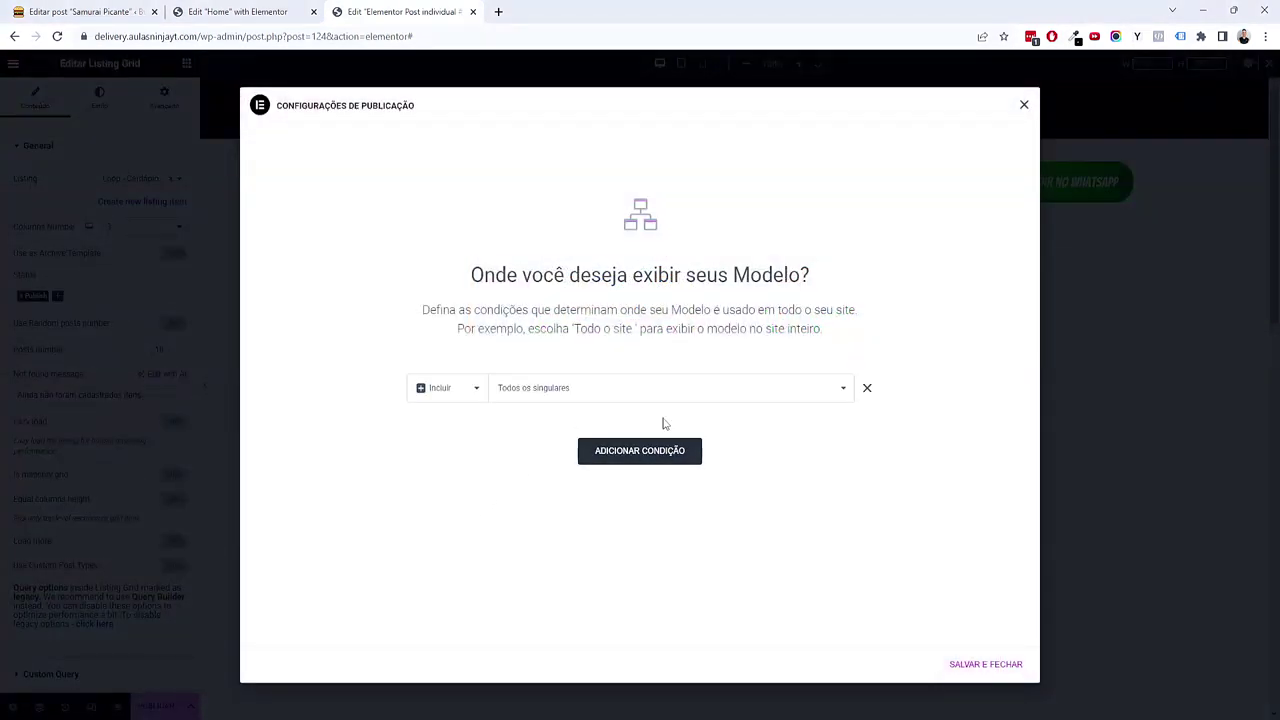
left_click(645, 390)
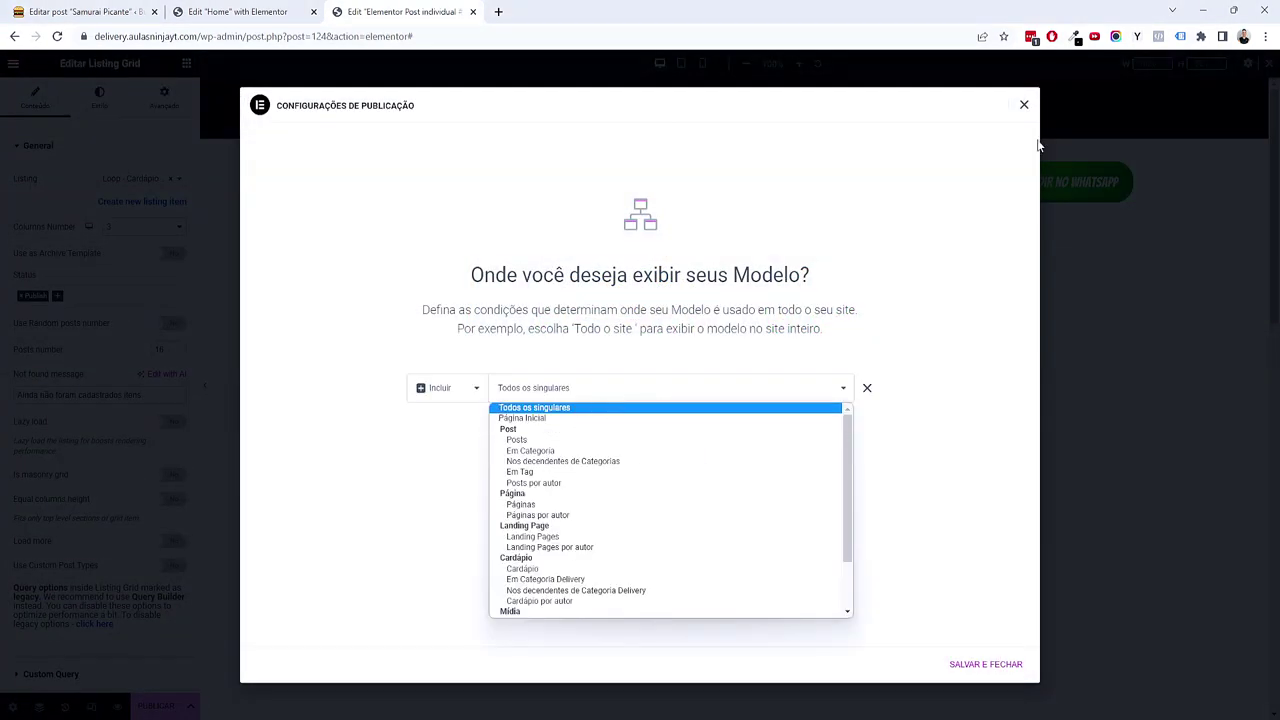
left_click(1024, 105)
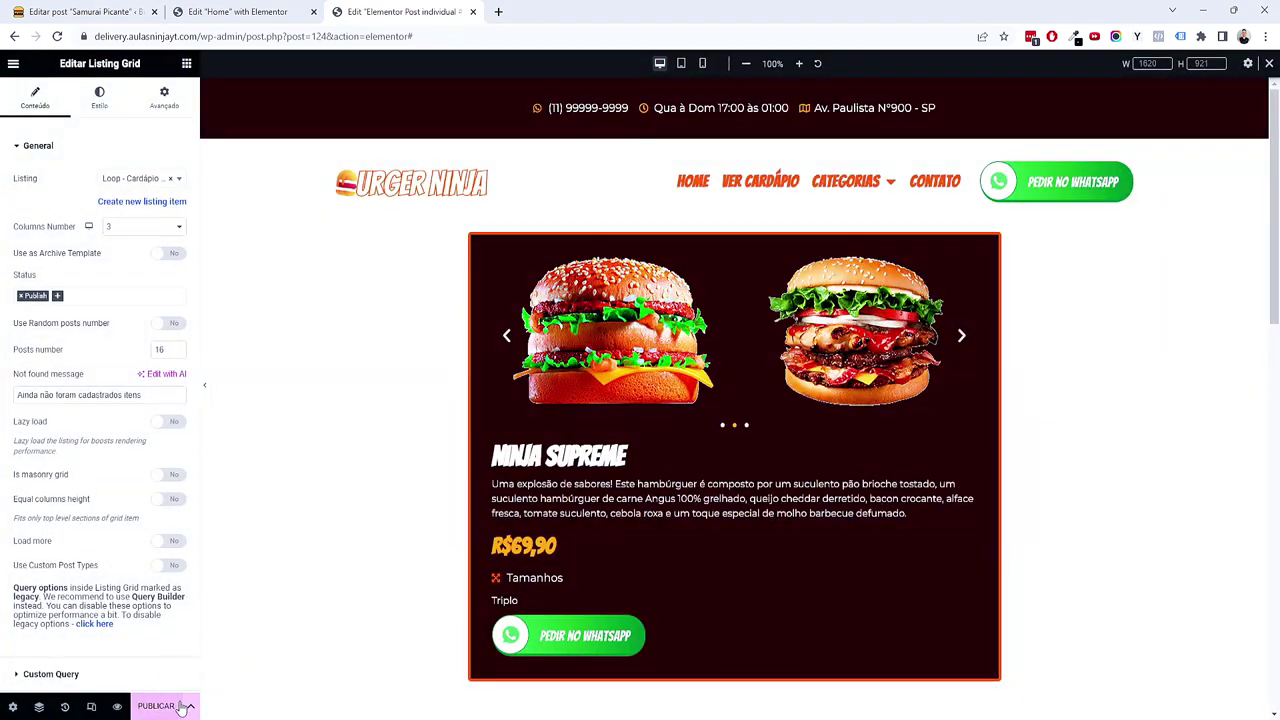
left_click(151, 709)
left_click(530, 392)
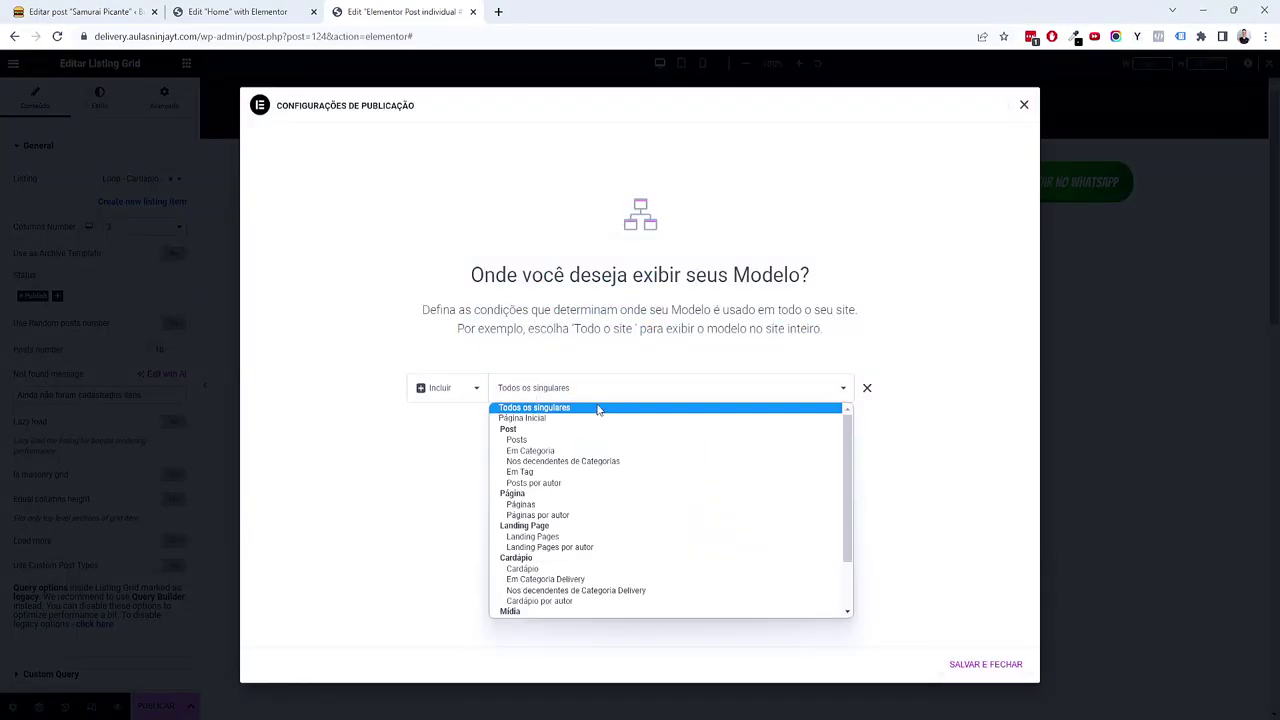
scroll(596, 446, "down", 2)
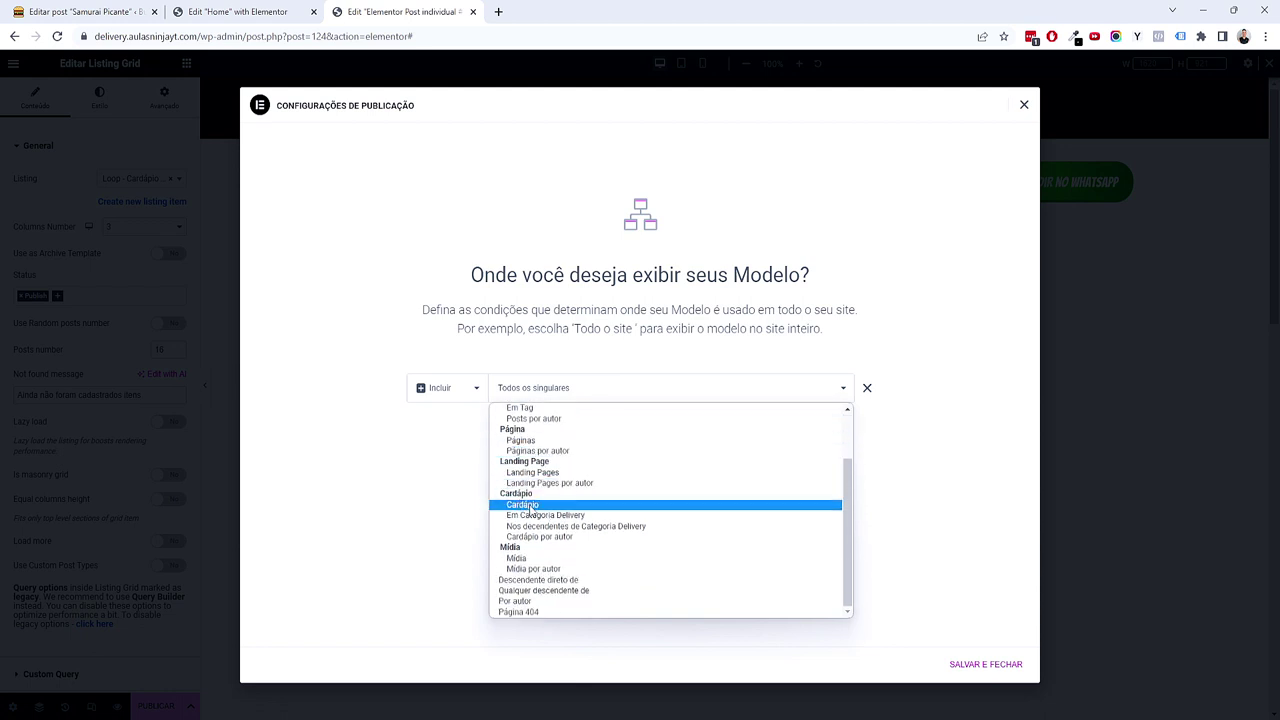
left_click(530, 505)
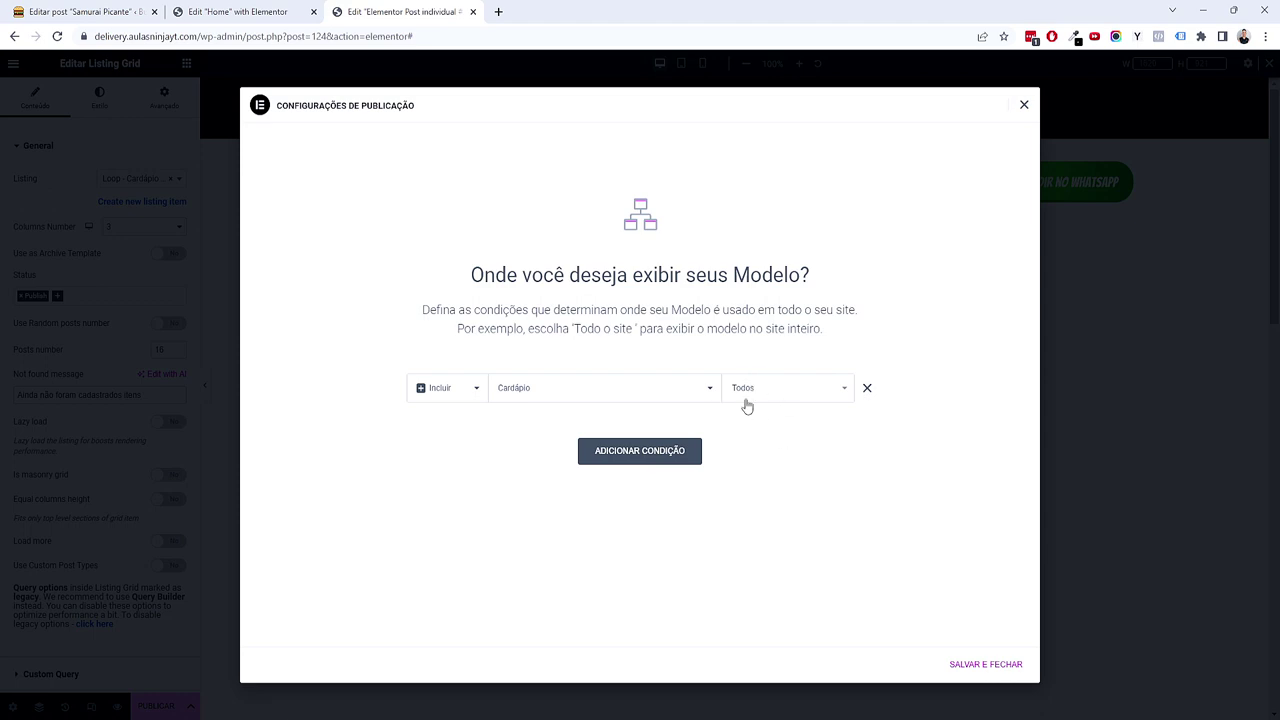
left_click(962, 670)
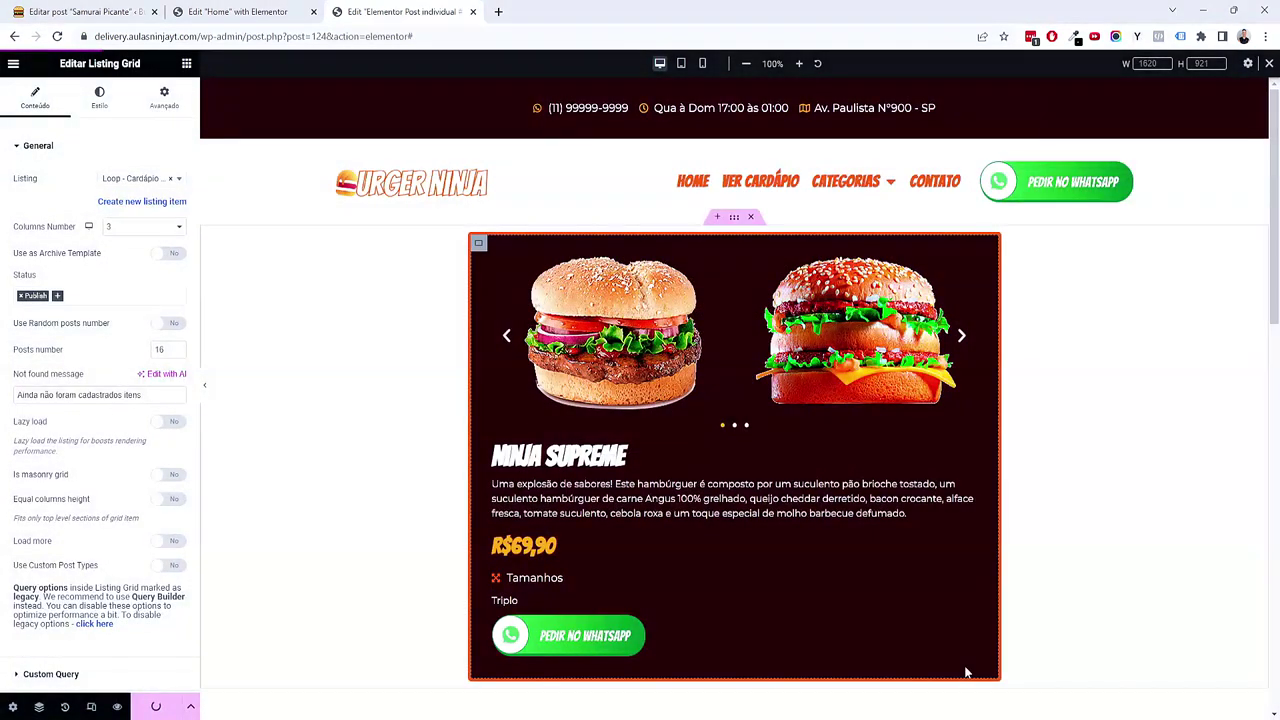
left_click(85, 12)
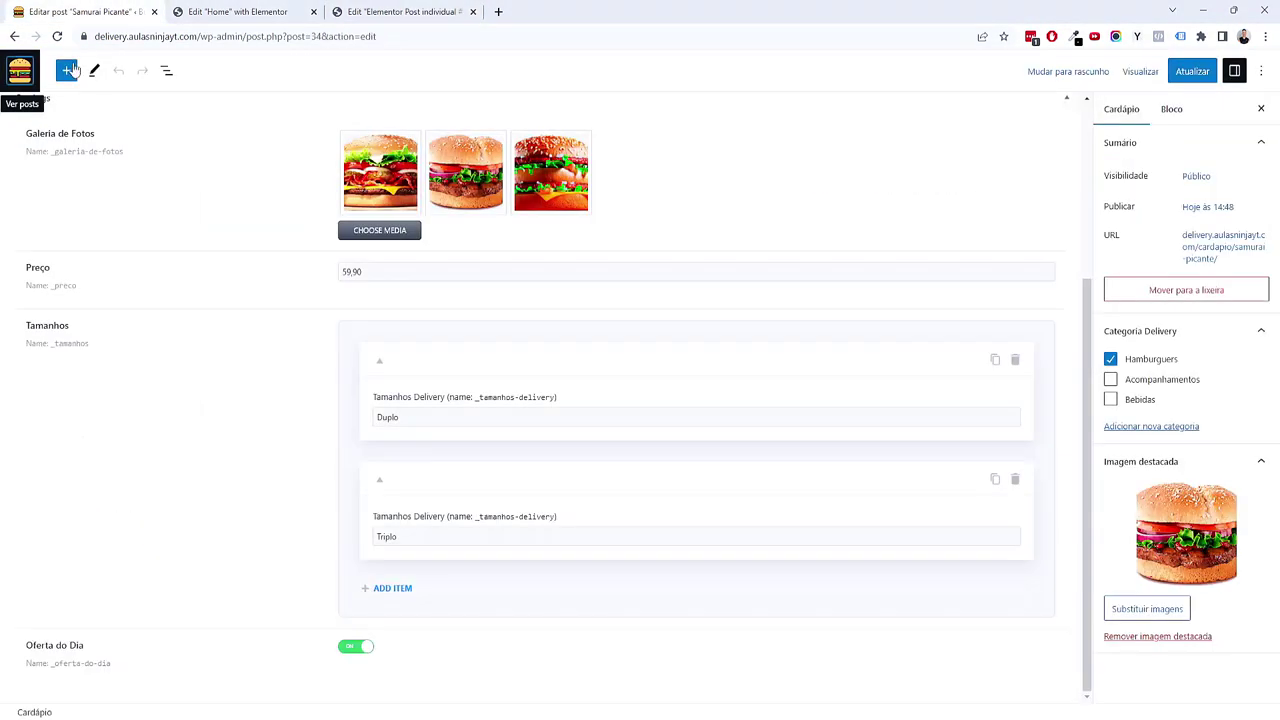
Step: Close the Home editor tab, go to the Cardápio list and open the live site in a new tab
left_click(255, 15)
left_click(313, 11)
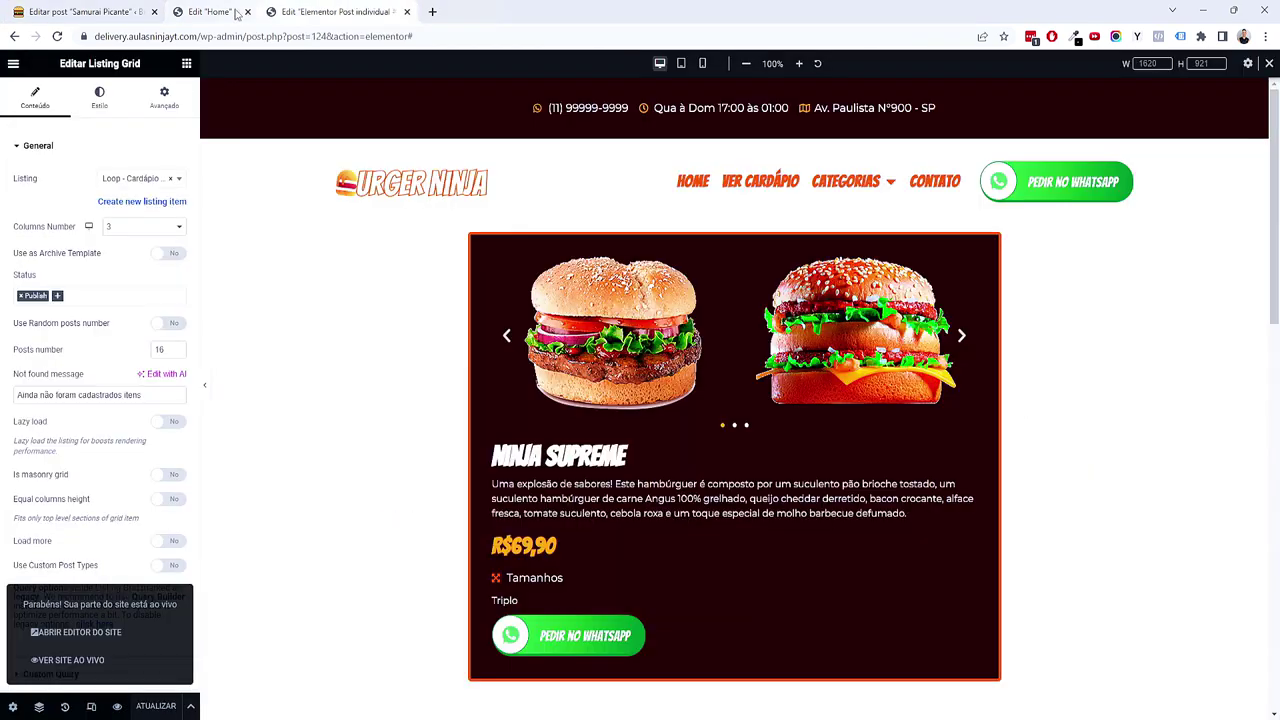
left_click(85, 12)
left_click(30, 70)
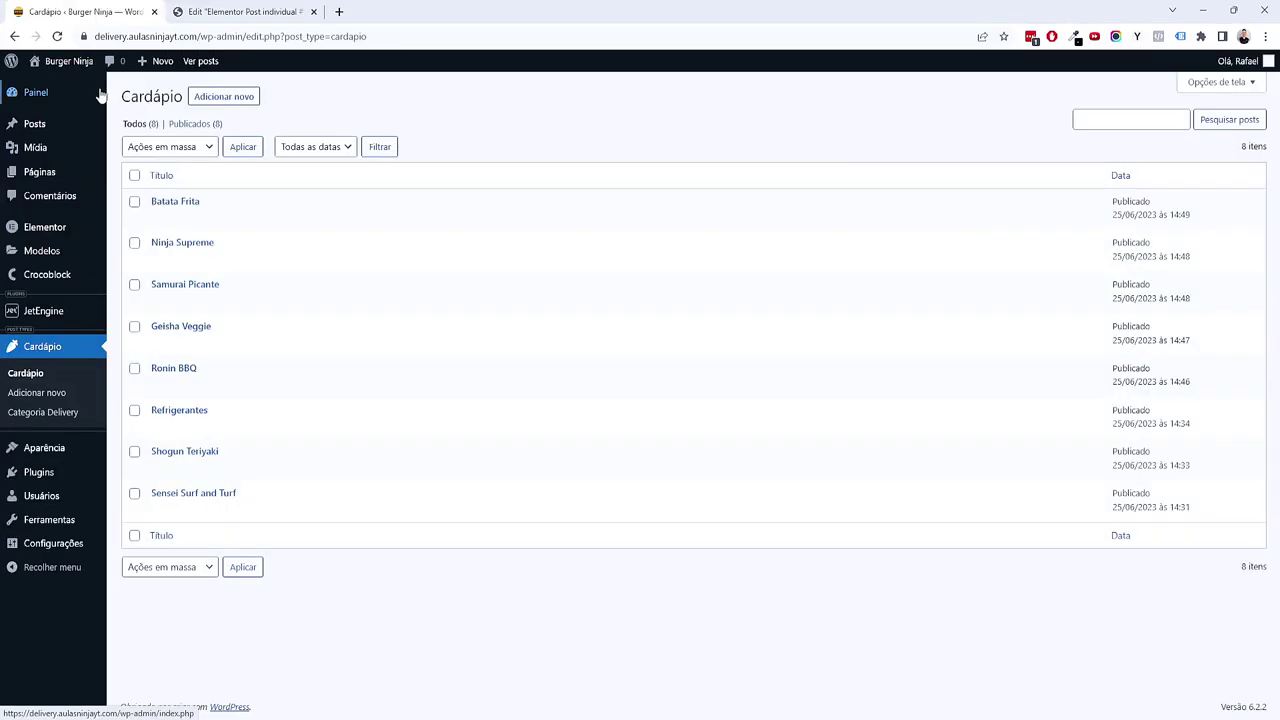
middle_click(200, 61)
left_click(400, 12)
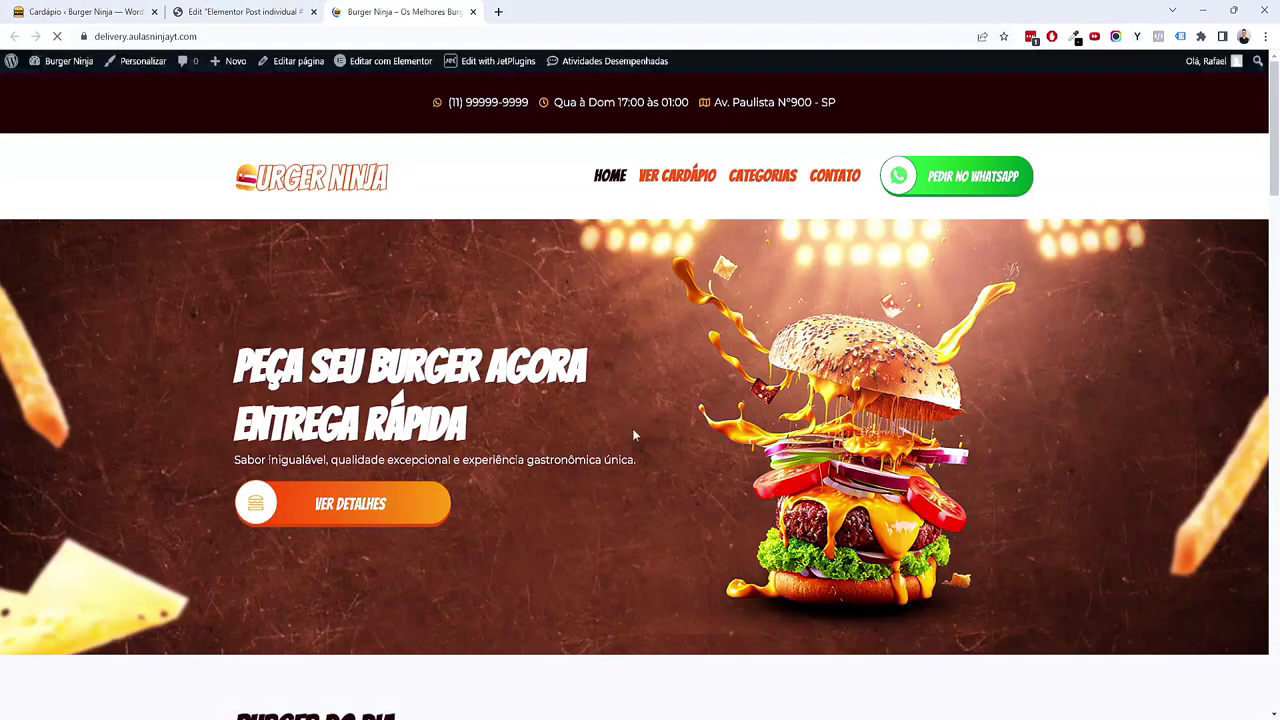
Step: View the live Samurai Picante and Batata Frita pages, then return to the template editor
scroll(632, 428, "down", 4)
left_click(398, 380)
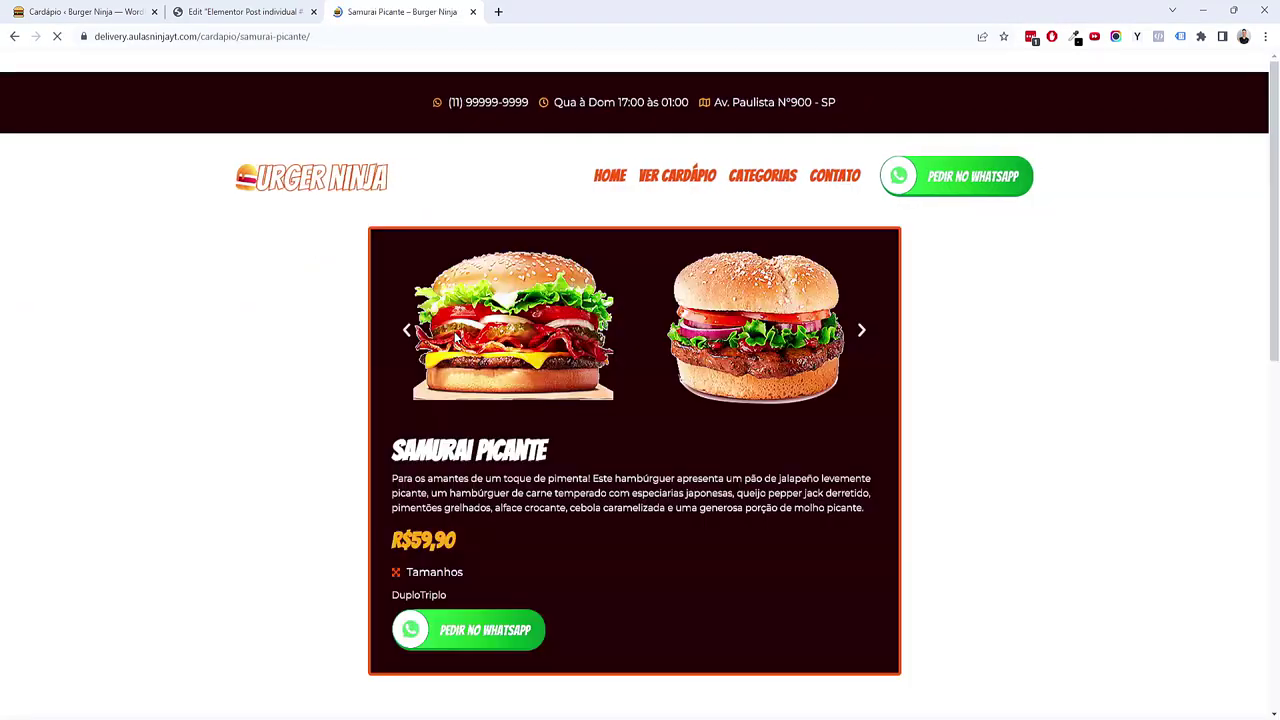
scroll(706, 367, "down", 7)
scroll(717, 380, "up", 2)
left_click(388, 404)
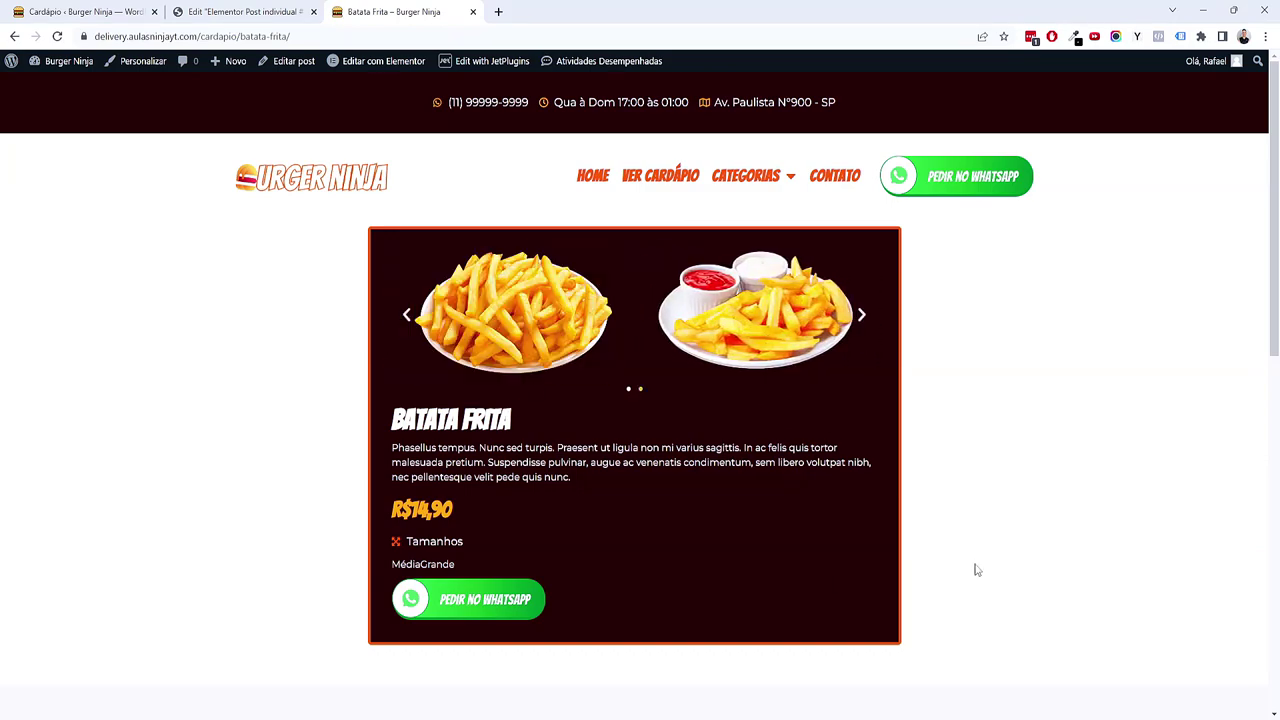
scroll(974, 569, "down", 3)
scroll(700, 490, "down", 5)
scroll(700, 490, "up", 4)
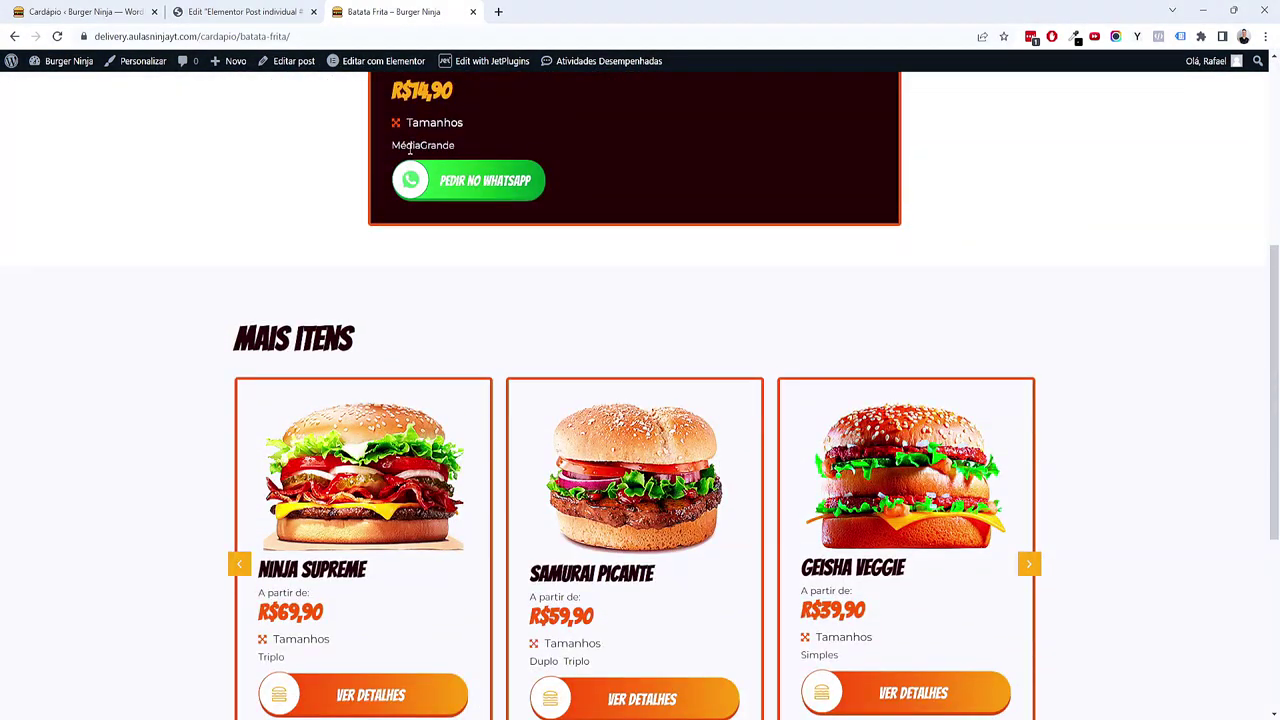
left_click(245, 11)
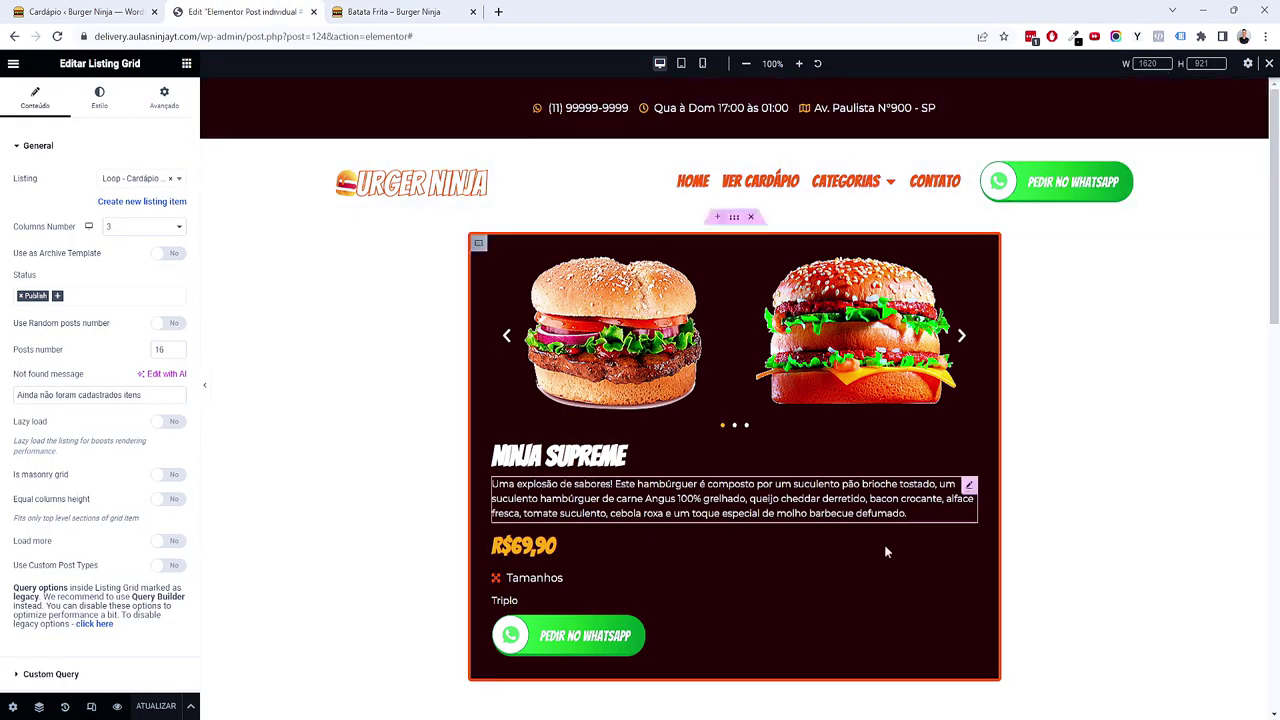
Step: Give the Triplo sizes list items a 10 px right margin, save, and reload Batata Frita
scroll(600, 420, "down", 1)
left_click(520, 531)
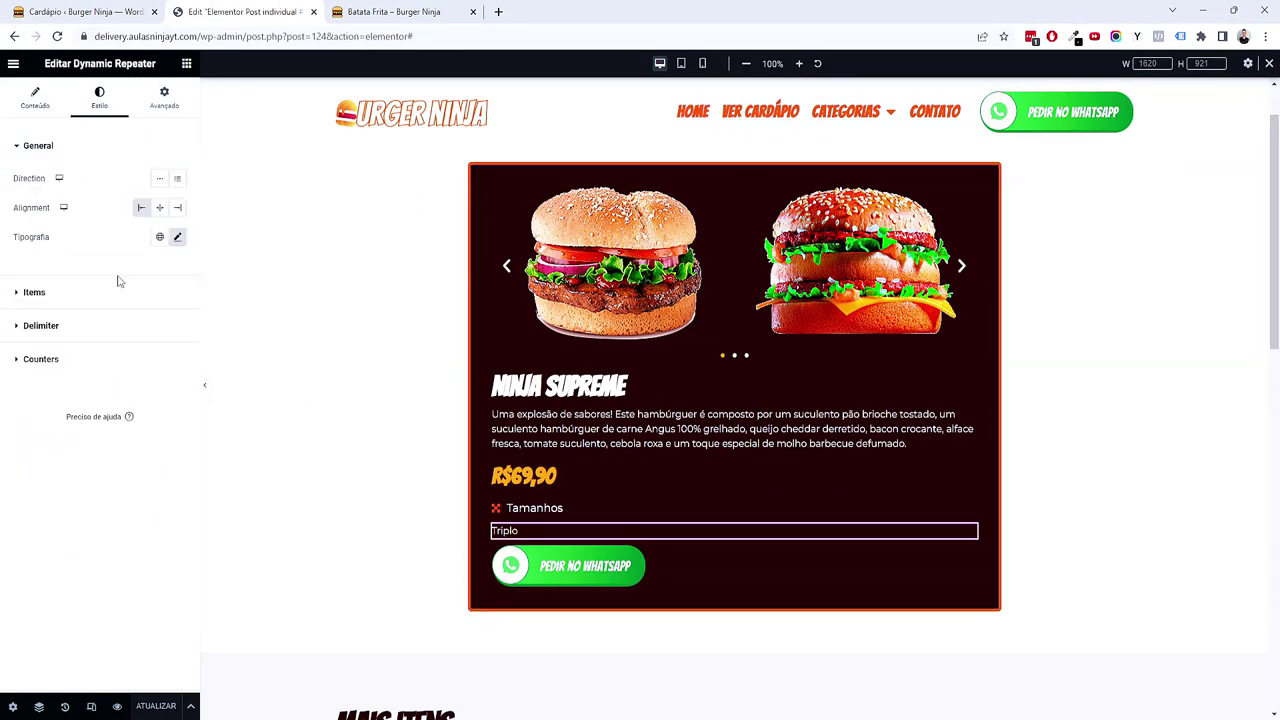
left_click(80, 304)
scroll(108, 441, "down", 1)
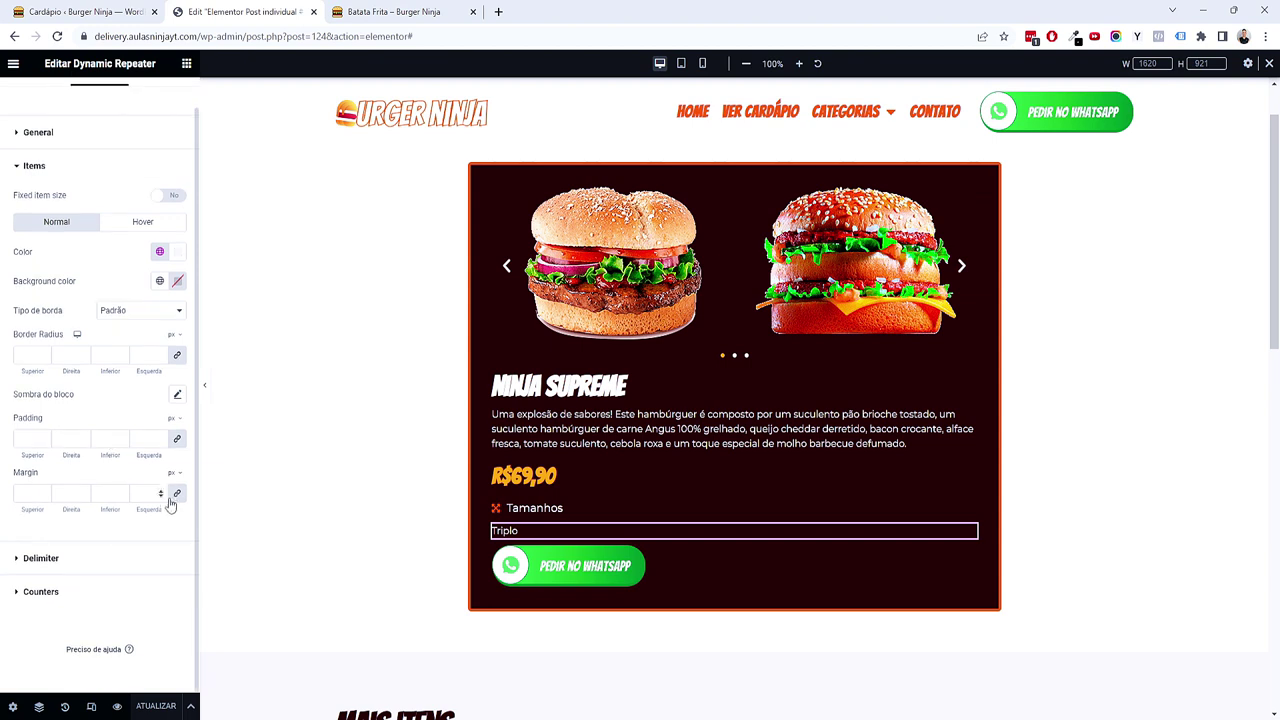
left_click(177, 492)
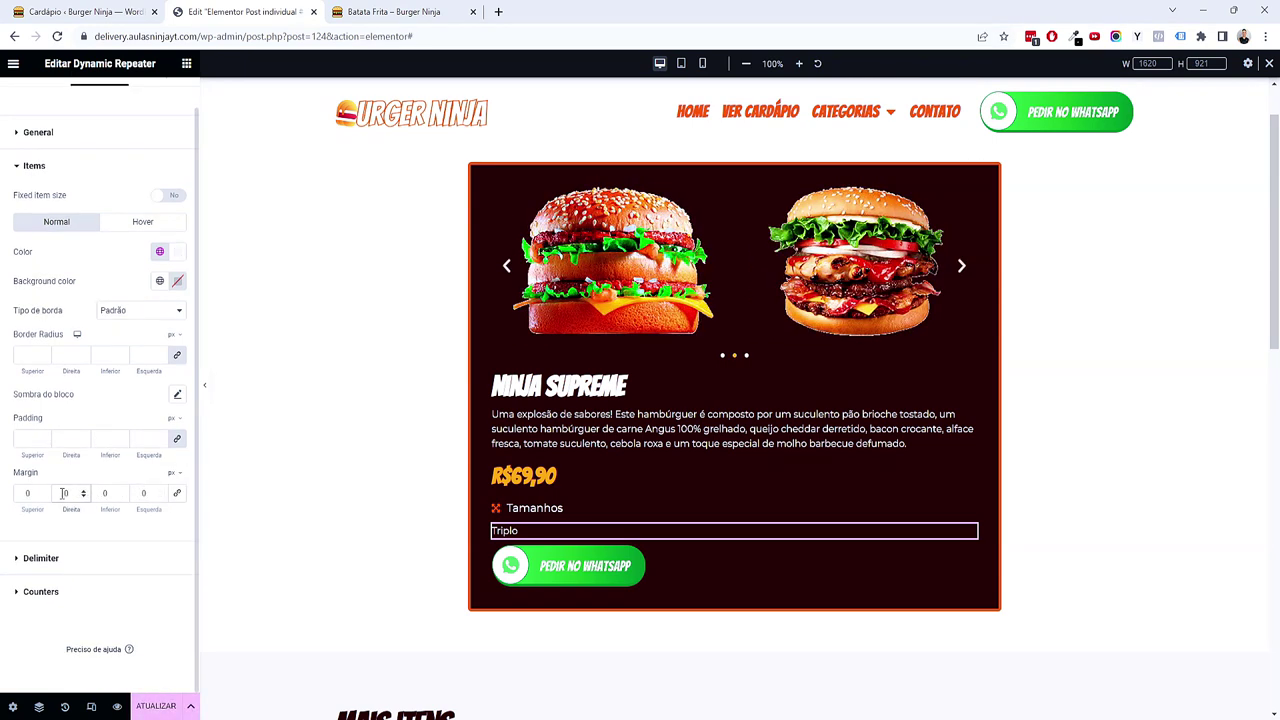
left_click(152, 704)
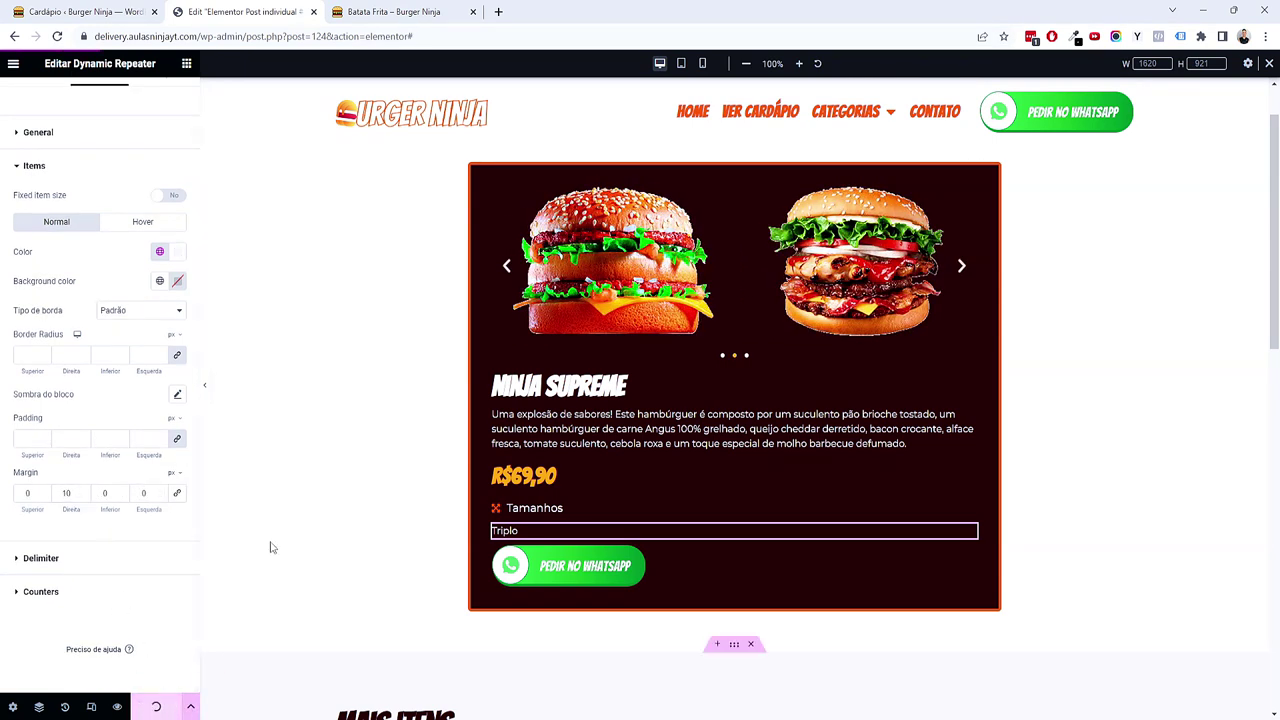
left_click(378, 12)
key("F5")
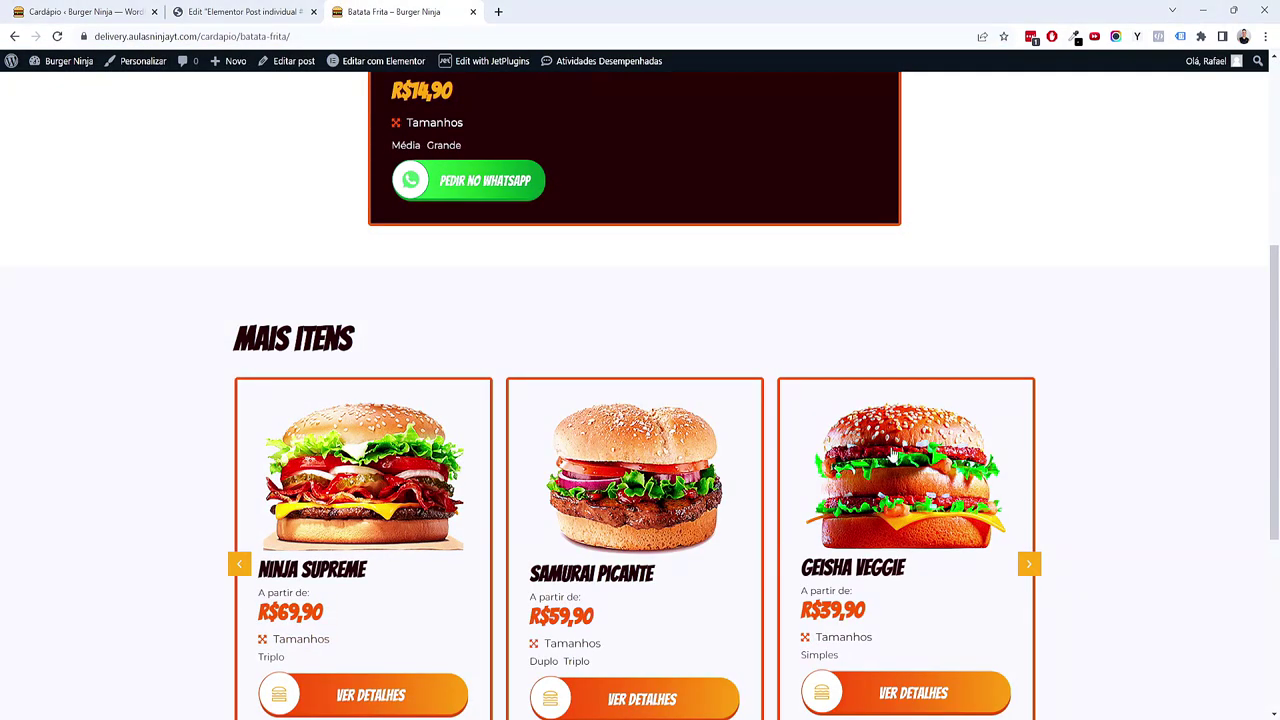
Step: Open the live Geisha Veggie page and scroll through its R$39,90 price and Mais itens slider
scroll(862, 430, "down", 3)
left_click(885, 247)
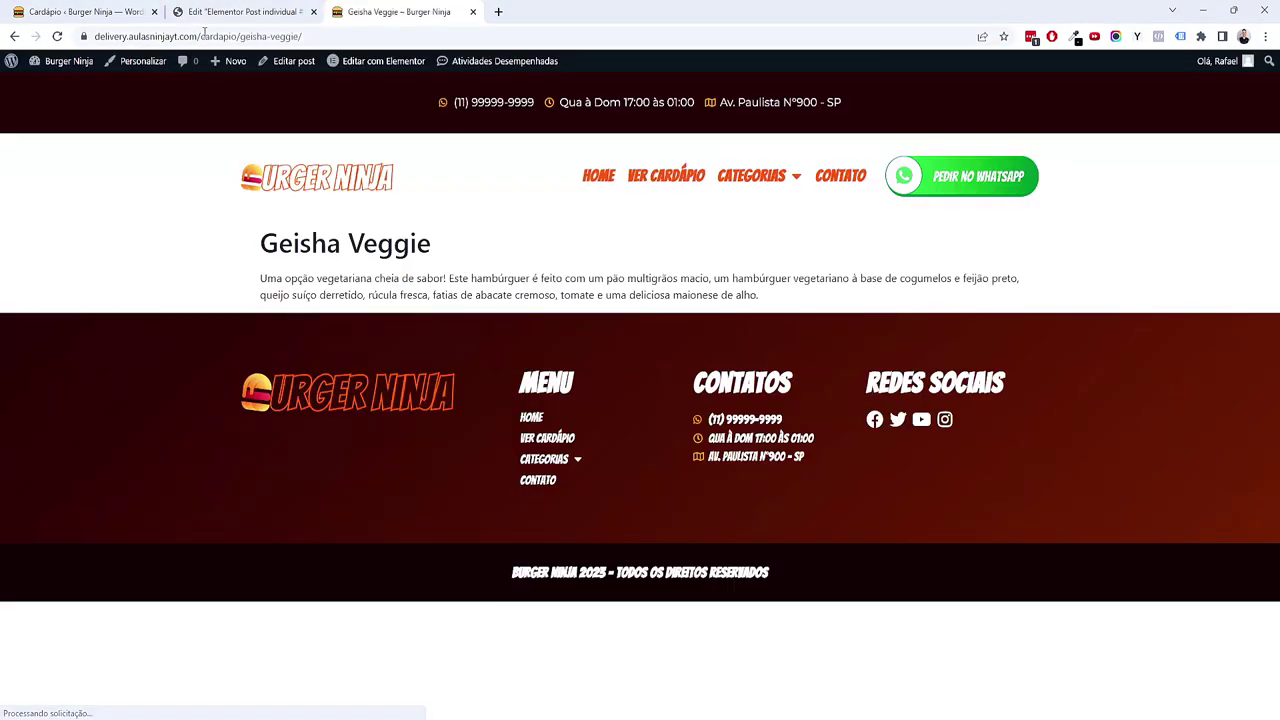
scroll(517, 381, "down", 1)
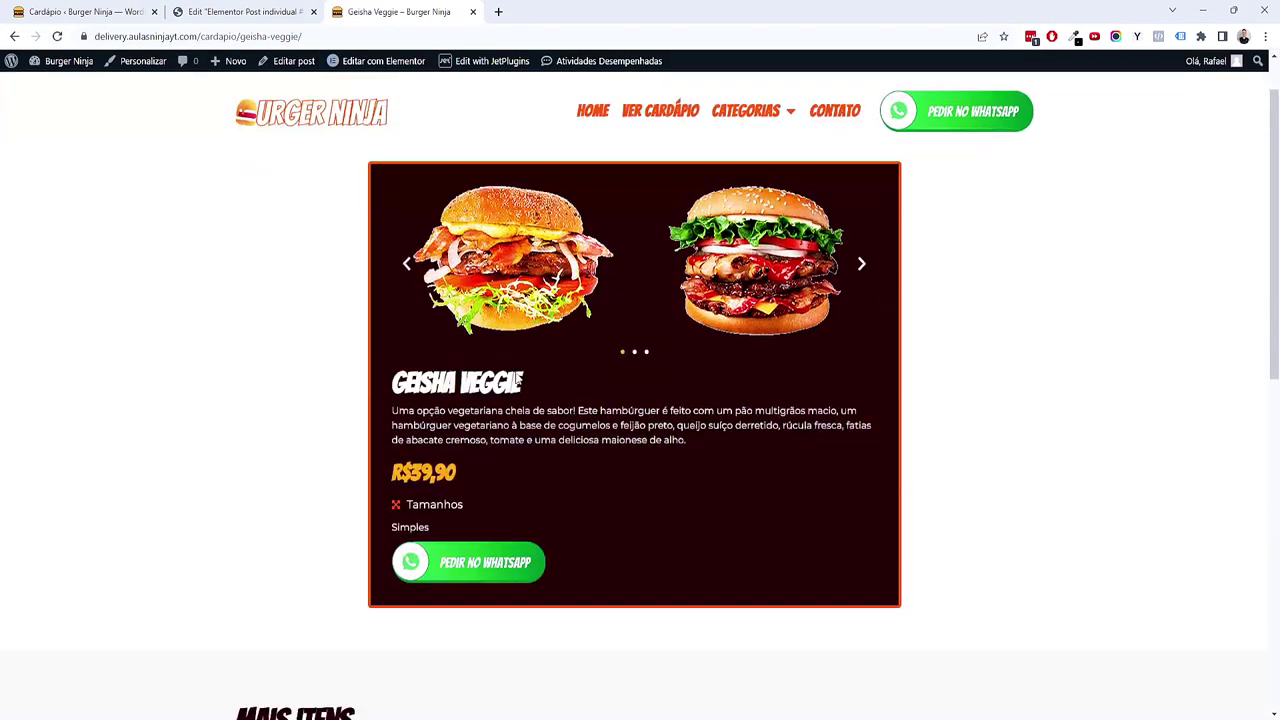
scroll(517, 381, "down", 4)
scroll(514, 377, "up", 2)
scroll(651, 351, "down", 4)
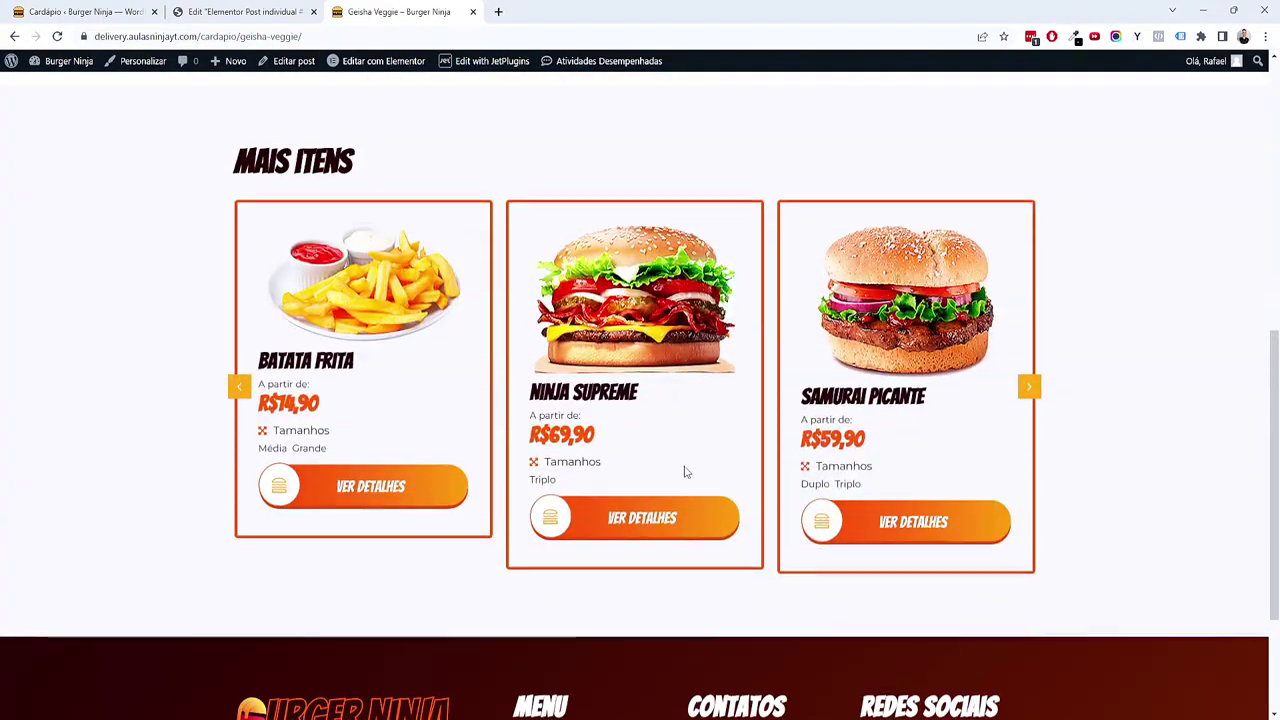
scroll(660, 457, "up", 5)
scroll(660, 457, "down", 6)
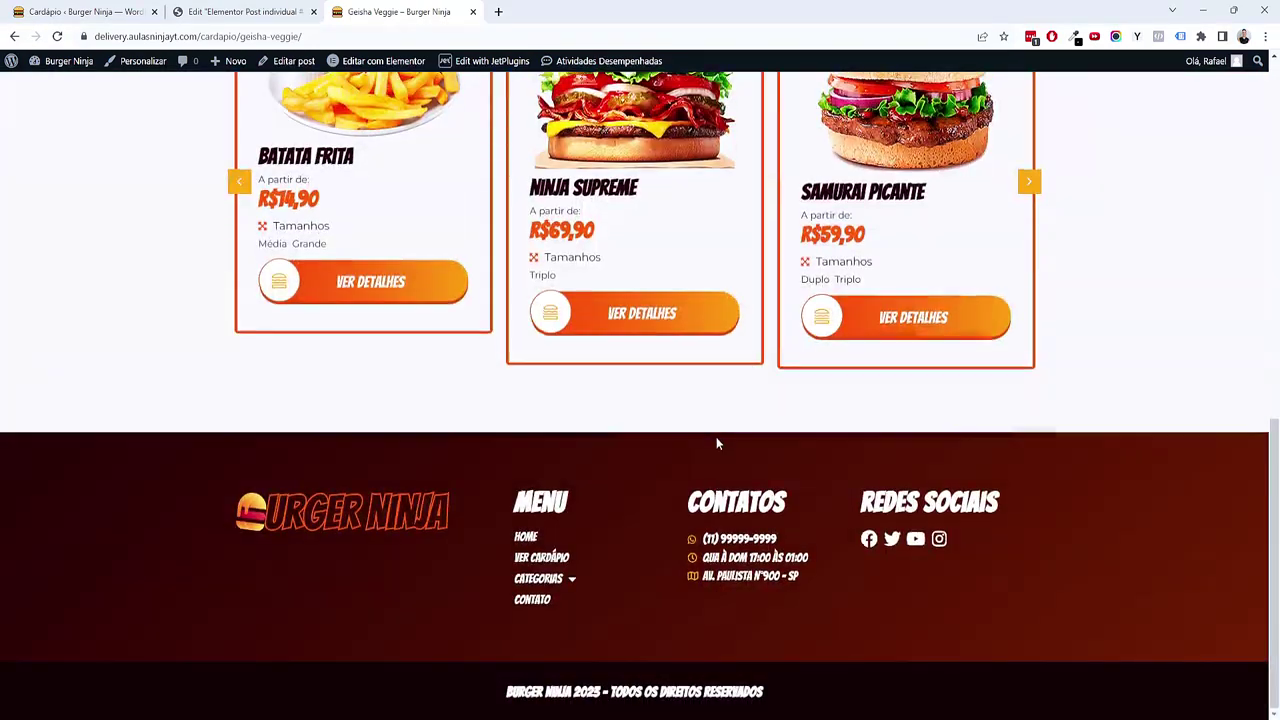
scroll(716, 437, "up", 7)
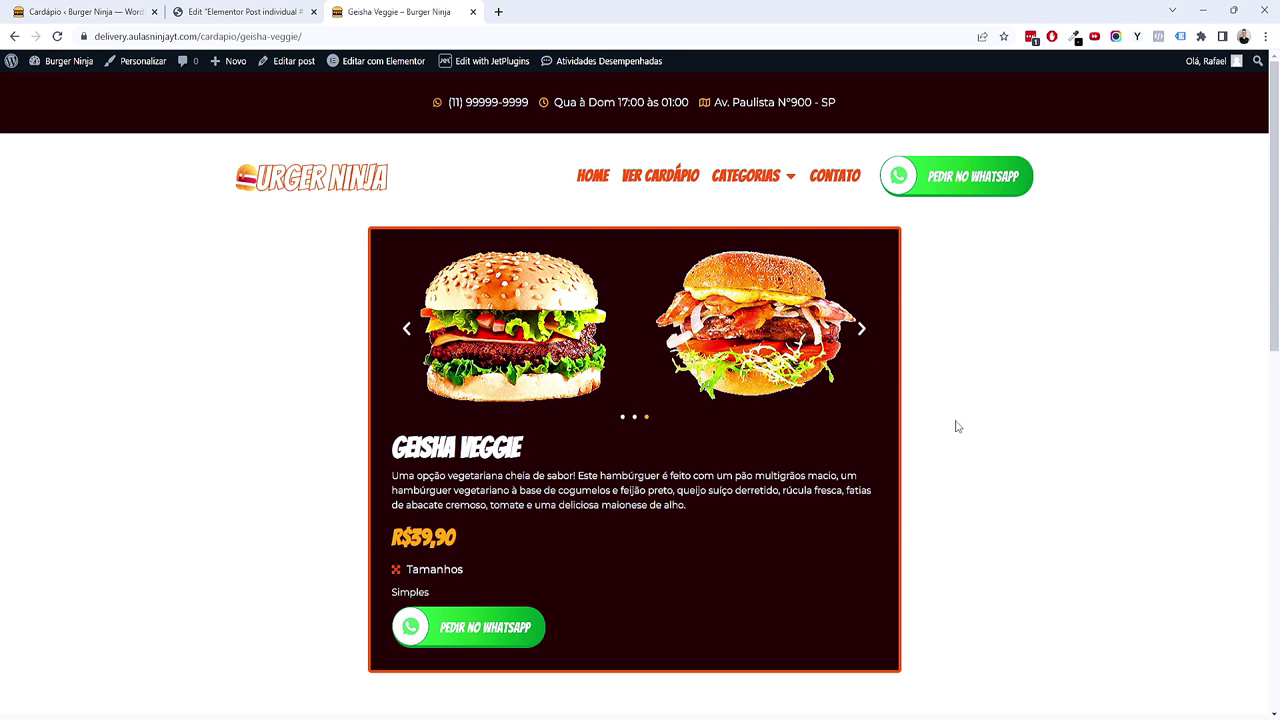
scroll(860, 420, "down", 2)
scroll(850, 415, "up", 1)
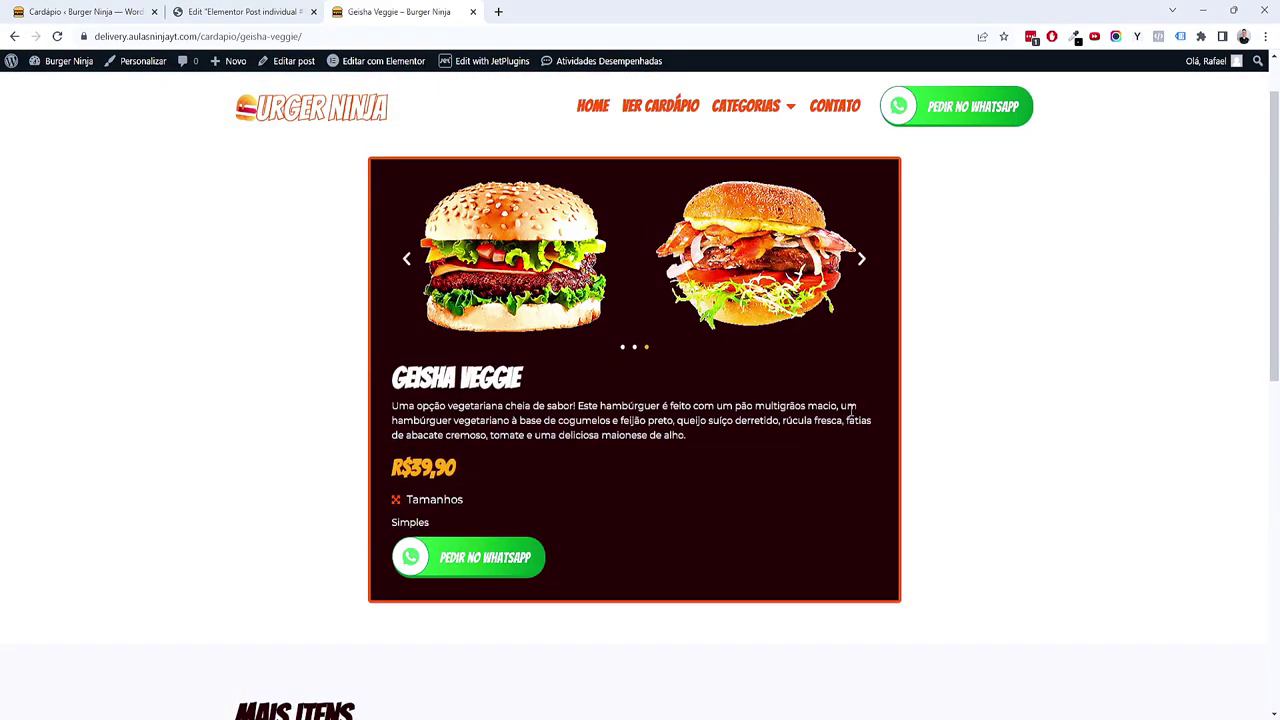
left_click(533, 430)
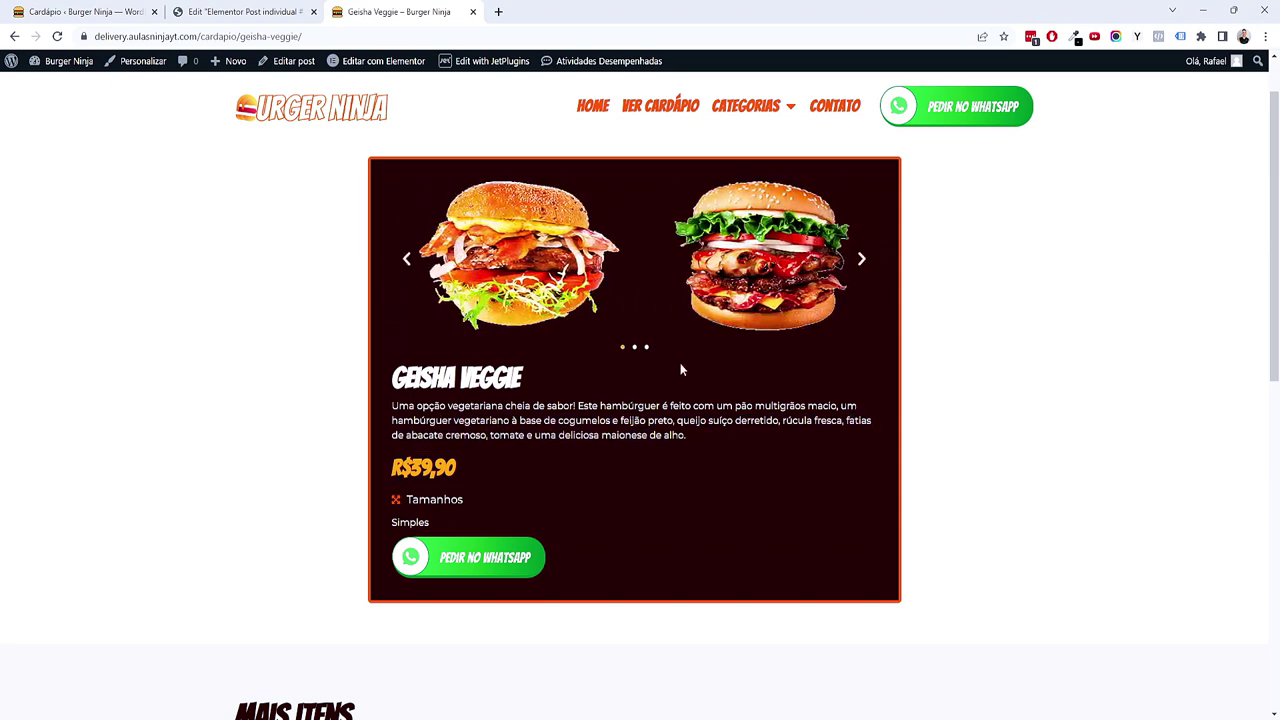
scroll(649, 295, "down", 3)
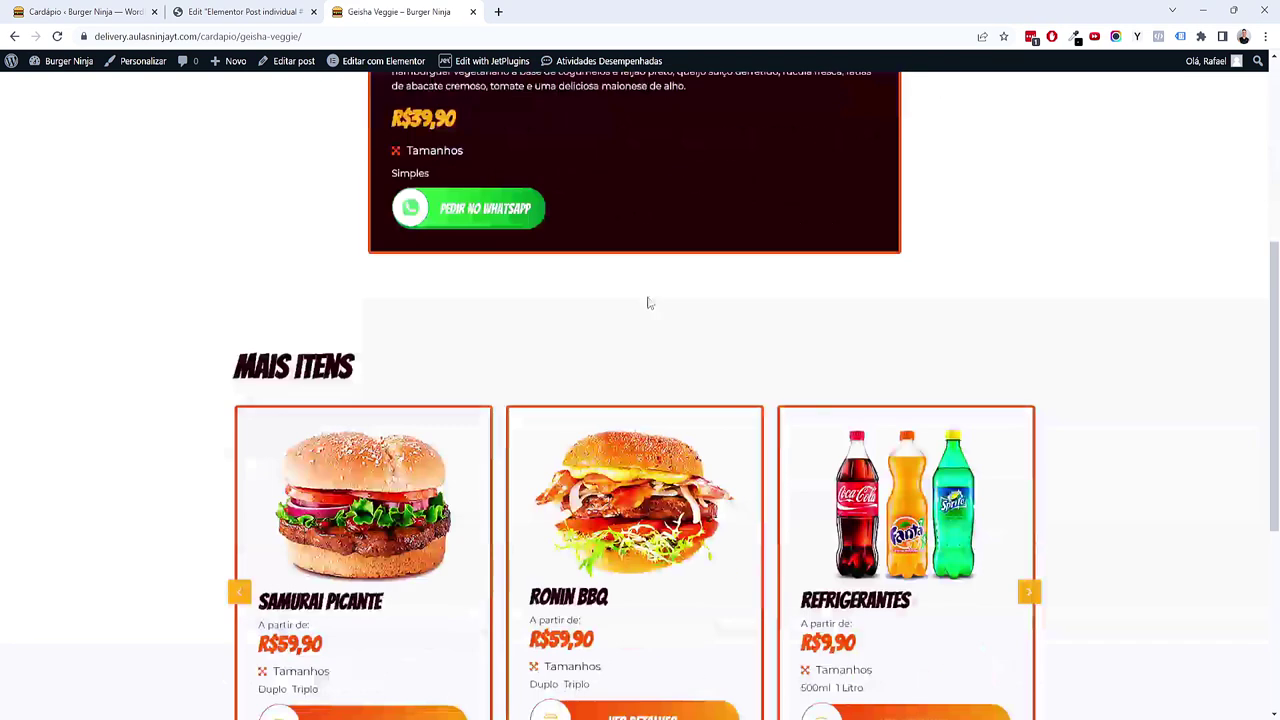
scroll(646, 300, "up", 4)
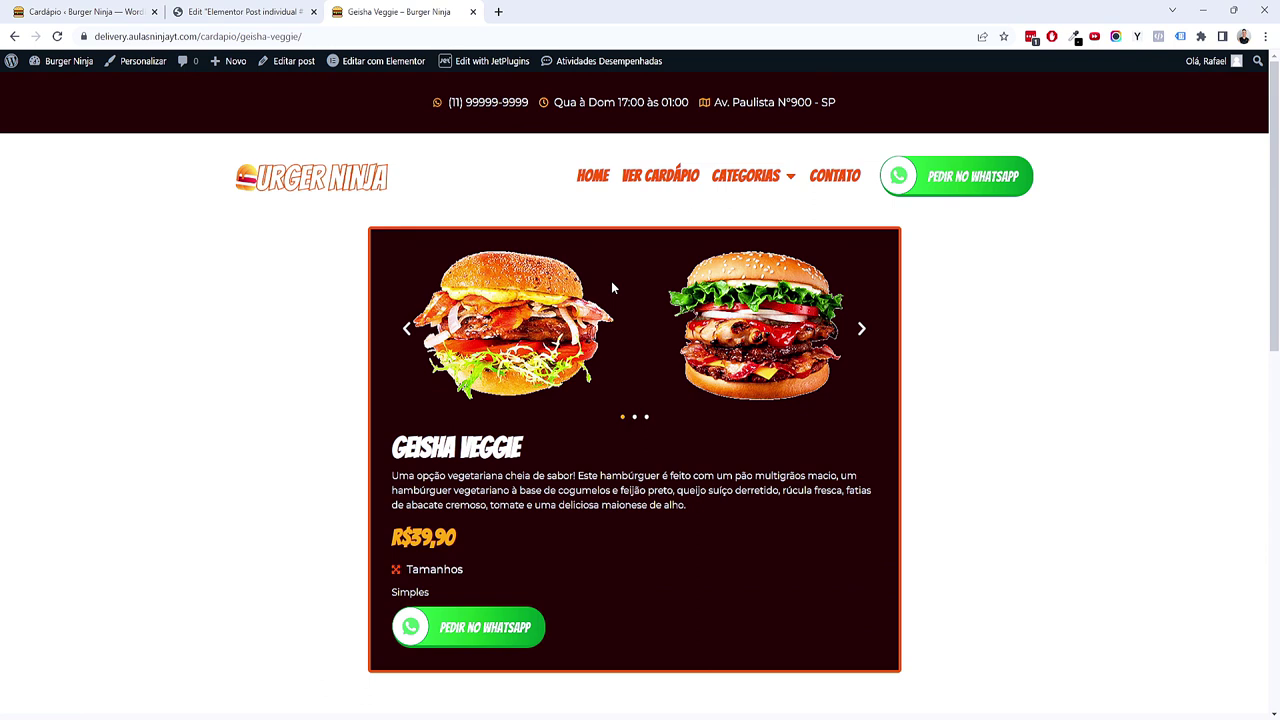